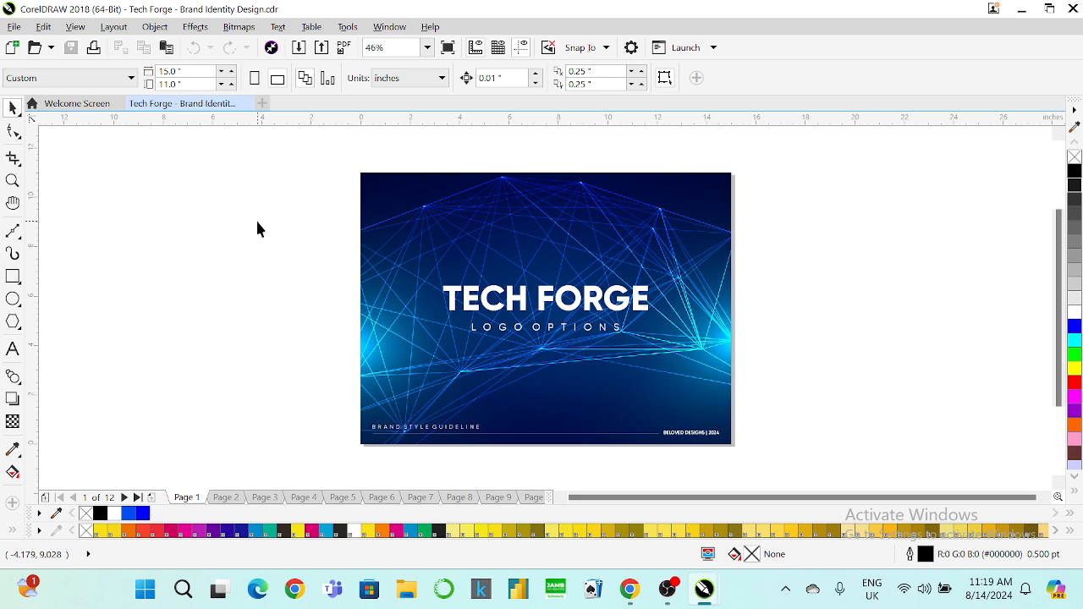
Step: Look through the brand identity document from the cover page to the three logo marks on page 11
key("Page_Down")
key("Page_Down")
key("Page_Down")
key("Page_Down")
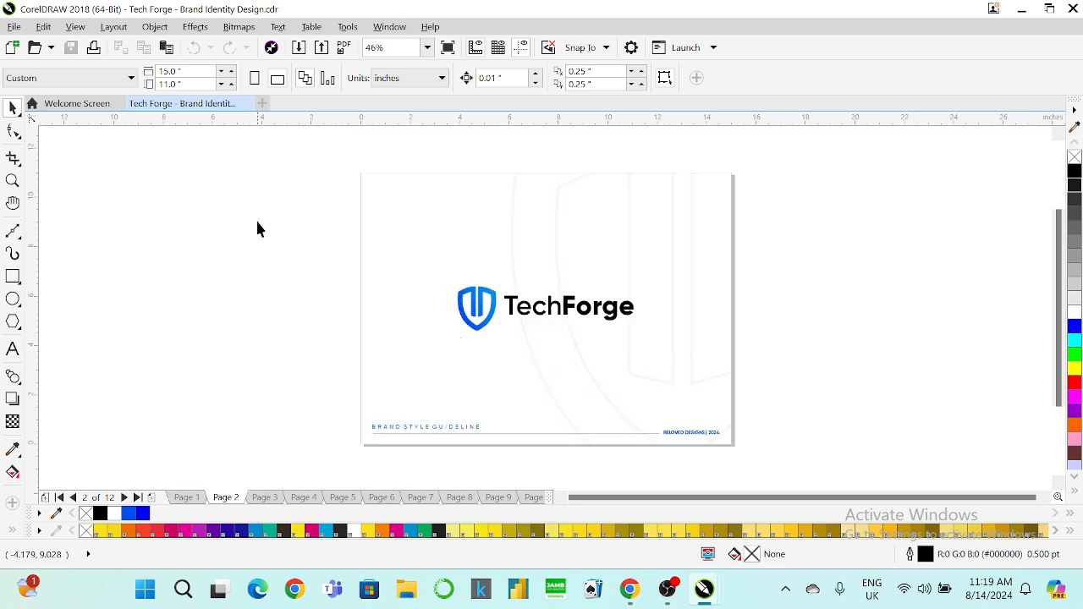
key("Page_Down")
key("Page_Down")
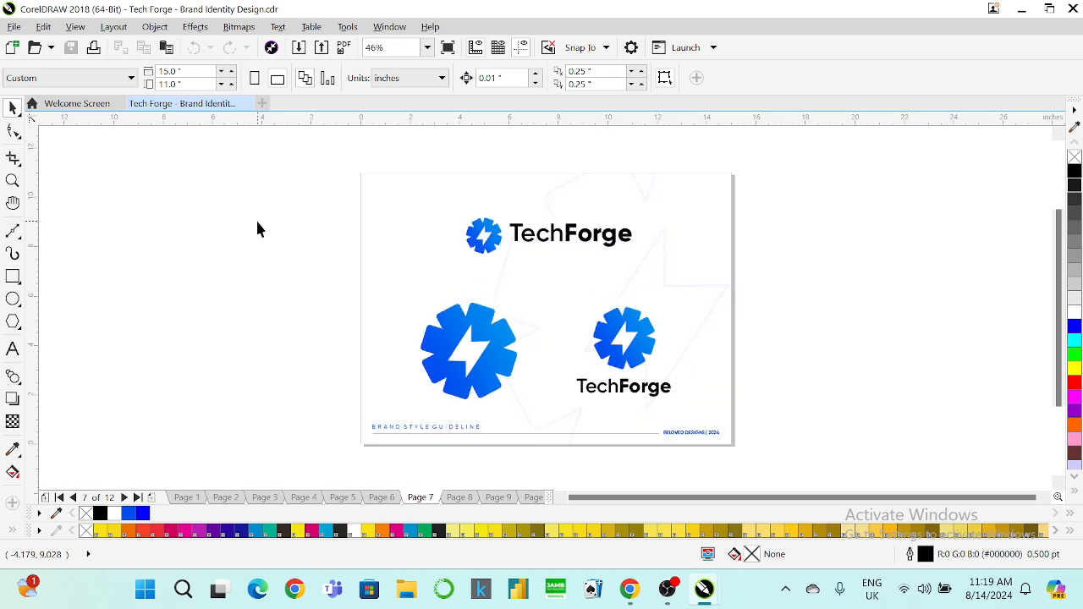
key("Page_Down")
key("Page_Down")
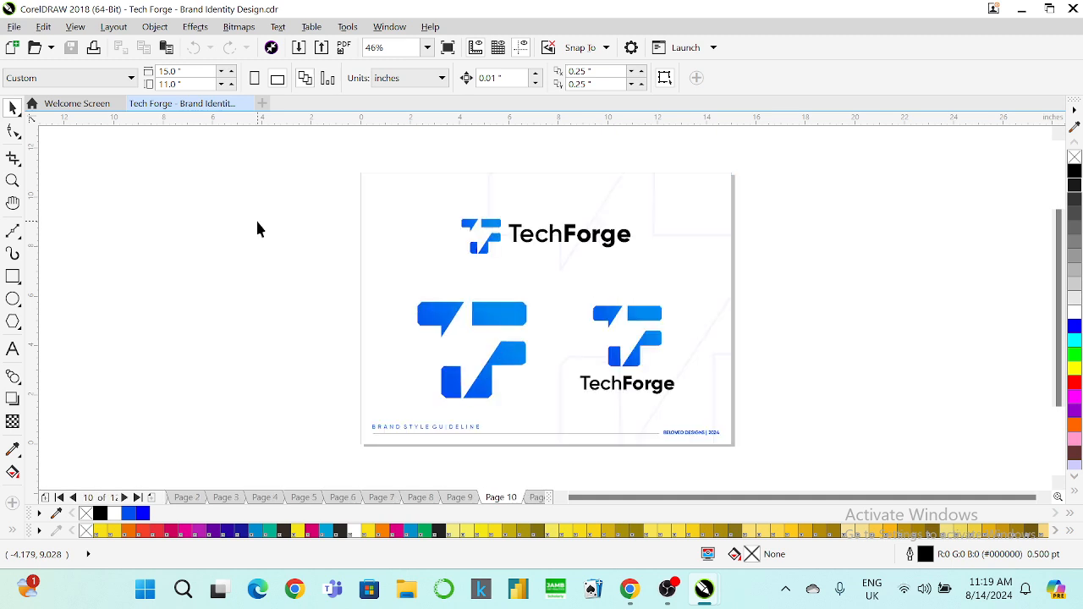
key("Page_Down")
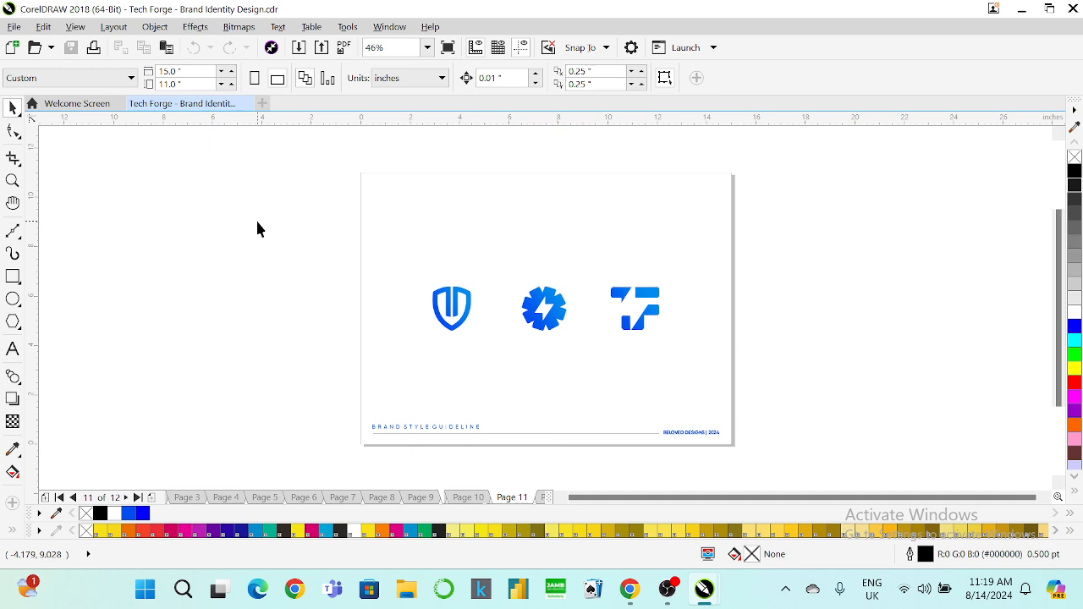
Step: Go back through the logo option pages to the shield logo variations on page 4
key("Page_Up")
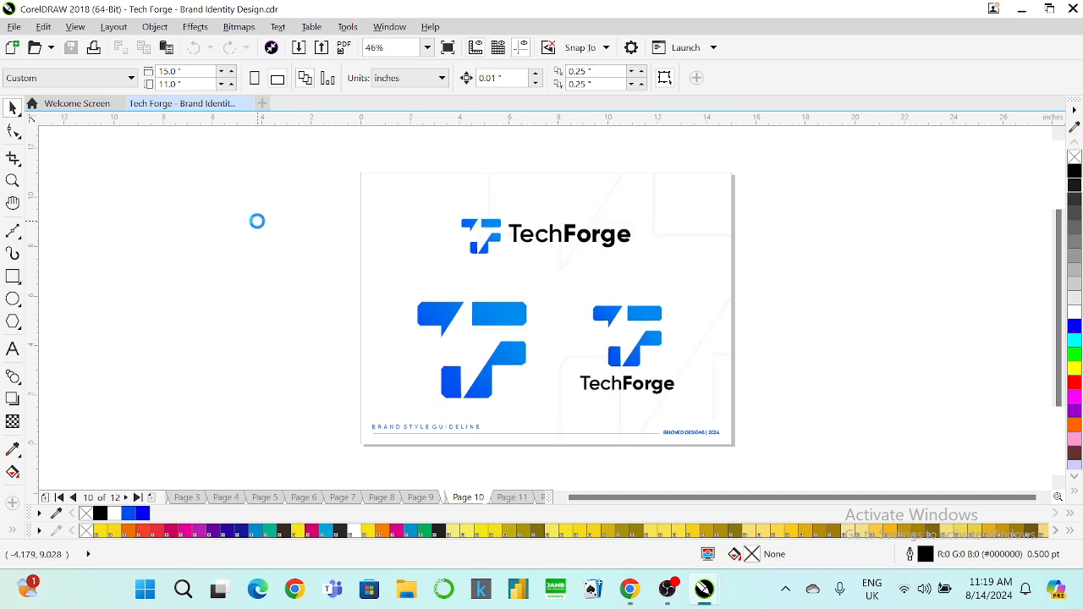
key("Page_Up")
key("Page_Up")
key("Page_Up")
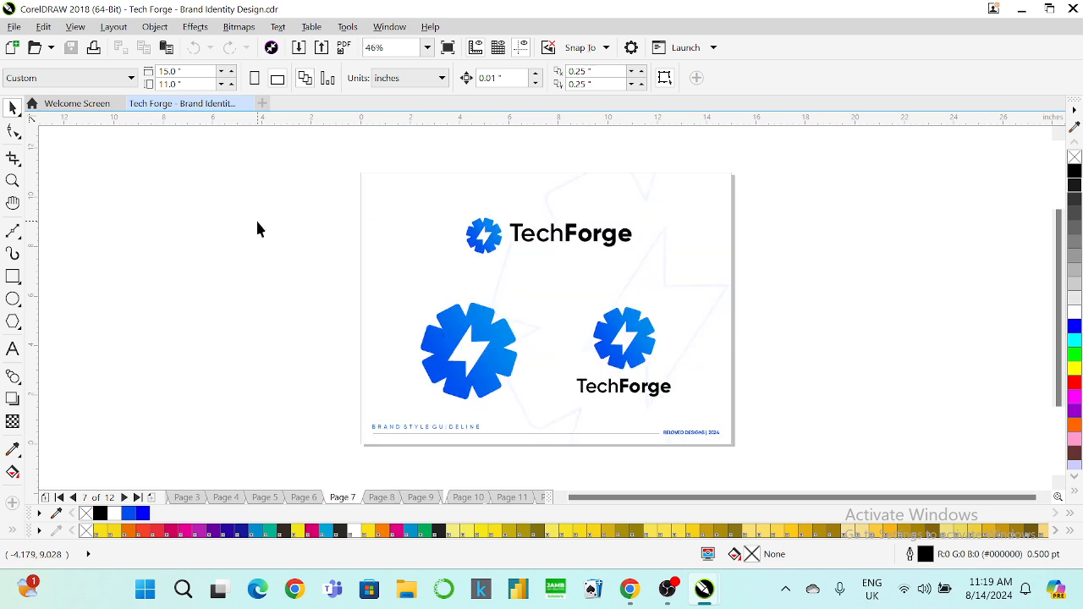
key("Page_Up")
key("Page_Up")
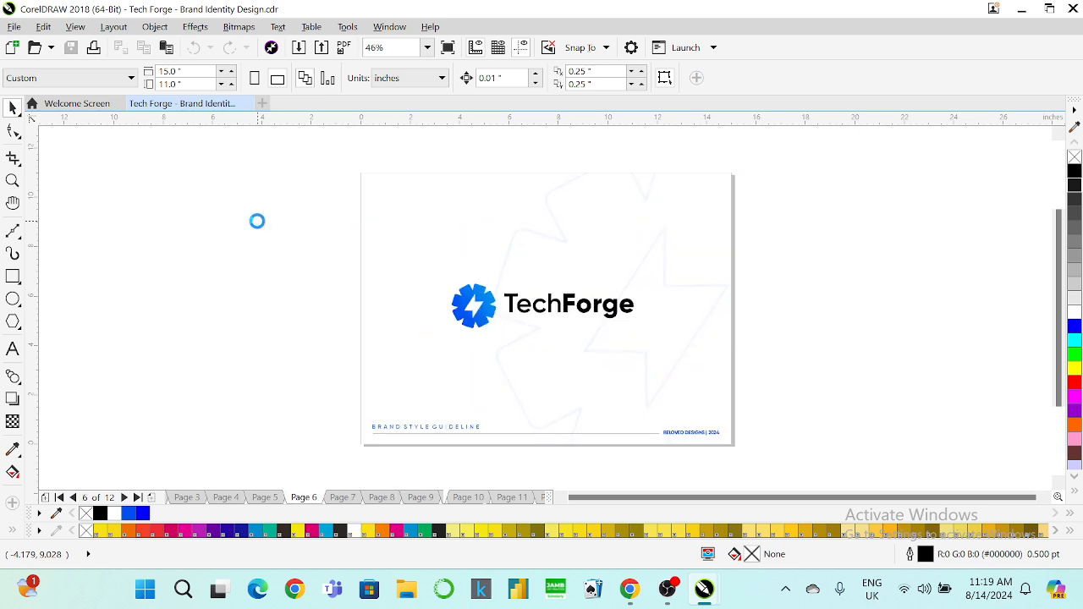
key("Page_Up")
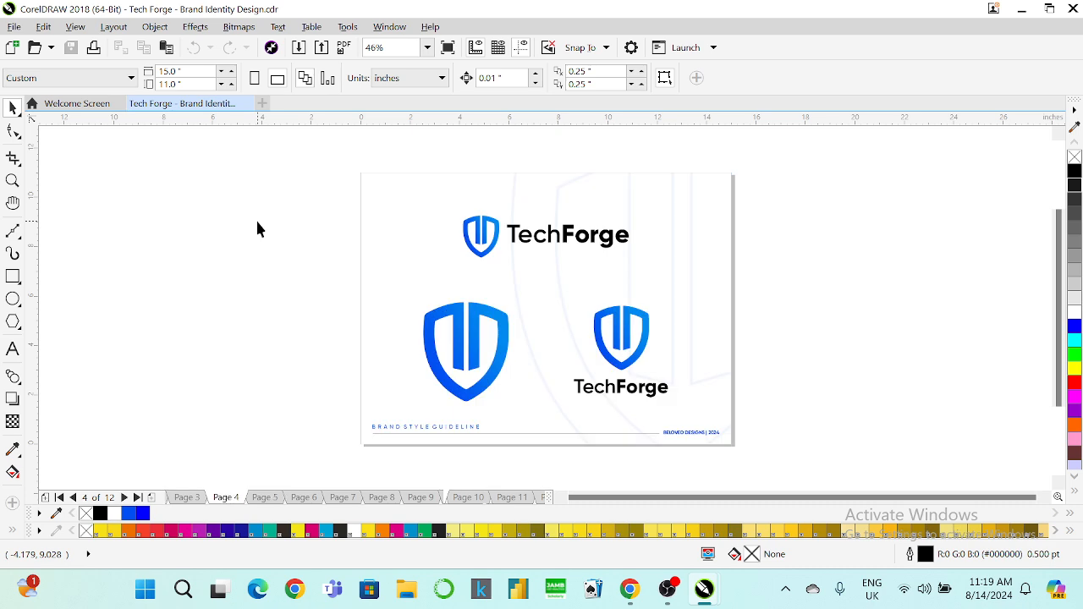
Step: Review the logo options again from the shield variations on page 4 forward to page 11
key("Page_Down")
key("Page_Down")
key("Page_Down")
key("Page_Down")
key("Page_Down")
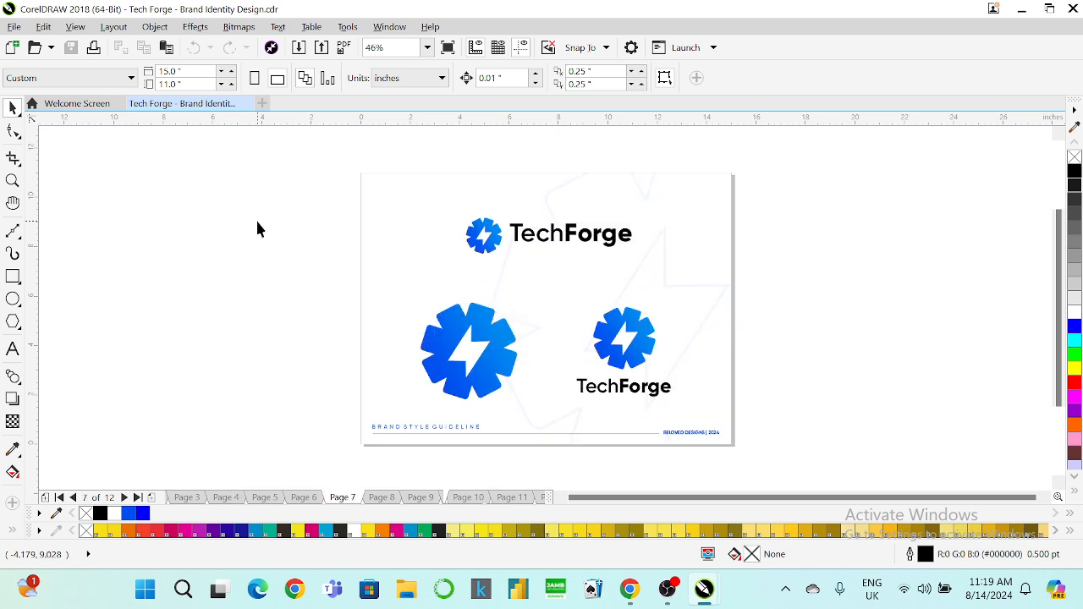
key("Page_Down")
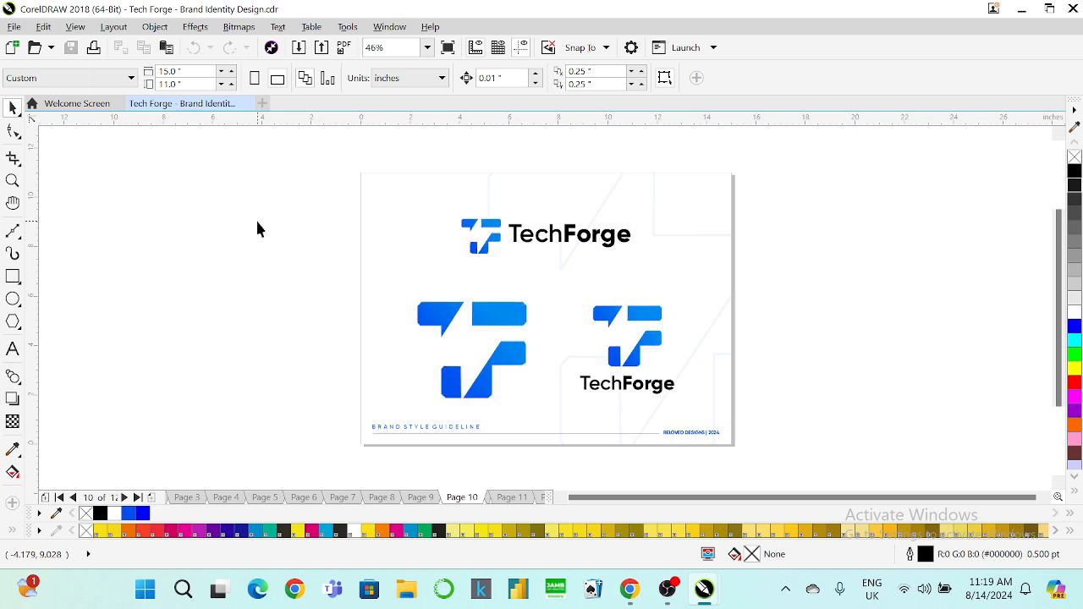
key("Page_Down")
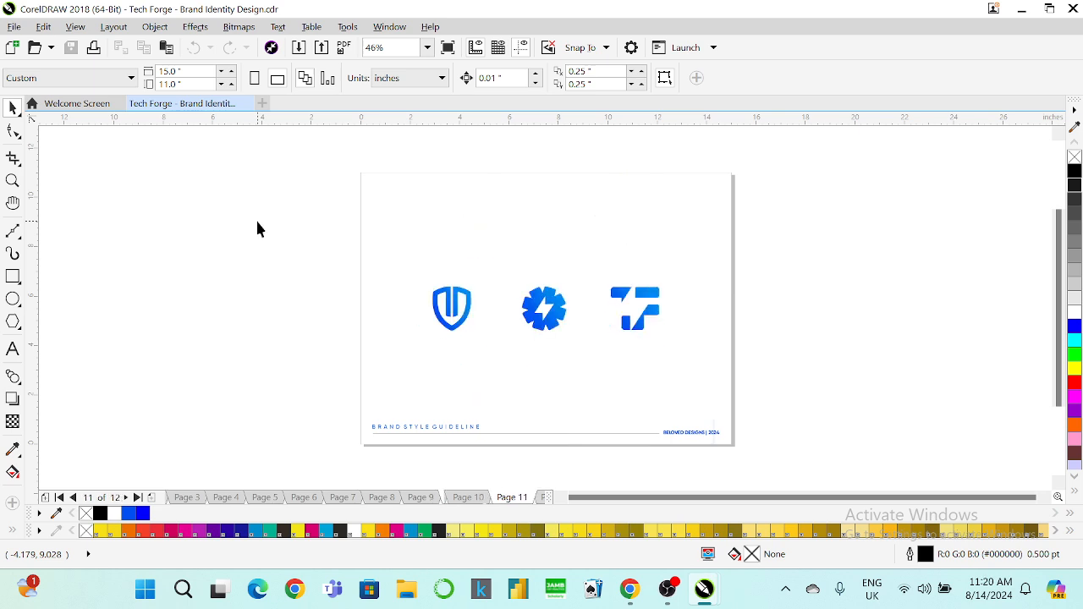
Step: Preview the three logo marks on page 11 and the TF logo variations on page 10 in full screen
left_click(427, 48)
left_click(390, 66)
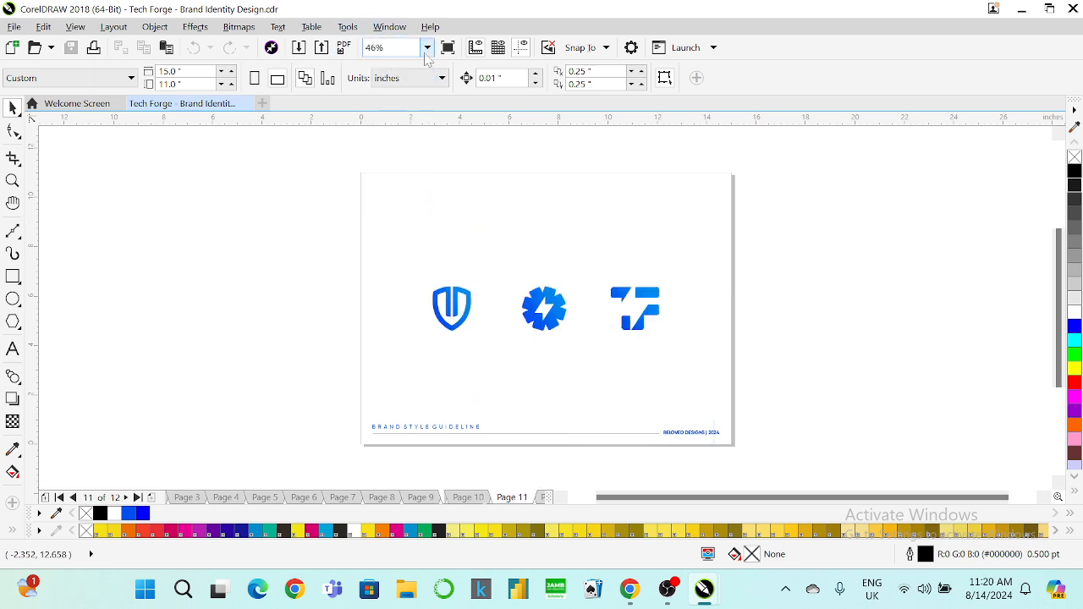
key("F9")
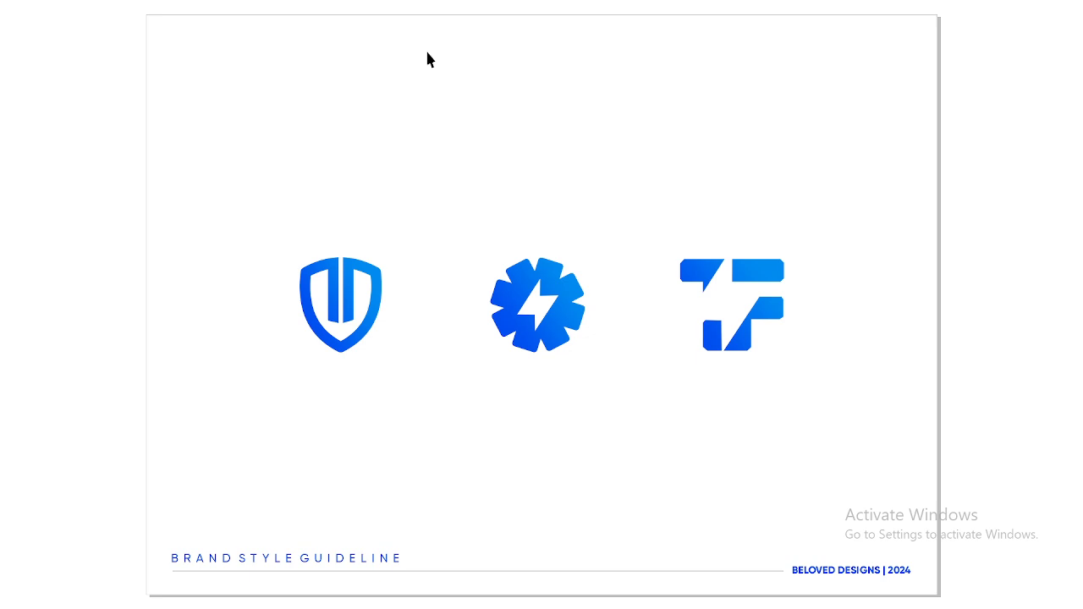
key("Page_Down")
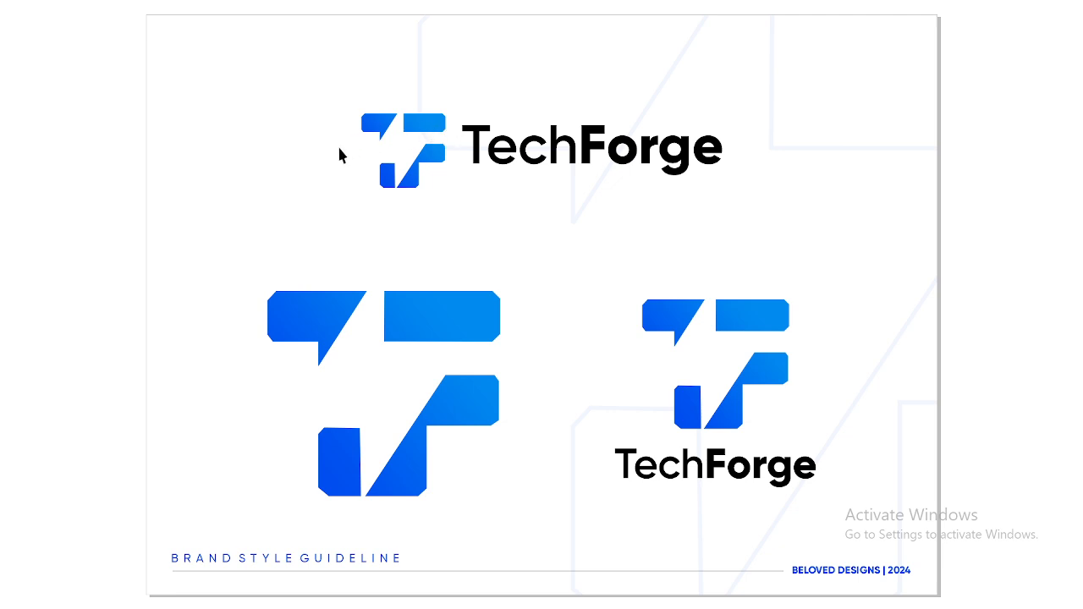
key("Escape")
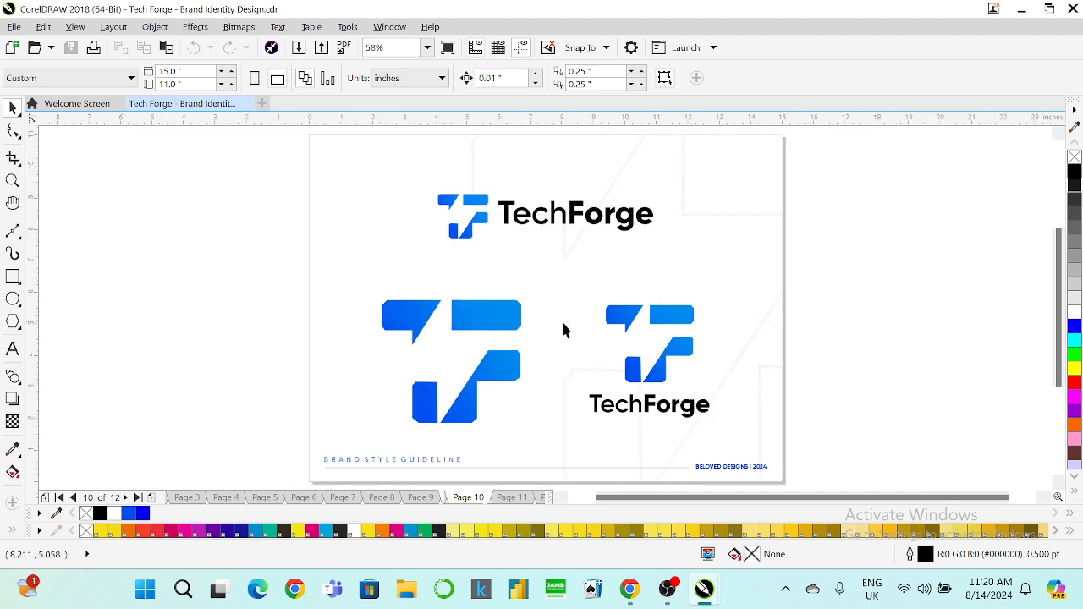
Step: Switch to WhatsApp Web in Chrome and open the Meta AI chat
mouse_move(630, 589)
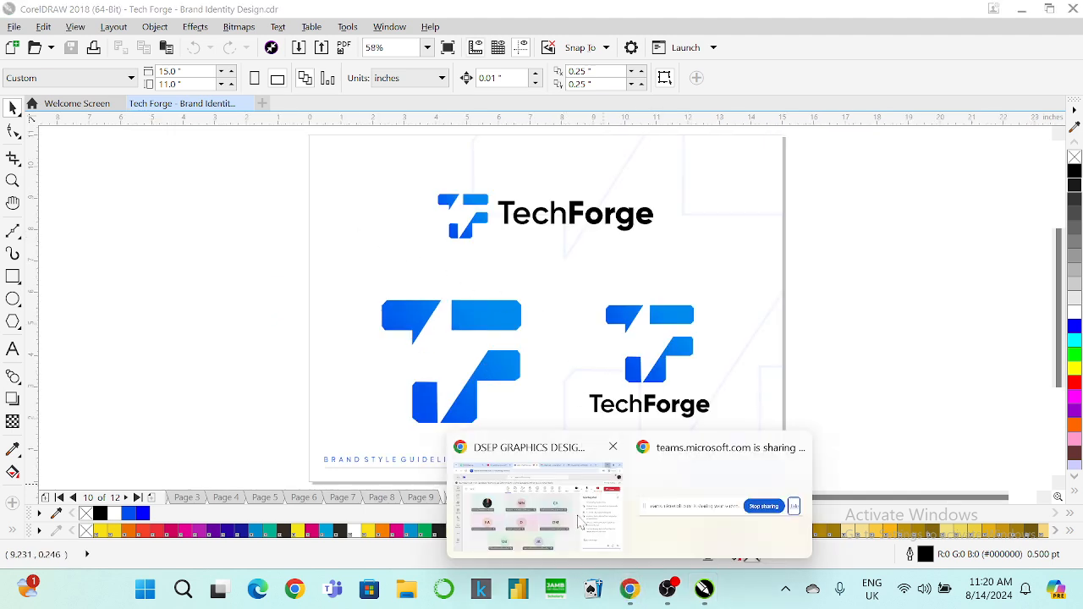
left_click(720, 491)
left_click(135, 25)
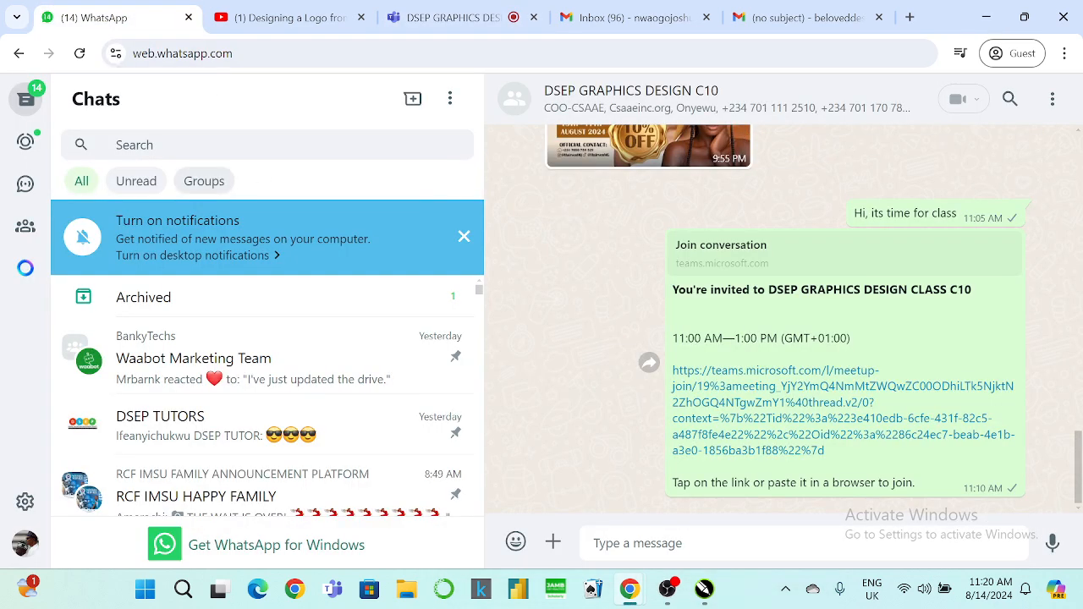
left_click(26, 268)
Step: Find the earlier request "create a brief on a logo for a tech company" in the Meta AI conversation
scroll(676, 298, "up", 3)
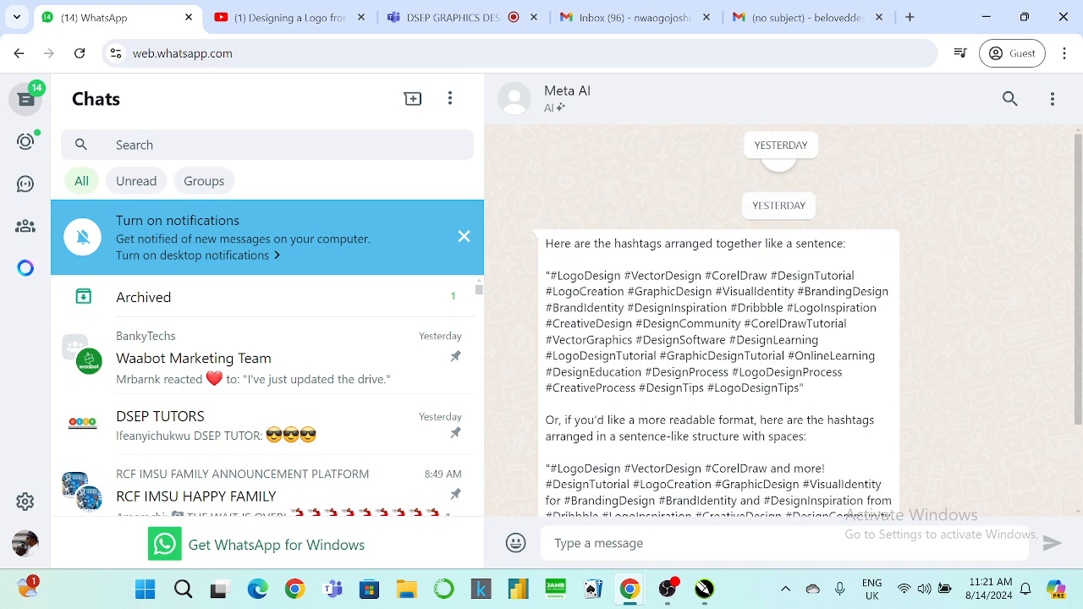
scroll(676, 298, "up", 10)
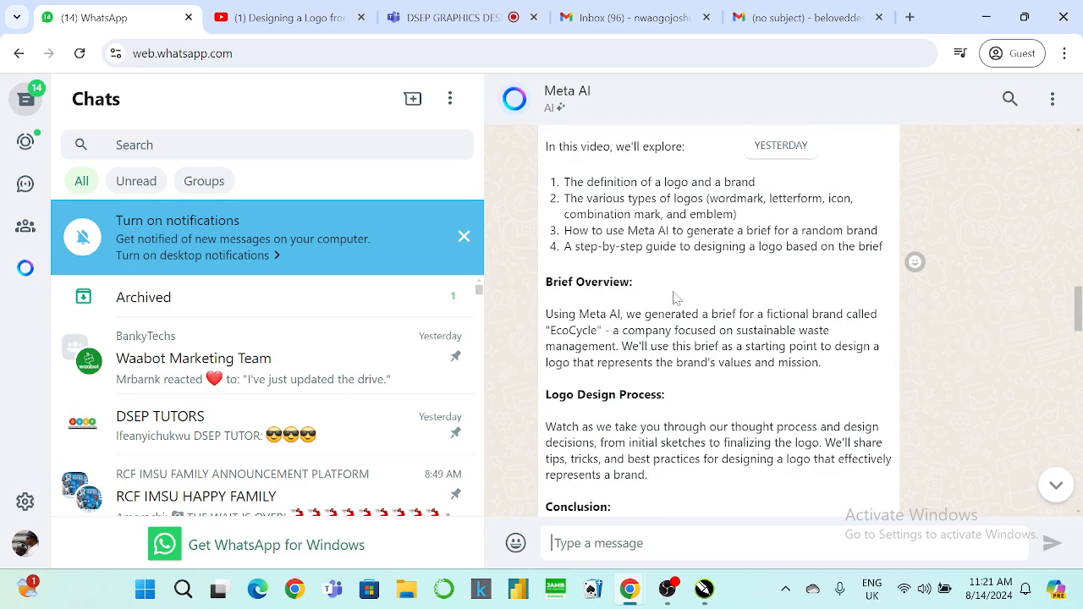
scroll(675, 298, "up", 4)
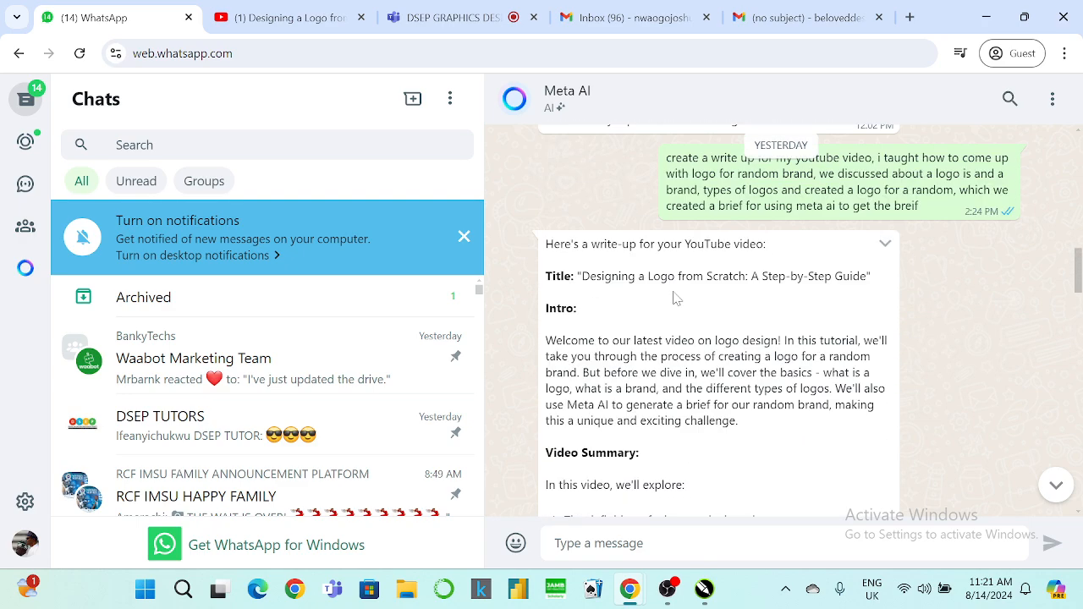
scroll(676, 298, "up", 5)
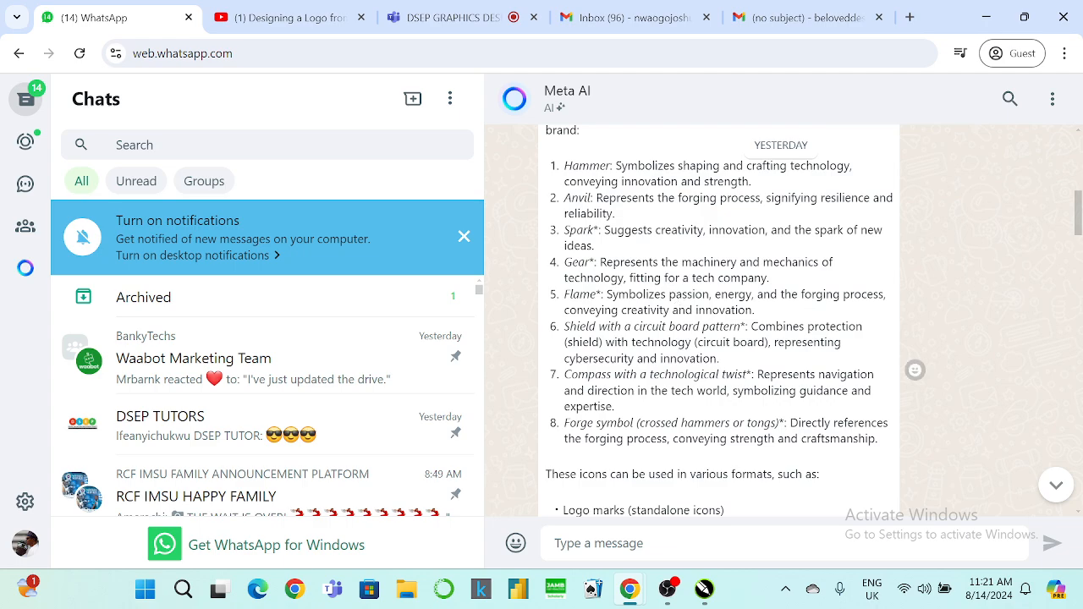
scroll(675, 298, "up", 12)
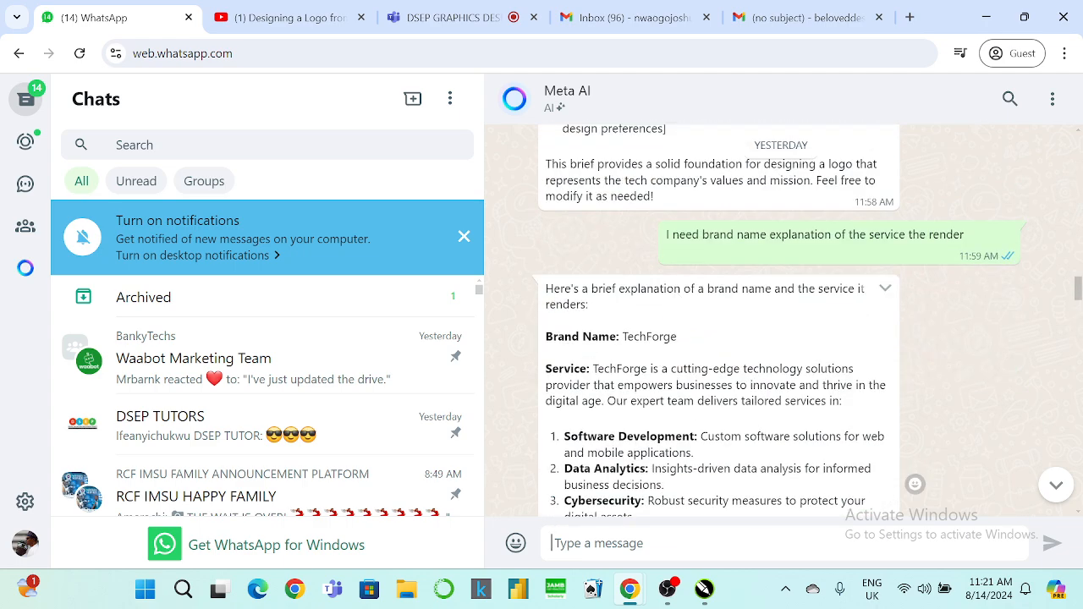
scroll(681, 279, "up", 4)
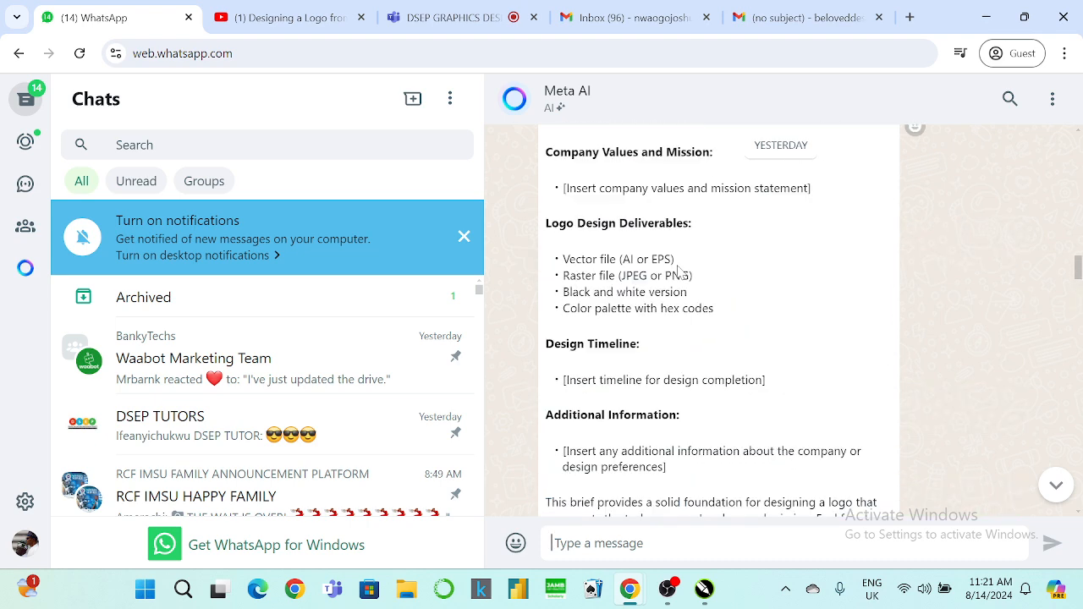
scroll(680, 271, "up", 6)
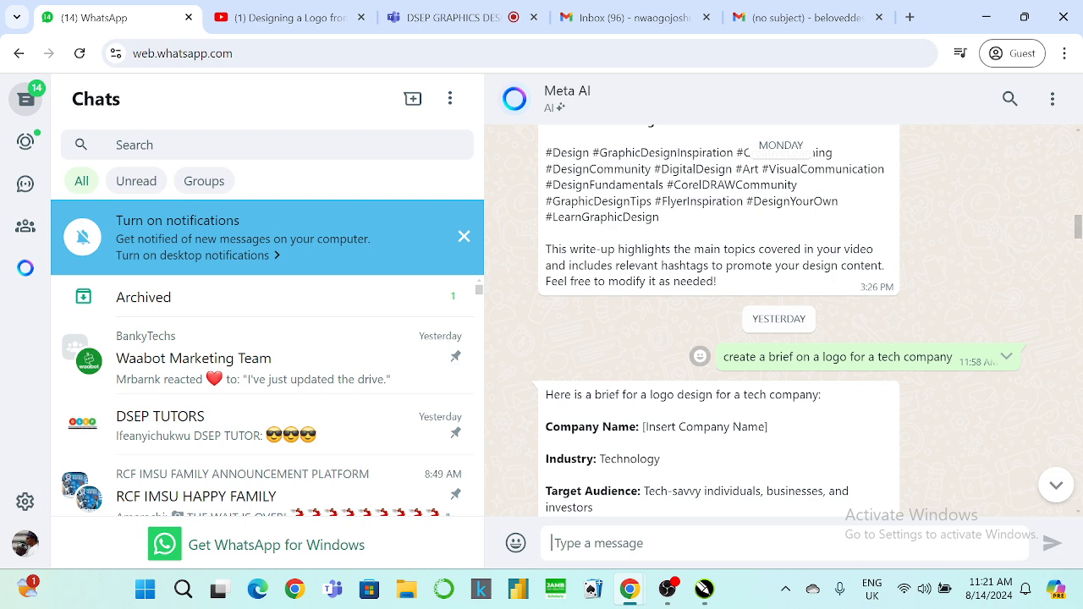
Step: Read the tech company logo brief, covering its requirements, design preferences and deliverables, through to the brand name explanation
scroll(940, 266, "down", 3)
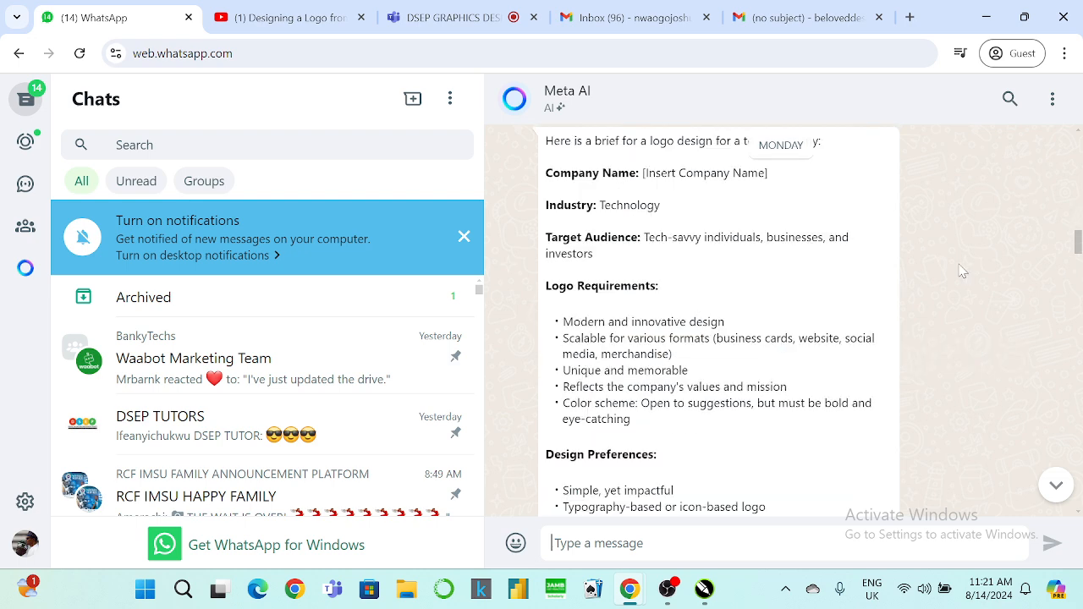
scroll(939, 266, "up", 2)
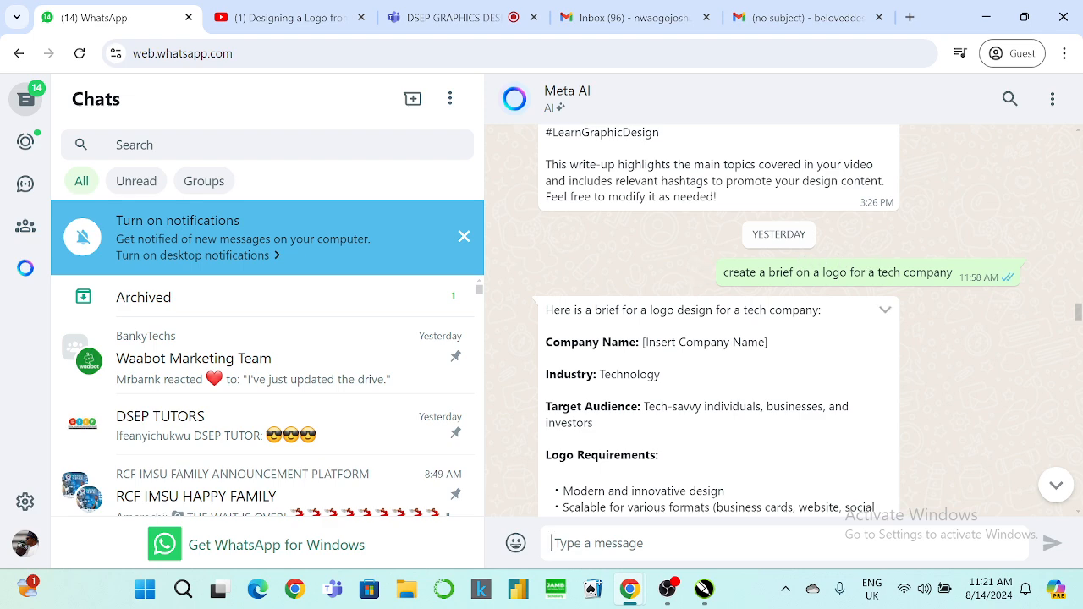
scroll(811, 260, "down", 2)
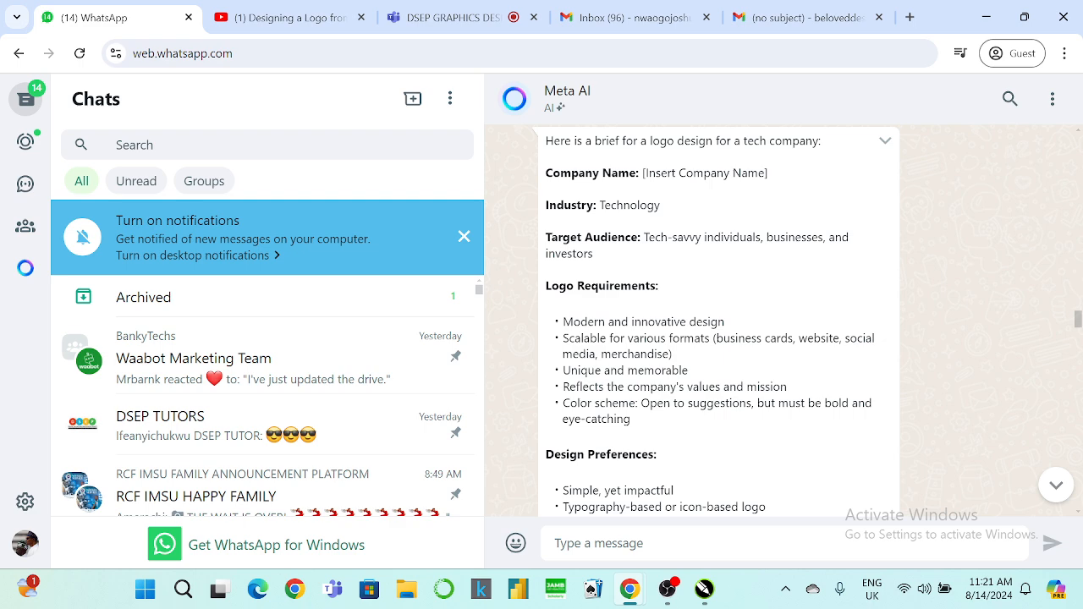
scroll(621, 375, "down", 2)
scroll(622, 377, "down", 1)
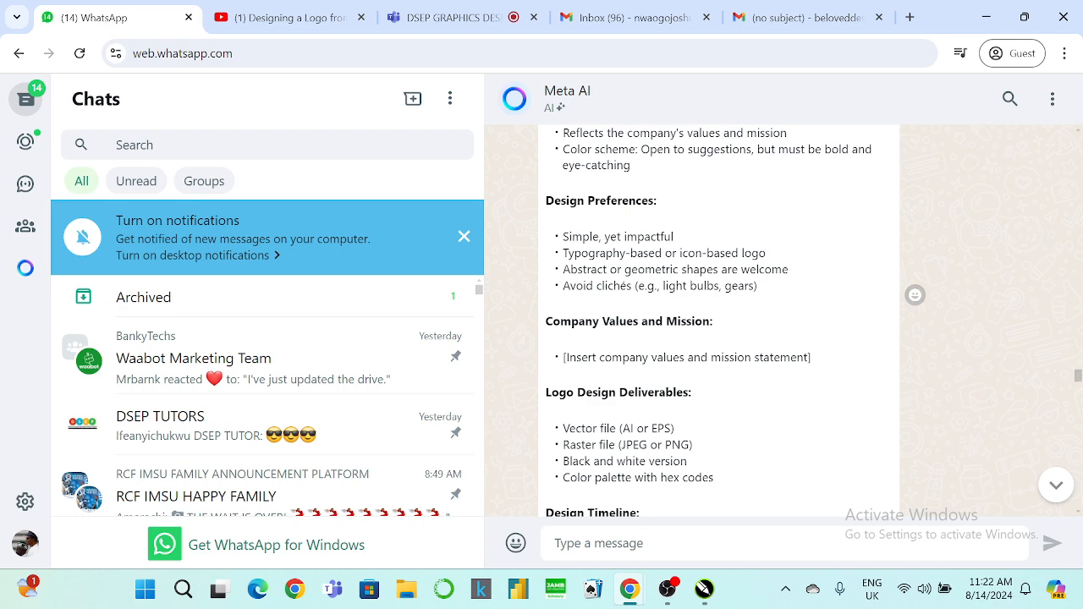
scroll(759, 285, "down", 2)
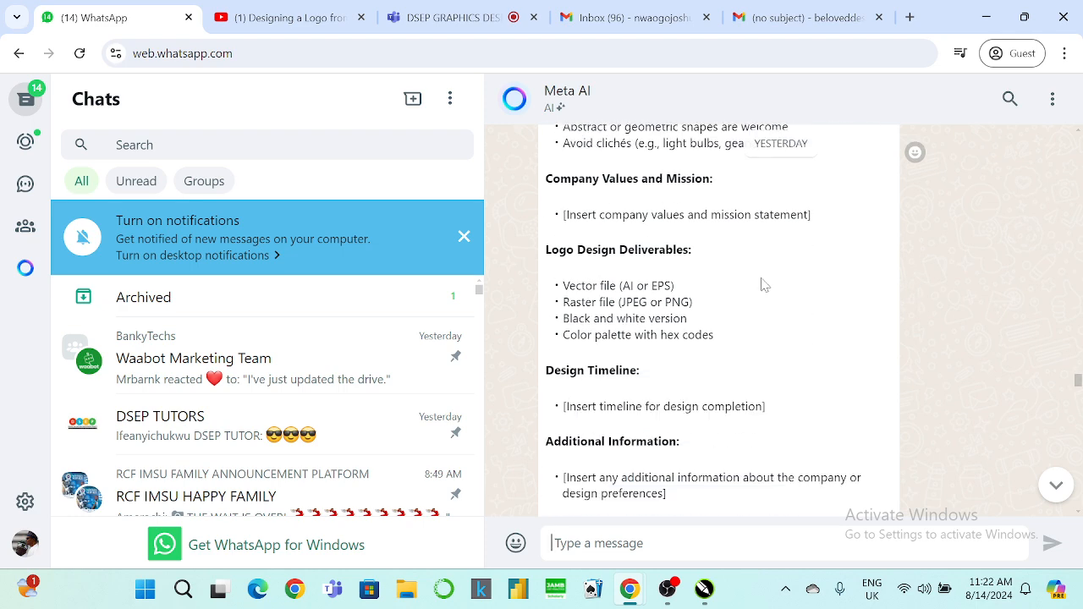
scroll(759, 285, "down", 4)
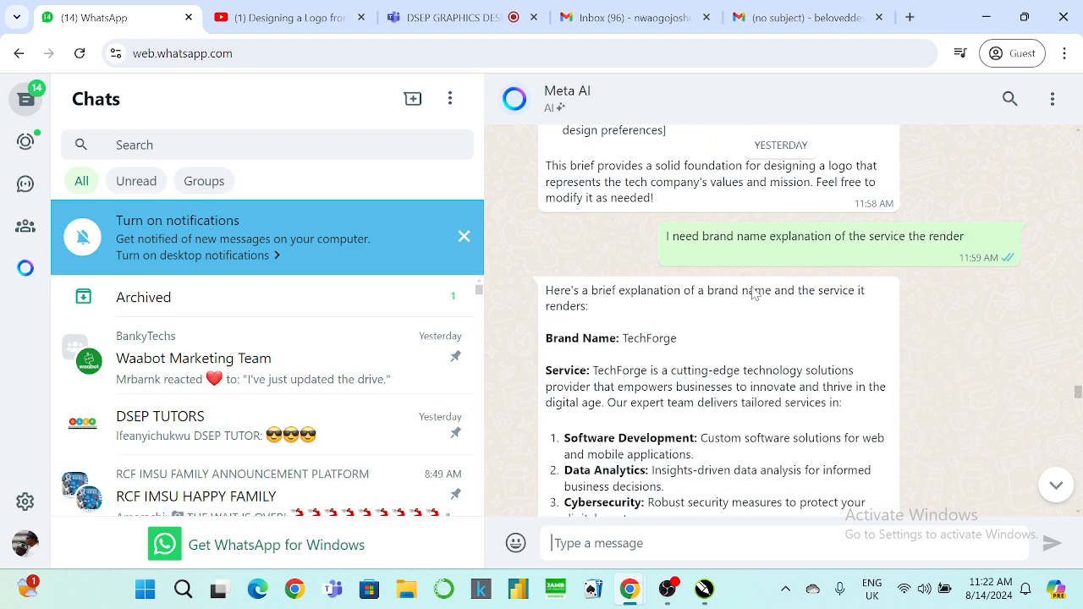
Step: Copy the tagline "Forging Innovative Solutions for a Digital Future" from the TechForge brand explanation
scroll(742, 259, "down", 2)
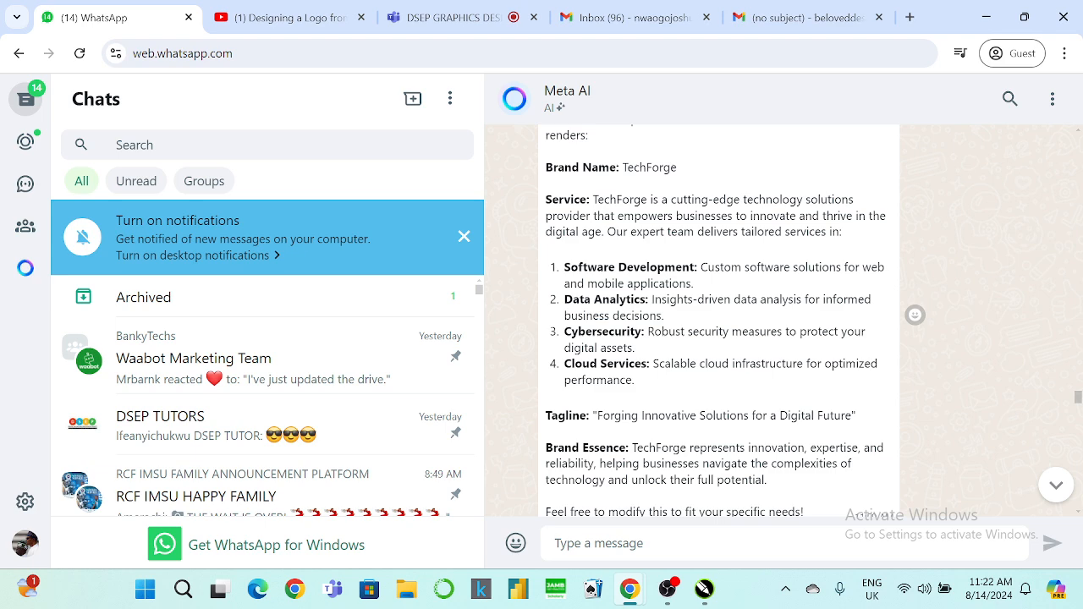
scroll(720, 322, "down", 2)
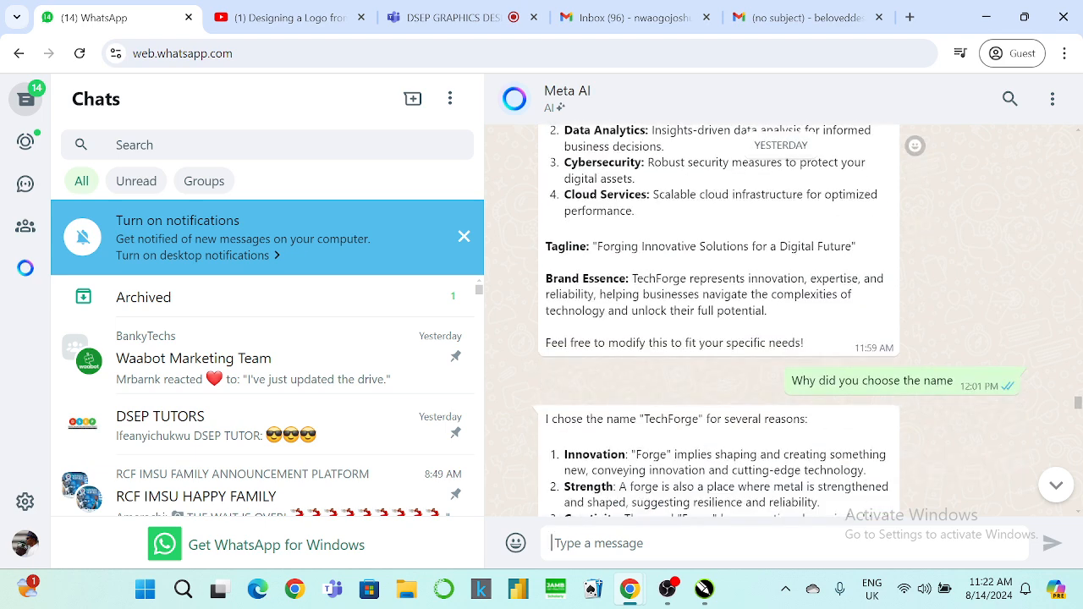
left_click_drag(598, 245, 851, 246)
key("ctrl+c")
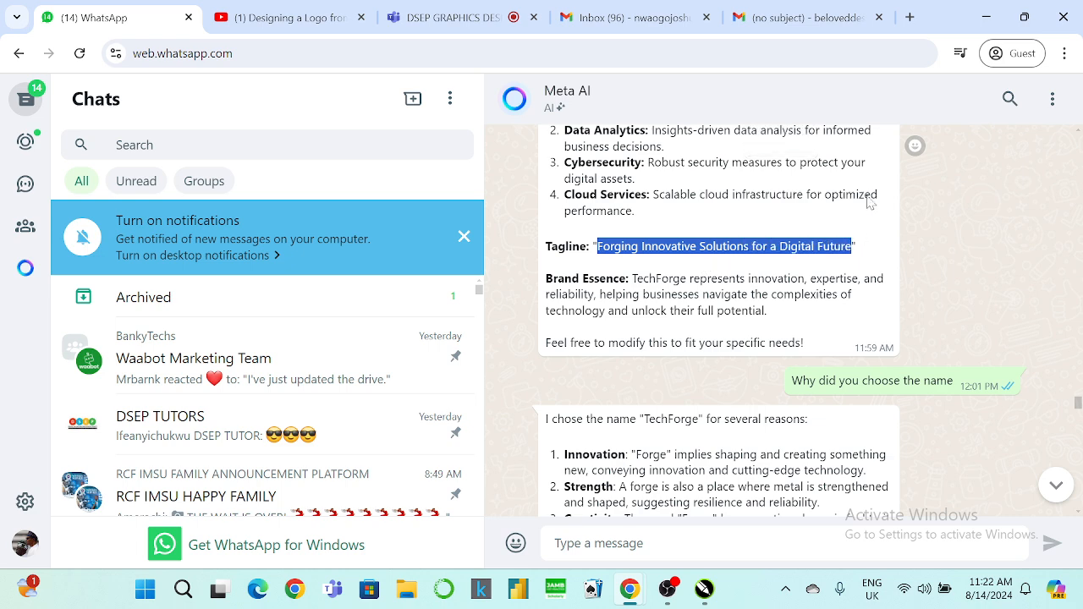
Step: Switch to CorelDRAW and paste the tagline "Forging Innovative Solutions for a Digital Future" as artistic text left of page 10
left_click(986, 17)
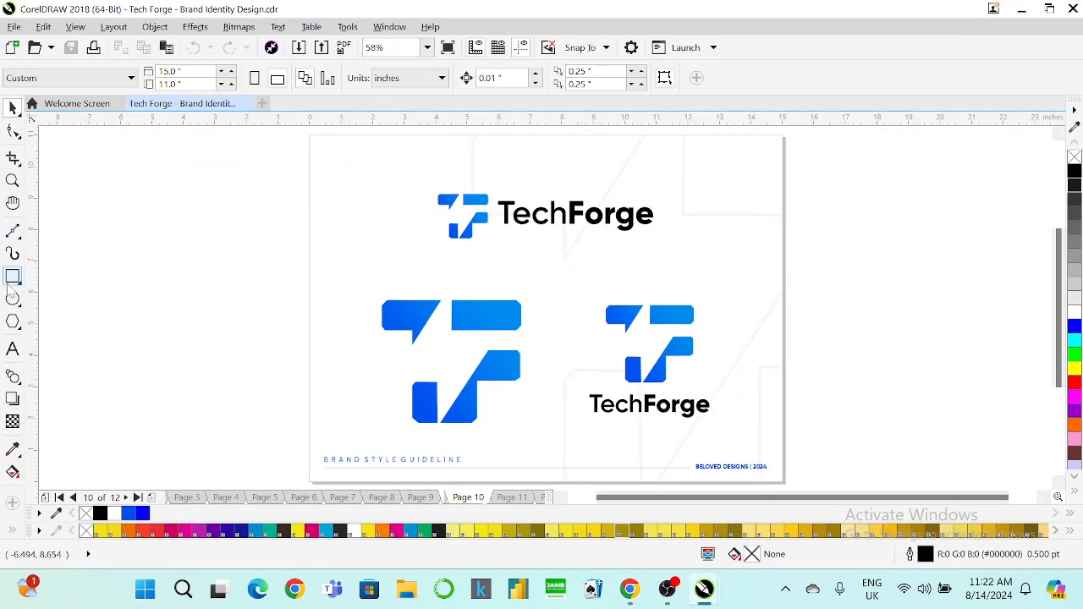
left_click(12, 349)
left_click(79, 199)
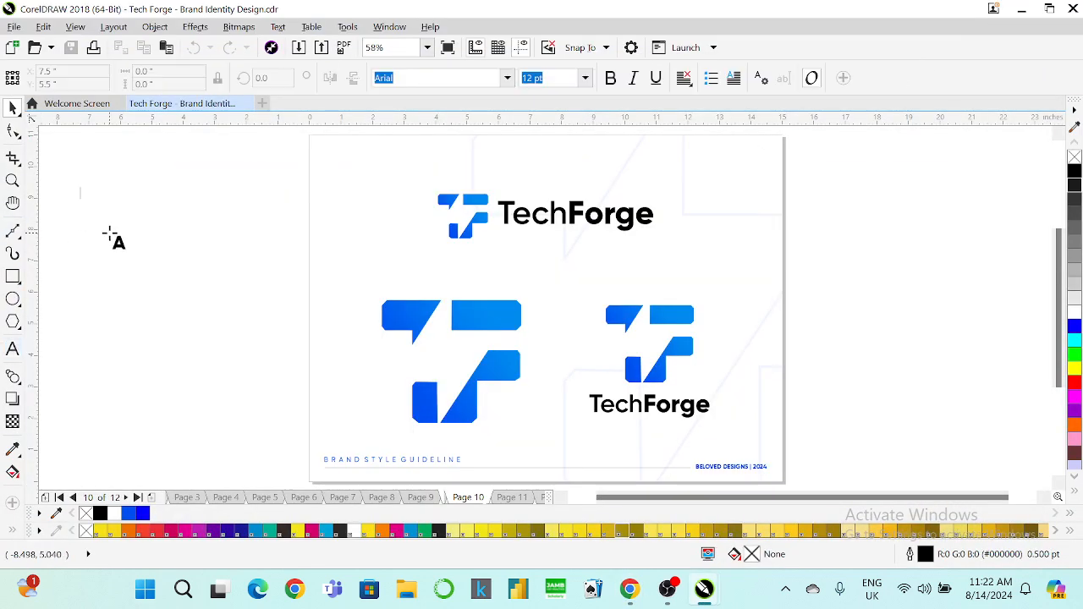
key("ctrl+v")
left_click(12, 109)
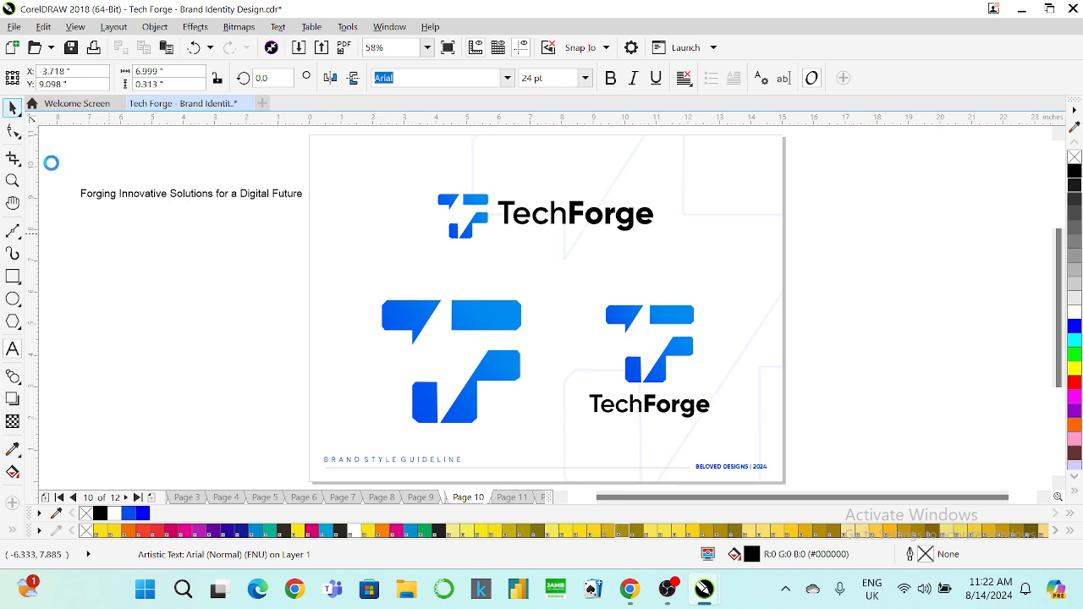
left_click(135, 284)
Step: Return to the Meta AI chat in Chrome and read the reasons given for choosing the name TechForge
left_click(1021, 9)
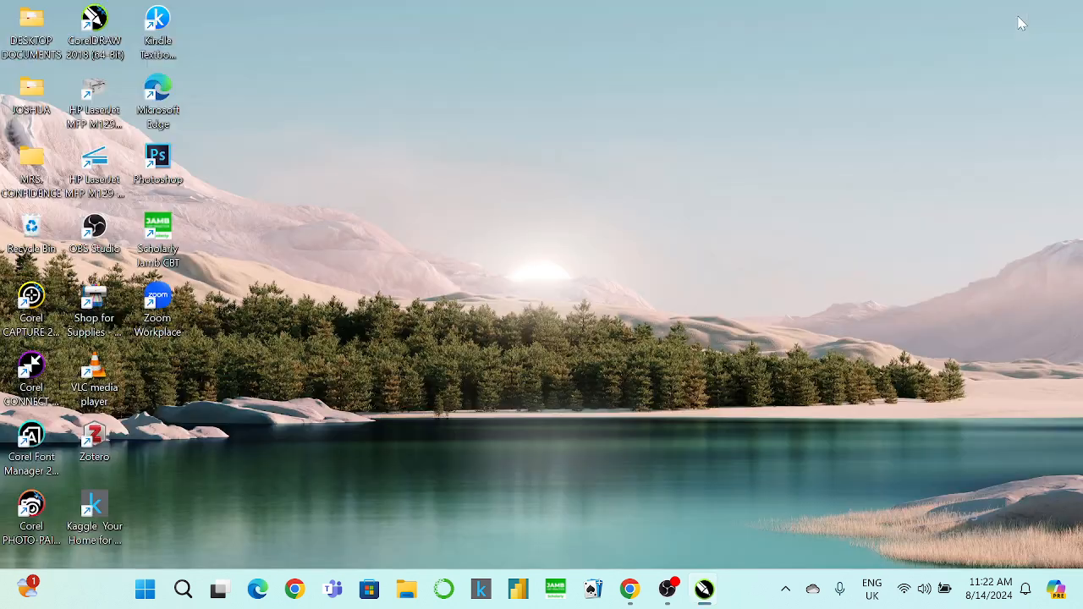
mouse_move(630, 589)
left_click(593, 516)
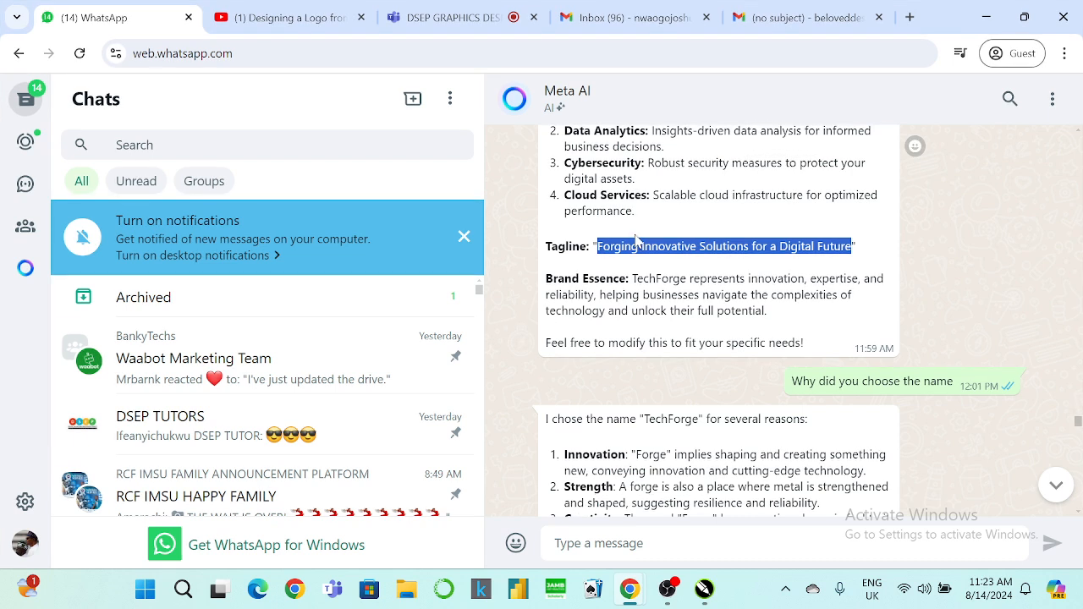
scroll(645, 244, "down", 1)
scroll(729, 298, "down", 1)
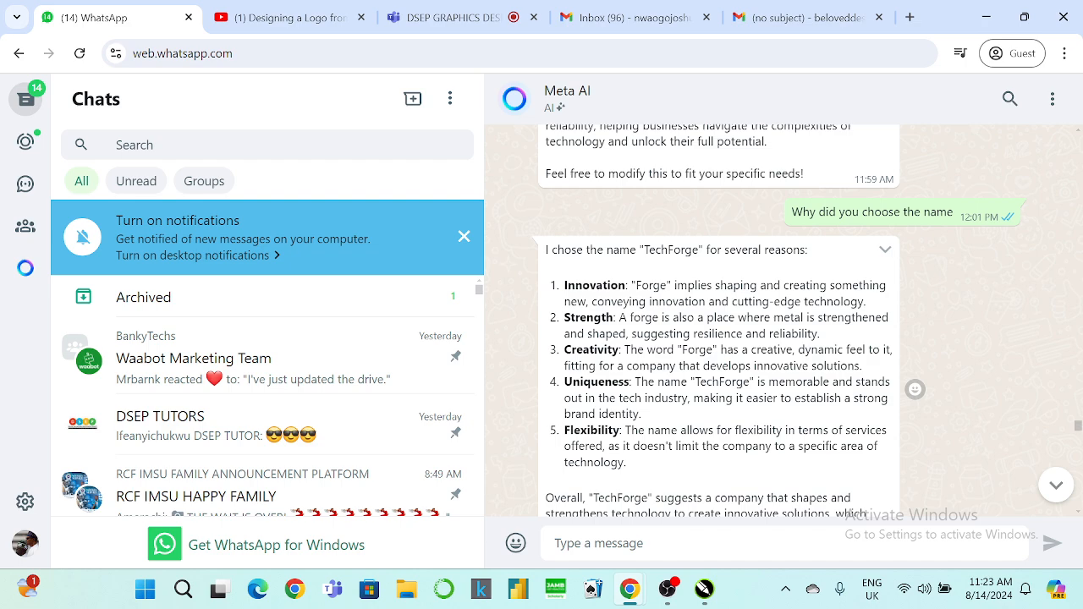
scroll(712, 291, "down", 2)
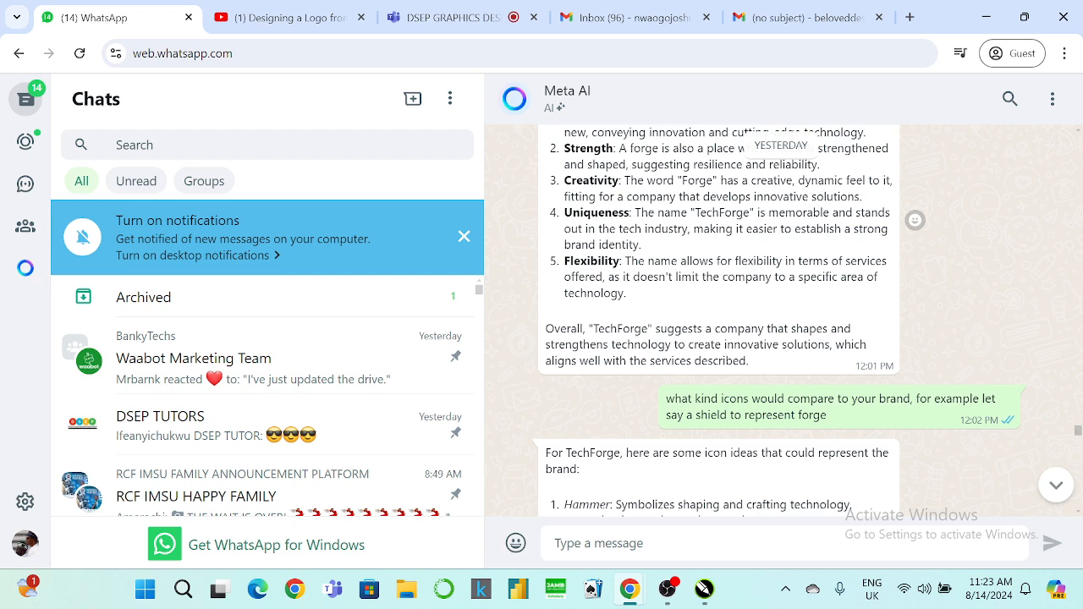
scroll(712, 292, "down", 1)
scroll(776, 320, "up", 1)
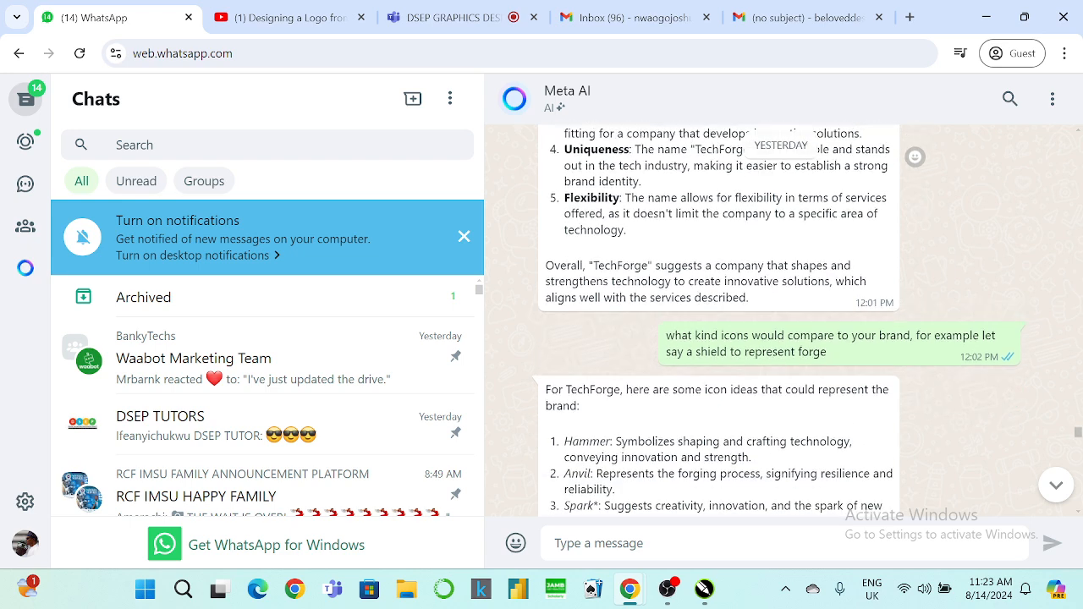
Step: Read Meta AI's icon ideas for the TechForge brand and the formats in which the icons can be used
scroll(600, 225, "down", 2)
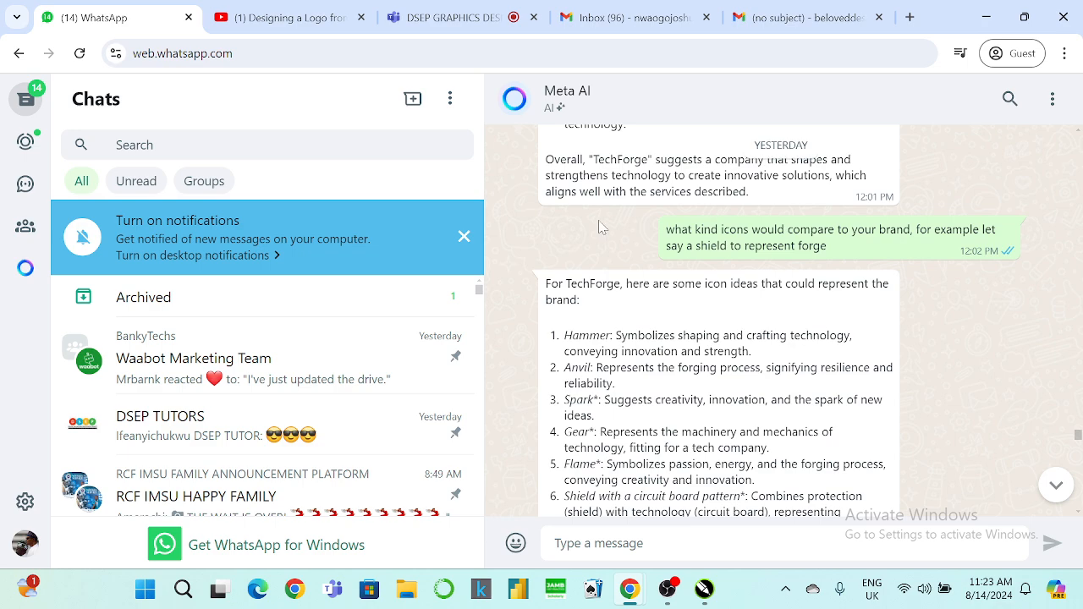
scroll(601, 269, "down", 1)
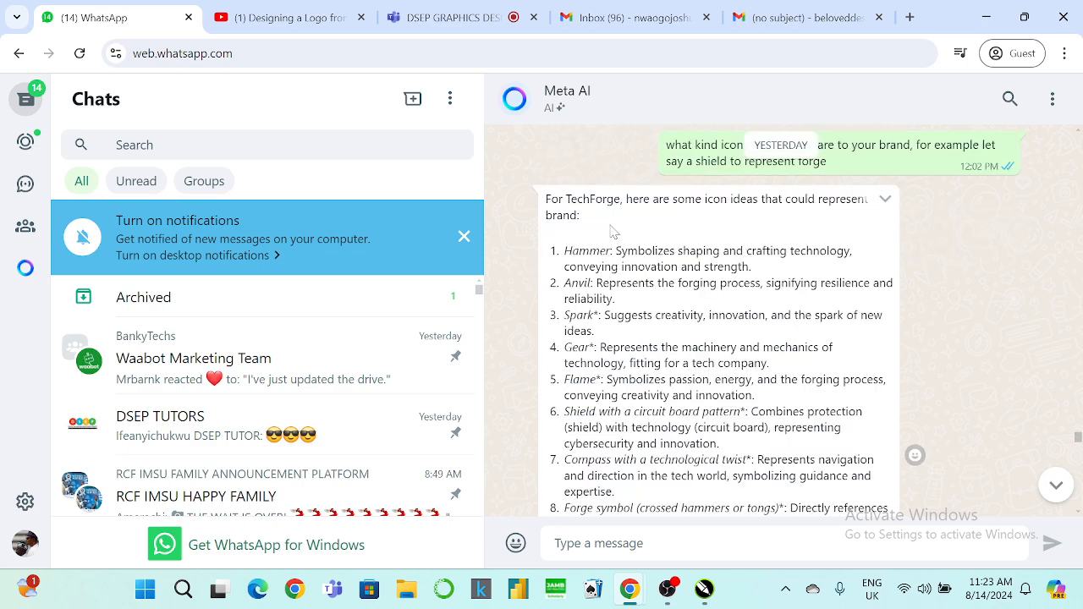
scroll(616, 232, "up", 1)
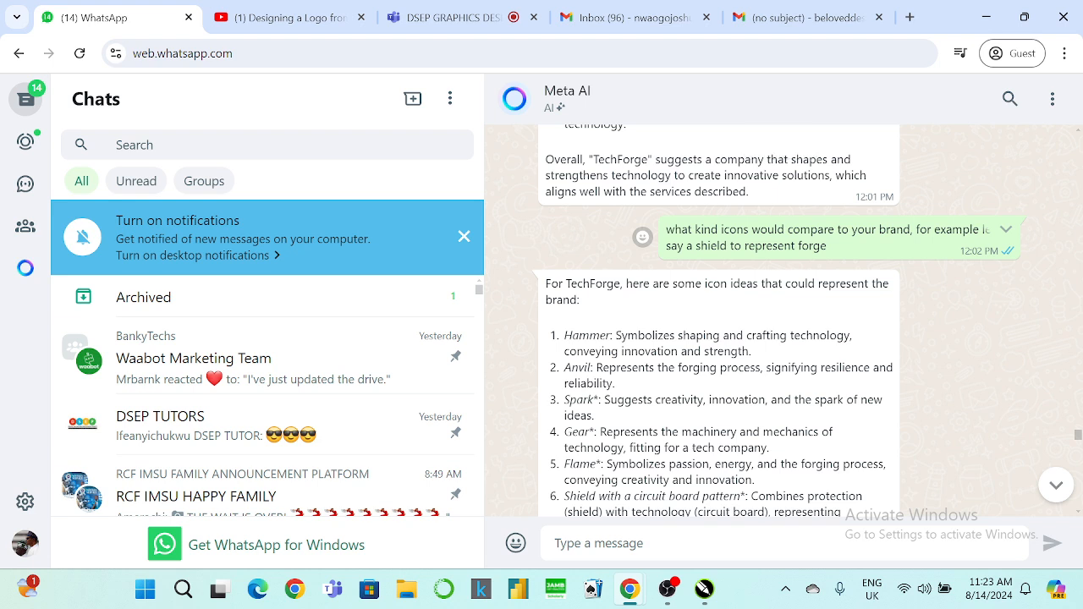
scroll(672, 305, "down", 1)
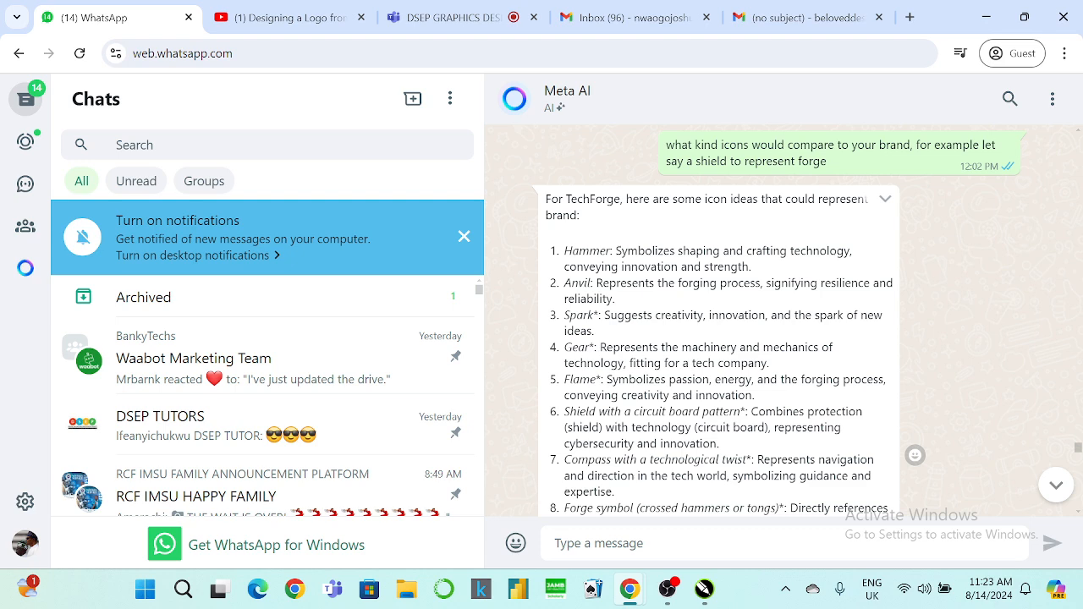
scroll(634, 459, "down", 1)
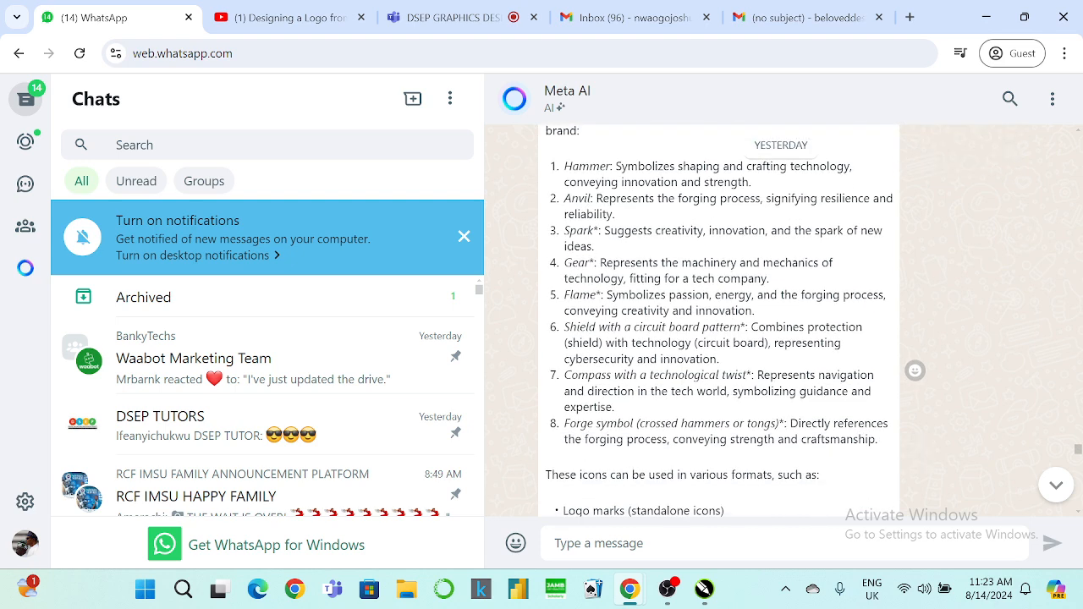
scroll(599, 322, "up", 2)
scroll(598, 322, "down", 1)
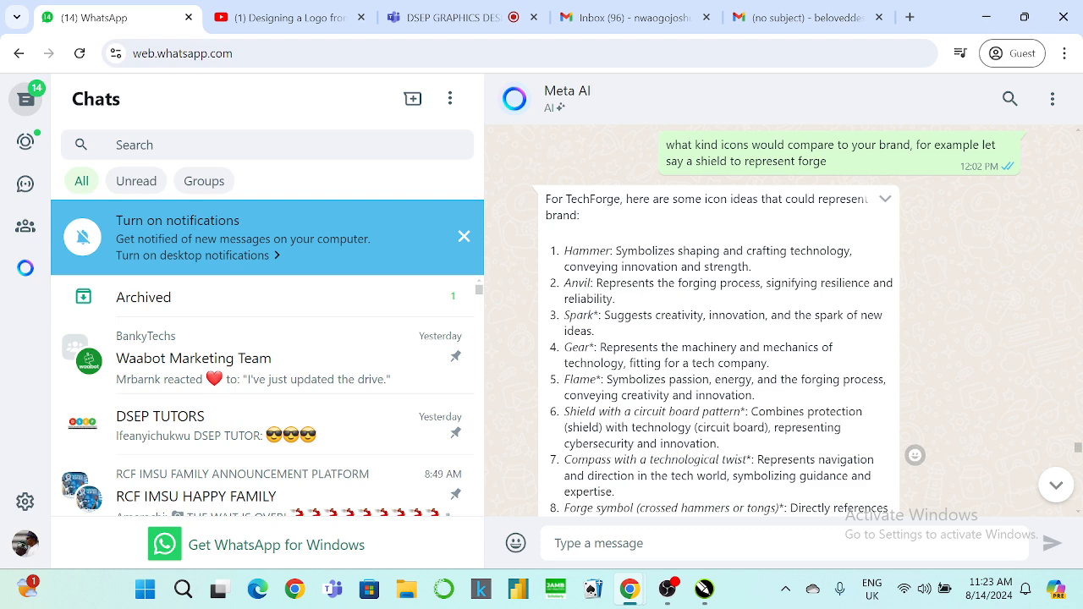
scroll(720, 322, "down", 1)
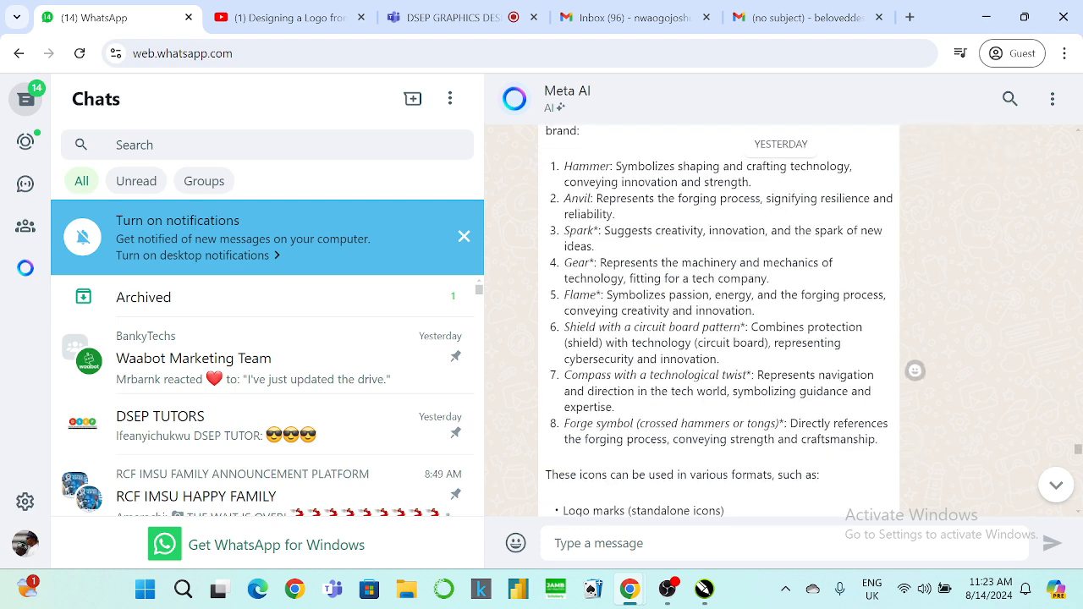
scroll(719, 322, "down", 3)
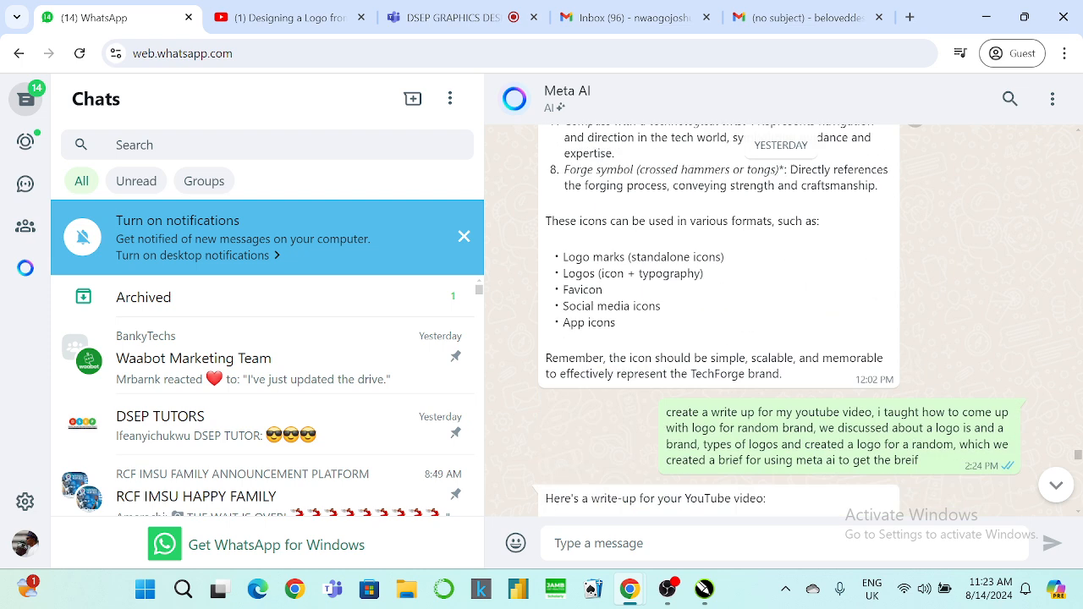
scroll(720, 322, "down", 2)
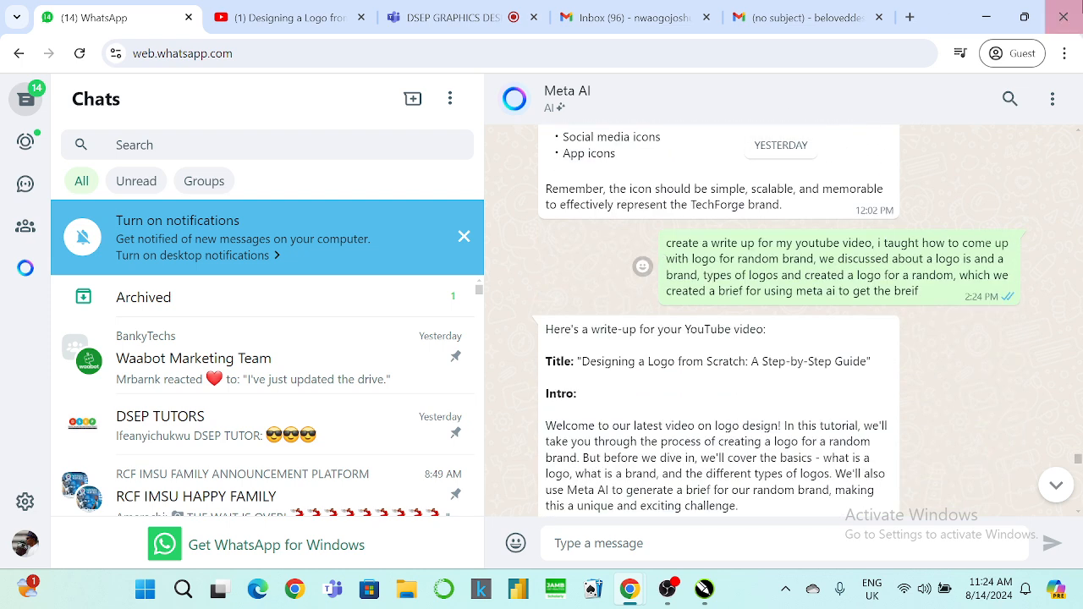
Step: Switch back to CorelDRAW and go back from page 10 to the shield logo on page 4
left_click(986, 17)
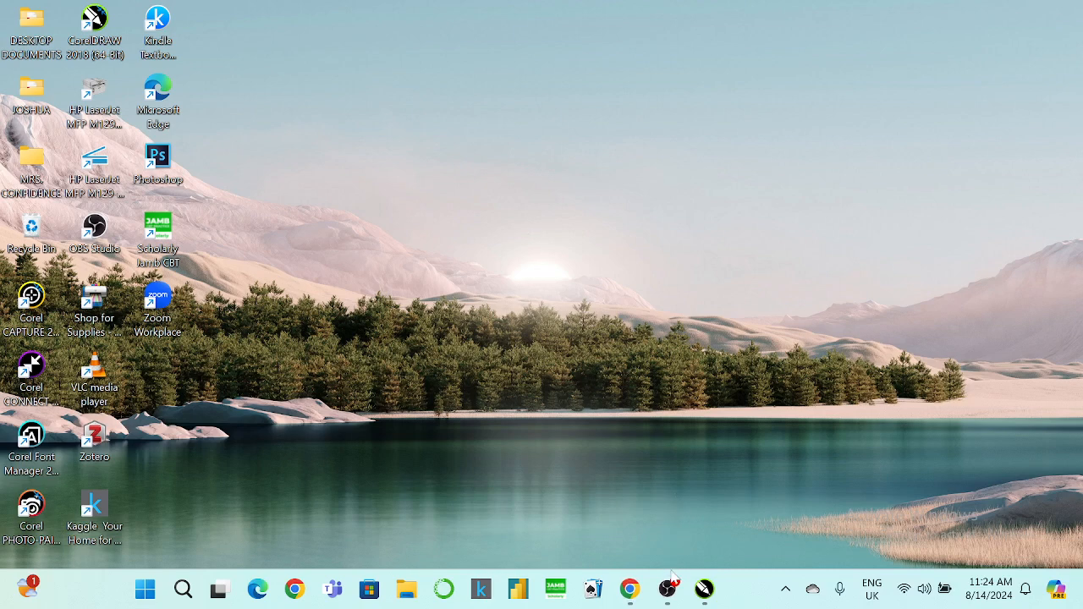
left_click(704, 589)
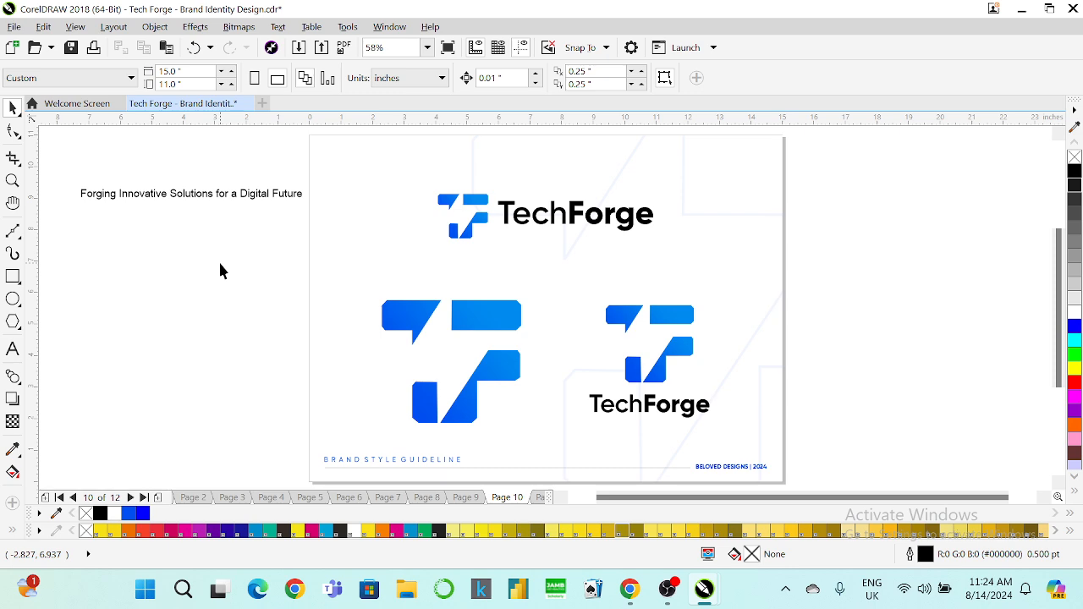
key("Page_Up")
key("Page_Up")
key("Page_Up")
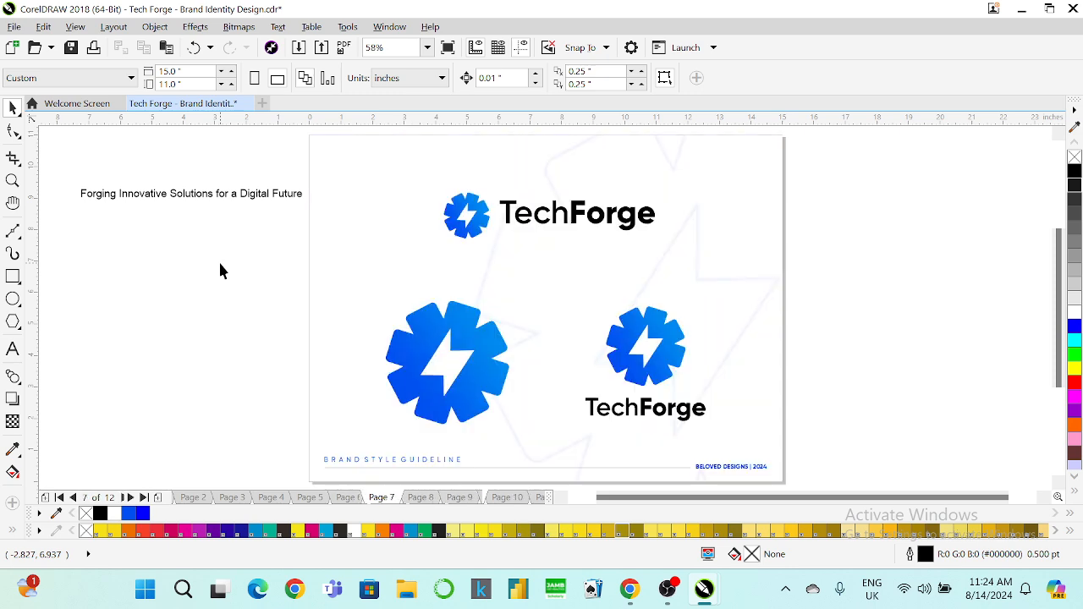
key("Page_Up")
key("Page_Up")
key("Page_Up")
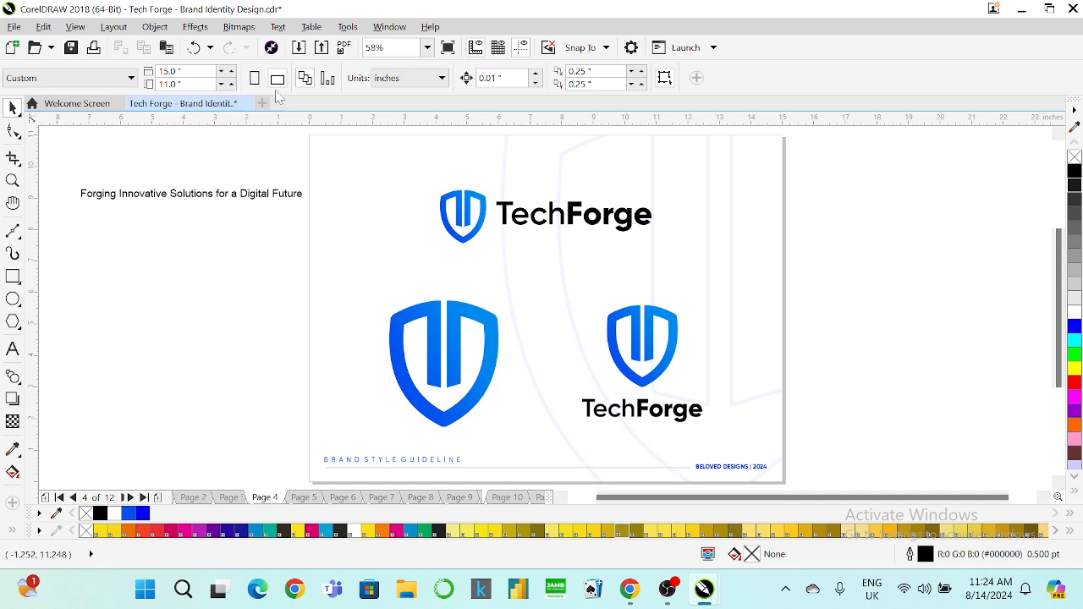
Step: Import "WhatsApp Image 2024-08-13 at 12.20.26 PM" from C10 DSEP GRAPHICS DESIGN > DOWNLOADS and place it below the tagline, about 3.85 by 6.85 inches
left_click(298, 48)
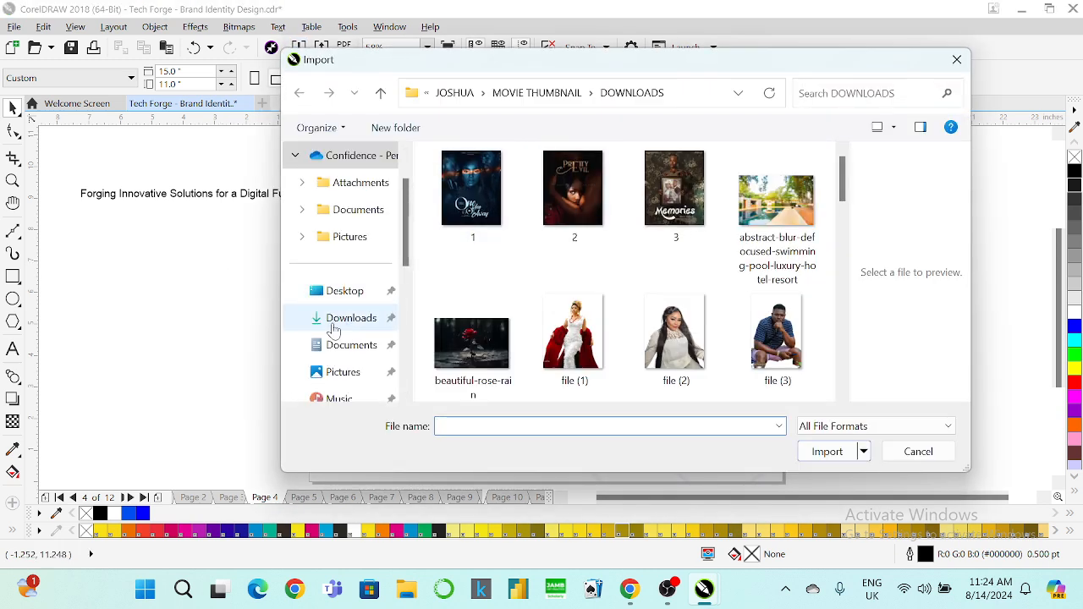
left_click(343, 349)
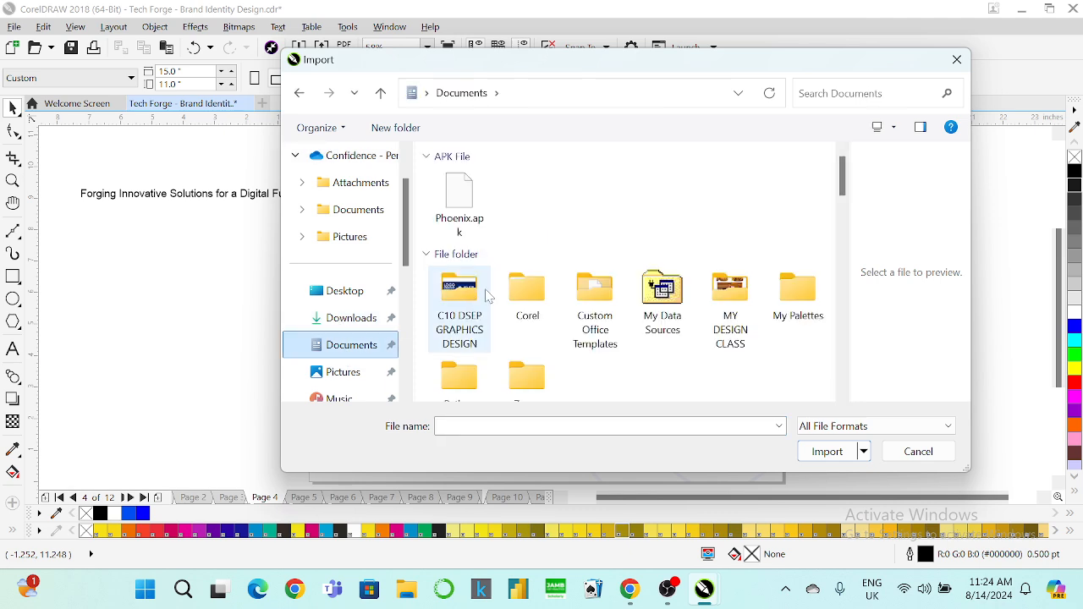
double_click(487, 297)
scroll(602, 331, "down", 3)
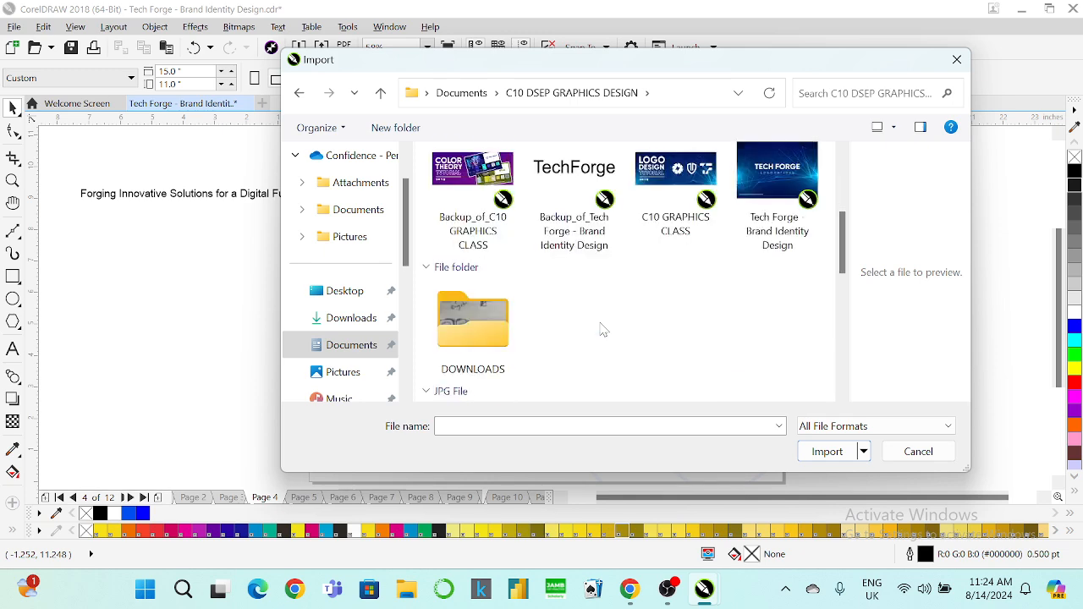
left_click(512, 331)
double_click(512, 331)
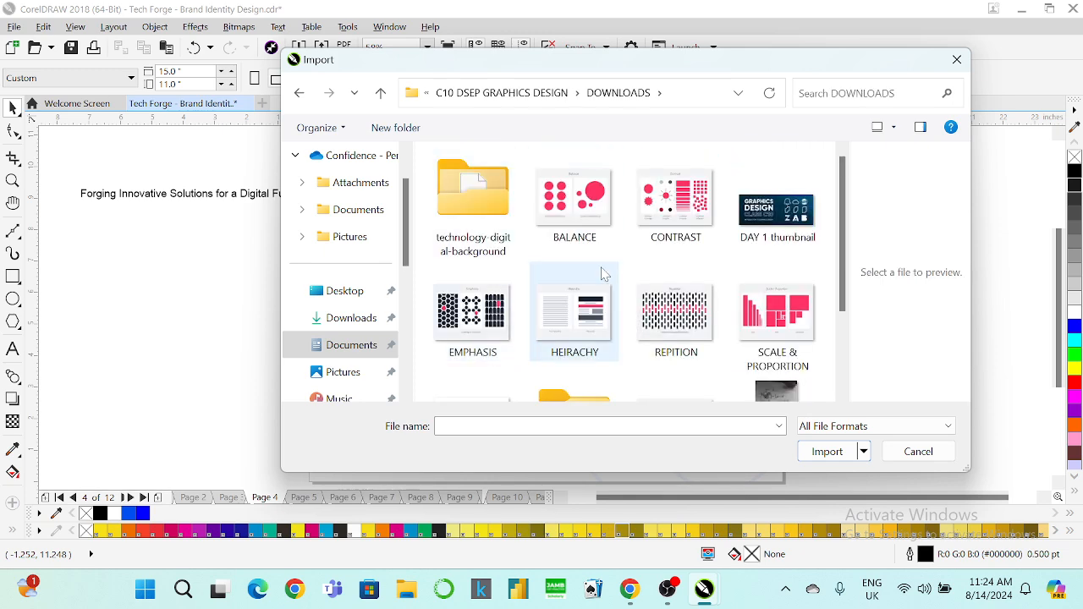
left_click(766, 390)
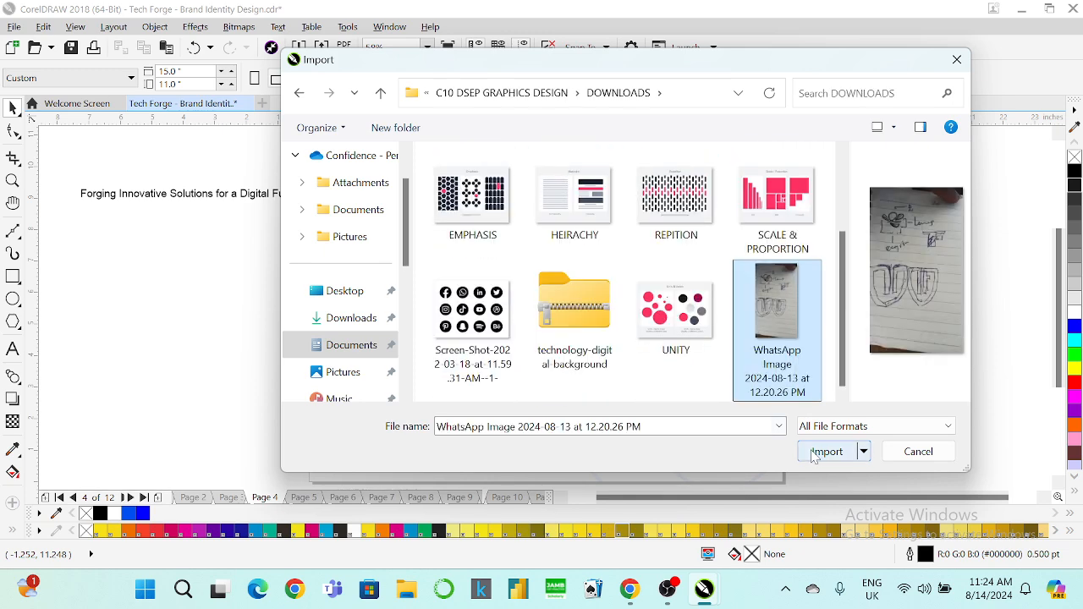
left_click(809, 451)
mouse_move(117, 217)
left_mouse_down()
mouse_move(211, 386)
mouse_move(251, 409)
mouse_move(243, 437)
left_mouse_up()
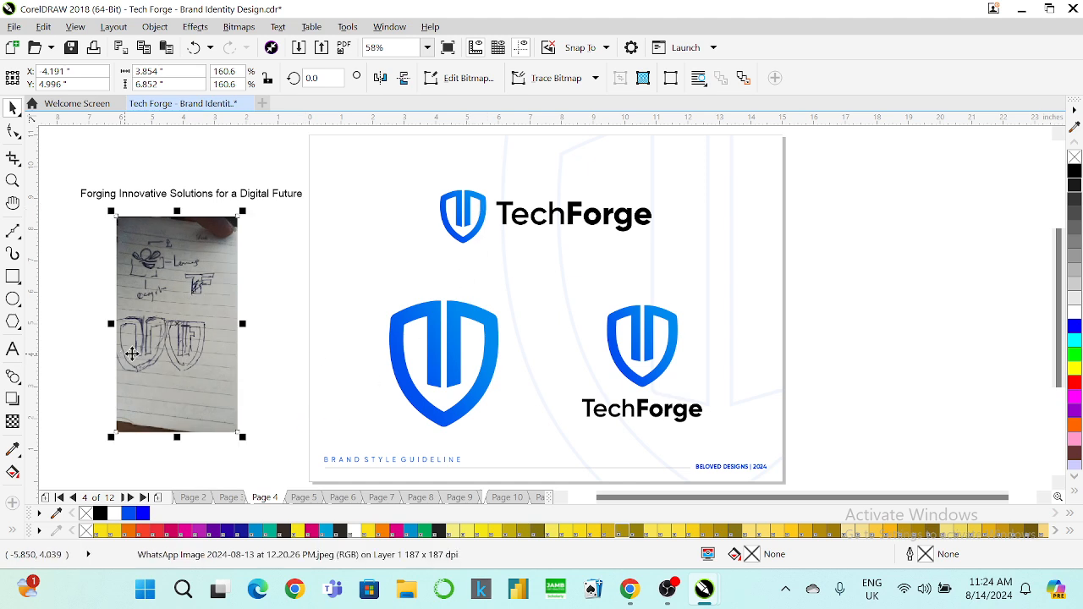
Step: Go forward to page 8 and compare its TF lettermark with the hand-drawn TF sketch in the imported photo
left_click(850, 254)
key("Page_Down")
key("Page_Down")
key("Page_Down")
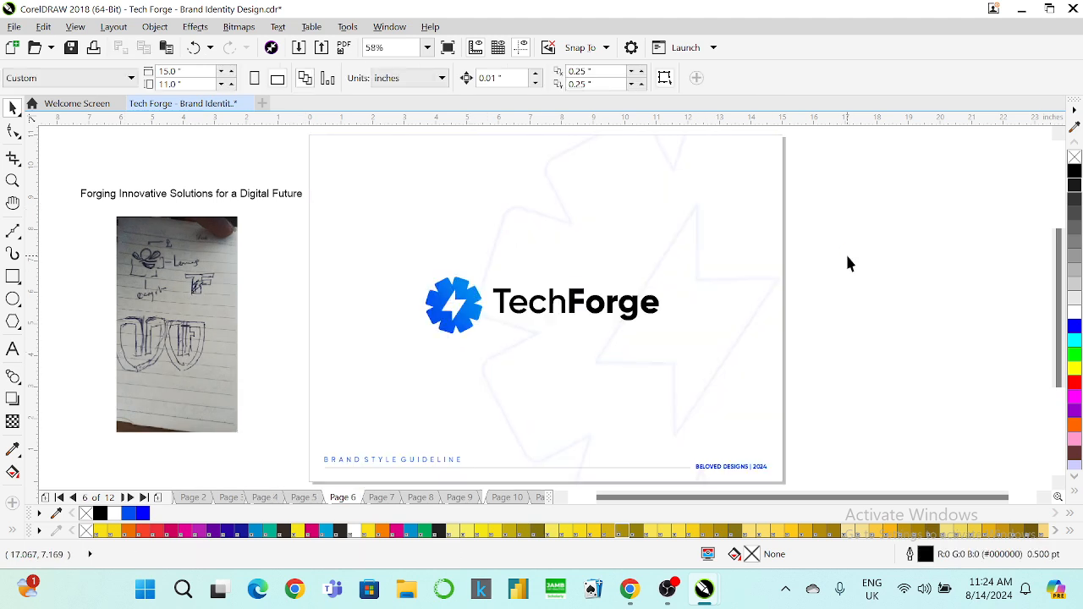
key("Page_Down")
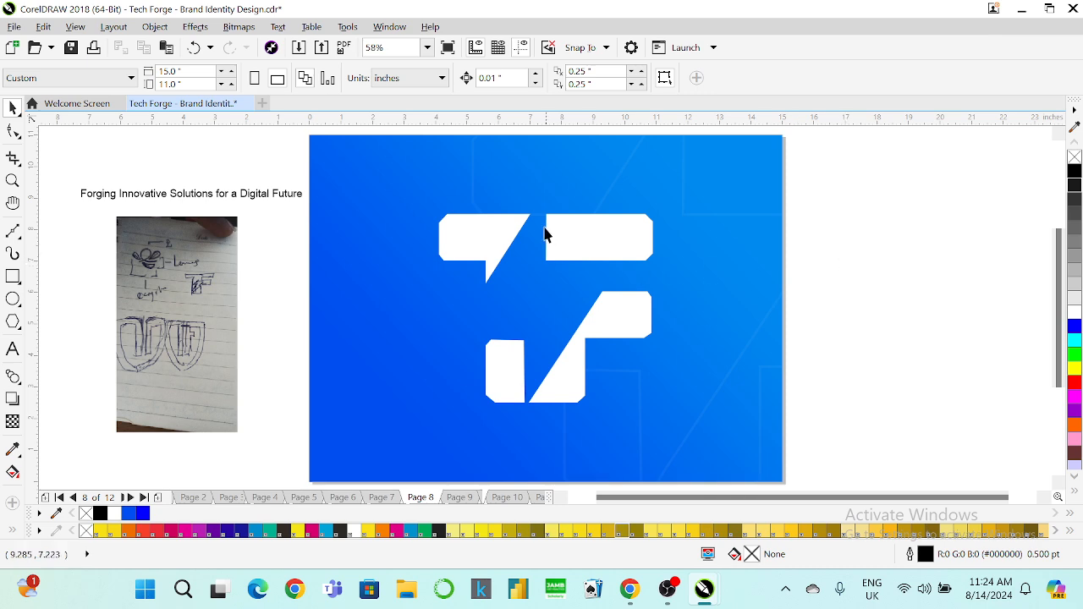
left_click(195, 281)
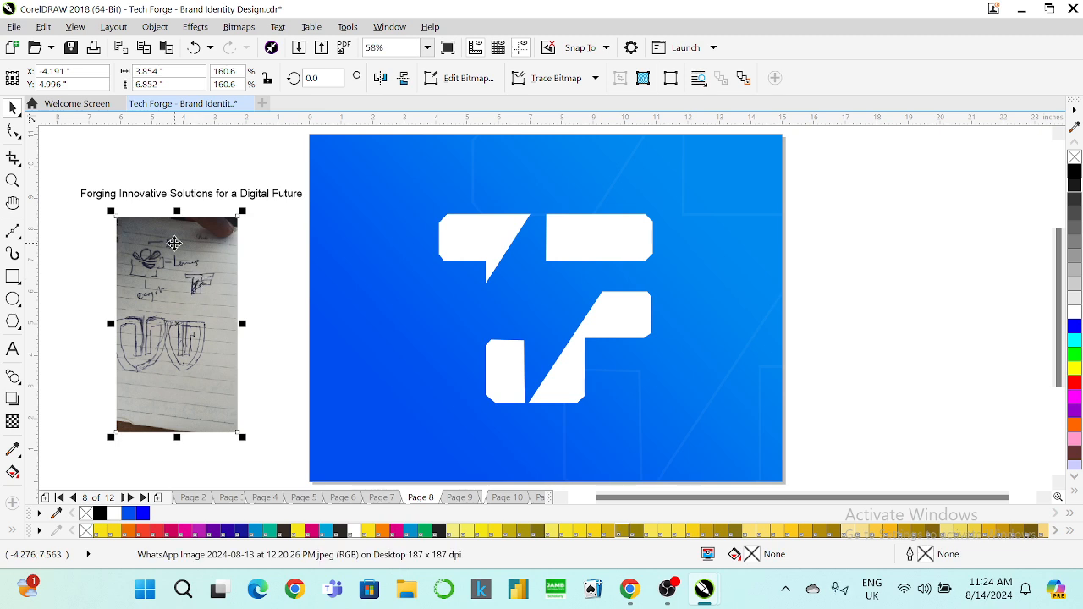
left_click(271, 318)
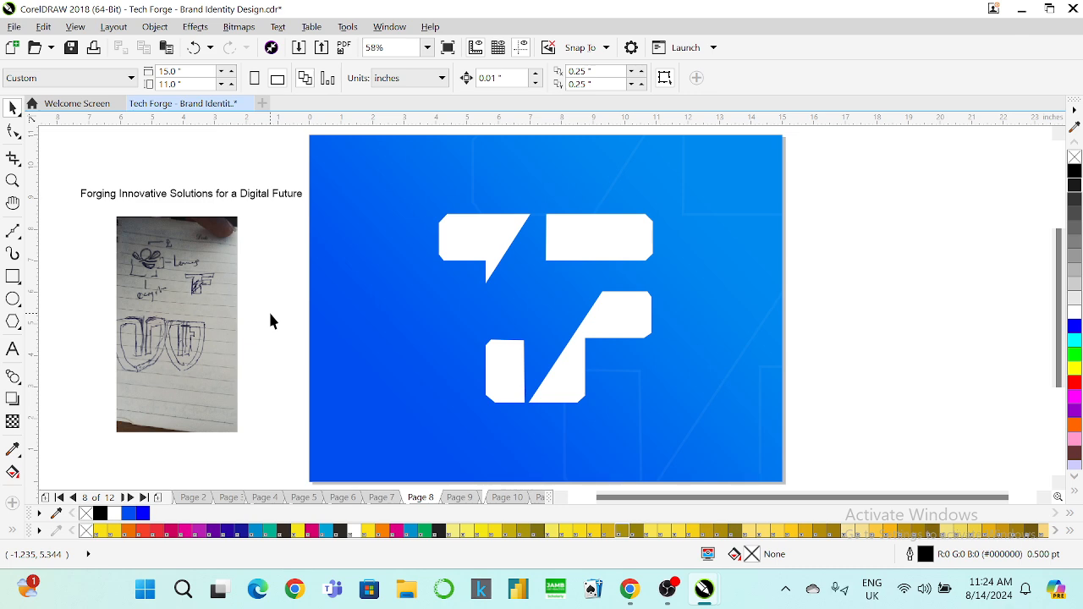
Step: Examine the hand-drawn TF and shield sketches in the imported photo beside the lettermark on page 8
left_click_drag(264, 296, 181, 604)
key("F3")
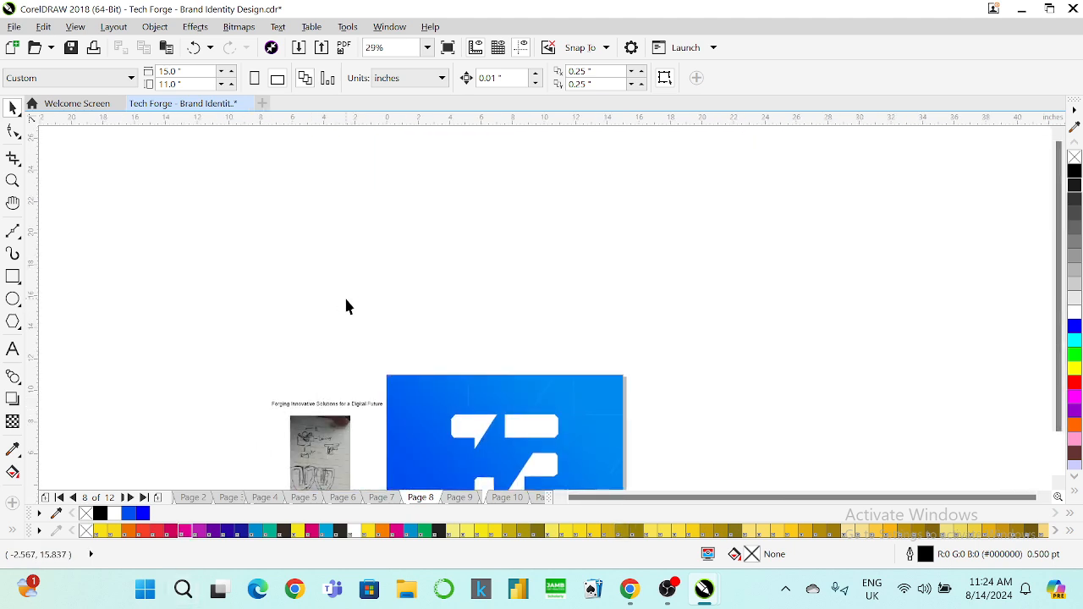
left_click_drag(343, 286, 354, 273)
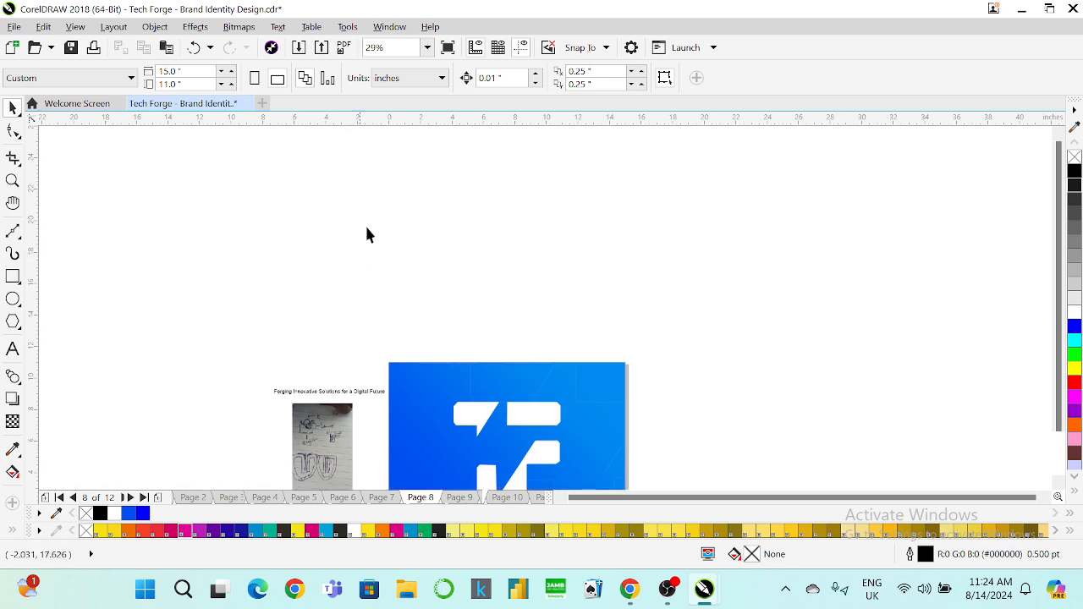
left_click(428, 48)
left_click(415, 64)
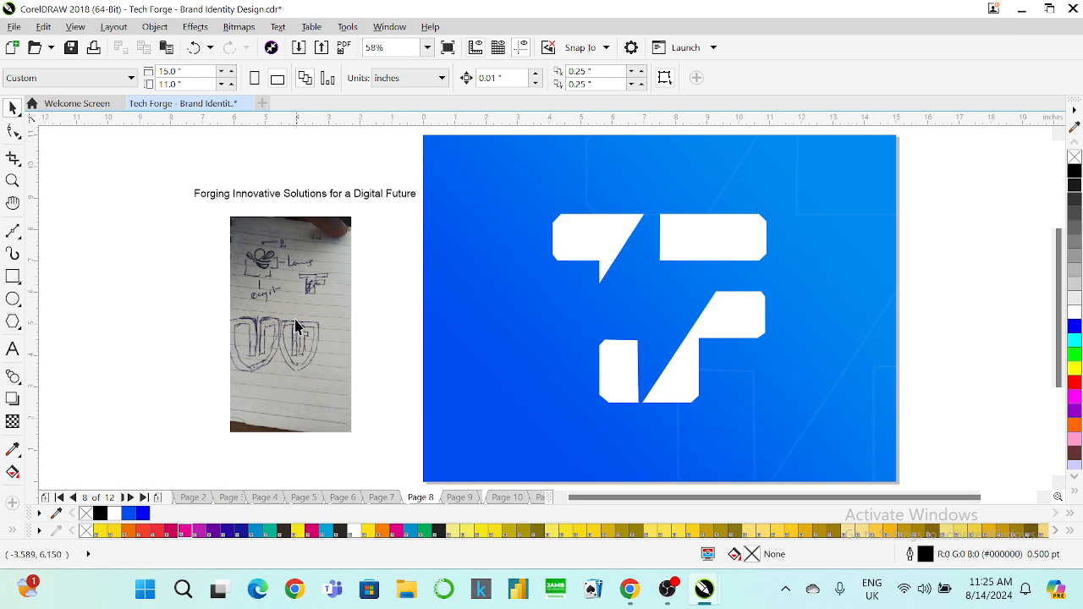
left_click(14, 181)
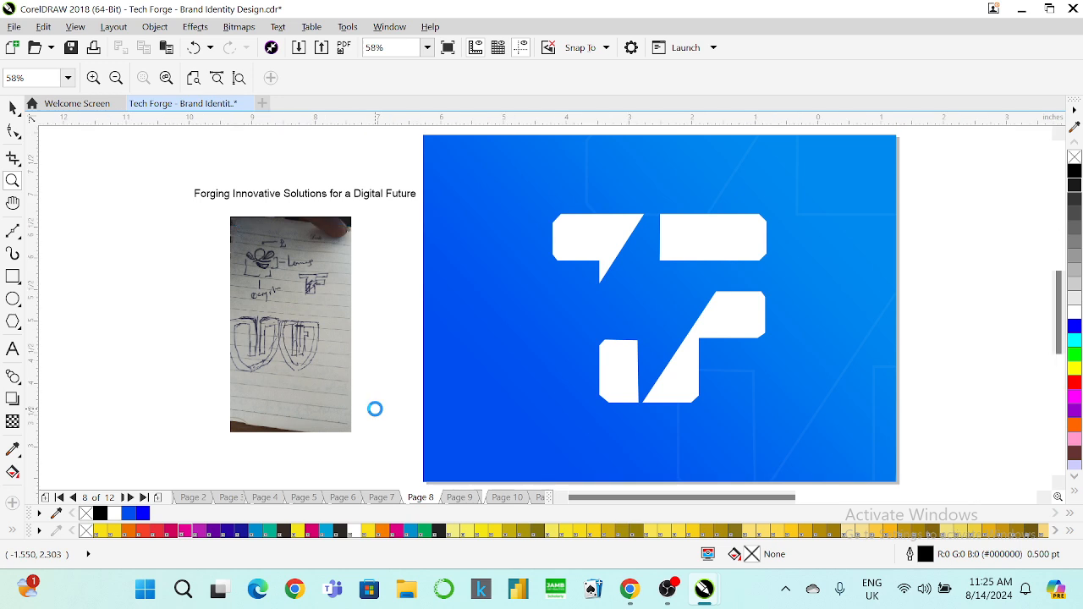
left_click(375, 407)
right_click(621, 224)
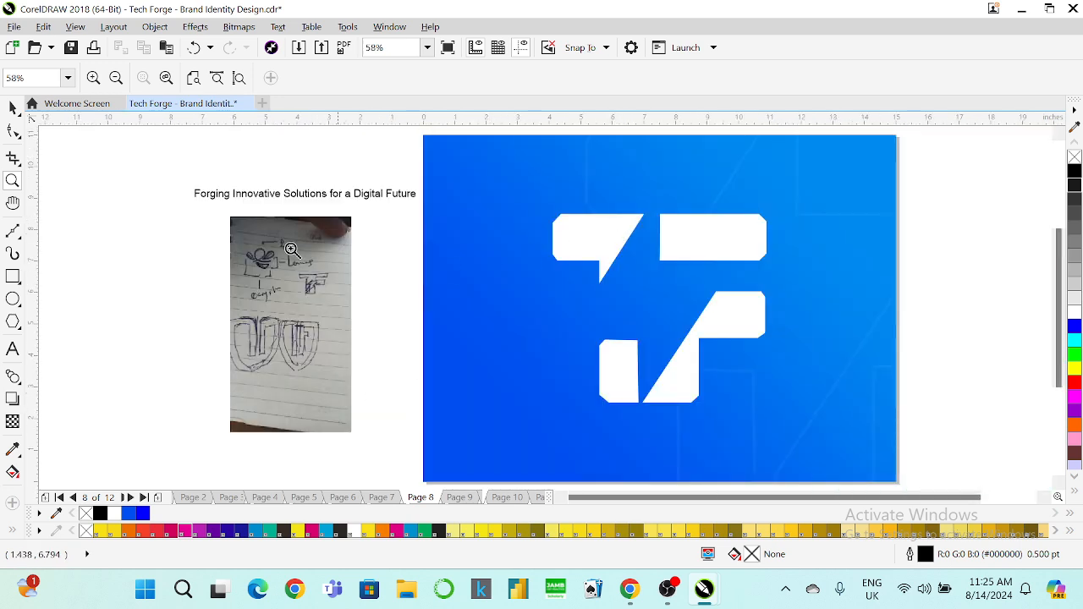
left_click(12, 107)
left_click(344, 320)
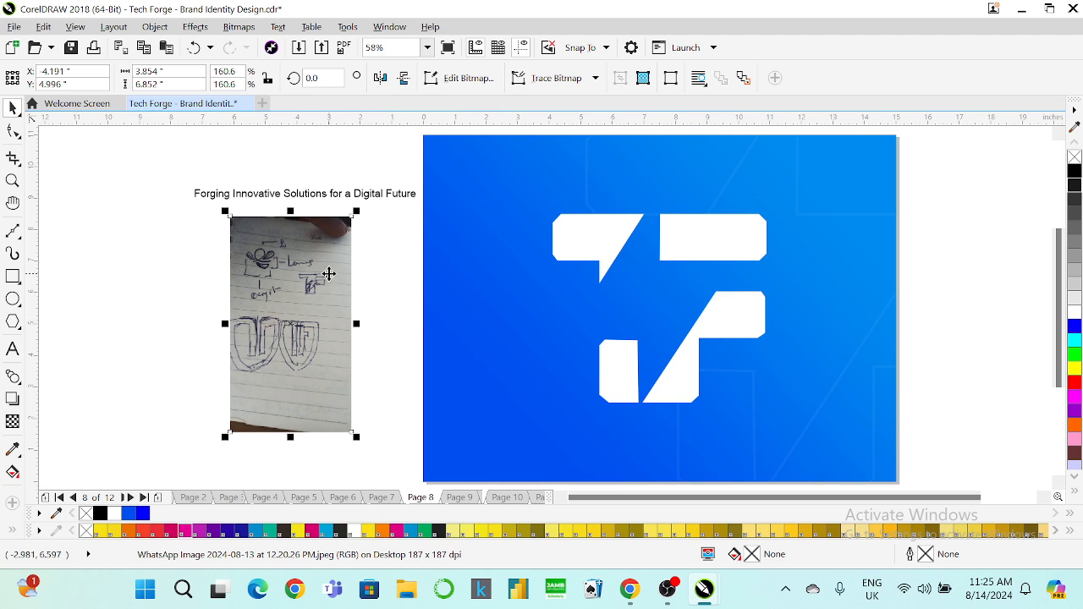
left_click(385, 257)
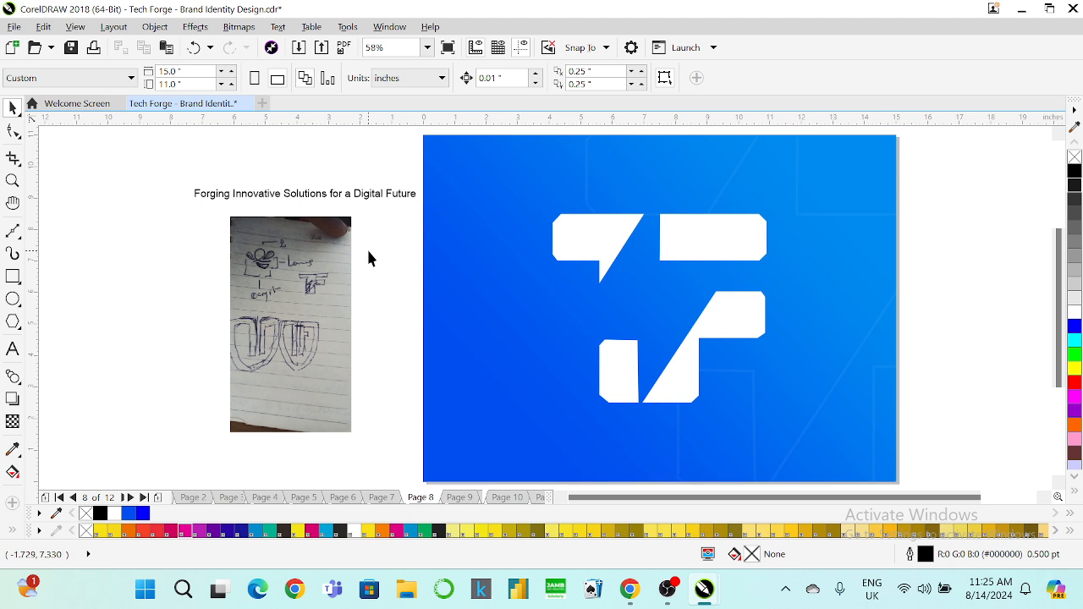
Step: Delete the imported sketch photo beneath the tagline
left_click(310, 271)
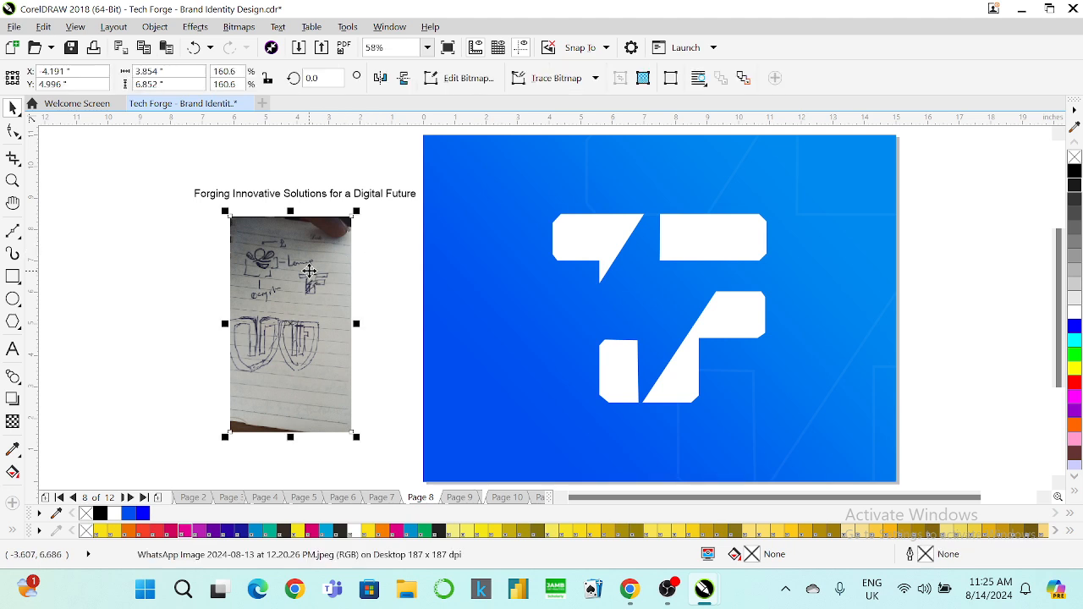
key("Delete")
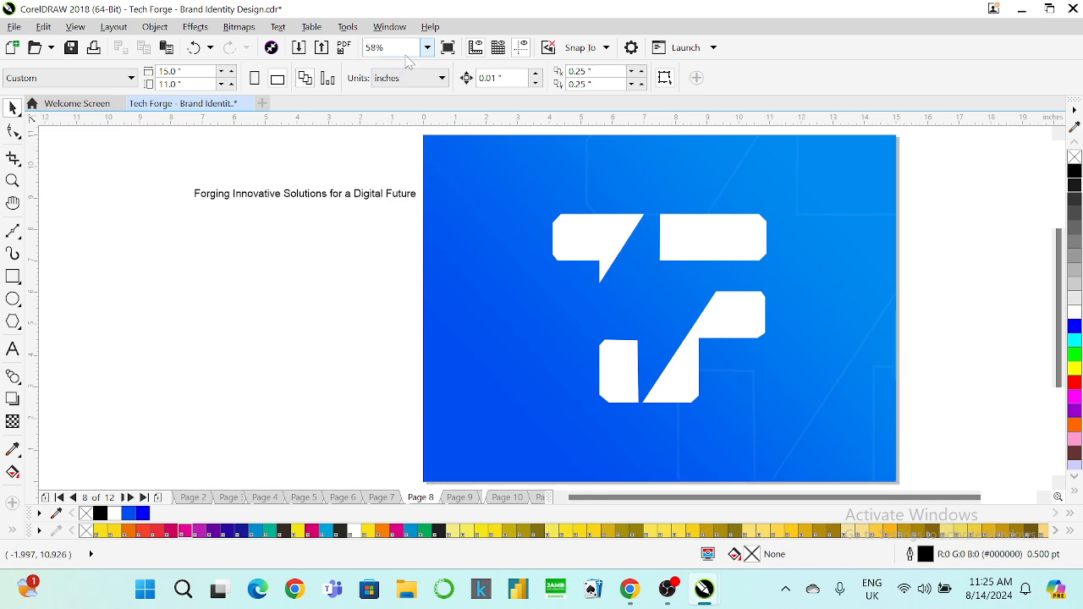
left_click(428, 47)
left_click(393, 66)
Step: Browse the shield, gear and TF logo pages, ending on page 11 with the three icons side by side
key("Page_Up")
key("Page_Up")
key("Page_Up")
key("Page_Up")
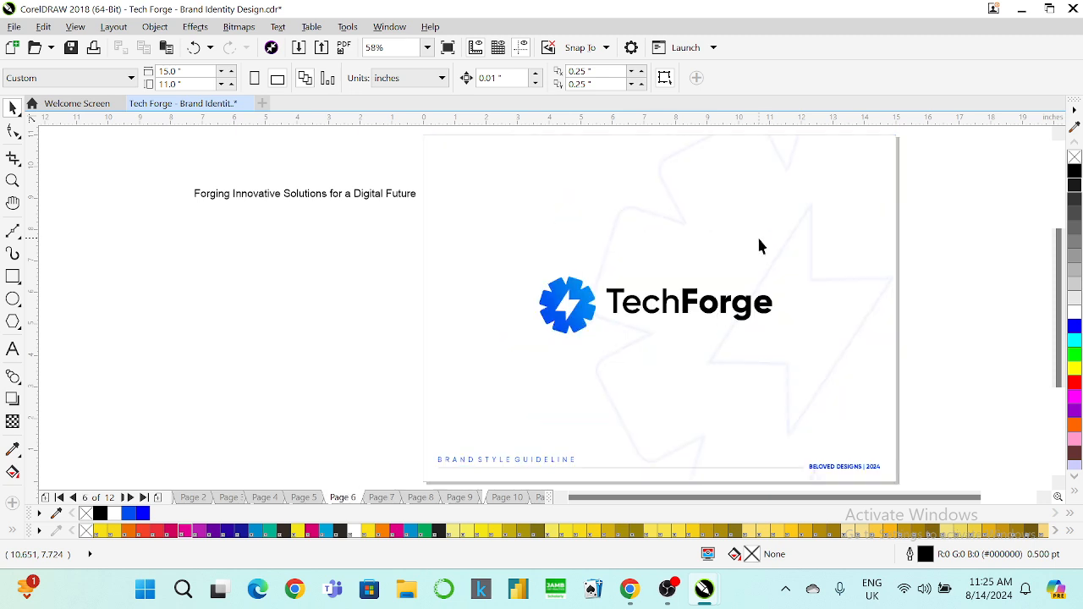
key("Page_Up")
key("Page_Down")
key("Page_Down")
key("Page_Down")
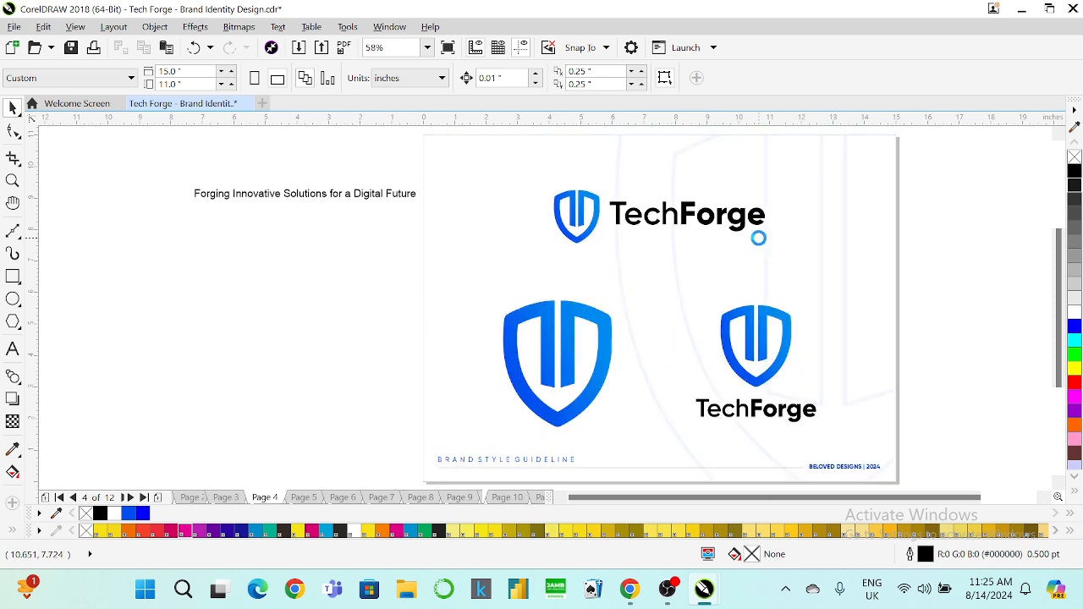
key("Page_Down")
key("Page_Down")
key("Page_Down")
key("Page_Down")
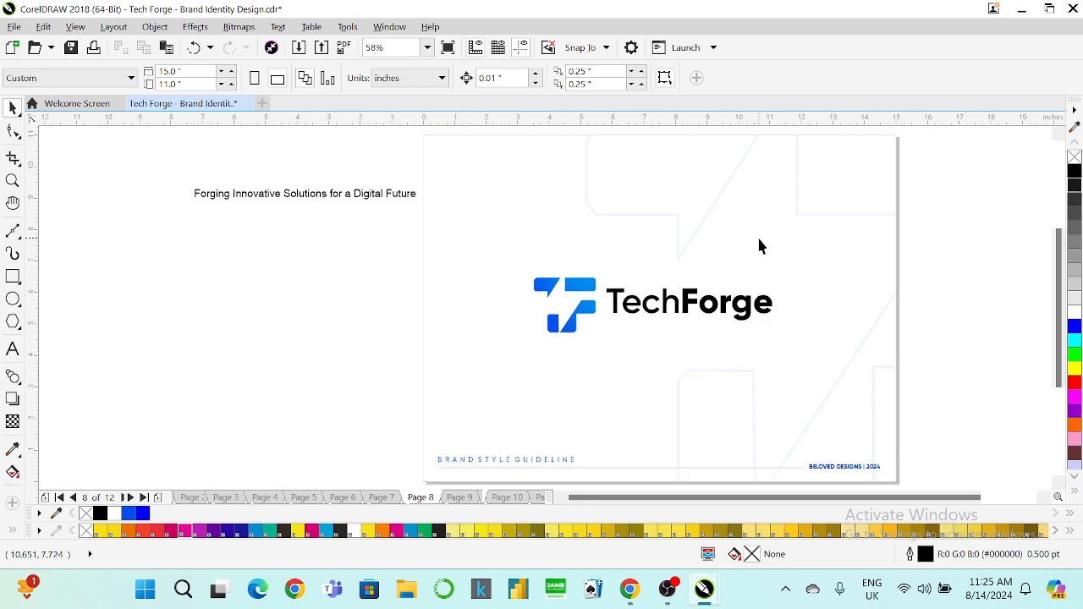
key("Page_Down")
key("Page_Down")
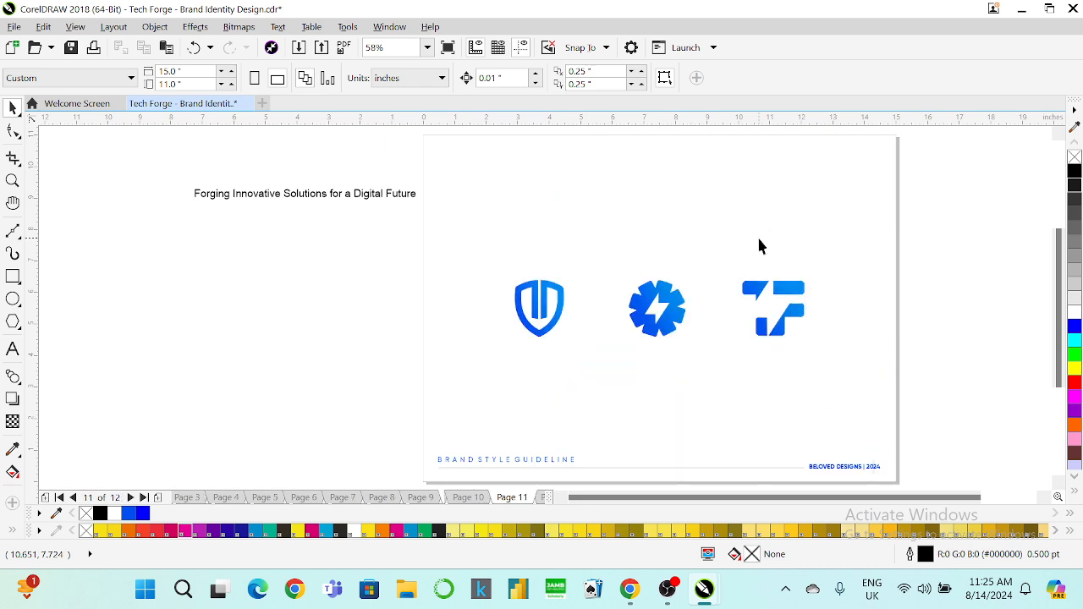
Step: Review the logo pages from page 11 back to page 2 and inspect its white shield icon
key("Page_Up")
key("Page_Up")
key("Page_Up")
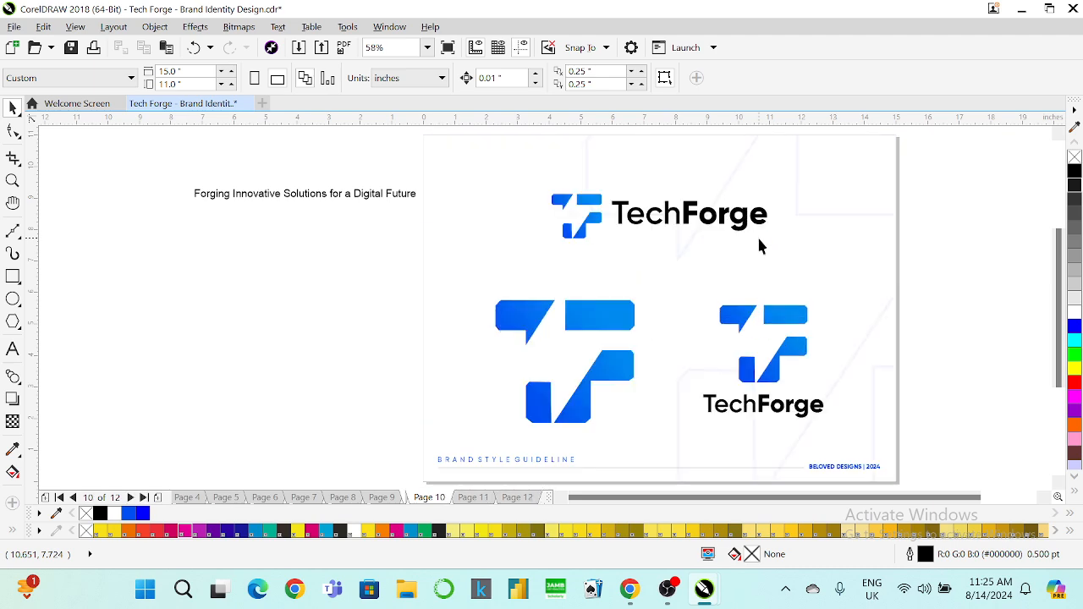
key("Page_Up")
key("Page_Up")
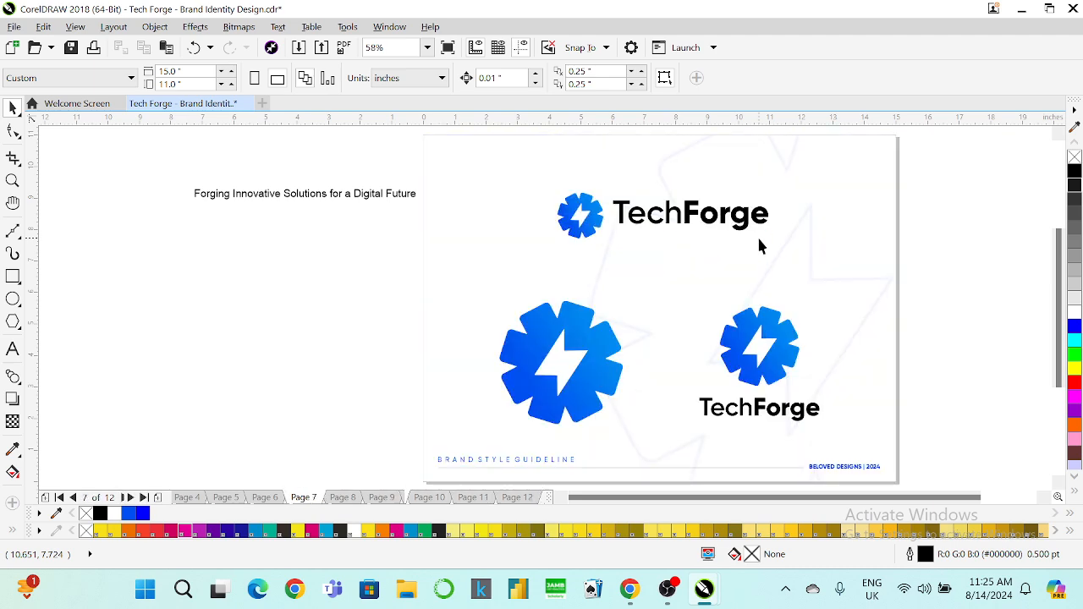
key("Page_Up")
key("Page_Up")
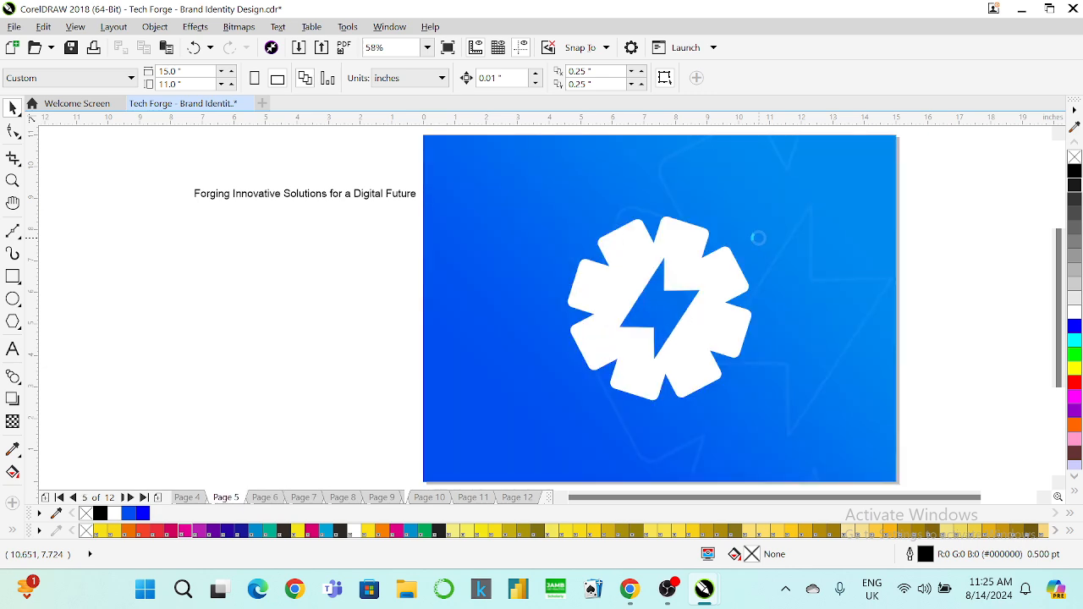
key("Page_Up")
key("Page_Up")
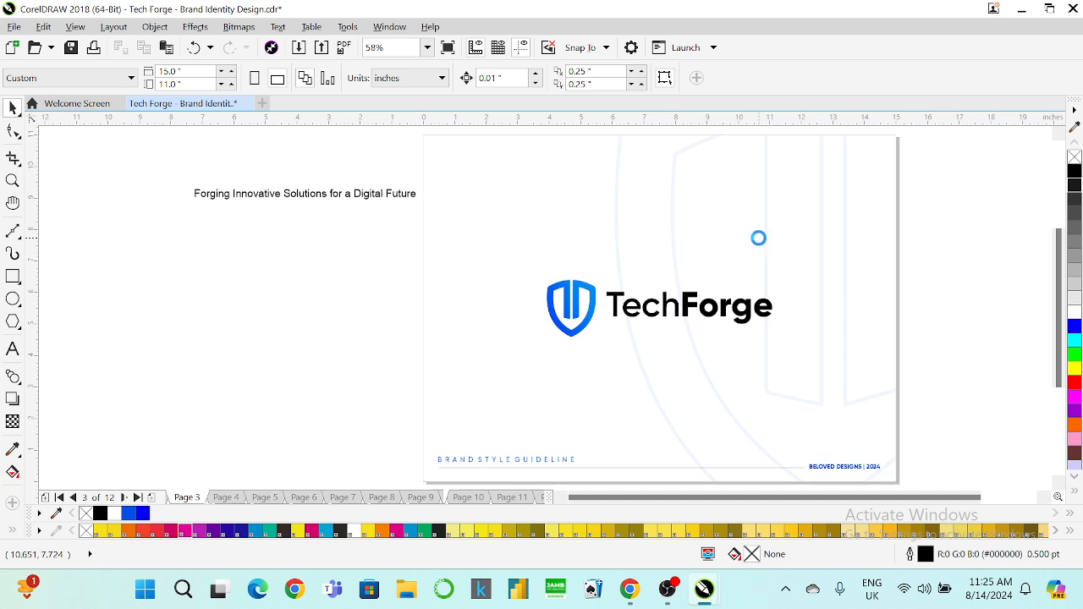
key("Page_Up")
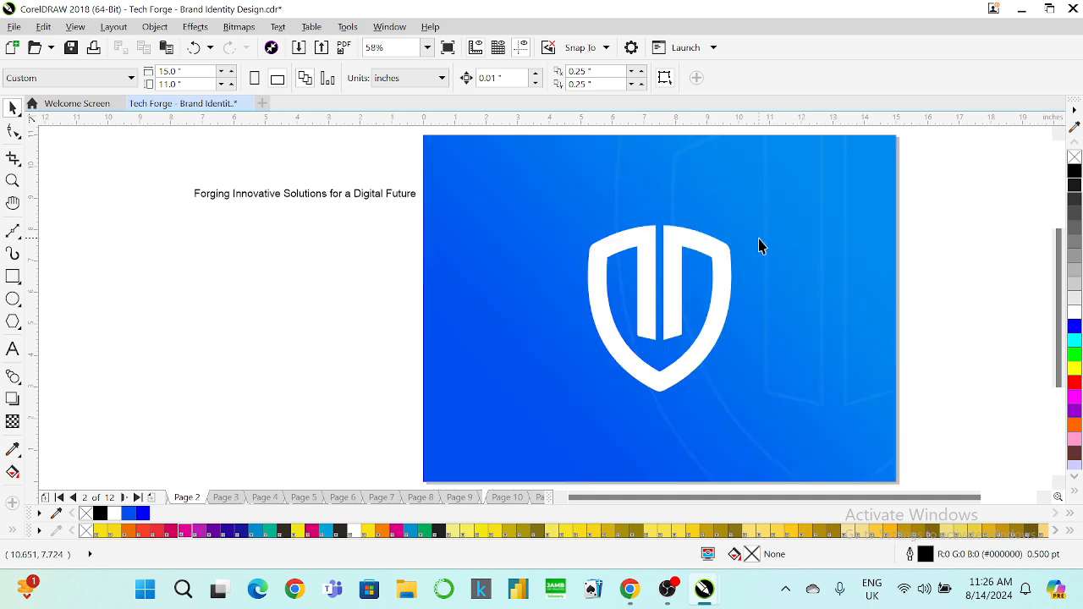
left_click(675, 320)
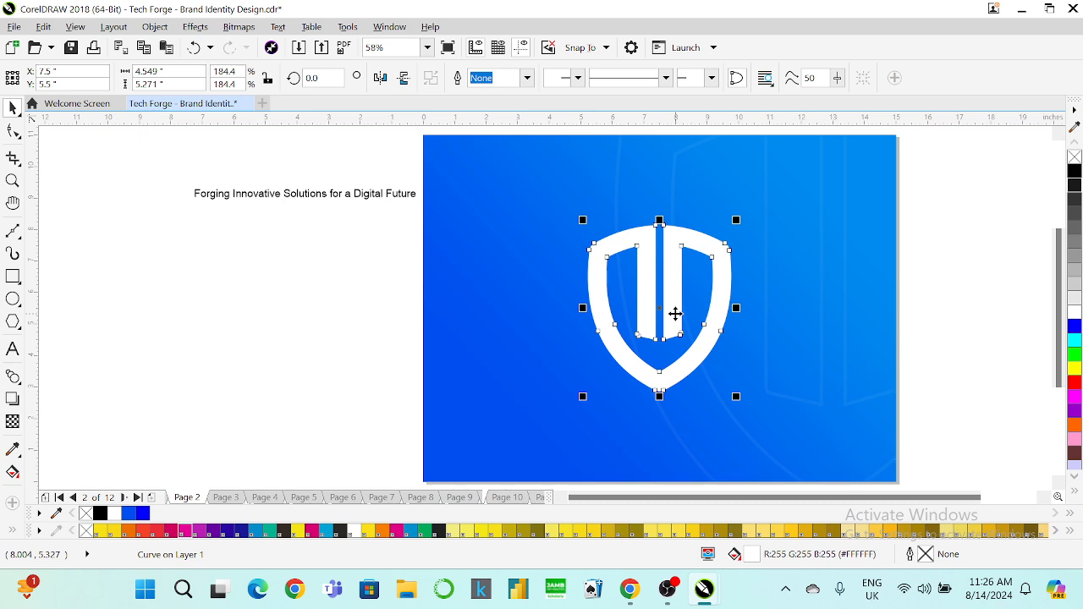
left_click(935, 317)
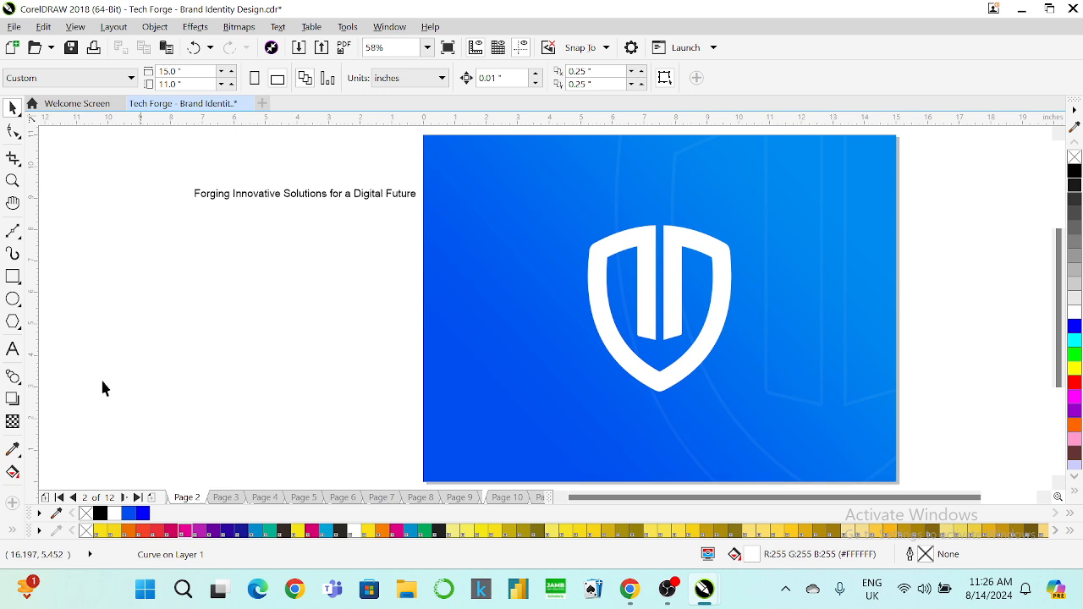
Step: Open the recent document SAMUKA FURNITURES.cdr from the welcome screen
left_click(12, 348)
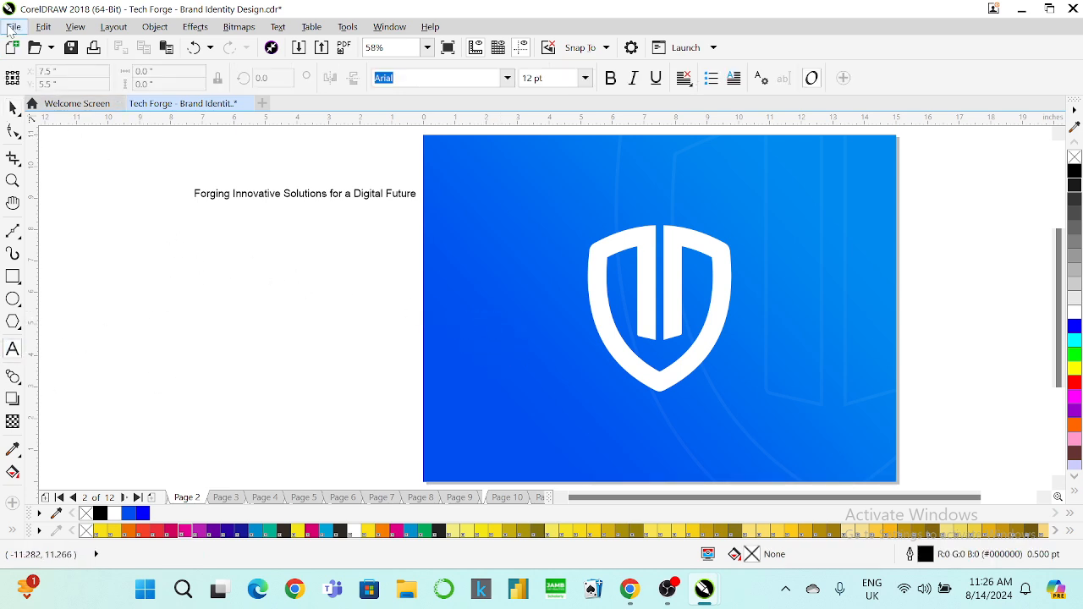
left_click(48, 102)
scroll(666, 364, "down", 2)
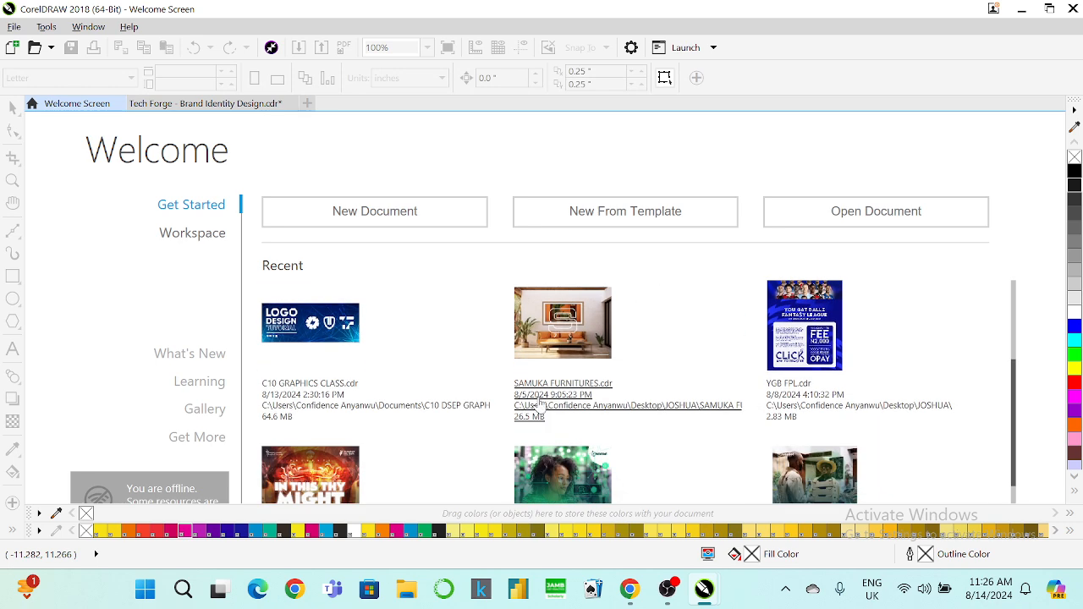
left_click(520, 365)
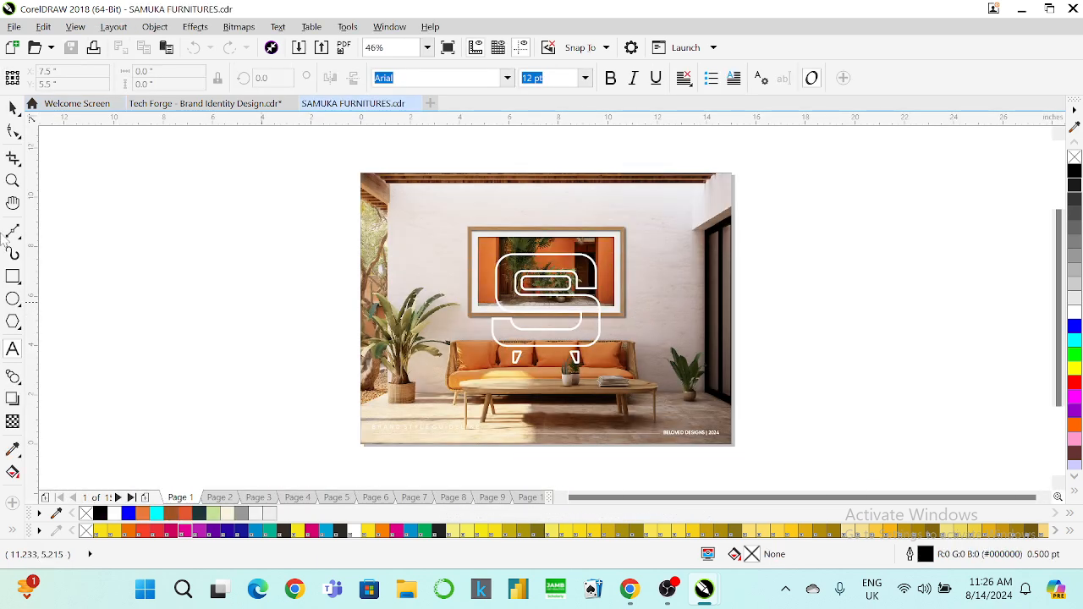
Step: Go to the logo ideation on page 6 and copy the group showing the sofa plus S equals Samuka Furnitures
key("Page_Down")
key("Page_Down")
key("Page_Down")
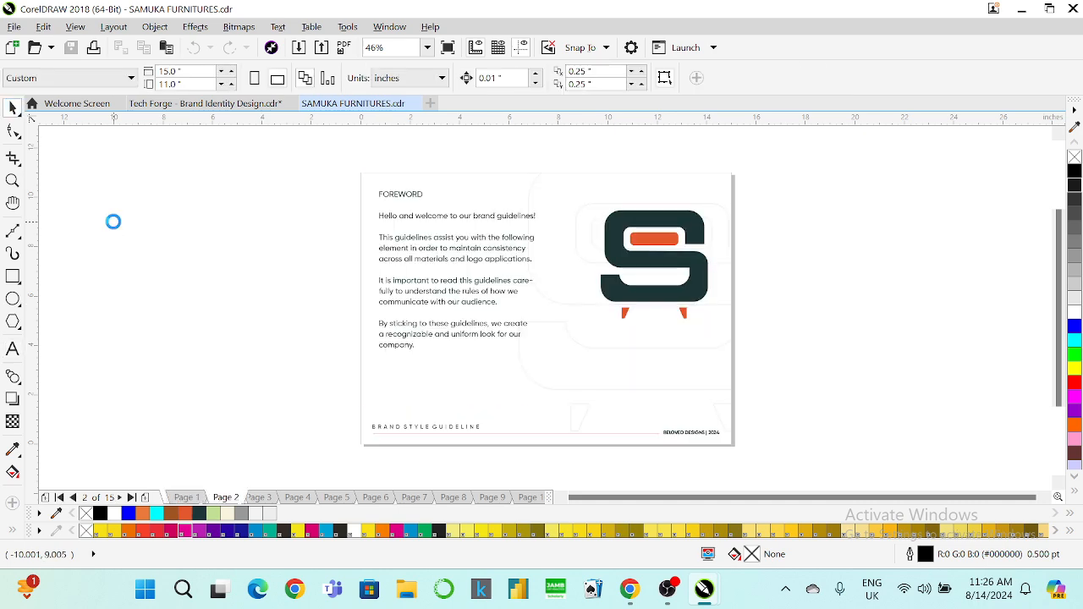
key("Page_Up")
key("Page_Up")
key("Page_Down")
key("Page_Down")
key("Page_Down")
key("Page_Down")
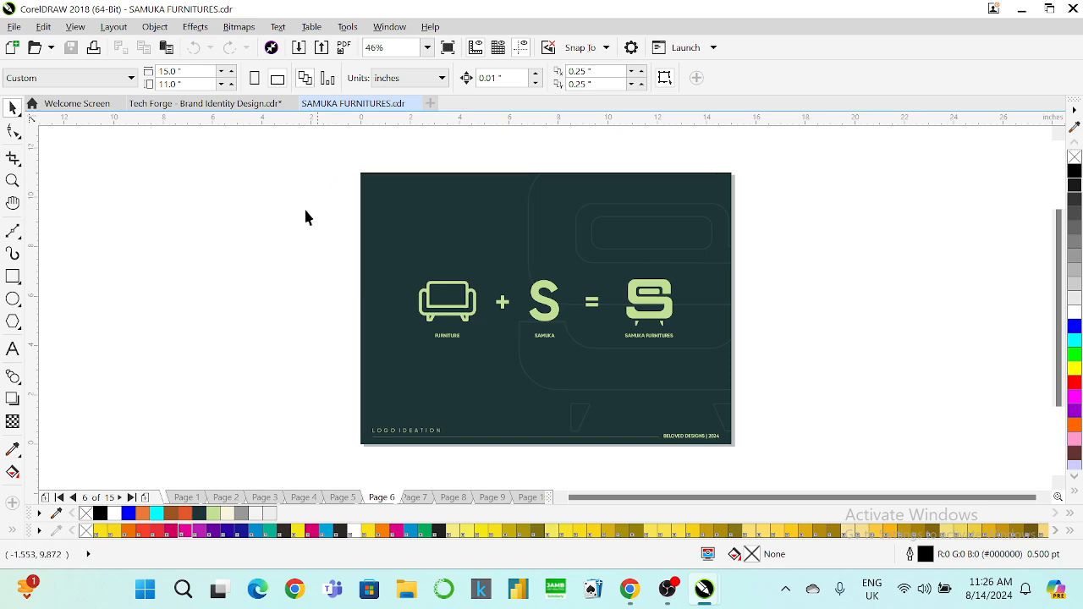
left_click_drag(254, 235, 771, 380)
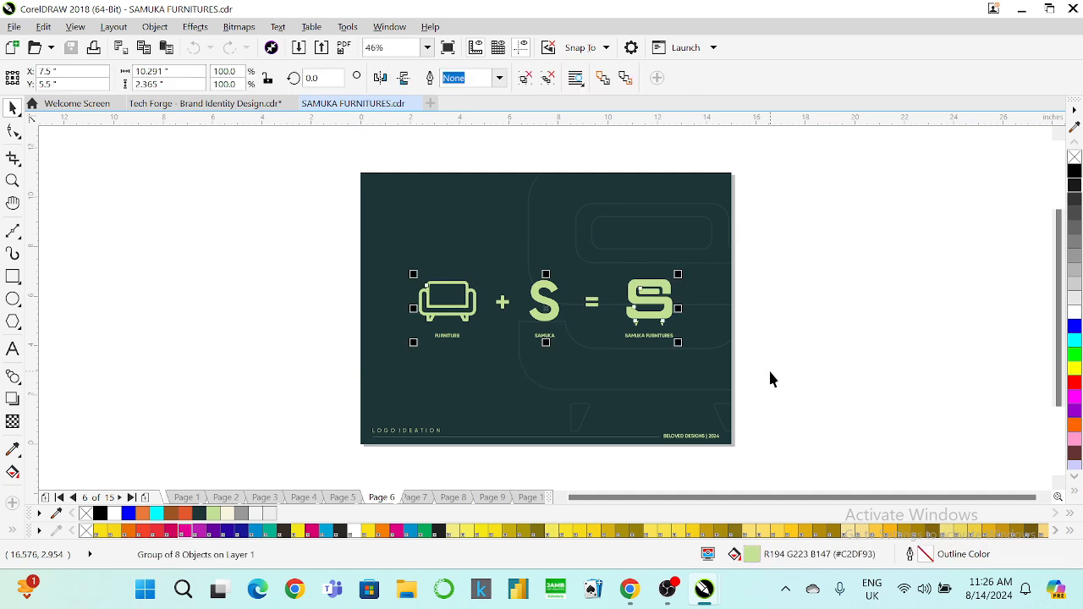
key("ctrl+c")
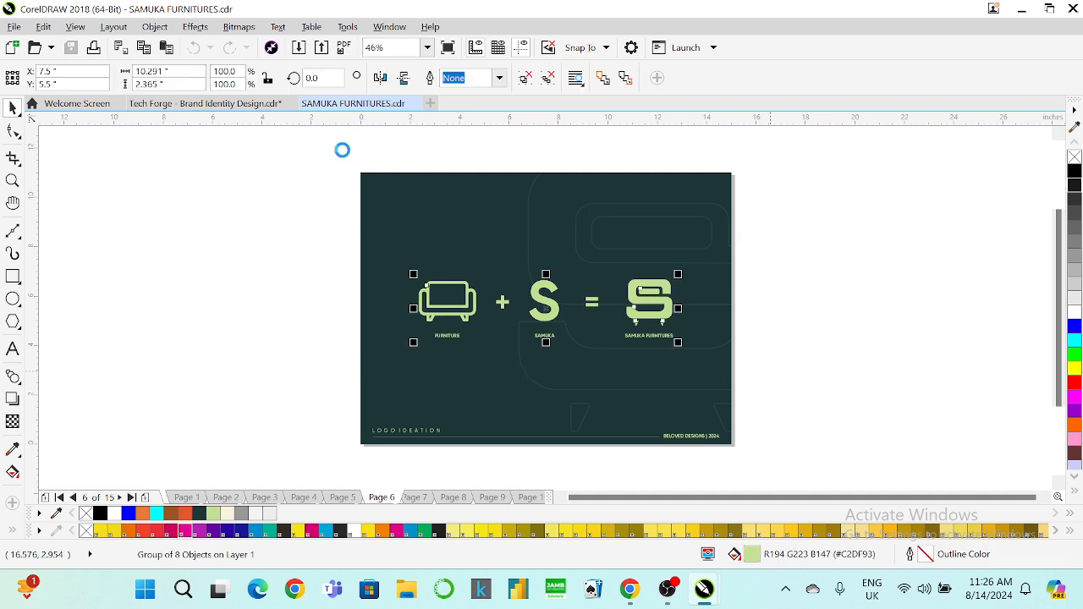
Step: Paste the ideation group on page 2 of the Tech Forge document, scaled to about 7.53 by 1.73 inches below the shield
left_click(195, 105)
key("ctrl+v")
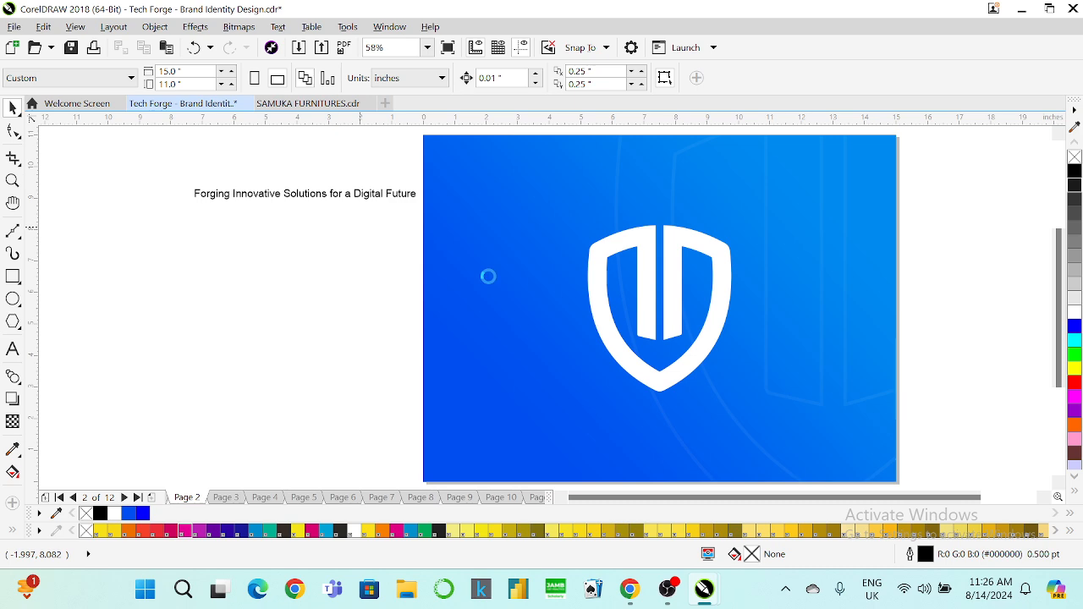
left_click_drag(661, 296, 669, 419)
left_click_drag(835, 388, 794, 398)
Step: Fill the pasted ideation group with white and centre it horizontally on the blue background
left_click(1075, 299)
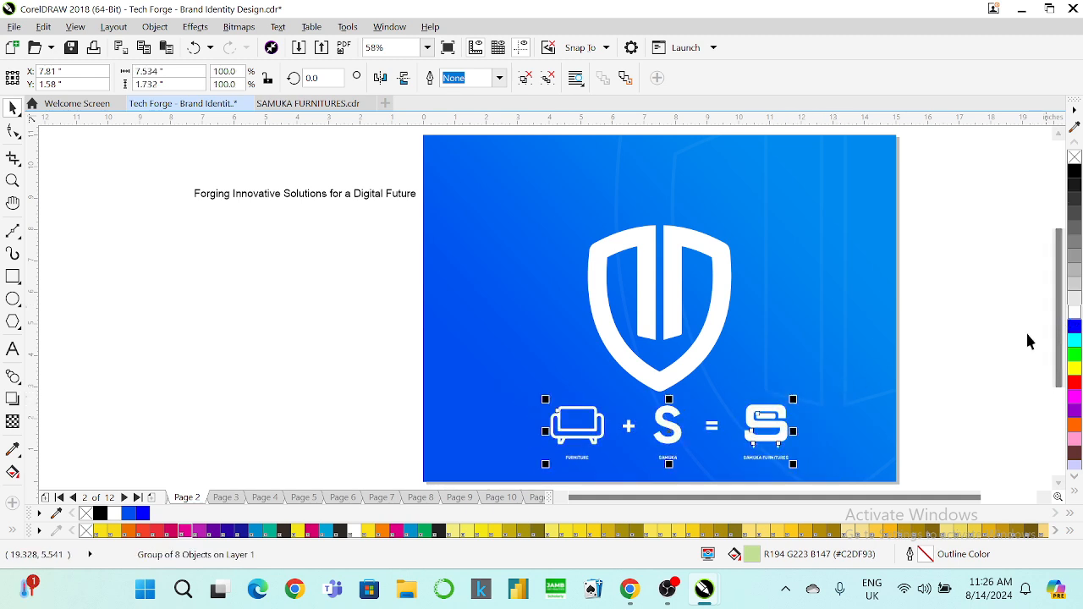
left_click(836, 367)
key("c")
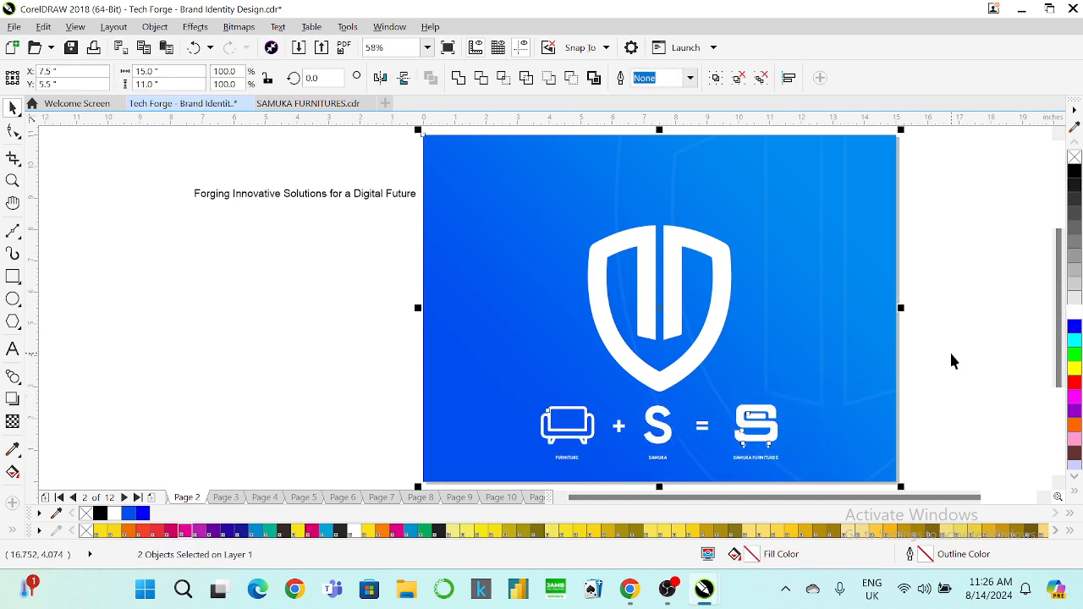
left_click(952, 356)
Step: Scale the white shield down to about 3.37 by 3.90 inches and move it up, centred horizontally on the page
left_click(678, 284)
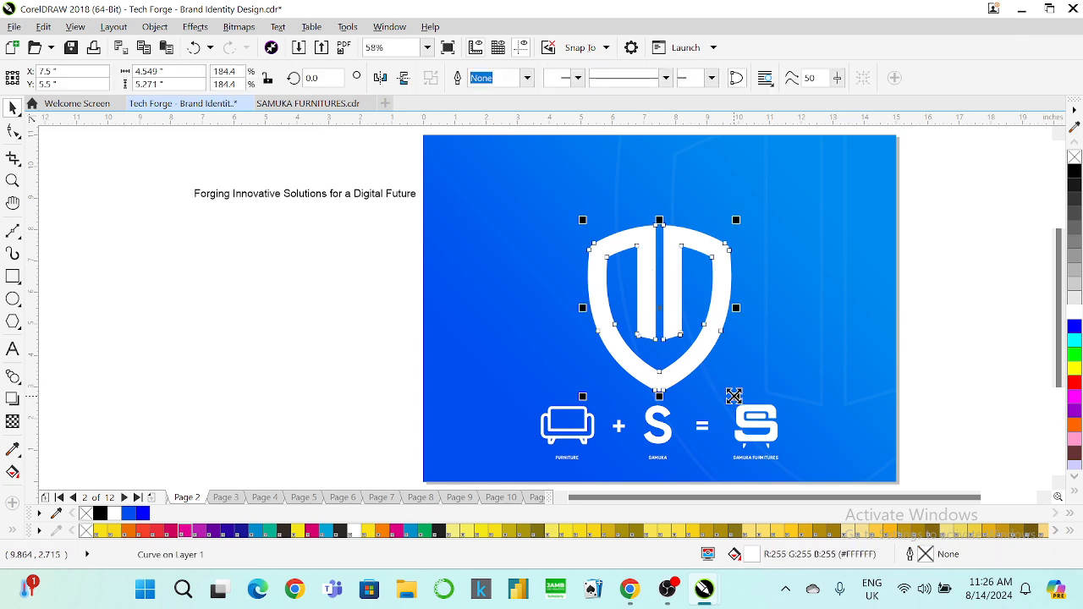
left_click_drag(734, 396, 720, 367)
left_click_drag(669, 310, 669, 293)
left_click(755, 261, "shift")
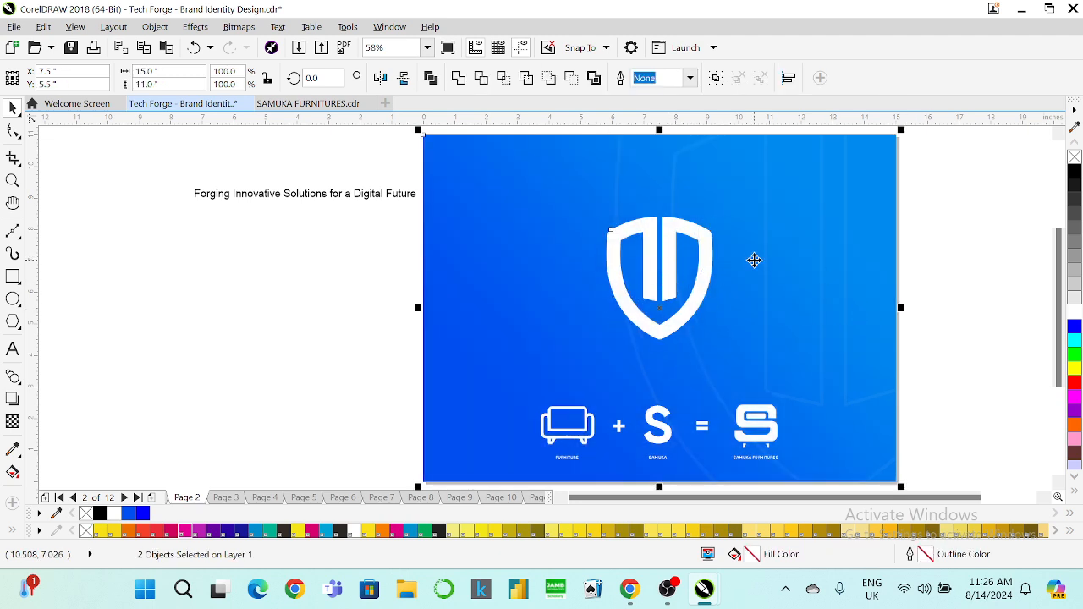
left_click(928, 309)
Step: Move the ideation group up to just beneath the shield, about 3.08 inches vertically, and centre it horizontally on the background
left_click_drag(944, 320, 551, 392)
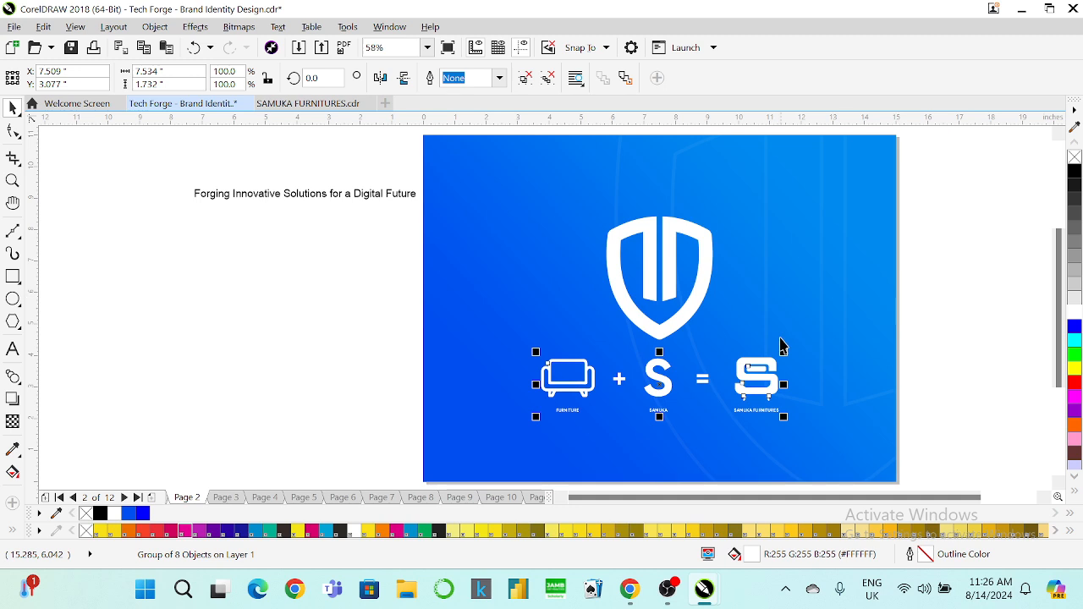
left_click(748, 332, "shift")
key("c")
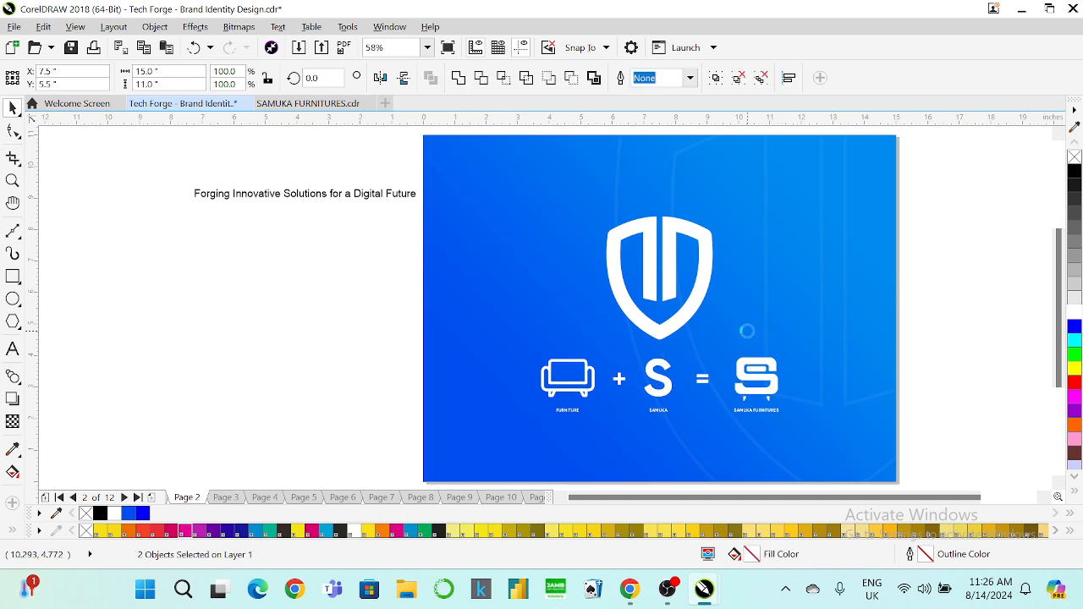
left_click(951, 314)
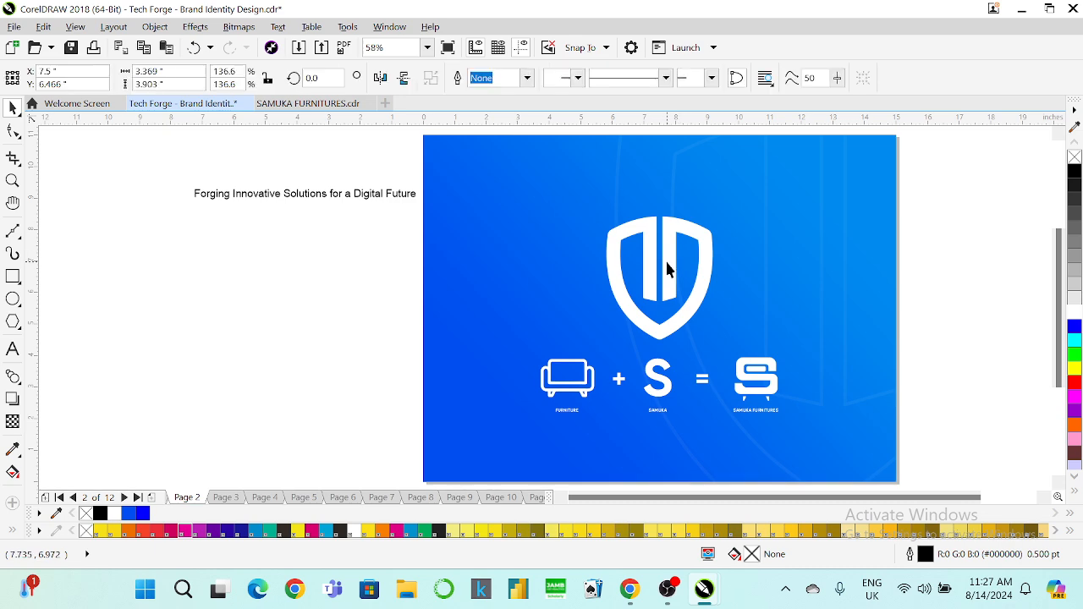
Step: Replace the large letter S in the middle of the ideation row with the letter T
left_click(664, 269)
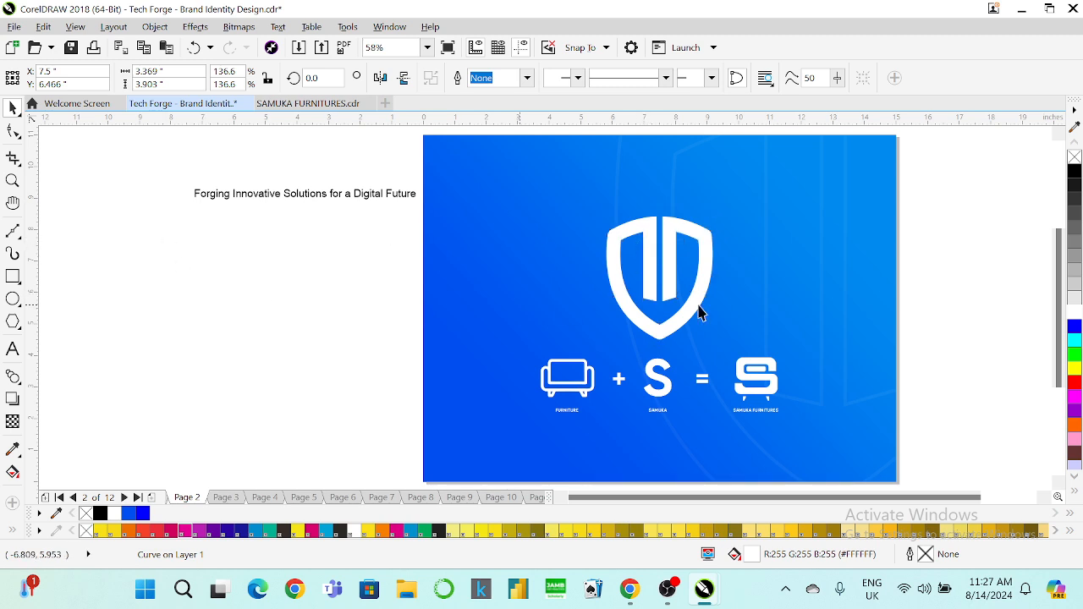
key("Escape")
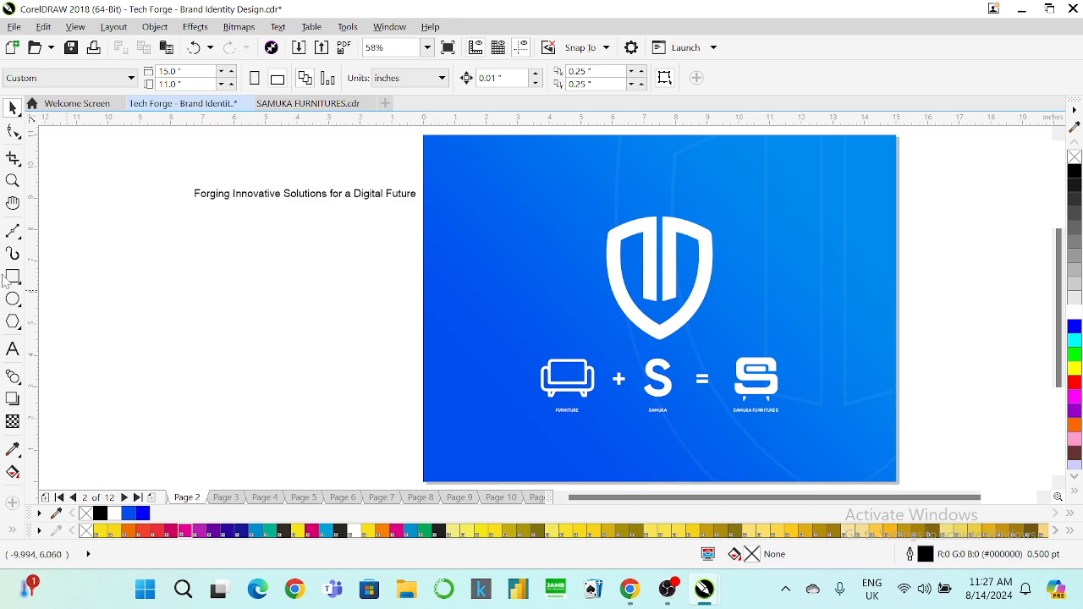
left_click(8, 353)
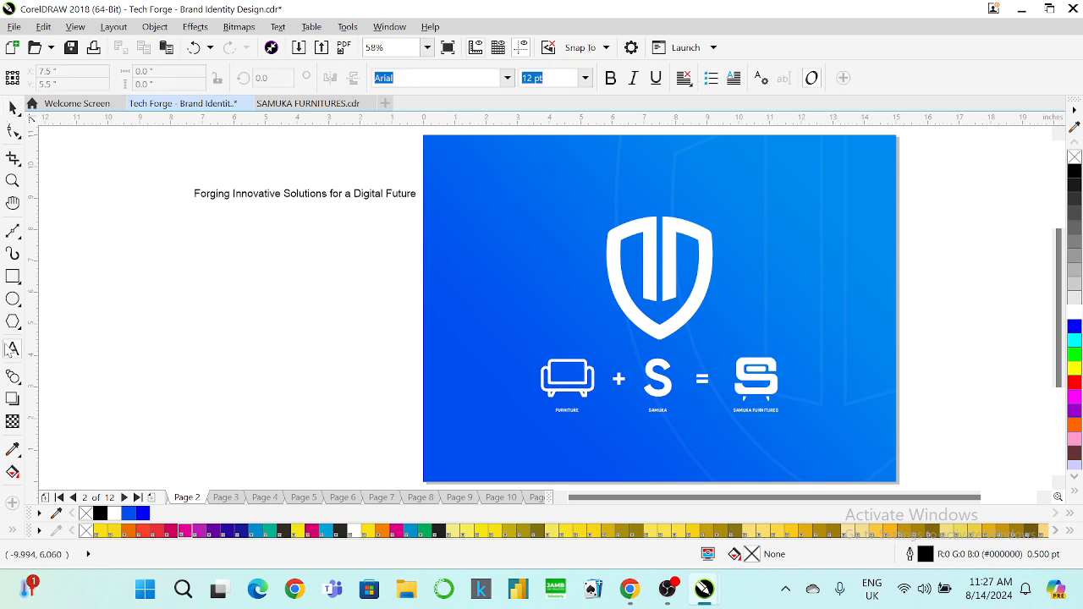
left_click(668, 383)
key("BackSpace")
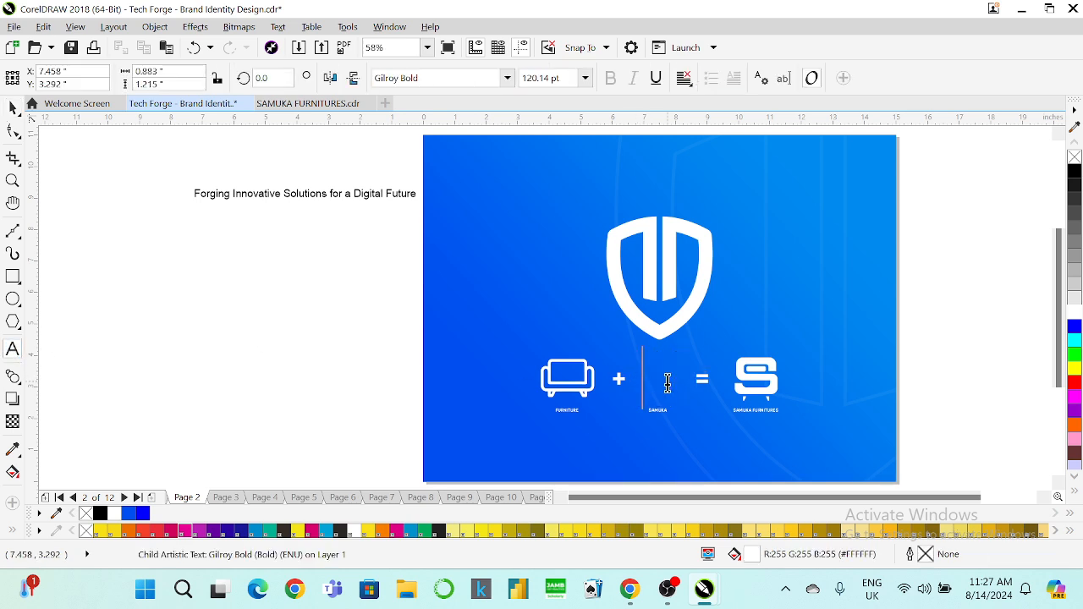
type("T")
left_click(13, 108)
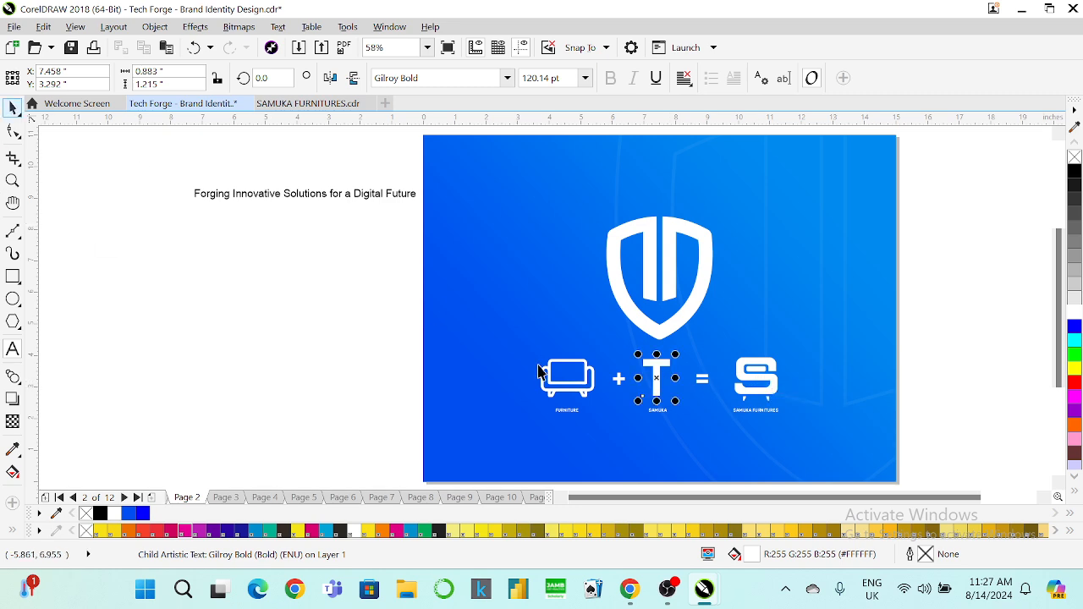
Step: Ungroup the ideation row beneath the shield into separate objects
left_click(586, 385)
right_click(586, 385)
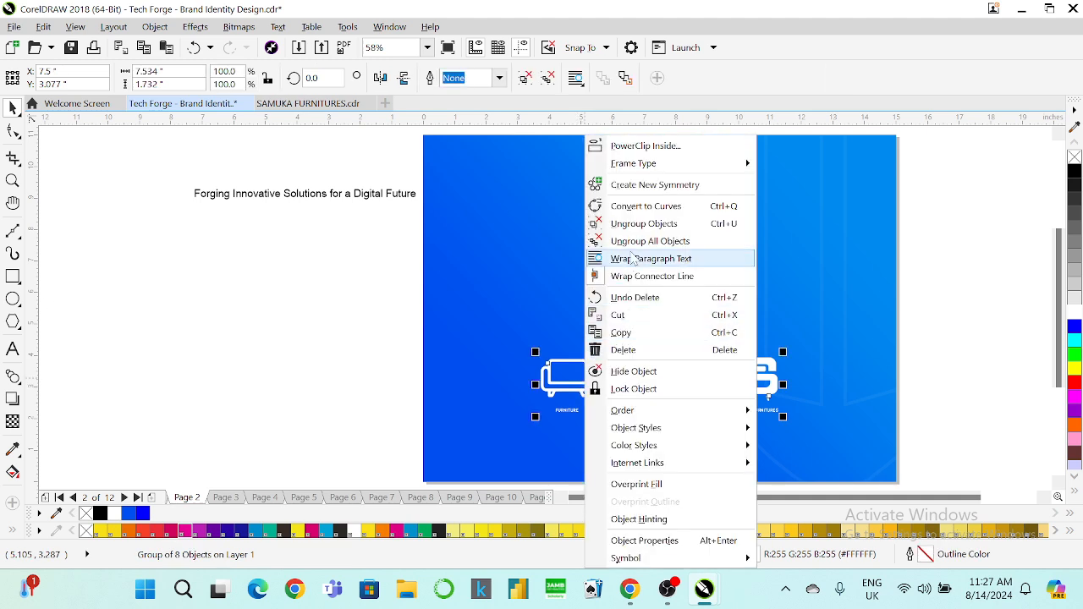
left_click(645, 225)
left_click(898, 312)
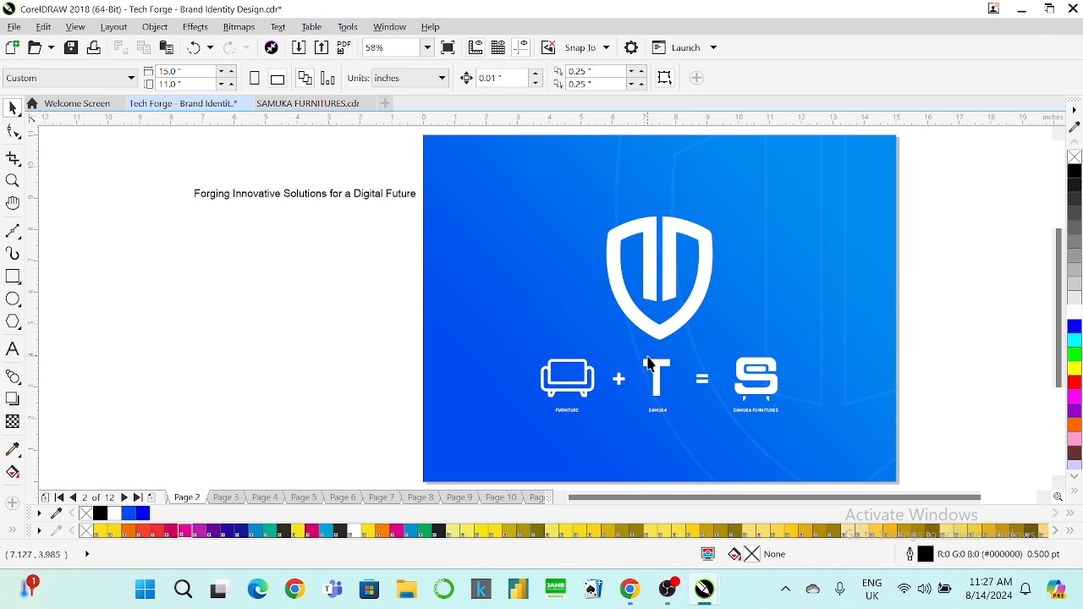
Step: Extend the large T to read TF and centre it horizontally above the SAMUKA caption
left_click(12, 350)
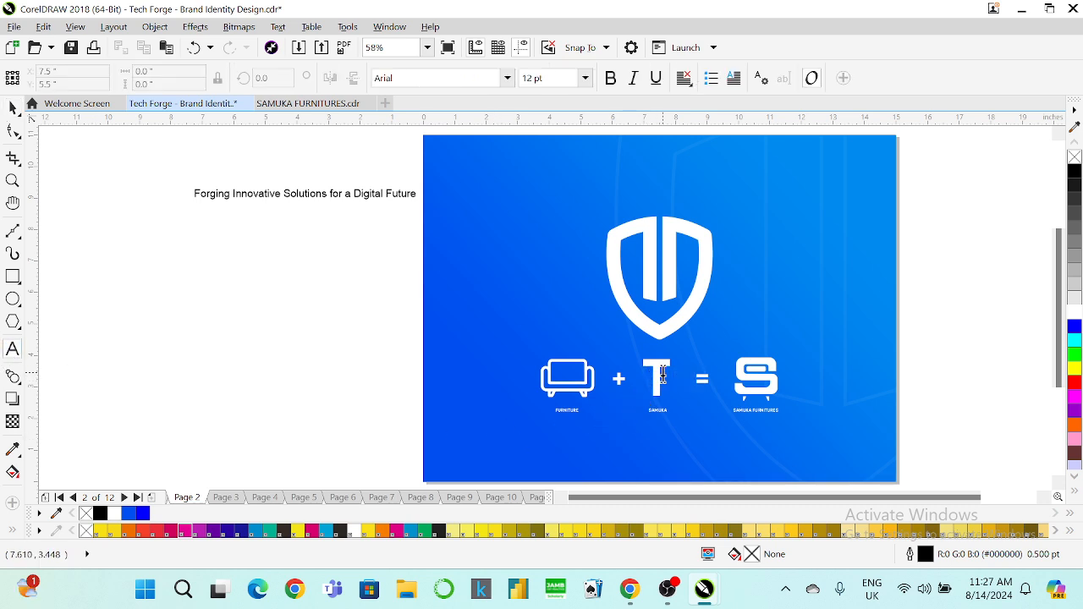
left_click(651, 381)
type("F")
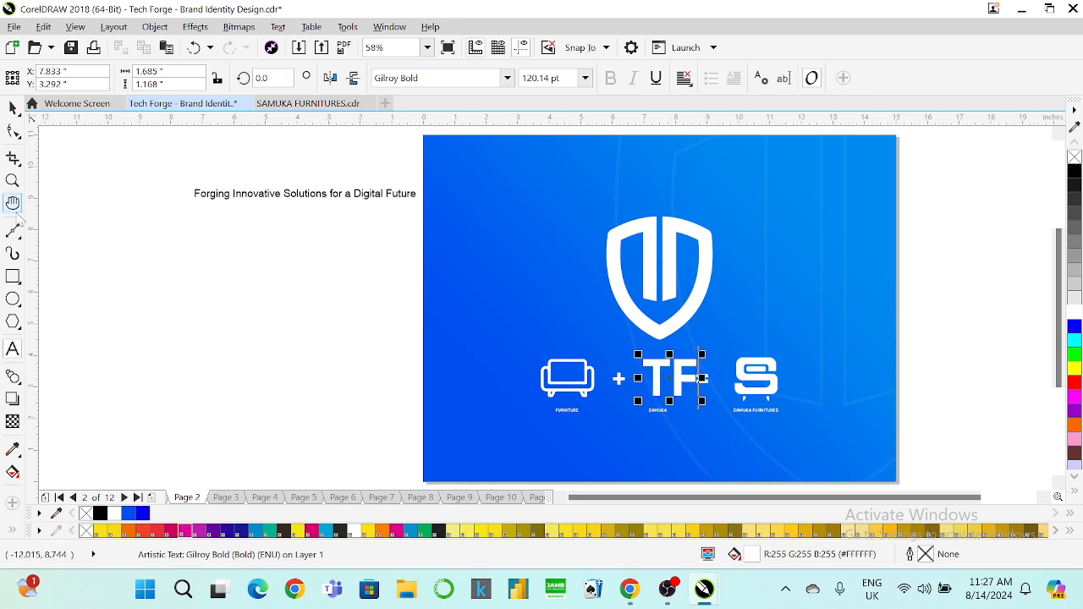
key("ctrl+space")
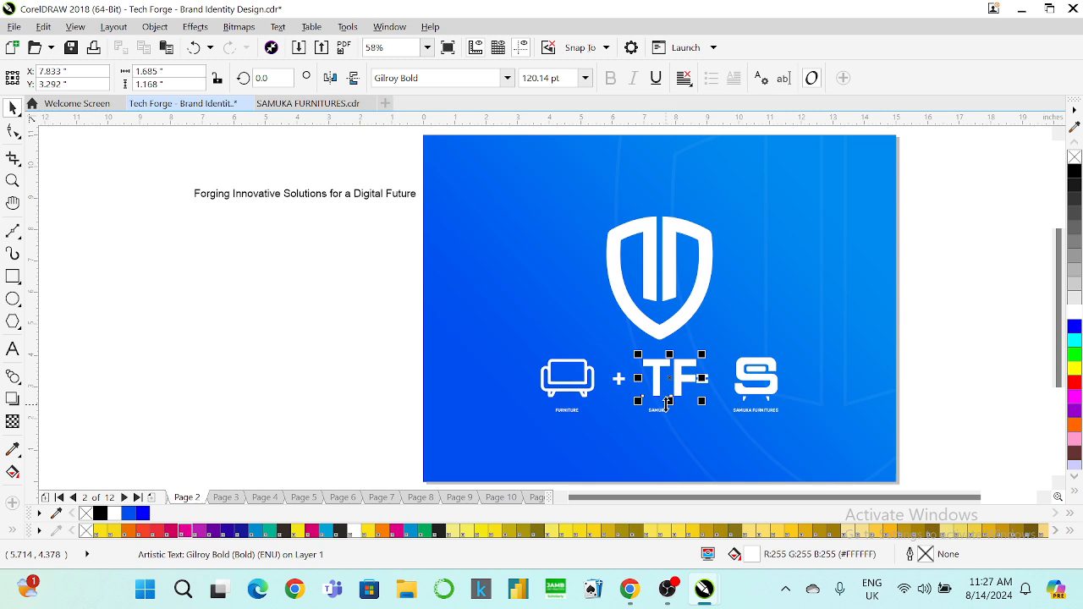
left_click(665, 415, "shift")
left_click(924, 344)
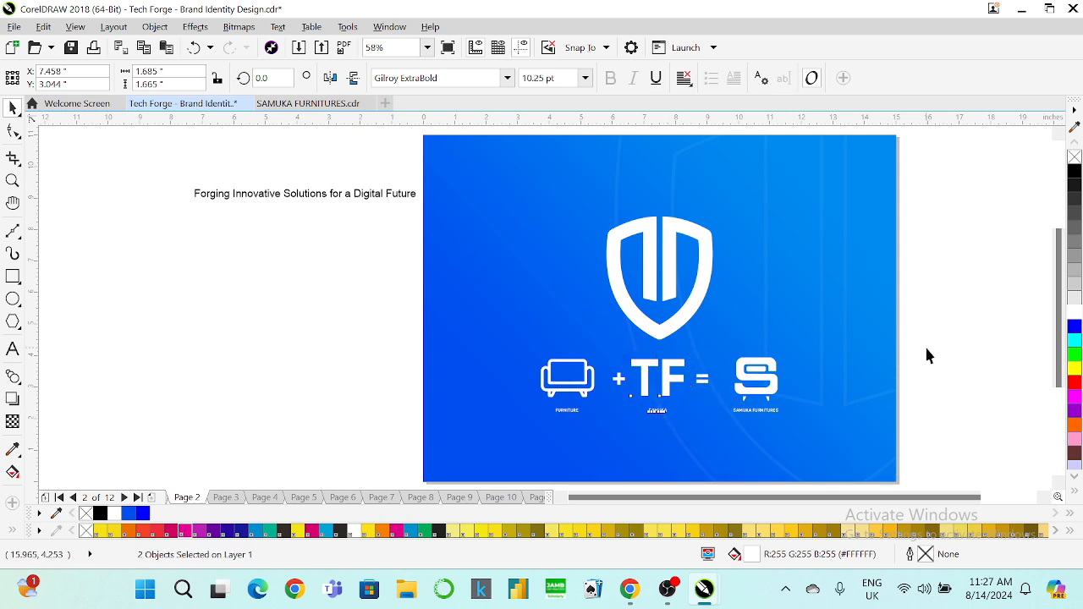
key("Escape")
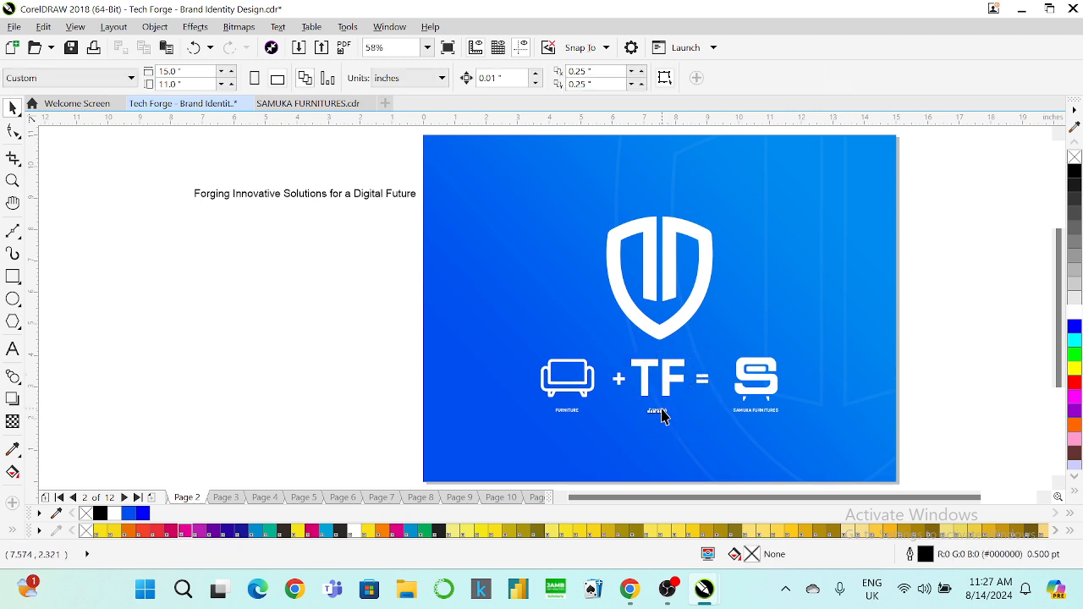
Step: Change the SAMUKA caption under the large letters to "LETTER T & F"
left_click(663, 415)
key("z")
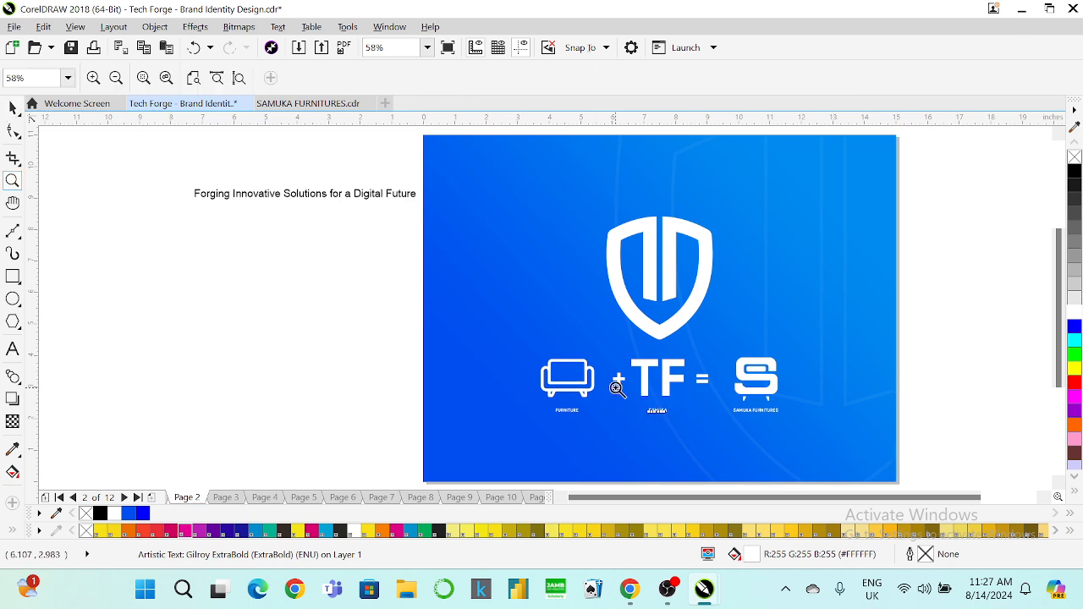
left_click_drag(618, 388, 748, 440)
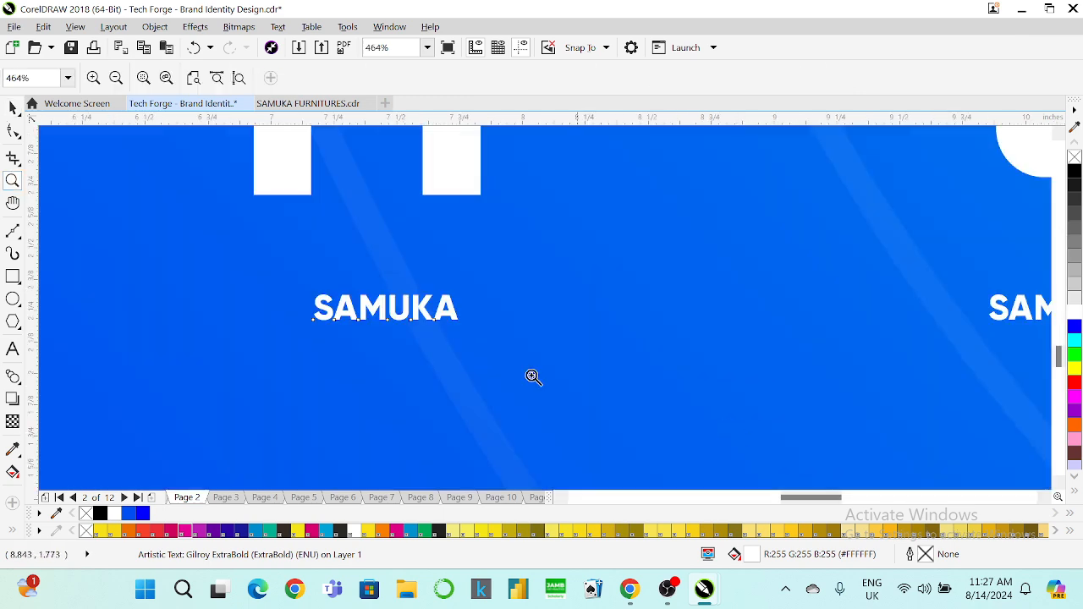
left_click(13, 349)
left_click(387, 310)
double_click(393, 315)
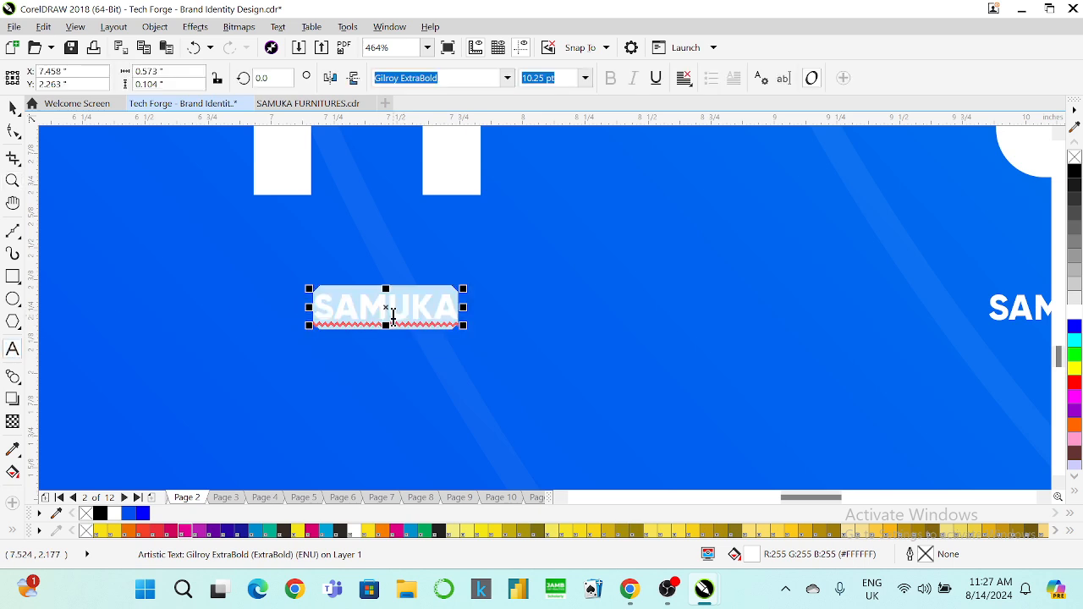
type("LETTER ")
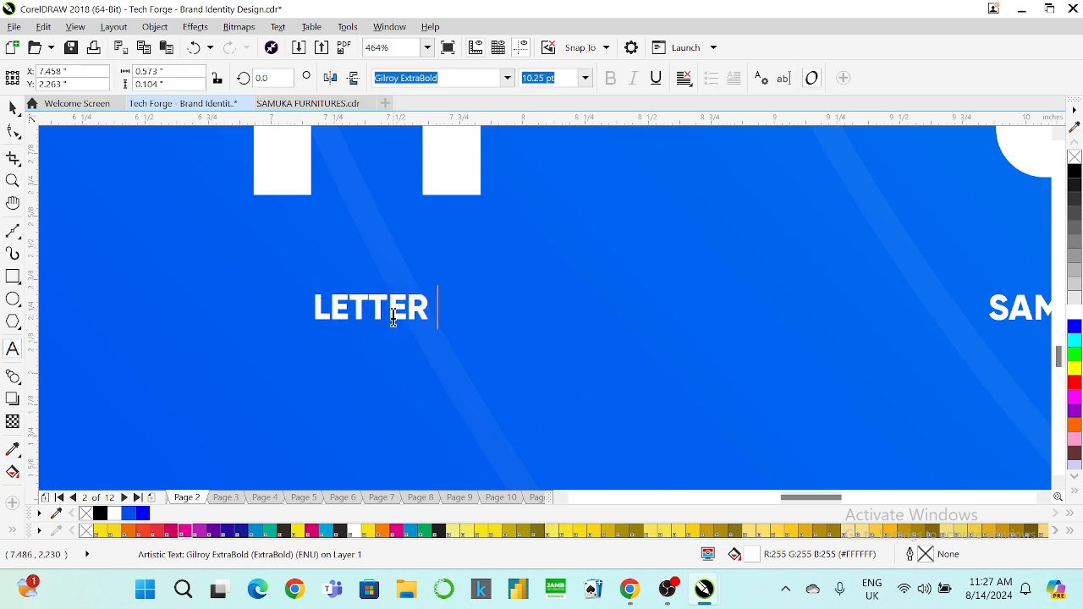
type("T & ")
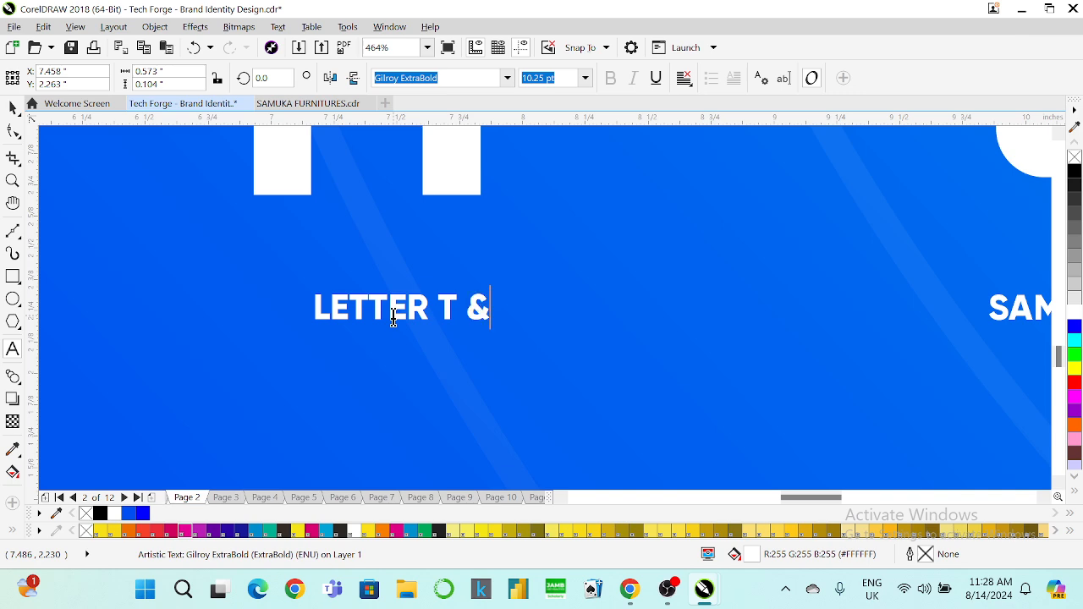
type("F")
left_click(9, 110)
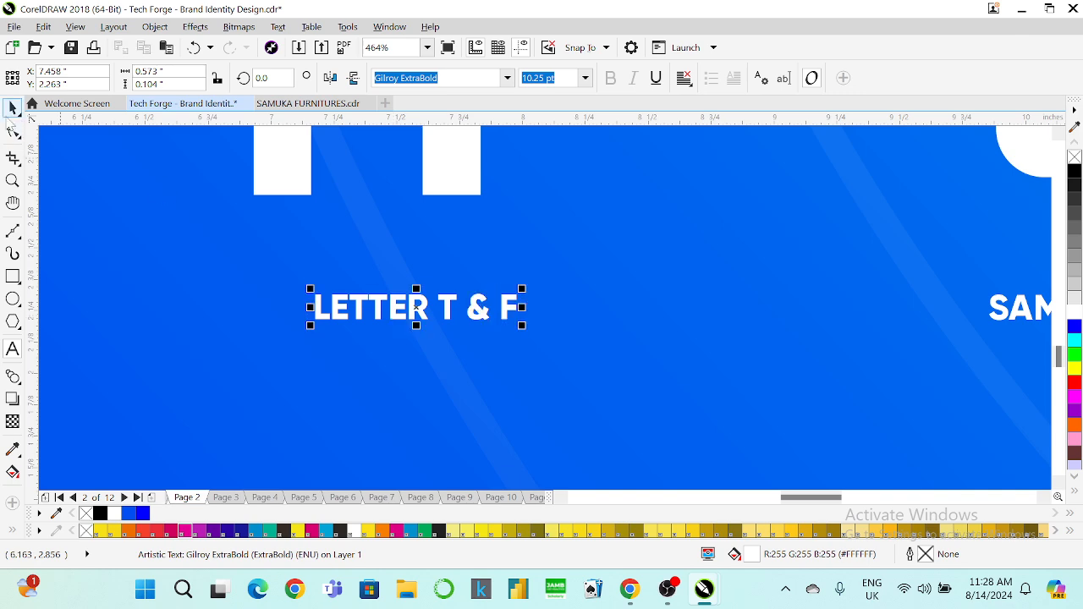
Step: Centre the "LETTER T & F" caption horizontally beneath the TF letters
left_click(266, 165, "shift")
key("c")
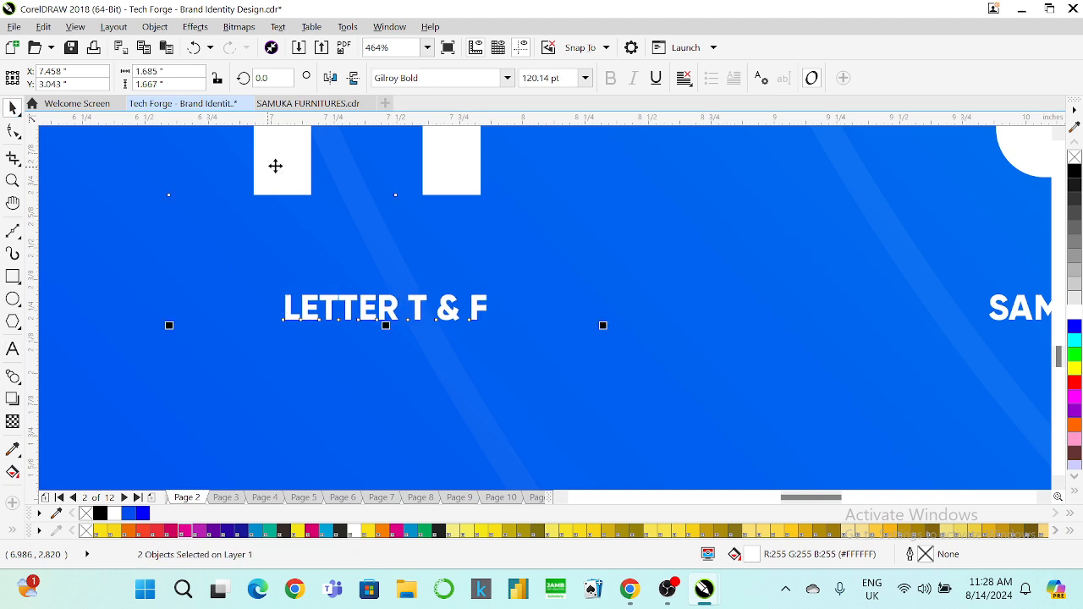
left_click(426, 49)
left_click(385, 85)
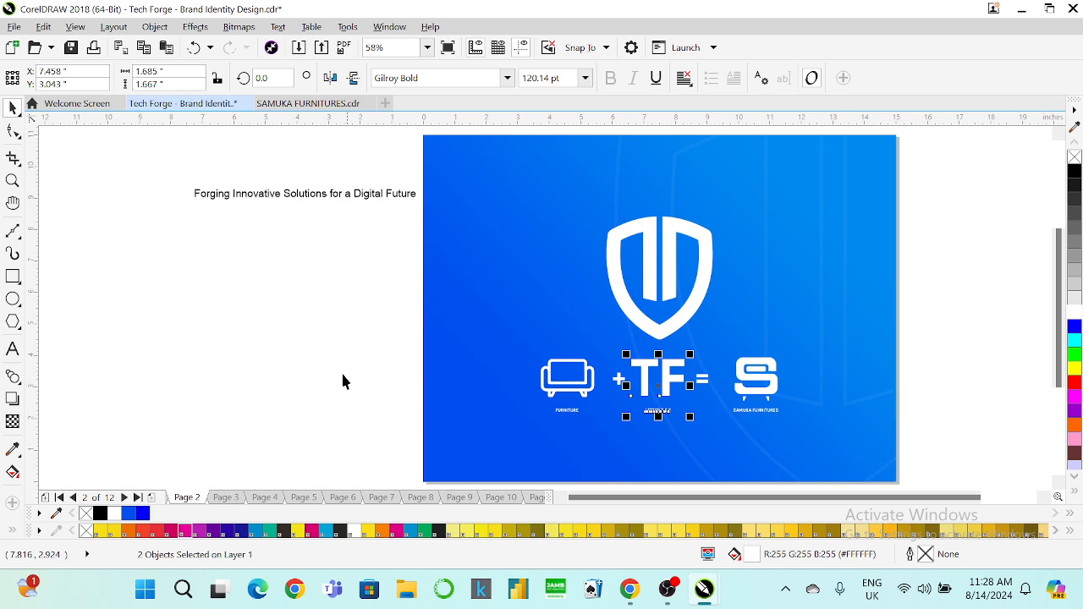
Step: Place a copy of the white shield on the empty area beside the page, below the slogan, and fill it black
left_click(547, 407)
left_click(583, 386)
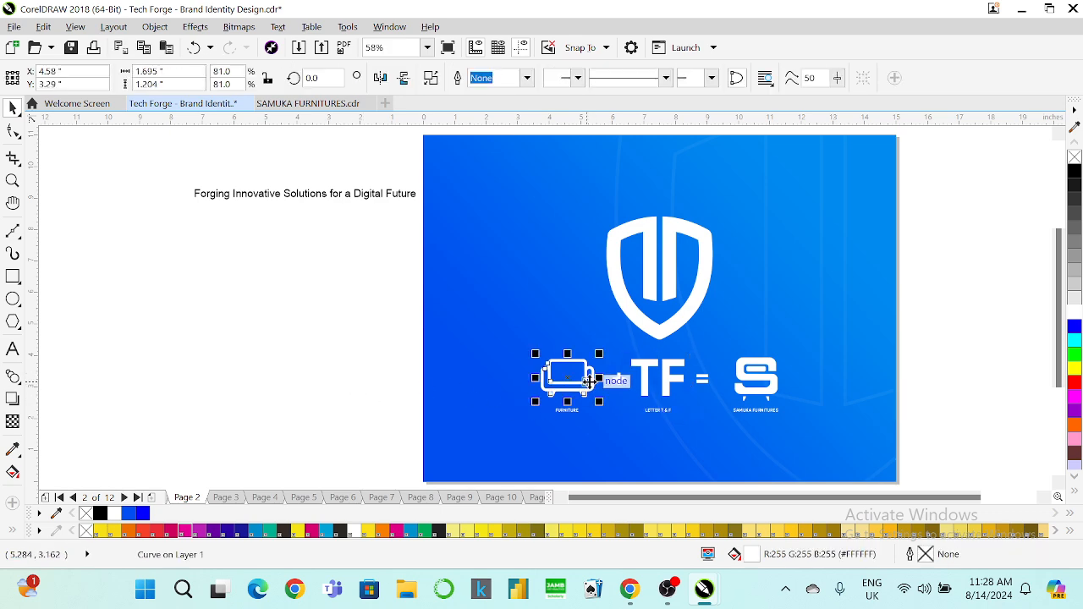
left_click(646, 255)
left_click_drag(646, 255, 246, 223)
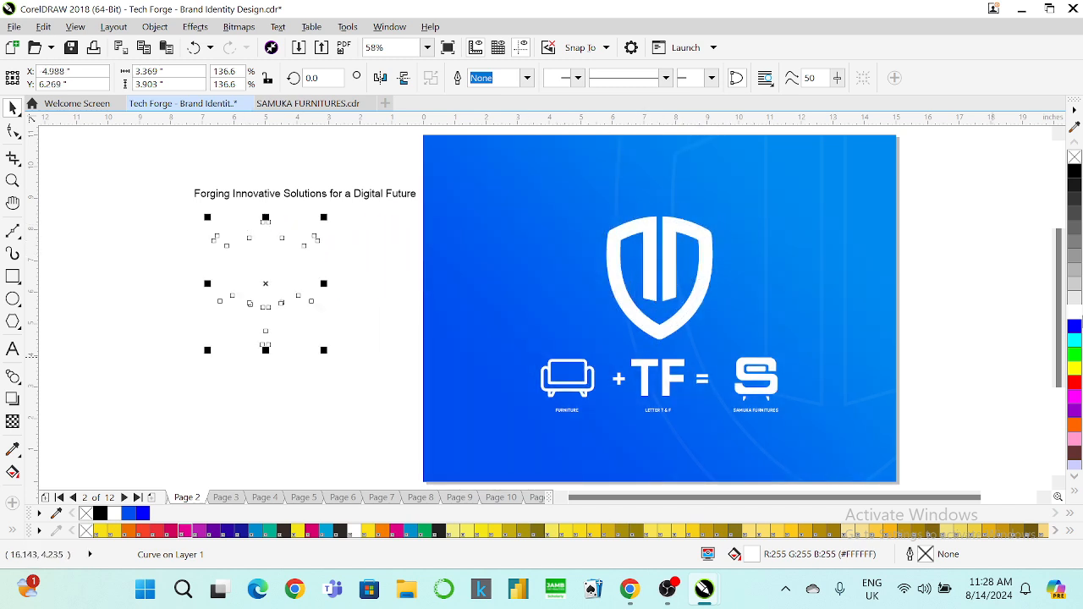
left_click(1074, 173)
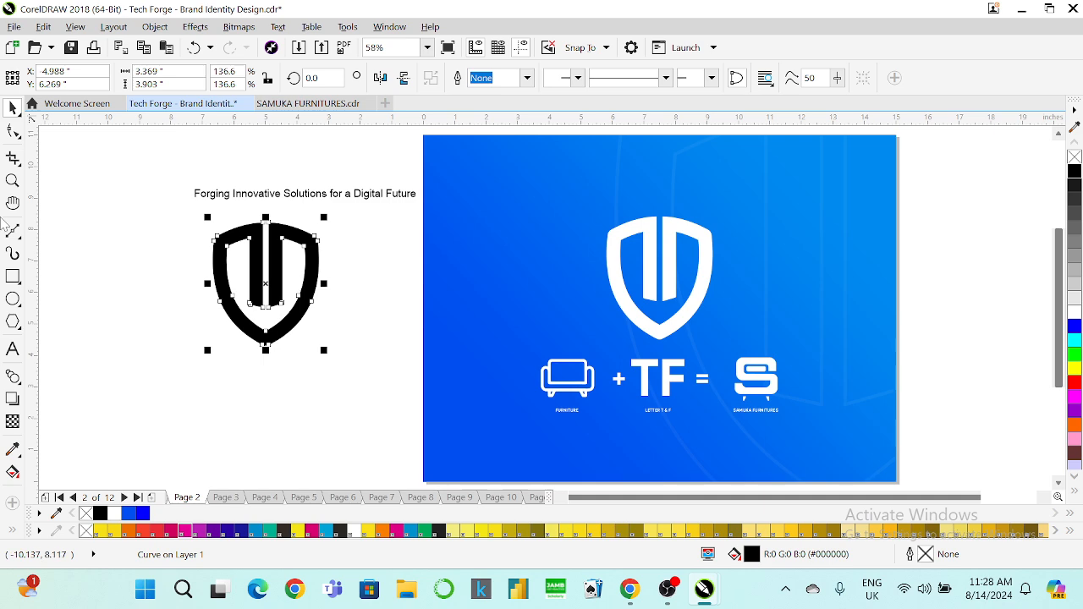
Step: Draw a rectangle about 0.34 by 2.62 inches over the black shield's central gap and weld it to the shield
left_click(12, 180)
left_click_drag(199, 222, 326, 333)
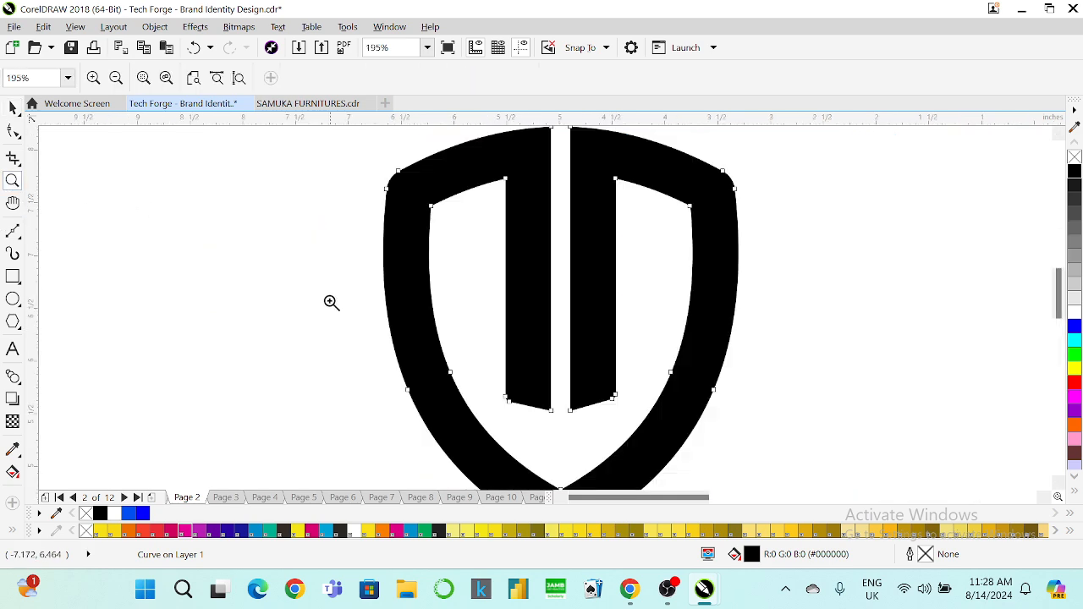
left_click(13, 276)
left_click(1059, 134)
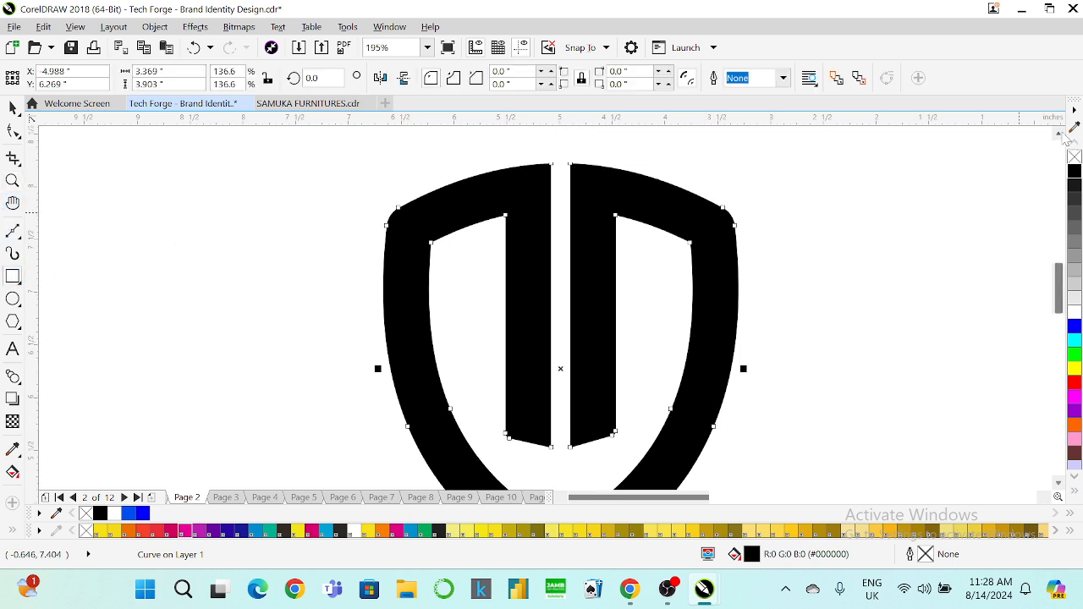
left_click(1059, 133)
left_click_drag(546, 201, 582, 480)
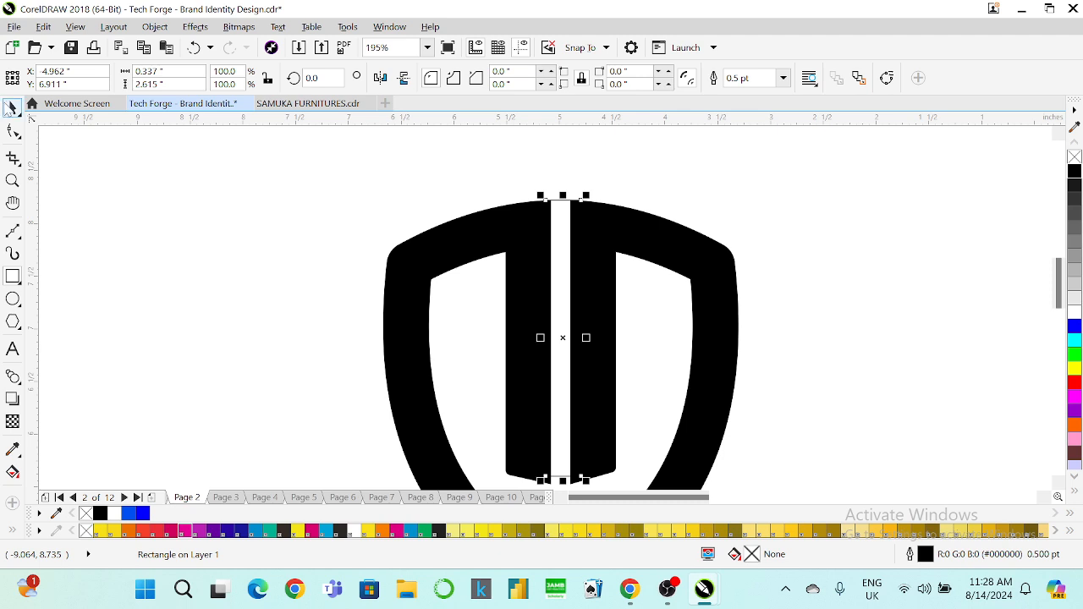
left_click(481, 234, "shift")
left_click(463, 78)
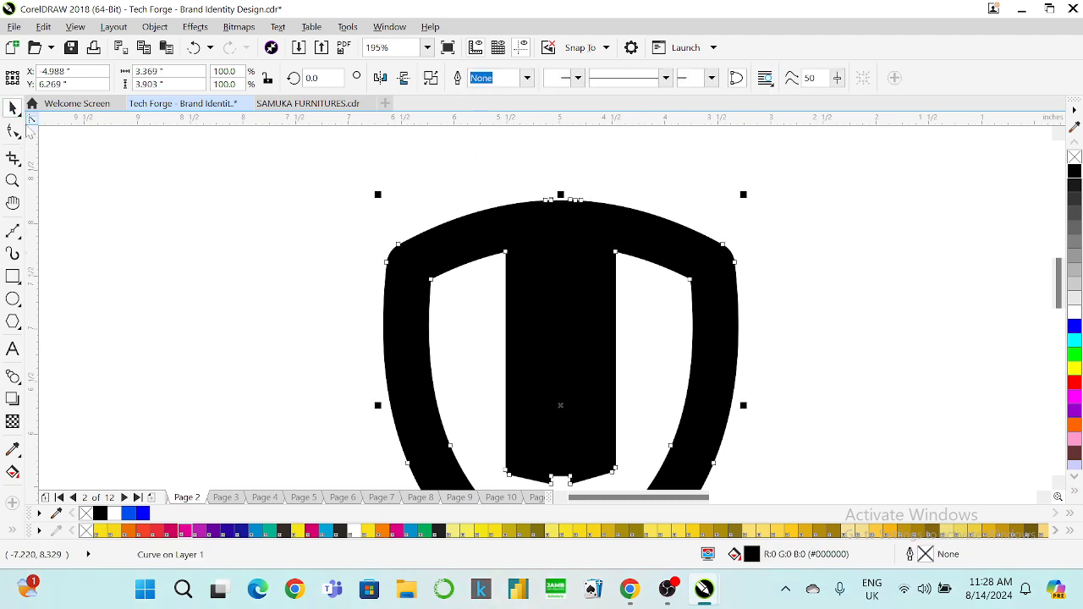
Step: Delete the redundant nodes at the middle of the welded shield's top edge
left_click(13, 132)
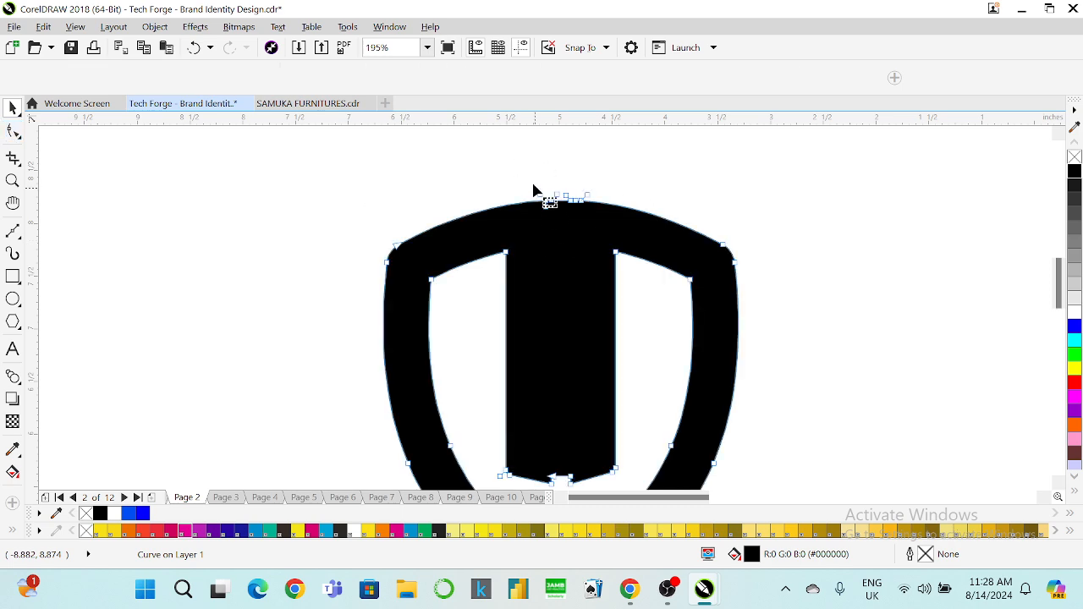
left_click_drag(617, 222, 118, 165)
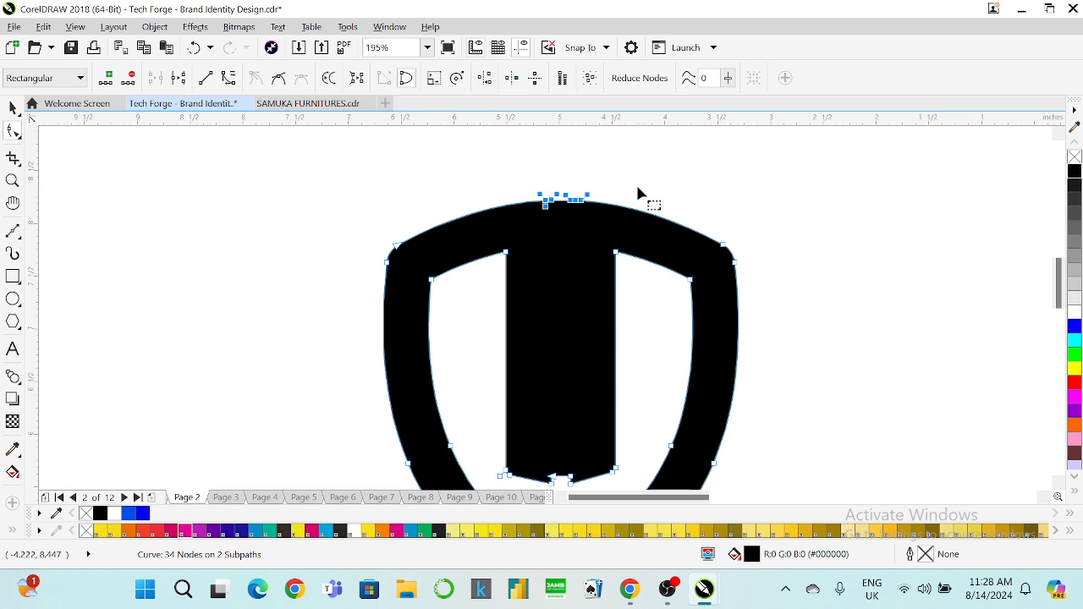
key("Delete")
key("Delete")
Step: Delete all nodes of the black shield's inner outline to leave only the solid outer silhouette
left_click(11, 181)
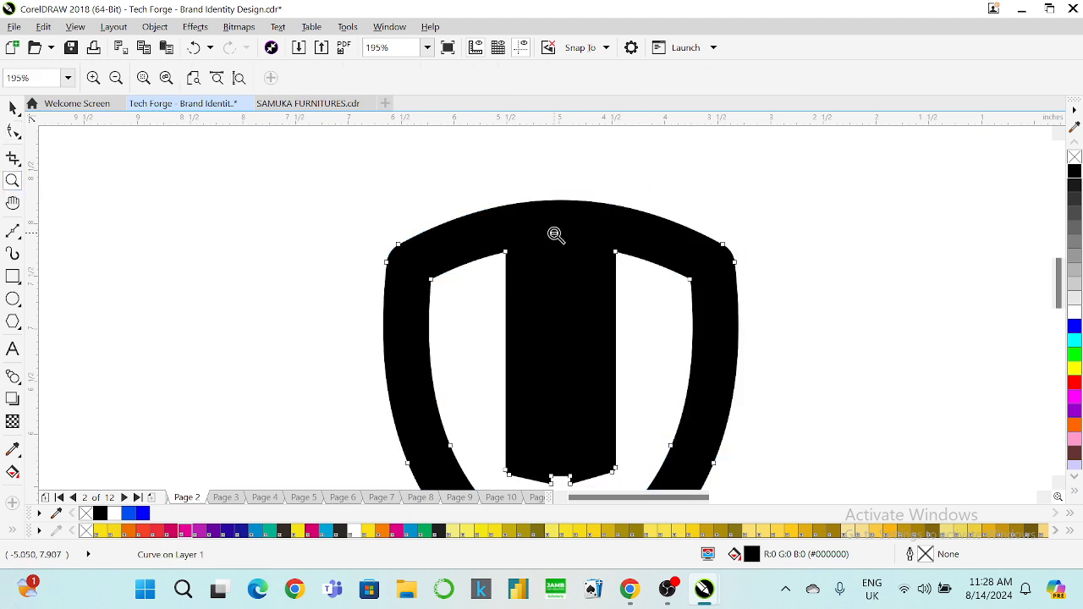
scroll(574, 281, "down", 3)
left_click_drag(199, 210, 365, 380)
left_click(13, 132)
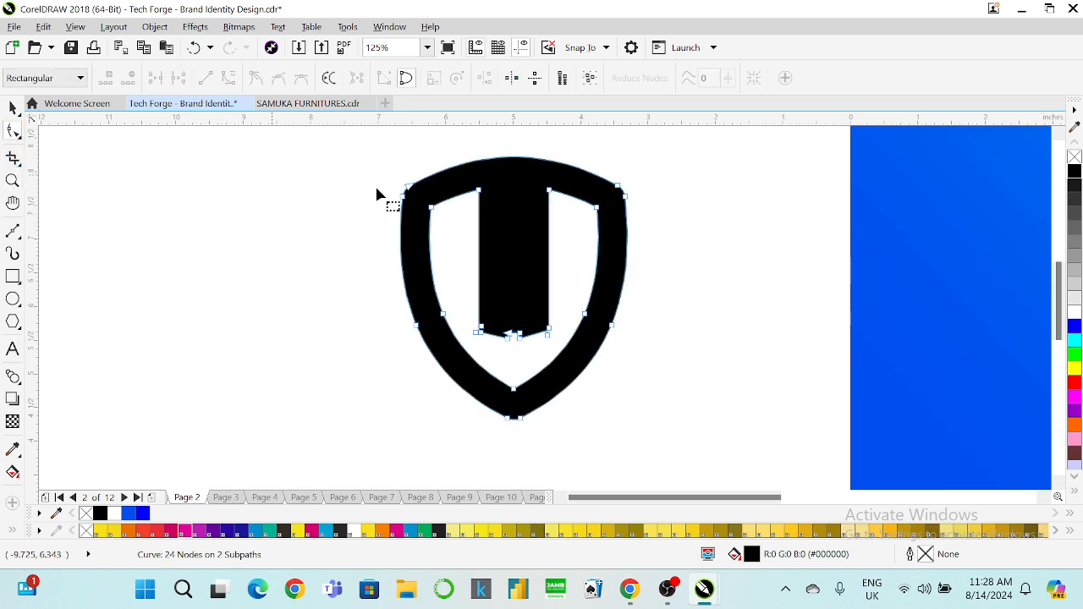
left_click_drag(487, 188, 429, 259)
key("Delete")
key("Delete")
left_click_drag(482, 340, 533, 348)
key("Delete")
left_click_drag(537, 301, 556, 345)
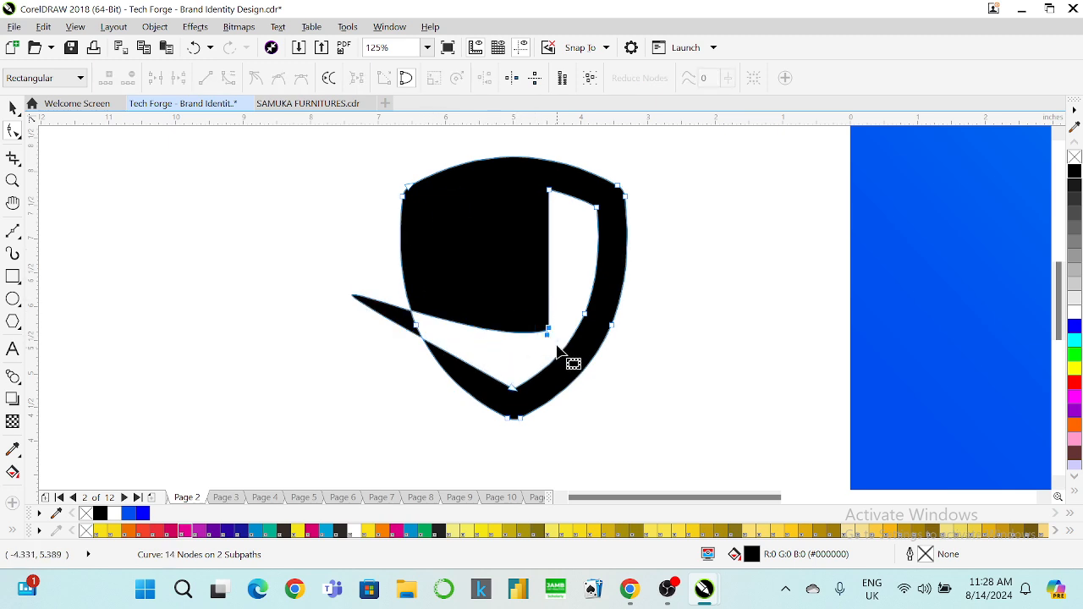
key("Delete")
left_click_drag(536, 186, 566, 203)
key("Delete")
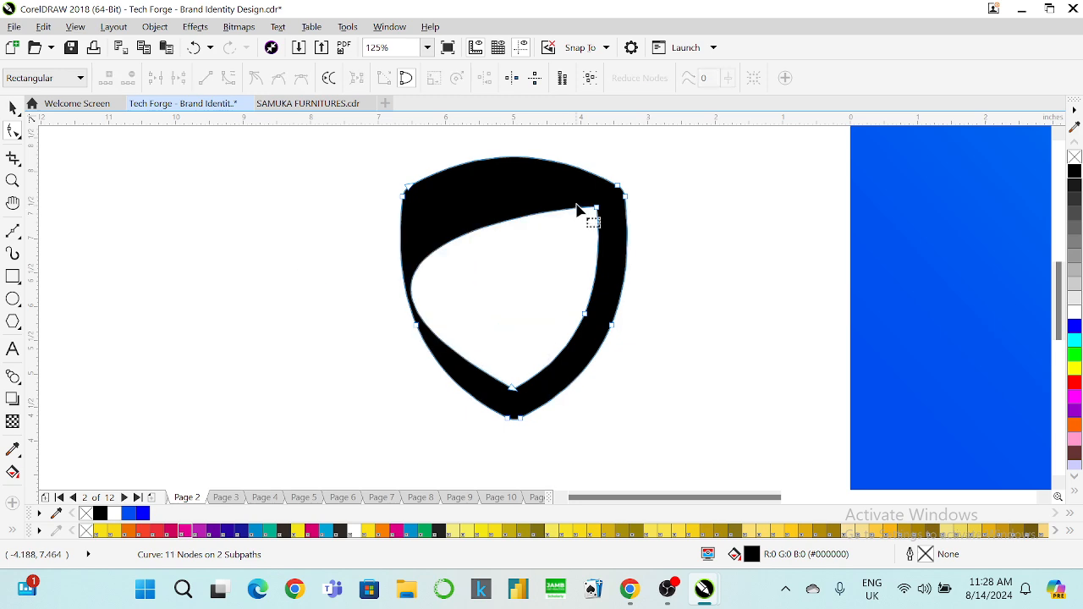
left_click_drag(568, 292, 595, 338)
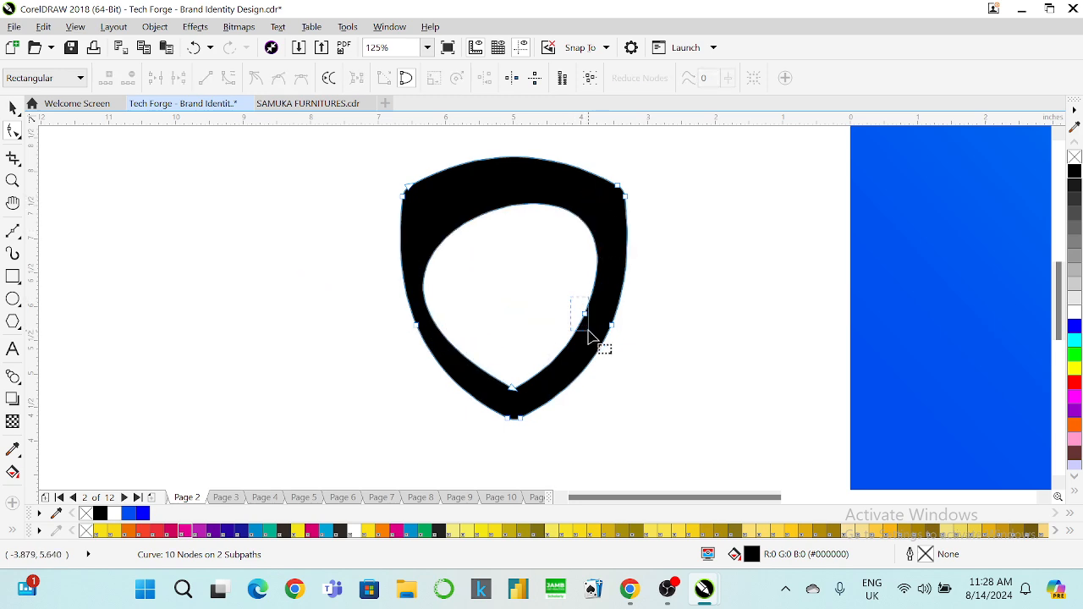
key("Delete")
left_click(512, 390)
key("Delete")
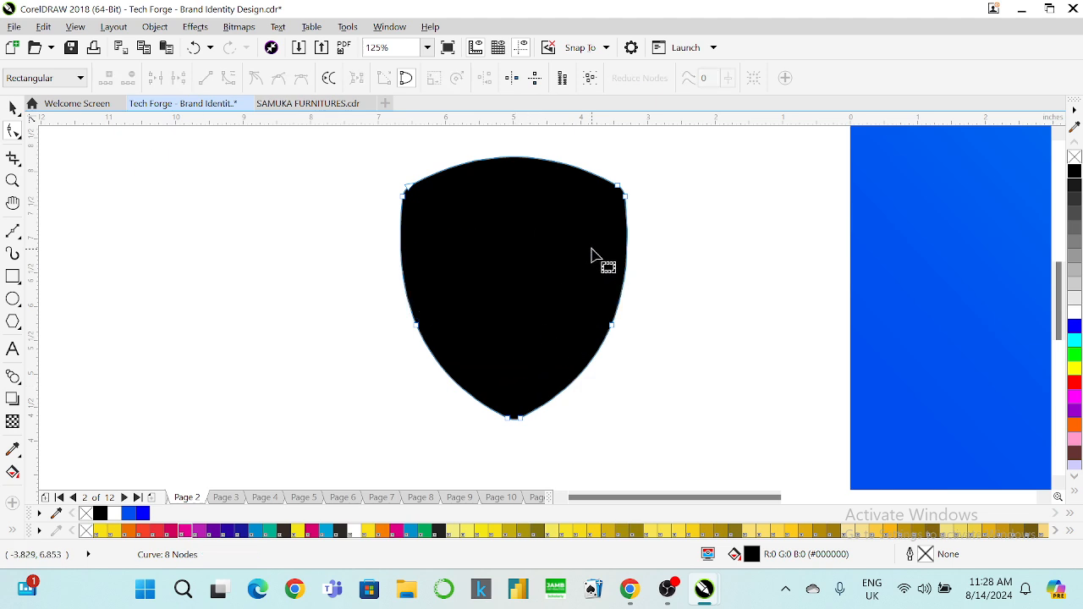
Step: Scale the black shield to about 1.25 by 1.44 inches, place it on the page beside the sofa icon and fill it white
left_click(12, 108)
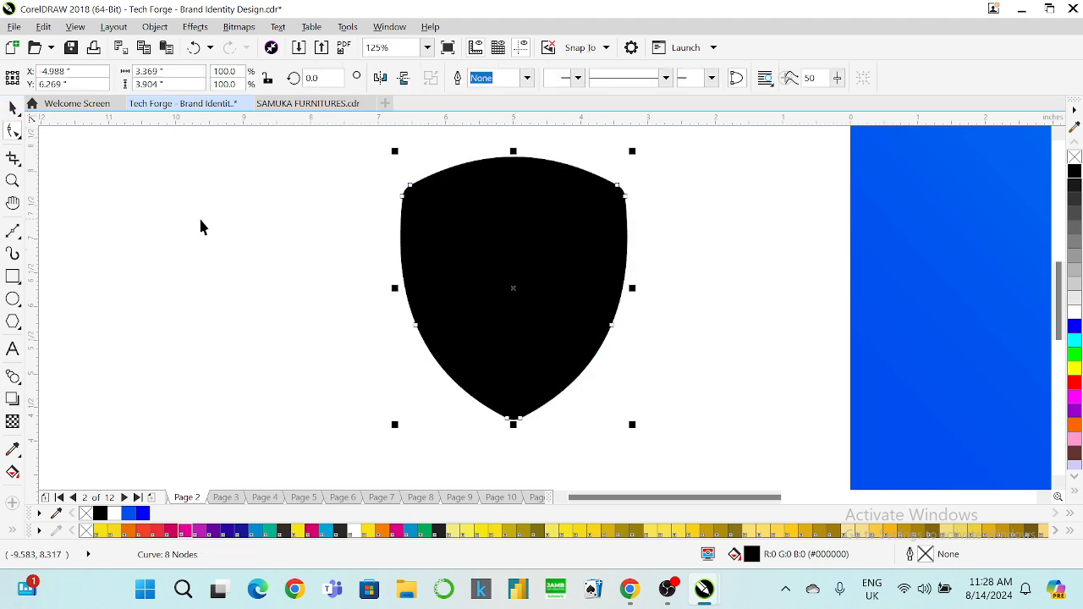
left_click(12, 180)
key("F4")
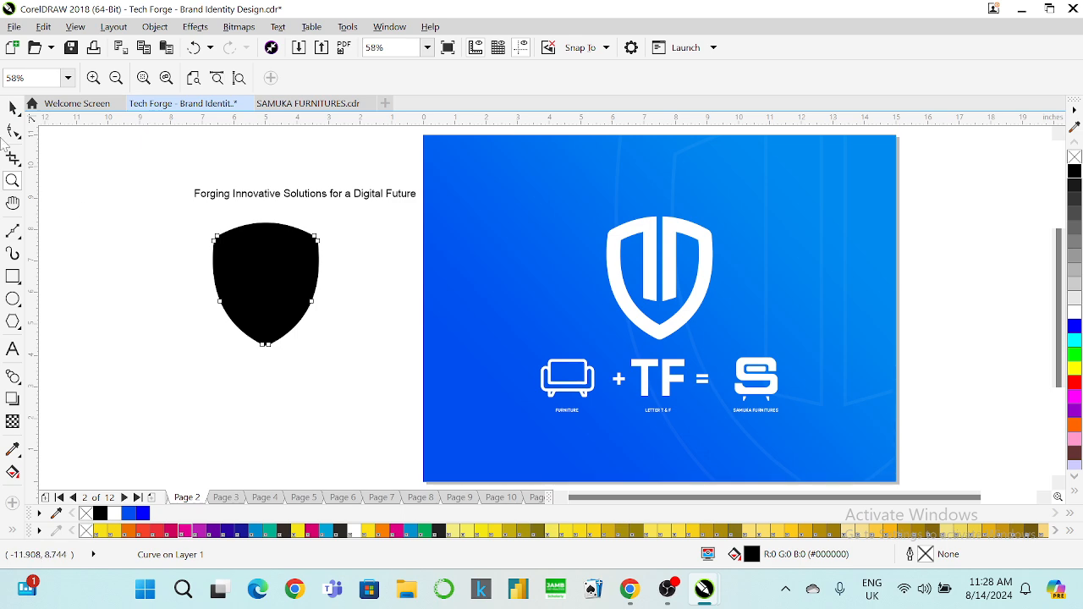
left_click(12, 107)
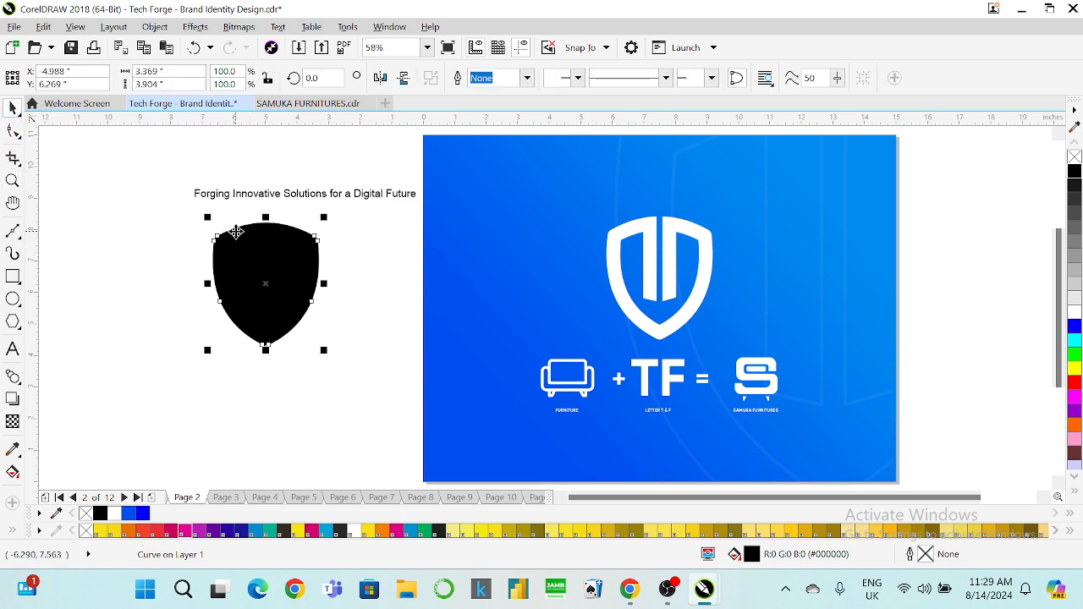
left_click_drag(209, 216, 596, 372)
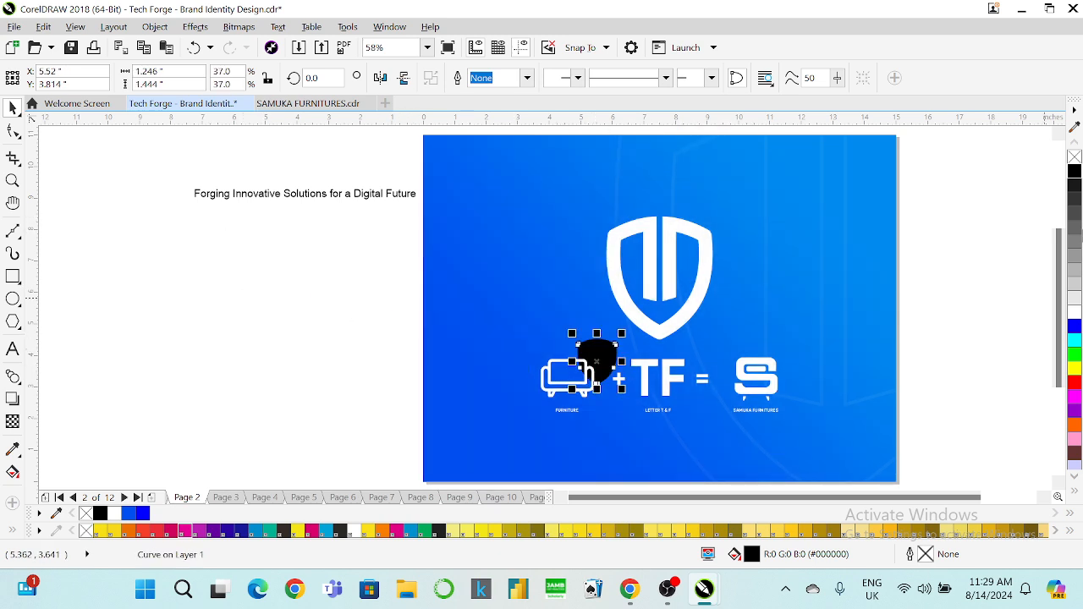
left_click(1075, 307)
left_click(955, 309)
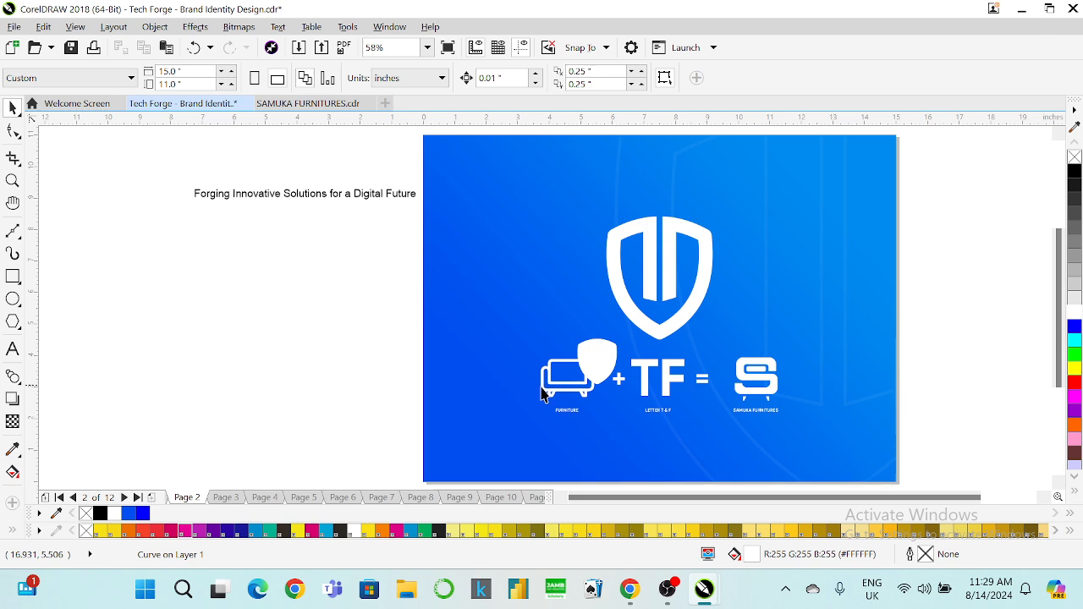
Step: Delete the sofa icon and move the small solid shield into its place, level with the TF lettering
left_click(549, 383)
key("Delete")
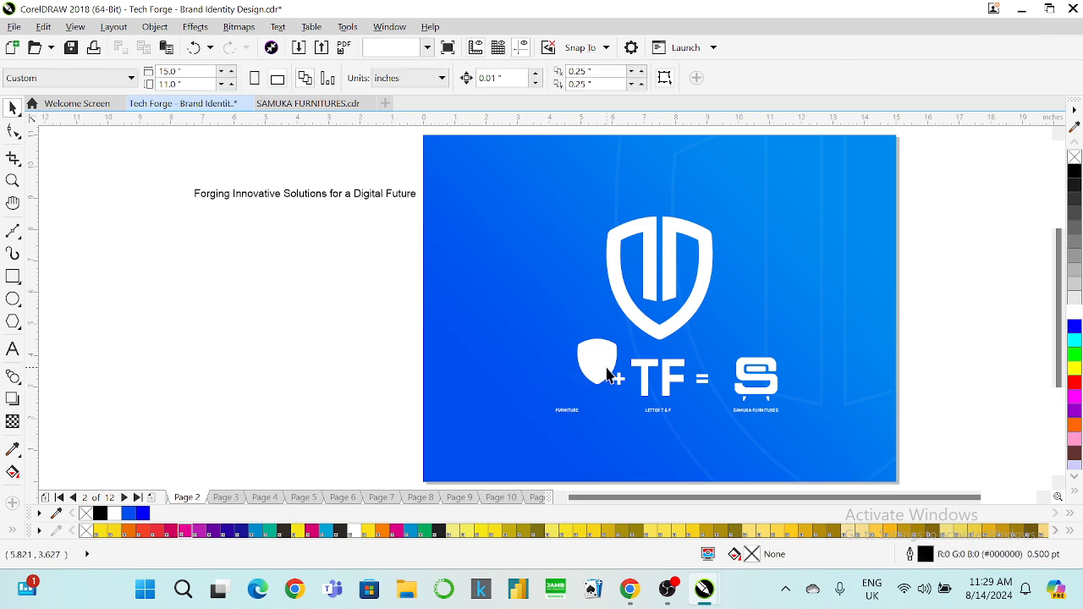
left_click(599, 362)
left_click_drag(599, 362, 575, 391)
left_click(642, 369, "shift")
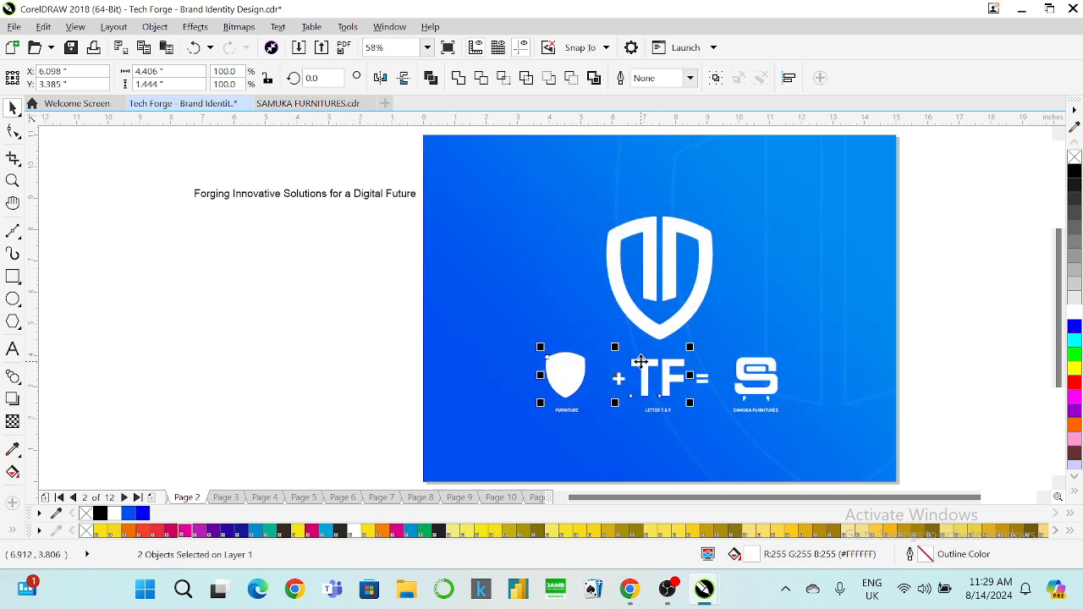
left_click(901, 332)
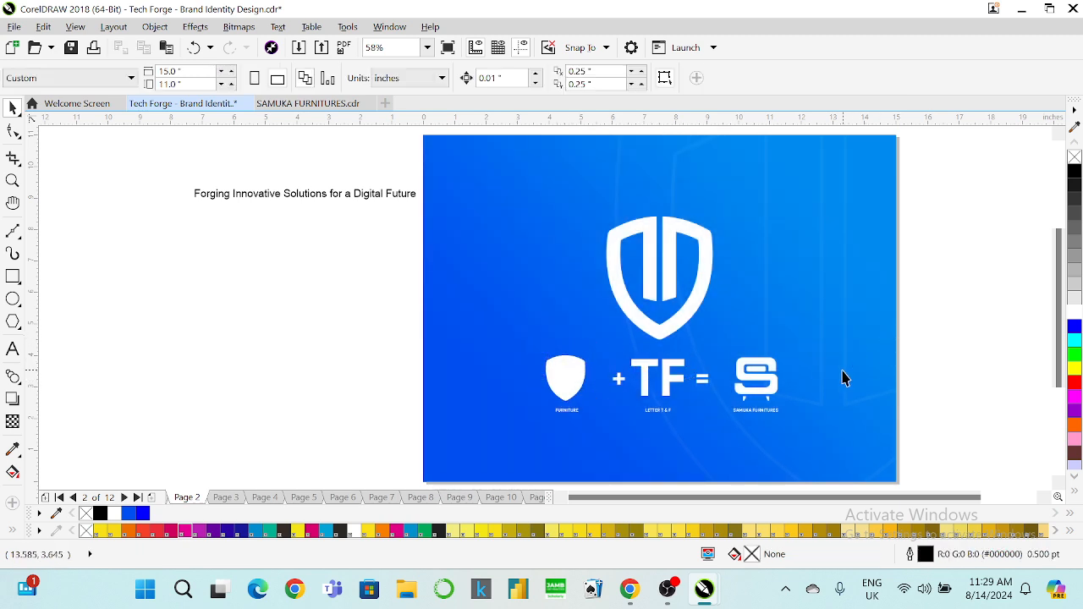
Step: Replace the FURNITURE caption with SHIELD and centre it under the small solid shield
left_click(567, 411)
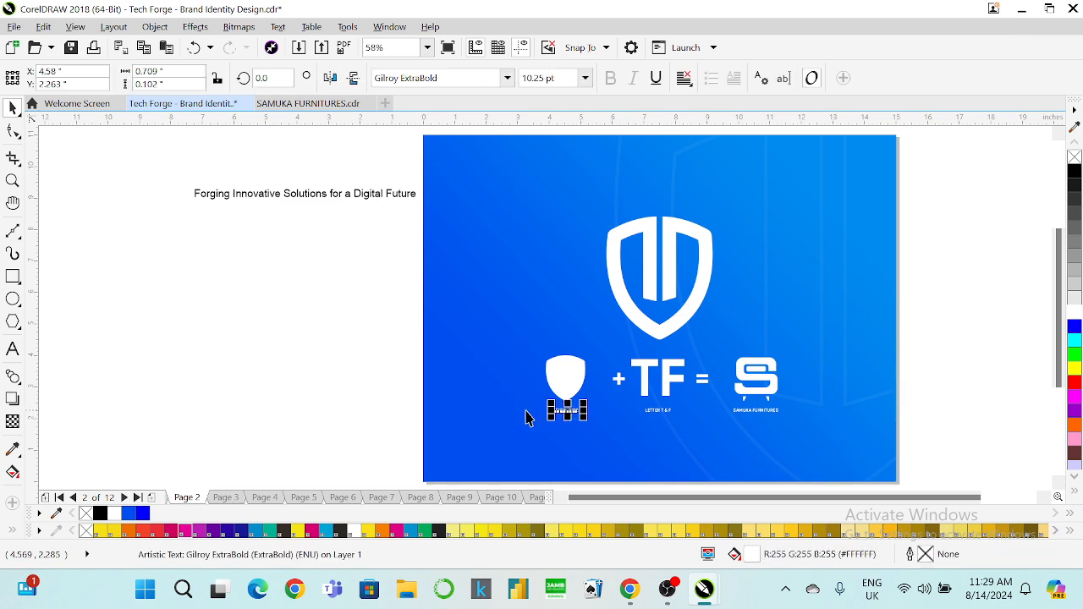
left_click(12, 349)
type("SH")
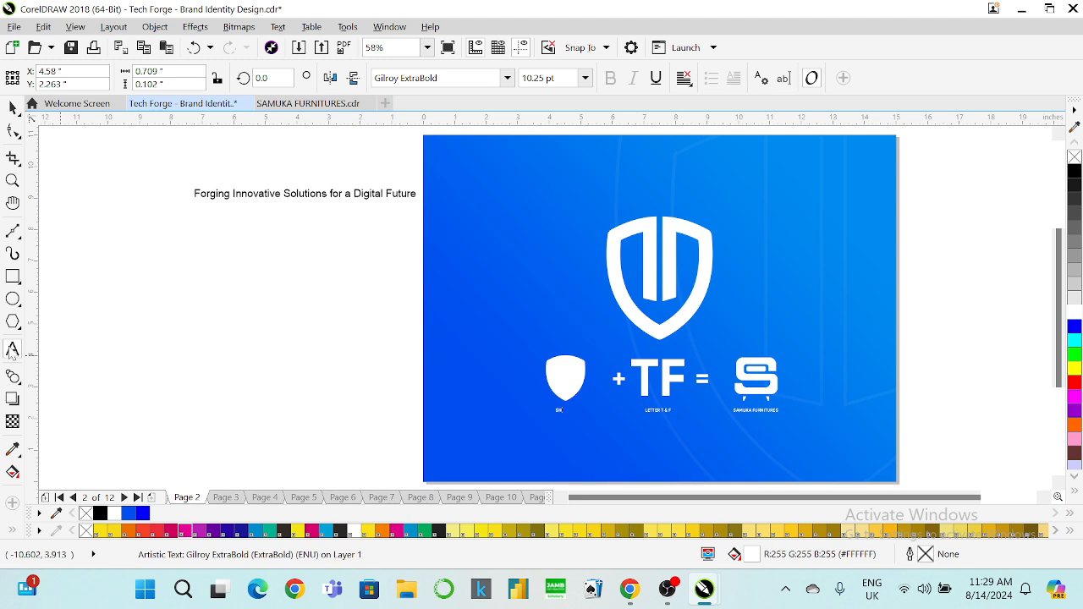
type("IELD")
left_click(14, 108)
left_click(563, 367, "shift")
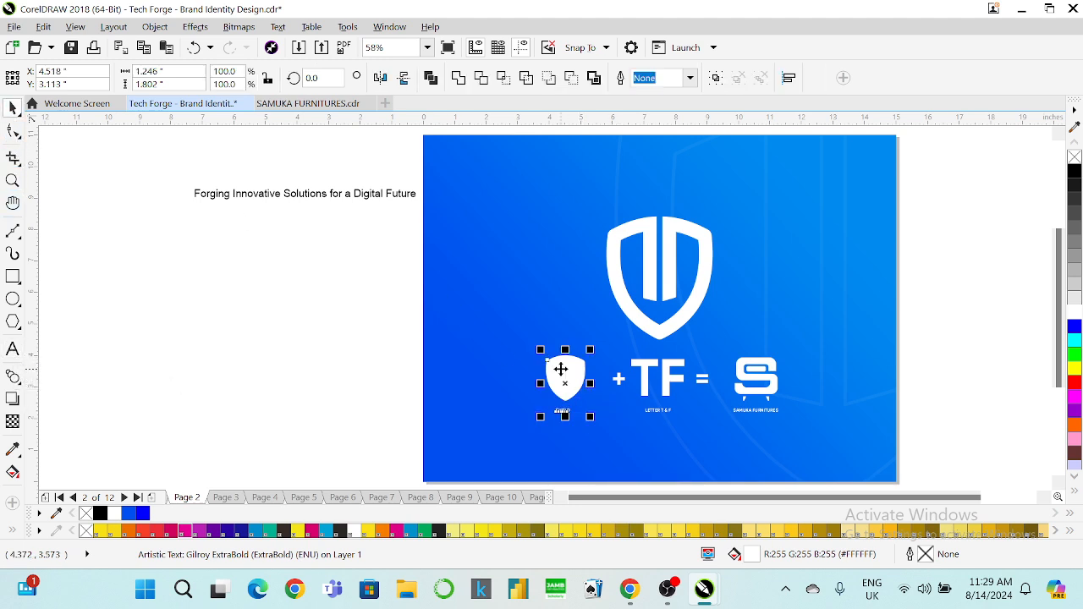
left_click(340, 369)
Step: Set the SHIELD caption's font size to 12 pt and centre it with the solid shield above
left_click(565, 411)
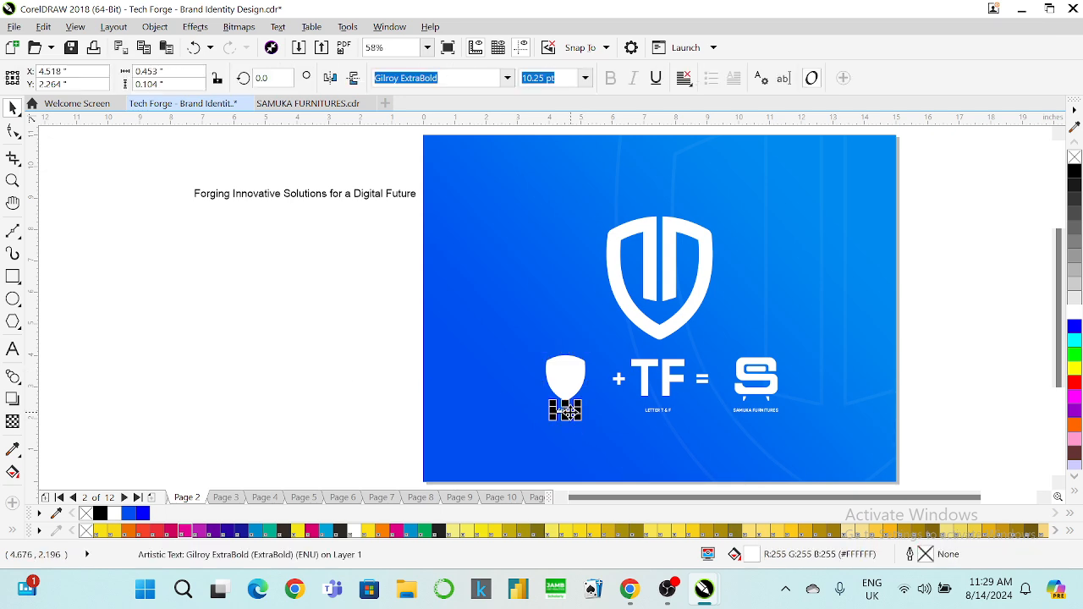
type("12")
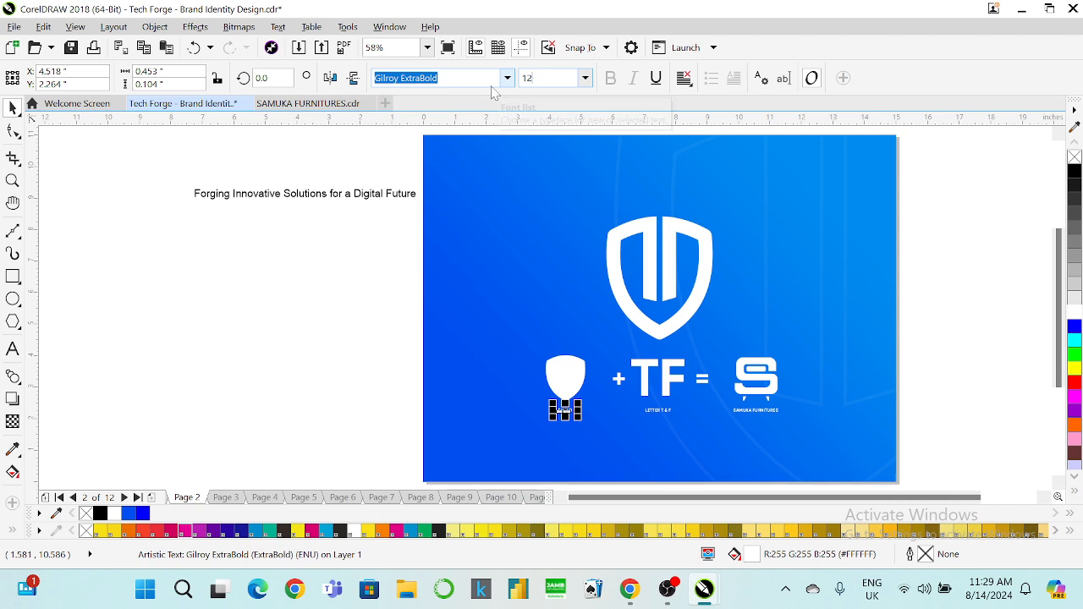
key("Return")
left_click(557, 378, "shift")
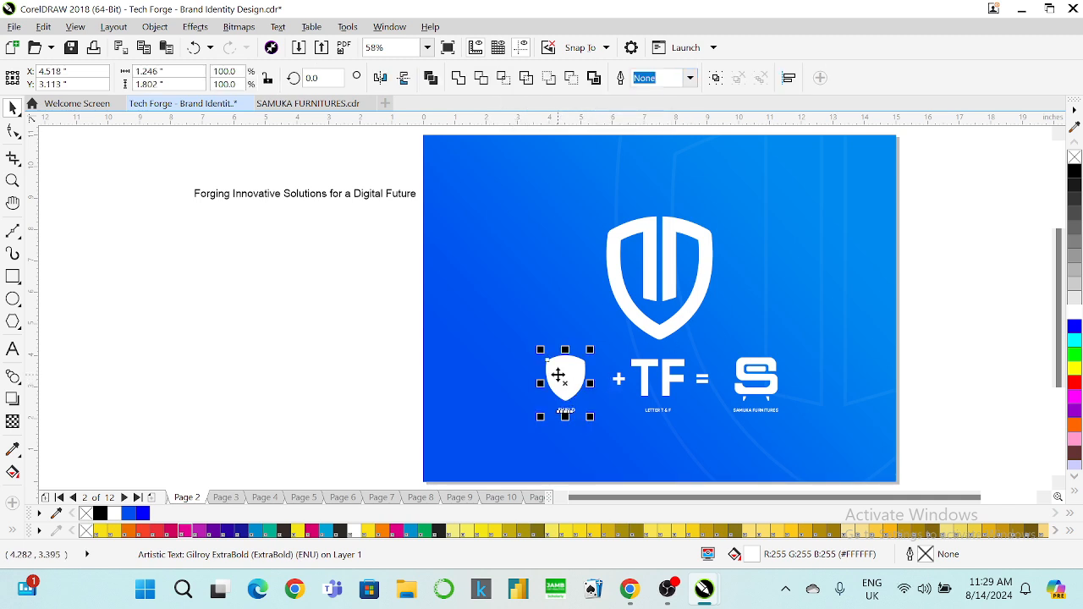
key("c")
left_click(355, 373)
Step: Set the LETTER T & F caption's font size to 12 pt and centre it with the TF lettering
left_click(666, 412)
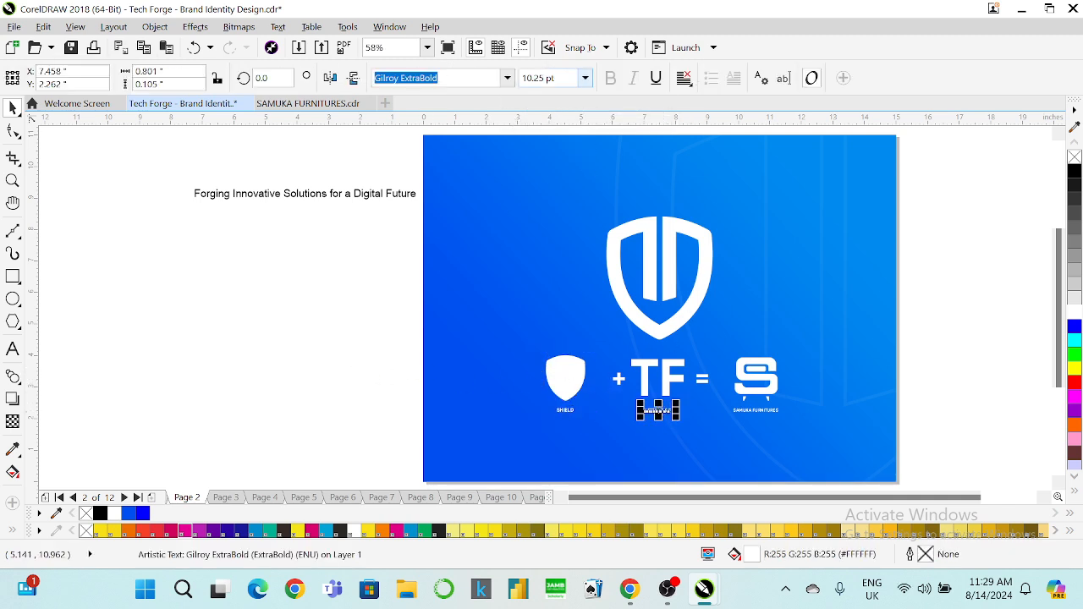
left_click_drag(542, 78, 522, 78)
type("12")
key("Return")
left_click(678, 385, "shift")
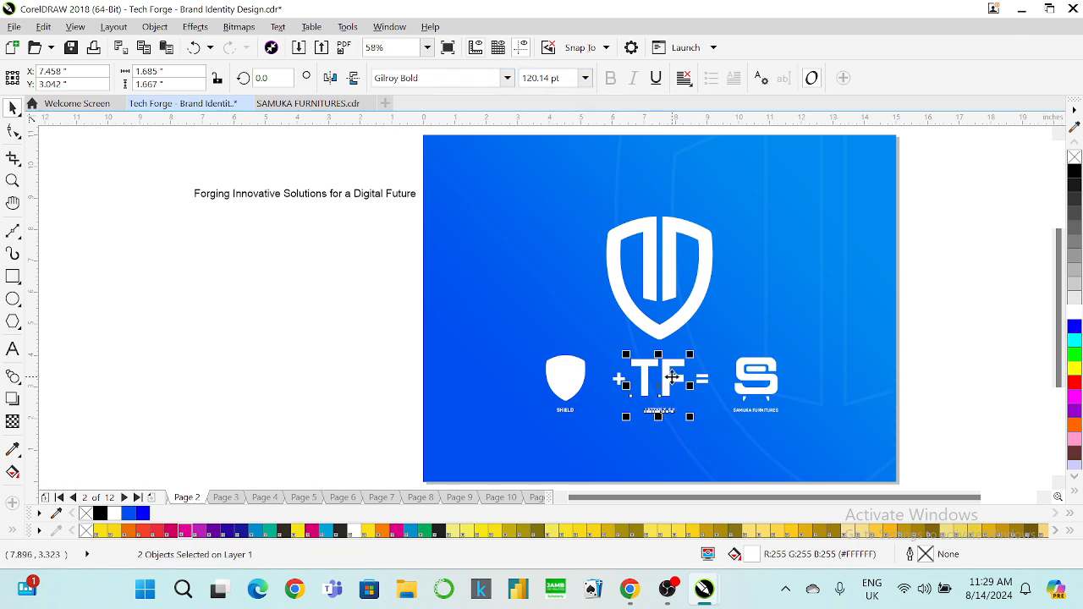
key("c")
Step: Replace the S furniture icon with a scaled-down copy of the large white TechForge shield, vertically centred with the TF lettering
left_click(766, 378)
key("Delete")
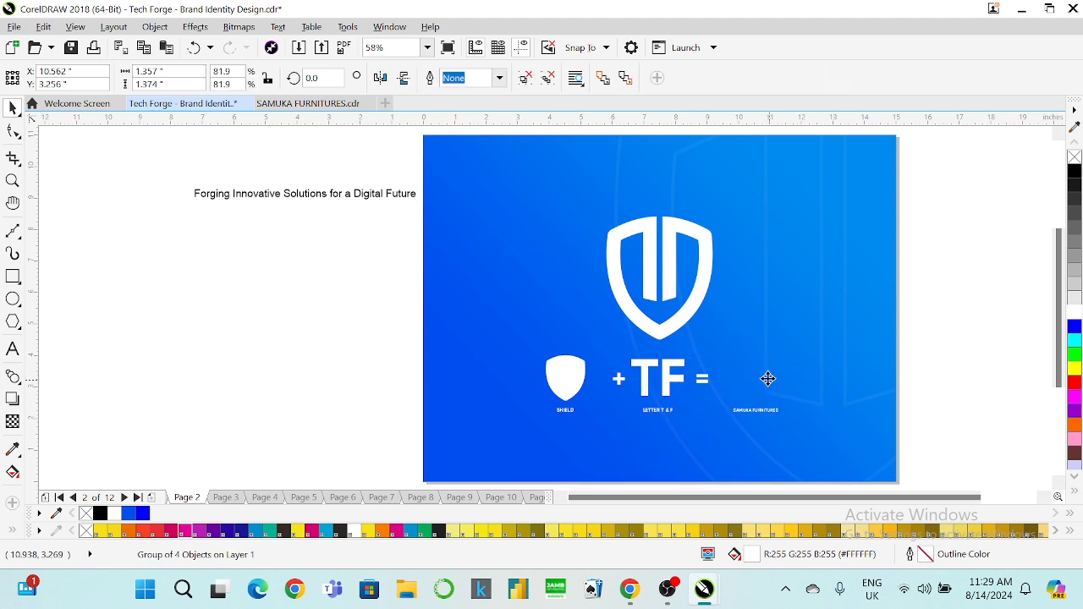
left_click(667, 293)
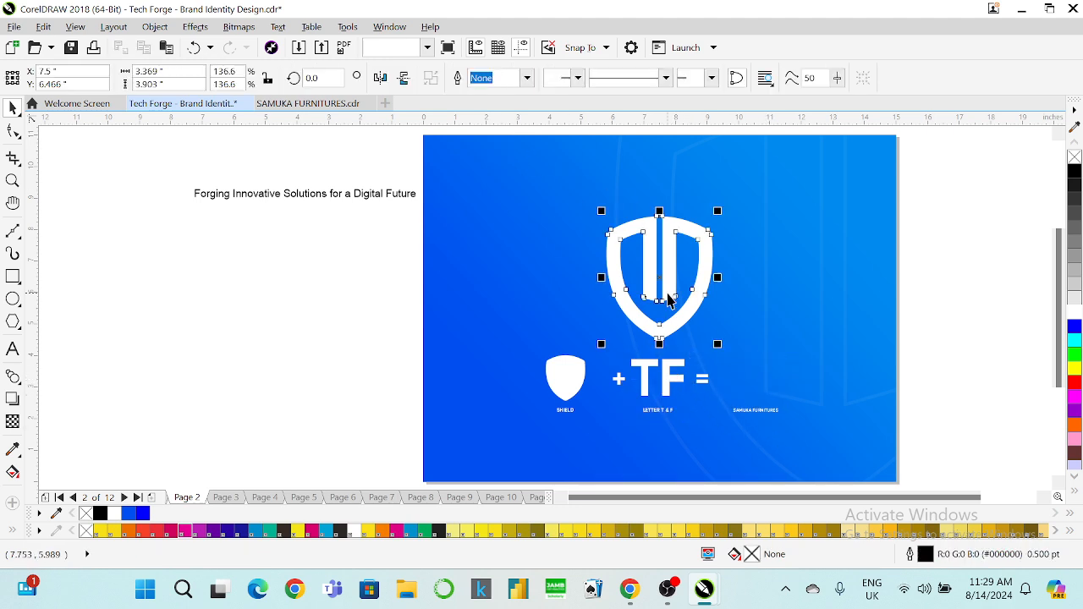
key("ctrl+d")
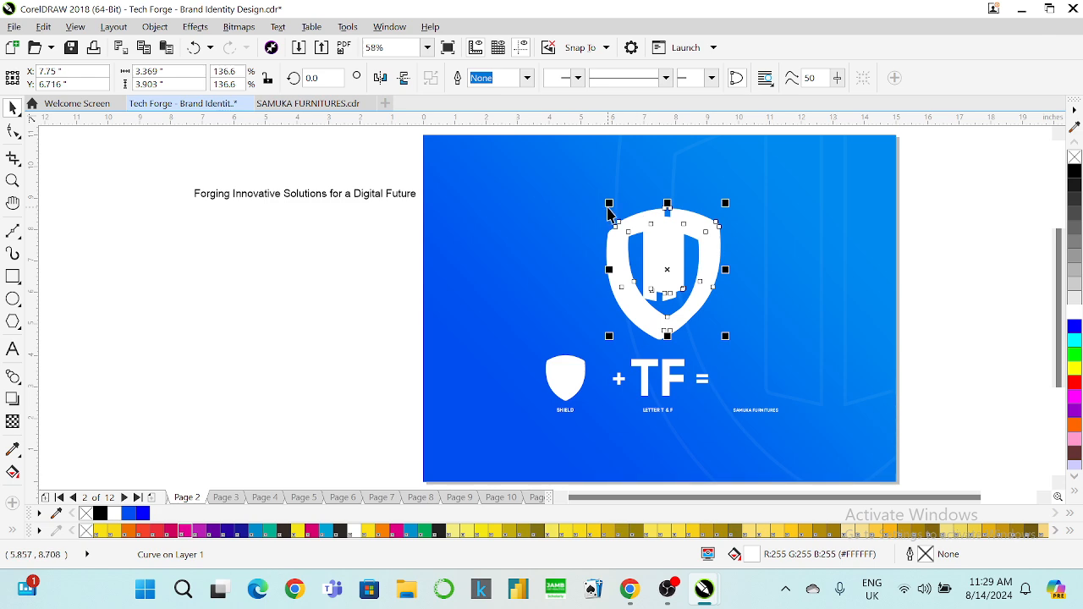
left_click_drag(609, 204, 755, 386)
left_click(675, 362, "shift")
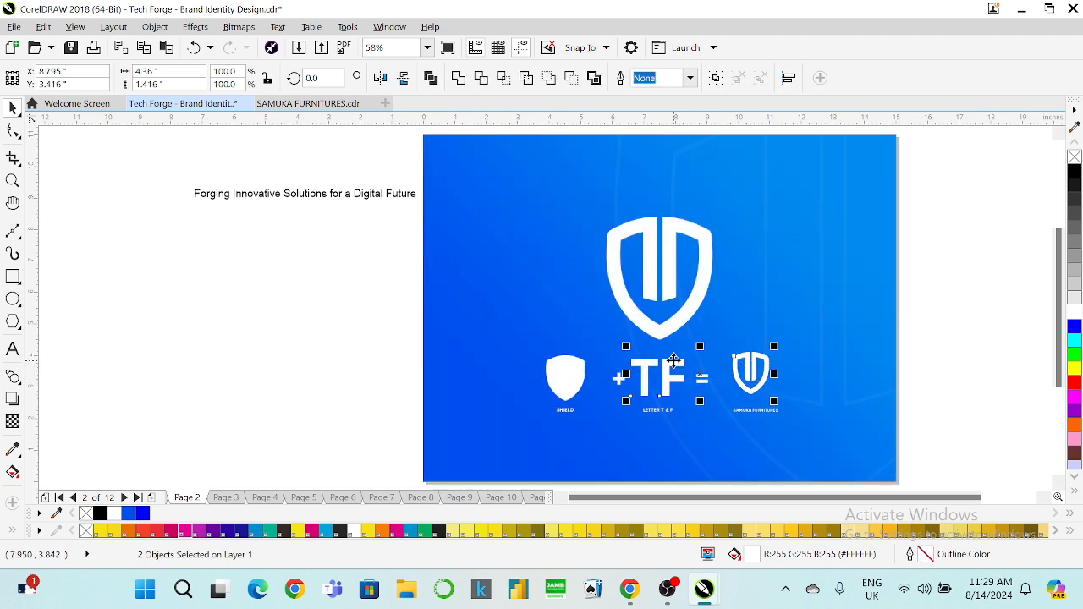
key("e")
left_click(945, 347)
Step: Shift the equals and plus signs outward from TF to even the spacing, and delete the SAMUKA FURNITURES caption
left_click(696, 386)
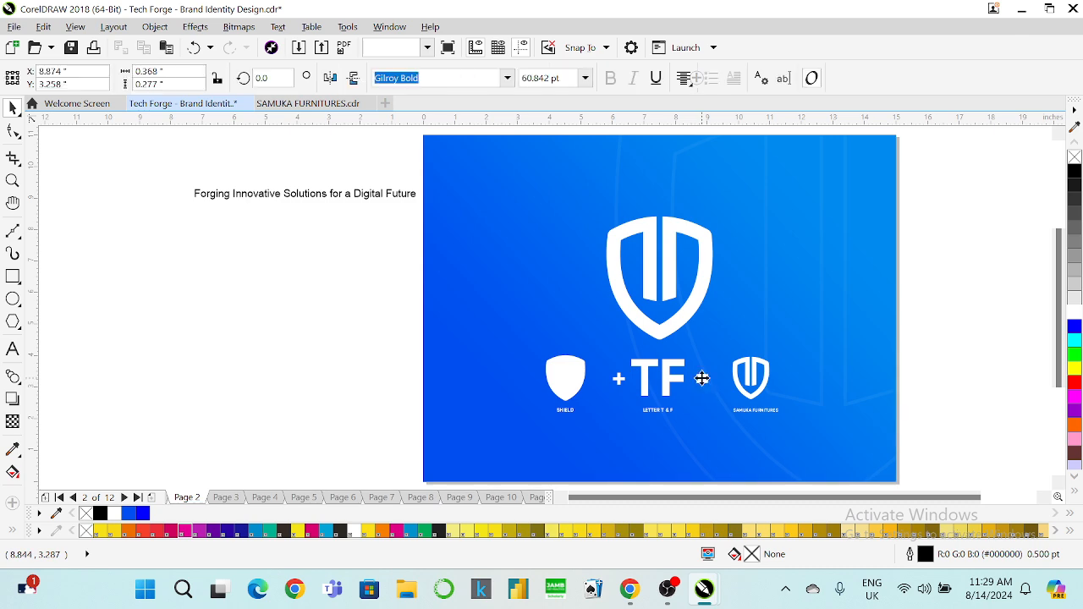
left_click_drag(704, 384, 706, 383)
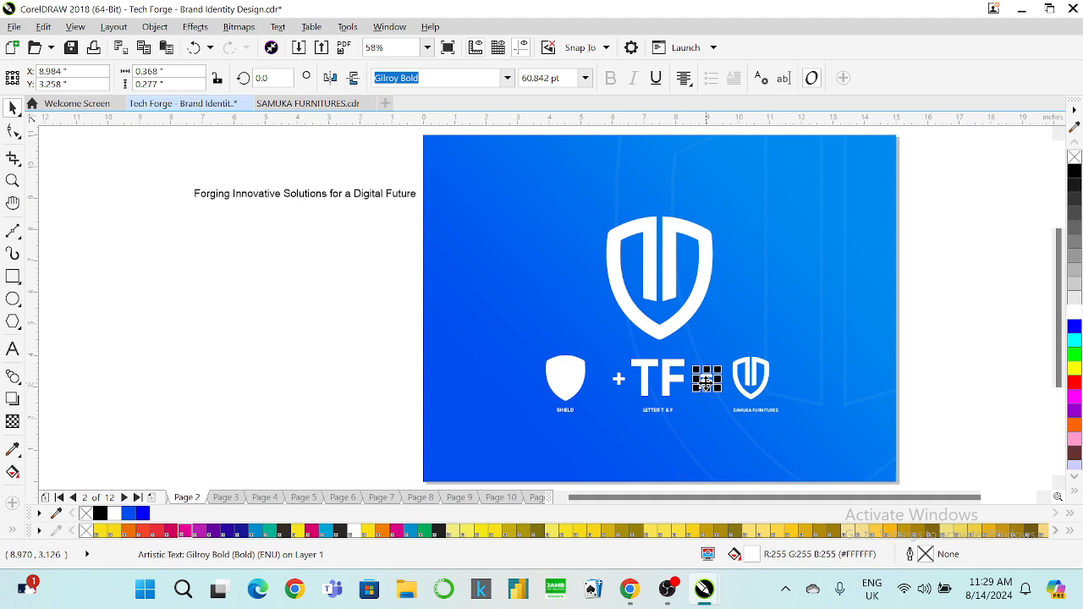
left_click(619, 380)
key("Left")
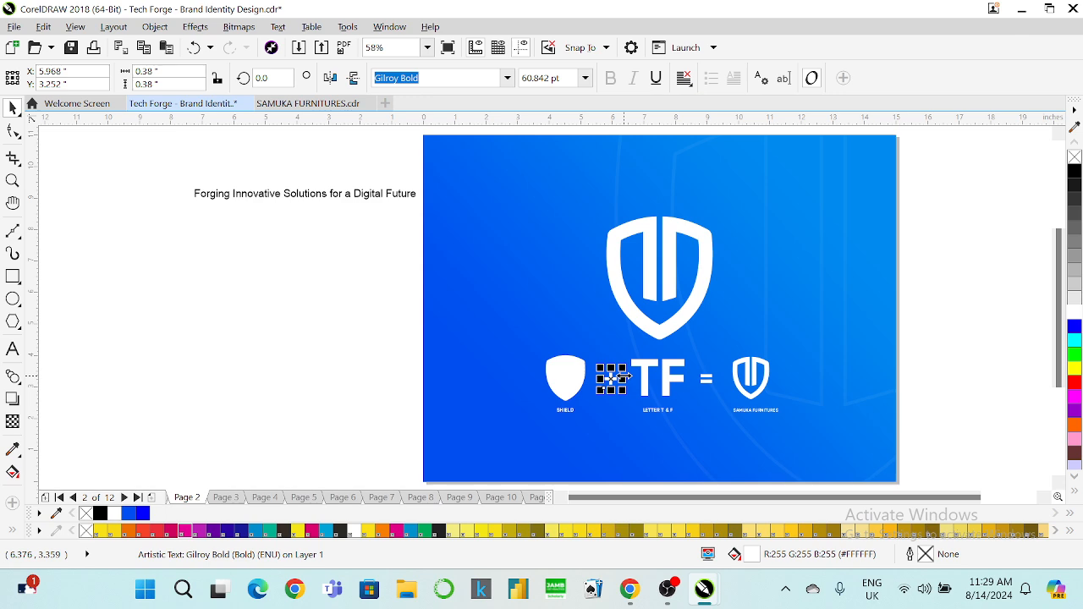
left_click(770, 414)
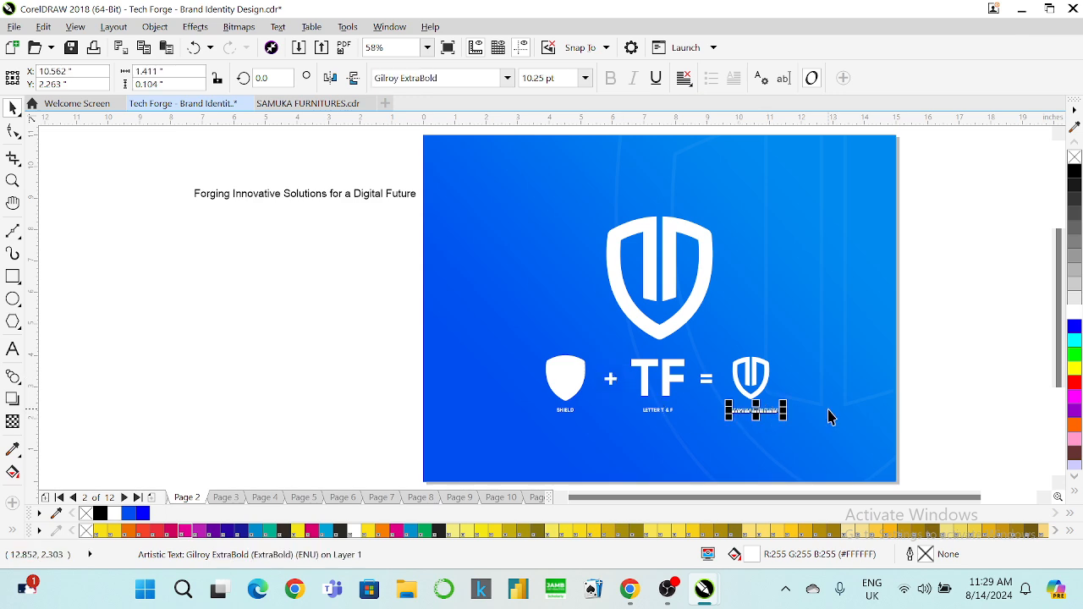
key("Delete")
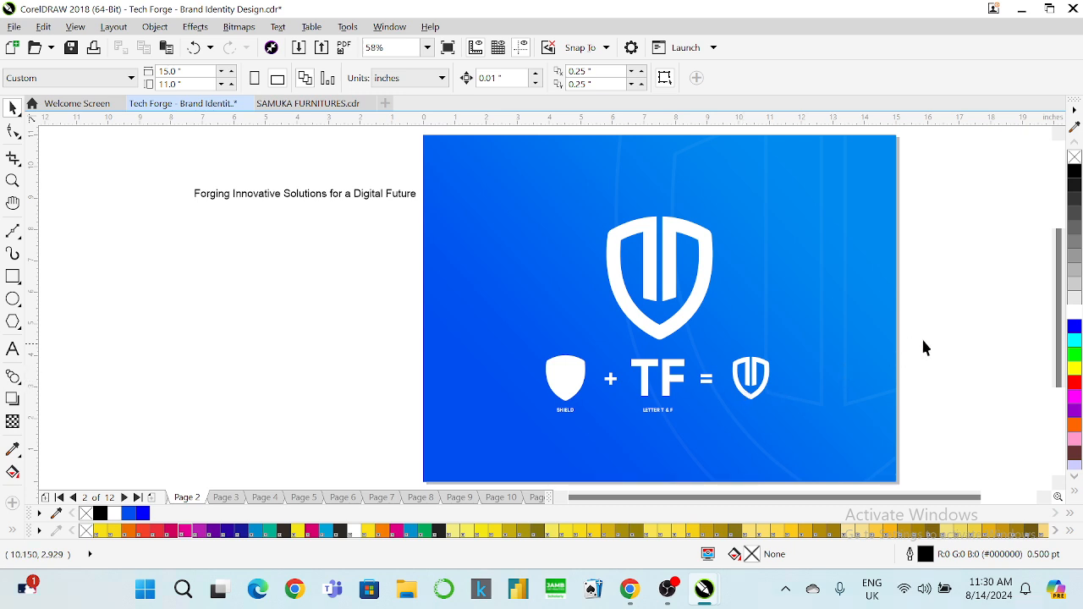
Step: Group all parts of the icon equation and move the group further below the large shield
left_click_drag(975, 325, 445, 443)
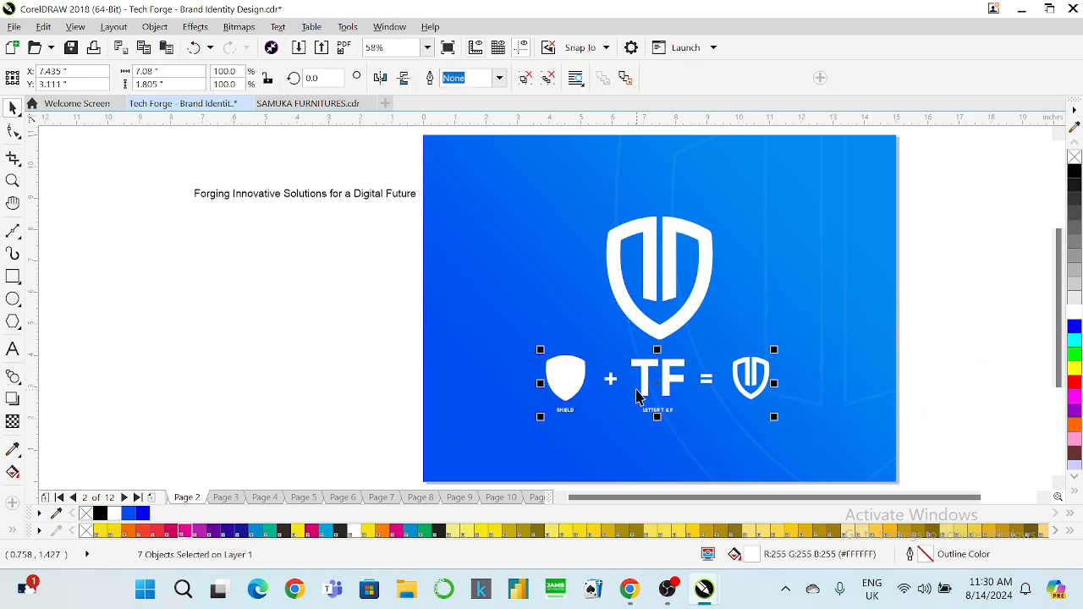
key("ctrl+g")
left_click_drag(653, 387, 653, 327)
key("Escape")
Step: Group the icon equation with the large shield and centre the combined group on the page
left_click(661, 339, "shift")
key("ctrl+g")
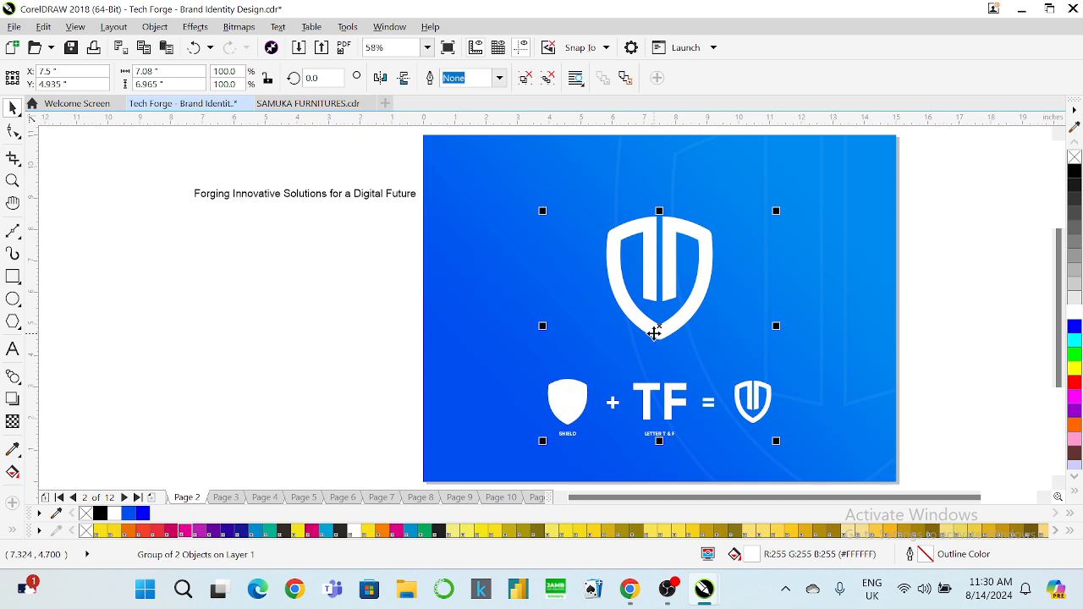
key("p")
left_click(948, 281)
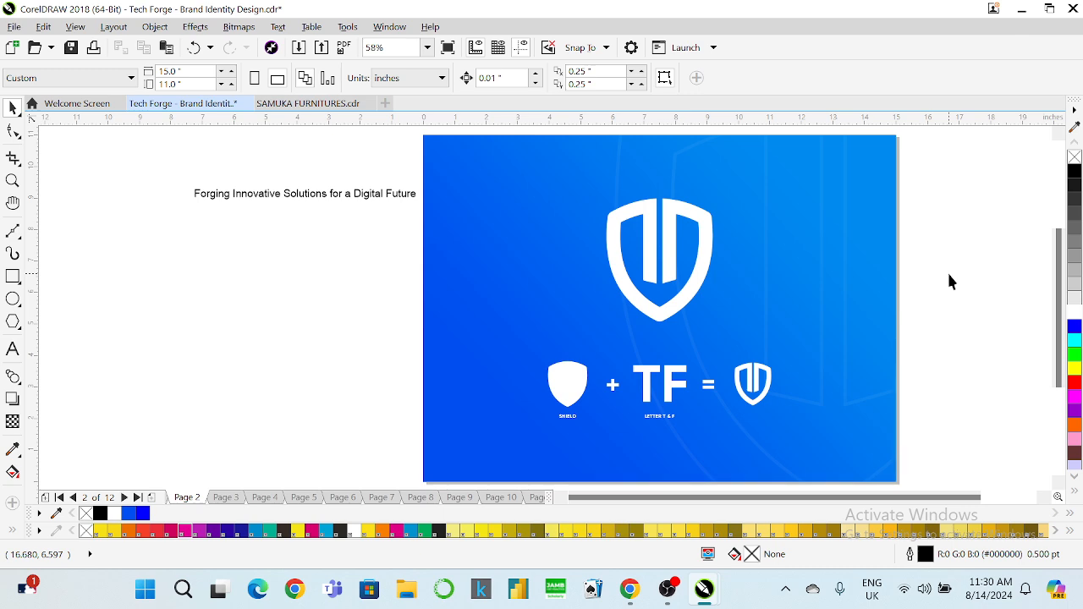
Step: Review the finished equation page at full-page view against the following logo pages, 3 and 4
left_click(730, 266)
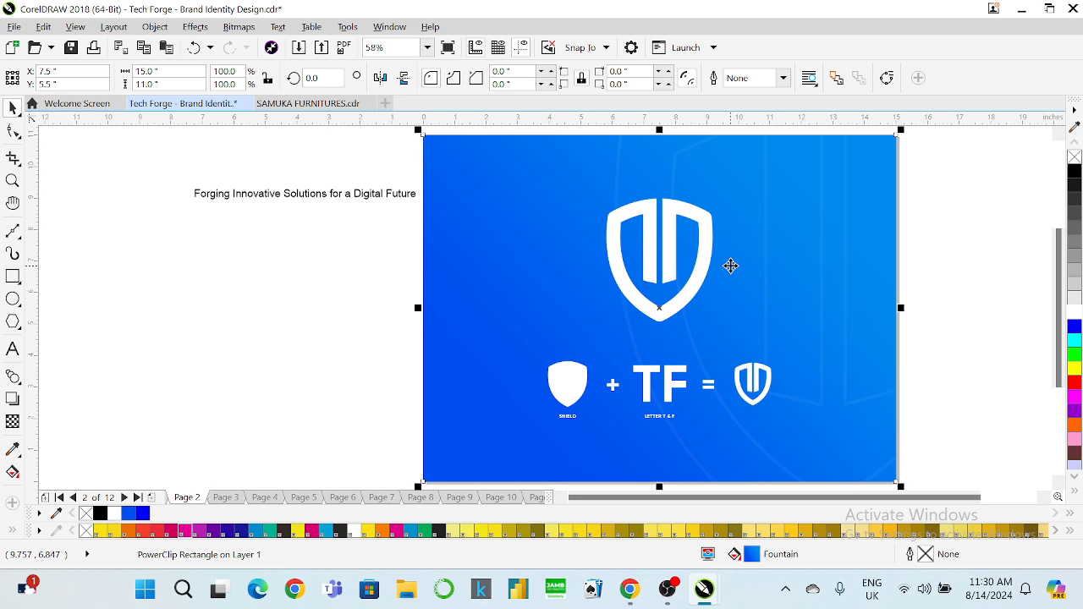
key("Page_Down")
key("Page_Down")
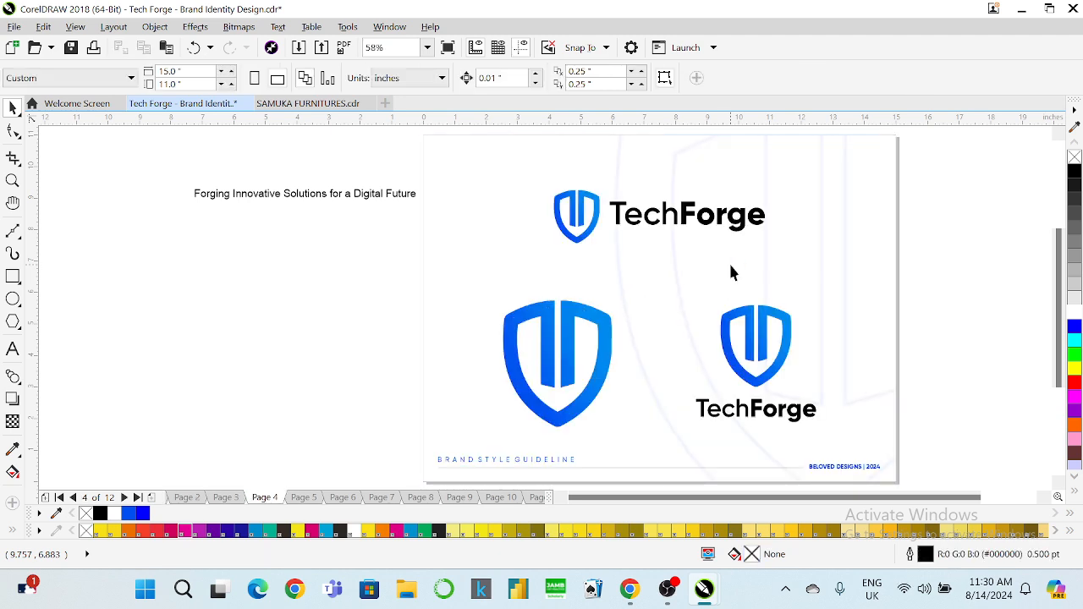
key("Page_Up")
key("Page_Up")
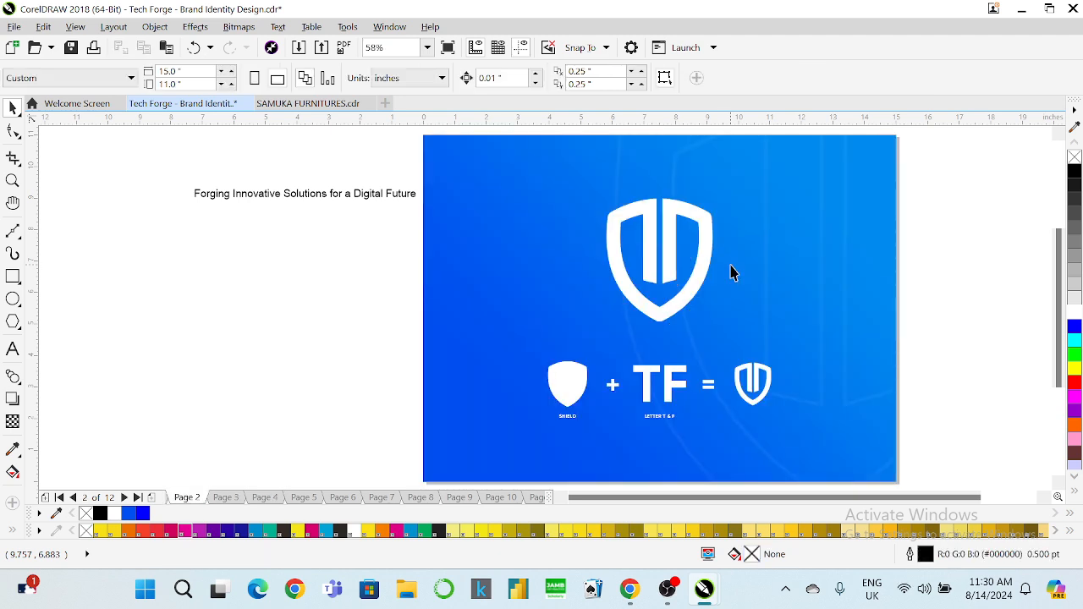
left_click(732, 264)
key("ctrl+a")
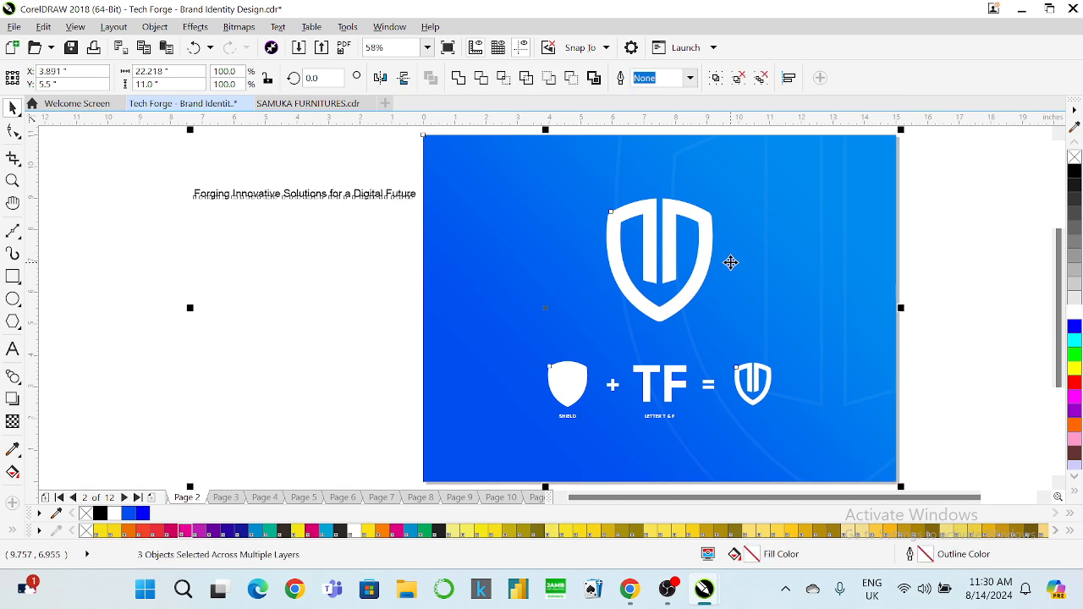
left_click(925, 135)
left_click(427, 47)
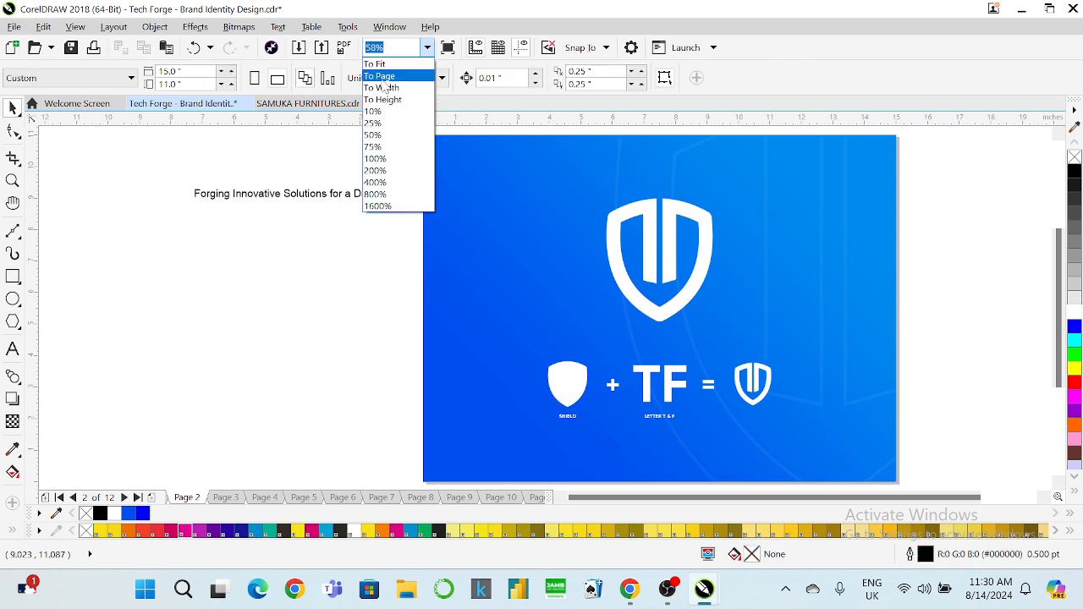
left_click(381, 75)
left_click_drag(763, 156, 330, 480)
key("Page_Down")
key("Page_Down")
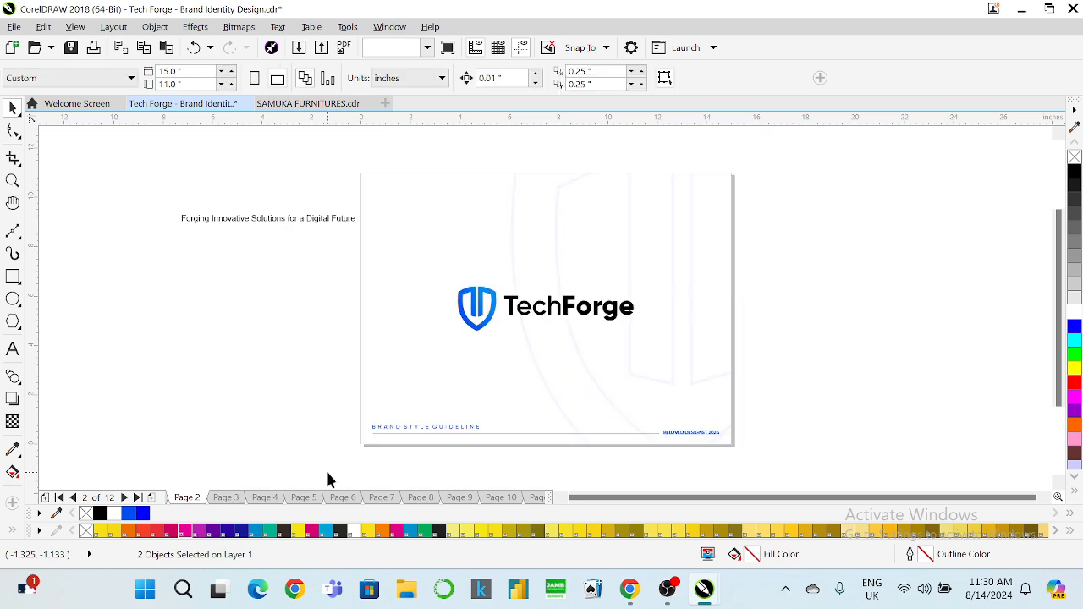
key("Page_Up")
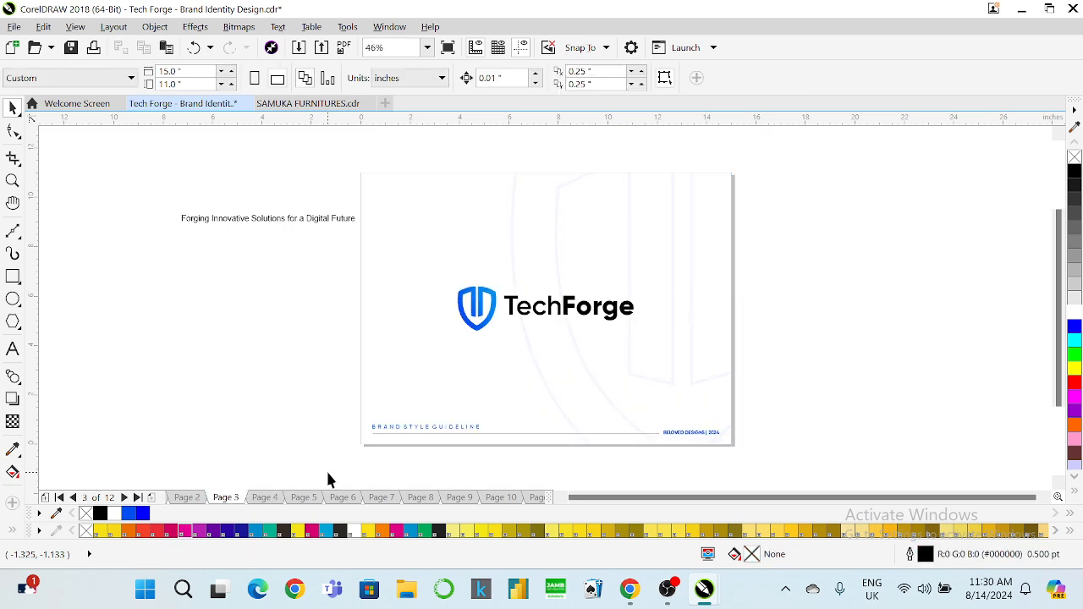
Step: Insert a page after page 3 and paste the copied blue shield and equation artwork onto it
right_click(239, 498)
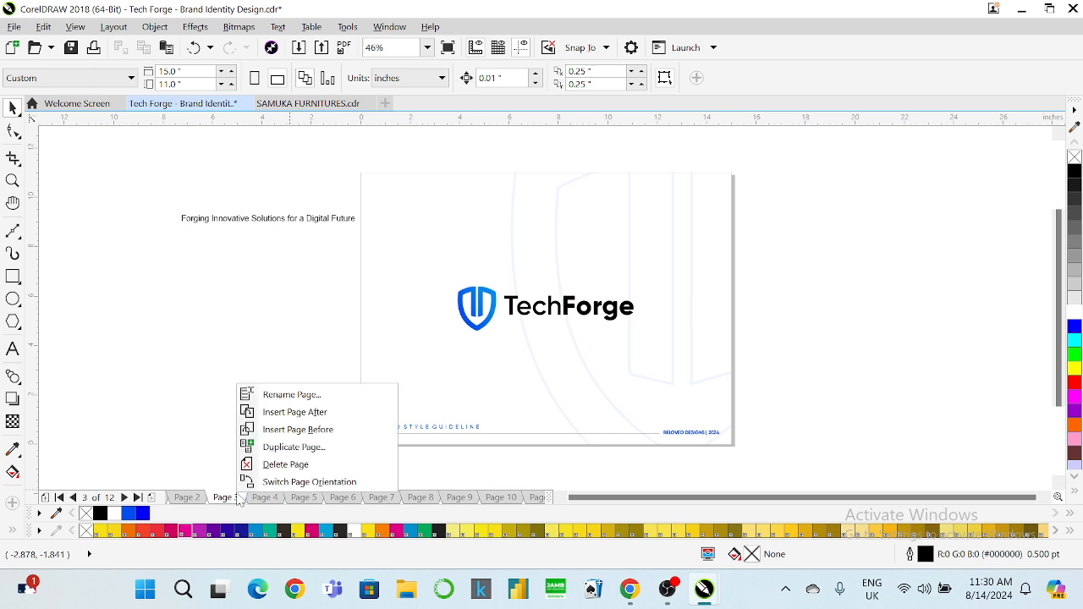
left_click(288, 411)
key("ctrl+v")
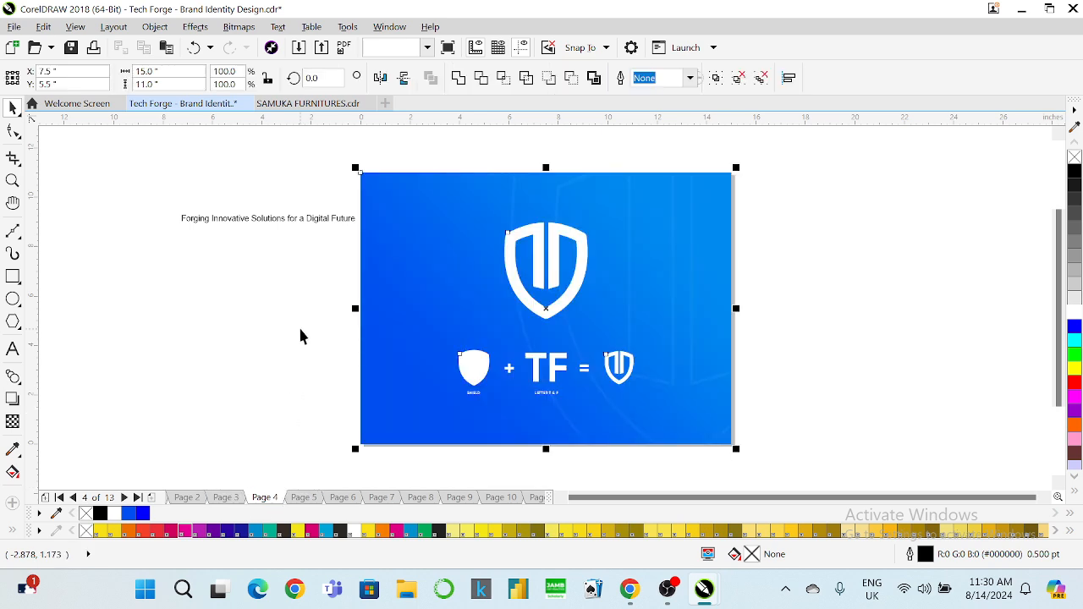
Step: Ungroup the pasted shield and equation on page 4 and delete the large shield
left_click(543, 273)
right_click(543, 273)
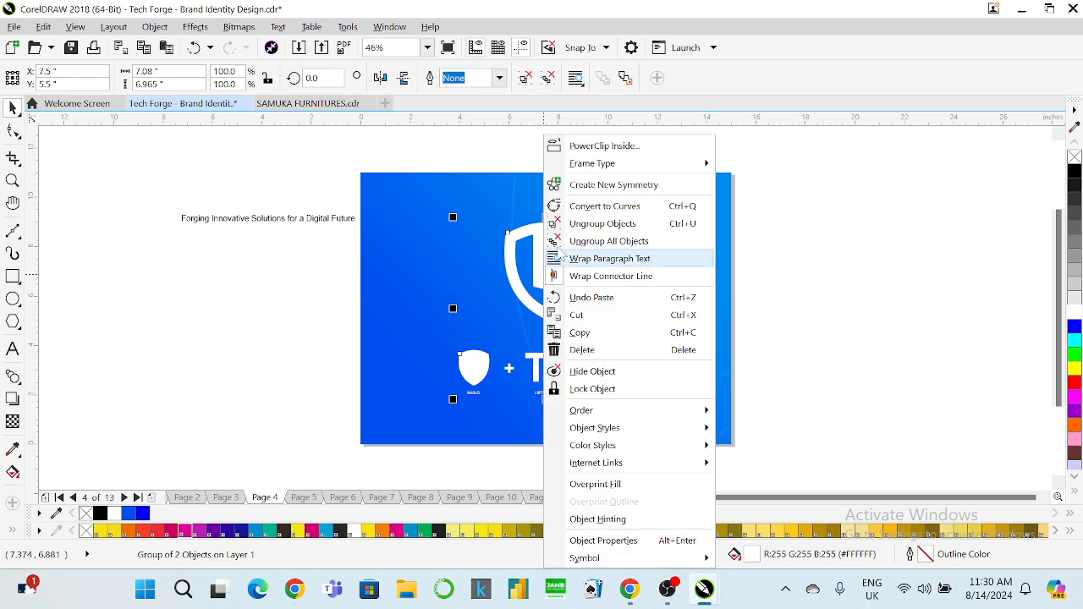
left_click(790, 201)
left_click_drag(800, 190, 456, 342)
key("Delete")
Step: Enlarge the shield + TF equation group to about 133%, 9.43 inches wide, and centre it on page 4
left_click_drag(825, 314, 394, 435)
left_click_drag(641, 341, 670, 327)
key("Escape")
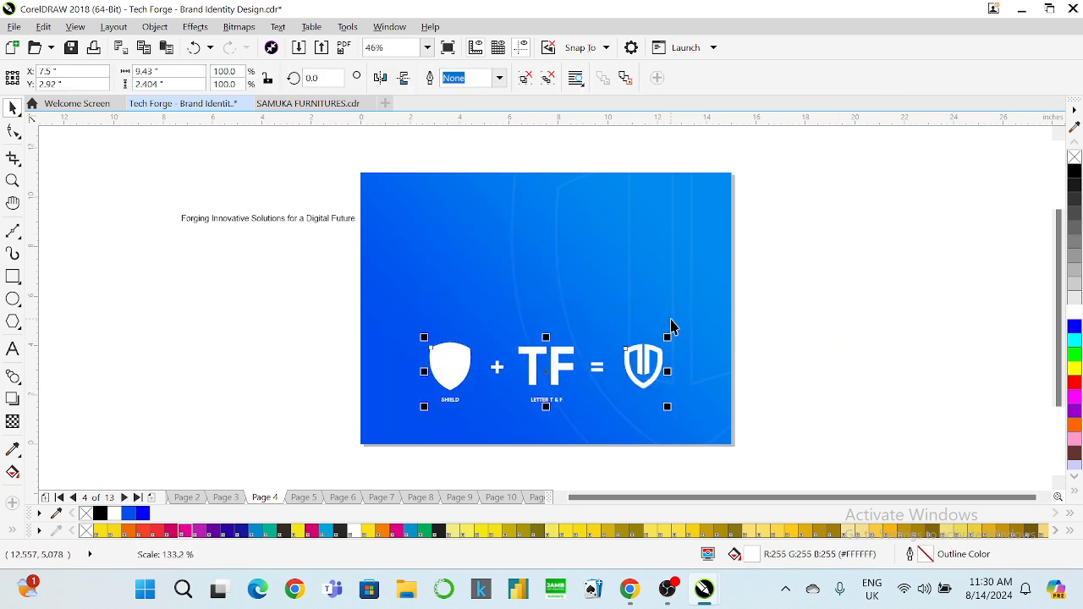
key("p")
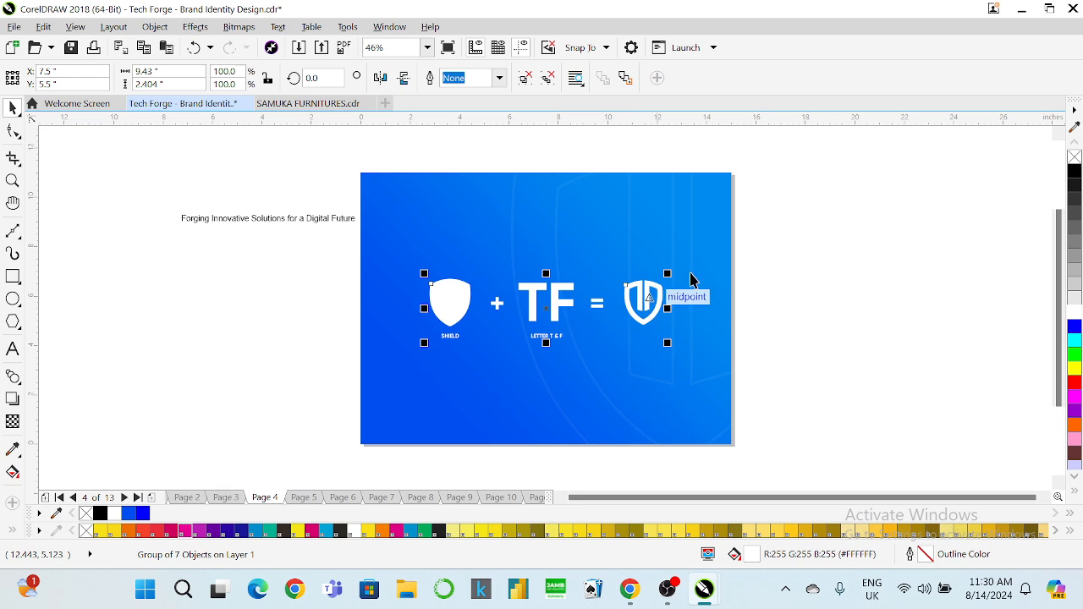
Step: Ungroup the shield and equation on page 2 and delete the icon equation below the large shield
left_click(798, 249)
key("Page_Up")
key("Page_Up")
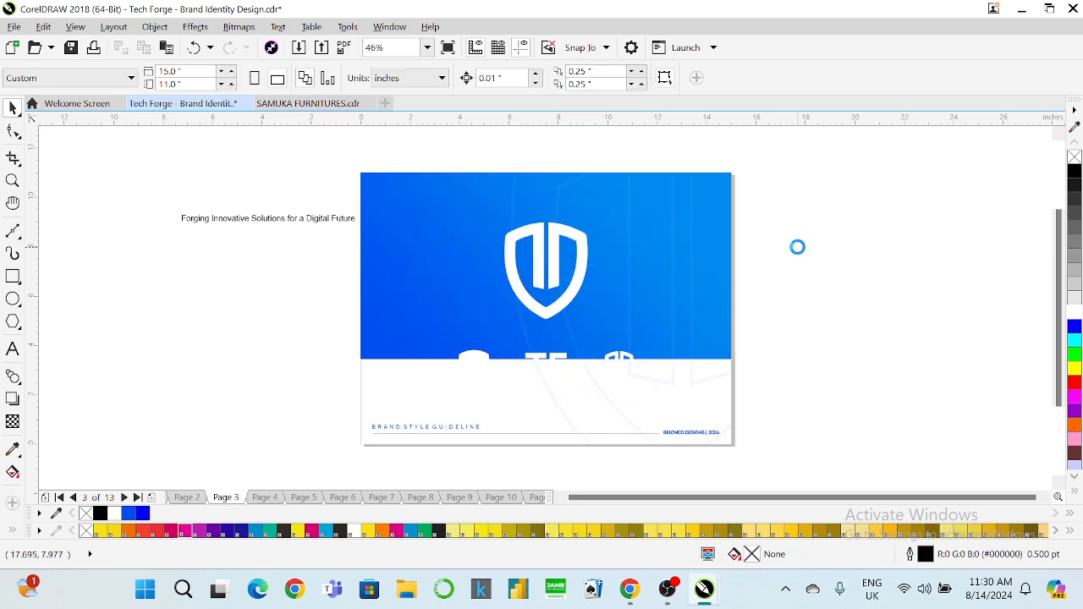
left_click(542, 372)
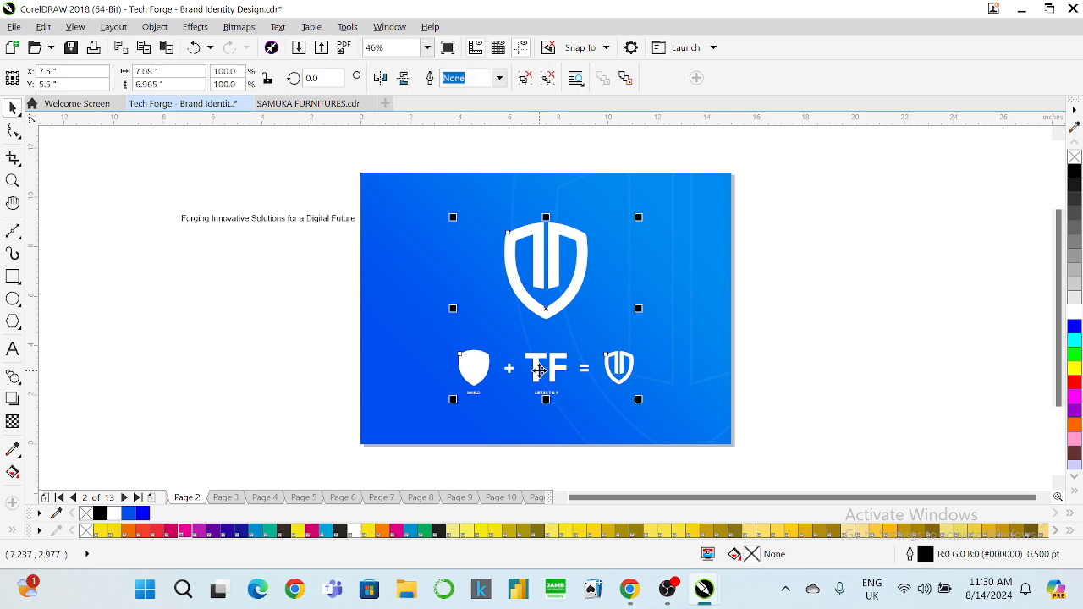
right_click(542, 372)
left_click(600, 223)
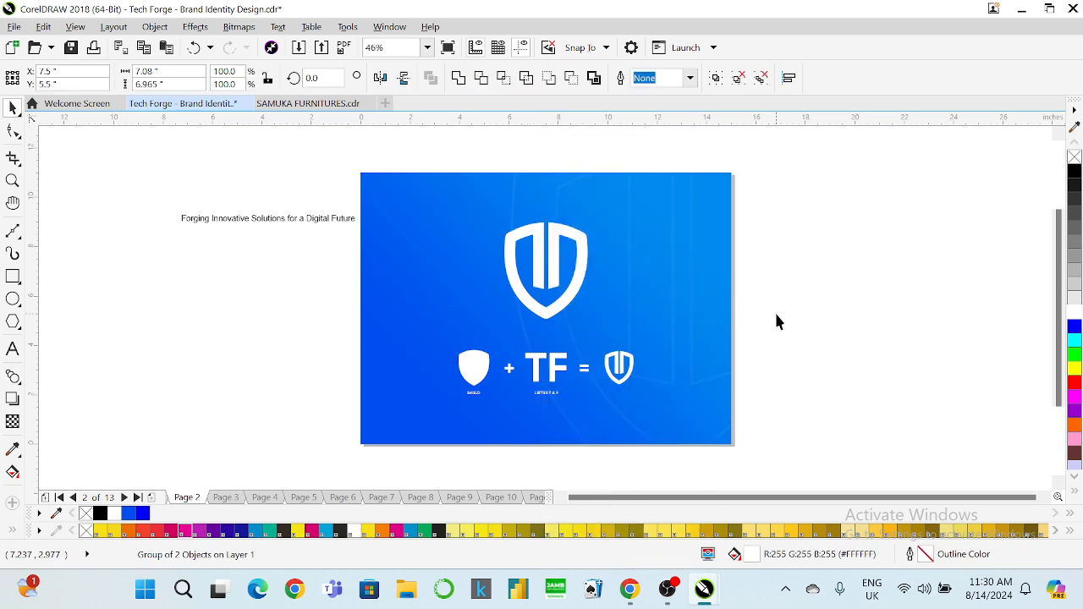
left_click_drag(777, 319, 330, 421)
key("Delete")
Step: Enlarge the white shield on page 2 and centre it on the page
left_click(542, 285)
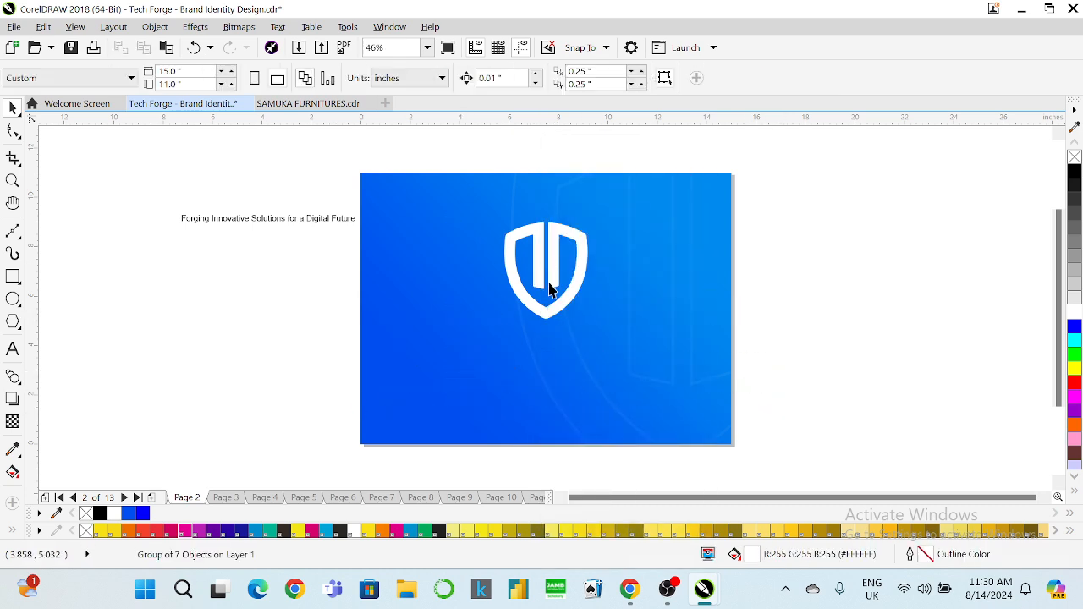
left_click_drag(500, 324, 444, 381)
key("p")
left_click(803, 279)
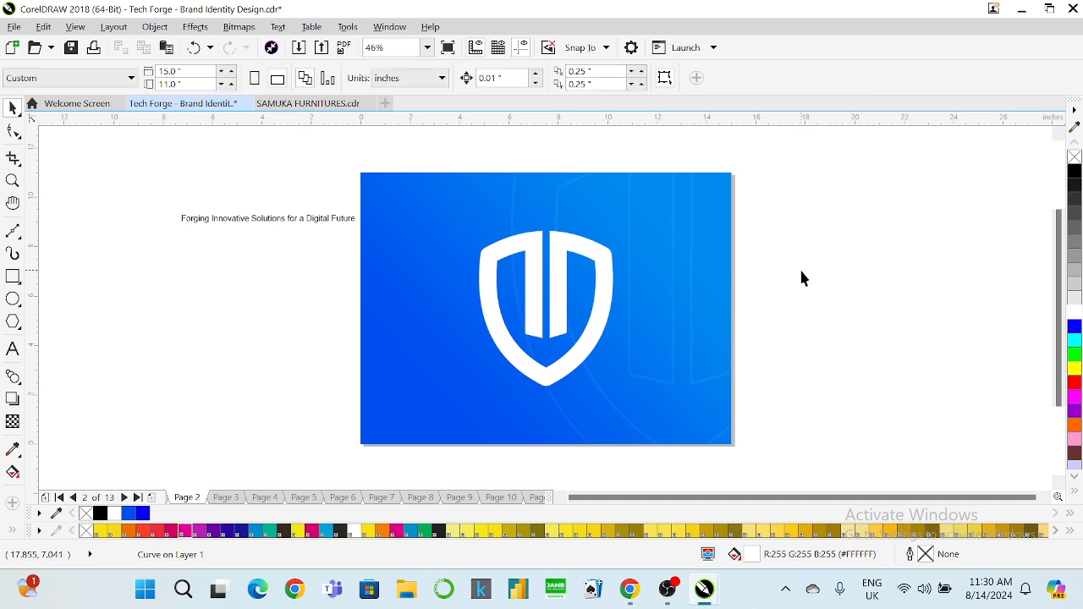
Step: Review the logo pages from page 3 through to the gear and lightning bolt icon on page 6
key("Page_Down")
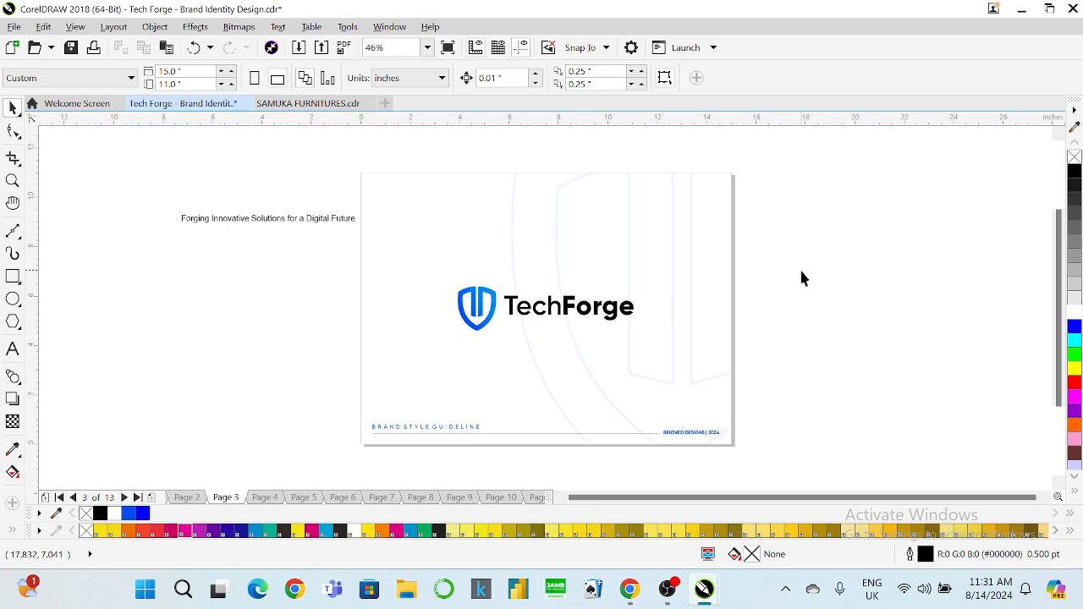
key("Page_Down")
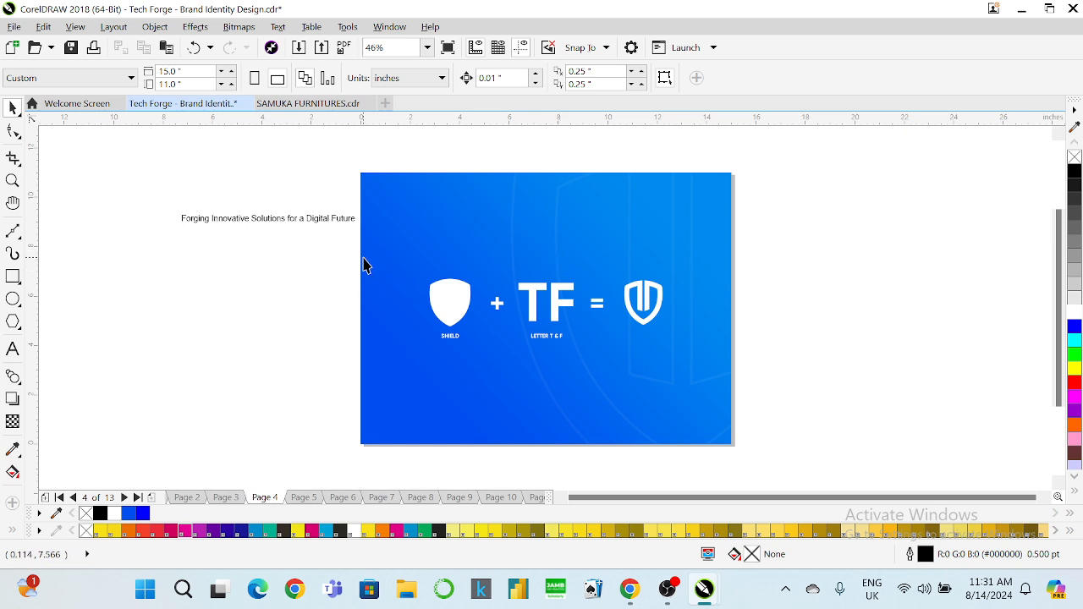
key("Page_Down")
key("Page_Down")
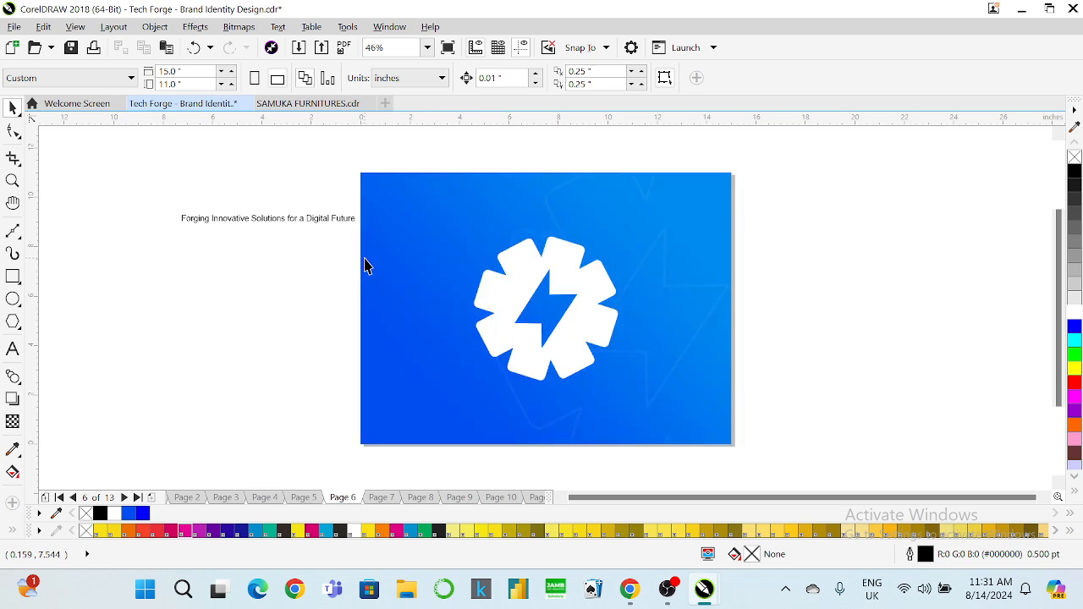
left_click(507, 286)
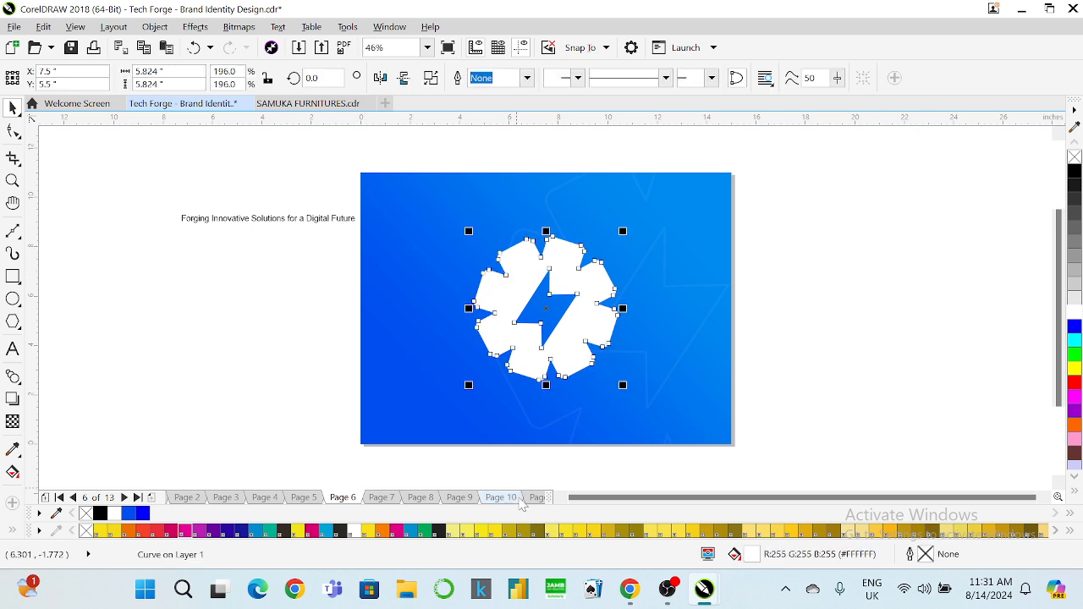
Step: Switch to the Meta AI chat in WhatsApp Web and review the suggested icon symbols for the TechForge brand
mouse_move(636, 595)
left_click(566, 522)
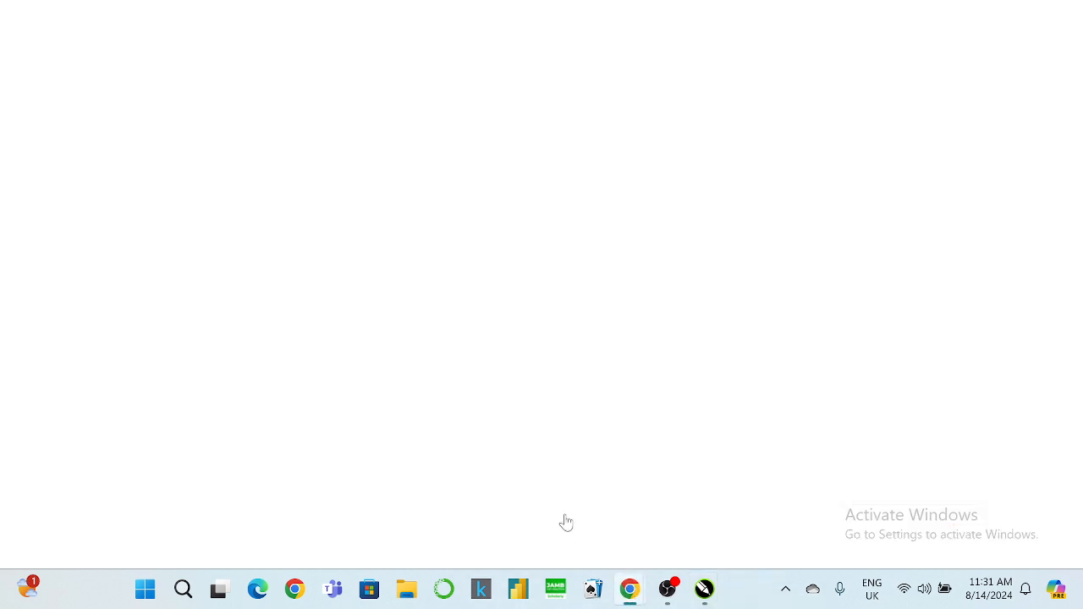
scroll(719, 322, "down", 3)
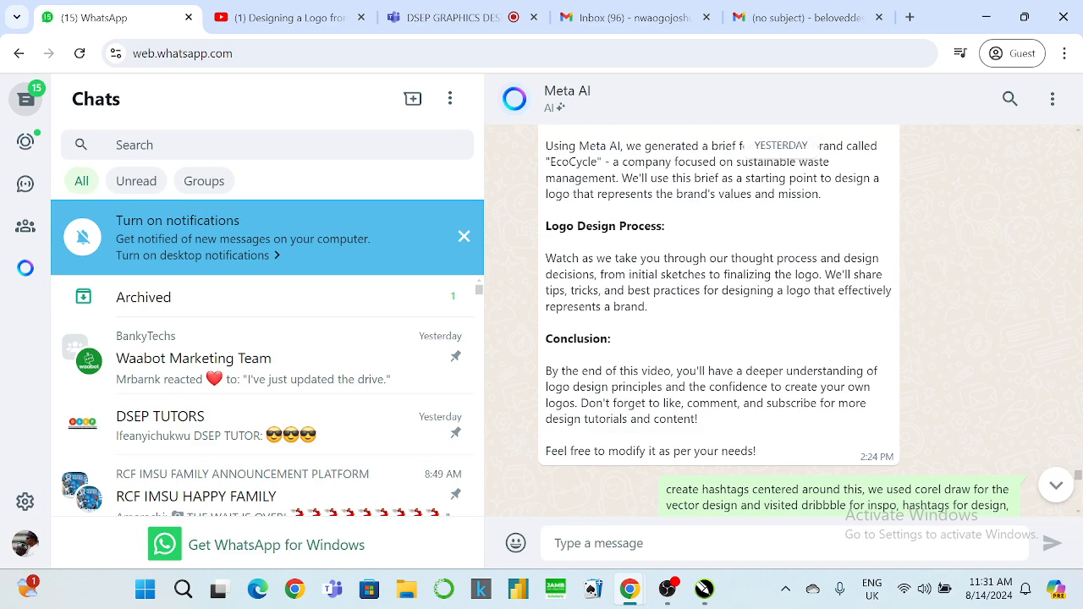
scroll(779, 321, "down", 3)
scroll(779, 321, "up", 10)
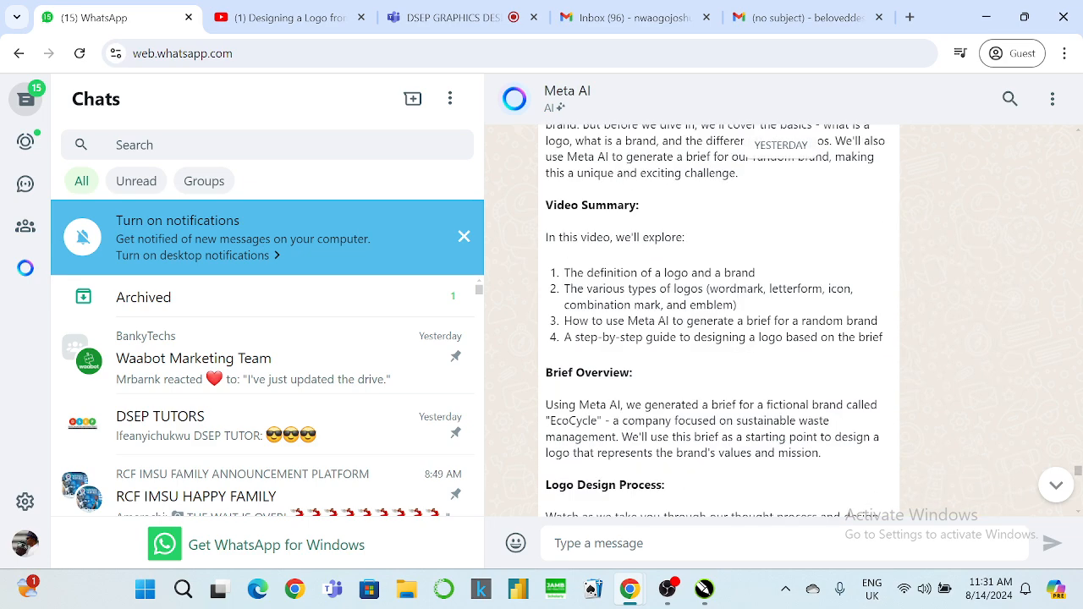
scroll(915, 371, "up", 4)
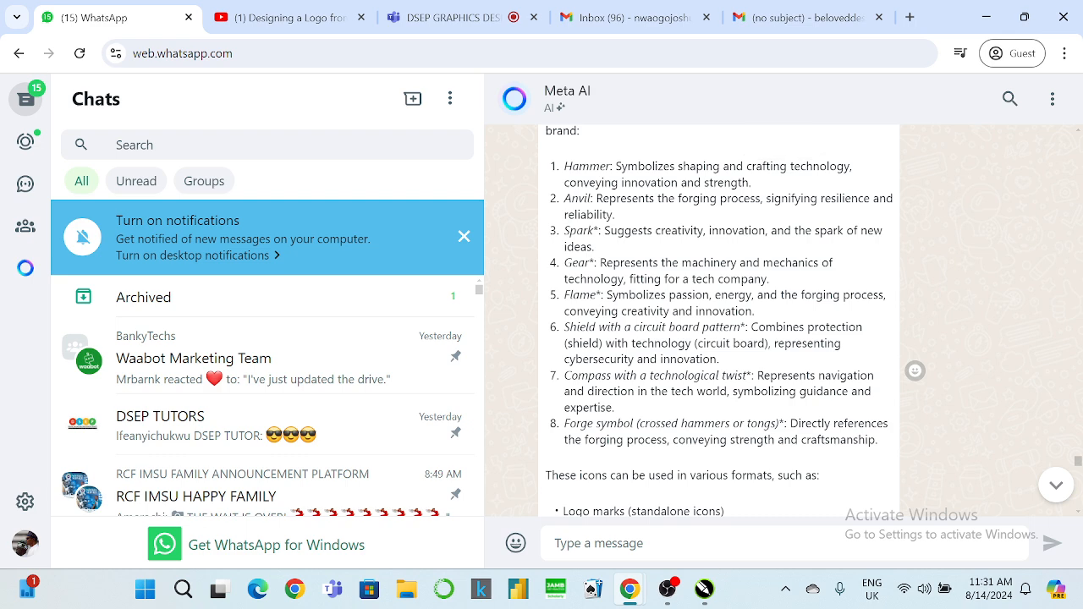
left_click(984, 26)
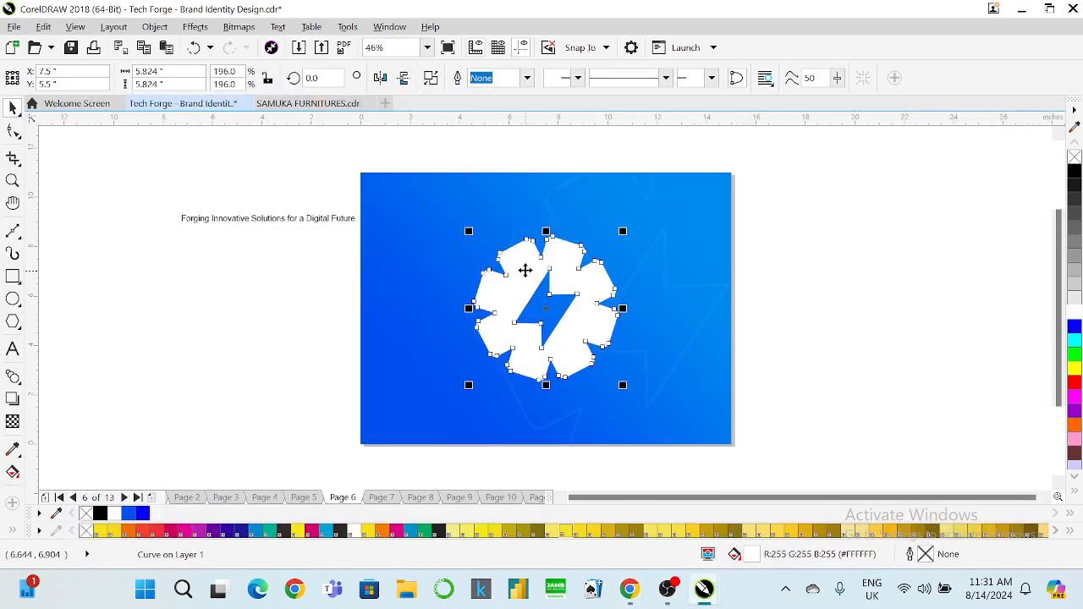
Step: Copy the blue background and gear icon from page 6 and paste them onto a new page inserted after page 7
left_click_drag(336, 153, 754, 460)
key("Page_Down")
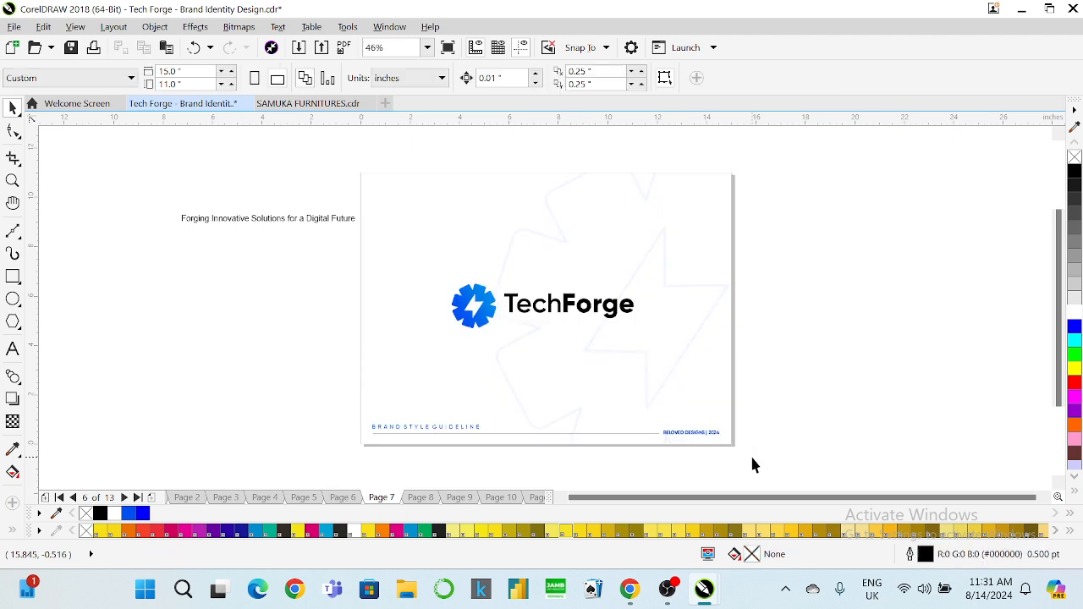
right_click(381, 506)
left_click(431, 416)
key("ctrl+v")
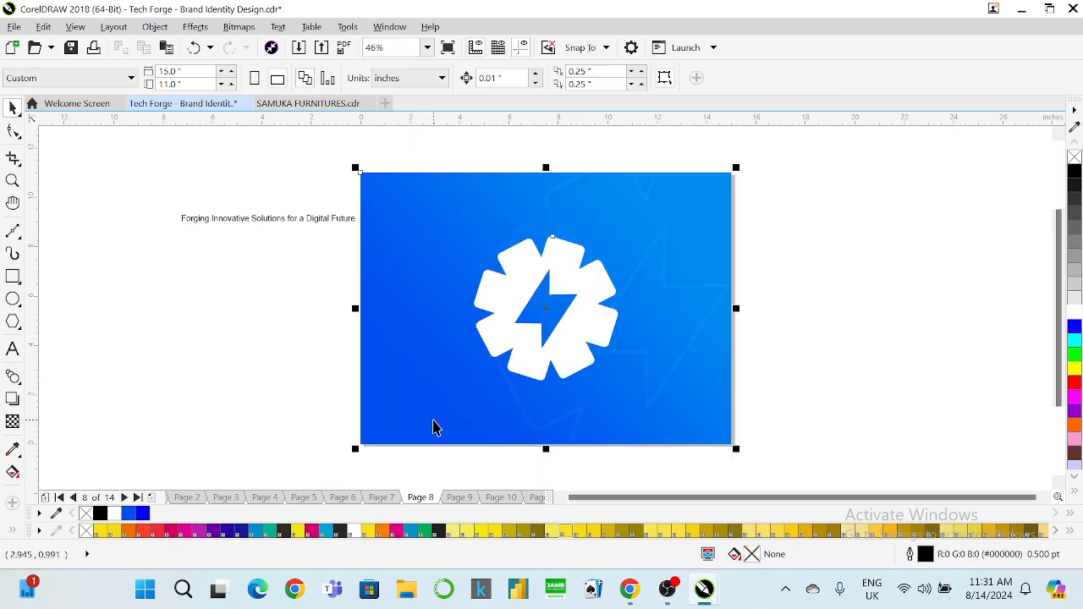
Step: Scale the gear icon on page 8 down to 2.674 inches and place it in the page's left half
left_click(273, 367)
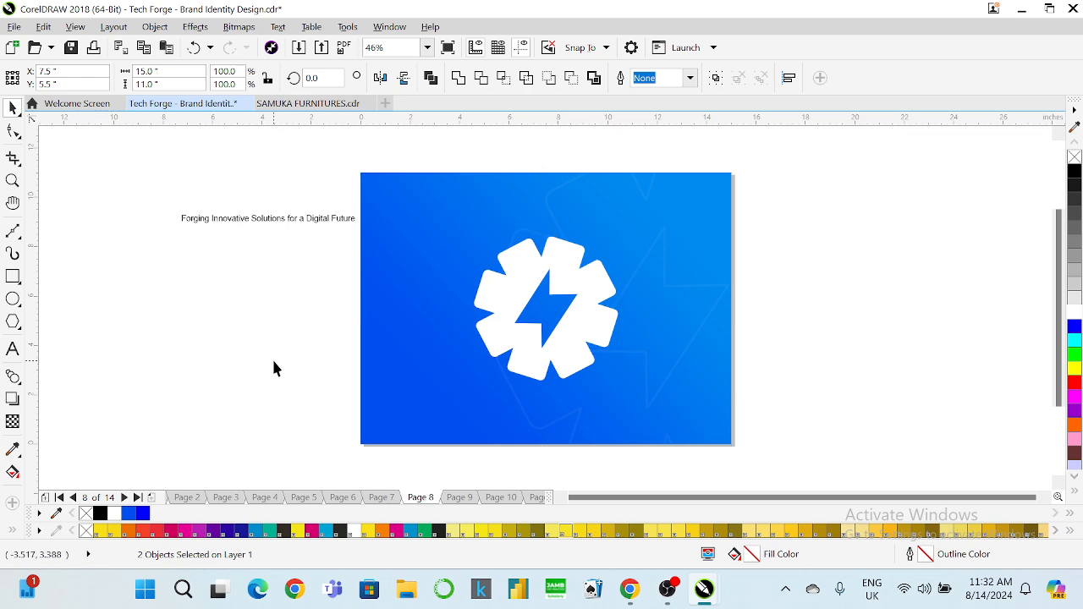
left_click(516, 305)
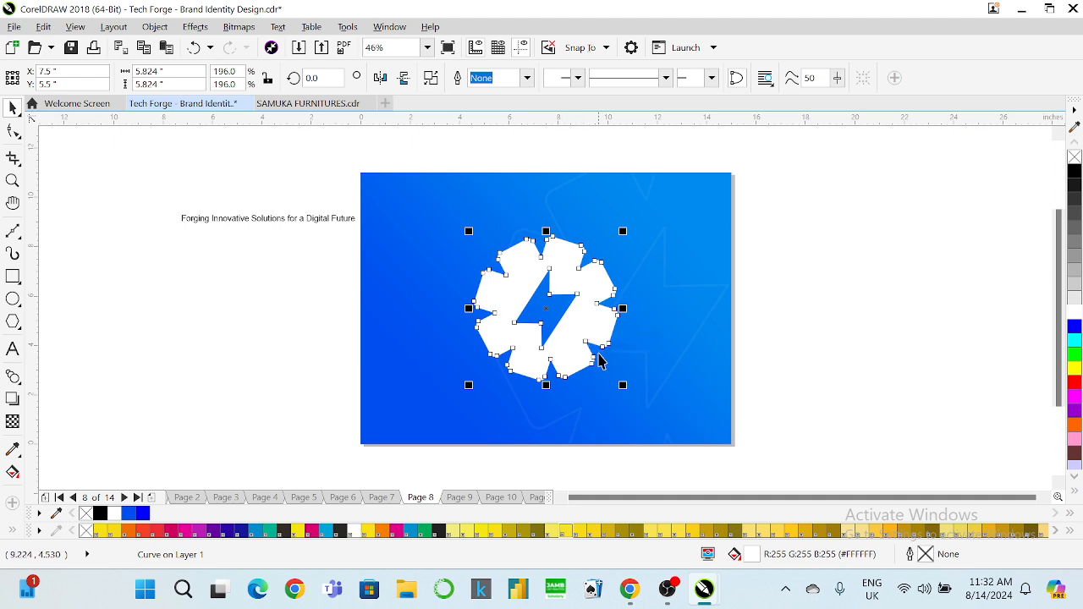
left_click_drag(623, 384, 496, 336)
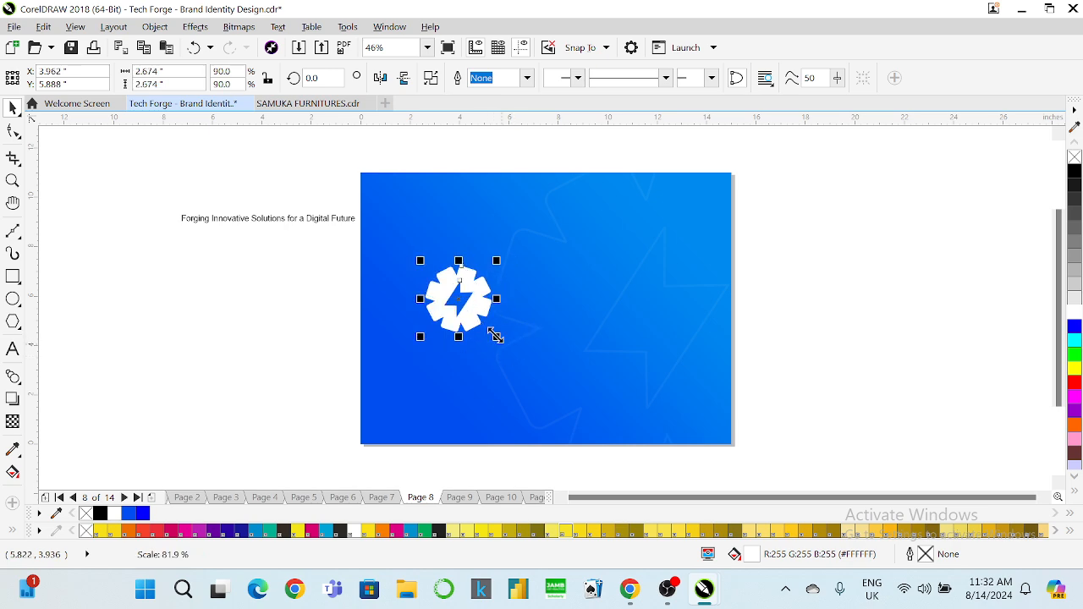
Step: Place a copy of the small gear icon to its upper right and break the original icon's curve apart
right_click(480, 297)
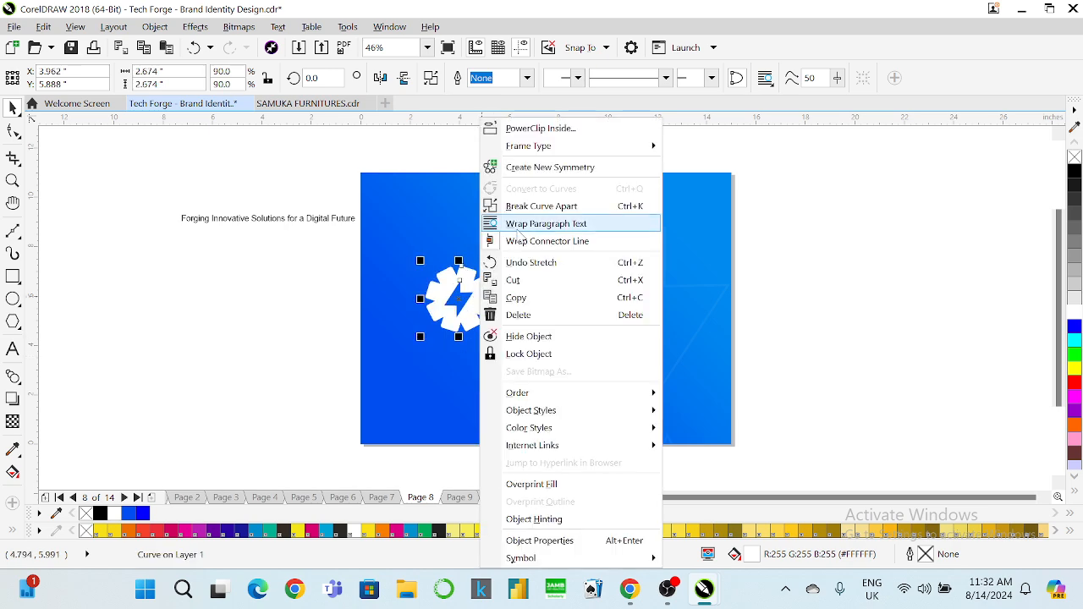
left_click(236, 300)
left_click_drag(459, 286, 577, 254)
right_click(457, 292)
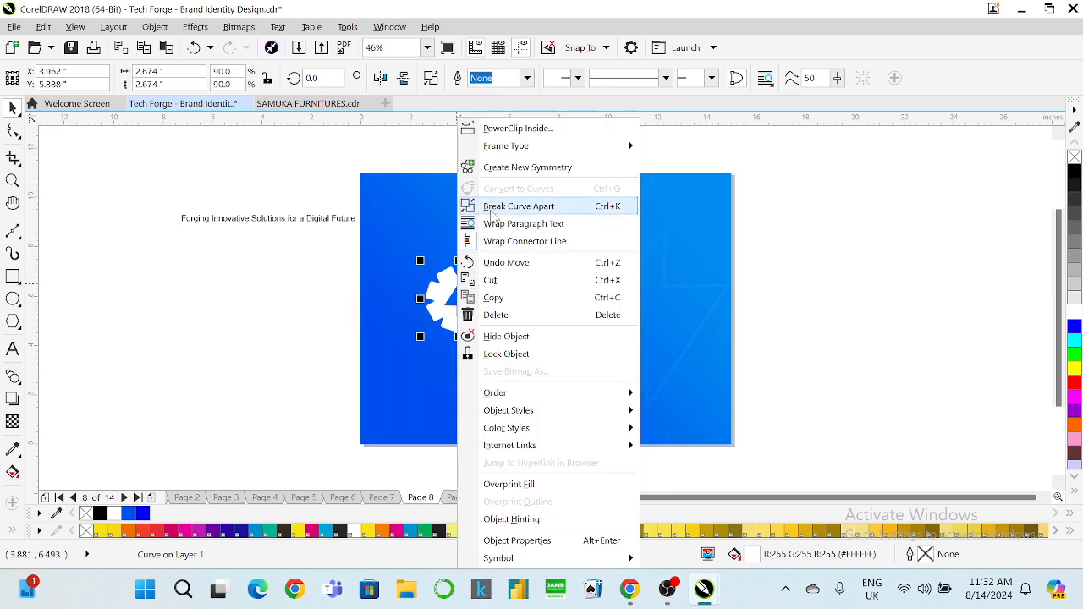
left_click(496, 210)
Step: Move the solid gear silhouette left of the lightning bolt and delete the intact gear icon copy
left_click_drag(447, 295, 378, 300)
left_click(455, 307)
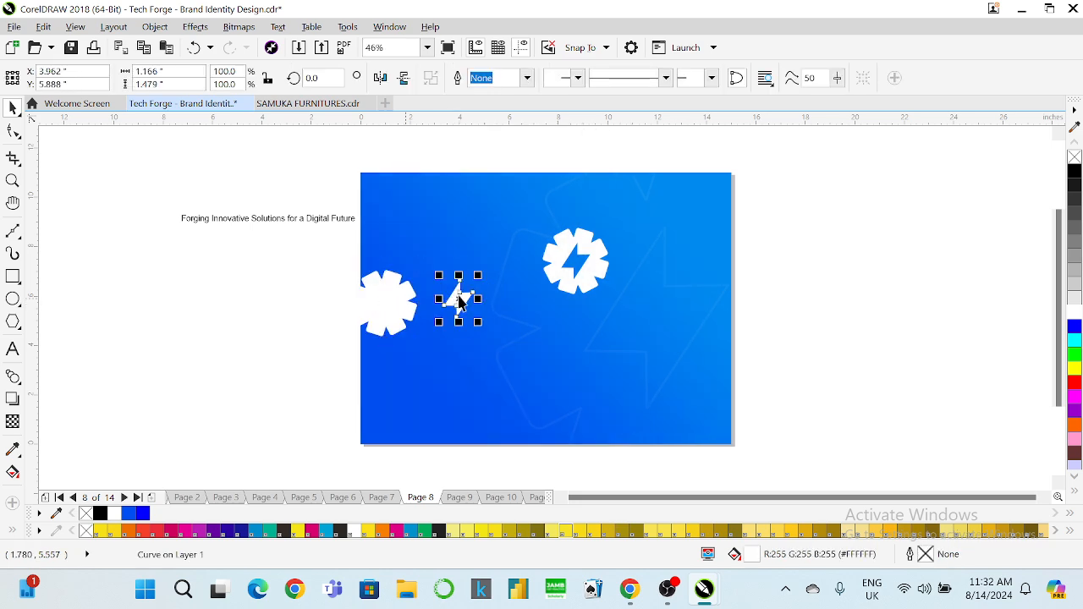
left_click(578, 247)
key("Delete")
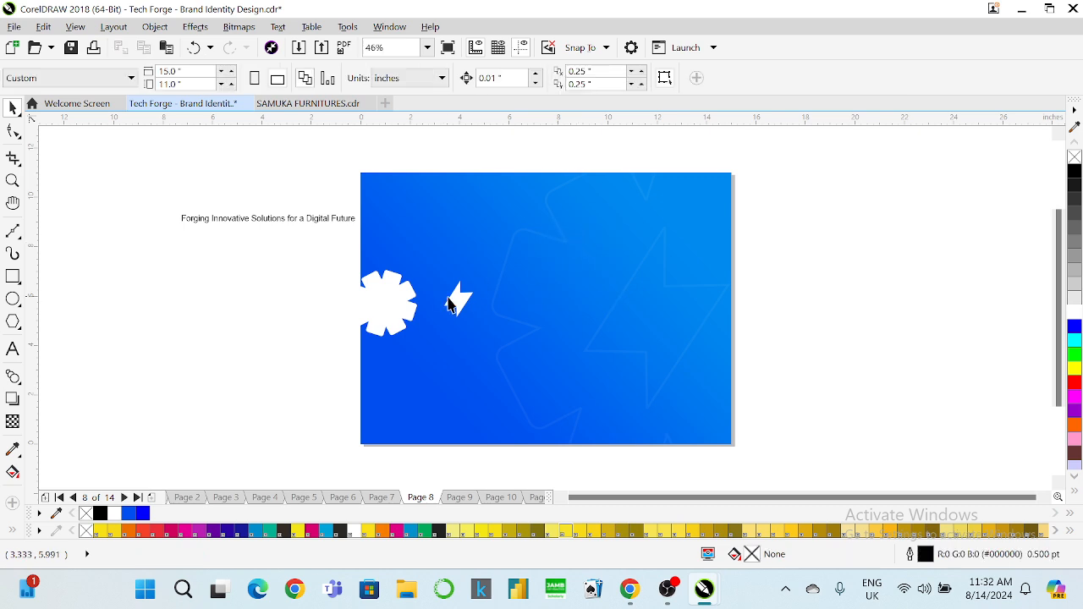
Step: Enlarge the separated lightning bolt to 199% and move the gear silhouette right, next to the bolt
left_click(453, 304)
mouse_move(480, 324)
left_mouse_down()
mouse_move(503, 353)
mouse_move(497, 318)
left_mouse_up()
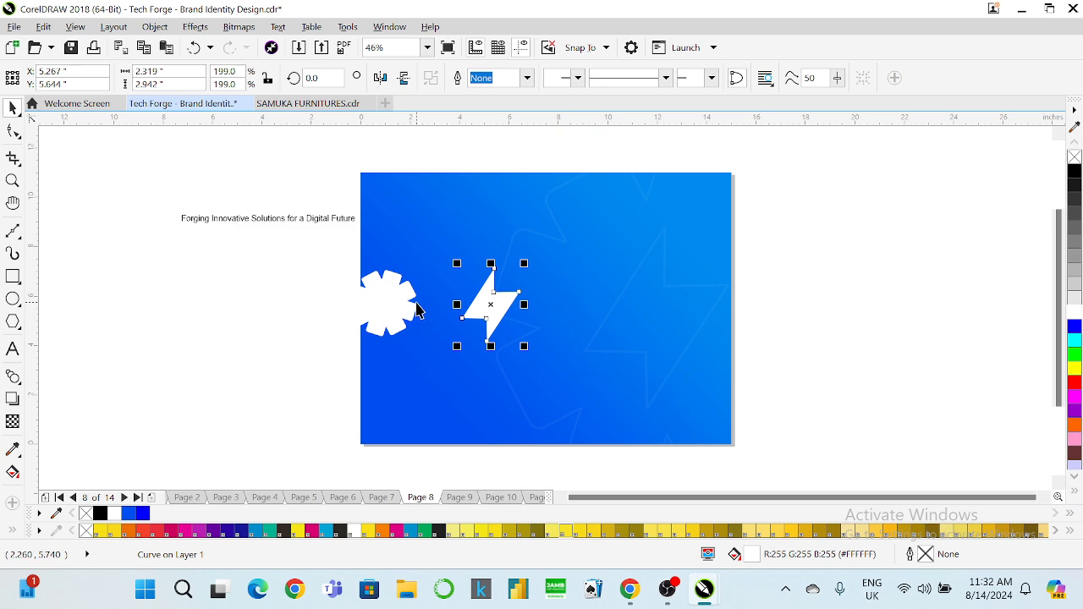
left_click(396, 303)
left_click_drag(396, 303, 447, 307)
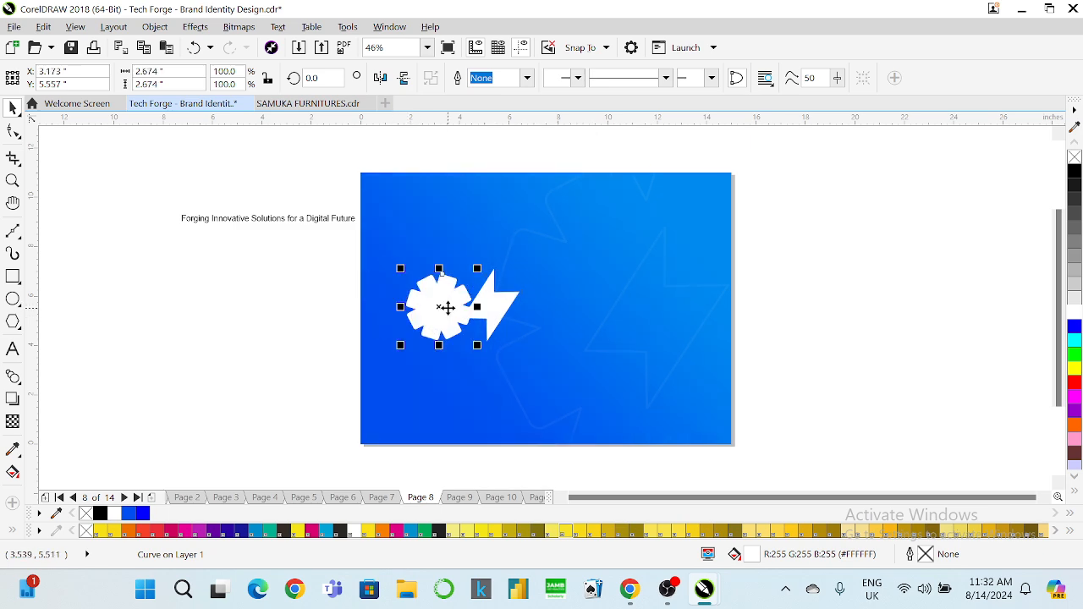
Step: Review the shield + TF equation on page 4 as a reference and return to the gear icon on page 6
key("Page_Up")
key("Page_Up")
key("Page_Up")
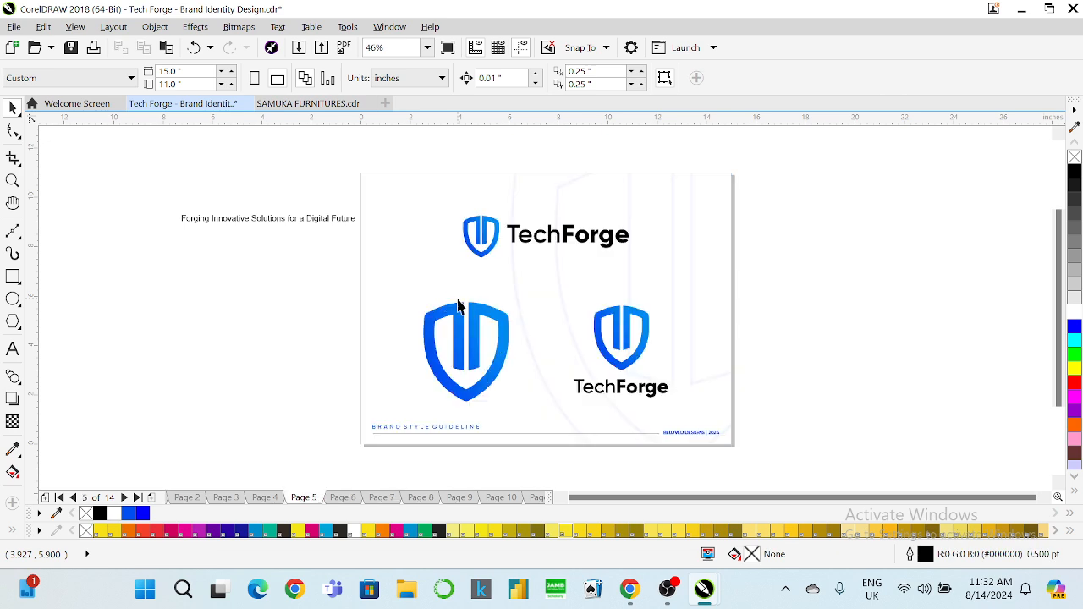
key("Page_Up")
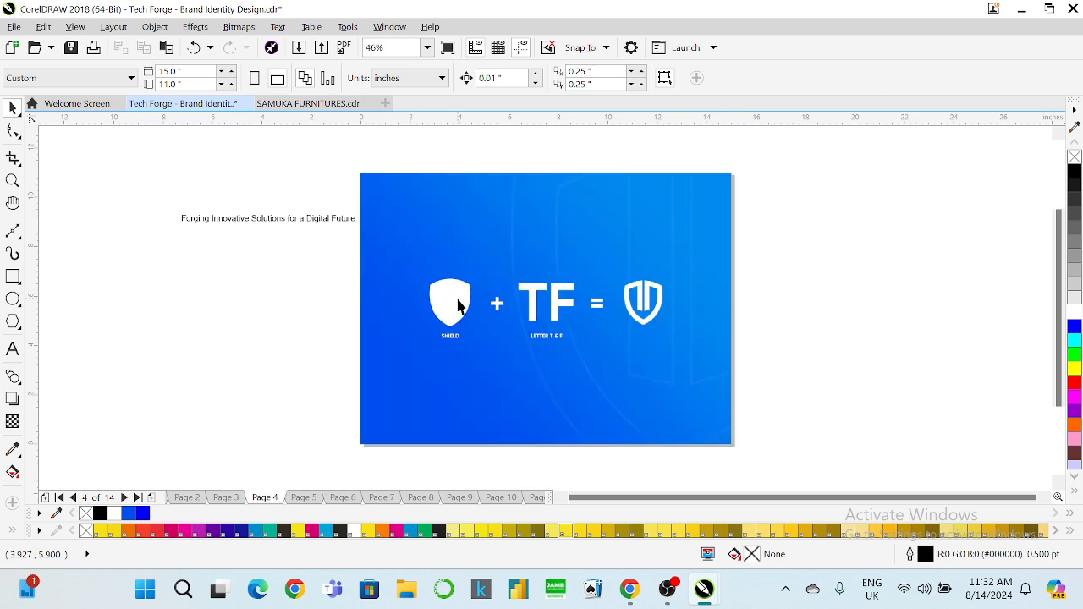
key("Page_Down")
key("Page_Down")
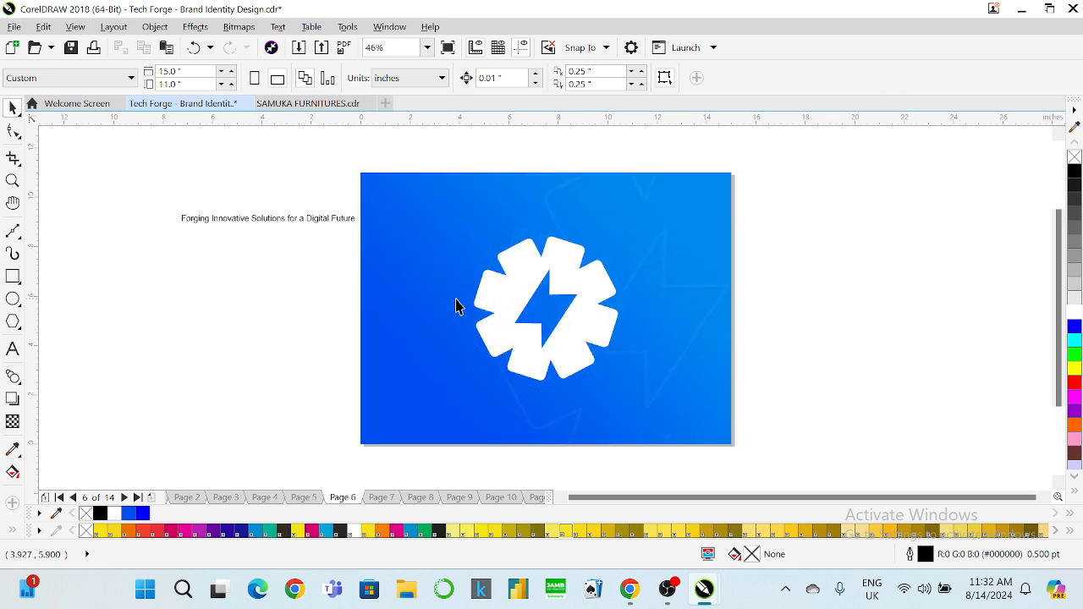
Step: Switch to WhatsApp Web in Chrome and look through the Meta AI chat for the earlier tech company logo brief
mouse_move(631, 584)
left_click(584, 525)
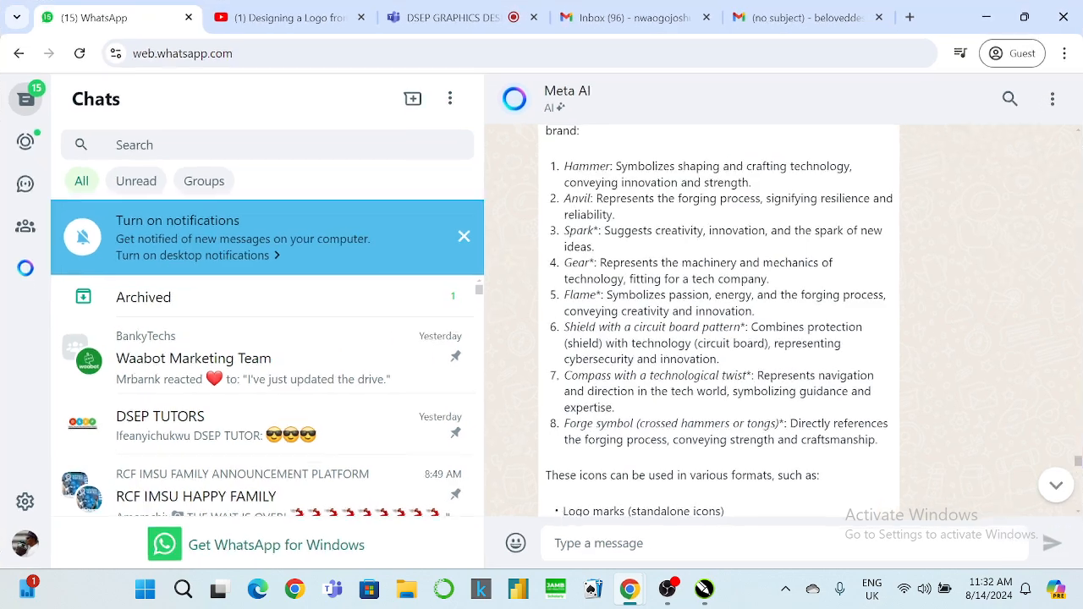
scroll(728, 322, "up", 10)
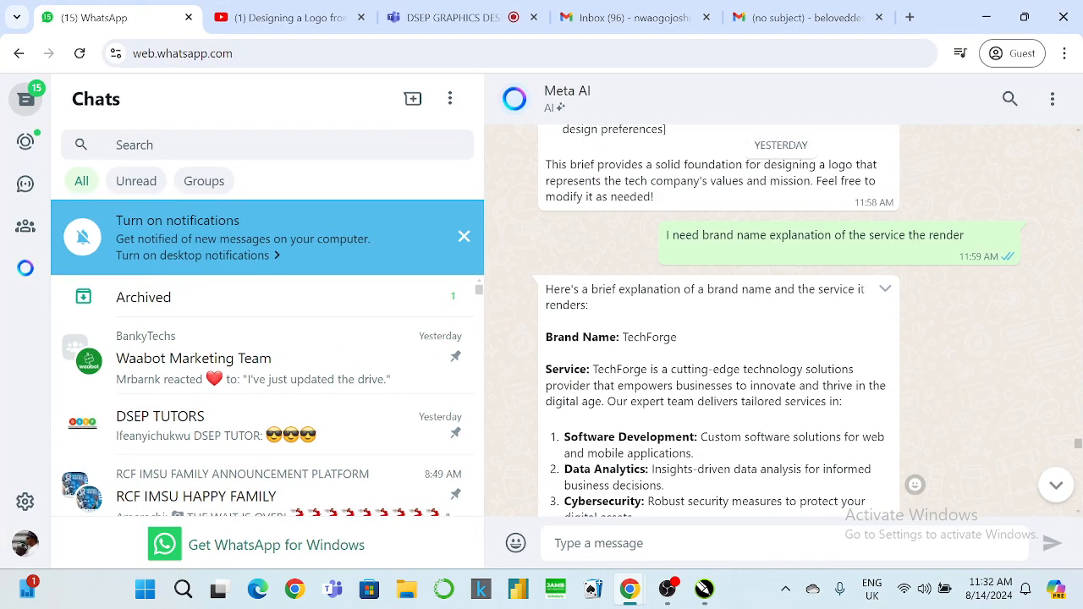
scroll(694, 324, "up", 15)
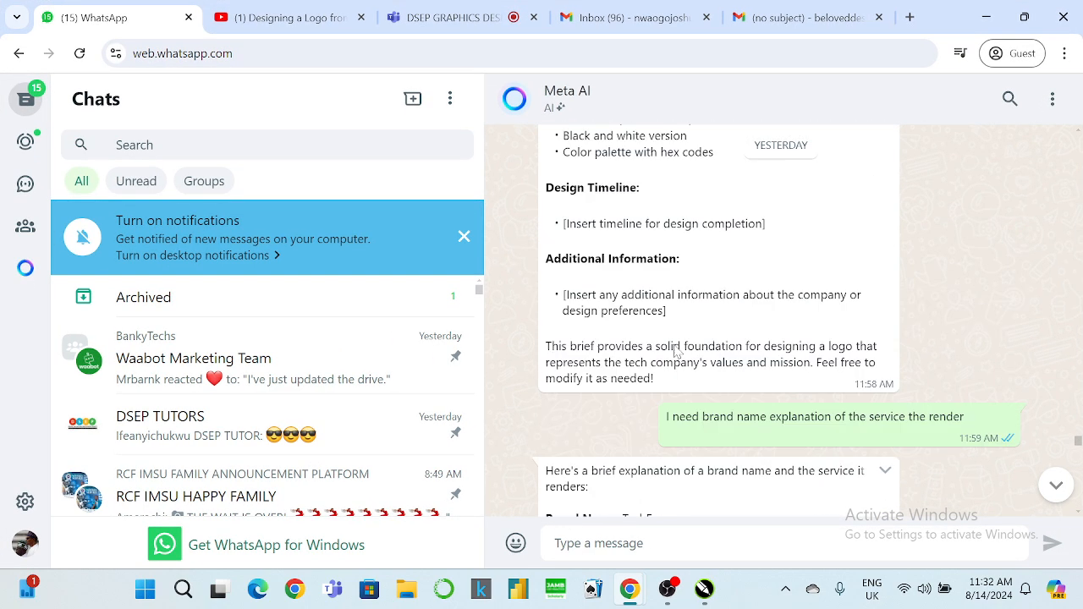
scroll(678, 352, "down", 3)
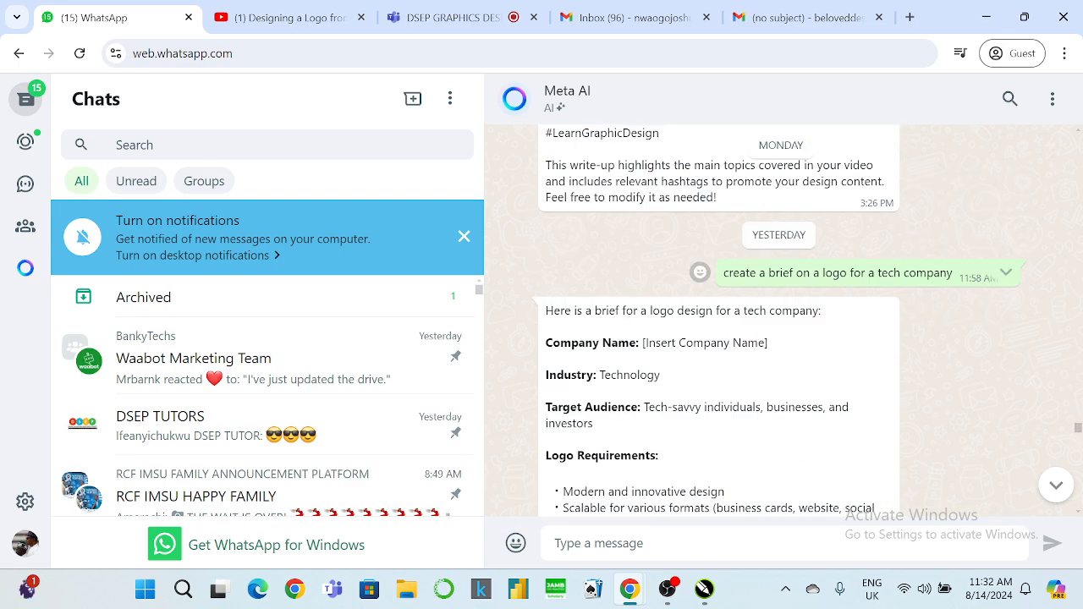
left_click(26, 269)
scroll(716, 305, "up", 5)
scroll(715, 305, "up", 20)
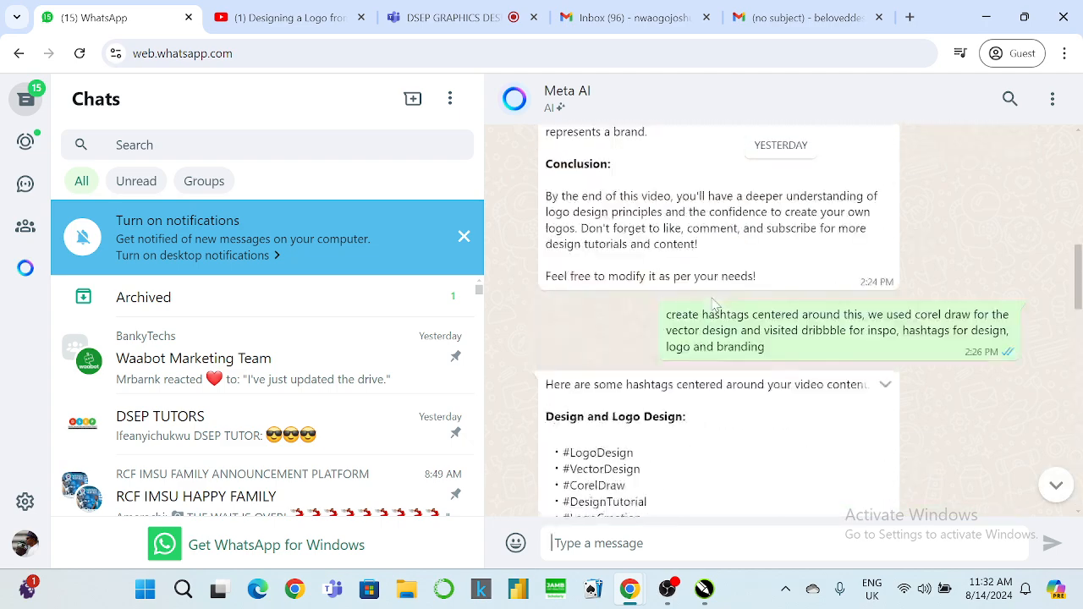
scroll(715, 305, "up", 2)
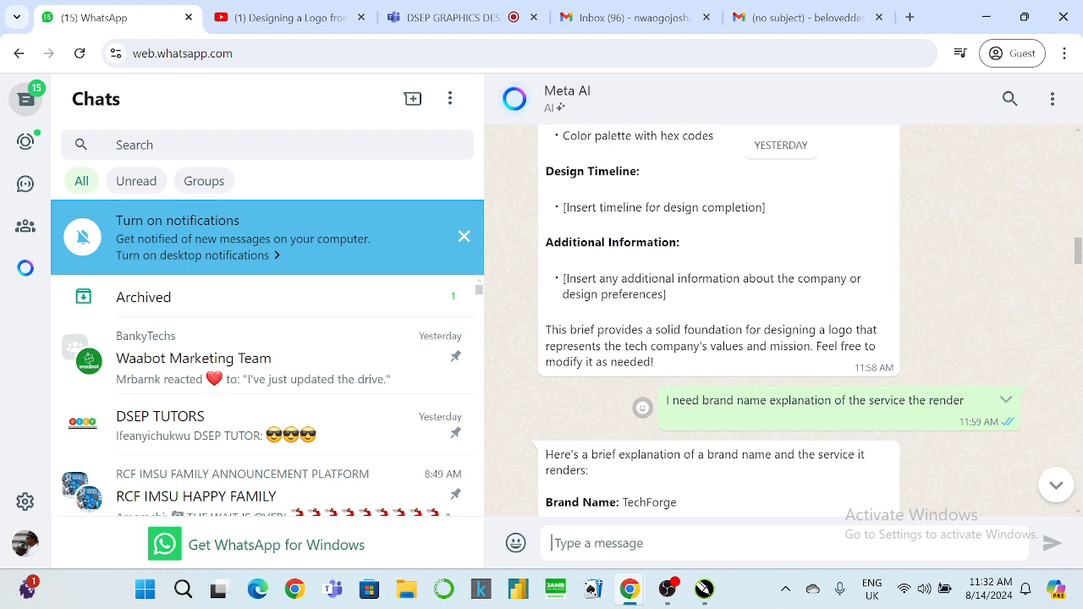
scroll(715, 321, "up", 6)
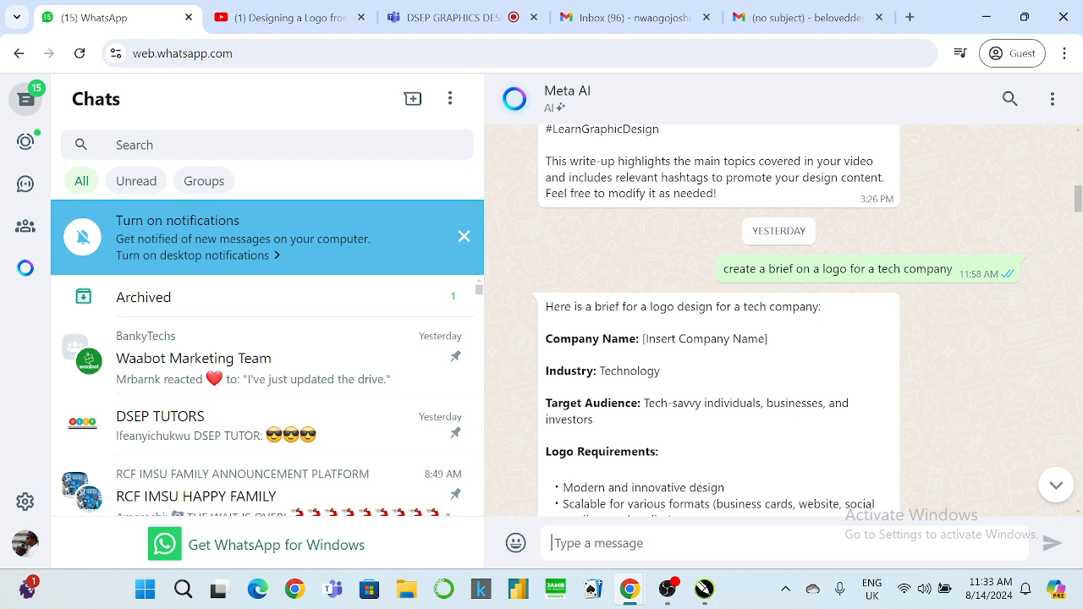
Step: Send Meta AI the request "Create brief for an hospital logo, with the name MedCare"
type("c")
key("BackSpace")
type("Creat")
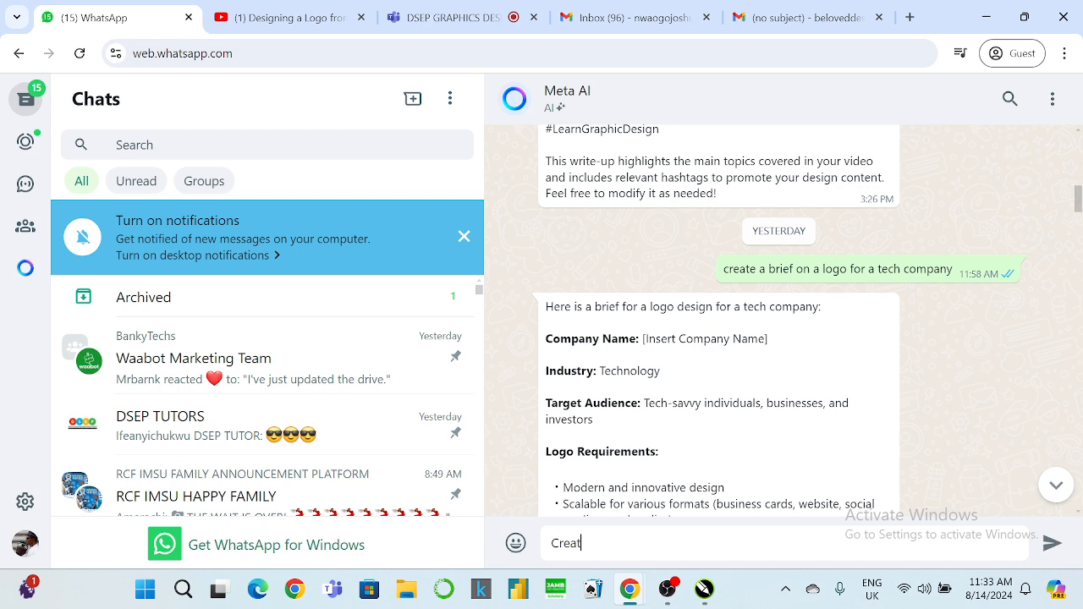
type(" a rando")
key("BackSpace")
key("BackSpace")
key("BackSpace")
key("BackSpace")
key("BackSpace")
key("BackSpace")
key("BackSpace")
type("eate brief for an hospit")
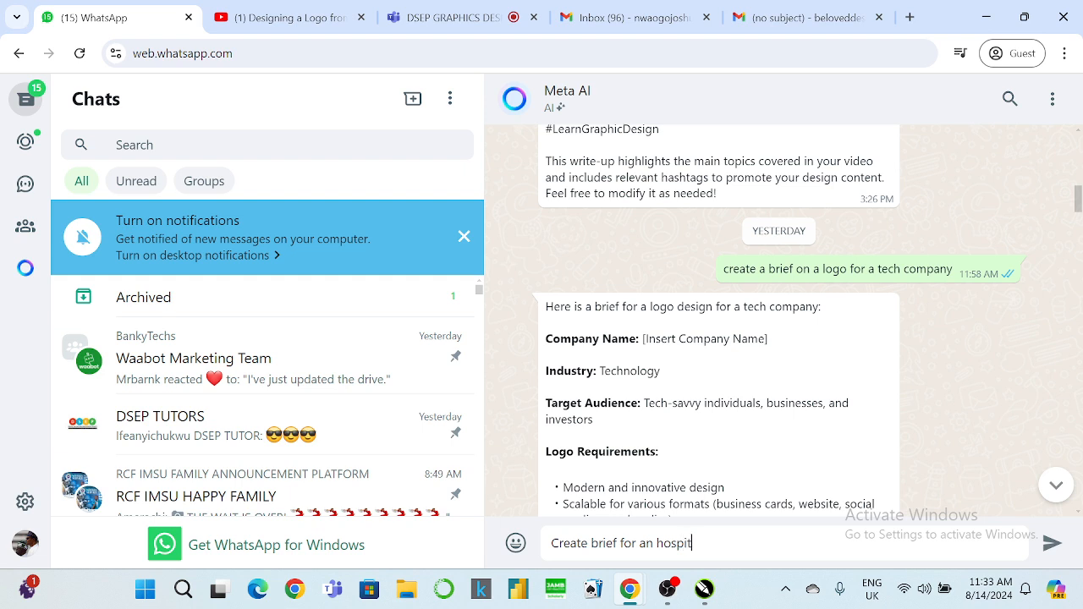
type("al logo, with the name")
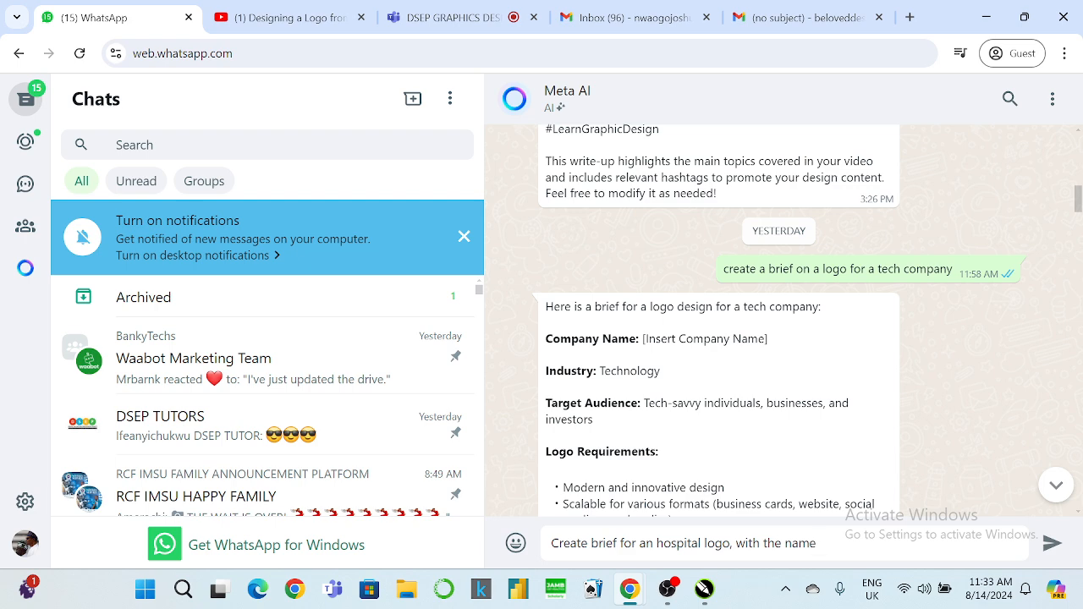
type(" MedCare")
key("Return")
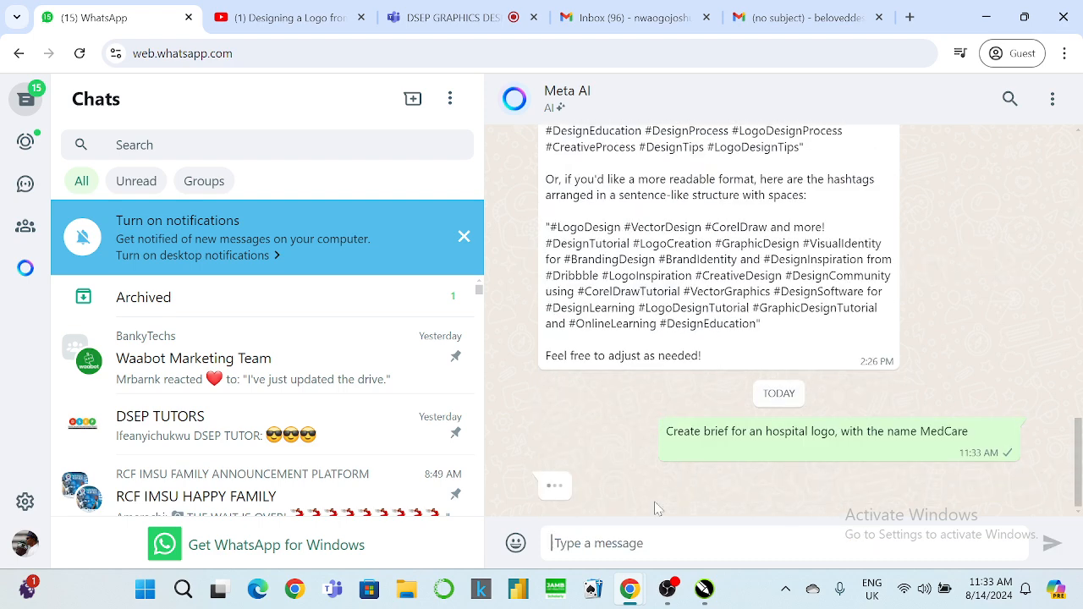
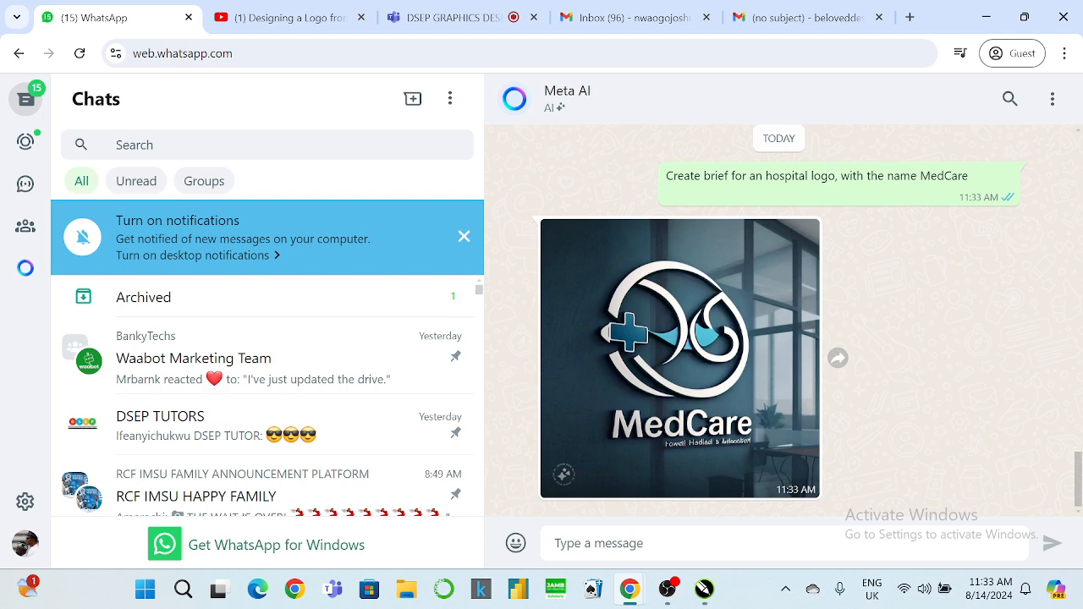
Step: Clarify the request to Meta AI with "No i mean a brief" and "I mean a written brief for the company, i am the logo designer"
type("No i mean a brief")
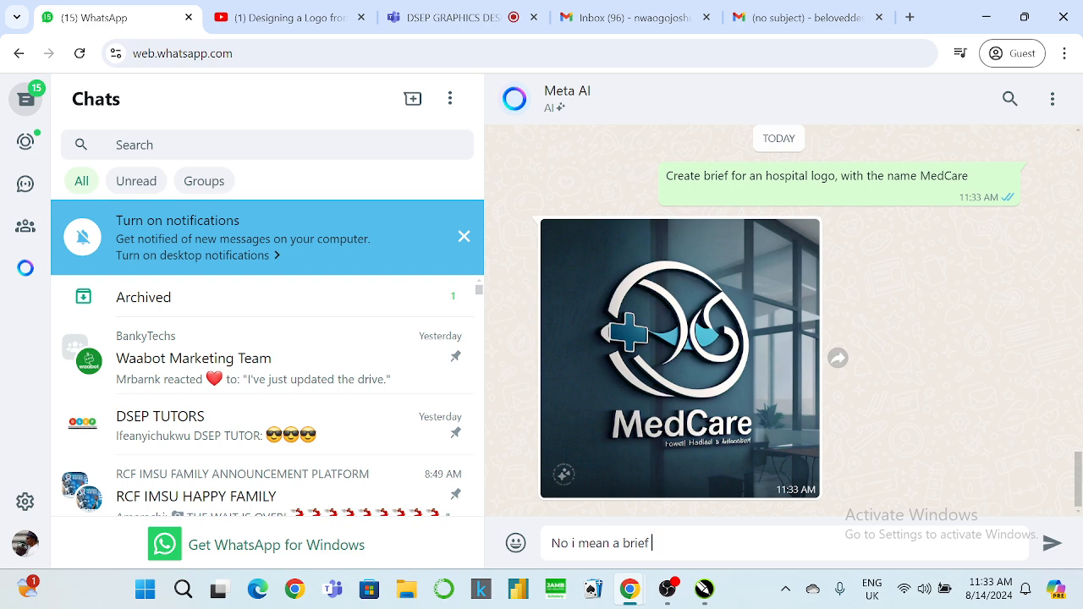
key("Return")
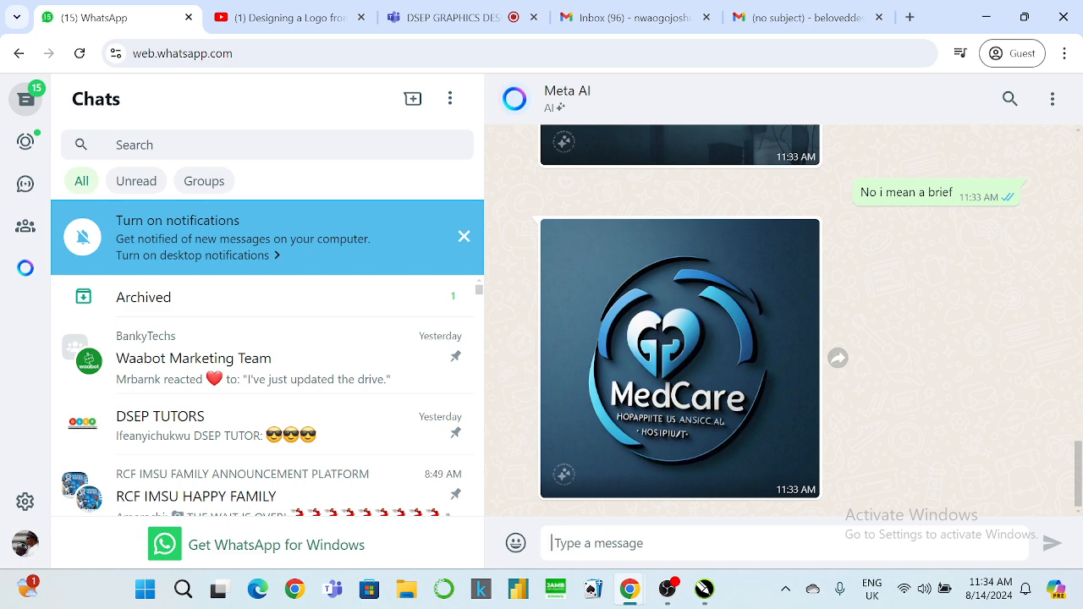
type("I meana")
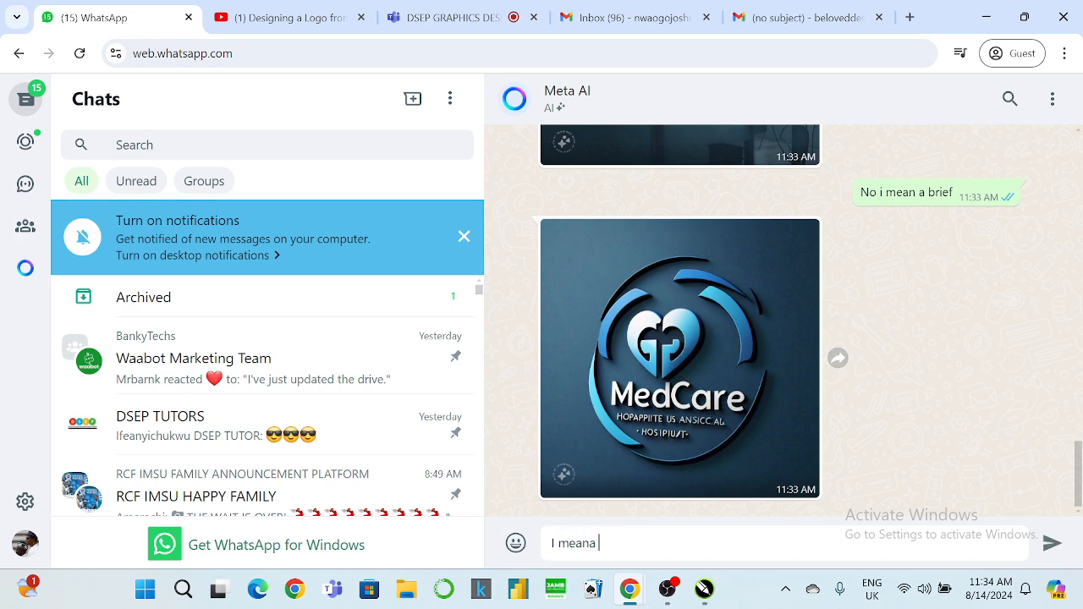
key("BackSpace")
key("BackSpace")
key("BackSpace")
type("n a written brief for a")
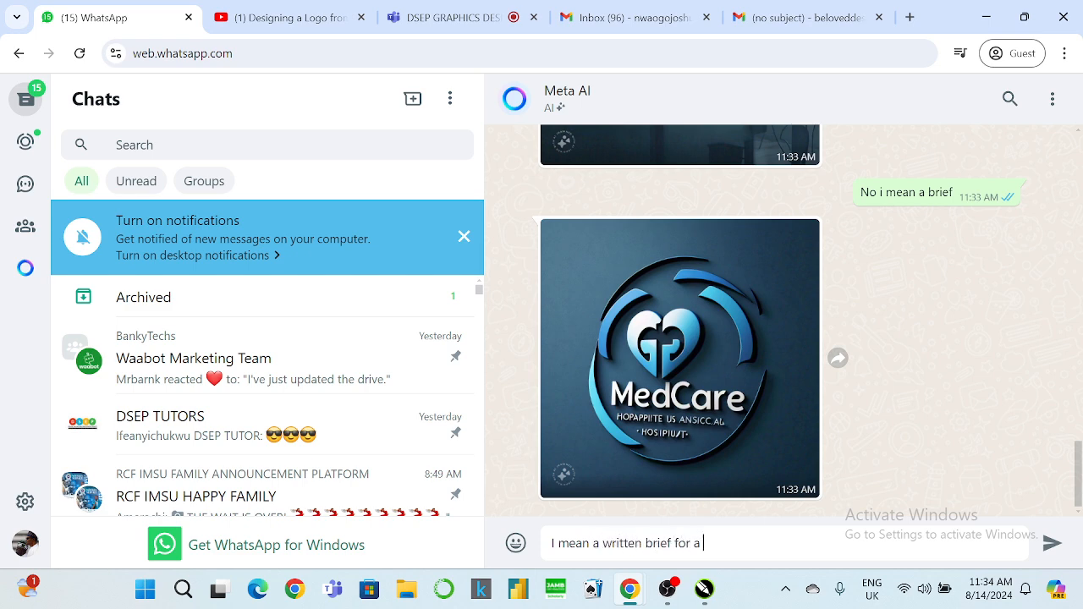
type(" company")
key("BackSpace")
key("BackSpace")
key("BackSpace")
key("BackSpace")
key("BackSpace")
key("BackSpace")
key("BackSpace")
key("BackSpace")
key("BackSpace")
type("the company, i am the log")
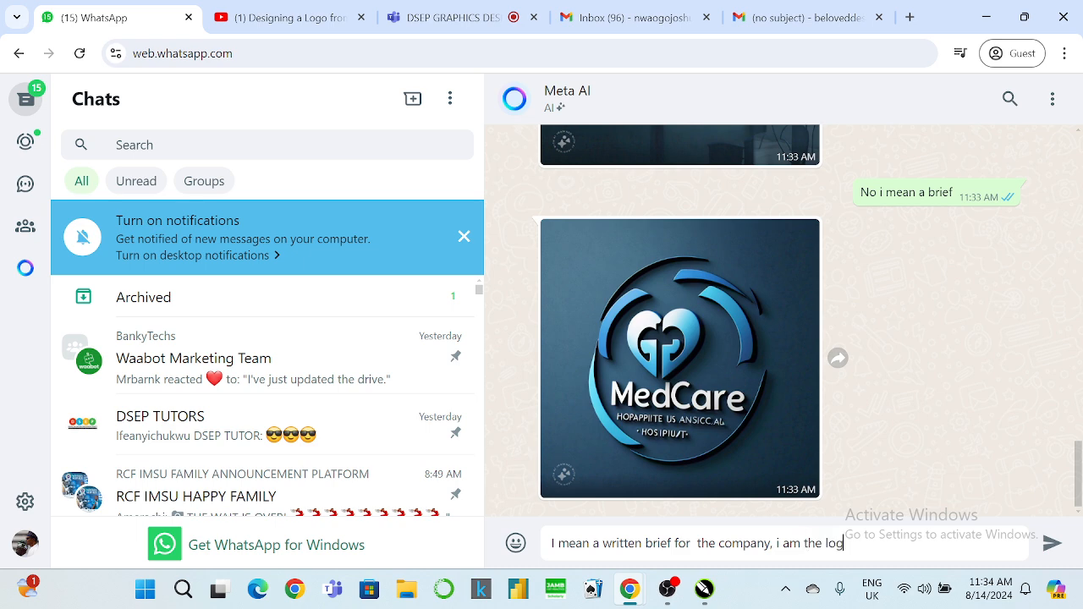
type("o designer")
key("Return")
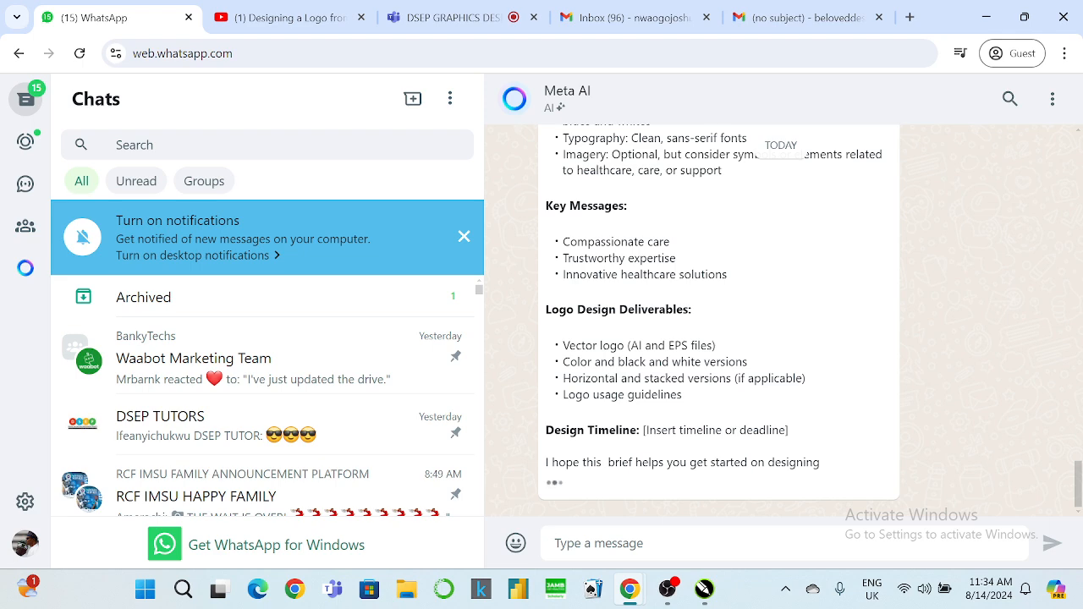
Step: Read through Meta AI's written MedCare logo brief, from project details to deliverables, and look back at the generated logo image
scroll(627, 372, "up", 10)
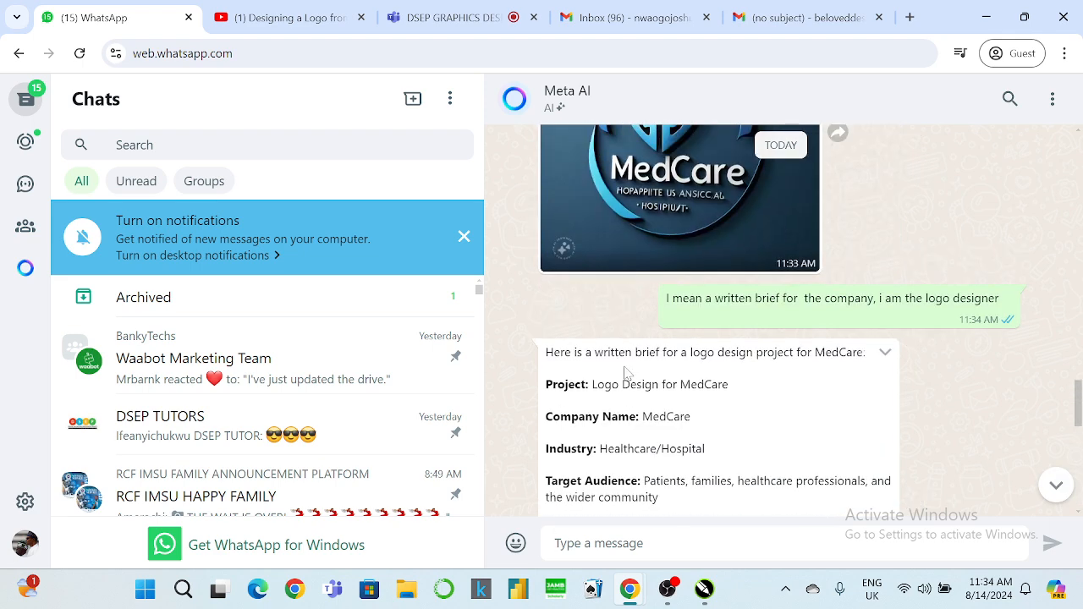
scroll(626, 373, "down", 1)
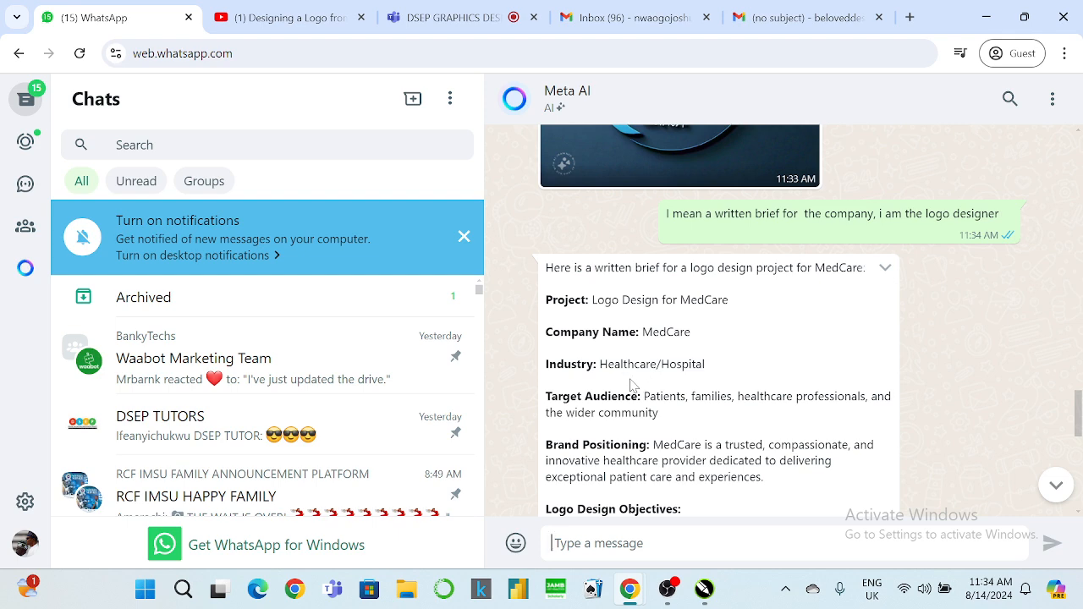
scroll(631, 385, "down", 1)
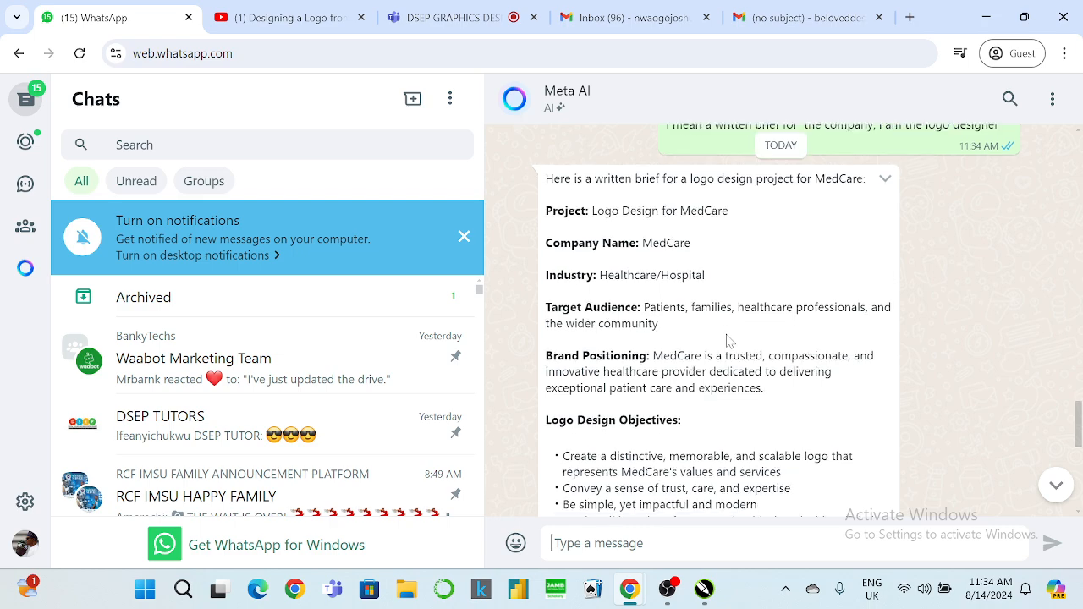
scroll(726, 340, "down", 2)
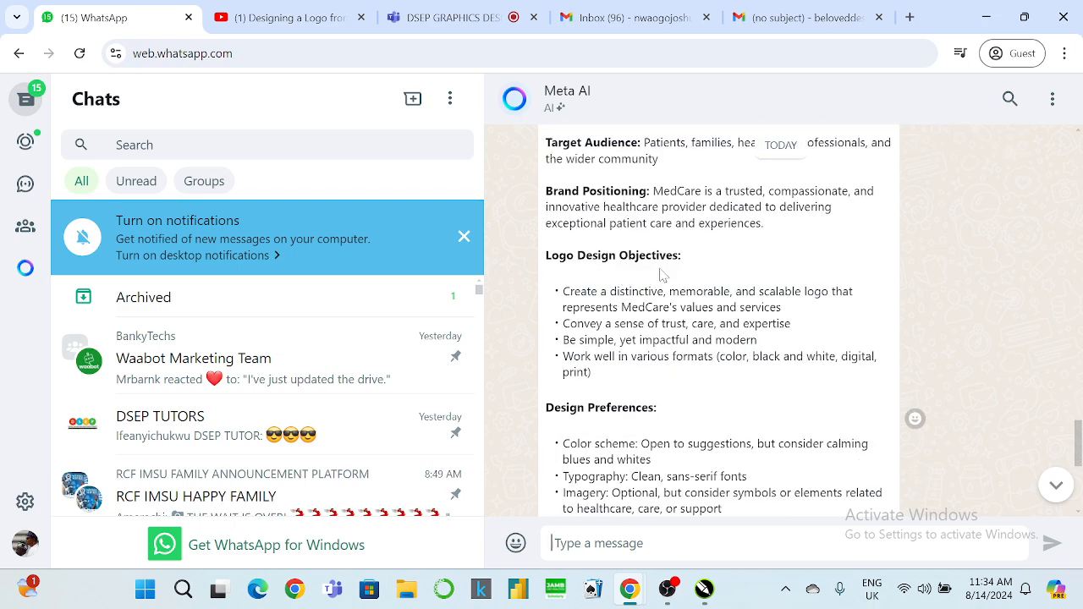
scroll(743, 275, "down", 2)
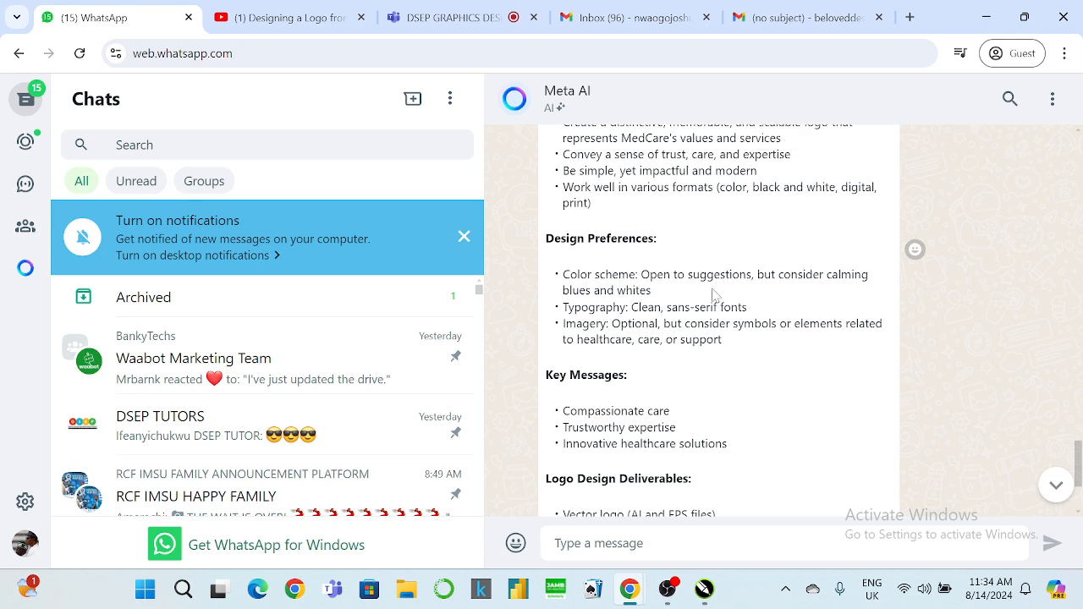
scroll(714, 296, "down", 1)
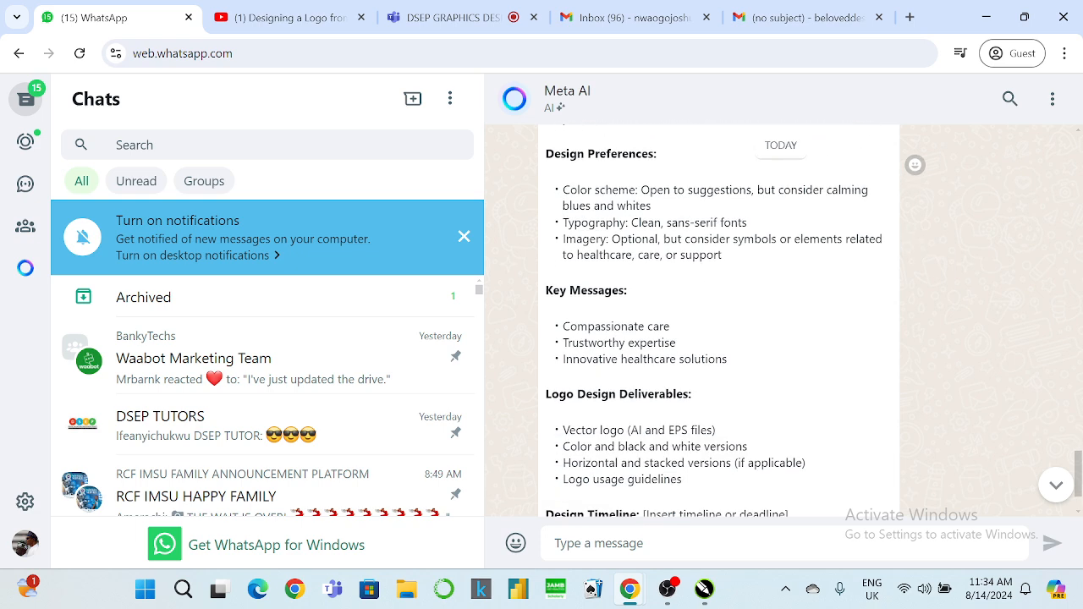
scroll(696, 415, "down", 1)
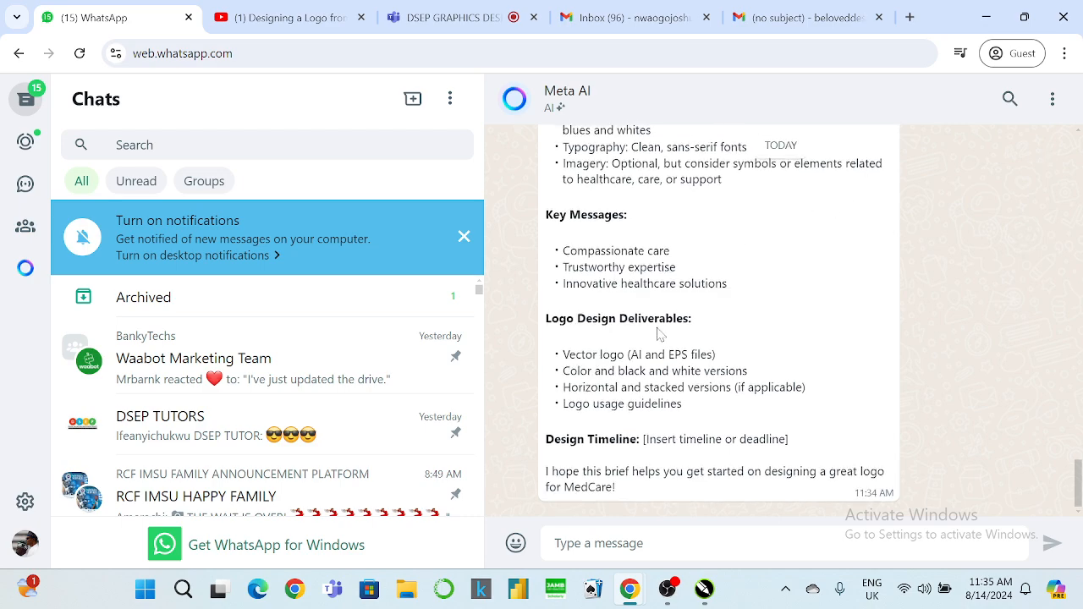
scroll(699, 256, "up", 15)
scroll(693, 341, "down", 5)
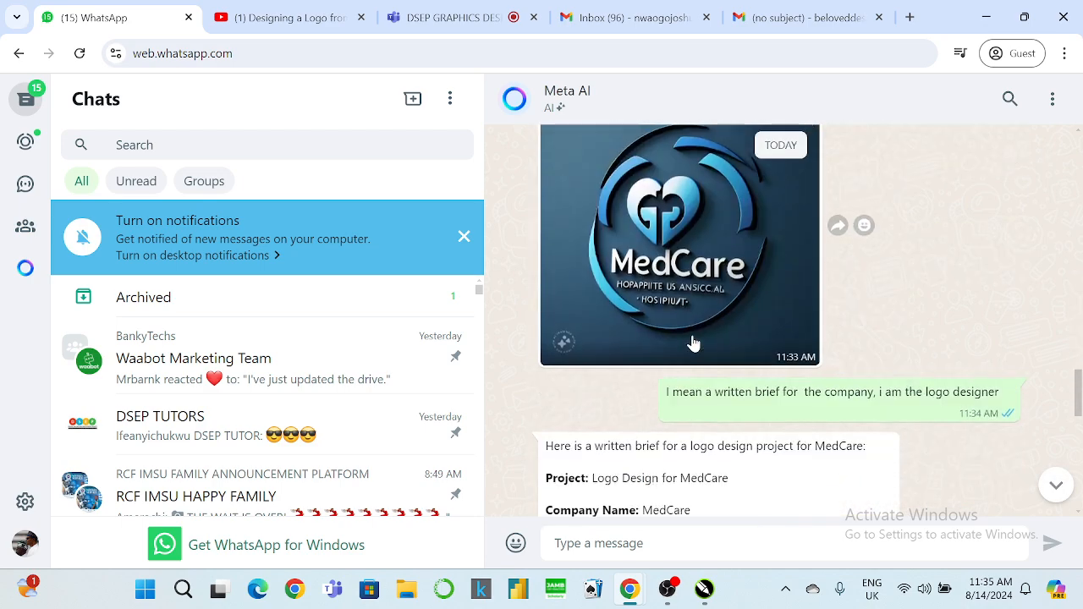
scroll(693, 342, "up", 2)
scroll(693, 343, "down", 2)
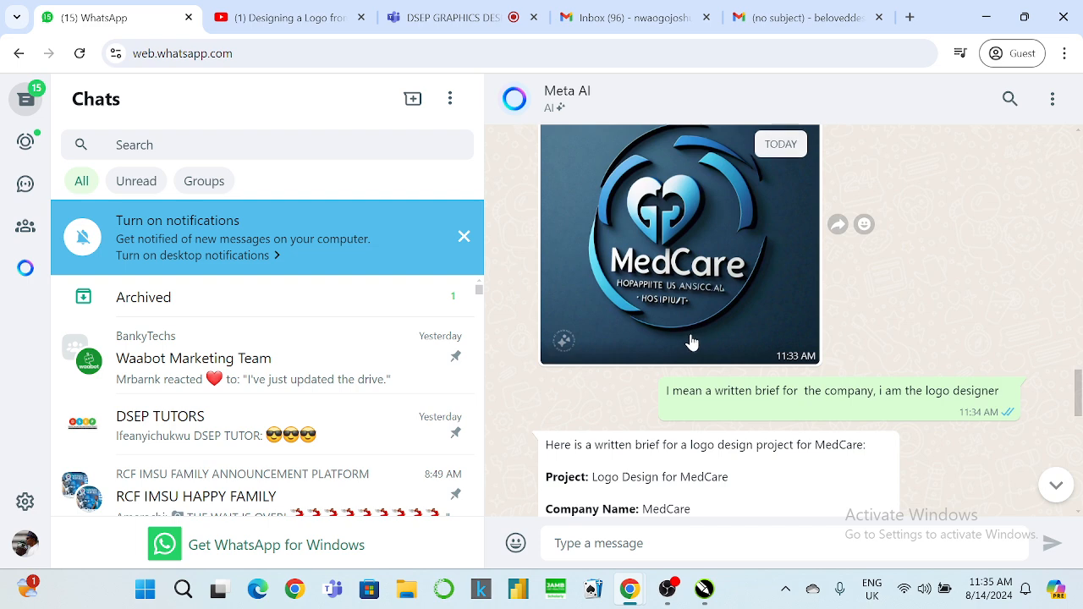
scroll(693, 343, "up", 1)
scroll(692, 343, "up", 2)
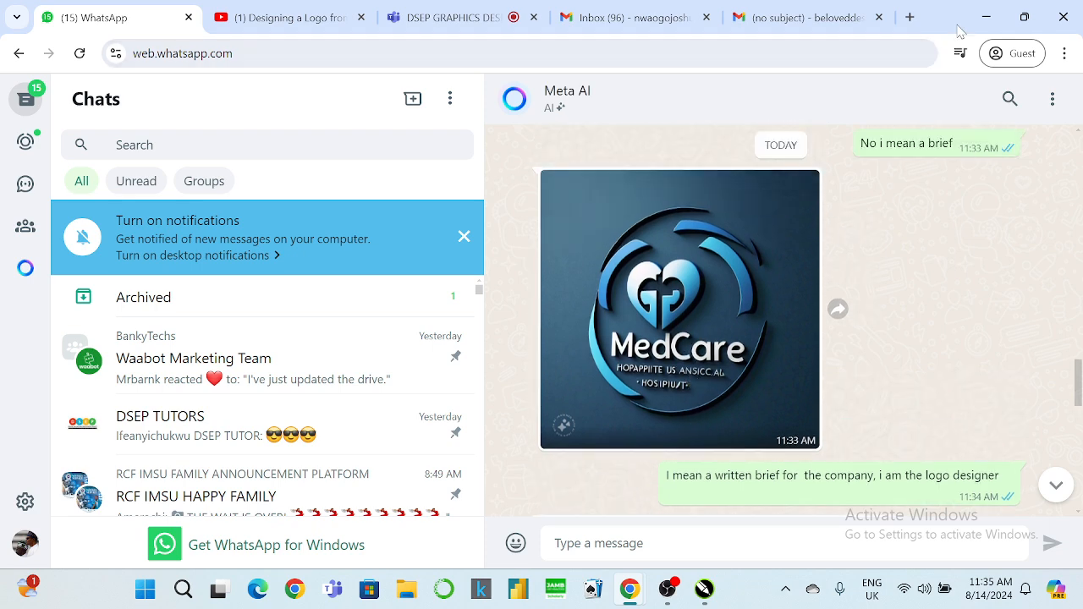
Step: Switch back to CorelDRAW and go to the shield + TF equation on page 4
left_click(986, 17)
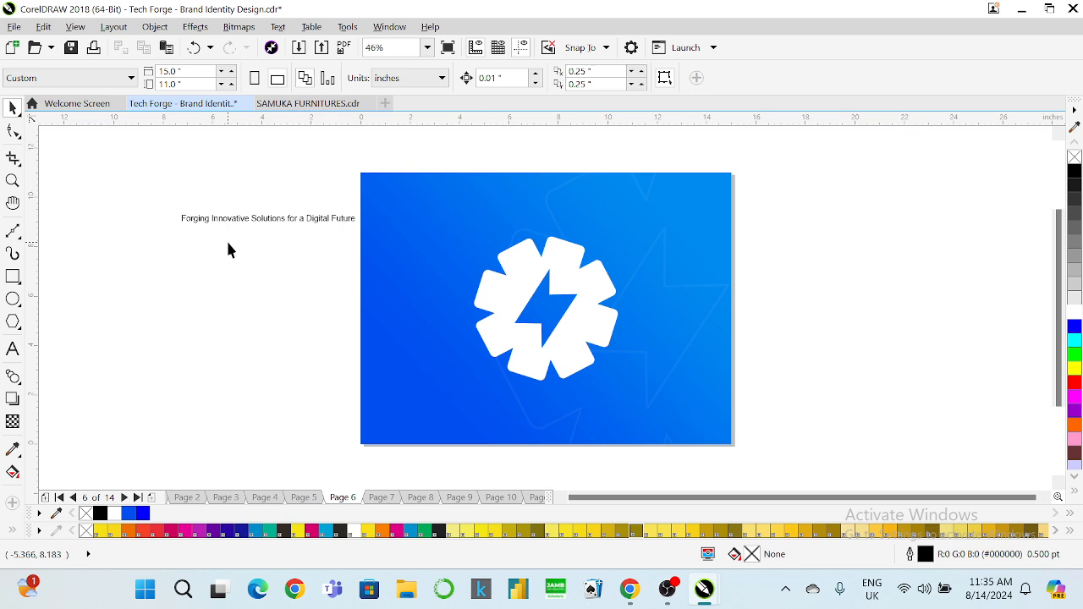
key("Page_Down")
key("Page_Up")
key("Page_Down")
key("Page_Down")
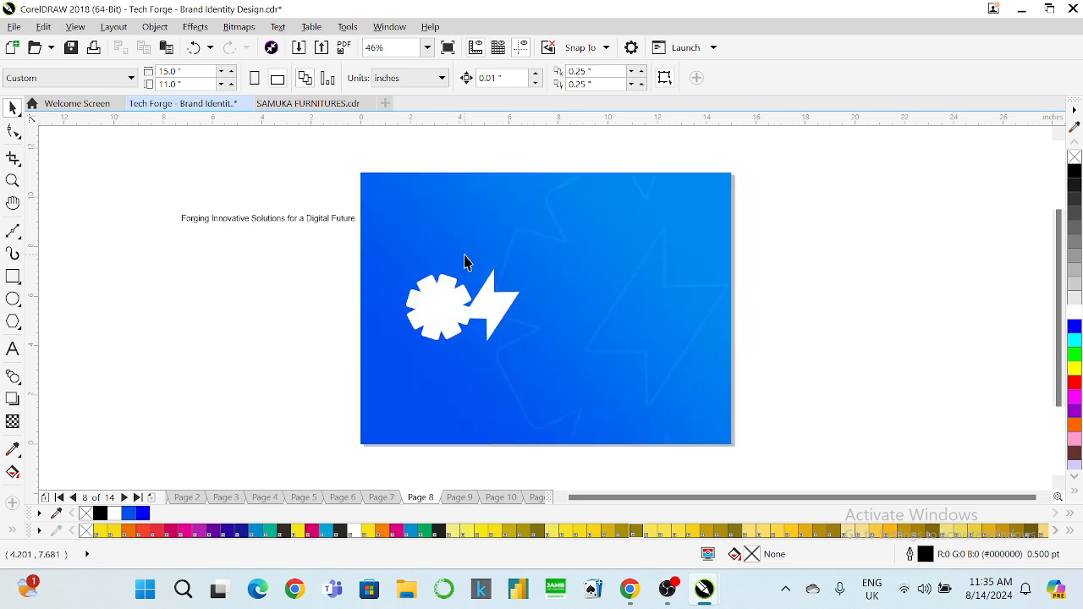
key("Page_Up")
key("Page_Up")
key("Page_Up")
key("Page_Up")
key("Page_Up")
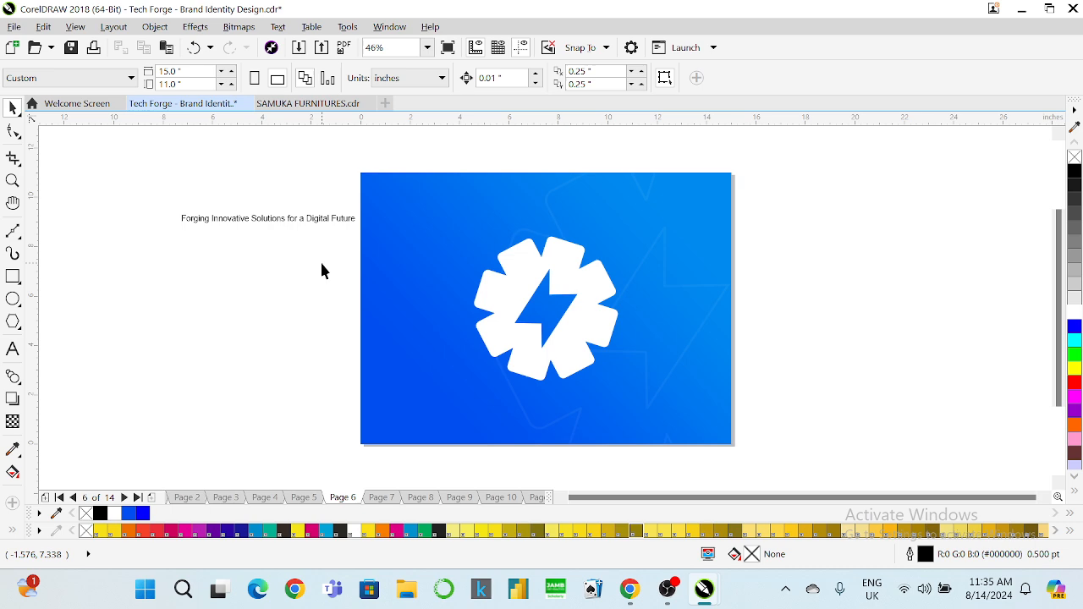
key("Page_Down")
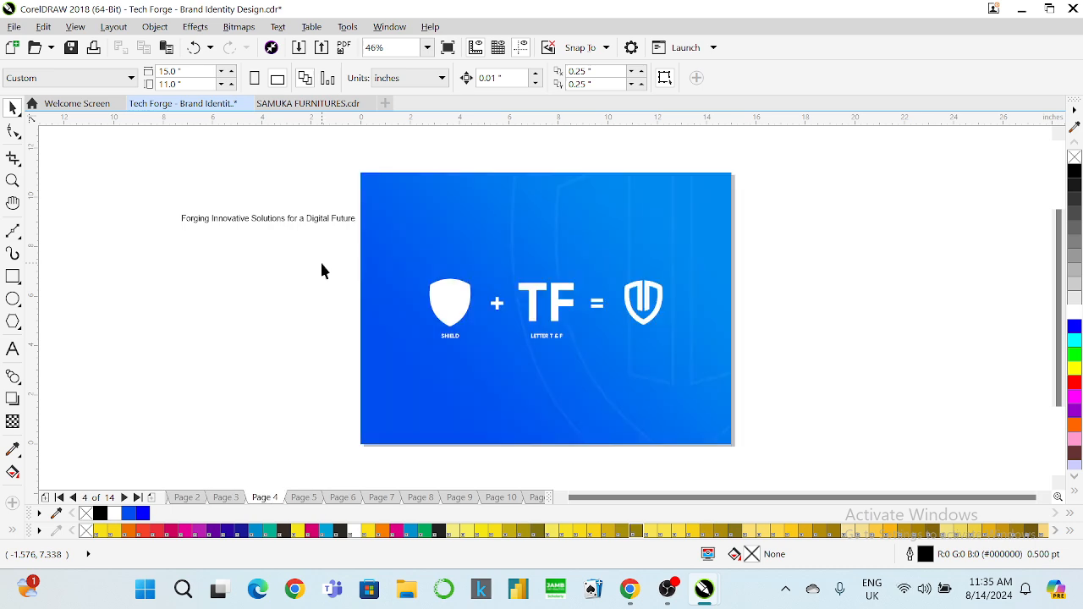
Step: Copy the complete shield + TF equation with its labels from page 4 and paste it onto page 8
left_click_drag(340, 240, 753, 383)
key("Page_Down")
key("Page_Down")
key("Page_Down")
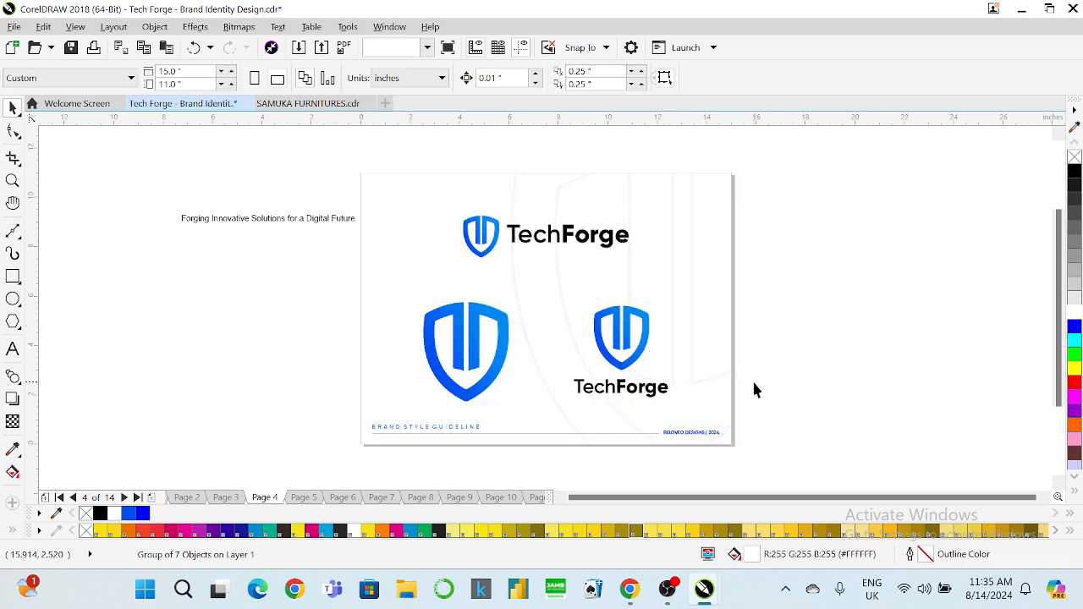
key("Page_Down")
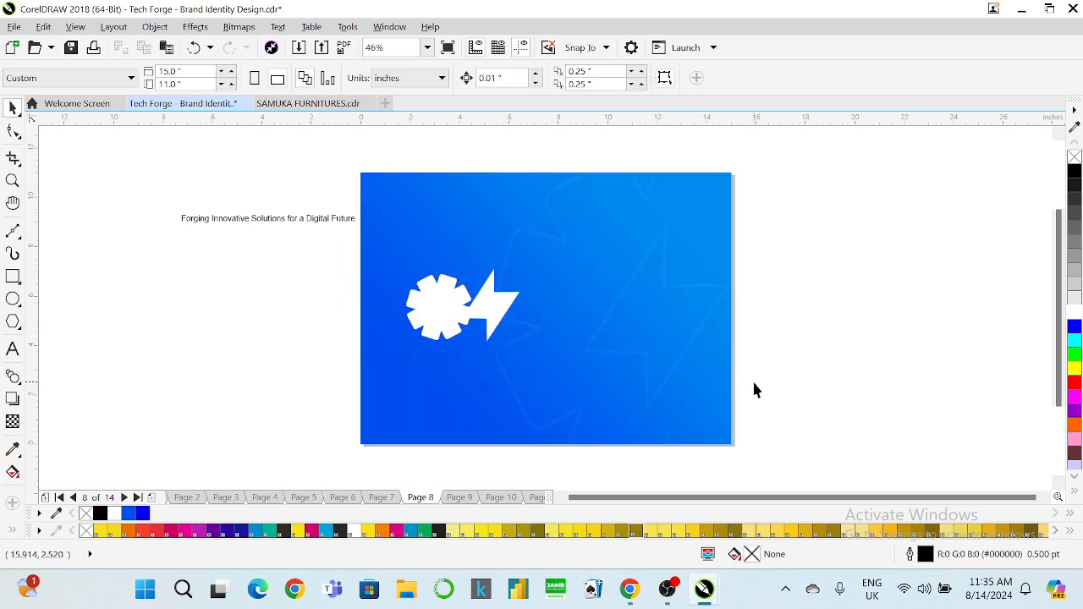
key("ctrl+v")
left_click(862, 338)
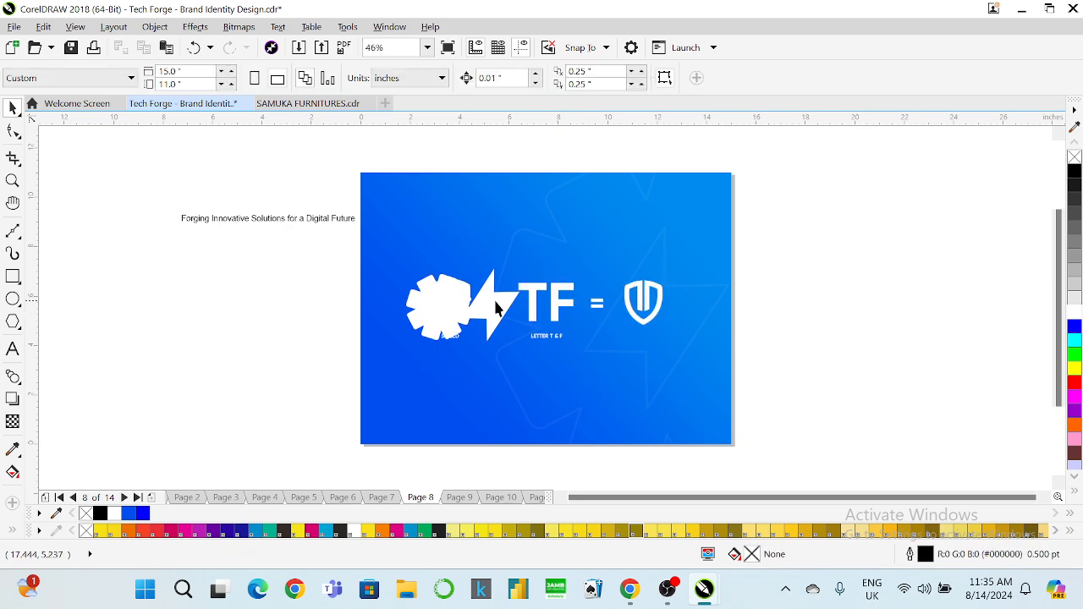
Step: Move the large gear and lightning bolt off the copied equation into the empty area below it on page 8
left_click(451, 302)
left_click(416, 307, "ctrl")
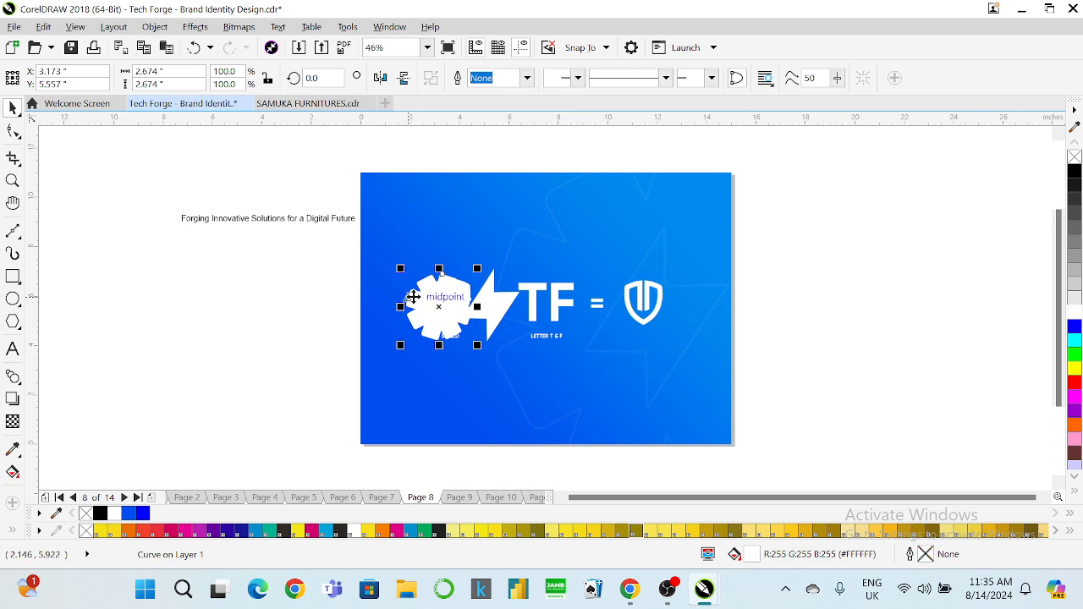
left_click_drag(416, 307, 396, 396)
left_click(488, 304, "ctrl")
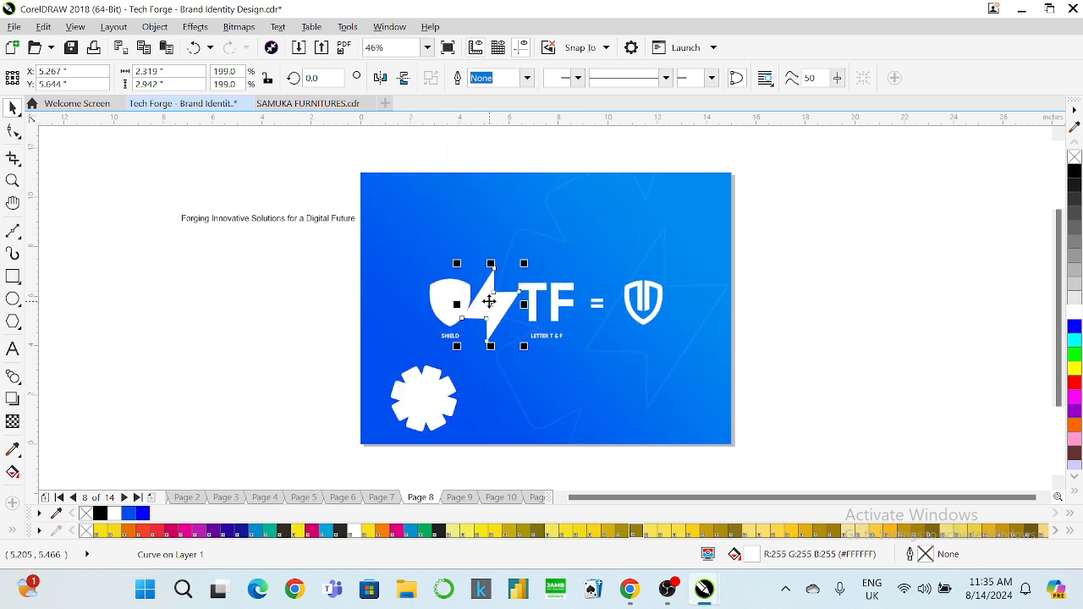
left_click_drag(488, 305, 550, 394)
Step: Scale the gear down to about 1.99 inches wide and ungroup the shield + TF equation
left_click(425, 417, "ctrl")
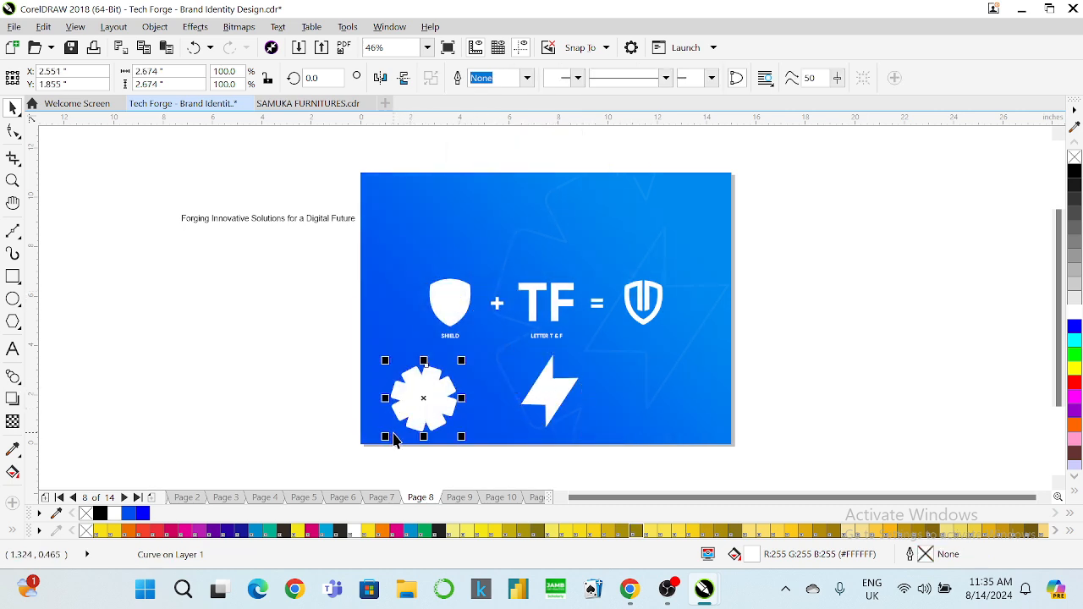
left_click_drag(394, 440, 453, 380)
left_click(450, 286)
right_click(450, 286)
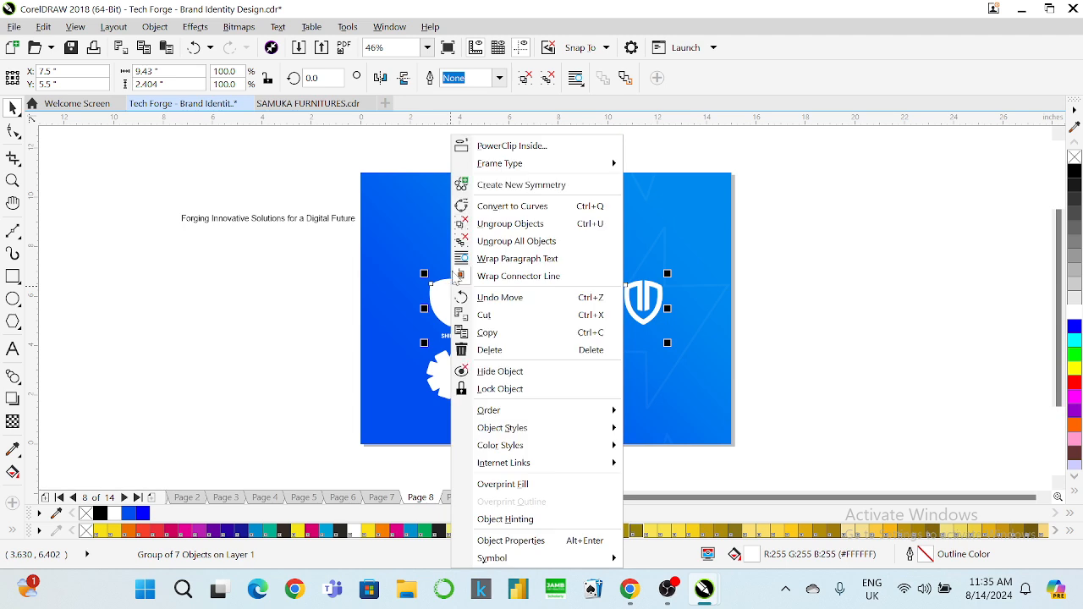
left_click(495, 227)
left_click(427, 156)
Step: Align the gear's vertical center with the plain shield in the equation and delete that shield
left_click(460, 310)
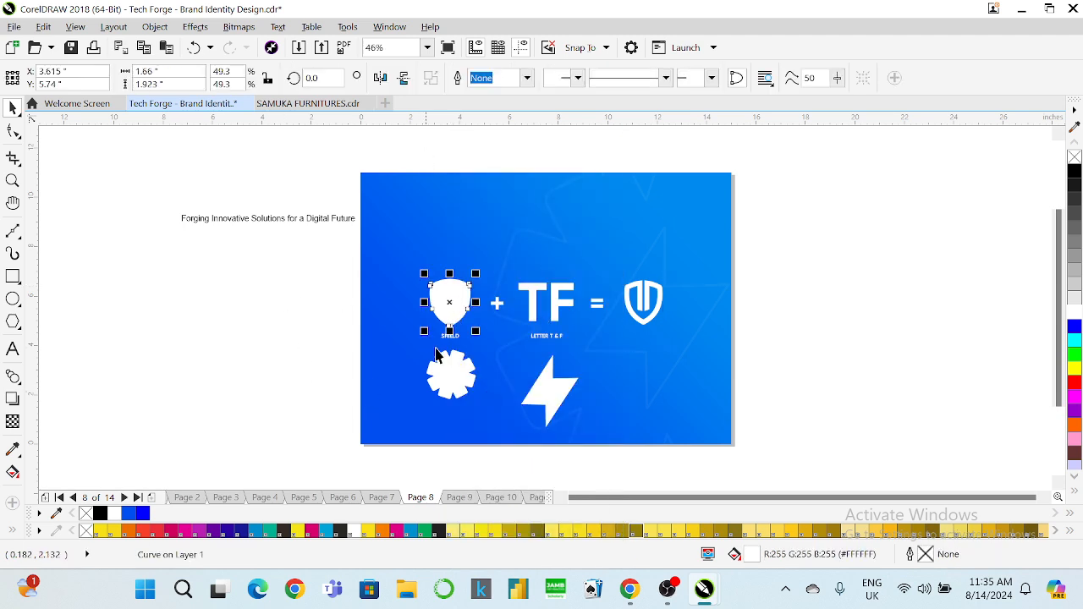
left_click(452, 369)
left_click(453, 309, "shift")
key("e")
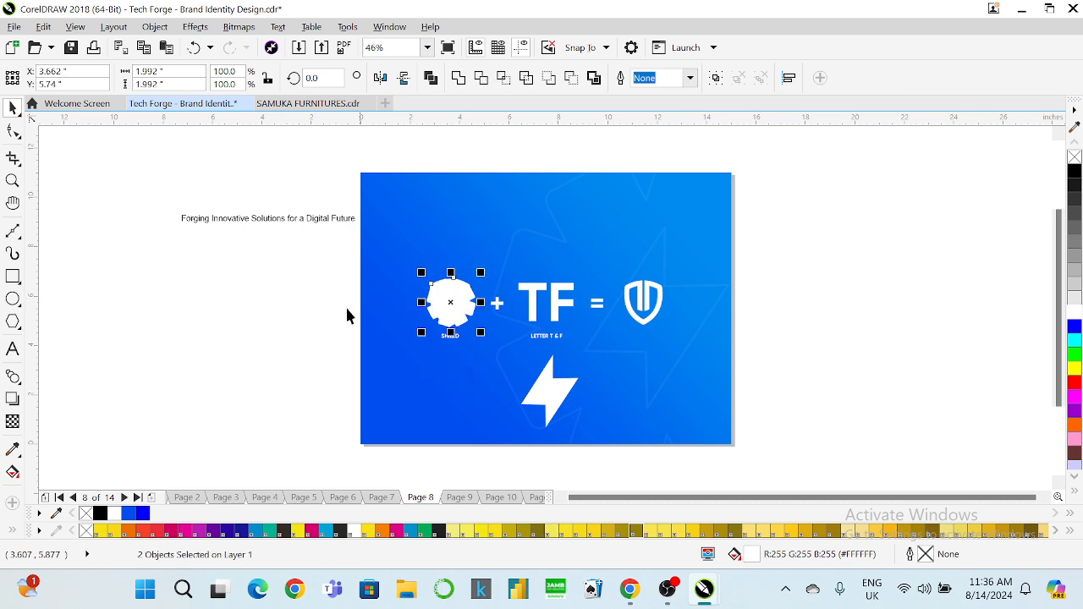
left_click(306, 309)
left_click_drag(440, 296, 396, 241)
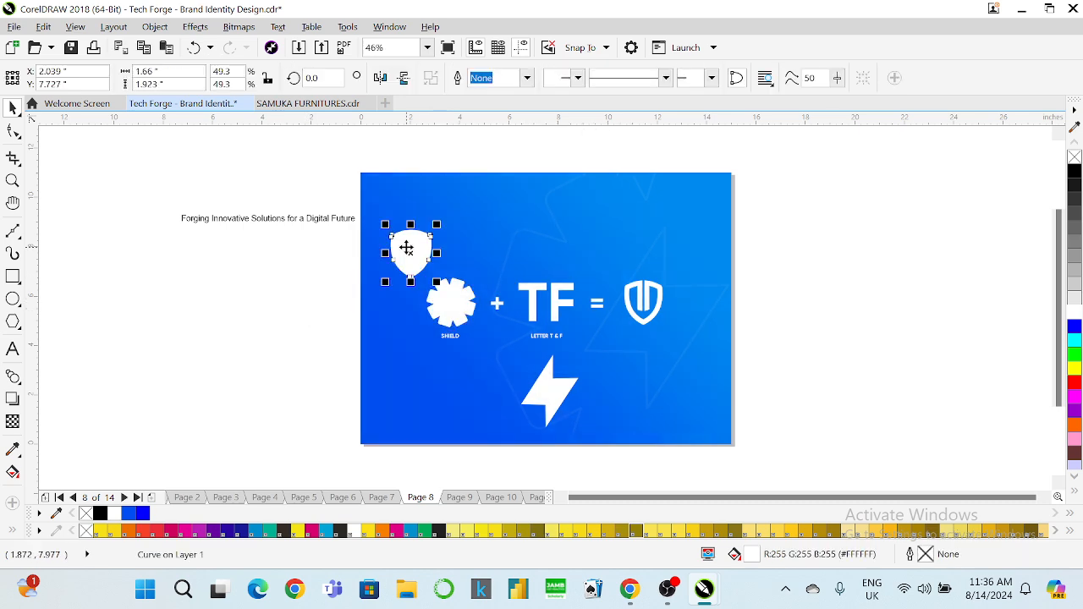
key("Delete")
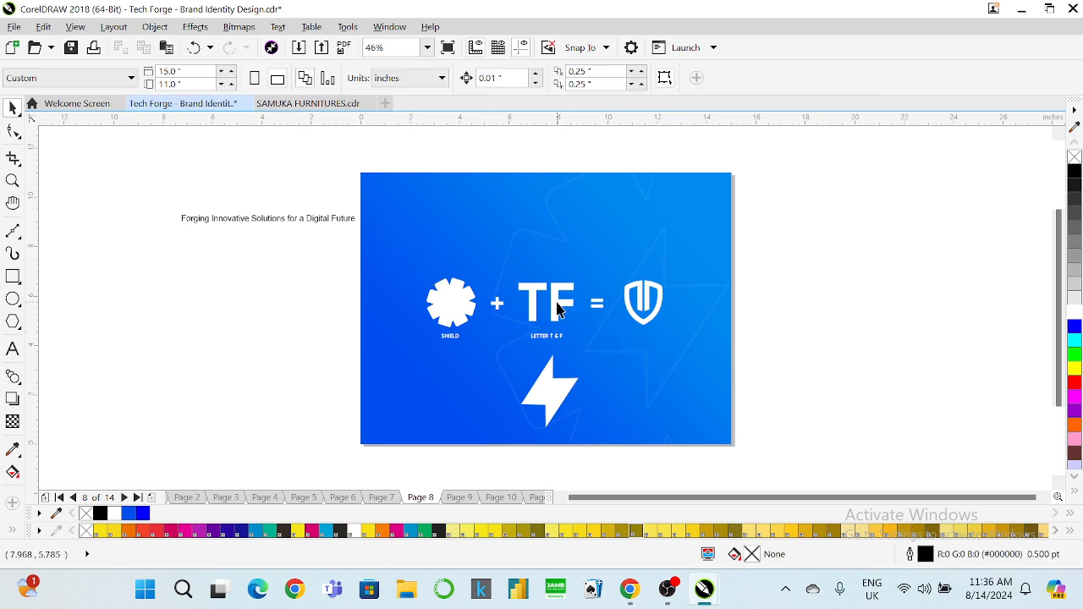
Step: Align the lightning bolt's vertical center with the TF letters in the equation
left_click(556, 301)
left_click(559, 391)
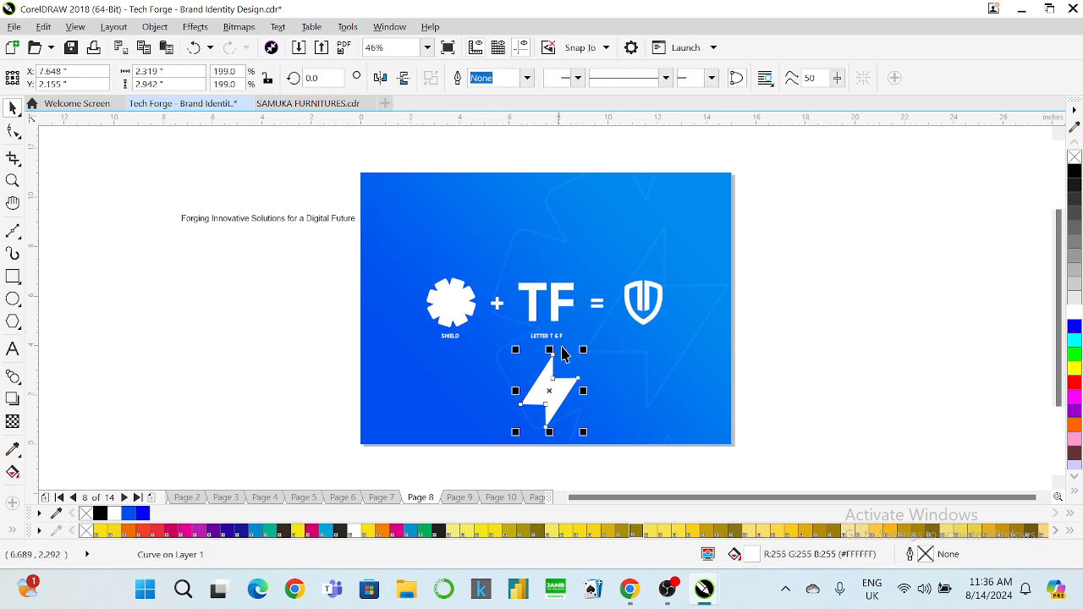
left_click(555, 302)
left_click(541, 385)
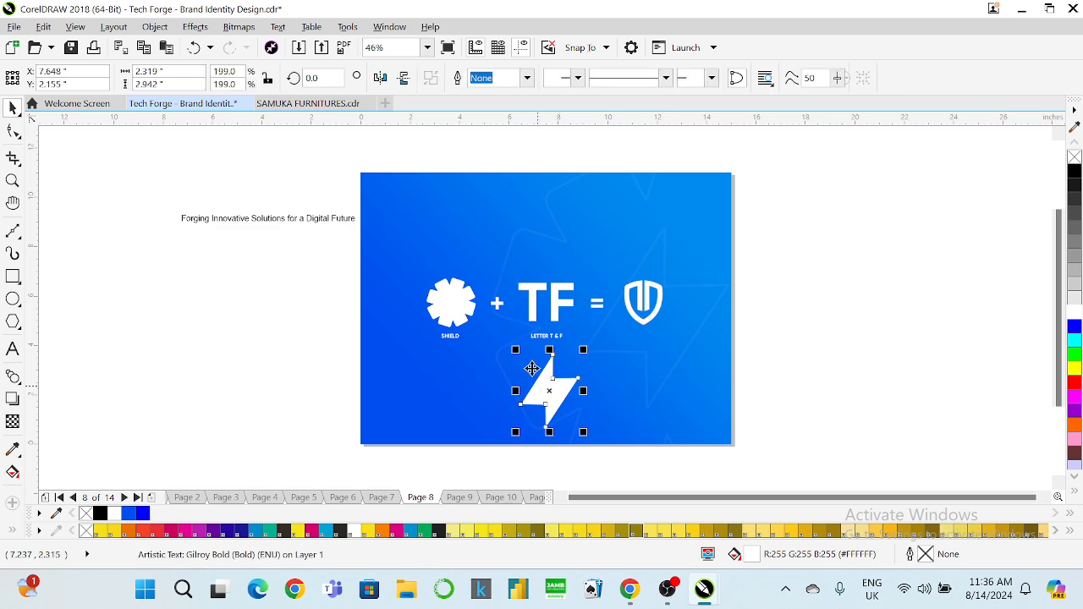
left_click(556, 310, "shift")
key("e")
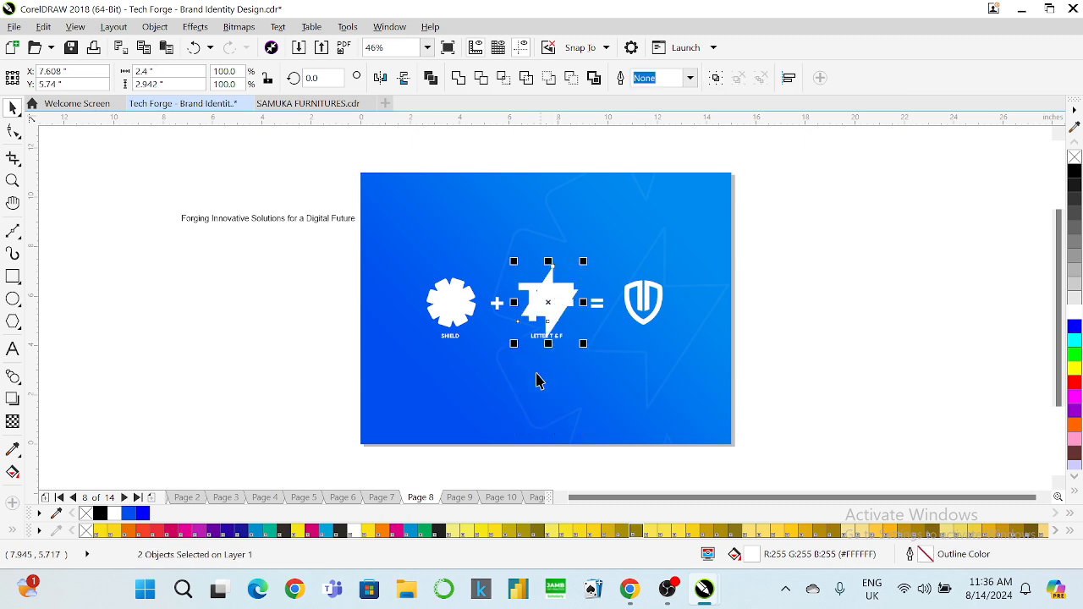
Step: Shrink the lightning bolt to about 1.78 × 2.26 inches and delete the TF letters behind it
left_click(506, 398)
left_click(839, 292)
left_click(545, 292)
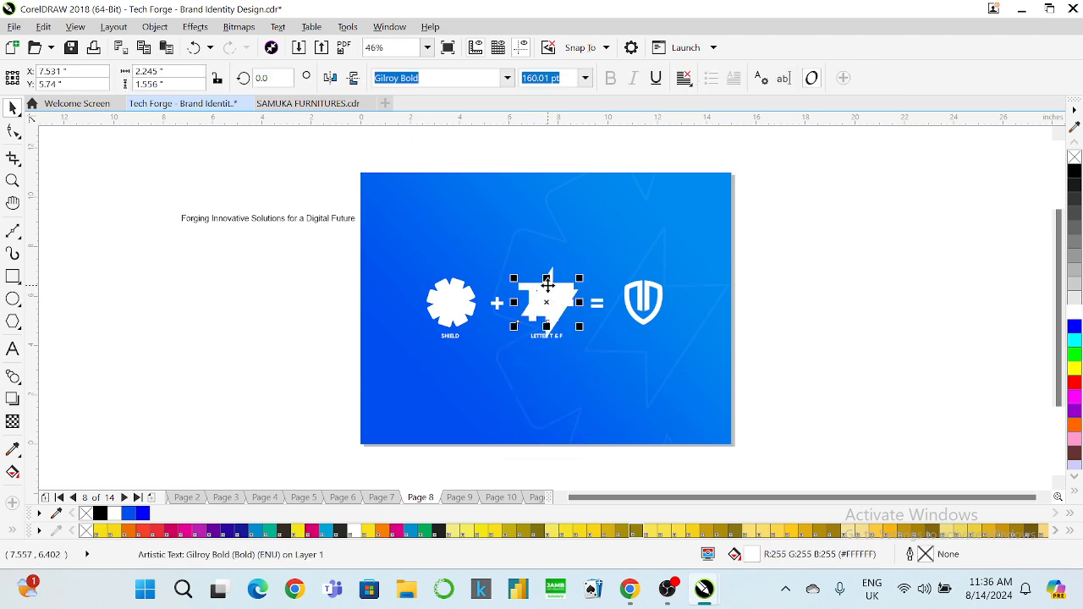
left_click(551, 283)
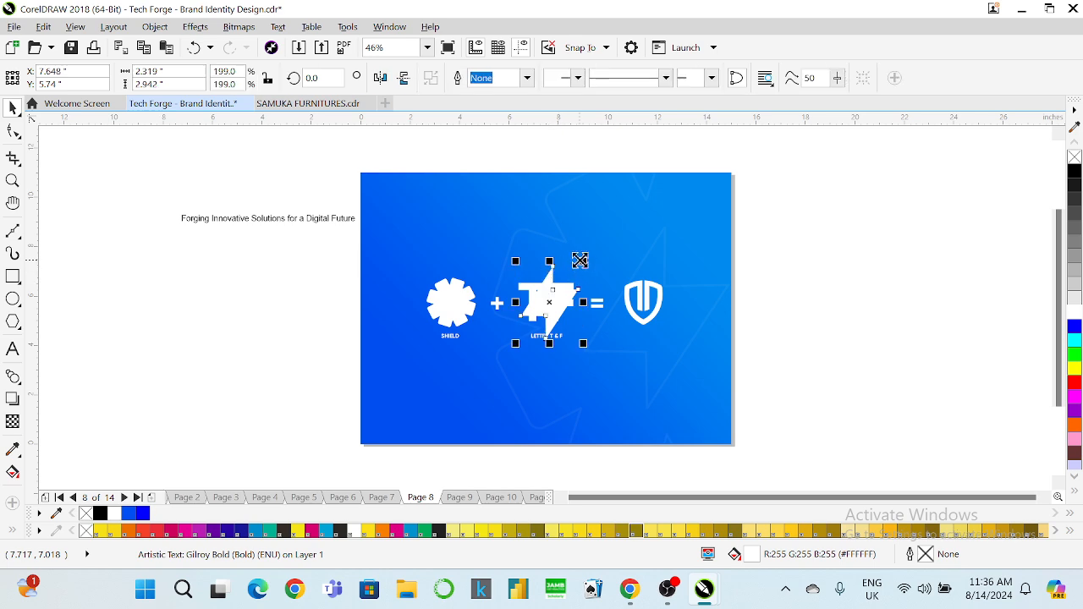
left_click_drag(580, 259, 577, 266)
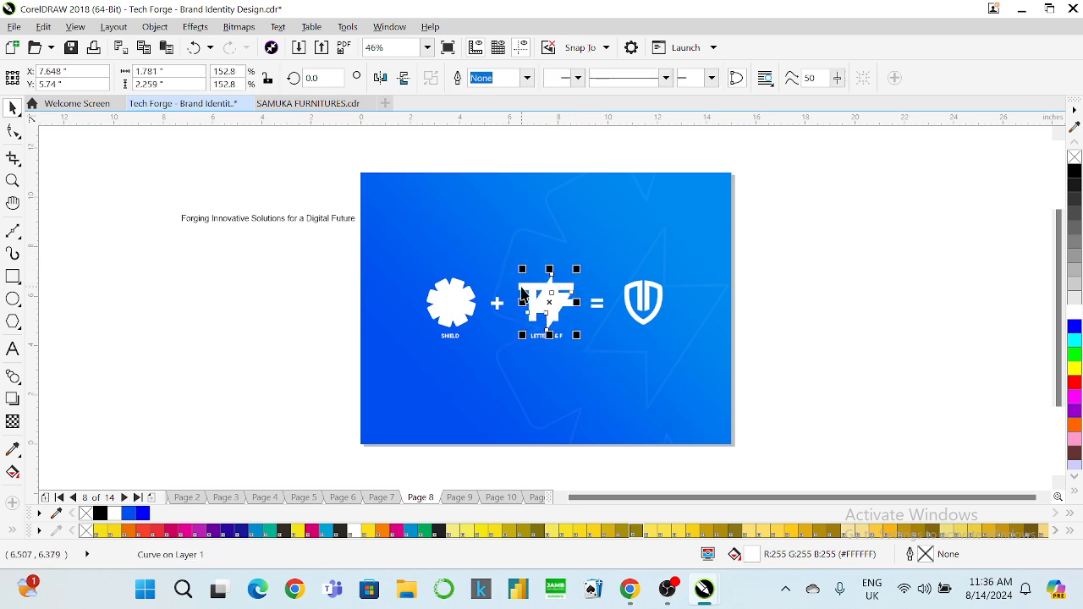
left_click(522, 287)
key("Delete")
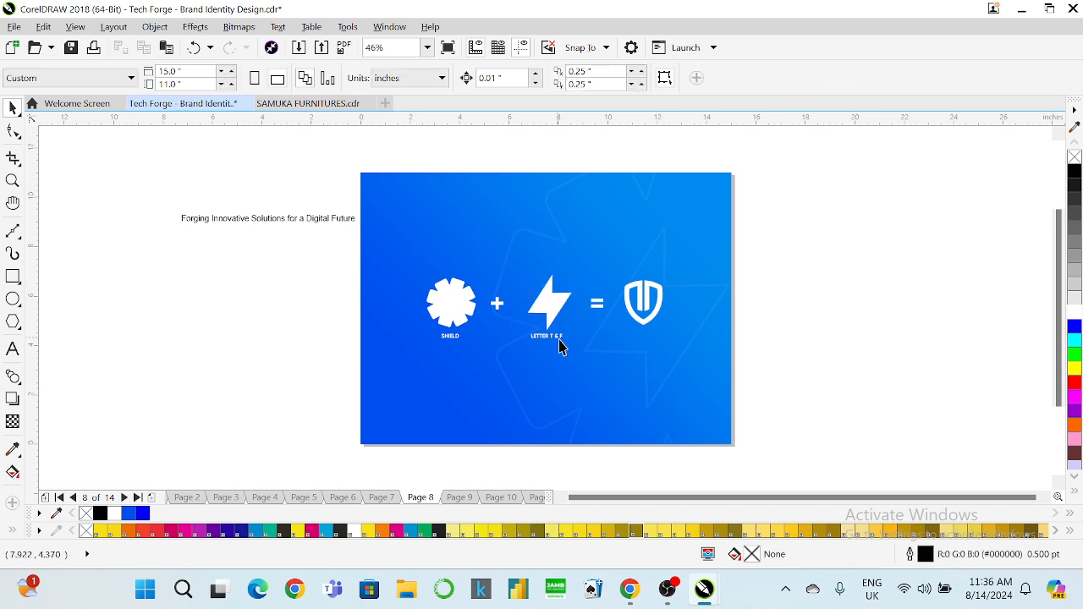
Step: Align the lightning bolt's bottom edge with the gear and scale it down to about 1.6 × 2.03 inches
left_click(555, 337)
left_click(448, 337, "shift")
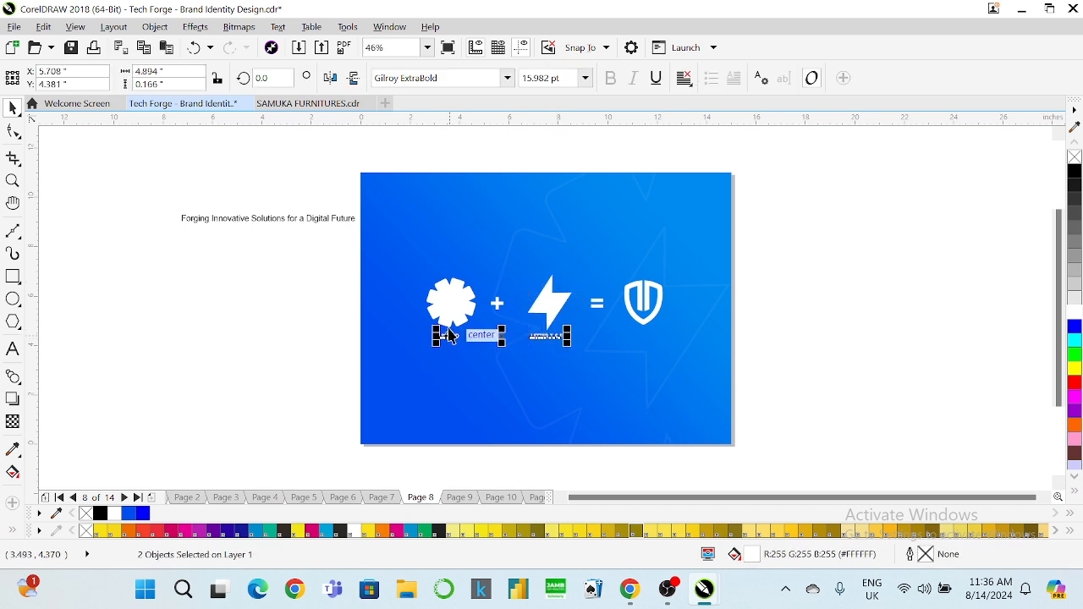
left_click(550, 293)
left_click(450, 296, "shift")
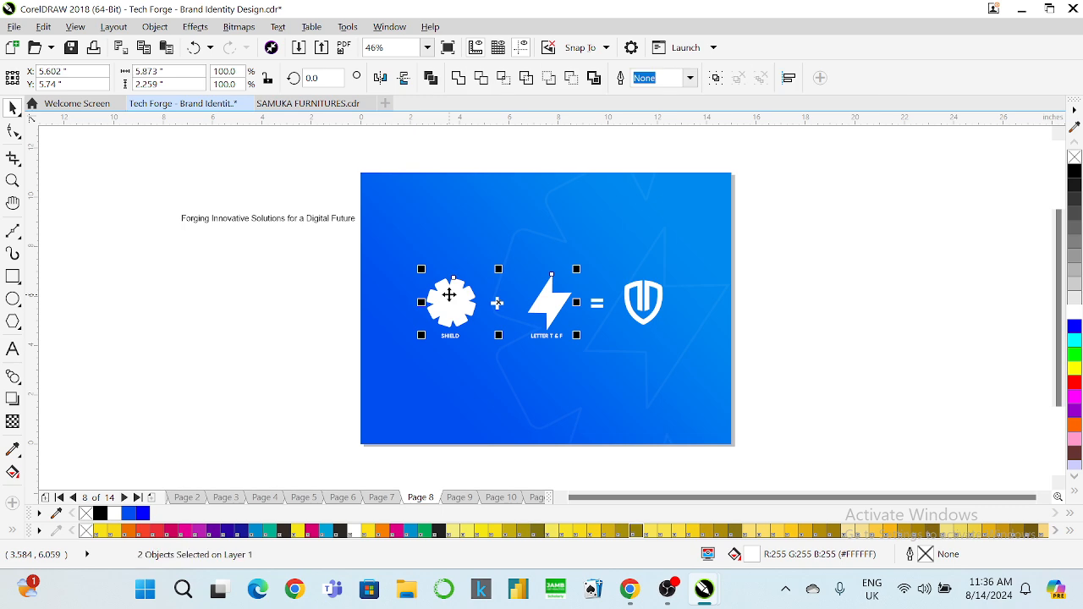
key("b")
left_click(493, 234)
left_click(560, 292)
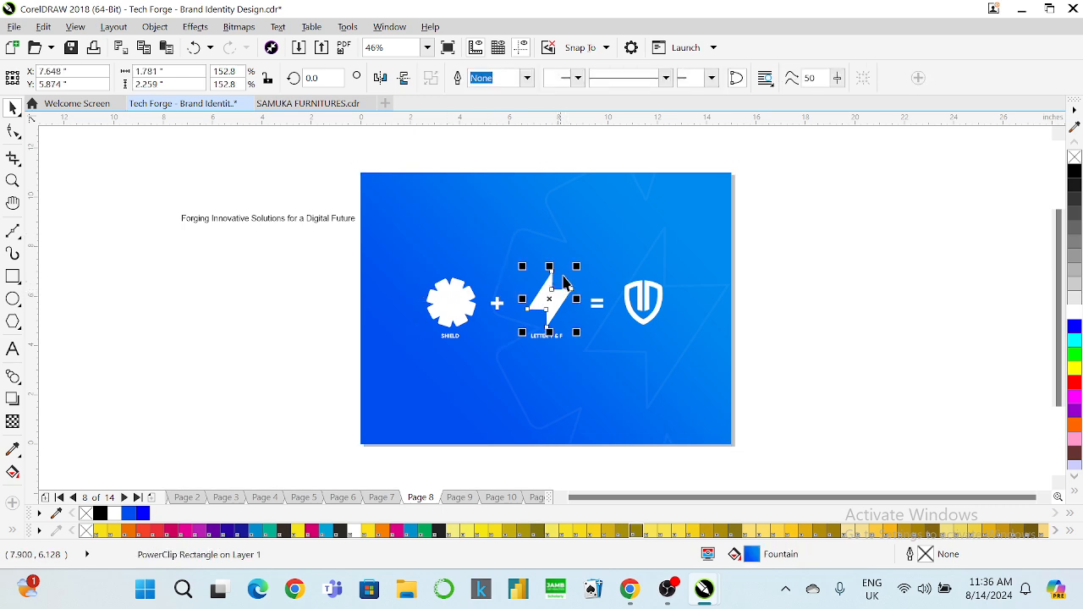
left_click_drag(576, 266, 571, 270)
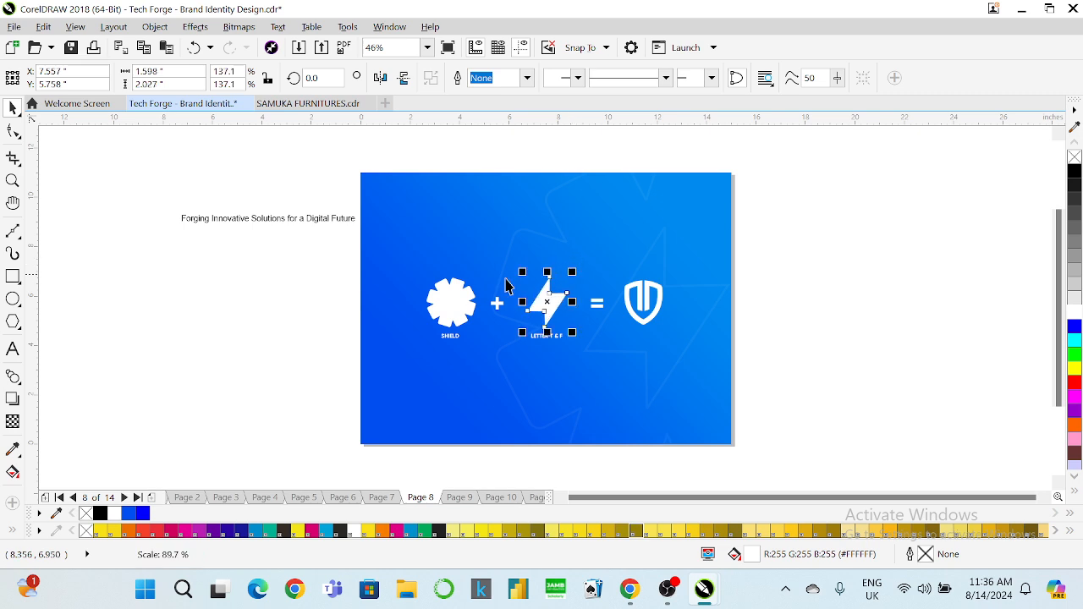
left_click(454, 295)
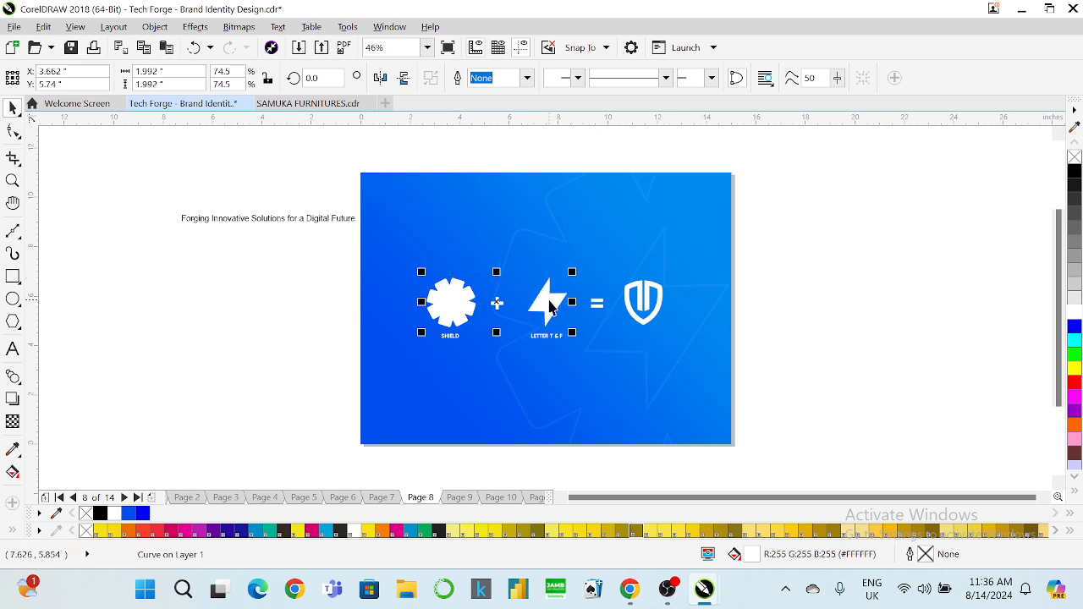
left_click(551, 301, "shift")
left_click(753, 303)
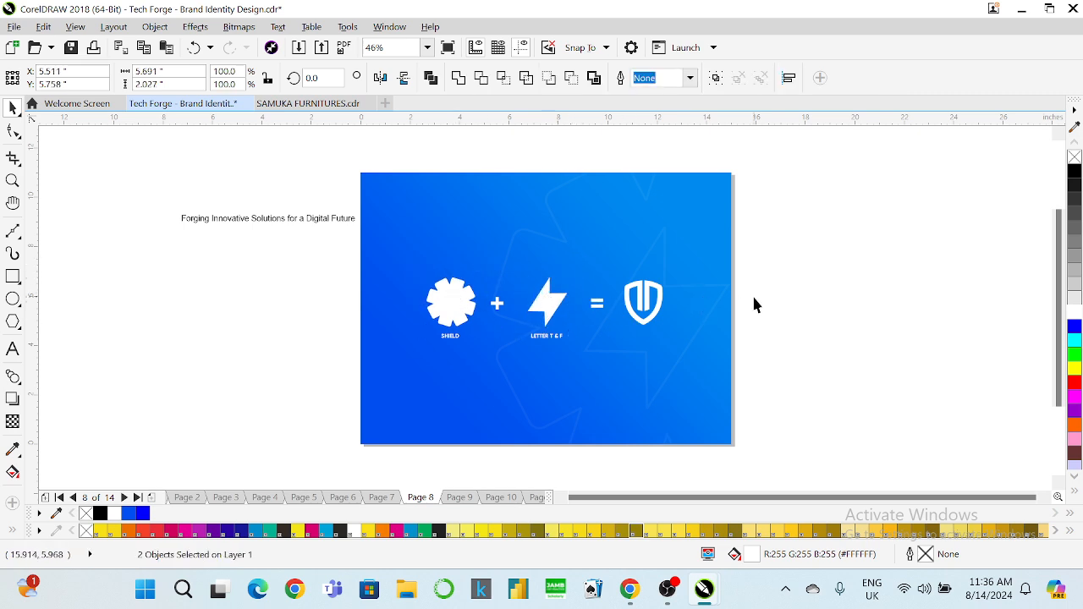
Step: Shift the plus sign slightly toward the lightning bolt to even its spacing between the two icons
left_click(495, 303)
left_click_drag(493, 303, 497, 303)
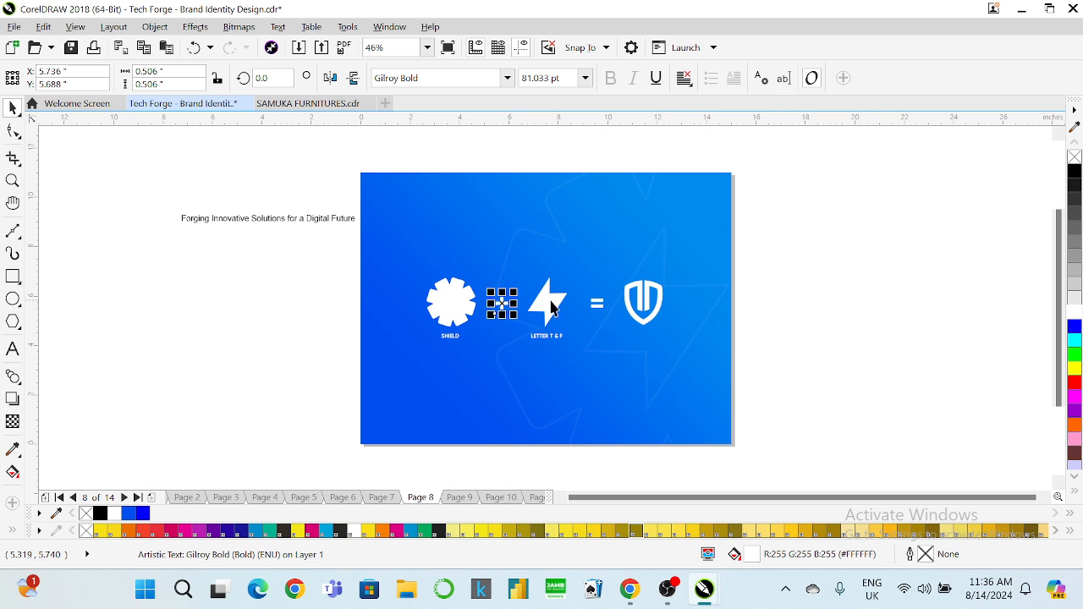
left_click(858, 292)
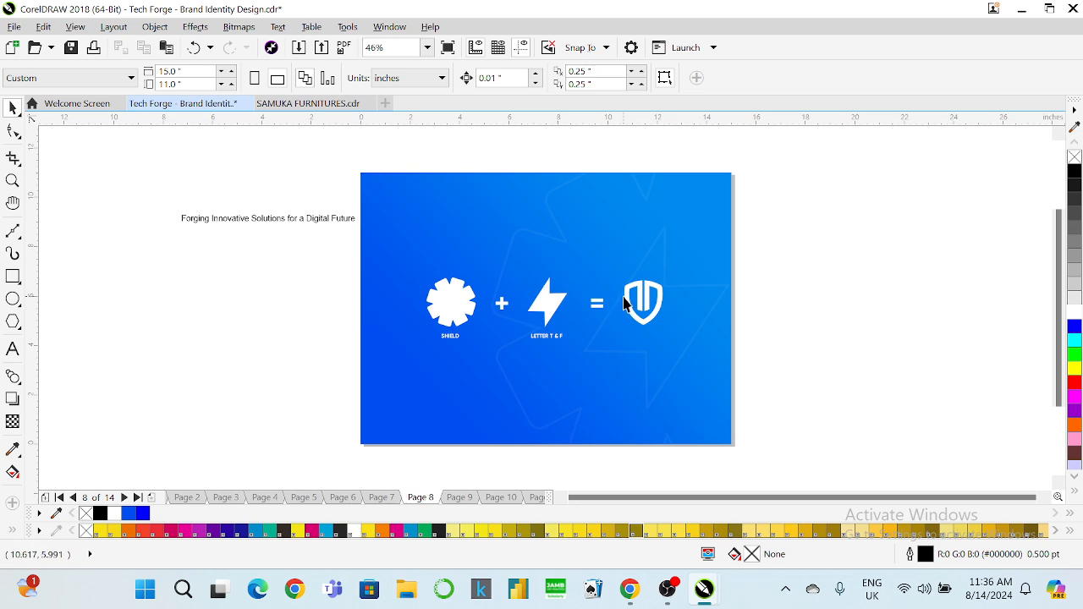
Step: Copy the combined gear-and-bolt icon from page 7, replace the equation's shield result on page 8 with it, and fill it white
key("Page_Up")
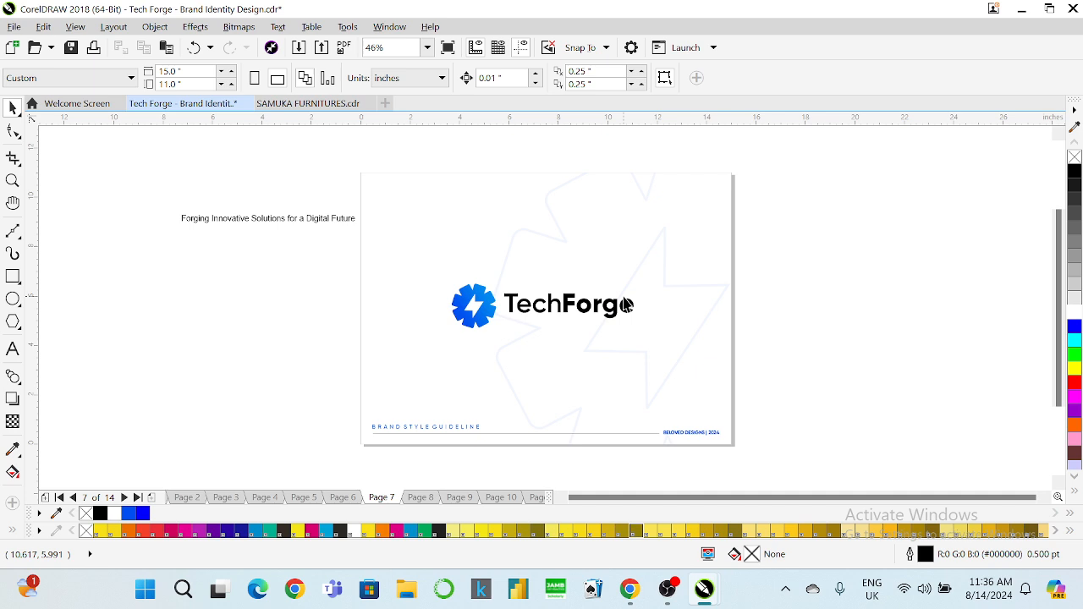
left_click(462, 312)
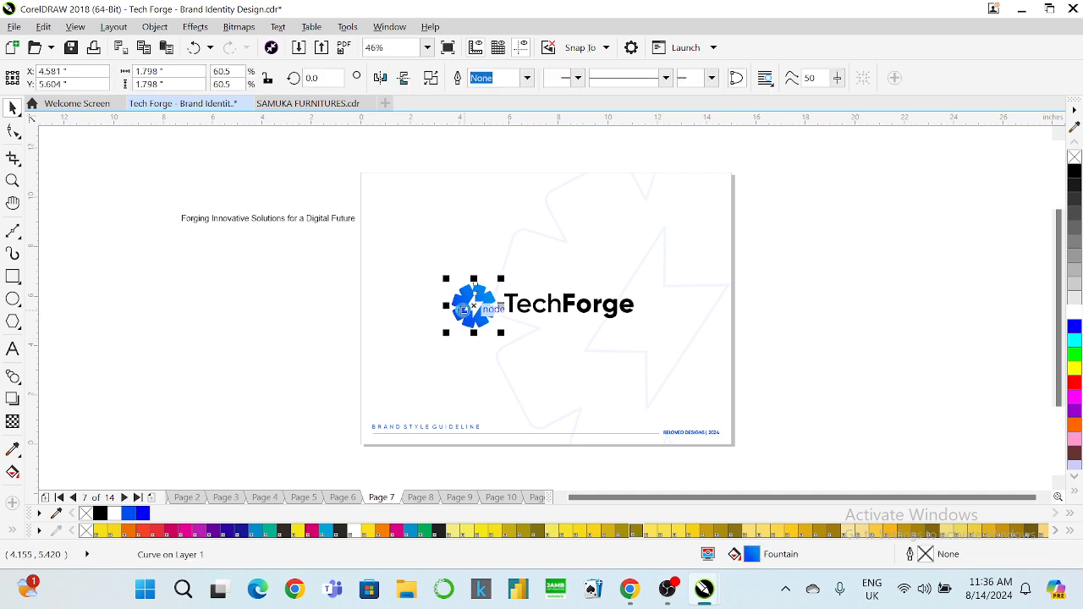
key("Page_Down")
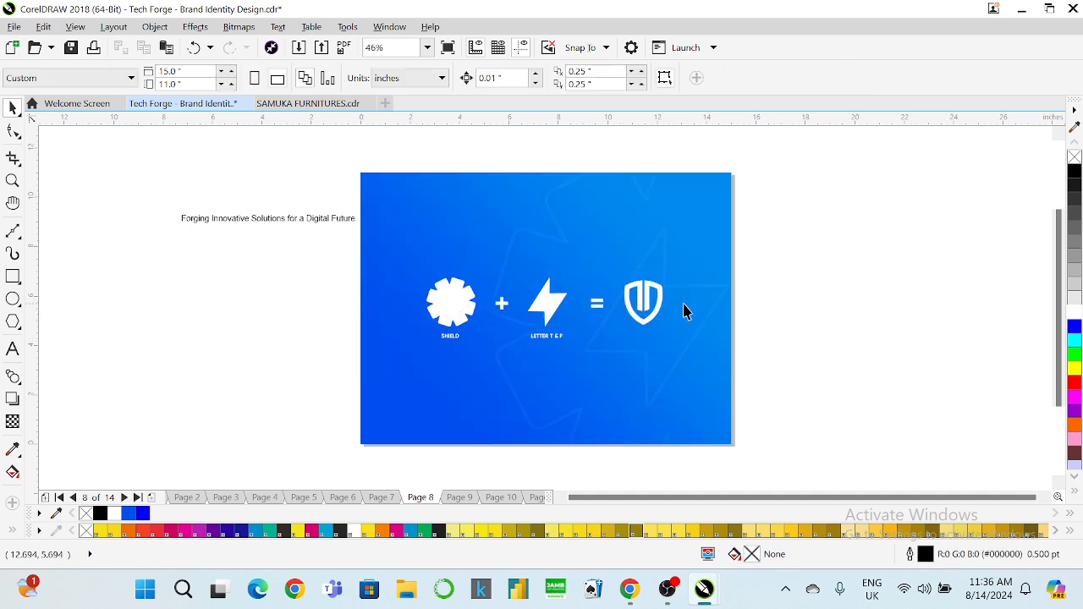
mouse_move(649, 305)
left_mouse_down()
mouse_move(479, 307)
mouse_move(652, 315)
left_mouse_up()
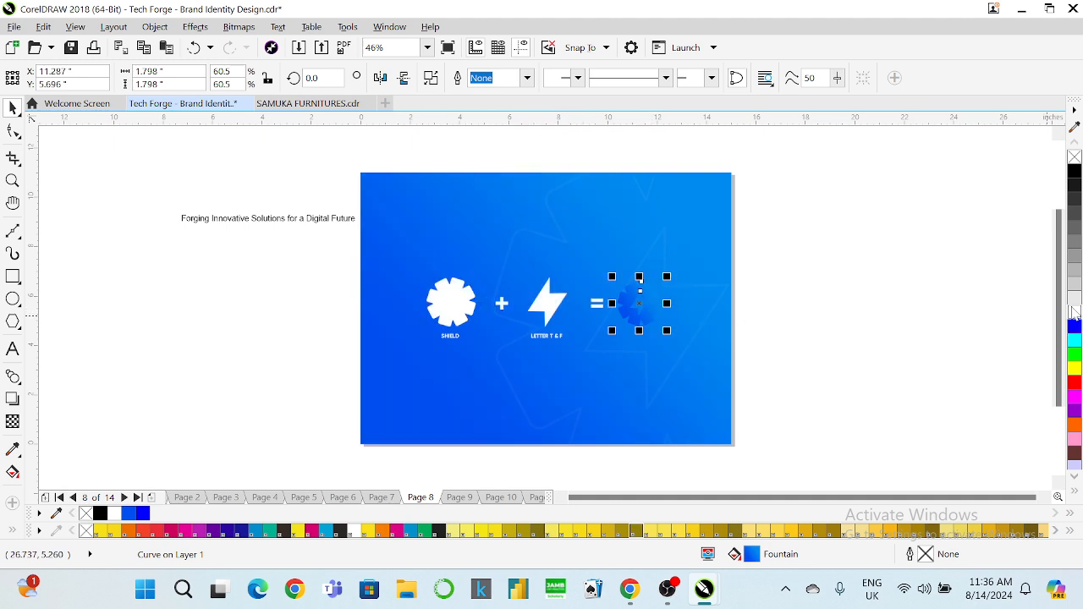
left_click(1072, 312)
left_click(798, 254)
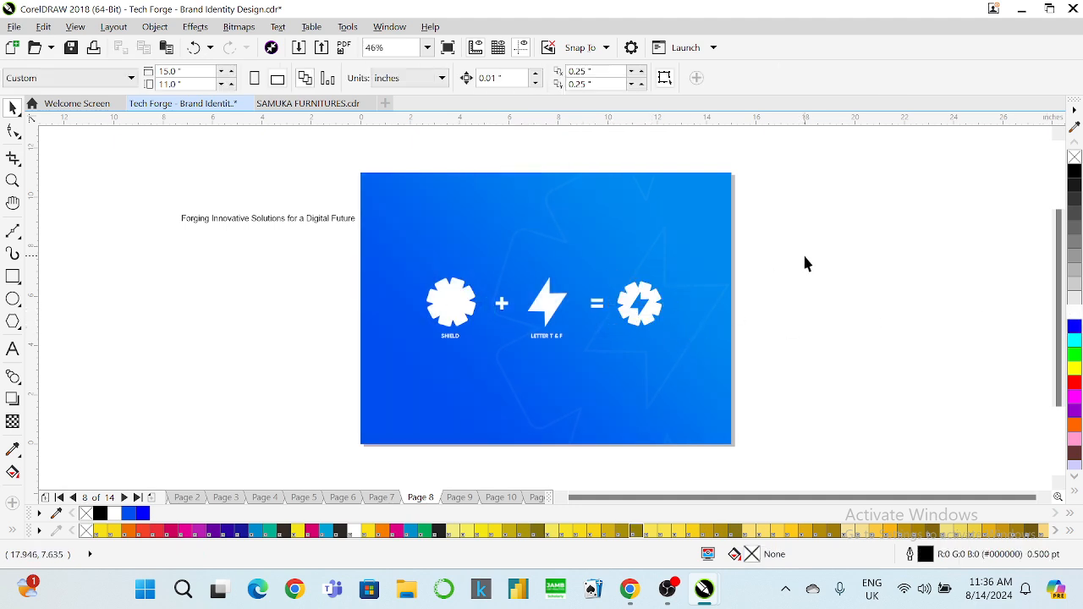
Step: Adjust the combined icon's position and nudge the equals sign toward the lightning bolt to balance the spacing
left_click(636, 320)
left_click_drag(636, 317, 638, 318)
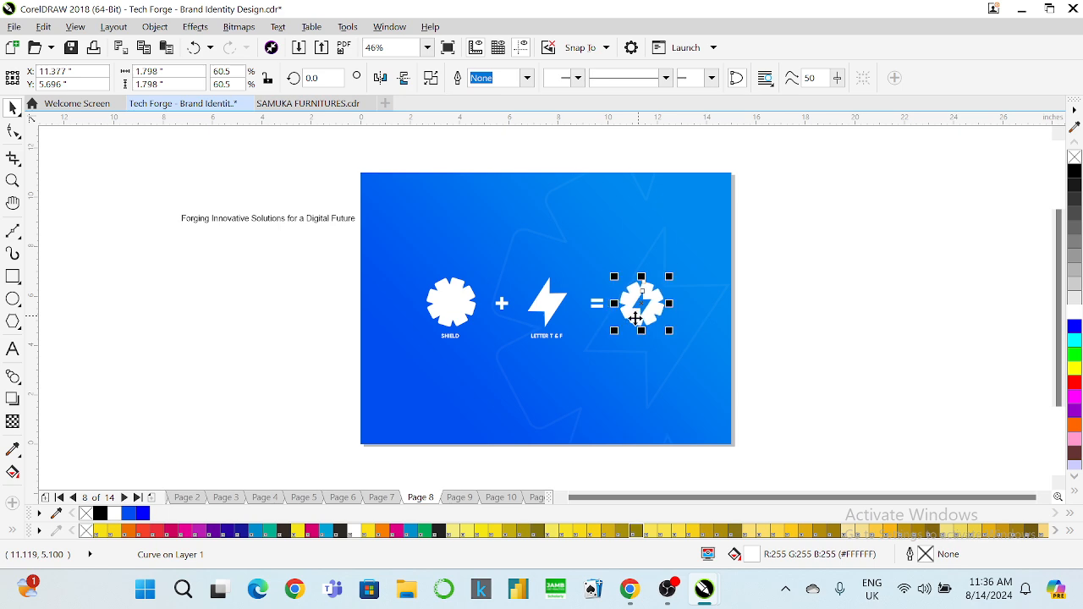
left_click_drag(776, 239, 558, 377)
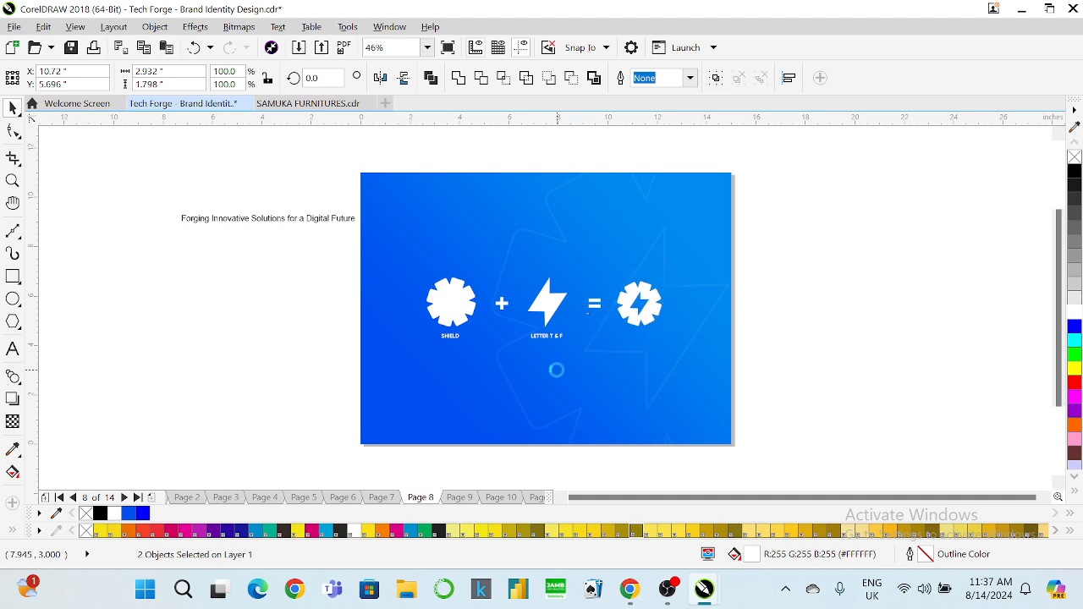
key("Escape")
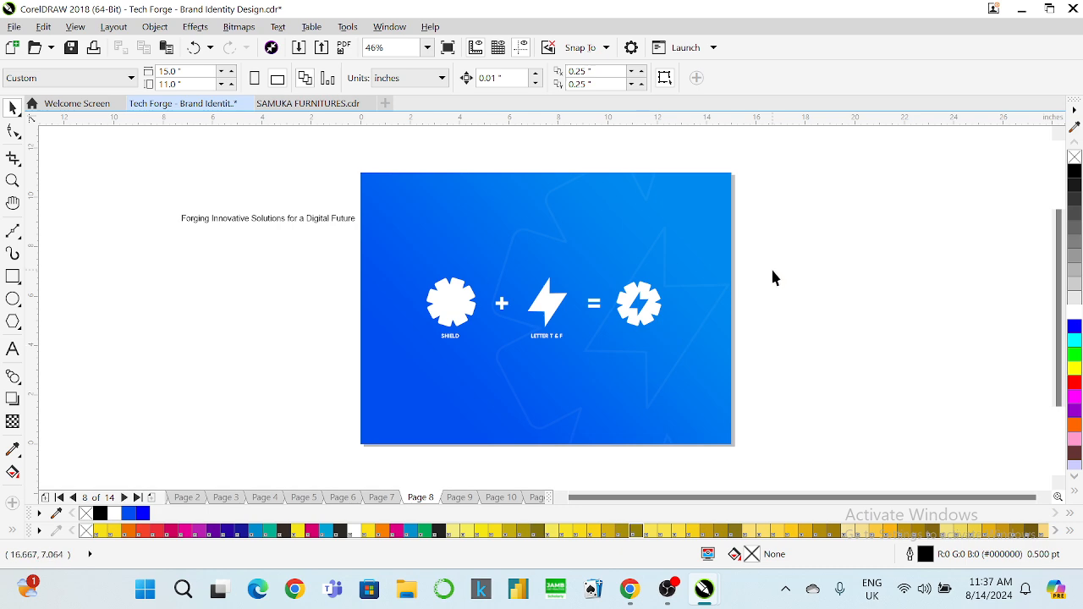
left_click(598, 302)
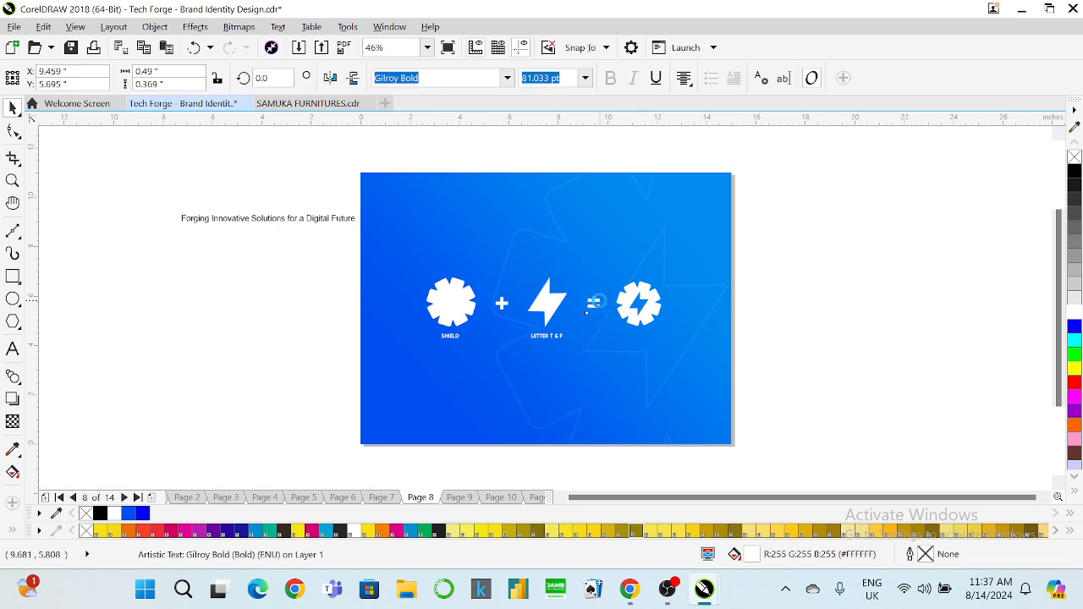
key("Left")
key("Left")
key("Left")
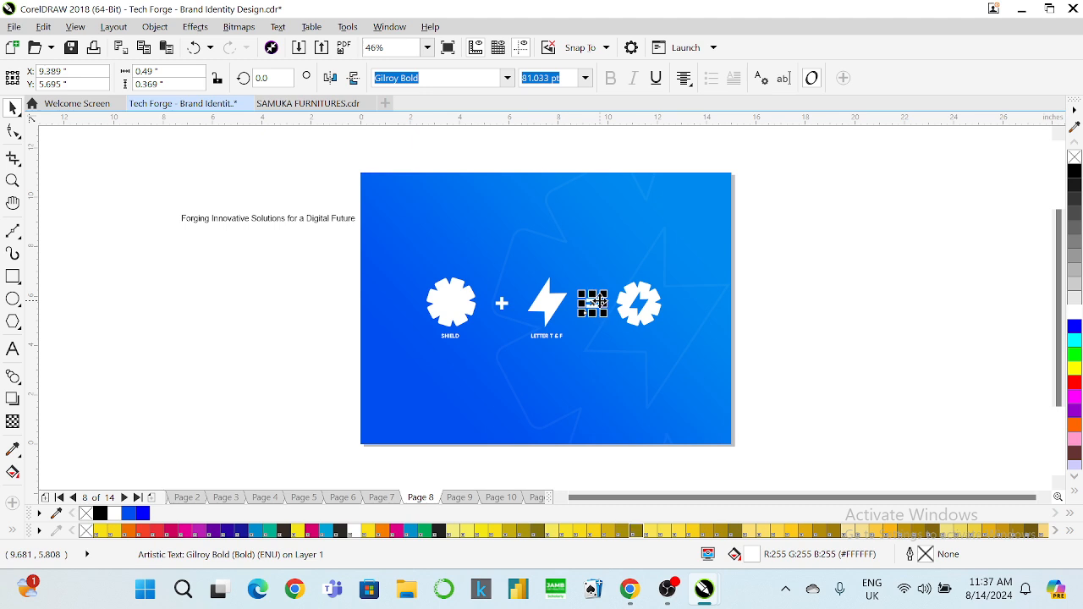
Step: Change the SHIELD label under the gear to GEAR
left_click(444, 339)
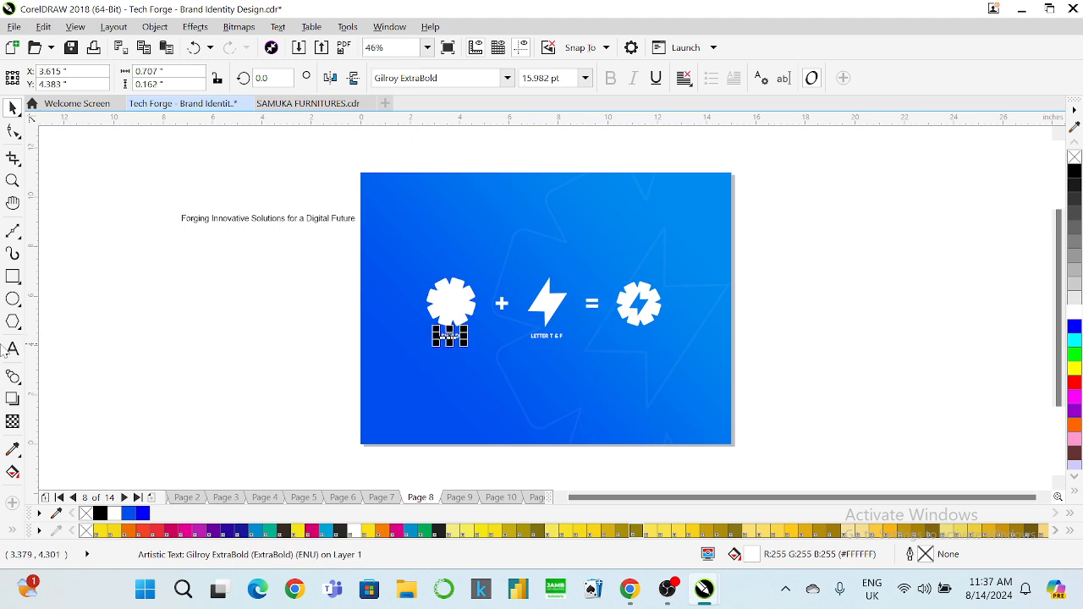
left_click(12, 349)
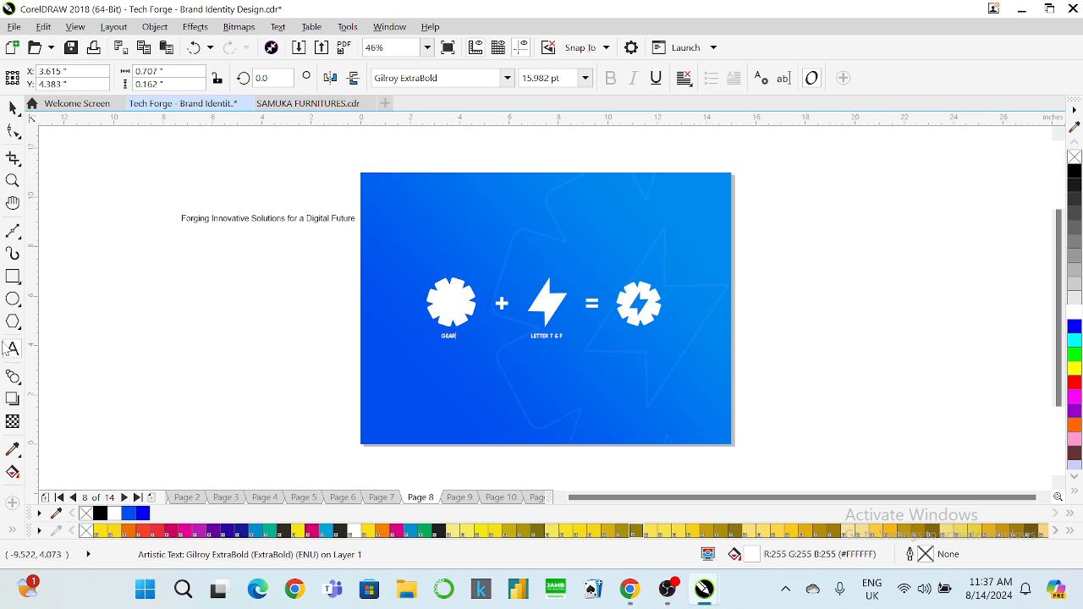
Step: Change the LETTER T & F label under the lightning bolt to SPARK and center it horizontally on the bolt
left_click(8, 348)
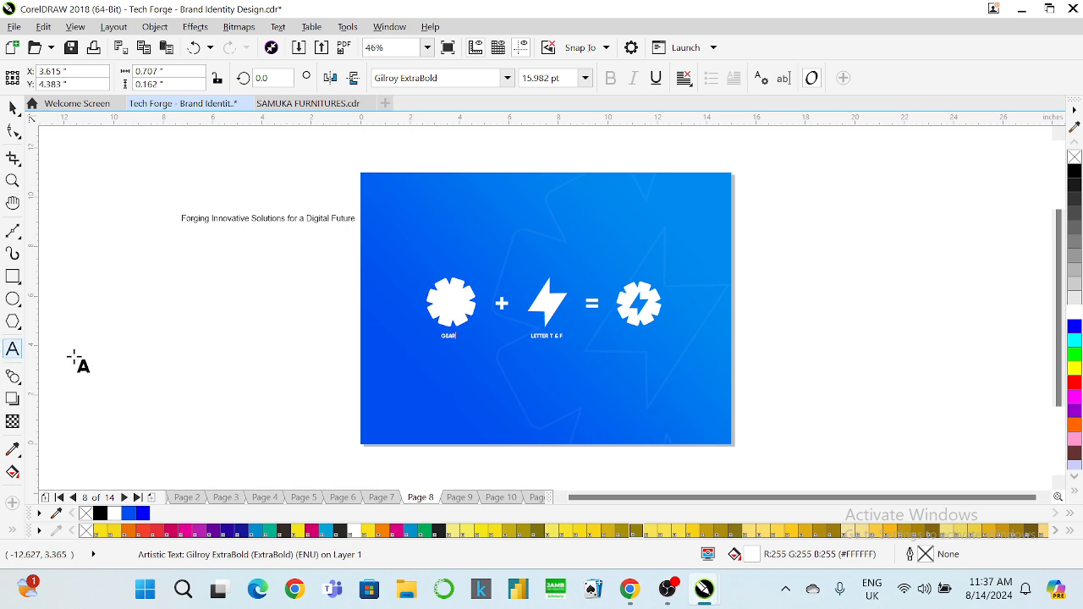
left_click(545, 337)
key("ctrl+a")
type("GE")
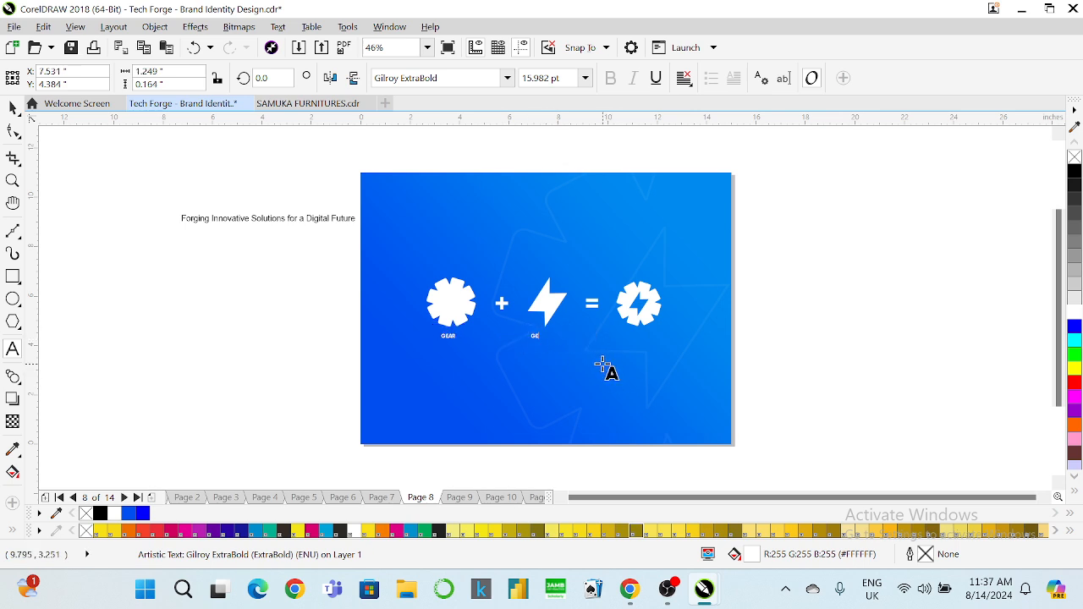
type("AR")
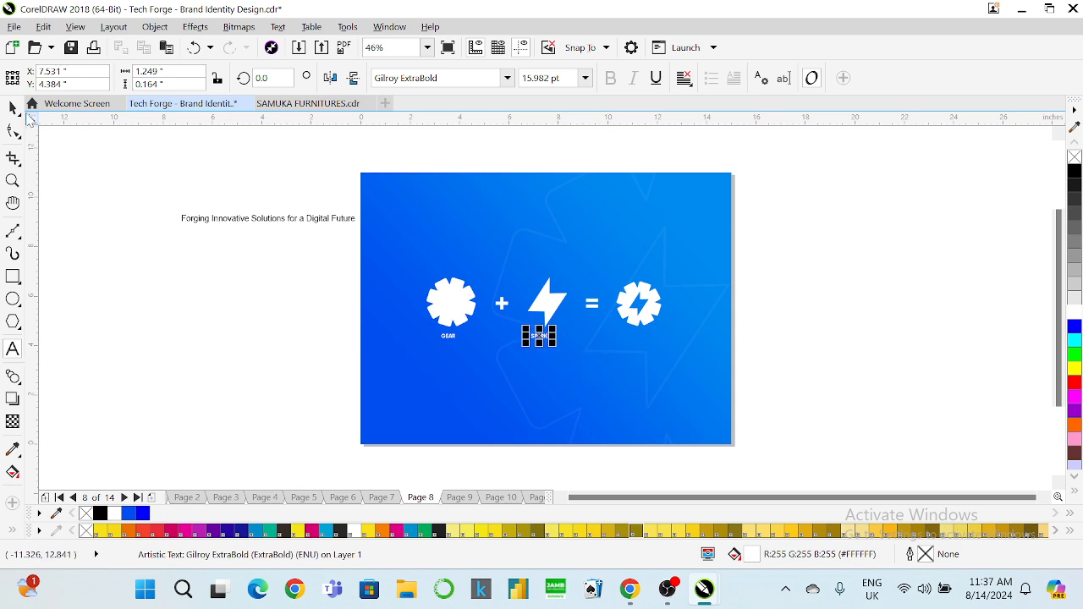
left_click(541, 295, "shift")
key("c")
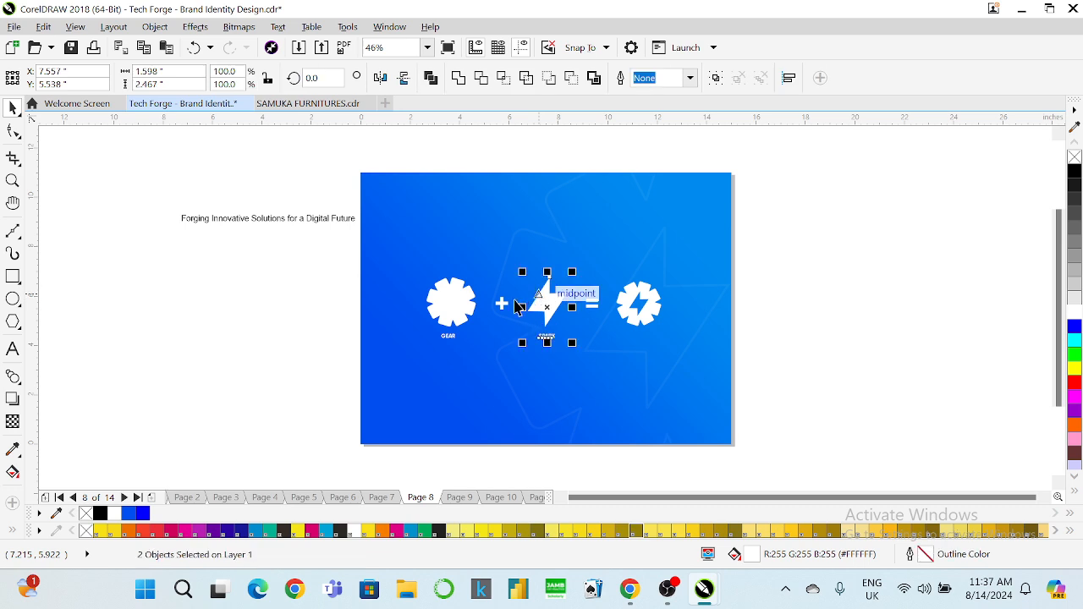
left_click(209, 305)
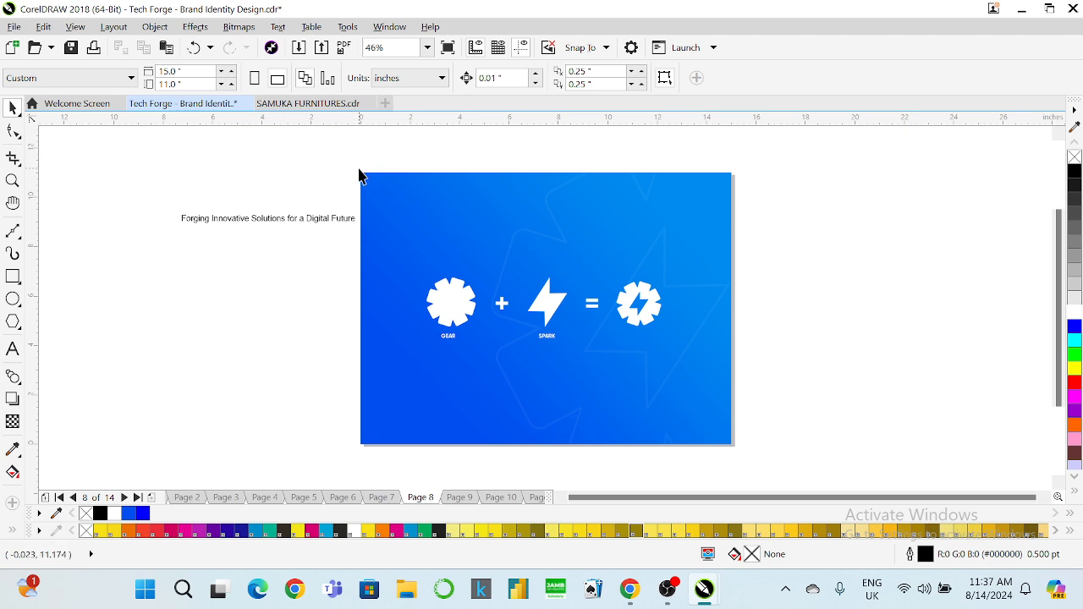
Step: Group all icons, signs and labels of the gear-and-bolt equation on page 8 and center the group on the page
left_click_drag(336, 254, 799, 437)
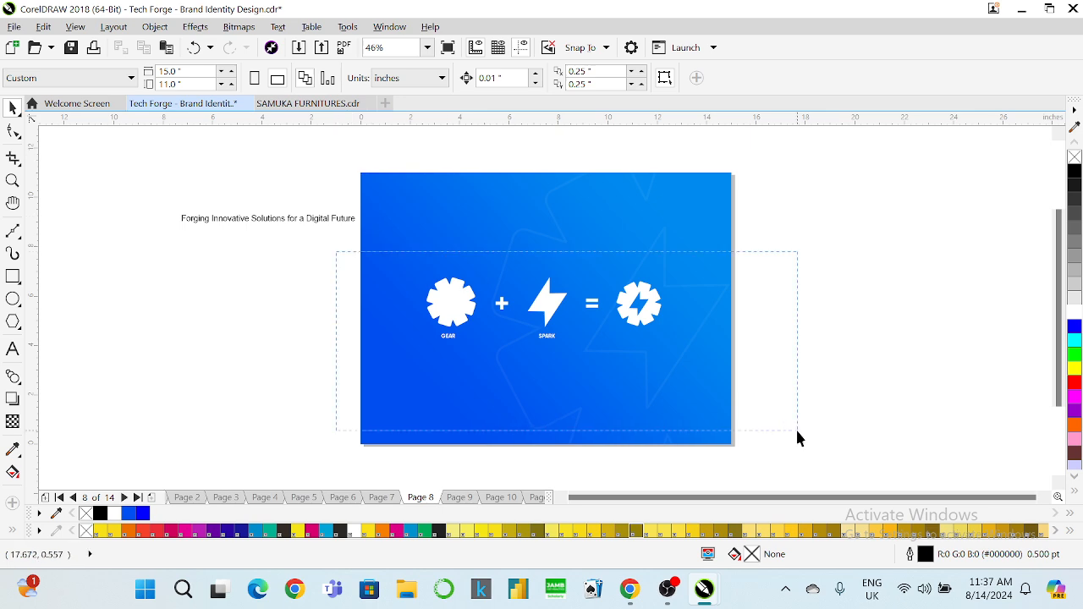
key("ctrl+g")
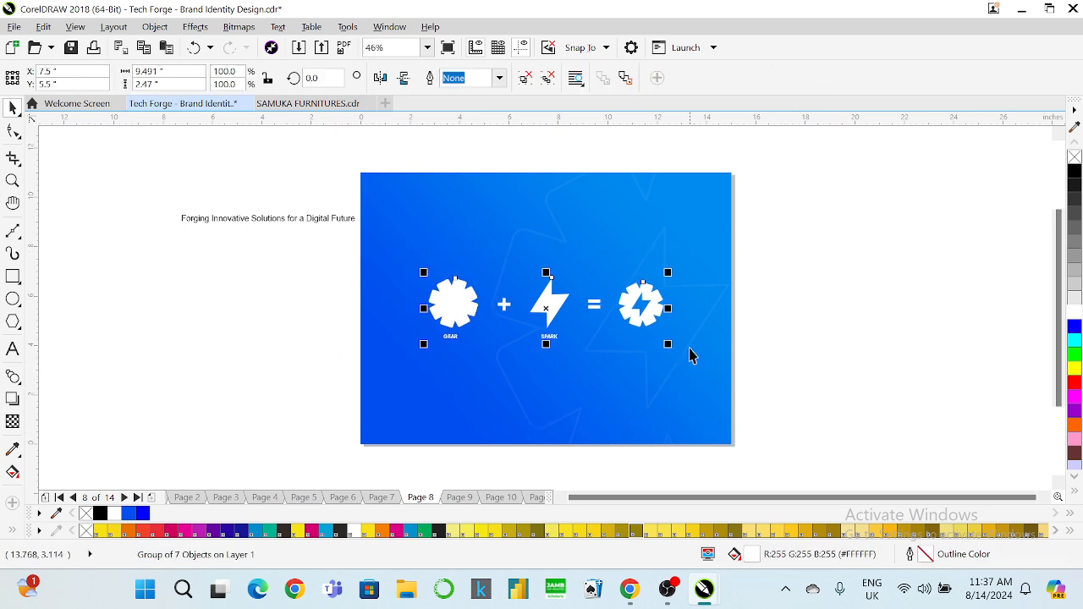
left_click(786, 254)
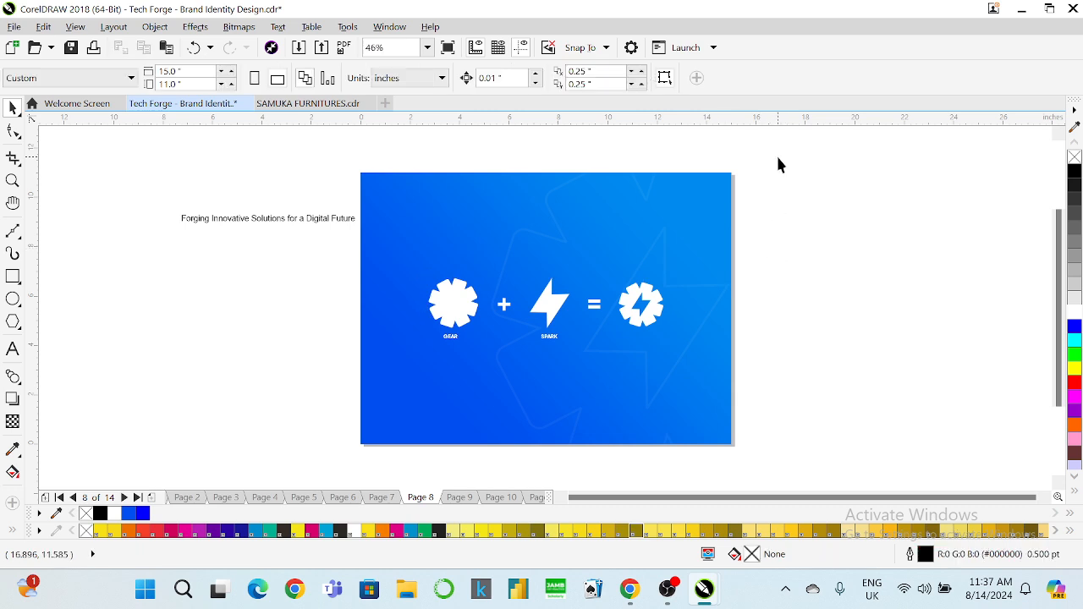
Step: Copy the grouped gear-and-bolt equation from page 8 and insert a blank page after page 11
left_click_drag(779, 164, 375, 396)
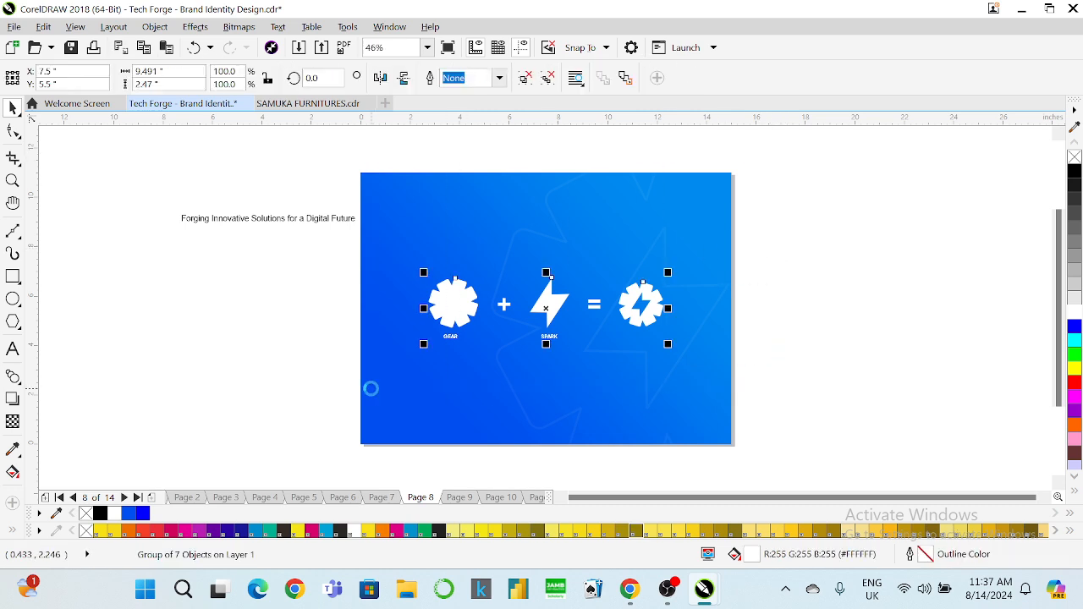
key("Escape")
key("Page_Down")
key("Page_Down")
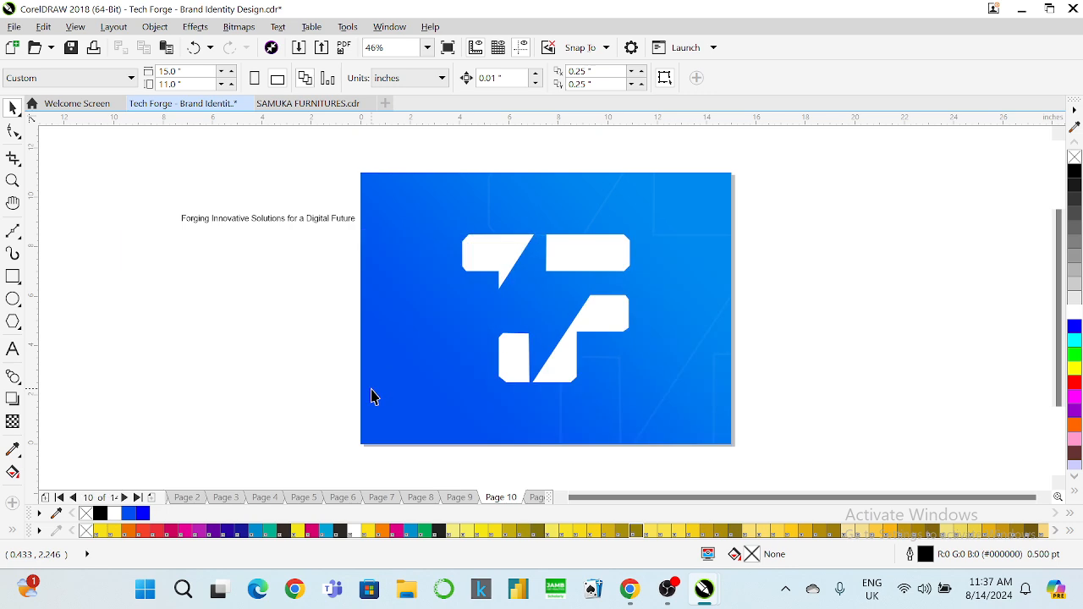
key("Page_Down")
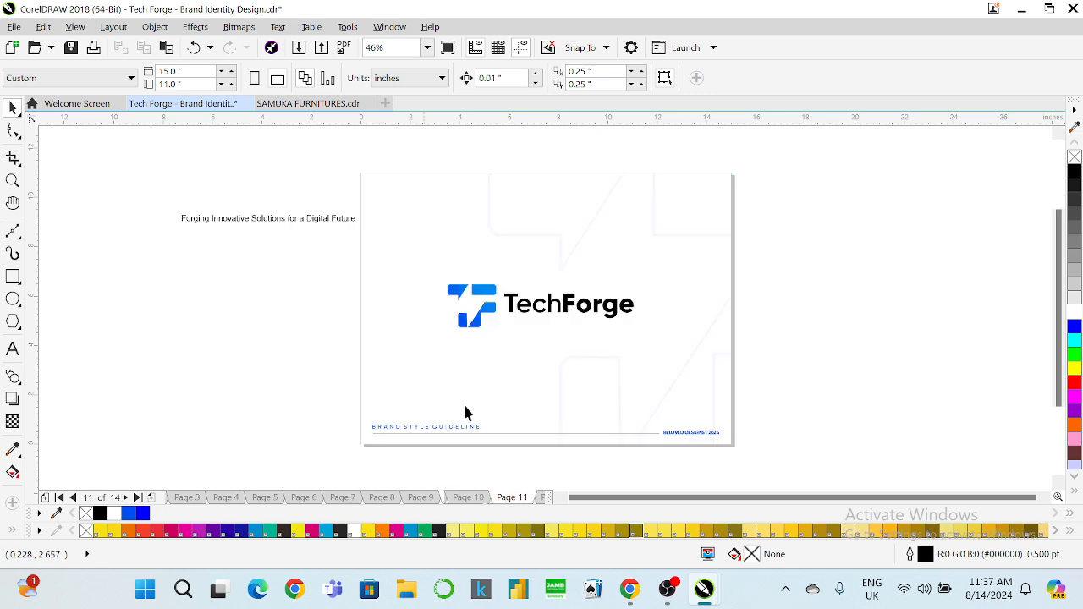
right_click(523, 503)
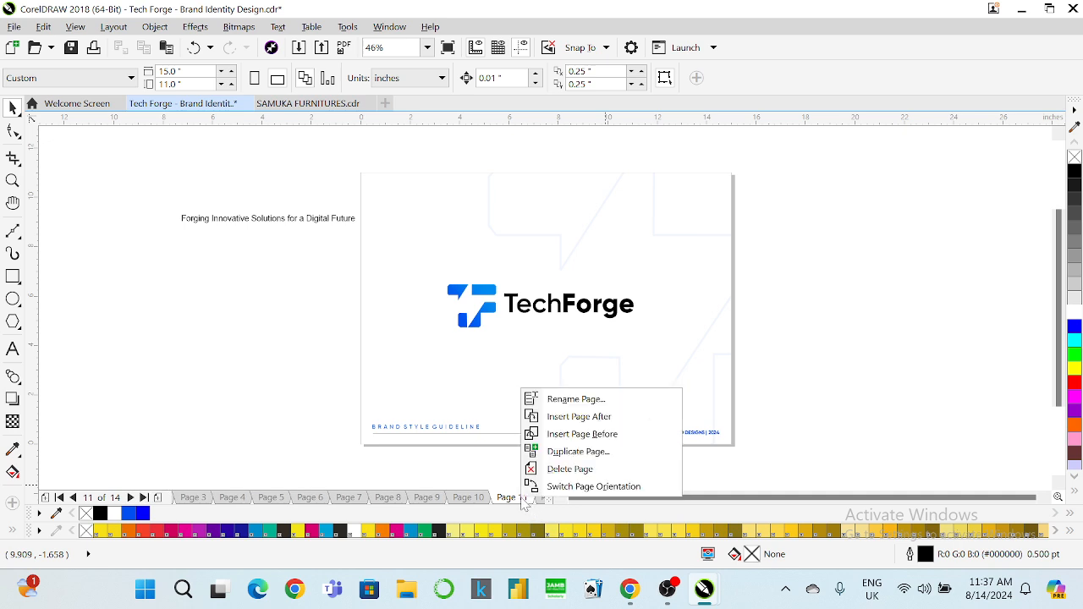
left_click(575, 417)
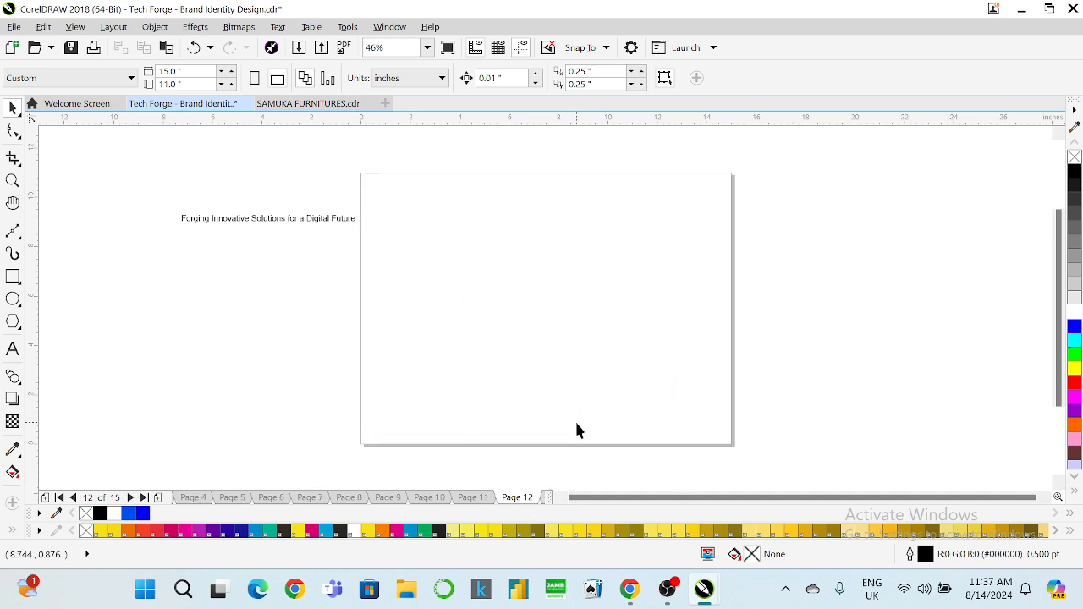
Step: Paste the equation onto the new page 12 and place a copy of page 10's blue background behind it
key("Page_Up")
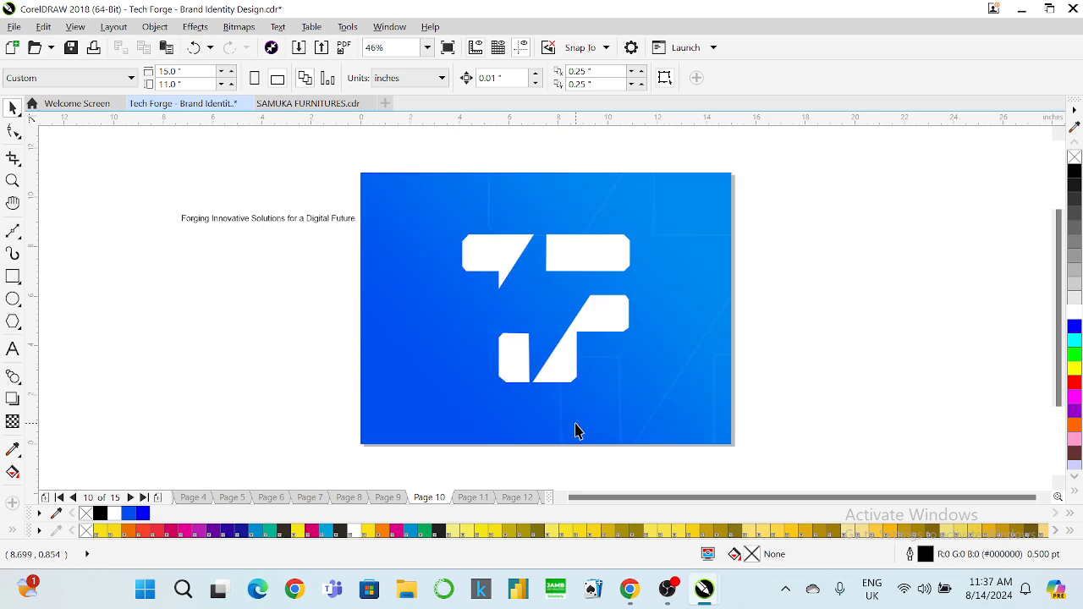
left_click(688, 303)
key("ctrl+v")
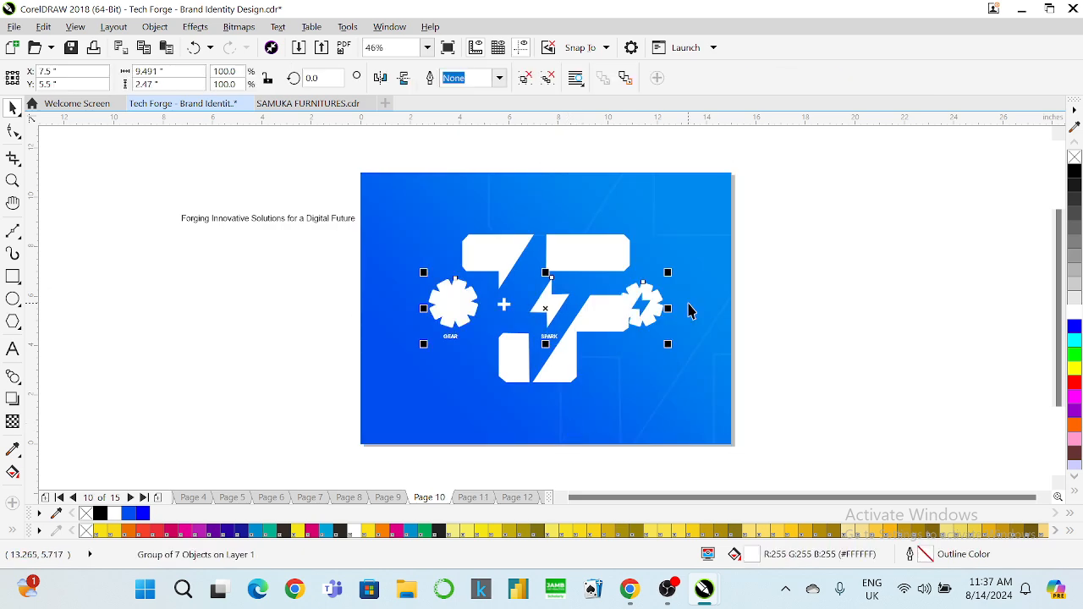
key("ctrl+z")
left_click(688, 306)
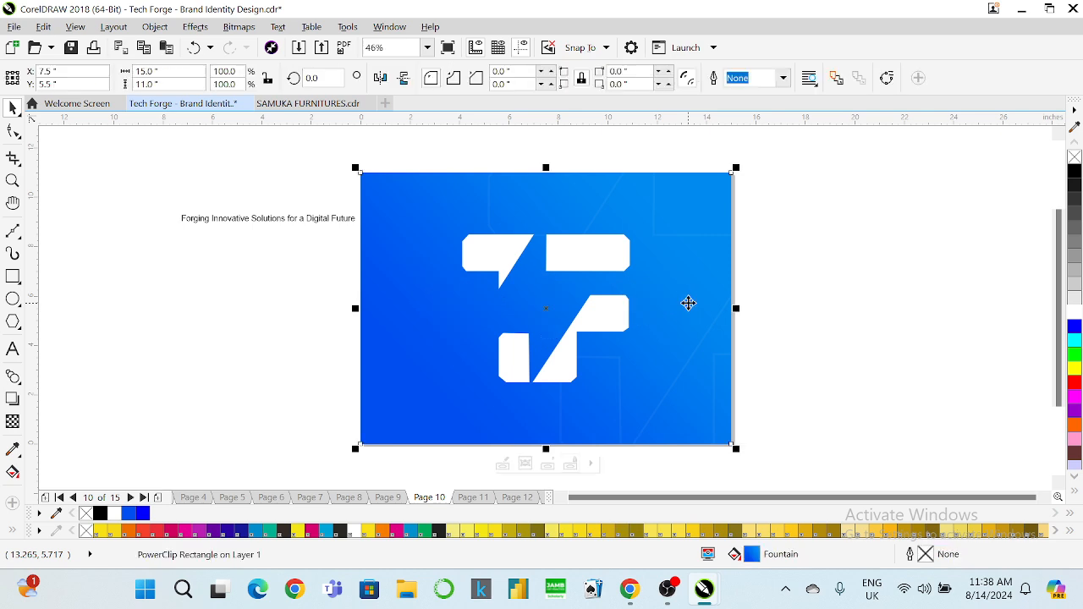
key("Next")
key("Next")
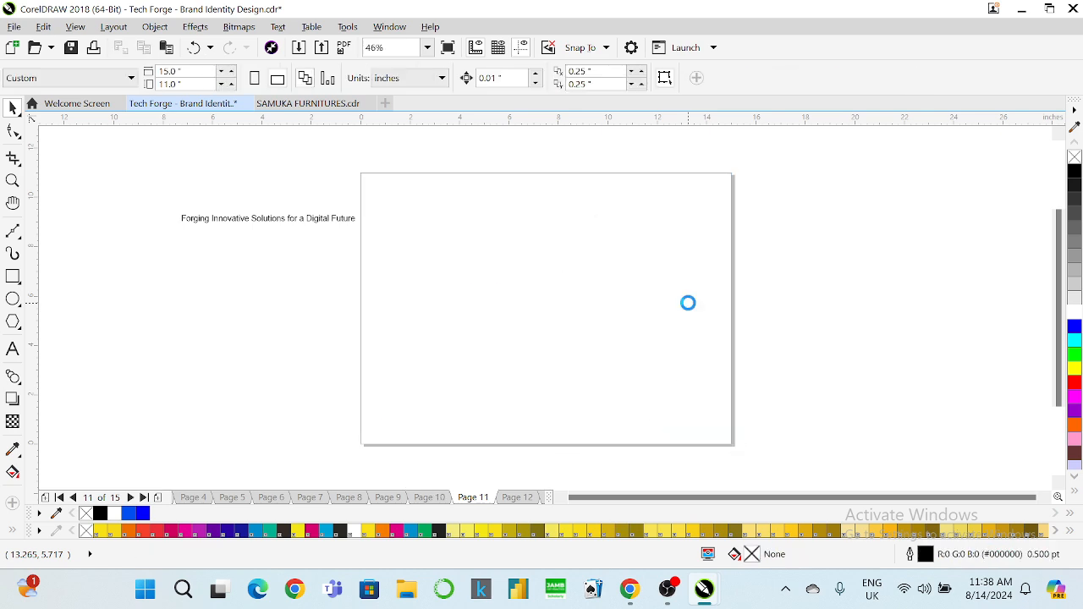
left_click(688, 302)
key("shift+Page_Down")
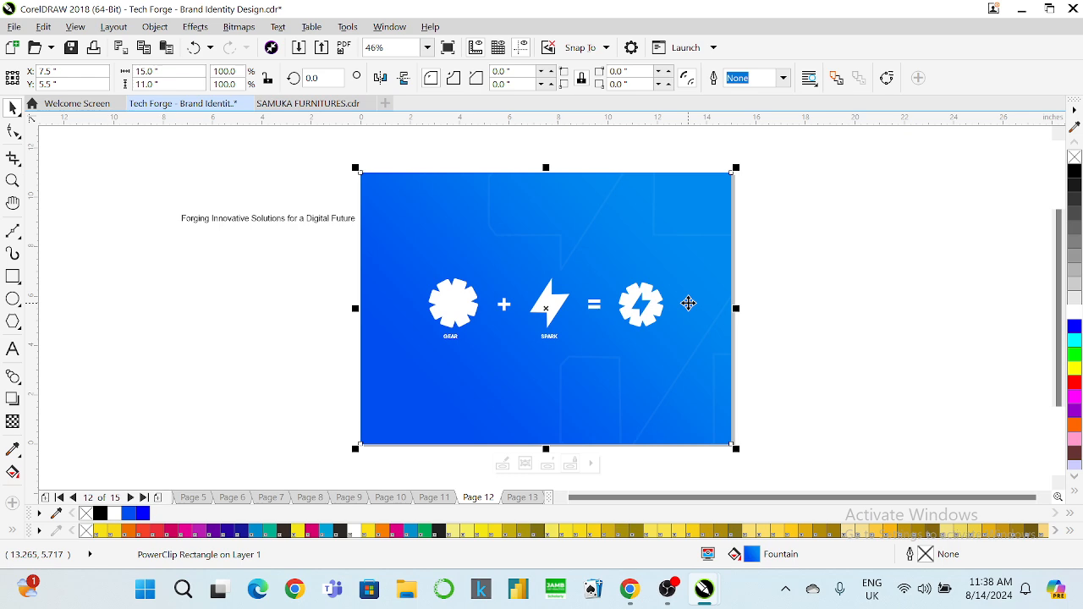
key("Escape")
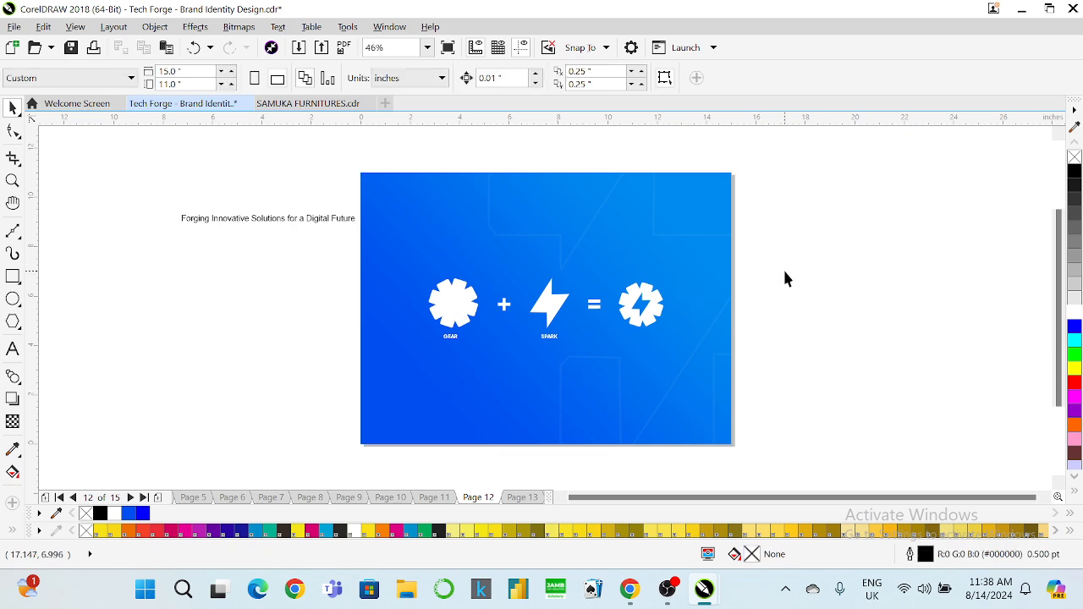
Step: Ungroup the shield equation on page 4 and copy its TF letters together with the LETTER T & F label
key("Page_Up")
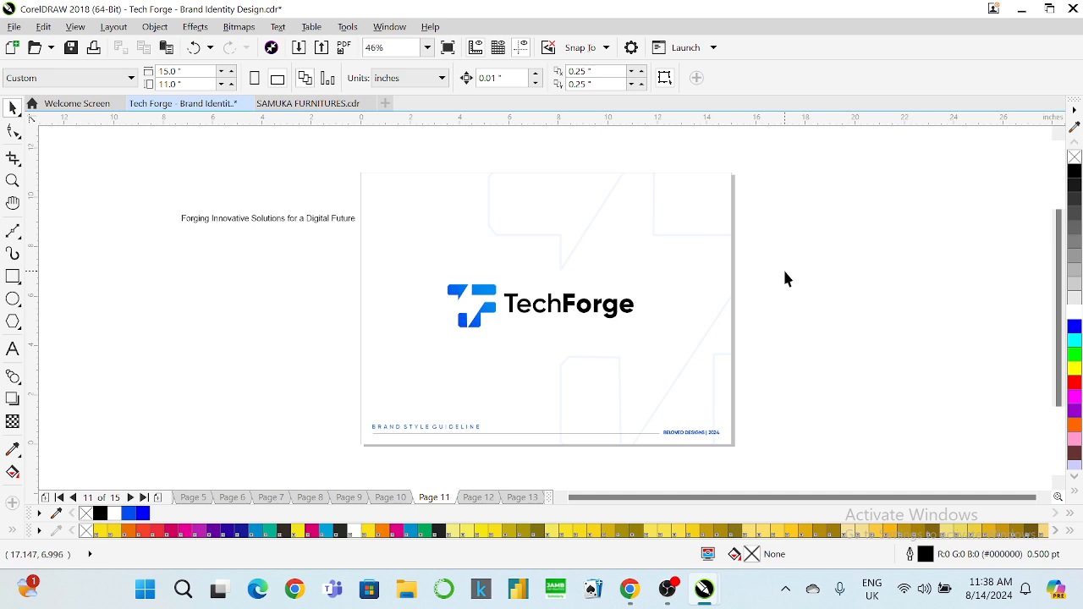
key("Page_Up")
key("Page_Up")
key("Page_Up")
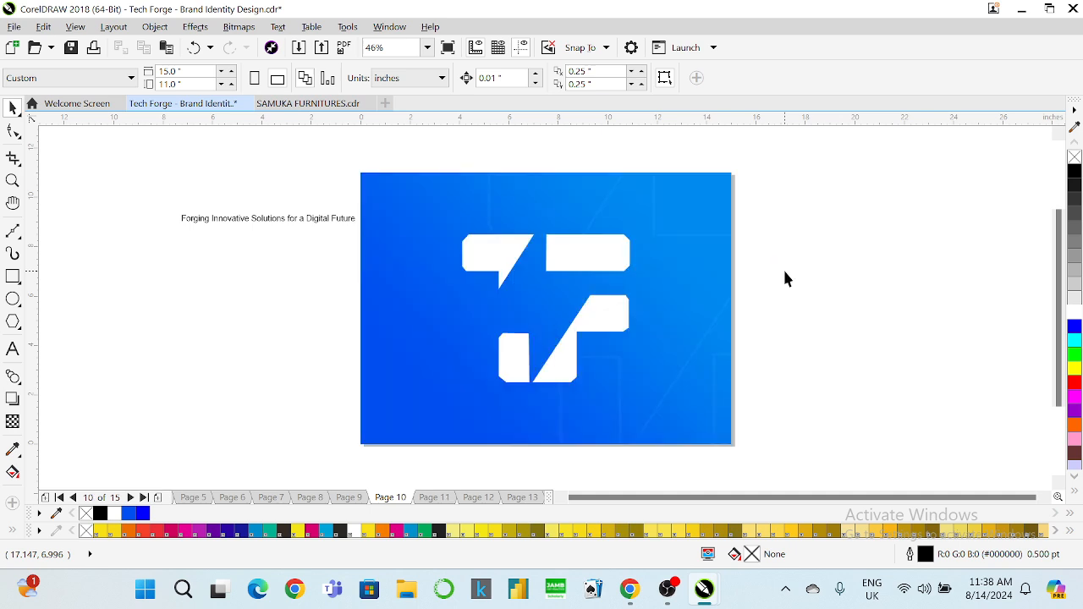
key("Page_Up")
key("Page_Up")
key("Page_Up")
key("Page_Up")
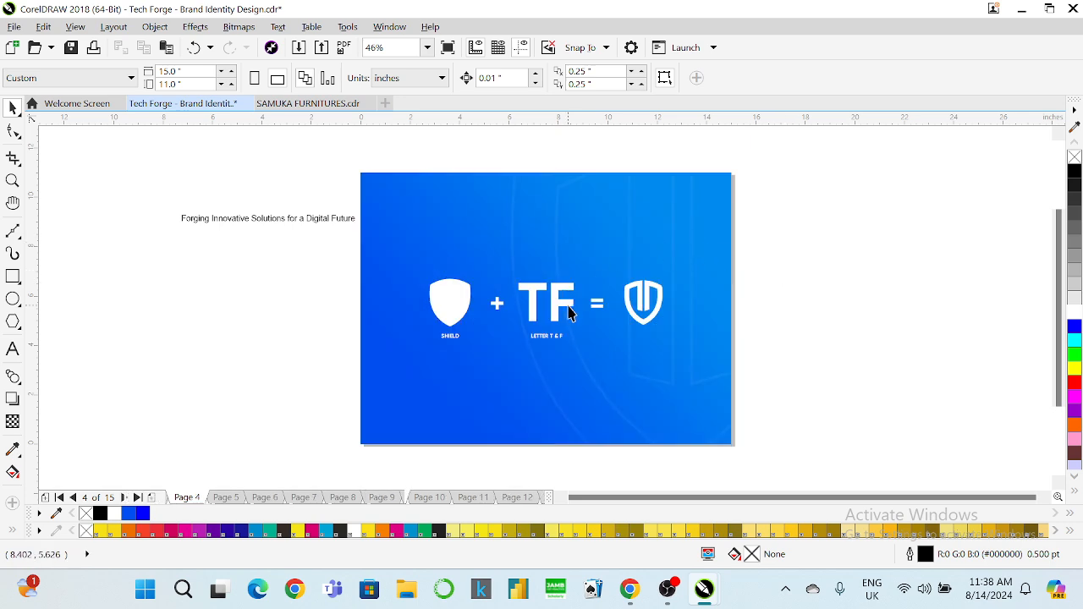
left_click(568, 313)
right_click(569, 313)
left_click(543, 159)
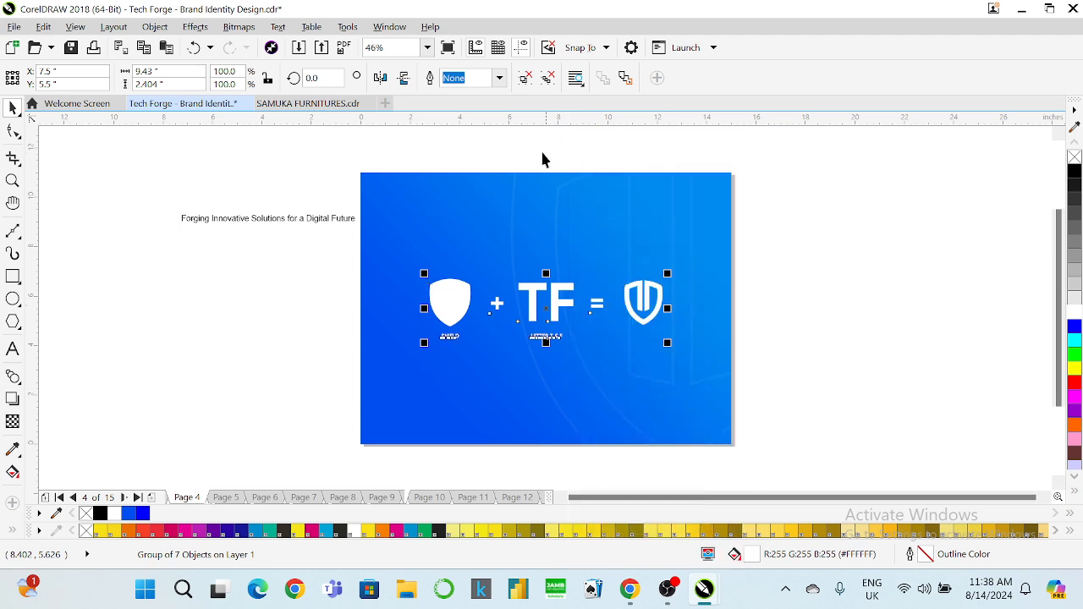
key("ctrl+u")
left_click_drag(501, 138, 576, 396)
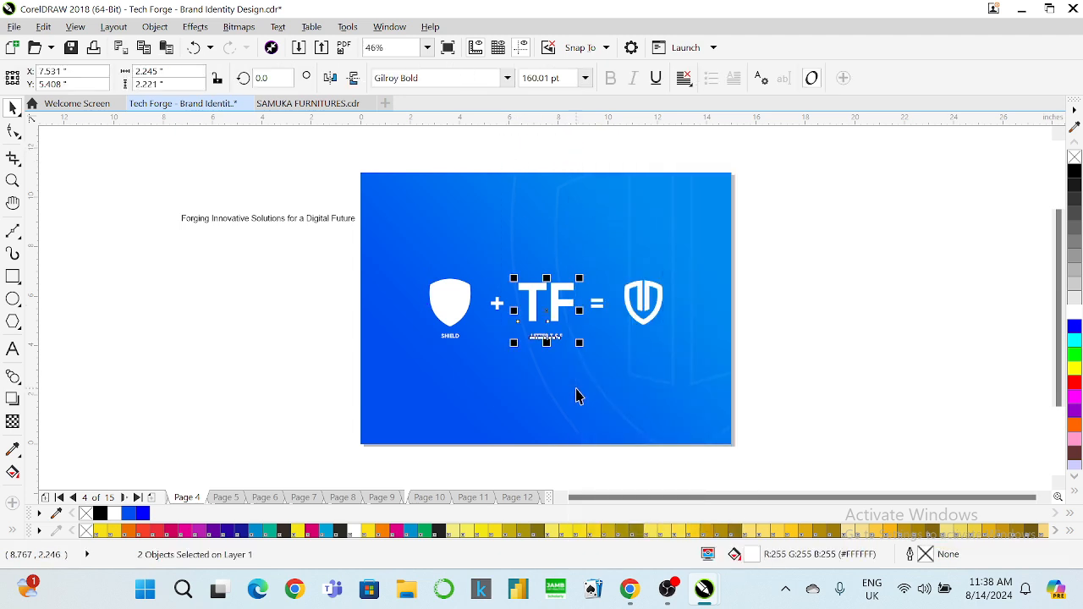
Step: Ungroup the gear-and-bolt equation on page 12 so its parts can be edited separately
key("Page_Down")
key("Page_Down")
key("Page_Down")
key("Page_Down")
key("Page_Down")
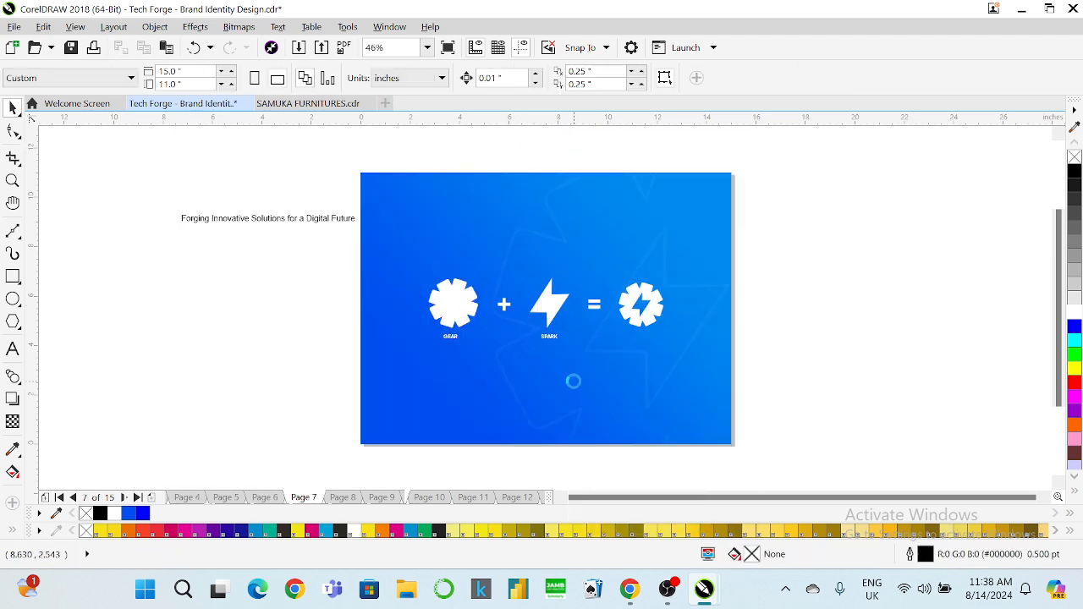
key("Page_Down")
key("Page_Down")
key("Page_Down")
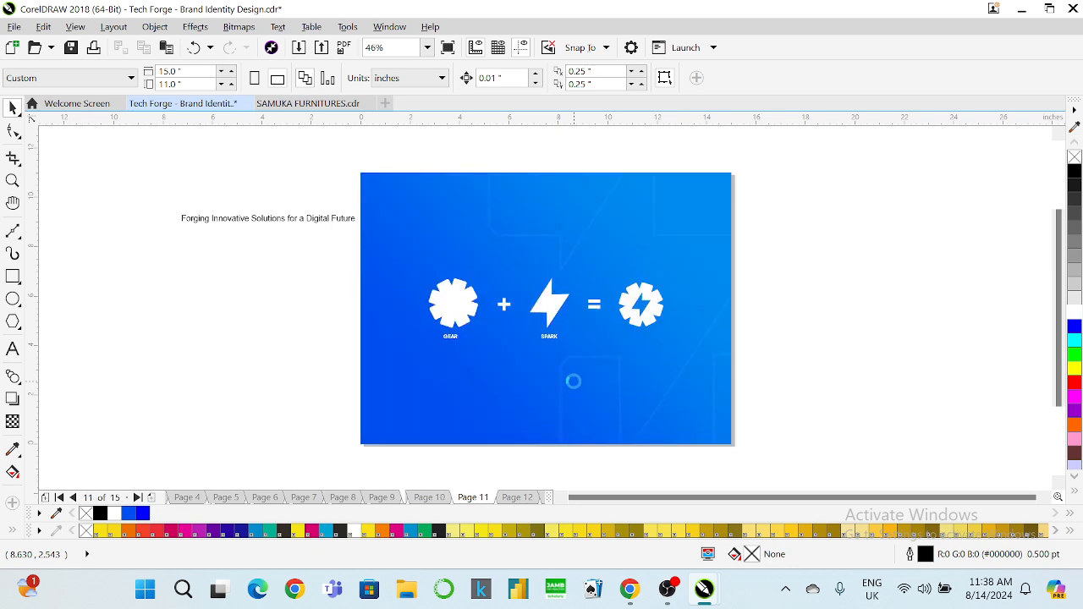
key("Page_Down")
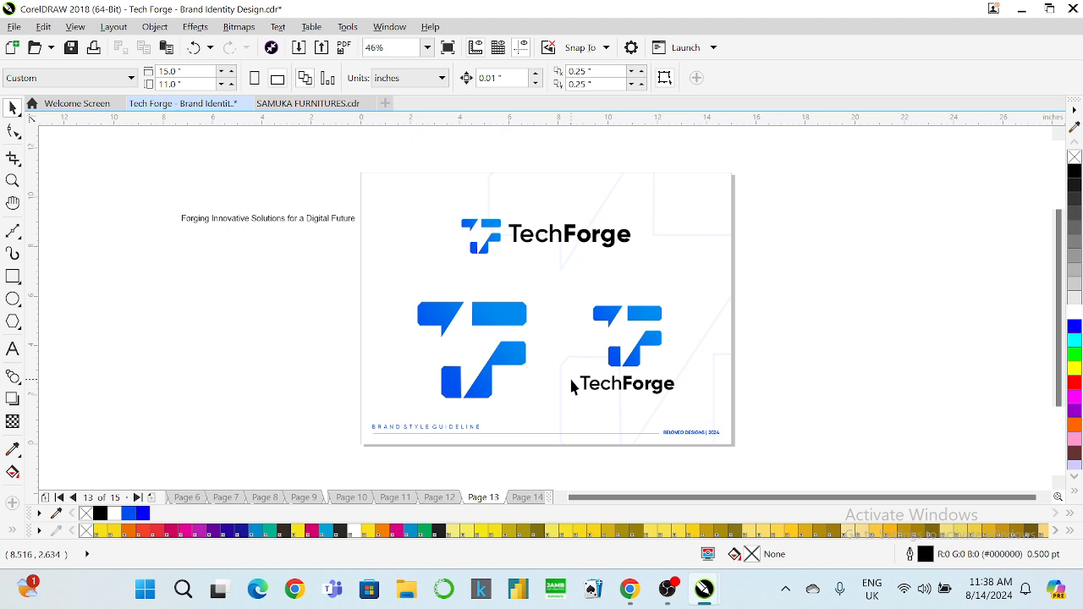
key("Page_Up")
left_click(555, 303)
right_click(555, 303)
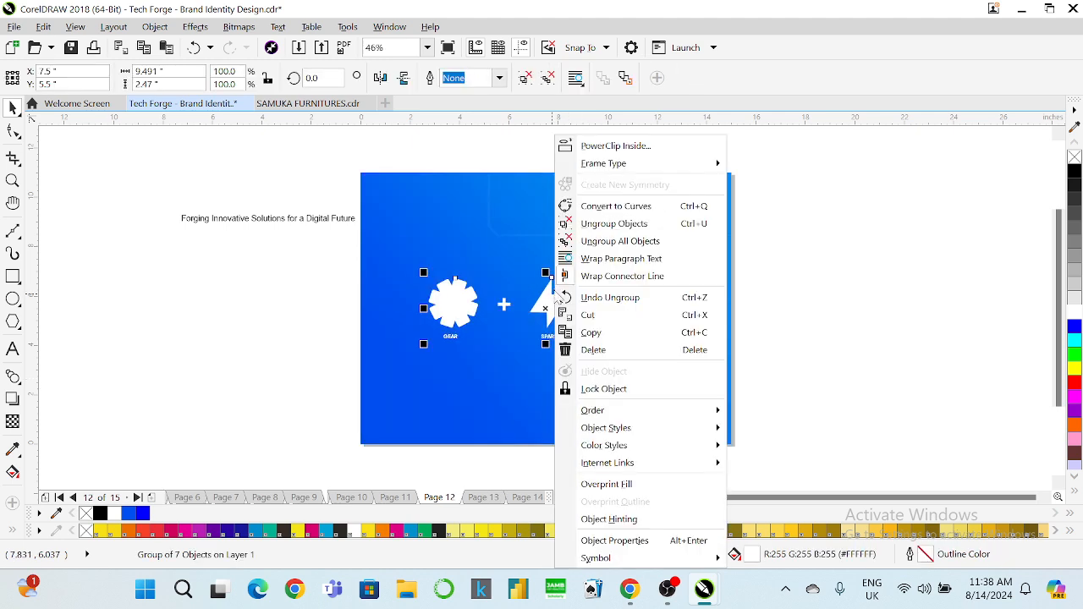
left_click(514, 163)
key("ctrl+u")
Step: Try replacing the lightning bolt and SPARK label with the copied TF letters and label, bottom-aligned to the GEAR label
left_click_drag(514, 156, 593, 370)
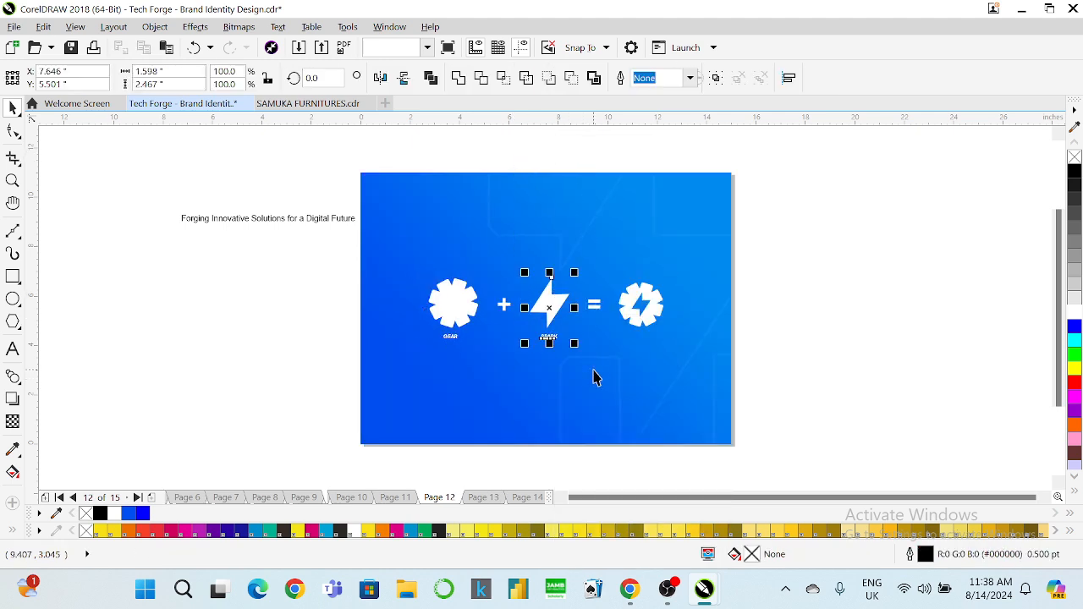
key("Delete")
key("ctrl+v")
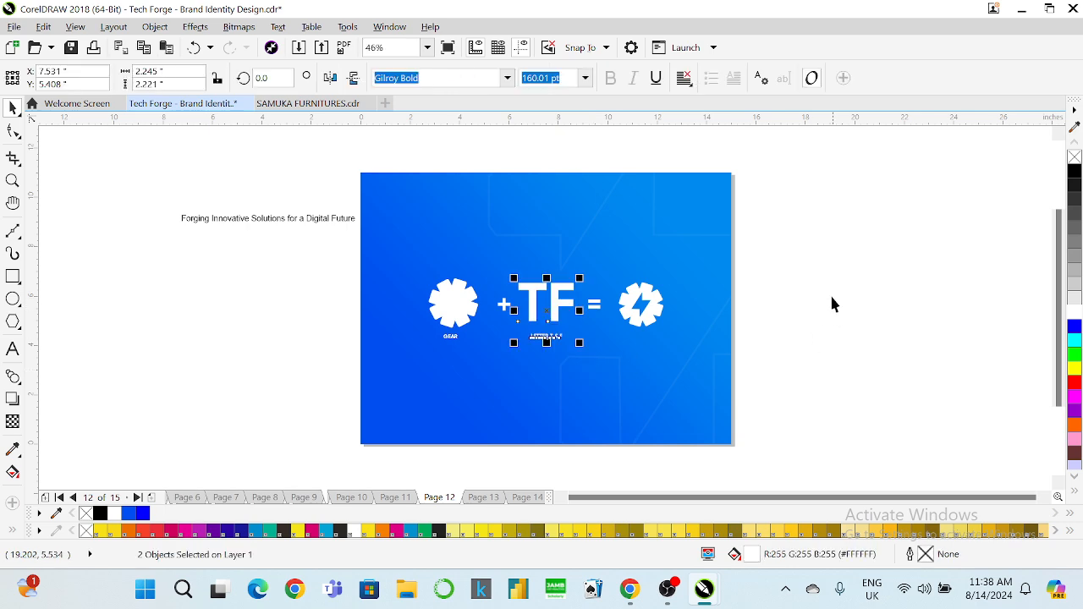
key("ctrl+g")
left_click(452, 339, "shift")
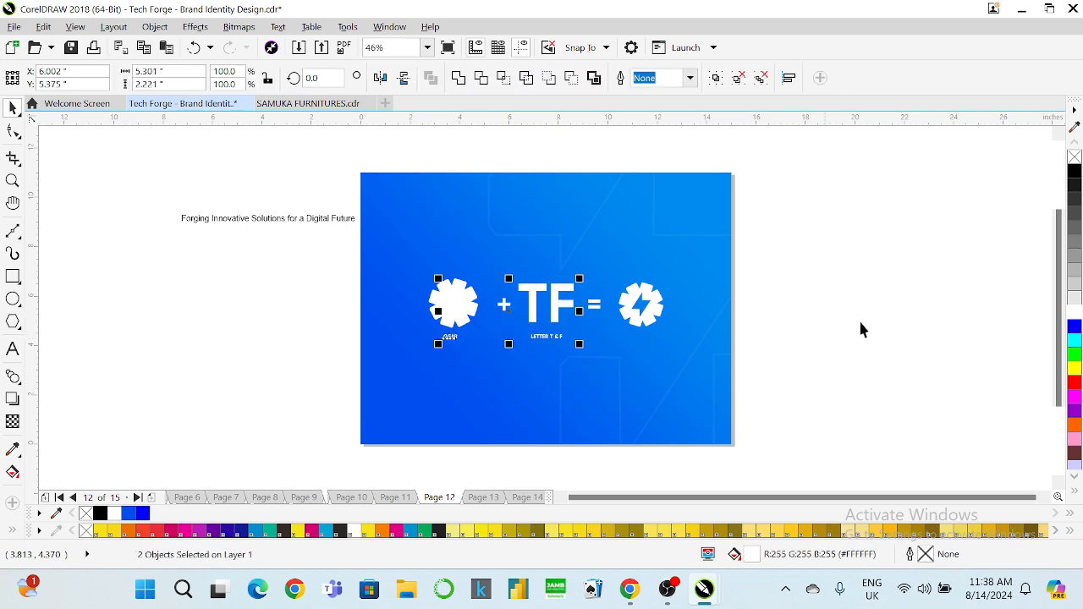
key("Escape")
key("Page_Up")
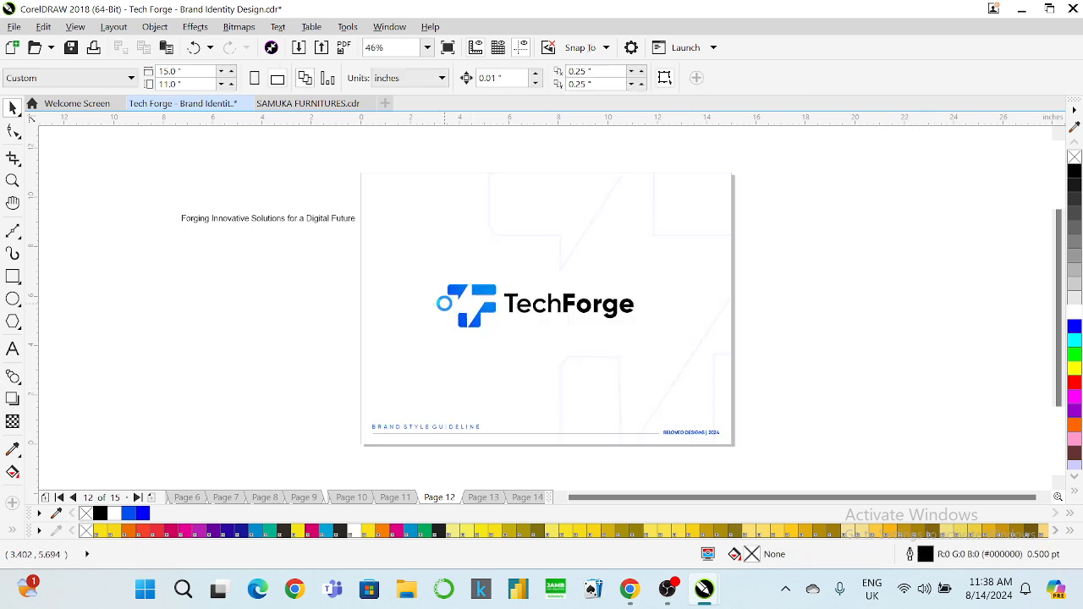
key("Page_Down")
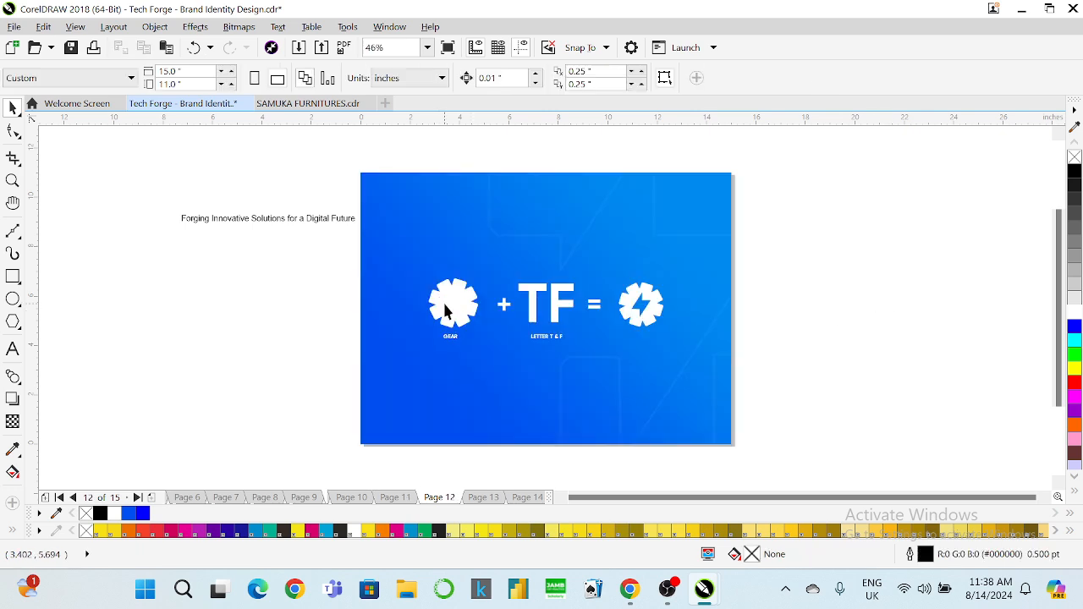
Step: Undo the TF replacement to restore the lightning bolt and its SPARK label on page 12
key("ctrl+z")
key("ctrl+z")
key("ctrl+z")
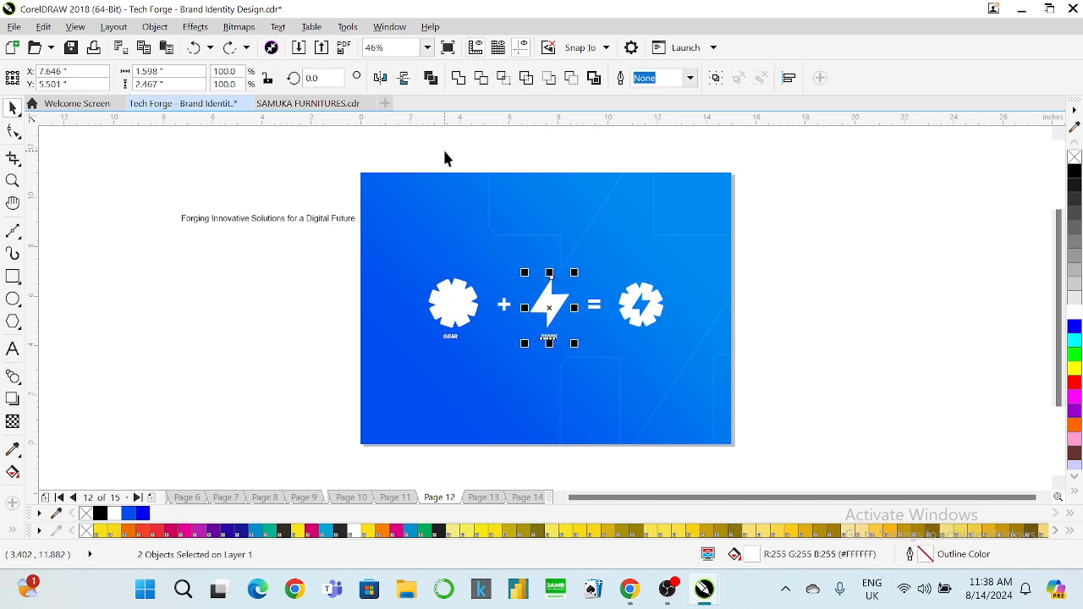
Step: Restore the TF letters with their LETTER T & F label on page 12 and move them above the gear
key("Escape")
left_click(436, 294)
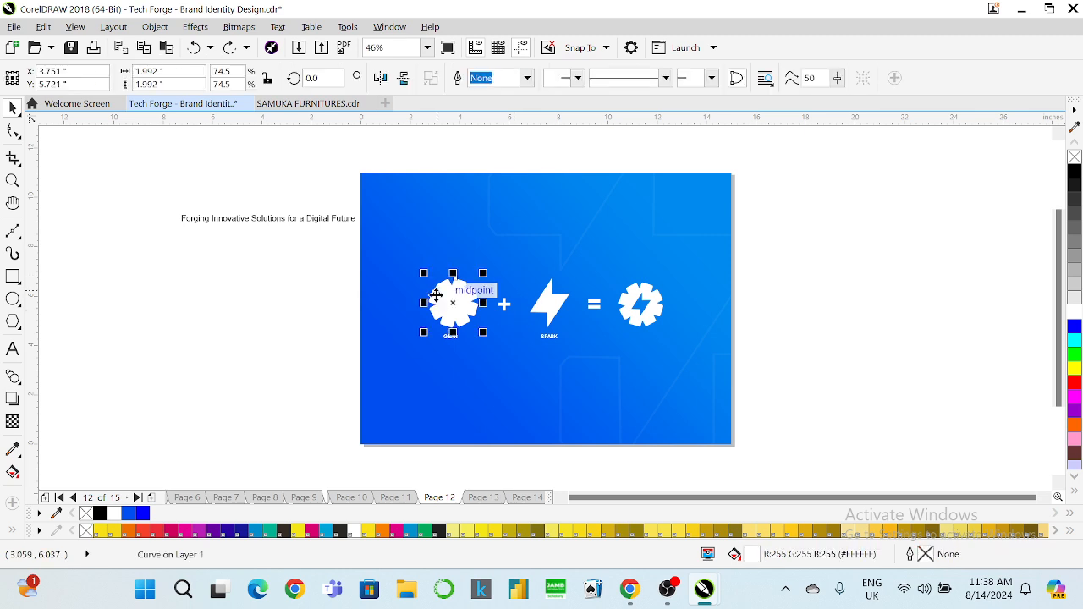
key("ctrl+shift+z")
key("ctrl+shift+z")
key("ctrl+shift+z")
left_click_drag(551, 310, 436, 259)
Step: Delete the gear and its GEAR label from the page 12 equation
left_click(448, 303)
left_click_drag(321, 263, 489, 326)
left_click(452, 314)
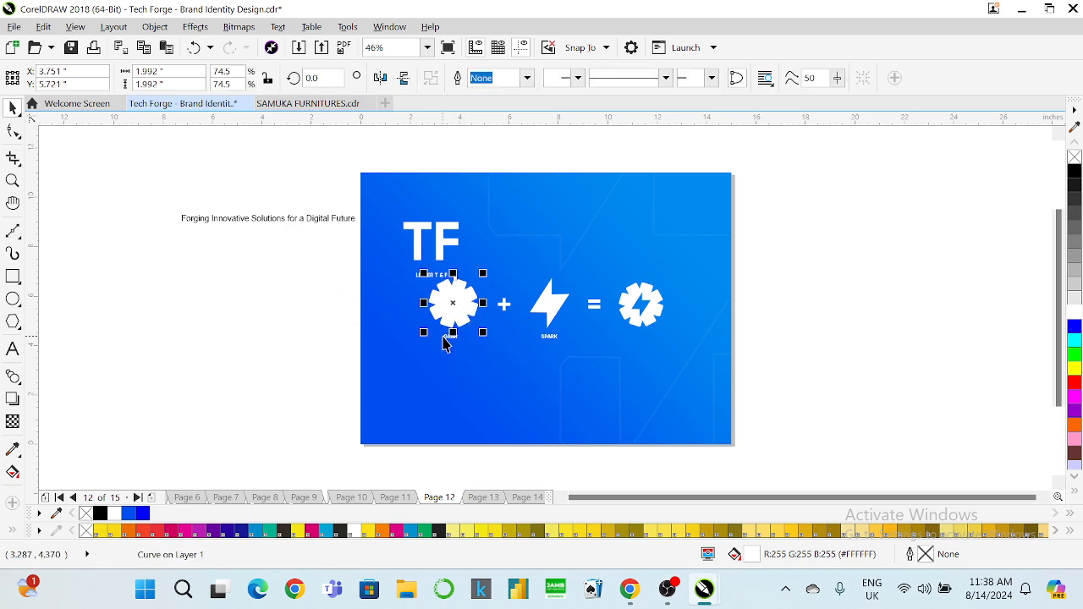
left_click(448, 337, "shift")
key("Delete")
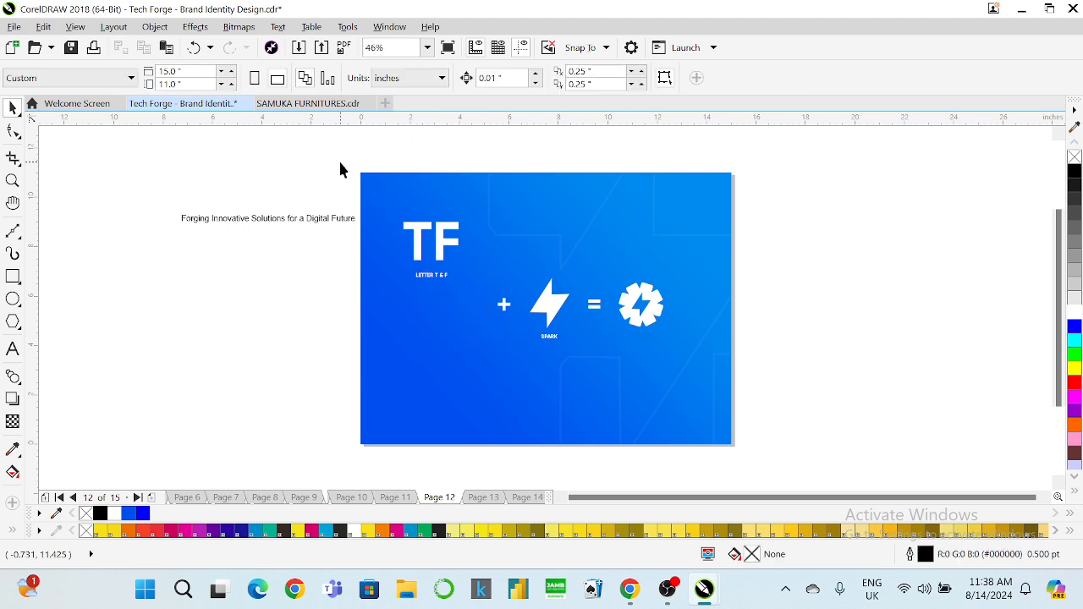
Step: Align the TF letters and label group to the bottom of the SPARK label
left_click_drag(339, 169, 484, 331)
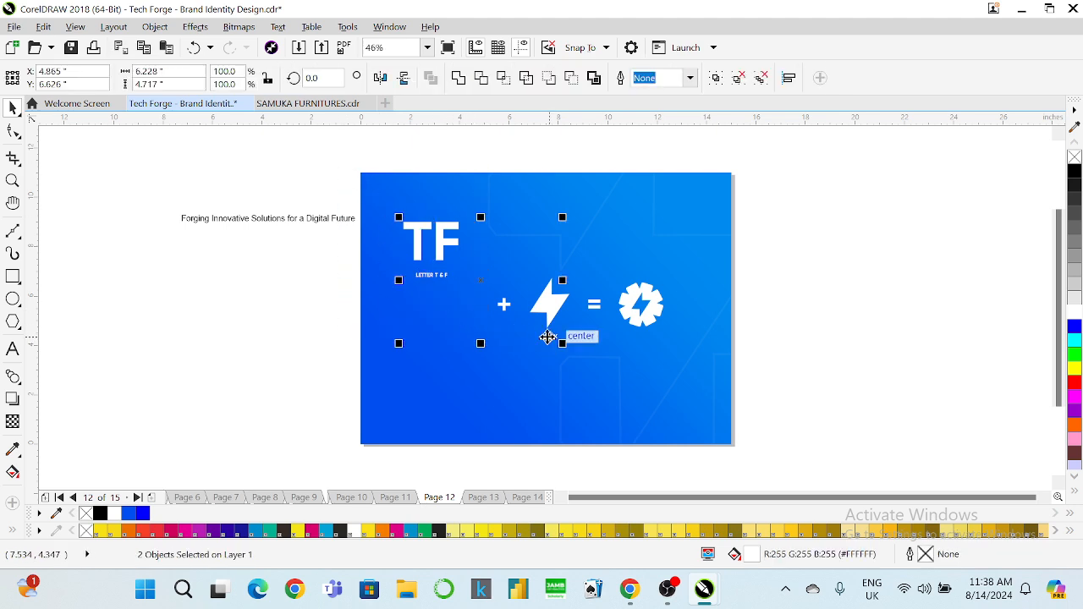
key("c")
left_click(294, 305)
left_click_drag(298, 280, 491, 378)
Step: Nudge the TF group closer to the plus sign, to an X position of 3.473 inches
key("Right")
key("Right")
key("Right")
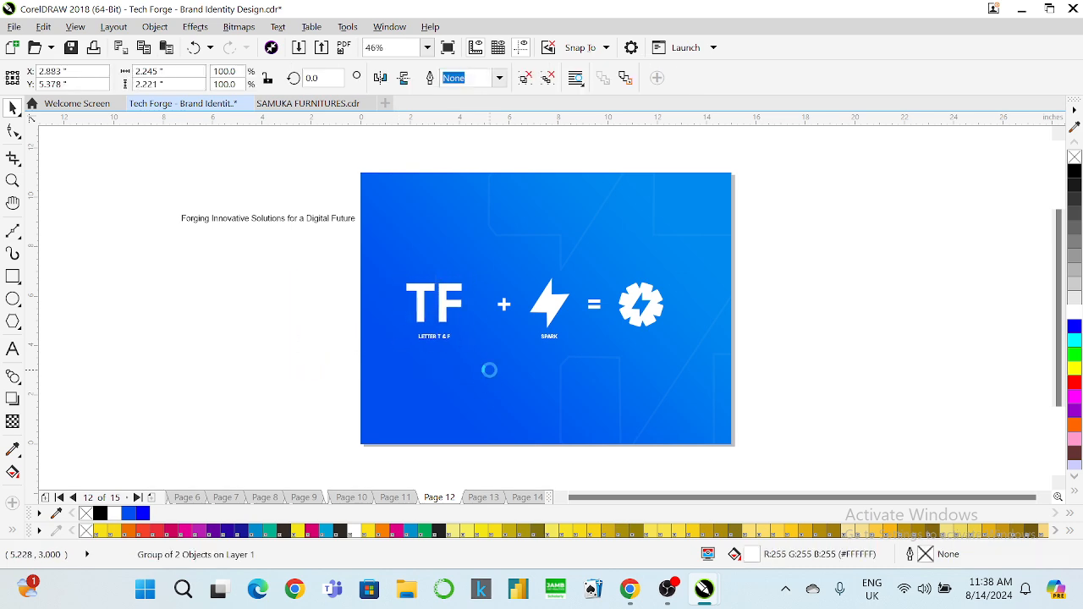
key("Right")
key("Right")
key("Right")
key("Right")
key("Right")
key("Right")
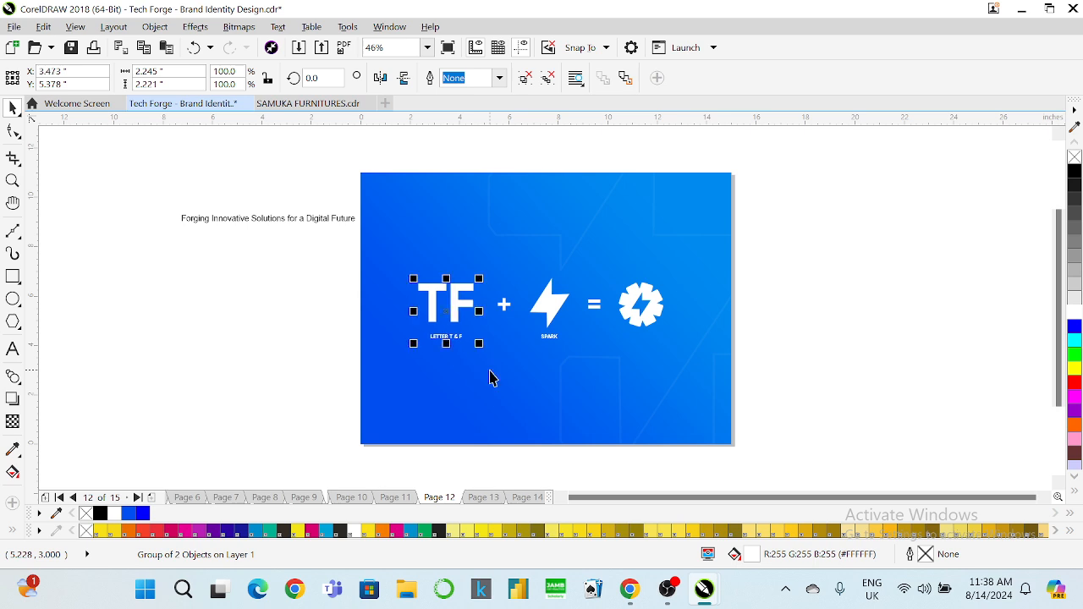
left_click(779, 279)
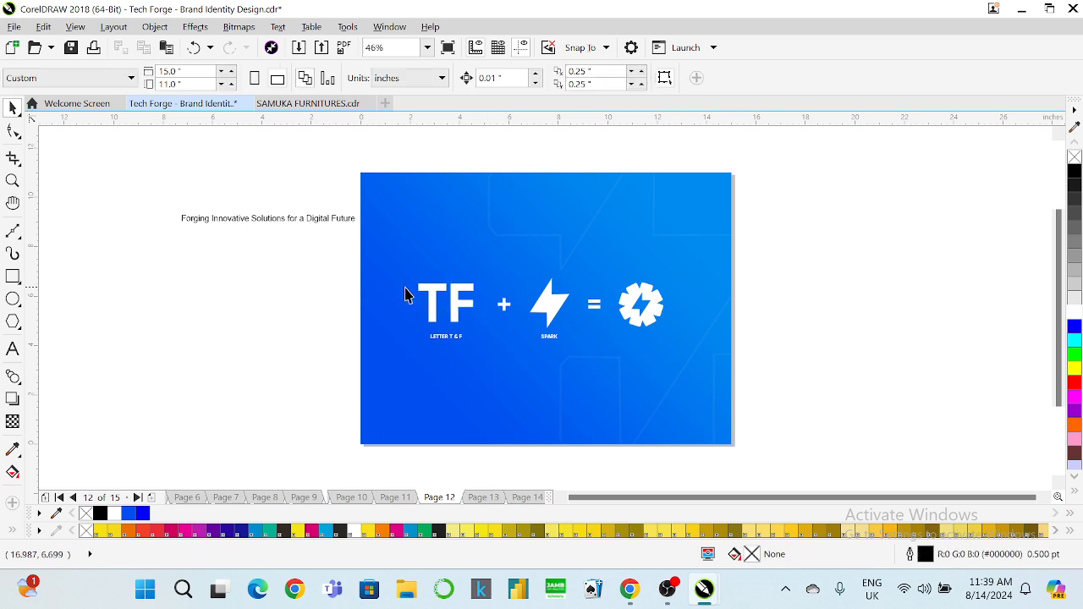
left_click_drag(306, 265, 501, 364)
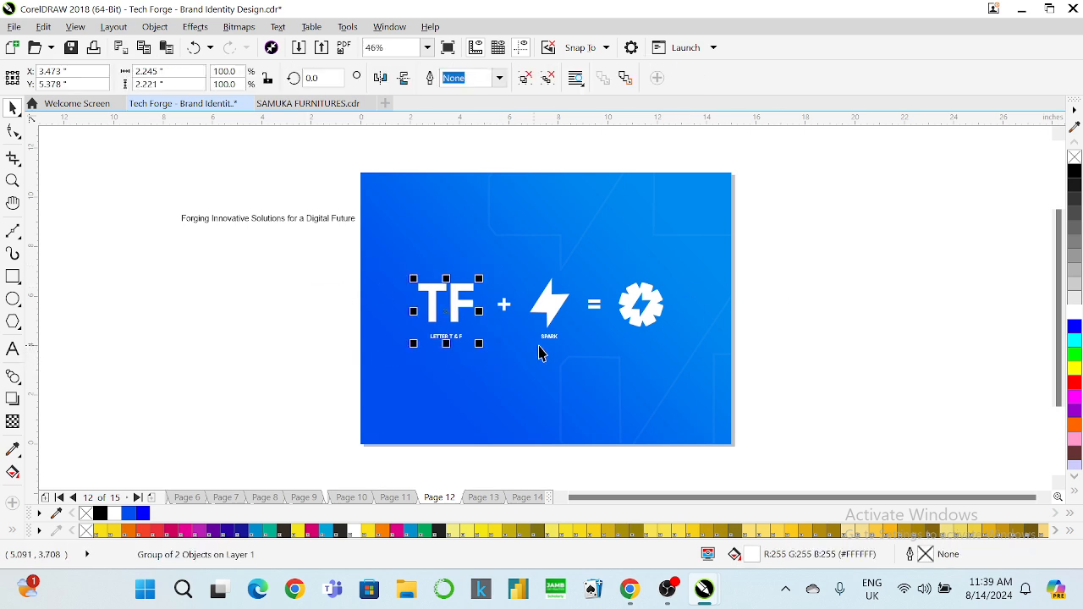
left_click(551, 336, "shift")
left_click(804, 310)
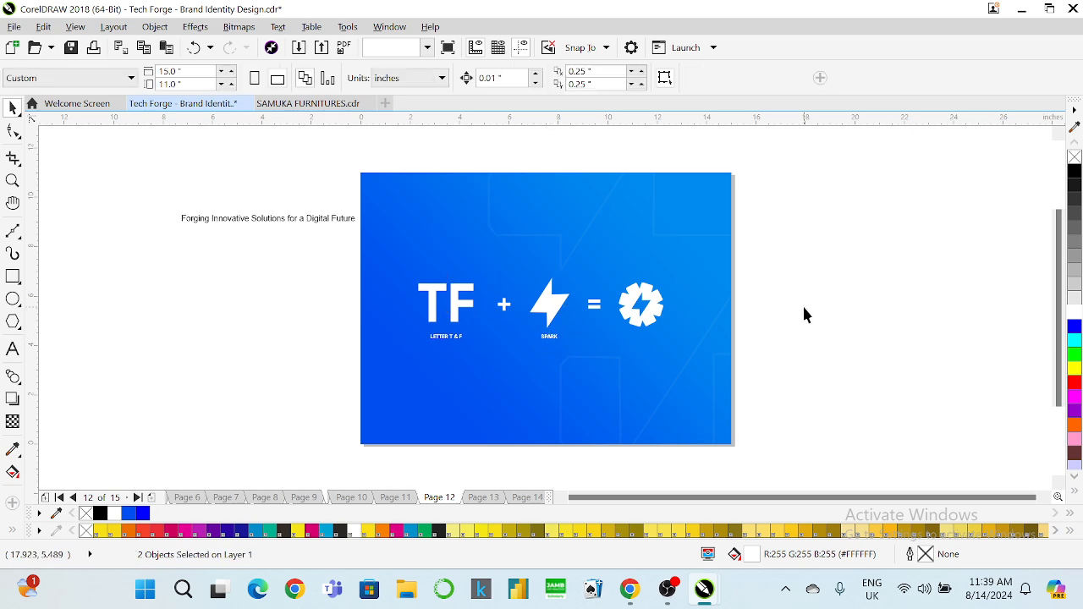
Step: Copy the TF monogram from page 11 and put it in place of the gear-and-bolt icon after the equals sign on page 12
key("Page_Up")
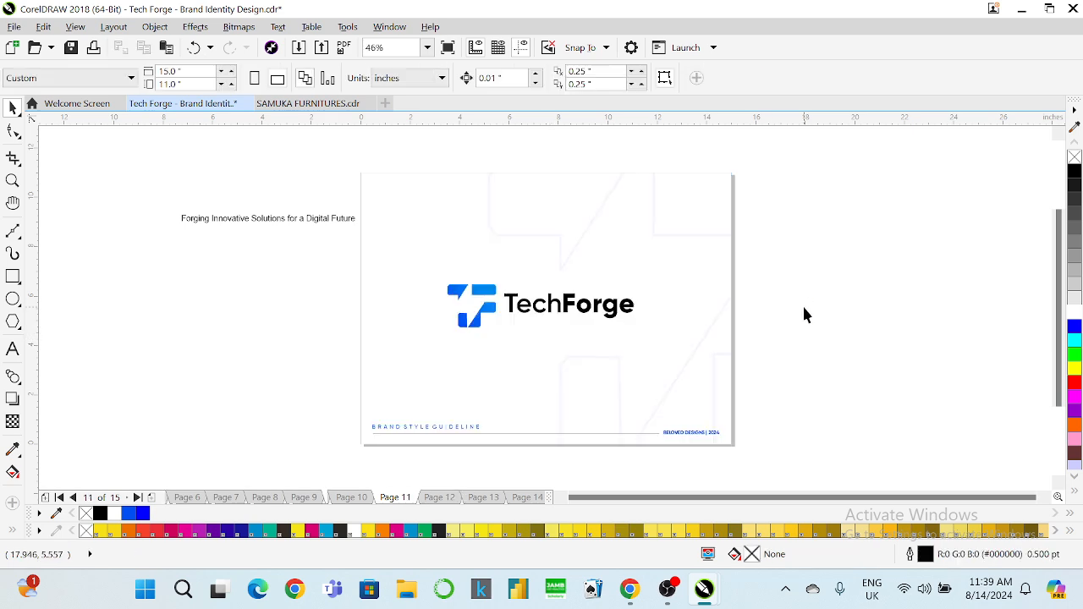
left_click(495, 286)
key("Page_Down")
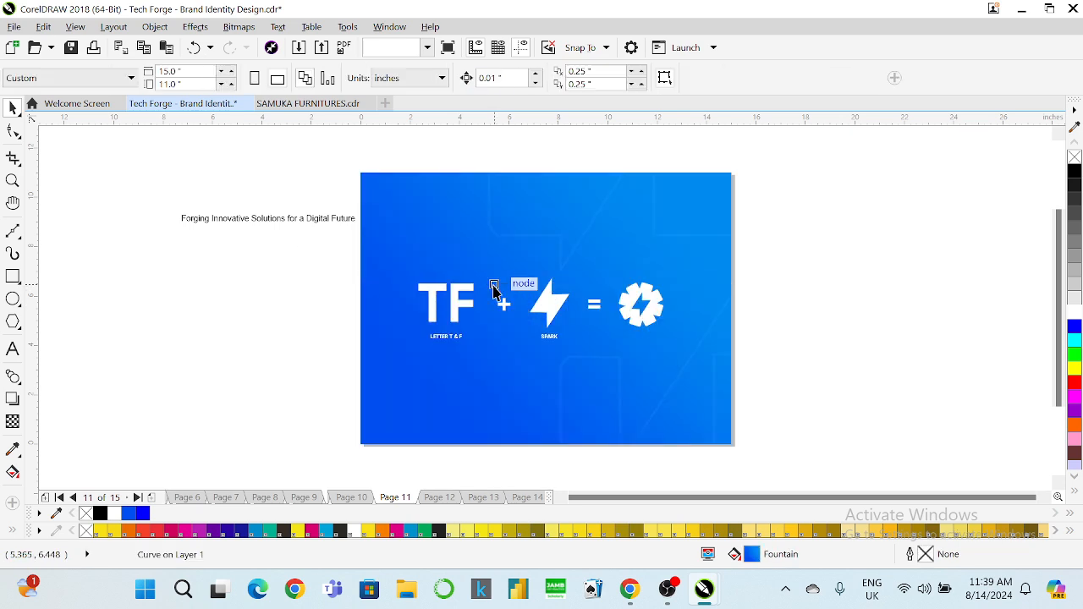
key("ctrl+v")
left_click_drag(482, 292, 657, 302)
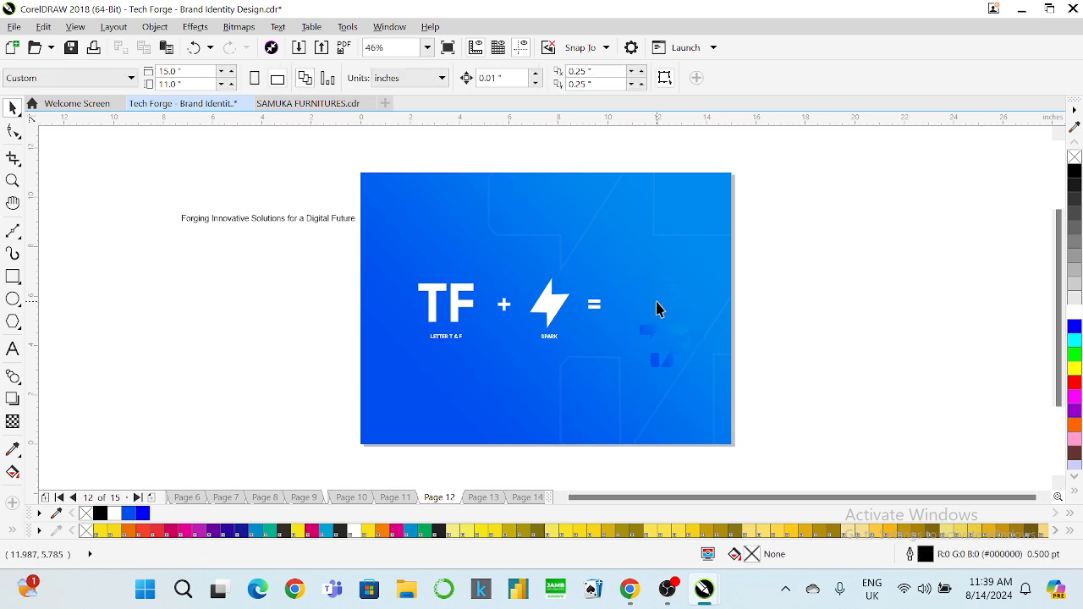
Step: Align the pasted TF monogram at the same height as the lightning bolt's center
left_click(648, 329)
left_click(550, 305, "shift")
key("e")
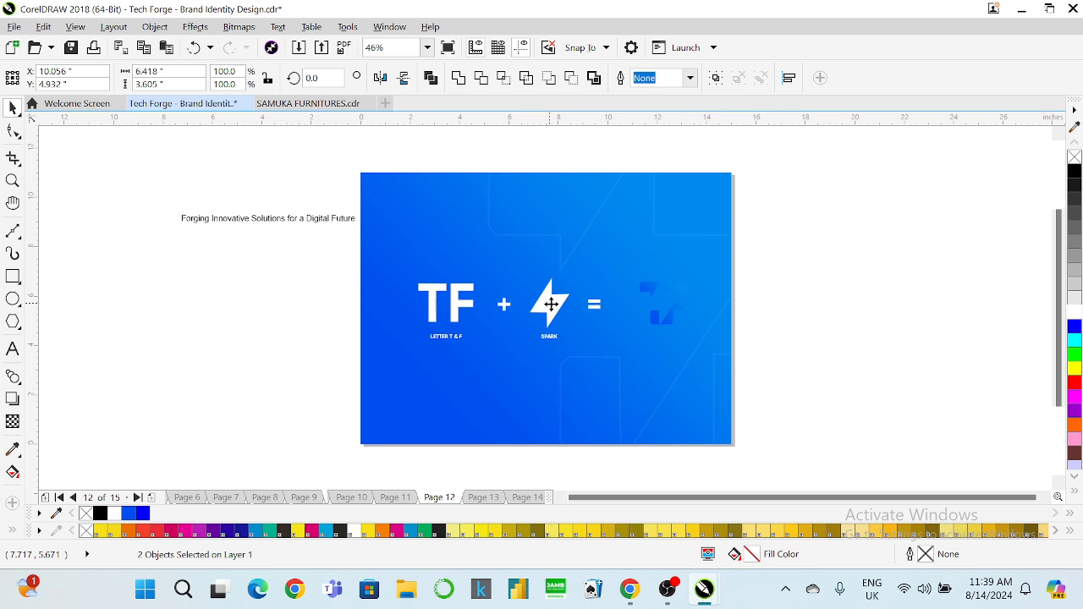
Step: Fill the TF monogram with white and move it closer to the equals sign
left_click(696, 290)
left_click(684, 306)
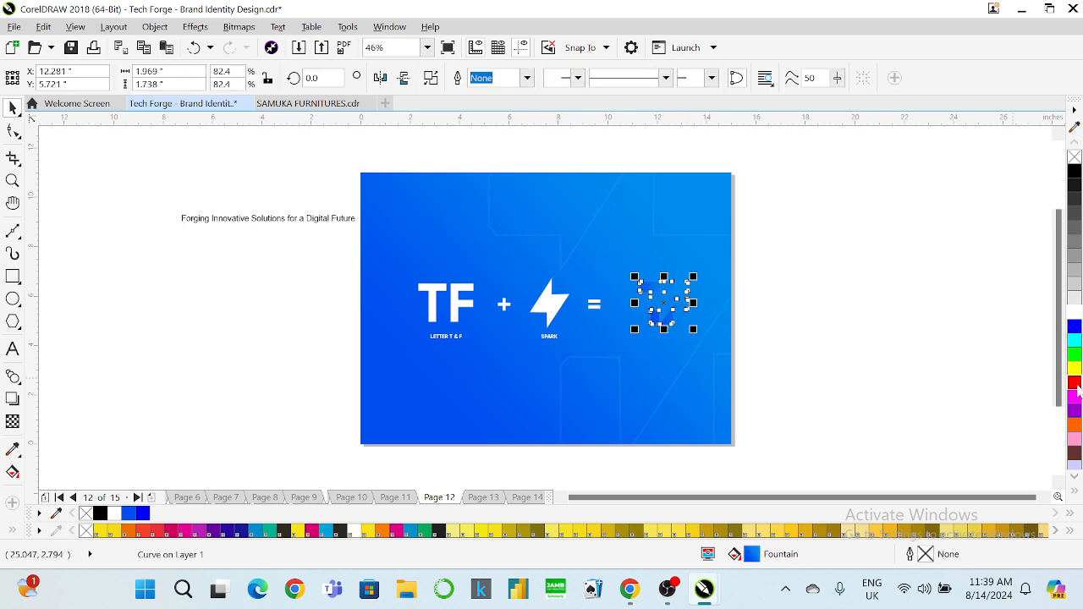
left_click(1074, 313)
left_click_drag(673, 312, 651, 311)
left_click(777, 245)
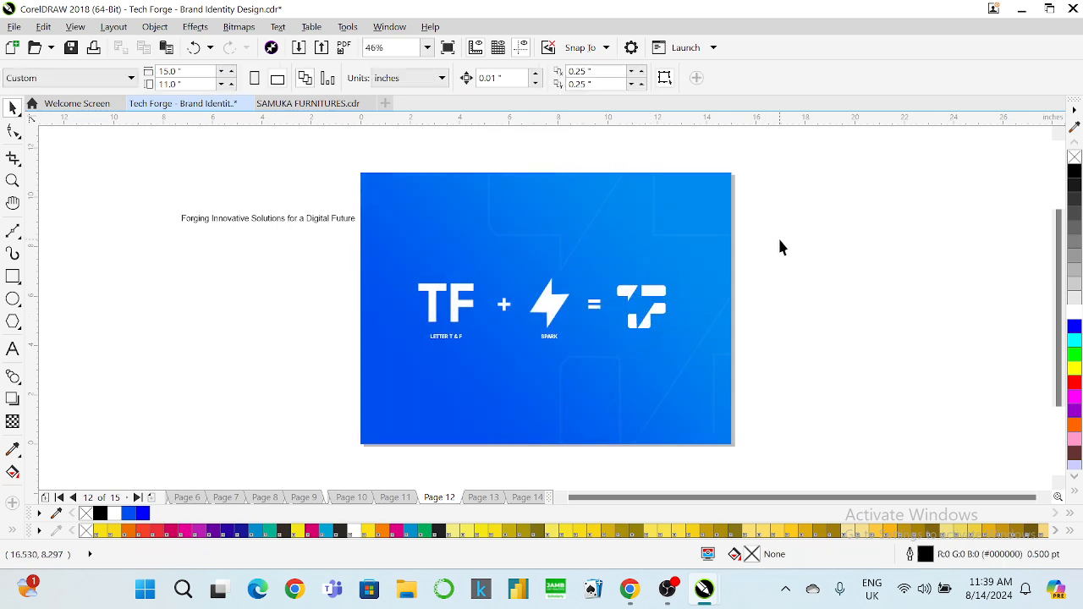
Step: Ungroup the TF letters from the LETTER T & F label
left_click_drag(780, 240, 320, 337)
left_click_drag(318, 342, 318, 343)
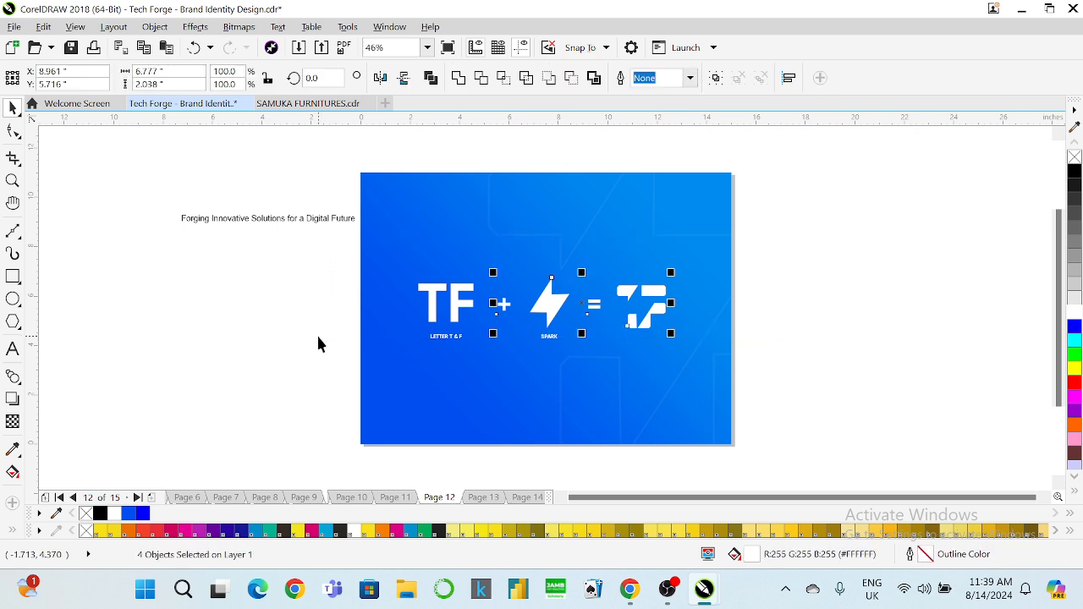
left_click_drag(332, 266, 717, 336)
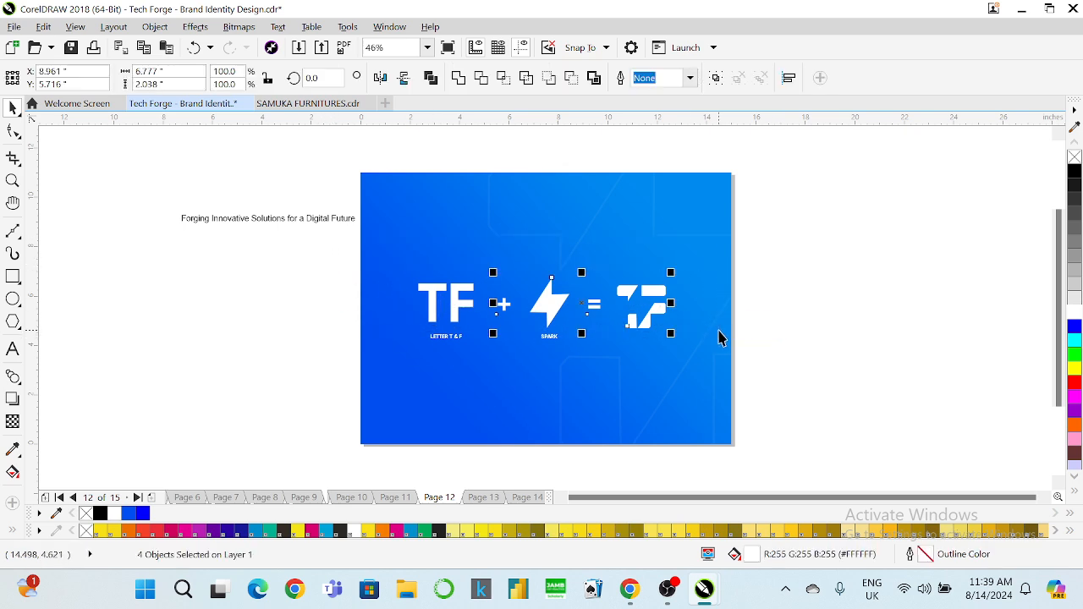
left_click(459, 310)
right_click(459, 310)
left_click(495, 238)
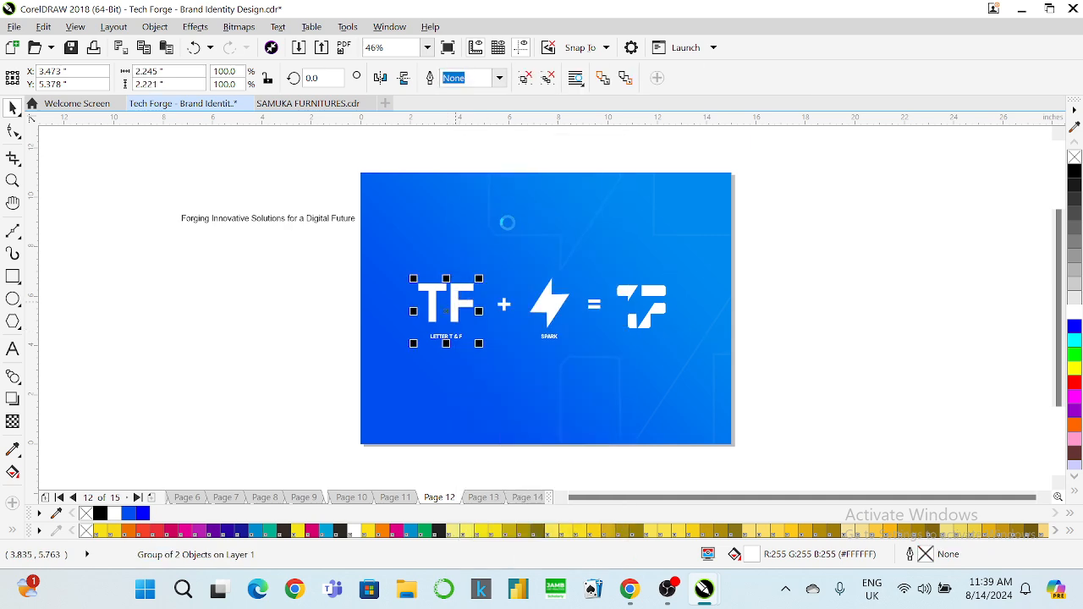
Step: Align the TF letters, lightning bolt and TF monogram along a common horizontal center line
left_click_drag(314, 258, 490, 333)
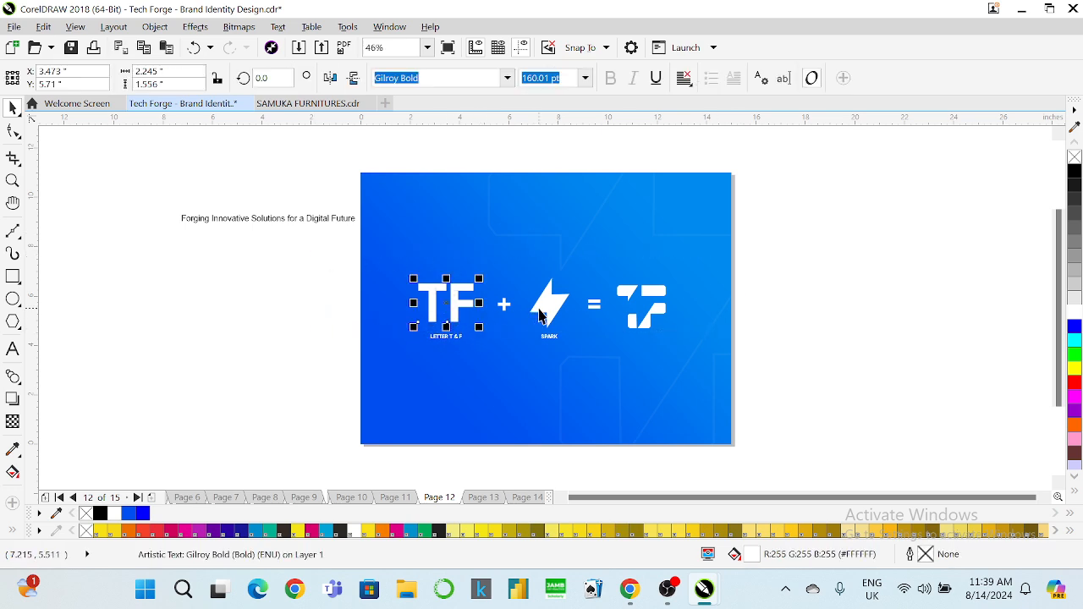
left_click(544, 310, "shift")
left_click(626, 291, "shift")
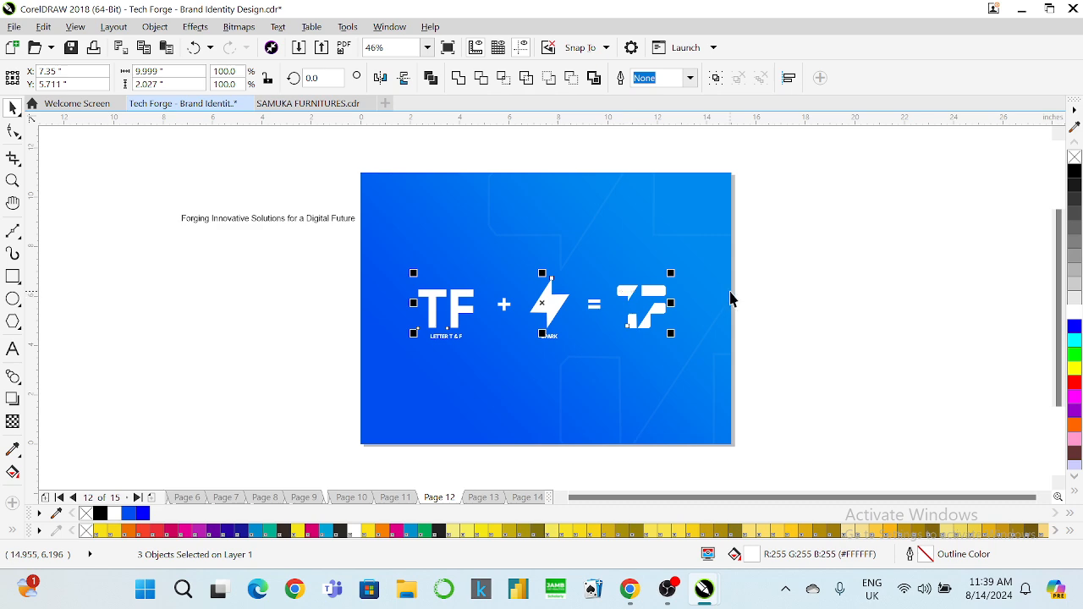
key("e")
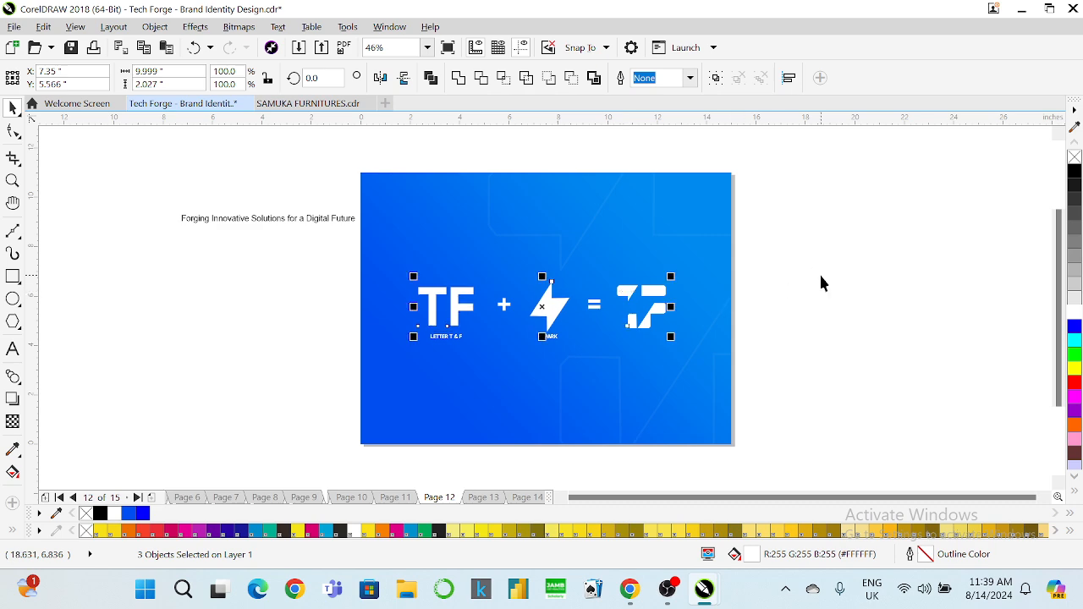
Step: Raise the TF letters, lightning bolt and monogram together above their labels, to a Y position of 5.921 inches
left_click_drag(818, 265, 286, 336)
left_click(607, 306)
left_click(551, 308)
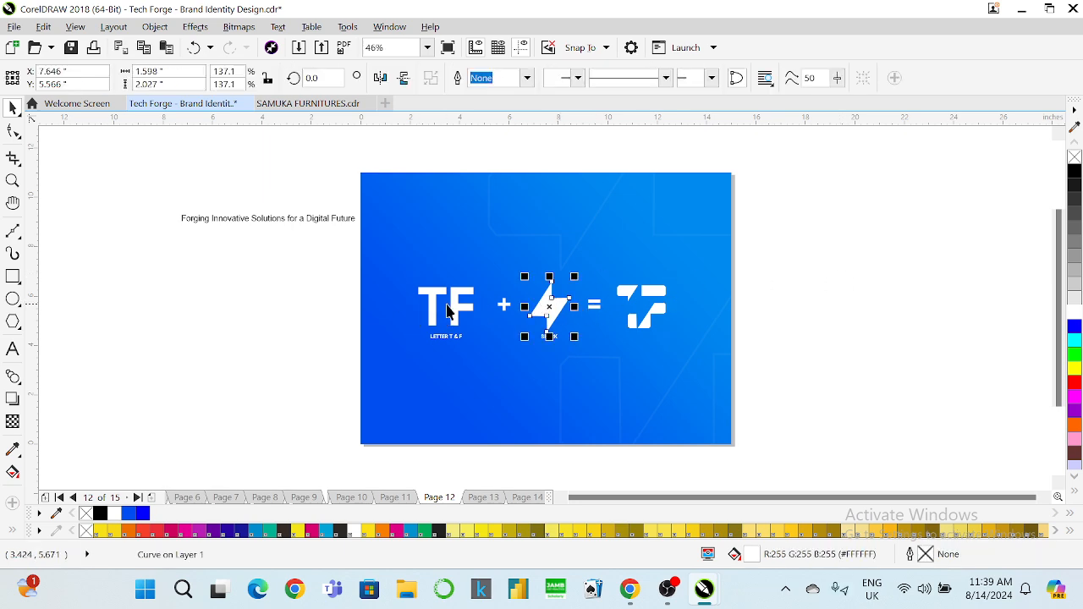
left_click(449, 310, "shift")
left_click(624, 290, "shift")
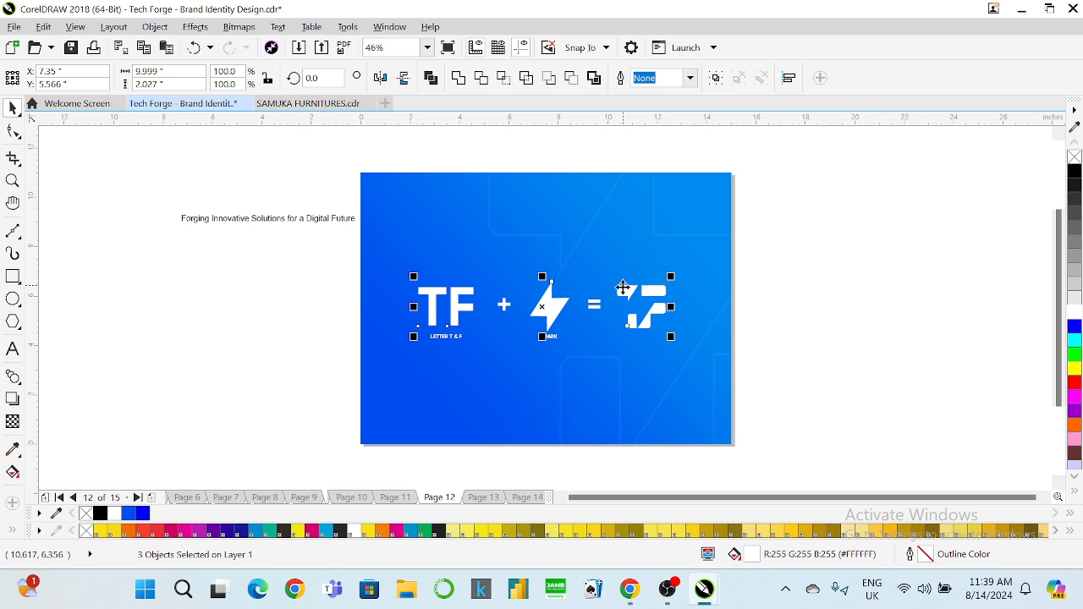
left_click_drag(623, 289, 623, 287)
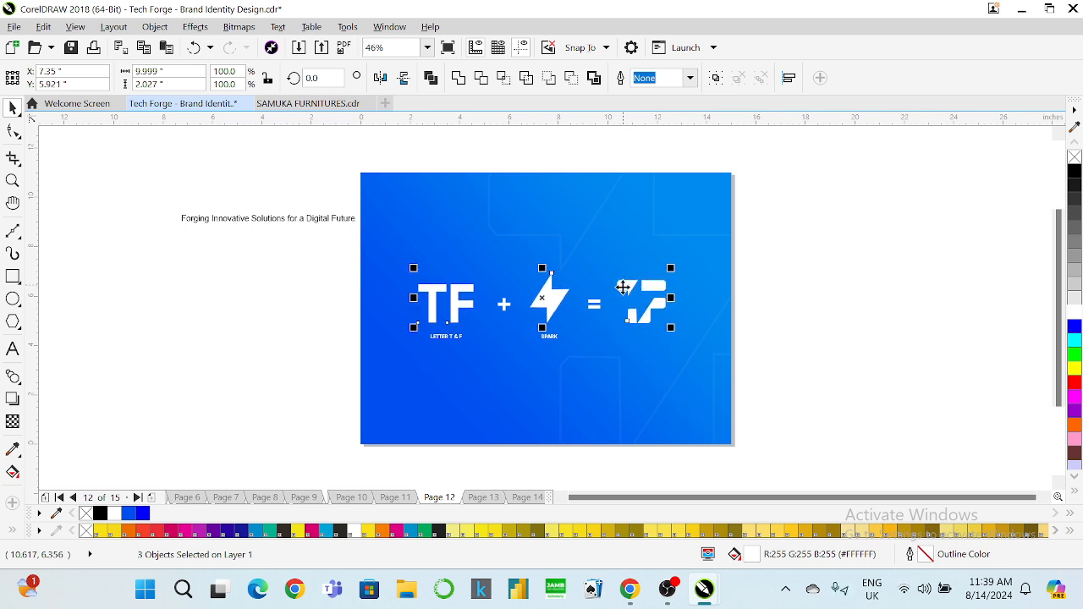
Step: Group all parts of the TF monogram equation and center the group on page 12
left_click_drag(824, 247, 274, 380)
key("ctrl+g")
key("p")
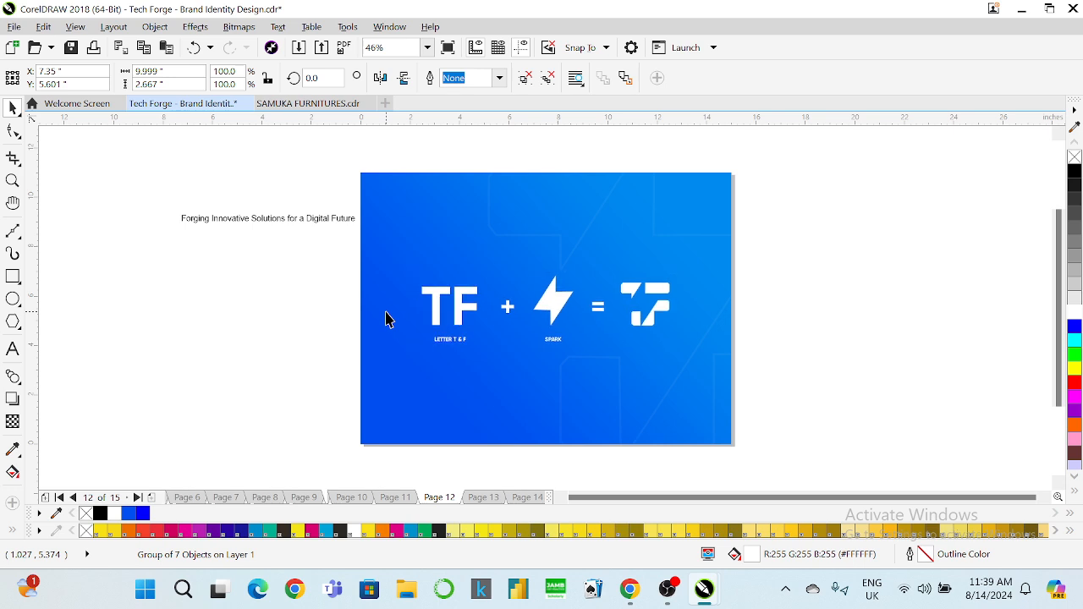
left_click(304, 252)
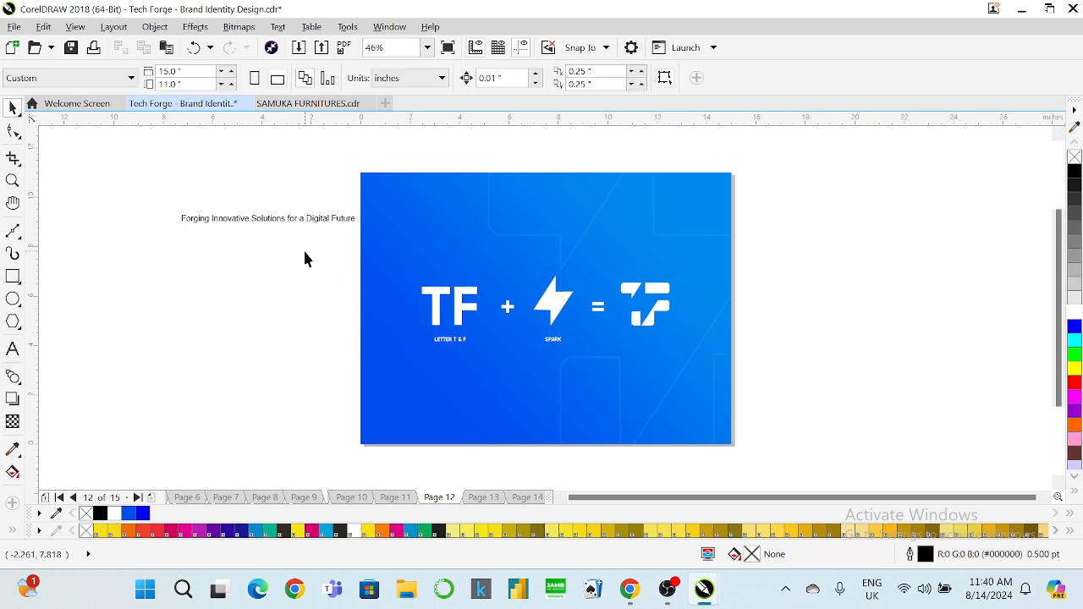
Step: Review the logo and equation pages from page 12 back to the shield pages 4 and 5
key("Page_Up")
key("Page_Up")
key("Page_Up")
key("Page_Up")
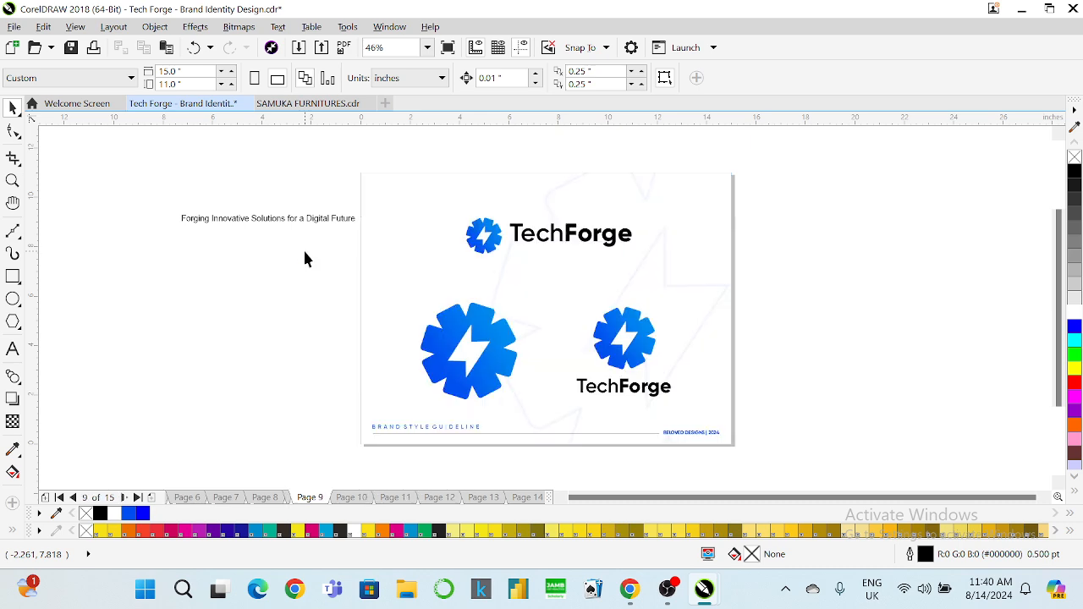
key("Page_Up")
key("Page_Up")
key("Page_Up")
key("Page_Up")
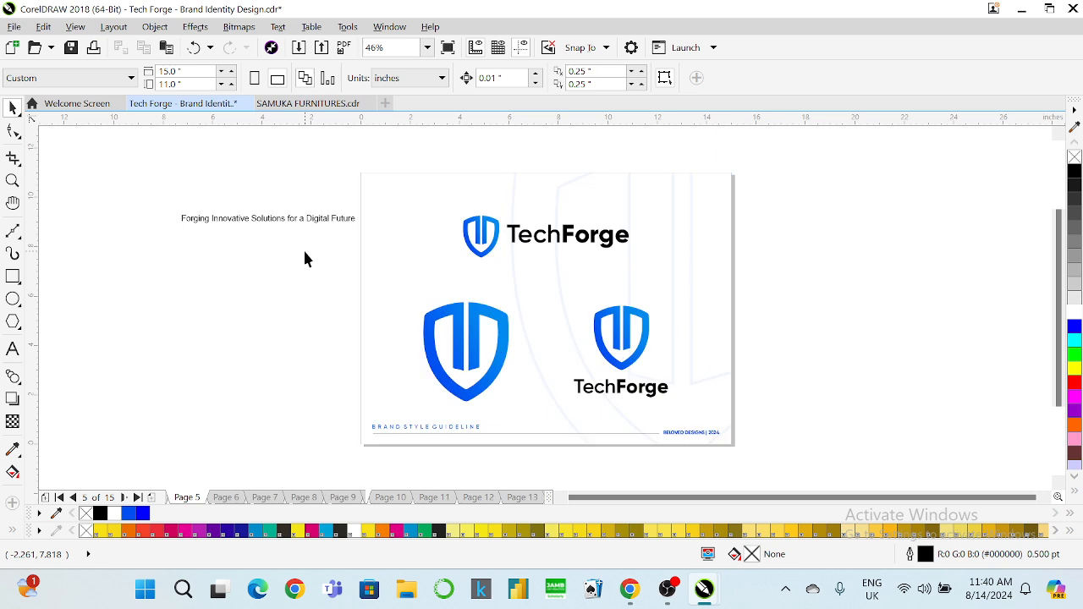
key("Page_Up")
key("Page_Down")
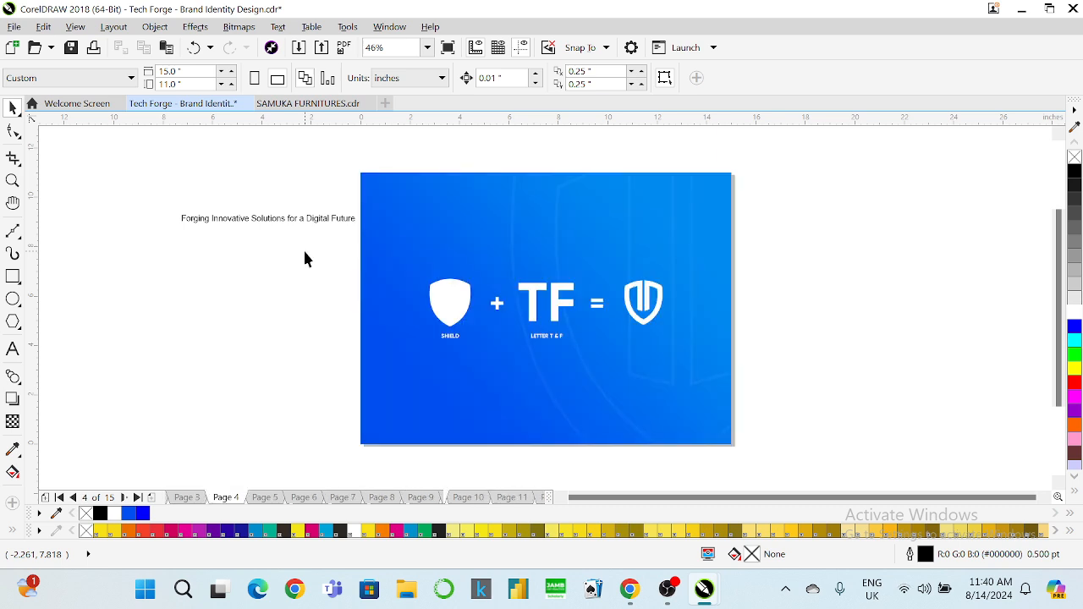
key("Page_Down")
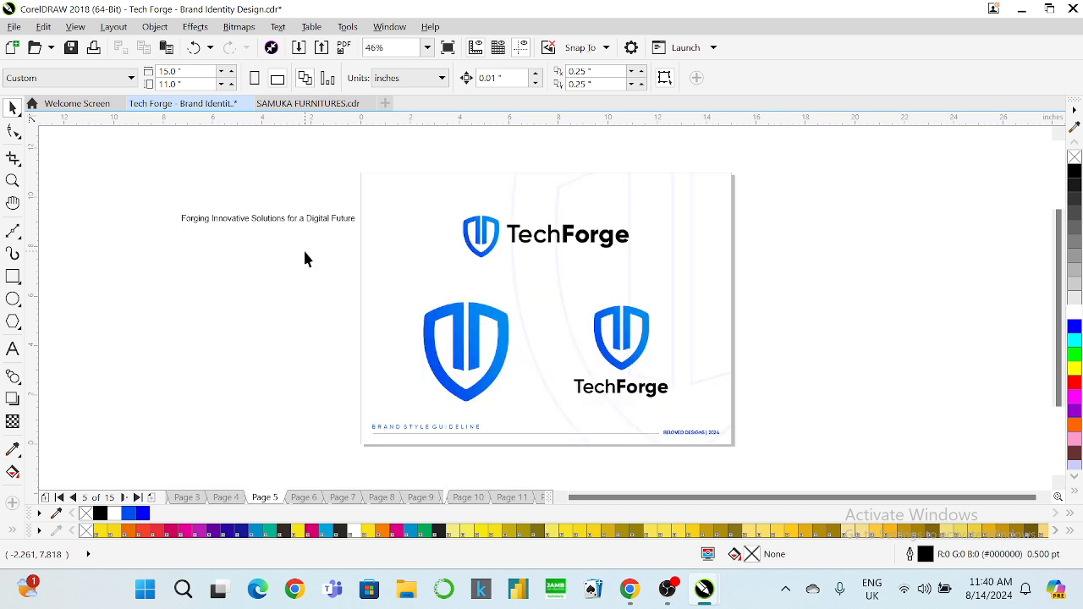
Step: Insert a new page after page 4 and paste the patterned background and footer copied from the shield logo page onto it
left_click(407, 254)
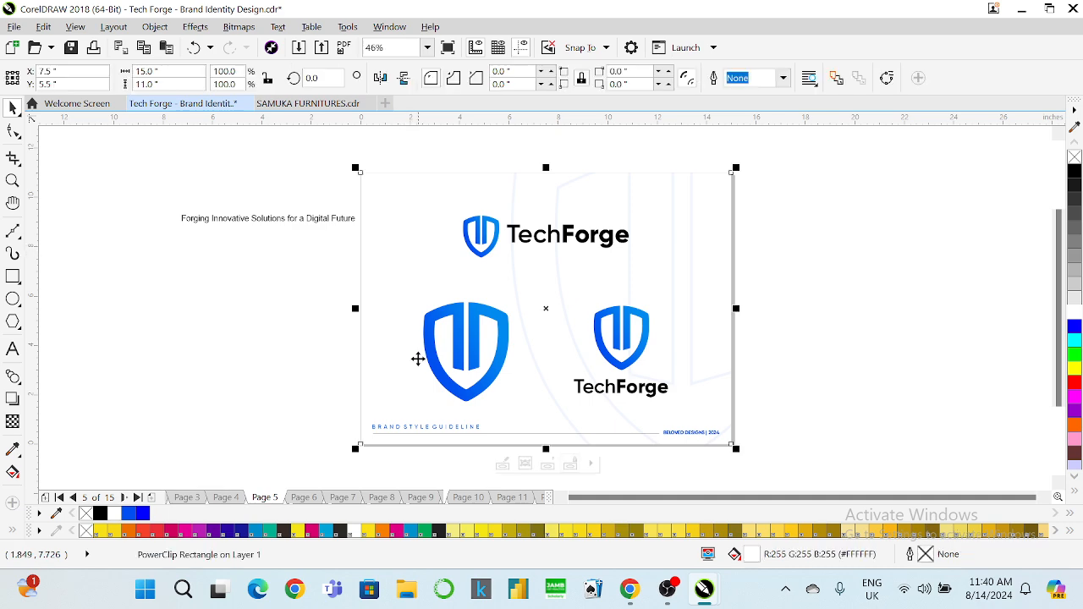
left_click_drag(341, 402, 745, 484)
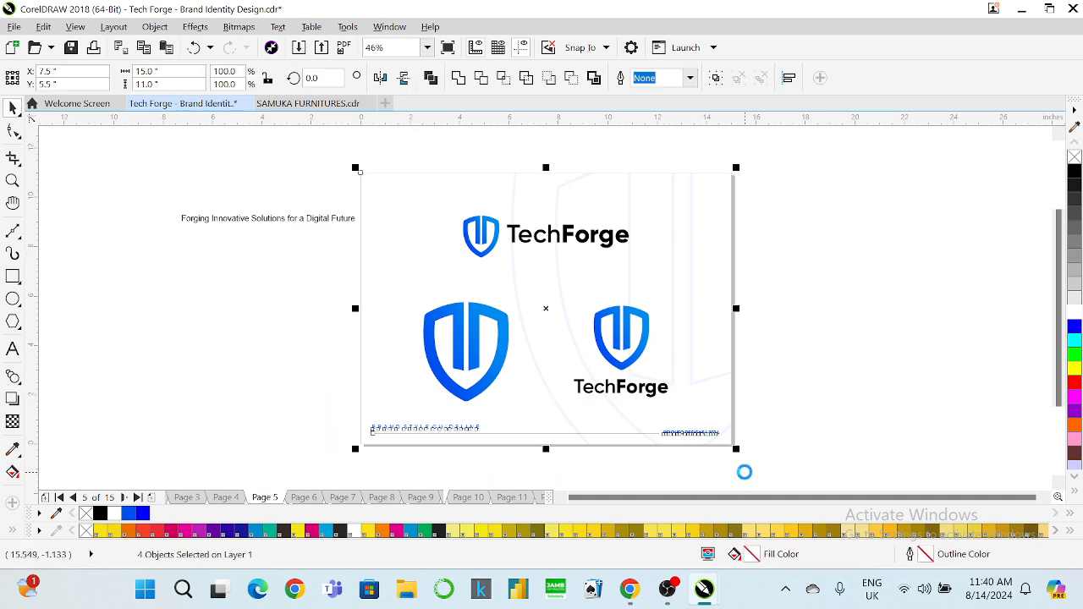
key("Page_Up")
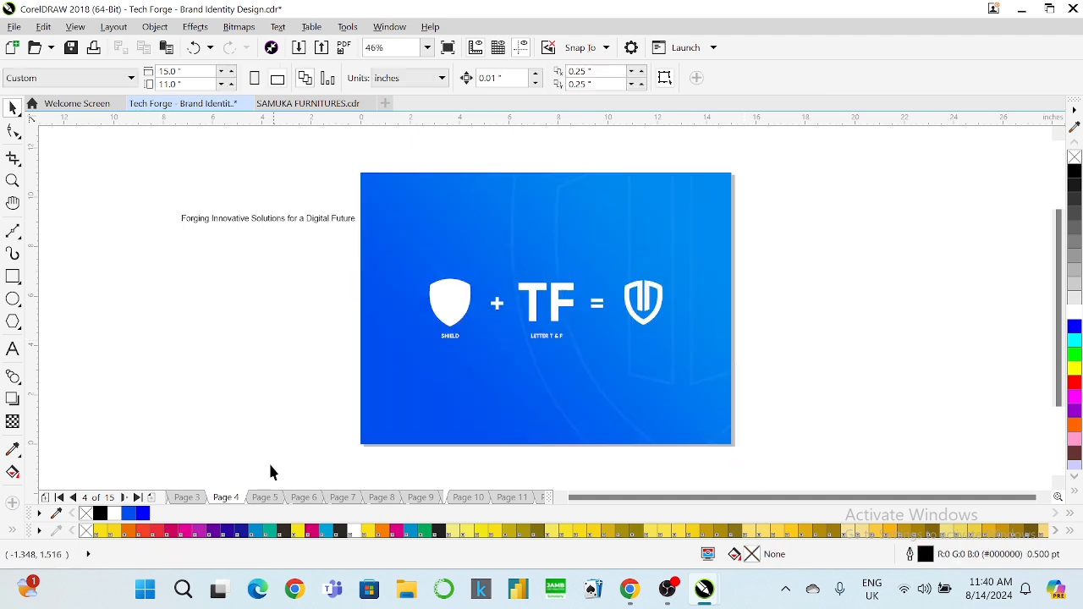
right_click(231, 500)
left_click(282, 413)
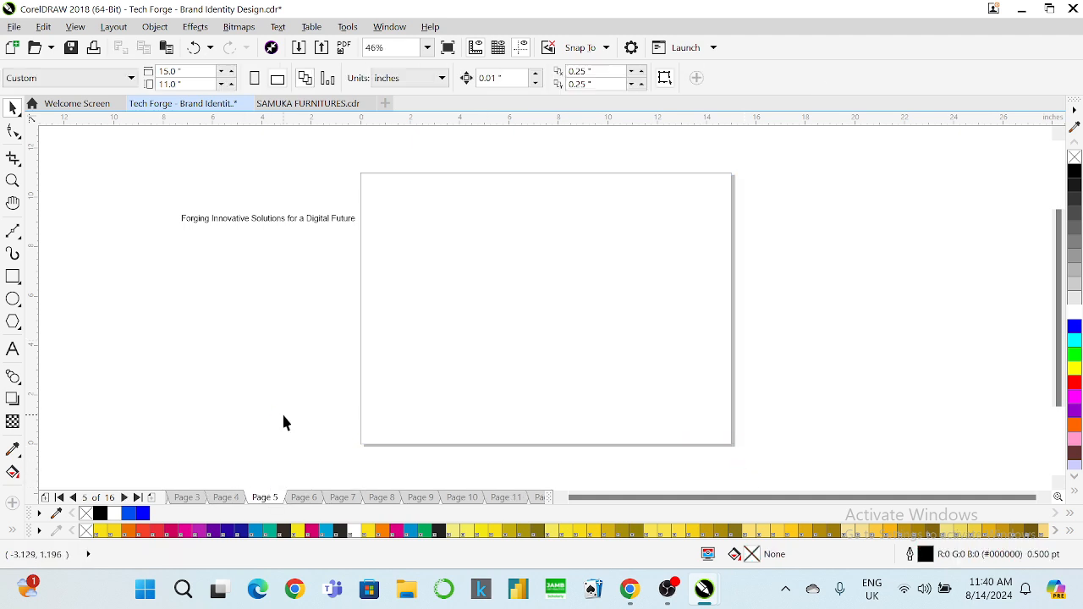
left_click(295, 320)
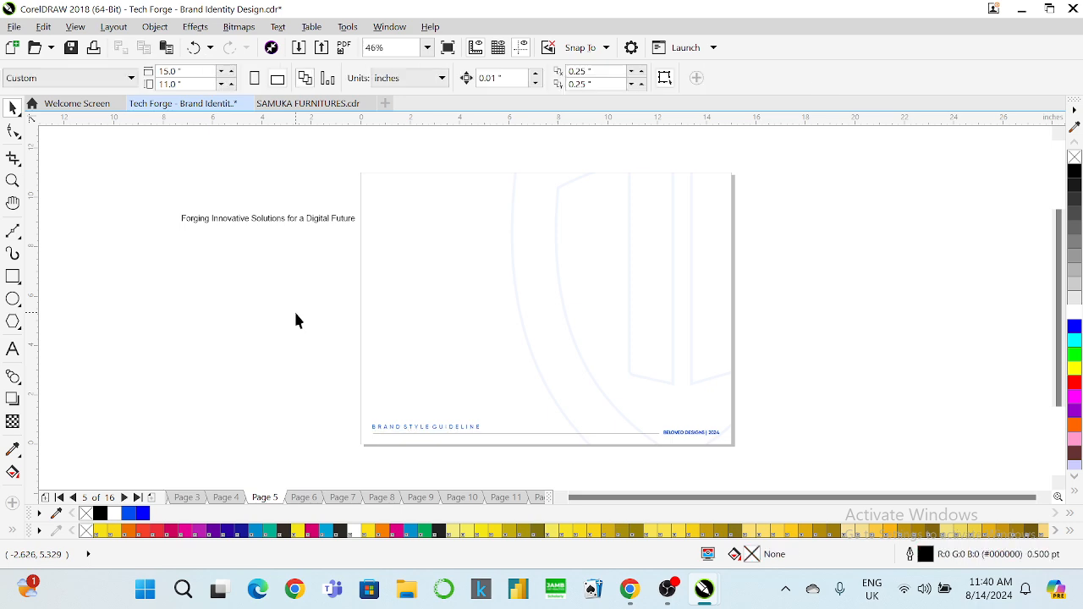
Step: Copy the white shield logo from page 2 and paste it onto the new page 5
key("Page_Up")
key("Page_Up")
key("Page_Up")
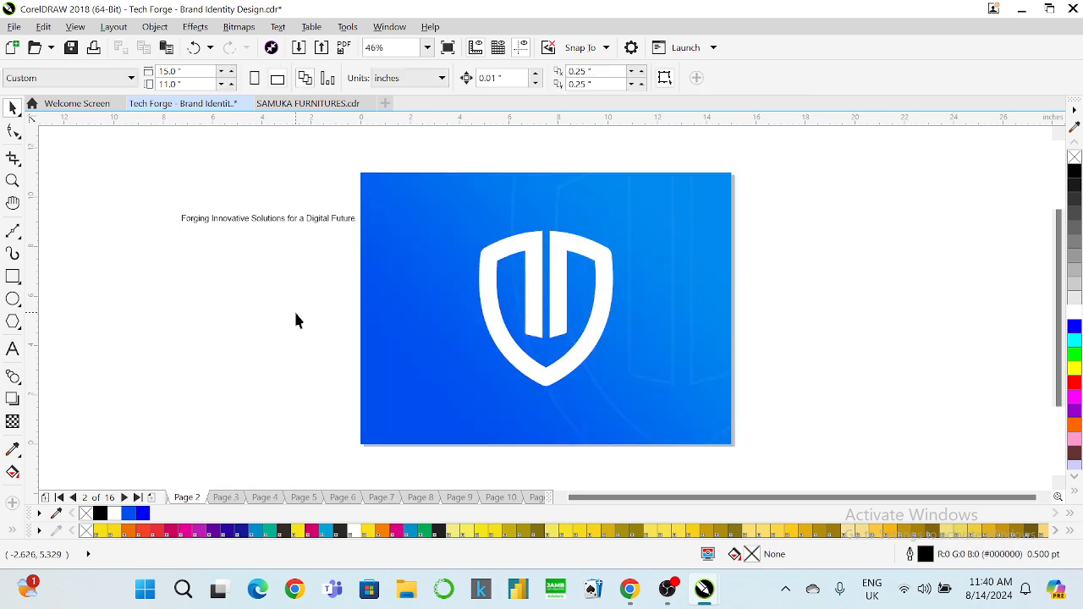
left_click(492, 255)
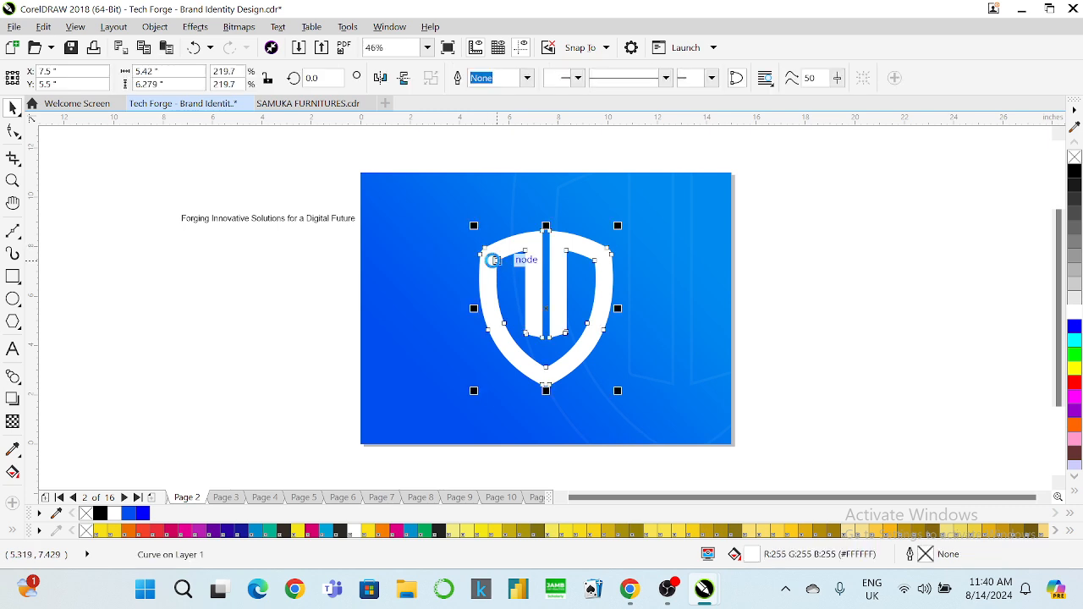
key("Page_Down")
key("Page_Down")
key("Page_Down")
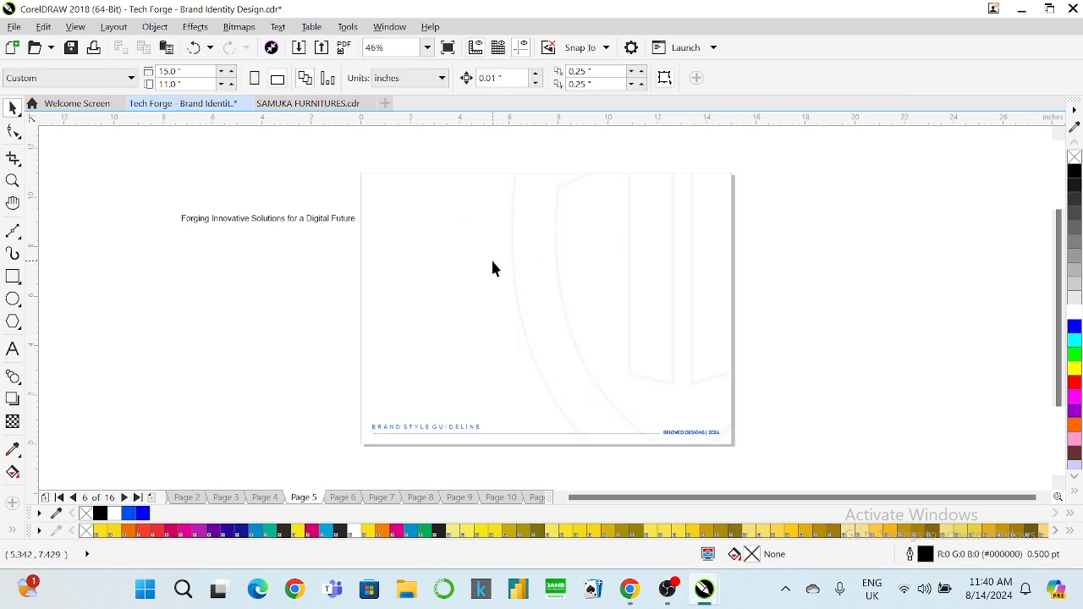
left_click(494, 266)
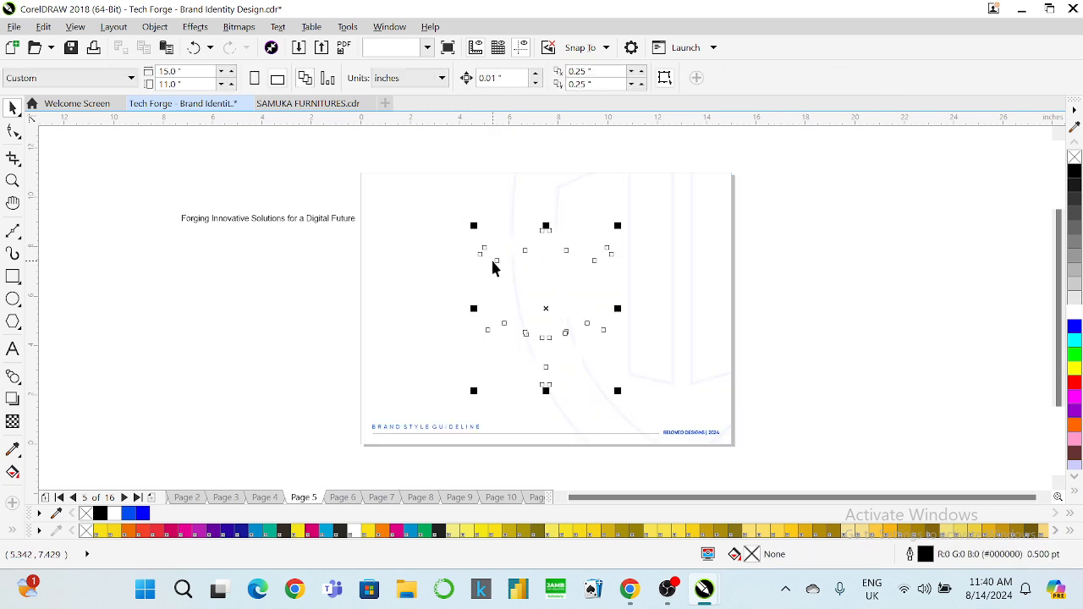
Step: Fill the pasted shield logo on page 5 with light grey and scale it down slightly about its center
left_click(1076, 245)
left_click(1075, 273)
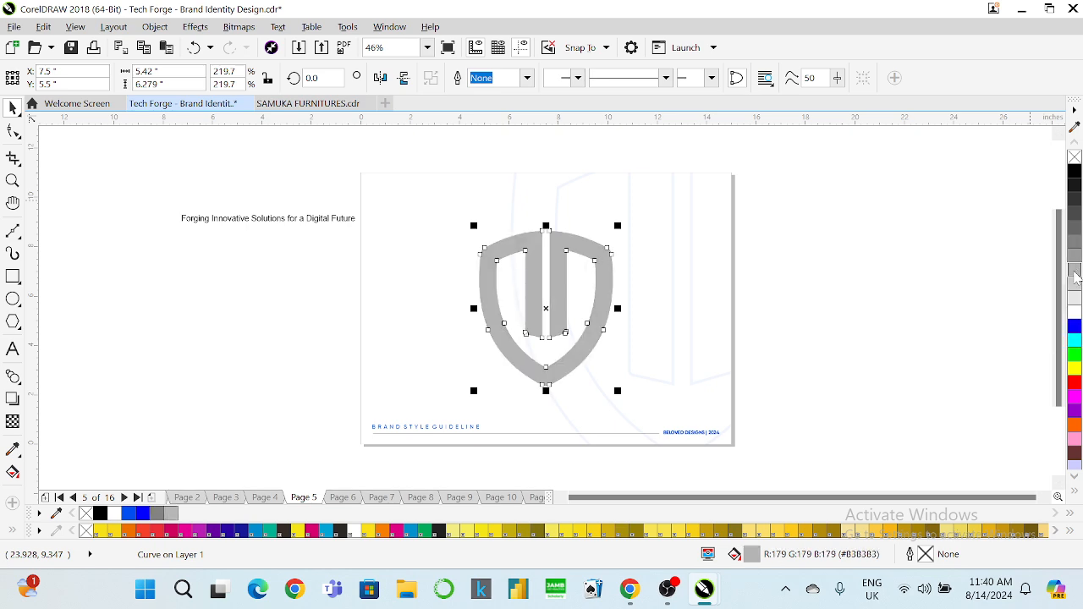
left_click(856, 306)
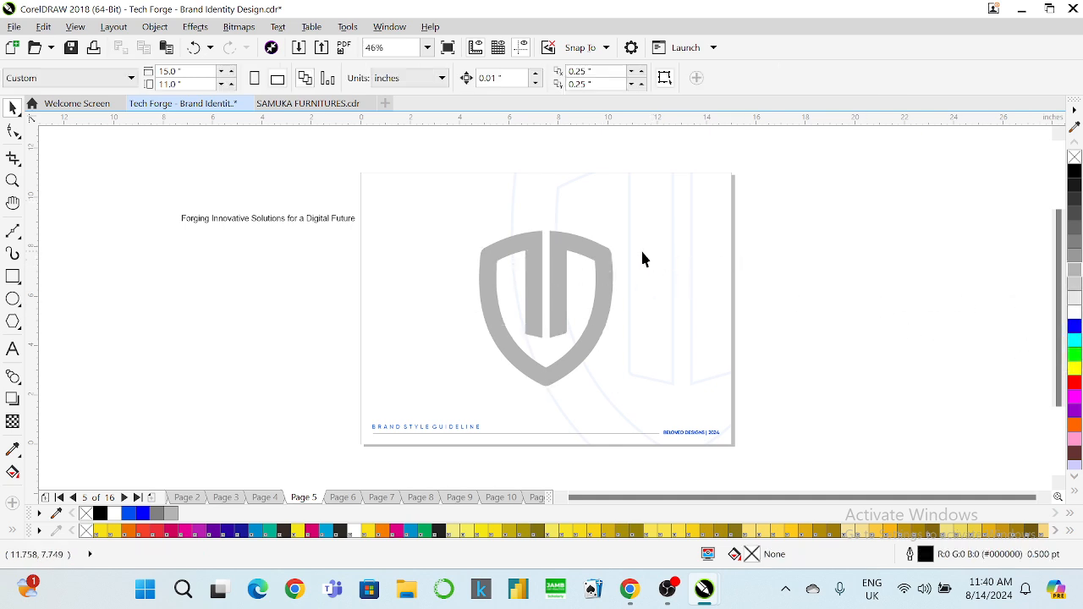
left_click(605, 265)
left_click(1075, 281)
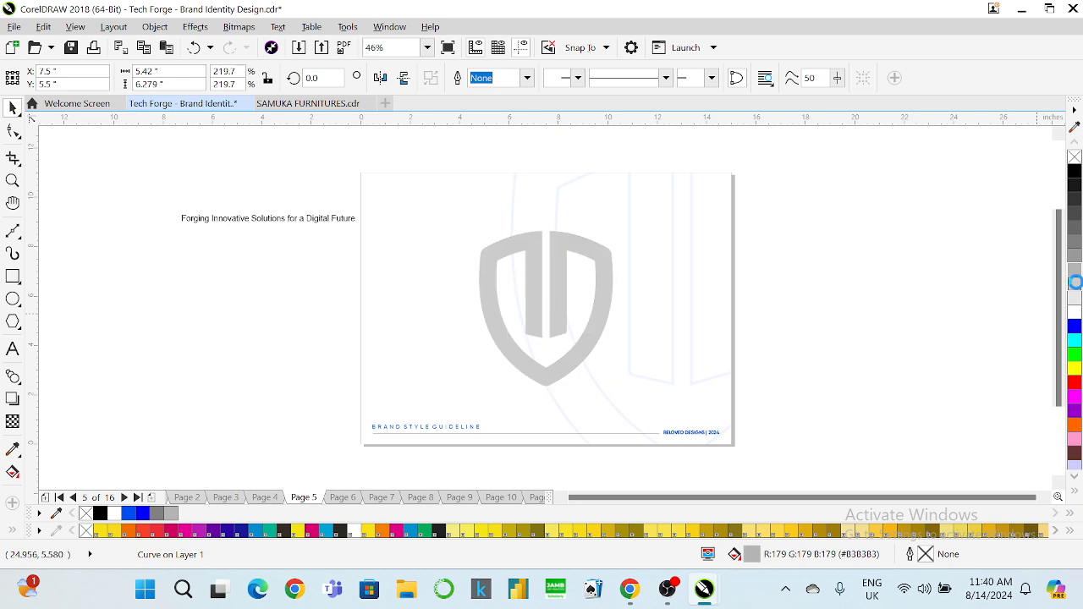
left_click_drag(617, 226, 607, 227)
left_click(779, 251)
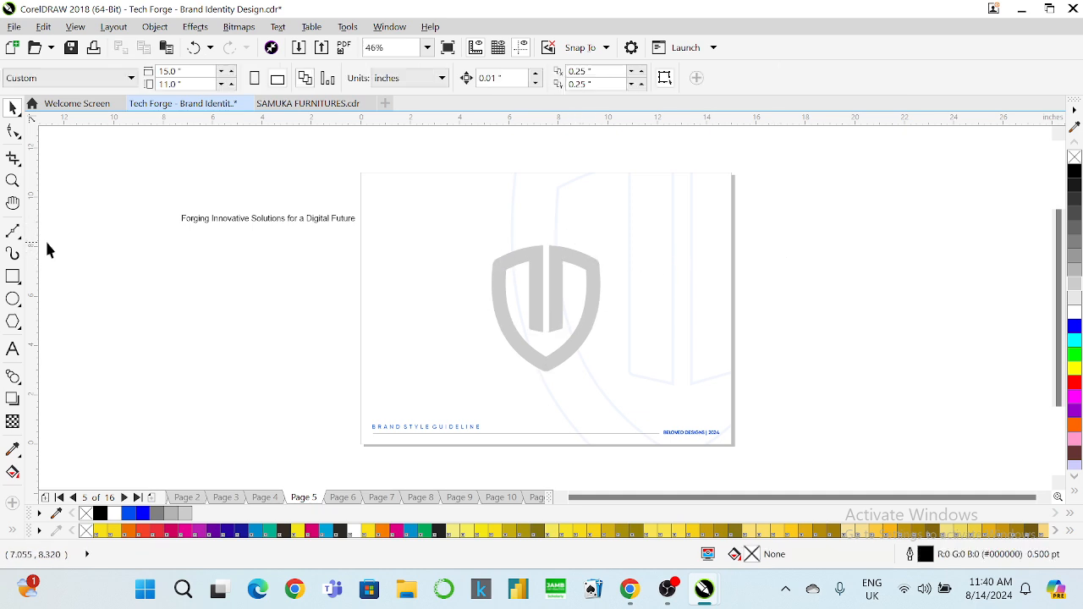
Step: Switch to WhatsApp Web in Chrome and look back through the Meta AI chat to yesterday's messages
key("Page_Up")
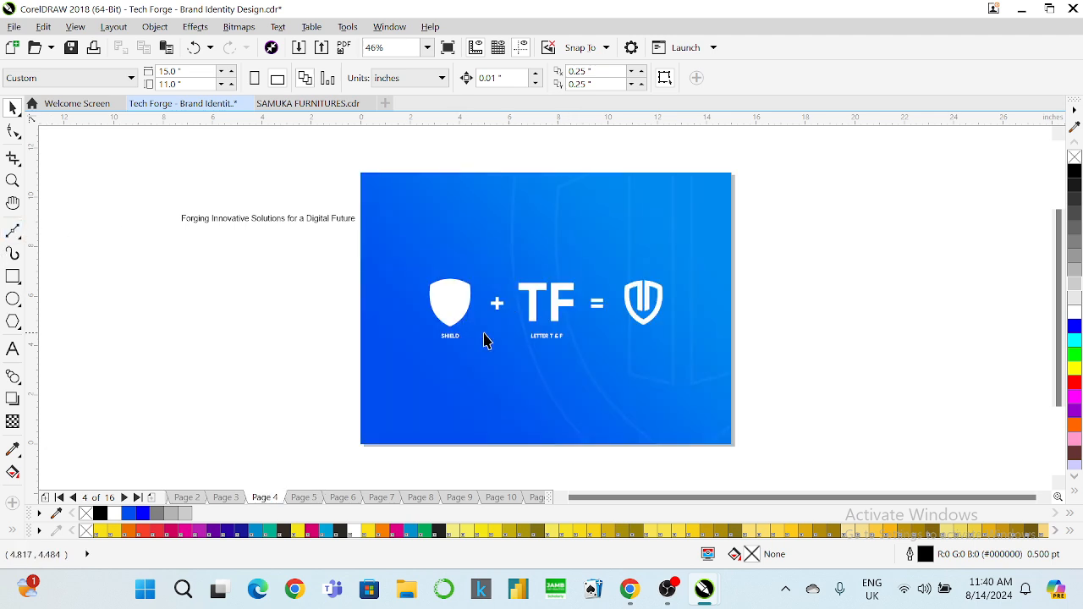
mouse_move(630, 589)
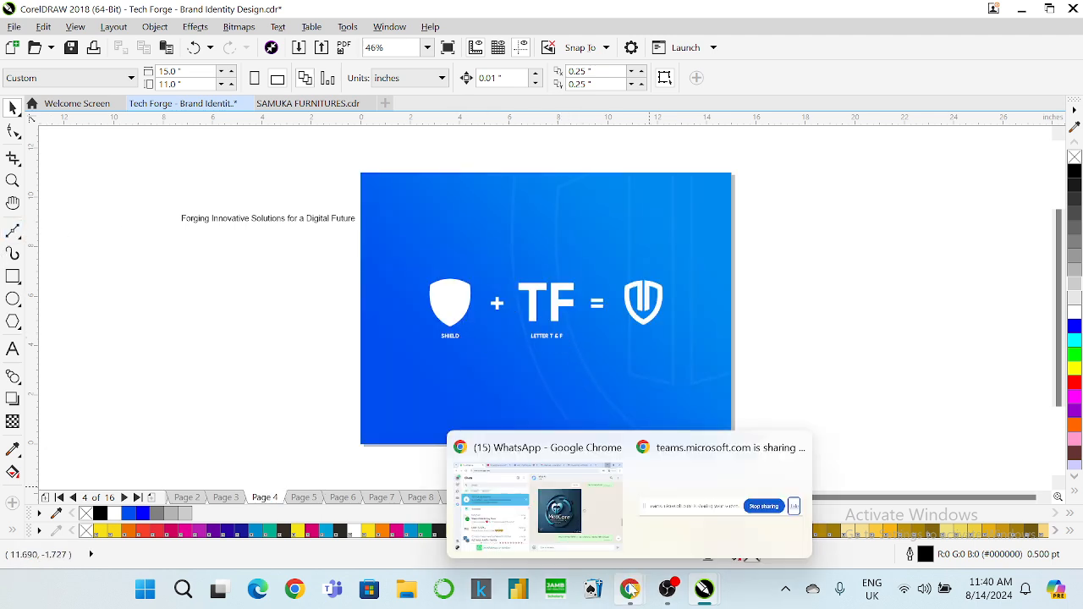
left_click(548, 506)
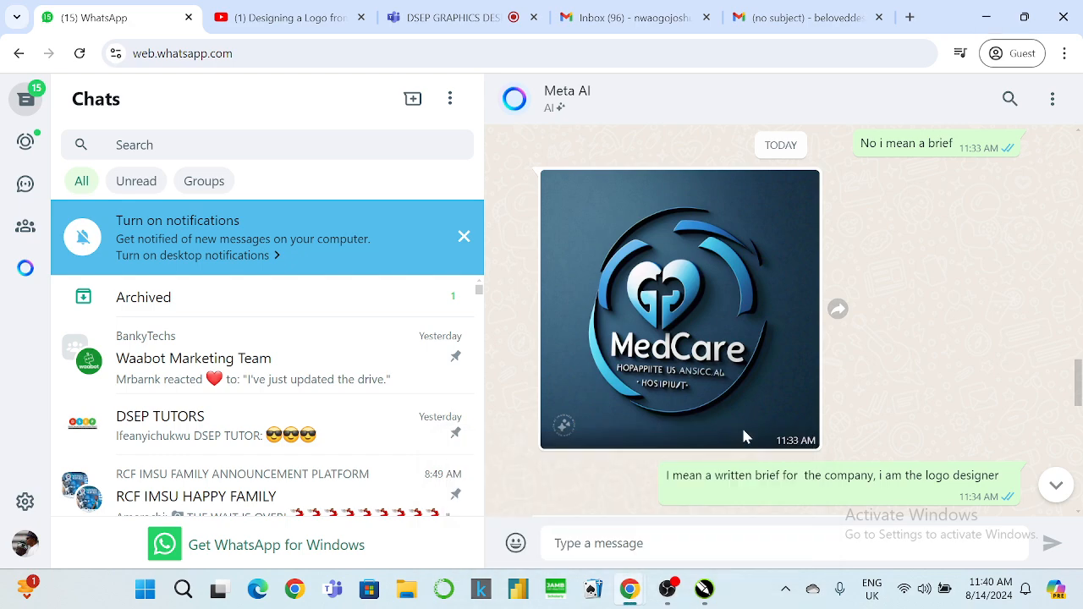
scroll(742, 431, "down", 4)
scroll(673, 410, "up", 3)
scroll(593, 347, "up", 10)
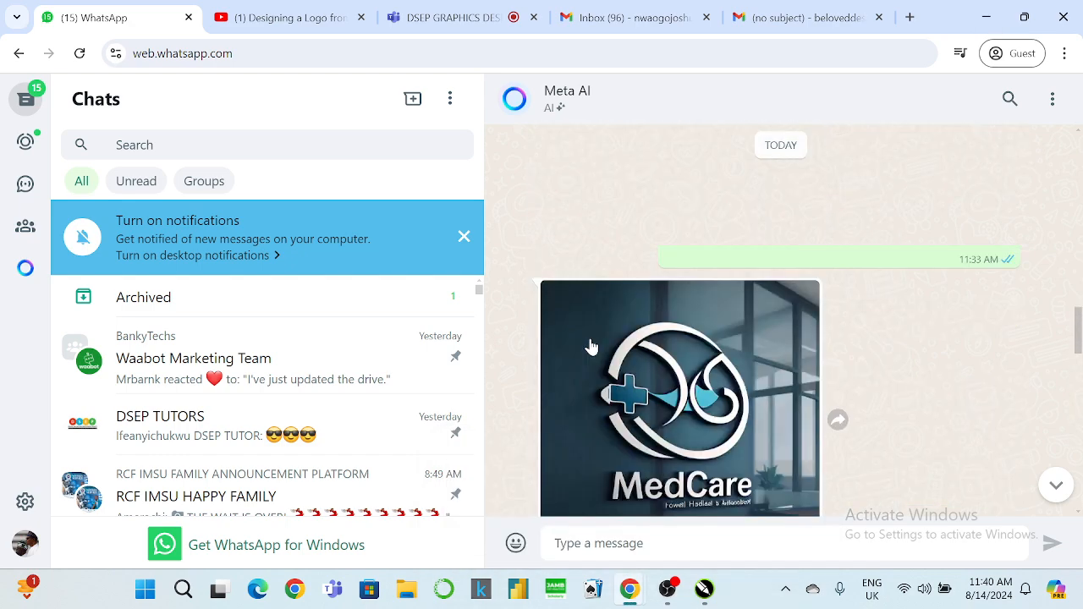
scroll(593, 347, "up", 15)
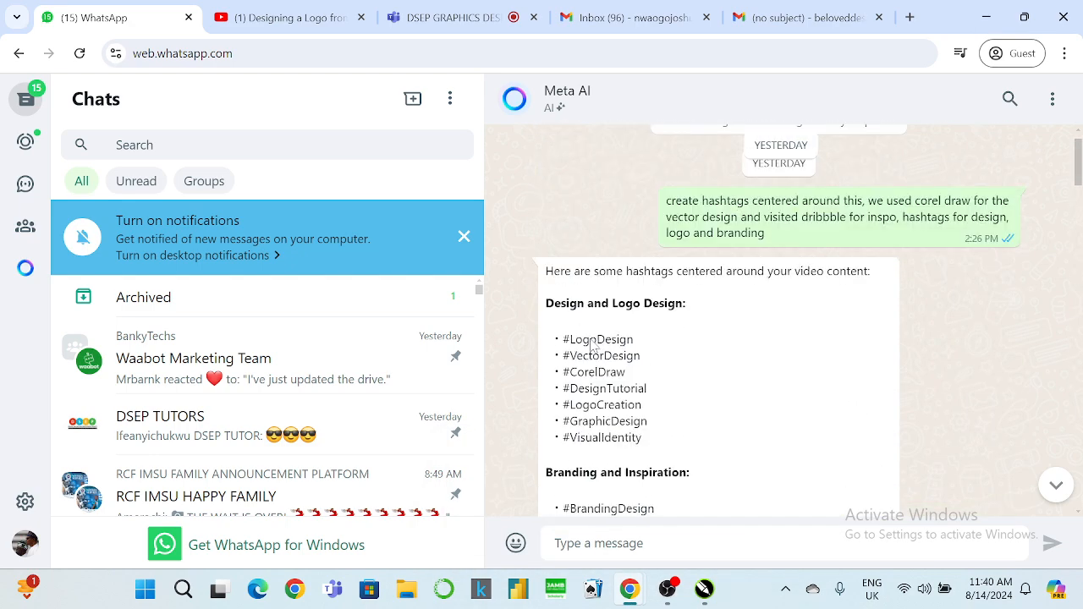
Step: Look through the Meta AI chat for the Tech Forge logo rationale and read its Shield, Letter T and Letter F sections
scroll(592, 346, "up", 8)
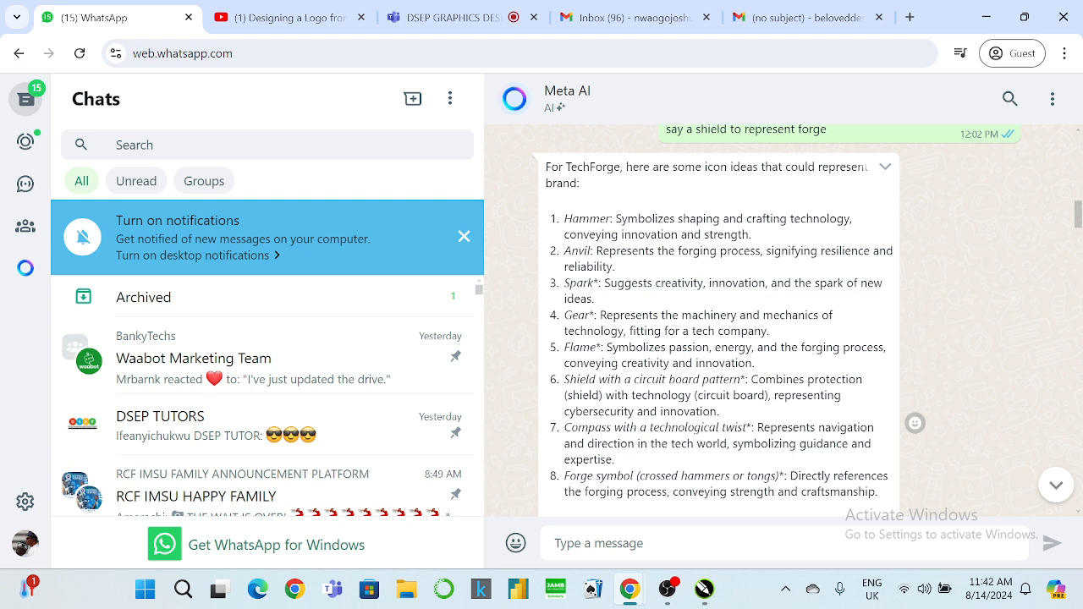
scroll(915, 423, "down", 10)
scroll(888, 453, "down", 15)
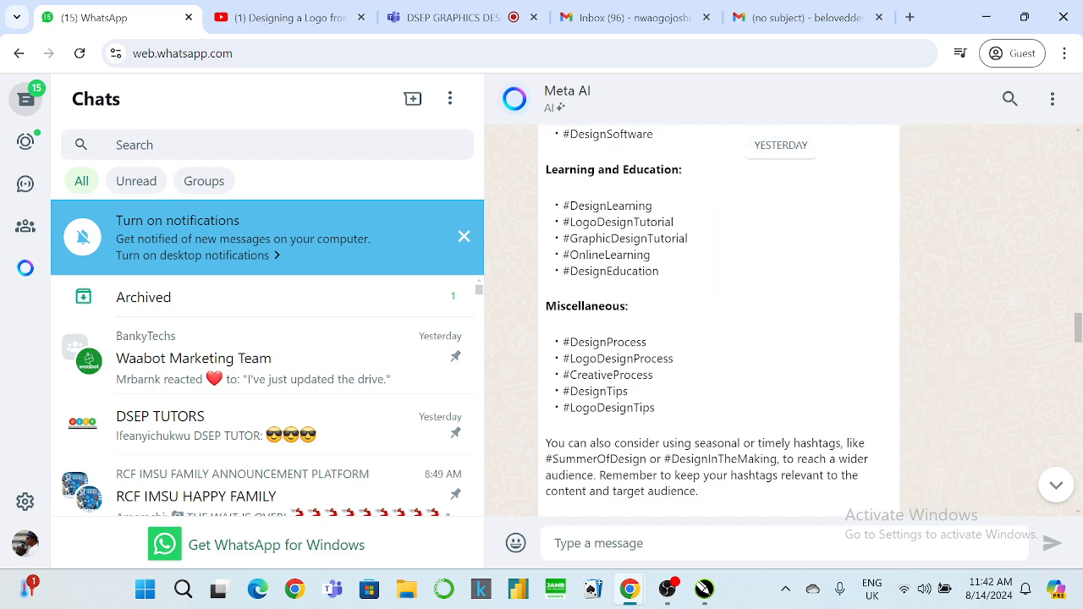
scroll(888, 453, "down", 5)
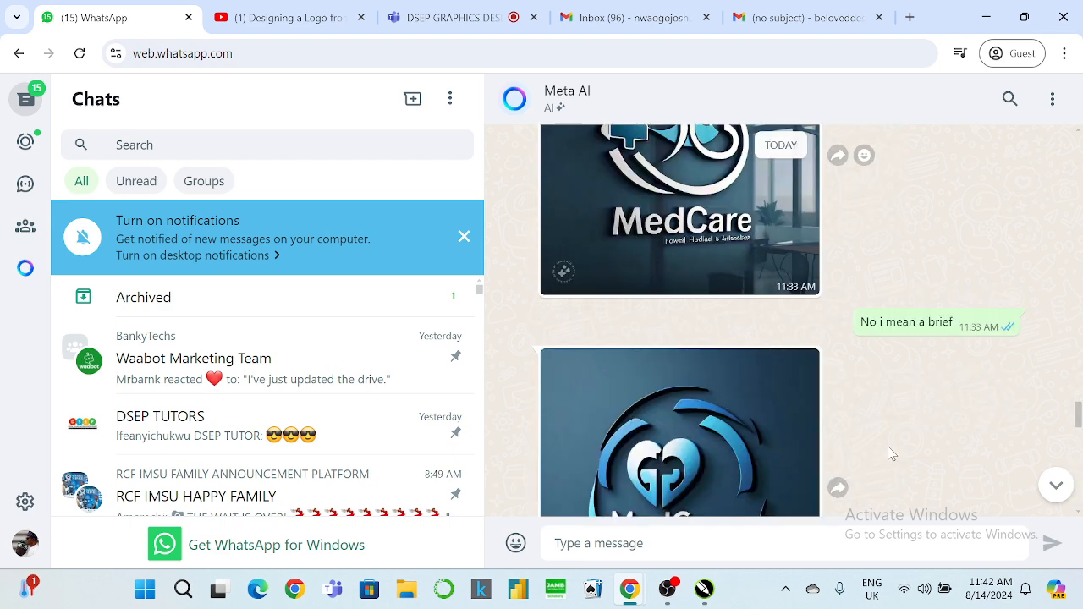
scroll(888, 453, "down", 10)
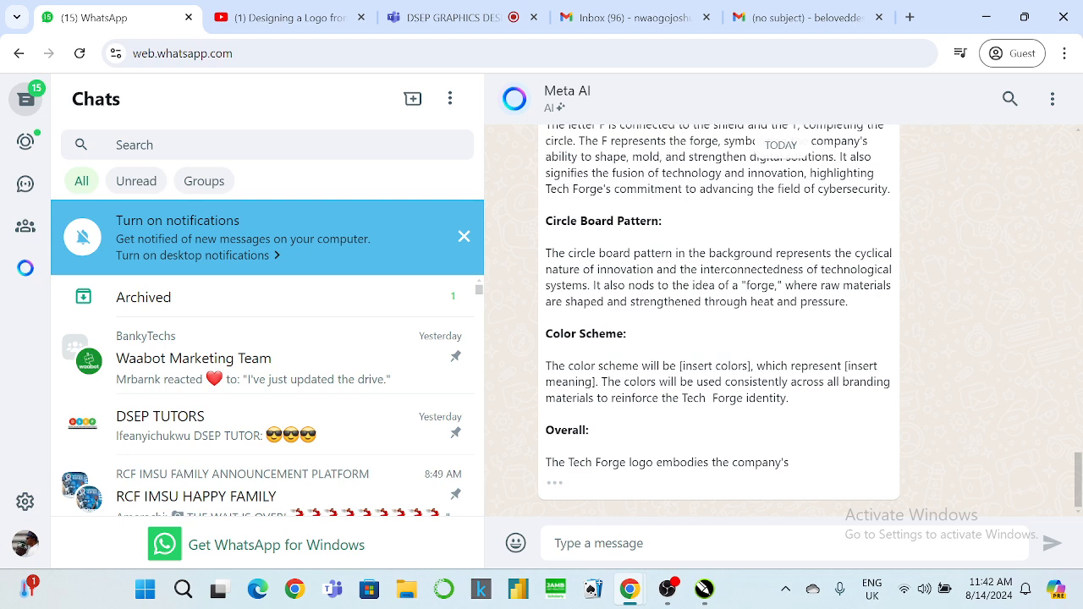
scroll(669, 393, "up", 4)
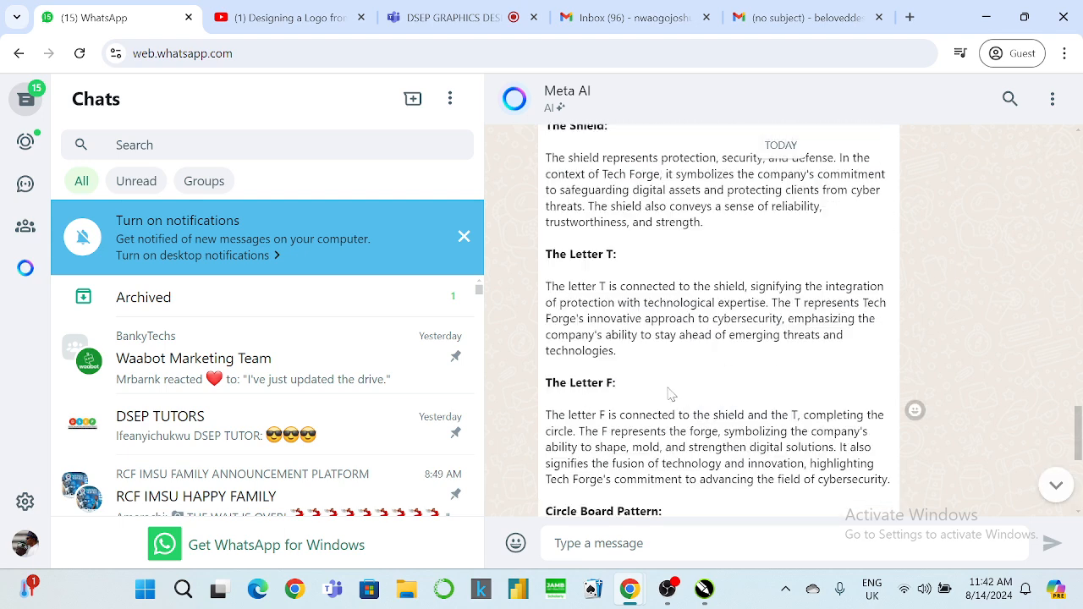
scroll(669, 392, "up", 2)
scroll(601, 321, "down", 1)
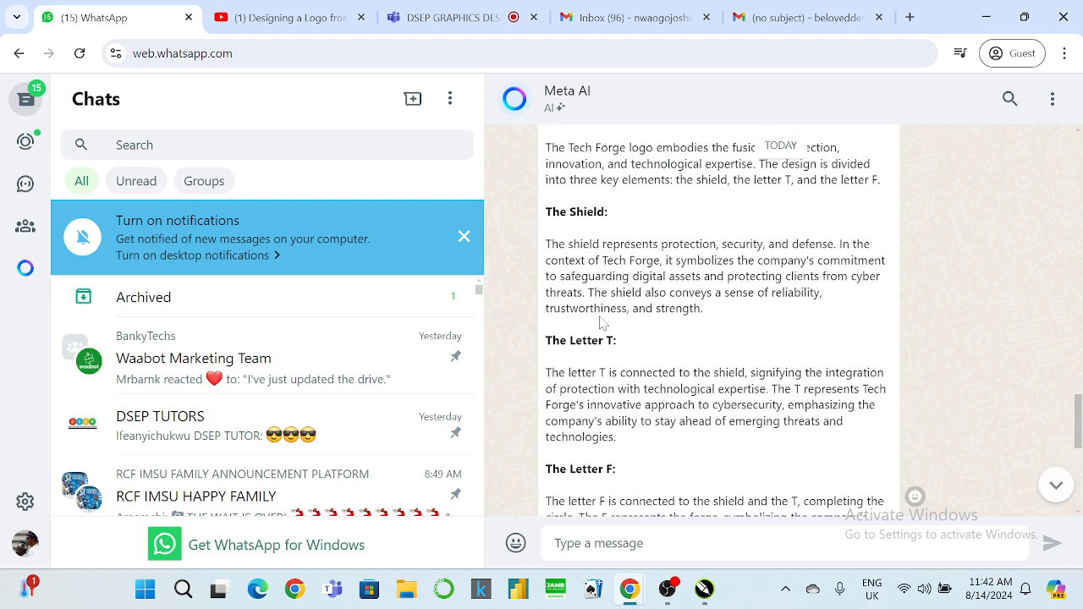
scroll(720, 321, "down", 3)
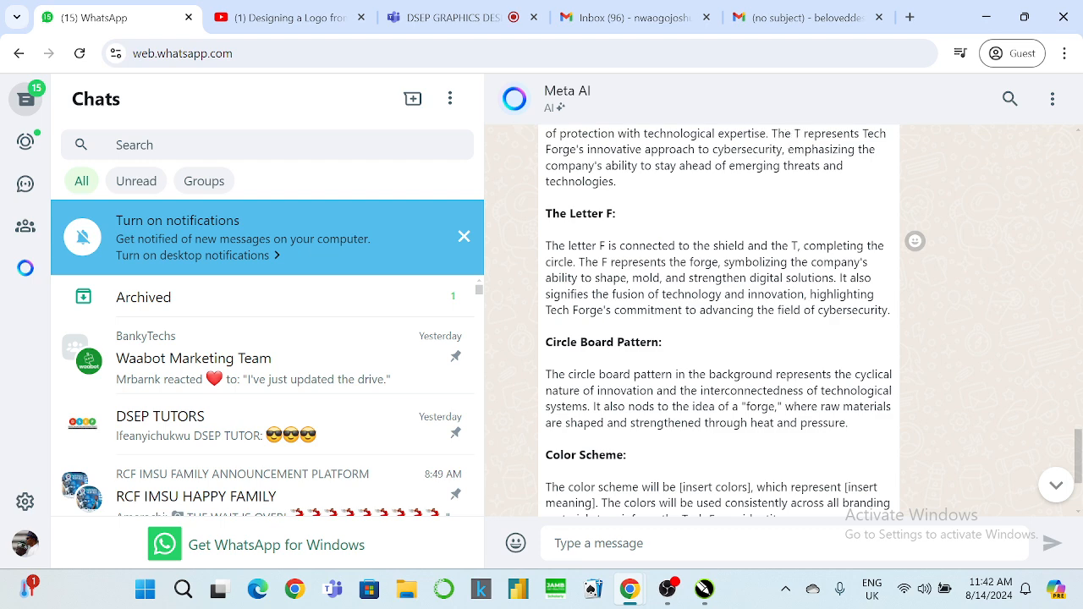
scroll(719, 322, "up", 4)
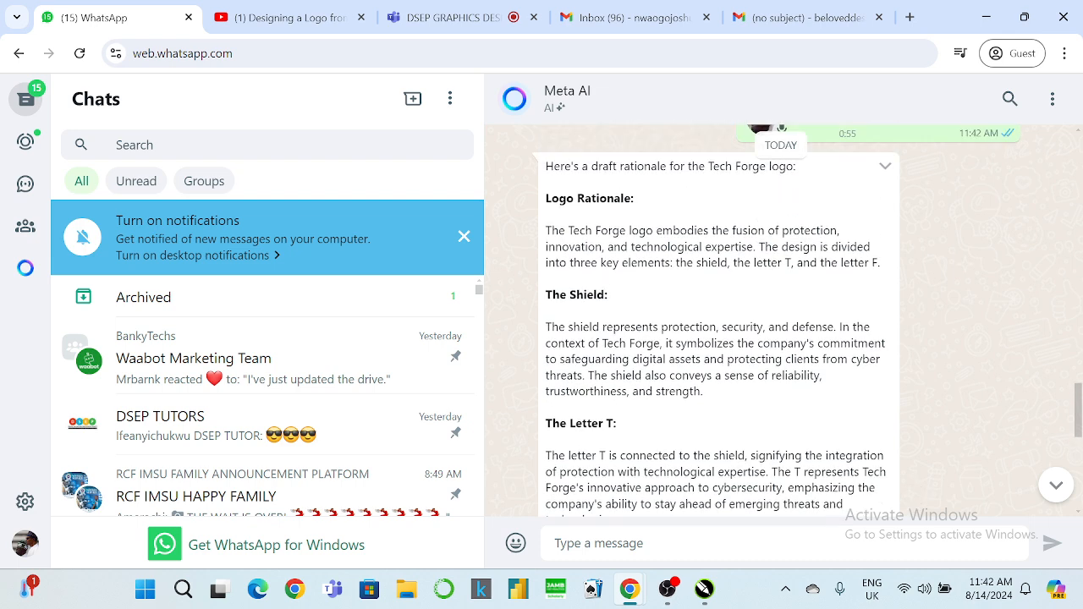
Step: Copy the "The Shield:" heading and its paragraph from the logo rationale message
left_click_drag(546, 165, 643, 327)
left_click(569, 310)
left_click_drag(559, 294, 721, 394)
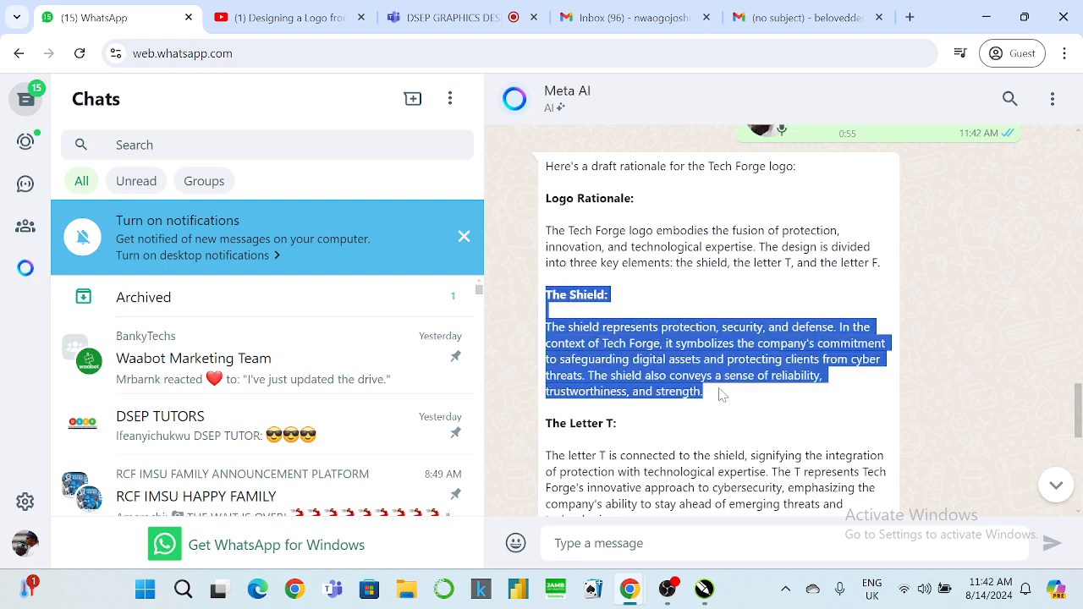
Step: Switch to CorelDRAW and paste the shield rationale as artistic text near the upper-left corner of page 5
left_click(986, 17)
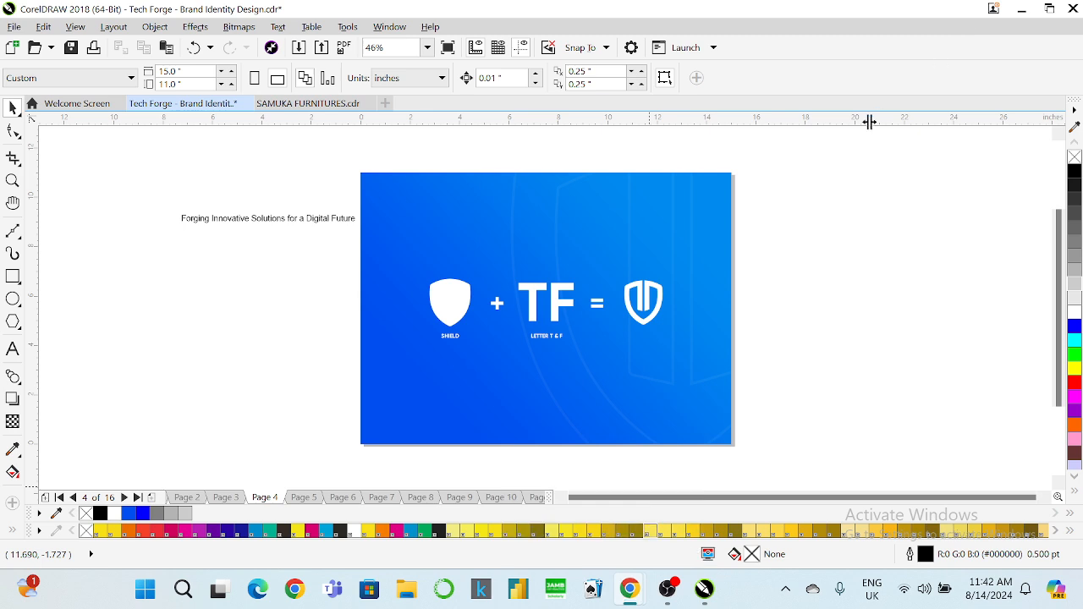
key("Page_Down")
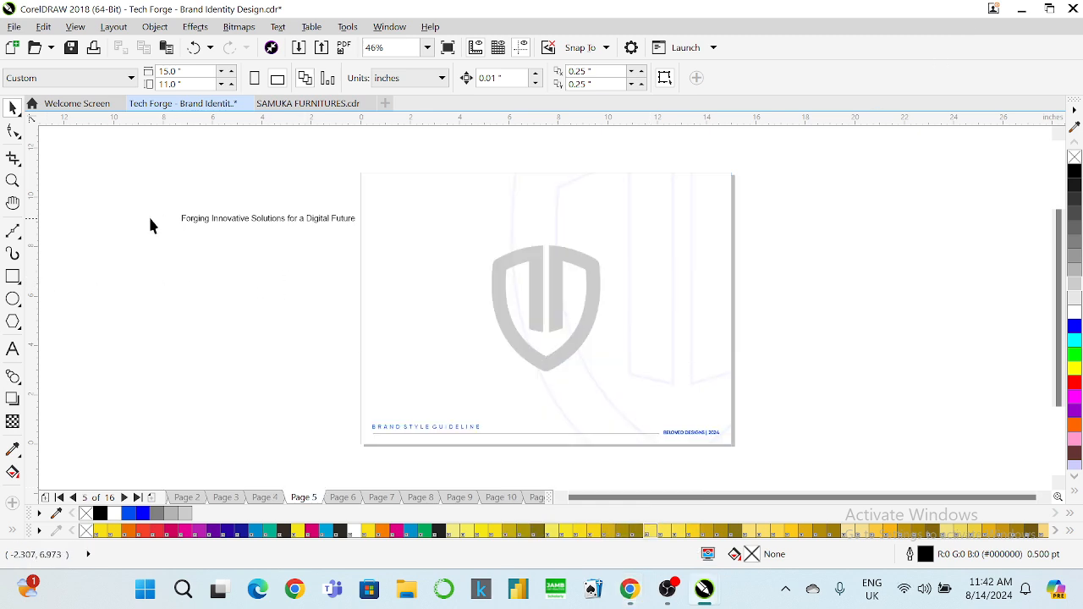
left_click(13, 349)
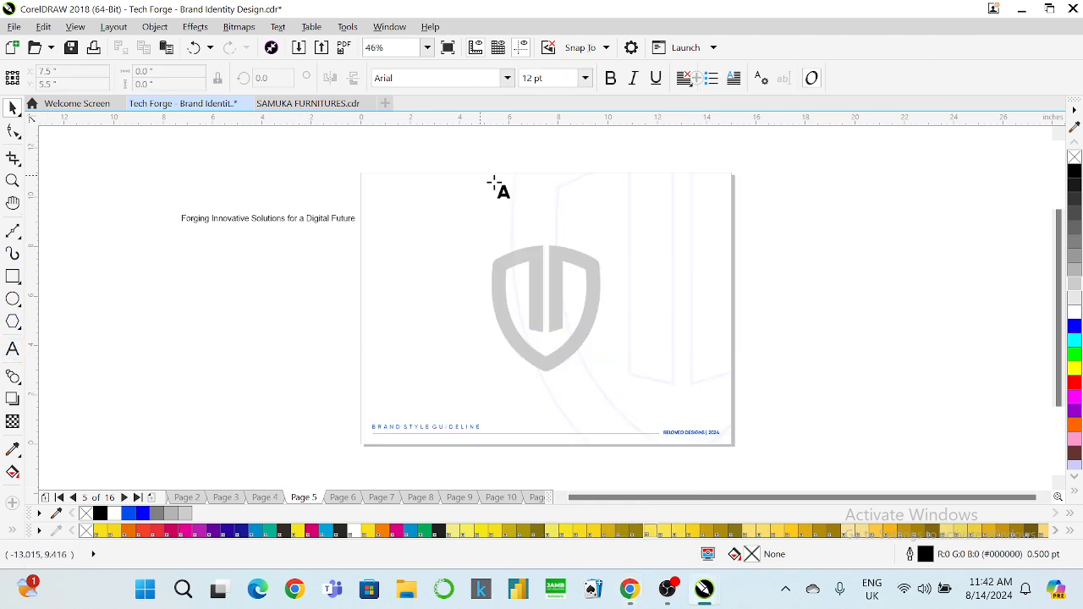
left_click(385, 212)
key("ctrl+v")
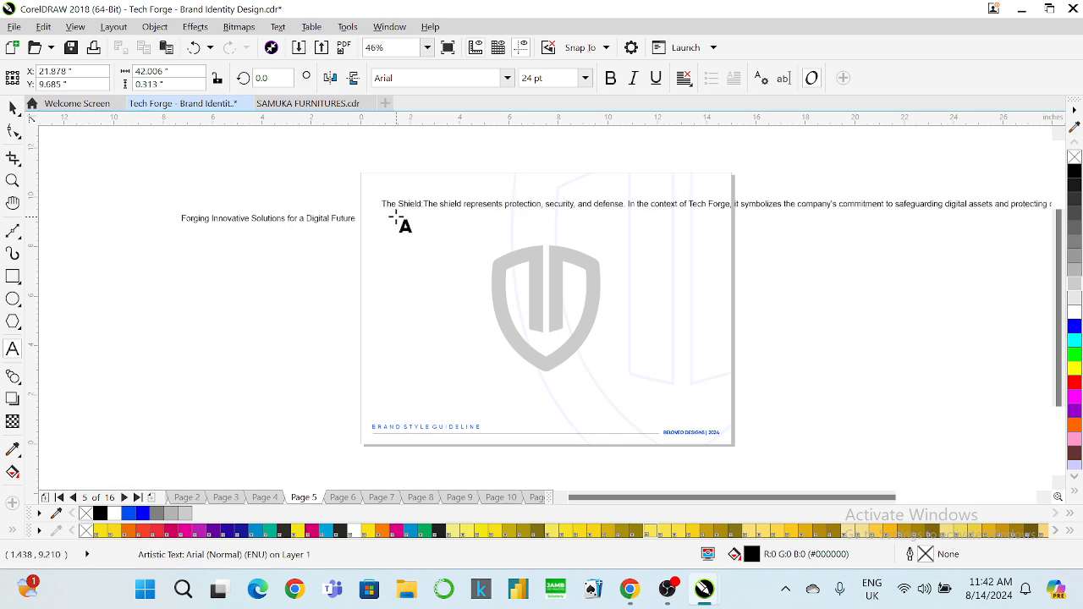
Step: Set the pasted text's font to Gilroy SemiBold and break the line after "The Shield:"
key("ctrl+a")
left_click(509, 85)
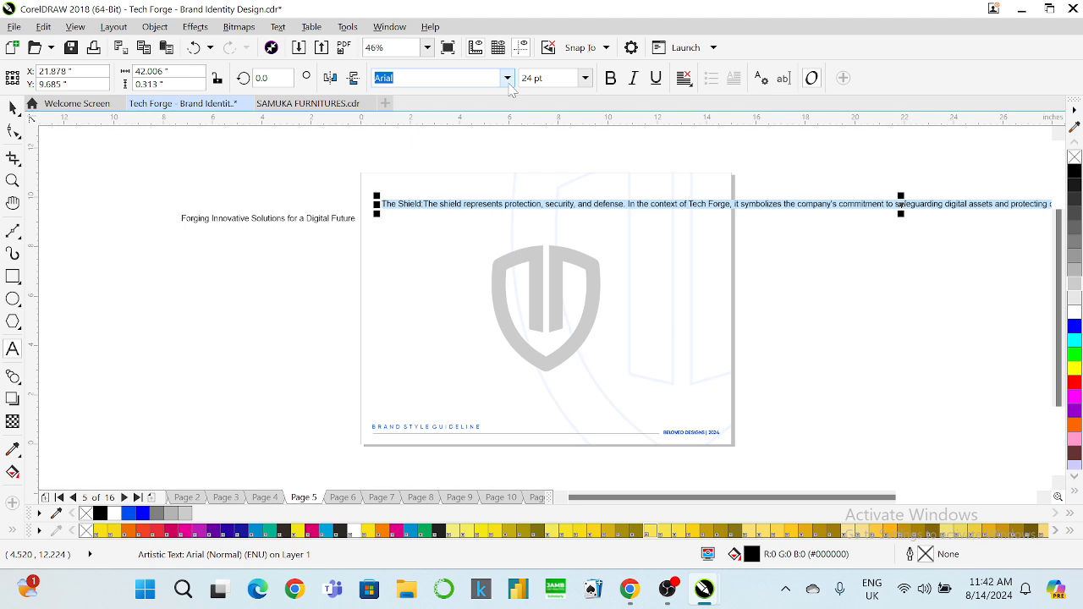
left_click(507, 78)
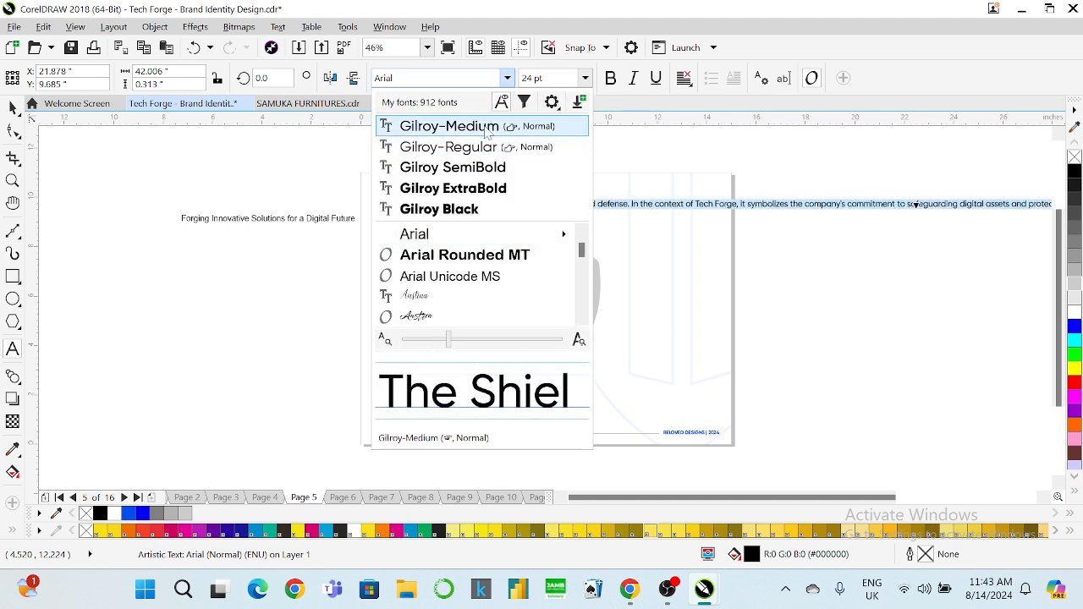
key("Escape")
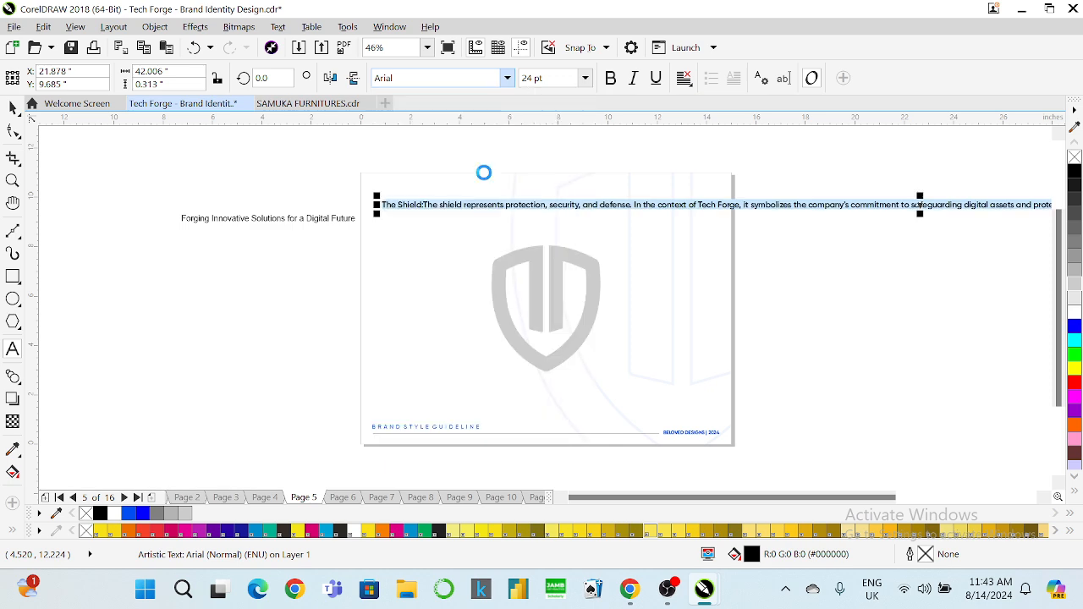
left_click(424, 205)
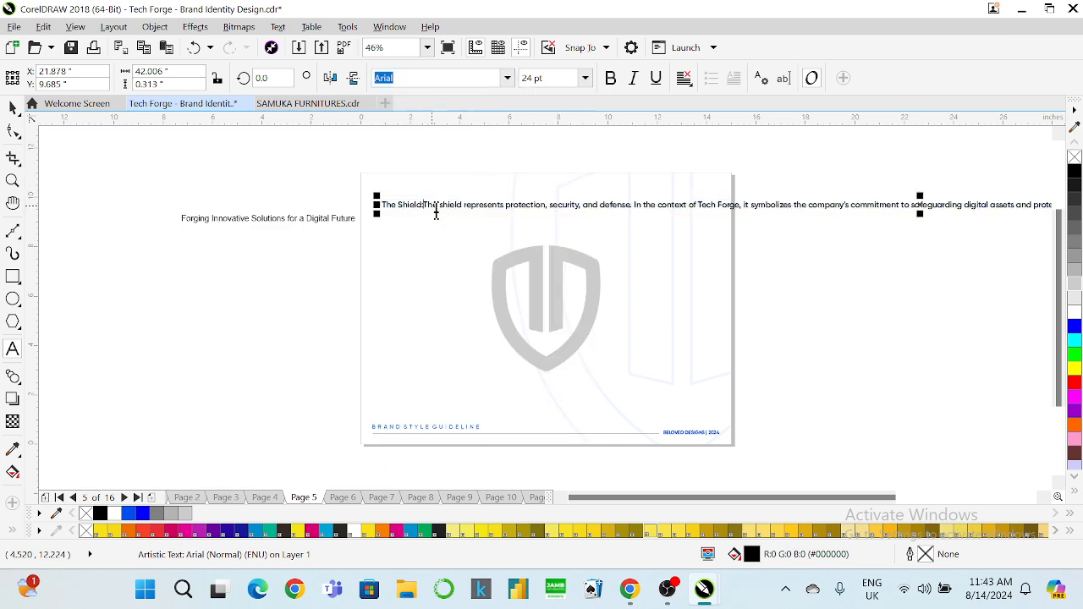
key("Return")
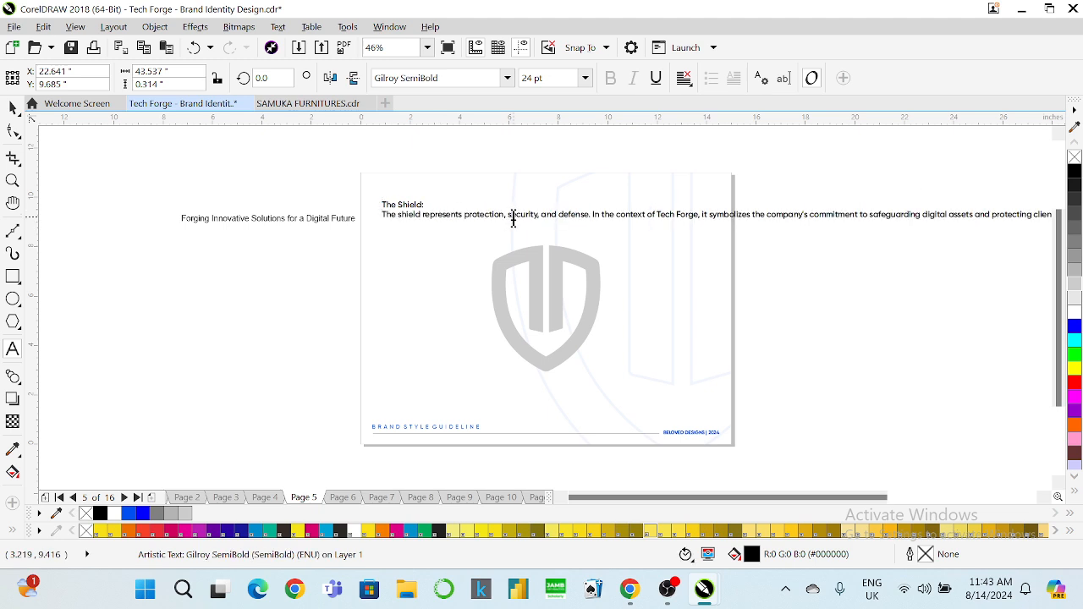
Step: Set the size of the whole shield text to 16 pt
key("ctrl+a")
left_click(546, 78)
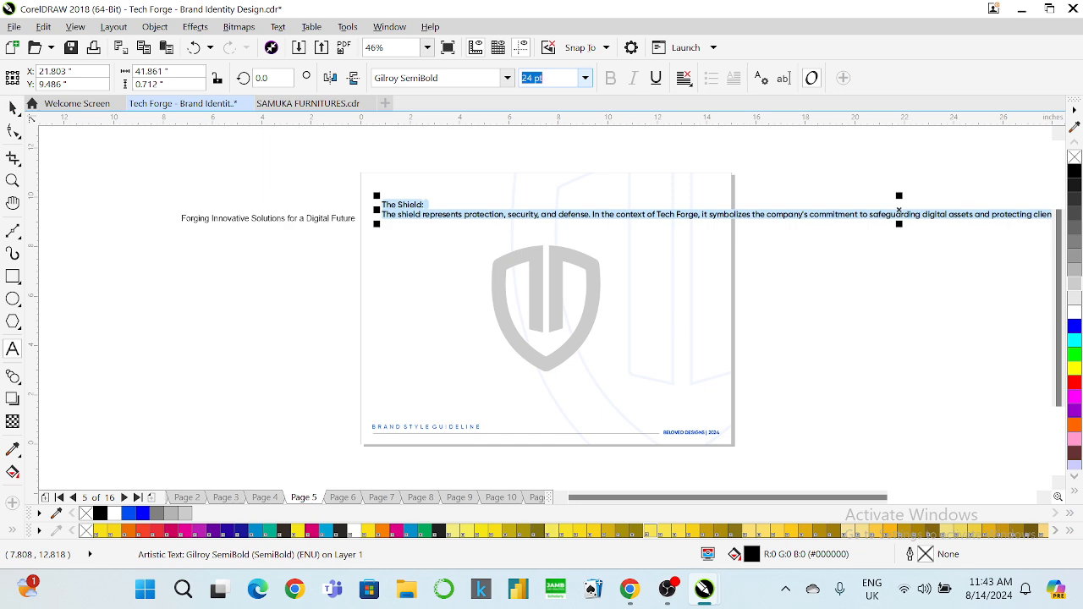
type("16")
key("Return")
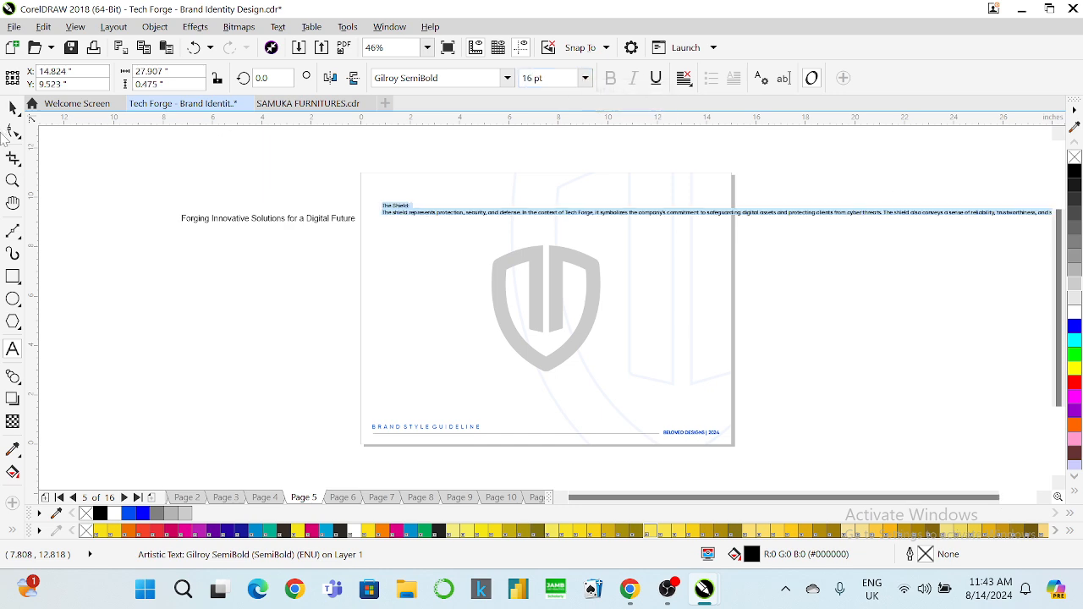
Step: Break the shield paragraph into new lines after "security, and" and after "it symbolizes"
left_click(13, 180)
left_click_drag(356, 169, 694, 267)
left_click(13, 349)
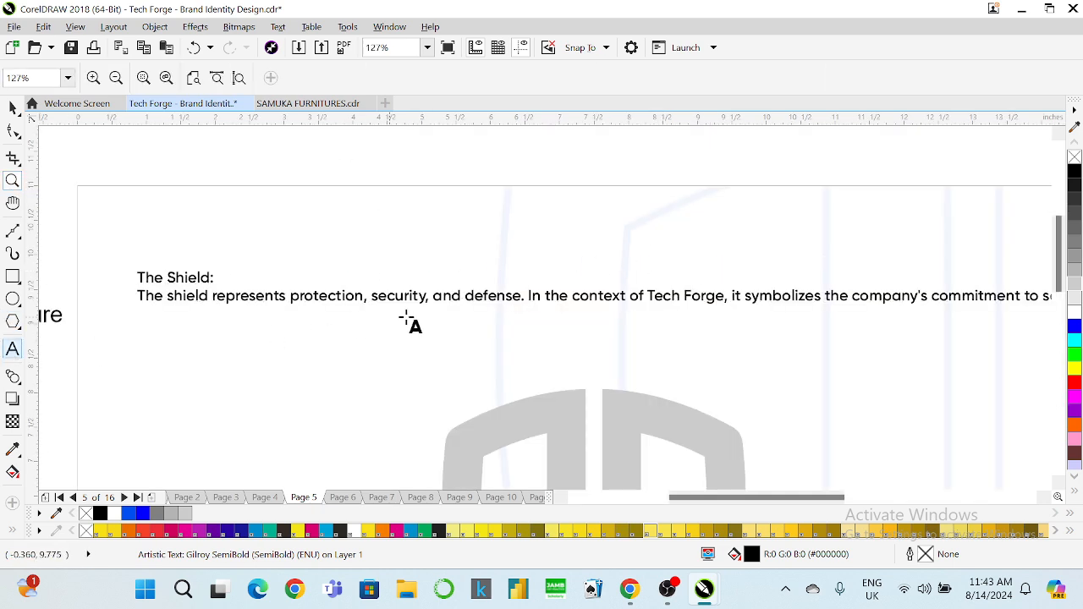
left_click(531, 298)
left_click(517, 301)
left_click(465, 301)
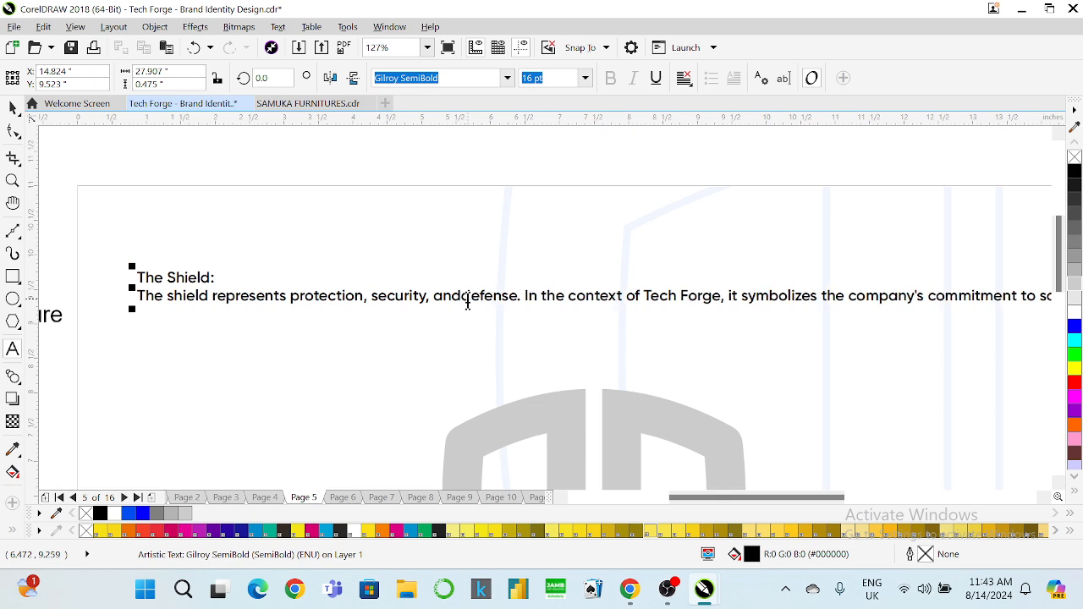
key("Return")
left_click(501, 314)
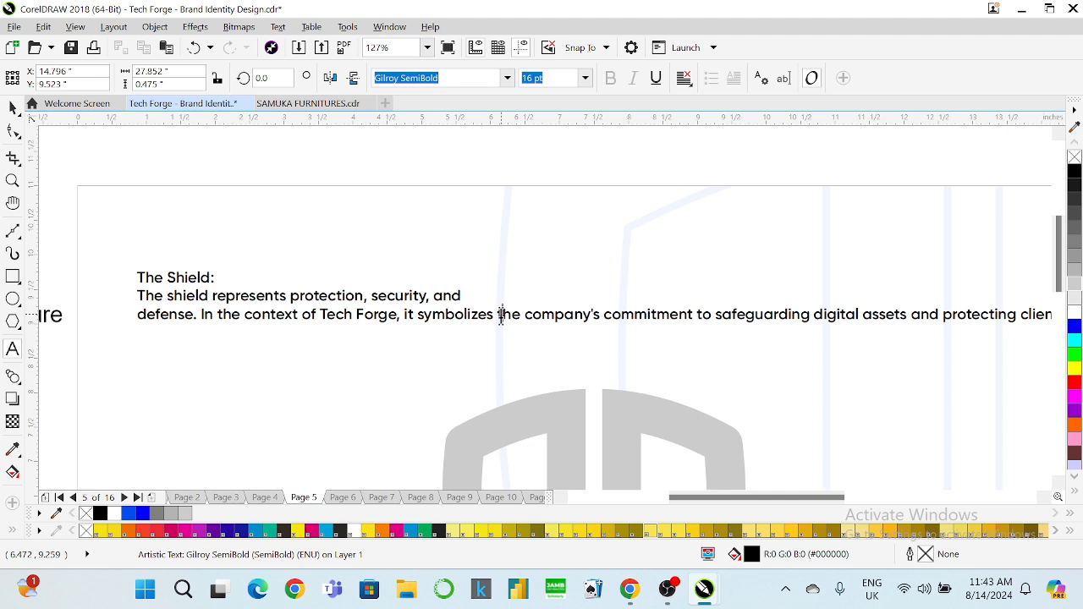
key("Return")
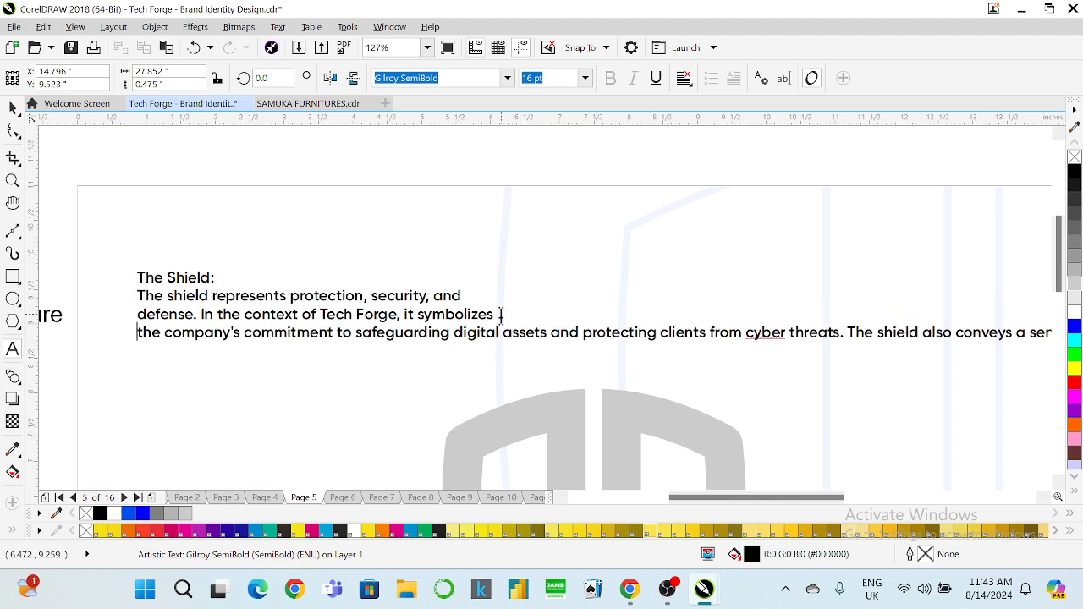
Step: Break the rest of the shield paragraph after "safeguarding digital", "cyber threats." and "reliability,"
left_click(509, 337)
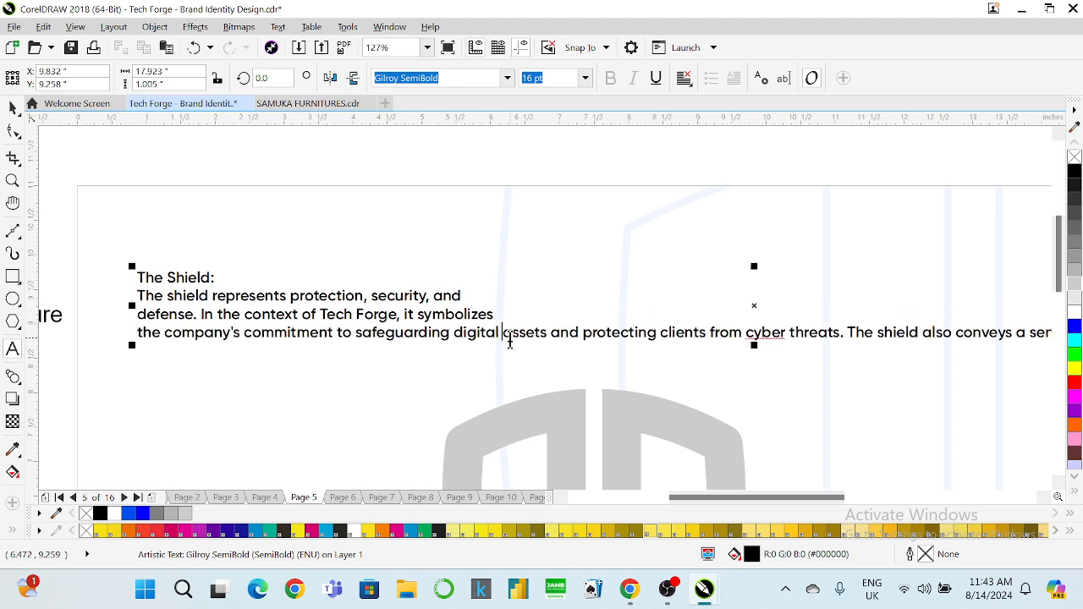
key("Return")
left_click(485, 350)
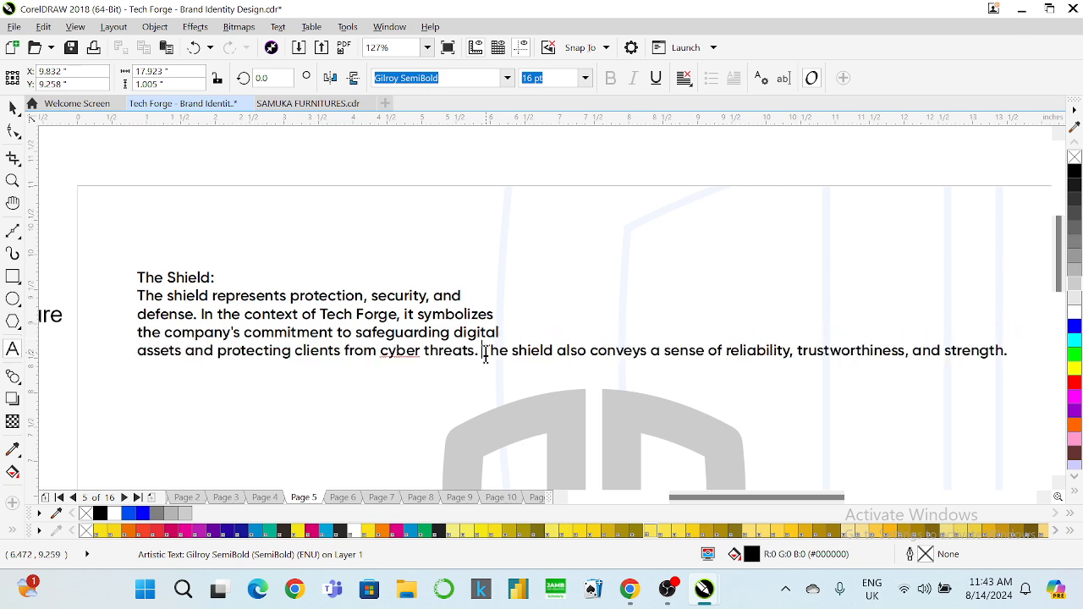
key("Return")
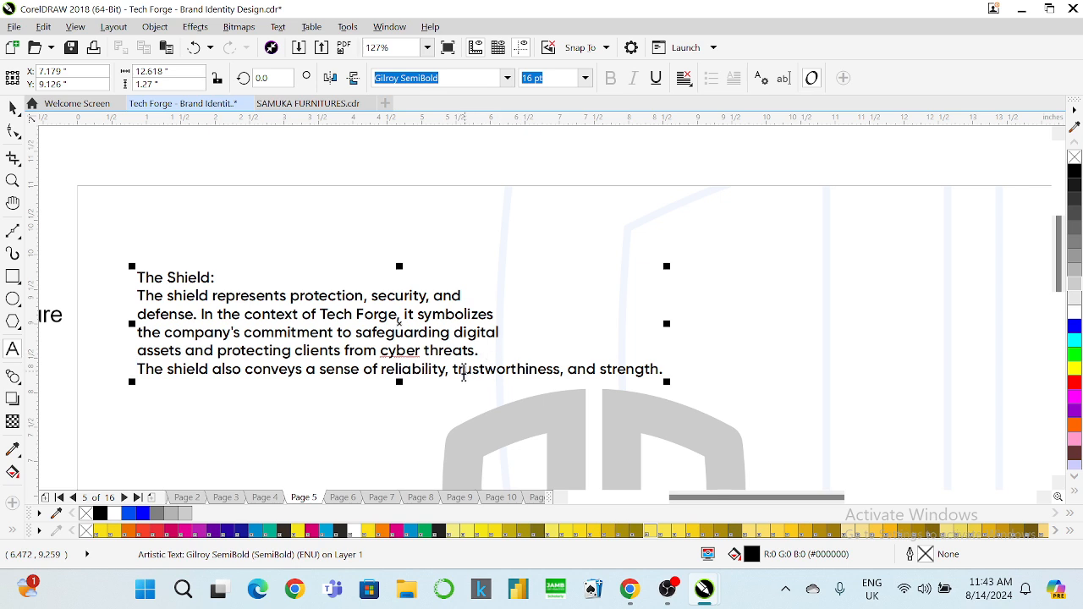
left_click(453, 370)
key("Return")
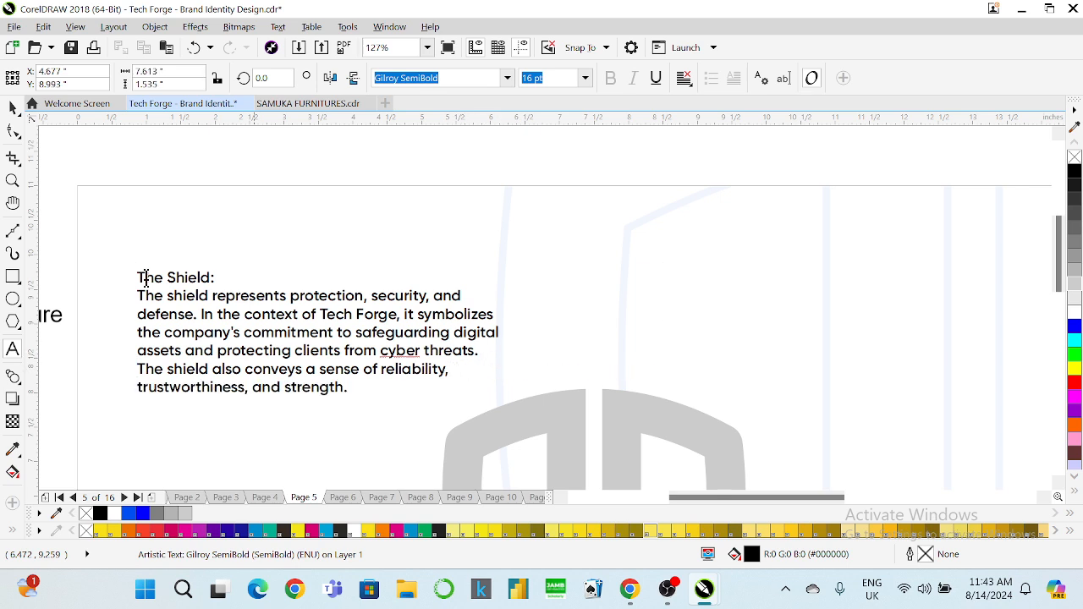
Step: Change the font of the "The Shield:" heading to Gilroy ExtraBold
left_click_drag(215, 278, 133, 273)
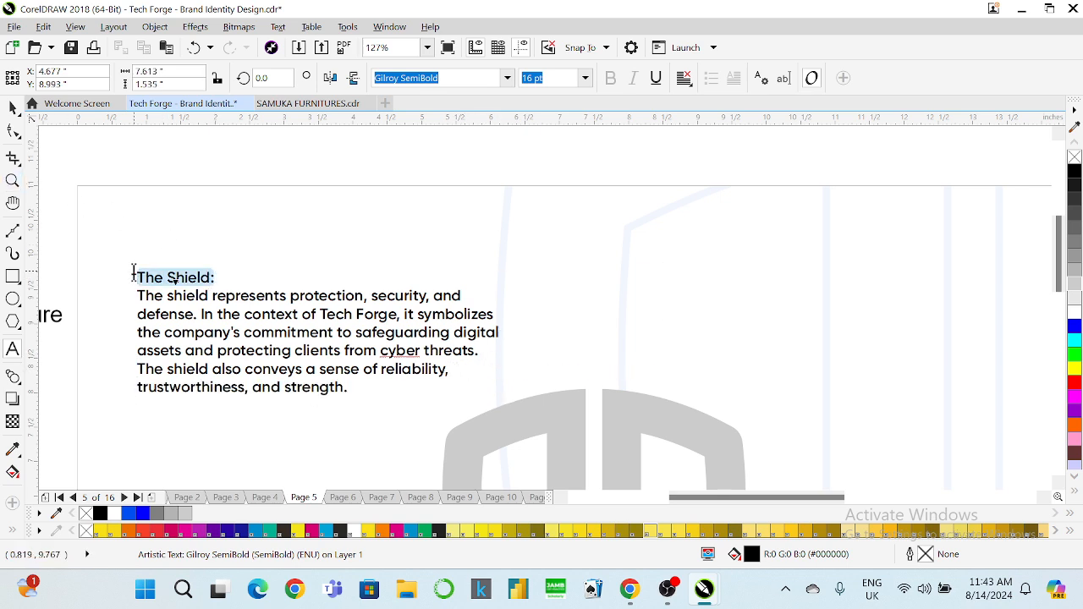
left_click(507, 78)
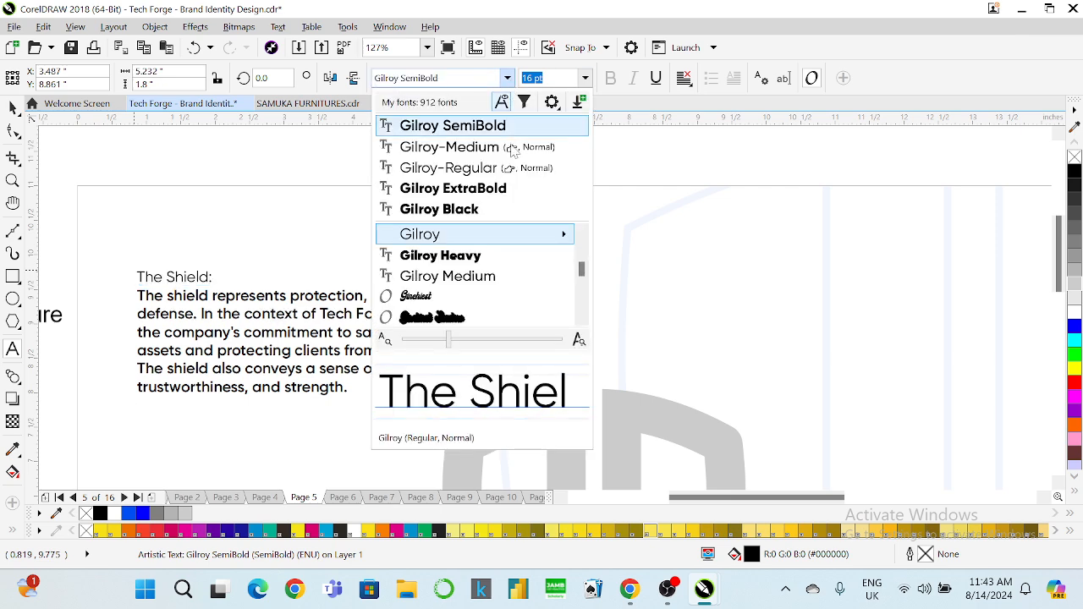
left_click(452, 188)
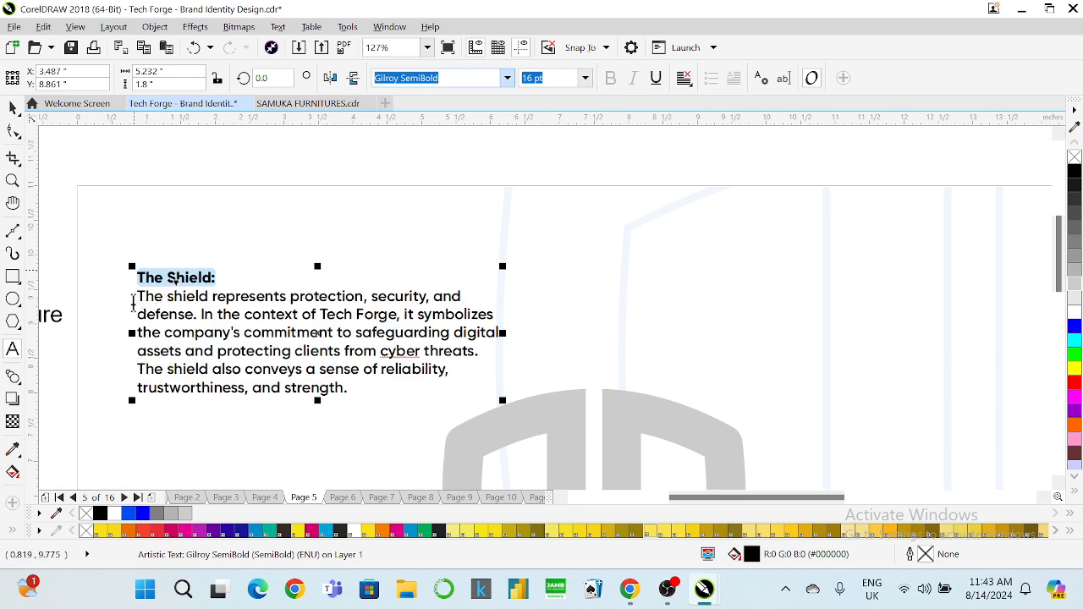
Step: Change the font of the paragraph below the shield heading to Gilroy-Medium and finish editing the text
left_click(136, 295)
left_click_drag(136, 296, 394, 389)
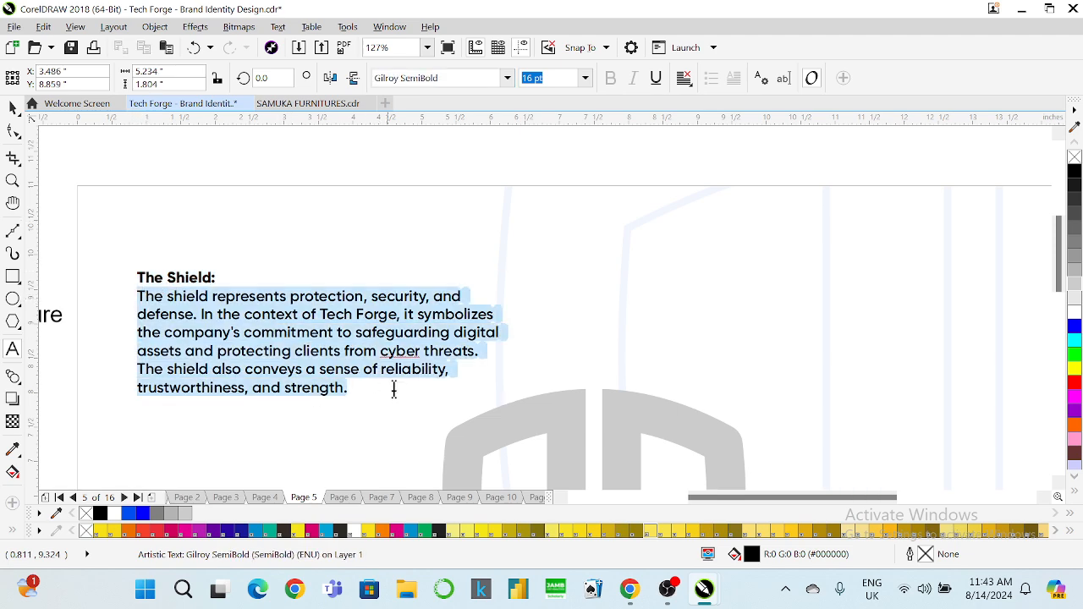
left_click(507, 77)
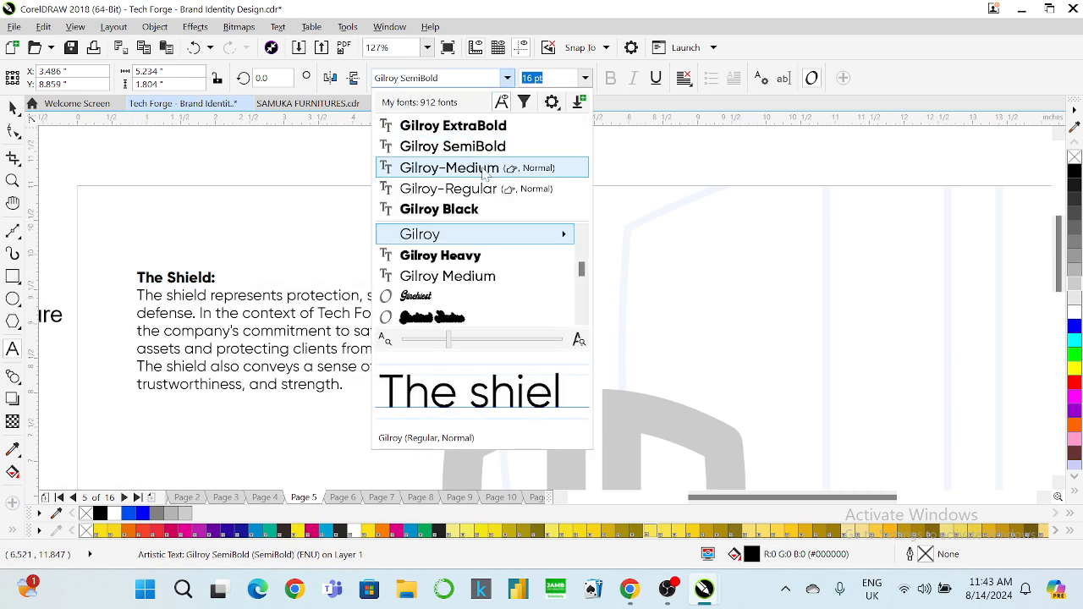
left_click(485, 169)
left_click(13, 106)
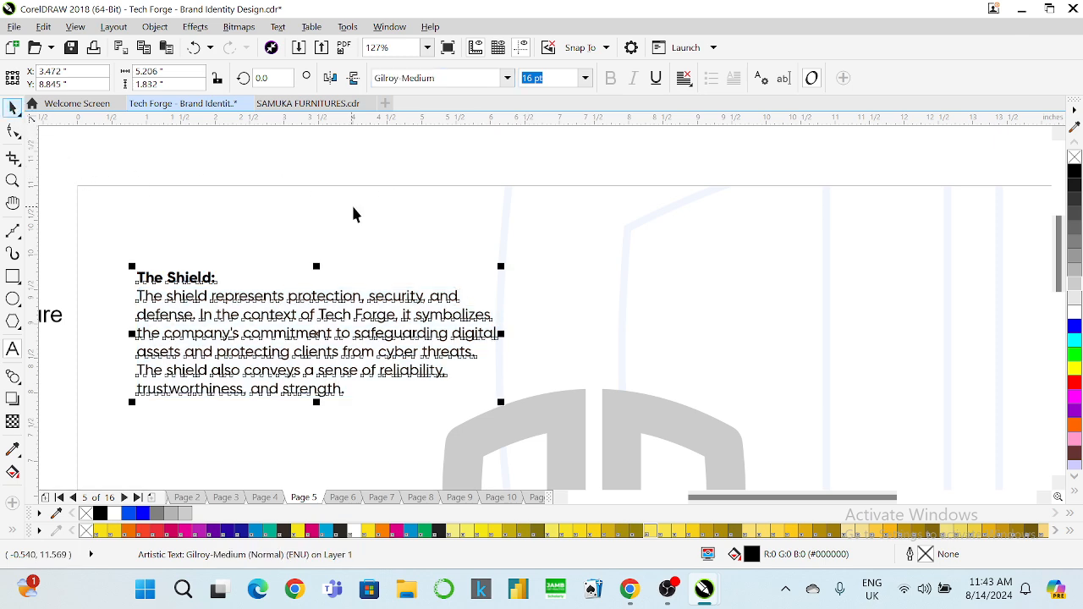
left_click(427, 47)
left_click(385, 94)
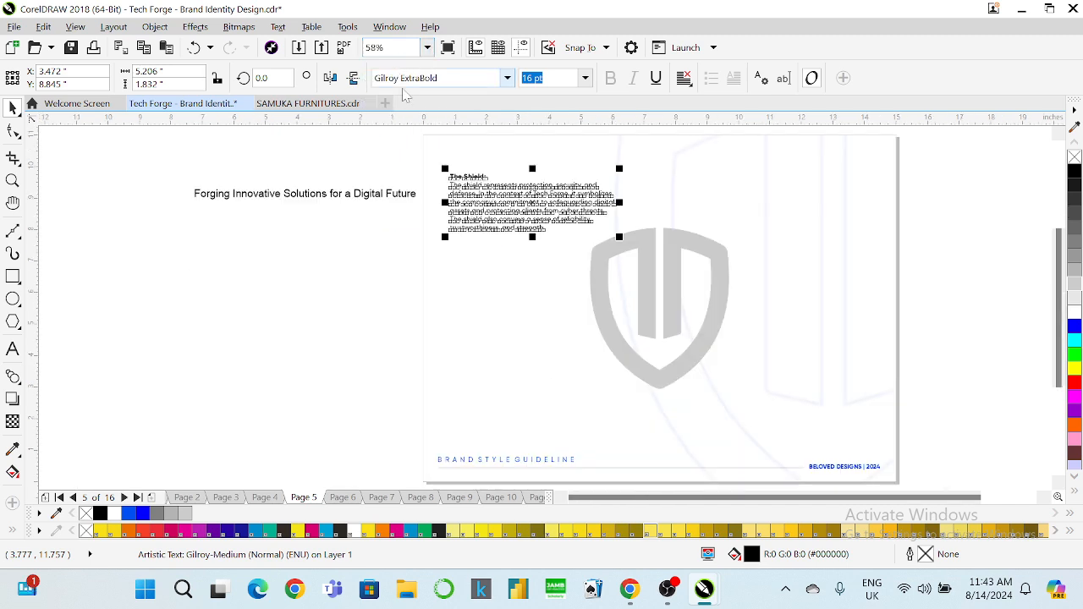
Step: Move the shield text block down to the lower part of the page, beside the tip of the grey logo
left_click(924, 218)
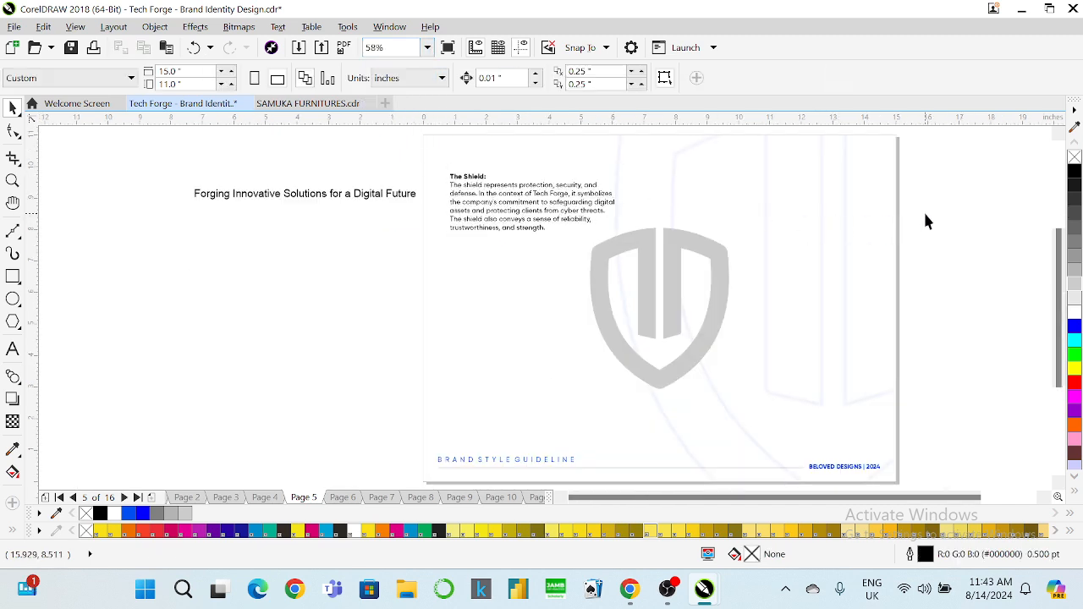
left_click(514, 196)
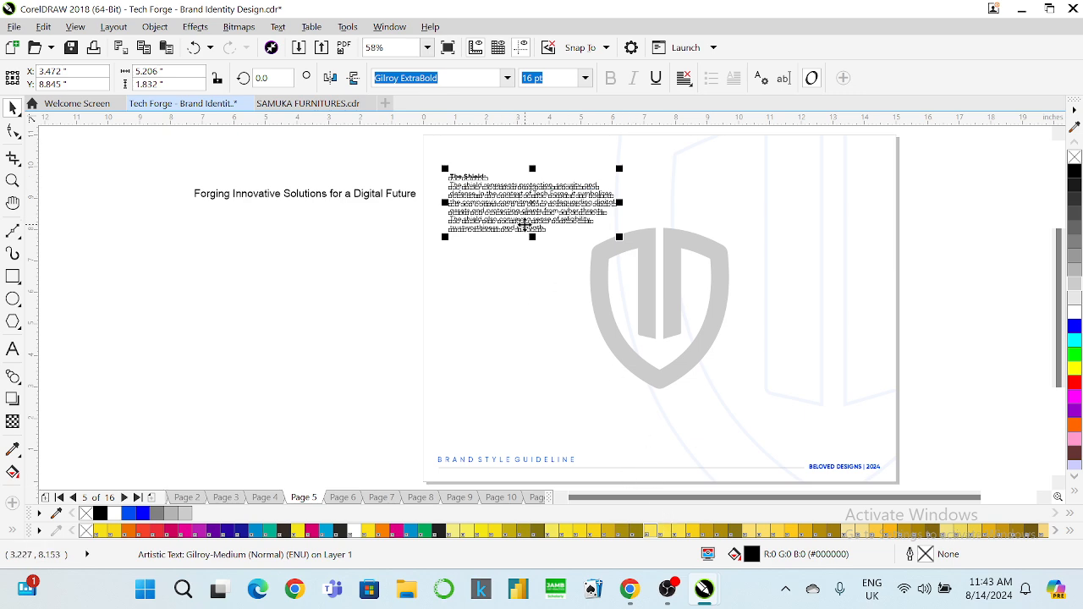
left_click_drag(520, 211, 554, 424)
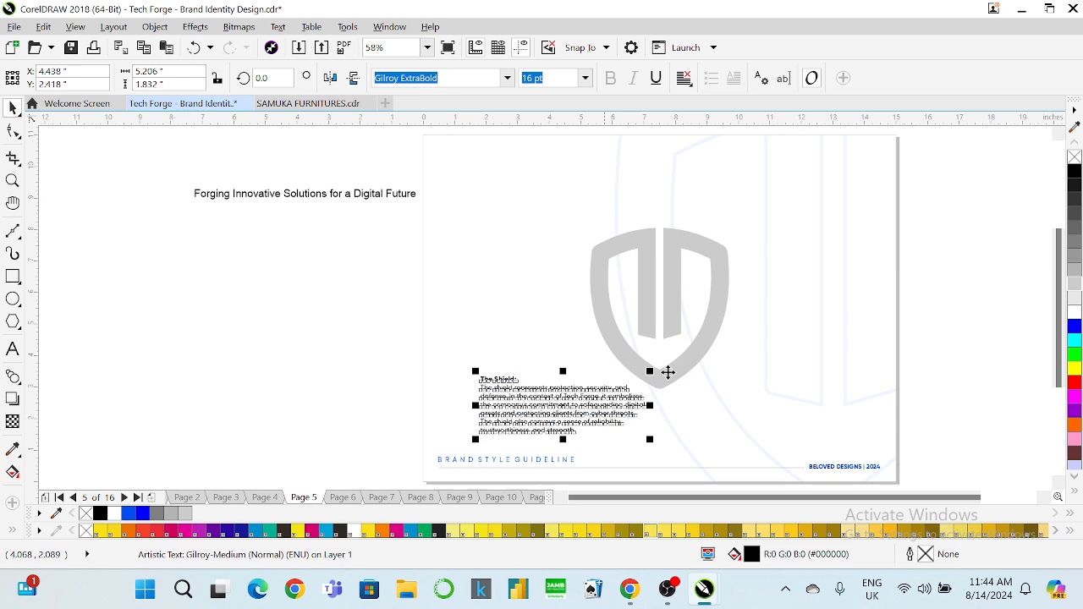
left_click(951, 288)
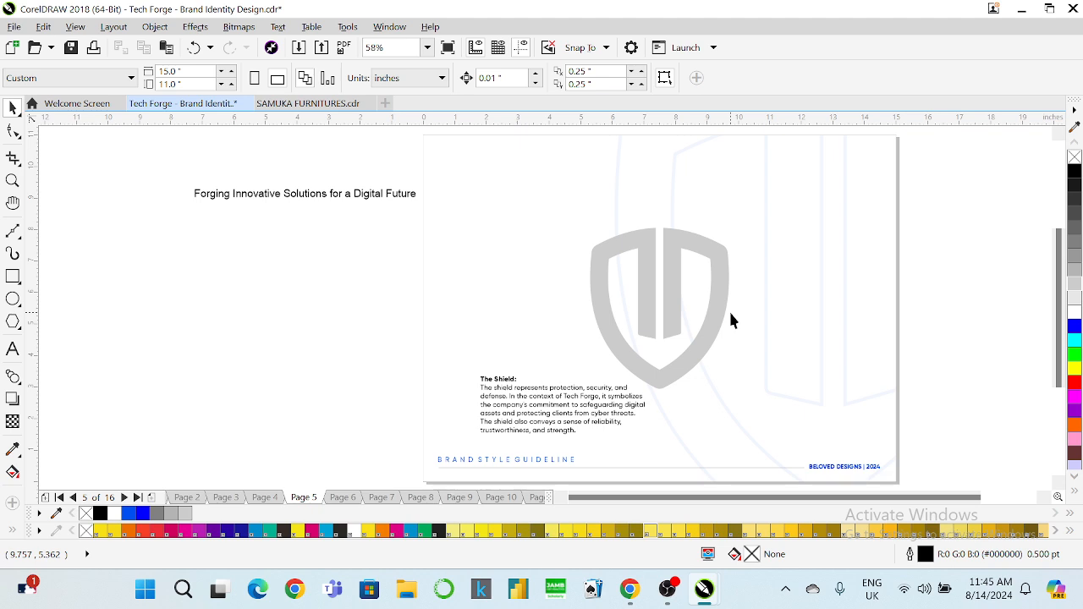
left_click(676, 326)
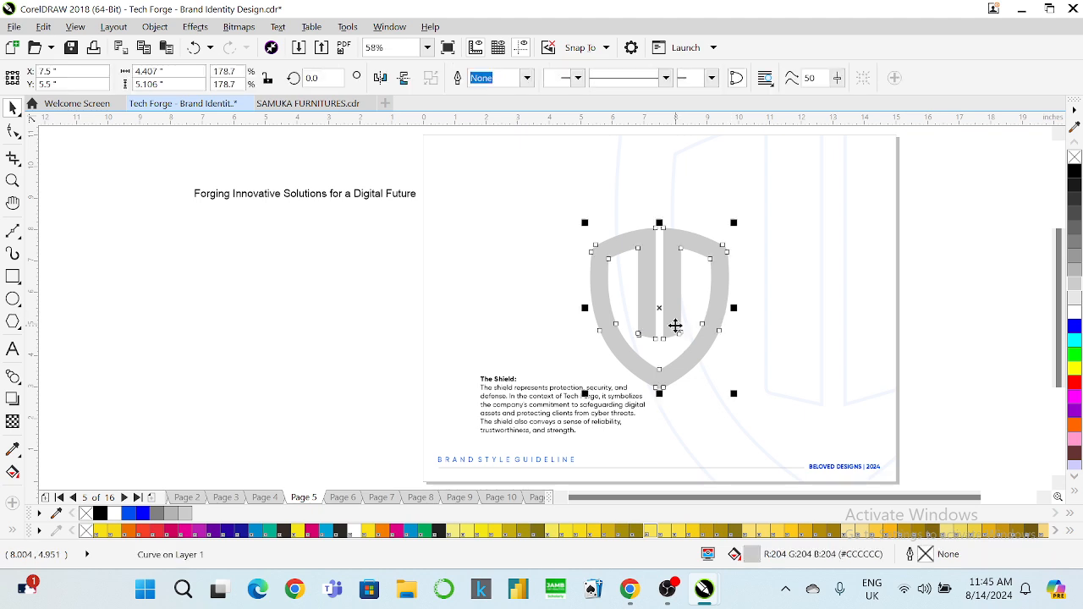
left_click(598, 394)
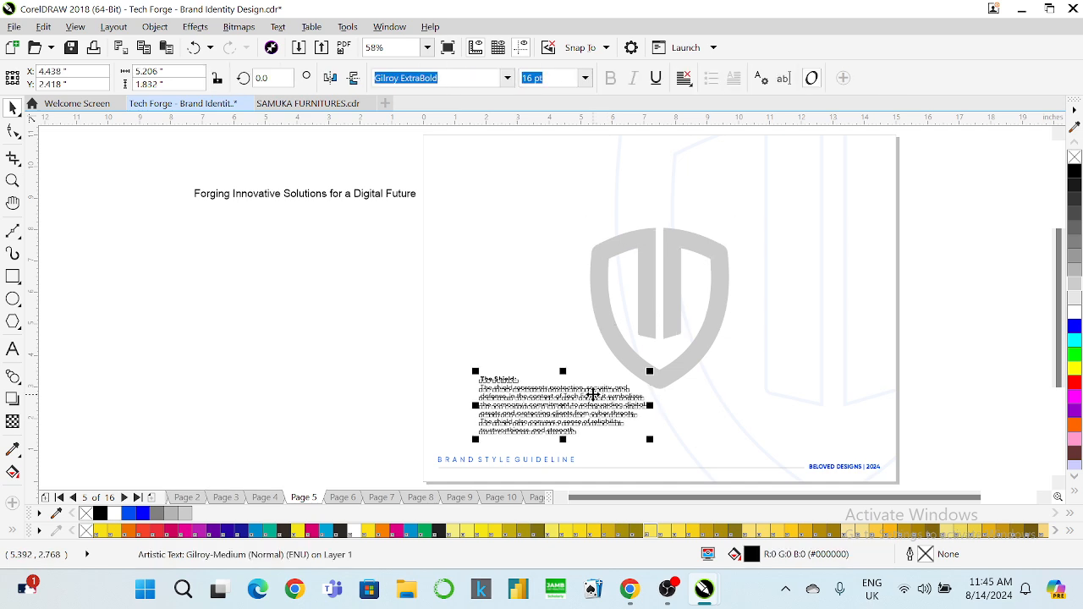
left_click(924, 273)
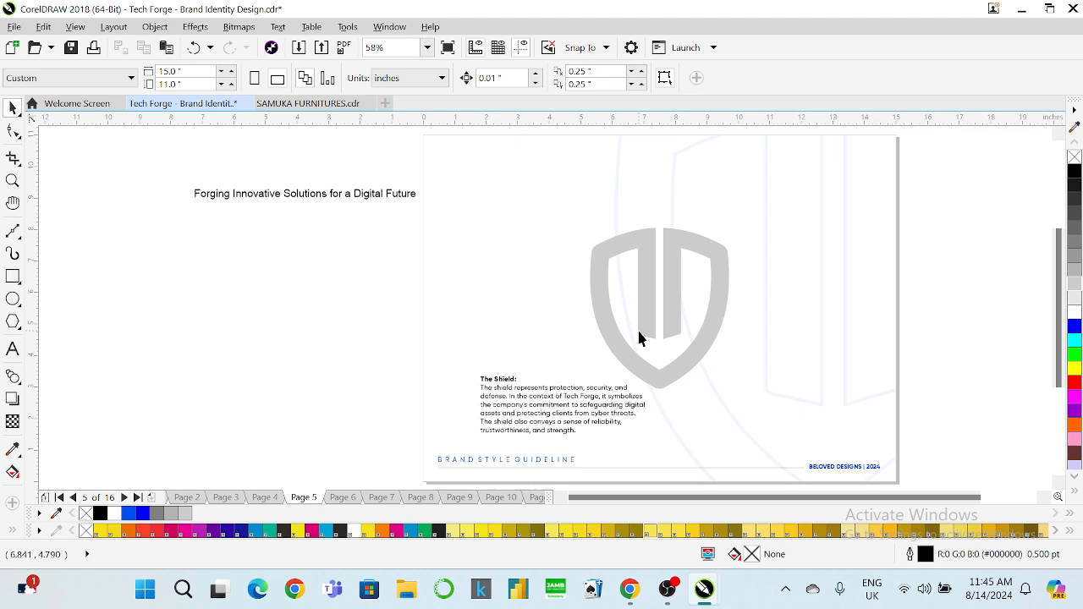
Step: Duplicate the shield text block to the upper part of the page and left-align the copy with the original
left_click_drag(554, 395, 543, 193)
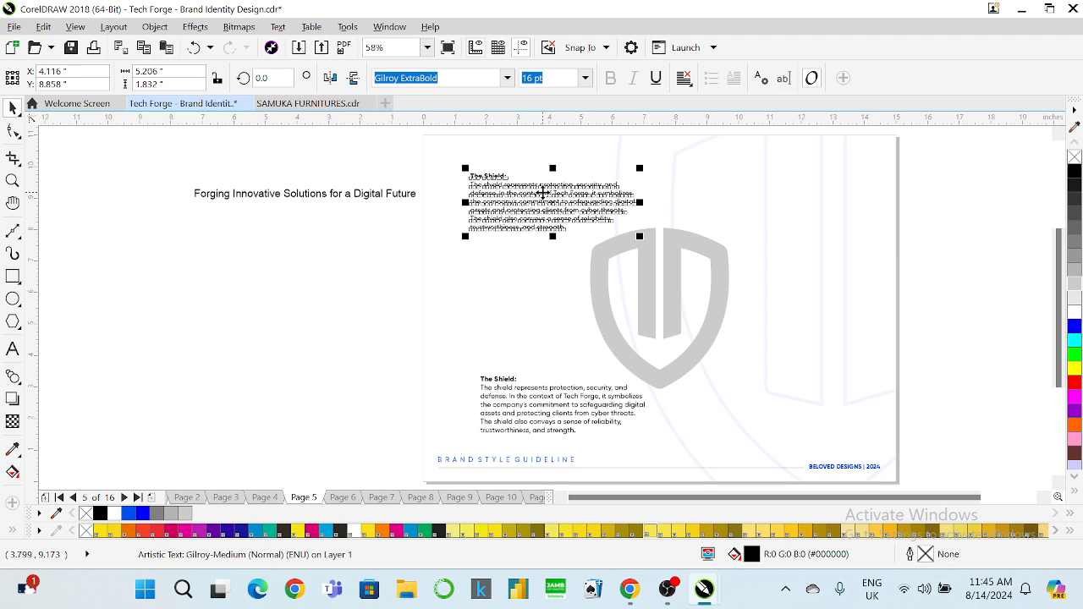
left_click(492, 380, "shift")
key("l")
left_click(958, 212)
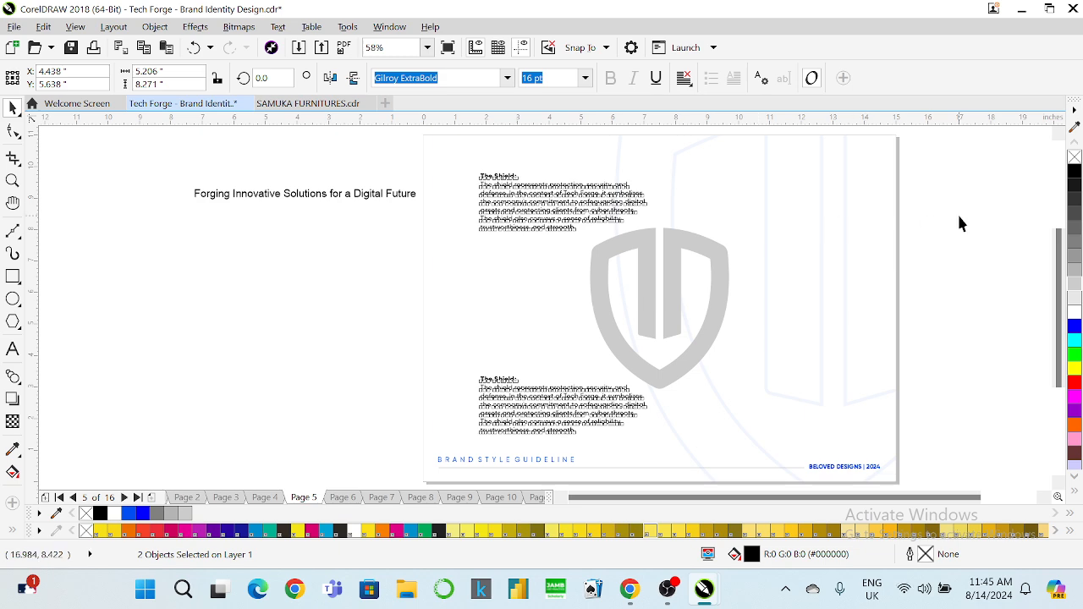
Step: Duplicate the upper text block to the lower right of the logo
left_click(529, 191)
left_click_drag(529, 191, 768, 378)
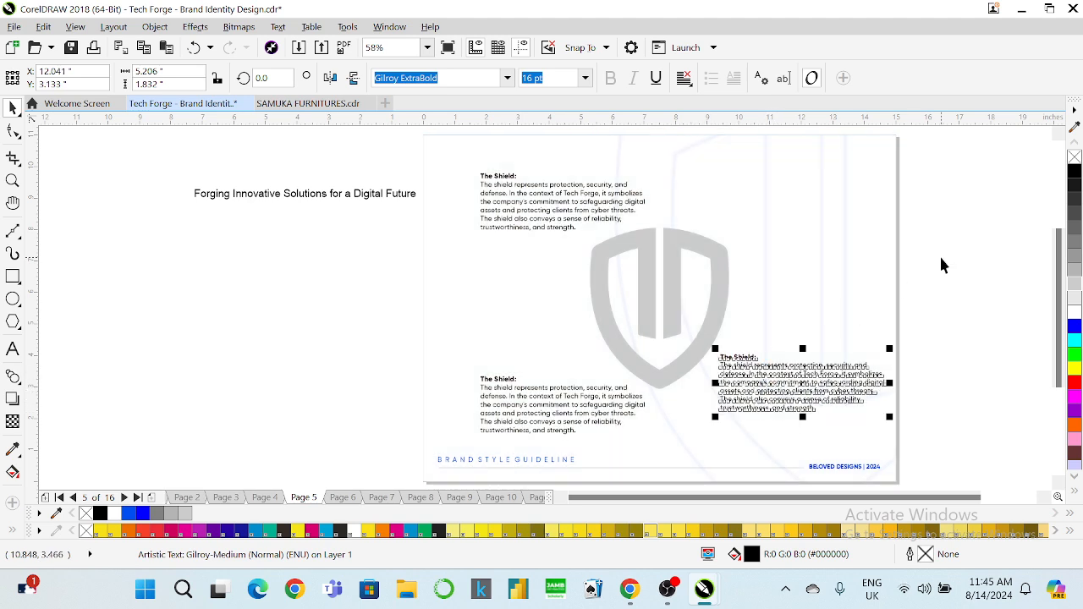
left_click(945, 252)
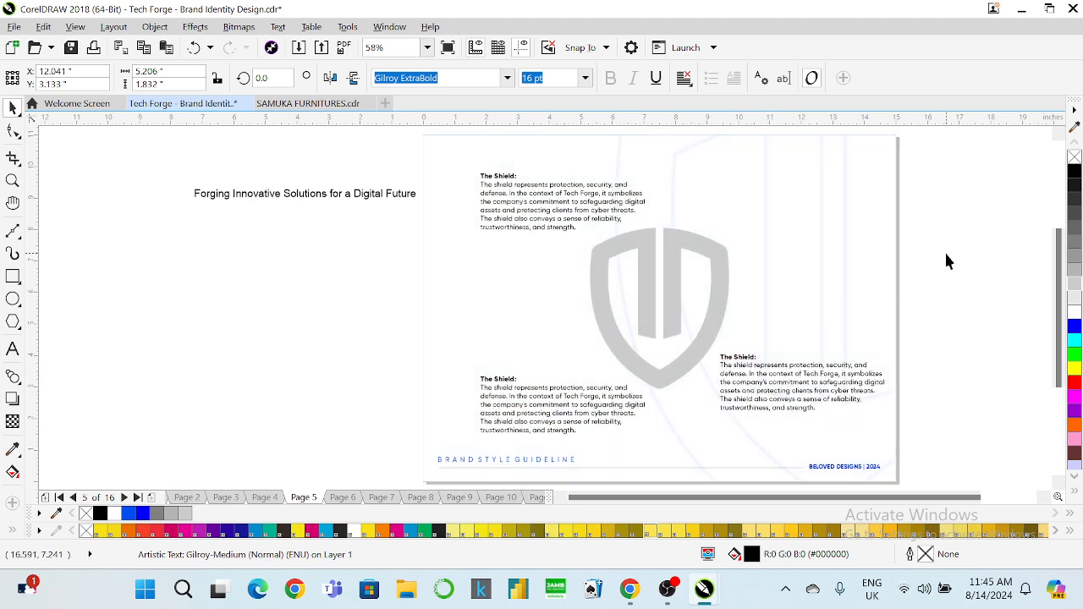
Step: Copy the "The Letter T:" heading and its paragraph from the Meta AI chat in WhatsApp and return to CorelDRAW
left_click(495, 187)
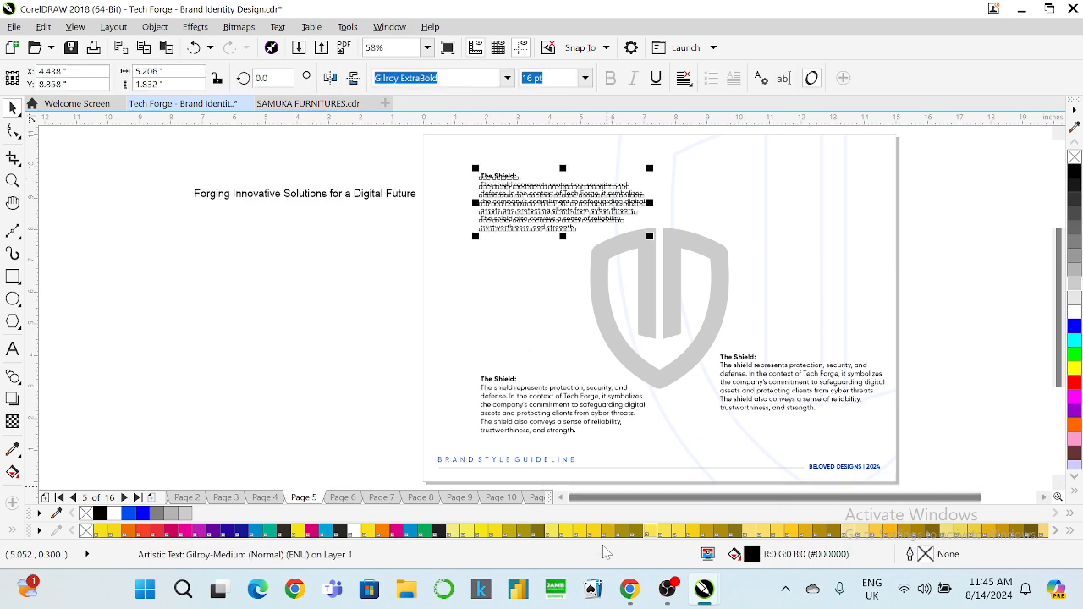
mouse_move(629, 589)
left_click(525, 508)
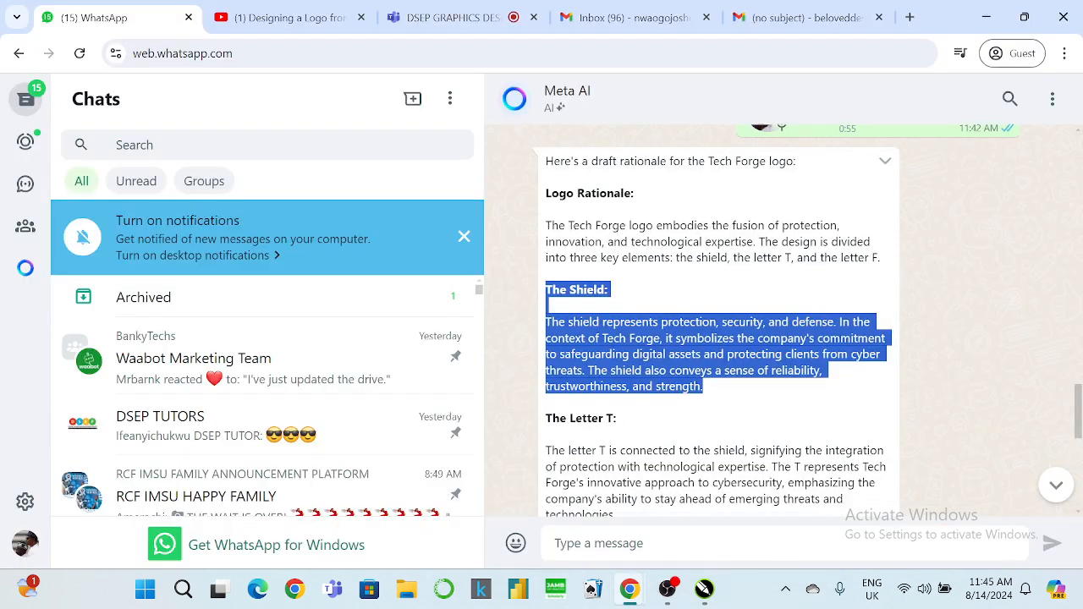
scroll(915, 321, "down", 3)
scroll(914, 406, "up", 1)
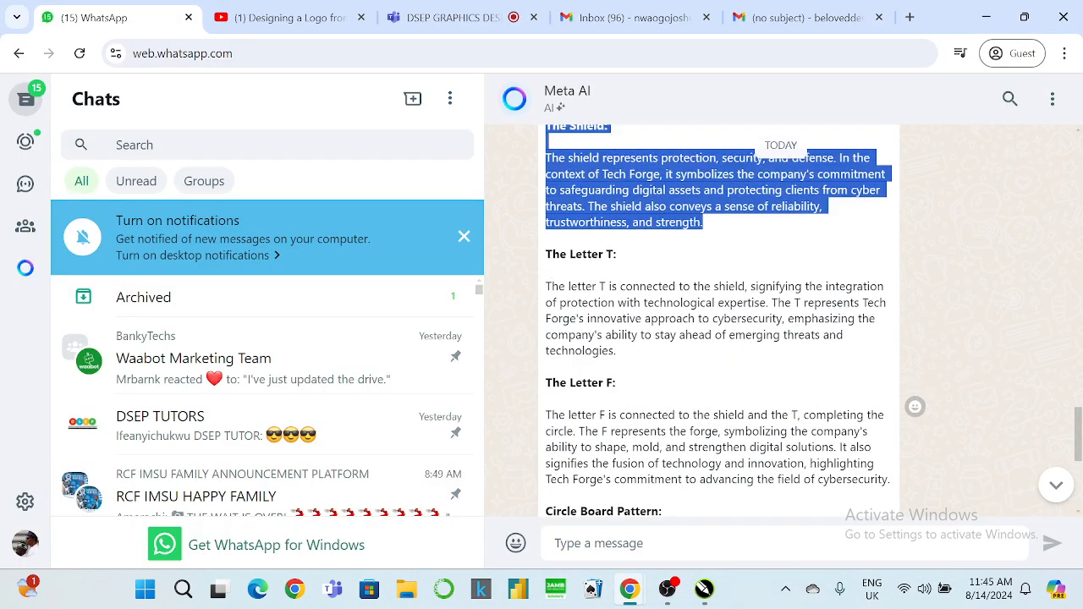
left_click_drag(546, 253, 687, 350)
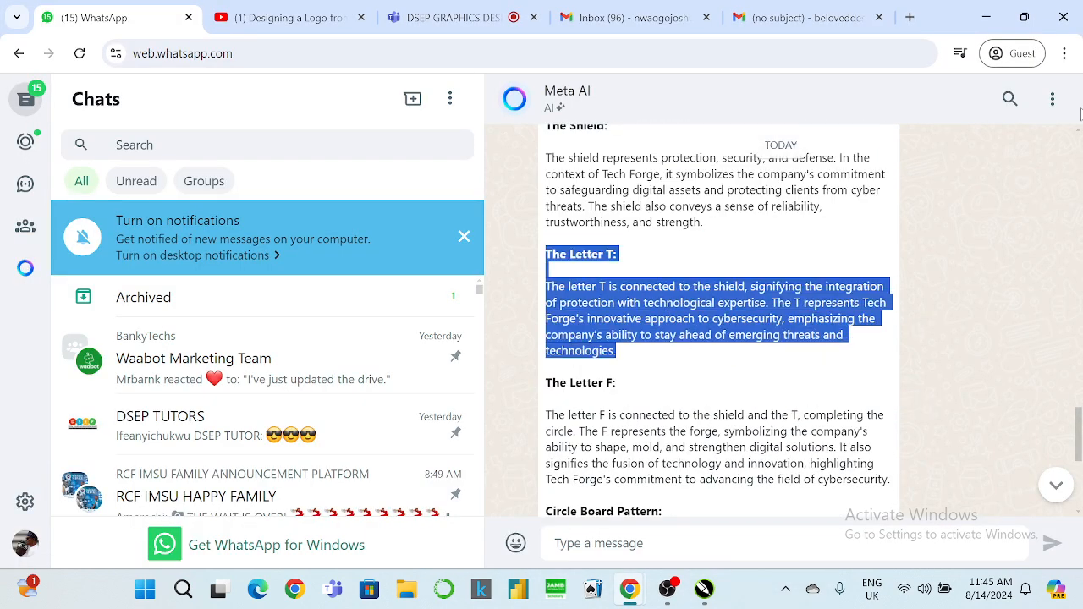
left_click(986, 17)
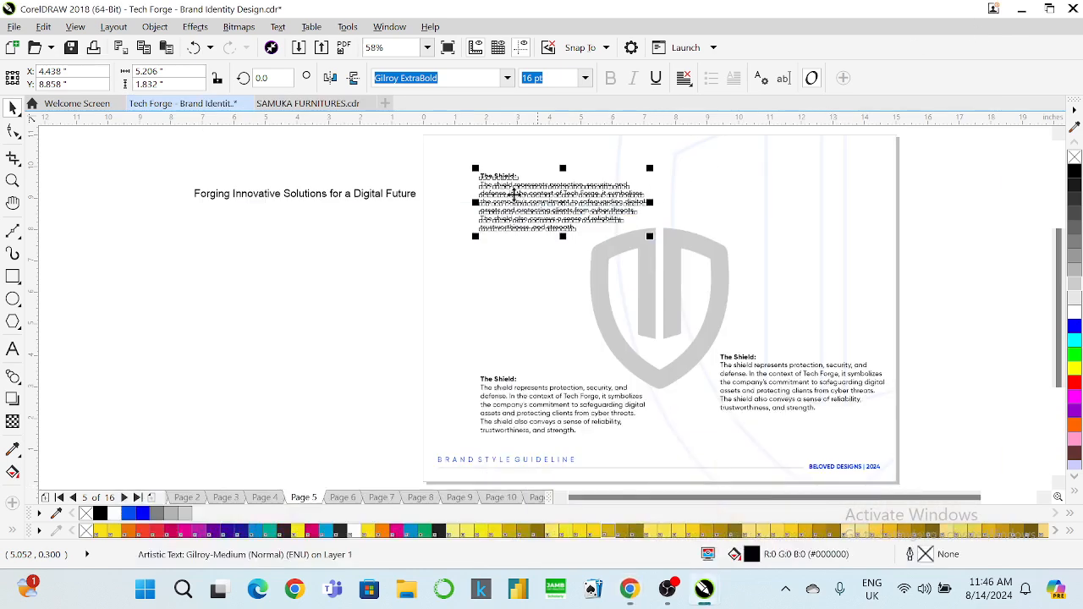
Step: Replace all the text of the upper shield block with the copied "The Letter T:" section
left_click(13, 348)
left_click(550, 205)
key("ctrl+a")
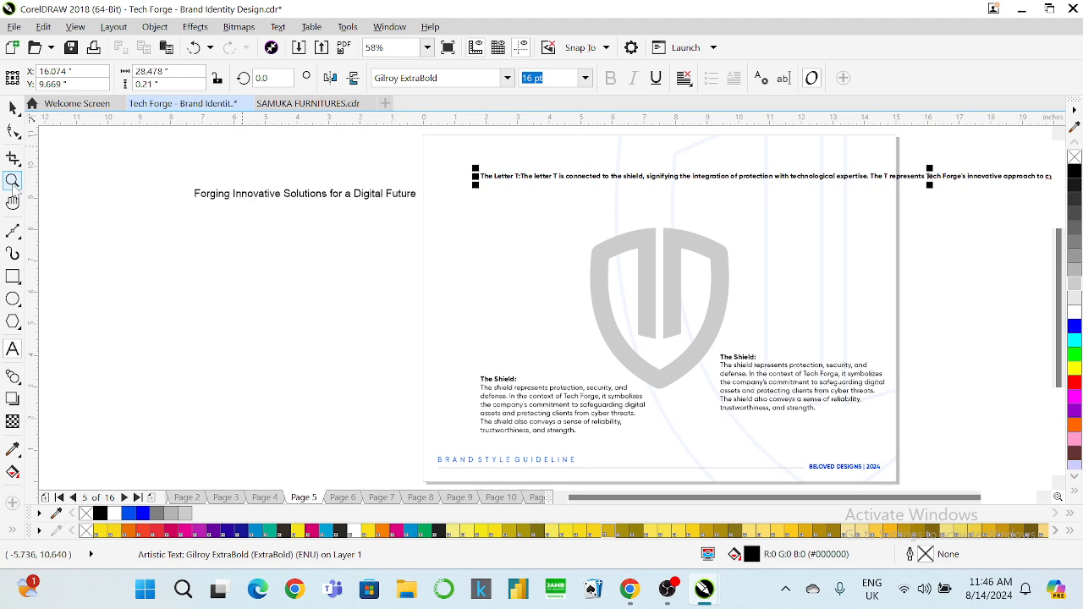
Step: Break the upper text block into a new line after the heading "The Letter T:"
left_click(13, 181)
left_click_drag(467, 169, 748, 225)
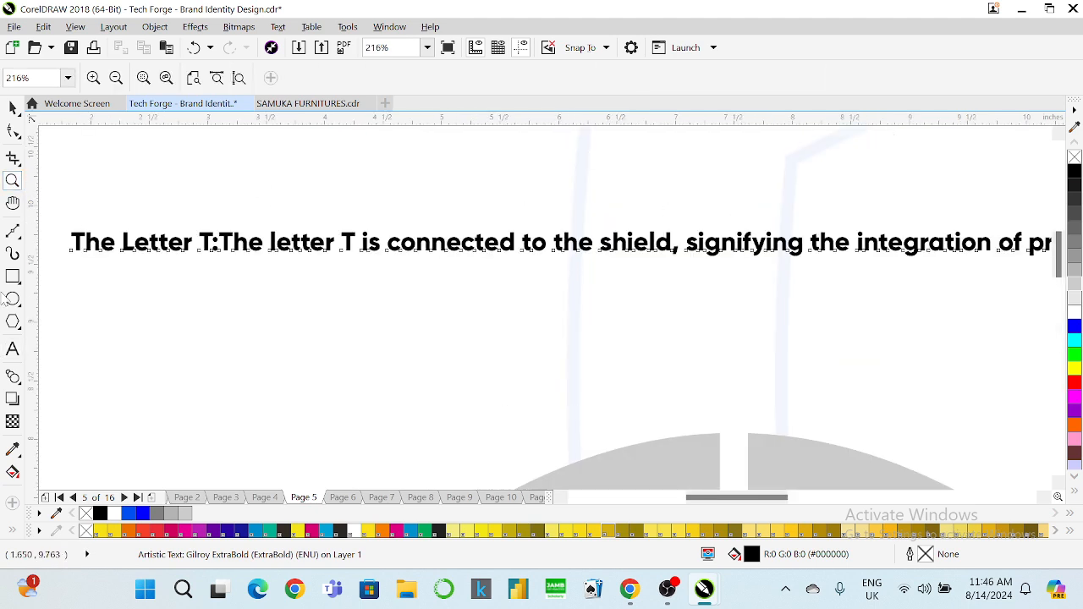
left_click(14, 349)
left_click(217, 245)
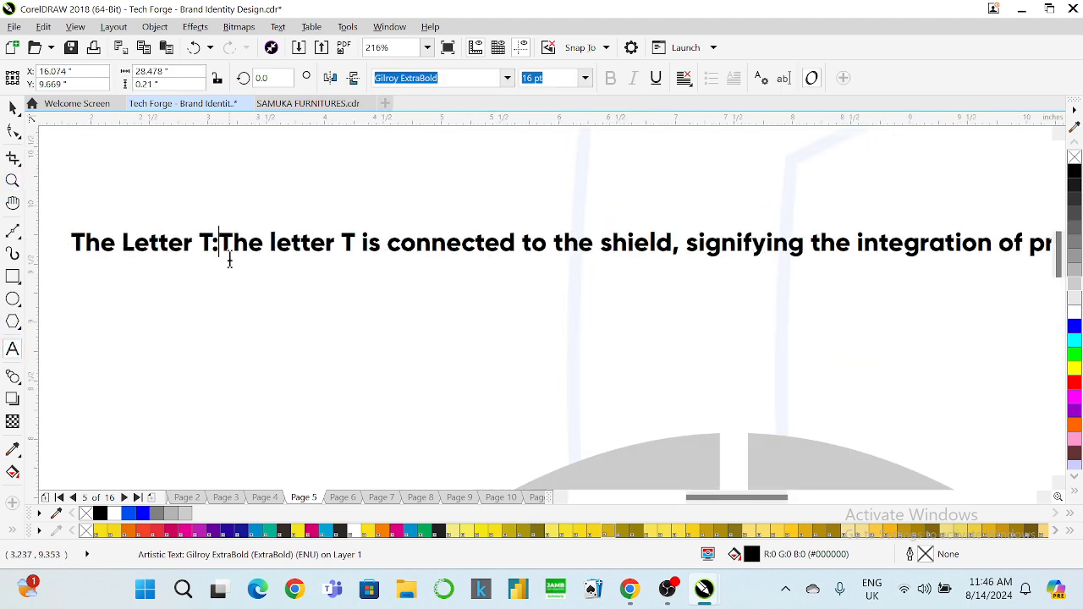
key("Return")
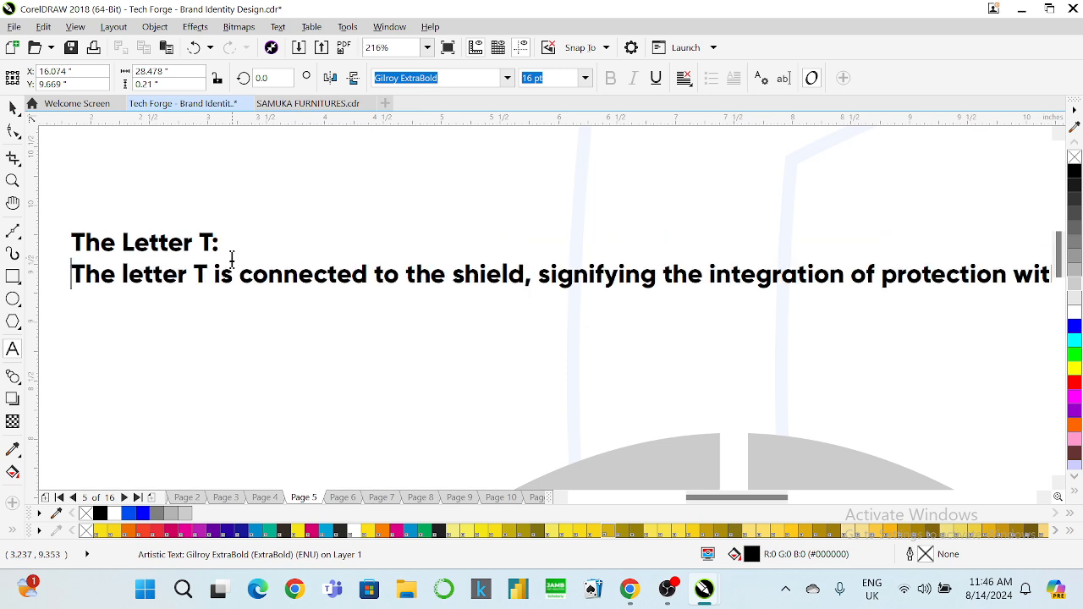
Step: Break the Letter T paragraph into new lines after "the shield,", "protection", "The T" and "innovative"
left_click(538, 277)
key("Return")
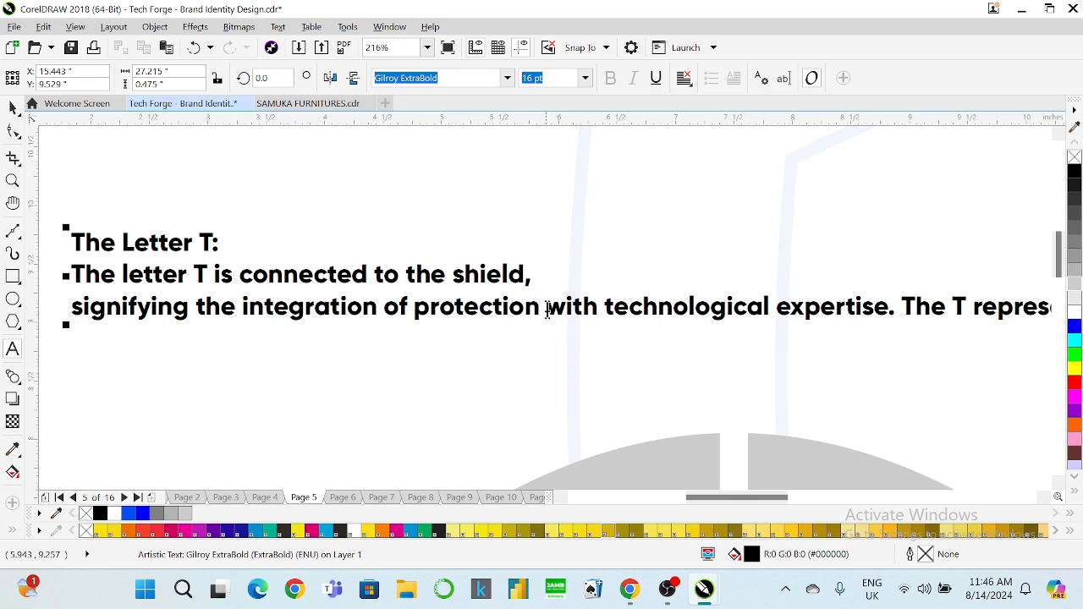
key("Return")
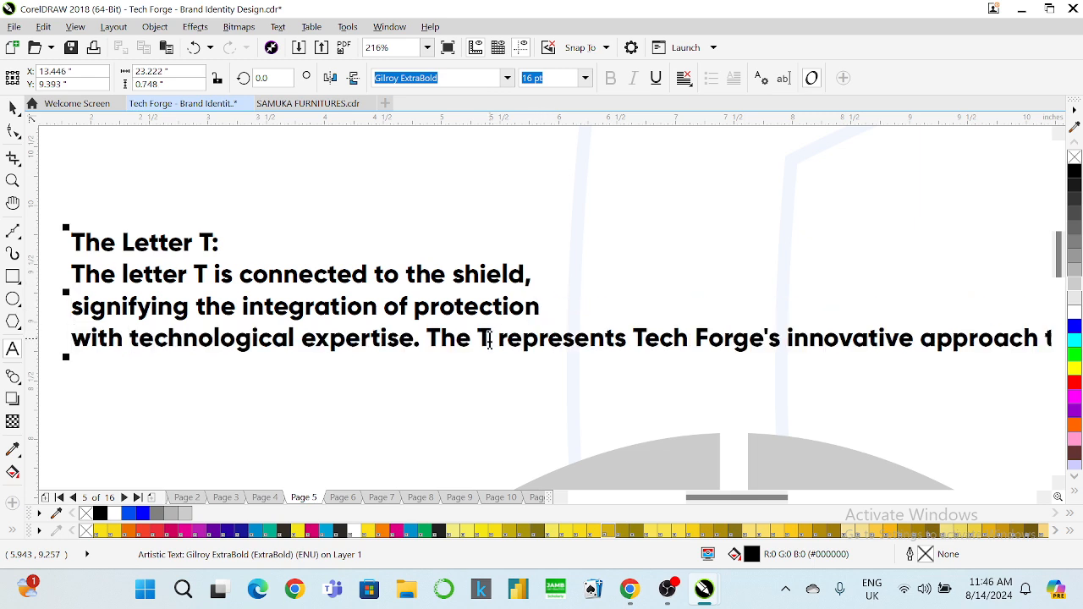
key("Return")
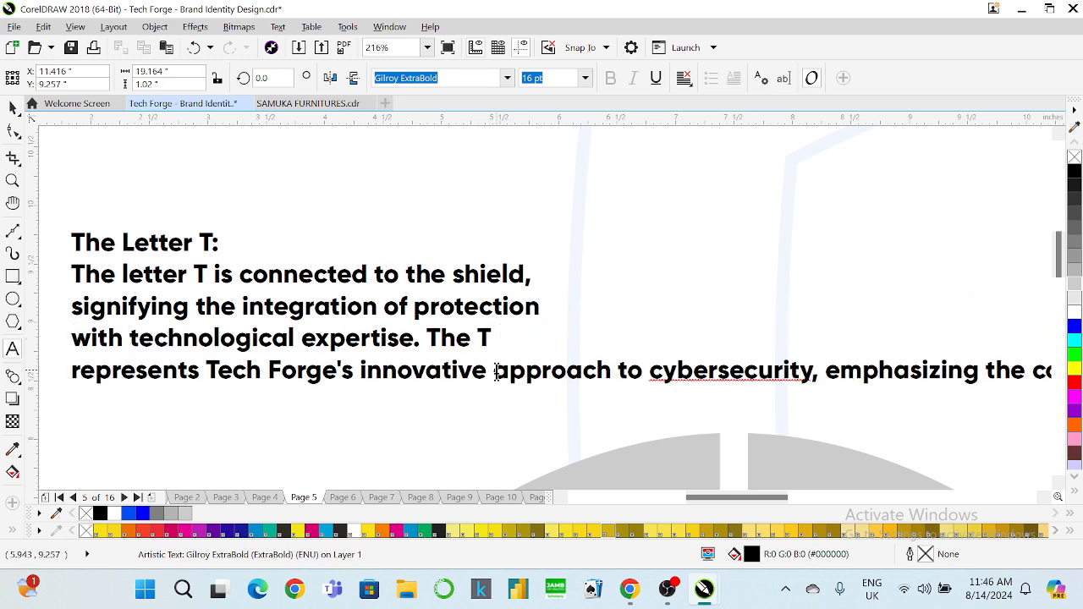
key("Return")
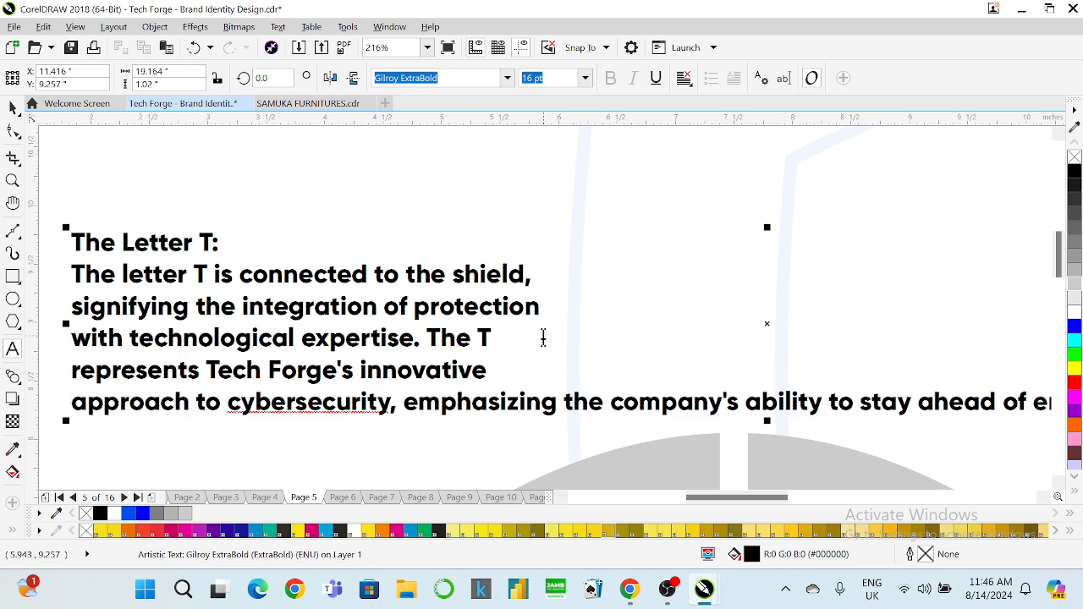
Step: Change the font of the whole Letter T text block to Gilroy-Medium
key("z")
key("F4")
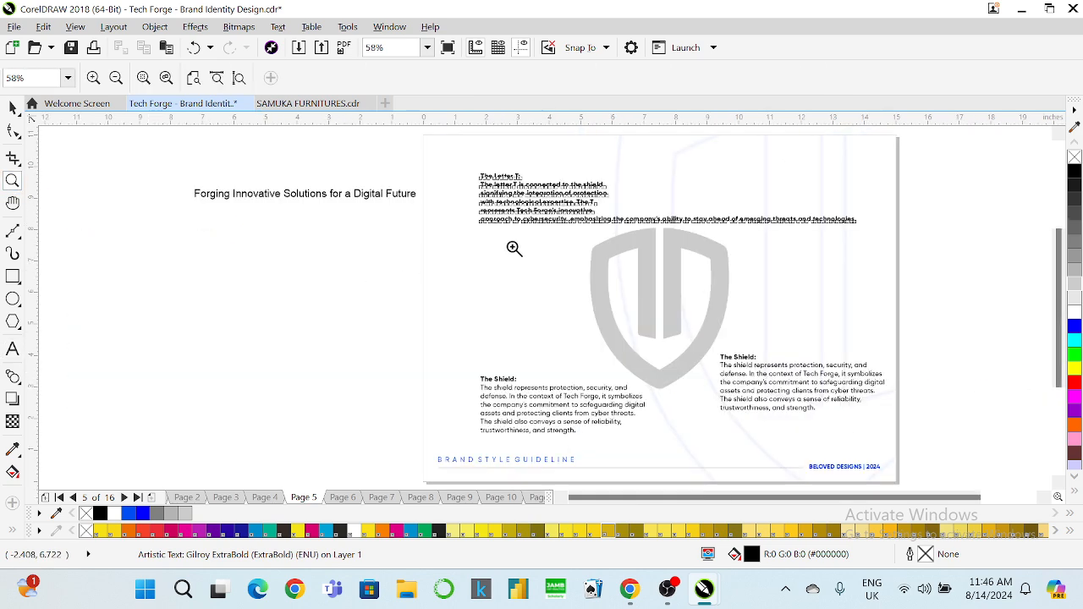
left_click(12, 108)
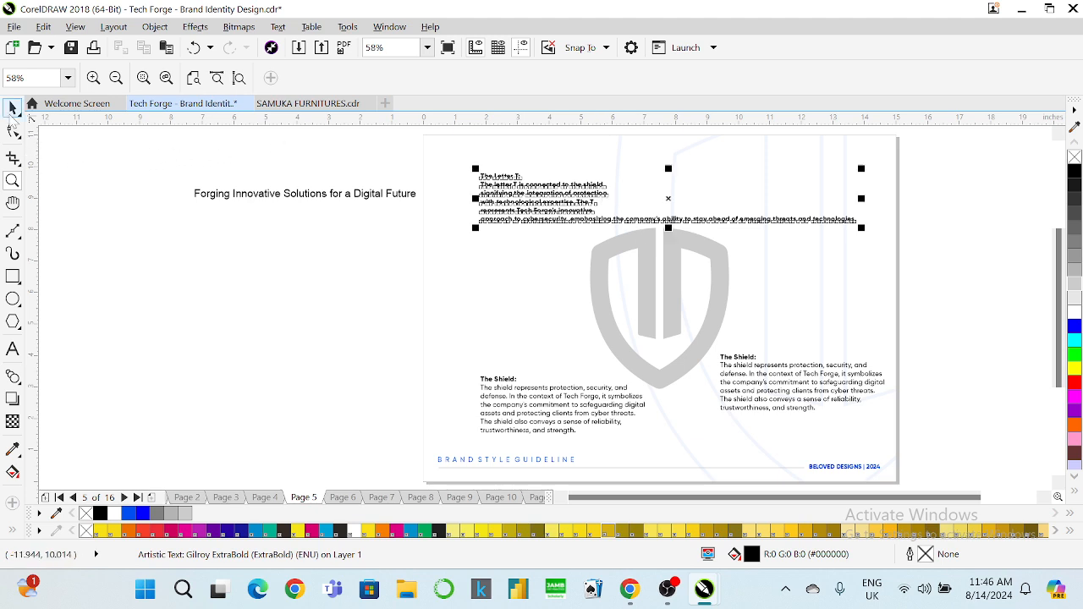
left_click(507, 78)
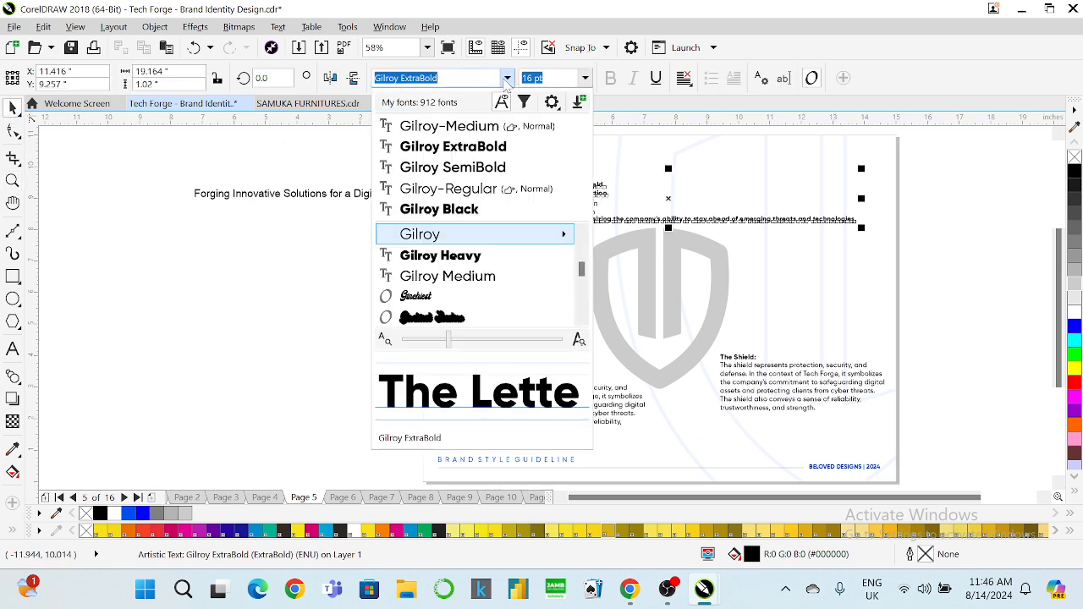
left_click(474, 123)
key("F6")
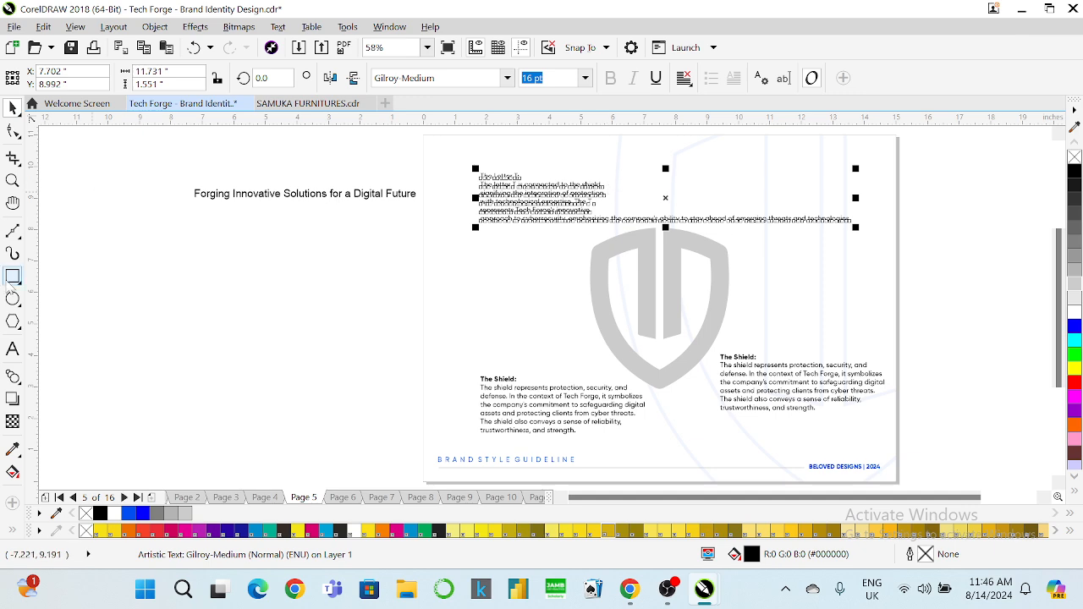
key("F8")
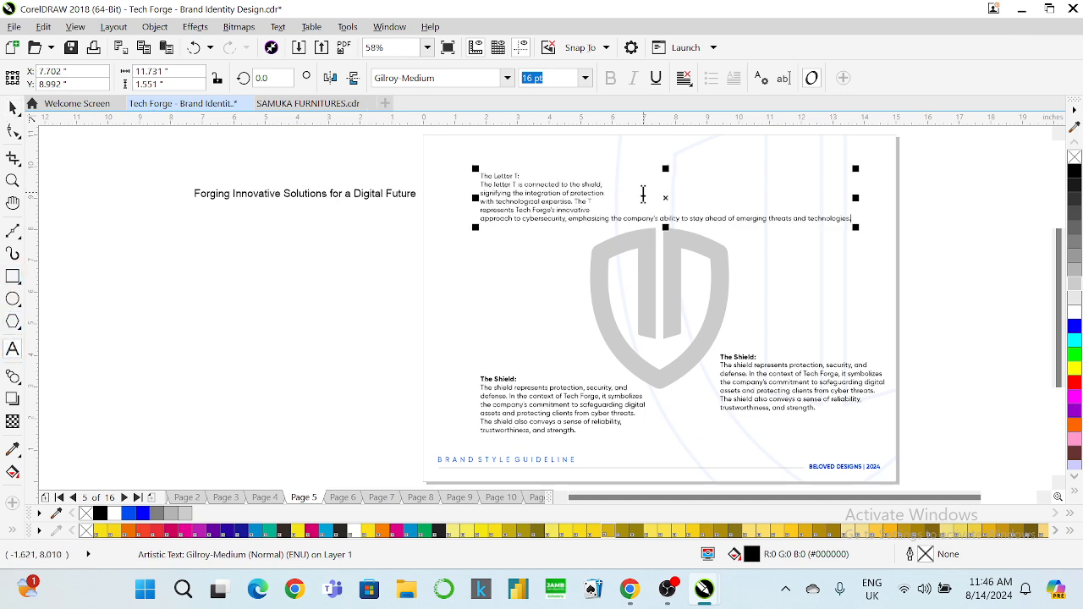
Step: Scale the grey shield logo down about its centre to about 3.69 by 4.28 inches
left_click(13, 107)
left_click(640, 274)
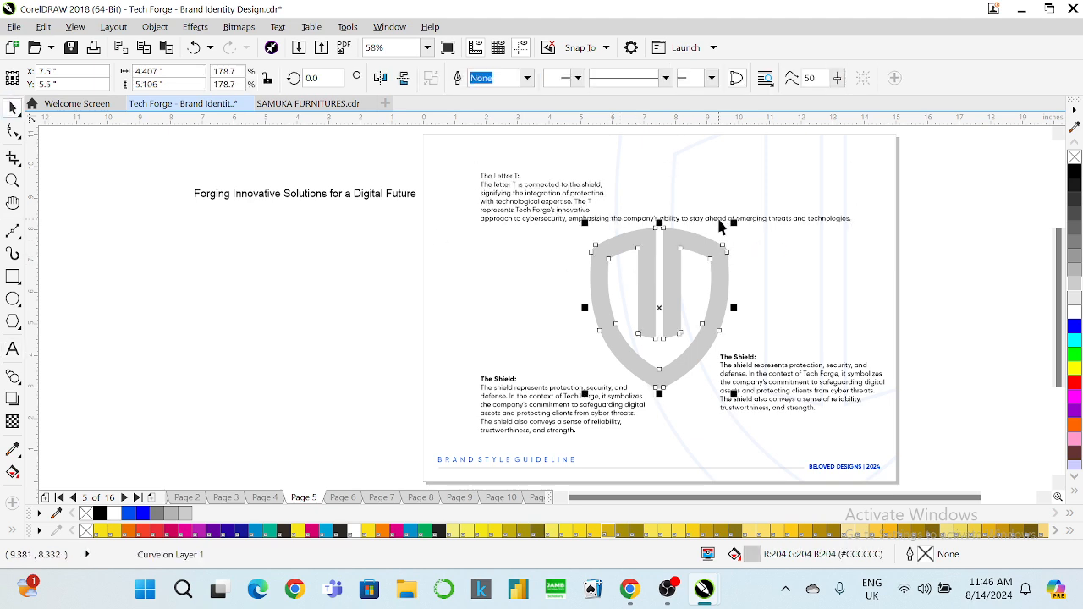
left_click_drag(733, 223, 724, 228)
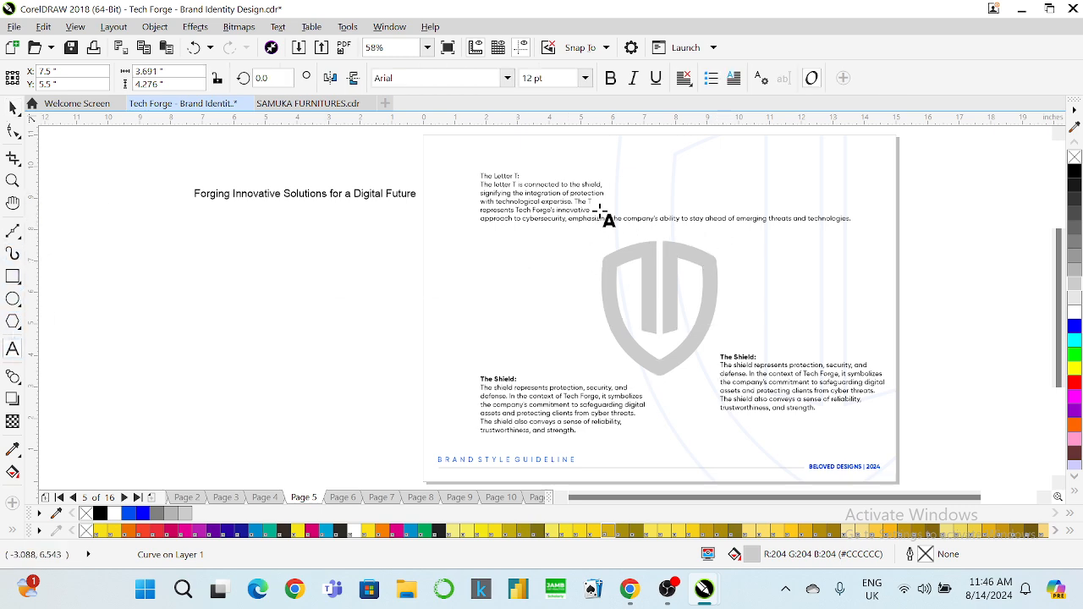
Step: Break the rest of the Letter T paragraph into new lines after "emphasizing" and "ahead of"
left_click(13, 180)
left_click_drag(508, 188, 672, 238)
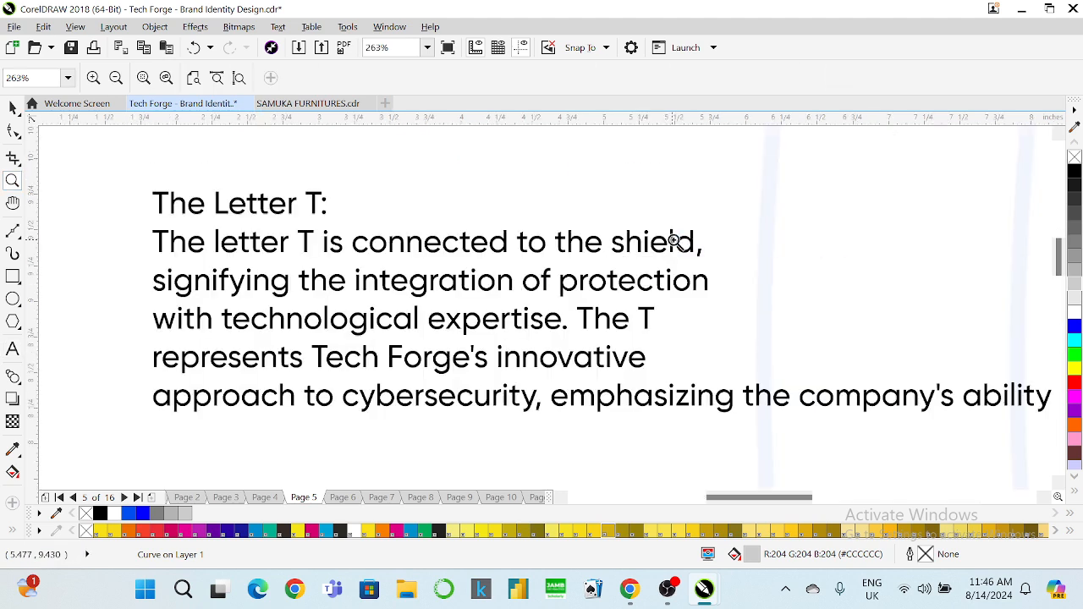
left_click(12, 350)
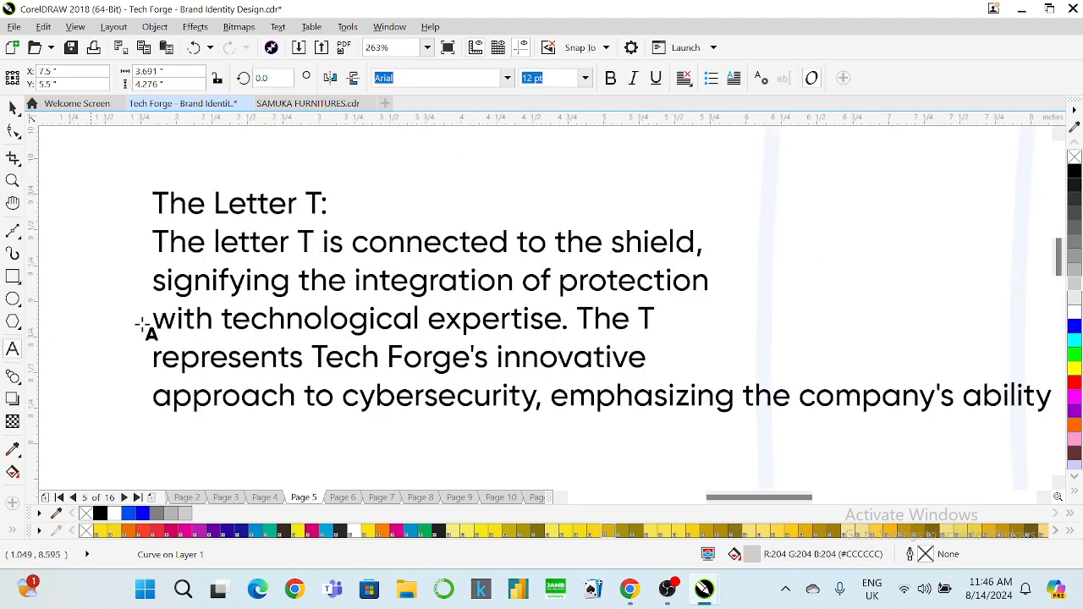
left_click(731, 396)
key("Delete")
key("Return")
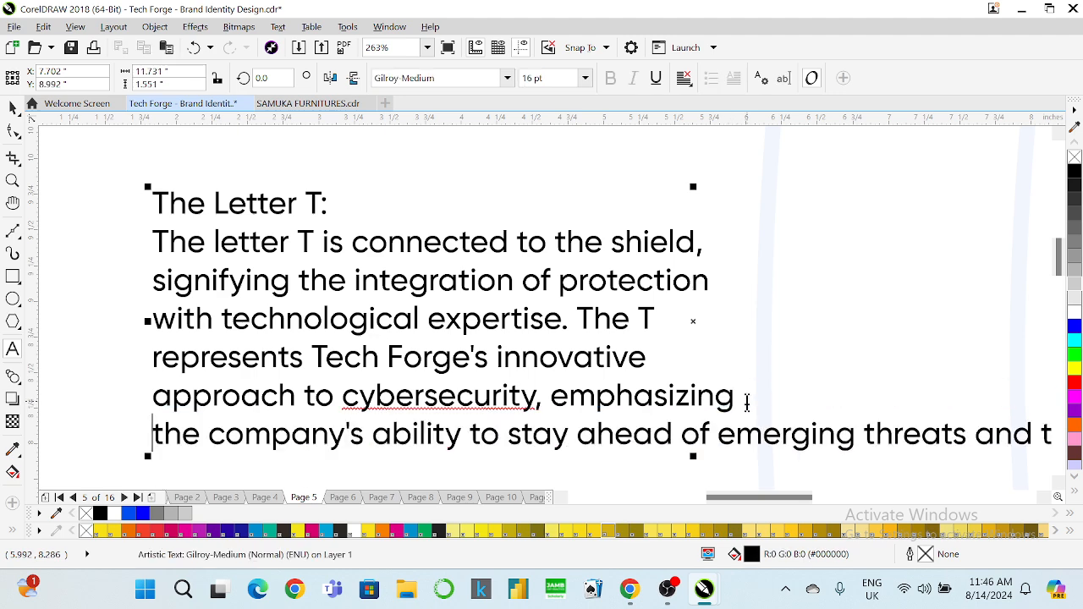
left_click(720, 435)
key("Return")
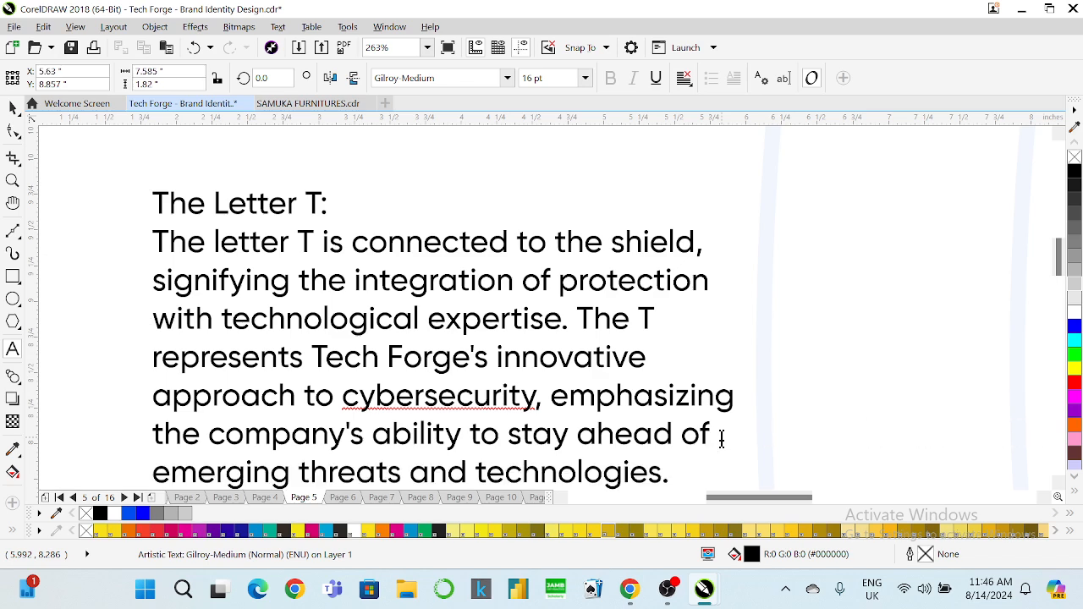
Step: Change the font of the heading "The Letter T:" to Gilroy ExtraBold
left_click(12, 108)
left_click(13, 180)
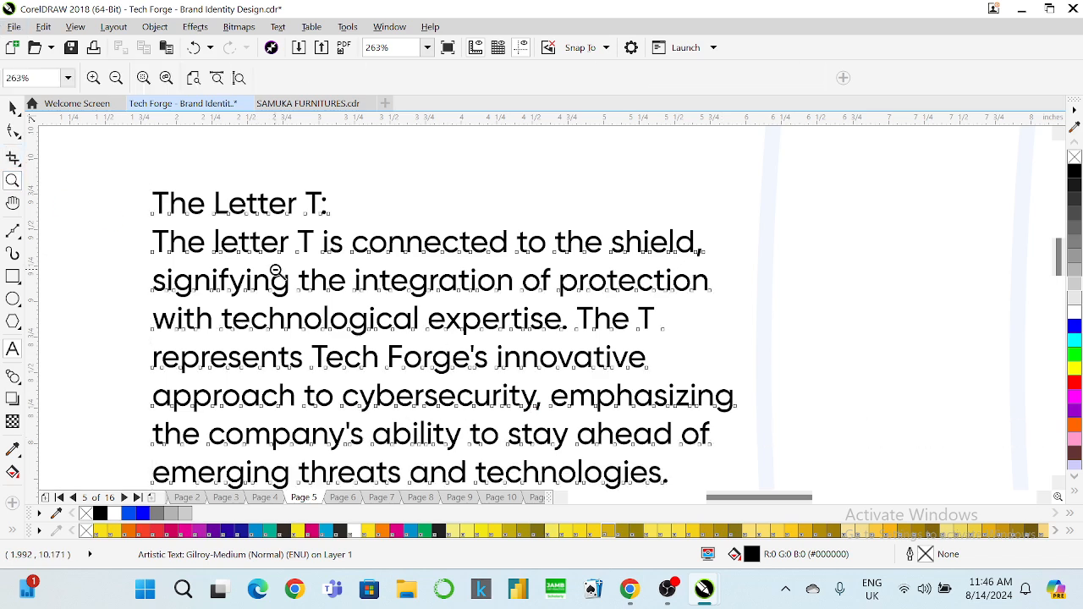
key("F4")
left_click(13, 349)
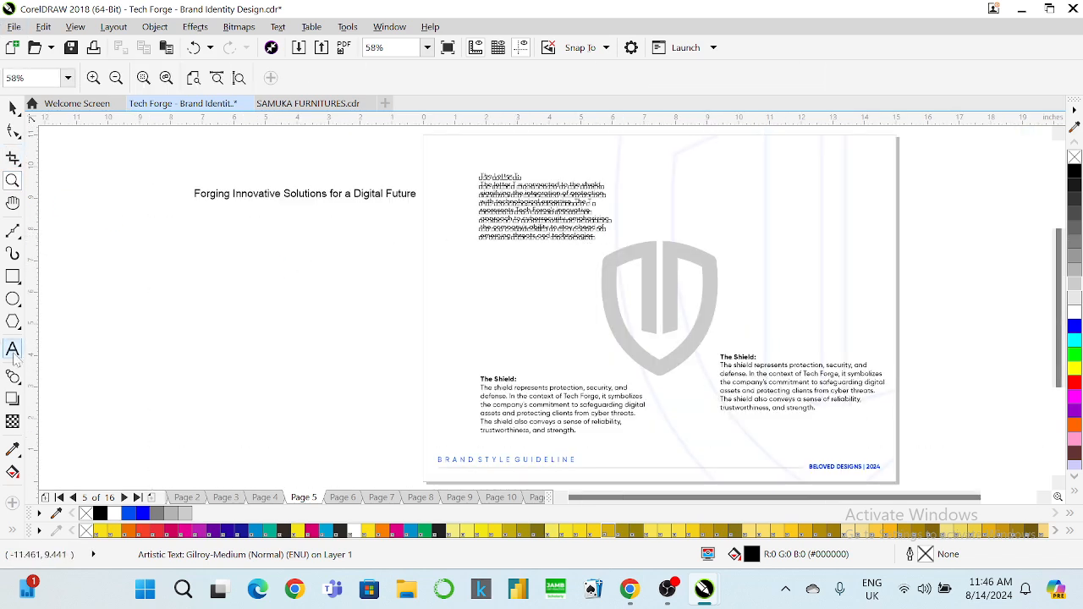
left_click(521, 177)
left_click_drag(521, 177, 476, 176)
left_click(508, 84)
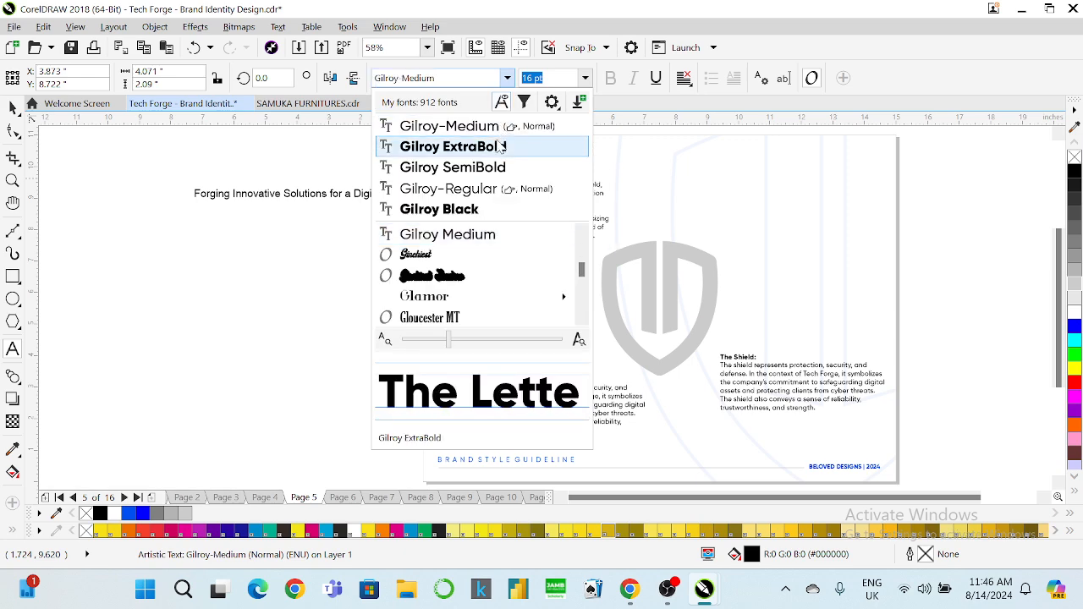
left_click(500, 145)
left_click(13, 108)
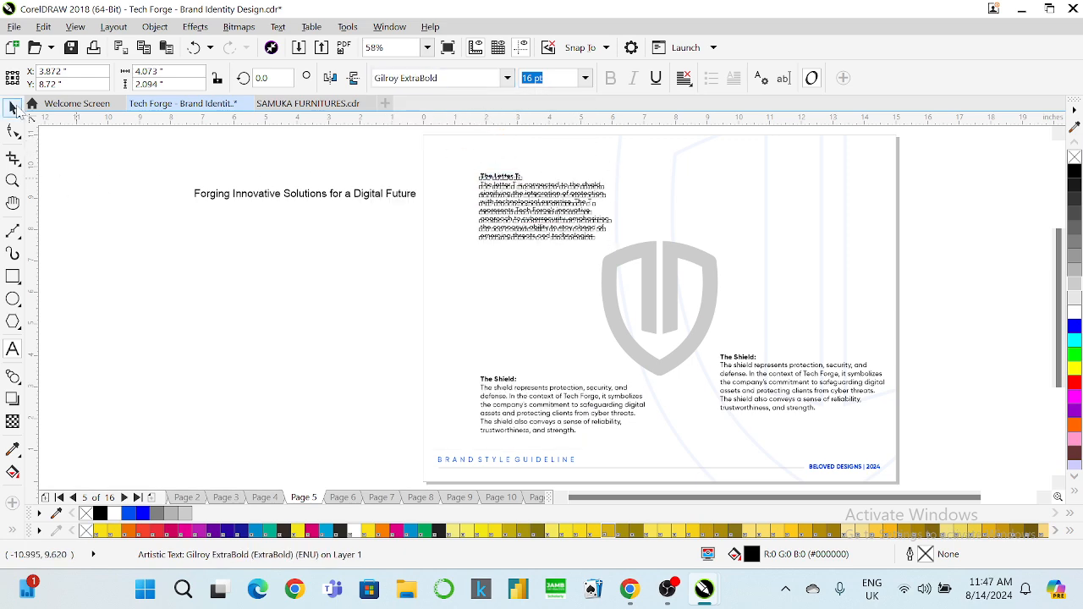
left_click(1001, 323)
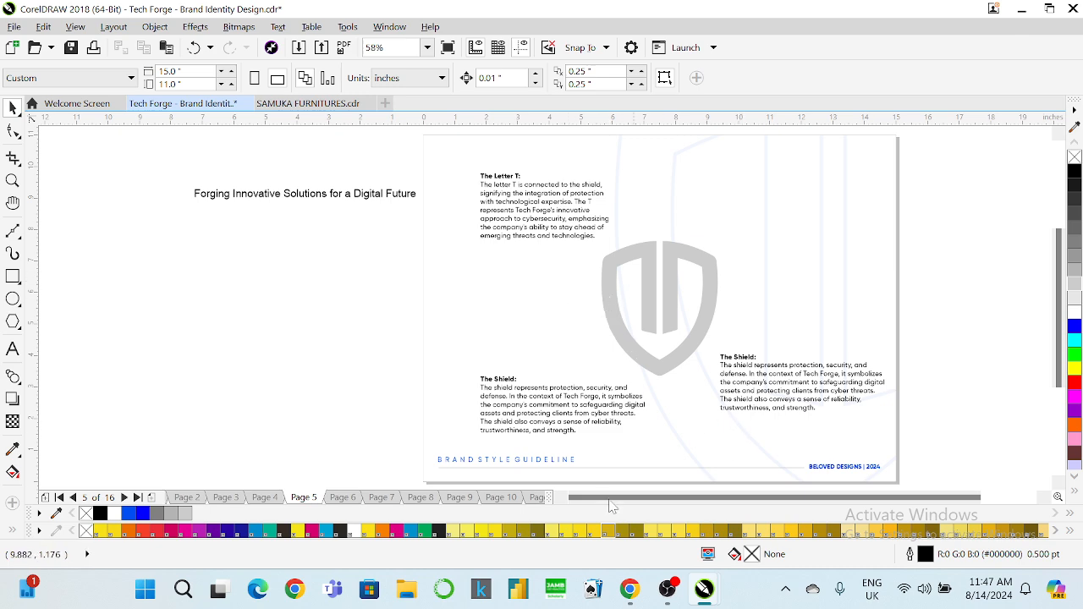
Step: Switch to the Meta AI chat in WhatsApp Web and copy "The Letter F:" heading with its paragraph, returning to CorelDRAW
left_click(630, 589)
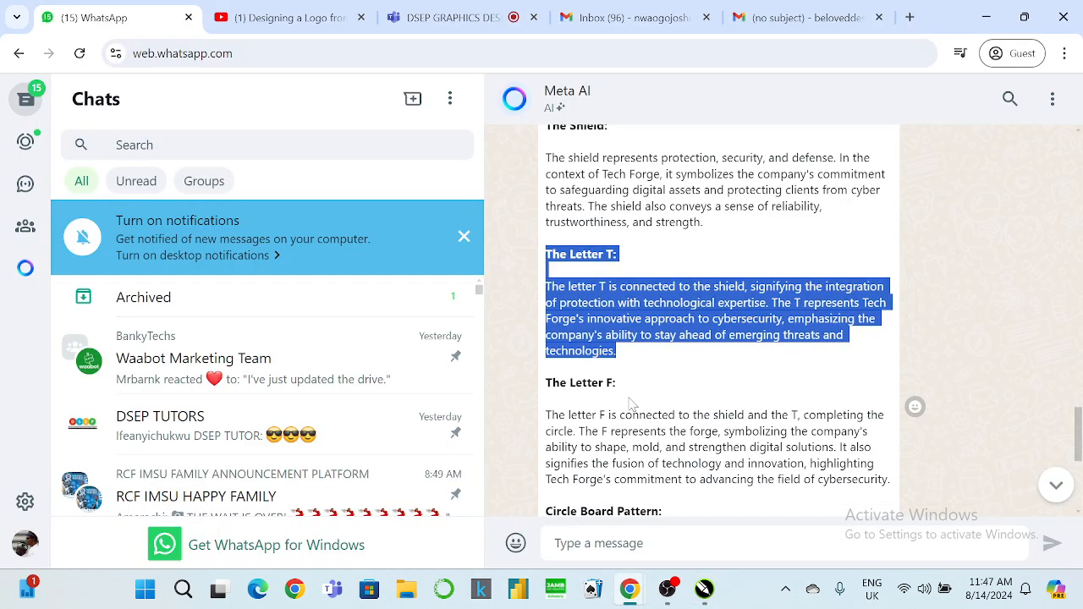
scroll(630, 403, "down", 1)
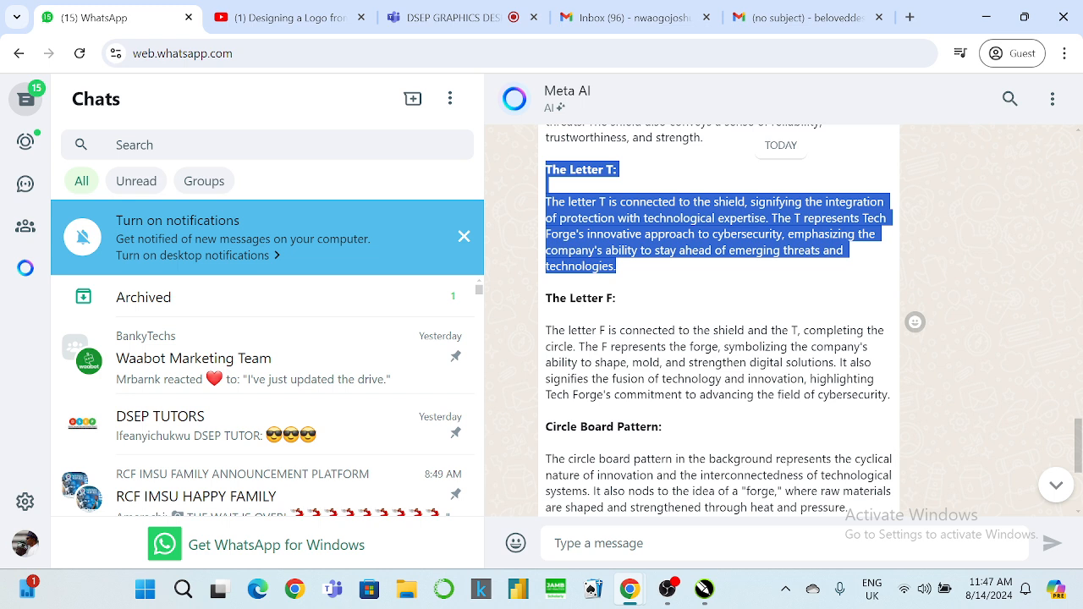
left_click_drag(546, 297, 889, 394)
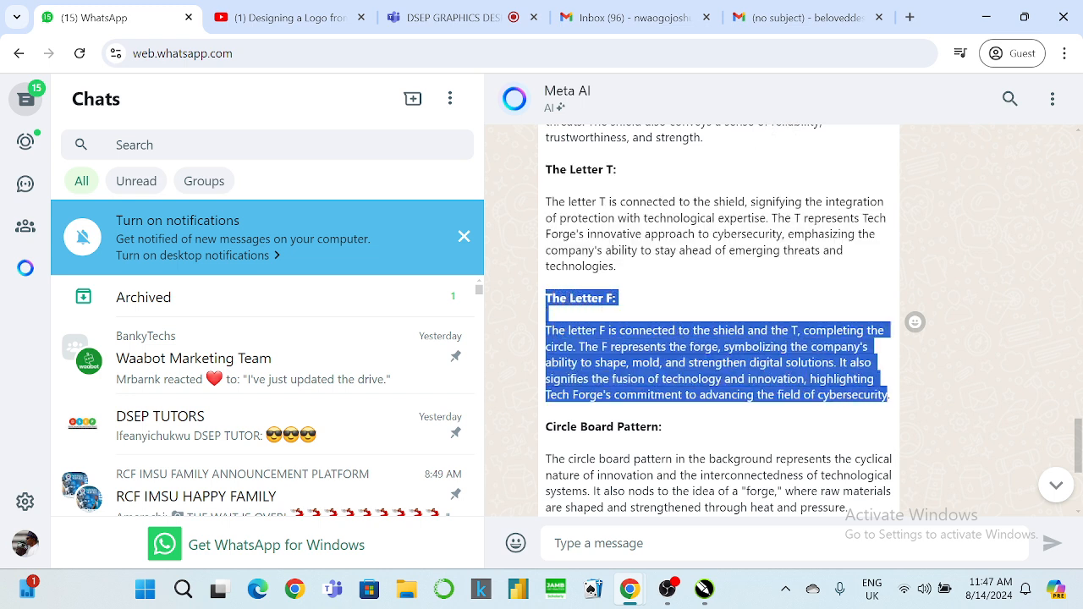
left_click(986, 17)
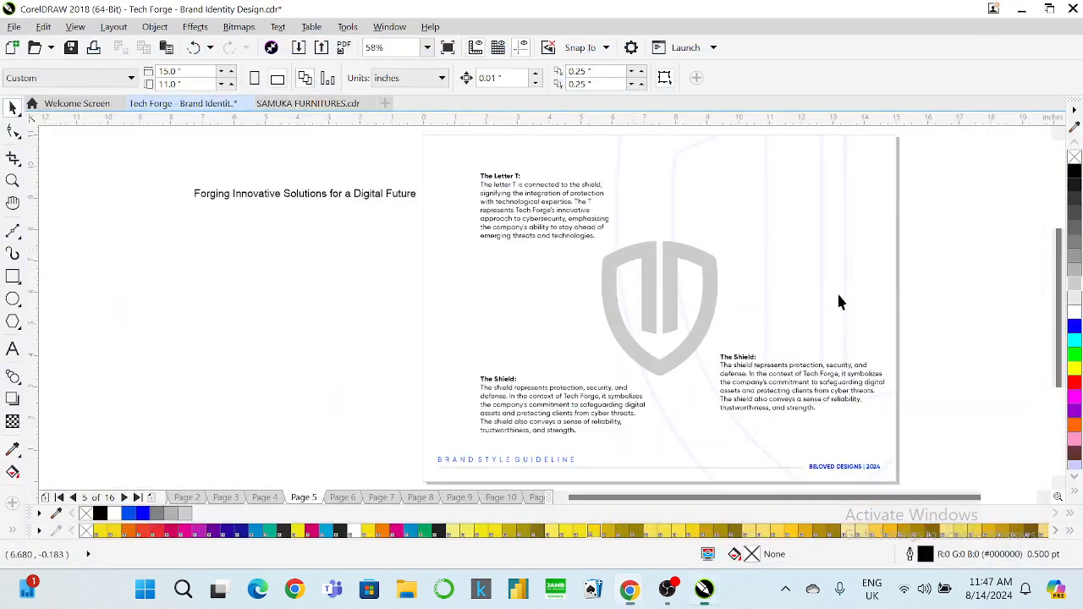
Step: Replace all the text of the duplicate Shield block right of the logo with the copied Letter F text
left_click(13, 349)
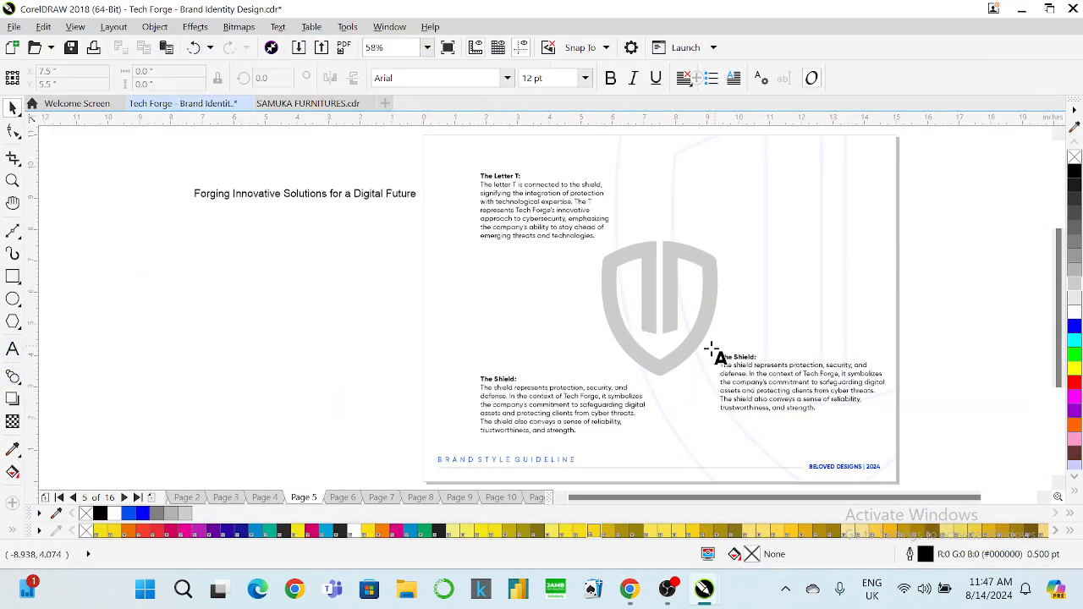
left_click(763, 376)
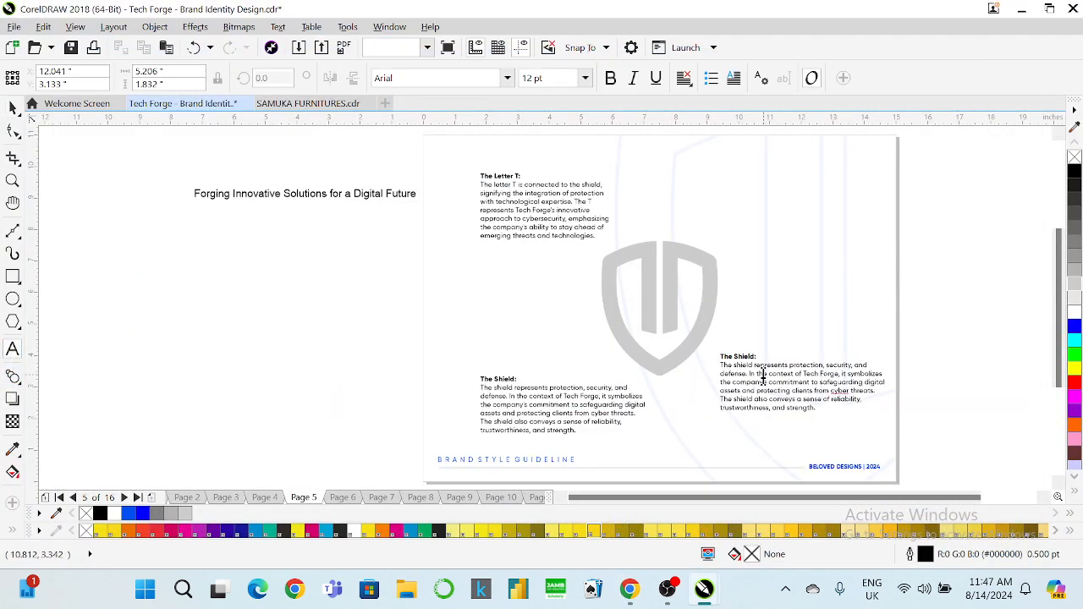
key("ctrl+a")
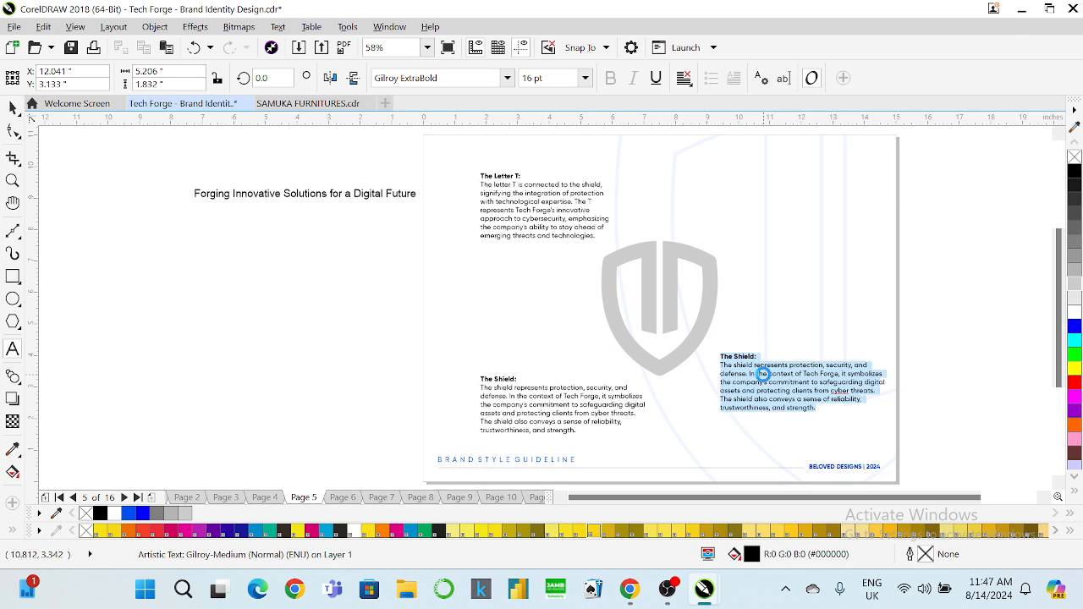
key("ctrl+v")
Step: Change the font of the whole Letter F text block to Gilroy-Medium
key("ctrl+a")
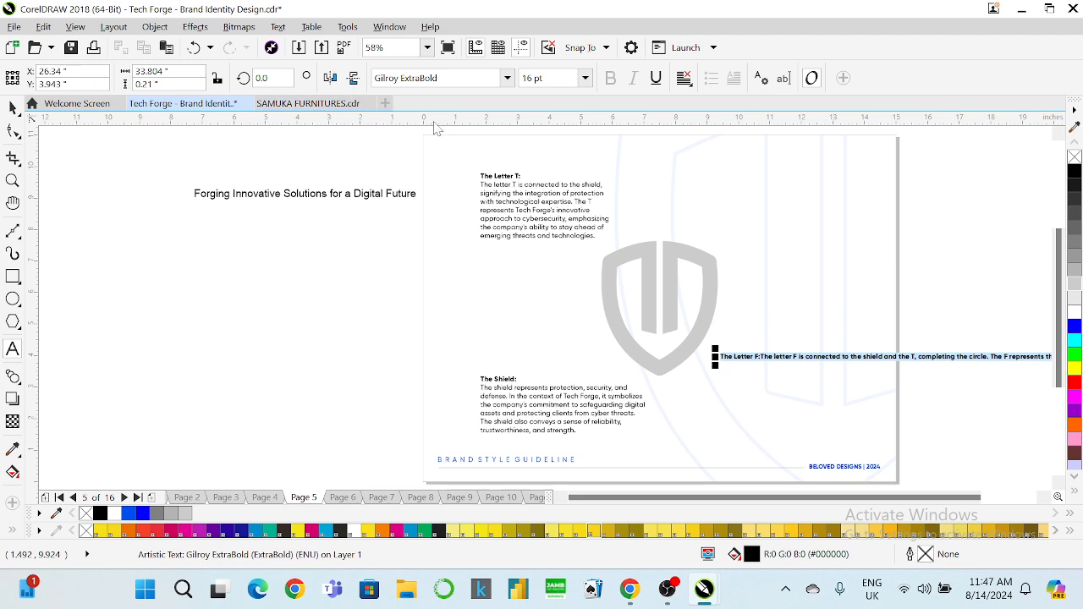
left_click(507, 78)
key("Escape")
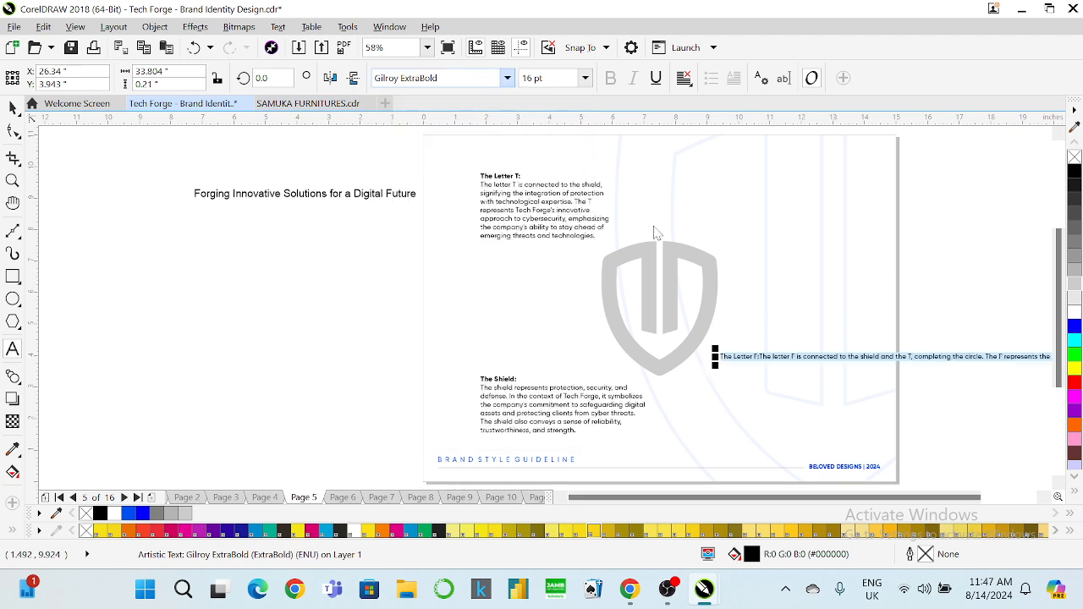
Step: Break the Letter F text into new lines after "The Letter F:", "the T,", "the forge," and "mold,"
left_click(756, 357)
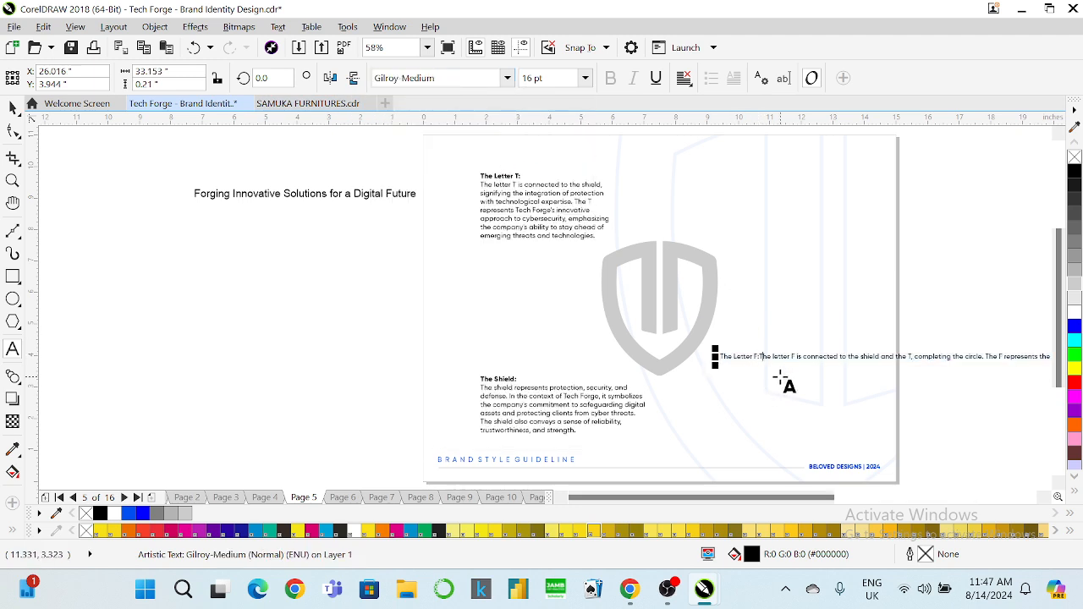
key("Return")
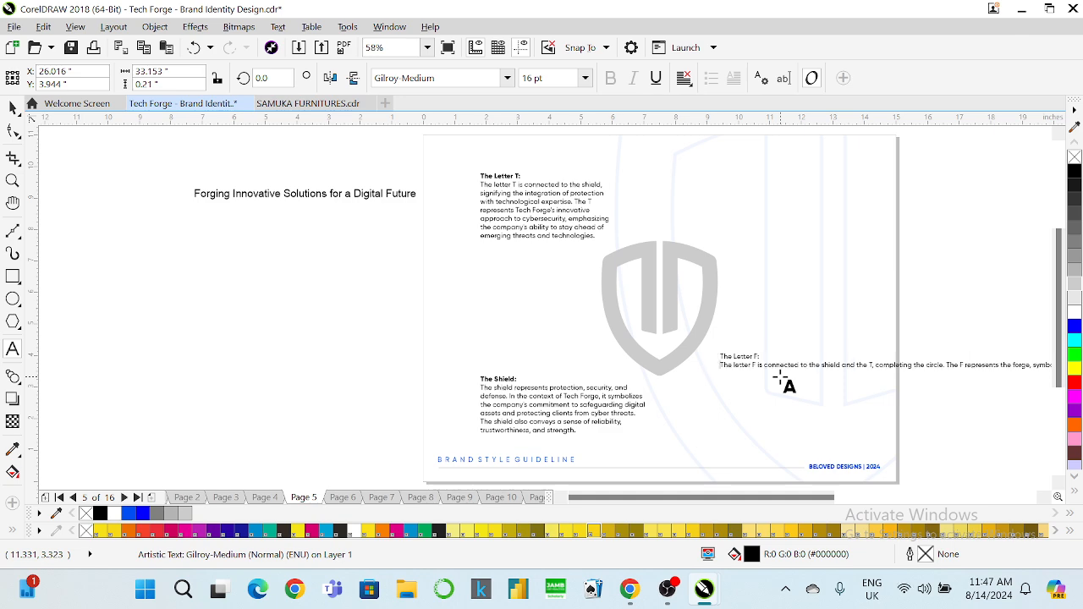
left_click(876, 365)
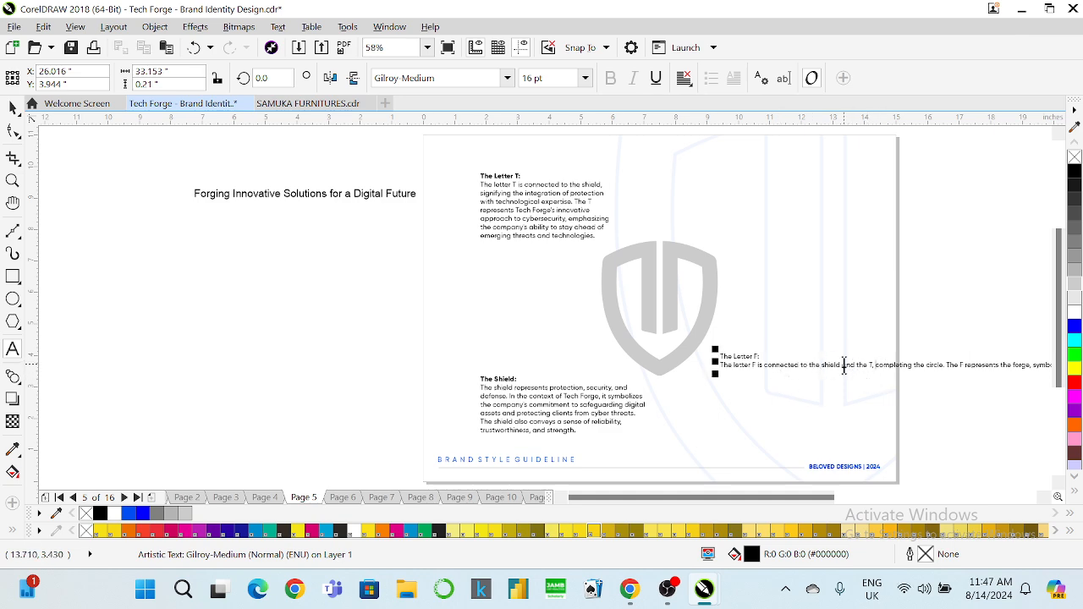
key("Return")
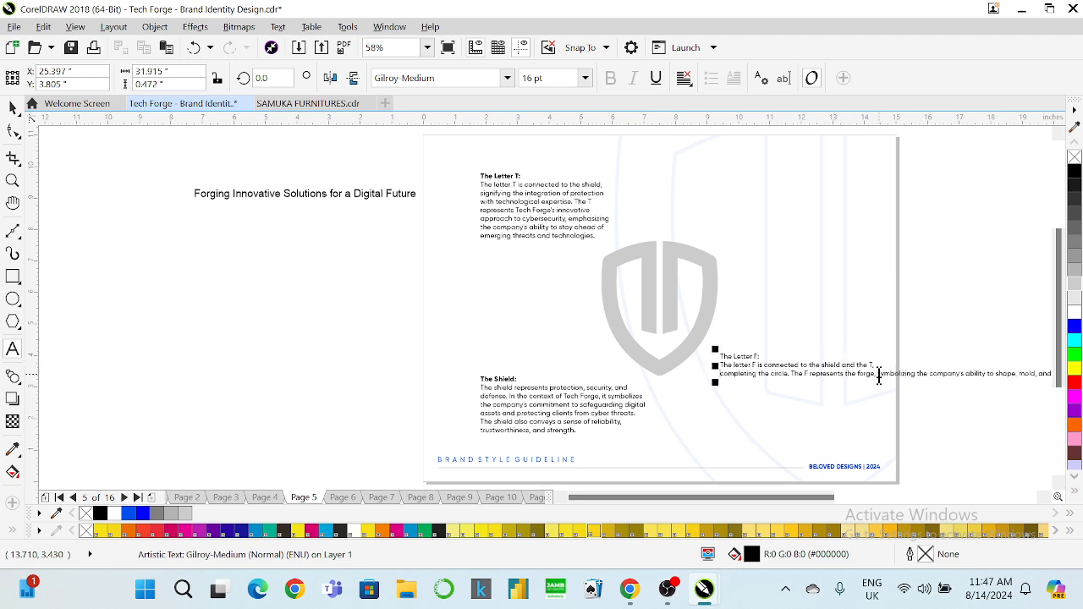
left_click(879, 375)
key("Return")
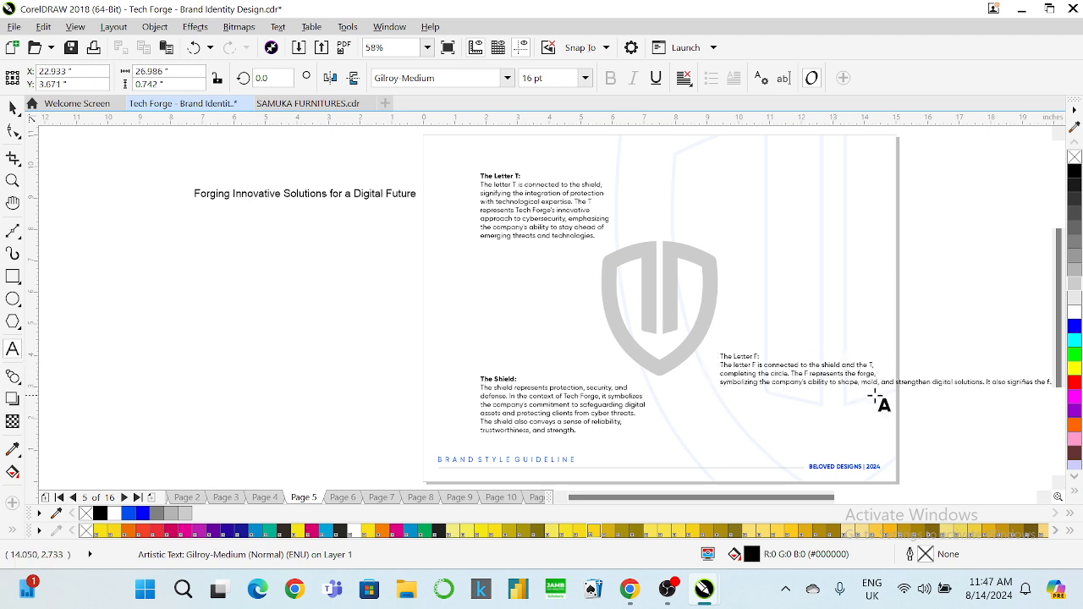
left_click(877, 383)
key("Return")
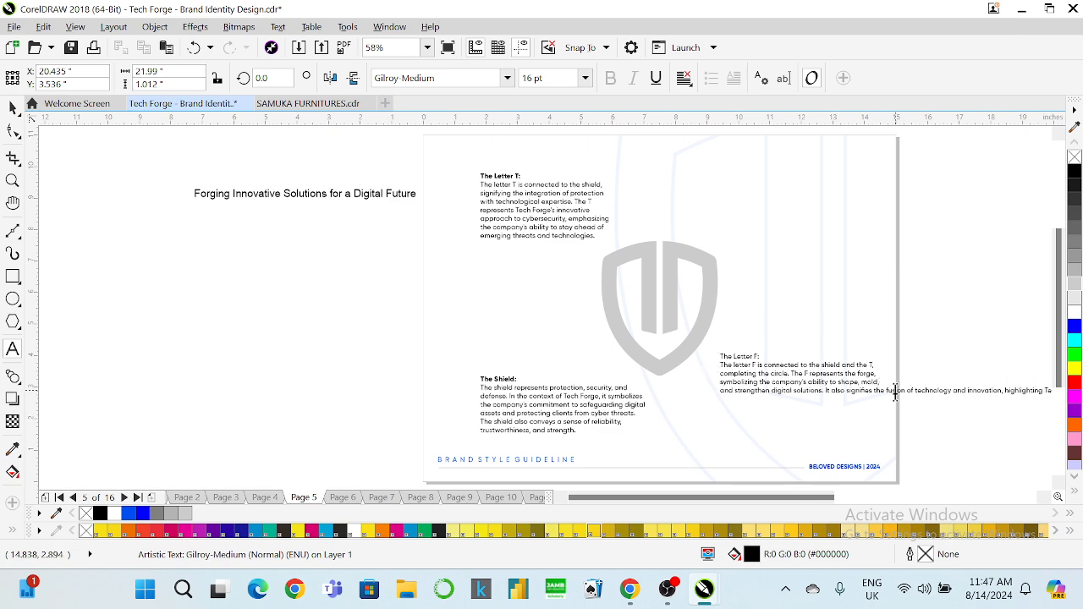
Step: Break the rest of the Letter F paragraph into new lines after "signifies the", "highlighting" and "the field"
left_click(895, 392)
left_click(885, 390)
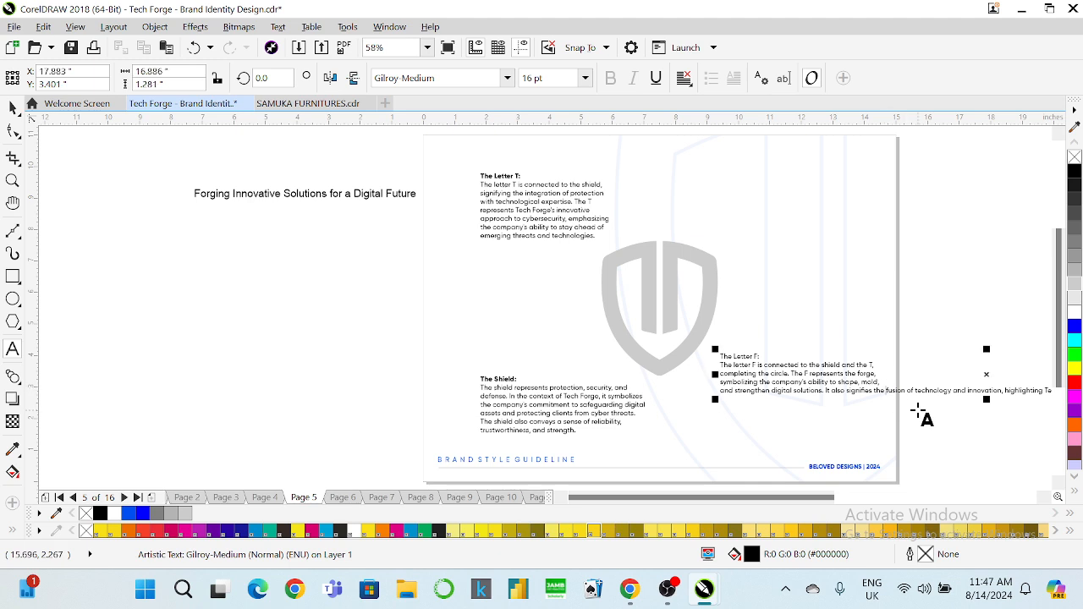
key("Return")
left_click(881, 401)
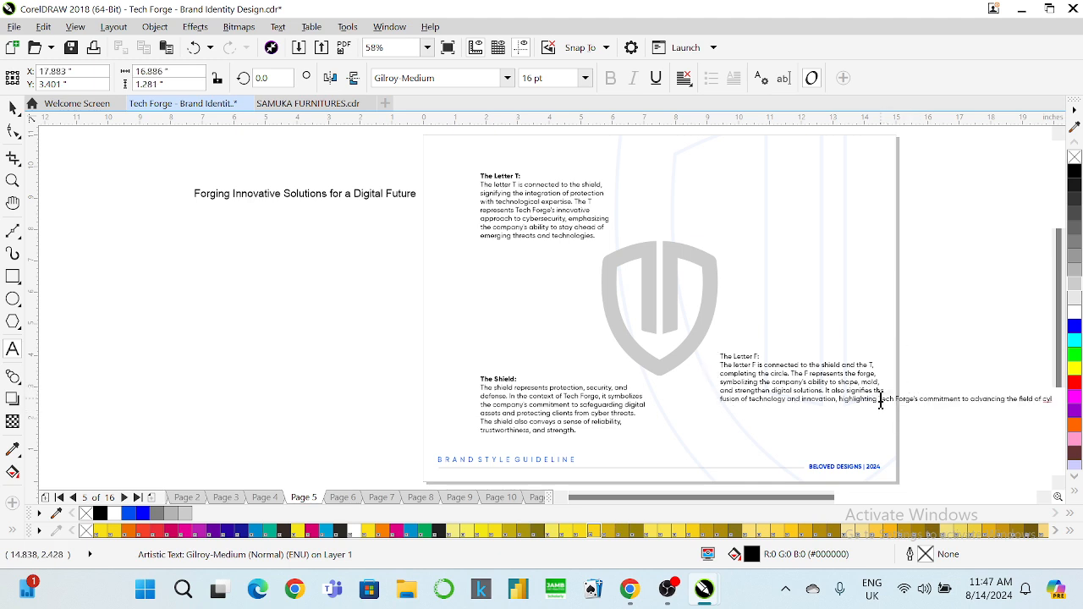
left_click(881, 402)
key("Return")
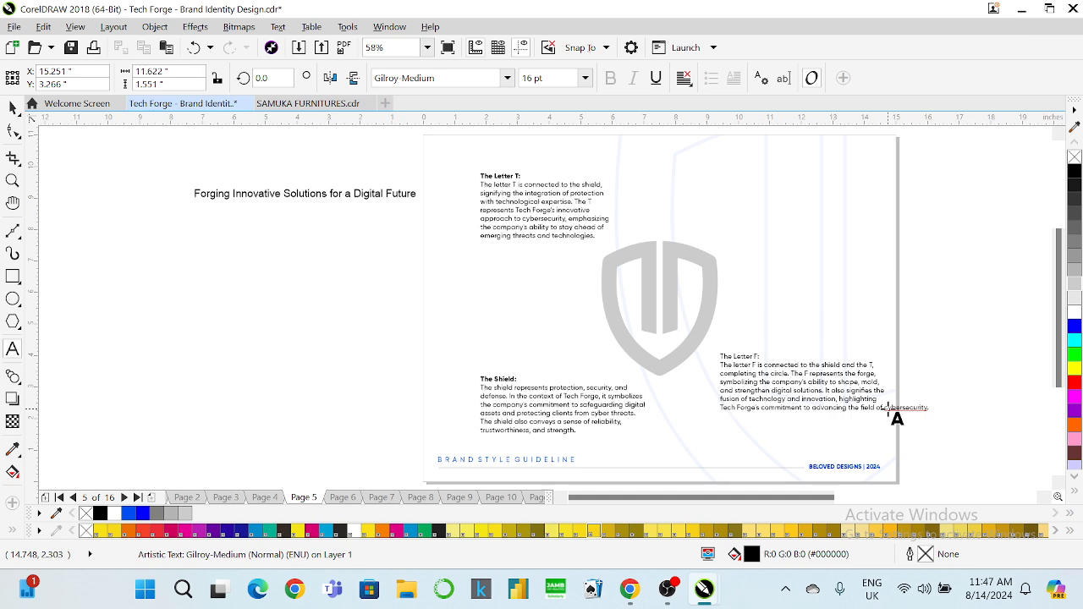
left_click(878, 409)
key("Return")
key("ctrl+space")
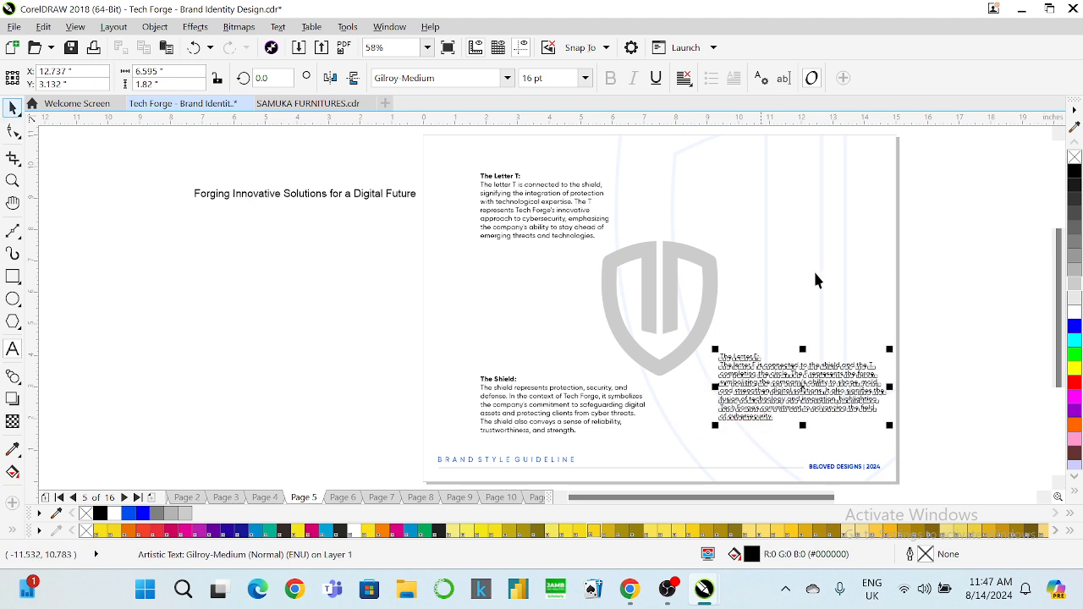
Step: Move the Letter F text block slightly left and down on the page, to about X 11.57, Y 2.78 inches
left_click(984, 296)
left_click(759, 372)
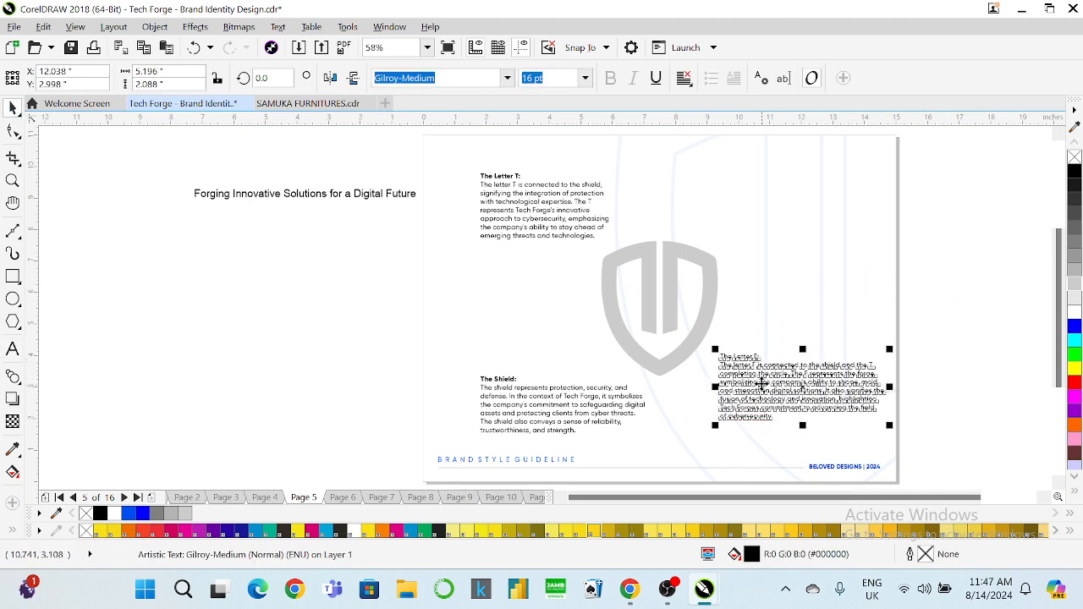
left_click_drag(762, 385, 707, 366)
Step: Change the font of the heading "The Letter F:" to Gilroy ExtraBold
left_click(12, 349)
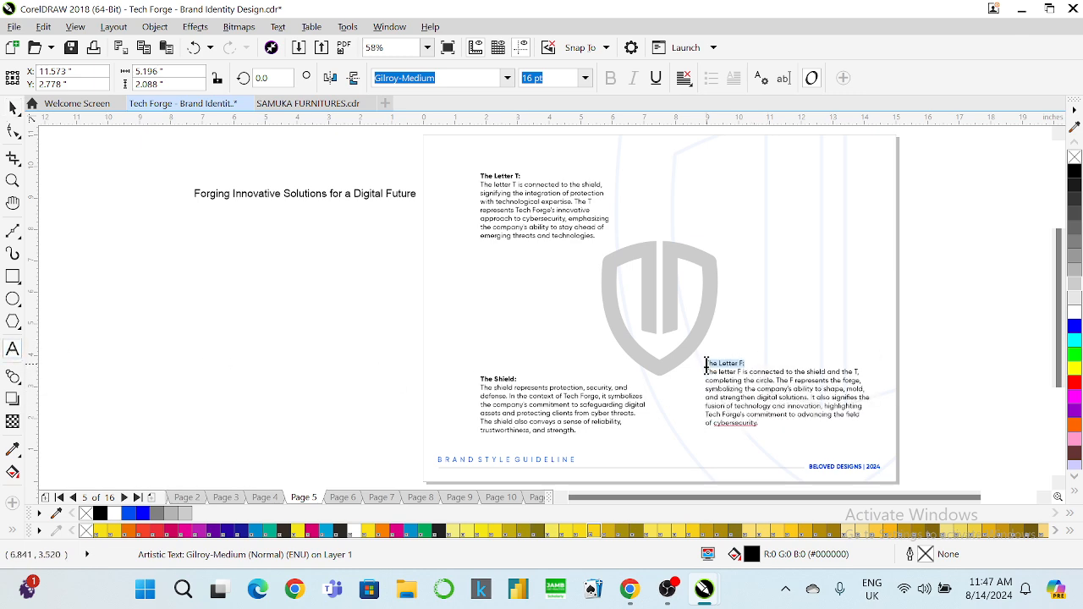
left_click(507, 78)
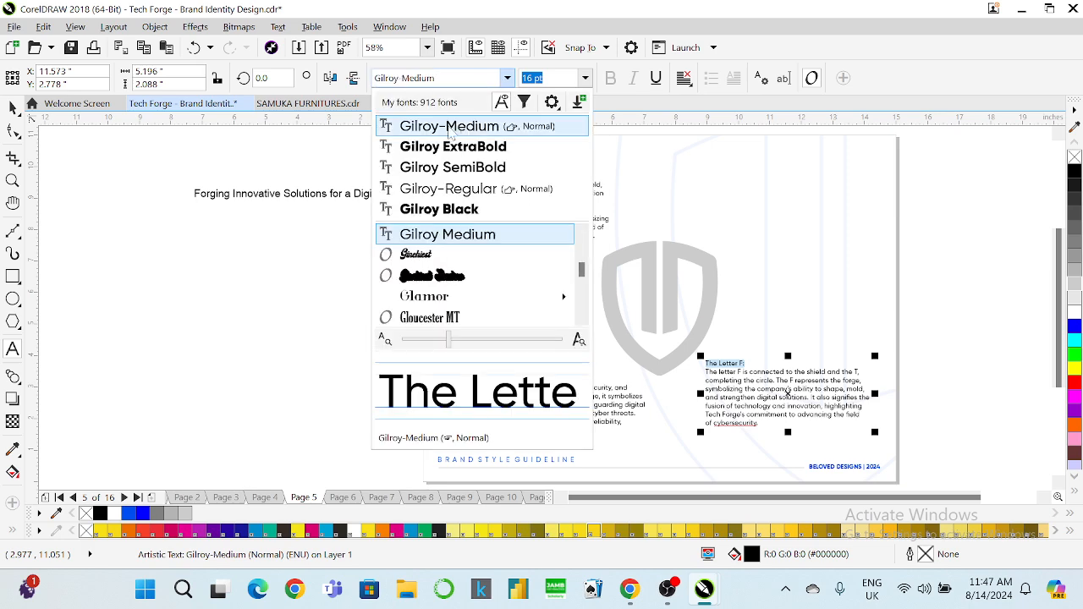
left_click(457, 149)
left_click(13, 108)
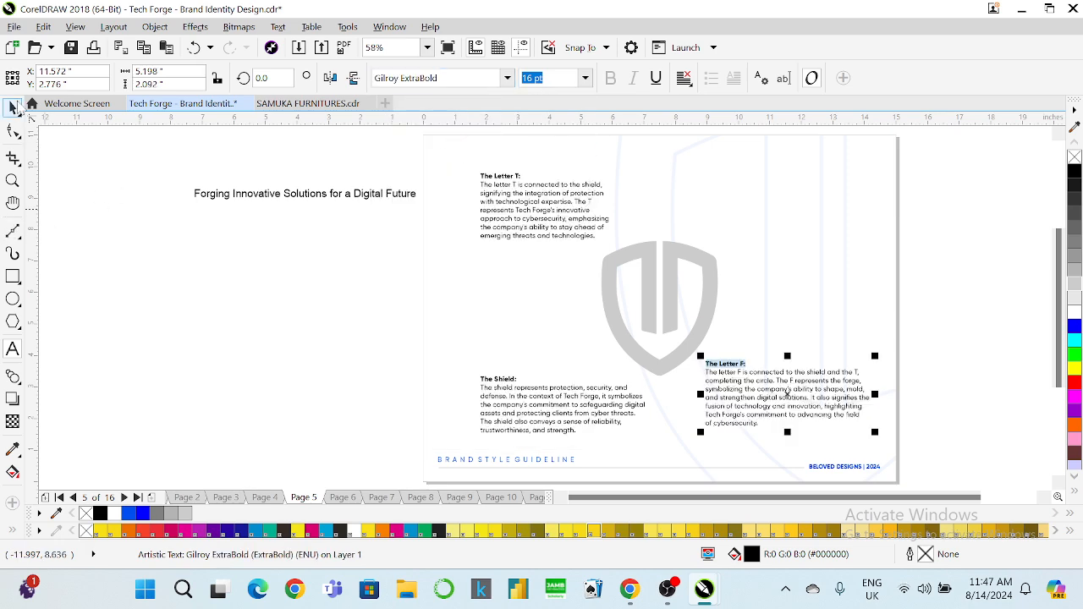
left_click(239, 262)
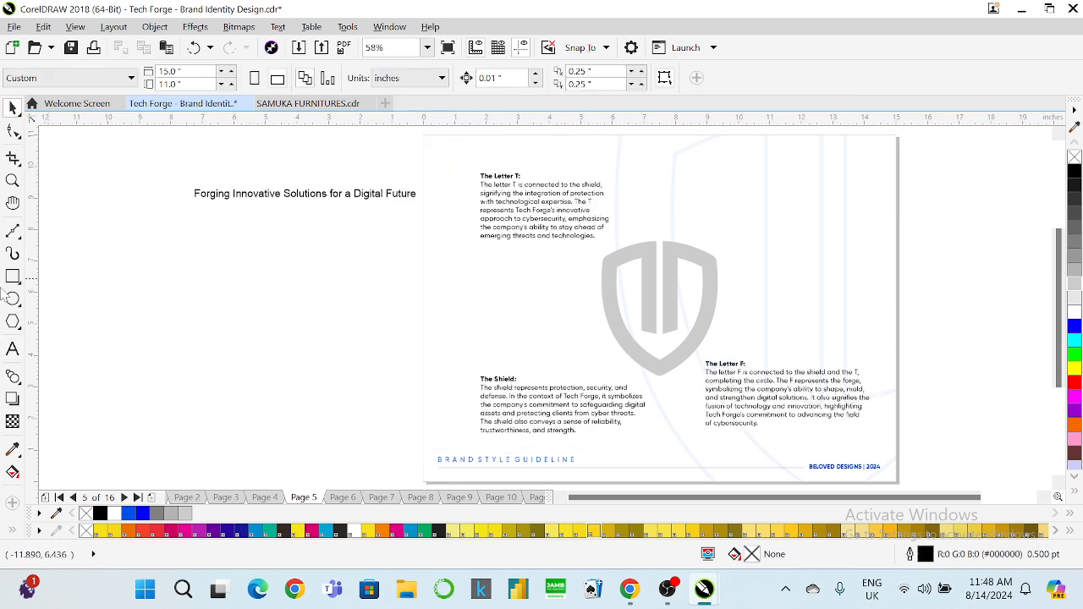
Step: Draw a freehand L-shaped connector about 1.18 by 1.63 inches, rising from above the Shield text and turning right toward the logo
left_click(14, 236)
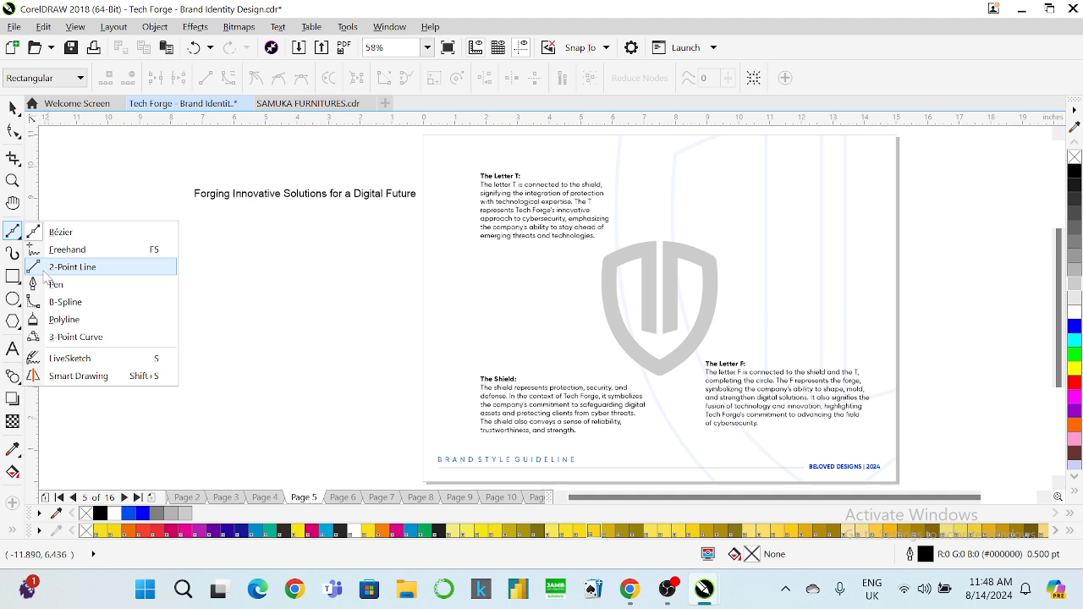
left_click(43, 268)
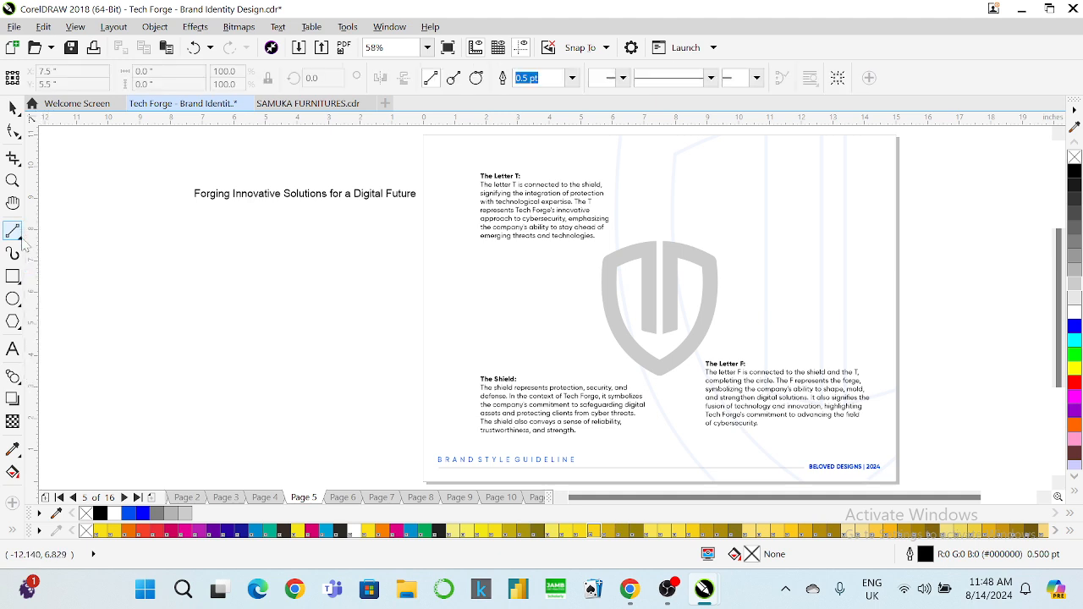
left_click(20, 239)
left_click(68, 250)
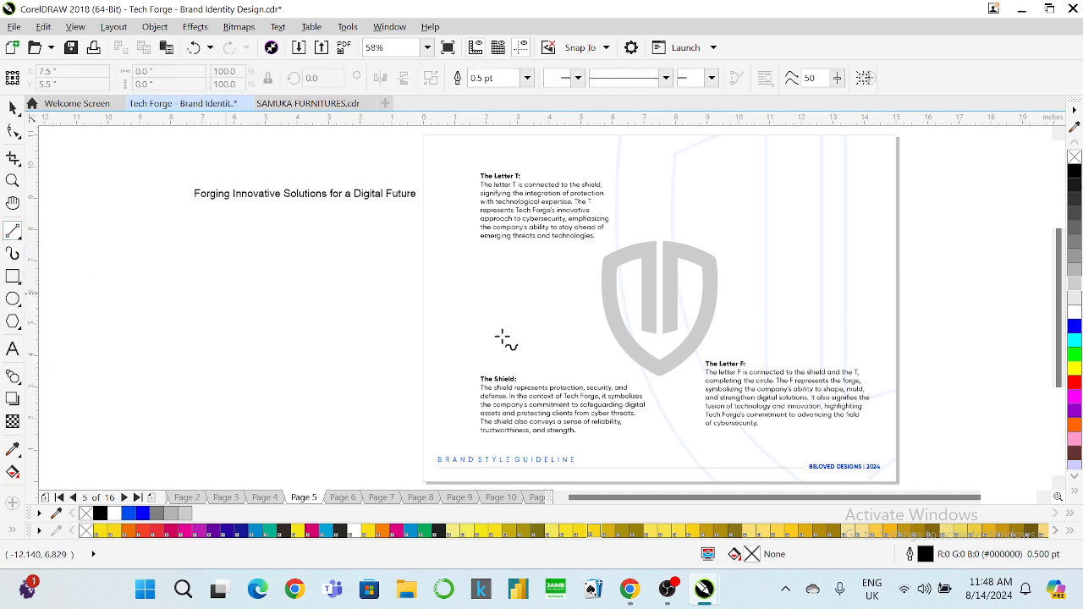
left_click(546, 355)
left_click(551, 322)
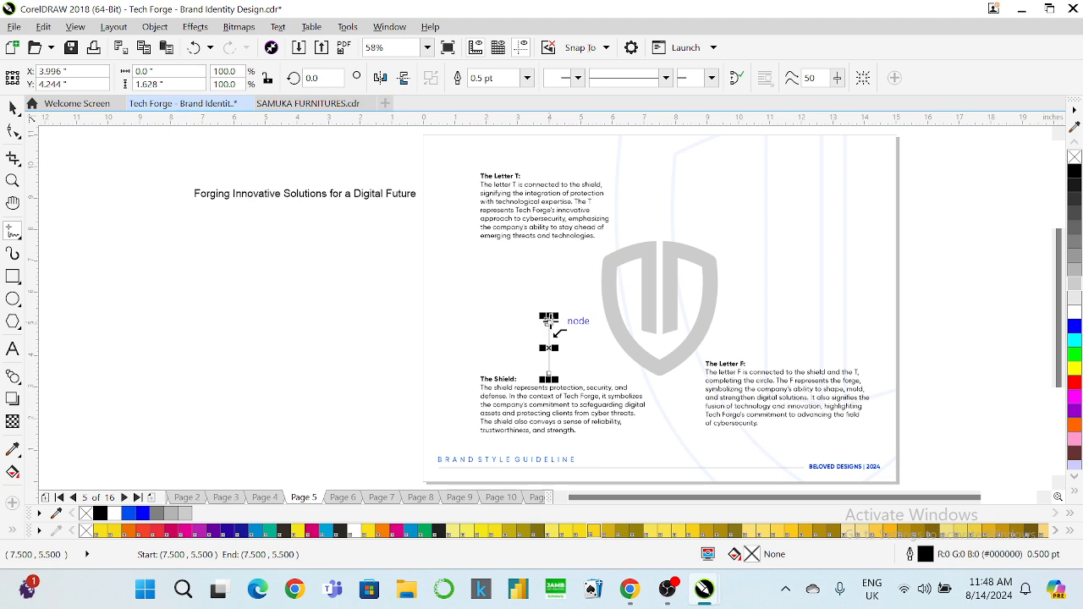
left_click(587, 322)
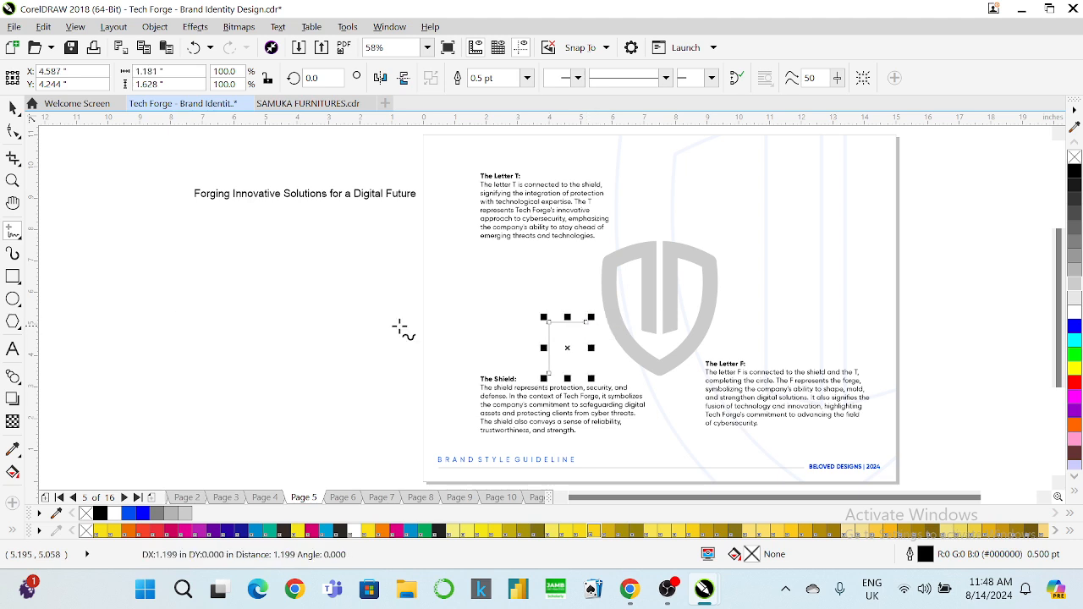
left_click(13, 107)
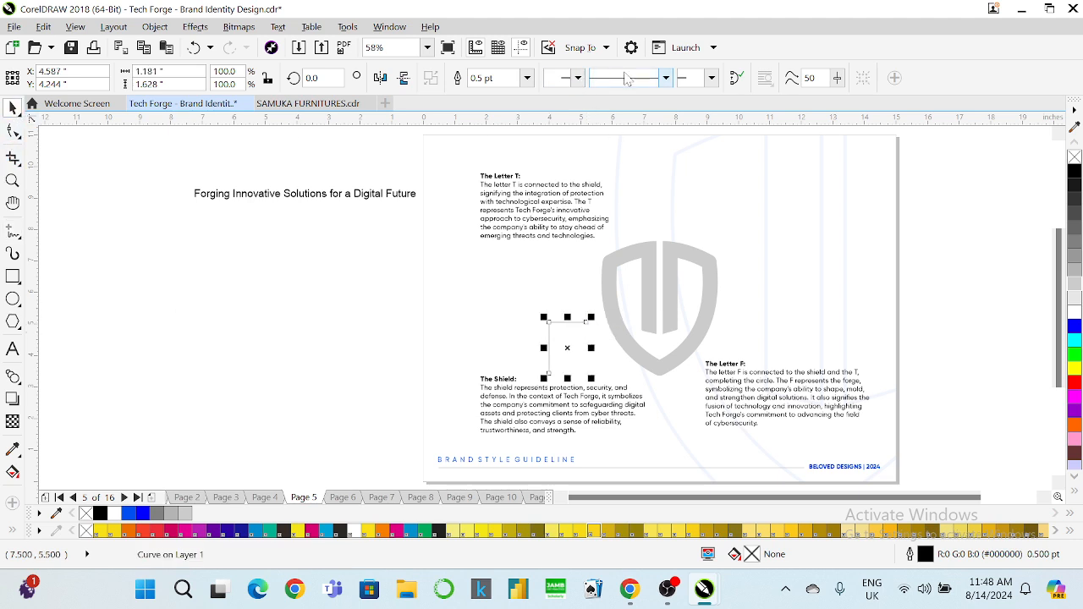
Step: Add a small solid arrowhead to the logo end of the Shield connector and set its outline width to 2.0 pt
left_click(702, 78)
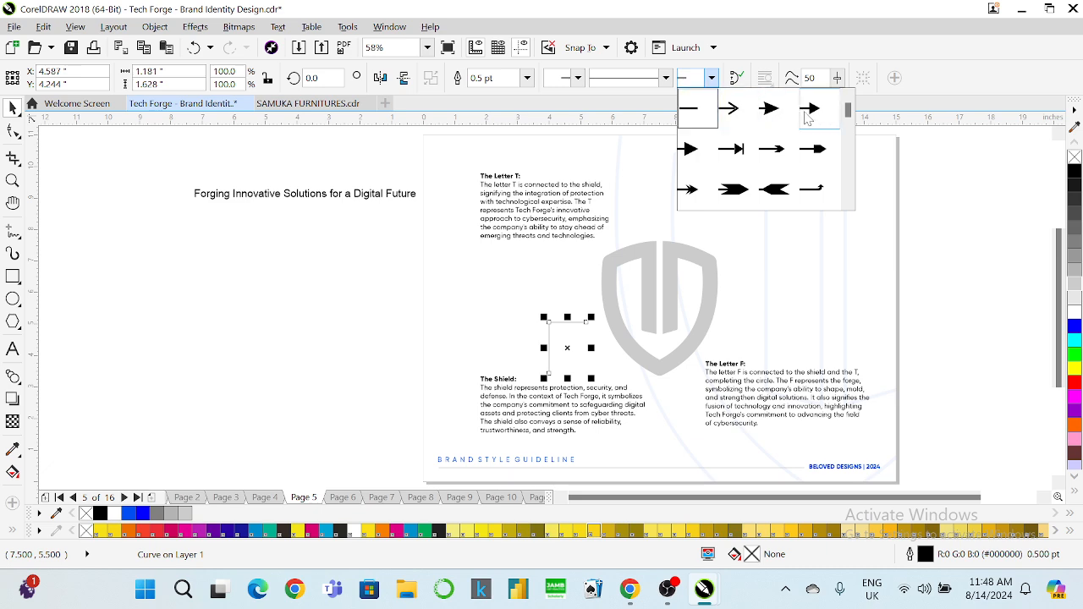
left_click(806, 117)
left_click(876, 197)
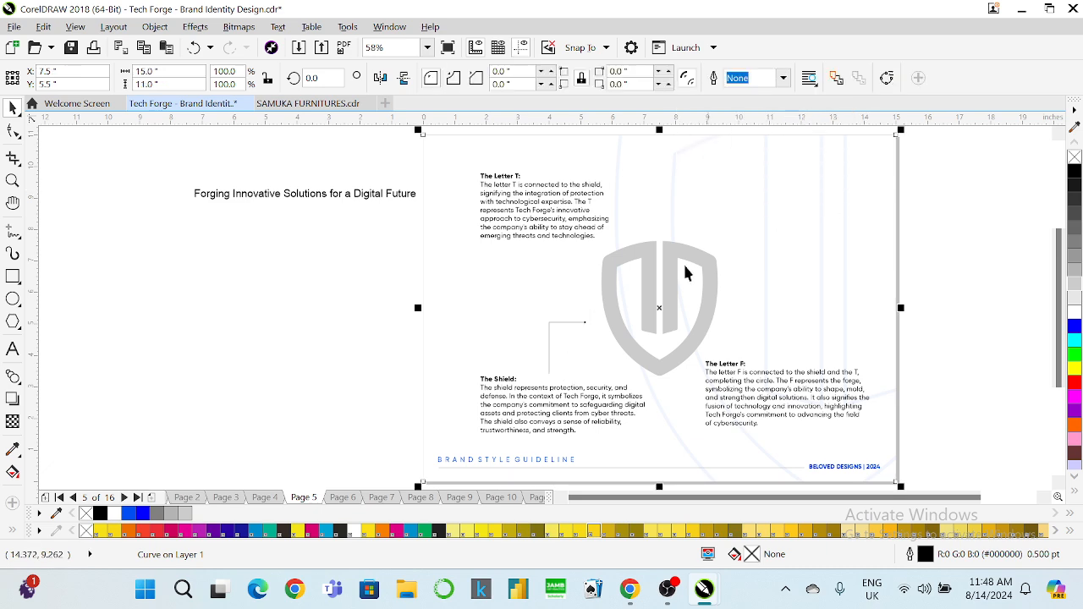
left_click(585, 323)
left_click(527, 78)
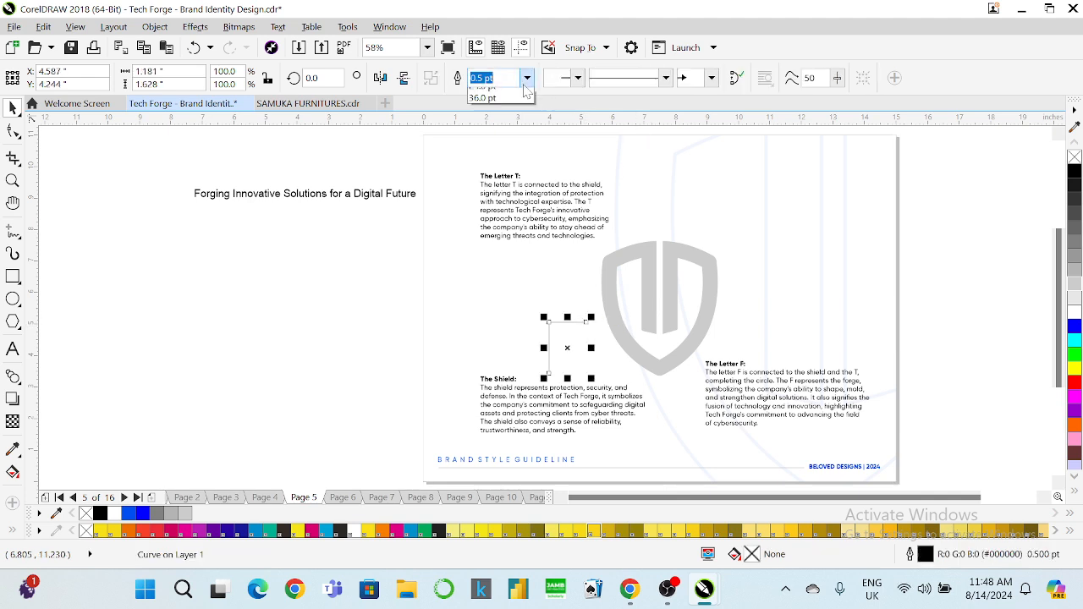
left_click(533, 178)
key("Escape")
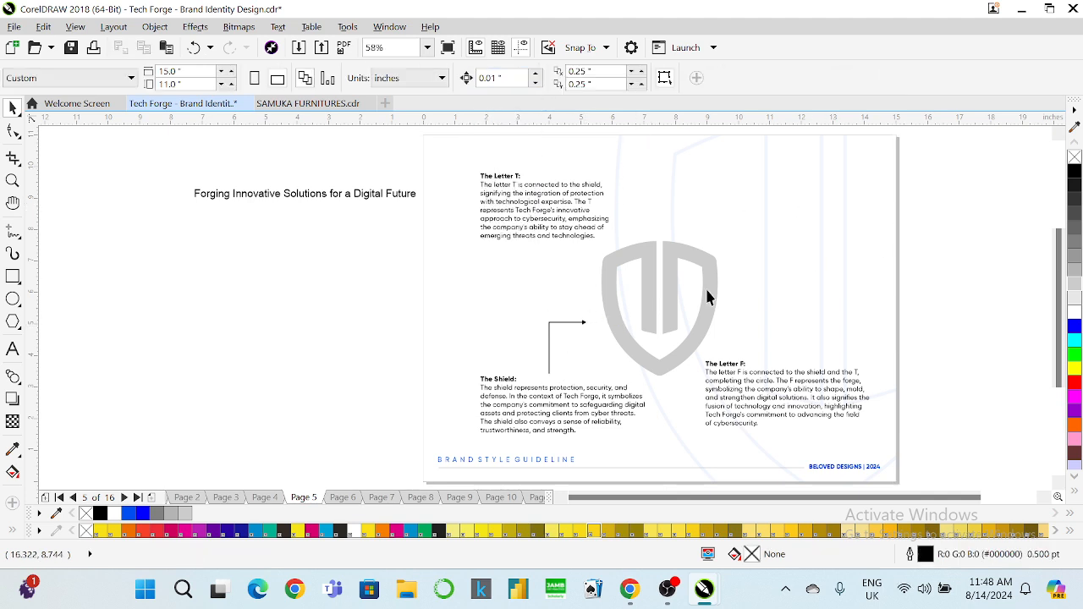
Step: Copy the Shield connector, mirror it horizontally and place it above the Letter F text at about X 10.31, Y 5.20 inches
left_click(584, 324)
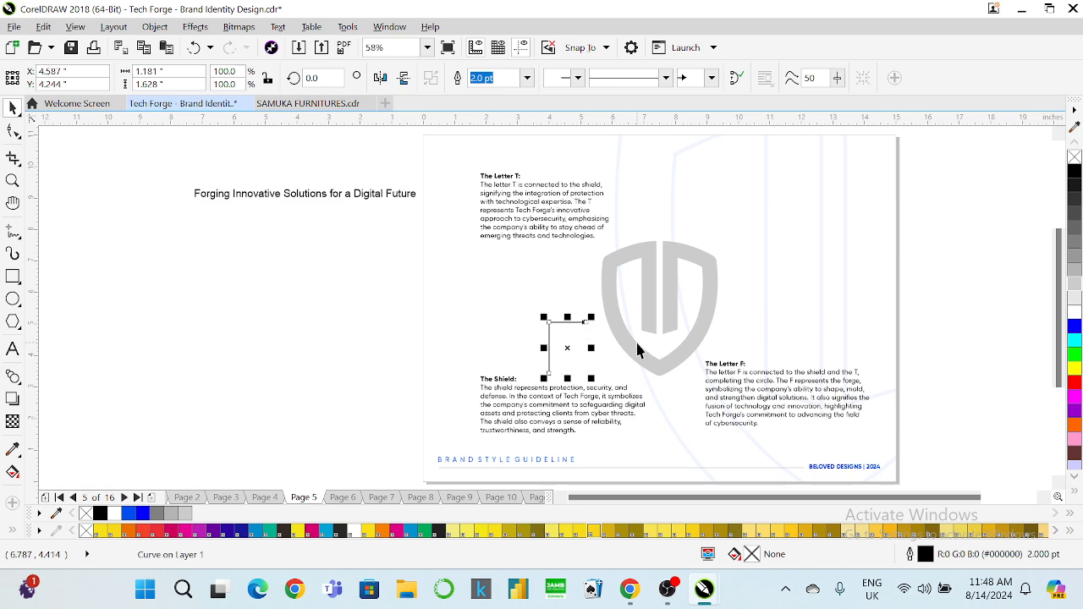
left_click_drag(557, 355, 739, 326)
left_click(380, 77)
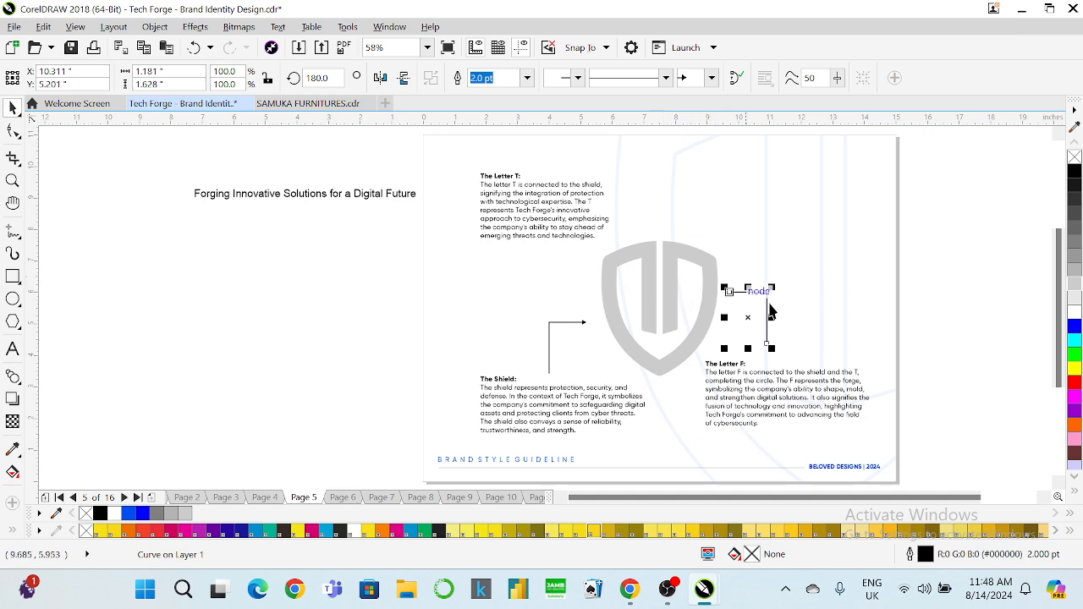
left_click(970, 303)
Step: Duplicate the Letter F connector and place the copy beside the Letter T text at about X 6.86, Y 8.76 inches
left_click(758, 292)
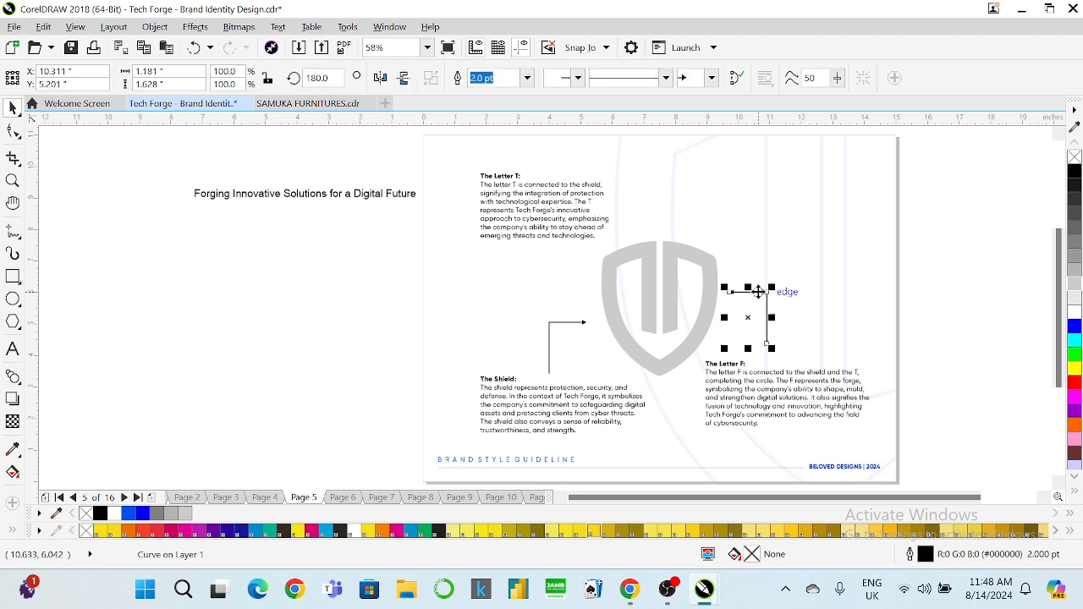
key("ctrl+d")
left_click_drag(756, 309, 615, 196)
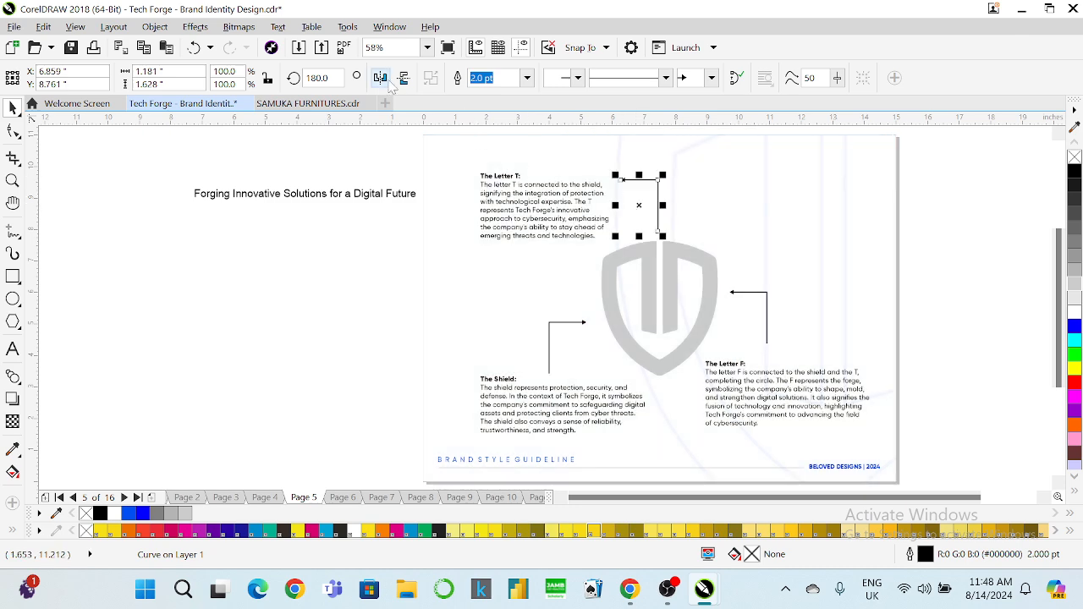
Step: Try setting the rotation of the Letter T connector to 90 degrees and undo it
left_click_drag(328, 78, 266, 81)
type("90")
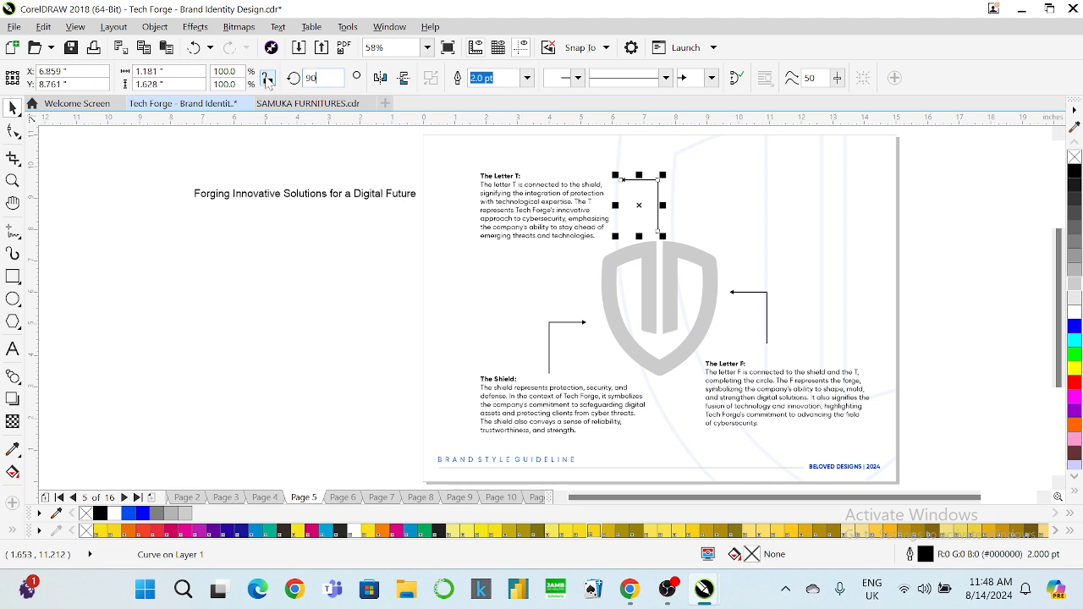
key("Return")
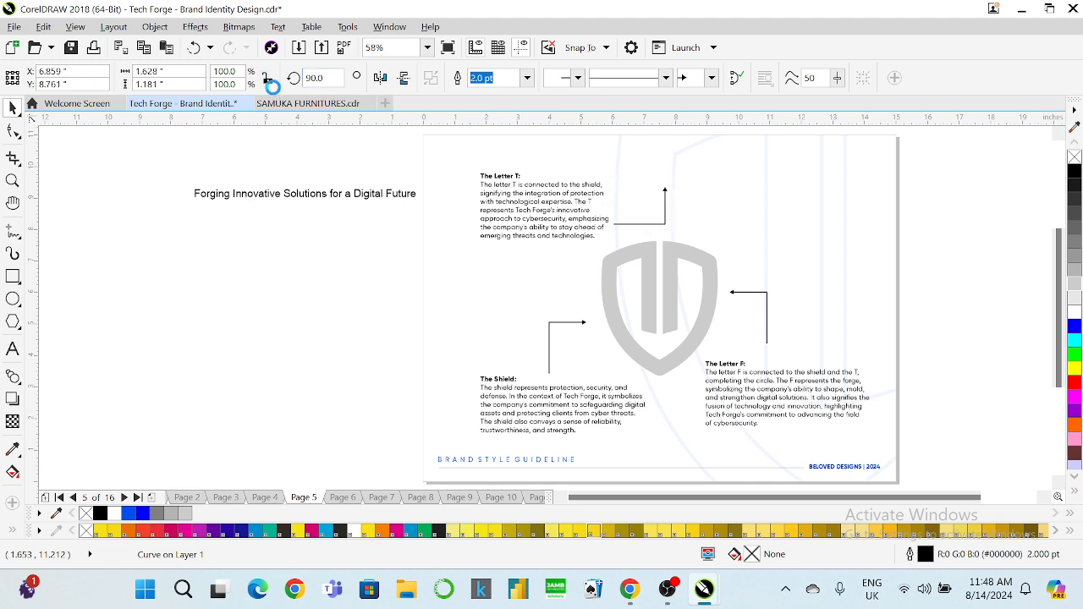
key("ctrl+z")
Step: Swap the Letter T connector's arrowhead to the end above the logo, and resize the line so it starts beside the text
left_click(578, 78)
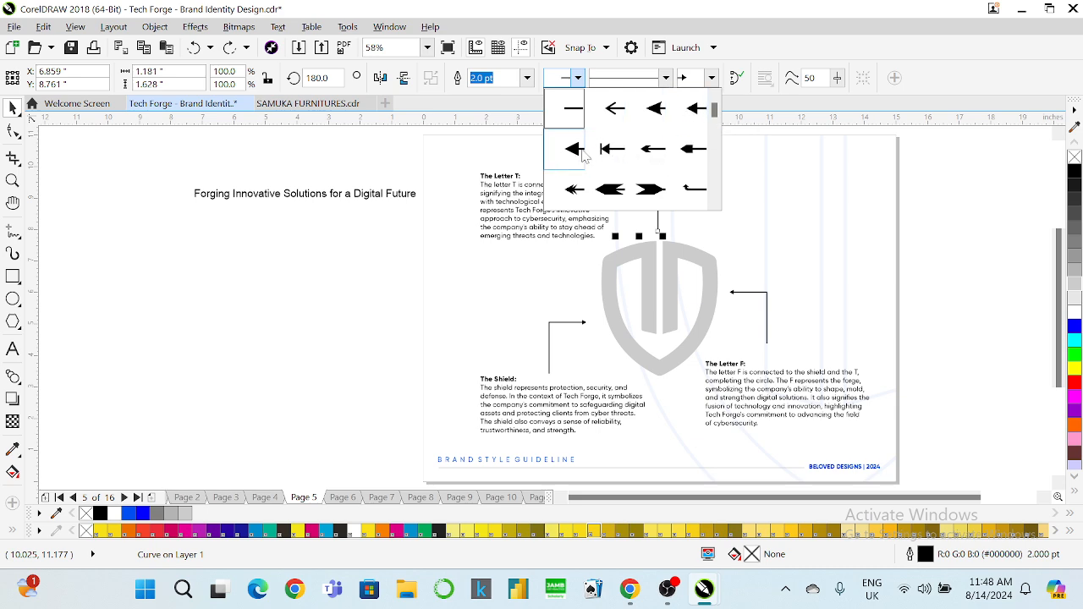
left_click(690, 127)
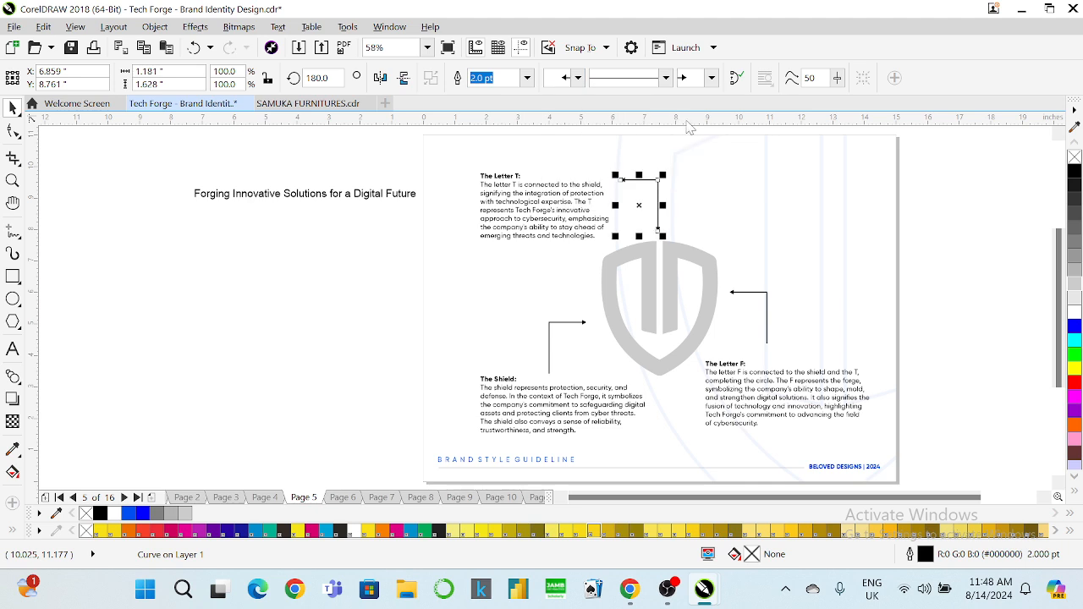
left_click(712, 77)
left_click(695, 103)
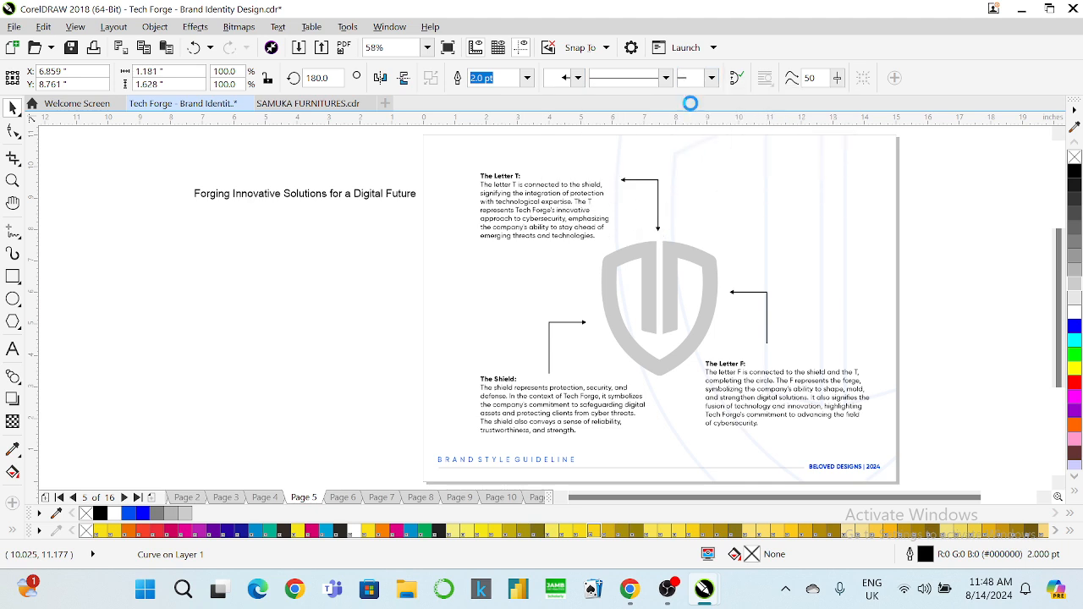
left_click_drag(639, 175, 606, 213)
Step: Set the outline width of all three connectors to 1.5 pt and preview the page full screen
left_click(584, 324, "shift")
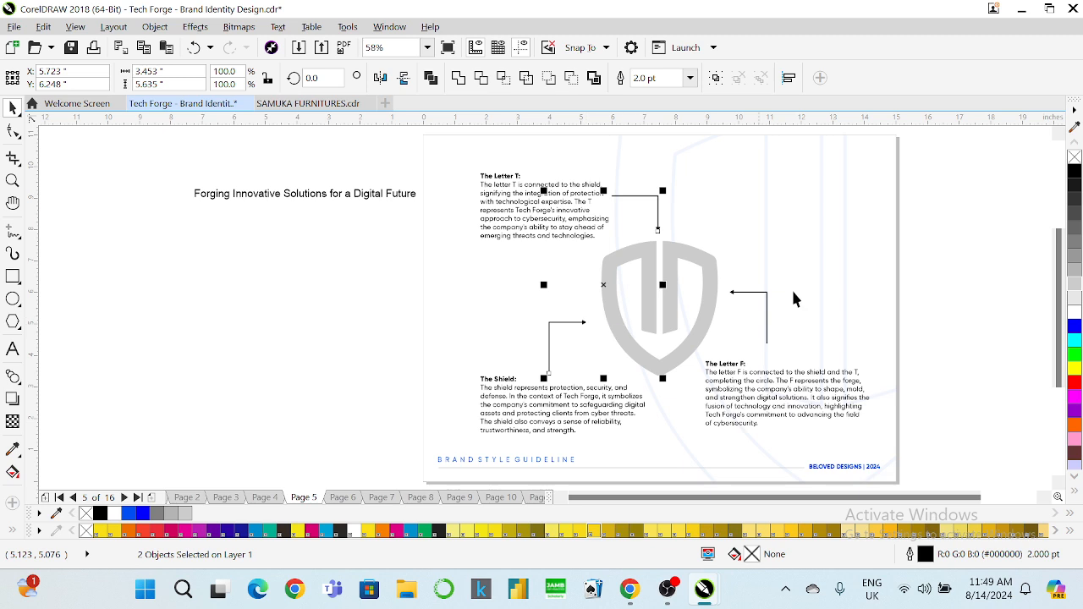
left_click(745, 293, "shift")
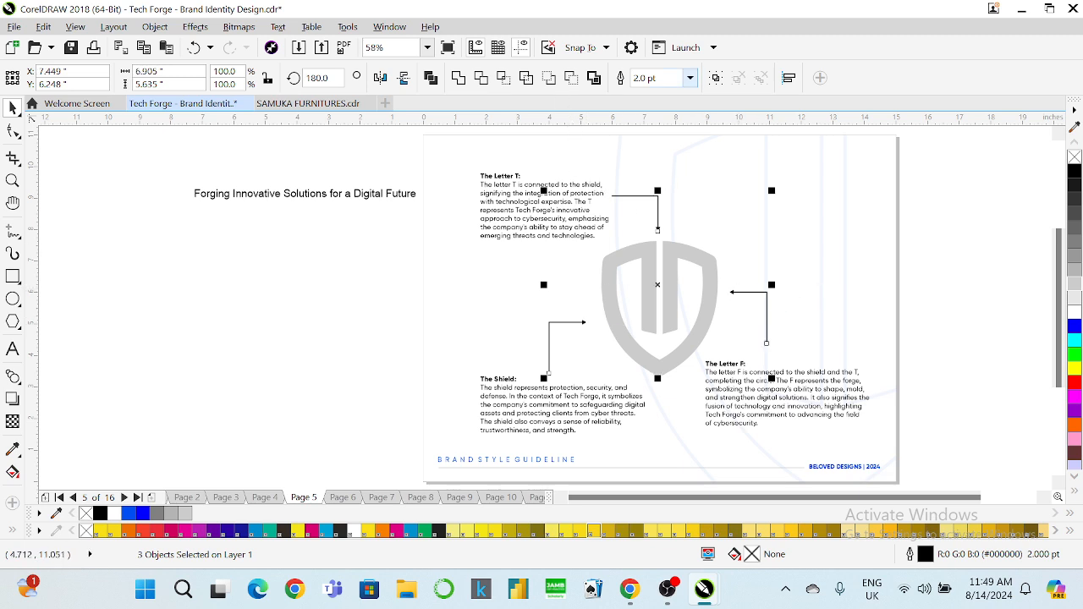
left_click(643, 78)
left_click(658, 155)
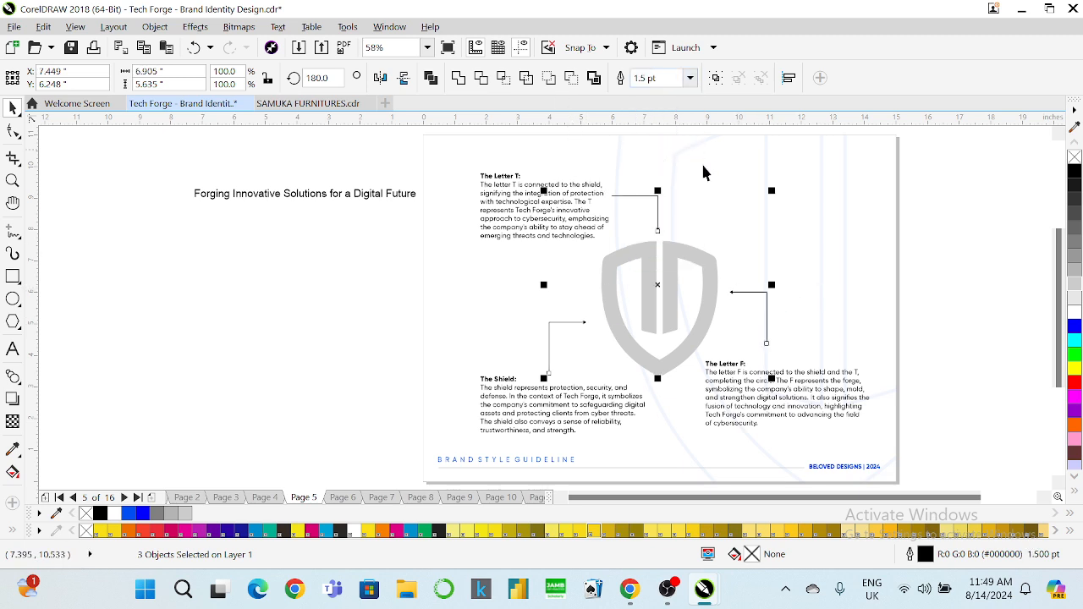
left_click(943, 227)
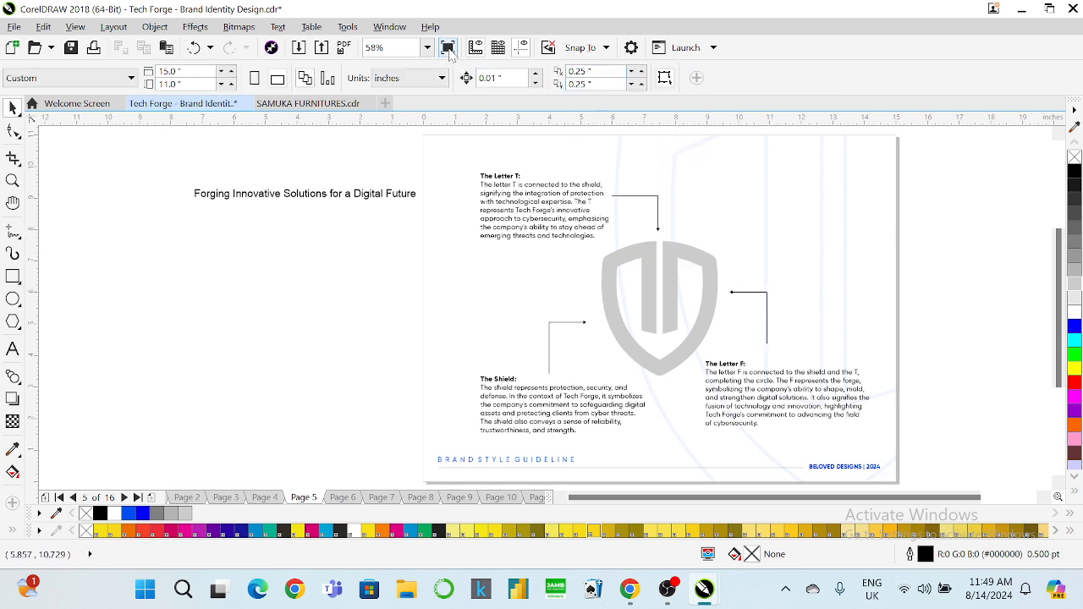
left_click(448, 47)
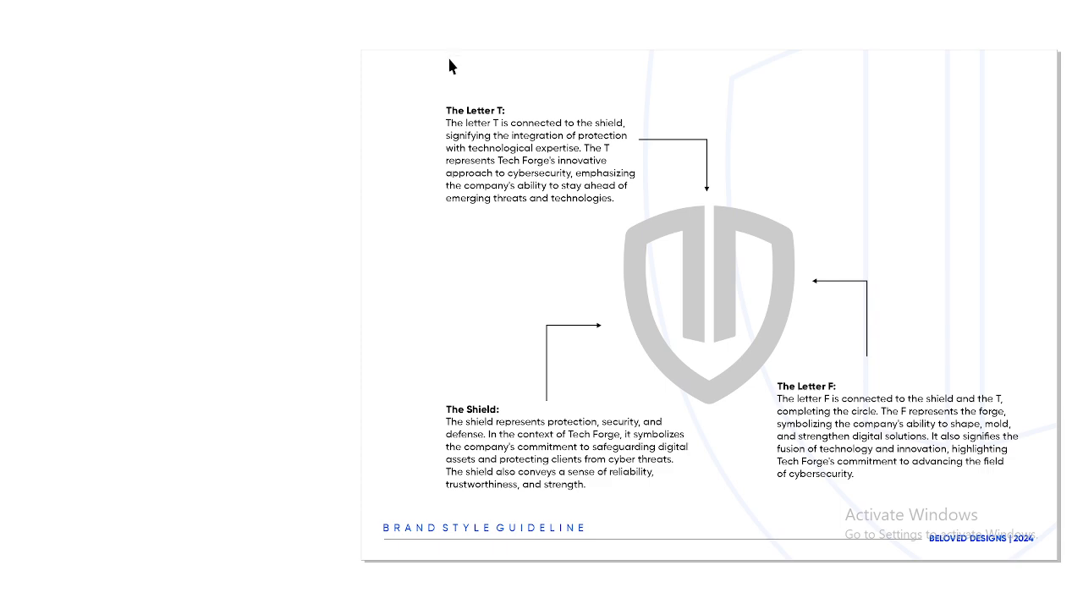
left_click(247, 181)
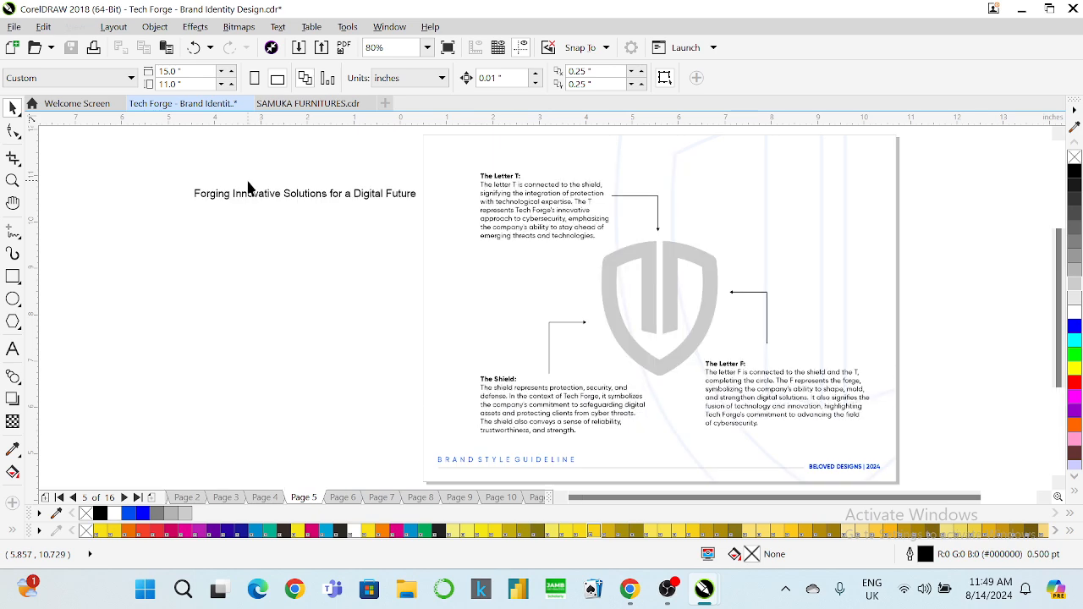
Step: Align the bottom edge of the Letter F text block with the bottom edge of the Shield text block
left_click(518, 391)
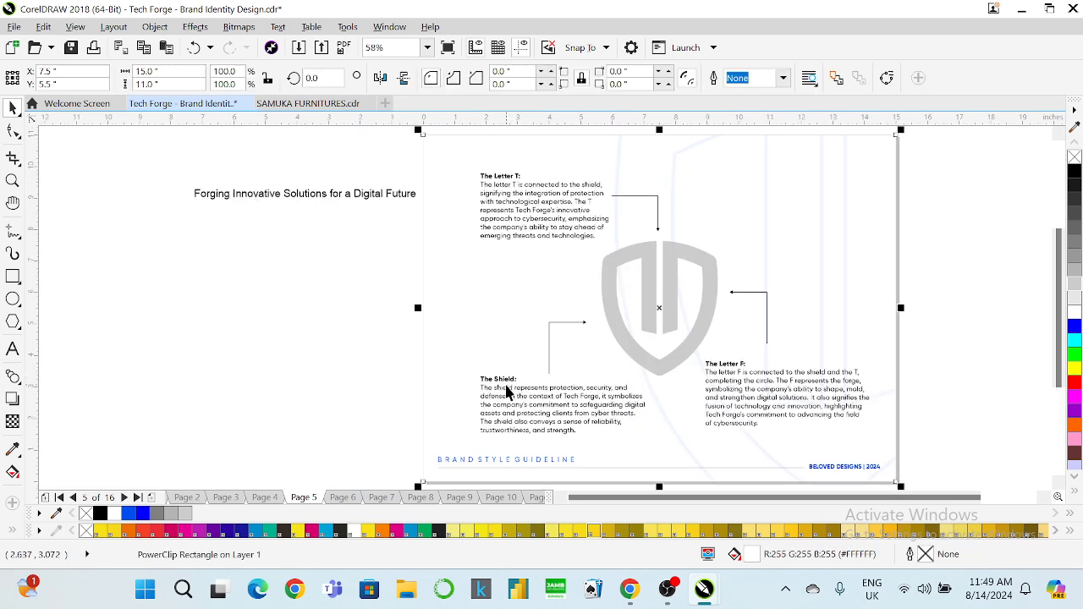
left_click(512, 216, "shift")
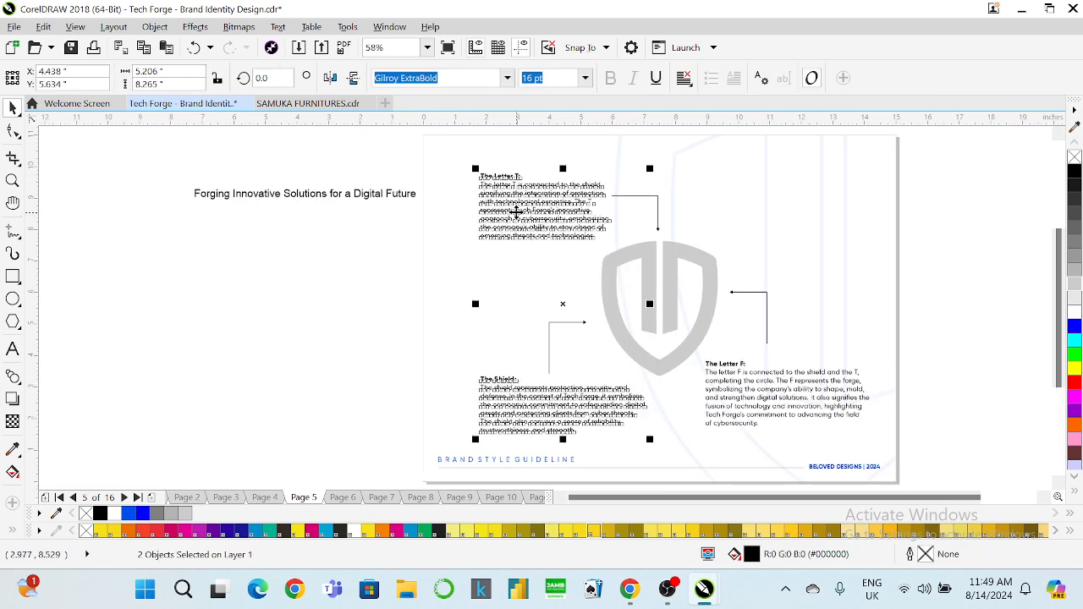
left_click(751, 387)
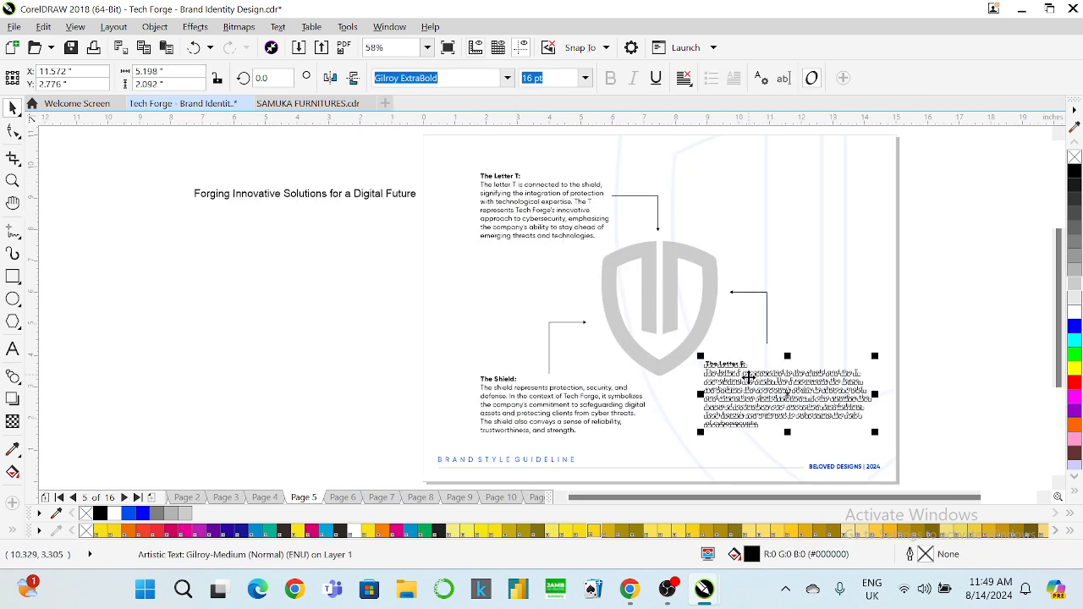
left_click(613, 409, "shift")
left_click(967, 347)
left_click(747, 376)
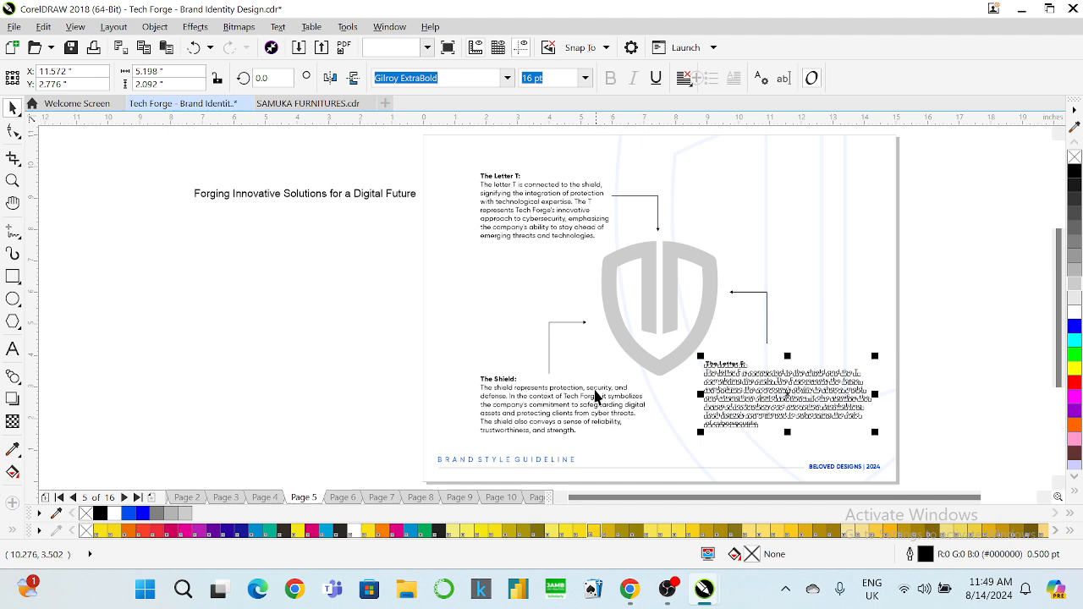
left_click(588, 388, "shift")
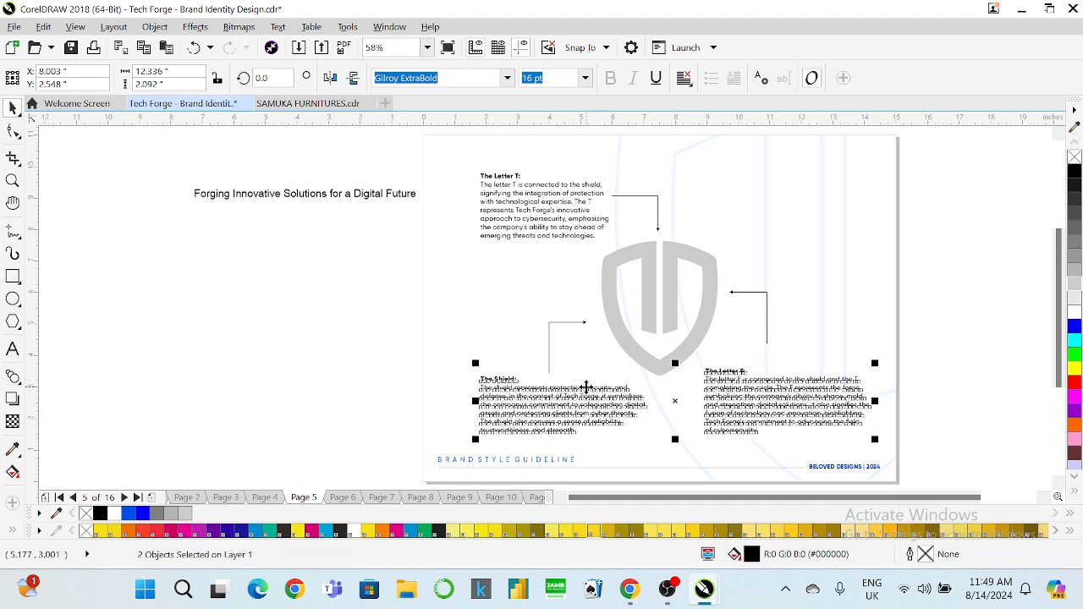
left_click(782, 299)
Step: Stretch the Letter F connector downward to about 2.21 inches tall so it reaches the Letter F heading
left_click(769, 301)
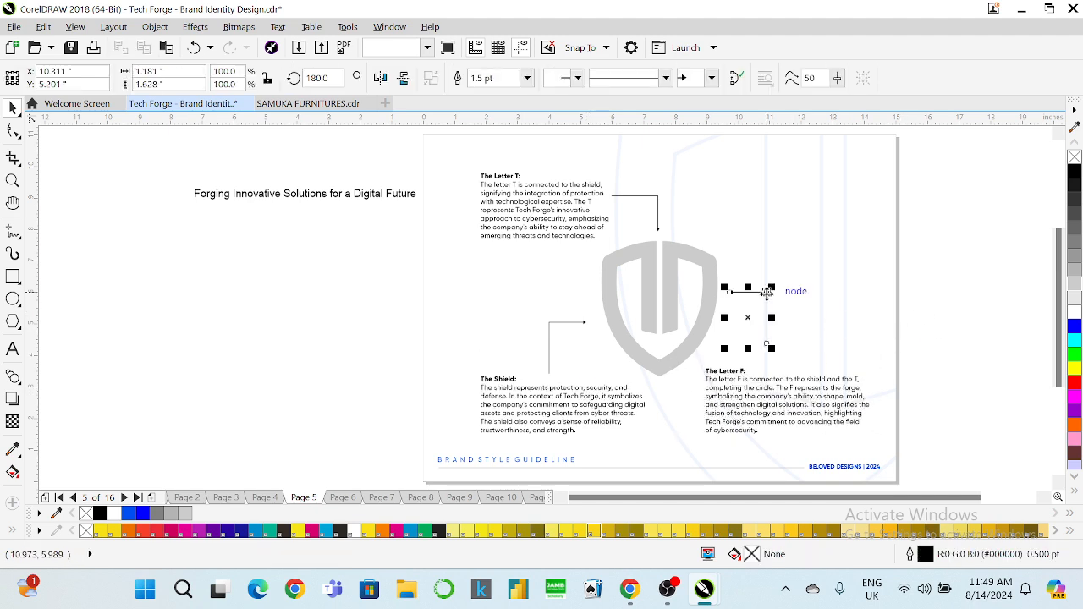
left_click_drag(768, 343, 769, 366)
left_click(964, 237)
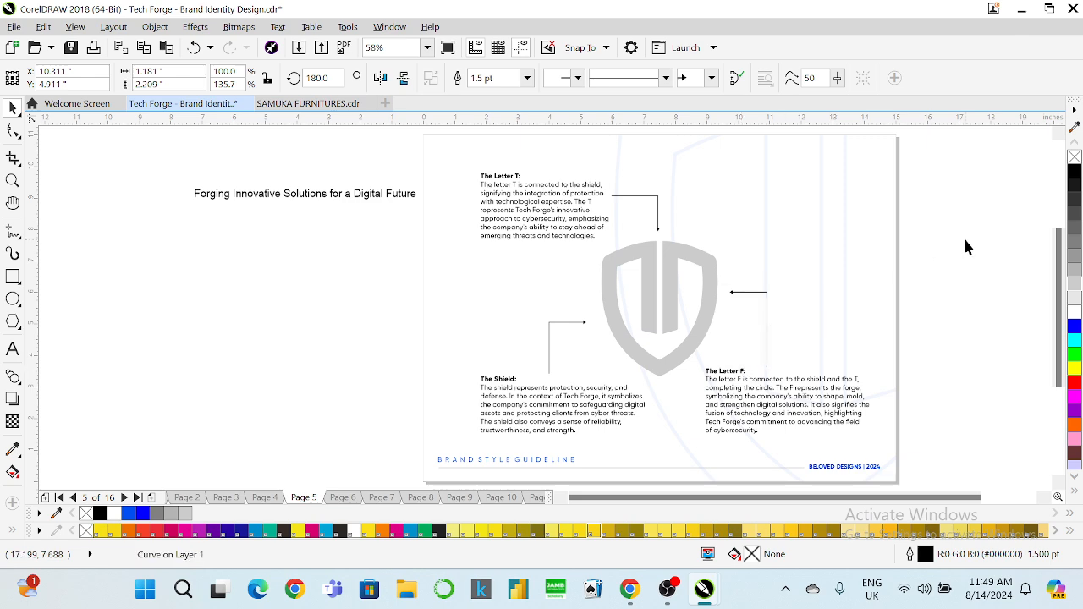
Step: Set the outline width of the Shield, Letter T and Letter F connectors to 1.0 pt
left_click(739, 291)
left_click(581, 325, "shift")
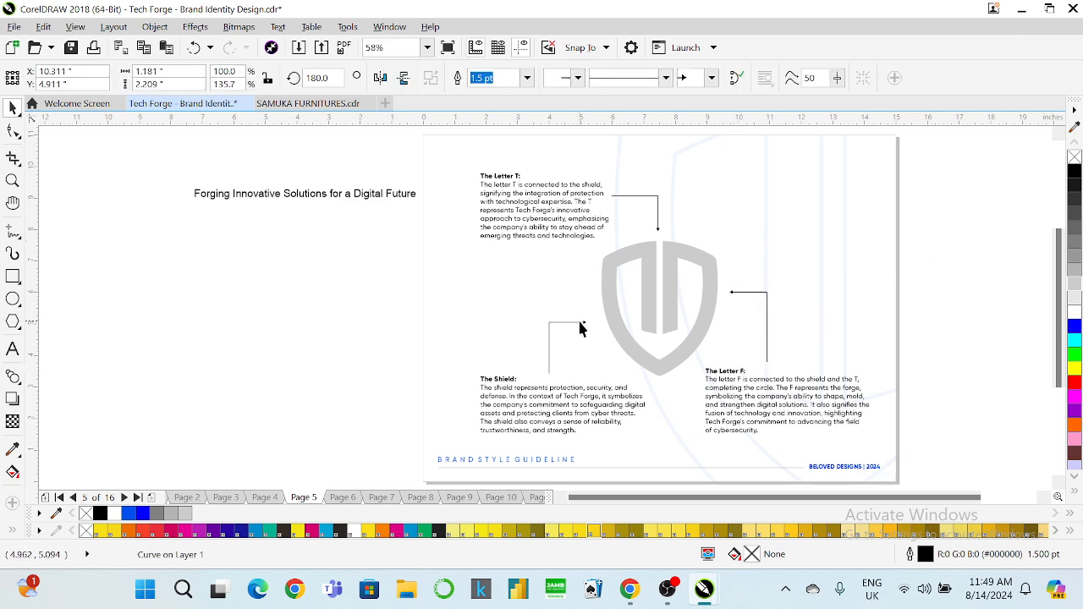
left_click(627, 197, "shift")
left_click(691, 80)
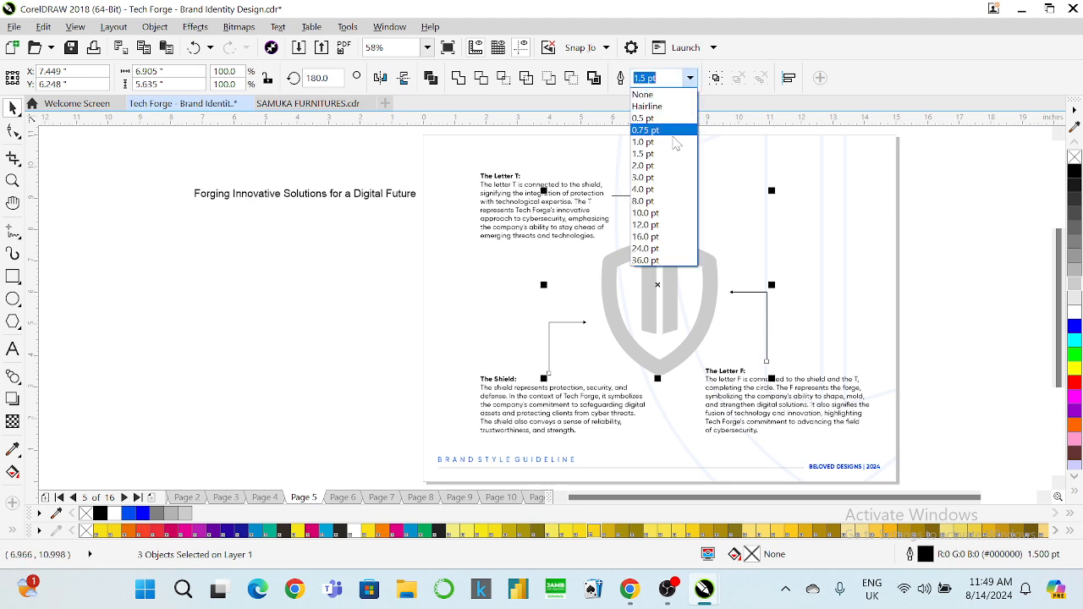
left_click(656, 146)
left_click(938, 201)
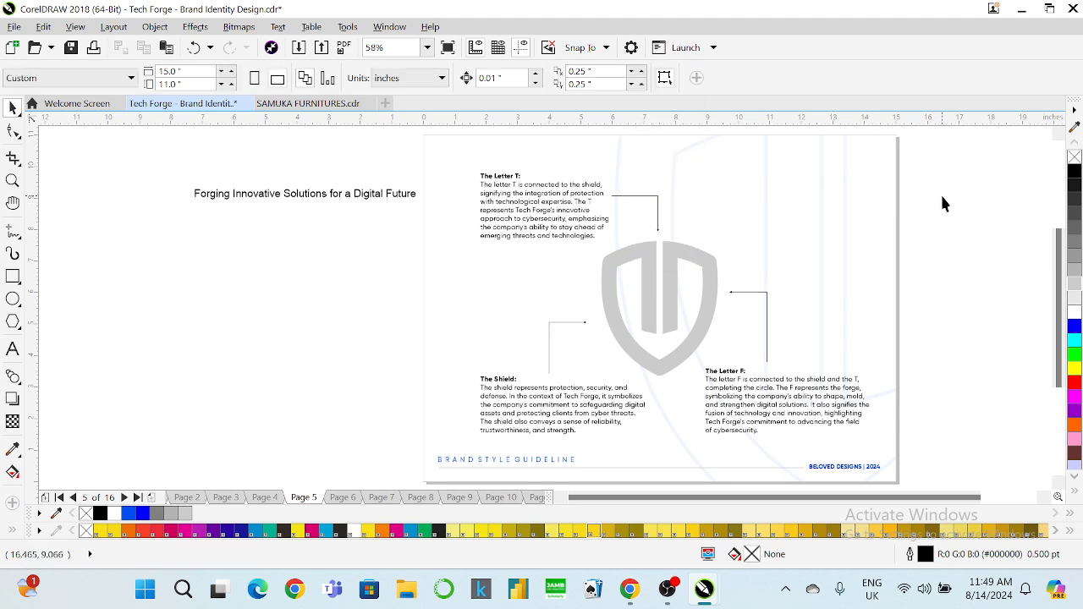
Step: Replace the footer text "BRAND STYLE GUIDELINE" on page 5 with "LOGO RATIONALE"
left_click(546, 464)
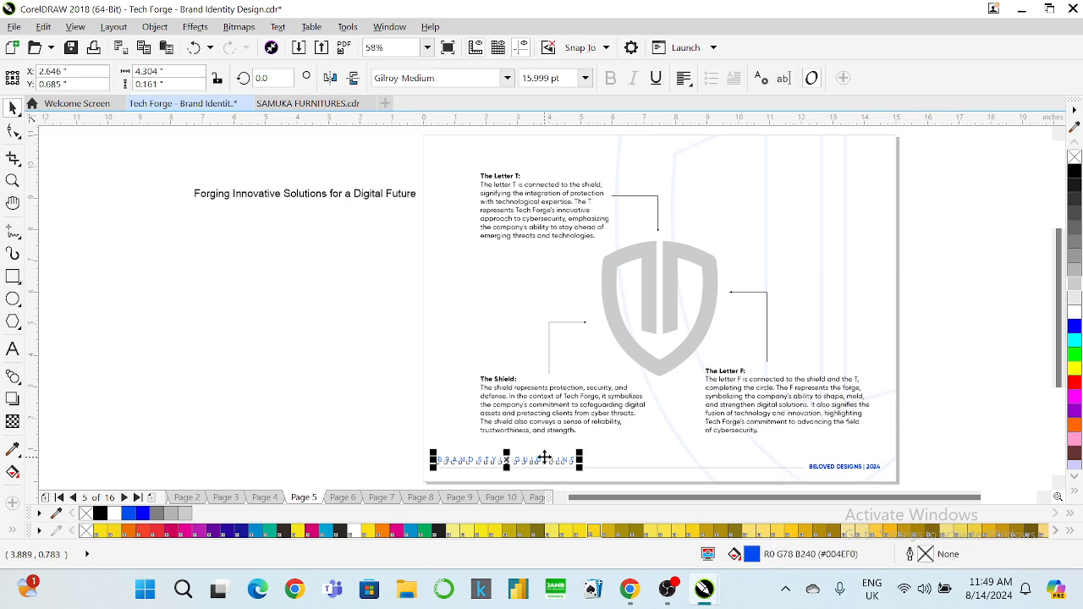
left_click(13, 349)
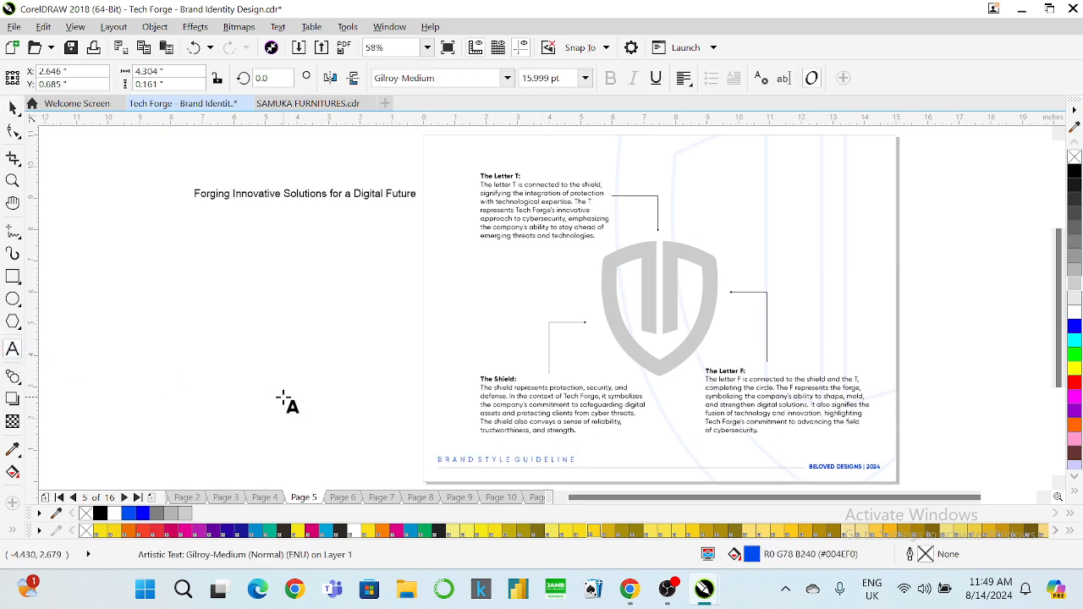
key("ctrl+a")
type("LO")
left_click(13, 107)
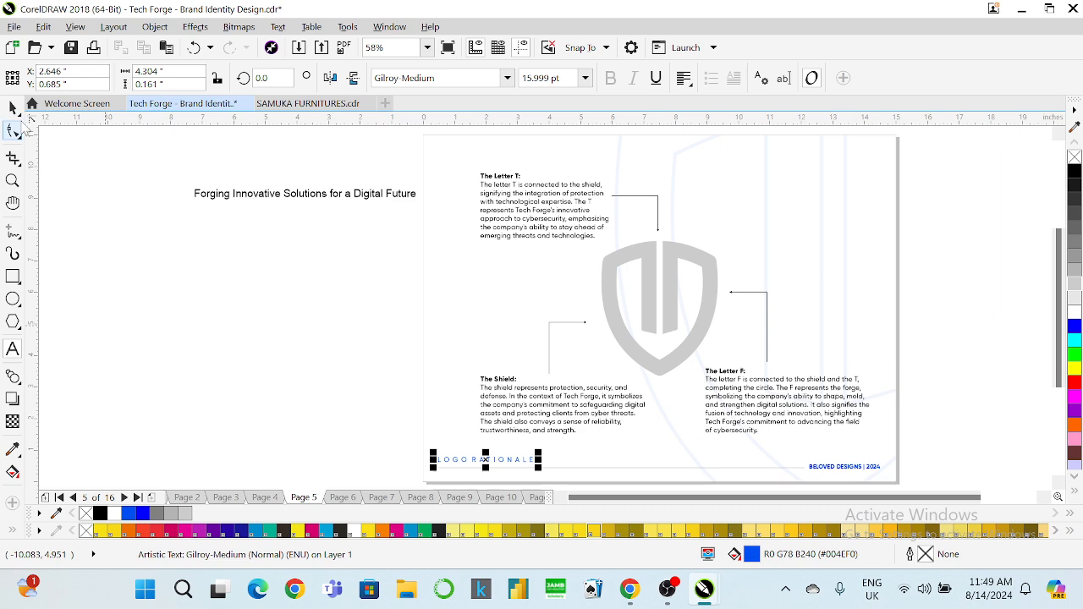
left_click(268, 332)
Step: Replace the footer text "BRAND STYLE GUIDELINE" on page 6 with "LOGO VARIATION"
key("Page_Up")
key("Page_Up")
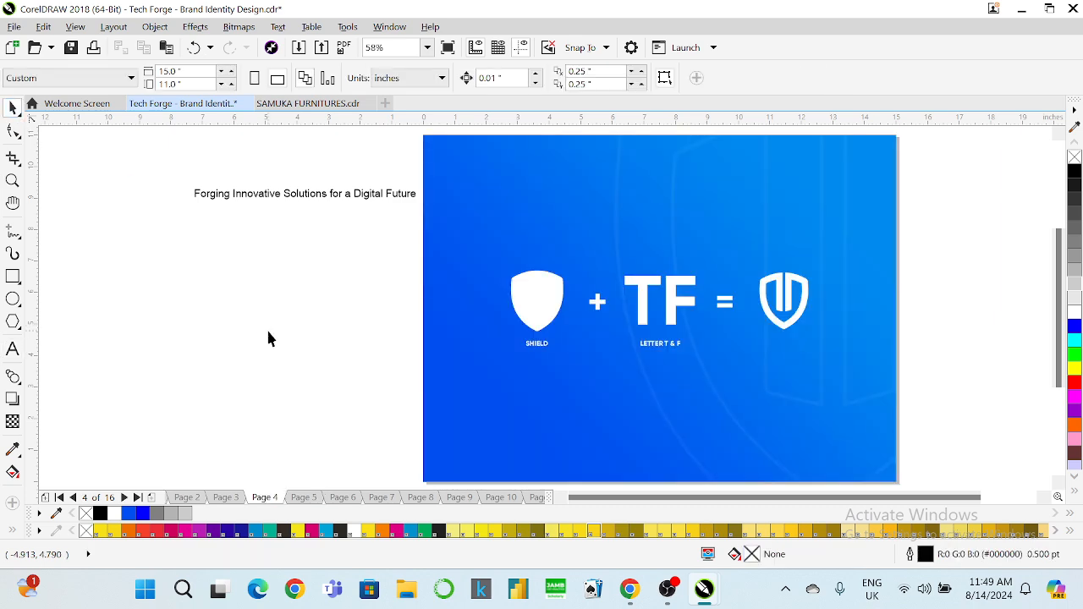
key("Page_Down")
key("Page_Down")
key("Page_Down")
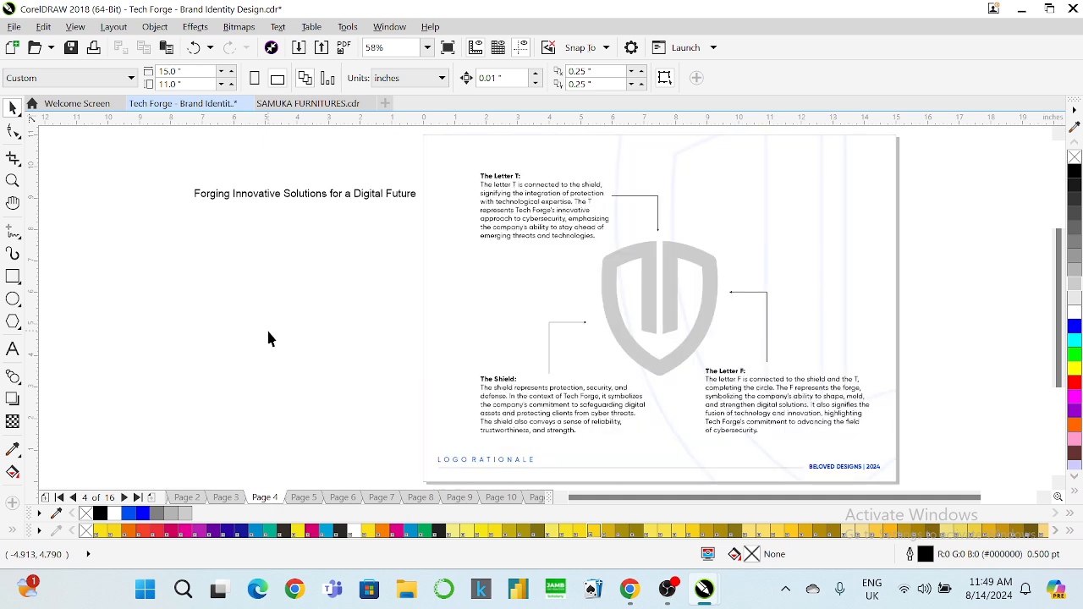
left_click(533, 460)
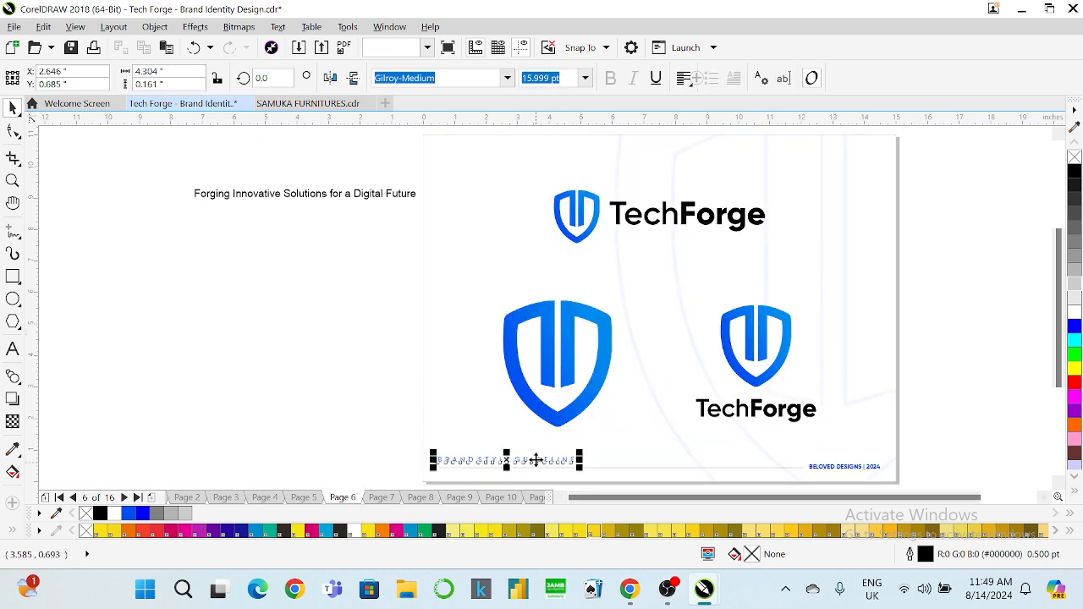
left_click(10, 363)
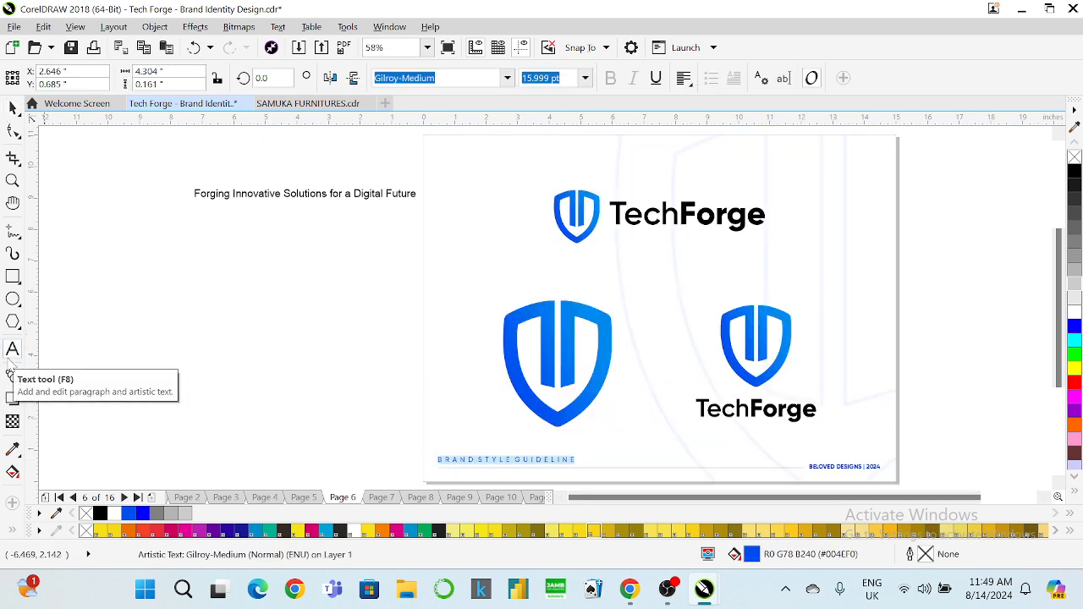
type("LOGO VARIATION")
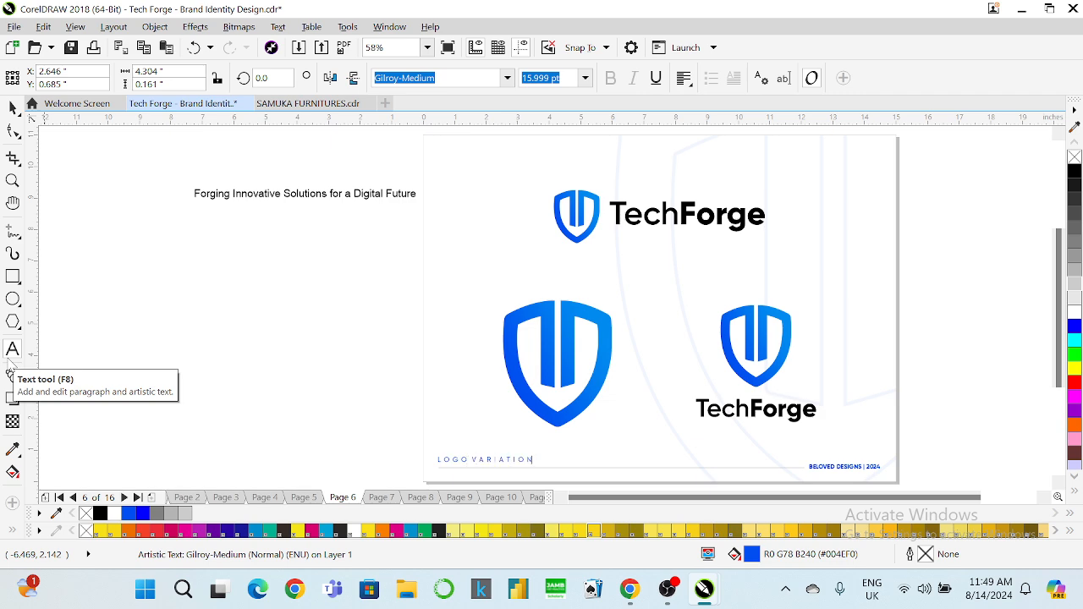
left_click(12, 107)
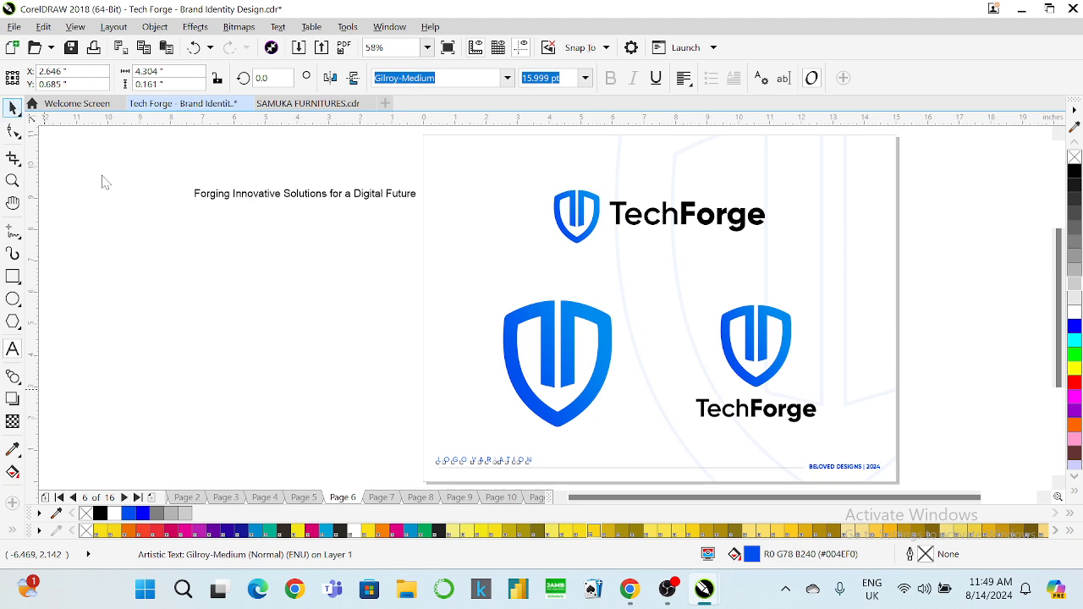
left_click(198, 286)
Step: Review the guideline pages from the cover through the logo rationale on page 5
key("Page_Up")
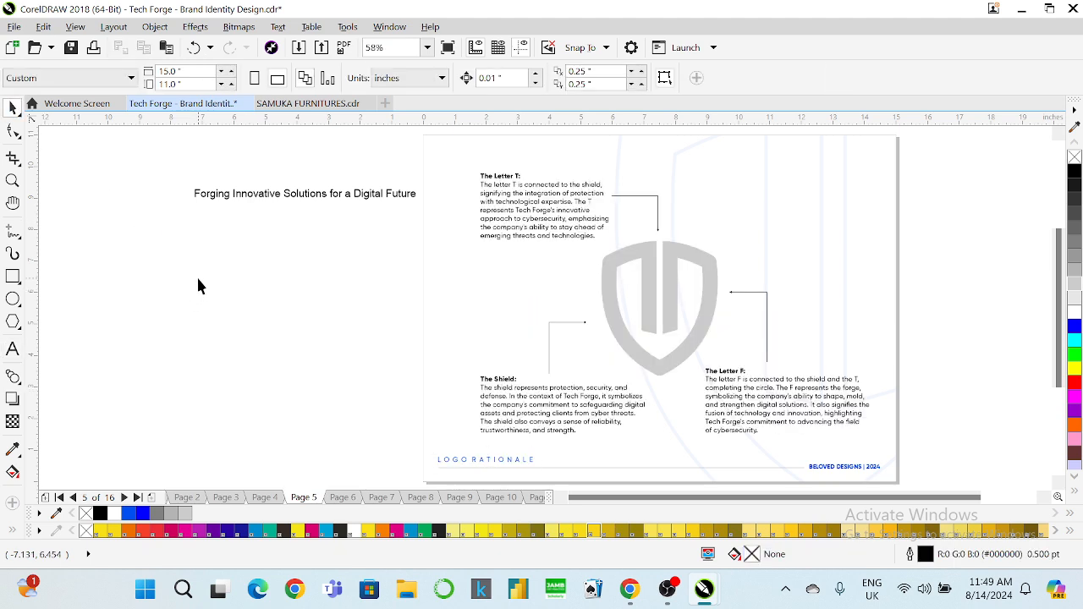
key("Page_Up")
key("Page_Up")
key("Page_Up")
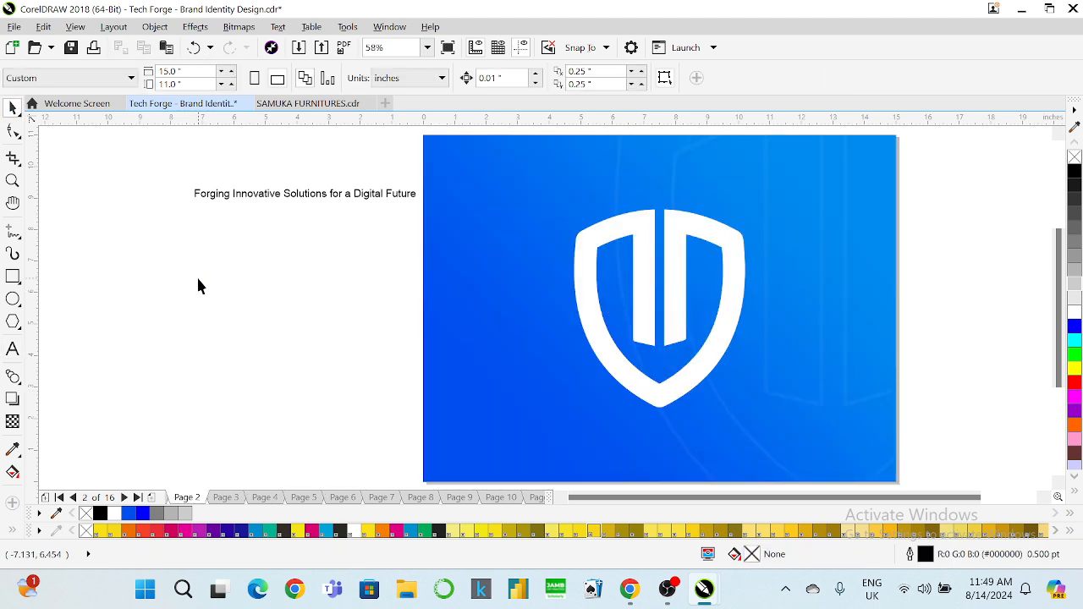
key("Page_Up")
key("Page_Down")
key("Page_Down")
key("Page_Down")
key("Page_Down")
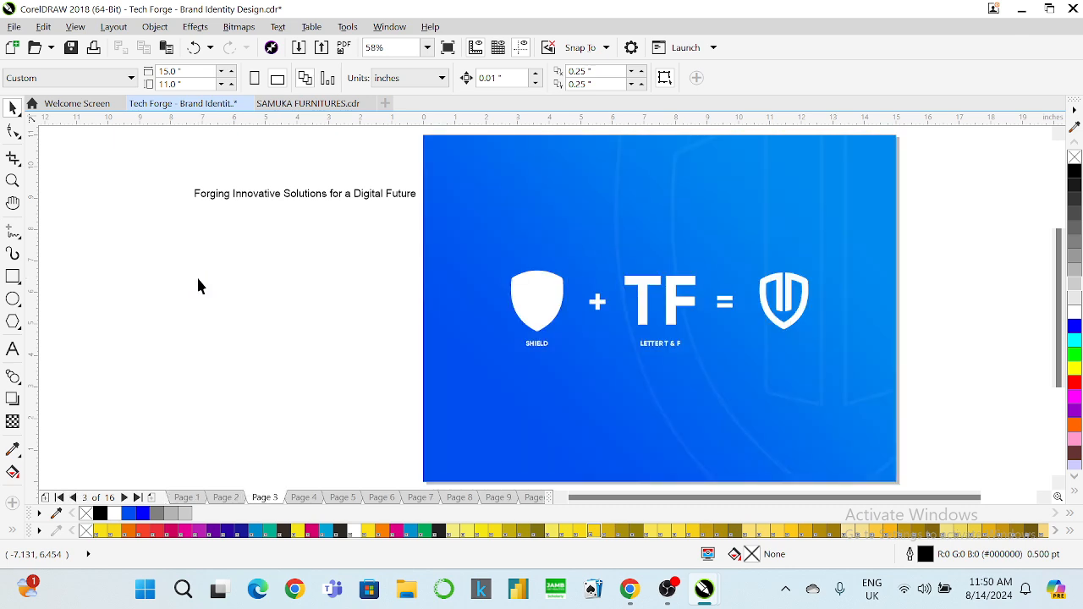
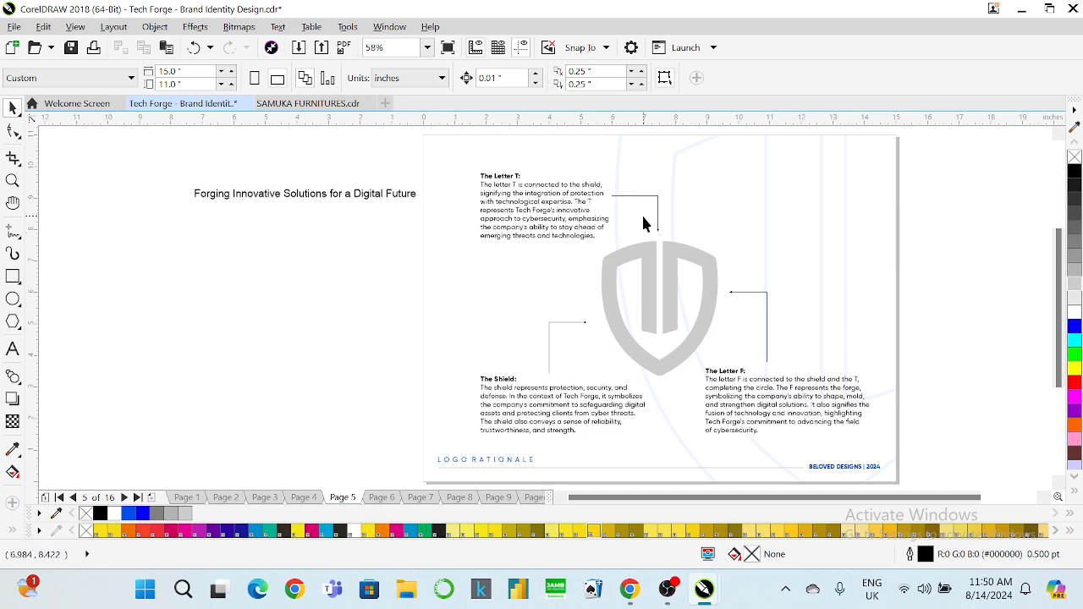
Step: Place the tagline "Forging Innovative Solutions for a Digital Future" above the TECH FORGE title on page 1, in white Gilroy-Medium
key("Page_Up")
key("Page_Up")
key("Page_Up")
key("Page_Up")
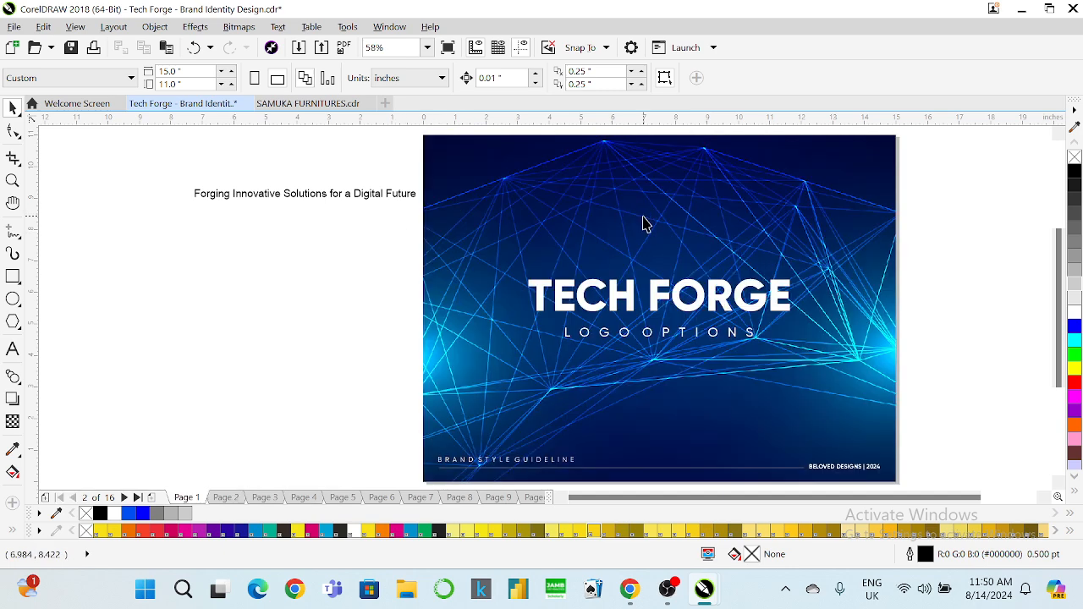
left_click(331, 195)
left_click_drag(331, 194, 668, 276)
left_click(1076, 314)
left_click(507, 78)
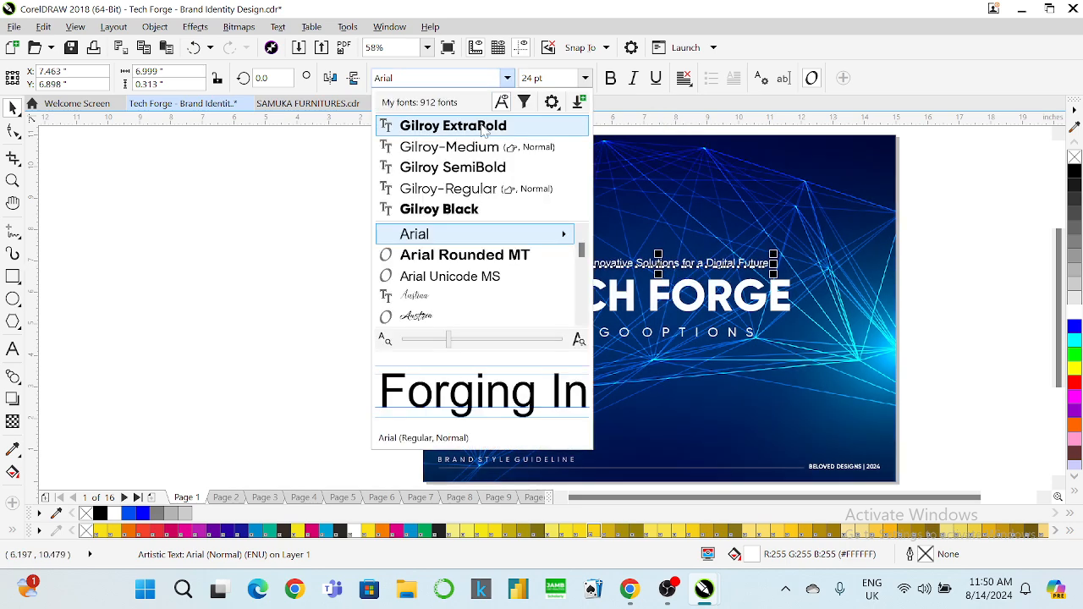
key("Escape")
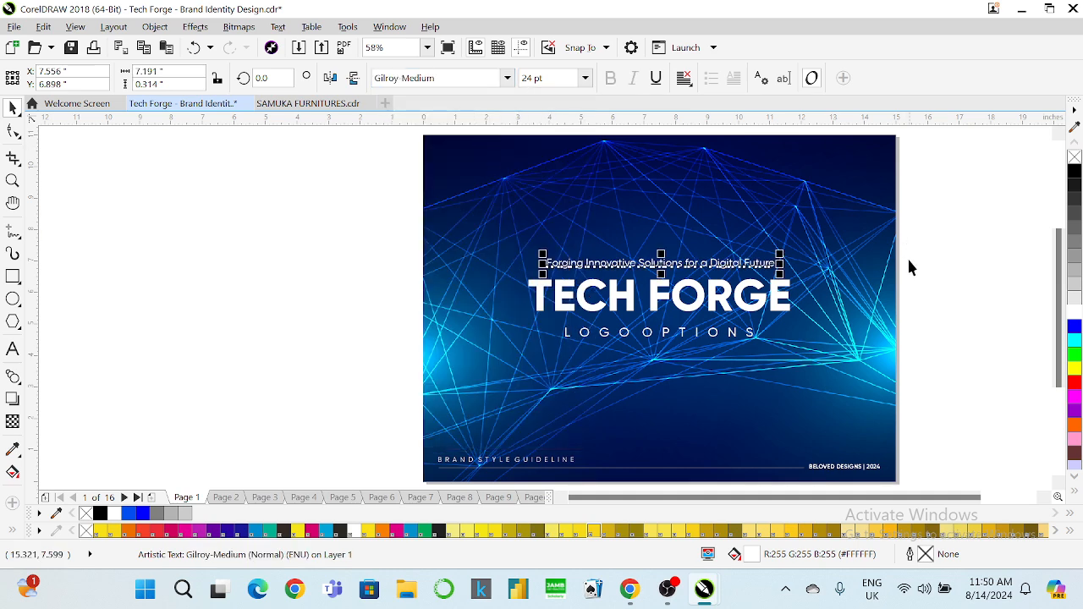
Step: Center the tagline horizontally over the TECH FORGE title, group it with the title block and center the group on the page
left_click(758, 289, "shift")
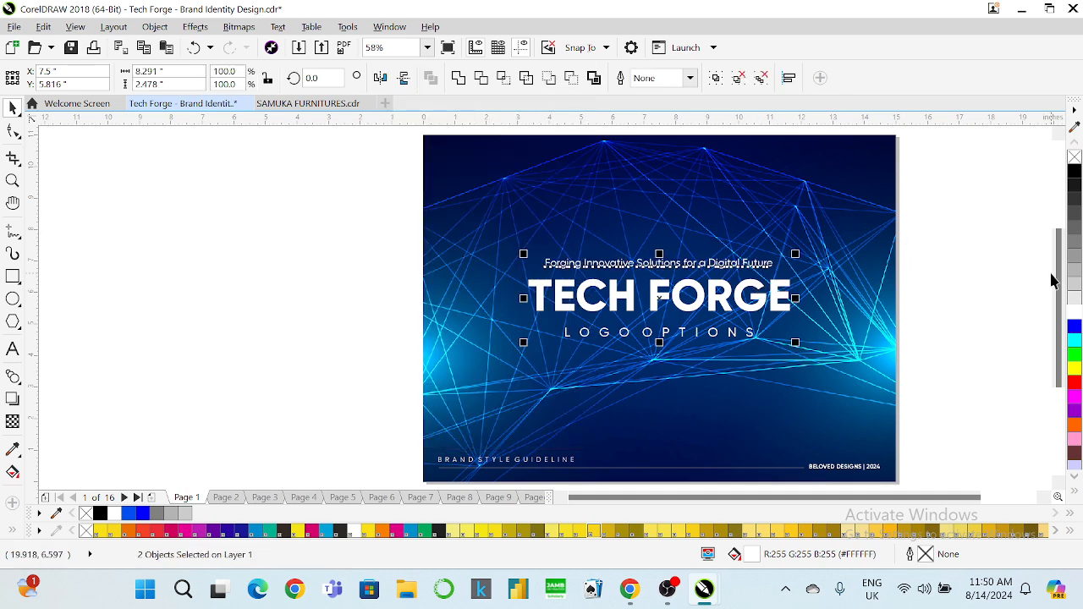
left_click(1003, 265)
left_click_drag(939, 237, 419, 373)
key("ctrl+g")
key("p")
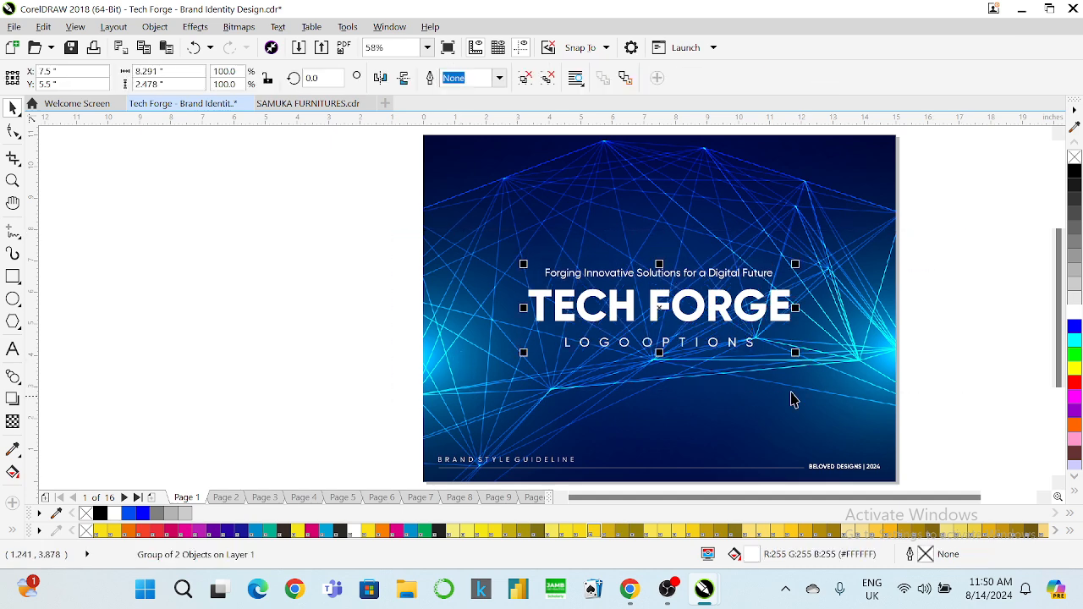
left_click(962, 322)
Step: Copy the logo rationale content on page 5, including text blocks, connectors, shield and footer, without the page background
key("Page_Down")
key("Page_Down")
key("Page_Down")
key("Page_Down")
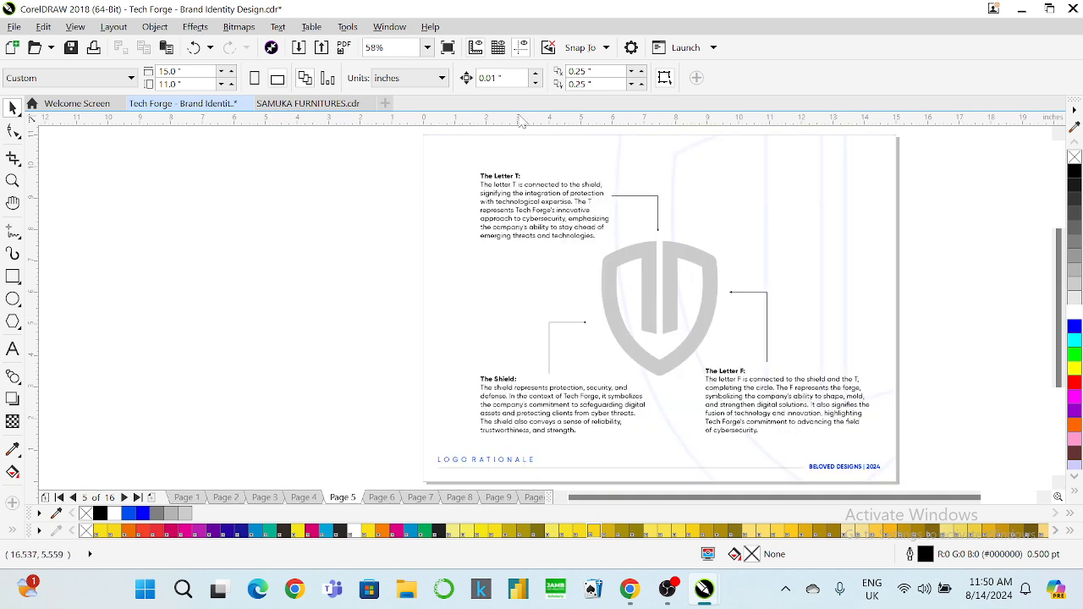
left_click(428, 47)
left_click(374, 95)
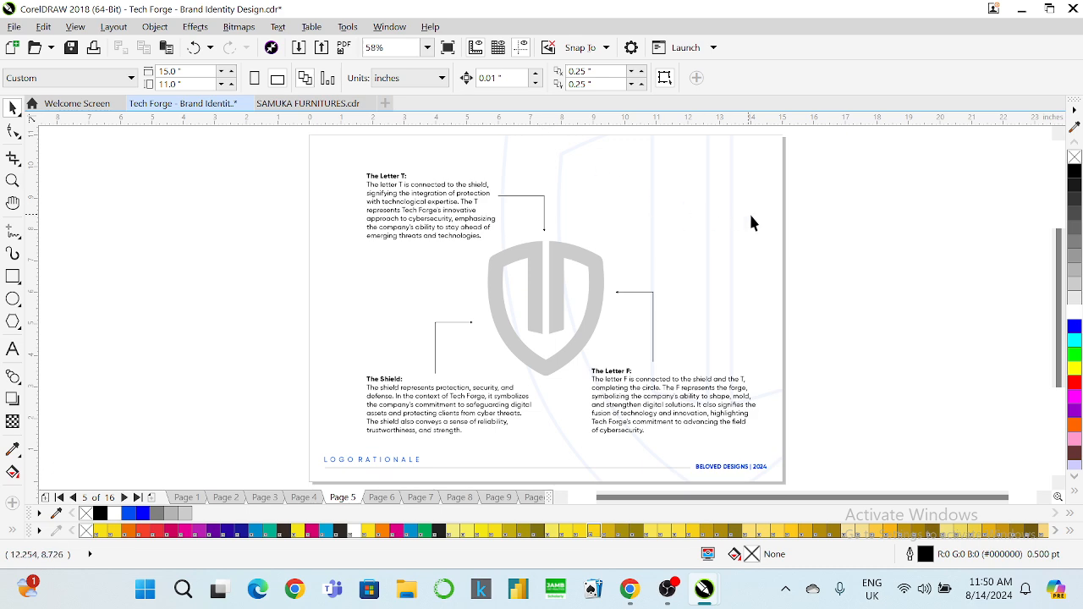
left_click_drag(266, 147, 788, 476)
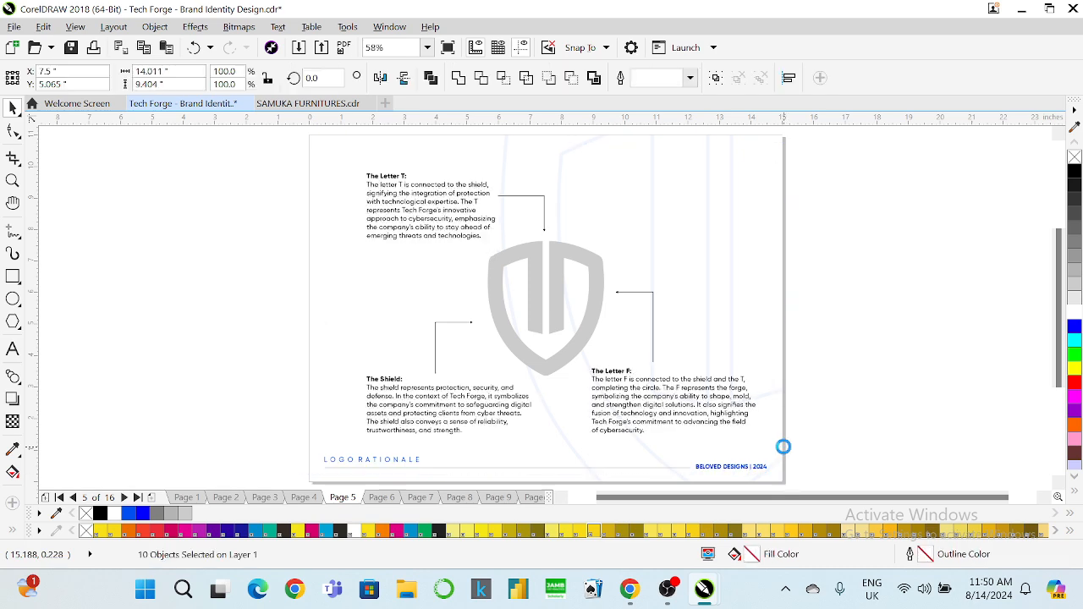
Step: Insert a new page after page 9 and paste the copied logo rationale content onto it
key("Page_Down")
key("Page_Down")
key("Page_Down")
key("Page_Down")
key("Page_Down")
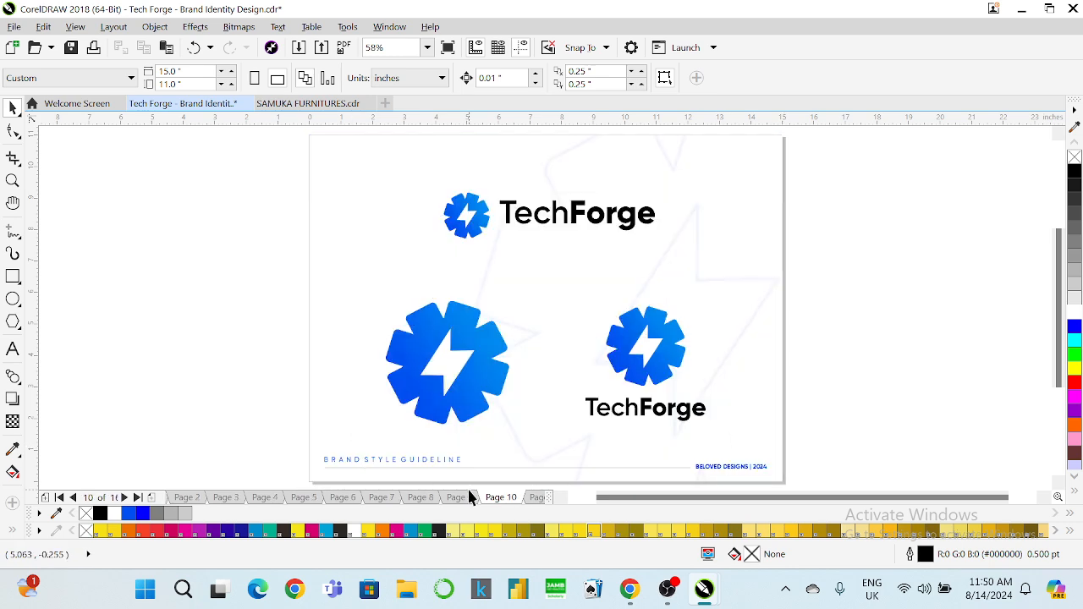
left_click(468, 495)
right_click(470, 498)
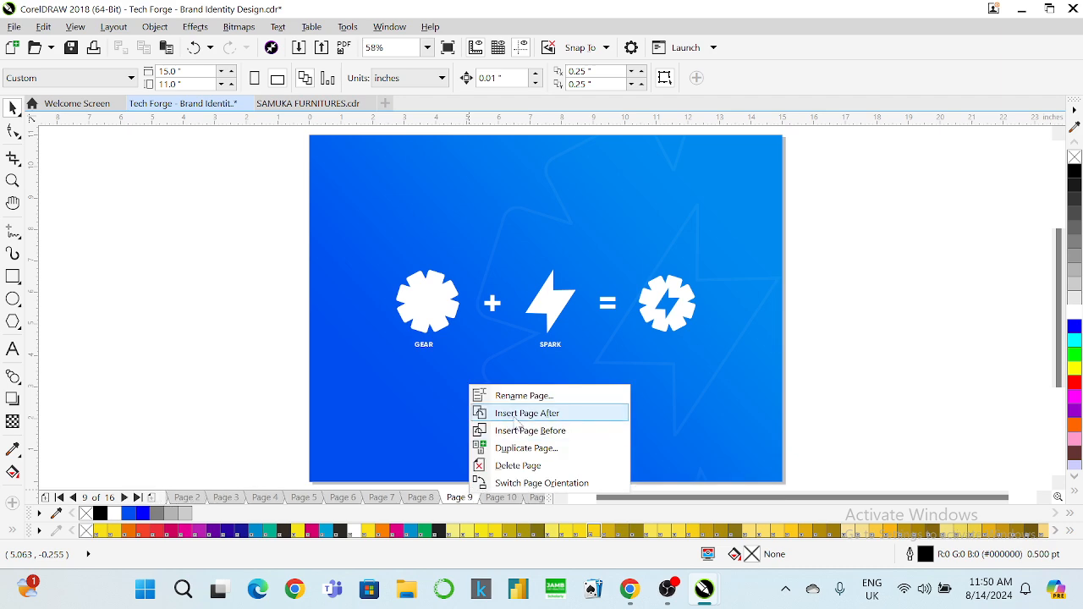
left_click(512, 413)
key("ctrl+v")
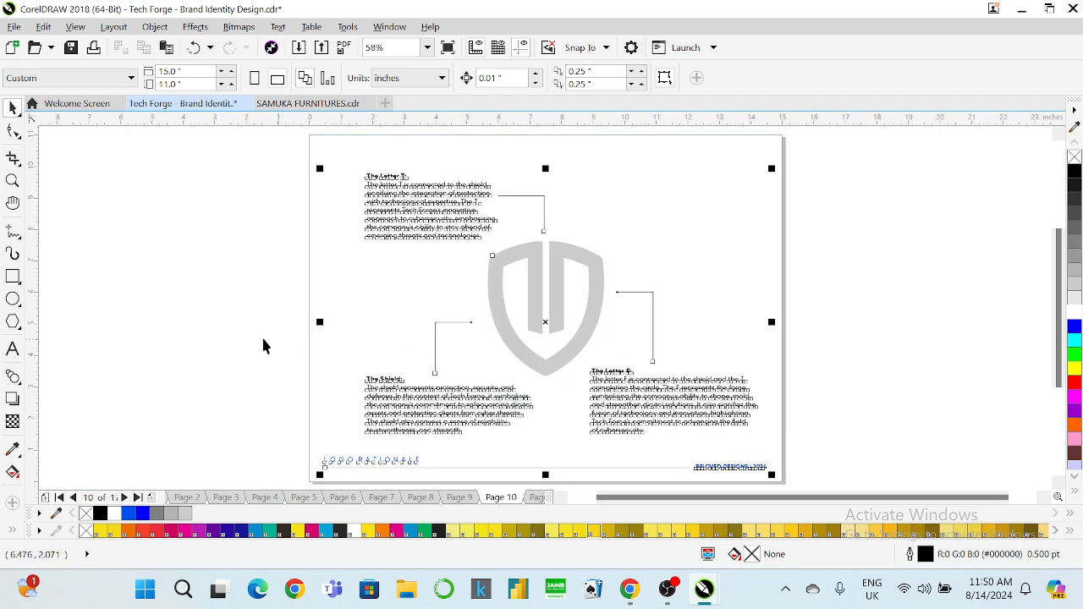
left_click(248, 330)
Step: Copy the gear-outline background from page 11 onto page 10 and place it behind the rationale content
key("Page_Down")
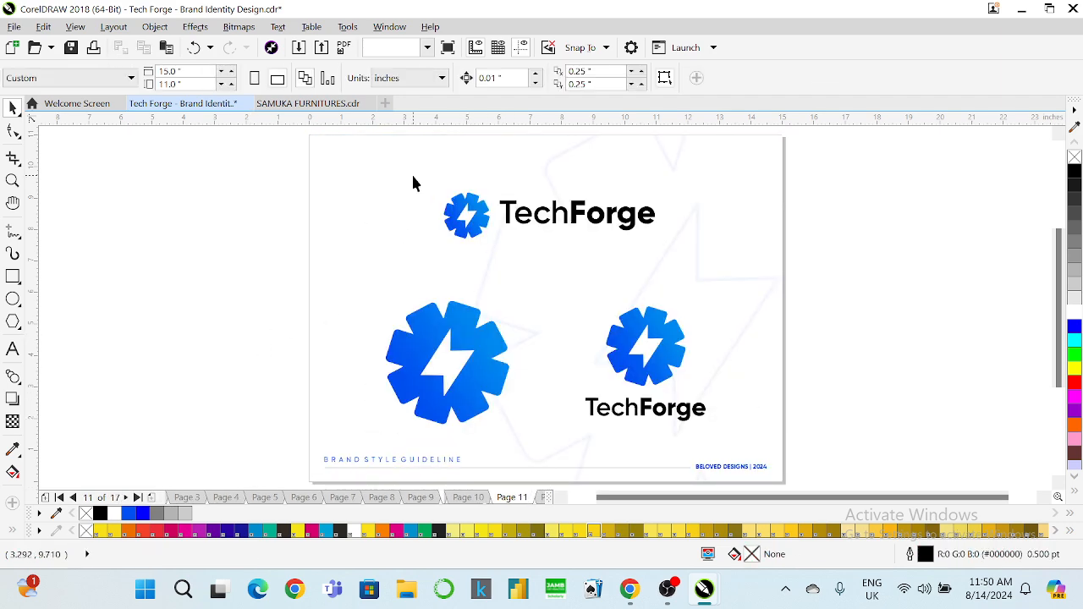
left_click(413, 175)
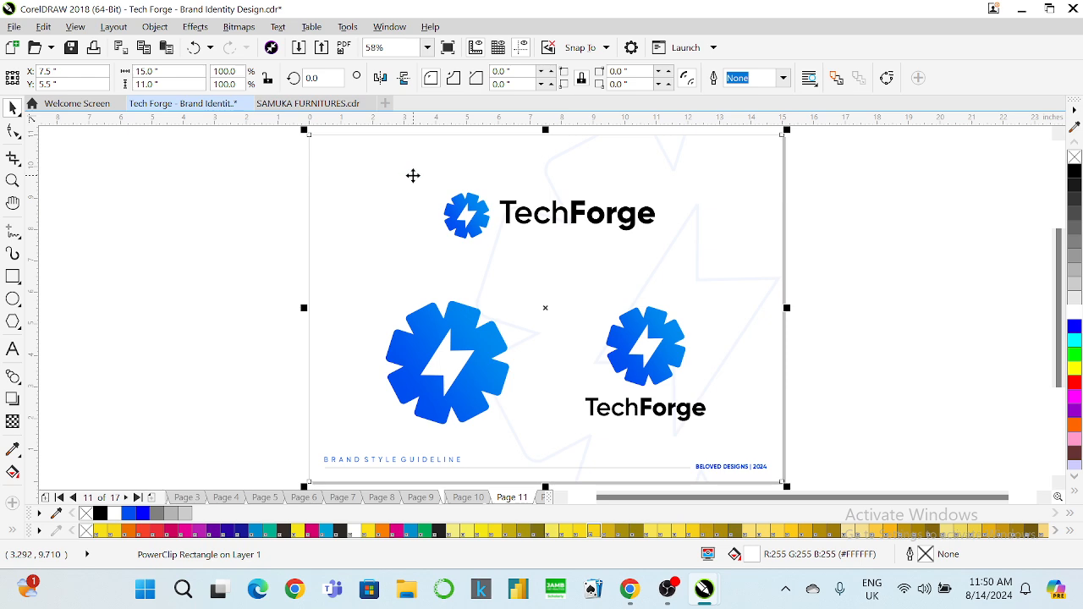
key("Page_Up")
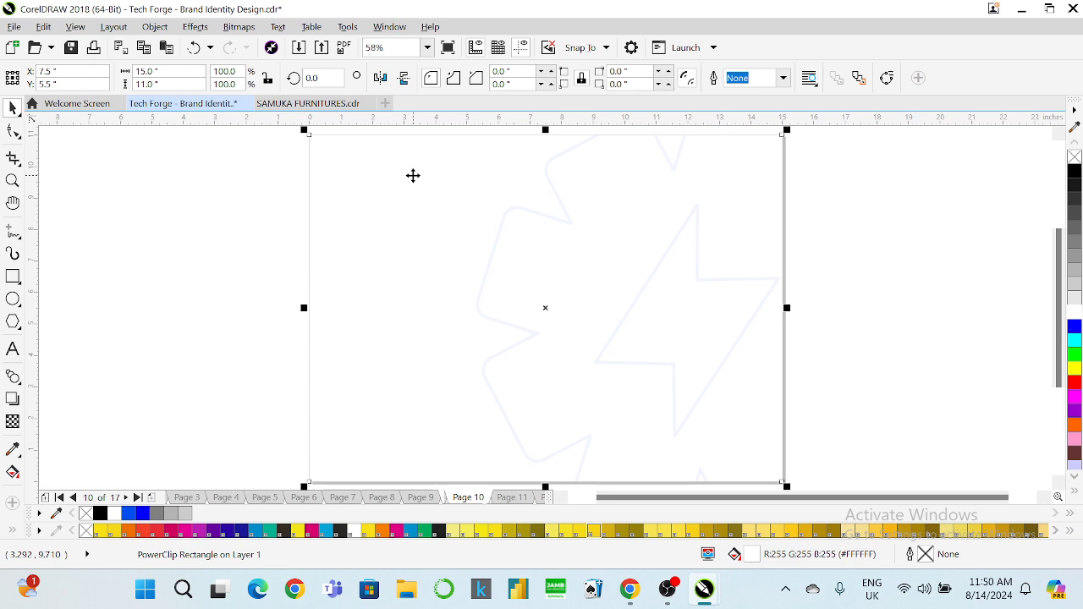
left_click(304, 259)
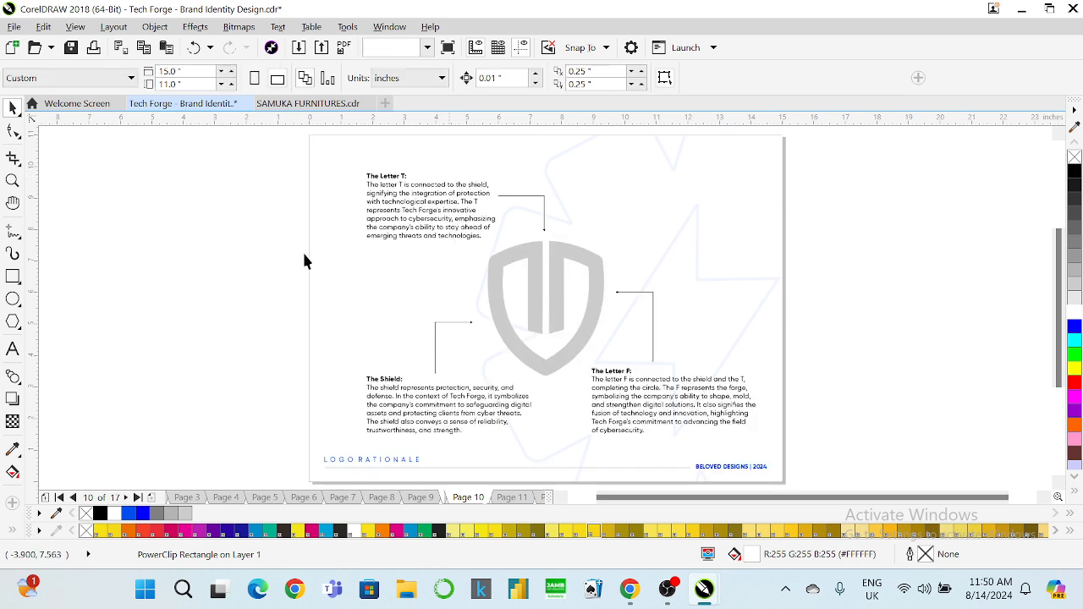
Step: Delete the grey shield on page 10 and paste in a copy of the gear logo mark from page 8
left_click(507, 257)
key("Page_Up")
key("Page_Up")
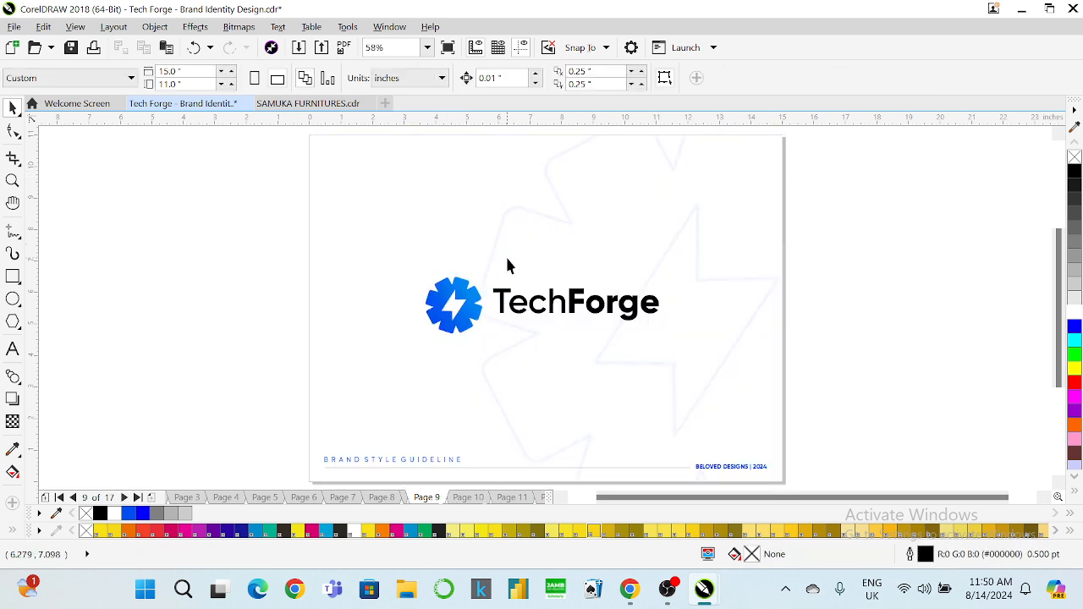
left_click(467, 295)
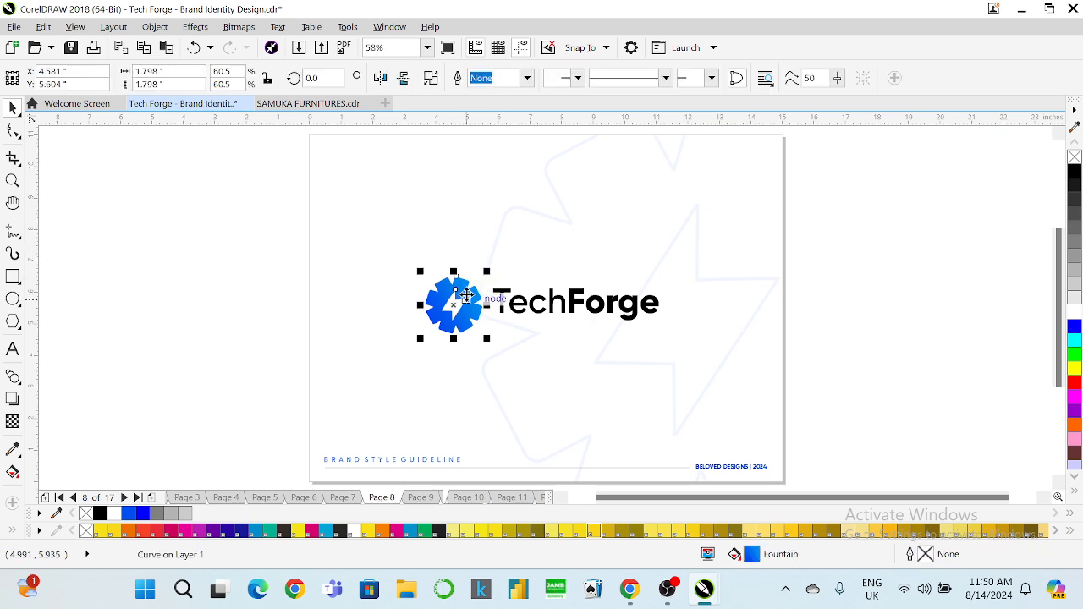
key("Page_Down")
key("Page_Down")
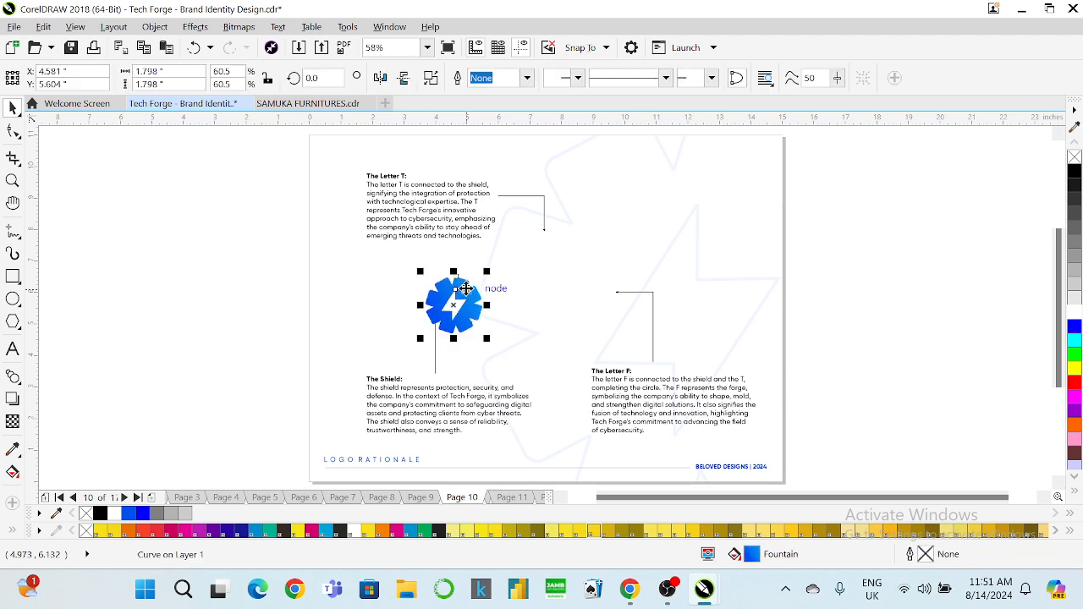
Step: Center the gear mark on page 10 and enlarge it proportionally to about 4.34 inches wide
key("p")
left_click_drag(580, 275, 618, 240)
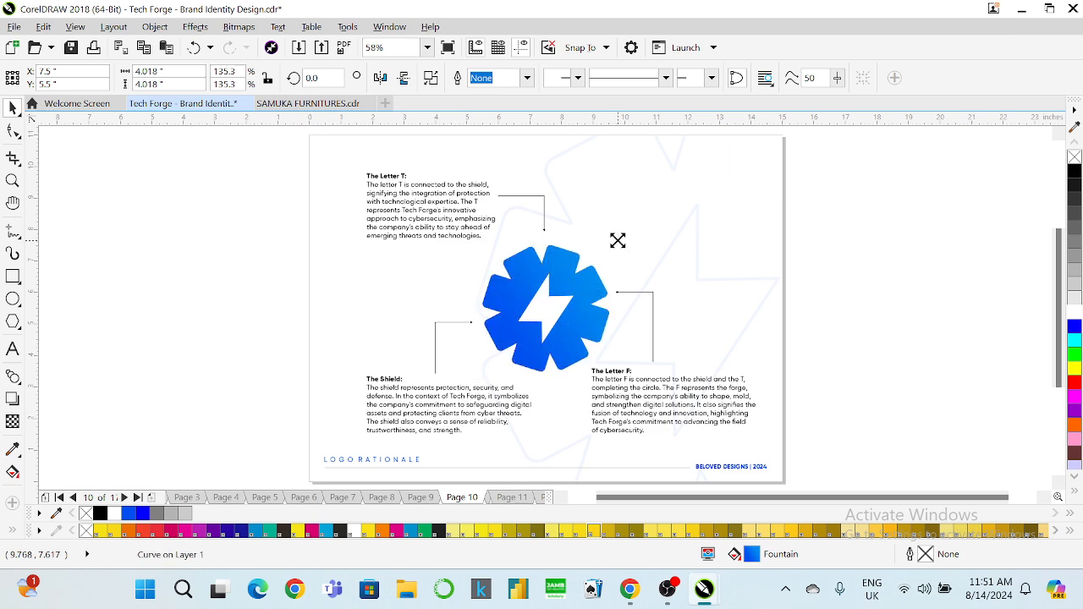
left_click(893, 242)
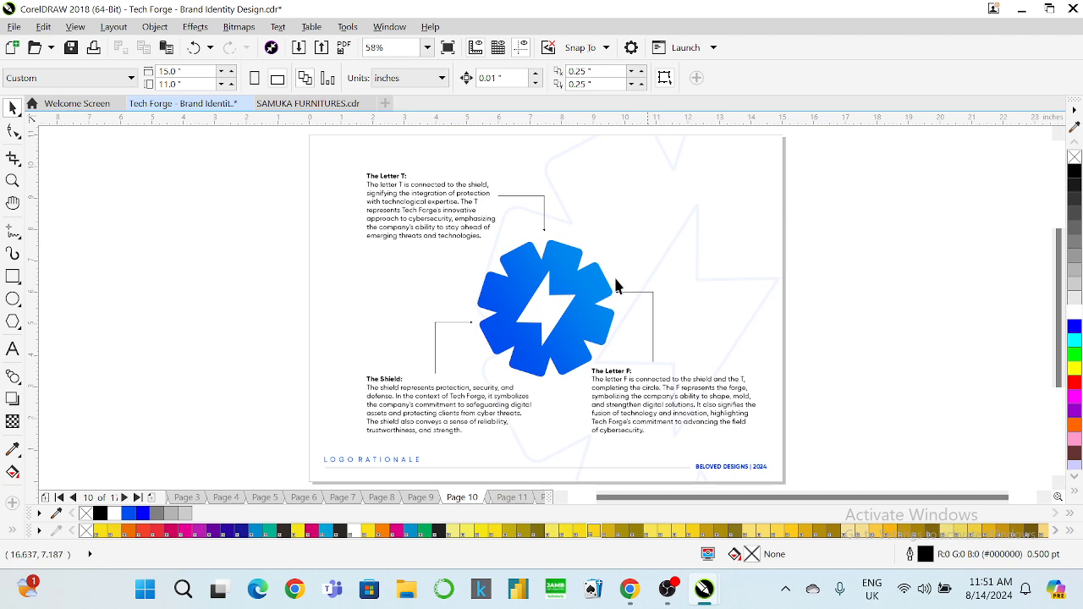
Step: Fill the enlarged gear mark on page 10 with light gray
left_click(567, 292)
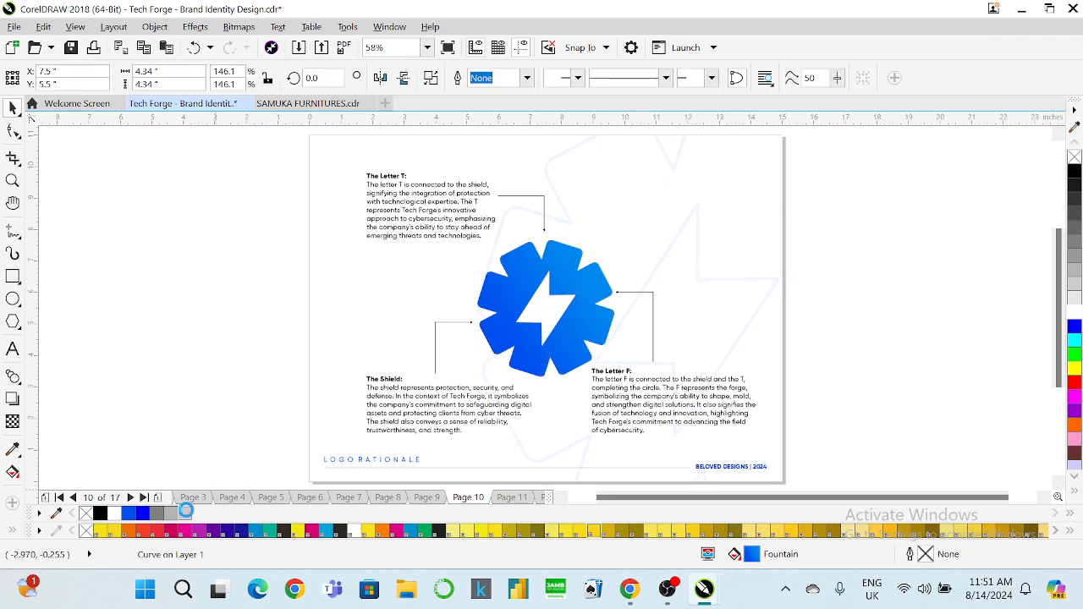
left_click(183, 513)
left_click(859, 309)
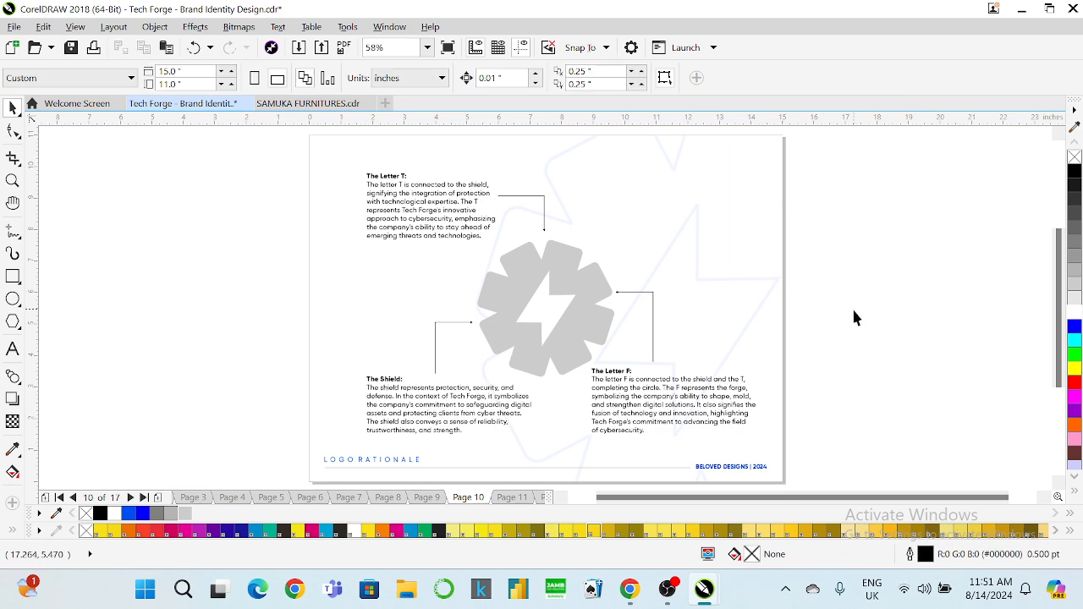
Step: Delete the Shield text block and its connector from page 10, and check the gear and spark concept on page 9
left_click_drag(248, 302, 559, 444)
key("Delete")
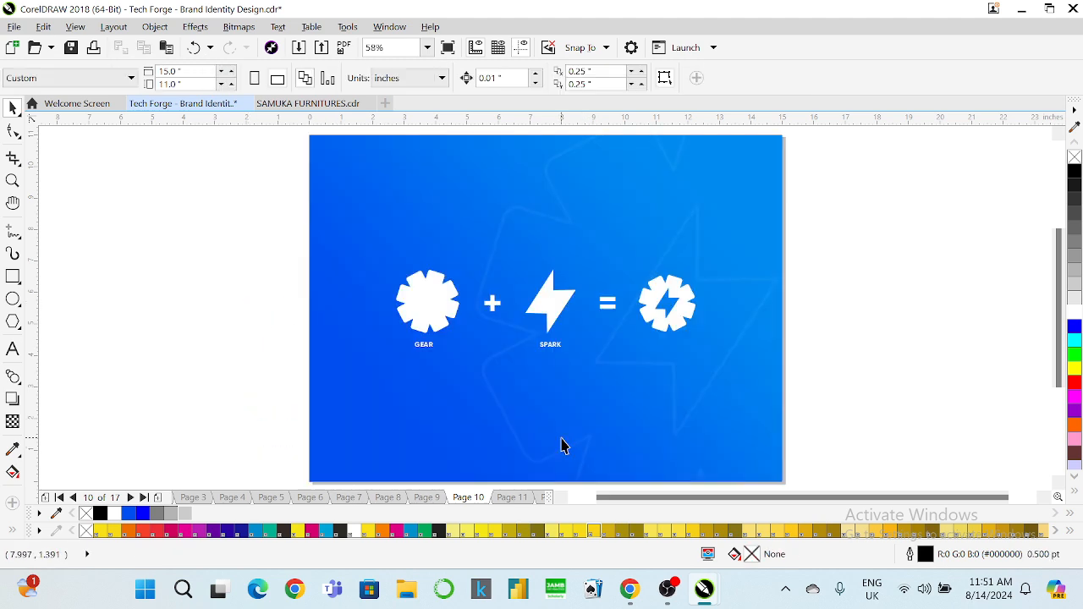
key("Page_Up")
key("Page_Down")
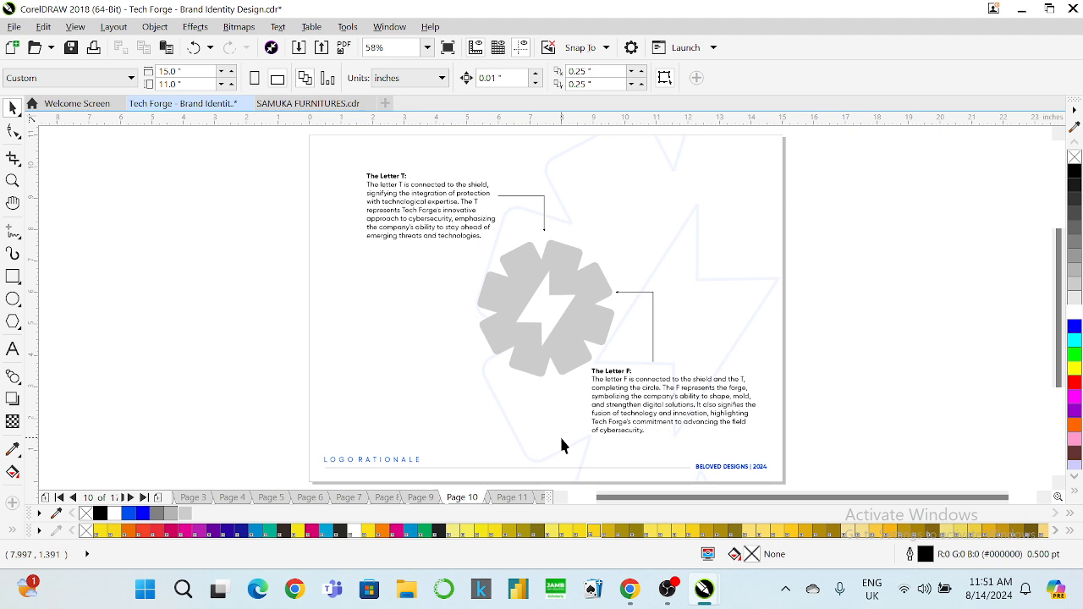
Step: Switch to the Meta AI chat in WhatsApp Web, where the logo rationale texts are
left_click(572, 281)
left_click(742, 358)
mouse_move(625, 595)
left_click(584, 500)
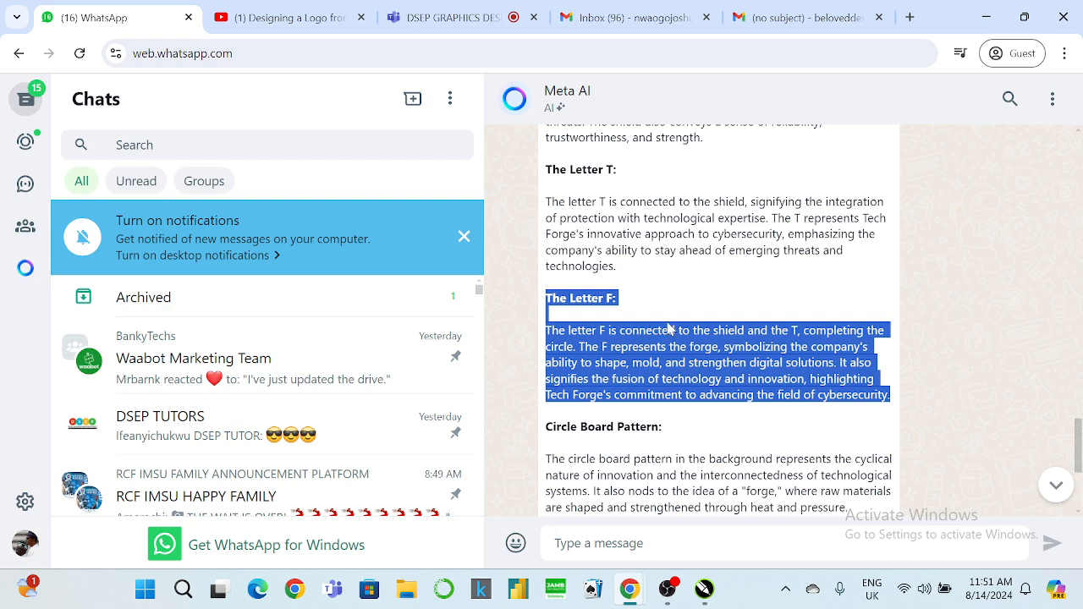
Step: Look through the Meta AI chat for the Tech Forge rationale covering the gear and spark
scroll(750, 273, "up", 5)
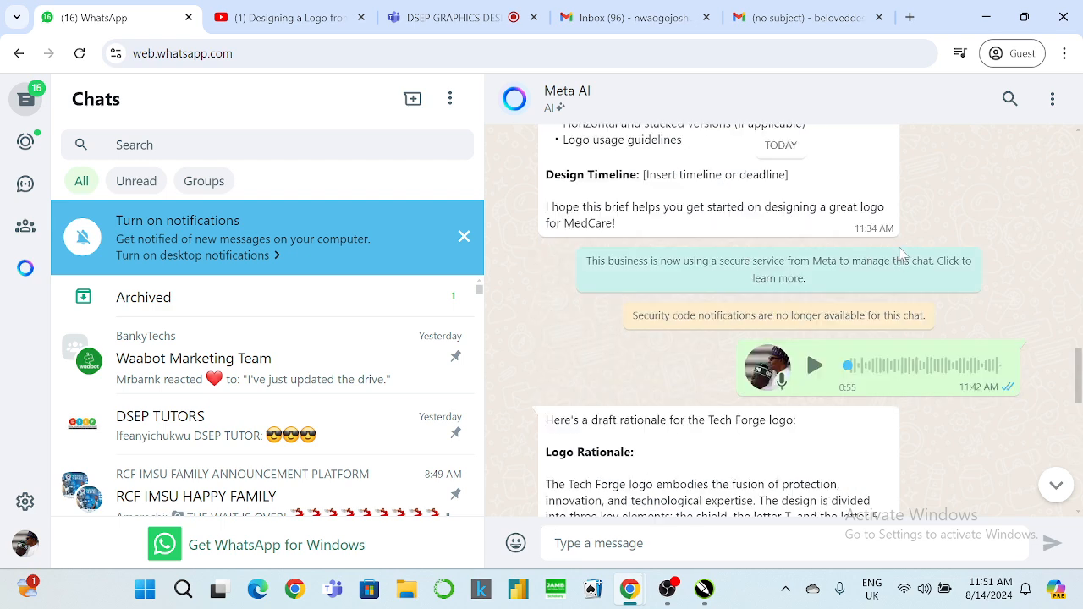
scroll(904, 254, "up", 3)
scroll(904, 254, "up", 10)
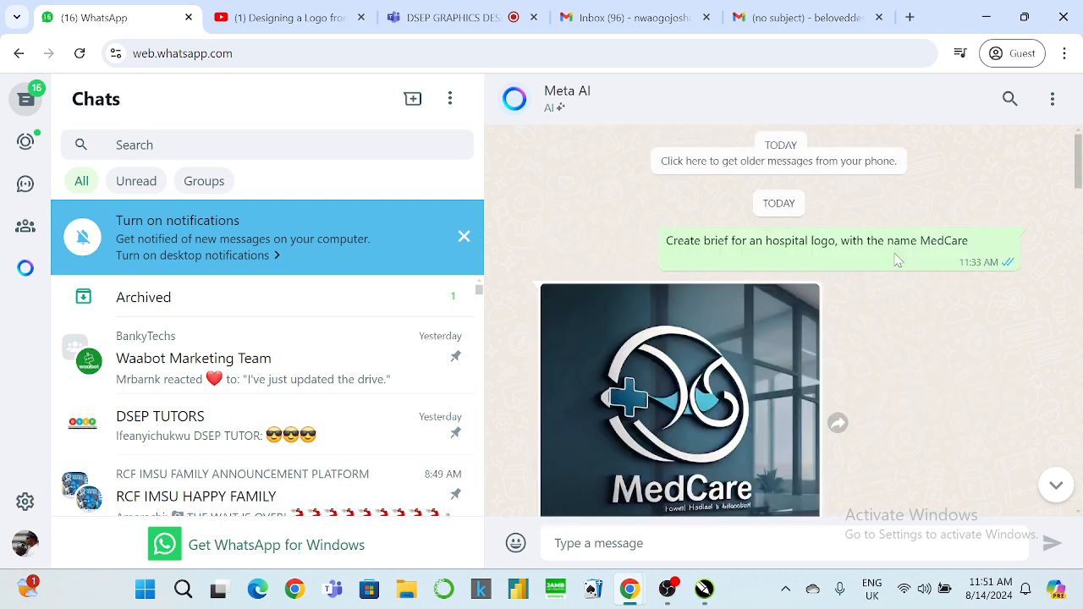
scroll(889, 271, "up", 10)
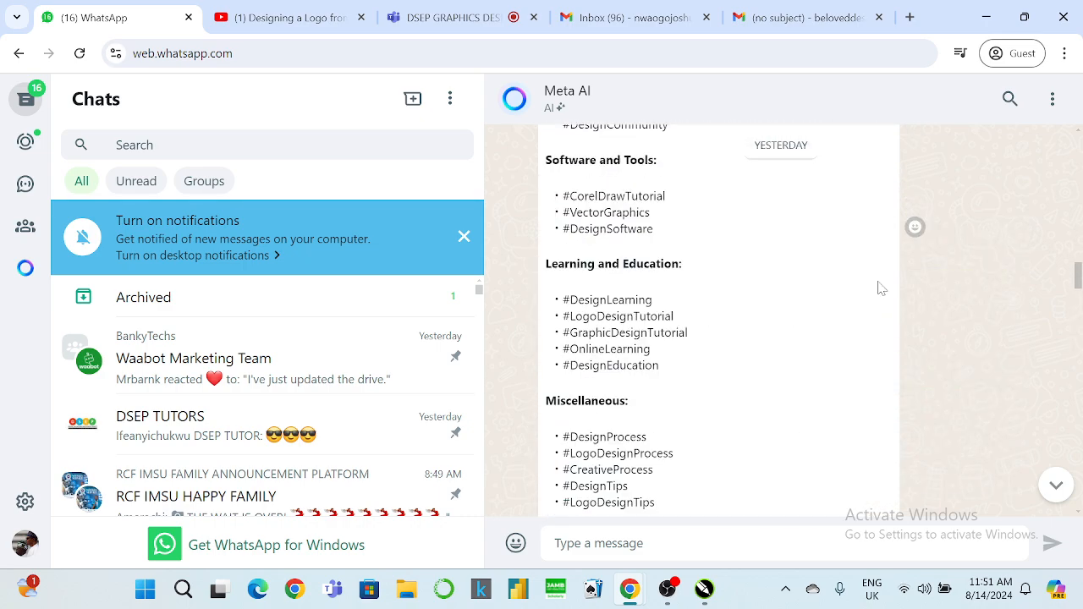
scroll(880, 288, "up", 15)
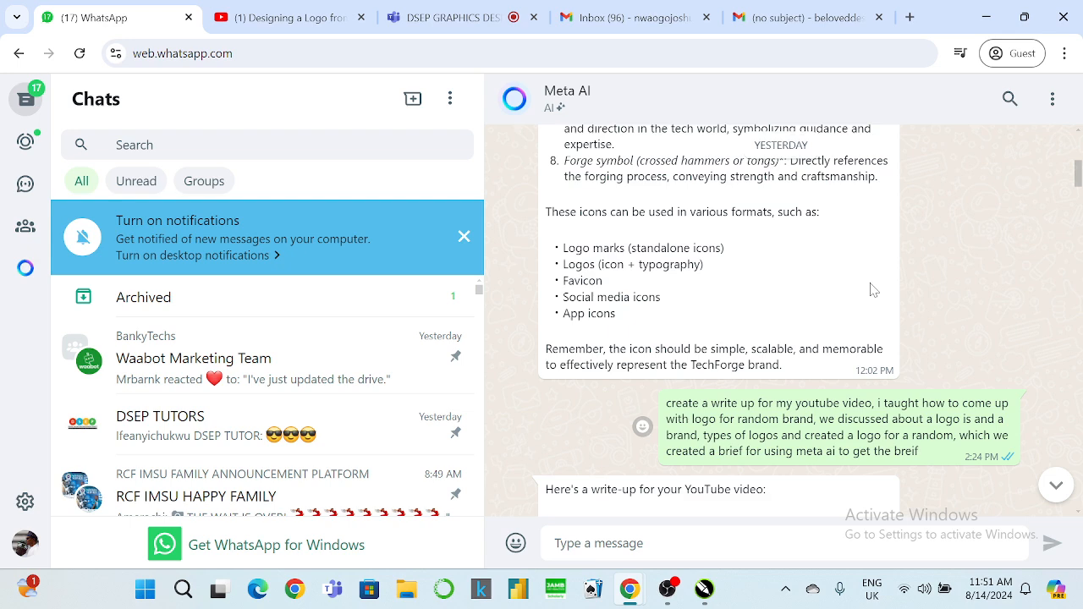
scroll(873, 291, "up", 2)
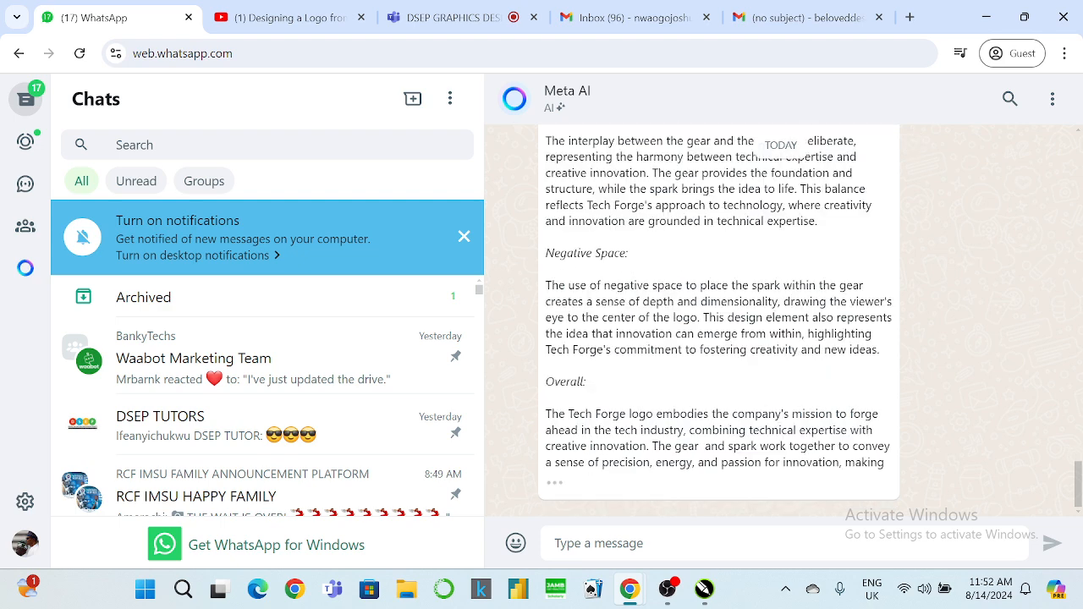
scroll(915, 349, "up", 3)
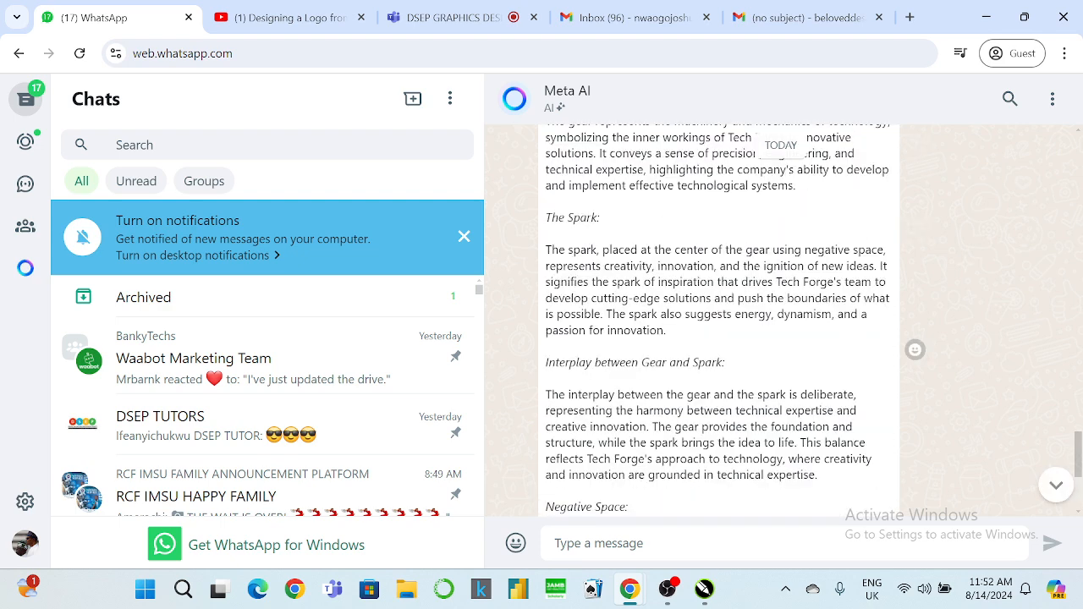
scroll(682, 413, "up", 1)
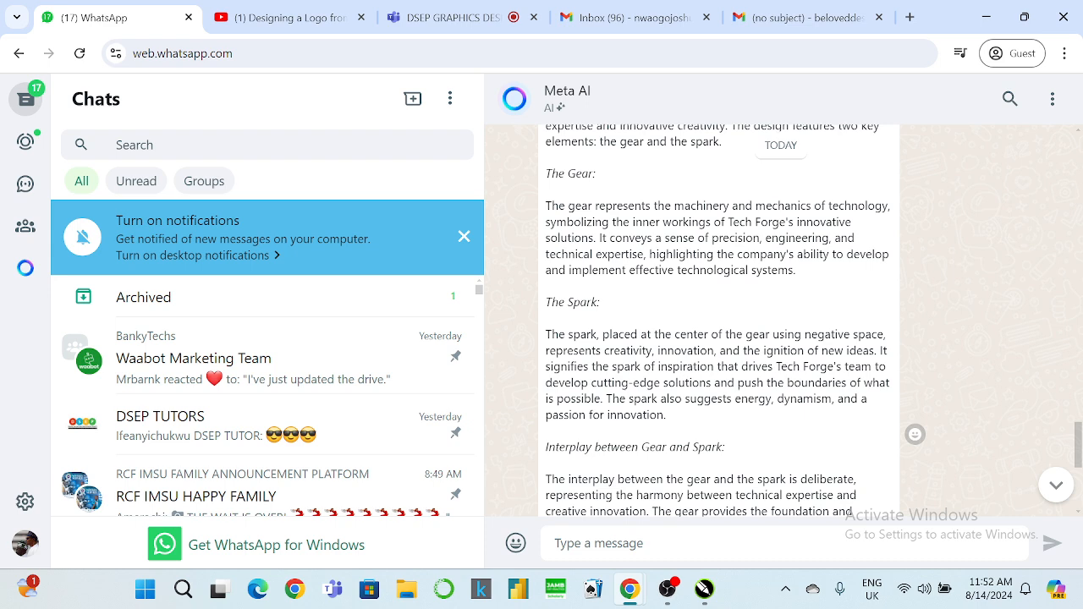
Step: Switch to the Microsoft Teams meeting and check its participants list
left_click(461, 18)
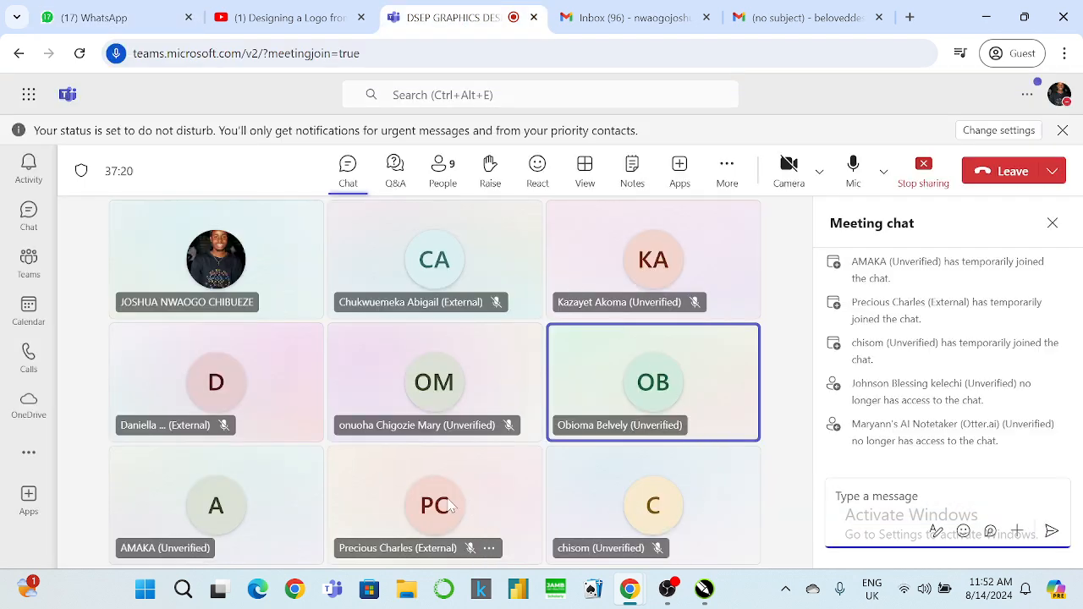
left_click(443, 171)
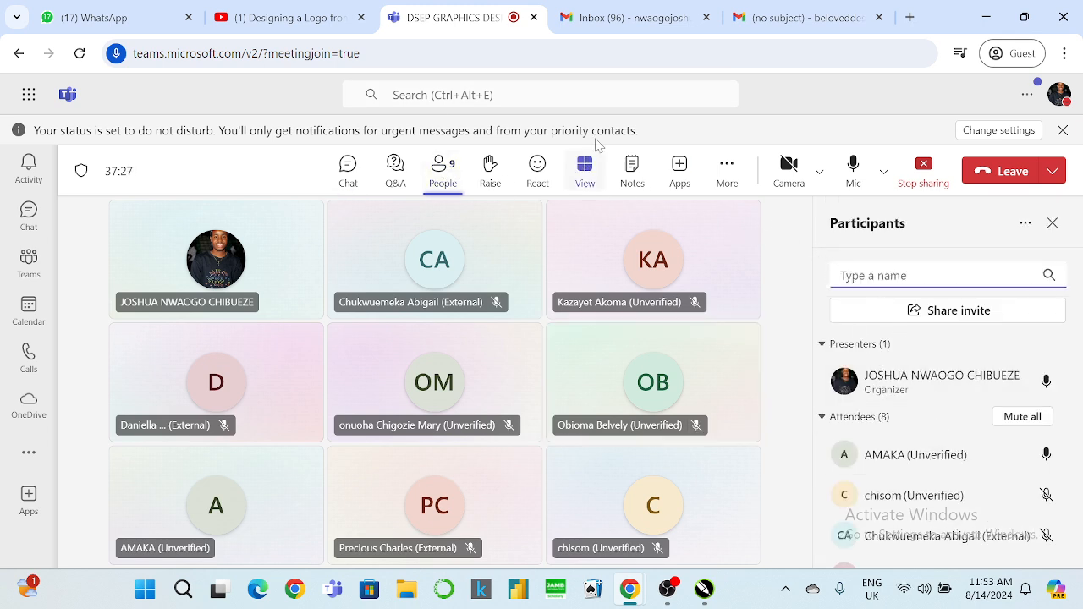
key("alt+Tab")
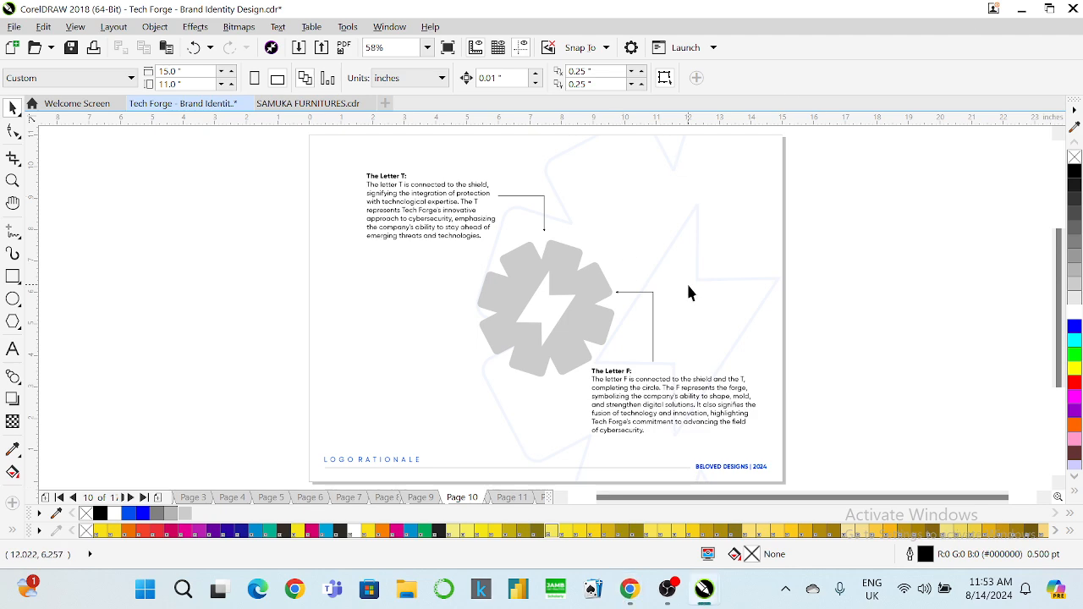
mouse_move(630, 589)
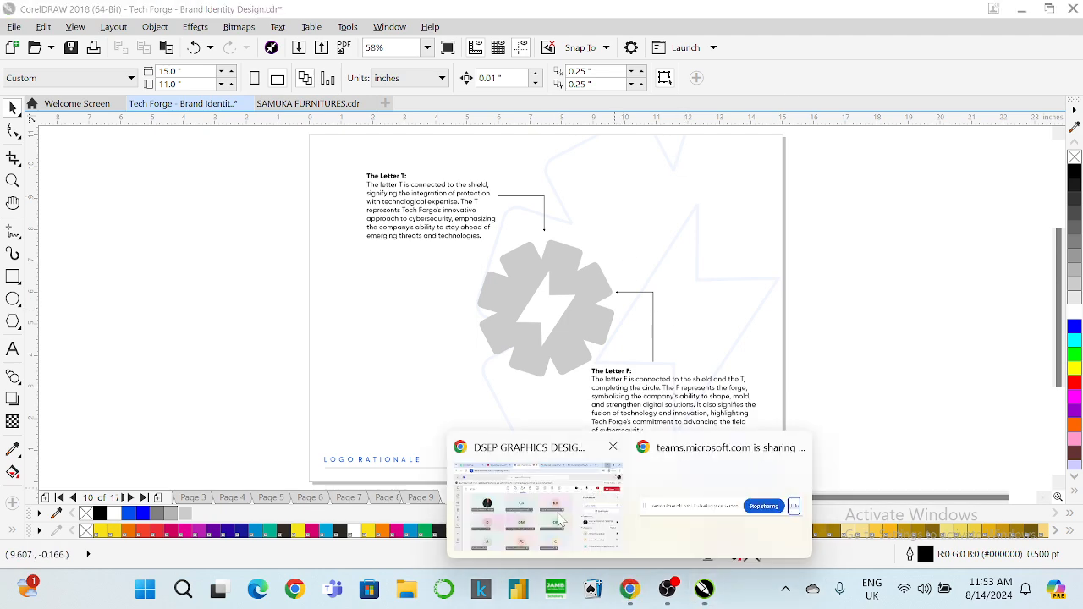
left_click(559, 520)
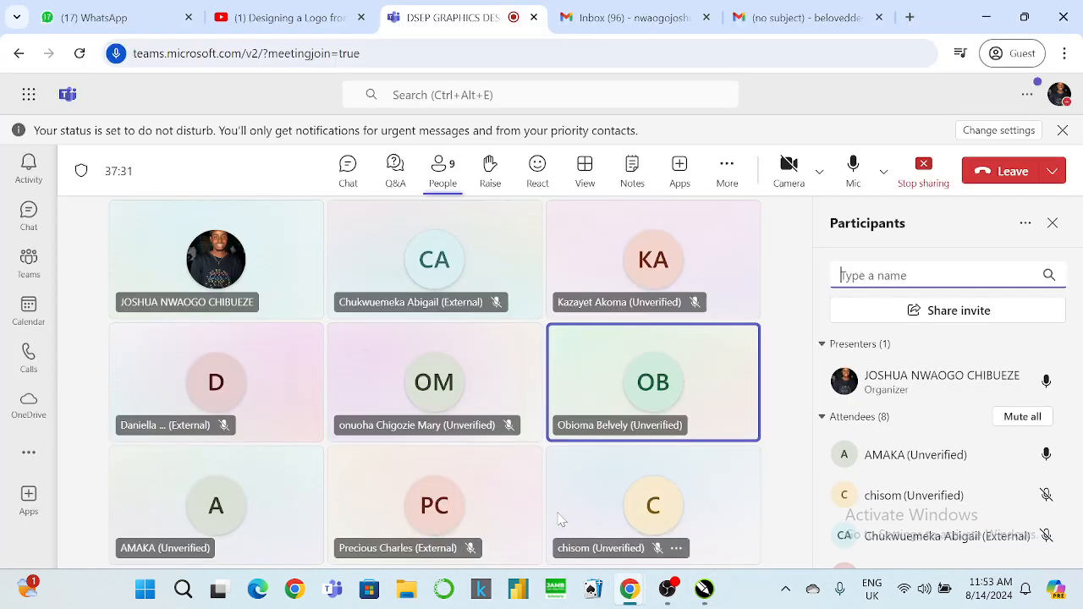
left_click(987, 19)
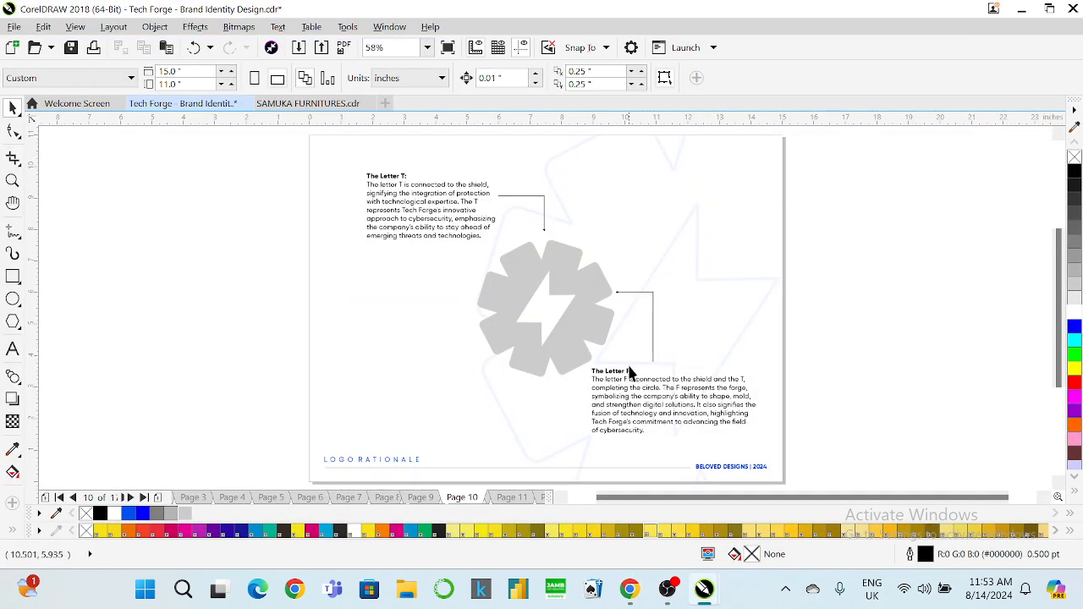
mouse_move(630, 590)
left_click(544, 495)
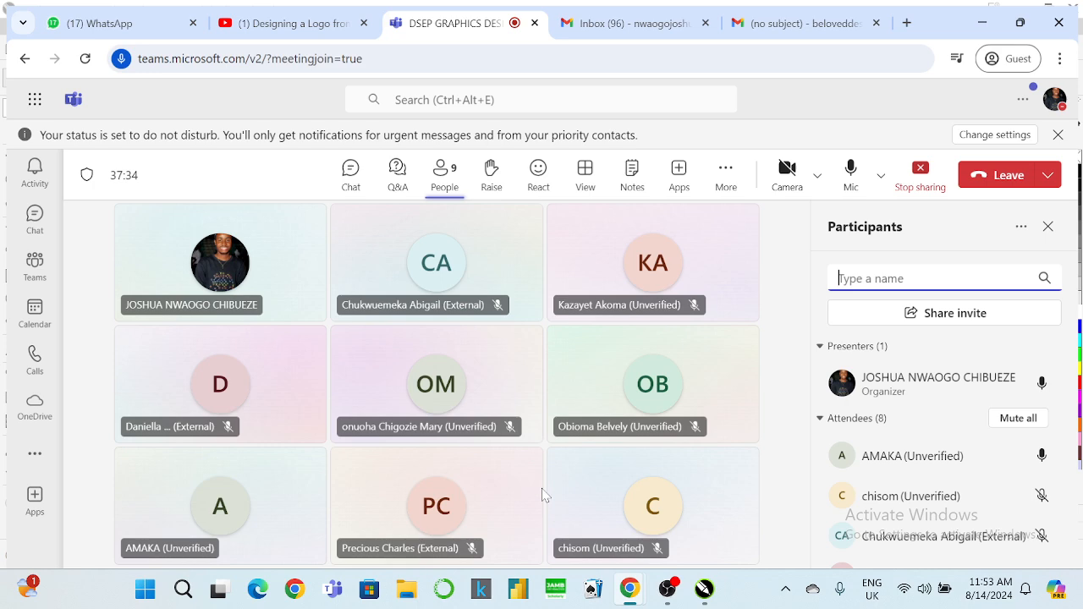
Step: Copy "The Gear" heading and paragraph from the WhatsApp Web chat and paste them over the Letter T text on page 10 in CorelDRAW
left_click(126, 29)
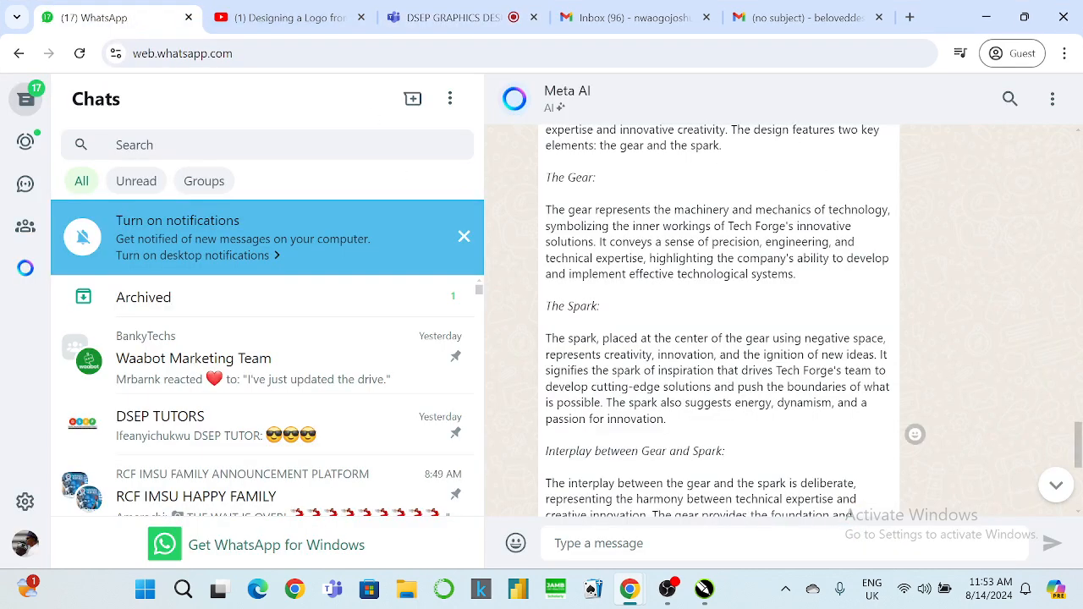
left_click_drag(546, 177, 808, 277)
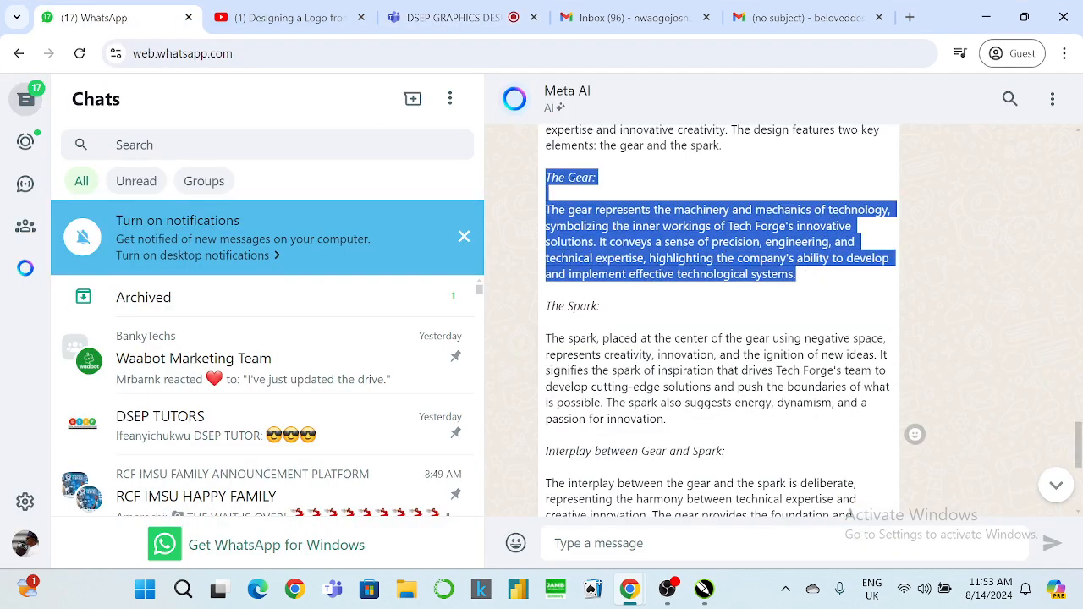
left_click(986, 17)
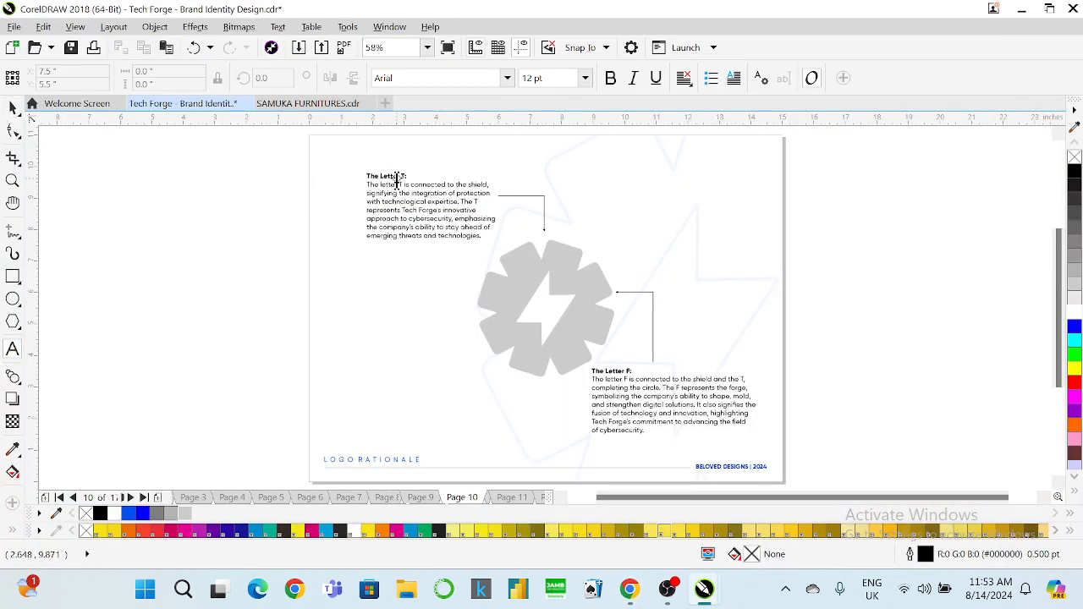
left_click(396, 180)
key("ctrl+a")
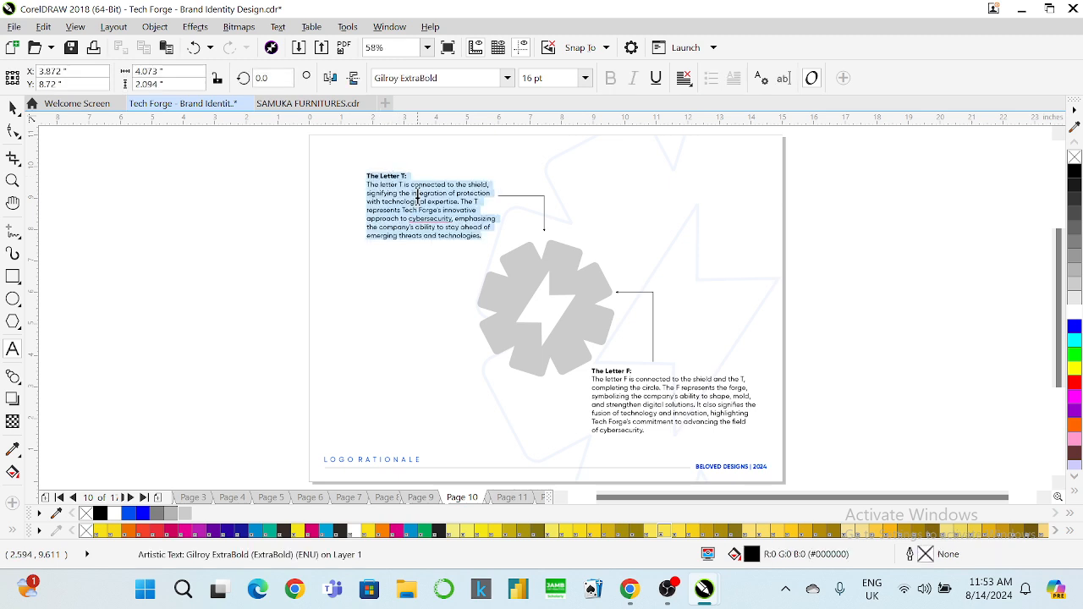
key("ctrl+v")
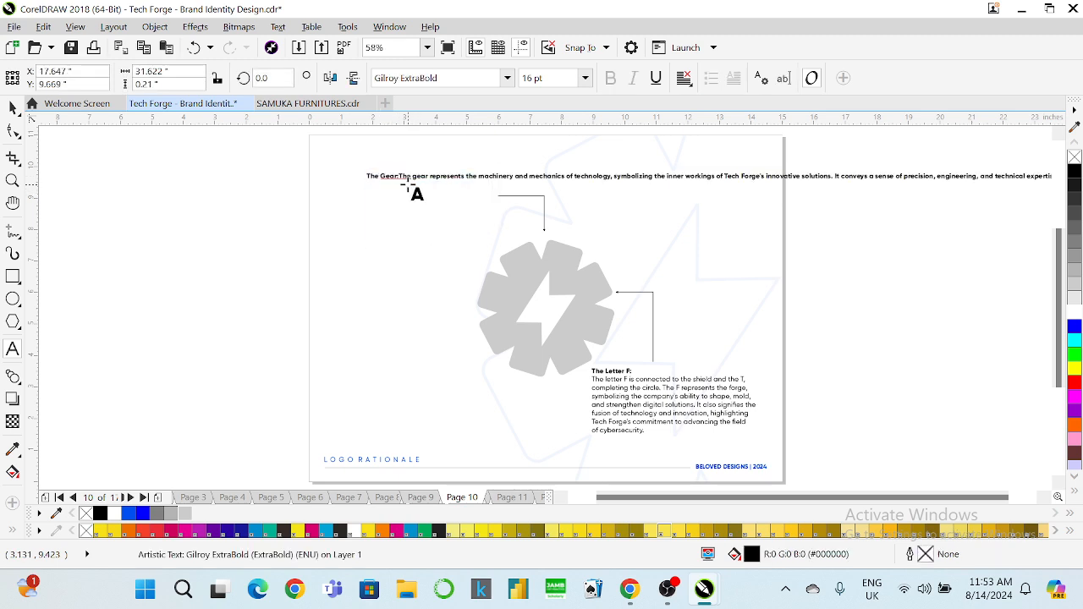
Step: Set the font of the whole pasted Gear text to Gilroy-Medium
key("ctrl+a")
left_click(507, 78)
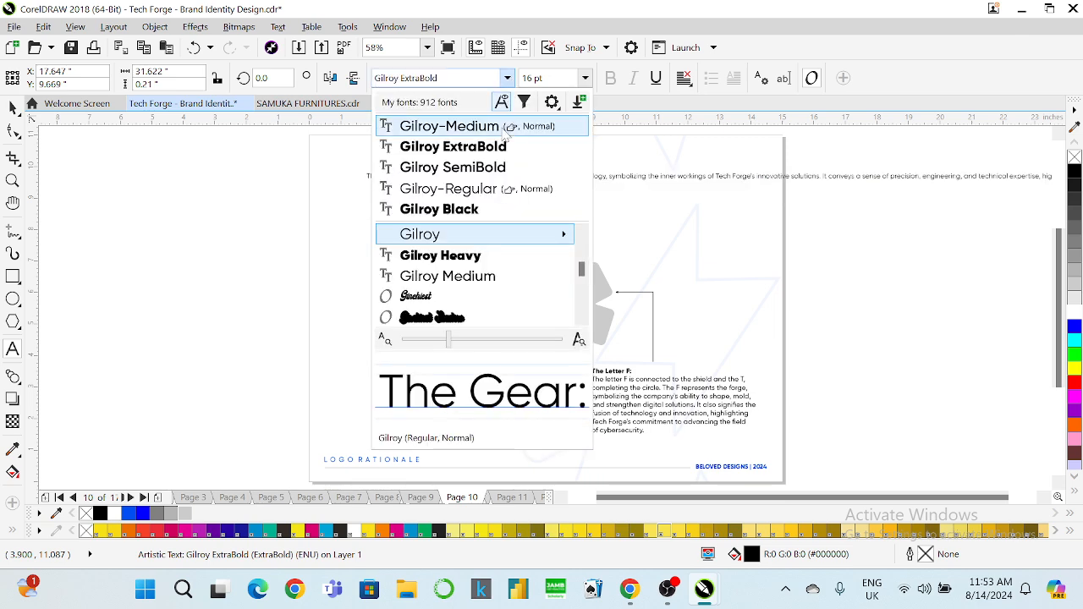
left_click(506, 127)
Step: Put "The Gear:" heading on its own line and break the paragraph after "mechanics of" and "Tech Forge's"
left_click(435, 173)
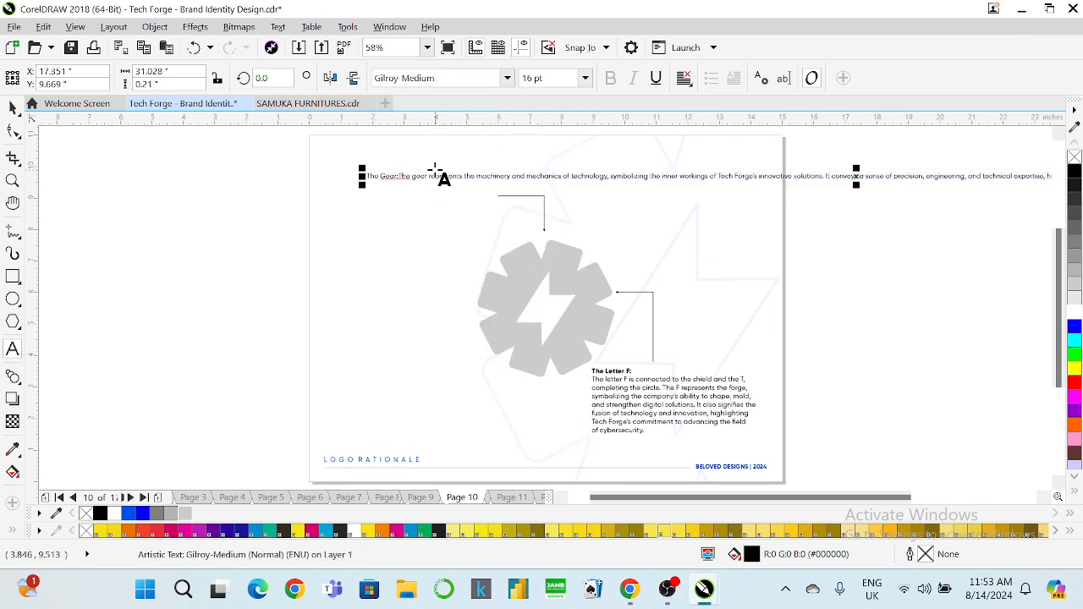
key("Return")
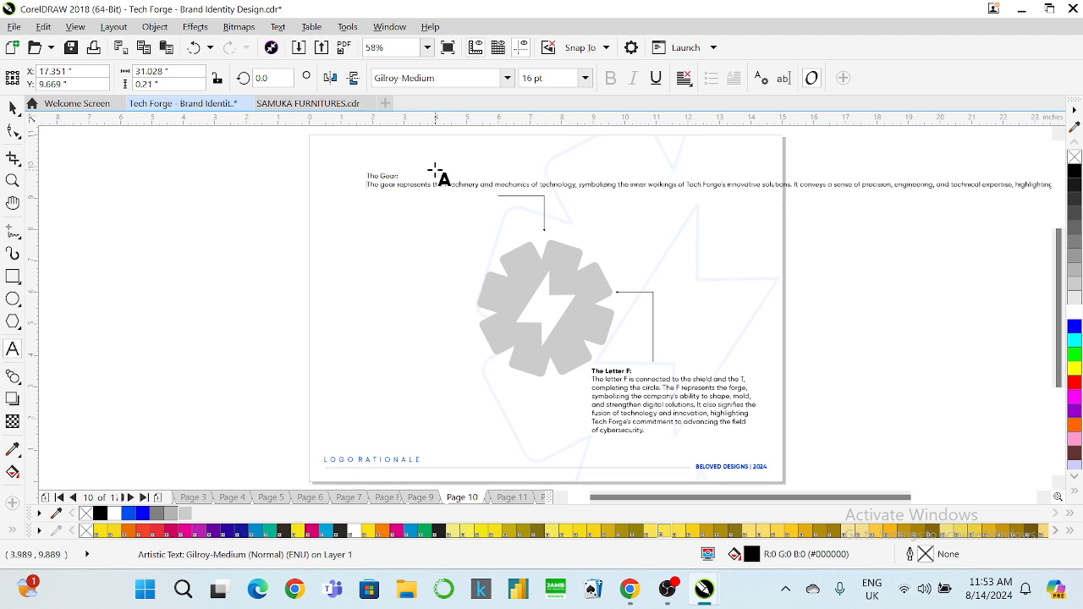
left_click(540, 184)
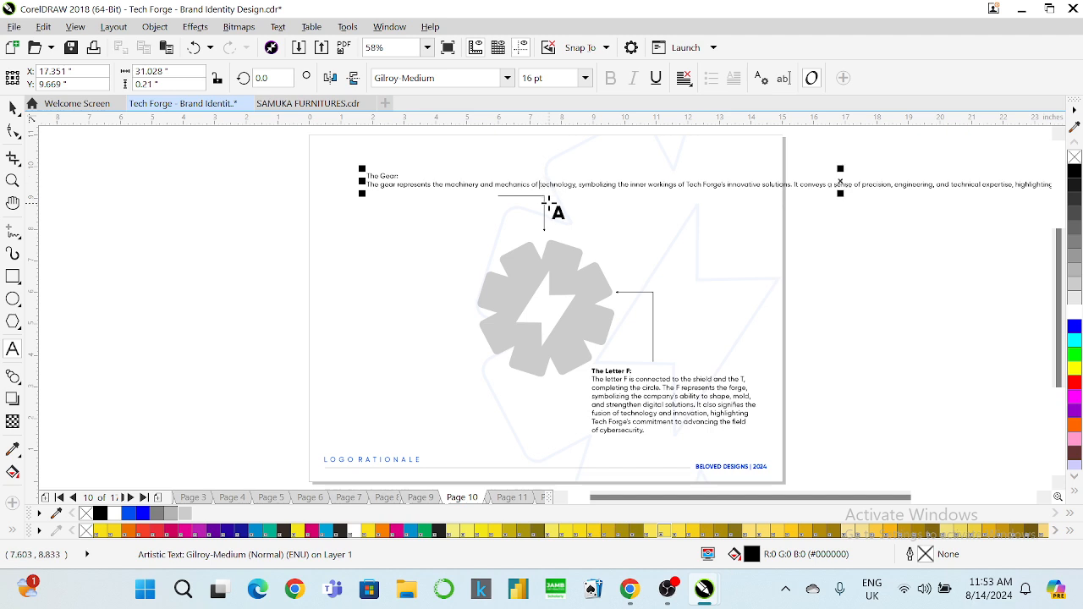
key("Return")
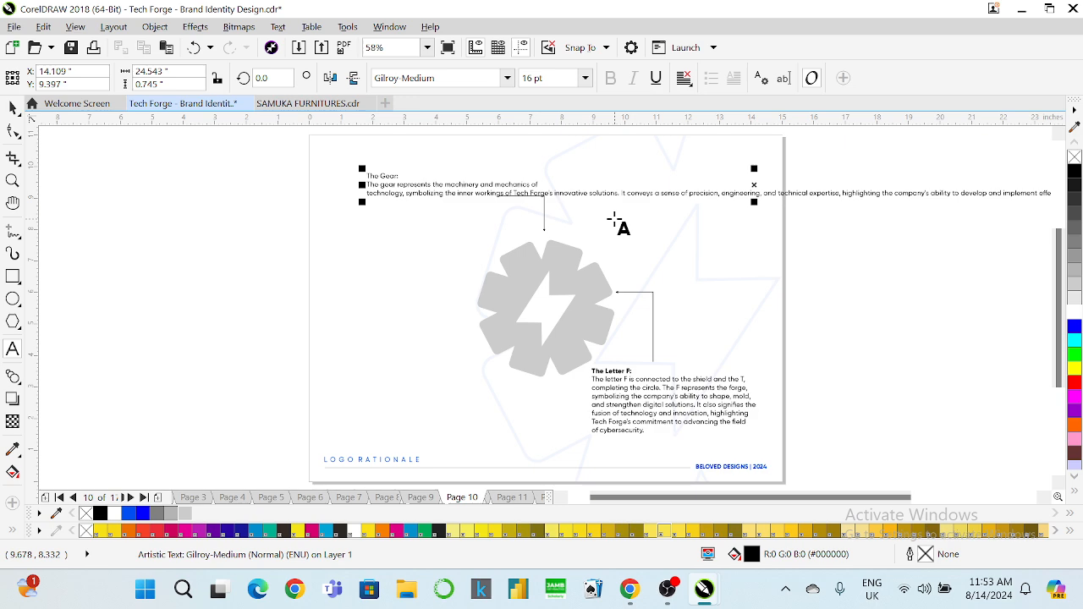
key("Escape")
key("Return")
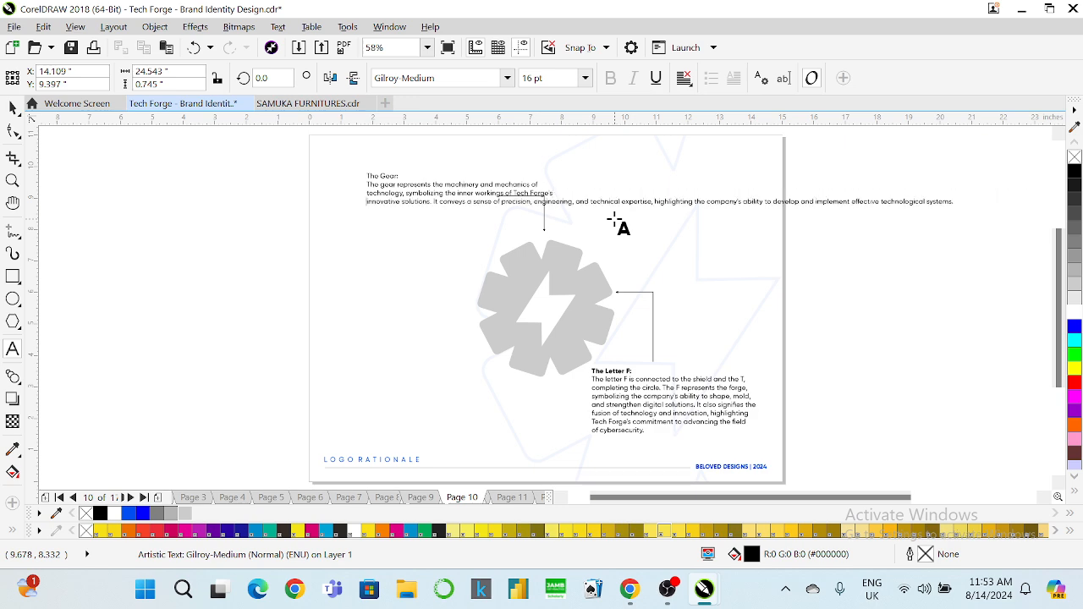
Step: Break the rest of the Gear paragraph after "precision,", "highlighting the" and "effective", keeping "engineering" in lowercase
left_click(565, 207)
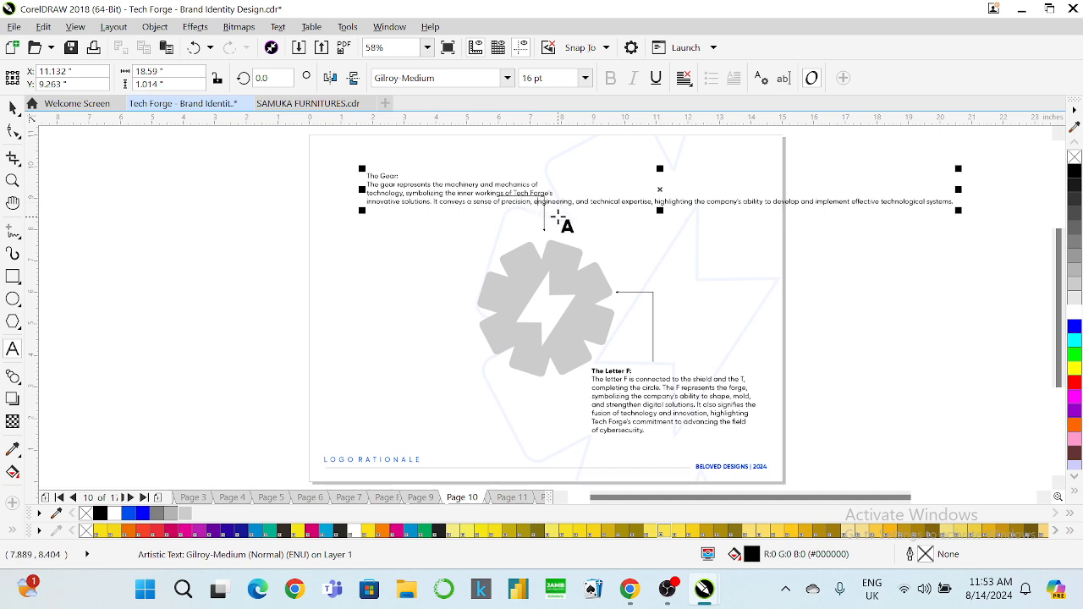
key("BackSpace")
key("Return")
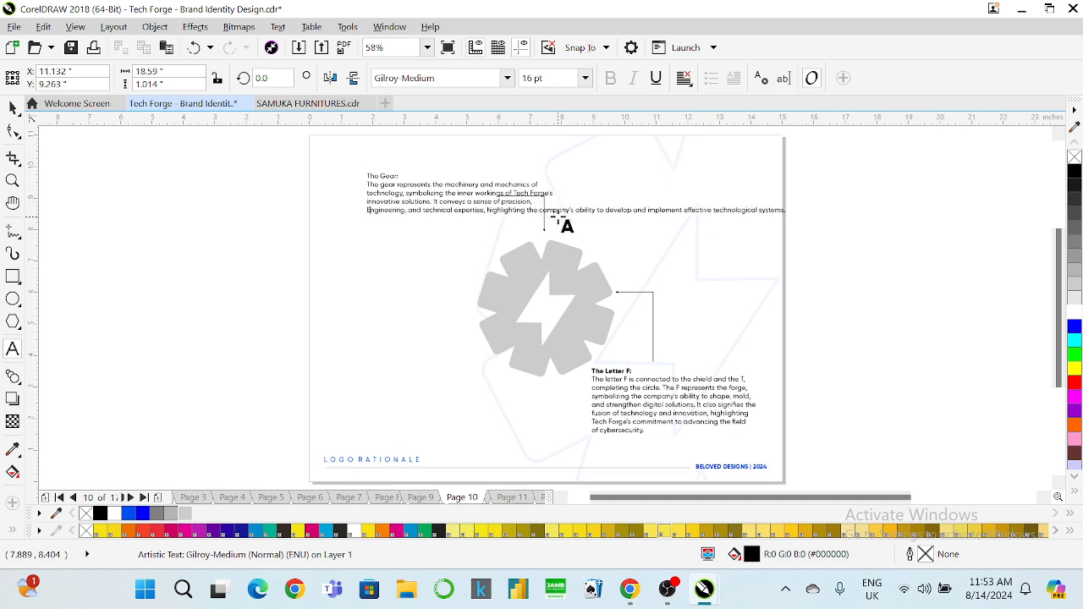
type("e")
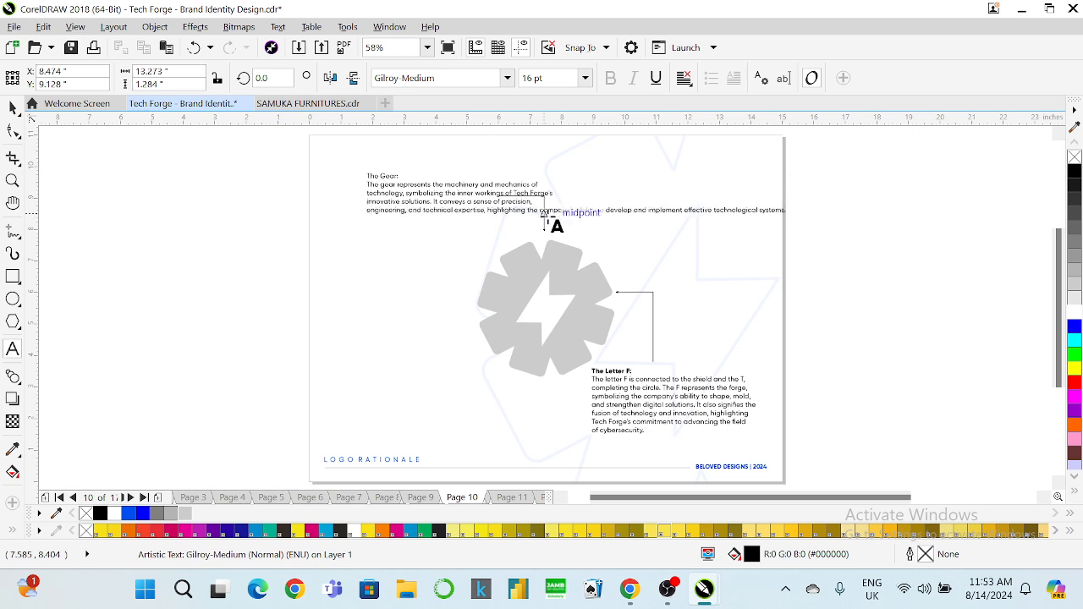
left_click(542, 210)
key("Return")
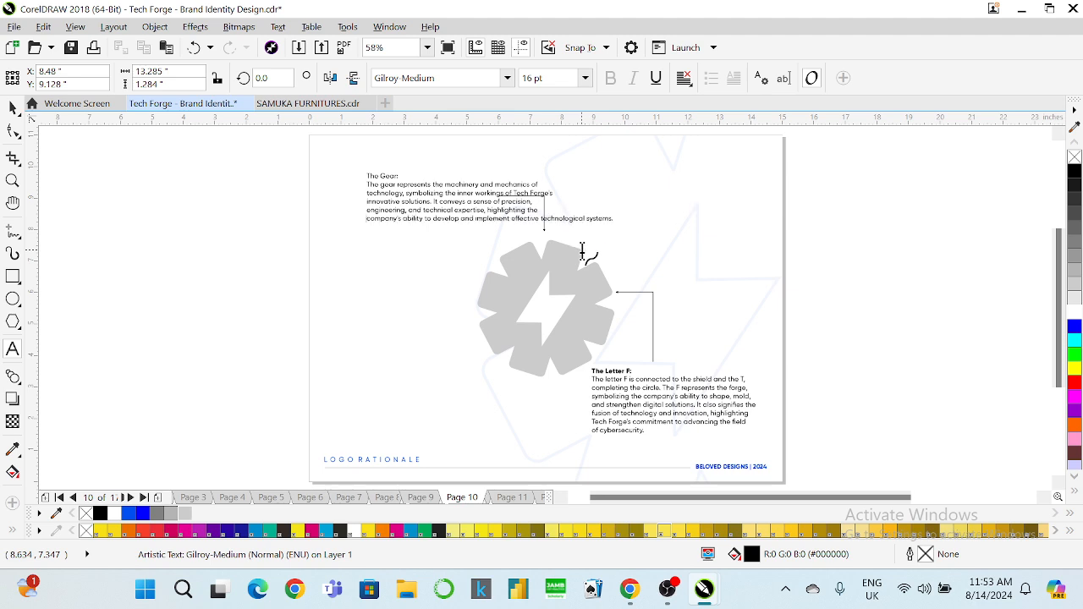
key("Escape")
left_click(544, 221)
key("Return")
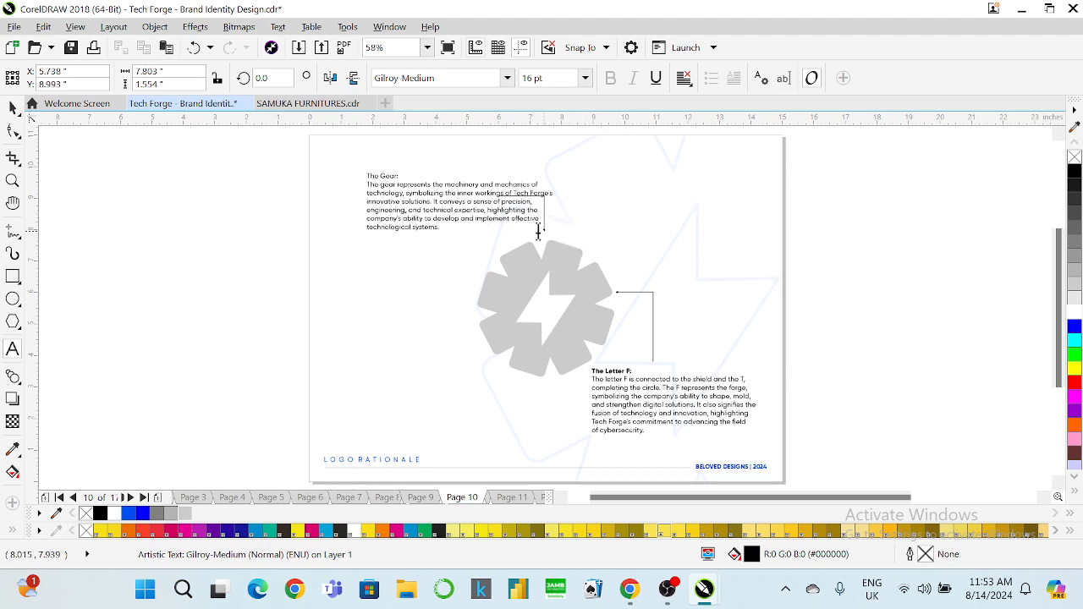
key("Escape")
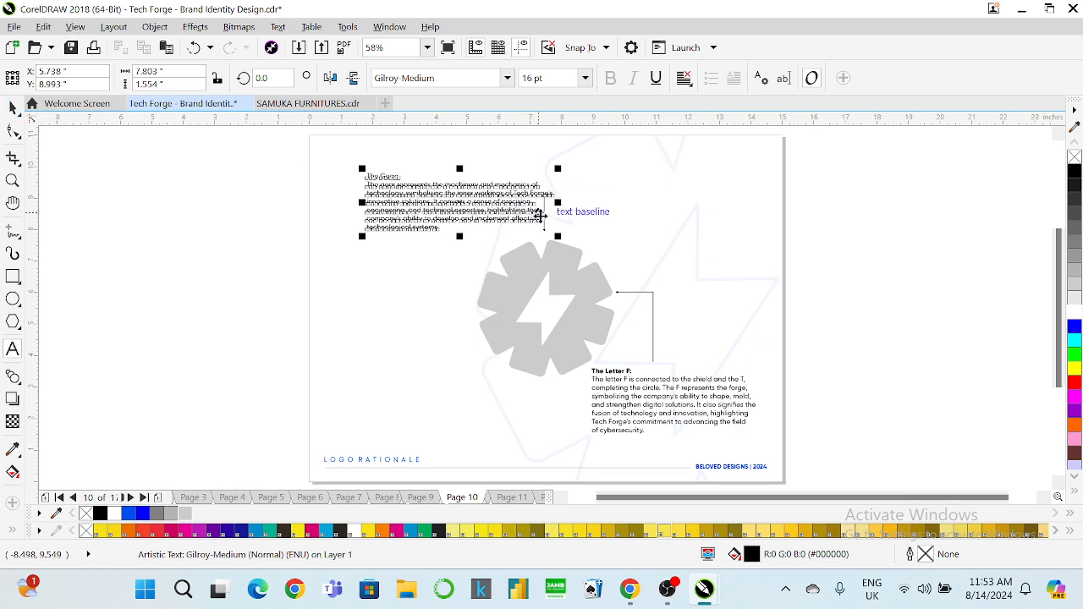
Step: Reposition the upper connector so it runs from the edge of the Gear text down to the gear mark
left_click(545, 213)
mouse_move(542, 211)
left_mouse_down()
mouse_move(582, 221)
mouse_move(548, 226)
left_mouse_up()
left_click(867, 261)
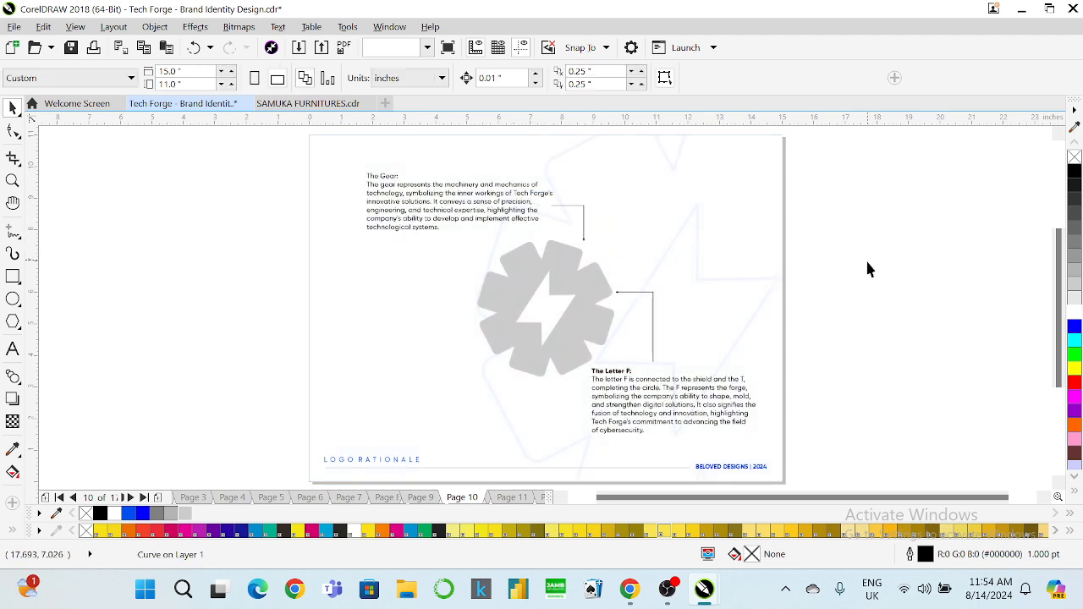
Step: Move the Letter F text block to the lower left of page 10, beneath the Gear text
left_click(619, 398)
left_click_drag(619, 398, 433, 414)
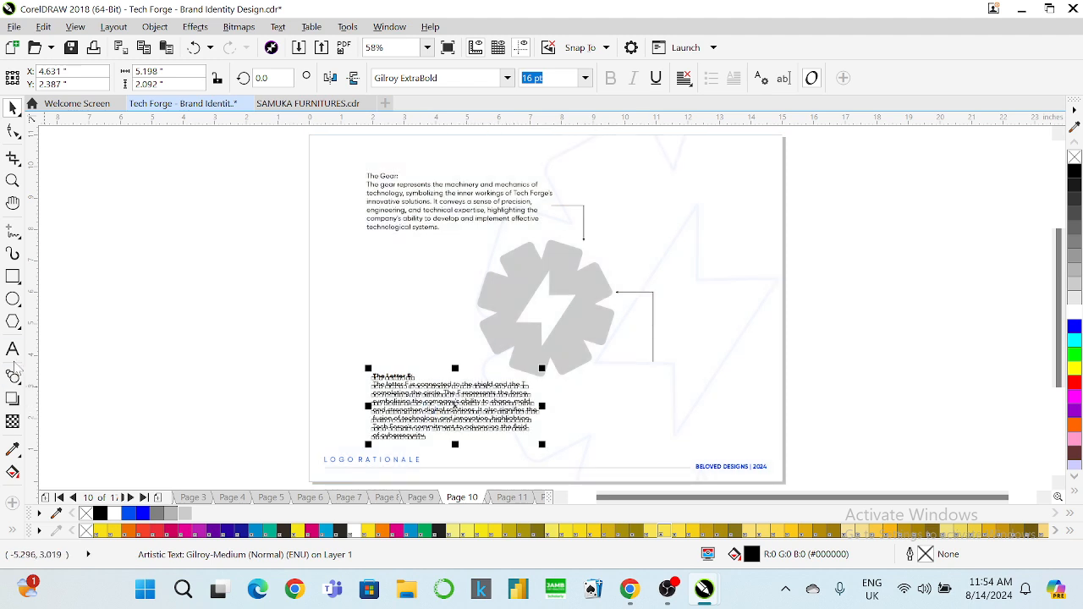
Step: Set the "The Gear:" heading in Gilroy ExtraBold
left_click(13, 352)
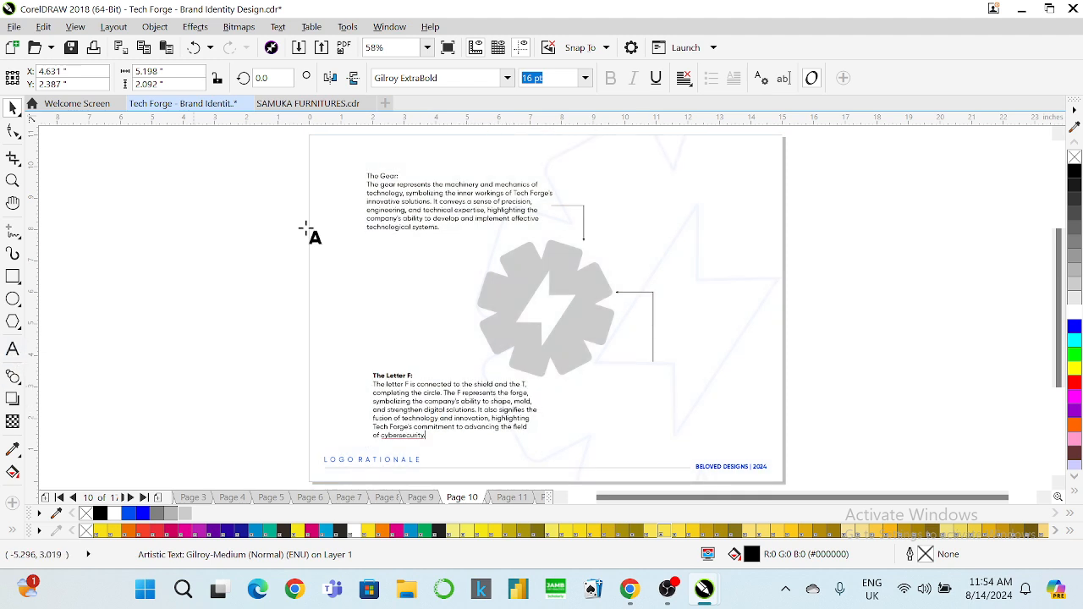
left_click(394, 181)
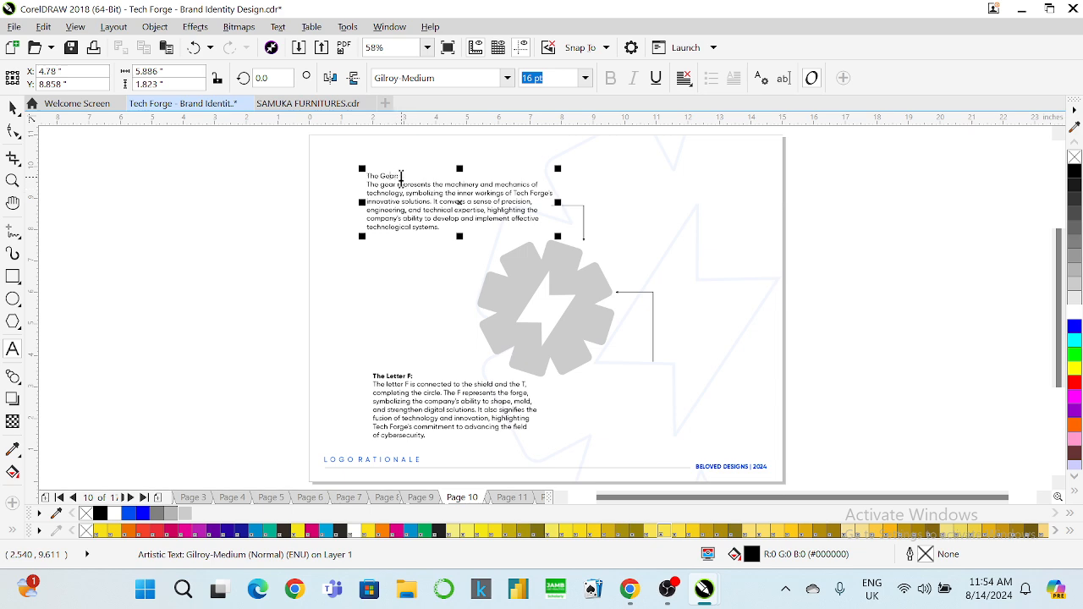
left_click_drag(401, 178, 364, 176)
left_click(507, 78)
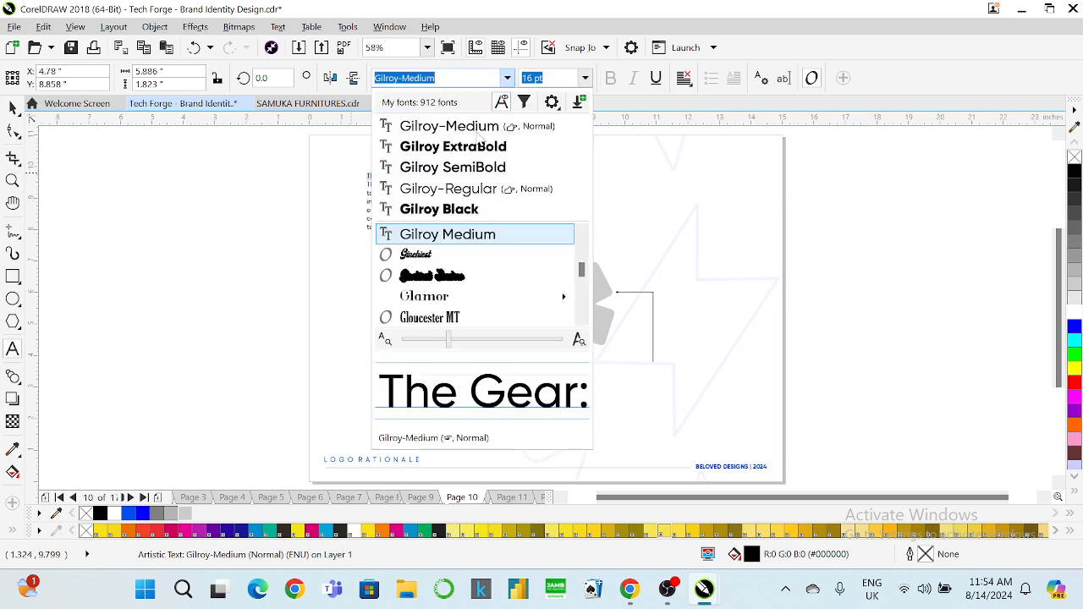
left_click(461, 146)
left_click(12, 106)
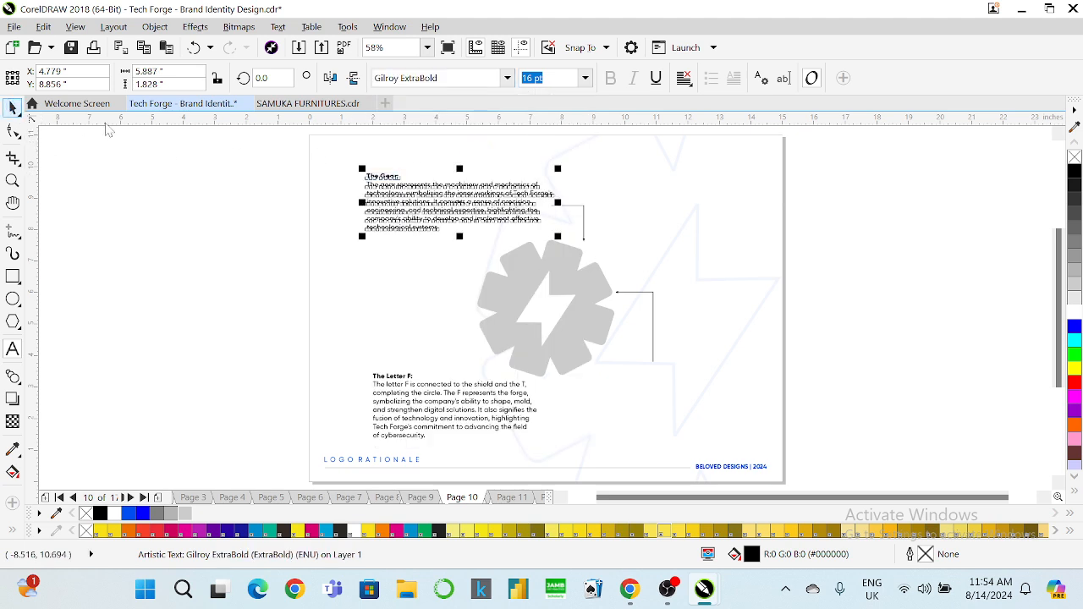
Step: Scale the gear mark down from its centre to about 4 inches and move the Letter F text block to the lower right of page 10
left_click(539, 251)
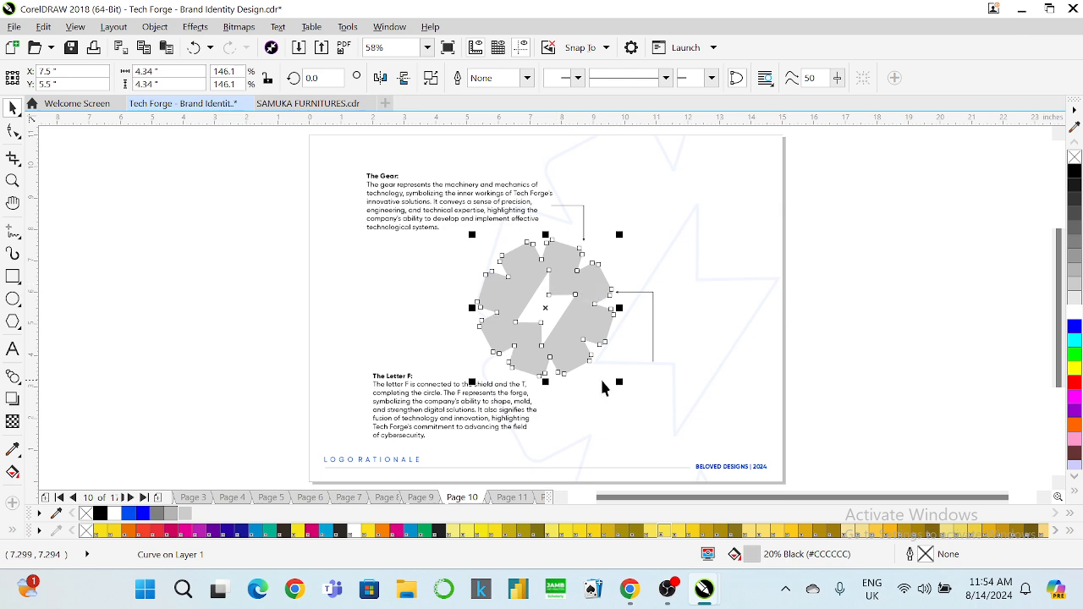
left_click_drag(616, 382, 612, 377)
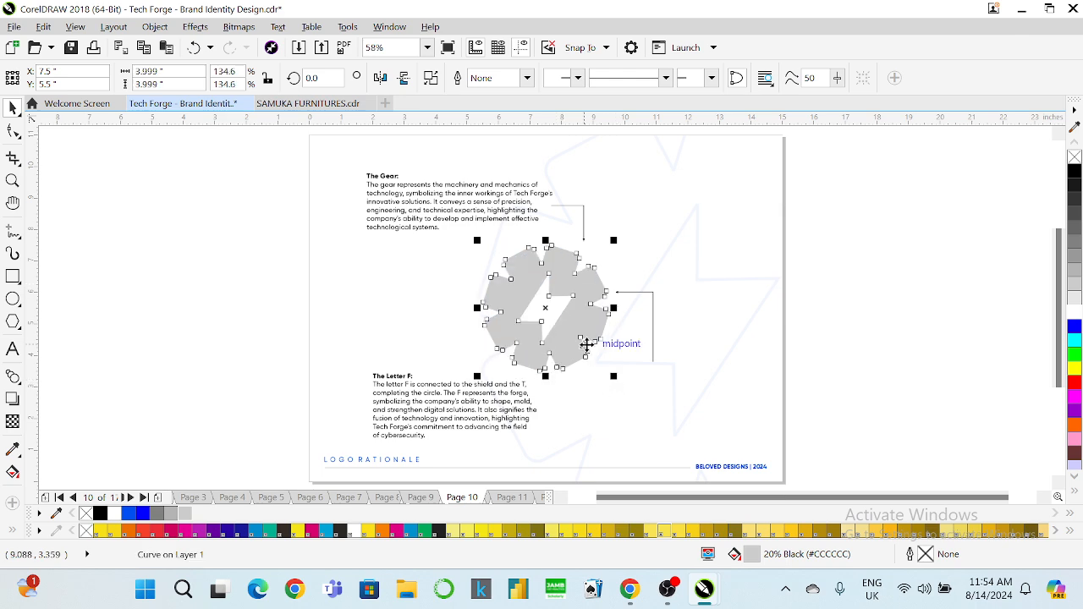
left_click(474, 398)
left_click_drag(462, 412, 653, 416)
Step: Shift the lower connector down toward the gear mark so it runs from the mark to the Letter F text
left_click(634, 292)
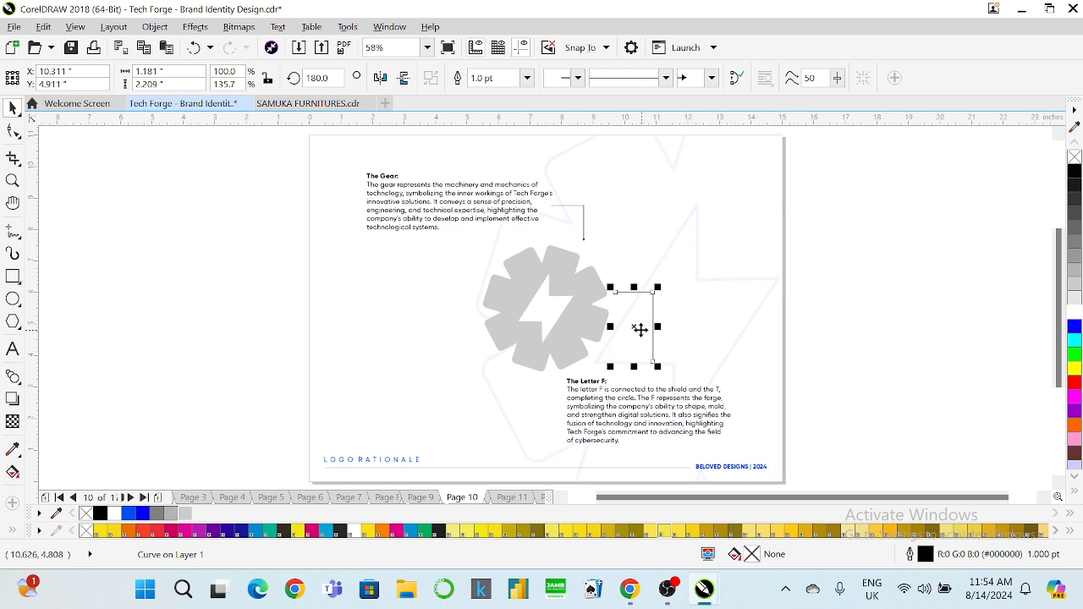
left_click_drag(643, 331, 634, 338)
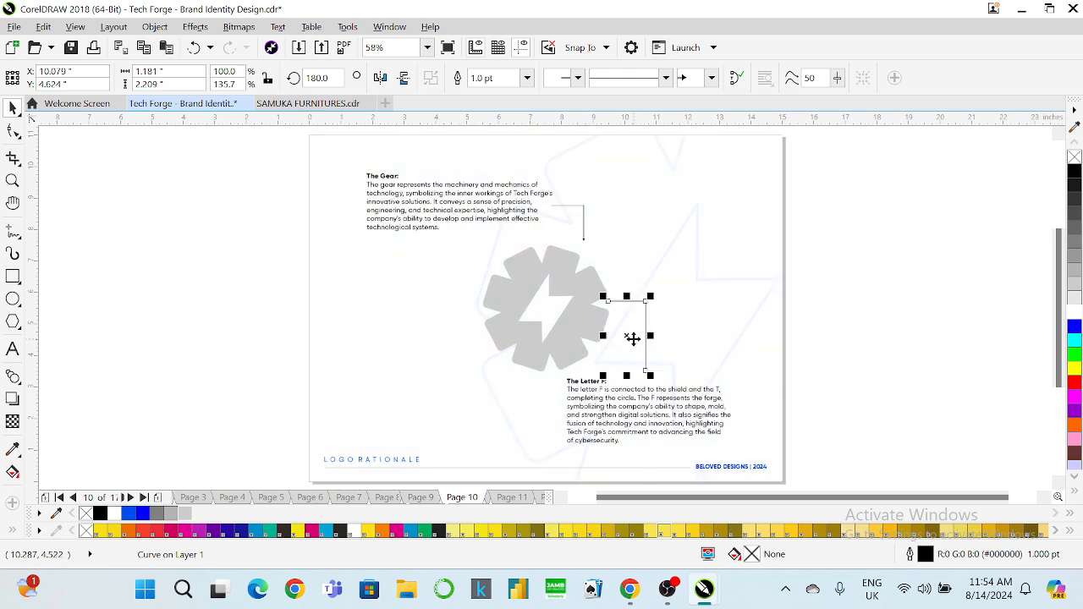
left_click(829, 351)
Step: Switch to the WhatsApp chat in Chrome and copy the paragraph under "The Spark:", then return to CorelDRAW
left_click(618, 398)
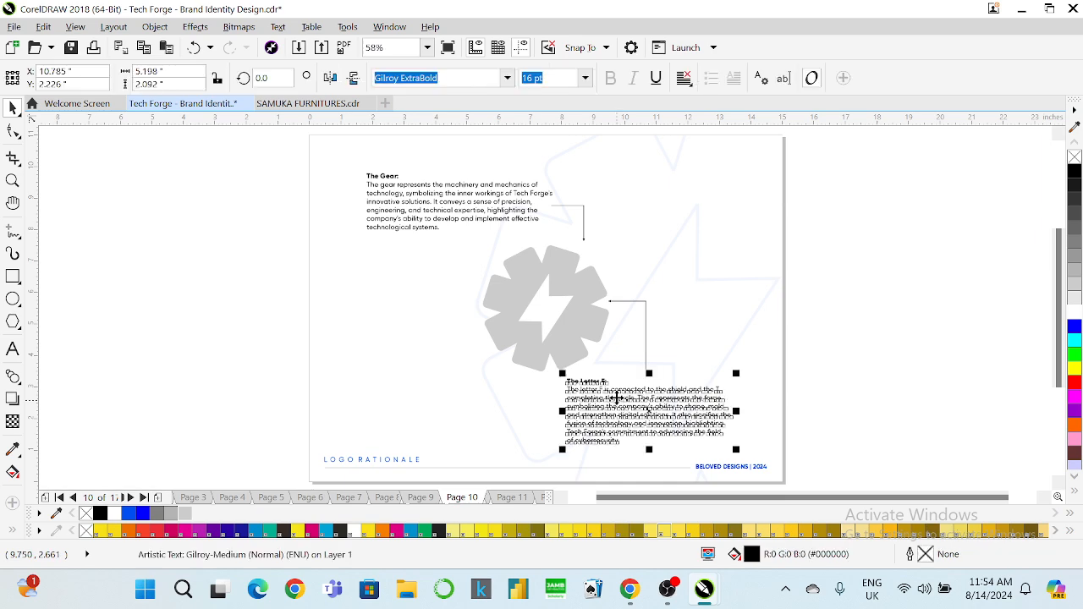
mouse_move(630, 590)
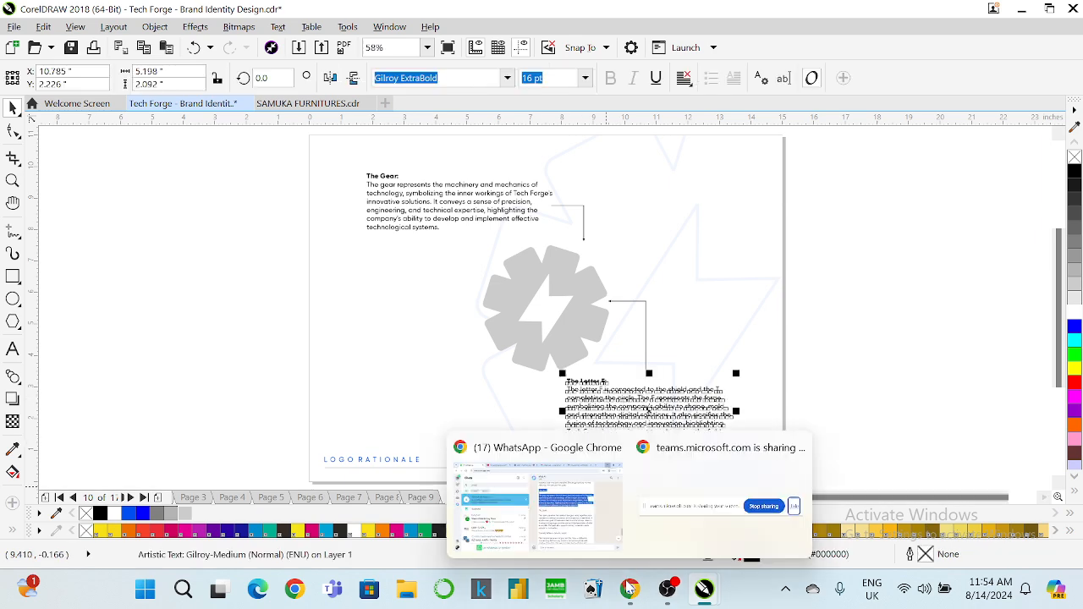
left_click(584, 535)
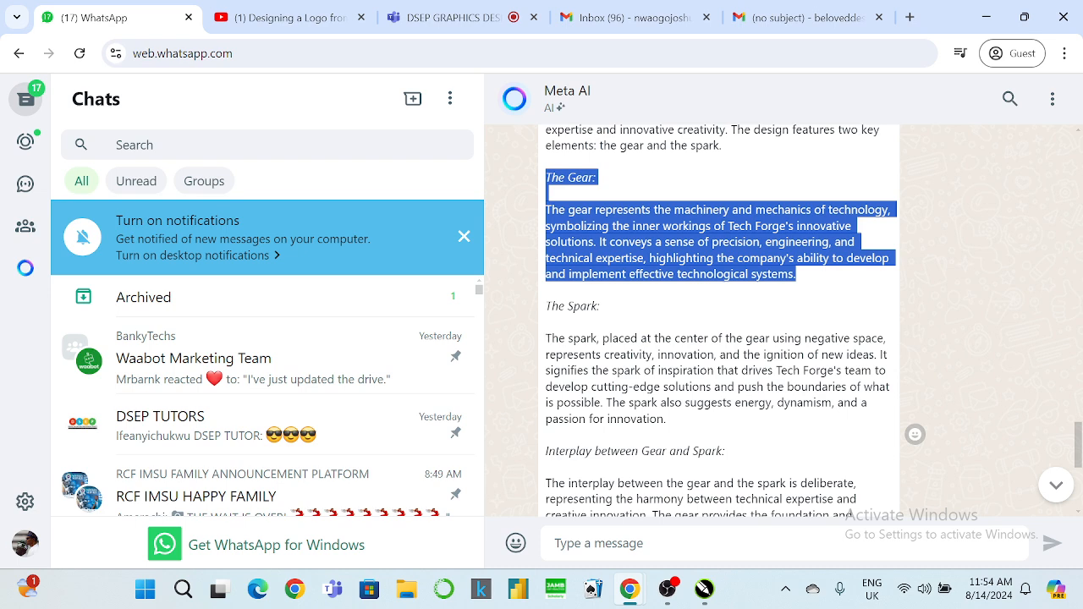
left_click_drag(546, 338, 703, 421)
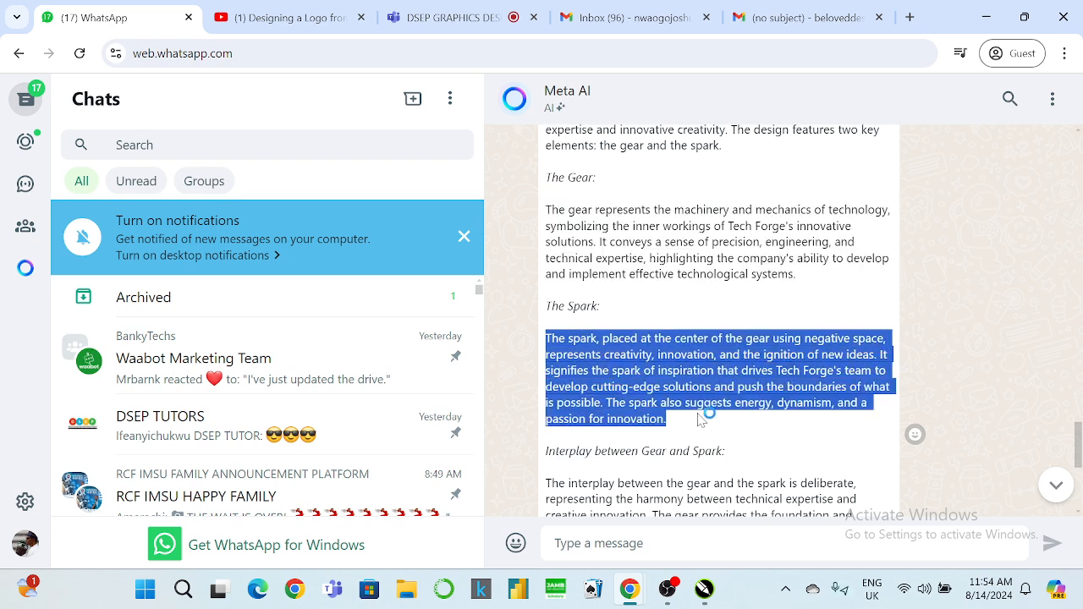
left_click(986, 17)
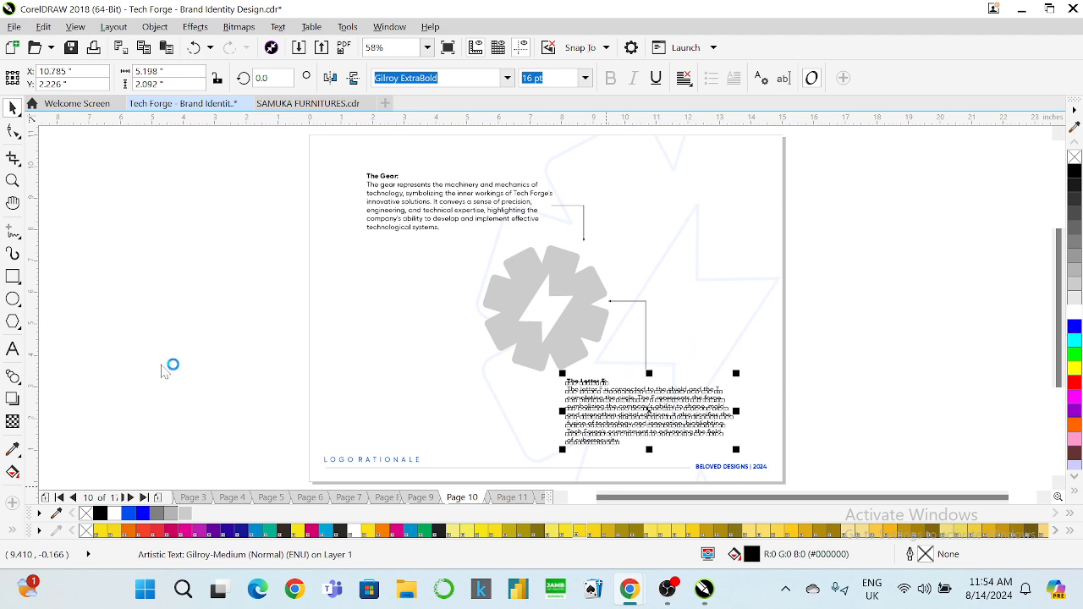
Step: Replace the body paragraph under the "The Letter F:" heading with the copied spark paragraph
left_click(12, 349)
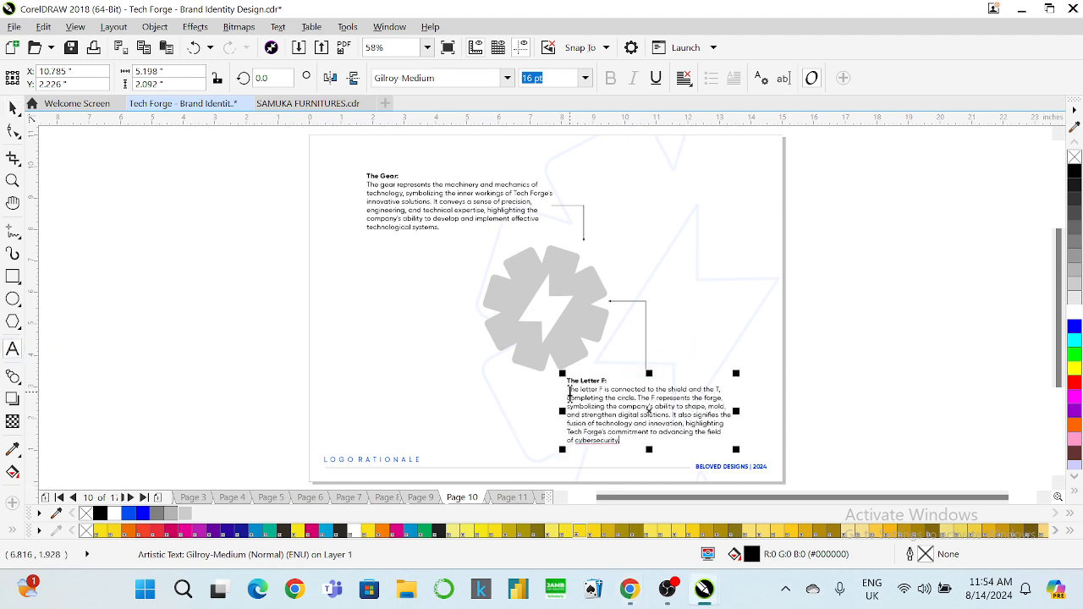
left_click_drag(569, 390, 758, 460)
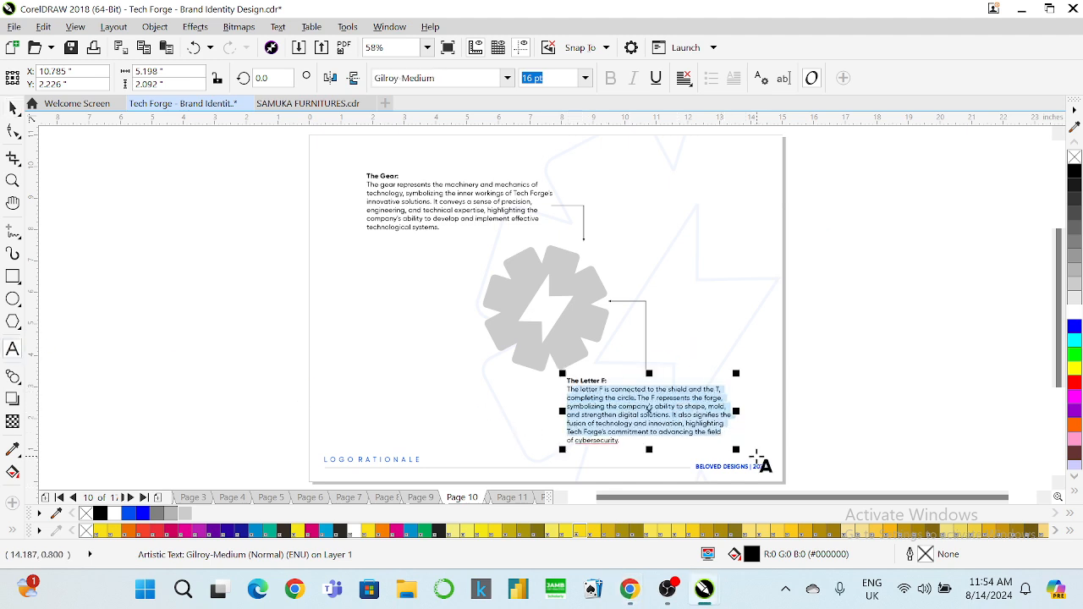
key("BackSpace")
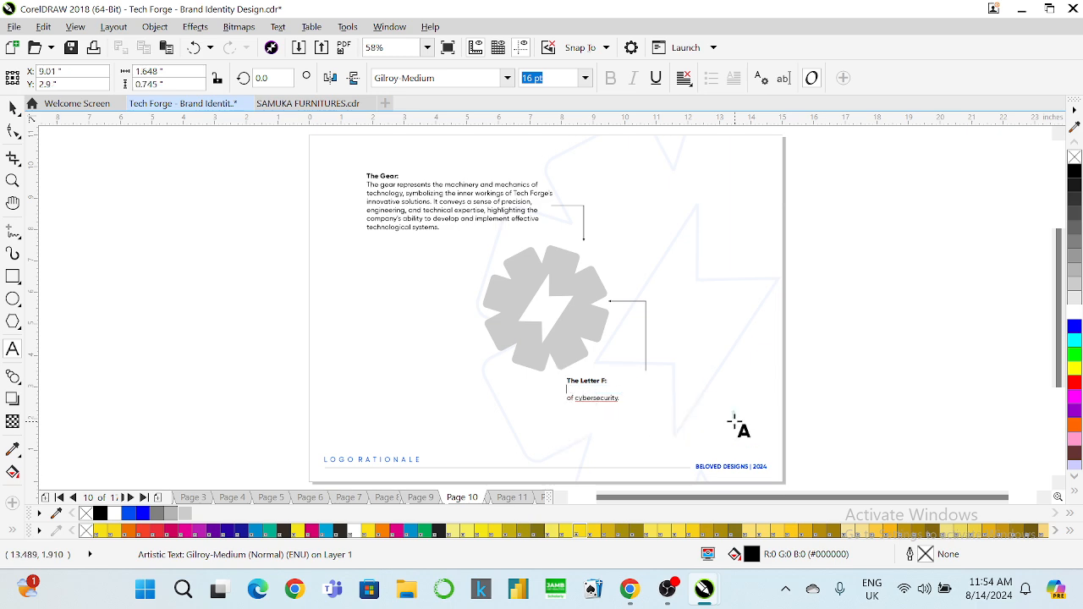
key("Delete")
key("Delete")
key("Delete")
key("Delete")
key("ctrl+v")
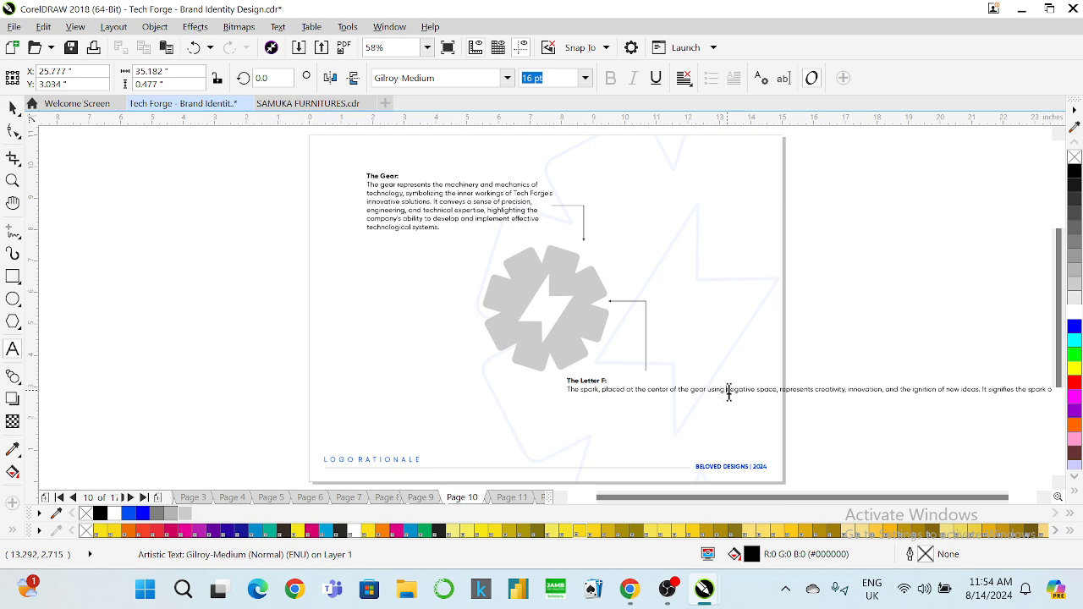
Step: Break the spark paragraph into lines after "using negative" and "the ignition of"
left_click(727, 391)
left_click(759, 392)
key("Return")
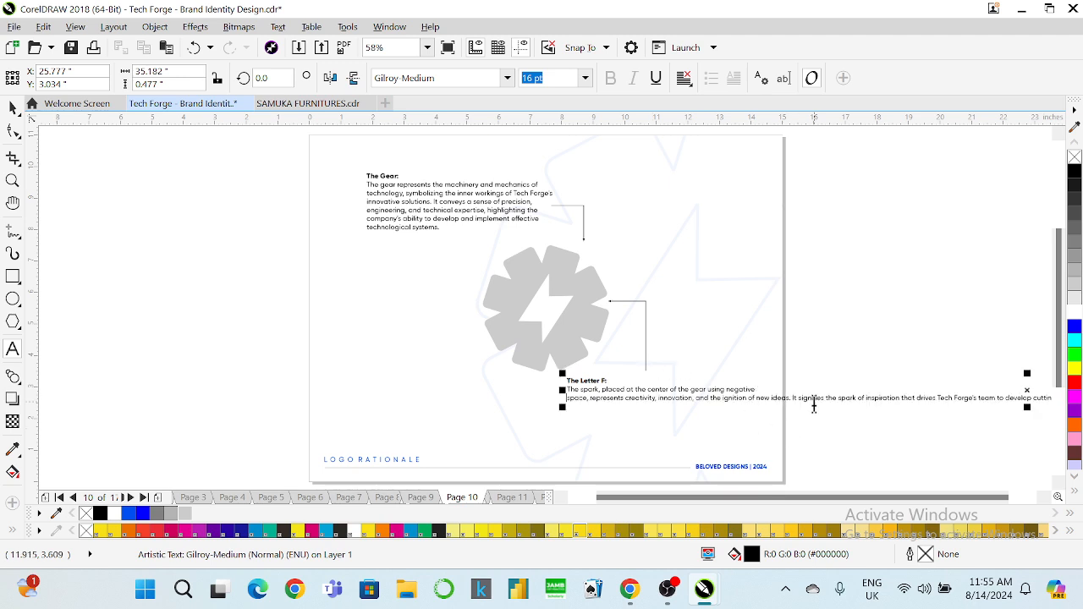
left_click(755, 399)
key("BackSpace")
key("Return")
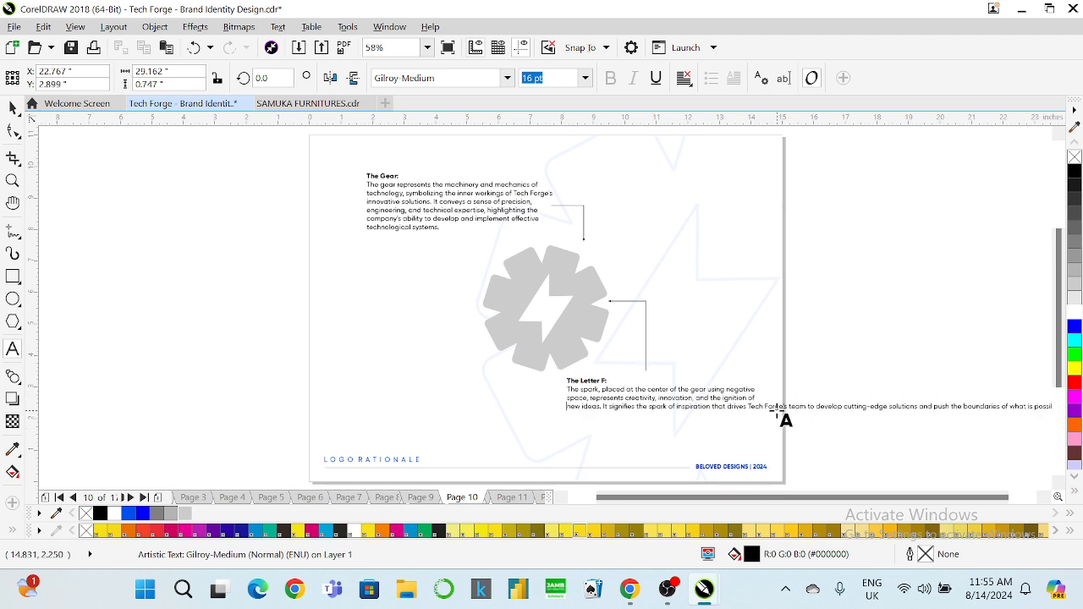
Step: Break the rest of the spark paragraph after "that drives", "cutting-edge solutions and" and "The spark also"
left_click(748, 407)
key("BackSpace")
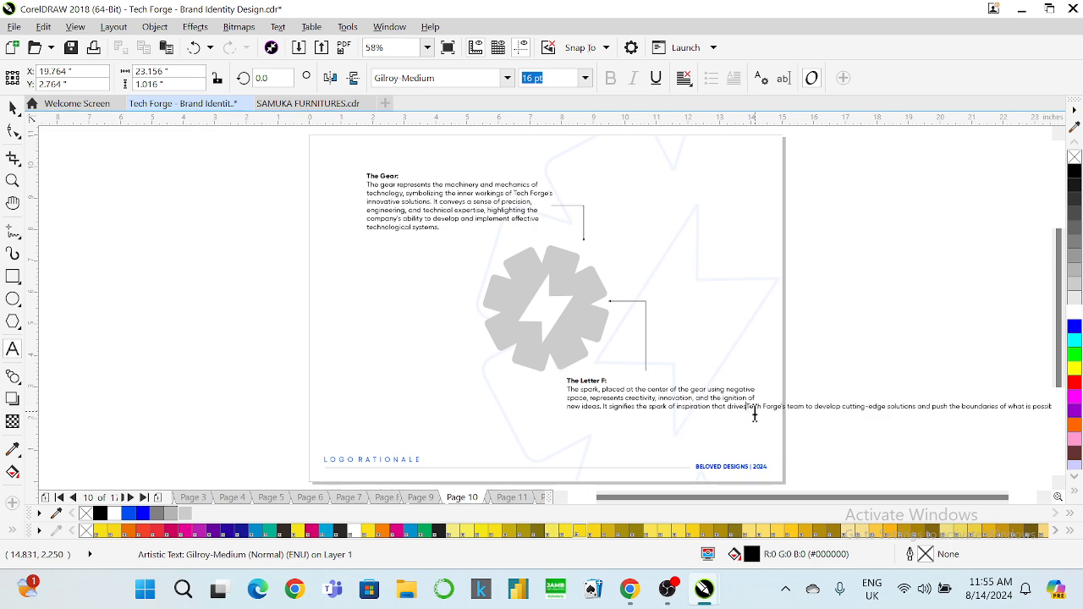
key("Return")
left_click(747, 418)
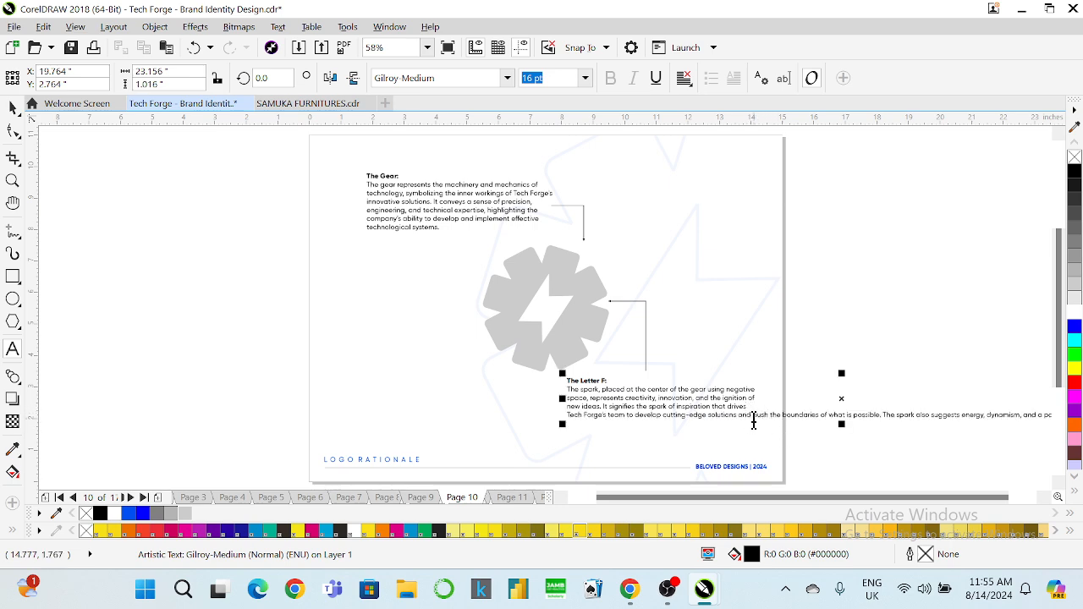
key("Escape")
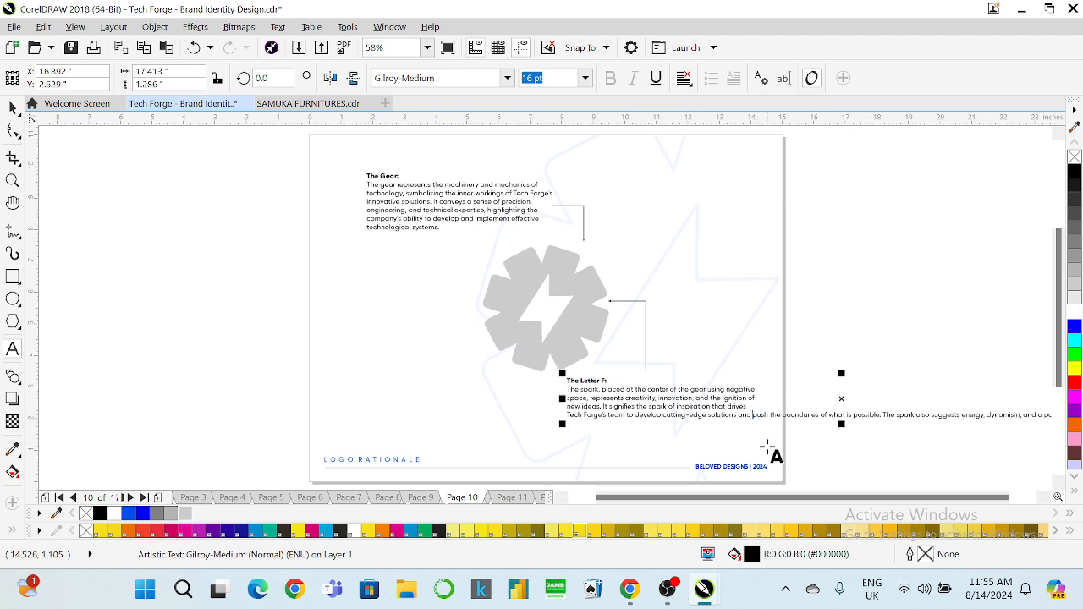
key("Return")
key("Escape")
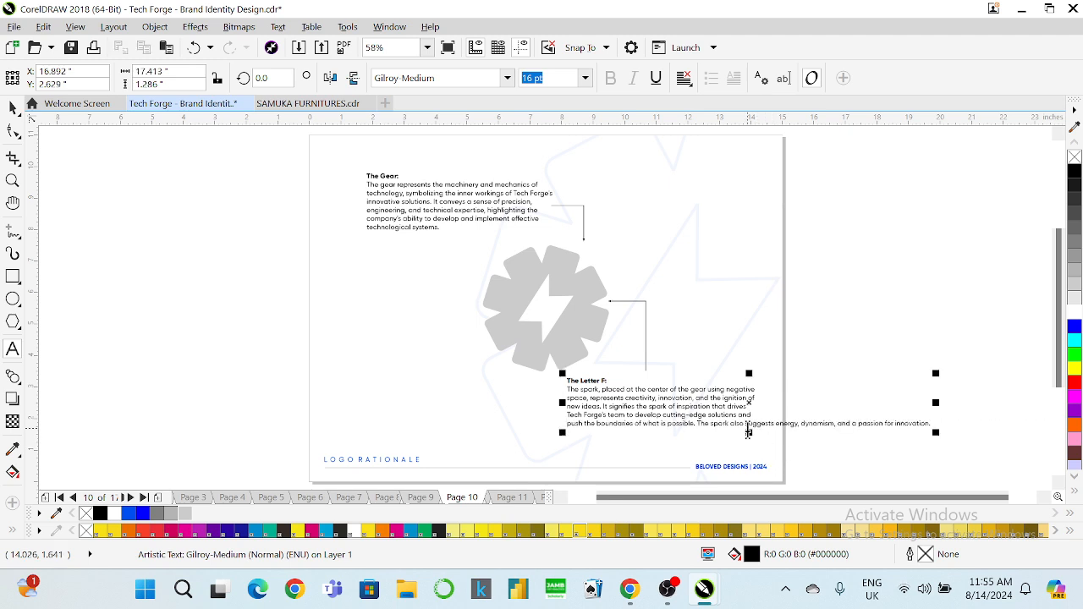
left_click(768, 438)
key("Return")
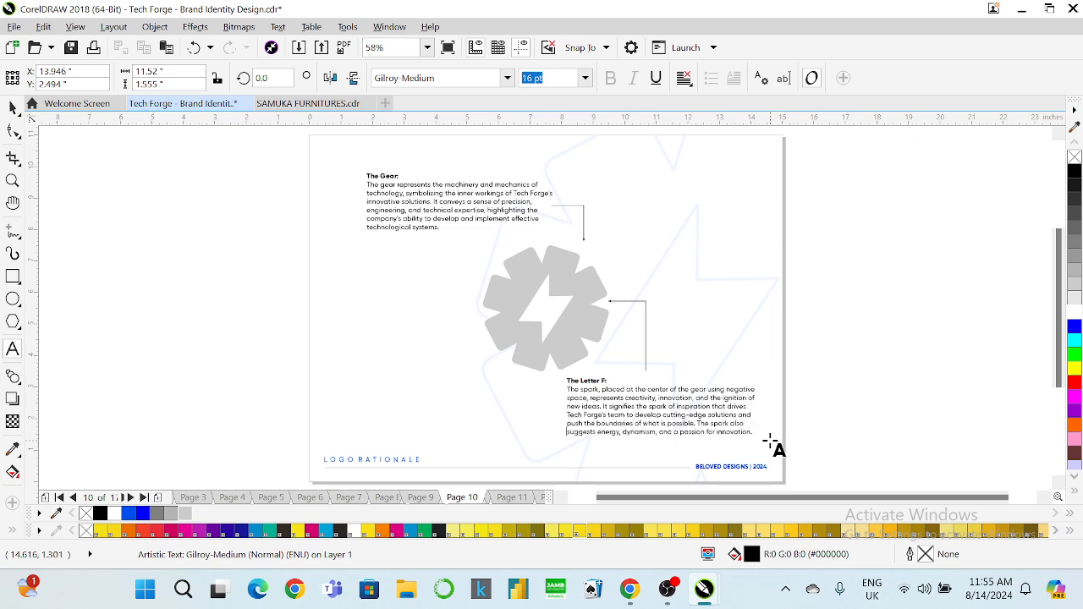
Step: Check the heading wording in the WhatsApp chat and change the "The Letter F:" heading to "The Spark:"
left_click(14, 106)
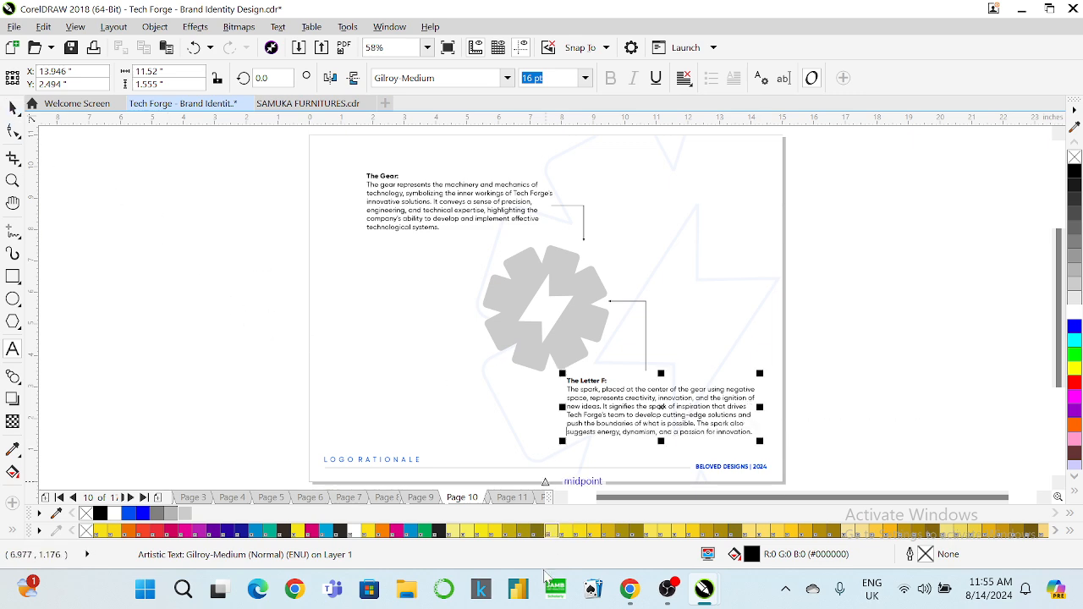
mouse_move(628, 595)
left_click(593, 508)
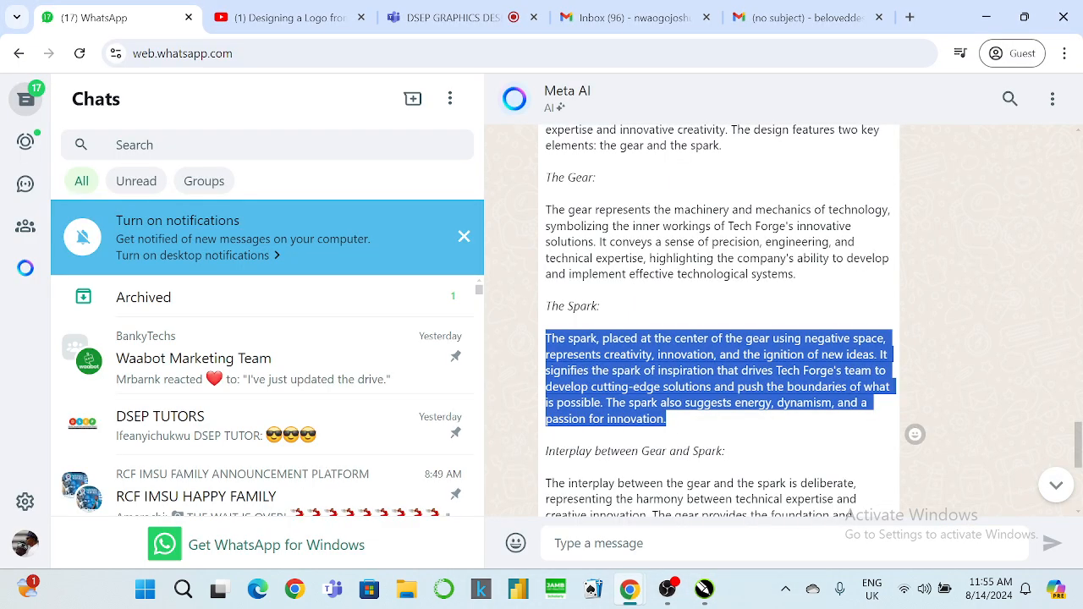
left_click(986, 17)
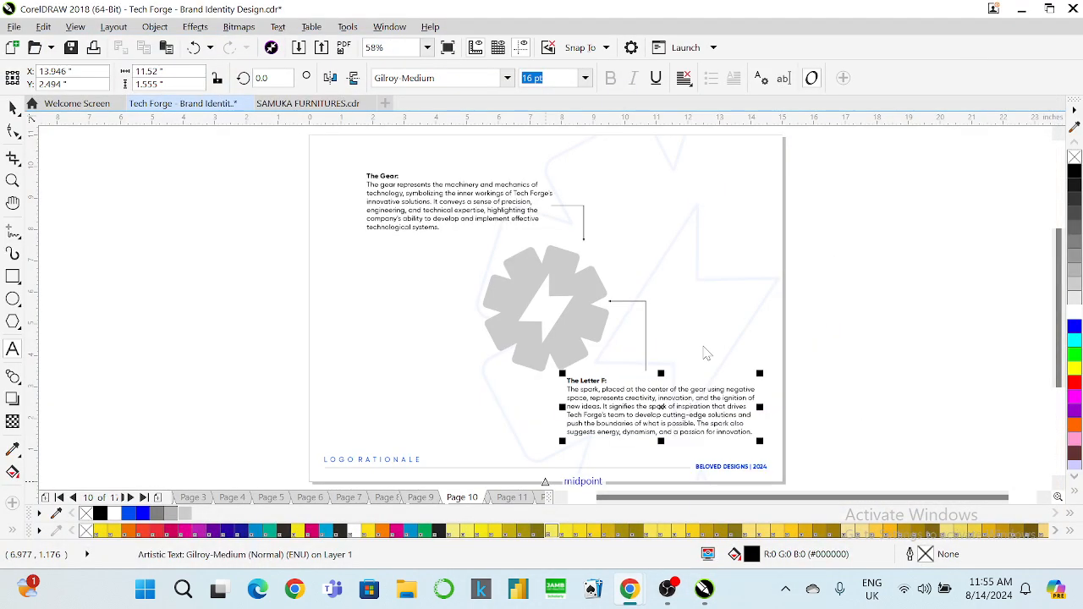
left_click(593, 381)
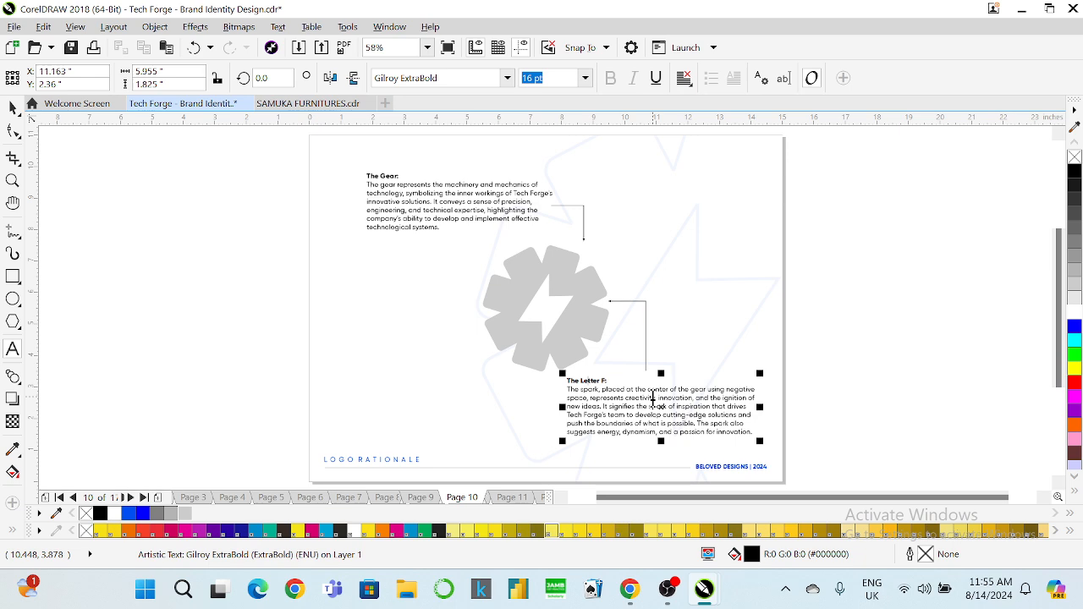
left_click(653, 398)
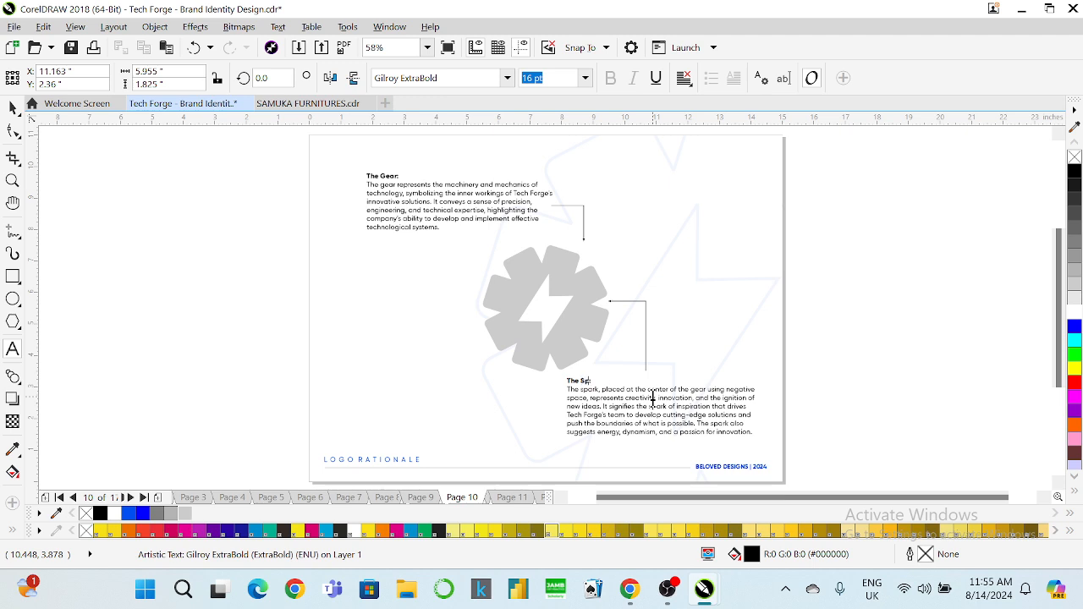
left_click(12, 107)
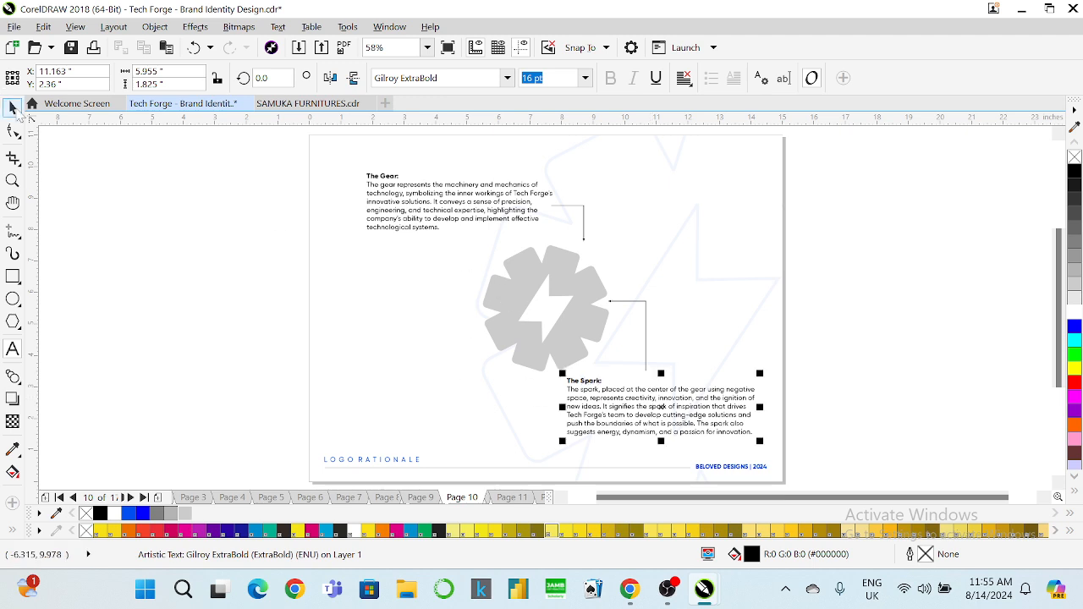
left_click(889, 275)
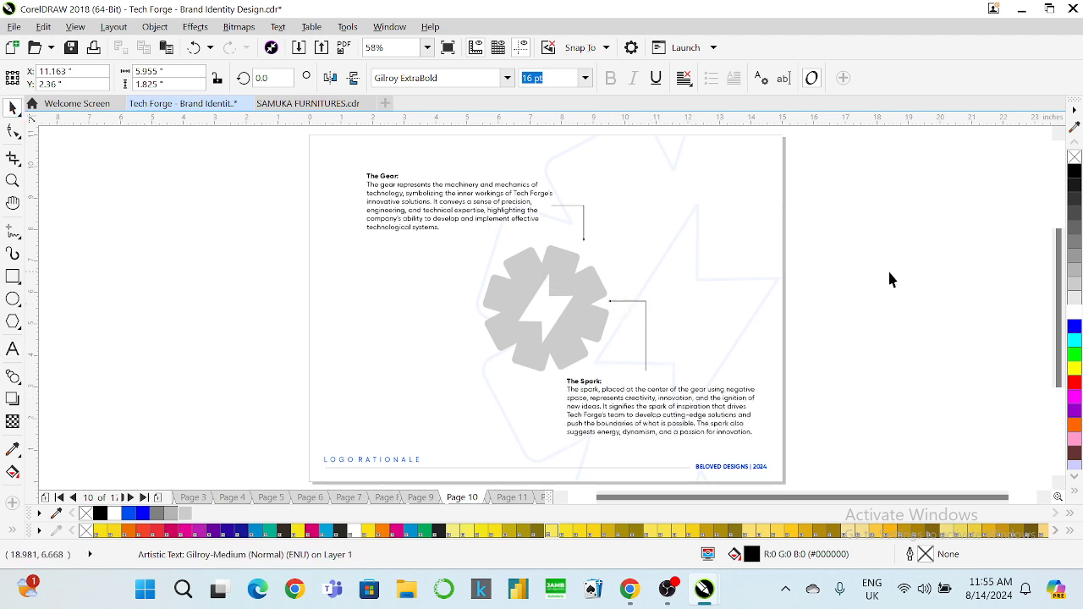
Step: Preview page 10 full screen, then group the Gear and Spark text blocks and centre the group on the page
left_click(448, 47)
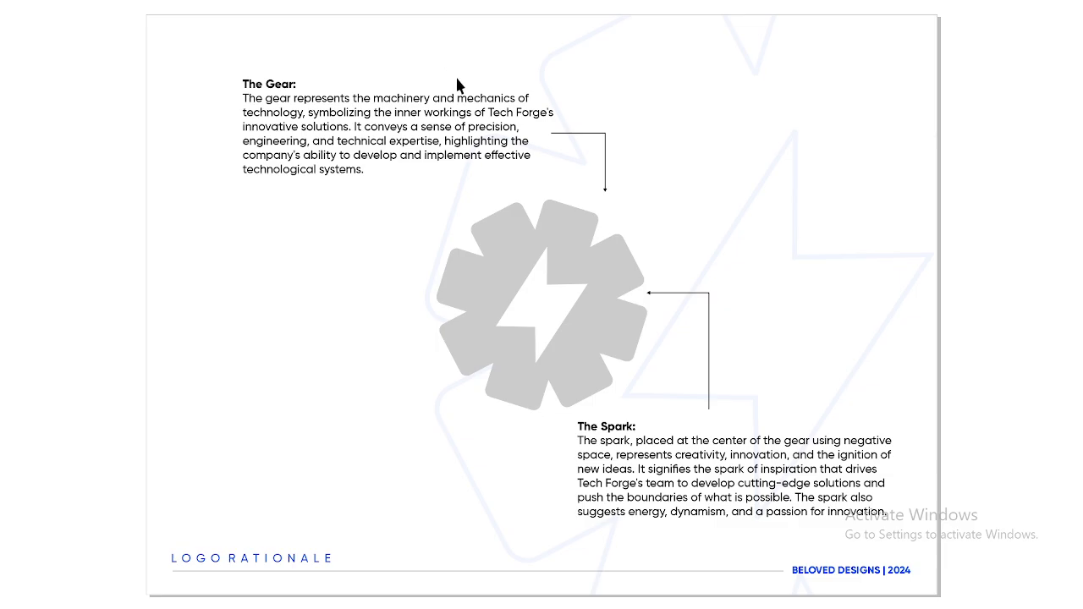
left_click(618, 434)
left_click(589, 409)
left_click(436, 191, "shift")
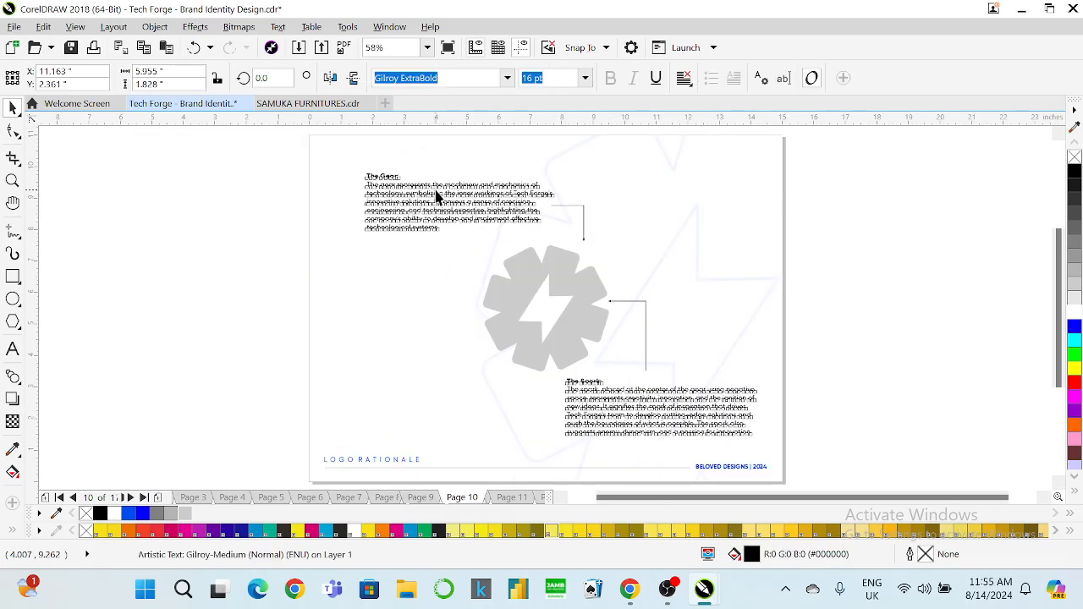
key("ctrl+g")
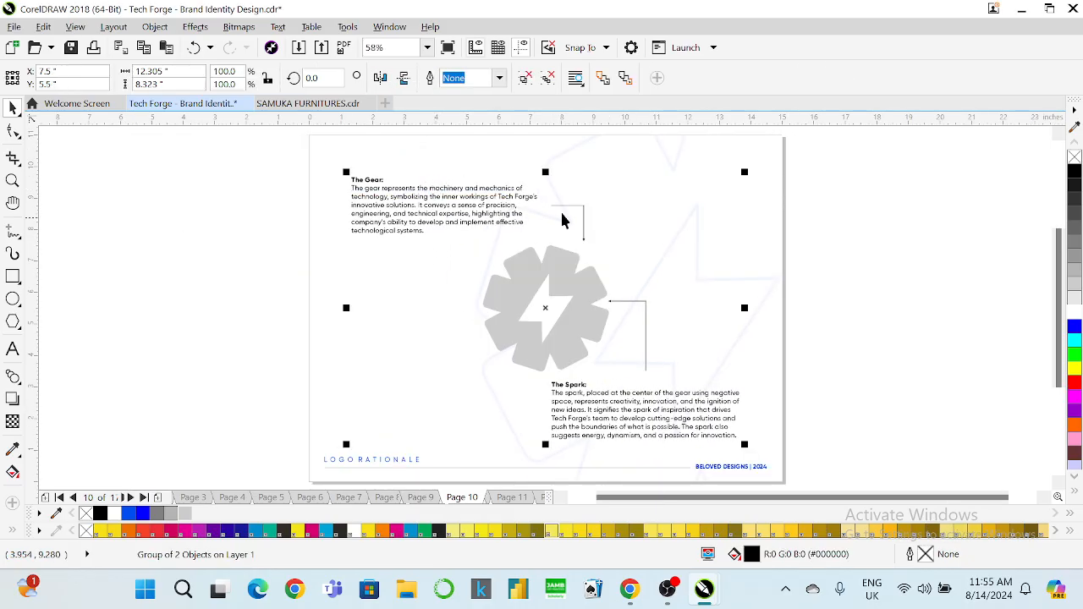
left_click(876, 215)
Step: Stretch the Gear connector line toward the Gear text to about 1.22 in wide
left_click(563, 214)
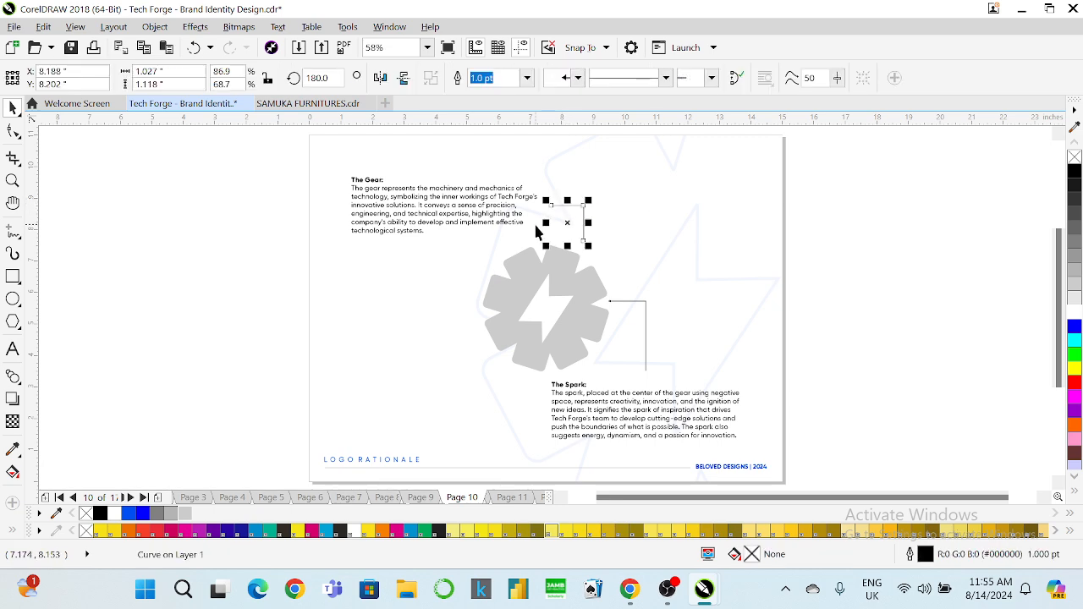
left_click_drag(547, 223, 538, 223)
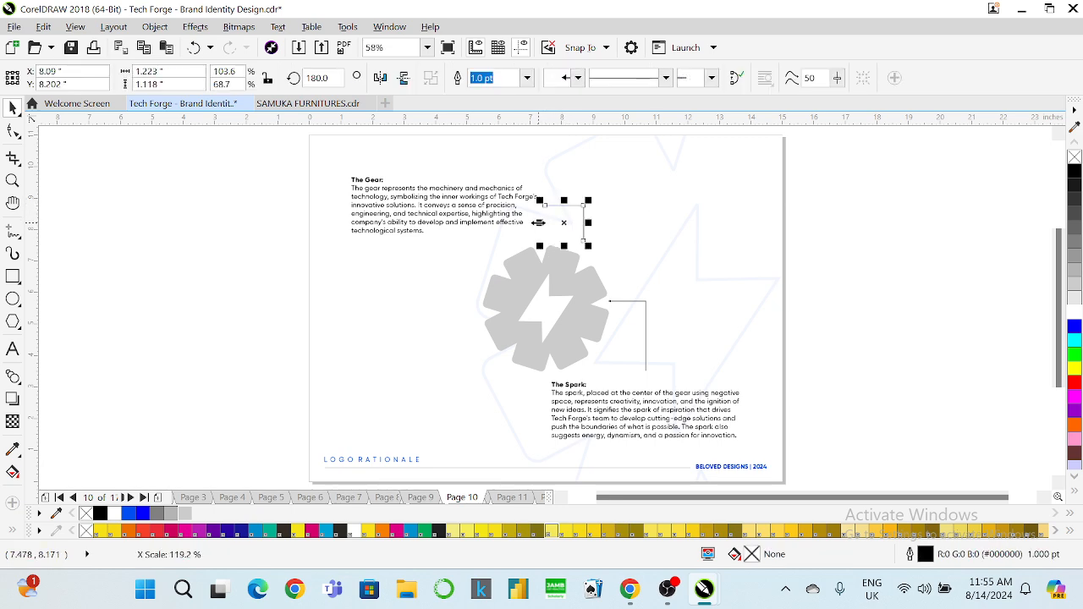
left_click(870, 256)
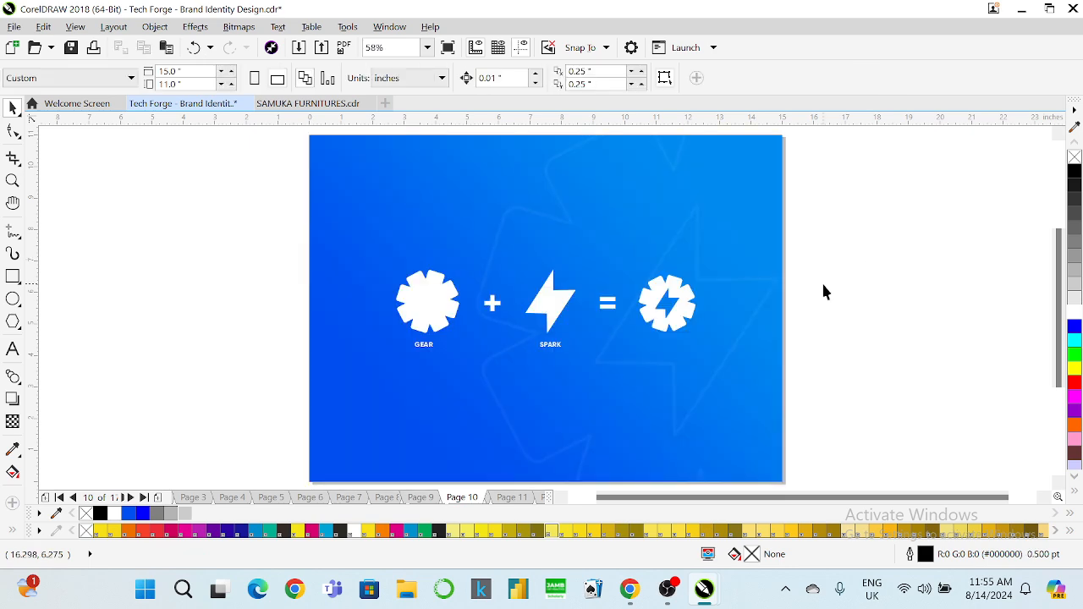
Step: On page 5, group the Letter T, Shield and Letter F text blocks and centre the group on the page
key("Page_Up")
key("Page_Up")
key("Page_Up")
key("Page_Up")
key("Page_Up")
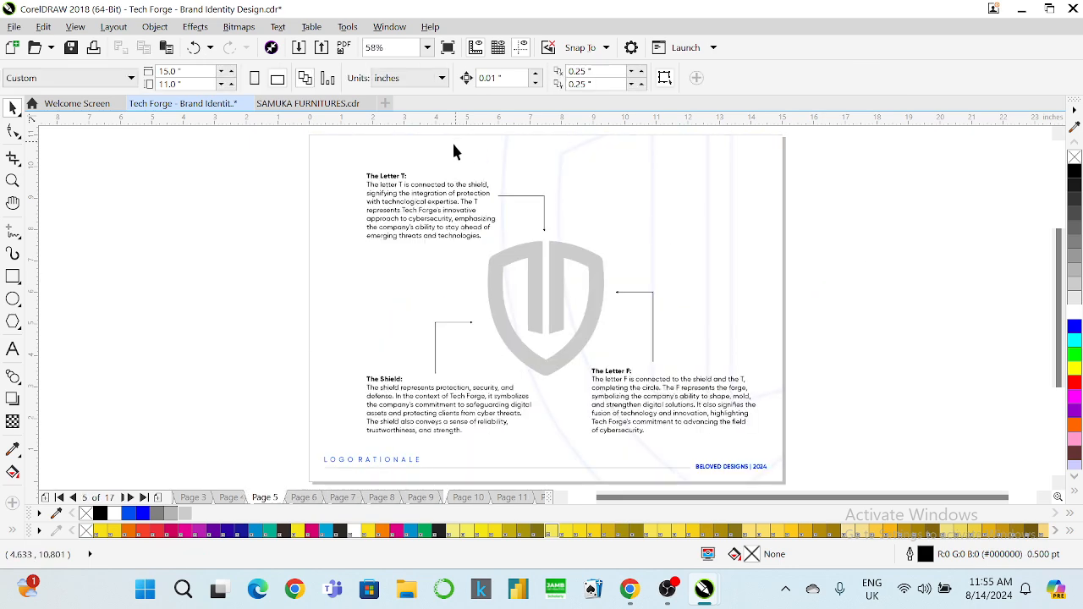
left_click(455, 201)
left_click(437, 395, "shift")
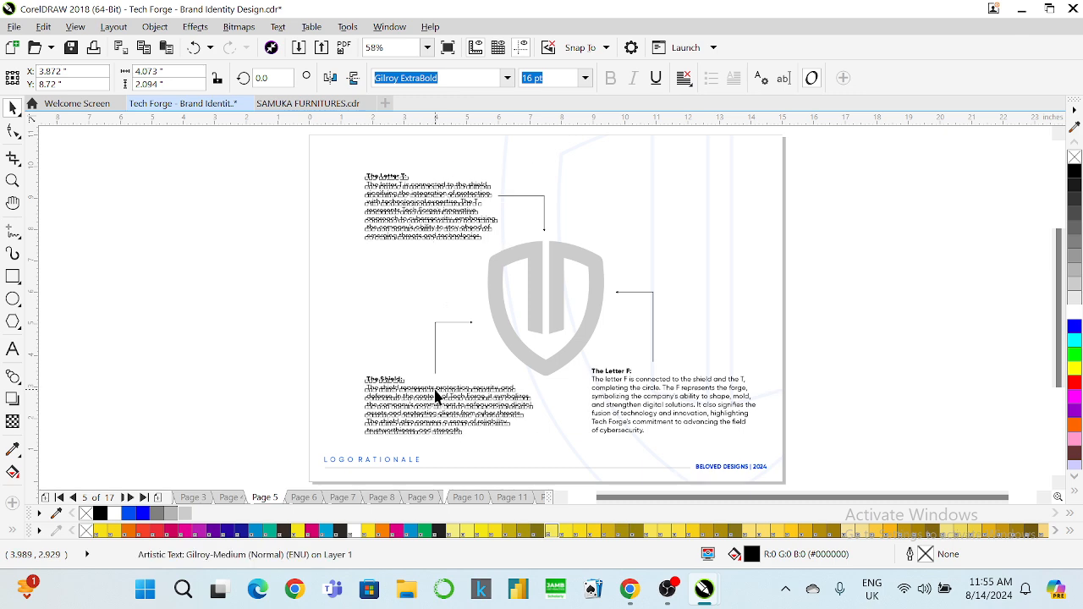
left_click(616, 399, "shift")
key("ctrl+g")
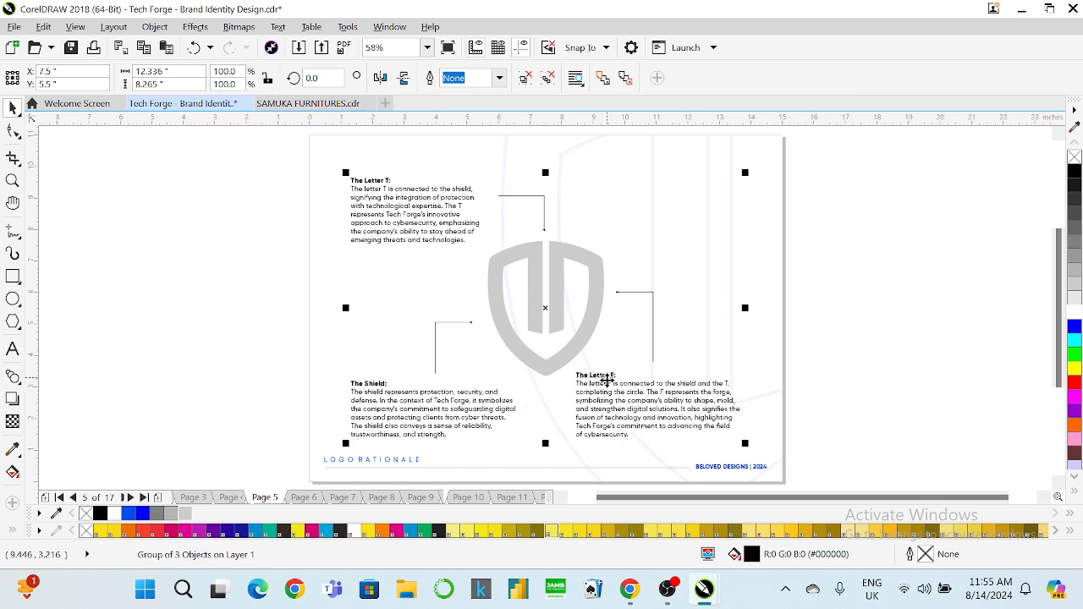
Step: Reshape the Shield connector by extending it down and outward to the Shield text and lowering its horizontal arm
left_click(435, 334)
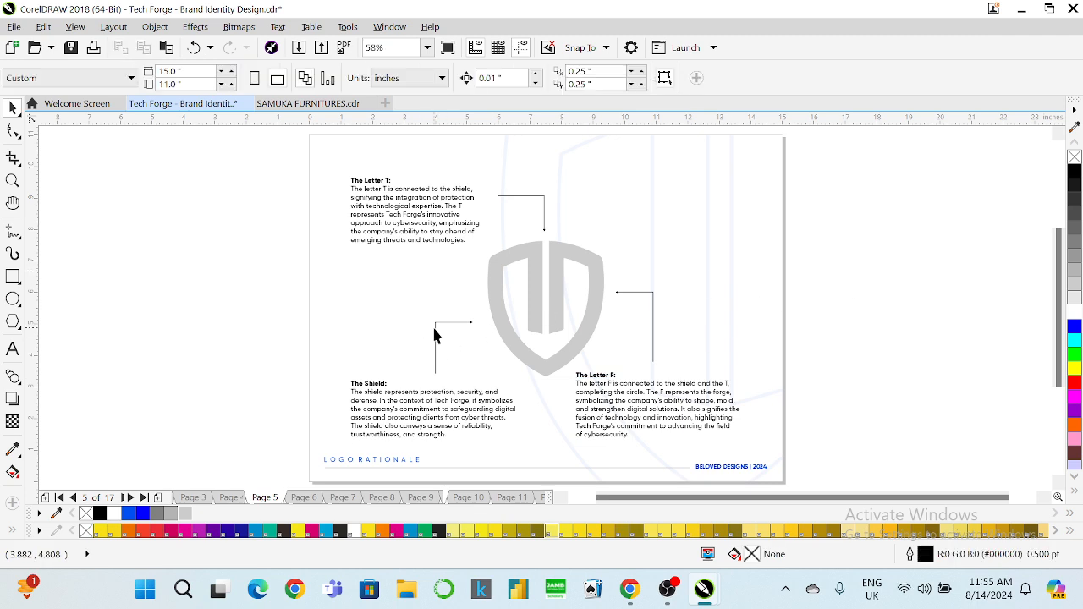
left_click_drag(454, 378, 453, 384)
left_click_drag(429, 348, 403, 347)
left_click_drag(448, 318, 447, 336)
Step: Narrow the Letter T connector slightly and lower the horizontal arm of the Letter F connector
left_click(521, 197)
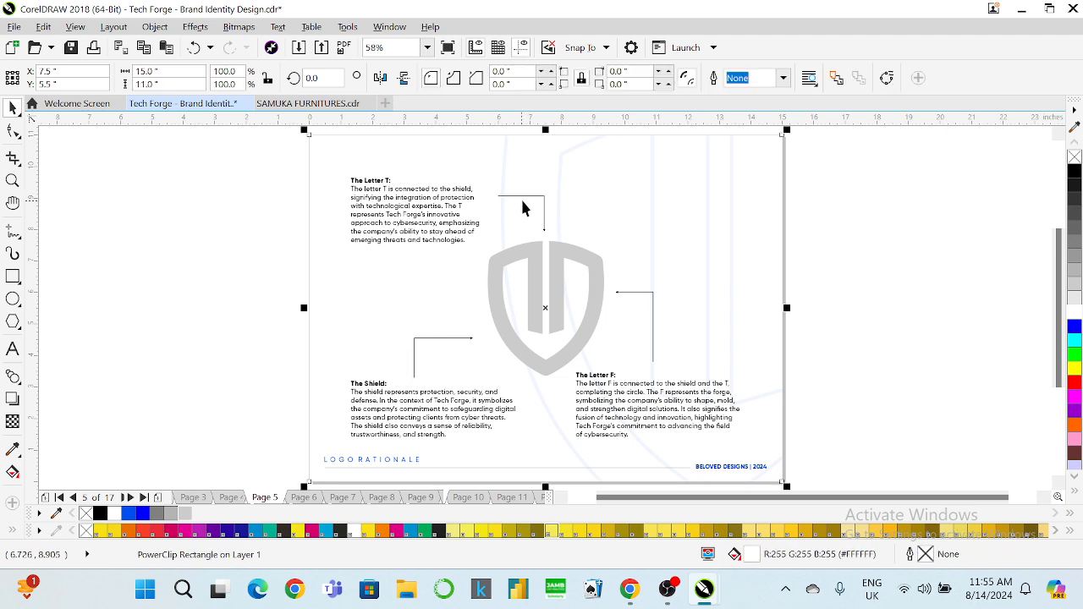
left_click(522, 194)
left_click_drag(489, 217, 491, 212)
left_click_drag(635, 287, 638, 295)
left_click(867, 274)
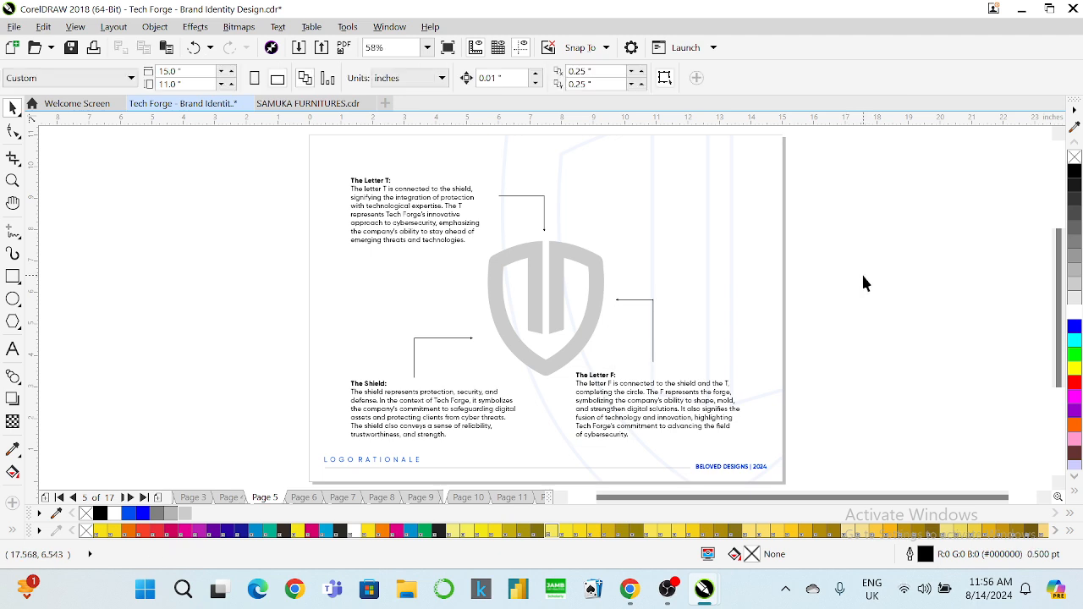
Step: Review pages 6 to 14 of the gear and TF logo concepts, then return to the page 5 rationale
key("Page_Down")
key("Page_Down")
key("Page_Down")
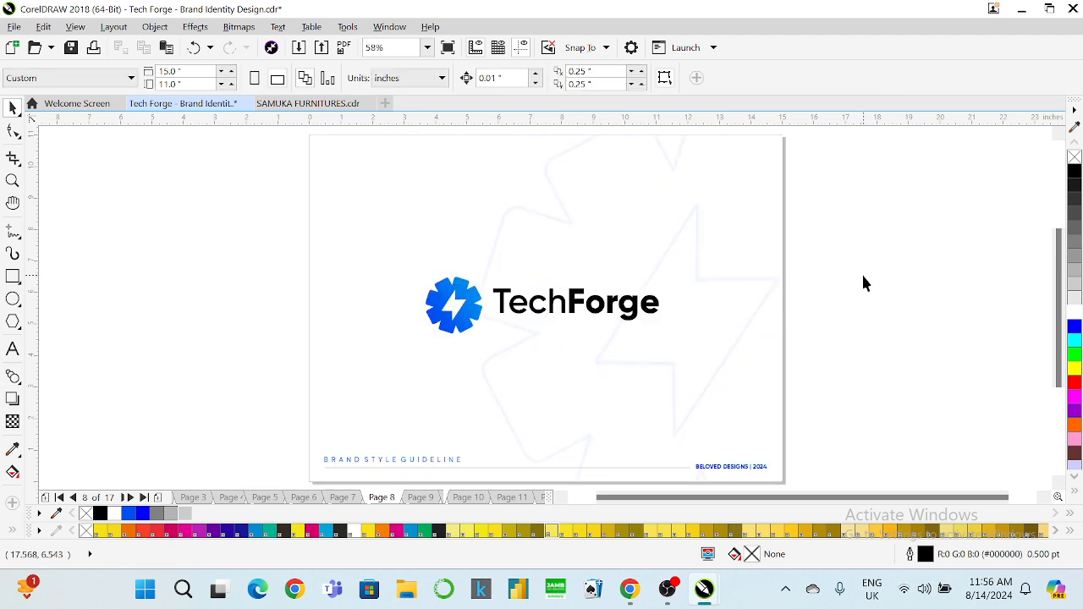
key("Page_Down")
key("Page_Down")
key("Page_Down")
key("Page_Down")
key("Page_Down")
key("Page_Down")
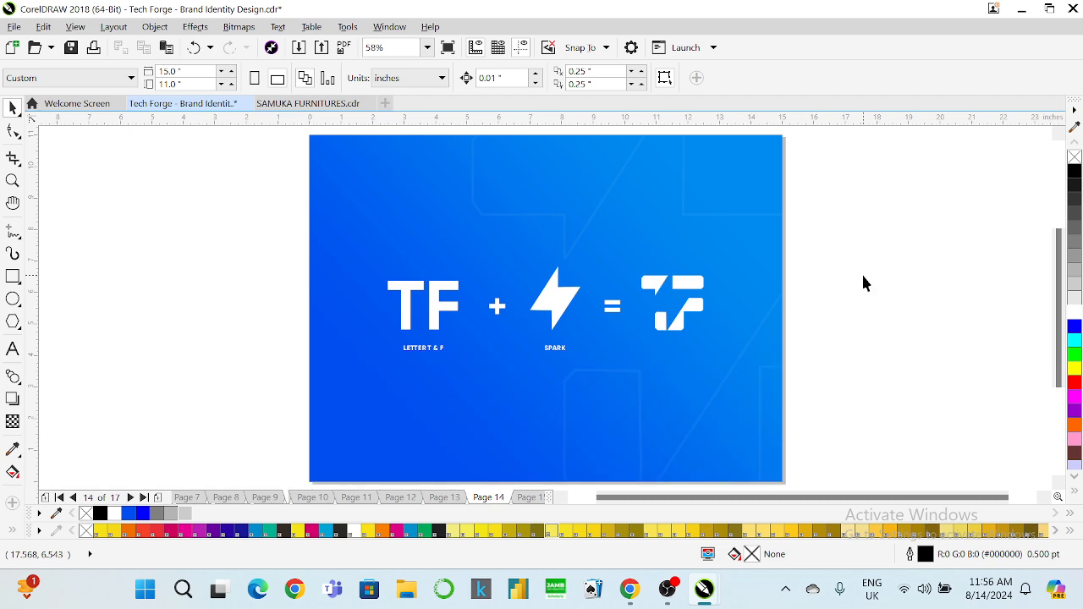
key("Page_Up")
key("Page_Up")
key("Page_Up")
key("Page_Up")
key("Page_Up")
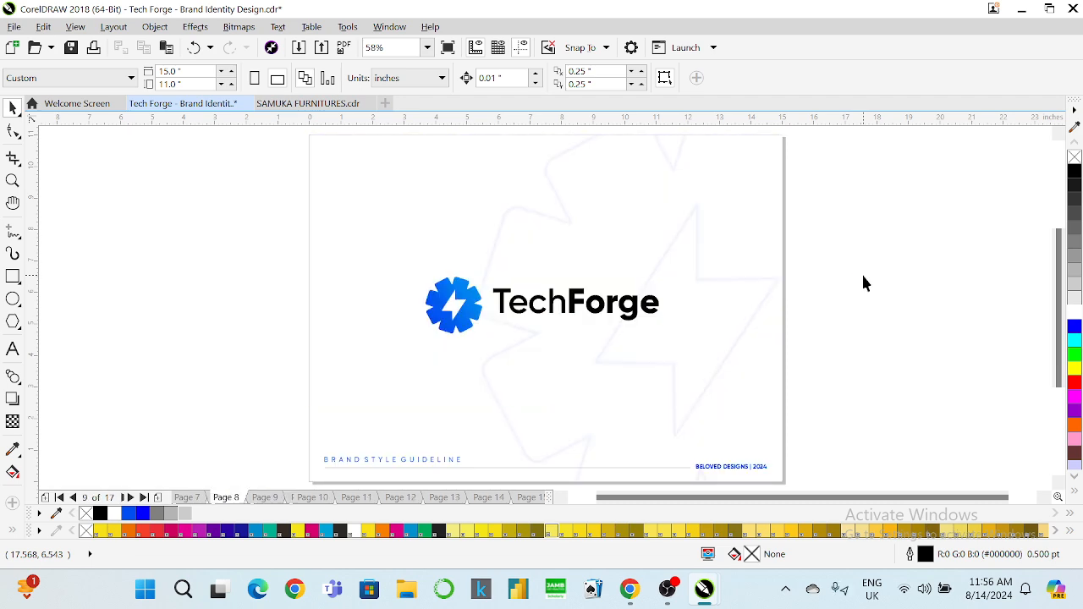
key("Page_Up")
key("Page_Up")
key("Page_Up")
key("Page_Up")
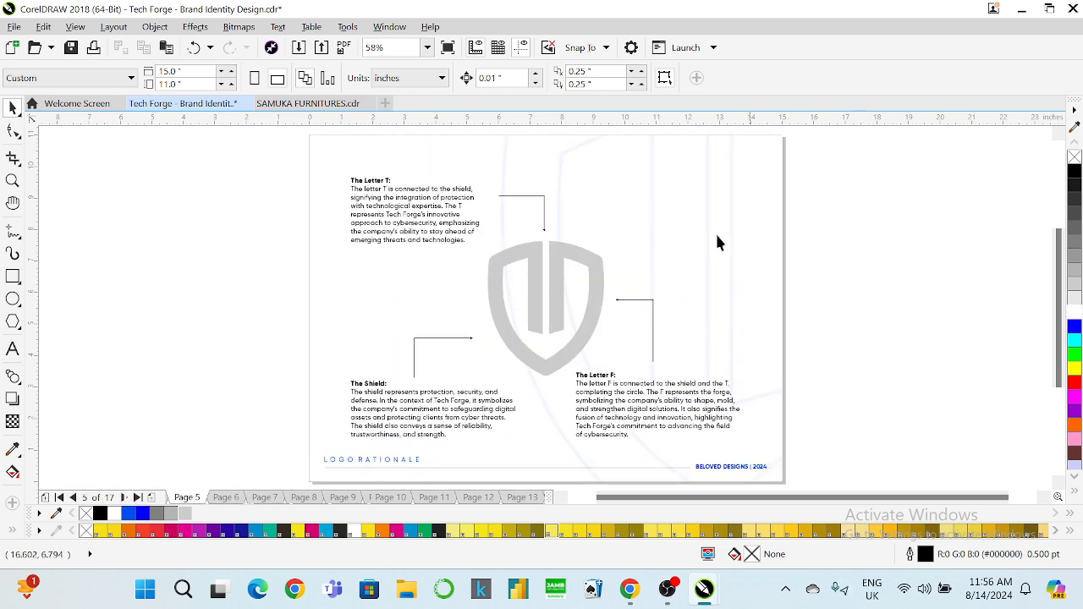
Step: Copy the rationale texts, connectors, shield mark and footer from page 5, leaving out the background
left_click_drag(271, 150, 289, 456)
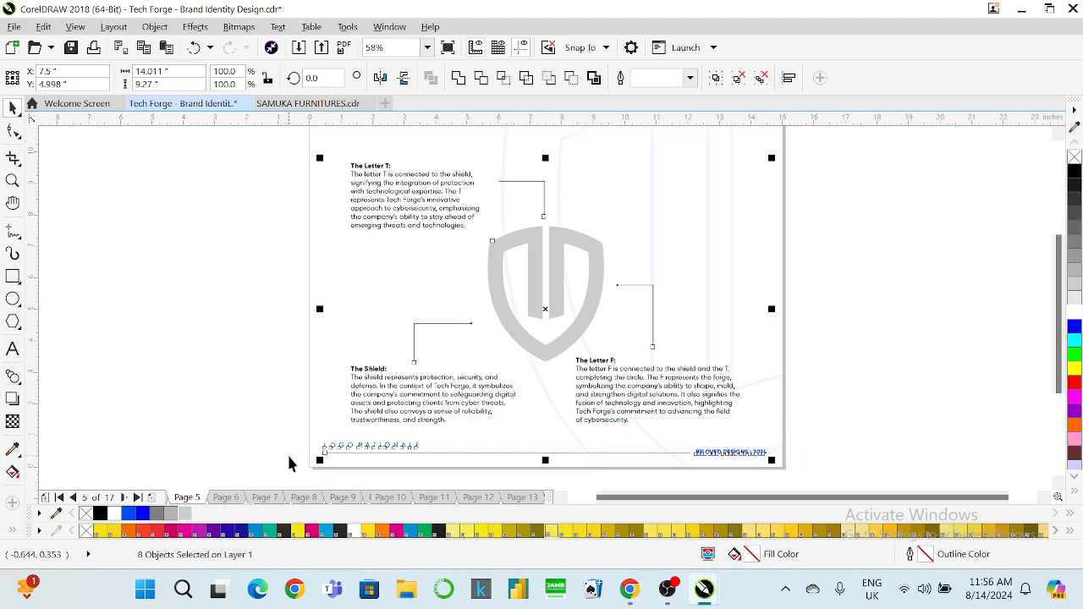
key("Page_Down")
key("Page_Down")
key("Page_Down")
key("Page_Down")
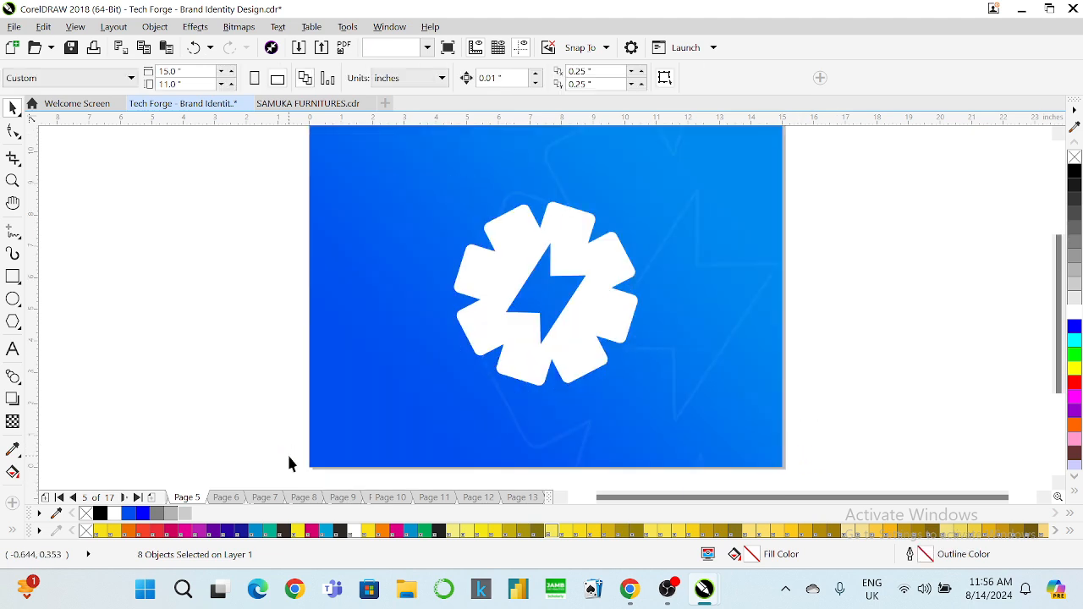
key("Page_Down")
key("Page_Down")
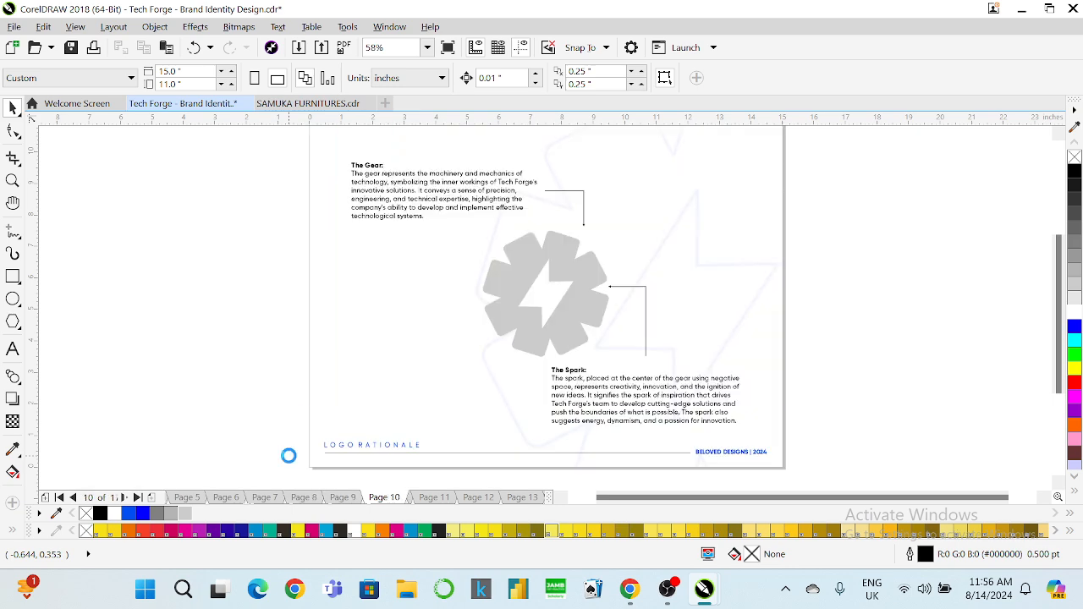
Step: Change the "BRAND STYLE GUIDELINE" footer label on page 11 to "LOGO VARIATION"
left_click(335, 453)
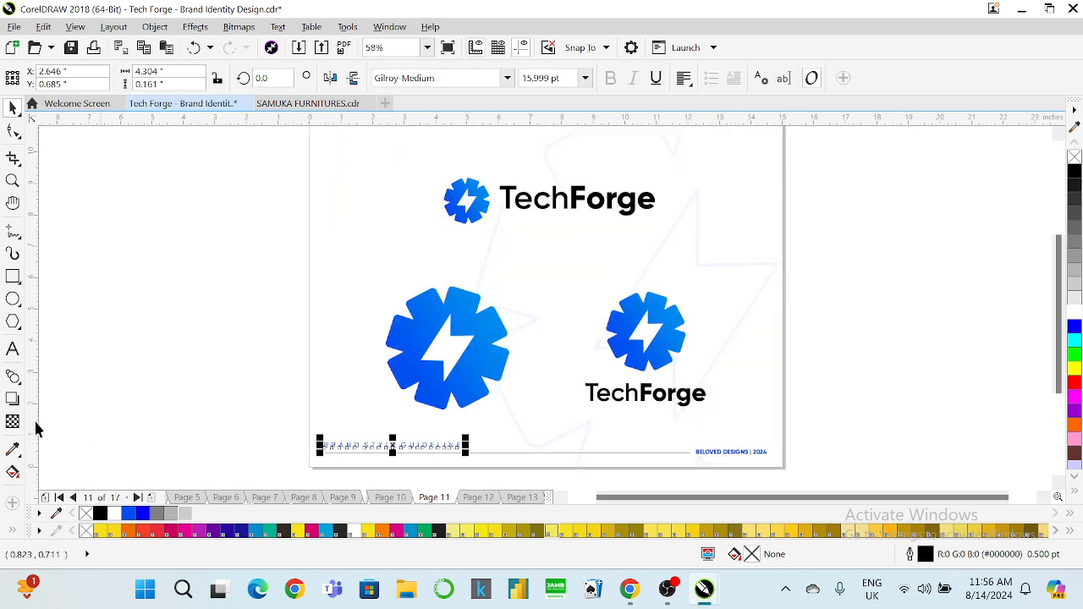
left_click(12, 350)
key("BackSpace")
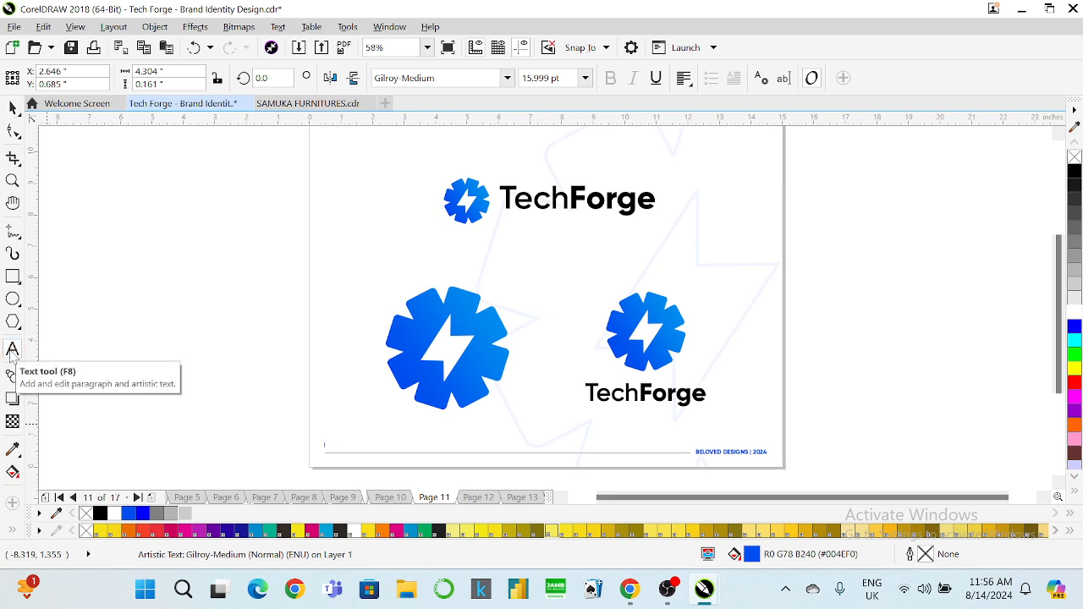
type("LOGO VARIATION")
left_click(13, 108)
left_click(226, 260)
Step: Insert a new page after page 14 and paste the copied page 5 rationale content on it
key("Page_Down")
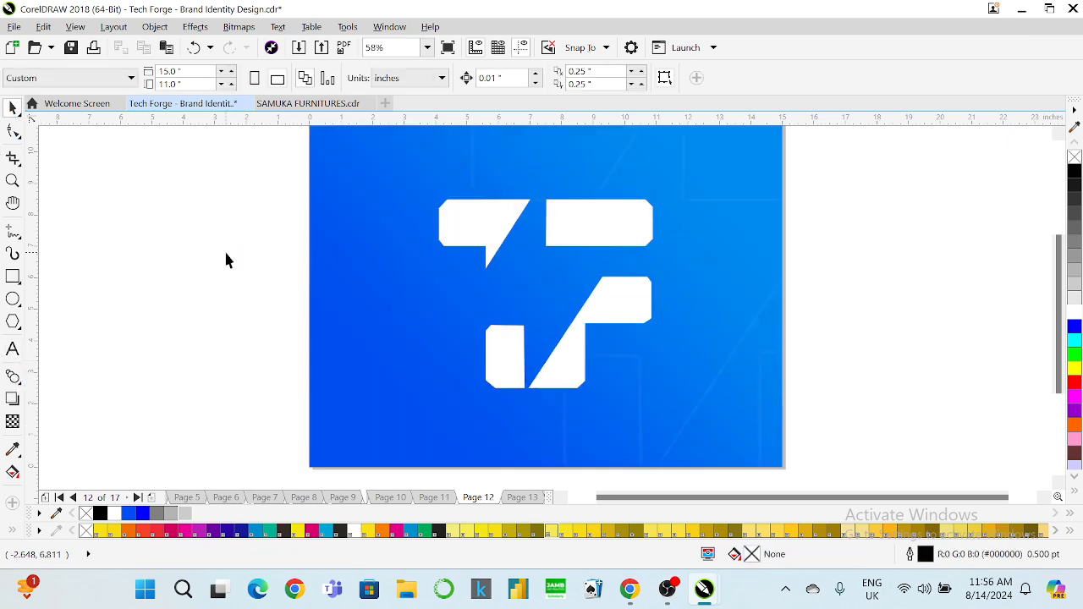
key("Page_Down")
key("Page_Down")
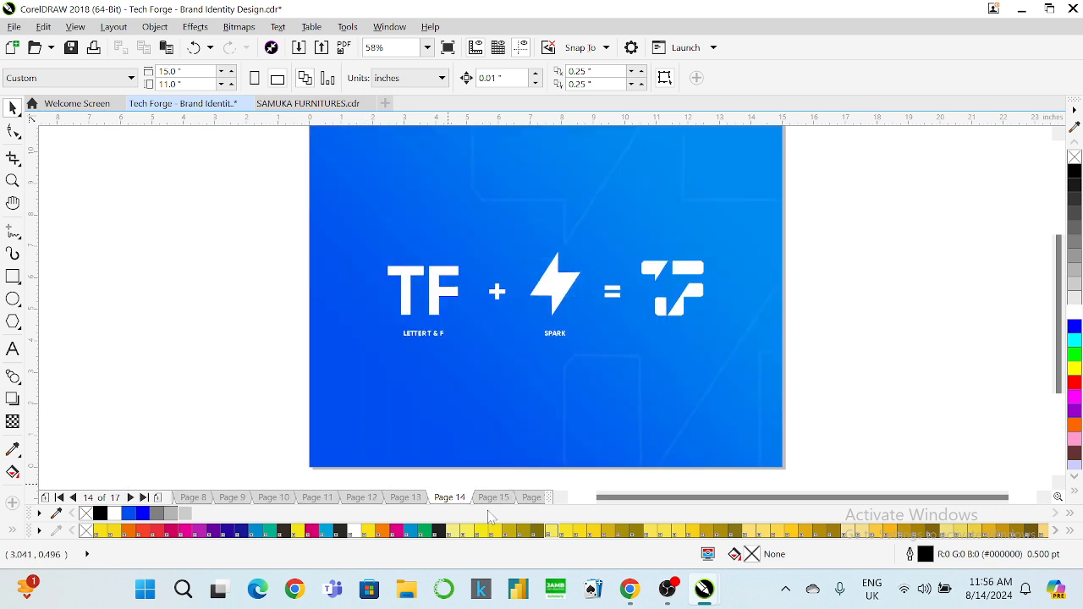
right_click(472, 499)
left_click(501, 428)
key("ctrl+v")
left_click(256, 302)
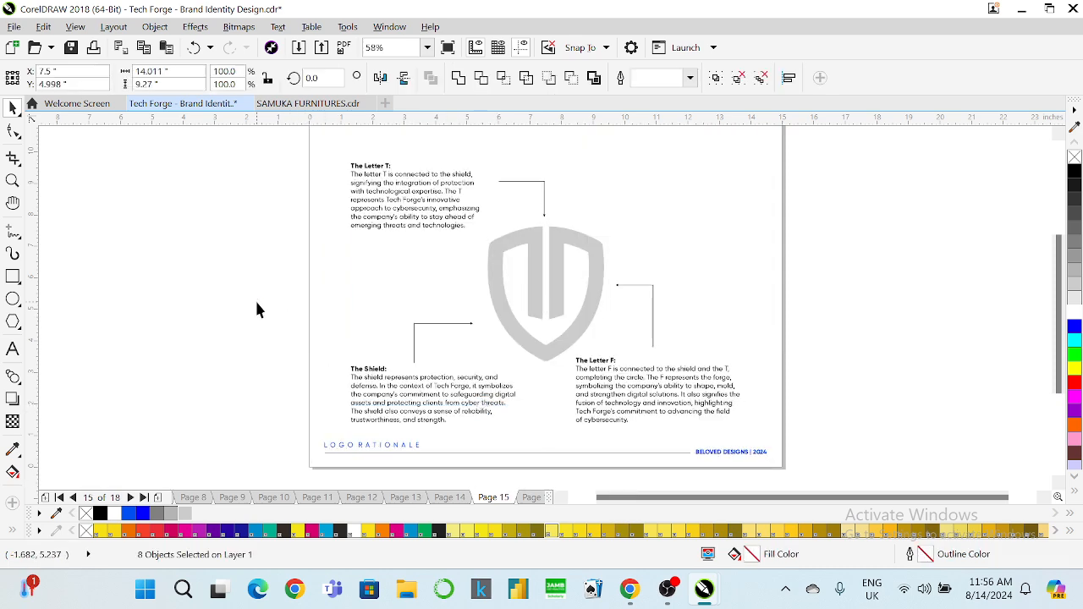
Step: Copy the white patterned background from page 16 to the back of page 15 and delete the shield mark there
key("Page_Up")
key("Page_Down")
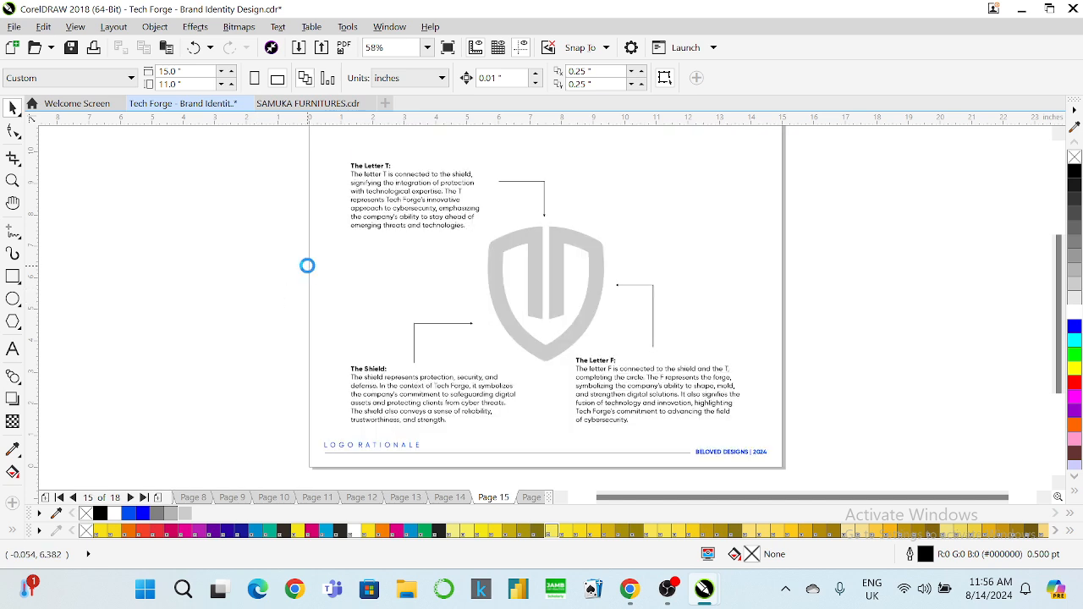
left_click(329, 237)
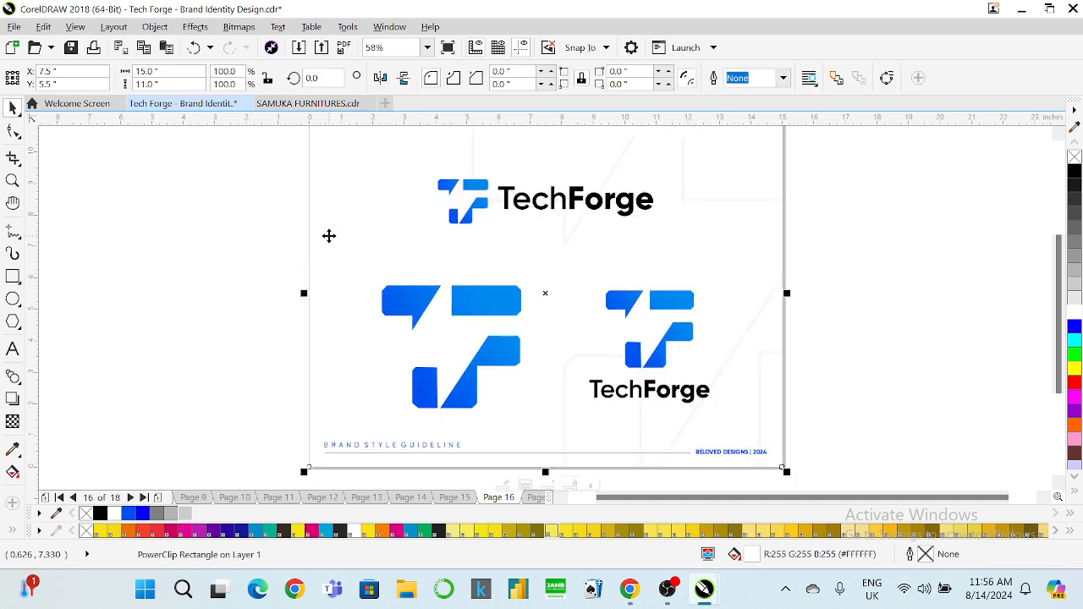
key("Page_Up")
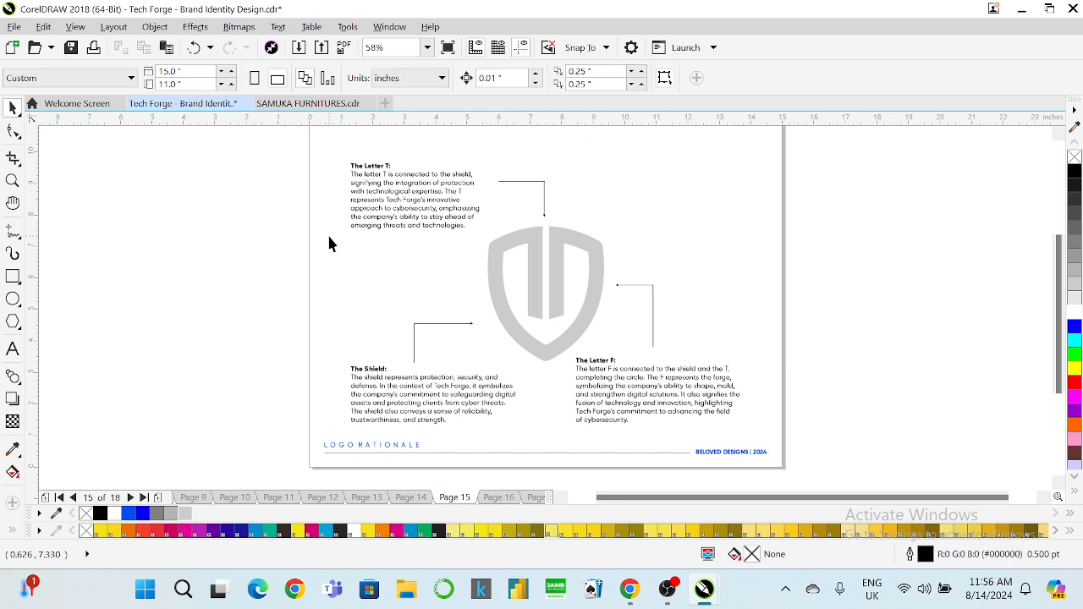
left_click(330, 237)
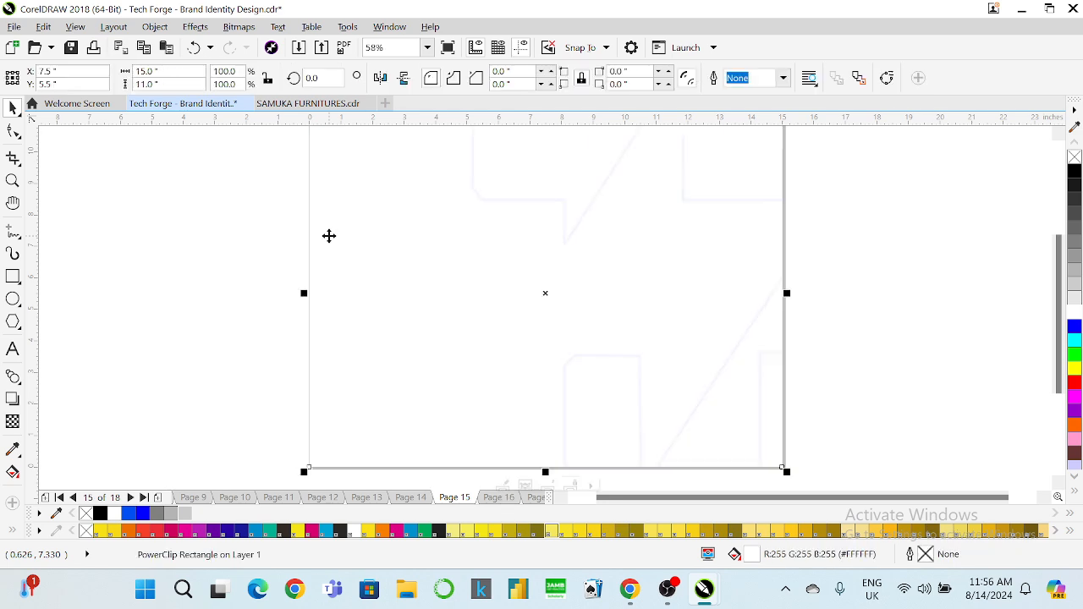
left_click(263, 232)
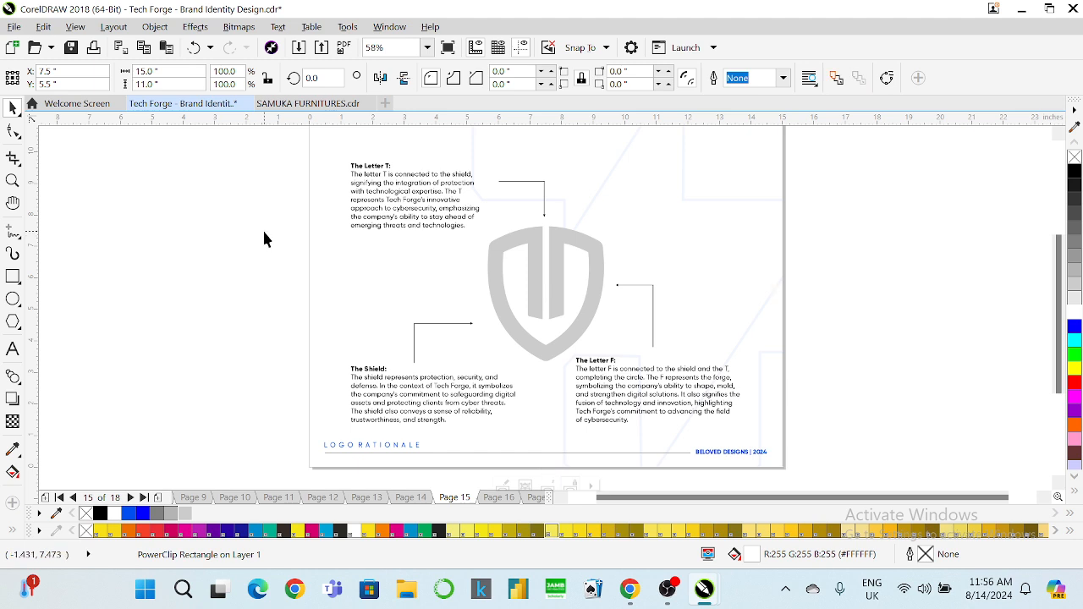
left_click(516, 242)
key("Delete")
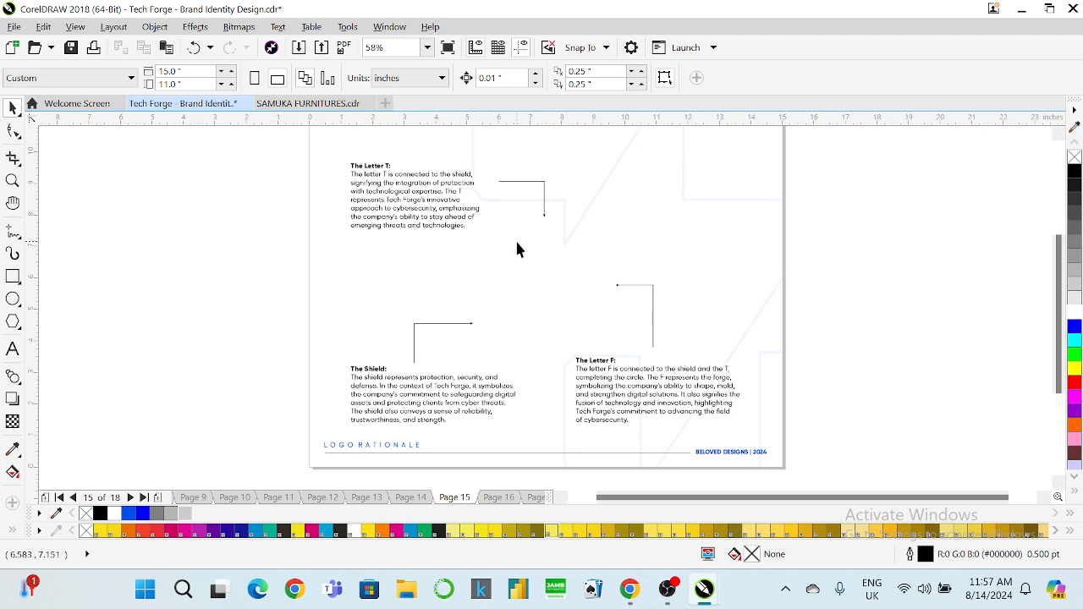
key("Page_Up")
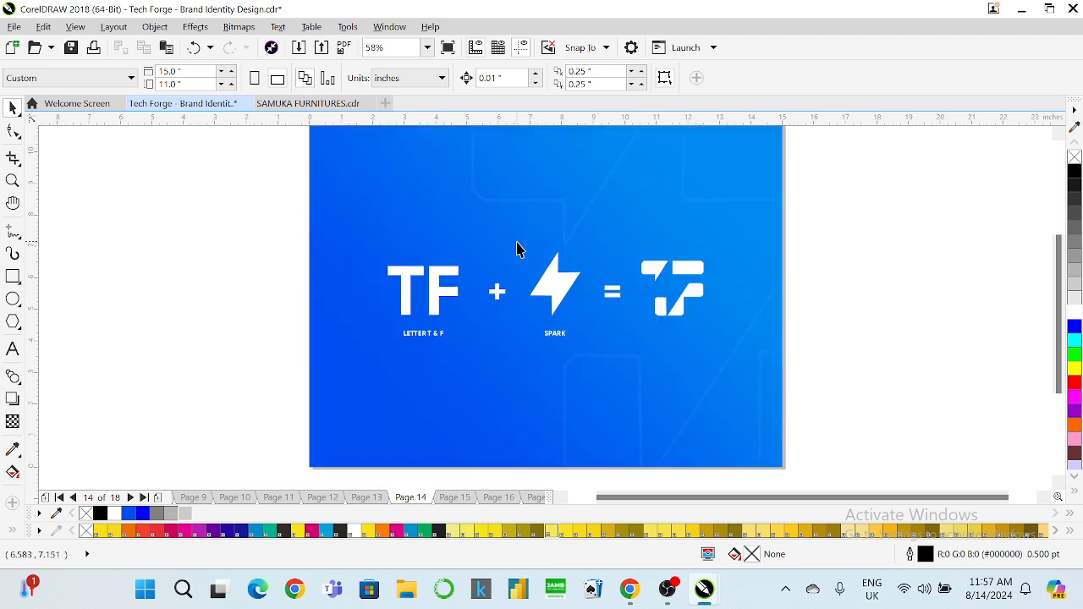
left_click(684, 266)
right_click(684, 265)
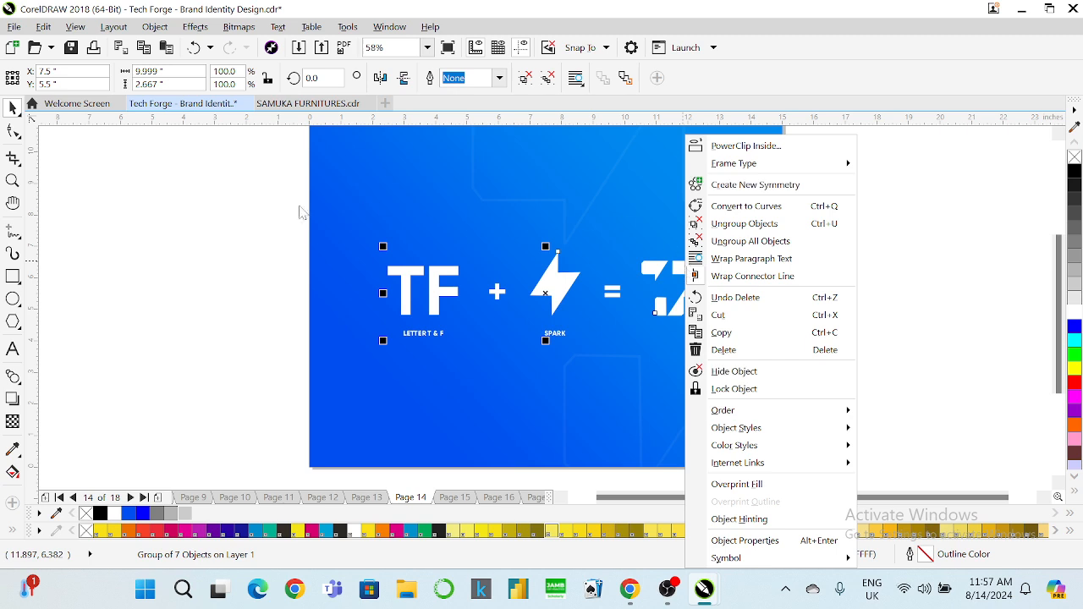
left_click(272, 214)
Step: Copy the blue TF mark from page 13 to page 15 and centre it on the page
key("Page_Up")
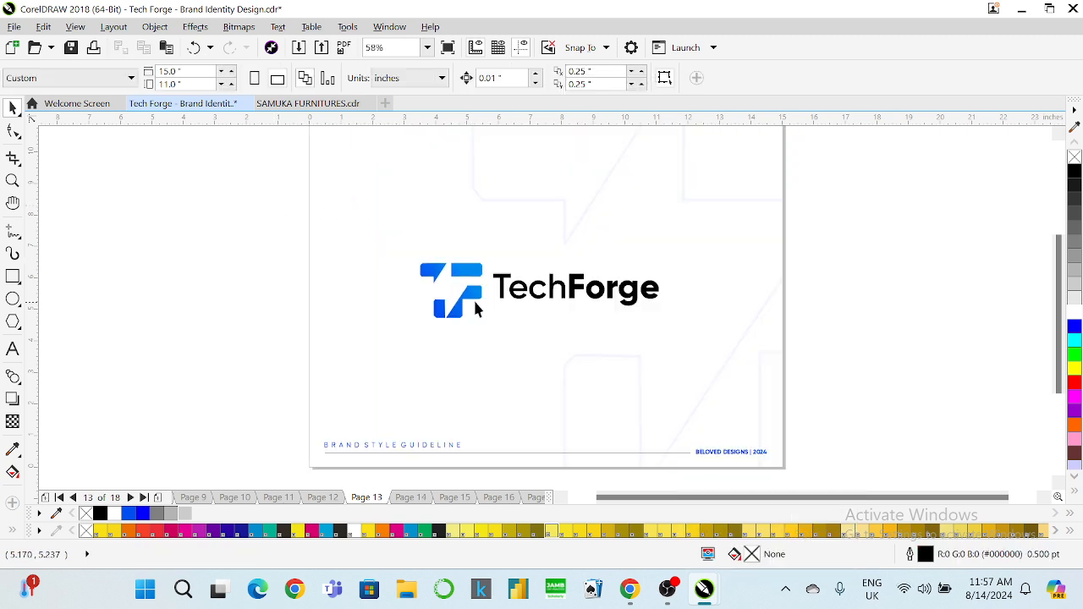
left_click(474, 298)
key("Page_Down")
key("Page_Down")
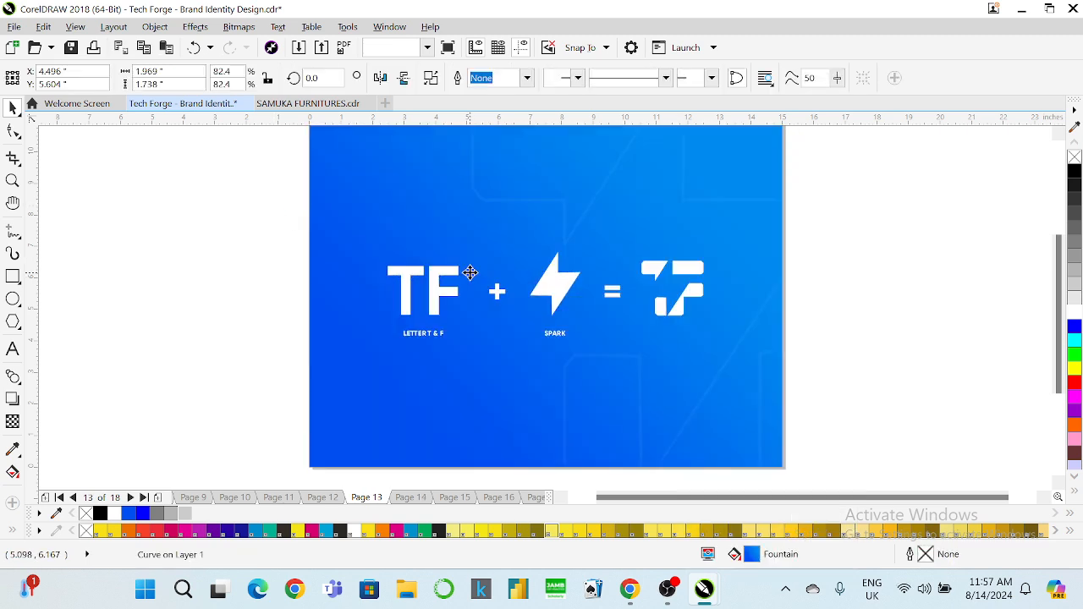
key("ctrl+v")
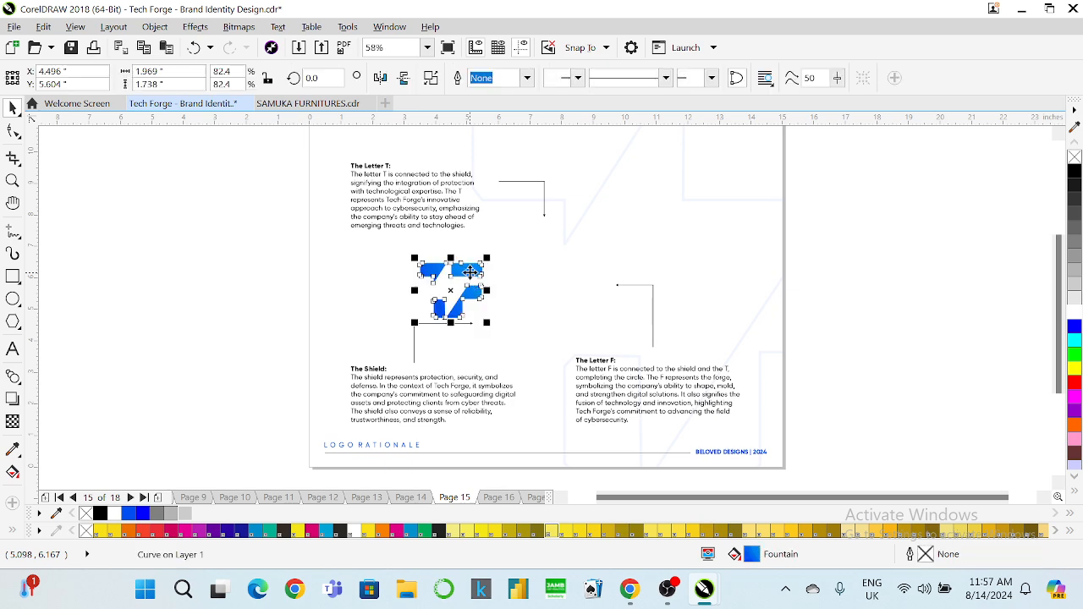
key("p")
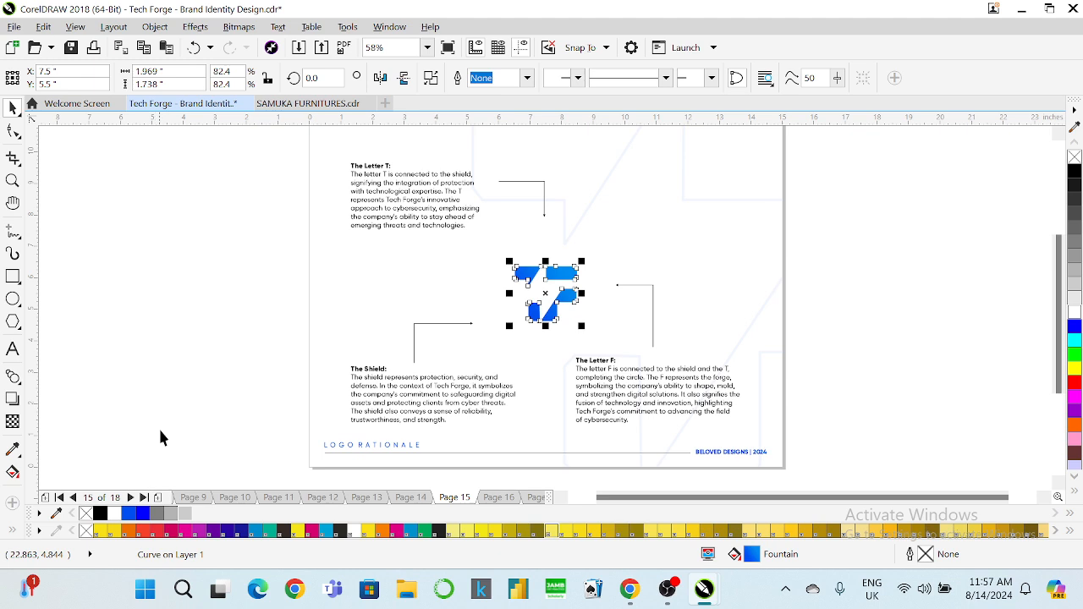
Step: Fill the TF mark with 20% Black and enlarge it from its centre to about 3.54 in wide
left_click(187, 513)
left_click_drag(581, 260, 606, 239)
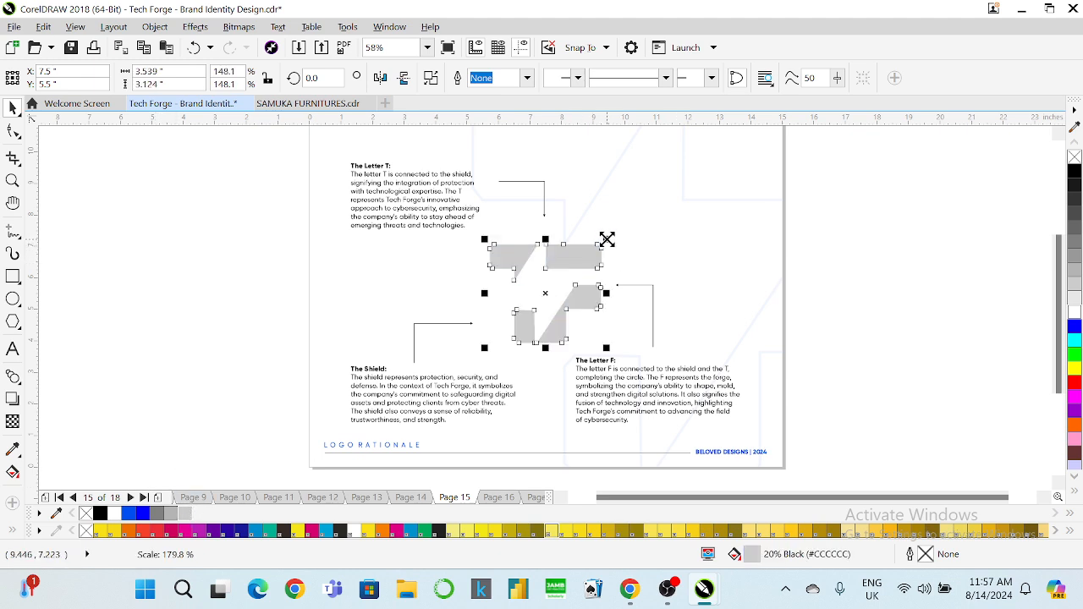
left_click(882, 232)
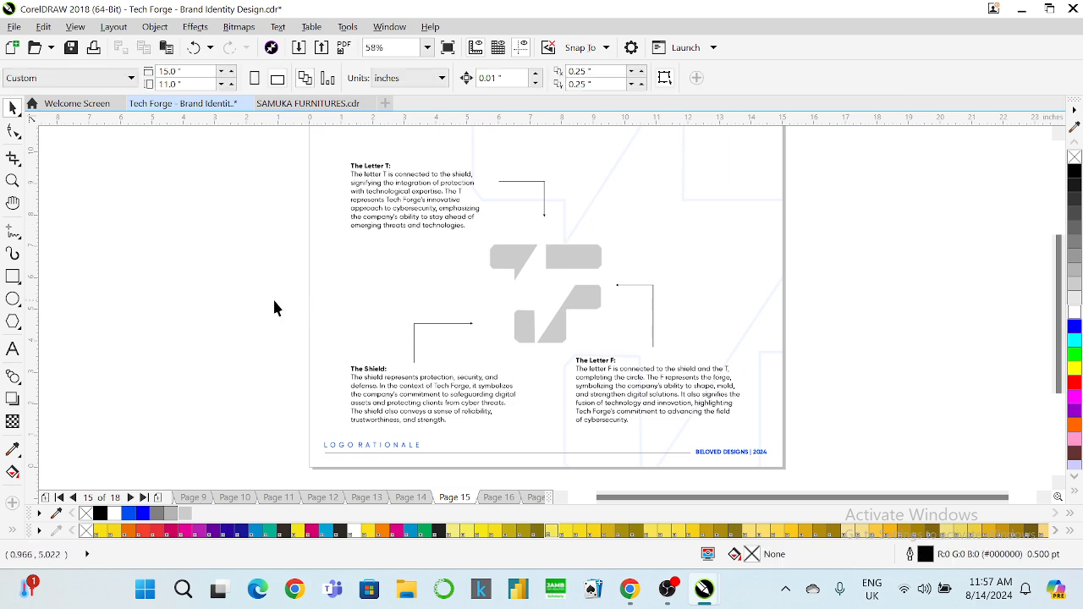
Step: Ungroup the three rationale text blocks on page 15 so that each can be moved separately
left_click_drag(241, 292, 520, 430)
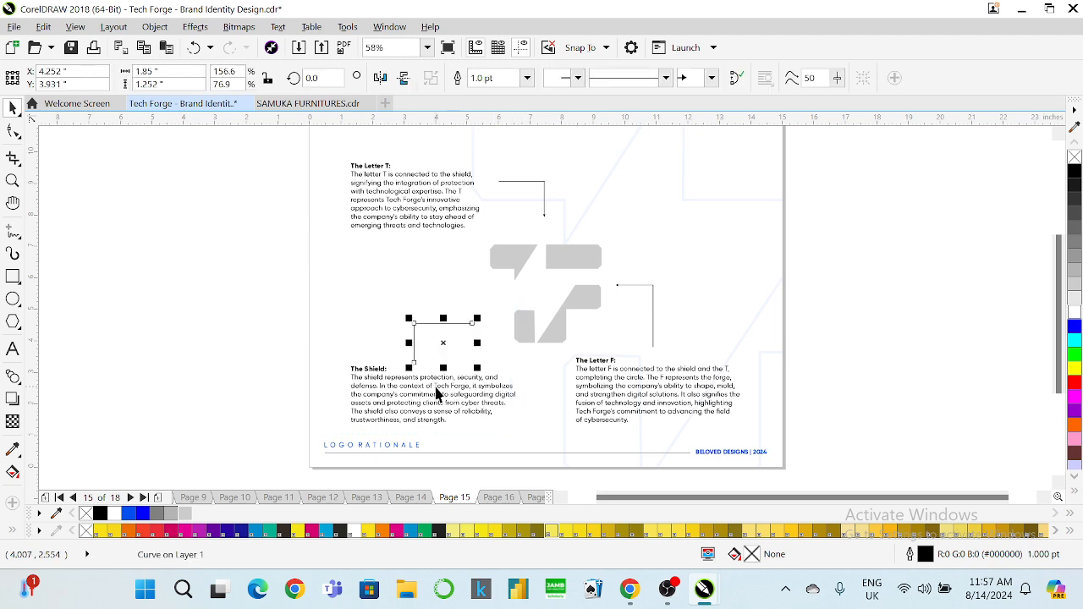
left_click(433, 394, "shift")
right_click(420, 387)
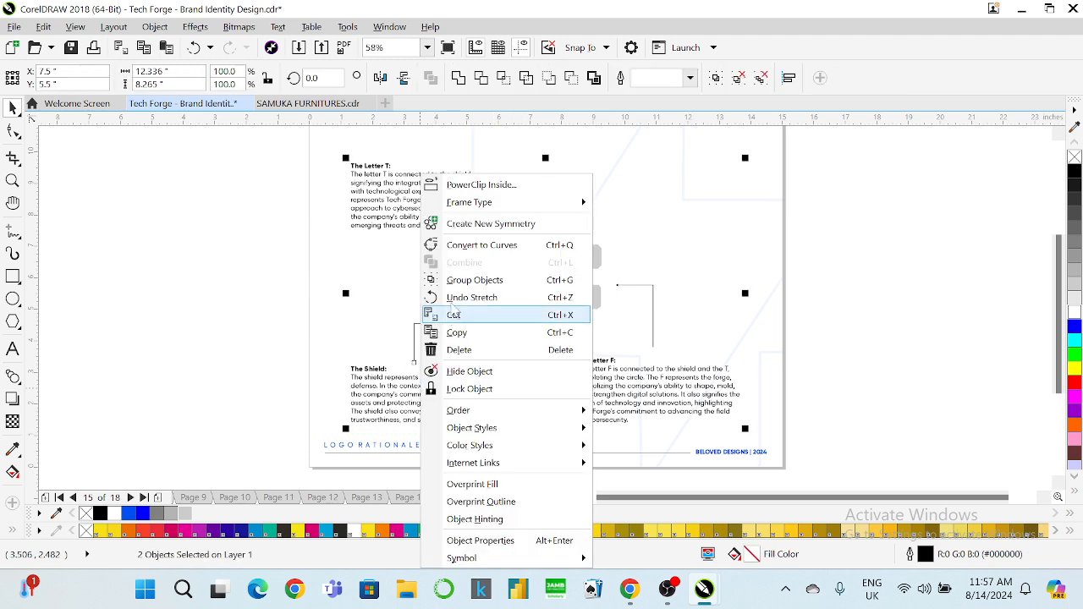
left_click(246, 264)
left_click(398, 386)
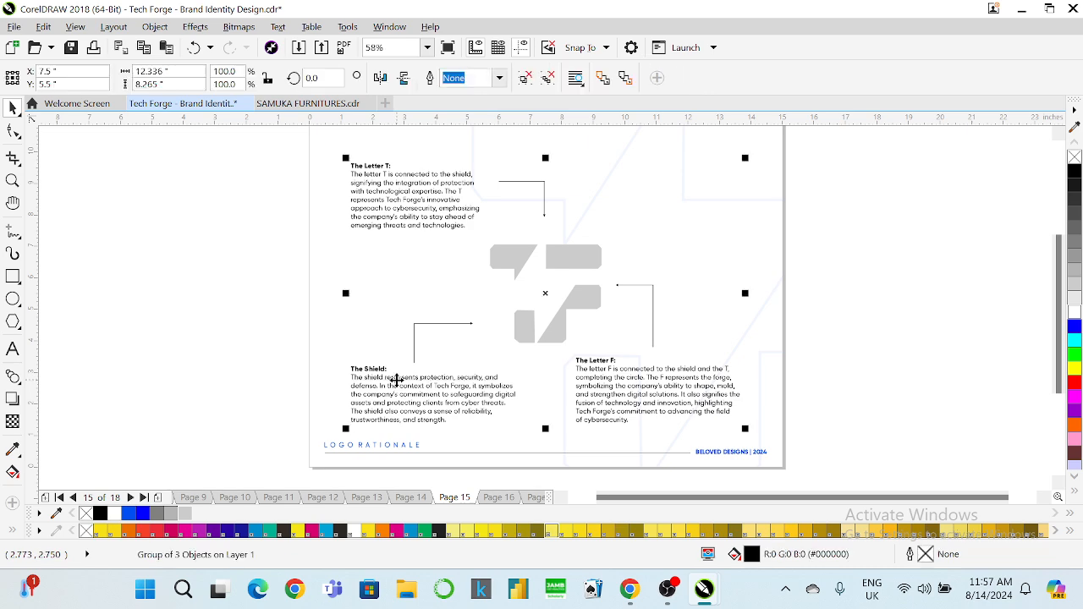
right_click(395, 381)
left_click(268, 261)
Step: Move the Shield text and its connector line up together, and left-align the text with the Letter T block
left_click_drag(267, 261, 528, 427)
left_click_drag(429, 378, 425, 357)
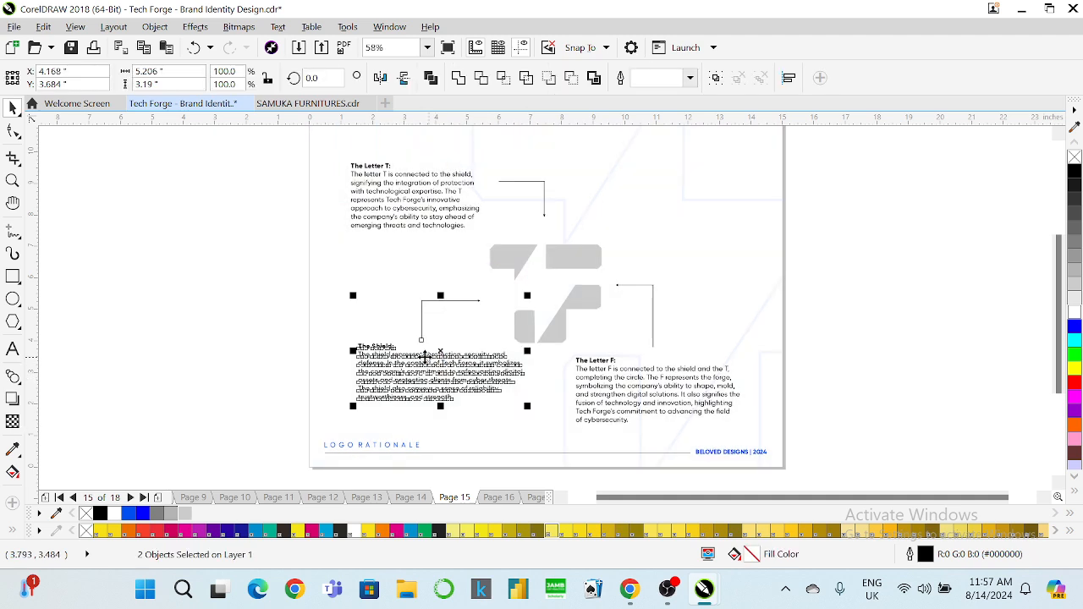
left_click(194, 265)
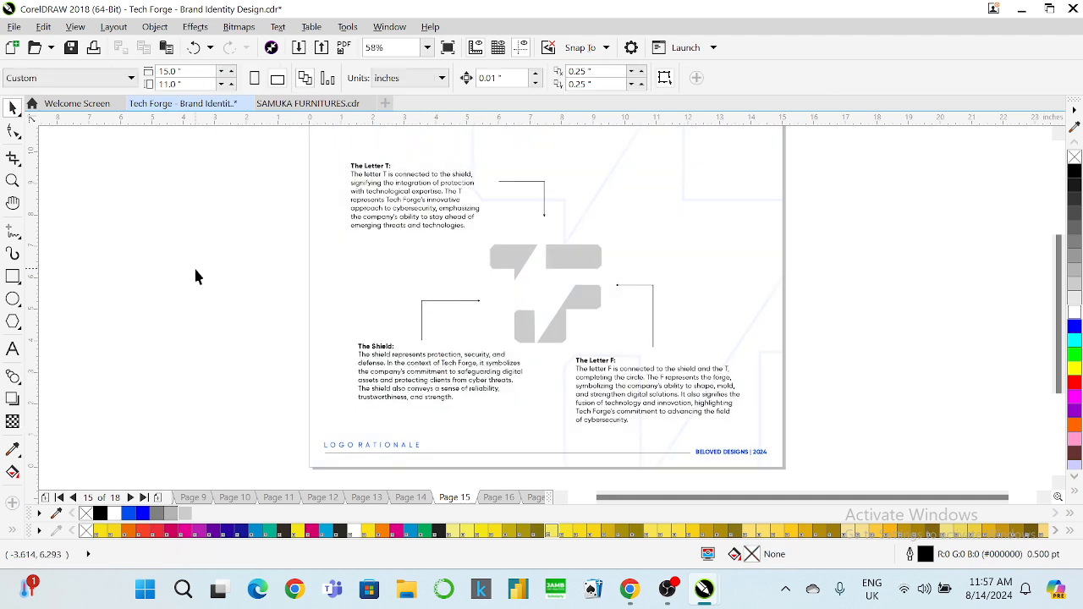
left_click(366, 347)
left_click(398, 198, "shift")
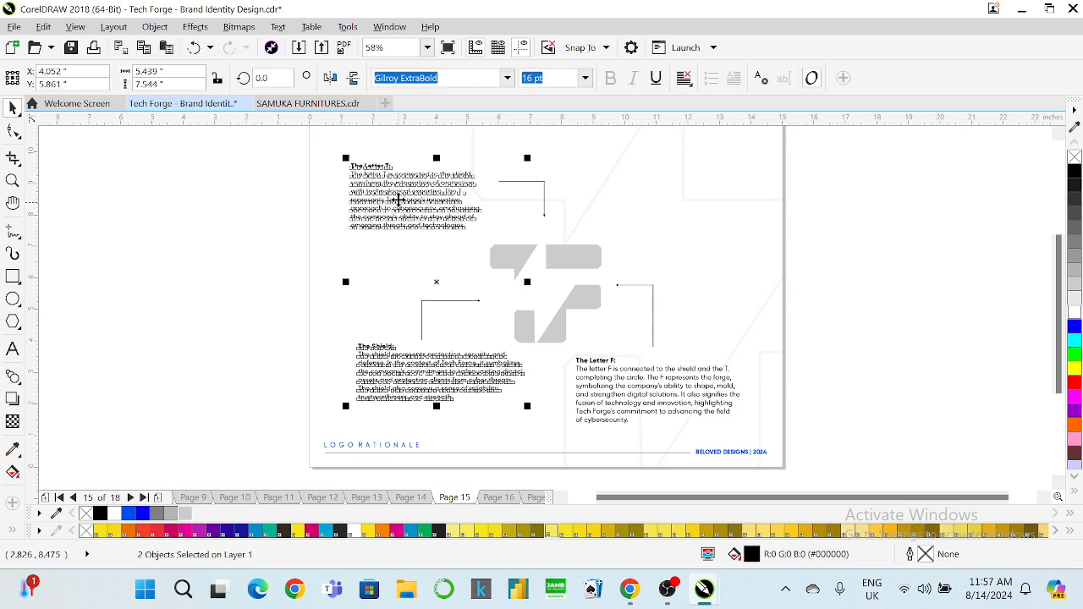
key("l")
left_click(231, 288)
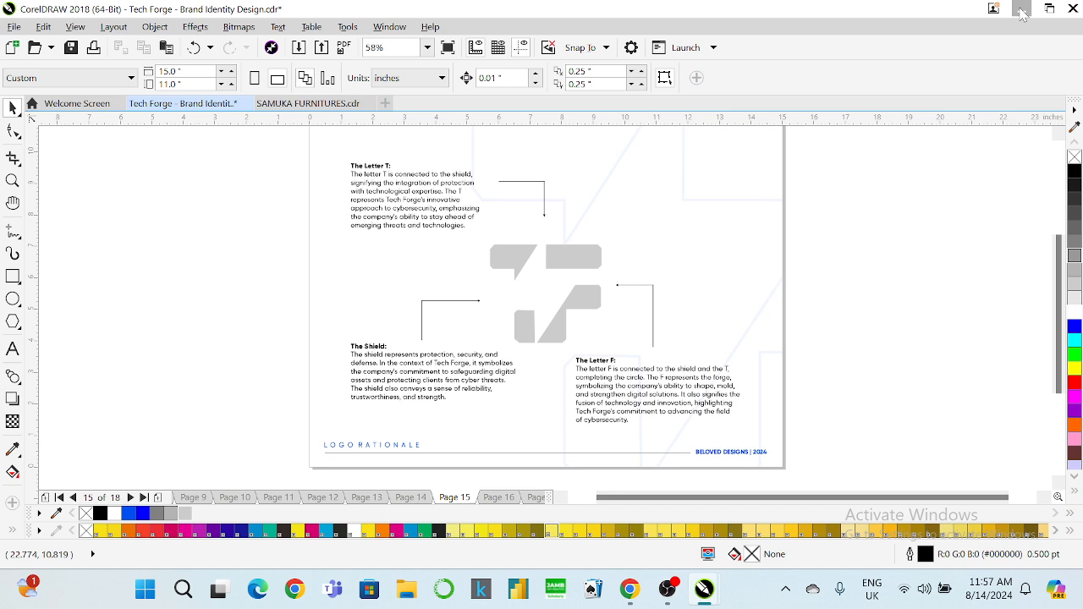
Step: Switch to the Meta AI chat in WhatsApp Web and look through its earlier Tech Forge logo rationales and icon ideas
left_click(629, 590)
left_click(587, 518)
scroll(653, 404, "down", 5)
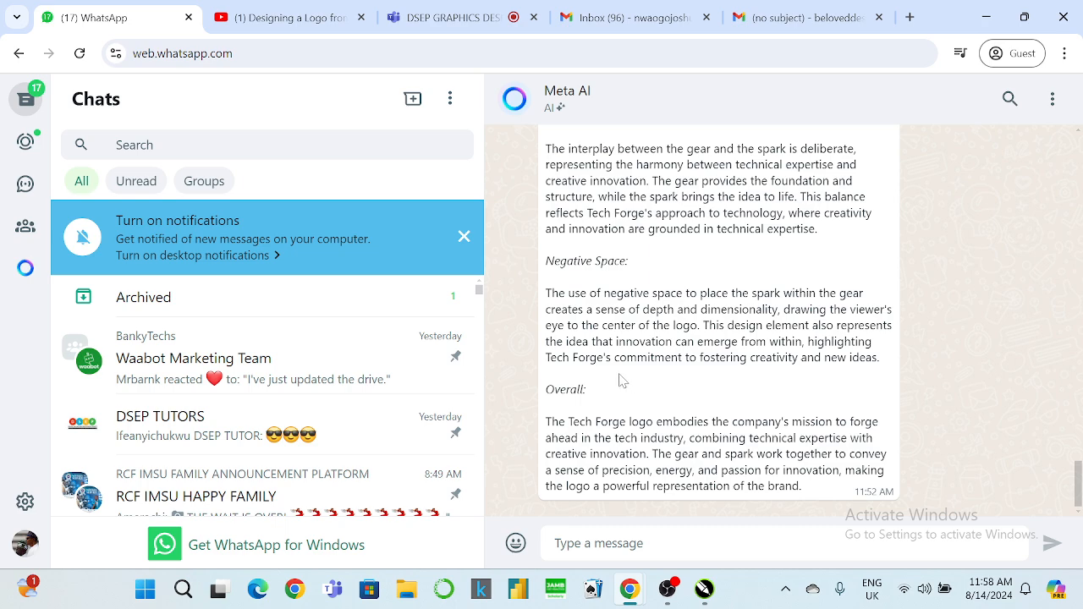
scroll(626, 381, "up", 4)
triple_click(620, 381)
scroll(621, 381, "up", 6)
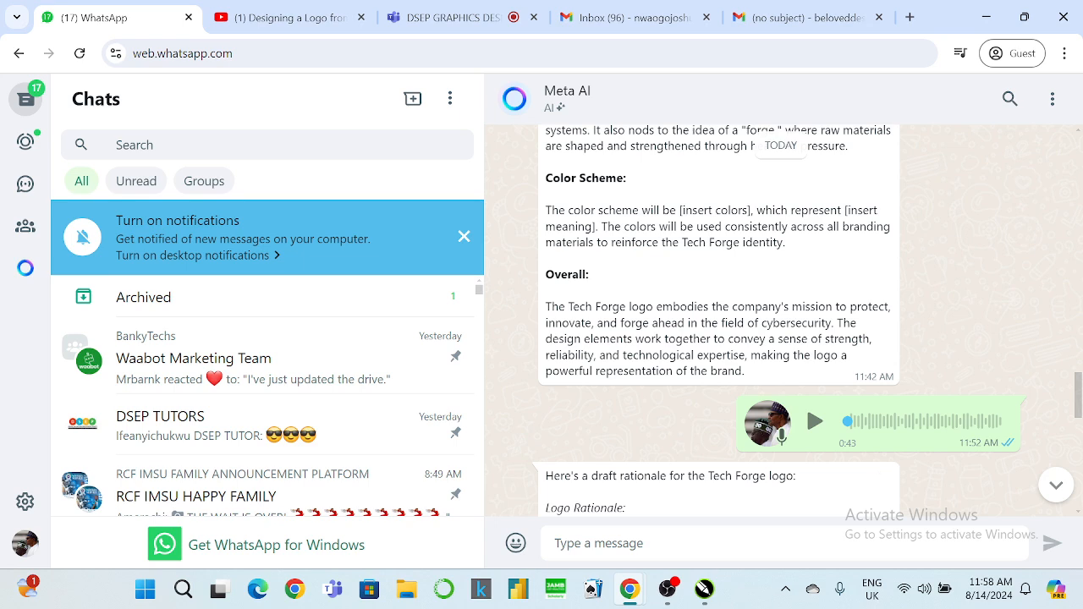
scroll(720, 322, "up", 3)
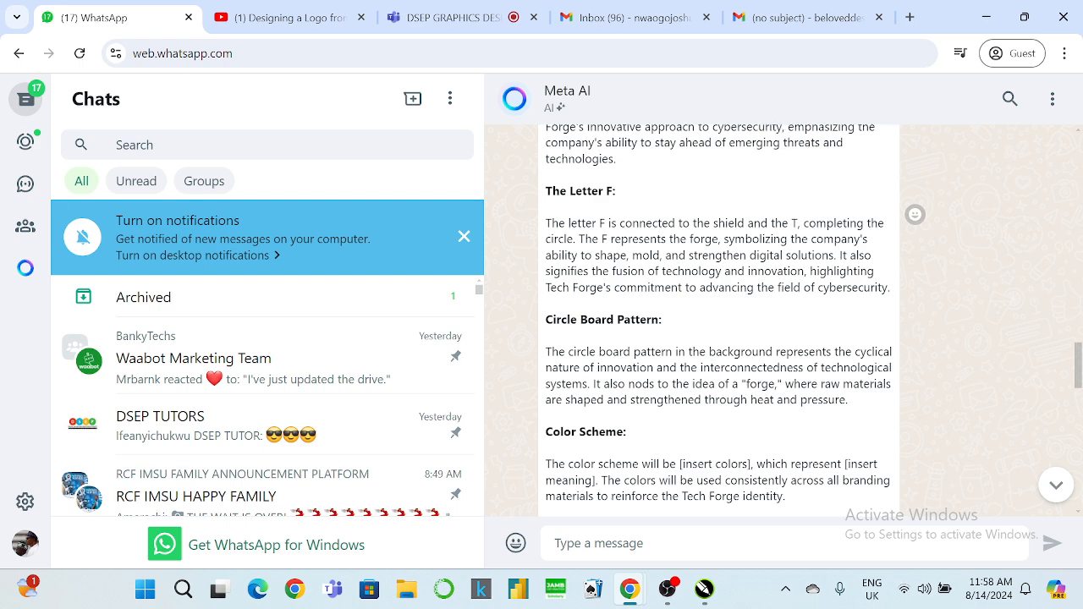
scroll(603, 343, "up", 10)
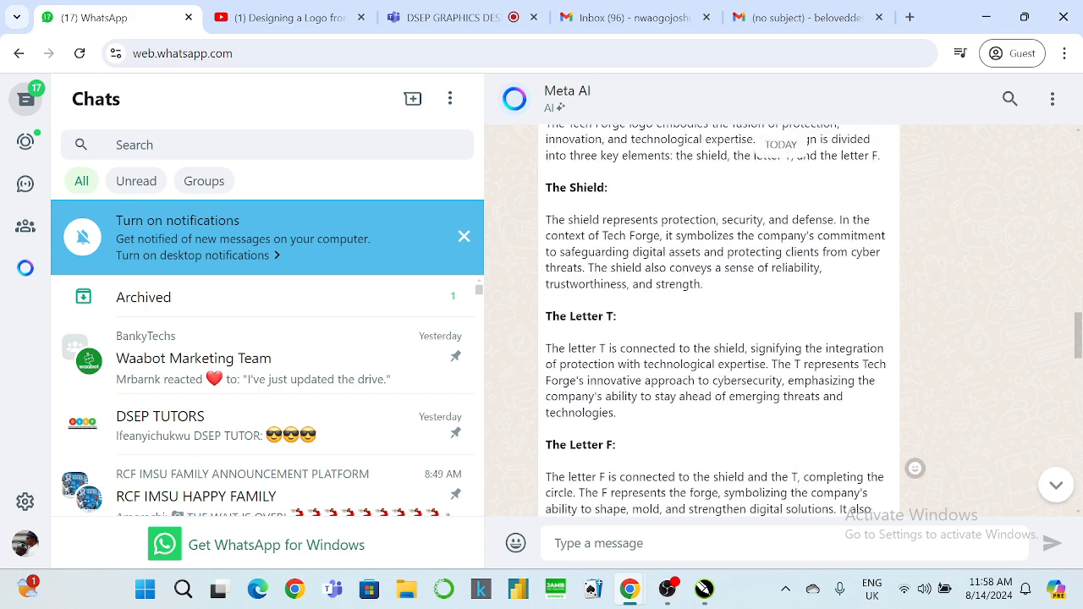
scroll(597, 362, "up", 15)
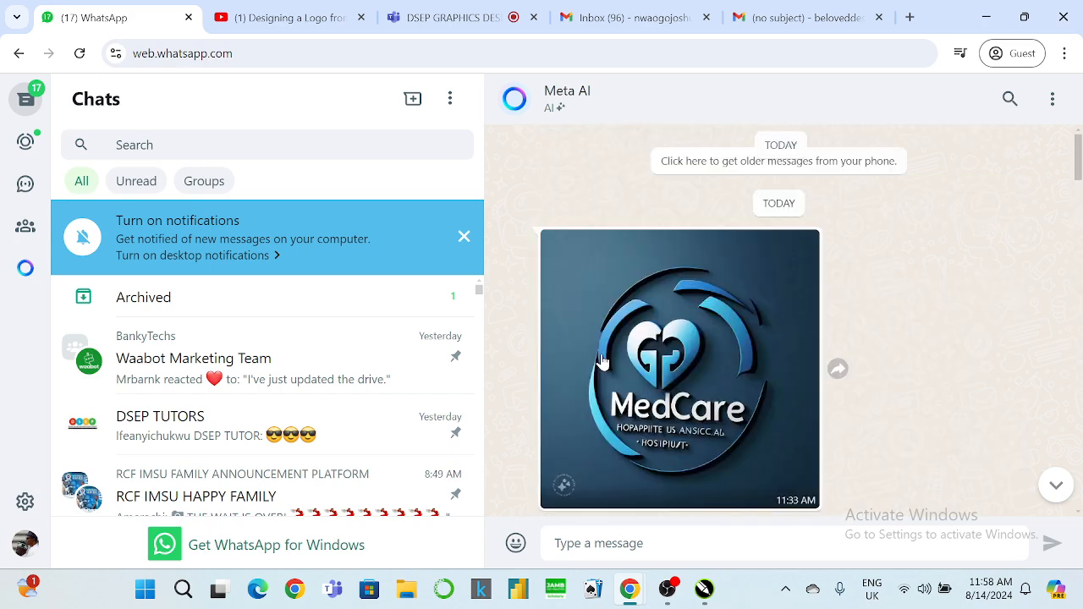
scroll(590, 369, "up", 7)
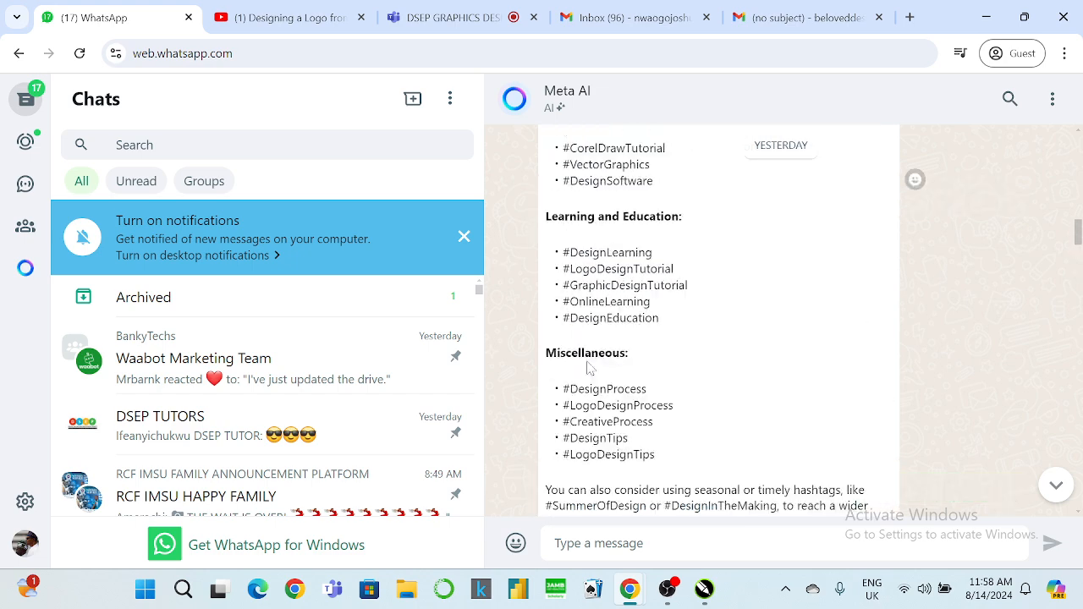
scroll(590, 369, "up", 10)
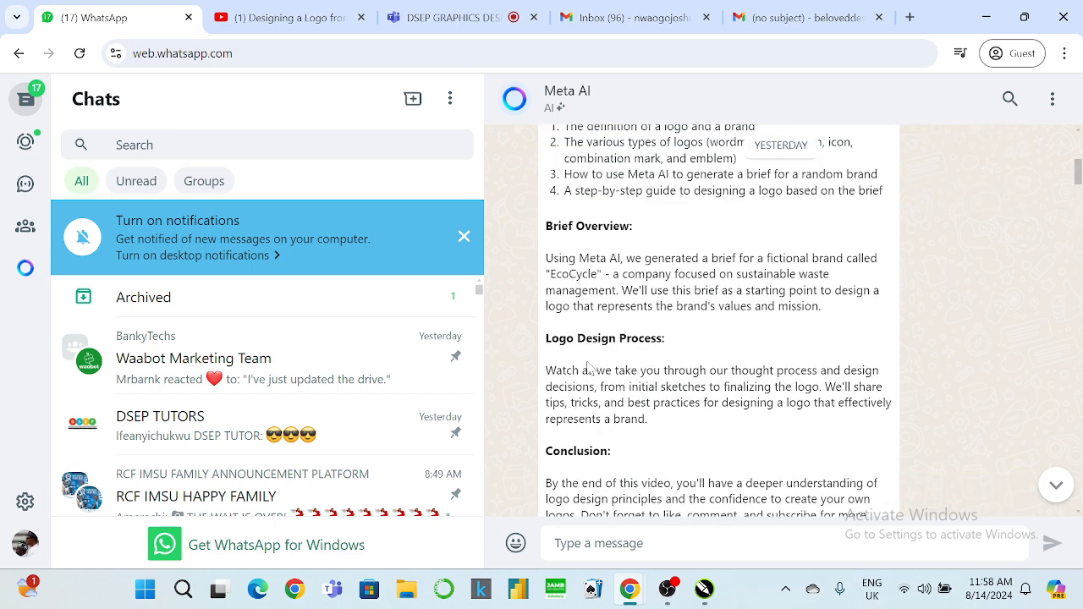
scroll(590, 369, "up", 15)
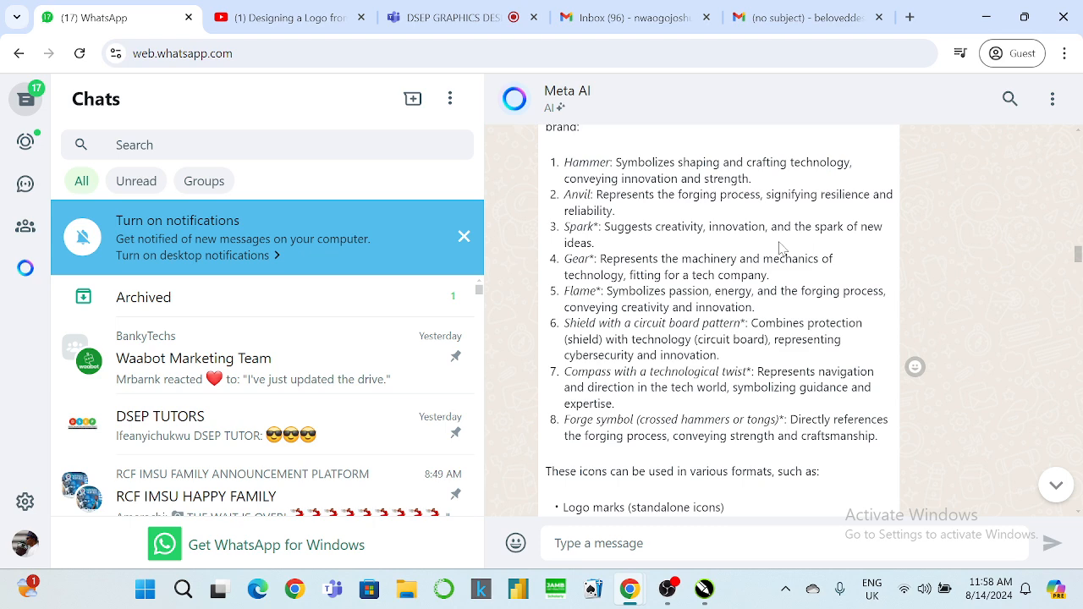
scroll(781, 247, "up", 3)
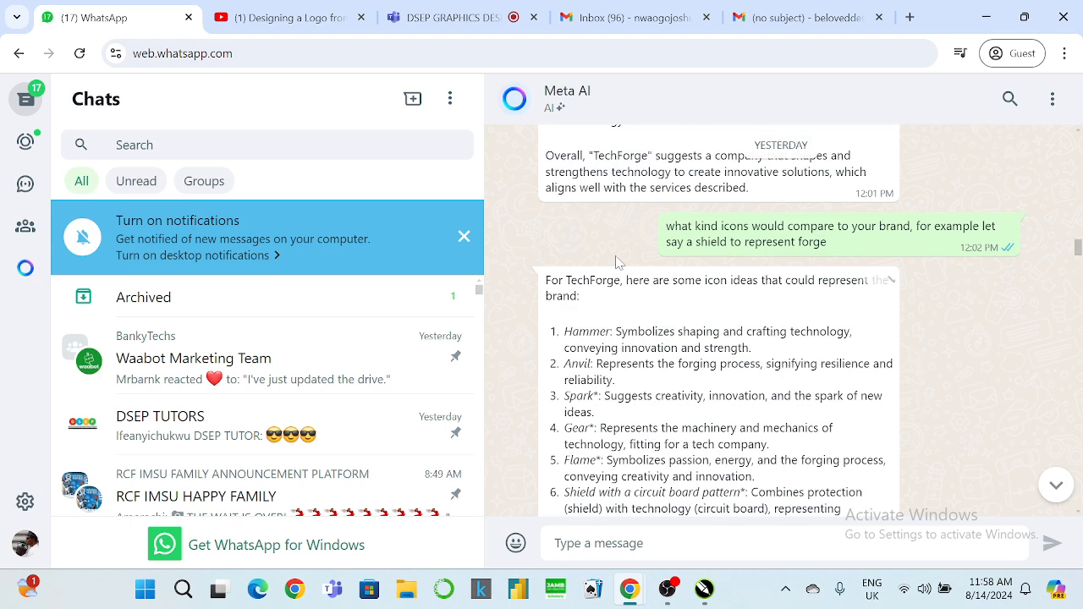
scroll(637, 323, "down", 1)
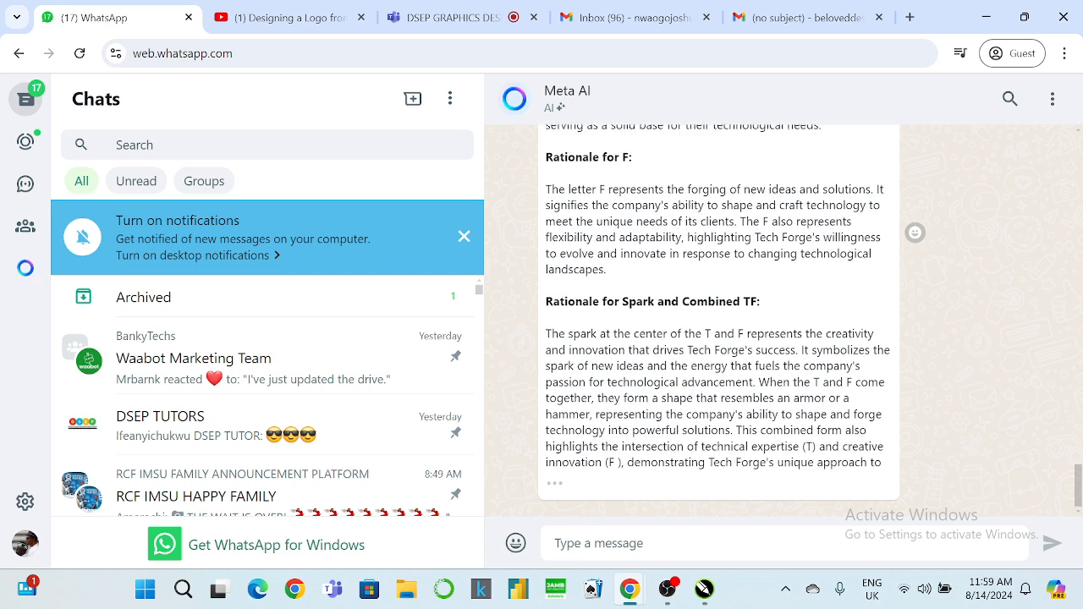
Step: Review Meta AI's three new Tech Forge rationales and copy the paragraph under "Rationale for T"
scroll(614, 429, "up", 3)
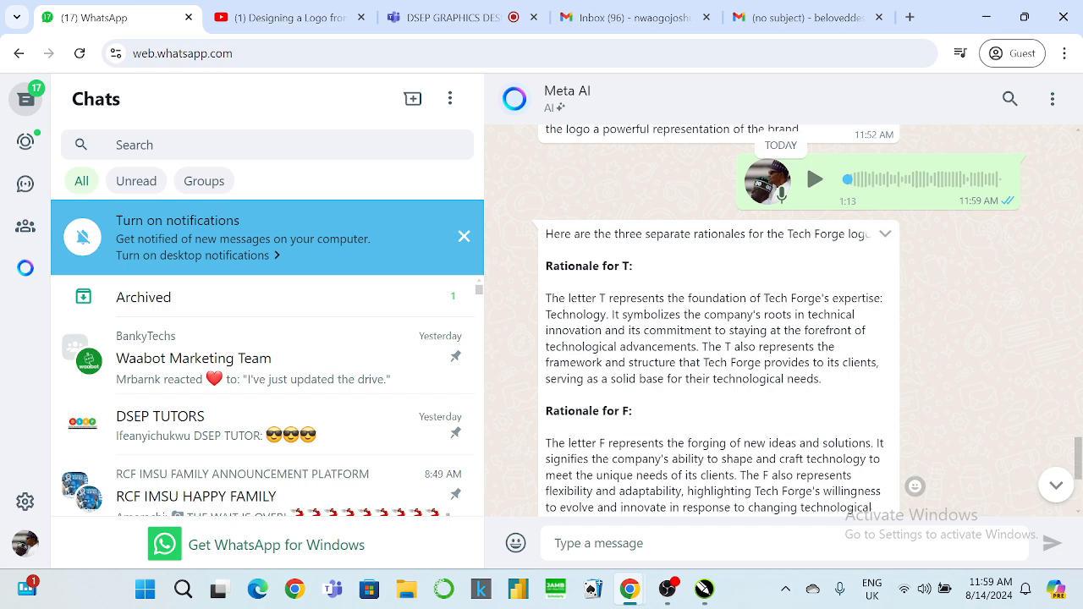
scroll(625, 403, "down", 3)
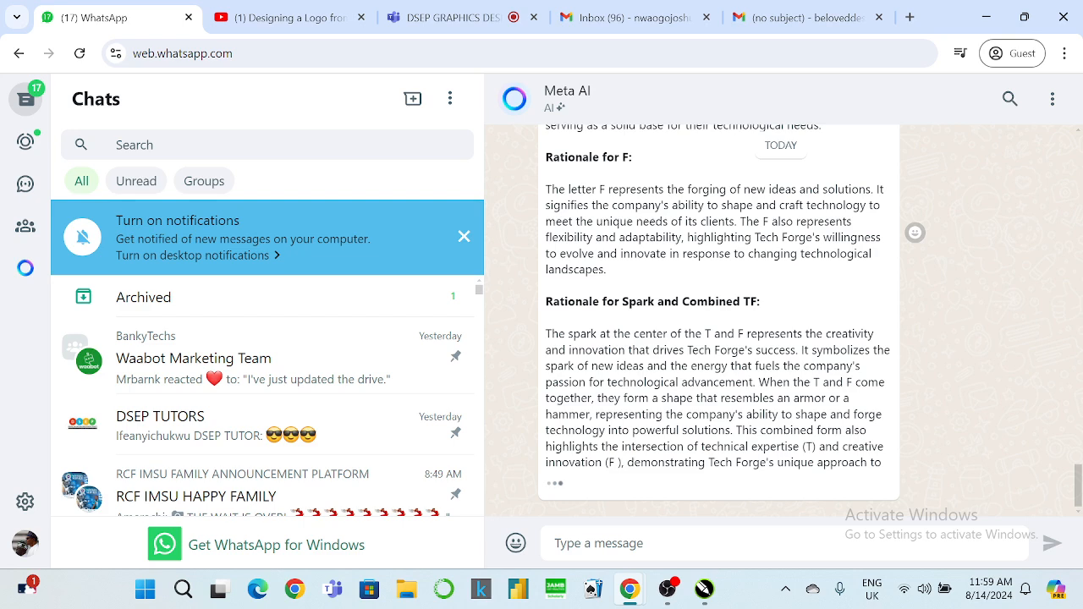
scroll(718, 322, "up", 4)
scroll(718, 322, "down", 2)
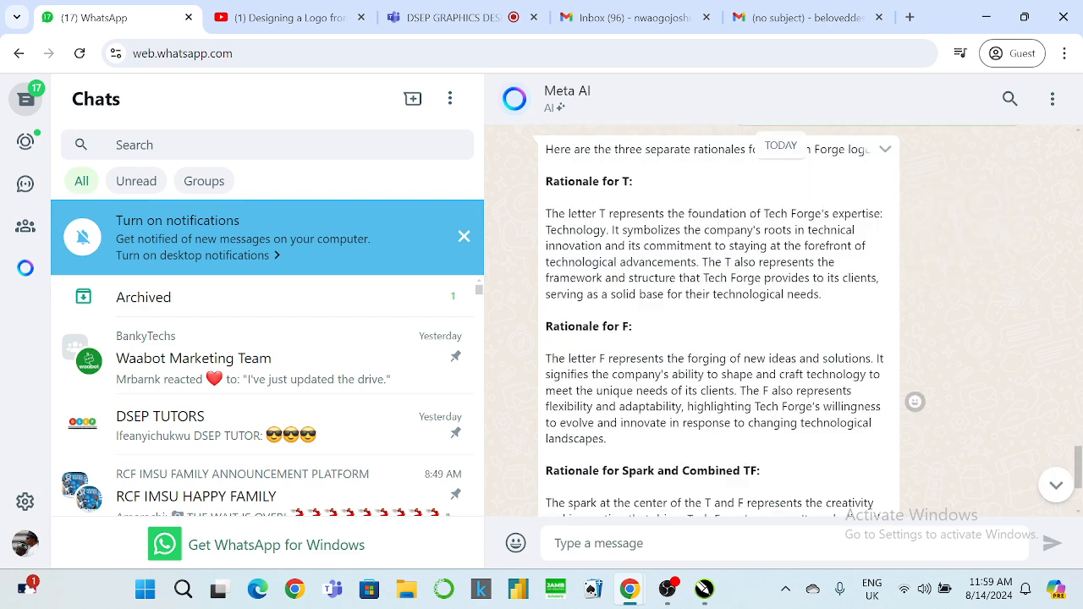
left_click_drag(546, 149, 754, 277)
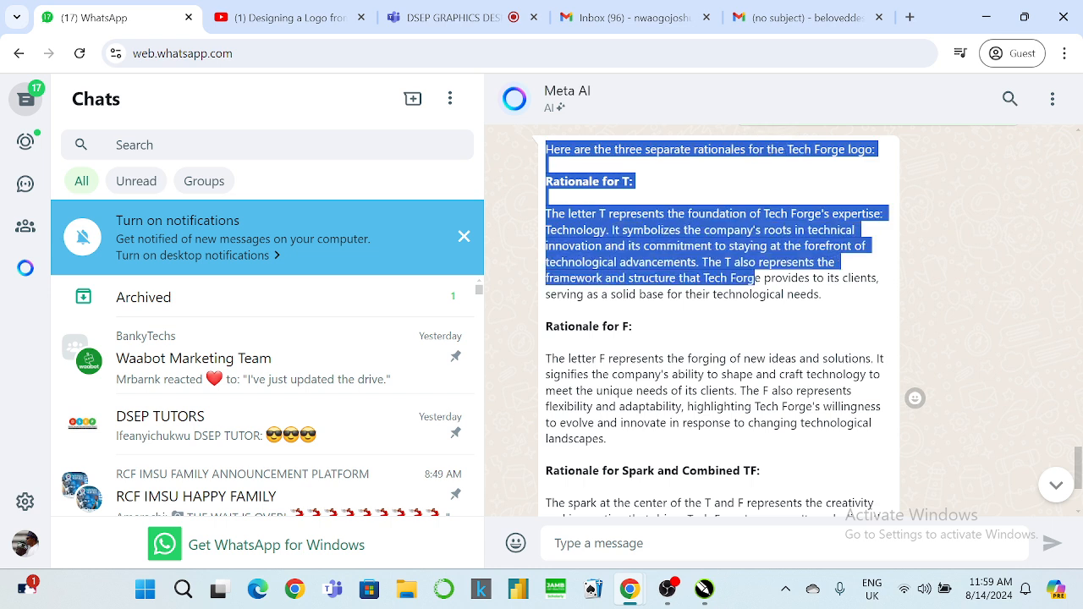
left_click(754, 277)
left_click_drag(546, 213, 841, 303)
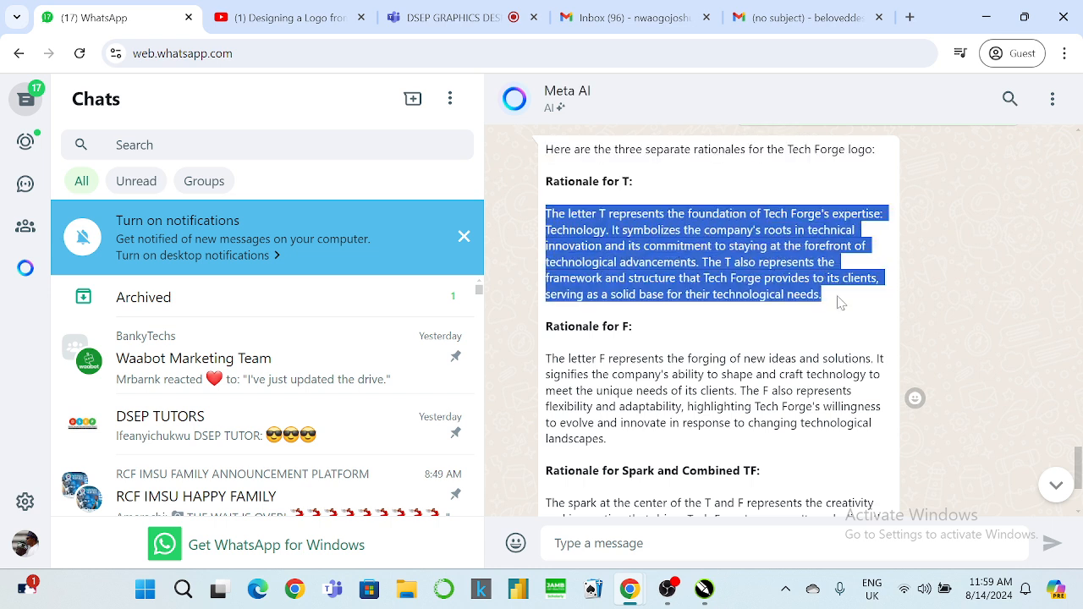
Step: Return to CorelDRAW and replace the body text under "The Letter T:" on page 15 with the copied rationale
left_click(986, 17)
left_click(13, 349)
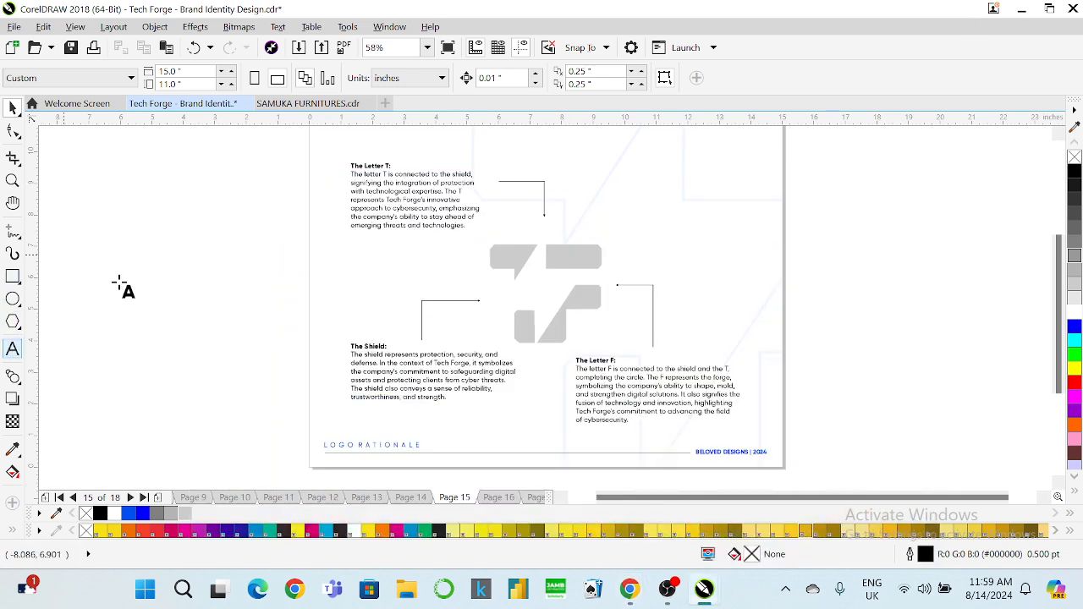
left_click(382, 182)
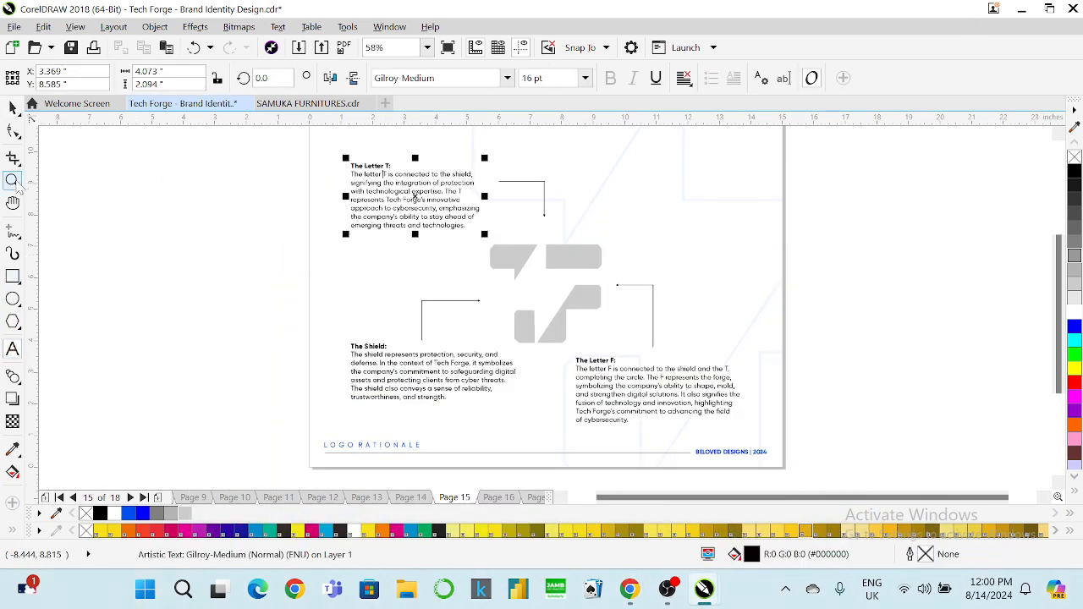
left_click(13, 180)
left_click(354, 188)
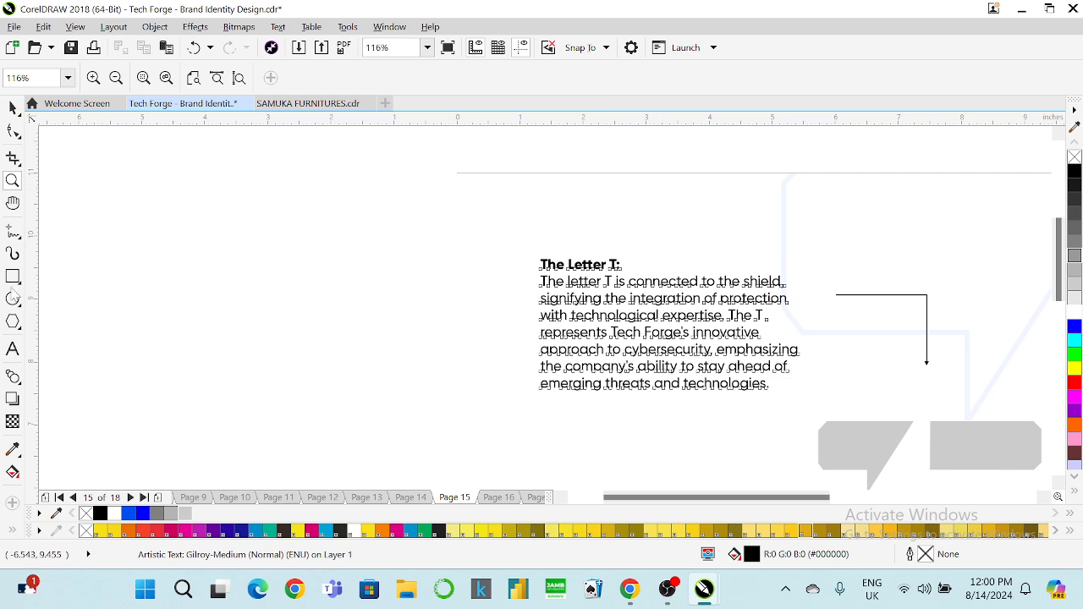
left_click(12, 348)
left_click(543, 282)
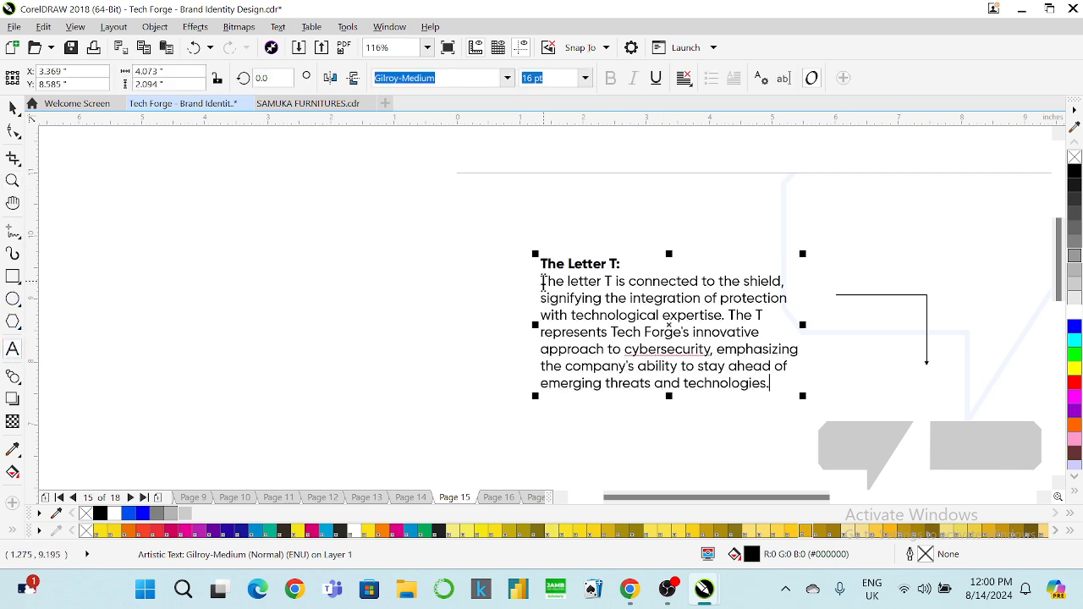
left_click_drag(544, 282, 853, 390)
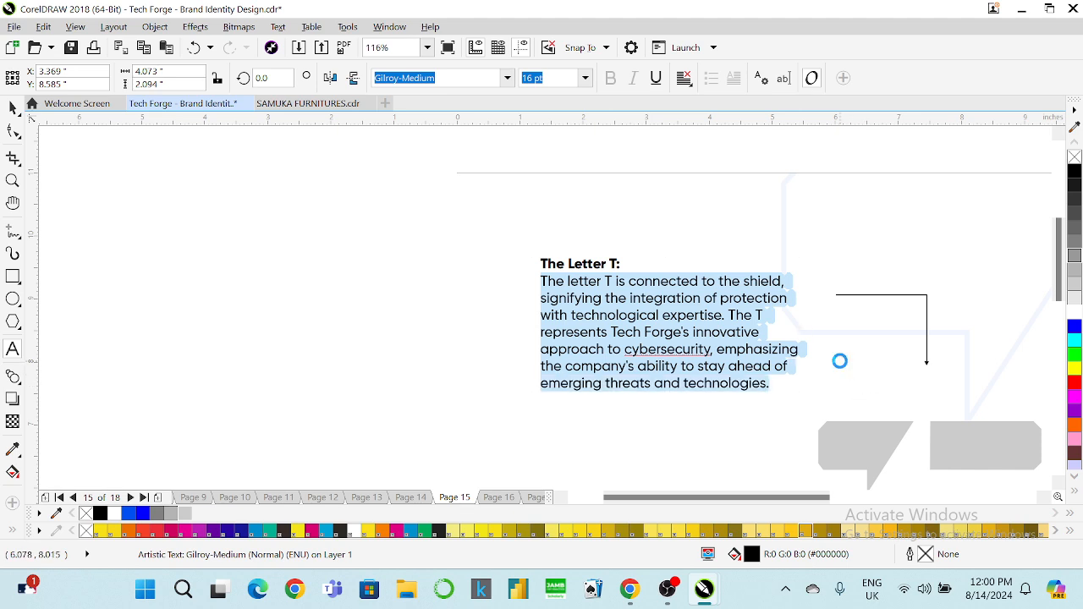
key("ctrl+v")
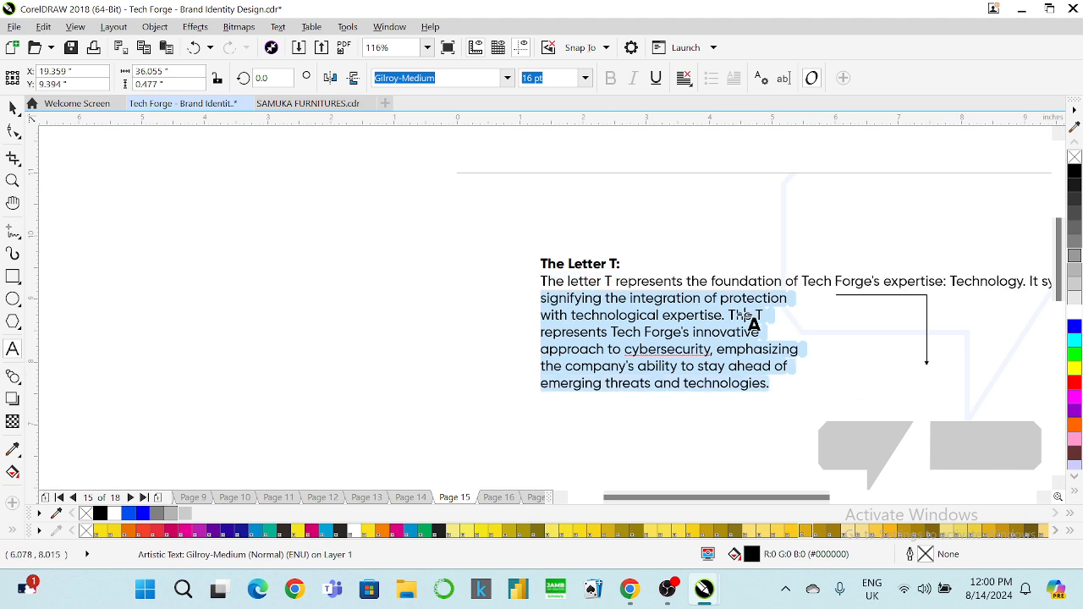
key("Delete")
Step: Break the new Letter T paragraph into lines after "foundation of Tech", "It symbolizes the" and "innovation and its"
left_click(803, 282)
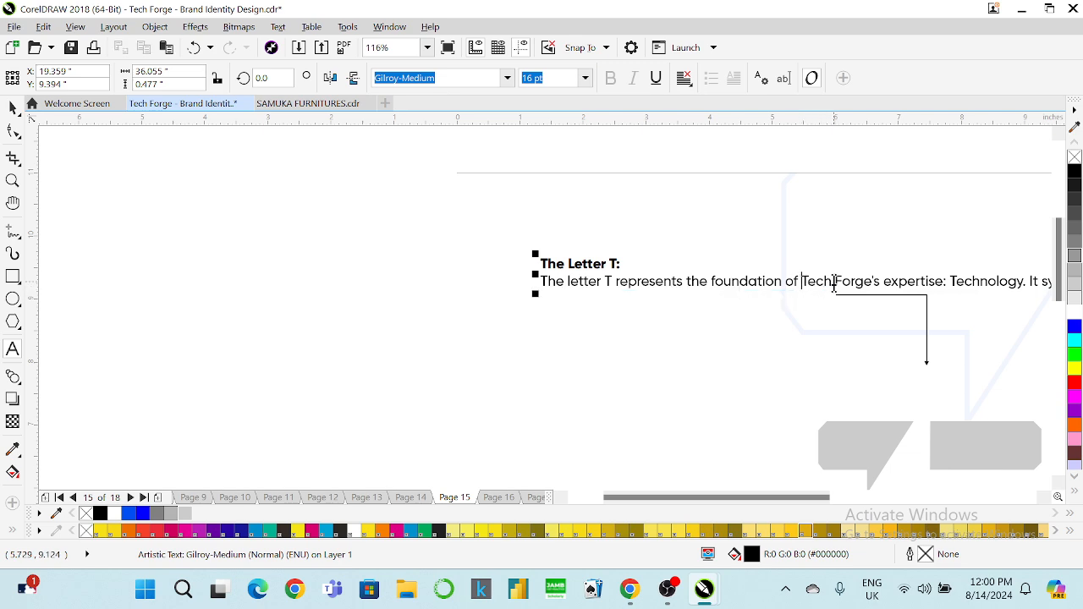
left_click(833, 282)
key("BackSpace")
key("Return")
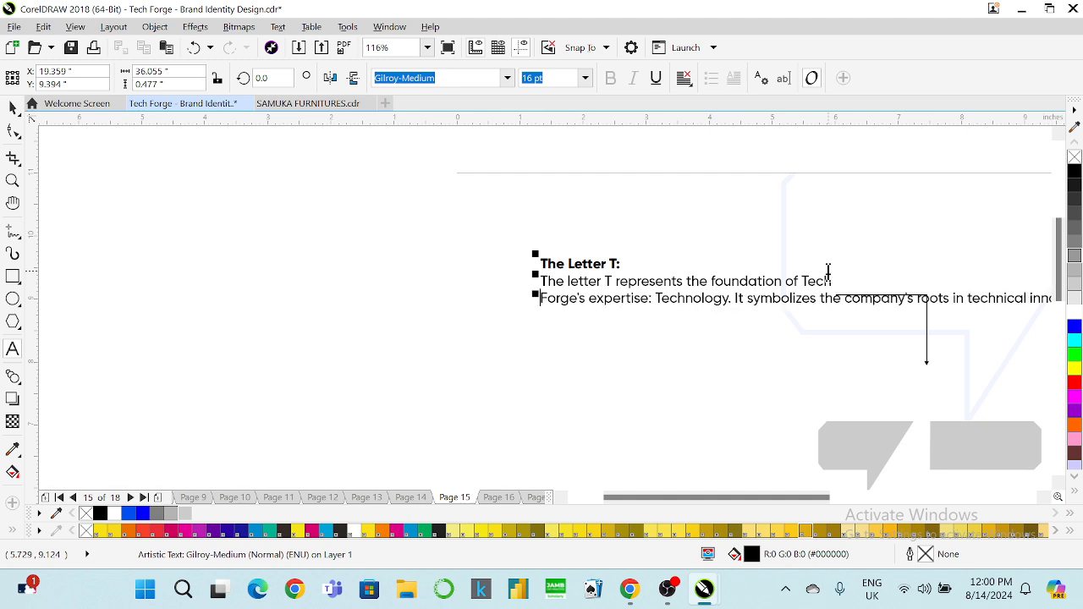
left_click(844, 298)
key("BackSpace")
key("Return")
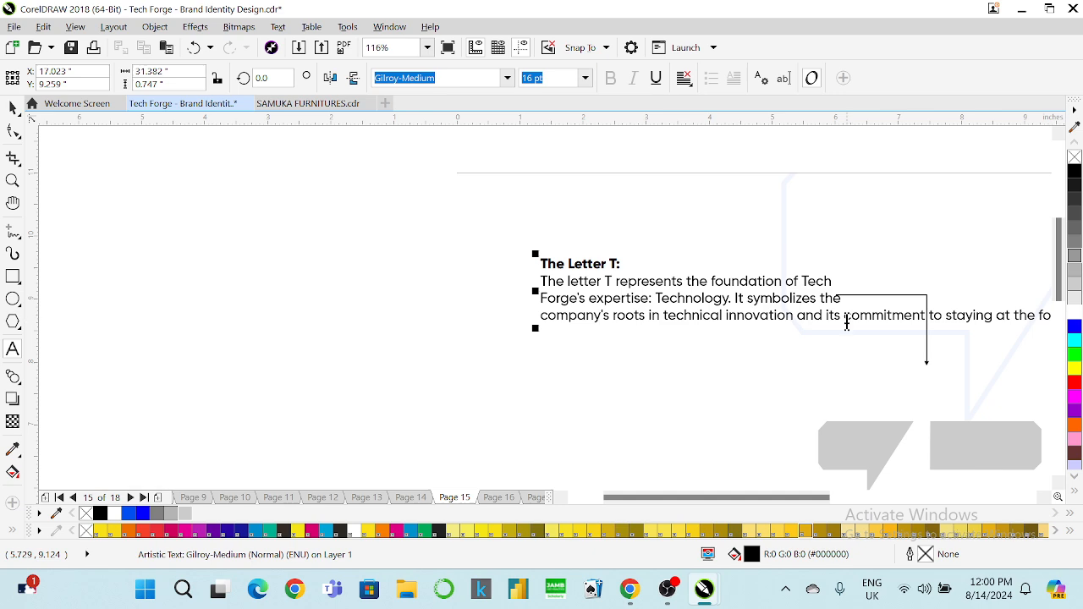
left_click(845, 317)
key("BackSpace")
key("Return")
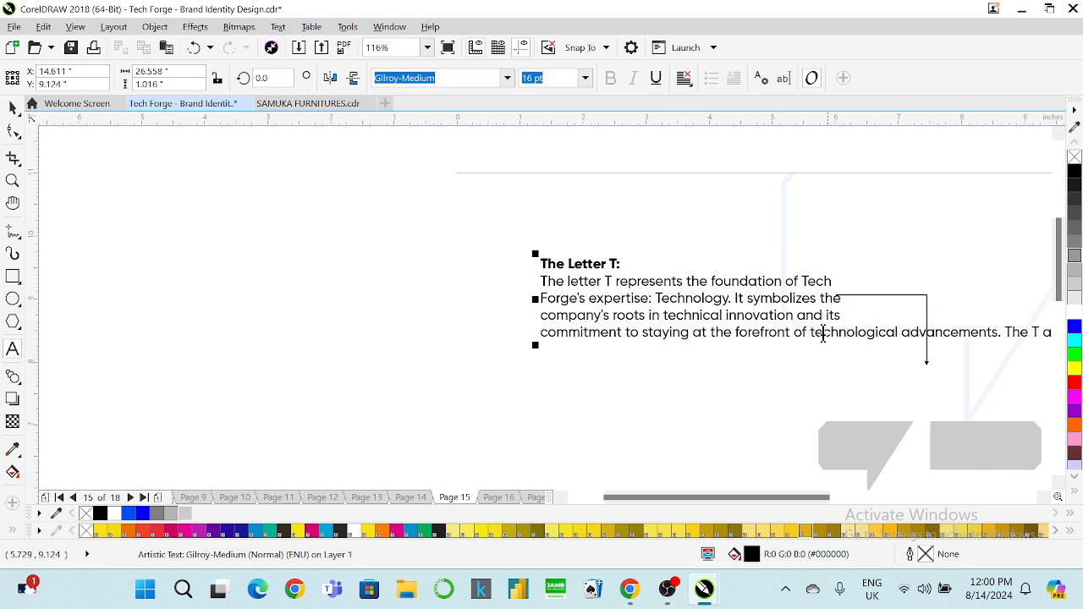
Step: Break the rest of the Letter T paragraph into lines after "forefront of", "The T also represent", "Tech Forge" and "solid base for"
left_click(814, 333)
key("BackSpace")
key("Return")
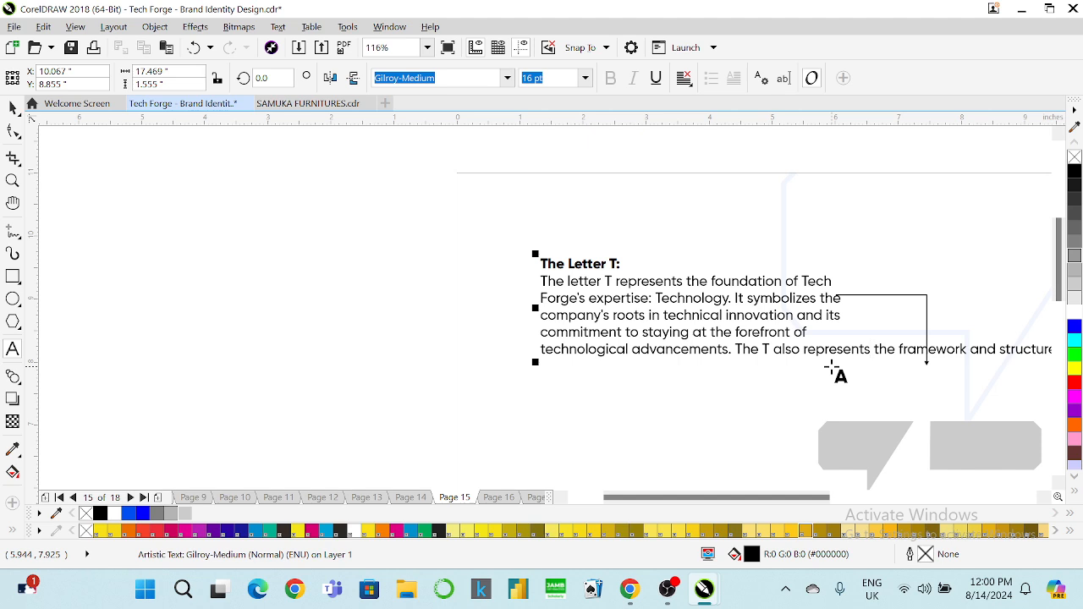
key("BackSpace")
key("Return")
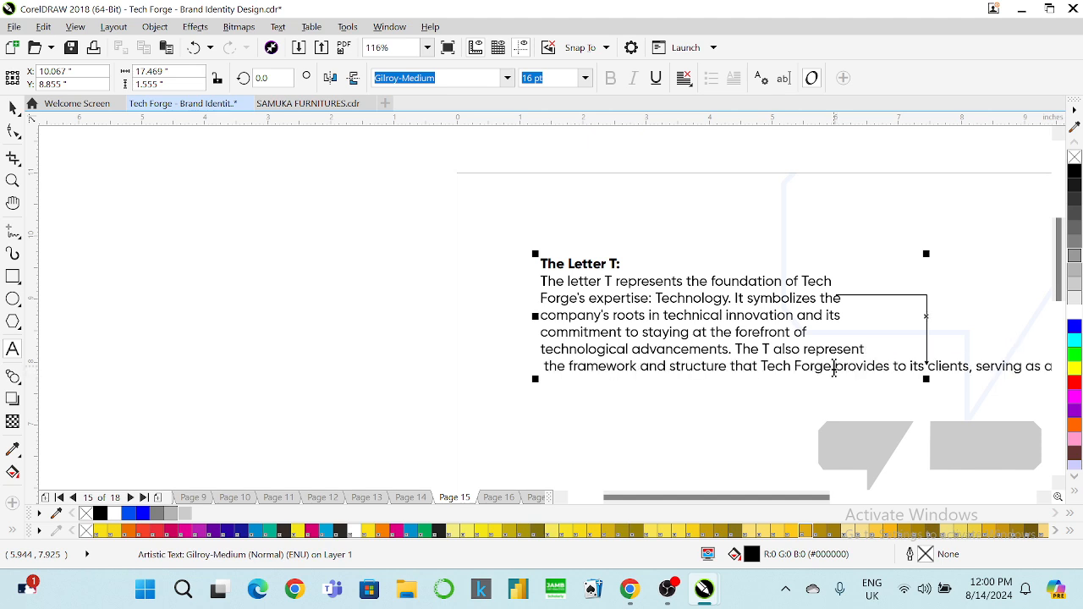
left_click(835, 367)
key("Return")
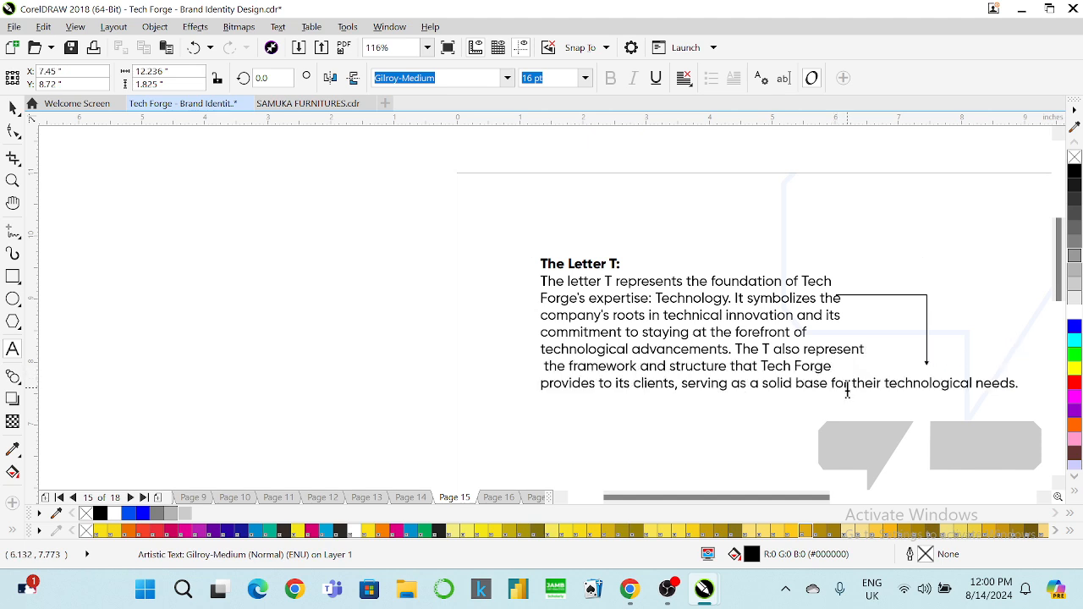
left_click(856, 394)
key("BackSpace")
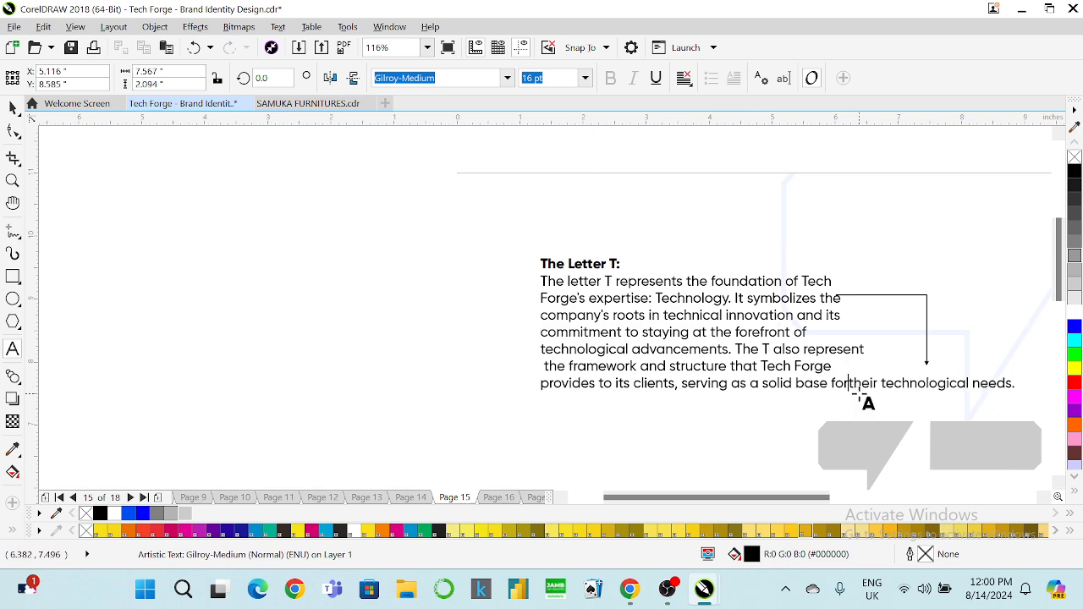
key("Return")
key("ctrl+space")
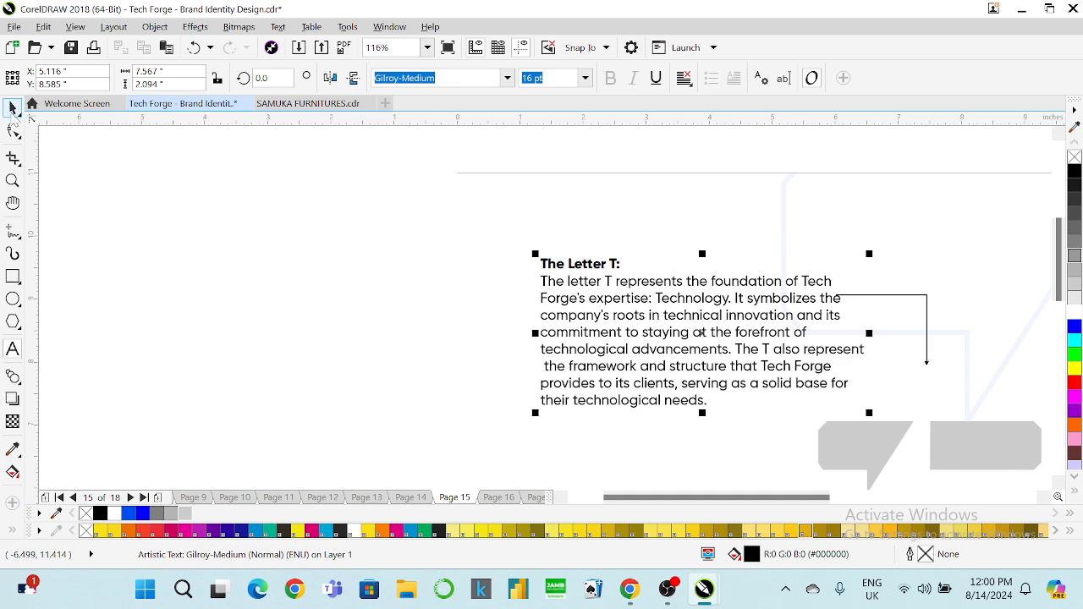
Step: Remove the stray leading space before "the framework" in the Letter T paragraph and deselect the text
left_click(197, 256)
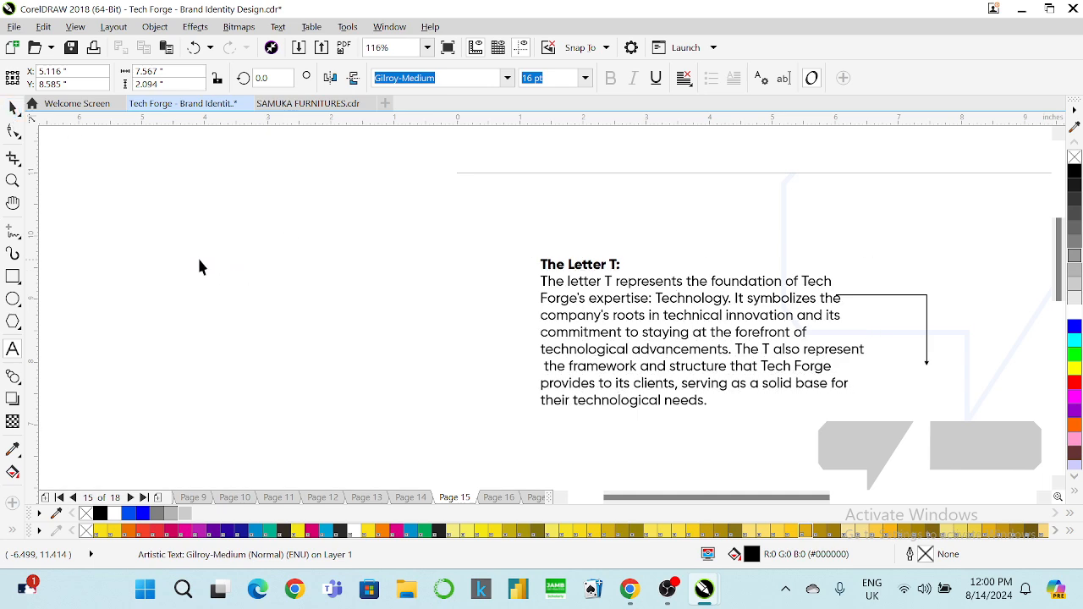
left_click(13, 348)
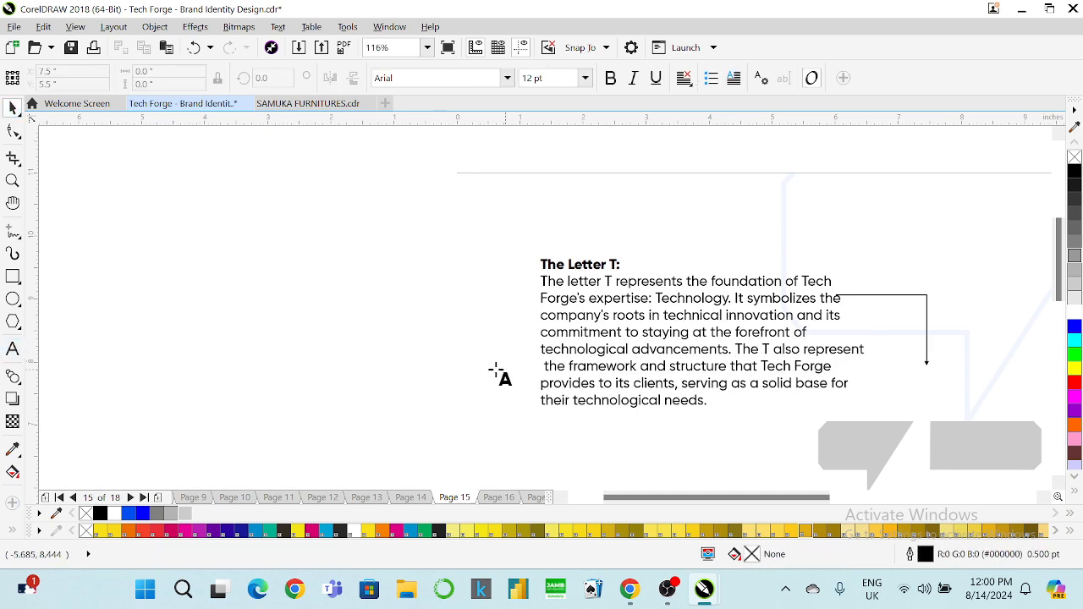
left_click(546, 367)
key("BackSpace")
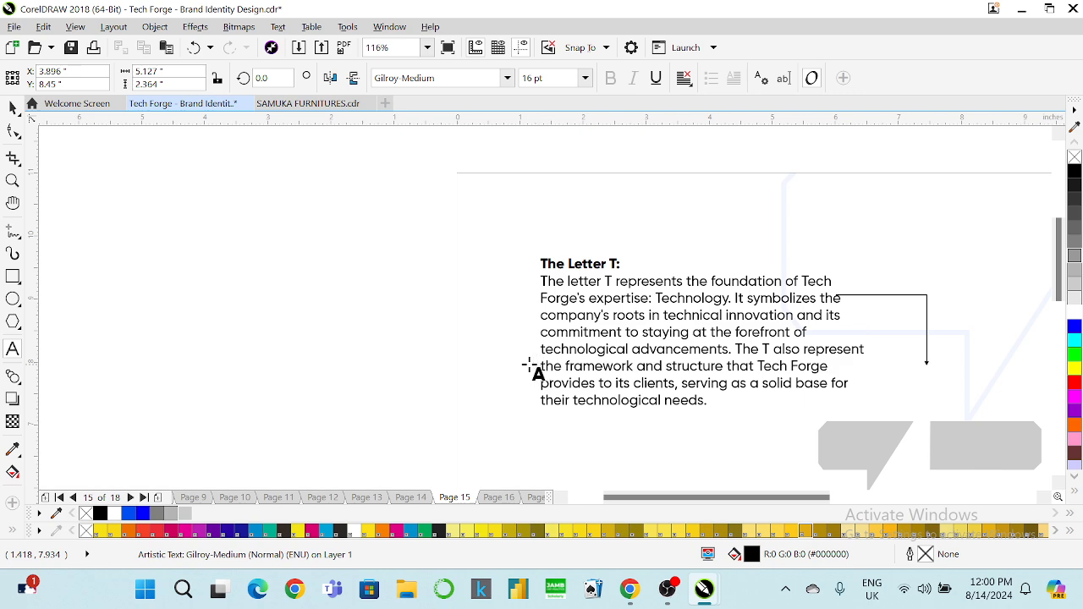
key("Escape")
left_click(13, 109)
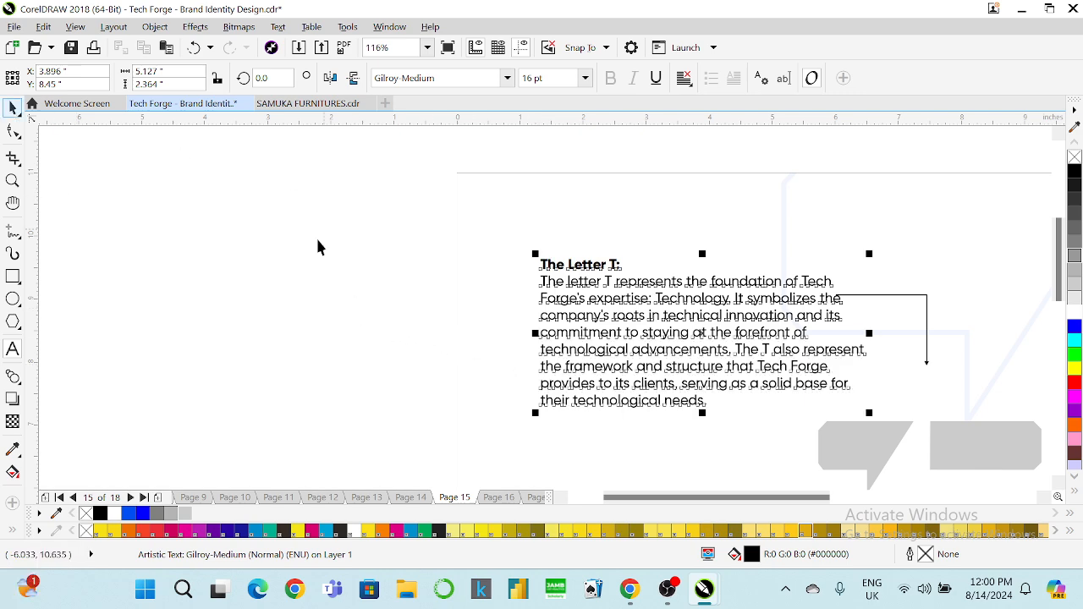
left_click(428, 48)
left_click(387, 110)
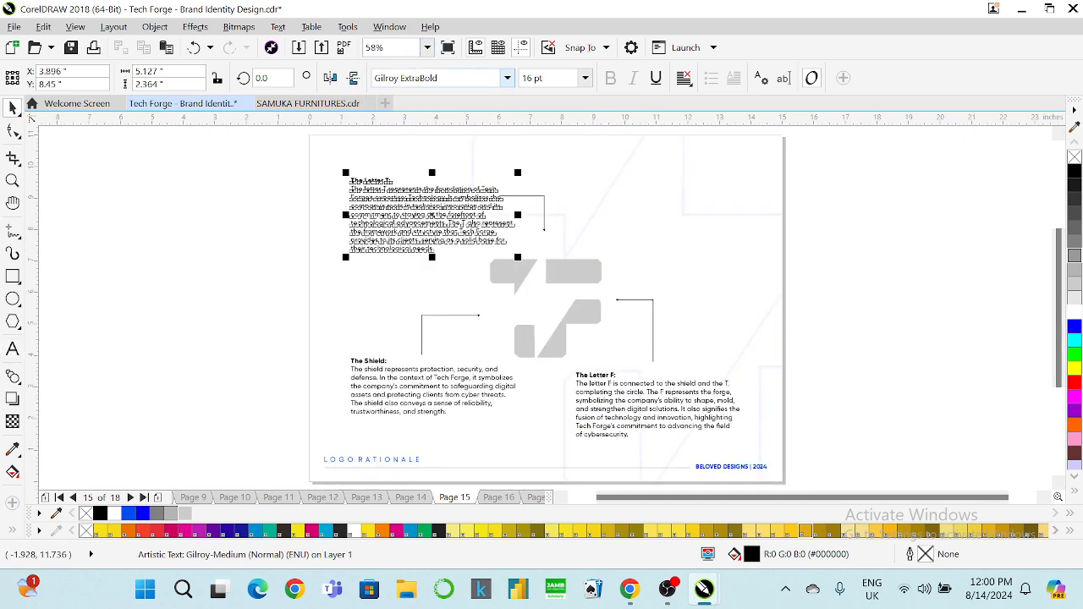
left_click(797, 292)
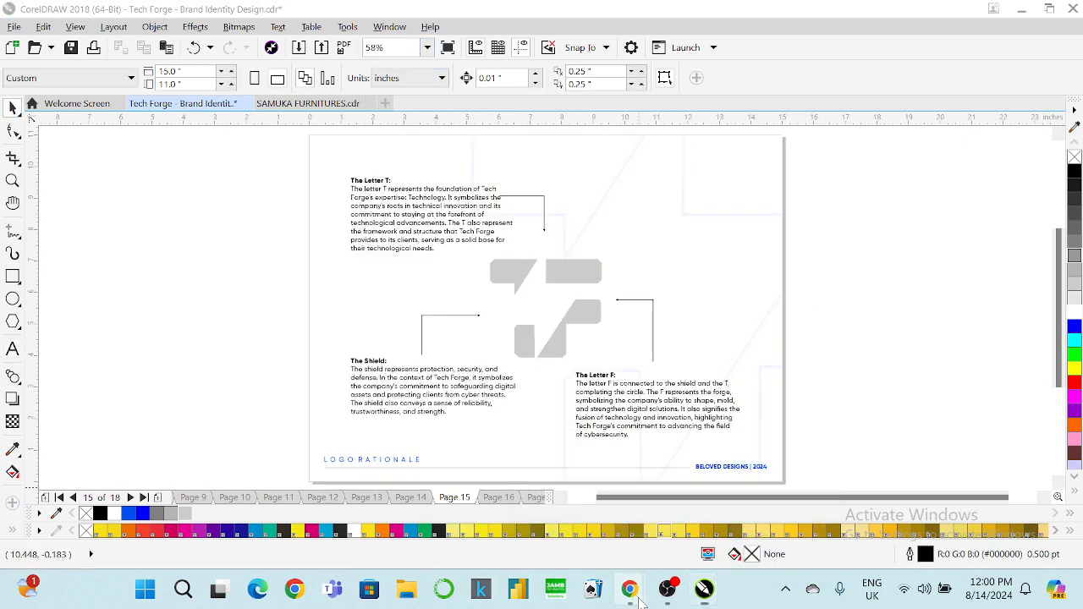
Step: Switch to the Meta AI chat in WhatsApp Web and copy the paragraph under "Rationale for F"
mouse_move(630, 589)
left_click(572, 533)
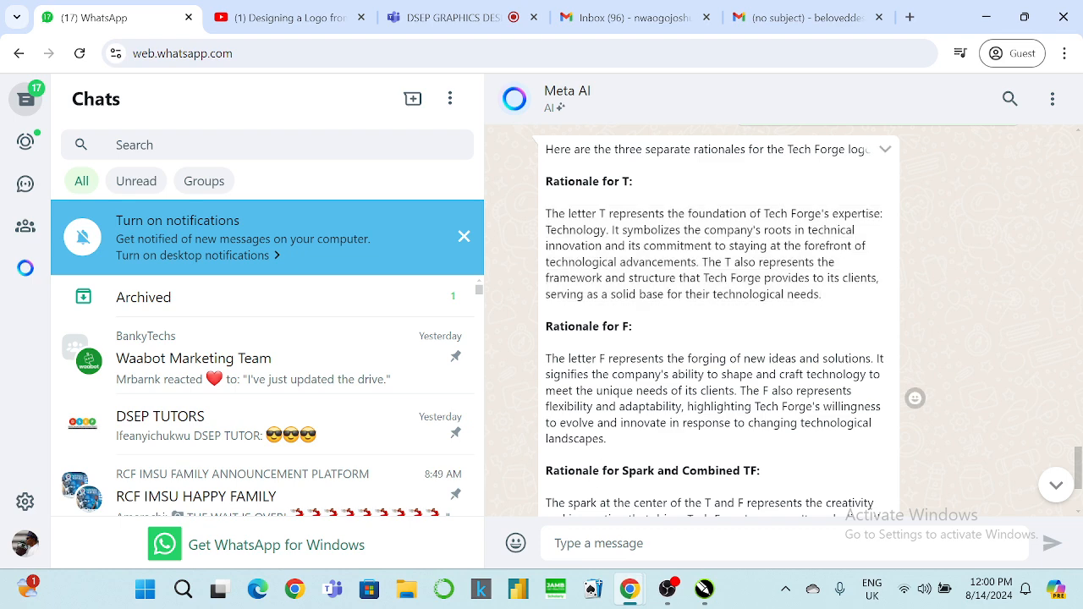
left_click_drag(546, 358, 625, 455)
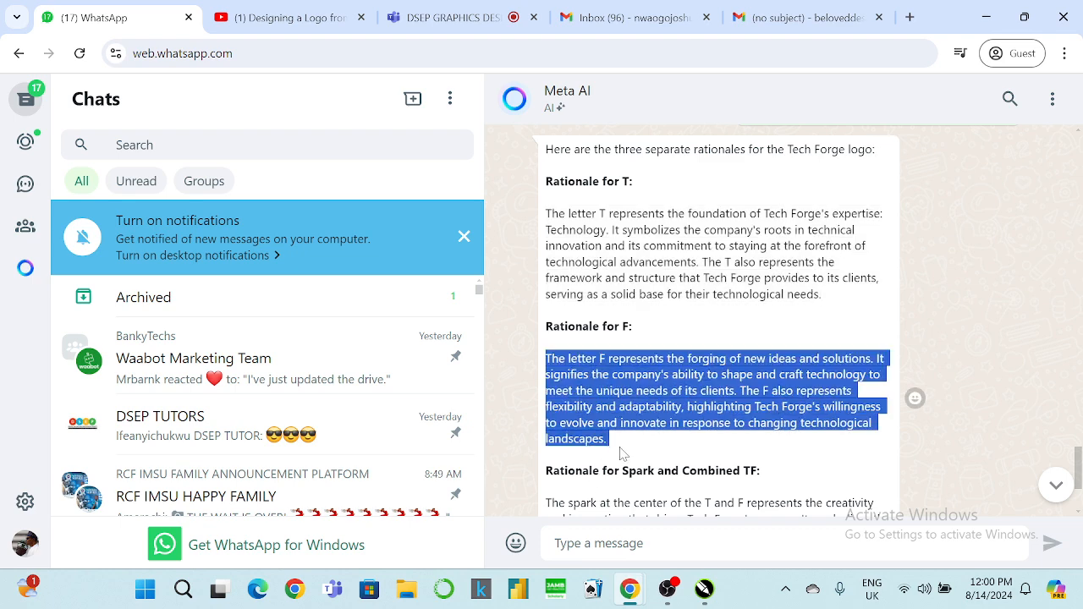
Step: Return to CorelDRAW and replace the body text under "The Letter F:" on page 15 with the copied rationale
left_click(986, 17)
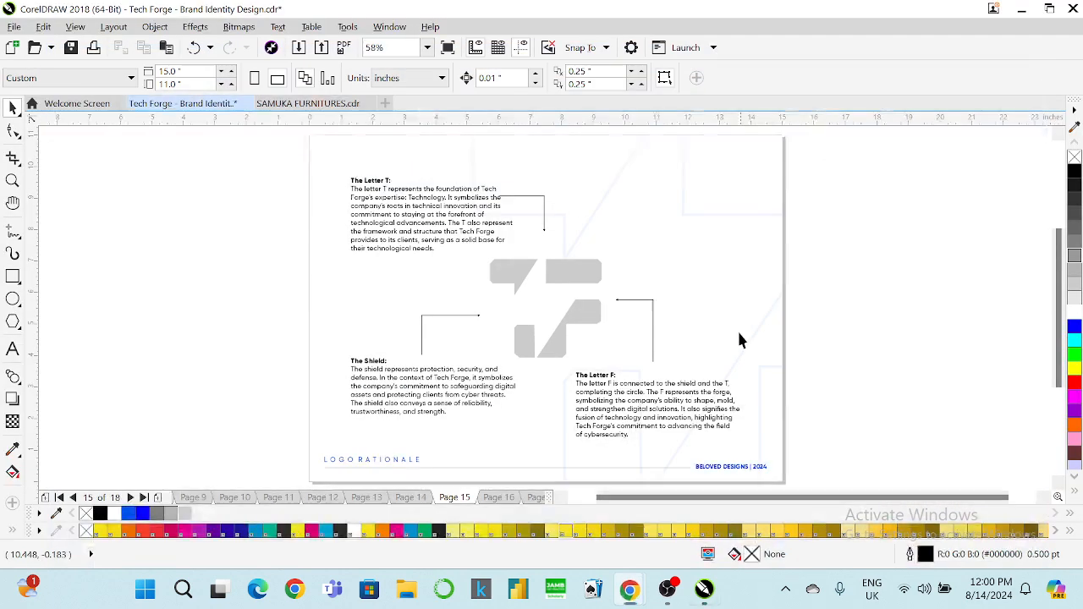
left_click(13, 181)
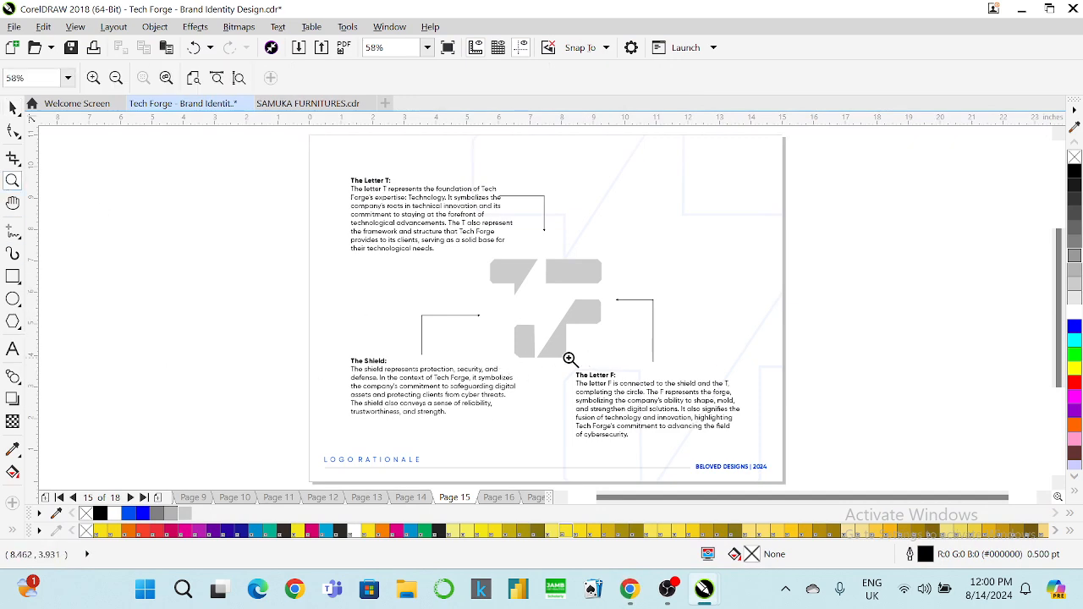
left_click_drag(769, 461, 559, 360)
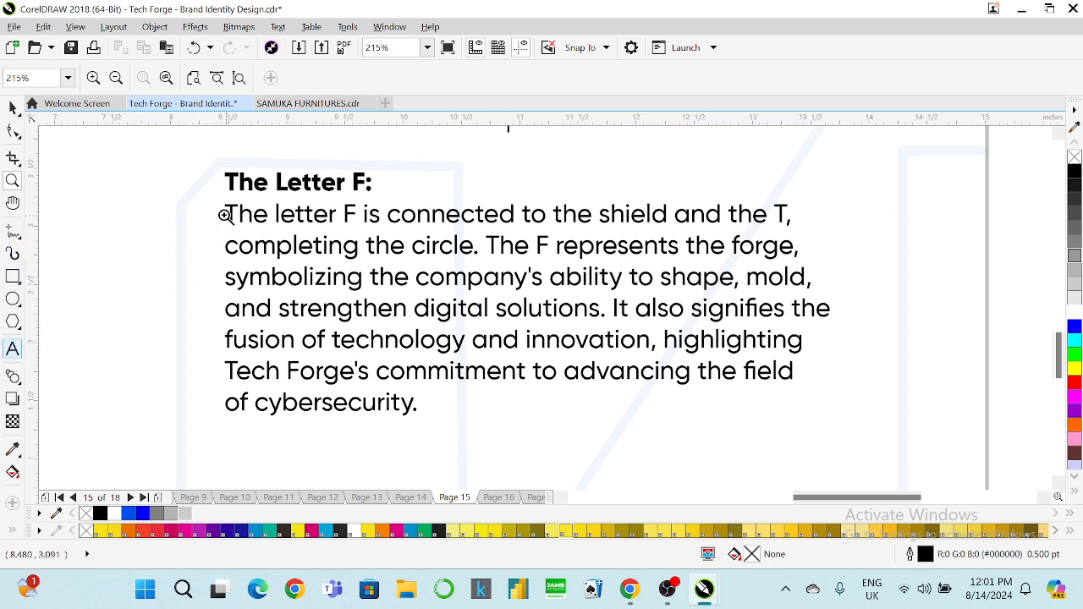
left_click(12, 348)
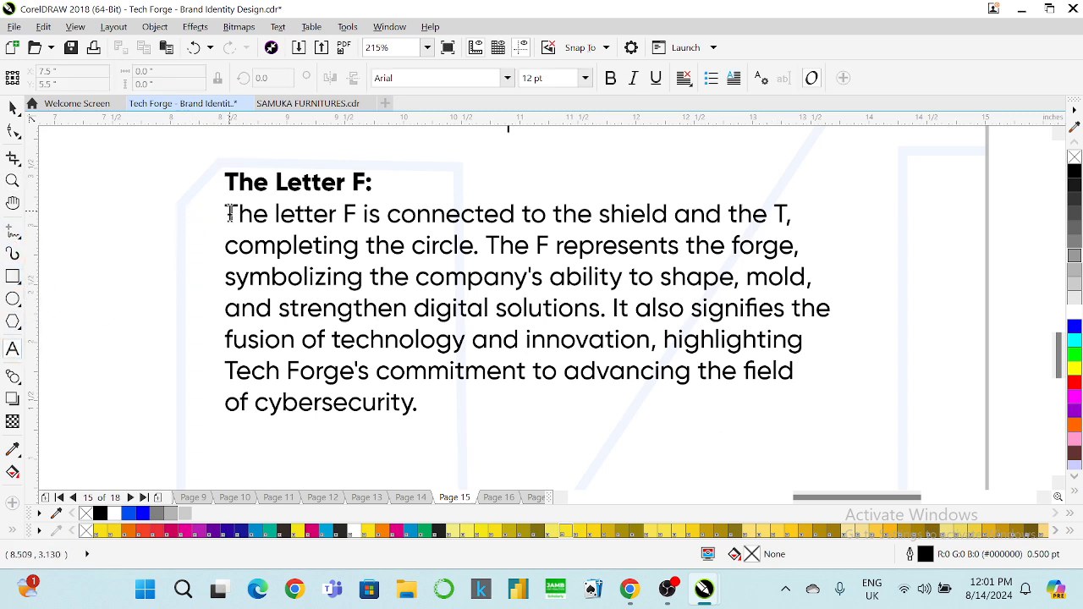
left_click_drag(224, 214, 542, 377)
left_click_drag(542, 421, 884, 461)
key("Delete")
key("Delete")
key("Delete")
key("Delete")
key("Delete")
key("Delete")
key("Delete")
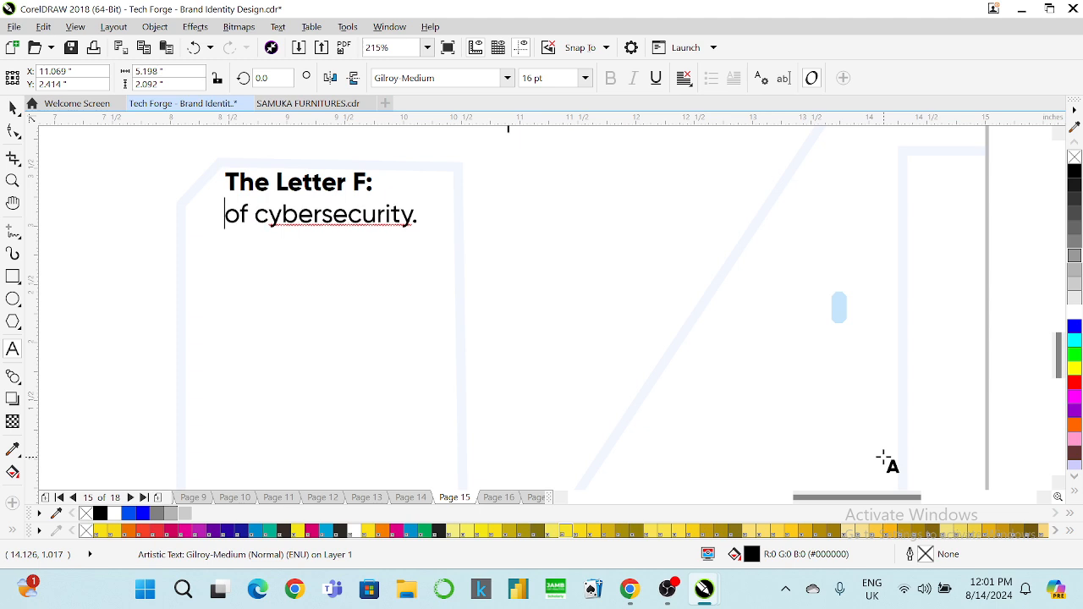
key("Delete")
key("Delete")
key("Delete")
key("Delete")
key("Delete")
key("Delete")
key("Delete")
key("Delete")
key("Delete")
key("Delete")
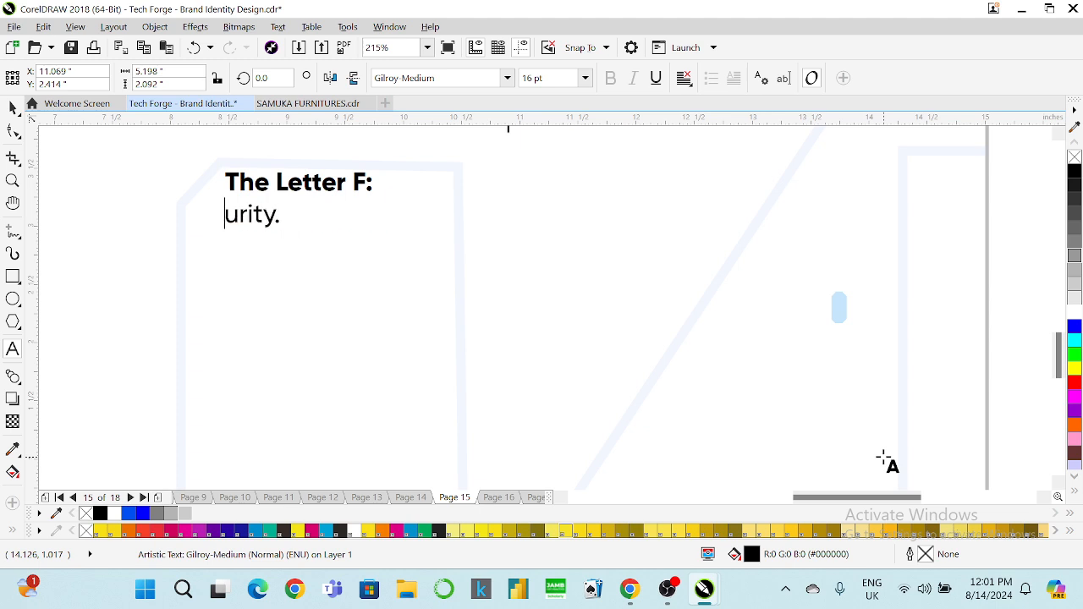
key("ctrl+v")
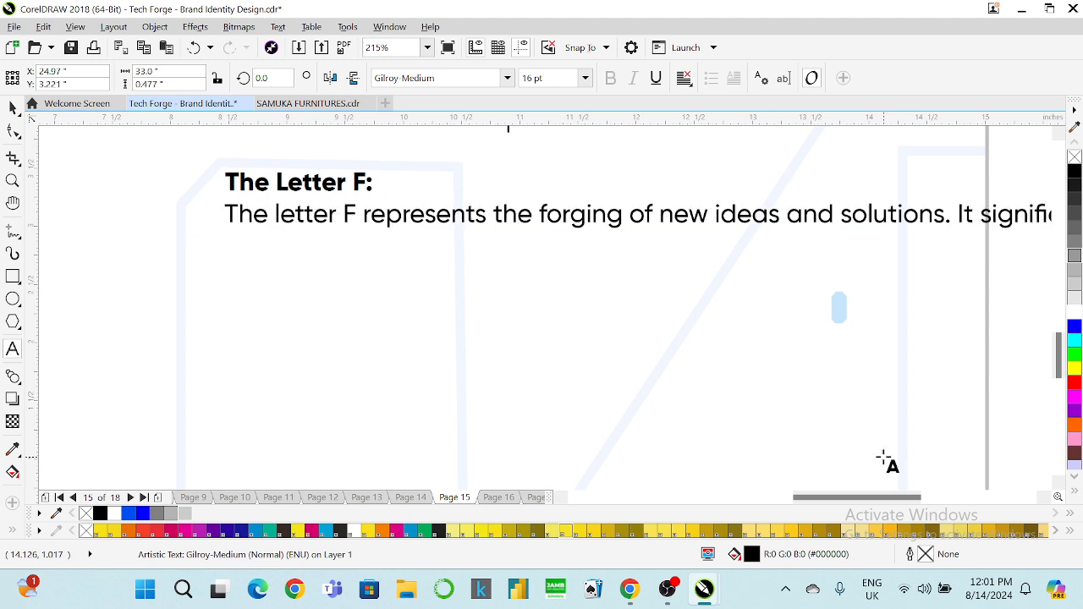
Step: Break the new Letter F paragraph into lines after "new ideas and", "ability to shape" and "unique needs of"
left_click(844, 217)
key("BackSpace")
key("Return")
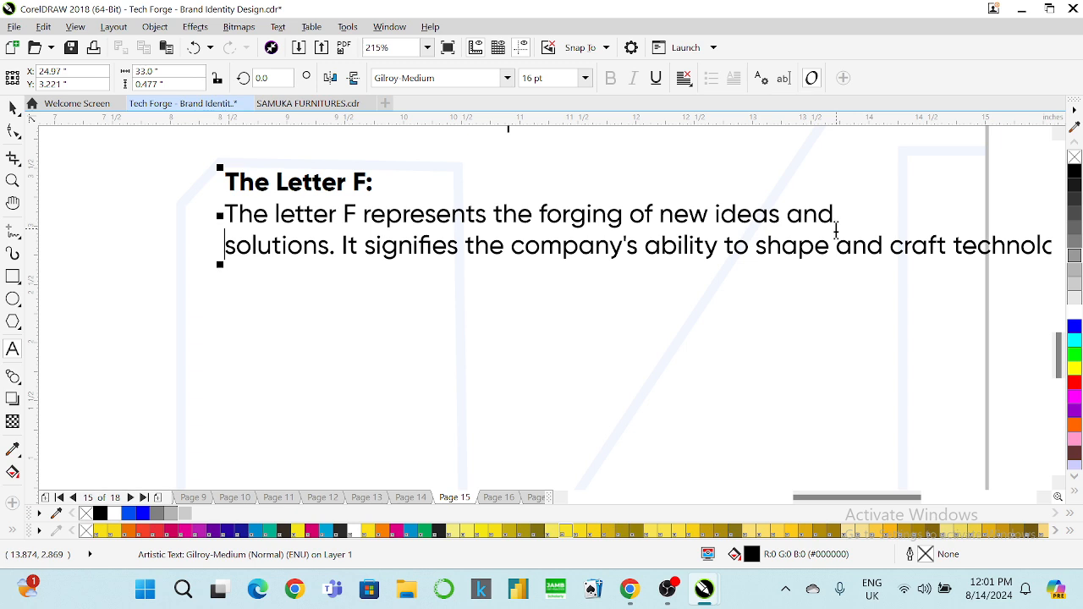
left_click(840, 246)
key("BackSpace")
key("Return")
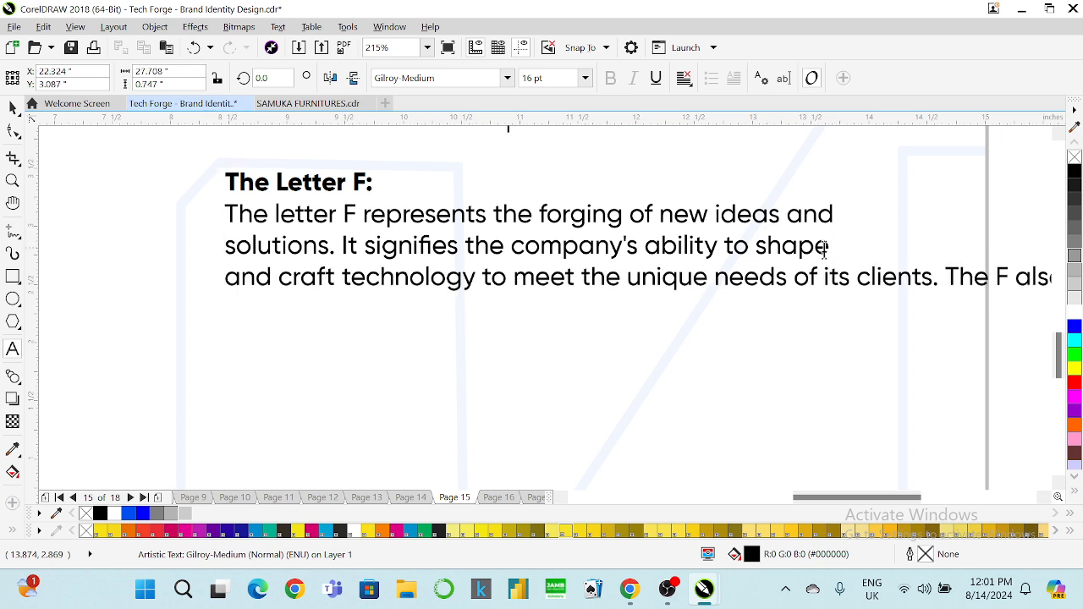
left_click(826, 277)
key("BackSpace")
key("Return")
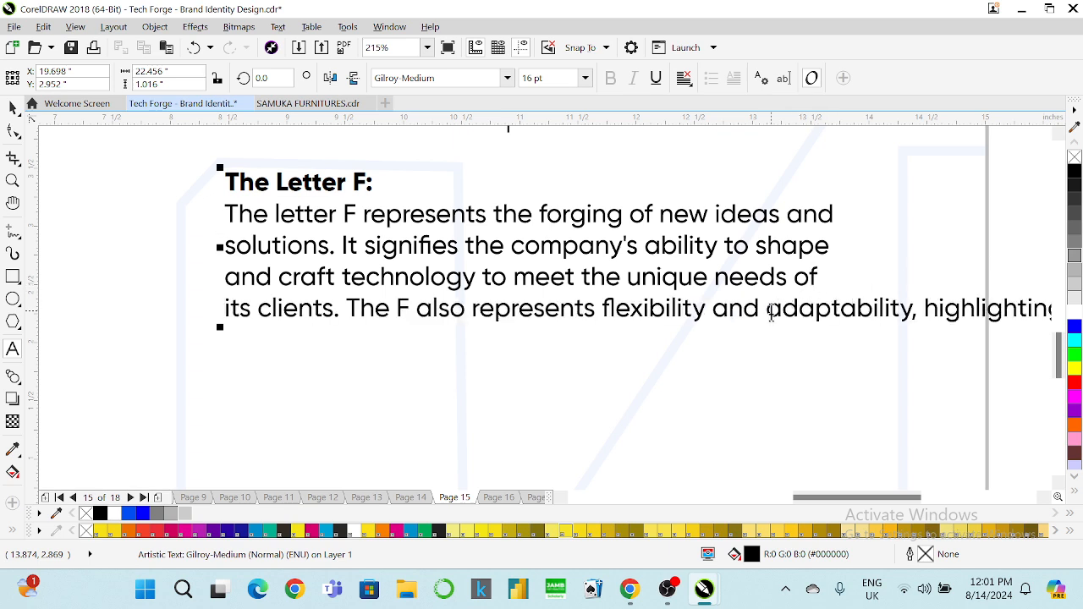
Step: Break the rest of the Letter F paragraph into lines after "flexibility and", "Tech Forge's willingness" and "response to changing"
left_click(768, 308)
key("BackSpace")
key("Return")
left_click(814, 340)
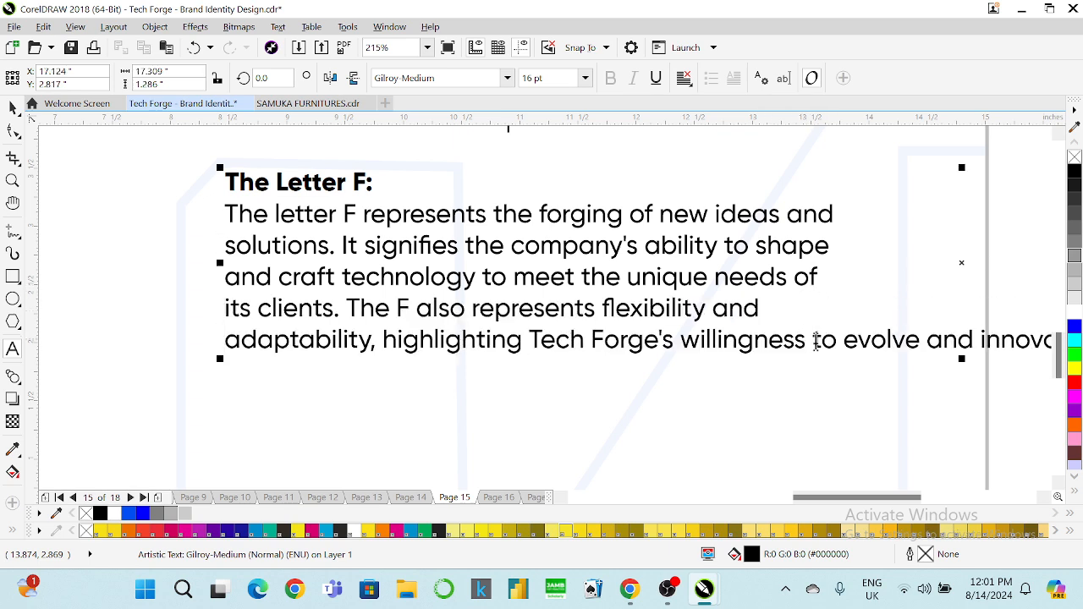
left_click(812, 340)
key("BackSpace")
key("Return")
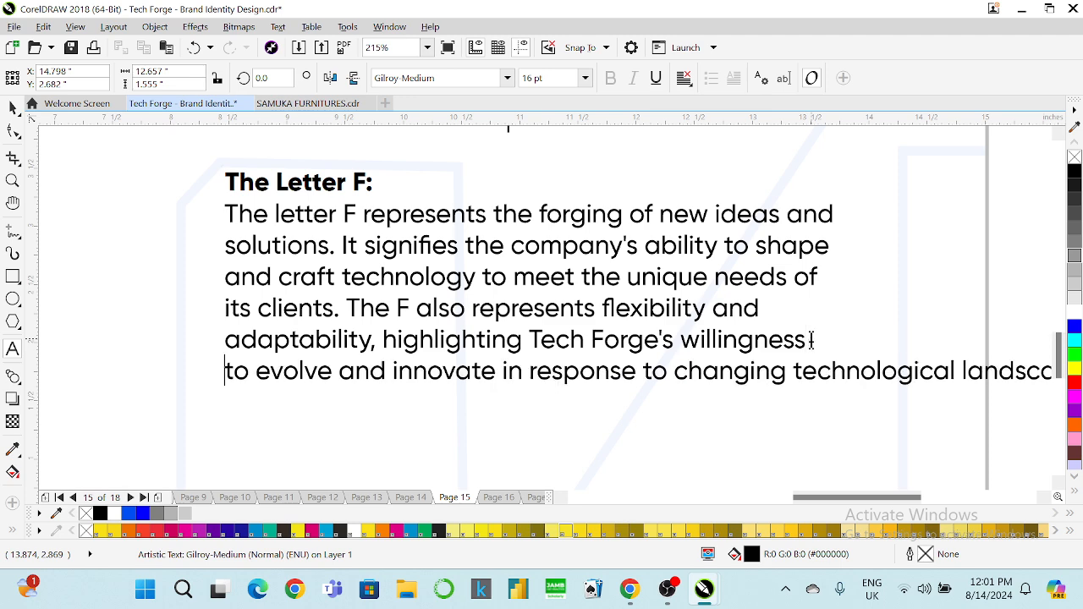
left_click(794, 373)
key("BackSpace")
key("Return")
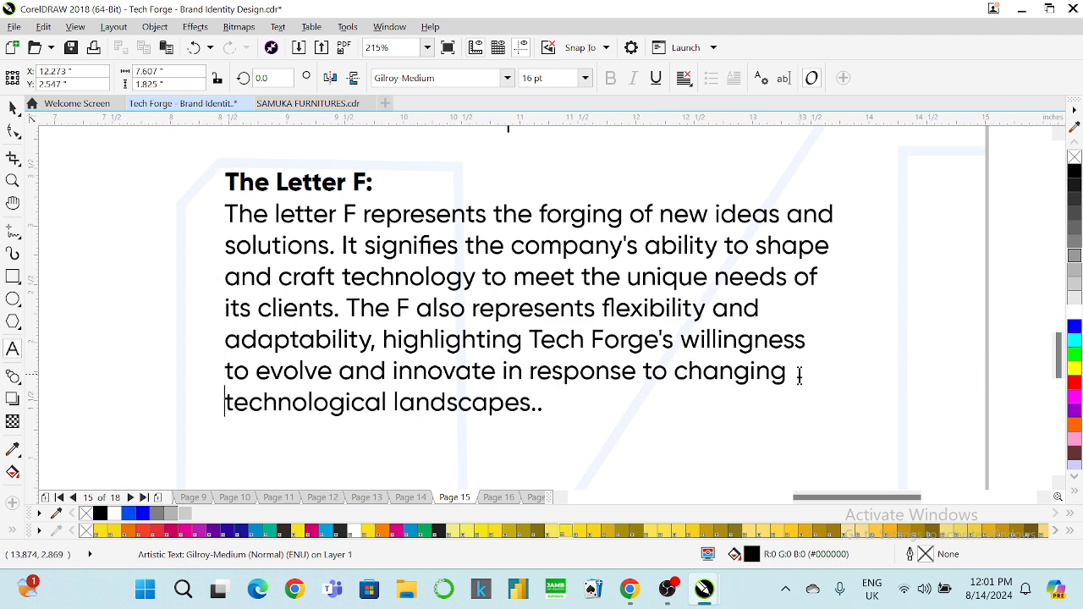
left_click(13, 107)
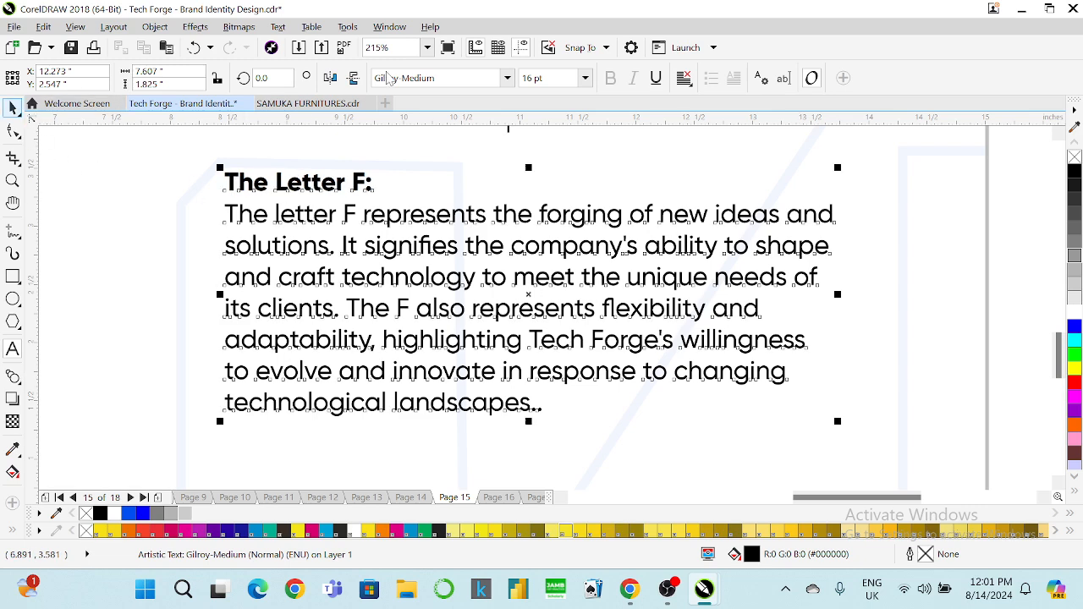
left_click(428, 47)
left_click(390, 88)
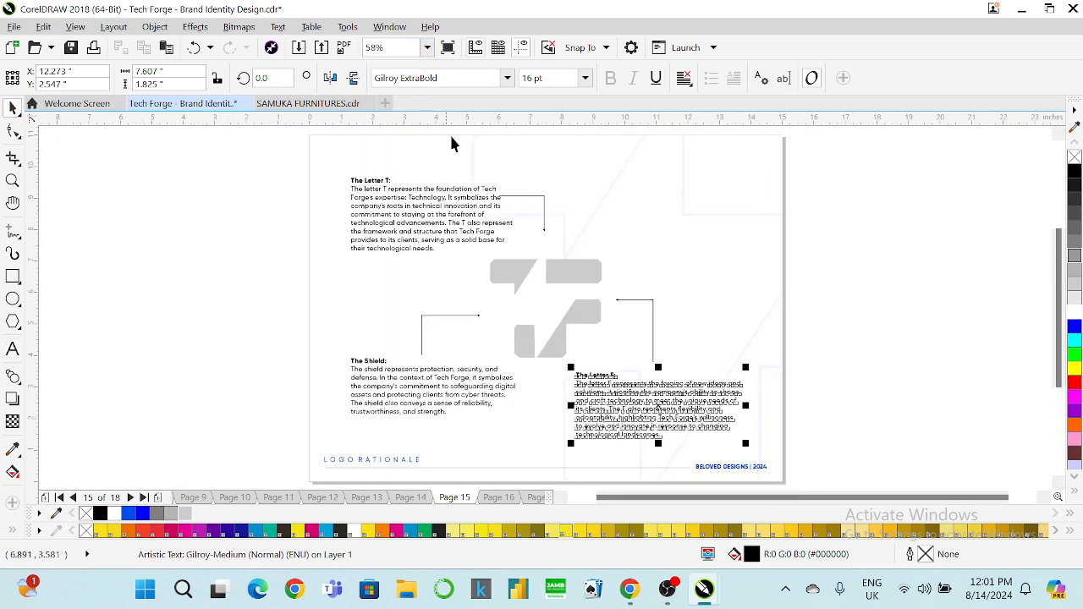
Step: Open the "The Shield:" text for editing and copy the "Rationale for Spark and Combined TF" paragraph from the Meta AI chat
left_click(421, 375)
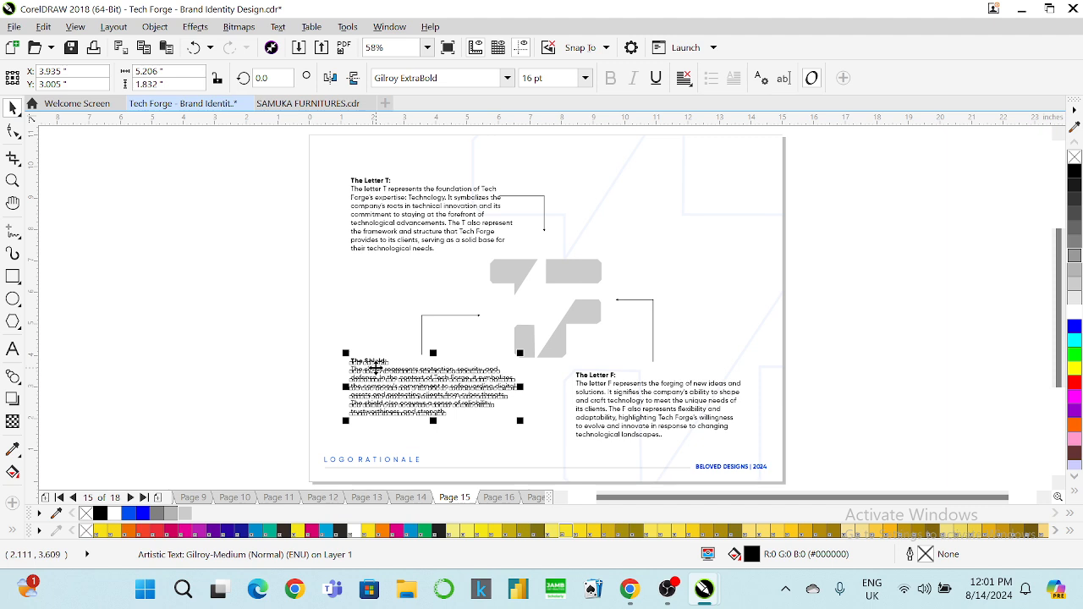
left_click(12, 349)
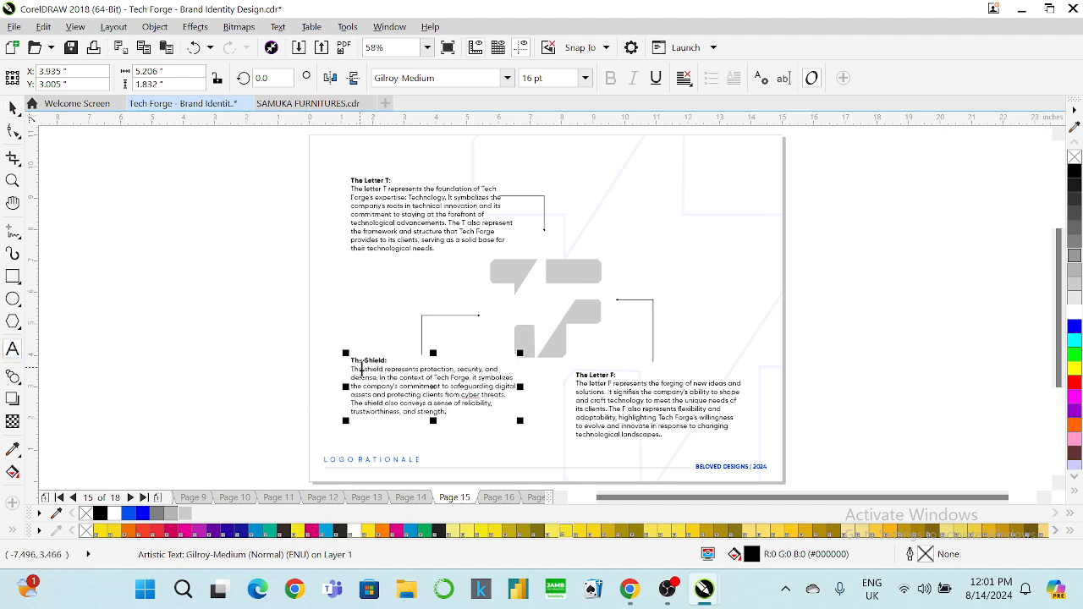
mouse_move(630, 589)
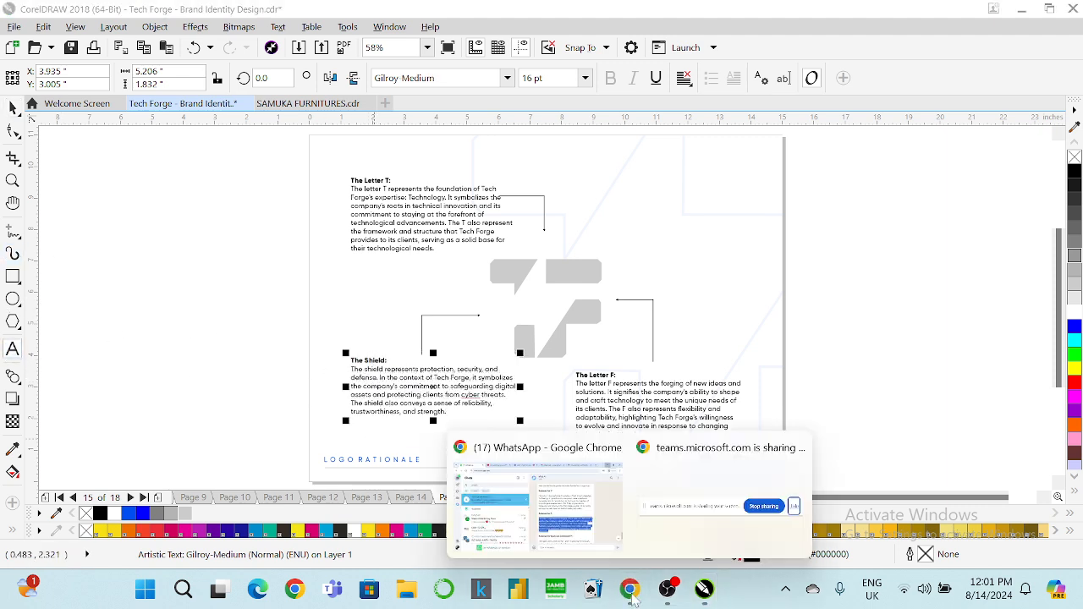
left_click(535, 533)
scroll(719, 339, "down", 2)
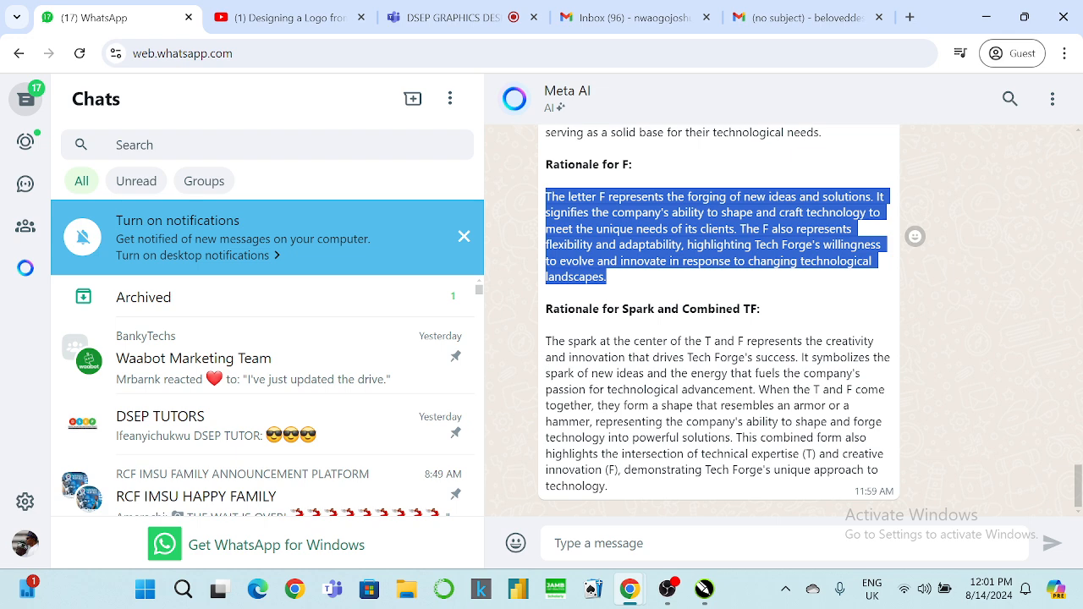
left_click_drag(546, 341, 646, 485)
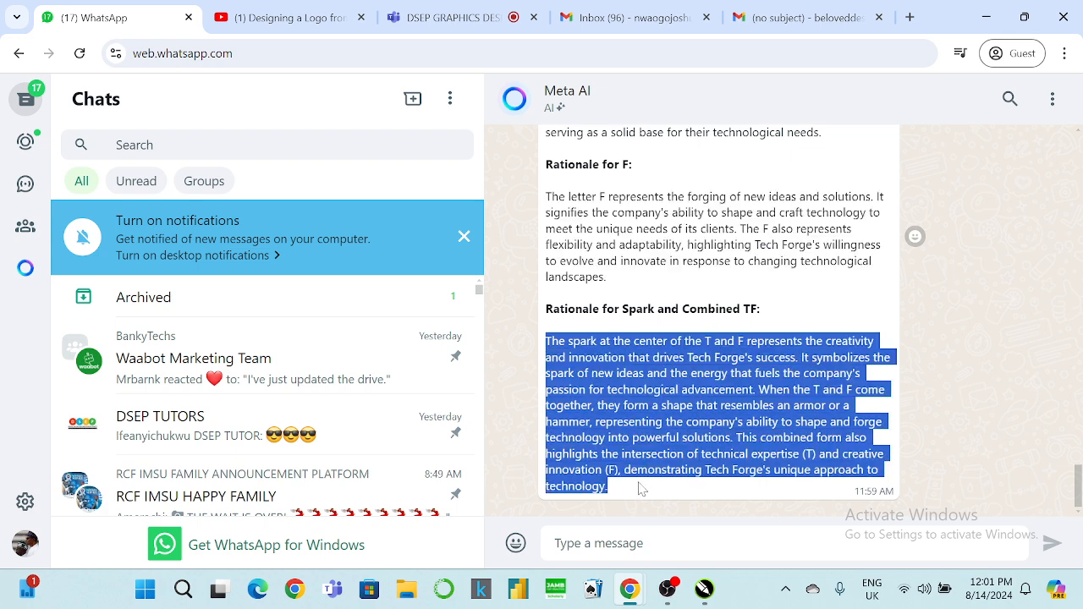
Step: Return to CorelDRAW and replace the body text under "The Shield:" on page 15 with the copied spark rationale
left_click(987, 17)
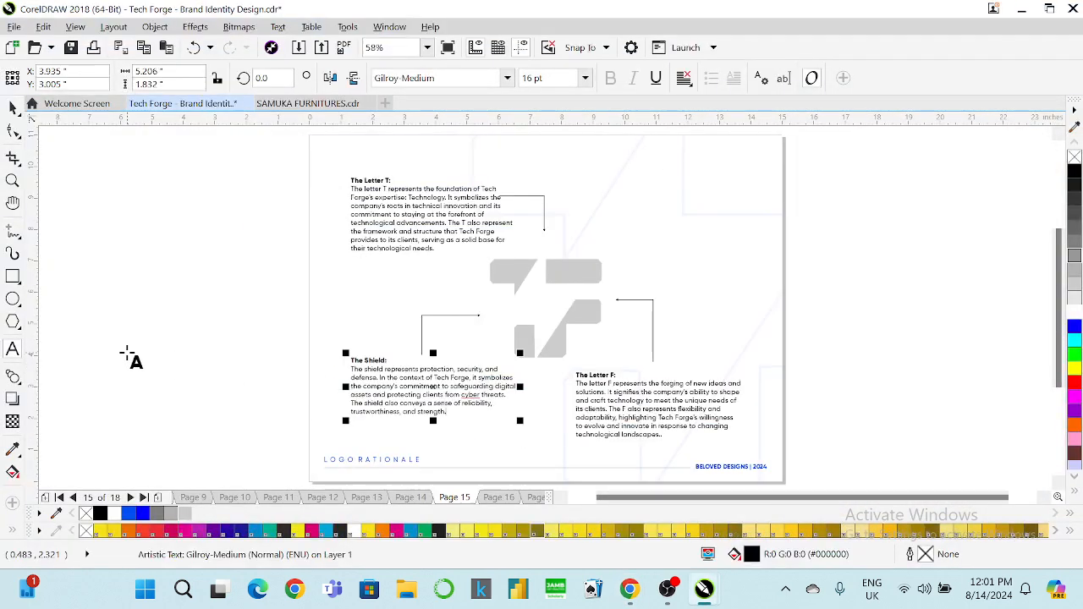
left_click(12, 180)
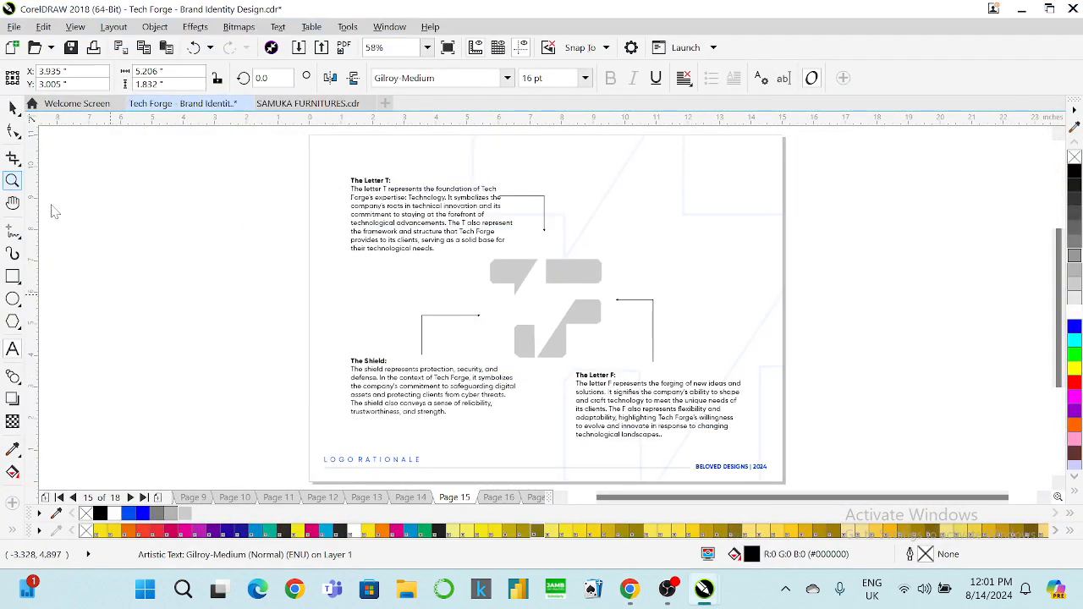
left_click_drag(291, 354, 612, 452)
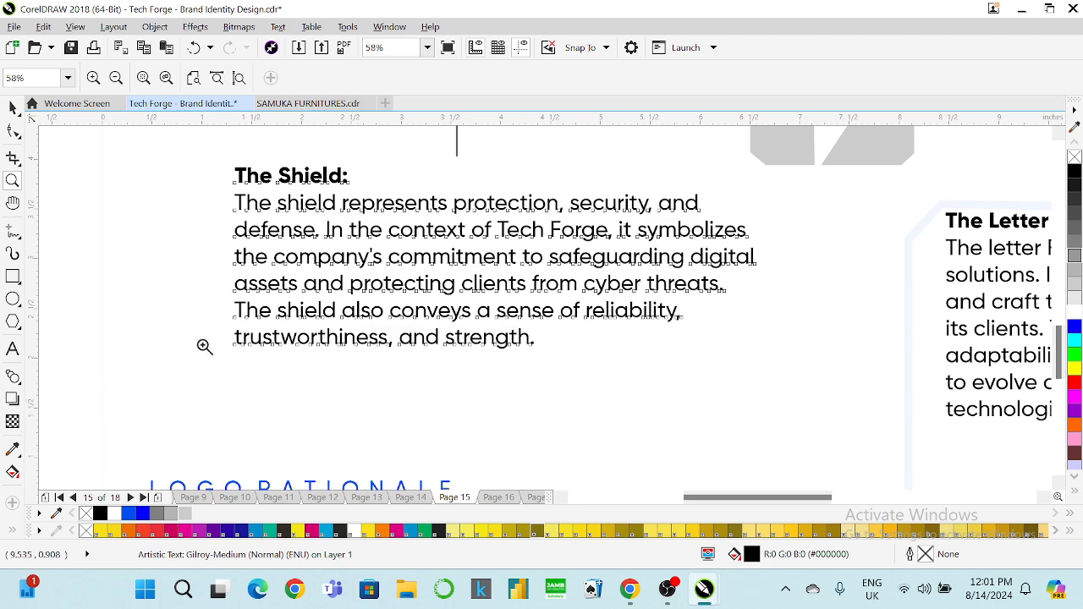
left_click(13, 349)
left_click(237, 202)
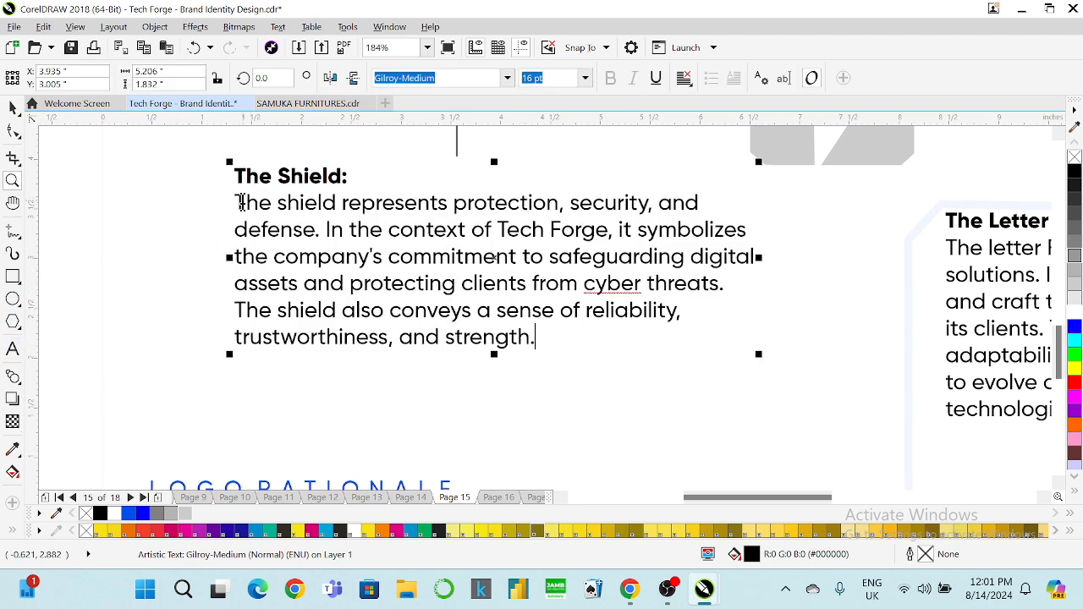
left_click_drag(237, 202, 623, 357)
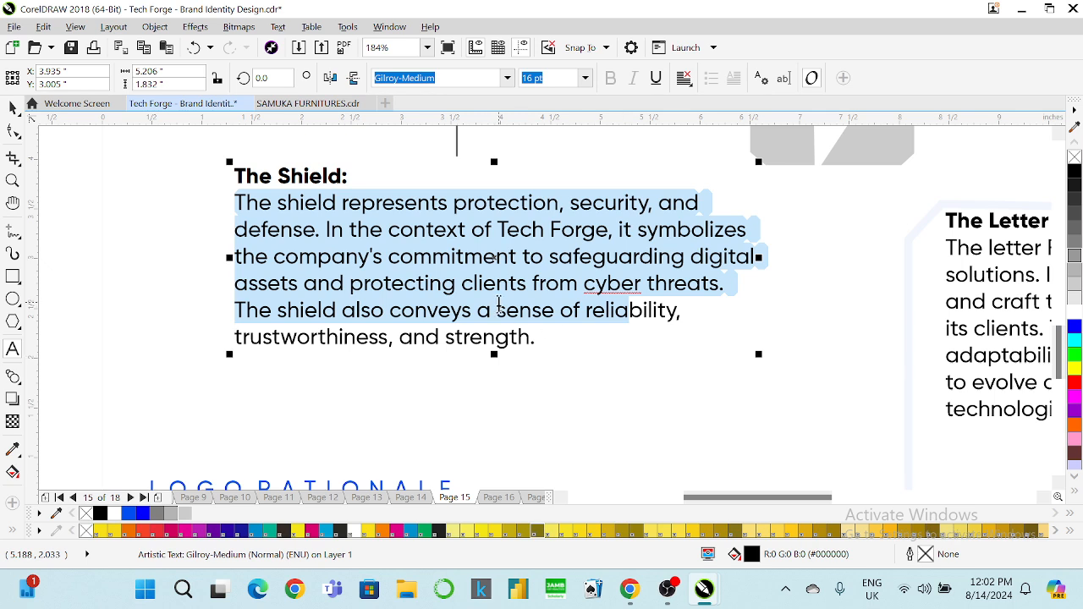
key("Delete")
key("Delete")
key("Delete")
key("Delete")
key("Delete")
key("Delete")
key("Delete")
key("Delete")
key("Delete")
key("Delete")
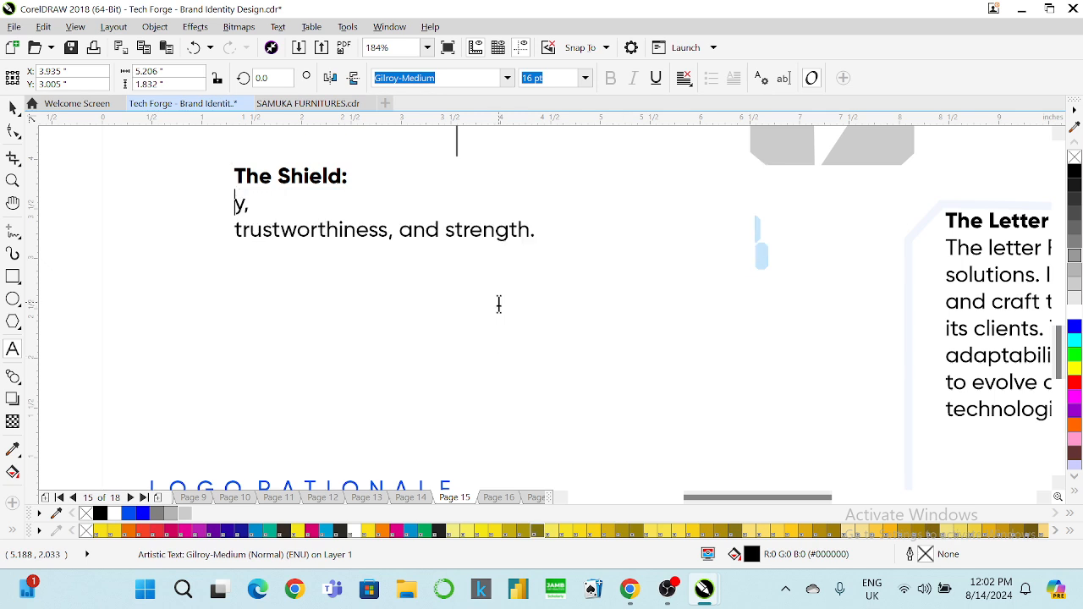
key("Delete")
key("Delete")
key("Delete")
key("Delete")
key("Delete")
key("Delete")
key("Delete")
key("Delete")
key("Delete")
key("Delete")
key("Delete")
key("Delete")
key("Delete")
key("Delete")
key("Delete")
key("Delete")
key("Delete")
key("Delete")
key("Delete")
key("Delete")
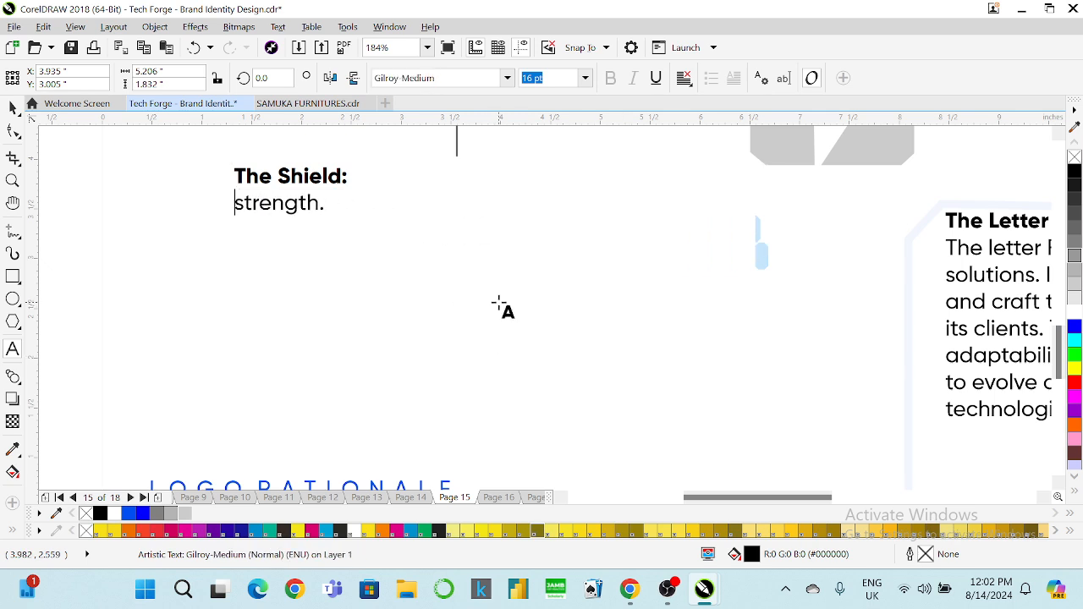
key("ctrl+v")
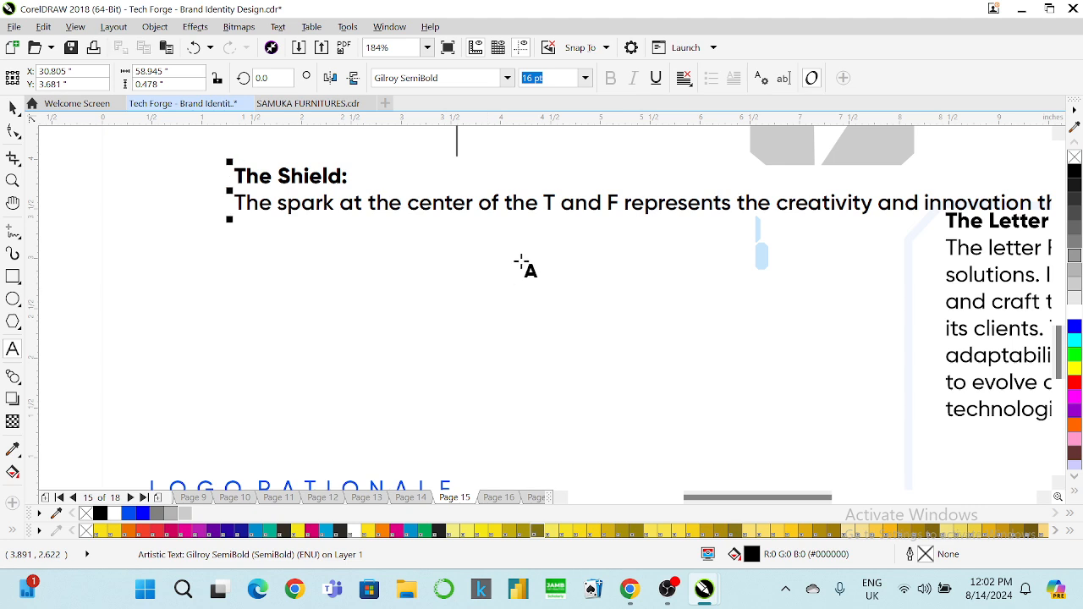
Step: Break the new Shield paragraph into lines after "T and F represents", "that drives Tech", "spark of new" and "fuels the company's"
left_click(735, 203)
key("Return")
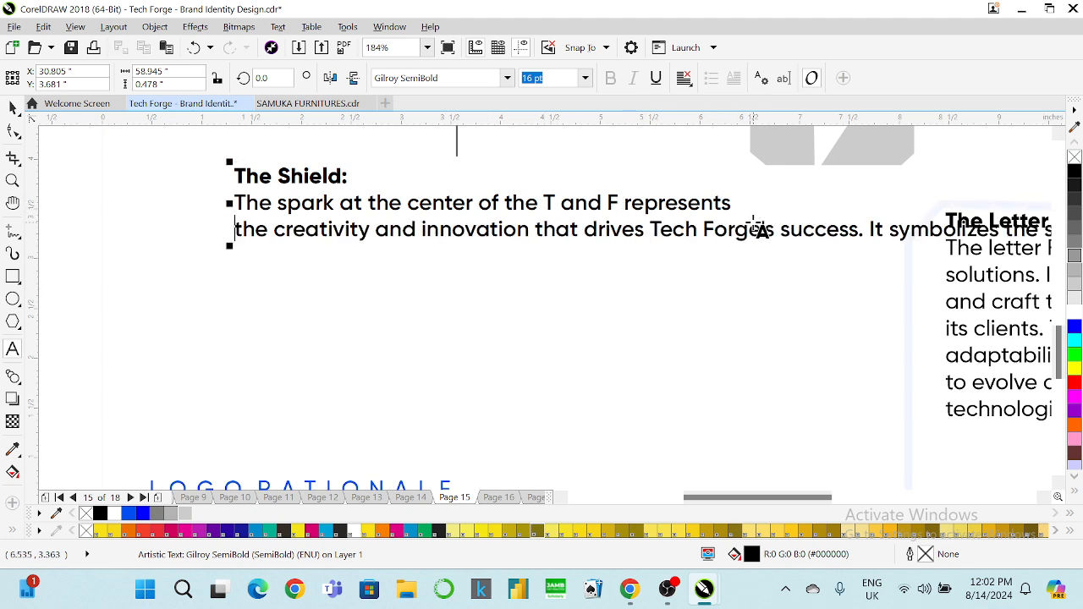
left_click(702, 228)
key("Return")
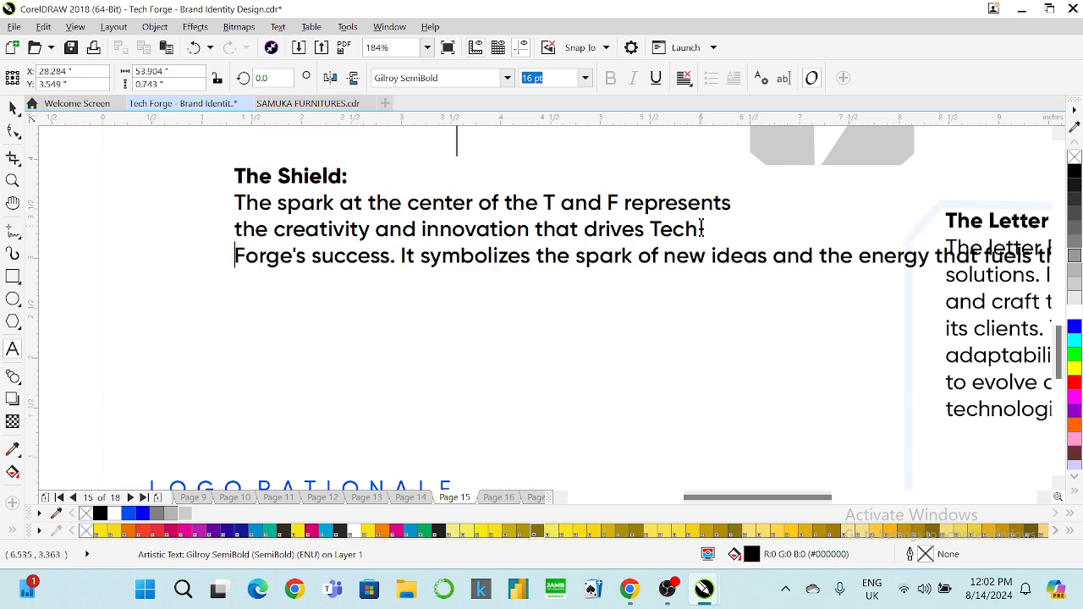
left_click(707, 256)
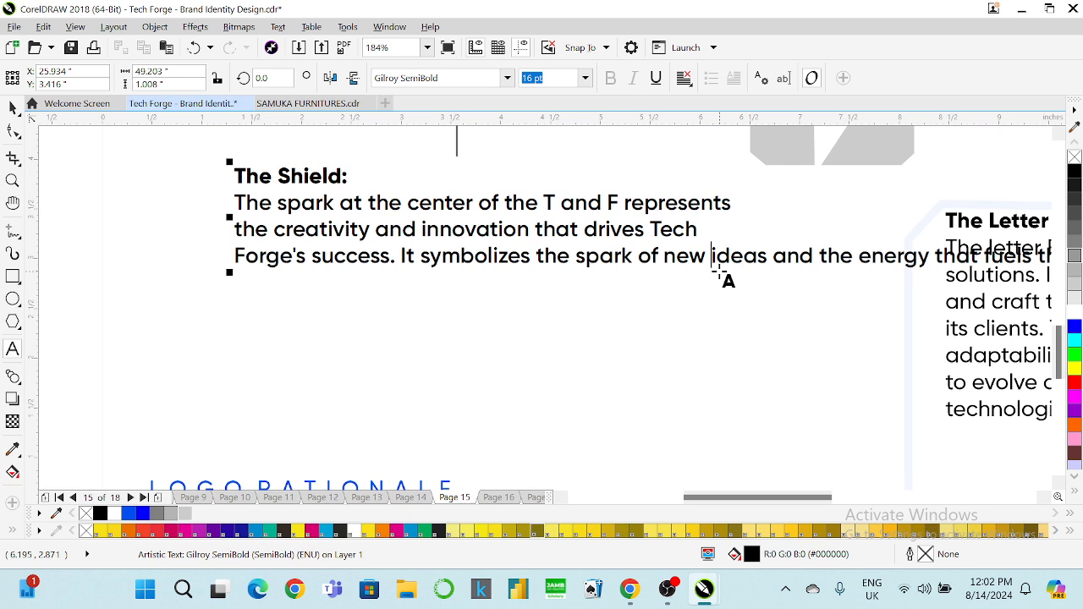
key("Return")
left_click(718, 283)
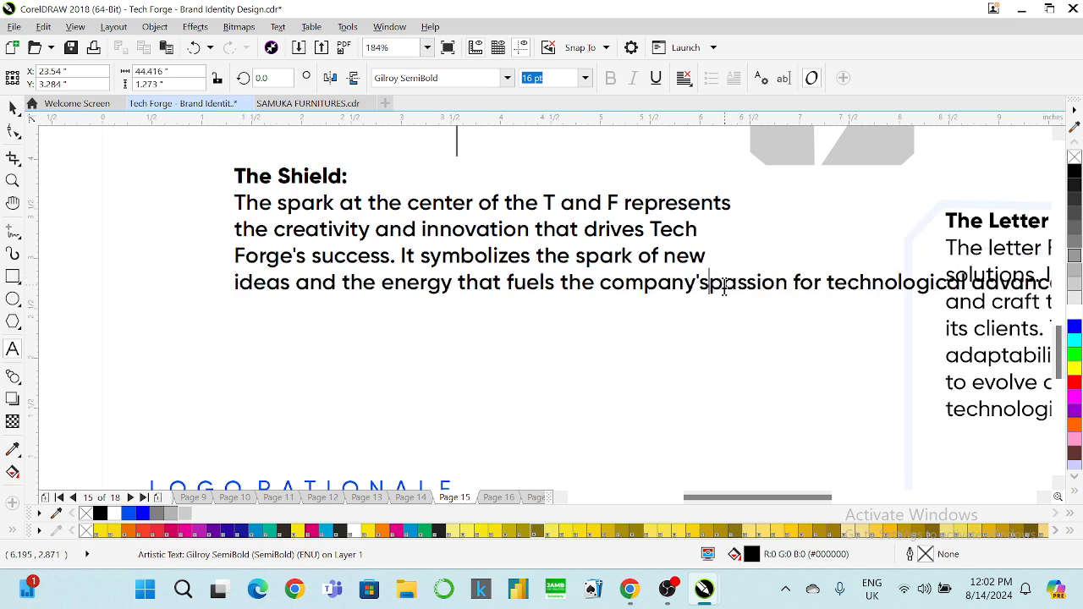
key("Return")
Step: Replace "and" with "&" between T and F in the Shield paragraph's first line, and break the text after "advancement. When"
left_click(600, 202)
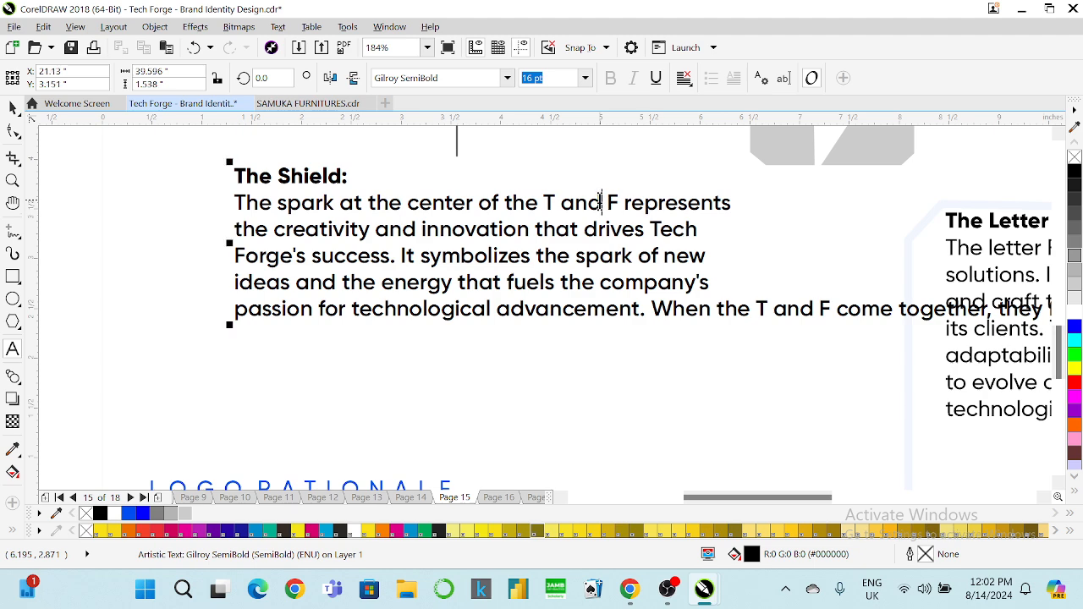
key("BackSpace")
key("BackSpace")
key("BackSpace")
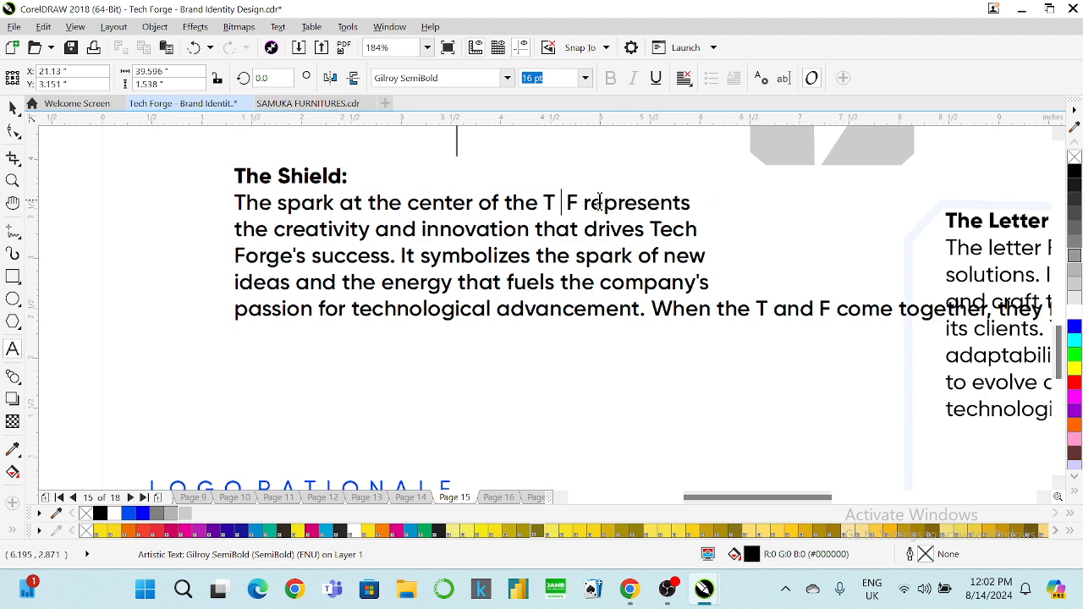
type("&")
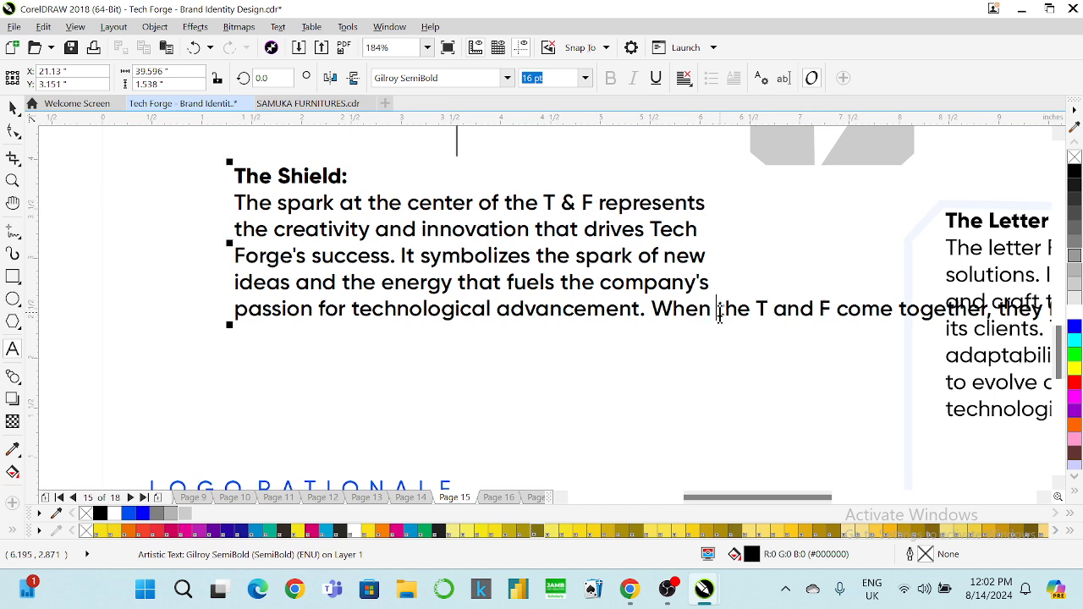
key("Return")
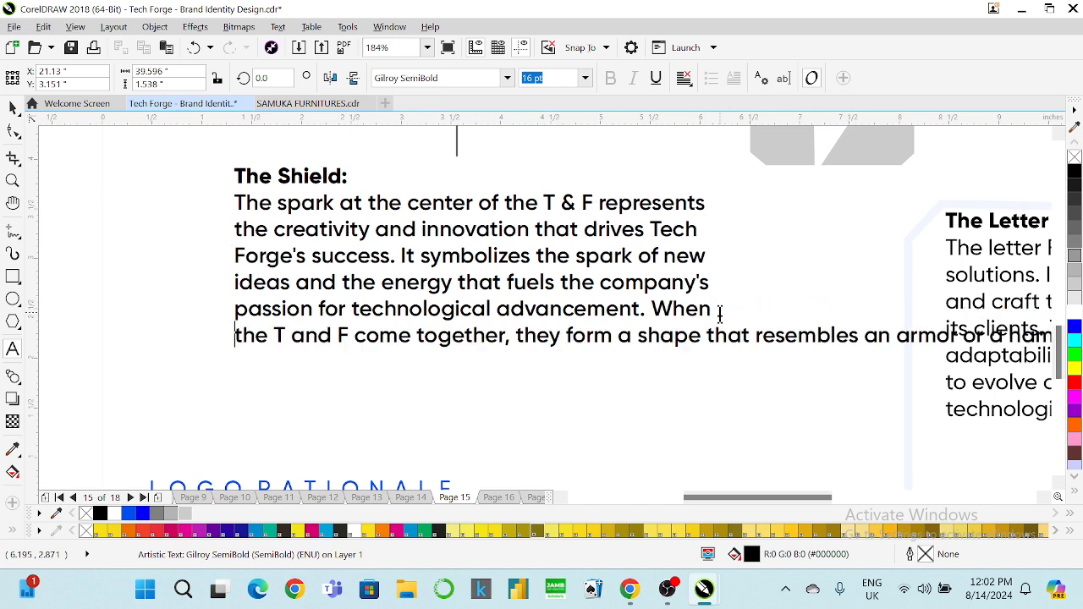
Step: Break the last line of the Shield paragraph on page 15 before "When" and before "shape that resembles"
left_click(652, 309)
key("Return")
key("BackSpace")
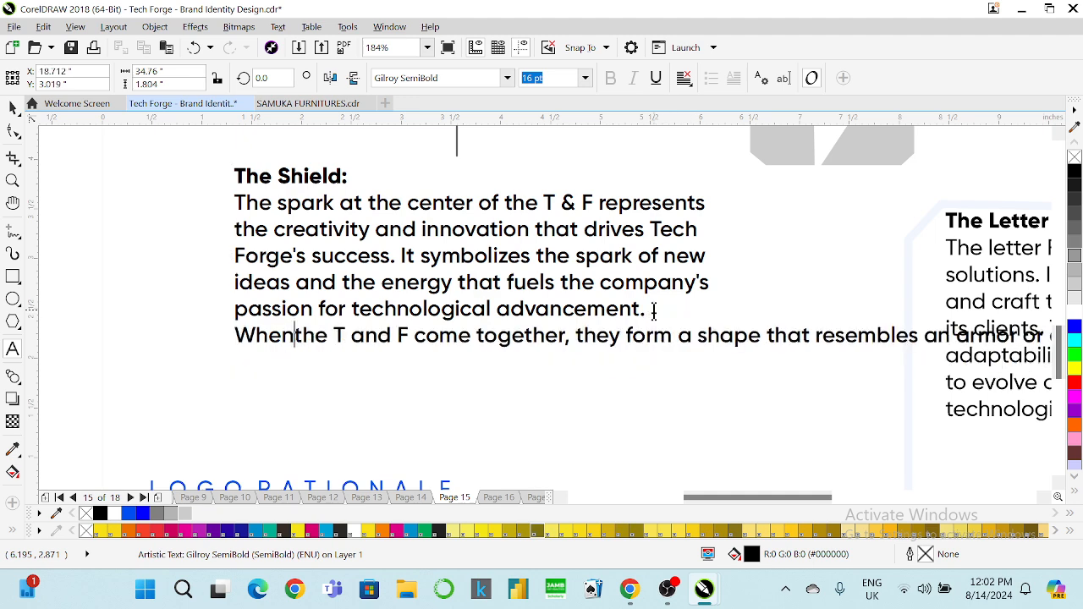
left_click(701, 335)
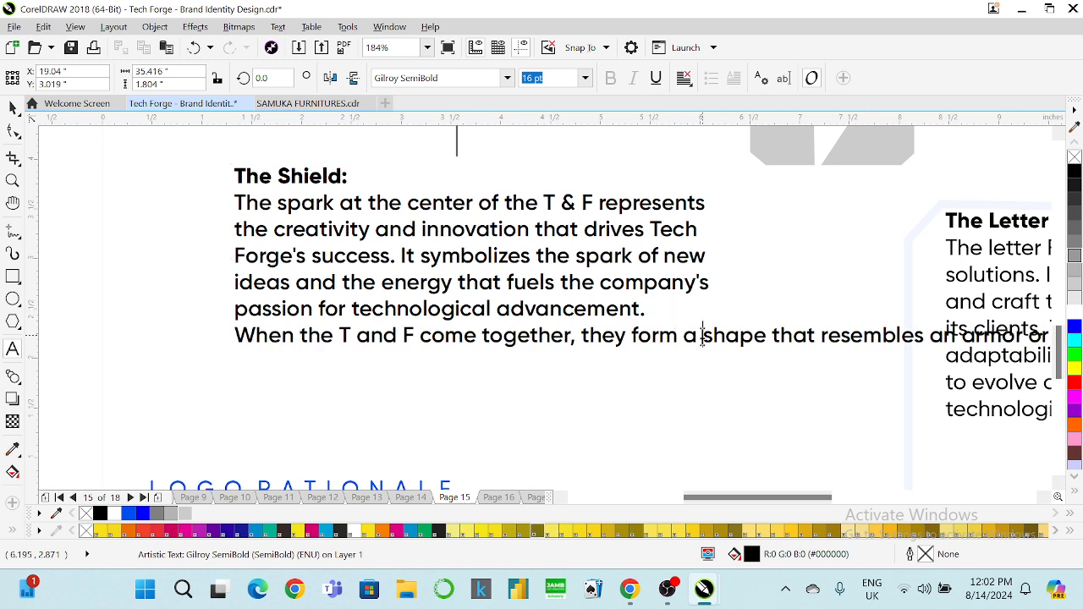
key("BackSpace")
key("Return")
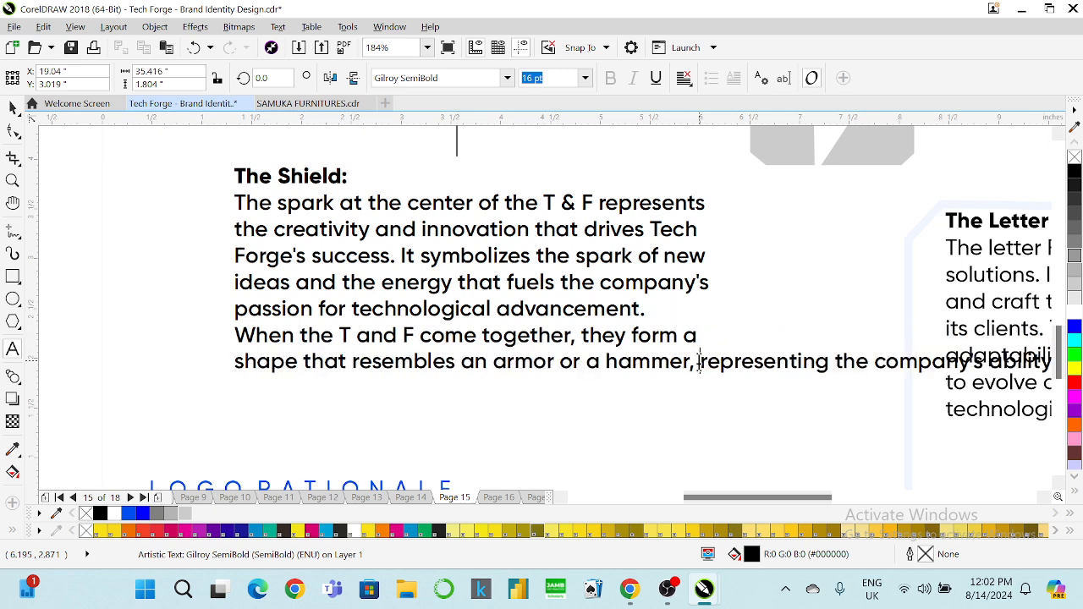
Step: Break the rest of the Shield paragraph's long line before "representing", before "forge technology" and before "This combined form"
left_click(699, 361)
key("BackSpace")
key("Return")
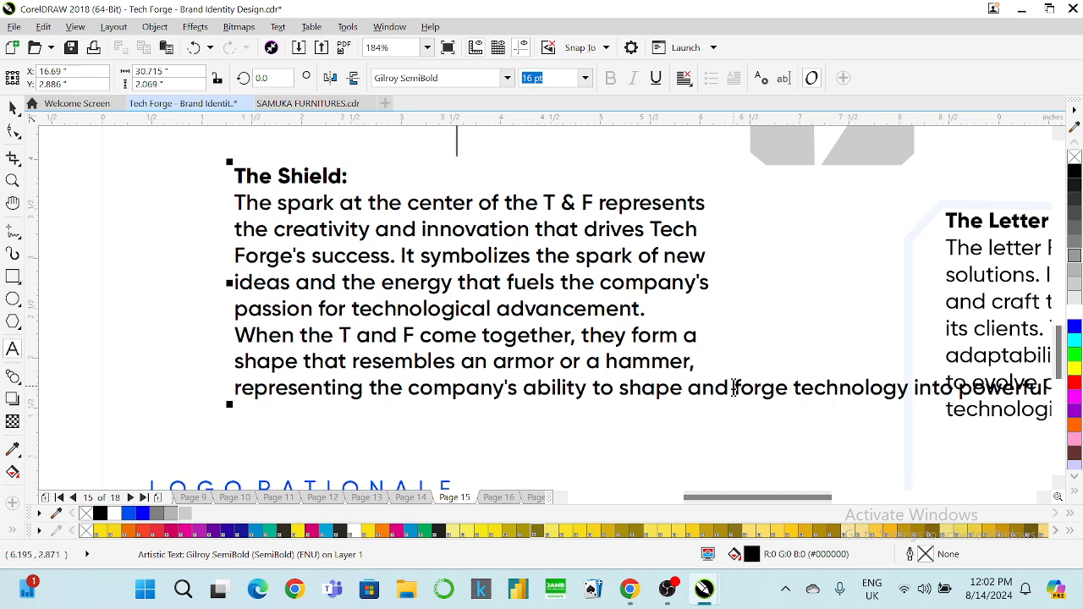
left_click(735, 387)
key("Return")
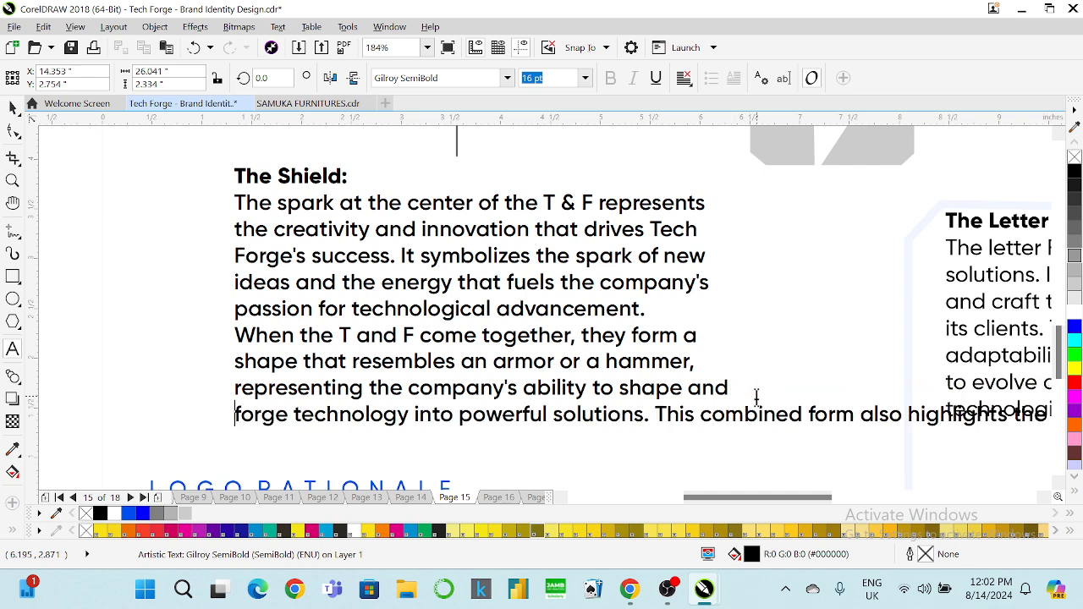
left_click(665, 413)
key("BackSpace")
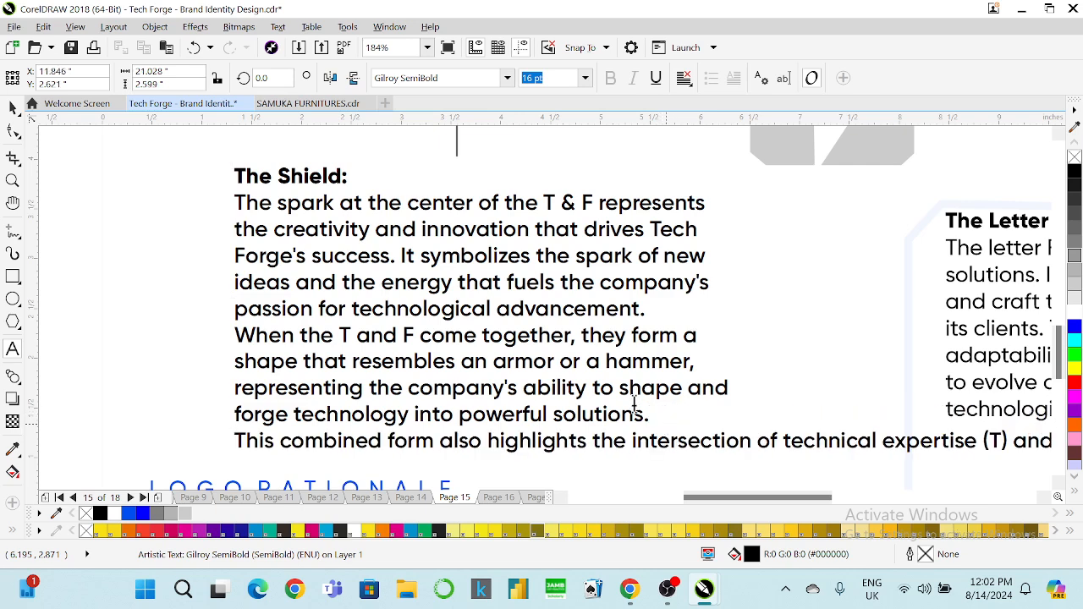
Step: Shorten the connector line above the Shield paragraph by raising its lower end
left_click(13, 180)
key("shift+F4")
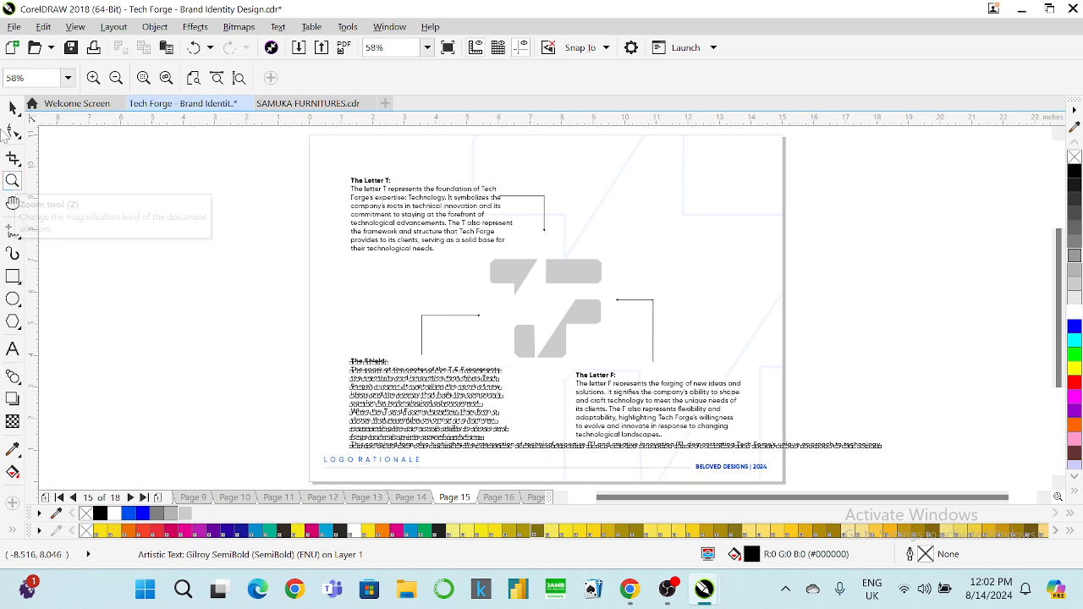
left_click(13, 108)
left_click(425, 325)
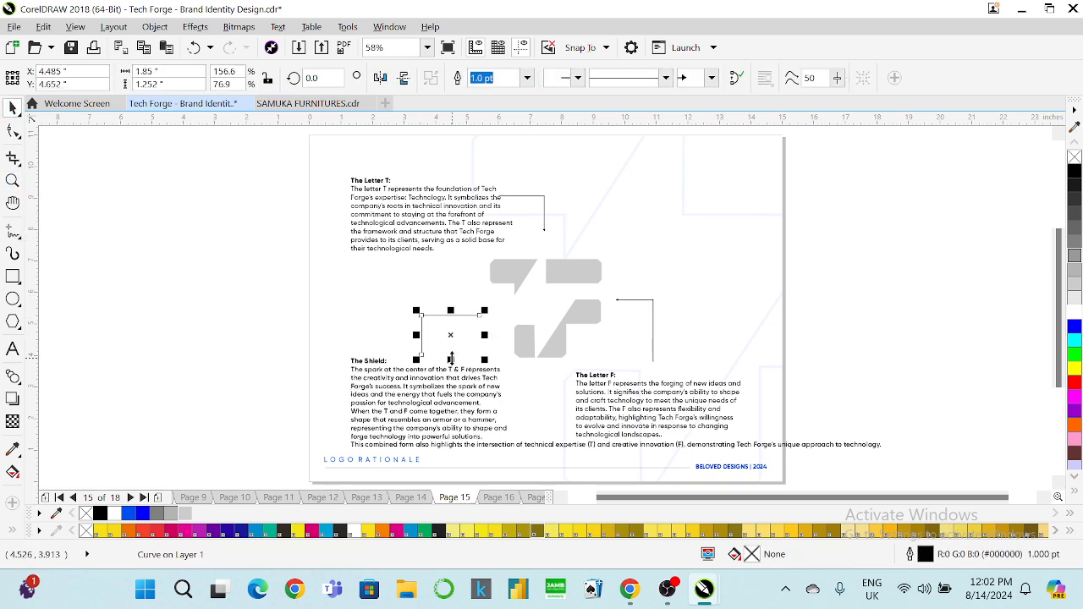
left_click_drag(451, 357, 466, 341)
Step: Move the Shield text up beneath its connector line and shift both together further up the page
left_click_drag(452, 380, 432, 370)
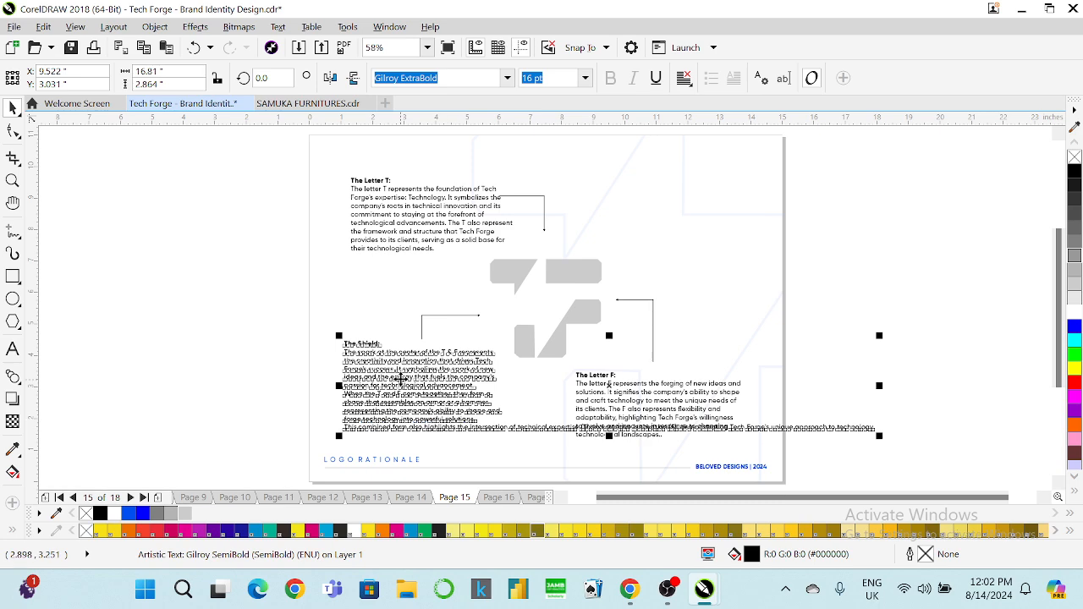
left_click(432, 320, "shift")
left_click_drag(431, 320, 430, 303)
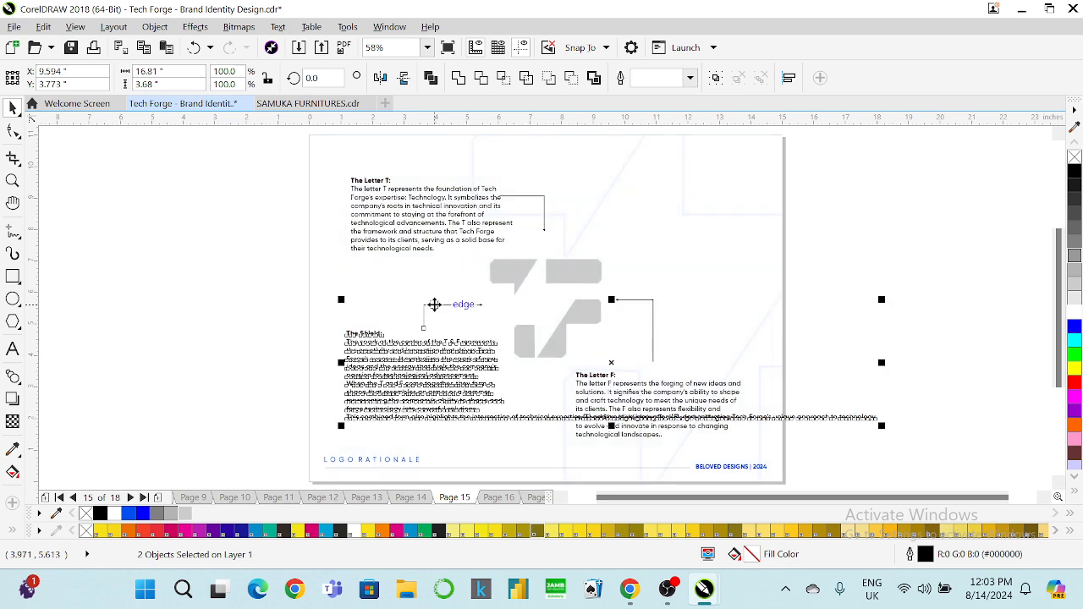
left_click(452, 437)
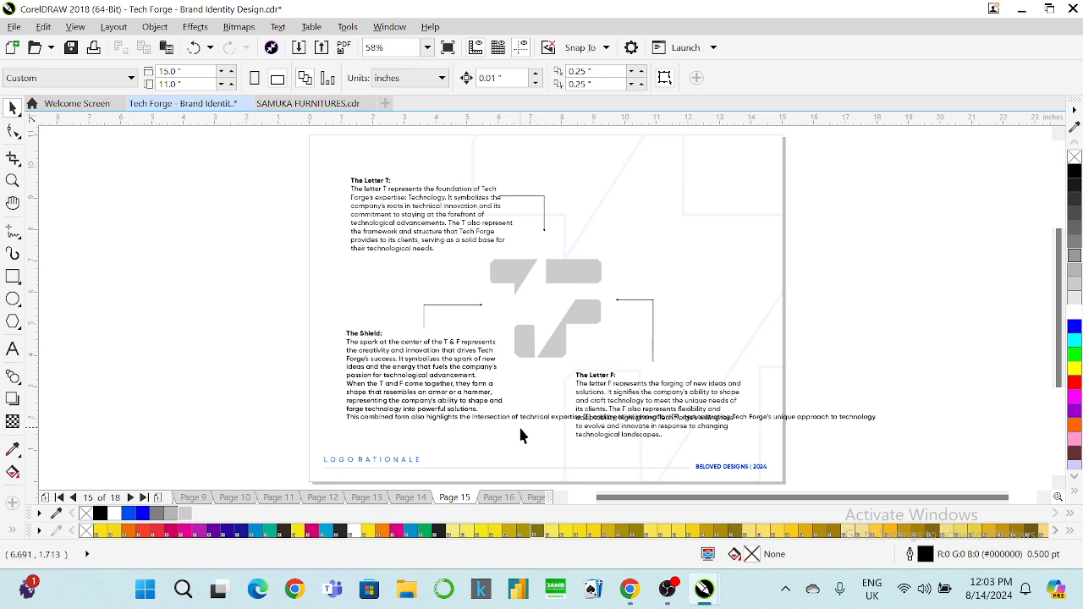
Step: Set the font of the entire Shield text block, including its heading, to Gilroy-Medium
left_click(13, 181)
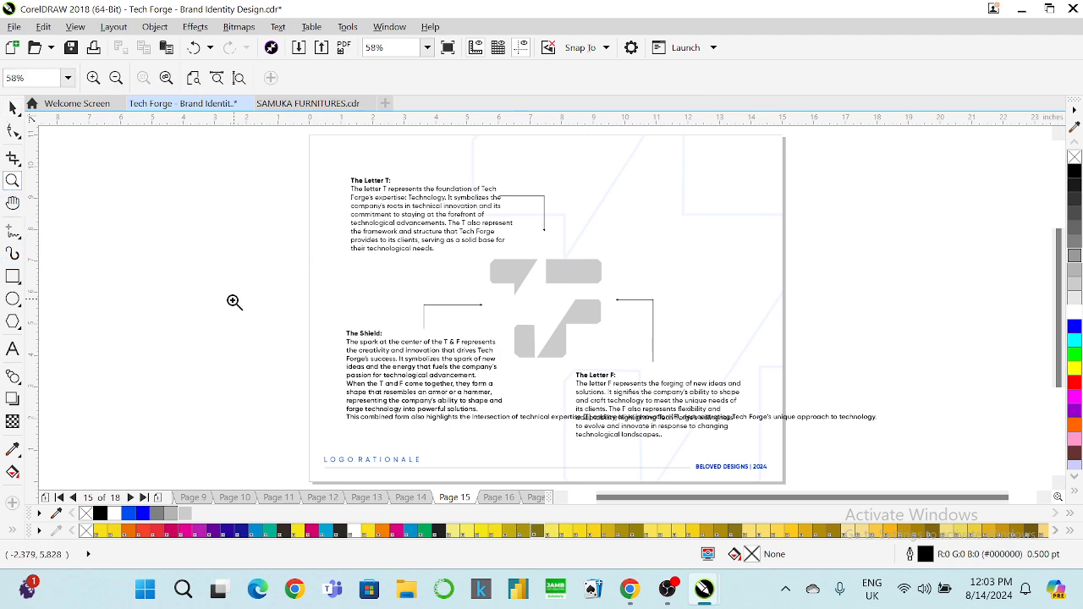
left_click_drag(231, 300, 594, 433)
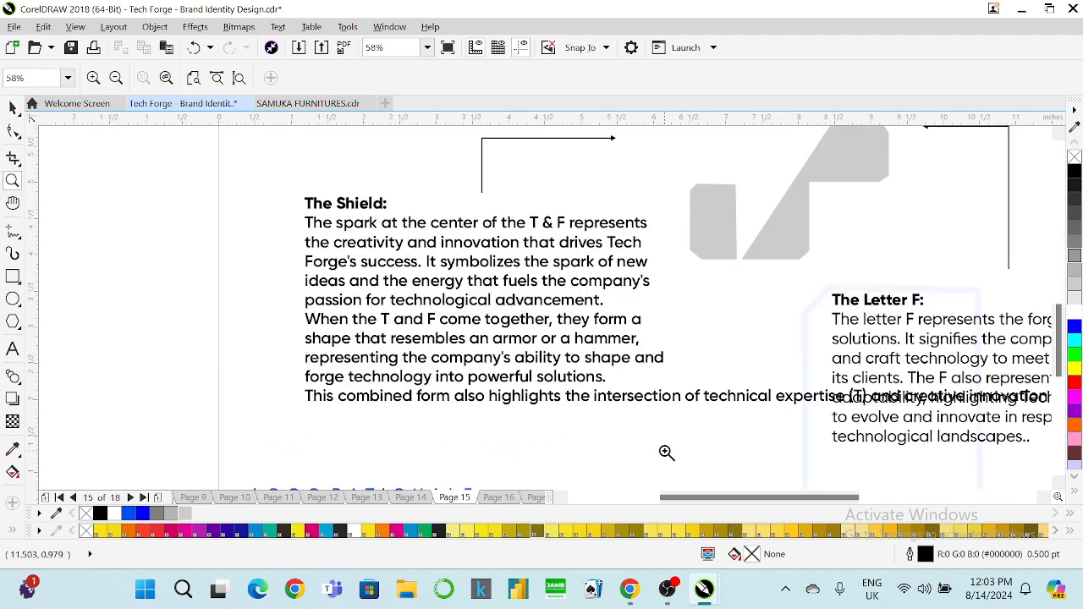
left_click(12, 349)
left_click(316, 223)
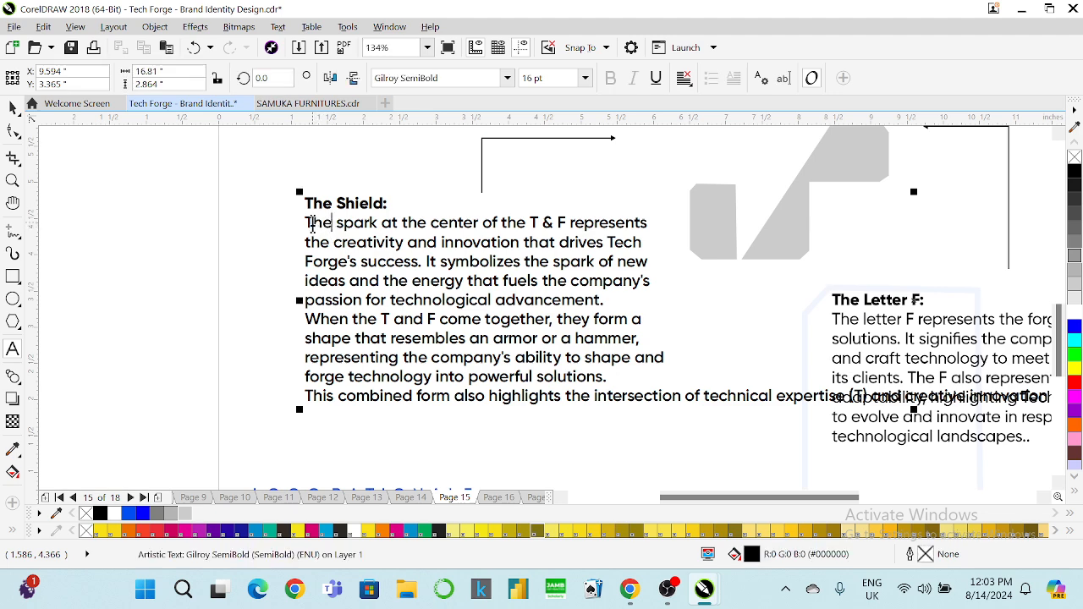
left_click_drag(306, 222, 1032, 380)
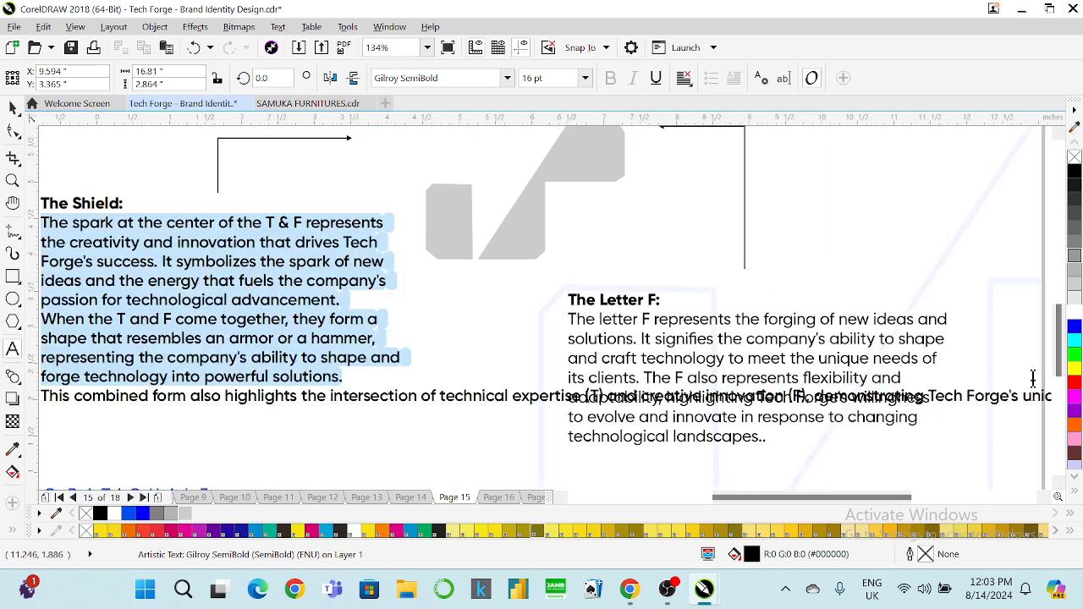
key("ctrl+a")
left_click(508, 78)
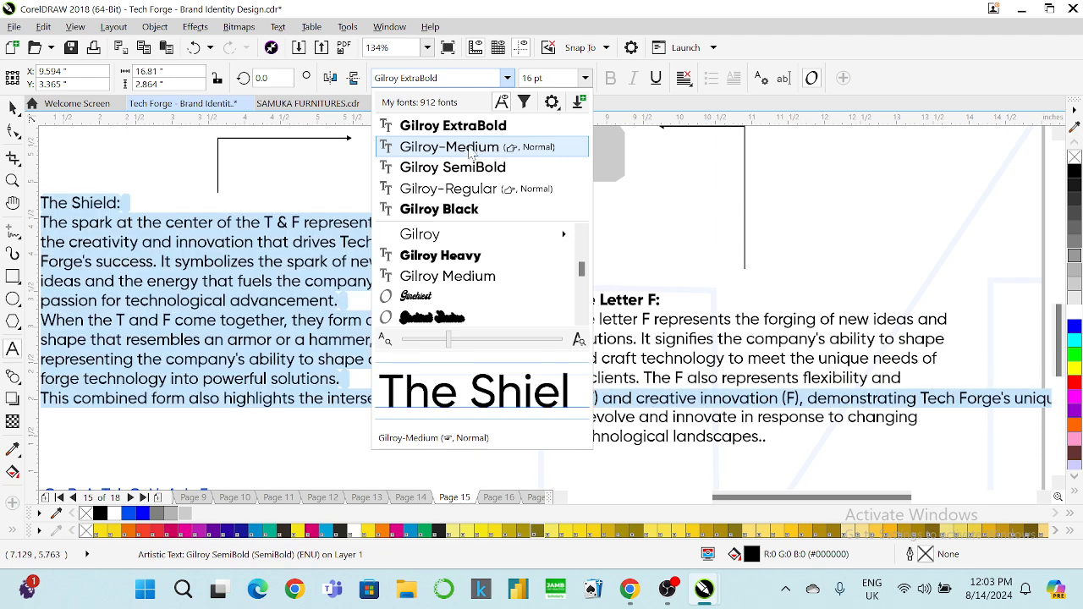
key("Escape")
Step: Break the Shield text's last sentence before "of technical expertise", before "(F), demonstrating" and before "to technology"
left_click(399, 407)
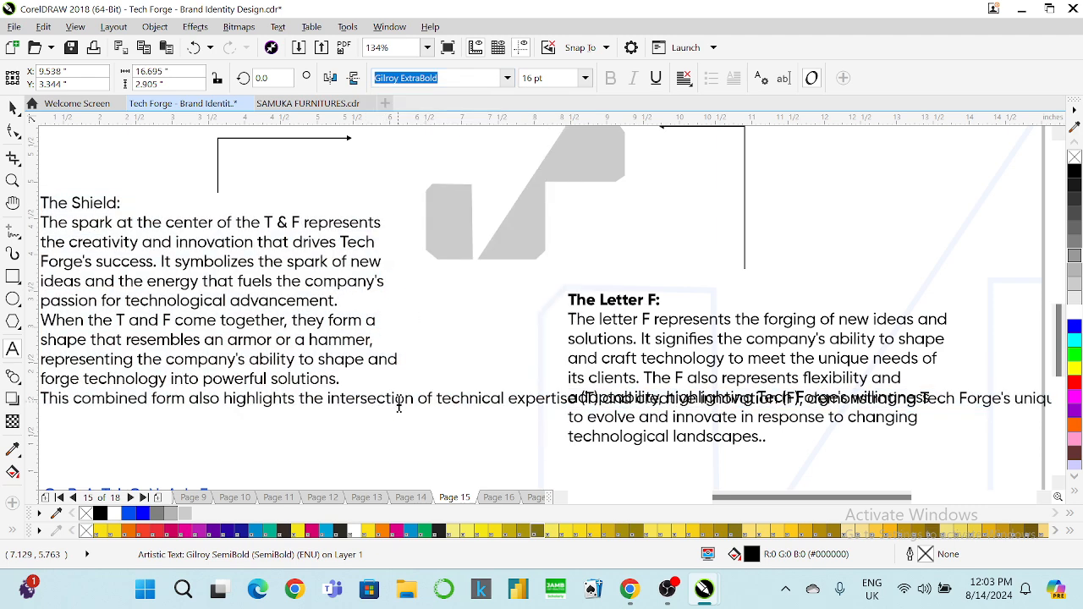
left_click(415, 399)
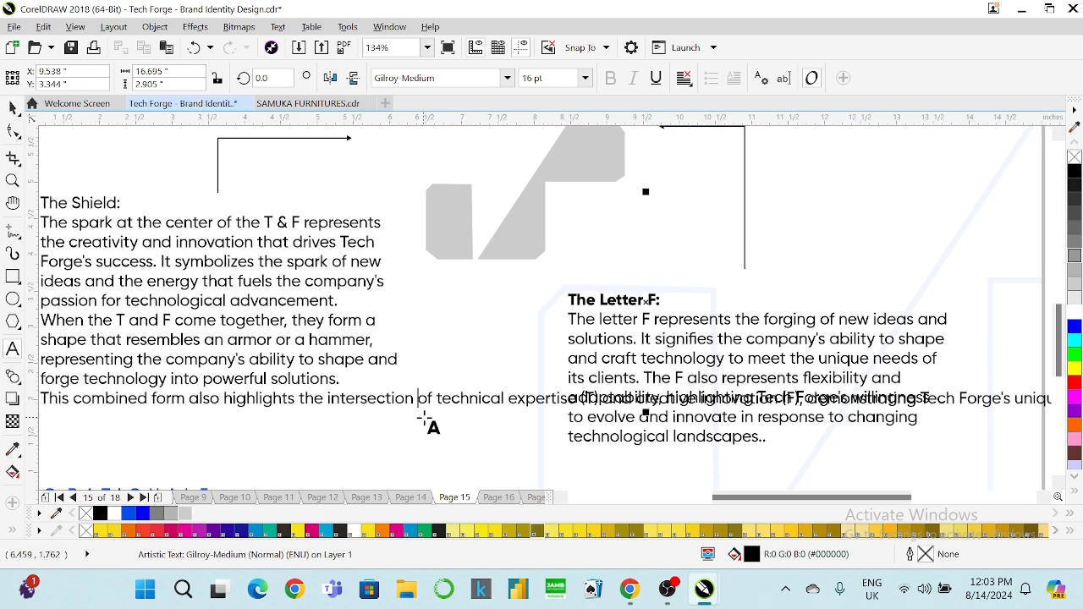
key("Return")
left_click(405, 418)
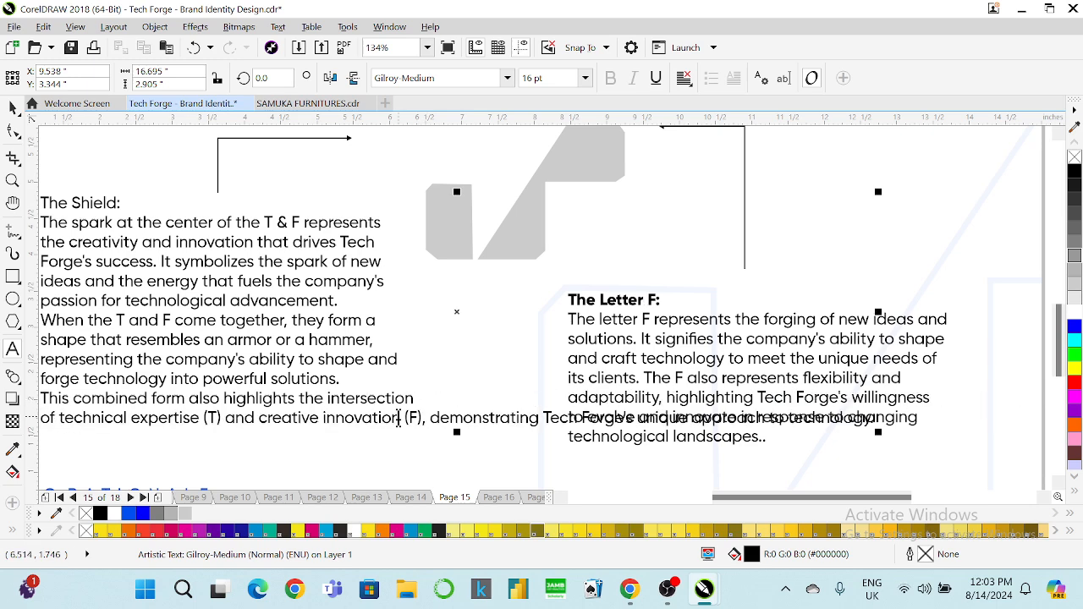
key("BackSpace")
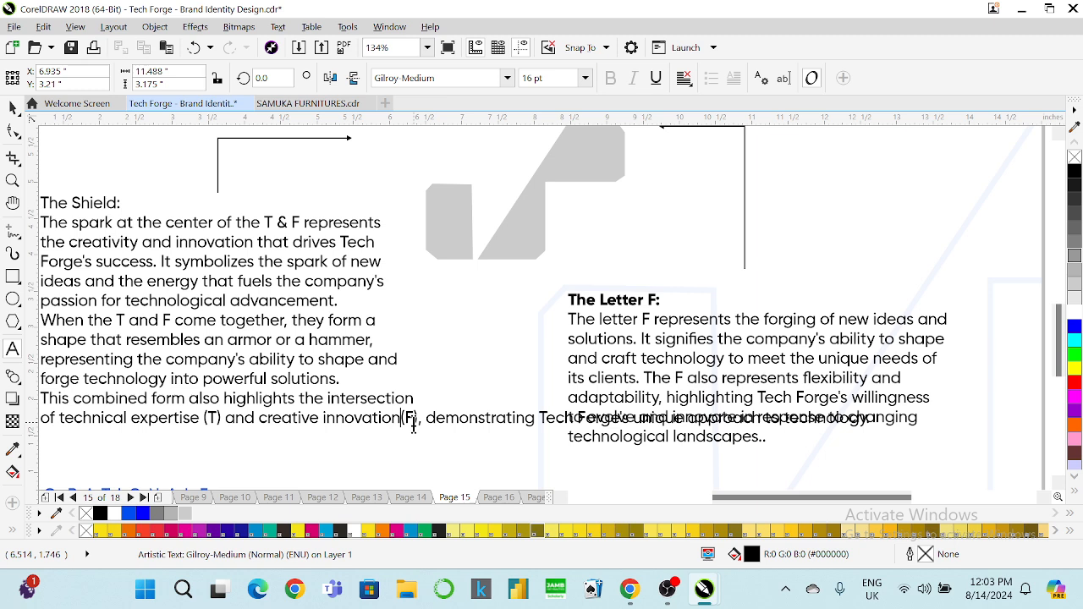
key("Return")
left_click(404, 437)
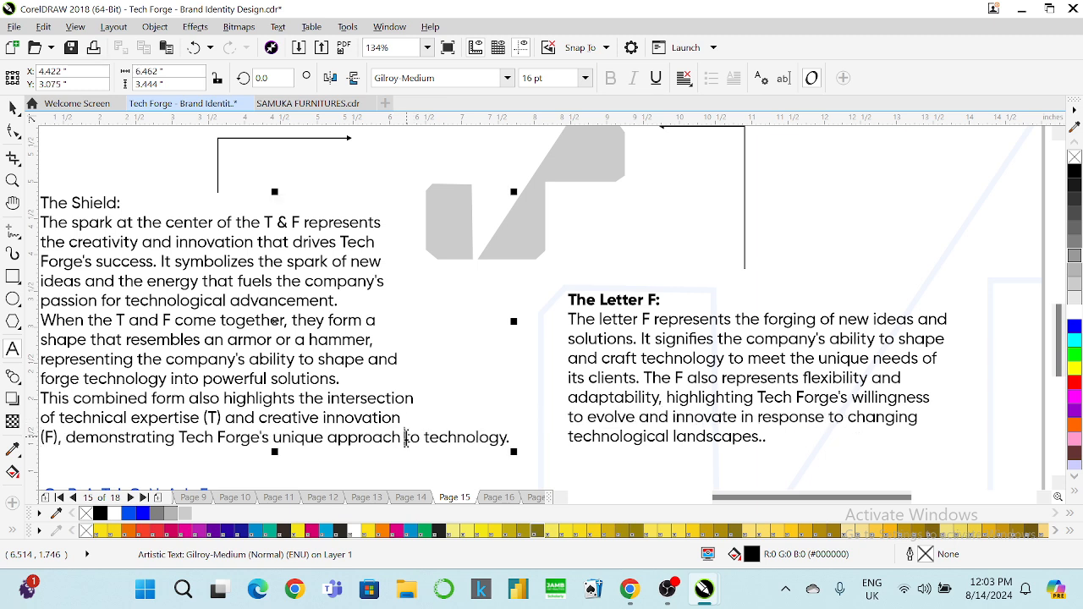
key("BackSpace")
key("Return")
Step: Set the heading "The Shield:" in Gilroy ExtraBold
left_click(5, 115)
left_click(12, 184)
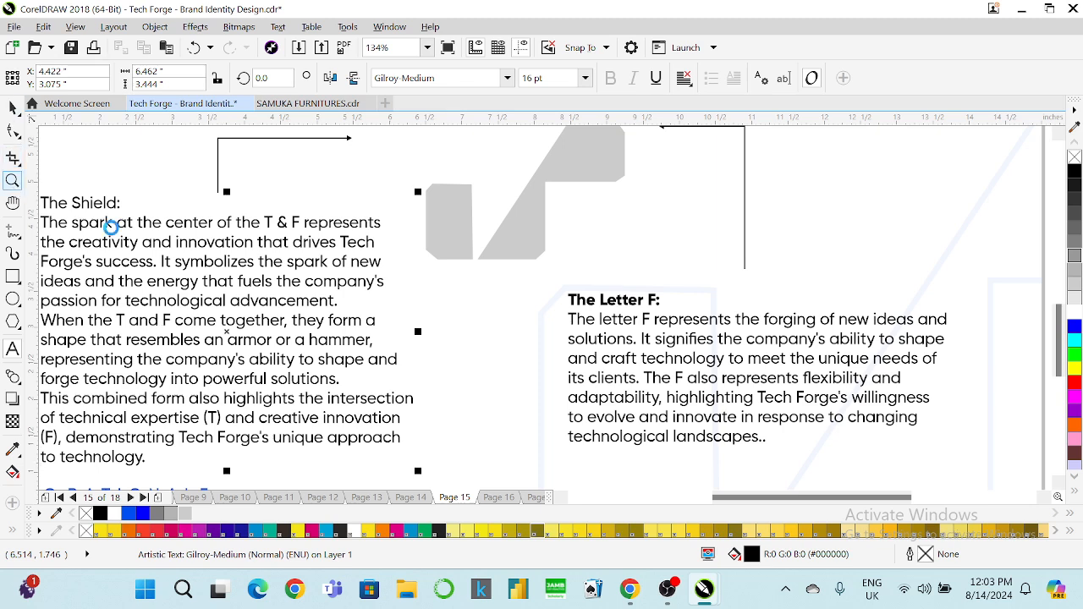
right_click(370, 280)
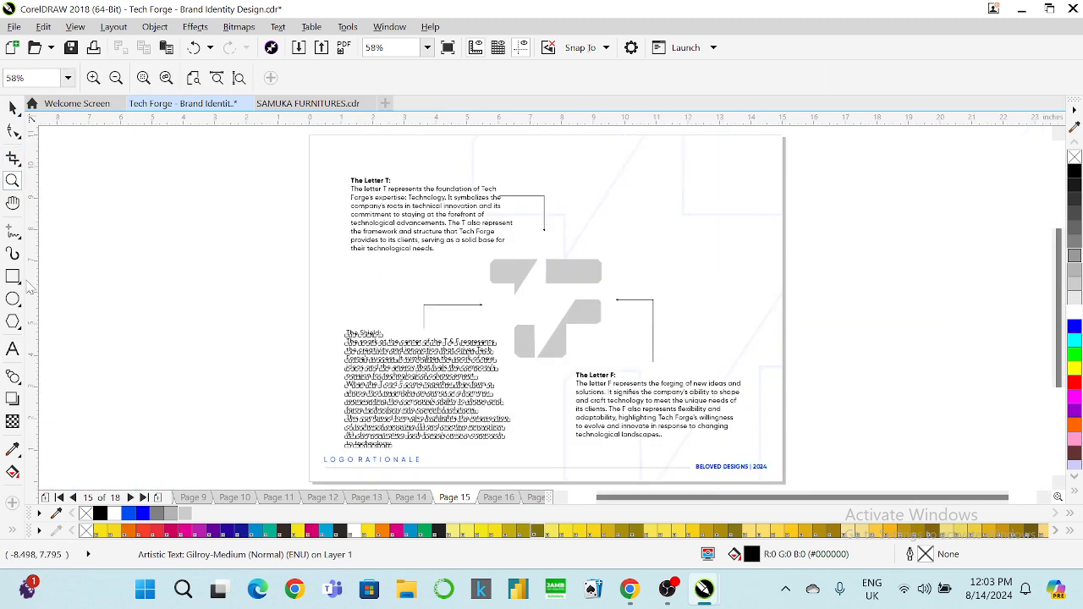
left_click(12, 349)
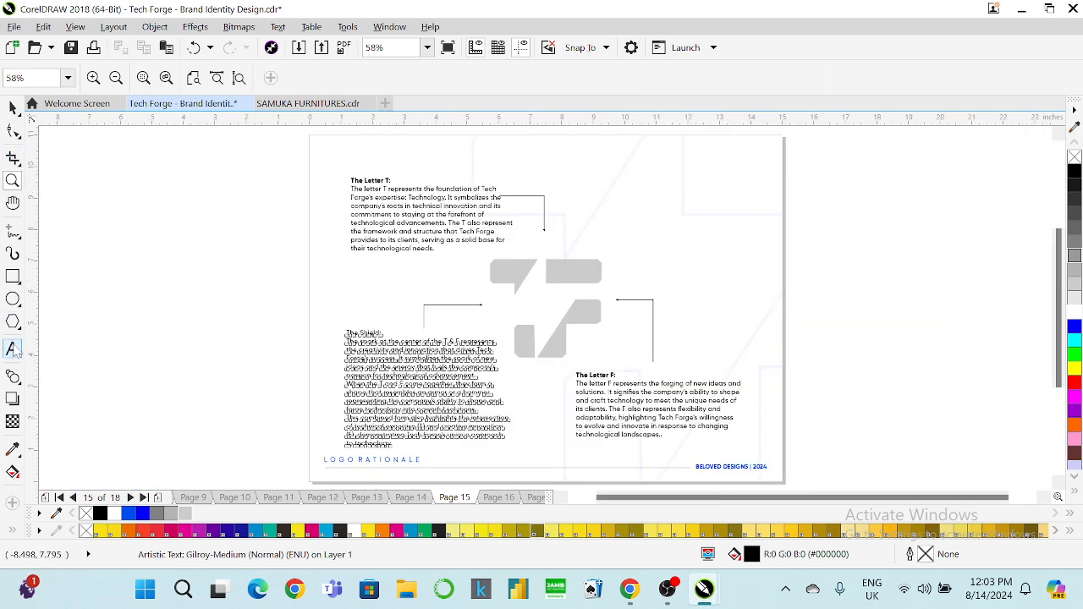
left_click(12, 182)
left_click_drag(283, 320, 568, 458)
left_click(12, 349)
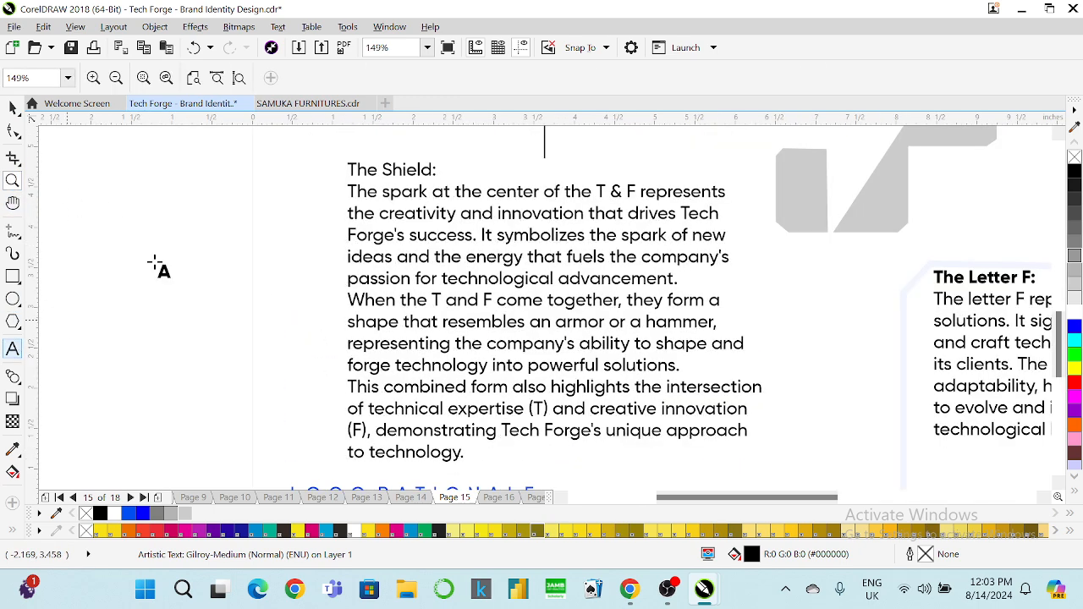
left_click(349, 169)
left_click_drag(348, 169, 450, 169)
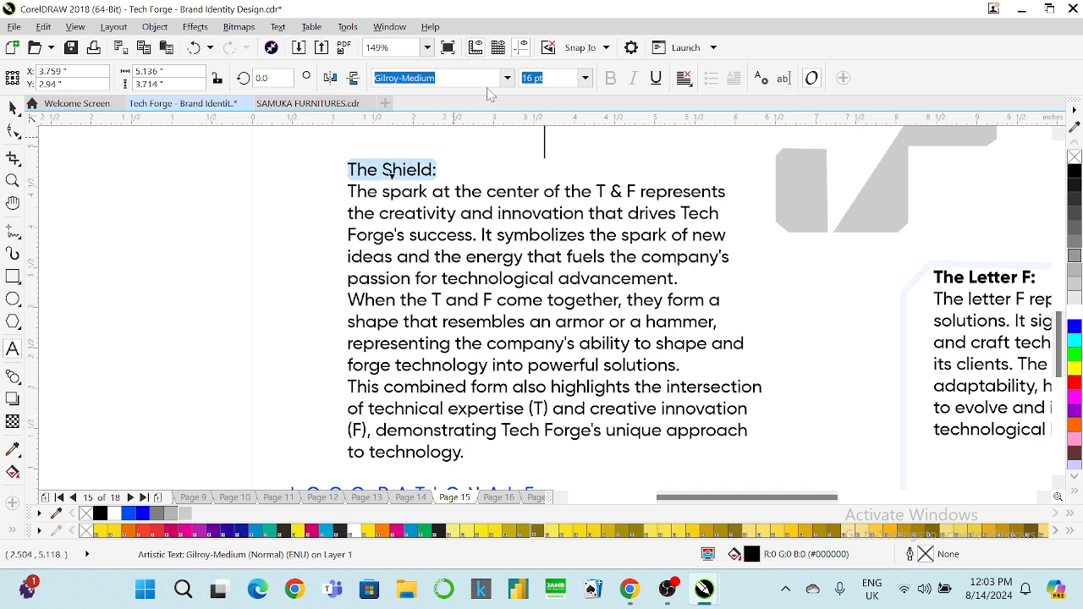
left_click(508, 77)
left_click(453, 146)
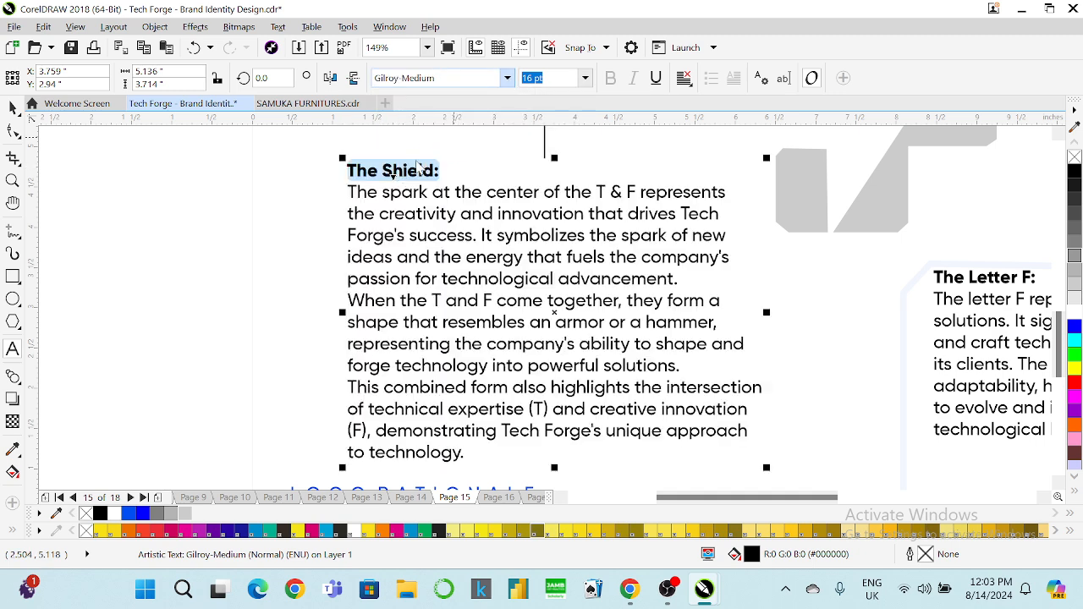
Step: Change the heading "The Shield:" to "The Spark:" and finish editing the text
left_click(392, 170)
double_click(393, 171)
left_click_drag(393, 171, 429, 168)
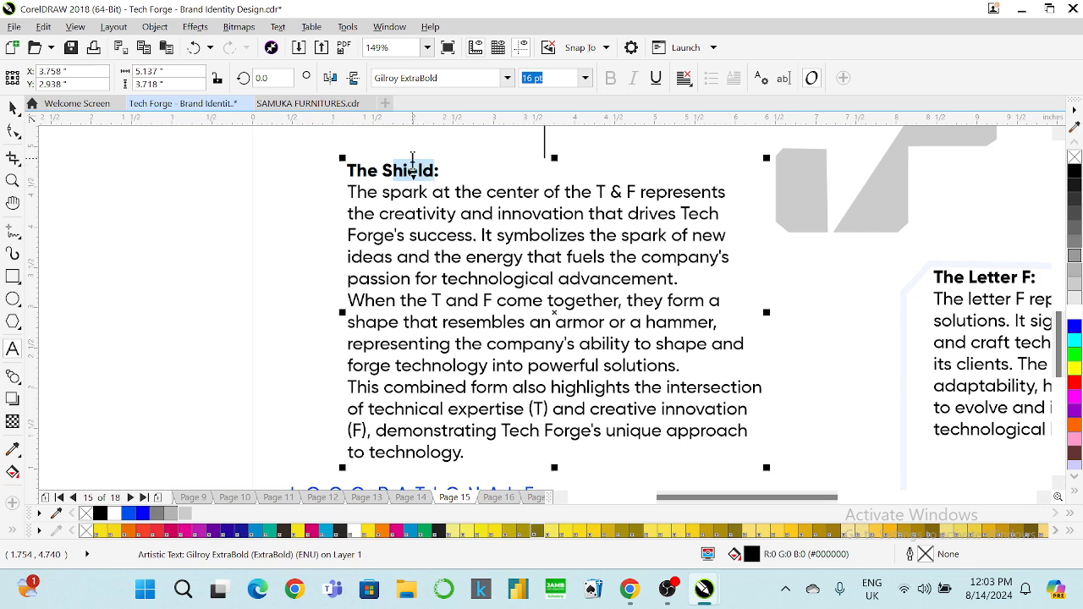
type("PARK")
key("BackSpace")
key("BackSpace")
key("BackSpace")
key("BackSpace")
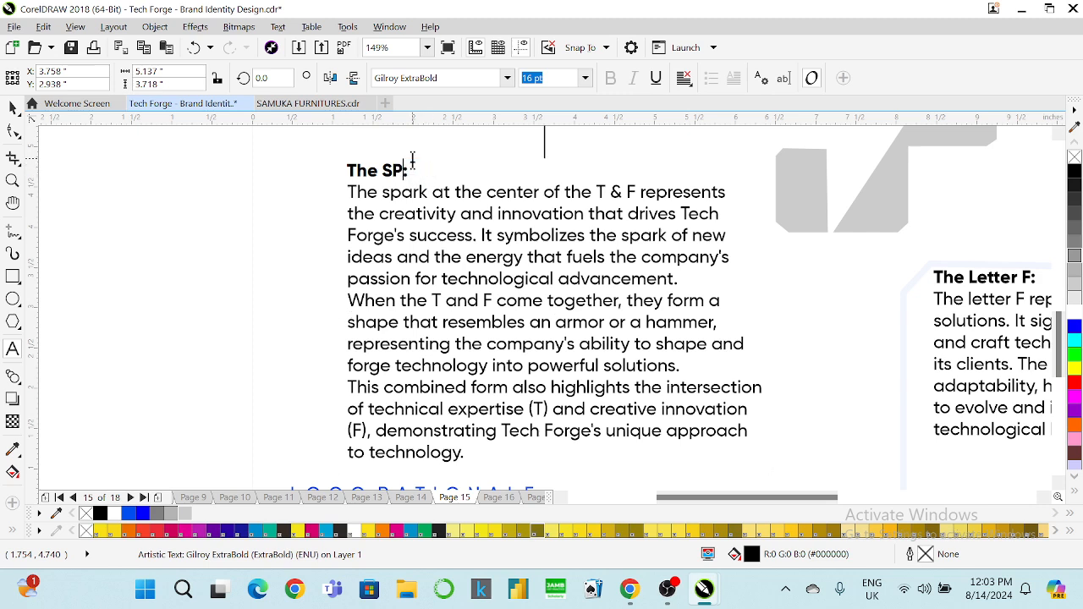
type("park")
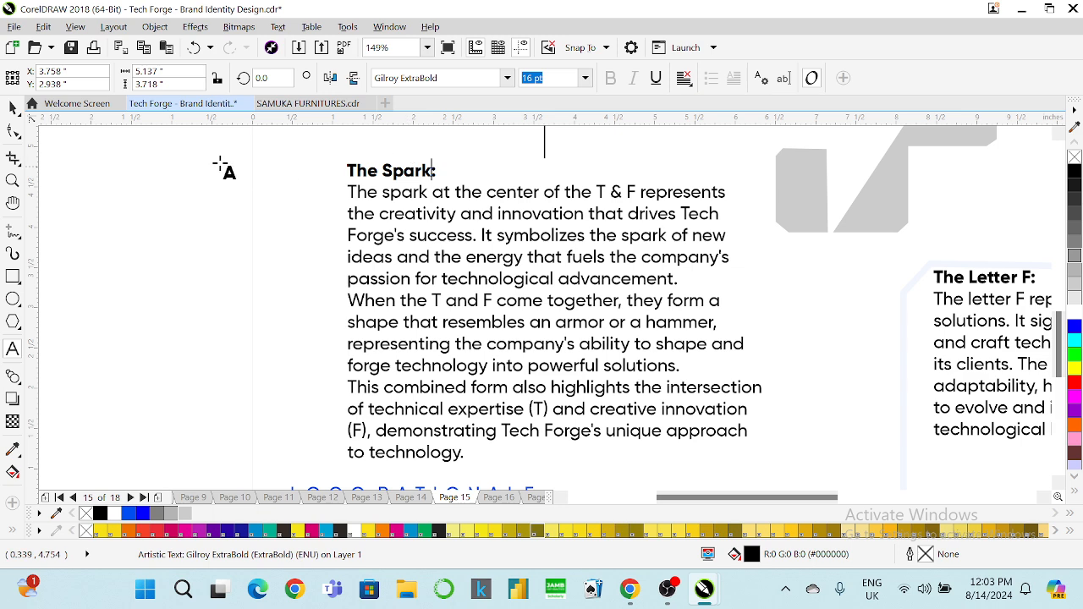
left_click(13, 106)
left_click(225, 149)
Step: Replace the footer title "BRAND STYLE GUIDELINE" on page 16 with "LOGO VARIATION"
left_click(428, 48)
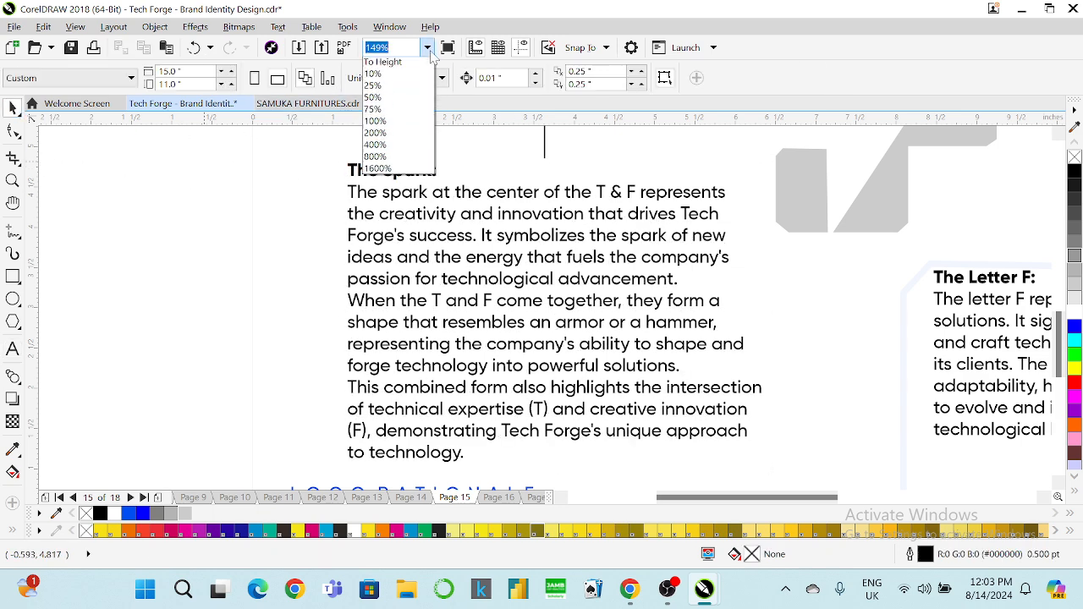
left_click(390, 65)
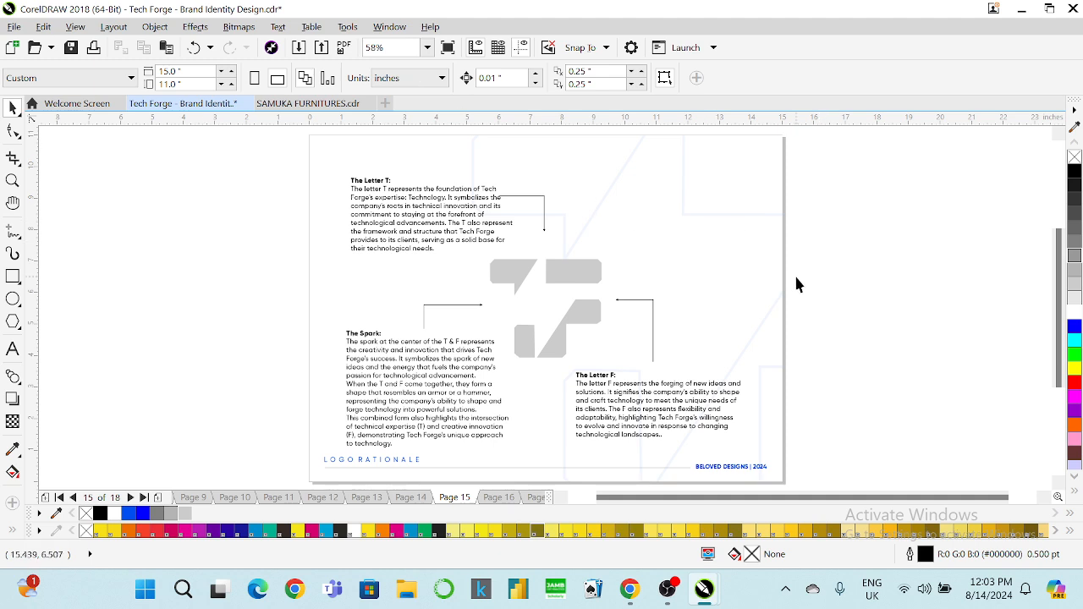
key("Page_Down")
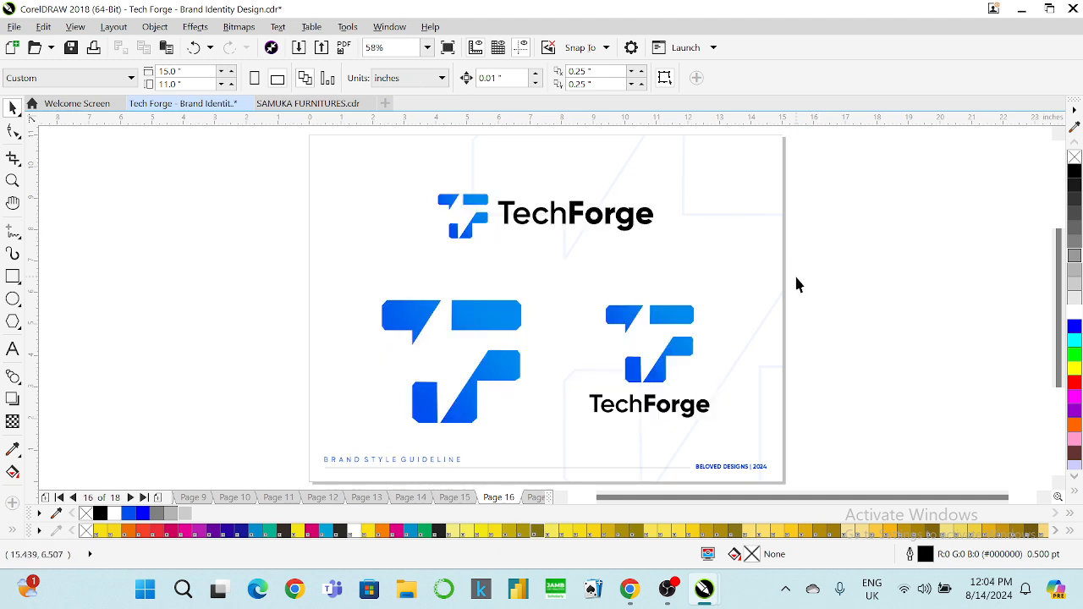
left_click(448, 464)
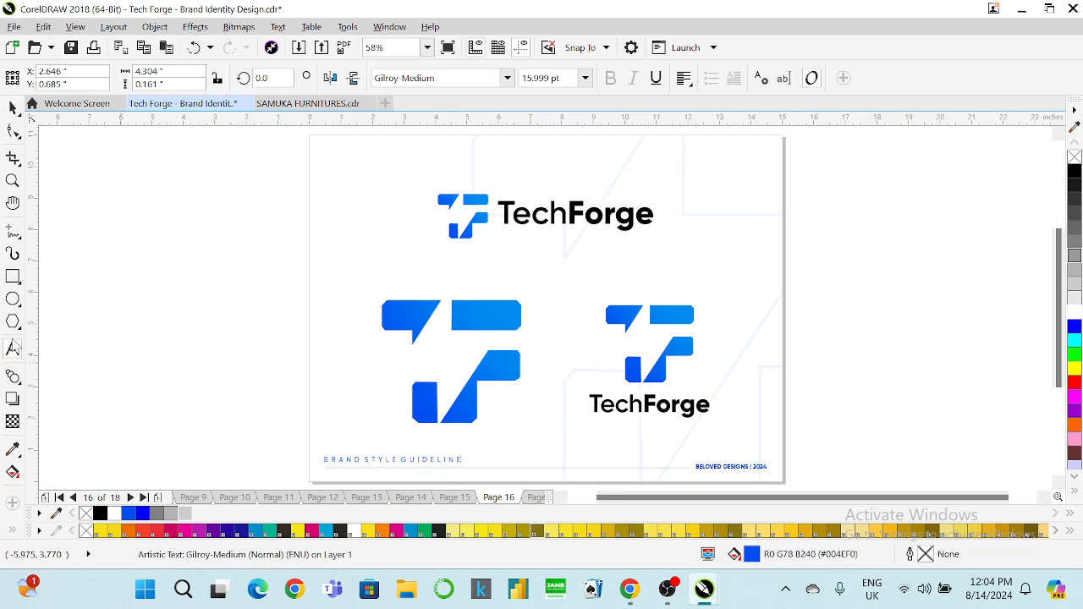
key("ctrl+a")
type("Lo")
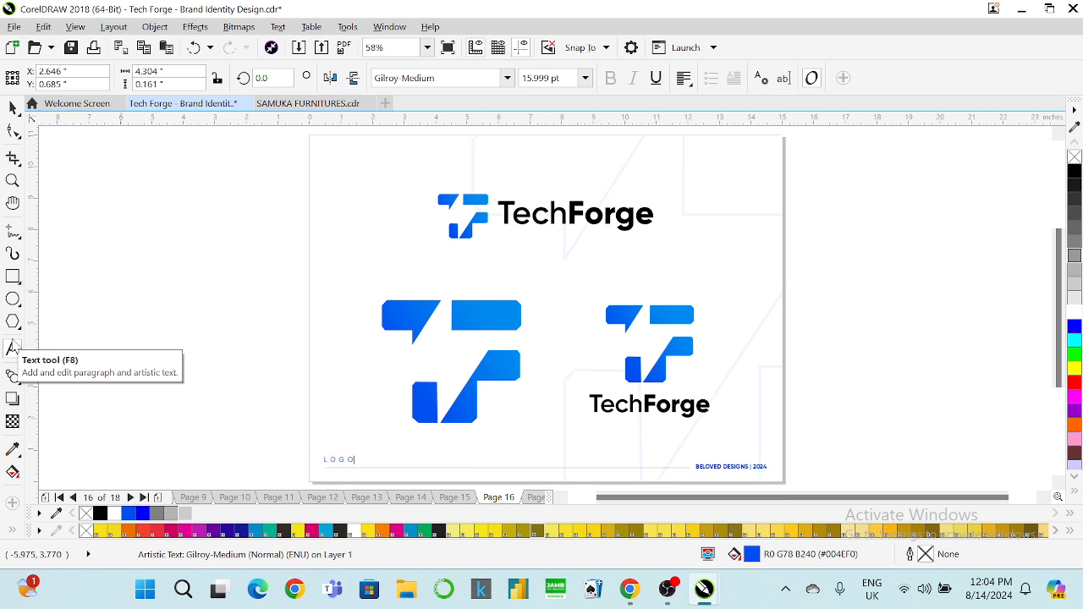
type("GO VARIATION")
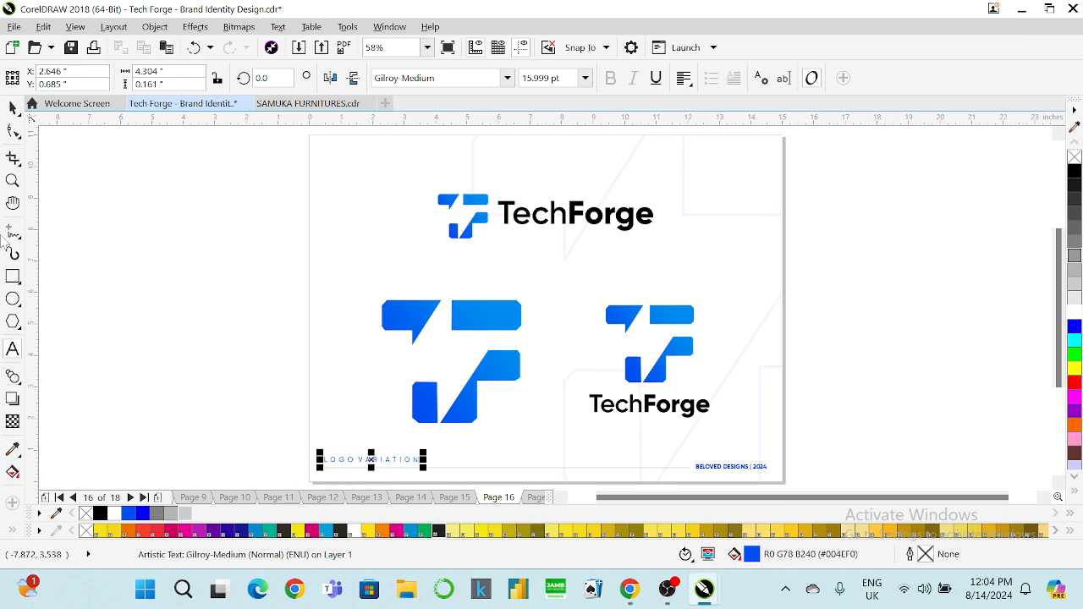
left_click(13, 107)
left_click(166, 228)
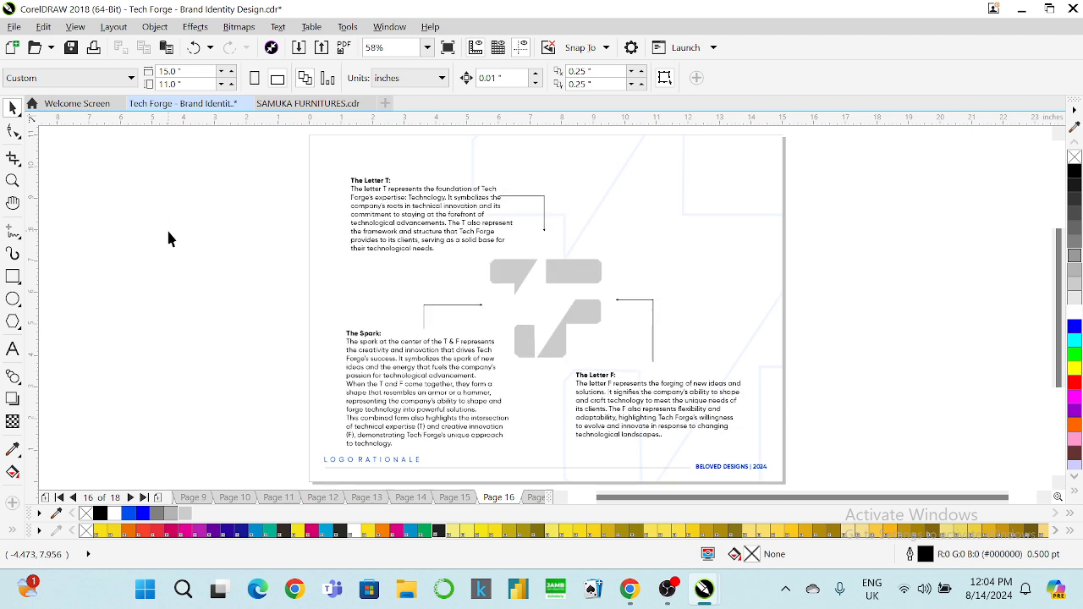
Step: Review the document pages backward to page 5 and forward to page 17, checking the grouping of the three logo marks there
key("Page_Up")
key("Page_Up")
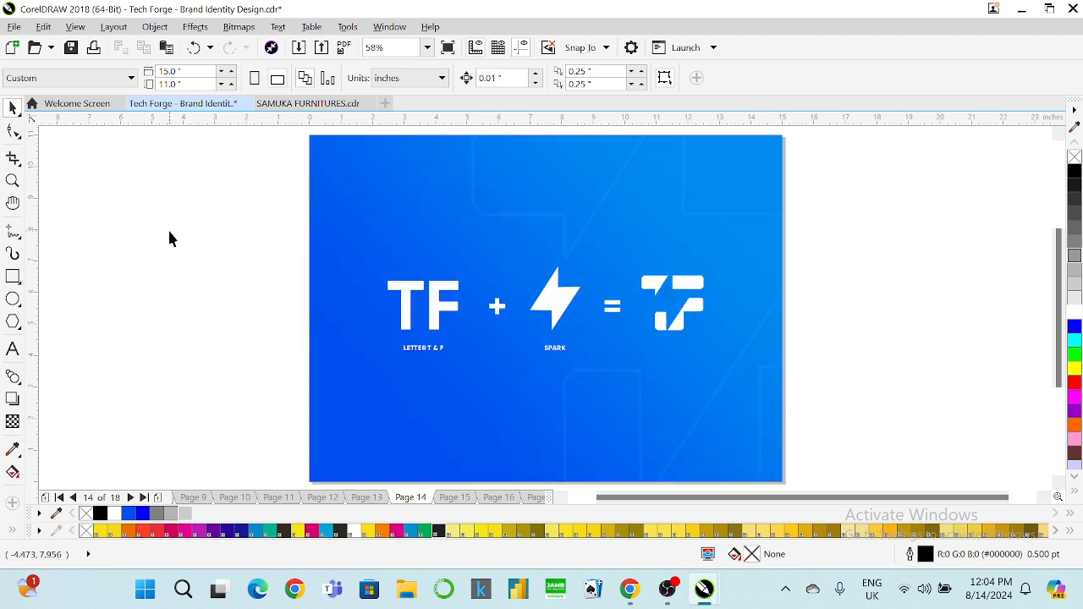
key("Page_Up")
key("Page_Up")
key("Page_Up")
key("Page_Up")
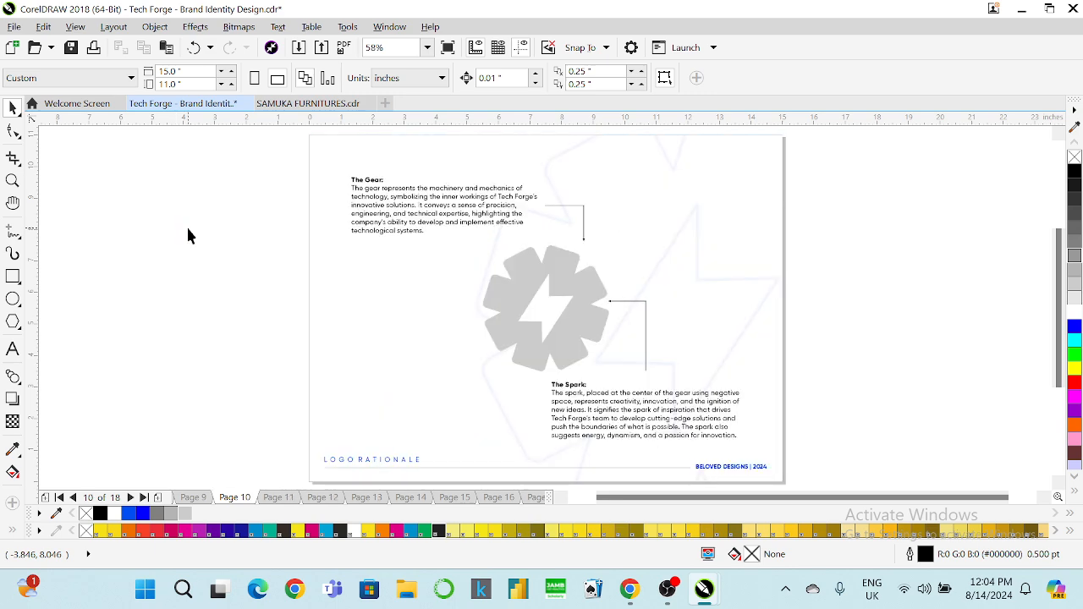
key("Page_Up")
key("Page_Up")
key("Page_Up")
key("Page_Down")
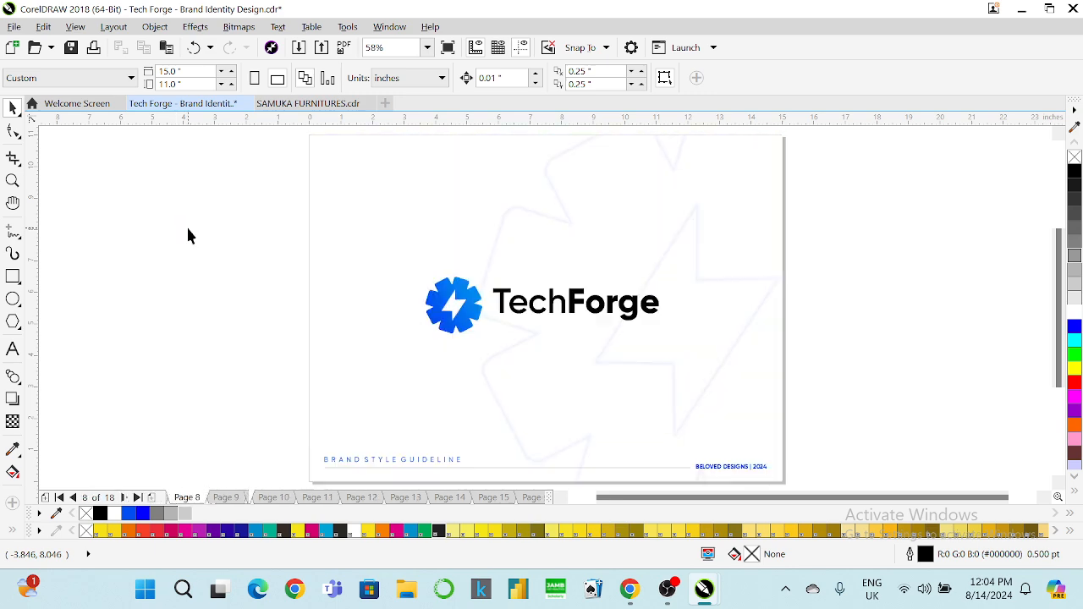
key("Page_Up")
key("Page_Up")
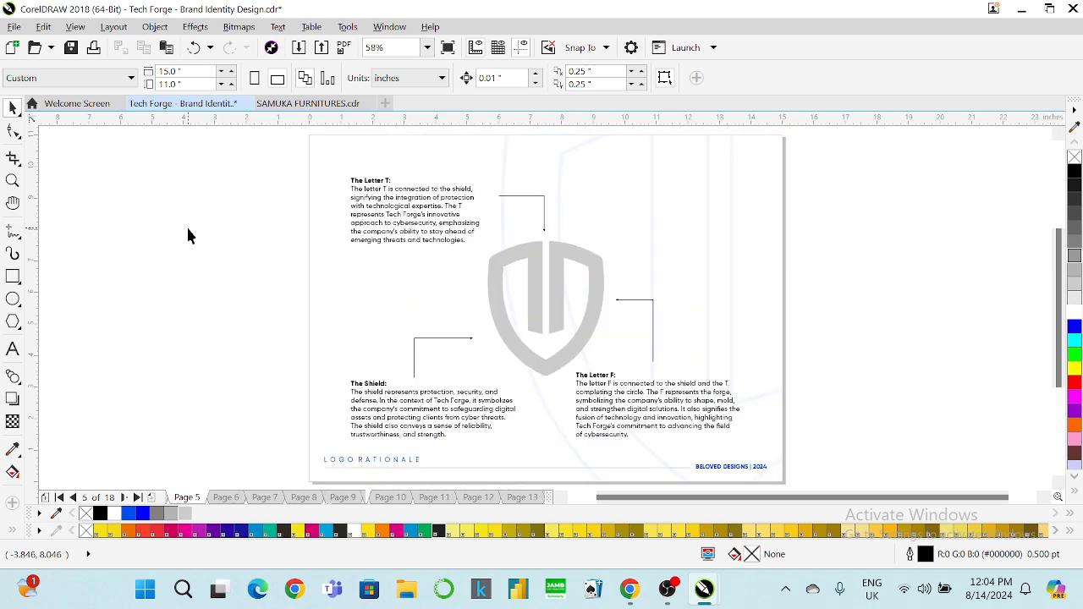
key("Page_Down")
key("Page_Down")
key("Page_Down")
key("Page_Down")
key("Page_Down")
key("Page_Down")
key("Page_Down")
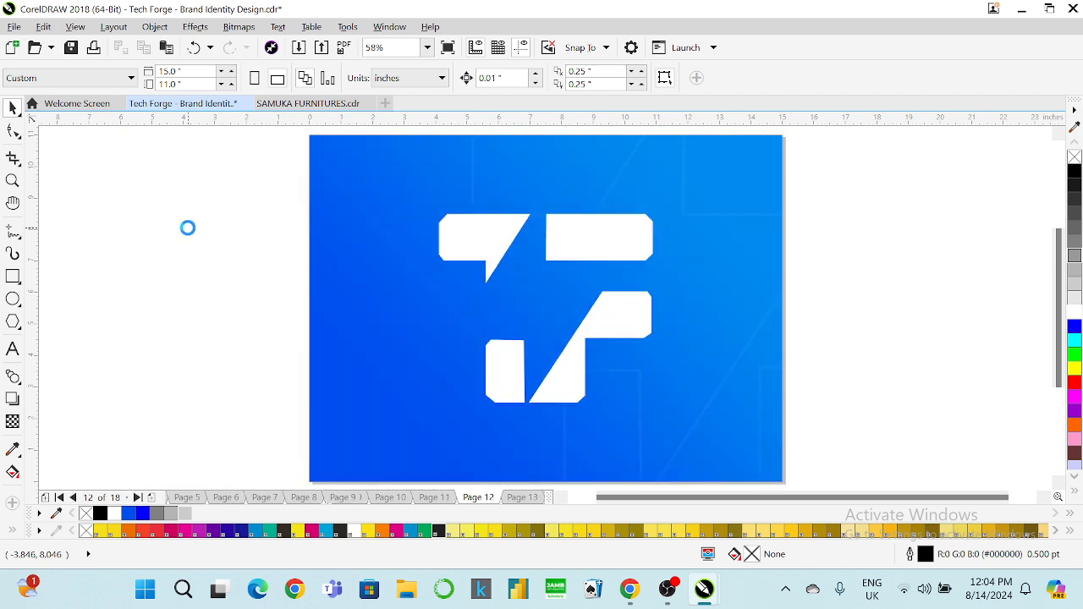
key("Page_Down")
key("Page_Down")
key("Page_Down")
key("Page_Down")
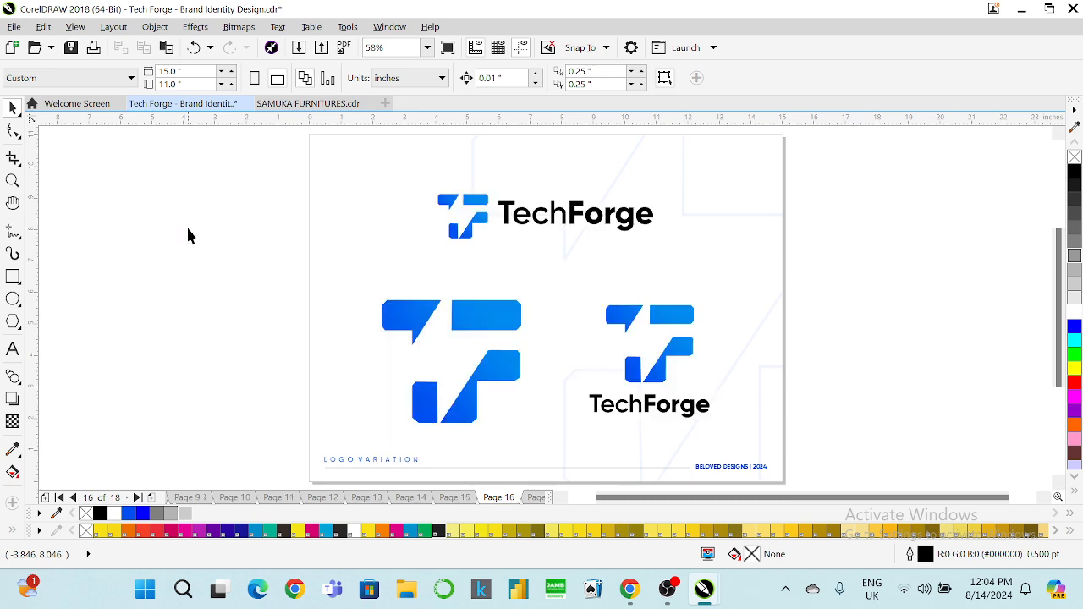
key("Page_Down")
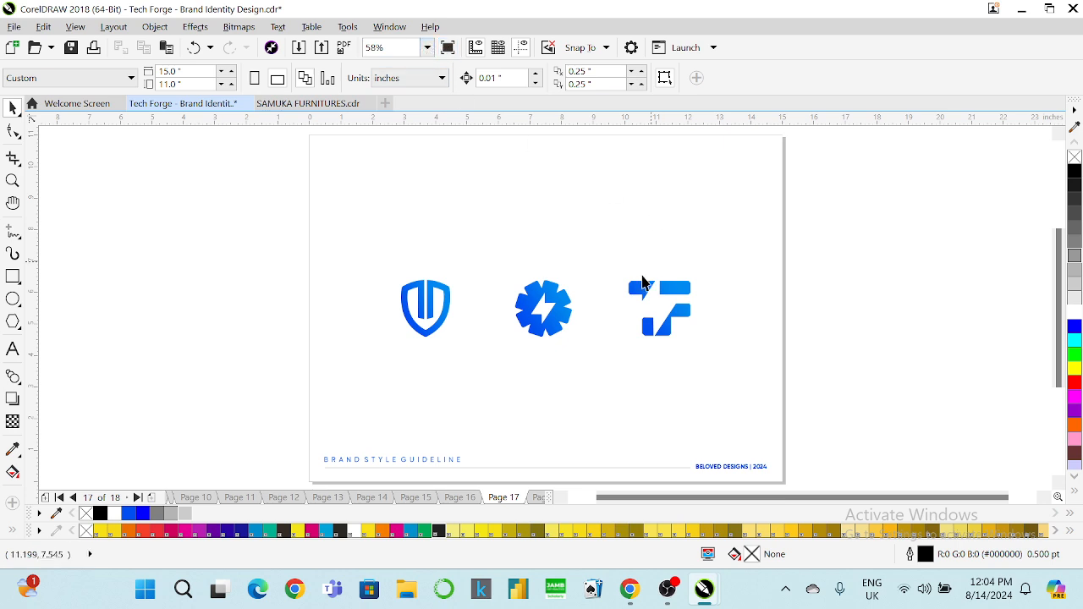
left_click(664, 289)
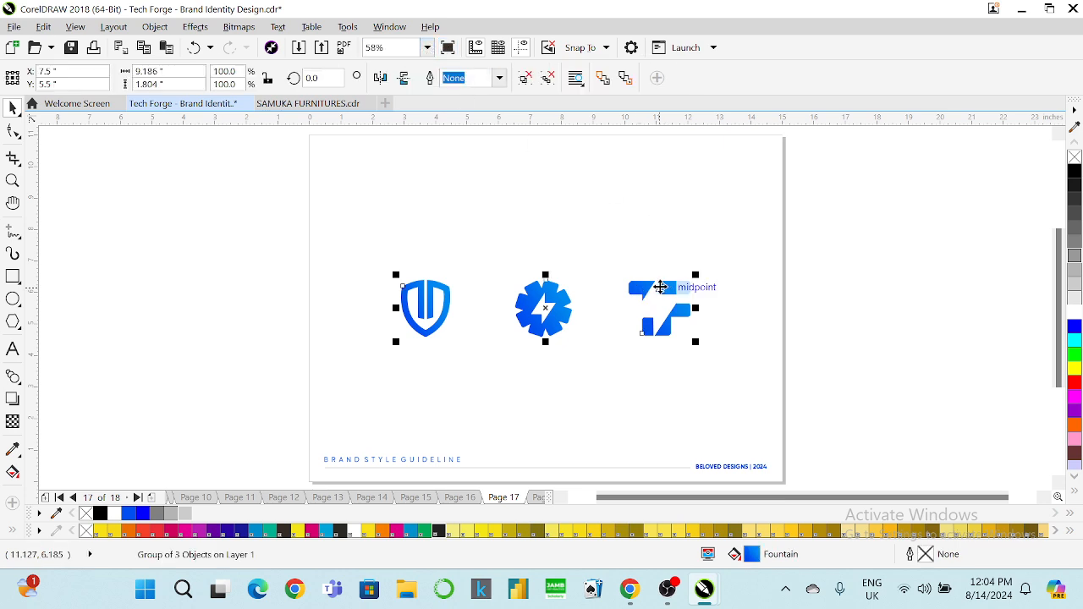
left_click(301, 213)
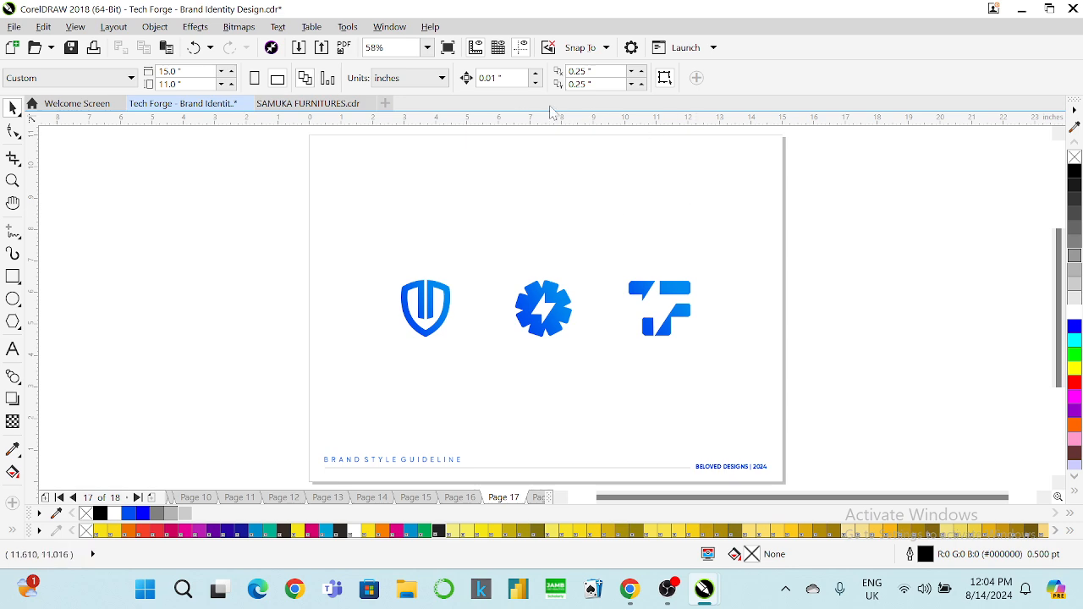
Step: Switch to the Teams meeting in Chrome, open the meeting chat and send the message "3"
left_click(630, 589)
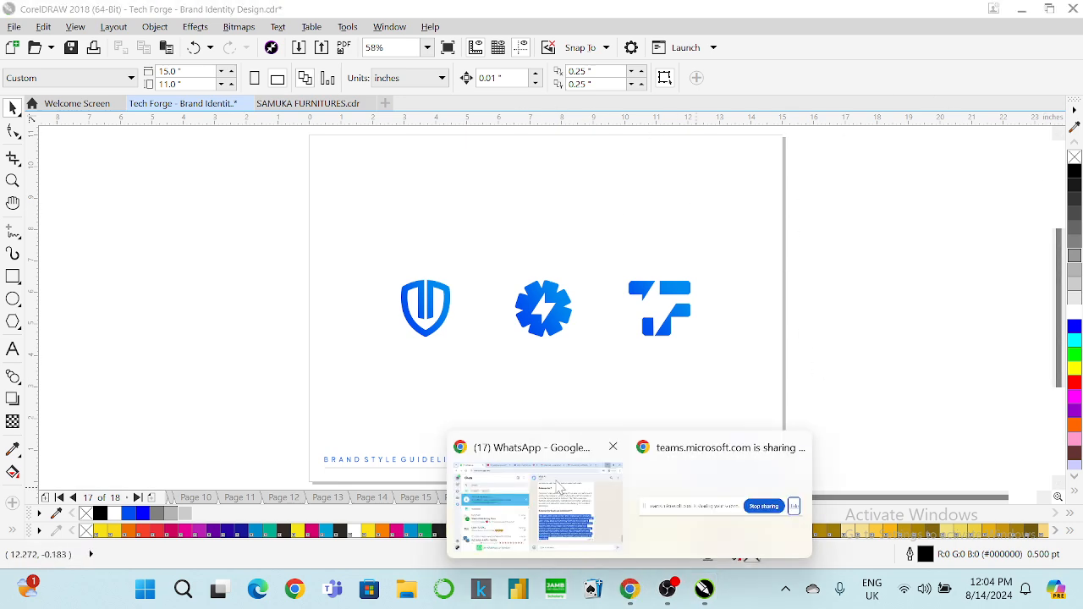
left_click(541, 495)
left_click(440, 18)
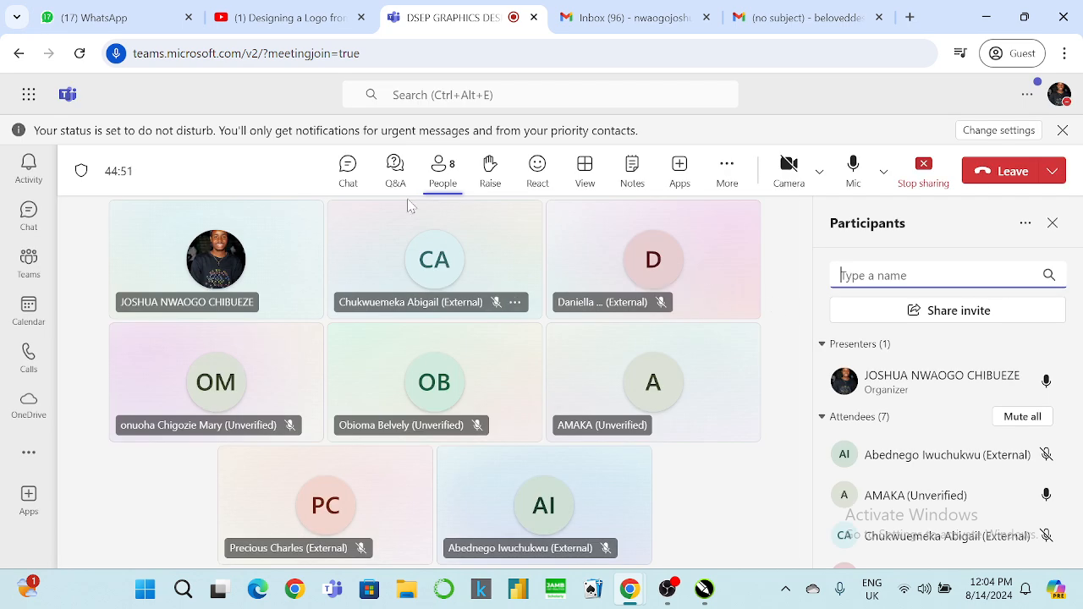
left_click(342, 174)
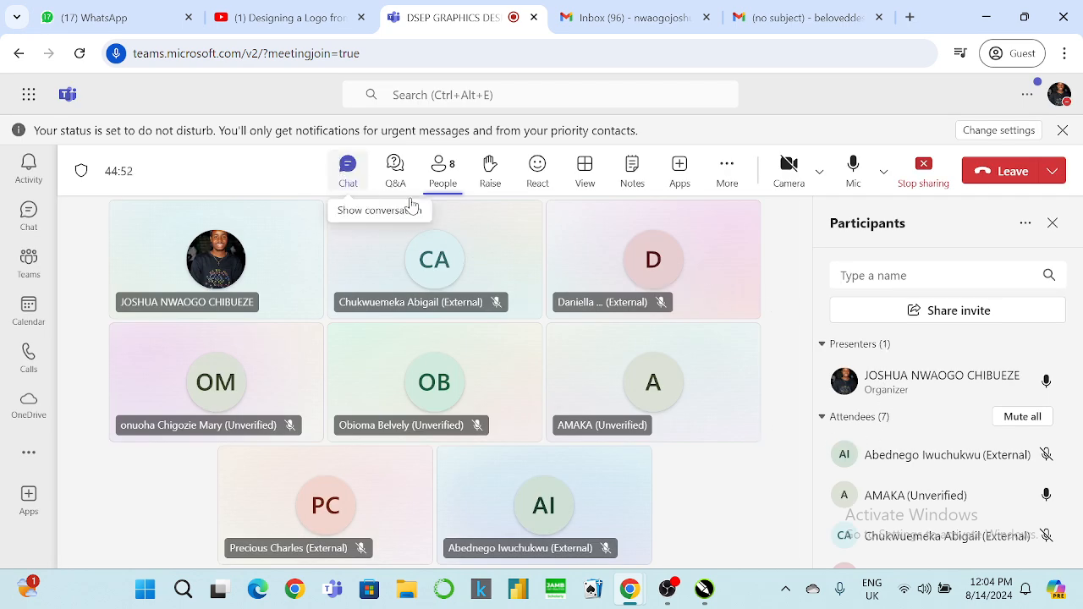
left_click(348, 169)
left_click(348, 169)
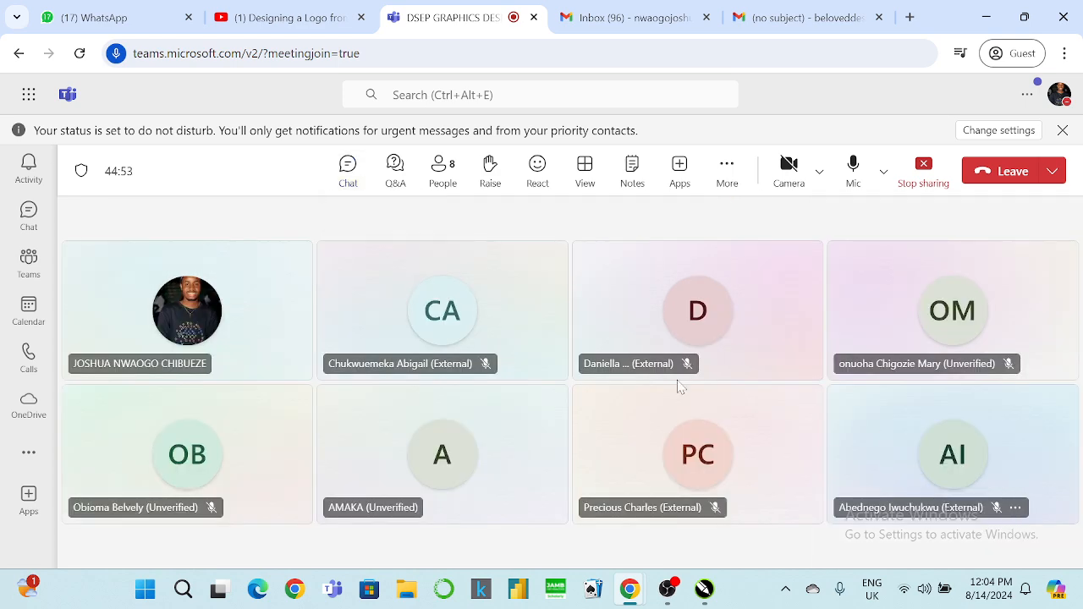
left_click(361, 175)
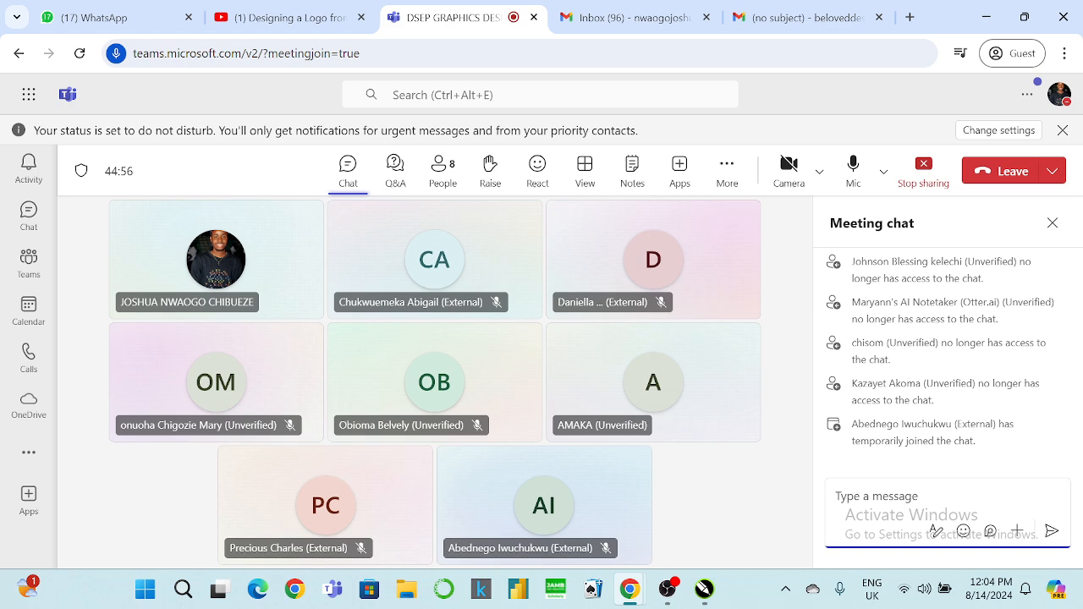
type("3")
key("BackSpace")
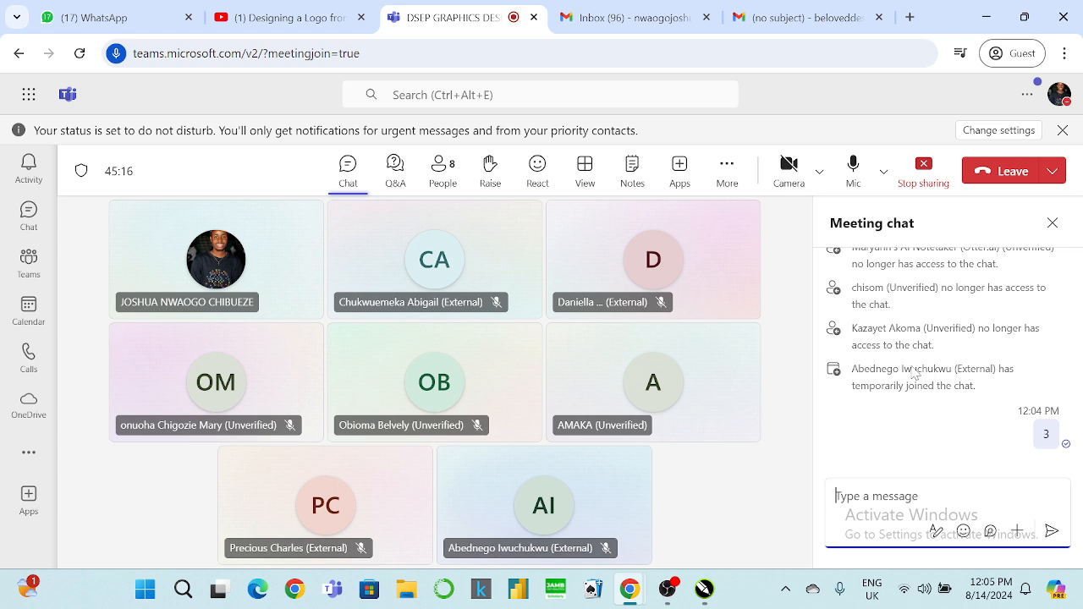
Step: Show the three logo marks in the CorelDRAW Tech Forge document and return to Chrome to check the meeting chat replies
mouse_move(912, 373)
mouse_move(704, 590)
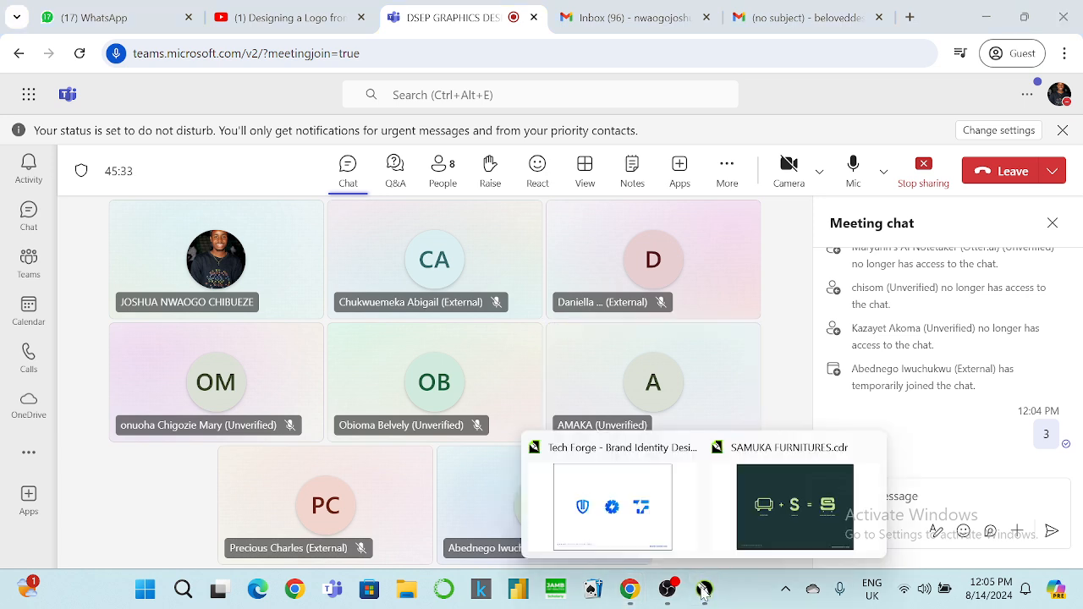
left_click(619, 505)
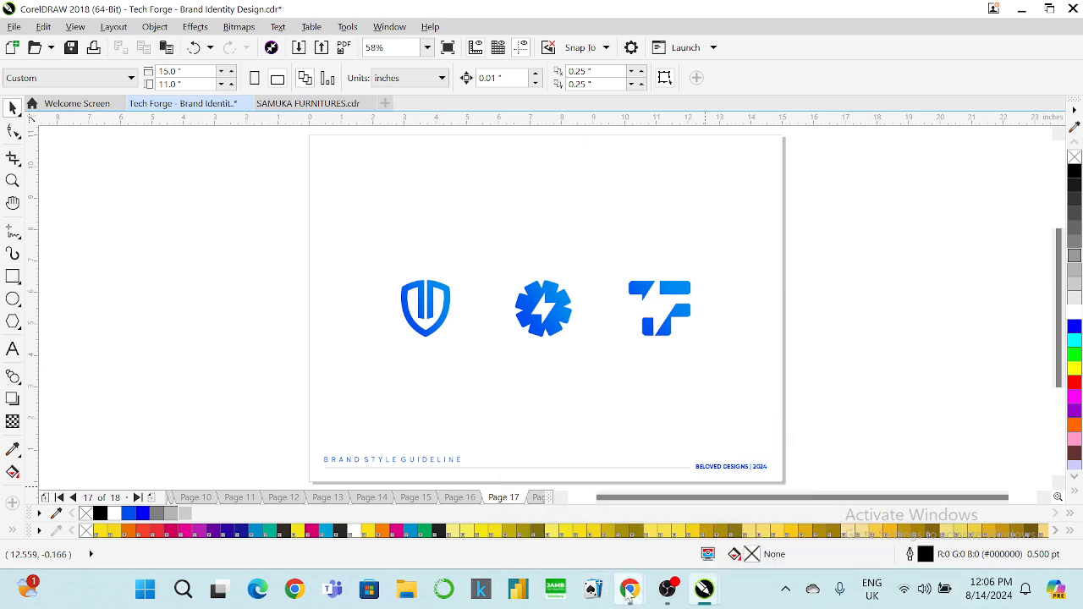
mouse_move(630, 593)
left_click(572, 517)
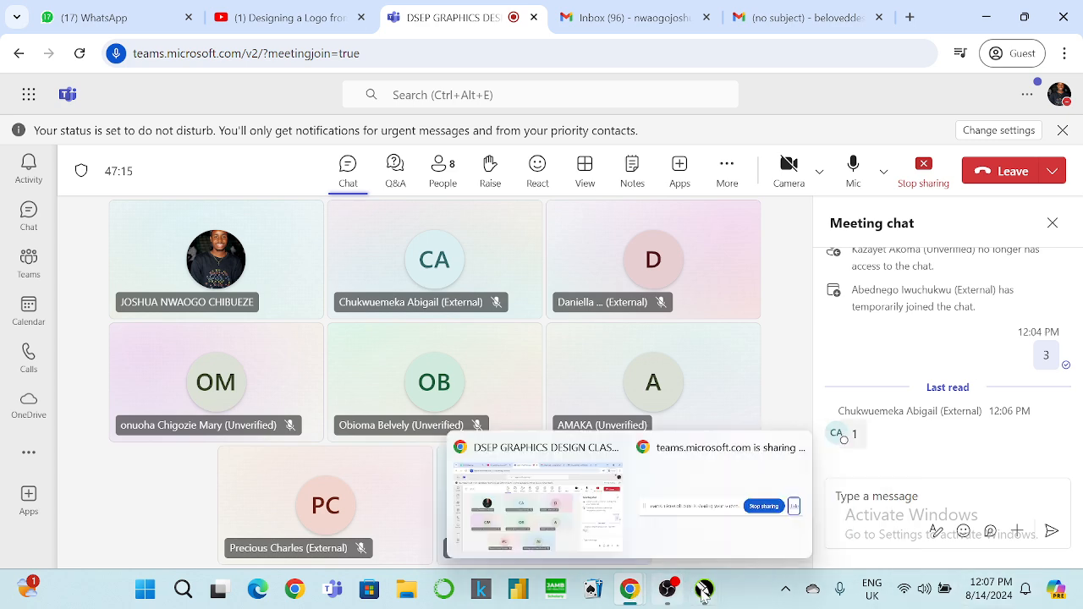
Step: Select the group of three logo marks in the CorelDRAW document and go back to the Teams meeting chat for more replies
mouse_move(705, 590)
left_click(613, 506)
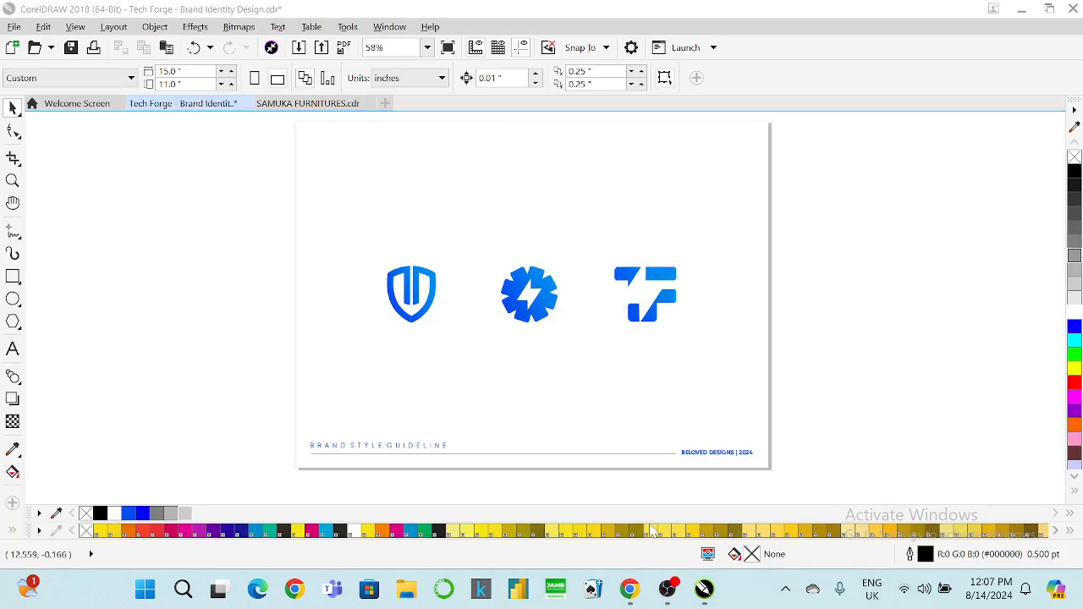
left_click(433, 288)
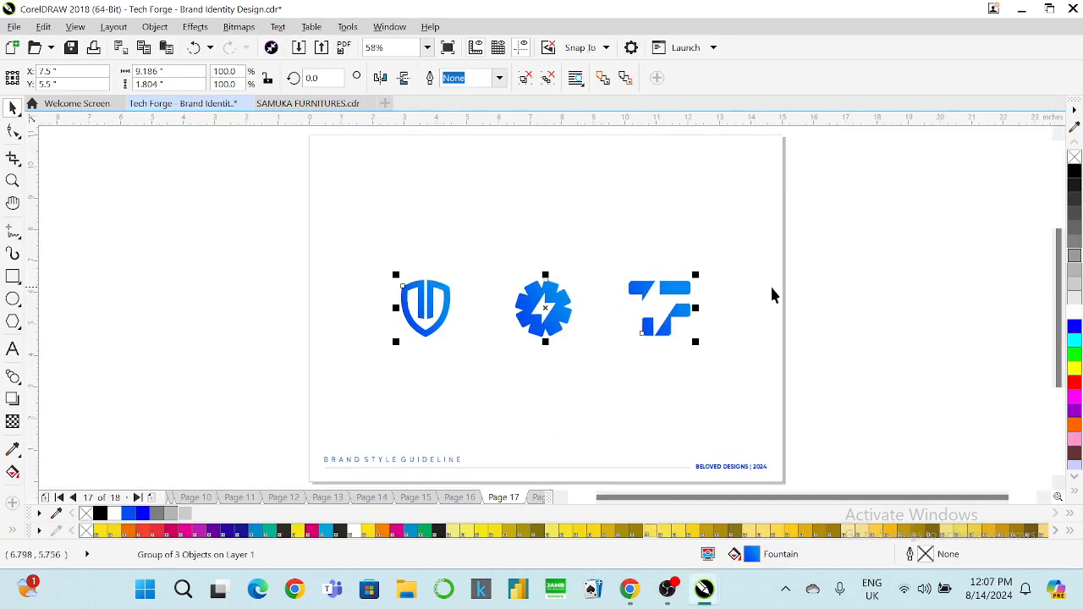
left_click(1022, 9)
left_click(913, 496)
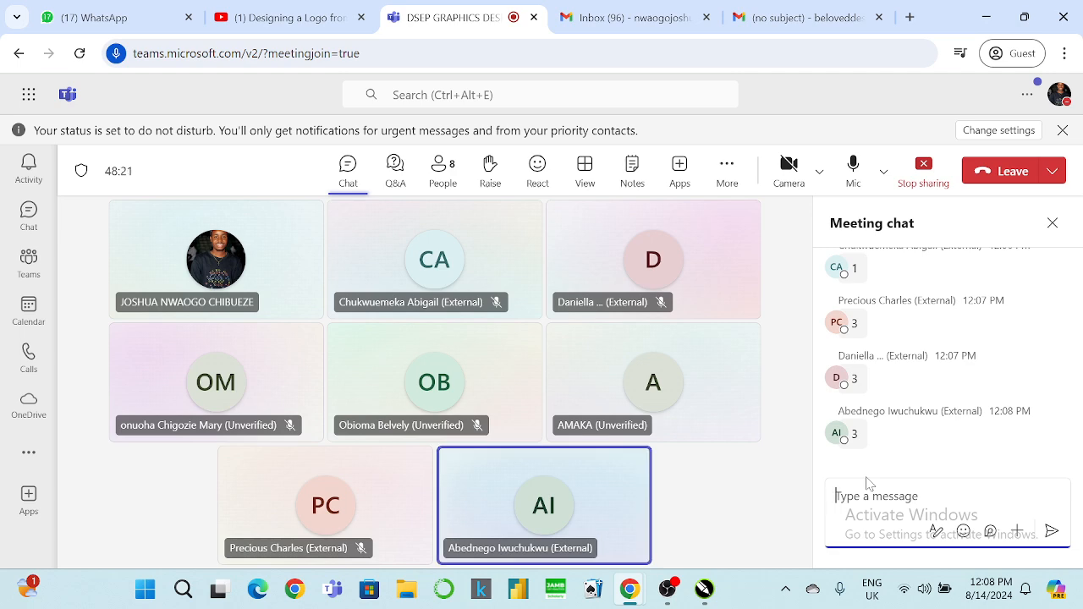
Step: Switch to the Tech Forge document in CorelDRAW and preview the three logo marks full screen, zoomed to the selection
left_click(982, 11)
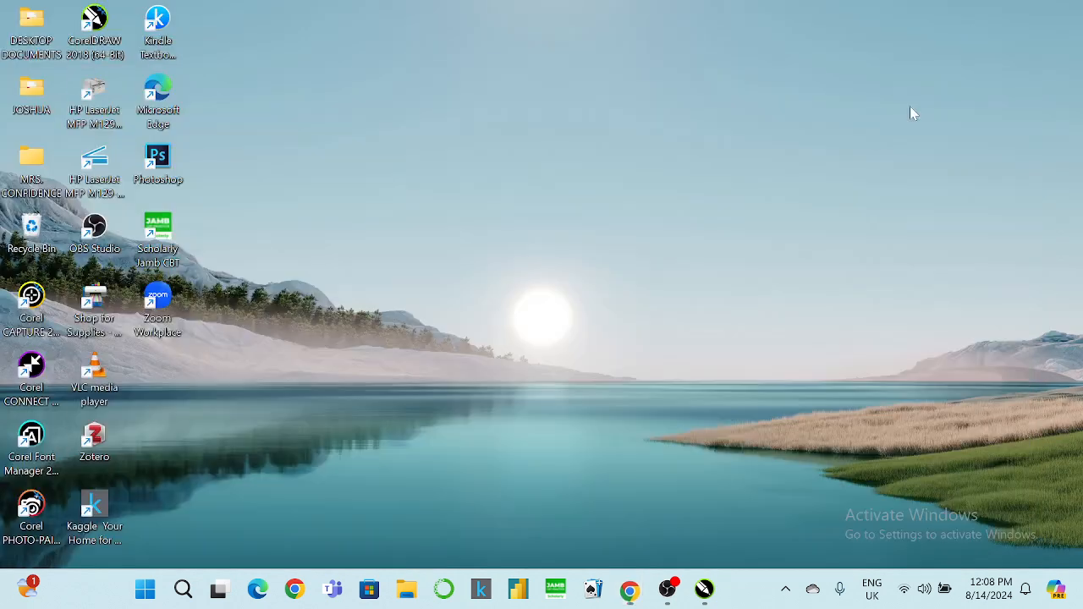
mouse_move(704, 589)
left_click(649, 529)
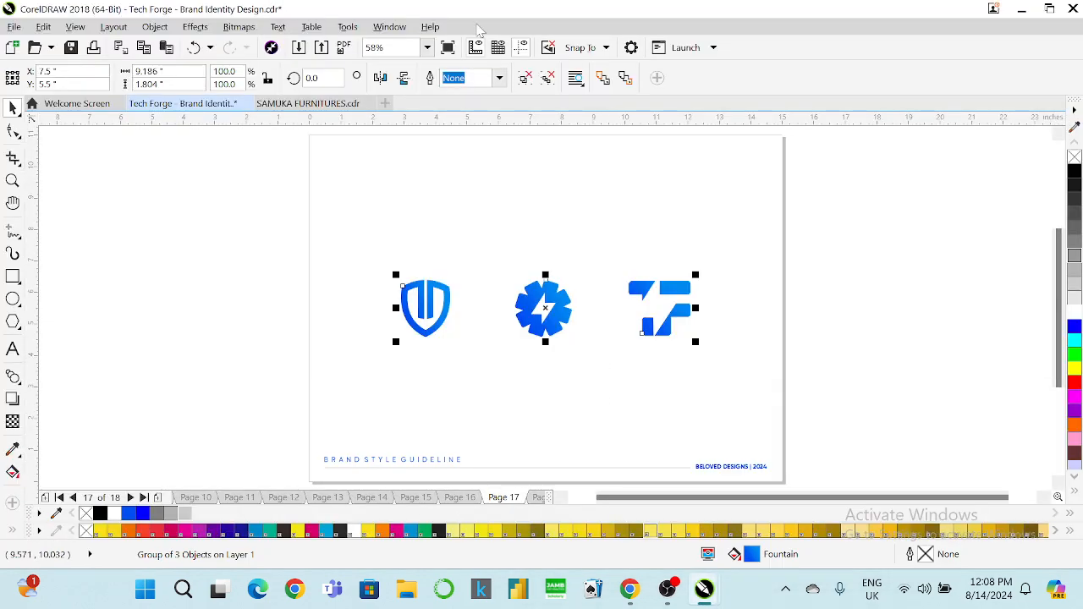
left_click(427, 47)
left_click(388, 73)
left_click(448, 50)
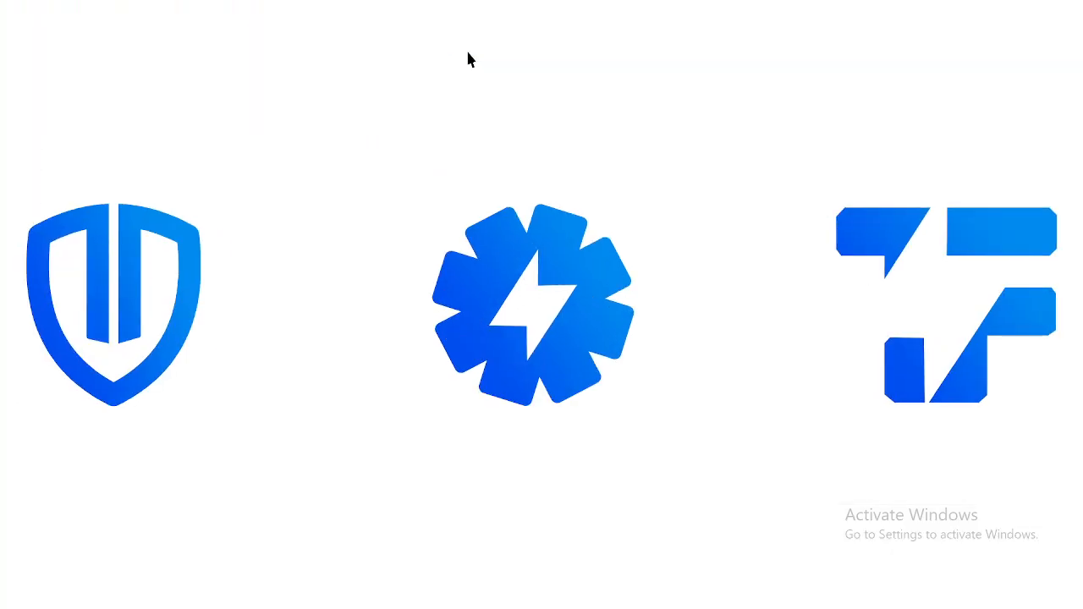
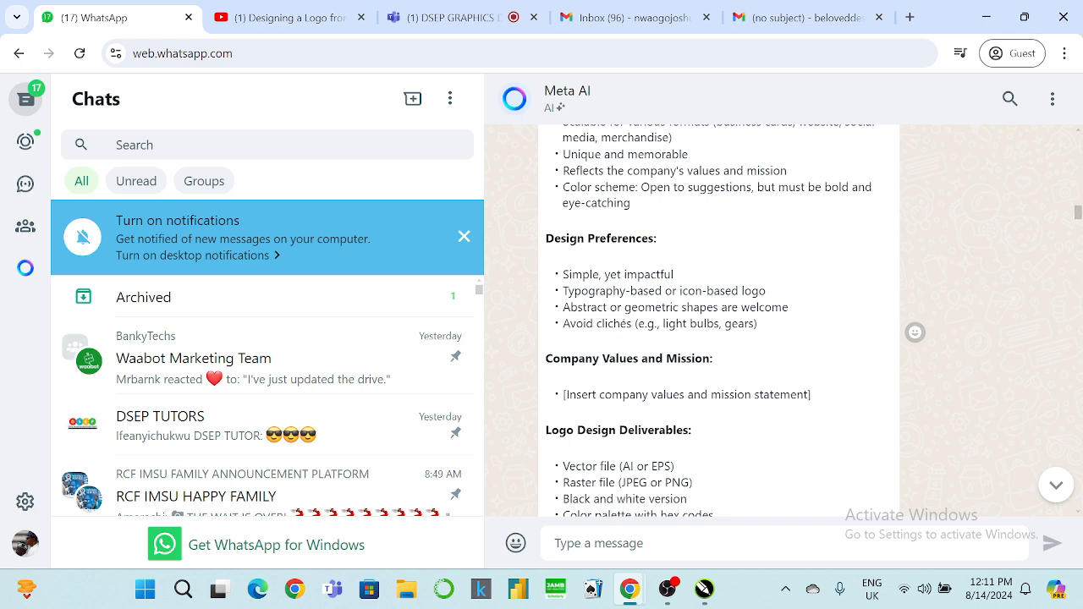
Step: Leave the browser for the CorelDRAW document and fit page 17 to the window height
left_click(986, 17)
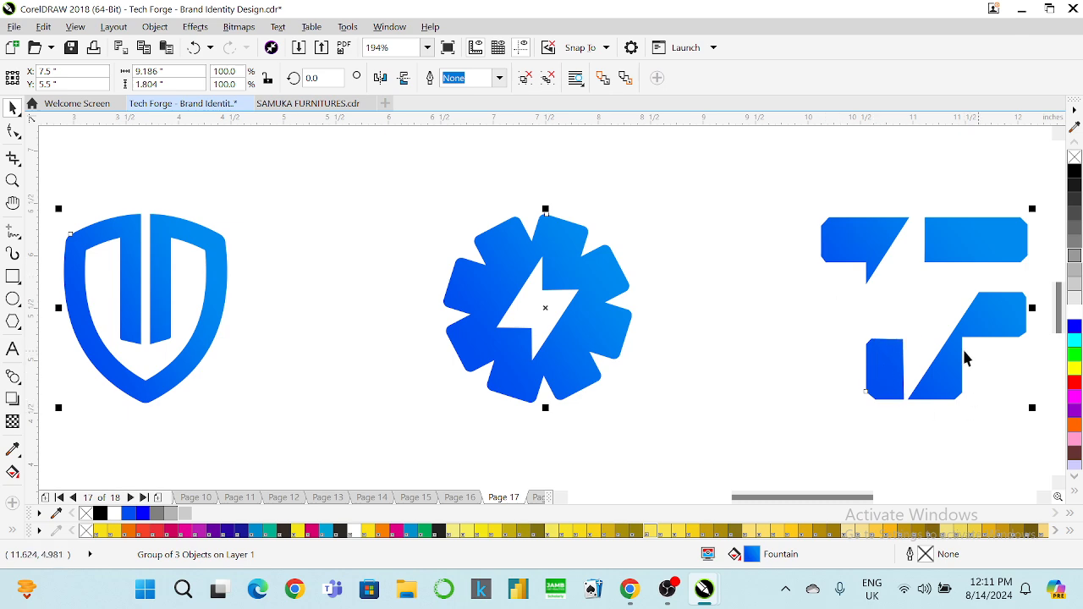
left_click(427, 47)
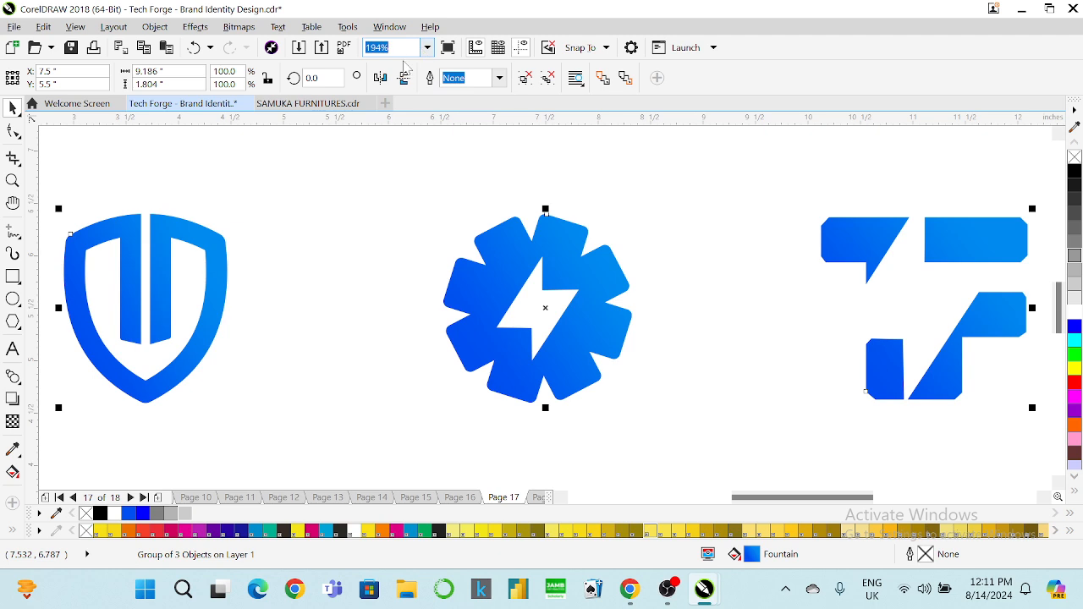
left_click(412, 64)
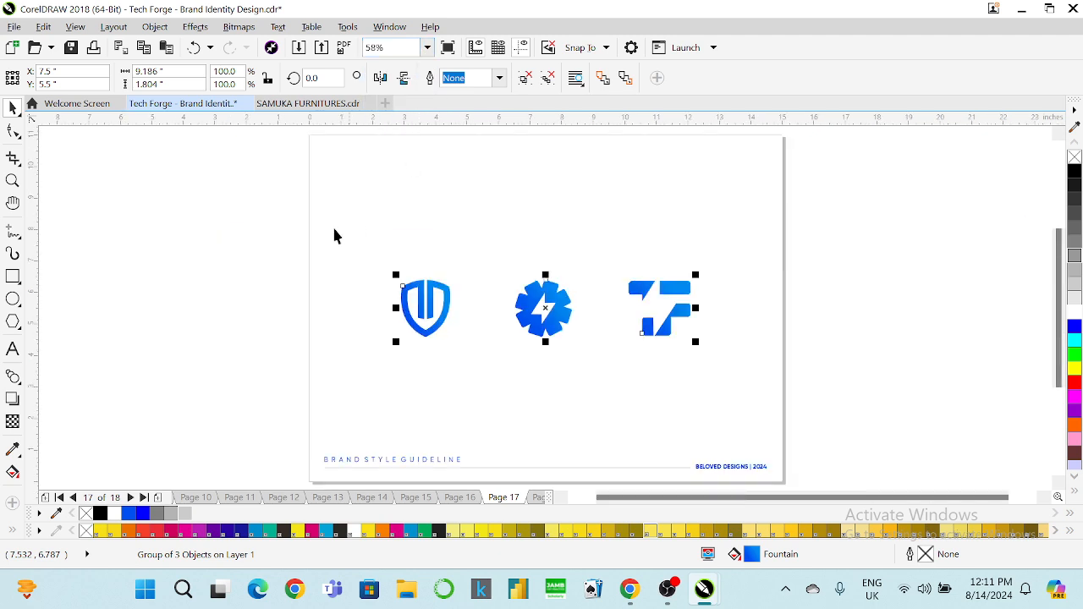
Step: Deselect the logo marks and review the TF concept page 14 and its logo variation page 16
left_click(273, 242)
key("Page_Up")
key("Page_Up")
key("Page_Up")
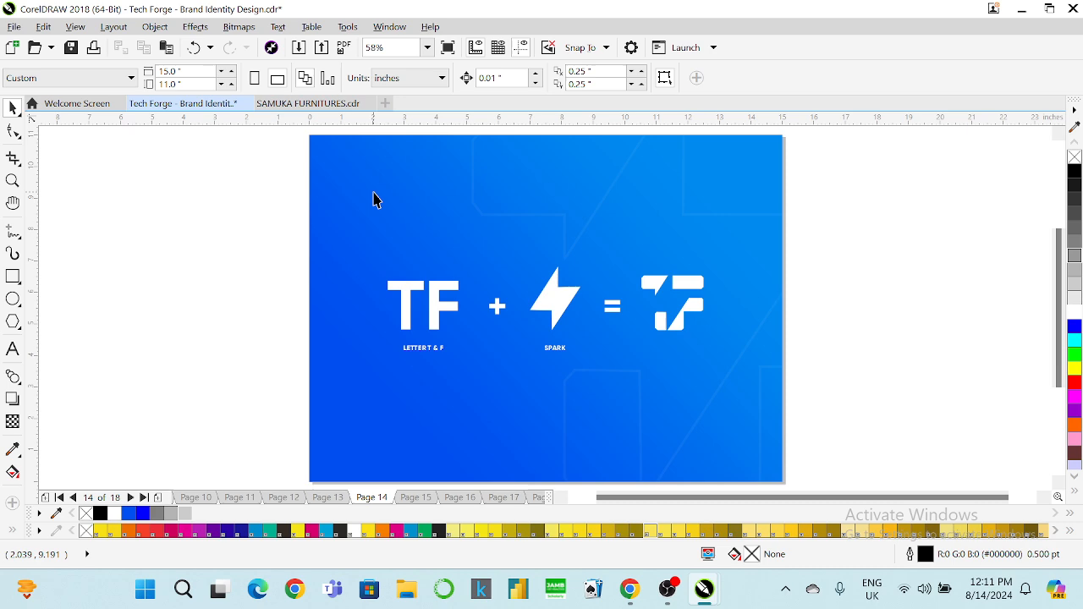
key("Page_Down")
key("Page_Down")
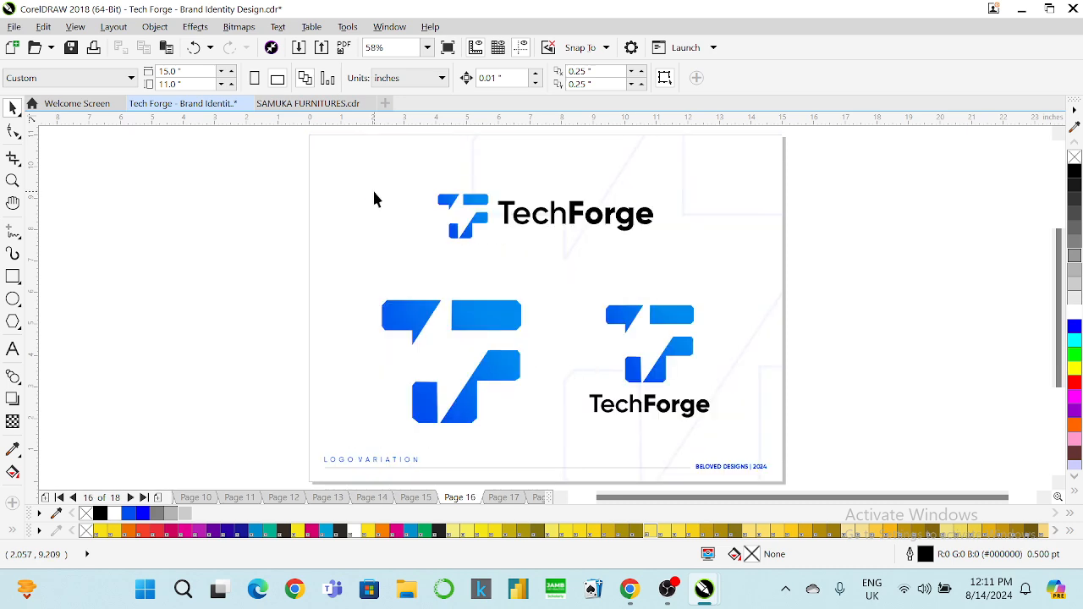
Step: Switch to the Teams meeting in Chrome and read the latest logo choices in the meeting chat
mouse_move(630, 589)
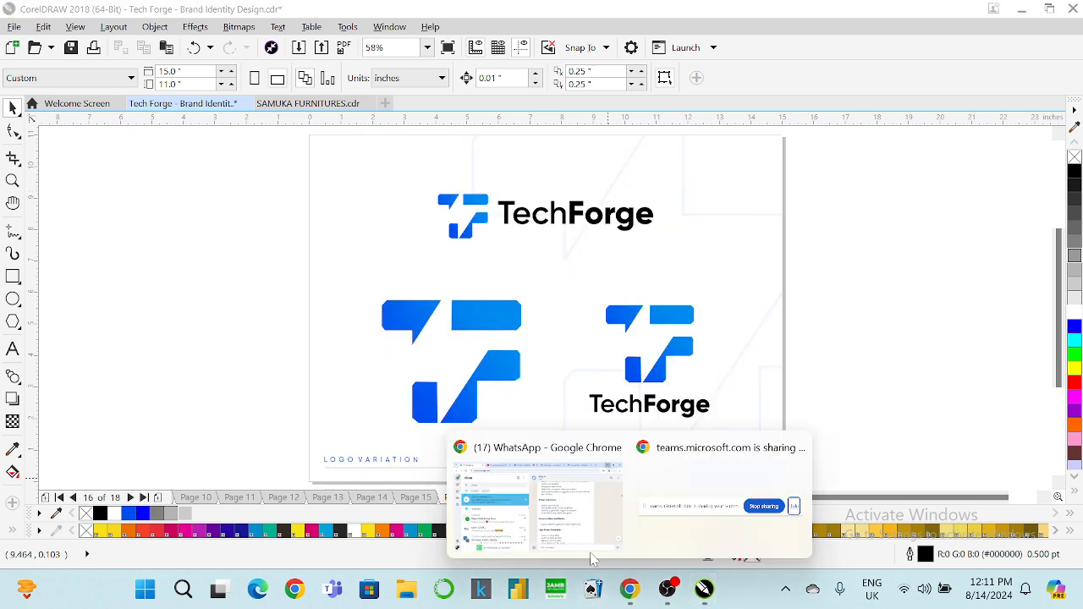
left_click(552, 531)
left_click(421, 15)
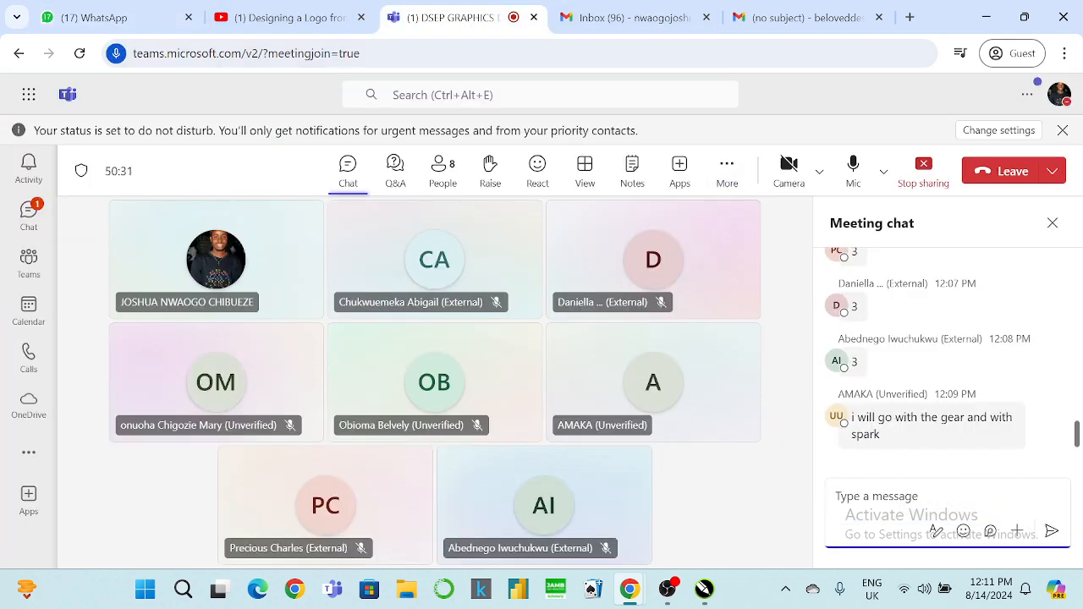
scroll(927, 432, "up", 2)
scroll(899, 445, "down", 2)
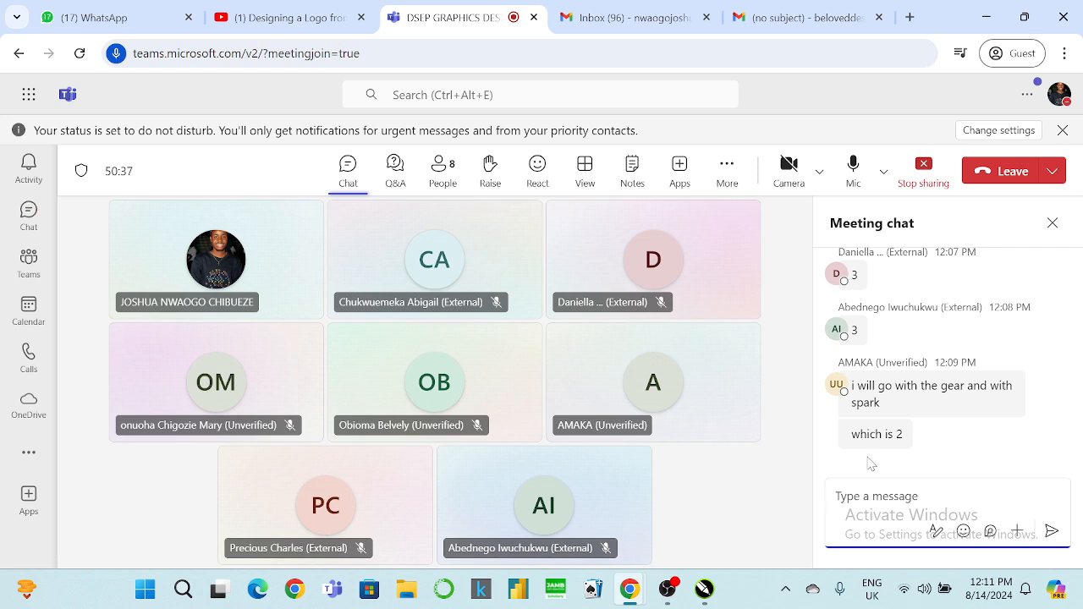
mouse_move(869, 444)
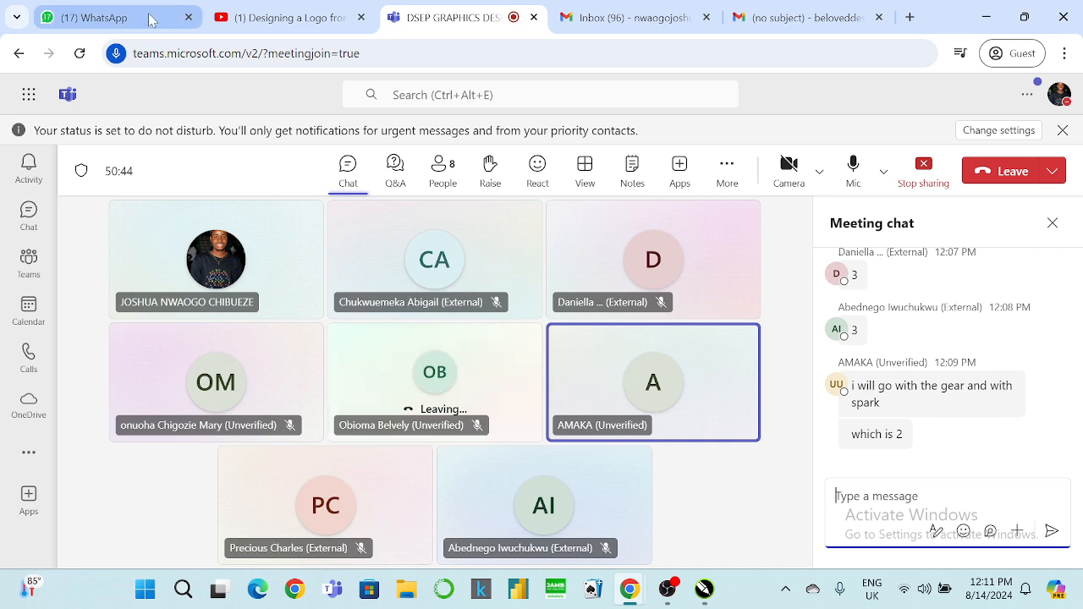
Step: Look at the logo design brief in the WhatsApp Meta AI chat and return to the CorelDRAW document
mouse_move(151, 19)
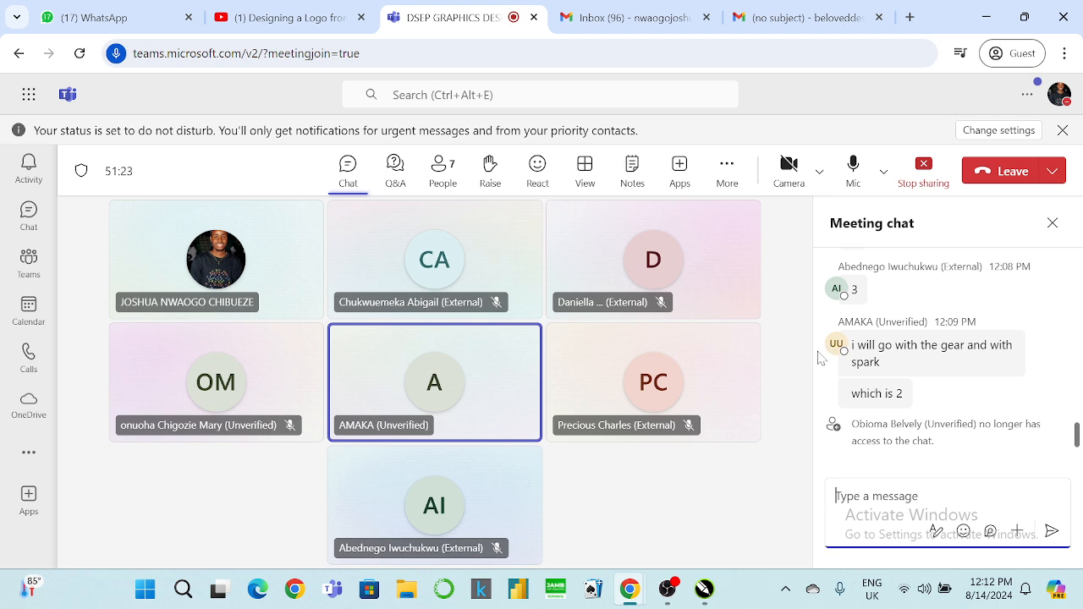
left_click(135, 23)
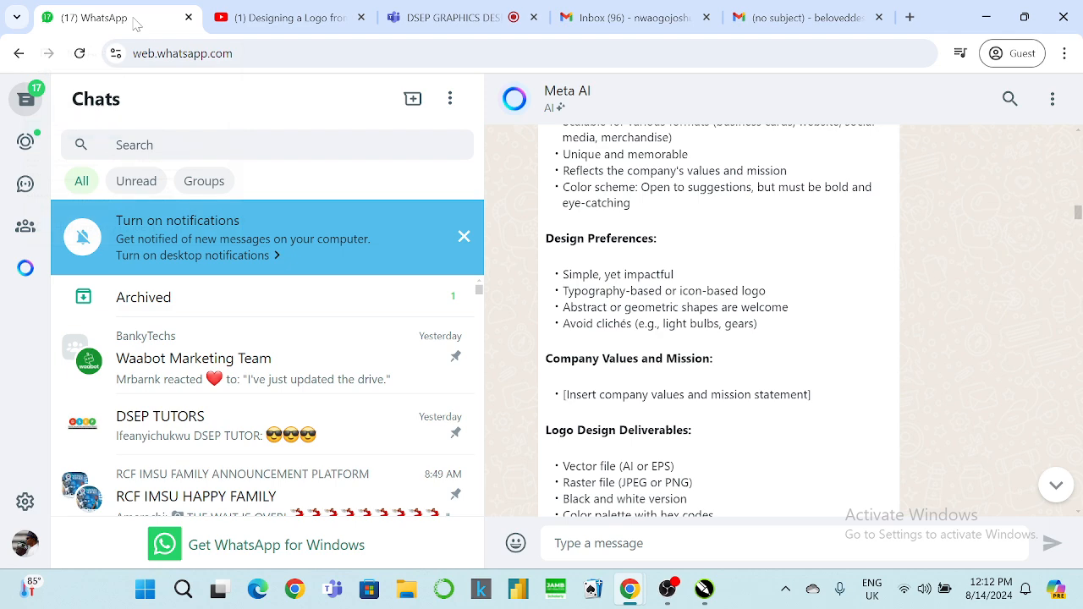
left_click(982, 20)
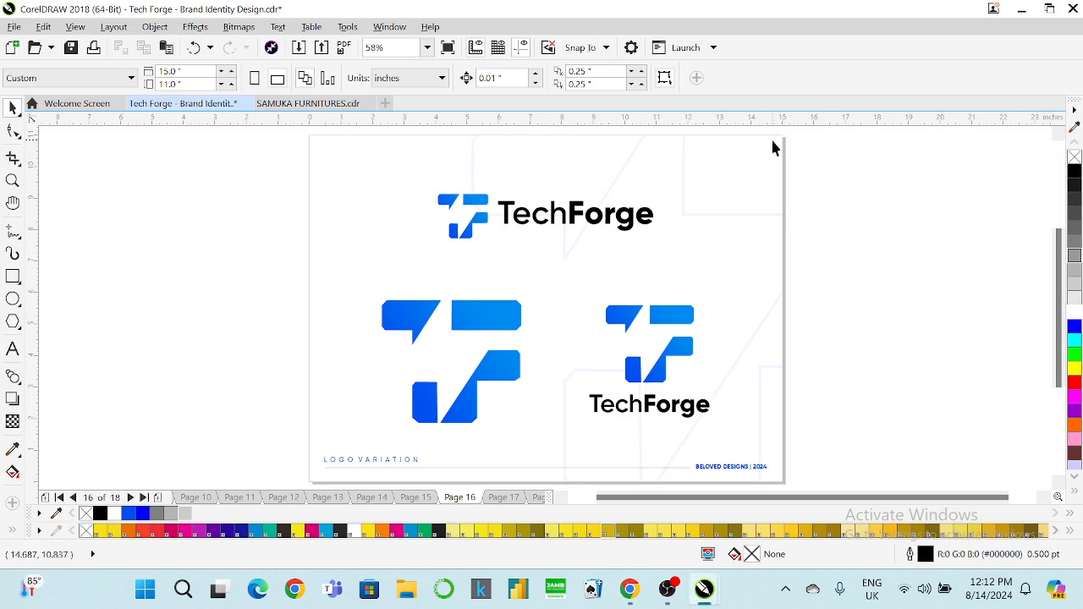
Step: Ungroup the three logo marks on page 17 and deselect them
key("Page_Up")
key("Page_Down")
key("Page_Down")
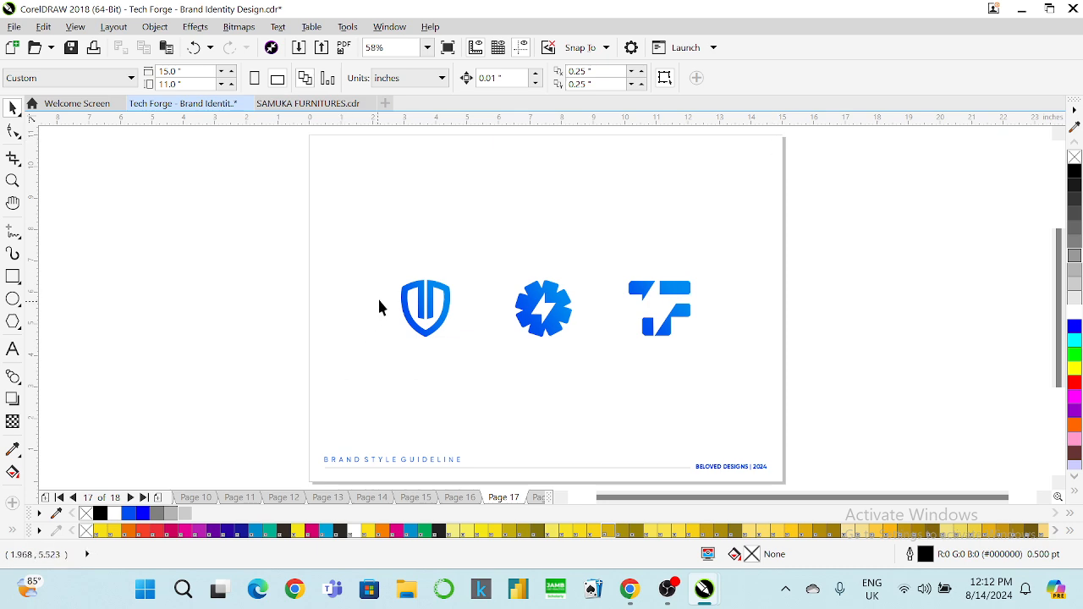
left_click(410, 288)
right_click(410, 288)
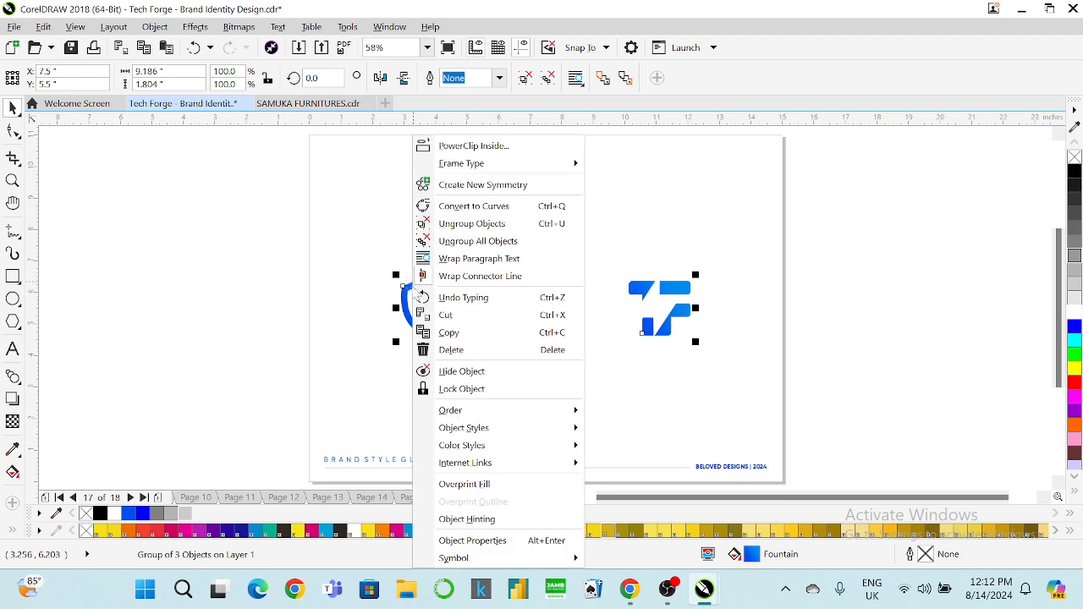
left_click(457, 222)
left_click(249, 275)
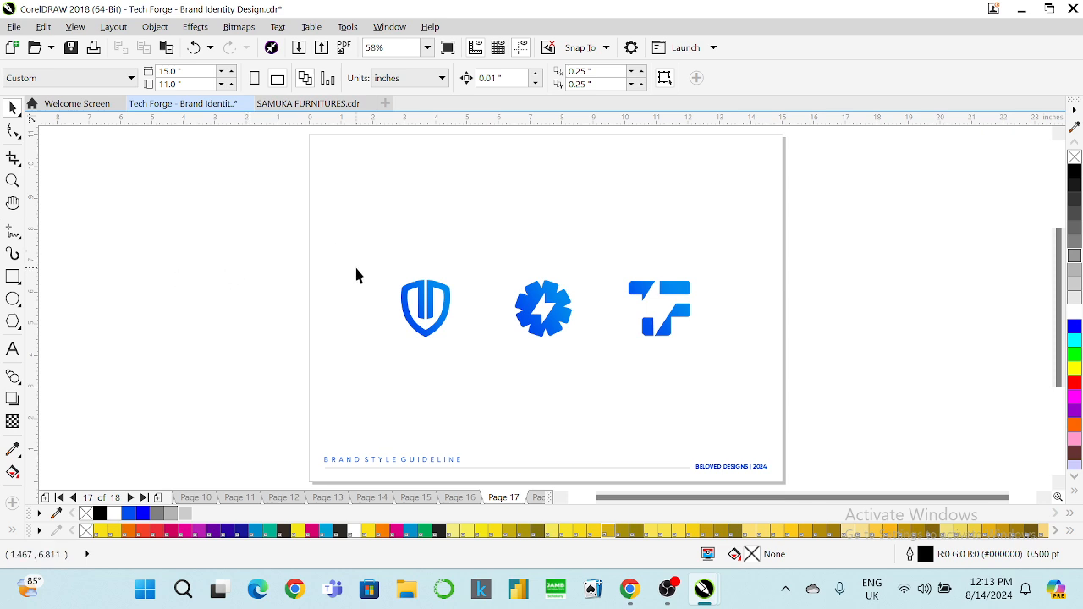
Step: View the closing page 18, return to page 17 and briefly select the gear mark to point it out
key("Page_Down")
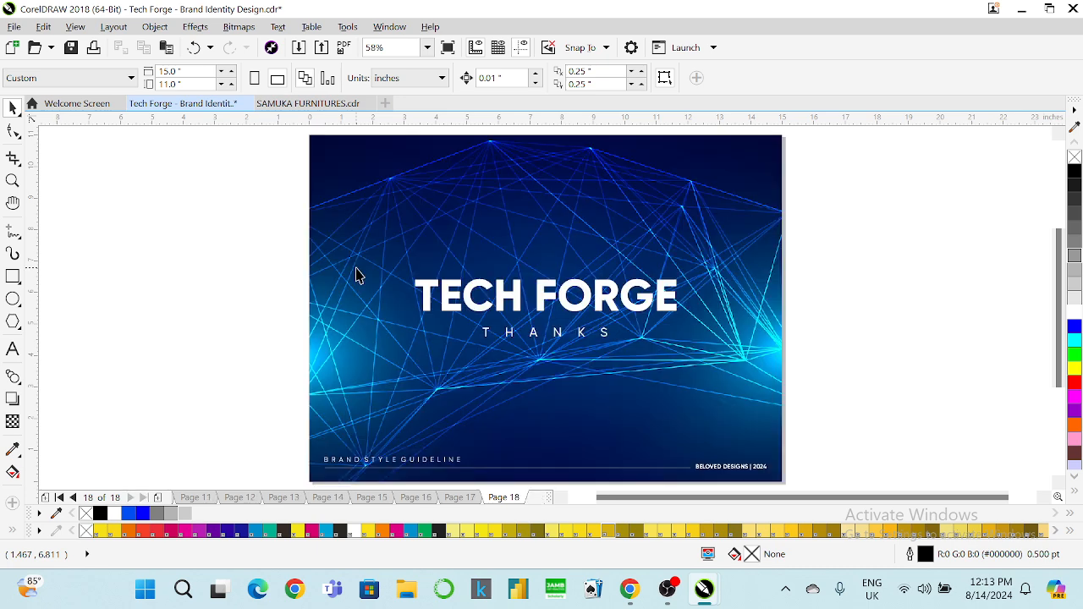
key("Page_Up")
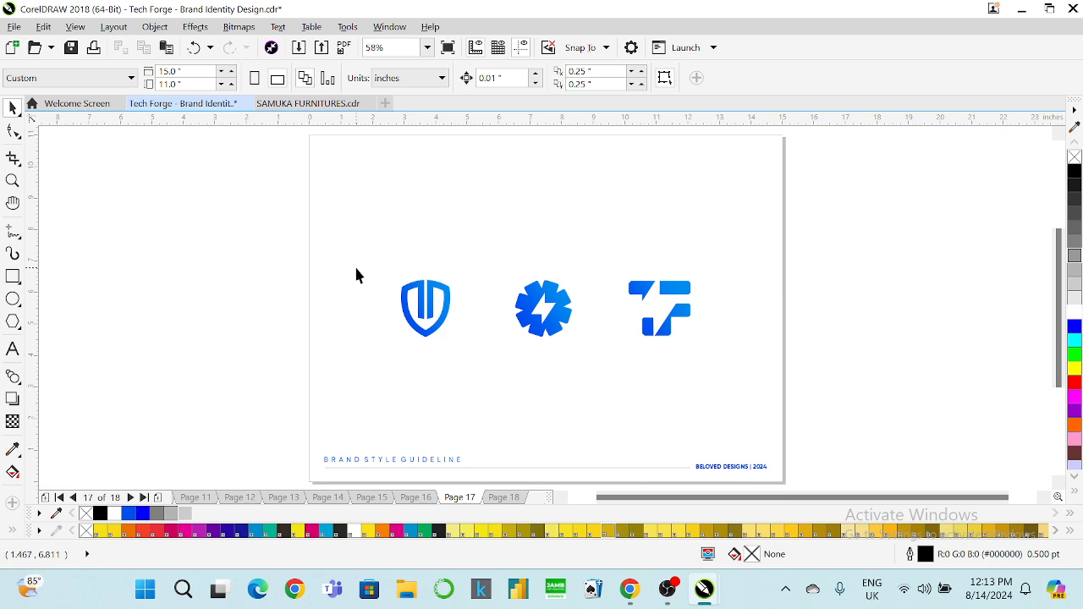
left_click(537, 306)
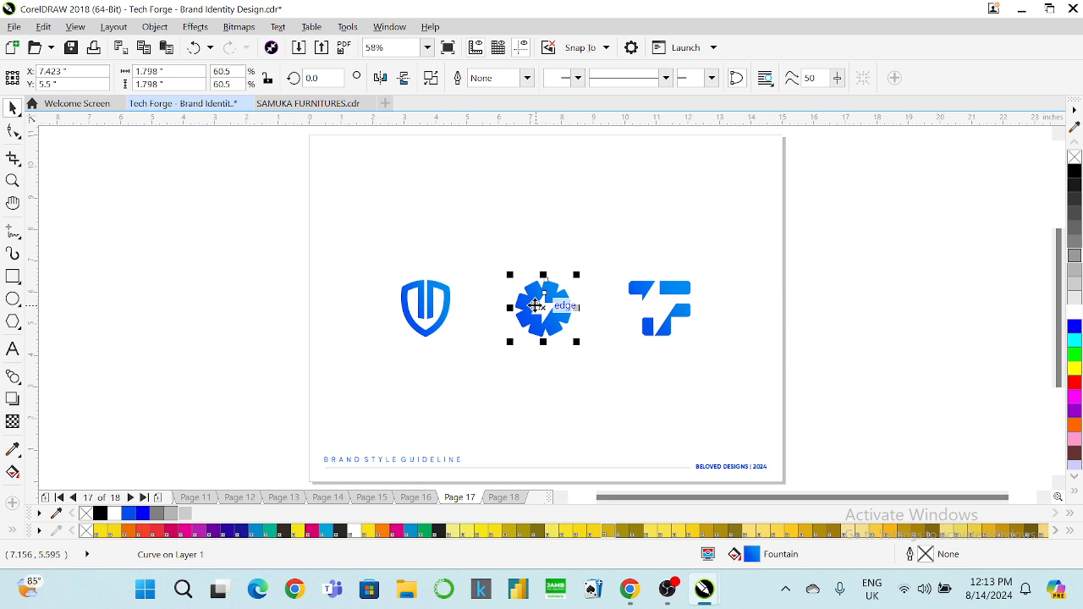
left_click(186, 256)
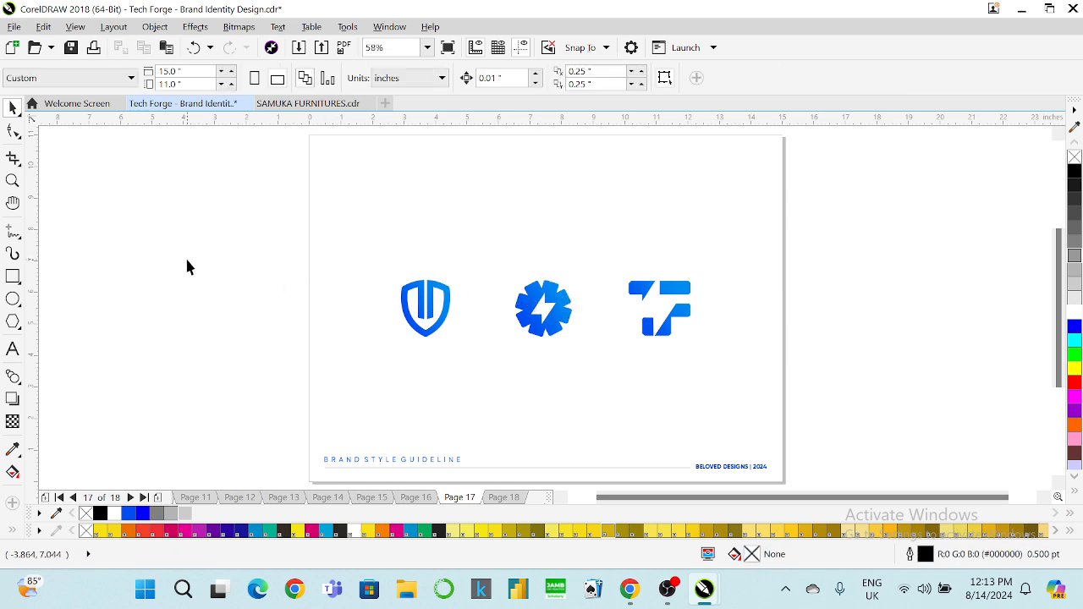
key("Page_Down")
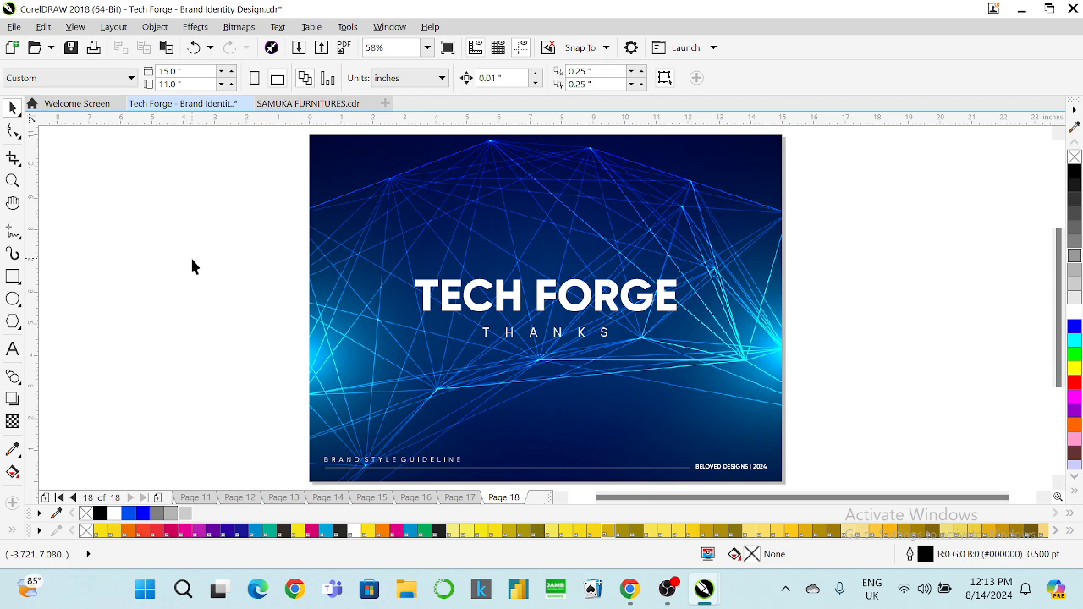
key("Page_Down")
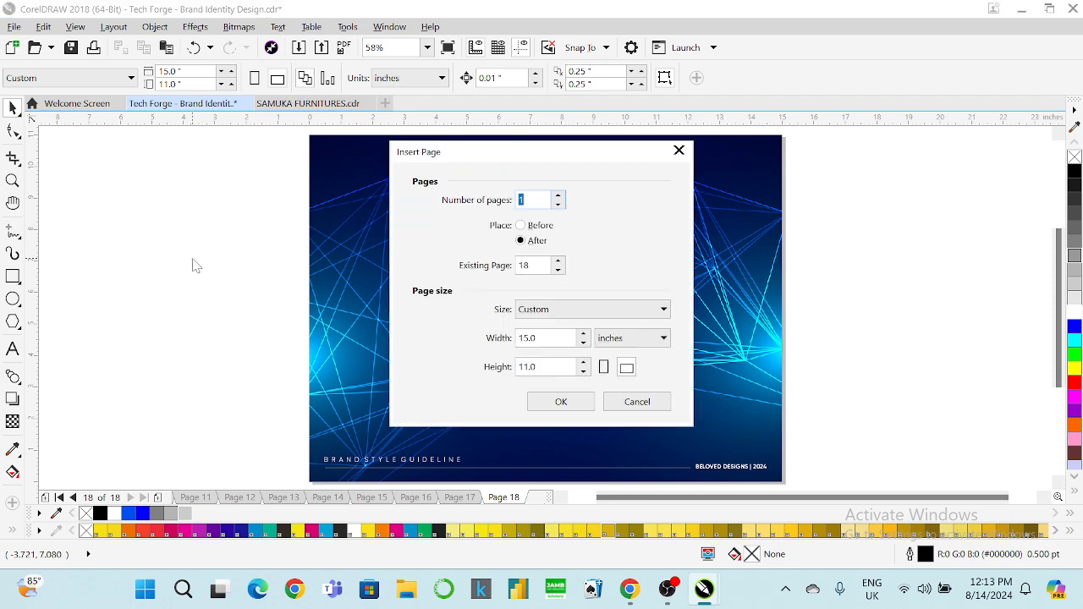
left_click(648, 408)
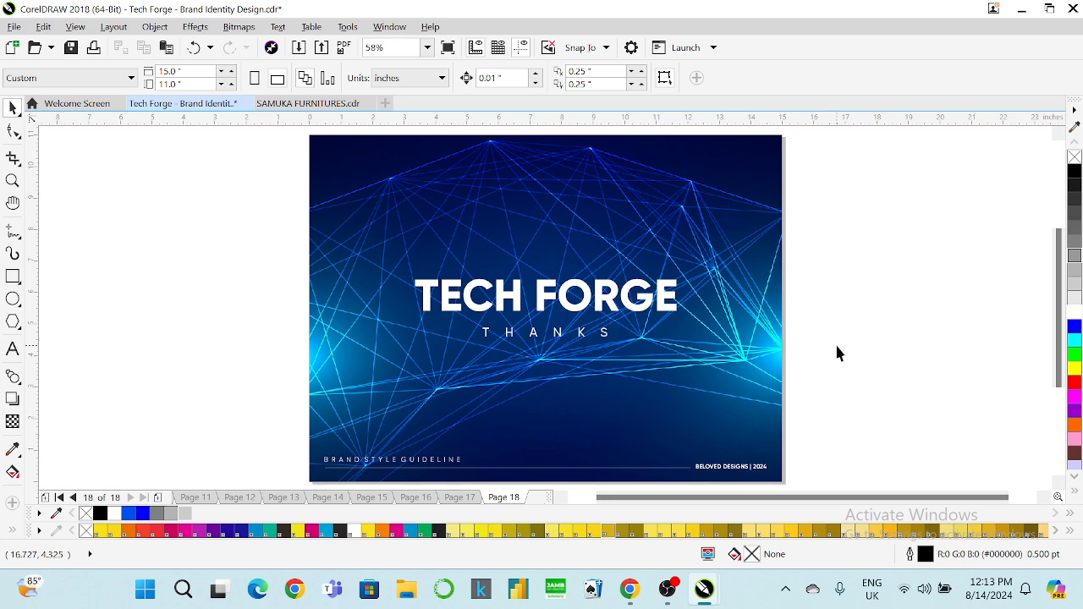
key("Page_Down")
key("Escape")
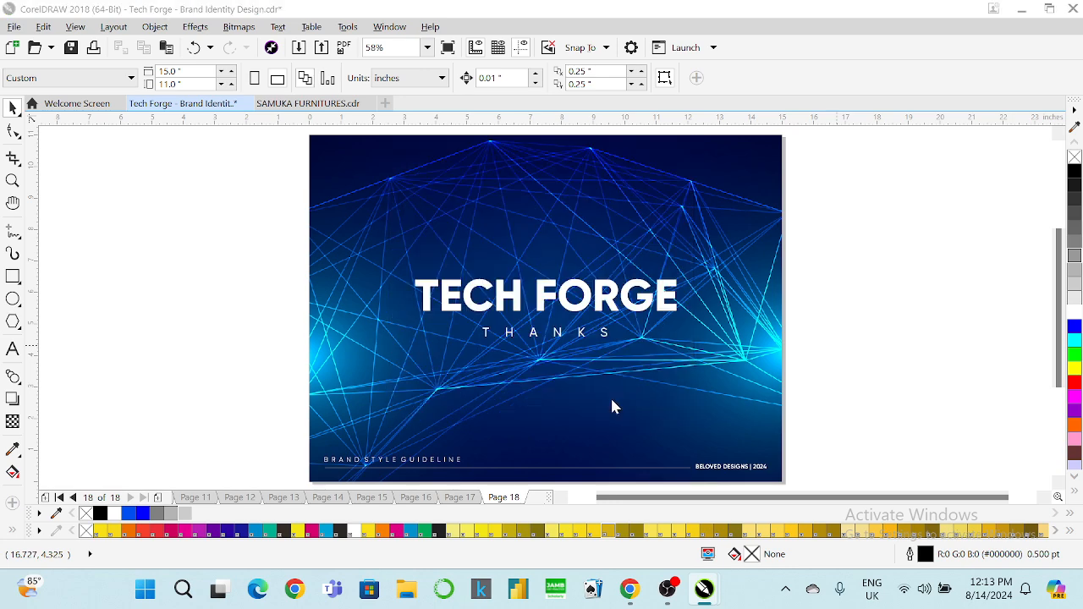
Step: Review the TF, gear and shield logo pages backwards from the closing page to the cover on page 1
key("Page_Up")
key("Page_Up")
key("Page_Up")
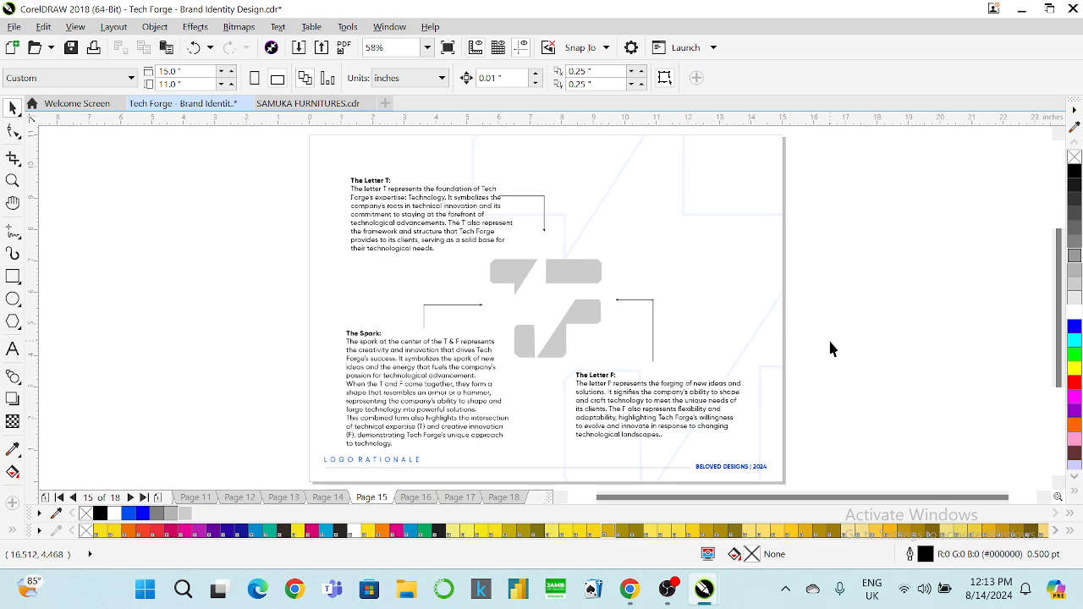
key("Page_Up")
key("Page_Up")
key("Page_Up")
key("Page_Up")
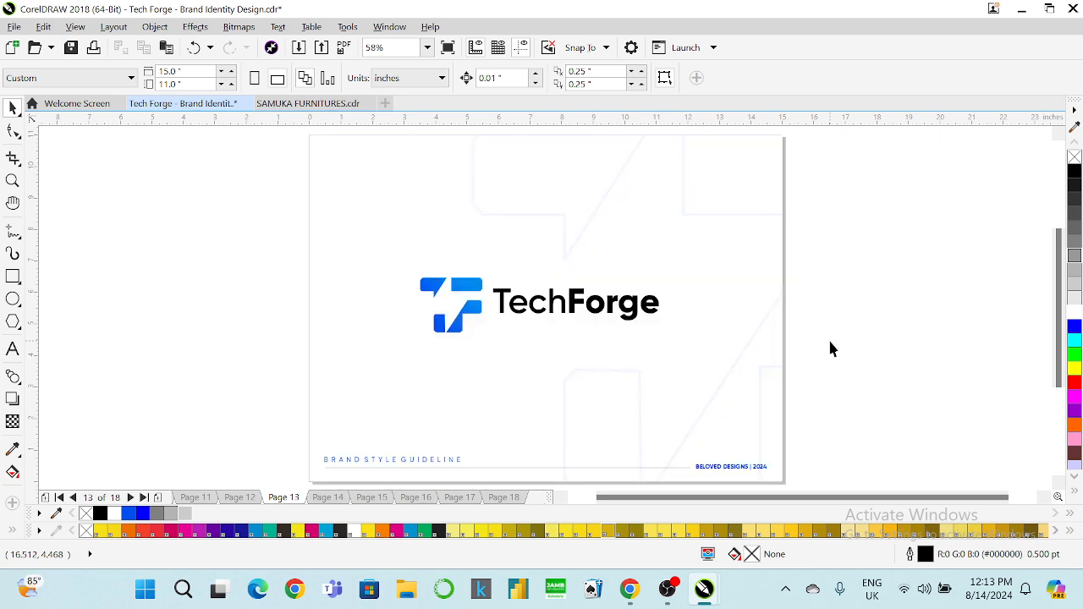
key("Page_Up")
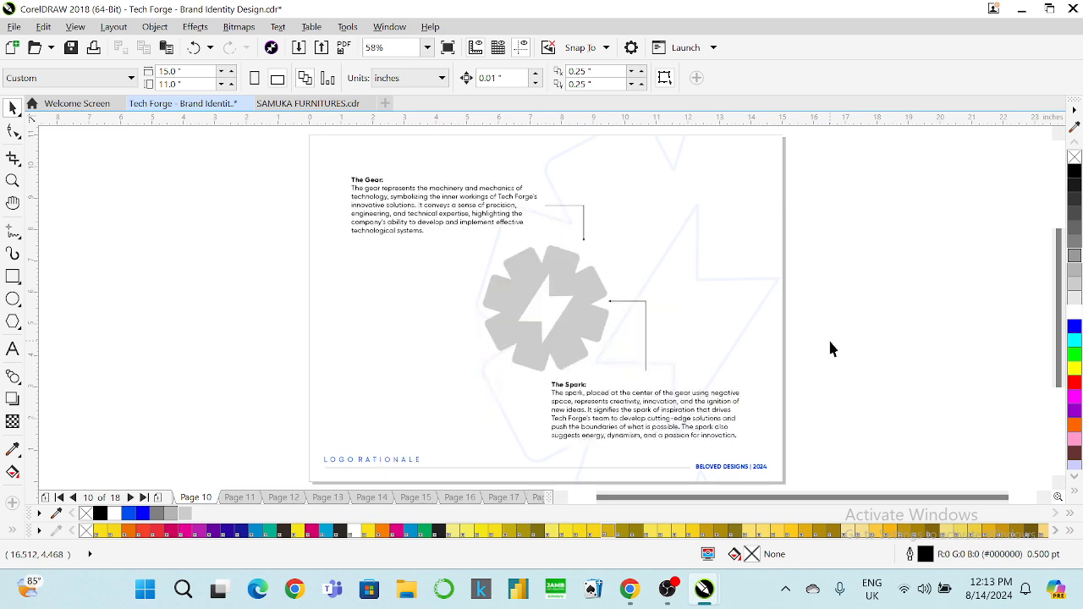
key("Page_Up")
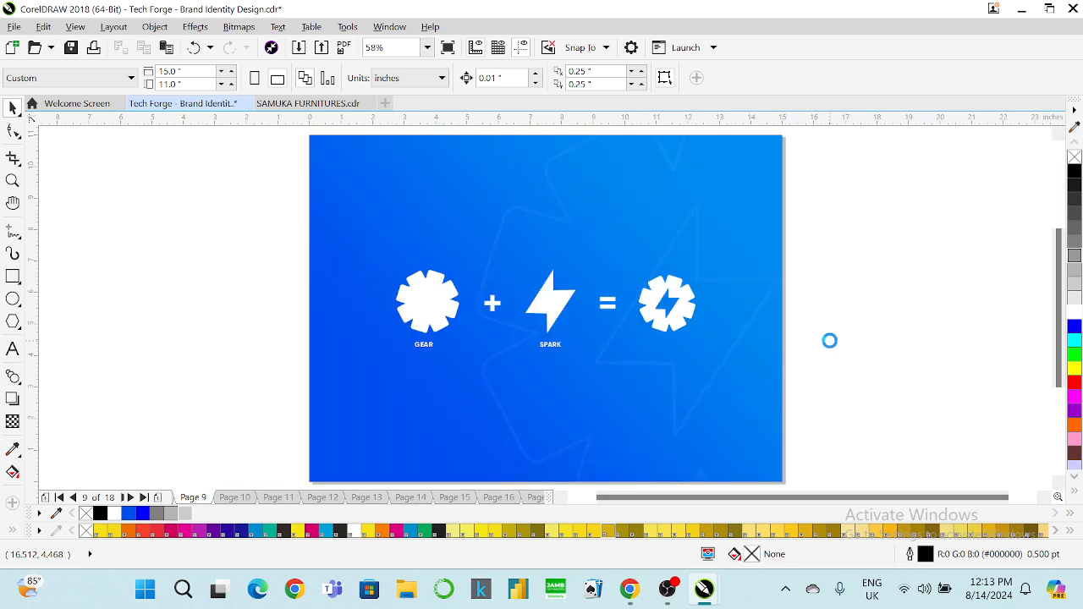
key("Page_Up")
key("Page_Up")
key("Page_Up")
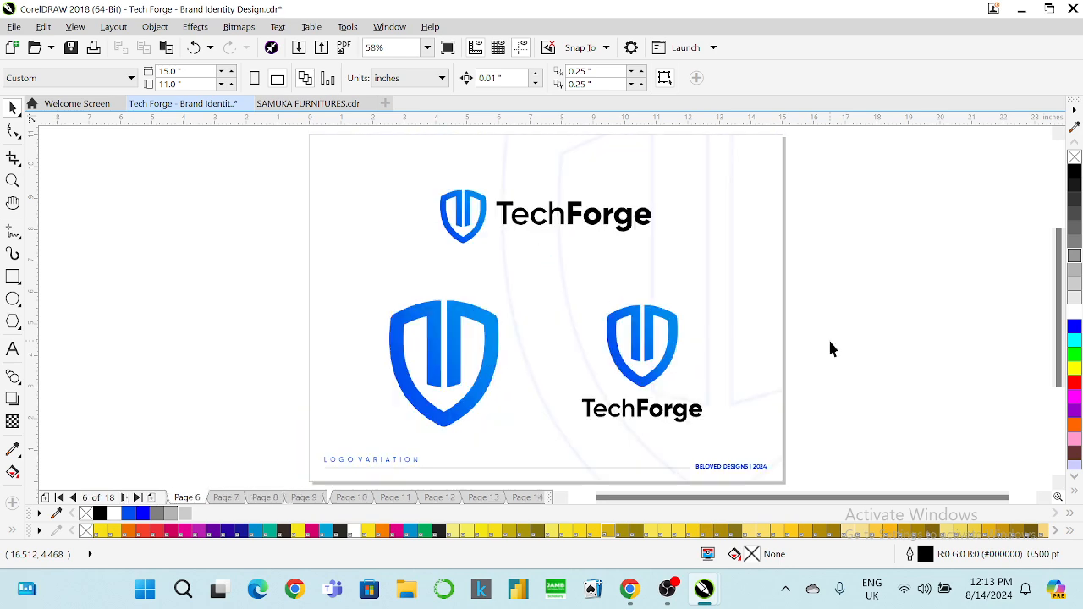
key("Page_Up")
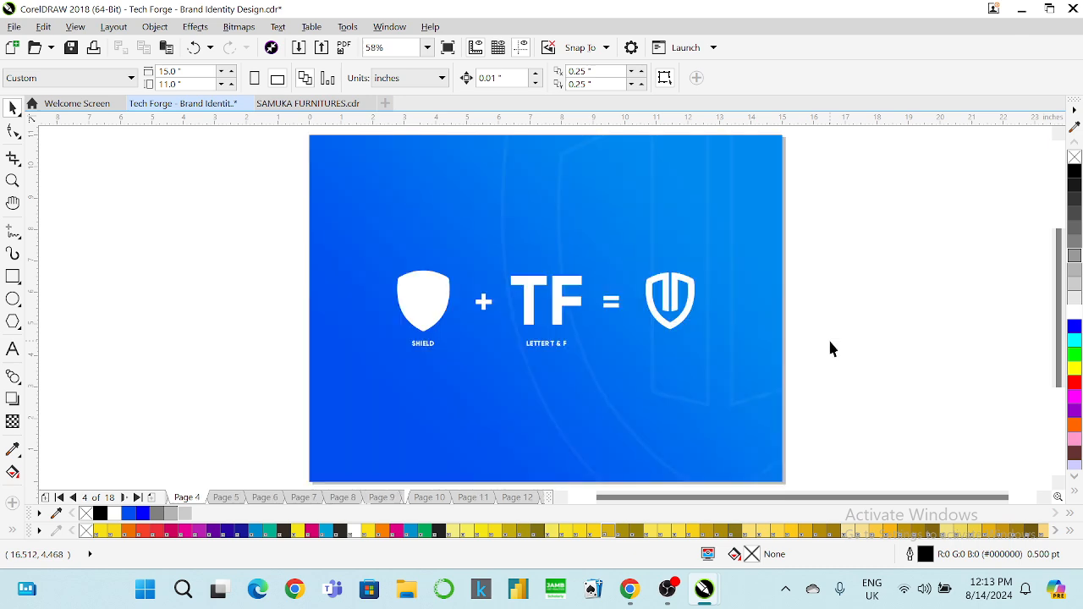
key("Page_Up")
key("Page_Up")
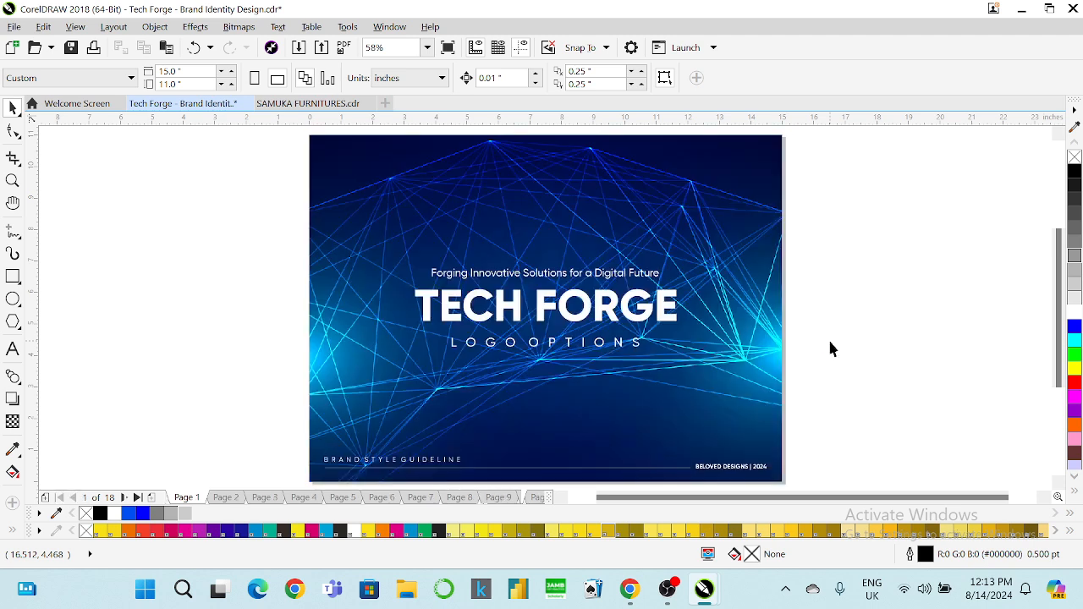
Step: Delete the five shield logo pages that follow the cover, from the white shield page through its logo variation page
key("Page_Down")
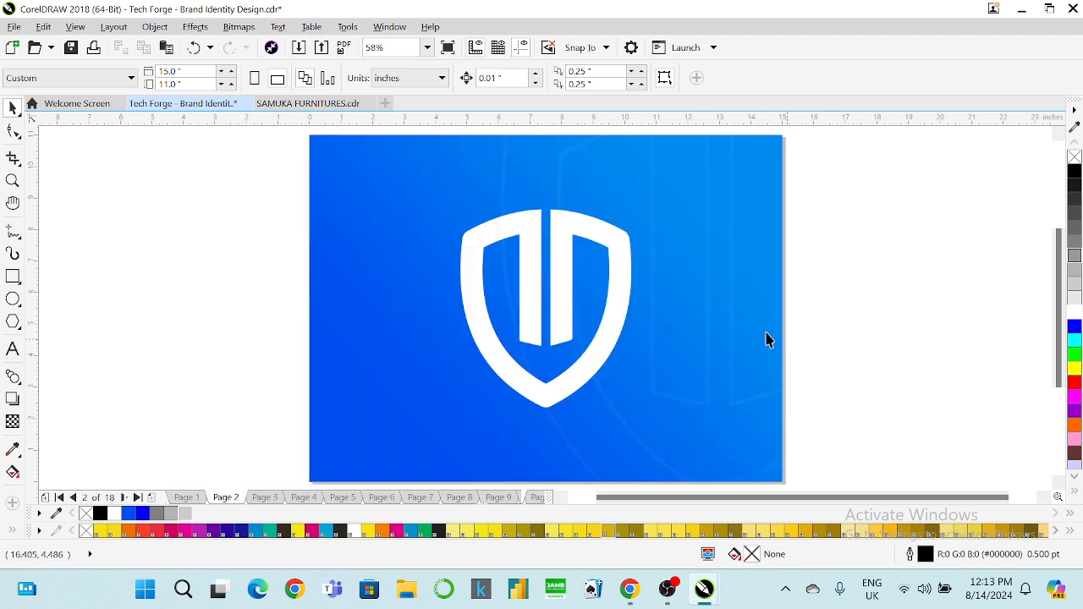
right_click(241, 504)
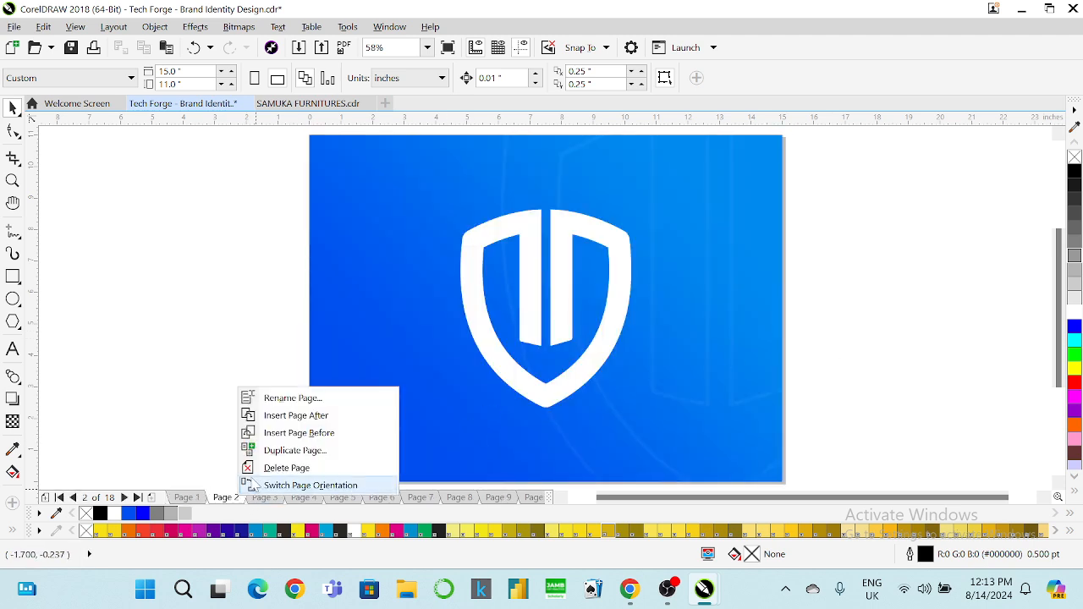
left_click(255, 466)
right_click(237, 499)
left_click(254, 466)
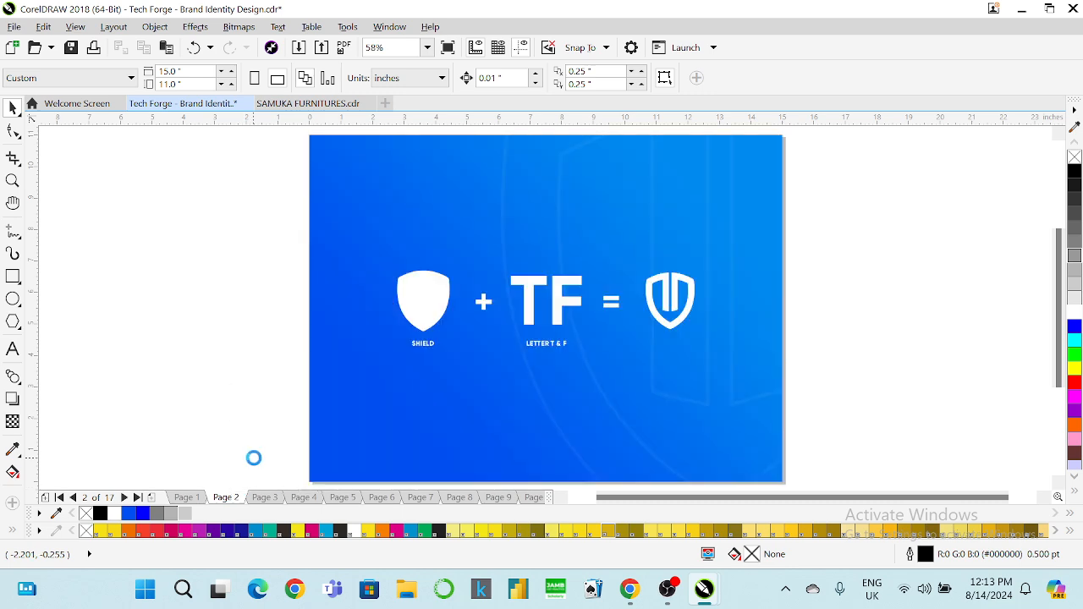
right_click(237, 501)
left_click(264, 468)
right_click(234, 502)
left_click(267, 468)
right_click(227, 501)
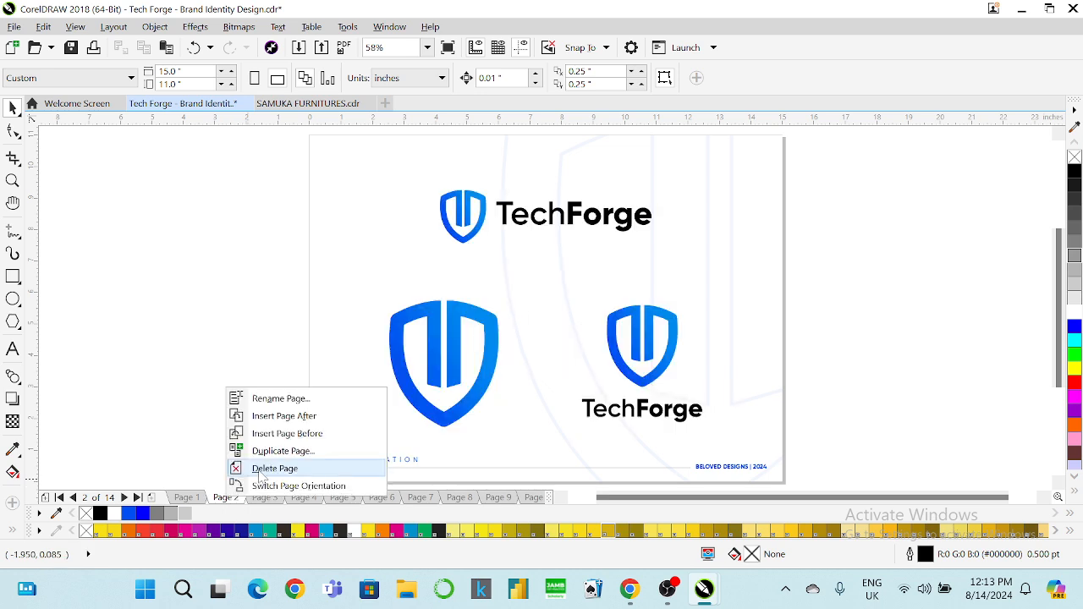
left_click(264, 466)
Step: Delete the first three gear logo pages: the white gear mark, the gear TechForge logo and the gear plus spark concept
right_click(227, 499)
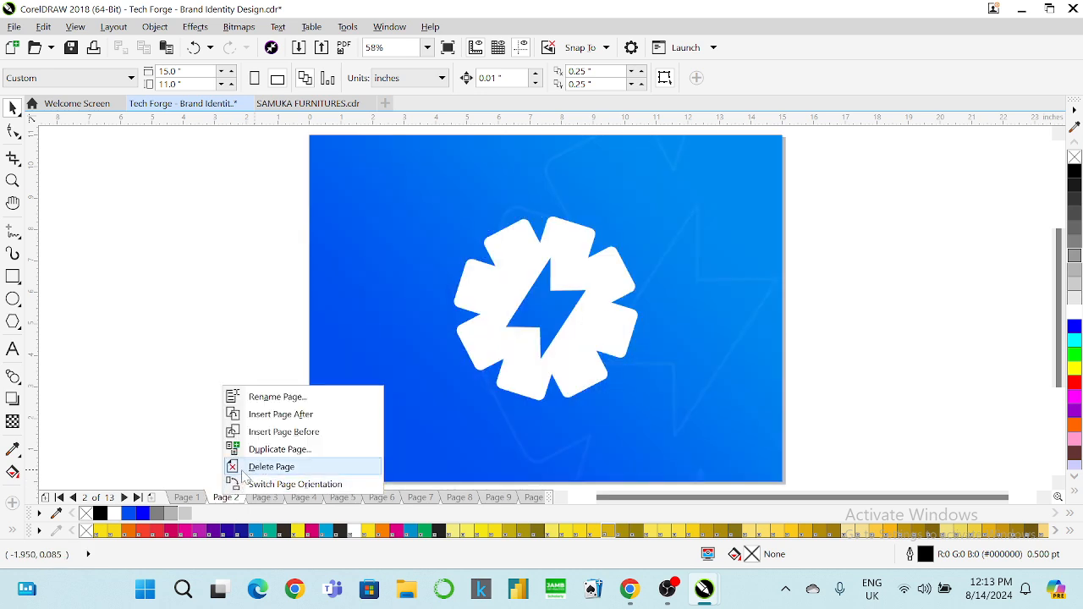
left_click(239, 470)
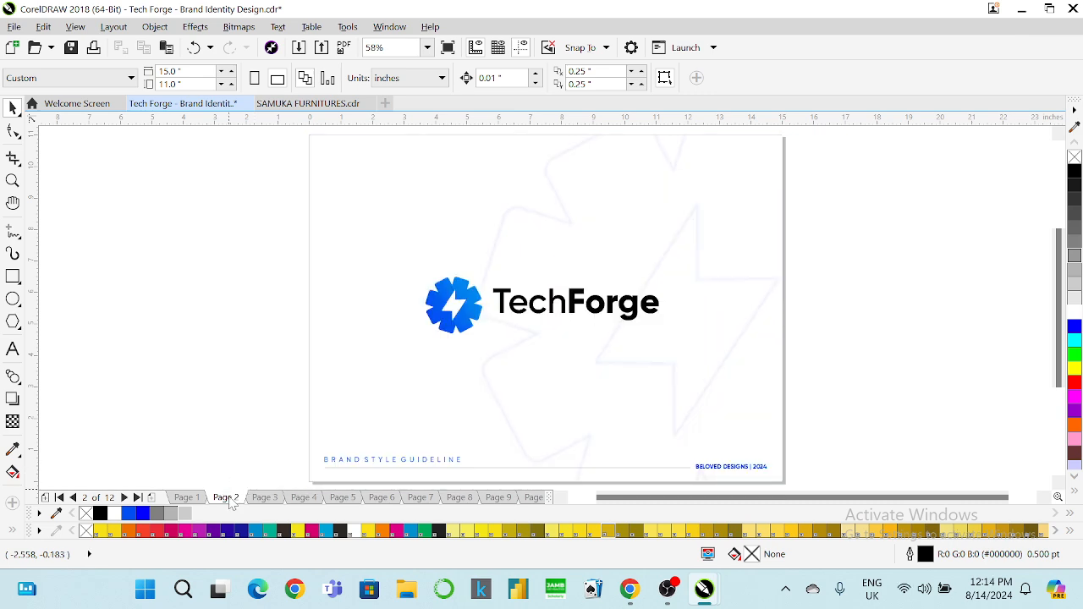
right_click(230, 501)
left_click(242, 469)
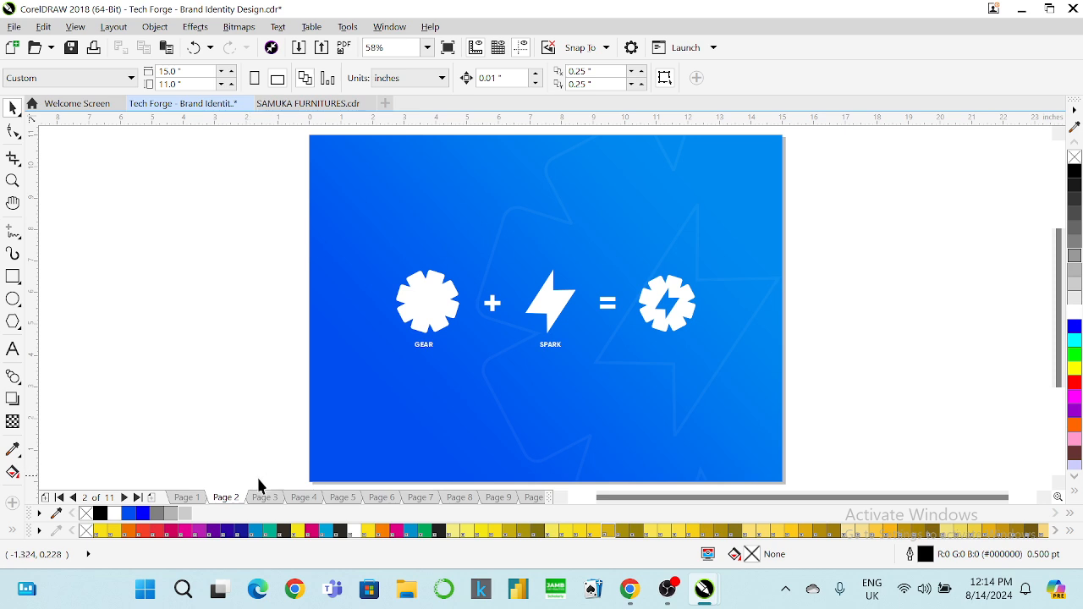
right_click(226, 498)
left_click(254, 466)
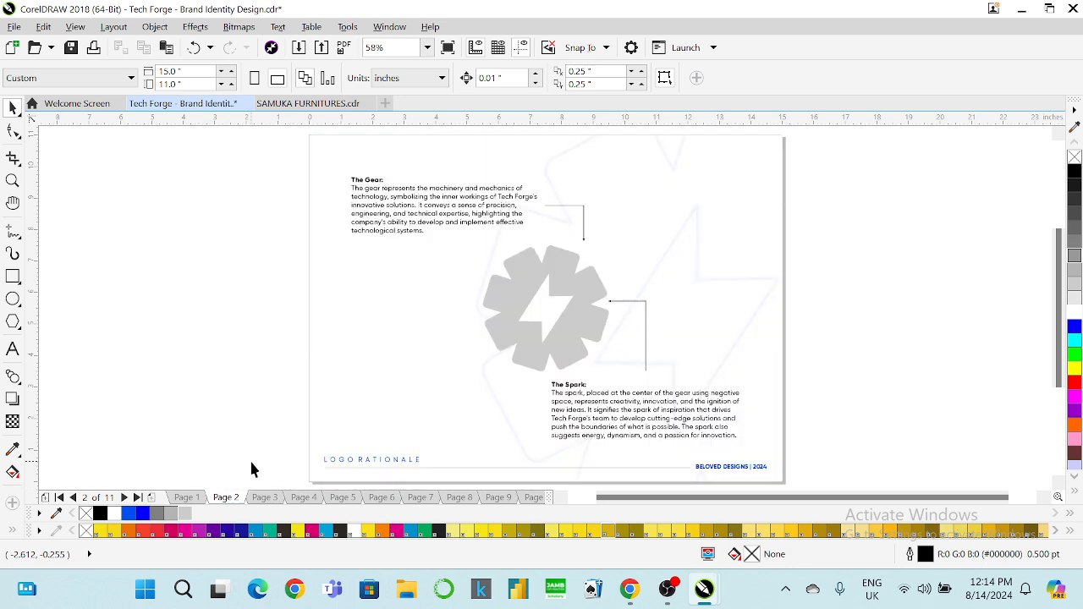
Step: Delete the remaining gear logo pages, from the logo rationale page through the logo variation page
right_click(241, 499)
left_click(251, 473)
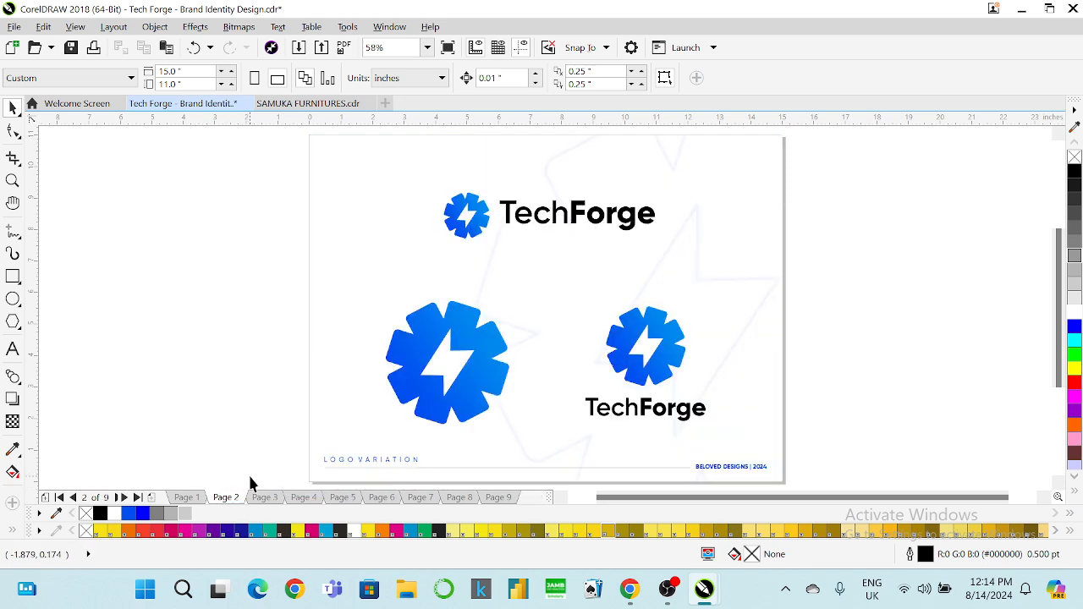
right_click(229, 499)
left_click(254, 470)
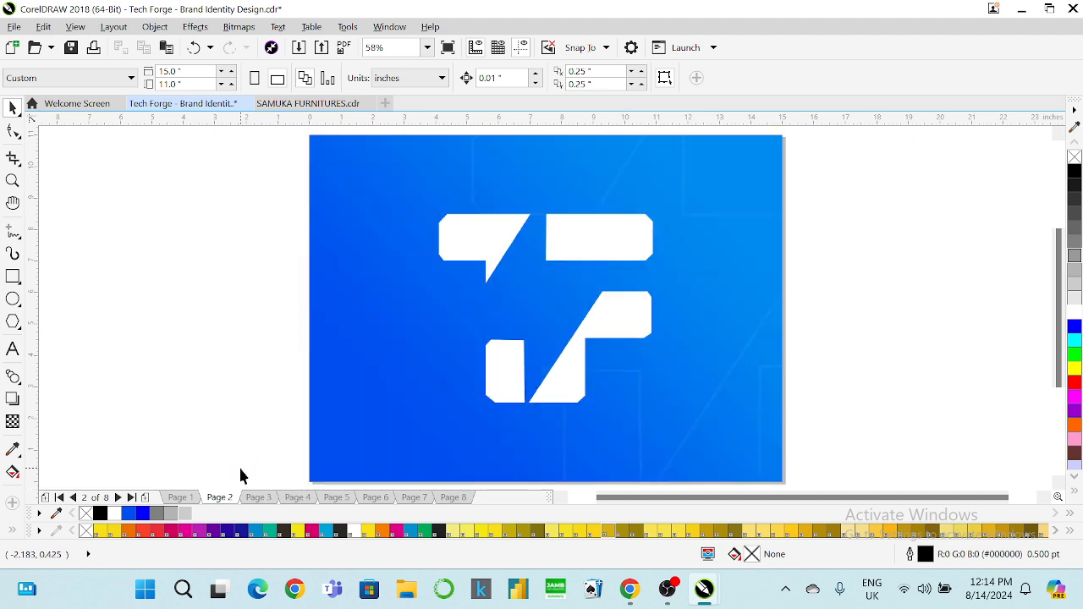
Step: Delete page 7, which shows the shield, gear and TF marks side by side
key("Page_Down")
key("Page_Down")
key("Page_Down")
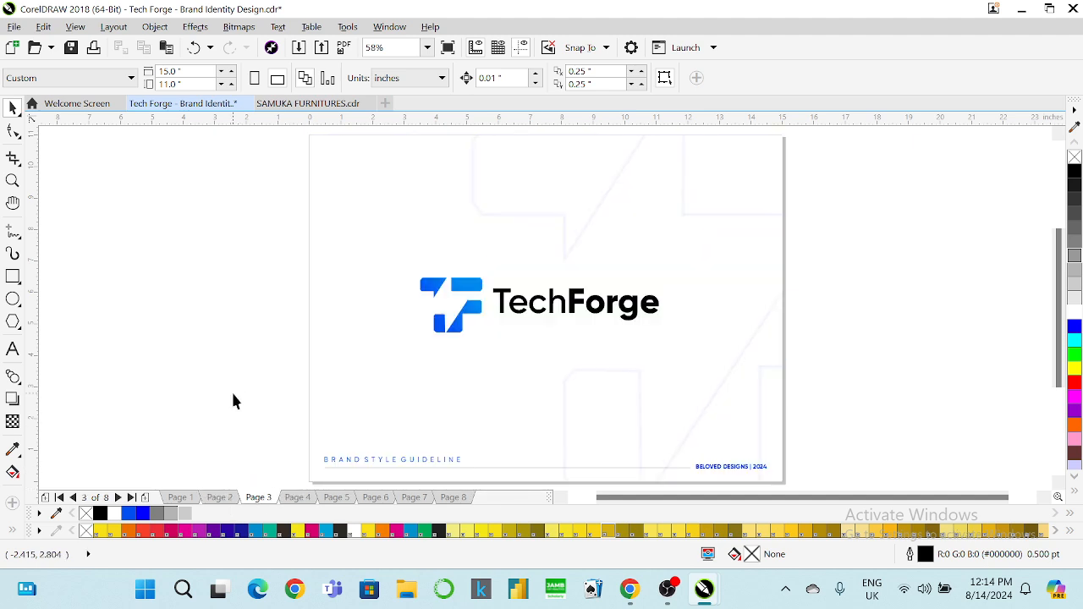
key("Page_Down")
key("Page_Down")
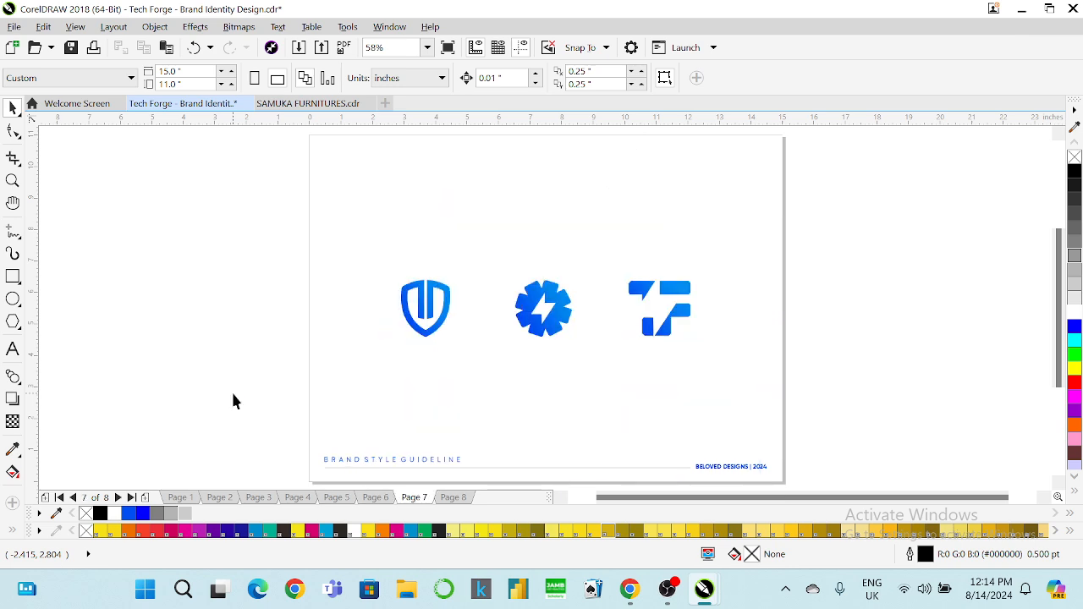
right_click(414, 497)
left_click(428, 472)
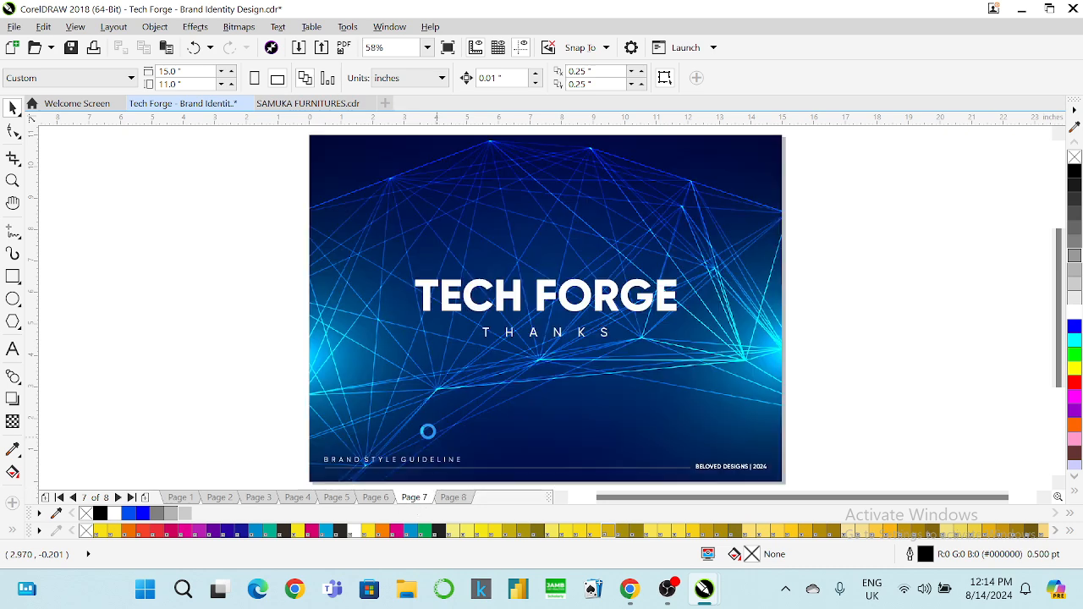
Step: Copy the TF mark and TechForge wordmark from page 3 and return to the cover on page 1
key("Page_Up")
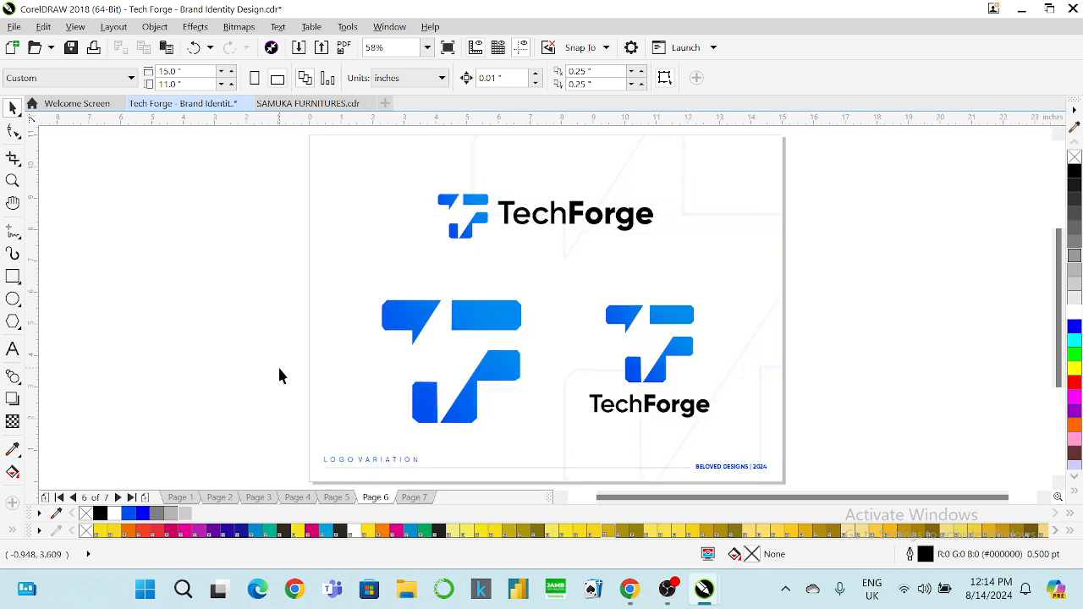
key("Page_Up")
key("Page_Up")
key("Page_Up")
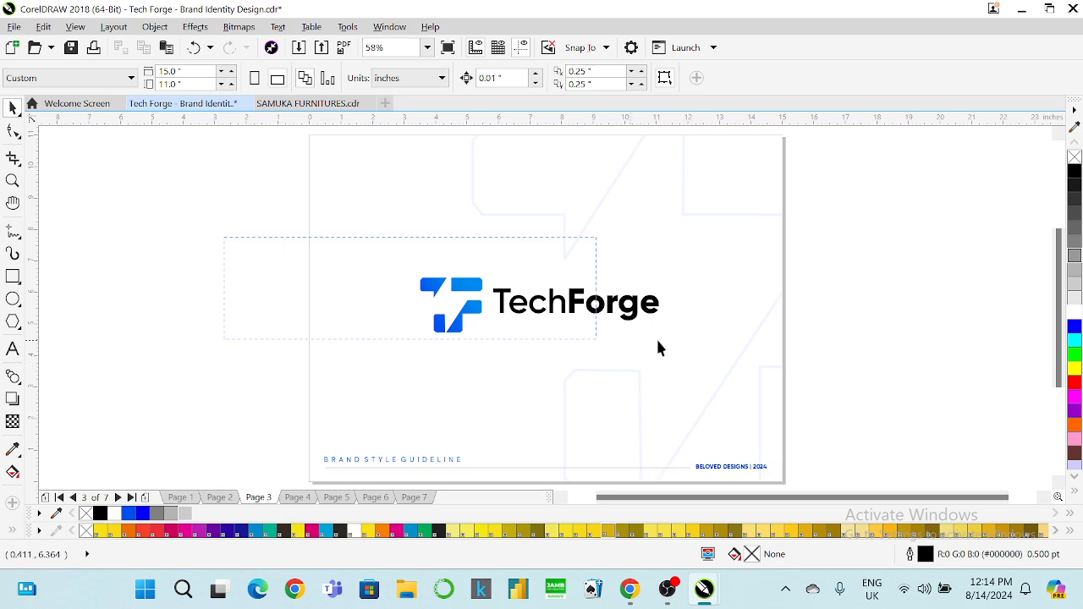
left_click_drag(476, 331, 794, 372)
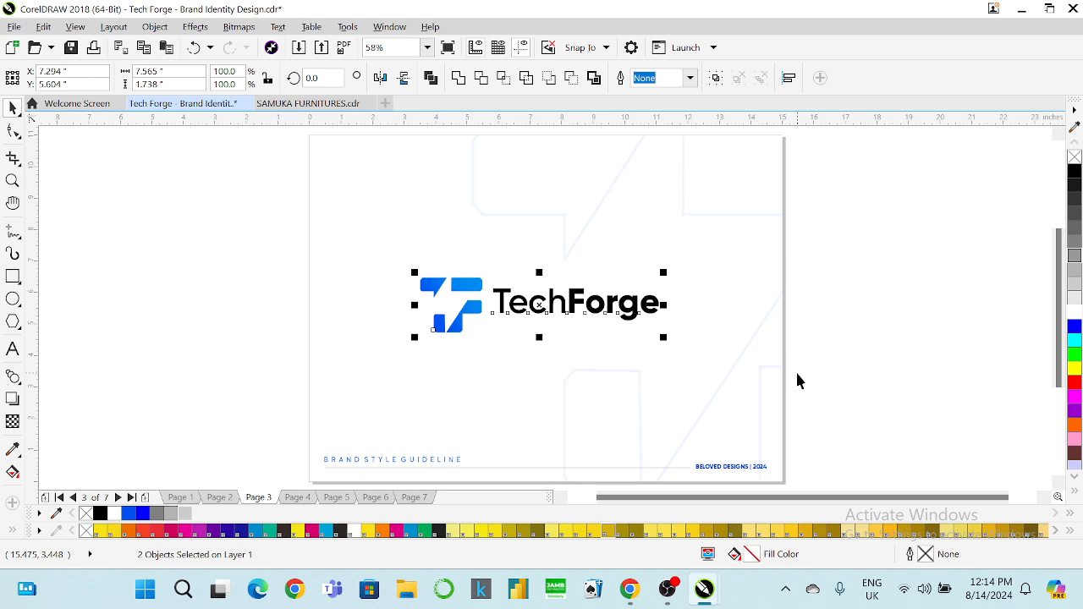
key("Page_Up")
key("Page_Up")
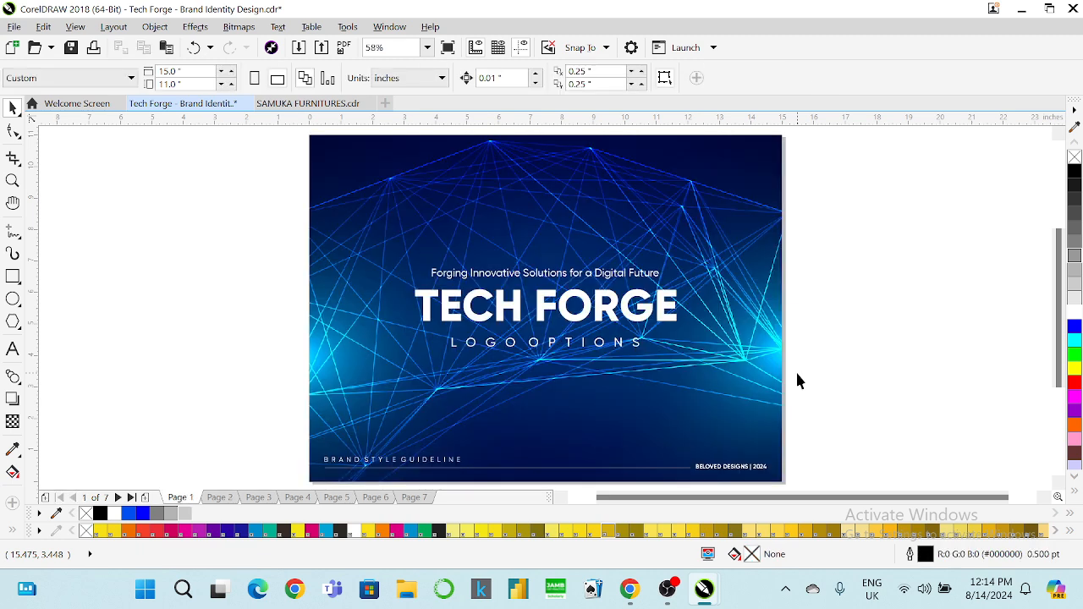
Step: Ungroup the cover title and replace the TECH FORGE and LOGO OPTIONS lines with the copied TechForge logo, keeping the tagline
left_click(592, 307)
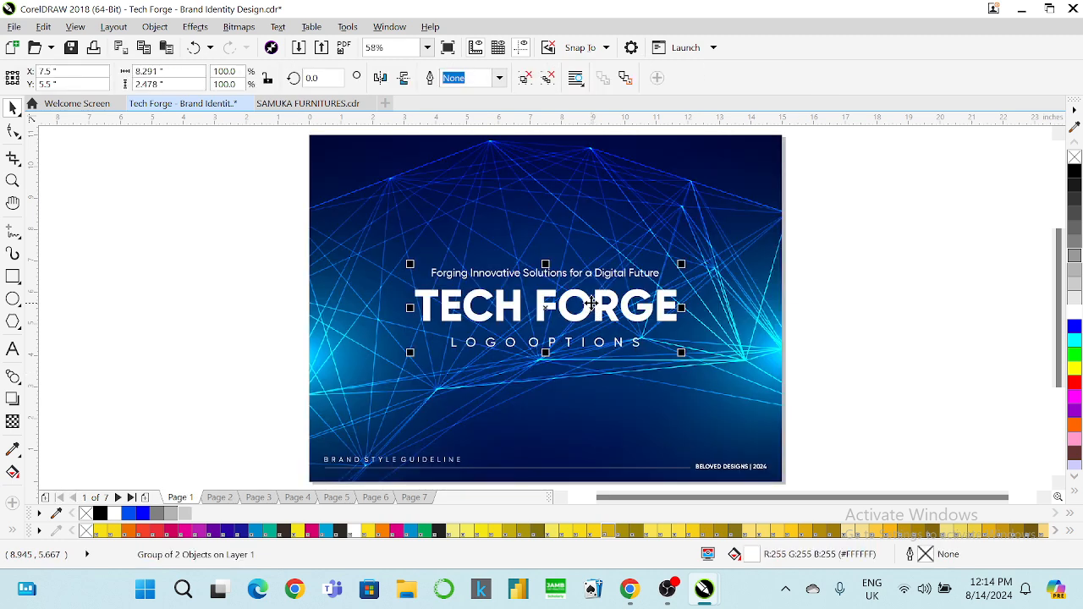
right_click(591, 303)
left_click(649, 222)
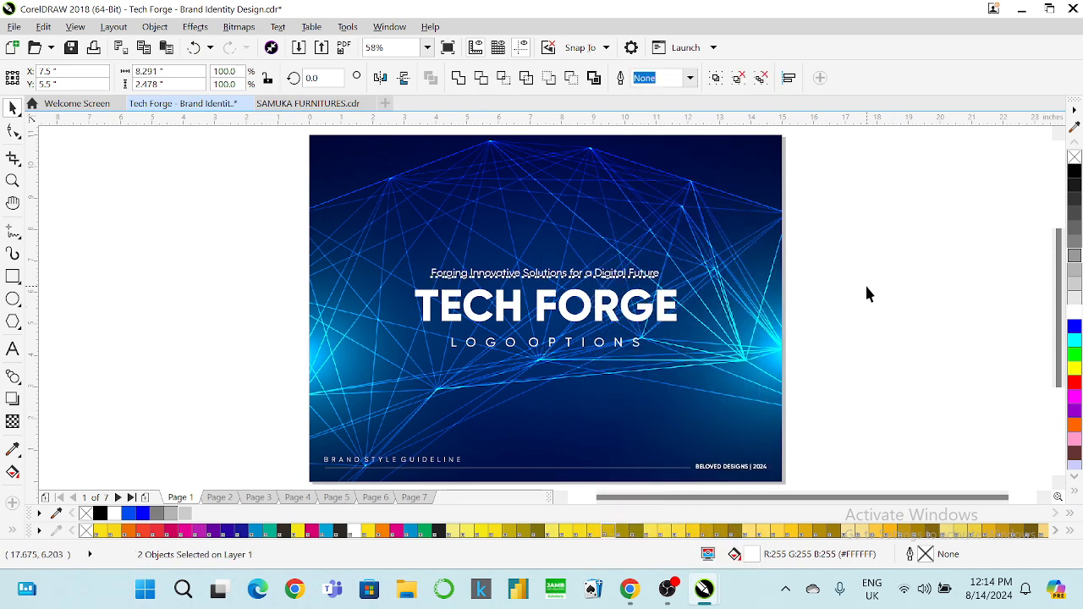
left_click_drag(865, 286, 478, 381)
key("Delete")
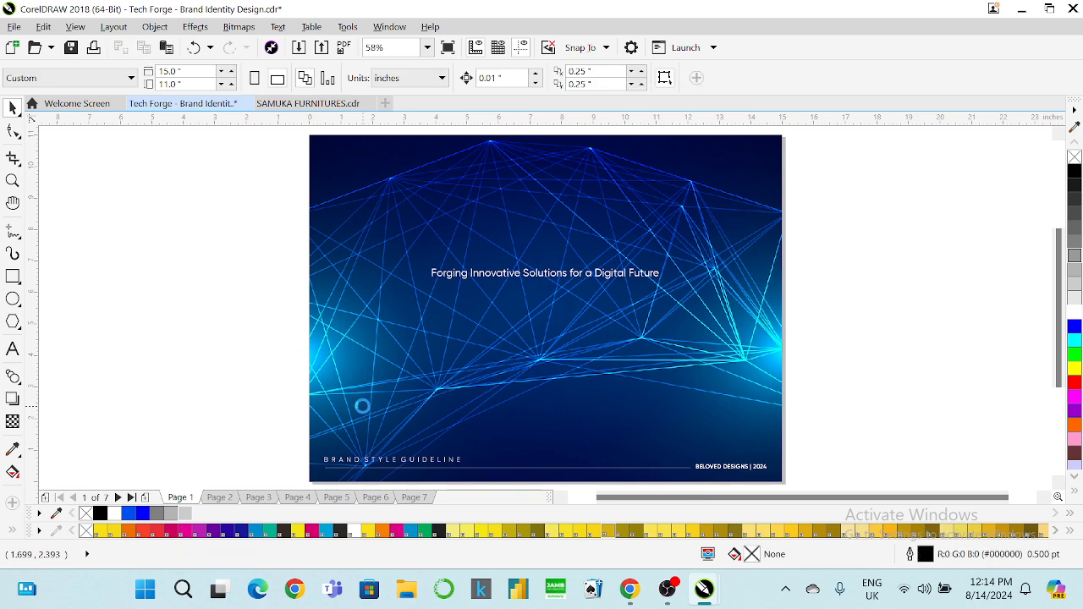
key("ctrl+v")
left_click(872, 254)
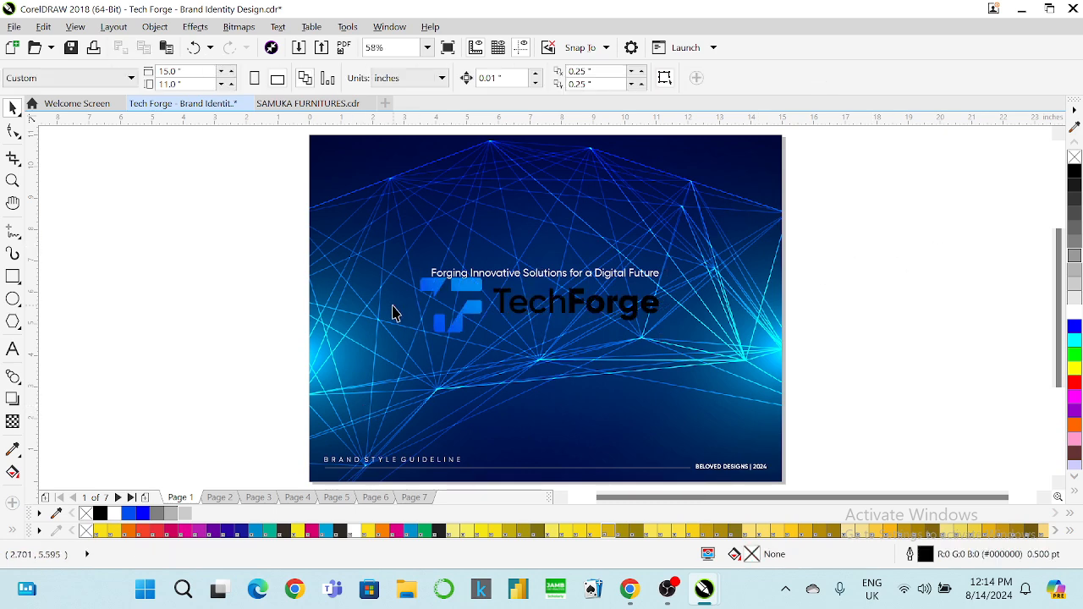
Step: Create a page-size 15 × 11 in rectangle, place it beside the cover and copy the TF mark's blue gradient fill onto it
double_click(12, 277)
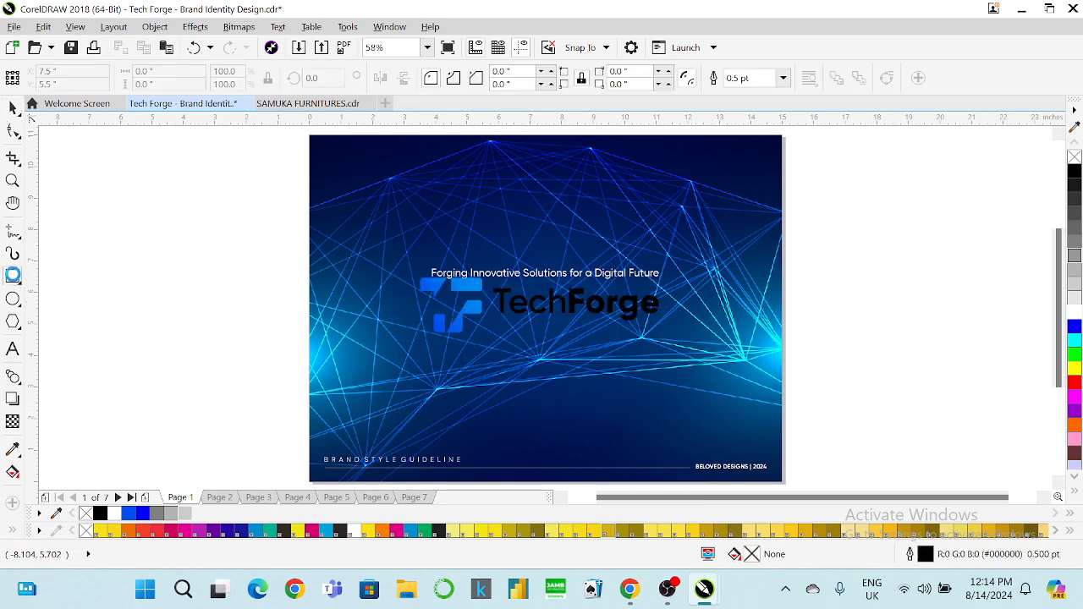
key("space")
left_click_drag(538, 307, 77, 305)
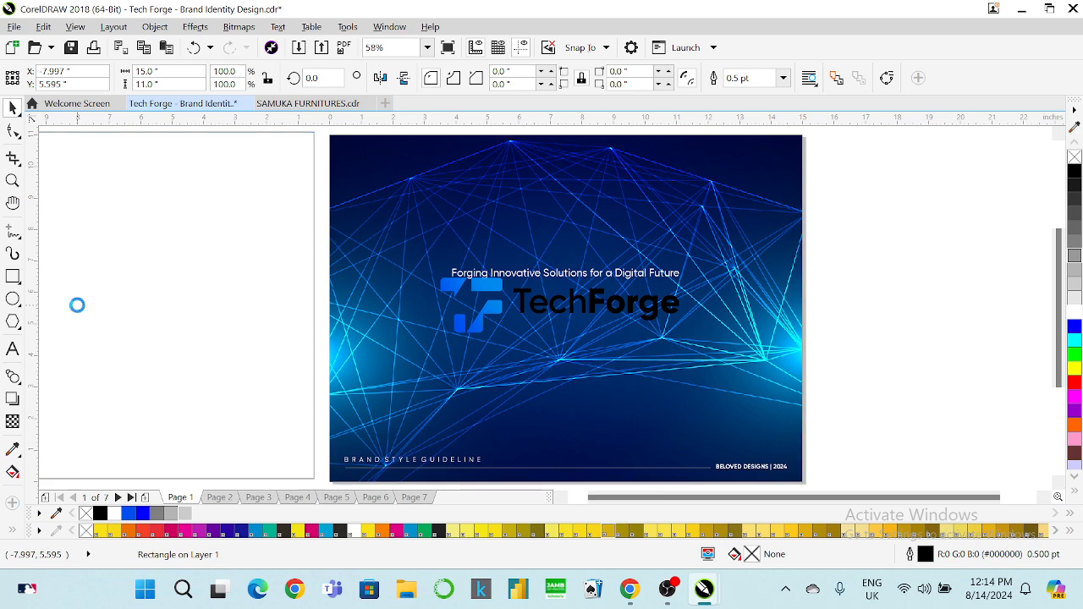
left_click(41, 28)
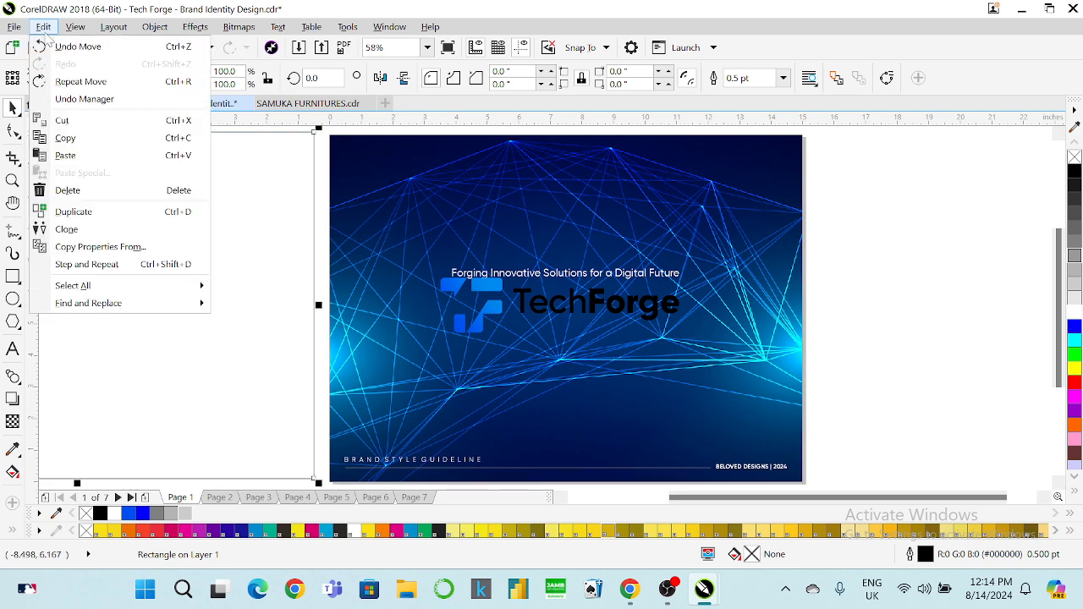
left_click(107, 247)
left_click(389, 273)
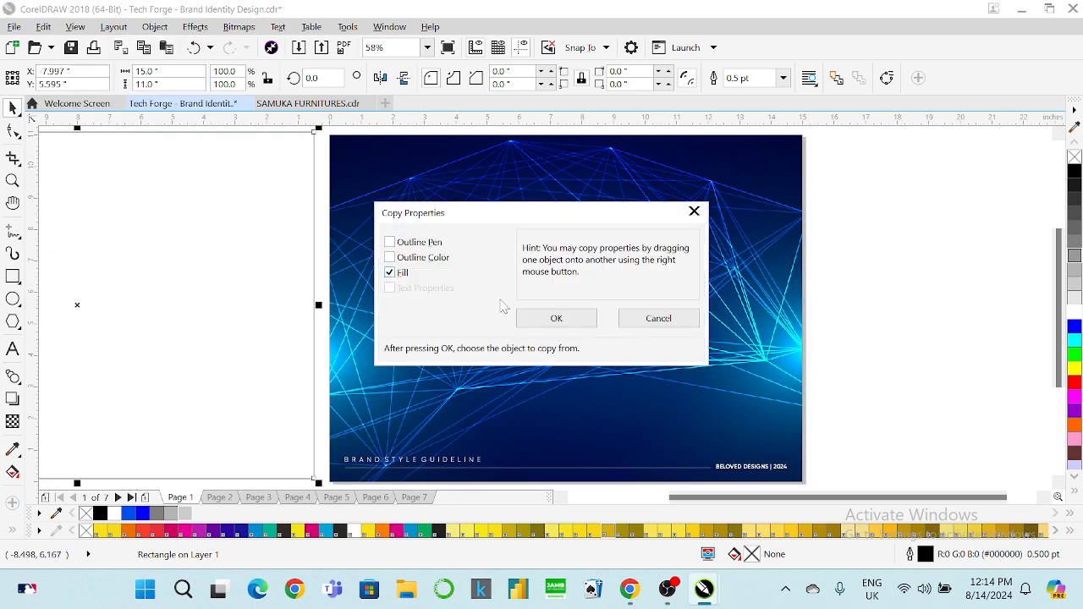
left_click(524, 319)
left_click(491, 293)
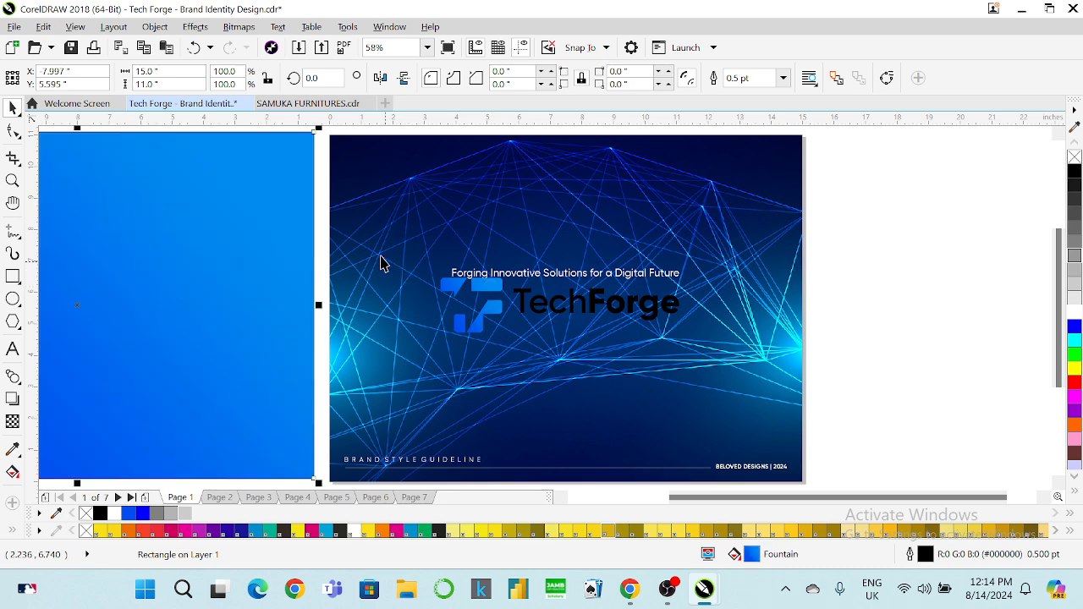
Step: Remove the gradient rectangle's outline and centre it on the page in front of all objects
right_click(1075, 158)
key("p")
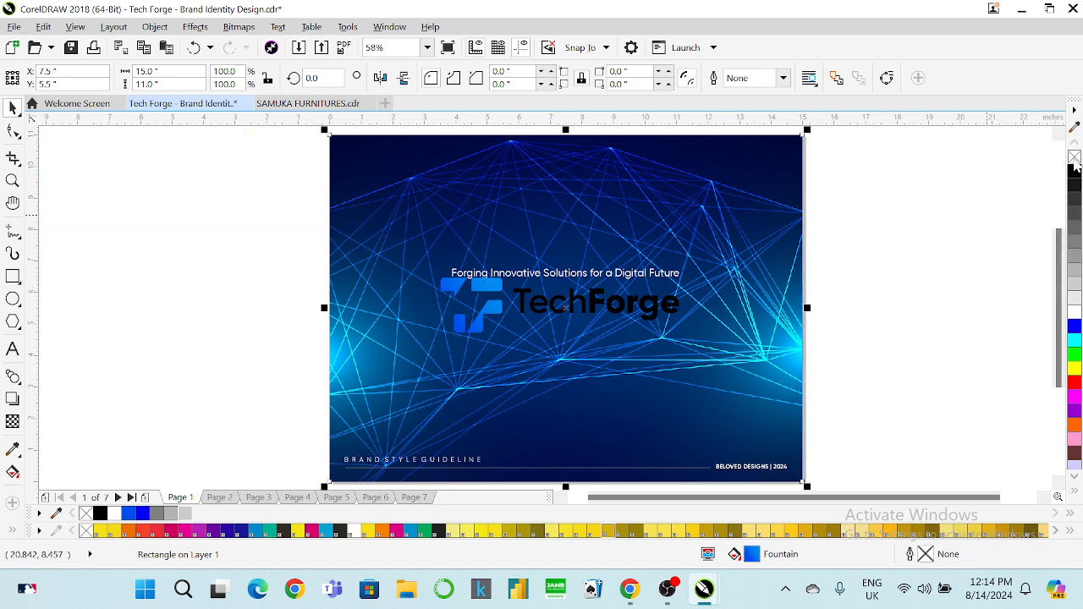
key("shift+Page_Up")
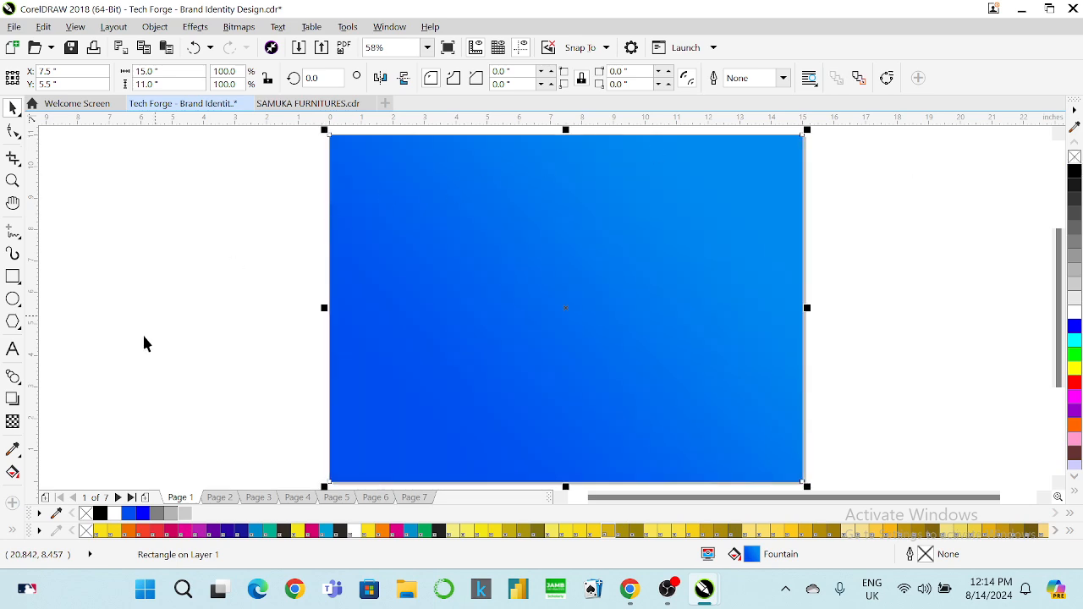
Step: Set the gradient rectangle's merge mode to Add and its uniform transparency to 42
left_click(12, 421)
left_click(186, 78)
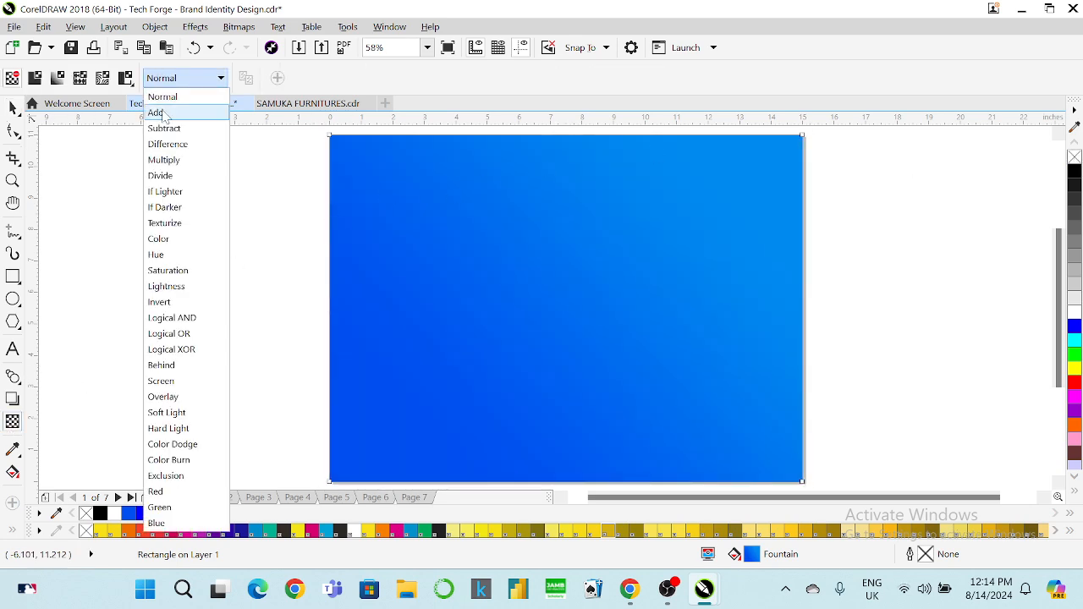
left_click(155, 112)
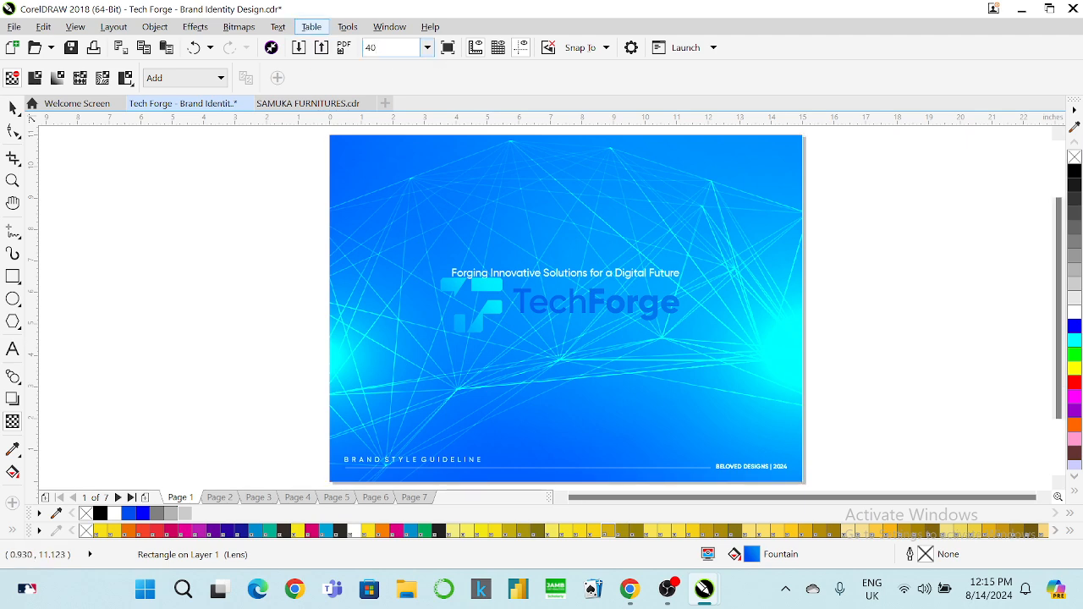
key("Return")
left_click_drag(526, 448, 541, 453)
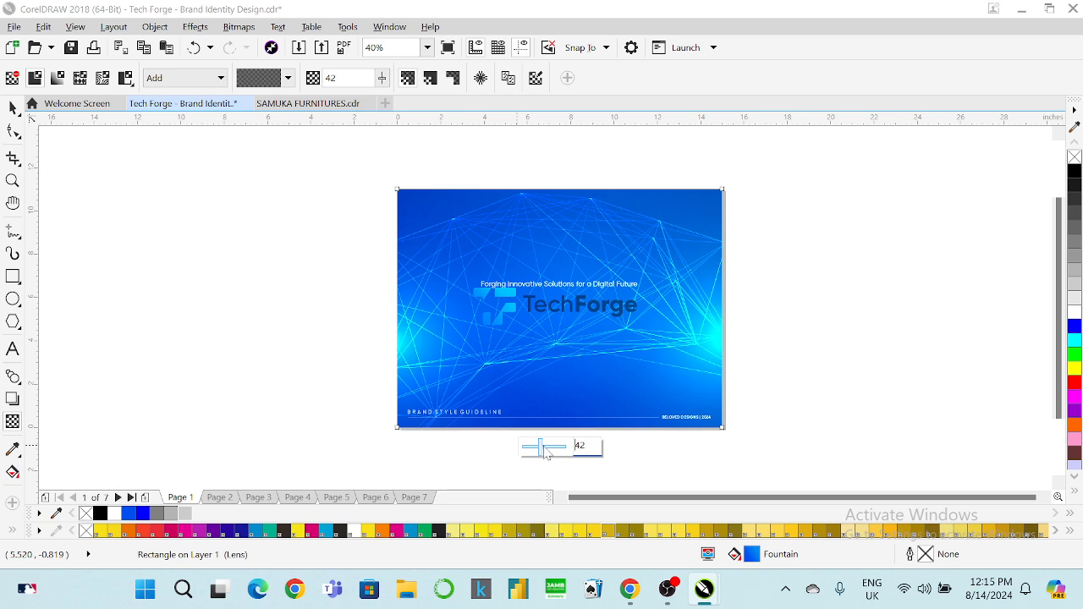
Step: Bring the tagline, TF mark and TechForge wordmark in front of the gradient overlay
left_click(13, 108)
left_click(212, 207)
left_click_drag(243, 205, 803, 407)
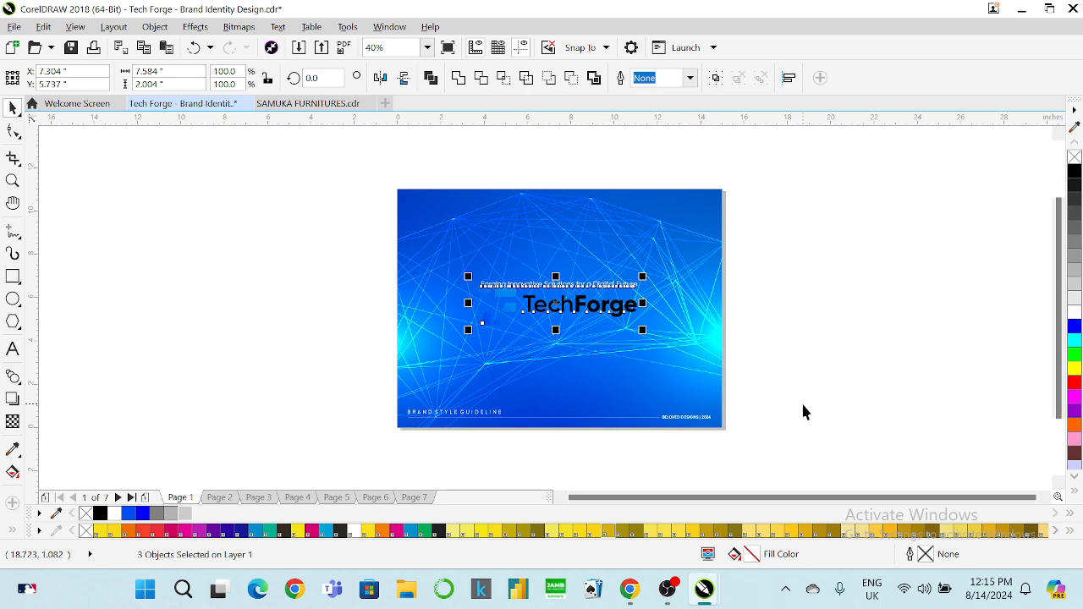
left_click(801, 308)
Step: Move the gradient overlay inside the cover background's PowerClip, above the network image
left_click(559, 248)
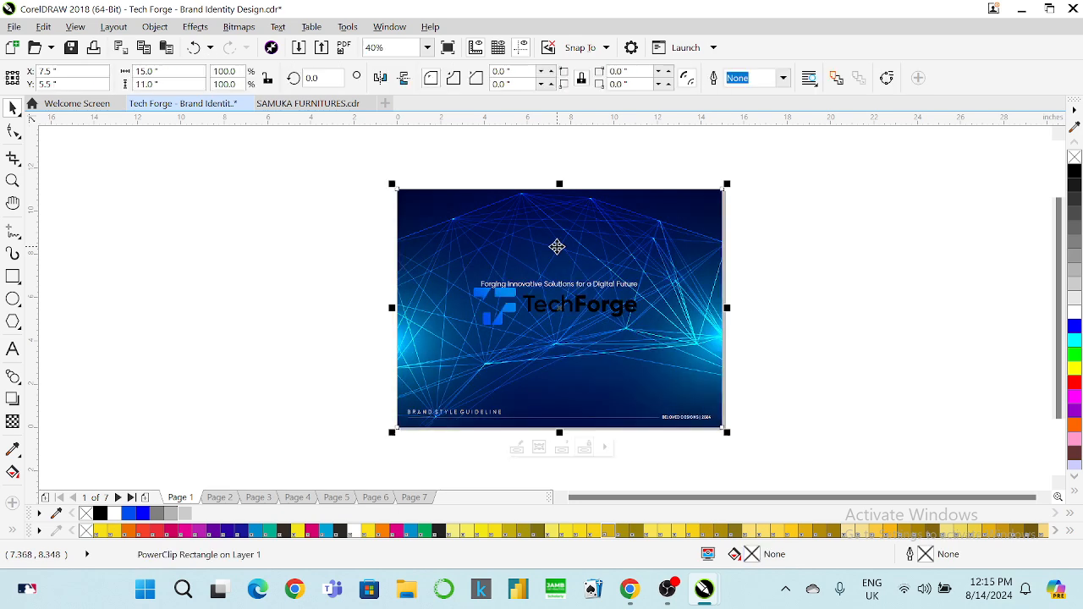
right_click(557, 245)
left_click(614, 137)
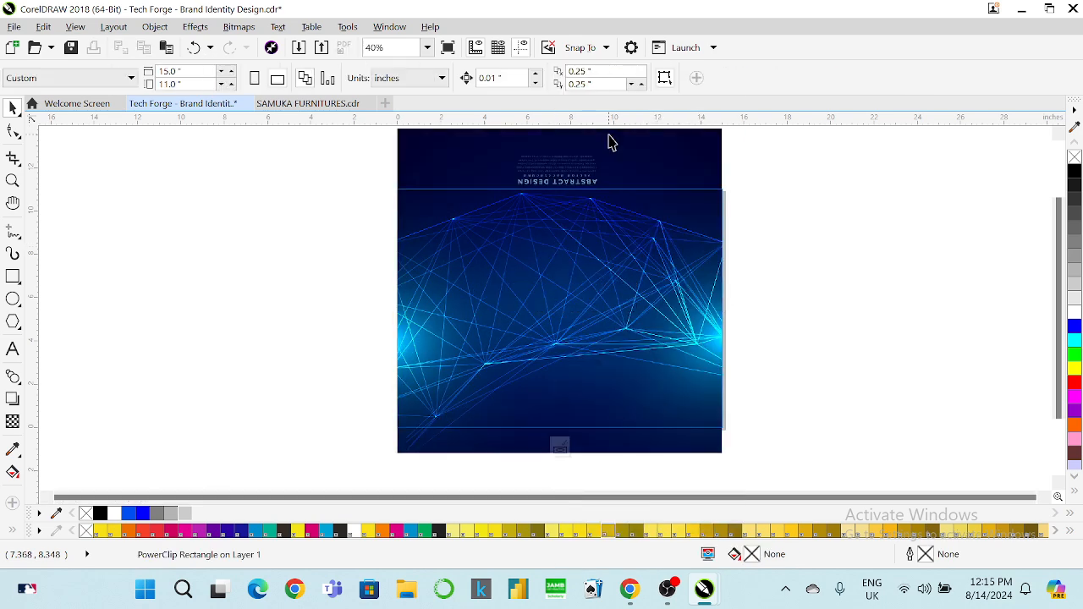
Step: Set the transparency of the gradient overlay inside the PowerClip to 50
left_click(12, 421)
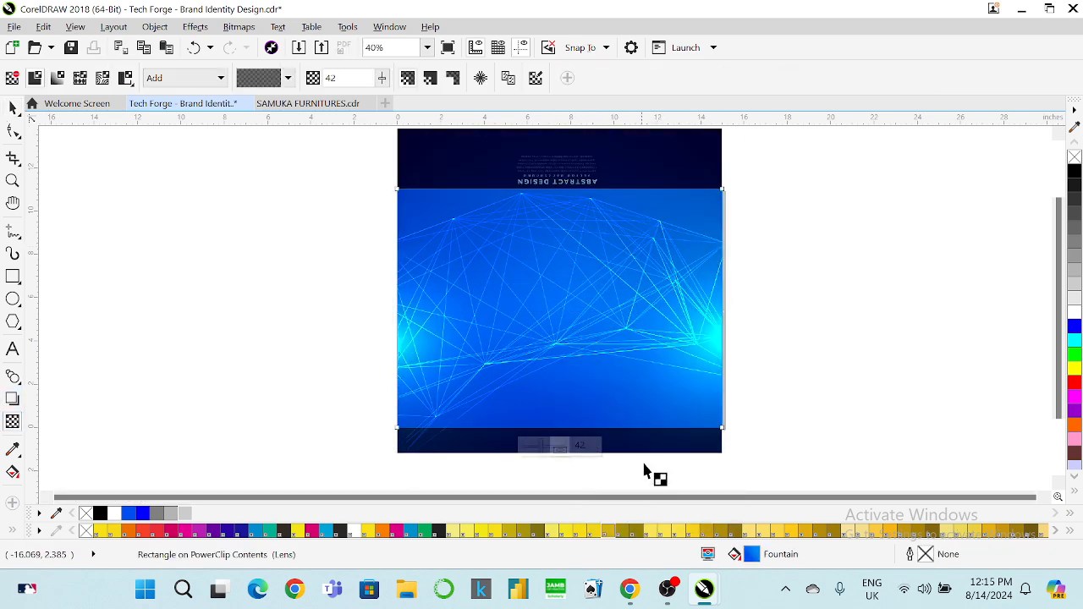
left_click_drag(548, 446, 549, 447)
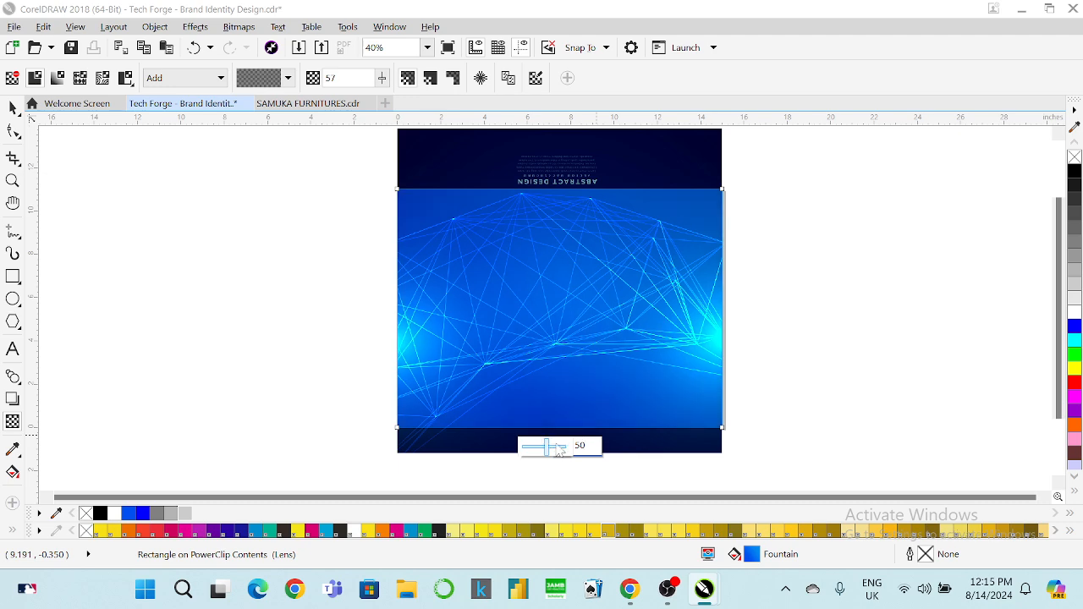
key("Return")
left_click(12, 107)
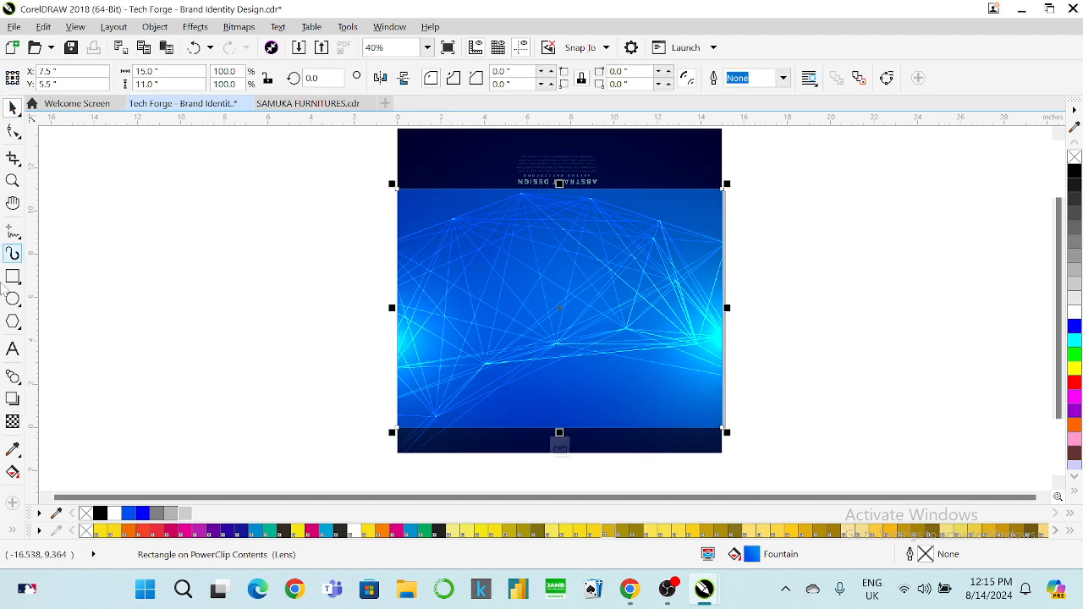
left_click(13, 421)
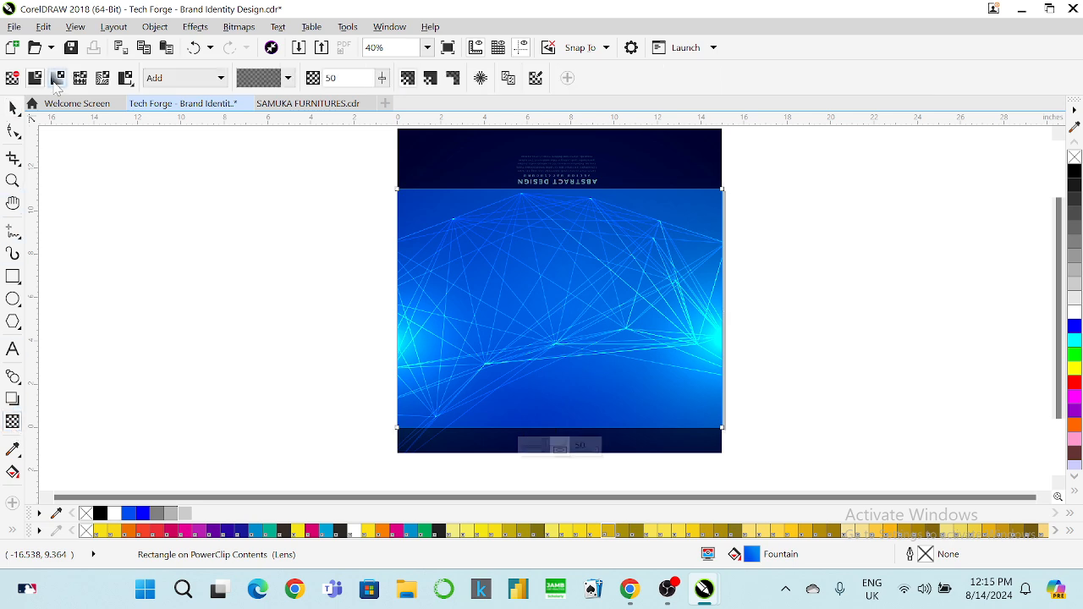
left_click(35, 78)
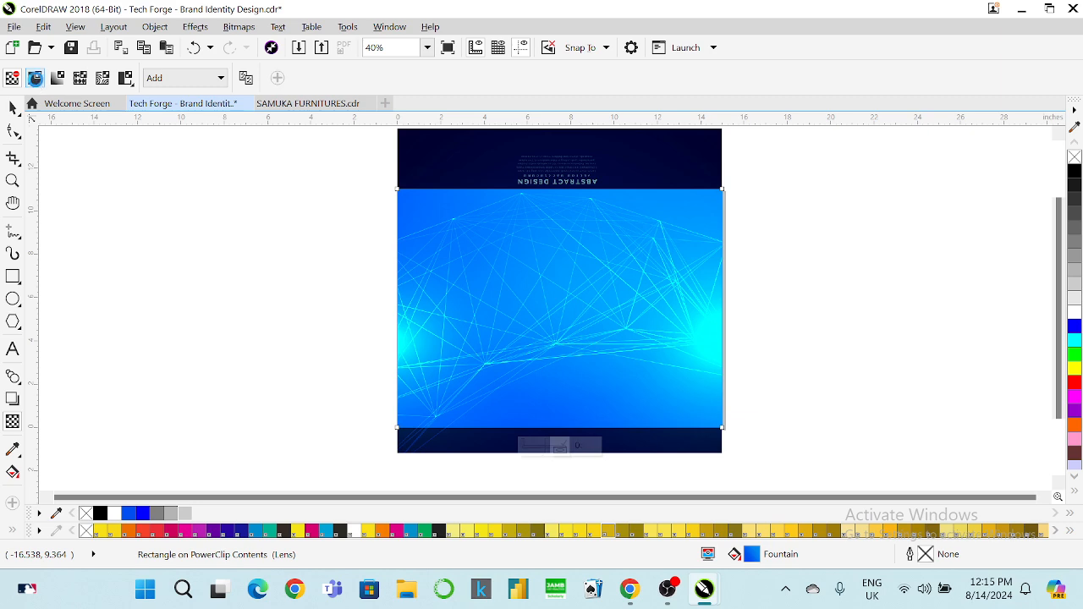
left_click(12, 106)
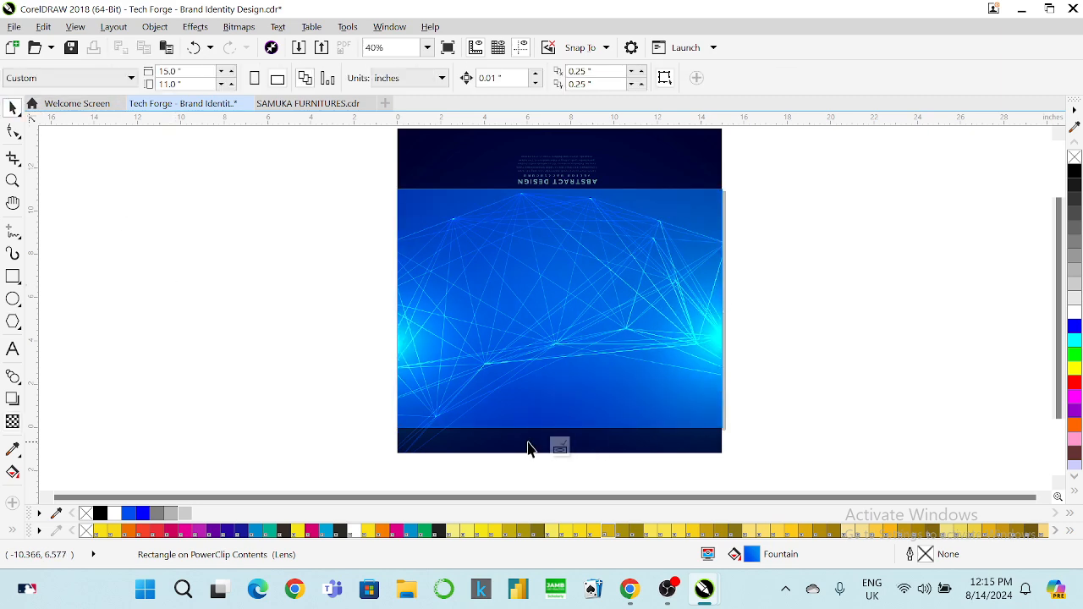
Step: Finish editing the PowerClip, draw a rectangle about 3.3 × 3.5 in beside the cover and place a copy of the TF mark below it
left_click(13, 276)
left_click_drag(238, 167, 310, 245)
left_click(13, 107)
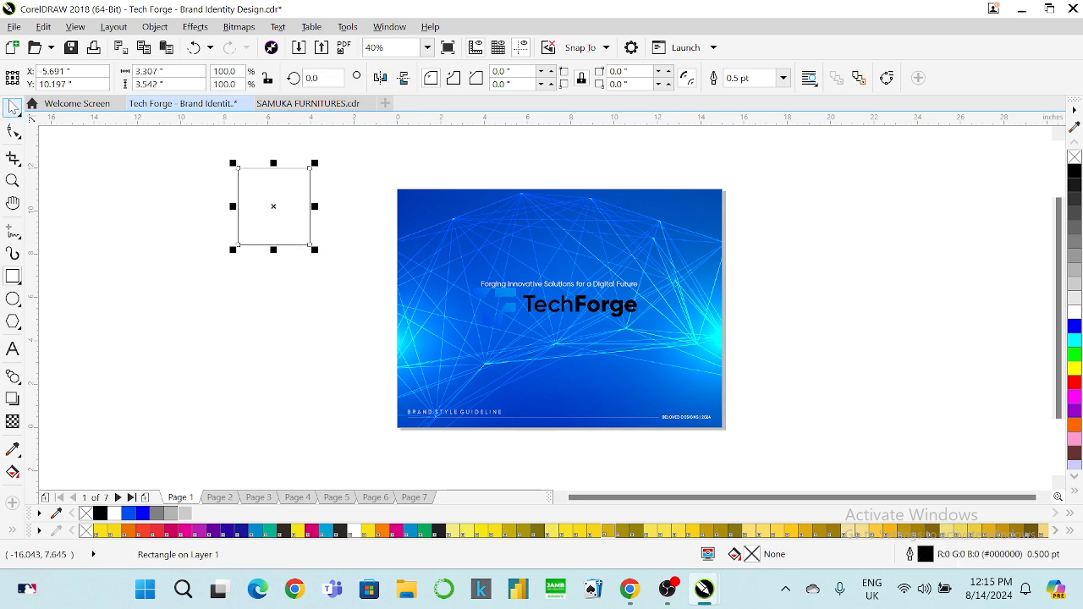
left_click(511, 313)
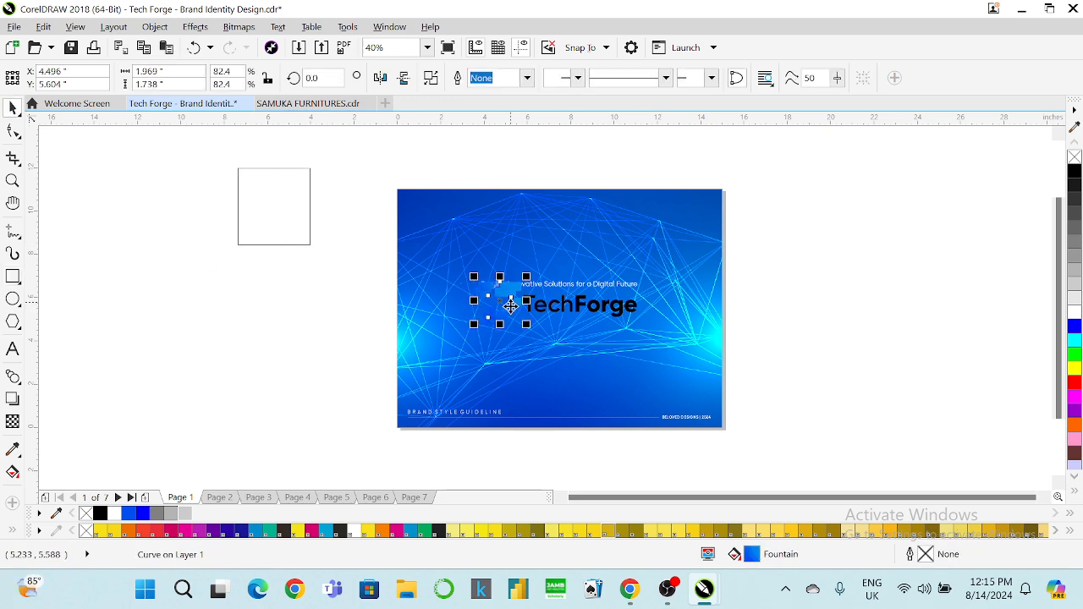
left_click_drag(511, 295, 205, 309)
left_click(252, 201)
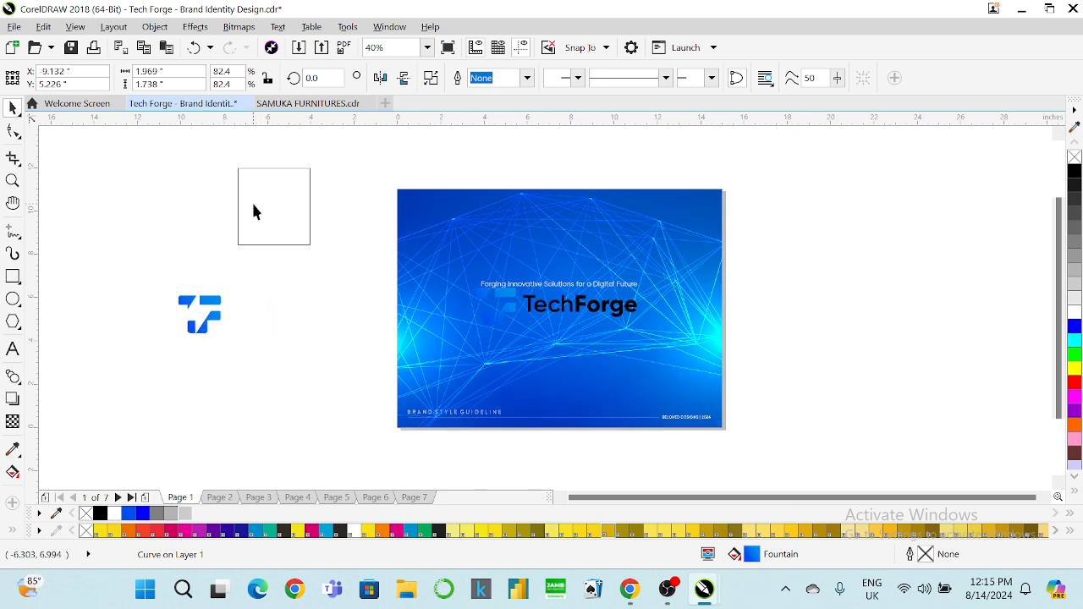
Step: Try copying only the fill of the TF mark onto the empty rectangle with Copy Properties From, and undo it
left_click(238, 196)
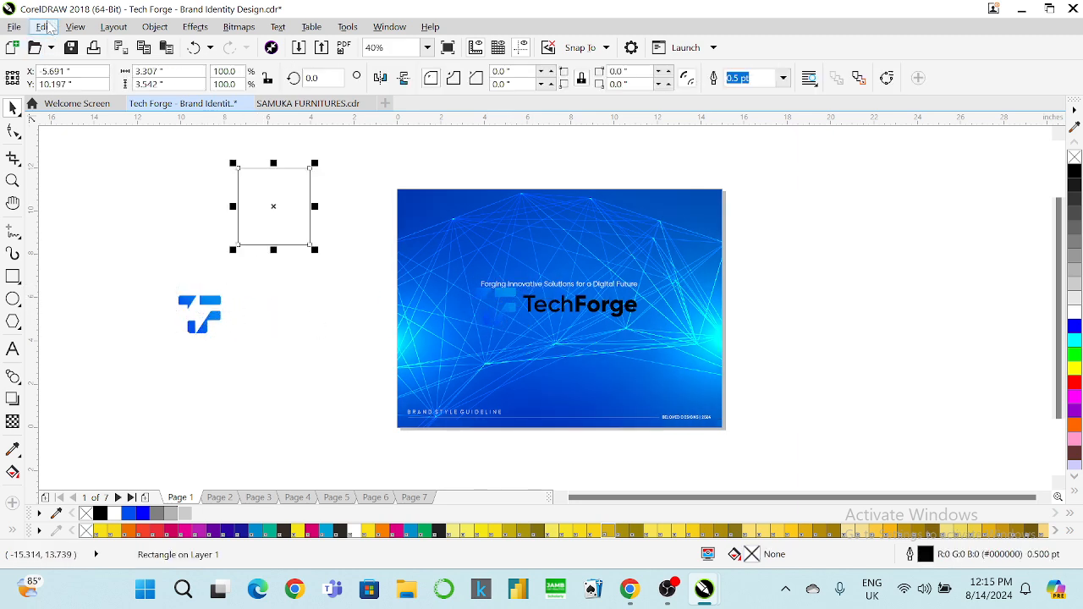
left_click(44, 26)
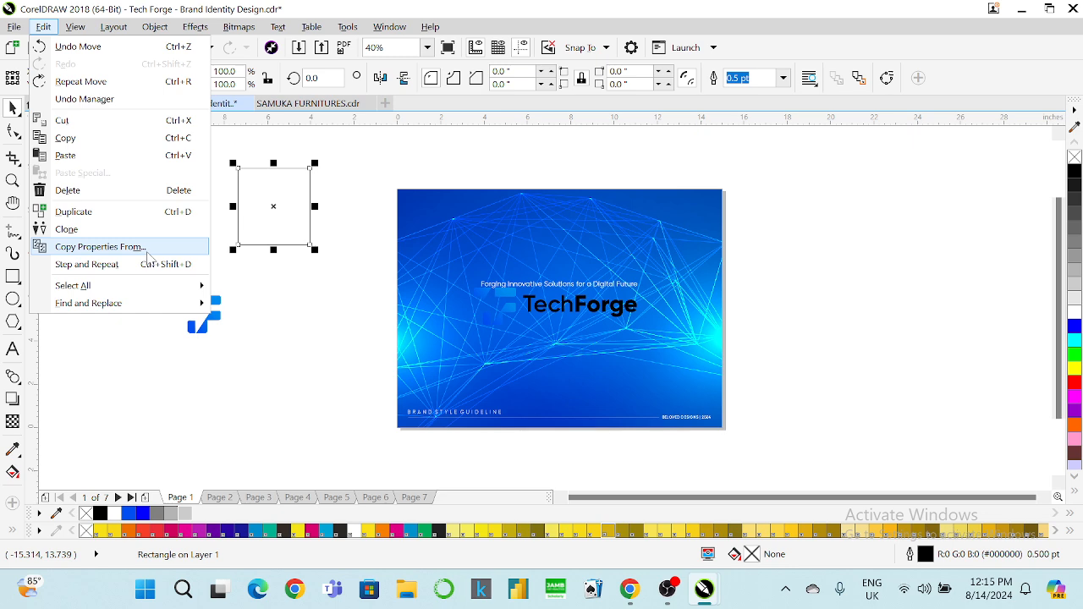
left_click(100, 246)
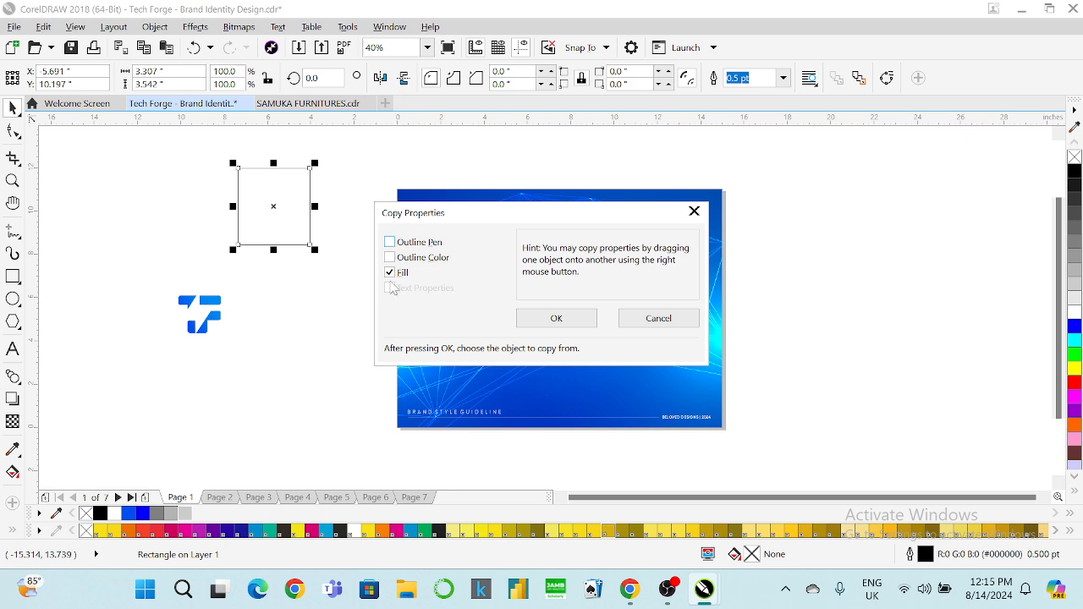
left_click(542, 322)
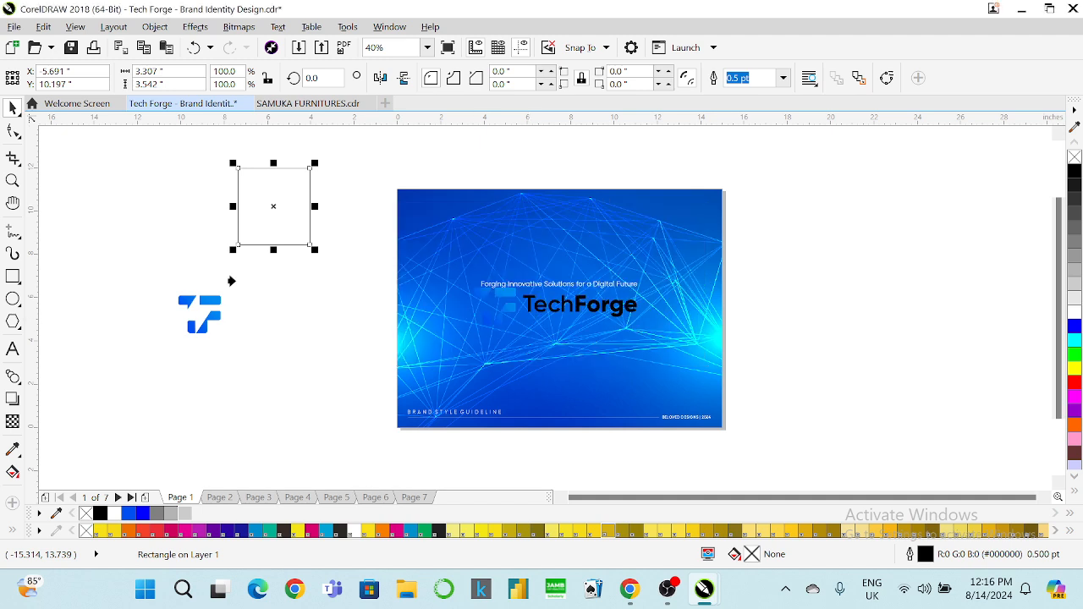
left_click(199, 296)
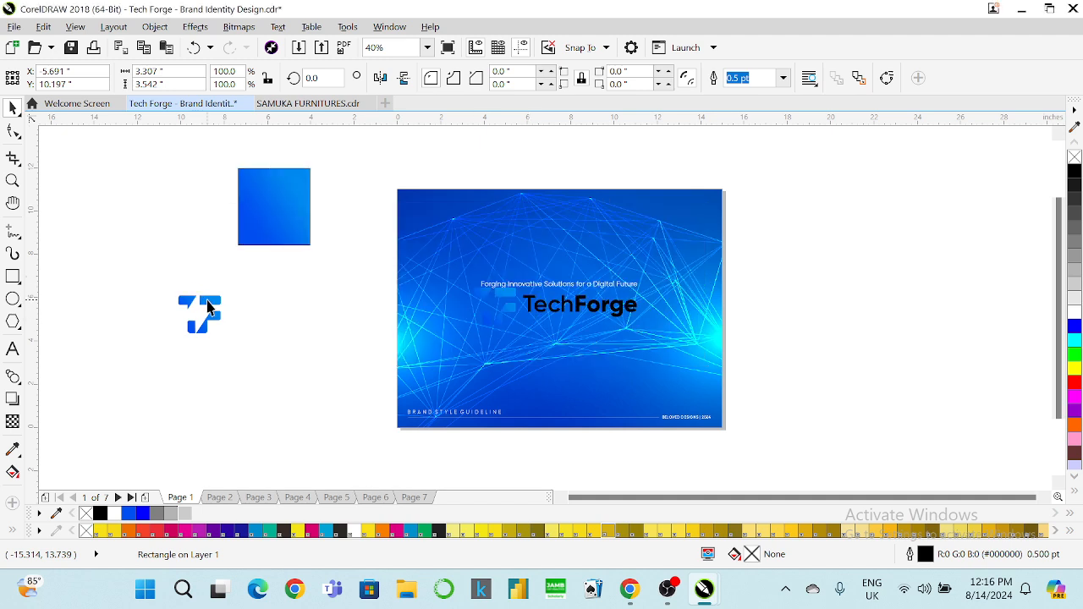
left_click(260, 307)
key("ctrl+z")
Step: Move the empty rectangle and the TF mark copy close together, side by side, next to the cover
key("F6")
mouse_move(256, 252)
left_mouse_down()
mouse_move(183, 327)
mouse_move(249, 258)
left_mouse_up()
left_click_drag(215, 305, 183, 247)
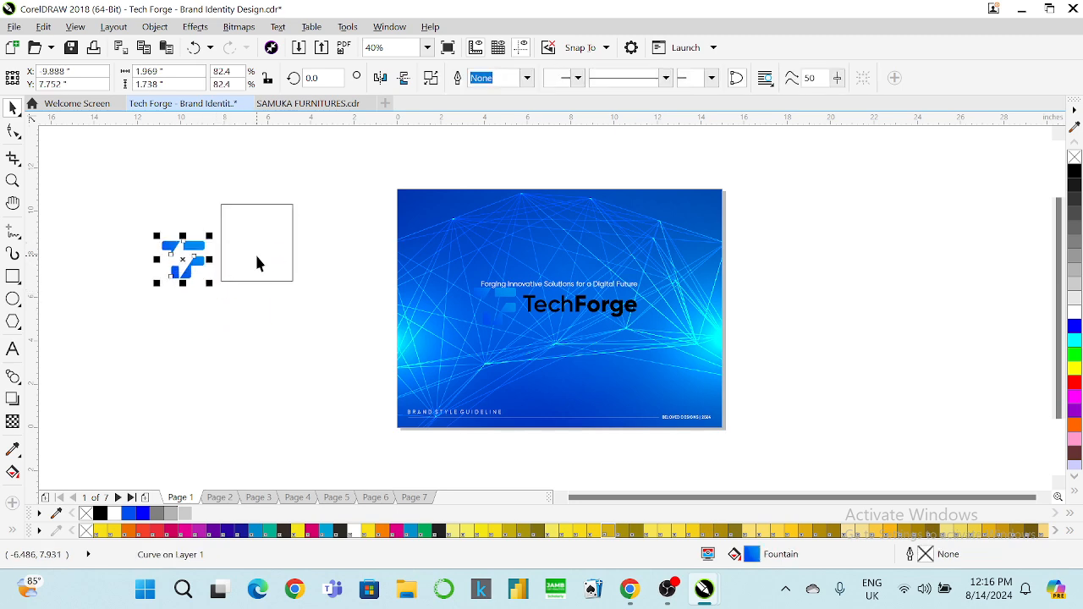
left_click(257, 254)
left_click(43, 27)
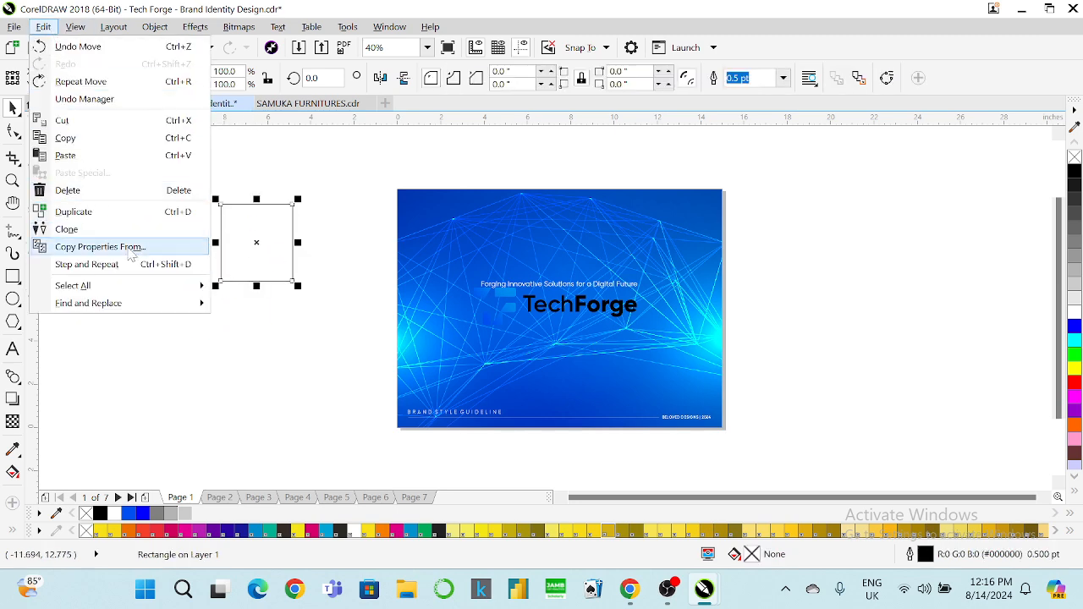
left_click(84, 245)
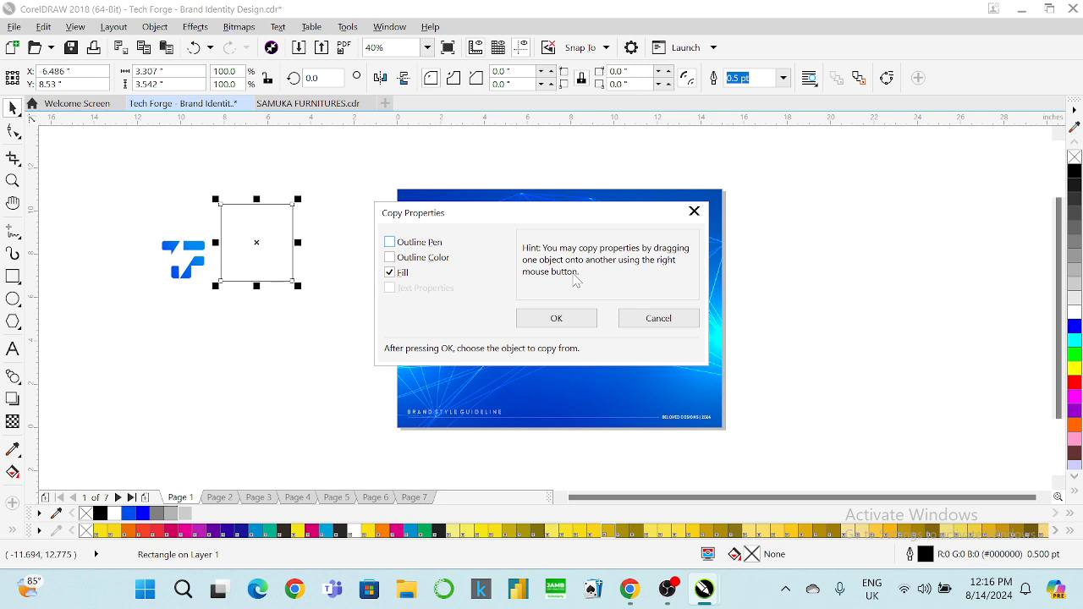
left_click(636, 320)
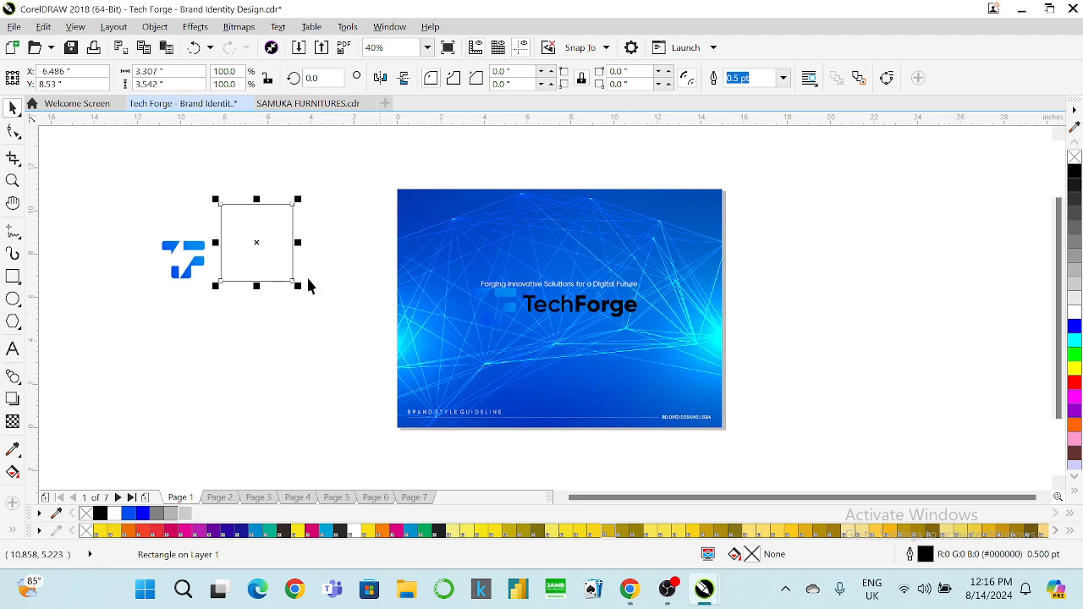
Step: Try copying all properties of the TF mark directly onto the empty rectangle, and undo it
left_click(181, 267)
left_click_drag(189, 271, 247, 265)
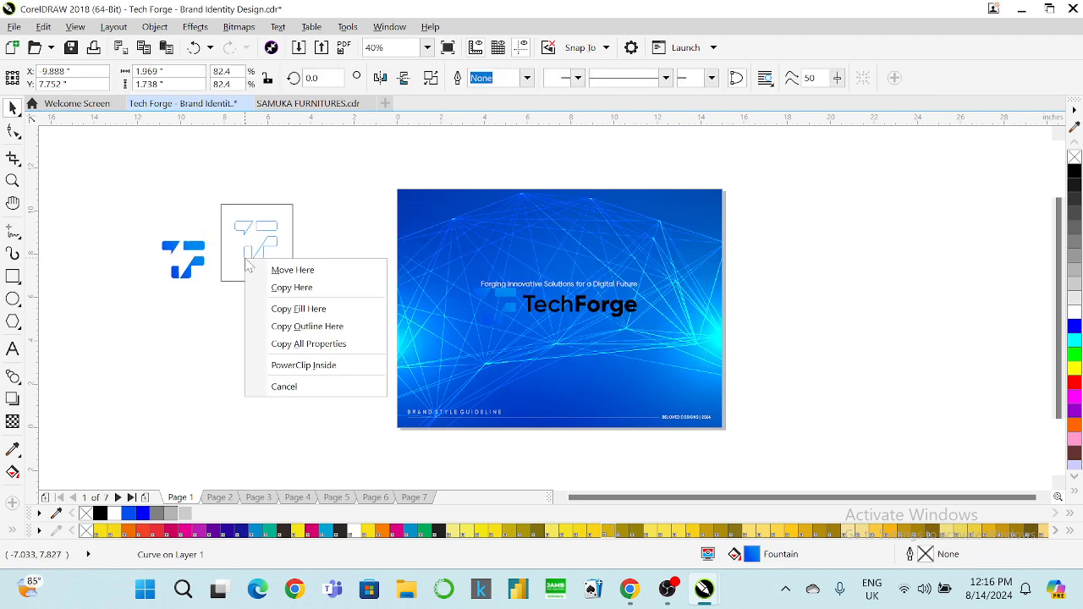
left_click(310, 344)
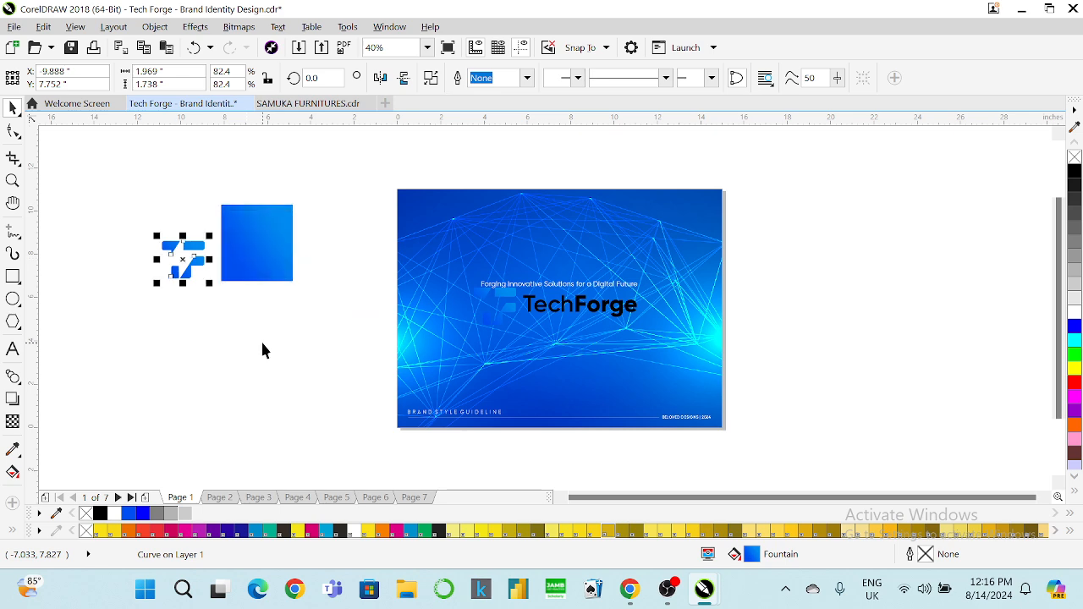
left_click(210, 336)
key("ctrl+z")
Step: Move the rectangle slightly away from the TF mark, try placing the mark inside it as a PowerClip, and undo the PowerClip
left_click(239, 263)
left_click(239, 263)
left_click_drag(251, 251, 277, 260)
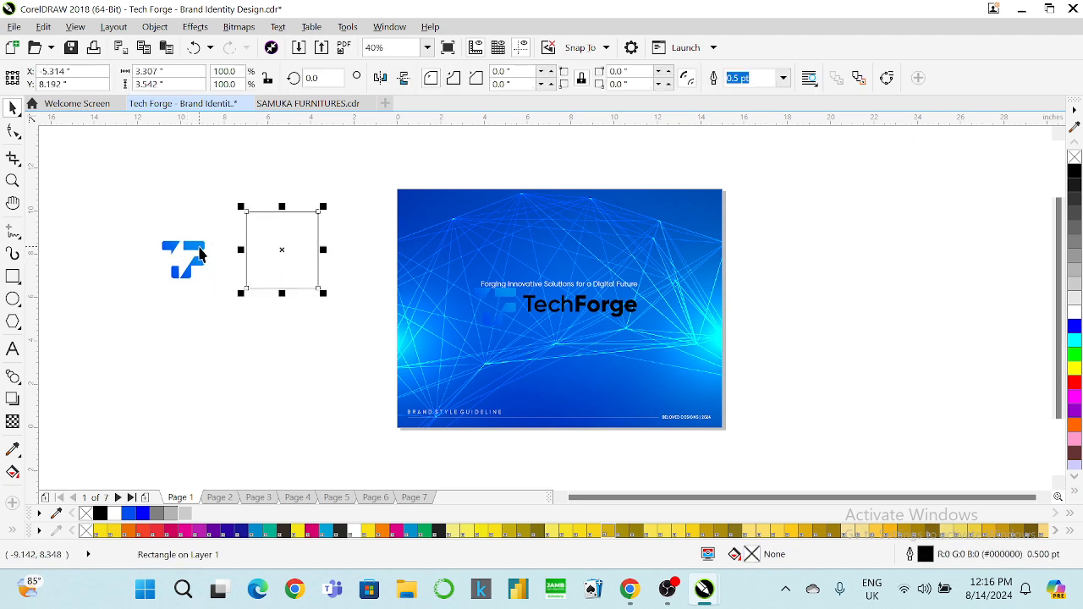
left_click(198, 247)
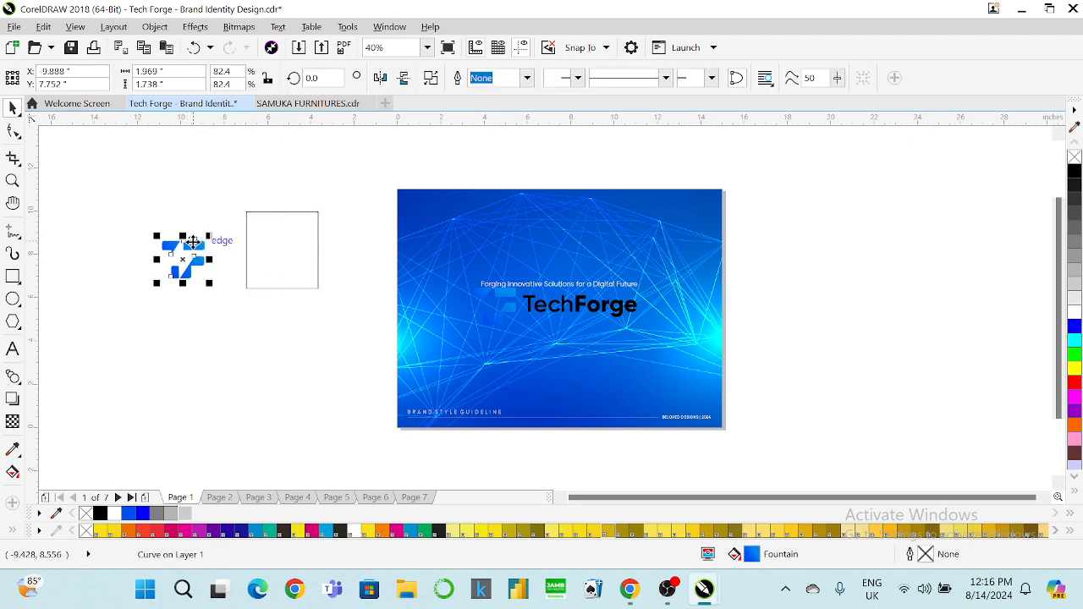
left_click_drag(190, 245, 286, 239)
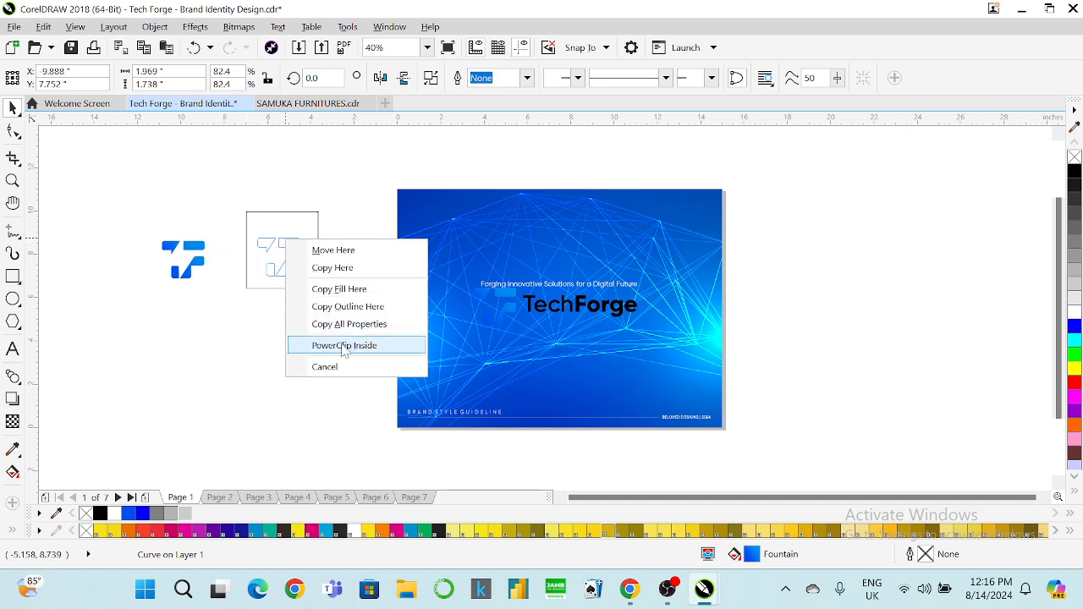
left_click(343, 348)
key("ctrl+z")
Step: Copy all properties of the TF mark onto the empty rectangle to give it the blue gradient
left_click_drag(203, 245, 288, 241)
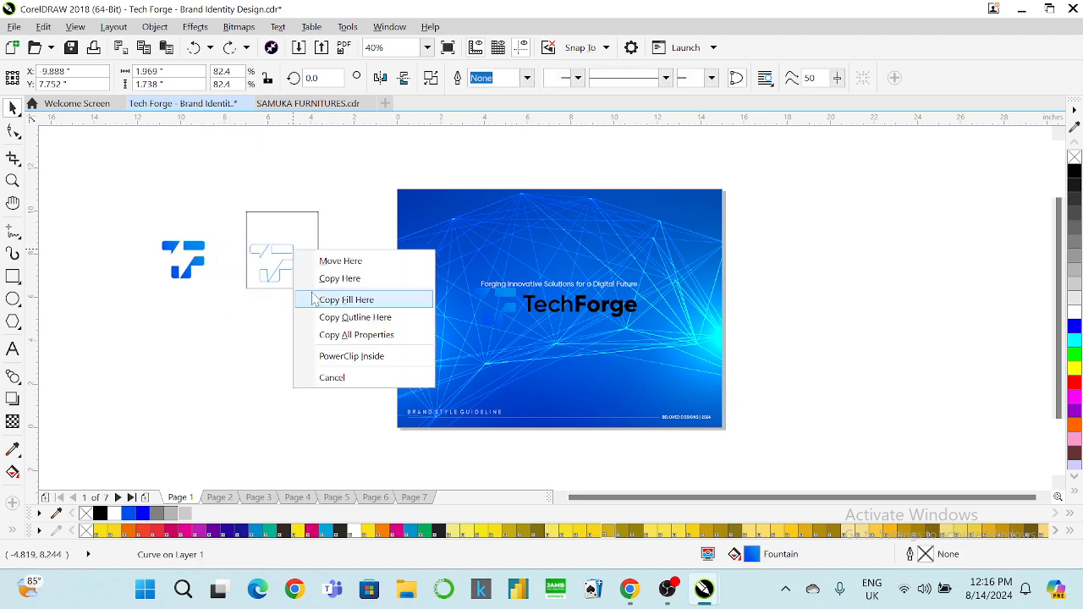
left_click(367, 337)
left_click(288, 254)
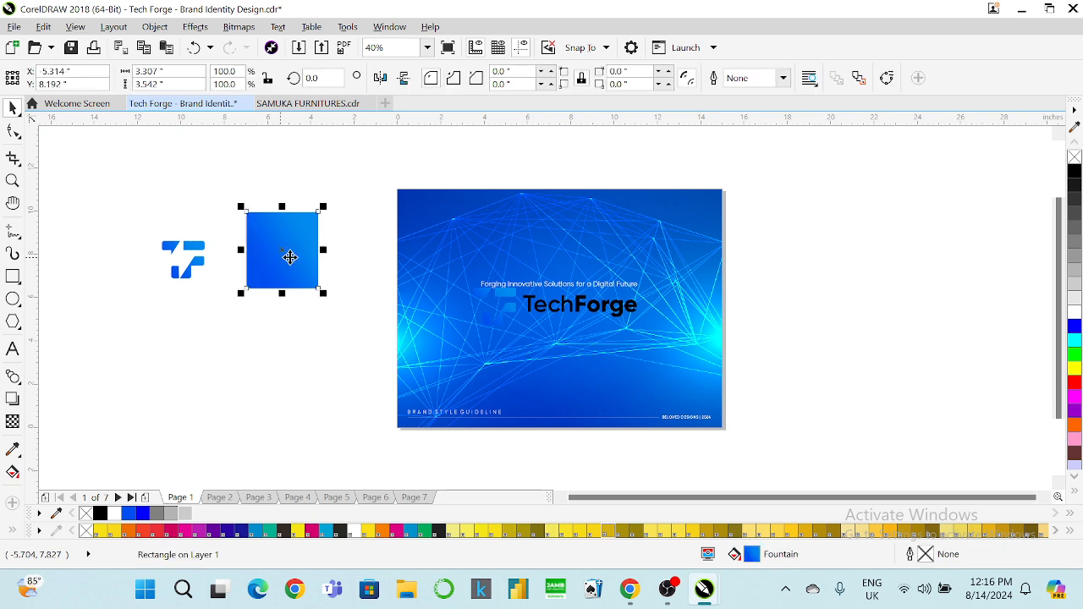
left_click(463, 242)
Step: Try a uniform transparency of 90 on the gradient rectangle, and undo the transparency changes
left_click(283, 251)
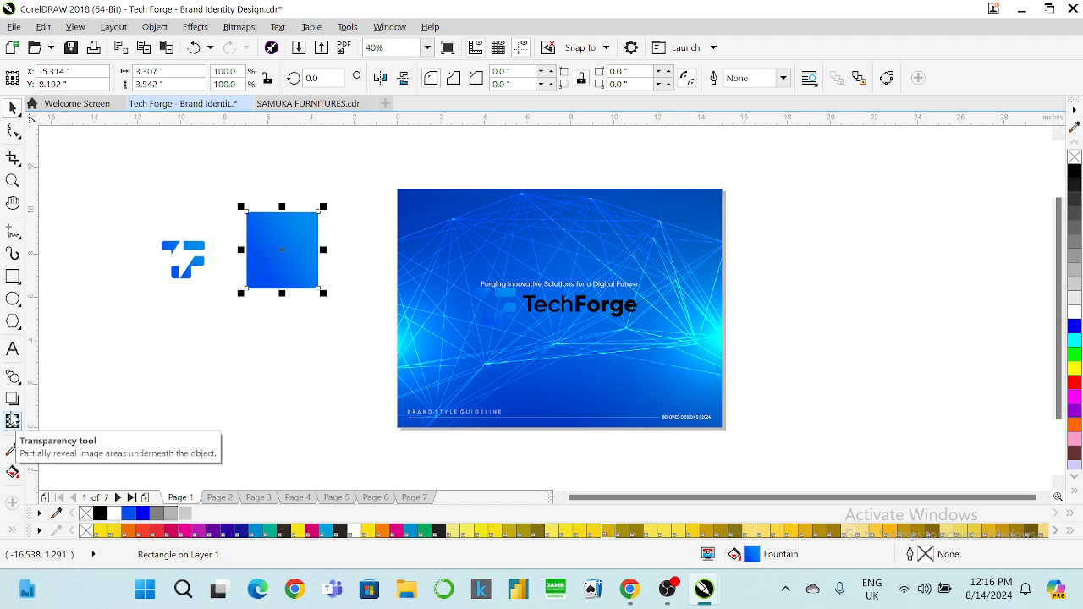
left_click(12, 420)
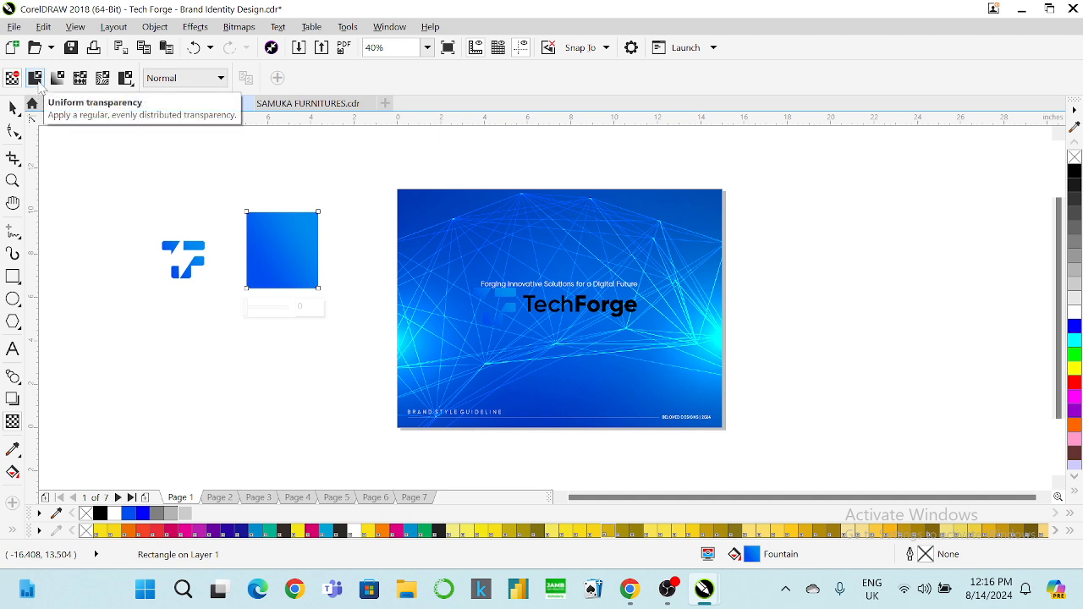
left_click(37, 82)
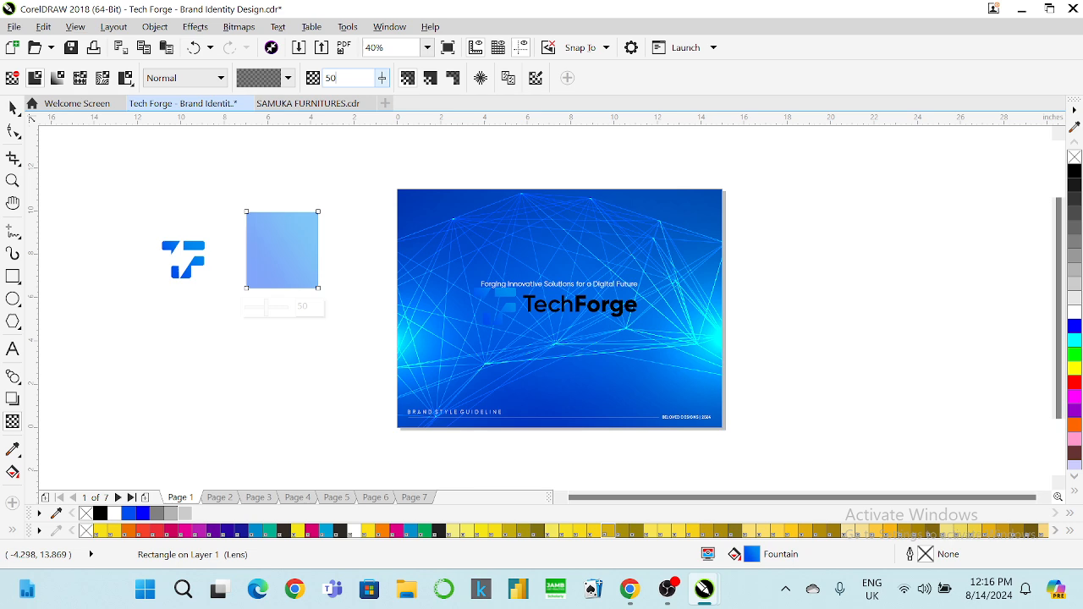
key("Return")
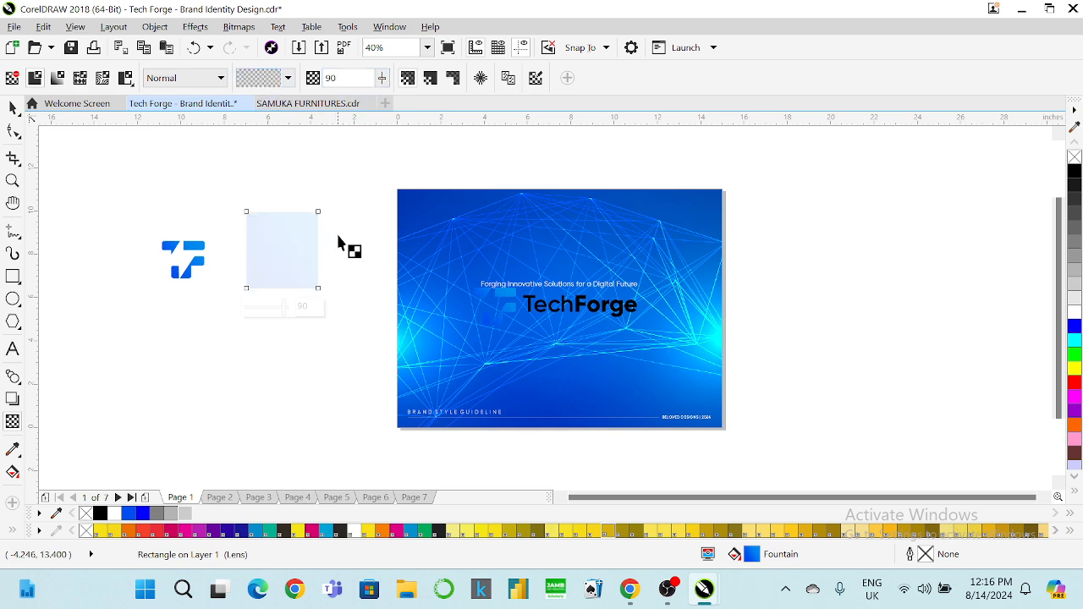
key("ctrl+z")
key("ctrl+z")
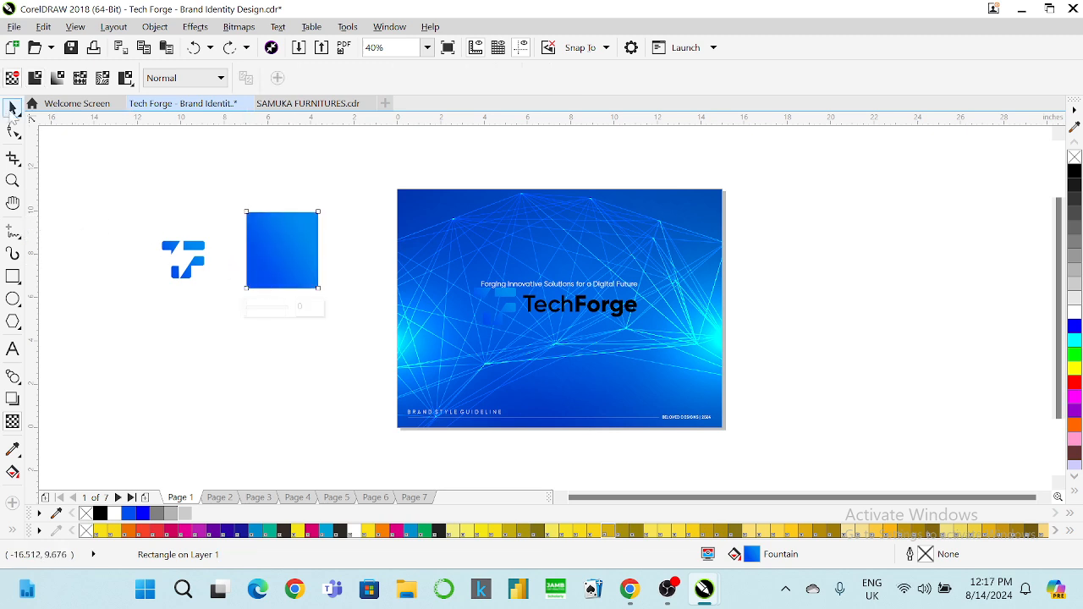
Step: Set the gradient rectangle's transparency merge mode to Add and centre the rectangle over the TF mark
left_click(13, 107)
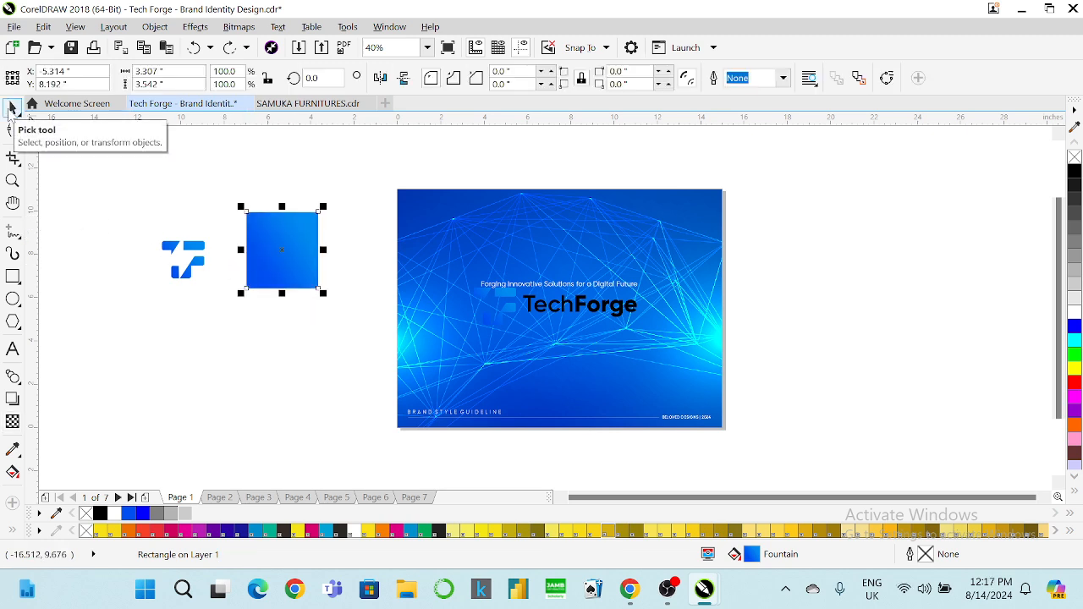
left_click(12, 421)
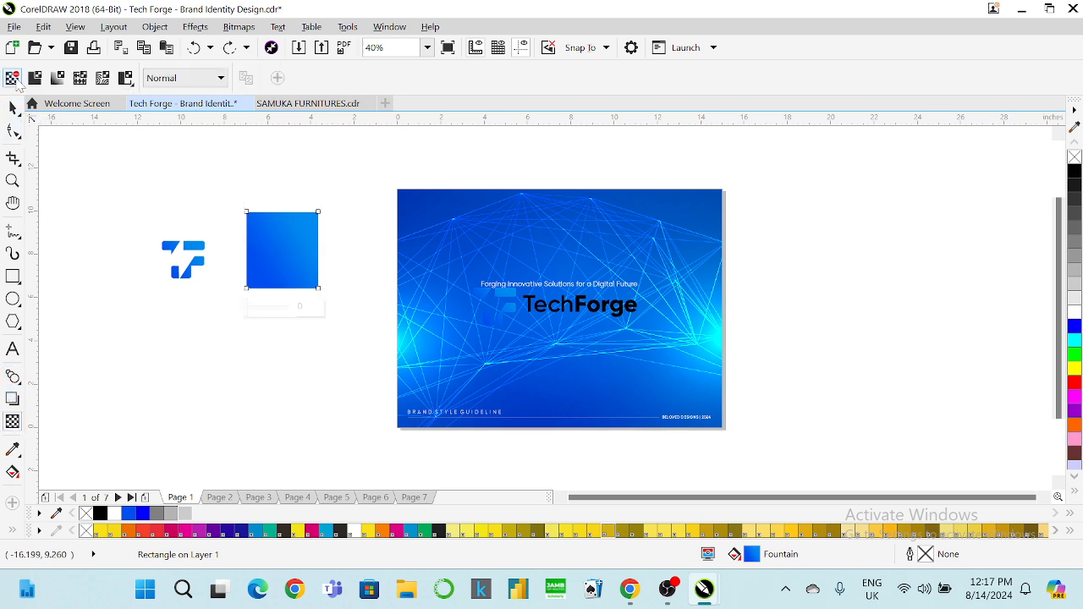
left_click(188, 79)
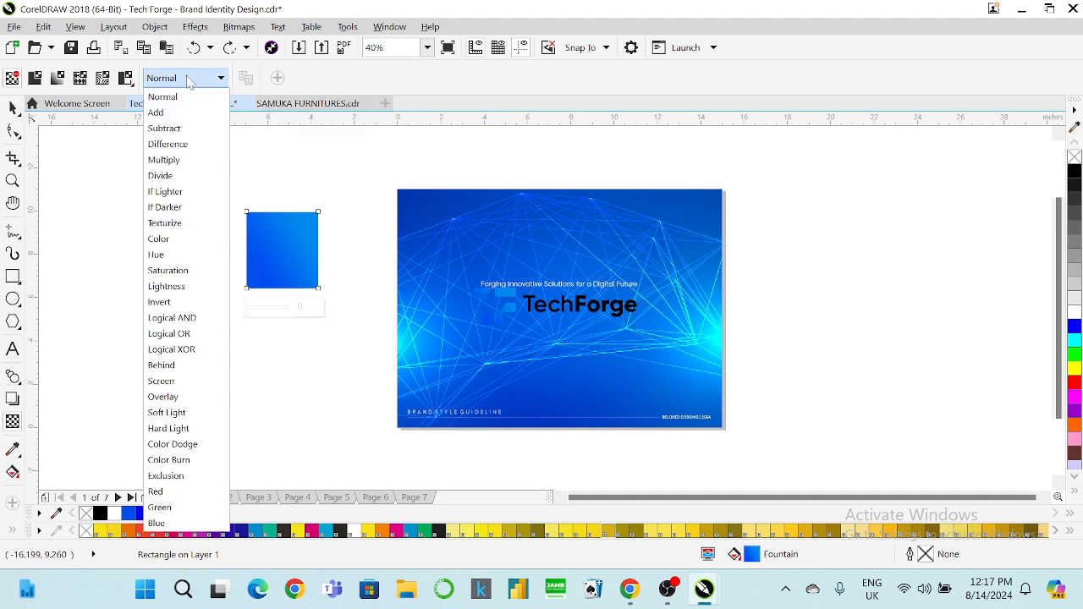
left_click(193, 118)
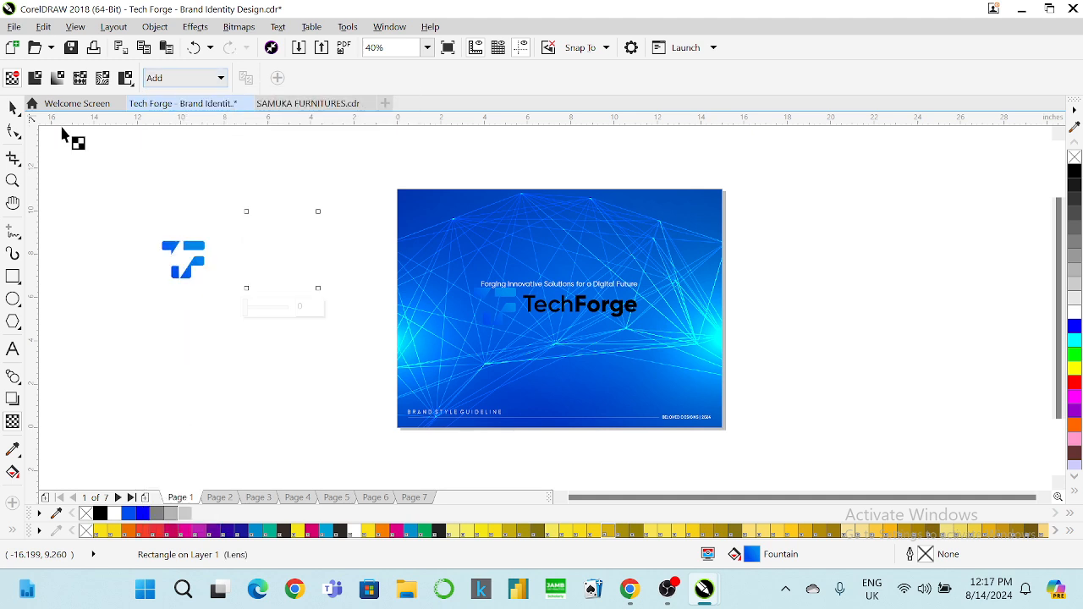
key("space")
left_click_drag(287, 250, 187, 260)
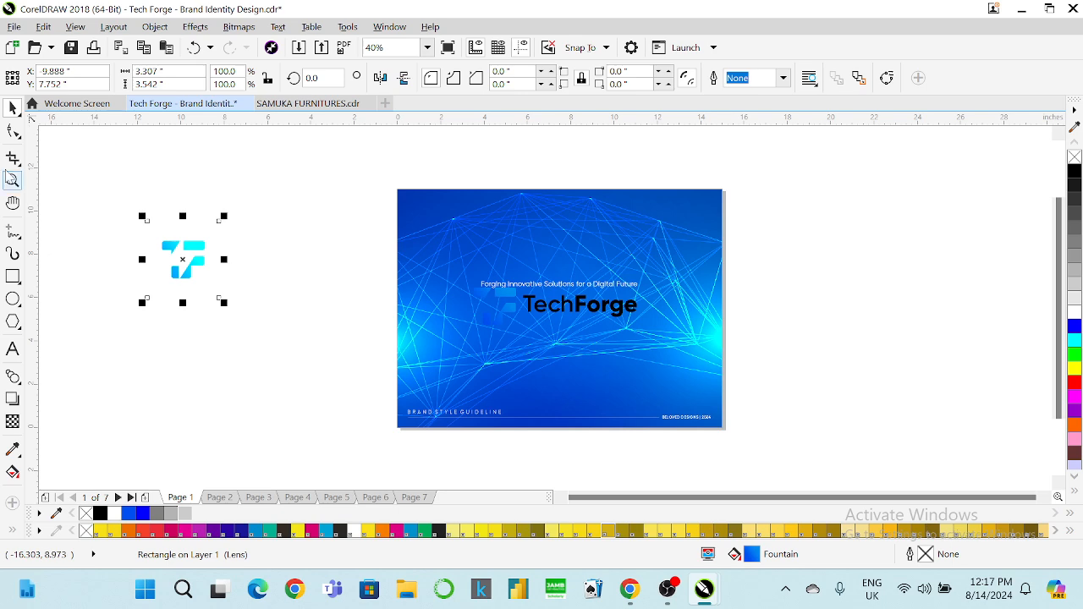
Step: Delete the gradient rectangle lying over the TF mark copy
left_click(13, 180)
left_click_drag(77, 164, 353, 380)
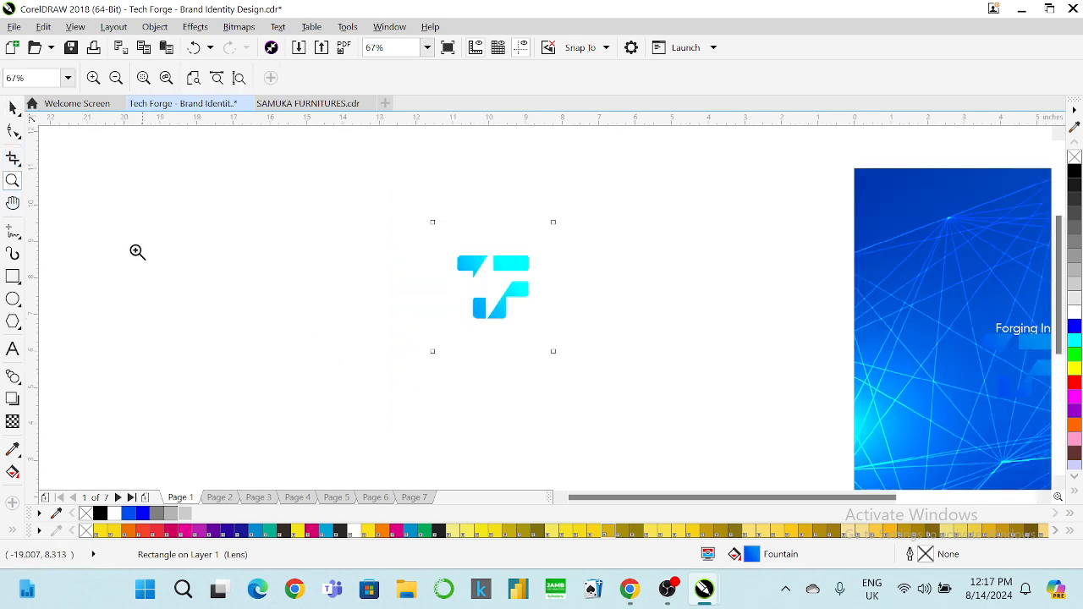
left_click(13, 108)
left_click_drag(519, 302, 508, 280)
key("Delete")
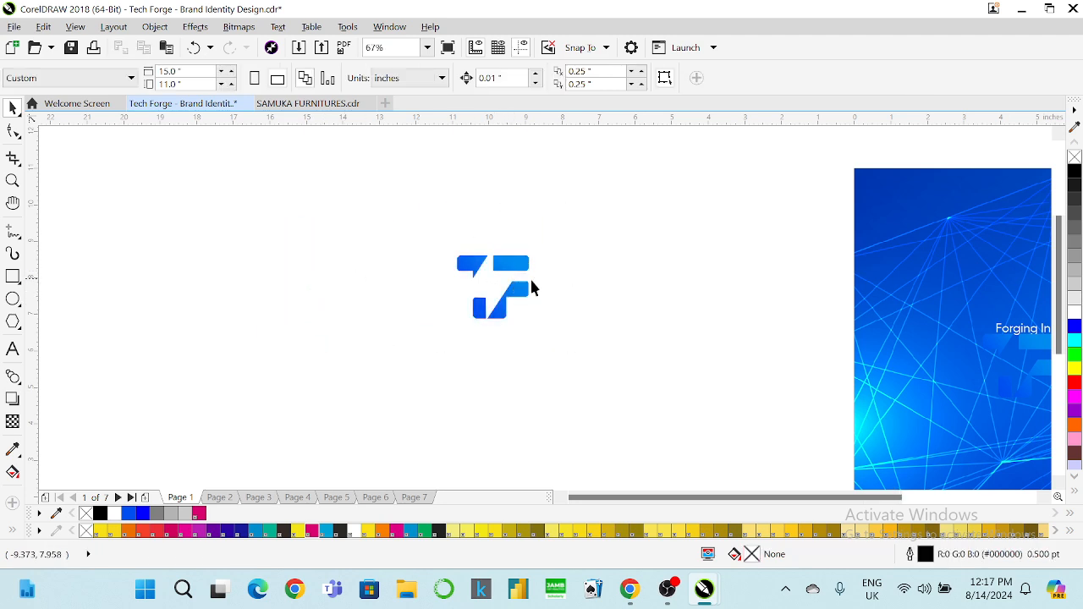
Step: Edit the cover background's PowerClip and set the transparency of its gradient overlay to 60
left_click(428, 47)
left_click(390, 93)
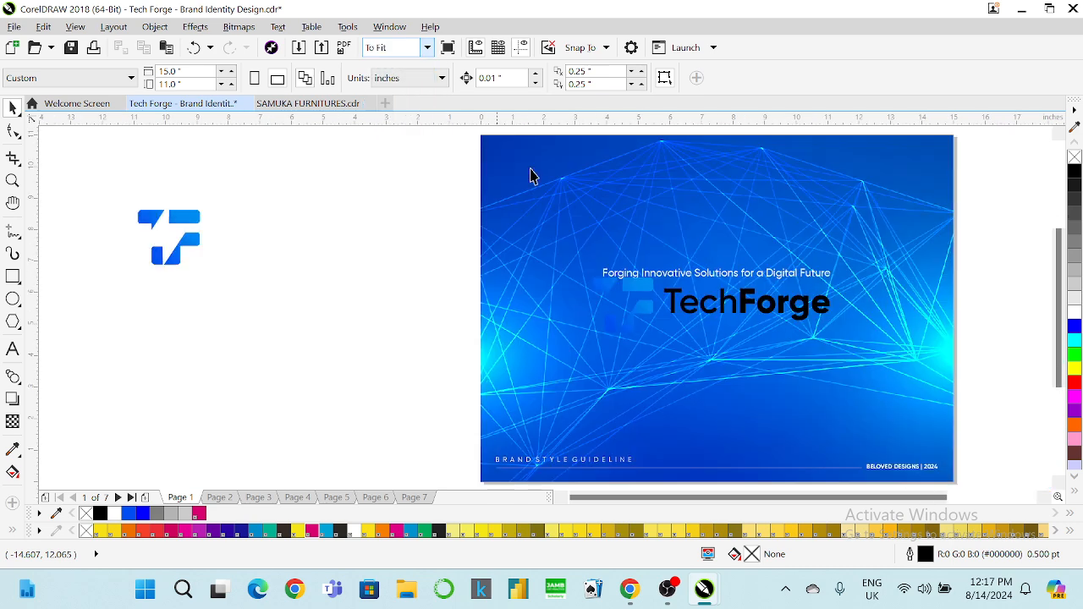
left_click(621, 193)
right_click(620, 193)
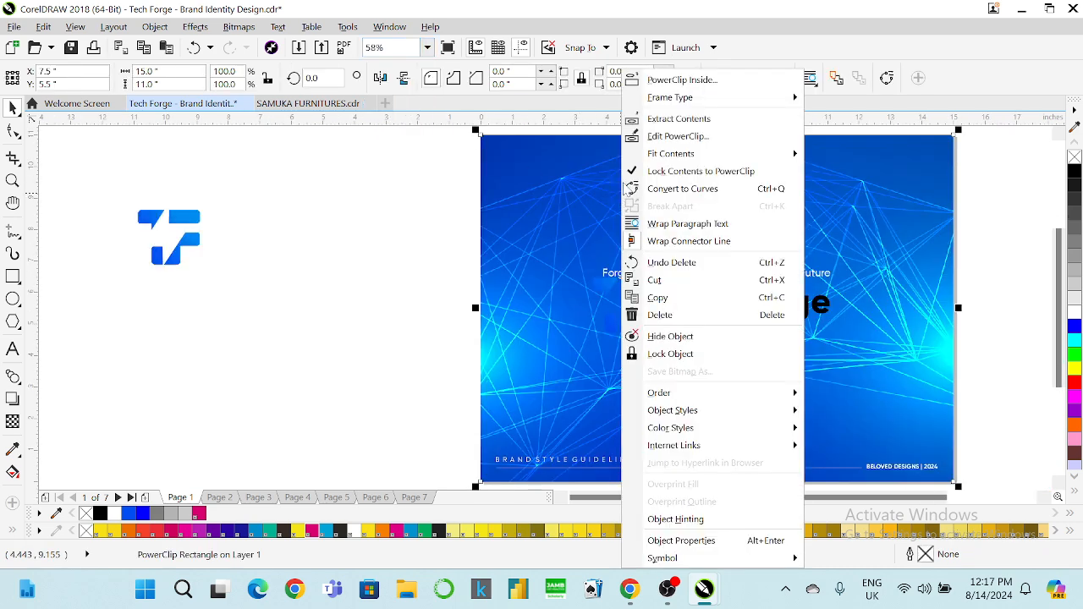
left_click(650, 134)
left_click(621, 222)
left_click(11, 422)
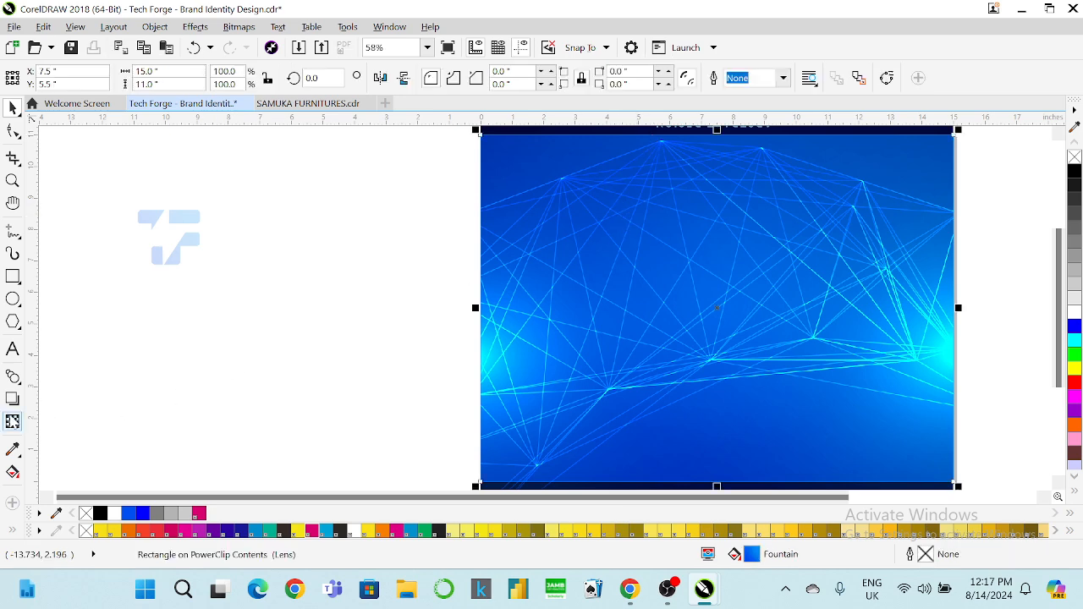
type("6")
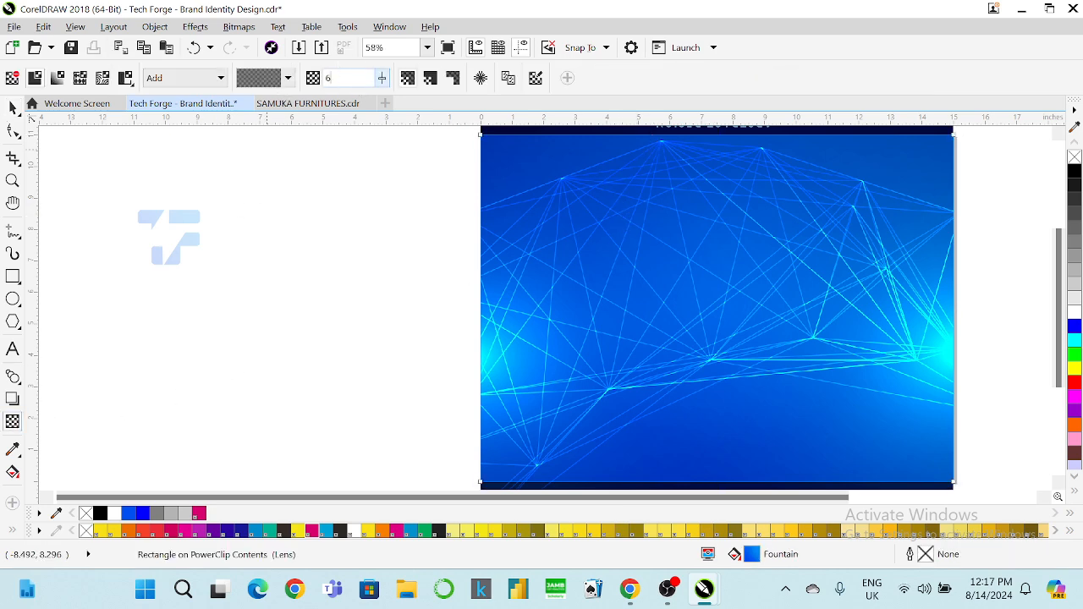
type("0")
key("Return")
left_click(12, 108)
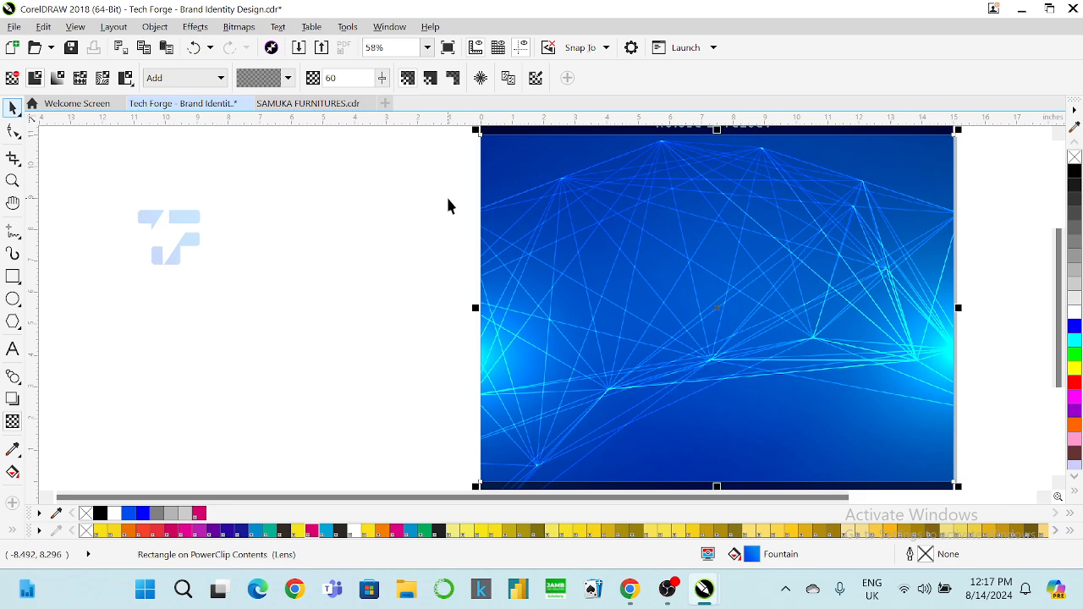
Step: Finish editing the cover background's PowerClip and return to the full cover
left_click(427, 47)
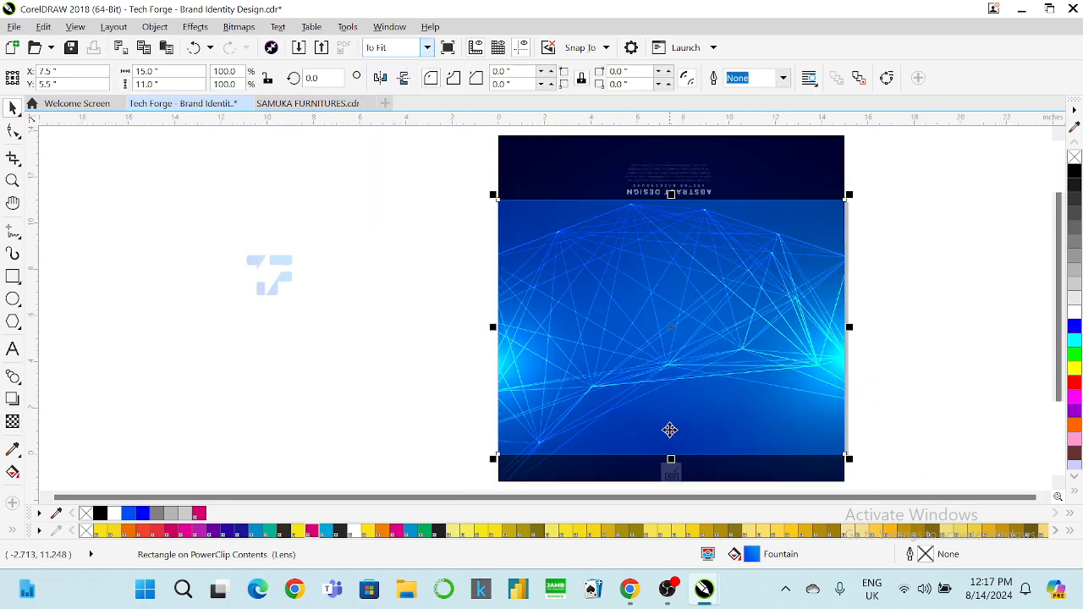
left_click(672, 467)
left_click(881, 318)
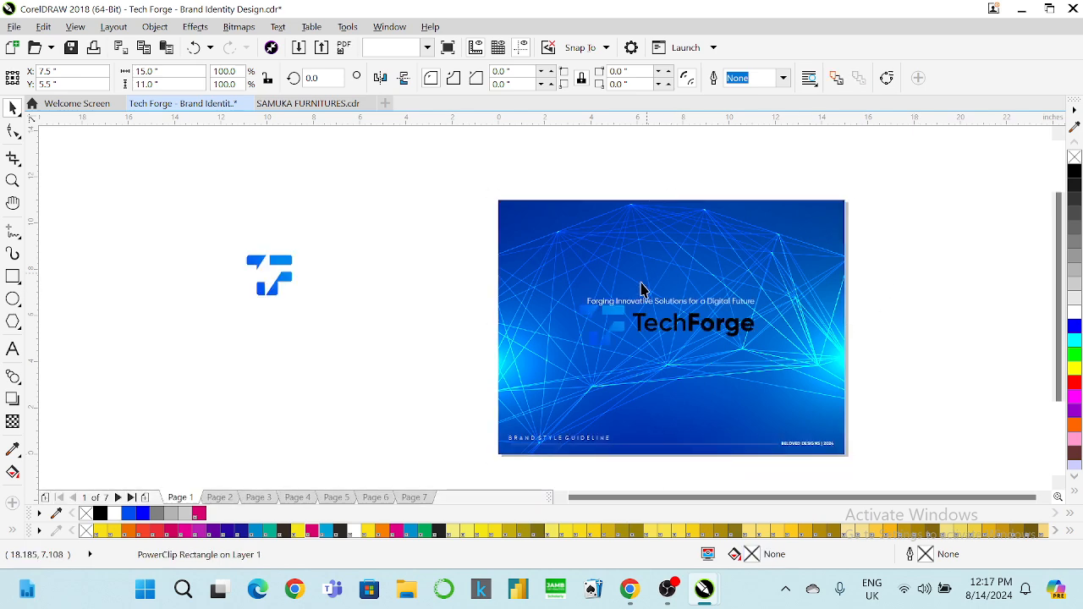
Step: Move the tagline below the TechForge logo on the cover and delete the spare TF mark beside the page
left_click_drag(642, 300, 675, 354)
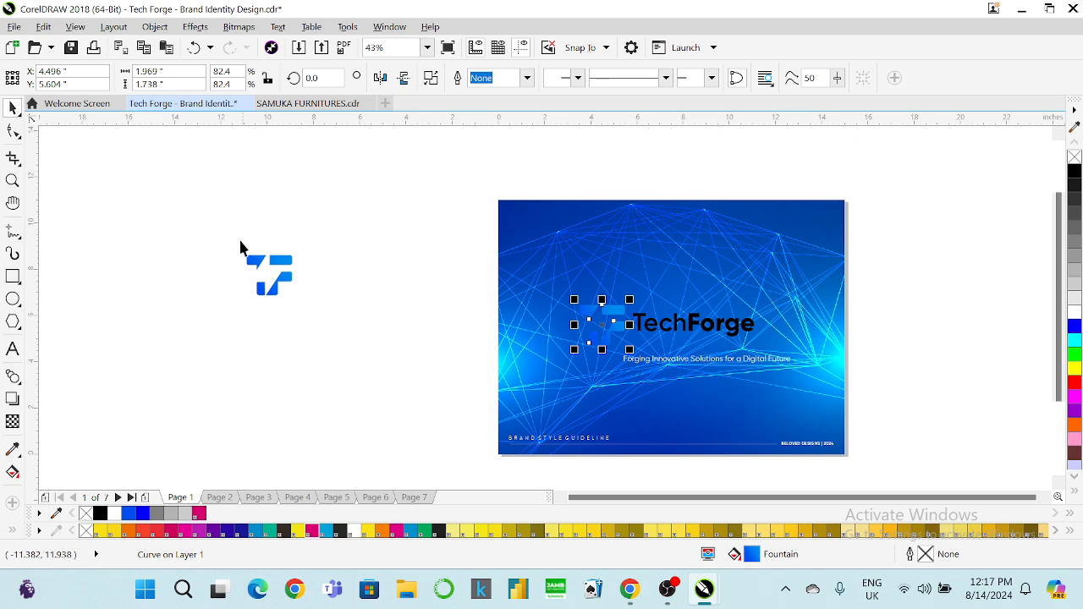
left_click_drag(244, 243, 359, 341)
key("Delete")
left_click(427, 47)
left_click(423, 64)
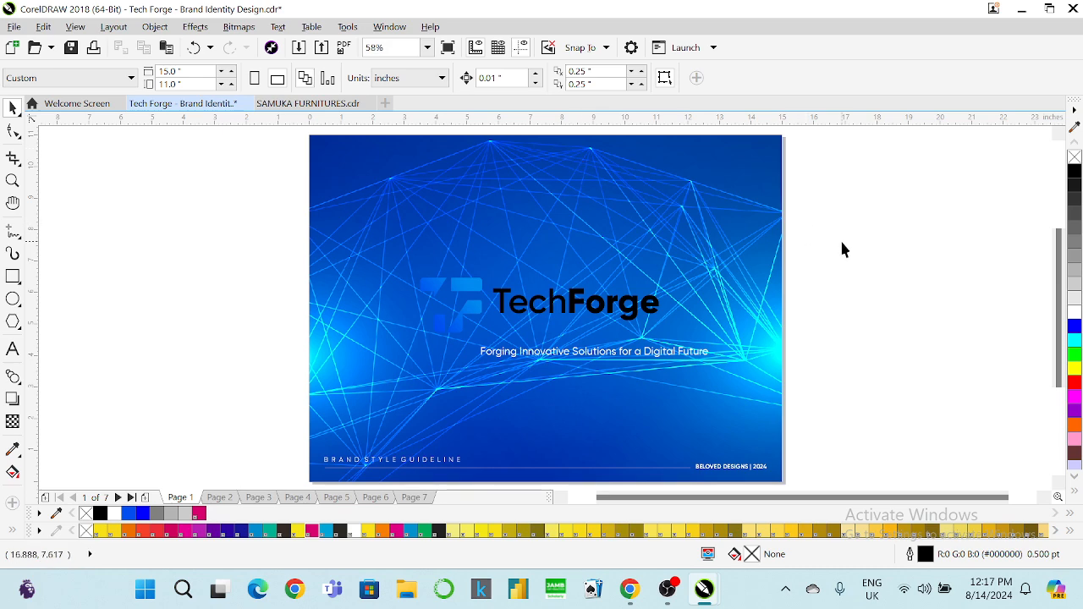
Step: Fill the cover's TF mark and TechForge wordmark with white
key("ctrl+z")
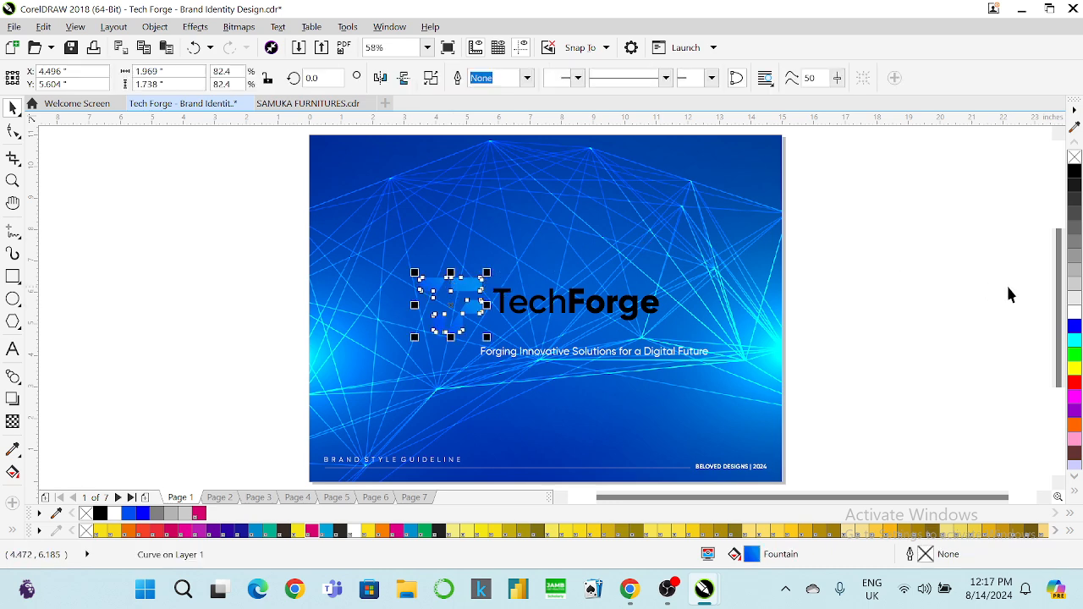
left_click(926, 280)
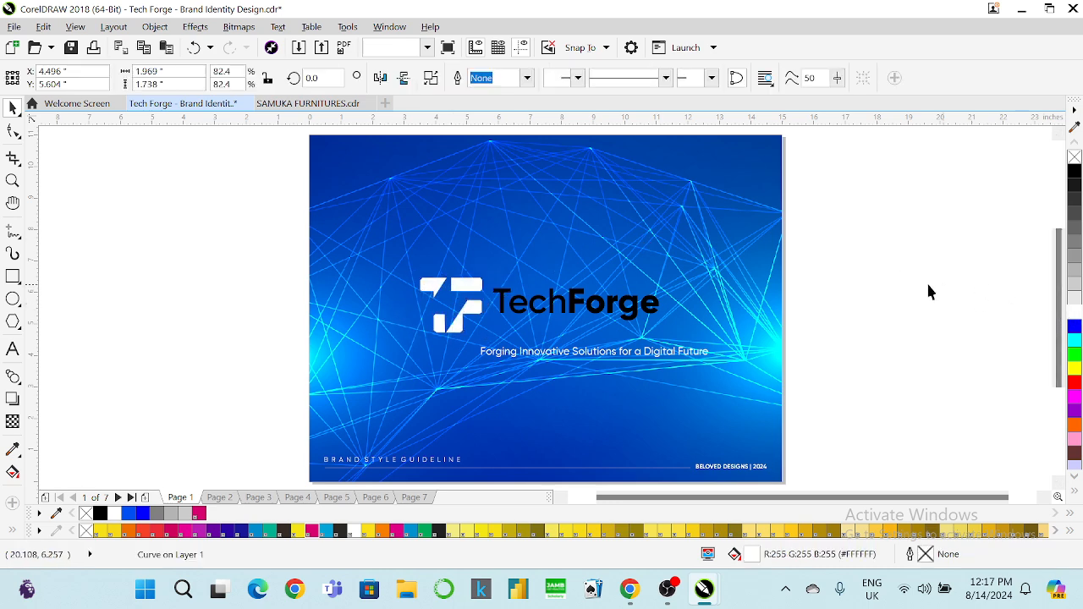
left_click(599, 306)
left_click_drag(681, 234, 347, 342)
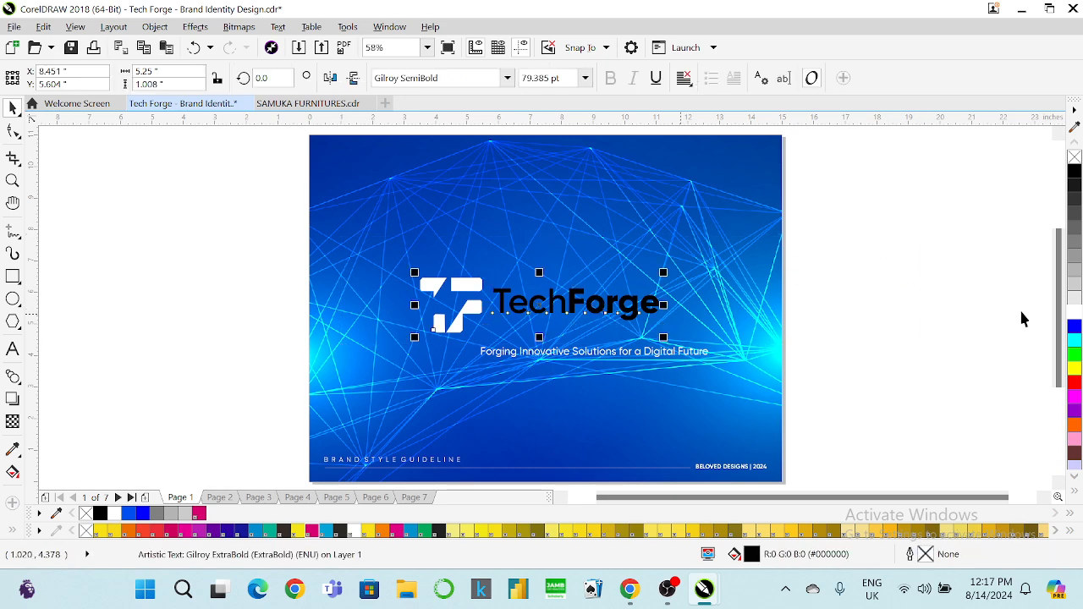
left_click(1075, 310)
left_click(804, 296)
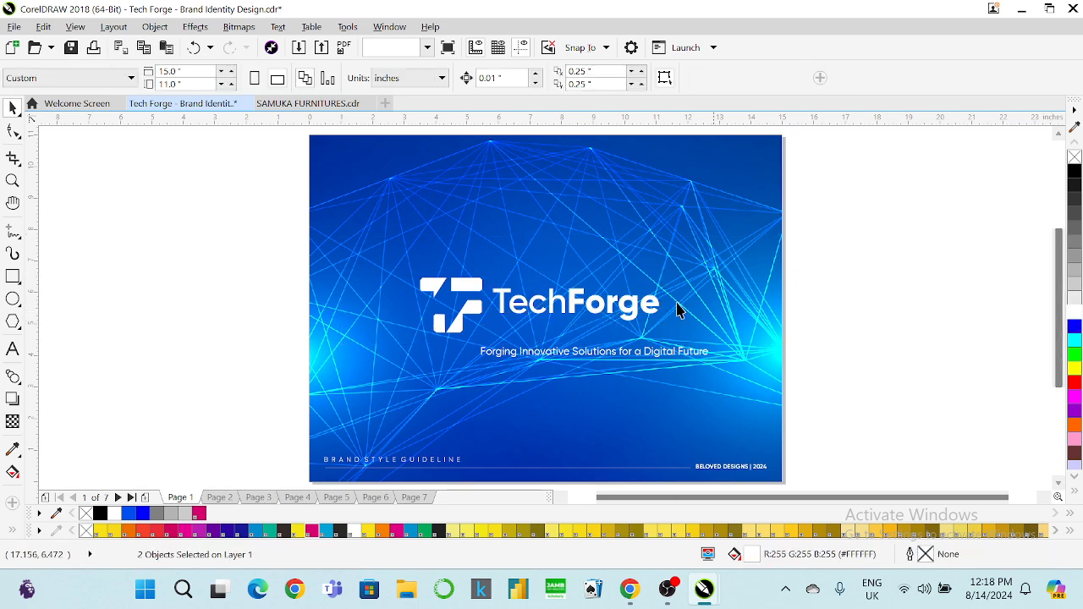
Step: Shrink the tagline to about 13.2 pt and place it directly beneath the TechForge wordmark
left_click(671, 354)
left_click_drag(715, 364, 639, 363)
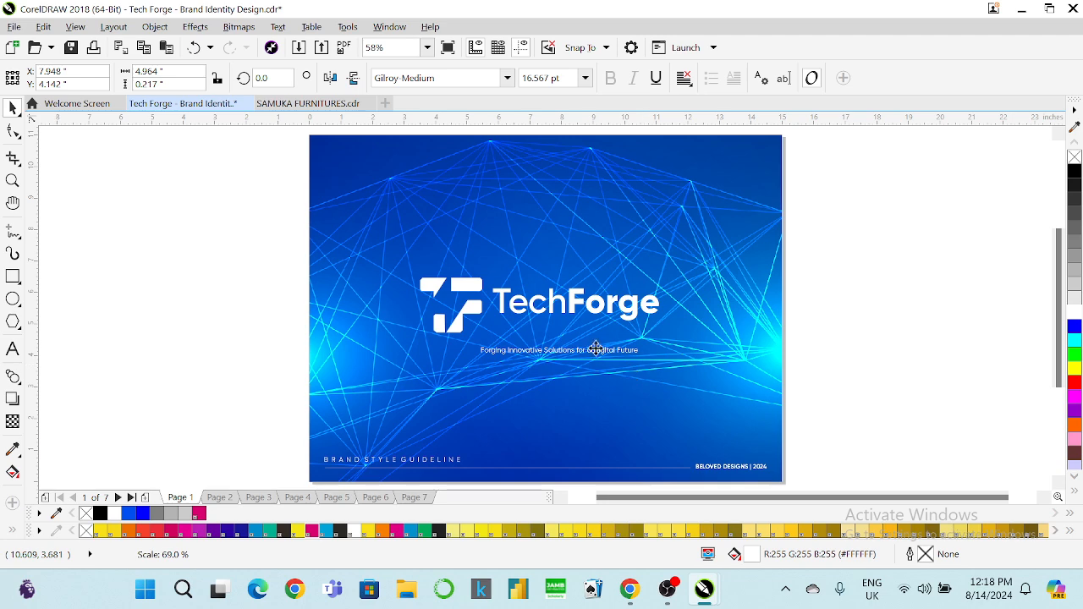
left_click(13, 181)
left_click_drag(237, 242, 808, 411)
left_click(12, 107)
left_click(535, 349)
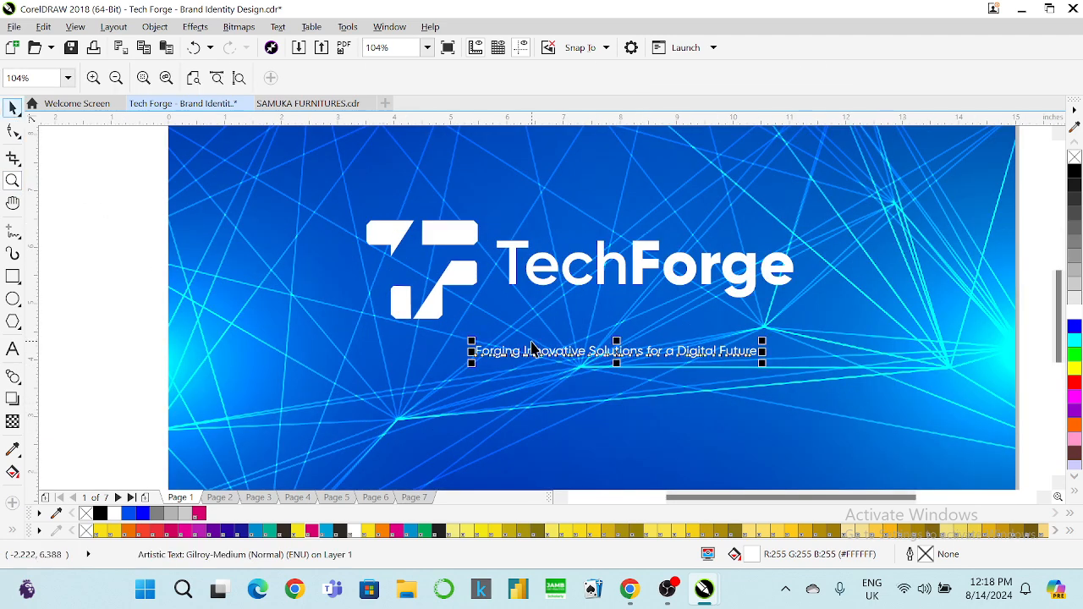
left_click_drag(557, 356, 589, 310)
left_click_drag(790, 325, 733, 323)
left_click_drag(639, 305, 640, 300)
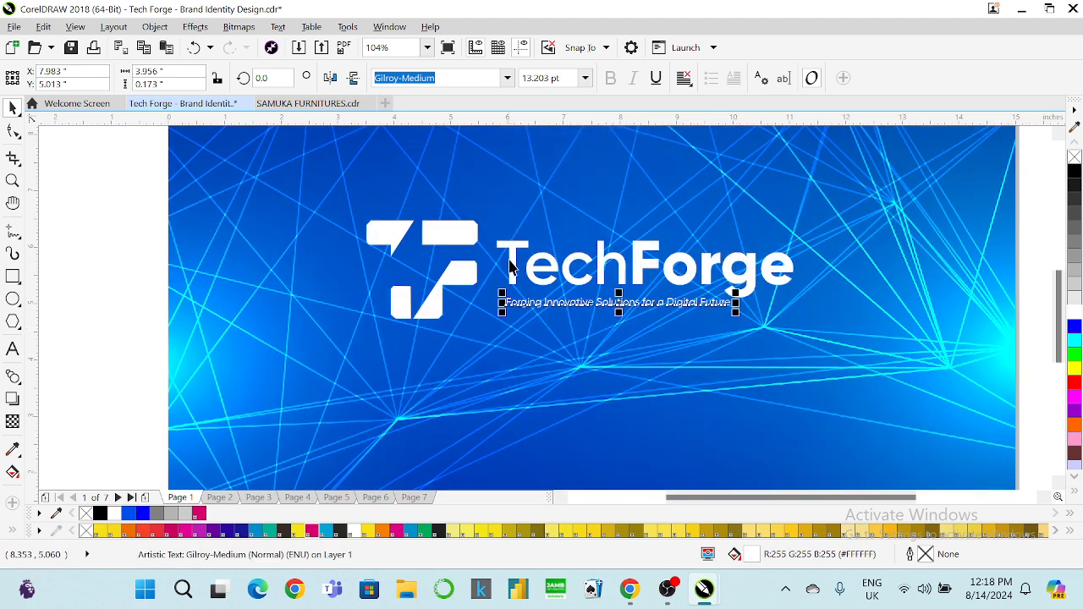
Step: Left-align the tagline with the wordmark, shift it slightly right and set its font size to 12 pt
left_click(510, 259, "shift")
key("l")
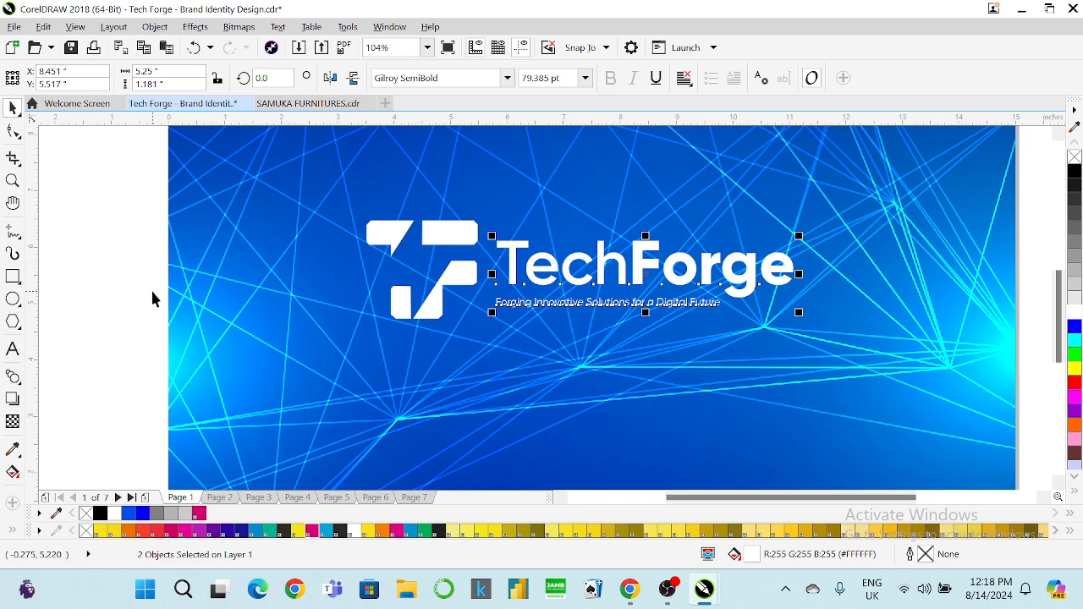
left_click(153, 298)
left_click(546, 303)
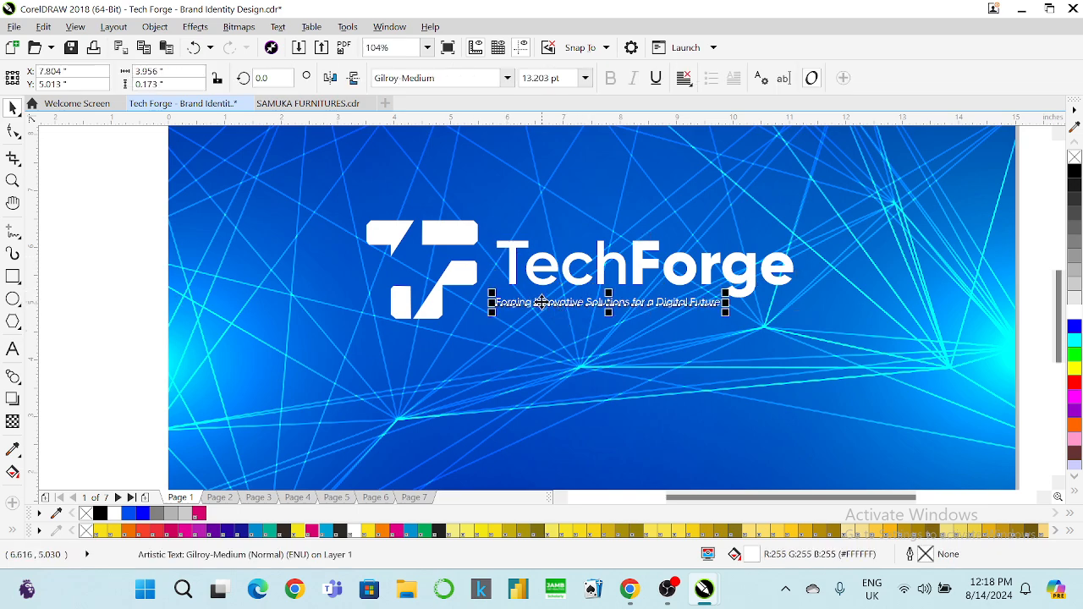
mouse_move(526, 299)
left_mouse_down()
mouse_move(540, 310)
mouse_move(538, 300)
left_mouse_up()
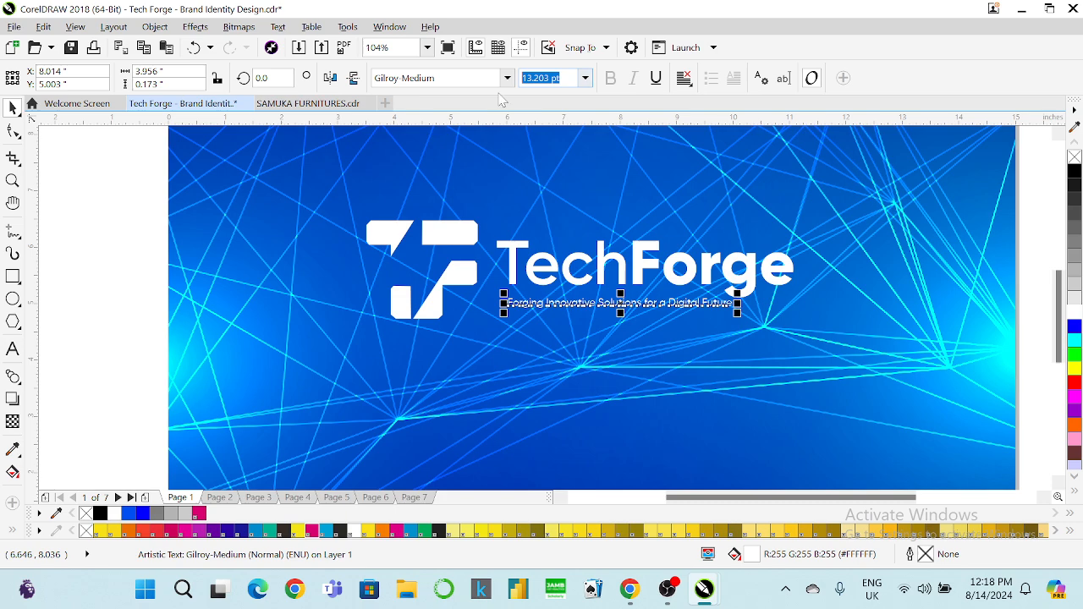
key("Return")
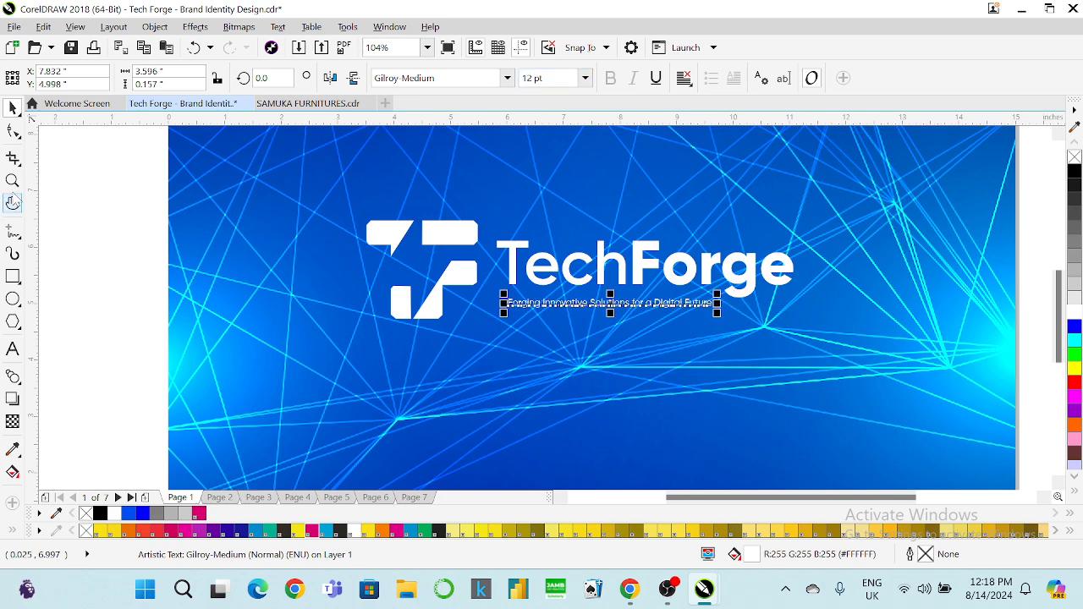
Step: Place a vertical guideline at the left edge of the T's stem and move the tagline up against it, closer to the wordmark
key("z")
left_click_drag(484, 223, 793, 325)
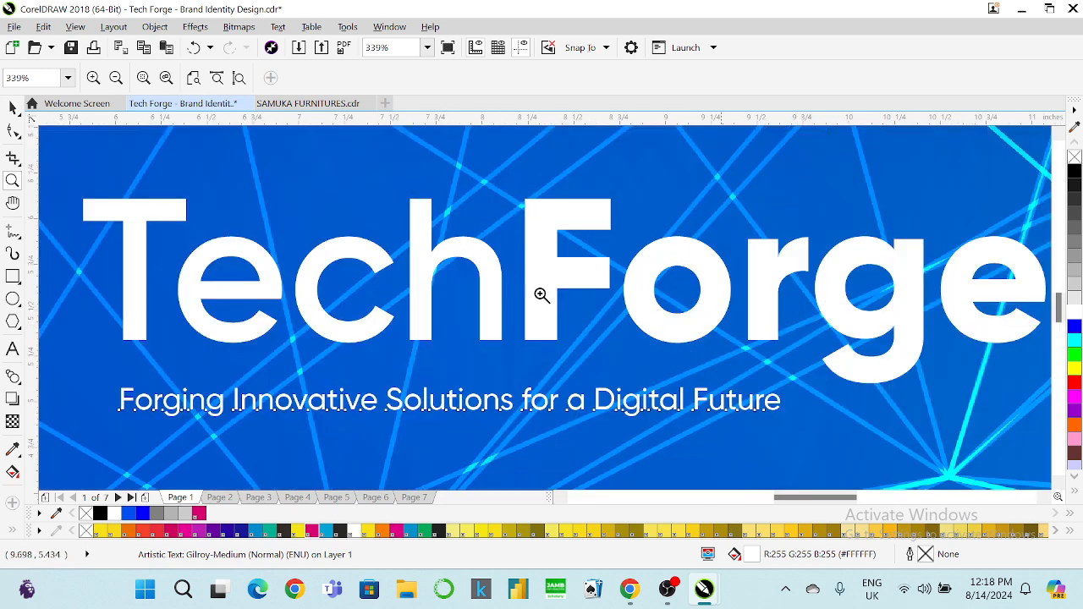
left_click_drag(31, 210, 125, 290)
left_click(193, 404)
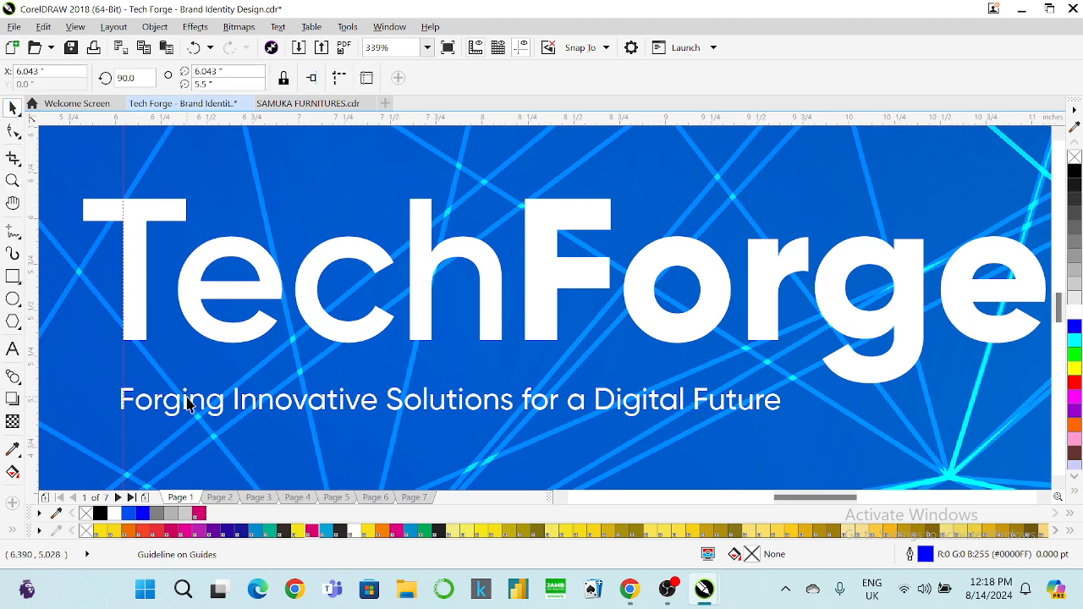
left_click_drag(187, 406, 185, 388)
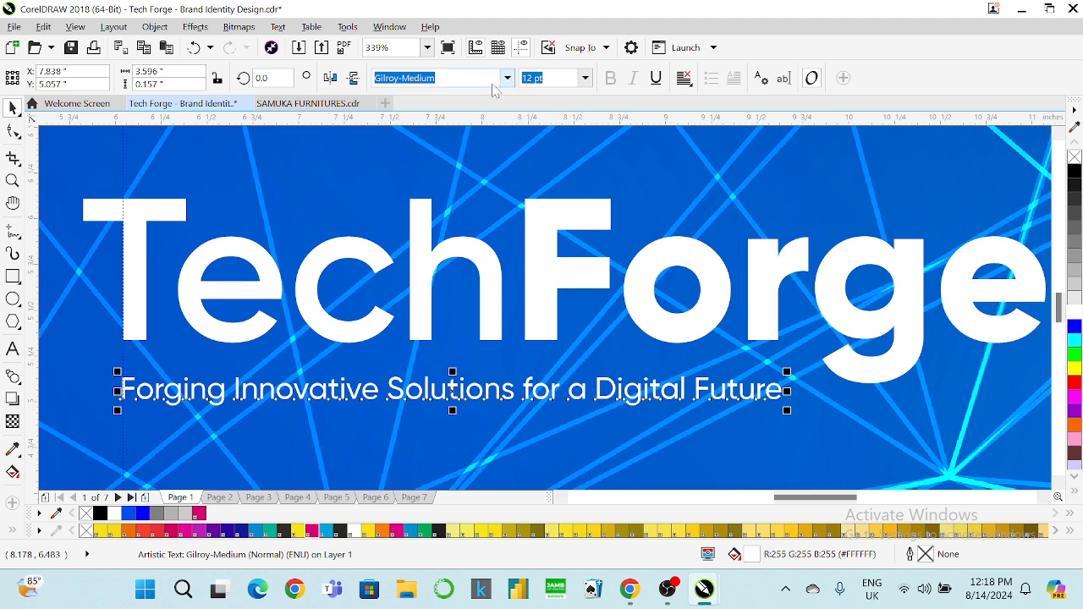
Step: Change the tagline's font to Gilroy SemiBold and preview the cover full screen
left_click(508, 78)
left_click(466, 165)
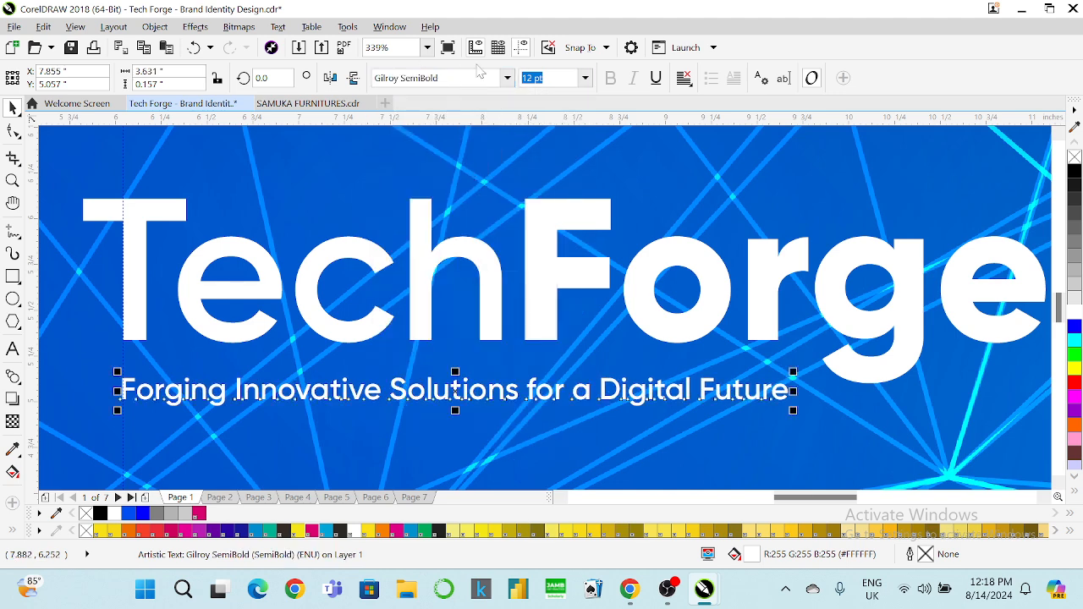
left_click(427, 47)
left_click(448, 61)
key("F9")
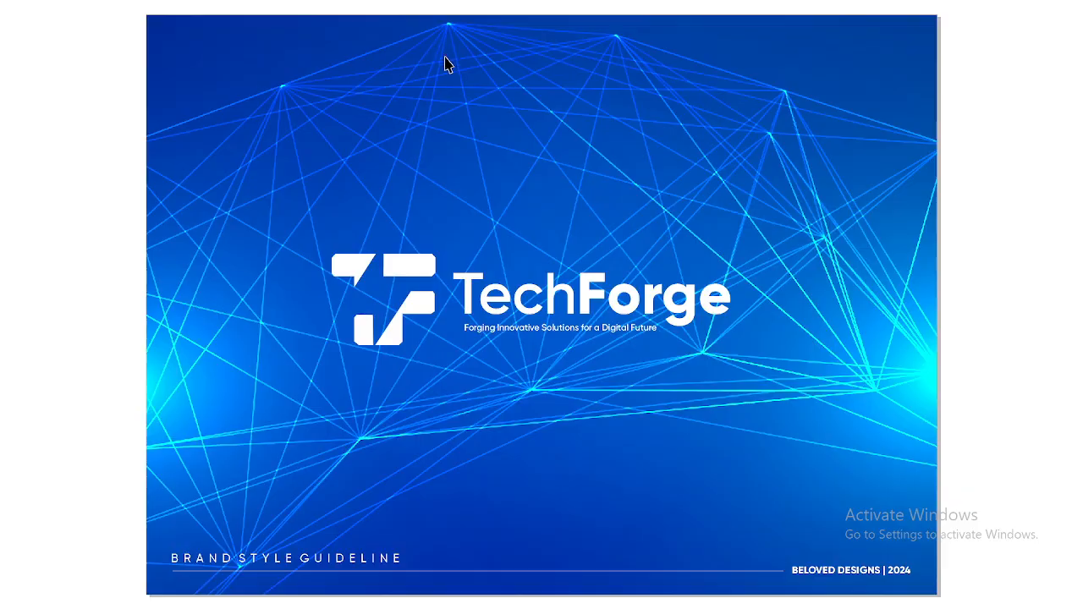
left_click(972, 248)
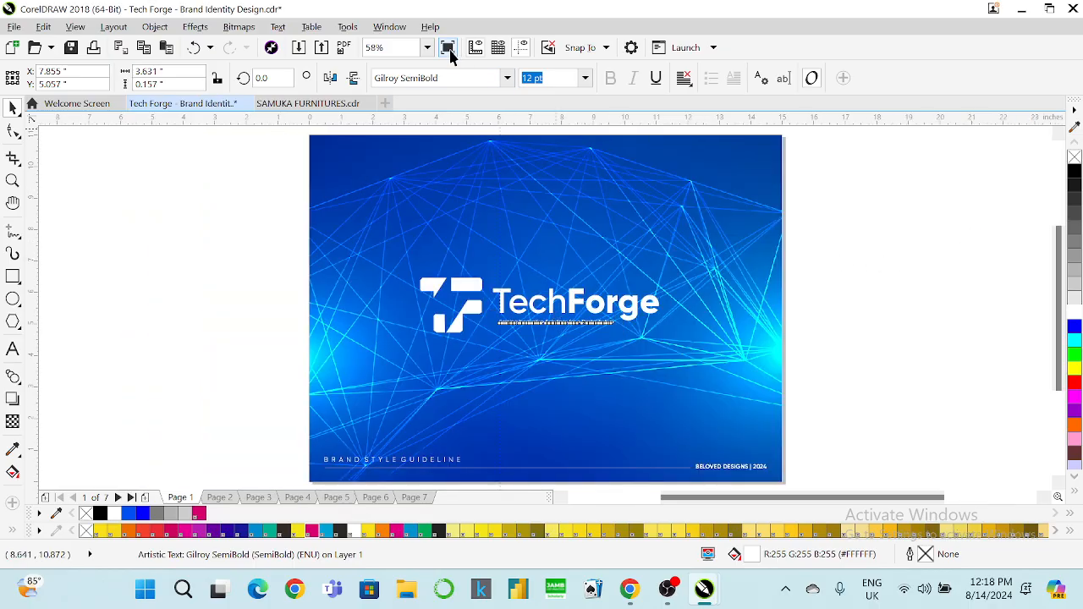
Step: Select the TechForge wordmark and its tagline together on the cover
left_click(448, 47)
left_click(859, 290)
left_click_drag(871, 246, 484, 366)
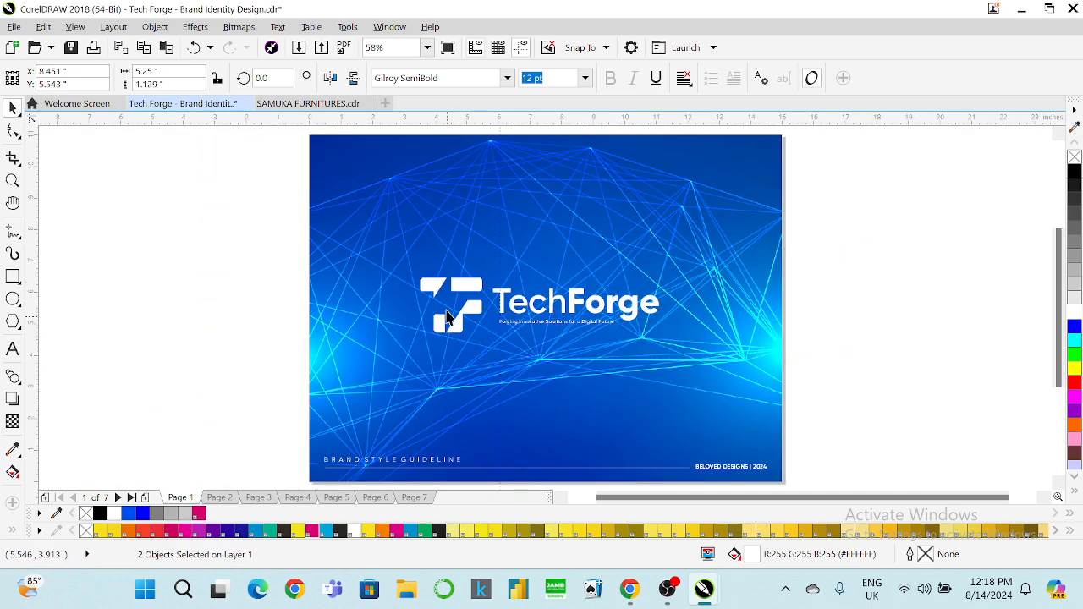
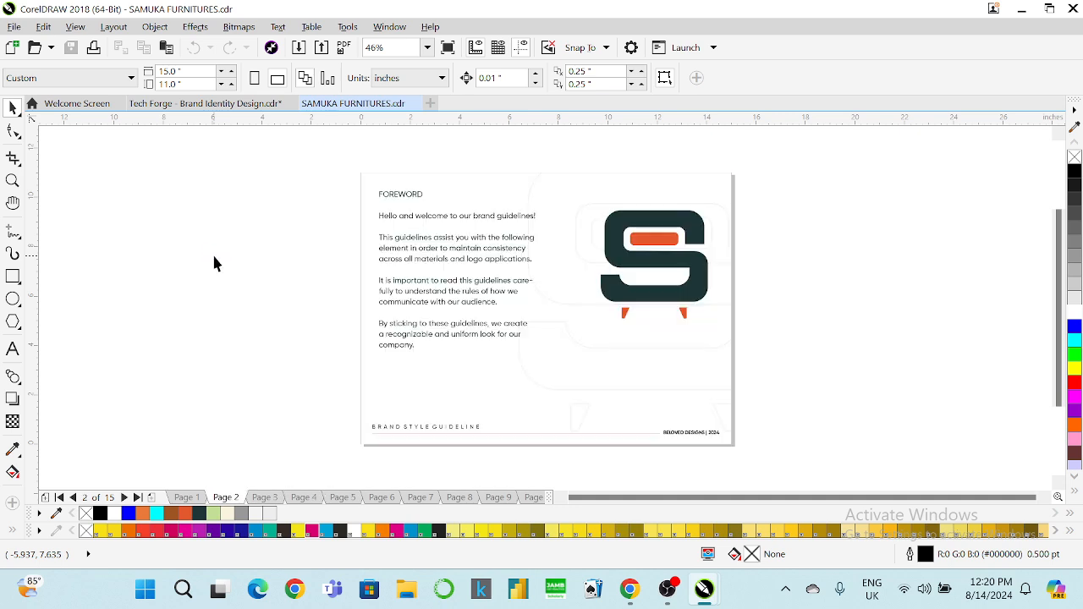
Step: Copy all objects of the foreword page in SAMUKA FURNITURES.cdr and paste them onto a new page after the Tech Forge cover
left_click_drag(285, 149, 755, 441)
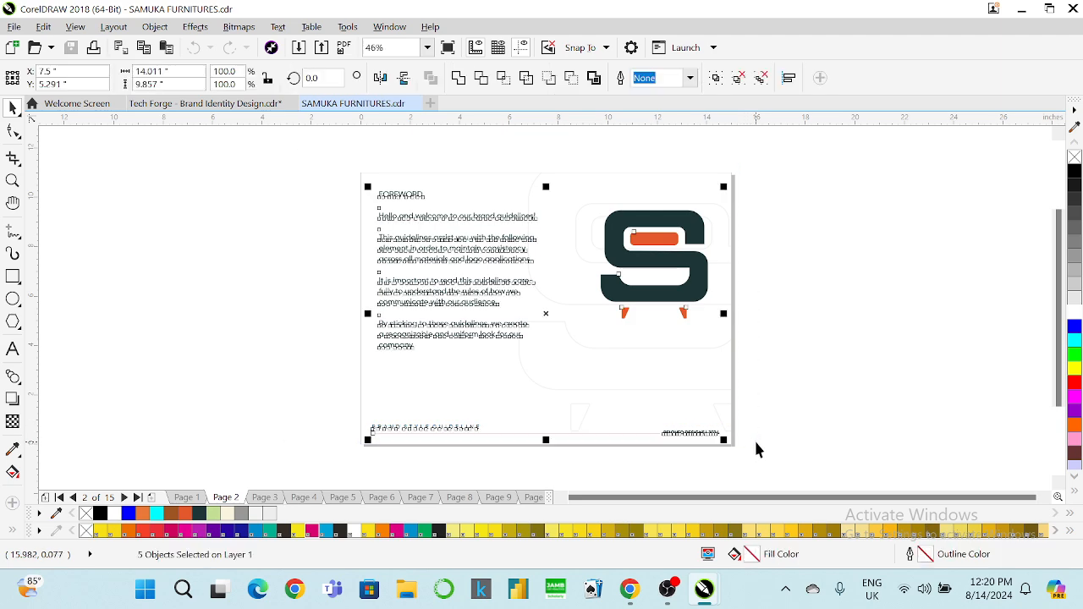
left_click(227, 104)
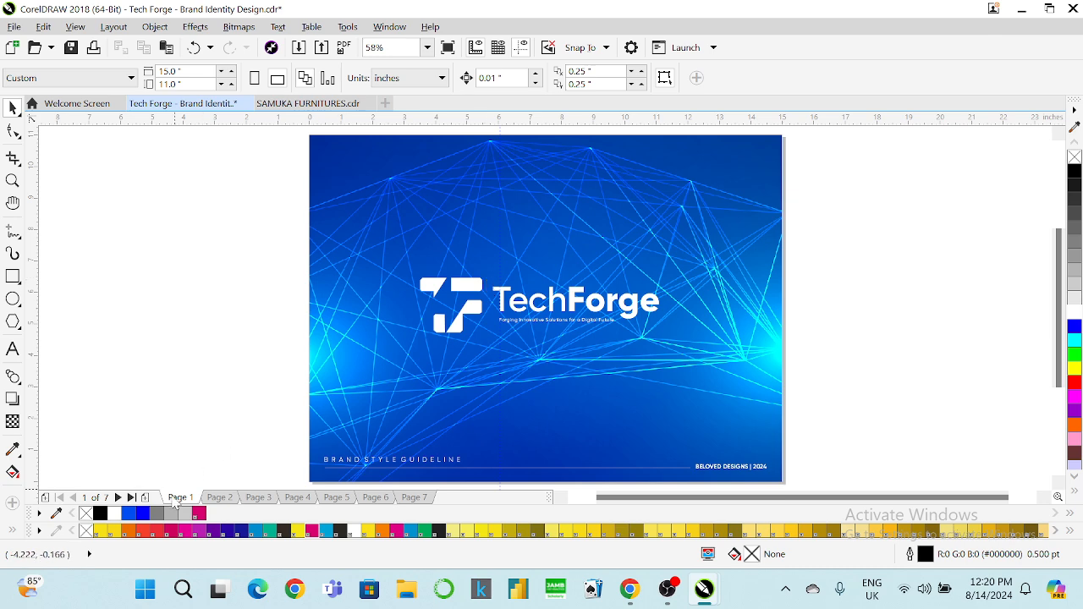
right_click(180, 498)
left_click(234, 421)
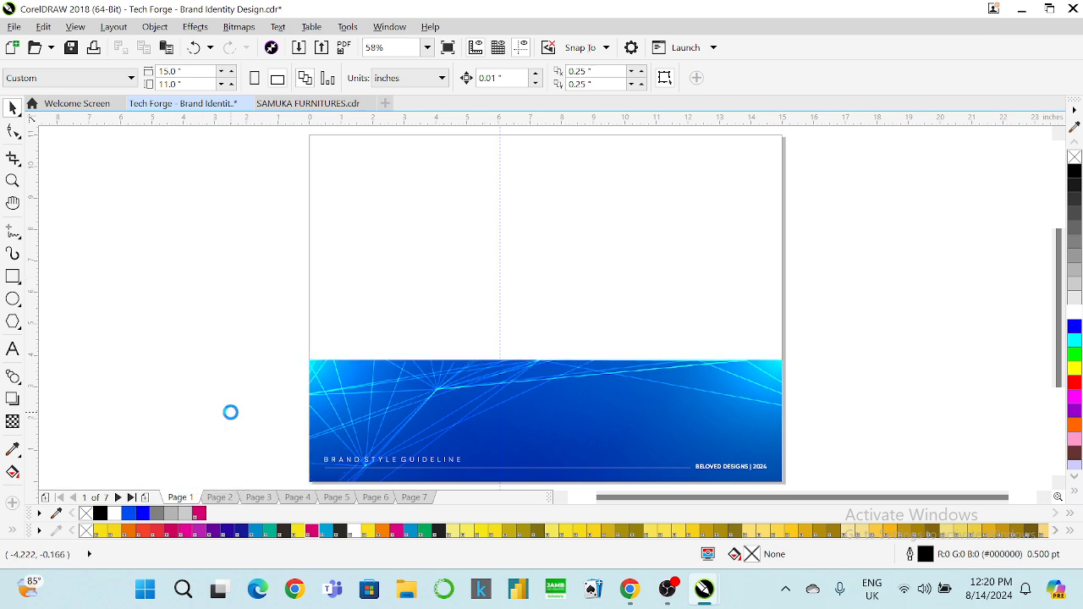
key("ctrl+v")
left_click(208, 319)
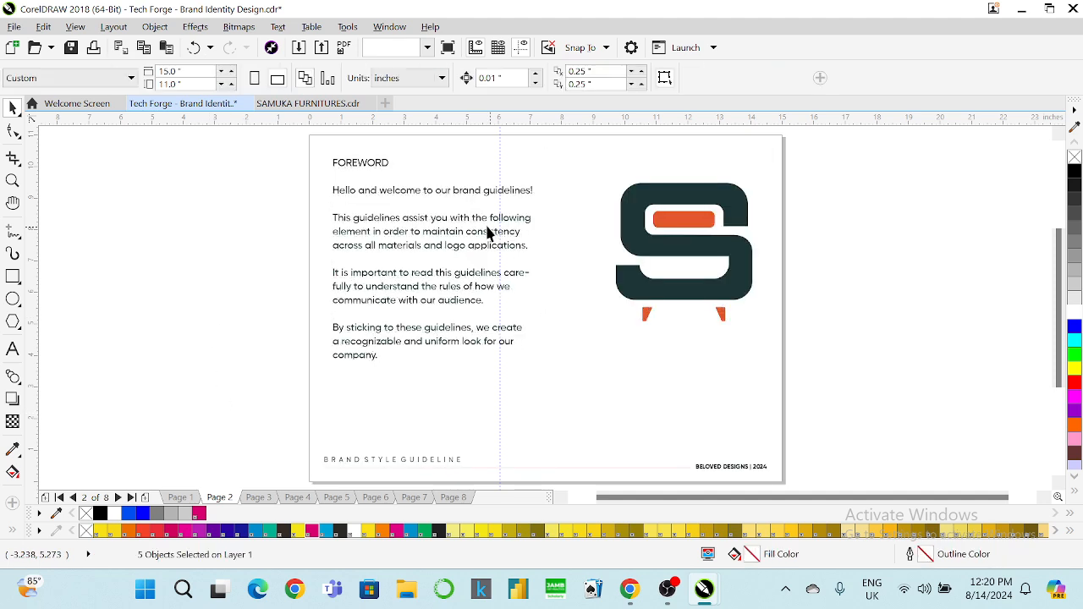
Step: Delete the furniture company's S logo from the pasted foreword page
left_click(425, 280)
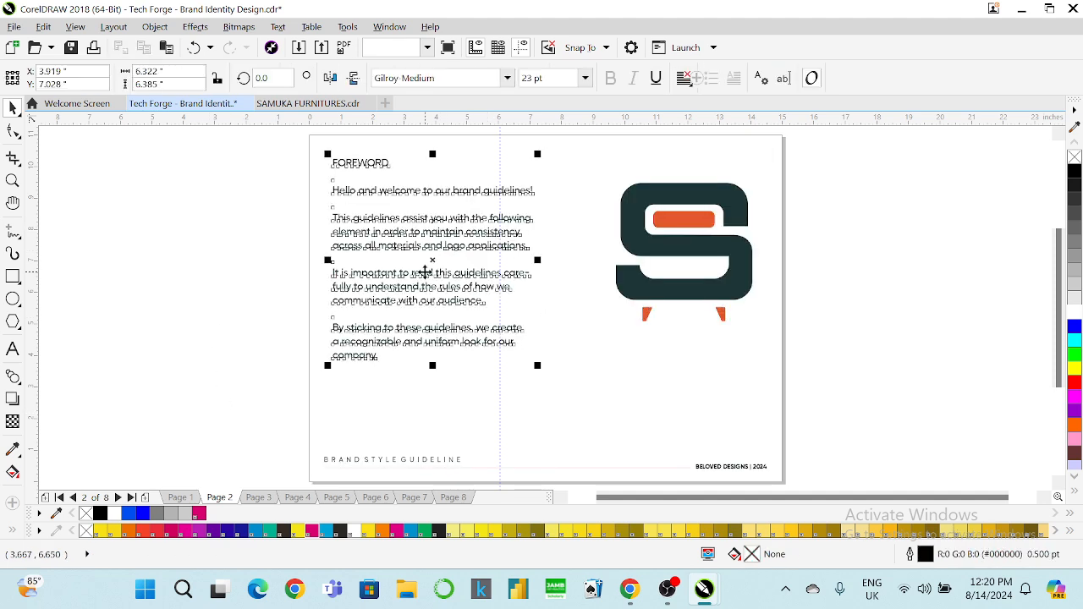
left_click(631, 211)
key("Delete")
Step: Replace the foreword page's footer with the TF pattern background and blue footer copied from page 4
key("Page_Down")
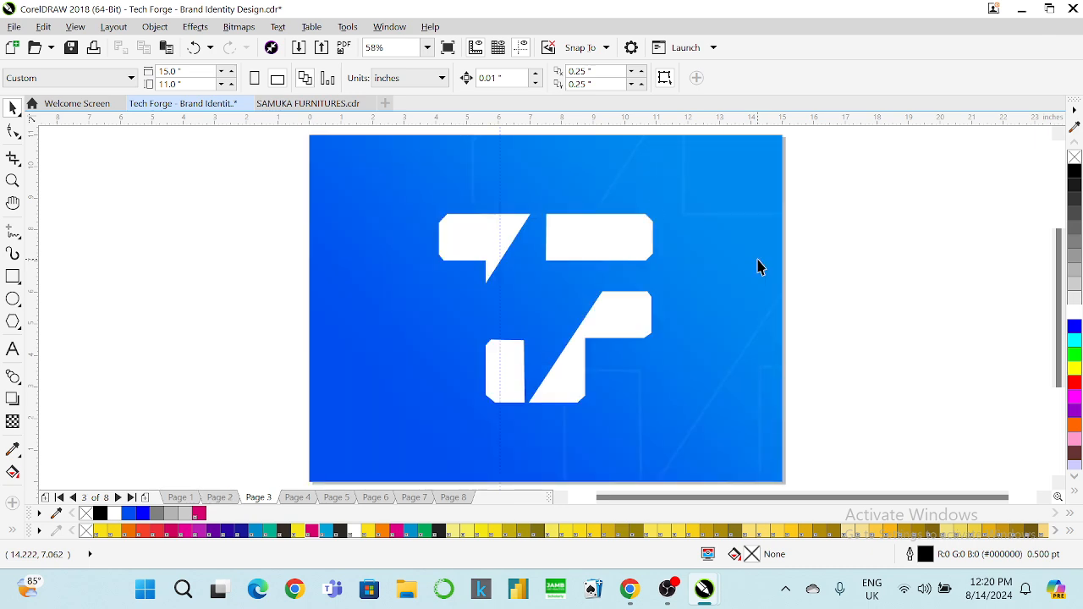
key("Page_Down")
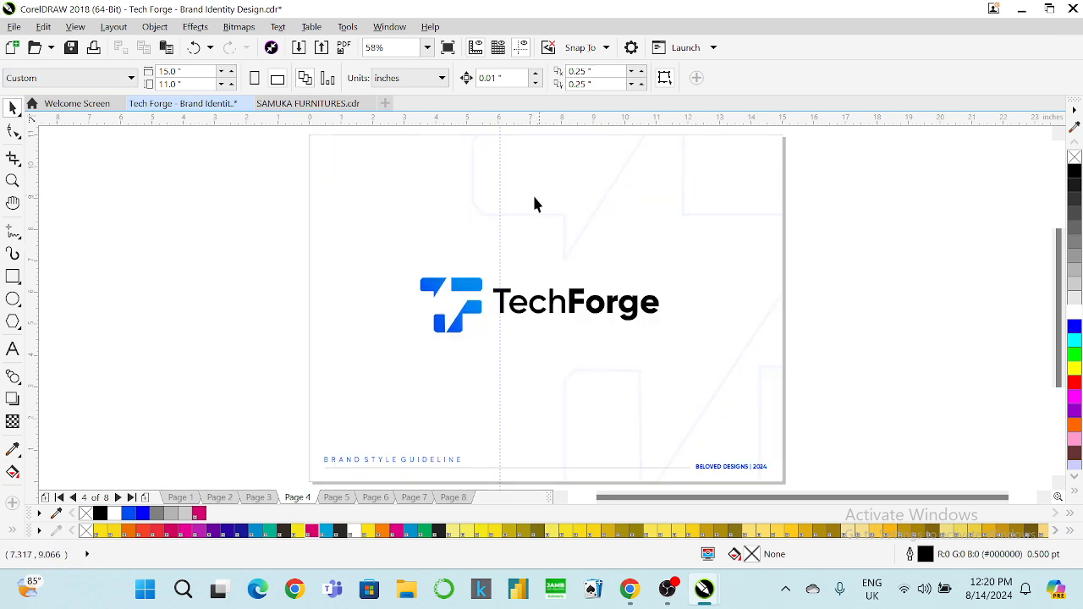
left_click(537, 232)
left_click_drag(851, 433, 265, 476)
key("Page_Up")
key("Page_Up")
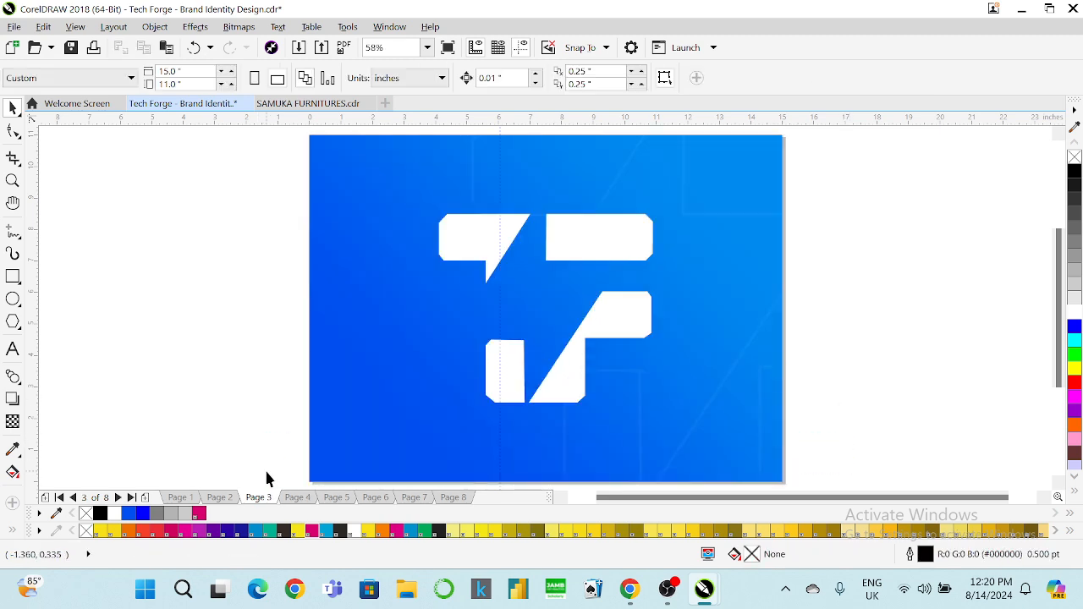
left_click_drag(263, 460, 795, 482)
key("Delete")
key("ctrl+v")
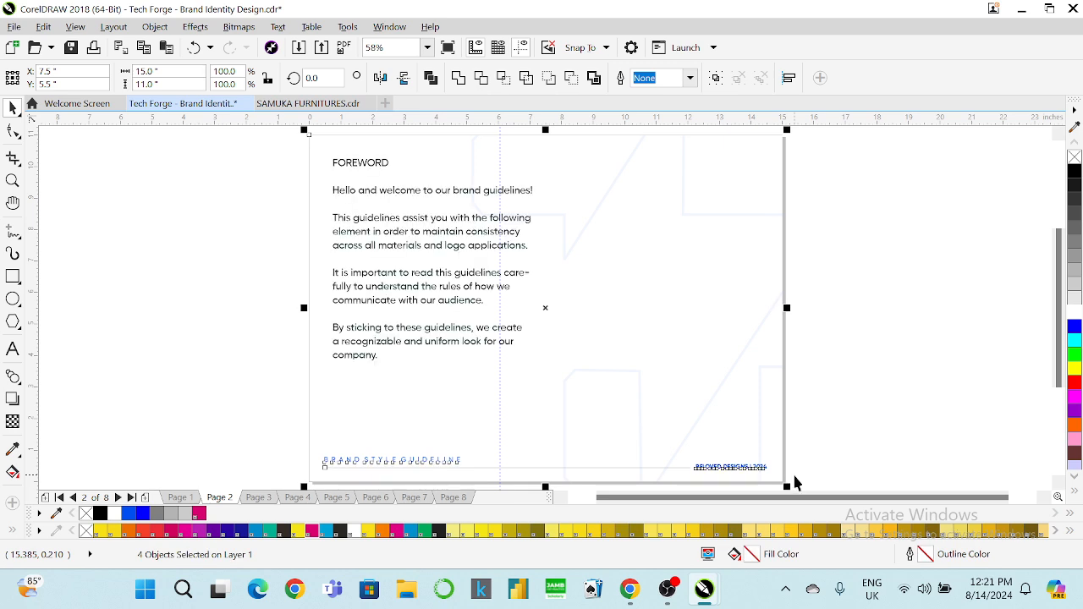
Step: Recolour the foreword text black
left_click(426, 198)
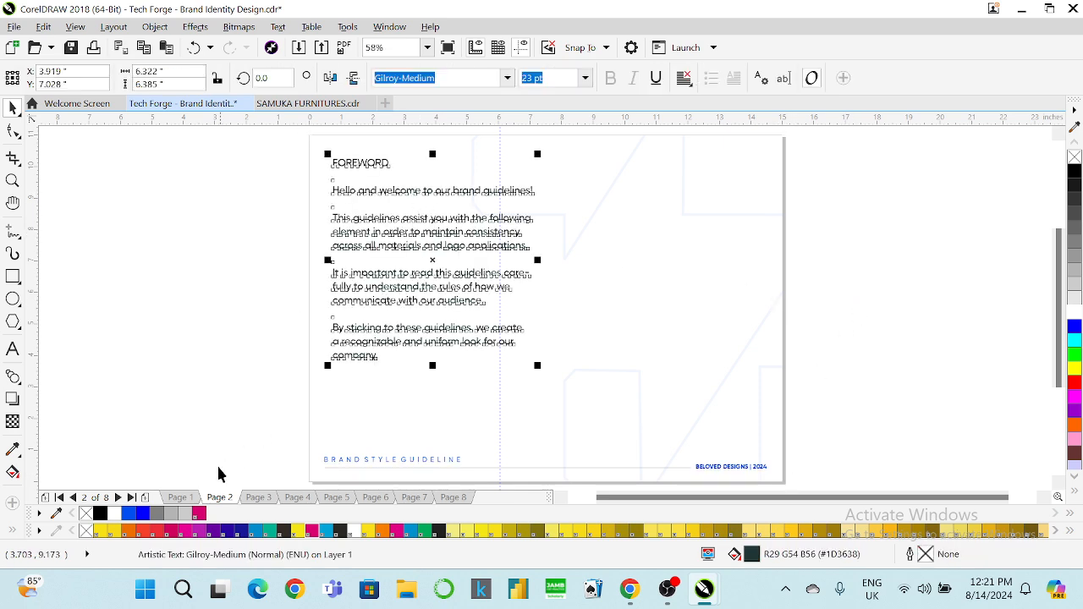
left_click(141, 514)
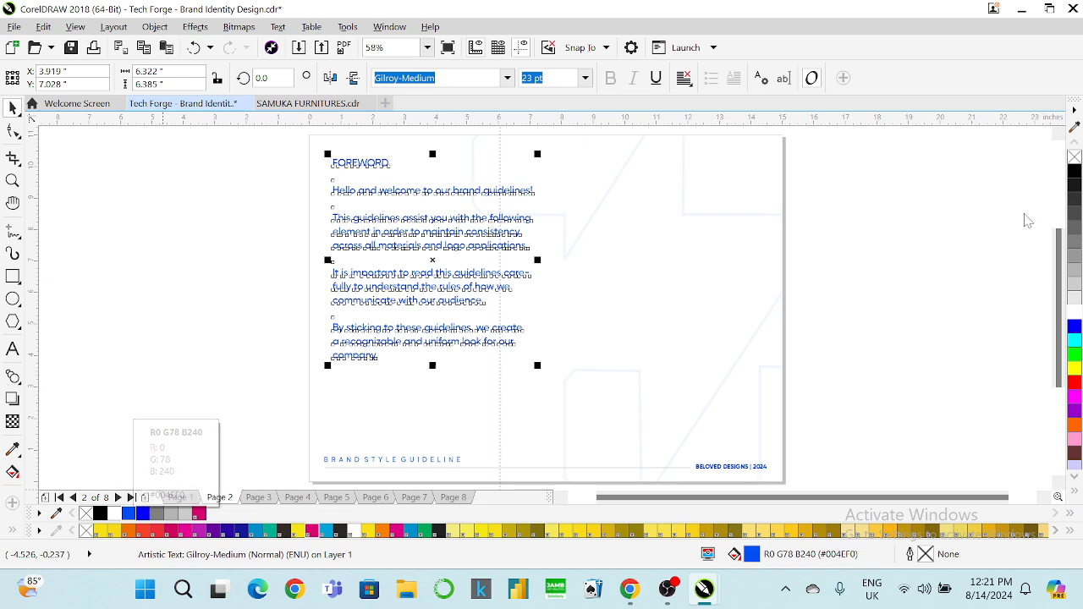
left_click(1071, 176)
left_click(951, 229)
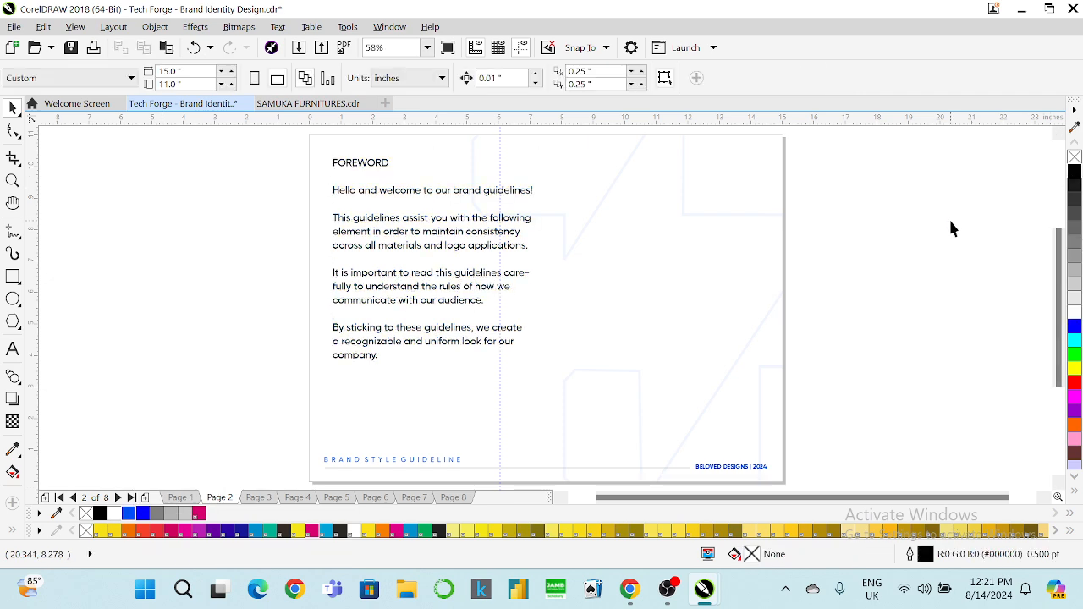
Step: Copy the blue gradient TF icon from page 4 onto the foreword page and enlarge it beside the text
key("Page_Up")
key("Page_Down")
key("Page_Down")
key("Page_Down")
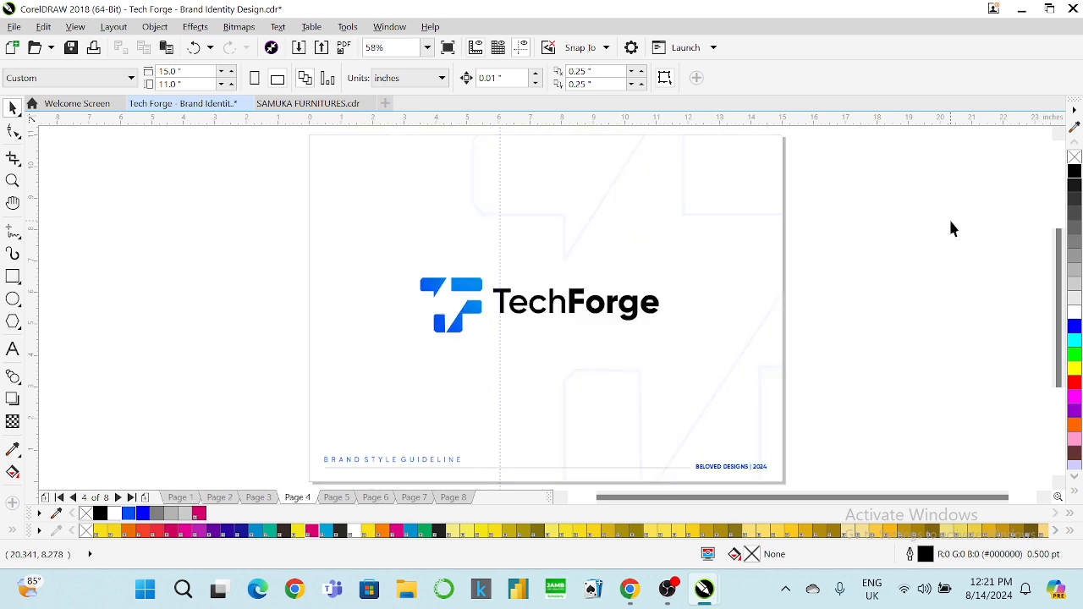
left_click(466, 292)
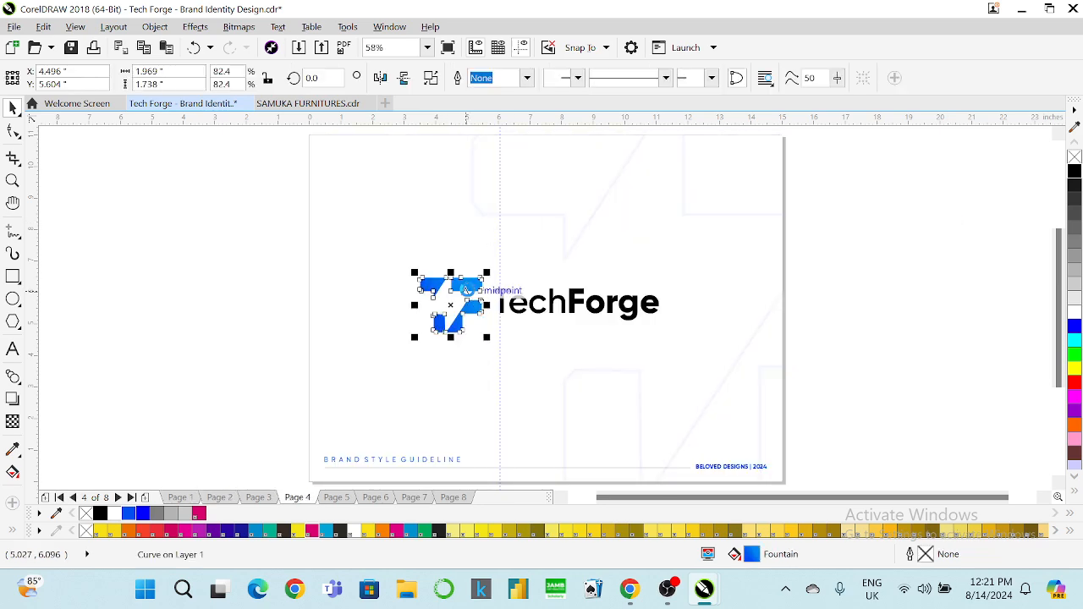
key("Page_Up")
key("Page_Up")
key("ctrl+v")
left_click_drag(469, 290, 622, 203)
left_click_drag(646, 242, 746, 394)
left_click(849, 207)
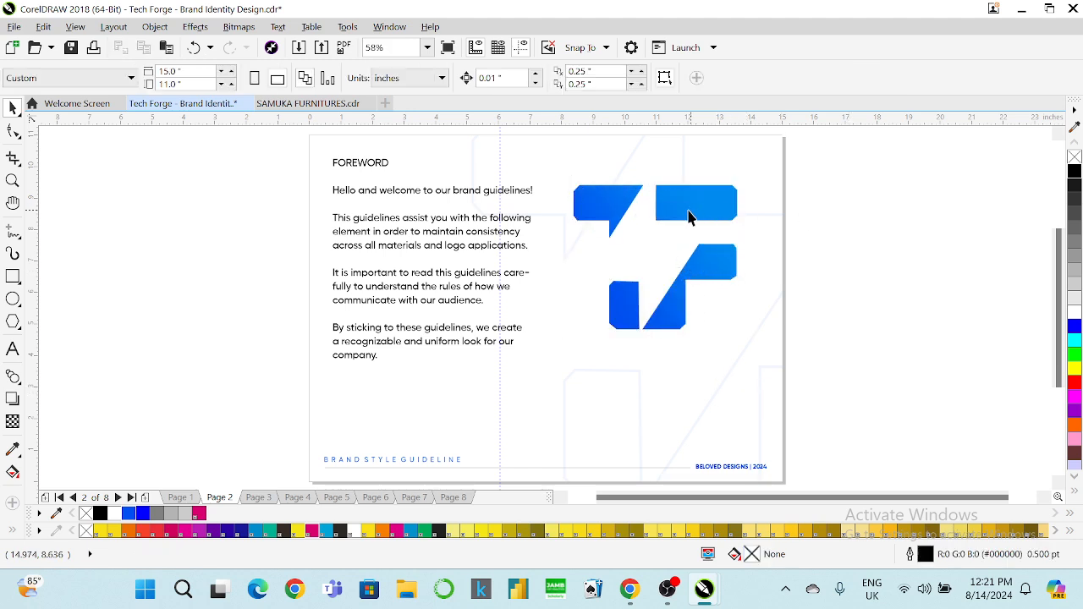
Step: Shrink the foreword page's TF icon to about 4.96 in wide and centre it vertically with the foreword text
left_click(656, 208)
left_click_drag(567, 180, 572, 185)
left_click_drag(826, 144, 305, 412)
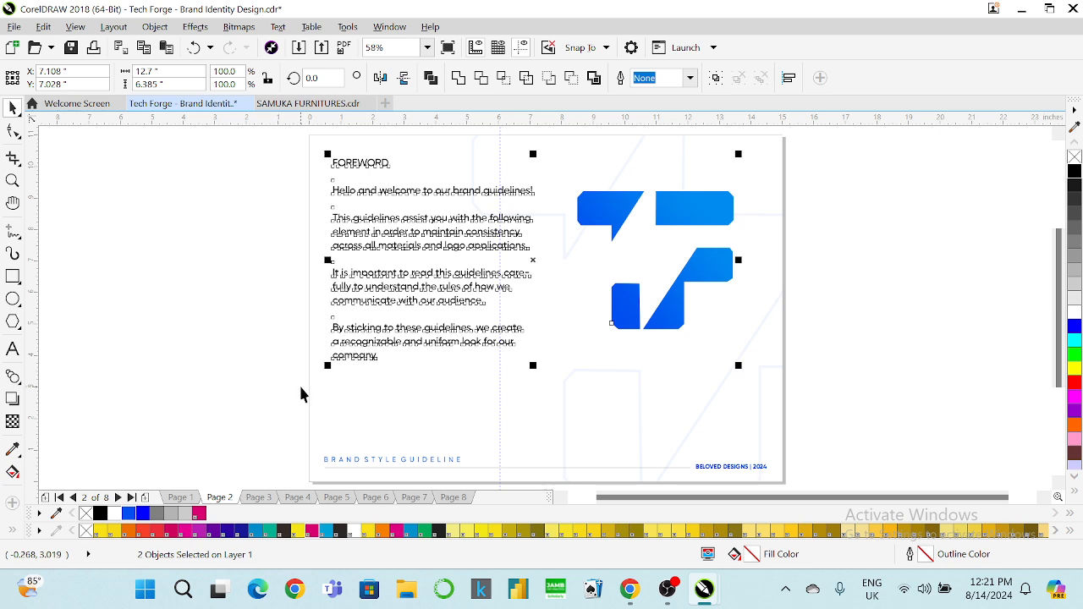
left_click(289, 261)
Step: Set the FOREWORD heading in Gilroy ExtraBold
double_click(338, 169)
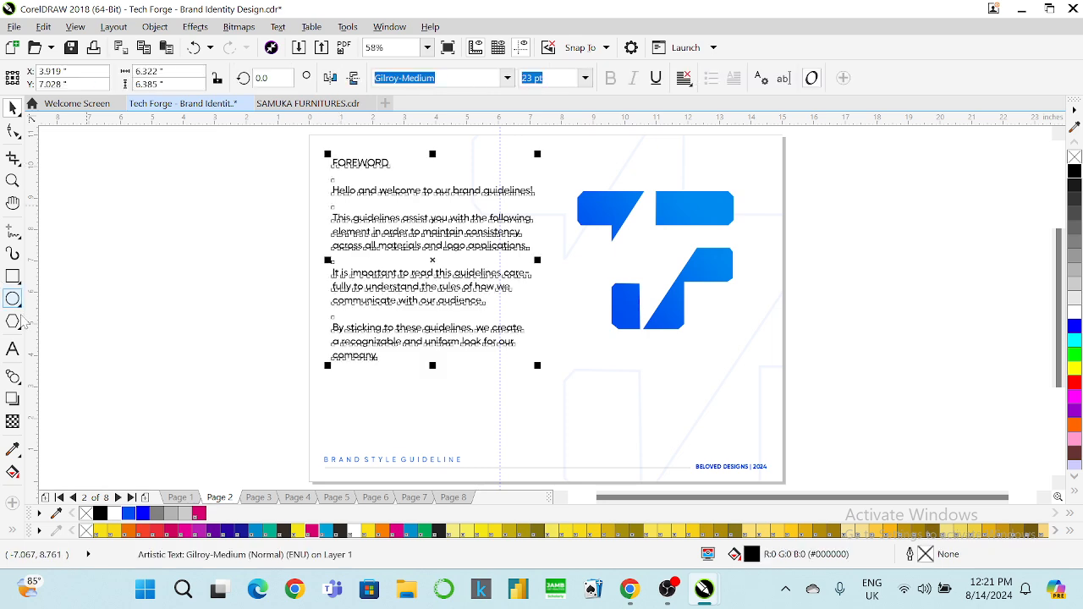
left_click_drag(394, 162, 324, 160)
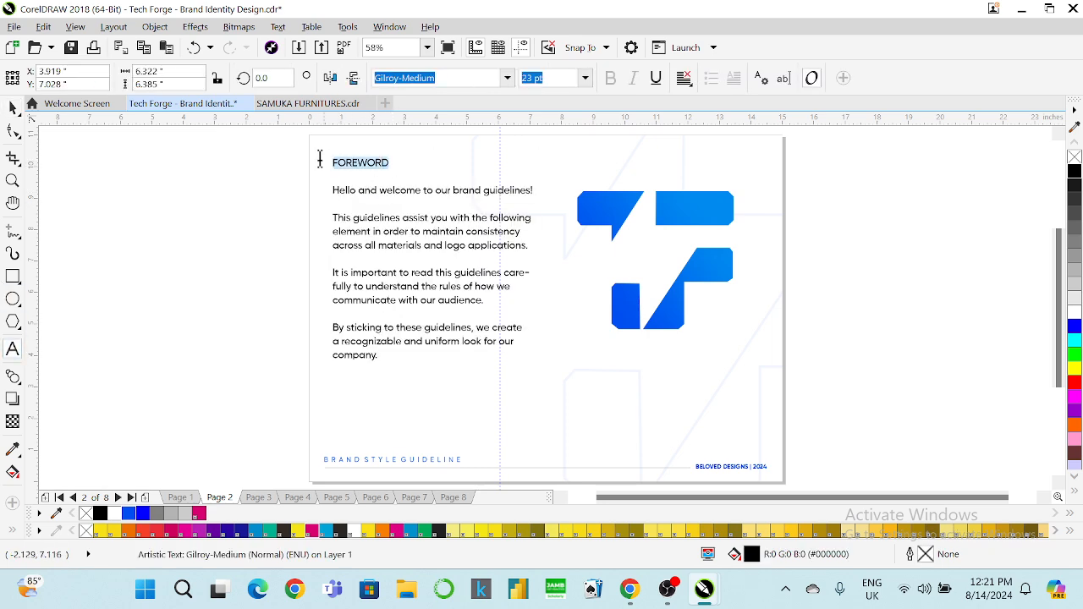
left_click(507, 77)
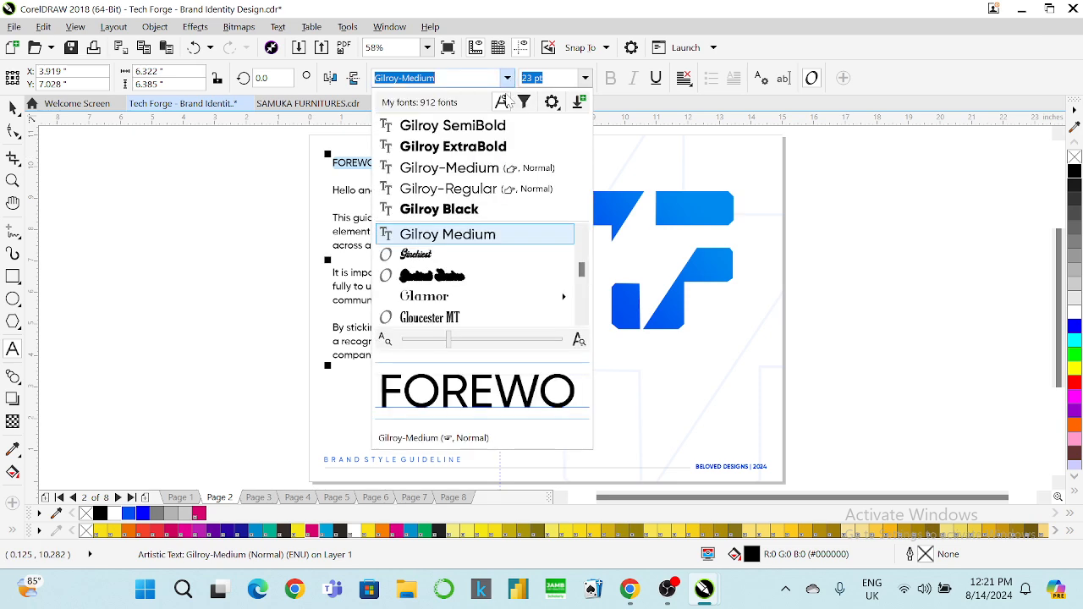
left_click(471, 146)
left_click(12, 108)
left_click(86, 174)
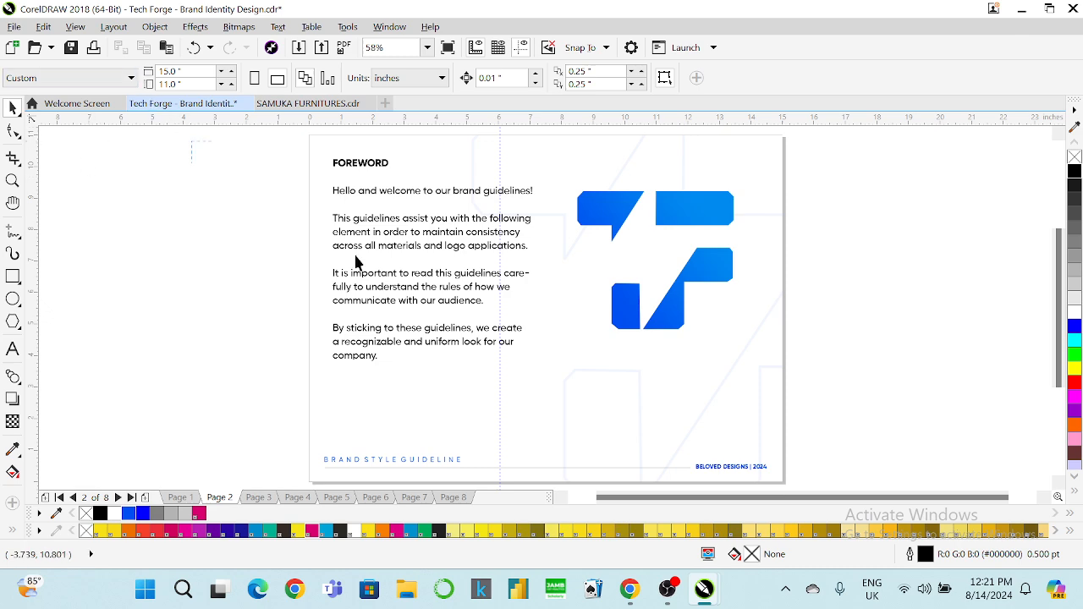
Step: Shift the blue TF icon slightly up and to the right on the foreword page, and delete the vertical guideline
left_click(673, 220)
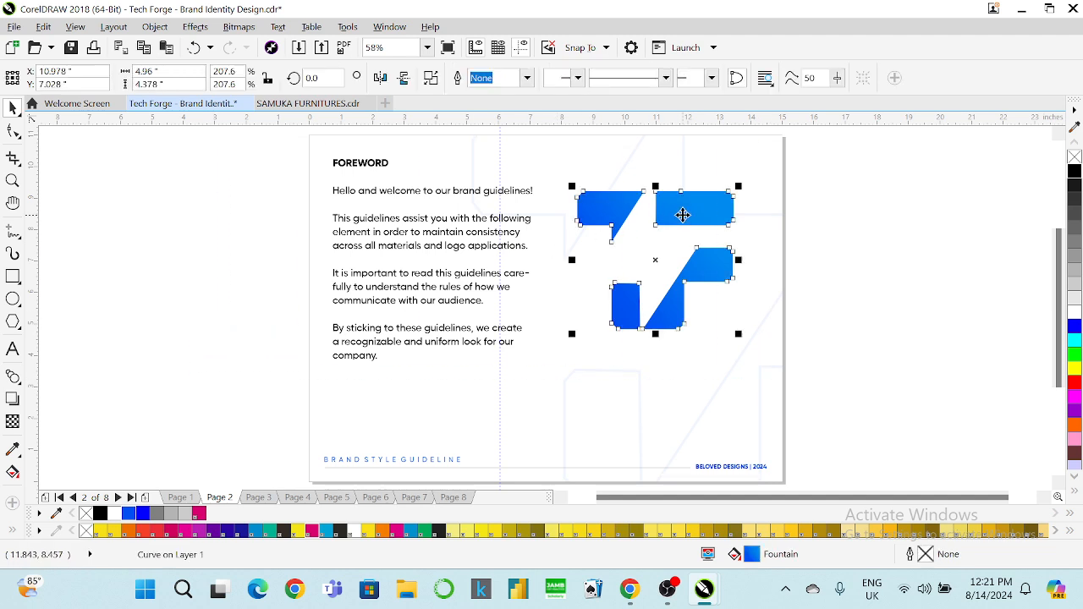
left_click_drag(683, 215, 692, 209)
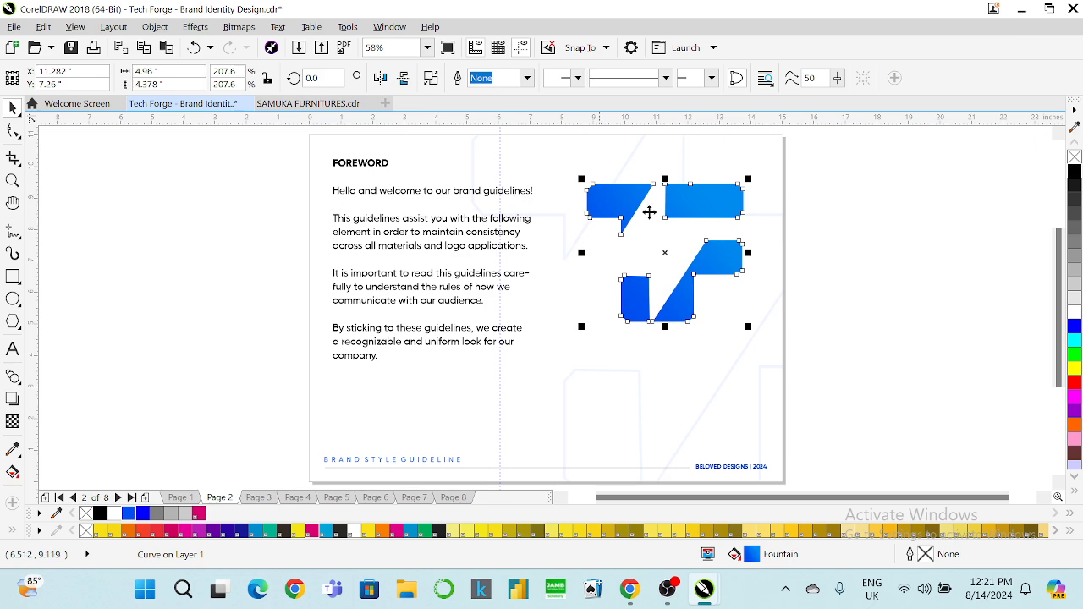
left_click(821, 233)
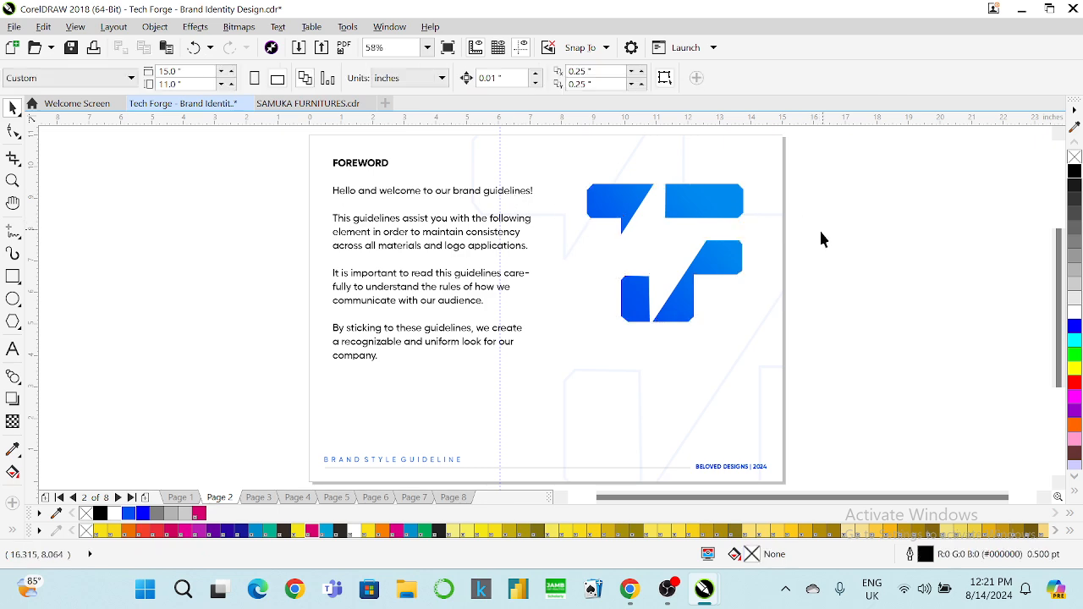
left_click(501, 160)
key("Delete")
Step: Scale the white TF icon on page 3 about its centre to about 5.25 in wide
key("Page_Up")
key("Page_Down")
key("Page_Up")
key("Page_Down")
key("Page_Down")
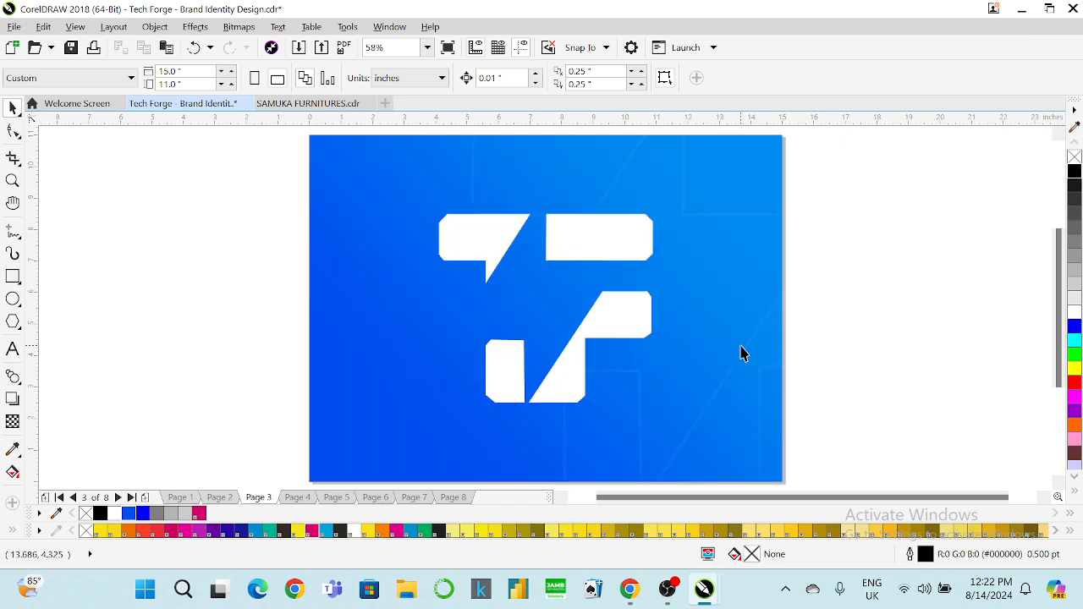
left_click(555, 259)
left_click_drag(658, 208, 634, 226)
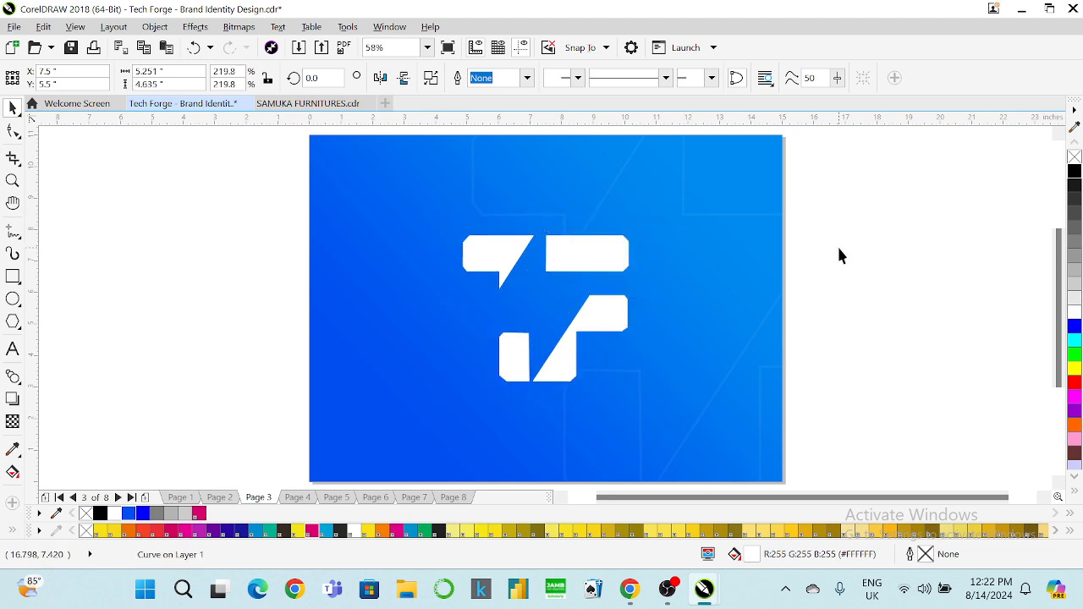
Step: Turn page 3's TF icon into an unfilled shape with a 4 pt white outline, enlarged to about 7.15 in wide
left_click(607, 273)
left_click(592, 262)
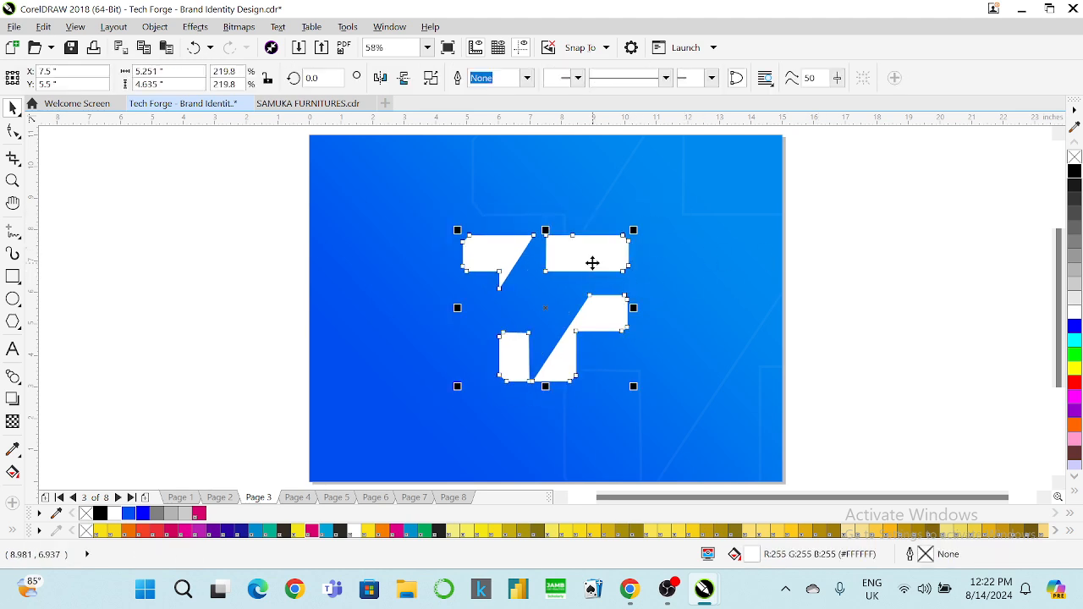
right_click(1074, 312)
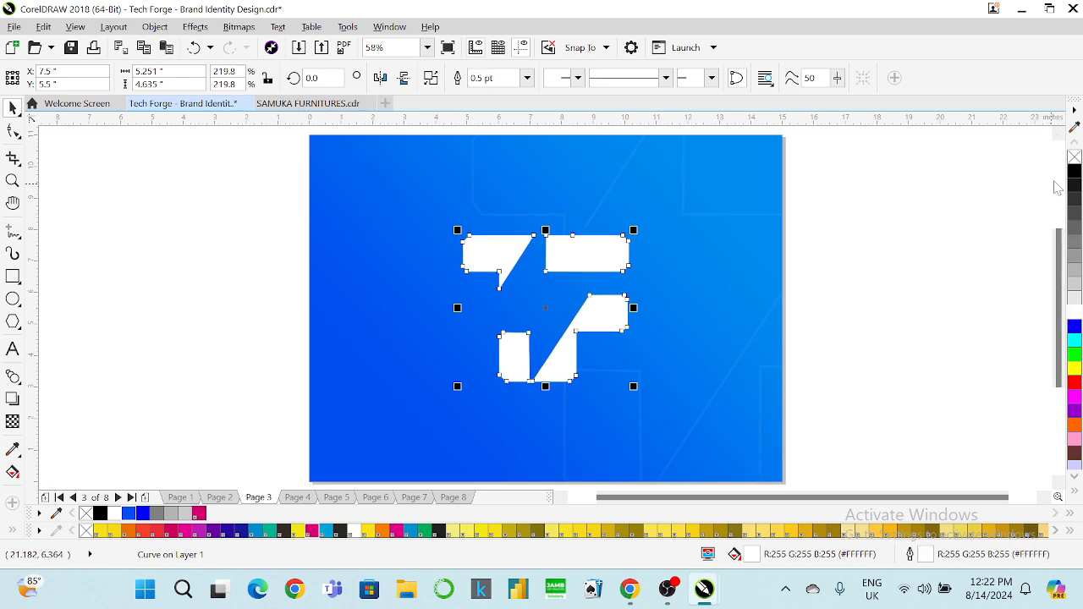
left_click(1074, 158)
left_click_drag(634, 229, 675, 204)
left_click(526, 78)
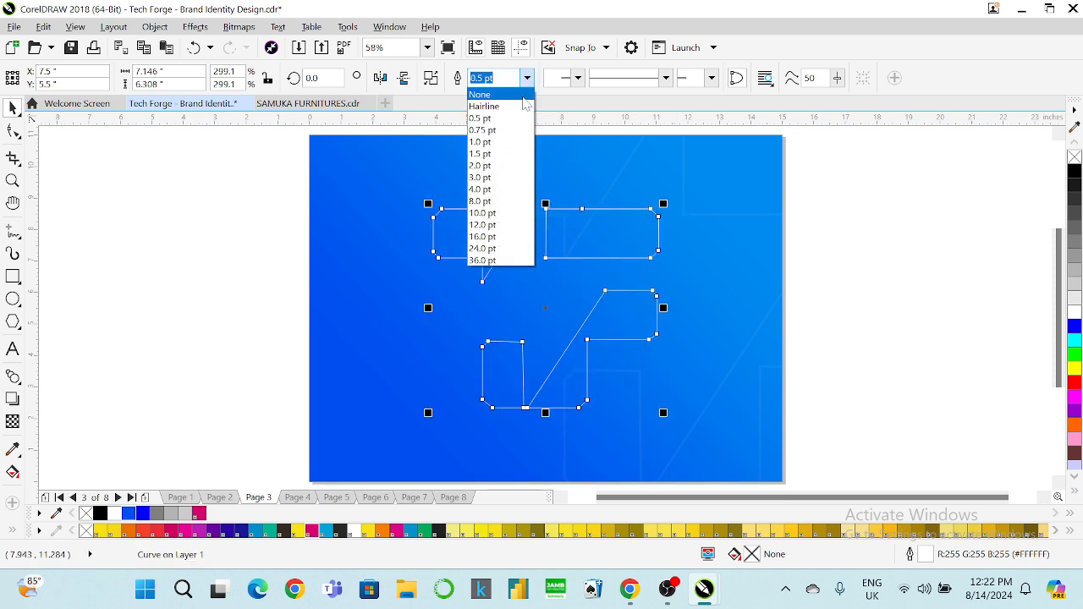
left_click(498, 191)
left_click(846, 243)
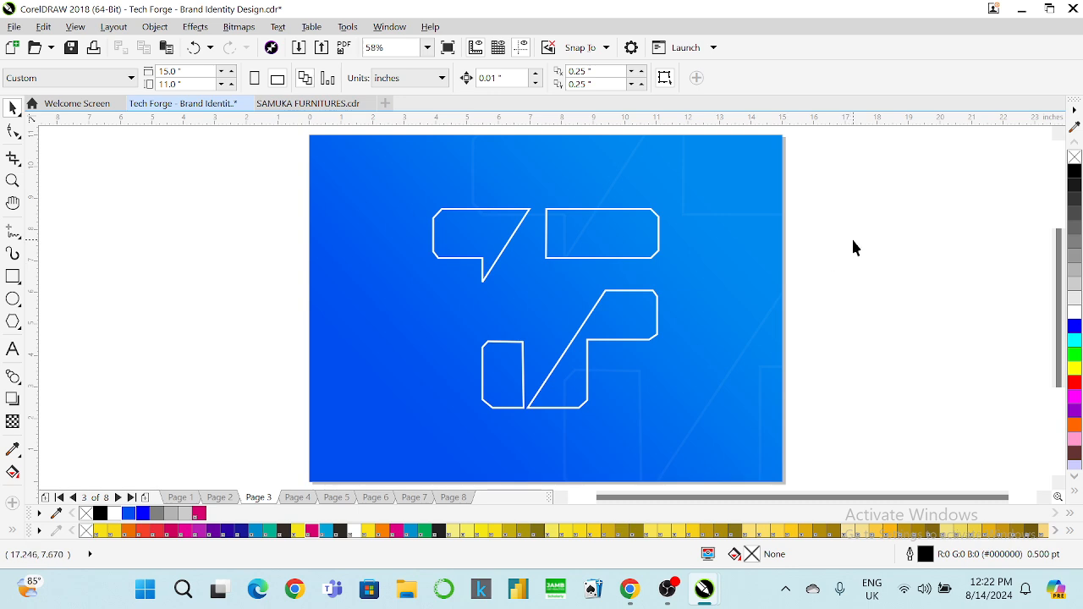
Step: Scale the outlined TF icon on page 3 down about its centre to about 6.65 in wide
left_click(12, 231)
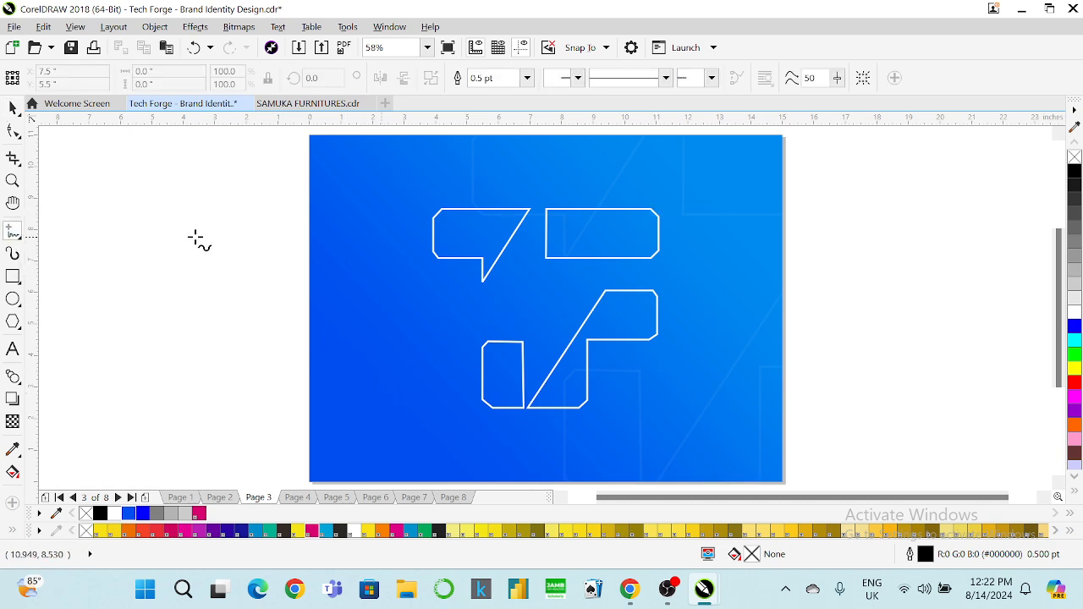
left_click(13, 108)
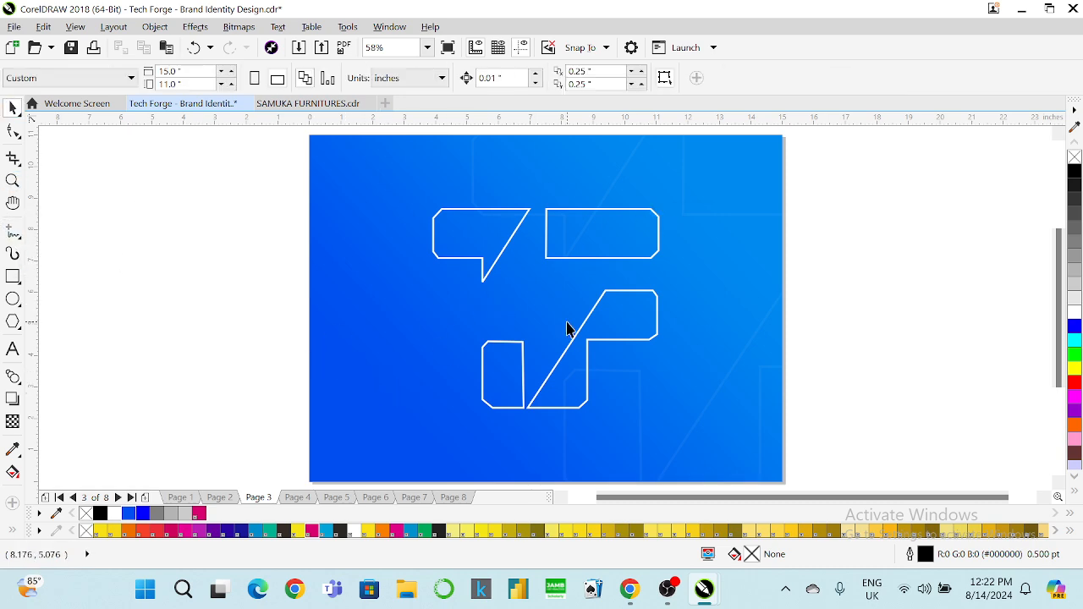
key("Page_Up")
key("Page_Up")
key("Page_Down")
key("Page_Down")
key("Page_Down")
left_click(579, 330)
left_click_drag(662, 208, 653, 210)
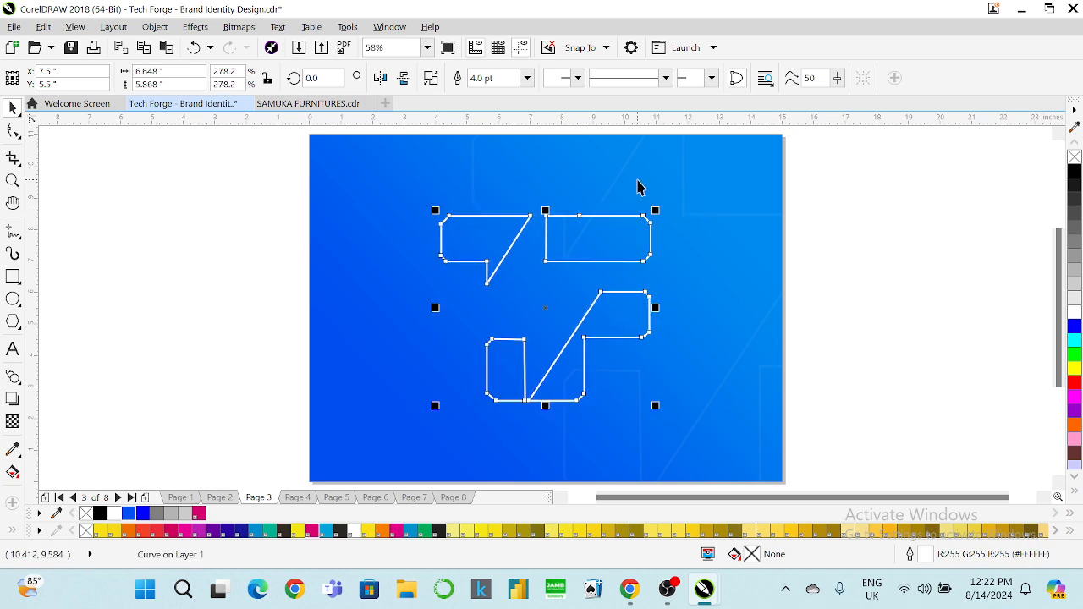
Step: Review the neighbouring Tech Forge pages and compare them with the pages of SAMUKA FURNITURES.cdr up to its Mock-Up page
key("Page_Up")
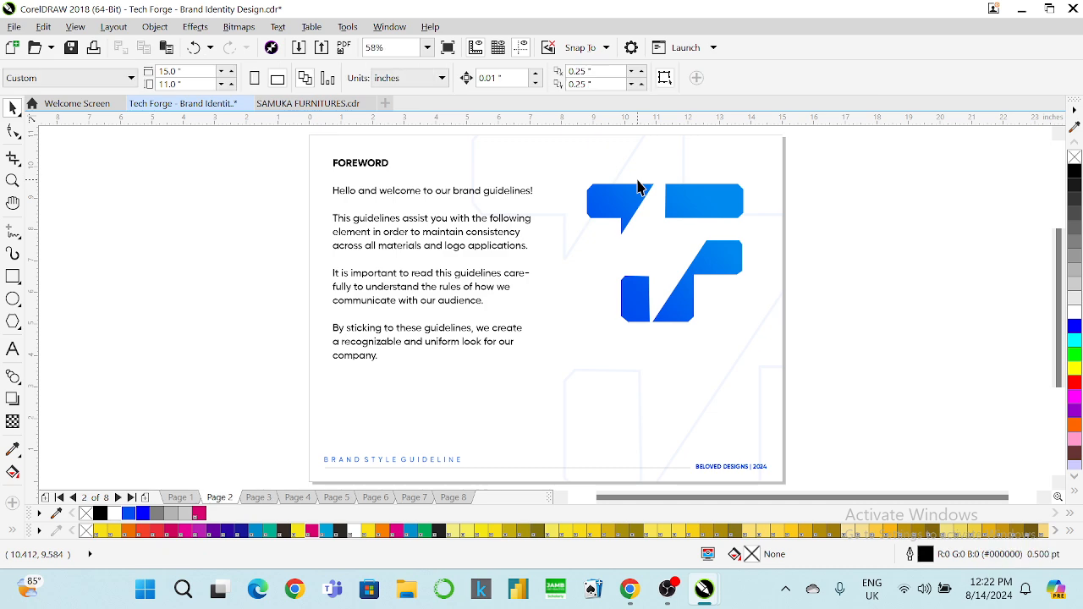
key("Page_Down")
key("Page_Down")
key("Page_Down")
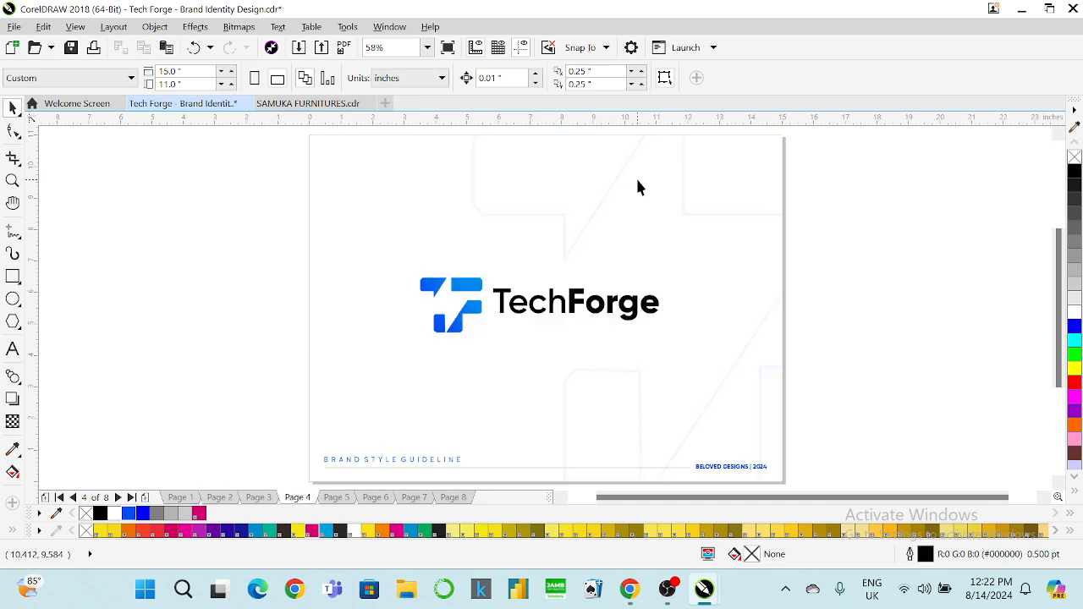
left_click(313, 105)
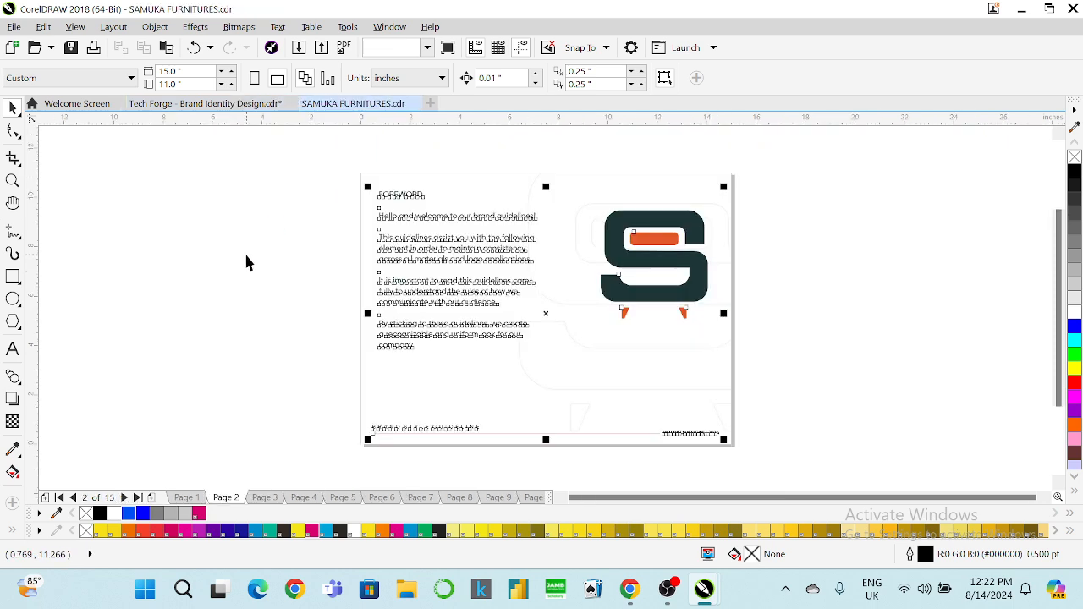
key("Page_Down")
key("Page_Down")
key("Page_Down")
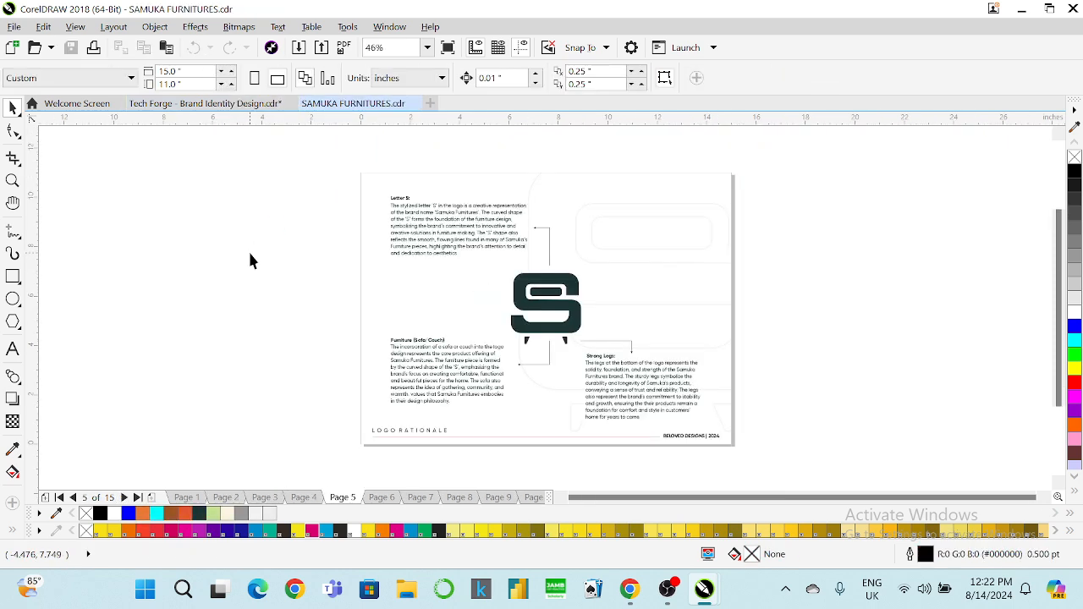
key("Page_Down")
key("Page_Down")
key("Page_Down")
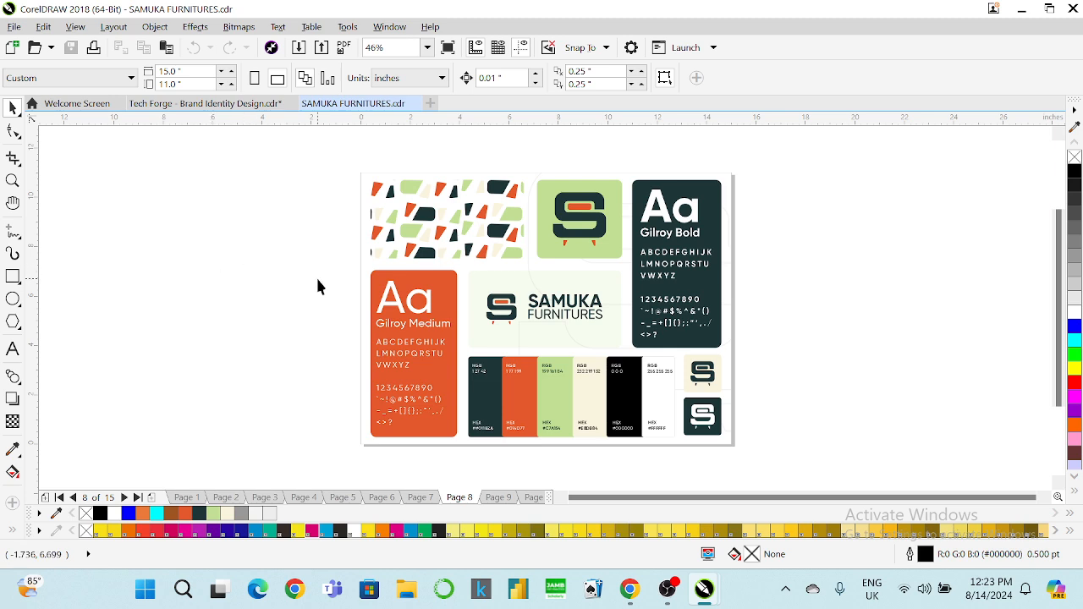
key("Page_Down")
key("Page_Down")
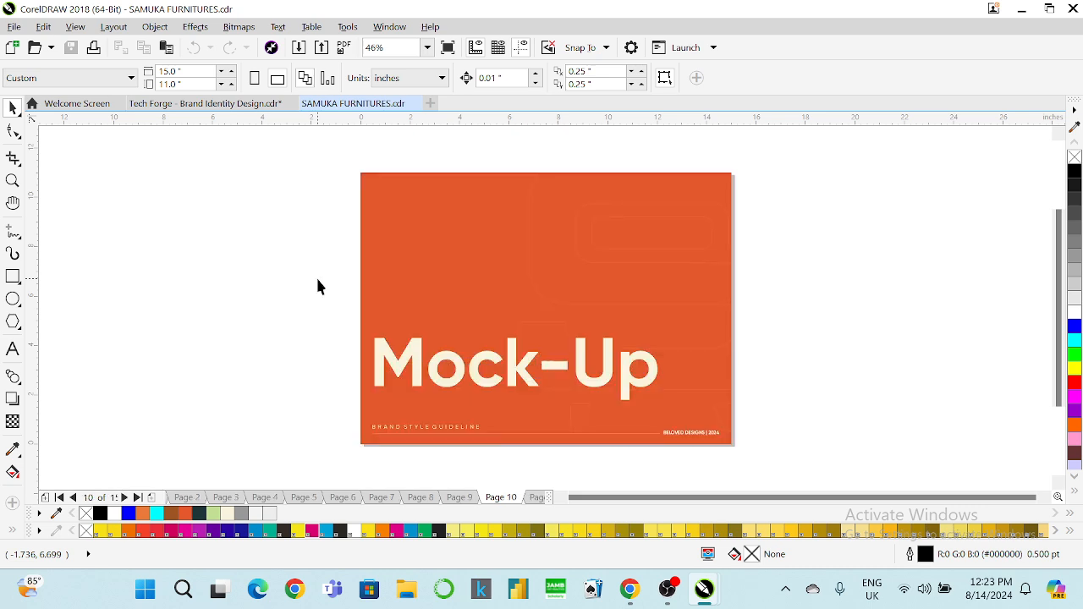
key("Page_Up")
key("Page_Up")
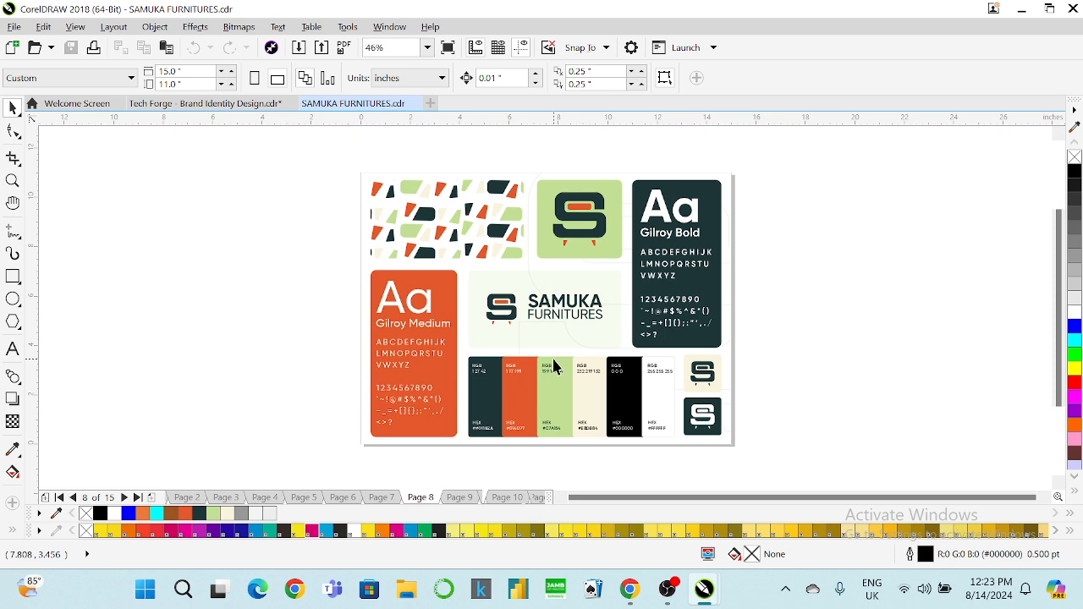
Step: Select and copy all objects of the brand overview board on page 8 of SAMUKA FURNITURES.cdr
left_click(467, 211)
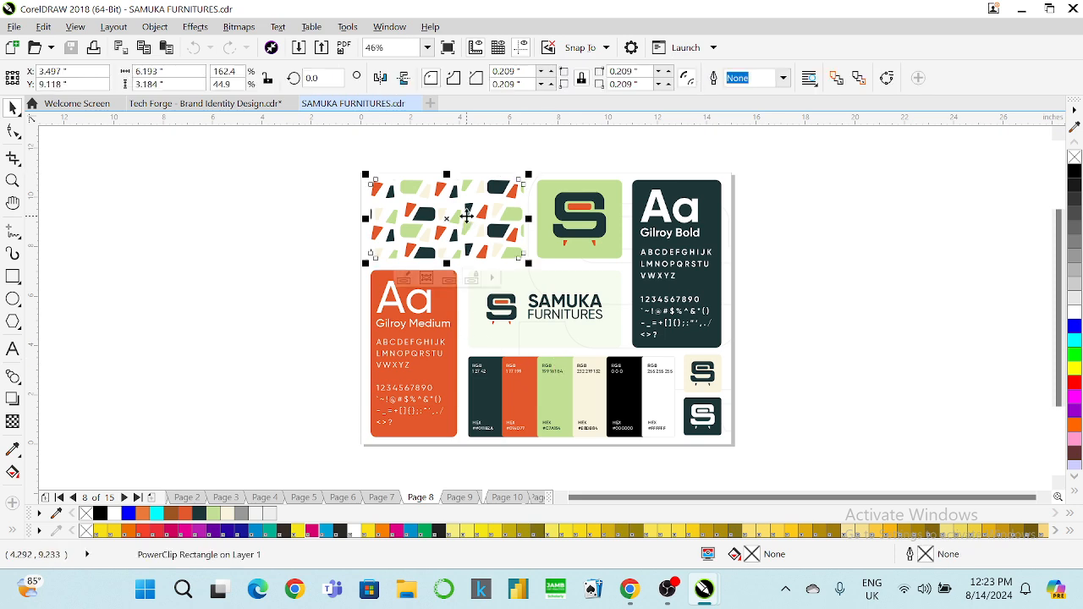
left_click(562, 218)
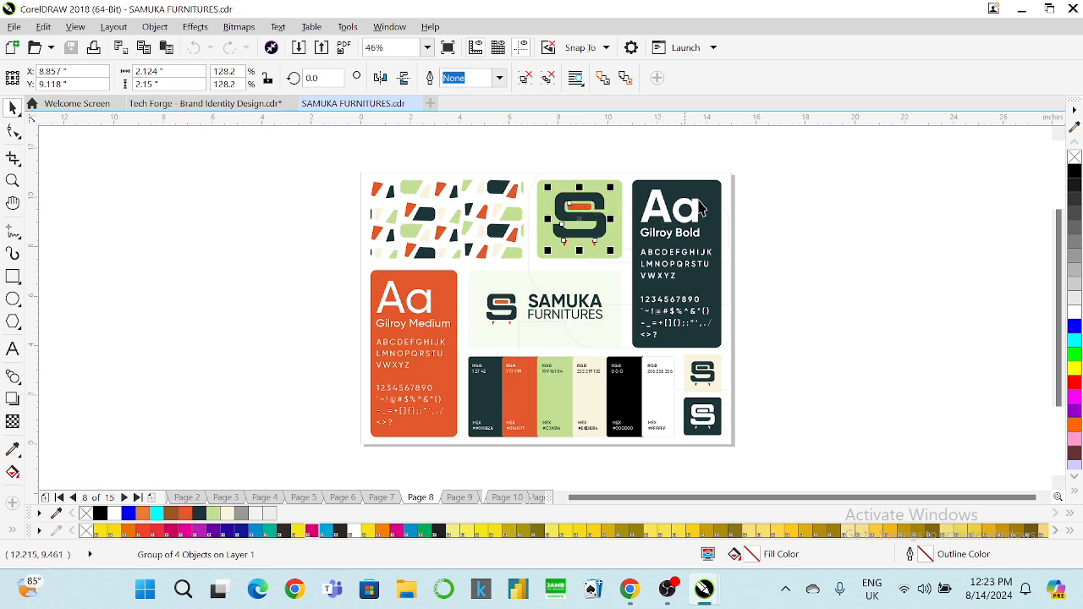
left_click_drag(759, 146, 325, 477)
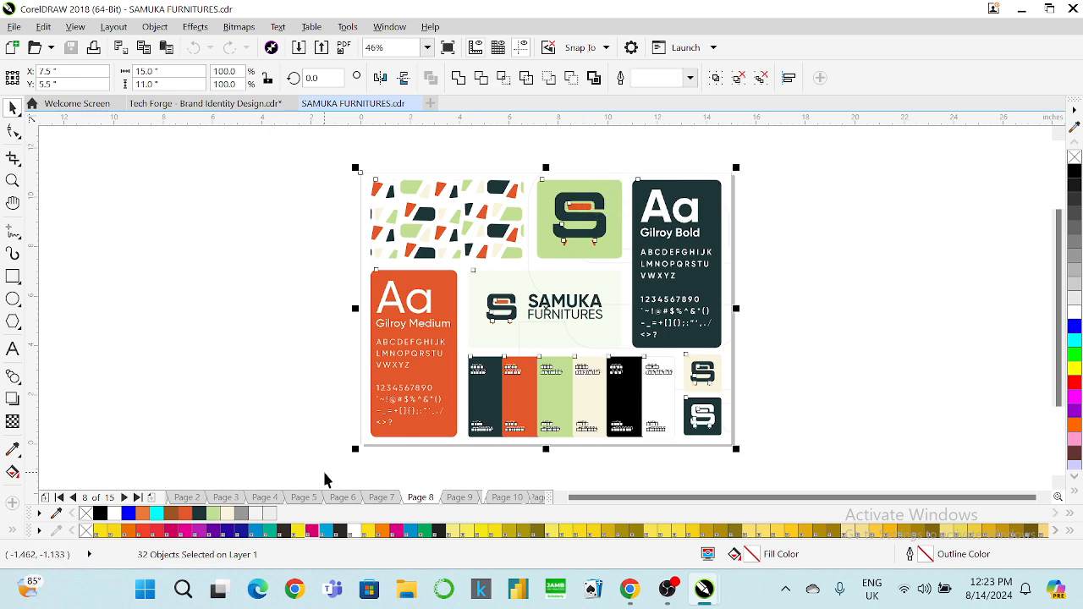
Step: Return to the Tech Forge document and review its pages up to the Logo Variation page
left_click(152, 103)
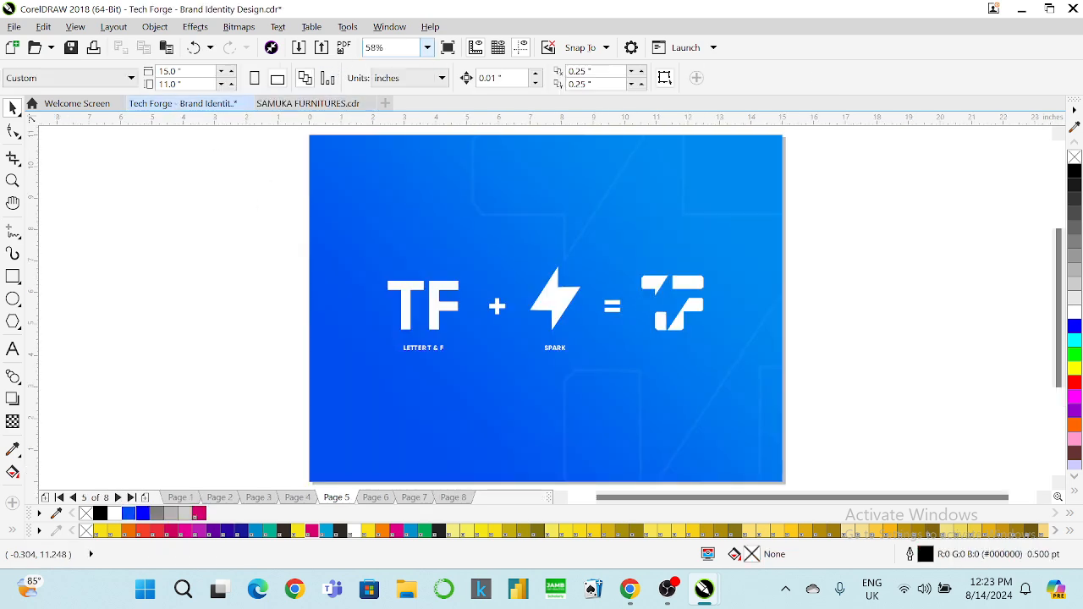
left_click(427, 48)
left_click(388, 68)
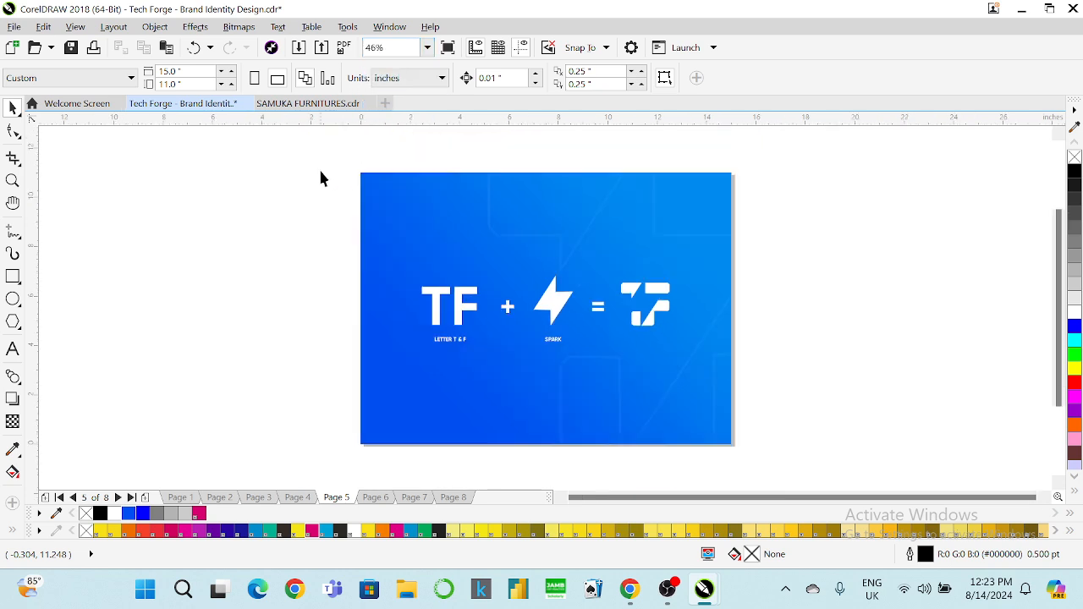
key("Page_Up")
key("Page_Up")
key("Page_Up")
key("Page_Down")
key("Page_Down")
key("Page_Down")
key("Page_Down")
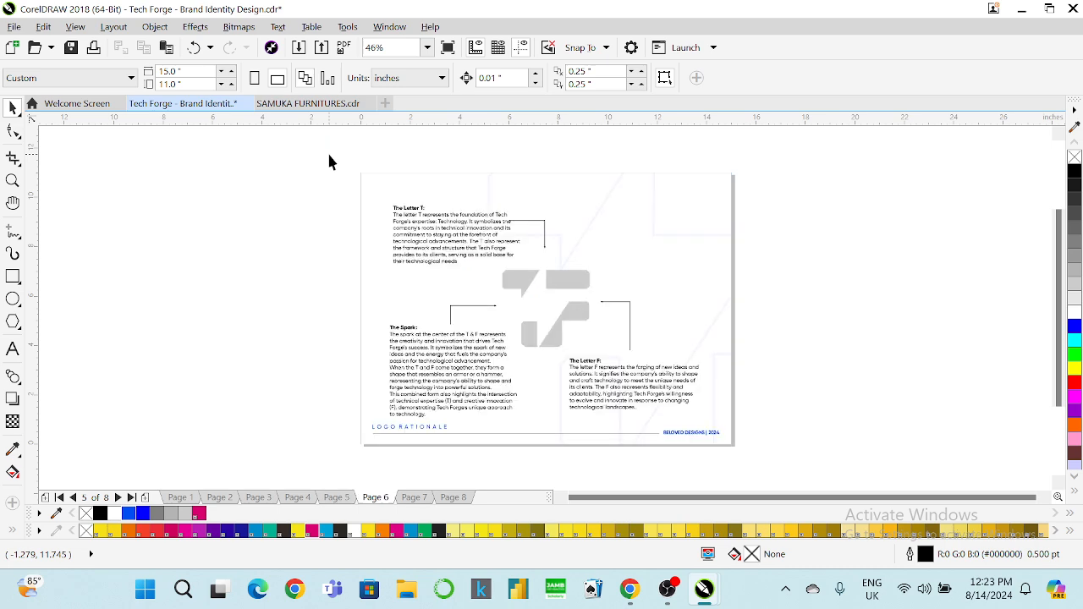
key("Page_Down")
key("Page_Up")
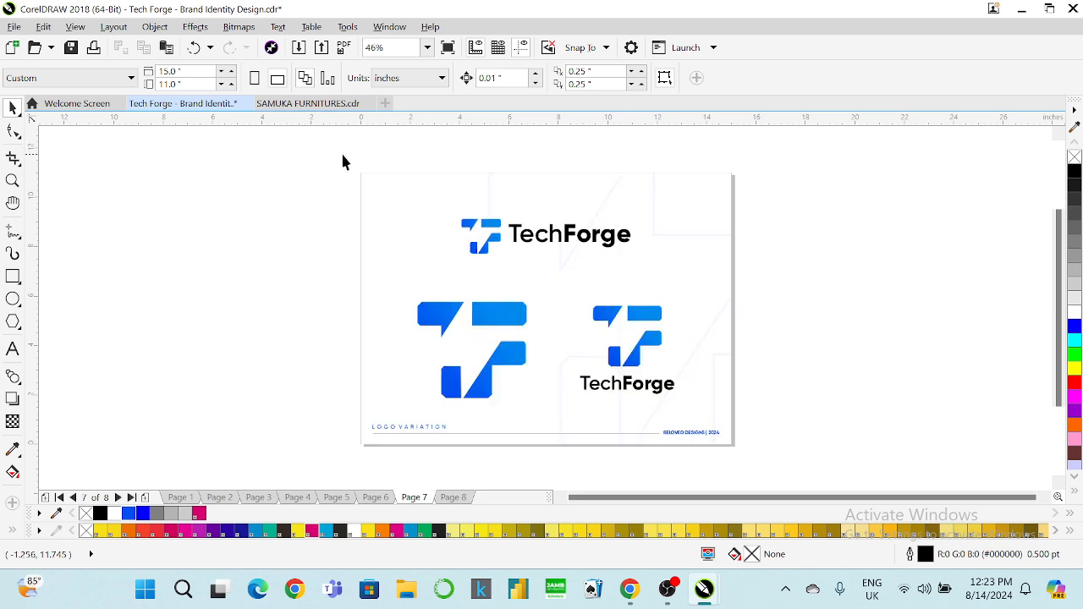
Step: Insert a new page after page 7 and paste the copied SAMUKA brand overview board onto it
right_click(425, 499)
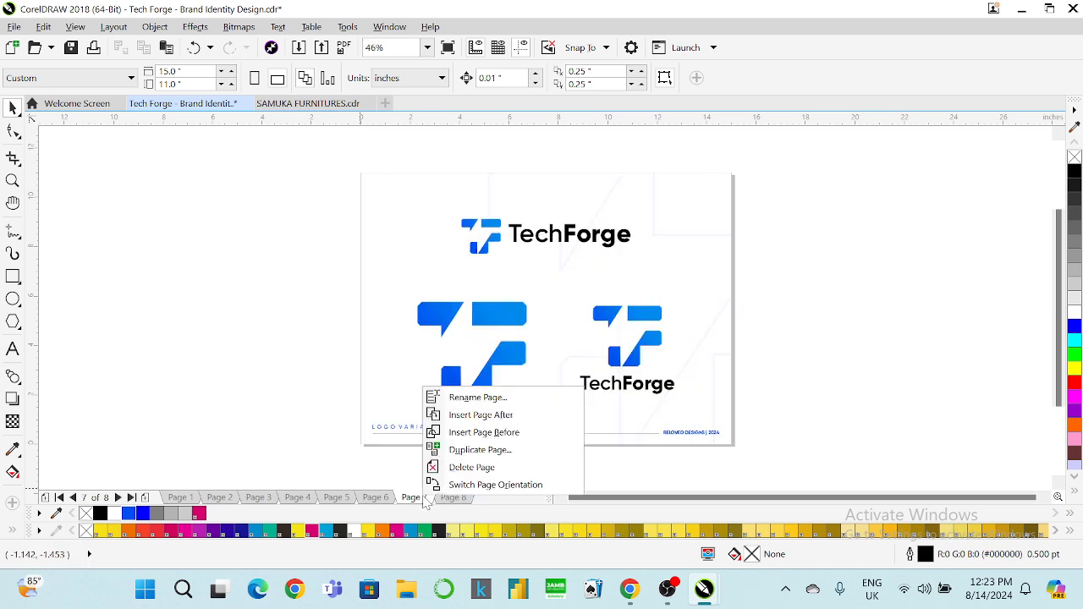
left_click(475, 415)
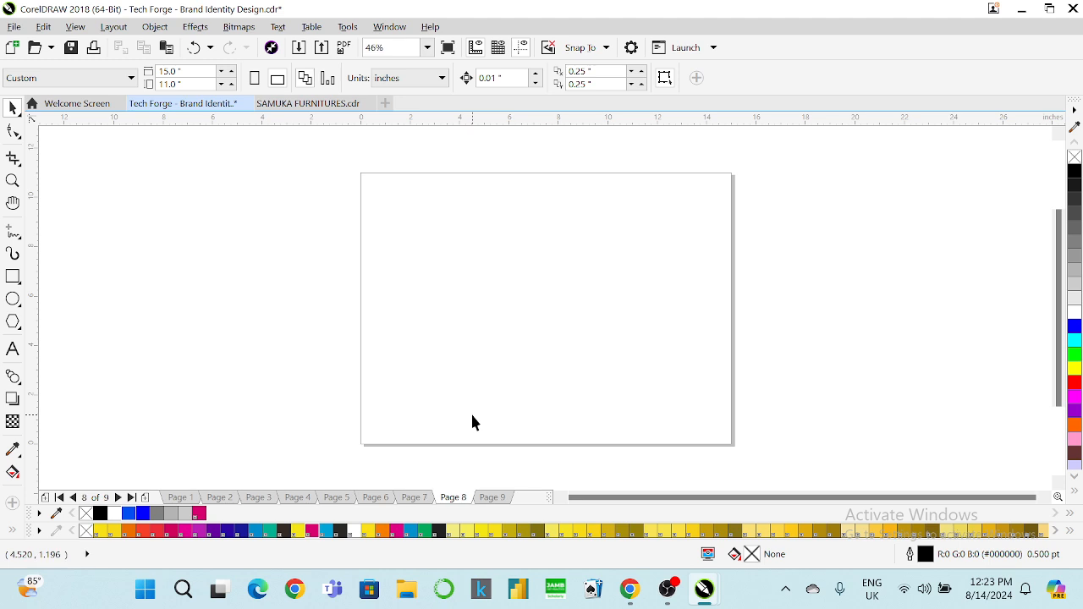
key("ctrl+v")
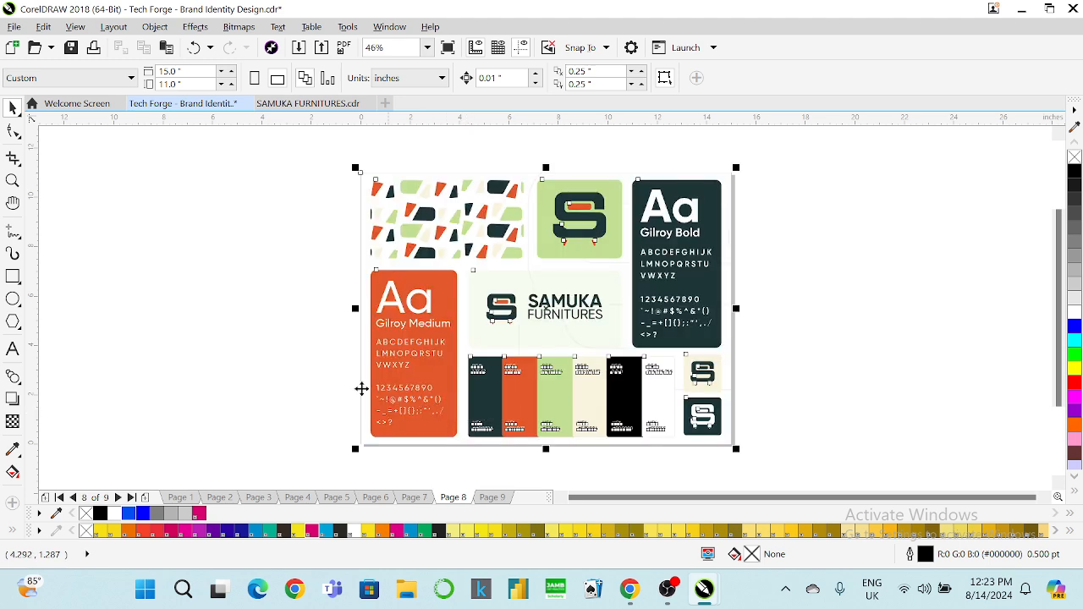
left_click(303, 364)
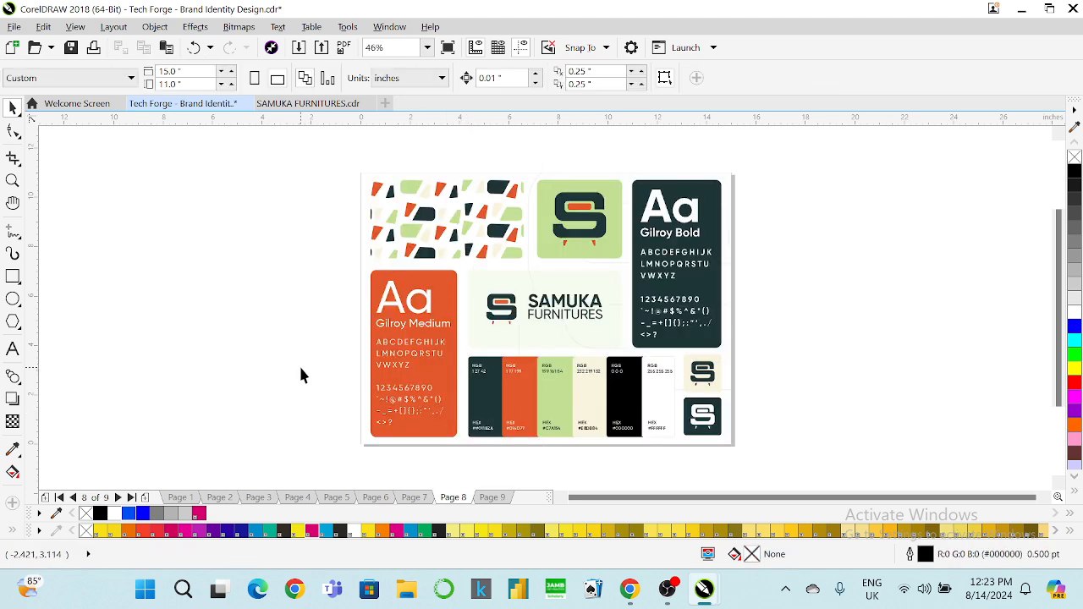
Step: Copy the horizontal TechForge logo from page 7 onto page 8 and place it beside the board, outside the page's left edge
key("Page_Up")
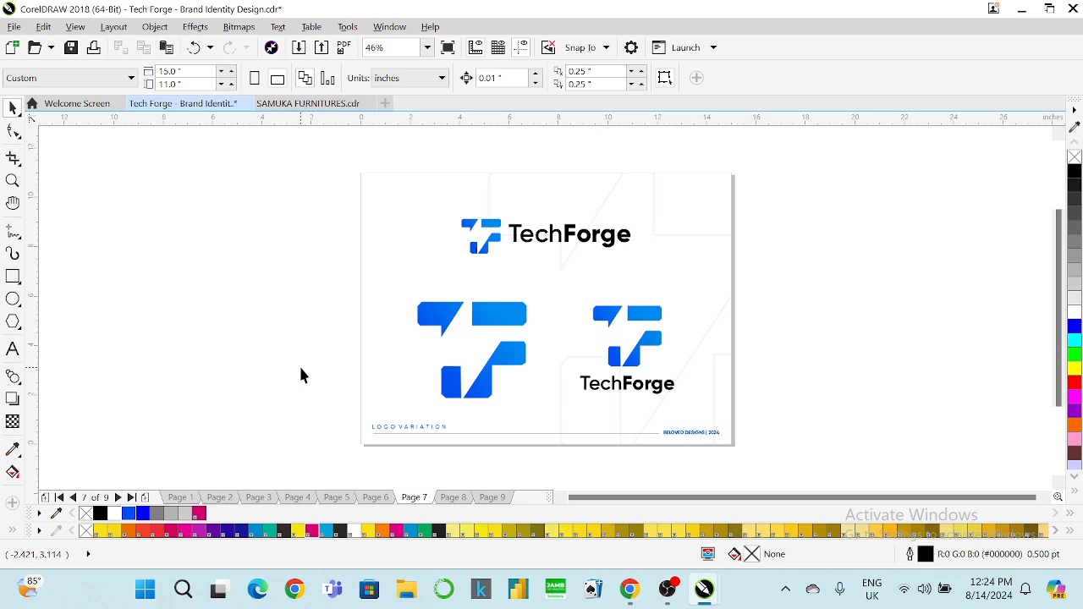
key("Page_Down")
key("Page_Up")
left_click_drag(288, 194, 705, 271)
left_click(565, 234)
right_click(565, 234)
left_click(612, 228)
left_click_drag(775, 203, 359, 278)
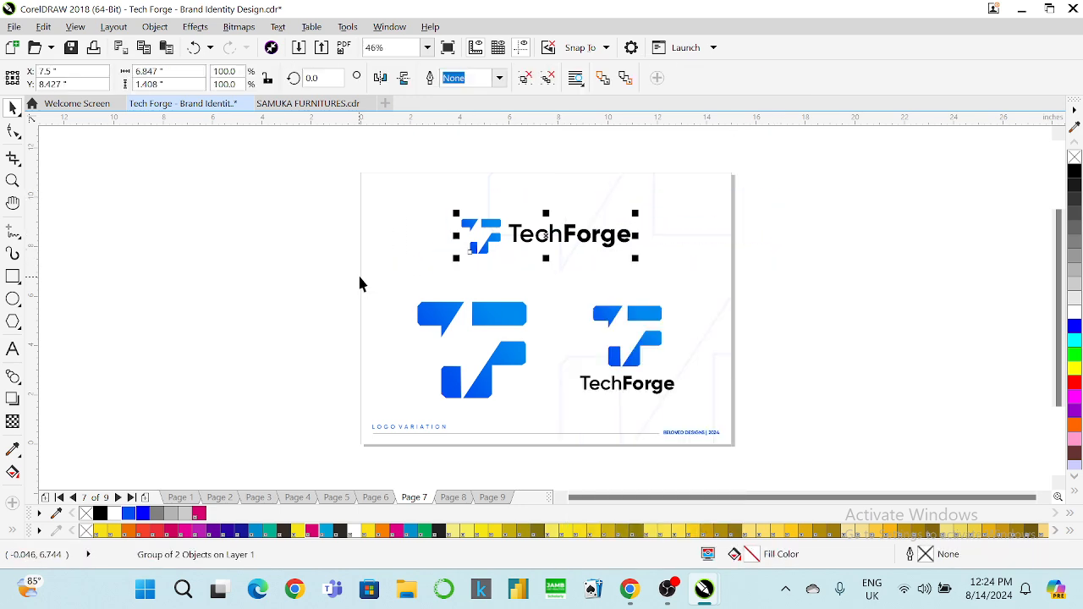
key("Page_Down")
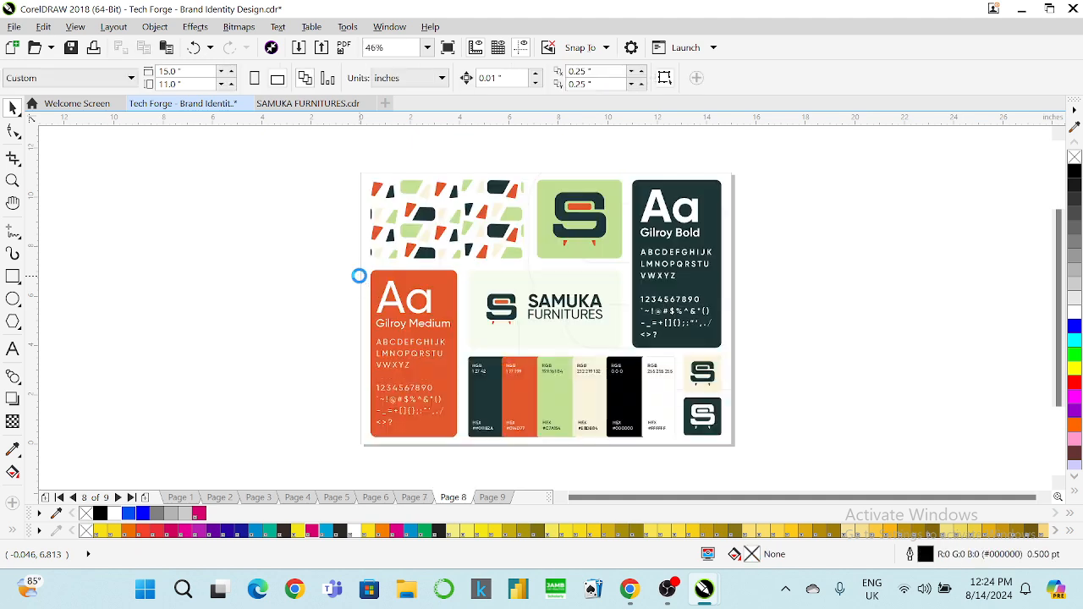
key("ctrl+v")
left_click_drag(493, 239, 186, 244)
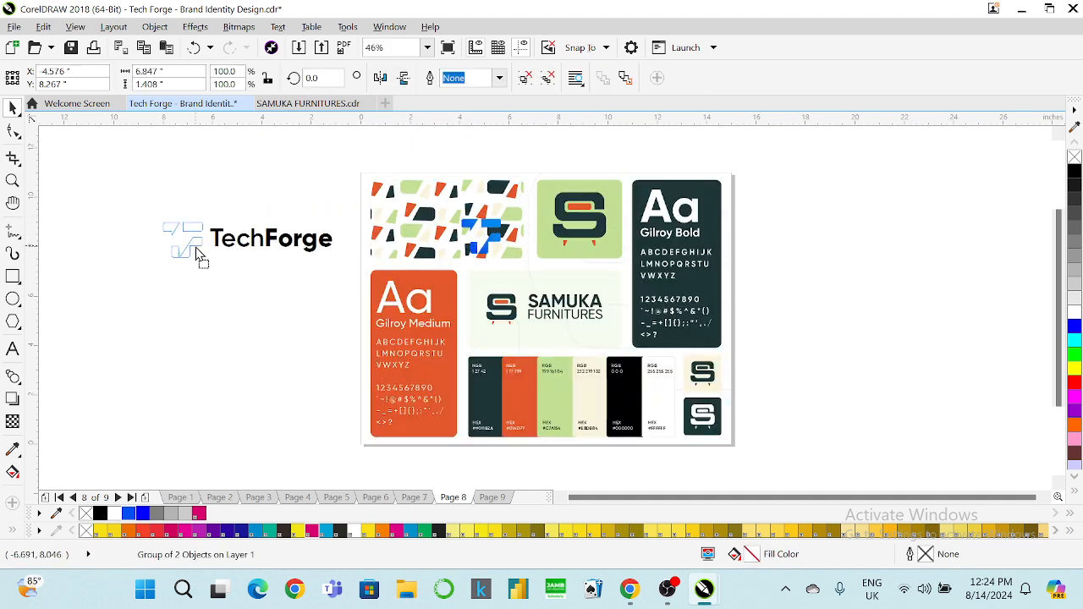
left_click(187, 185)
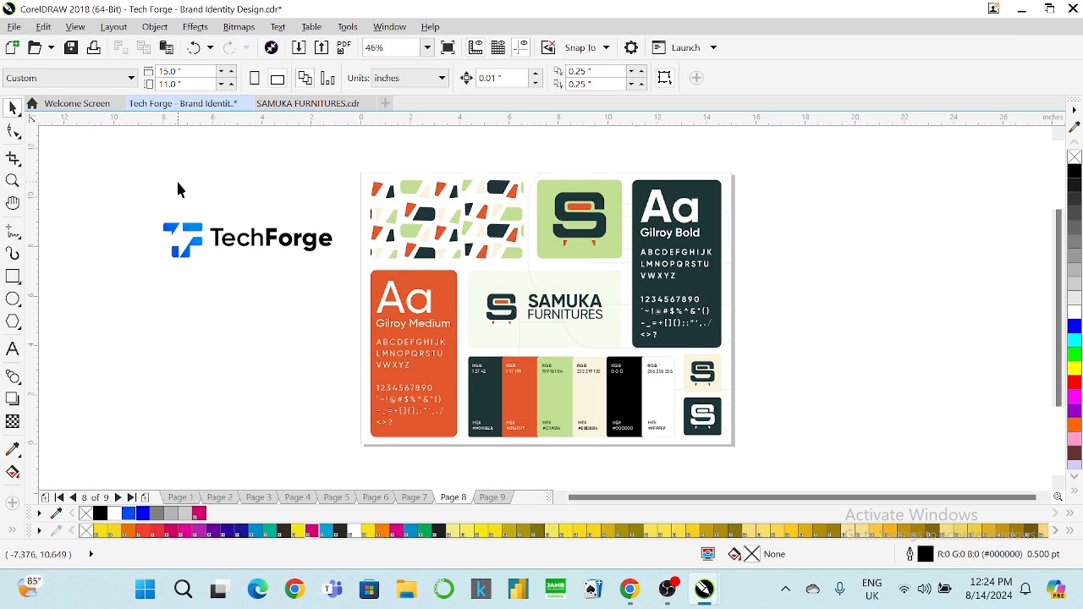
Step: Copy the blue network background rectangle from the cover on page 1
key("Page_Up")
key("Page_Up")
key("Page_Up")
key("Page_Up")
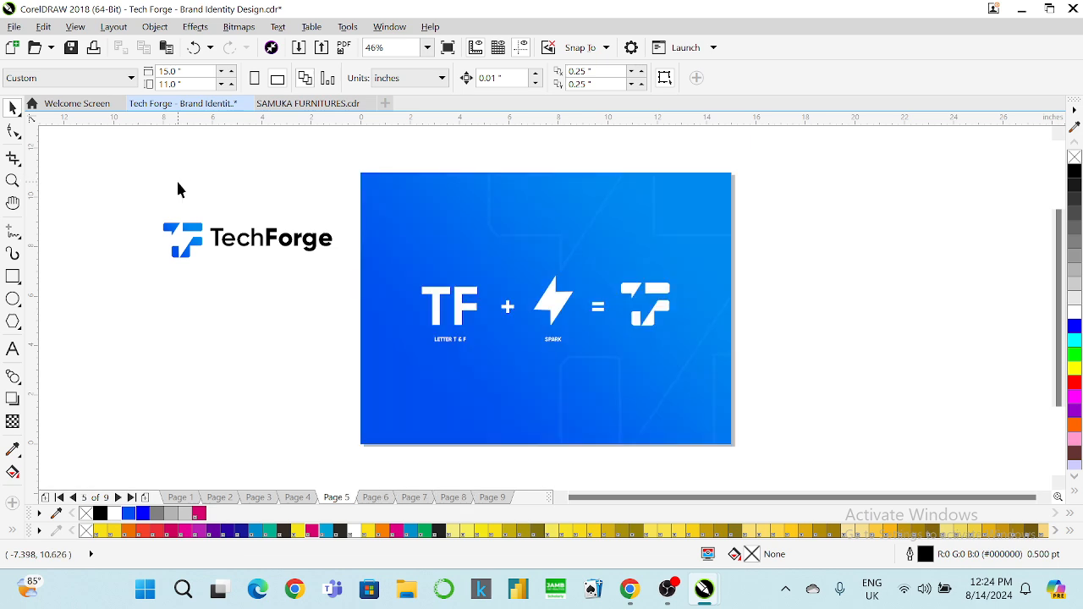
key("Page_Up")
key("Page_Up")
key("Page_Up")
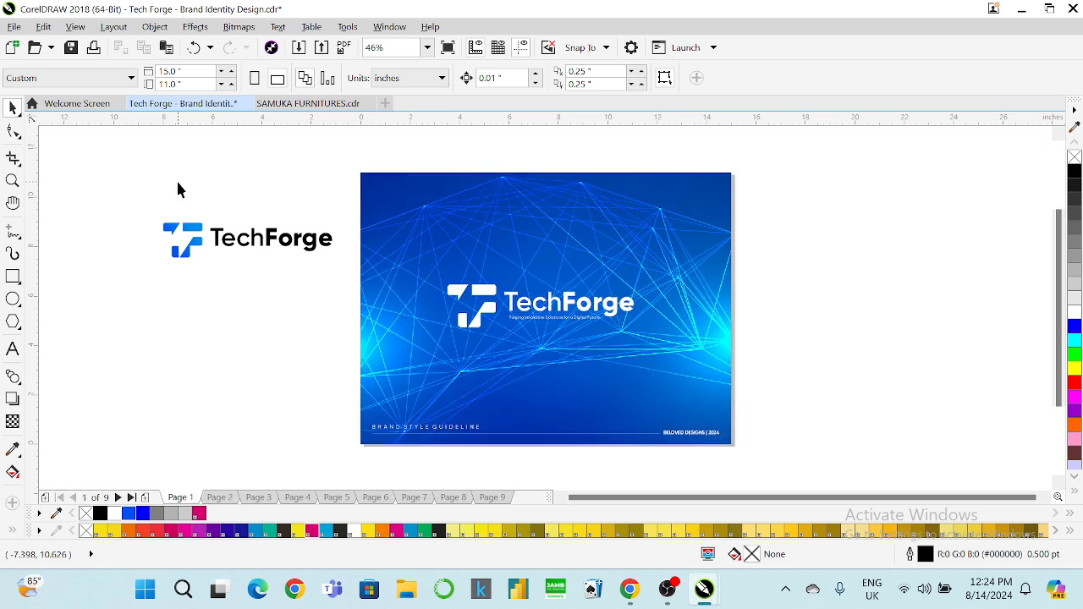
left_click(489, 200)
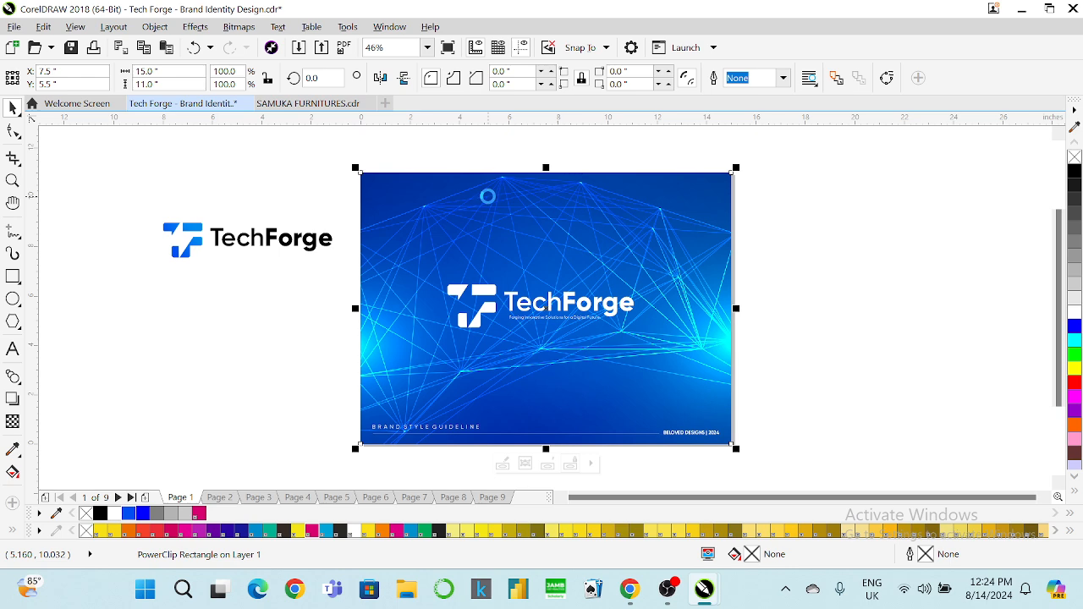
Step: Replace the dark network background of the closing page 9 with the copied cover background
key("Page_Down")
key("Page_Down")
key("Page_Down")
key("Page_Down")
key("Page_Down")
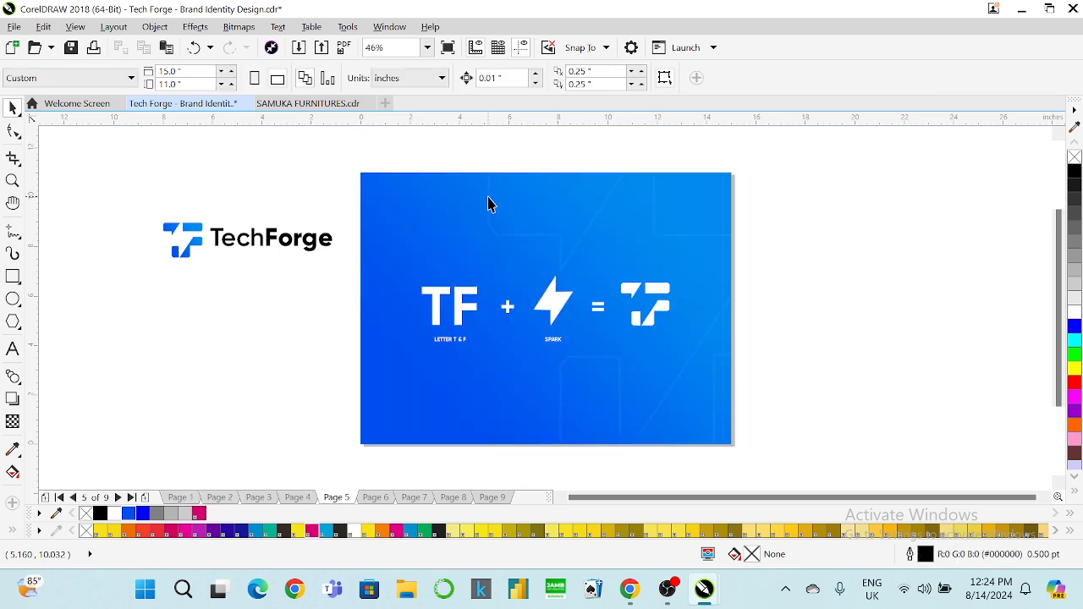
key("Page_Down")
key("Page_Down")
key("Page_Down")
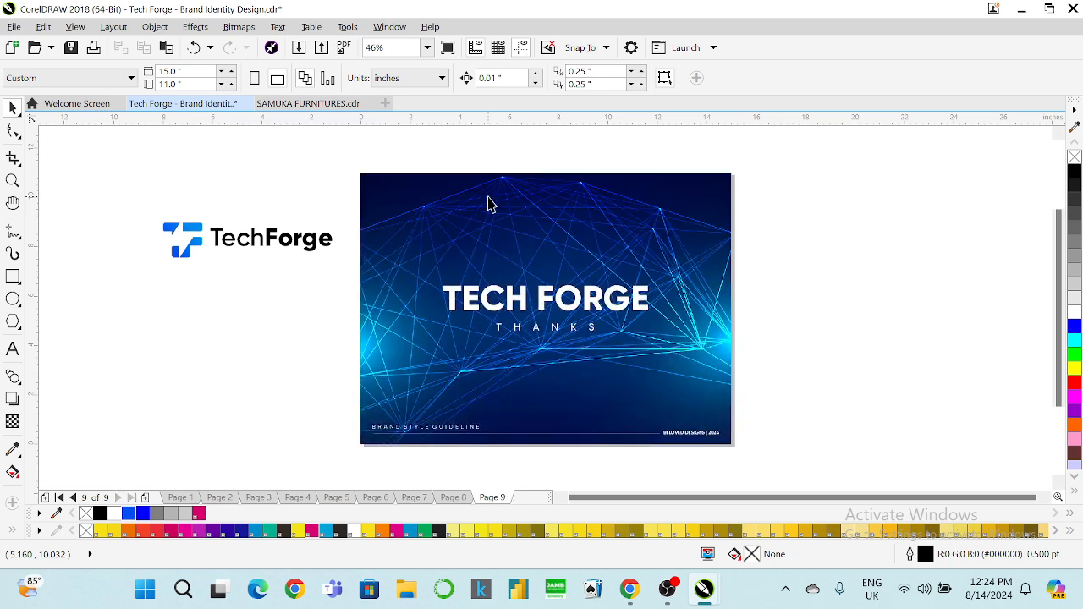
left_click(488, 203)
key("Delete")
key("ctrl+v")
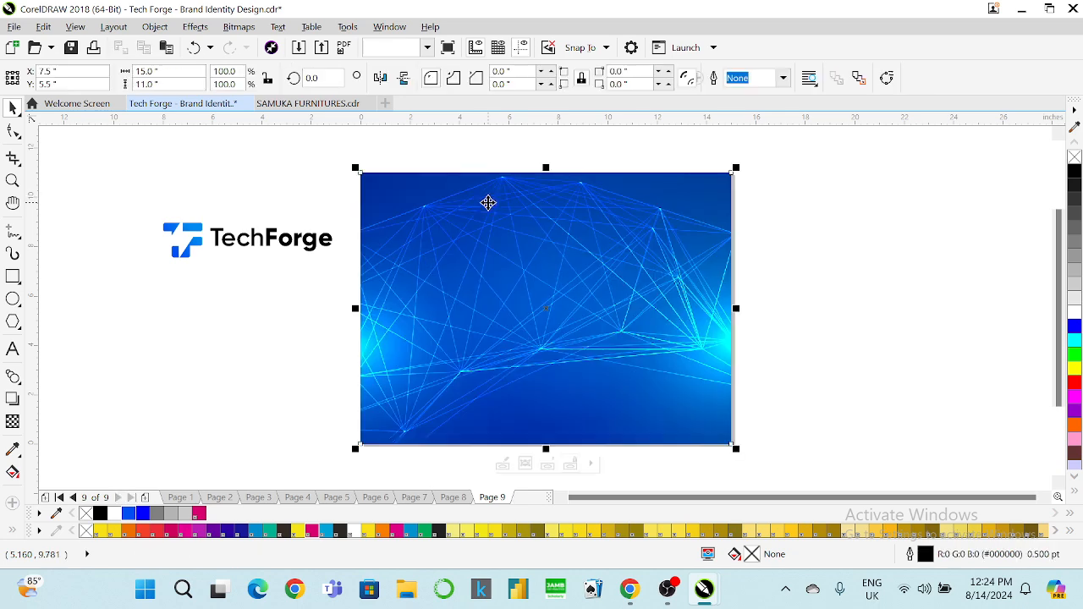
Step: Send page 9's new background to the back and delete the TECH FORGE and THANKS text
key("shift+Page_Down")
left_click_drag(811, 220, 399, 375)
key("Delete")
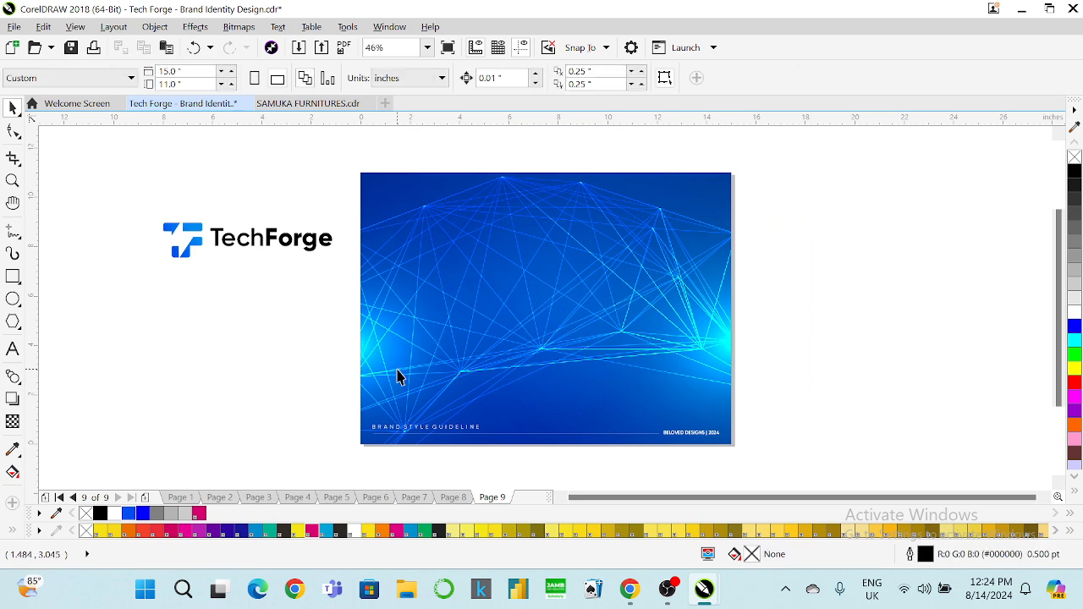
Step: Review the Tech Forge pages from the cover through to the Logo Rationale page, checking layout and backgrounds
key("Page_Up")
key("Page_Up")
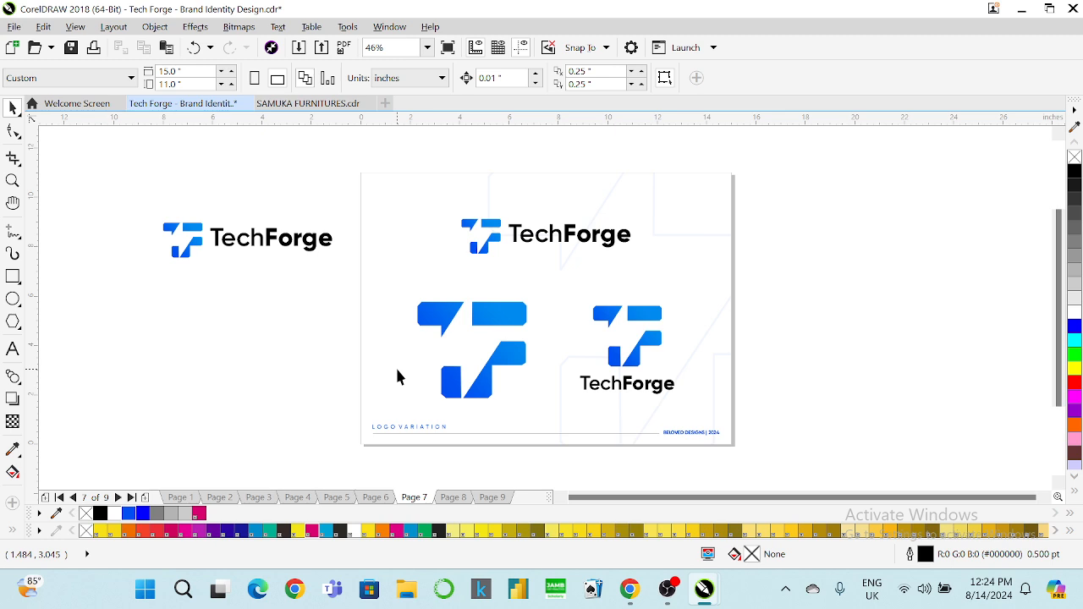
key("Page_Up")
key("Page_Up")
key("Page_Up")
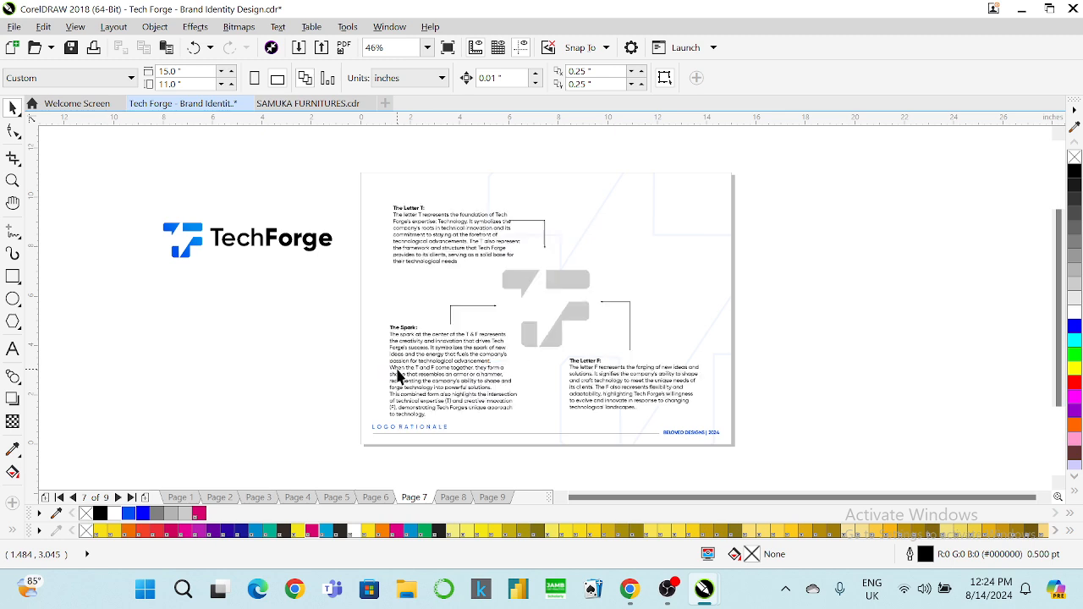
key("Page_Up")
key("Page_Down")
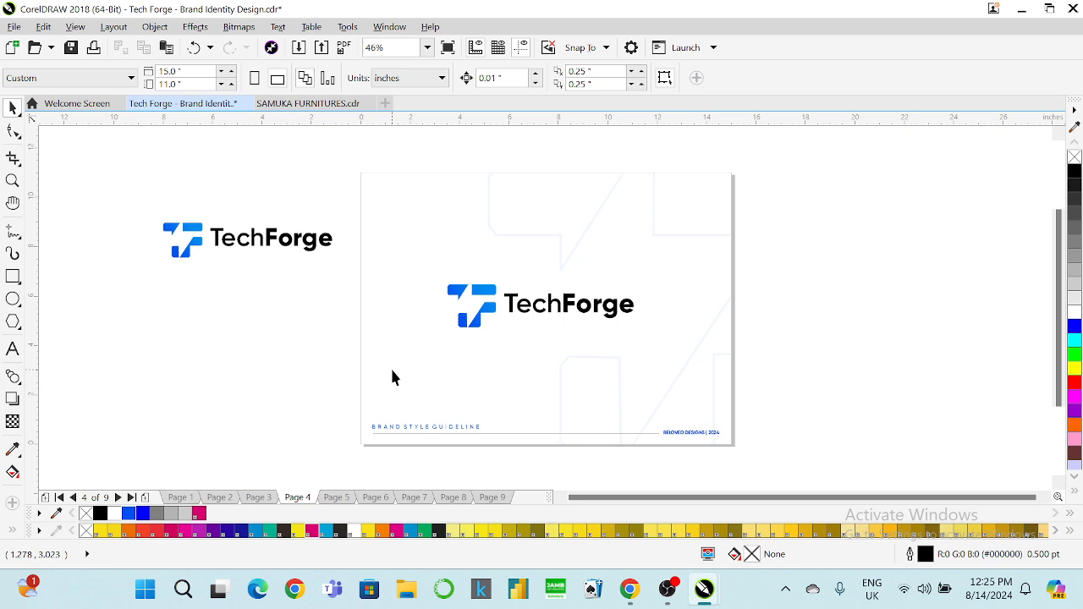
key("Page_Up")
key("Page_Up")
key("Page_Up")
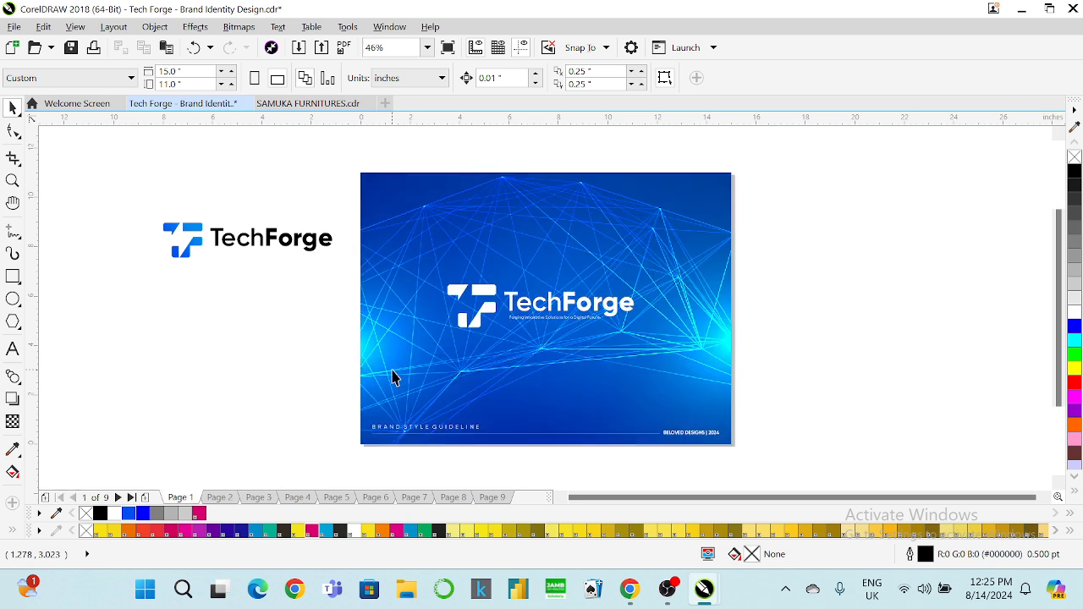
key("Page_Down")
key("Page_Down")
key("Page_Down")
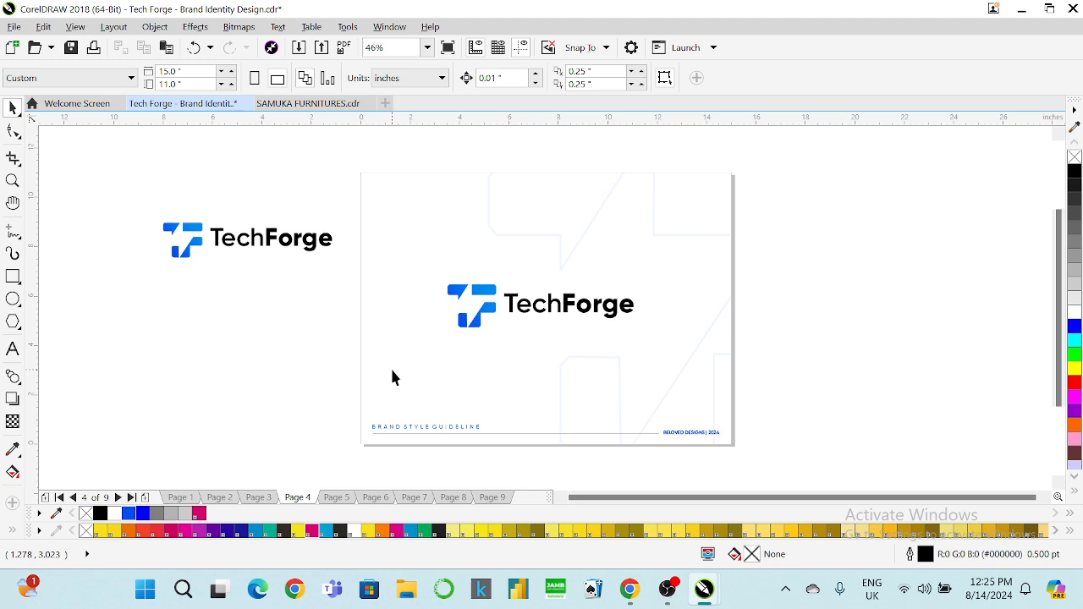
key("Page_Down")
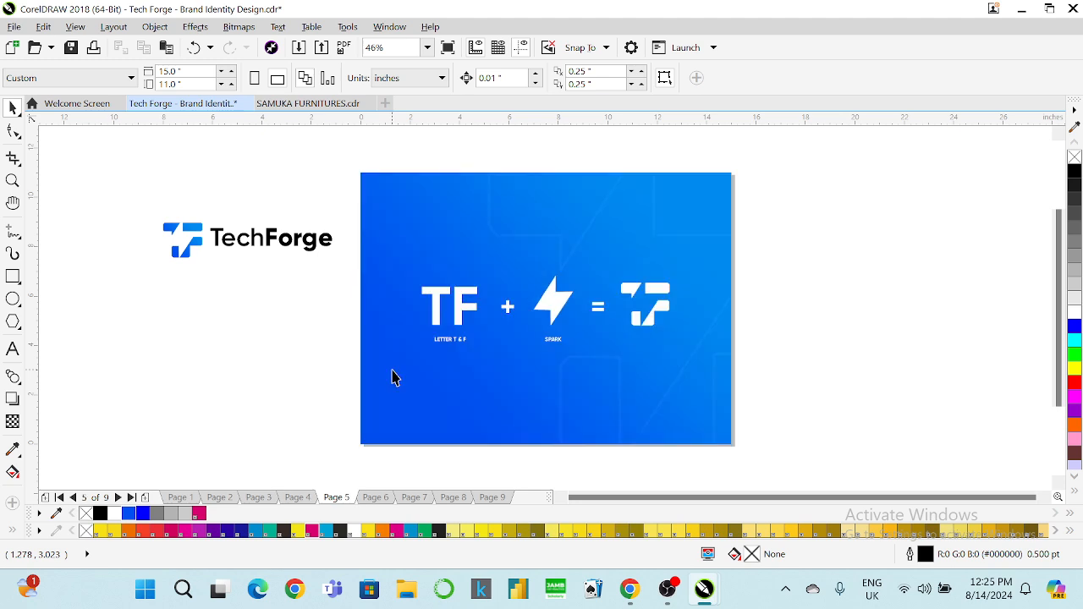
key("Page_Down")
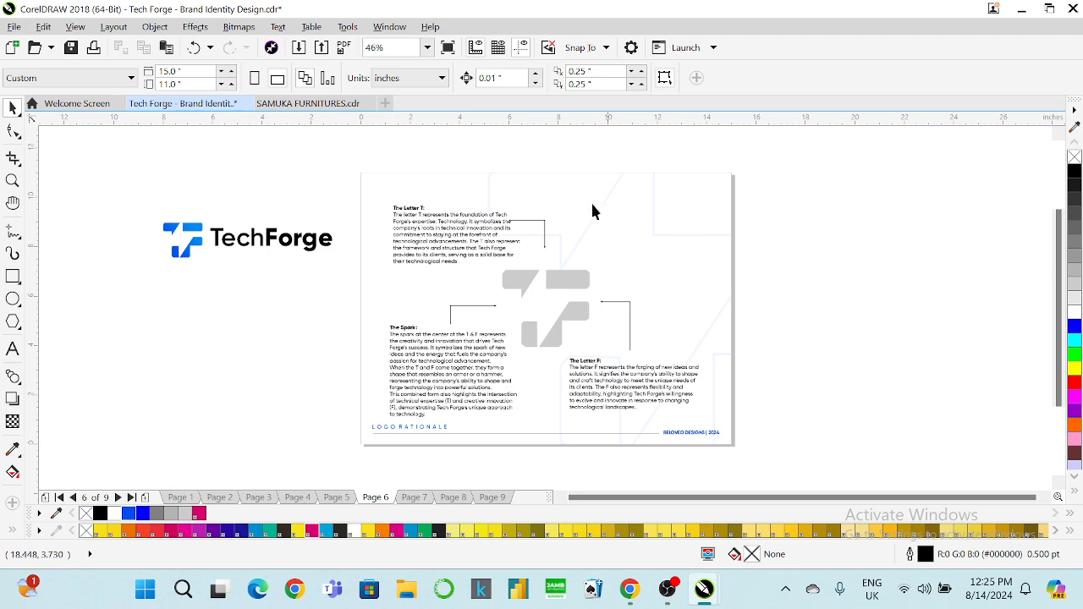
Step: Left-align the Letter T and Spark text blocks on page 6 and move both up about 0.2 in
left_click(491, 234)
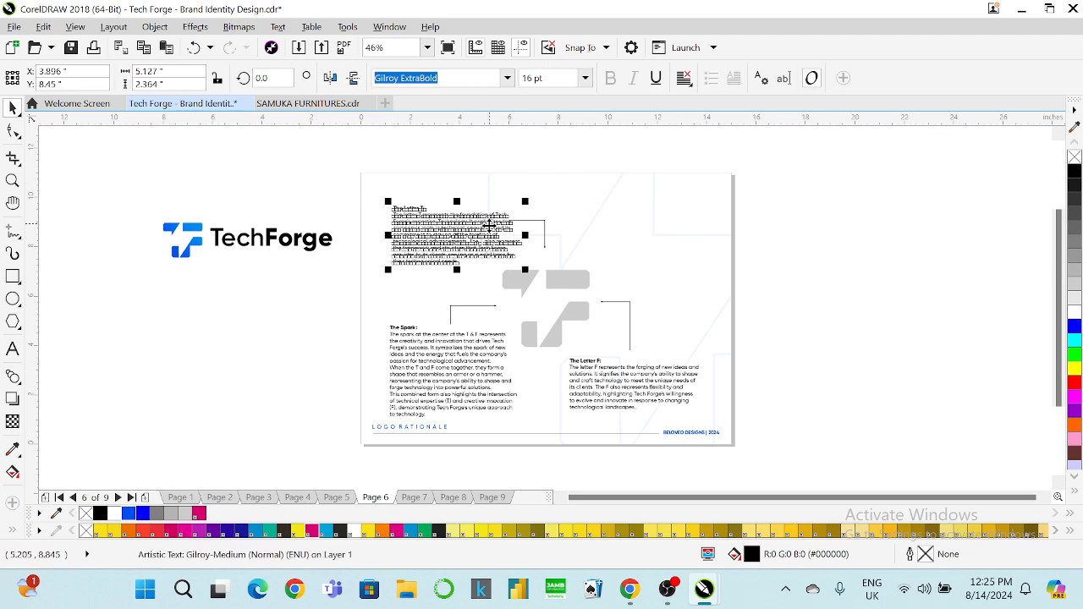
left_click(467, 340, "shift")
key("Up")
key("Up")
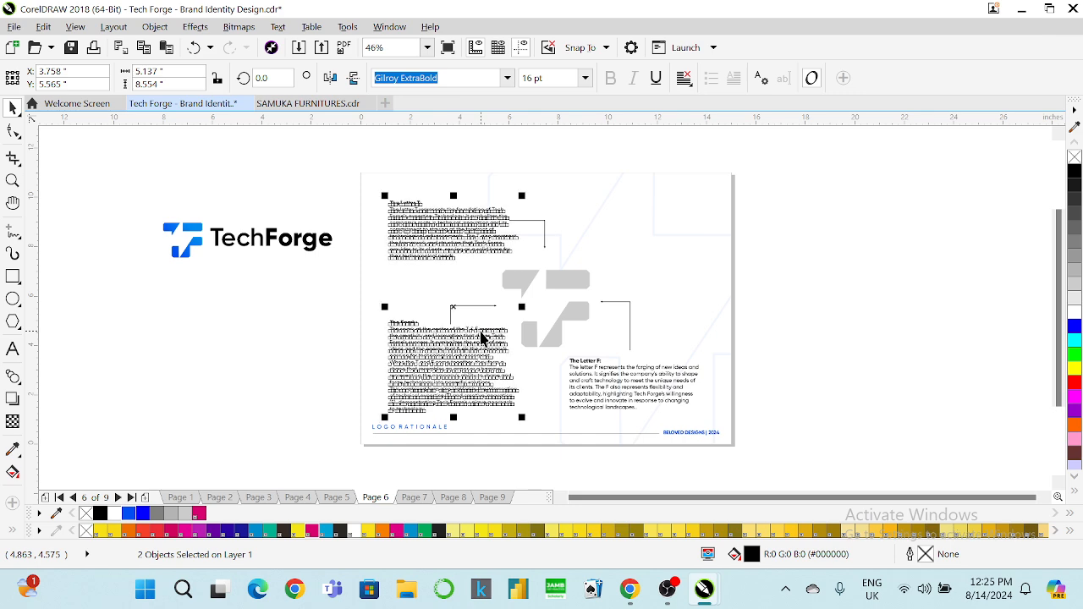
left_click(568, 163)
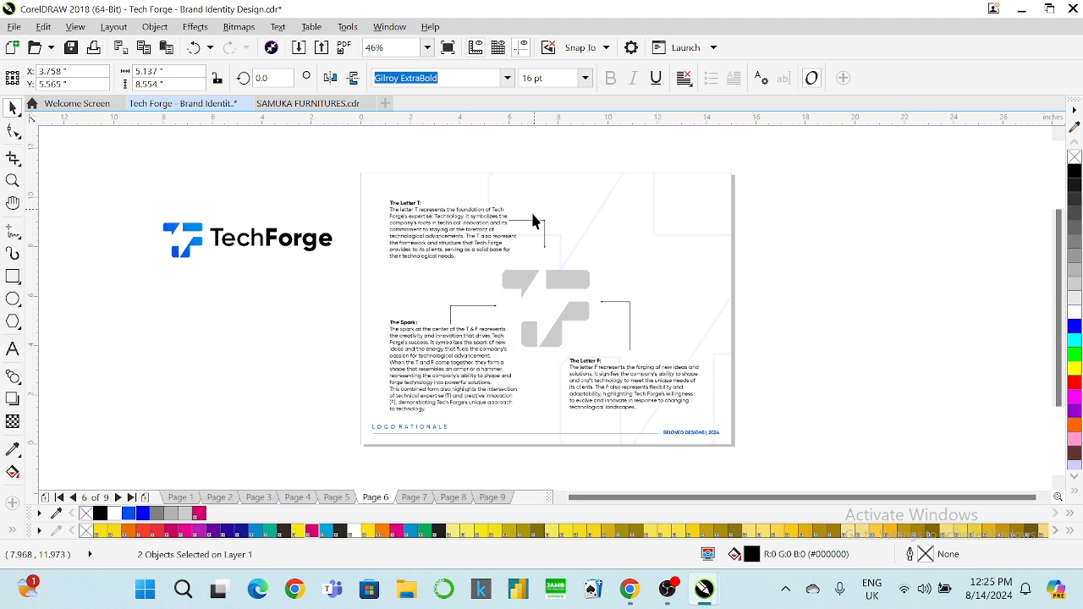
Step: Shorten the horizontal part of the Letter T connector line so it clears the text block
left_click(537, 225)
left_click_drag(501, 234, 519, 246)
left_click(745, 299)
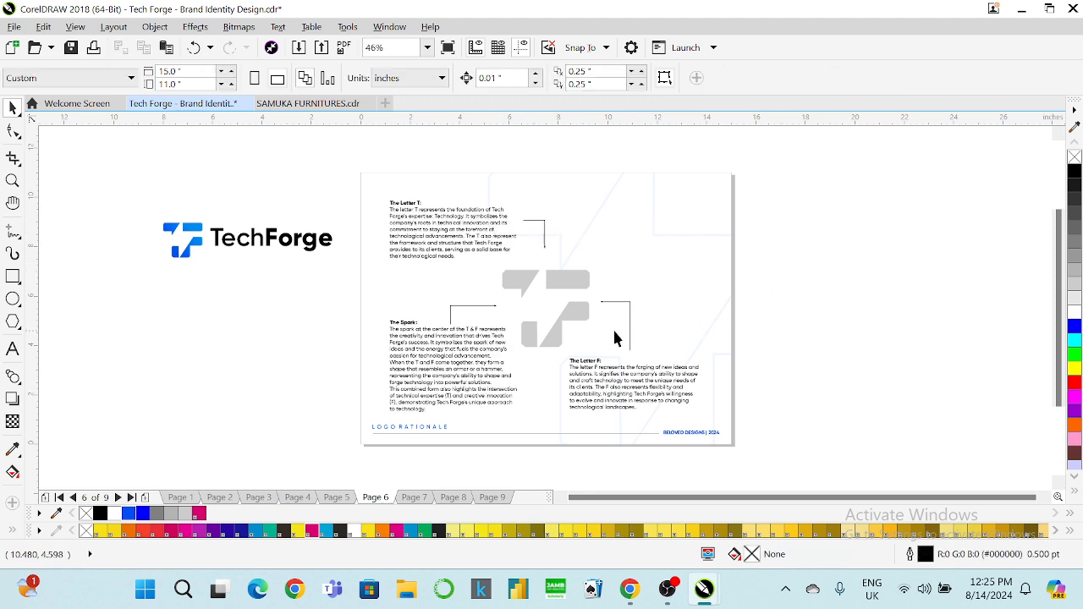
Step: Shorten the Spark connector line's vertical leg above its text block, making the connector about 0.42 in high
left_click(474, 307)
left_click(475, 331)
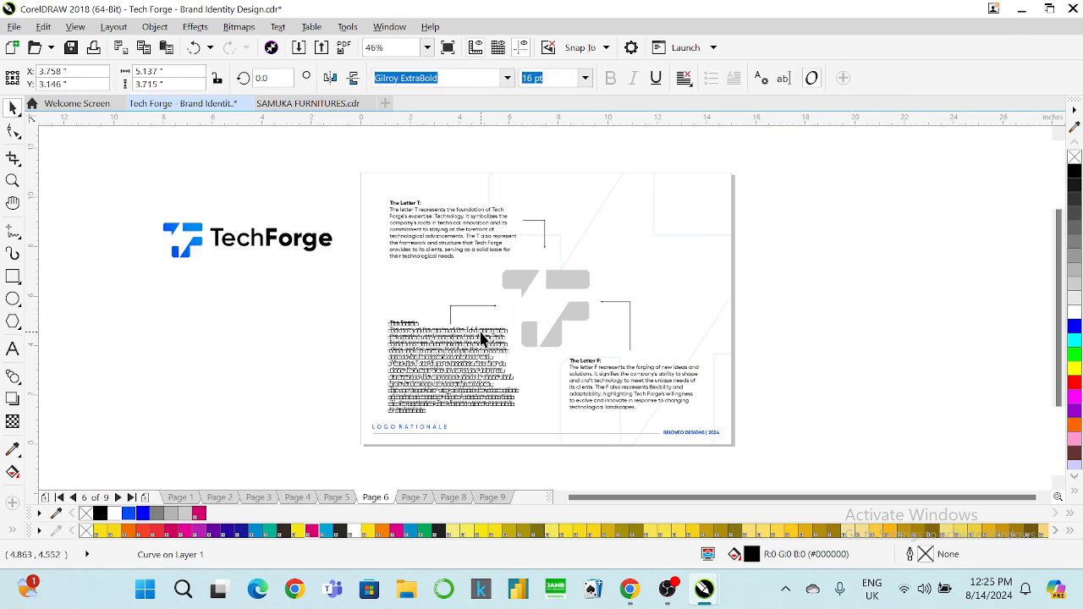
left_click(472, 308)
left_click_drag(479, 330, 428, 319)
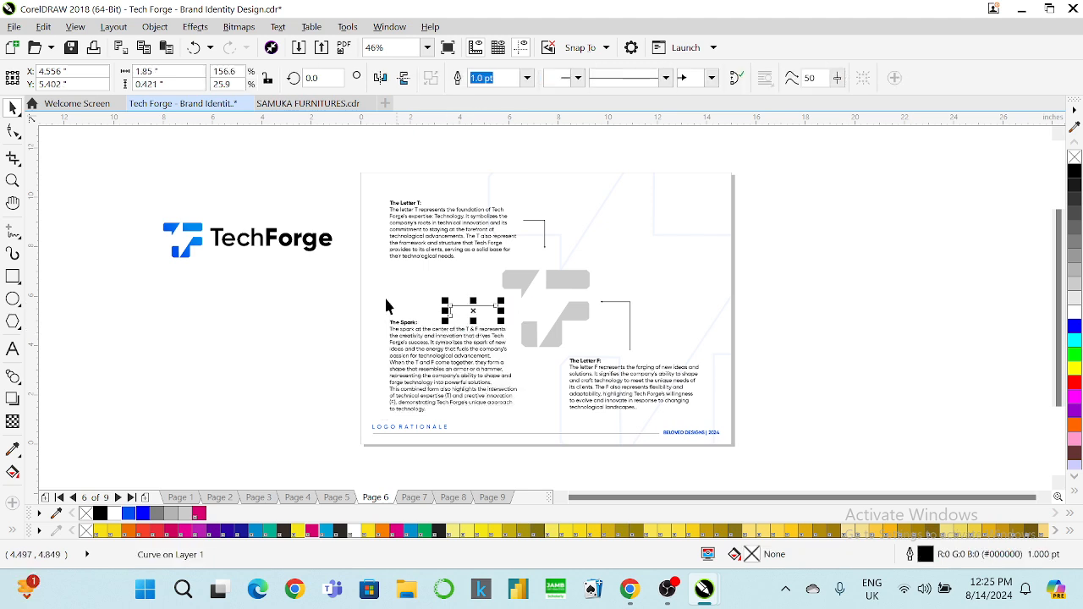
left_click(331, 288)
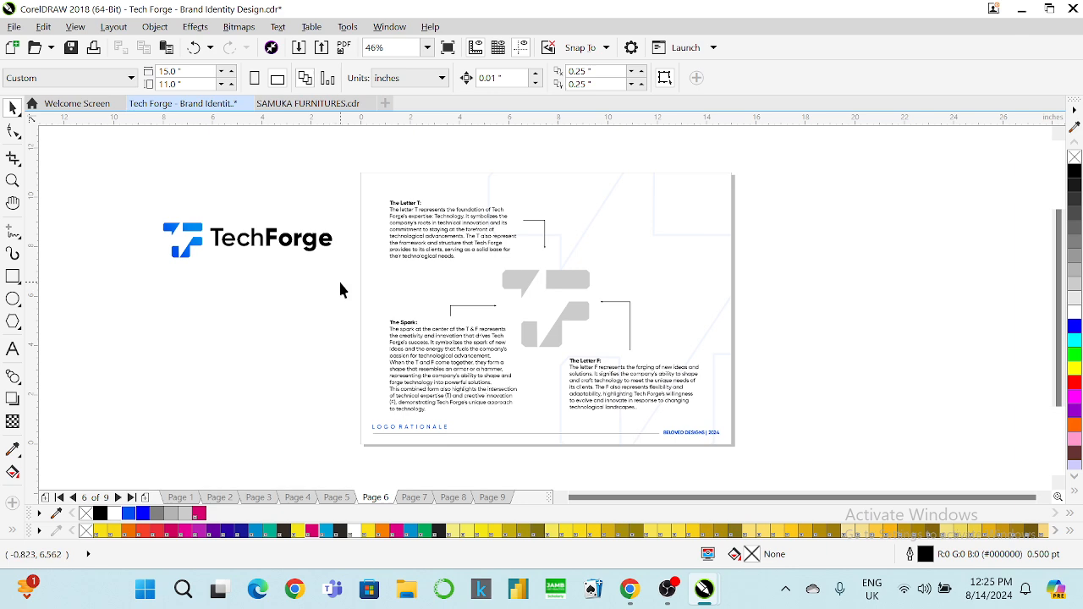
Step: Group the Letter T, Spark and Letter F text blocks and centre the group on page 6
left_click(459, 217)
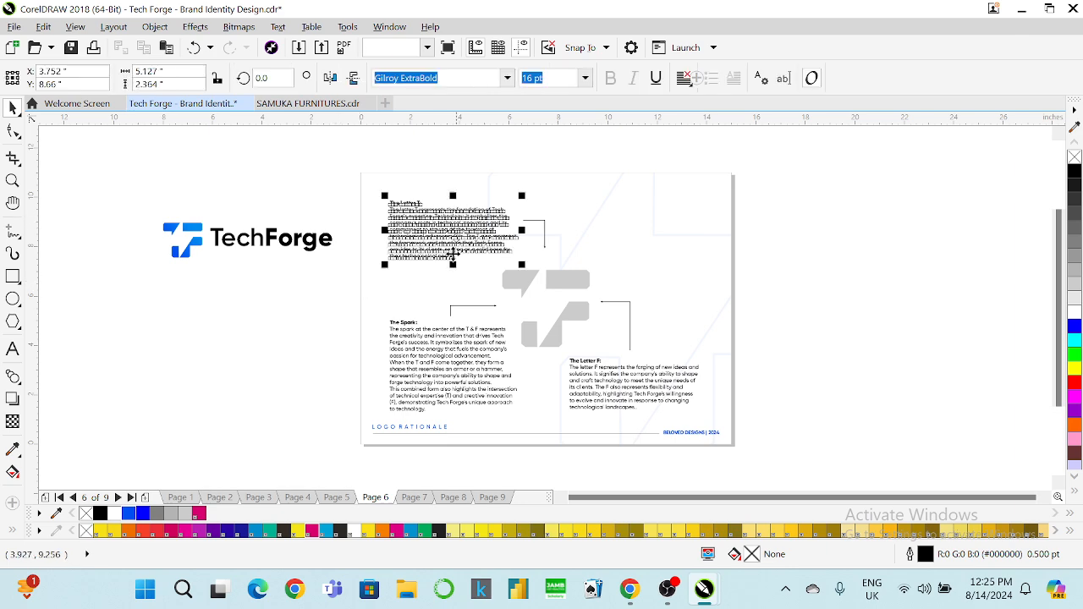
left_click(404, 359, "shift")
left_click(574, 362, "shift")
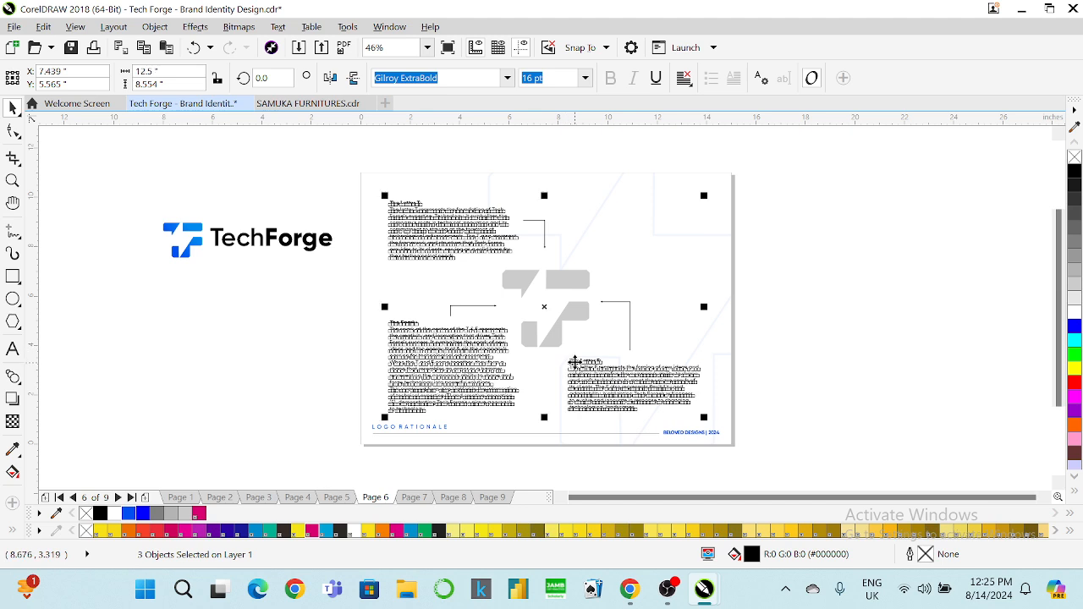
key("ctrl+g")
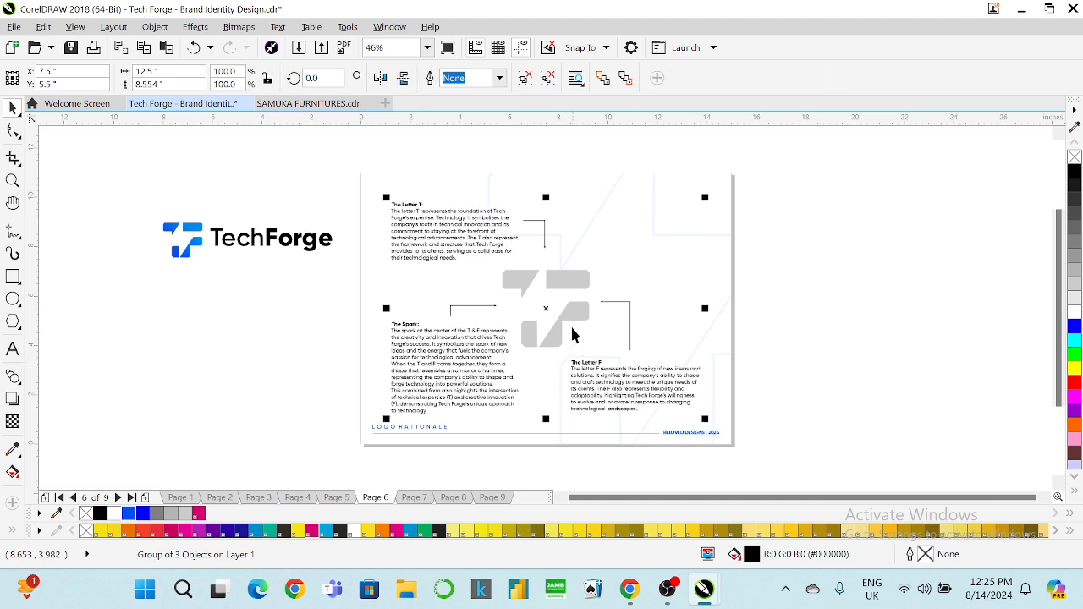
Step: Stretch the Spark connector line down toward its text block, to about 0.6 in high
left_click(474, 308)
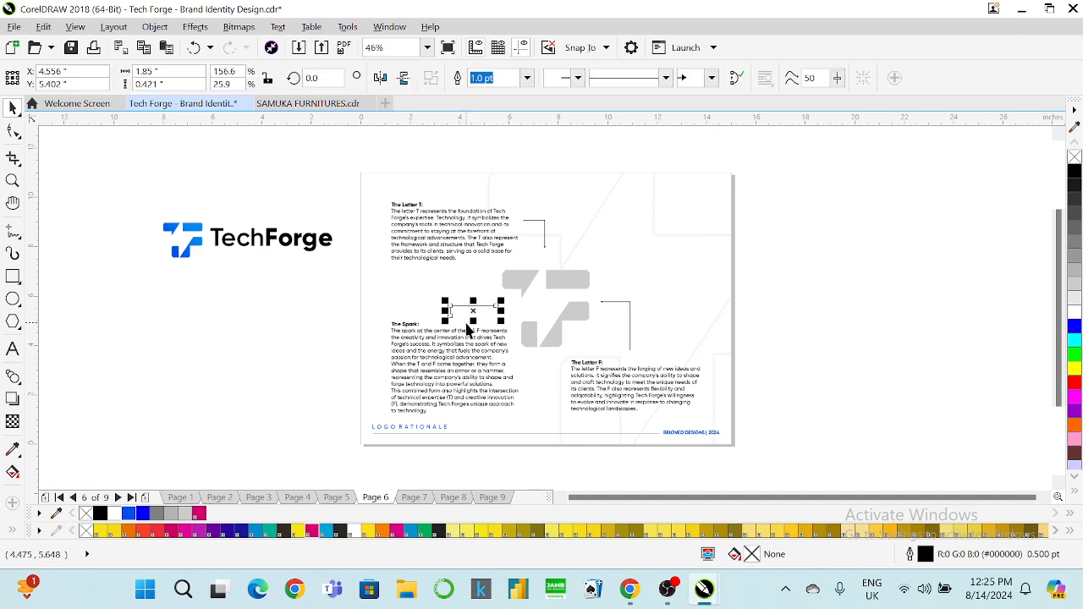
left_click_drag(473, 322, 474, 328)
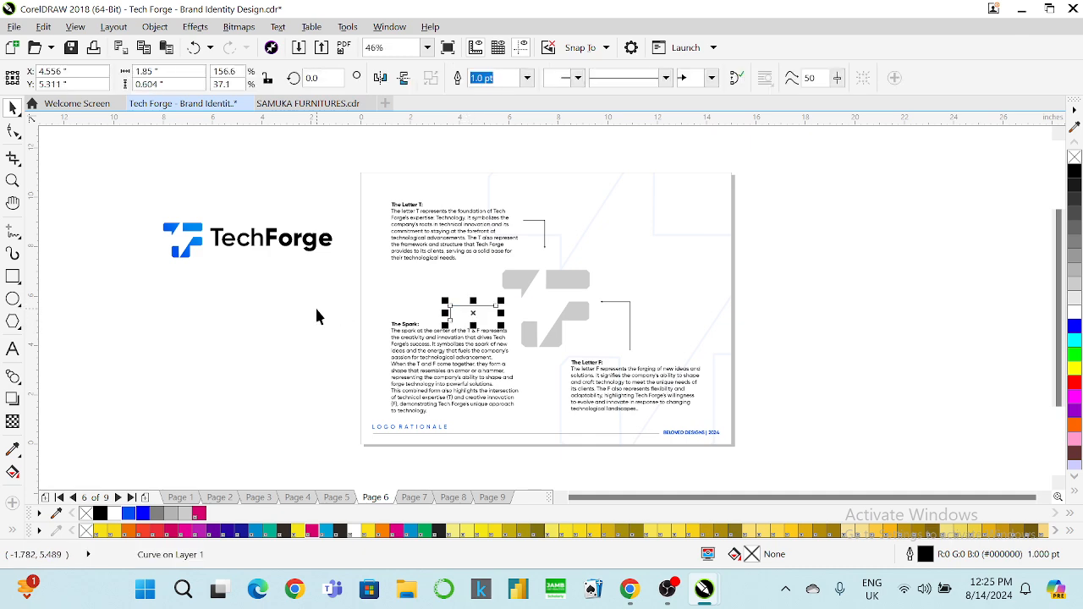
left_click(319, 308)
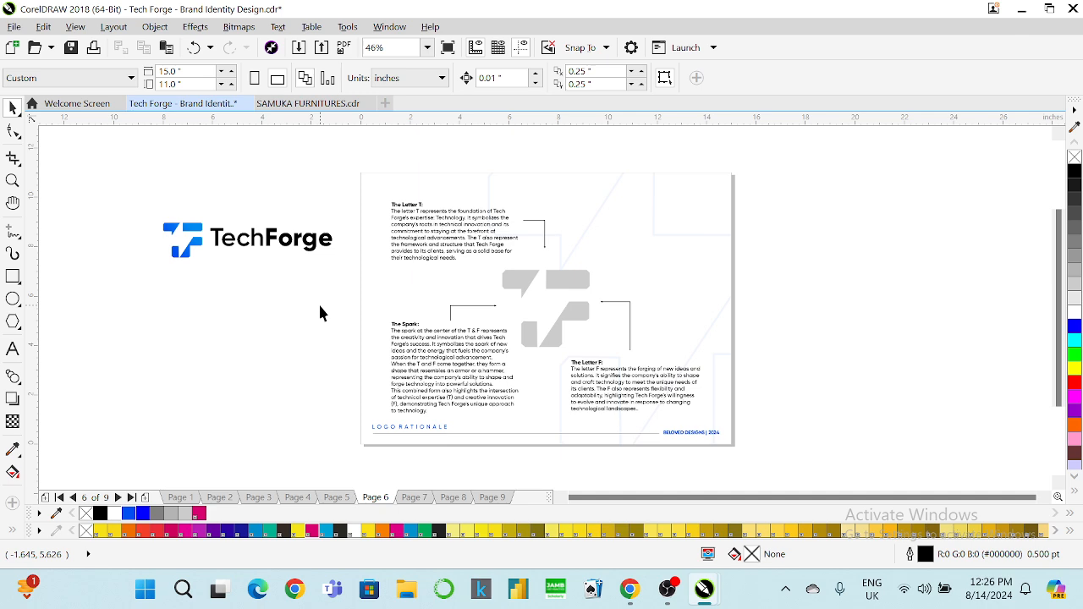
Step: Compare the Logo Rationale page with its neighbouring pages, and check the Logo Variation page and the overview board on page 8
key("Page_Up")
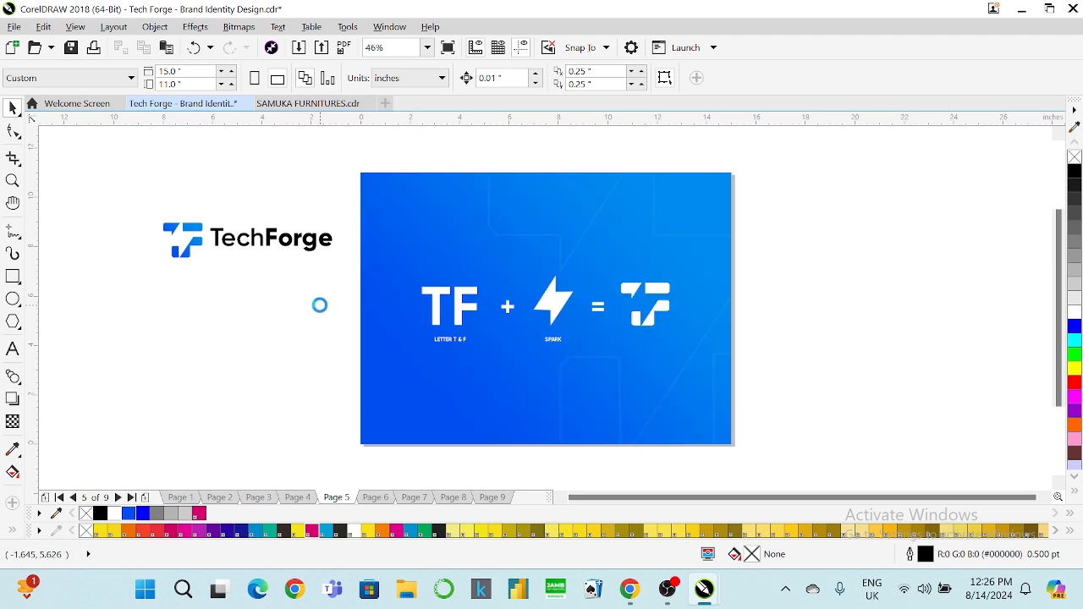
key("Page_Down")
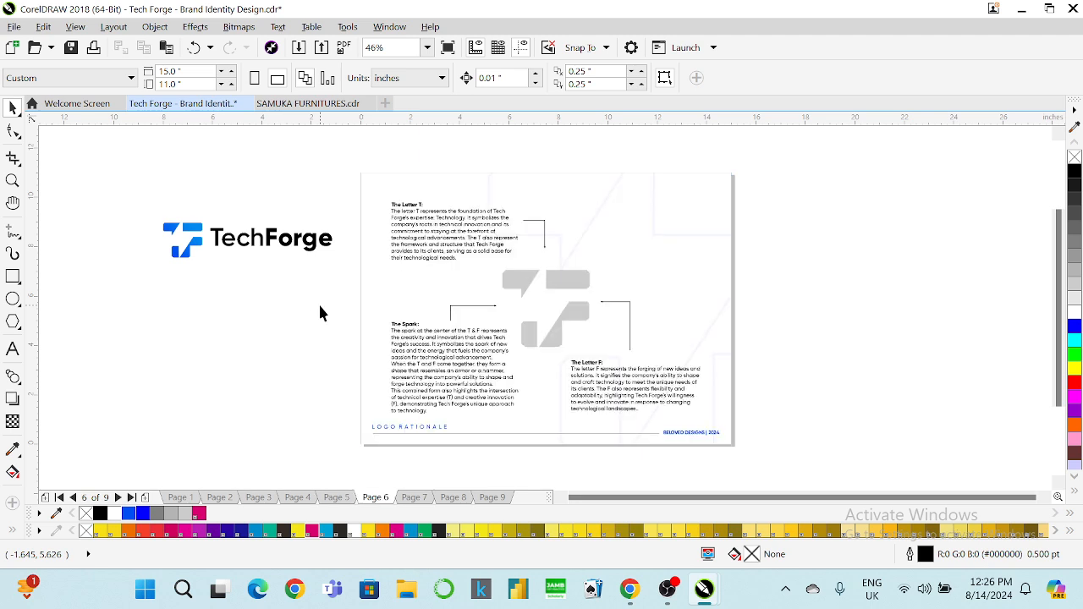
key("Page_Up")
key("Page_Up")
key("Page_Down")
key("Page_Down")
key("Page_Down")
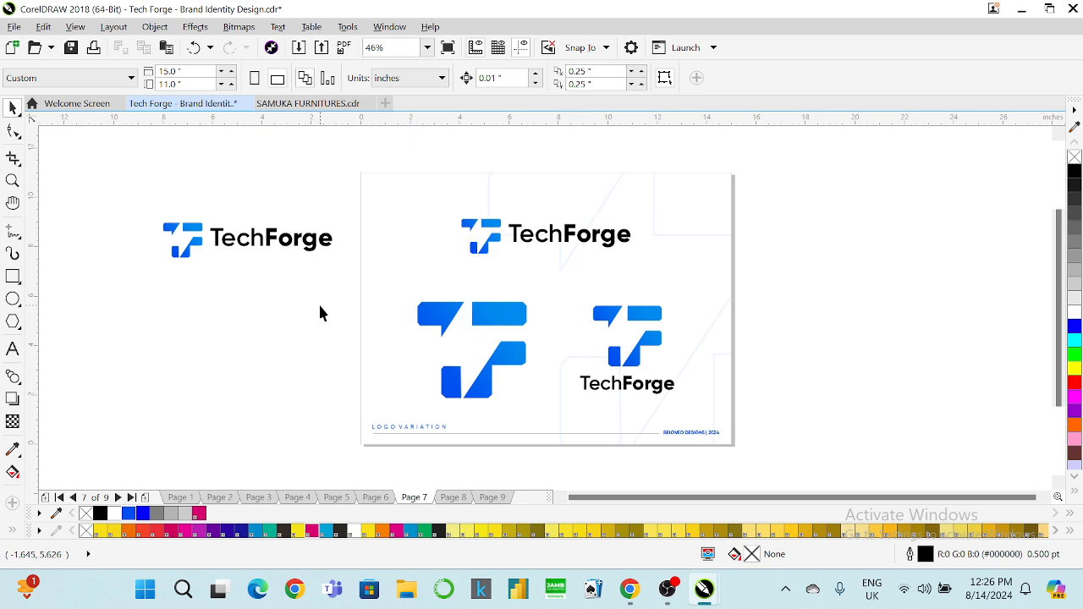
key("Page_Down")
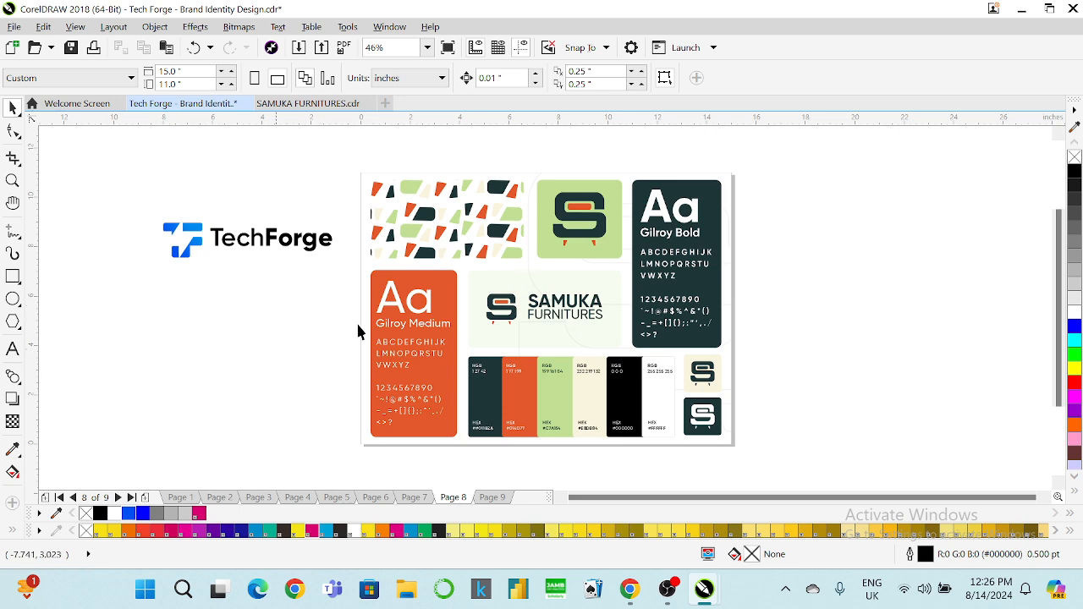
Step: Recolour the pale green panel behind the SAMUKA FURNITURES logo with the brand blue
left_click(526, 287)
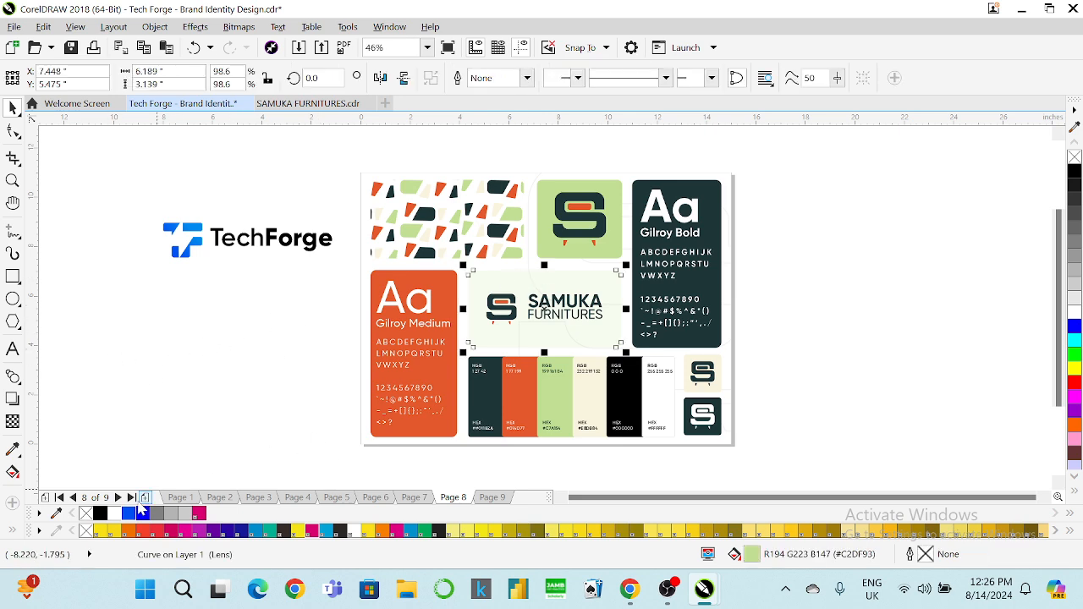
left_click(136, 513)
left_click(332, 339)
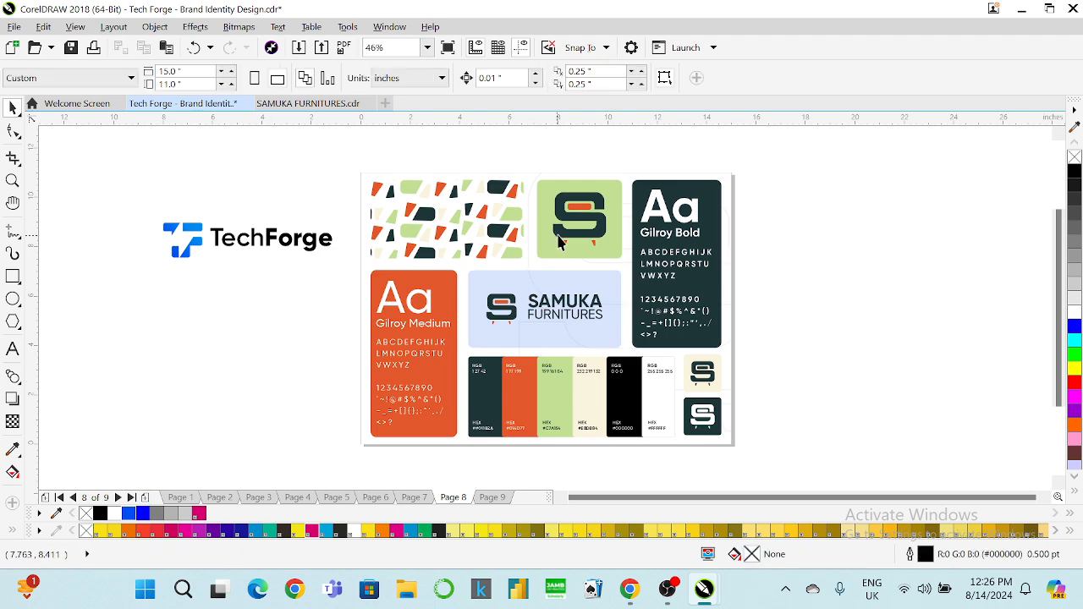
Step: Fill the green icon tile and the dark Gilroy Bold panel with blue #0000FF
left_click(563, 241)
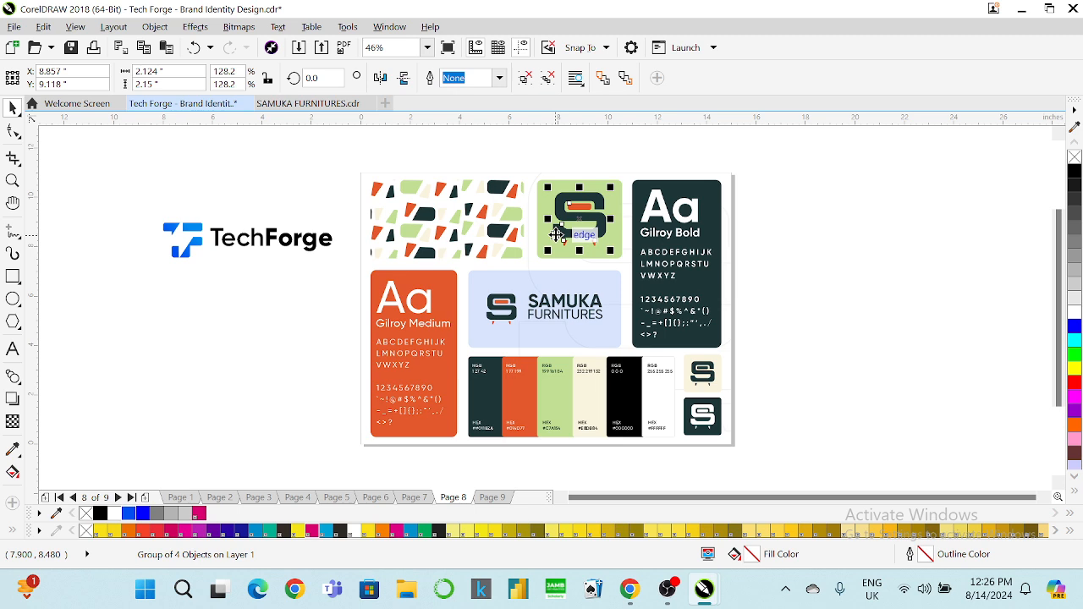
left_click(613, 232)
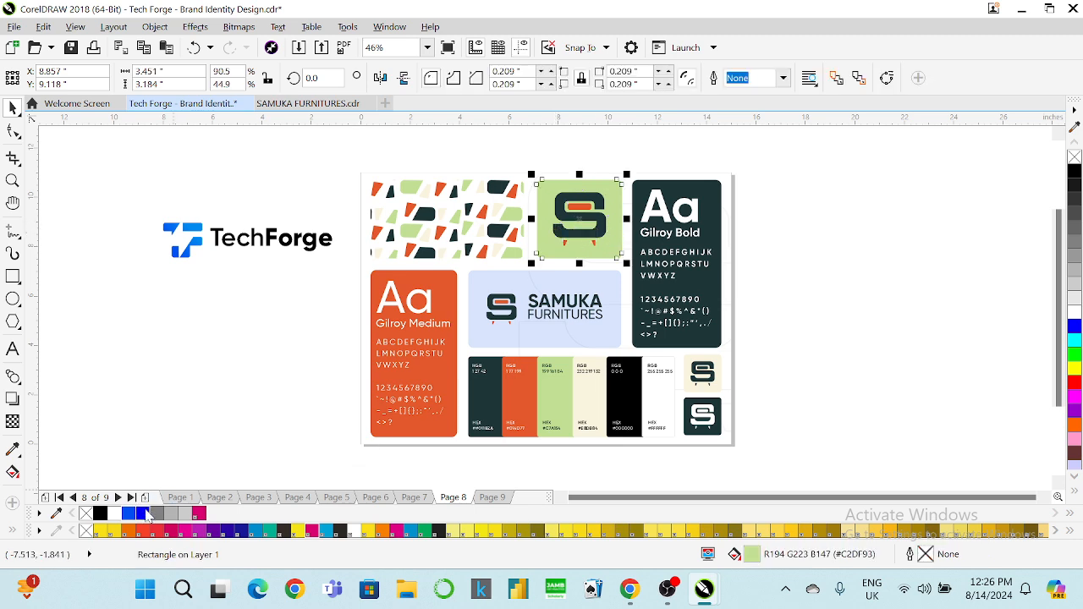
left_click(144, 514)
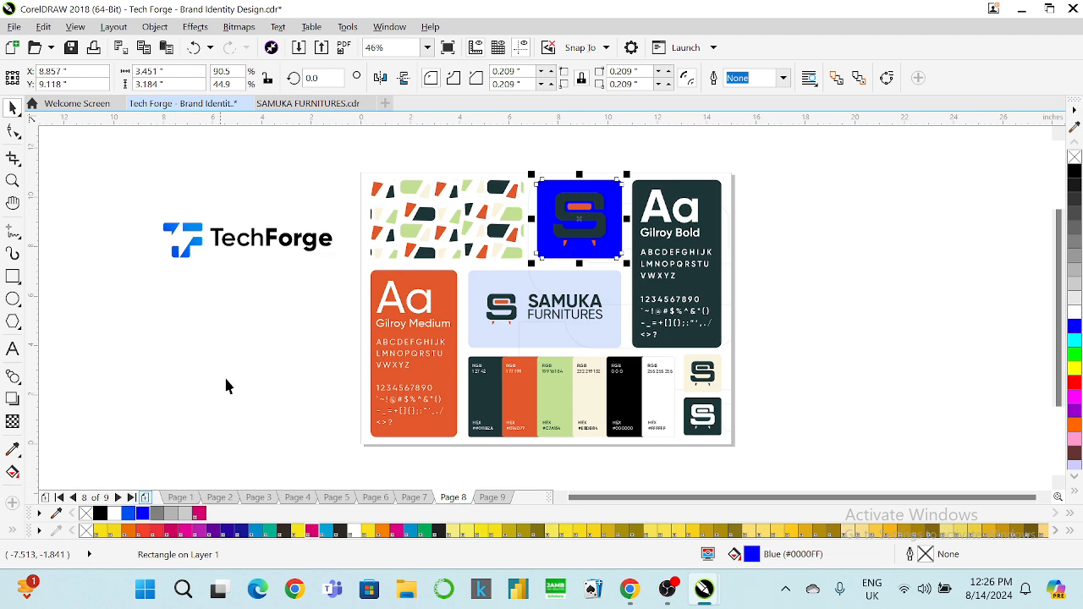
left_click(711, 212)
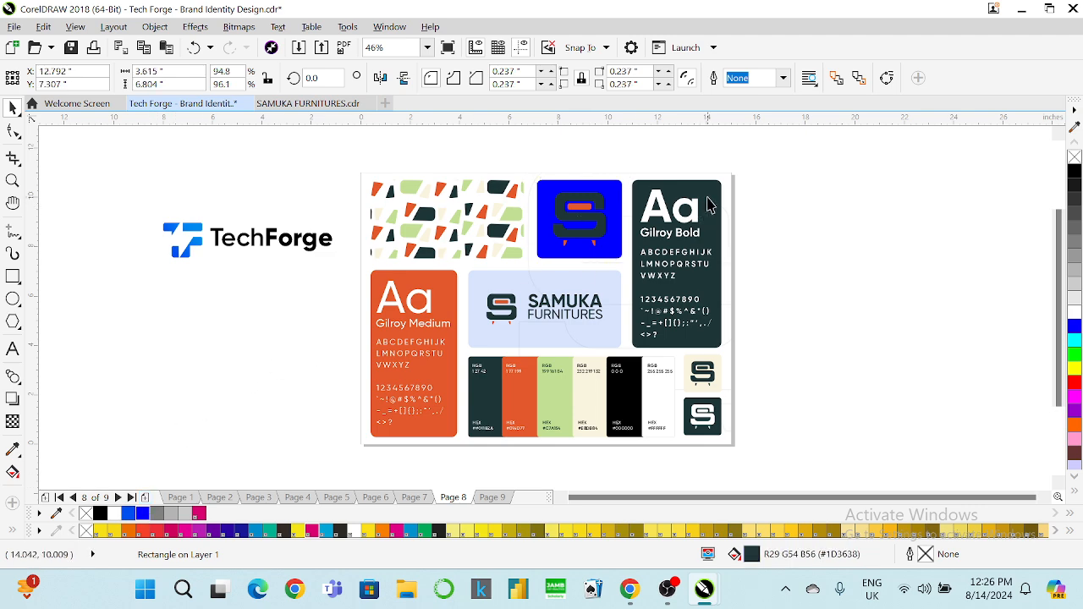
left_click(144, 514)
Step: Delete the S icon from the large blue tile and refill the tile with the lighter brand blue
left_click(578, 237)
left_click(579, 213)
key("Delete")
left_click(580, 221)
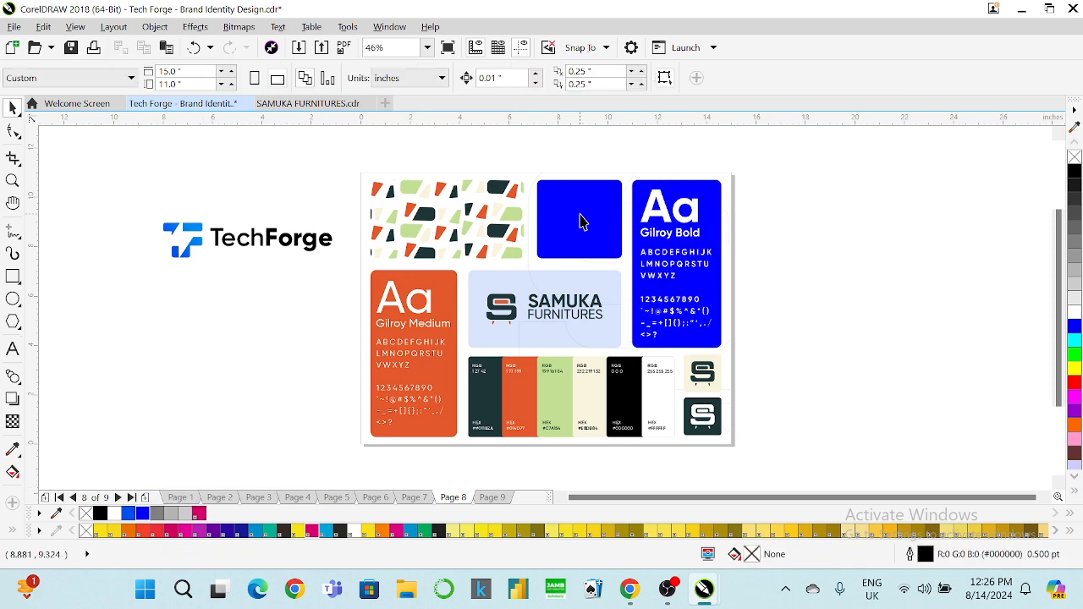
left_click(129, 513)
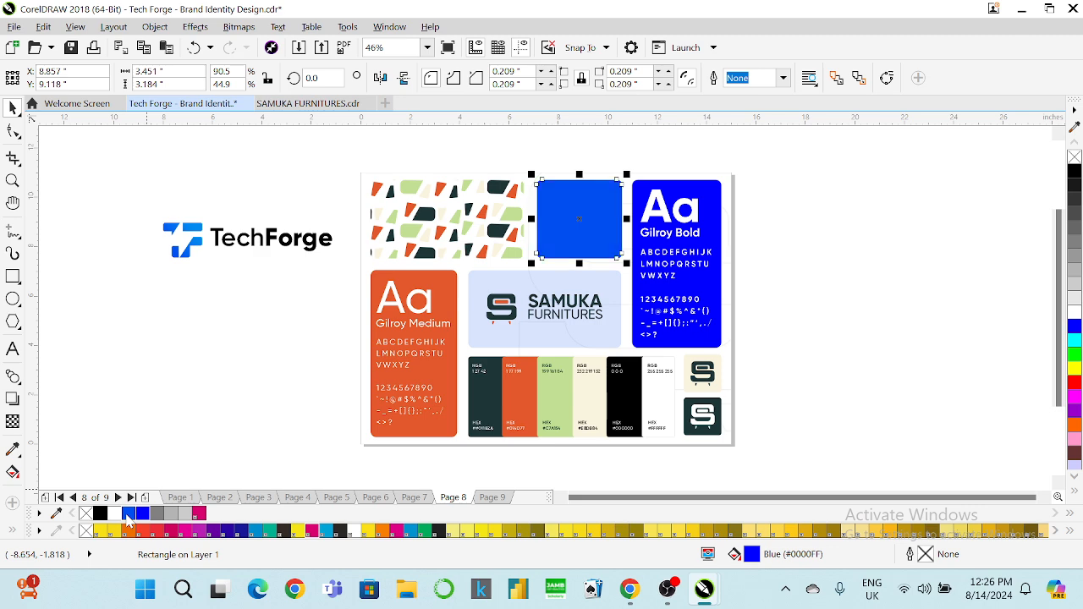
left_click(265, 360)
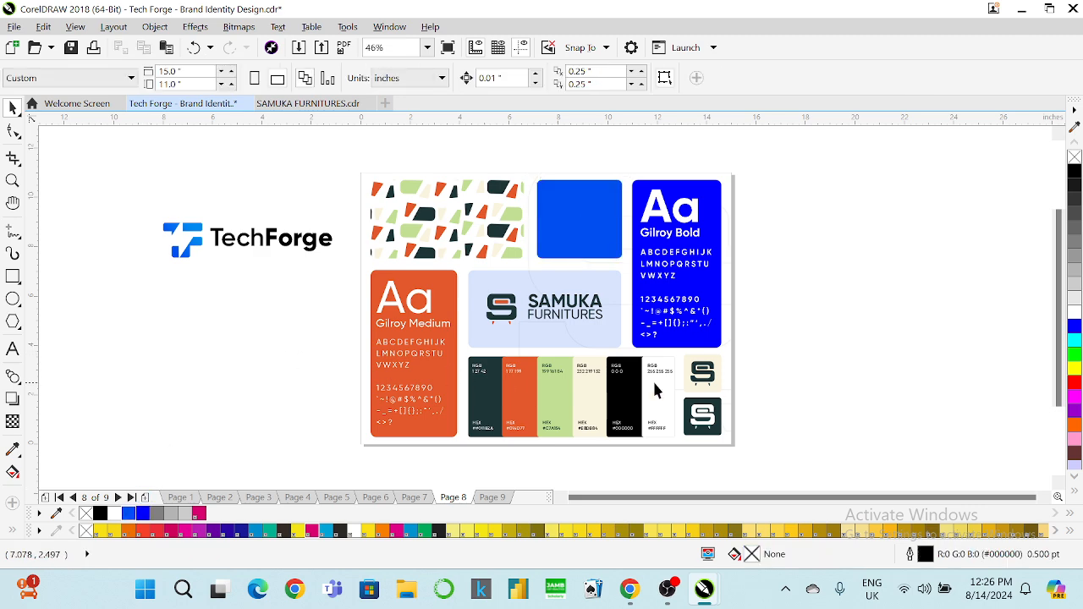
Step: Copy the blue gradient fill from the TechForge logo icon onto the small cream tile
left_click(717, 374)
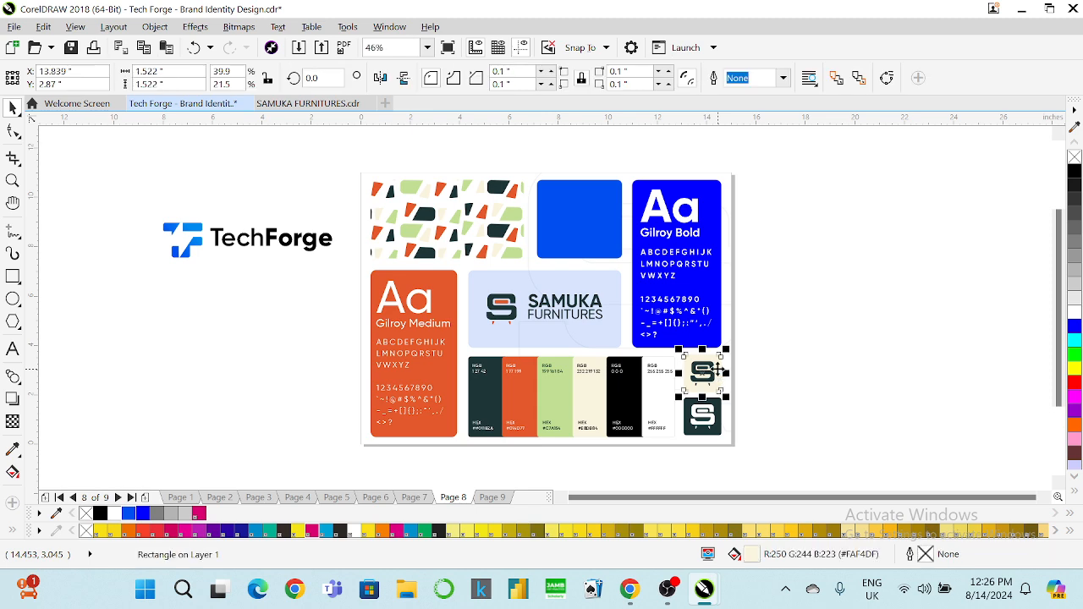
left_click(43, 26)
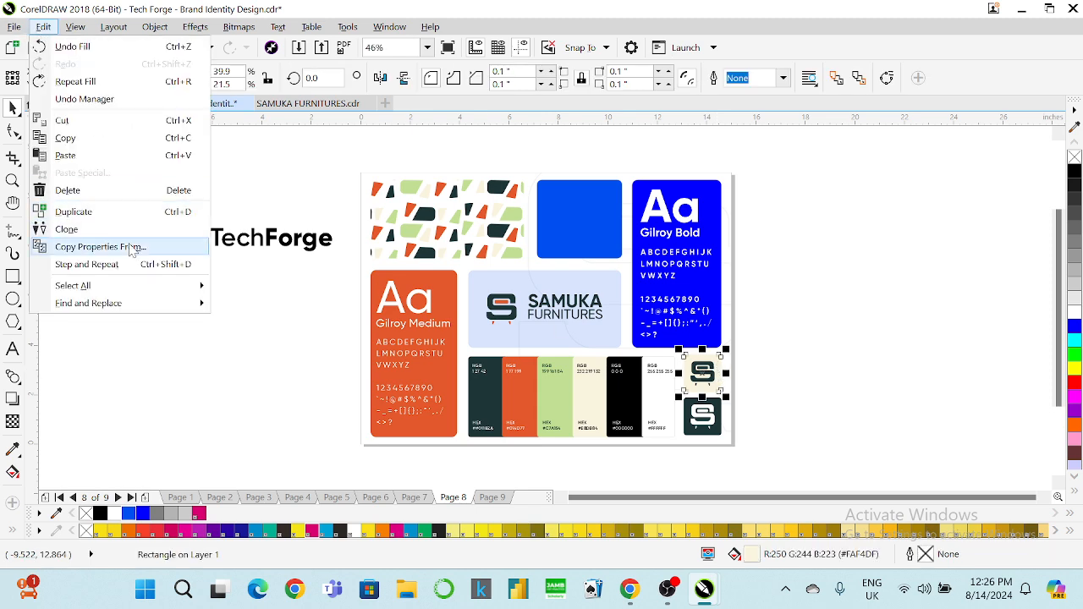
left_click(132, 246)
left_click(562, 319)
left_click(194, 227)
left_click(754, 382)
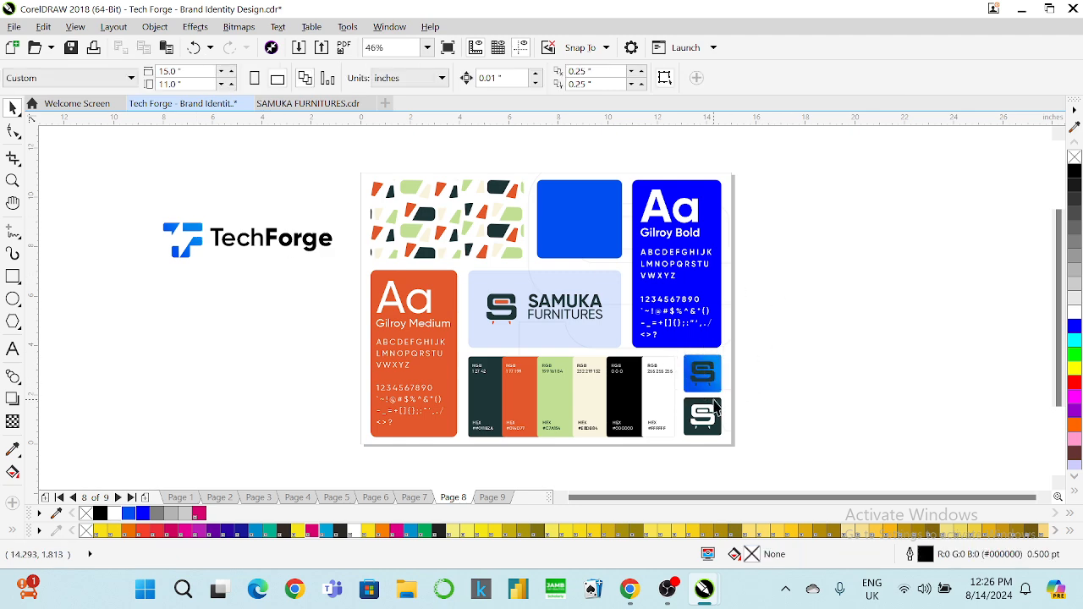
Step: Fill the dark small tile with black and delete the S icons from both small tiles
left_click(715, 409)
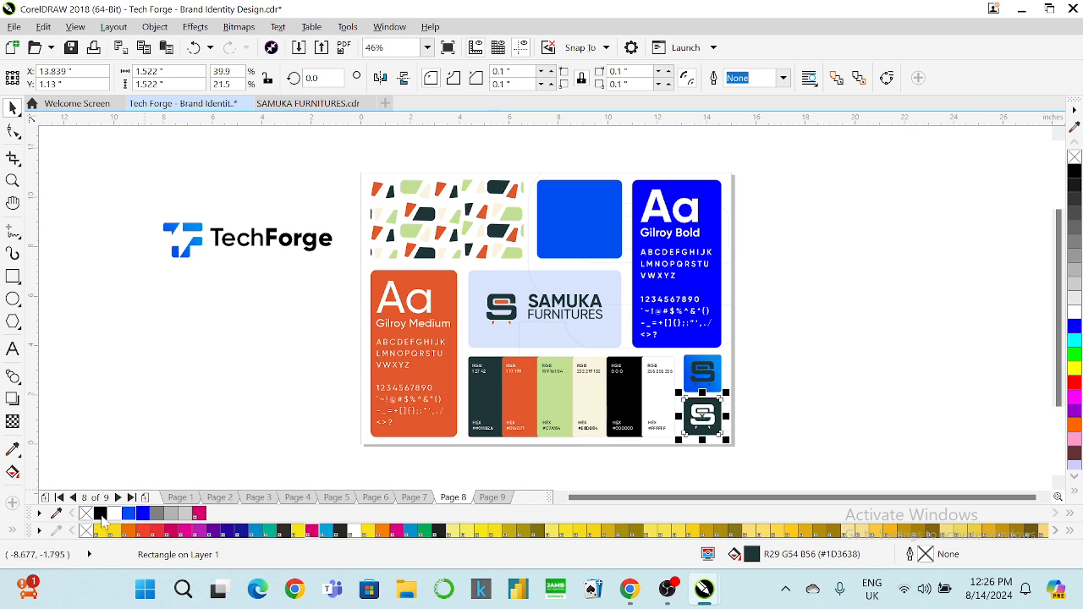
left_click(100, 513)
left_click(713, 373)
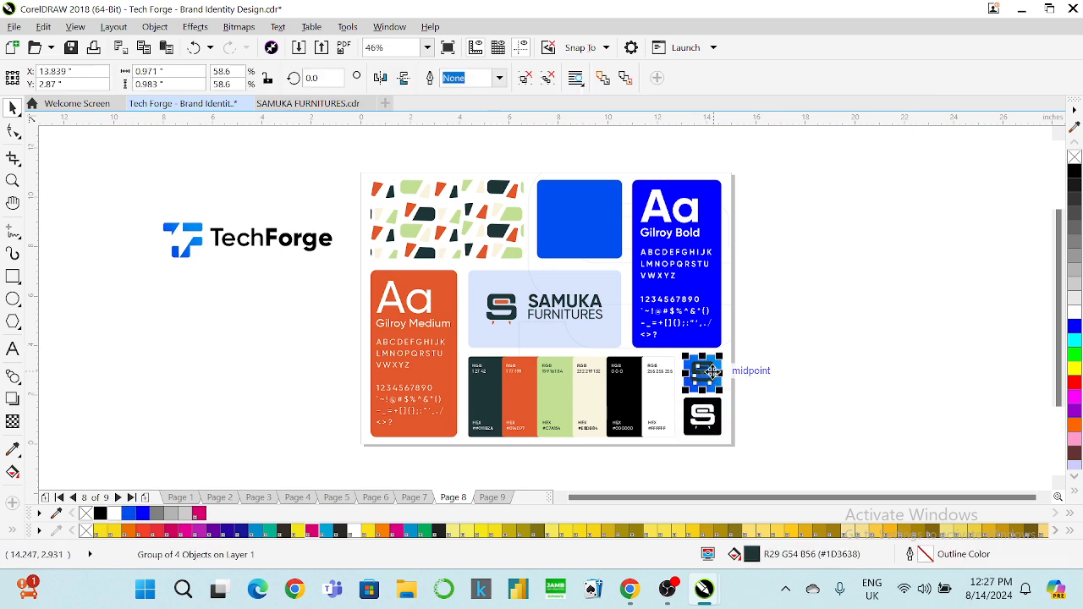
key("Delete")
left_click(712, 415)
key("Delete")
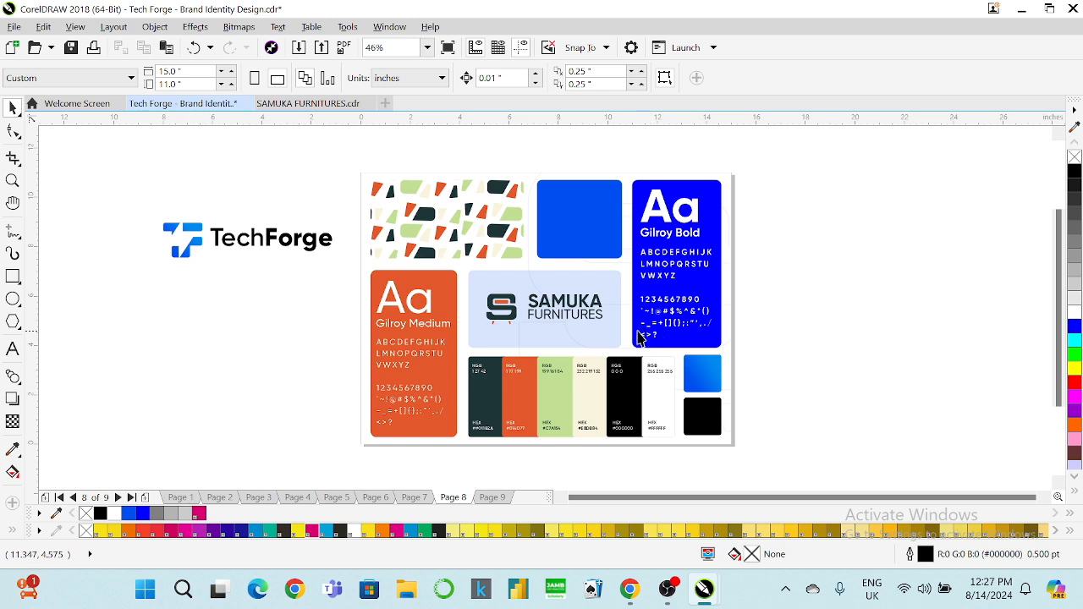
Step: Replace the SAMUKA FURNITURES logo with the TechForge logo, scaled to about 5.3 in wide and centred in the light blue panel
left_click(592, 309)
key("Delete")
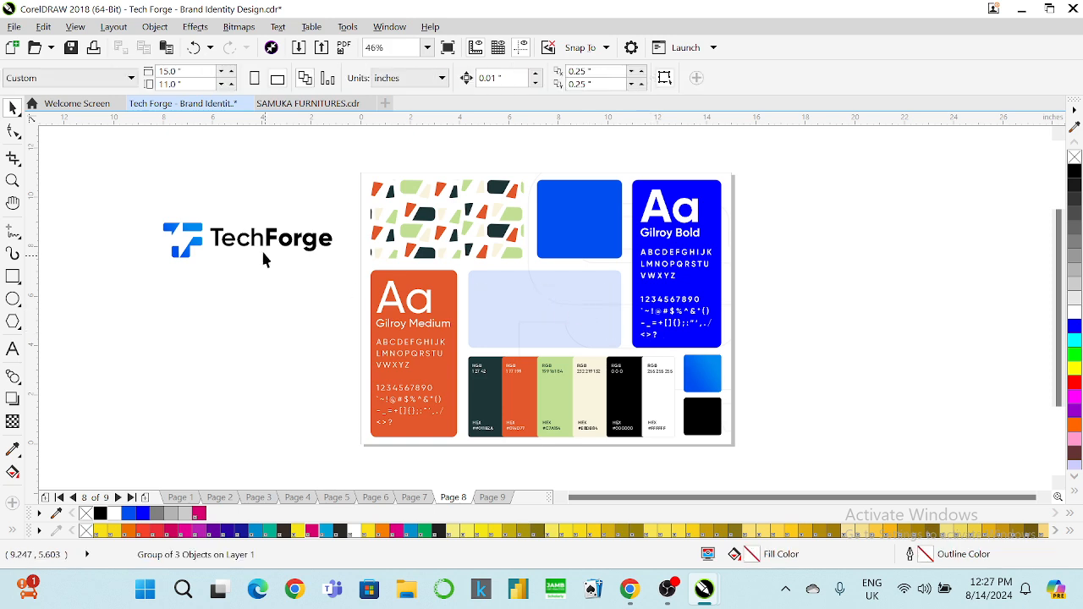
left_click_drag(259, 245, 569, 310)
left_click_drag(652, 336, 618, 339)
left_click(569, 282, "shift")
key("c")
key("e")
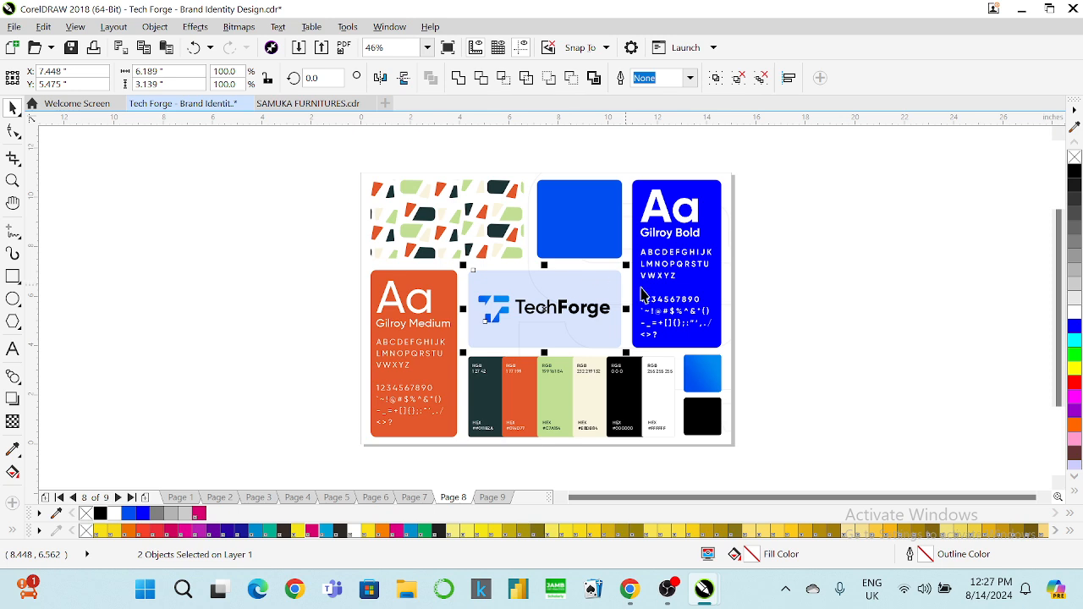
left_click(755, 314)
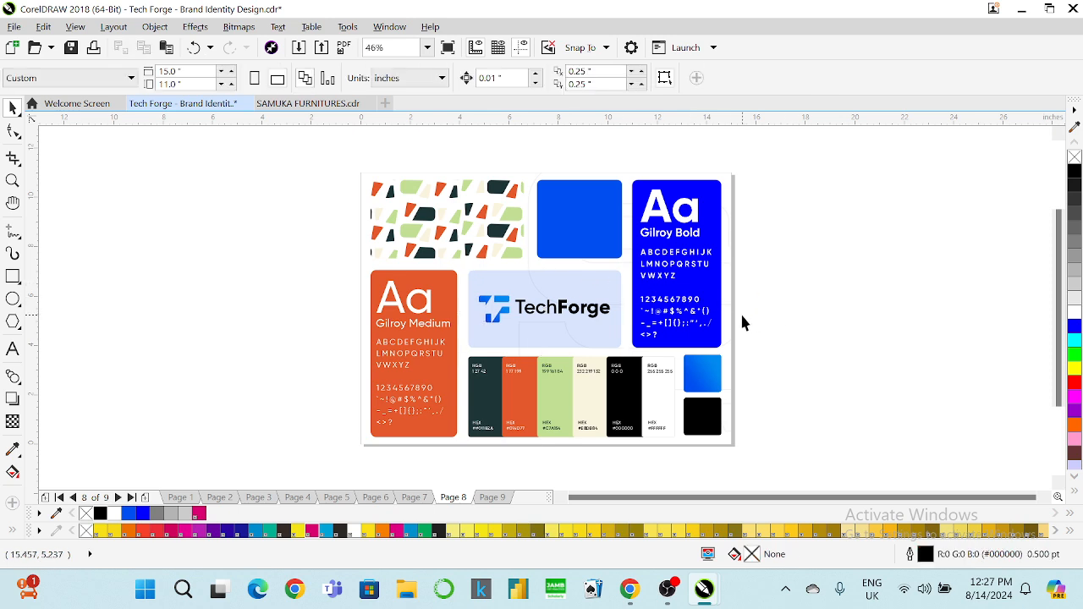
Step: Ungroup the TechForge logo and place a white copy of its icon centred in the large blue tile
left_click(508, 300)
right_click(508, 301)
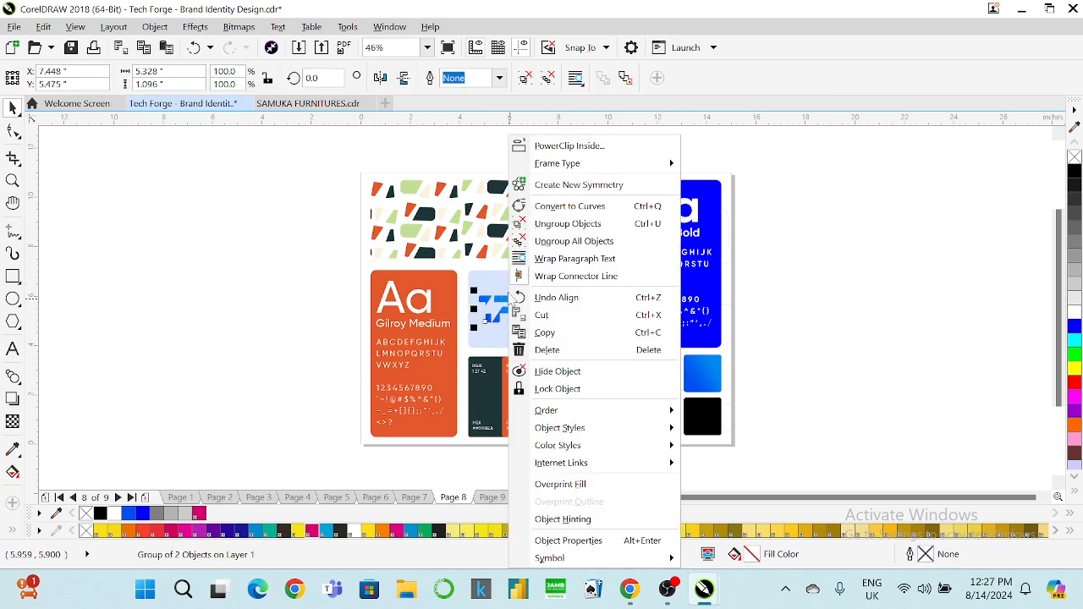
left_click(550, 223)
key("Escape")
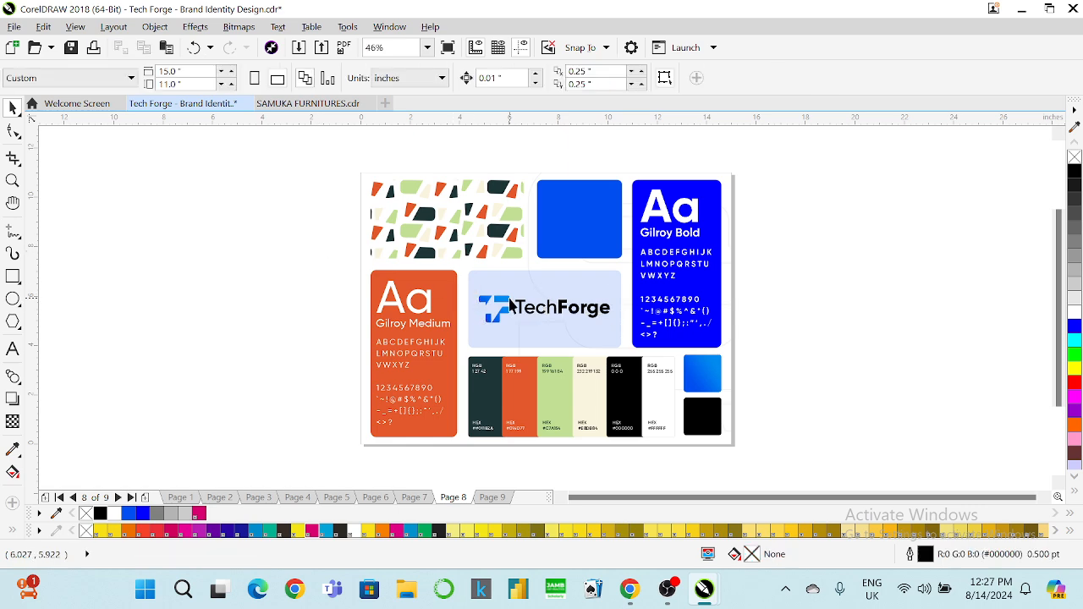
left_click(511, 298)
left_click_drag(511, 298, 584, 225)
left_click(1074, 311)
mouse_move(600, 204)
left_mouse_down()
mouse_move(616, 201)
mouse_move(595, 200)
left_mouse_up()
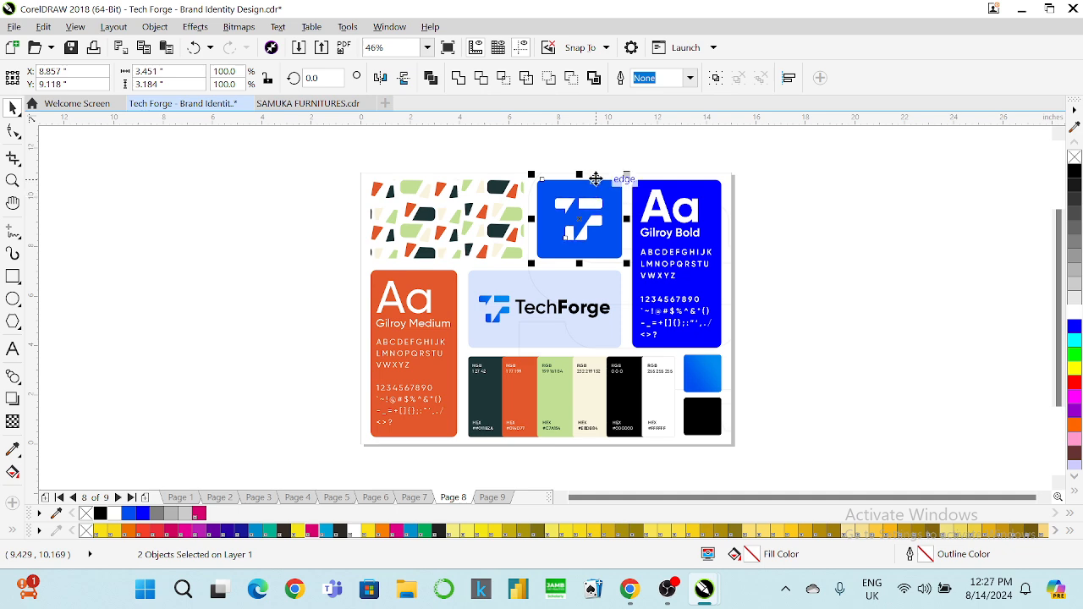
left_click(597, 149)
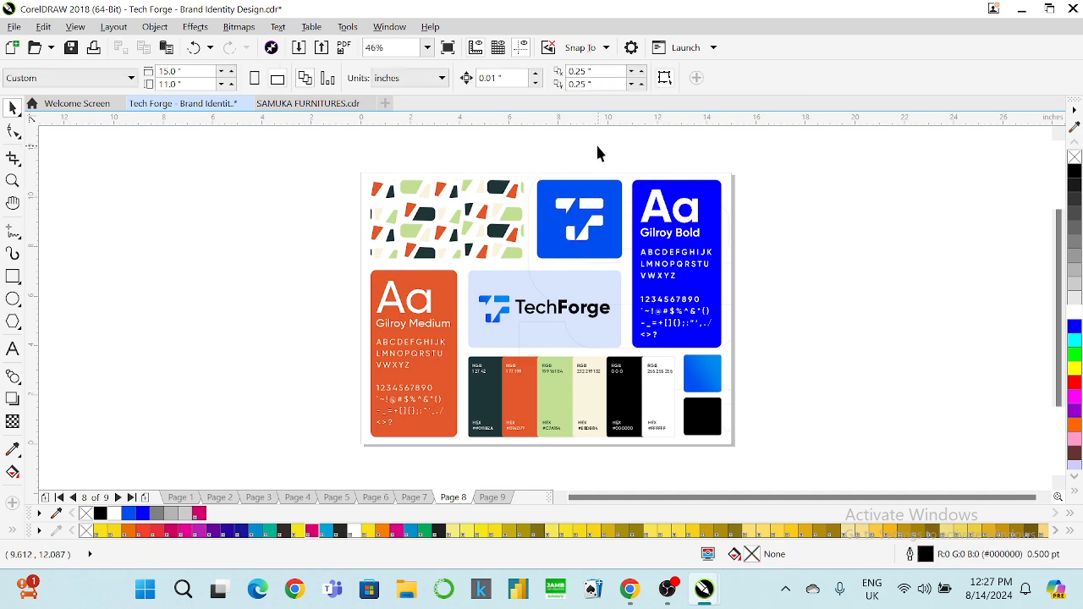
left_click(726, 186)
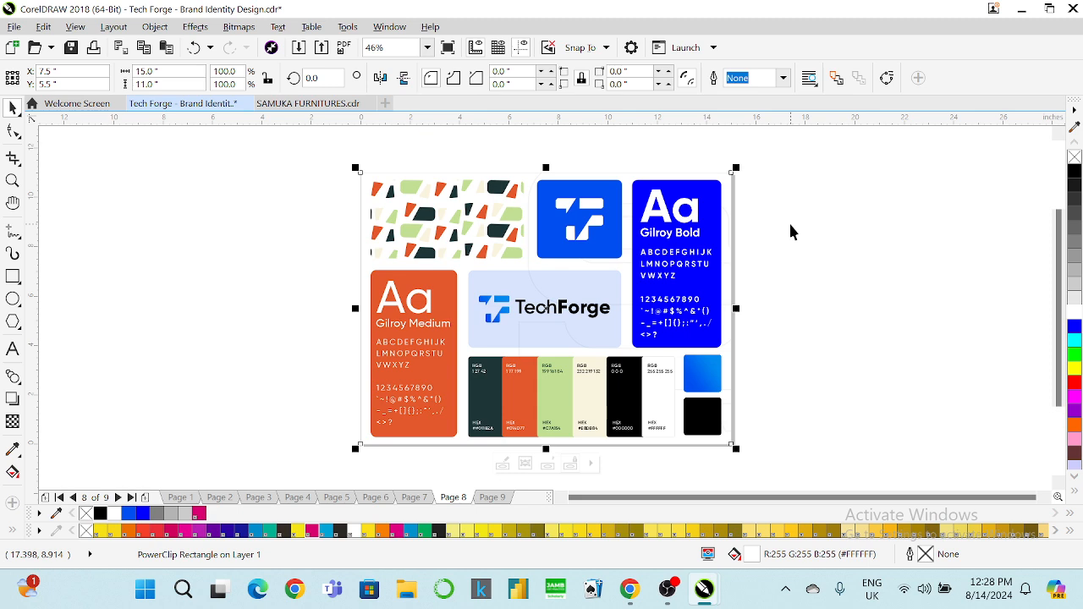
left_click(812, 187)
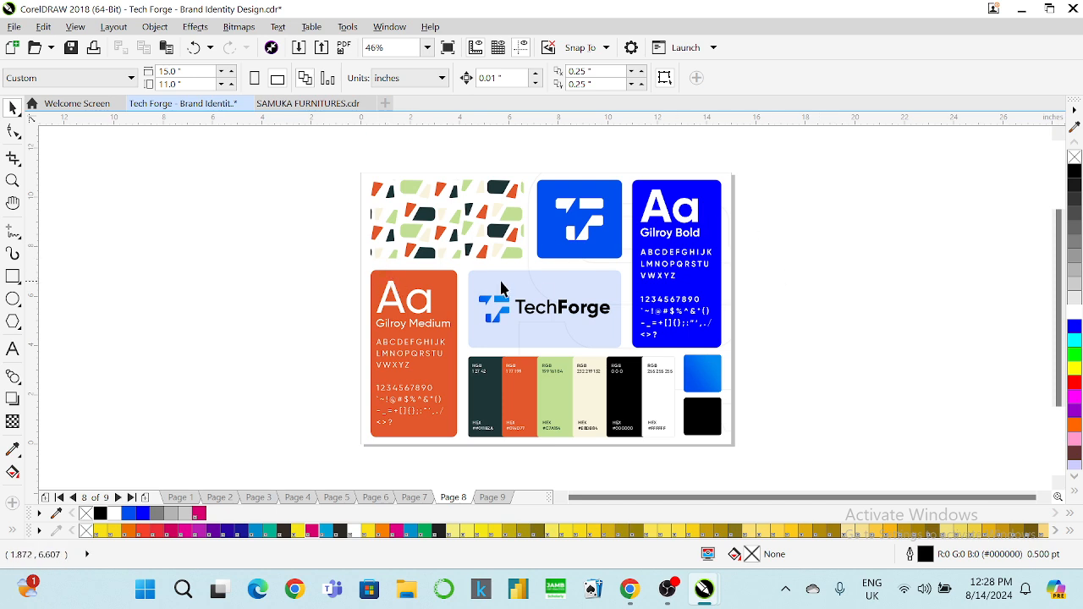
Step: Delete the Gilroy Medium type specimen text from the orange panel on the overview board
left_click(457, 237)
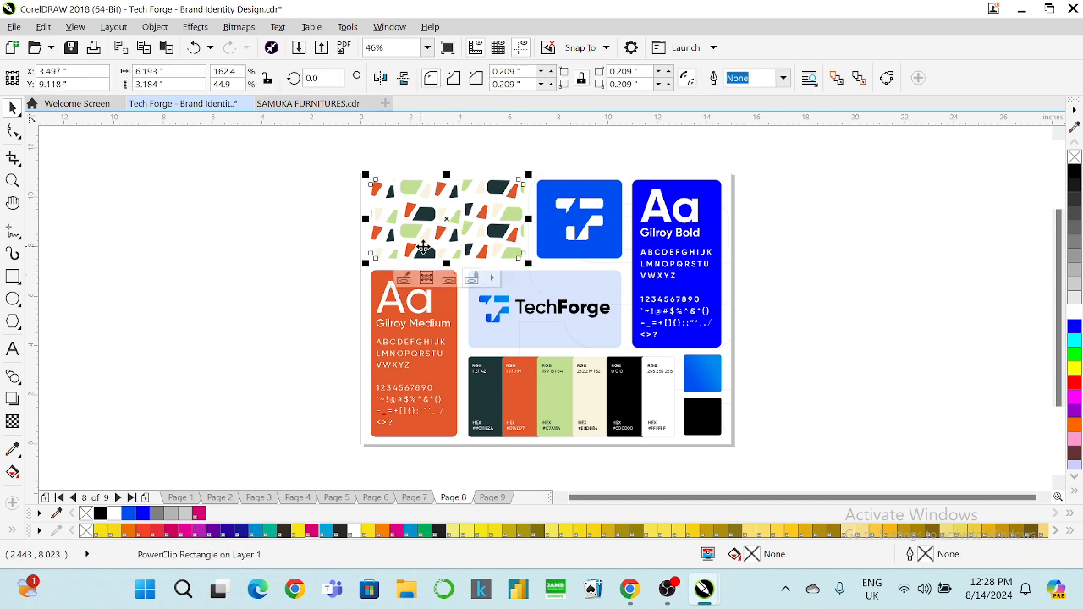
left_click(425, 311)
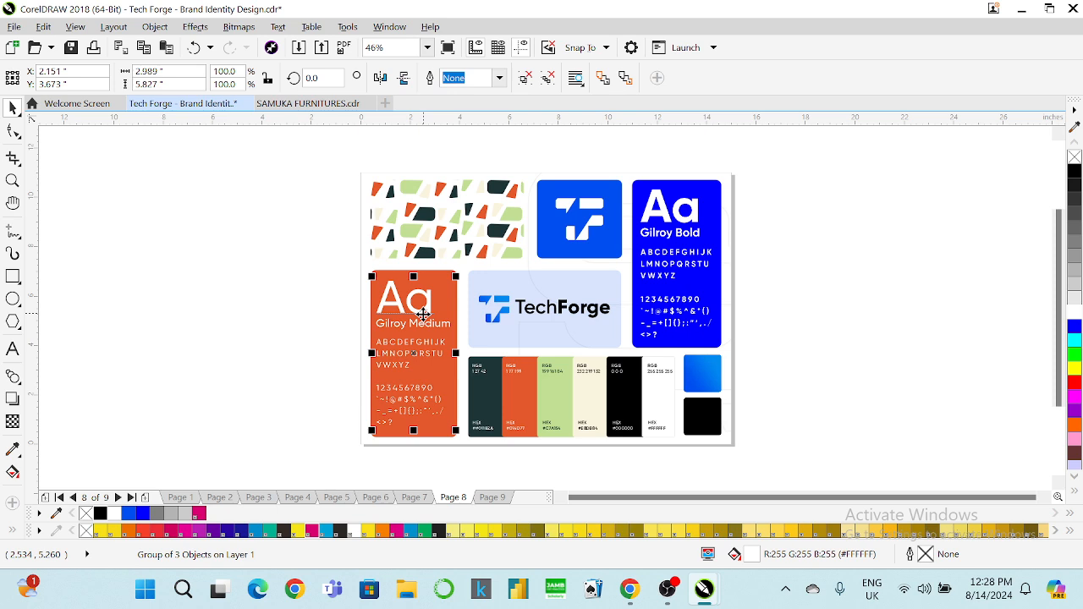
key("Delete")
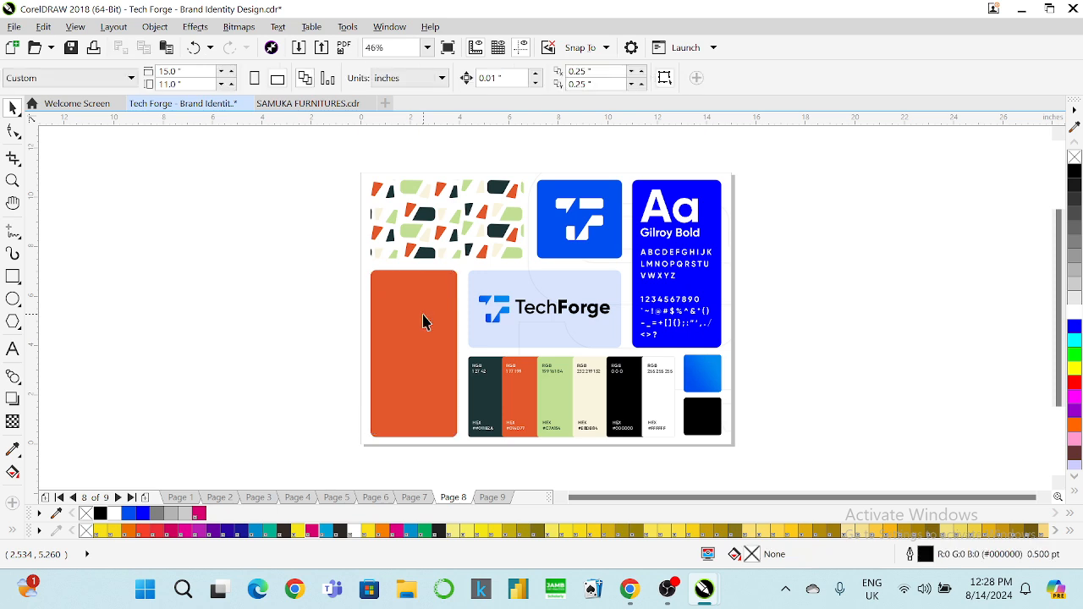
Step: Compare the overview board with the earlier logo variation and brand style guideline pages
left_click(667, 217)
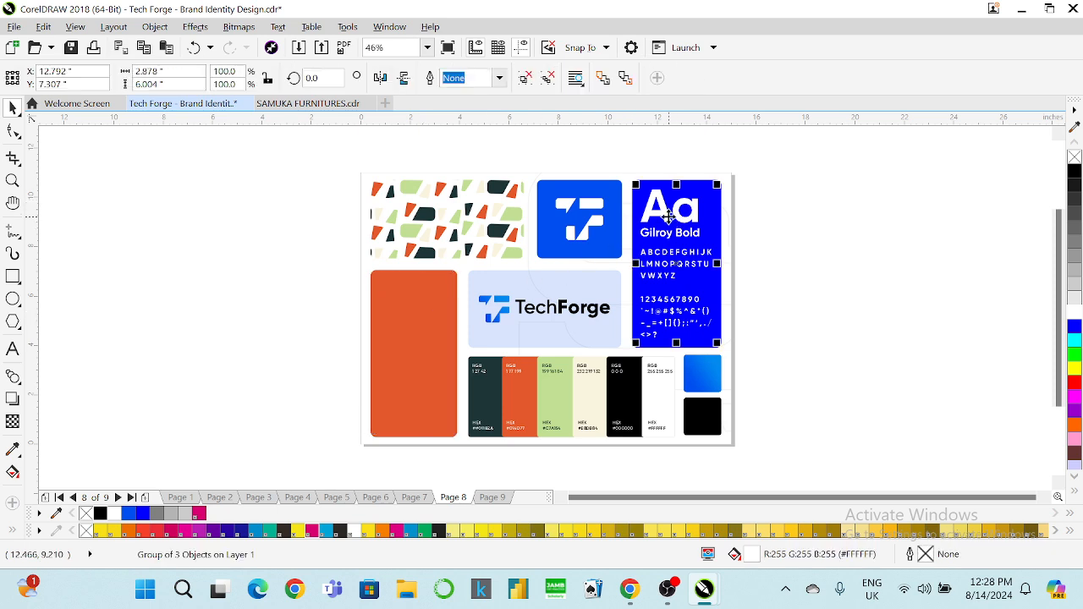
left_click(730, 204)
key("Escape")
key("Page_Up")
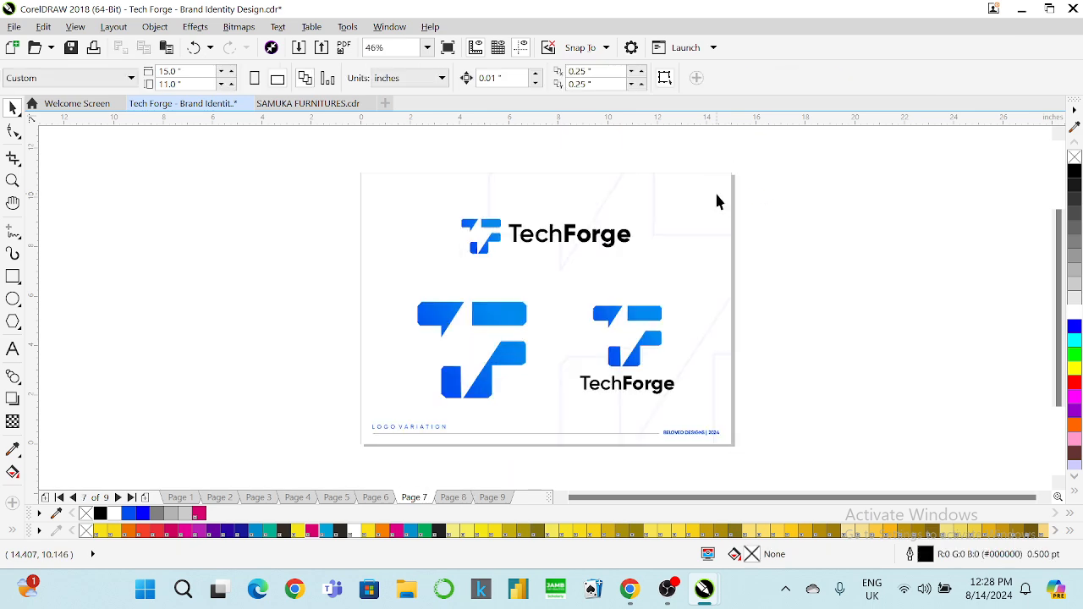
left_click(711, 197)
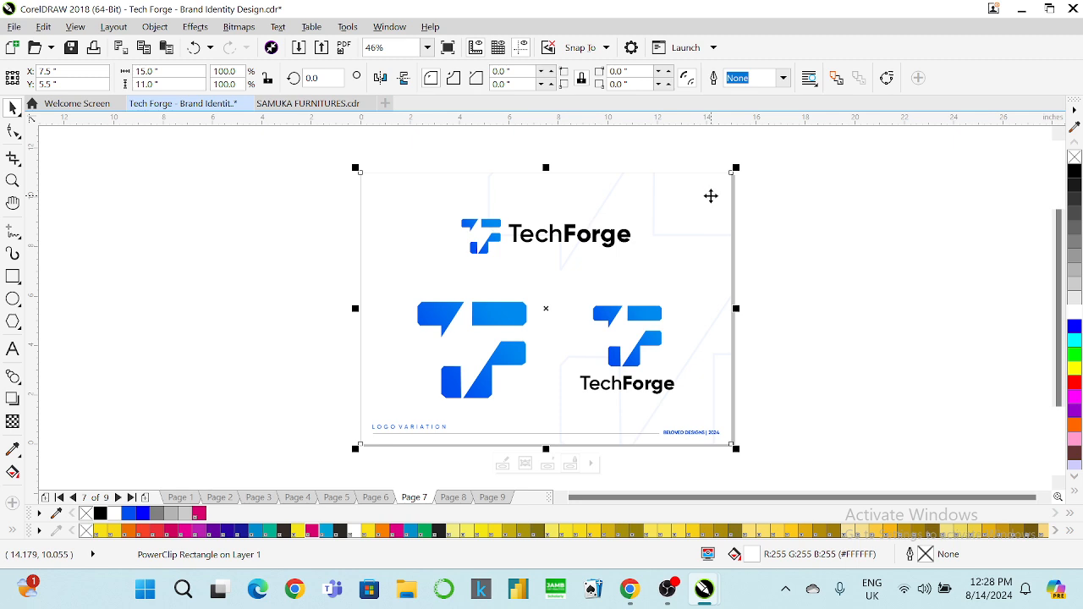
key("Page_Down")
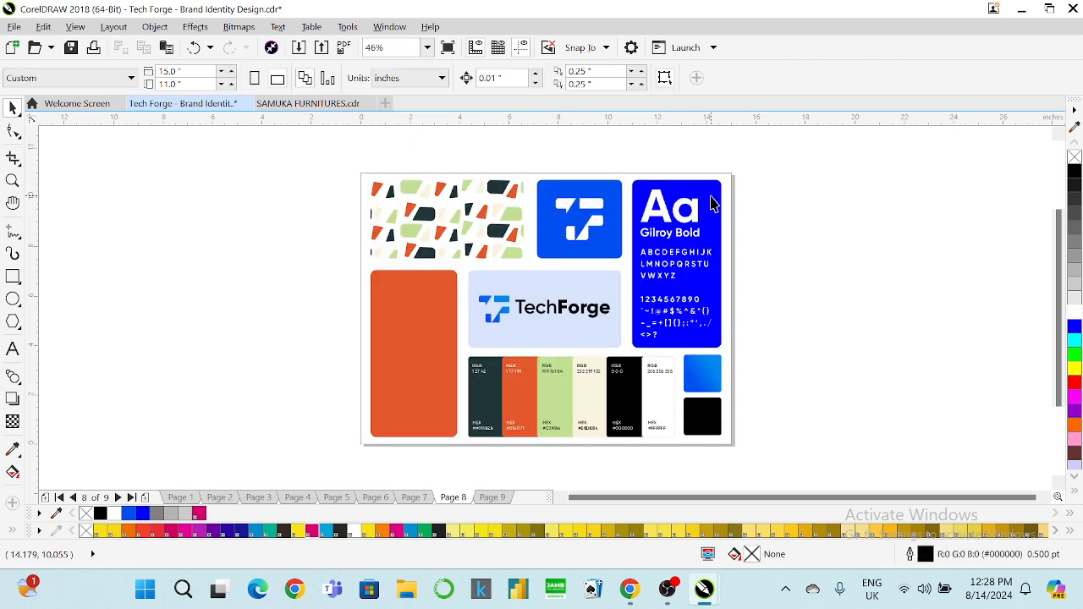
left_click(711, 203)
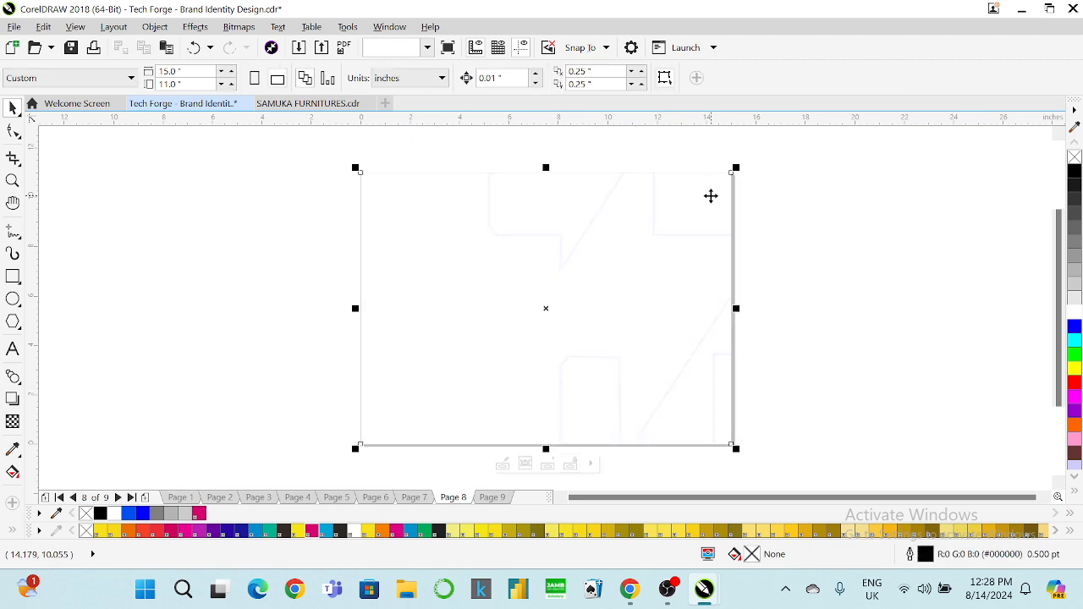
left_click(776, 205)
left_click(429, 354)
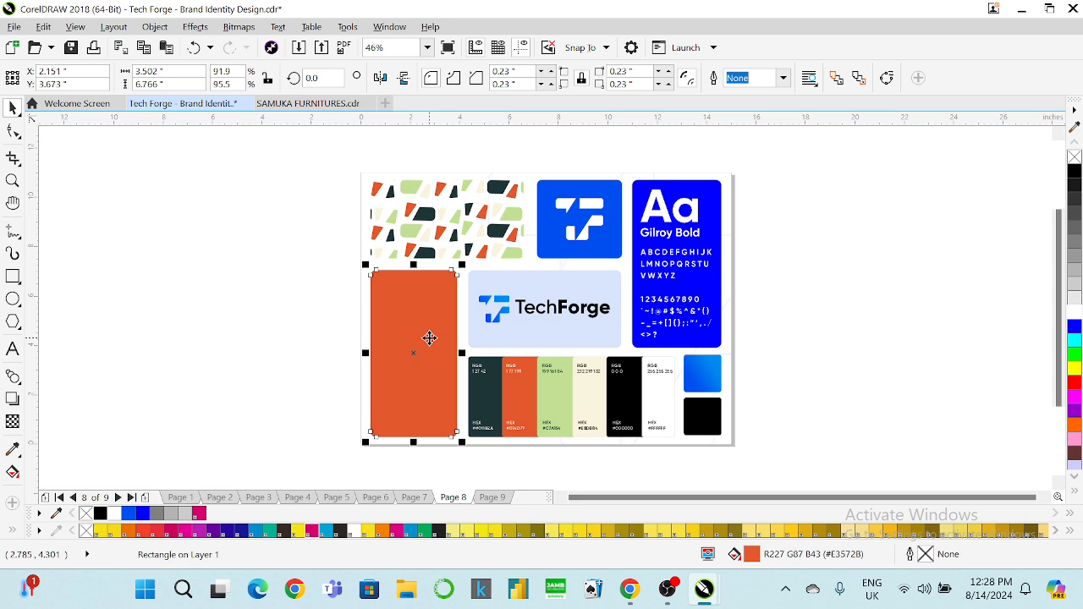
key("Page_Up")
key("Page_Up")
key("Page_Up")
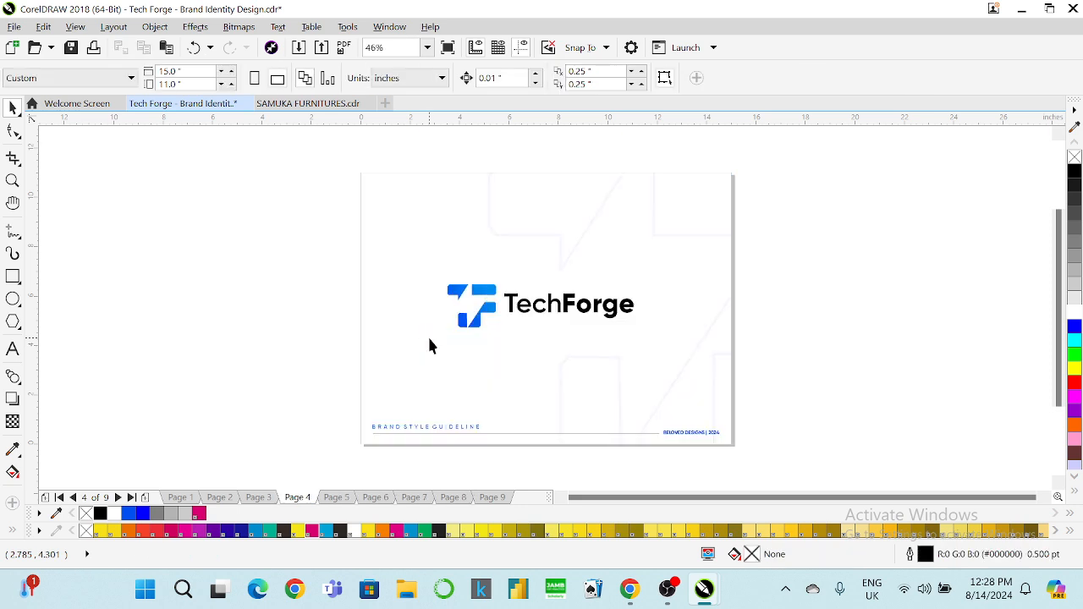
key("Page_Down")
key("Page_Down")
key("Page_Down")
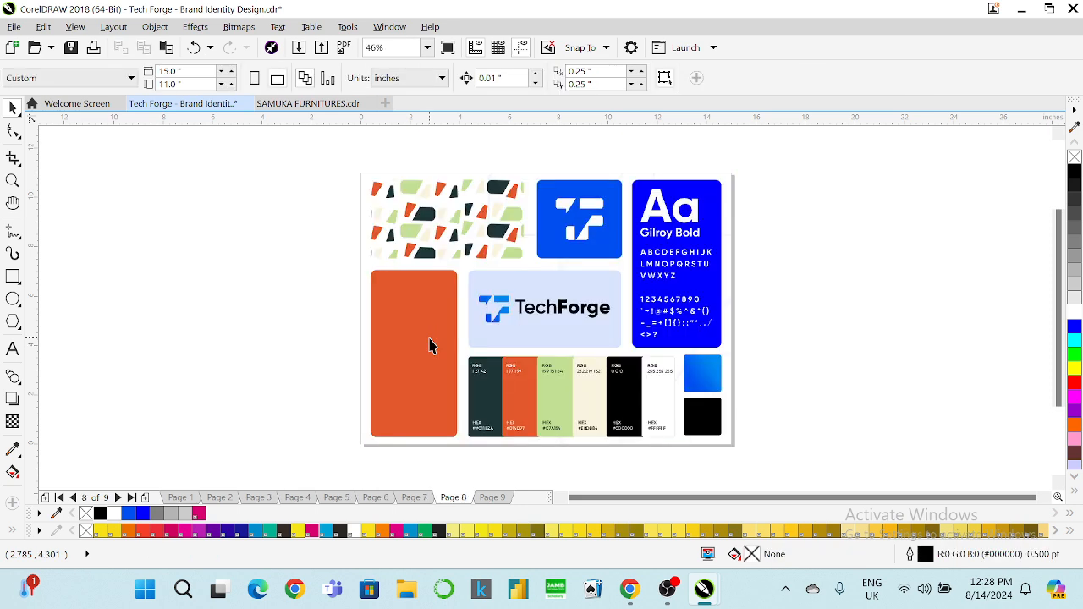
Step: Switch to Google Chrome and open a new tab
mouse_move(630, 589)
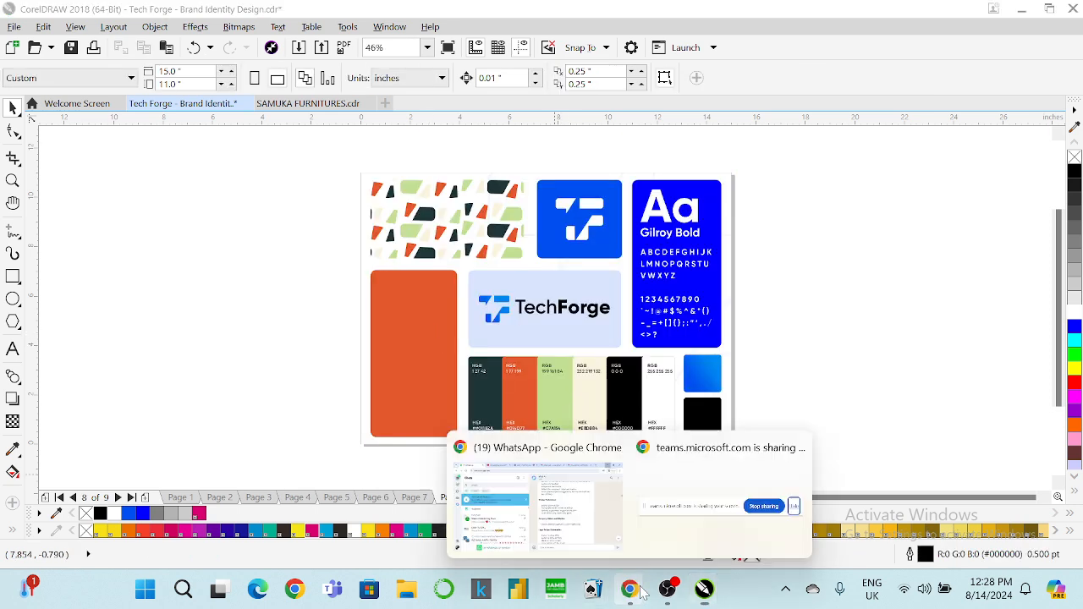
left_click(568, 505)
left_click(909, 17)
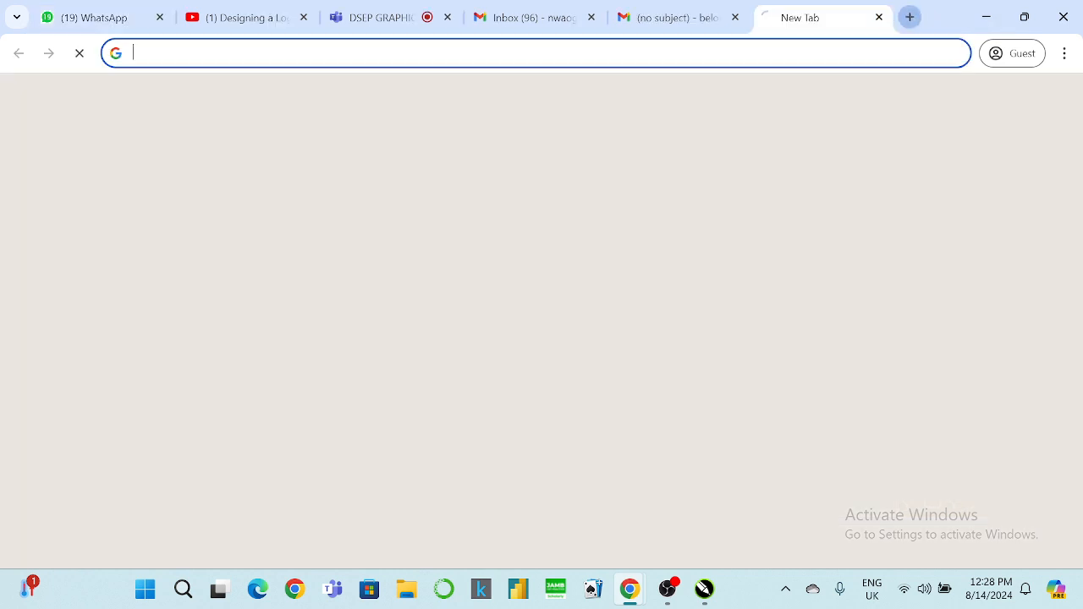
type("TE")
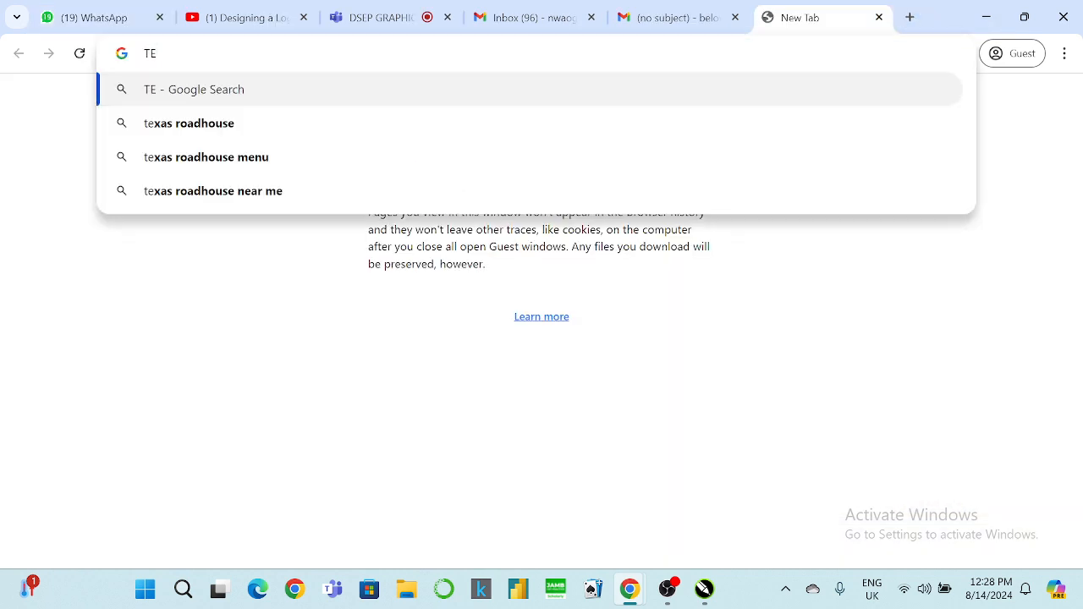
type("CH G")
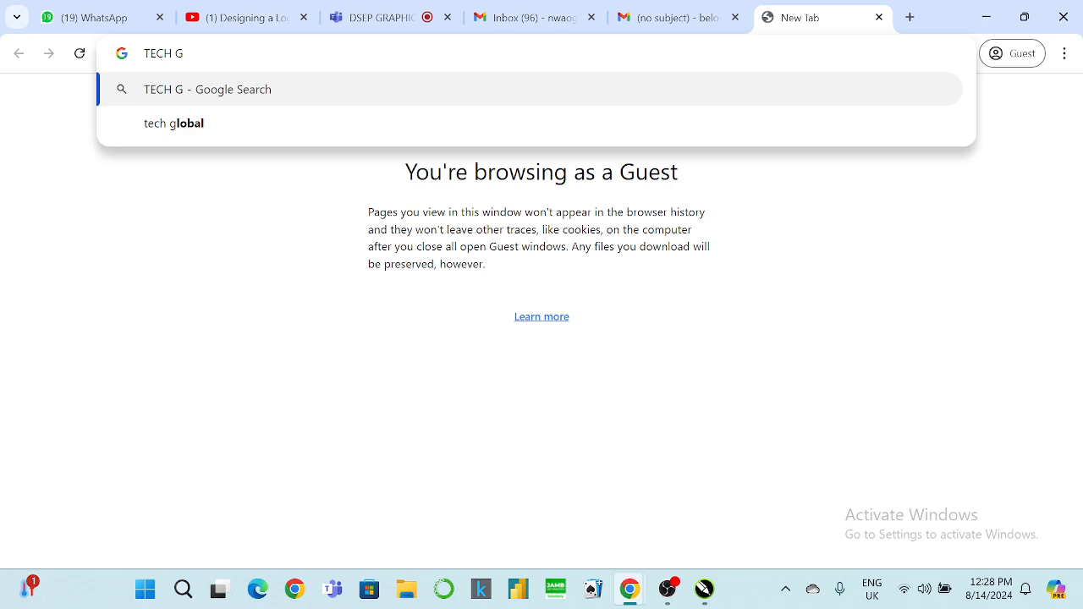
type("GUY")
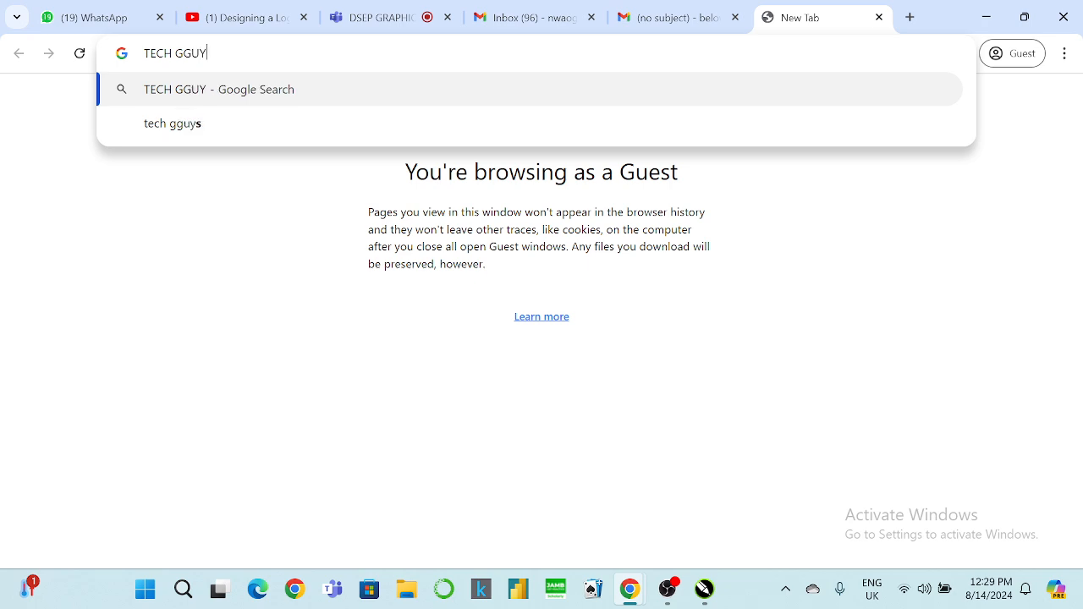
key("BackSpace")
key("BackSpace")
key("BackSpace")
key("BackSpace")
key("BackSpace")
key("BackSpace")
key("BackSpace")
key("BackSpace")
key("BackSpace")
Step: Go to freepik.com in the new tab
type("freepik")
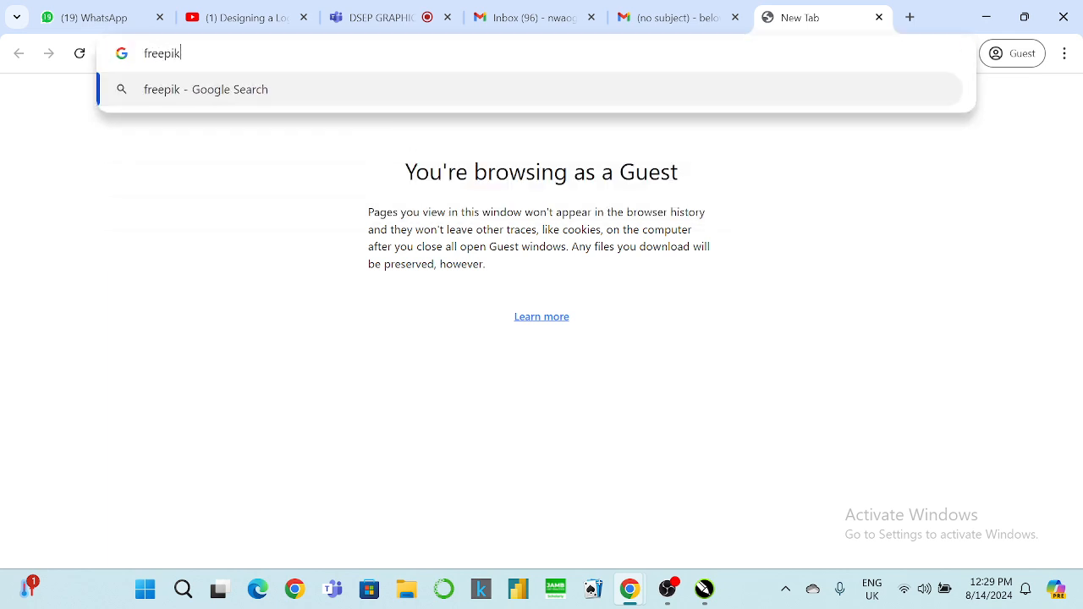
type(".com")
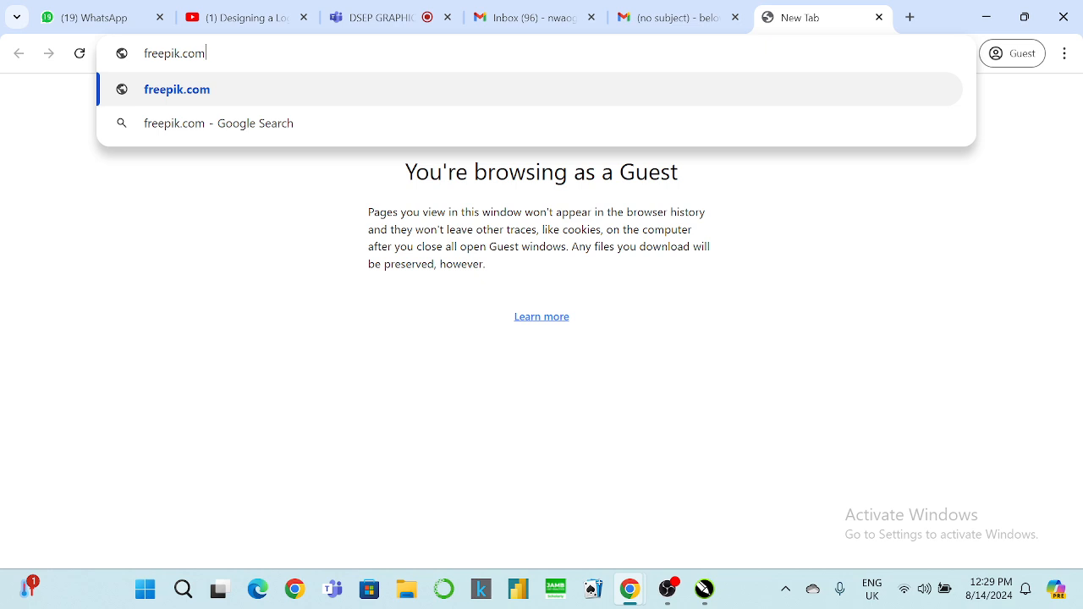
key("Return")
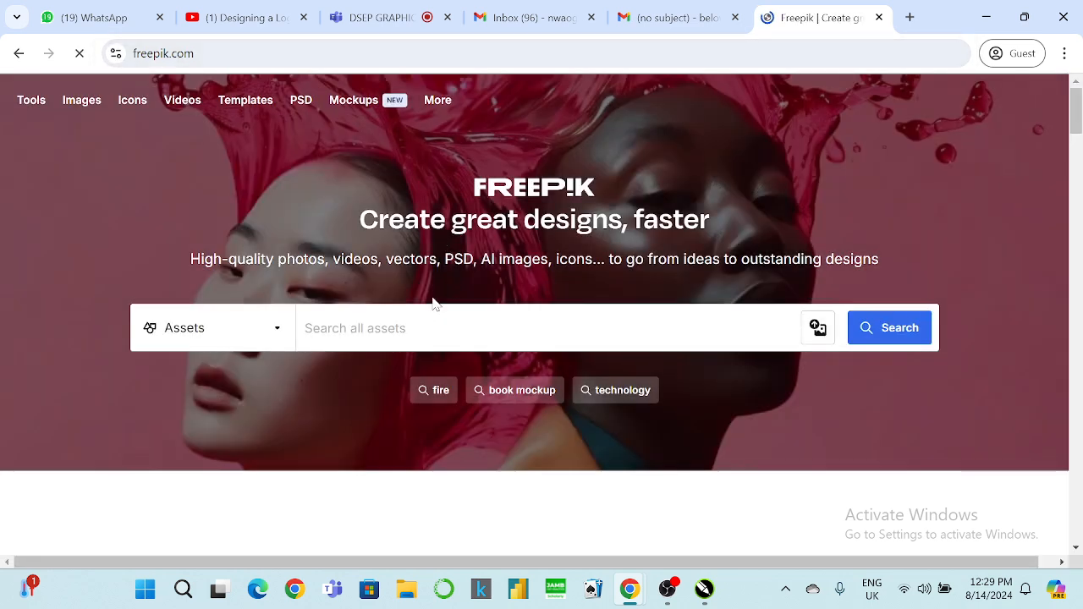
Step: Accept all cookies on Freepik and search all assets for "tech guy working blue"
type("tech guy w")
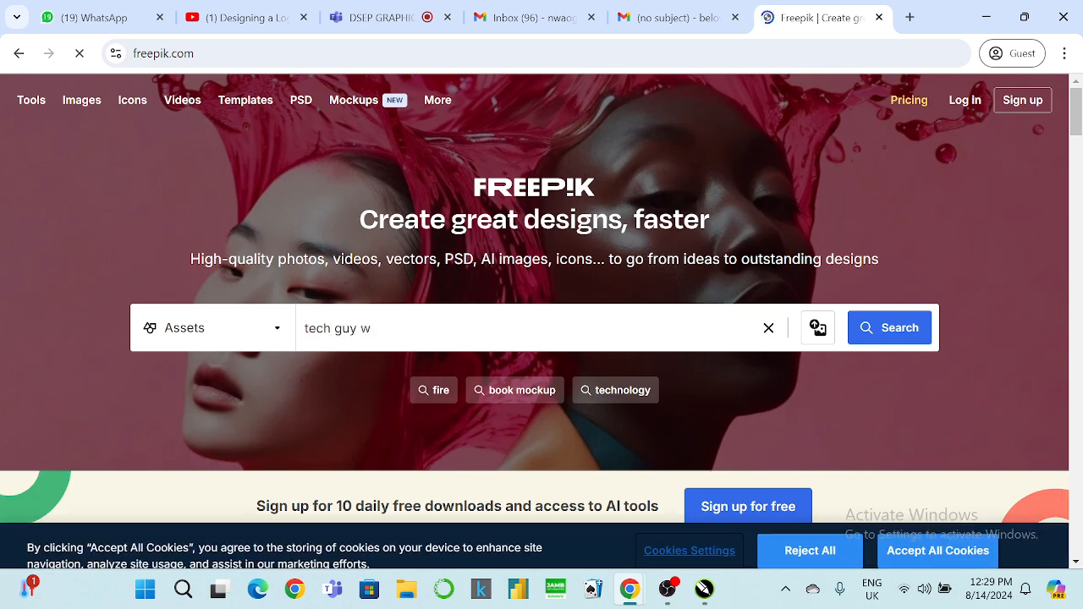
left_click(897, 537)
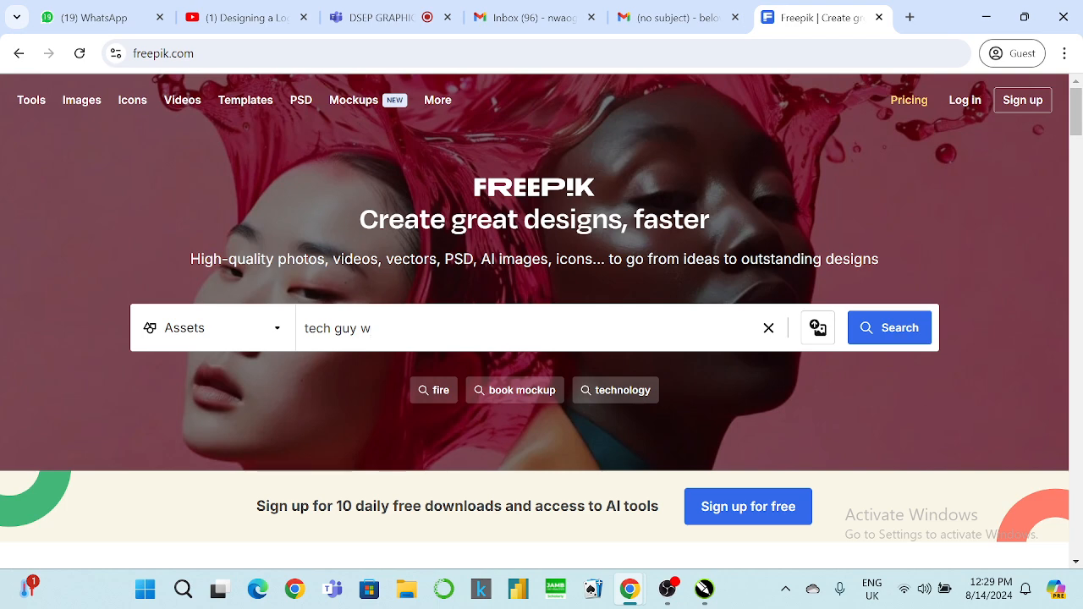
type("orkin")
key("BackSpace")
key("BackSpace")
key("BackSpace")
type("g blue")
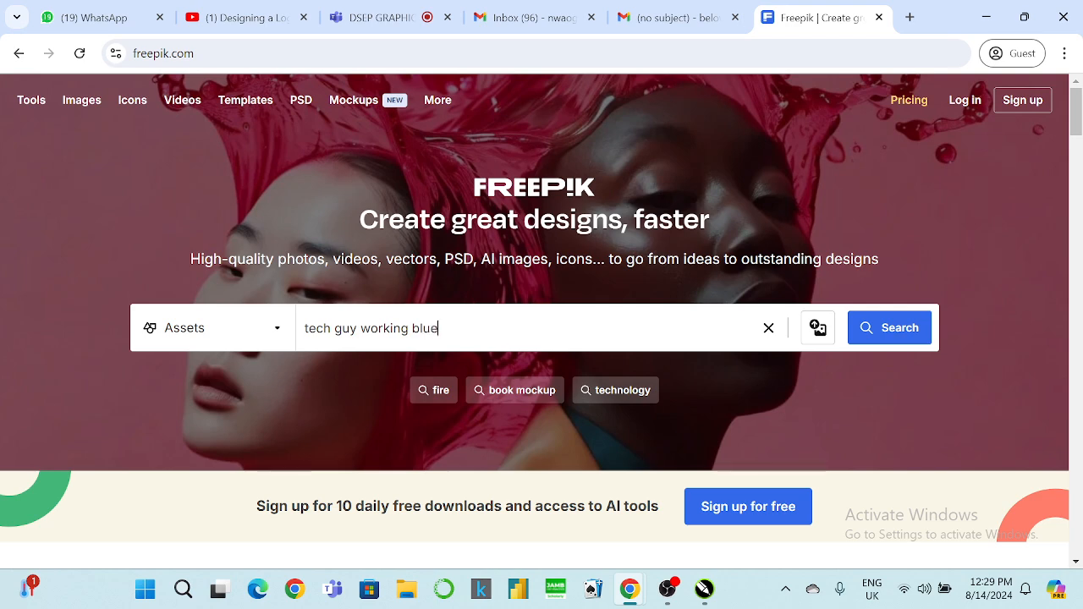
key("Return")
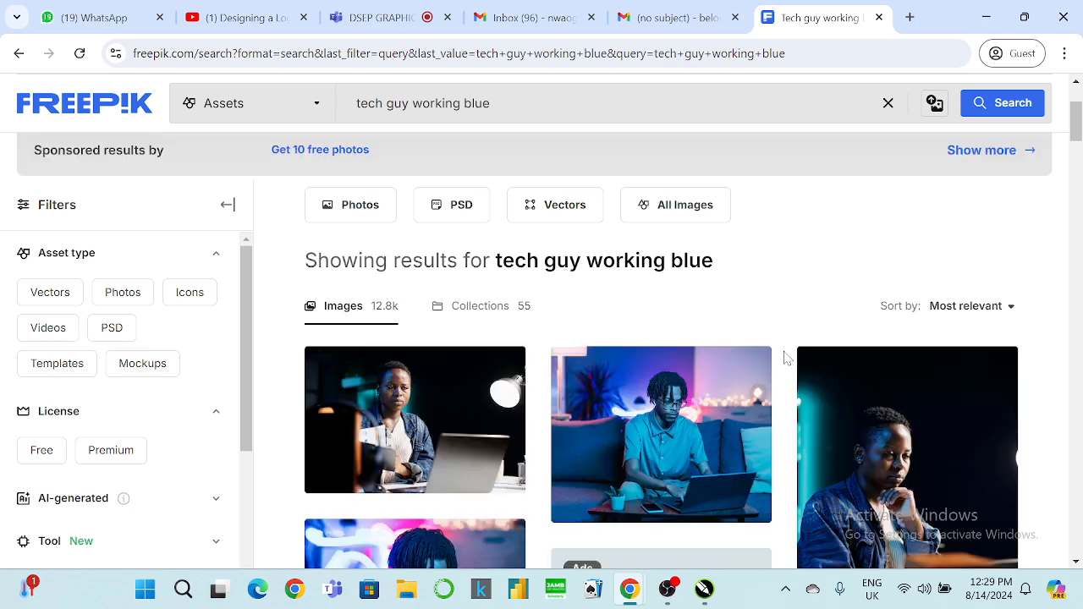
Step: Look through the Freepik results for a blue-toned photo of a person working on a computer
scroll(785, 359, "down", 5)
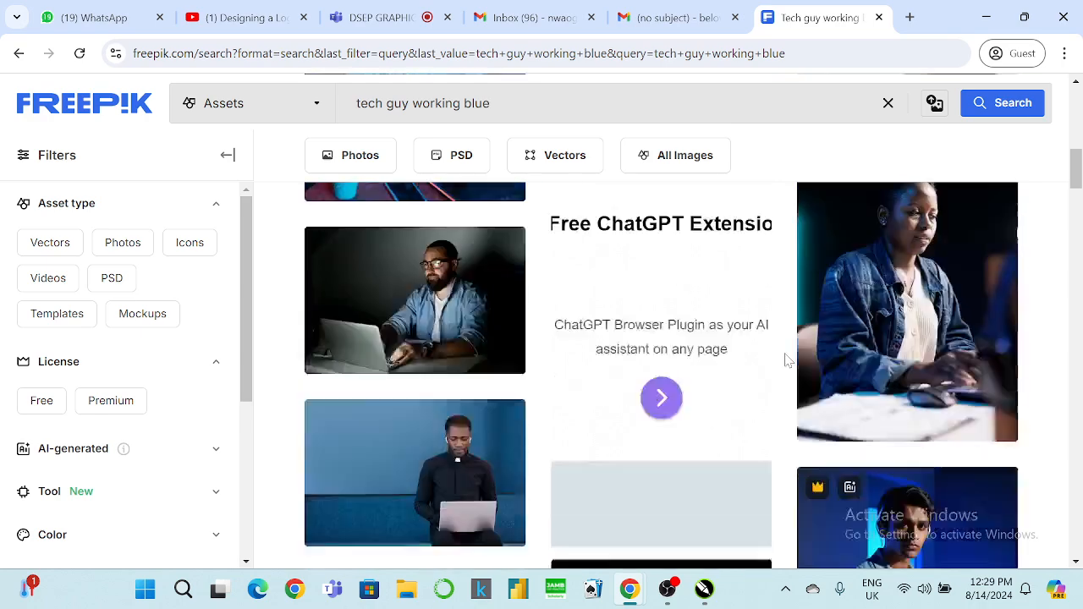
scroll(786, 359, "down", 8)
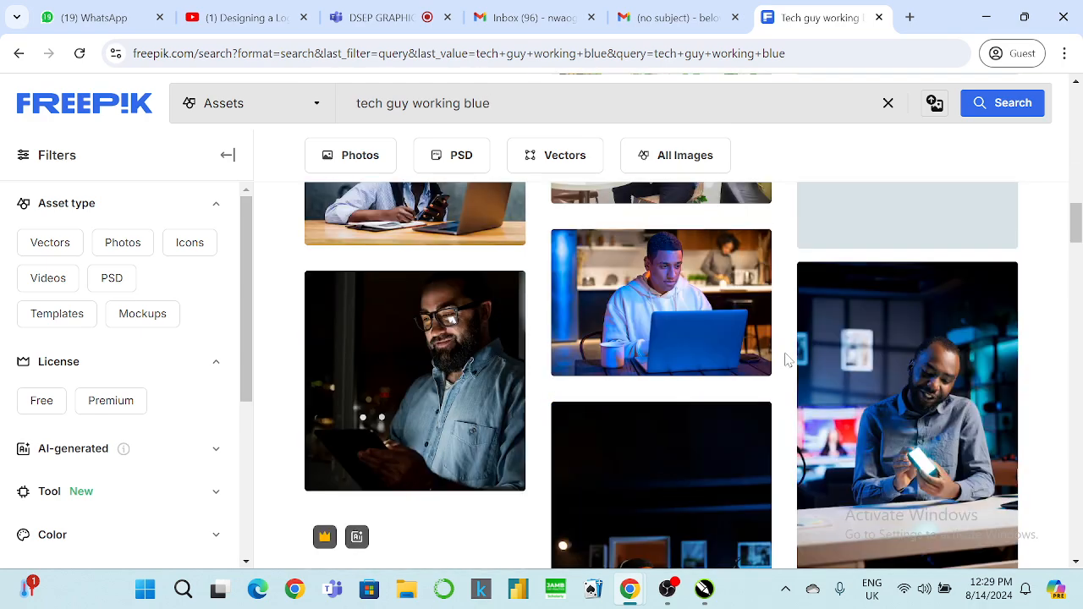
scroll(787, 359, "down", 10)
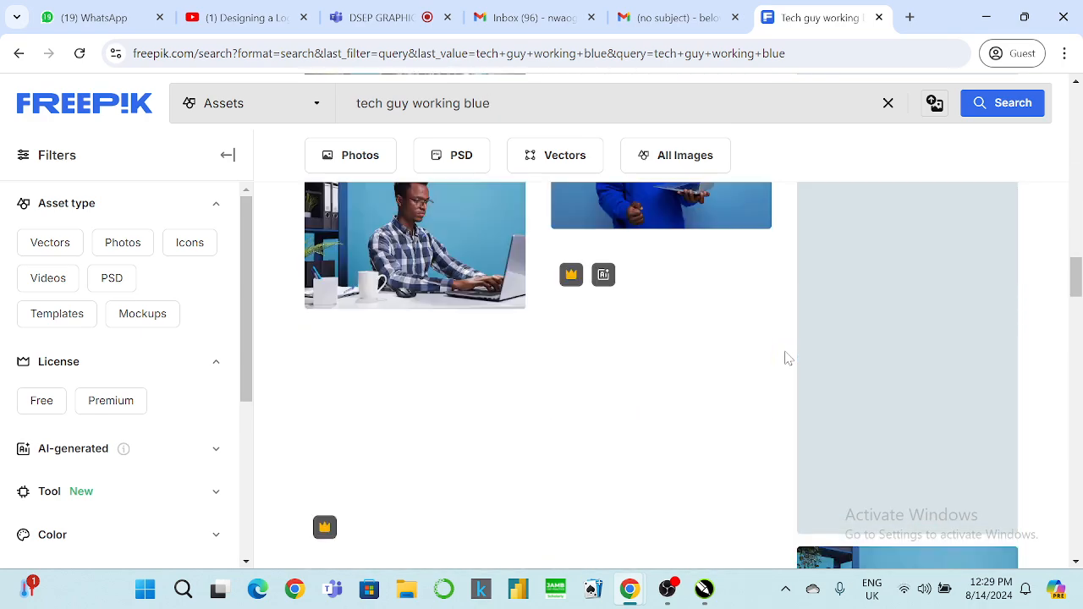
scroll(785, 358, "down", 8)
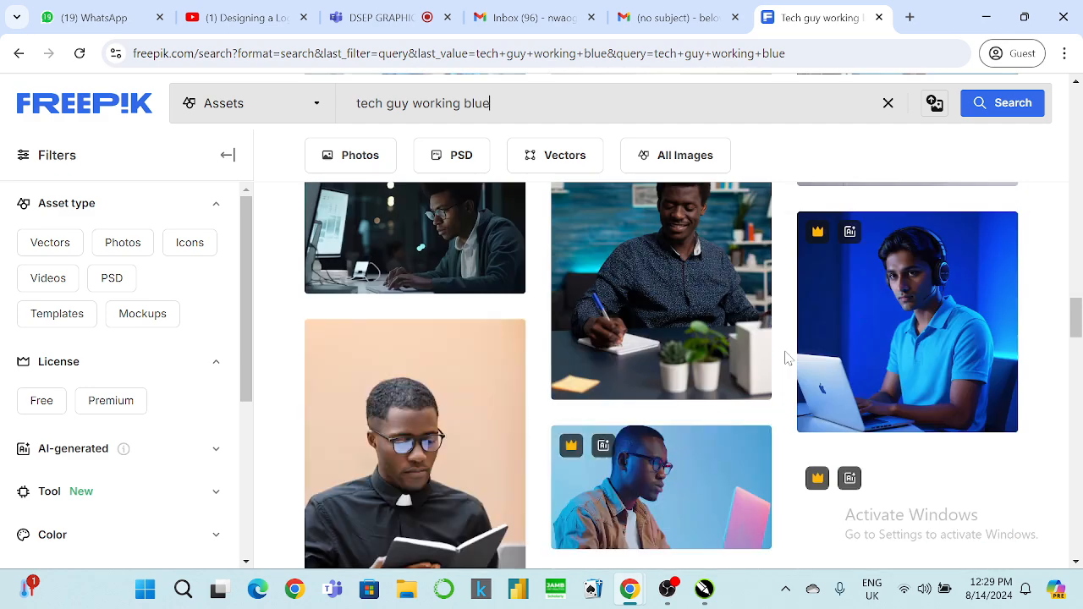
scroll(786, 359, "down", 10)
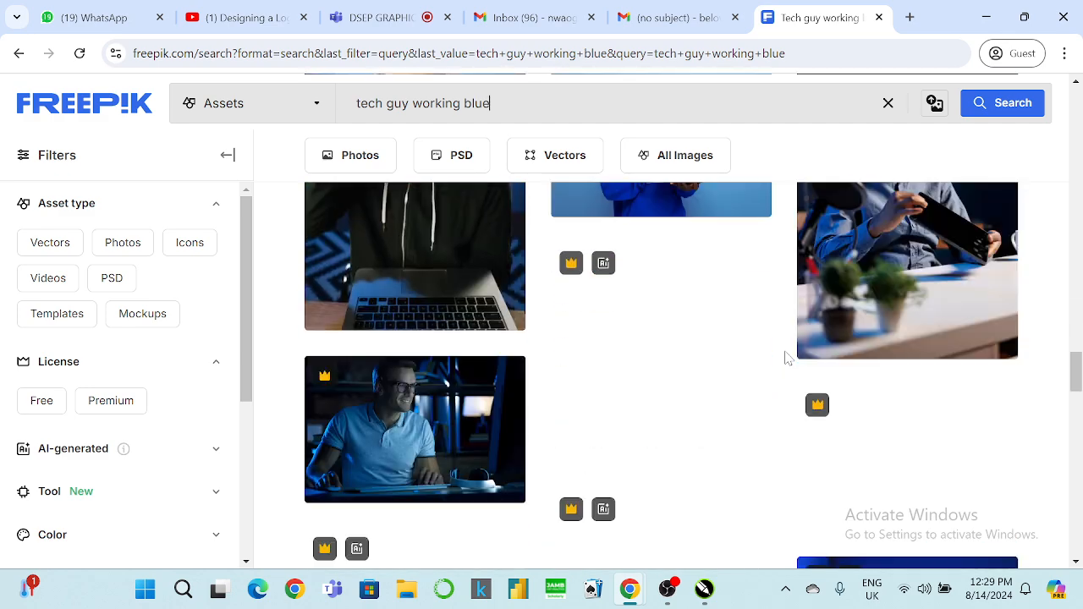
scroll(787, 359, "down", 3)
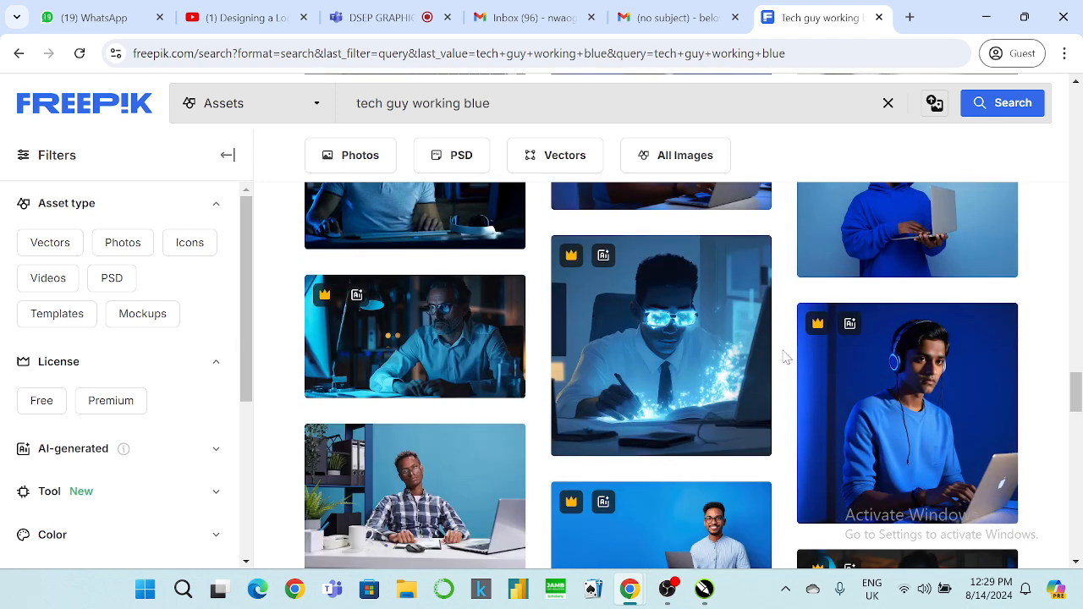
scroll(785, 358, "down", 8)
scroll(780, 352, "down", 5)
scroll(779, 352, "up", 8)
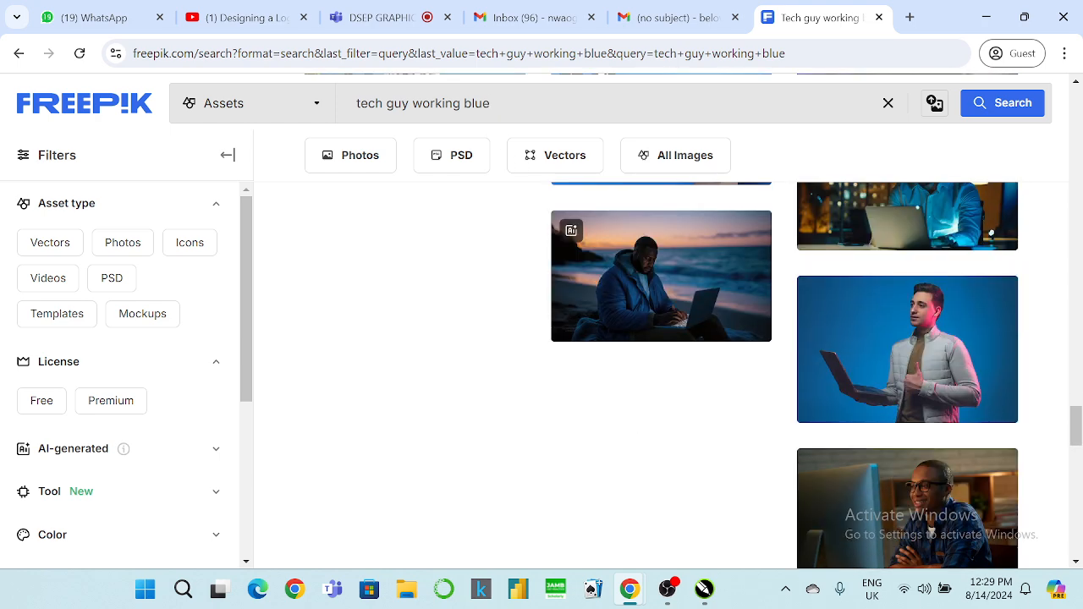
Step: Remove "guy" from the Freepik query and search all assets for "techworking blue"
left_click_drag(413, 103, 386, 103)
key("BackSpace")
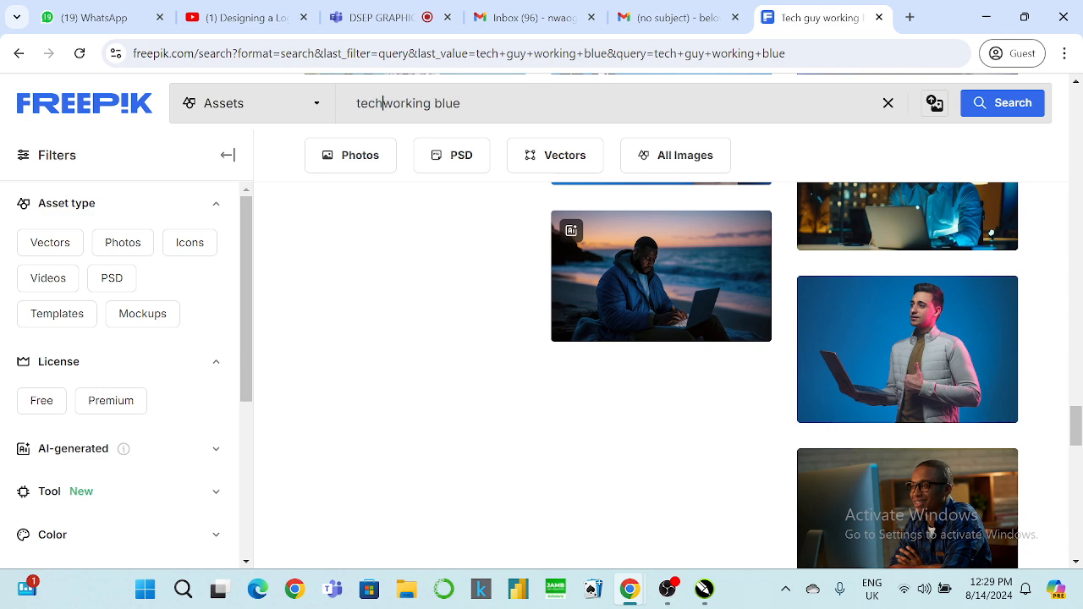
key("Return")
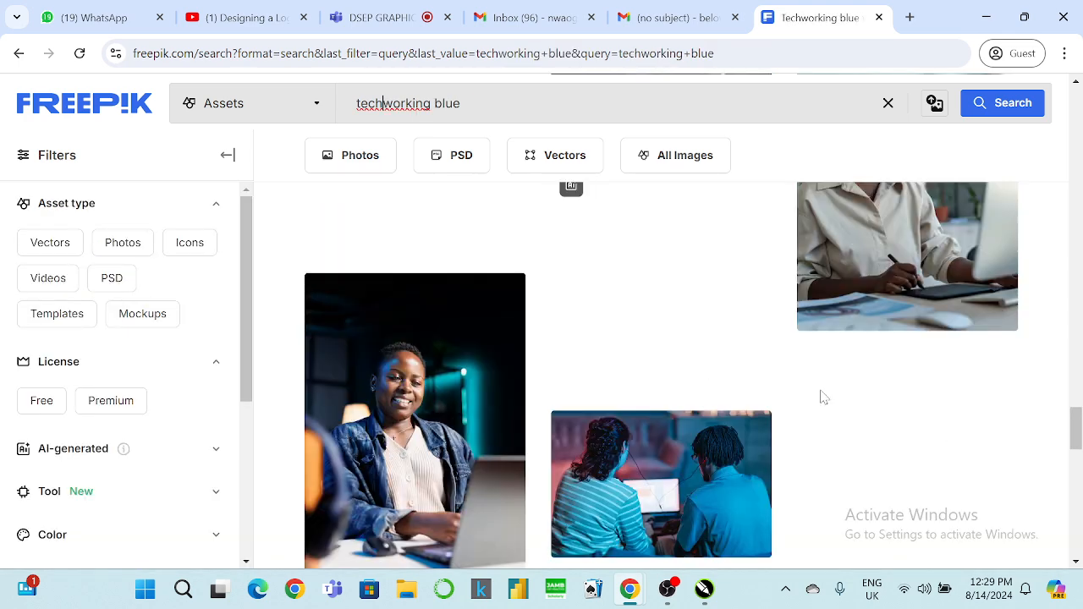
Step: Look through the "techworking blue" results for a free, blue-toned portrait photo of a person using a laptop
scroll(821, 398, "down", 3)
scroll(818, 398, "down", 3)
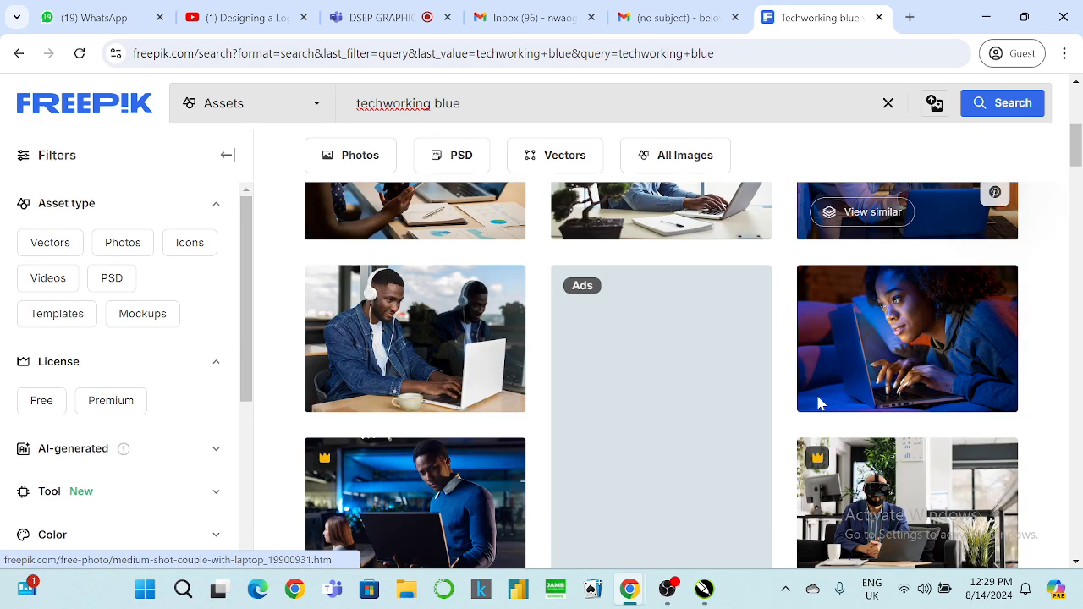
scroll(647, 399, "down", 5)
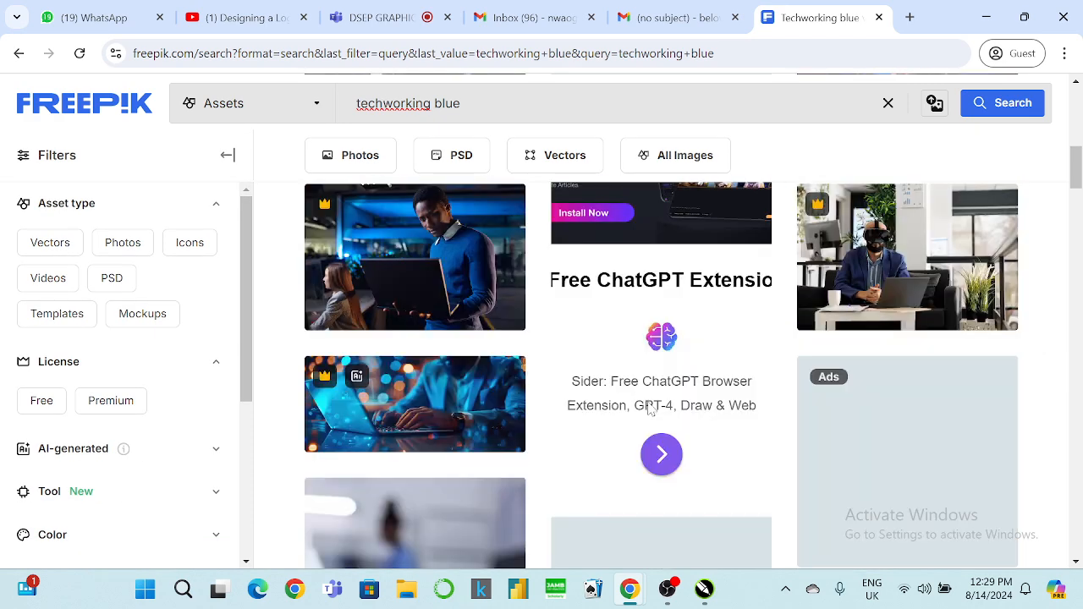
scroll(650, 408, "down", 5)
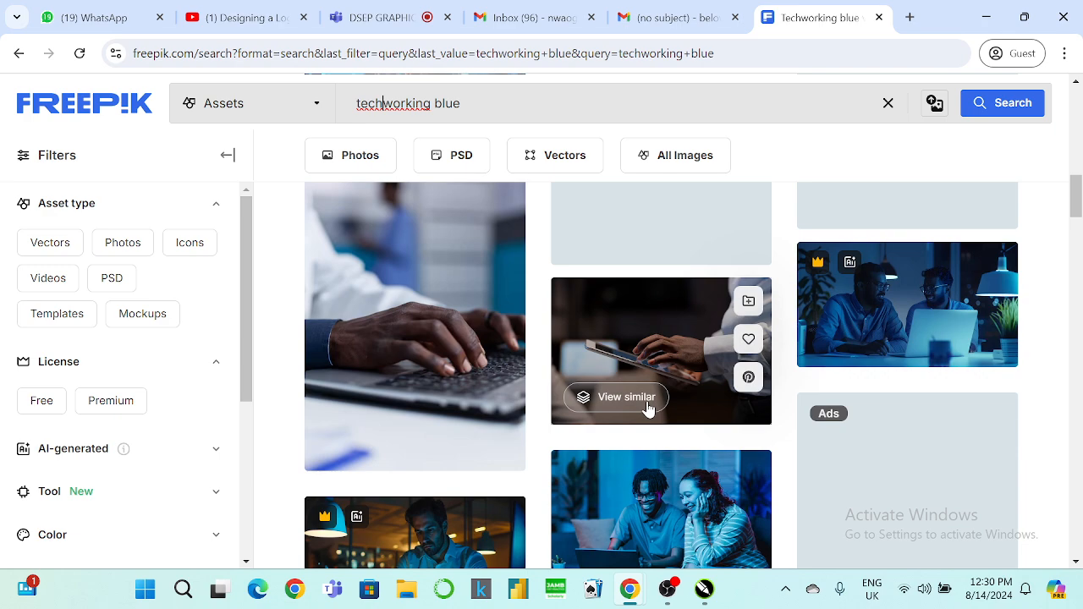
scroll(651, 408, "down", 2)
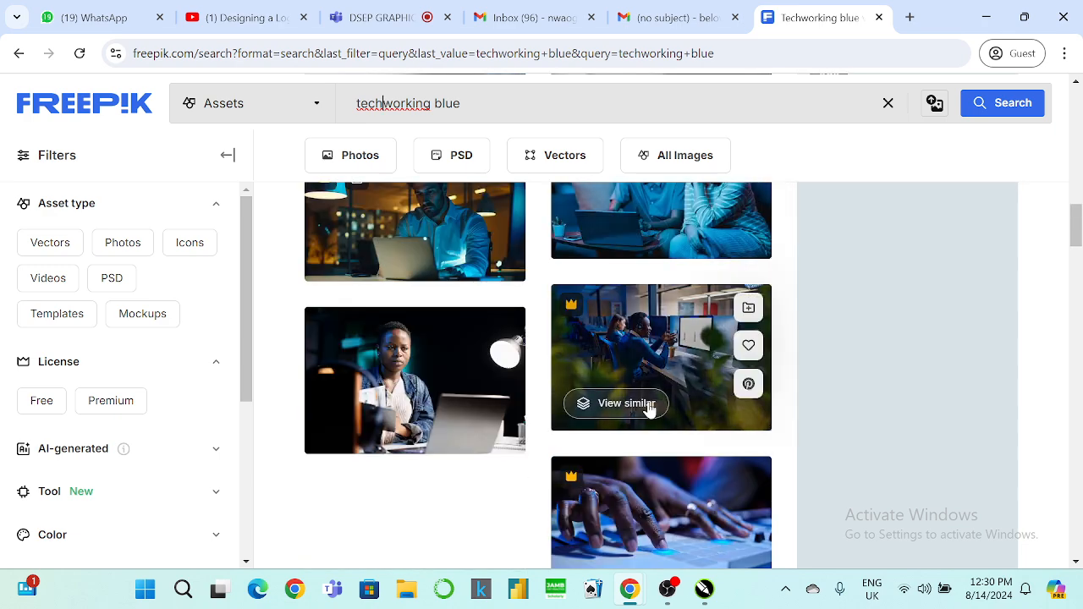
scroll(650, 408, "down", 4)
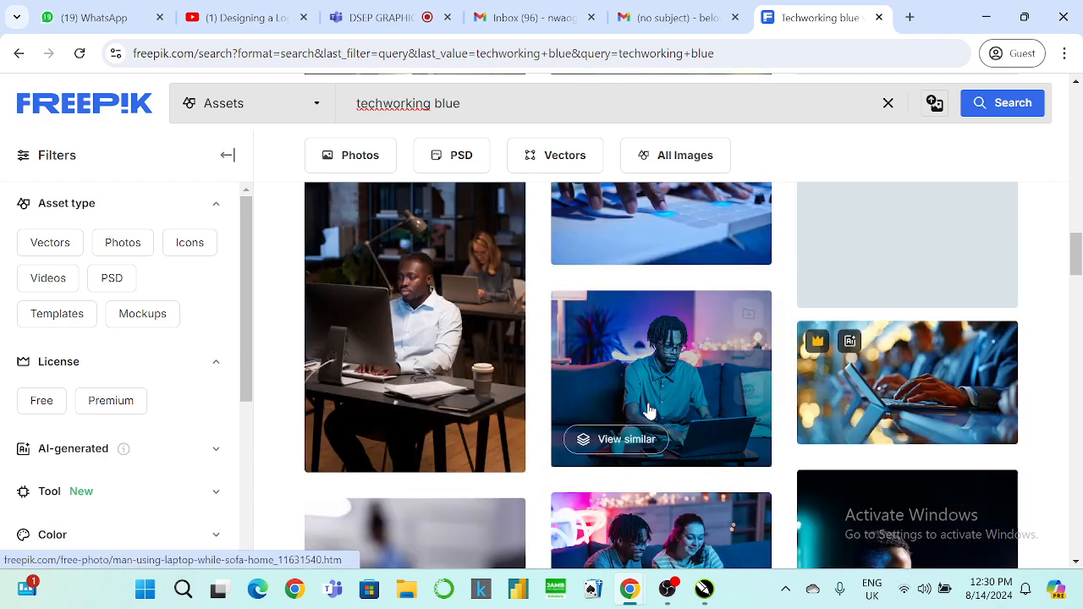
scroll(650, 410, "down", 5)
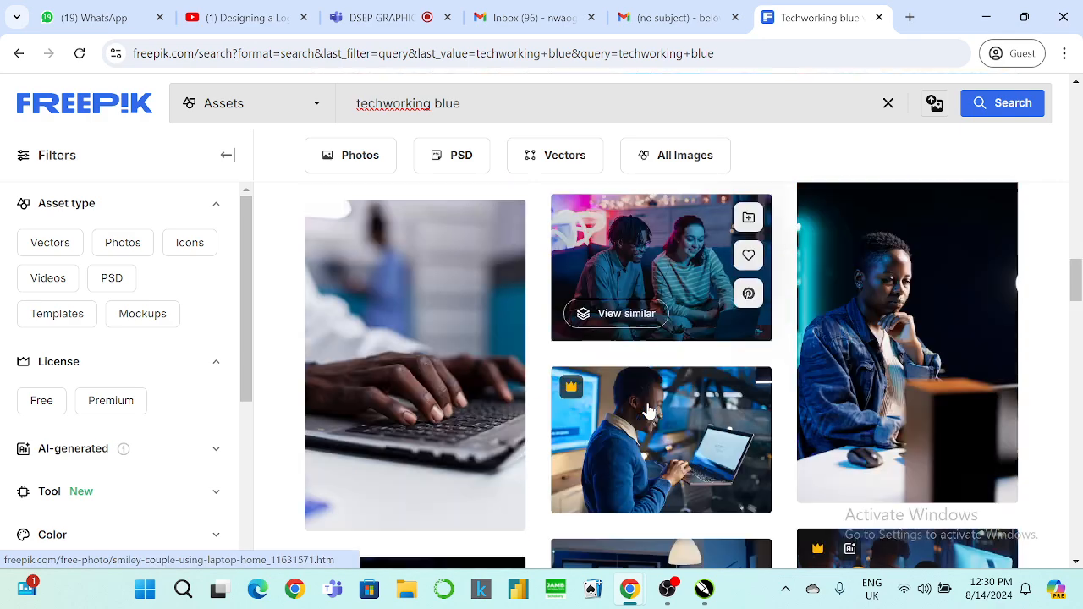
scroll(649, 412, "down", 3)
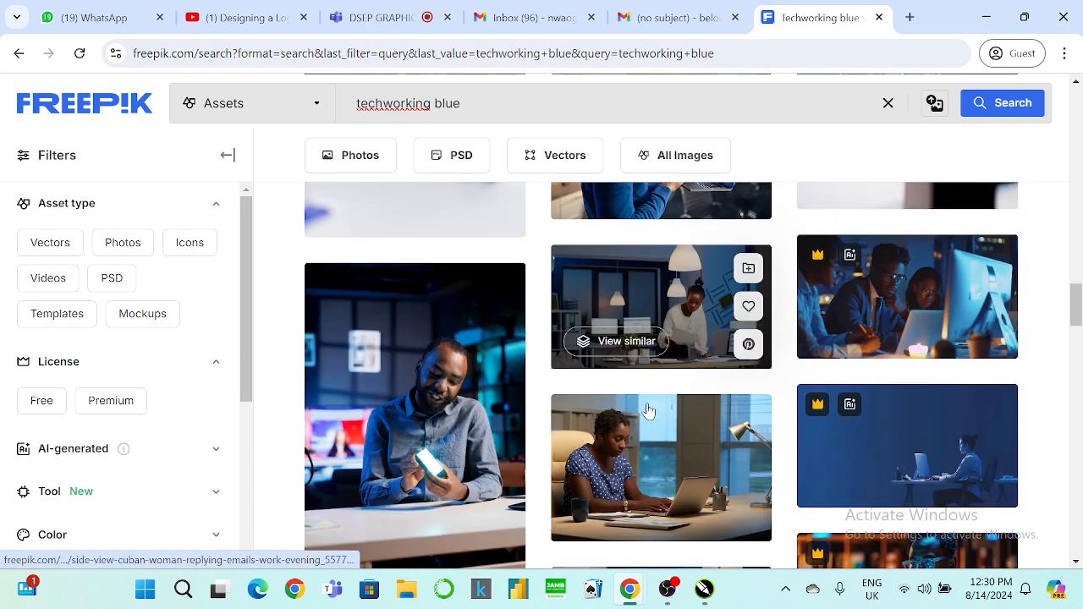
scroll(647, 411, "down", 5)
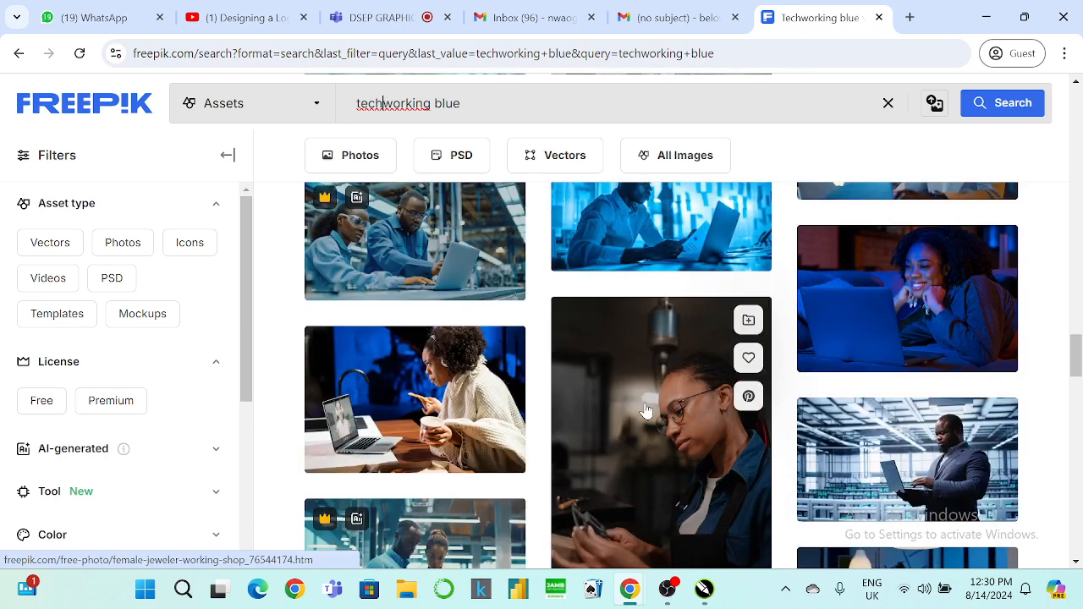
scroll(645, 410, "down", 6)
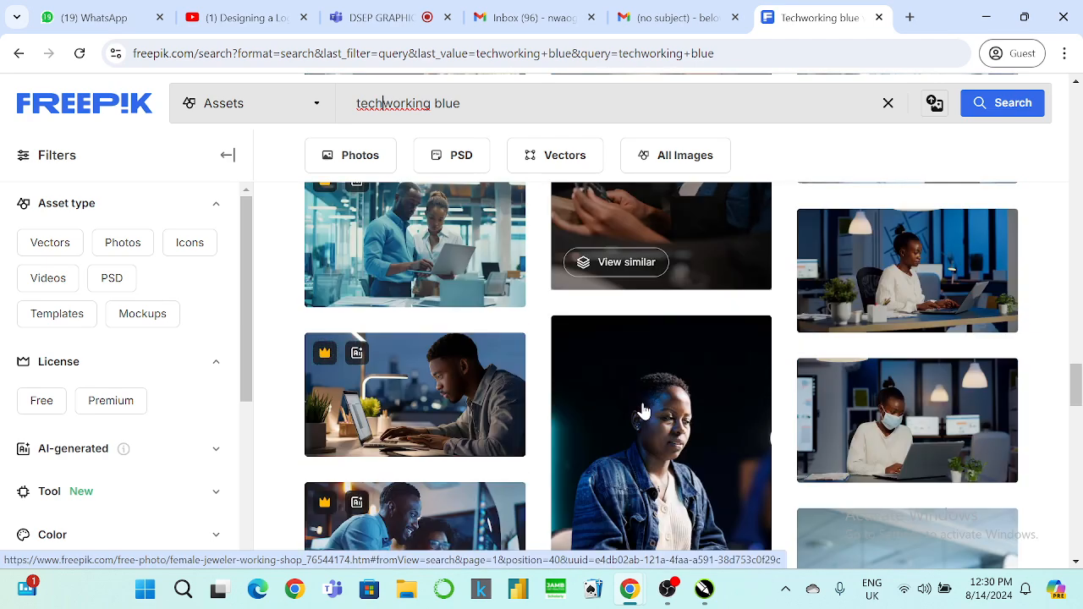
scroll(643, 411, "down", 2)
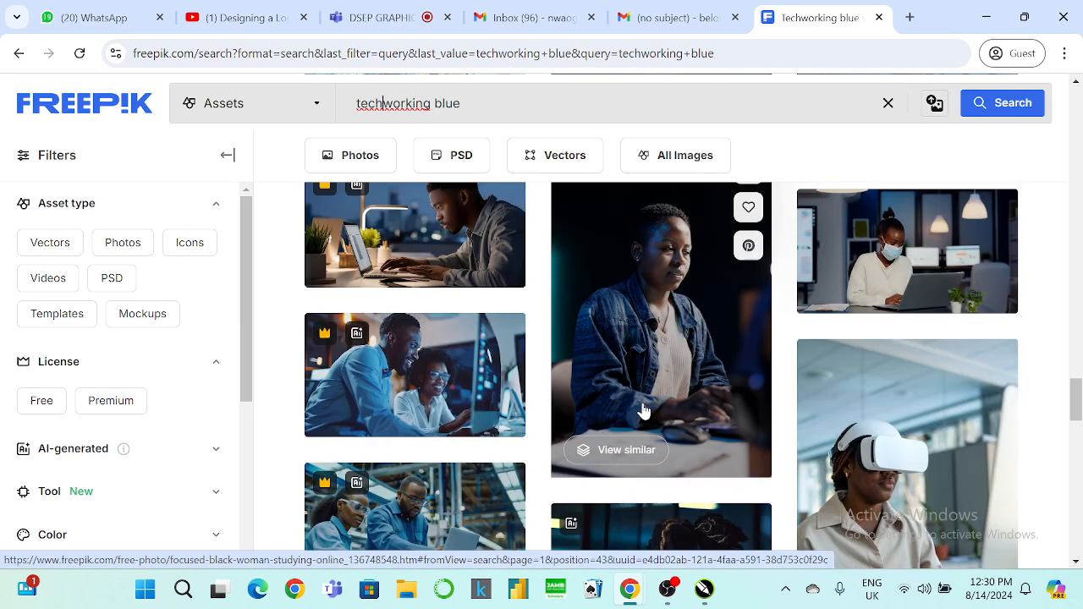
scroll(643, 410, "down", 3)
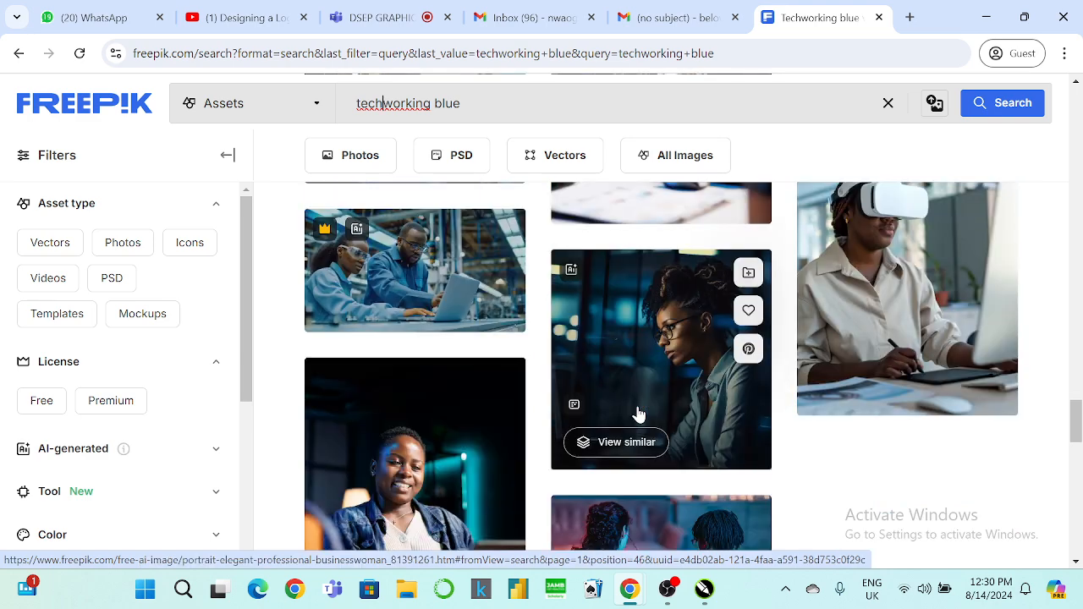
scroll(385, 360, "down", 2)
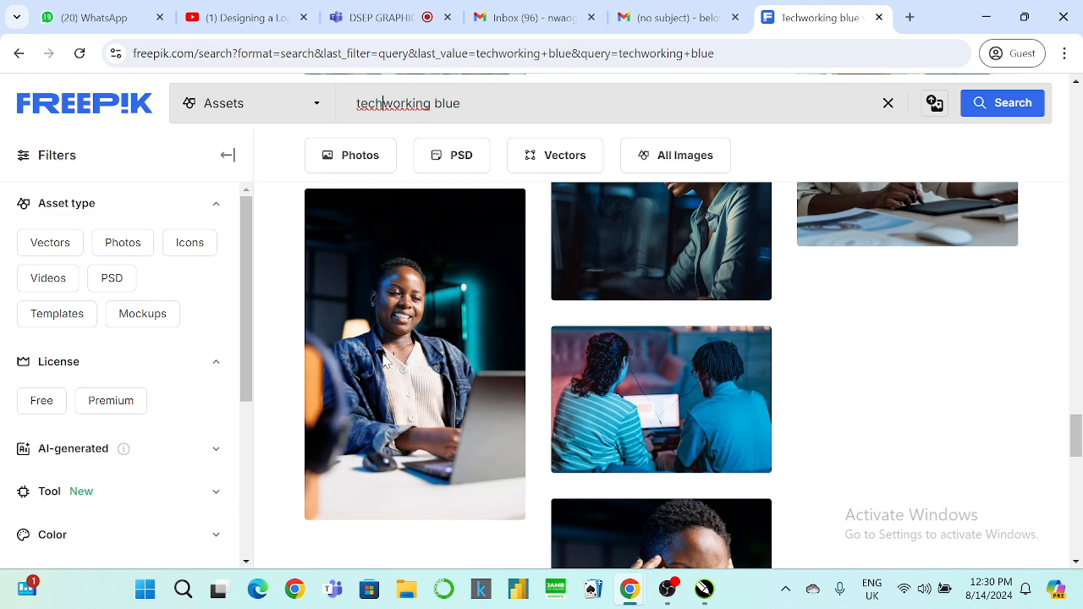
scroll(385, 360, "down", 2)
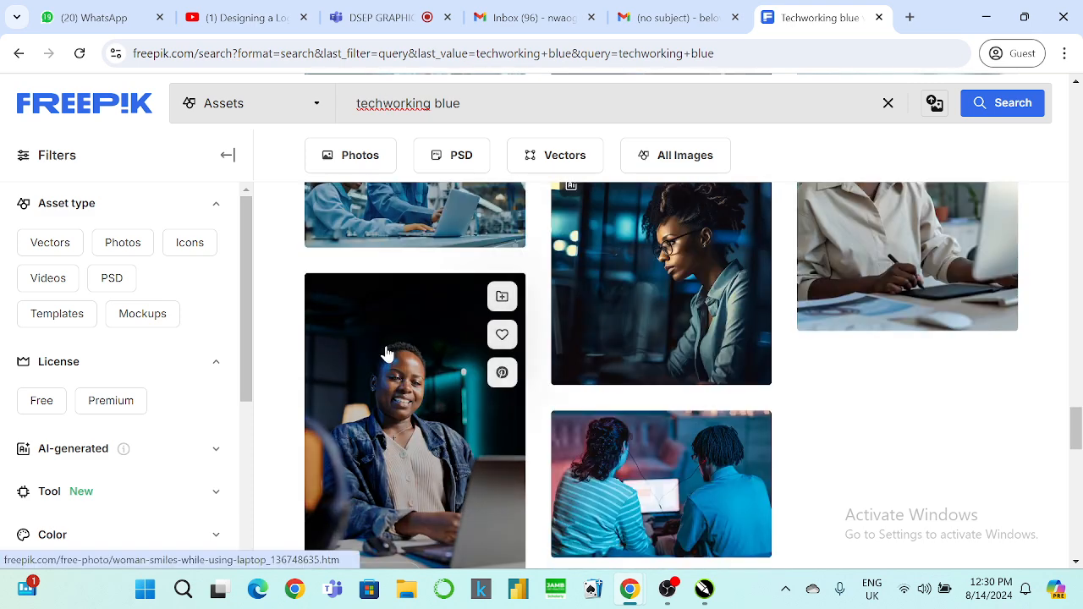
Step: Open the photo of the smiling woman in a denim jacket using a laptop and start its free download
left_click(386, 354)
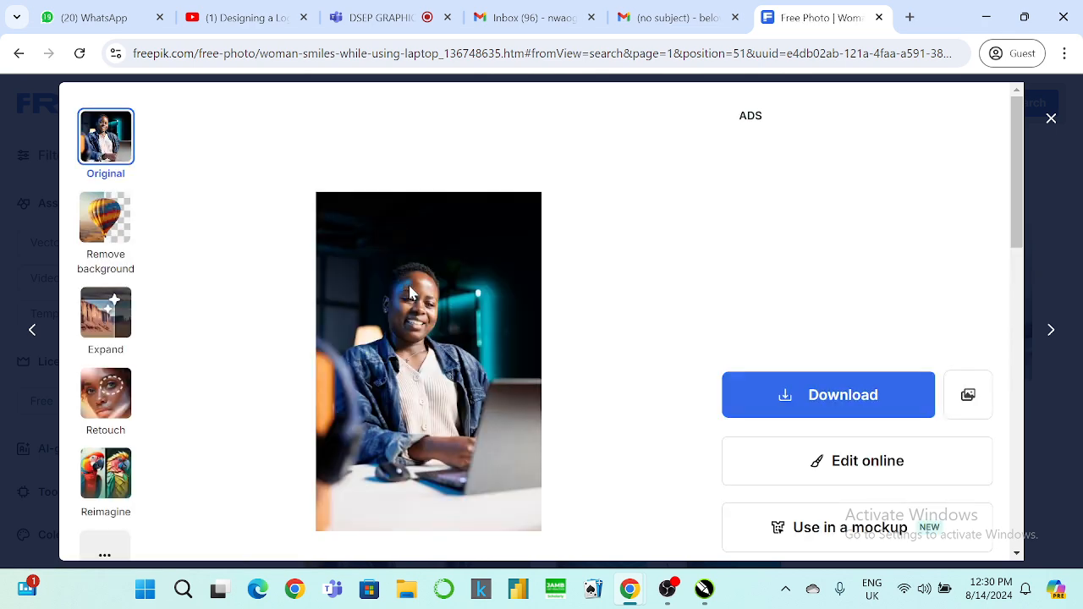
scroll(551, 273, "down", 1)
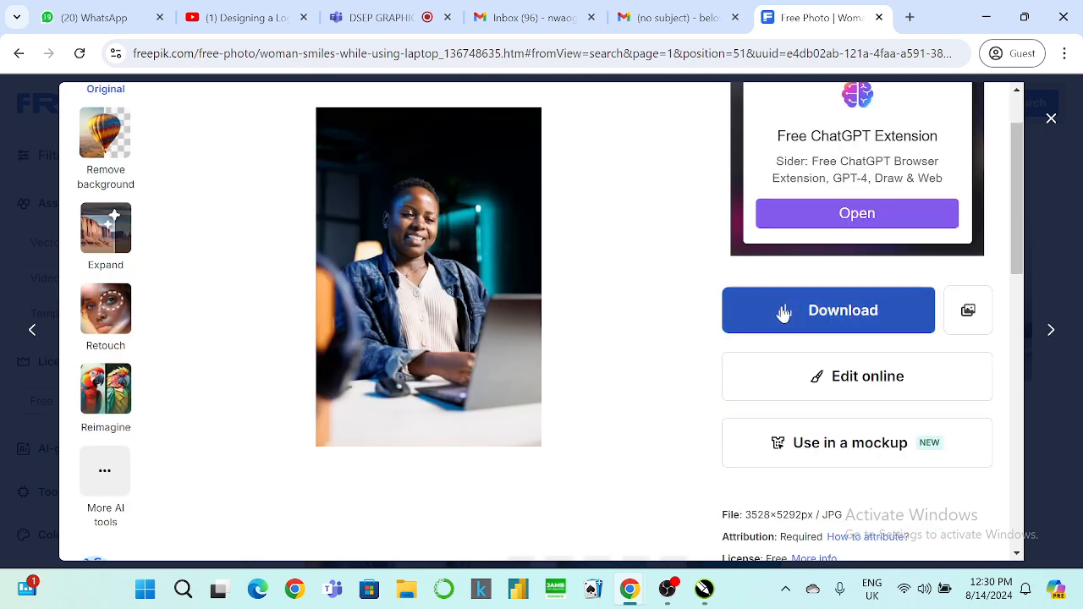
left_click(784, 314)
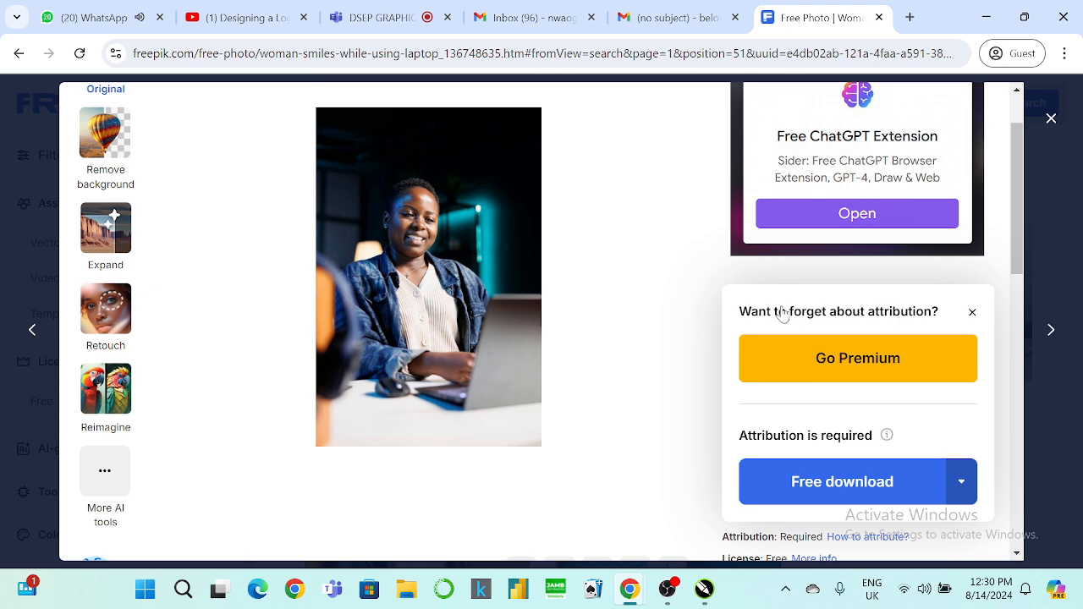
left_click(821, 498)
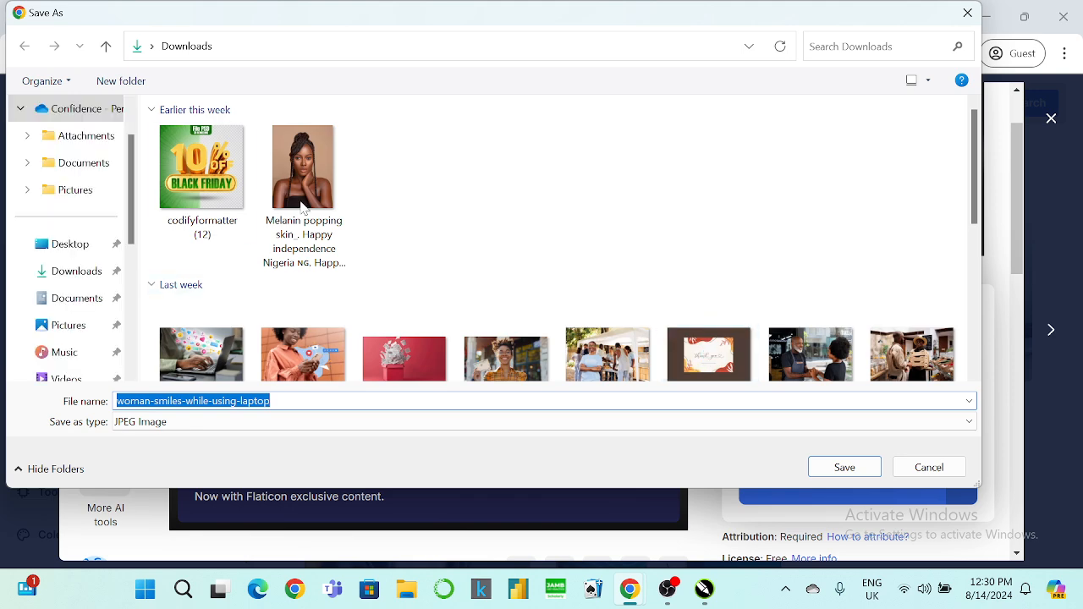
Step: Save the photo as the JPEG woman-smiles-while-using-laptop in the C10 DSEP GRAPHICS DESIGN folder under Documents
left_click(82, 307)
left_click(184, 176)
double_click(184, 176)
double_click(198, 160)
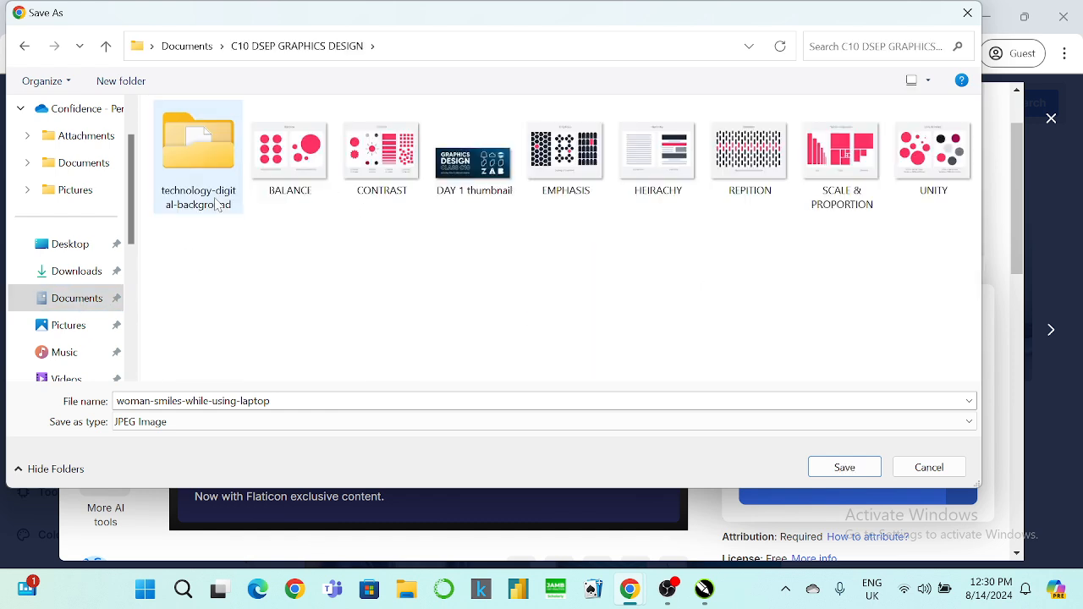
left_click(844, 467)
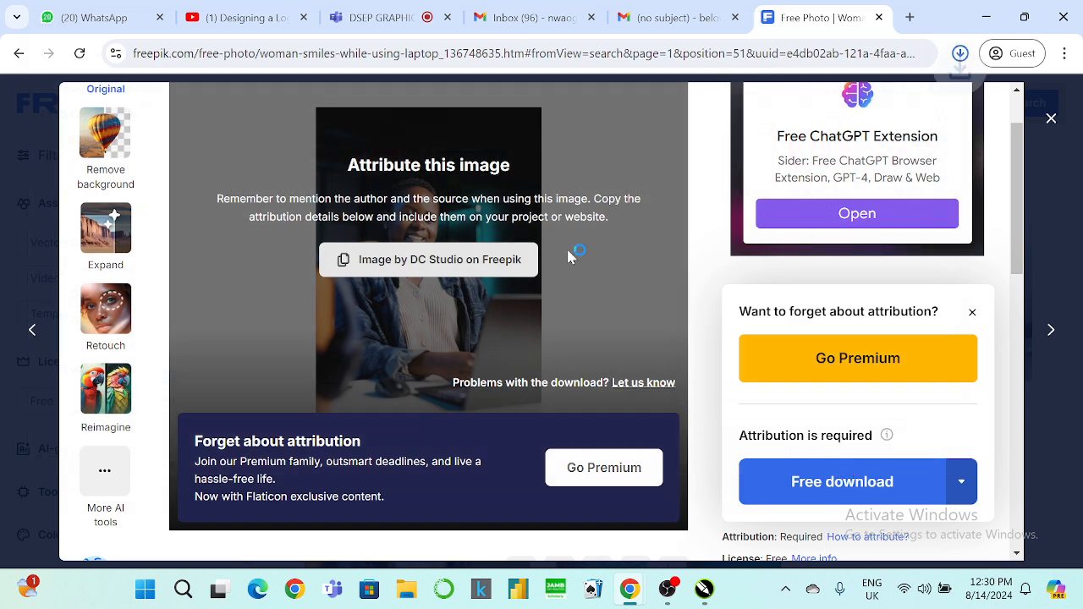
Step: Return to the Tech Forge brand identity document in CorelDRAW and start importing a file on Page 8
left_click(987, 17)
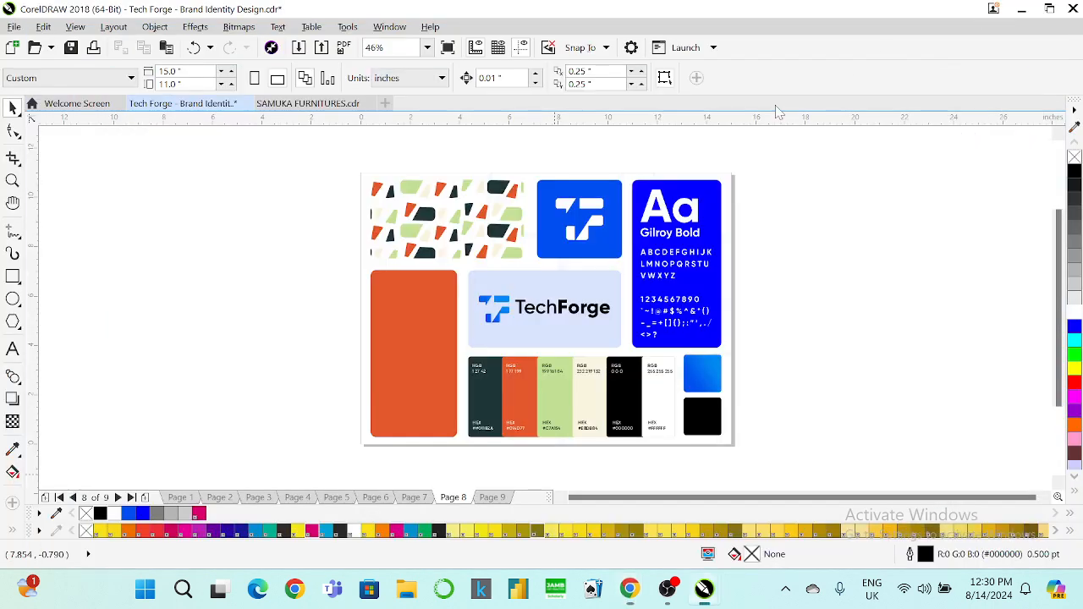
left_click(298, 47)
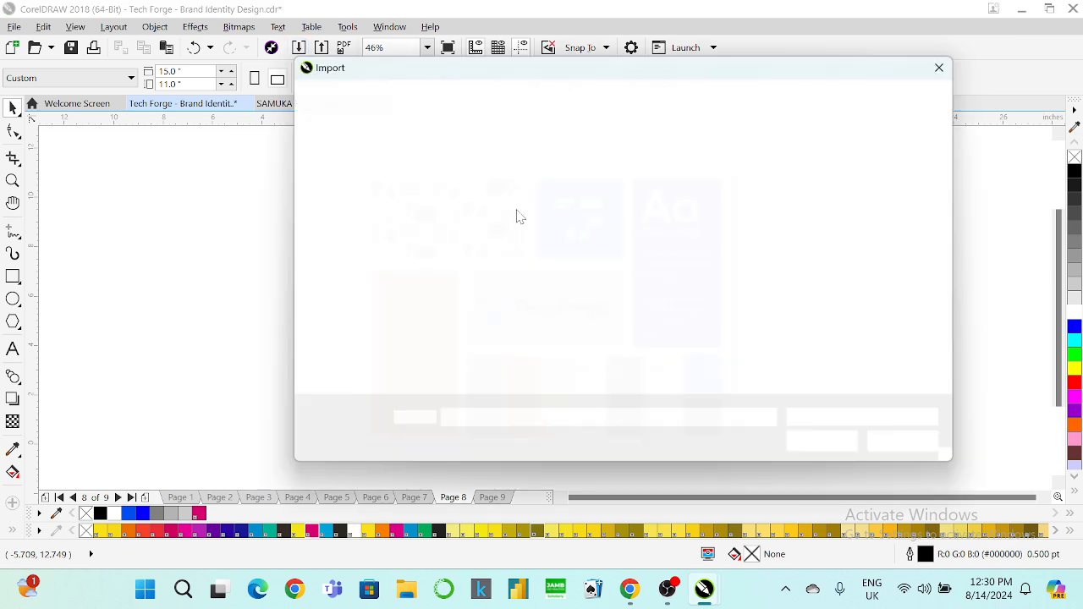
Step: Import woman-smiles-while-using-laptop.jpg and place it beside the page at about 5.5 by 8.3 inches
scroll(518, 285, "down", 5)
left_click(471, 330)
left_click(827, 451)
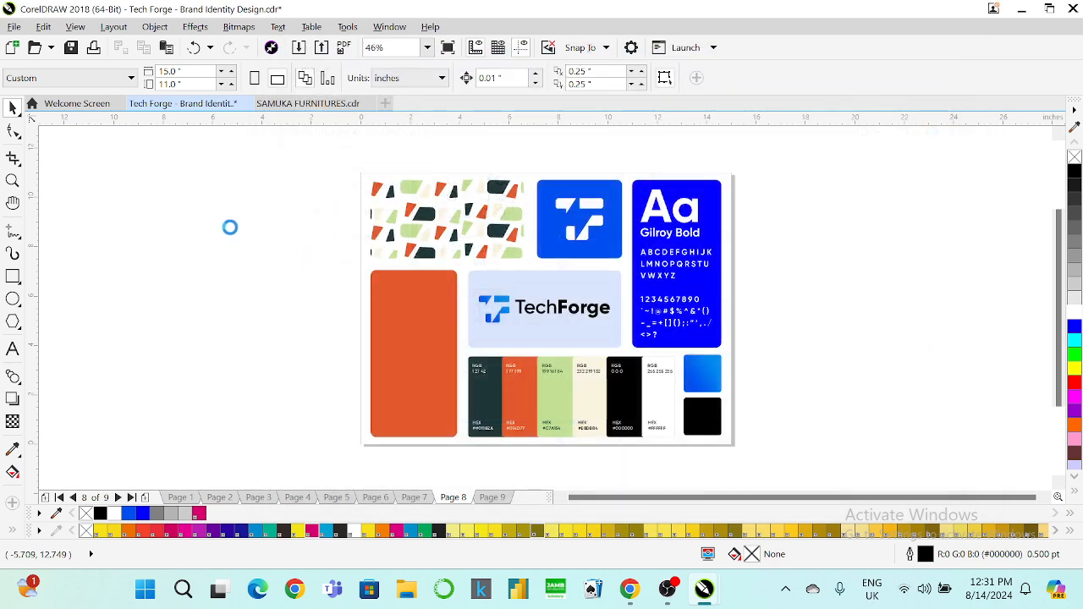
left_click_drag(181, 200, 361, 412)
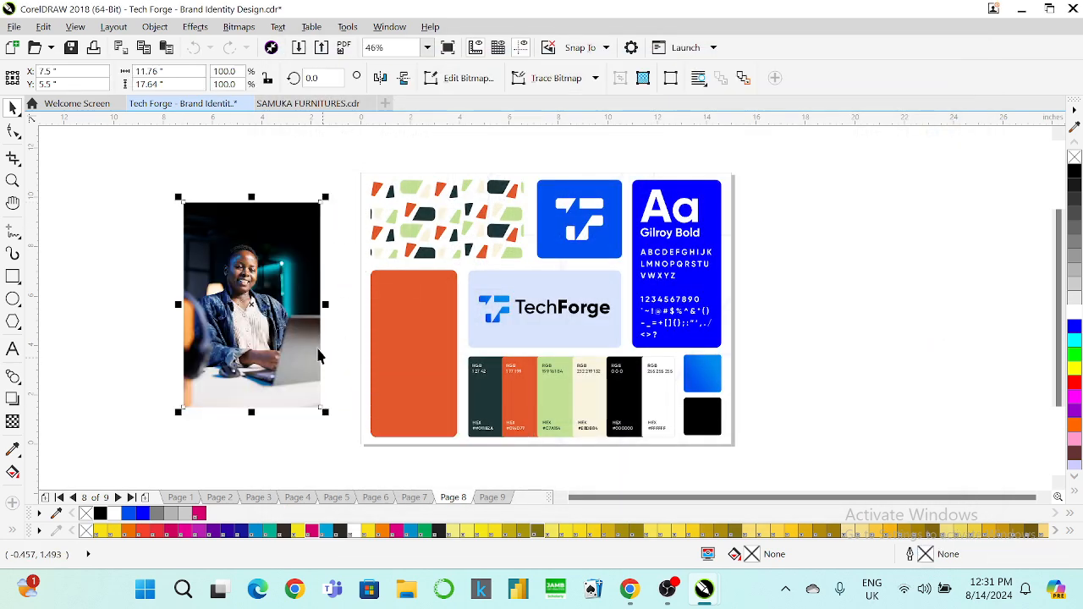
Step: PowerClip the imported photo inside the orange rounded rectangle beneath the pattern tile
left_click_drag(220, 287, 249, 315)
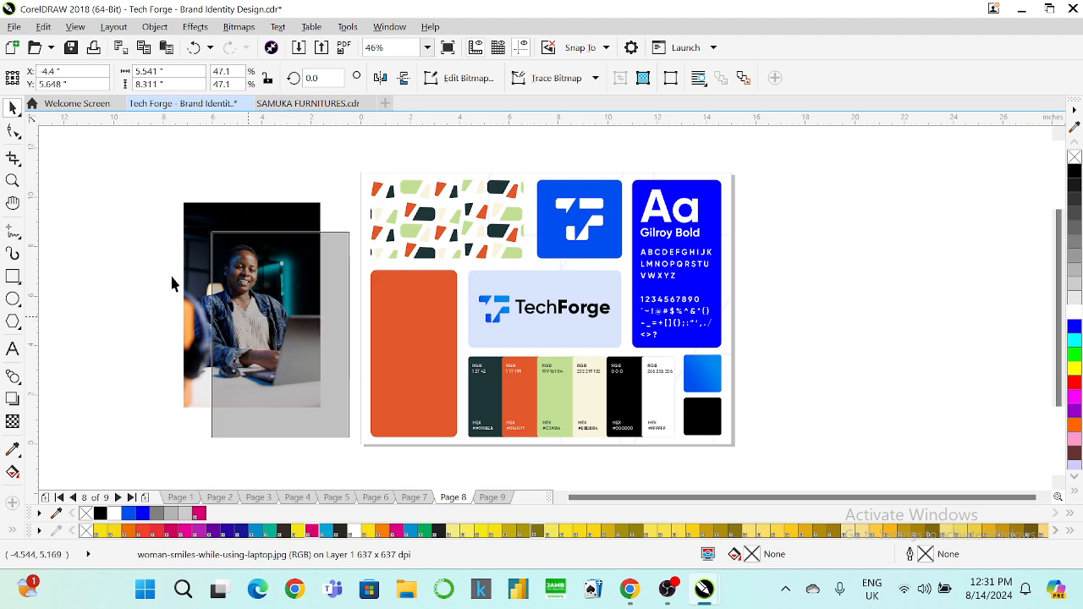
left_click(172, 276)
left_click(151, 274)
left_click(237, 262)
left_click_drag(237, 263, 395, 319)
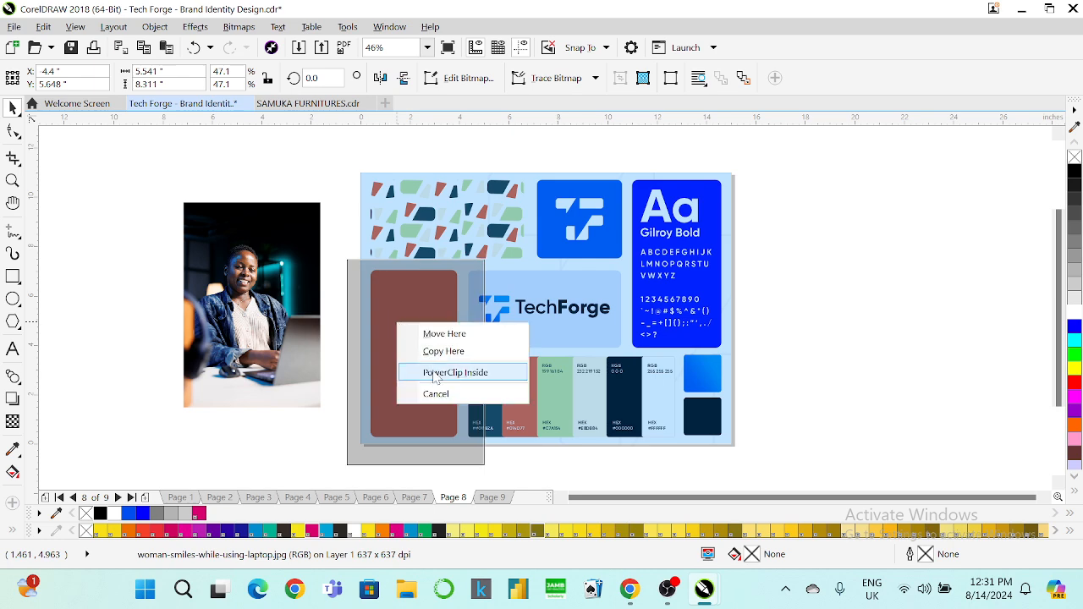
left_click(427, 372)
Step: Fit the PowerClip contents so the photo fills its rounded frame, and deselect the frame
right_click(404, 309)
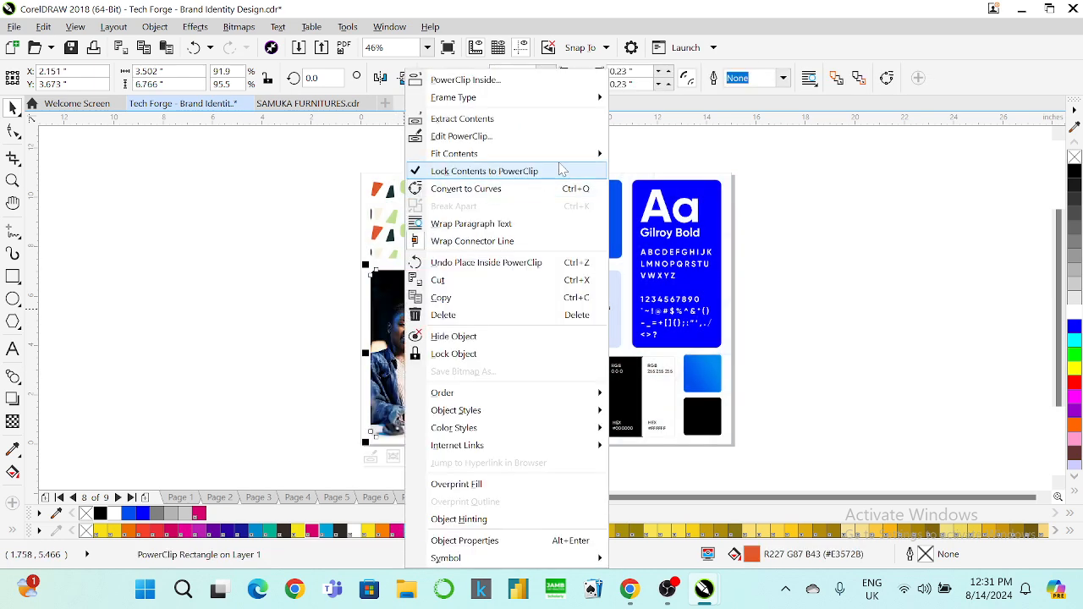
mouse_move(576, 154)
left_click(683, 192)
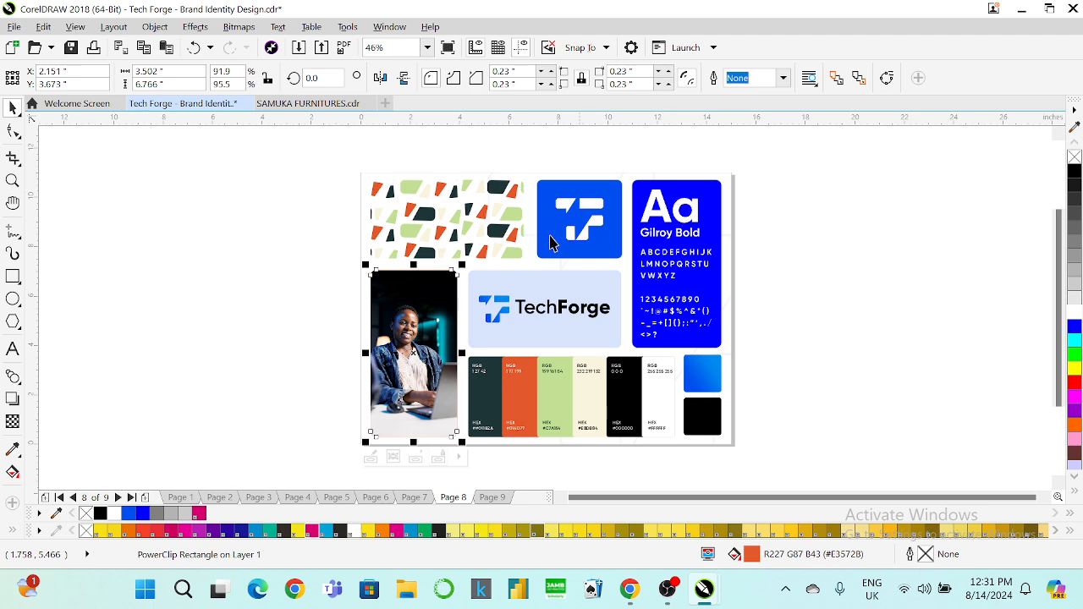
left_click(250, 297)
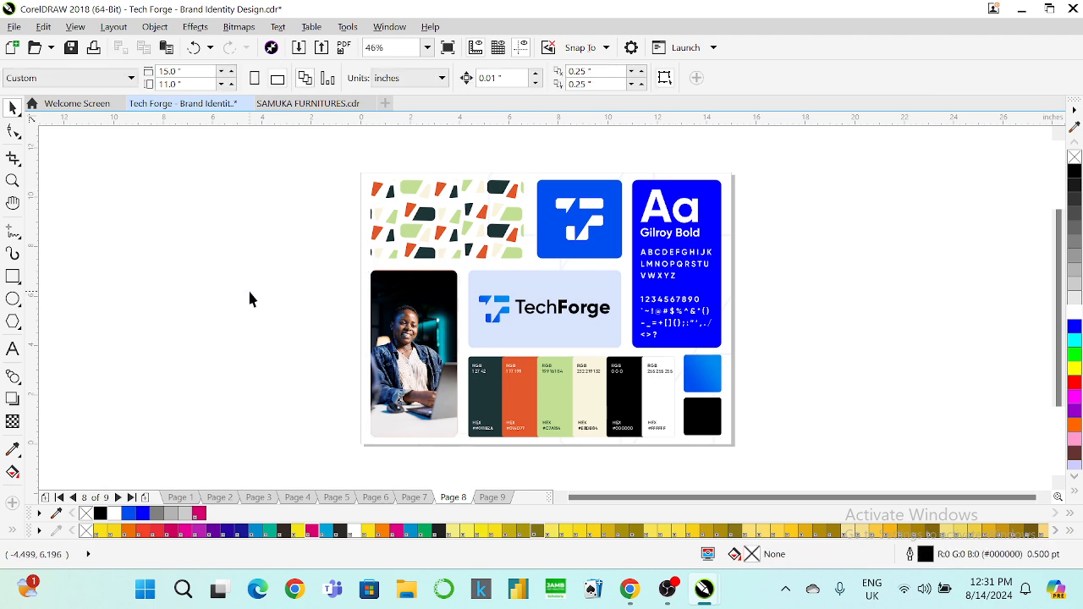
left_click(421, 320)
left_click(921, 208)
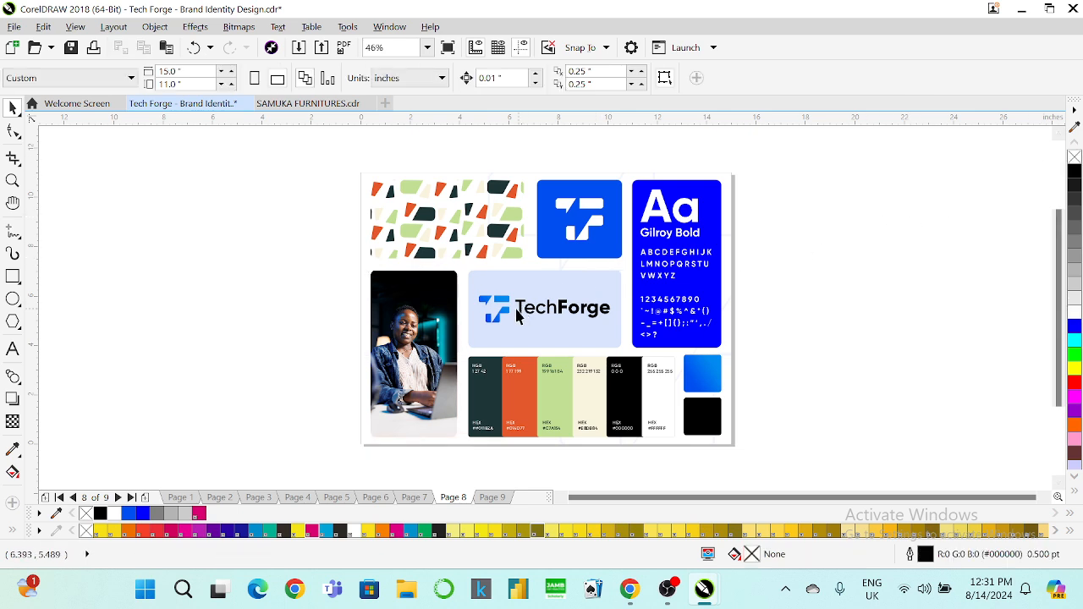
Step: Sample the blue of the Gilroy Bold typography card and apply it to the first, dark green colour swatch
left_click(13, 450)
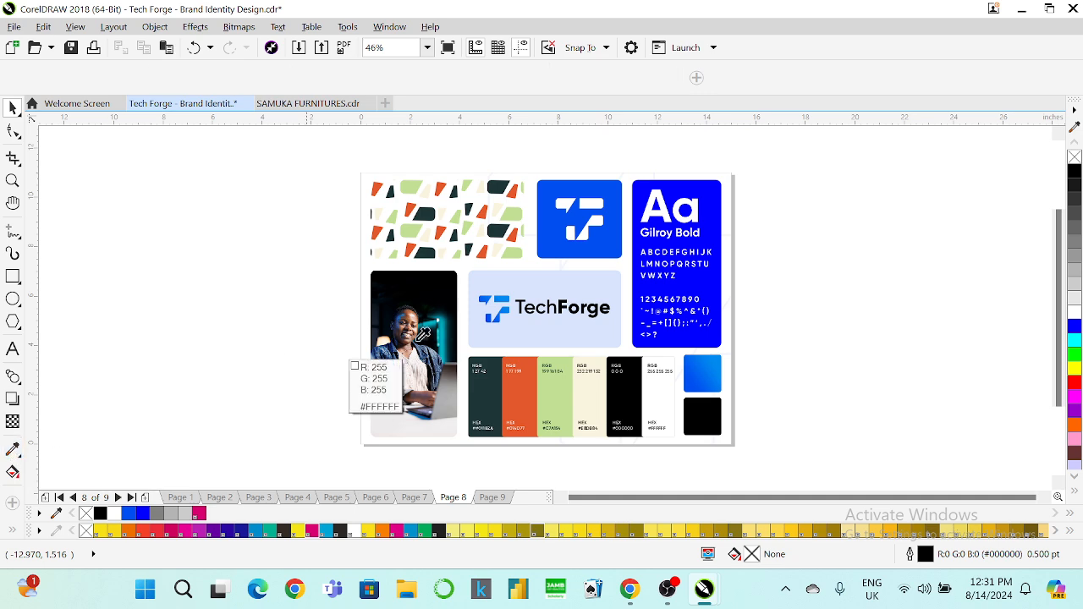
left_click(646, 182)
left_click(478, 392)
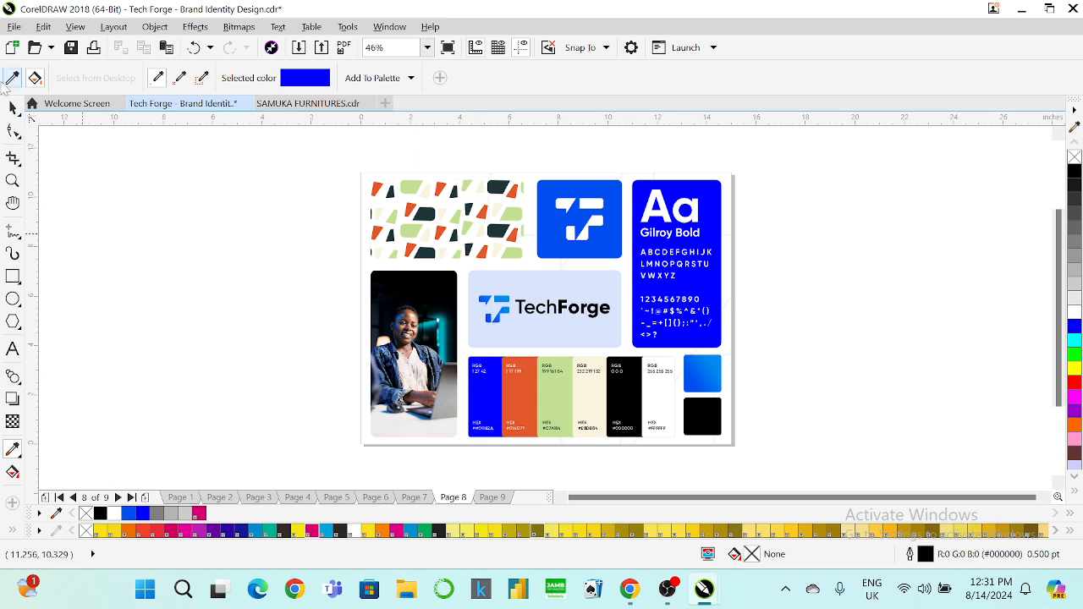
Step: Sample the blue of the logo icon tile and apply it to the orange colour swatch
left_click(13, 78)
left_click(542, 189)
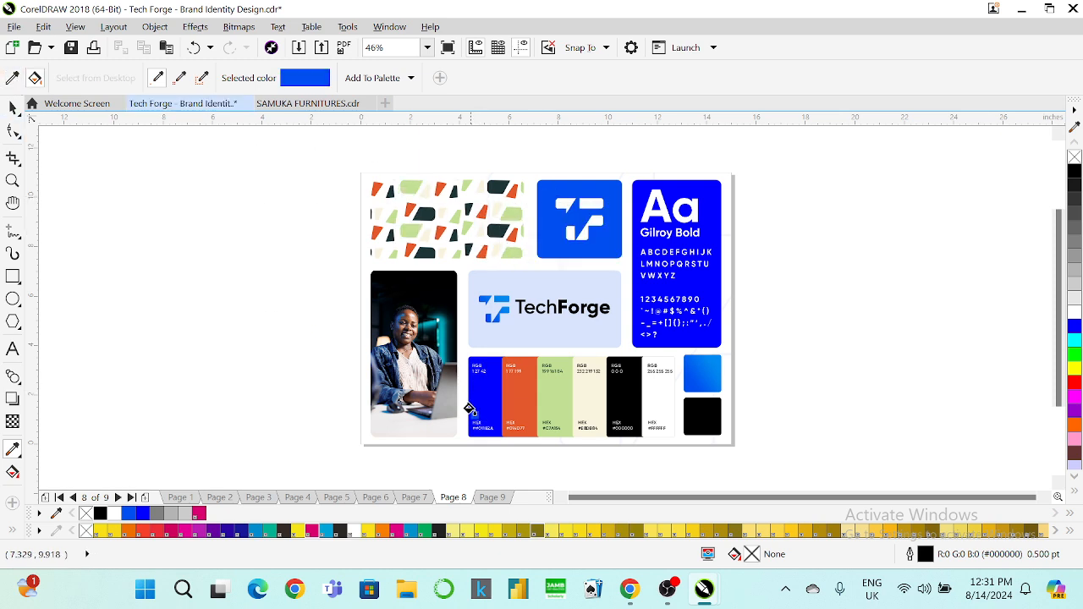
left_click(505, 391)
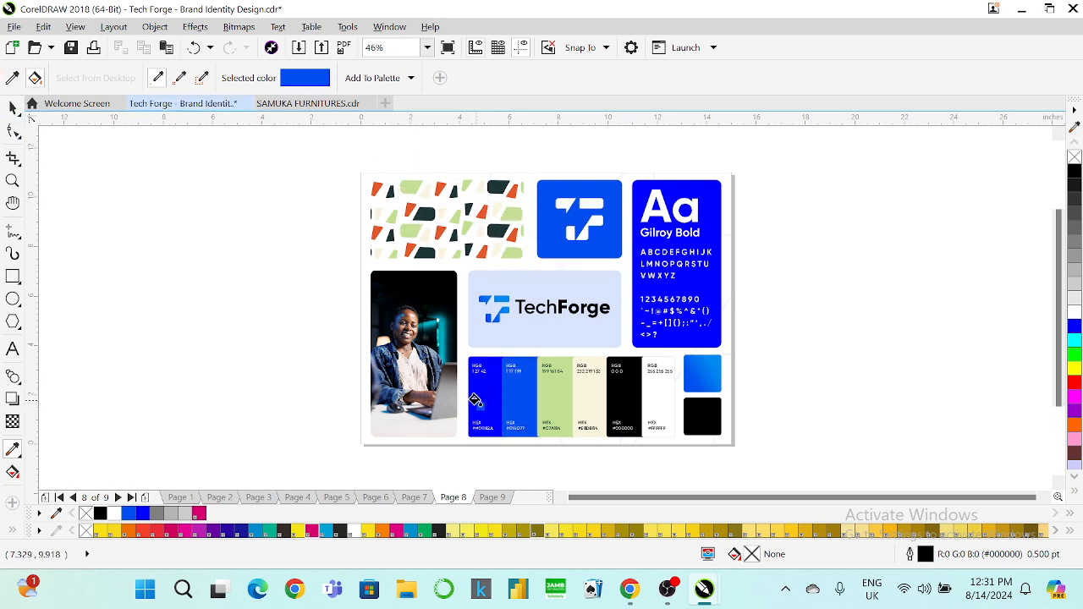
Step: Sample the pale blue behind the TechForge logo and apply it to the green colour swatch
left_click(13, 78)
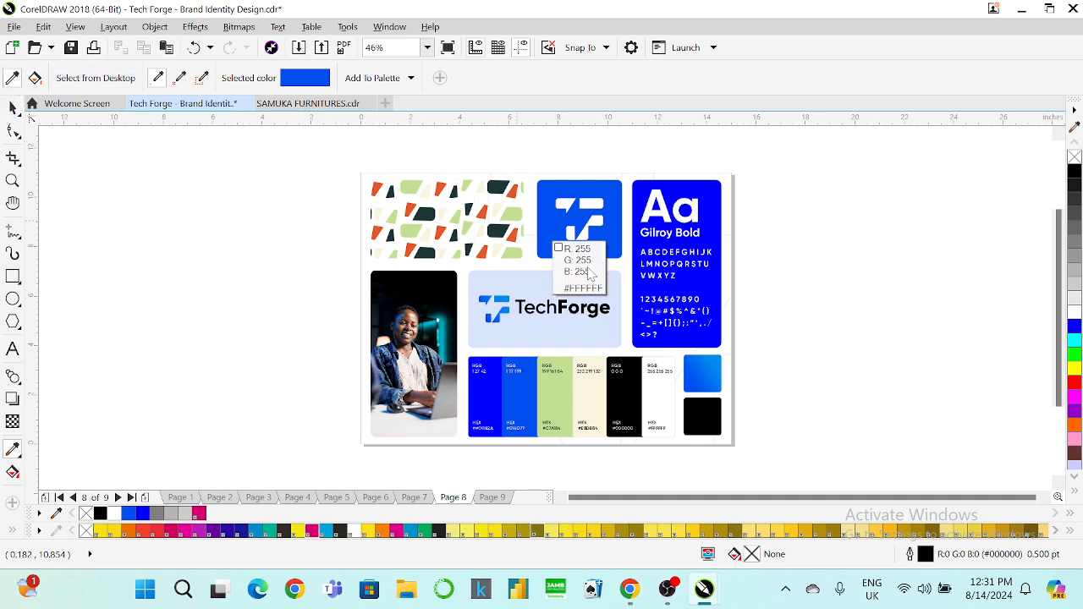
left_click(599, 282)
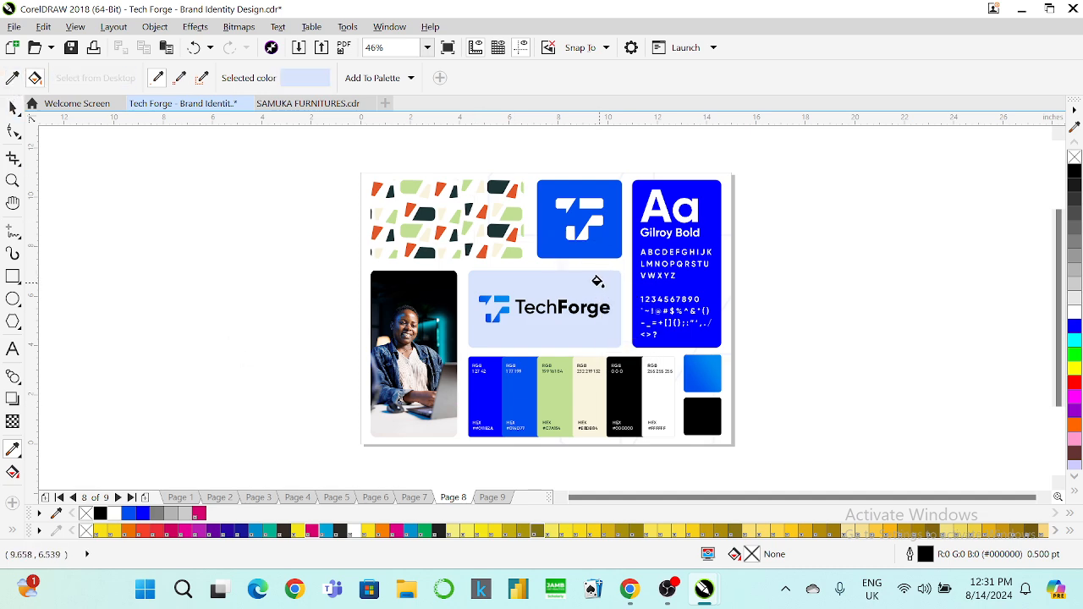
left_click(552, 399)
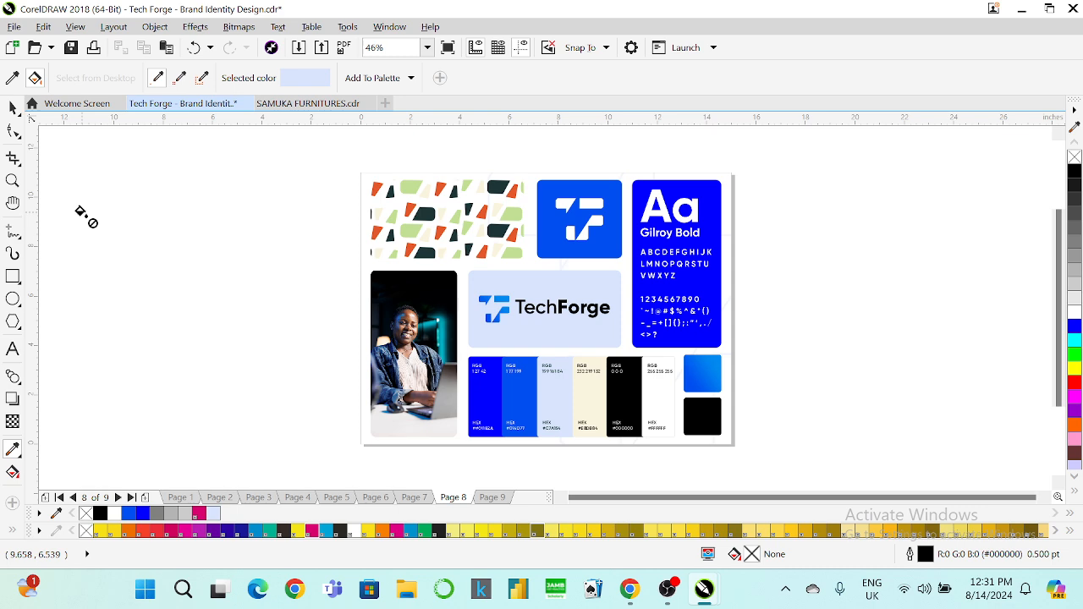
left_click(13, 107)
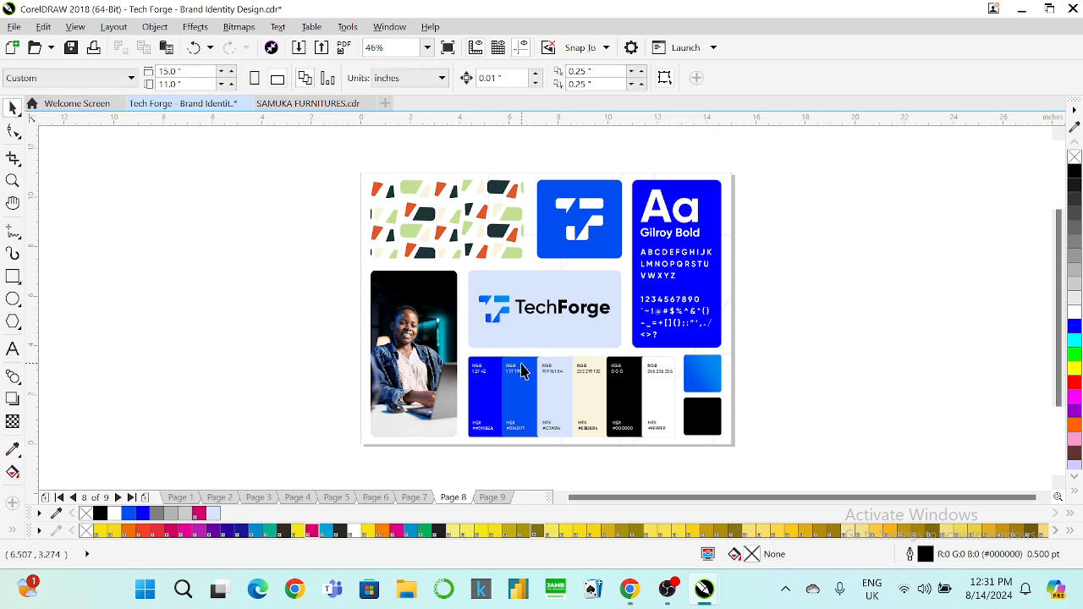
Step: Delete the cream colour swatch together with its RGB and HEX labels
left_click(576, 402)
left_click_drag(618, 464, 549, 354)
key("Delete")
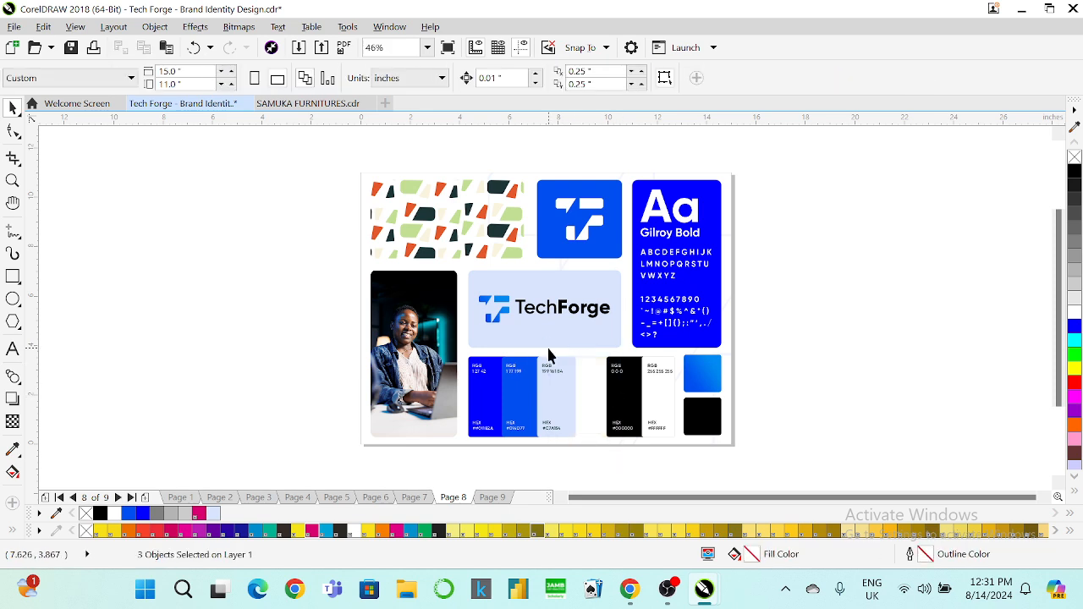
Step: Nudge the black and white swatches with their labels left to X 10.036 in, against the pale blue swatch
left_click_drag(692, 455, 588, 347)
key("Delete")
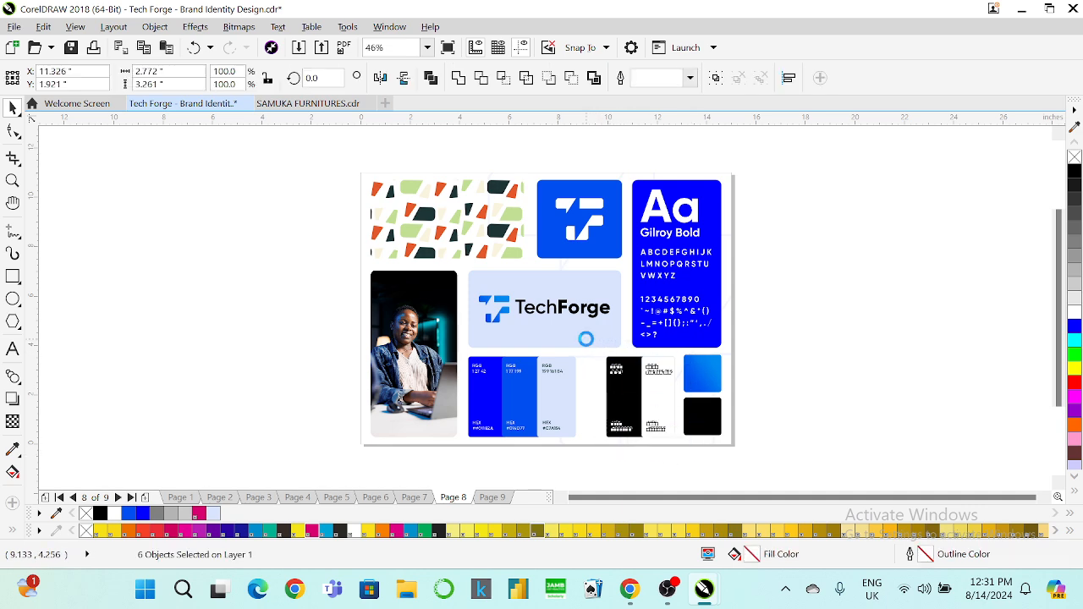
key("Left")
key("Left")
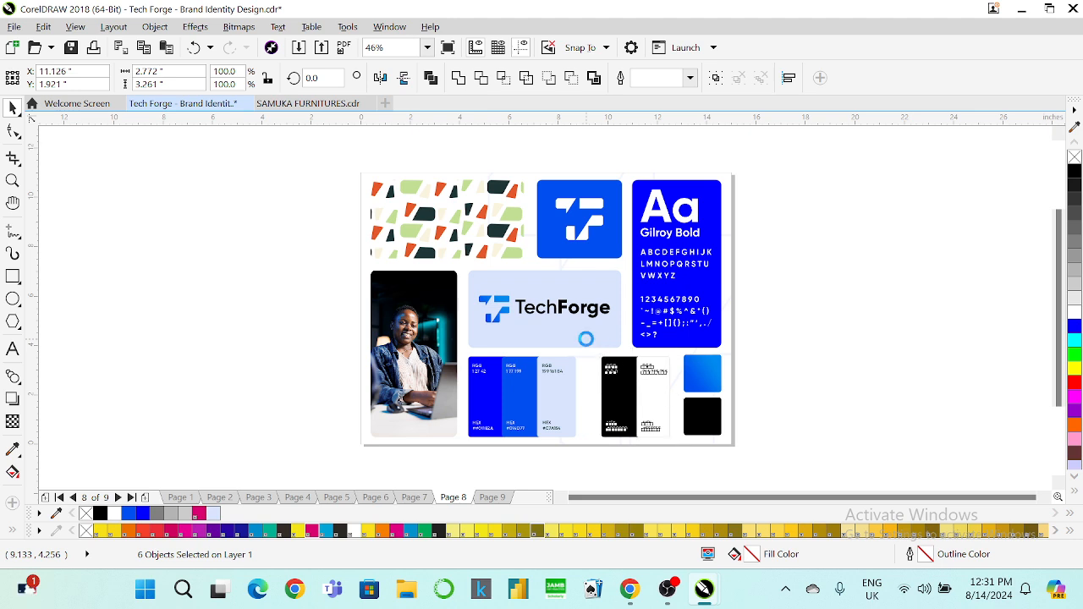
key("Left")
key("Left")
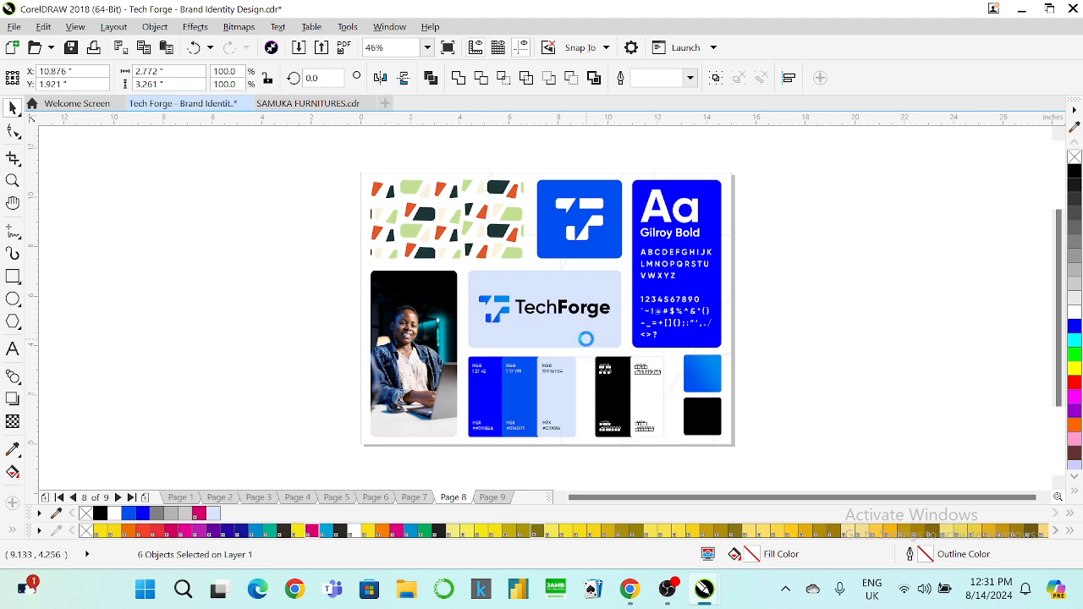
key("Left")
key("Left")
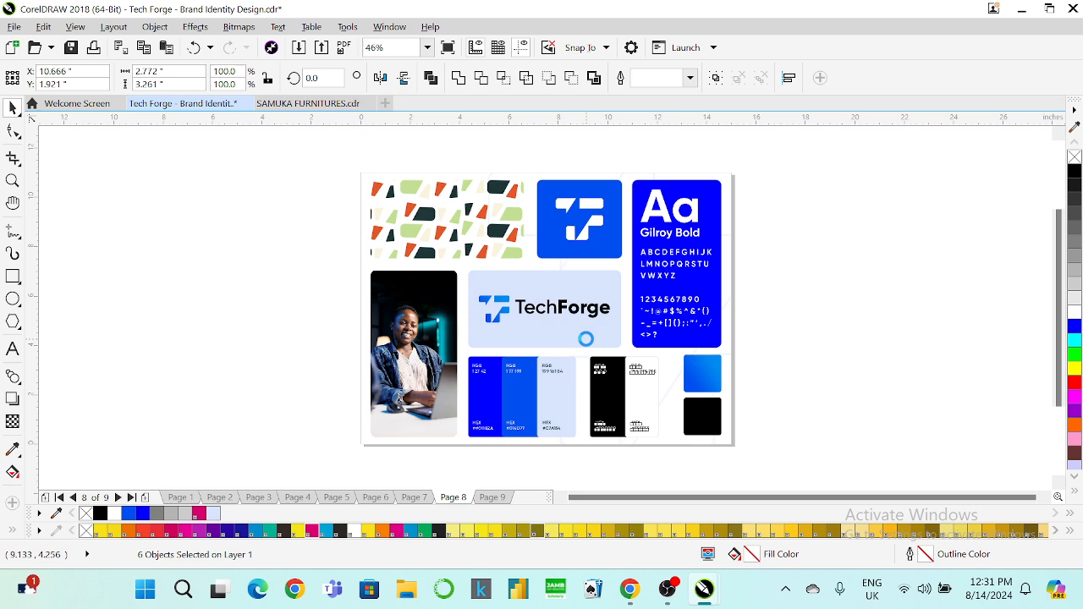
key("Left")
key("Left")
key("Left")
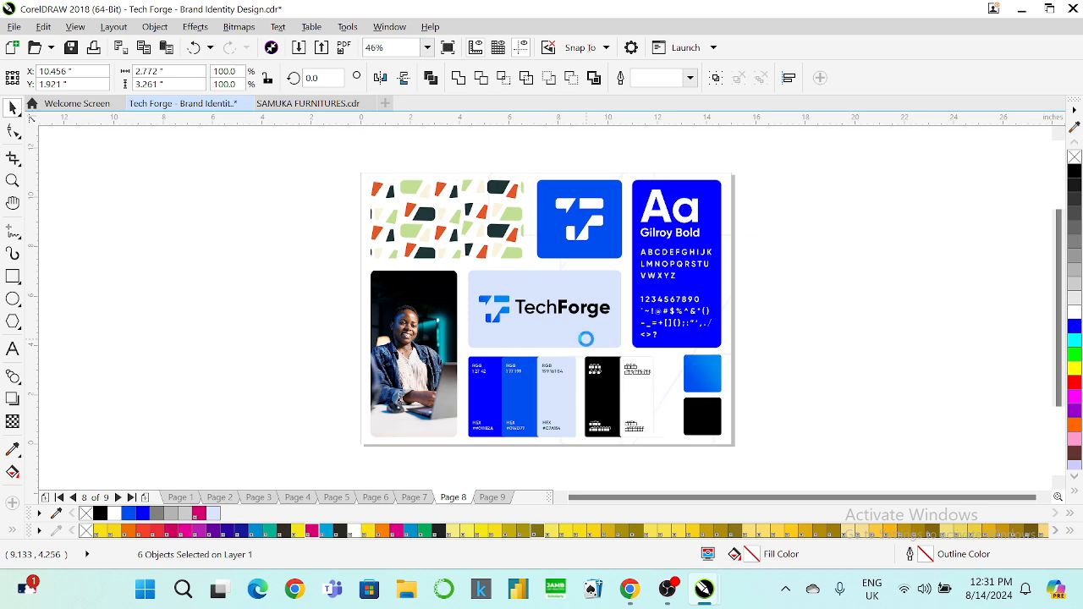
key("Left")
key("Left")
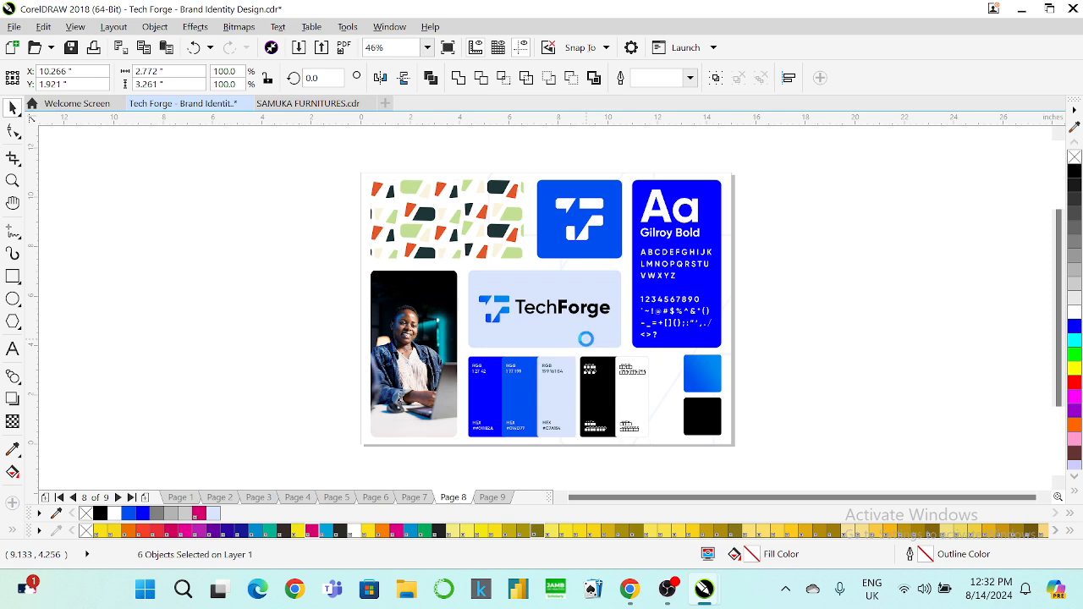
key("Left")
key("Left")
key("ctrl+Left")
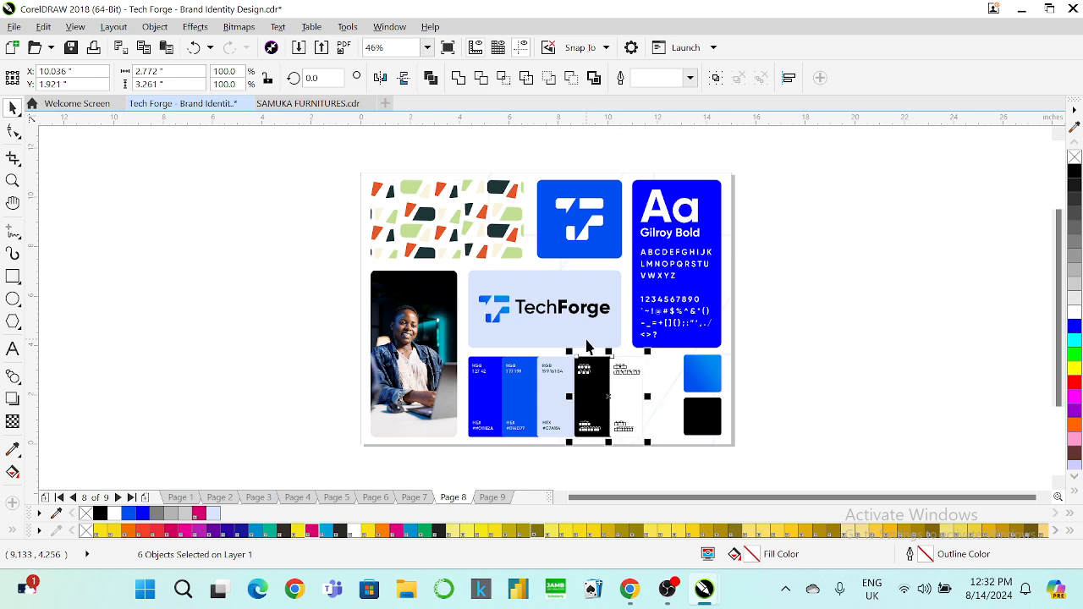
Step: Check the transparency setting of the pale blue card behind the TechForge logo
left_click(576, 342)
left_click(13, 421)
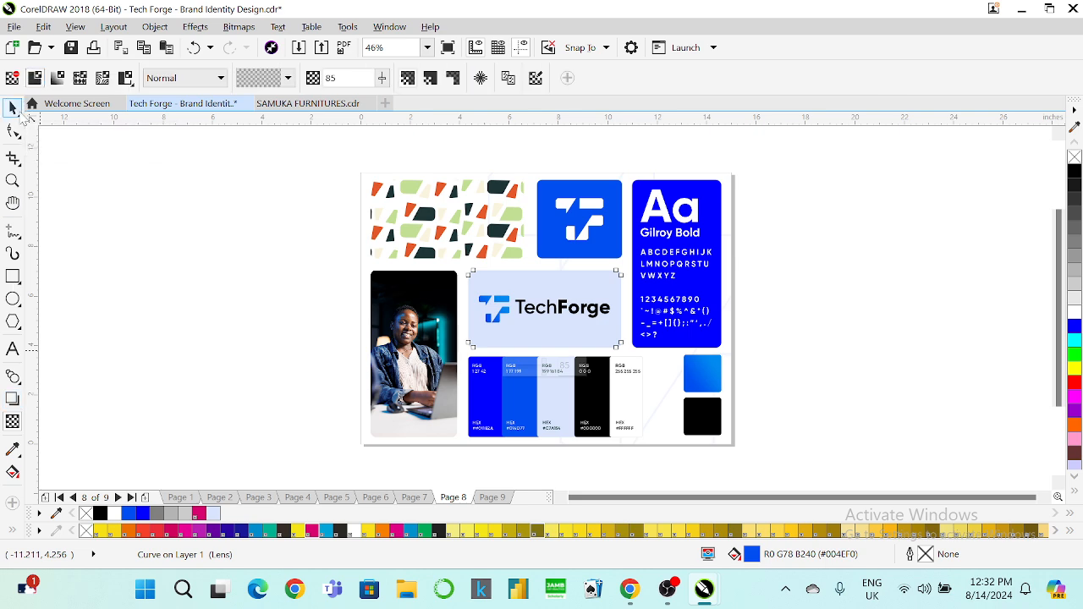
left_click(13, 107)
left_click(229, 242)
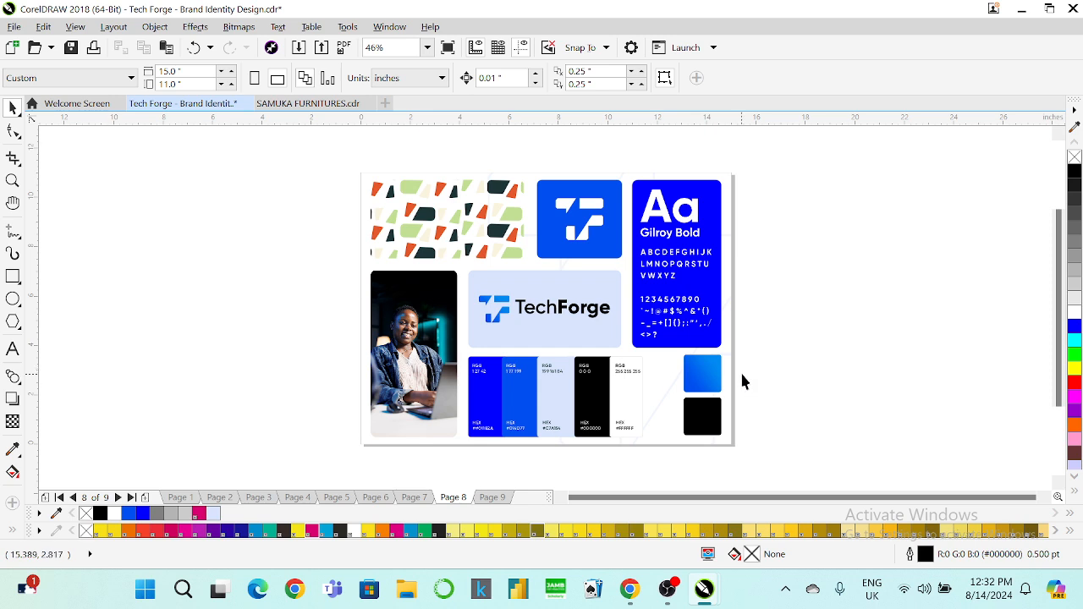
Step: Group the five colour swatches together with their RGB and HEX labels
left_click_drag(576, 427, 456, 348)
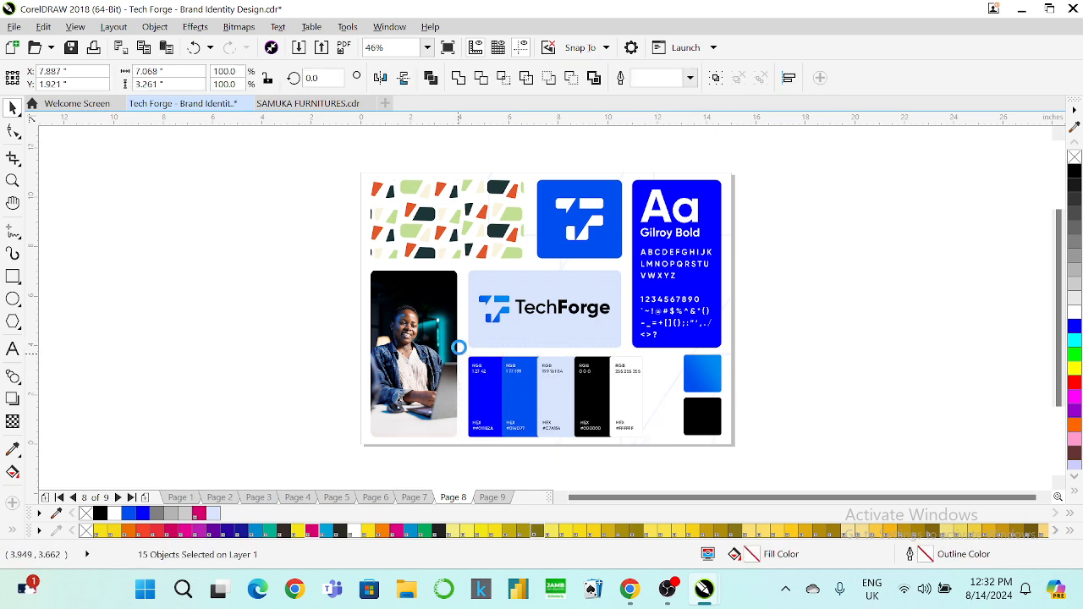
key("ctrl+g")
left_click(486, 343, "shift")
left_click(760, 351)
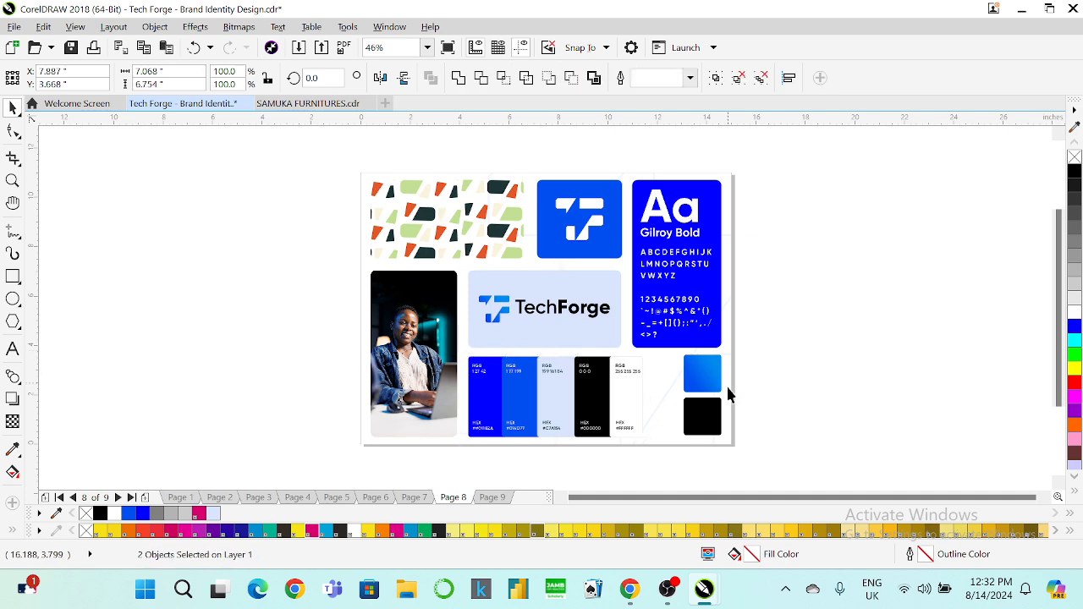
Step: Duplicate the blue gradient square, place the copy immediately to its left, and fill it with light grey #E6E6E6
left_click(13, 181)
left_click_drag(744, 336, 598, 443)
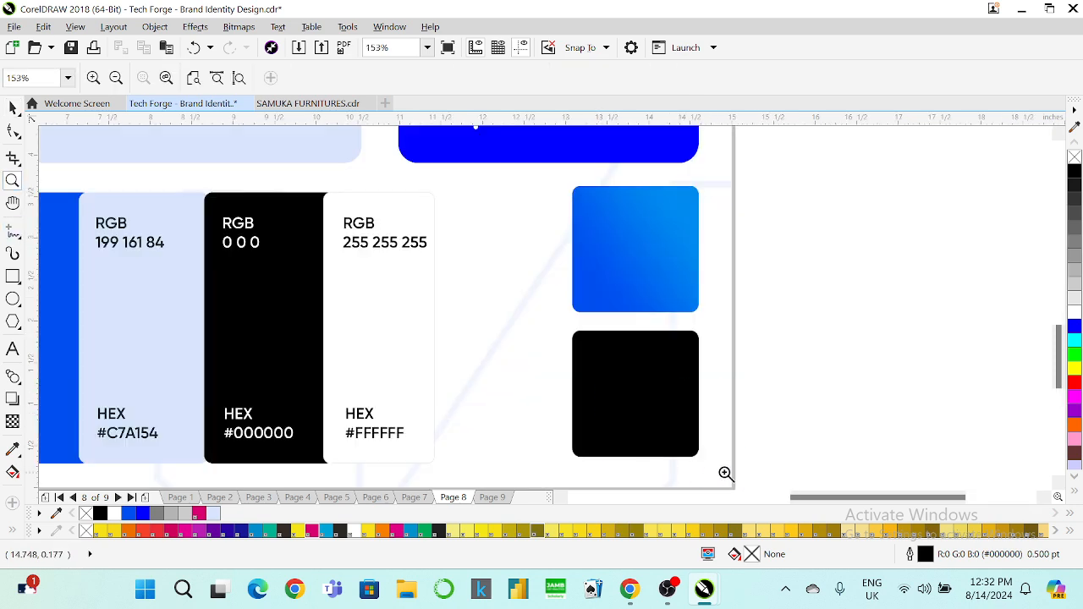
left_click(14, 108)
left_click(656, 270)
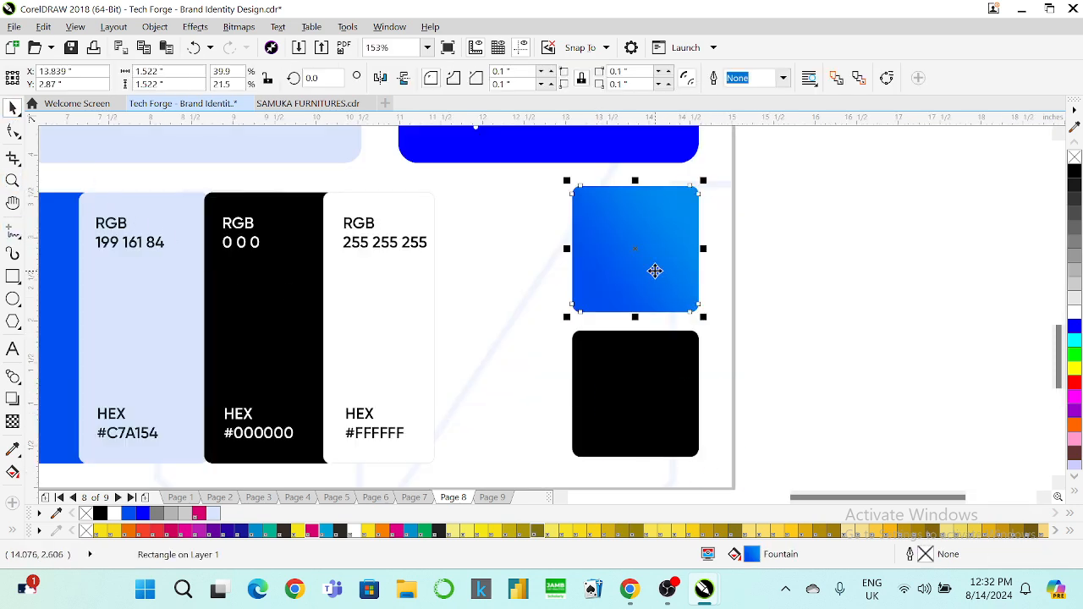
key("ctrl+d")
left_click_drag(654, 266, 515, 288)
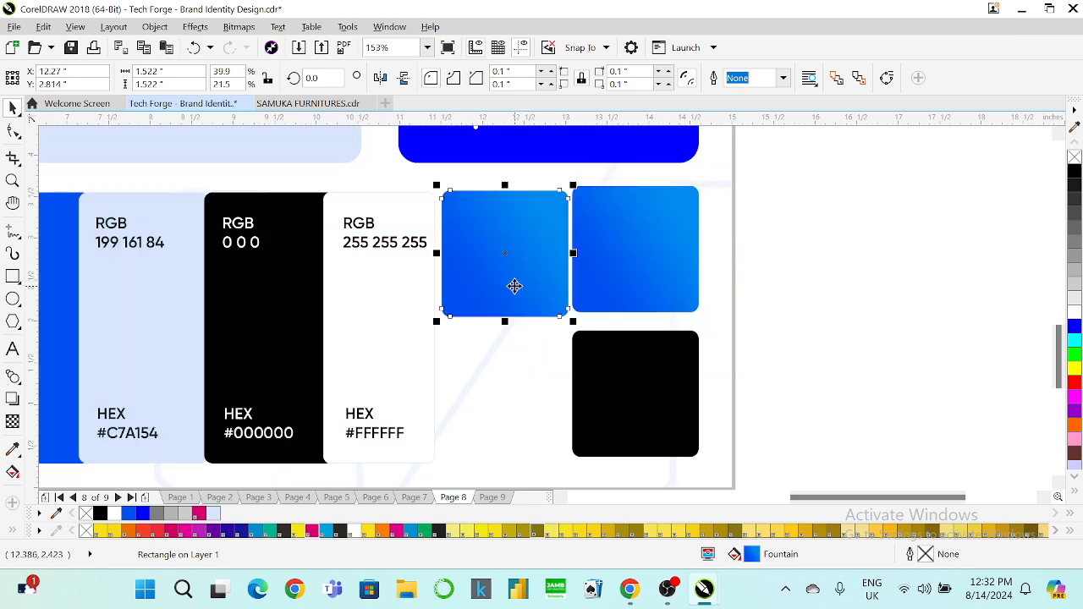
left_click(1074, 318)
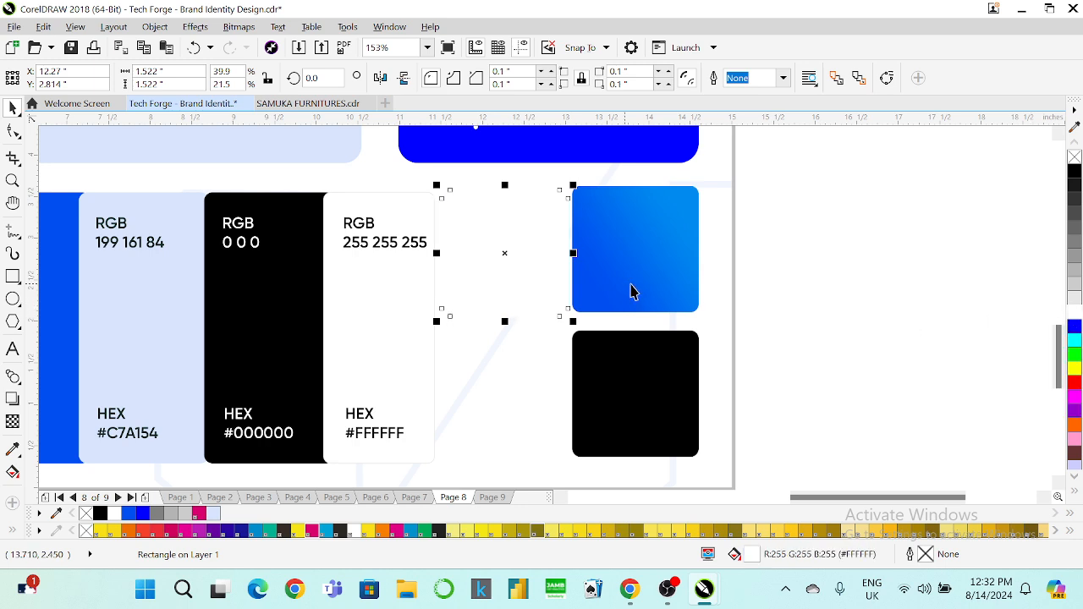
left_click(1074, 300)
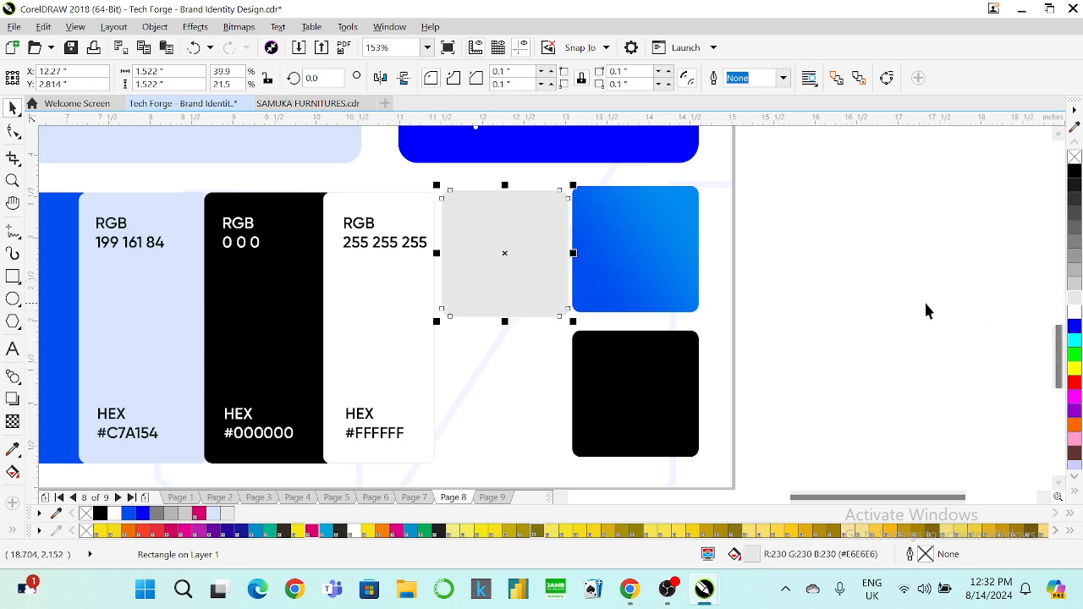
Step: Duplicate the grey square, place the copy below it beside the black square, and fill it with the document's pale blue
key("ctrl+d")
left_click_drag(383, 254, 509, 388)
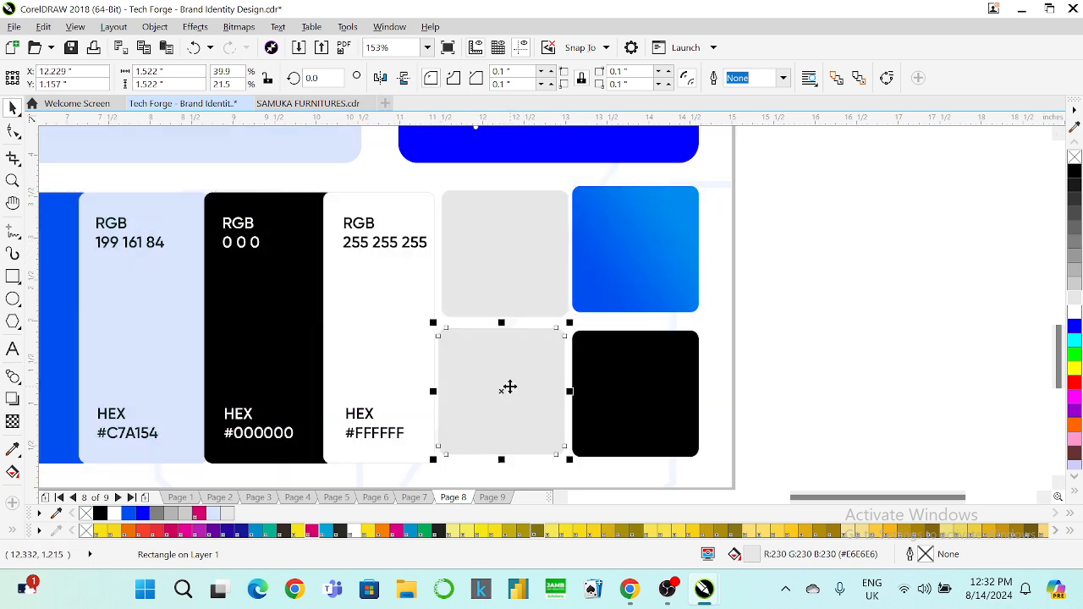
left_click(211, 513)
Step: Centre the grey and pale blue squares on one vertical axis and scale all four squares down to about 1.326 in each
left_click(496, 297, "shift")
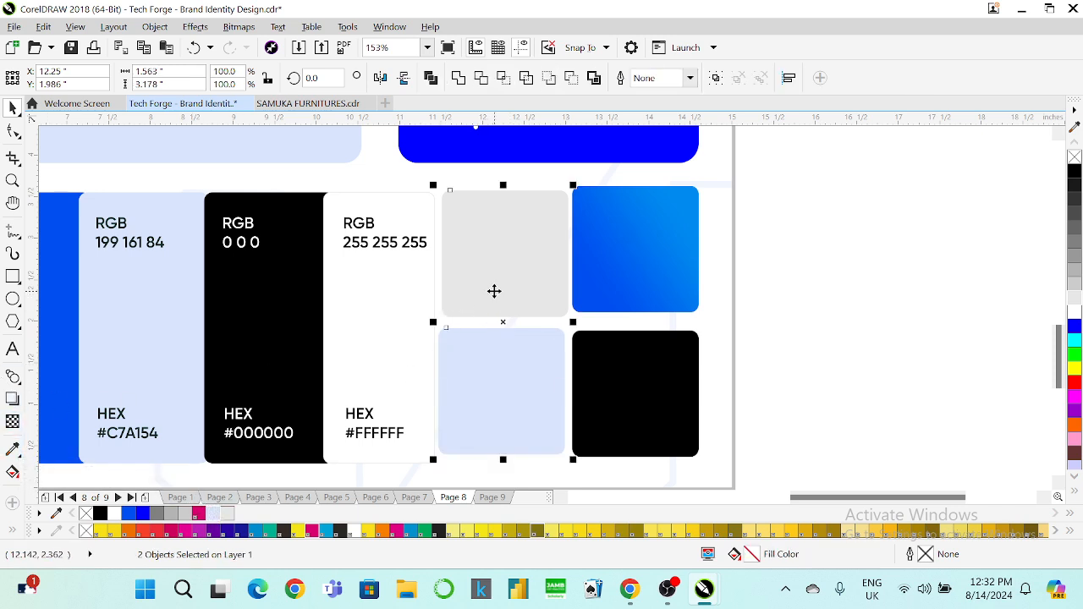
key("c")
left_click(607, 268)
left_click(618, 395, "shift")
left_click(527, 278, "shift")
left_click_drag(706, 181, 690, 194)
key("Escape")
key("ctrl+z")
left_click_drag(701, 181, 687, 200)
Step: Align the top edge of the grey square with the top of the grouped colour swatches
left_click(524, 247)
left_click(425, 214, "shift")
key("t")
Step: Align the blue gradient square's right edge with the blue typography card above and its top edge with the grey square
left_click(631, 242)
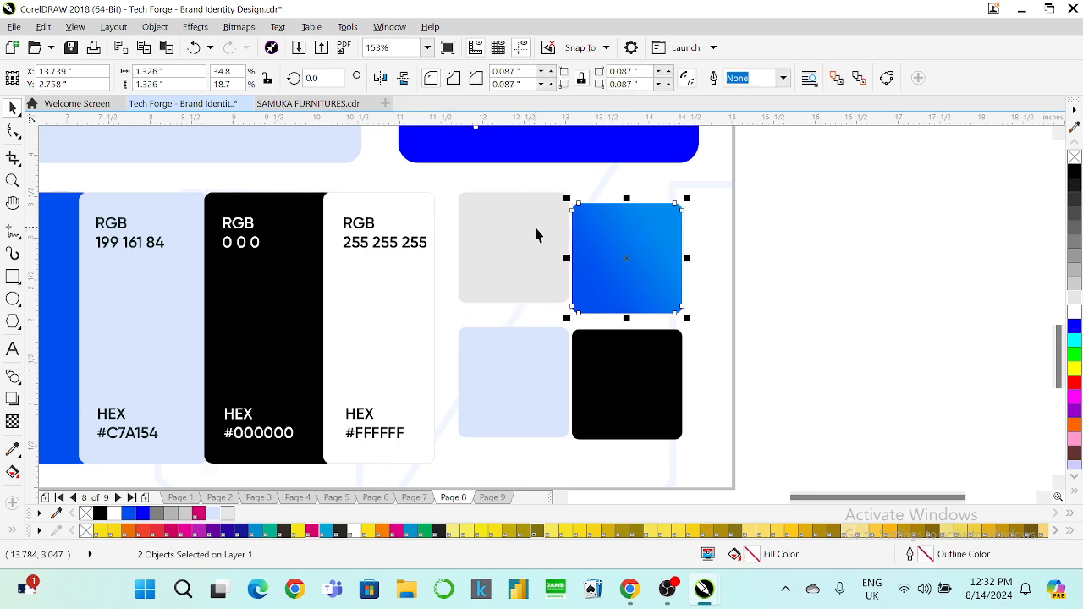
left_click(650, 148, "shift")
key("r")
left_click(609, 237)
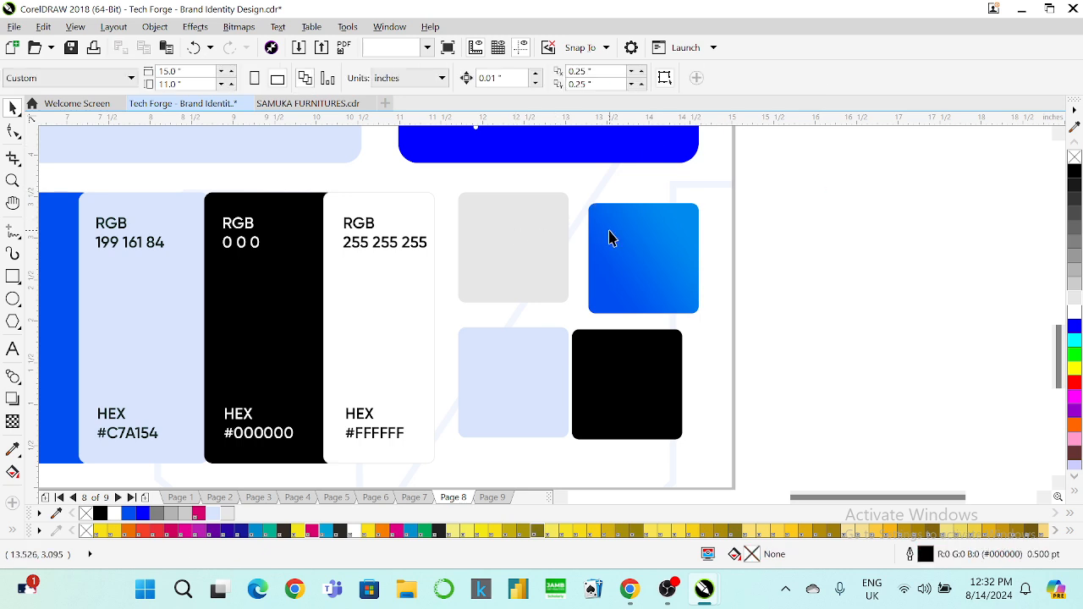
left_click(529, 228, "shift")
key("t")
left_click(741, 234)
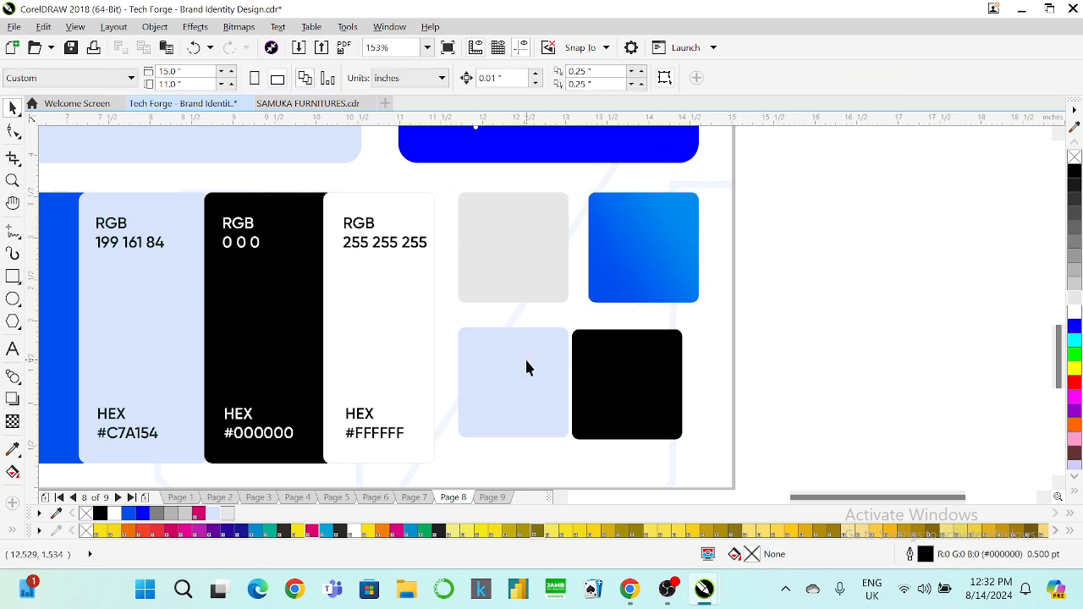
Step: Align the bottom edge of the pale blue square with the bottom of the grouped colour swatches
left_click(507, 365)
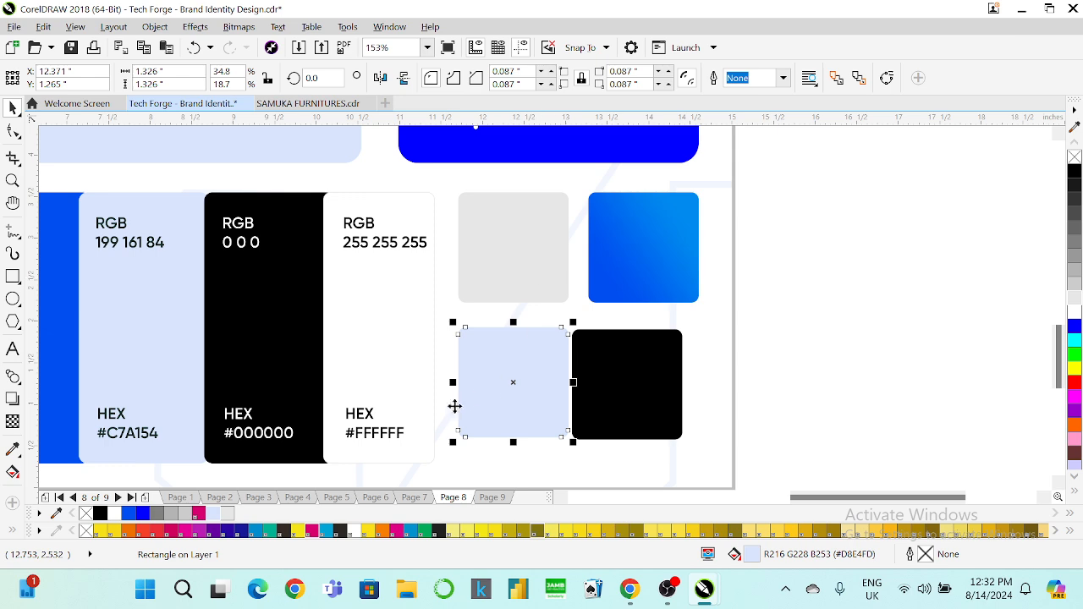
left_click(429, 414, "shift")
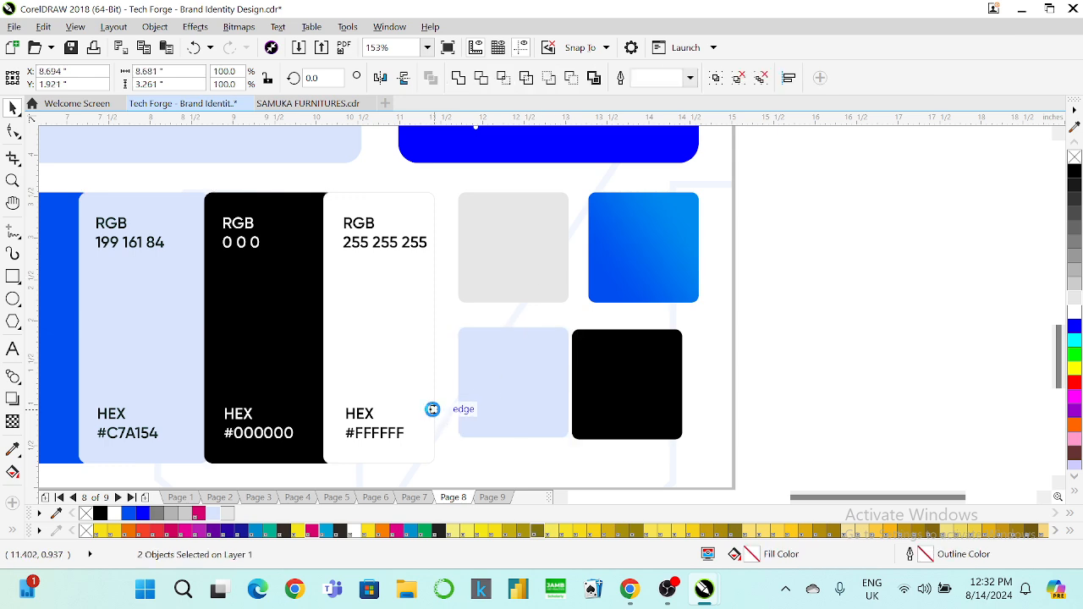
key("b")
Step: Centre the black square beneath the blue gradient square and align the pale blue square level with the black one
left_click(609, 398)
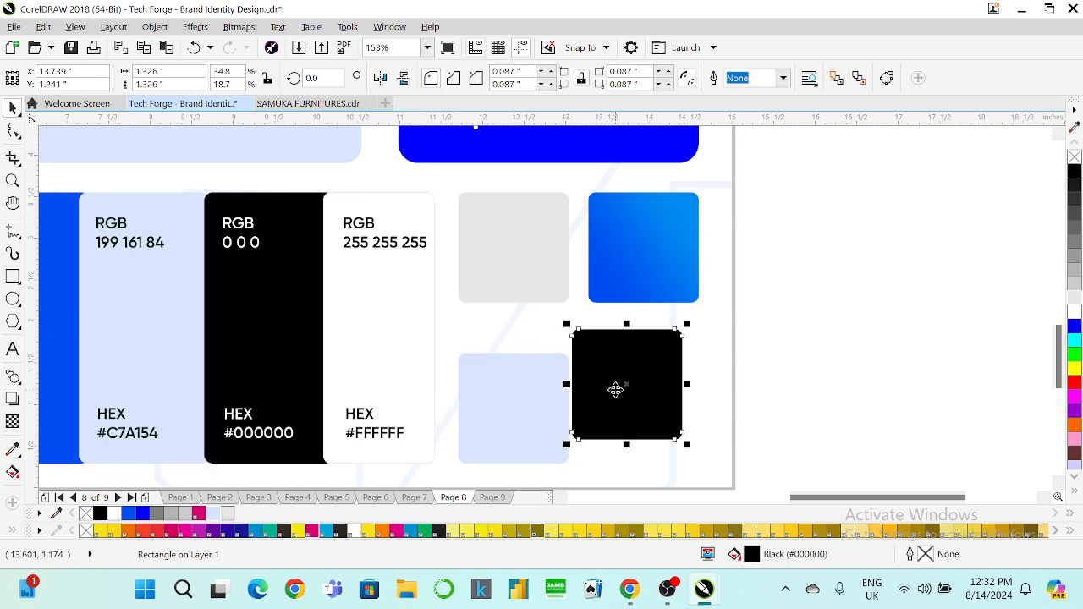
left_click(515, 374)
left_click(612, 367)
left_click(639, 296, "shift")
key("c")
left_click(543, 397)
left_click(597, 360, "shift")
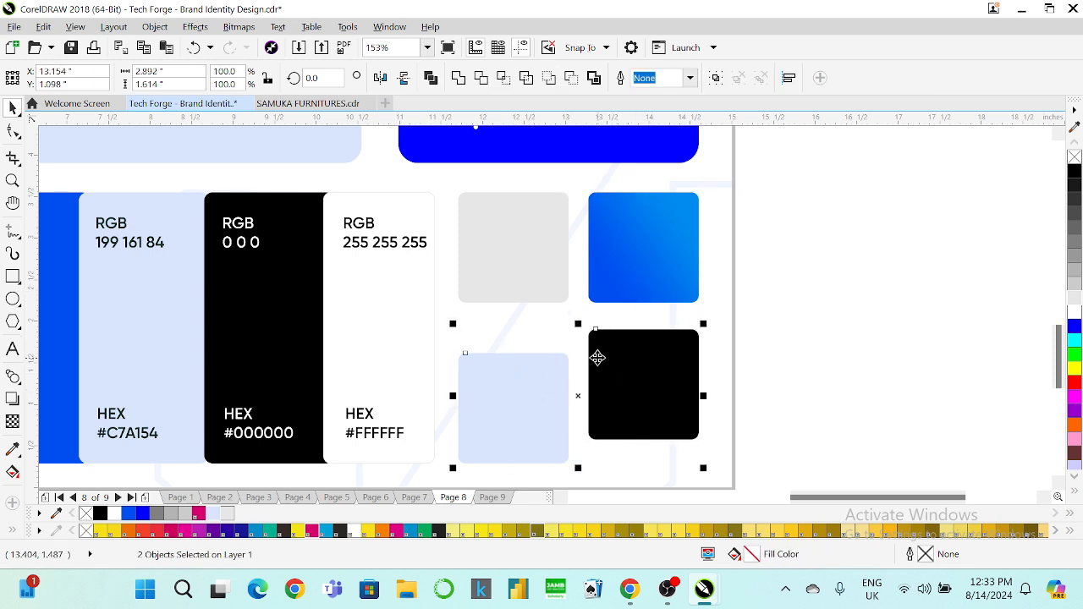
key("e")
Step: Enlarge the four squares together from their upper-right corner to about 1.395 in each
left_click(634, 267, "shift")
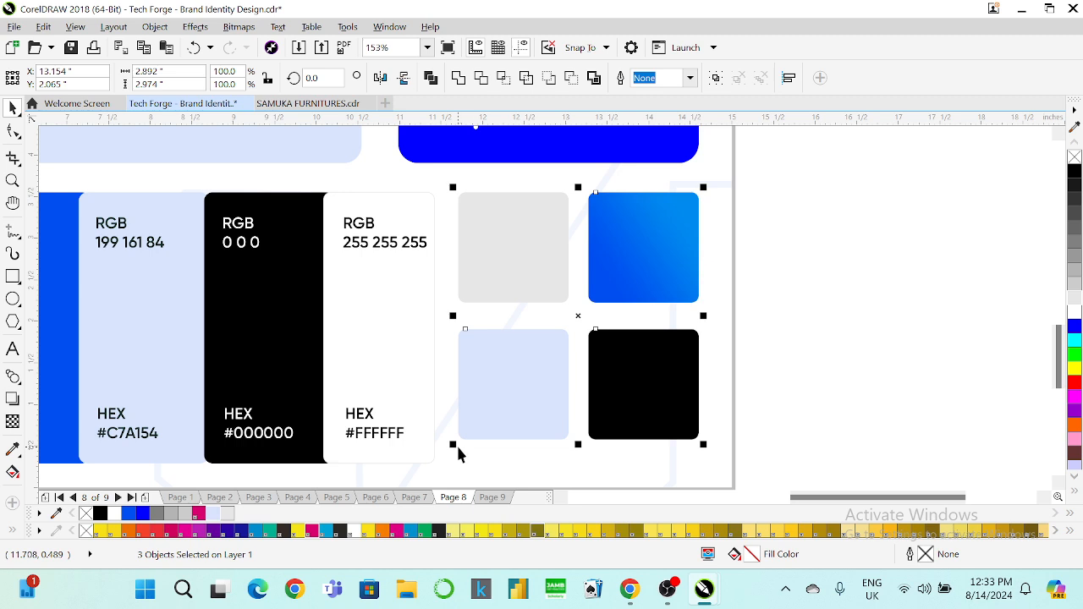
left_click_drag(456, 447, 443, 454)
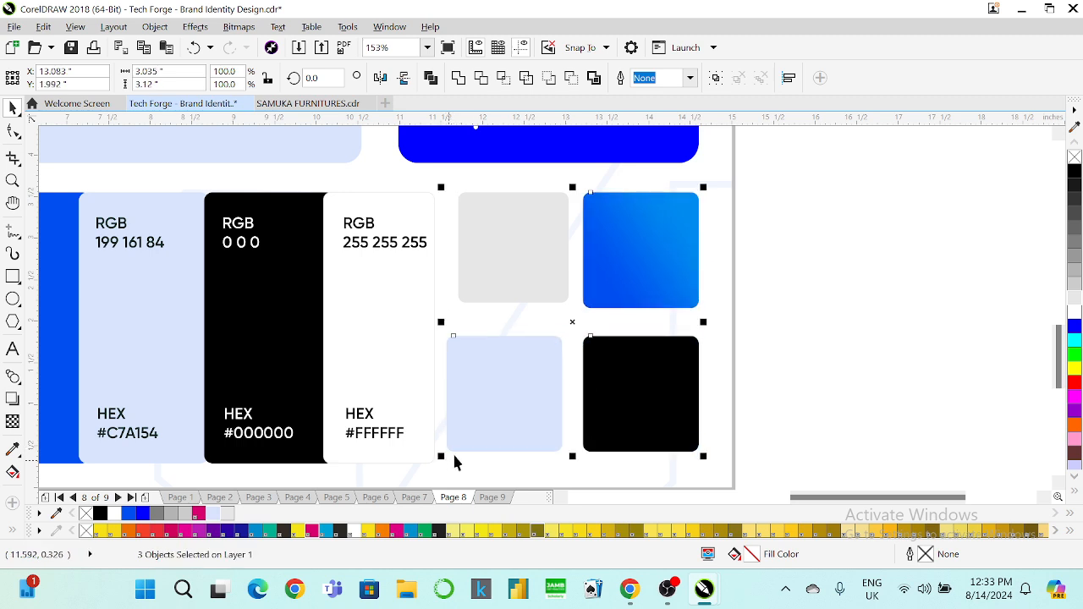
left_click(533, 284, "shift")
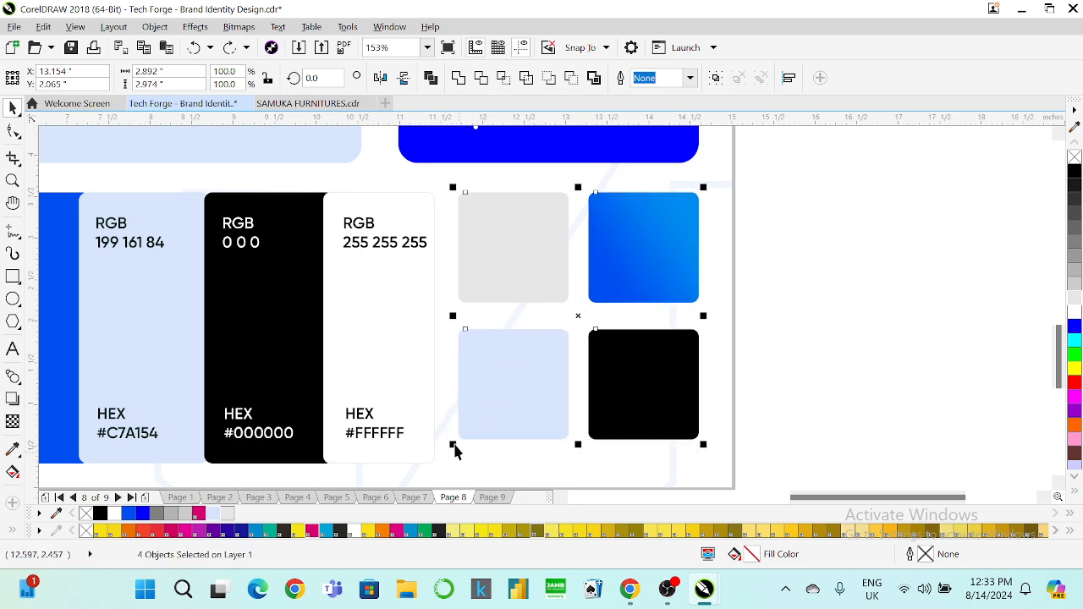
left_click_drag(452, 446, 440, 465)
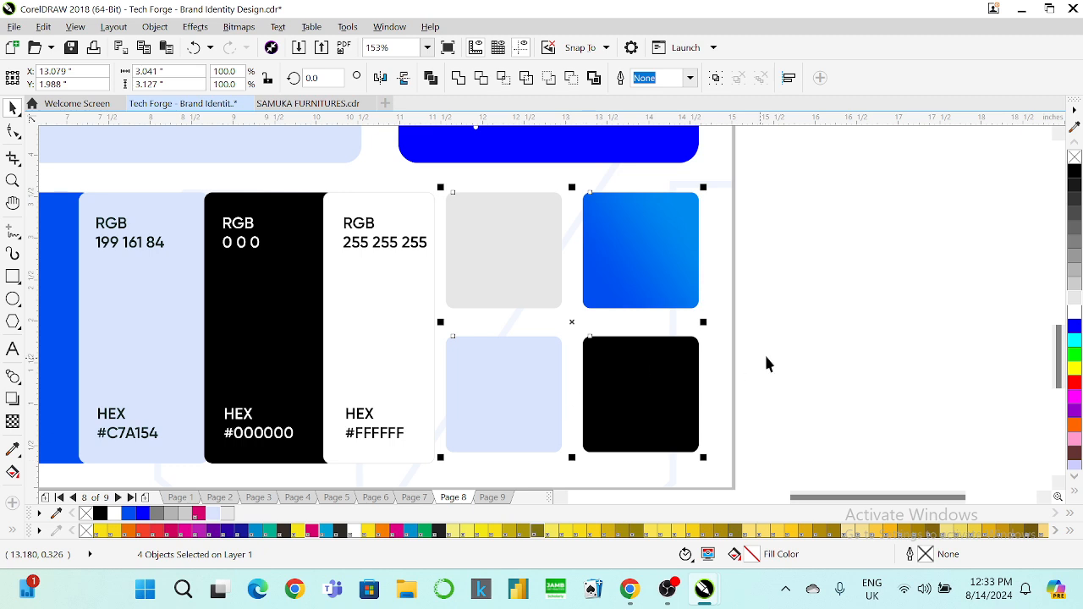
left_click(798, 322)
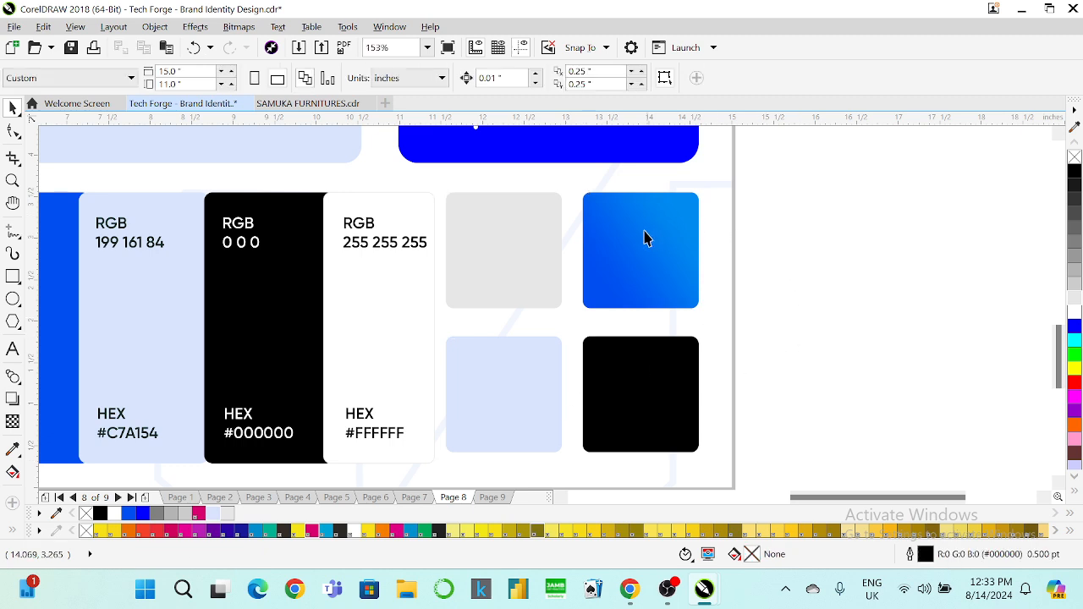
left_click(495, 400)
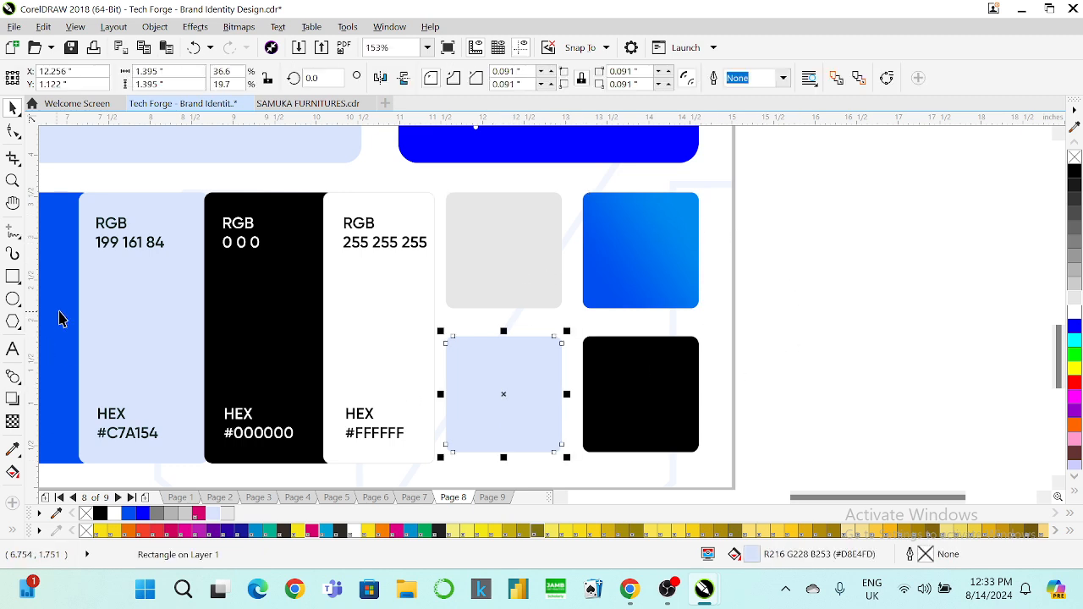
left_click(12, 277)
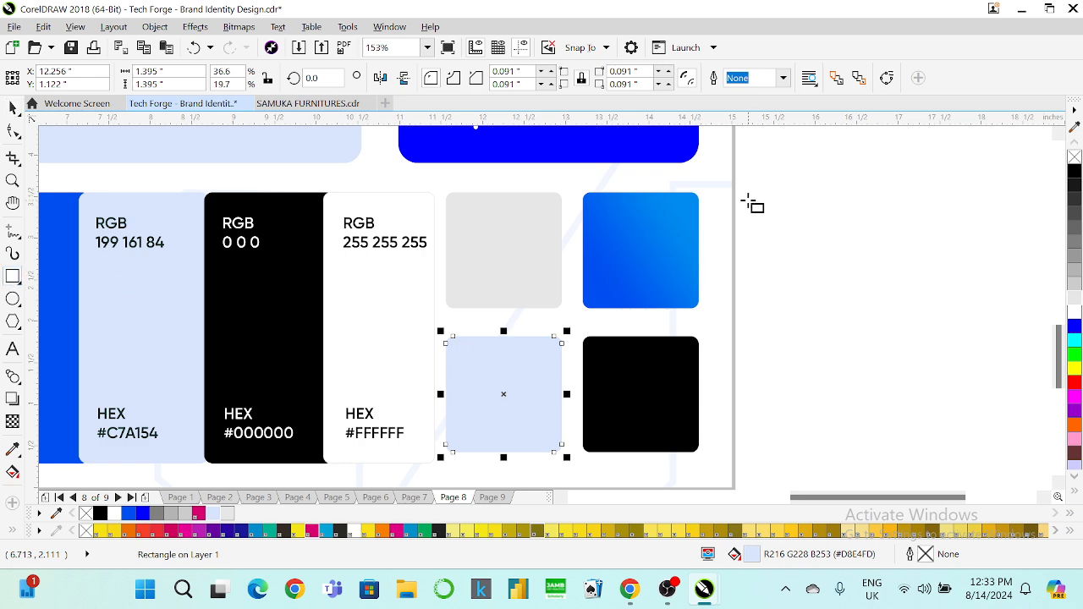
left_click_drag(766, 187, 877, 302)
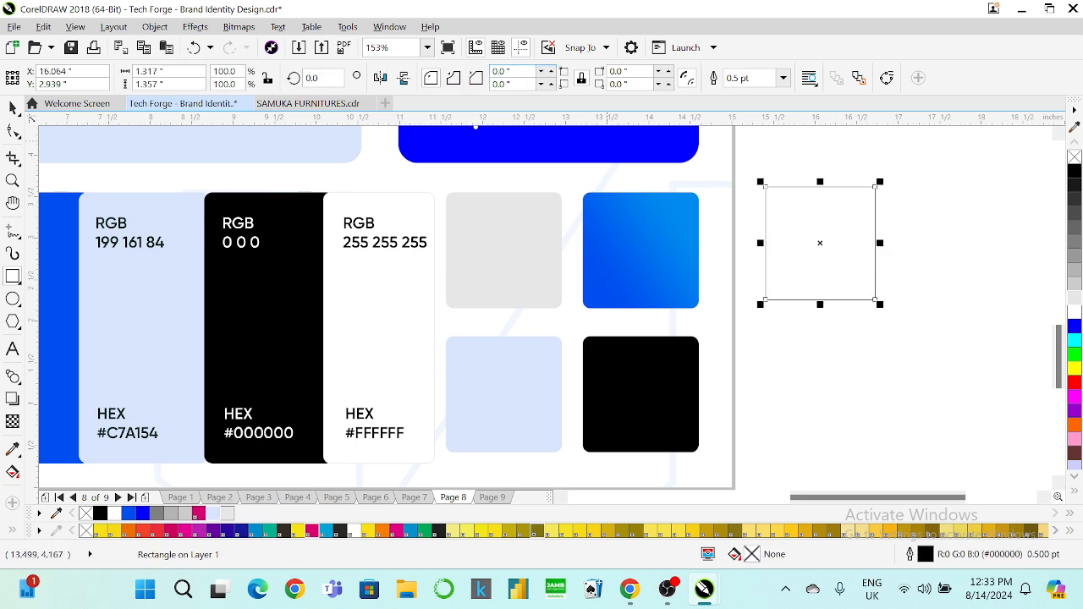
left_click(11, 133)
left_click_drag(766, 188, 780, 187)
left_click(13, 108)
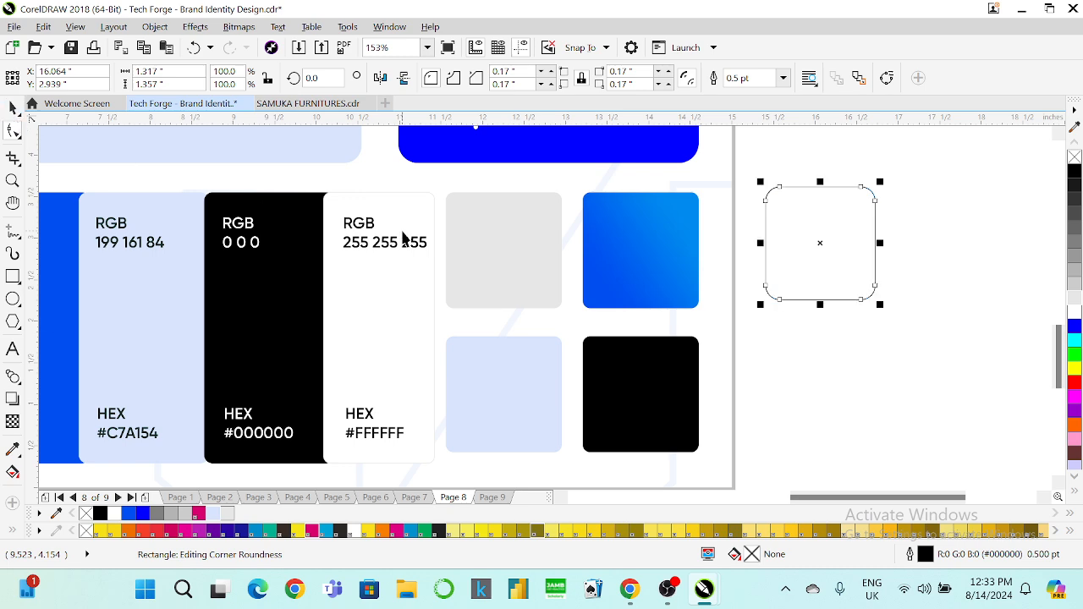
key("ctrl+d")
left_click_drag(844, 229, 921, 255)
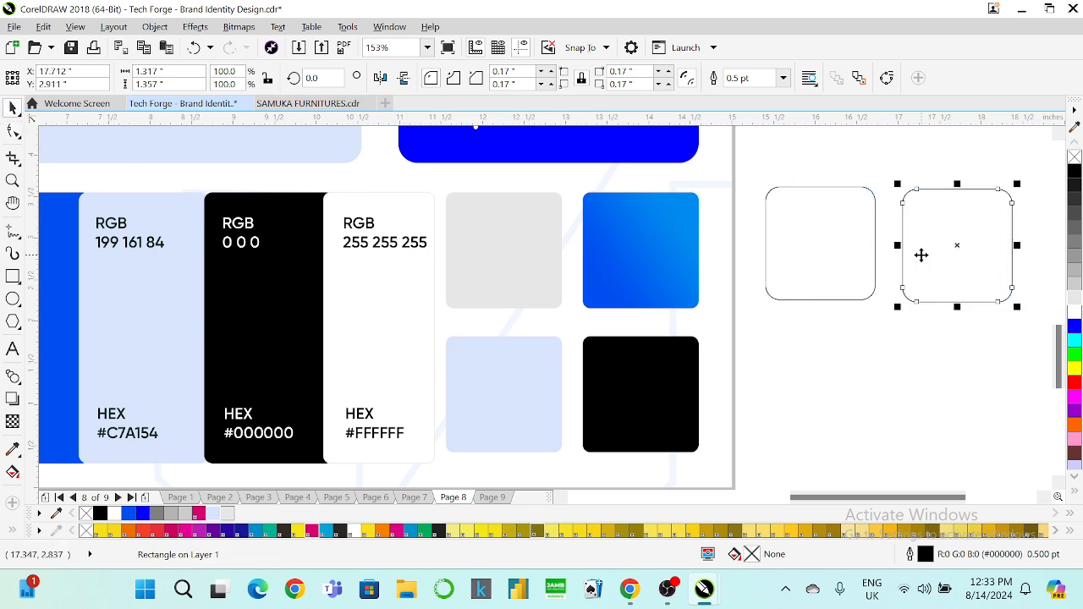
key("Delete")
left_click(872, 239)
key("Delete")
Step: Examine the size and spacing of the four colour squares within the full page layout
left_click(429, 52)
left_click(427, 48)
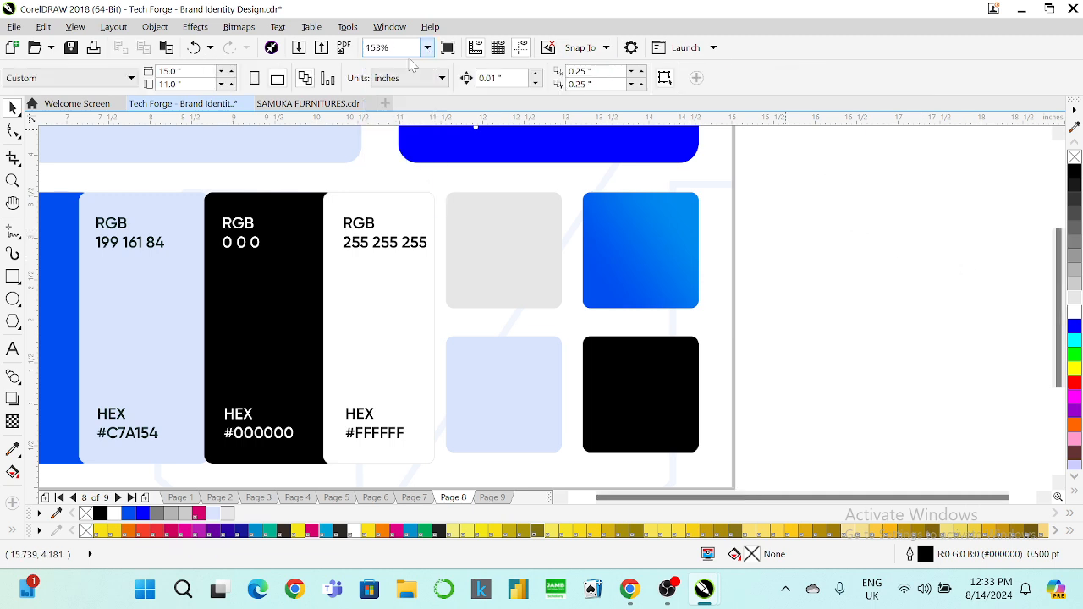
left_click(380, 75)
left_click(754, 402)
left_click(736, 451, "shift")
left_click(689, 392)
left_click(689, 438, "shift")
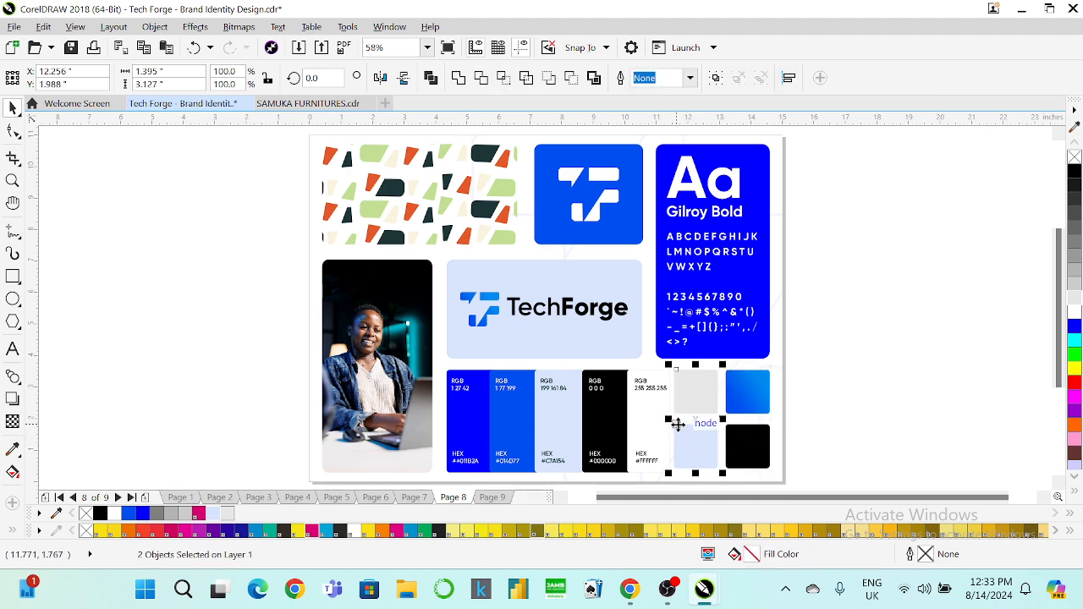
left_click(778, 409)
Step: Change the grey square's fill to a linear gradient from white to very pale blue #E0F0FC at 239.3°
left_click(696, 390)
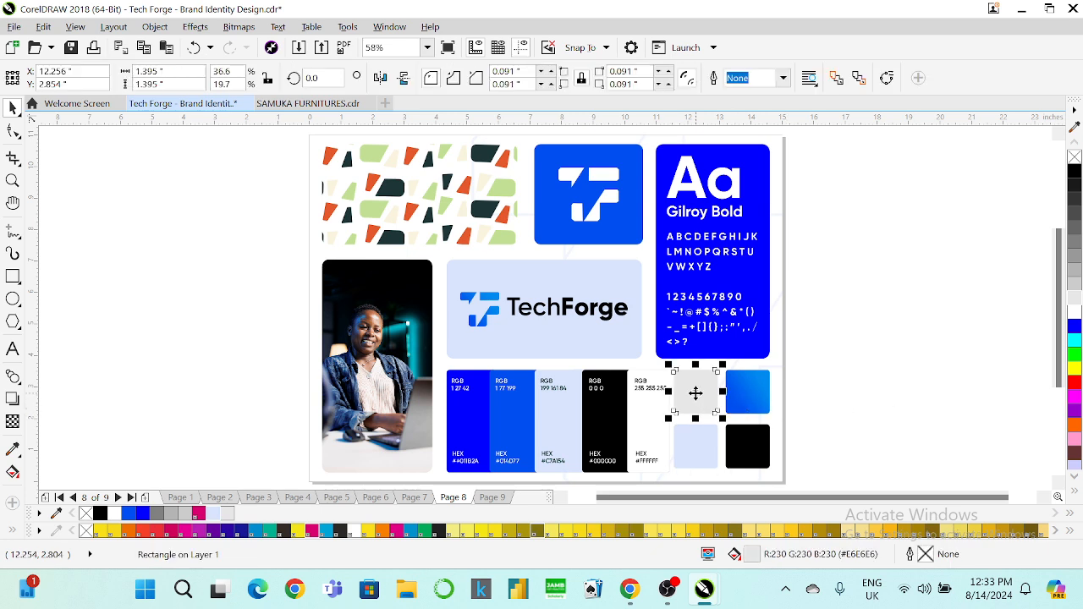
left_click(1074, 311)
key("F11")
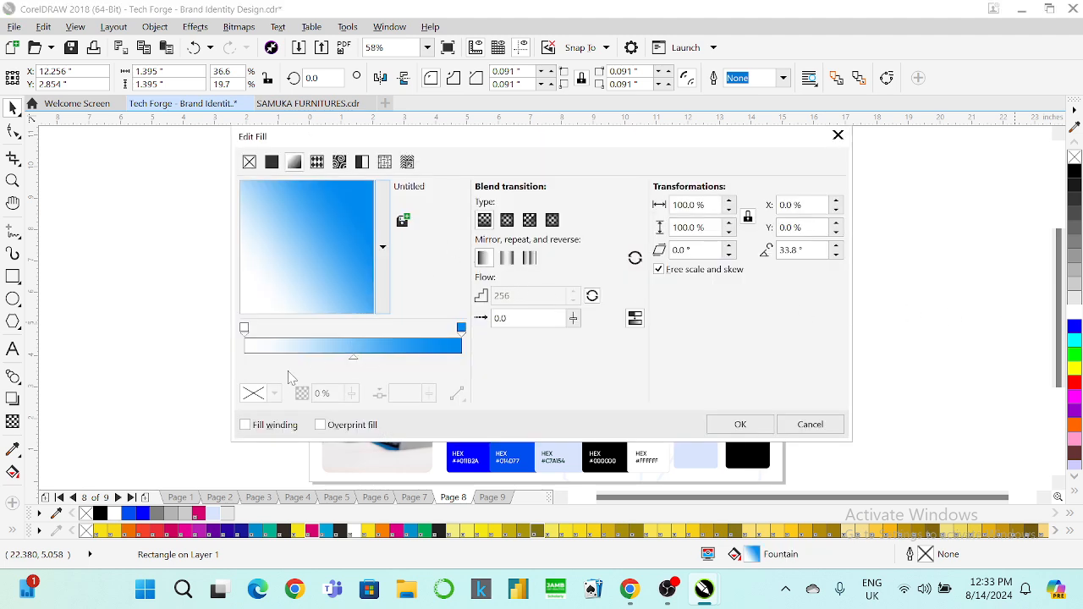
left_click(462, 328)
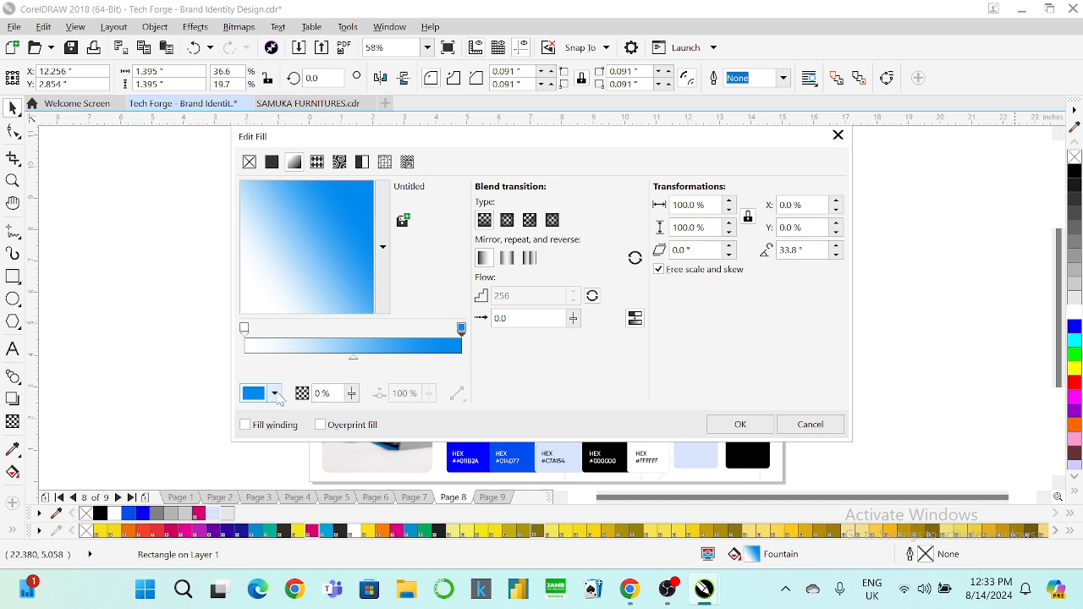
left_click(274, 393)
left_click_drag(271, 260, 264, 247)
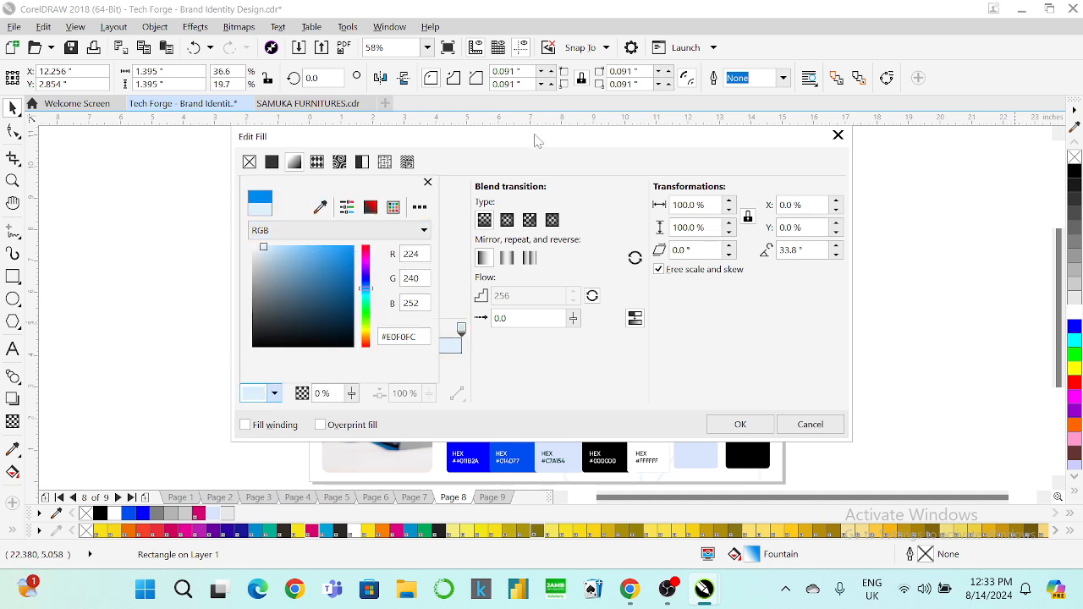
left_click(533, 142)
left_click_drag(482, 142, 315, 151)
left_click_drag(185, 306, 110, 305)
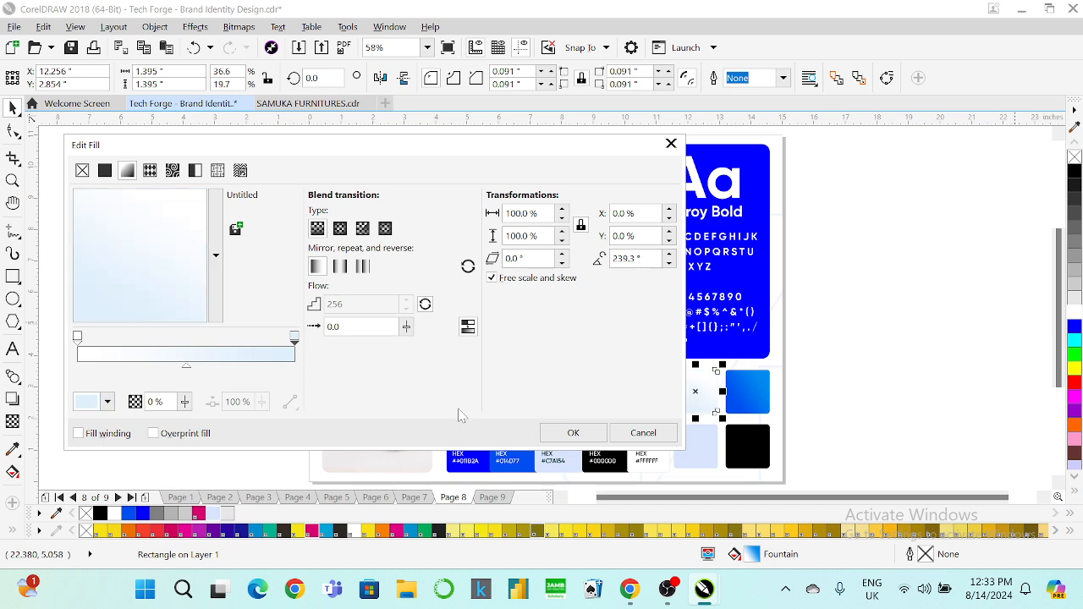
Step: Set the gradient's end colour to the neighbouring square's pale blue #D8E4FD and shift the midpoint towards that end
left_click(104, 401)
left_click(153, 215)
left_click(694, 443)
left_click(397, 372)
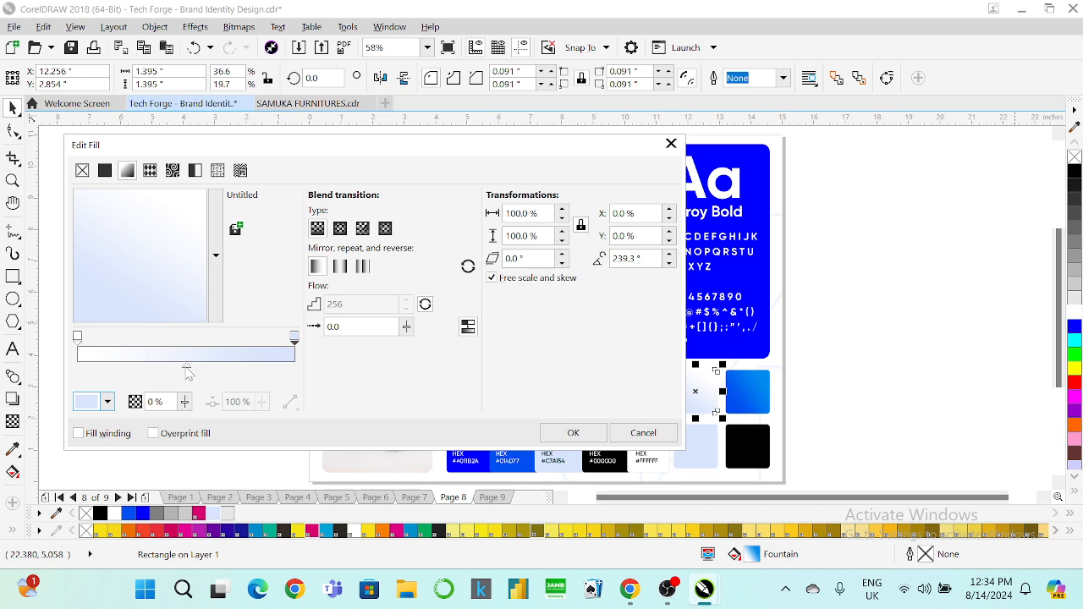
left_click_drag(187, 373, 223, 371)
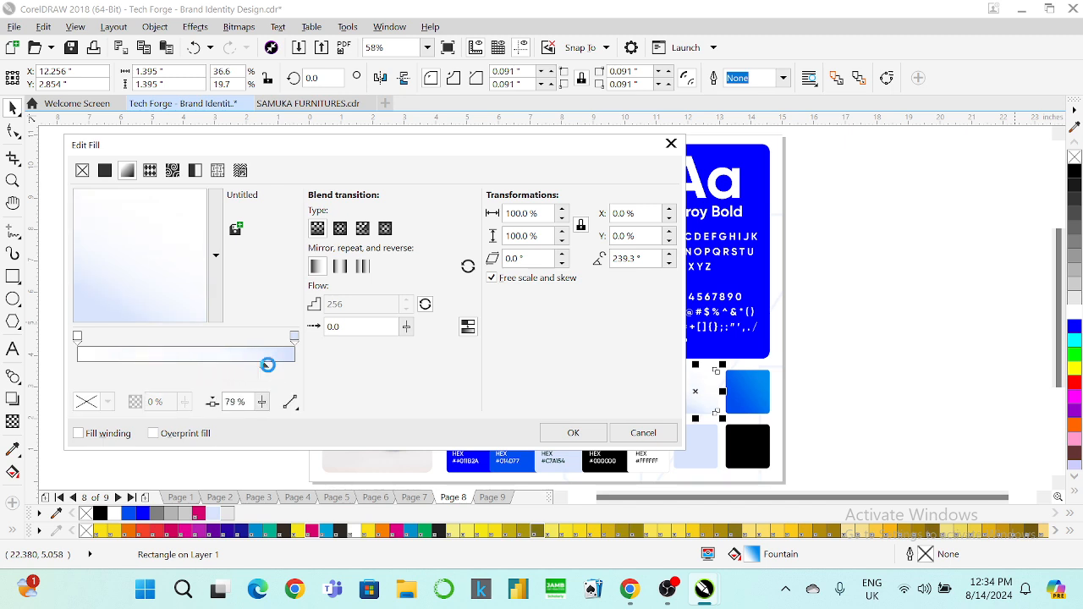
Step: Change the gradient's end colour to light grey, set its angle to about 23.8°, and apply the fill
left_click(295, 338)
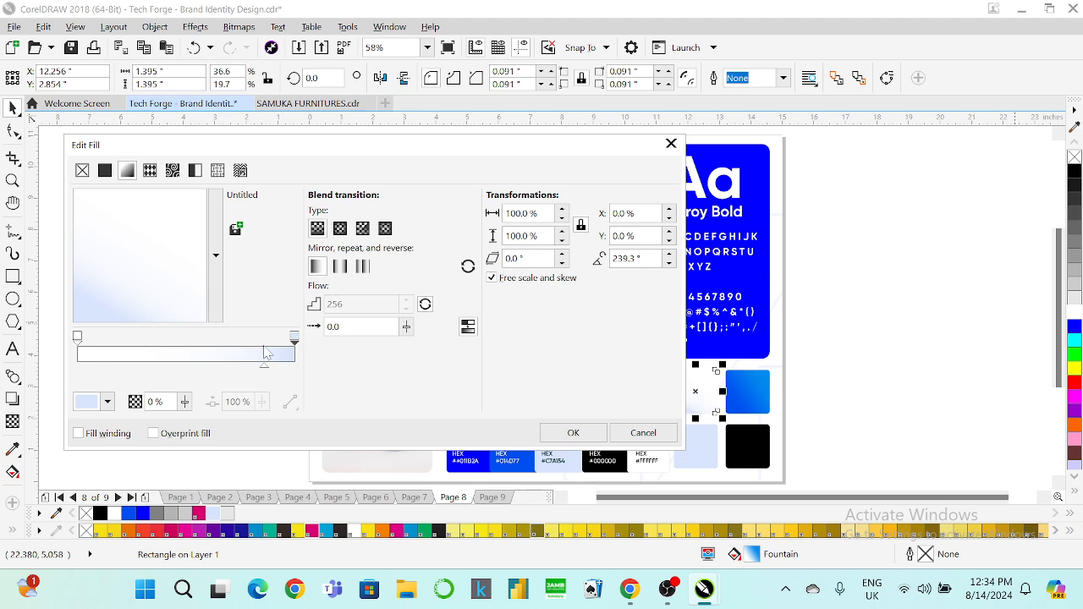
left_click(107, 402)
left_click(153, 215)
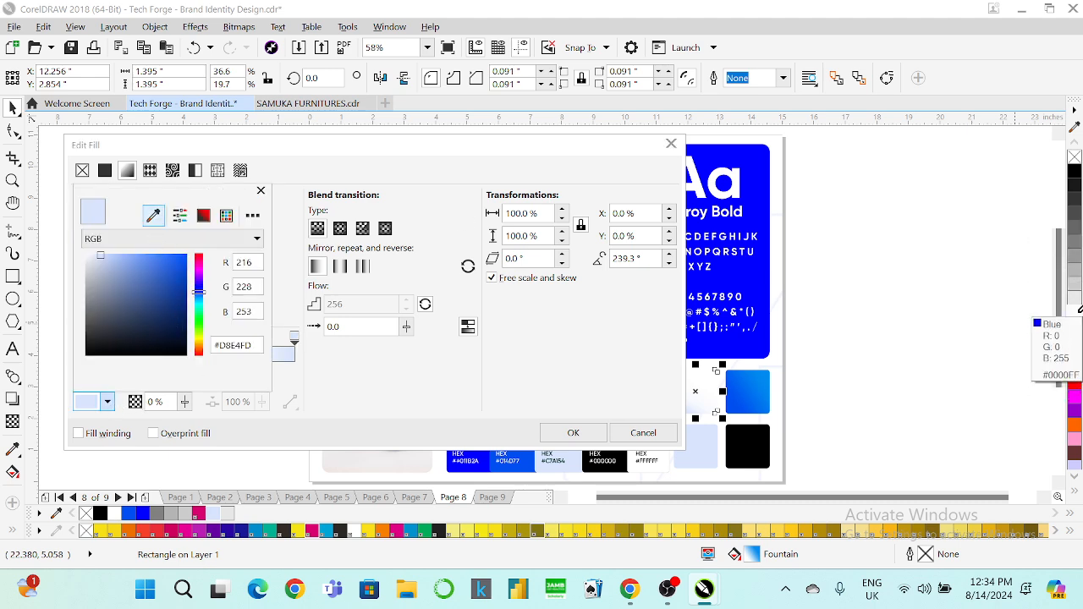
left_click(1074, 298)
left_click(635, 330)
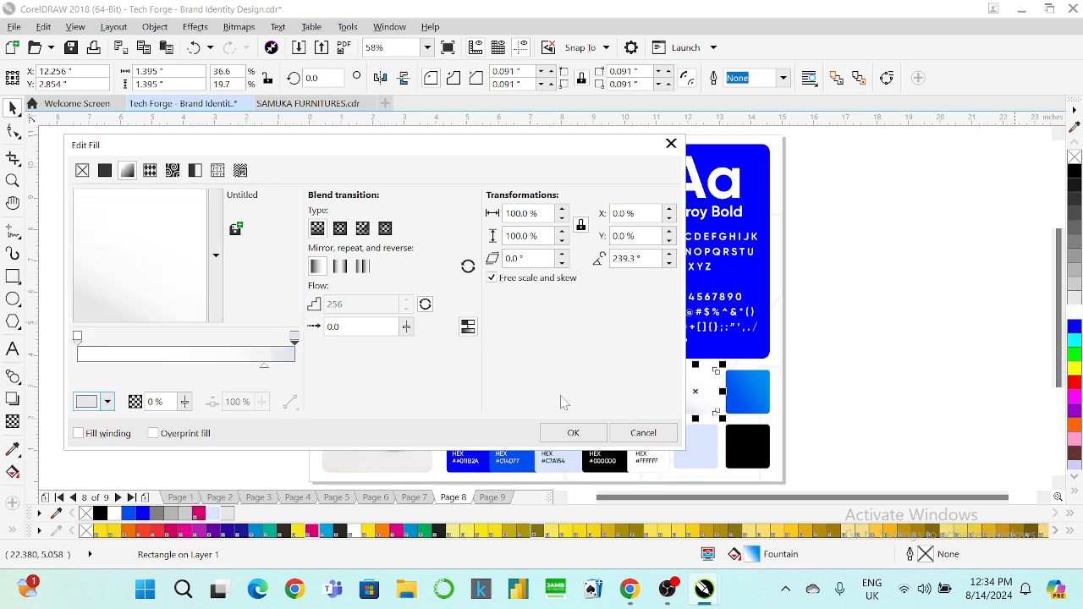
left_click_drag(170, 313, 204, 235)
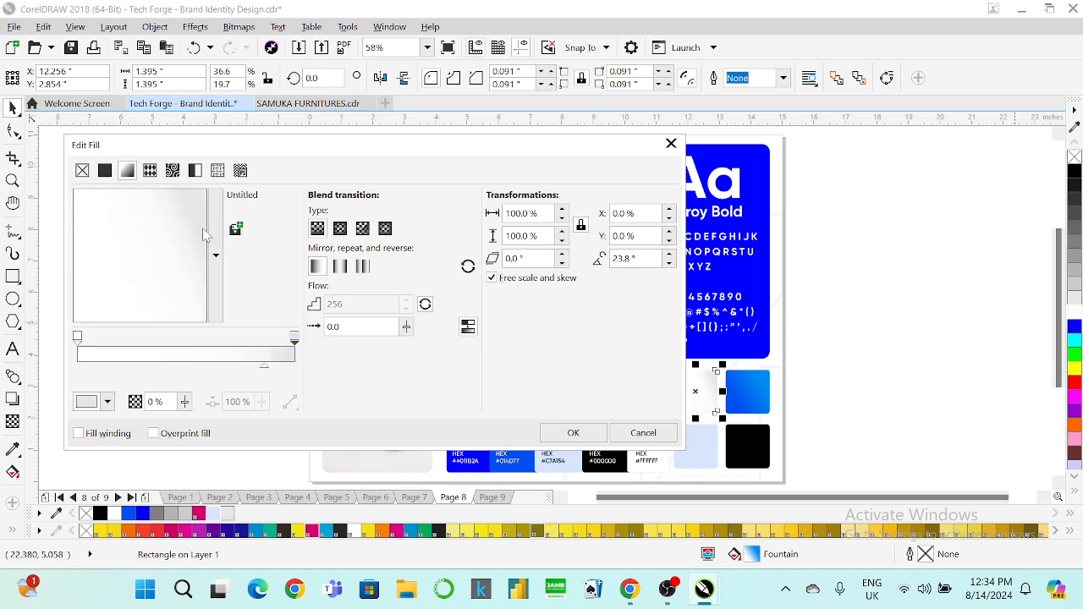
left_click(573, 433)
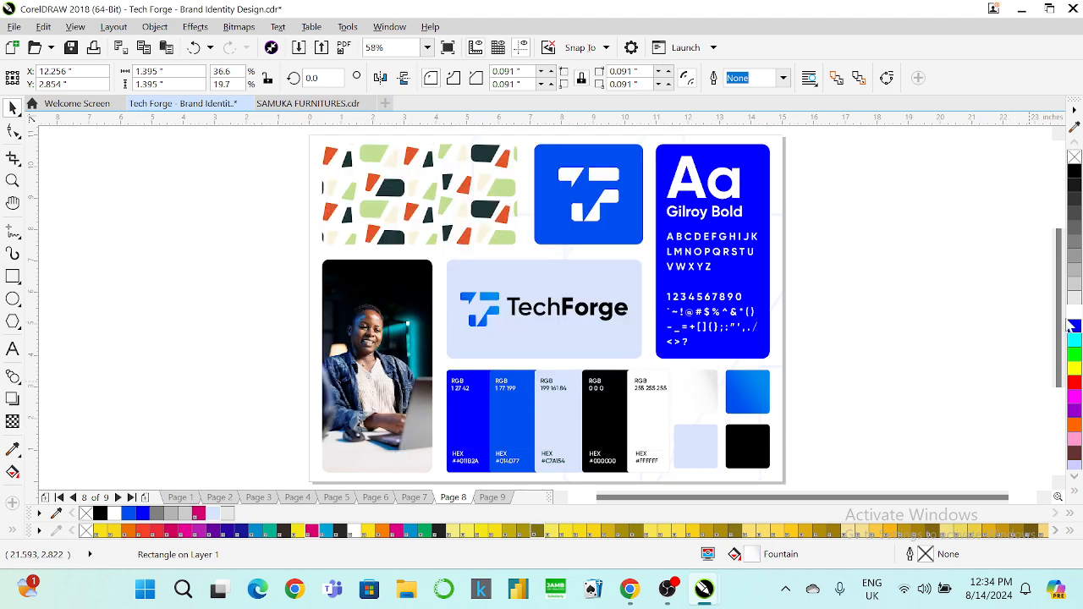
left_click(694, 389)
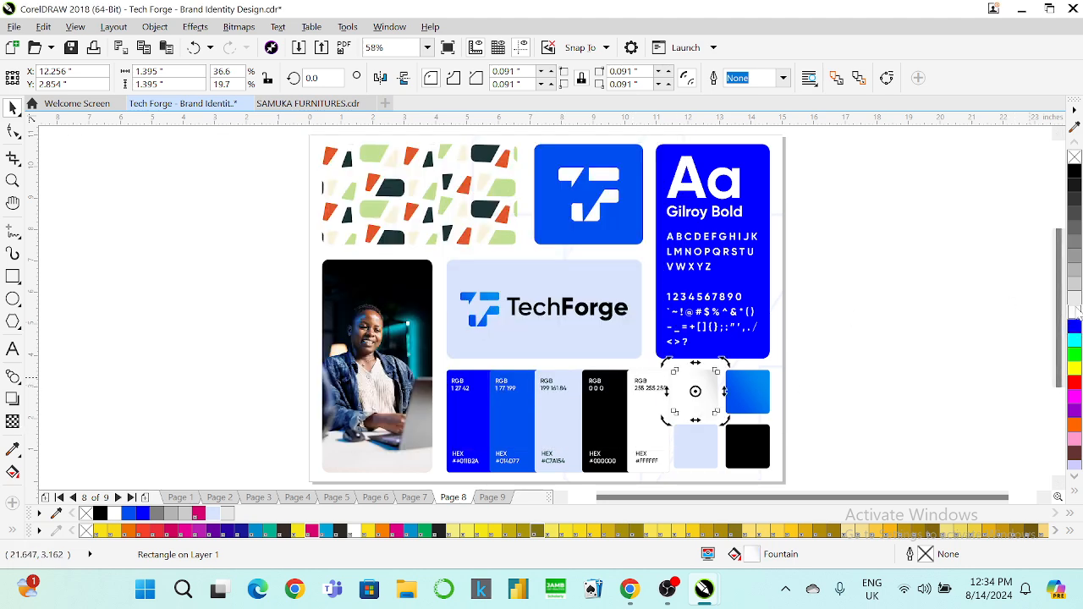
left_click(904, 326)
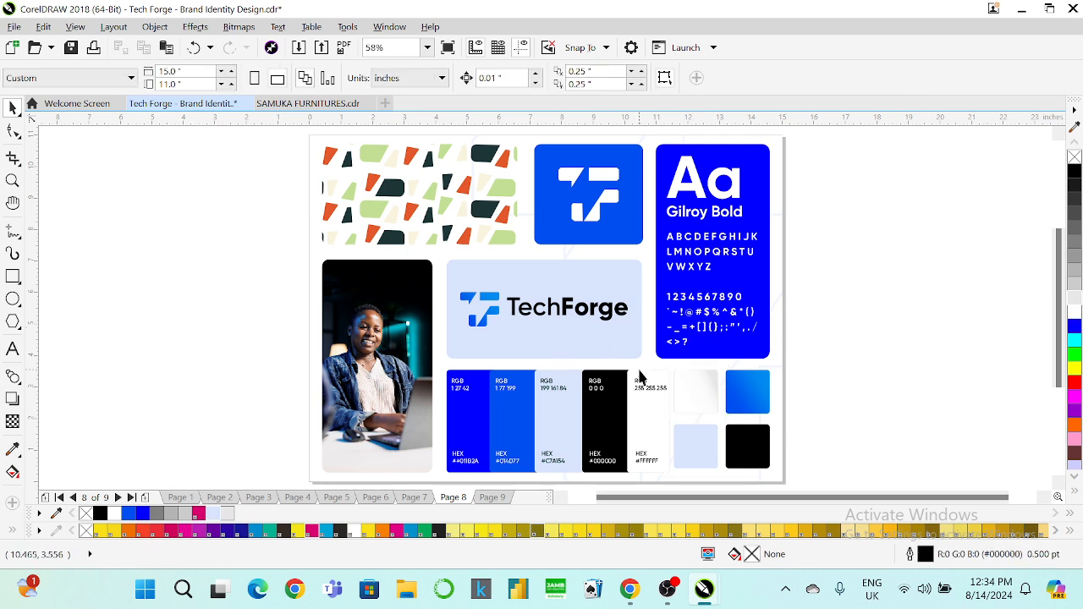
Step: Try to copy the fill of one of the gradient squares onto the blue logo tile
left_click(367, 313)
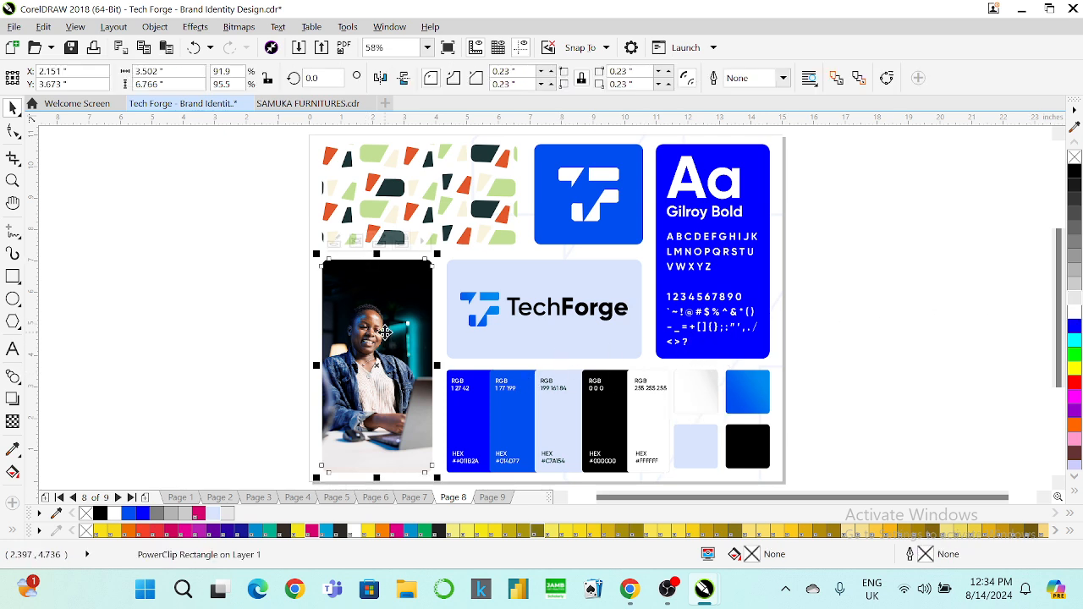
left_click(757, 216)
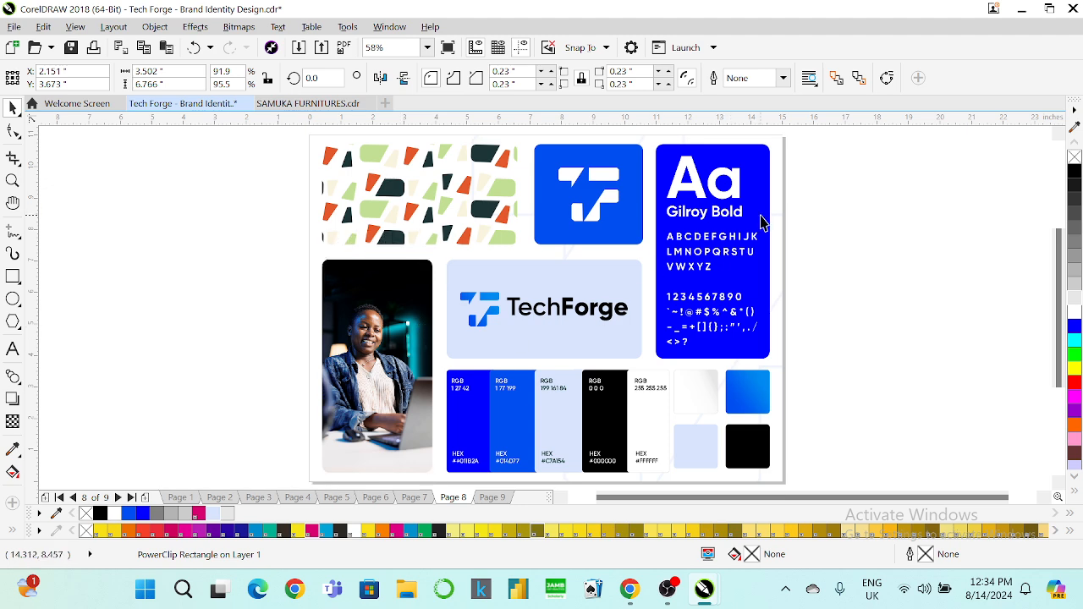
left_click(853, 261)
left_click(626, 228)
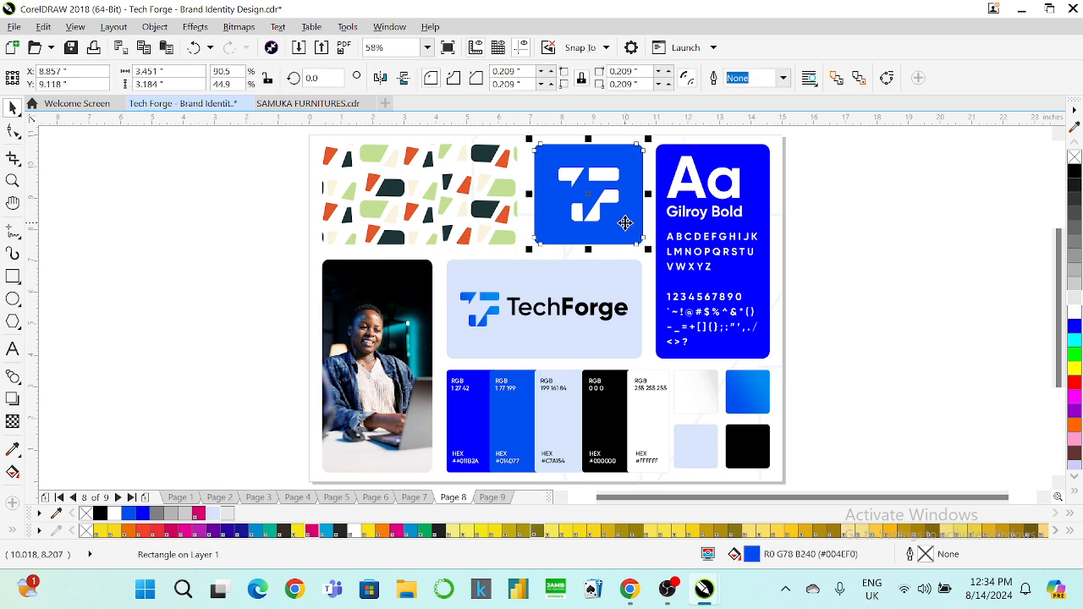
left_click(43, 26)
left_click(240, 281)
left_click(556, 313)
left_click(719, 386)
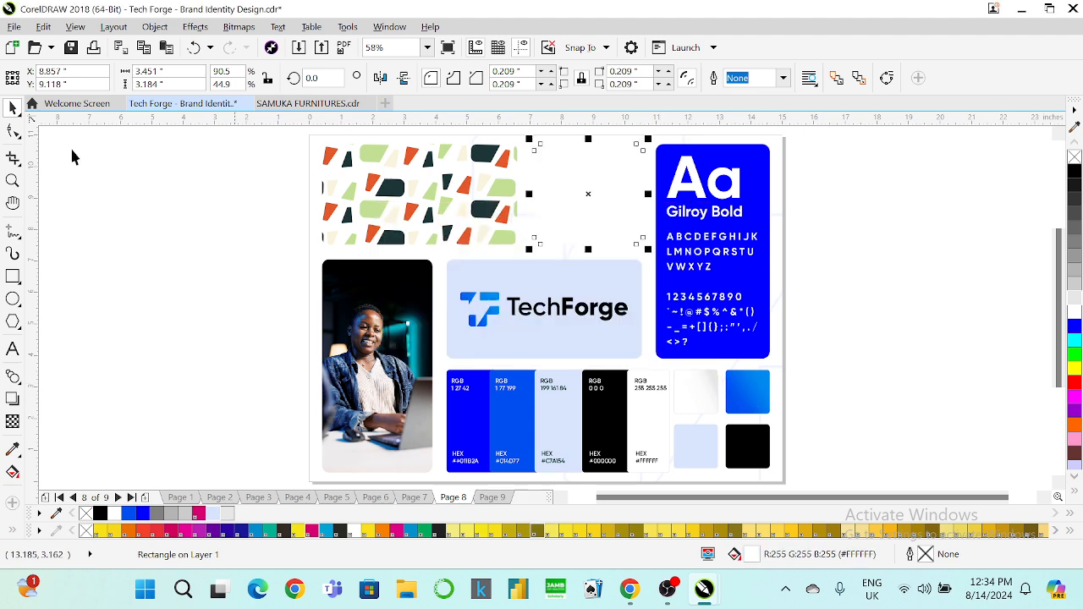
Step: Copy the blue gradient square's fill onto the logo tile
left_click(44, 26)
left_click(127, 246)
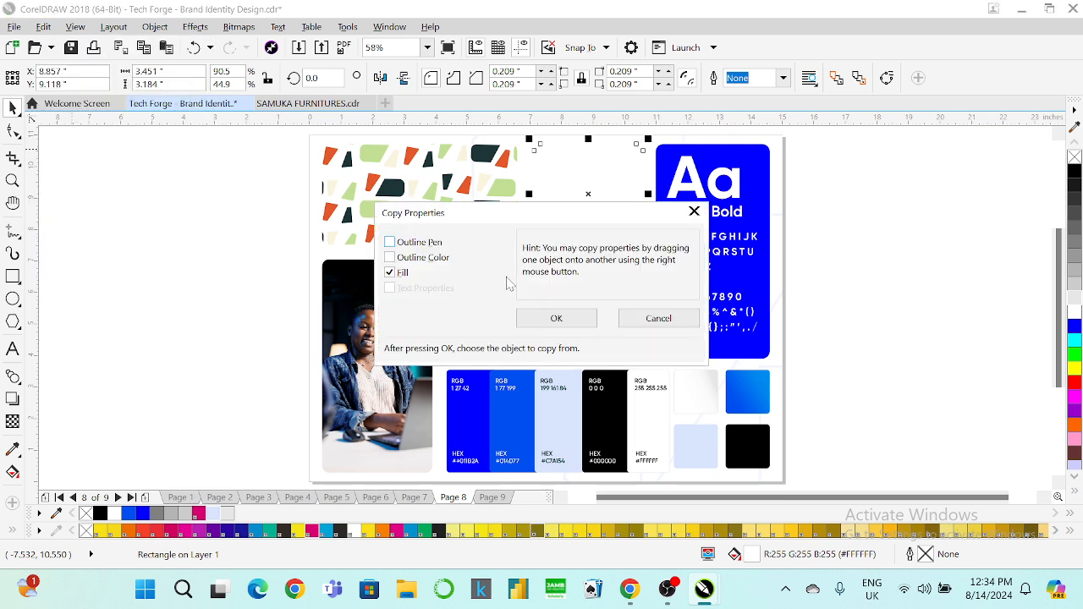
left_click(557, 320)
left_click(738, 382)
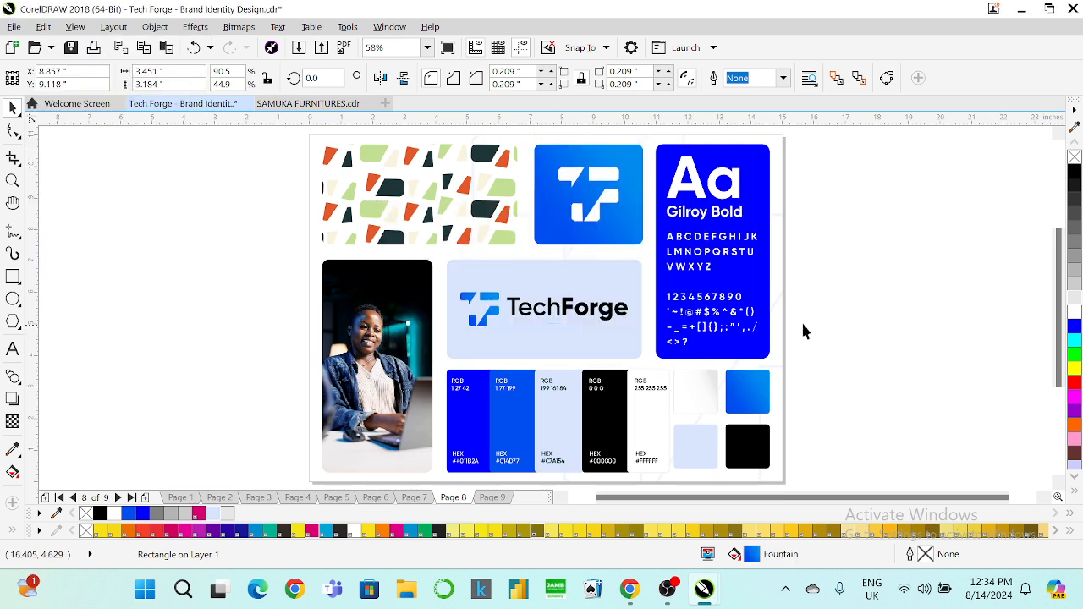
left_click(810, 323)
Step: On page 5, shrink the blue gradient background to about 14% and move it off the page onto the pasteboard
left_click(425, 214)
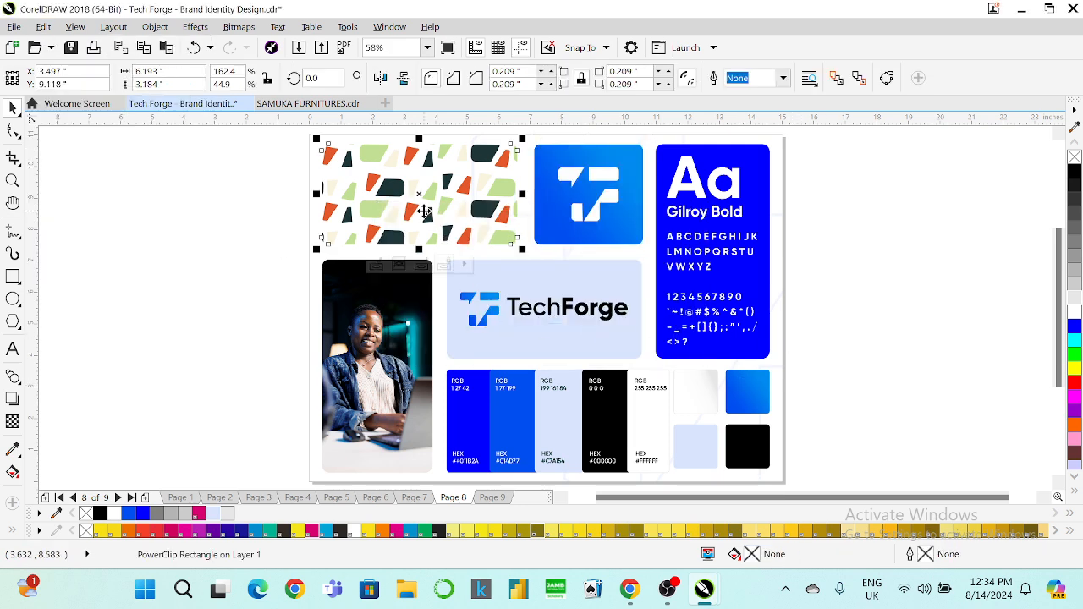
left_click(400, 329)
left_click(246, 356)
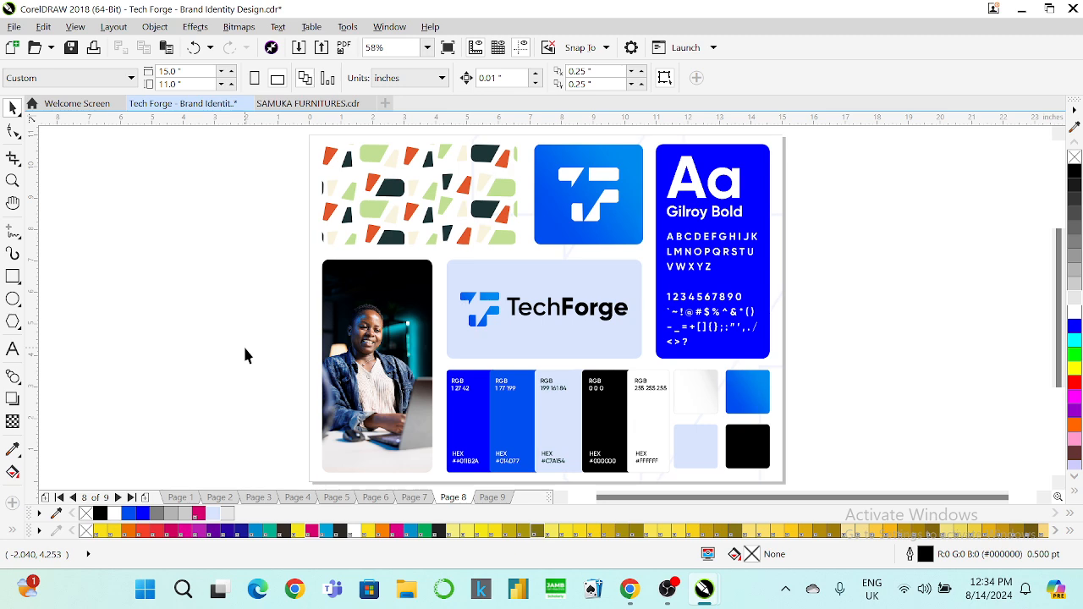
key("Page_Up")
key("Page_Up")
key("Page_Up")
key("Page_Up")
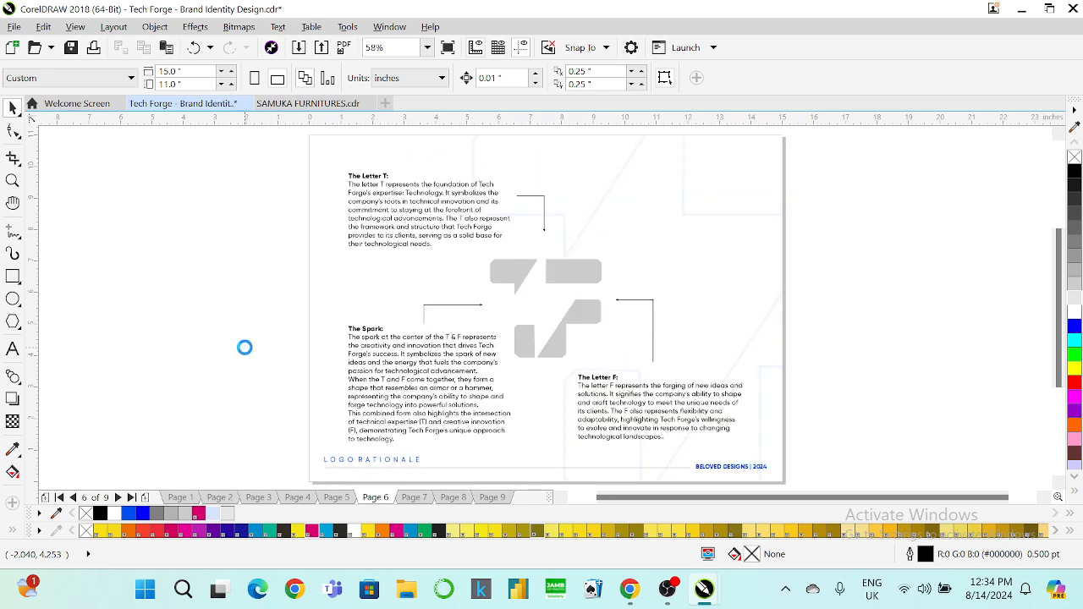
key("Page_Down")
left_click(369, 235)
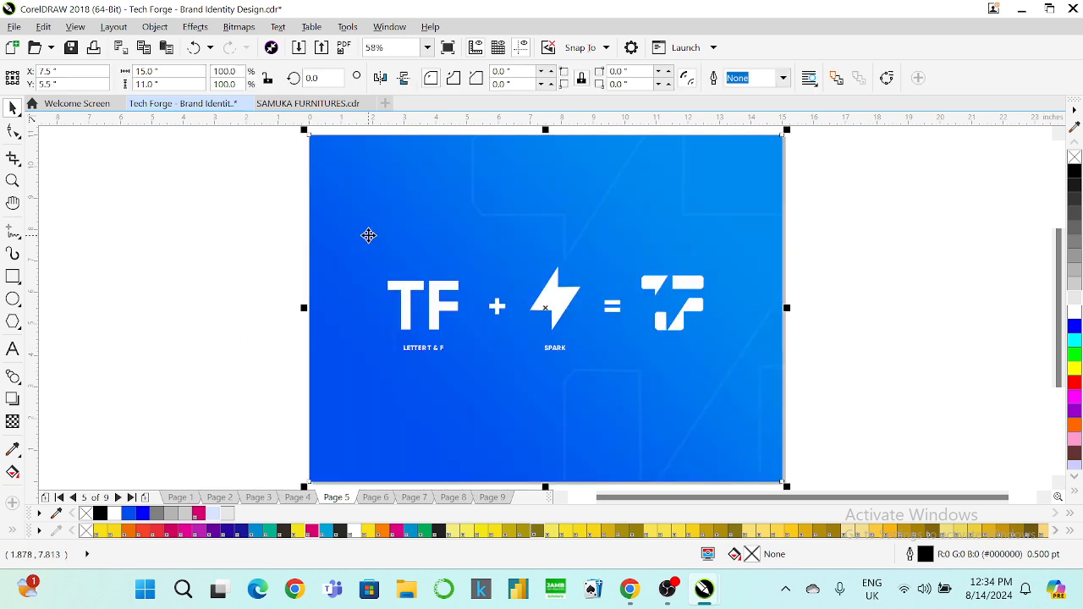
left_click_drag(786, 486, 381, 311)
left_click_drag(355, 160, 204, 248)
Step: Return to page 8 and reposition the small blue gradient rectangle on the pasteboard beside the photo
key("Page_Down")
key("Page_Down")
key("Page_Down")
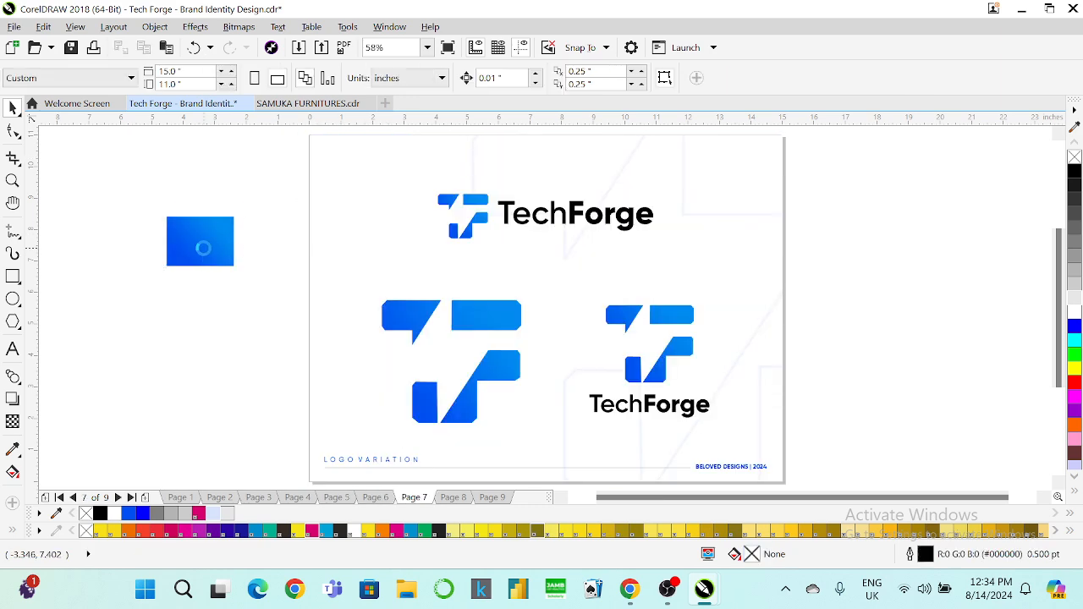
left_click_drag(204, 245, 232, 286)
left_click(13, 277)
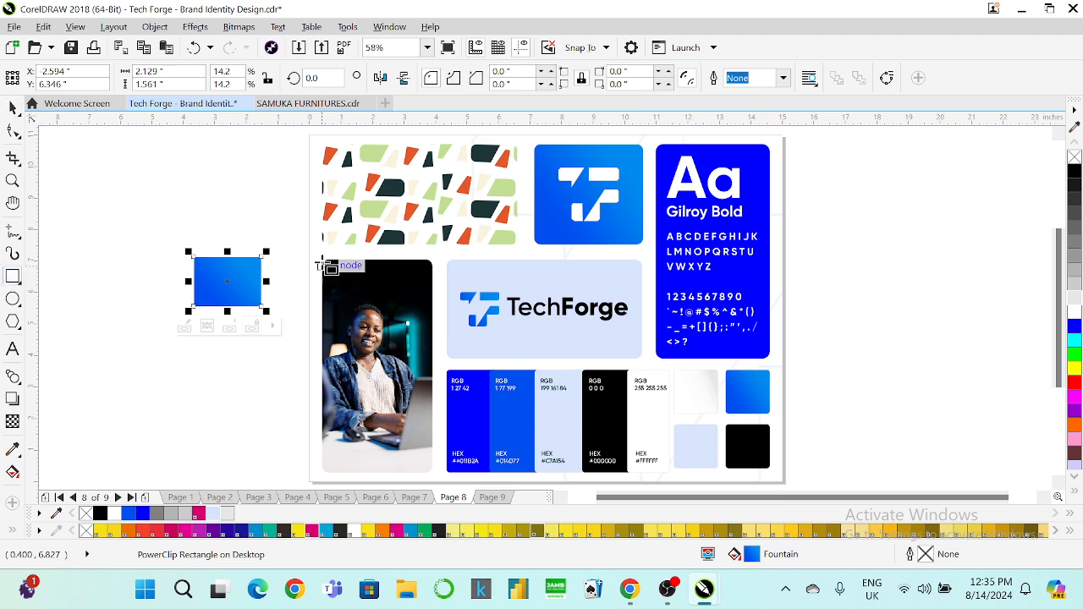
left_click_drag(324, 262, 433, 471)
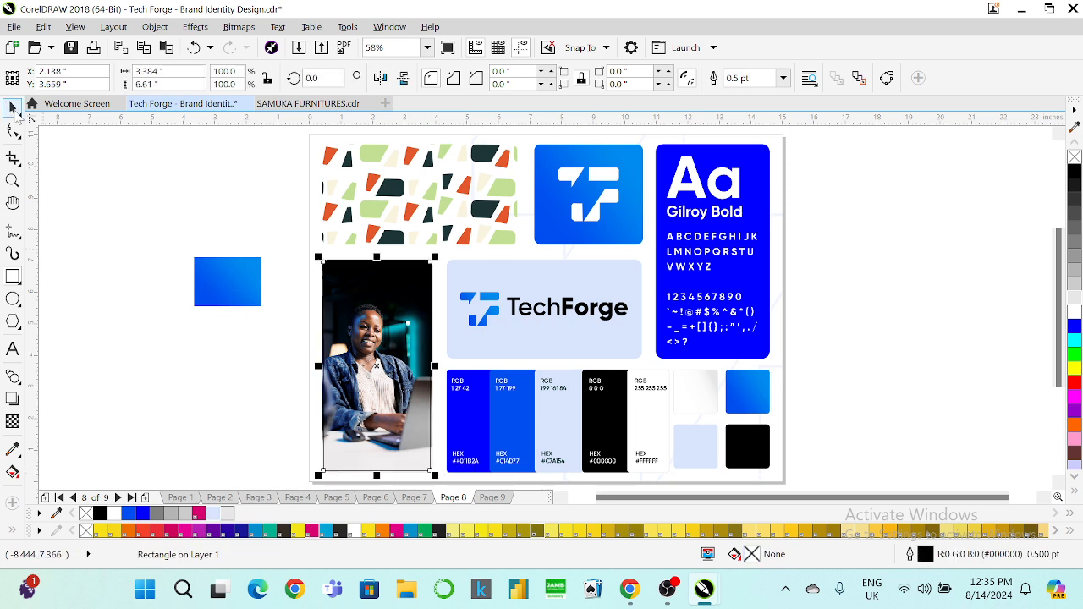
left_click_drag(392, 365, 104, 345)
left_click(225, 293)
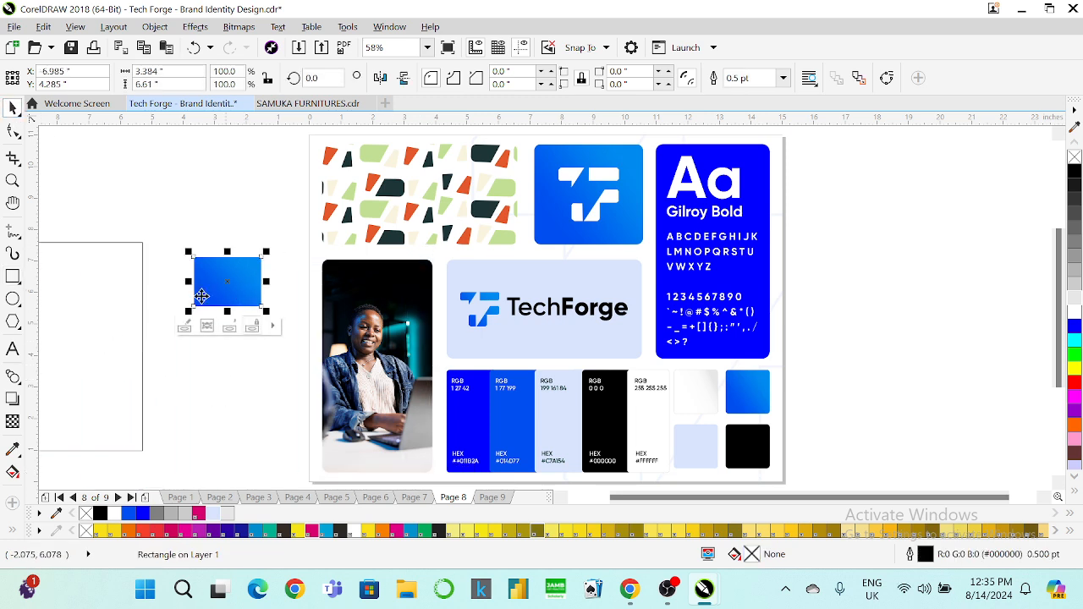
left_click(106, 317)
key("Delete")
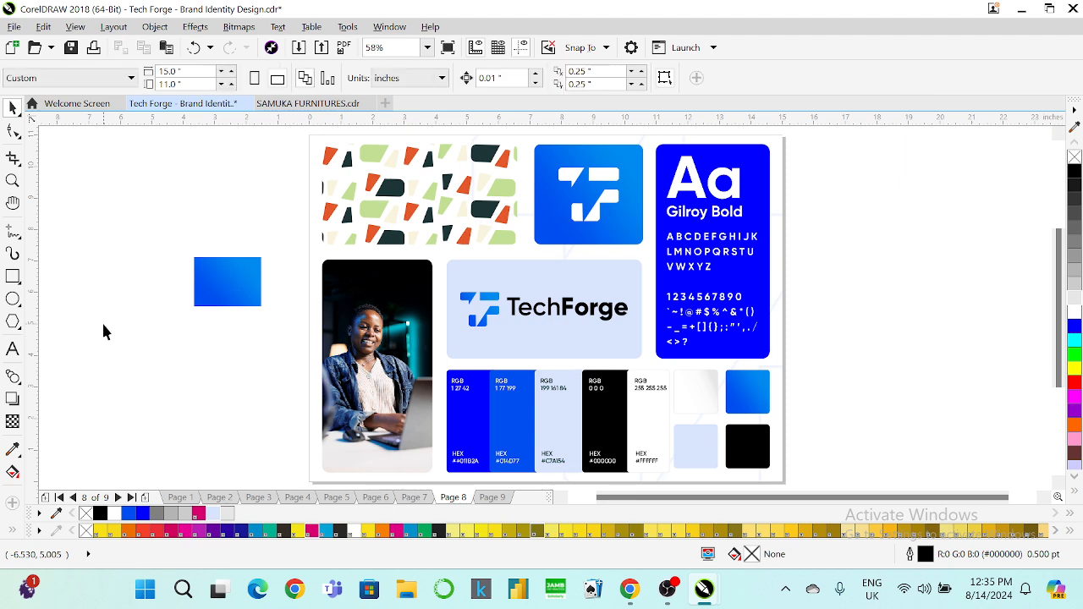
Step: Enlarge the blue gradient rectangle to about 6.3 by 4.6 inches and PowerClip it inside the photo's frame
left_click(221, 293)
left_click_drag(187, 312, 61, 423)
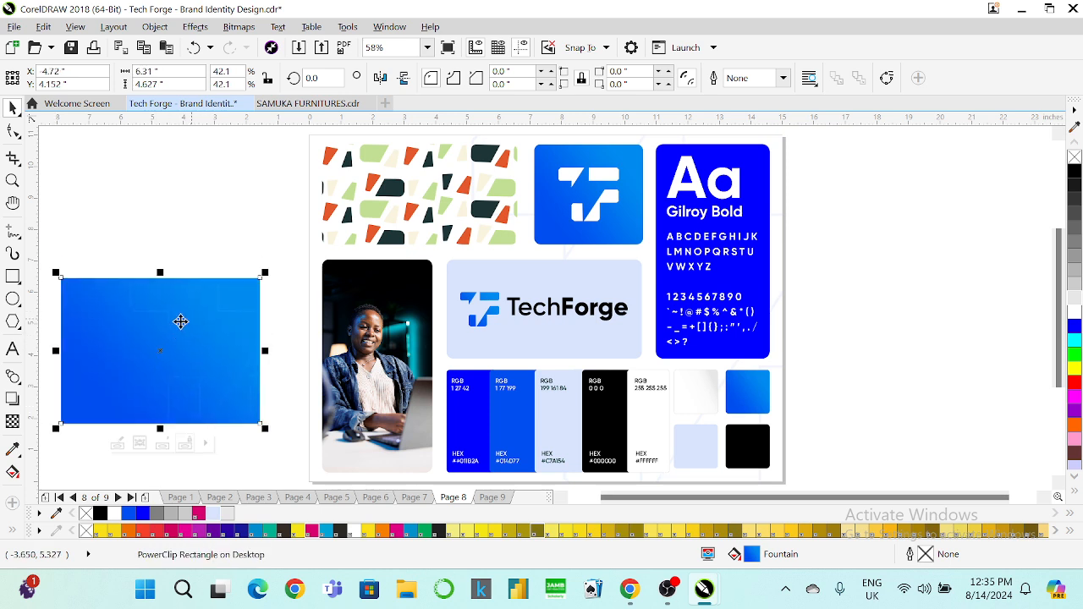
left_click(198, 225)
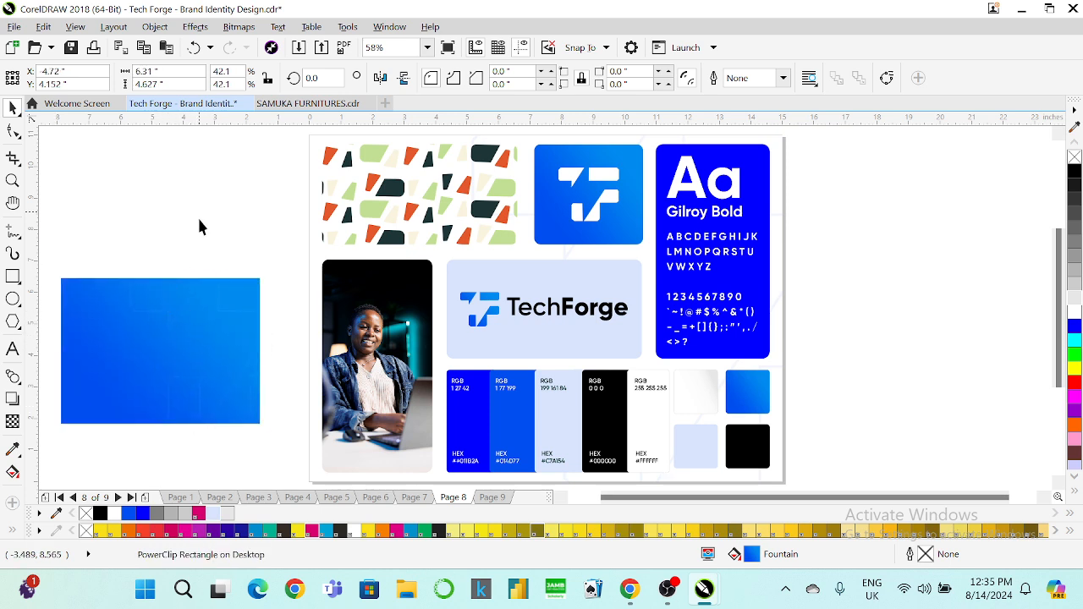
left_click(367, 294)
left_click(121, 252)
left_click(133, 331)
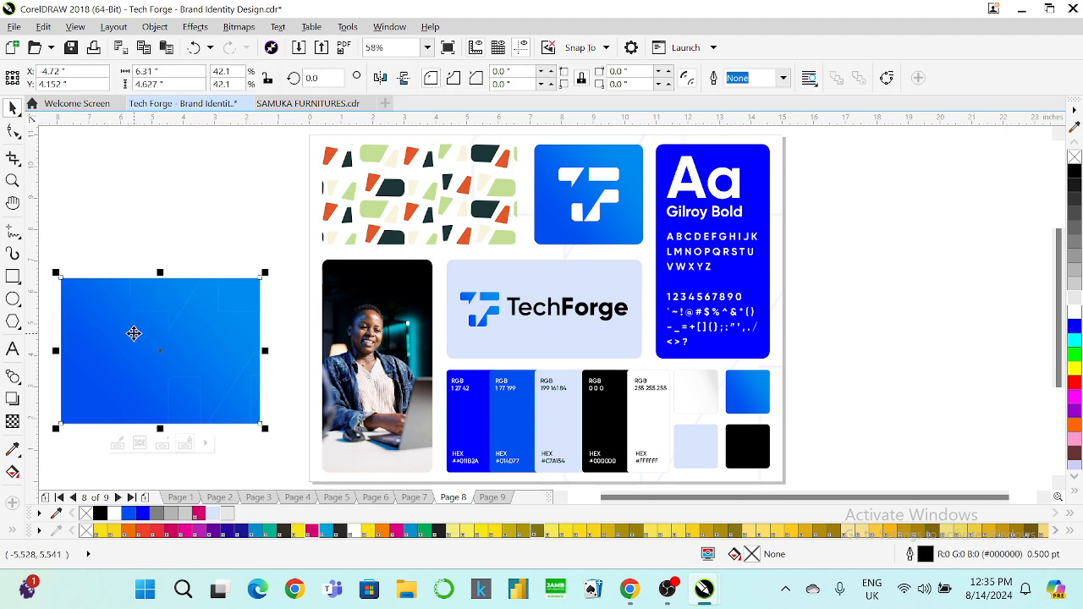
left_click_drag(133, 331, 349, 339)
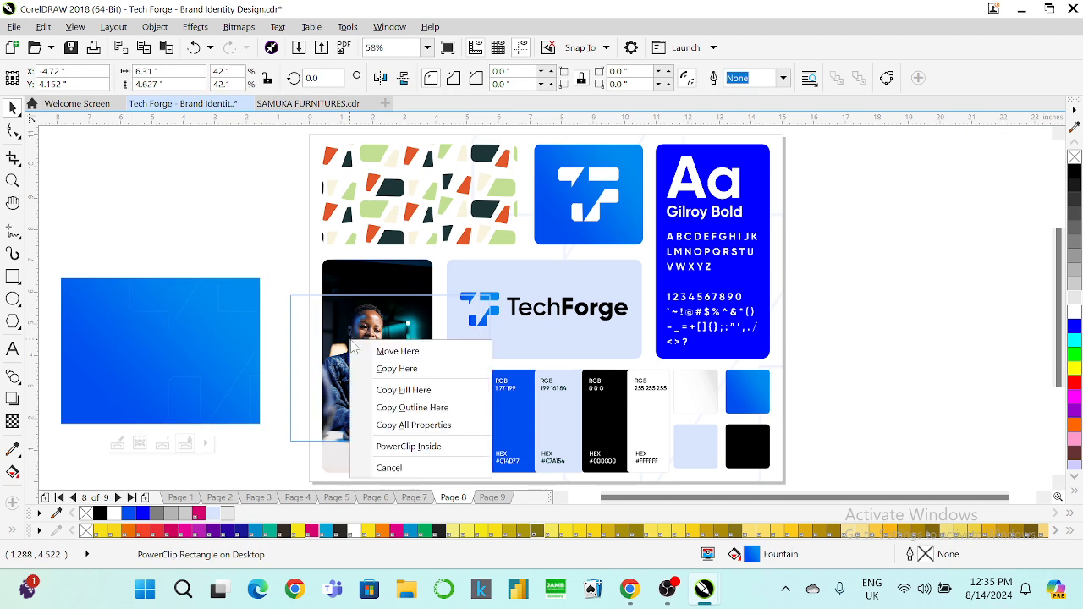
left_click(394, 447)
Step: Edit the photo frame's PowerClip contents and stretch the gradient rectangle to about 7.6 inches tall to cover the whole photo
right_click(370, 346)
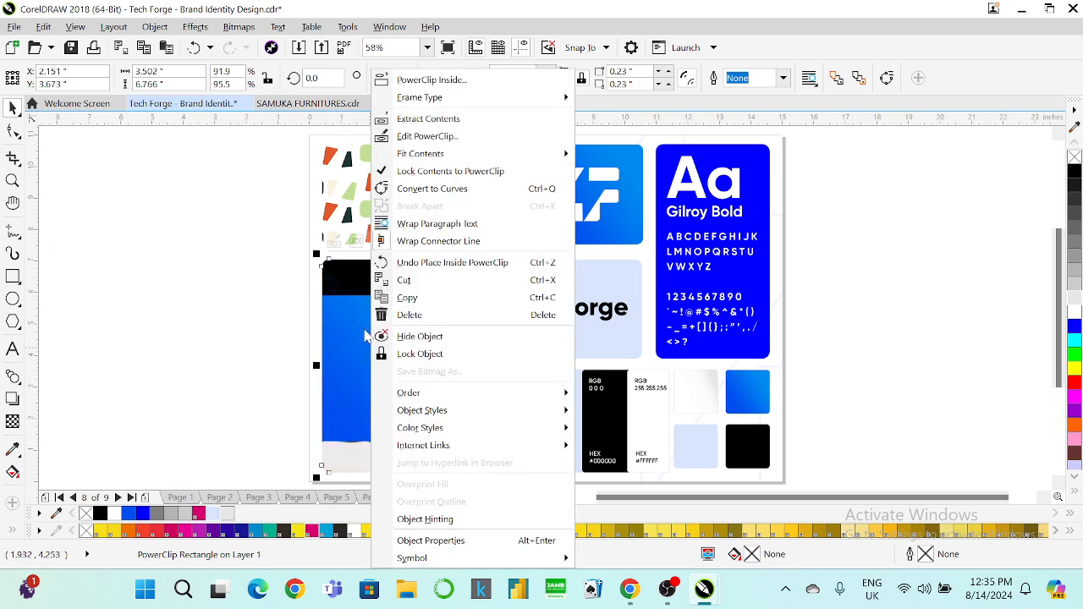
left_click(420, 139)
left_click(384, 362)
left_click_drag(407, 341, 398, 377)
left_click_drag(381, 326, 404, 230)
Step: Apply a linear transparency at about -89.7° to the gradient overlay, fading it out upward from the photo's lower edge
left_click(12, 421)
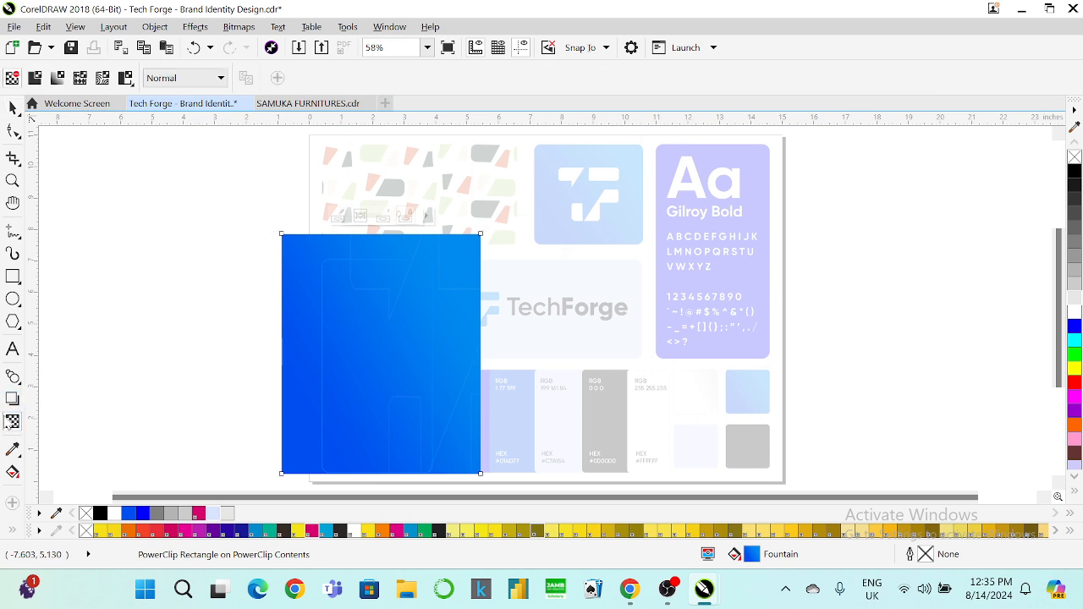
left_click(60, 78)
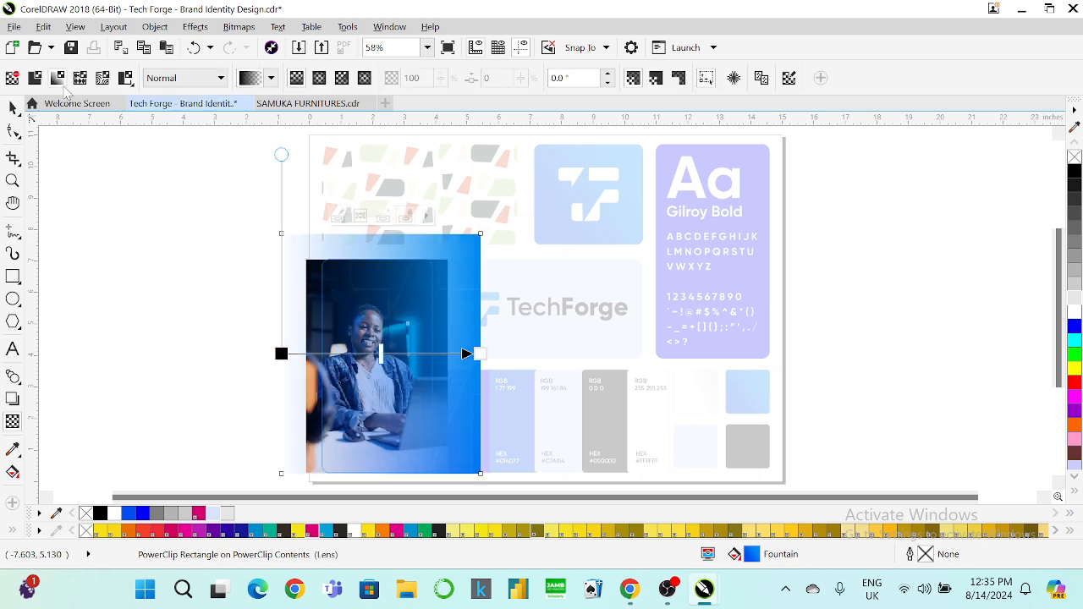
left_click_drag(282, 354, 370, 302)
left_click_drag(477, 353, 371, 449)
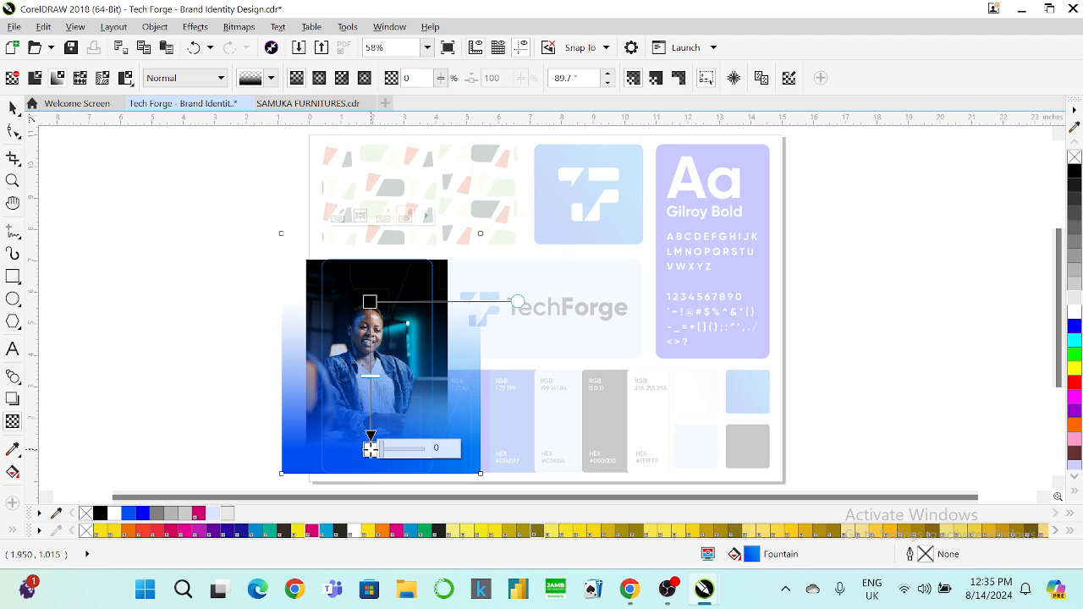
Step: Open the gradient overlay's own PowerClip, move its line pattern away from the photo, and finish editing
left_click(12, 107)
right_click(396, 354)
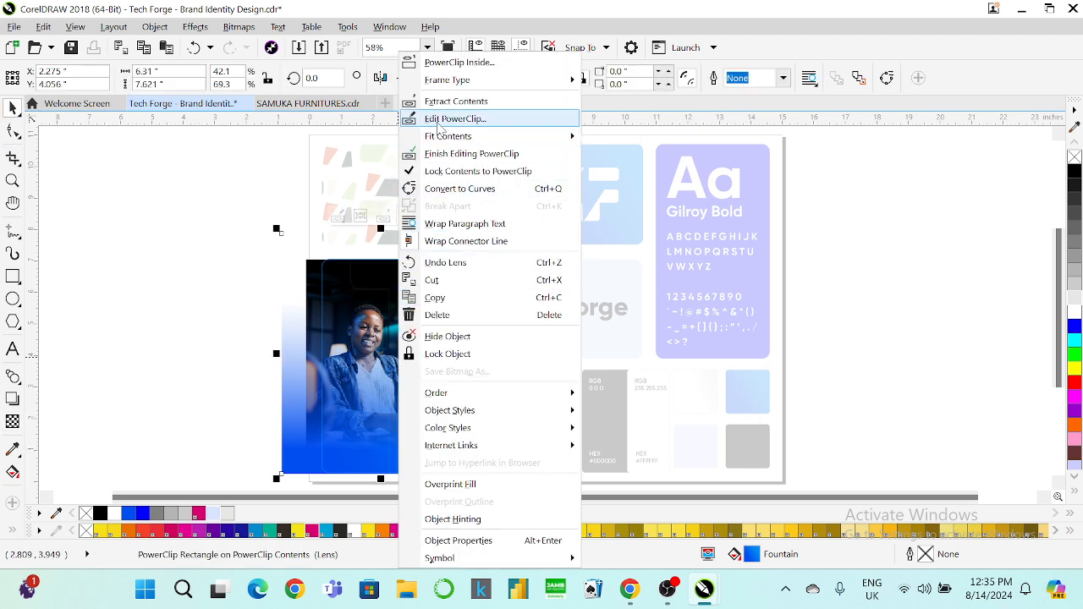
left_click(437, 123)
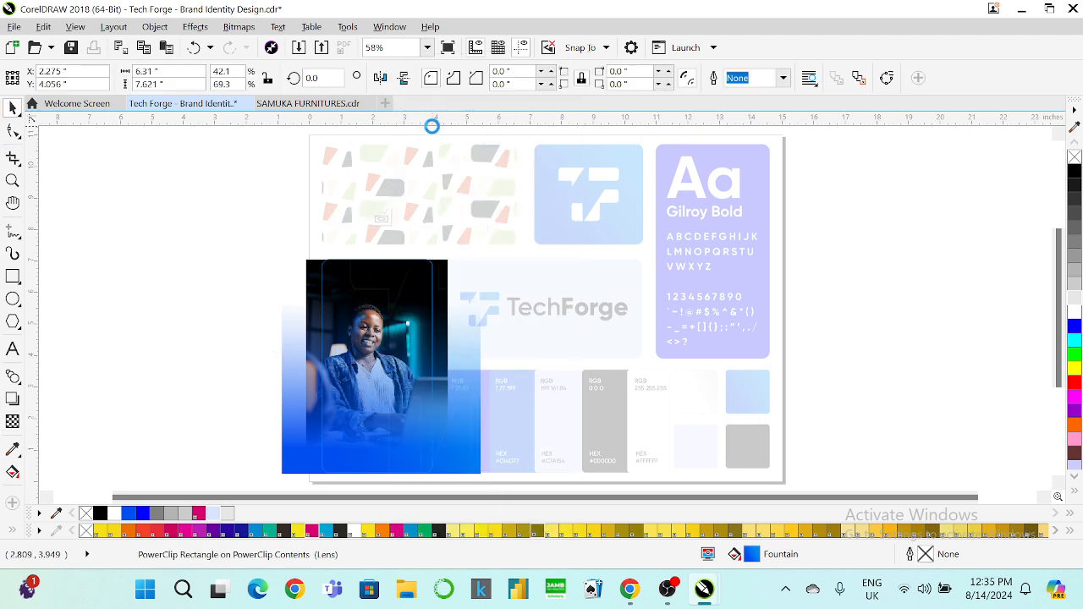
left_click(465, 310)
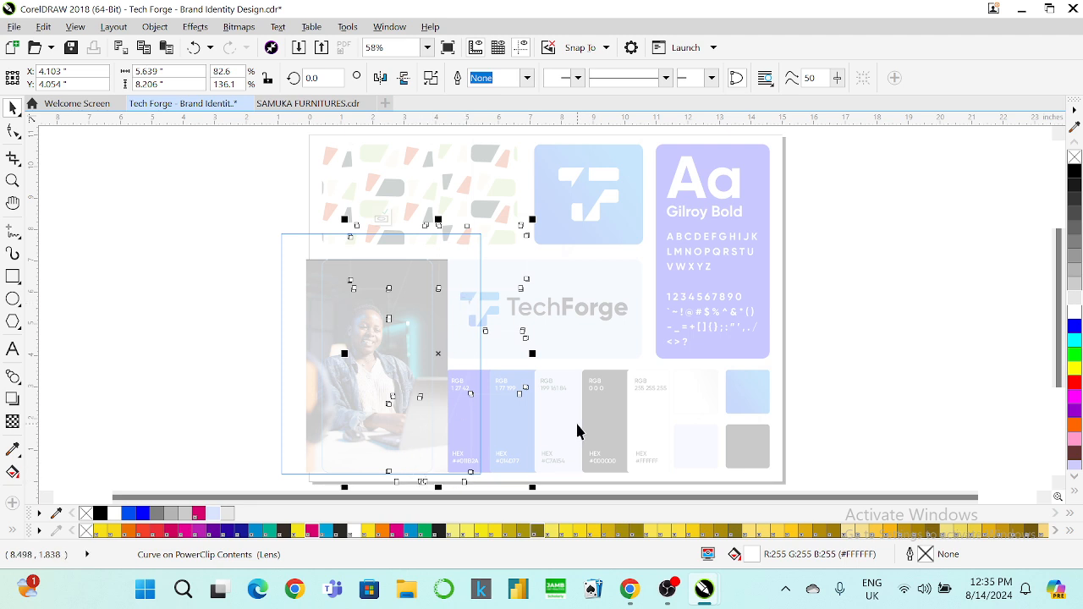
left_click_drag(430, 359, 631, 361)
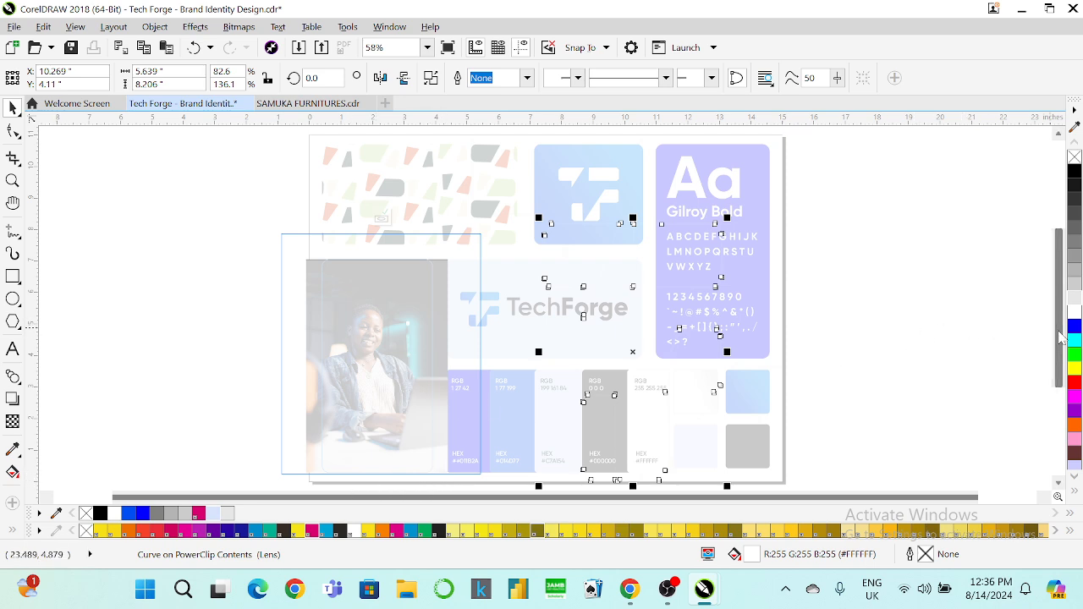
scroll(1057, 339, "down", 1)
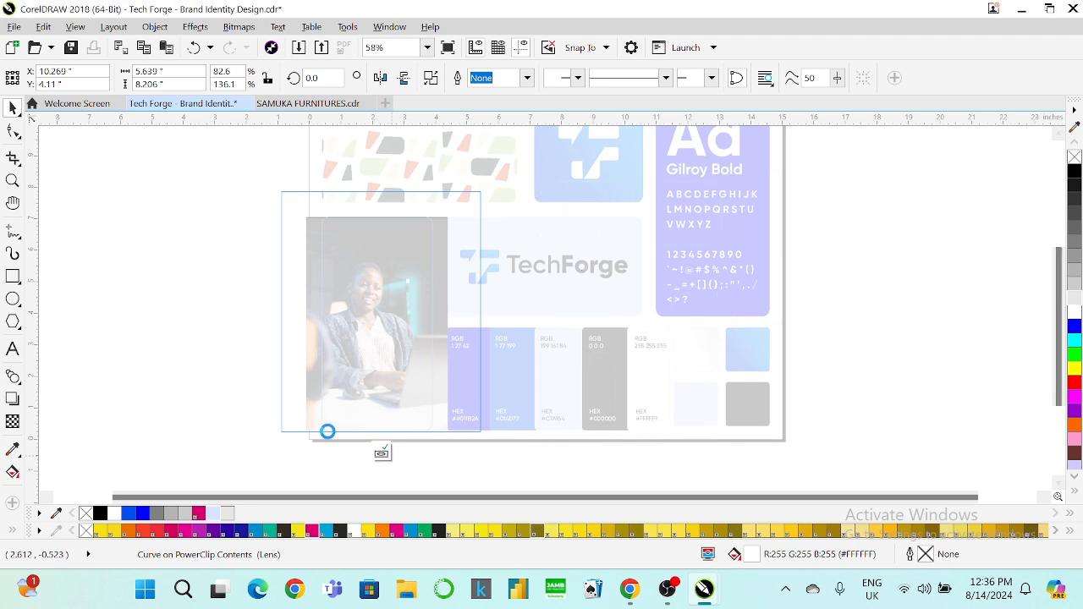
left_click(242, 416)
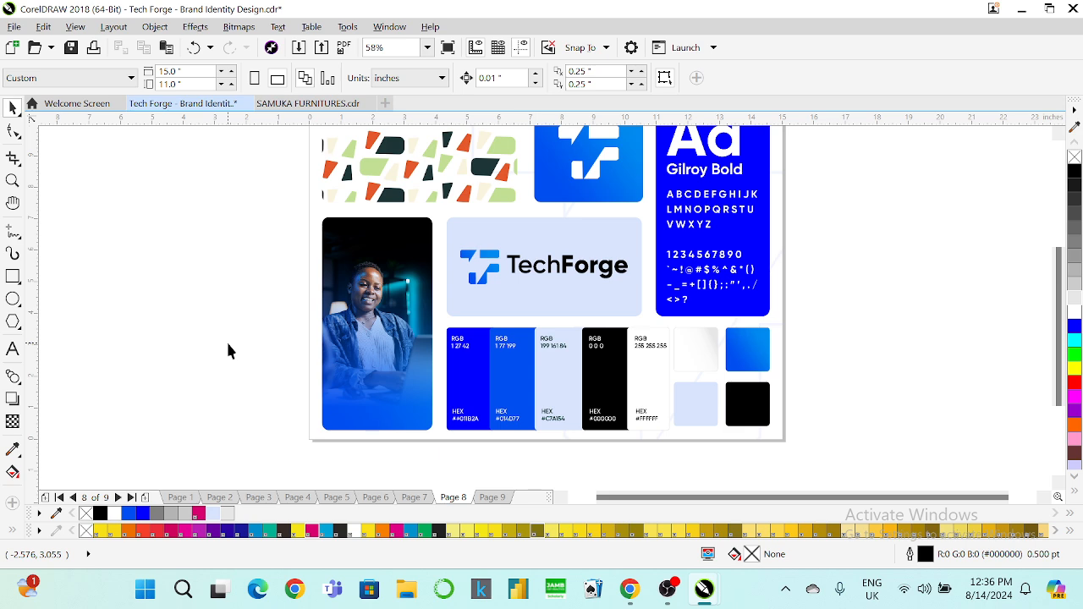
Step: Copy the faint line pattern from page 7's background PowerClip and finish editing it
key("Page_Up")
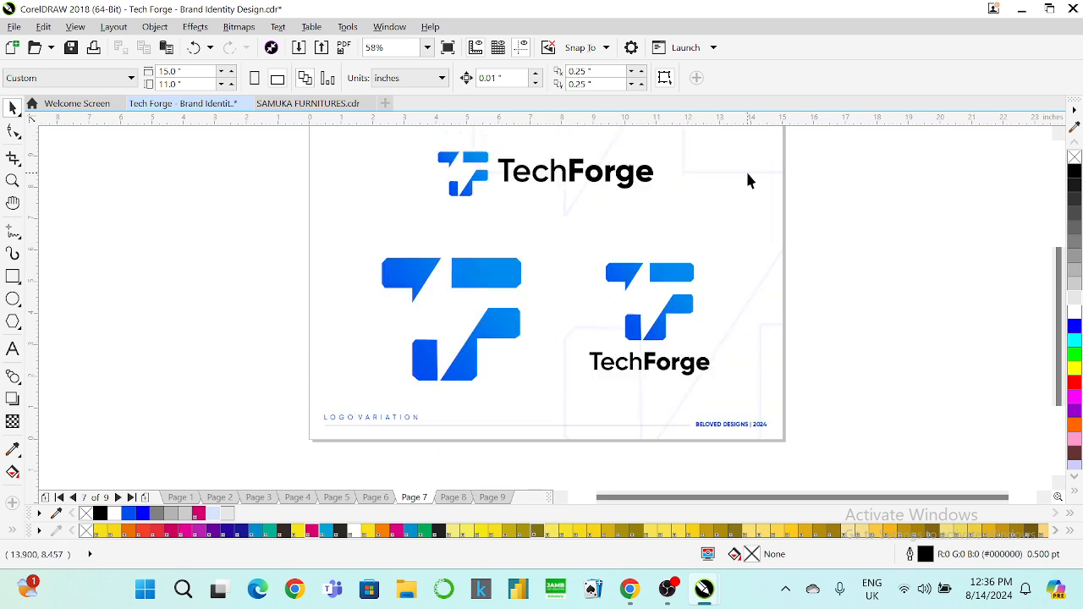
left_click(747, 181)
right_click(747, 177)
left_click(774, 138)
left_click(713, 174)
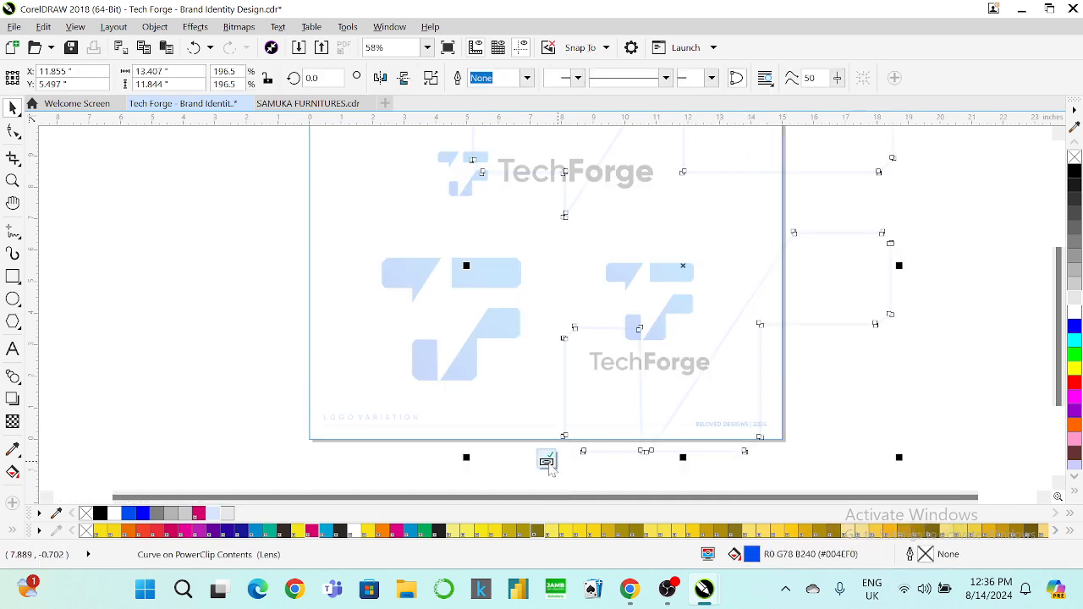
left_click(546, 465)
Step: On page 8, paste the line pattern into the photo frame's PowerClip contents and shift it toward the photo
key("Page_Down")
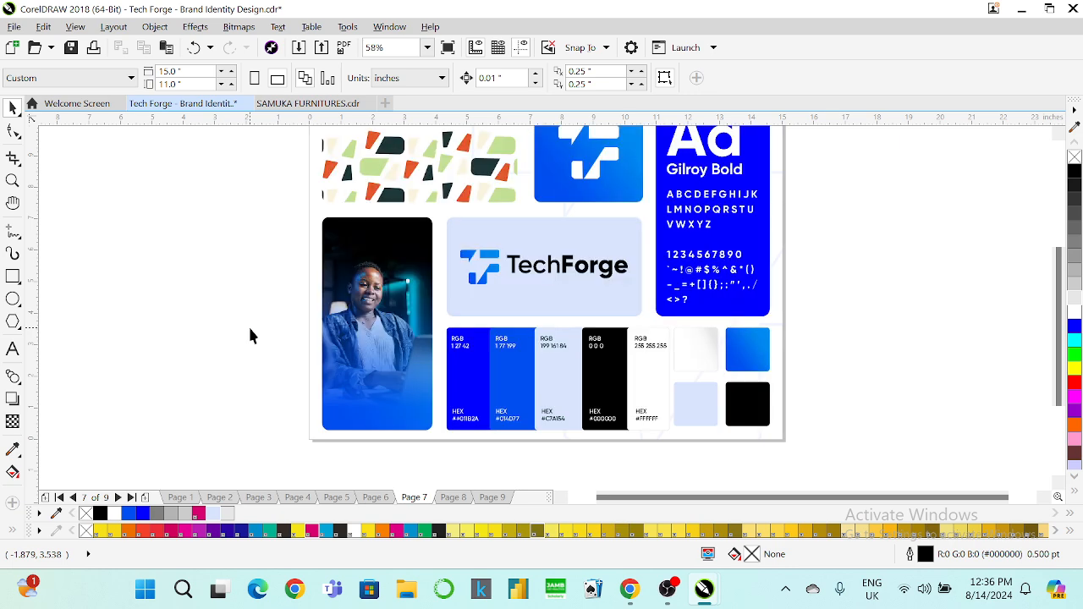
right_click(367, 262)
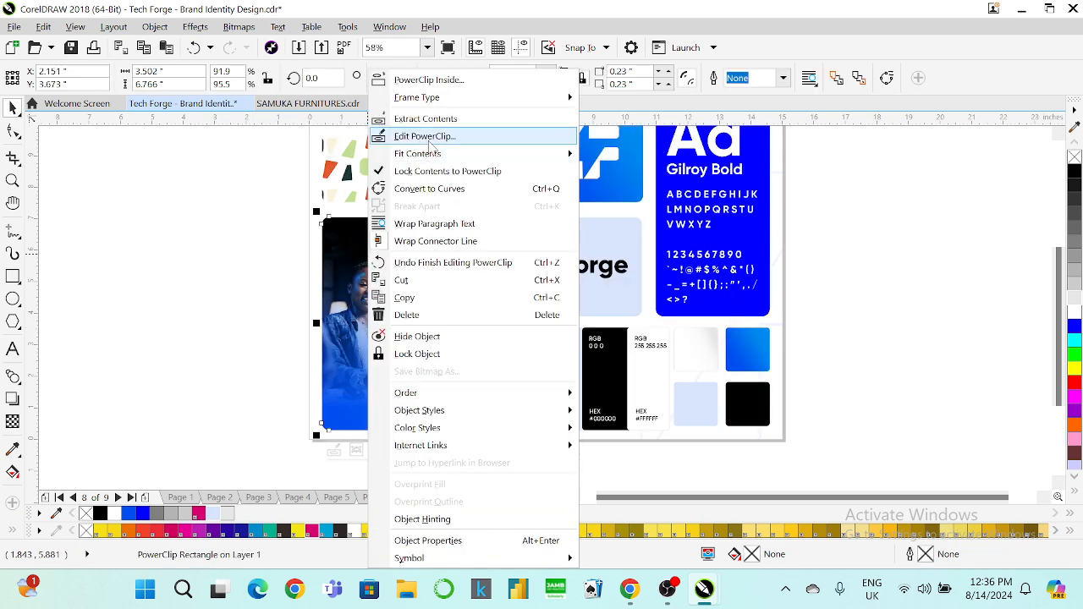
left_click(429, 145)
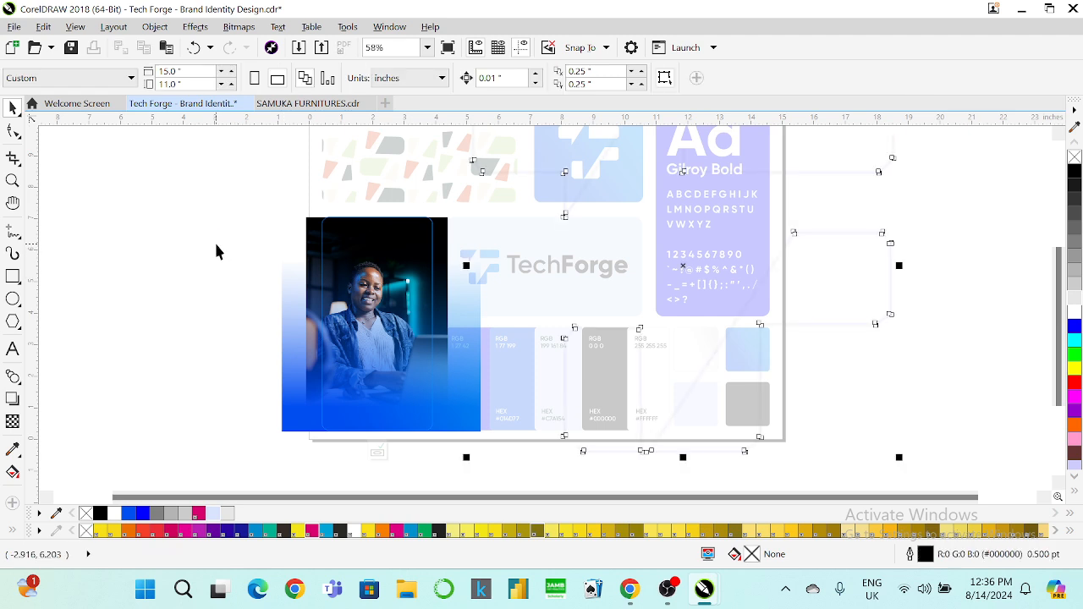
left_click_drag(686, 264, 501, 271)
left_click(867, 319)
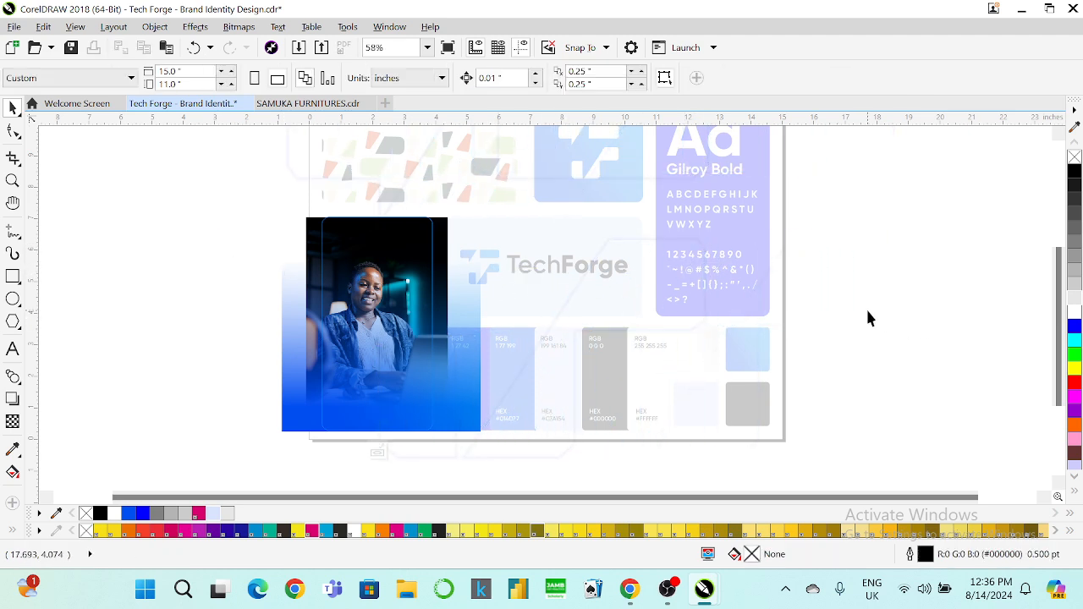
Step: Scale the line pattern down to about 7.52 × 6.64 in and position it over the photo
left_click(691, 242)
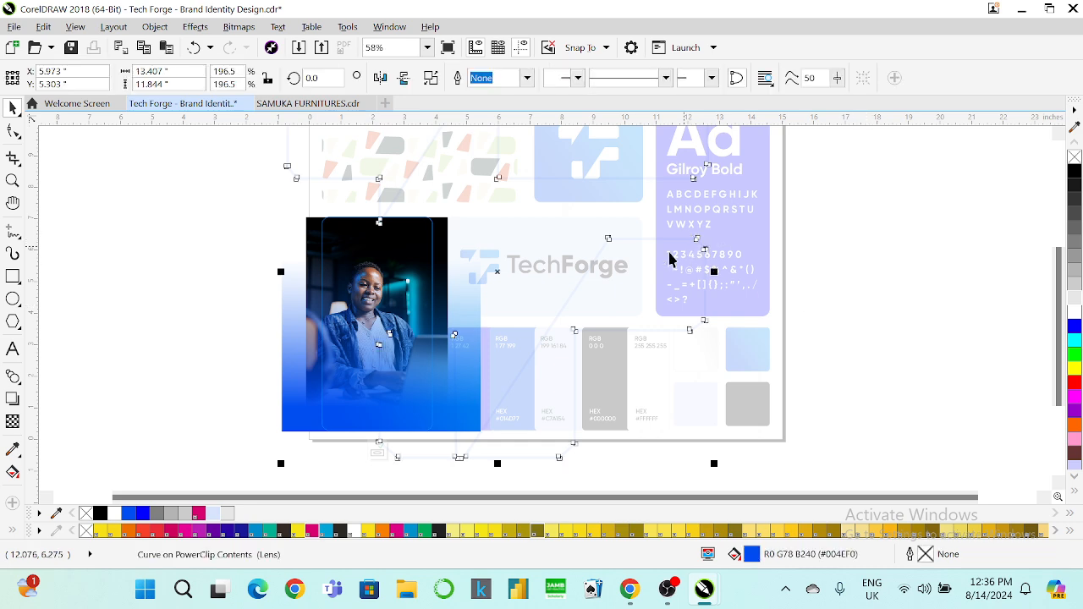
left_click_drag(717, 465, 624, 416)
left_click_drag(499, 271, 449, 319)
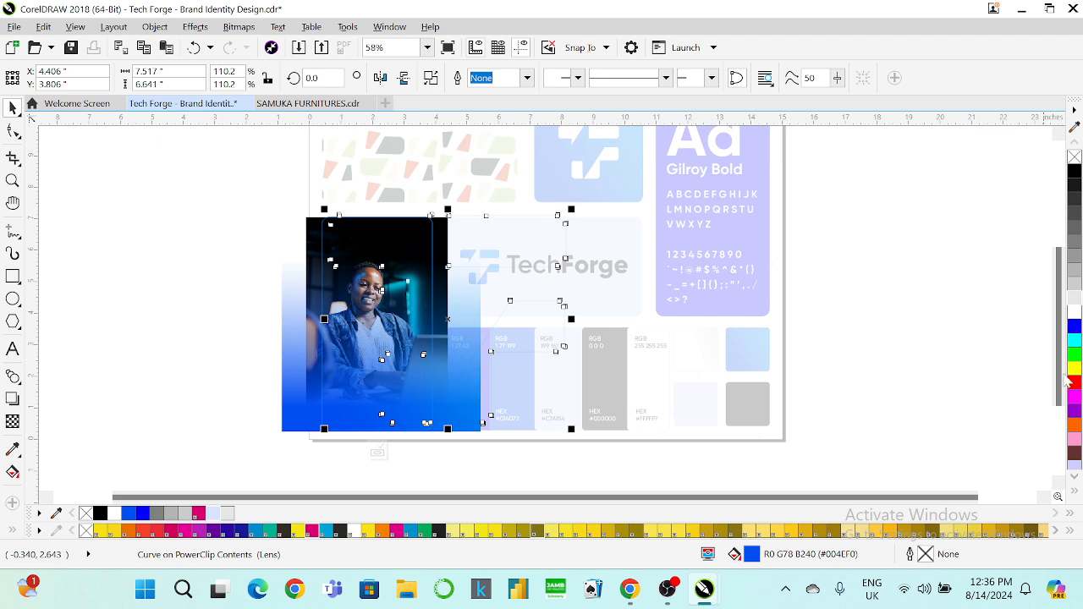
Step: Try a white fill on the line pattern with a slight downward nudge, and undo both
double_click(1073, 317)
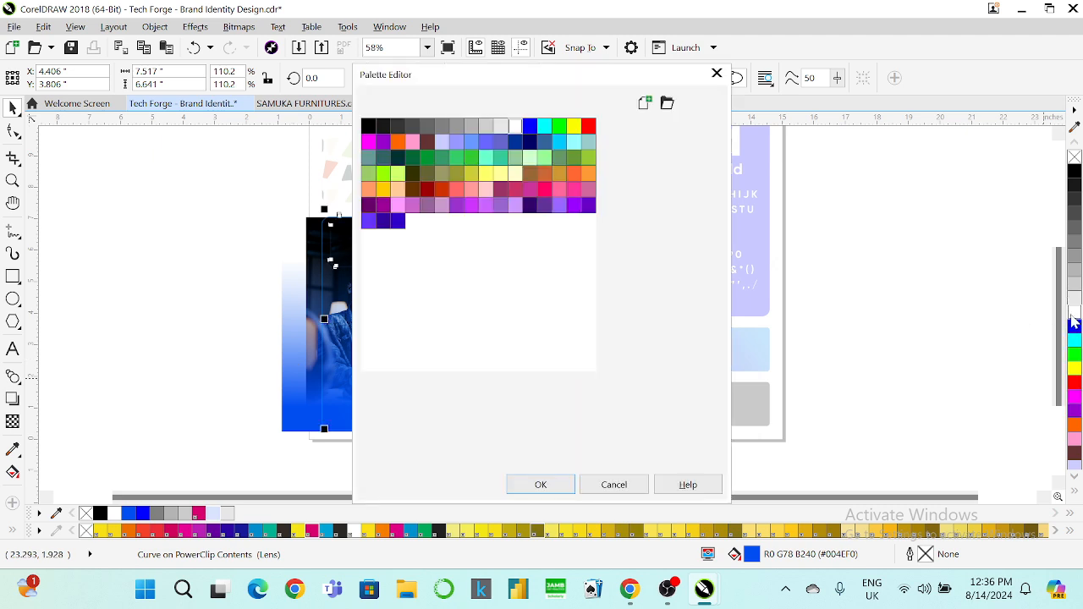
left_click(613, 485)
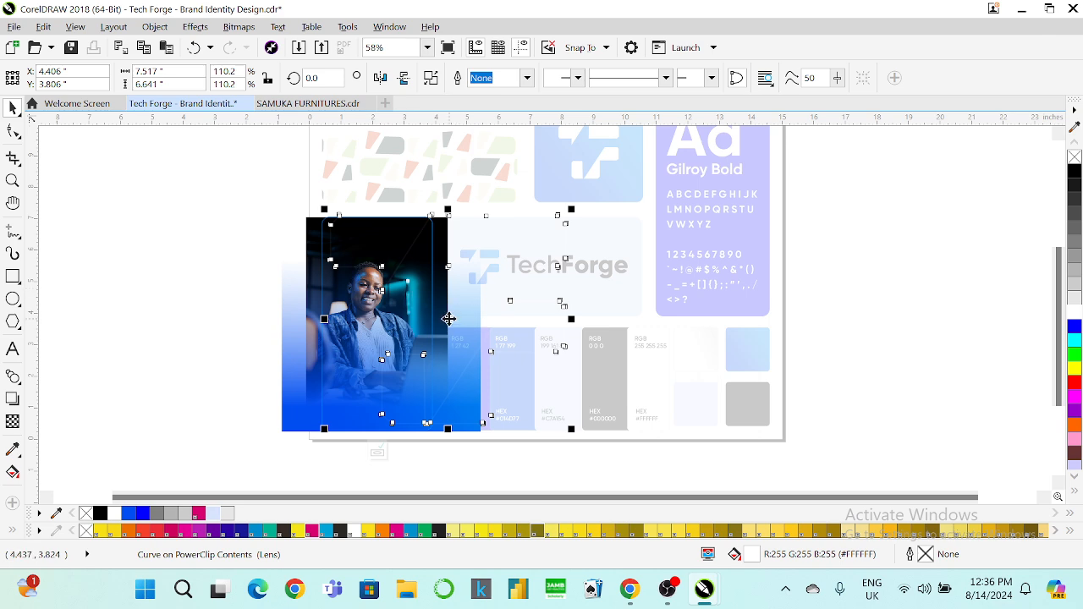
left_click_drag(449, 318, 449, 323)
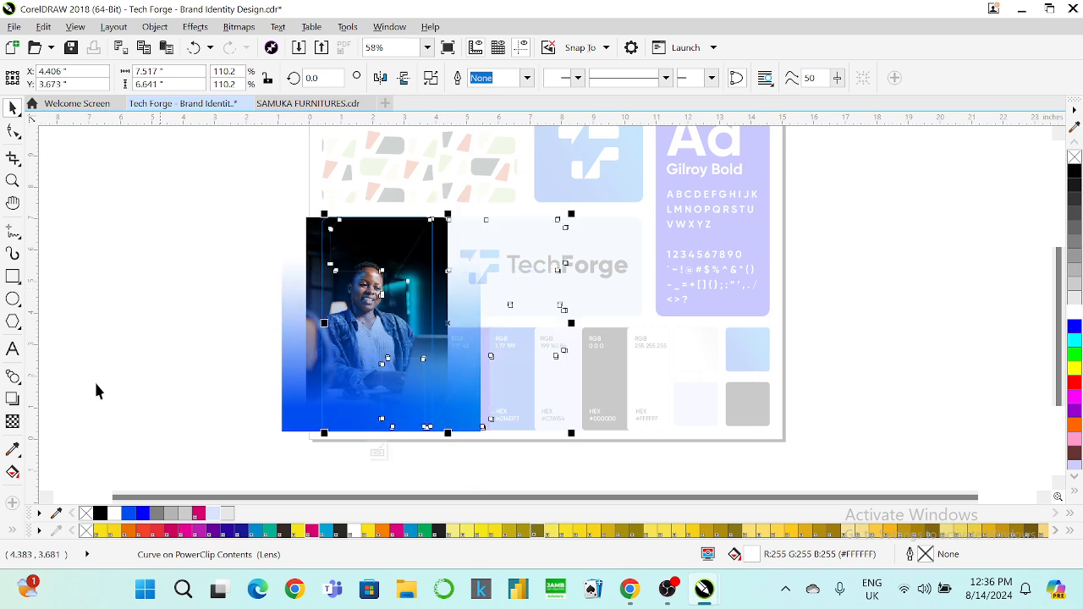
left_click(14, 422)
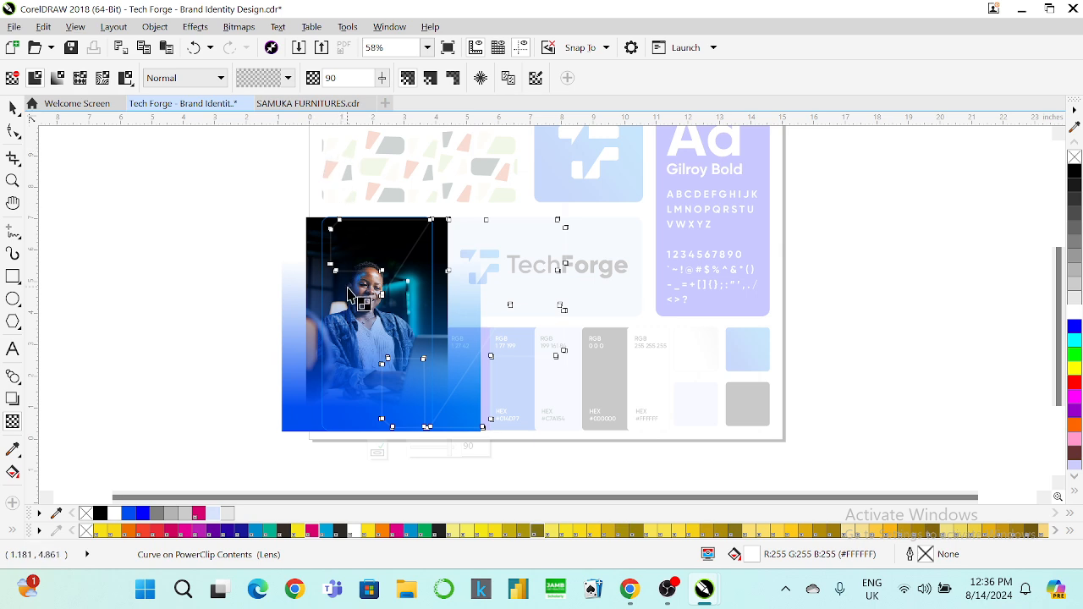
key("ctrl+z")
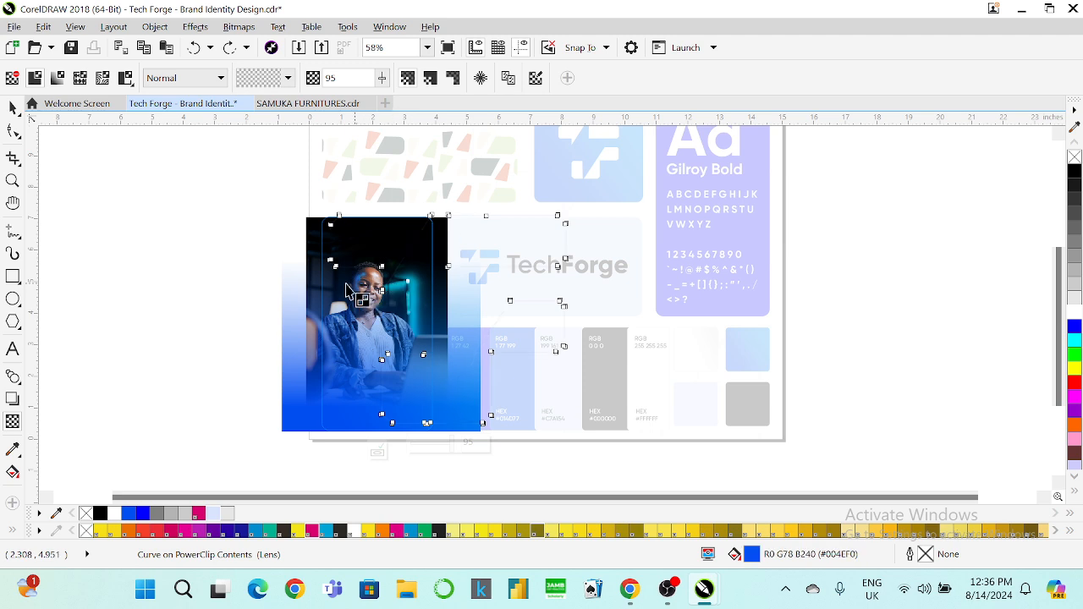
Step: Set the line pattern's uniform transparency to 80 and finish editing the photo frame's PowerClip
left_click(12, 106)
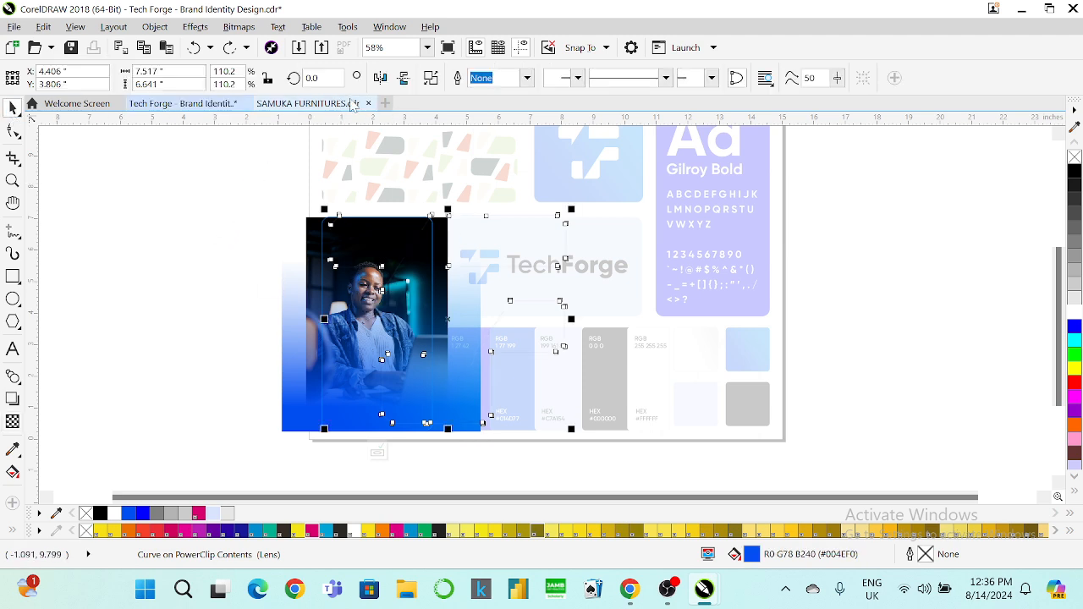
left_click(11, 422)
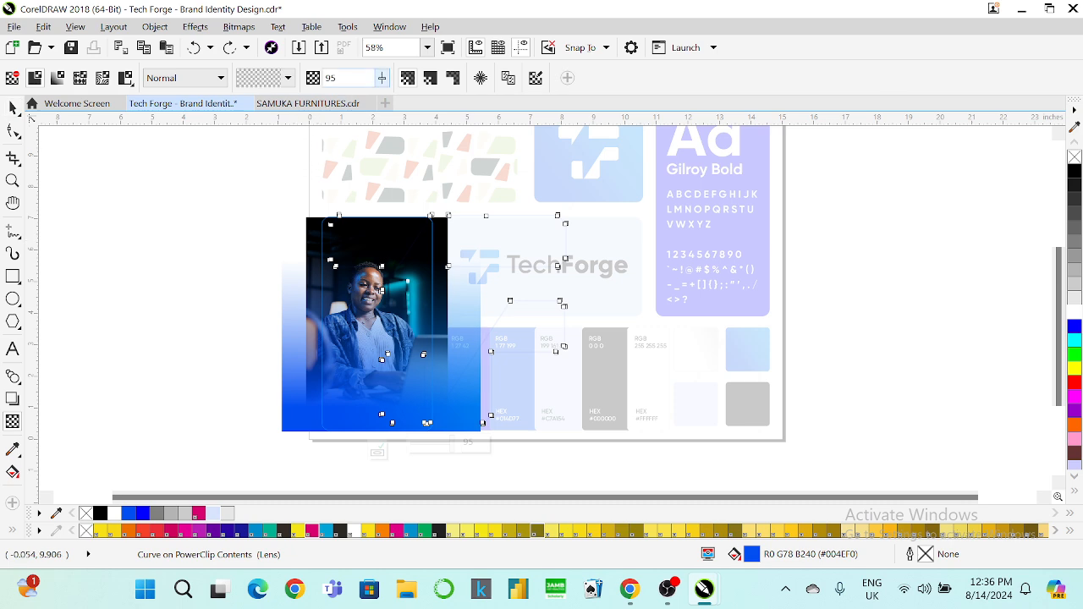
type("80")
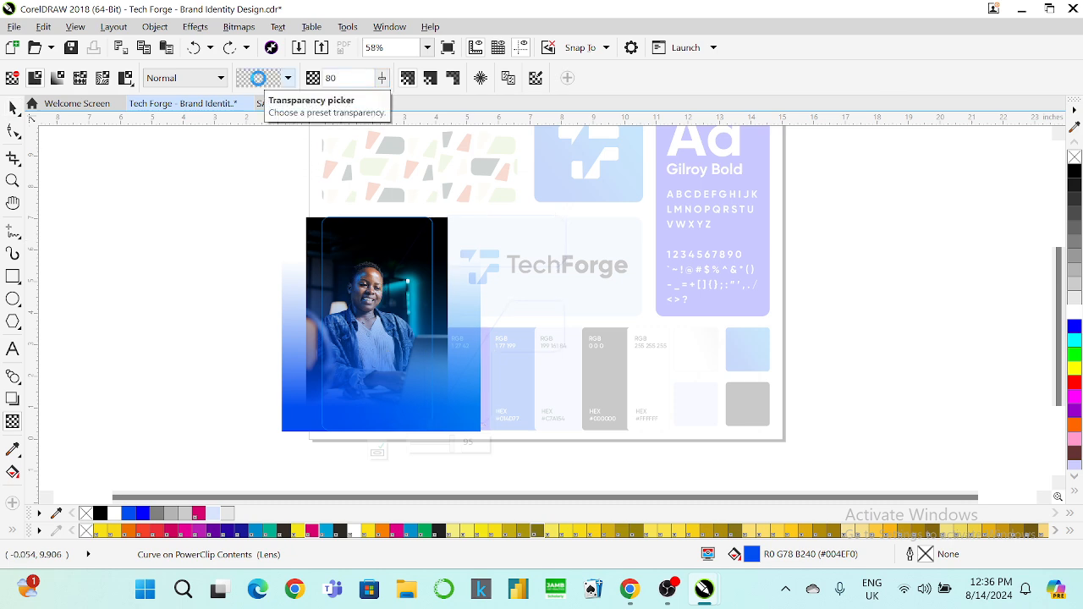
key("Return")
left_click(13, 108)
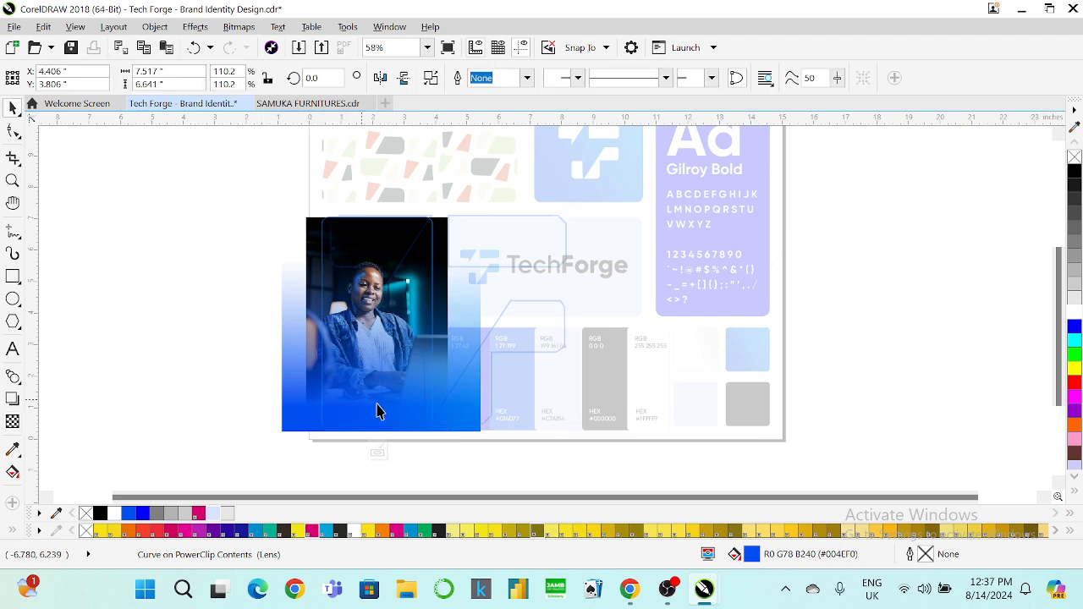
left_click(378, 453)
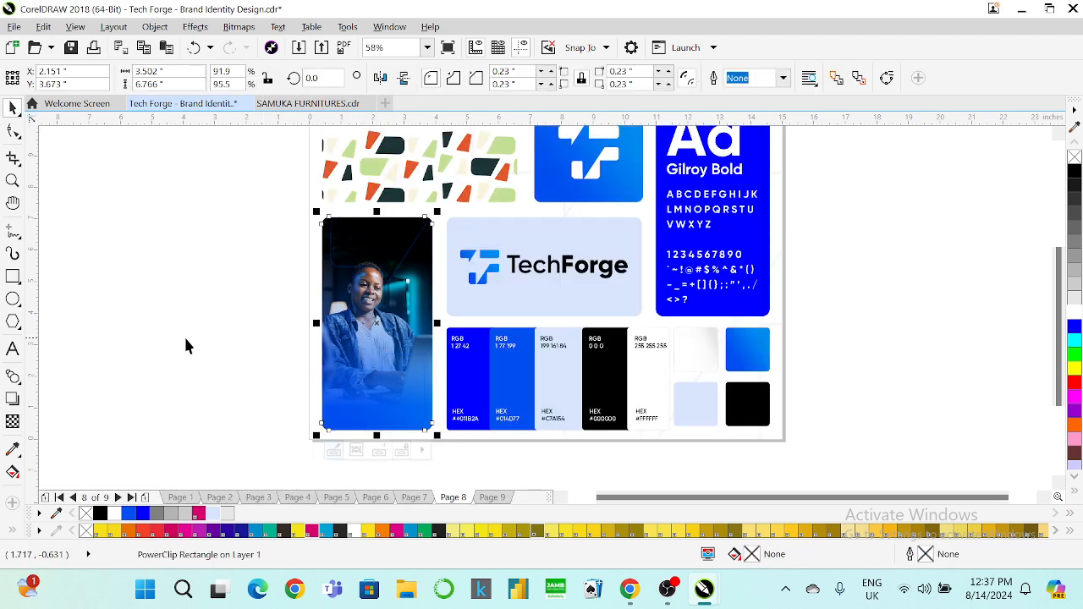
Step: Undo the recent line-pattern and overlay edits, and delete the old gradient overlay so only the photo remains in its frame
left_click(174, 337)
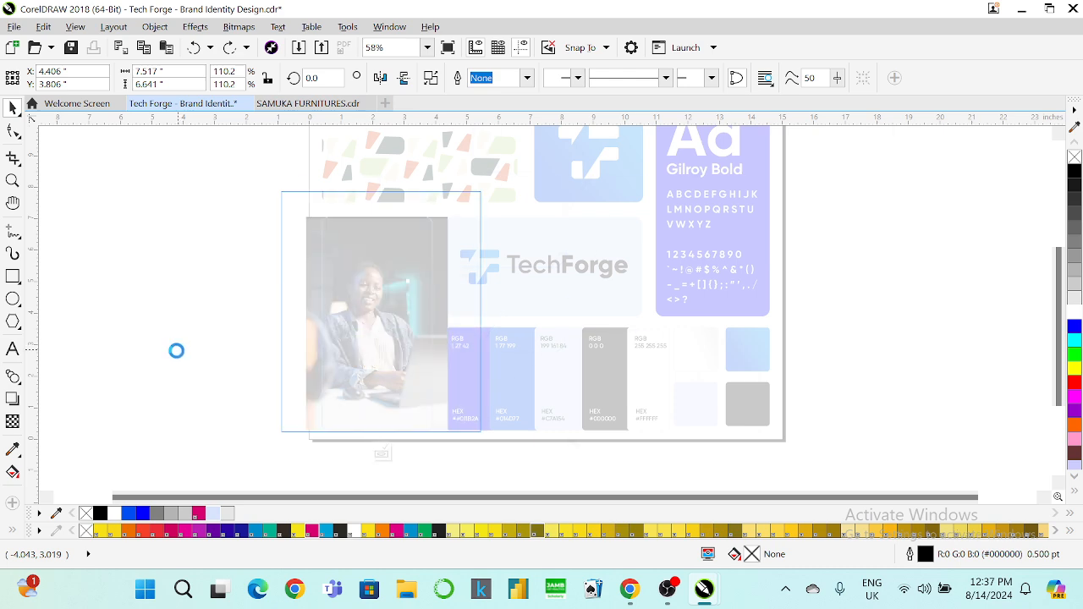
key("ctrl+z")
key("ctrl+z")
key("ctrl+z")
key("ctrl+z")
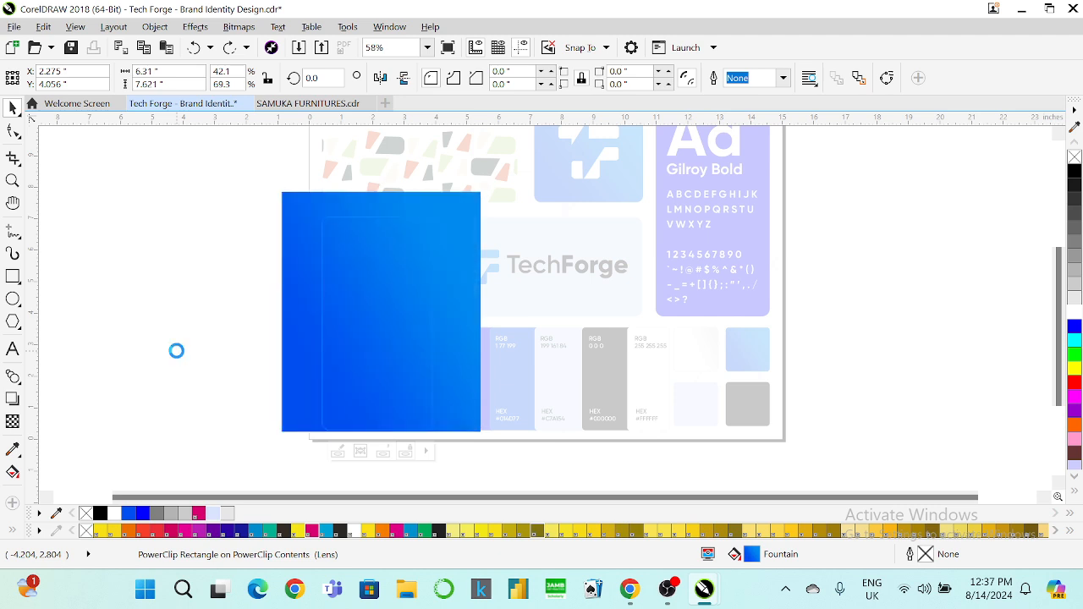
key("ctrl+z")
key("ctrl+z")
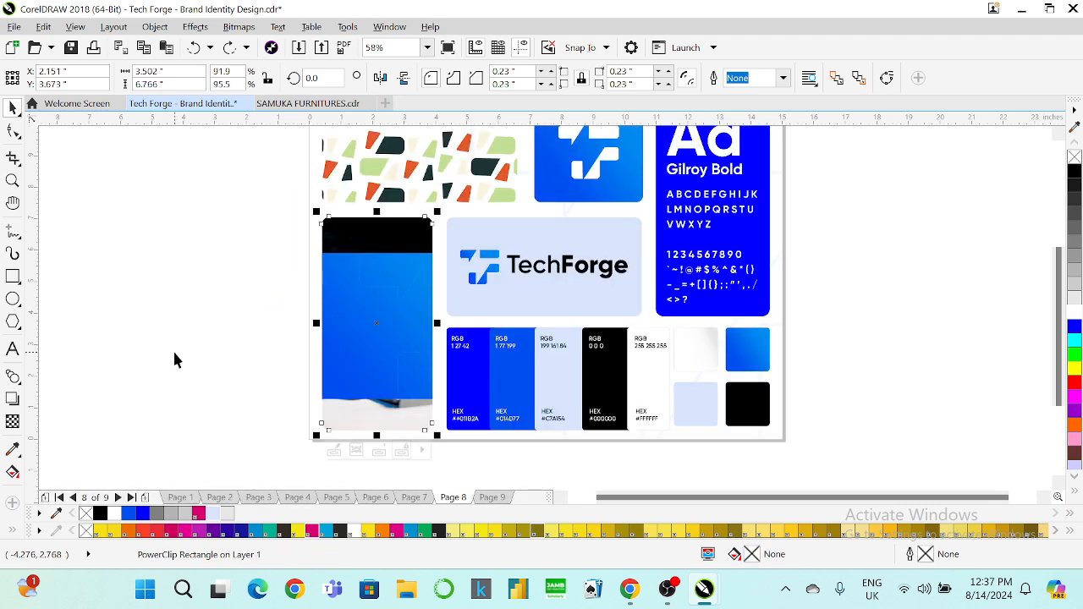
key("Delete")
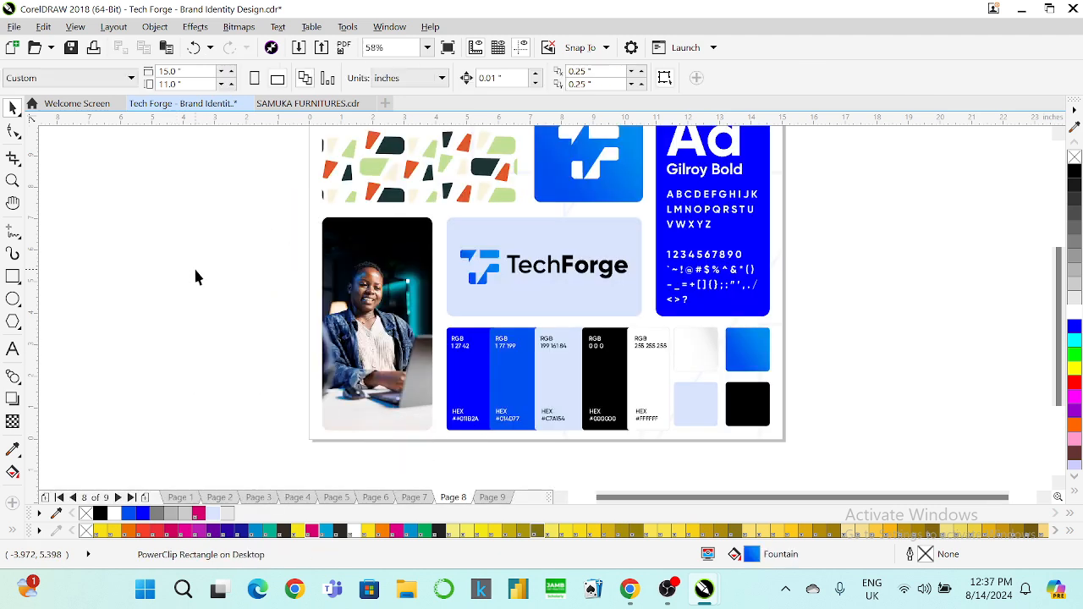
Step: Draw a rectangle about 4.04 × 7.42 in on the empty desktop beside page 8
left_click(13, 276)
mouse_move(152, 188)
left_mouse_down()
mouse_move(288, 392)
mouse_move(281, 422)
left_mouse_up()
left_click(13, 108)
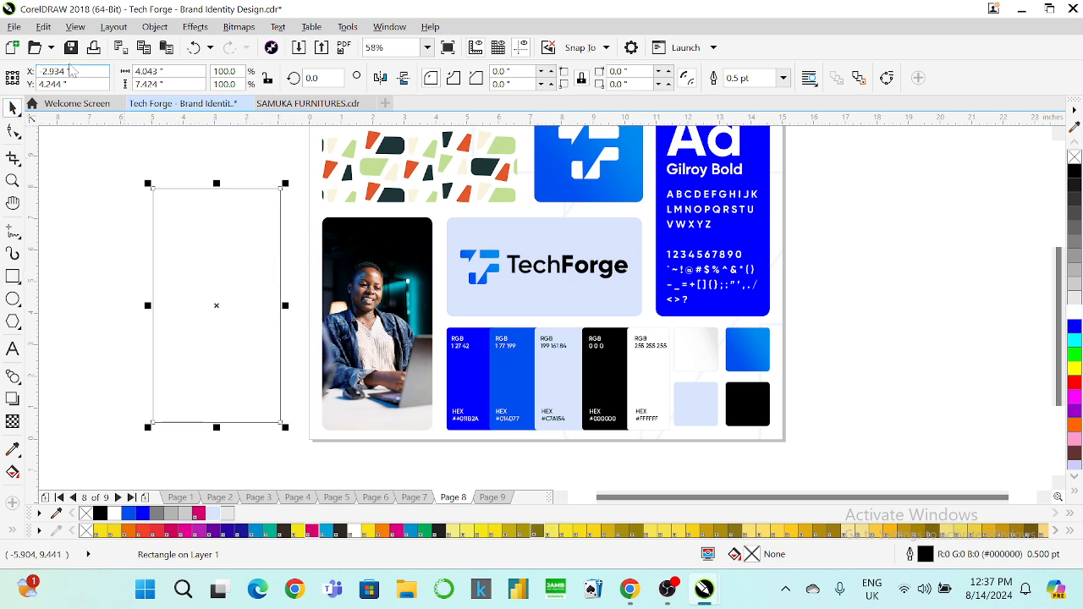
Step: Copy the blue gradient fill from the TechForge logo symbol onto the new rectangle and set its outline to None
left_click(43, 26)
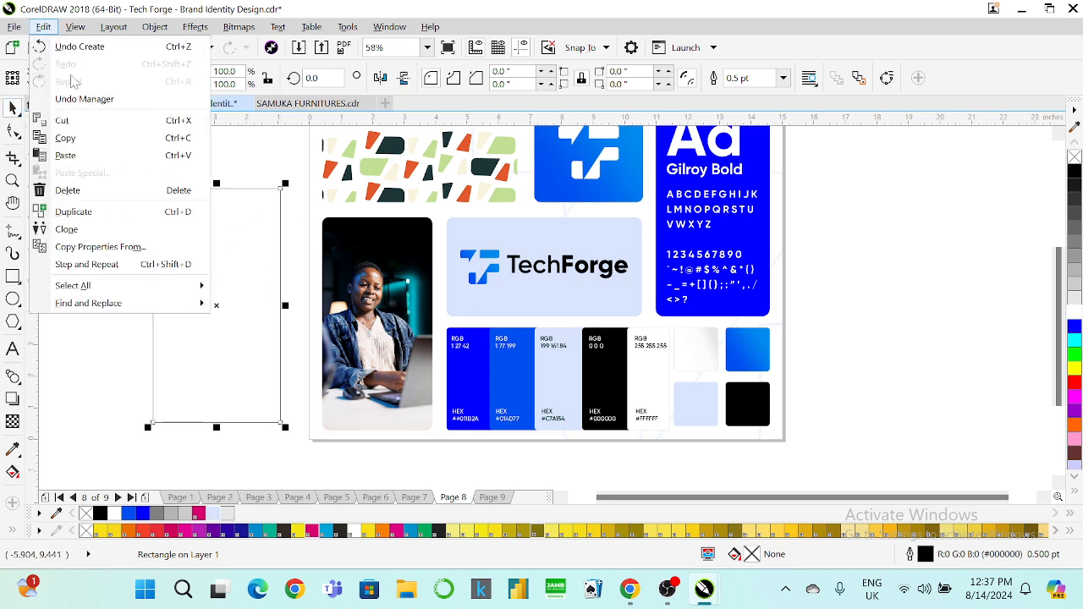
left_click(134, 247)
left_click(547, 322)
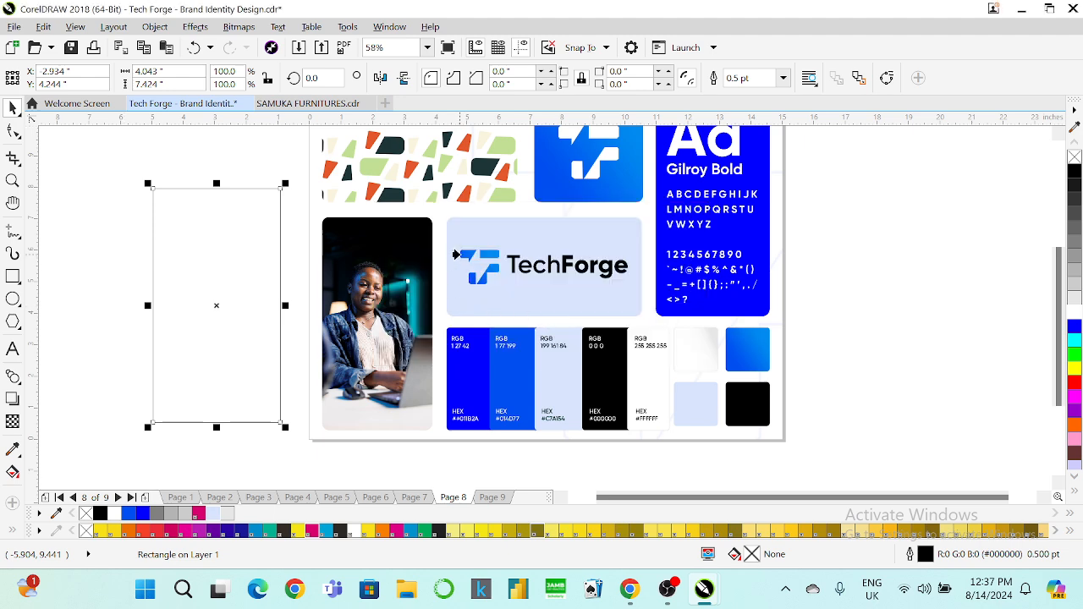
left_click(454, 252)
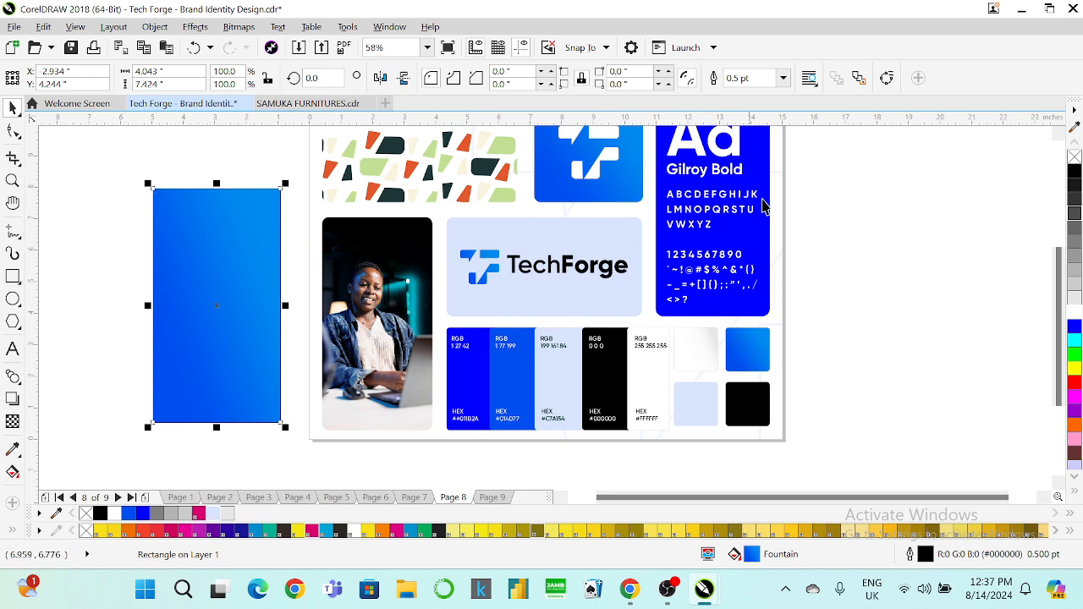
left_click(783, 77)
left_click(745, 93)
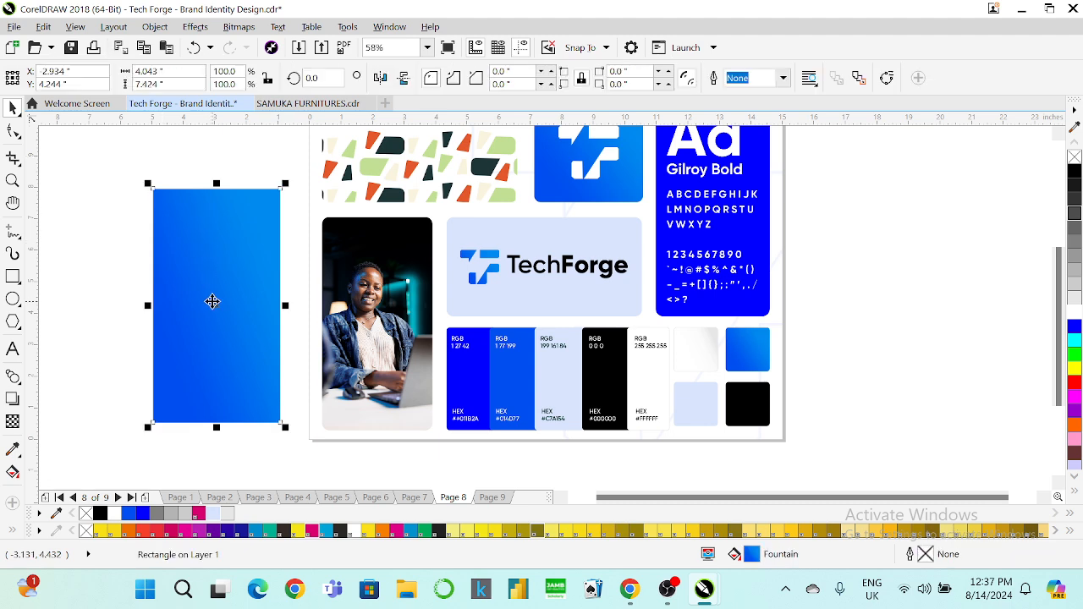
Step: Place the gradient rectangle over the photo and PowerClip it inside the photo frame
left_click_drag(203, 310, 155, 315)
left_click(378, 294)
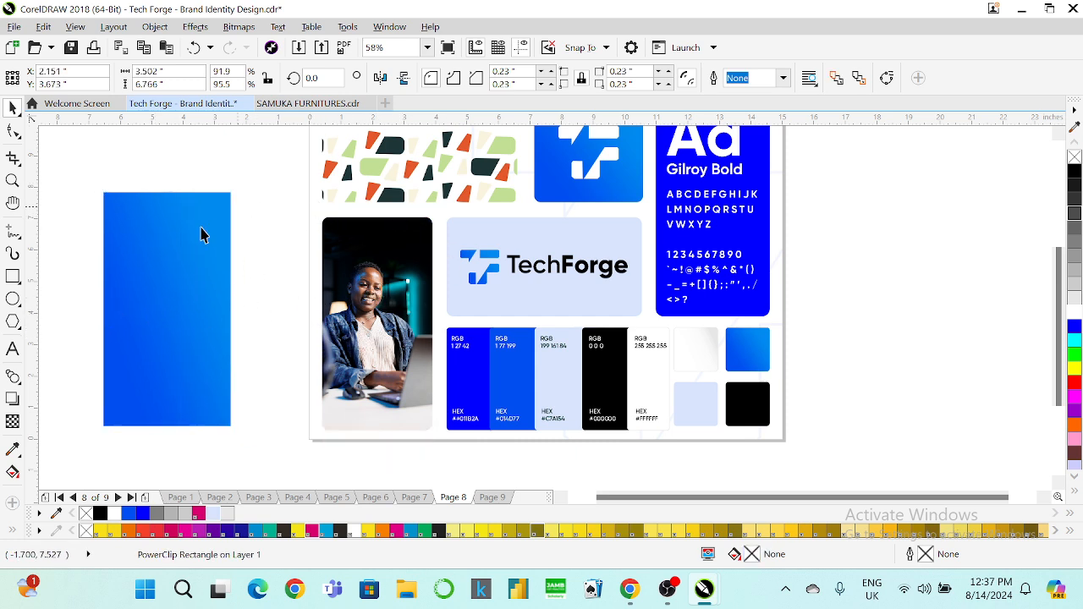
left_click(155, 273)
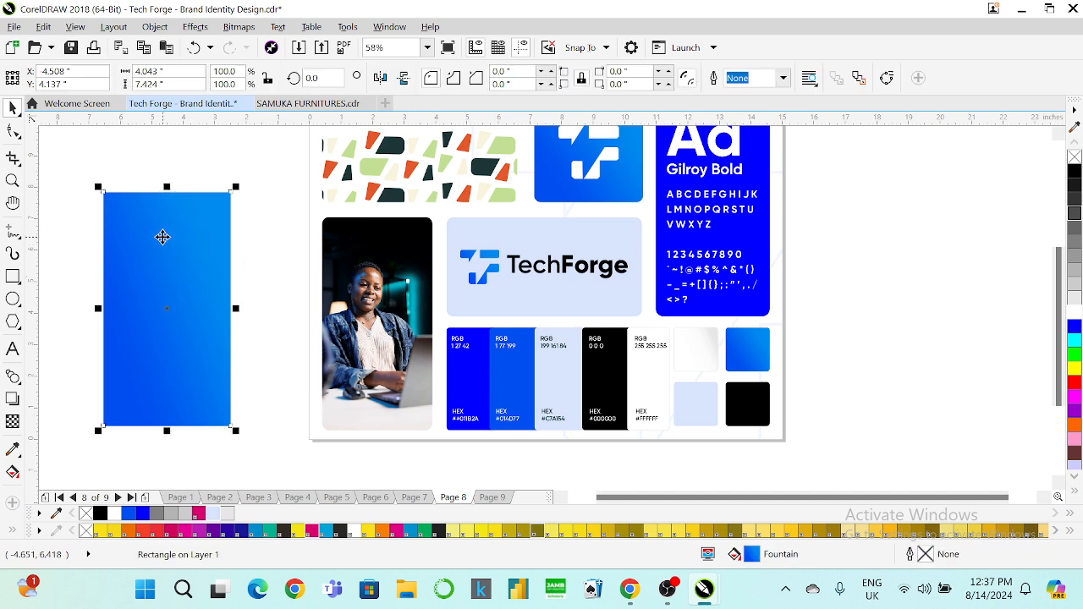
left_click_drag(163, 241, 371, 263)
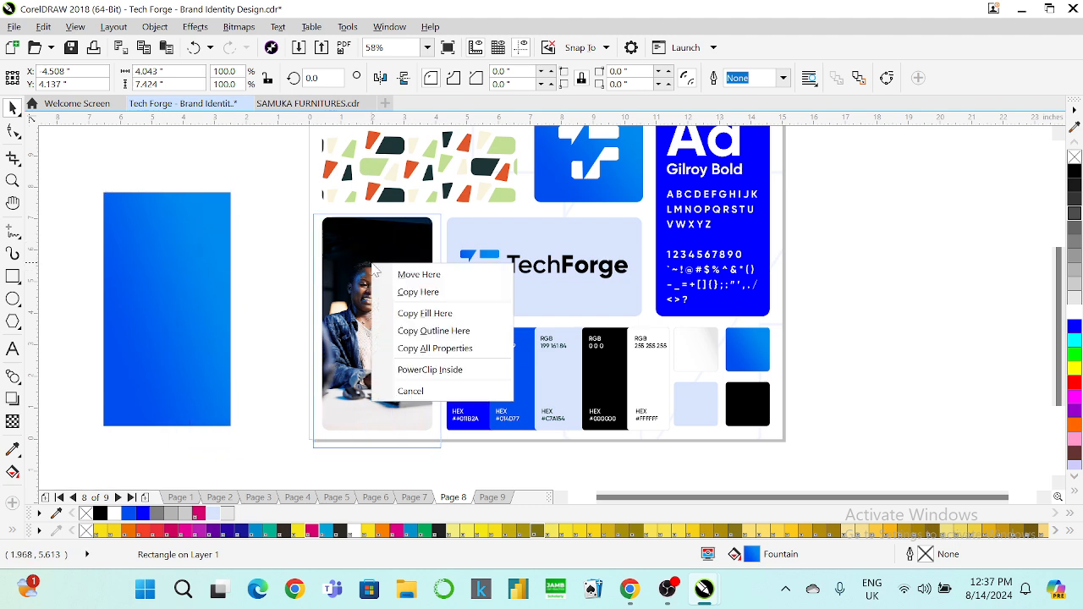
left_click(413, 365)
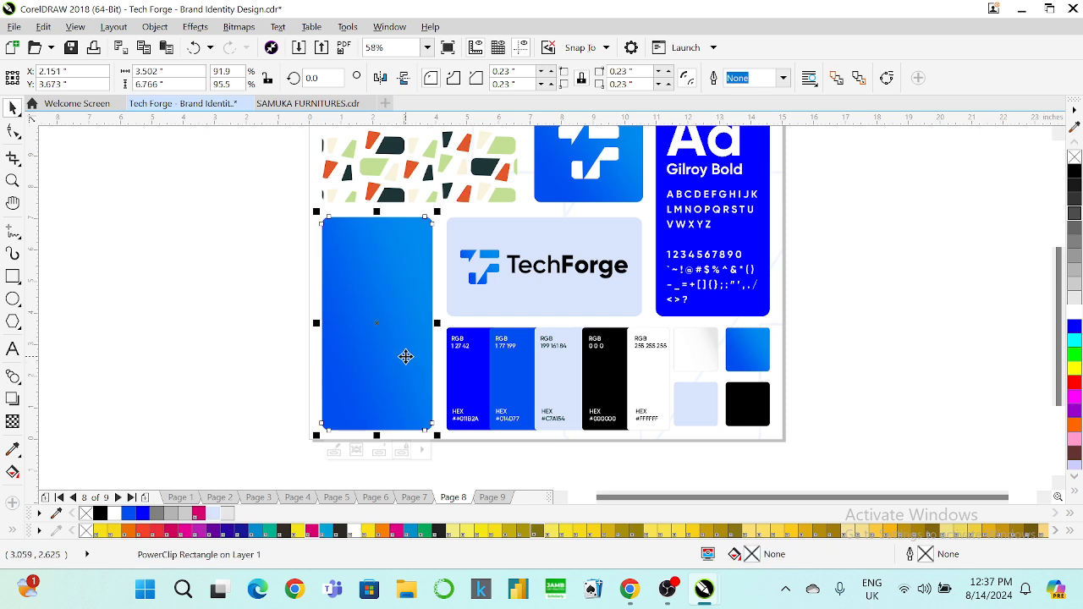
right_click(374, 271)
left_click(245, 268)
left_click(242, 266)
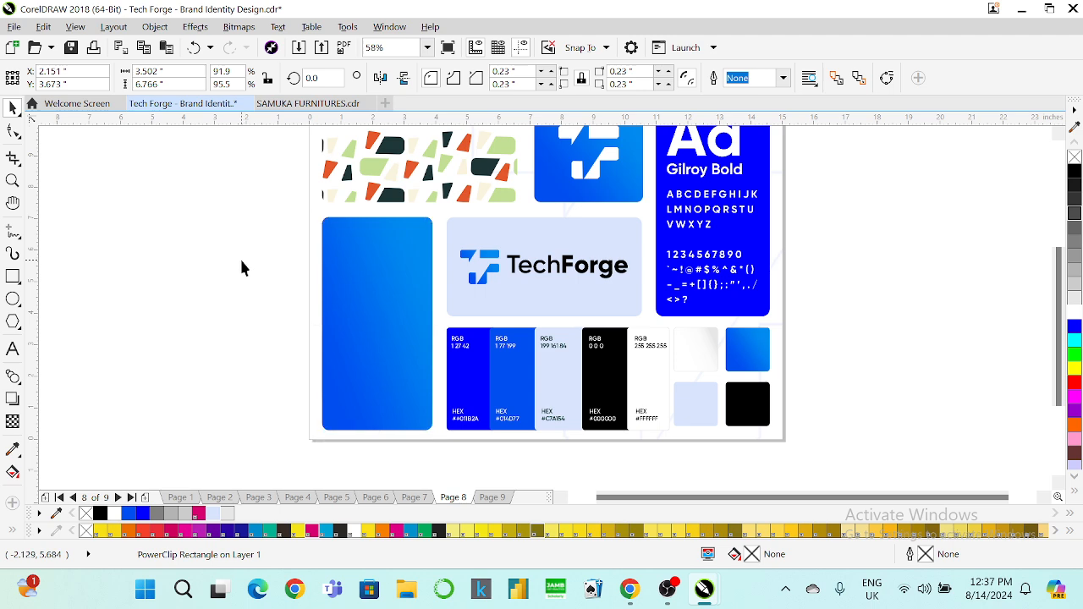
left_click(394, 268)
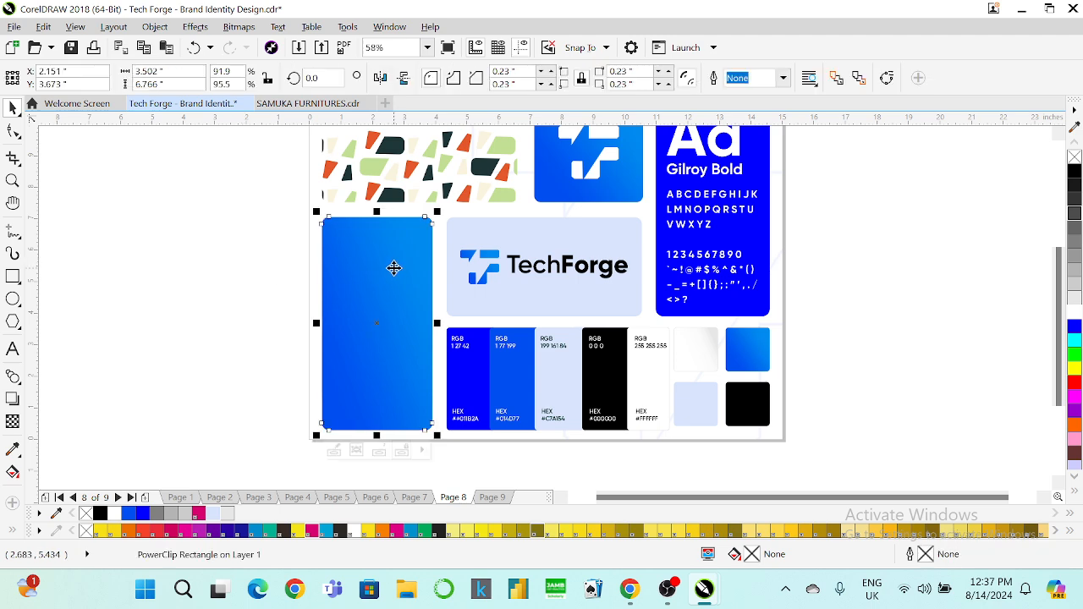
left_click(331, 453)
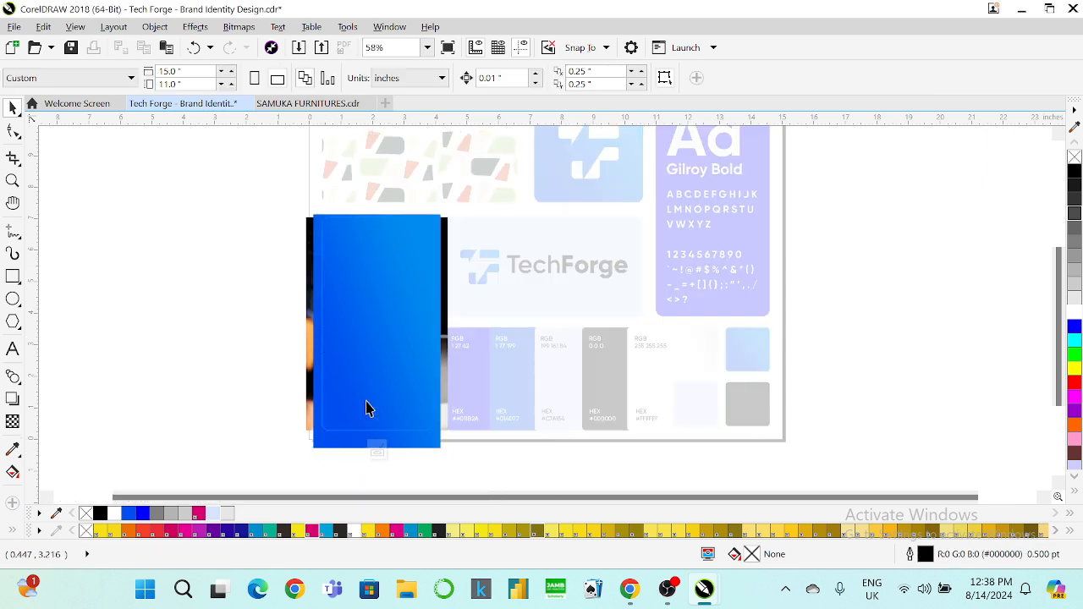
left_click(375, 451)
left_click(232, 370)
left_click(343, 346)
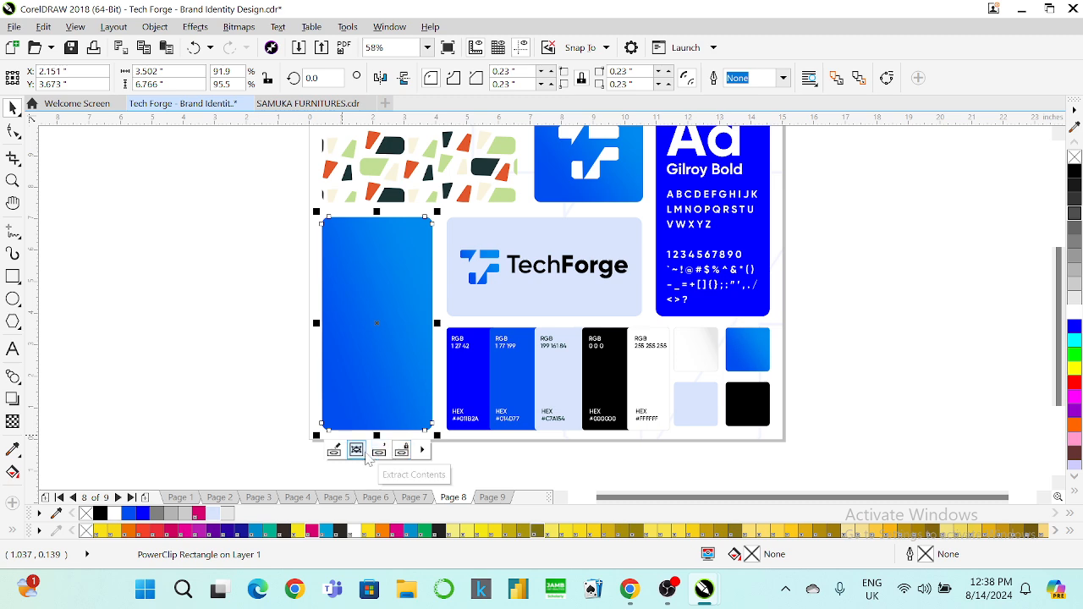
Step: Try shifting the photo and gradient rectangle together within the frame, and undo the move
left_click(356, 449)
left_click_drag(375, 330, 298, 324)
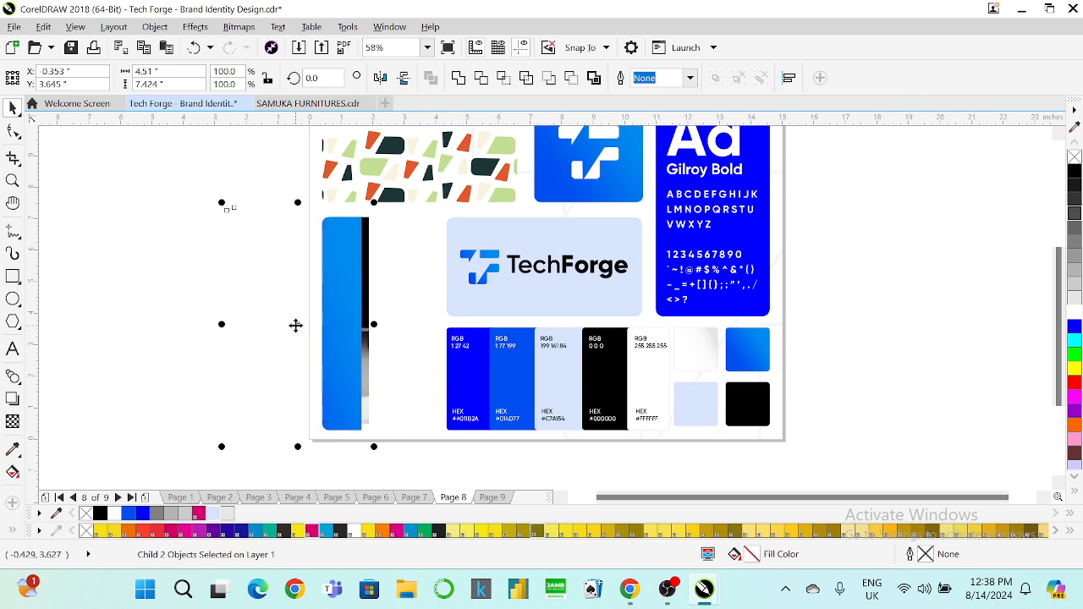
key("ctrl+z")
right_click(378, 367)
left_click(259, 391)
left_click(207, 395)
left_click(345, 336)
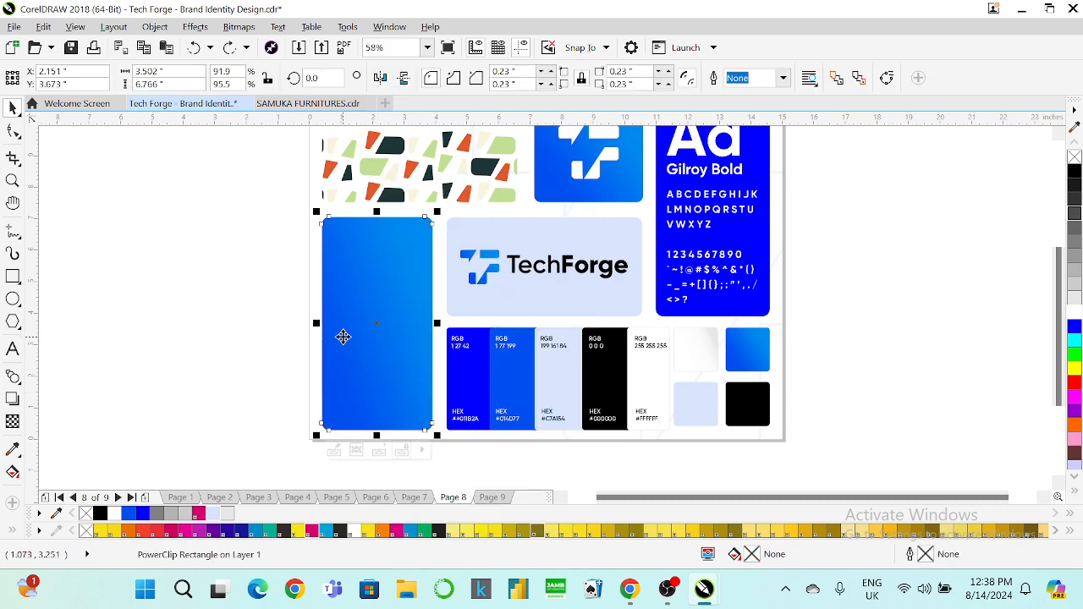
Step: Open the framed photo's PowerClip contents for editing and select the blue gradient rectangle over the photo
right_click(358, 320)
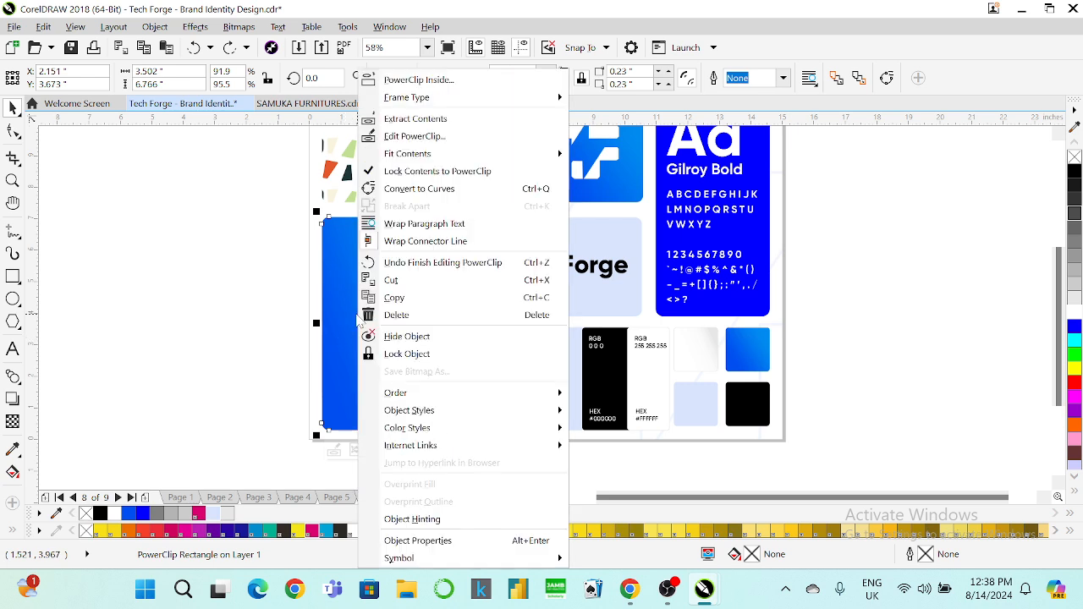
left_click(197, 341)
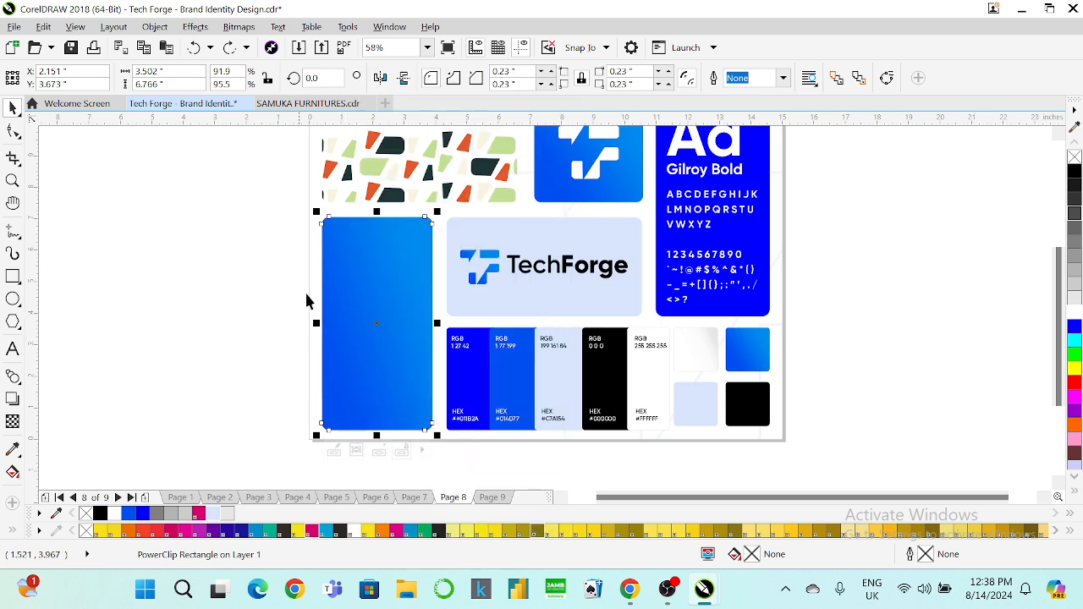
left_click(338, 282)
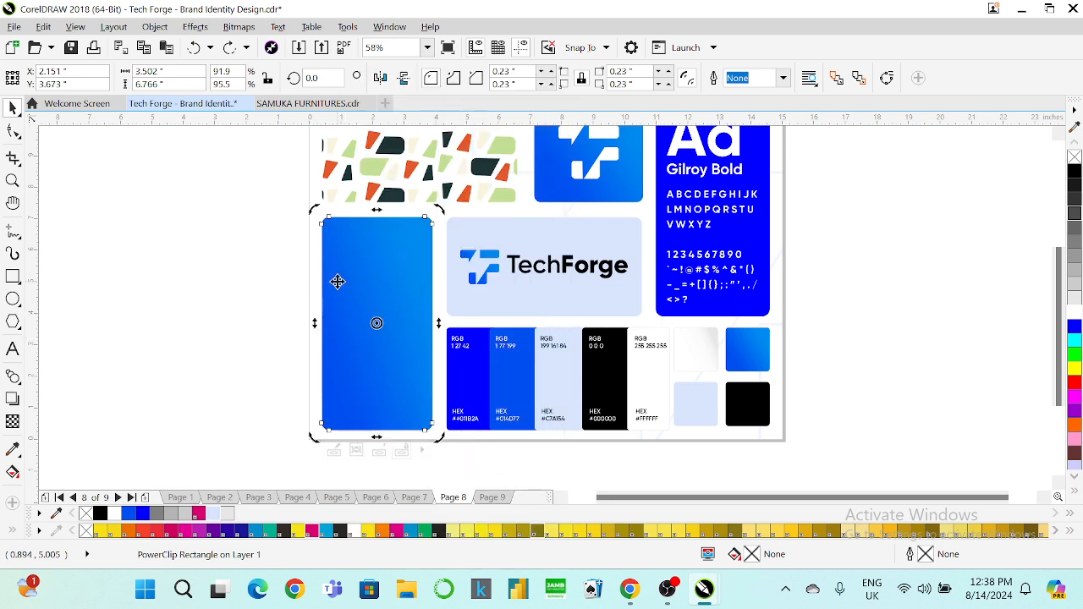
left_click(332, 452)
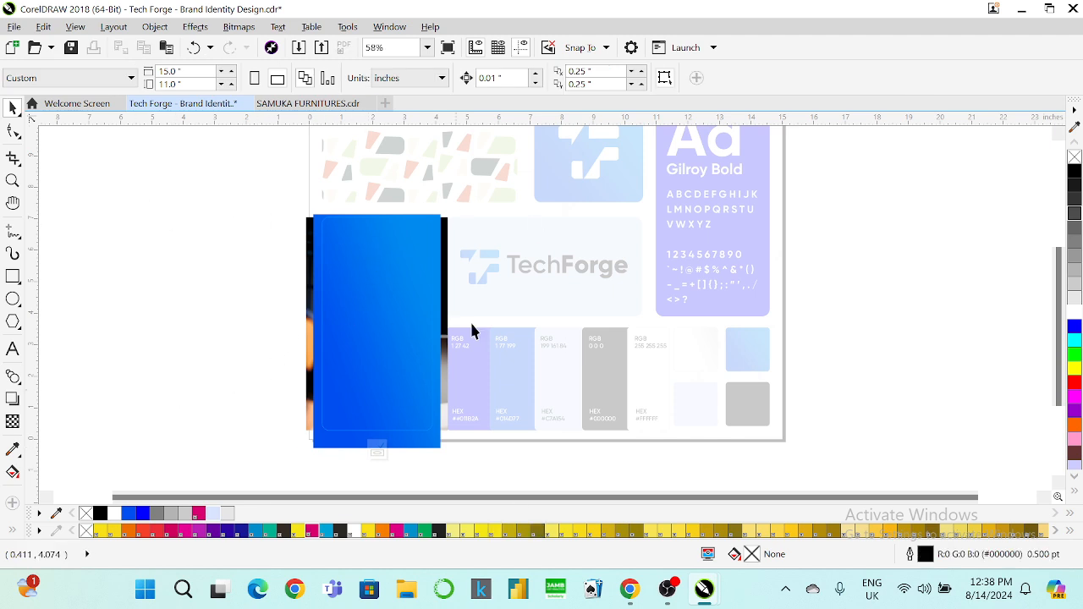
left_click(370, 373)
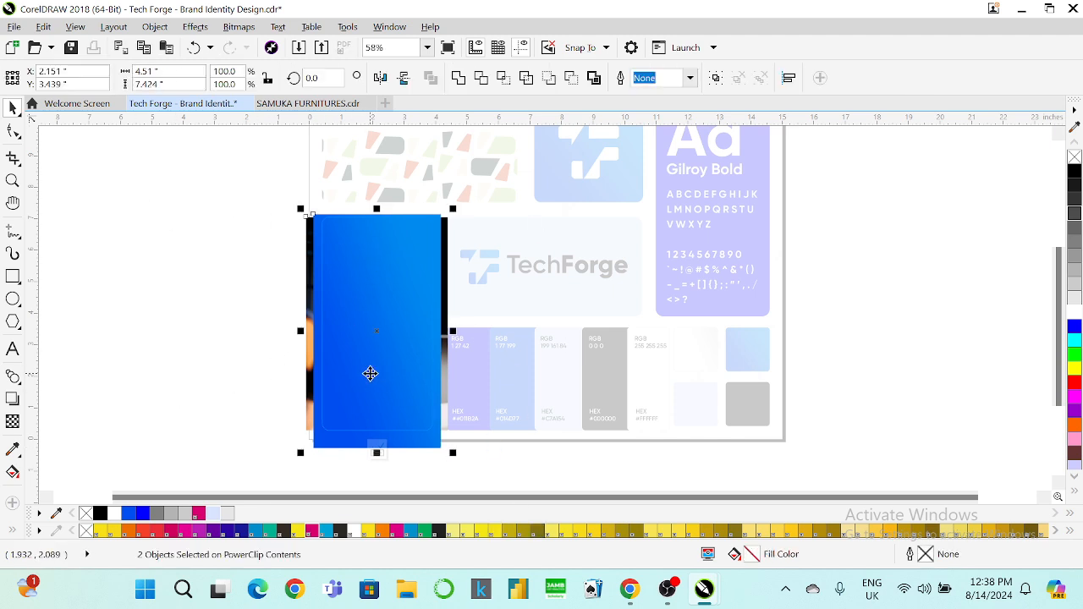
left_click(482, 484)
left_click(386, 347)
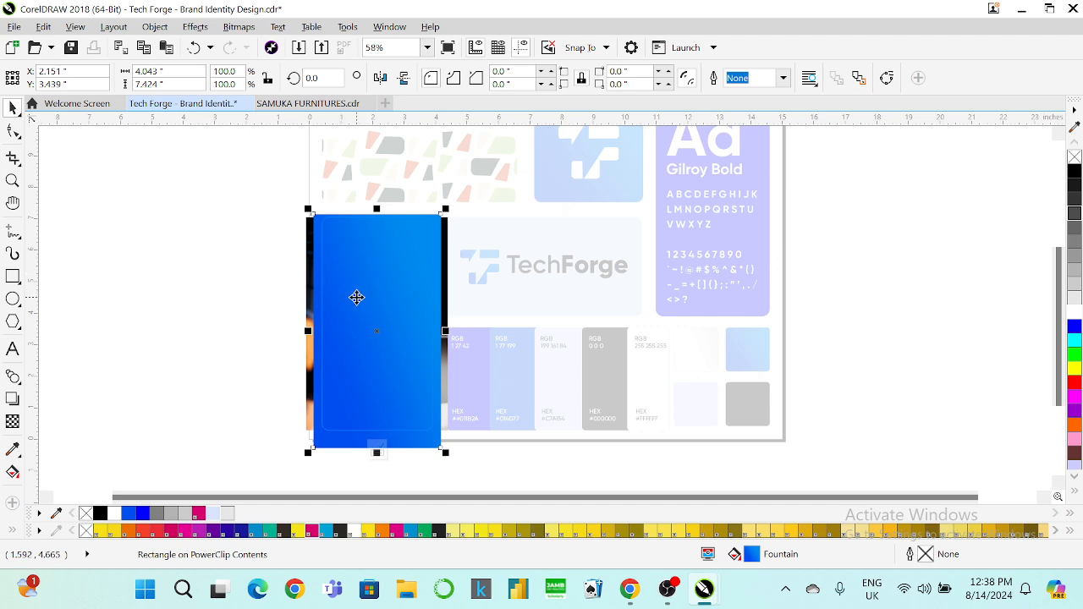
Step: Try a uniform transparency of 90 on the gradient rectangle, and remove it
left_click(12, 421)
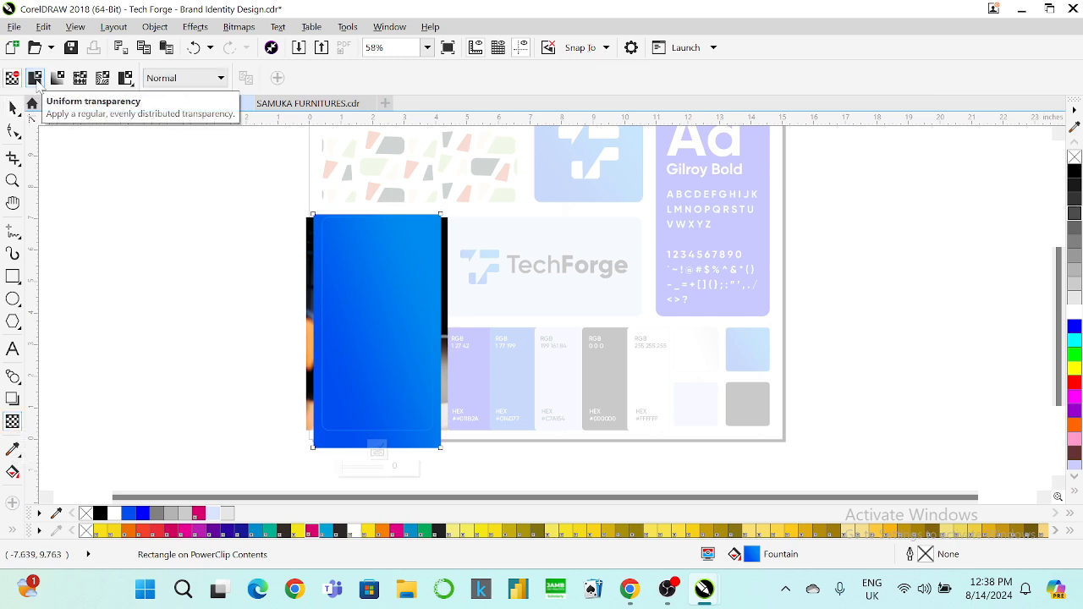
left_click(36, 81)
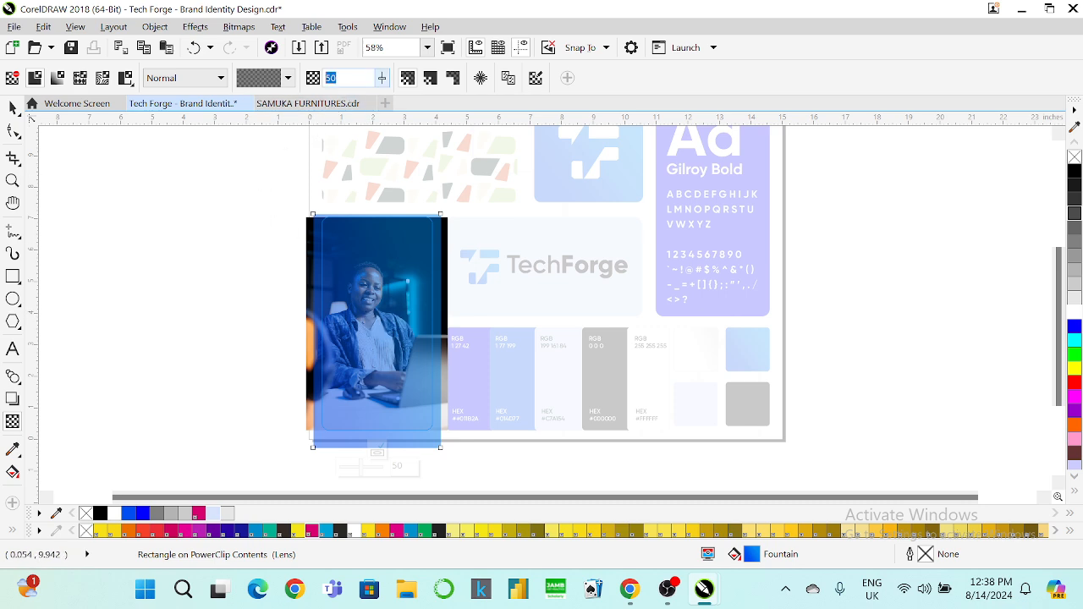
type("90")
key("Return")
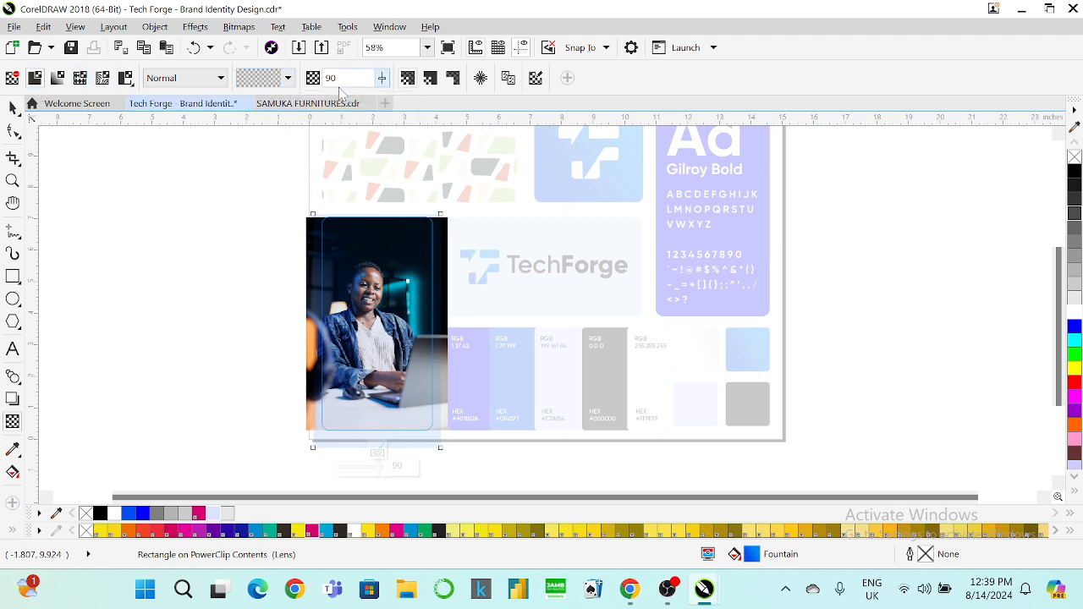
left_click(11, 79)
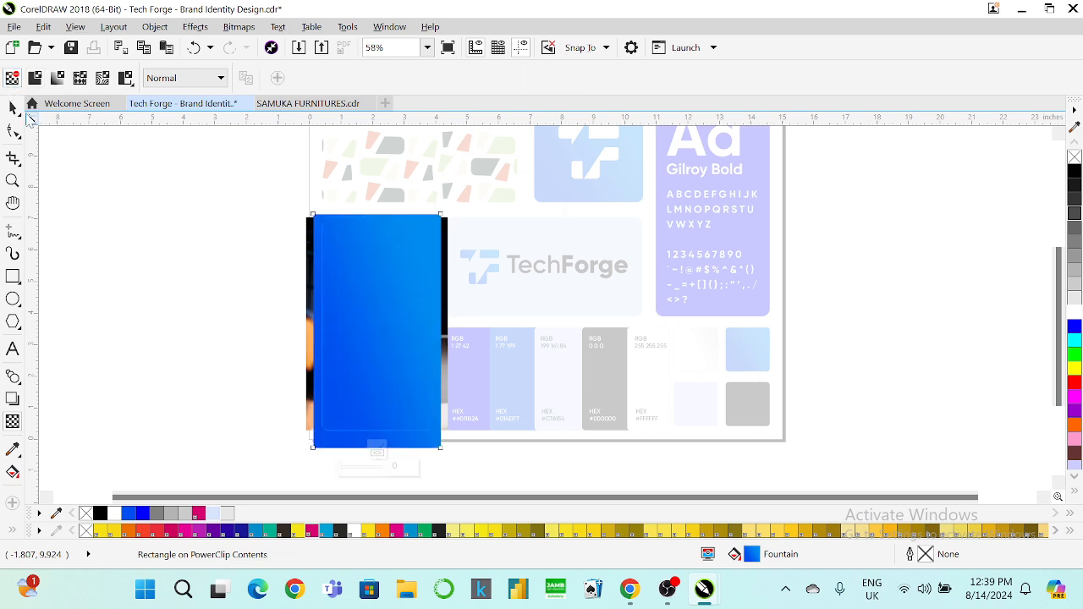
Step: Try the Add merge mode on the gradient rectangle, and return it to Normal
left_click(183, 79)
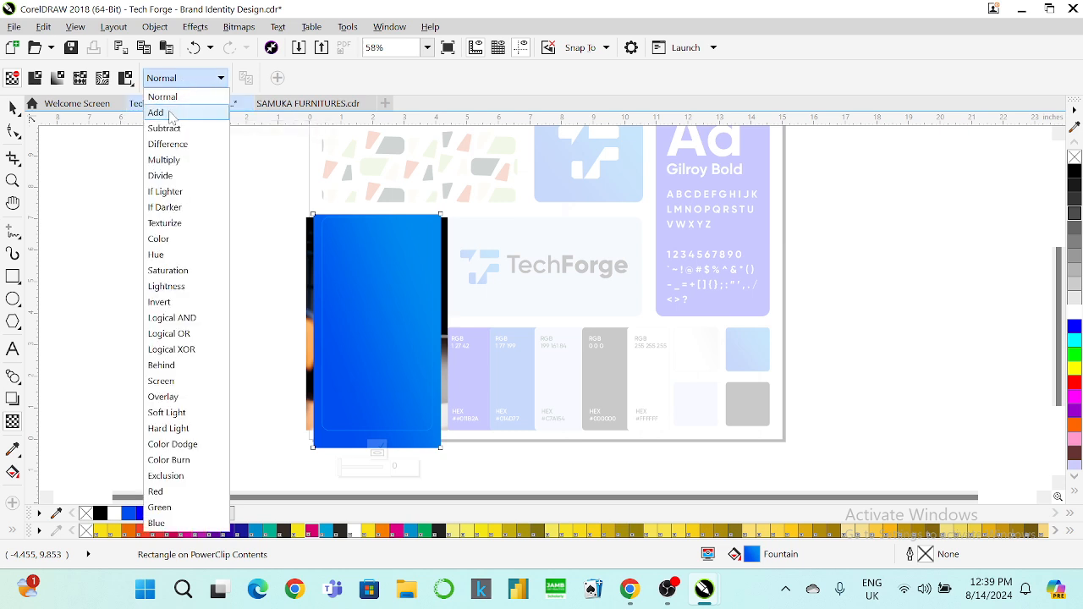
left_click(170, 114)
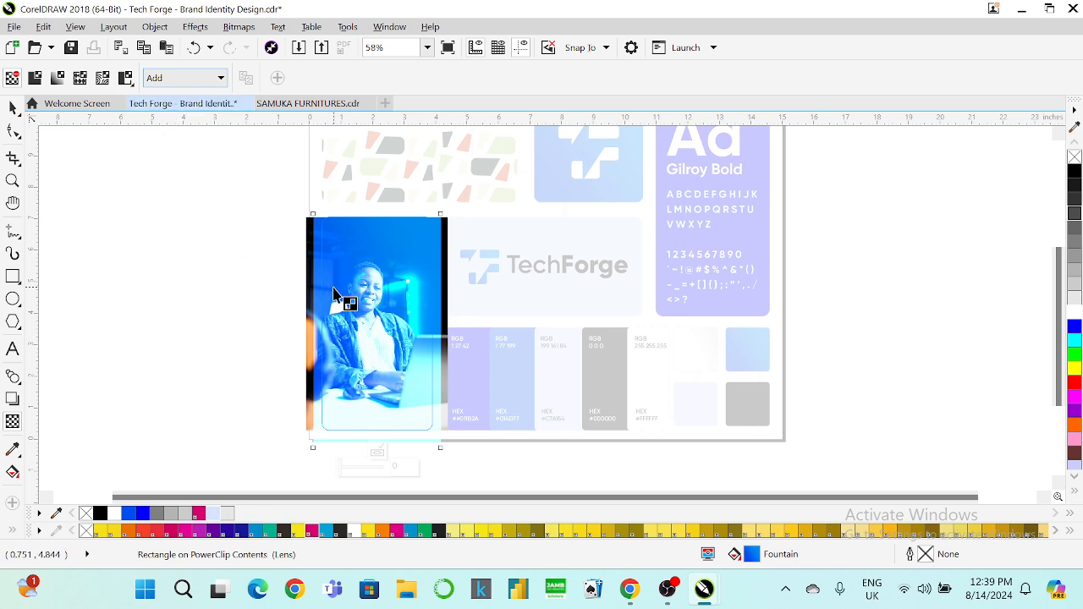
left_click(200, 80)
left_click(188, 99)
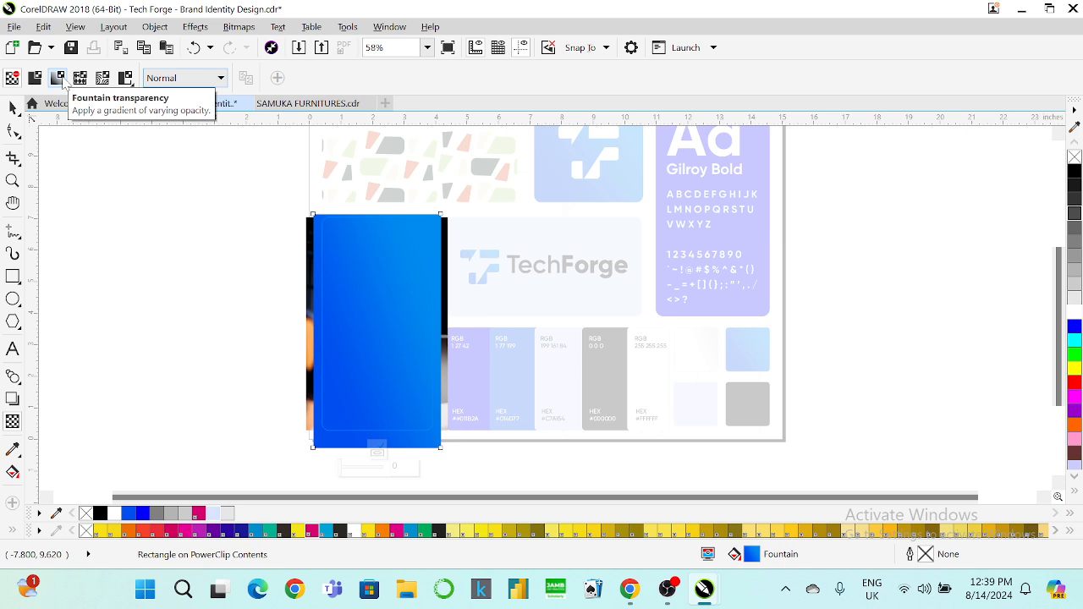
Step: Apply a fountain transparency to the gradient rectangle, running downward from transparency 100 near its upper edge to 0 near its lower edge
left_click(57, 78)
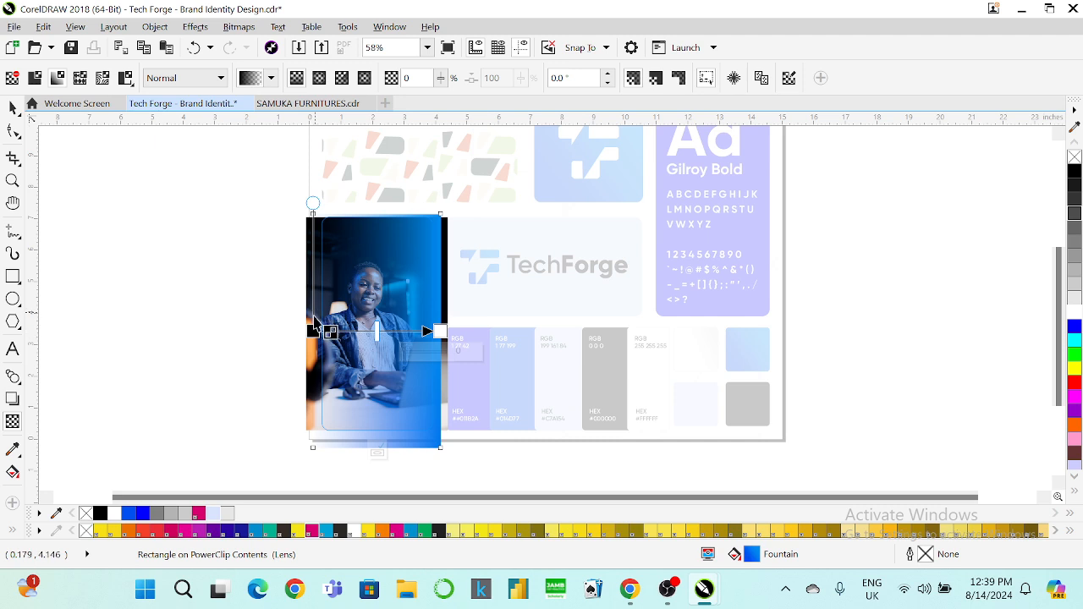
left_click_drag(313, 331, 366, 237)
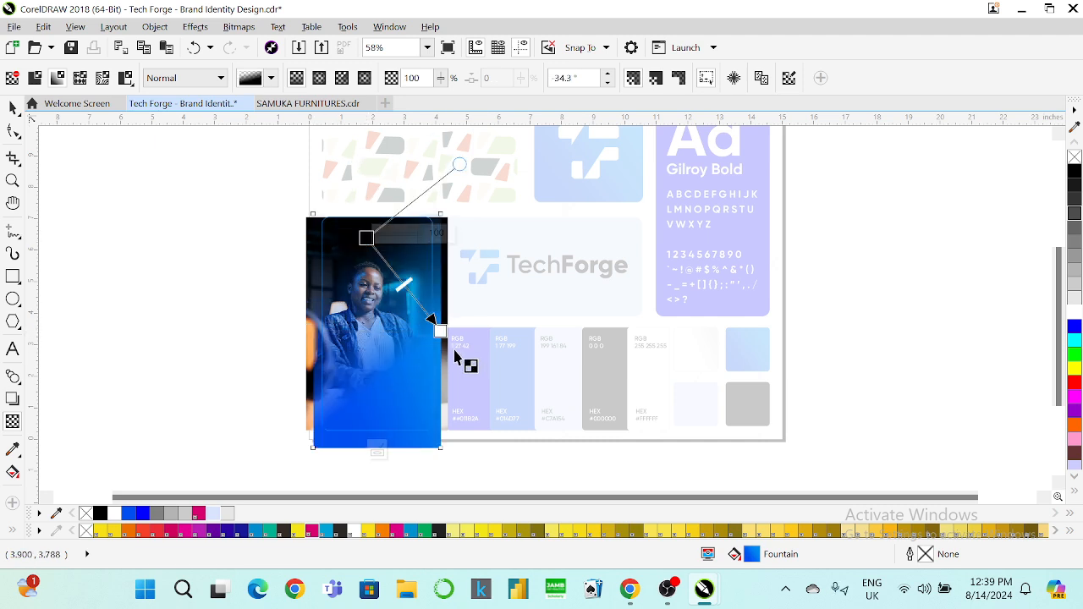
left_click_drag(440, 331, 369, 427)
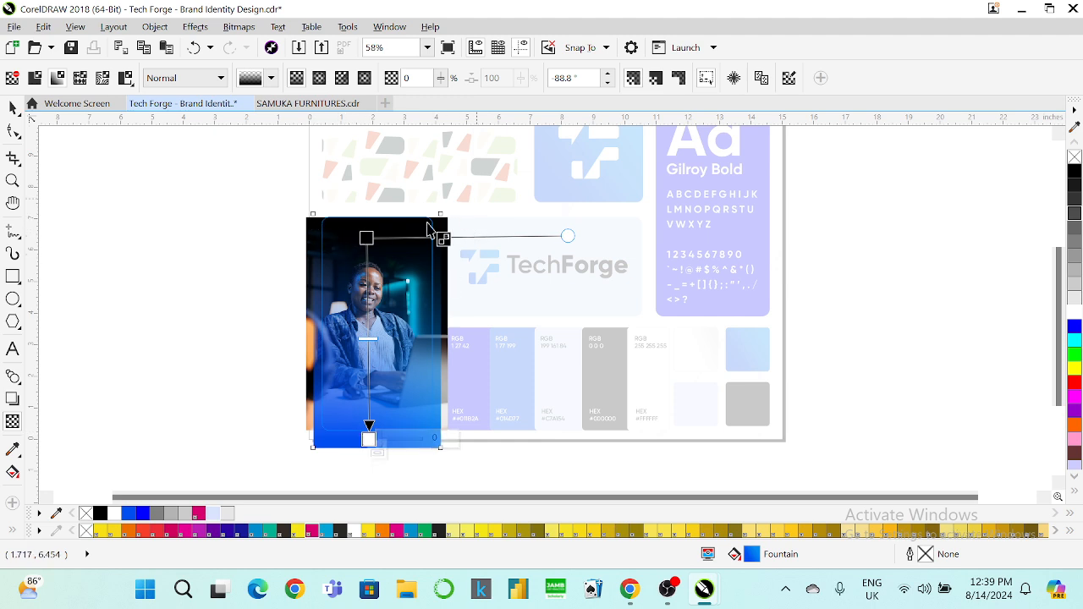
Step: Try angles of 45° and 90° for the rectangle's fountain transparency
type("45")
key("Return")
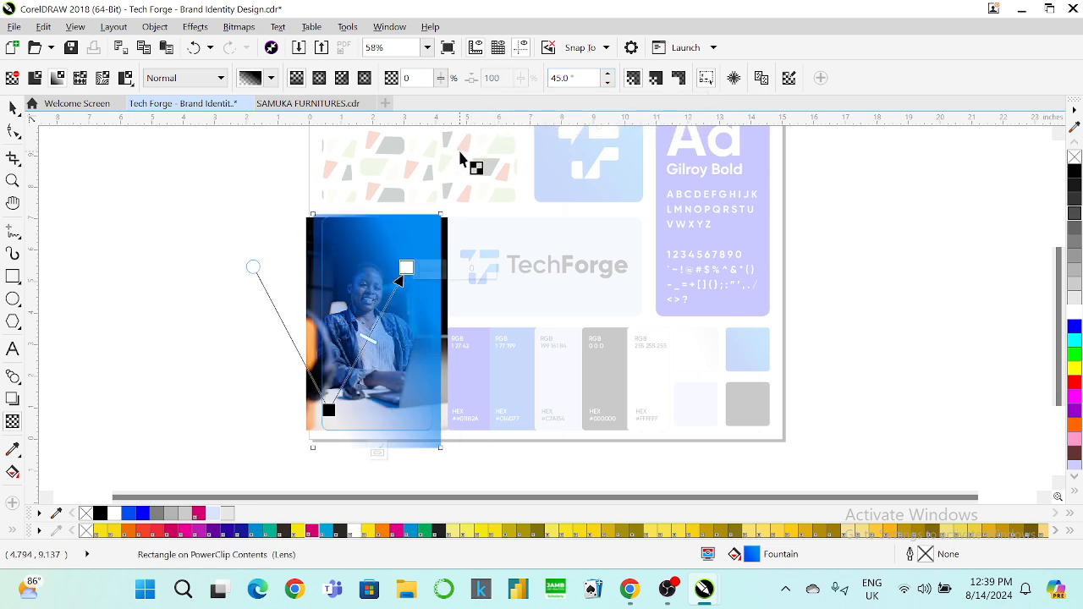
left_click_drag(579, 78, 467, 111)
type("90")
key("Return")
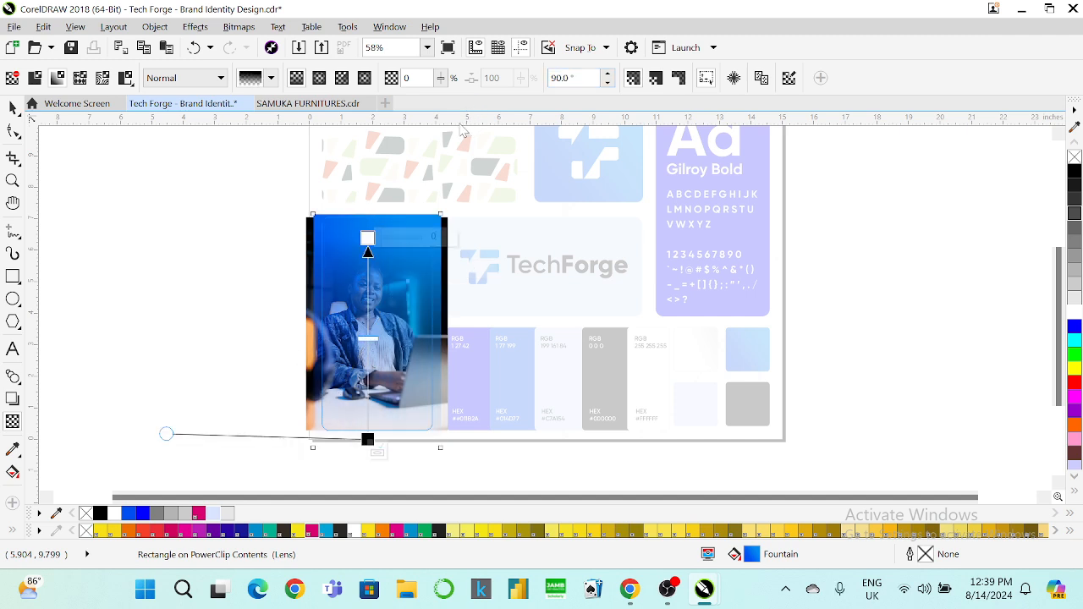
Step: Set the fountain transparency's angle to -90° and reselect the gradient rectangle
key("BackSpace")
type("90")
key("Return")
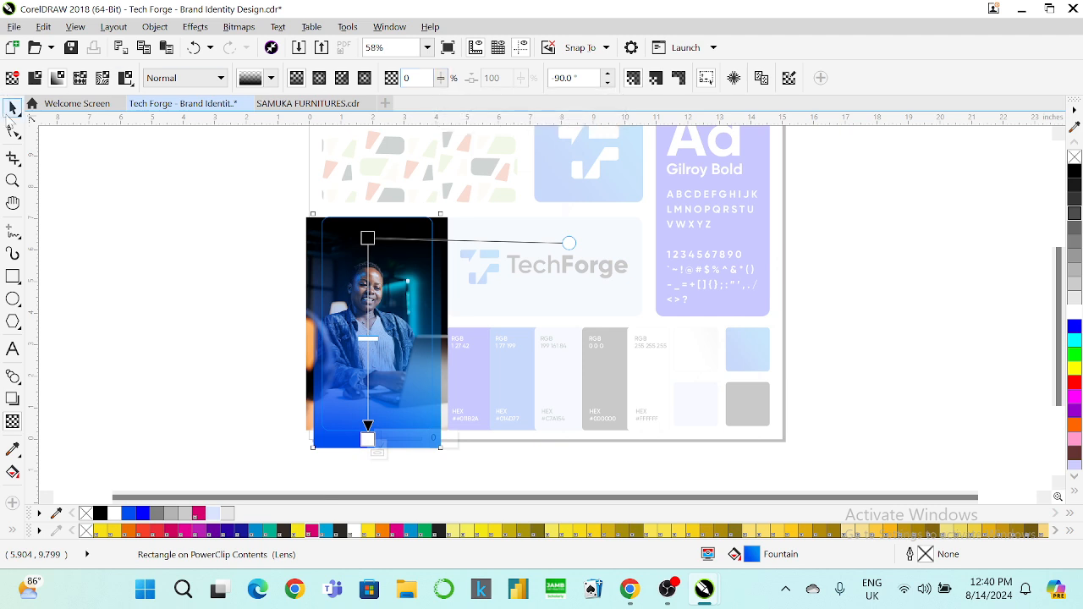
left_click(13, 107)
left_click(227, 338)
left_click(370, 413)
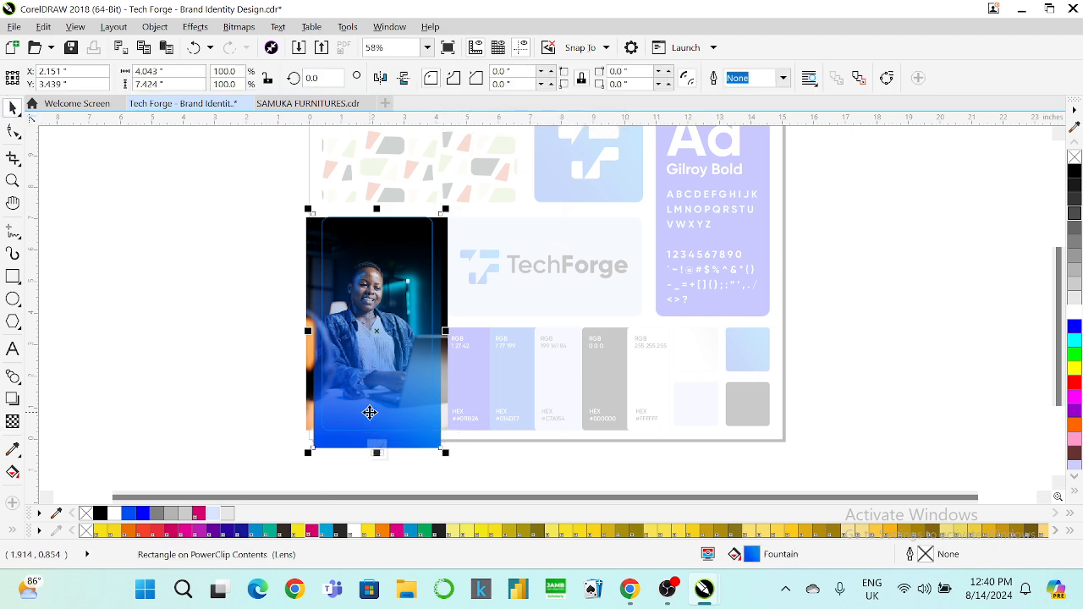
Step: Fine-tune the fountain transparency's midpoint and side handle, and finish editing the photo frame's PowerClip contents
left_click(13, 422)
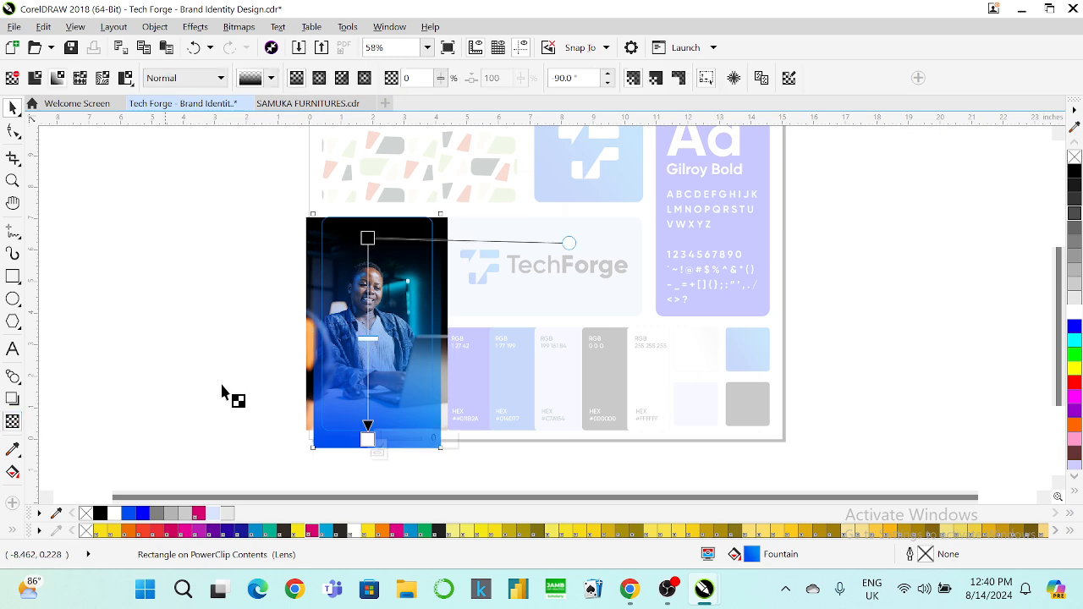
left_click_drag(368, 338, 373, 382)
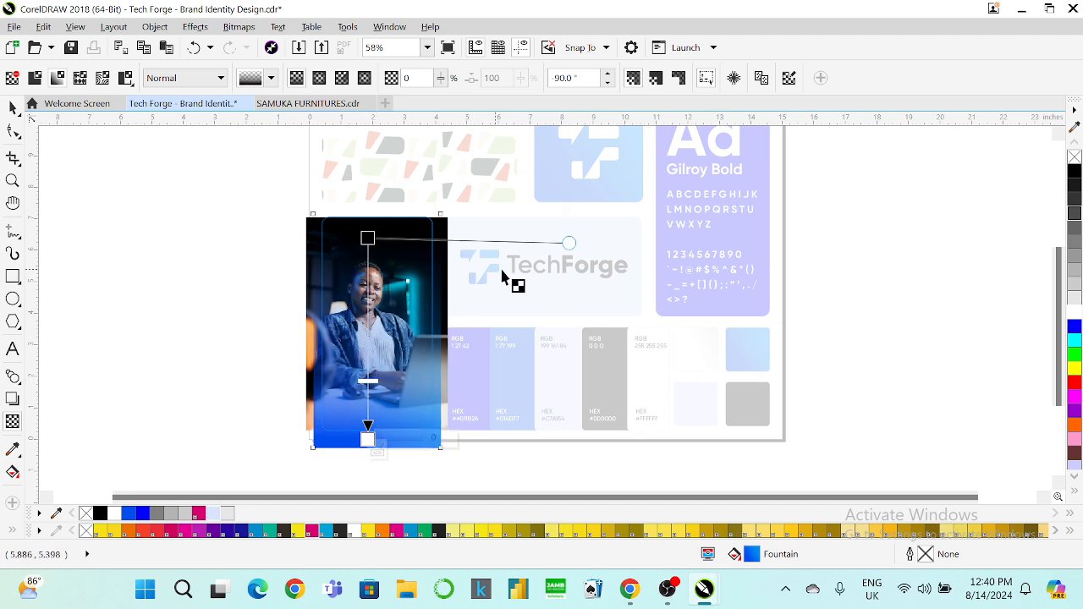
mouse_move(569, 244)
left_mouse_down()
mouse_move(497, 393)
mouse_move(572, 241)
left_mouse_up()
left_click_drag(369, 380, 367, 337)
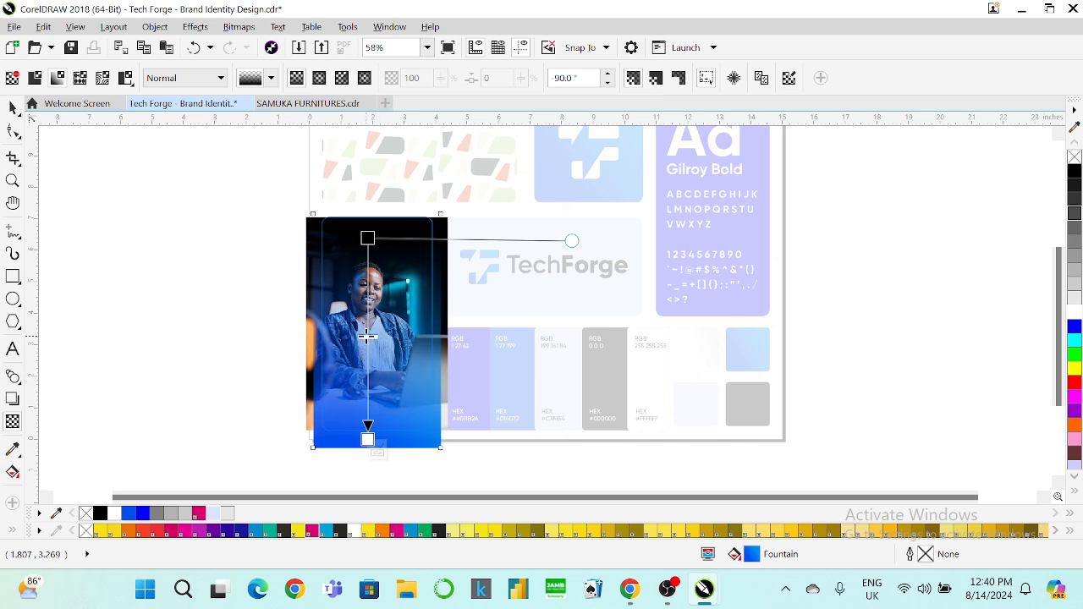
left_click(377, 455)
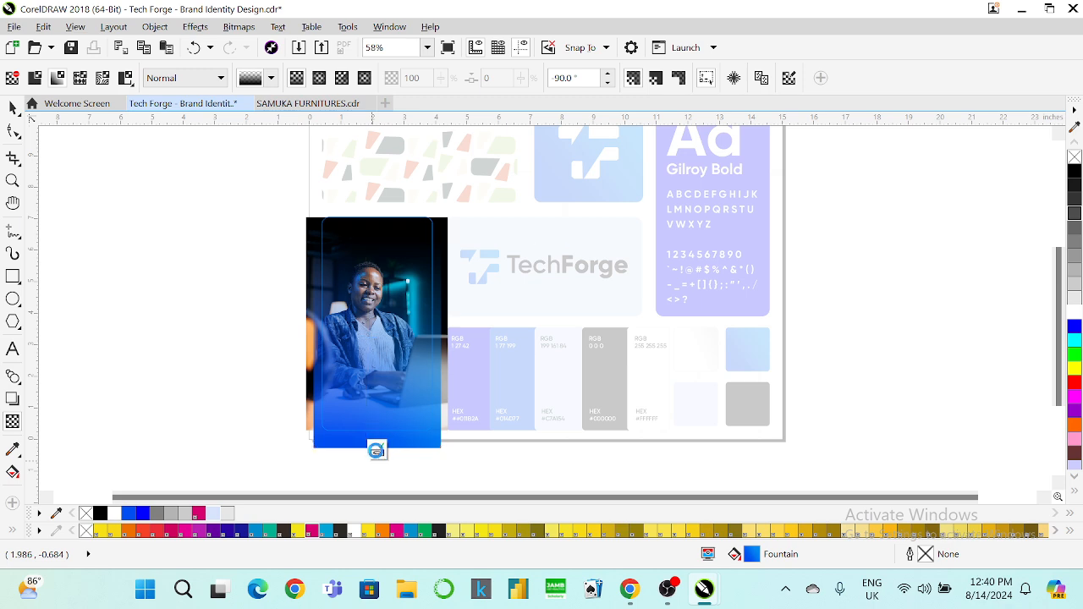
left_click(221, 368)
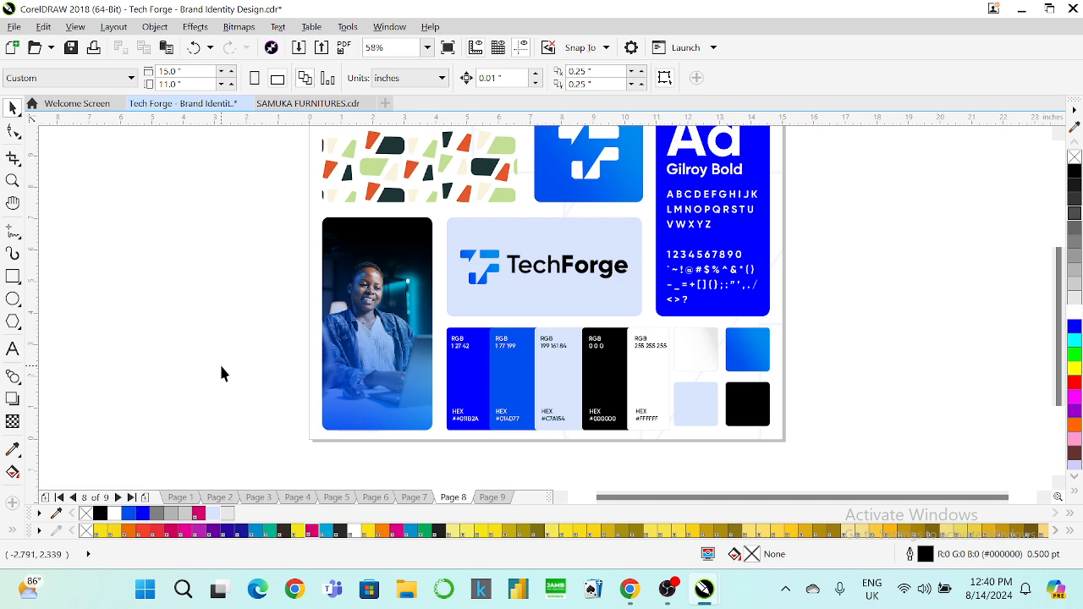
Step: Go to page 7 and preview the logo variation layout in full screen
key("Page_Up")
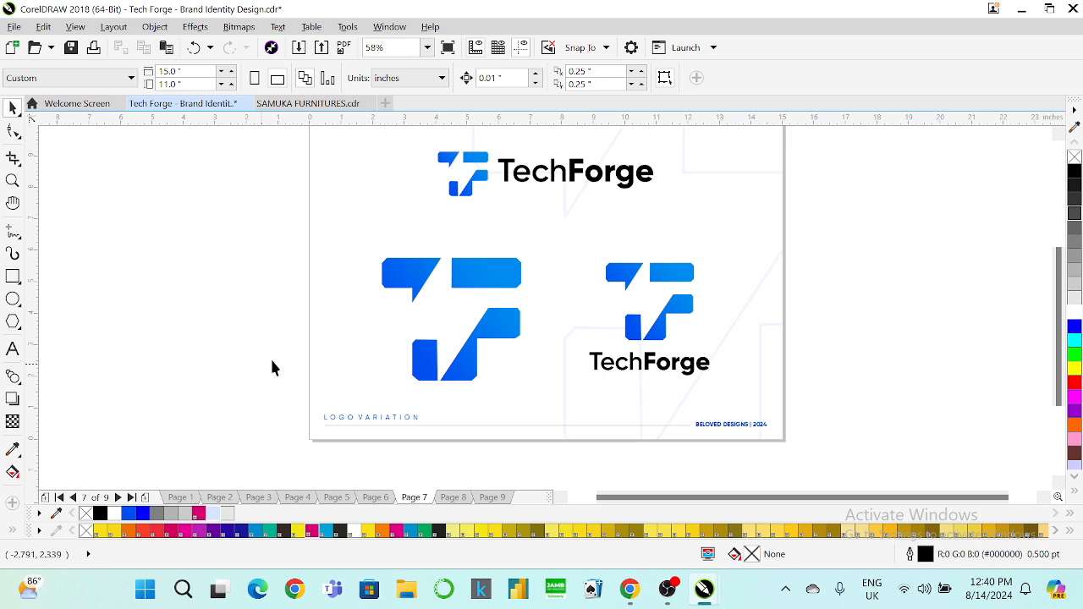
left_click(377, 210)
left_click(428, 48)
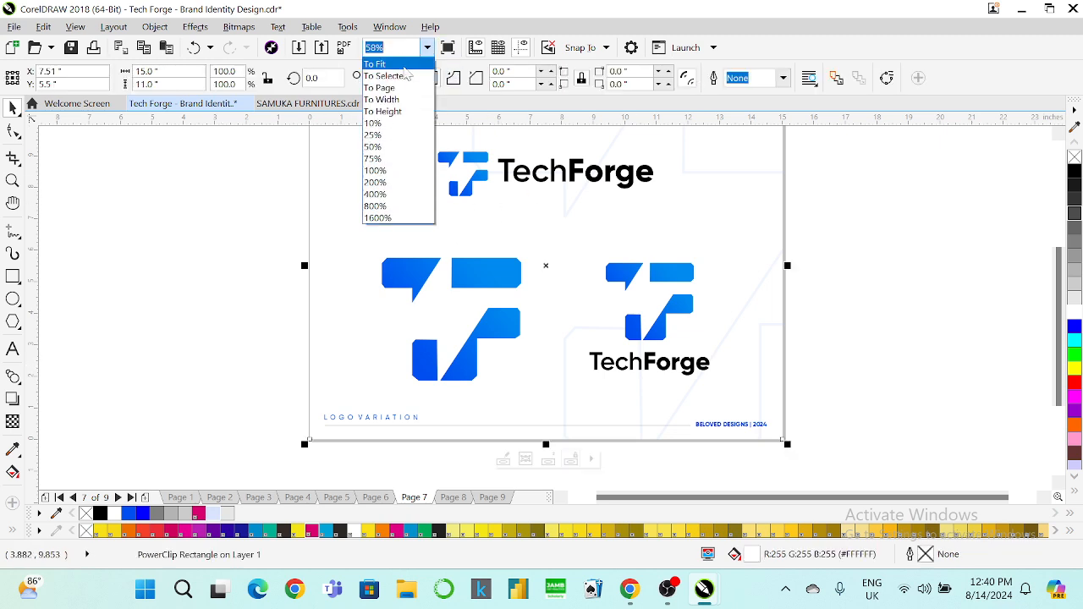
left_click(408, 111)
key("F9")
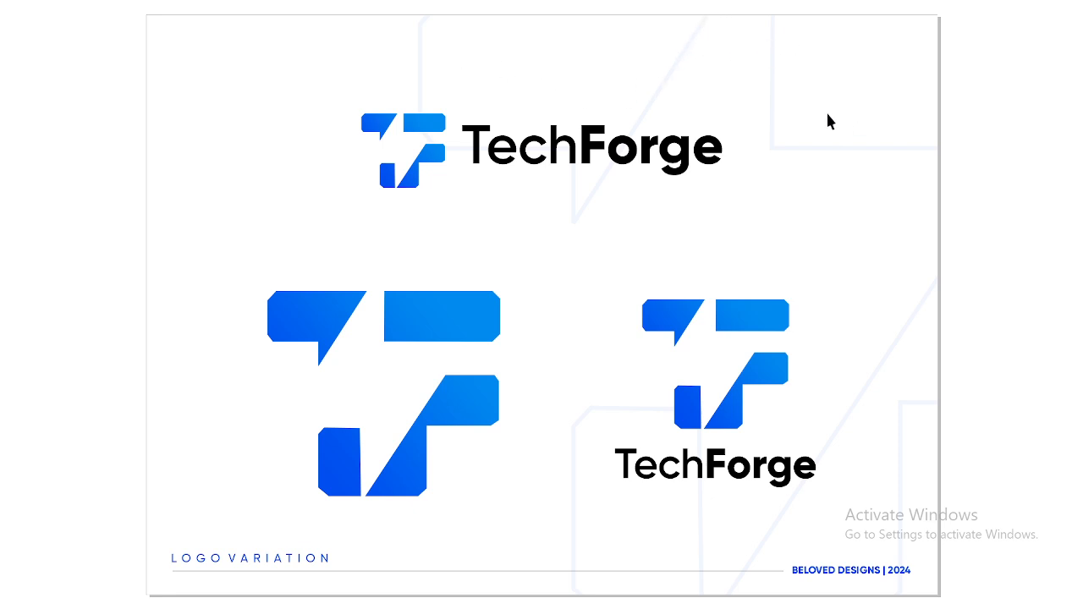
key("Escape")
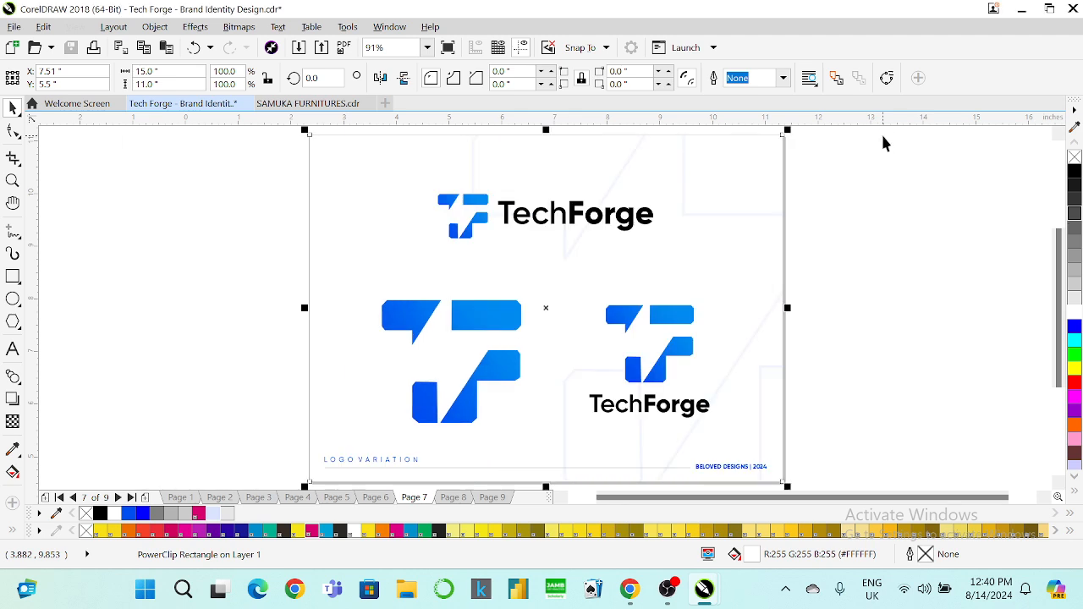
Step: Inspect the faint logo outline pattern inside page 7's background PowerClip, and finish editing its contents
left_click(808, 185)
left_click(739, 188)
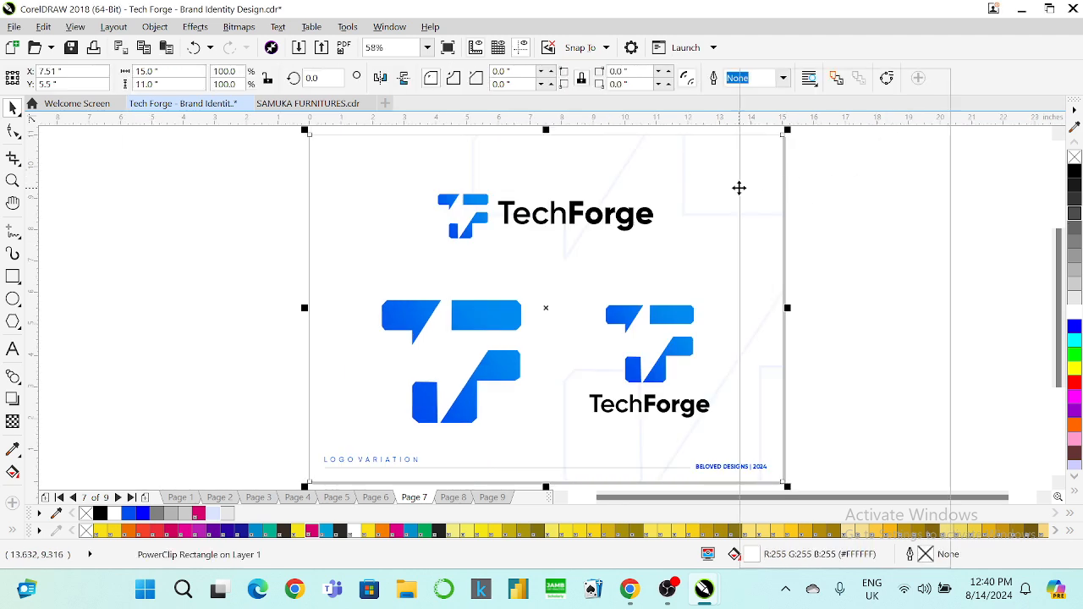
right_click(740, 187)
left_click(776, 138)
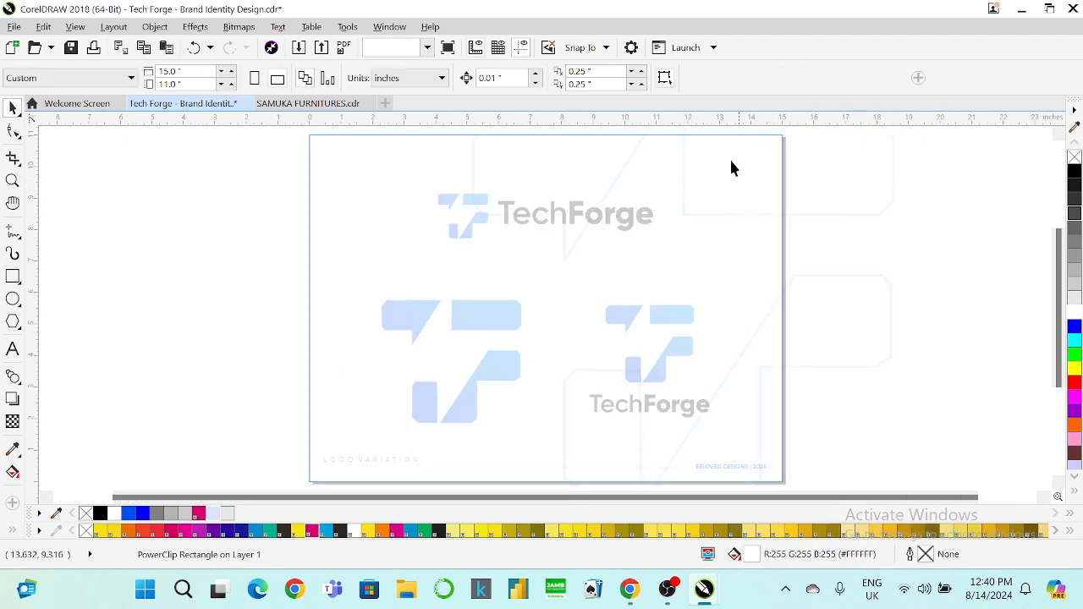
left_click(683, 198)
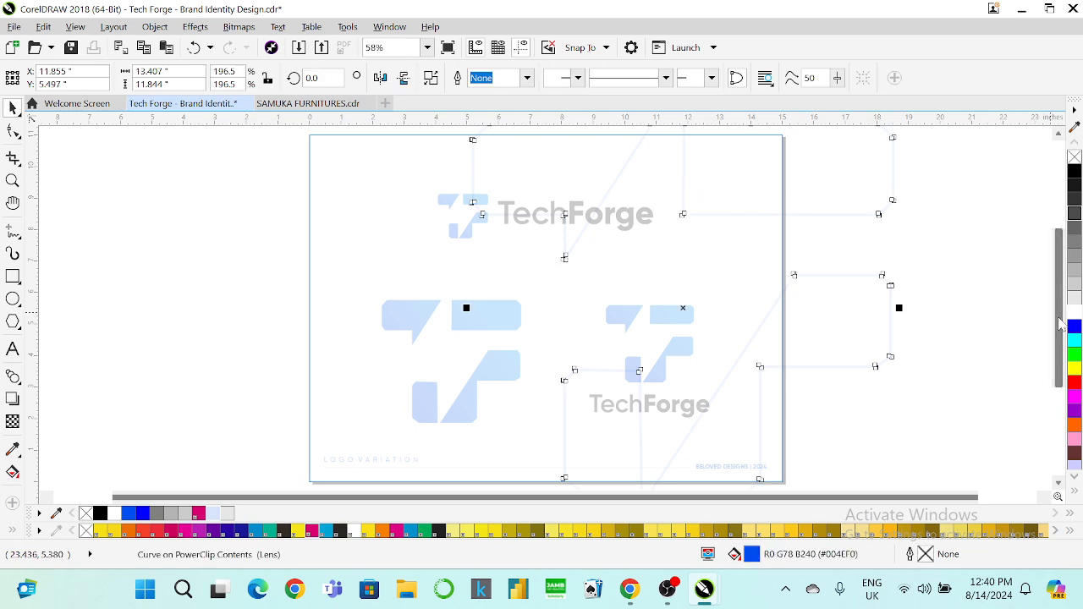
scroll(1037, 338, "down", 2)
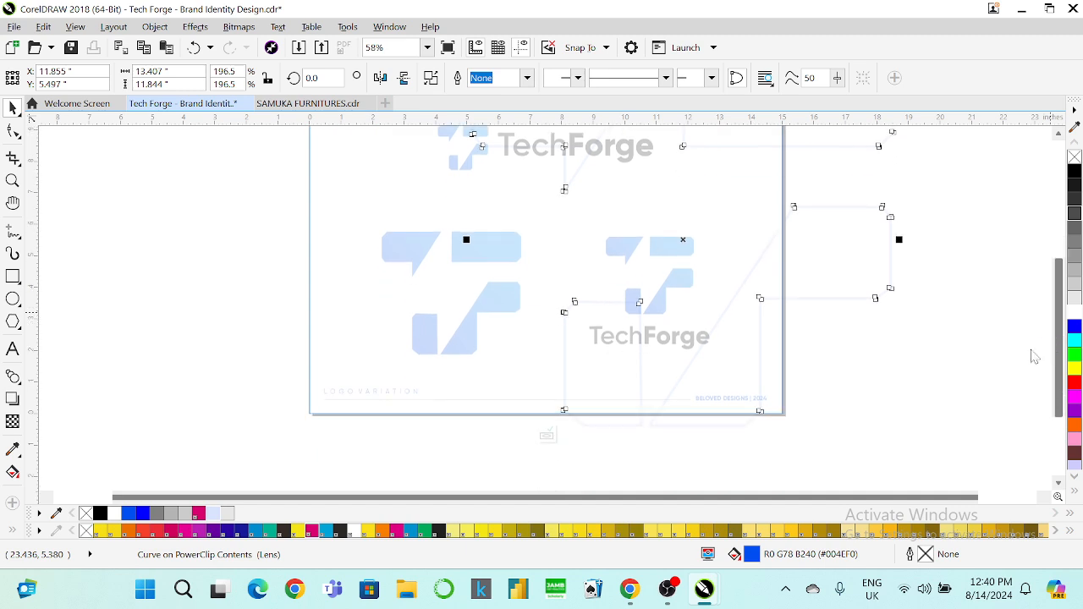
left_click(547, 434)
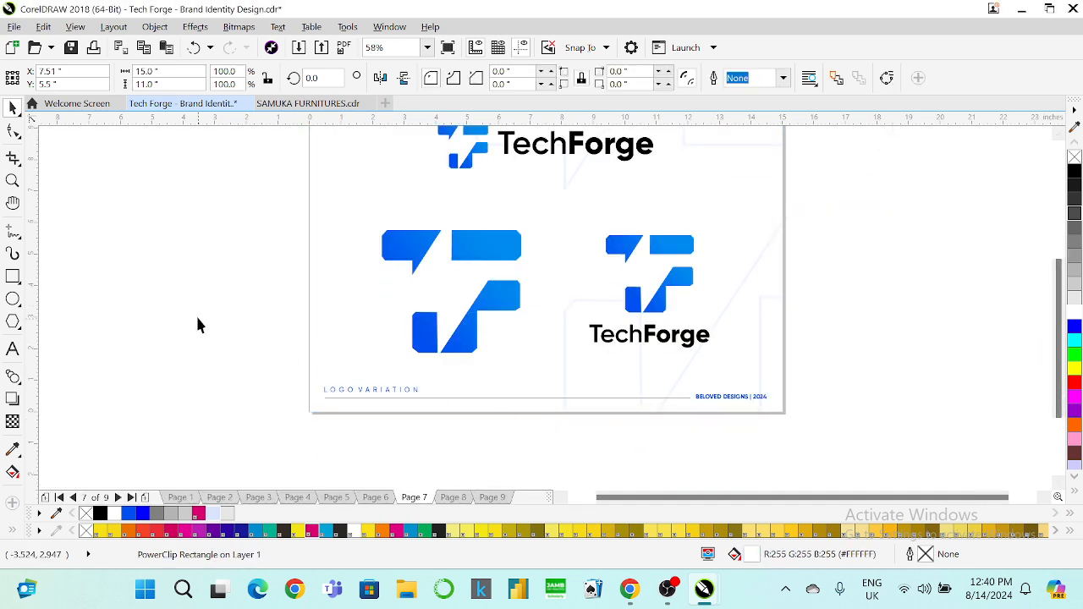
left_click(427, 48)
left_click(404, 66)
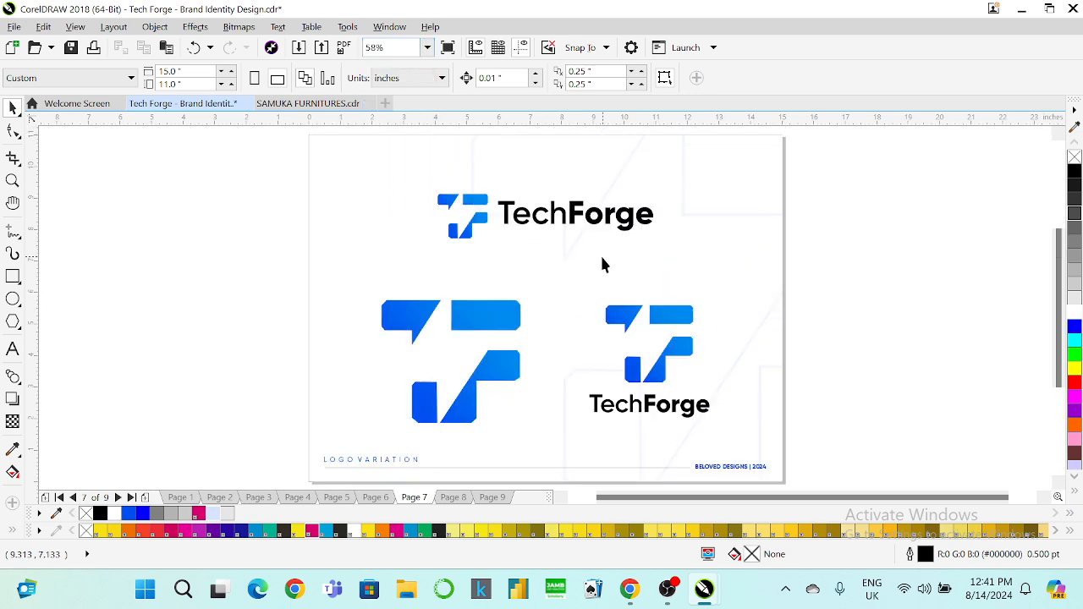
Step: Go to page 8 and open the photo frame's PowerClip contents for editing
key("Page_Down")
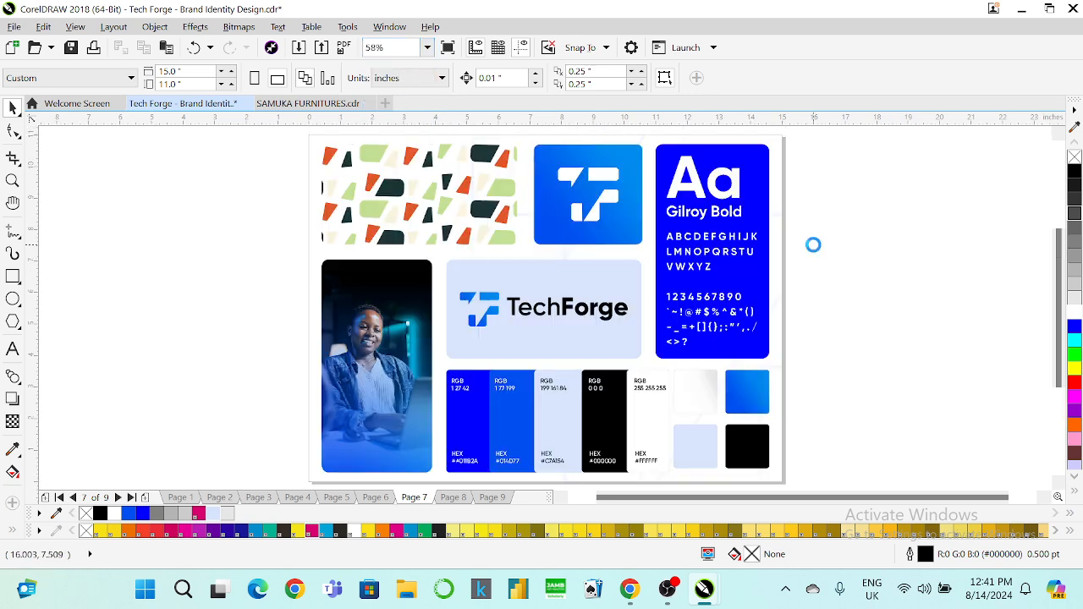
left_click(334, 301)
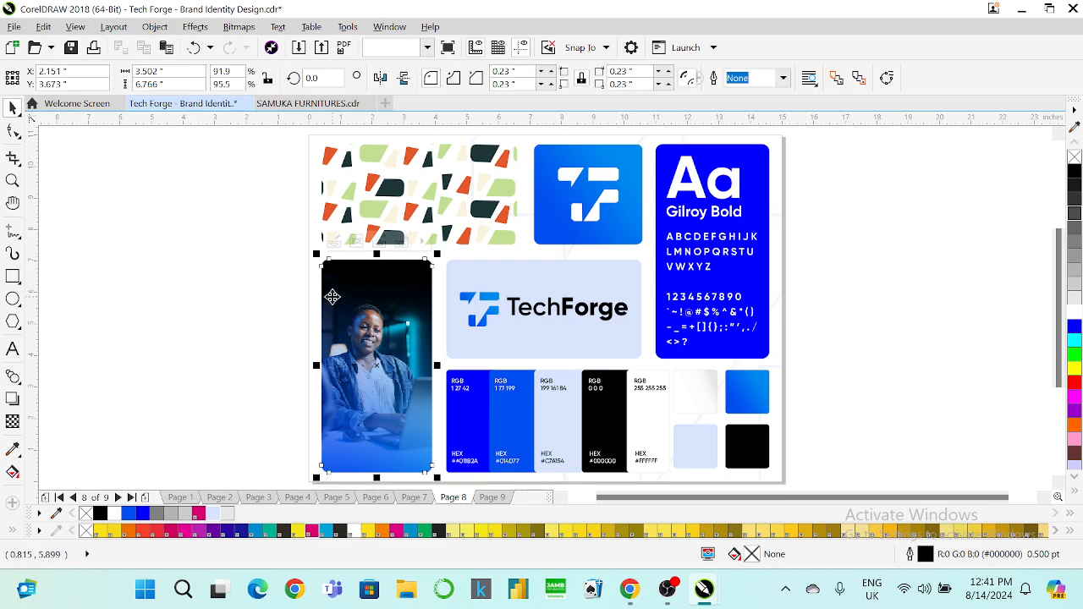
right_click(332, 298)
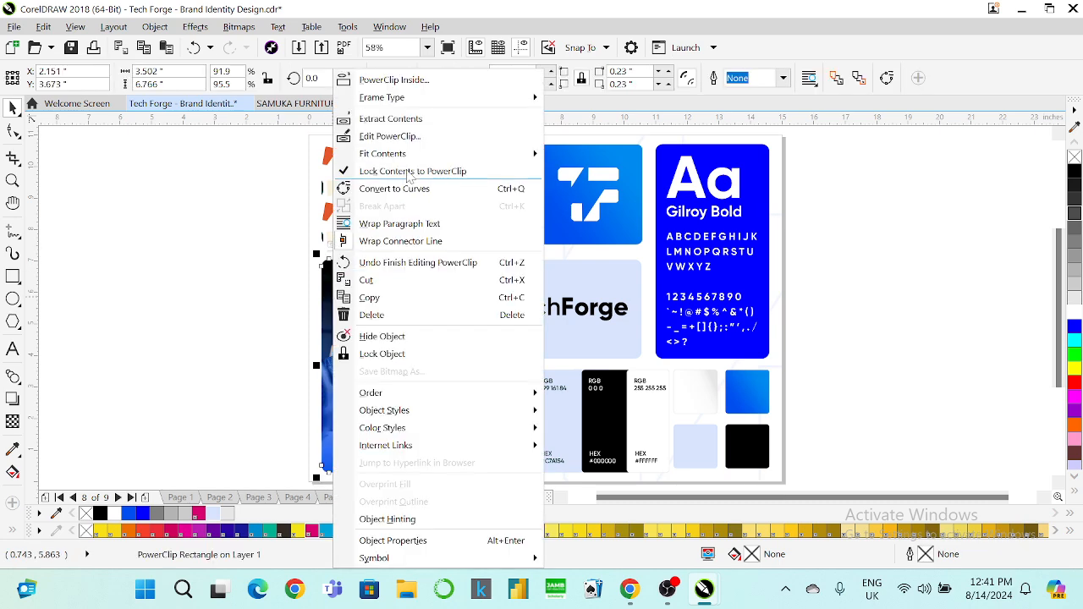
left_click(396, 133)
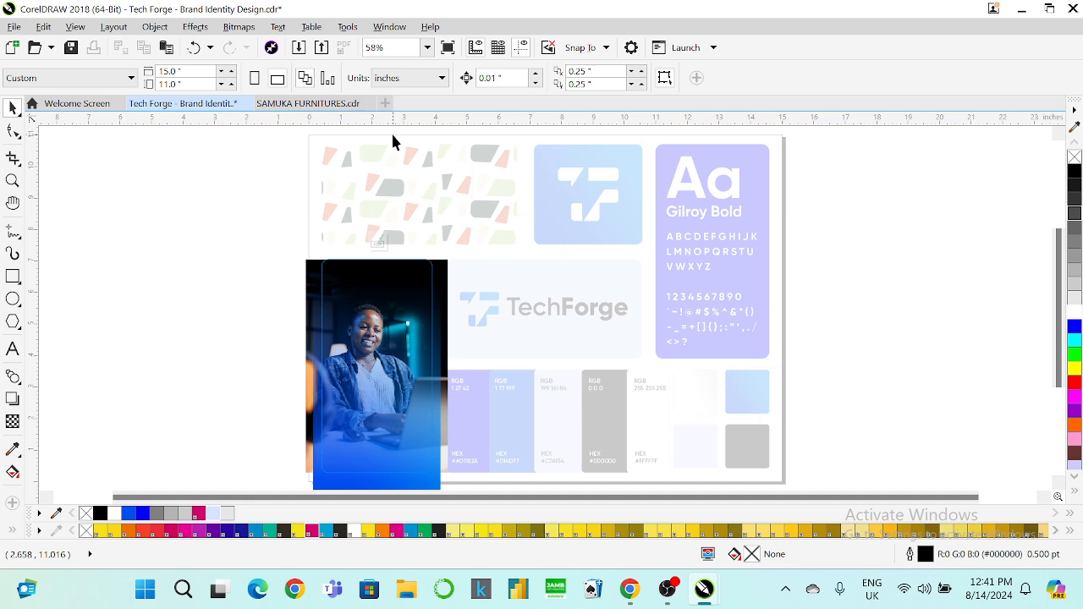
Step: Place the logo outline curve over the photo inside the PowerClip and scale it to about 8.57 × 7.57 inches
left_click(755, 191)
left_click_drag(693, 217, 494, 255)
left_click_drag(692, 155, 644, 179)
left_click_drag(523, 382, 496, 398)
left_click_drag(610, 226, 591, 243)
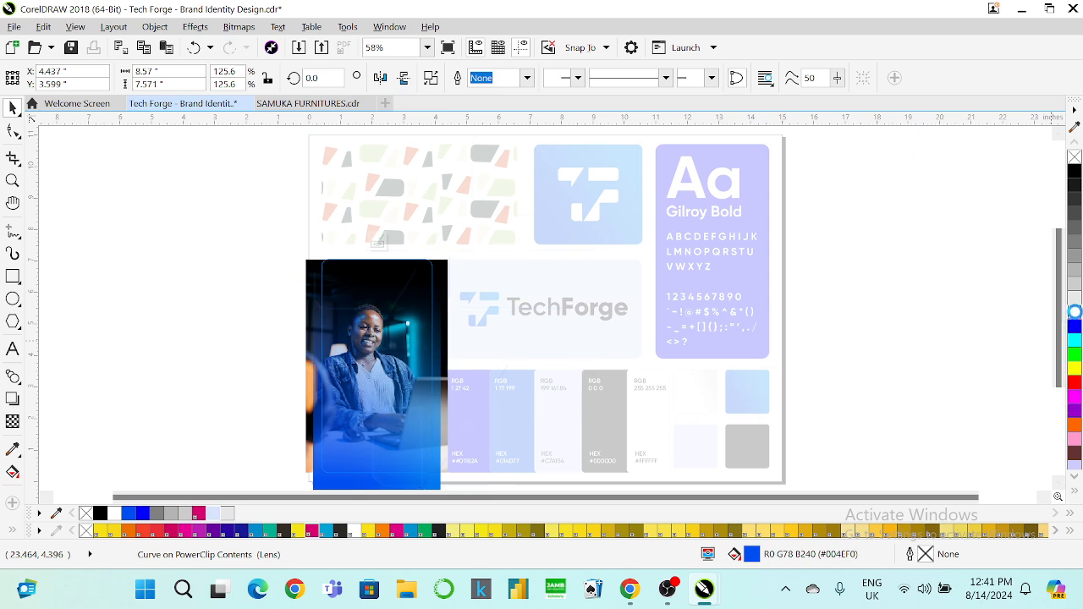
Step: Fill the logo outline curve white, set its transparency to 80, and finish editing the PowerClip contents
left_click(1074, 315)
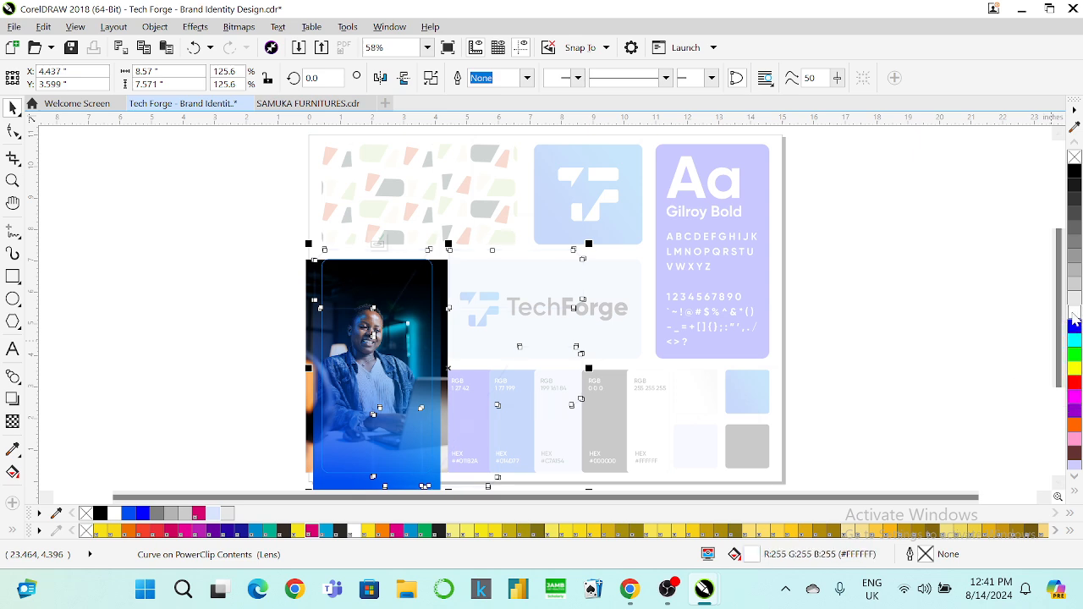
left_click(12, 422)
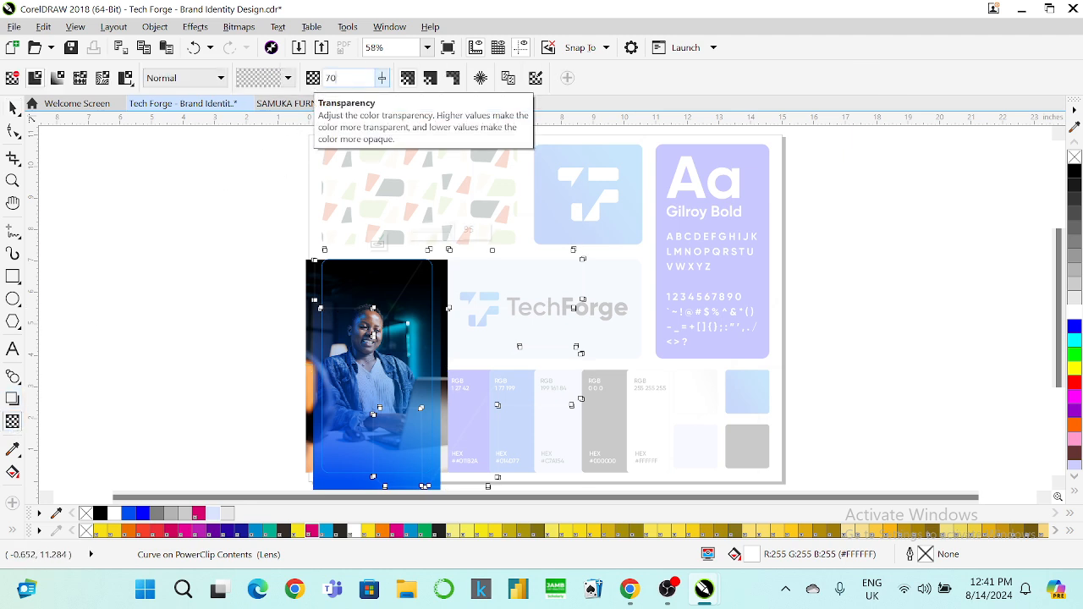
key("Return")
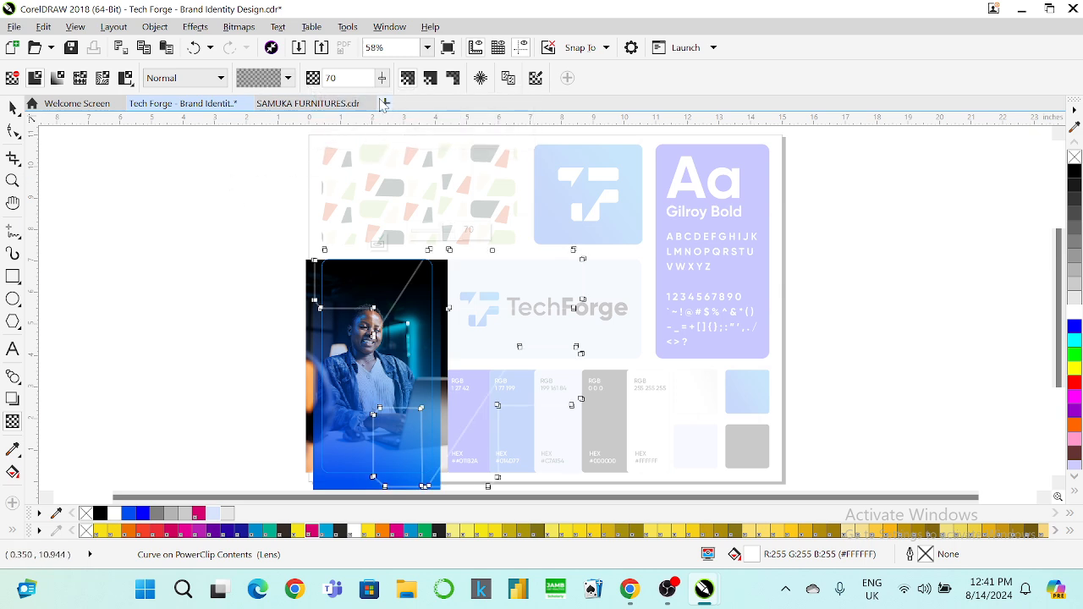
key("Return")
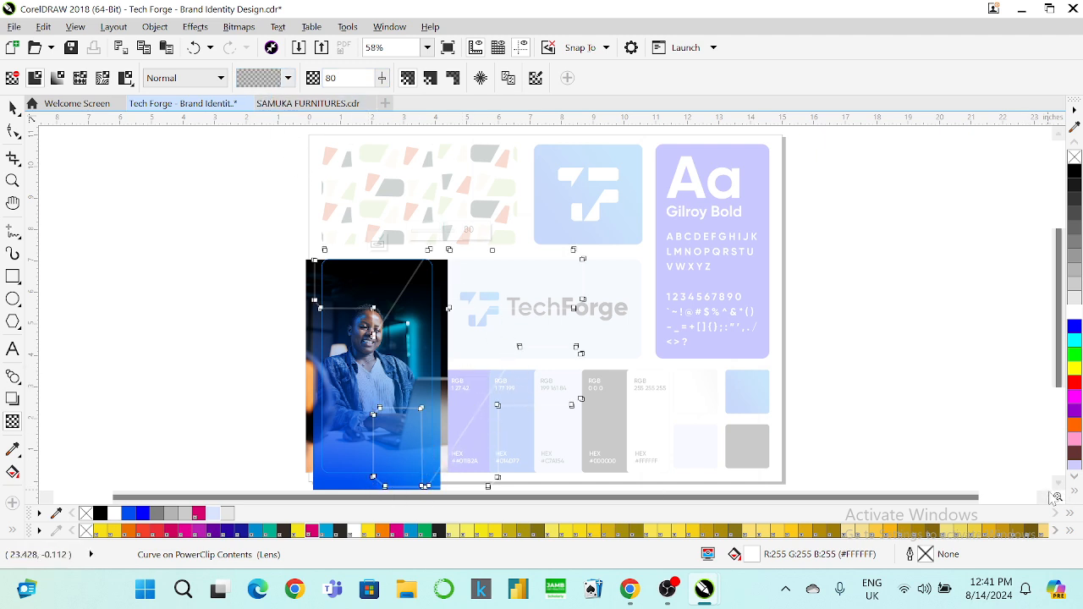
scroll(1055, 496, "down", 2)
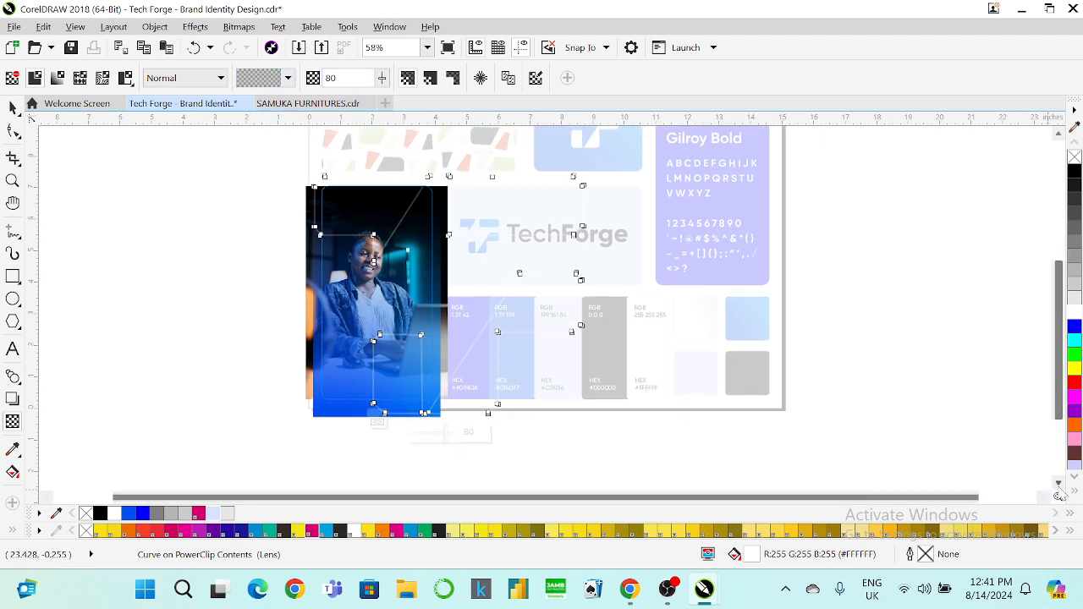
left_click(378, 420)
left_click(230, 281)
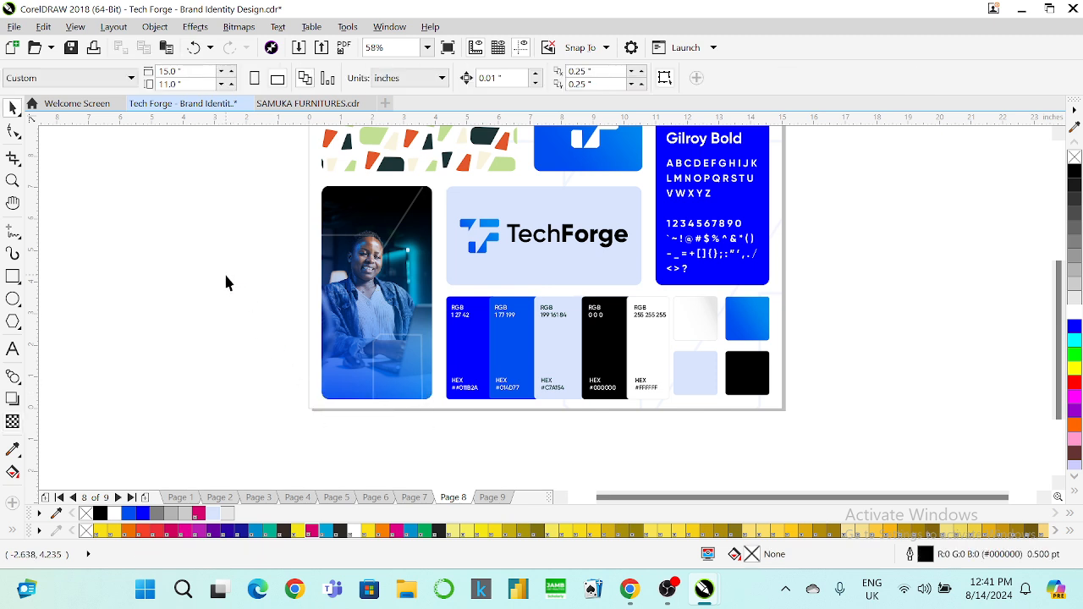
Step: Preview page 8 in full screen to check the logo outline over the photo
left_click(357, 226)
left_click(428, 47)
left_click(389, 66)
left_click(441, 51)
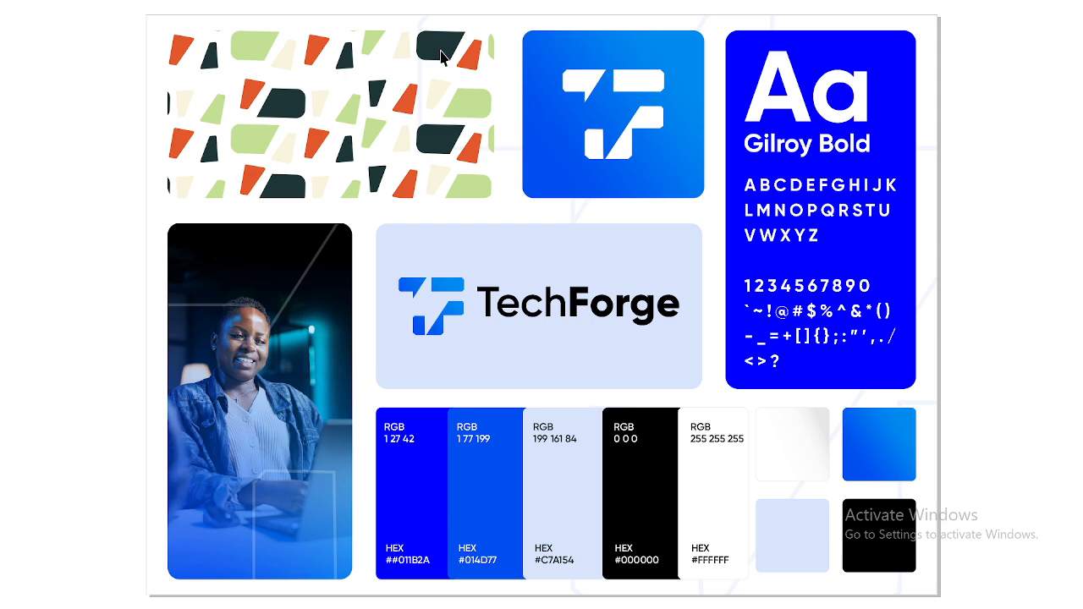
left_click(286, 324)
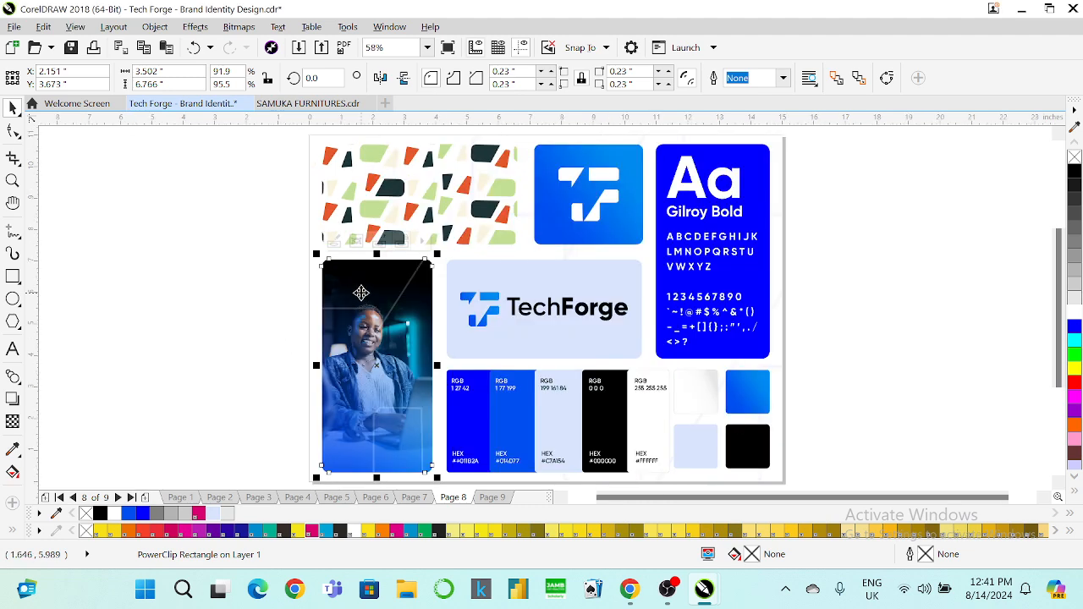
Step: Scale the logo outline inside the photo's PowerClip to about 6.3 × 5.56 inches, place it lower on the photo, and finish editing
right_click(361, 293)
left_click(419, 136)
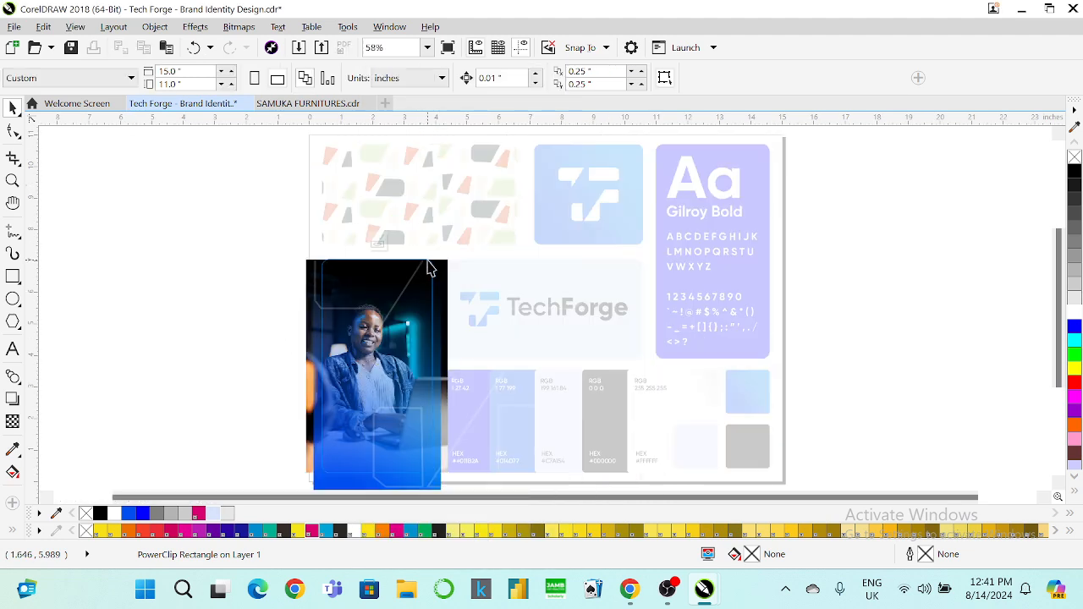
left_click_drag(590, 240, 516, 278)
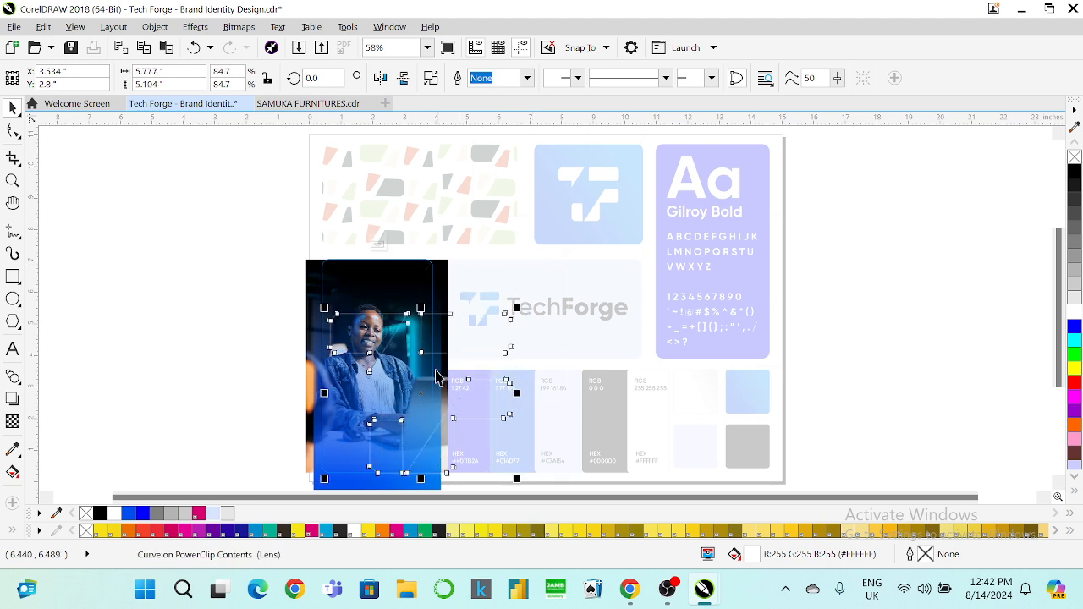
left_click_drag(324, 479, 307, 481)
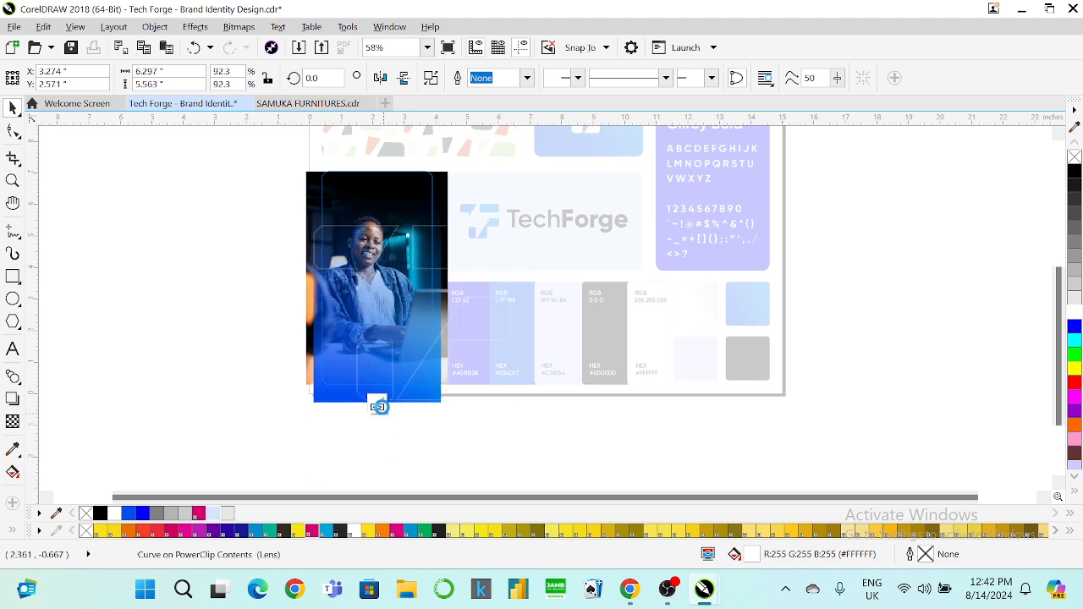
left_click(379, 407)
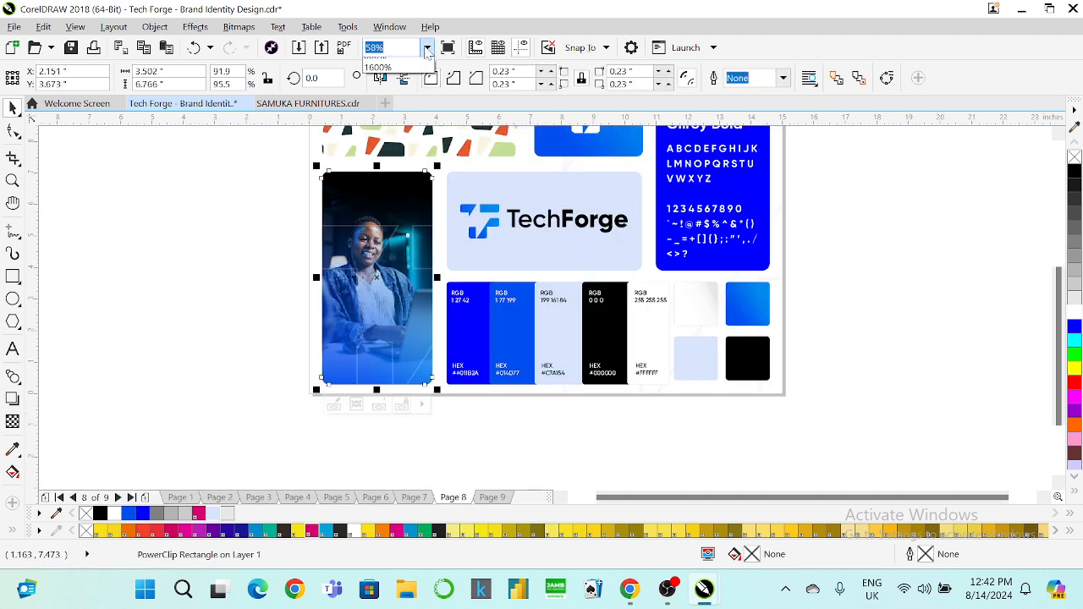
Step: Preview page 8 in full screen again to check the resized logo outline, and clear the selection
left_click(428, 49)
left_click(413, 71)
left_click(447, 49)
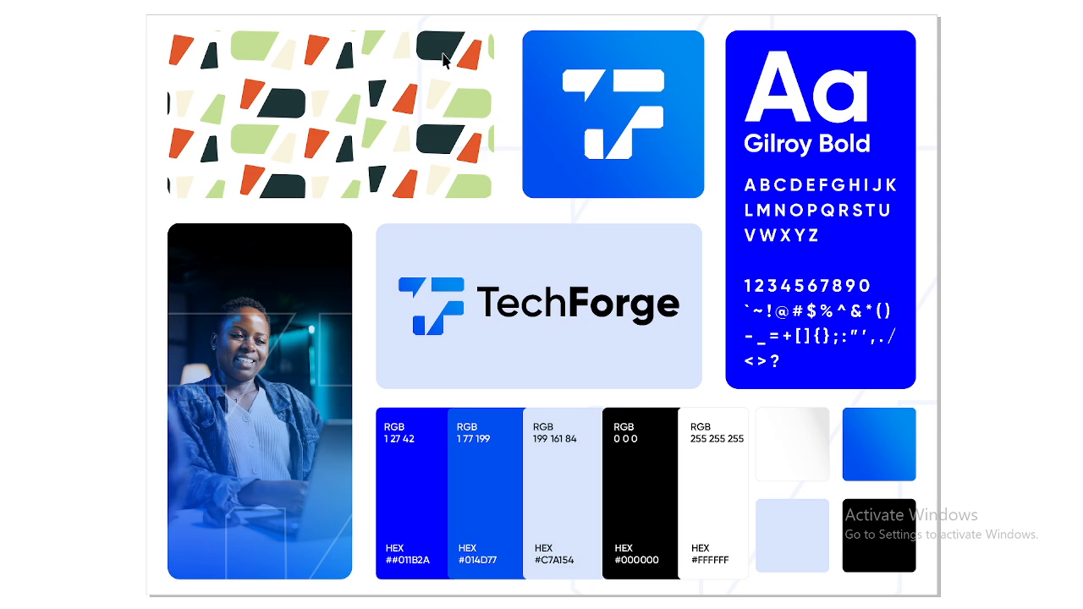
left_click(83, 367)
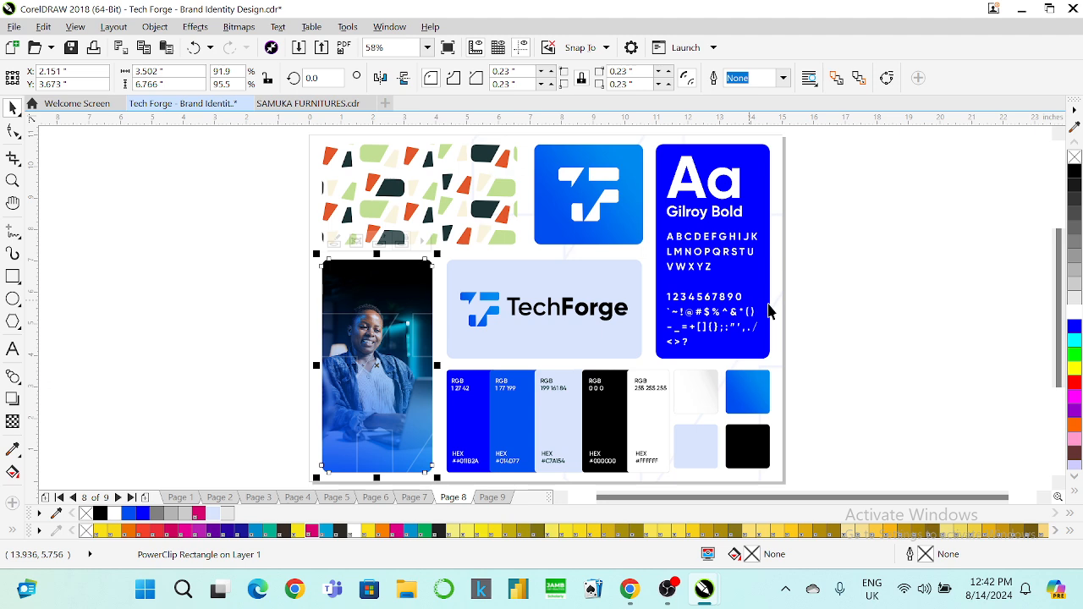
left_click(812, 283)
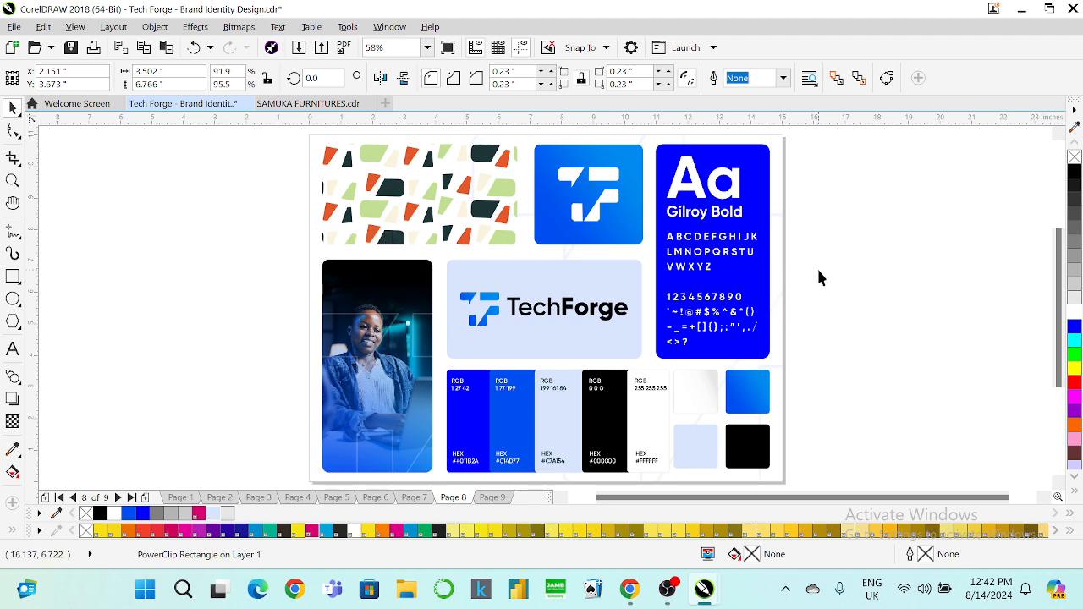
Step: Switch to SAMUKA FURNITURES.cdr and review its mock-up pages for reference, ending on page 10
left_click(470, 298)
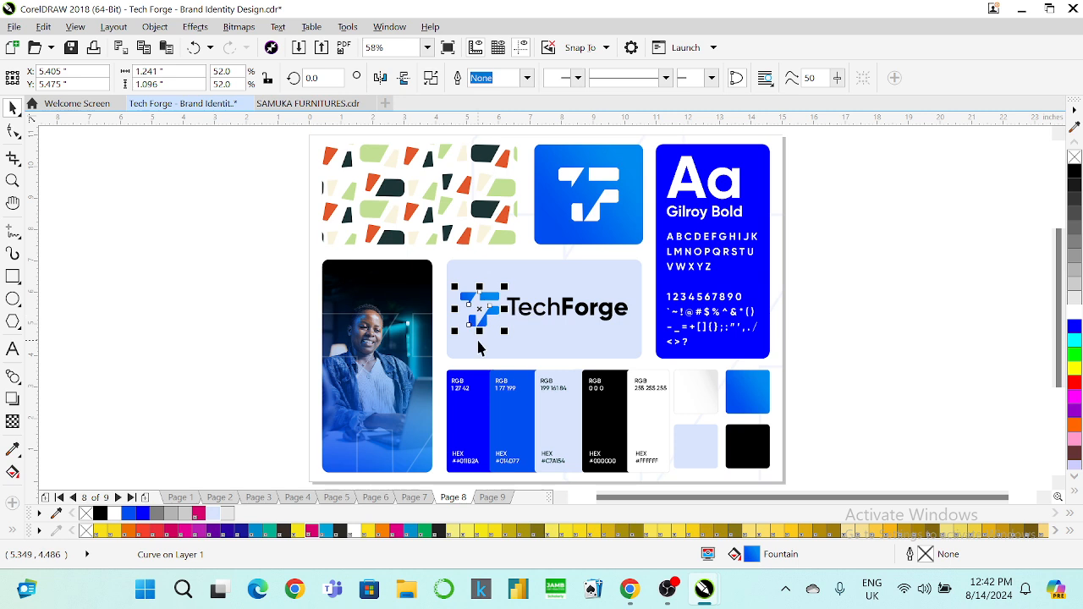
left_click(396, 186)
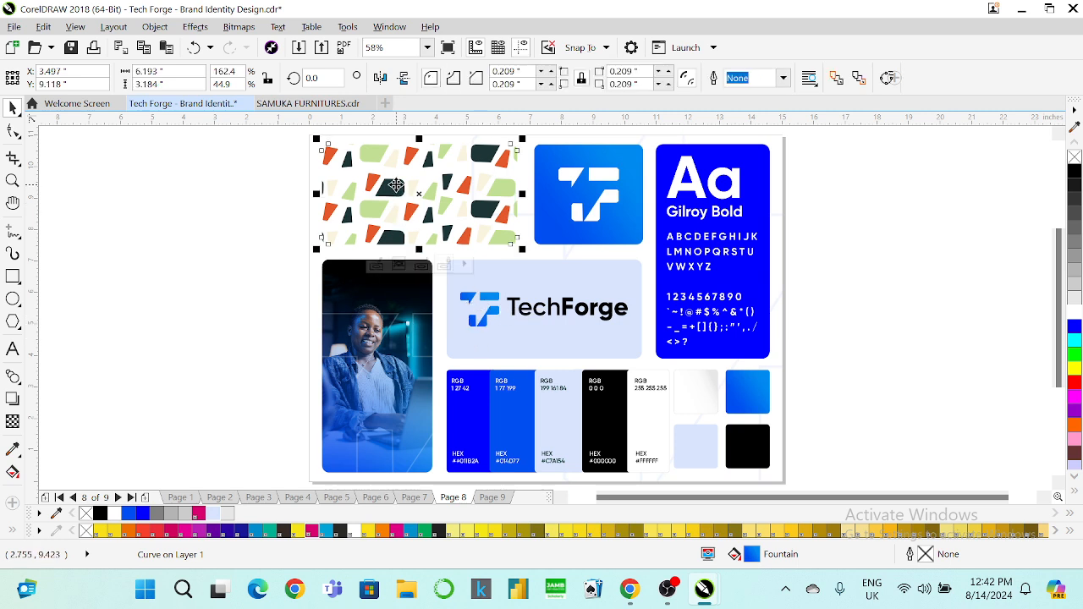
left_click(306, 103)
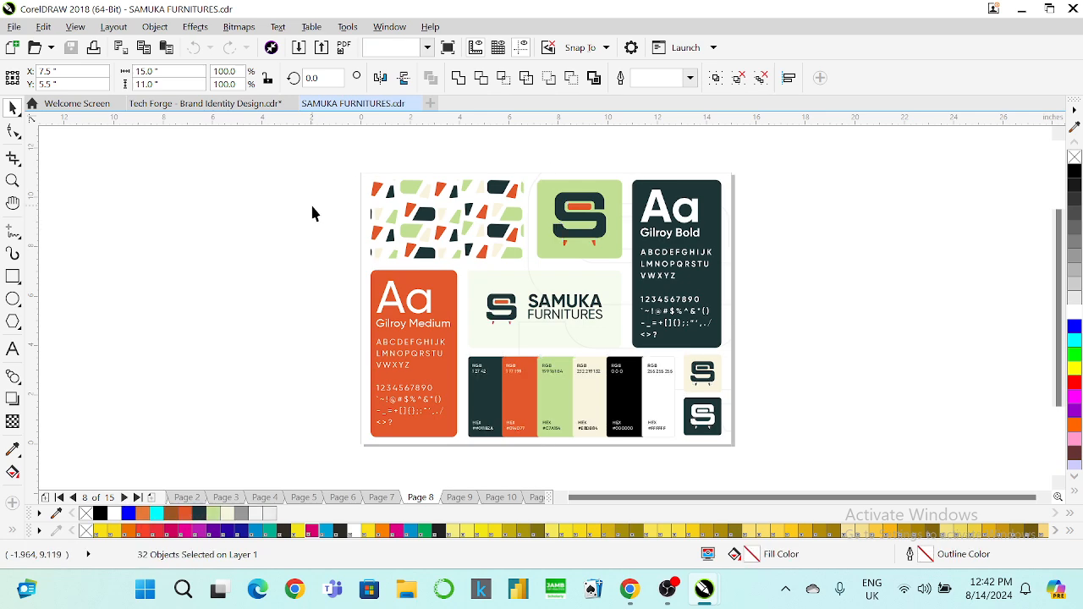
key("Page_Down")
key("Page_Down")
key("Page_Down")
key("Page_Down")
key("Page_Down")
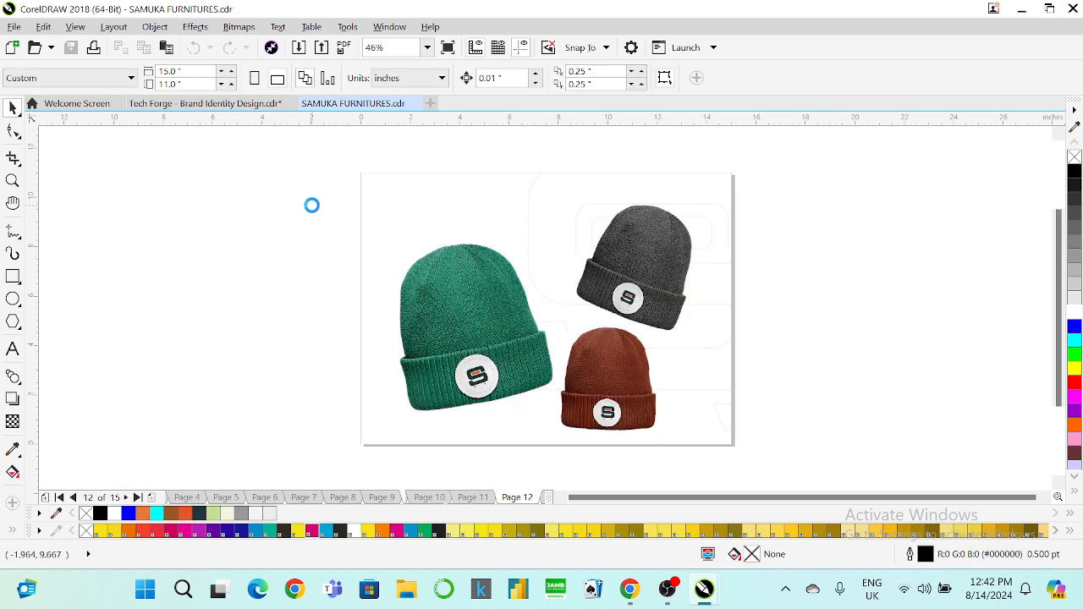
key("Page_Down")
key("Page_Down")
key("Page_Up")
key("Page_Up")
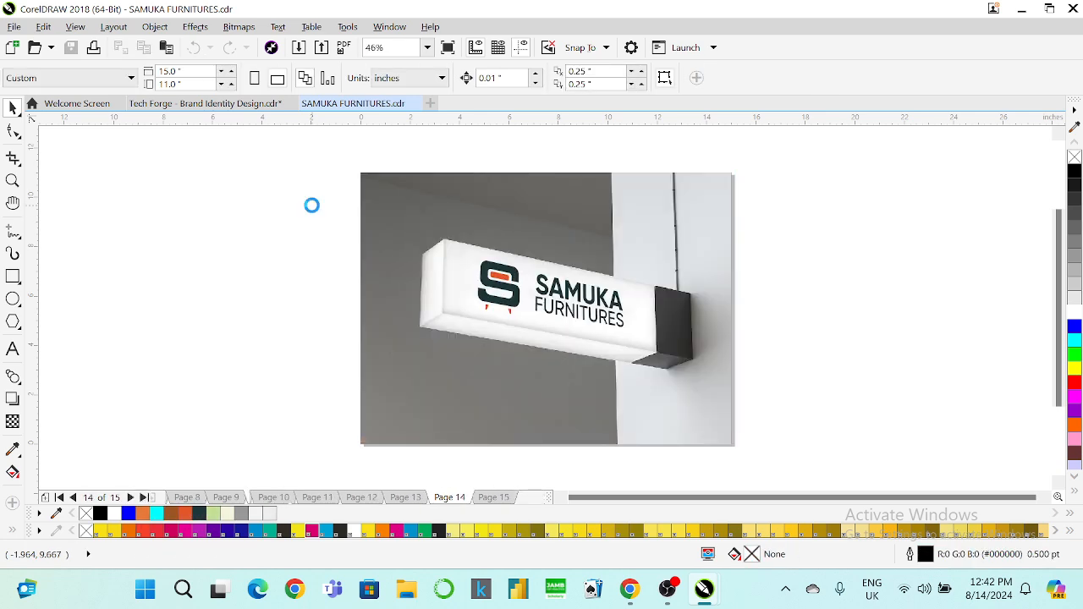
key("Page_Up")
key("Page_Up")
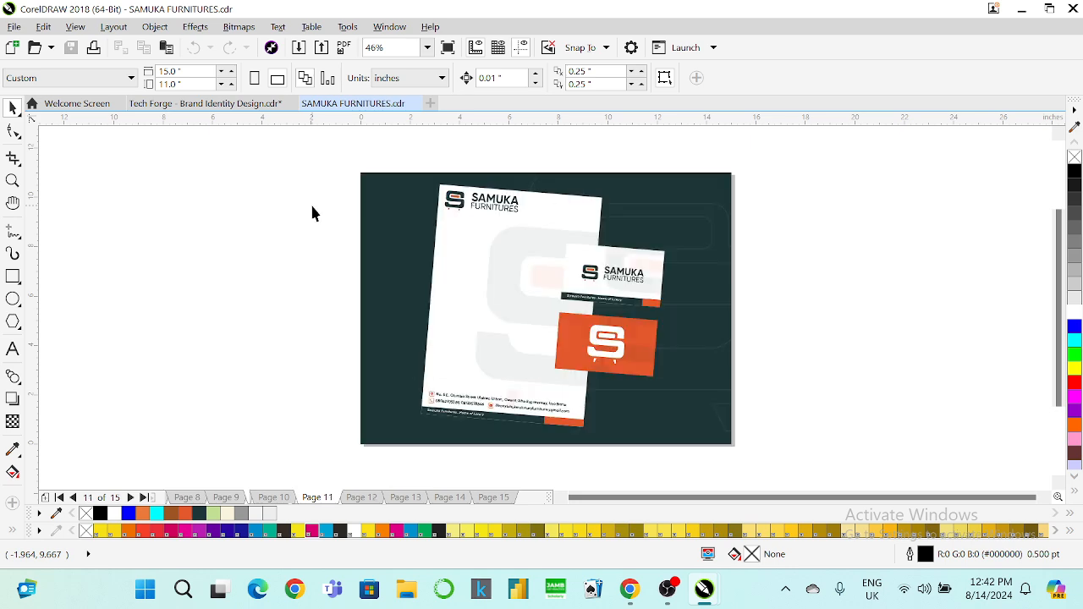
key("Page_Up")
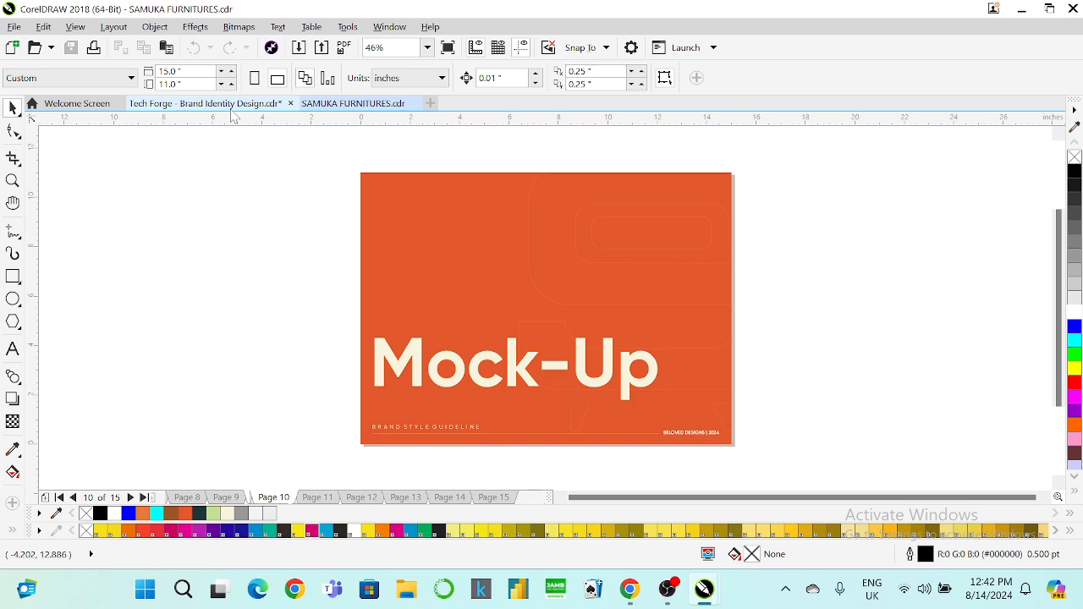
Step: Return to the Tech Forge document, switch to Chrome, and search Google for "brand pattern on a shirt" in a new tab
left_click(205, 103)
mouse_move(630, 590)
left_click(544, 538)
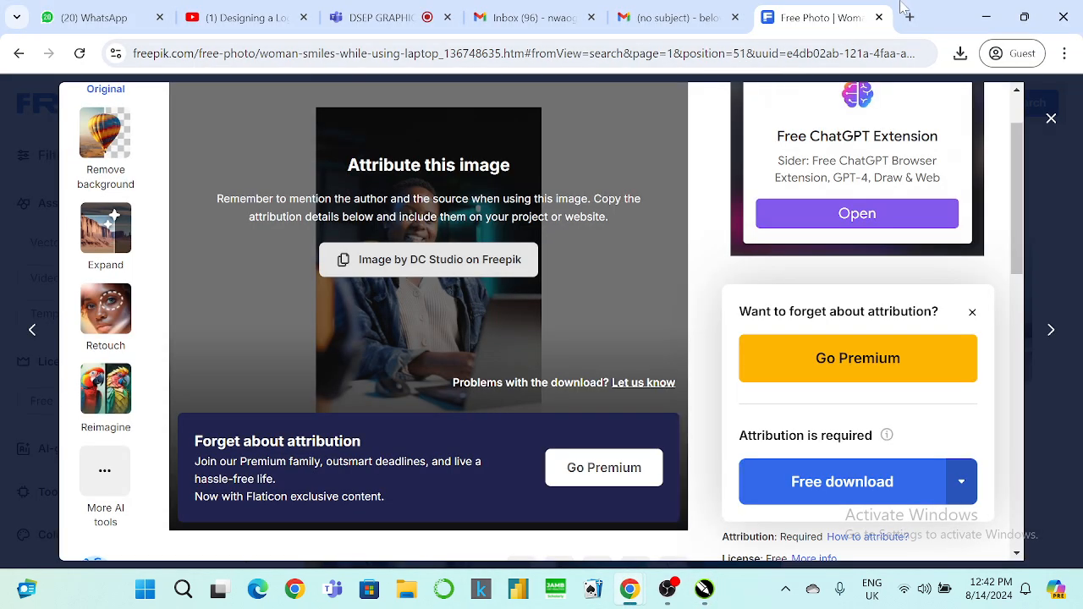
left_click(906, 13)
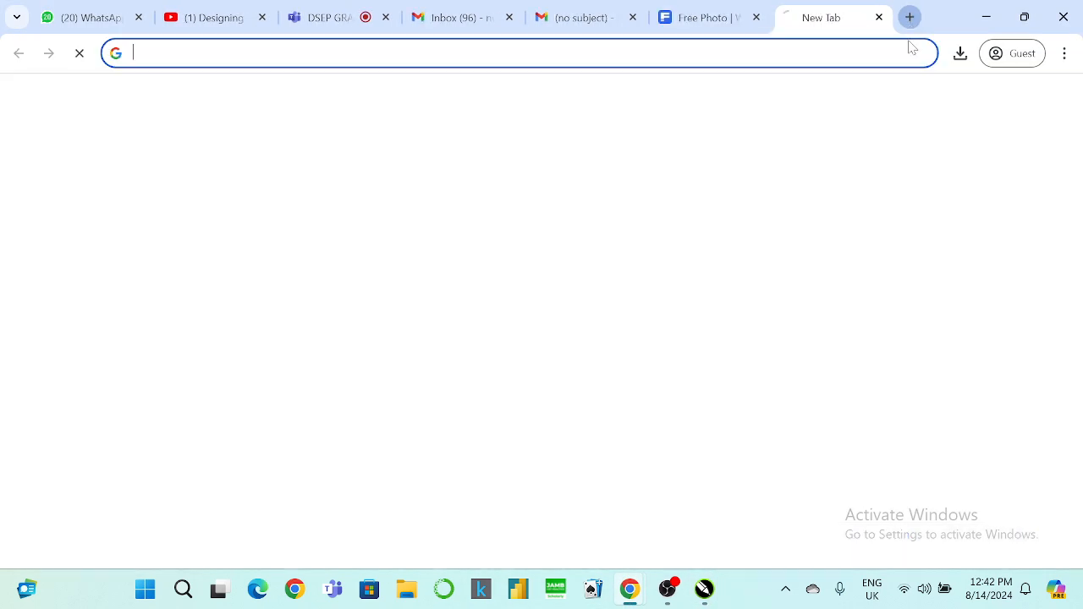
type("brand ")
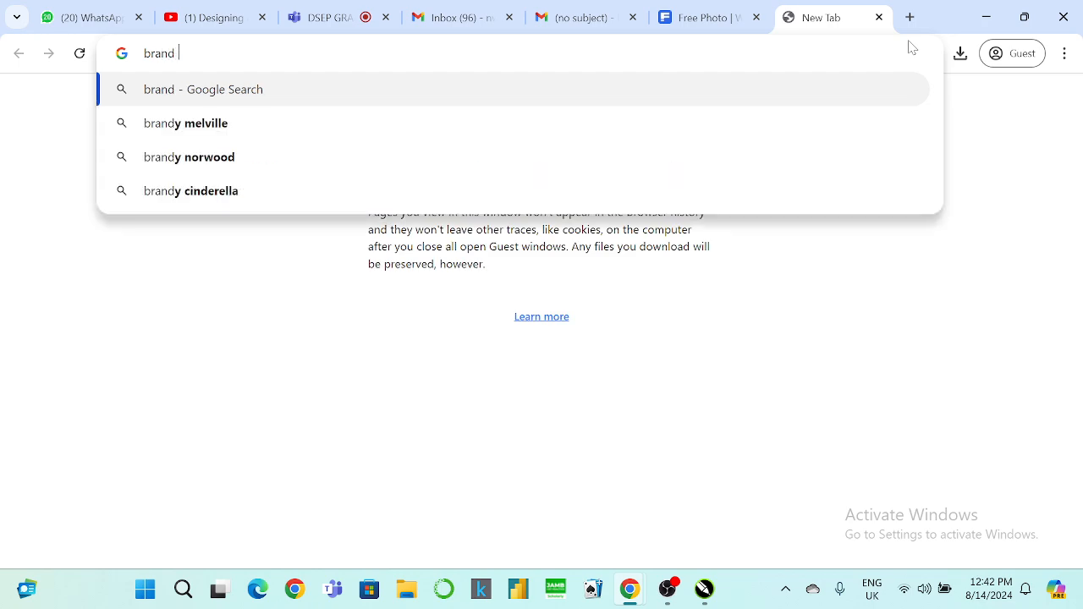
type("pattern on a shirt")
key("Return")
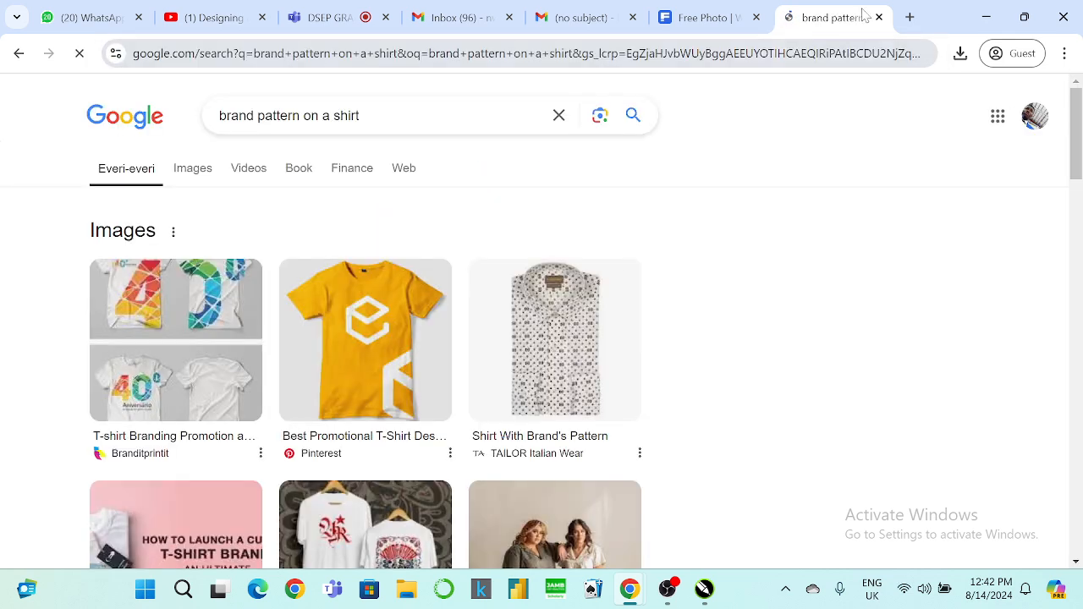
Step: Show the image results for "brand pattern on a shirt" and preview the Haotees Gucci Red Pattern T-shirt
left_click(202, 172)
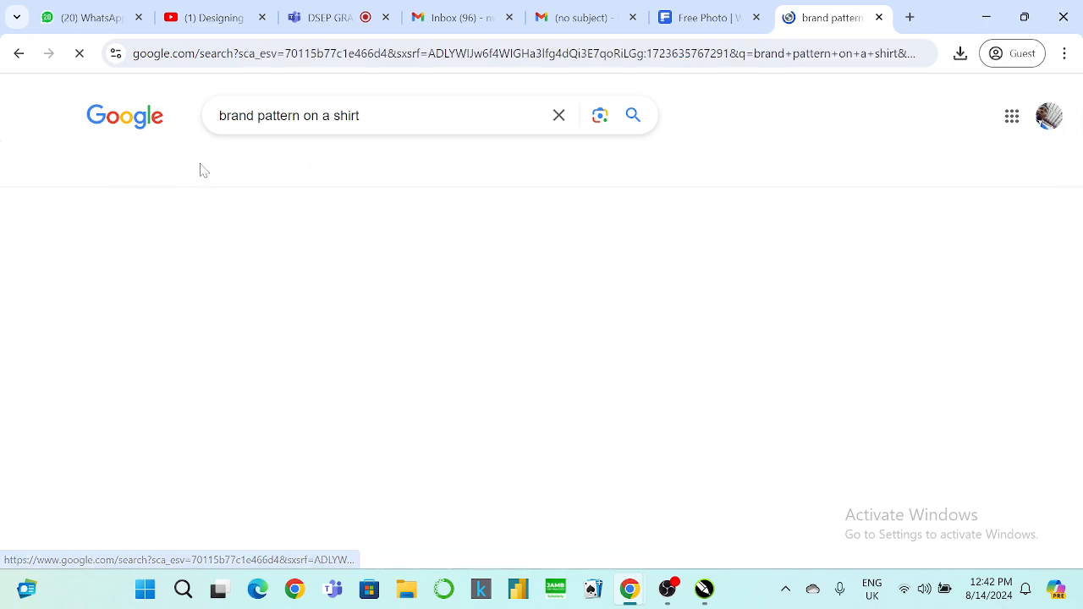
scroll(526, 292, "down", 3)
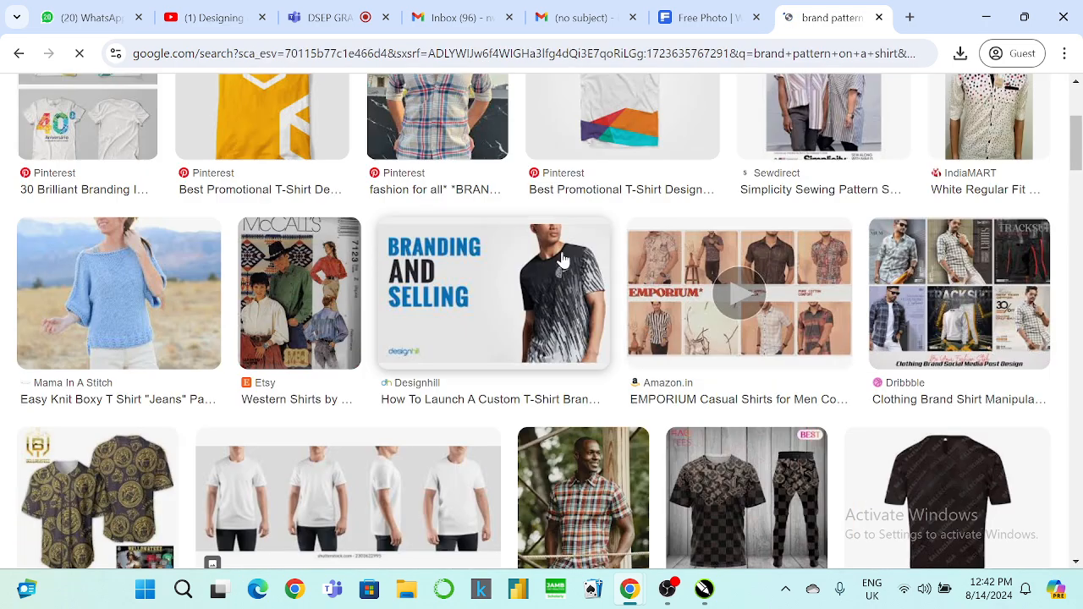
scroll(468, 272, "down", 2)
scroll(802, 356, "down", 2)
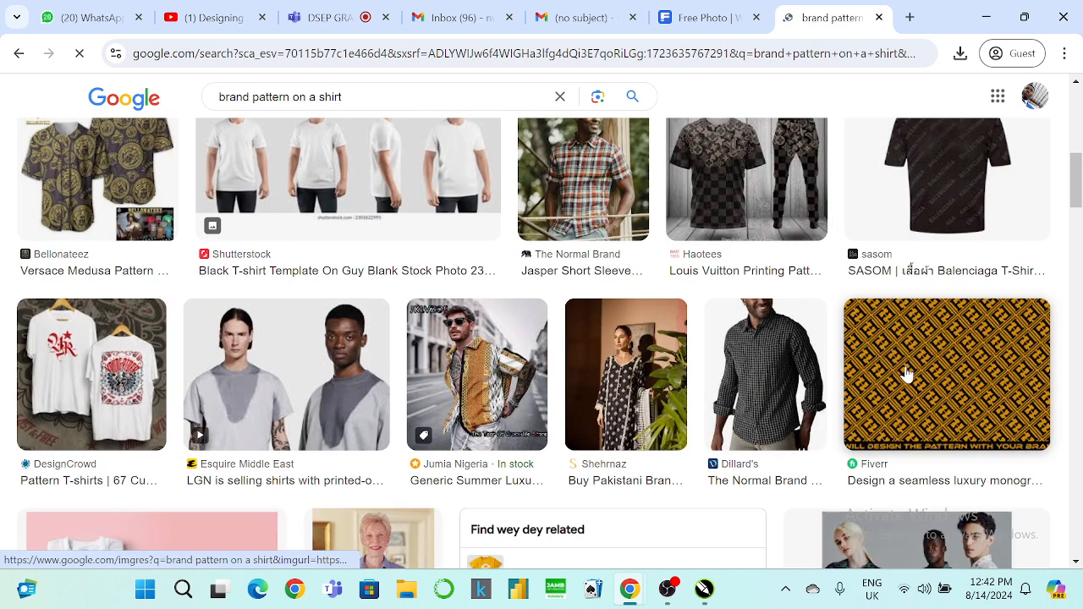
scroll(726, 399, "down", 5)
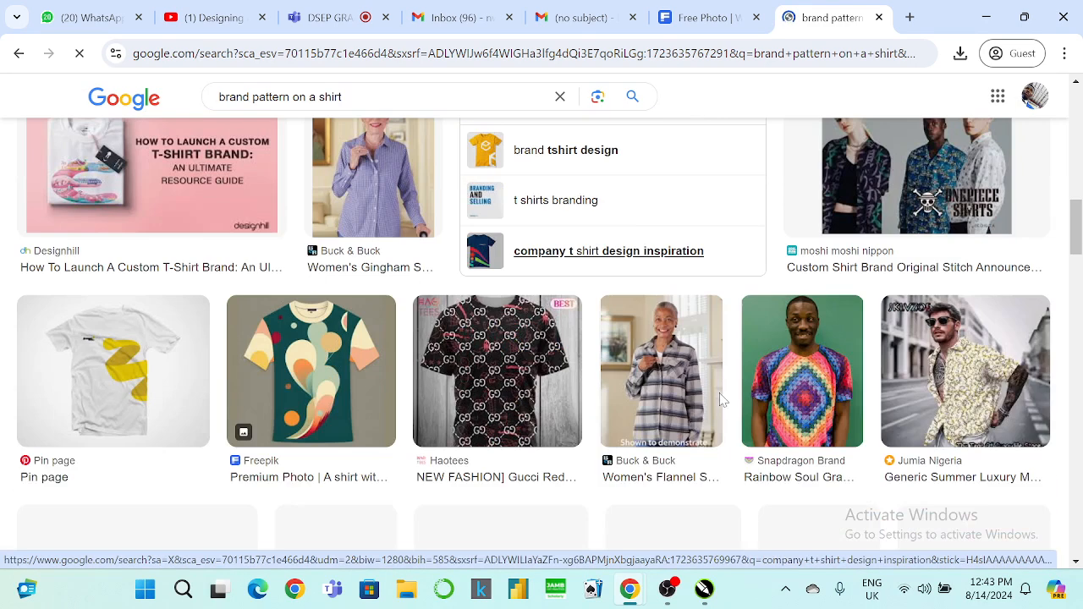
left_click(522, 370)
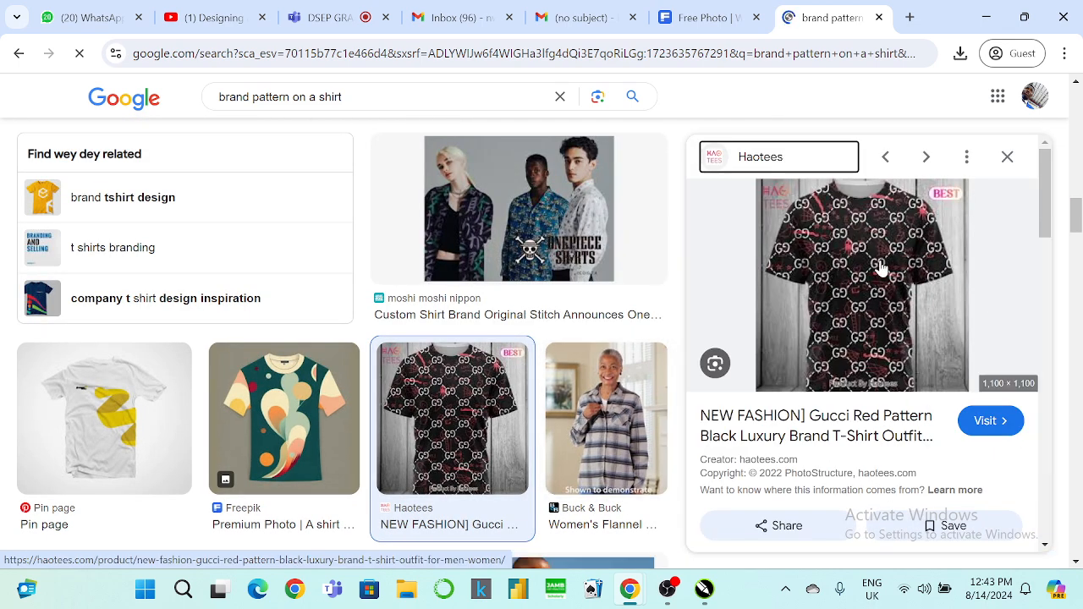
Step: Look through more shirt pattern images and preview the Made-in-China.com white T-shirt with the large graphic
scroll(479, 337, "down", 4)
scroll(478, 337, "down", 1)
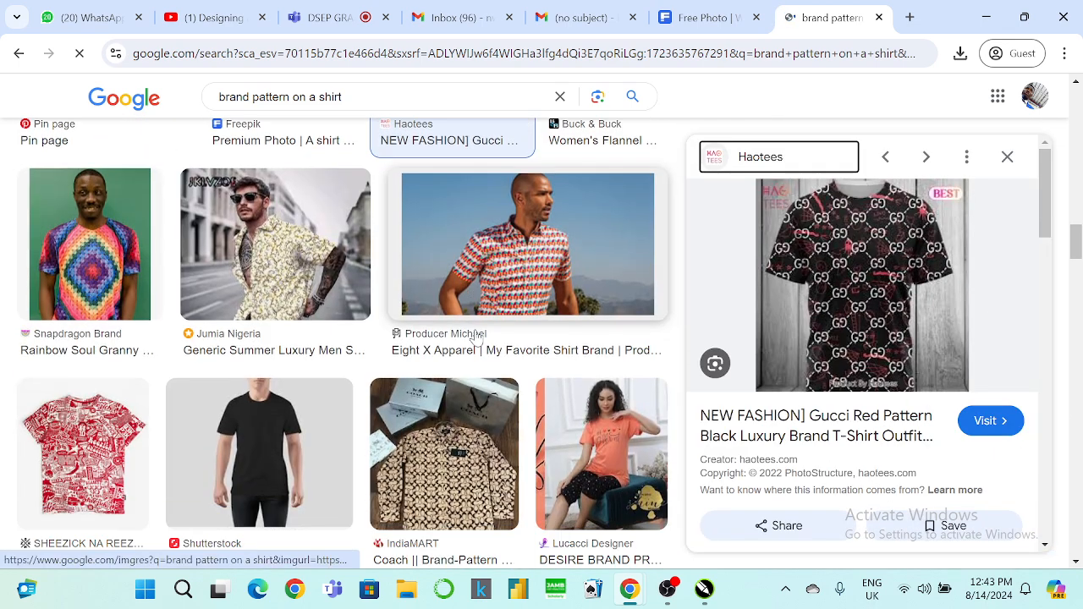
scroll(415, 347, "down", 3)
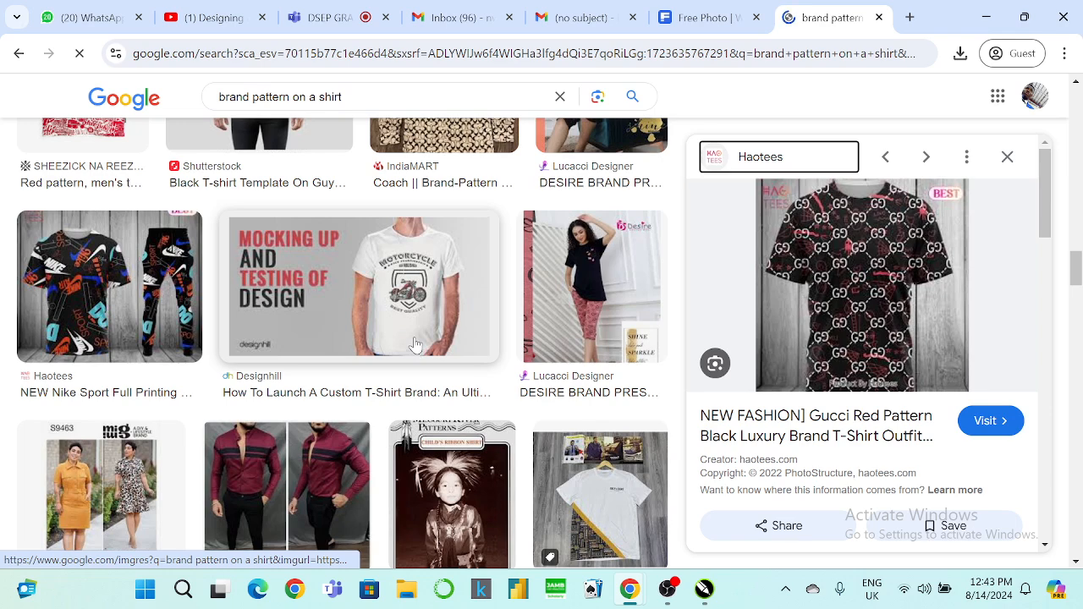
scroll(415, 346, "down", 4)
scroll(415, 347, "down", 3)
scroll(415, 347, "down", 3)
left_click(576, 323)
left_click(106, 326)
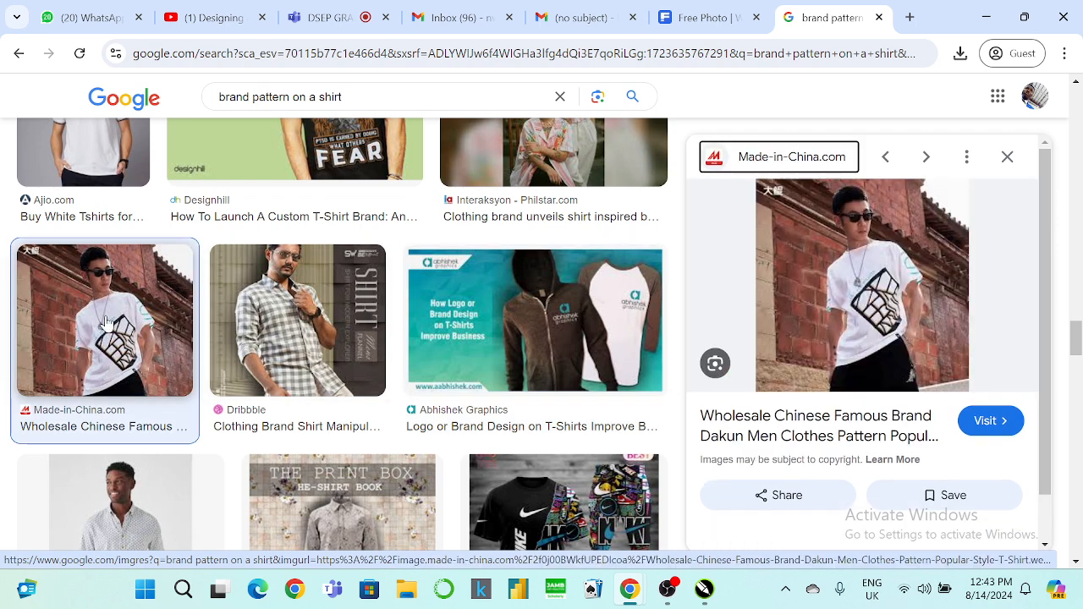
scroll(895, 288, "down", 2)
scroll(895, 285, "up", 2)
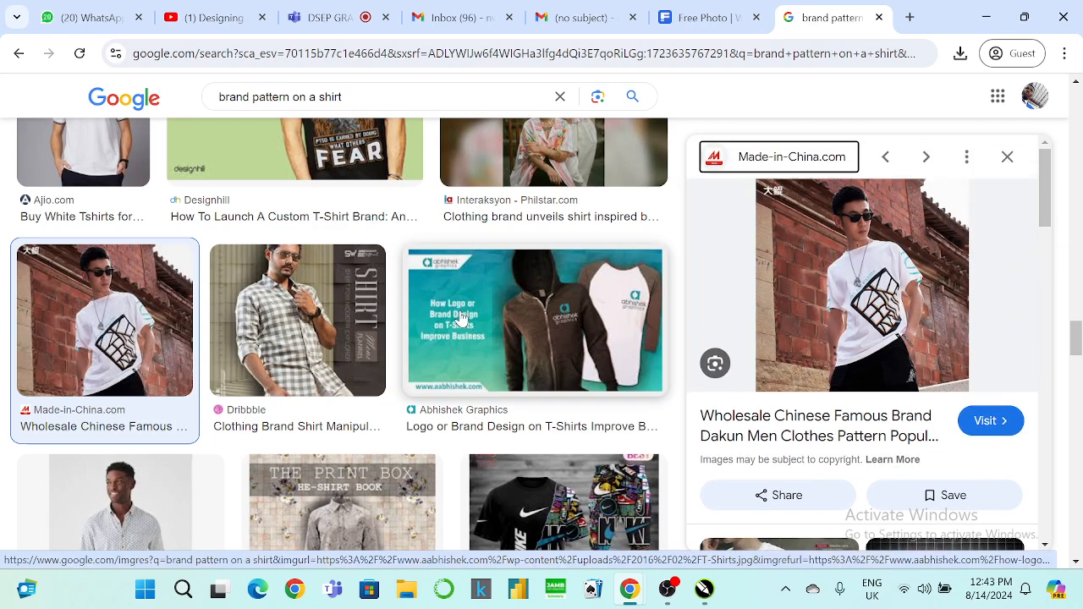
scroll(459, 324, "down", 6)
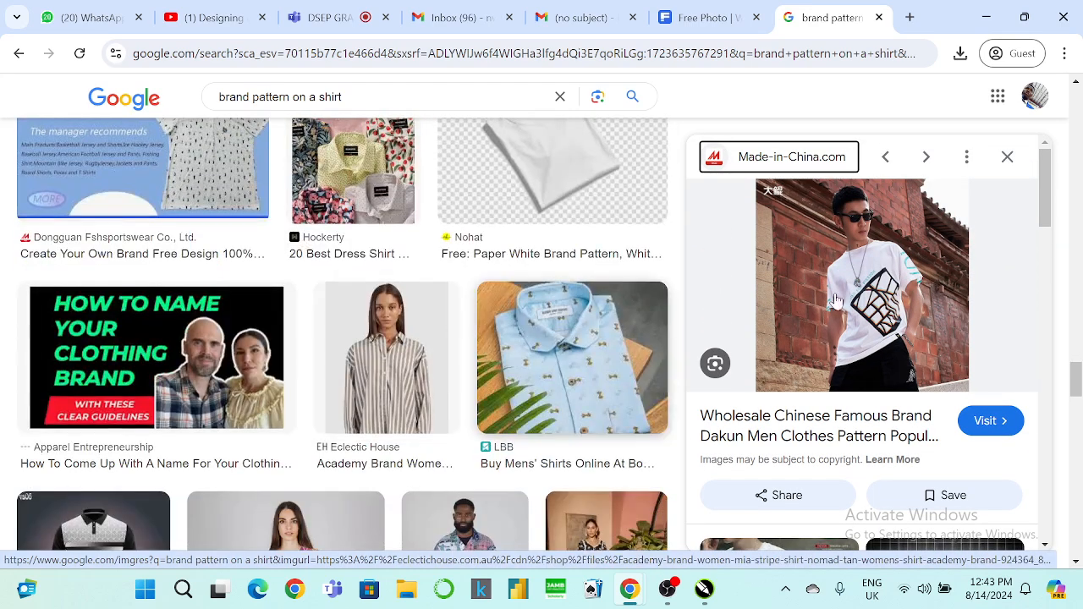
Step: Return to the Tech Forge document in CorelDRAW, duplicate the TechForge logo icon on page 8, and place the copy outside the page
left_click(986, 17)
left_click(822, 226)
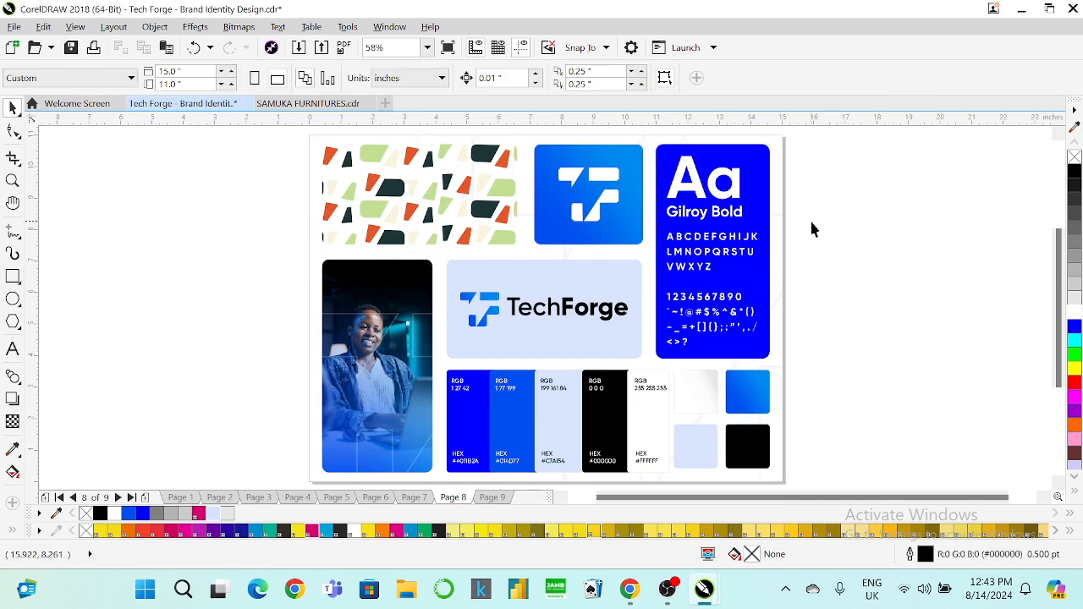
left_click(478, 303)
left_click(483, 298)
key("ctrl+d")
left_click_drag(487, 298, 796, 197)
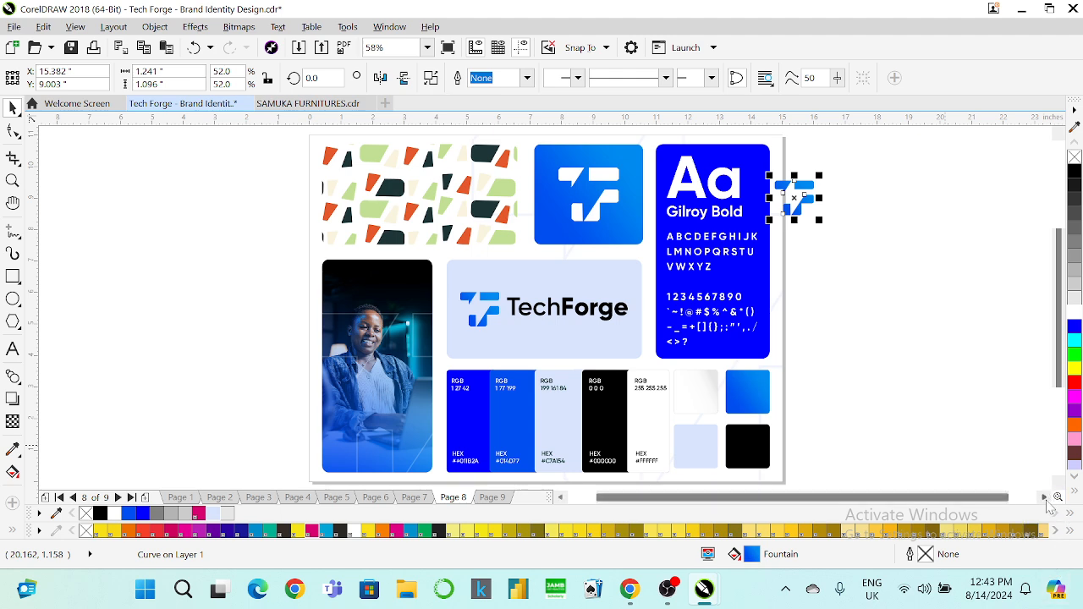
scroll(955, 447, "right", 2)
left_click_drag(611, 196, 647, 190)
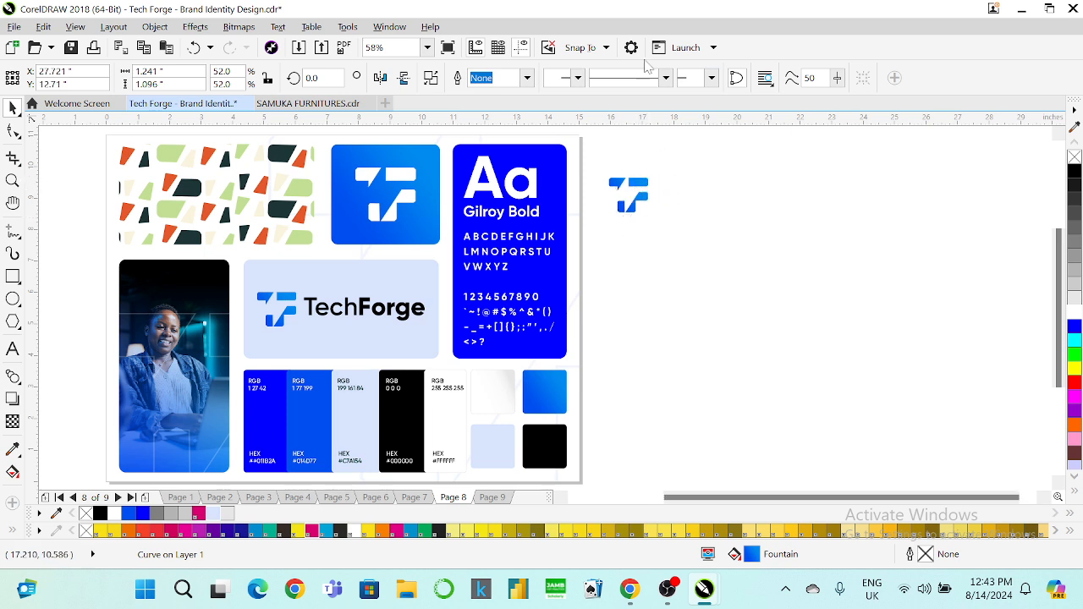
Step: Try laying out a row of six bottom-aligned logo icons beside page 8, and delete the five duplicates
left_click(427, 48)
left_click(401, 72)
left_click_drag(906, 155, 660, 249)
key("ctrl+d")
key("ctrl+d")
key("ctrl+d")
key("ctrl+d")
left_click_drag(935, 188, 568, 288)
key("b")
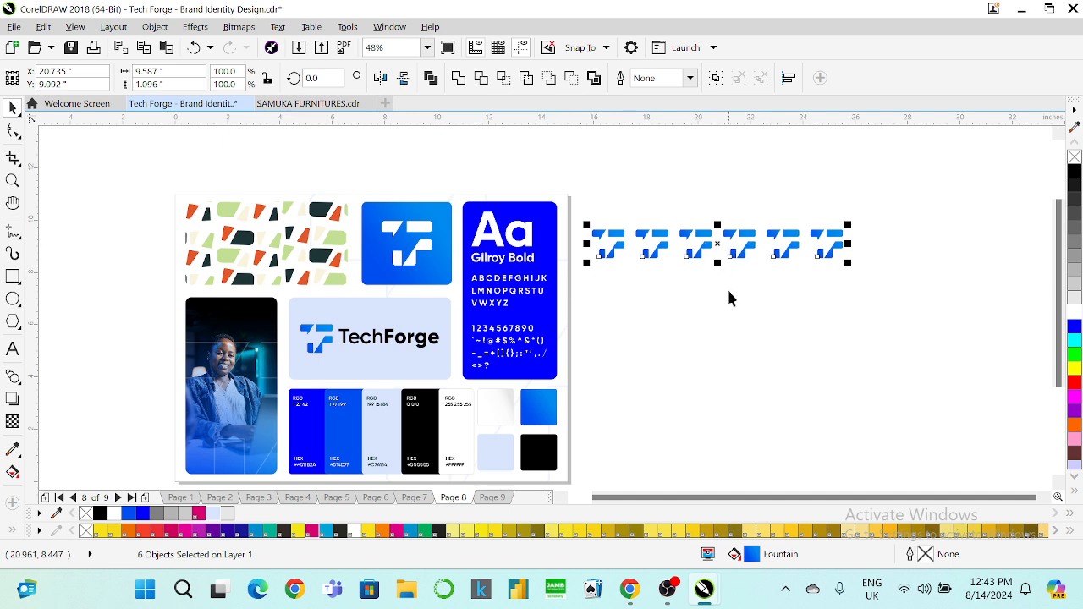
left_click_drag(885, 218, 606, 300)
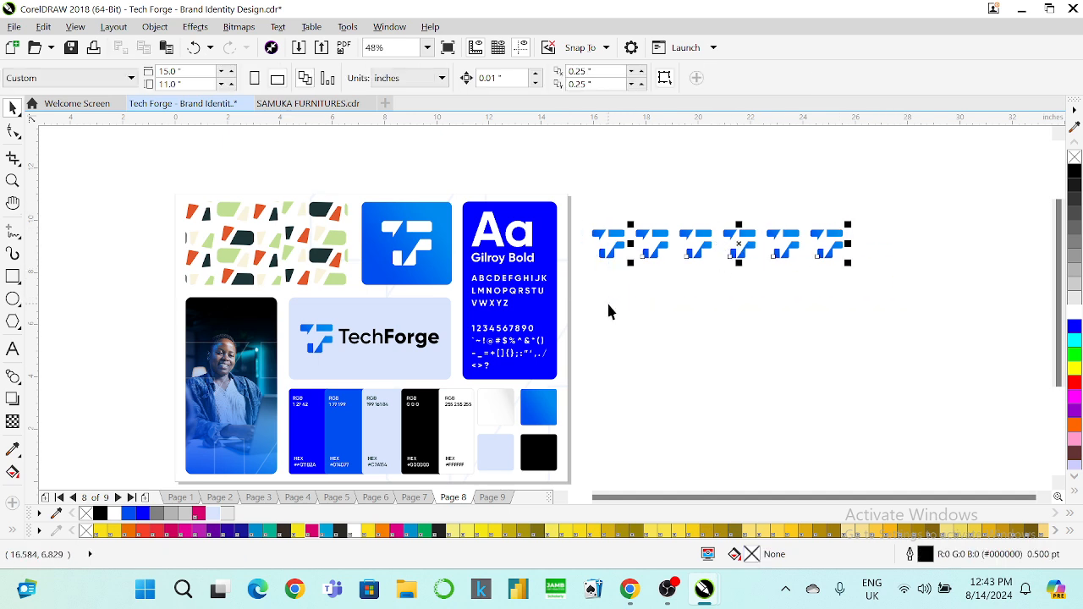
key("Delete")
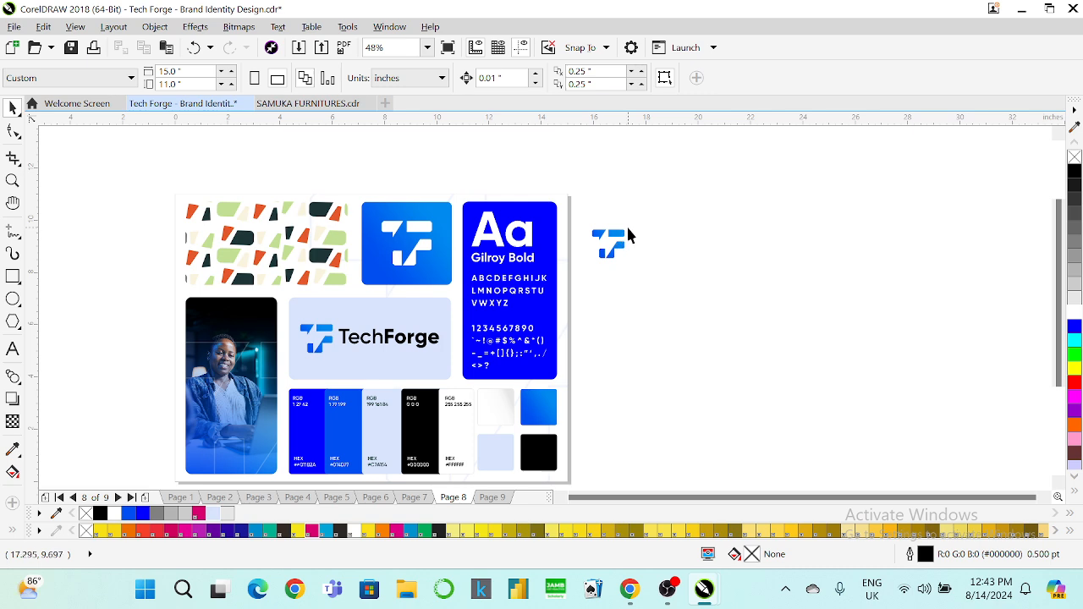
Step: Move the logo icon copy beside page 8 slightly up and break its curve apart into separate pieces
left_click(22, 179)
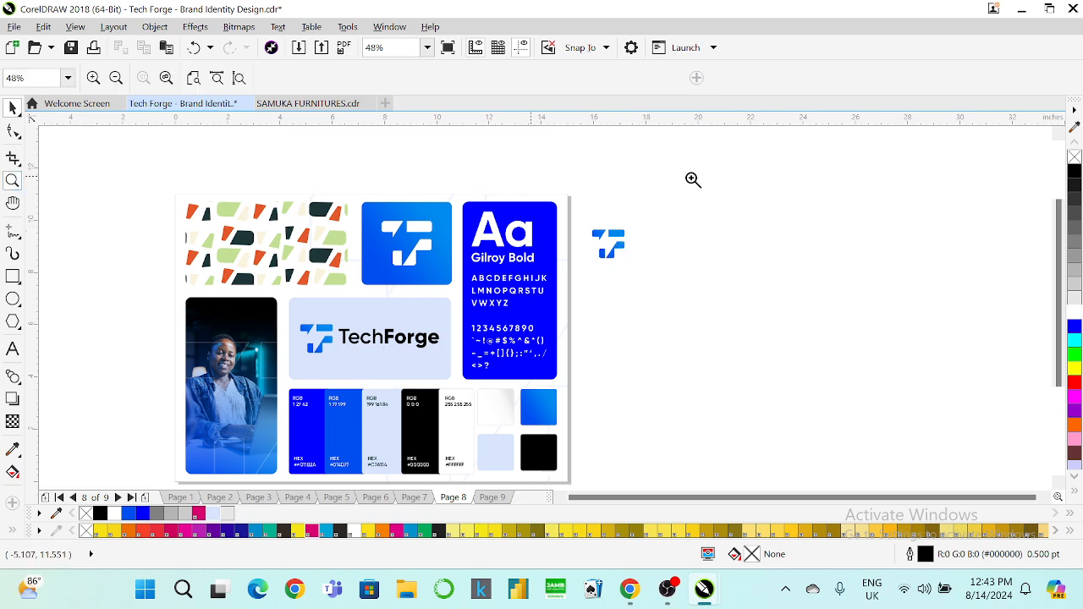
left_click_drag(573, 181, 783, 309)
left_click(13, 107)
left_click(377, 273)
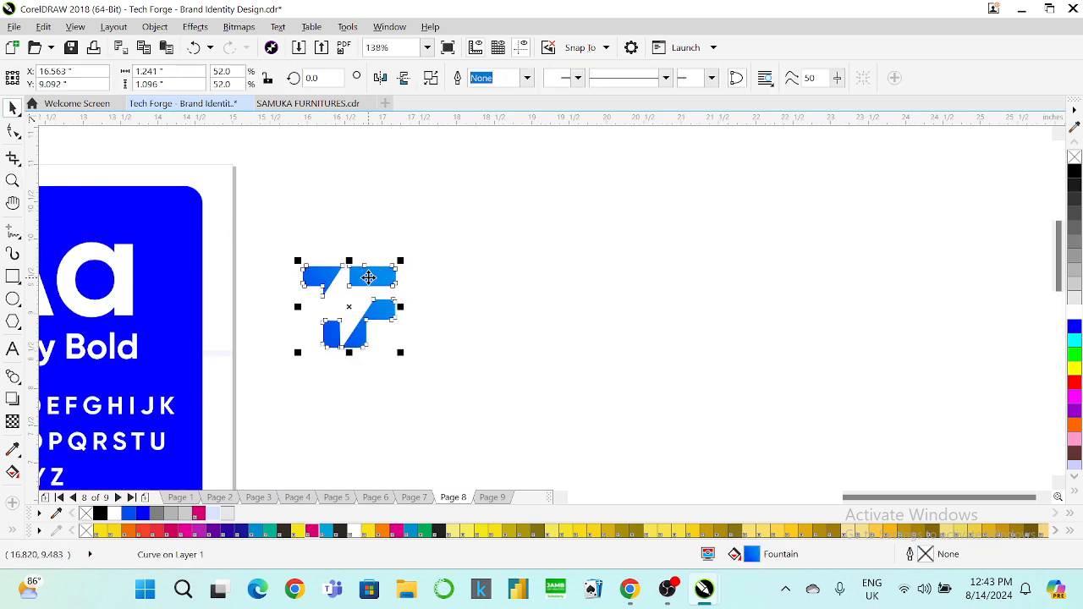
right_click(369, 277)
left_click(331, 268)
left_click_drag(331, 268, 334, 248)
right_click(334, 248)
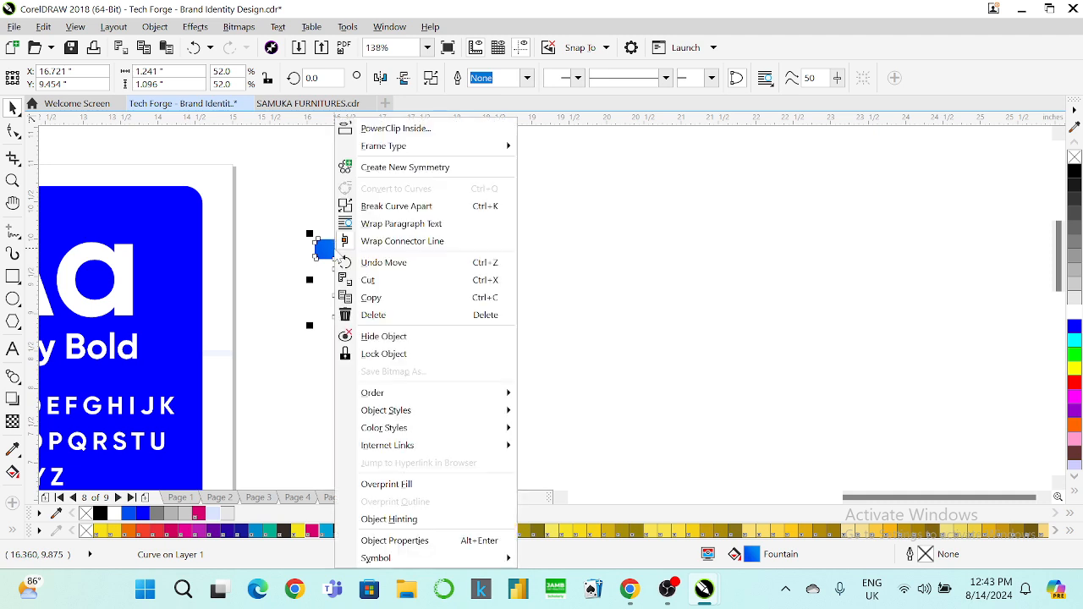
left_click(387, 206)
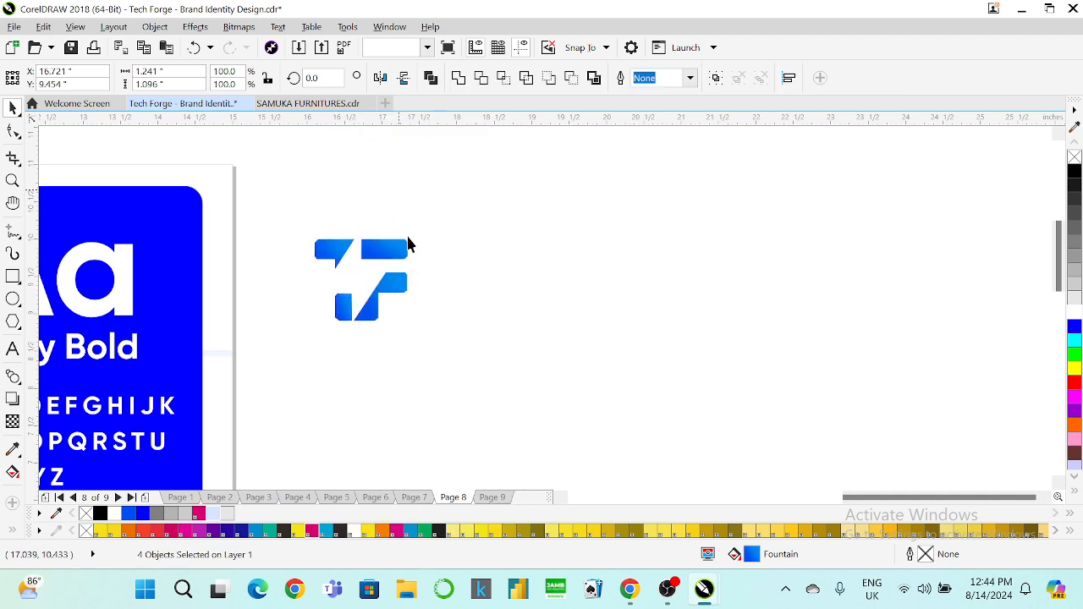
Step: Spread the logo pieces apart by moving the bar, the F-shaped piece and the small rounded piece away from each other
left_click(406, 222)
left_click_drag(374, 252, 409, 243)
left_click_drag(386, 292, 430, 305)
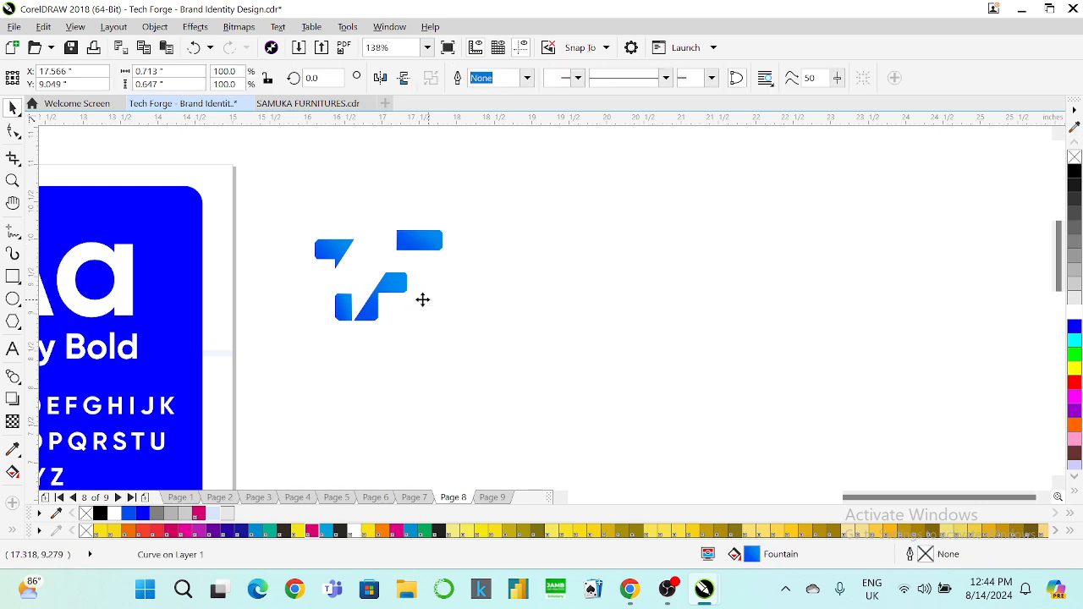
left_click(347, 306)
left_click_drag(347, 306, 371, 293)
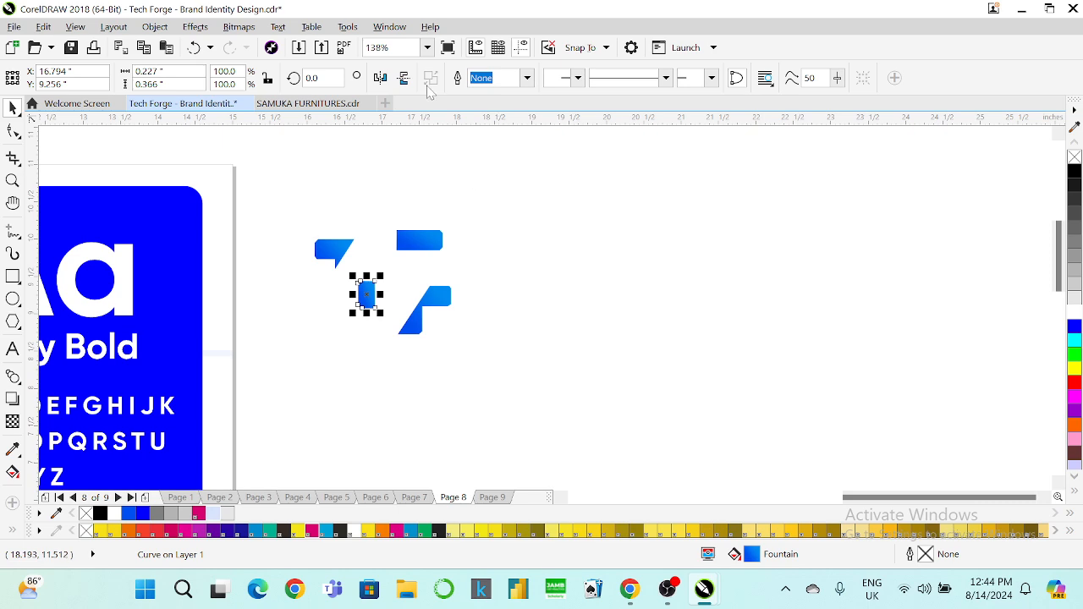
Step: Go to page 5 and ungroup the white TF plus spark equation artwork
left_click(427, 47)
left_click(385, 85)
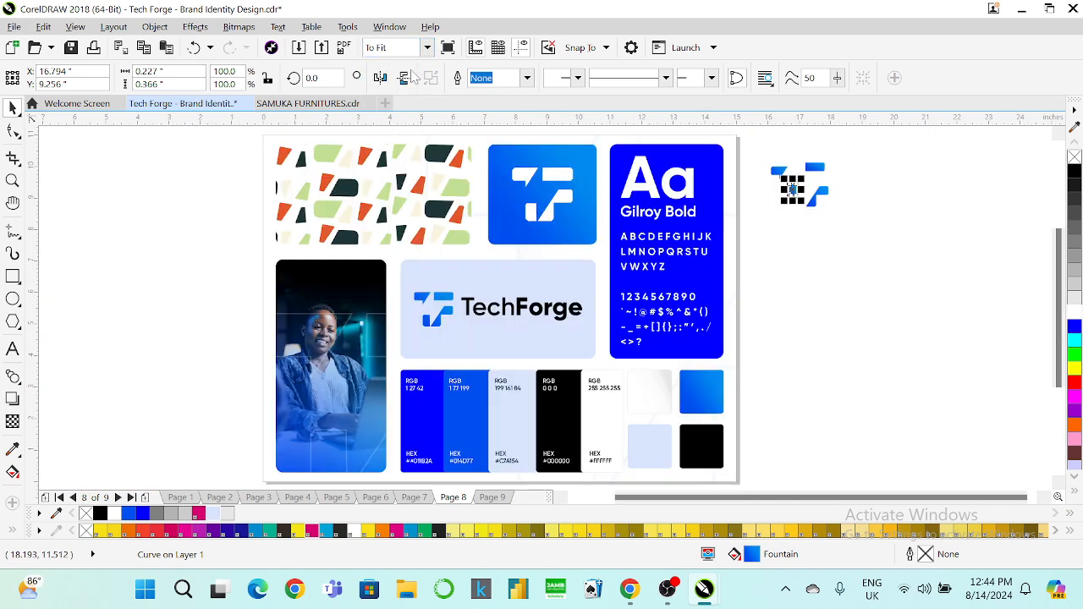
left_click(212, 204)
key("Page_Up")
key("Page_Up")
key("Page_Up")
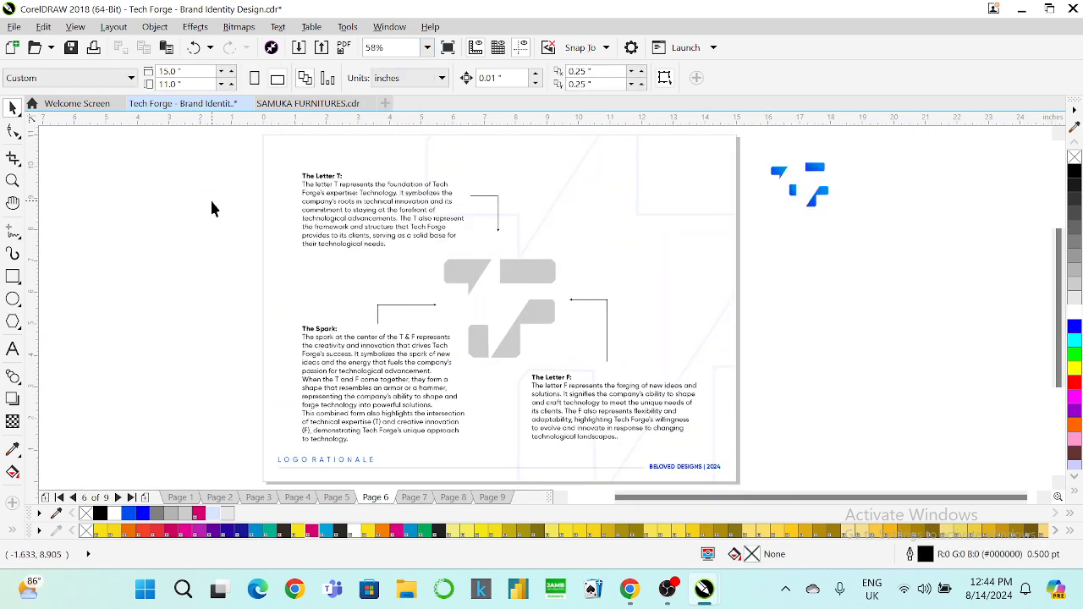
left_click(512, 307)
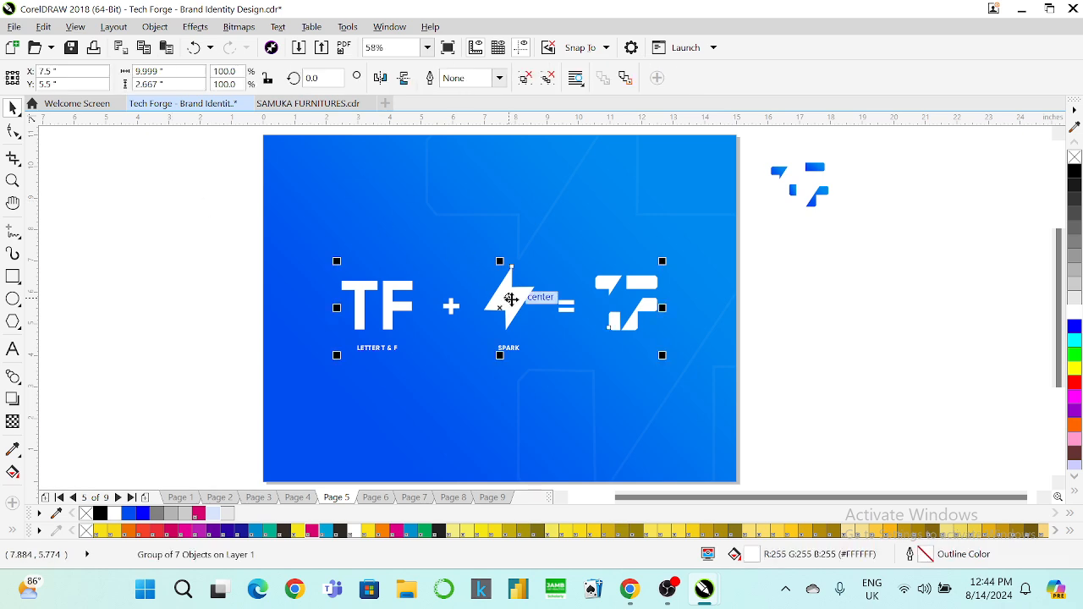
right_click(510, 301)
left_click(546, 224)
left_click(776, 277)
Step: Duplicate the white spark shape, place the copy outside the page beside the logo pieces, and fill it black
left_click(508, 297)
key("ctrl+d")
left_click_drag(511, 293, 853, 193)
left_click(1074, 170)
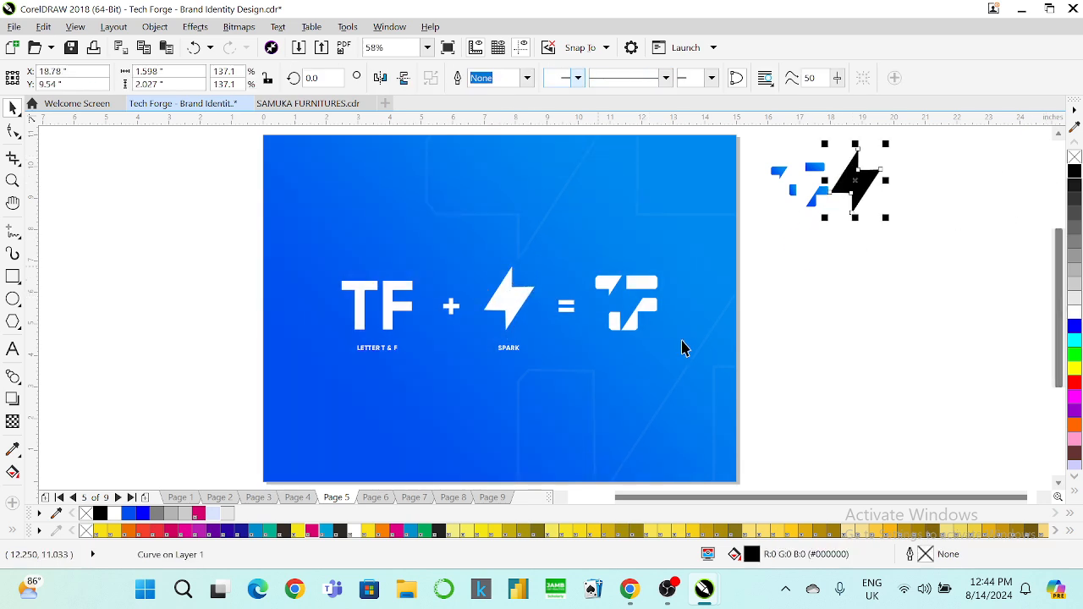
Step: Return to page 8 and fill the upper-left separated logo piece with the solid medium blue brand colour
key("Page_Down")
key("Page_Down")
key("Page_Down")
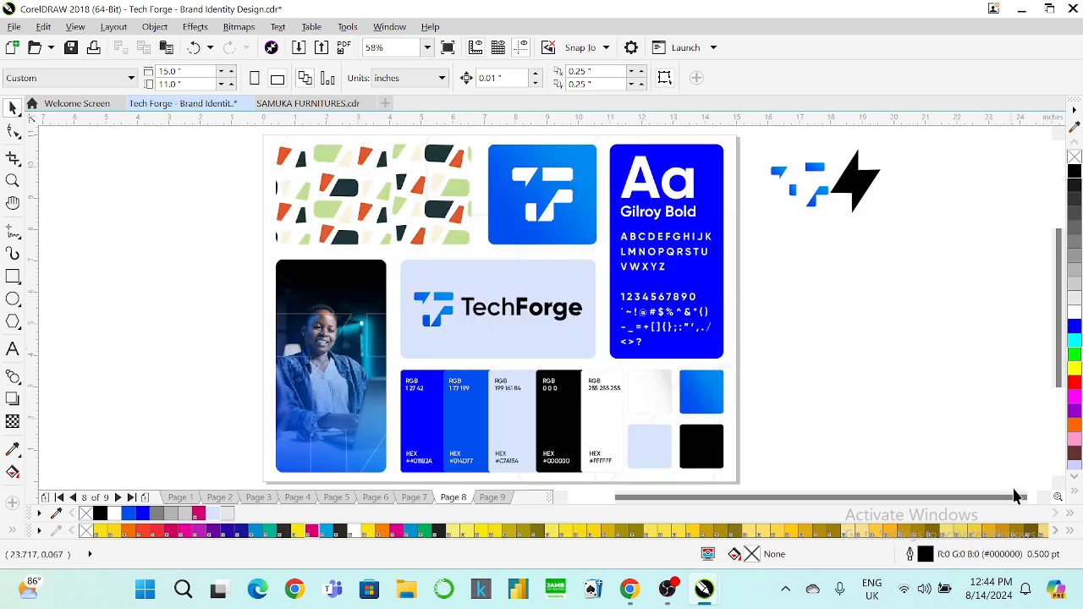
left_click(1040, 496)
left_click(1040, 496)
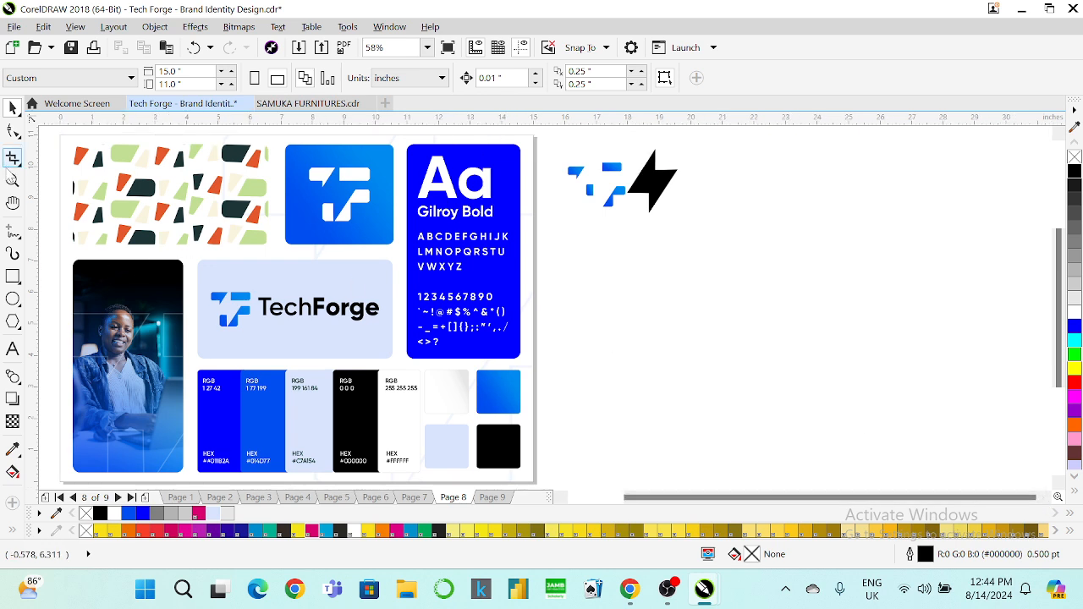
left_click(12, 180)
left_click(899, 291)
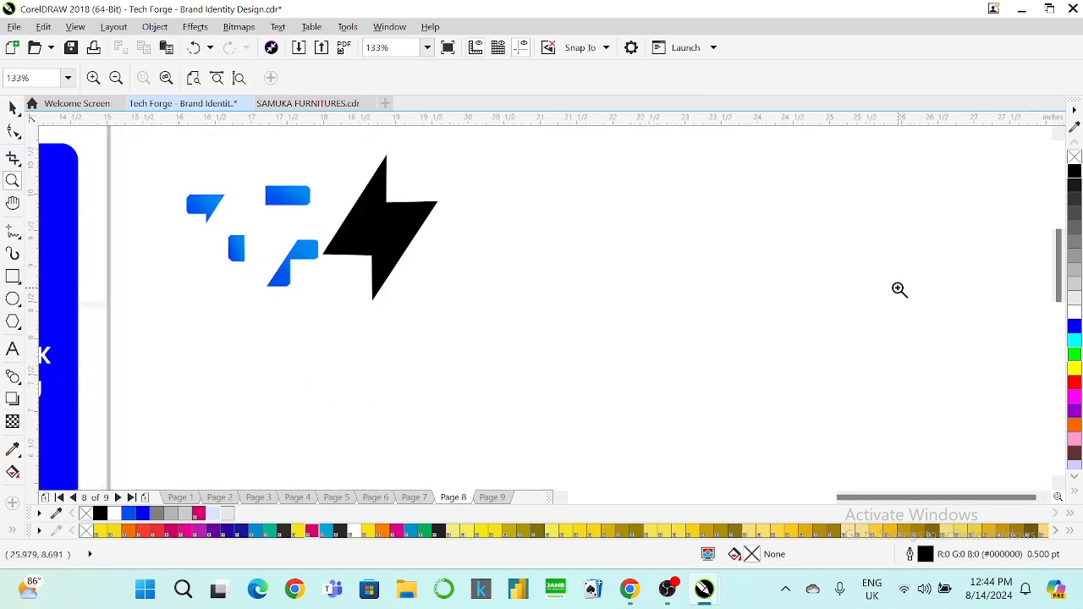
left_click(12, 110)
left_click(206, 209)
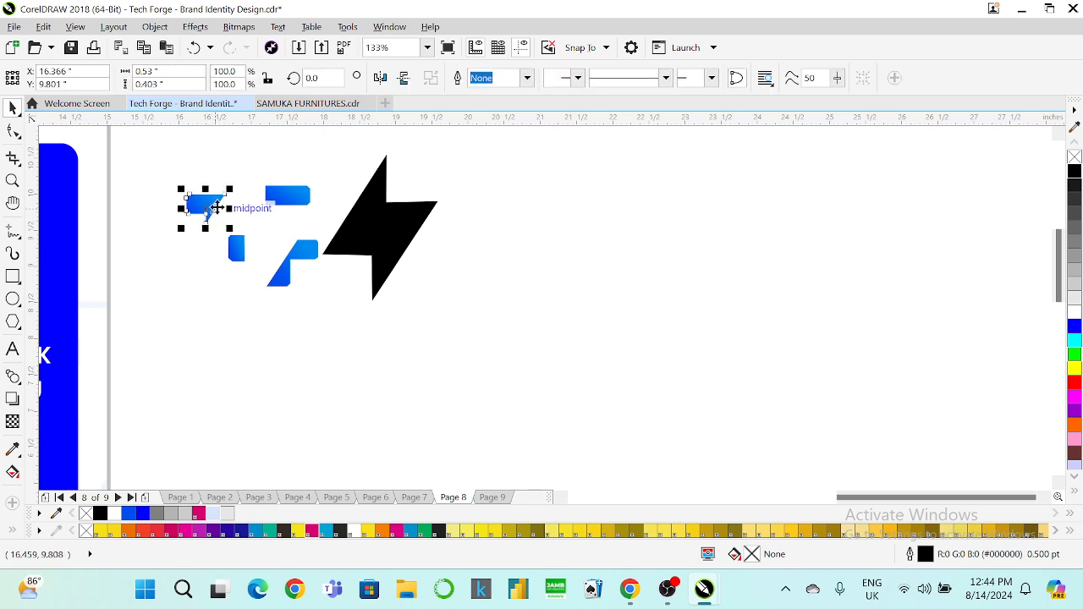
left_click(383, 246)
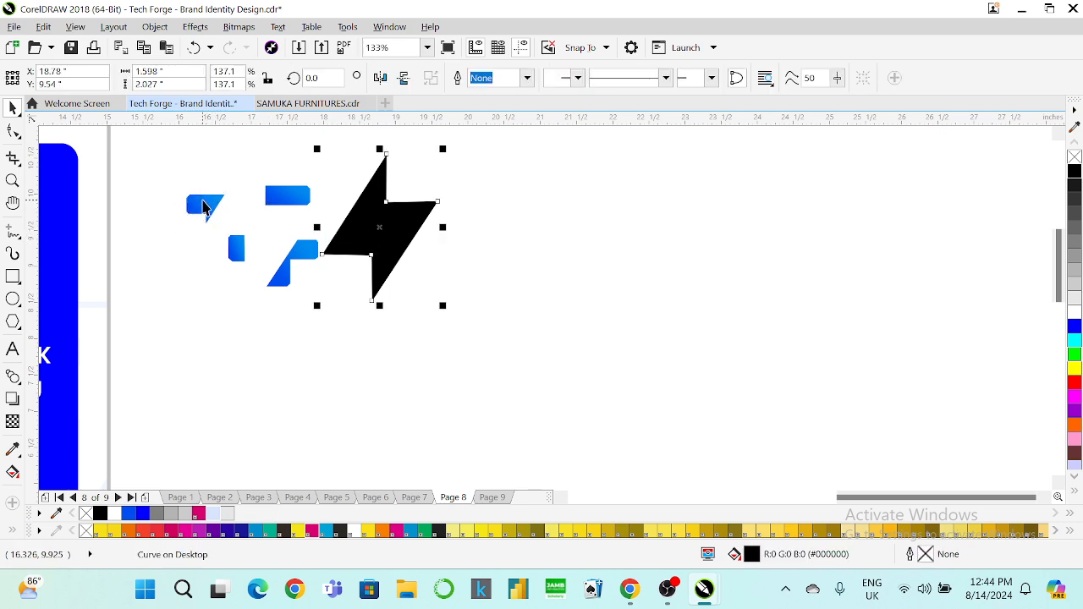
left_click(203, 207)
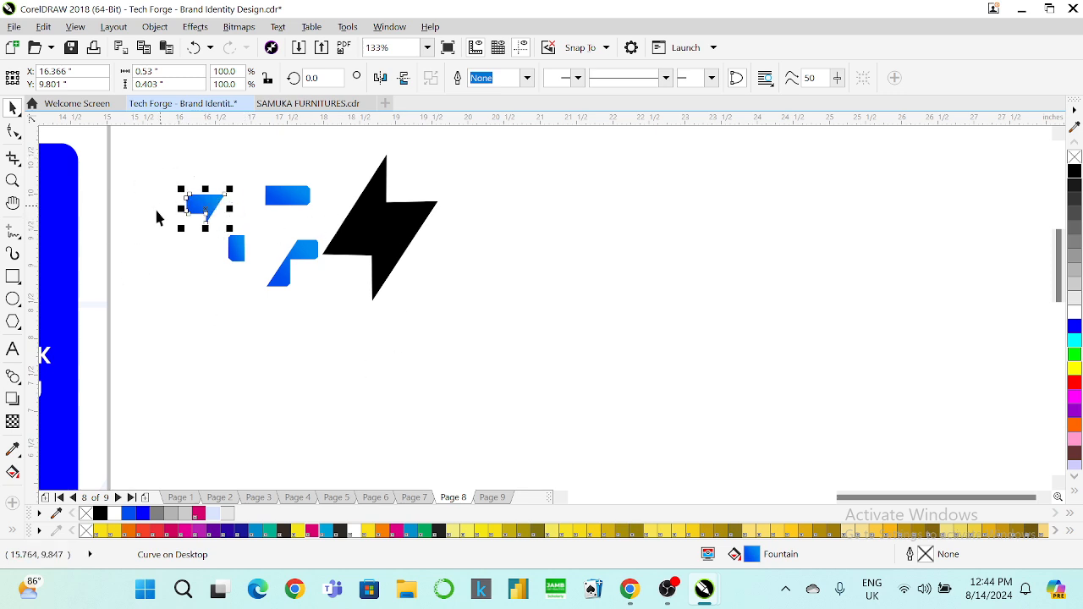
left_click(128, 515)
Step: Fill the separated bar with blue #0000FF, the small rounded piece with black, and the F-shaped piece with the light blue brand colour
left_click(286, 196)
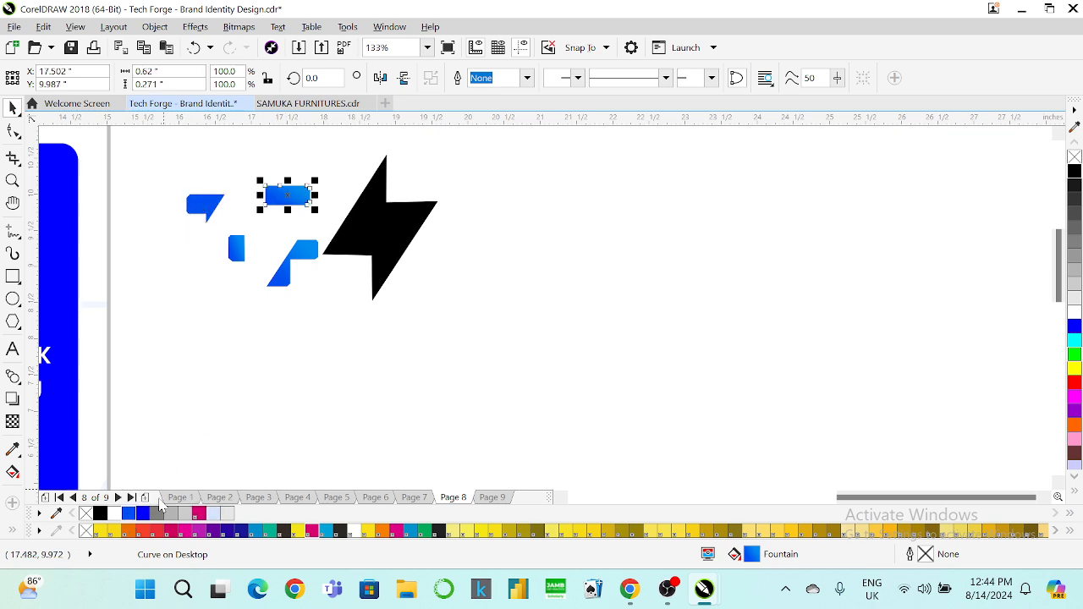
left_click(144, 516)
left_click(220, 321)
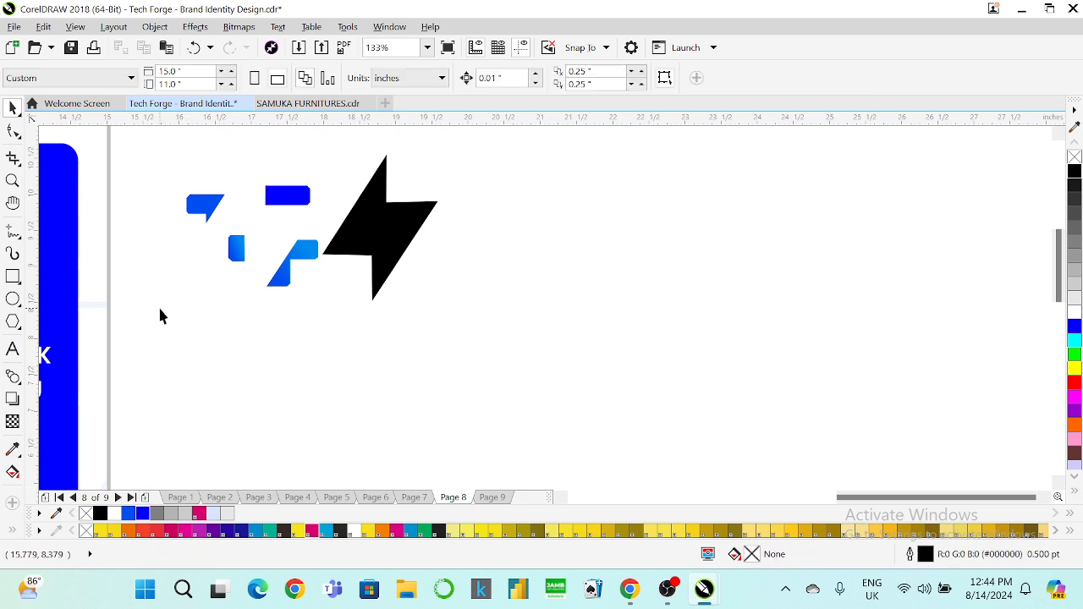
left_click(240, 257)
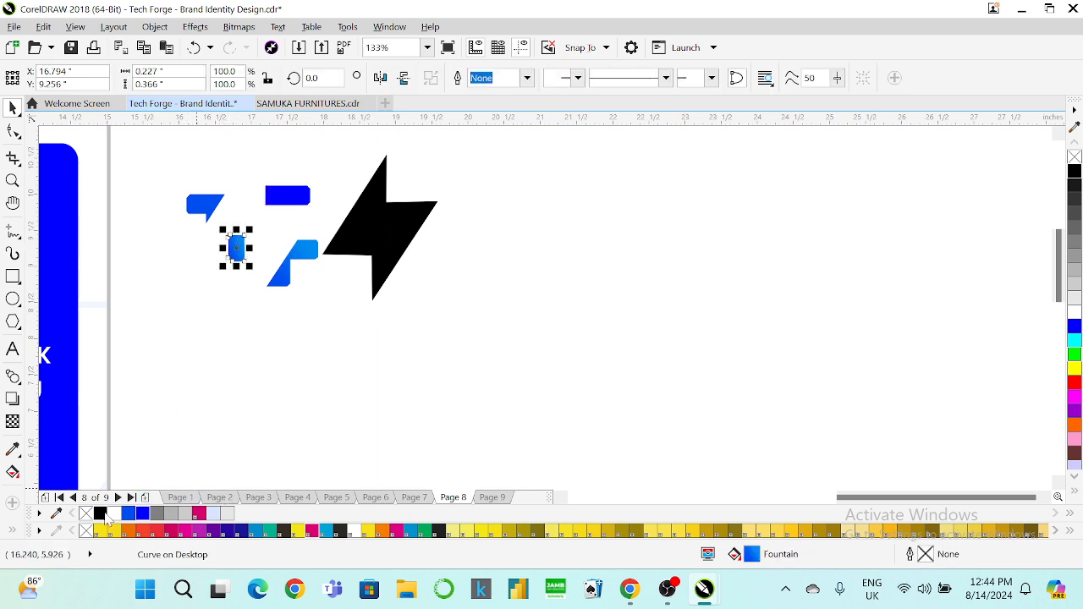
left_click(100, 514)
left_click(302, 258)
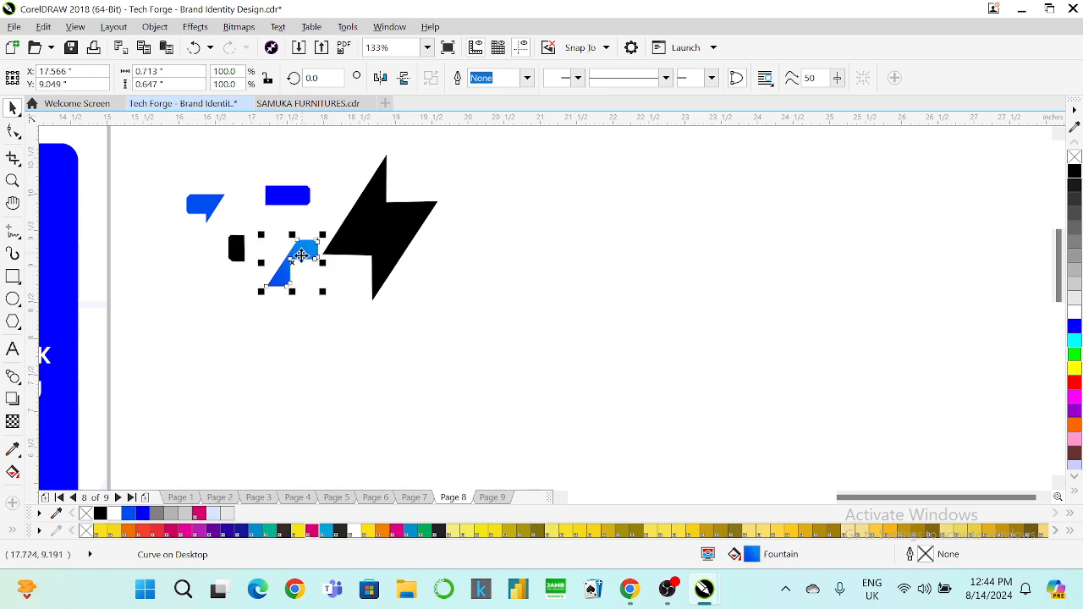
left_click(213, 514)
left_click(576, 477)
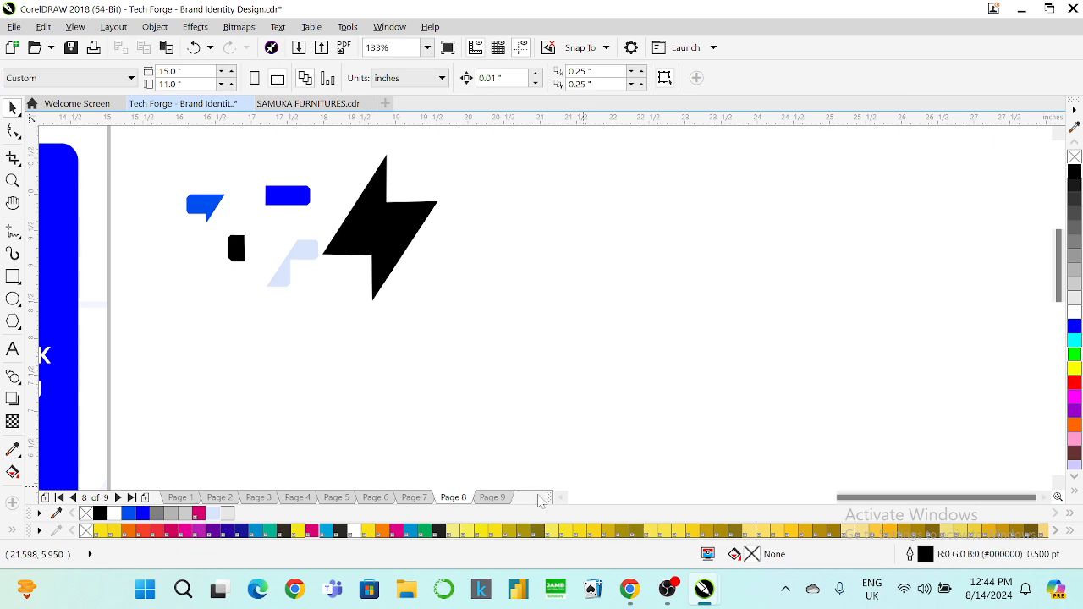
Step: Move the light blue F-shaped piece beside the medium blue piece and arrange the small black piece above the blue bar
left_click_drag(309, 267, 277, 227)
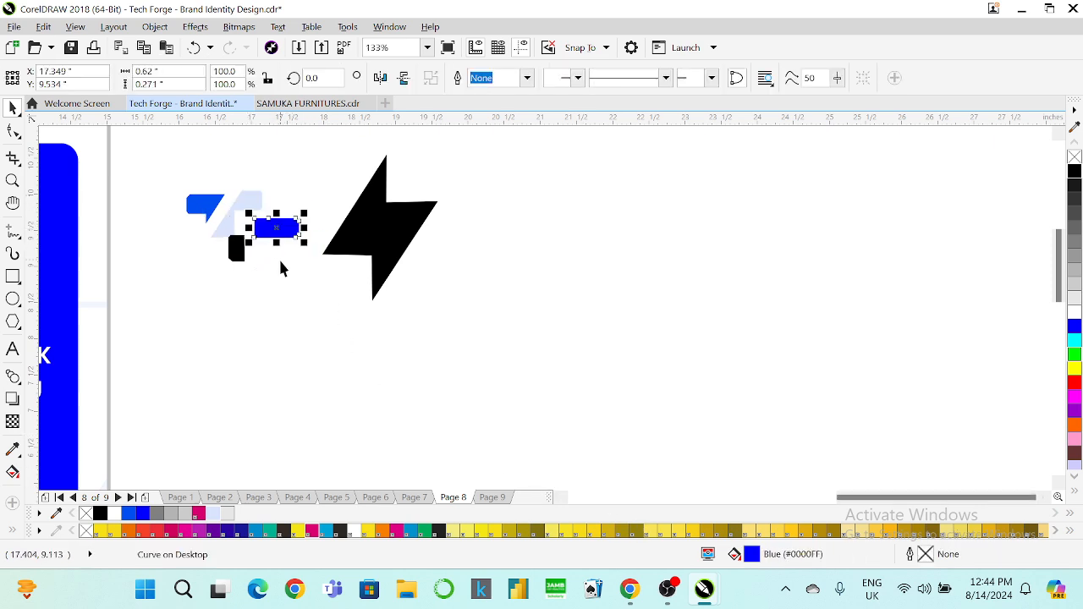
left_click(186, 281)
left_click_drag(236, 258, 281, 207)
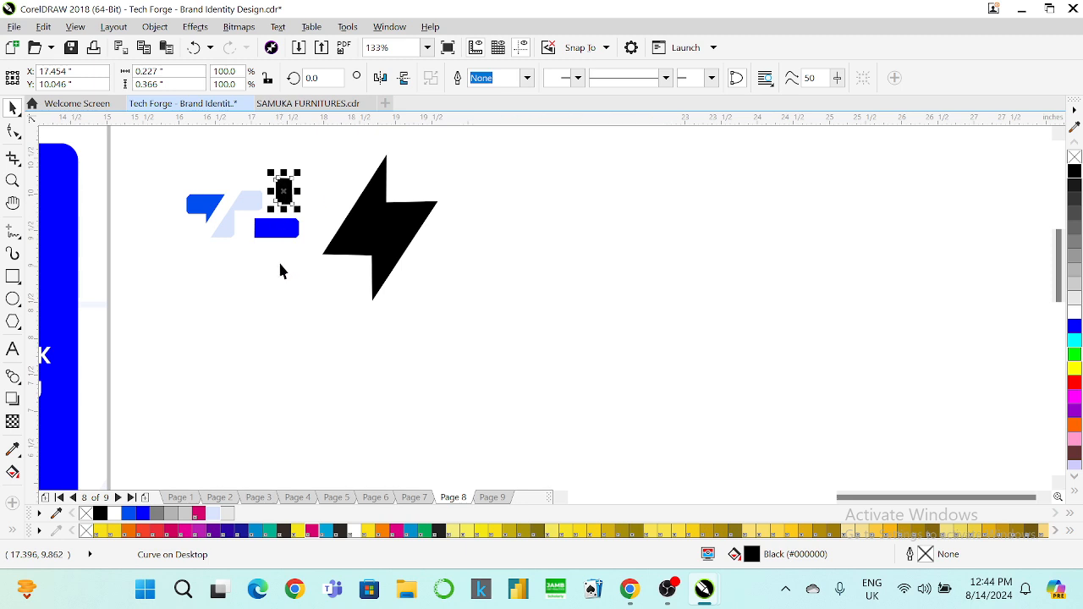
left_click(270, 286)
Step: Scale the black spark shape down to about 0.64 by 0.81 inches
left_click(561, 499)
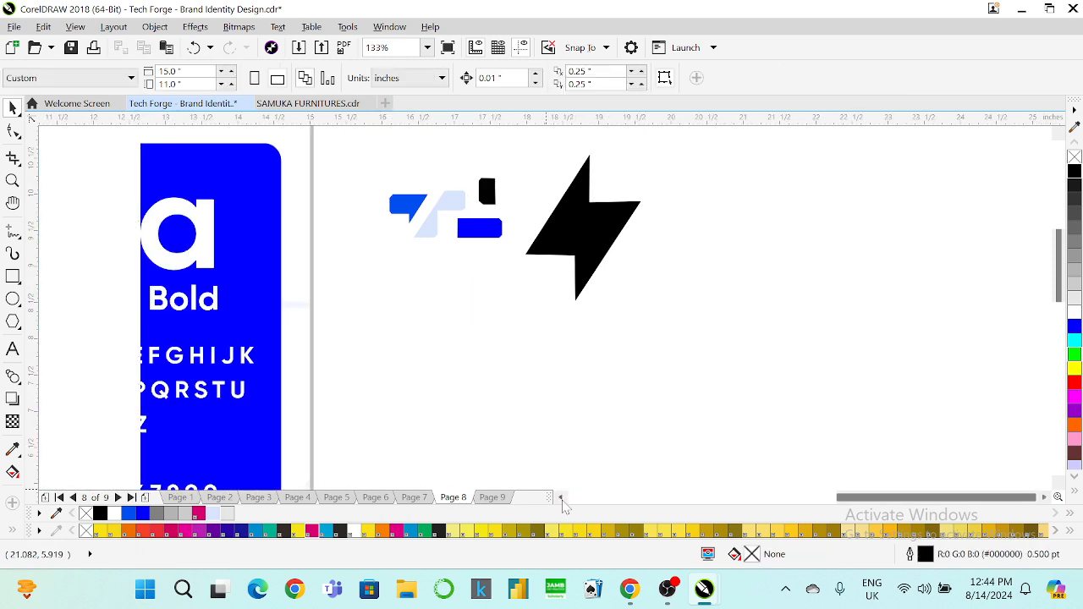
left_click_drag(1059, 286, 1058, 248)
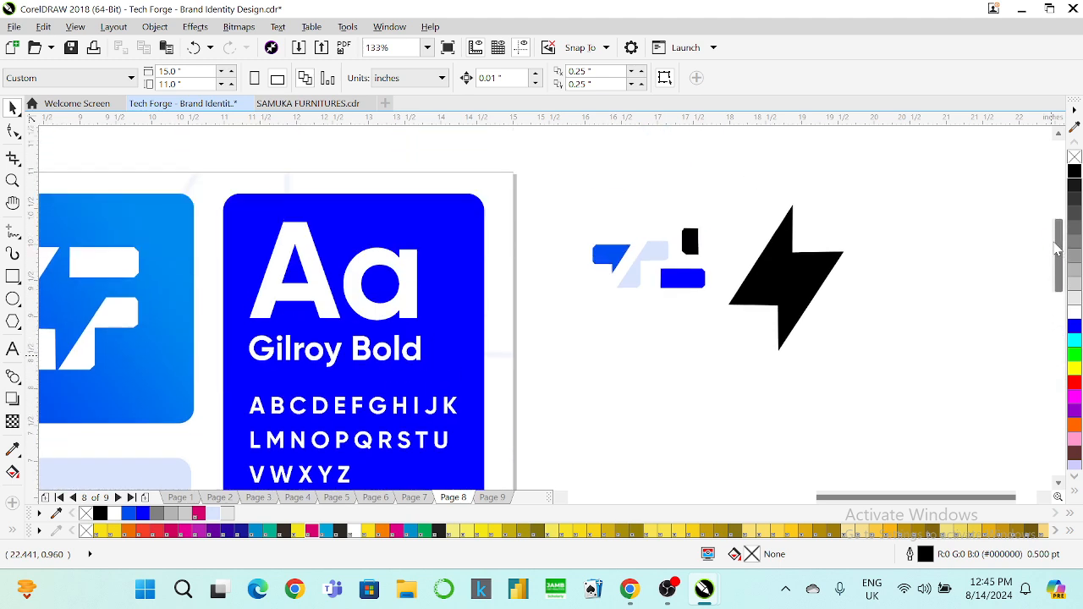
left_click(763, 305)
left_click_drag(853, 356, 778, 269)
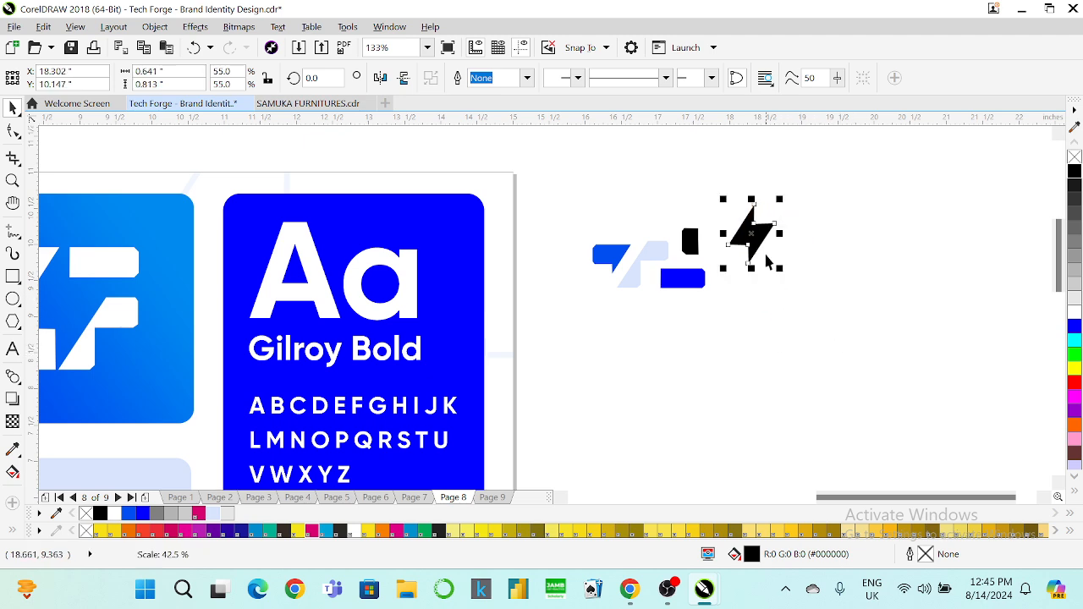
Step: Place the spark between the logo pieces, with the light blue piece below the medium blue one and the blue bar below the spark
left_click_drag(657, 319, 658, 319)
left_click_drag(641, 264, 635, 291)
left_click(692, 281)
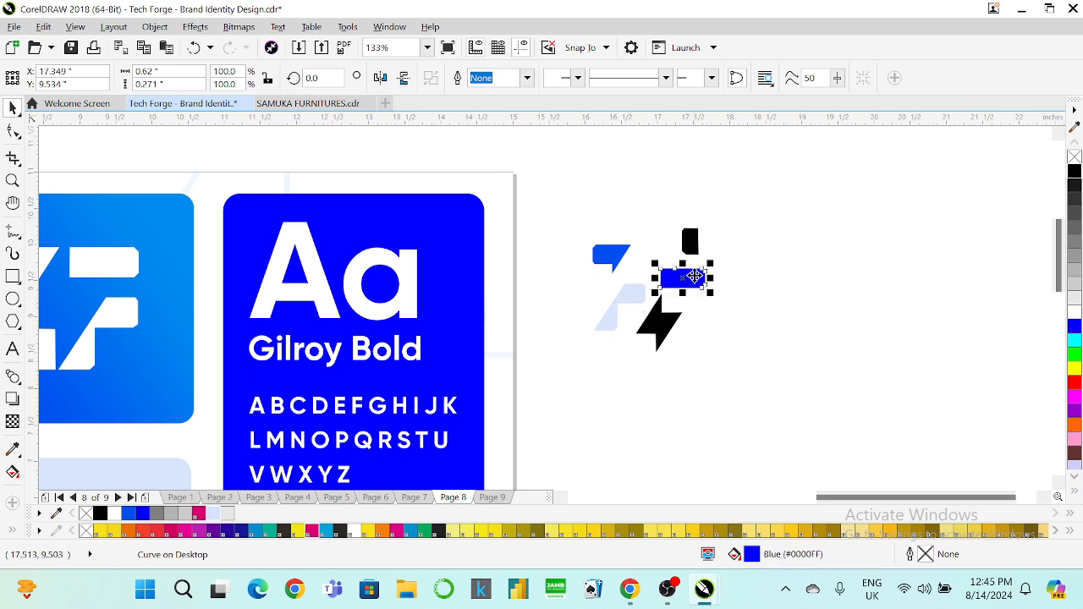
left_click_drag(656, 327, 696, 295)
left_click(691, 281)
left_click_drag(660, 258, 656, 267)
left_click(684, 264)
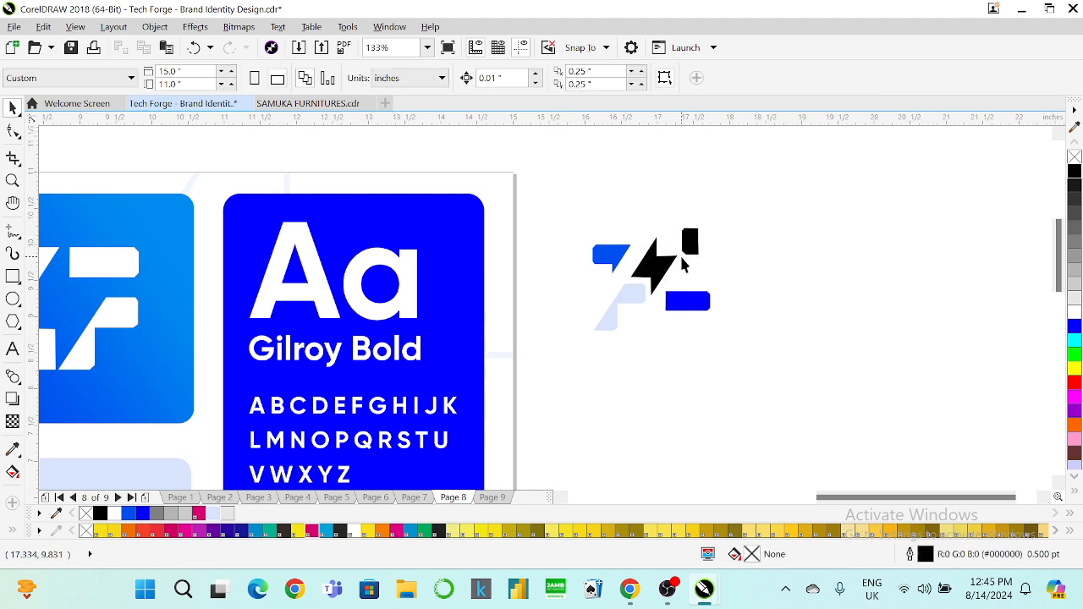
Step: Tighten the arrangement by moving the bar under the spark, the medium blue piece closer to it, and the small black piece beneath the medium blue one
left_click(13, 182)
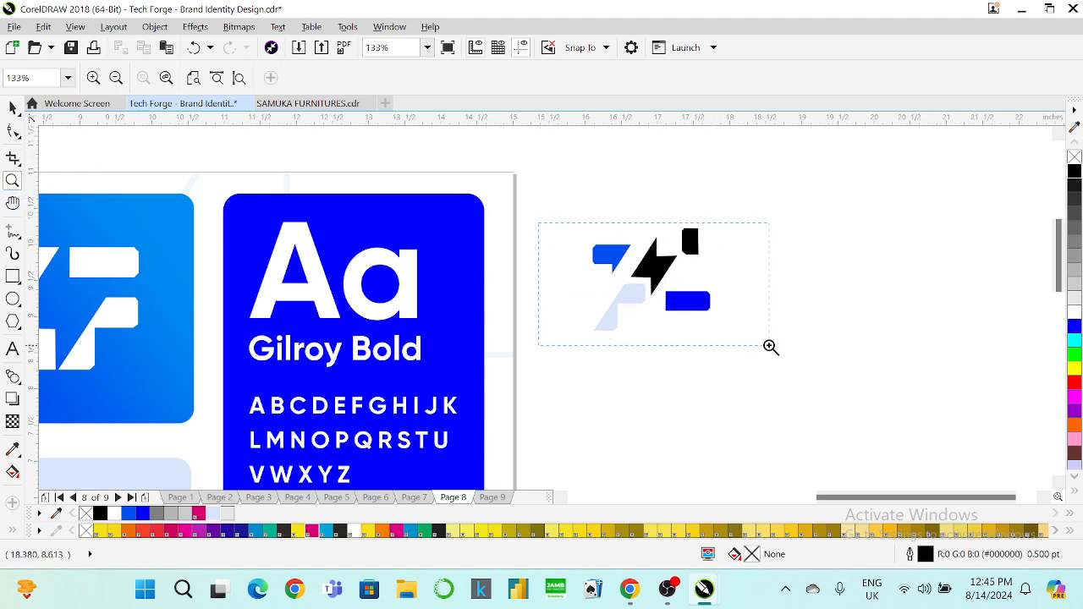
left_click_drag(770, 347, 775, 340)
left_click(13, 109)
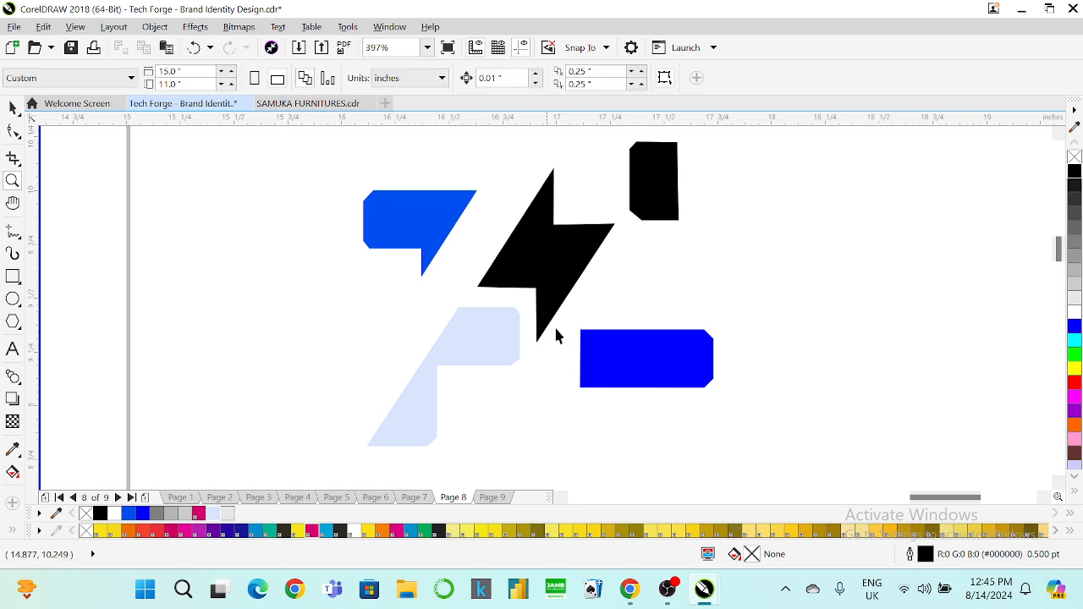
left_click(613, 354)
left_click_drag(615, 353, 500, 403)
left_click_drag(433, 224, 466, 214)
left_click(662, 183)
left_click_drag(661, 183, 401, 312)
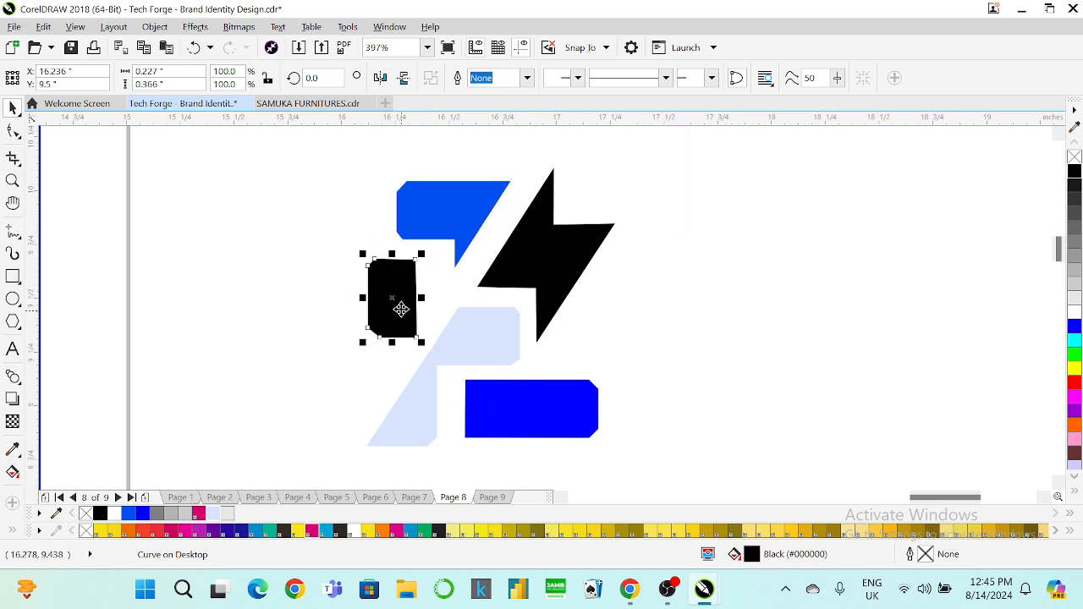
left_click(658, 178)
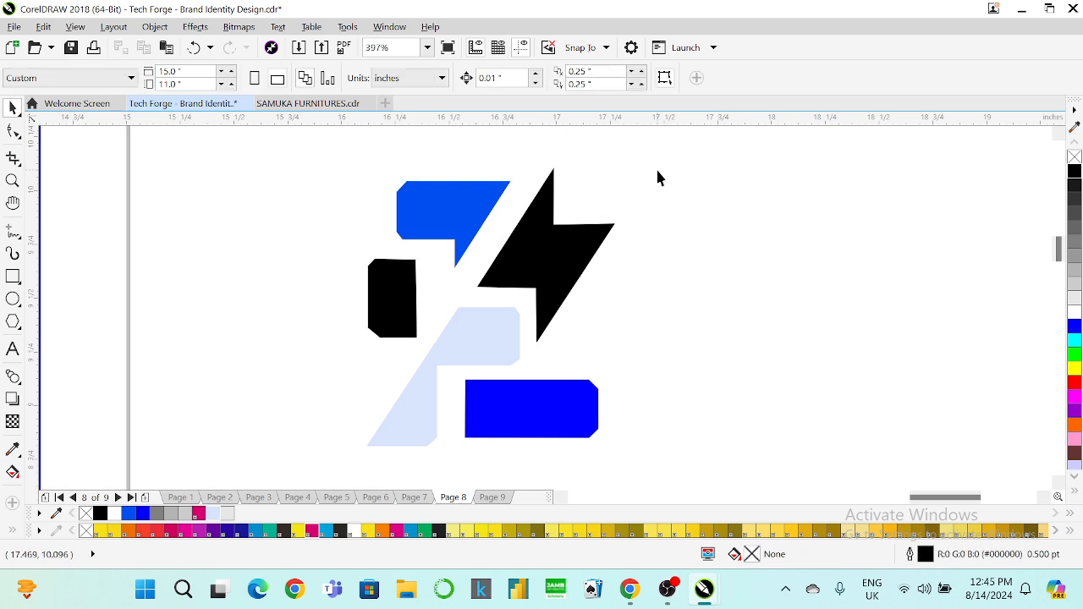
Step: Try tilting the small black piece clockwise to follow the diagonal of the neighbouring shapes, and undo the rotations
left_click(401, 306)
left_click(406, 276)
left_click_drag(433, 260, 482, 257)
left_click(666, 234)
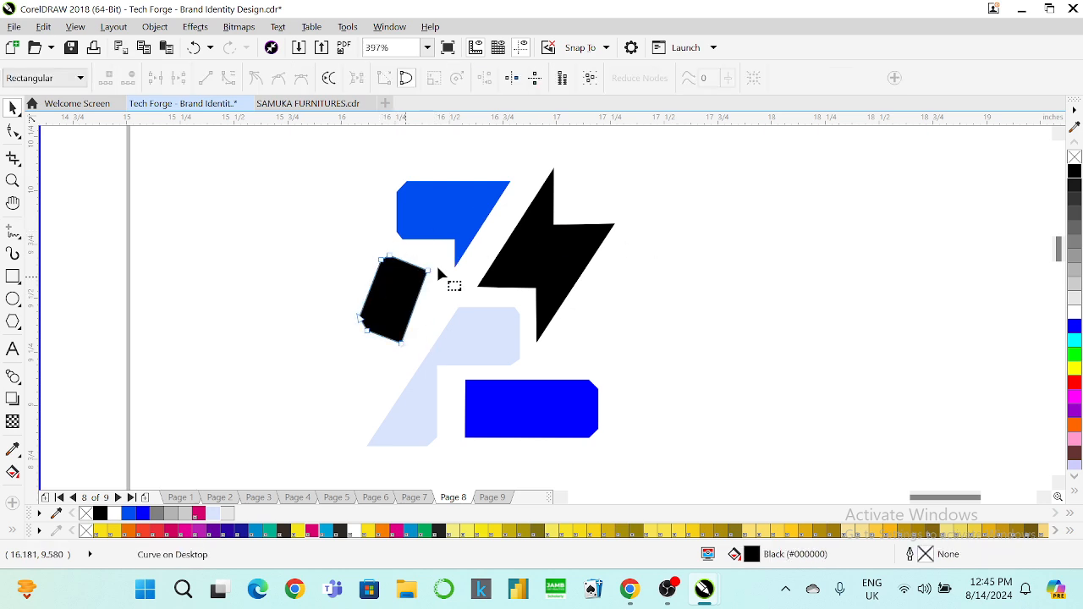
left_click(381, 292)
left_click(372, 295)
left_click_drag(434, 252, 461, 254)
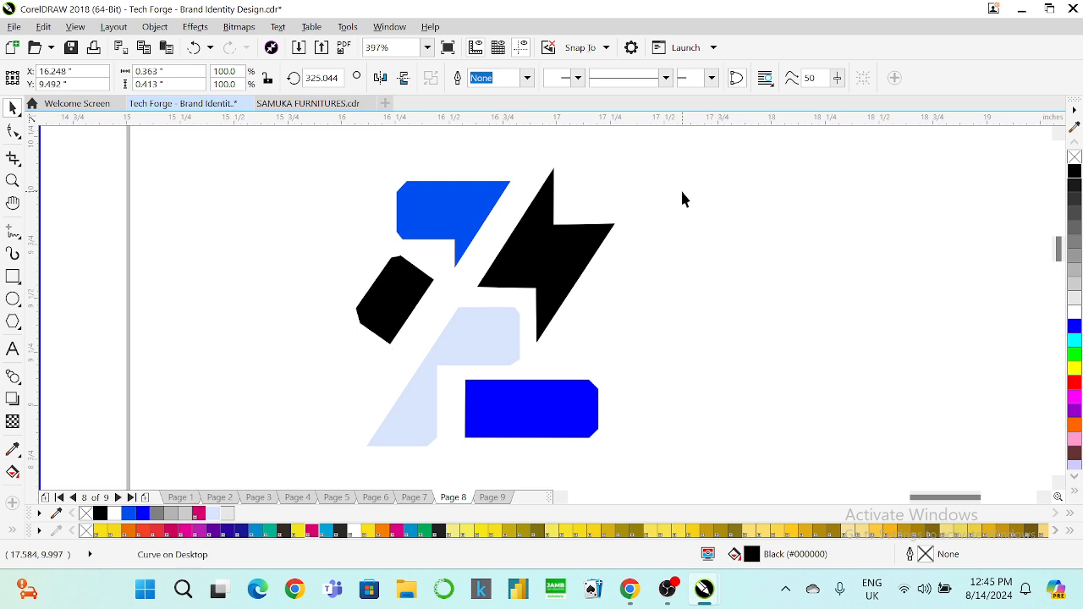
left_click(680, 187)
key("ctrl+z")
key("ctrl+z")
left_click(660, 203)
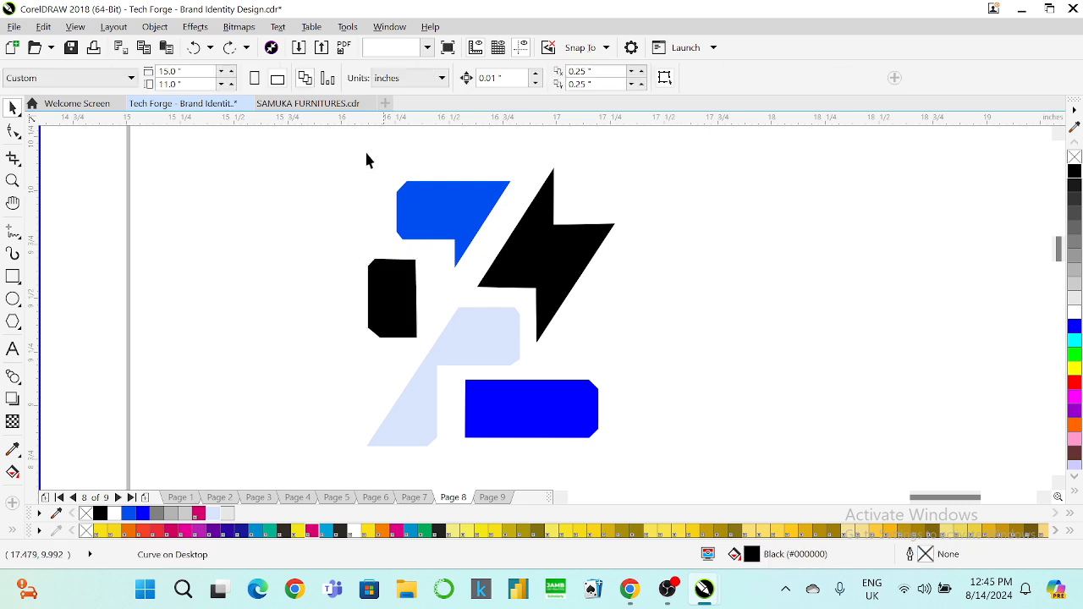
Step: Scale down the five-piece arrangement, group it, and place a duplicate directly to its right
left_click_drag(332, 266, 585, 428)
left_click_drag(674, 451, 542, 366)
left_click_drag(482, 232, 573, 251)
key("ctrl+g")
right_click(566, 246)
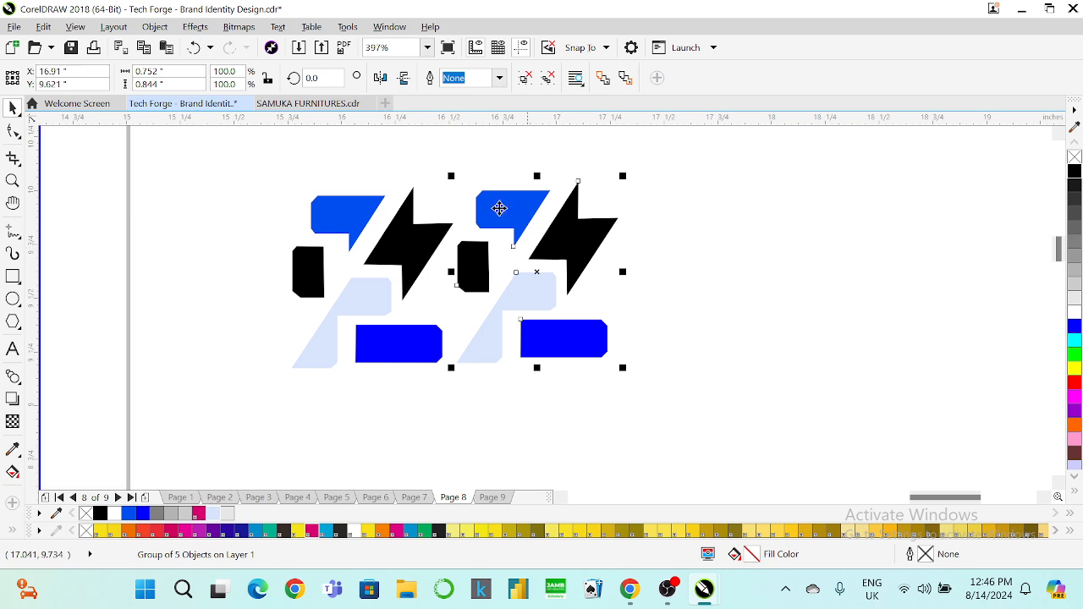
Step: Mirror the duplicated group horizontally and vertically, and fit it closely beside the original group
left_click(382, 78)
left_click(403, 77)
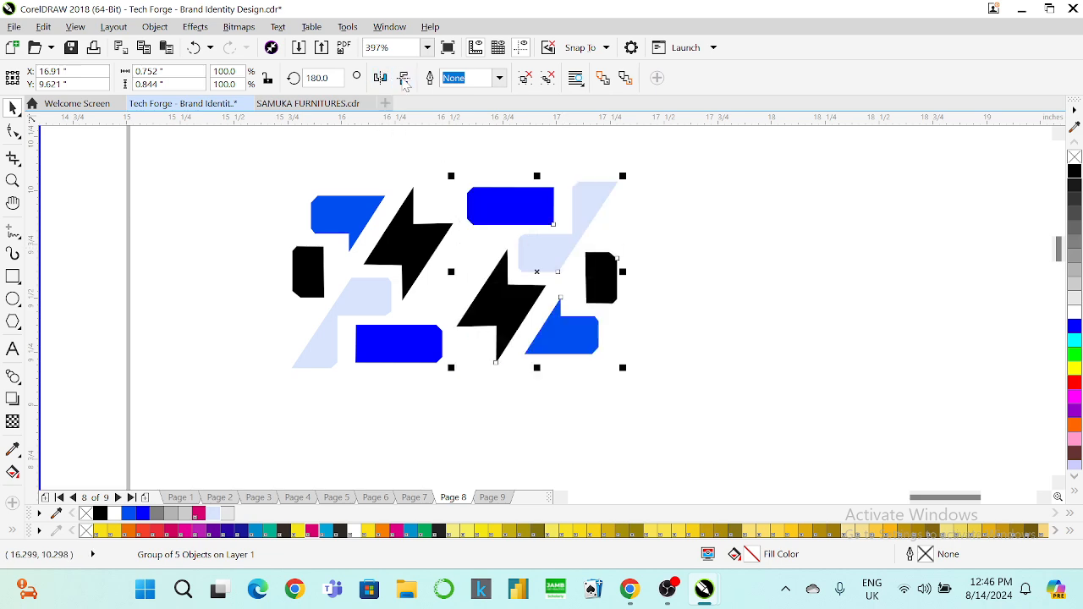
mouse_move(494, 301)
left_mouse_down()
mouse_move(493, 309)
mouse_move(497, 292)
left_mouse_up()
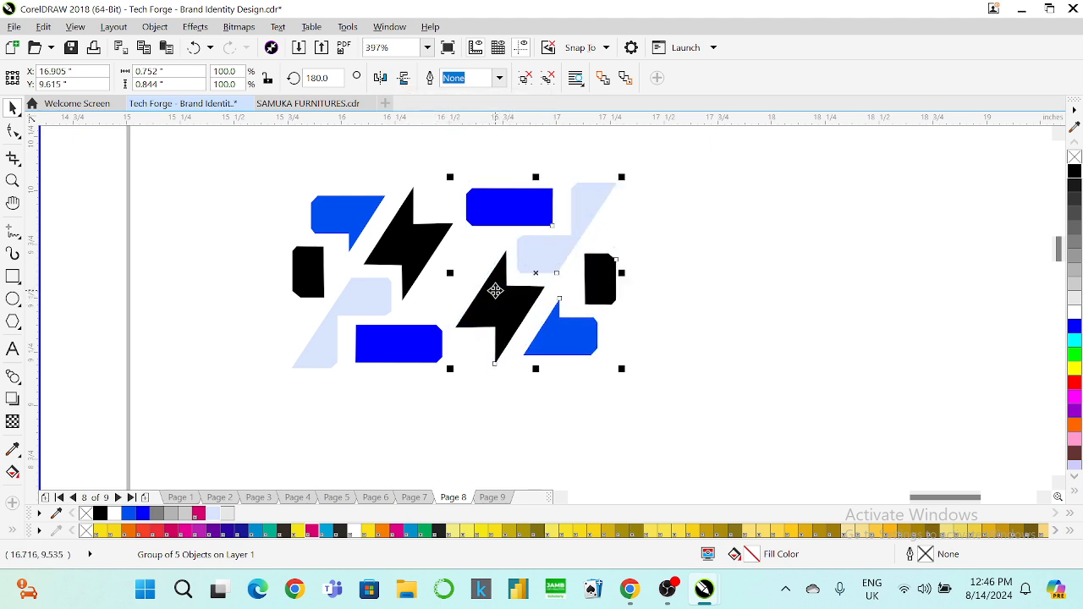
Step: Scale down the original and mirrored groups together, shift them towards the page, and group them as one pattern unit
left_click_drag(218, 150, 328, 258)
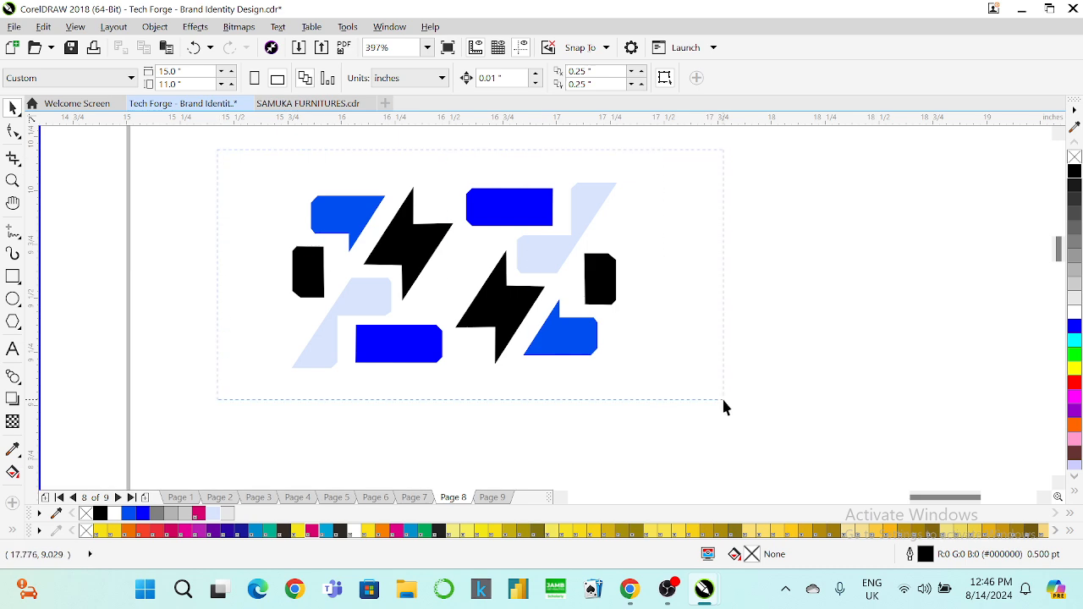
left_click_drag(725, 407, 726, 396)
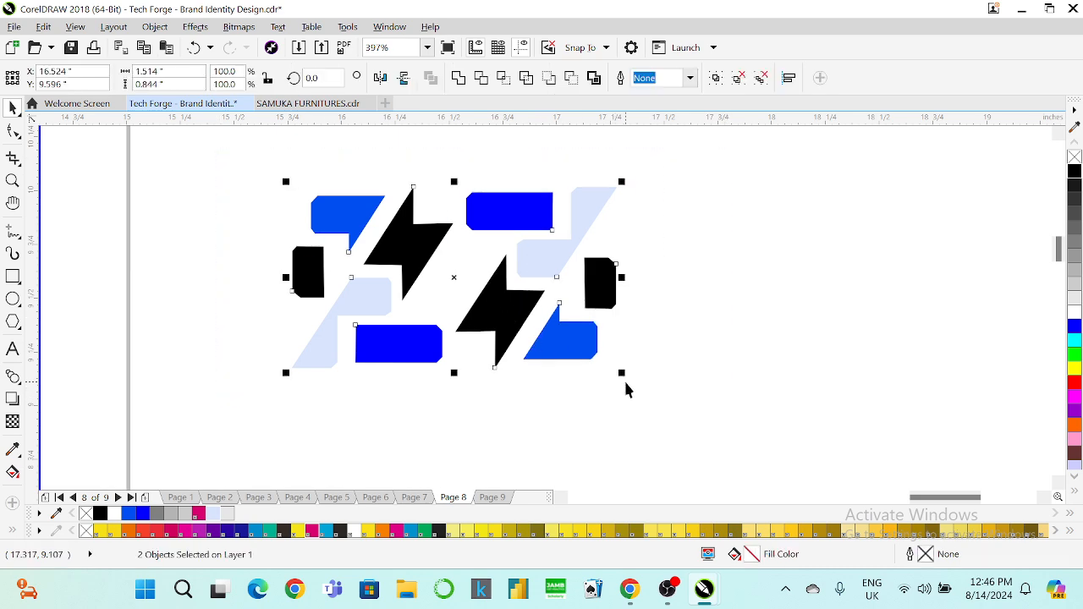
left_click_drag(625, 376, 583, 354)
left_click_drag(484, 287, 385, 282)
key("ctrl+g")
Step: Duplicate the pattern unit, align the copy directly to its right, and select both units
key("ctrl+d")
left_click_drag(412, 162, 660, 206)
left_click(436, 210, "shift")
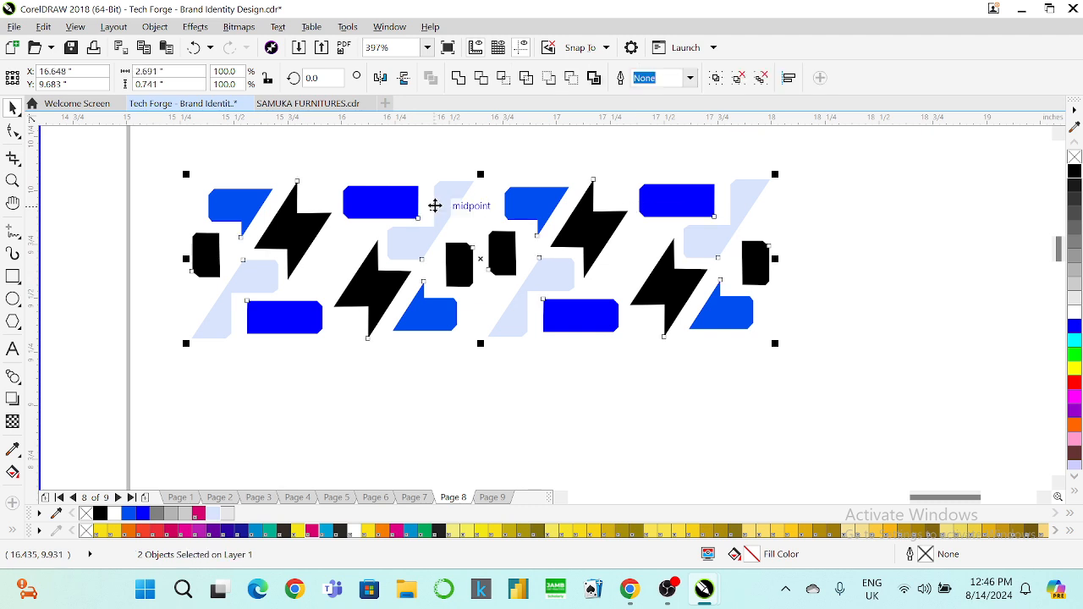
Step: Enlarge the two selected pattern units to about 3.22 by 0.88 inches overall
left_click(427, 48)
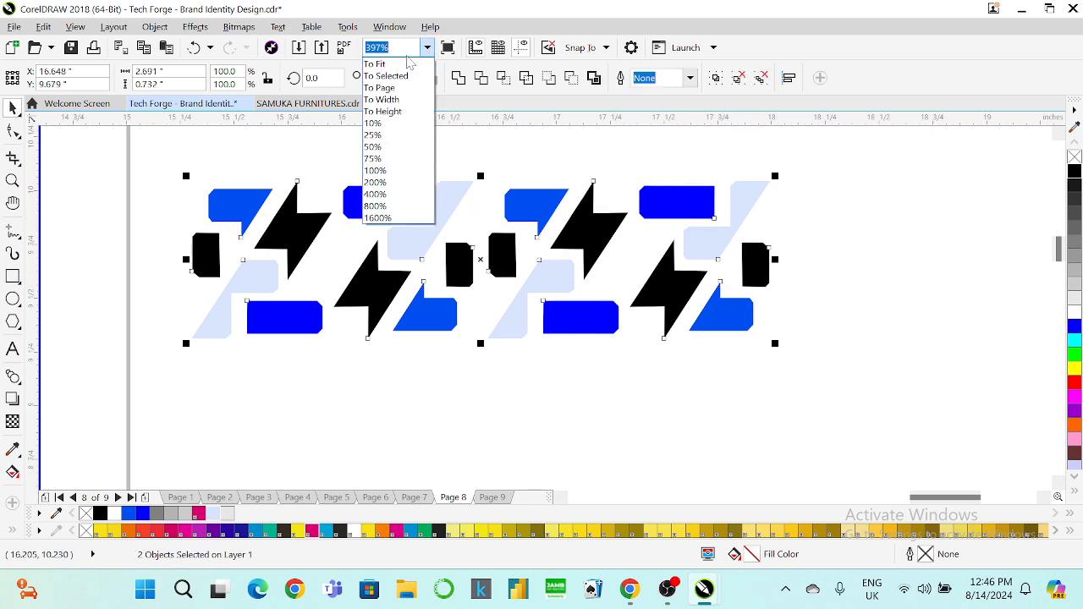
left_click(389, 64)
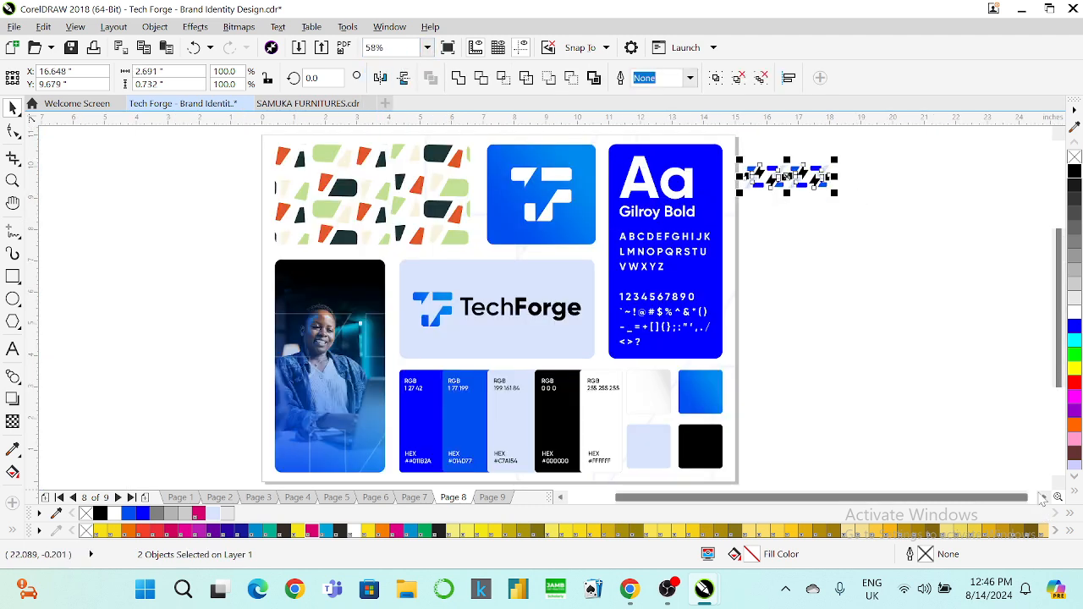
left_click(1043, 497)
left_click(1043, 498)
left_click(1043, 498)
left_click(12, 181)
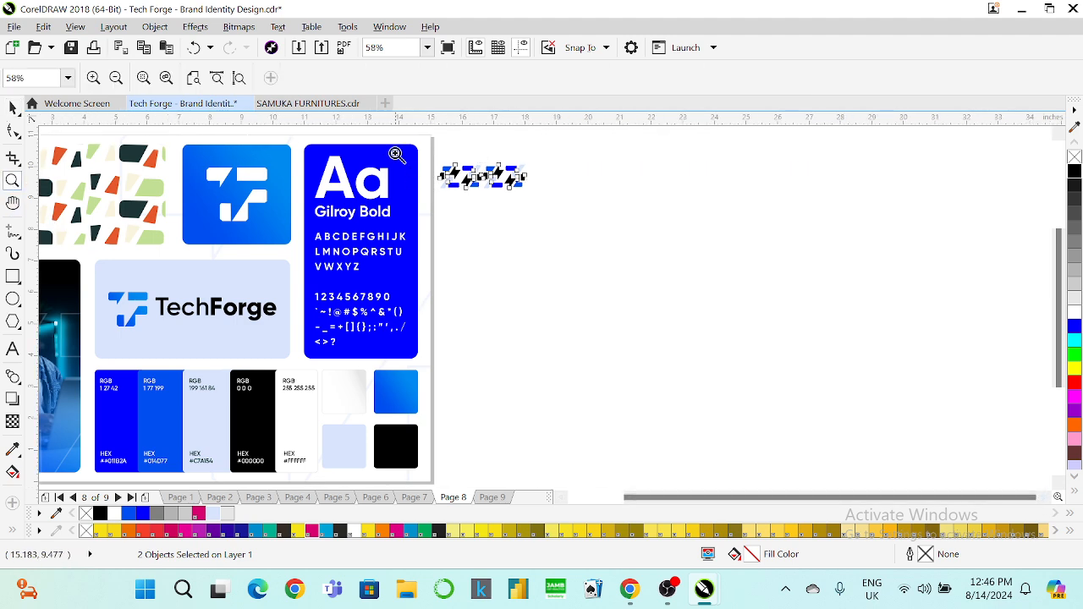
left_click_drag(586, 208, 871, 255)
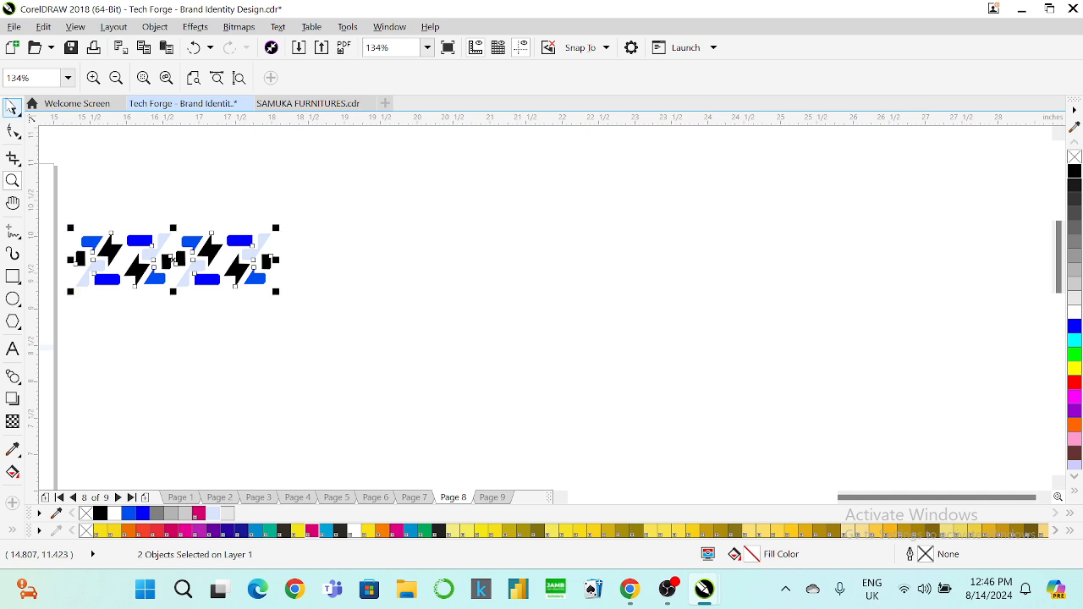
left_click(12, 107)
left_click_drag(278, 228, 312, 221)
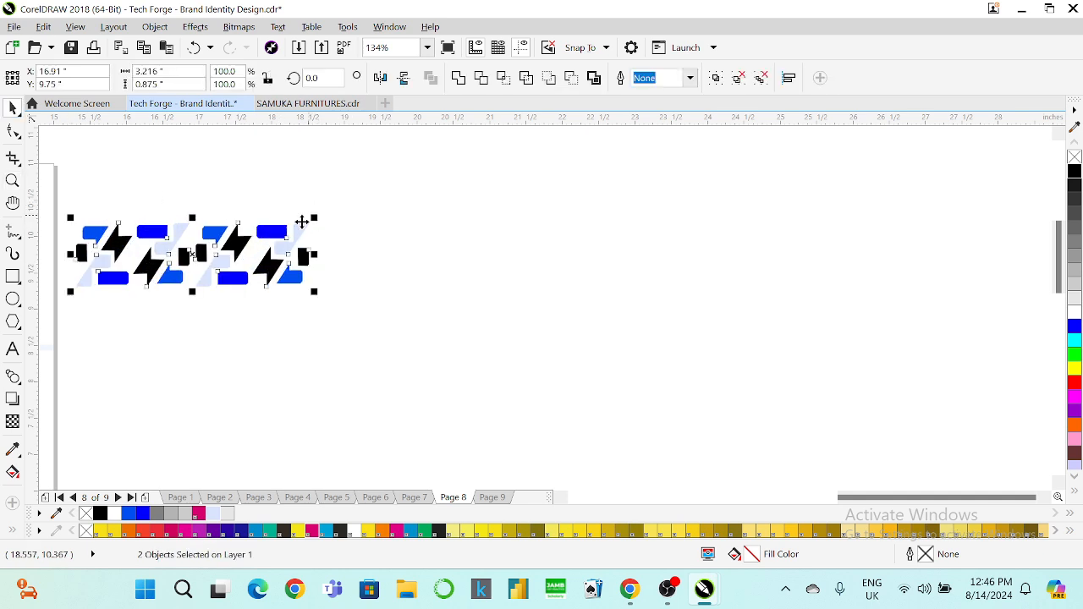
Step: Group the two pattern units into one strip, duplicate it, and align the copy at the strip's right end
left_click(271, 212)
left_click_drag(357, 195, 54, 310)
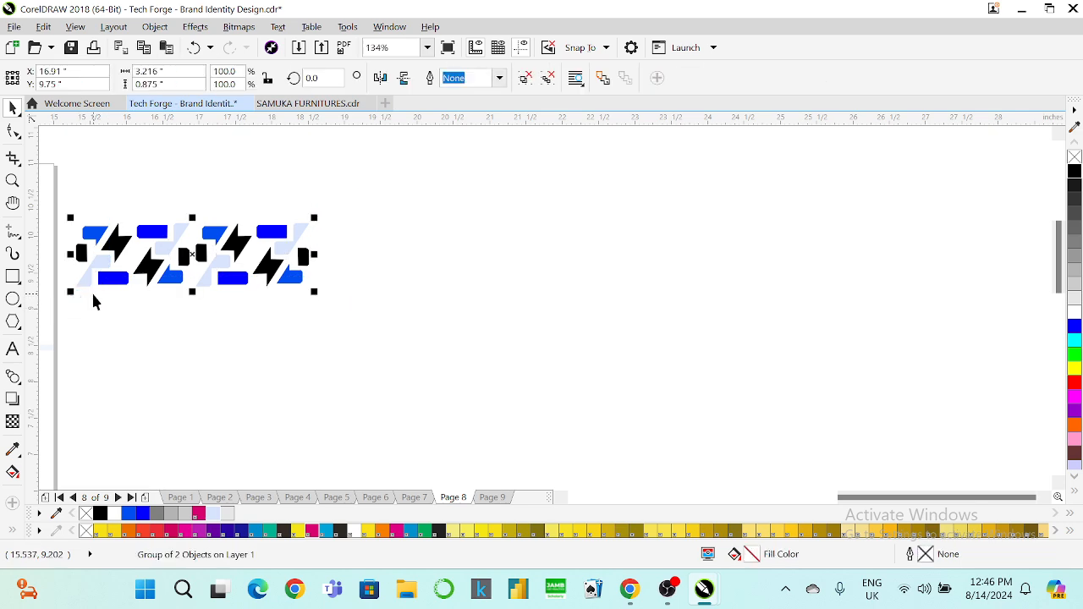
key("ctrl+g")
key("ctrl+d")
left_click_drag(176, 219, 403, 233)
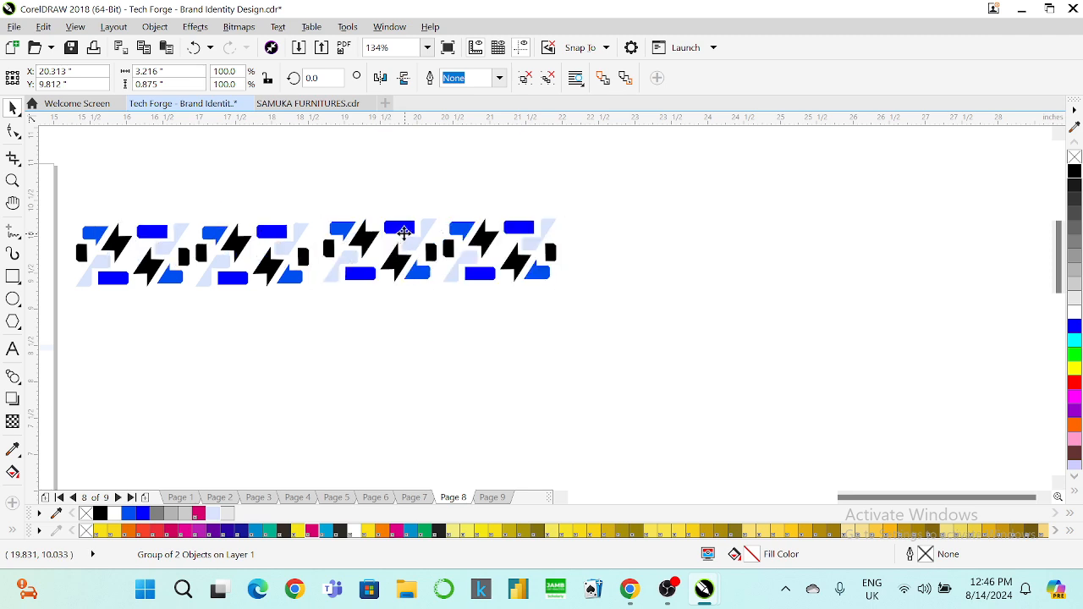
left_click_drag(326, 253, 320, 251)
Step: Duplicate both strips together, place the copies at the right end of the row, and nudge them left to close the gap
left_click(276, 246, "shift")
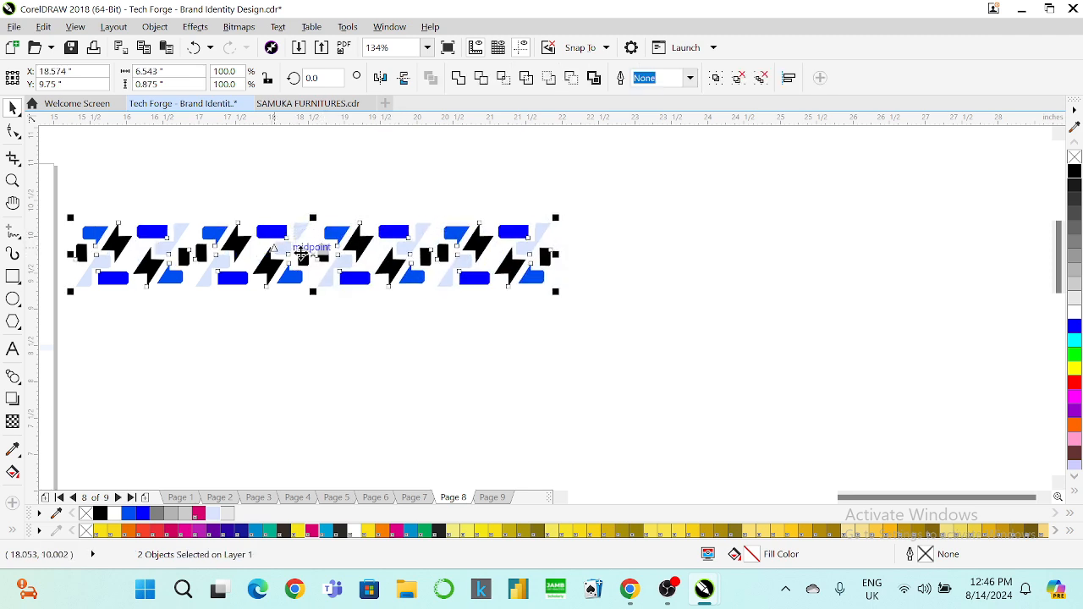
left_click_drag(615, 181, 61, 317)
left_click_drag(287, 258, 772, 254)
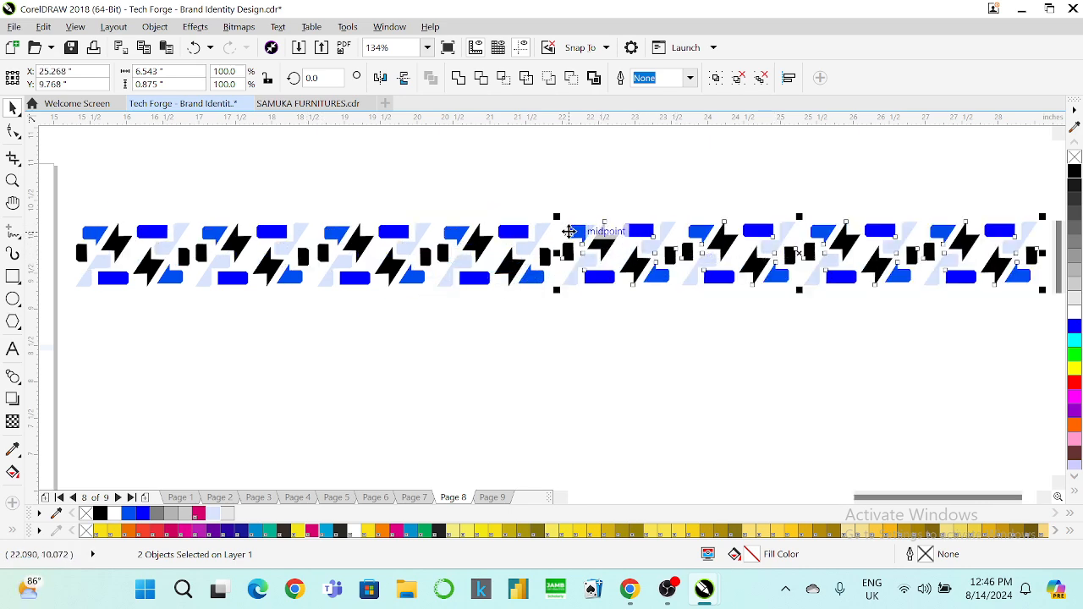
key("Left")
key("Left")
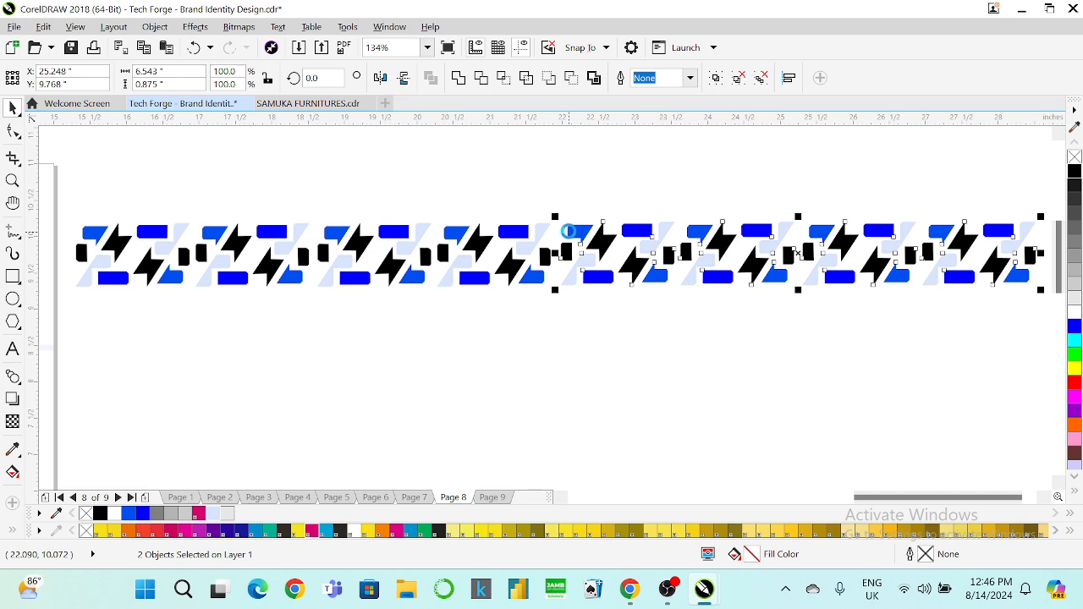
Step: Group all the pattern strips into a single row
left_click(523, 234)
left_click(565, 186)
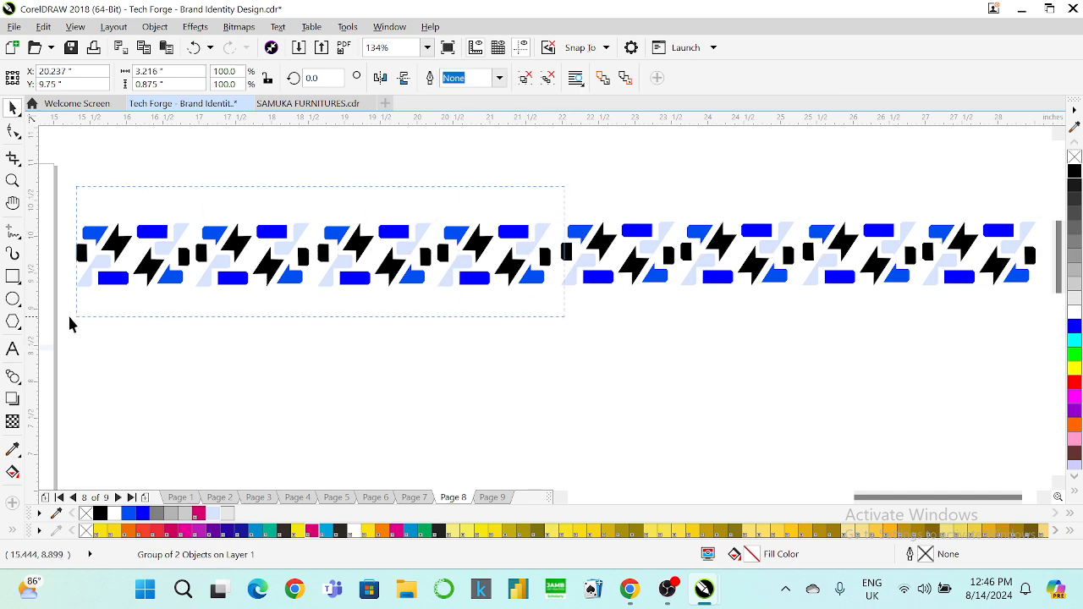
key("ctrl+a")
key("ctrl+g")
left_click(588, 237, "shift")
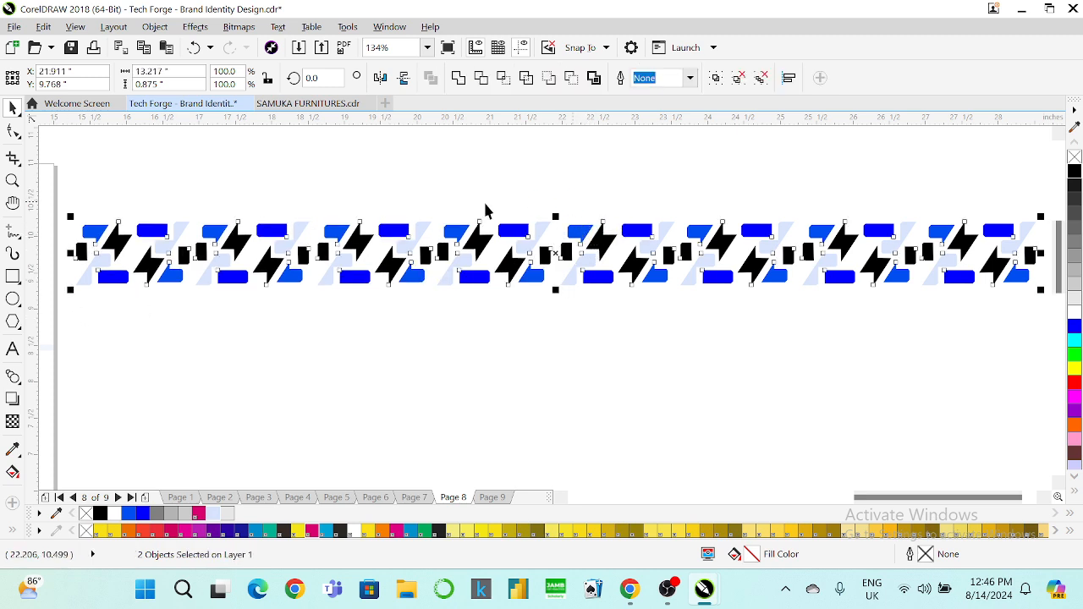
Step: Enlarge the pattern row to about 15.34 by 1.02 inches and place a duplicate directly below it
left_click(428, 47)
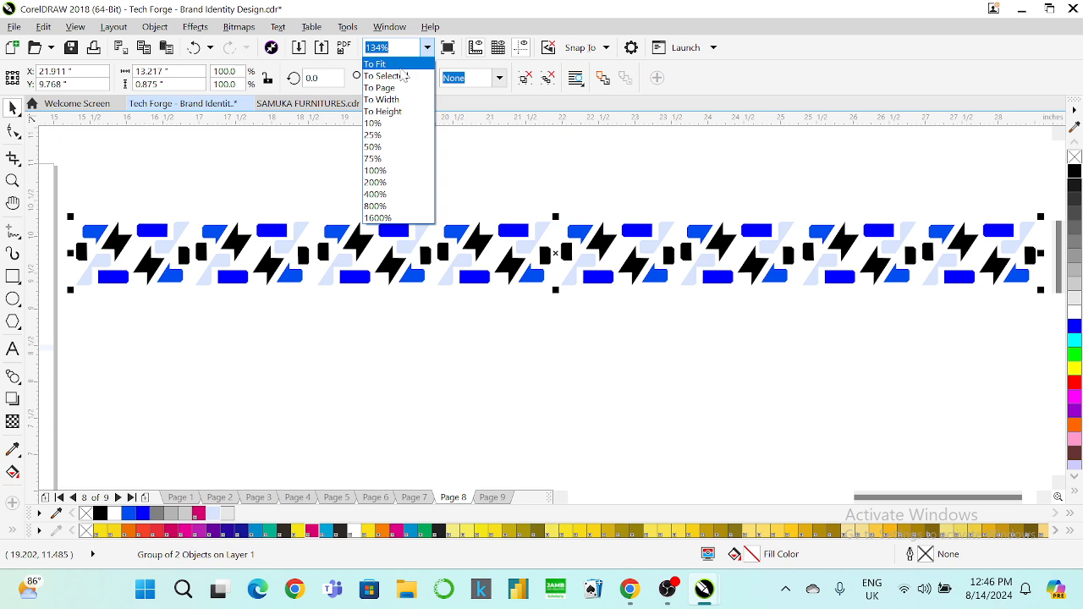
left_click(381, 63)
left_click(1044, 498)
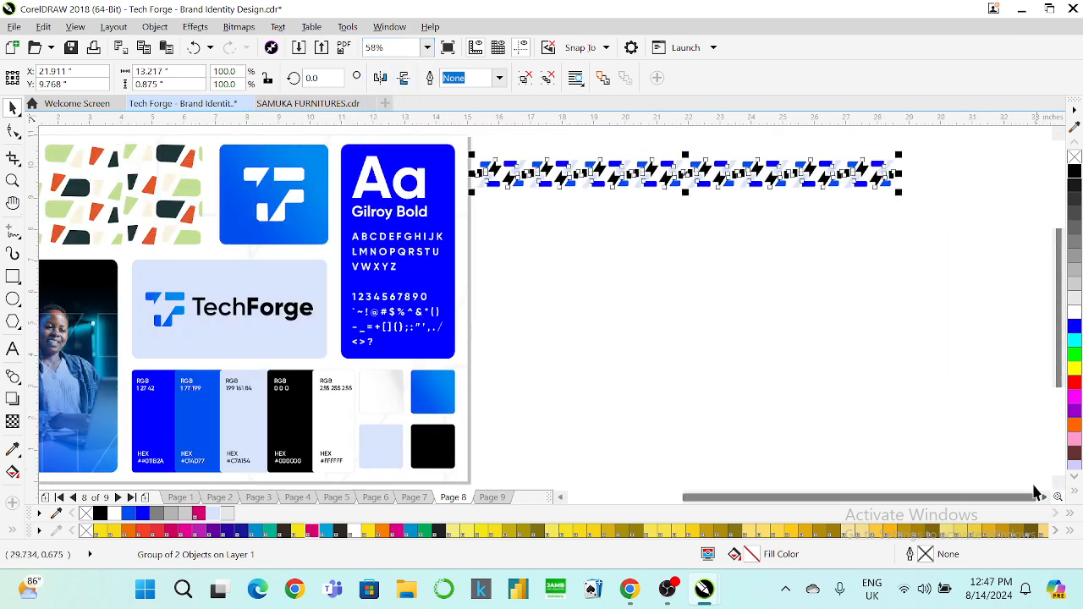
left_click_drag(899, 194, 968, 237)
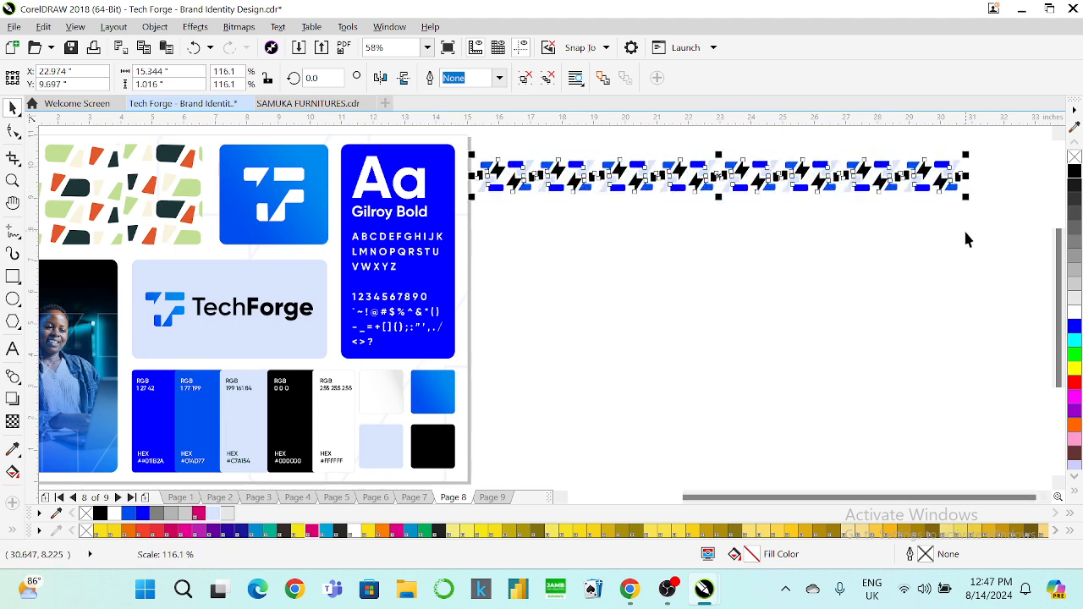
left_click_drag(742, 172, 749, 163)
left_click_drag(742, 216, 745, 202)
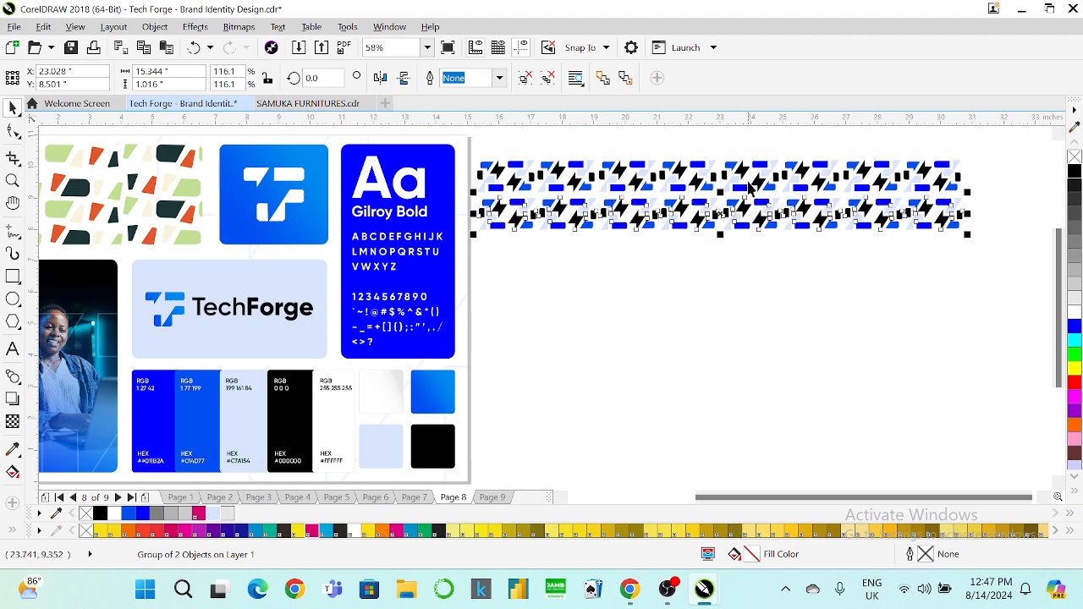
Step: Mirror the lower pattern row horizontally and vertically
left_click(12, 180)
left_click_drag(472, 150, 982, 250)
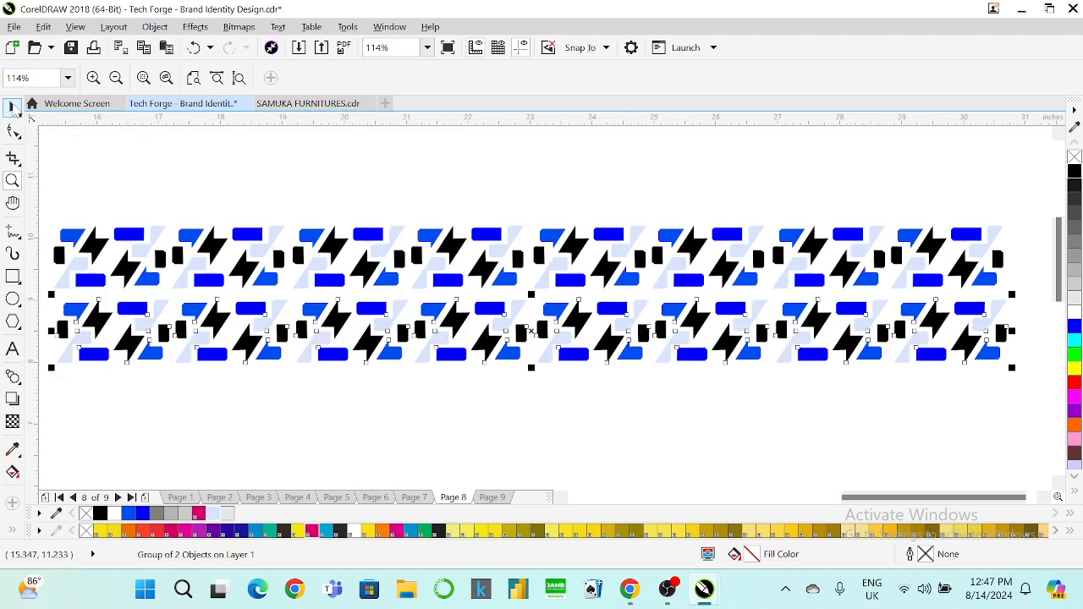
left_click(13, 109)
left_click(380, 78)
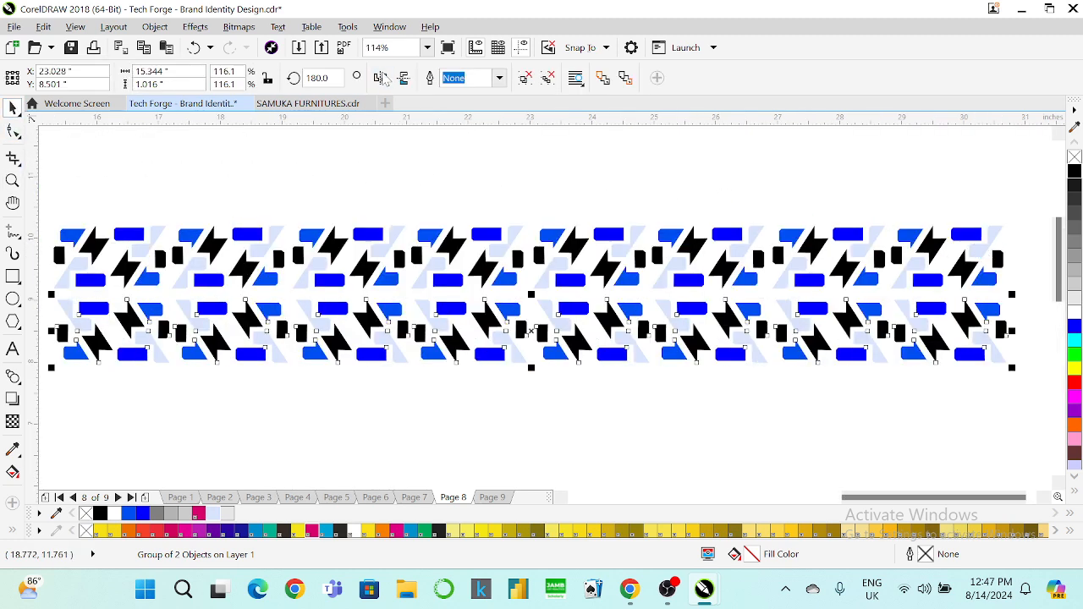
left_click(404, 79)
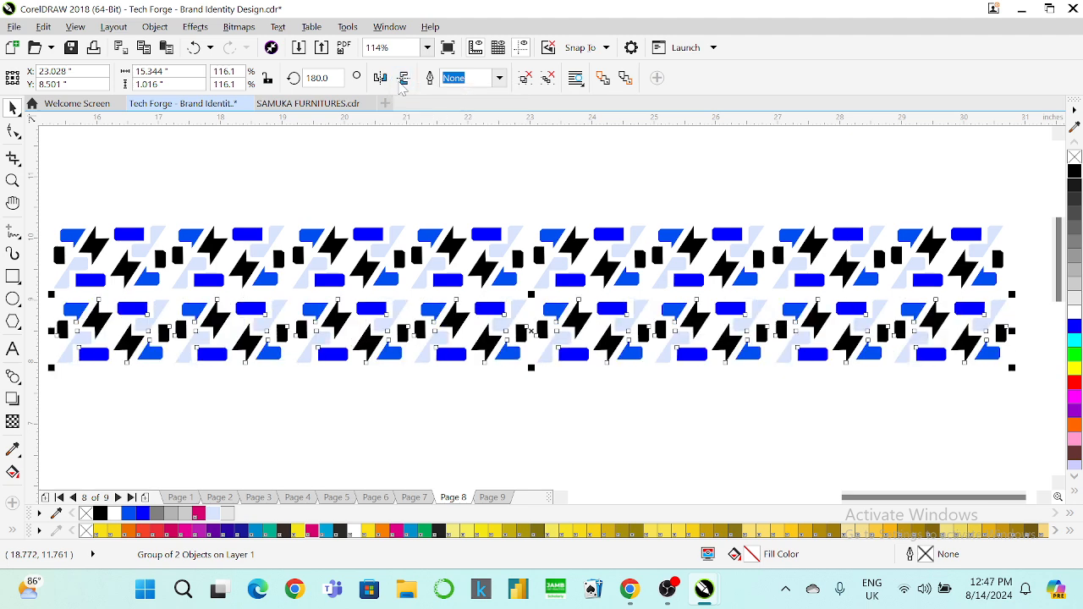
left_click(399, 77)
Step: Align the centers of both pattern rows horizontally and group them into one block
left_click(572, 246, "shift")
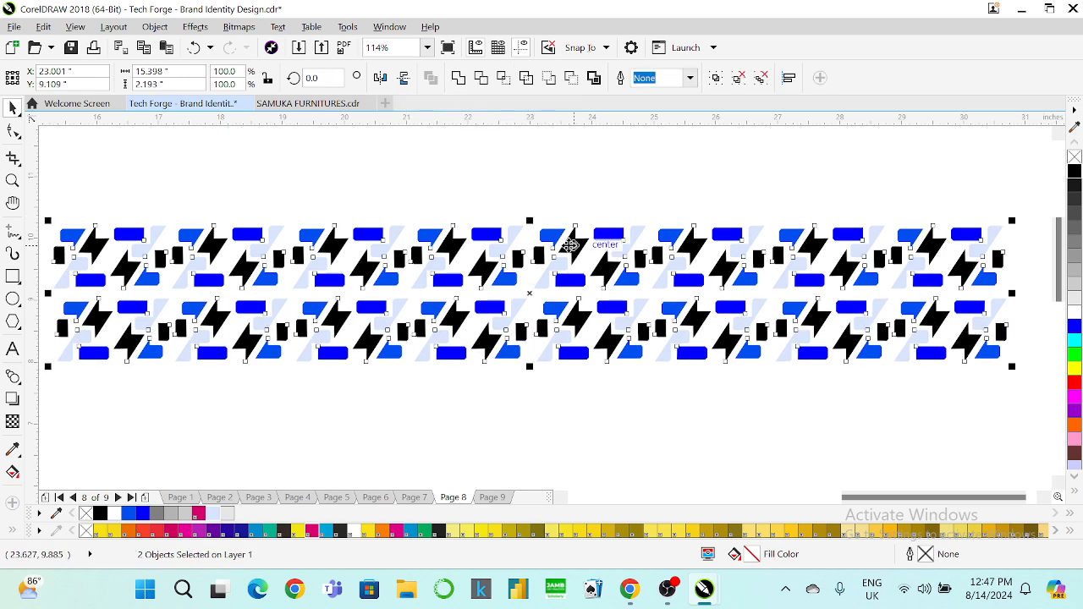
key("c")
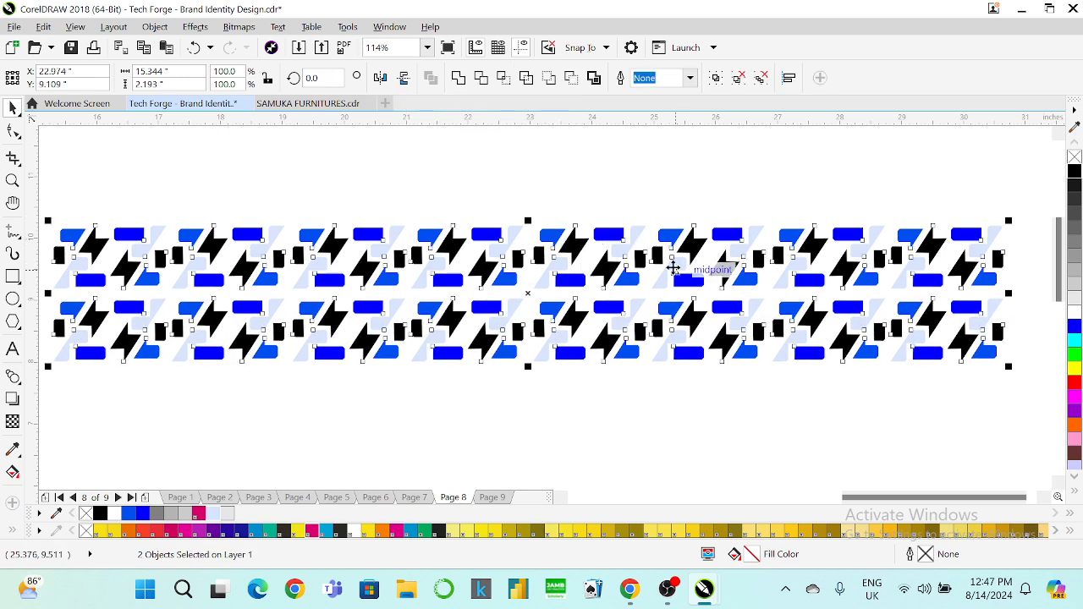
key("ctrl+g")
Step: Duplicate the two-row block directly below itself and group the four rows together
left_click(428, 47)
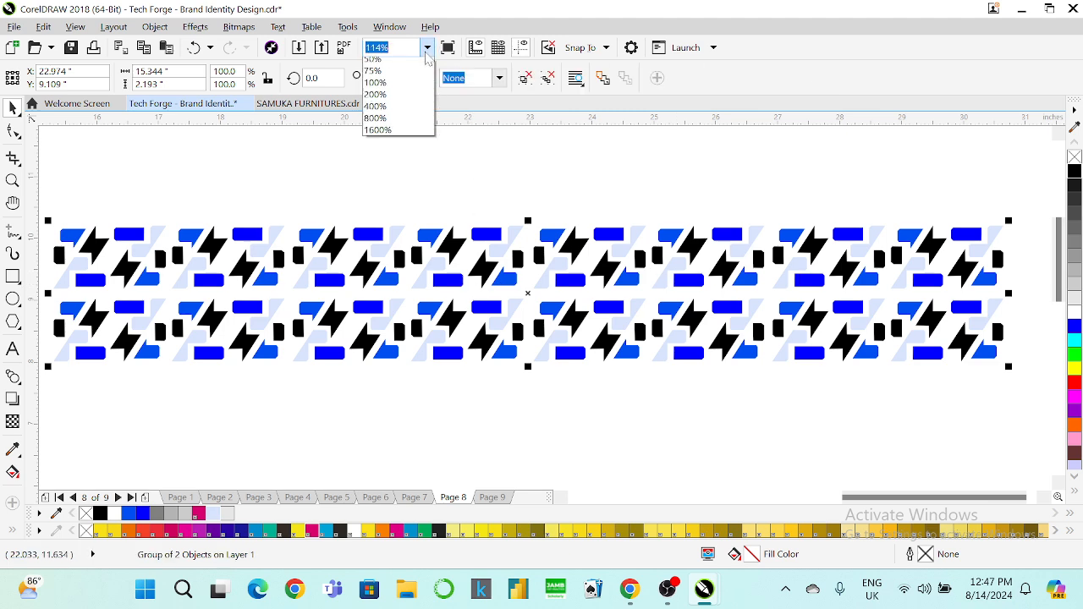
left_click(410, 79)
left_click_drag(633, 178, 626, 245)
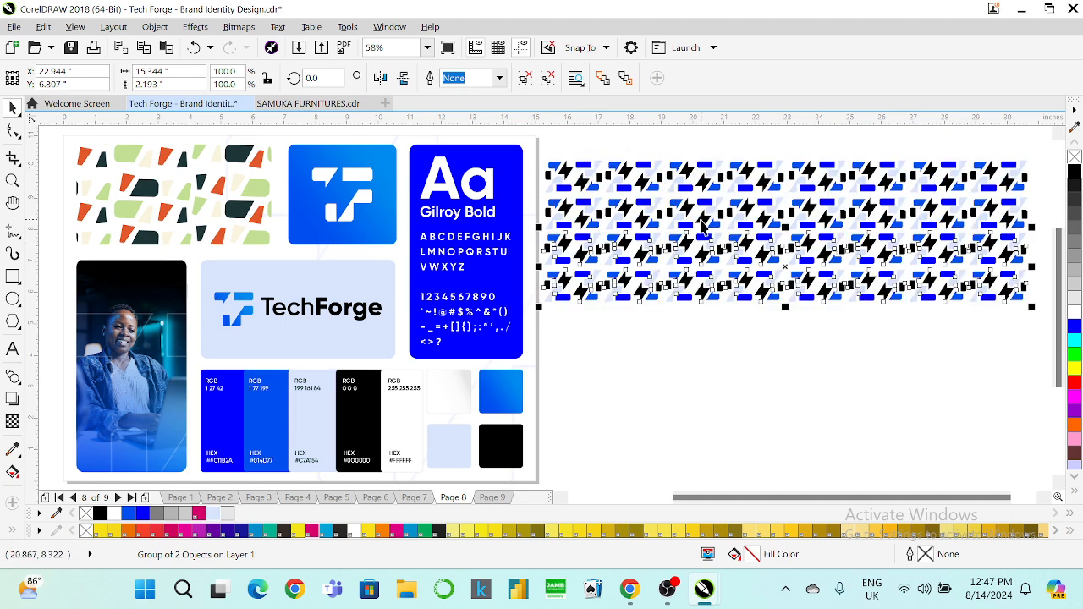
left_click(705, 233, "shift")
key("ctrl+g")
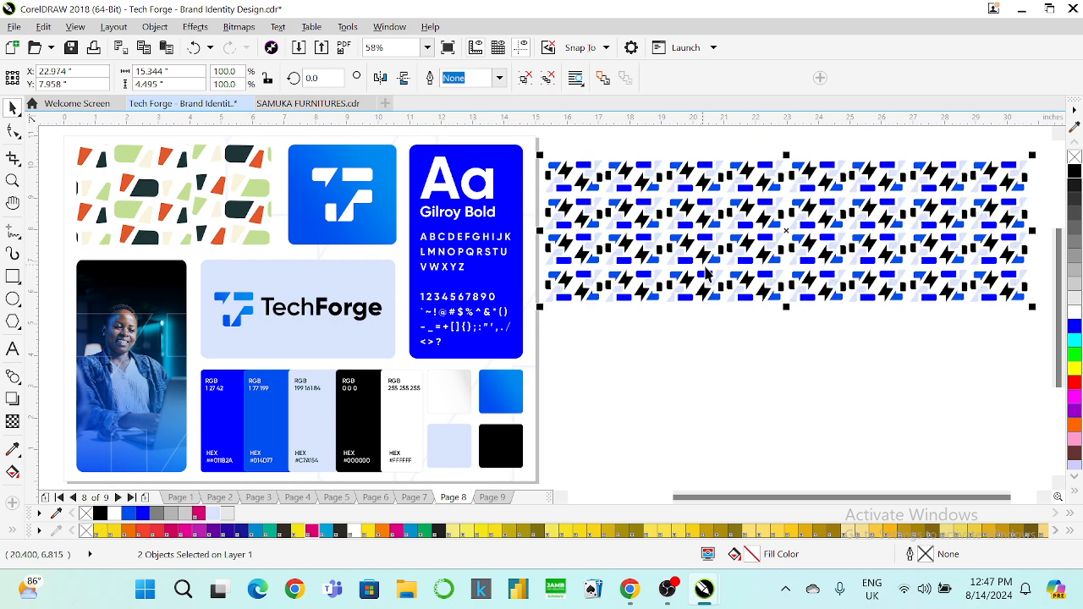
Step: Duplicate the four-row block twice, stacking each copy directly below the previous one
key("ctrl+d")
left_click_drag(714, 194, 707, 350)
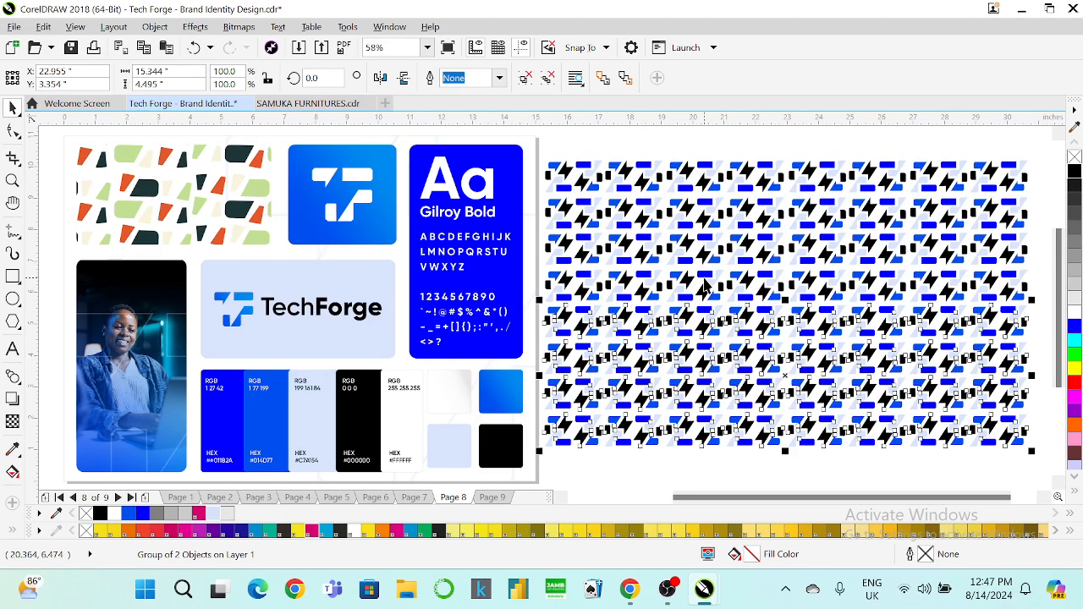
key("ctrl+d")
left_click(428, 47)
left_click(385, 56)
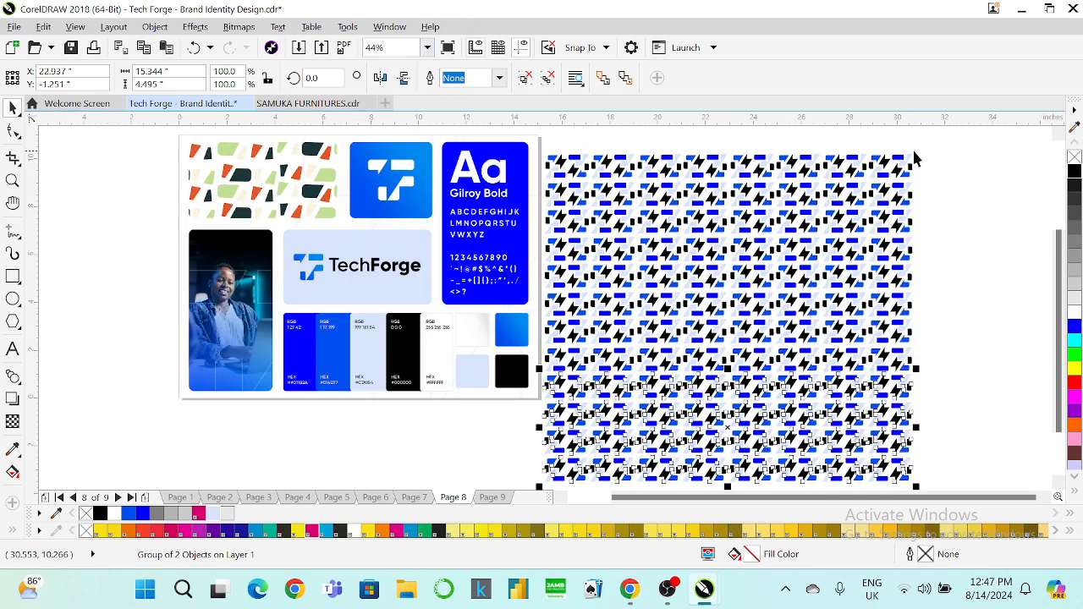
Step: Group the three stacked blocks into one pattern and move it up beside the page, centered at about X 22.84, Y 5.24 inches
scroll(542, 467, "down", 1)
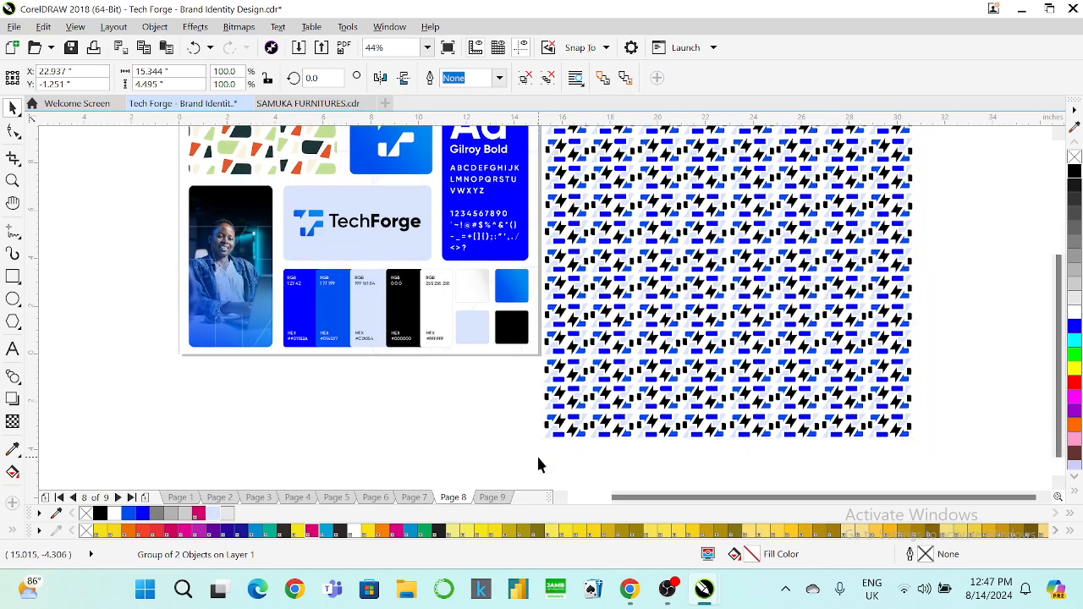
key("ctrl+a")
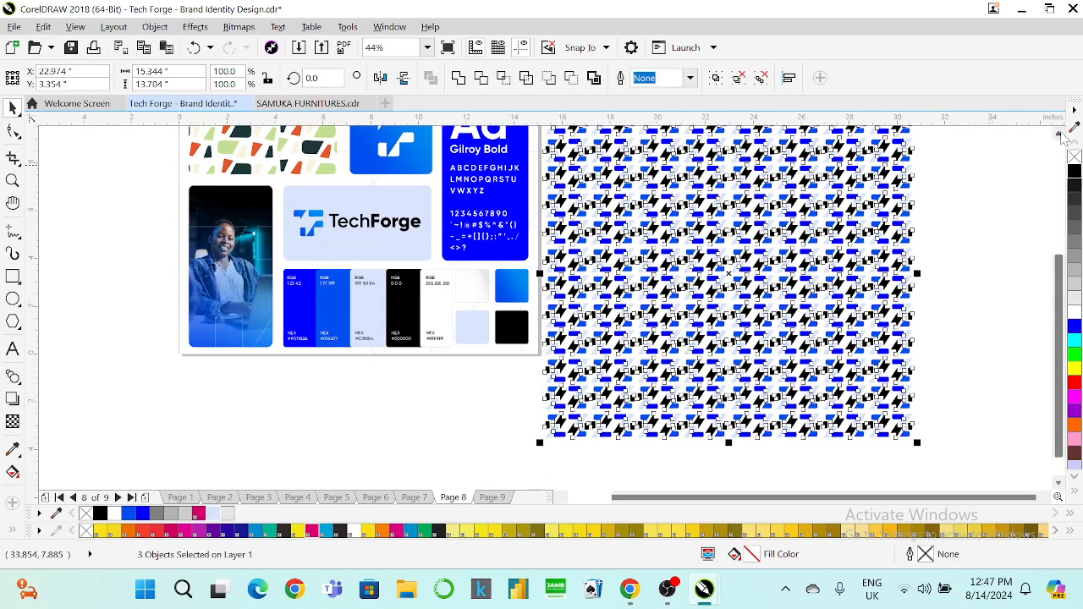
left_click(1059, 135)
key("ctrl+g")
left_click_drag(658, 279, 670, 250)
scroll(1053, 139, "up", 1)
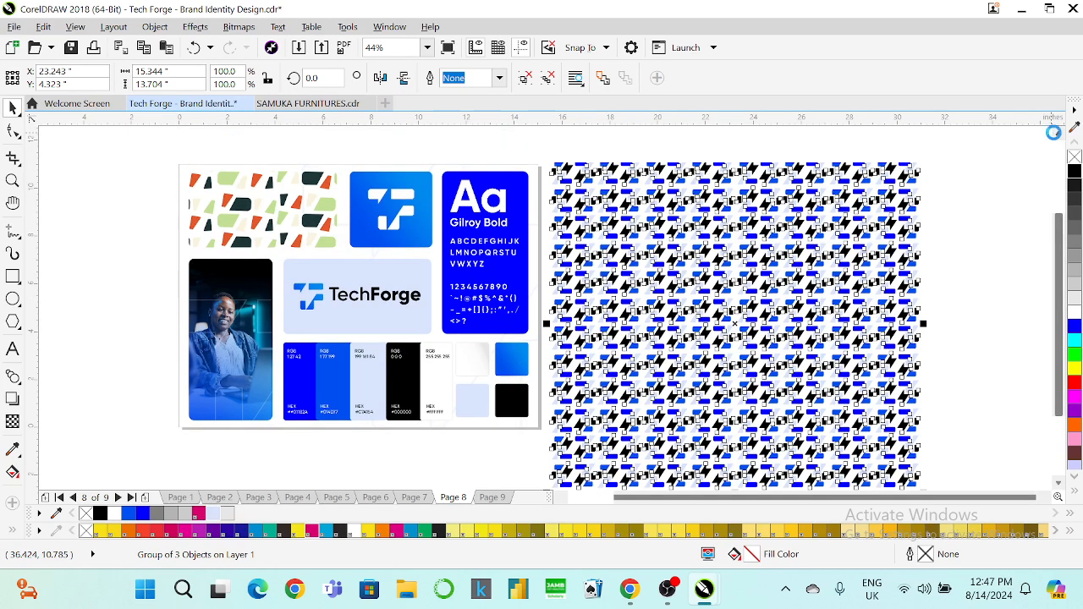
left_click(985, 201)
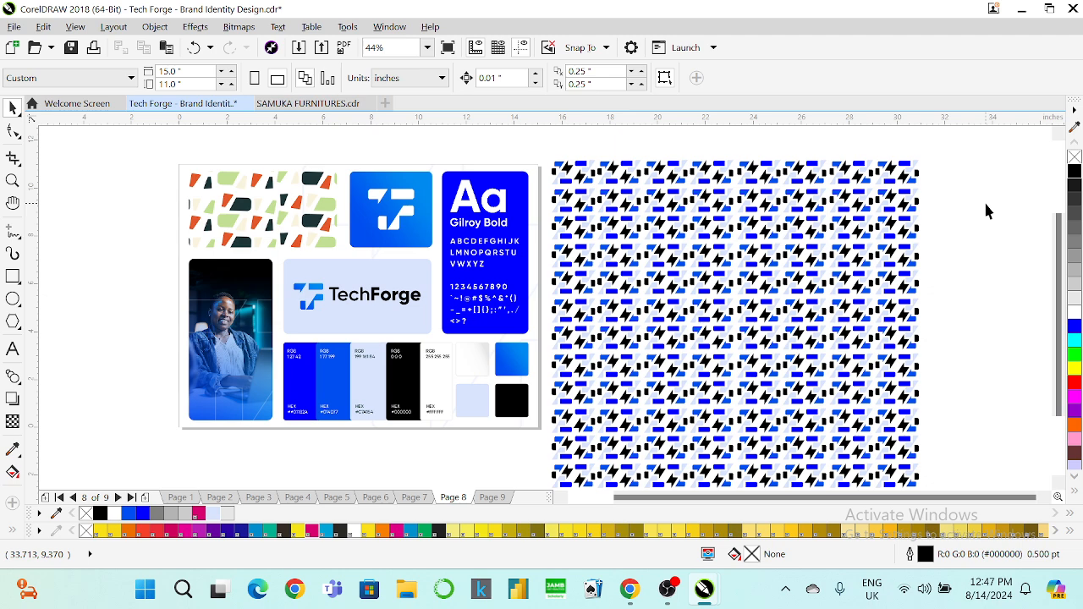
left_click(721, 288)
left_click_drag(705, 288, 692, 264)
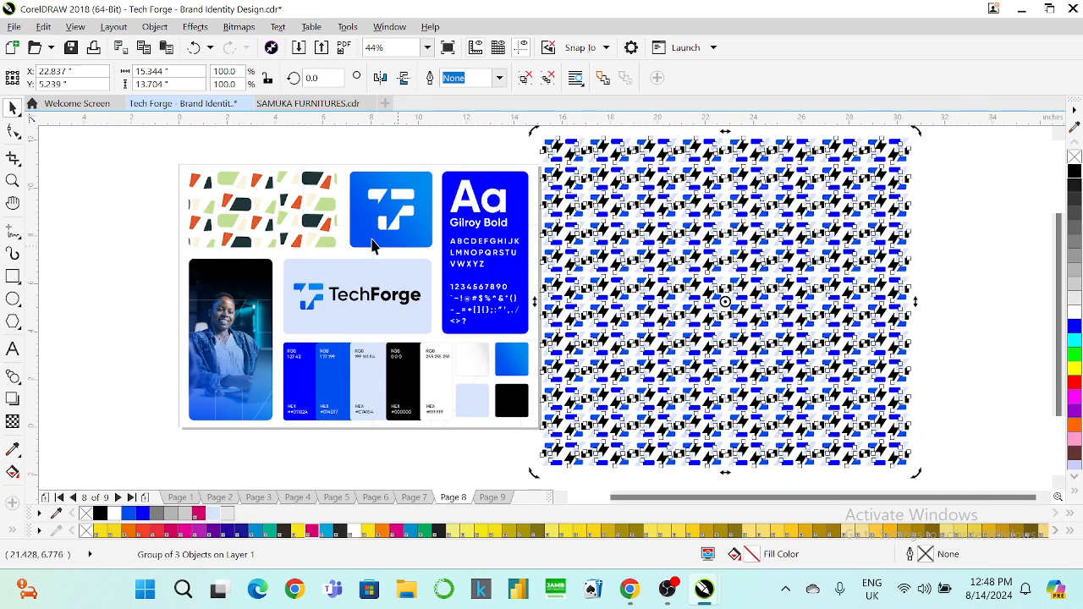
left_click(322, 210)
key("Escape")
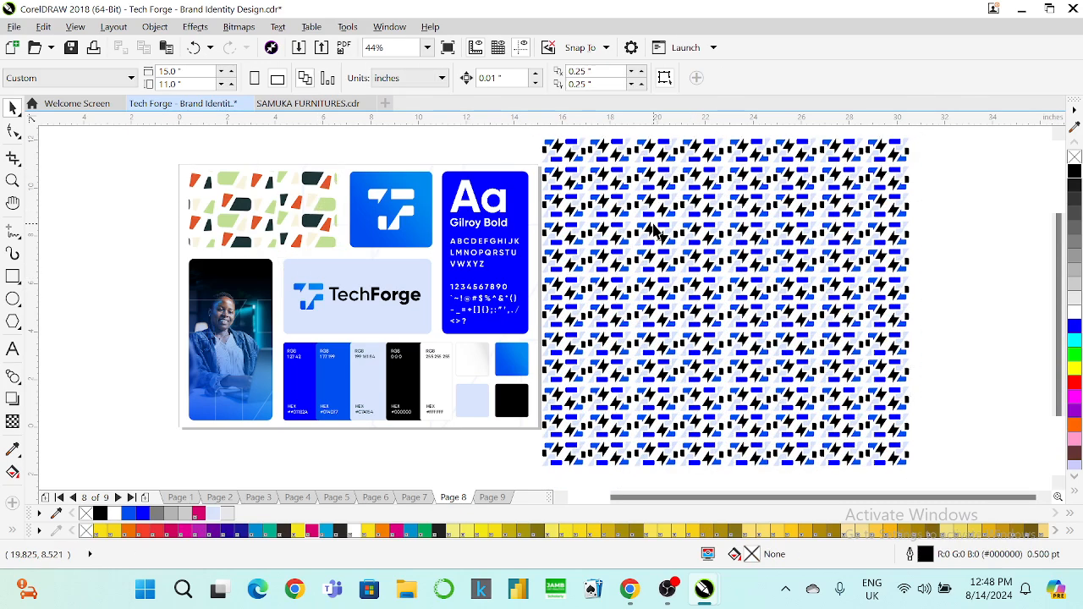
Step: Duplicate the full pattern to the other side of the page and PowerClip the copy inside the rectangle holding the green and orange pattern
left_click(650, 230)
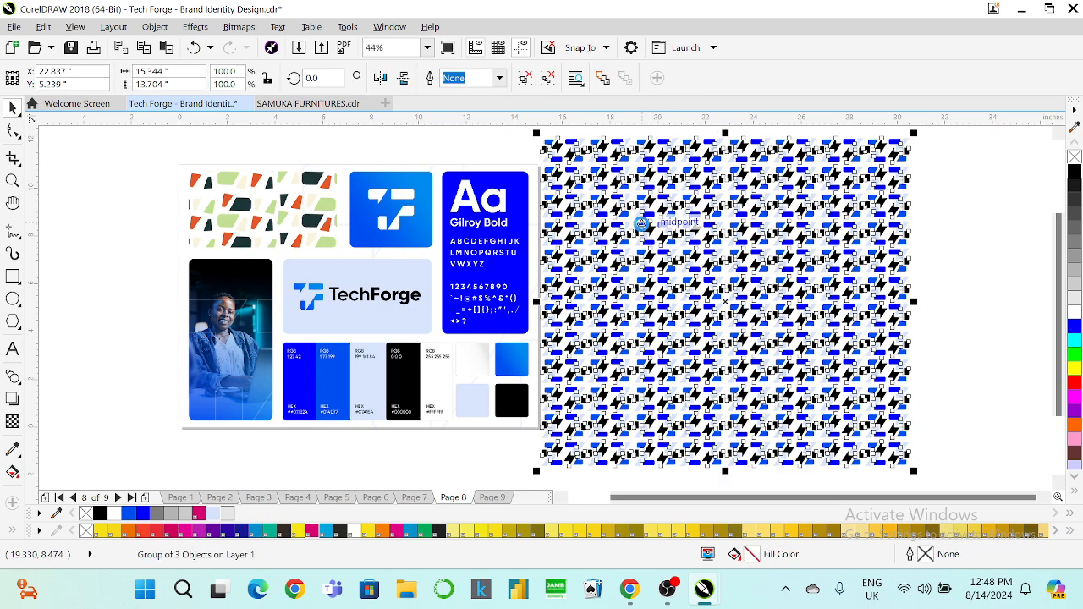
left_click_drag(643, 224, 44, 252)
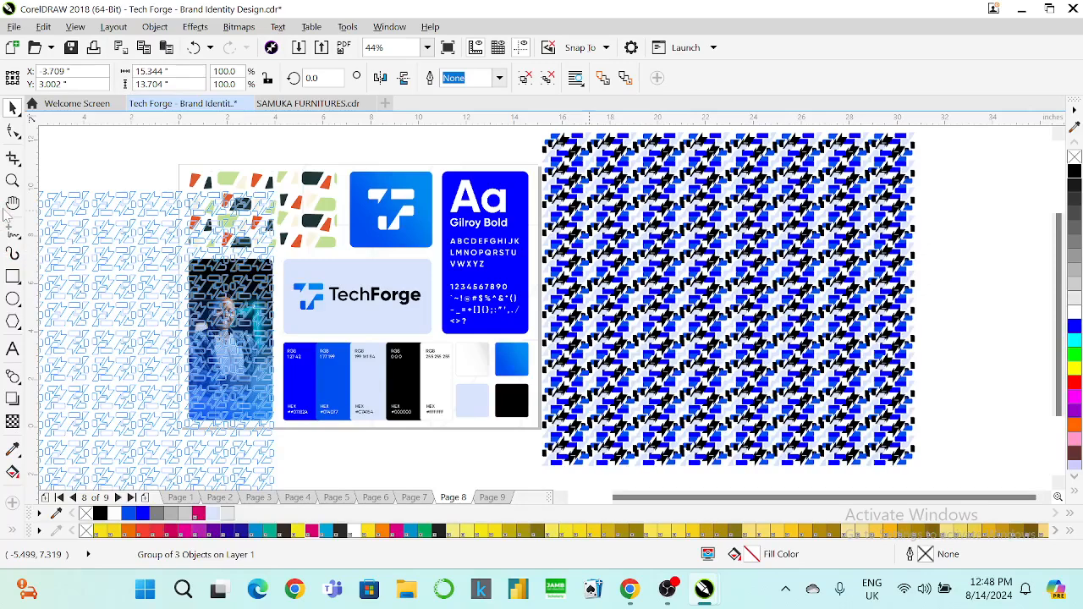
key("Escape")
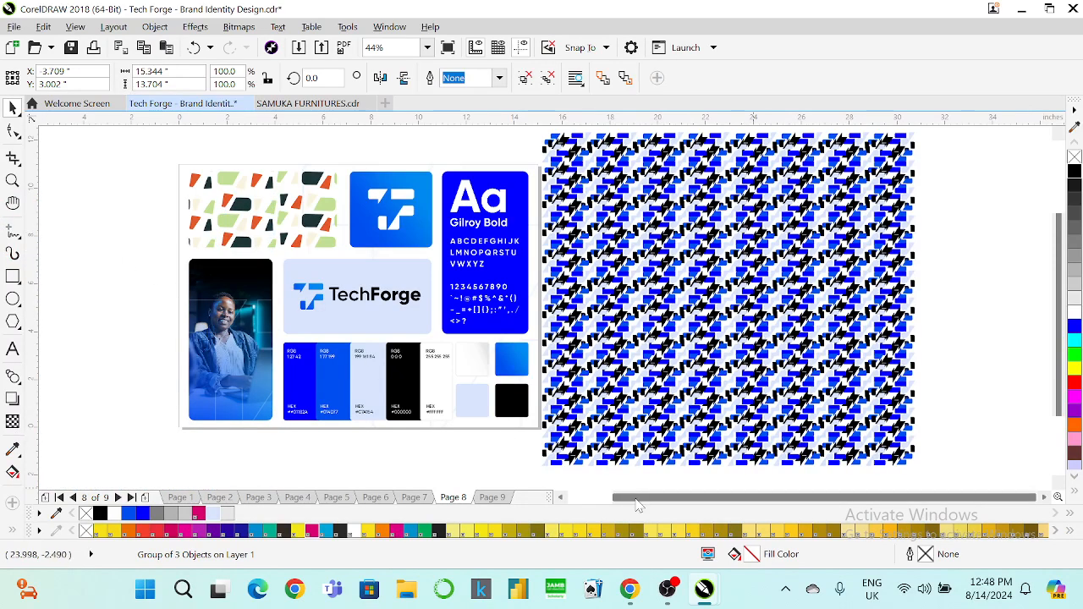
left_click_drag(639, 505, 624, 501)
left_click_drag(825, 300, 90, 317)
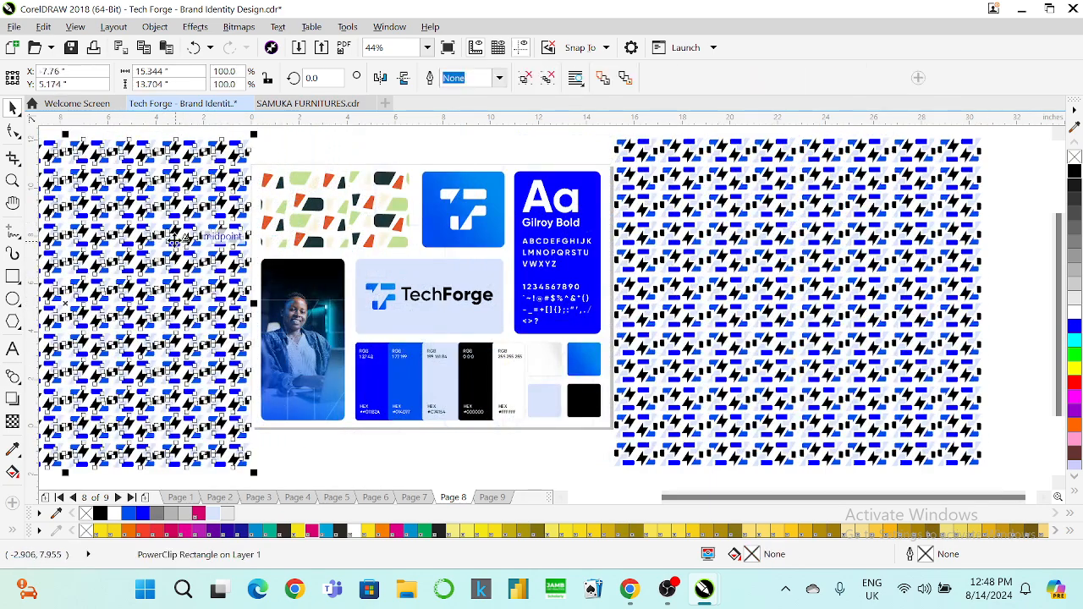
left_click_drag(153, 251, 342, 207)
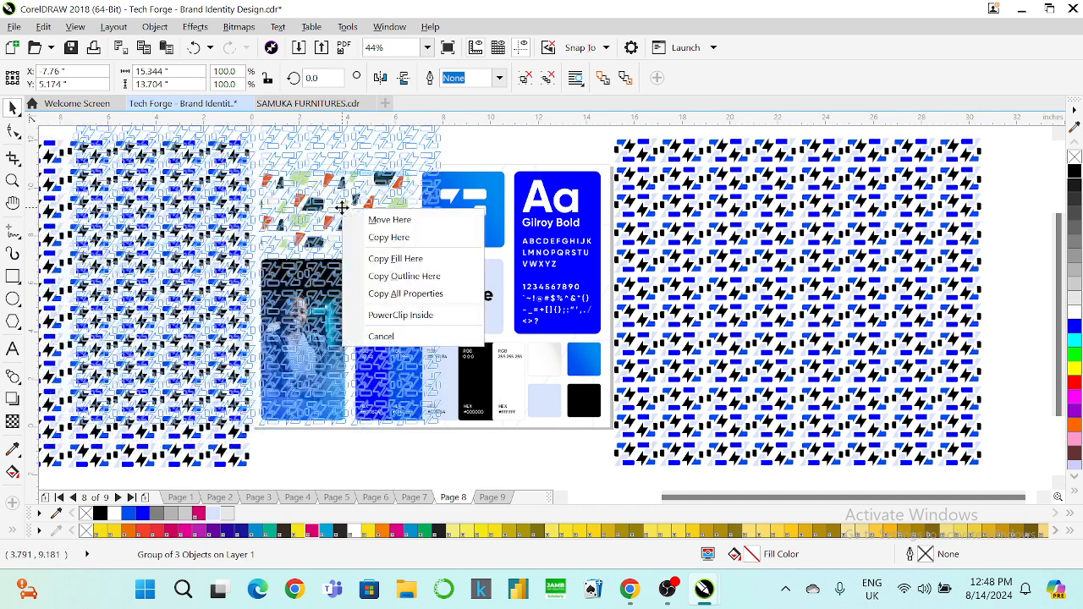
left_click(400, 315)
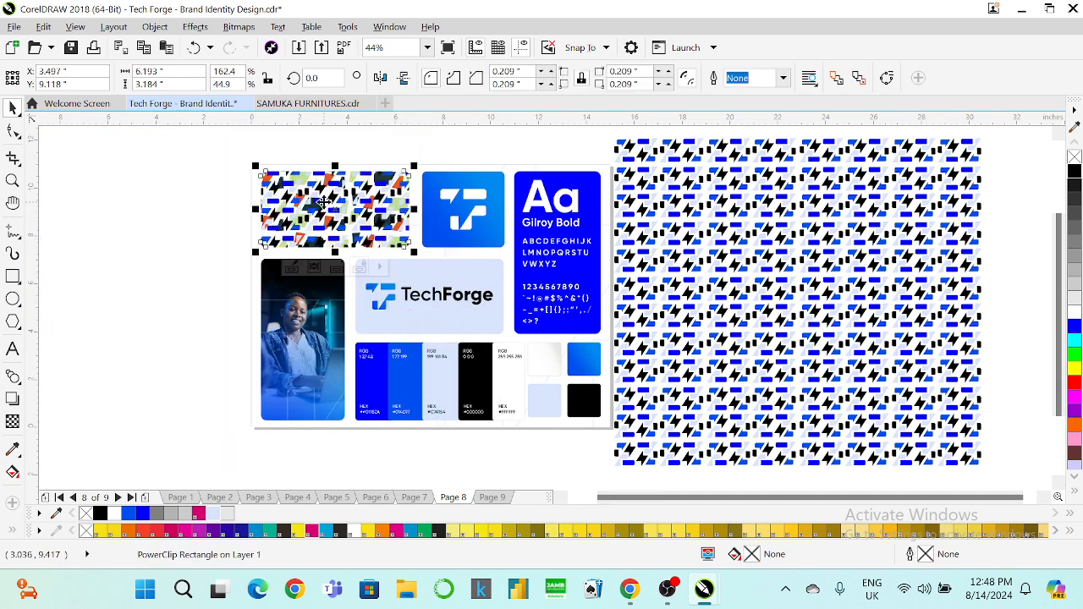
Step: Open the PowerClip rectangle's contents for editing and delete the old green and orange pattern
right_click(324, 203)
left_click(392, 134)
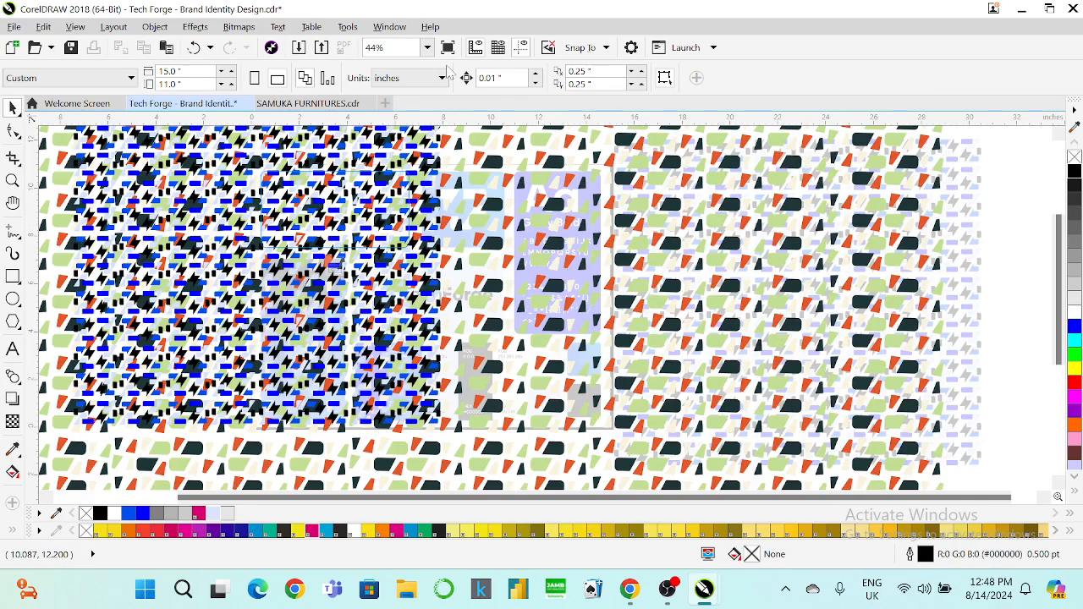
left_click(427, 47)
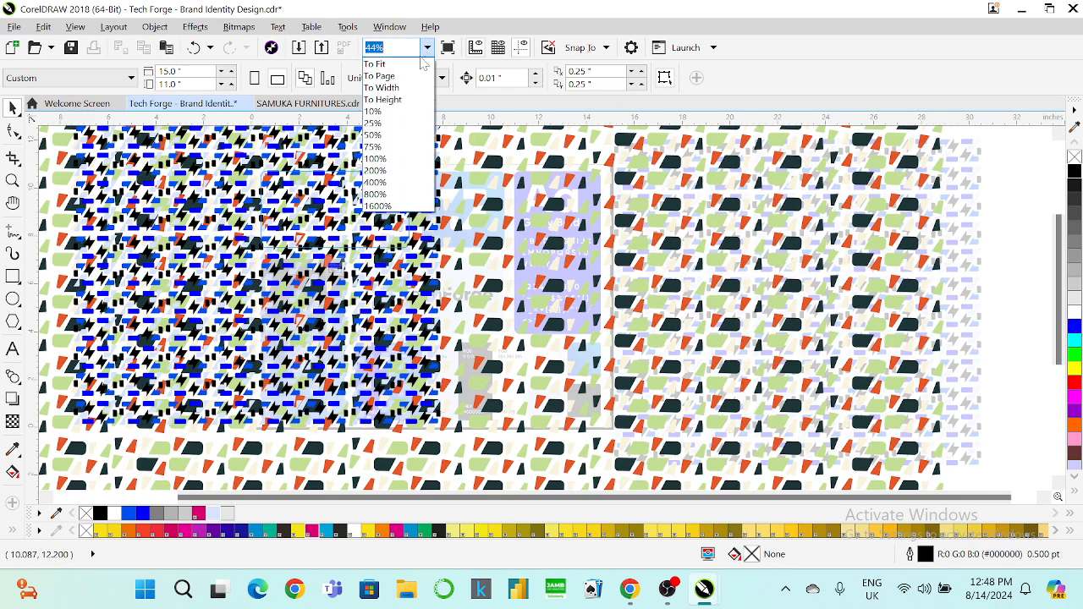
left_click(406, 57)
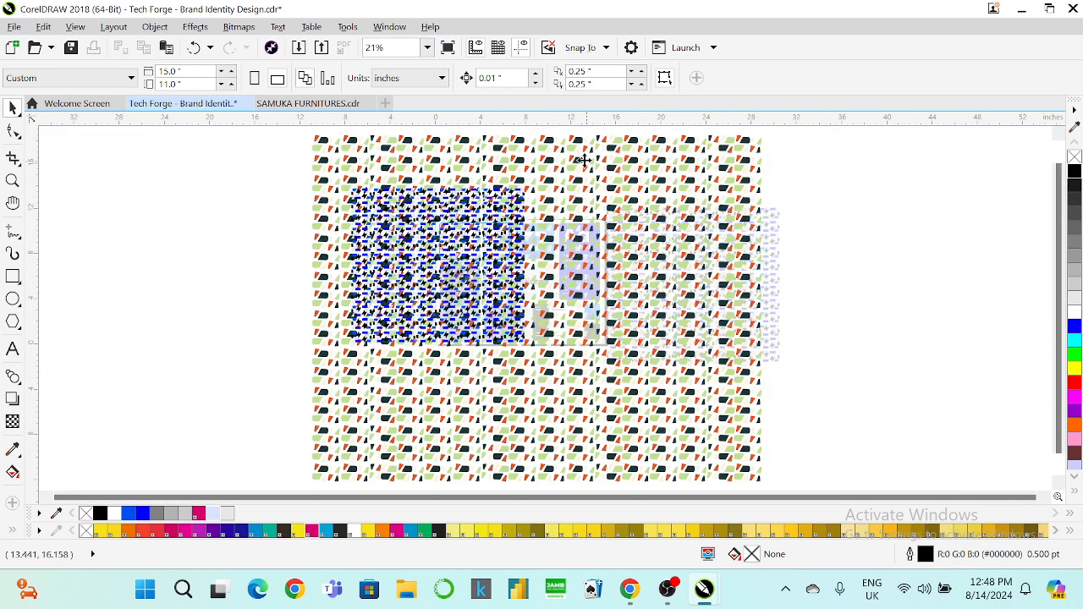
left_click(582, 162)
key("Delete")
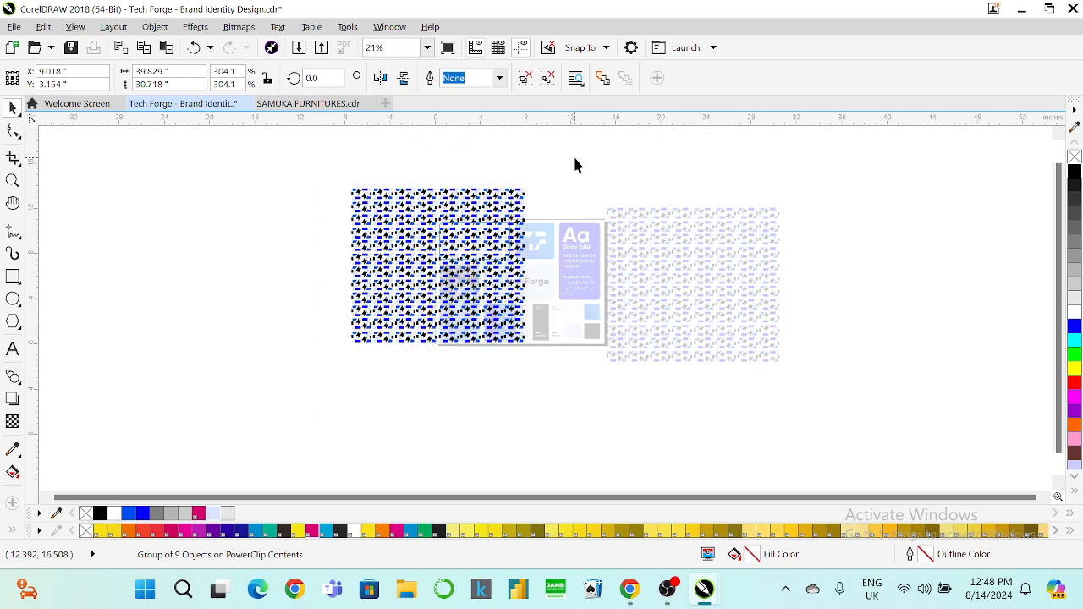
Step: Center the blue pattern on the page, enlarge it to about 20.51 by 18.32 inches, and finish editing the PowerClip
left_click(467, 222)
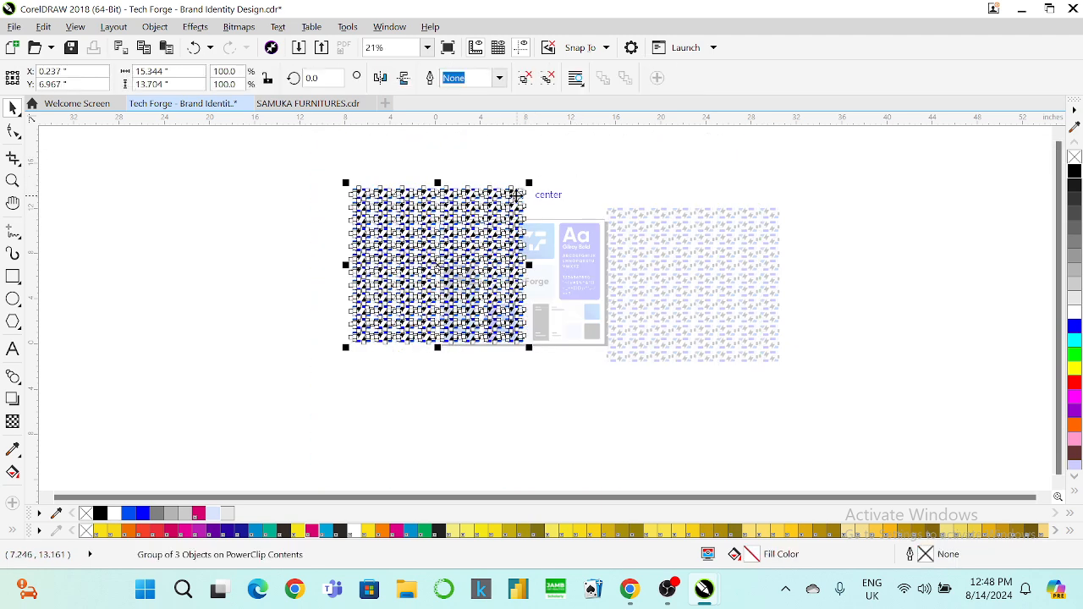
key("p")
left_click_drag(610, 198, 657, 169)
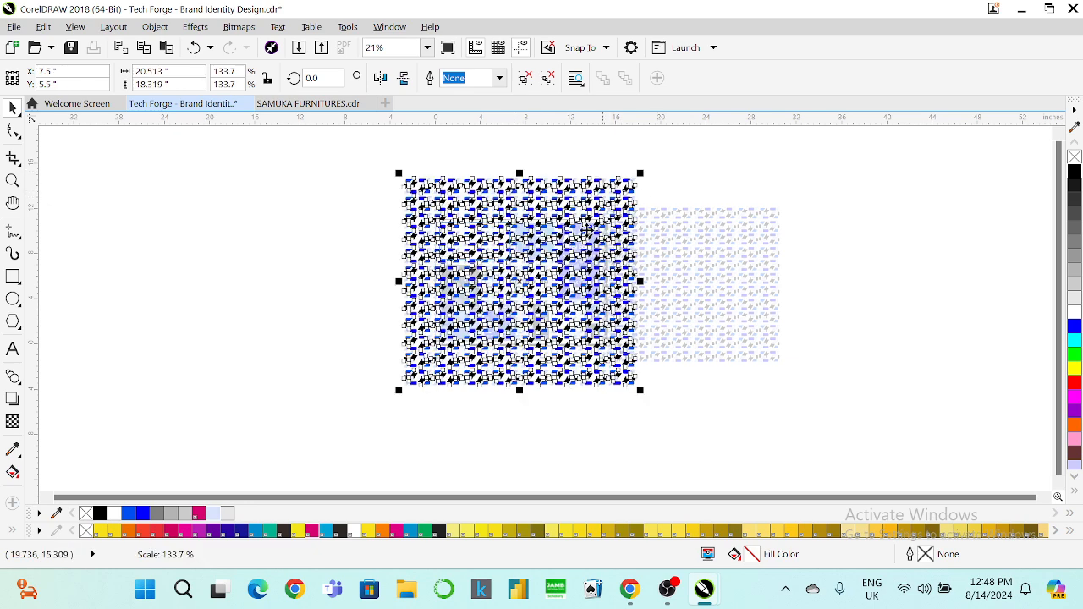
left_click(484, 413)
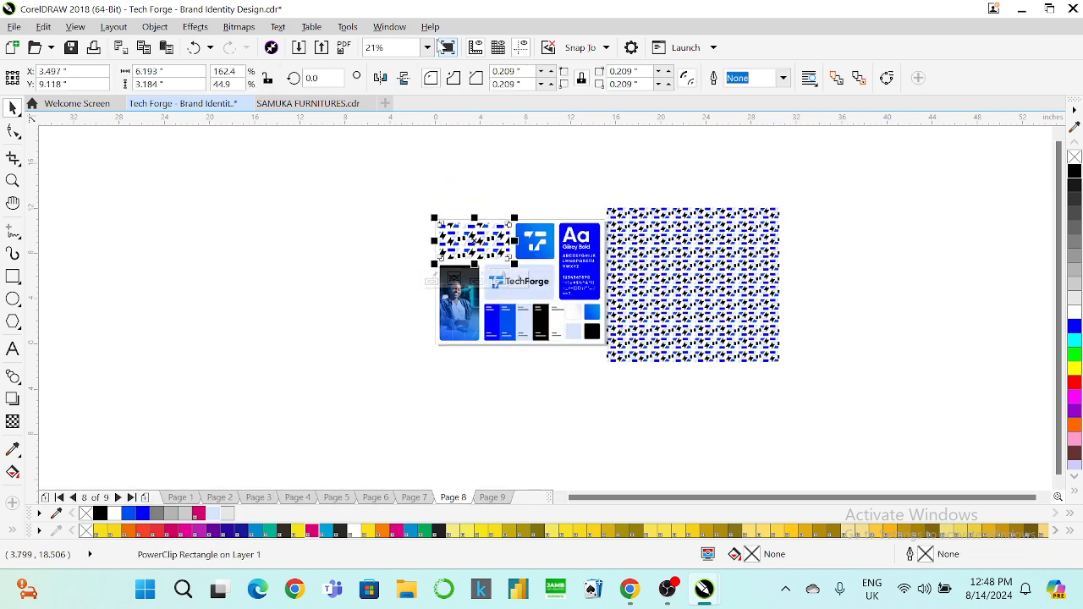
Step: Insert a blank page directly after page 8, before the closing blue cover page
left_click(428, 49)
left_click(405, 76)
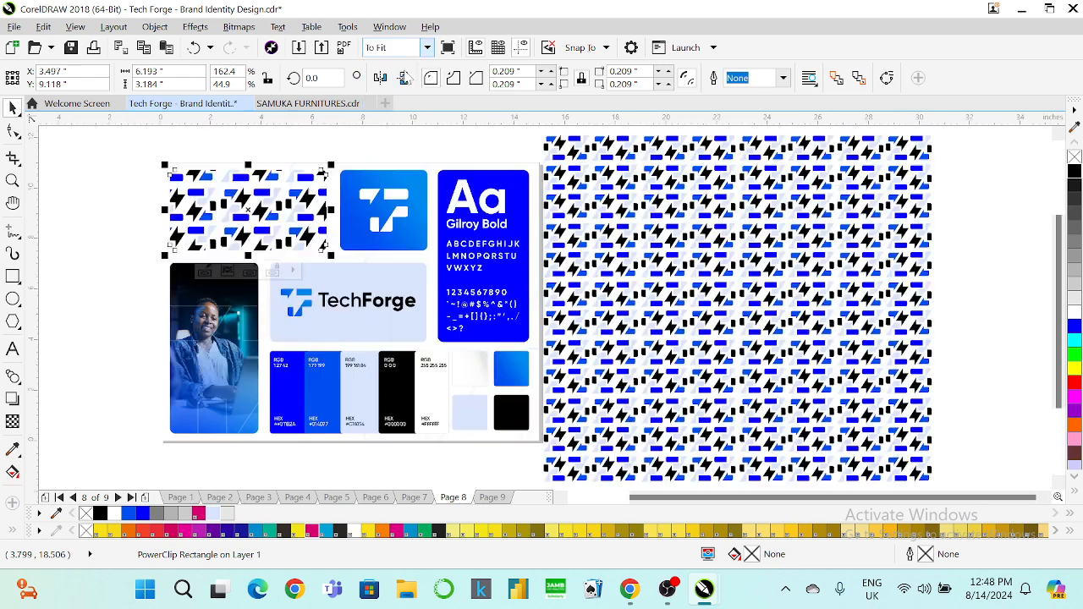
left_click(390, 140)
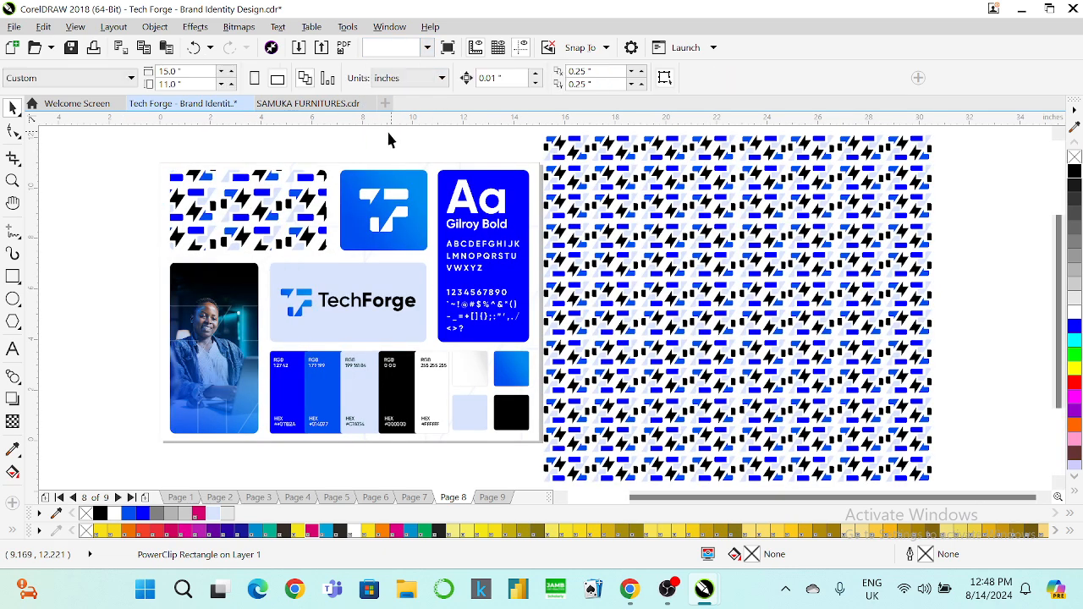
left_click(258, 201)
left_click(639, 202)
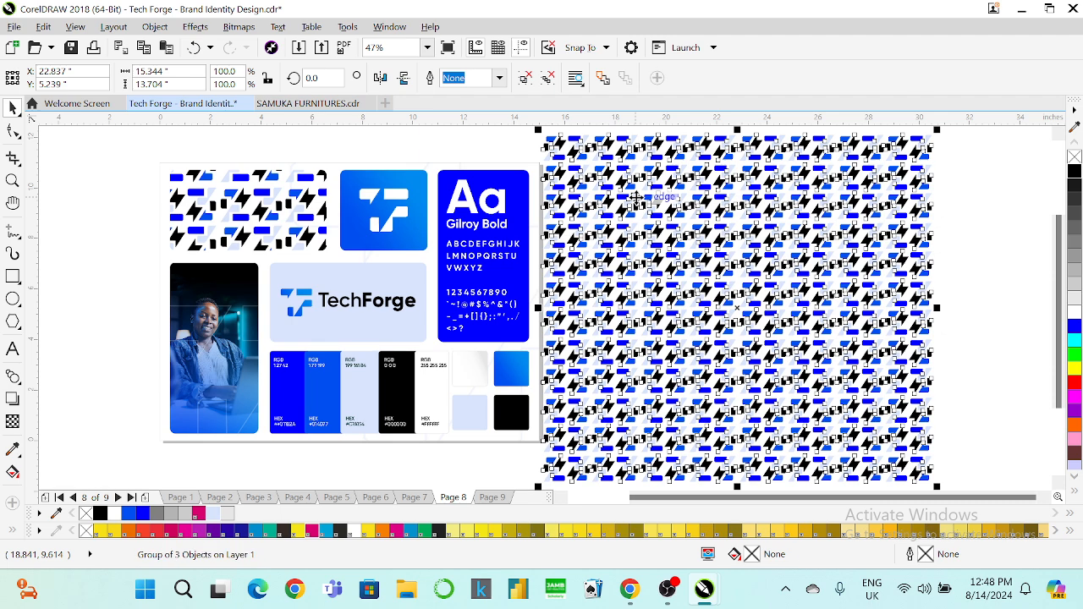
key("Page_Down")
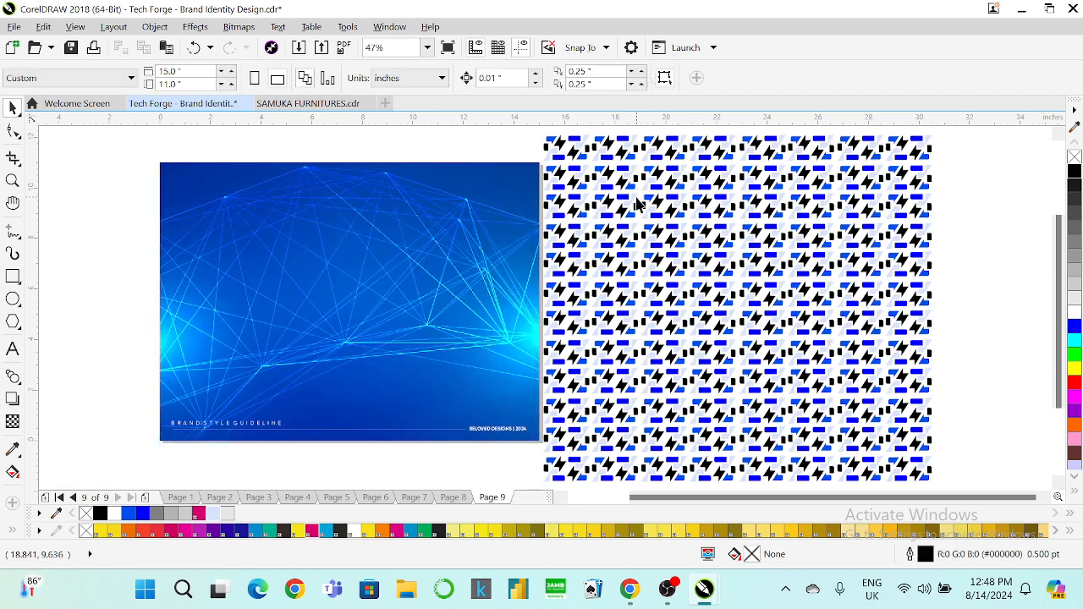
key("Page_Up")
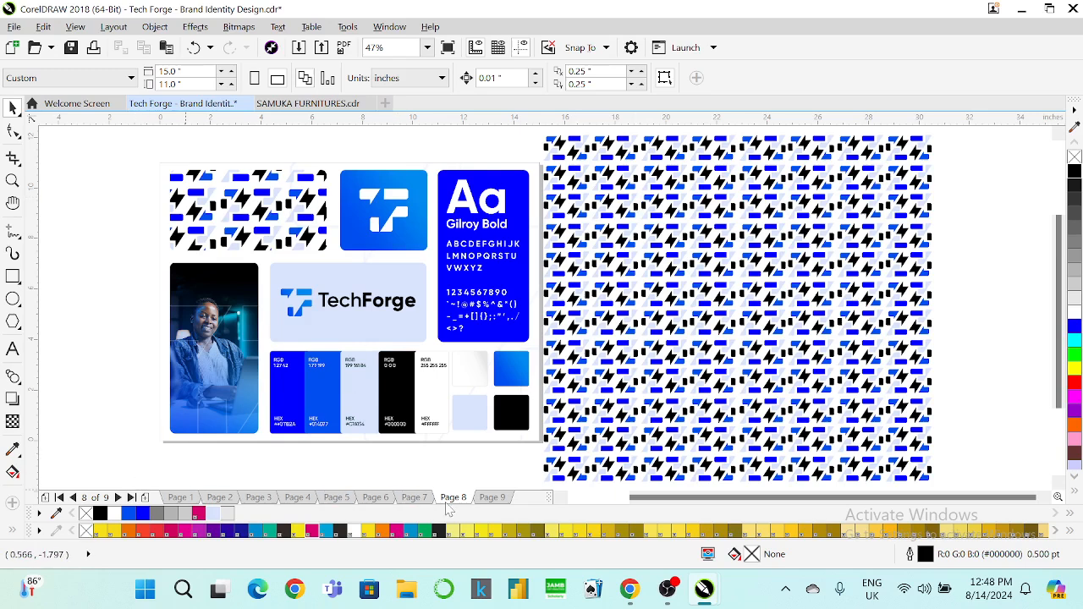
right_click(456, 503)
left_click(501, 414)
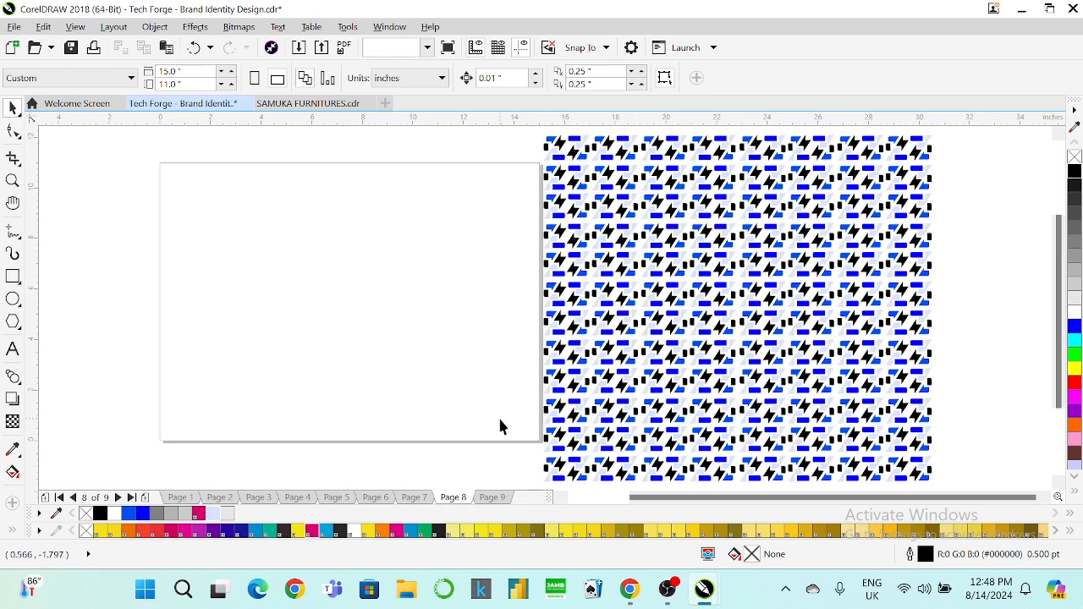
Step: Add a 15 by 11 inch page-sized rectangle on the new page and PowerClip the blue pattern inside it
double_click(12, 276)
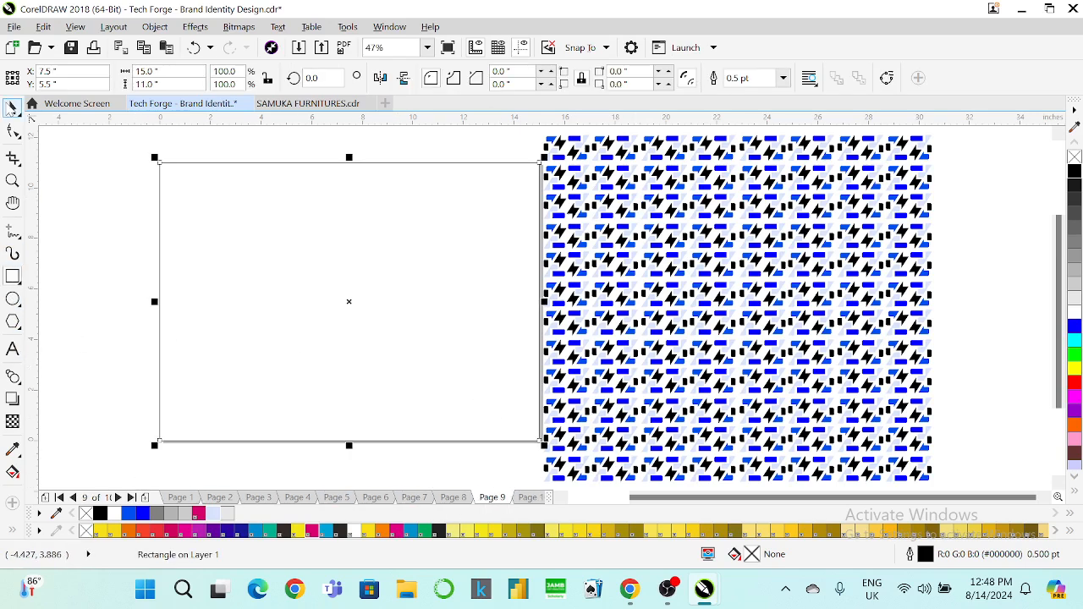
left_click(94, 180)
left_click(663, 238)
left_click_drag(669, 248, 263, 246)
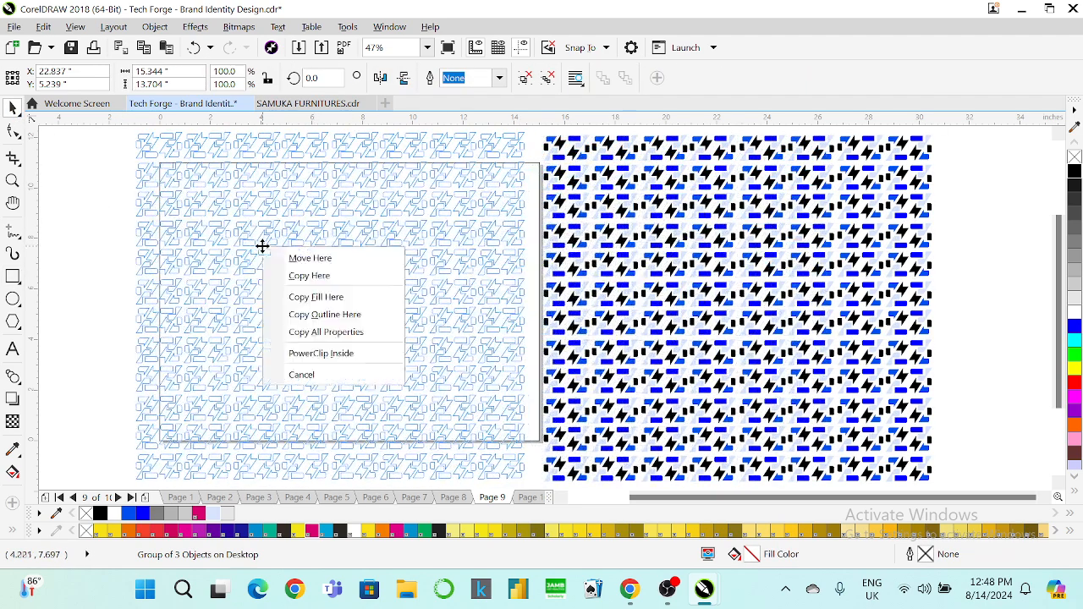
left_click(322, 353)
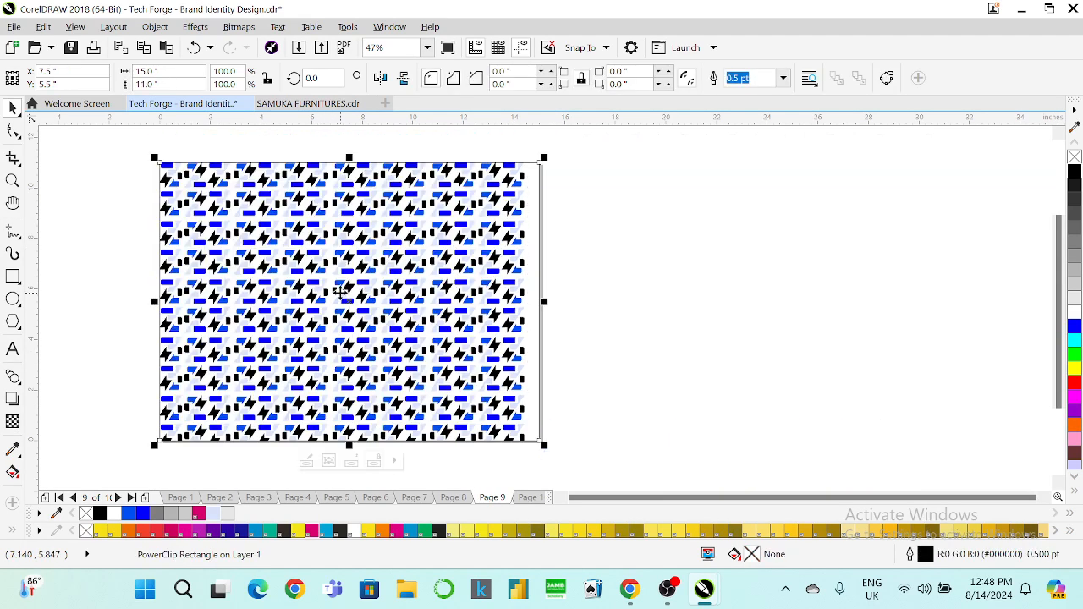
Step: Fit the pattern to the PowerClip rectangle with Fill Frame Proportionally and remove the rectangle's outline
right_click(341, 292)
mouse_move(500, 155)
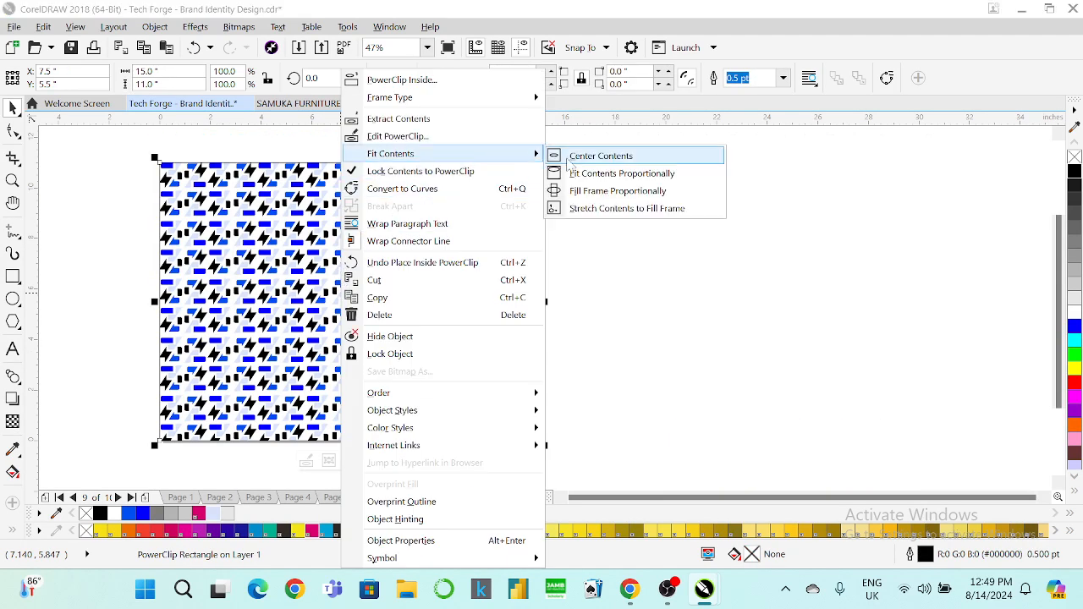
left_click(601, 193)
right_click(1074, 156)
left_click(652, 197)
left_click(386, 246)
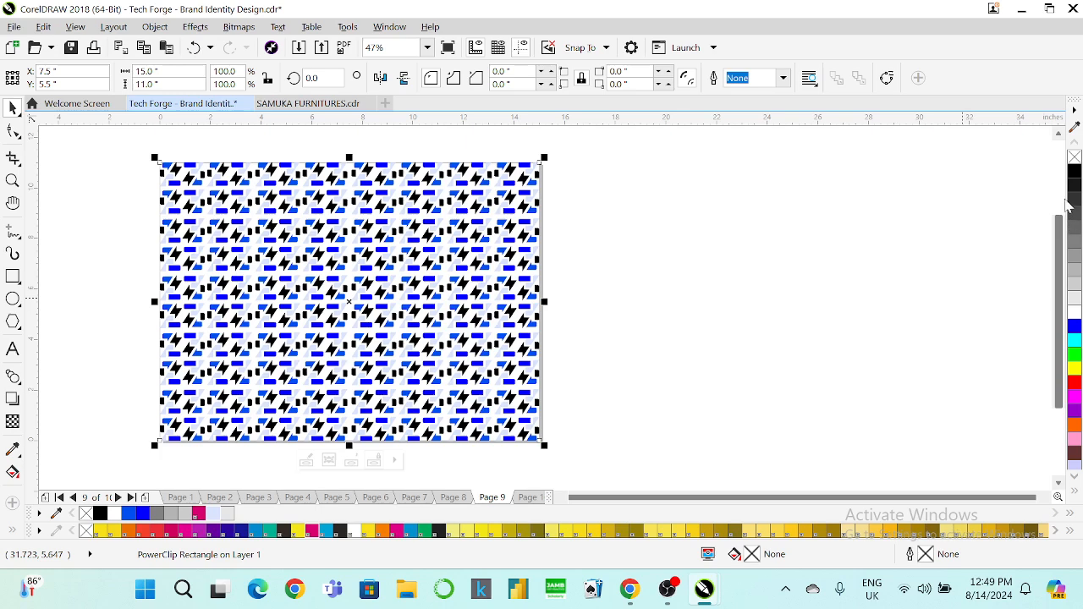
Step: Try a black fill on the pattern's PowerClip rectangle and undo it, keeping the rectangle without an outline
left_click(1074, 171)
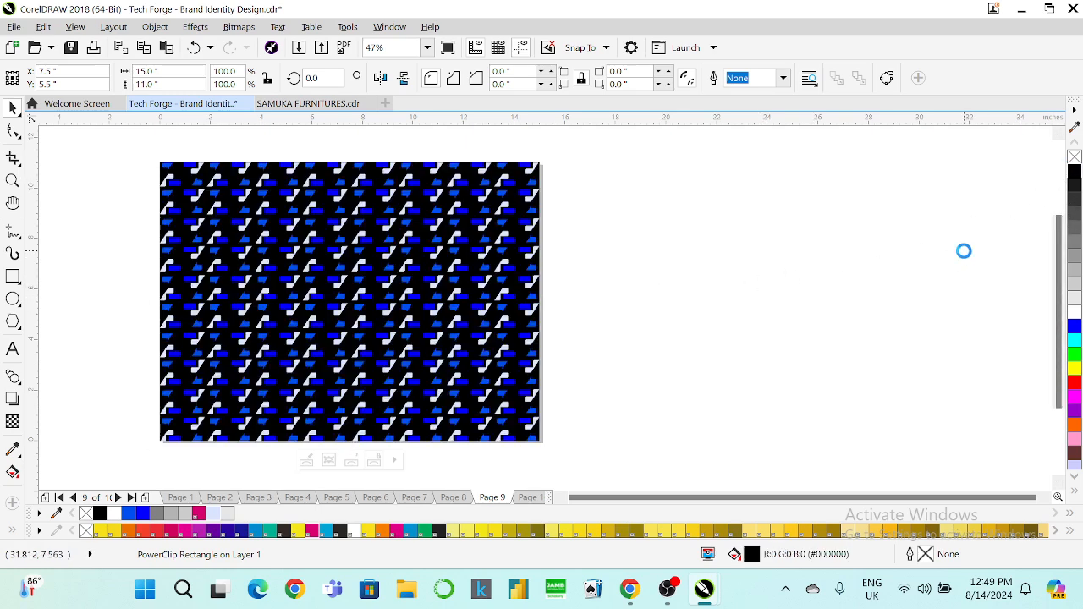
key("ctrl+z")
right_click(1071, 156)
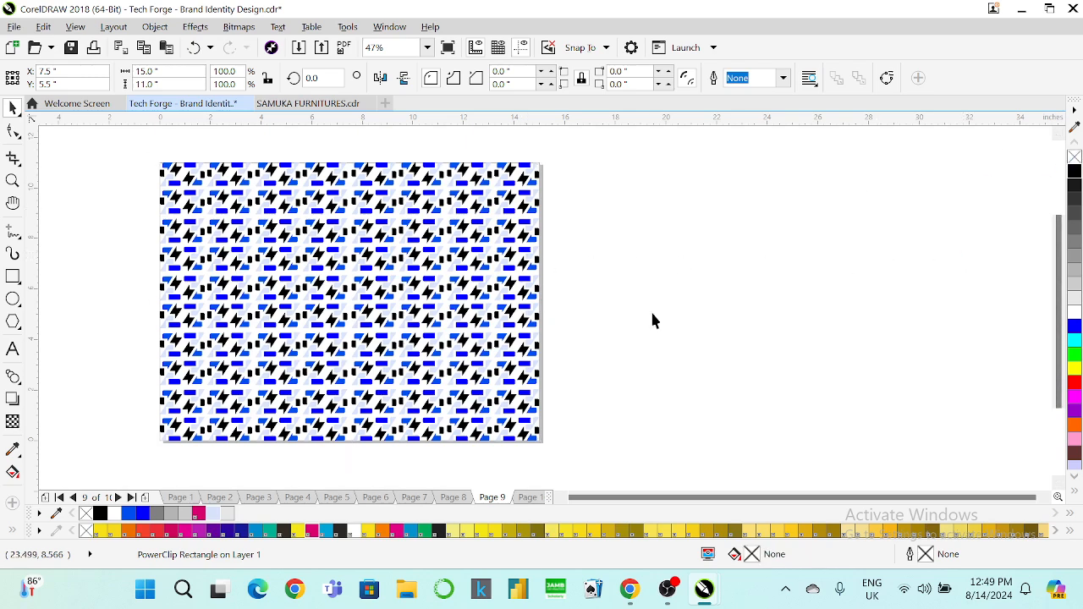
left_click(719, 263)
Step: Open the PowerClip contents for editing and add a page-wide rectangle with its height set to 5.5 inches
left_click(416, 409)
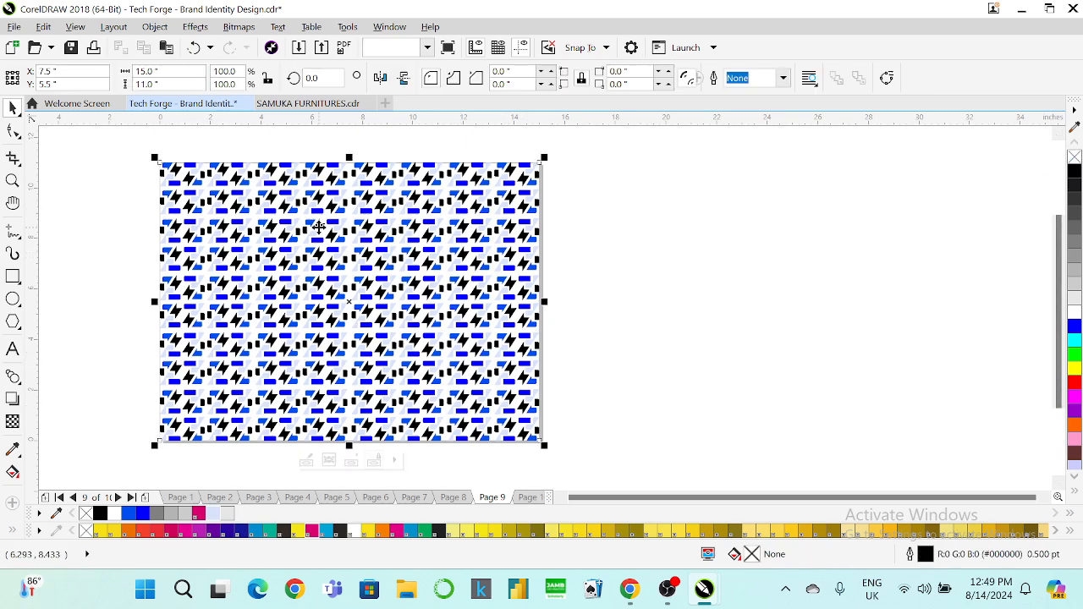
right_click(322, 390)
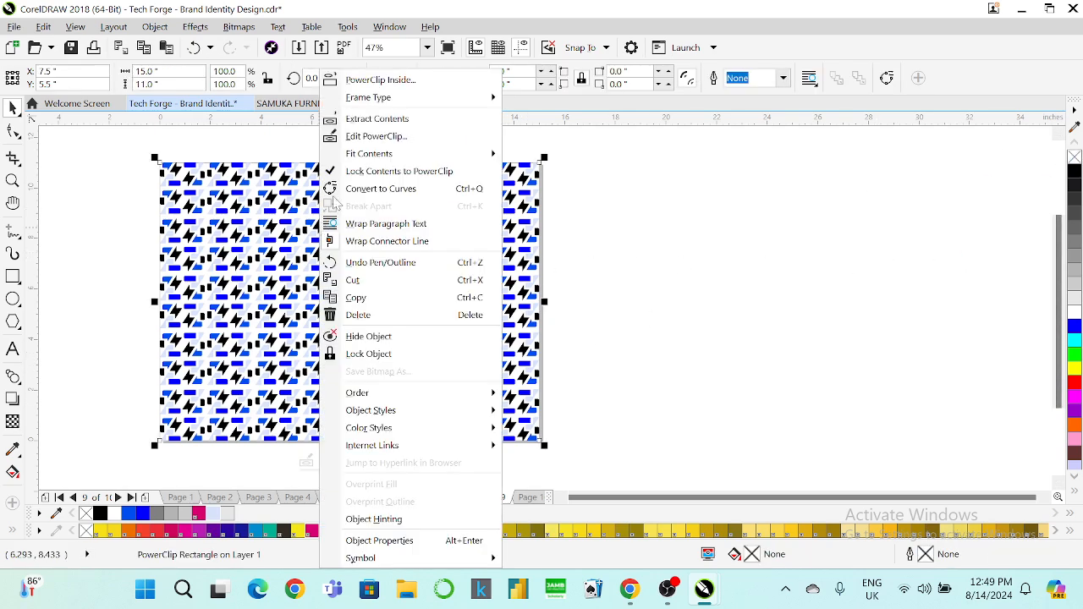
left_click(372, 136)
double_click(15, 279)
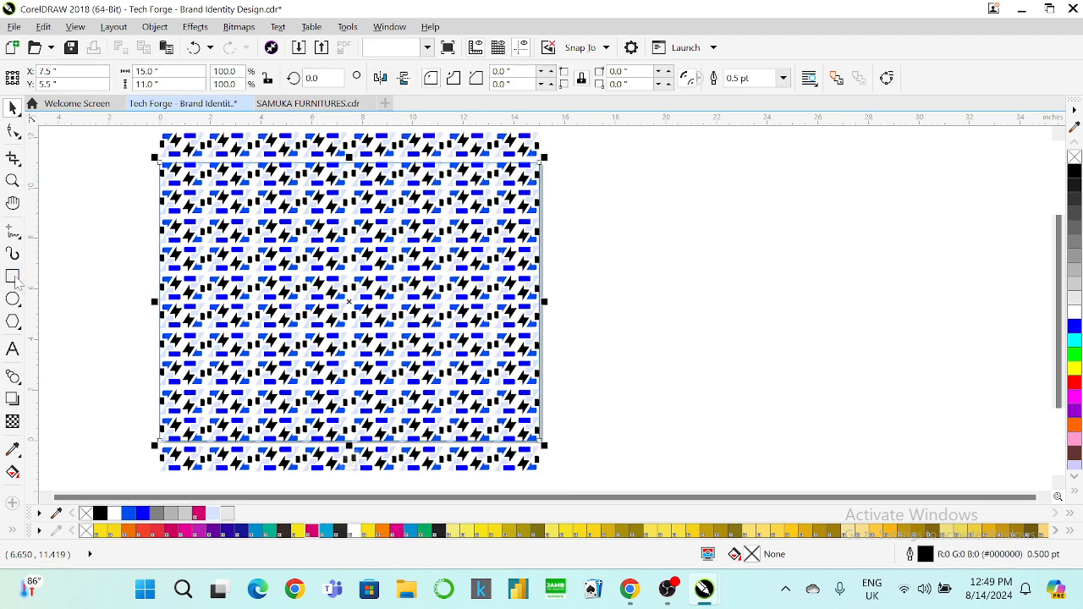
key("space")
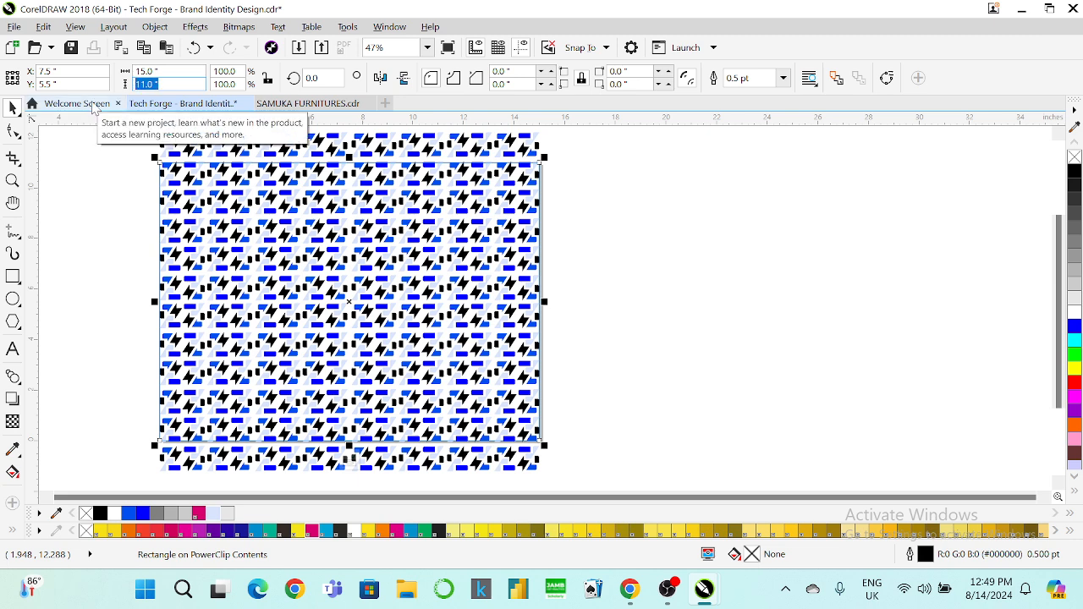
key("Return")
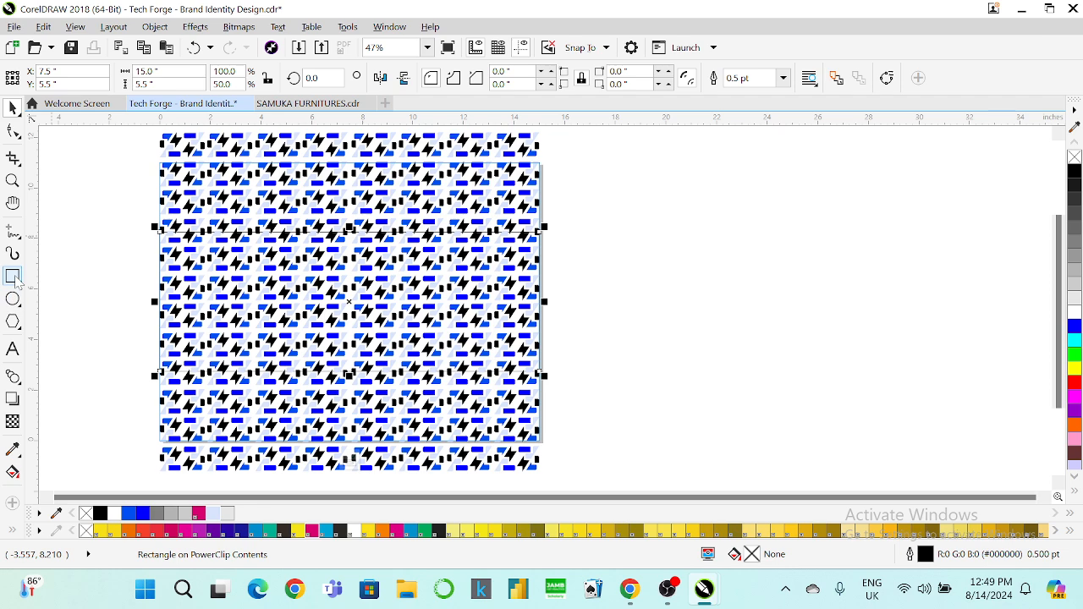
Step: Add another page-sized rectangle inside the PowerClip and cut the pattern group out of the contents
key("ctrl+z")
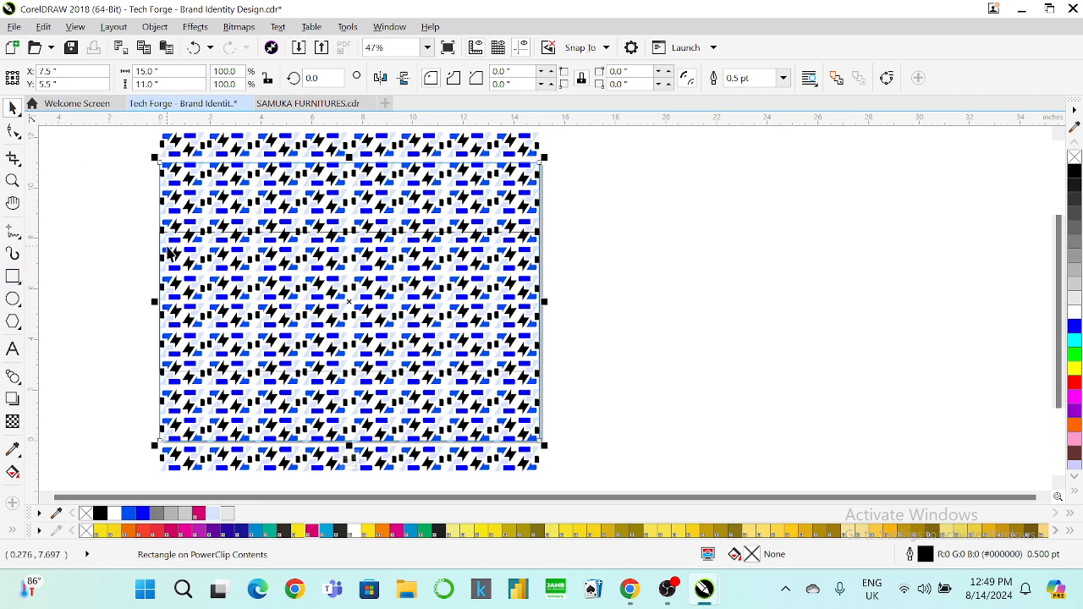
key("space")
left_click(167, 252)
left_click(151, 261)
left_click(219, 199)
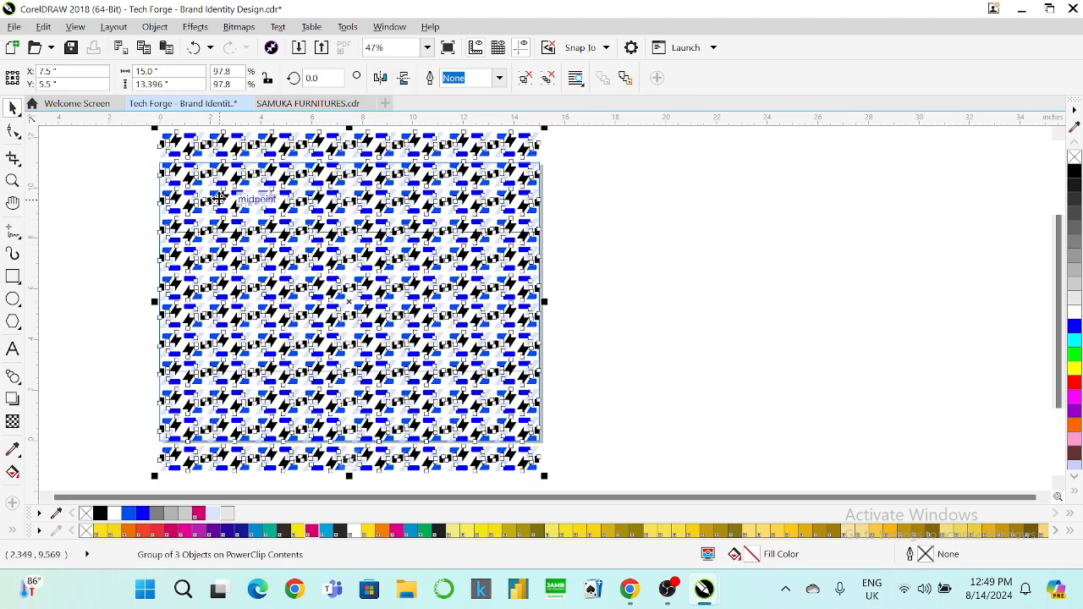
key("Delete")
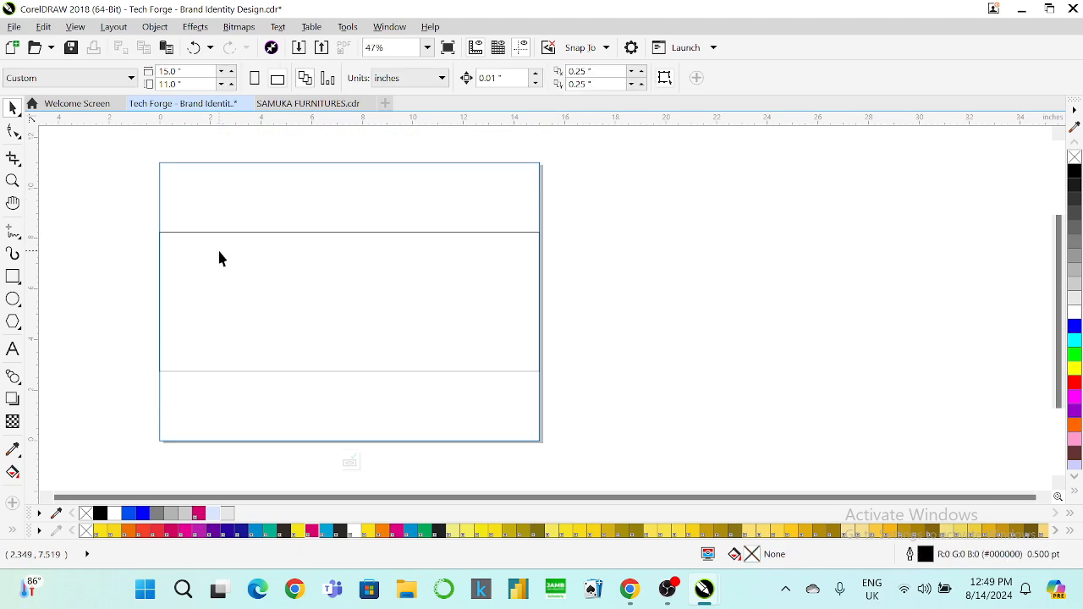
Step: Align the 5.5-inch-high rectangle to the bottom edge of the page-sized rectangle and fill it with black
left_click(217, 247)
left_click(215, 203, "shift")
key("b")
left_click(220, 220)
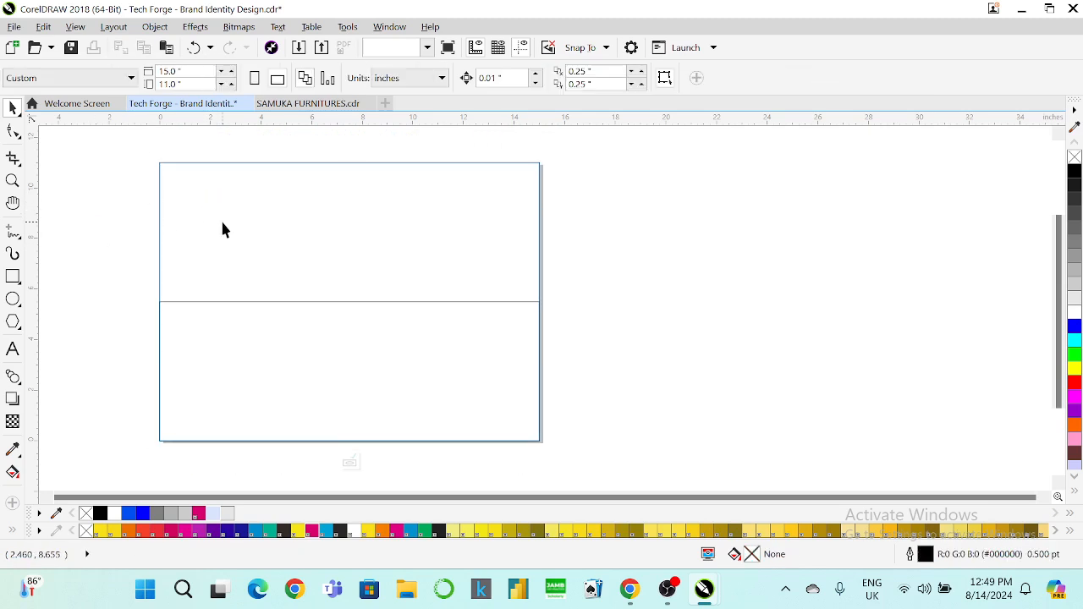
left_click(247, 316)
left_click(1073, 173)
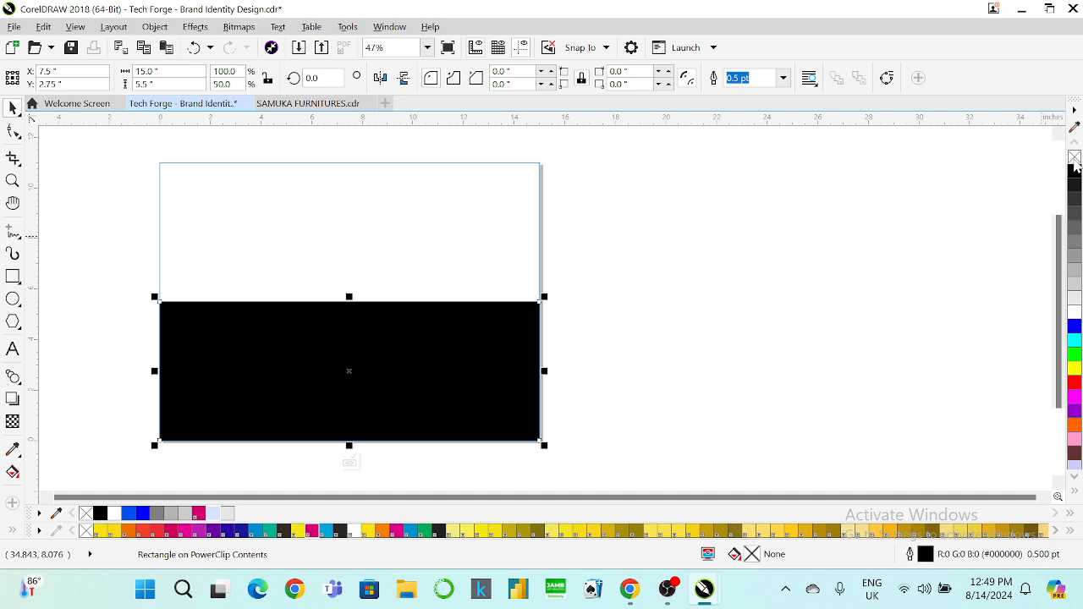
Step: Put the pattern group back over the black rectangle and finish editing the PowerClip
left_click(960, 180)
key("ctrl+a")
key("ctrl+g")
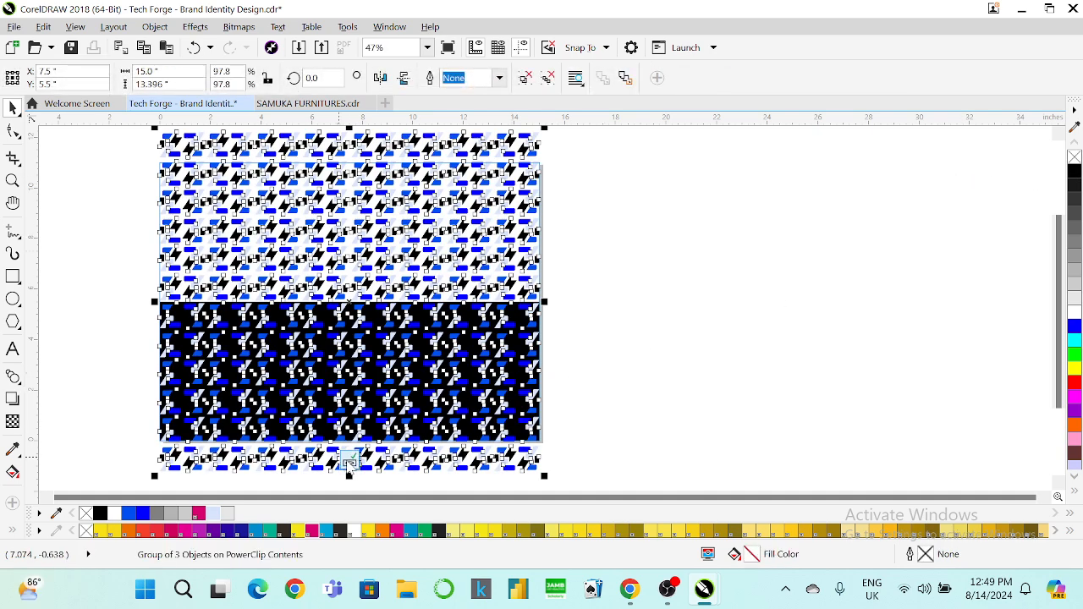
left_click(350, 461)
left_click(613, 310)
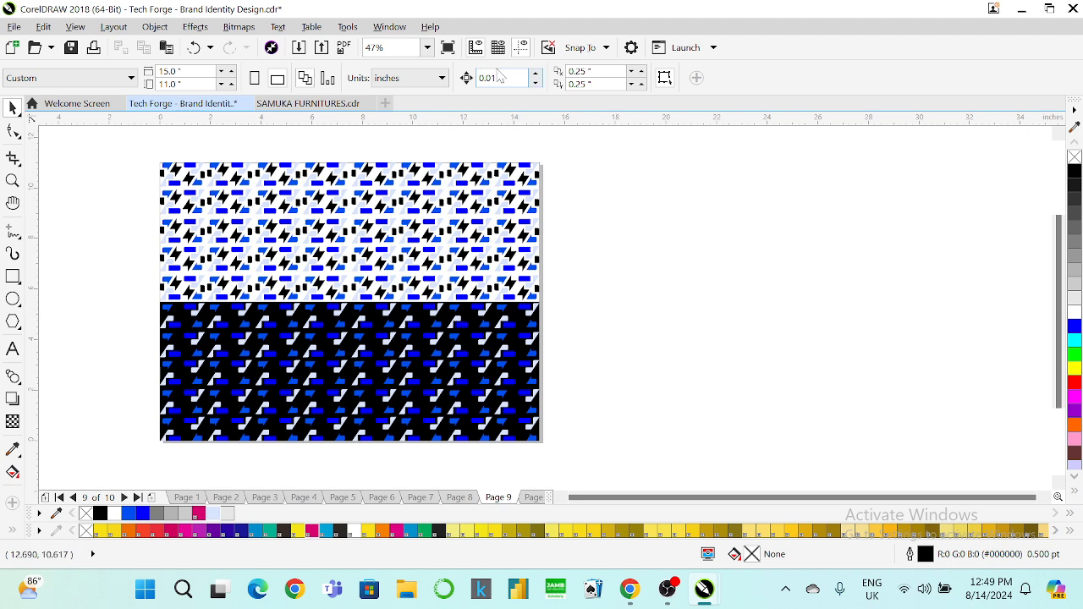
Step: Fit the new pattern page to the window and check its white and black halves in full-screen preview
left_click(428, 48)
left_click(412, 100)
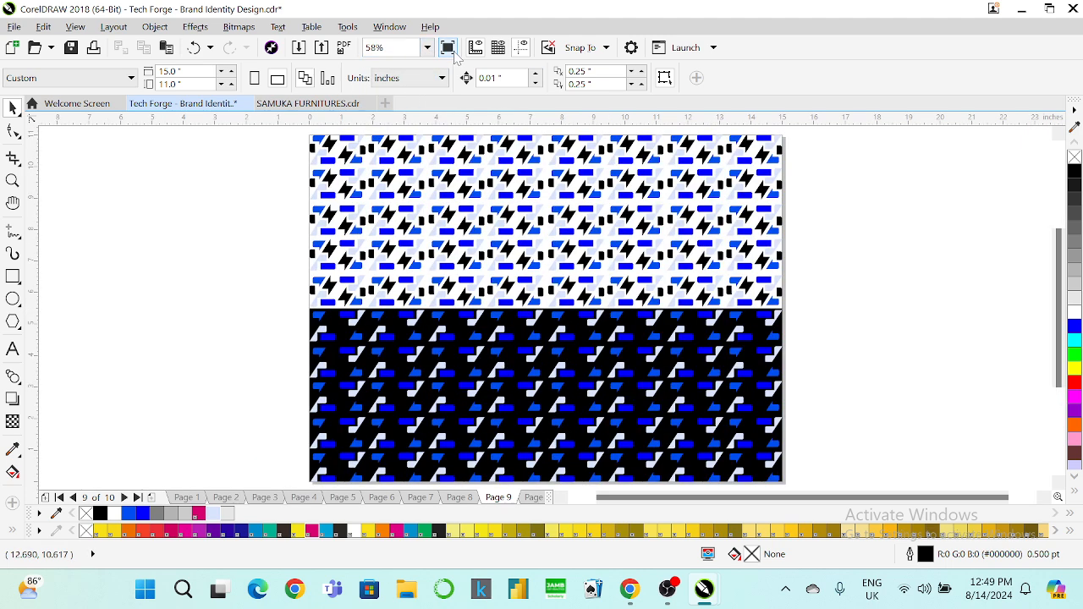
key("F9")
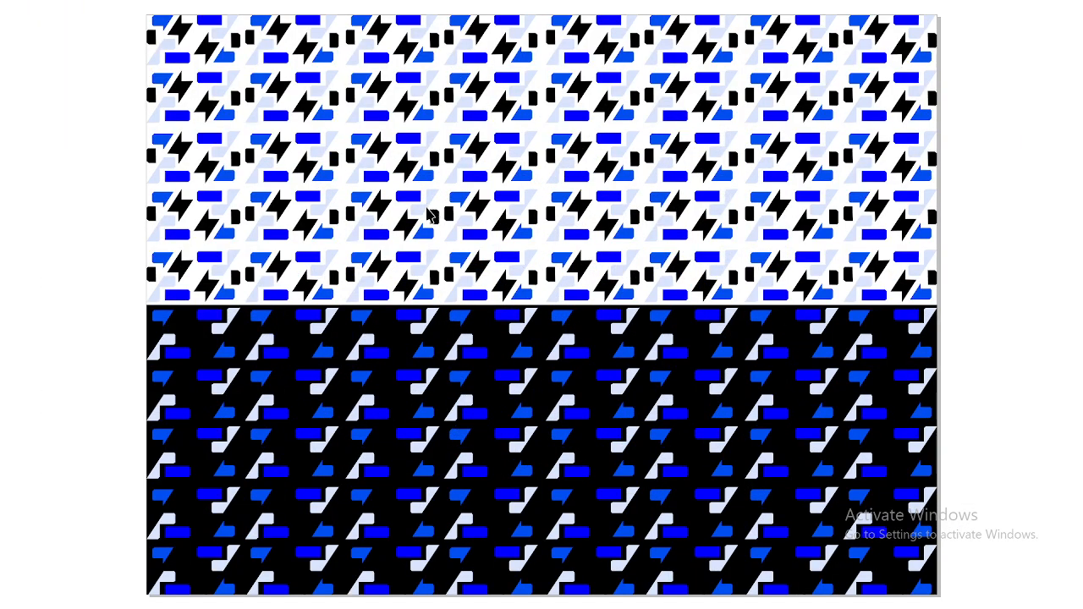
key("Escape")
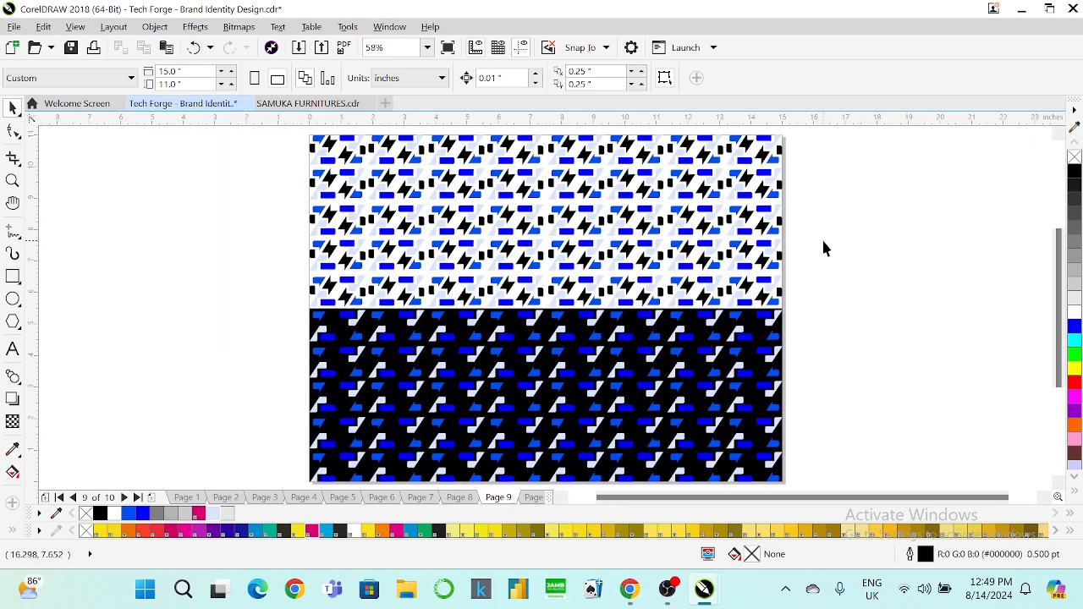
Step: Copy the TechForge logo icon on page 8 into the white gradient tile at about 0.85 by 0.75 inches and center it
key("Page_Up")
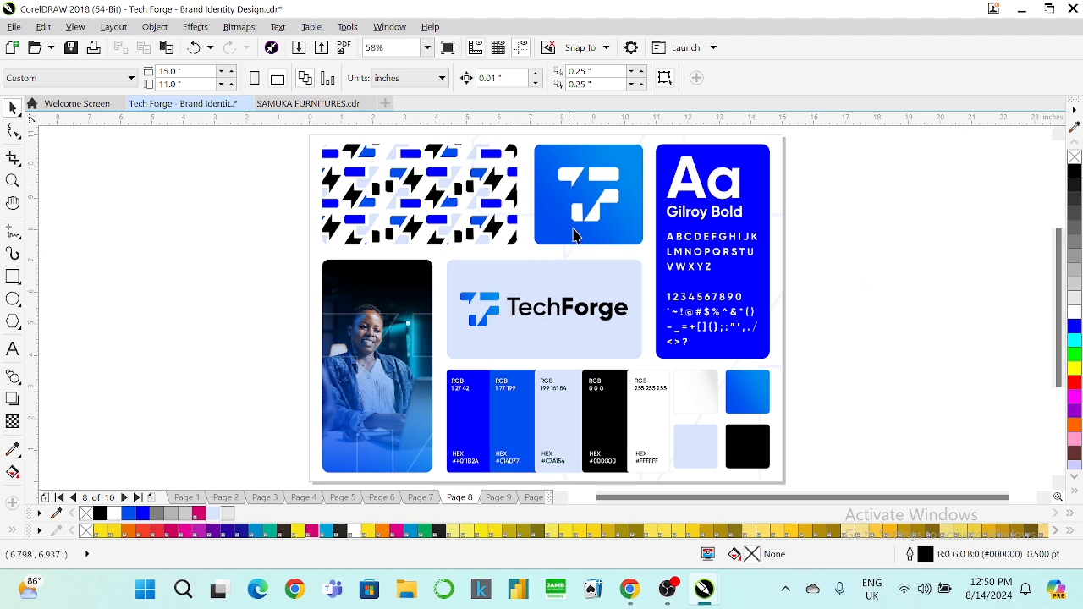
left_click_drag(487, 307, 712, 412)
left_click(13, 182)
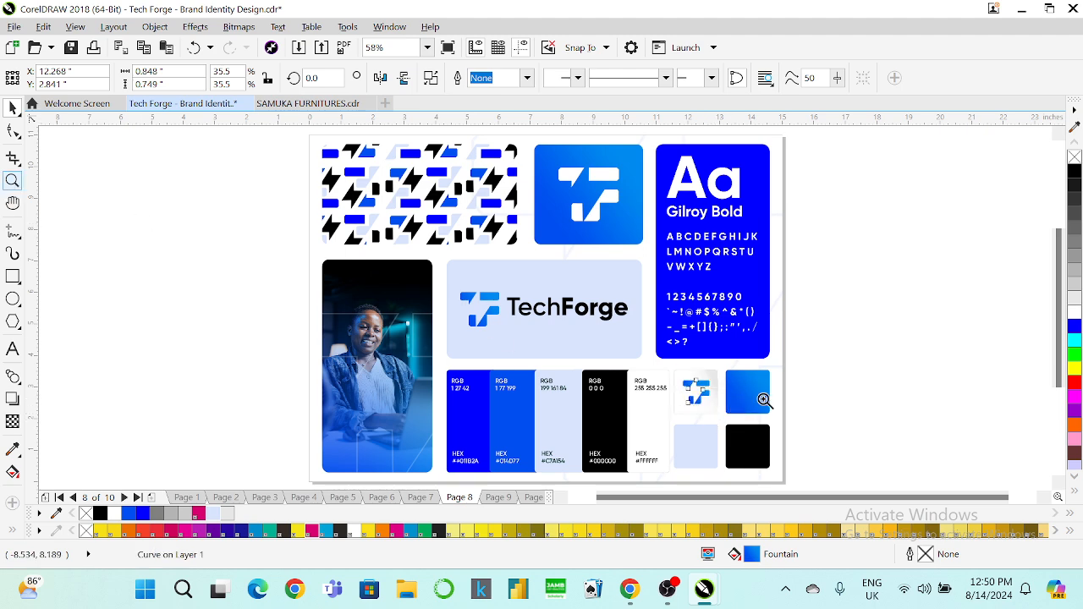
left_click_drag(813, 479, 665, 368)
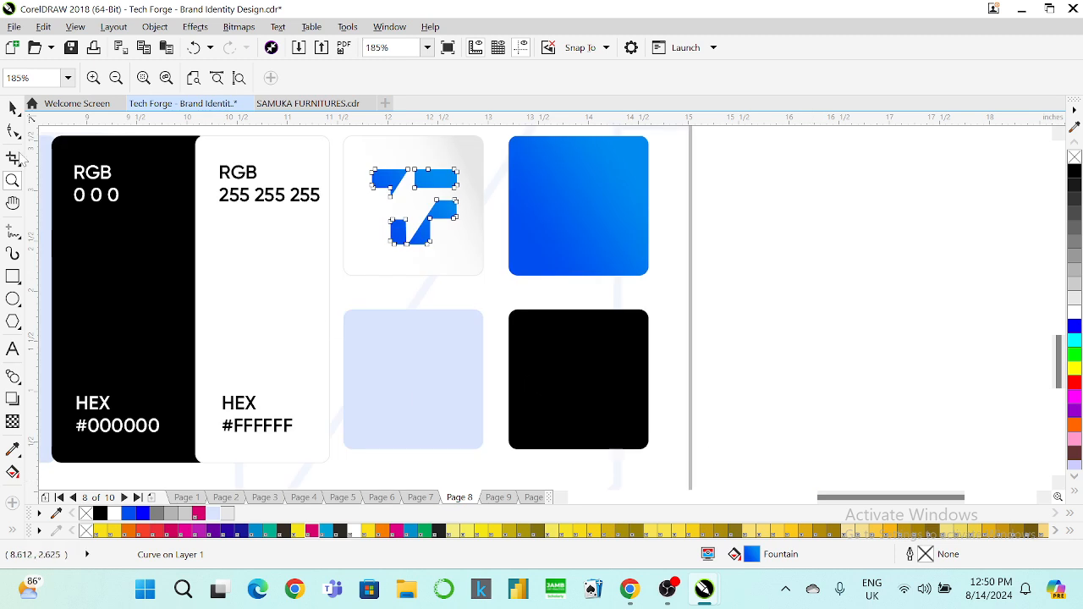
left_click(14, 107)
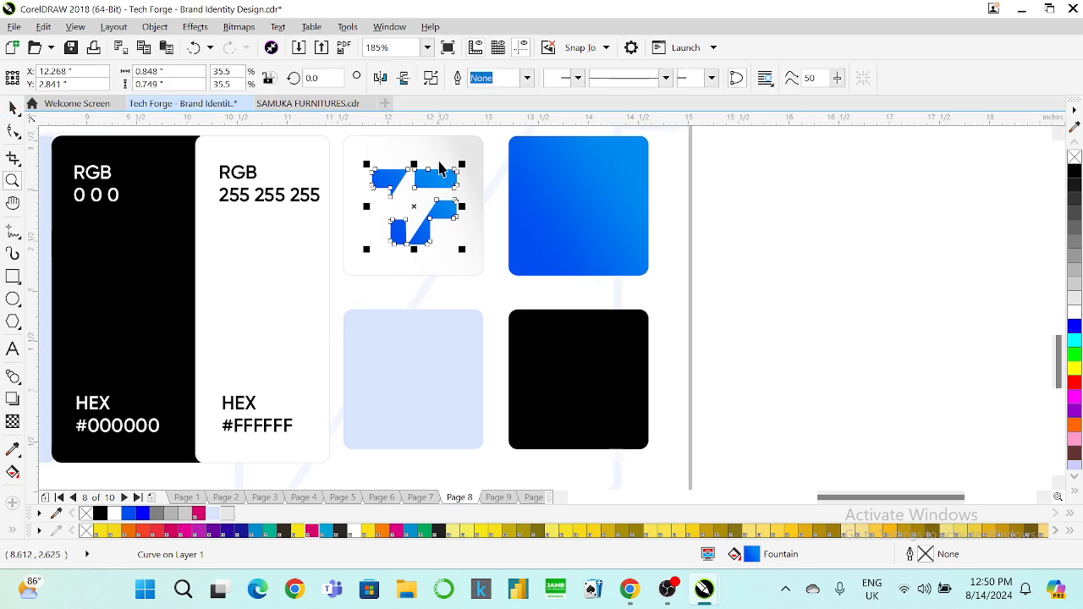
left_click(438, 160, "shift")
left_click(737, 207)
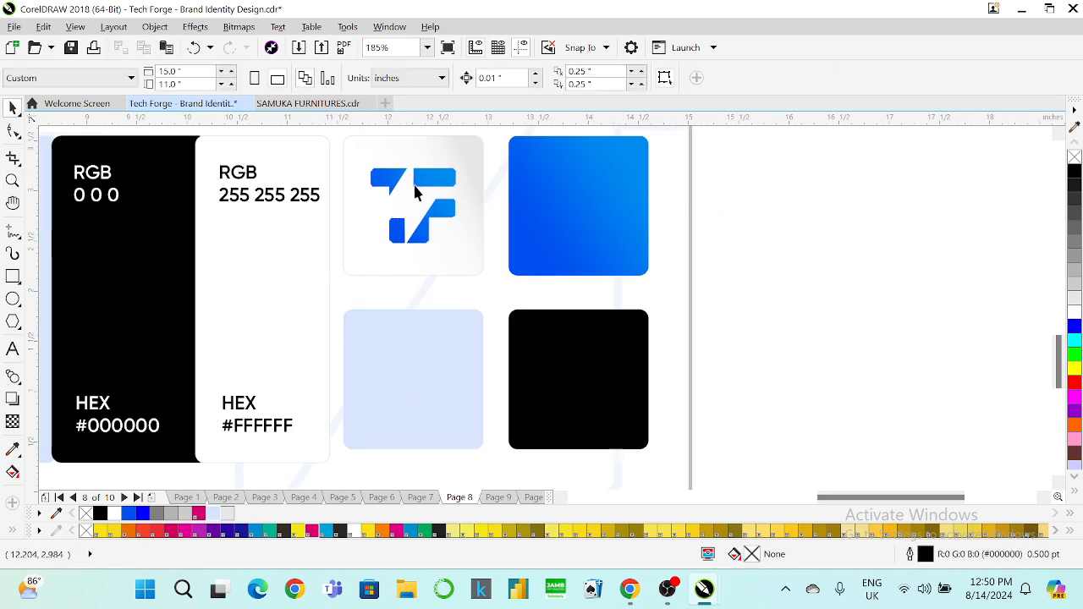
Step: Duplicate the small logo icon onto the blue gradient tile, fill the copy white, and center it on the tile
left_click(425, 178)
key("ctrl+d")
left_click_drag(438, 158, 587, 180)
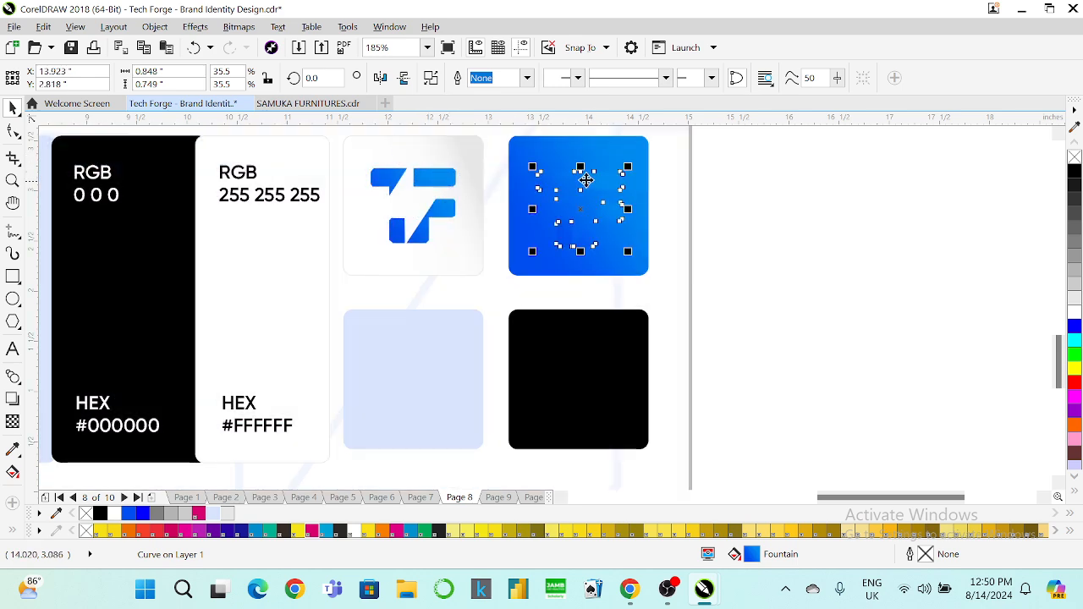
left_click(1075, 312)
left_click(538, 148, "shift")
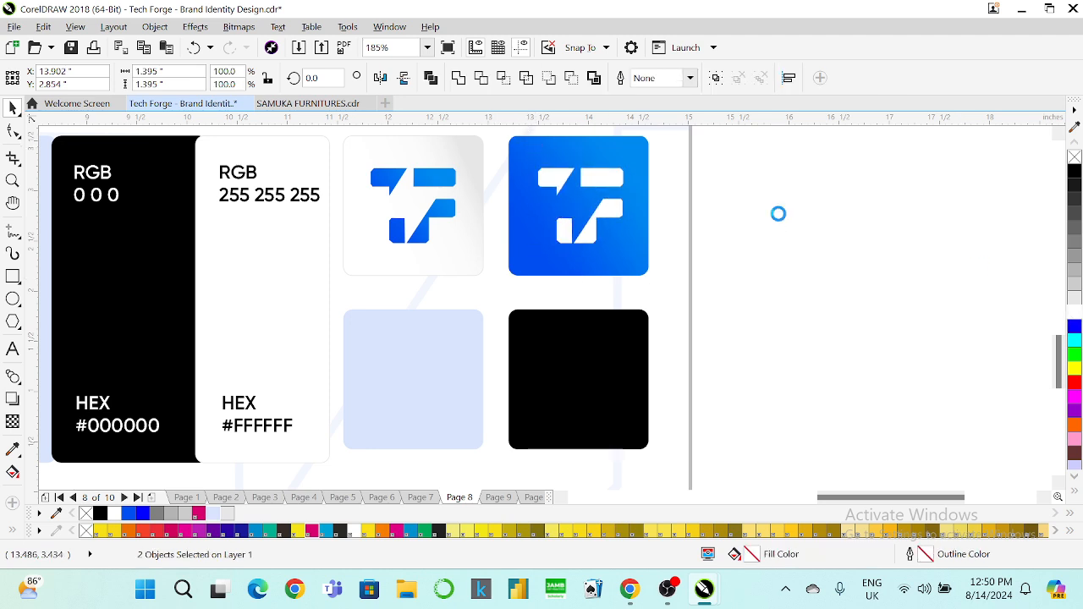
Step: Duplicate the blue gradient logo icon from the white gradient tile onto the small black tile
left_click(776, 220)
left_click(425, 178)
left_click_drag(425, 176, 582, 366)
Step: Duplicate the logo icon onto the light blue tile, fill the copy black, and center it on the tile
left_click_drag(589, 362, 432, 363)
left_click(750, 350)
left_click(1070, 180)
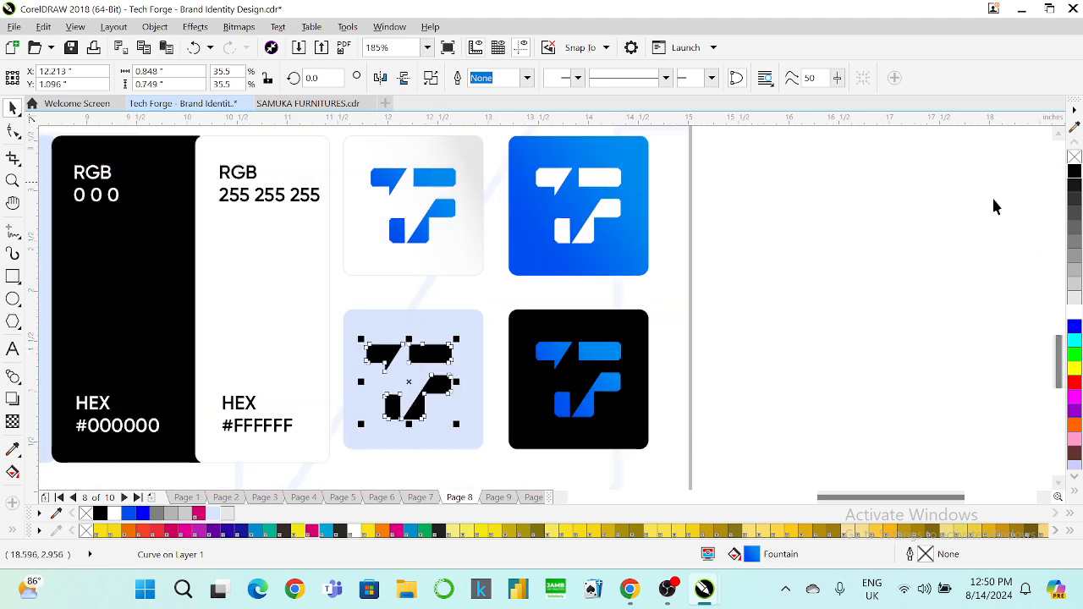
left_click(476, 323, "shift")
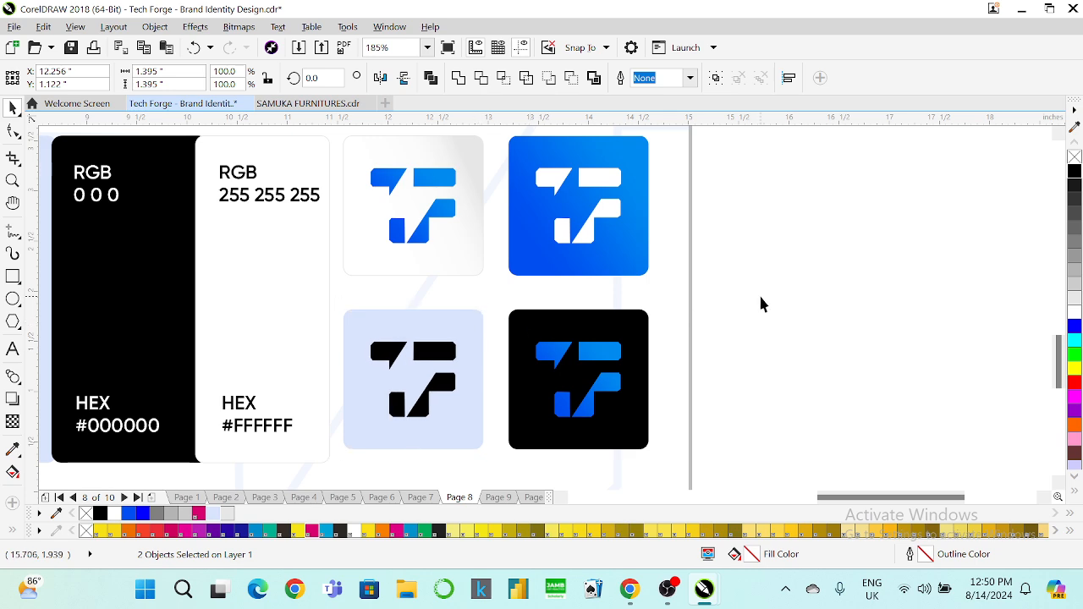
left_click(762, 302)
Step: Fill the Gilroy Bold typography card's background rectangle with black
left_click(428, 48)
left_click(414, 65)
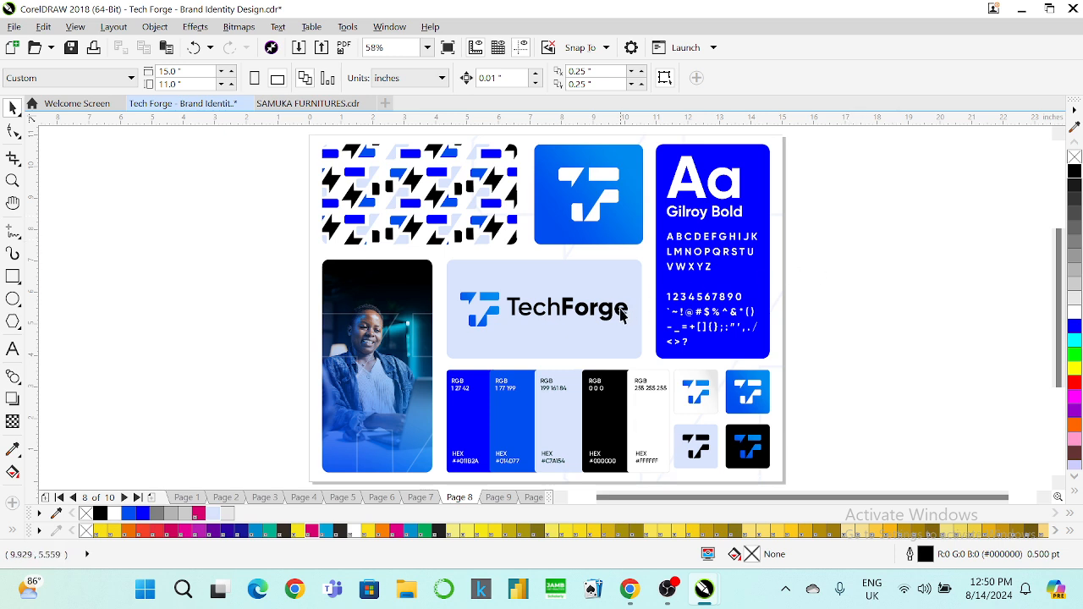
left_click(751, 161)
left_click(1075, 170)
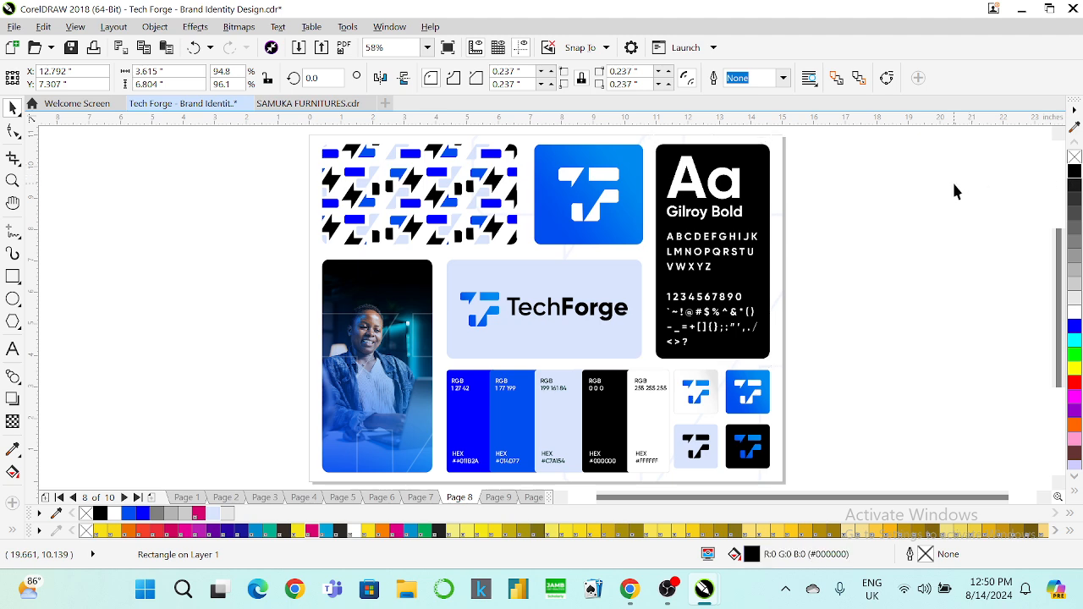
key("Escape")
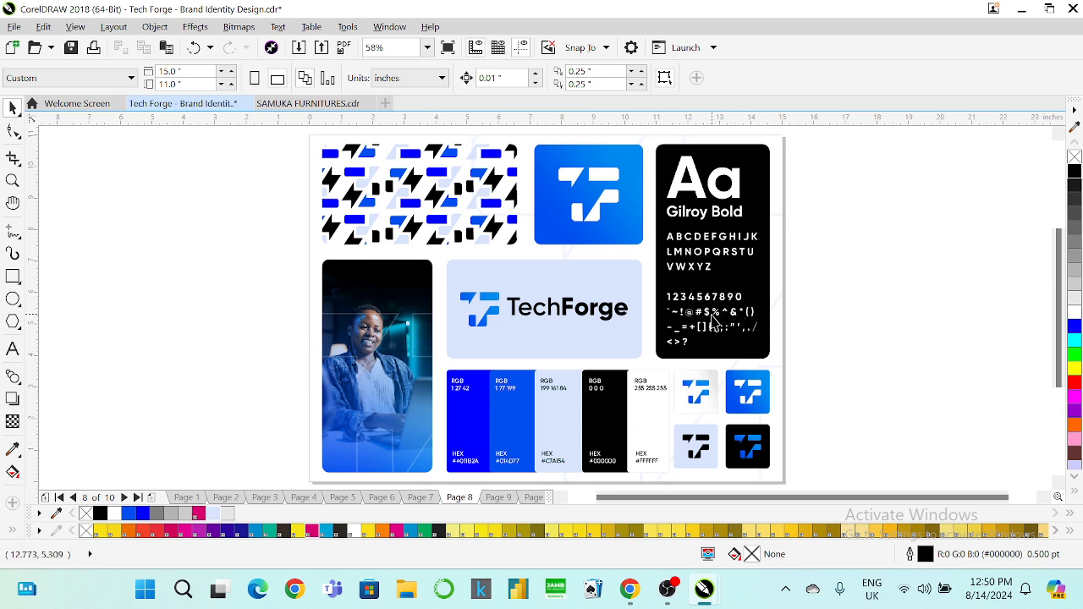
left_click(370, 296)
left_click(349, 213, "shift")
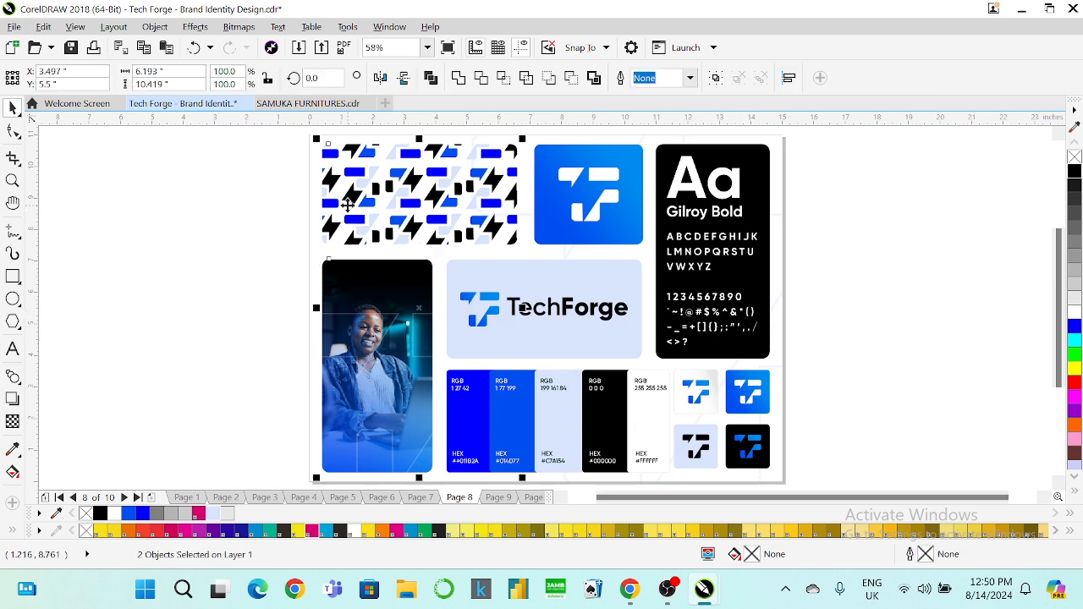
left_click(156, 330)
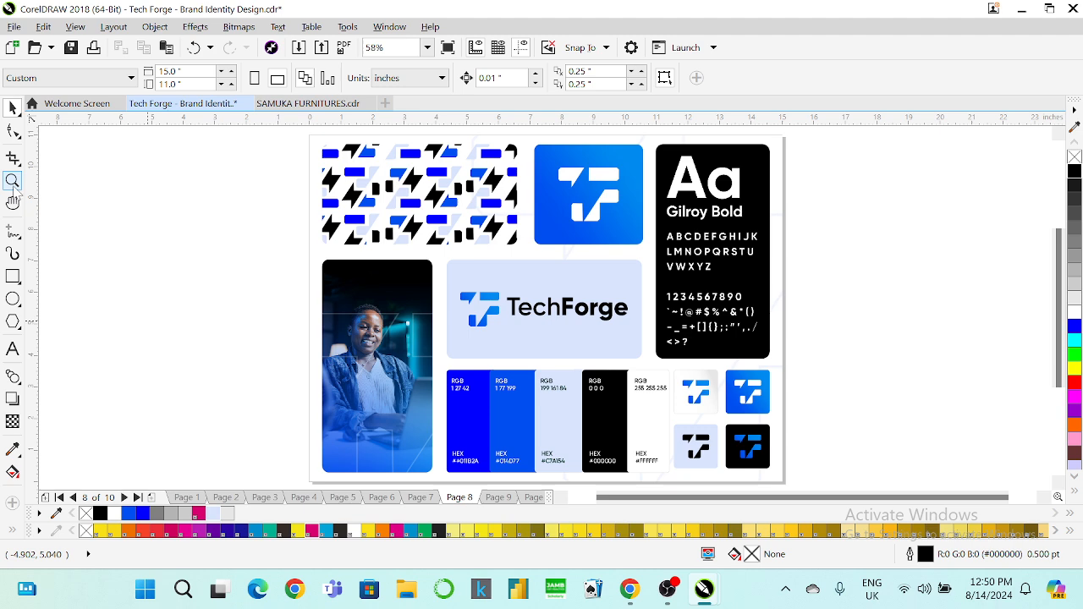
Step: Ungroup the color palette so its five swatches and their RGB and HEX labels can be edited separately
left_click(13, 181)
left_click_drag(437, 369, 682, 479)
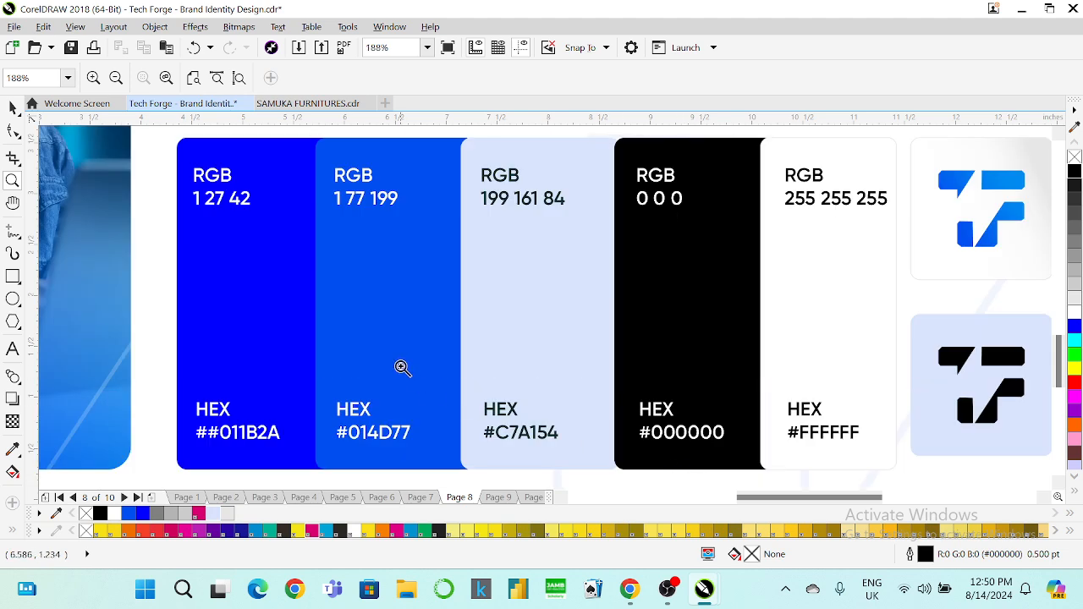
left_click(13, 108)
left_click(205, 347)
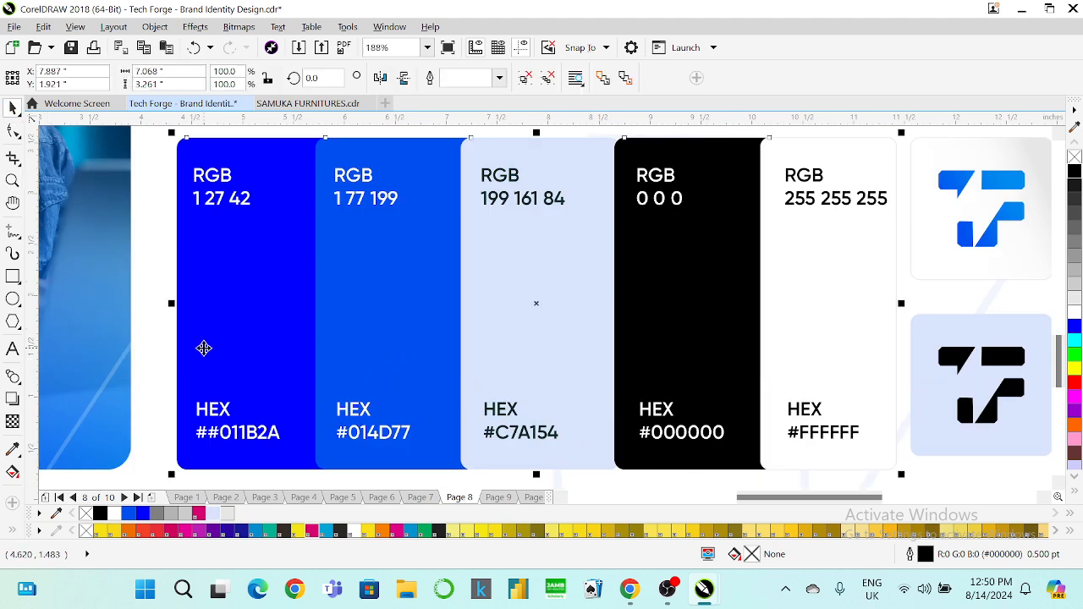
right_click(204, 348)
left_click(242, 223)
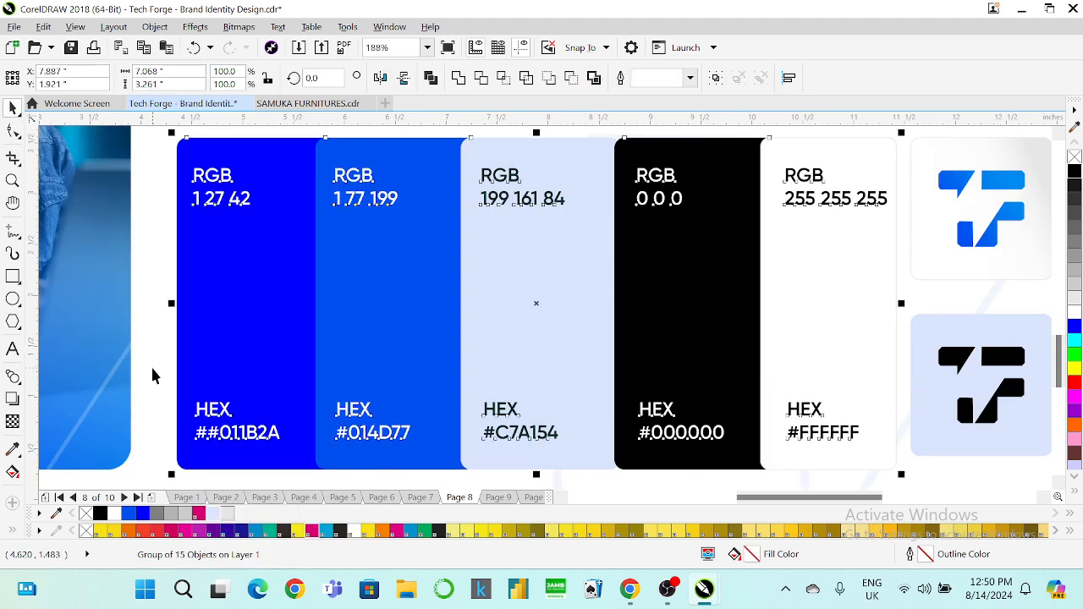
Step: Check the fill of the first blue swatch and replace its HEX label's code with #0000FF
left_click(216, 326)
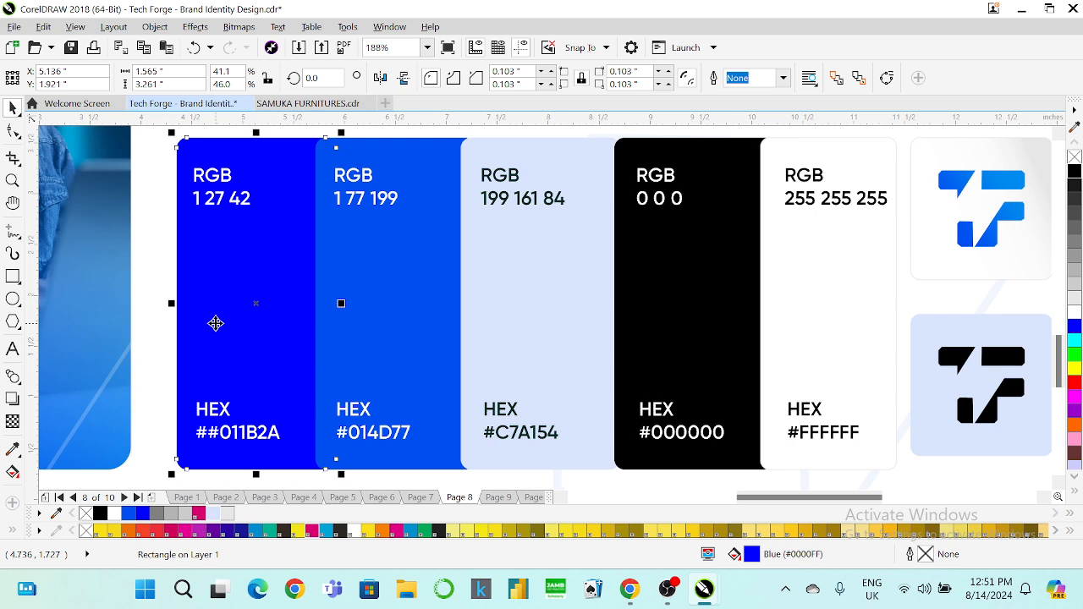
left_click(154, 271)
left_click(198, 286)
left_click(214, 202)
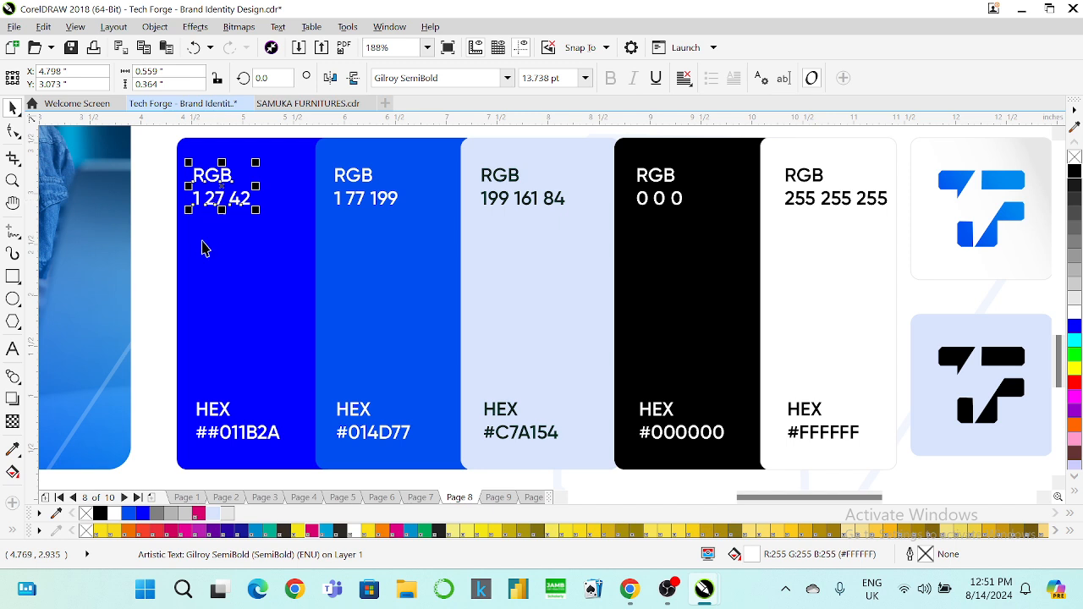
left_click(191, 279)
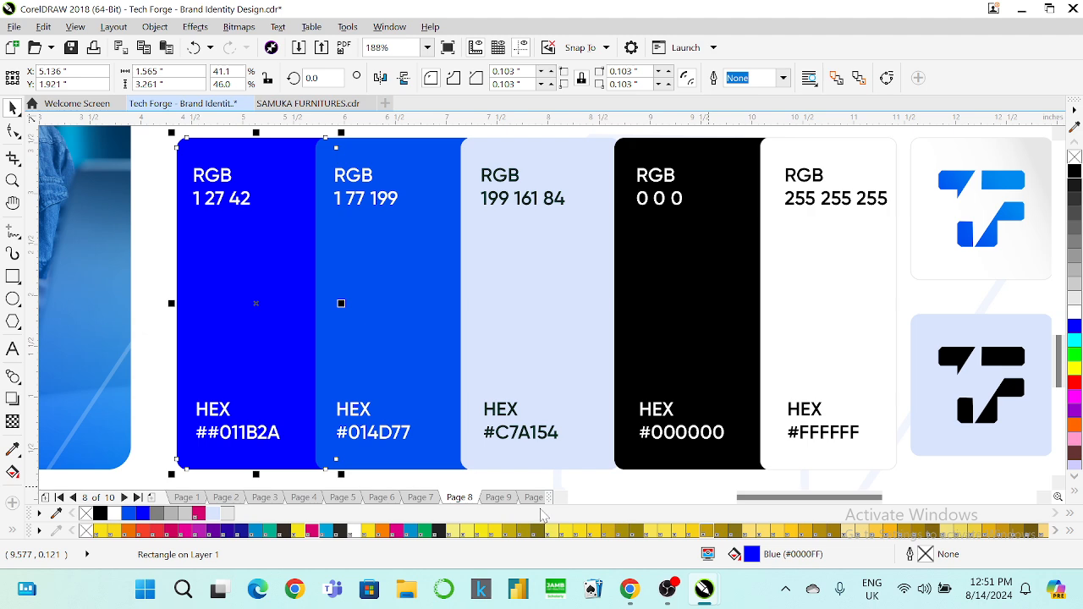
left_click(13, 348)
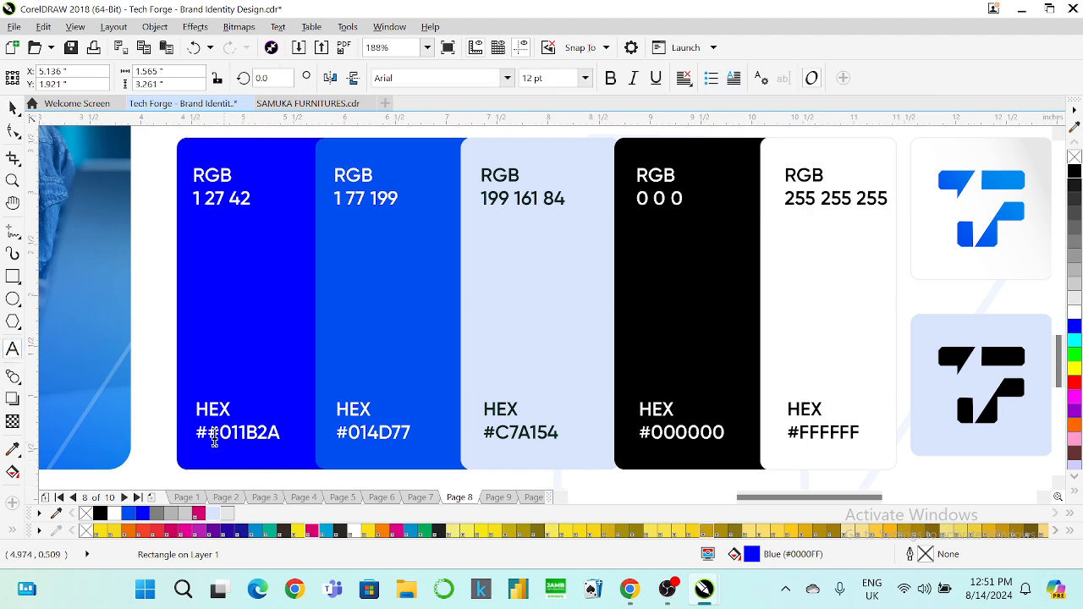
left_click_drag(209, 434, 284, 435)
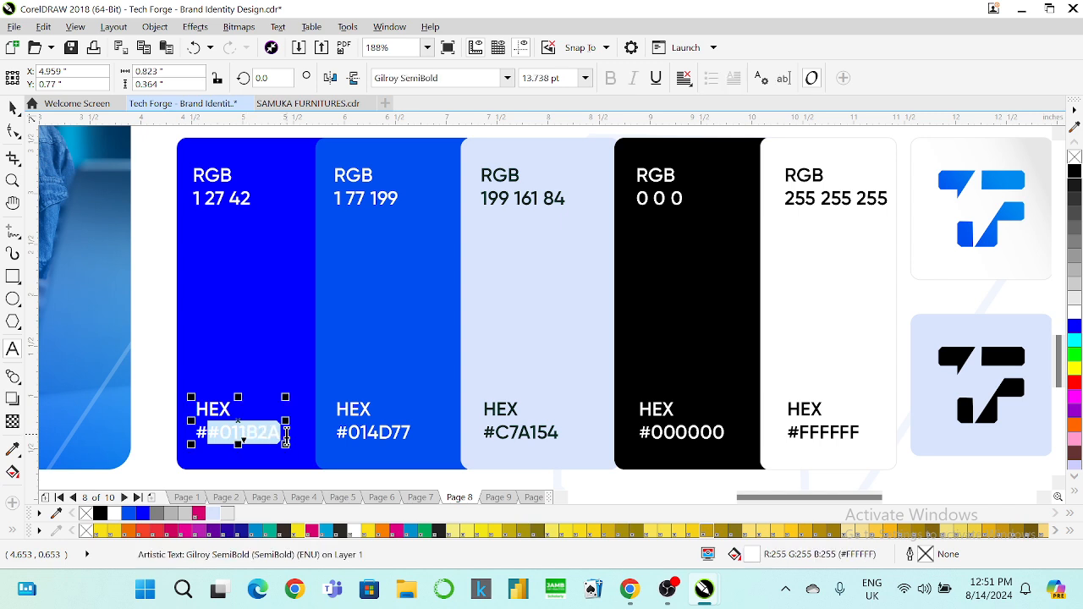
type("0000FF")
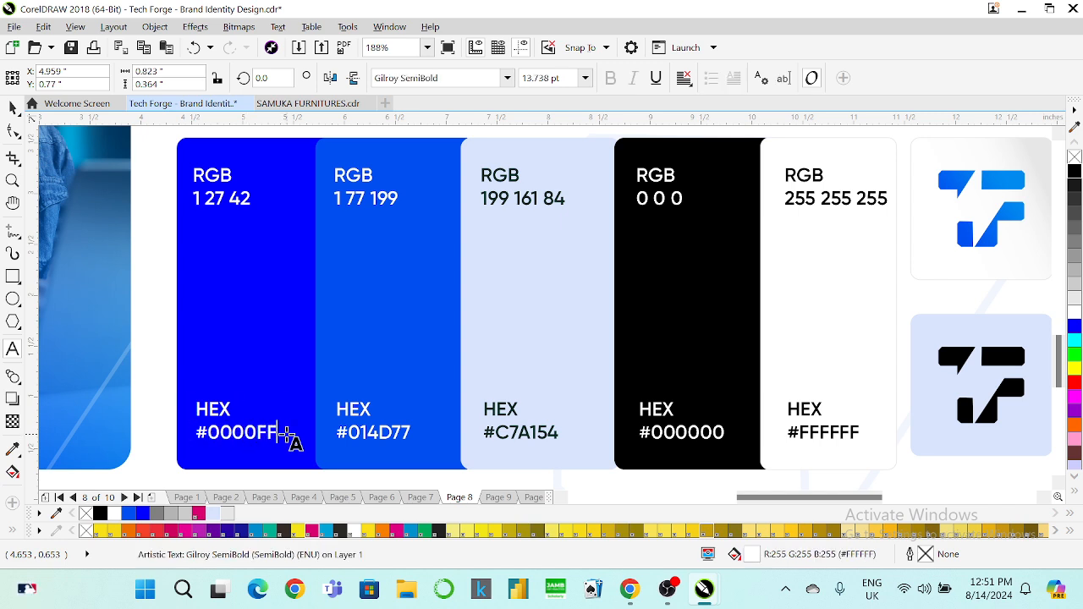
left_click(13, 107)
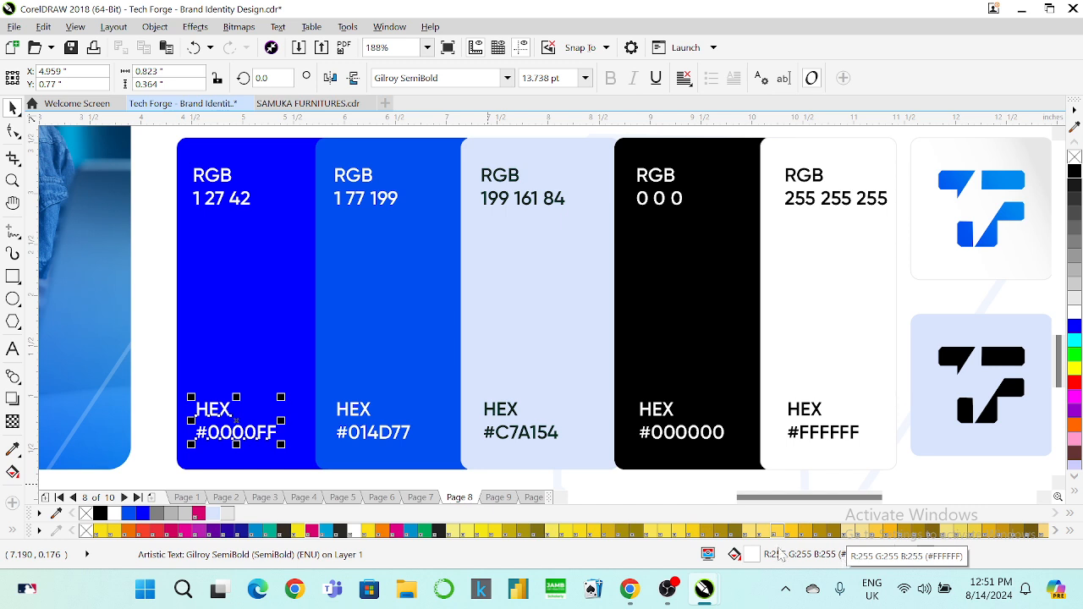
Step: Look up the RGB values of the first blue swatch's fill color
left_click(295, 330)
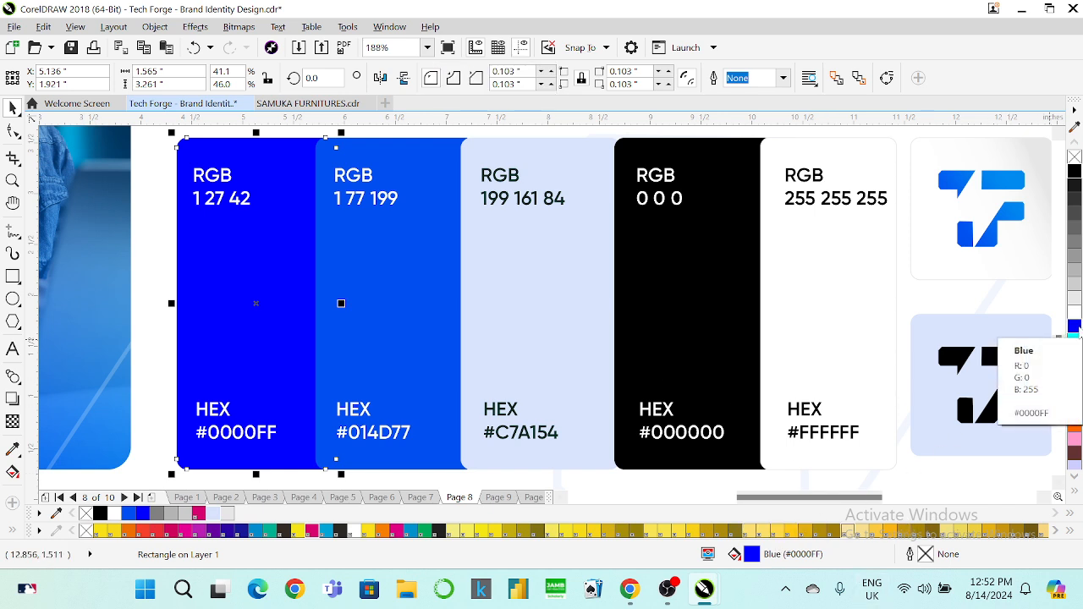
Step: Check the RGB values of the first colour swatch's fill
left_click(253, 244)
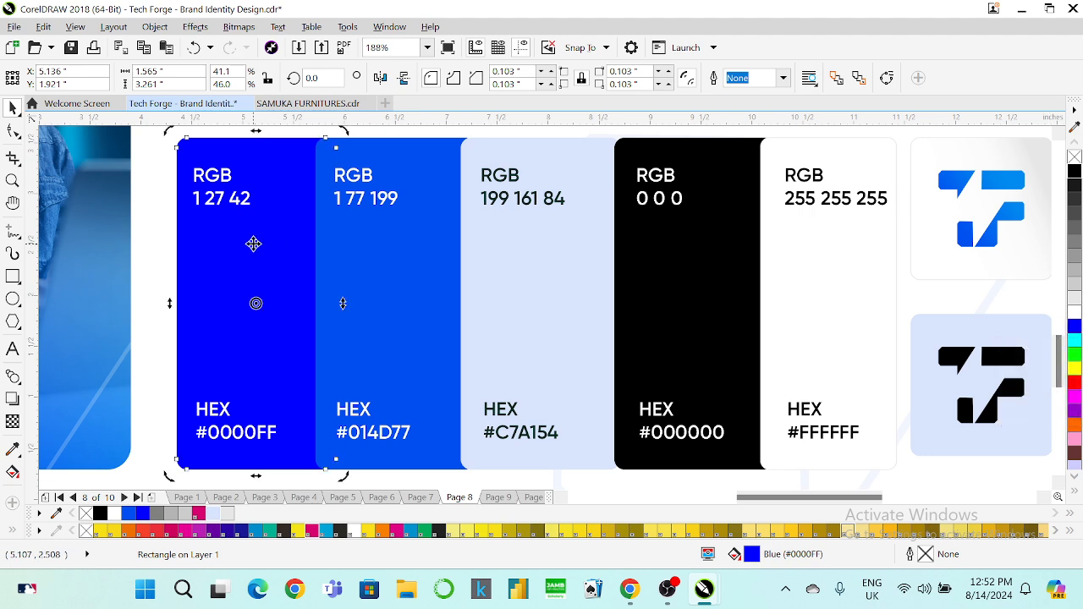
left_click(13, 472)
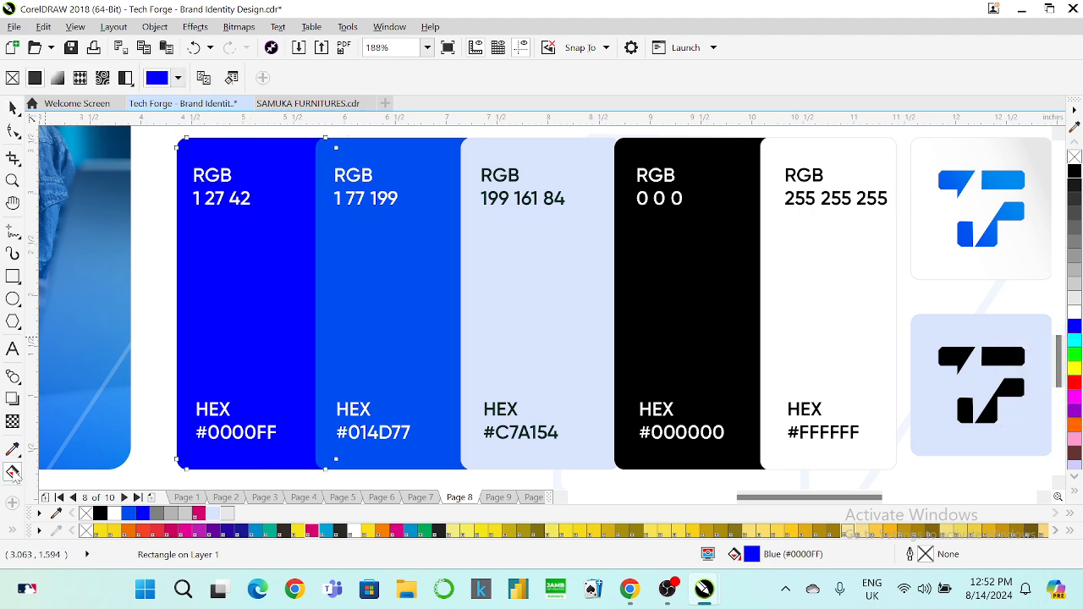
left_click(178, 77)
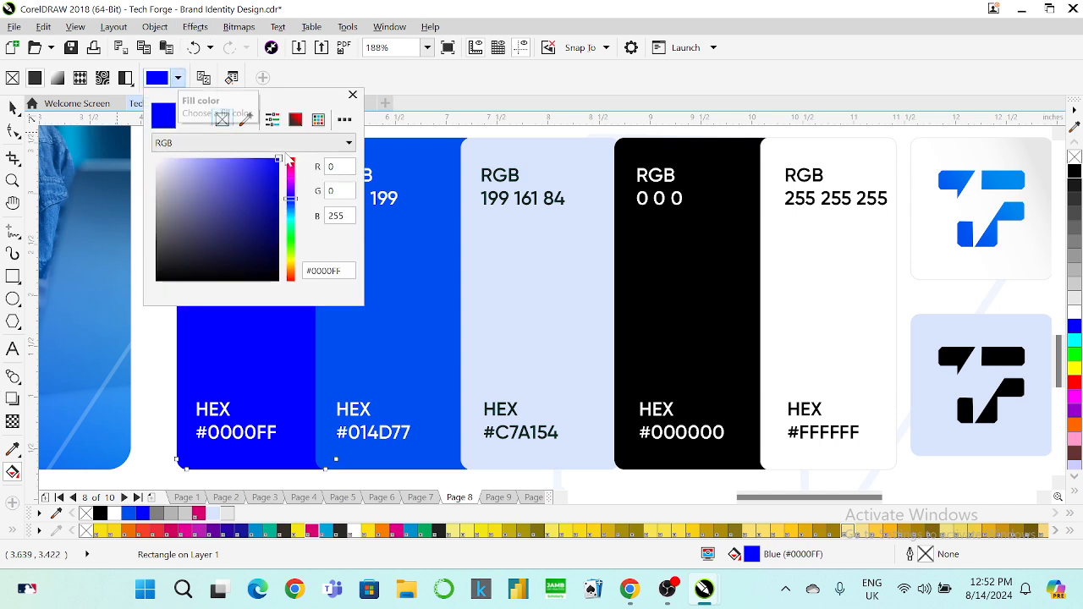
left_click(353, 95)
Step: Change the RGB values in the first swatch's label to "0 0 225"
key("F8")
left_click_drag(201, 197, 176, 198)
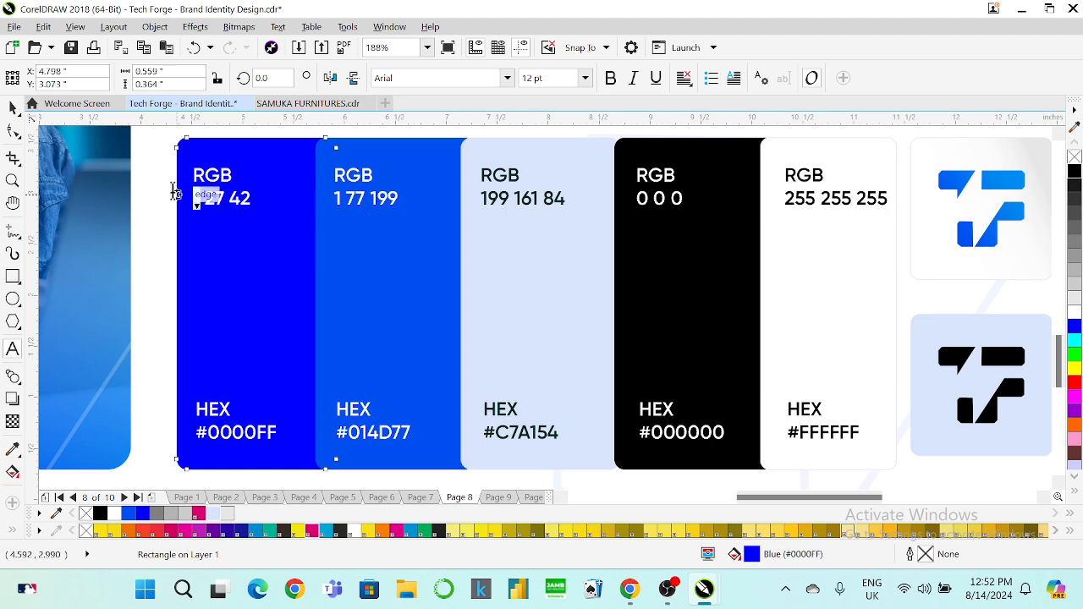
type("0")
key("Right")
key("Right")
key("Right")
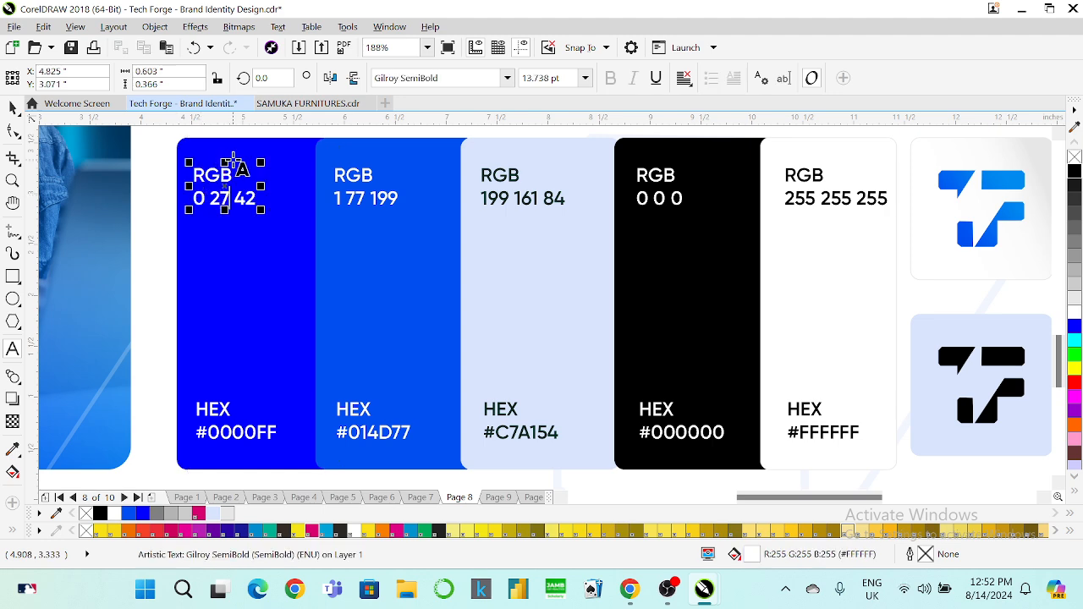
key("BackSpace")
type("2")
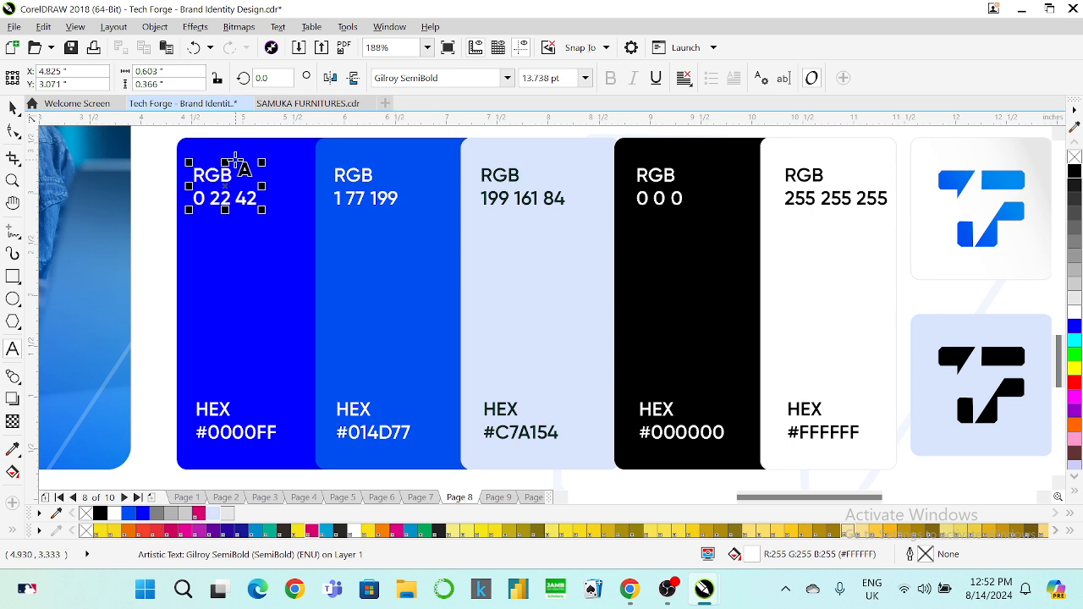
key("BackSpace")
key("BackSpace")
type("0 22")
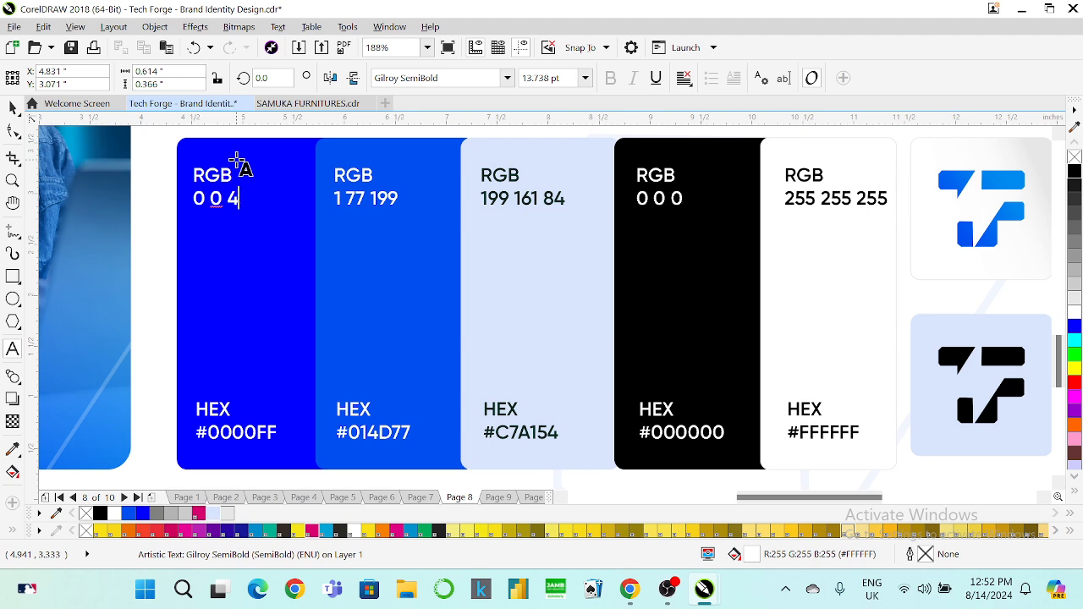
type("5")
left_click(12, 108)
Step: Examine the start and end colour values of the gradient fill on the TechForge card's logo icon
left_click(429, 48)
left_click(388, 66)
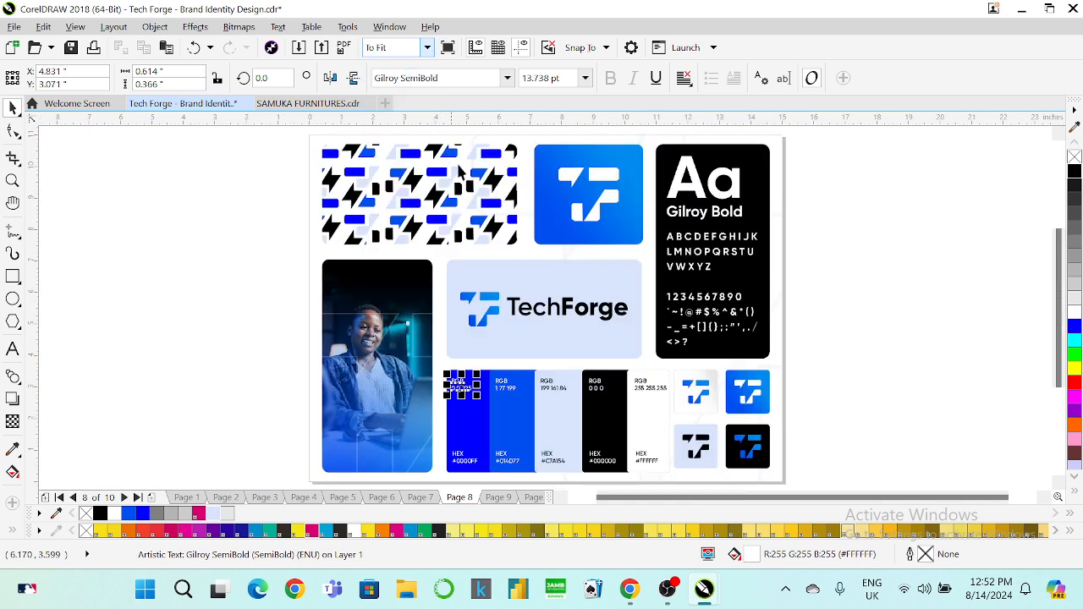
left_click(485, 294)
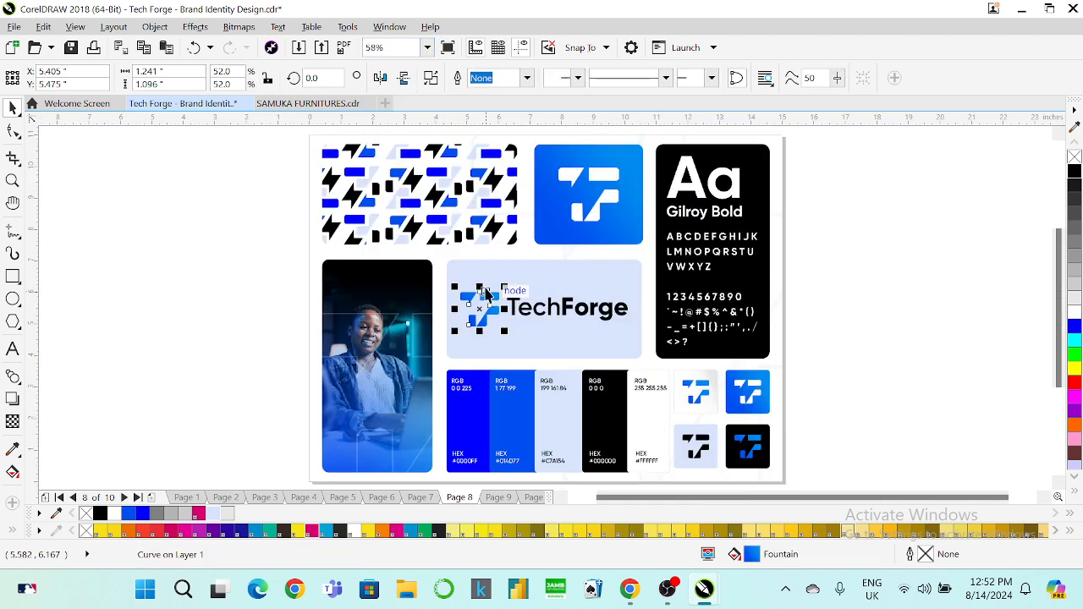
key("F11")
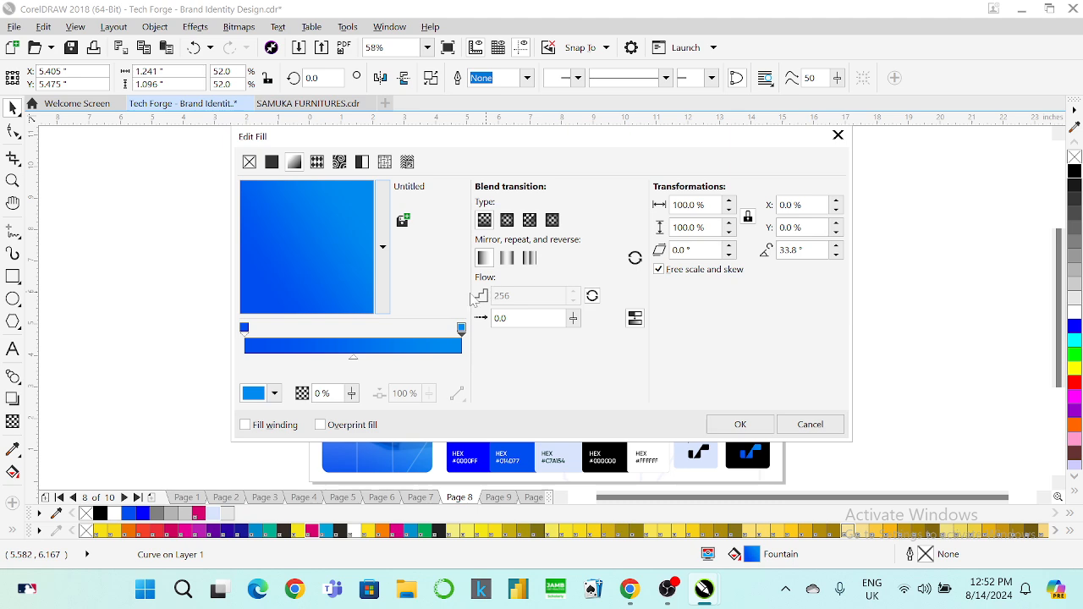
left_click(275, 393)
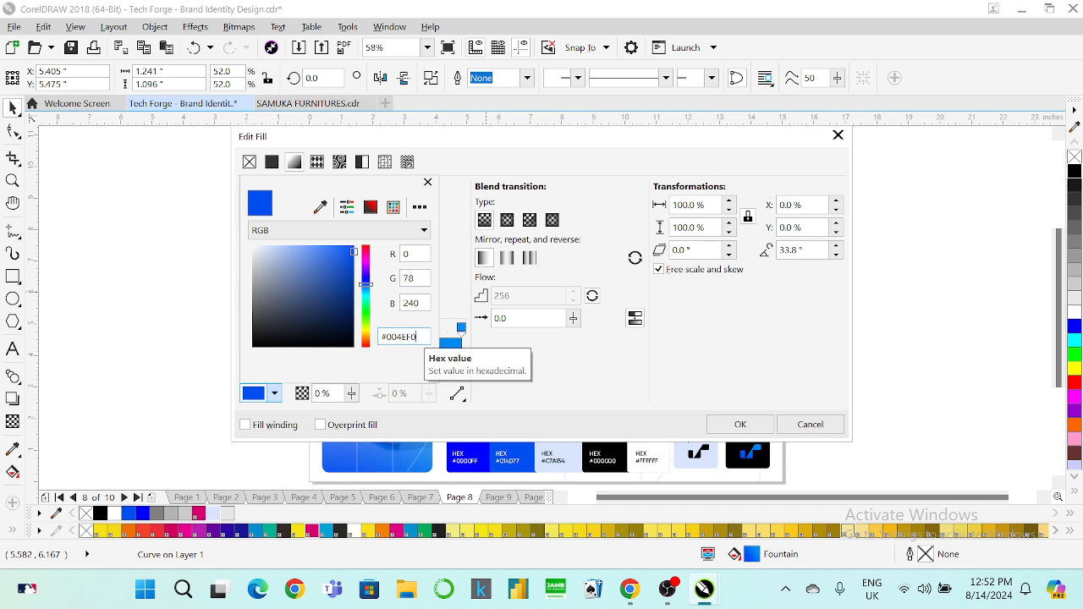
left_click(529, 347)
left_click(461, 329)
left_click(274, 393)
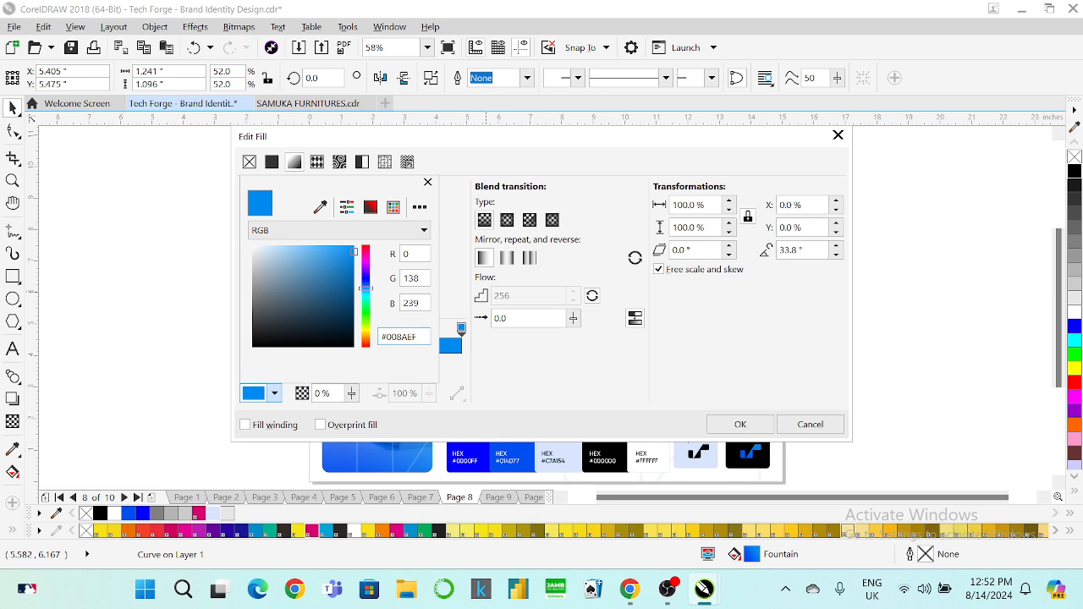
left_click(837, 136)
left_click(838, 135)
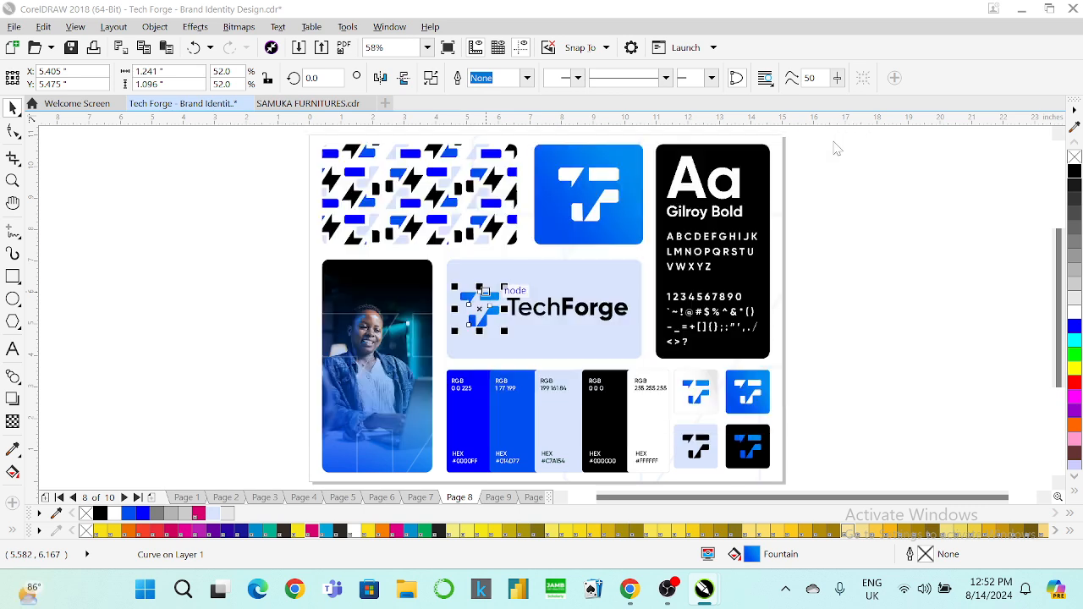
Step: Place two copies of the TechForge card's logo icon, one above the other, on the empty area beside the page
key("ctrl+d")
left_click_drag(482, 292, 246, 253)
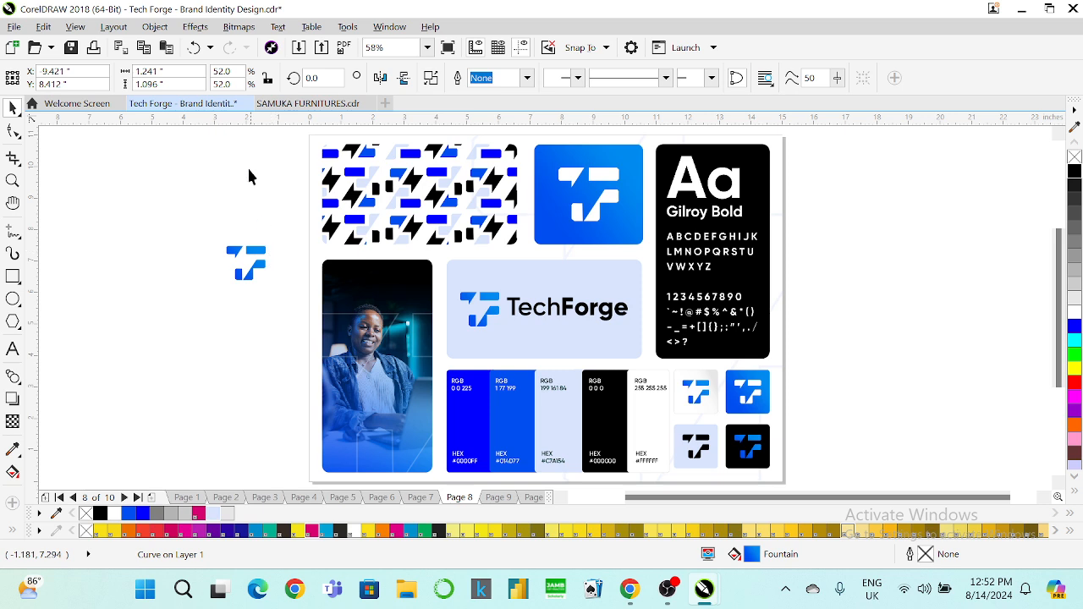
left_click(428, 49)
left_click(396, 69)
left_click_drag(179, 200, 441, 339)
Step: Change the upper logo copy's gradient to a uniform fill of #004EF0
left_click(412, 258)
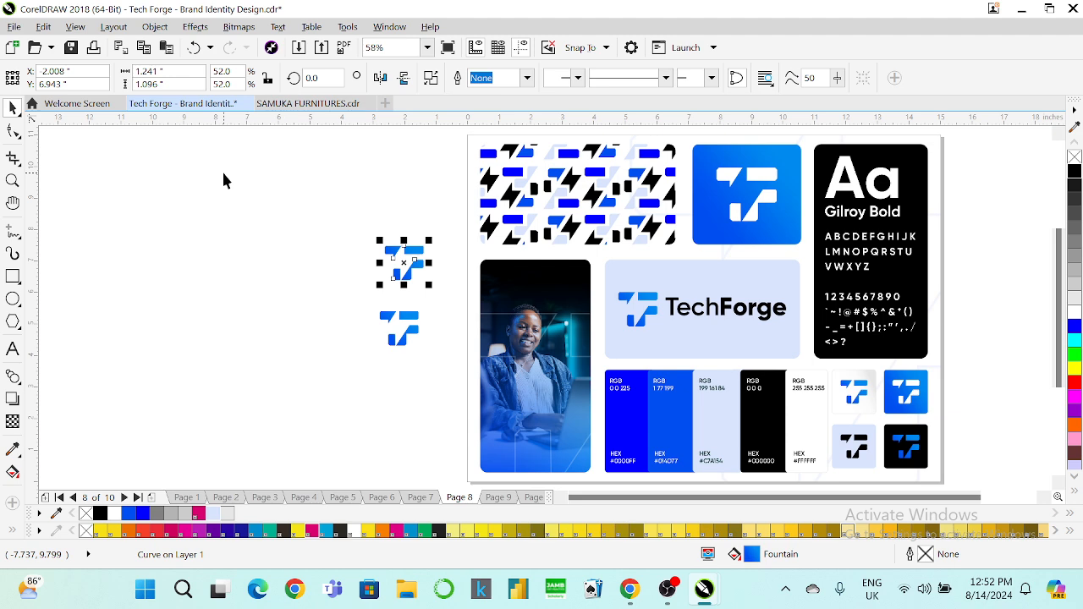
key("F11")
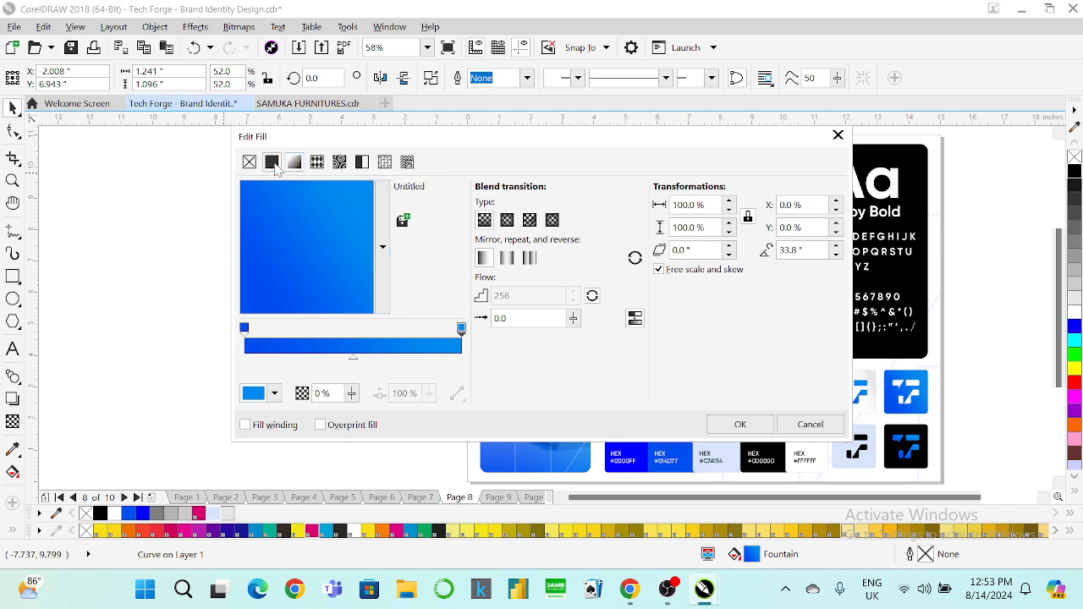
left_click(272, 162)
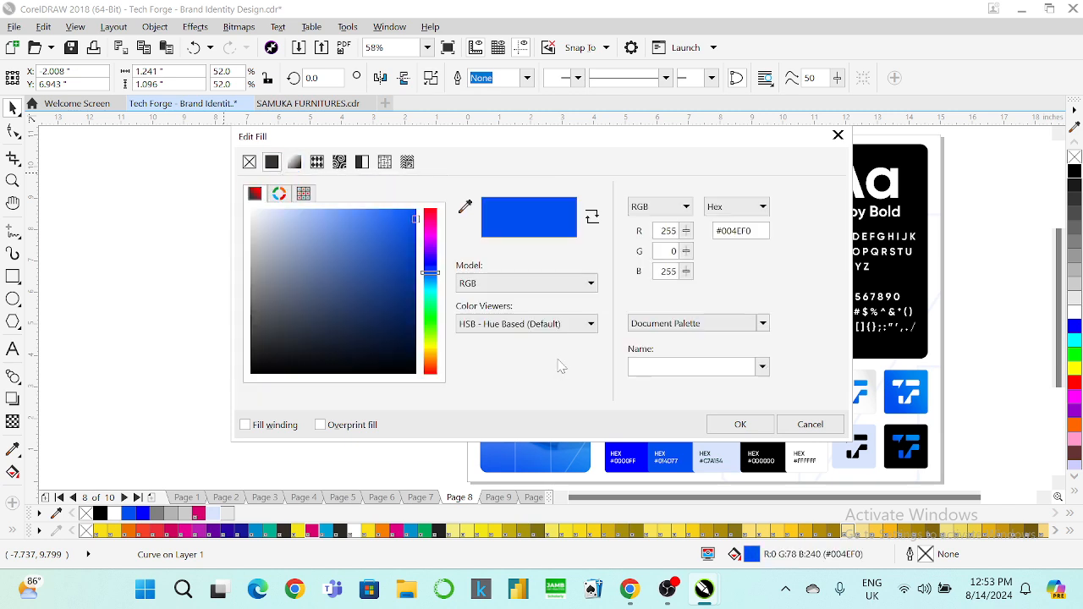
left_click(735, 426)
left_click(430, 407)
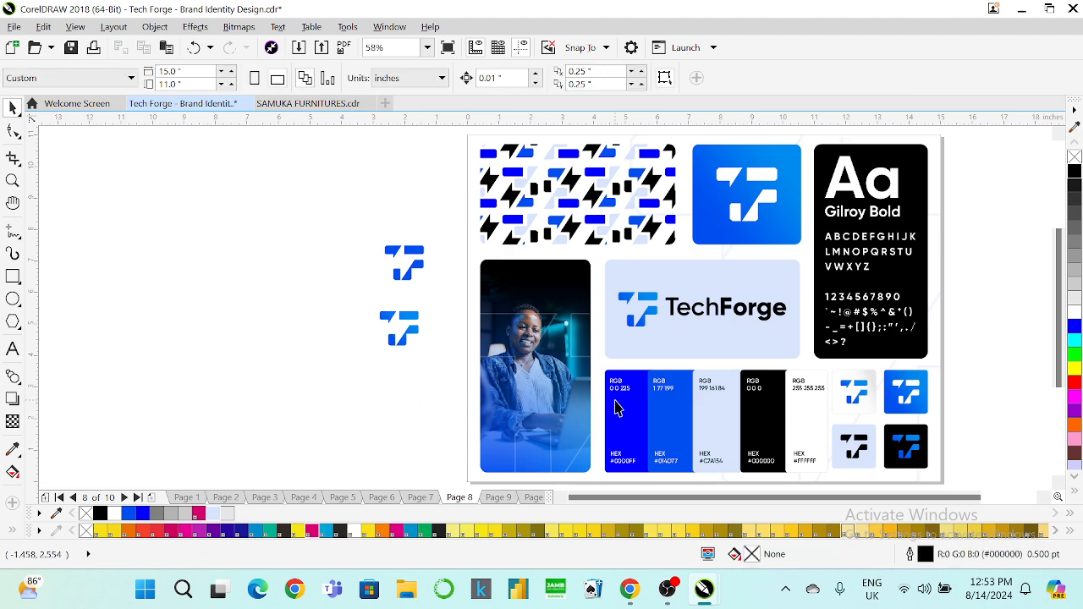
Step: Copy the fill of the upper logo copy onto the first colour swatch
left_click(616, 410)
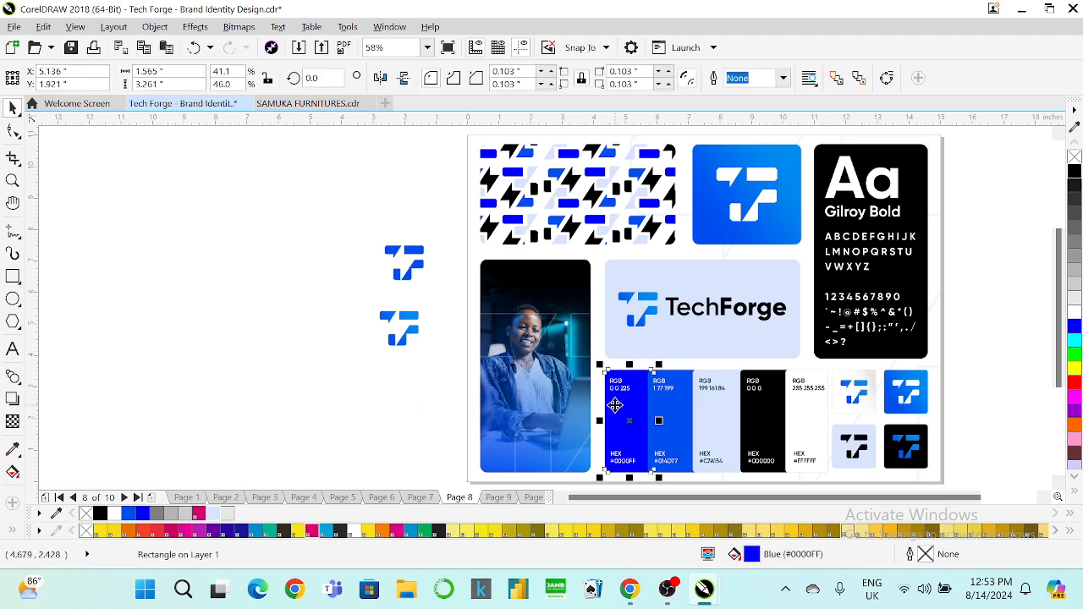
left_click(43, 26)
left_click(110, 245)
left_click(543, 320)
left_click(403, 247)
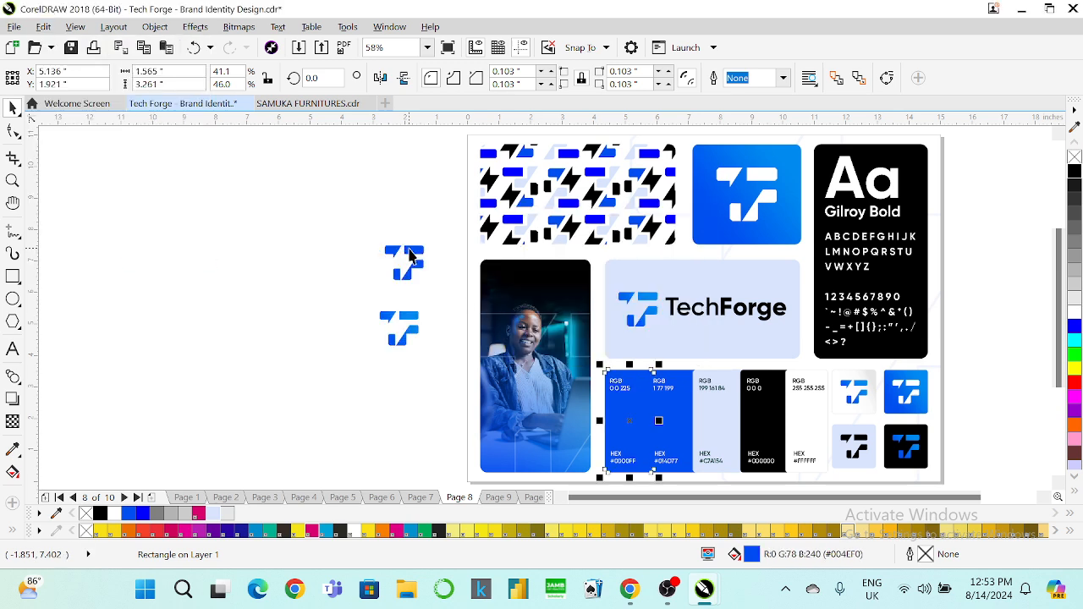
left_click(328, 222)
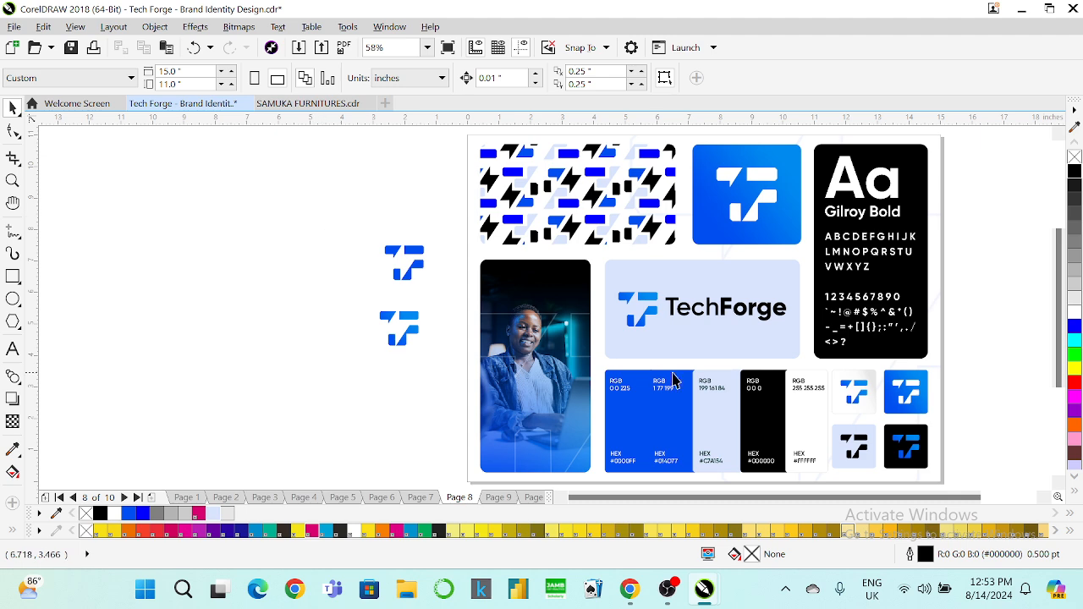
Step: Change the lower logo copy's gradient to a uniform fill of #008AEF, sampled from its end colour
left_click(664, 416)
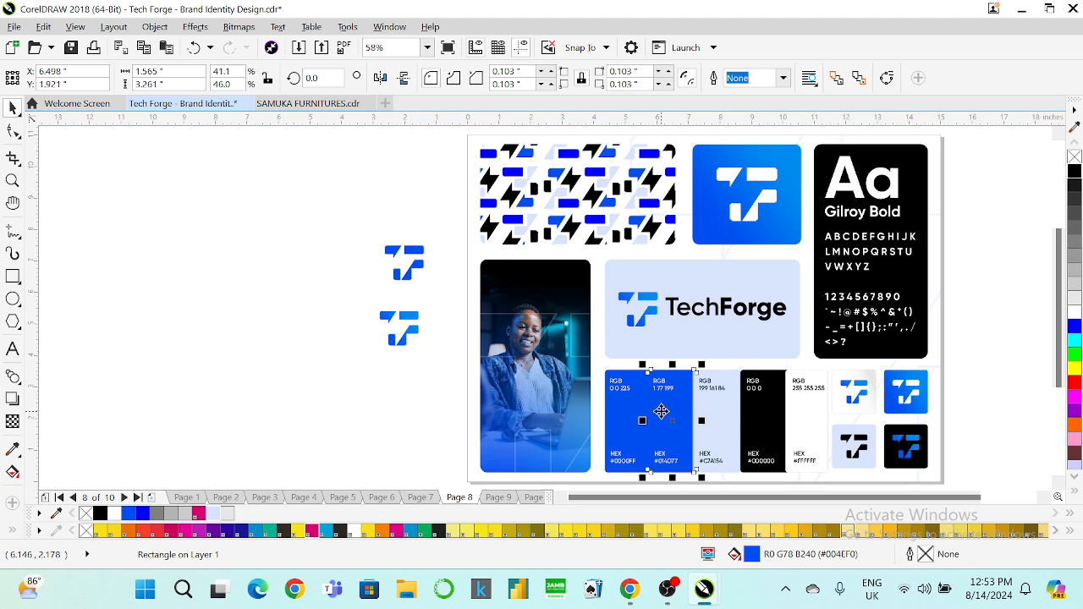
left_click(410, 314)
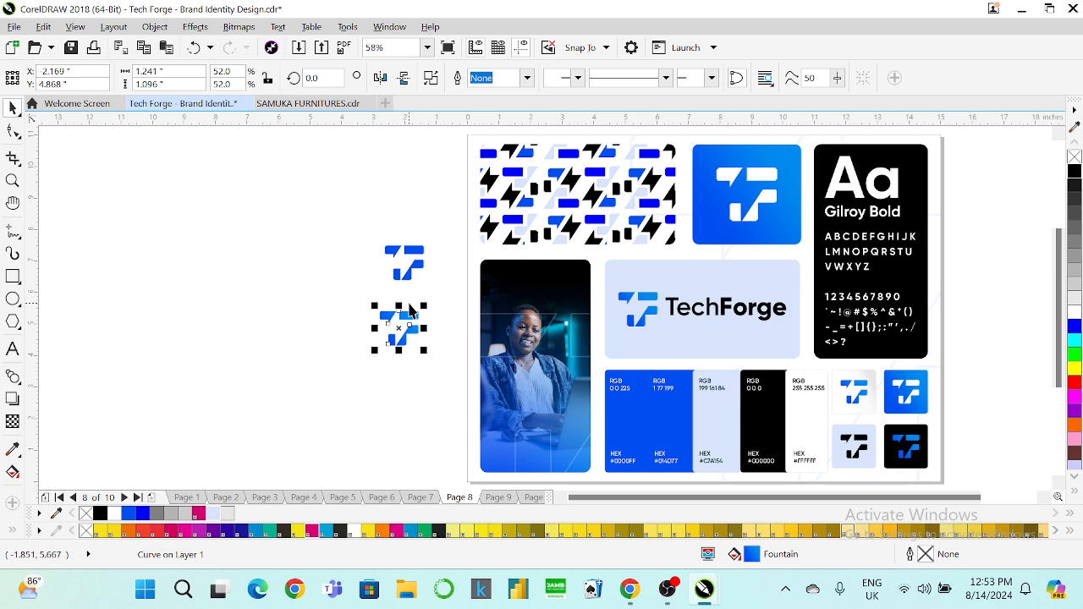
key("F11")
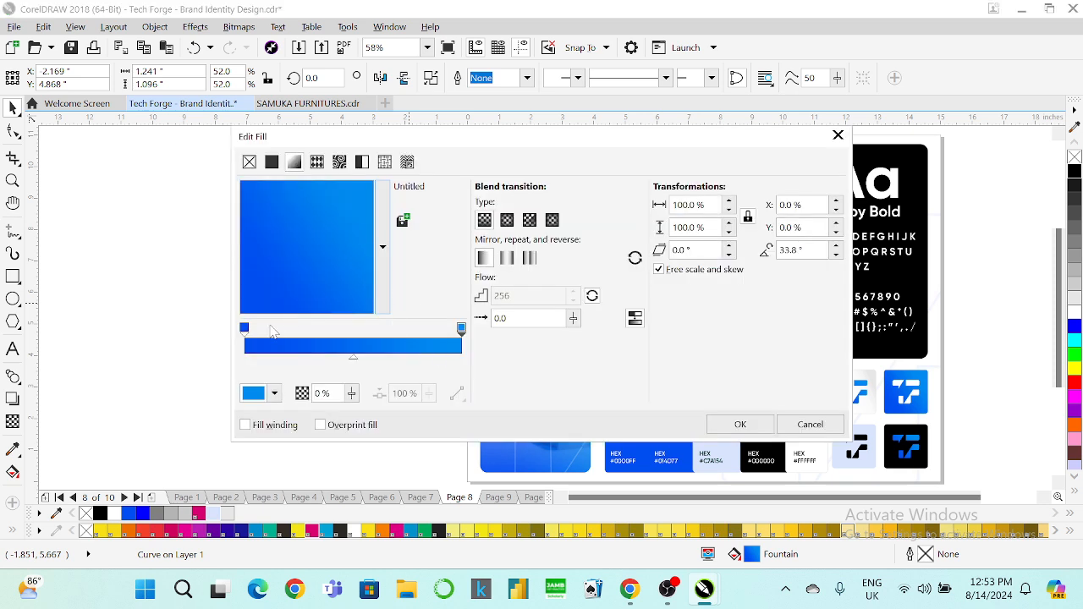
left_click(245, 330)
left_click(274, 394)
left_click(320, 207)
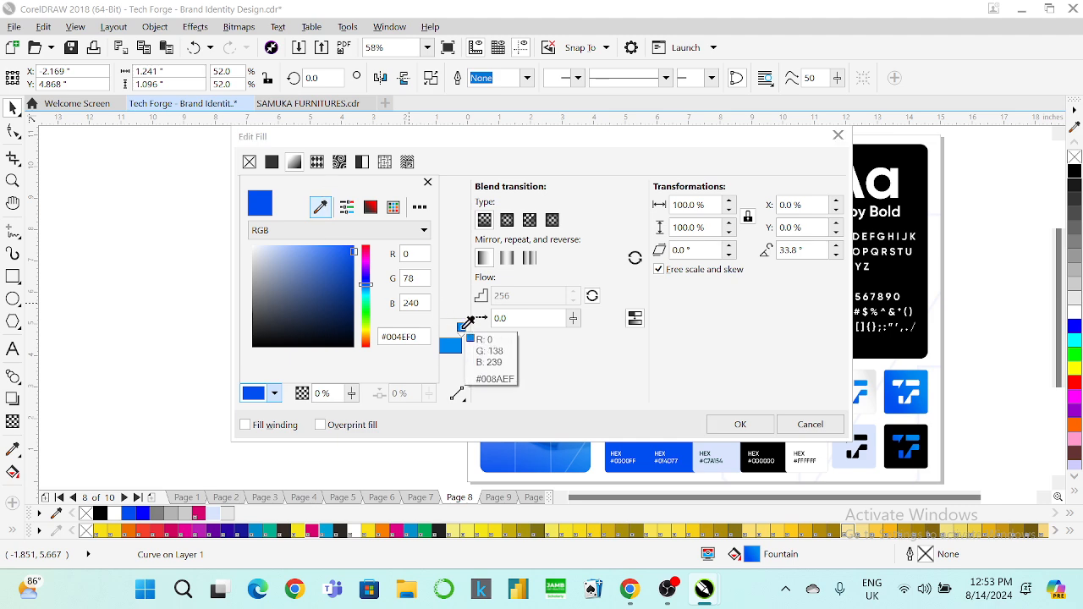
left_click(465, 321)
left_click(496, 375)
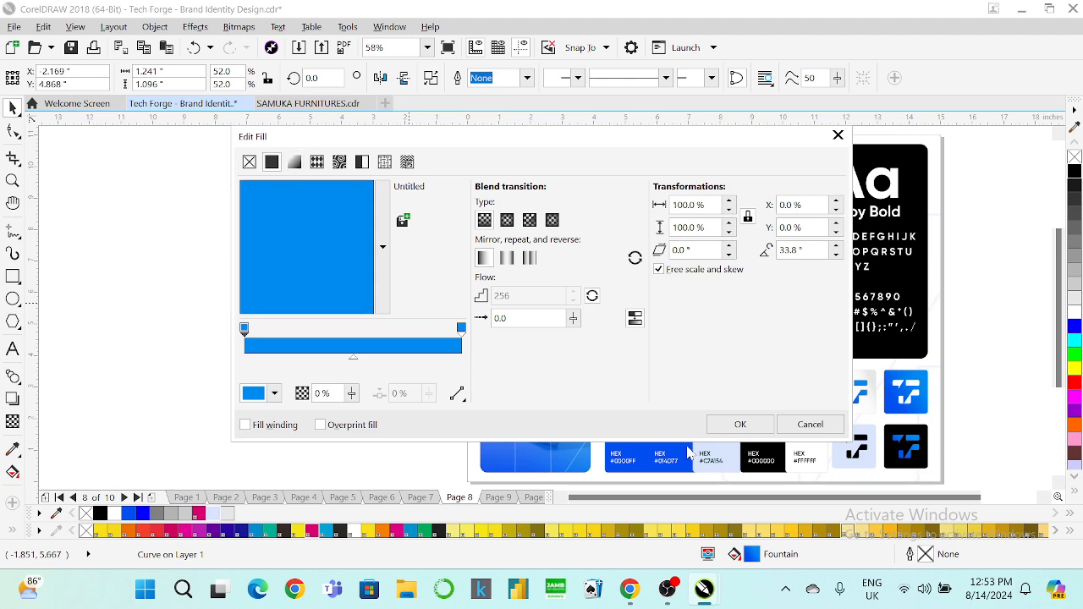
left_click(272, 163)
left_click(740, 424)
left_click(344, 399)
Step: Copy the fill of the lower logo copy onto the second colour swatch, and delete both logo copies beside the page
left_click(658, 419)
left_click(43, 27)
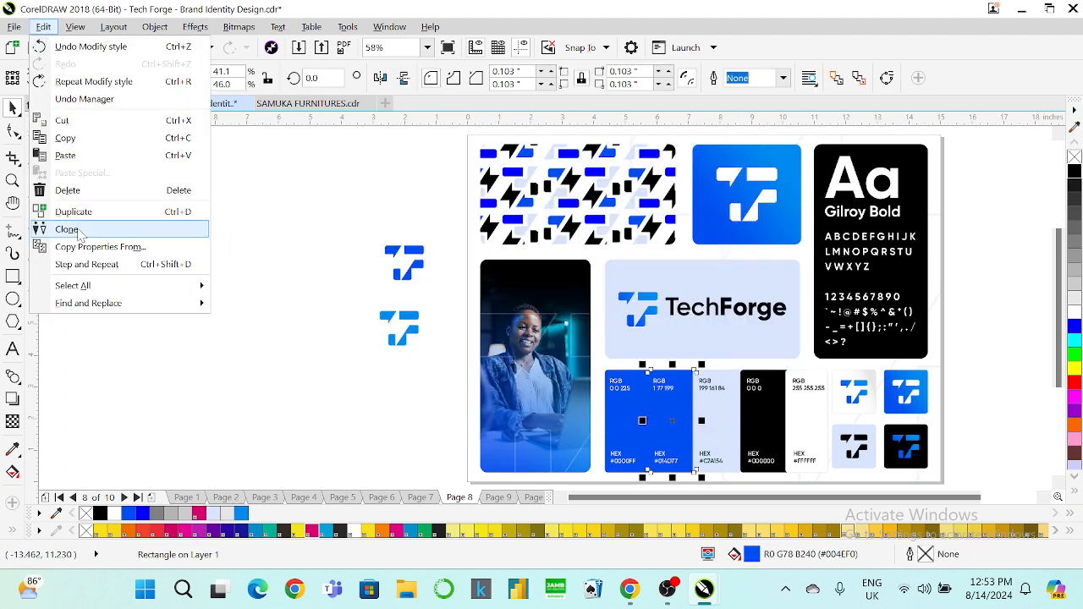
left_click(102, 247)
left_click(555, 316)
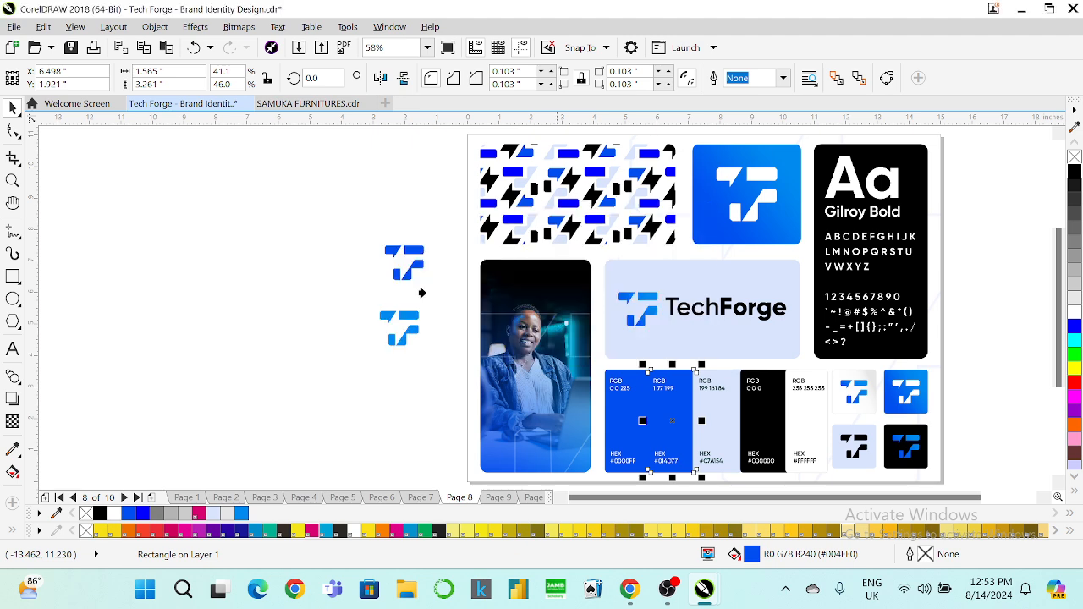
left_click(386, 315)
left_click(291, 306)
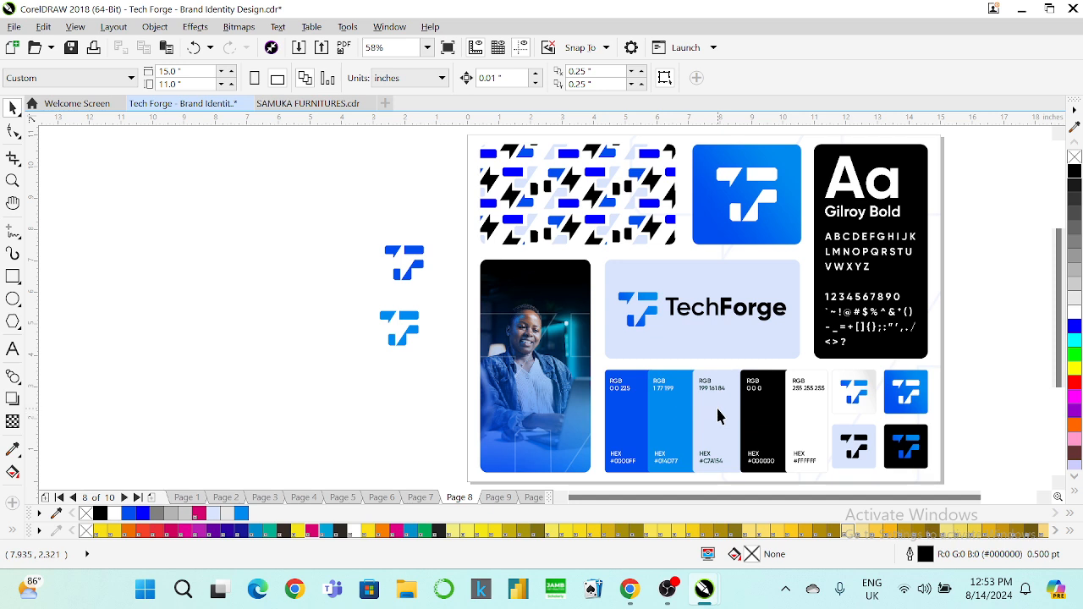
left_click_drag(306, 216, 474, 380)
key("Delete")
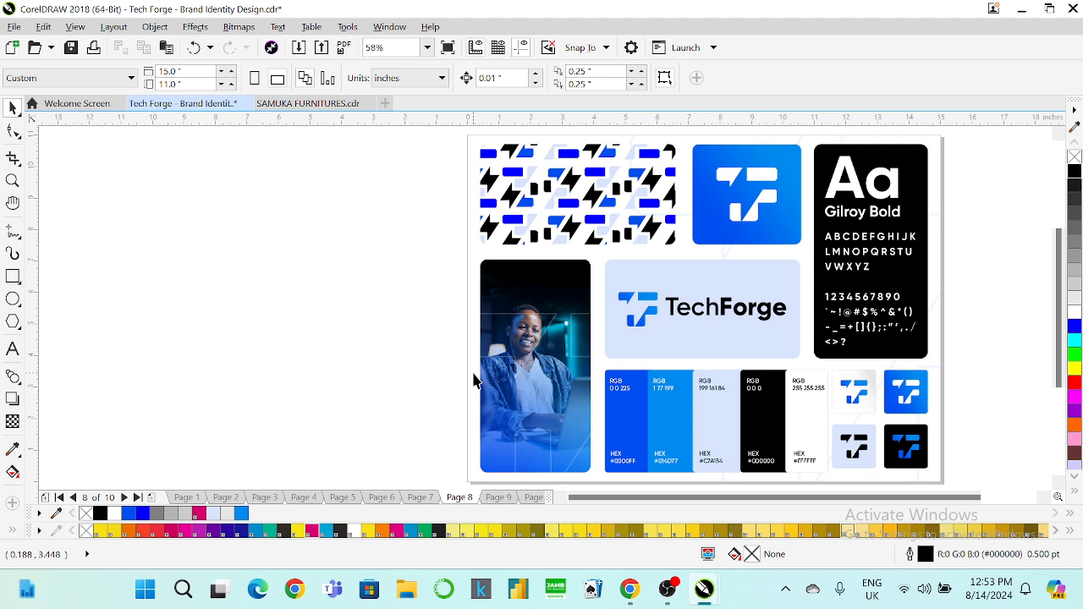
Step: Sample the second swatch's lighter blue and apply it as the fill of the TechForge logo card
left_click(13, 448)
left_click(634, 383)
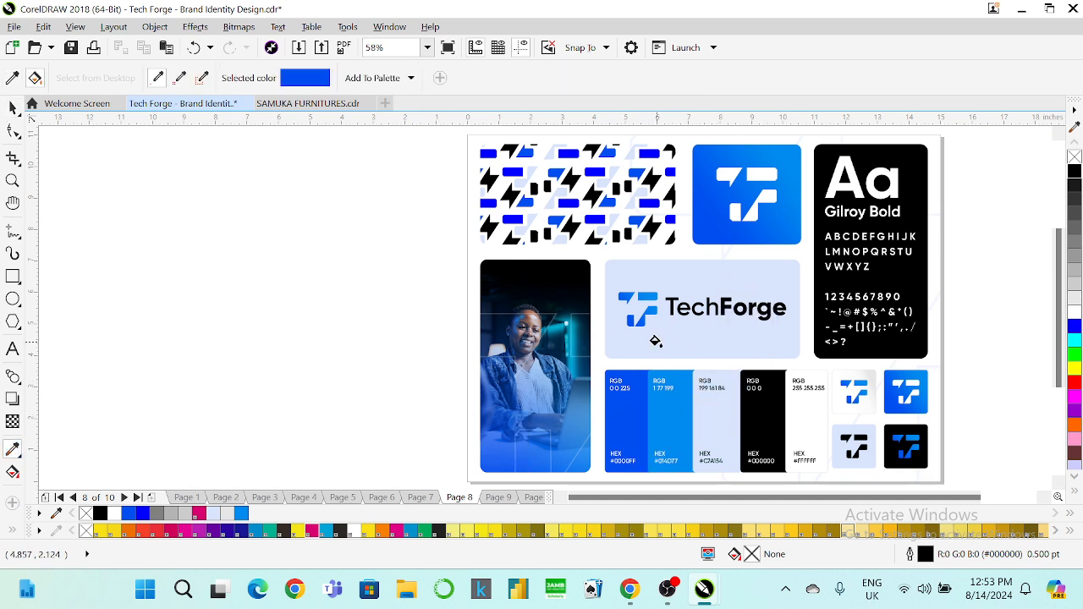
left_click(13, 78)
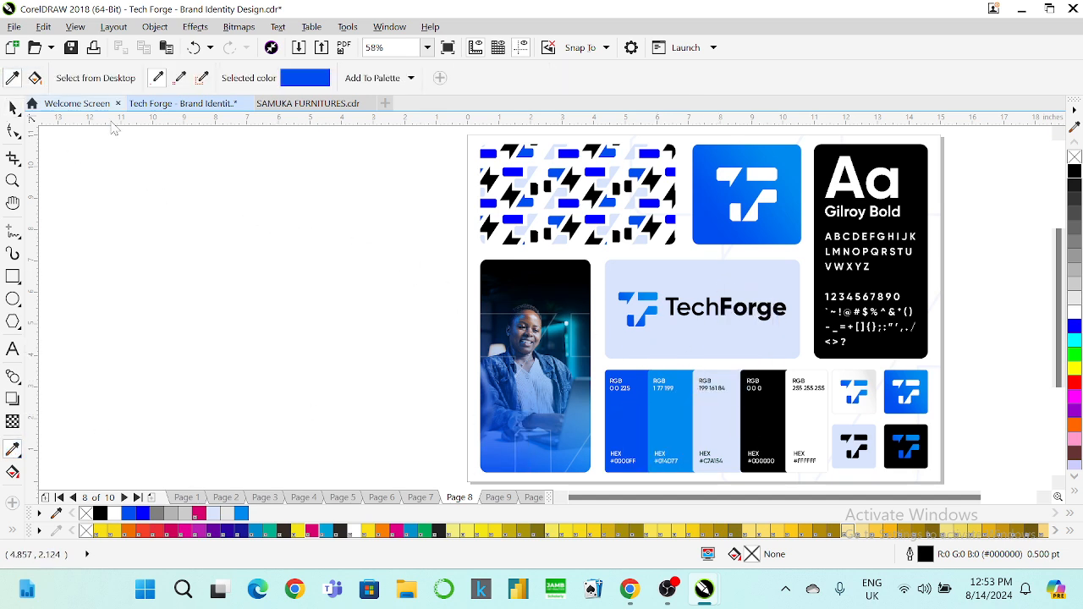
left_click(674, 418)
left_click(674, 417)
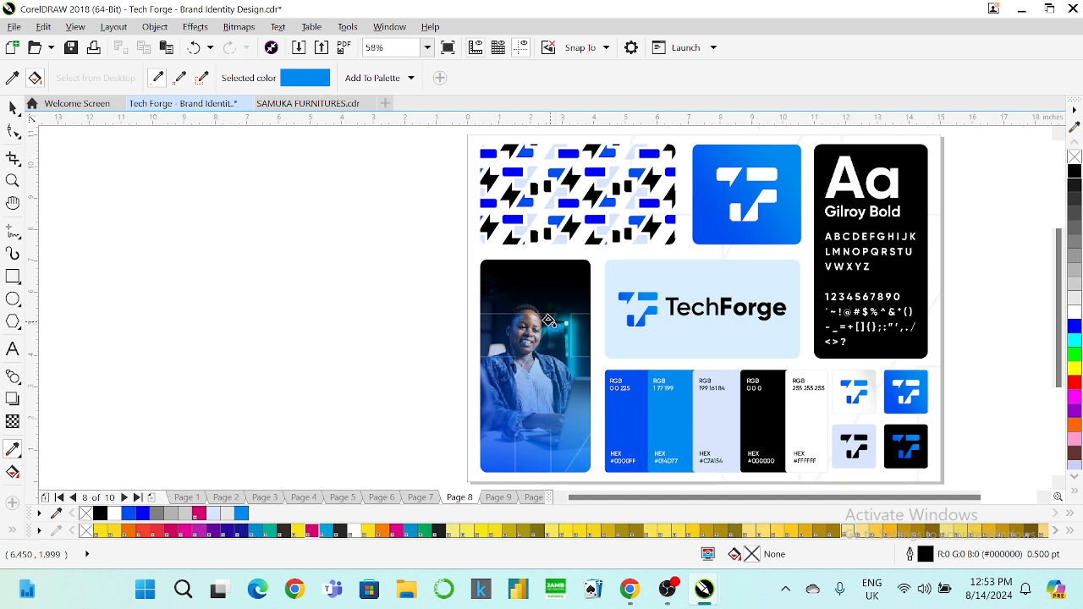
Step: Sample the third swatch's pale blue and apply it as the fill of the TechForge logo card
left_click(12, 78)
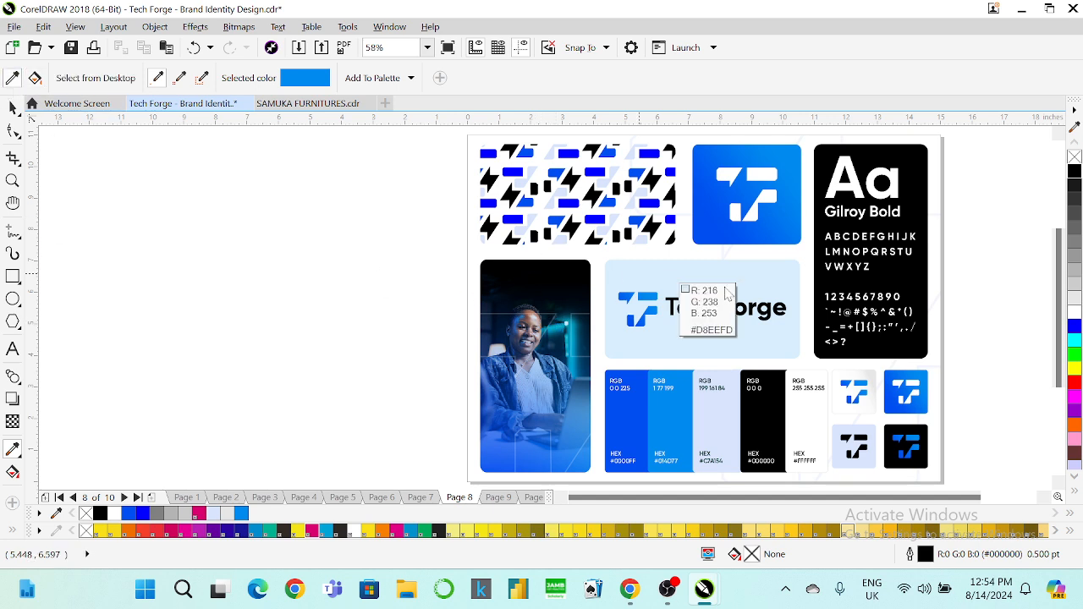
left_click(711, 390)
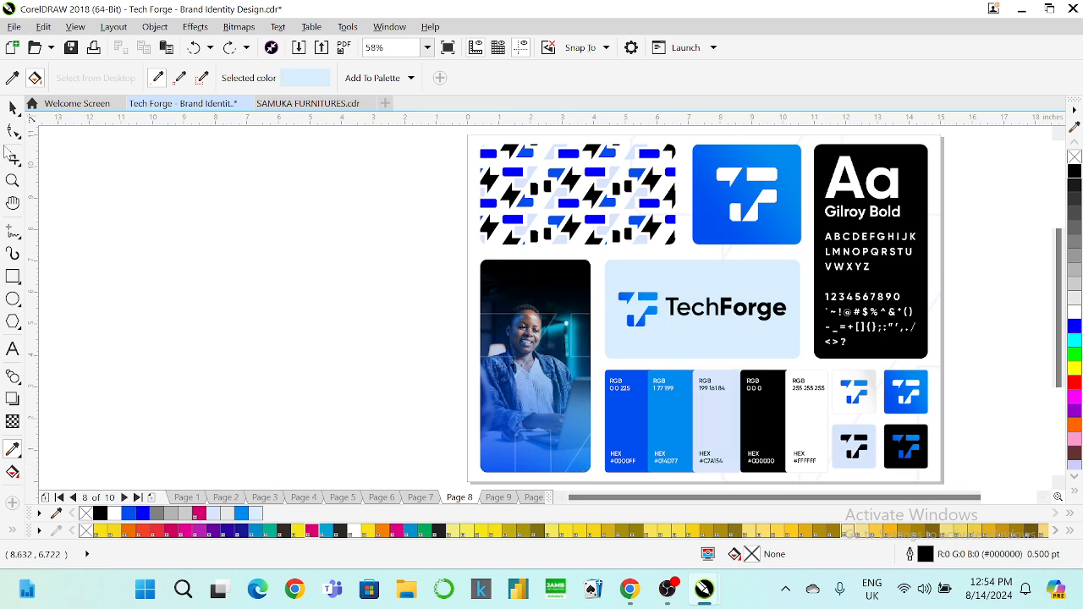
left_click(12, 81)
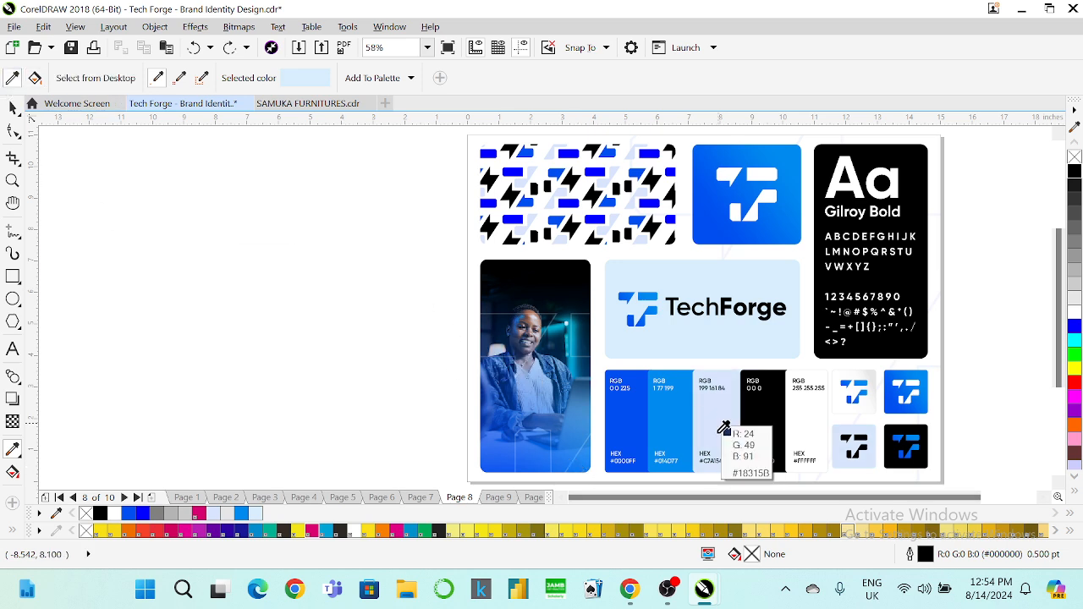
left_click(623, 418)
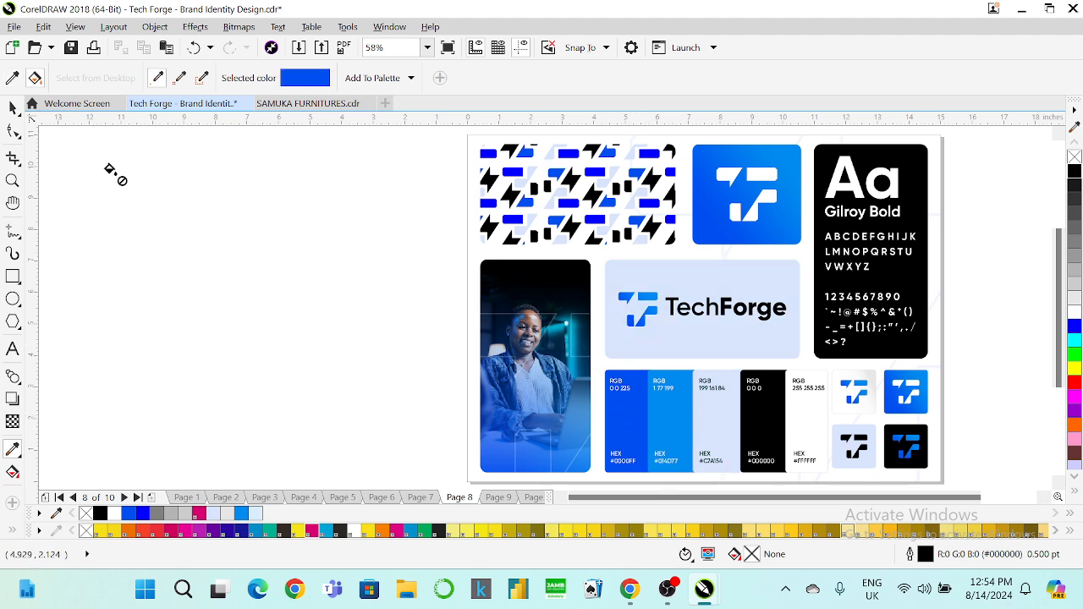
left_click(12, 78)
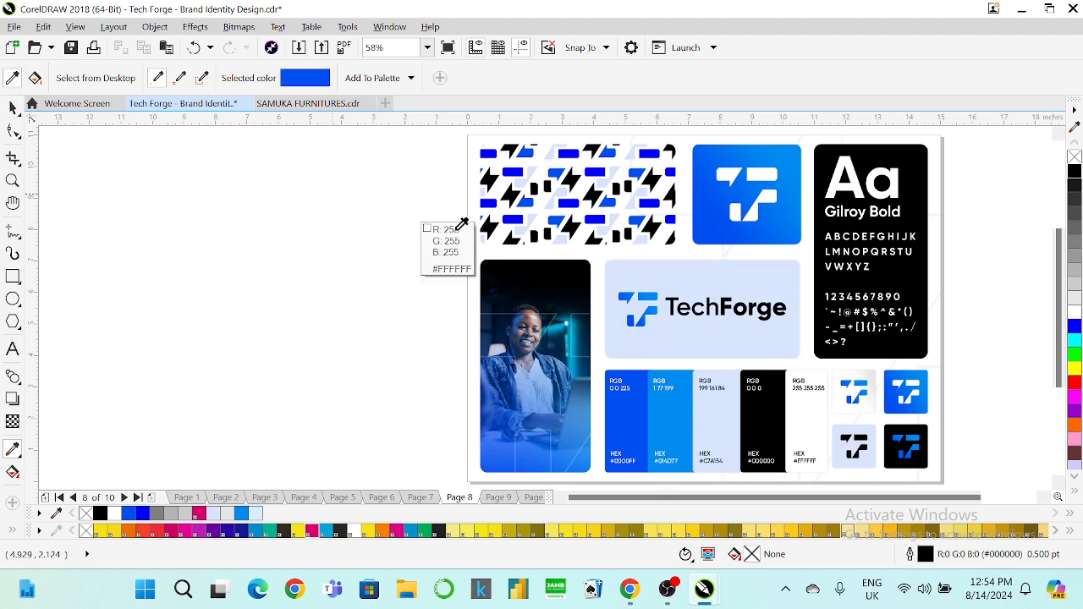
left_click(705, 278)
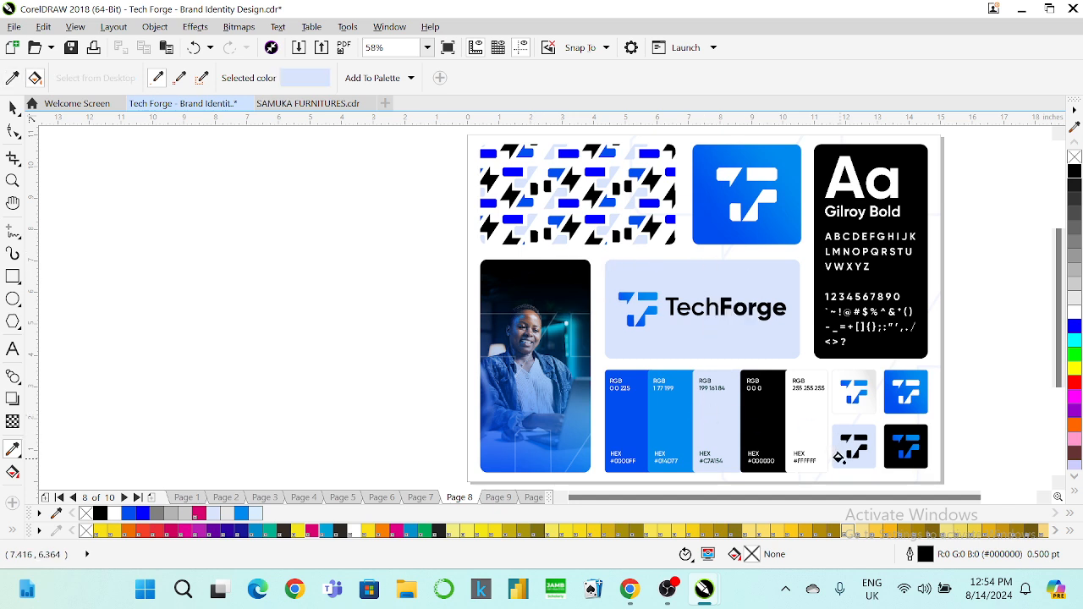
Step: Copy the pattern group from inside the pattern card's PowerClip, and finish editing the PowerClip
left_click(13, 106)
left_click(571, 193)
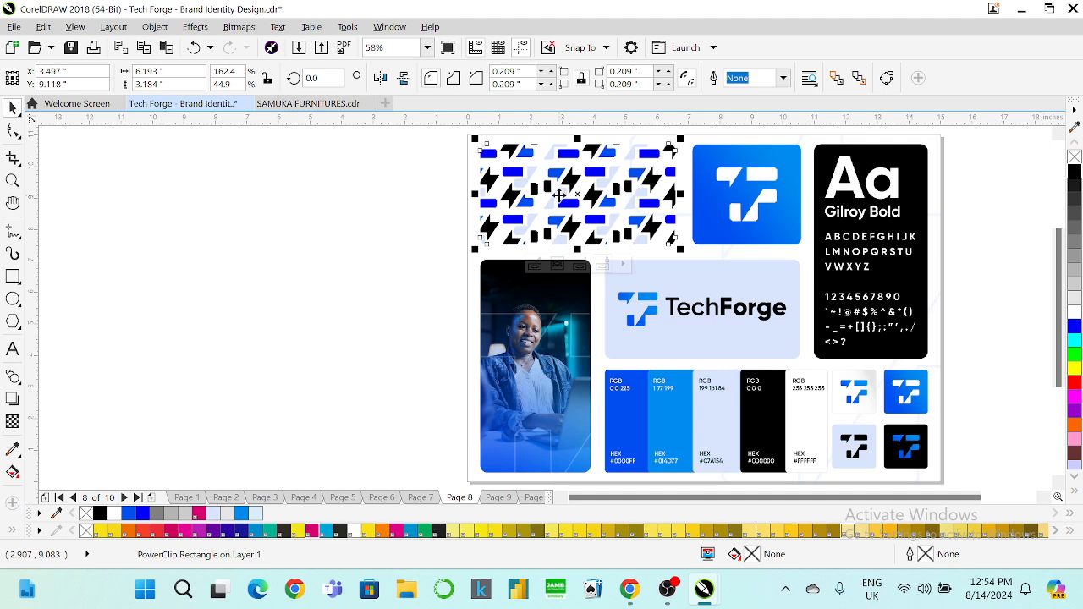
right_click(561, 196)
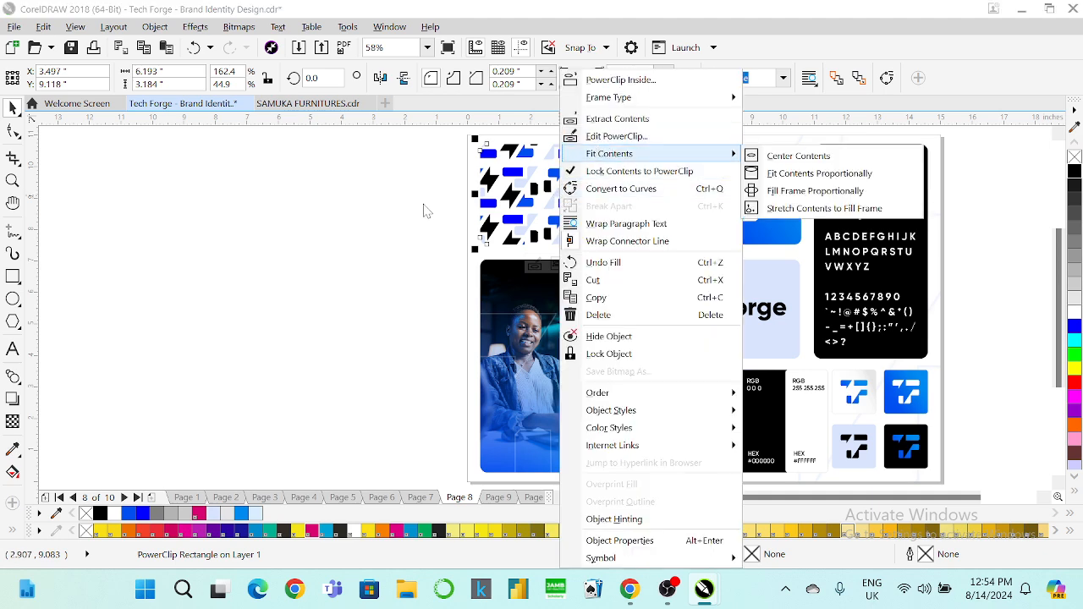
left_click(424, 205)
right_click(548, 176)
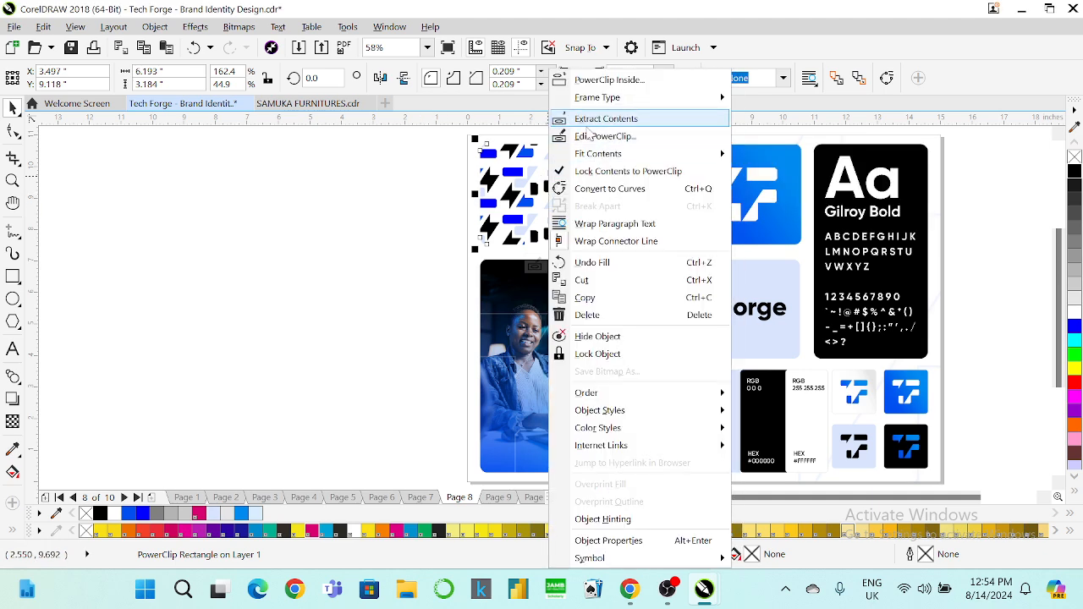
left_click(589, 135)
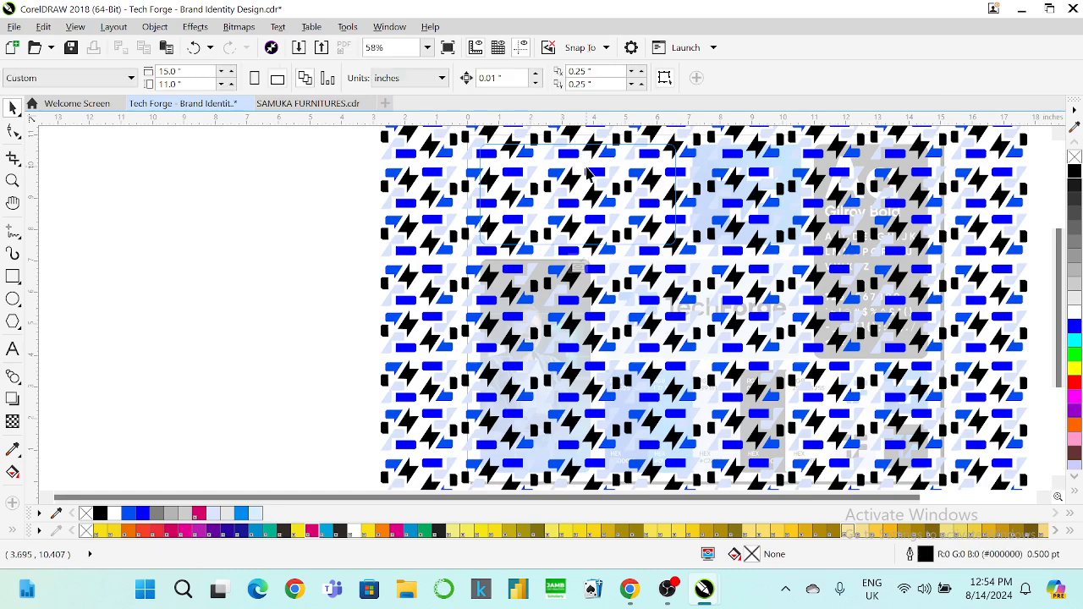
left_click(587, 166)
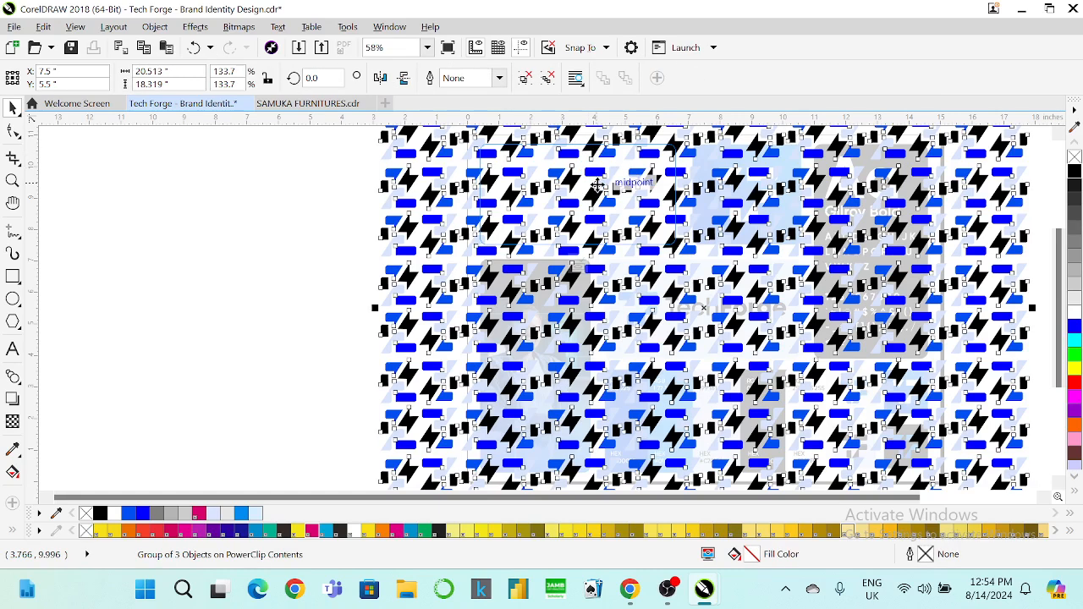
left_click(428, 48)
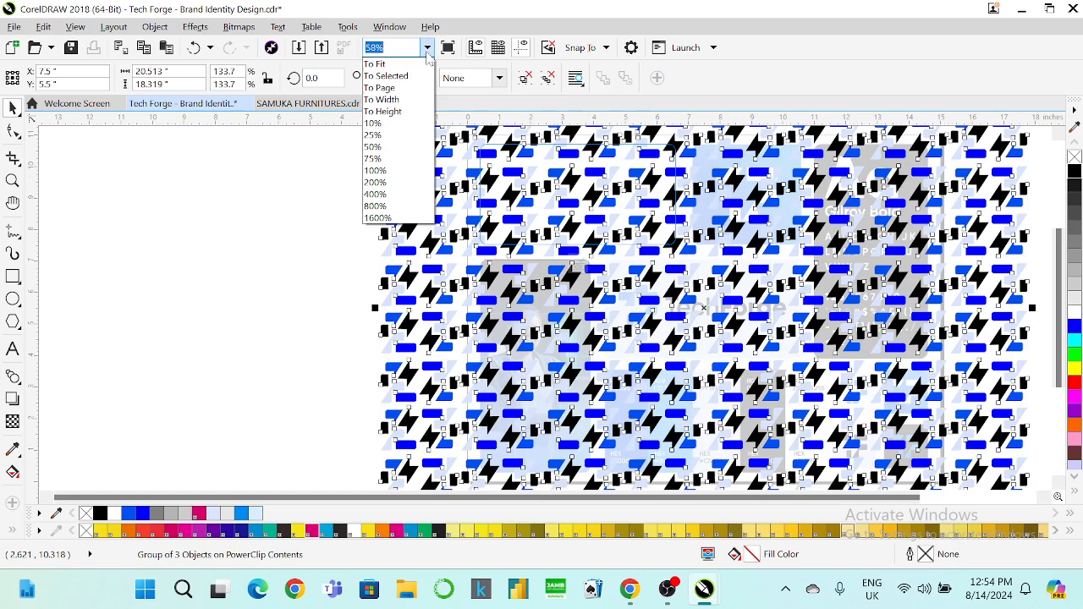
left_click(410, 67)
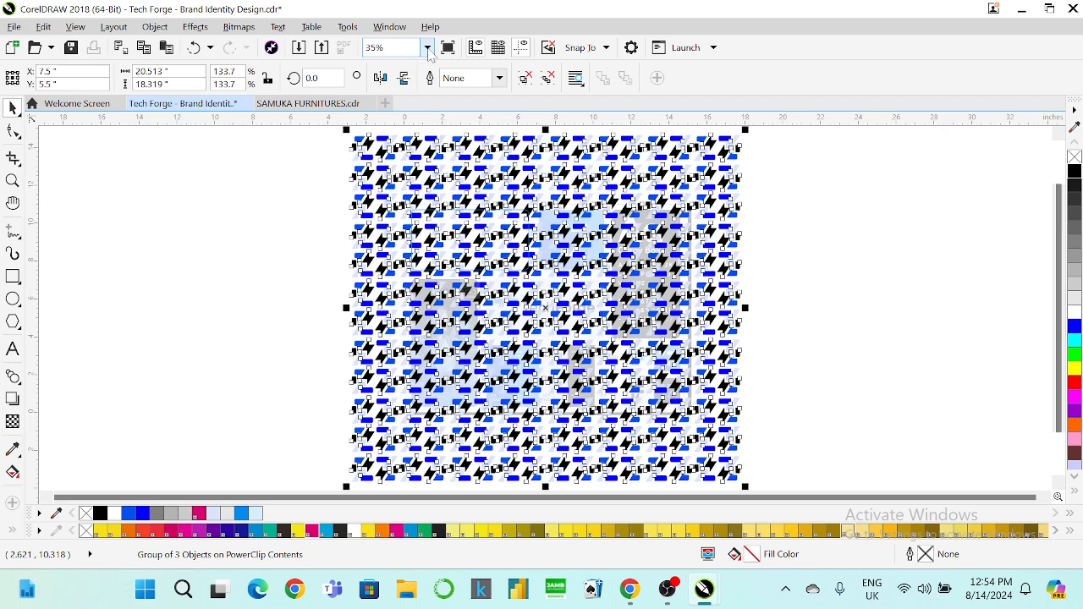
left_click(461, 302)
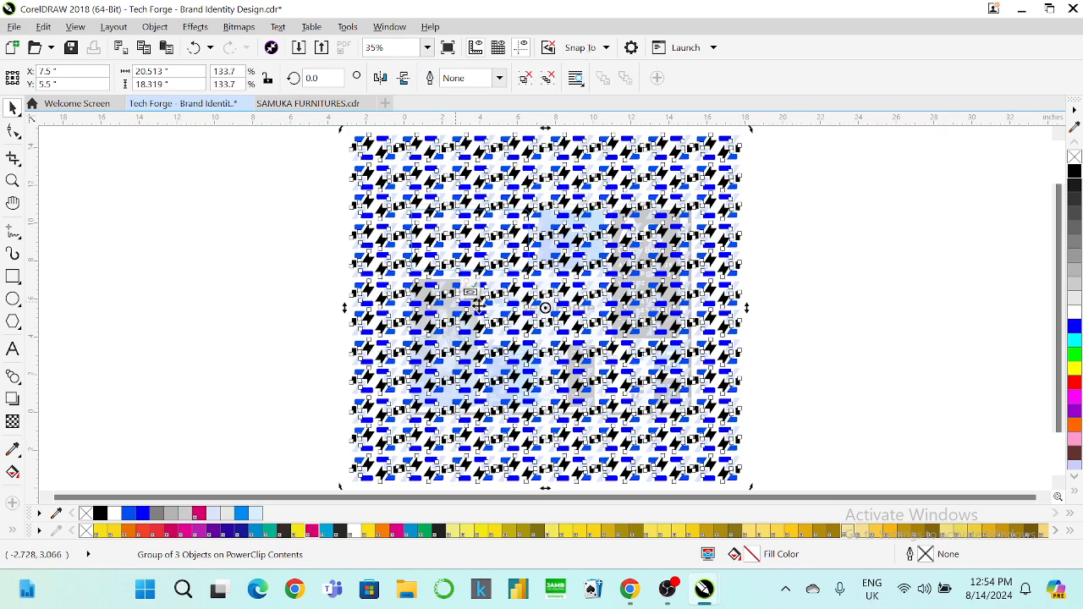
left_click(463, 293)
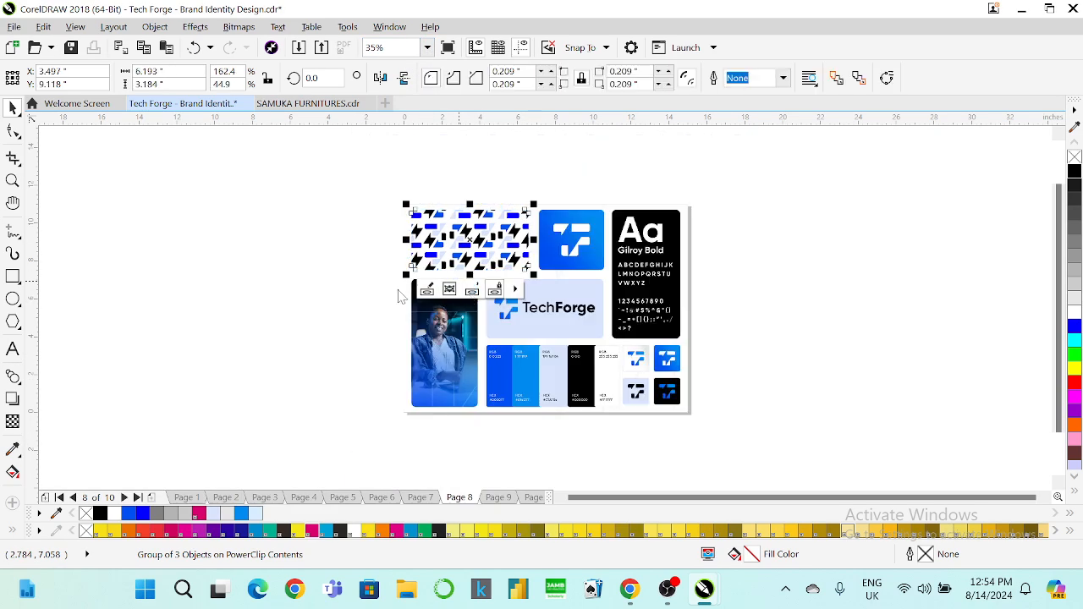
Step: Place the copied pattern group in the blank area beside the page
left_click(451, 291)
left_click_drag(580, 180, 966, 186)
left_click_drag(808, 163, 789, 162)
left_click(428, 47)
left_click(398, 73)
Step: Ungroup the pattern copy beside the page and delete its two lower blocks, keeping the upper four rows
right_click(680, 149)
left_click(628, 158)
right_click(626, 157)
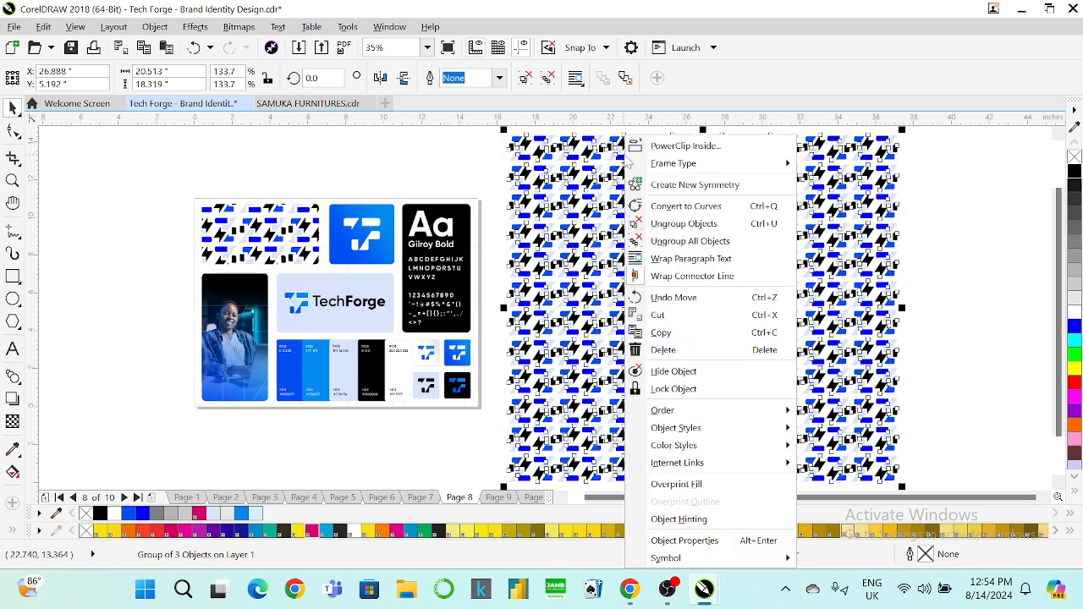
left_click(684, 224)
left_click(880, 203)
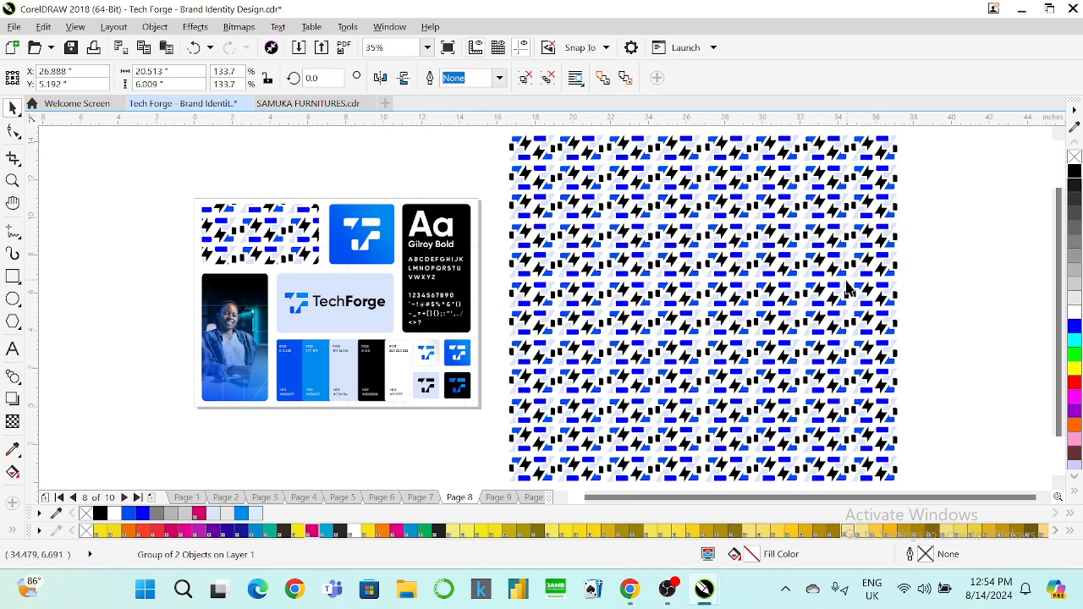
key("Delete")
left_click(834, 379)
key("Delete")
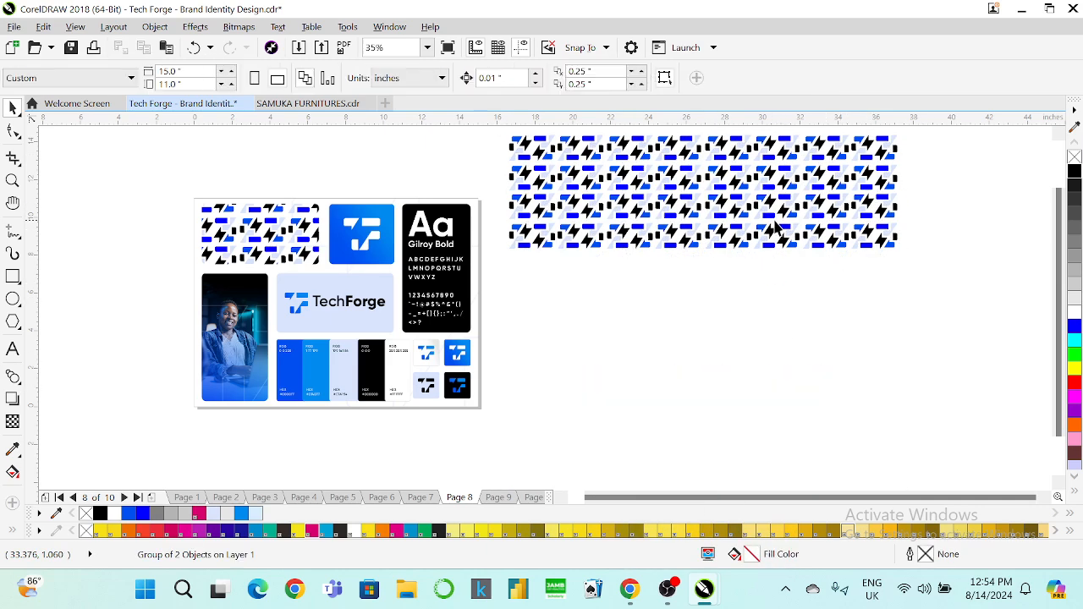
Step: Ungroup the remaining pattern block and delete its lower half, keeping the upper two rows
left_click(777, 228)
right_click(863, 140)
left_click(884, 223)
left_click(728, 286)
left_click(735, 227)
key("Delete")
Step: Ungroup all objects in the two remaining pattern rows and delete every column except the first
right_click(722, 168)
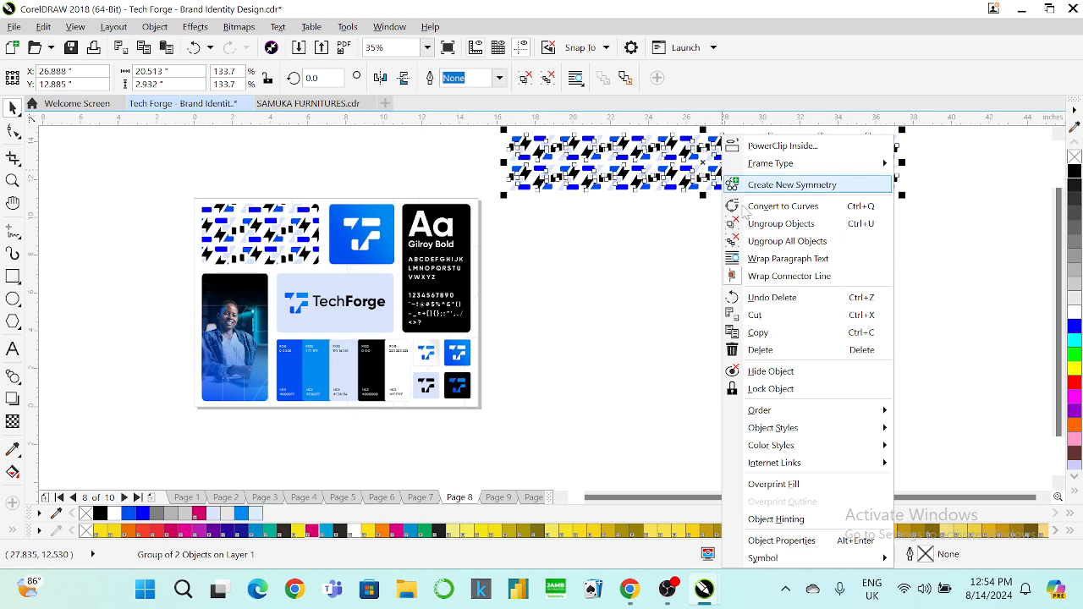
left_click(758, 241)
left_click(694, 178)
right_click(696, 176)
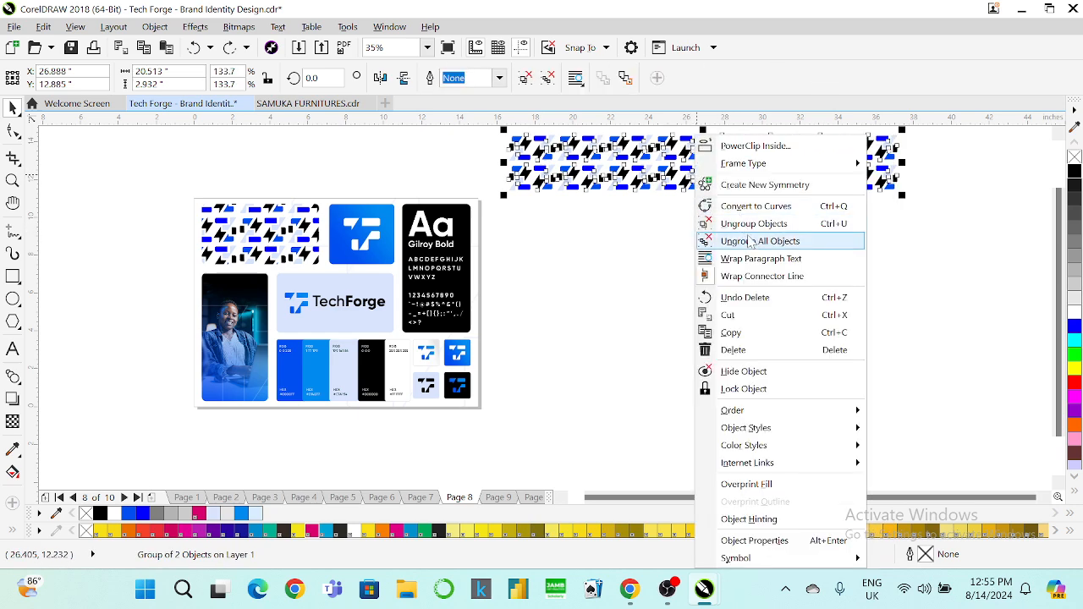
left_click(752, 242)
left_click(942, 144)
left_click_drag(936, 131, 555, 251)
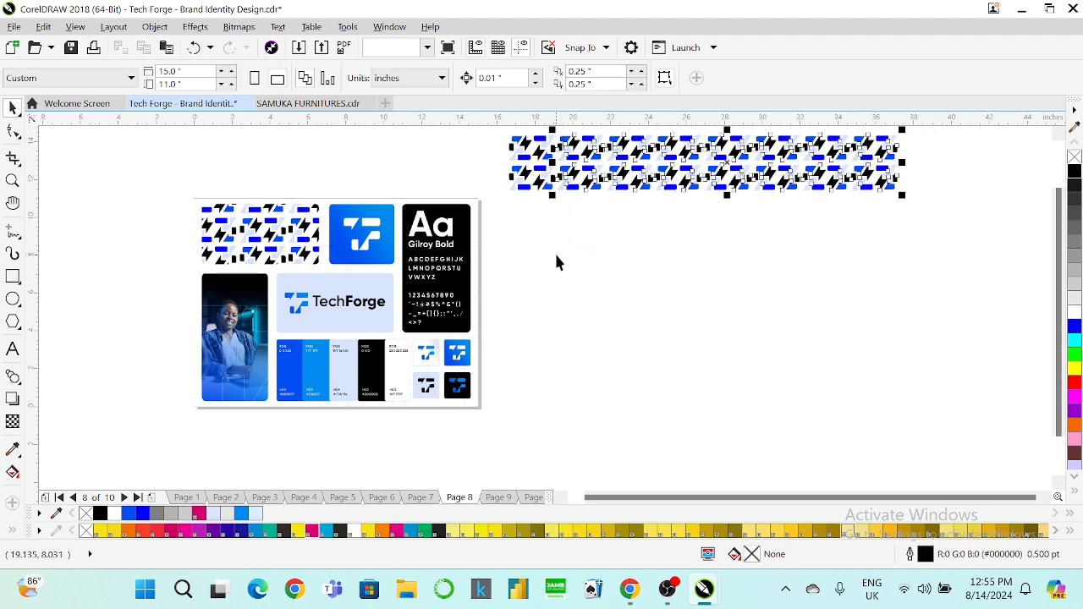
key("Delete")
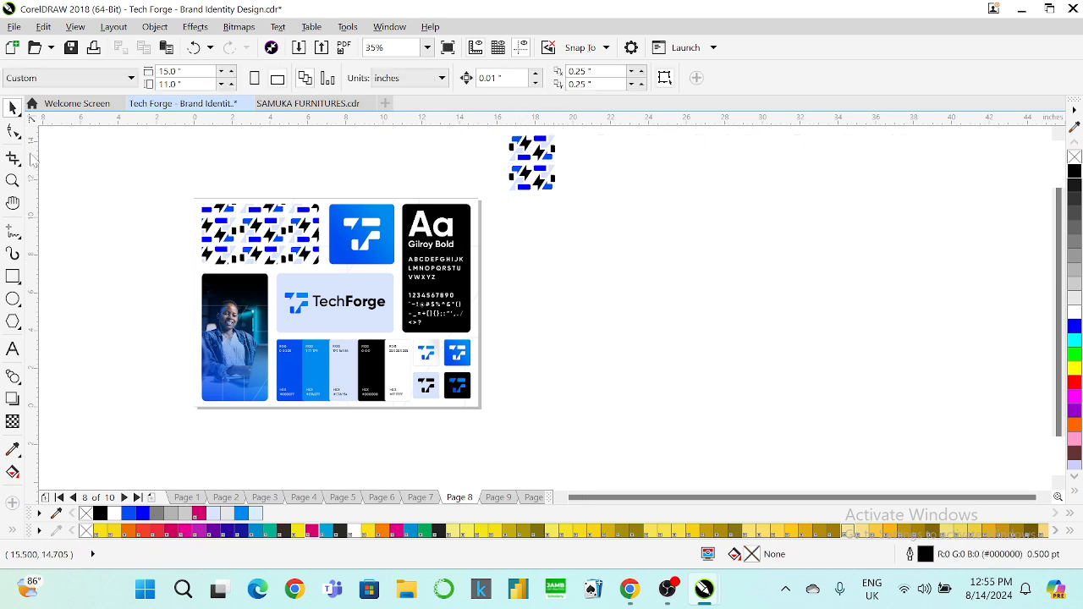
Step: Delete the lower motif and the second half of the upper motif, keeping only the first five shapes
left_click_drag(627, 244, 627, 244)
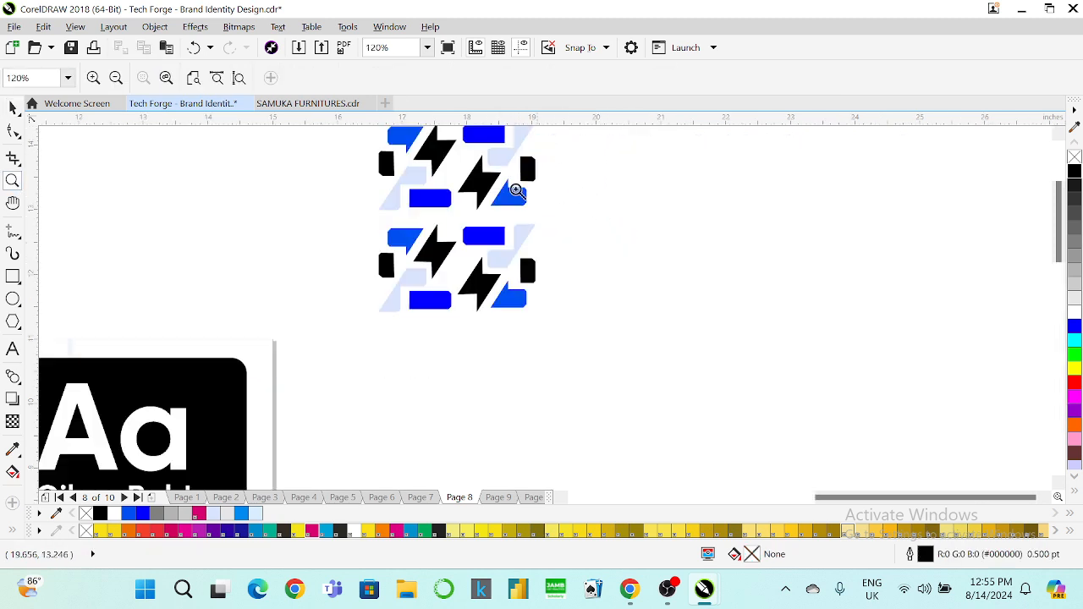
left_click(13, 107)
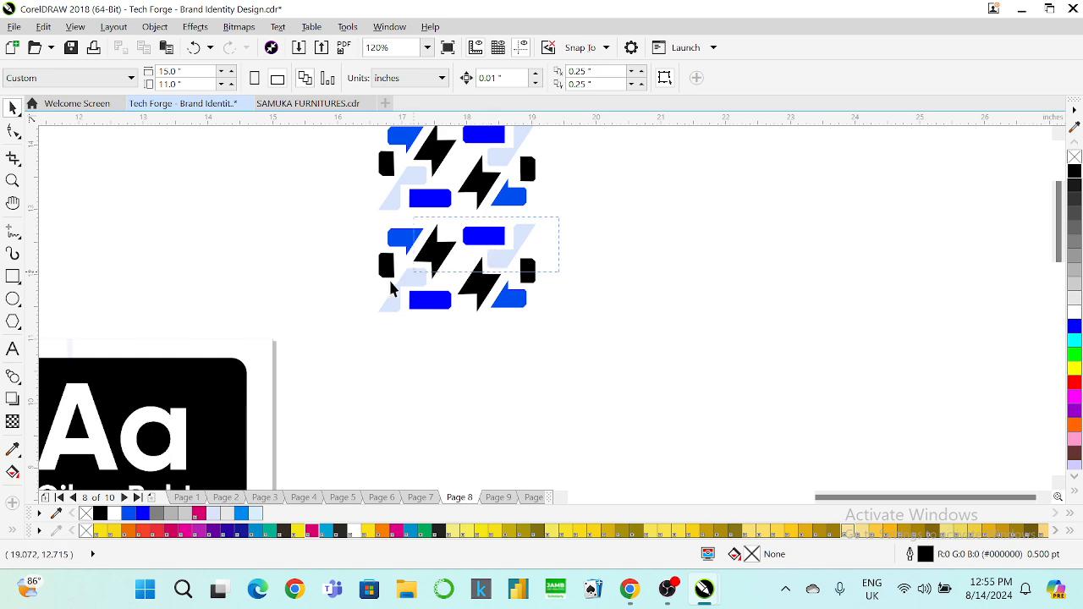
left_click_drag(326, 361, 326, 361)
key("Delete")
left_click(1058, 134)
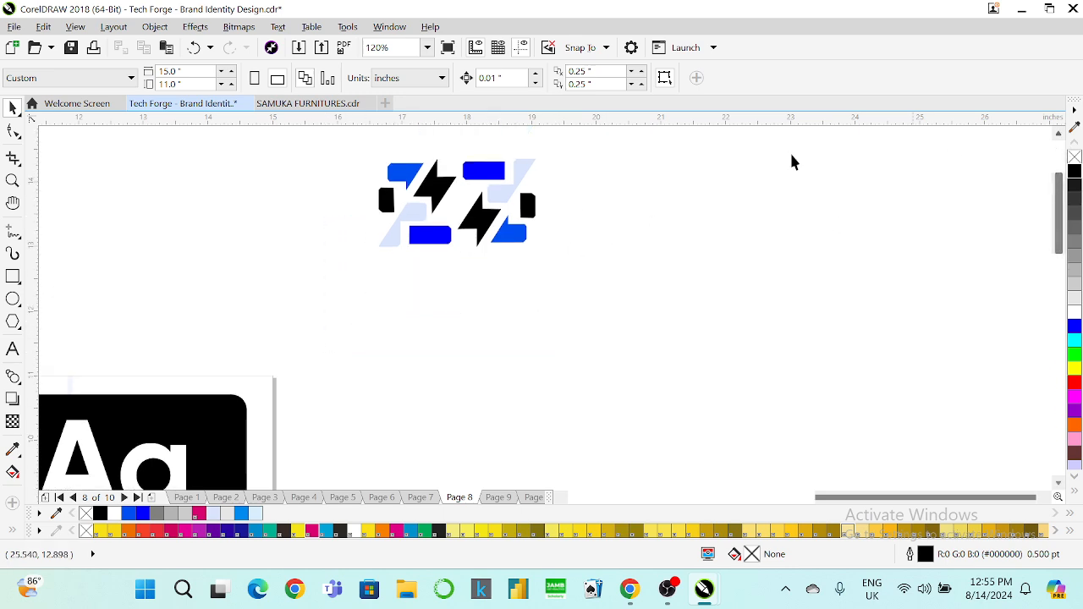
left_click_drag(573, 150, 442, 266)
key("Delete")
Step: Move the five-shape motif to the blank area just below the page, beneath the colour swatches
key("z")
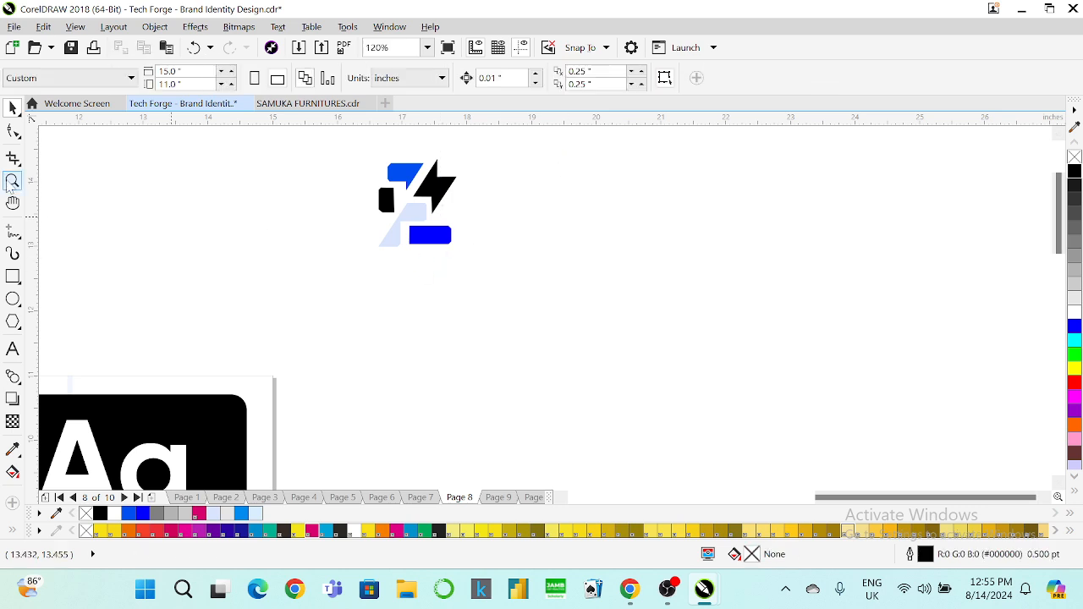
right_click(412, 233)
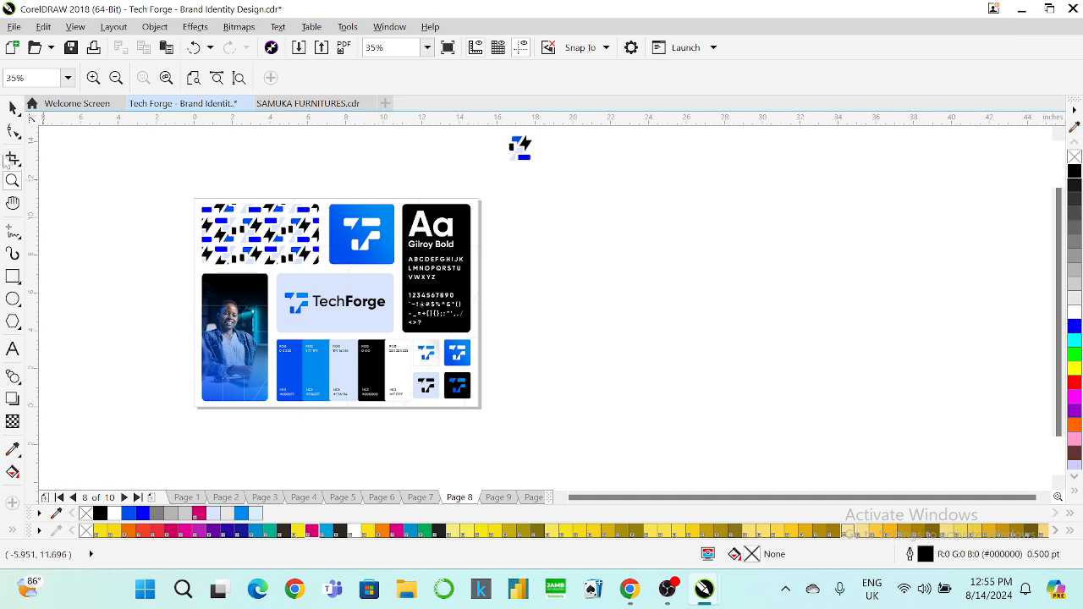
left_click(13, 108)
left_click_drag(578, 225, 479, 137)
left_click_drag(522, 182, 312, 453)
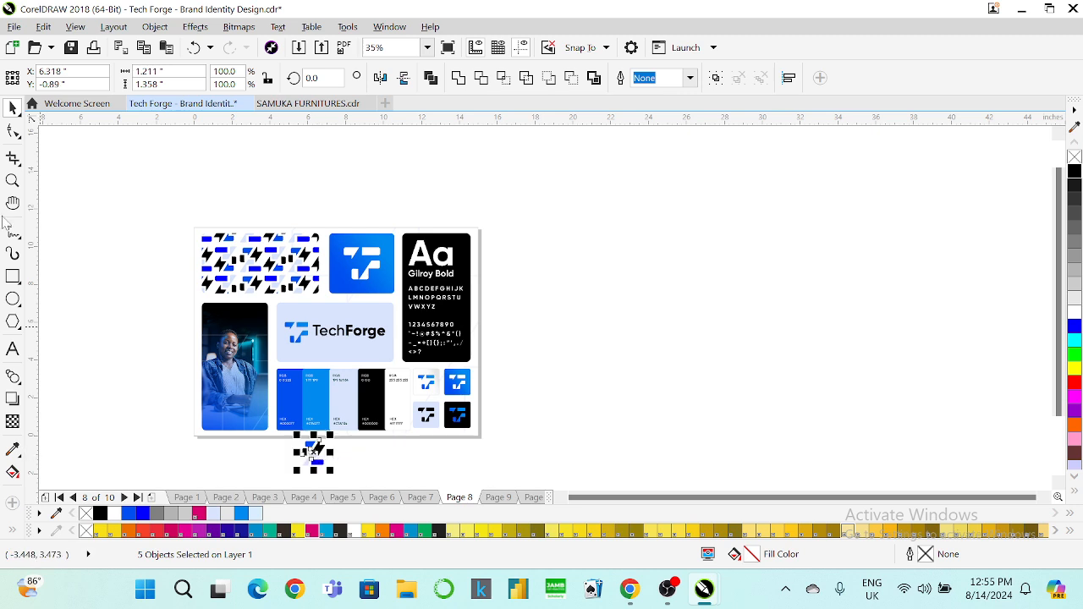
Step: Recolour the motif's upper blue, lower blue and pale shapes with the colours sampled from the first, second and third swatches
left_click(12, 185)
left_click_drag(254, 426, 416, 481)
left_click(13, 449)
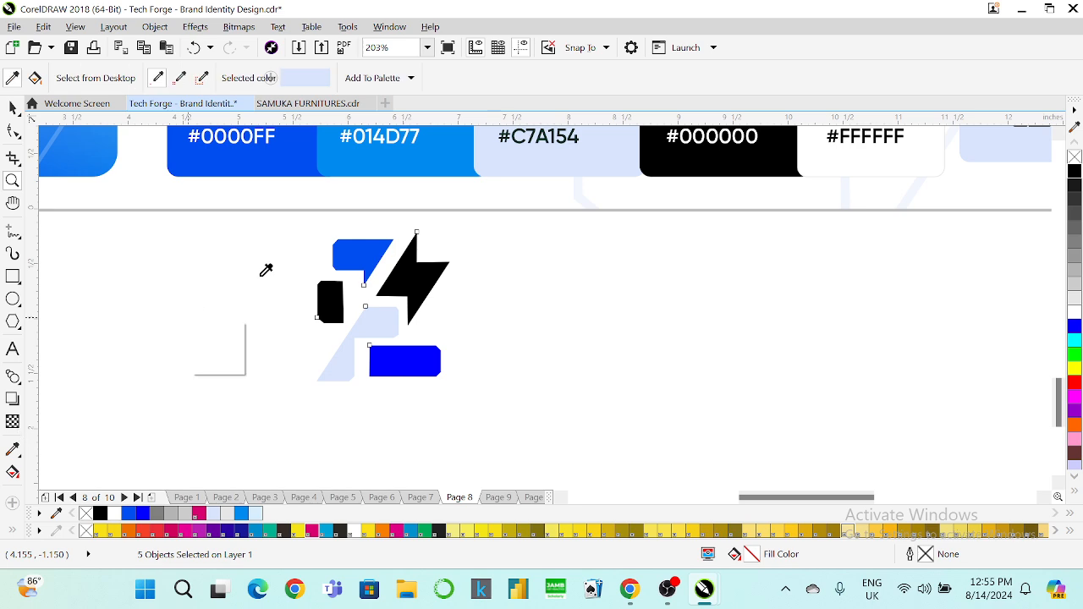
left_click(283, 164)
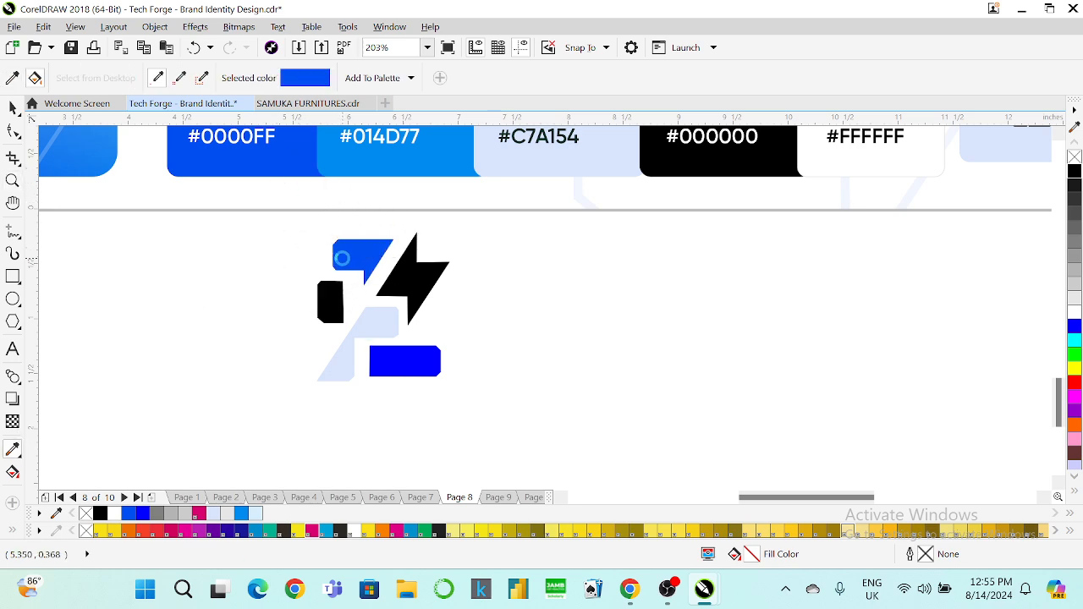
left_click(13, 77)
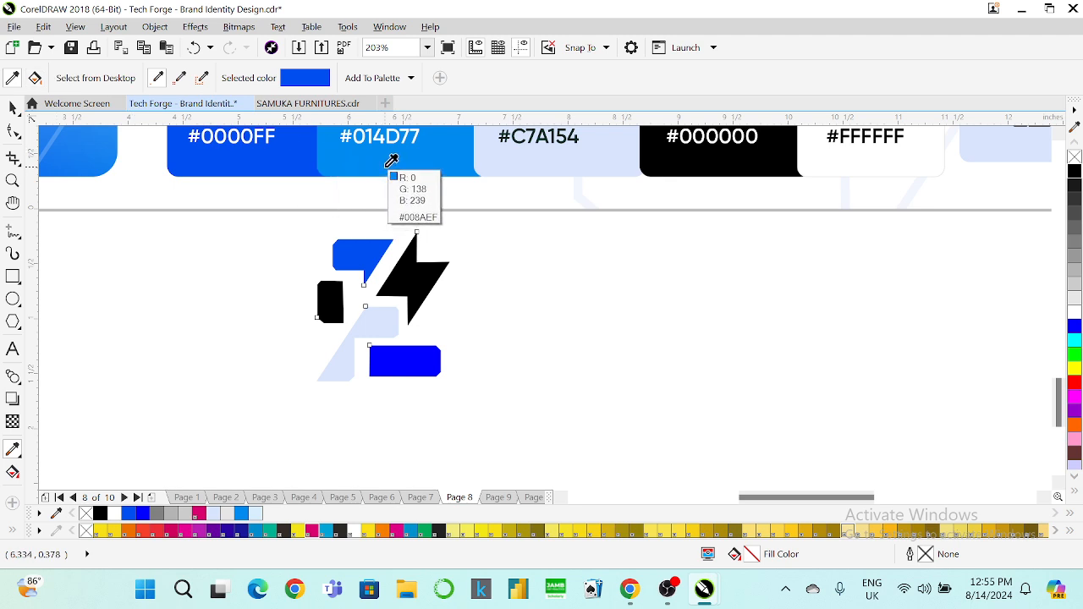
left_click(394, 160)
left_click(404, 362)
left_click(12, 77)
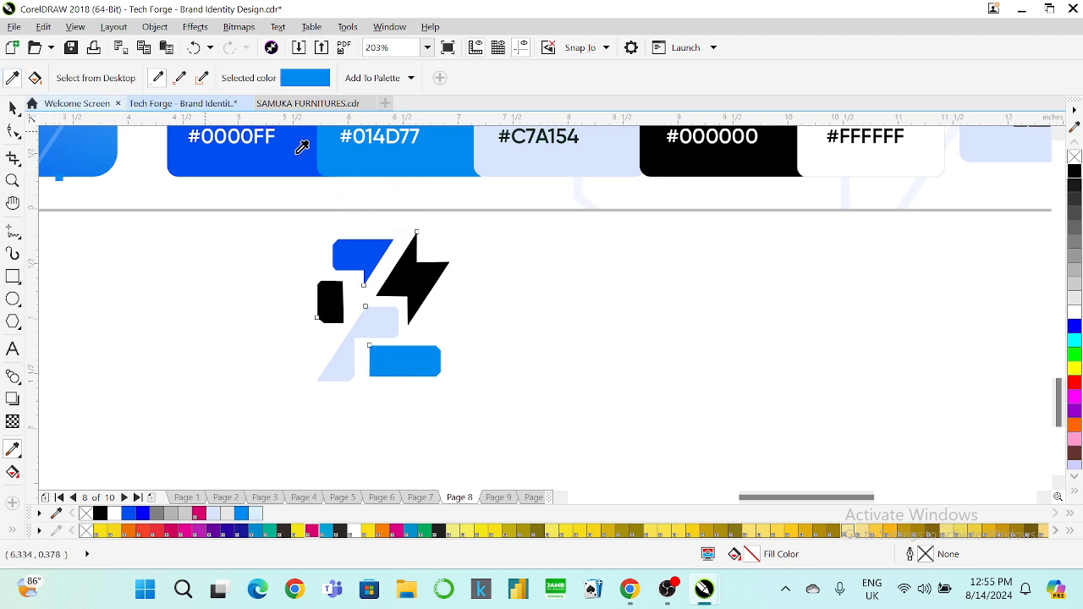
left_click(532, 160)
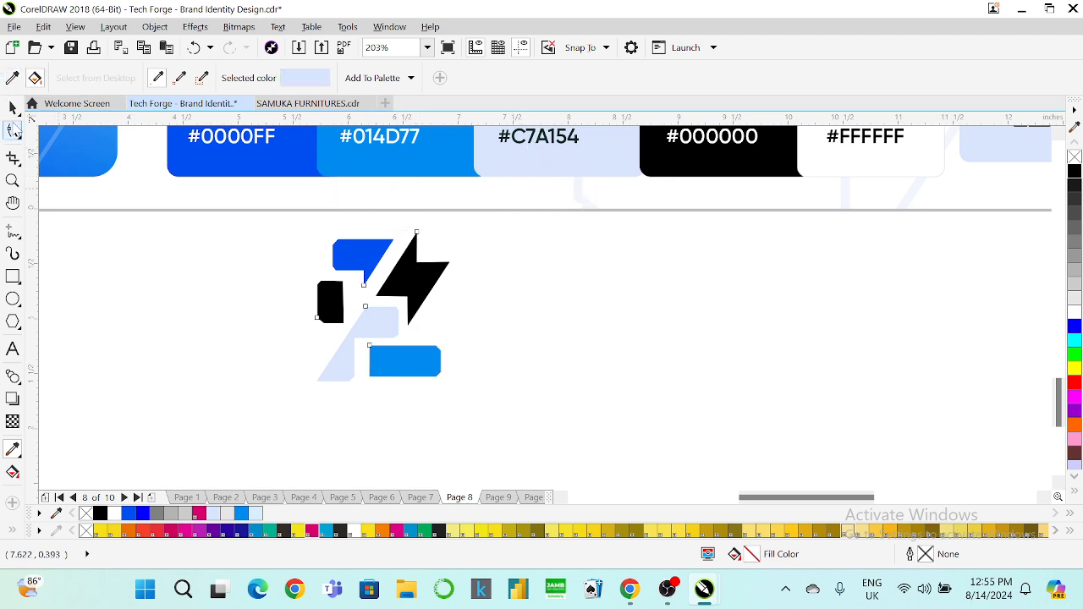
Step: Group the five recoloured motif shapes below the page
left_click(13, 107)
left_click(427, 48)
left_click(399, 74)
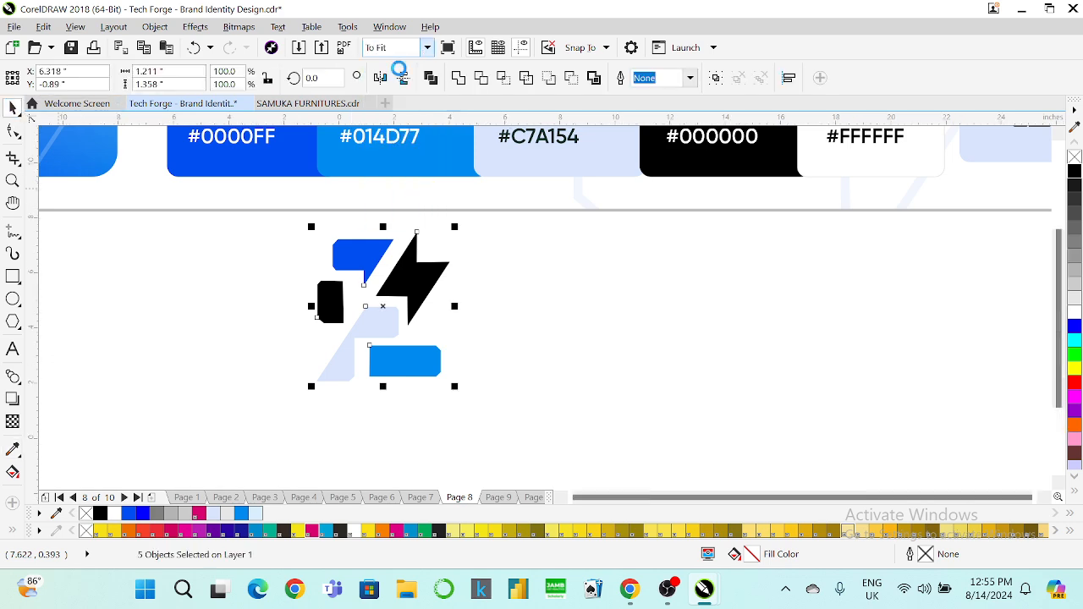
key("ctrl+g")
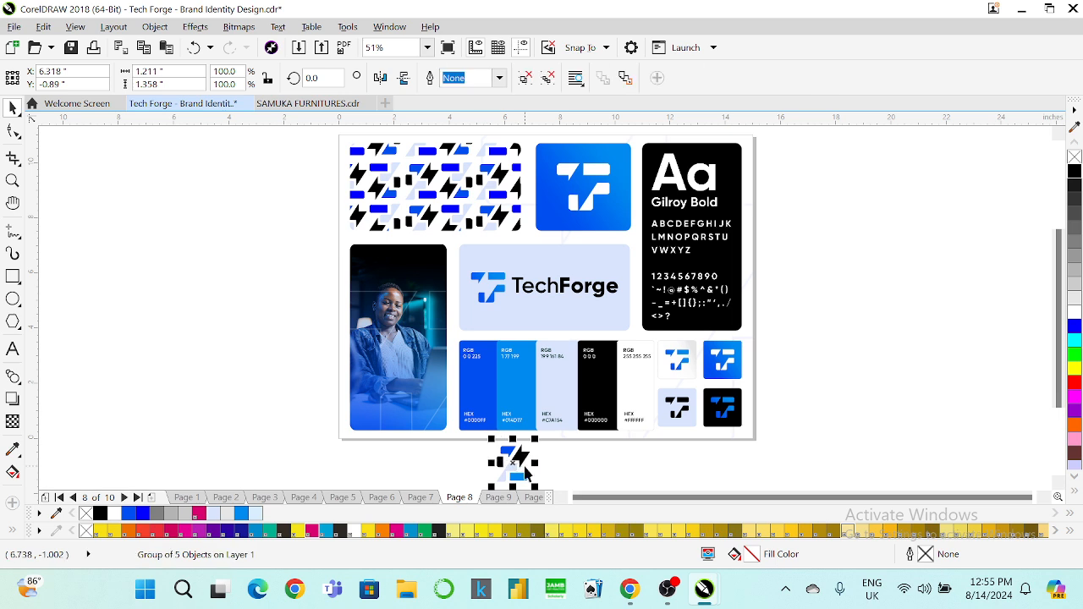
Step: Move the grouped recoloured motif to the blank area right of the page, level with the page's upper edge
left_click_drag(517, 464, 802, 162)
left_click(1047, 498)
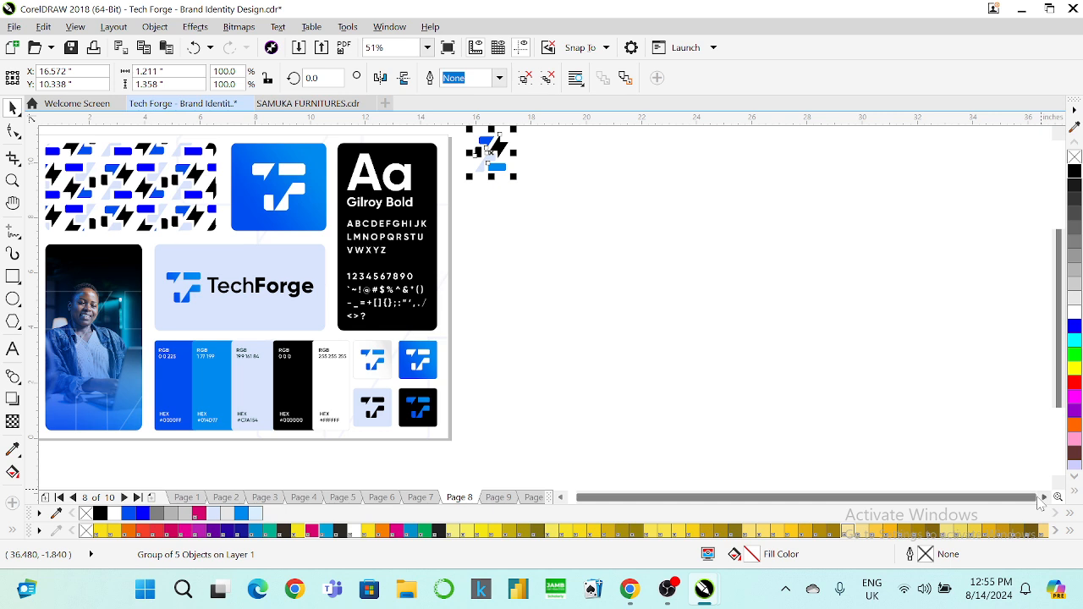
Step: Duplicate the recoloured motif beside the original and mirror the copy vertically
left_click_drag(491, 159, 532, 161)
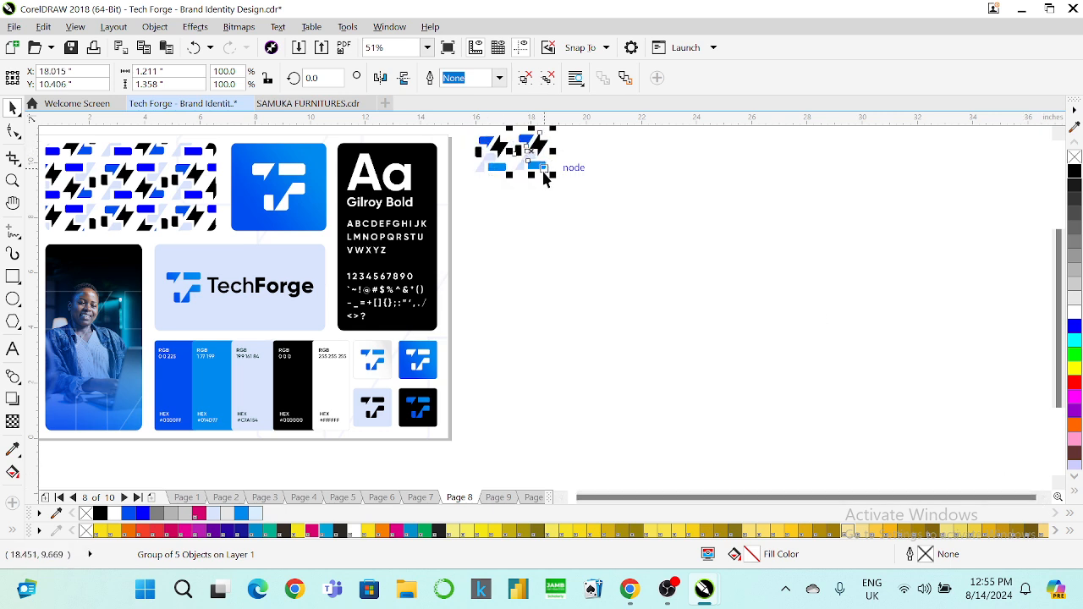
left_click(617, 174)
left_click(1059, 135)
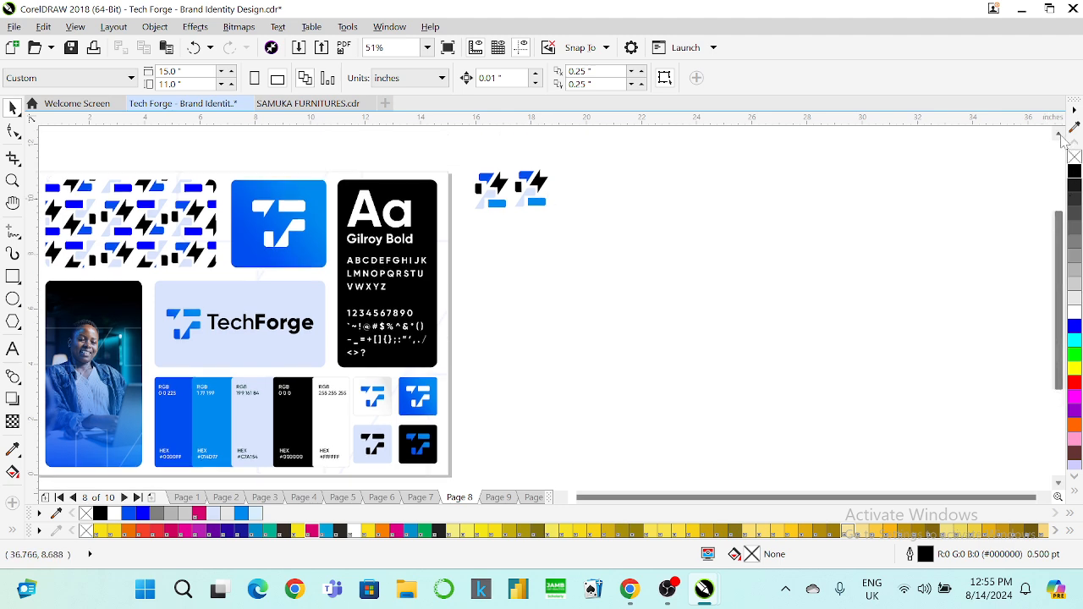
left_click(532, 184)
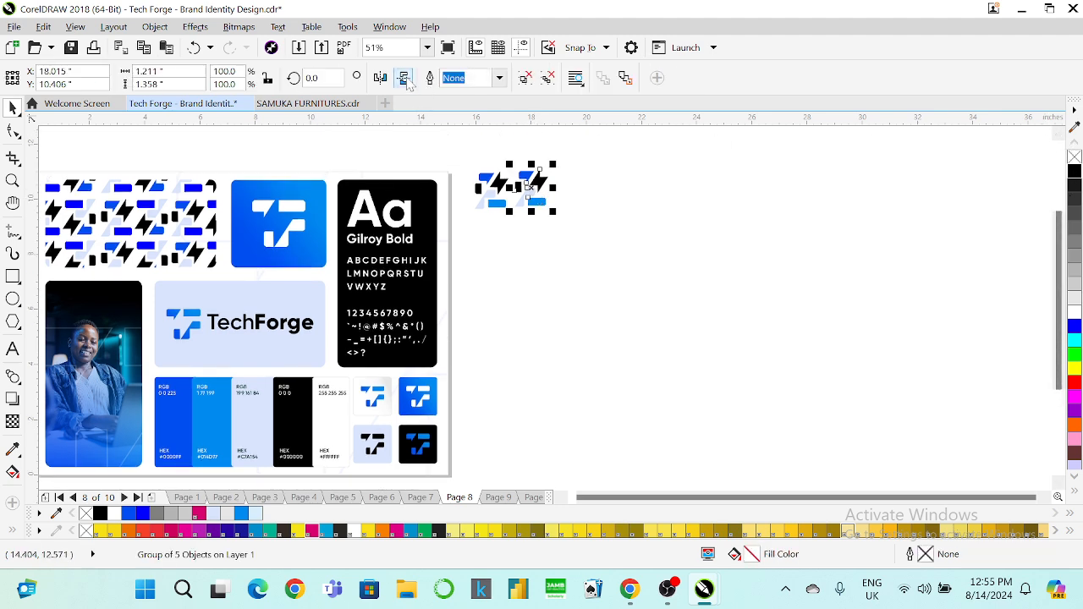
left_click(405, 78)
left_click(616, 178)
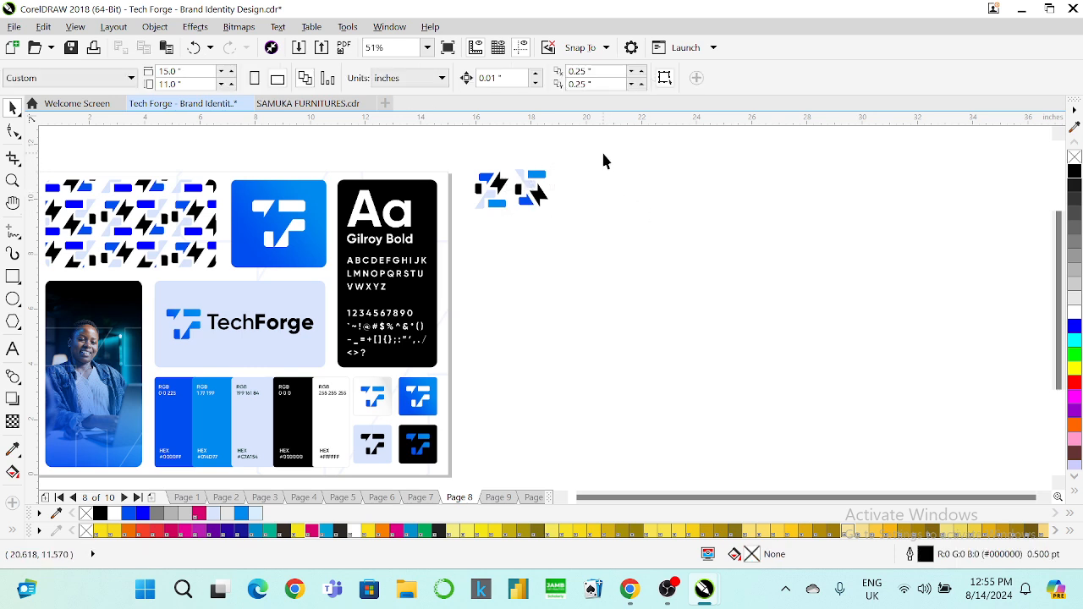
Step: Align the mirrored copy level with the original motif, bring it slightly closer and group the pair
left_click_drag(447, 236, 457, 234)
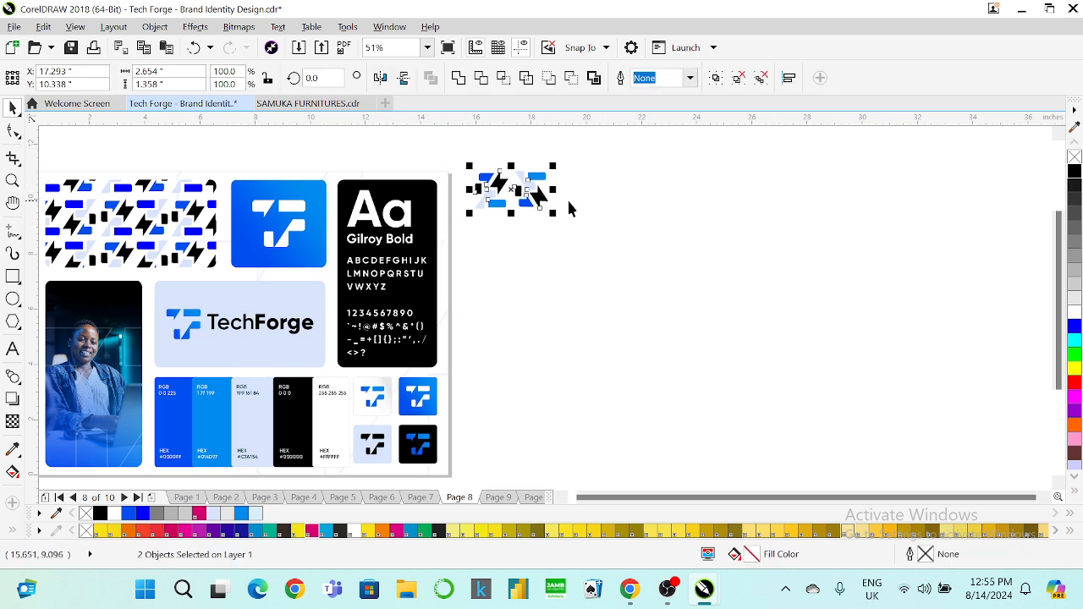
left_click_drag(581, 153, 424, 229)
key("ctrl+g")
key("Left")
key("Left")
key("Left")
key("Left")
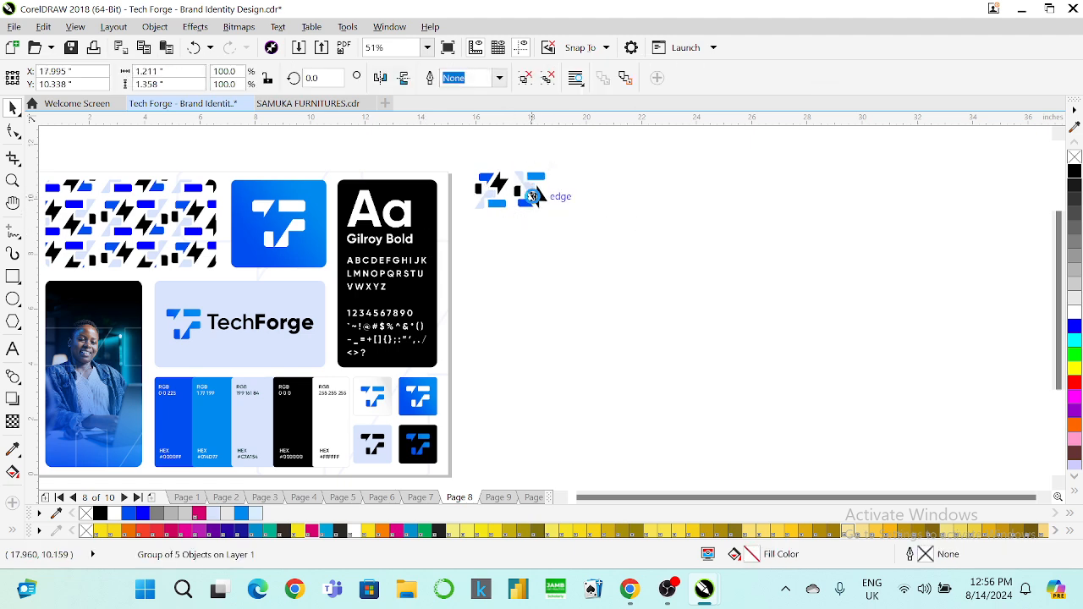
key("Left")
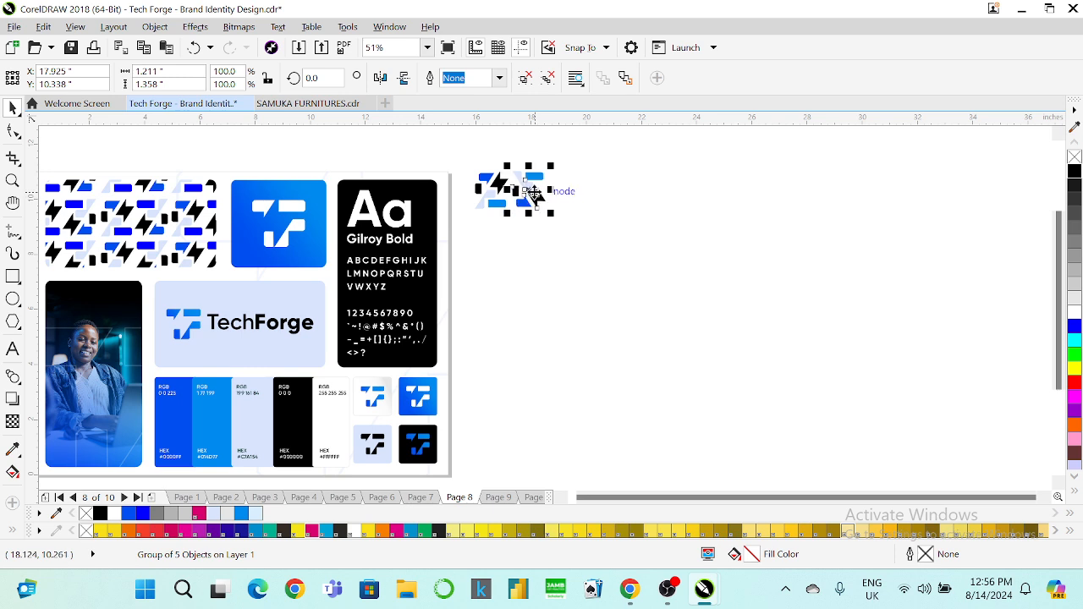
left_click_drag(583, 154, 449, 230)
key("ctrl+g")
Step: Duplicate the grouped motif pair beside itself and align the copy level with the original pair
left_click_drag(491, 176, 560, 182)
left_click(13, 181)
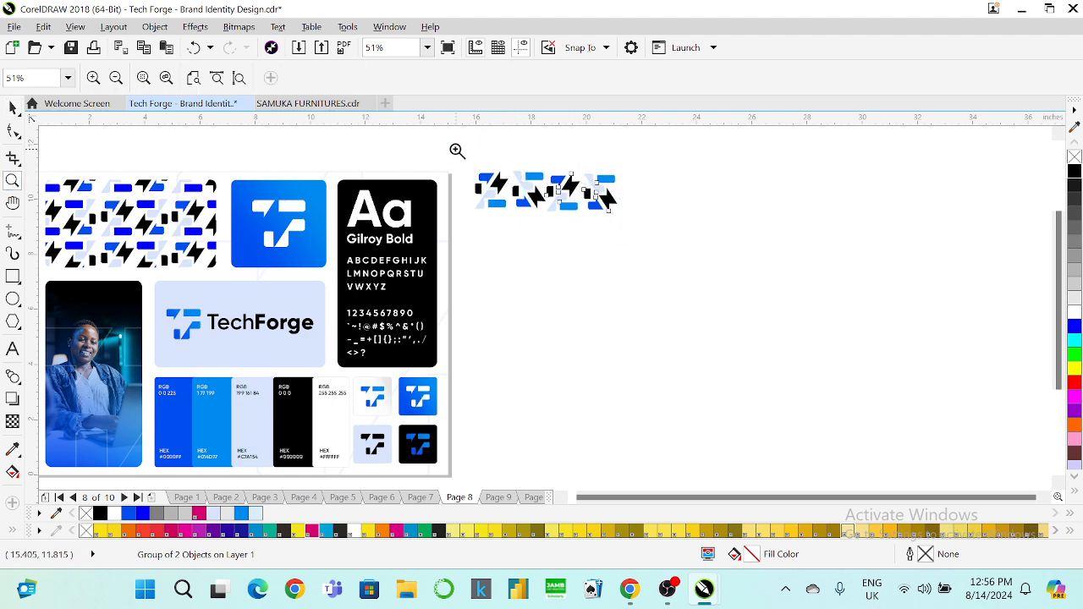
left_click_drag(713, 246, 714, 247)
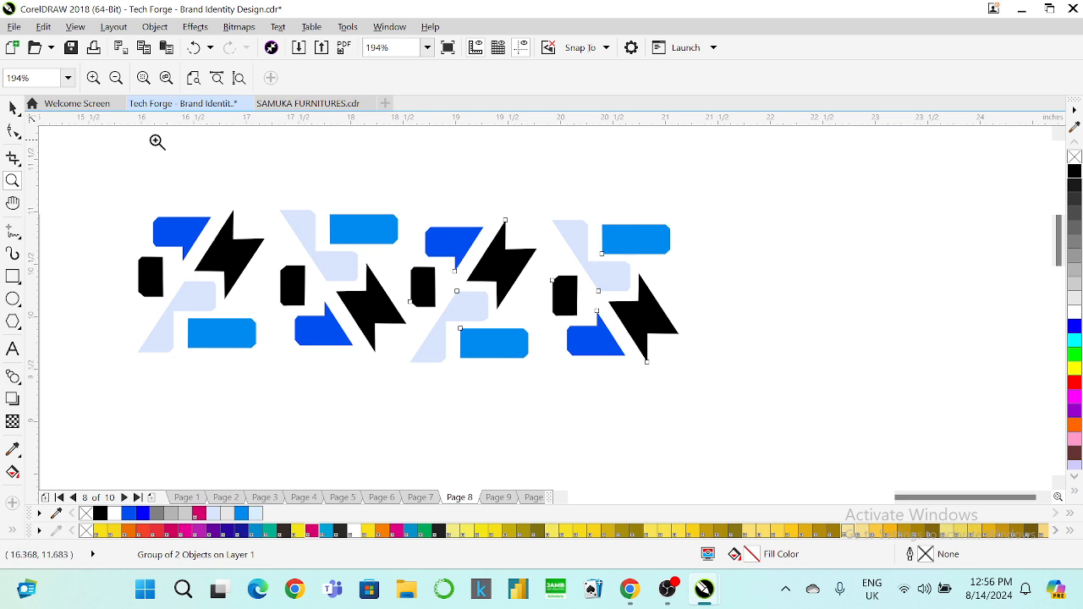
left_click(13, 107)
left_click(372, 227, "shift")
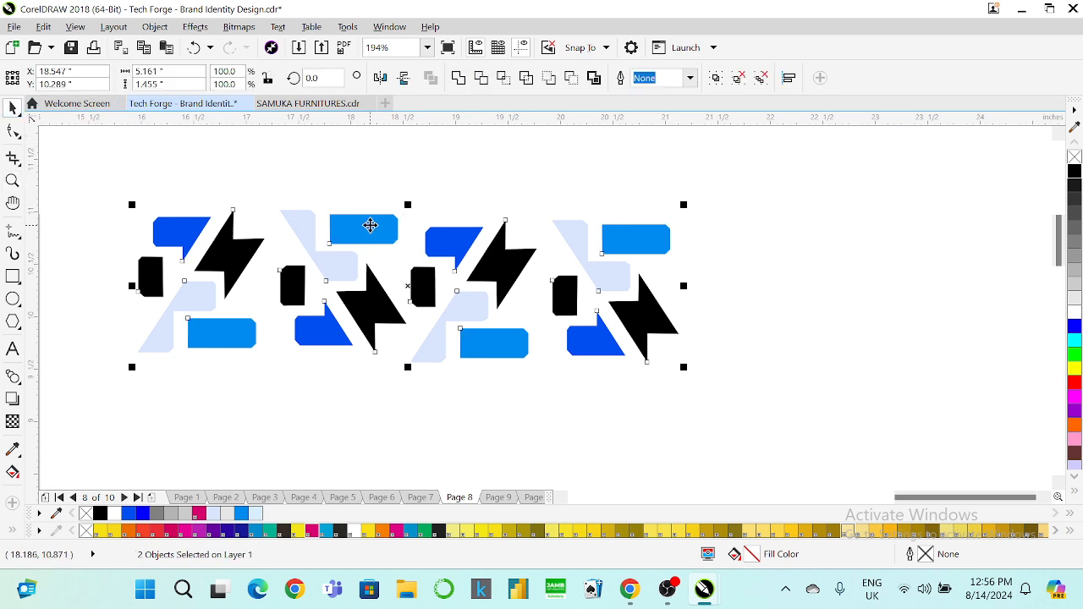
left_click(411, 166)
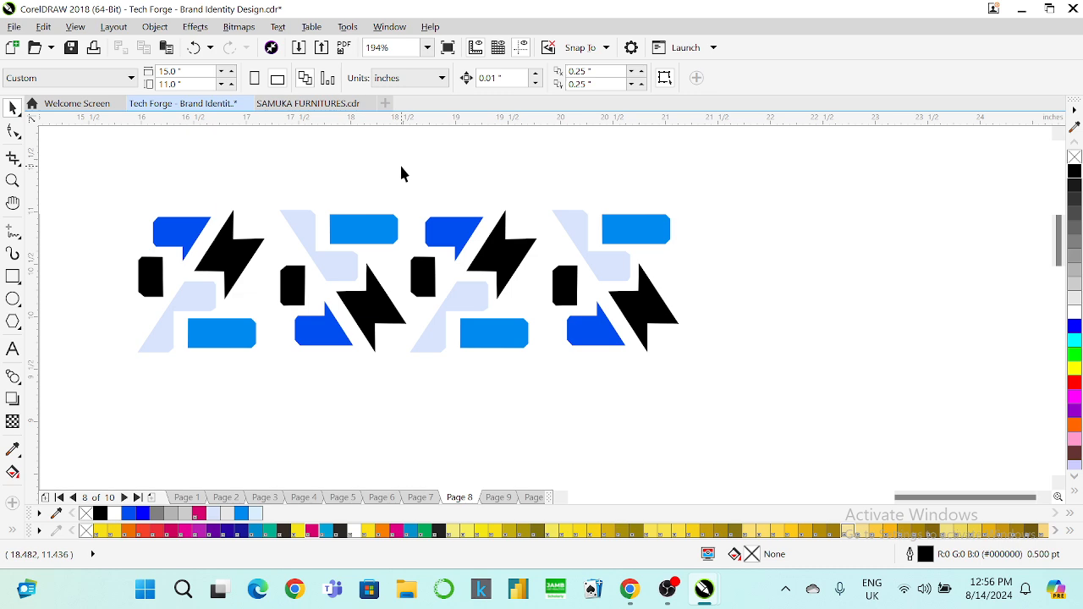
Step: Try mirroring the duplicated motif pair both horizontally and vertically
left_click(452, 240)
left_click(382, 78)
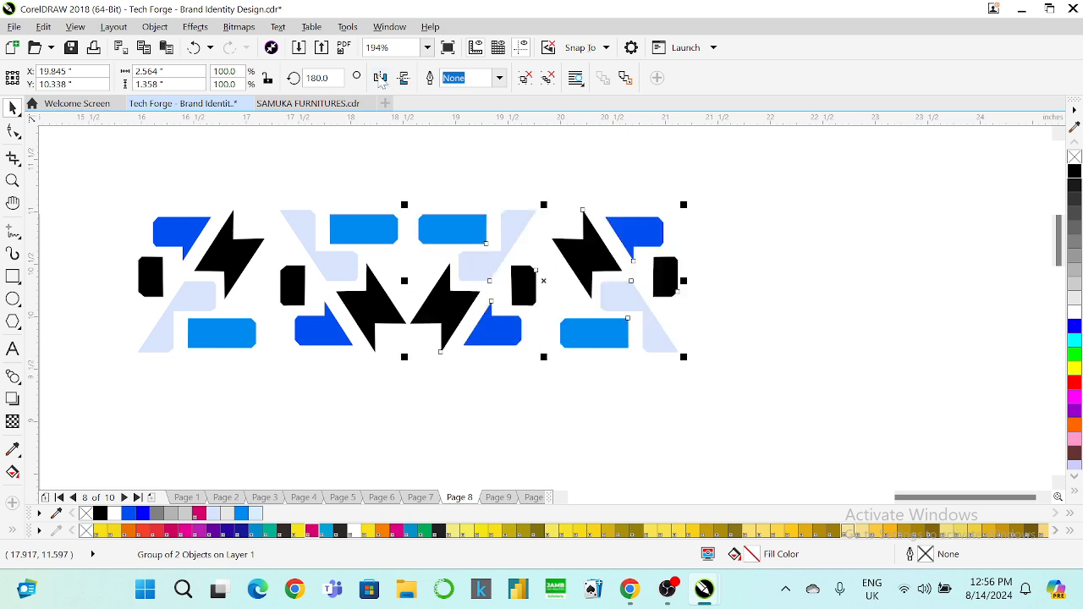
left_click(405, 78)
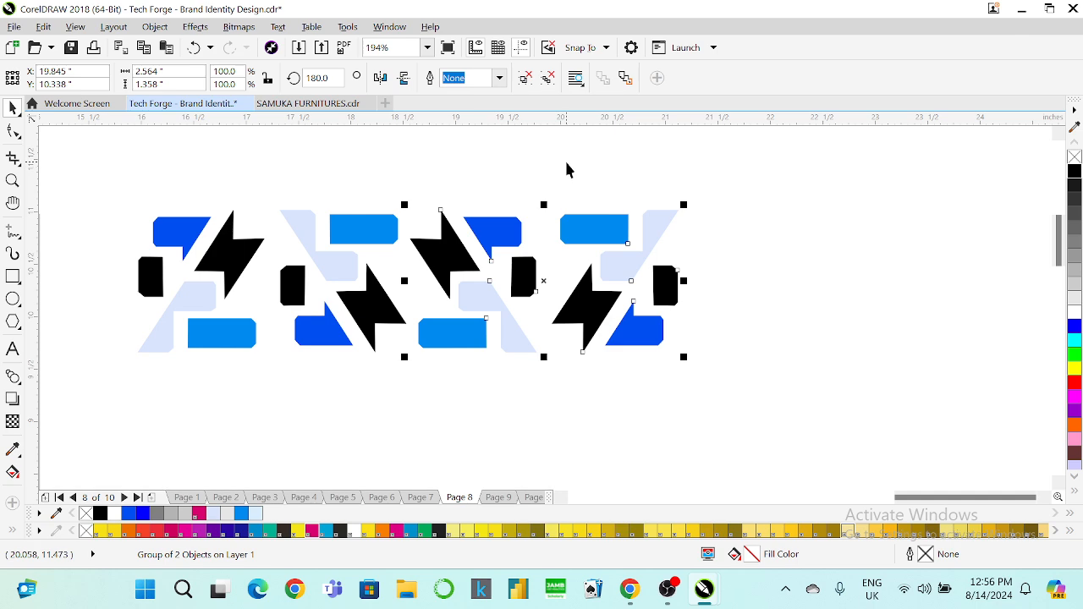
Step: Mirror the duplicated motif pair horizontally once more and delete it, keeping only the first pair
left_click(13, 180)
right_click(307, 254)
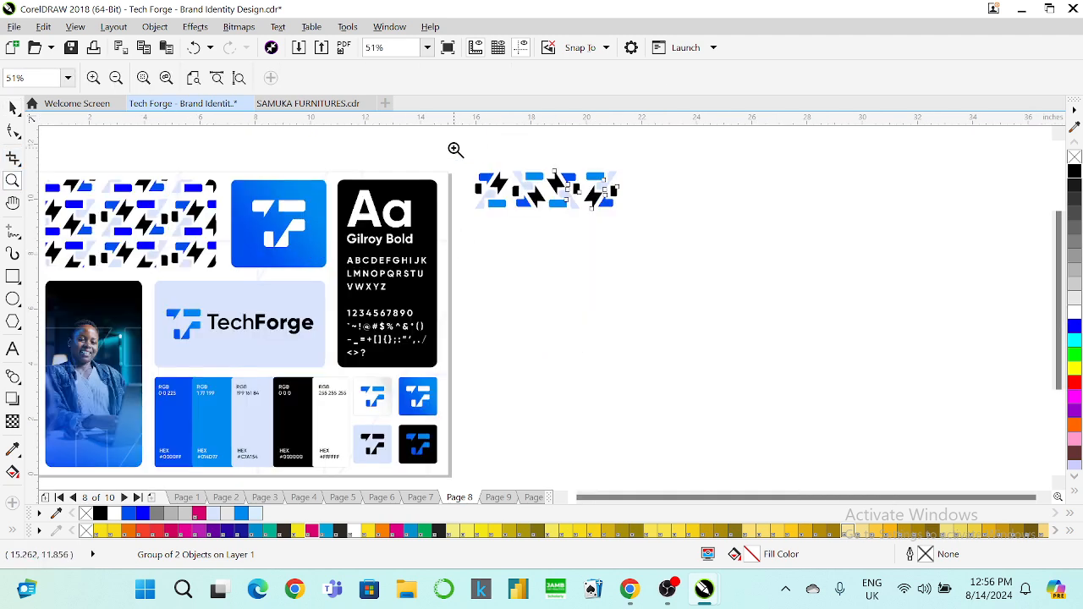
left_click_drag(456, 150, 823, 271)
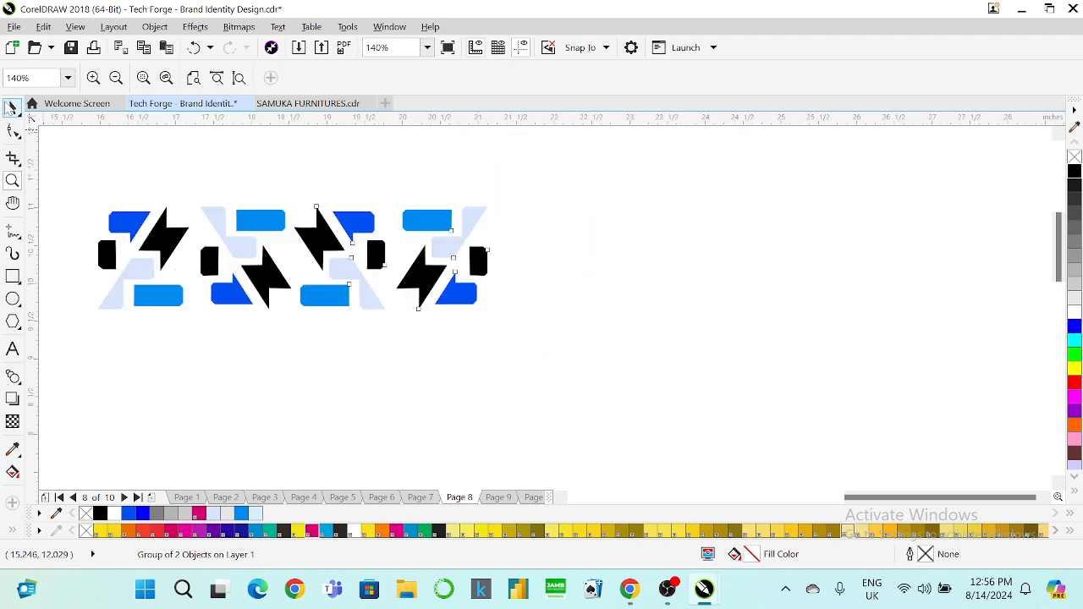
right_click(304, 293)
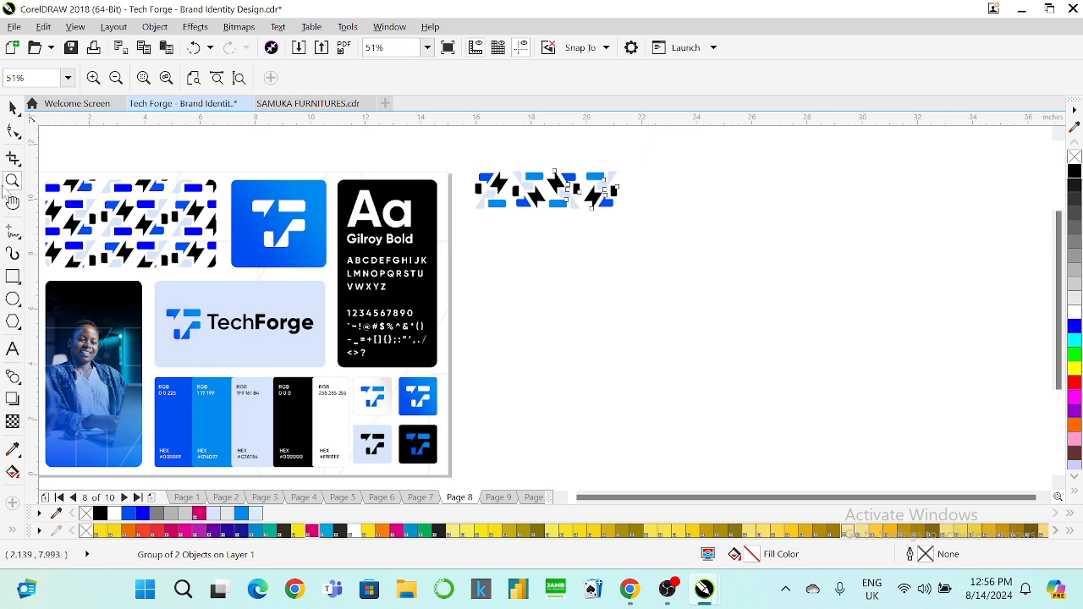
left_click(12, 107)
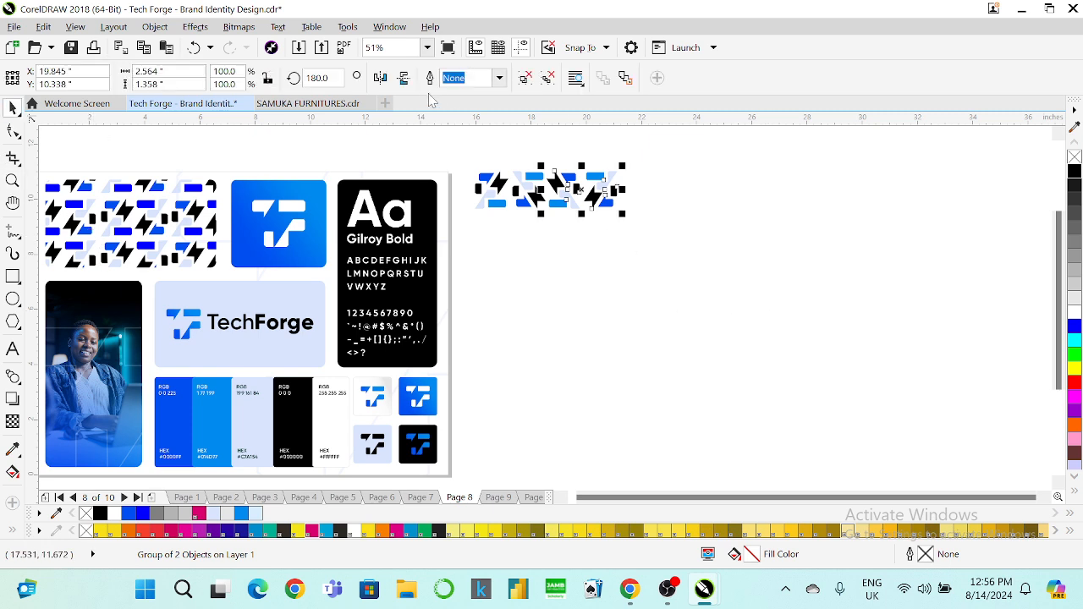
left_click(381, 81)
left_click(547, 258)
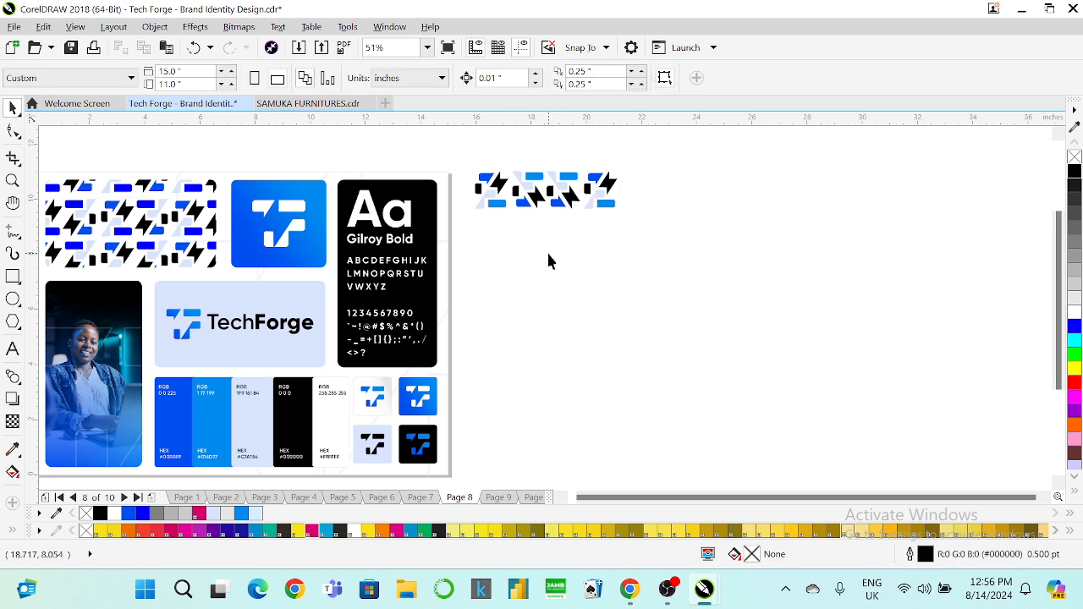
left_click_drag(572, 194, 590, 218)
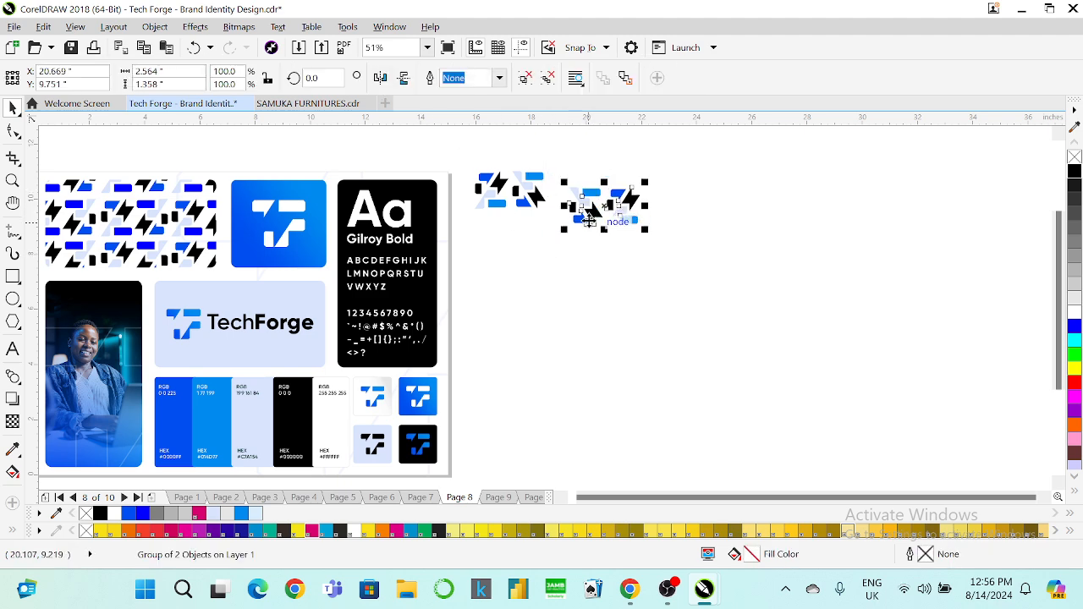
key("Delete")
right_click(101, 222)
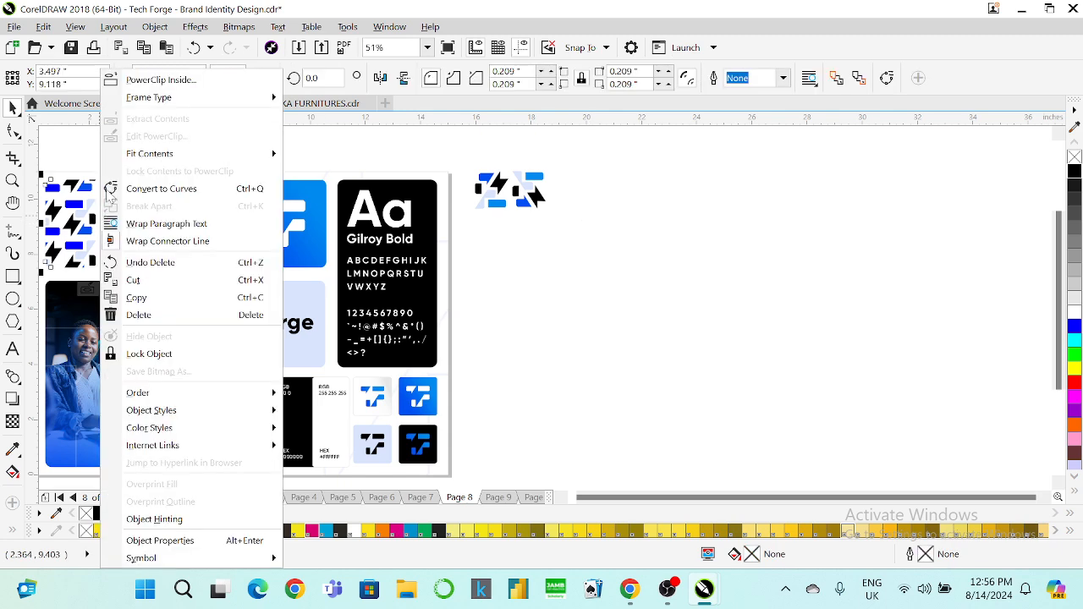
left_click(127, 133)
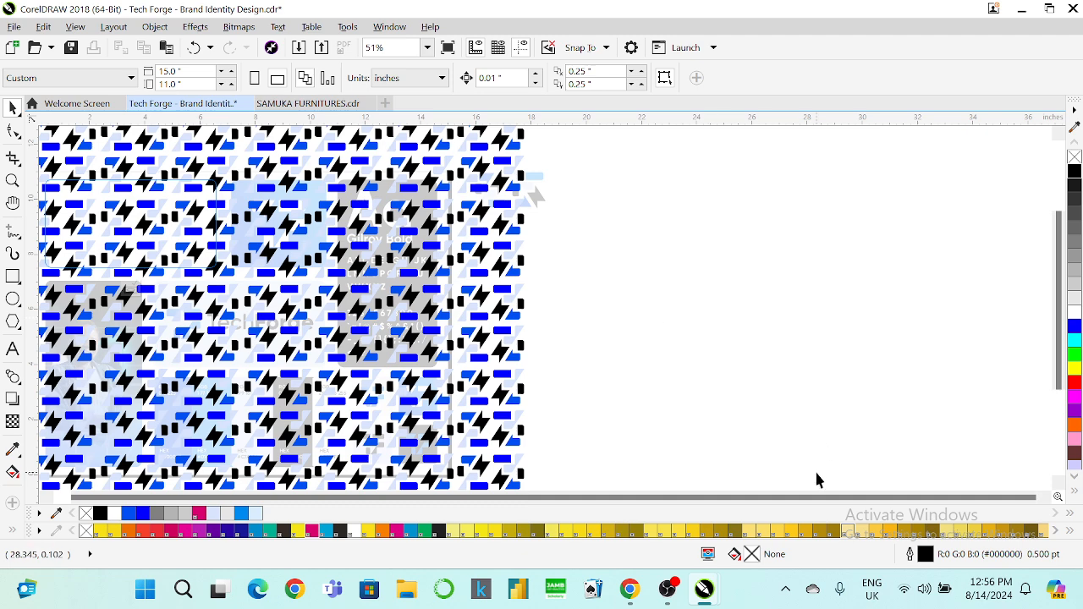
left_click_drag(834, 496, 769, 499)
left_click_drag(1057, 244, 1057, 187)
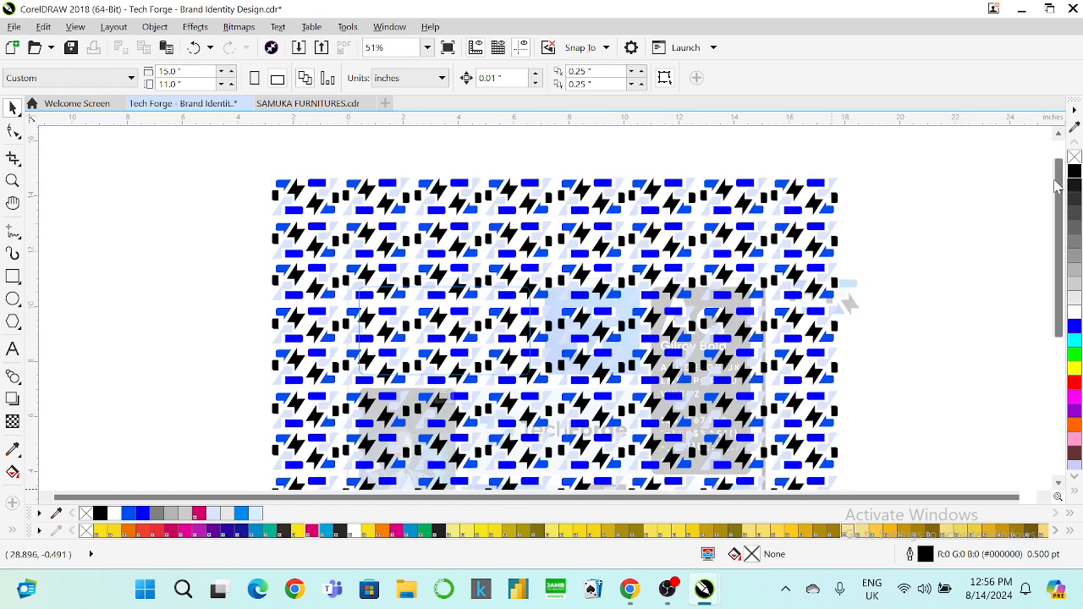
left_click(442, 396)
Step: Transfer the motif pair from the page into the pattern card's PowerClip contents, placing it above the first tile of the top row
left_click(811, 295)
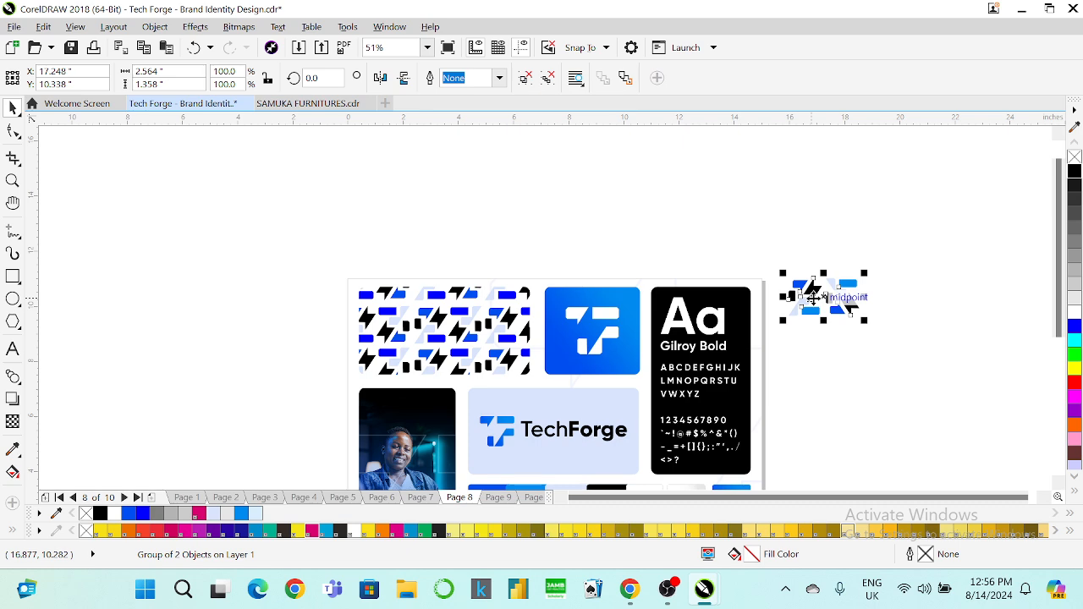
key("Delete")
right_click(473, 318)
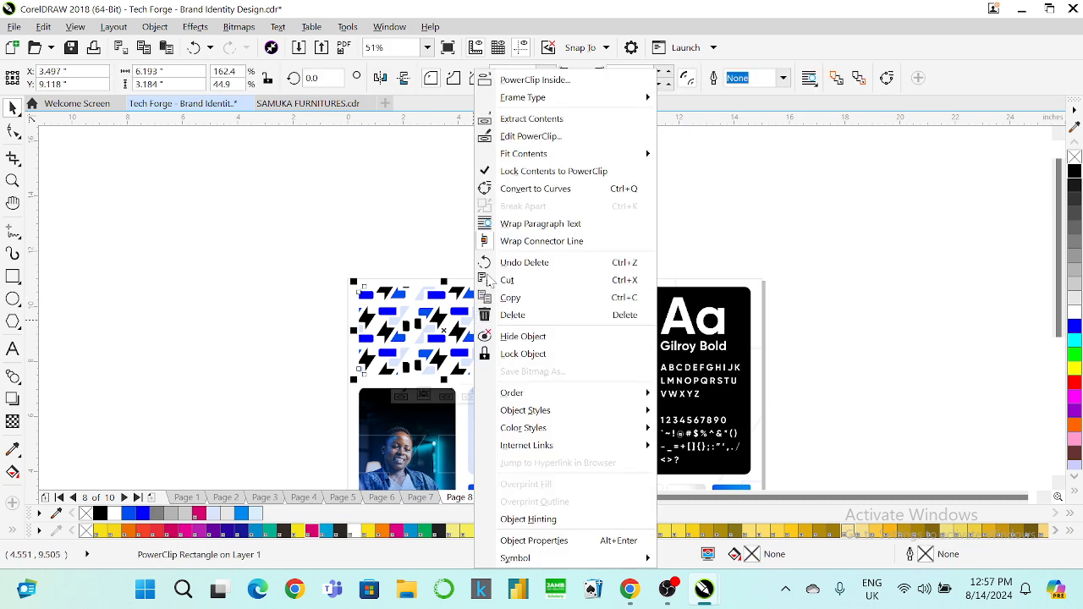
left_click(523, 136)
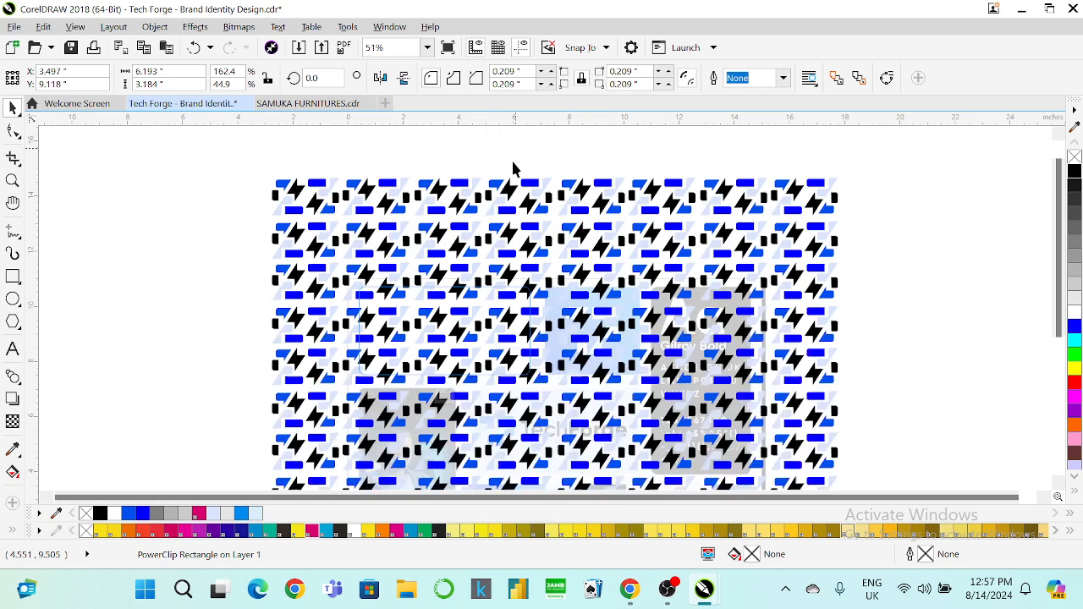
left_click(847, 302)
left_click_drag(846, 302, 321, 169)
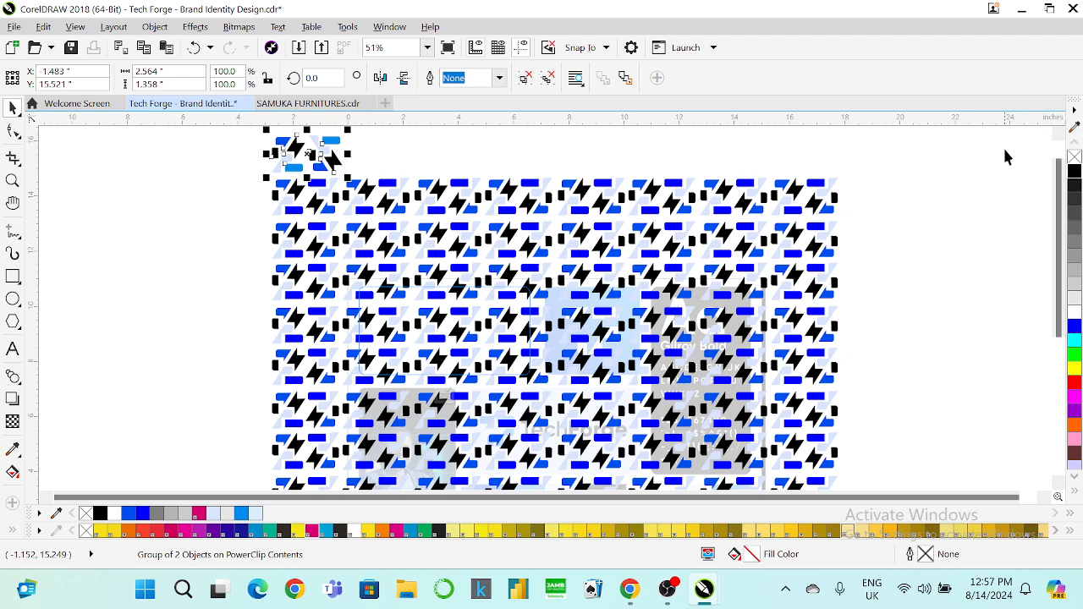
Step: Ungroup the motif pair above the old pattern and delete its vertically mirrored second motif
scroll(592, 169, "up", 1)
left_click(12, 181)
left_click_drag(238, 165, 498, 320)
left_click(22, 109)
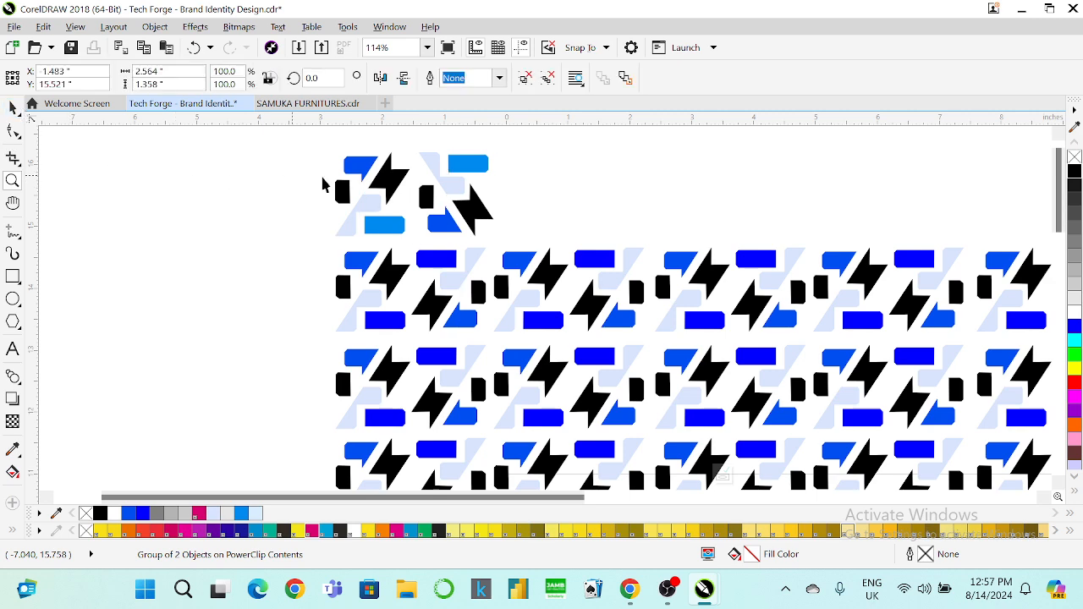
right_click(459, 194)
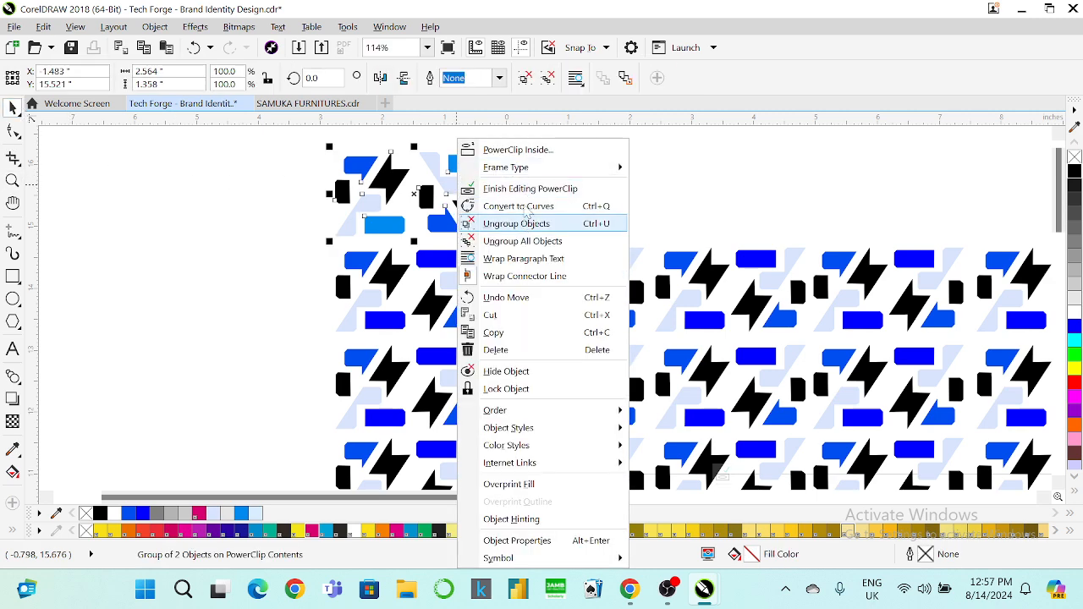
left_click(515, 224)
key("Delete")
Step: Duplicate the remaining motif beside the original and mirror the copy both vertically and horizontally
left_click(389, 181)
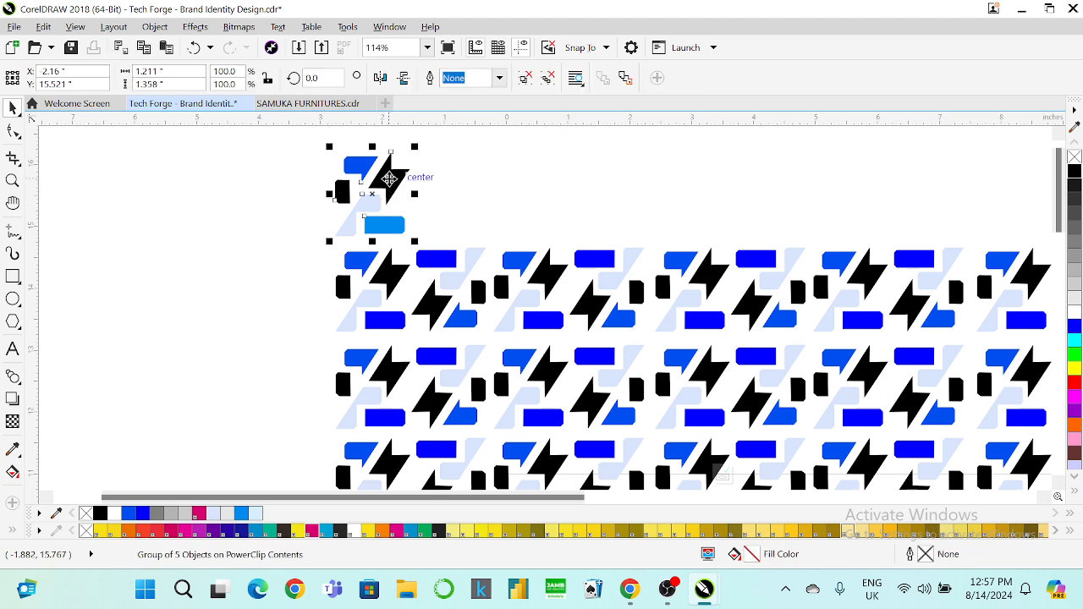
left_click_drag(389, 181, 480, 184)
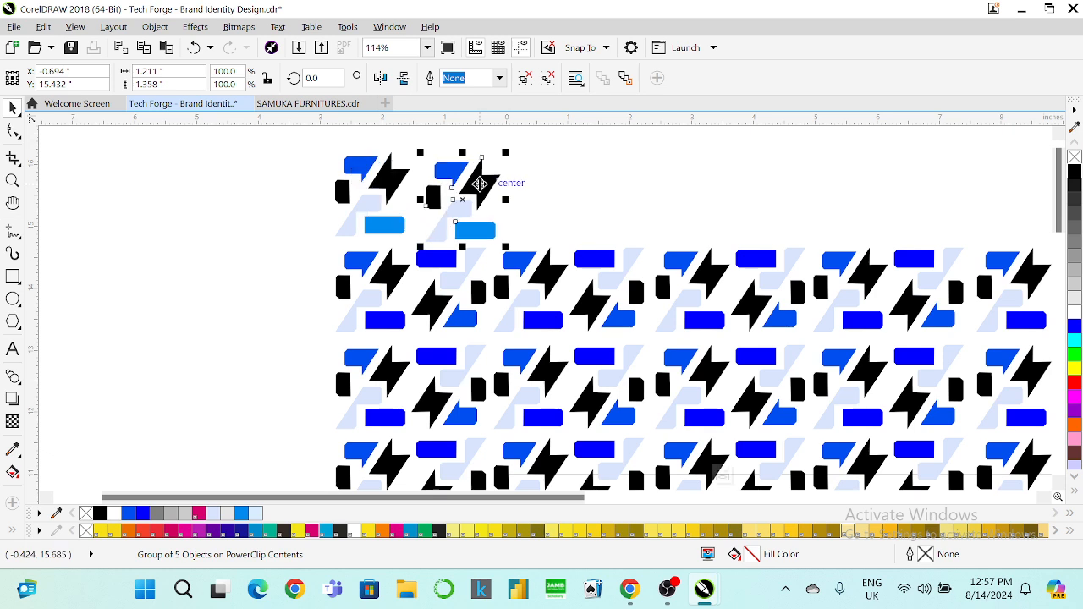
left_click(404, 78)
left_click(380, 78)
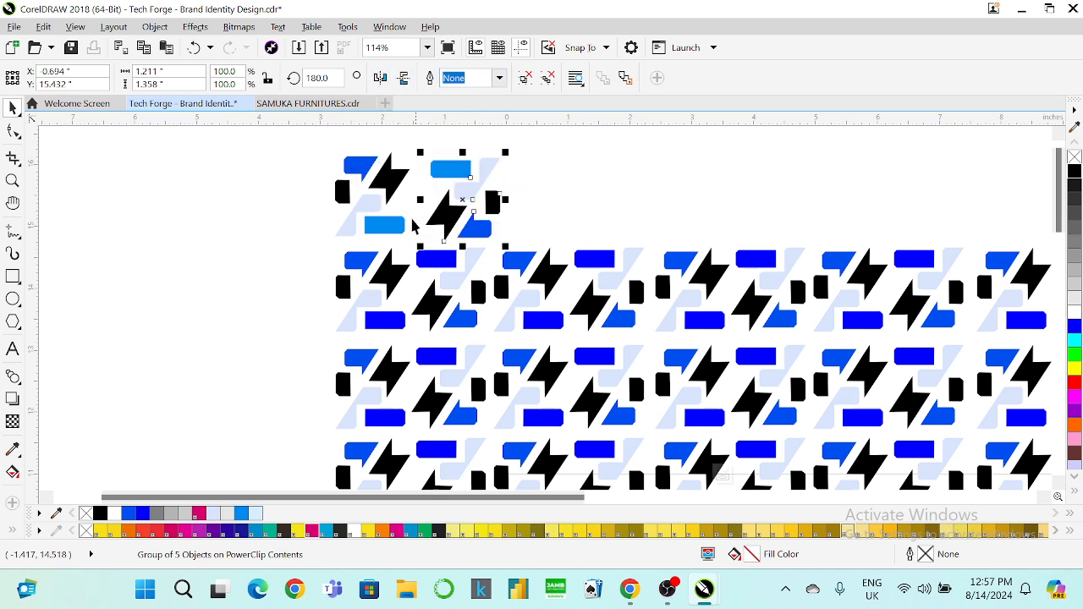
Step: Move the mirrored copy closer to the original motif, level with it, and group the two
mouse_move(426, 234)
left_mouse_down()
mouse_move(447, 213)
mouse_move(437, 219)
left_mouse_up()
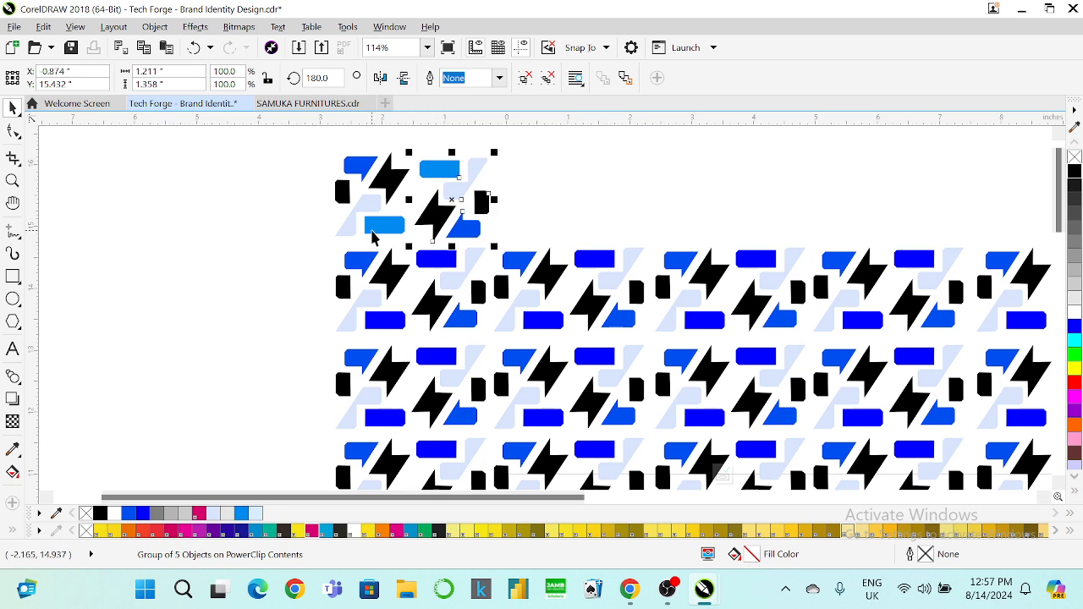
left_click(373, 226, "shift")
key("ctrl+g")
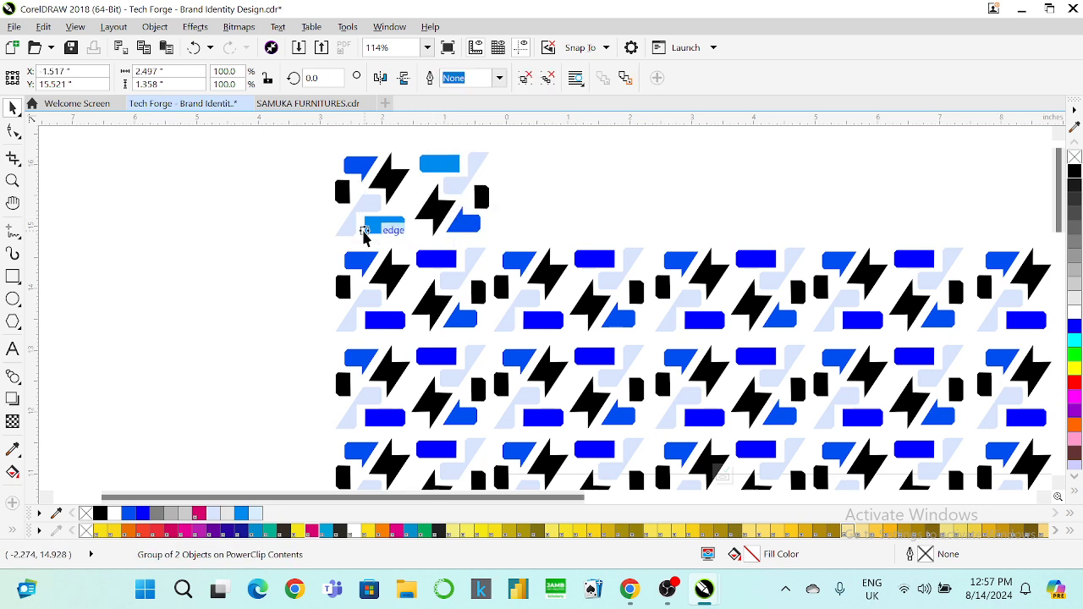
Step: Duplicate the grouped motif pair beside the original, keep the copy's orientation unmirrored, and align the two pairs level
left_click_drag(446, 148, 601, 170)
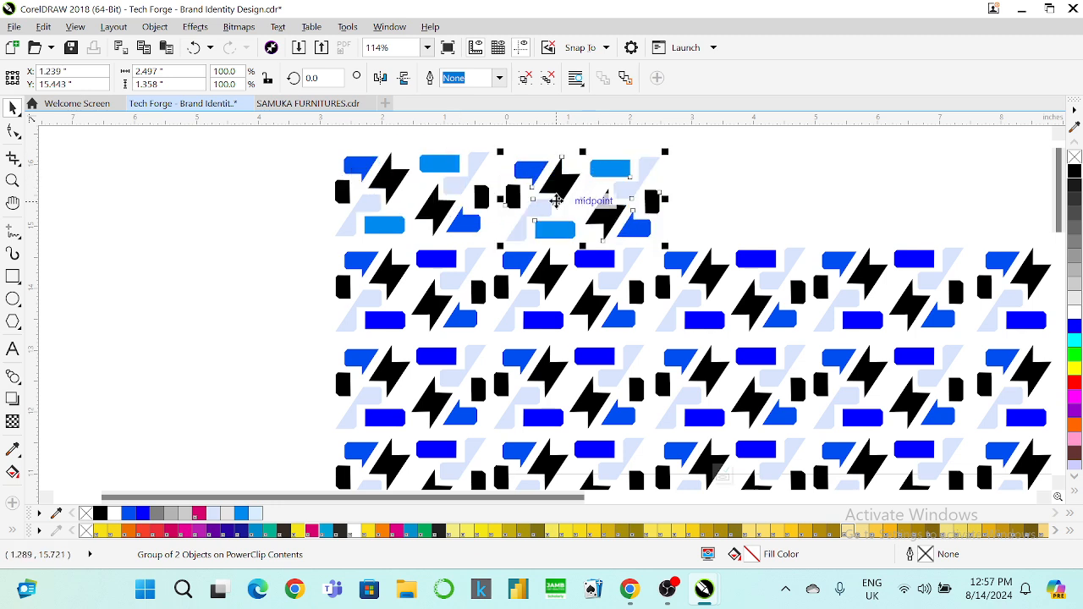
left_click_drag(546, 205, 543, 205)
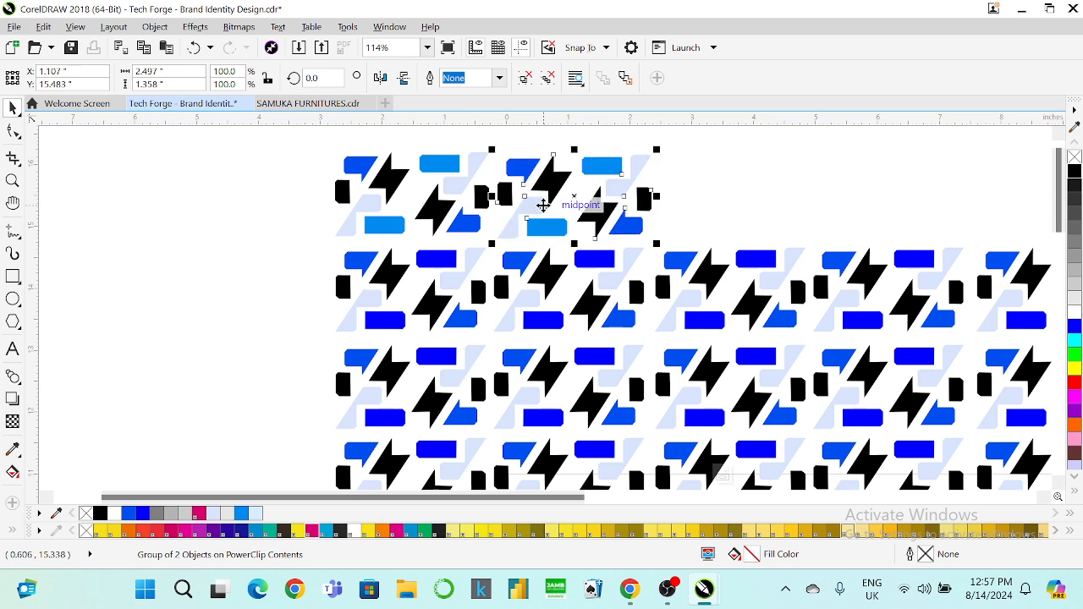
left_click(388, 79)
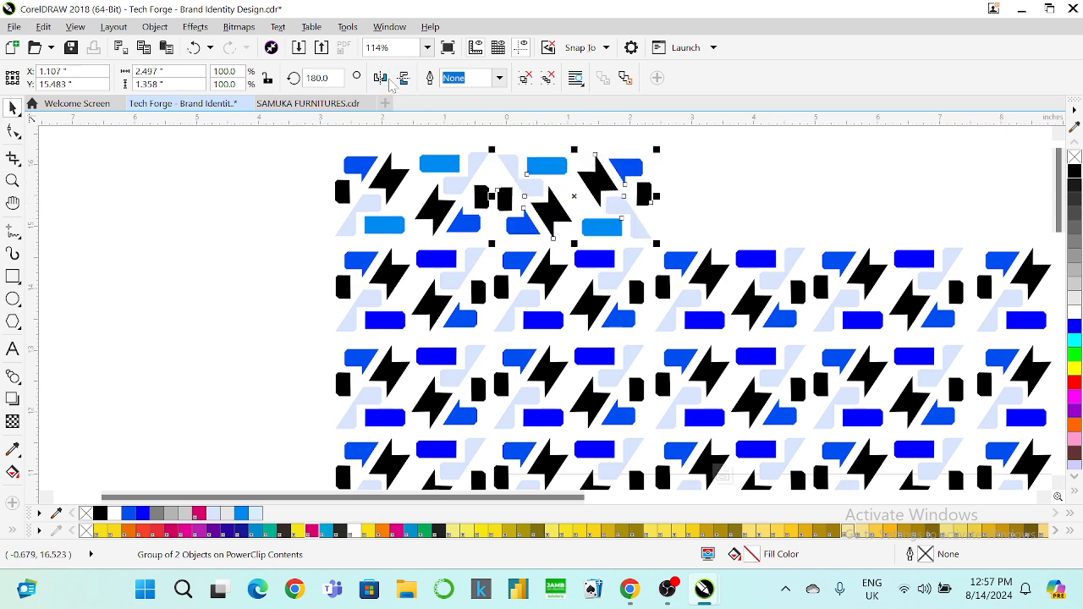
left_click(461, 188, "shift")
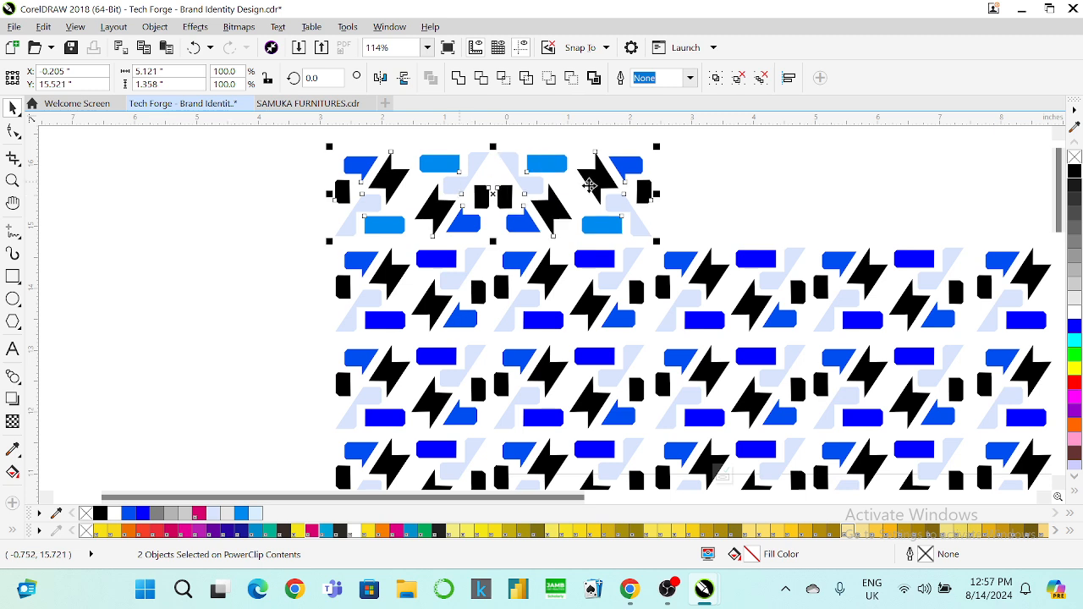
left_click(646, 186)
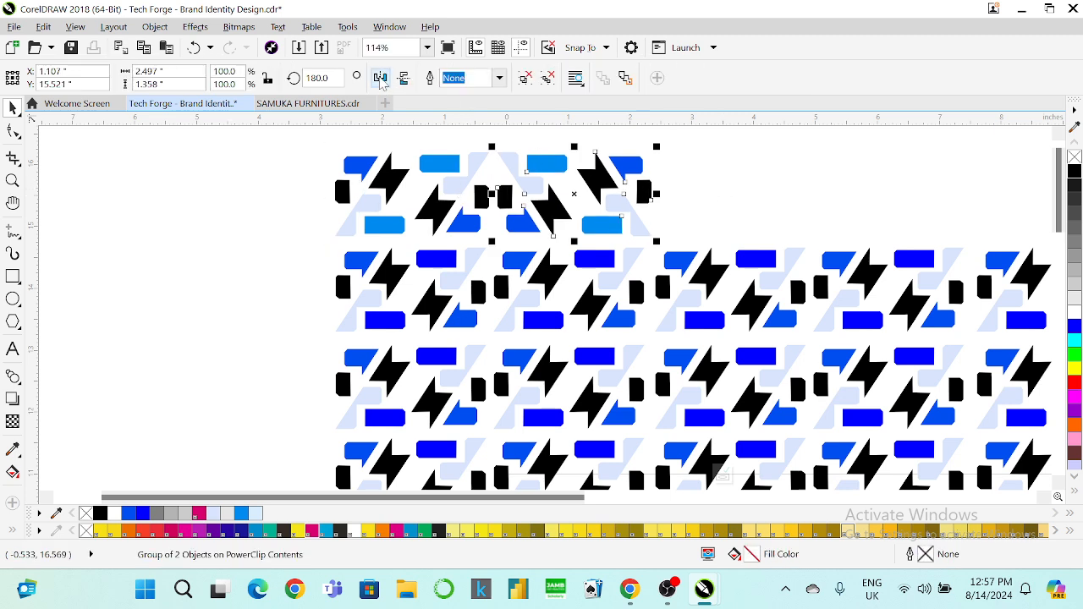
left_click(380, 78)
left_click(692, 169)
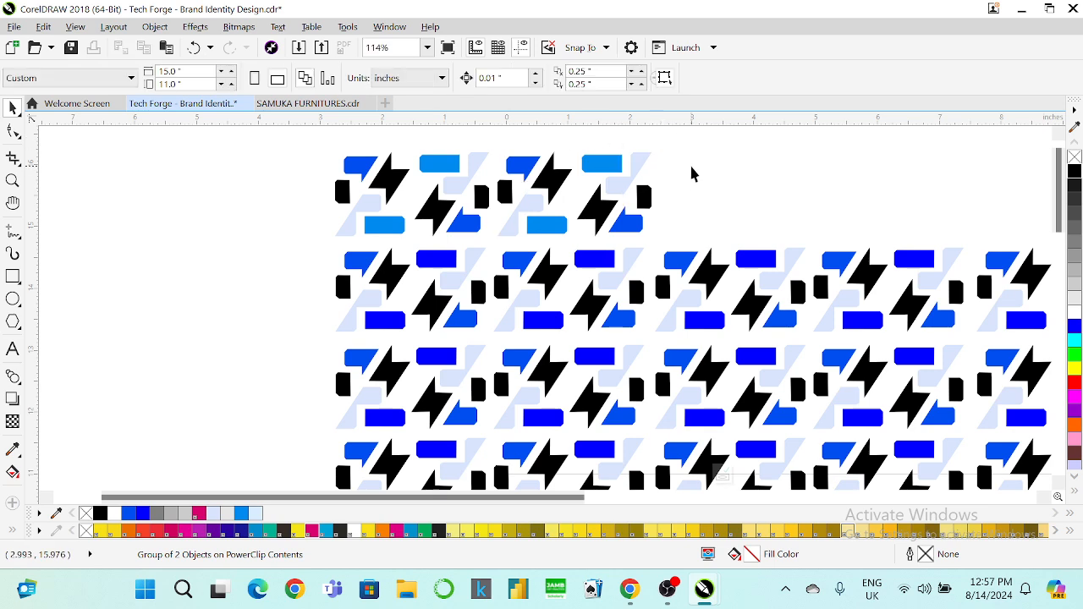
Step: Group the two aligned motif pairs above the old pattern
left_click_drag(542, 209, 359, 225)
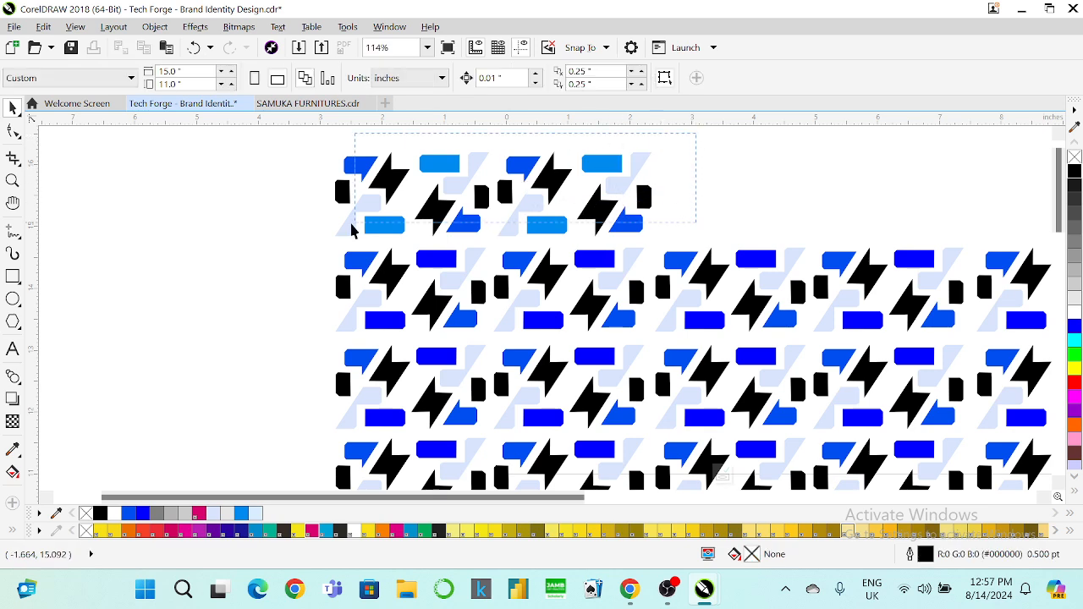
left_click_drag(282, 243, 279, 244)
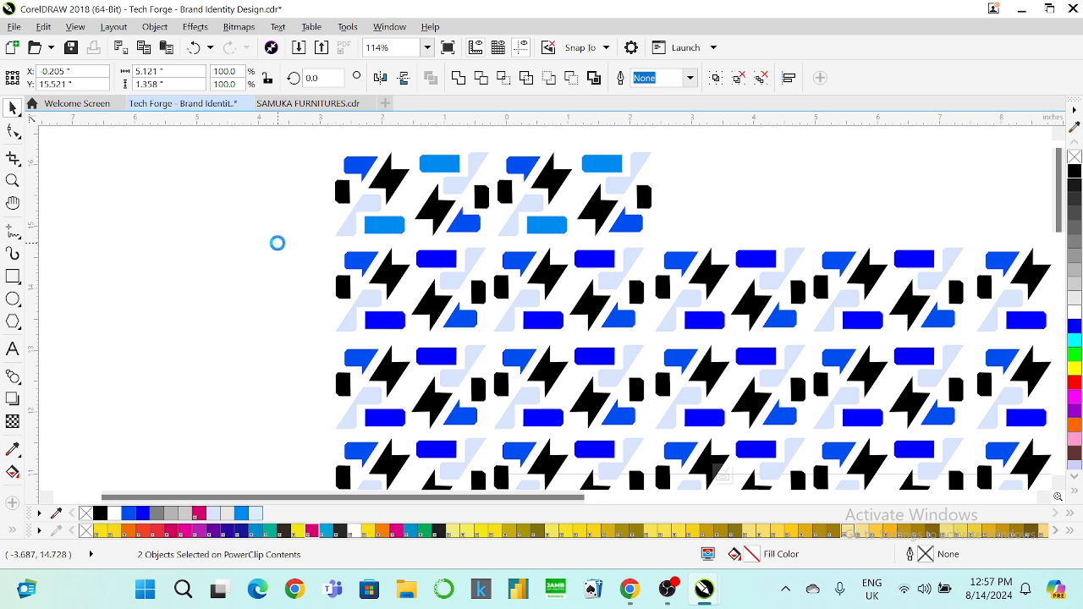
key("ctrl+g")
Step: Duplicate the new group beside itself in the row and align the copy level with the original
left_click_drag(501, 167, 810, 150)
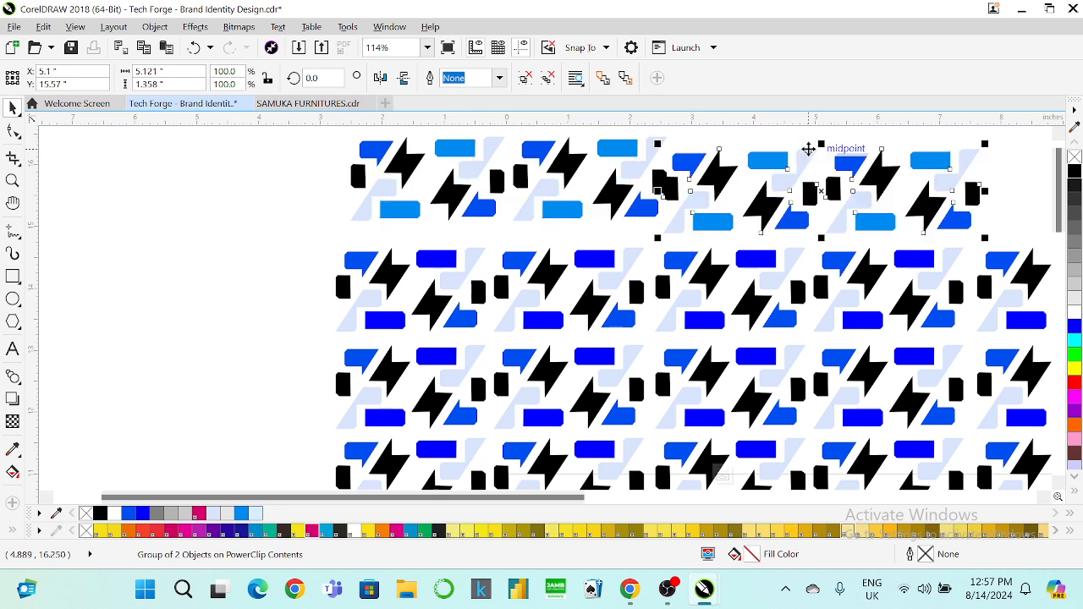
left_click_drag(701, 151, 706, 140)
left_click(659, 176, "shift")
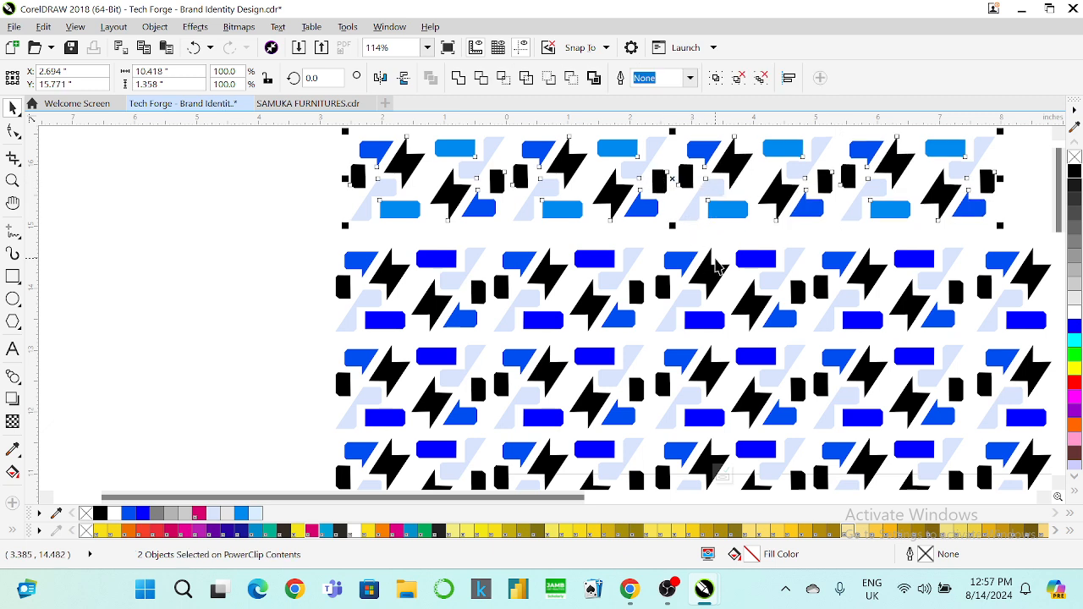
Step: Extend the new row with two further copies of its groups and align all four level
left_click(428, 48)
left_click(388, 64)
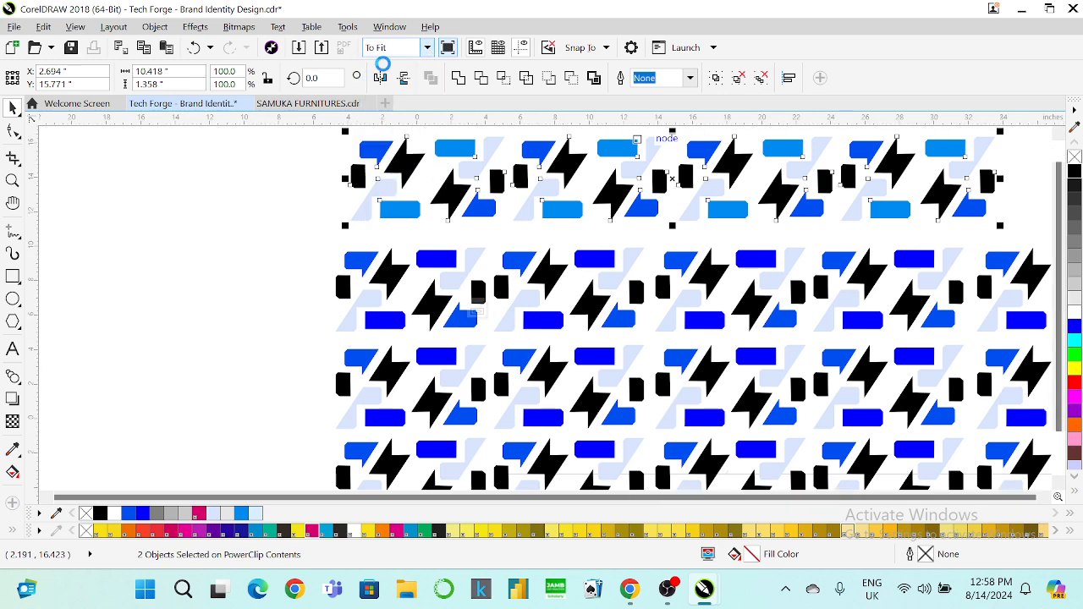
left_click(921, 177)
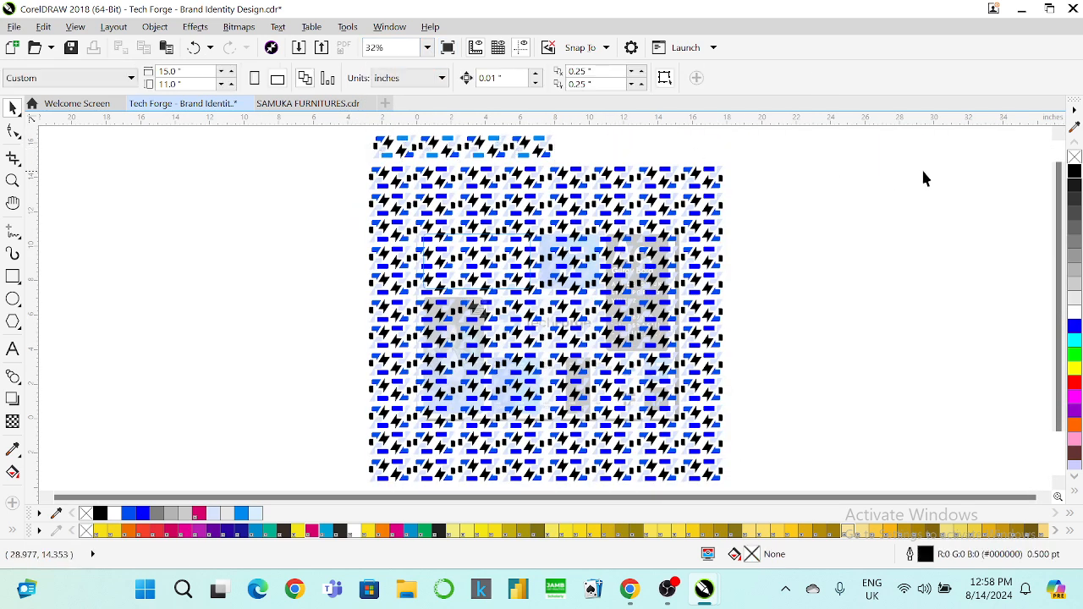
left_click(1058, 135)
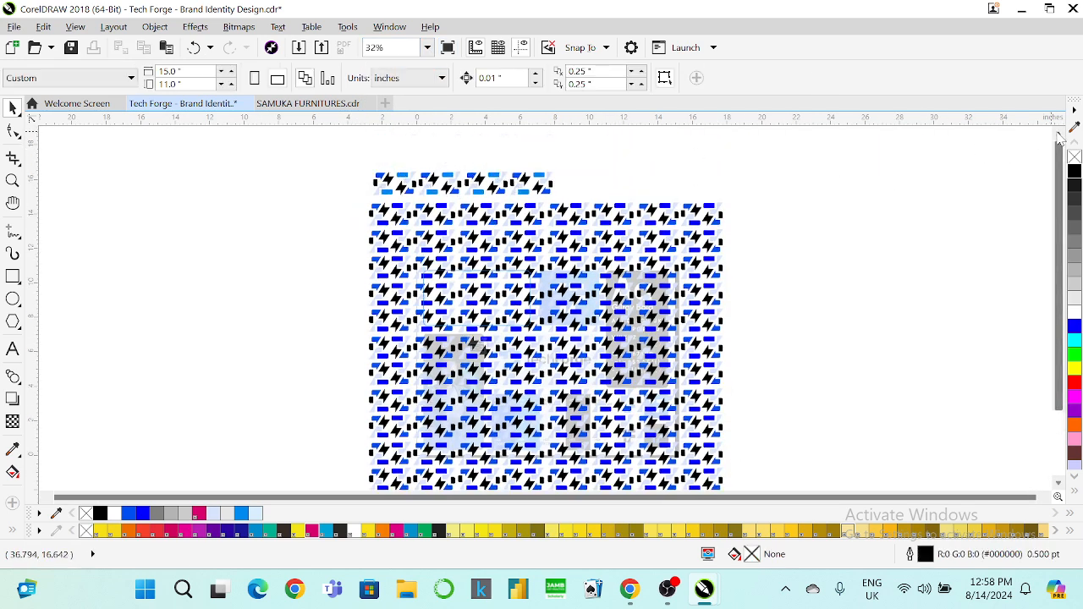
left_click(518, 183)
left_click_drag(521, 183, 282, 206)
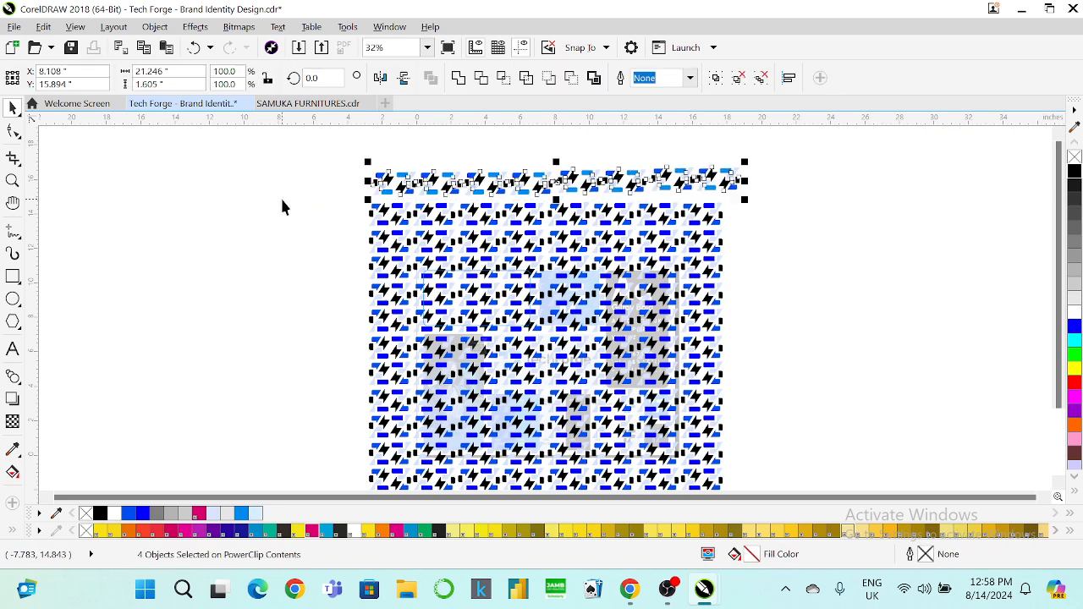
left_click(776, 172)
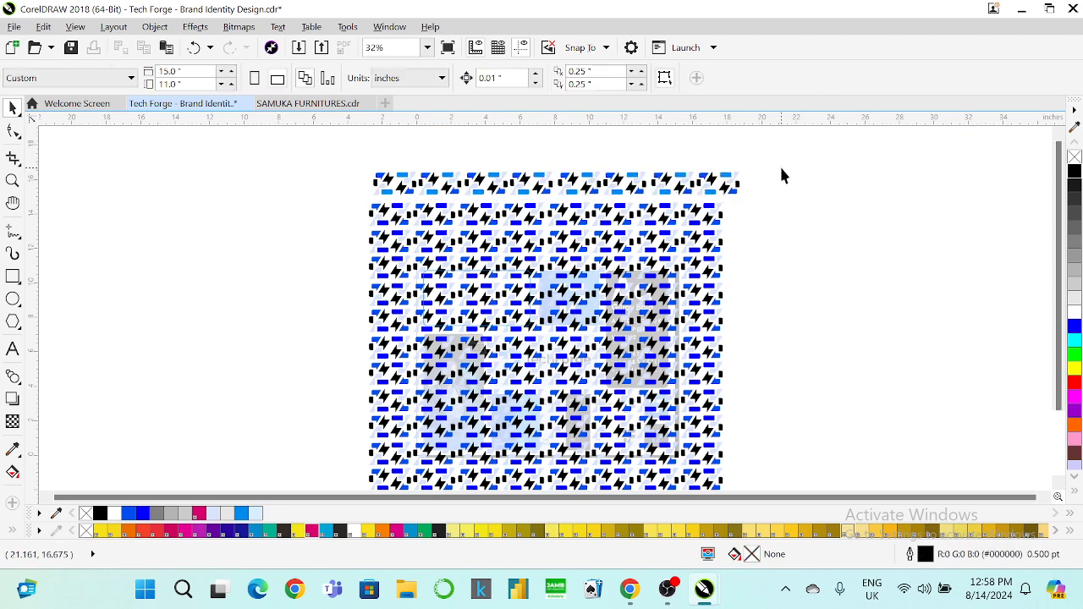
Step: Delete the widely spaced third and fourth groups from the new row
left_click(14, 181)
left_click_drag(759, 214, 760, 213)
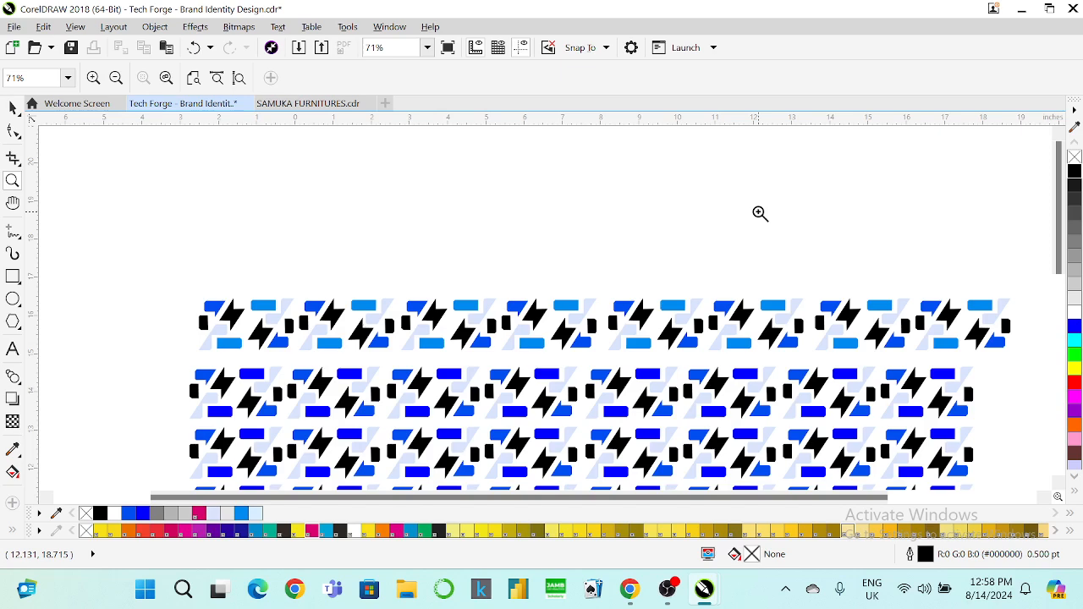
left_click(12, 109)
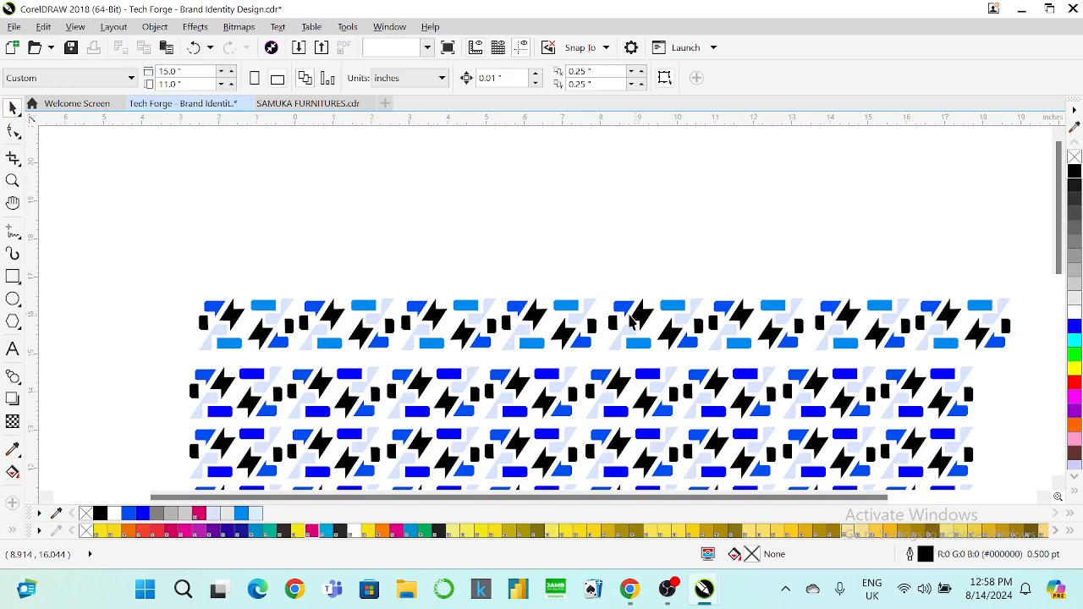
left_click(639, 321)
key("Delete")
left_click(839, 336)
key("Delete")
Step: Place a copy of the group directly beside the second group and align it level with the row
left_click_drag(847, 314, 646, 318)
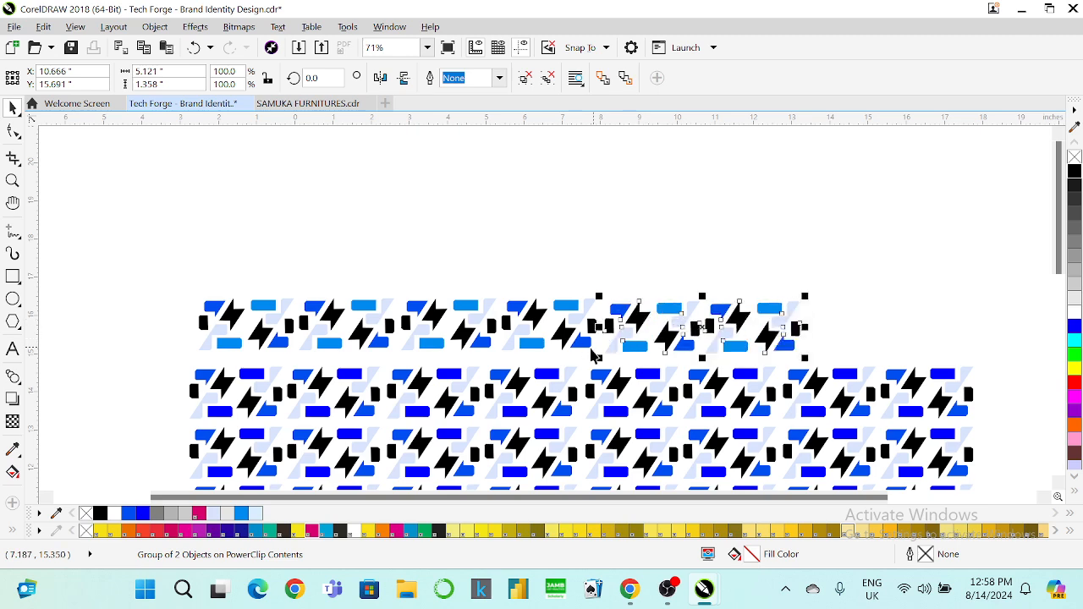
left_click(581, 351, "shift")
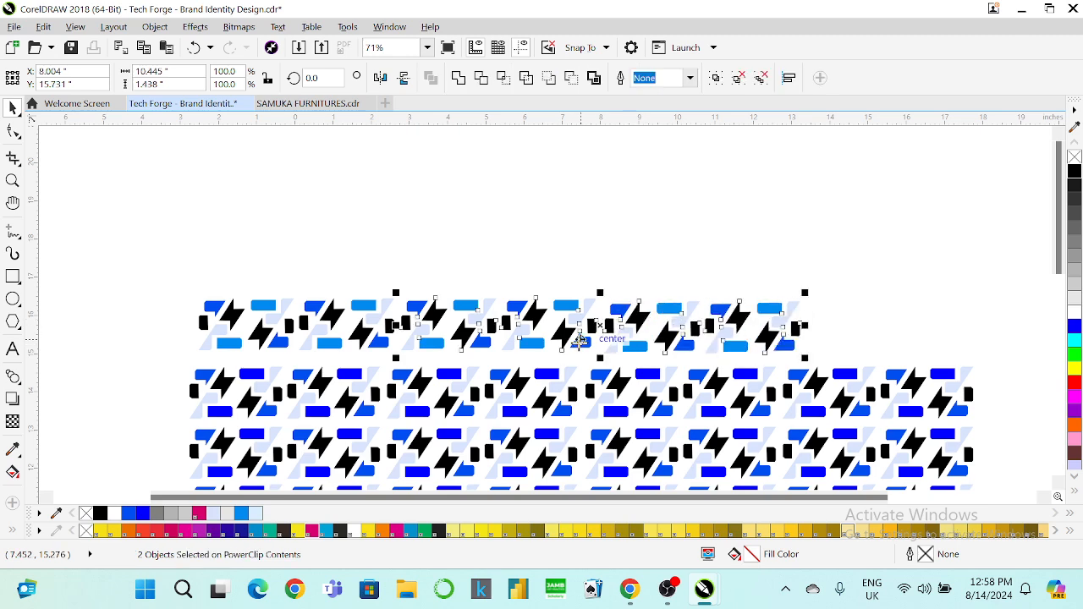
scroll(578, 347, "down", 1)
left_click(579, 348)
key("b")
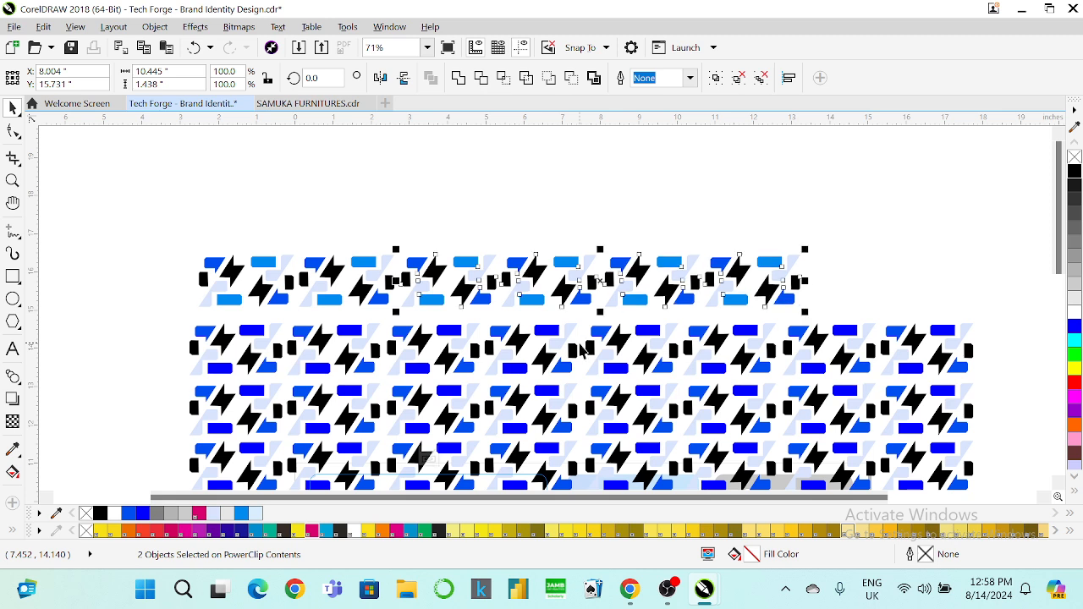
left_click(651, 226)
Step: Duplicate the third group as a fourth beside it, align the two level, and nudge both slightly left
left_click(679, 279)
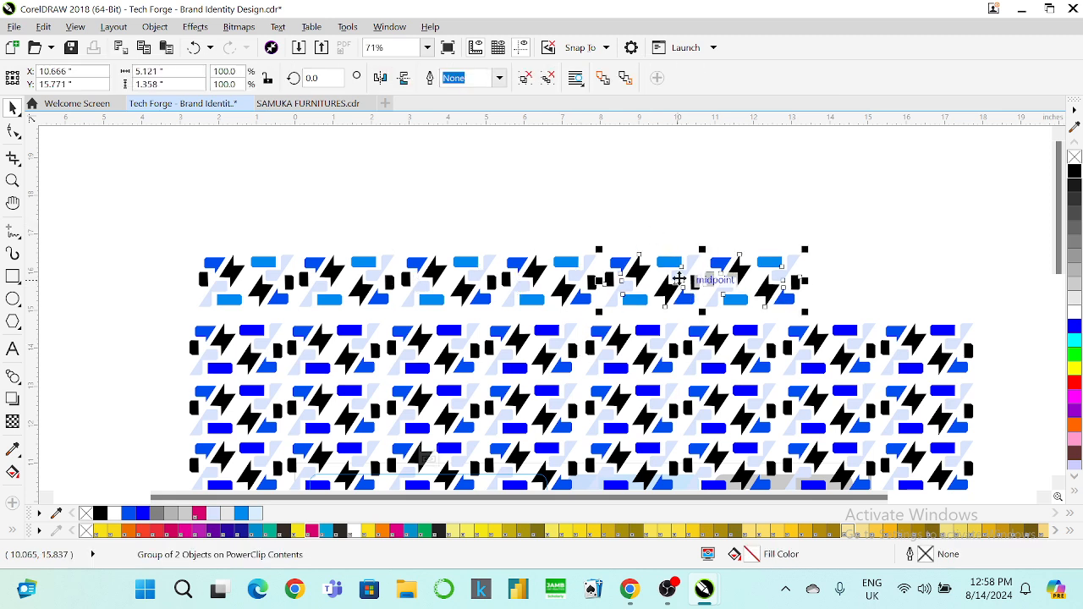
left_click_drag(681, 279, 844, 278)
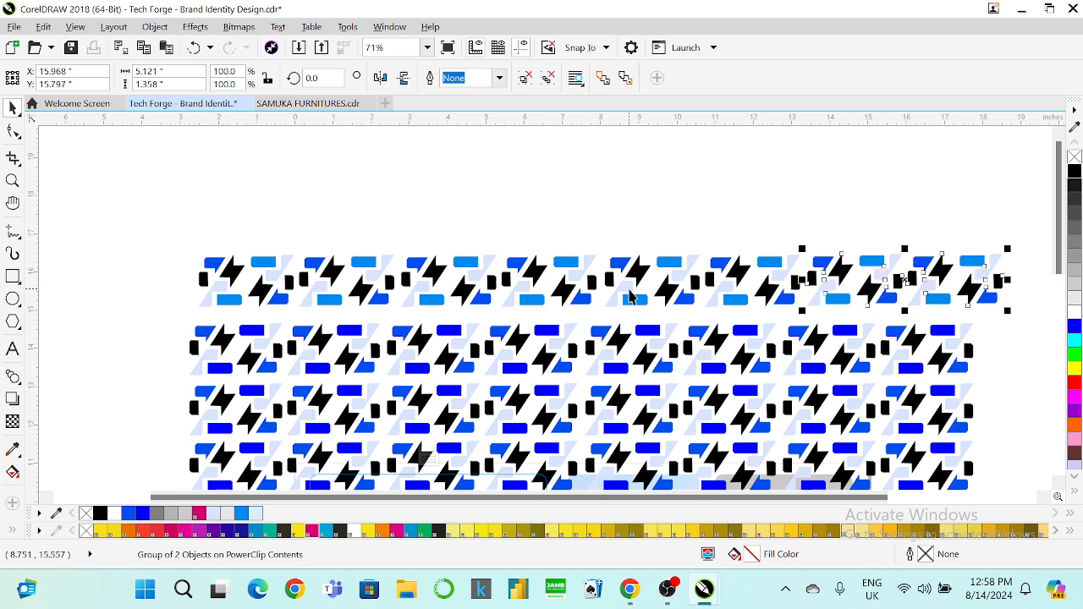
left_click(630, 294, "shift")
key("Left")
key("Left")
key("Left")
key("Left")
key("Left")
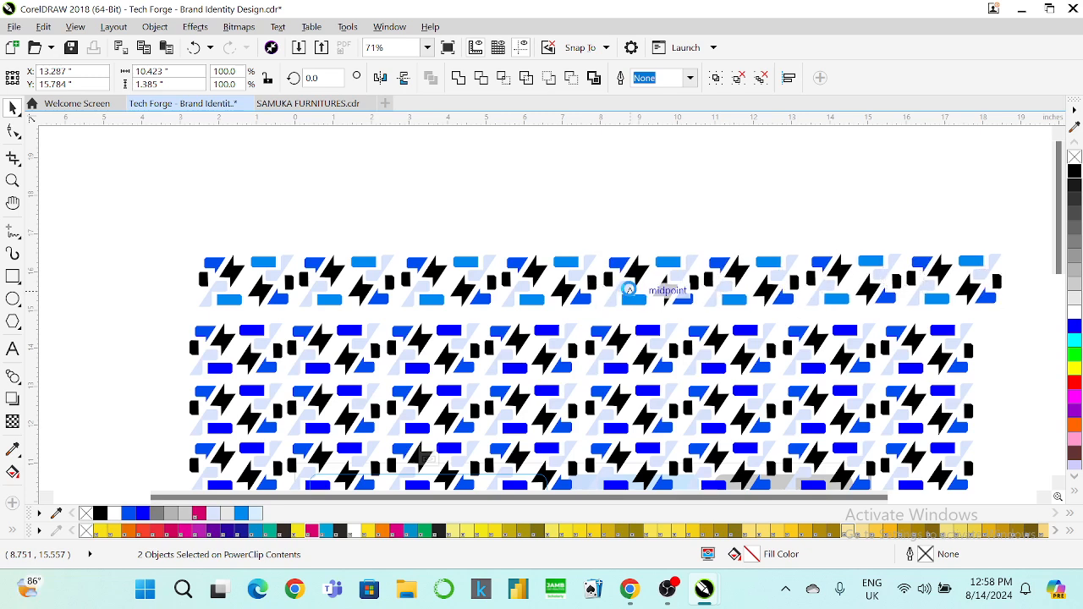
Step: Group the four groups into one row and cut it from the PowerClip contents
left_click_drag(1016, 231, 78, 319)
key("ctrl+g")
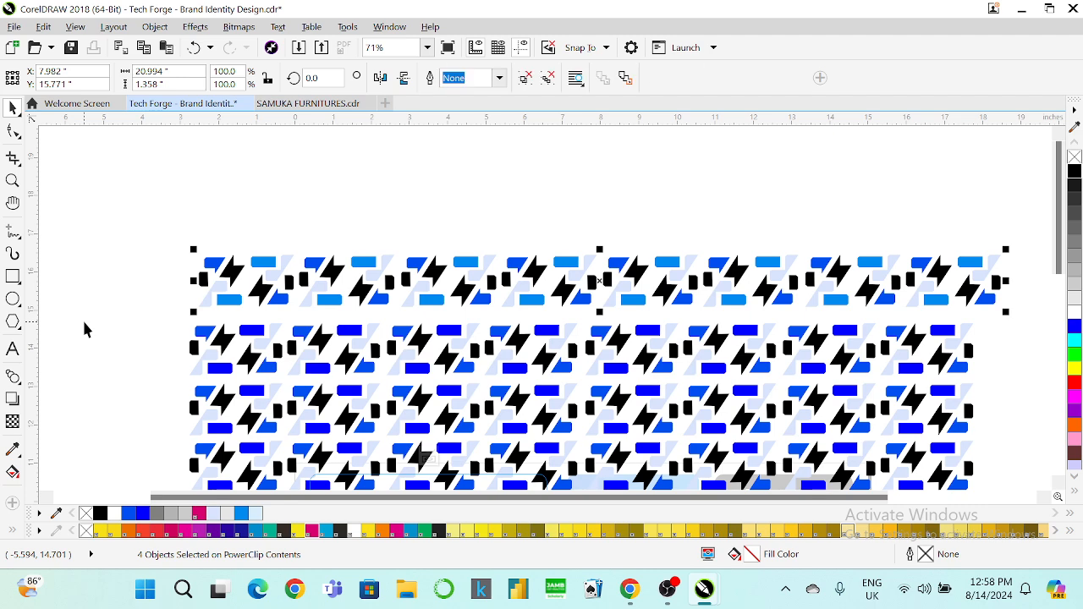
key("ctrl+x")
Step: Finish editing the PowerClip, paste the pattern row onto the page, and place it to the right of the brand board
left_click(428, 48)
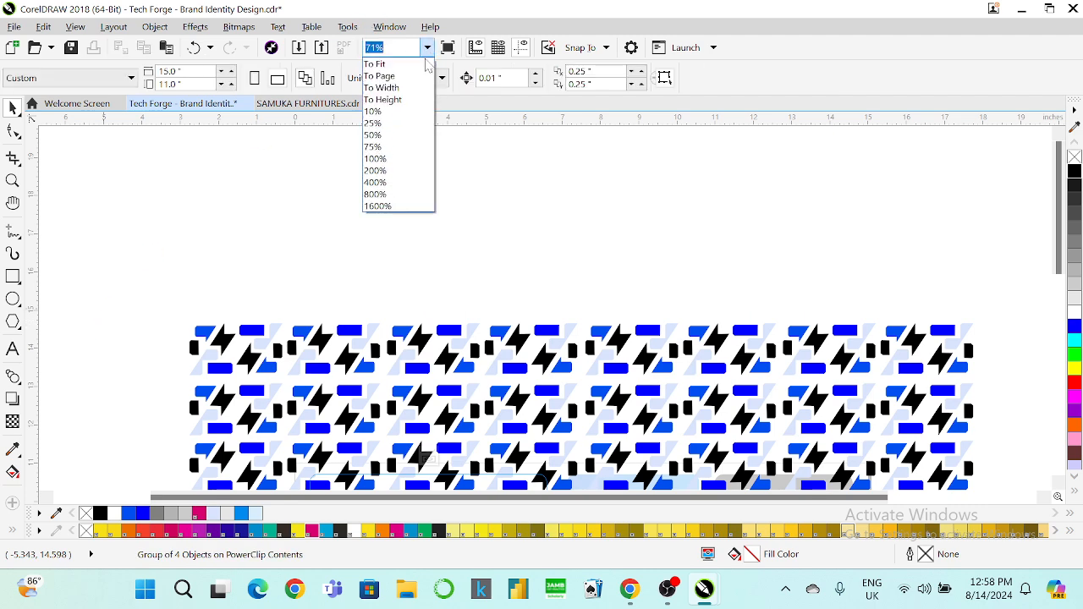
left_click(420, 63)
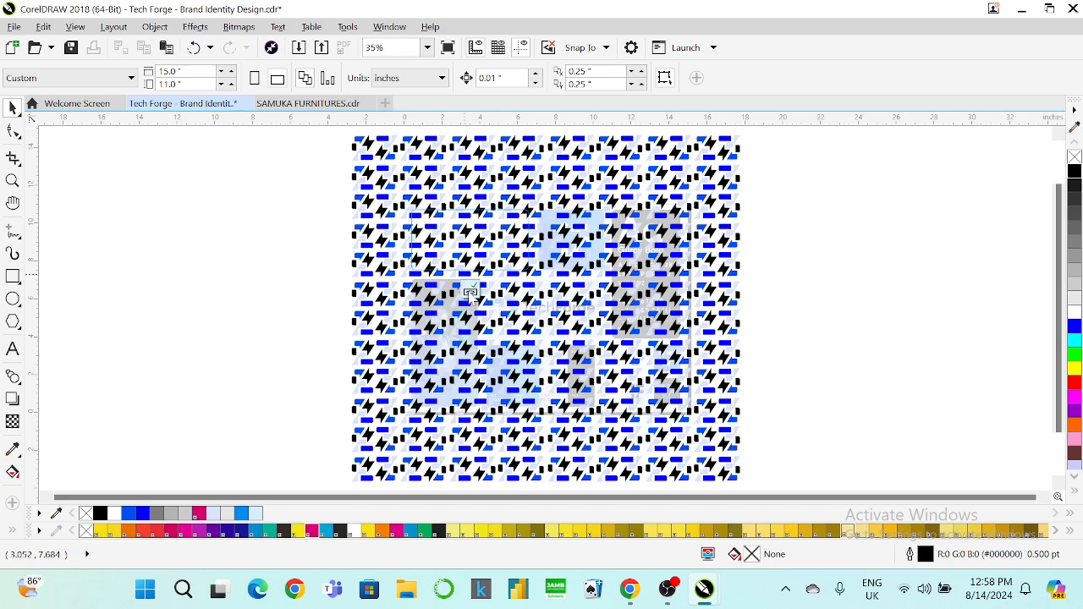
left_click(335, 173)
key("ctrl+v")
left_click(1059, 135)
left_click_drag(550, 191, 882, 297)
left_click(1046, 499)
left_click(1046, 500)
left_click(1047, 500)
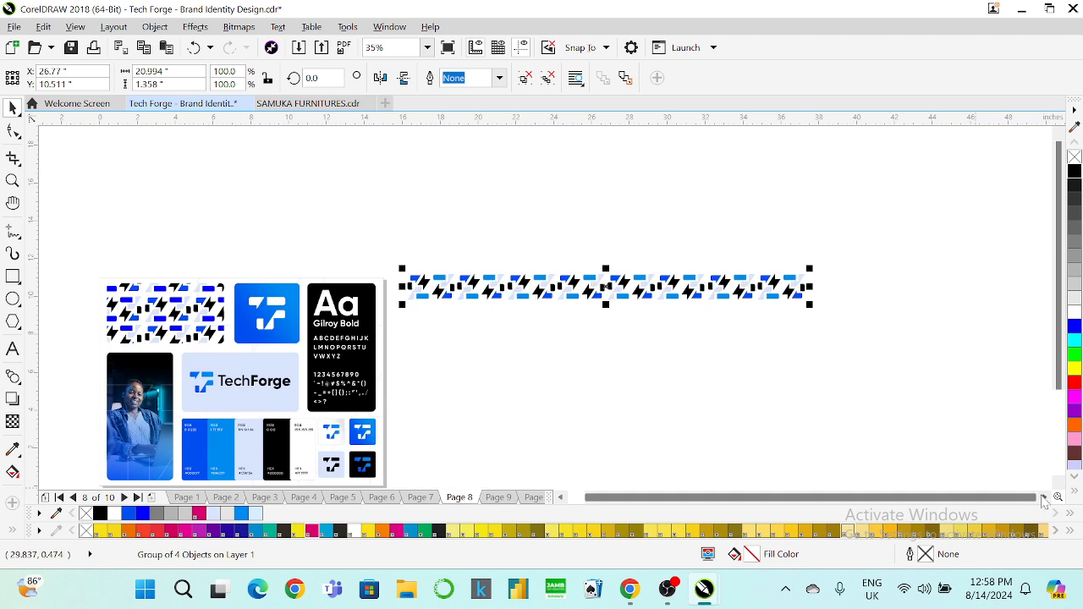
Step: Duplicate the pattern row below the original and move the copy slightly up and left to tighten the spacing
left_click_drag(591, 277, 595, 311)
left_click(14, 186)
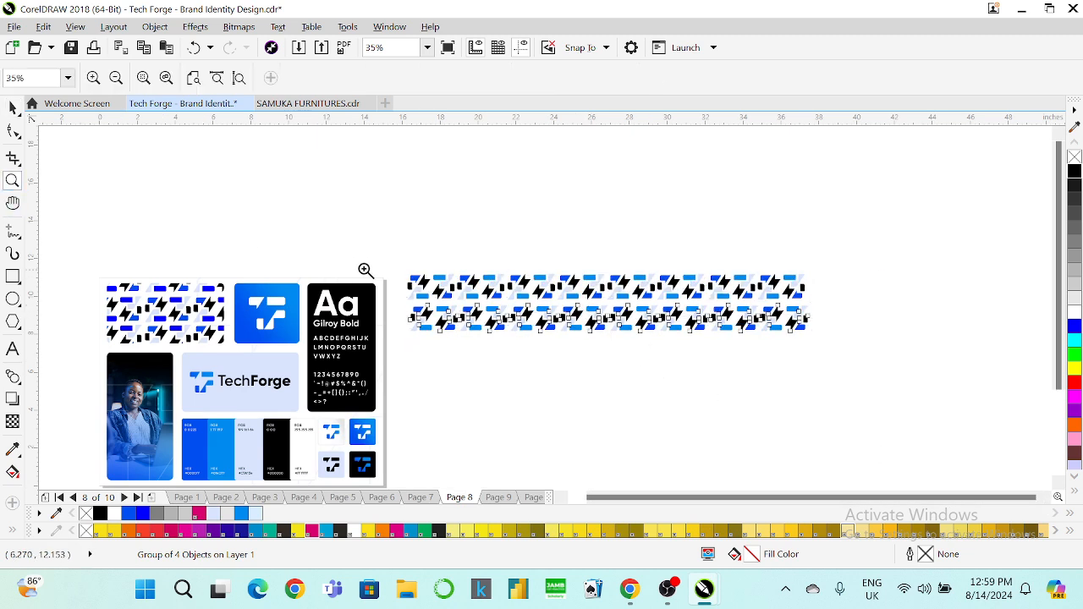
left_click_drag(876, 404, 876, 404)
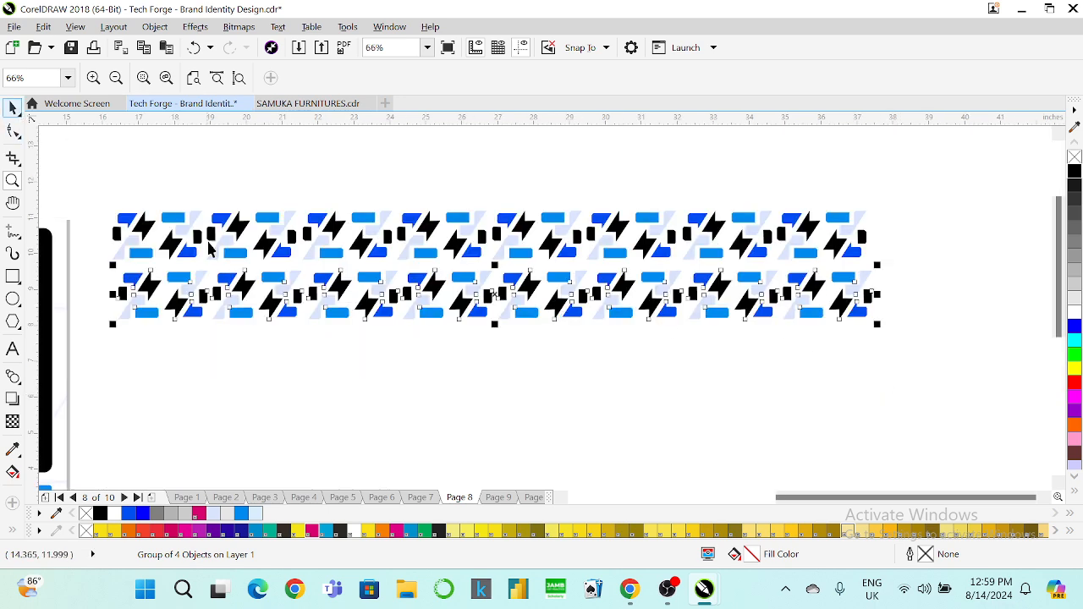
left_click_drag(180, 275, 170, 270)
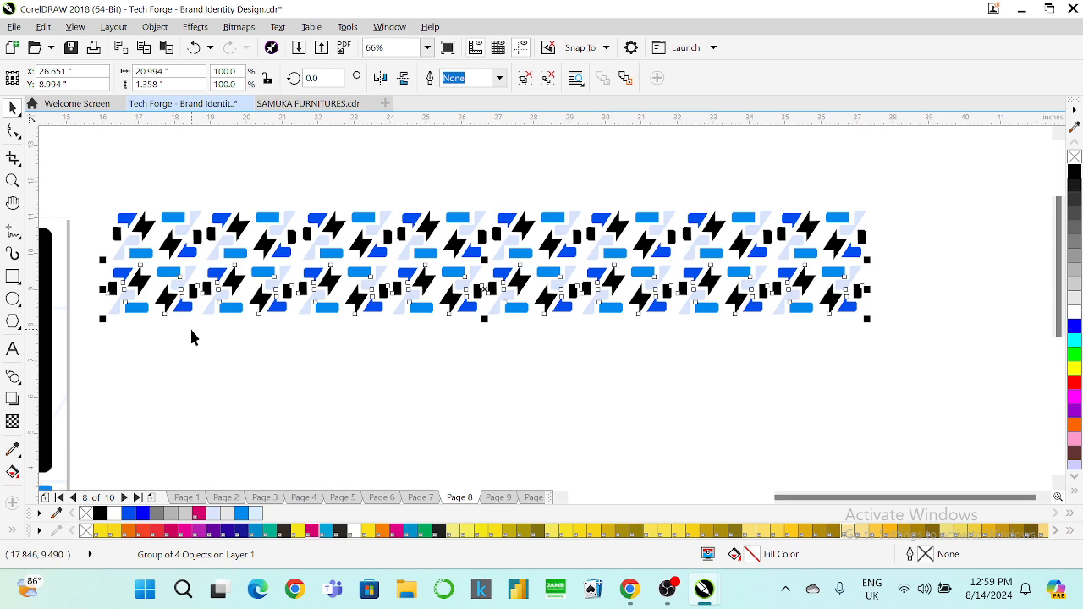
left_click(230, 365)
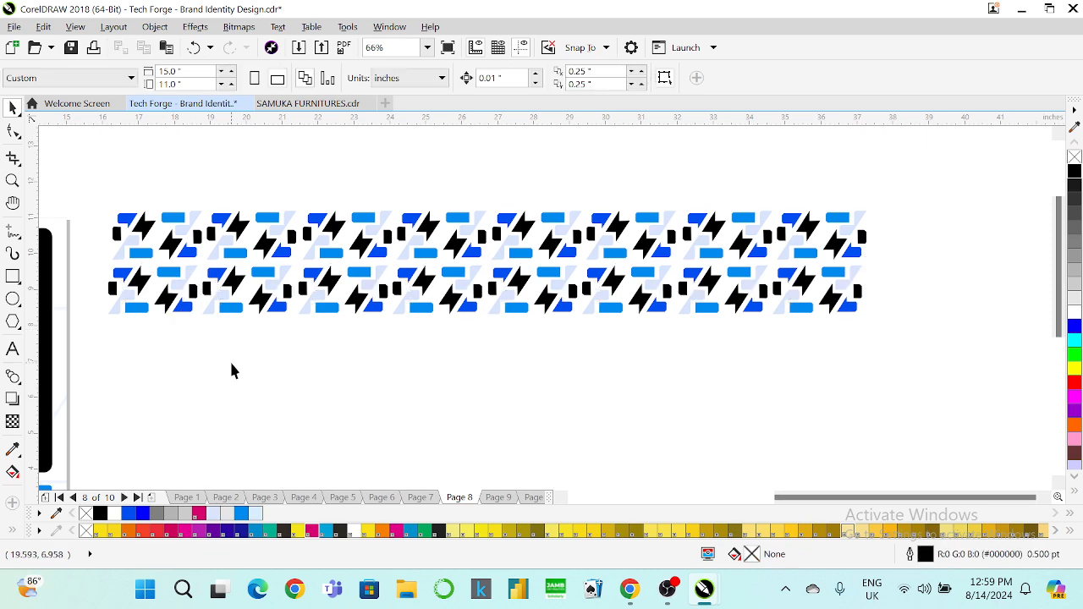
Step: Duplicate the second row directly below itself and repeat the duplication until the pattern has eight rows
left_click(266, 268)
left_click_drag(266, 268, 264, 340)
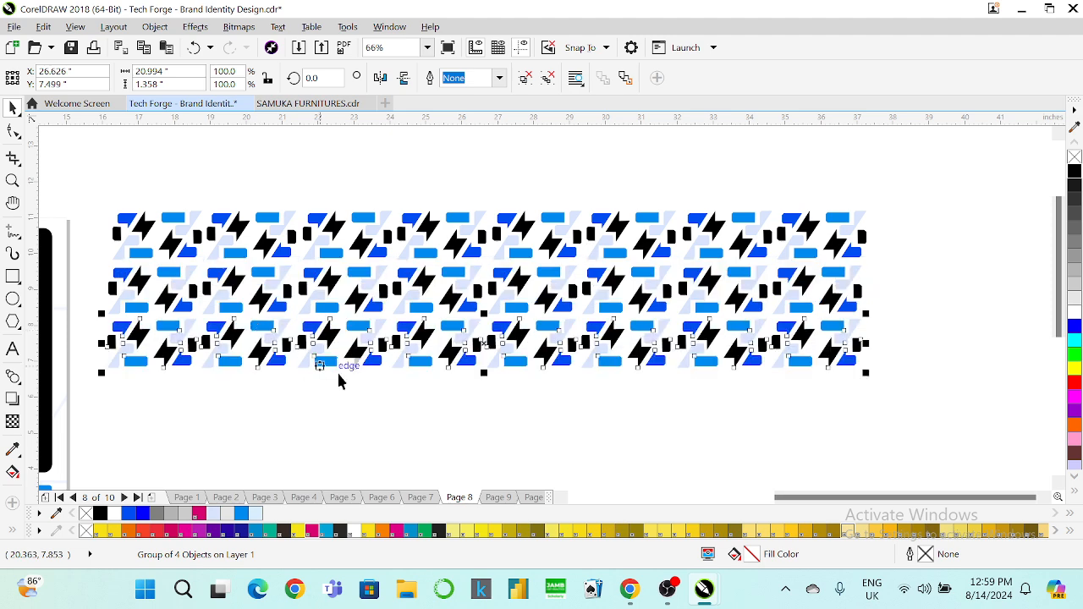
key("ctrl+r")
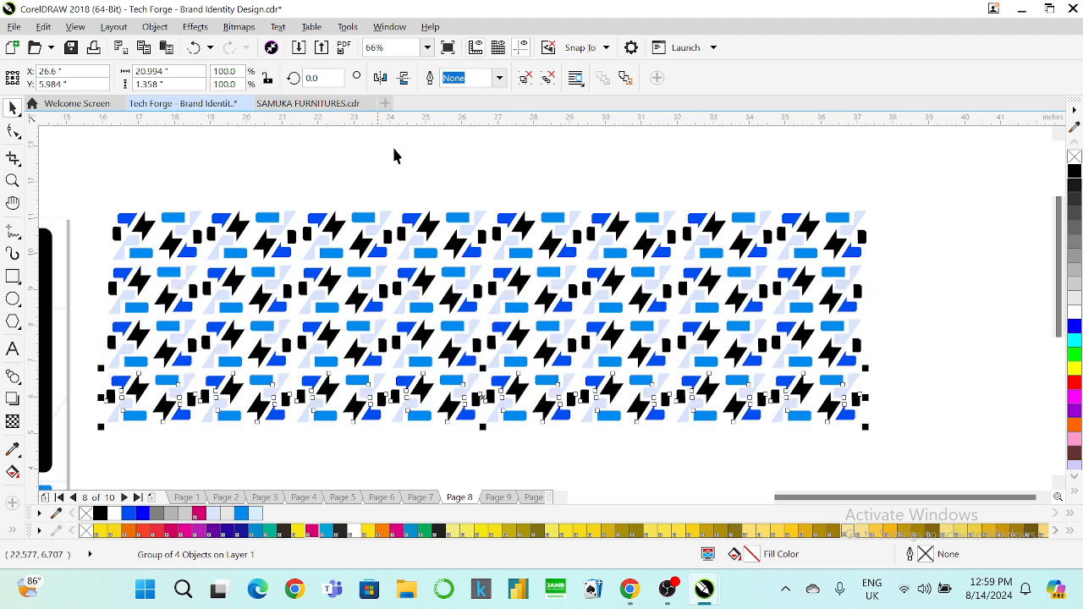
left_click(428, 47)
left_click(410, 76)
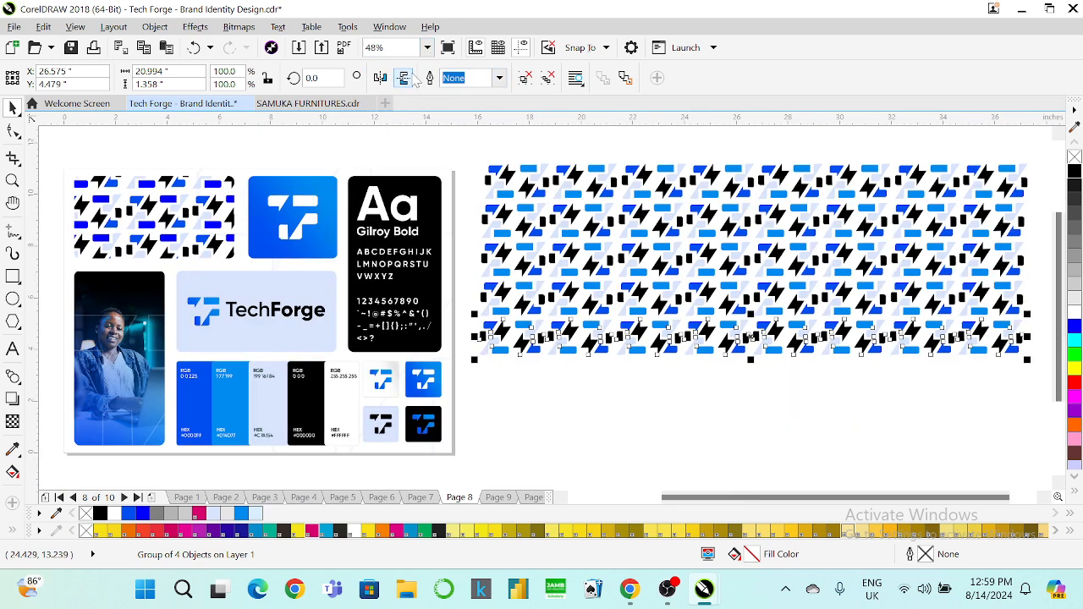
key("ctrl+r")
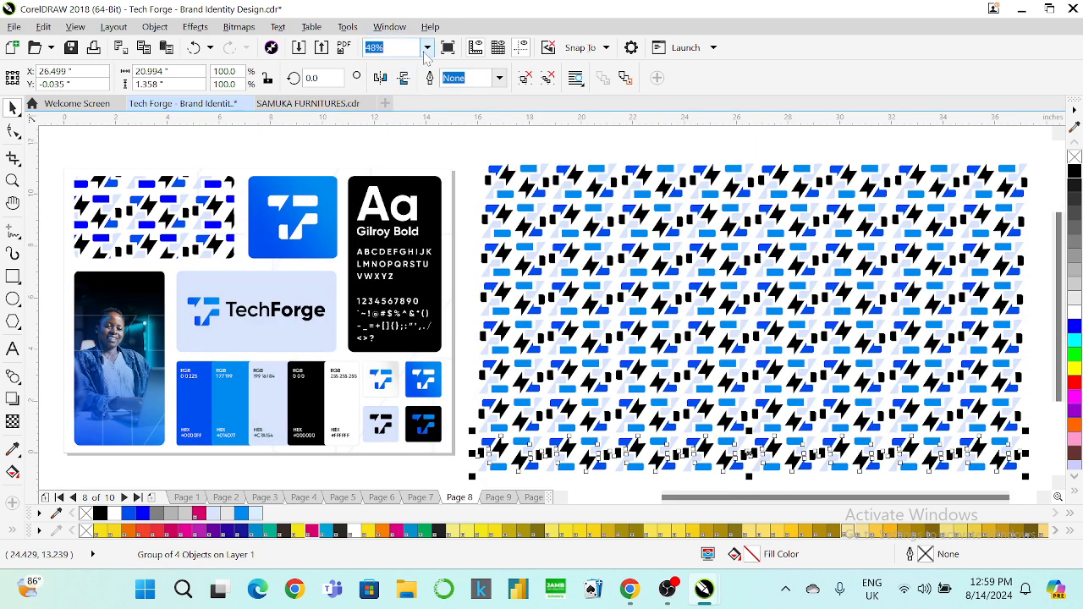
Step: Repeat the downward duplication of the pattern row until the pattern has thirteen rows
left_click(426, 49)
left_click(403, 69)
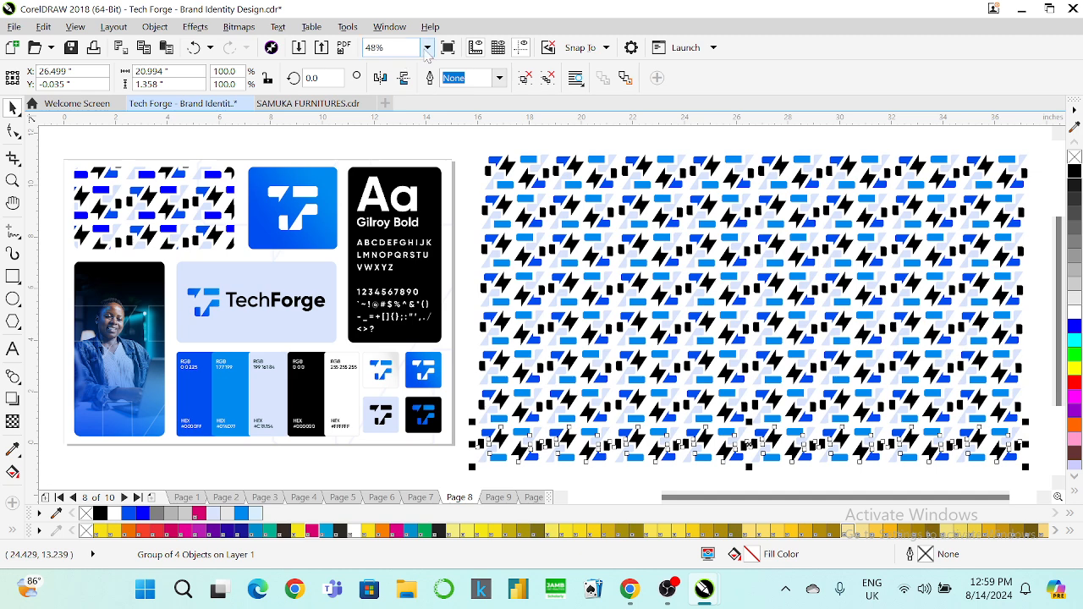
left_click(427, 48)
left_click(400, 88)
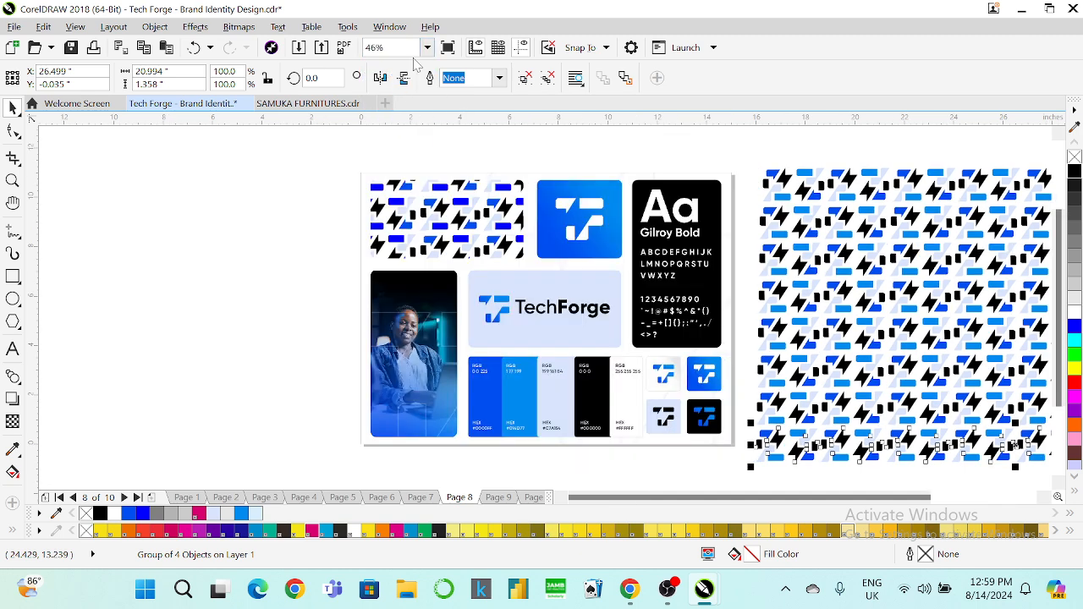
left_click(1044, 497)
left_click(1043, 497)
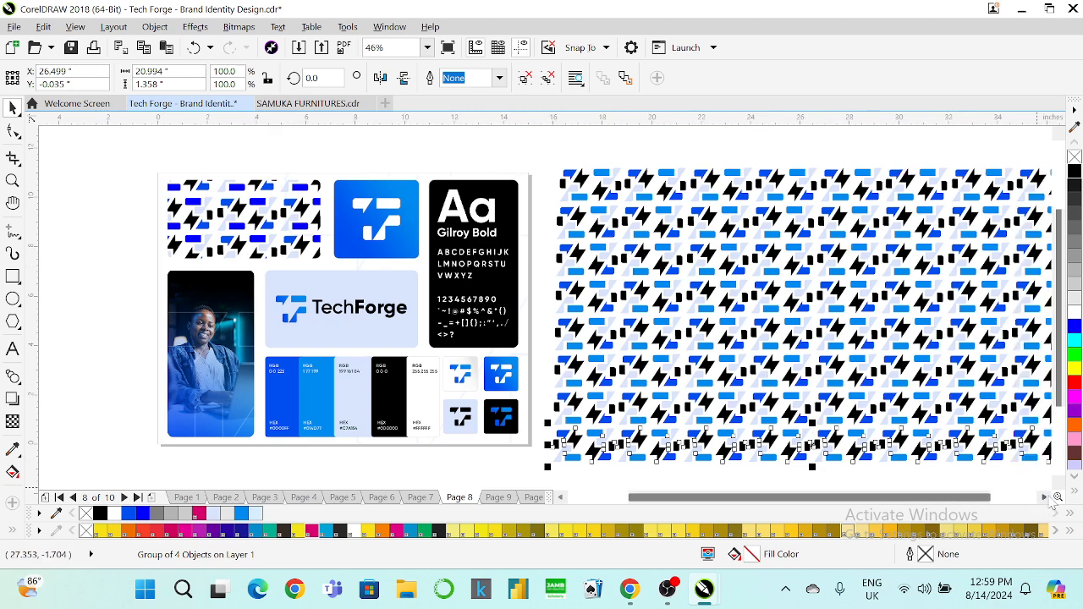
left_click(1059, 485)
left_click(1060, 485)
key("ctrl+r")
key("ctrl+r")
key("ctrl+r")
key("ctrl+r")
key("ctrl+r")
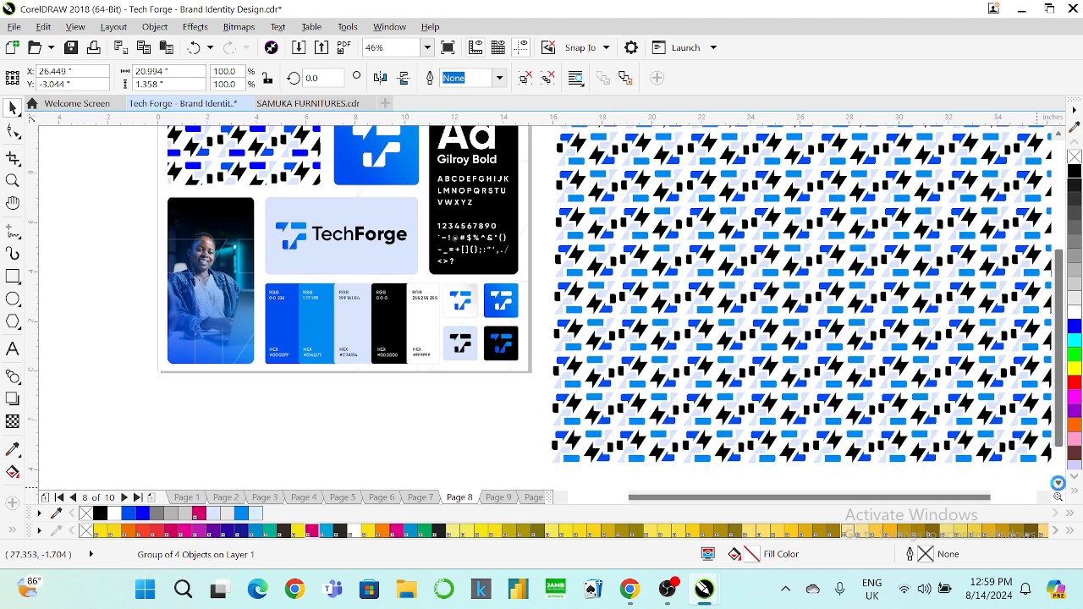
left_click(427, 48)
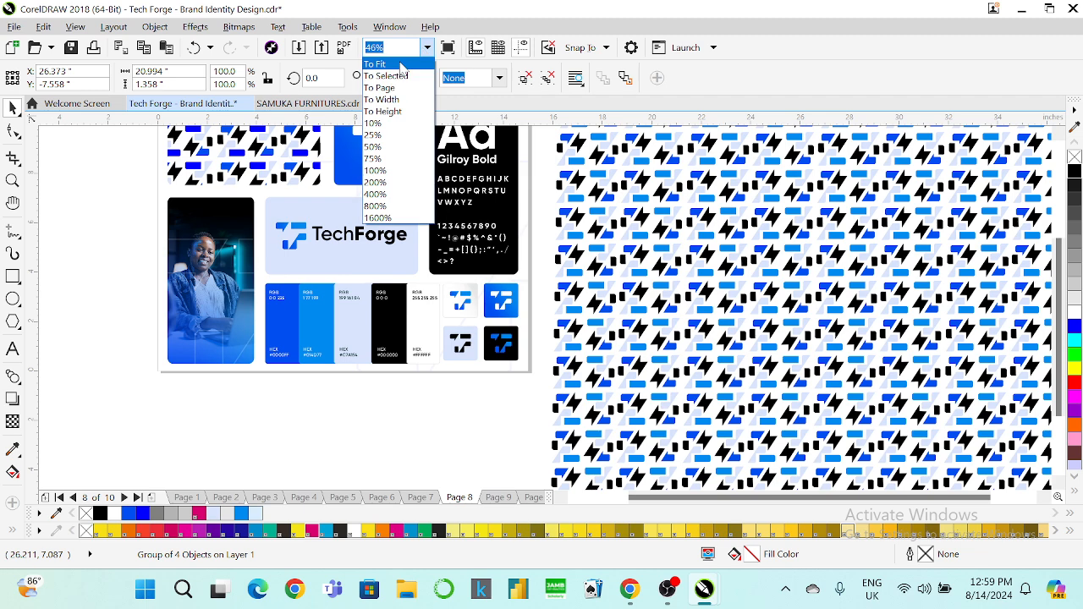
left_click(403, 67)
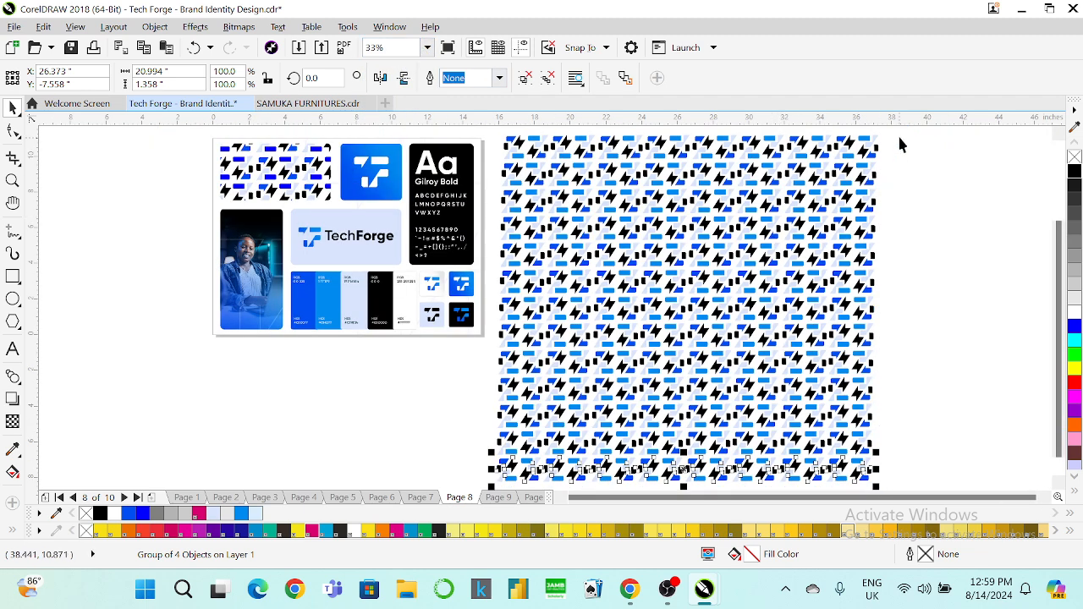
Step: Select all thirteen pattern rows beside the brand board and group them
left_click_drag(900, 140, 794, 275)
left_click_drag(497, 467, 483, 484)
key("r")
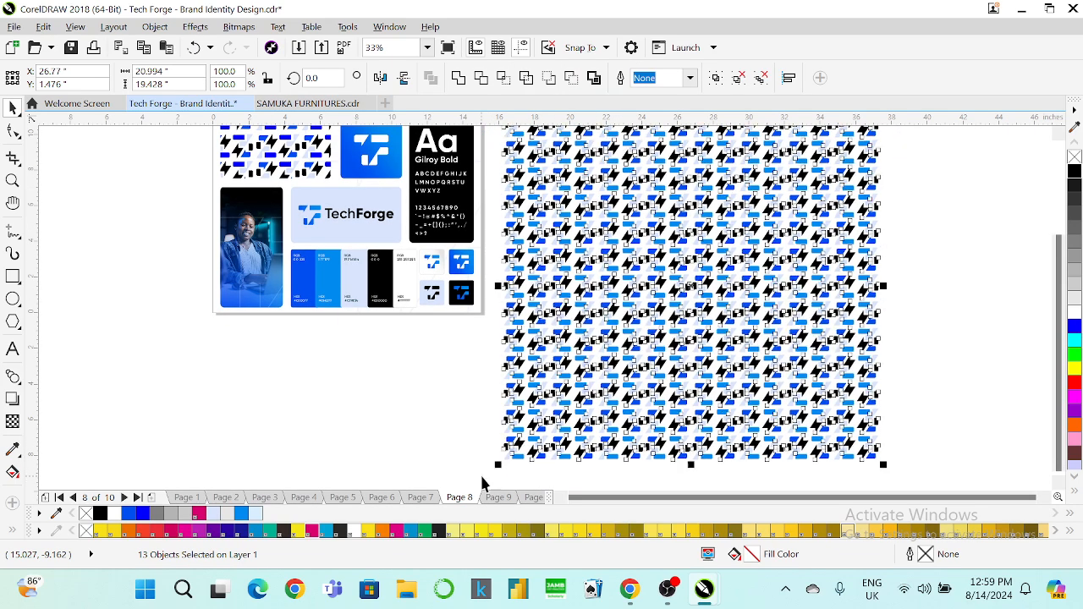
key("ctrl+g")
scroll(1010, 242, "up", 2)
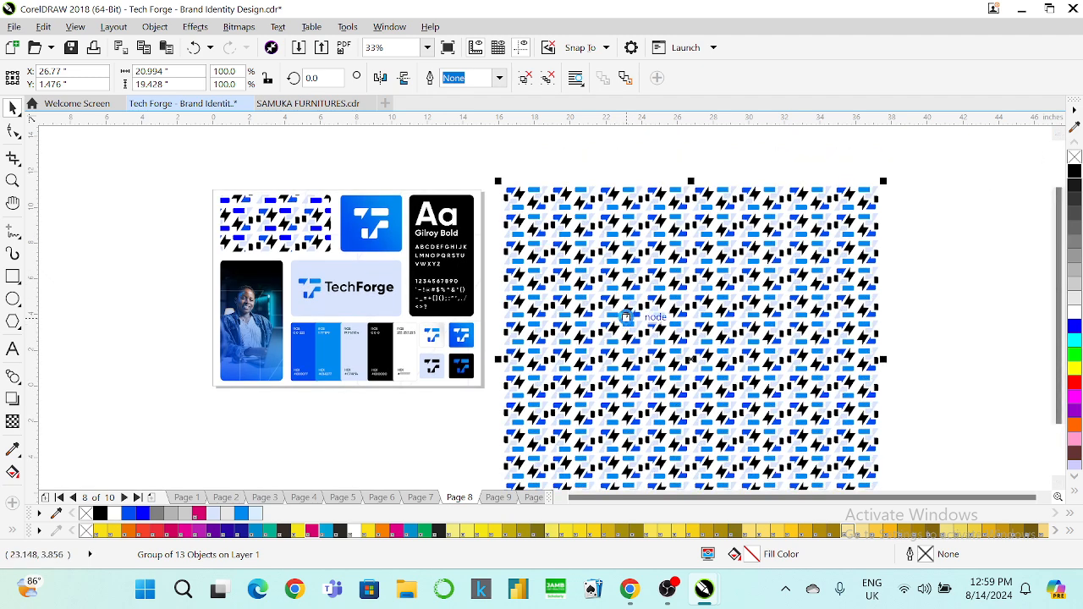
Step: Cut the grouped pattern from the page and open the pattern card's PowerClip contents for editing
key("Delete")
left_click(275, 225)
right_click(276, 225)
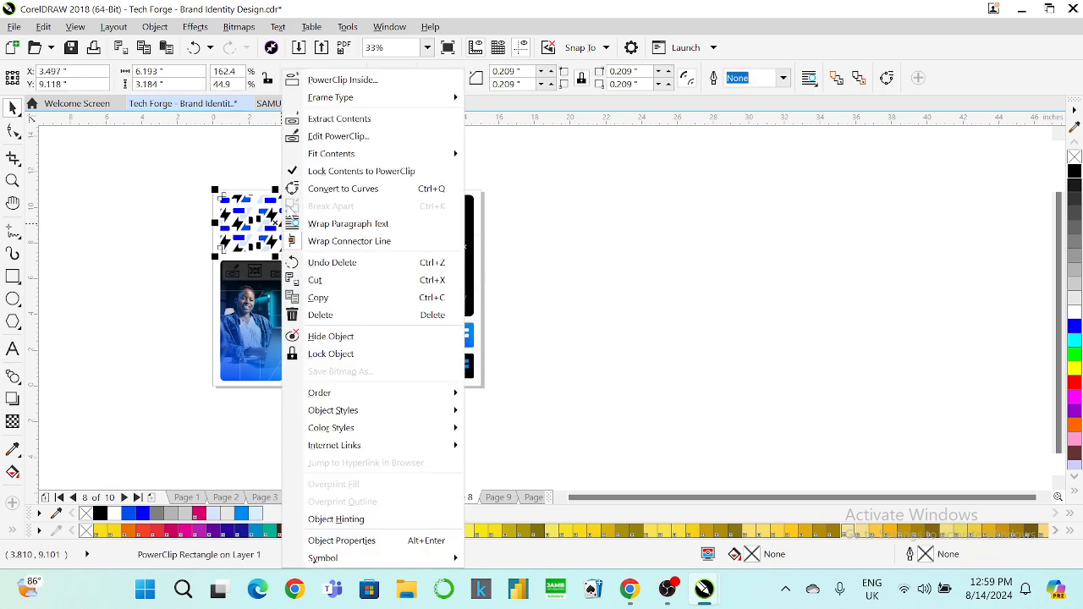
left_click(338, 139)
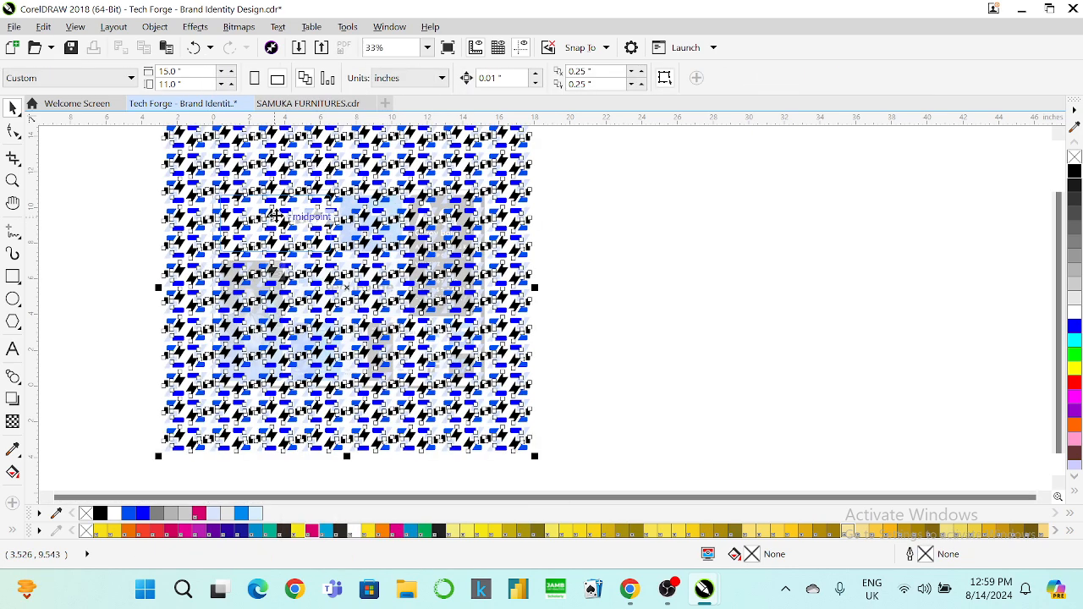
Step: Replace the card's old pattern with the pasted group, centre it on the page and scale it to 103.1%
key("Delete")
key("ctrl+v")
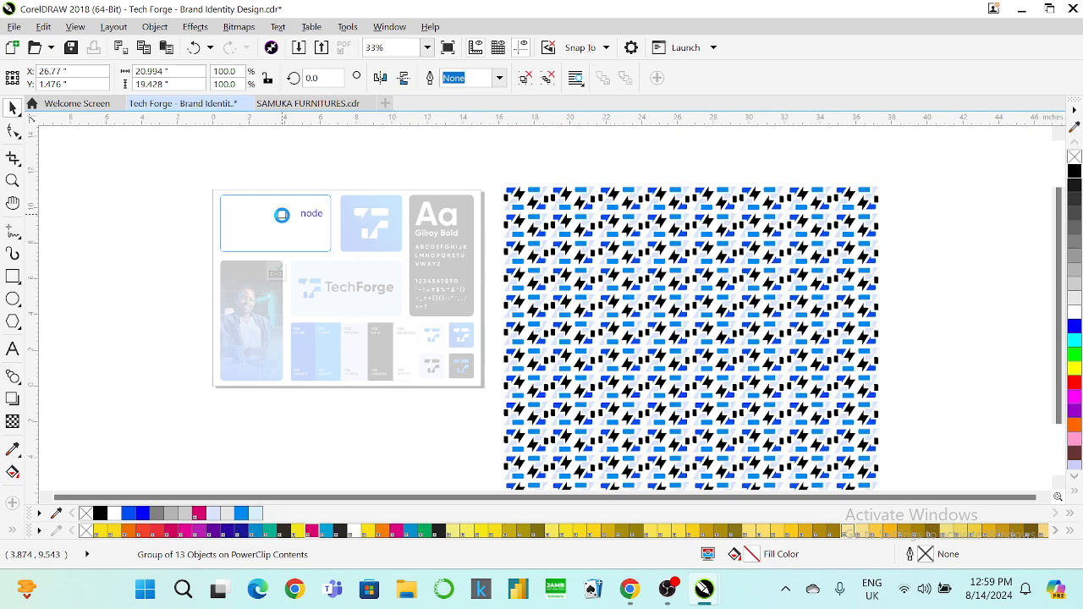
key("p")
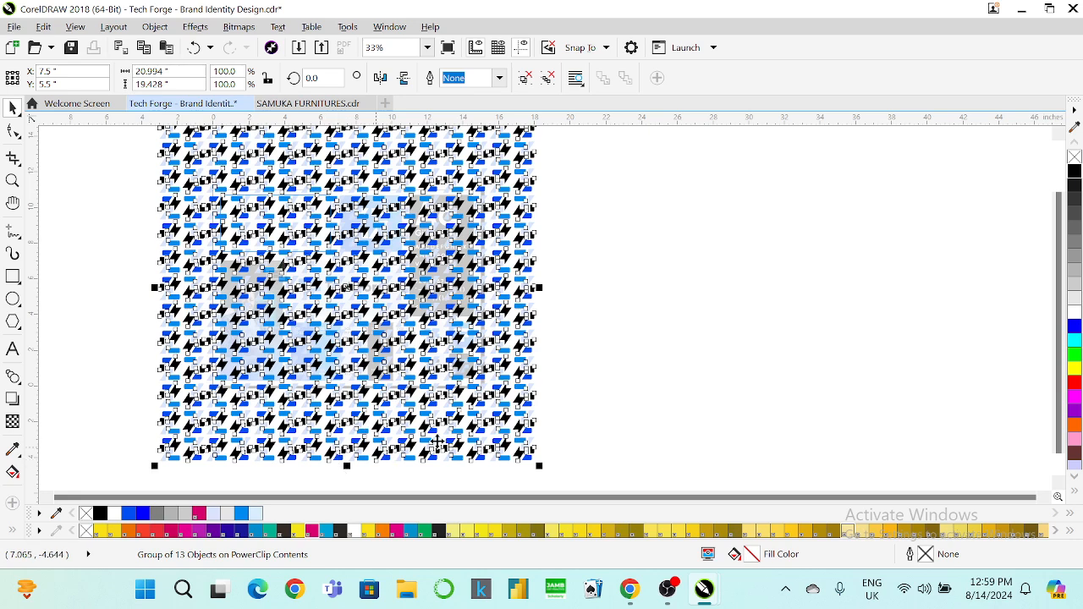
mouse_move(532, 471)
left_mouse_down()
mouse_move(553, 479)
mouse_move(547, 472)
left_mouse_up()
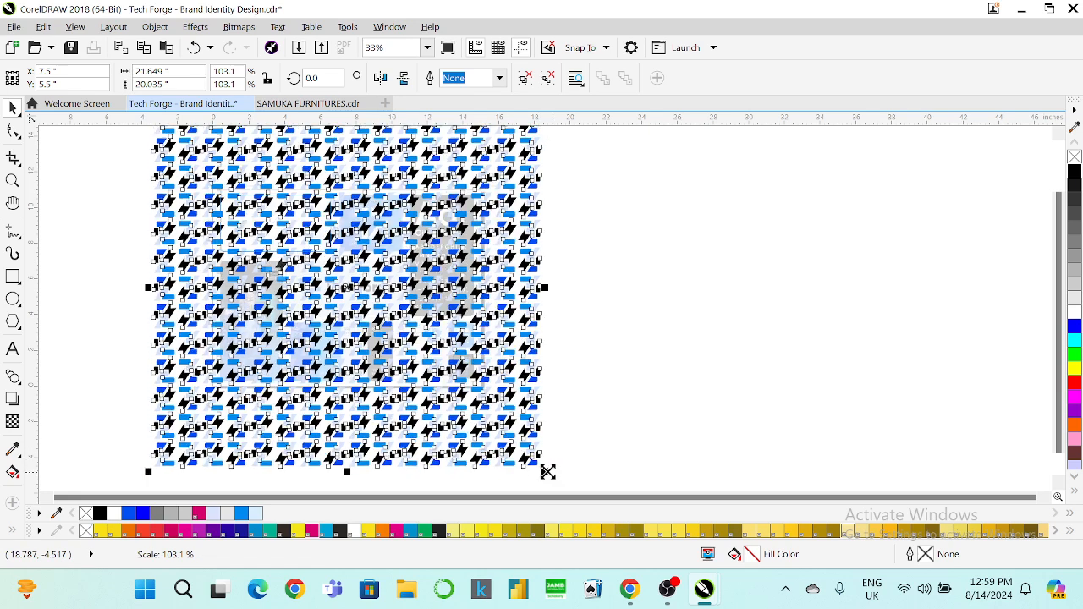
Step: Finish editing the pattern card's PowerClip and preview the brand board full screen
left_click(292, 484)
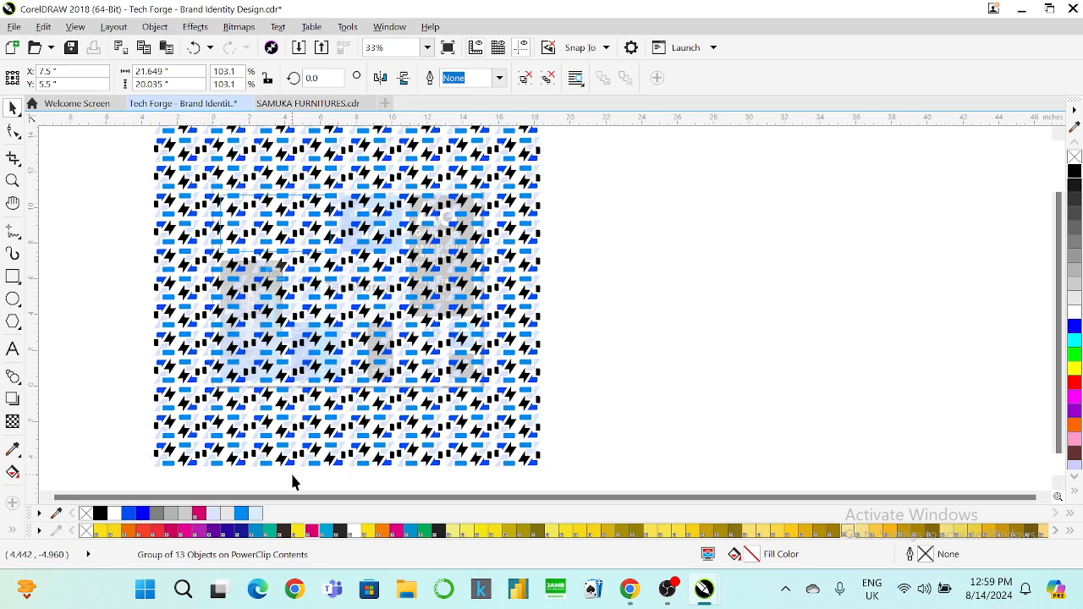
left_click(335, 433)
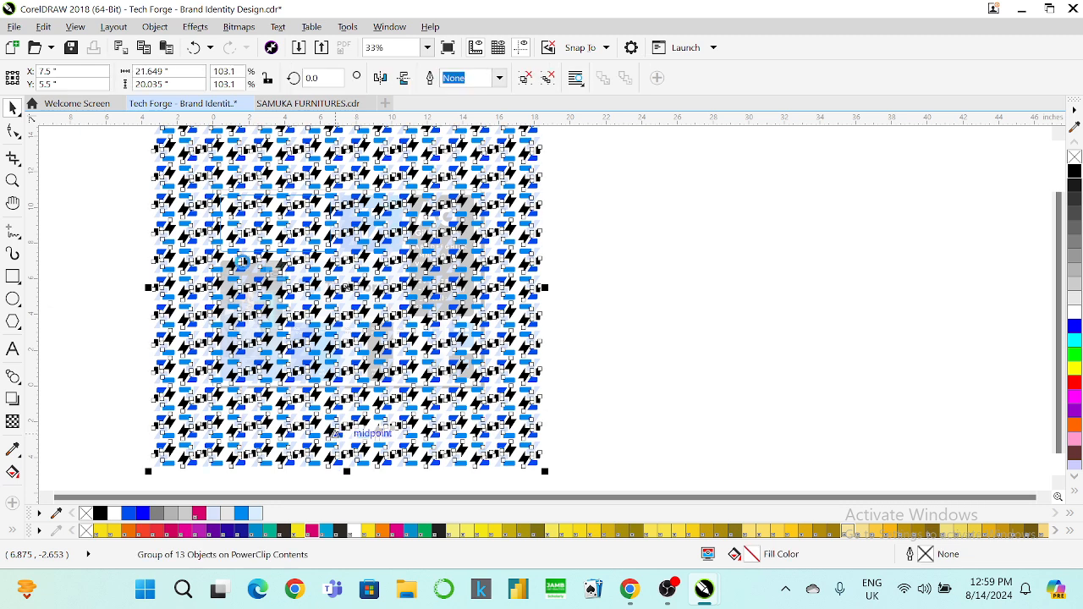
left_click(276, 268)
left_click(569, 254)
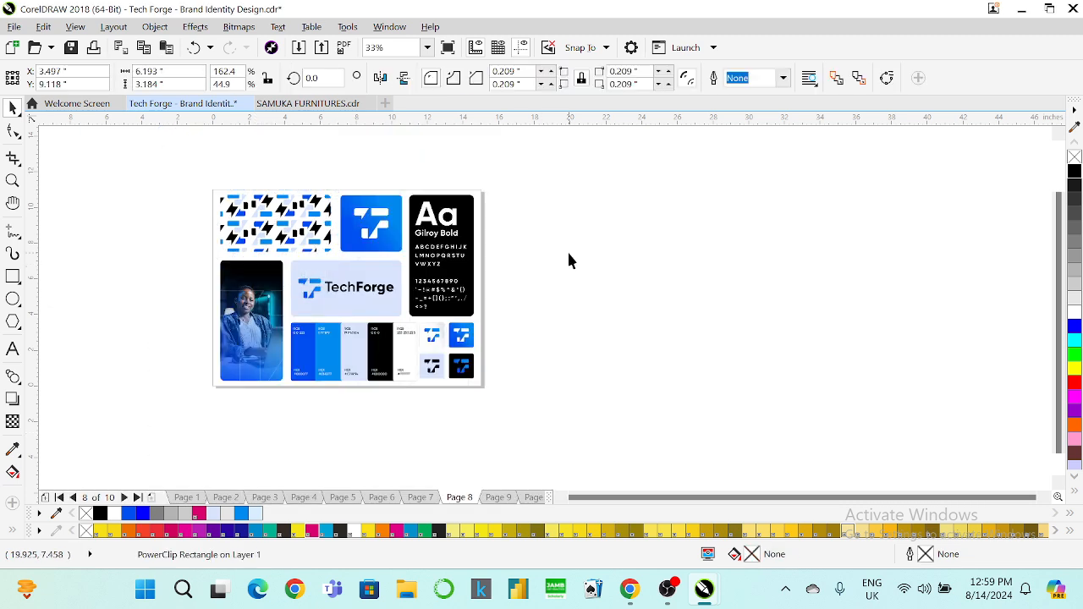
left_click(429, 48)
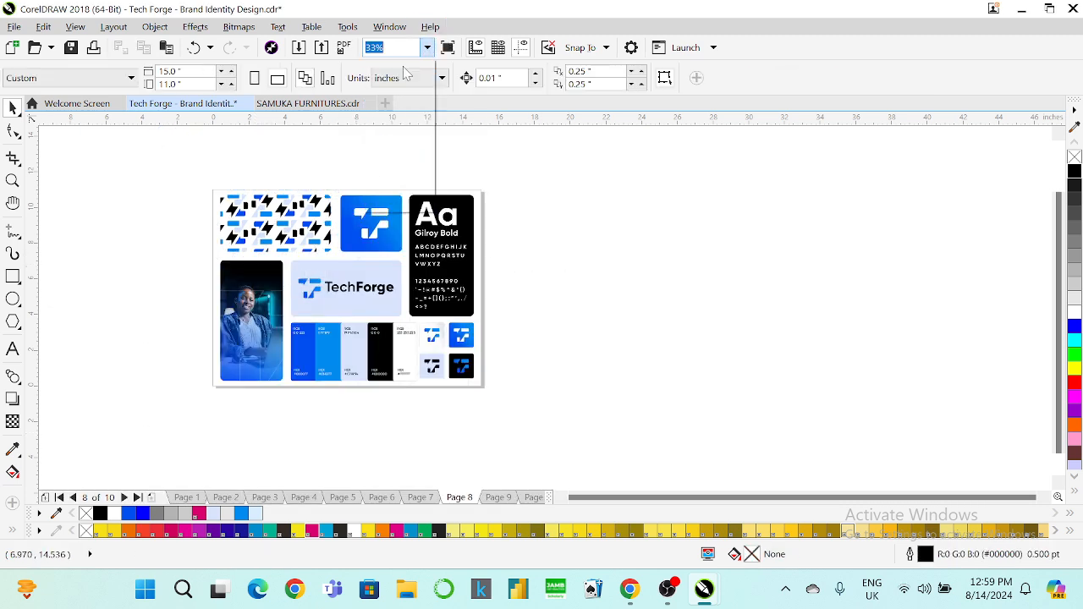
left_click(405, 75)
left_click(450, 51)
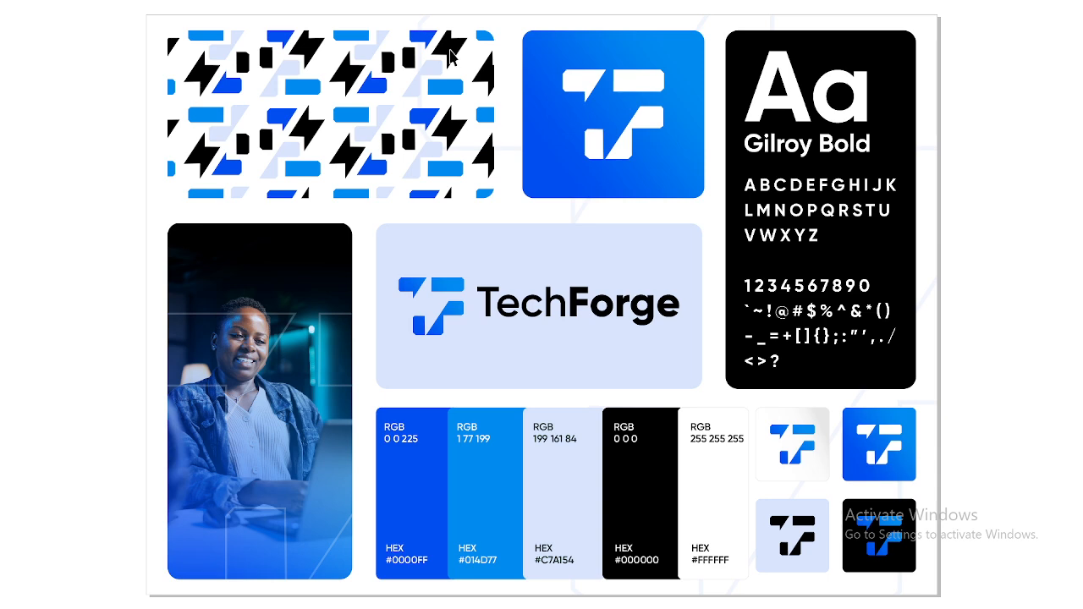
Step: On page 9, replace the old pattern in the full-page PowerClip with the new pattern group, centred on the page, and finish editing
key("Page_Up")
left_click(506, 173)
left_click(507, 174)
right_click(506, 174)
left_click(532, 137)
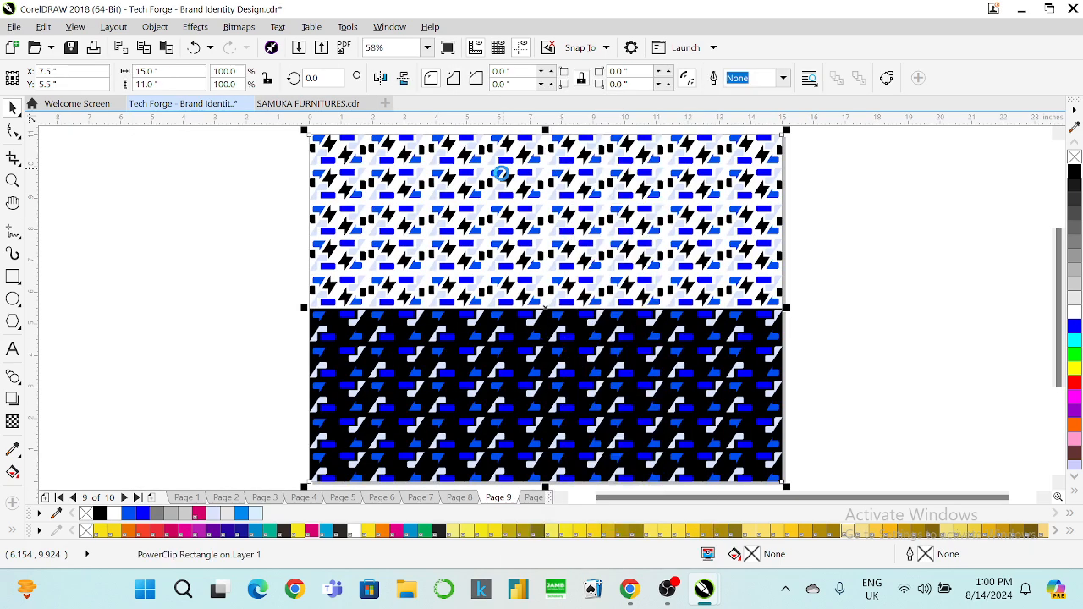
left_click(503, 175)
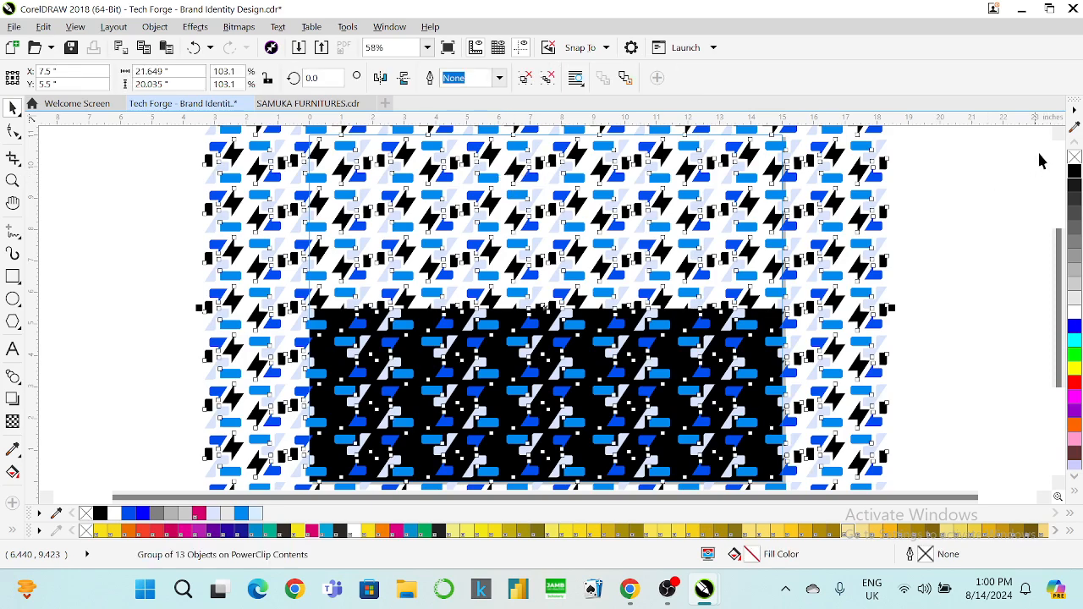
left_click(427, 48)
left_click(401, 61)
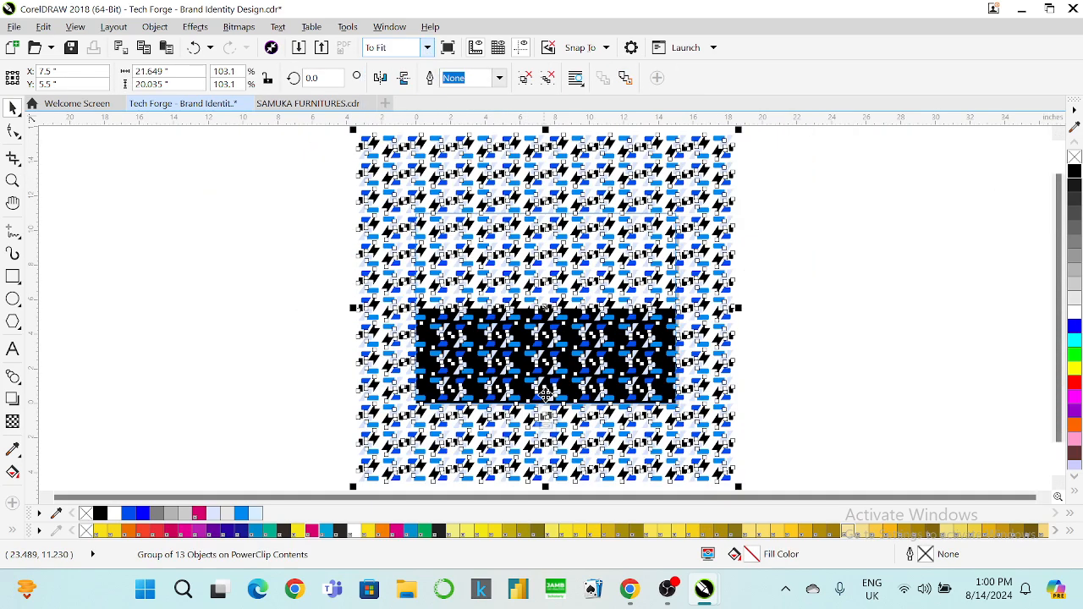
left_click(547, 426)
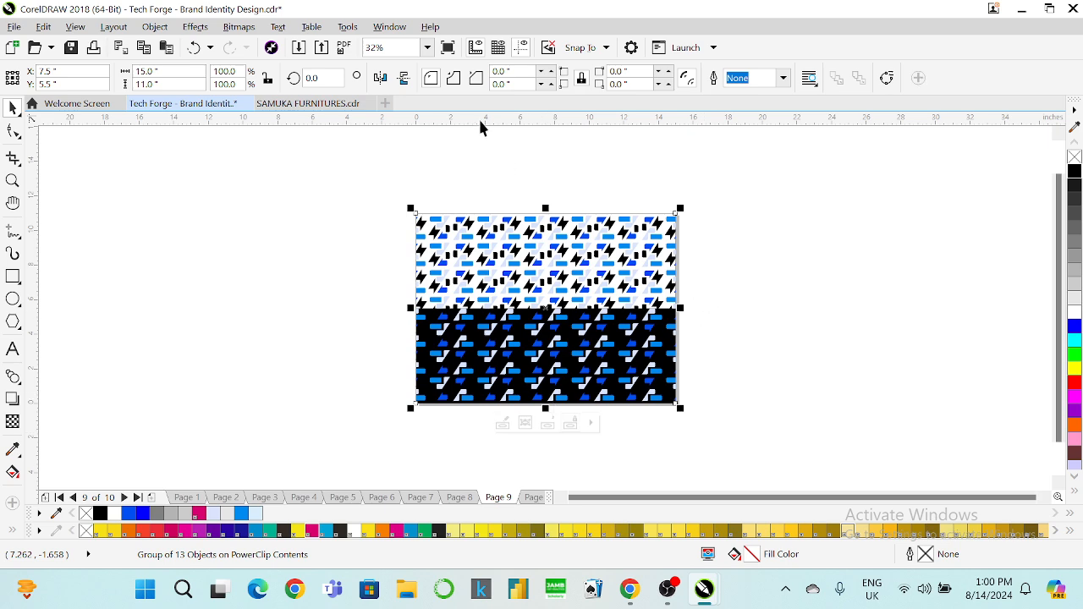
Step: Reopen page 9's PowerClip contents and nudge the pattern group up to a Y position of 5.87 inches
left_click(427, 47)
left_click(390, 108)
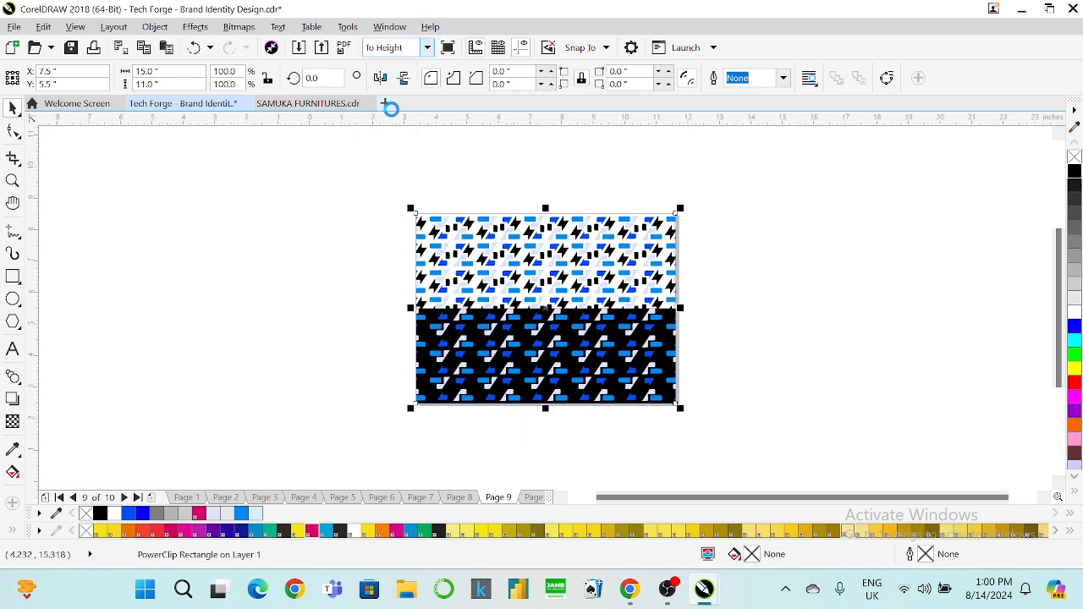
left_click(864, 266)
left_click(501, 188)
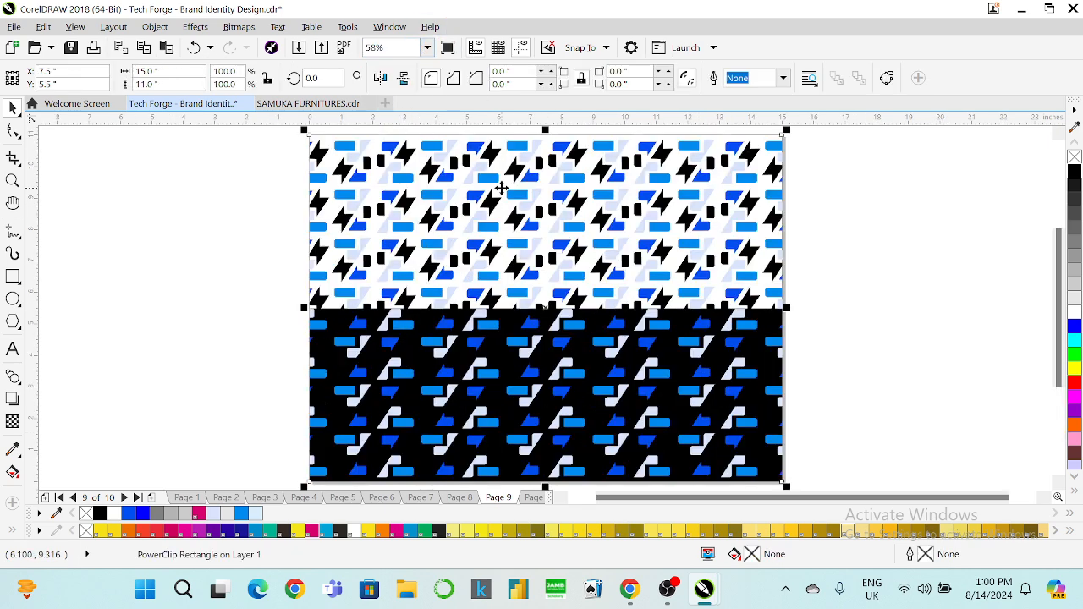
right_click(501, 188)
left_click(549, 138)
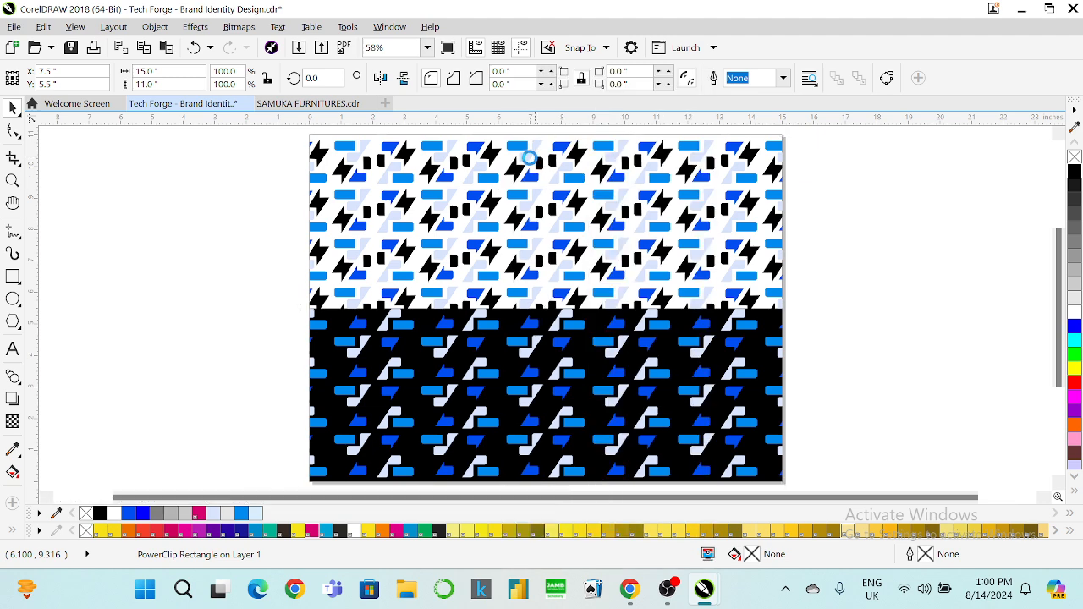
left_click(523, 157)
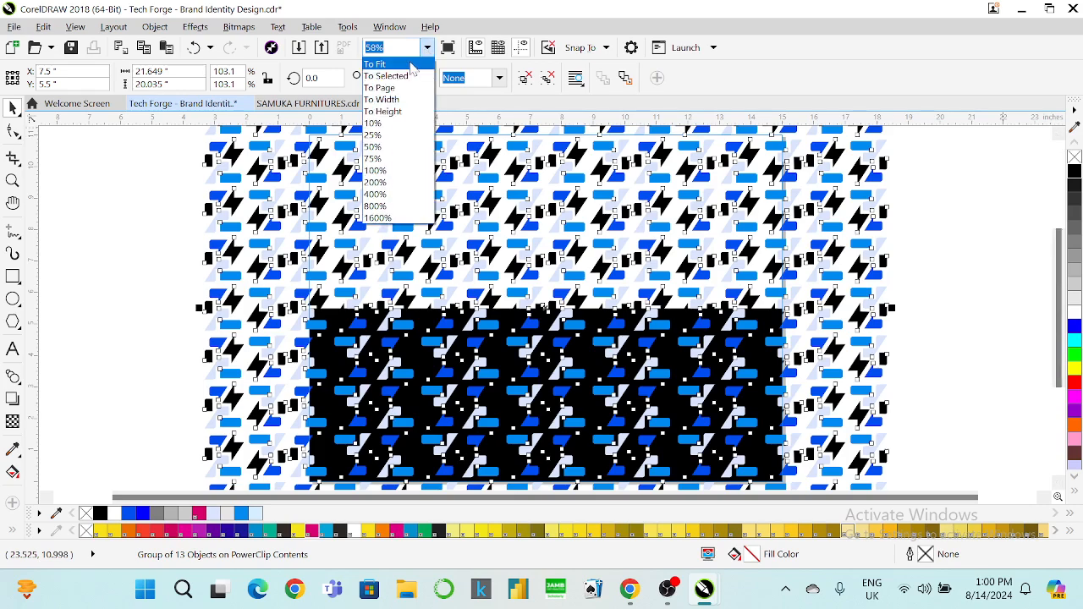
left_click(432, 89)
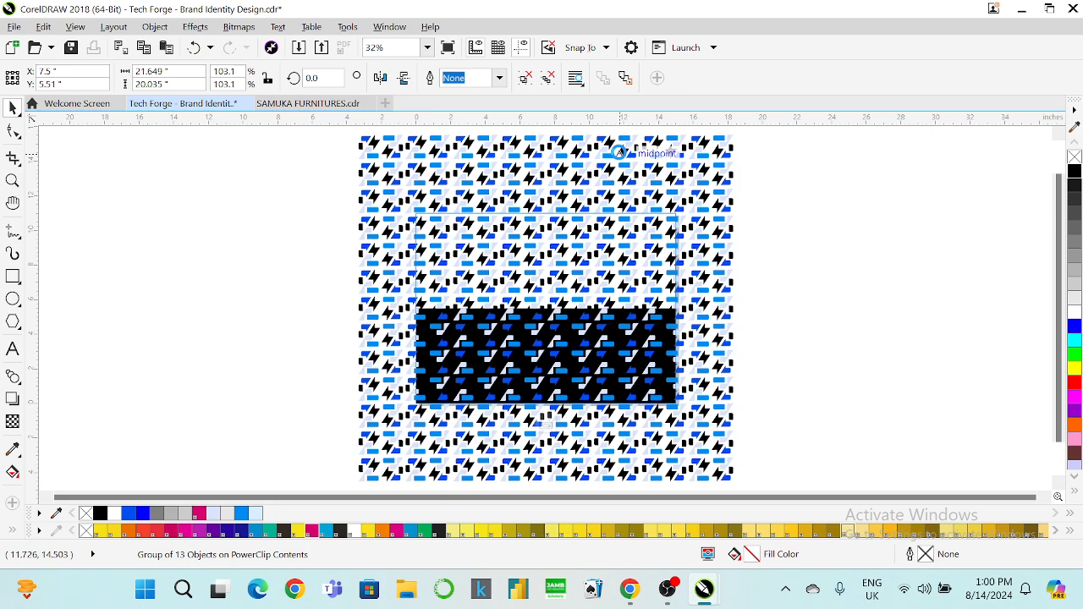
key("Up")
key("Up")
key("Up")
key("Up")
key("Up")
key("Up")
key("Up")
key("Up")
key("Up")
key("Up")
key("Up")
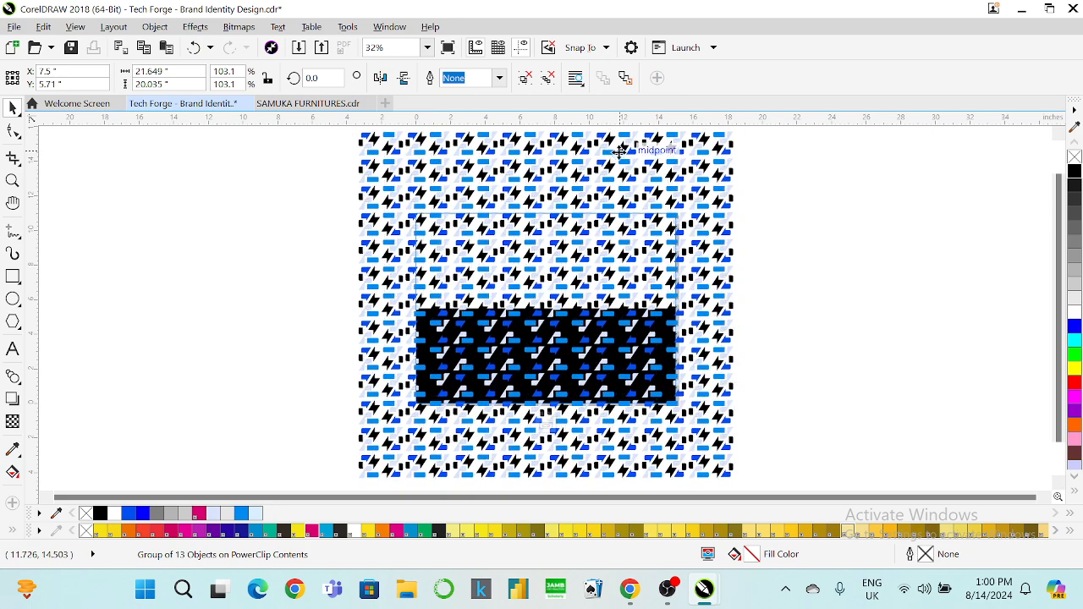
key("Up")
key("Up")
key("Up")
key("Up")
key("Up")
key("Up")
key("Up")
key("Up")
key("Up")
key("Up")
key("Up")
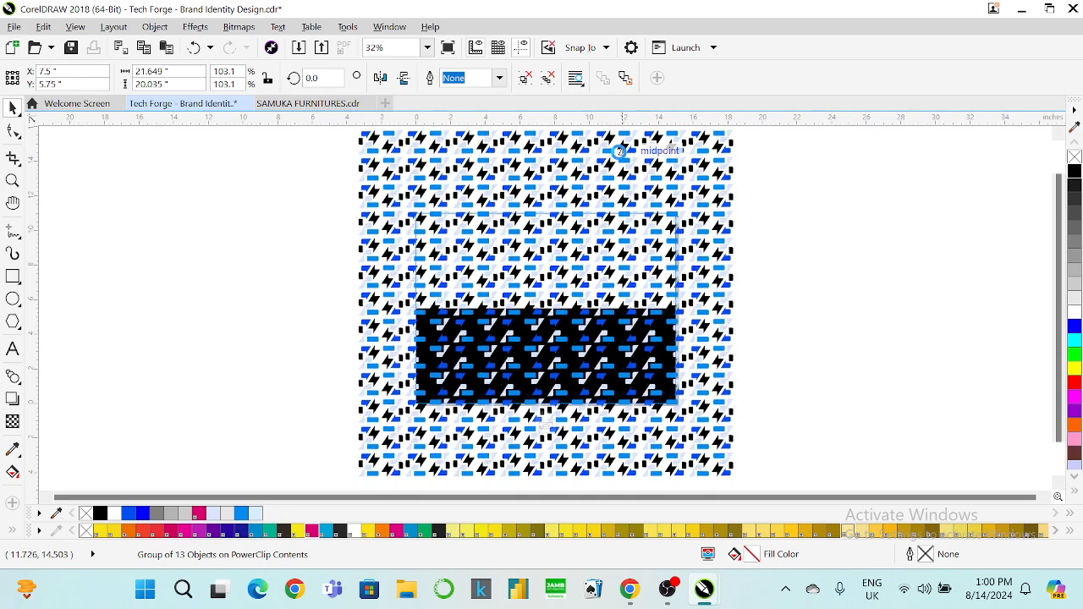
key("Up")
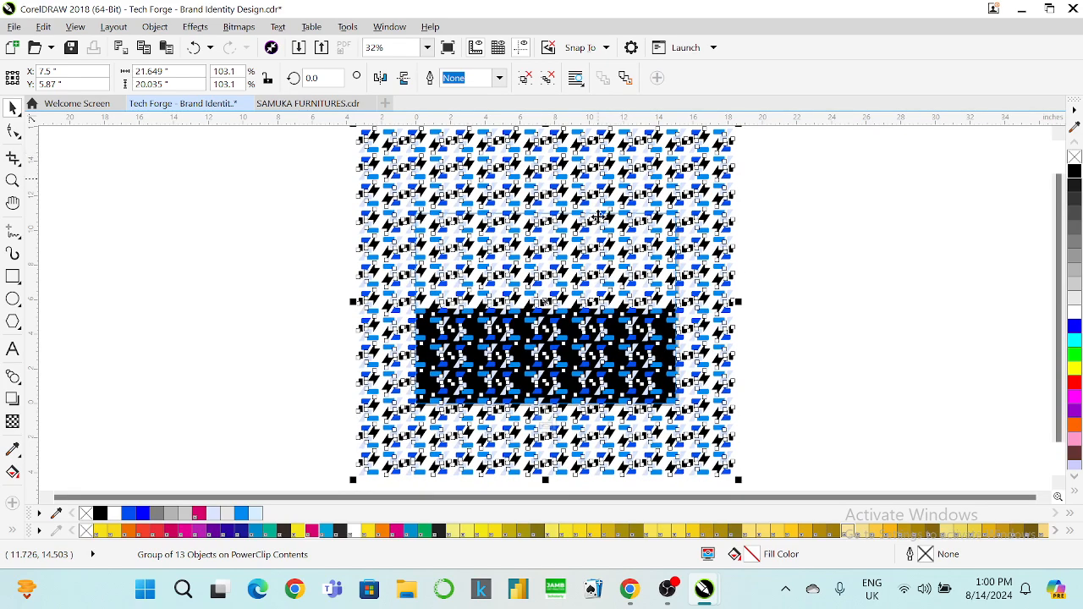
Step: Finish editing page 9's PowerClip, deselect it and fit the page in view
left_click(546, 423)
left_click(548, 423)
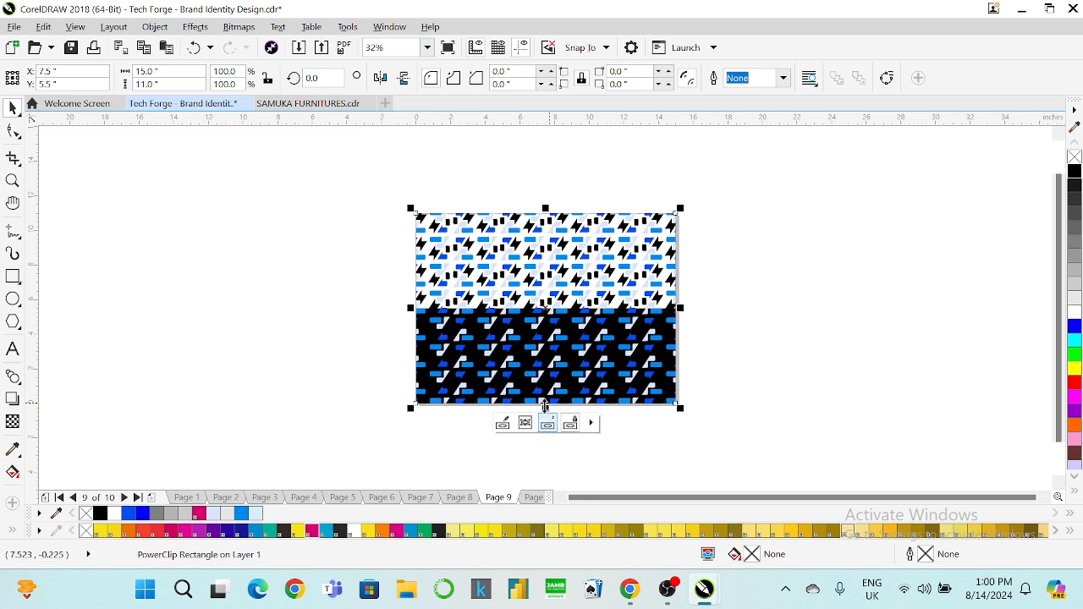
left_click(733, 245)
left_click(428, 48)
left_click(415, 71)
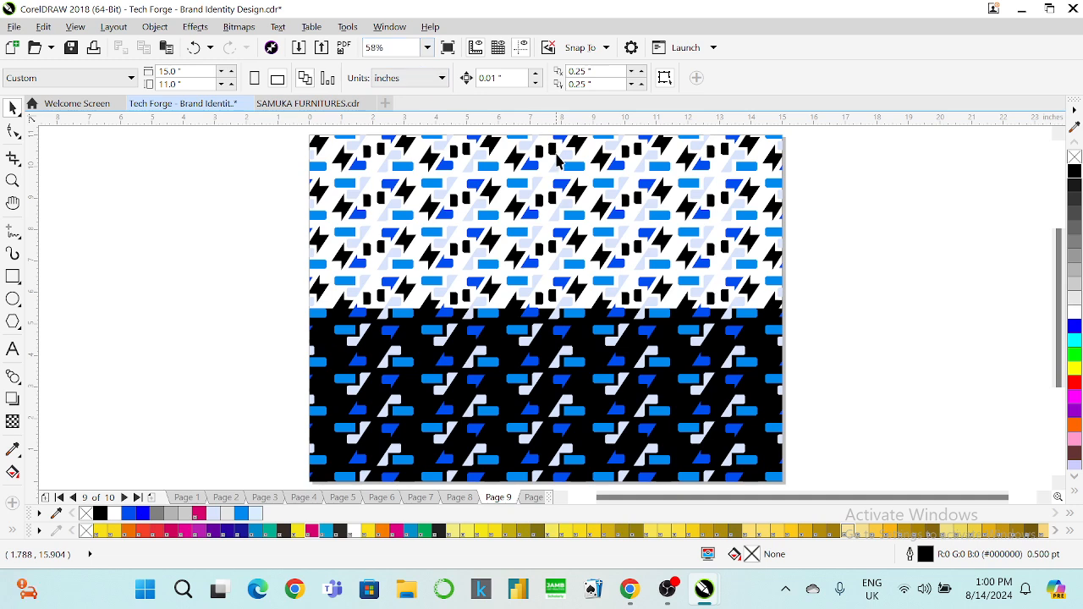
Step: Review the brand board, pattern page and closing page, and return to the Logo Rationale page
key("Page_Up")
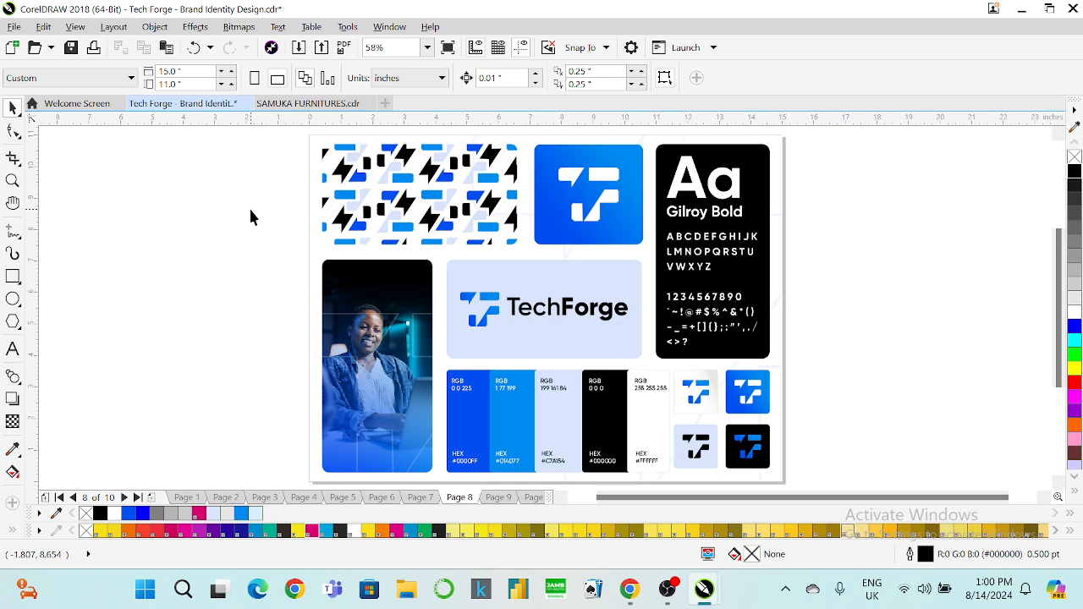
key("Page_Down")
key("Page_Down")
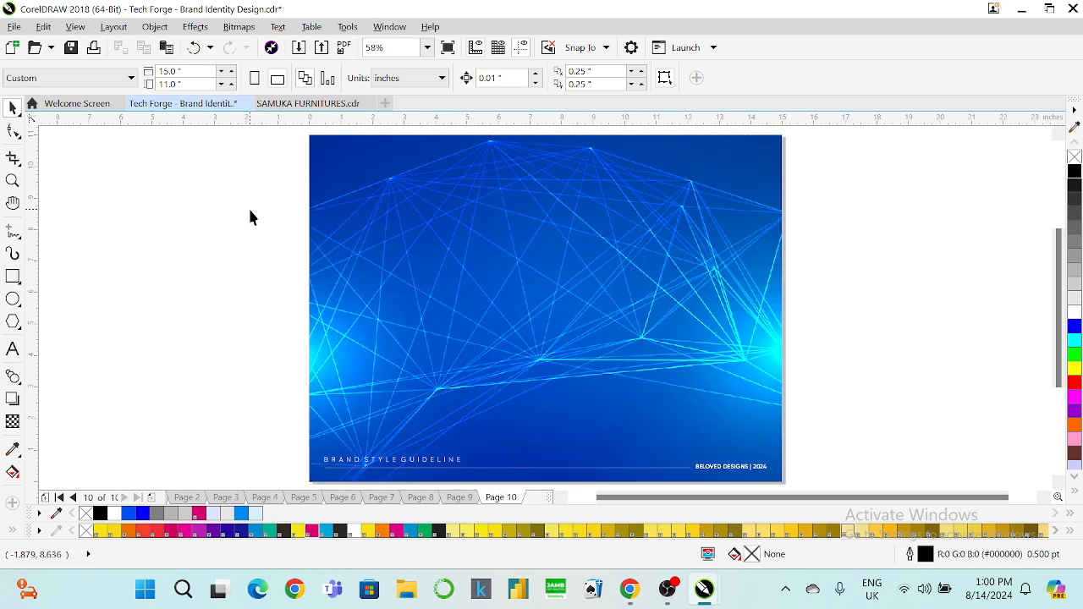
key("Page_Up")
key("Page_Up")
key("Page_Up")
key("Page_Up")
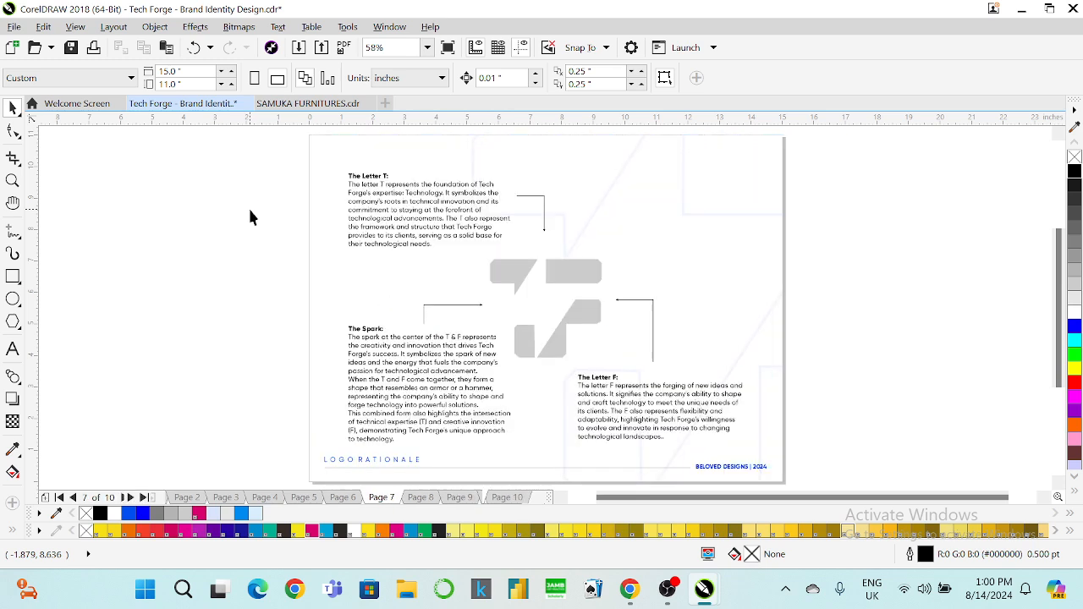
Step: Copy the white TF icon from the cover page's logo and paste it onto the closing page
key("Page_Up")
key("Page_Up")
key("Page_Up")
key("Page_Up")
key("Page_Up")
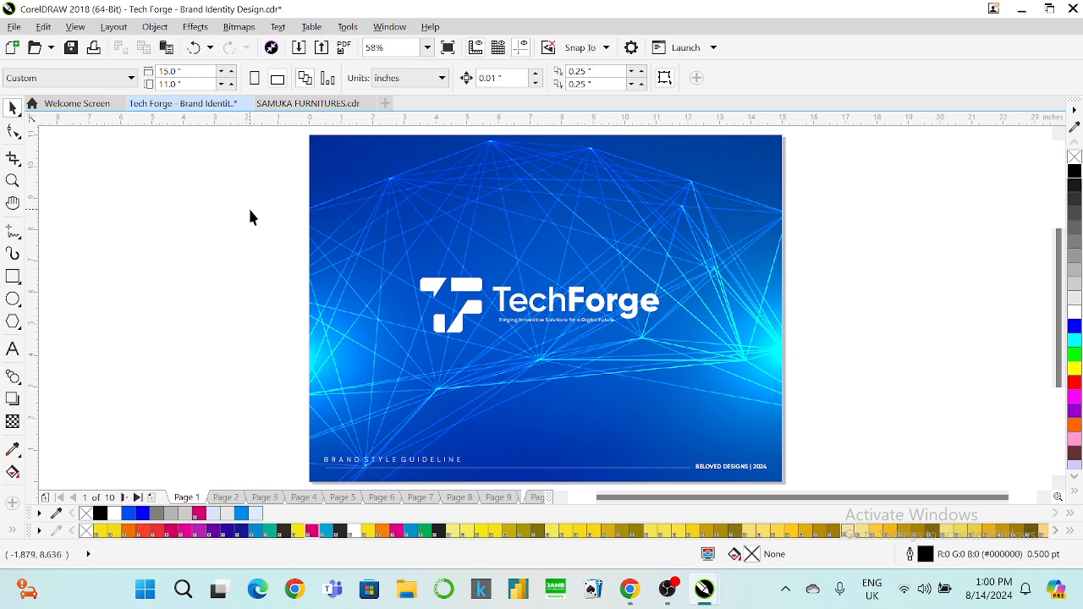
left_click(458, 292)
key("Page_Down")
key("Page_Down")
key("Page_Down")
key("Page_Down")
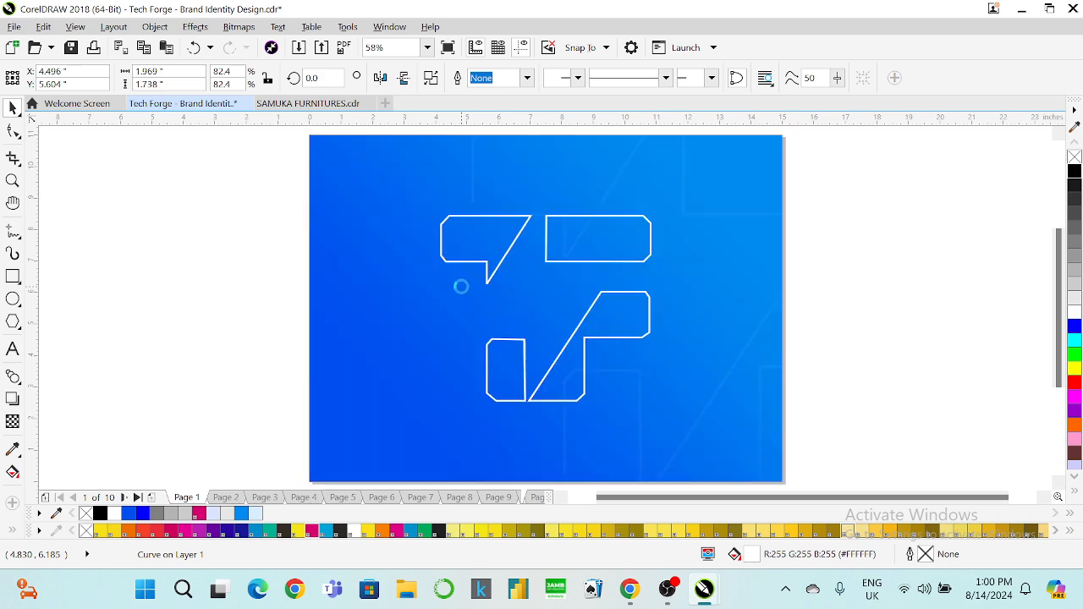
key("Page_Down")
key("Page_Down")
key("Page_Down")
key("Page_Down")
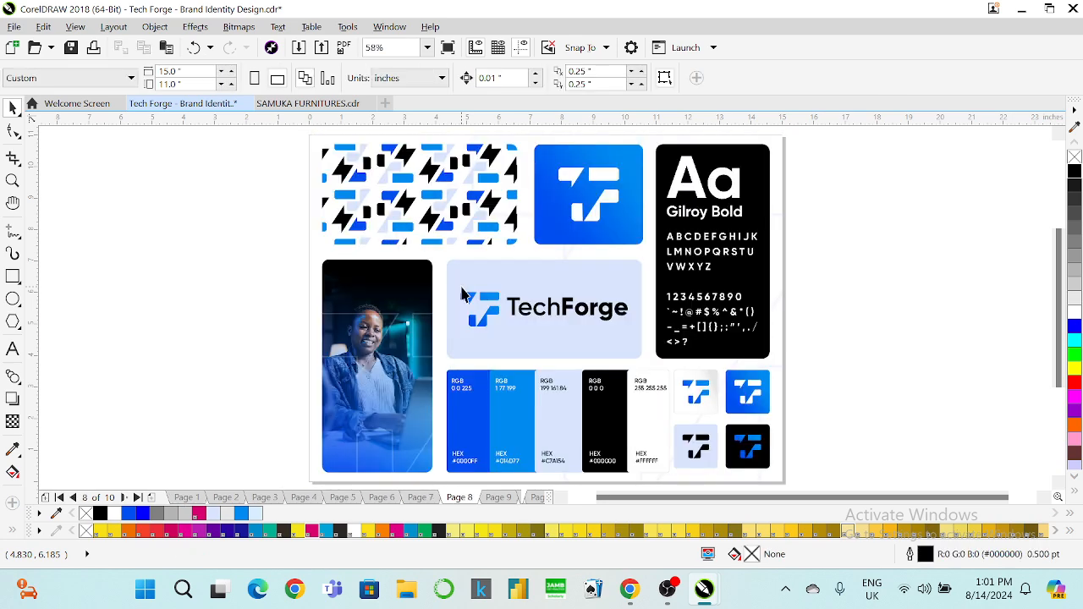
key("Page_Down")
key("ctrl+v")
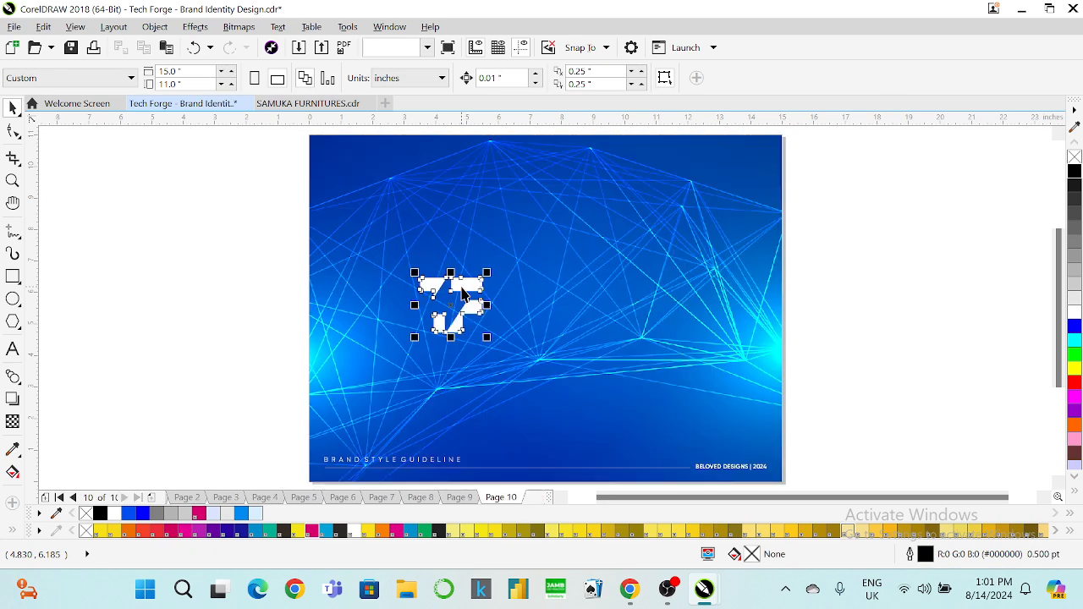
Step: Centre the pasted white icon on page 10, enlarge it to 5.809 by 5.128 inches and deselect it
key("p")
left_click_drag(582, 276, 662, 229)
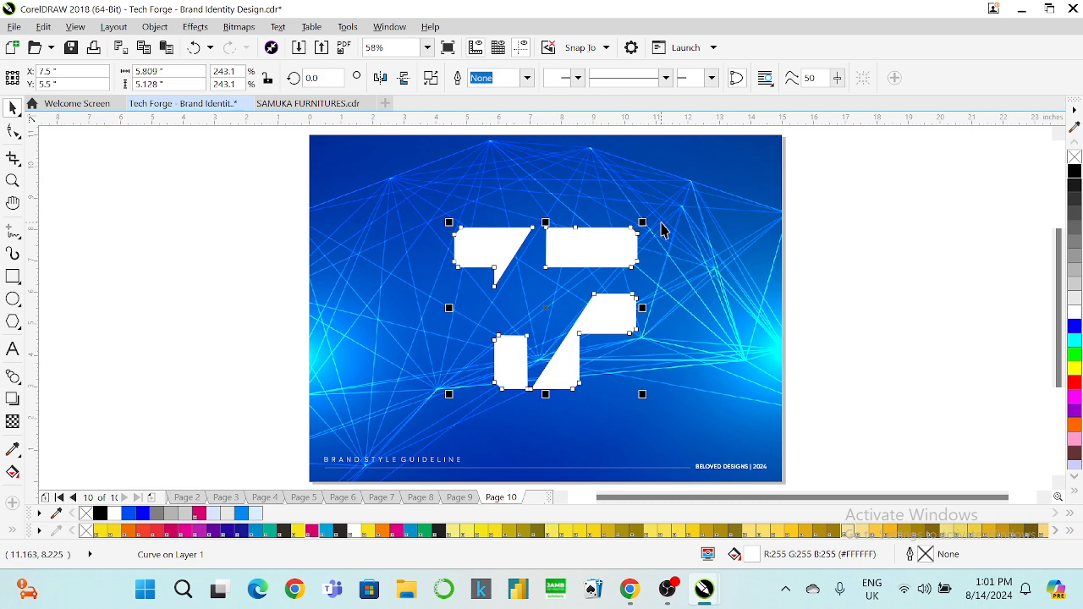
left_click(116, 273)
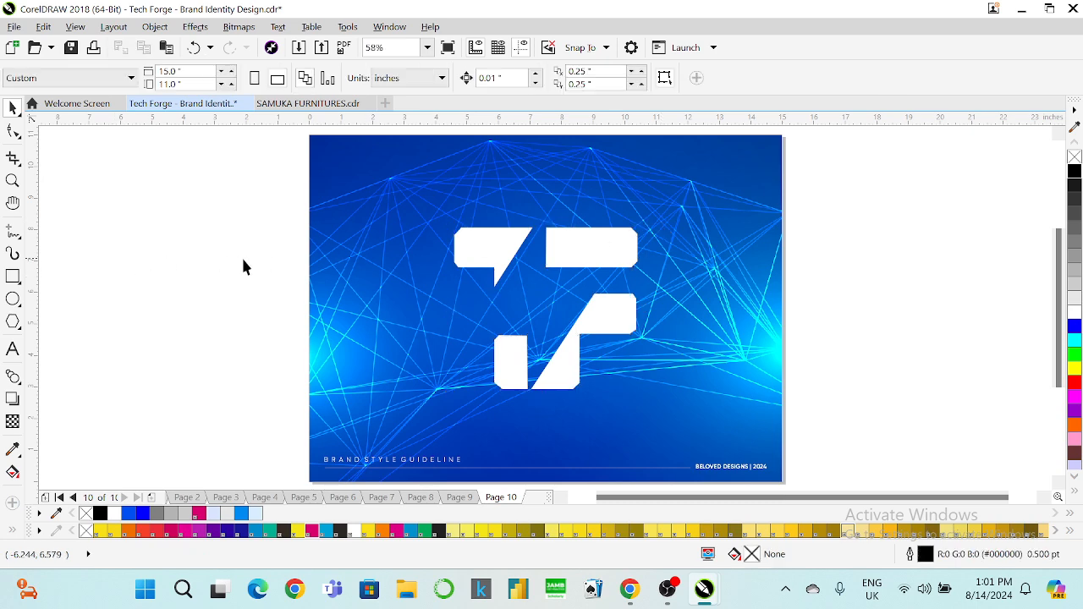
Step: Review the whole guideline in Page Sorter View with larger thumbnails, and open the Foreword page
left_click(76, 30)
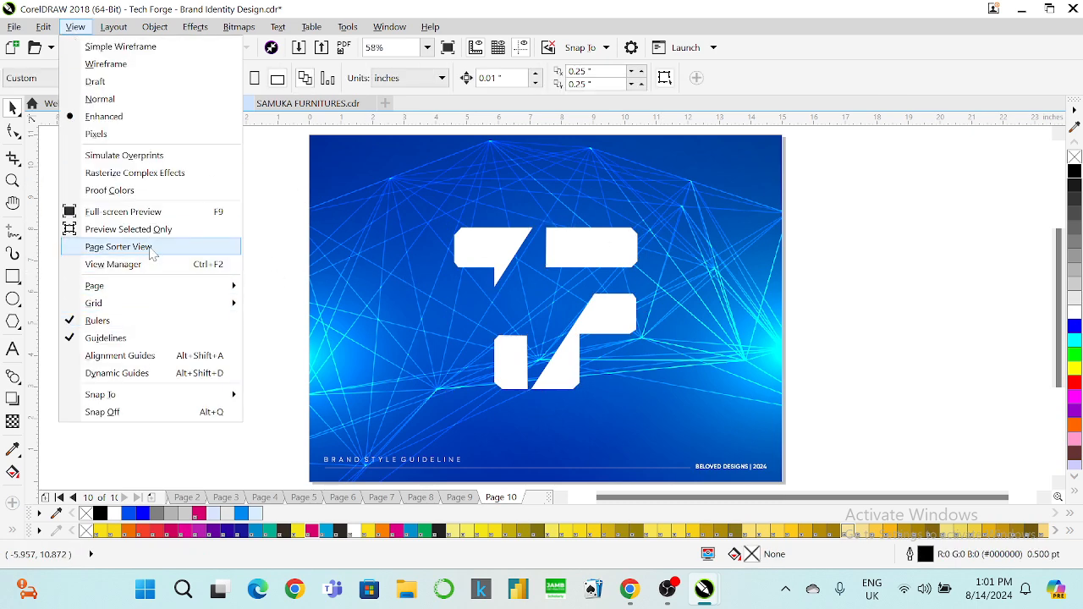
left_click(150, 252)
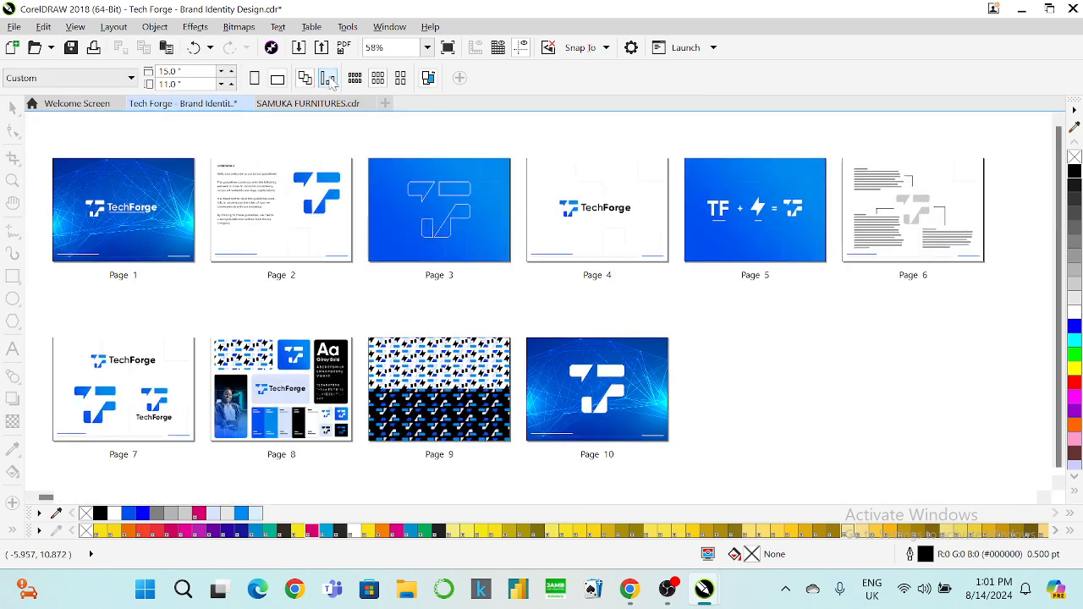
left_click(378, 79)
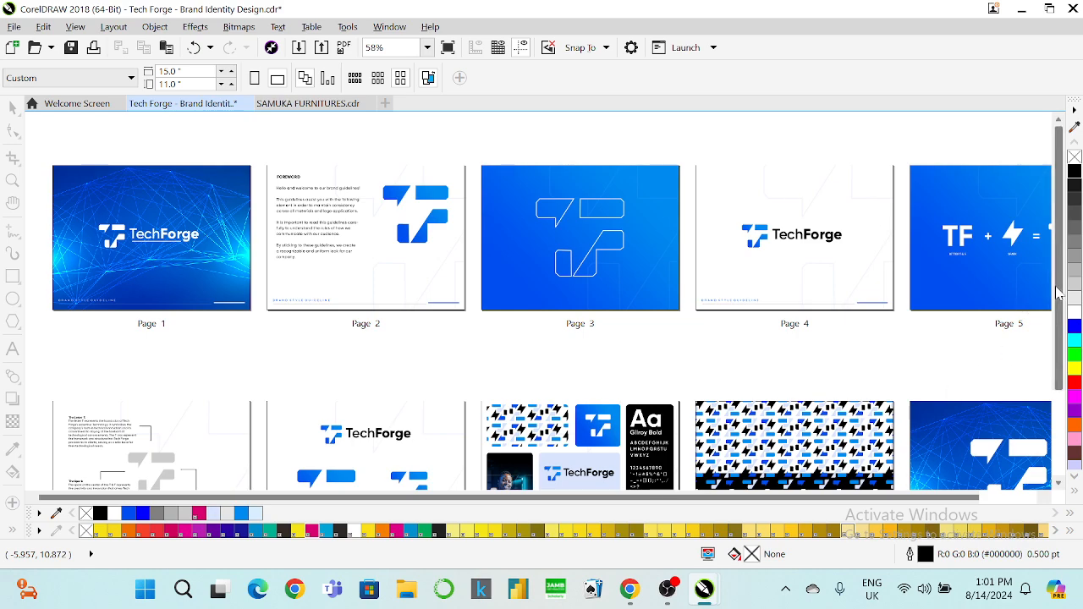
scroll(1058, 292, "down", 3)
scroll(1058, 292, "up", 2)
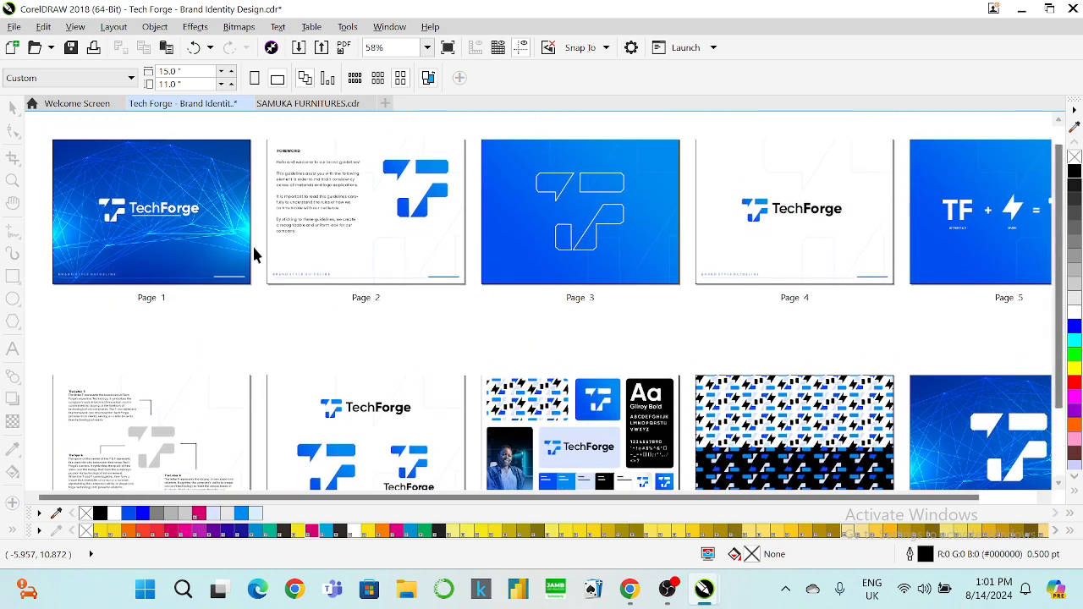
left_click(226, 230)
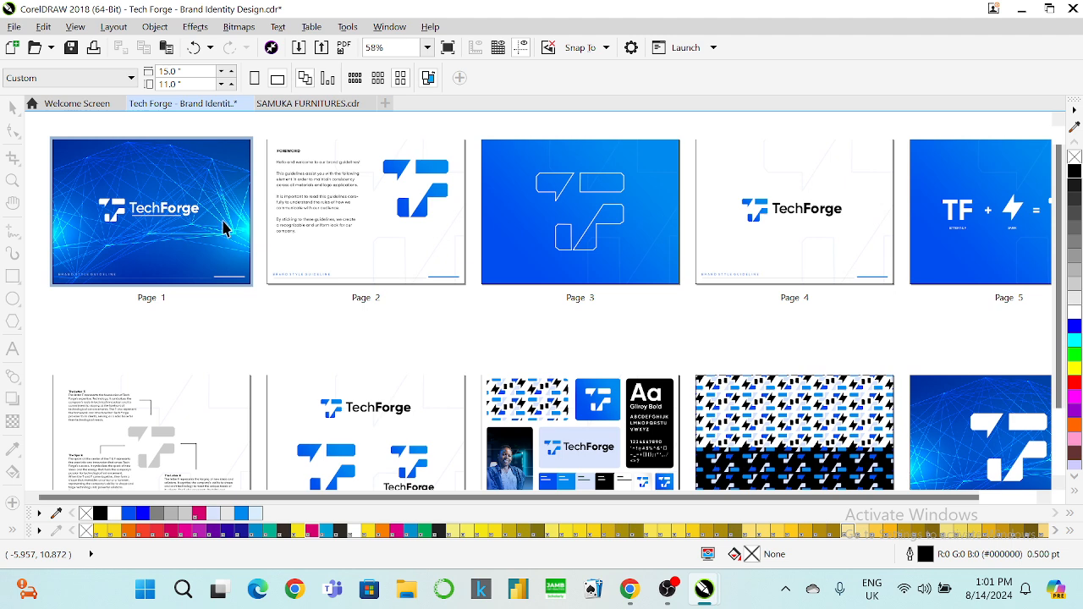
left_click(387, 211)
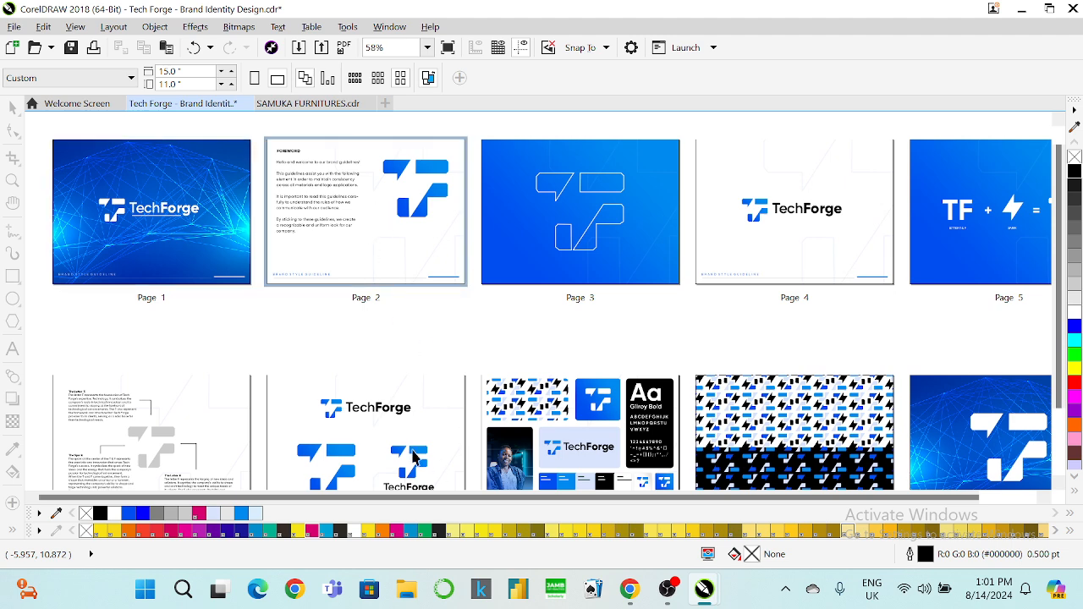
double_click(311, 210)
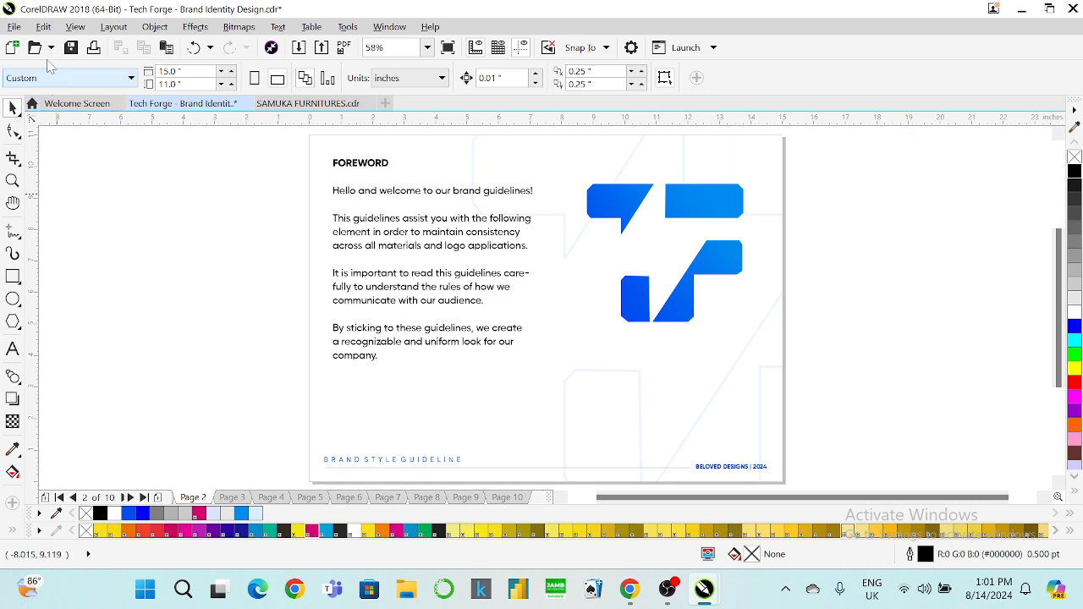
Step: Return to Page Sorter View, examine both rows of pages through to page 10, and open the pattern page
left_click(75, 26)
mouse_move(146, 292)
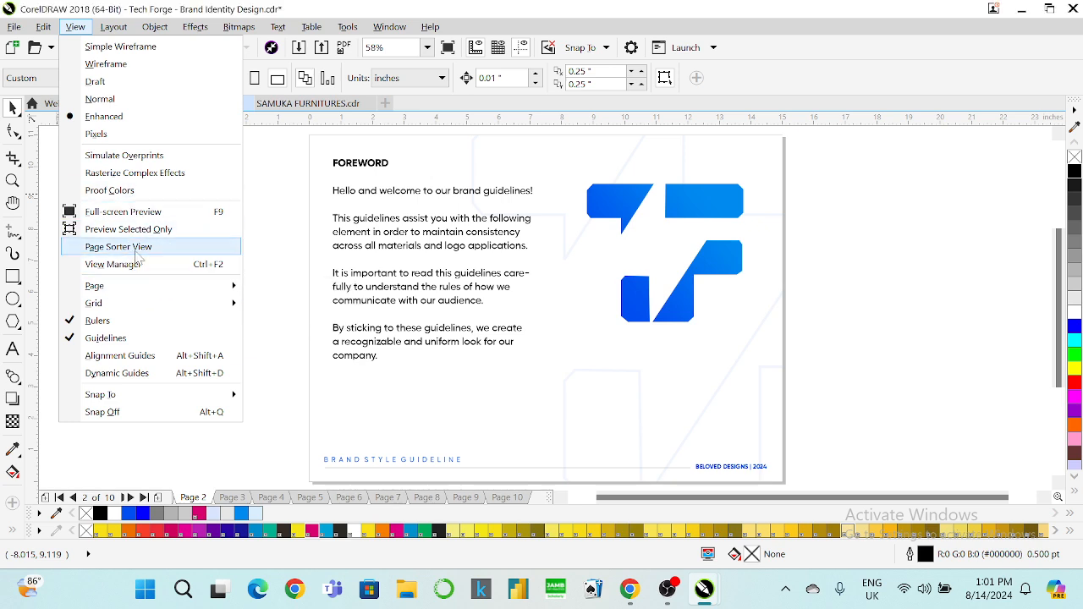
left_click(135, 248)
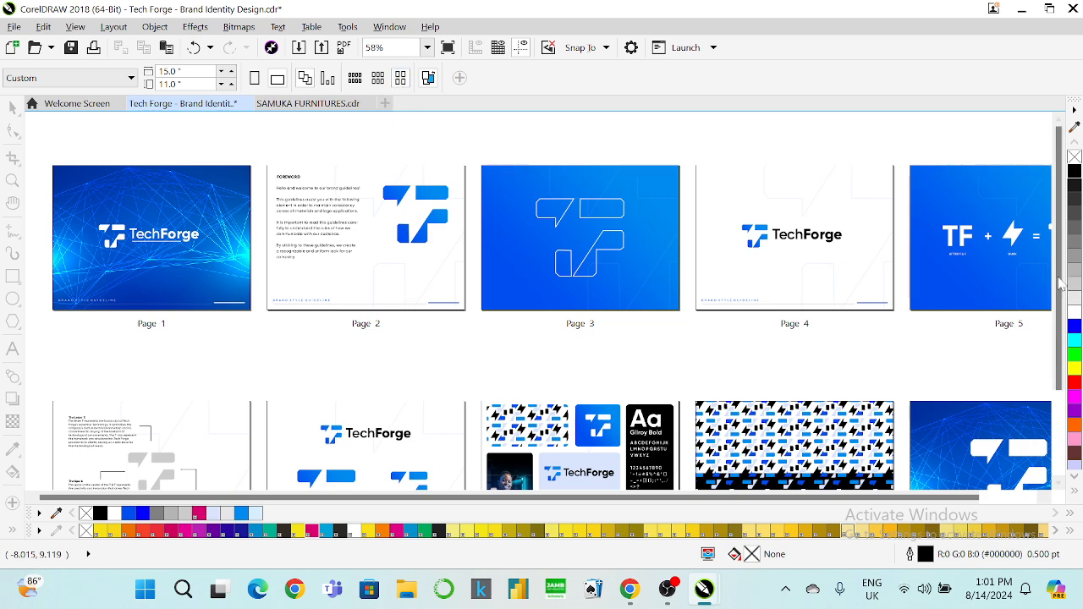
scroll(1062, 296, "down", 2)
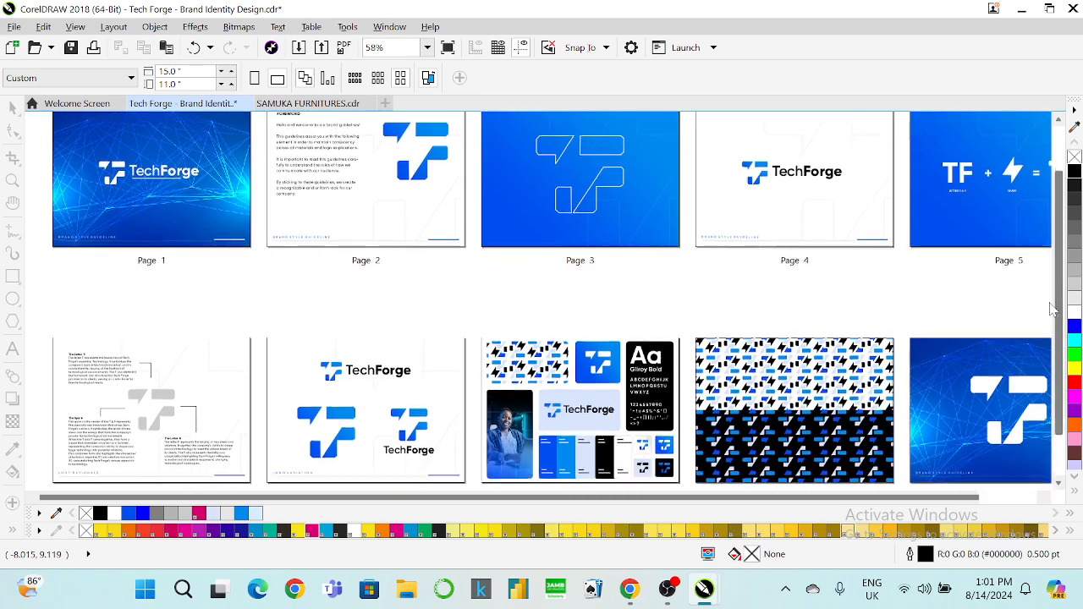
scroll(1054, 309, "down", 1)
scroll(1044, 250, "up", 2)
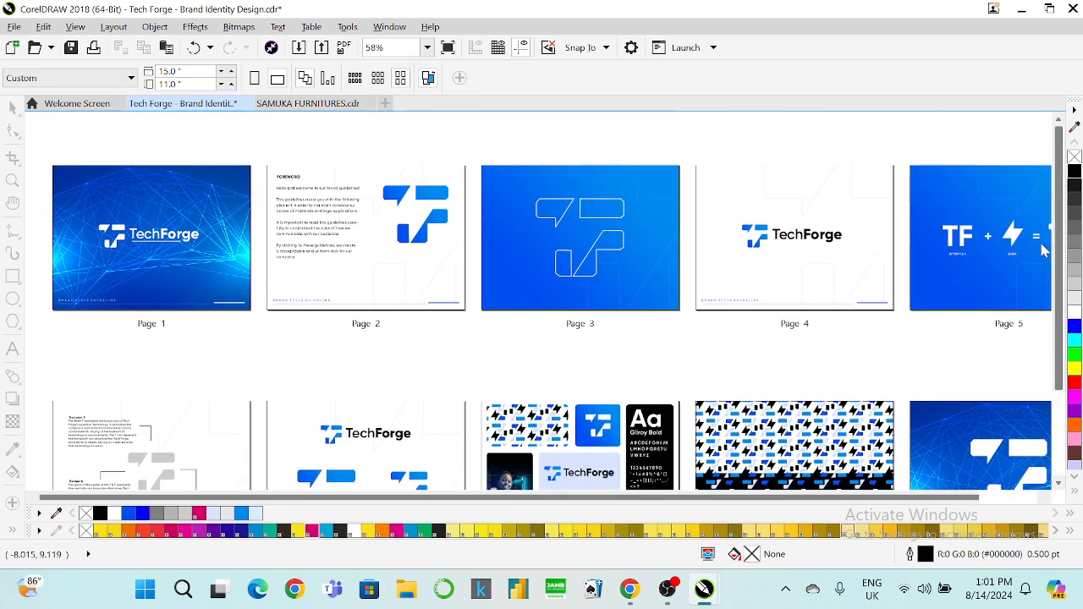
left_click_drag(772, 498, 832, 494)
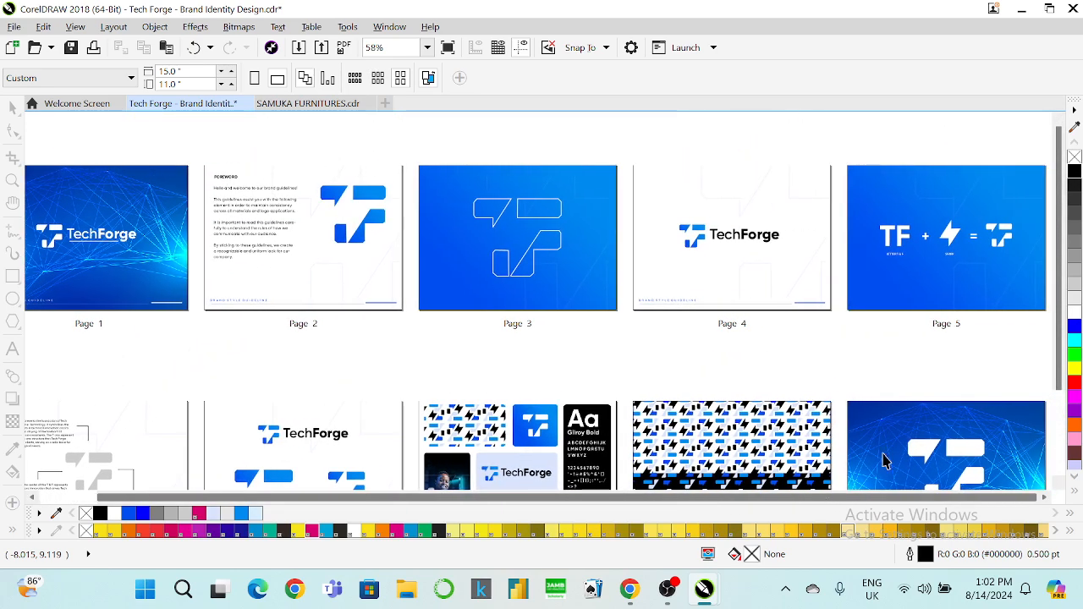
scroll(1049, 411, "down", 3)
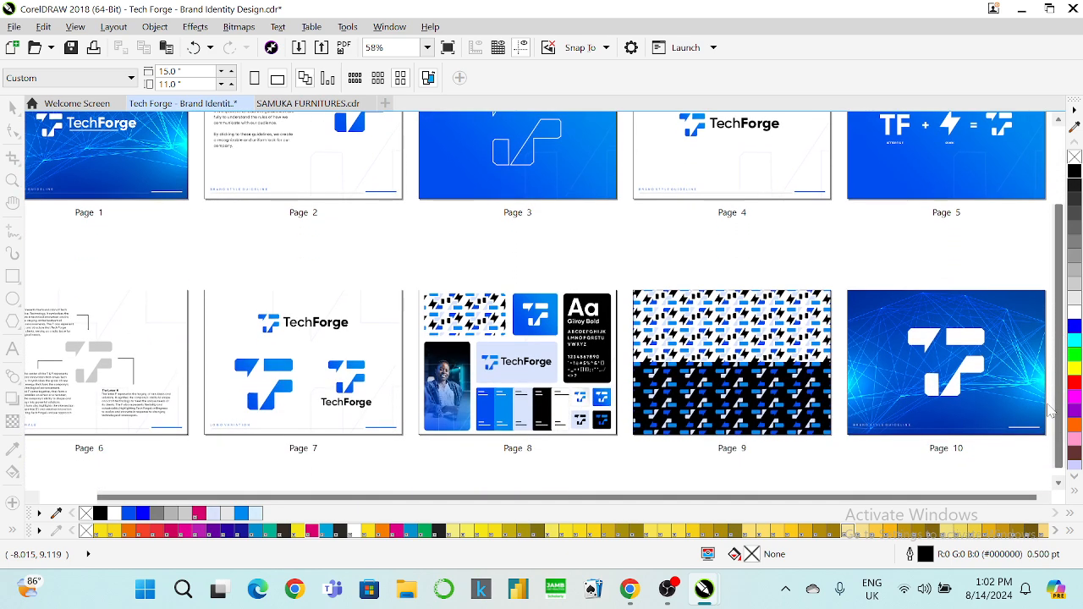
double_click(775, 351)
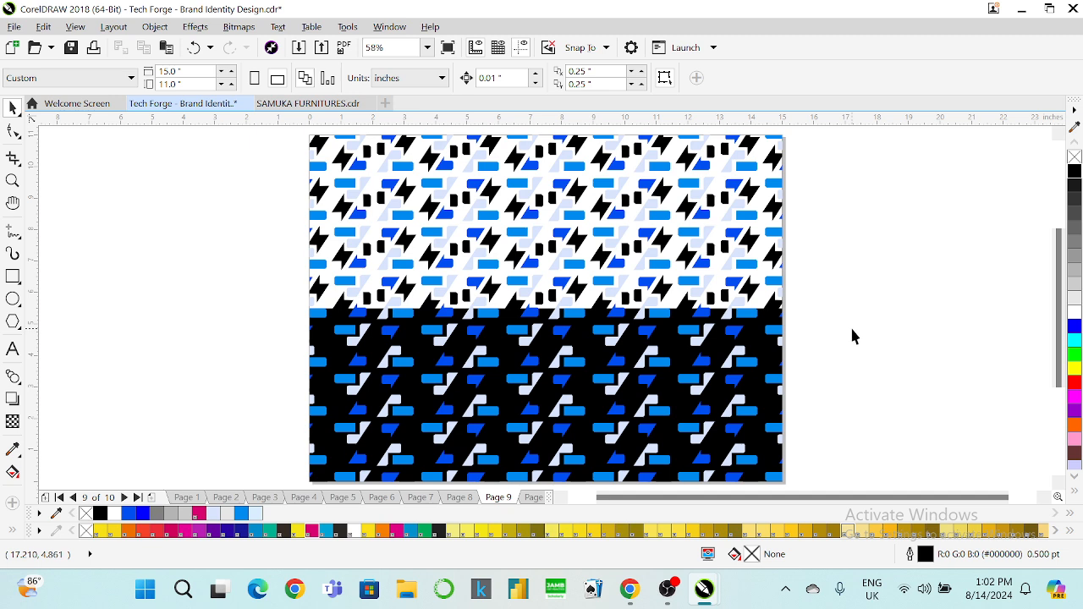
Step: Look back through the pages from the brand board to the logo concept page, and return to the brand board
key("Page_Up")
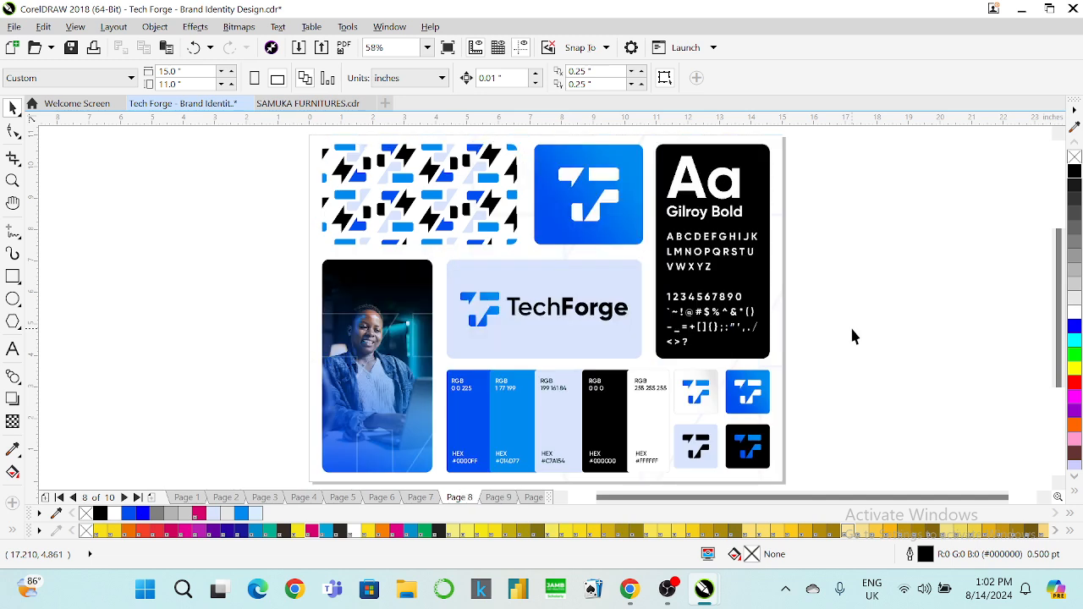
key("Page_Up")
key("Page_Up")
key("Page_Up")
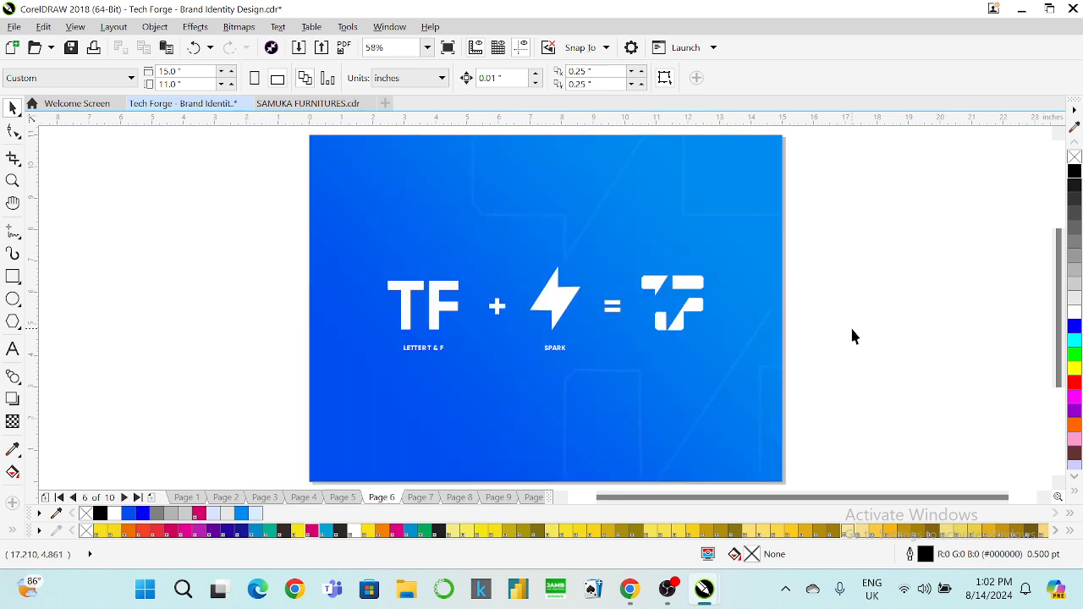
key("Page_Down")
key("Page_Down")
key("Page_Down")
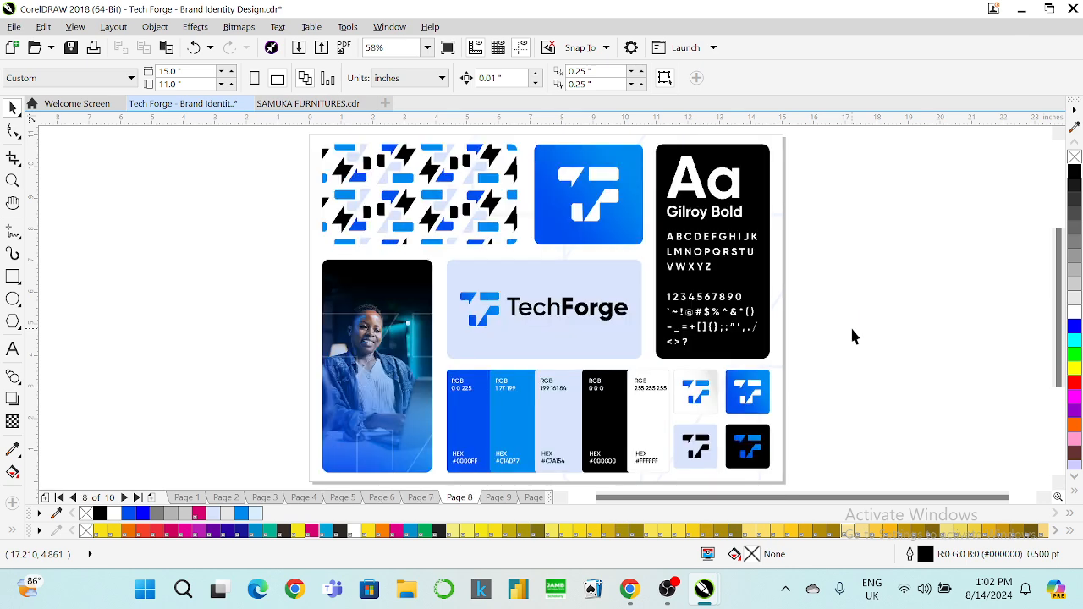
Step: Ungroup the typography sample on the brand board's black card and shorten its font name to "Gilroy"
left_click(694, 215)
right_click(694, 215)
left_click(788, 217)
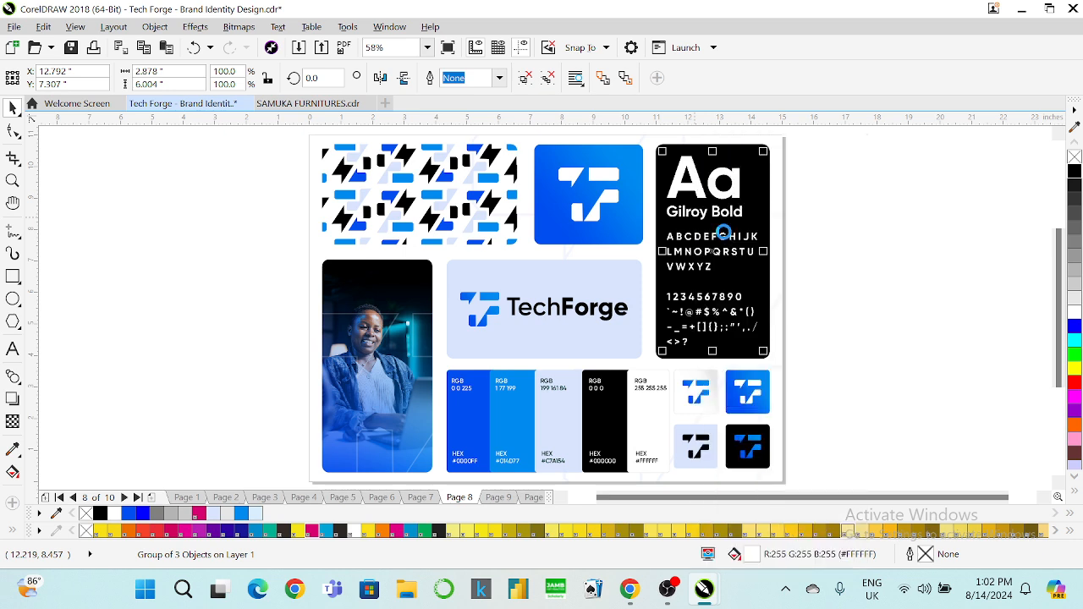
left_click(735, 212)
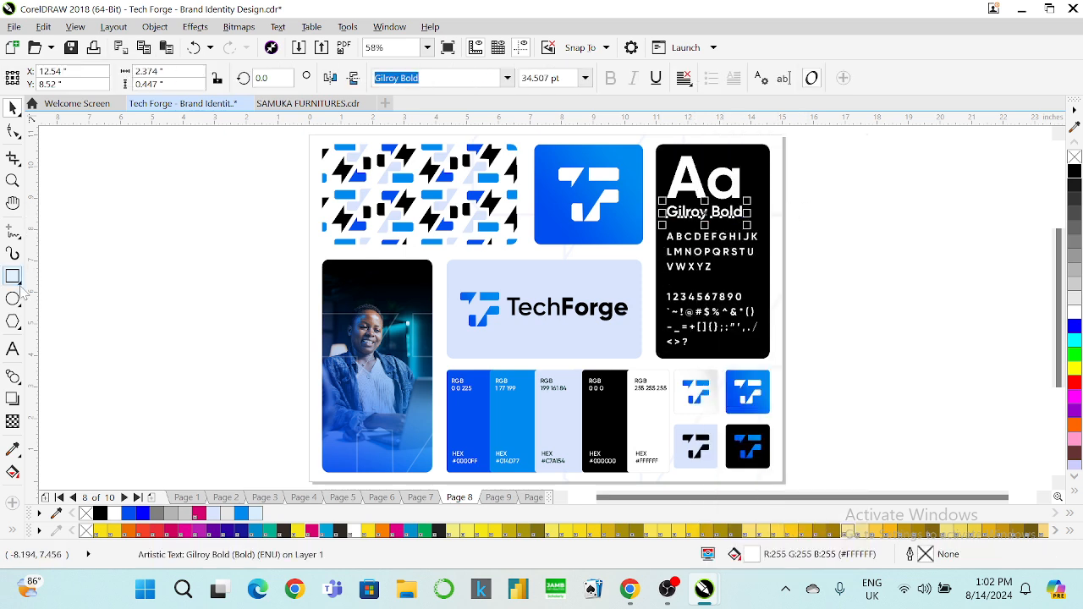
key("F8")
key("BackSpace")
key("BackSpace")
key("BackSpace")
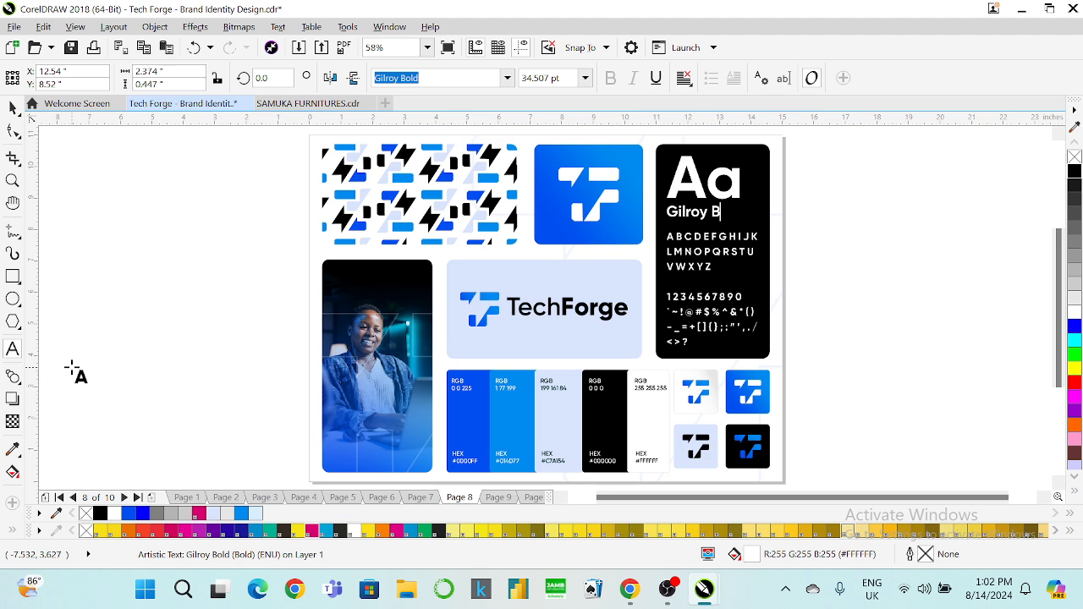
left_click(13, 108)
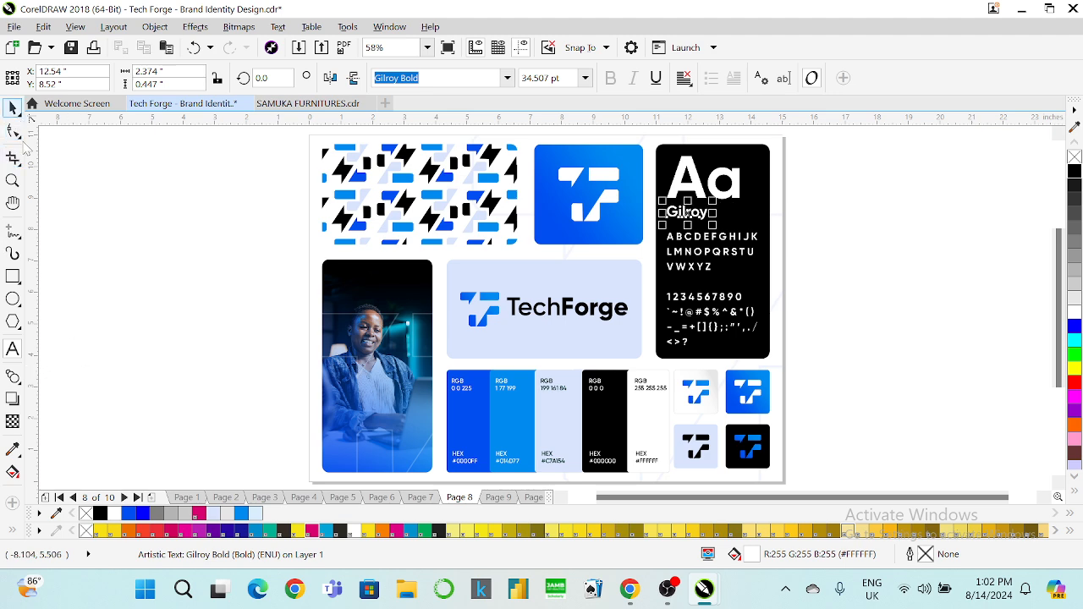
left_click(92, 211)
left_click(700, 214)
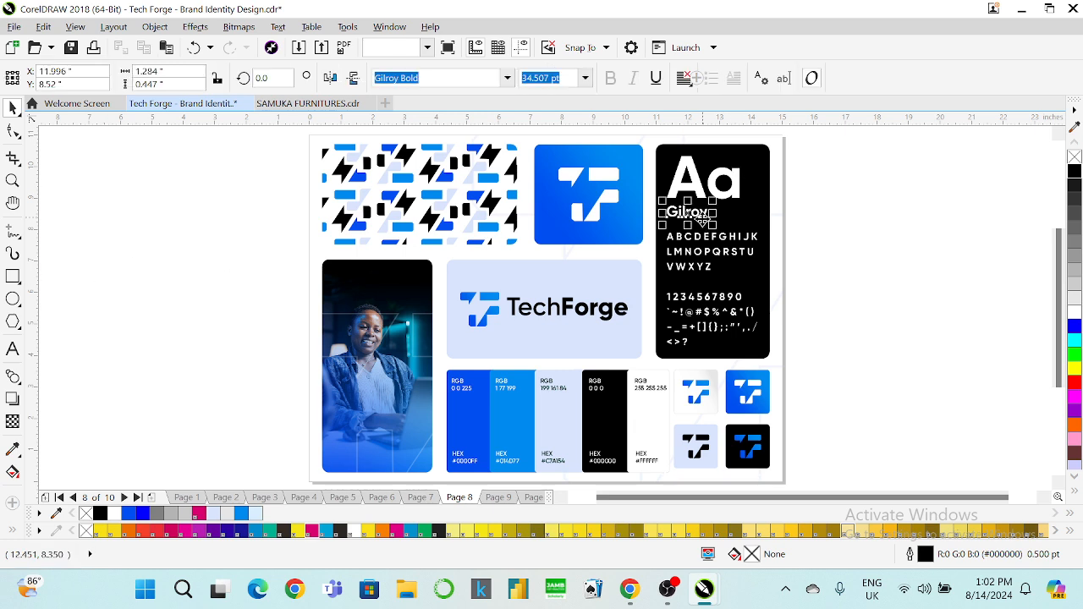
left_click(14, 350)
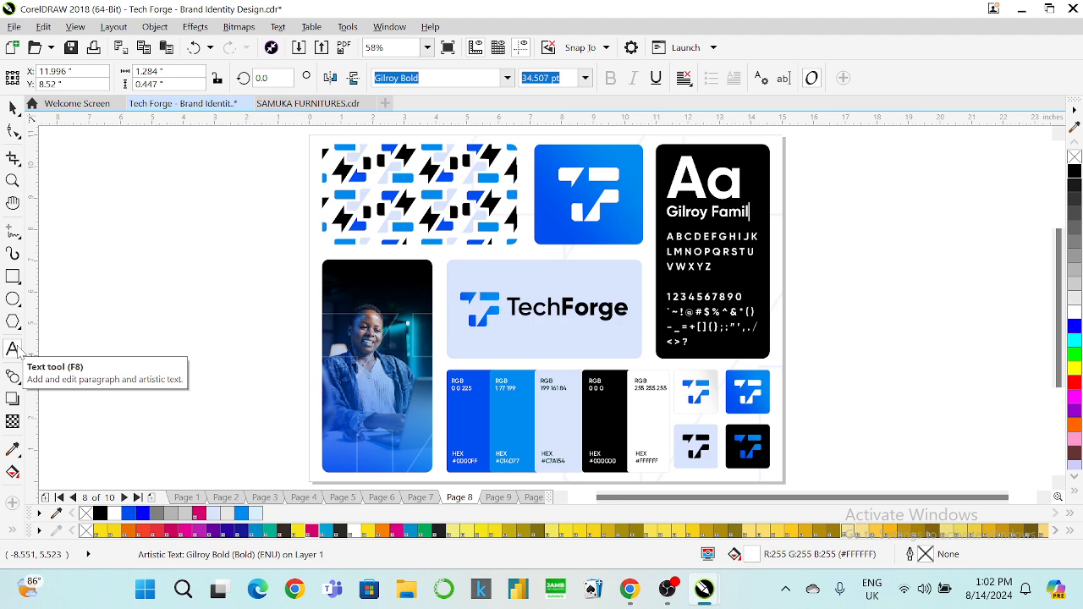
key("BackSpace")
key("BackSpace")
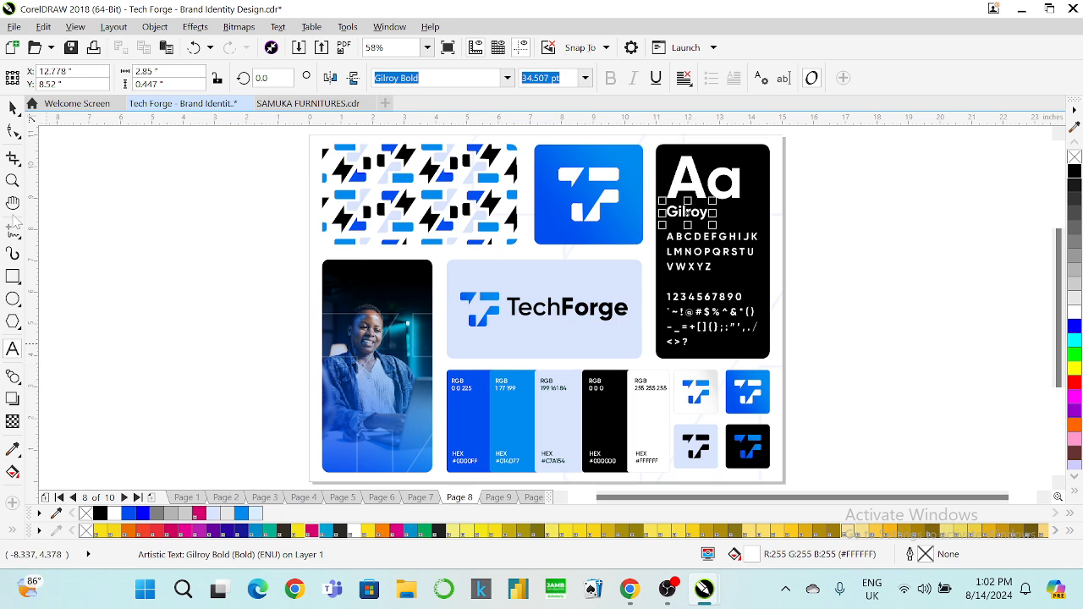
left_click(12, 108)
left_click(174, 205)
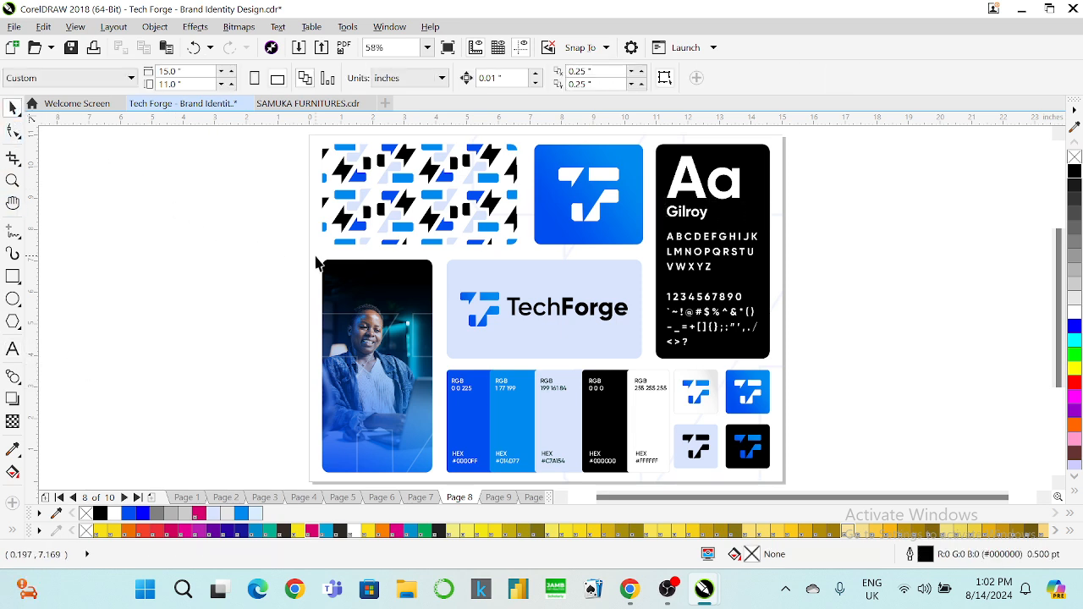
Step: Examine the available Gilroy font variants for the alphabet and numerals text on the black card
left_click(687, 236)
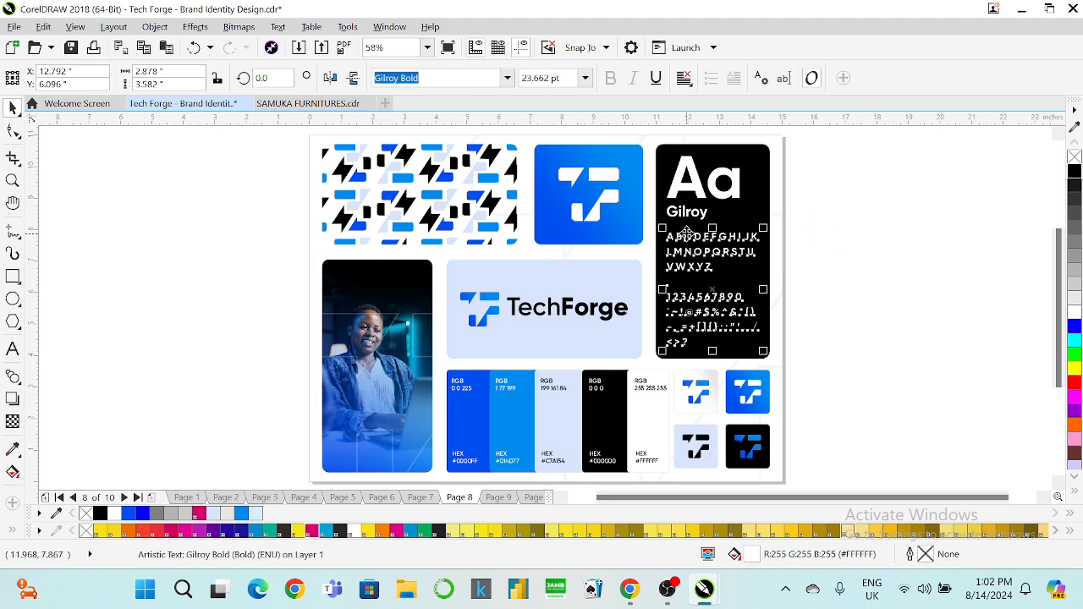
left_click(507, 78)
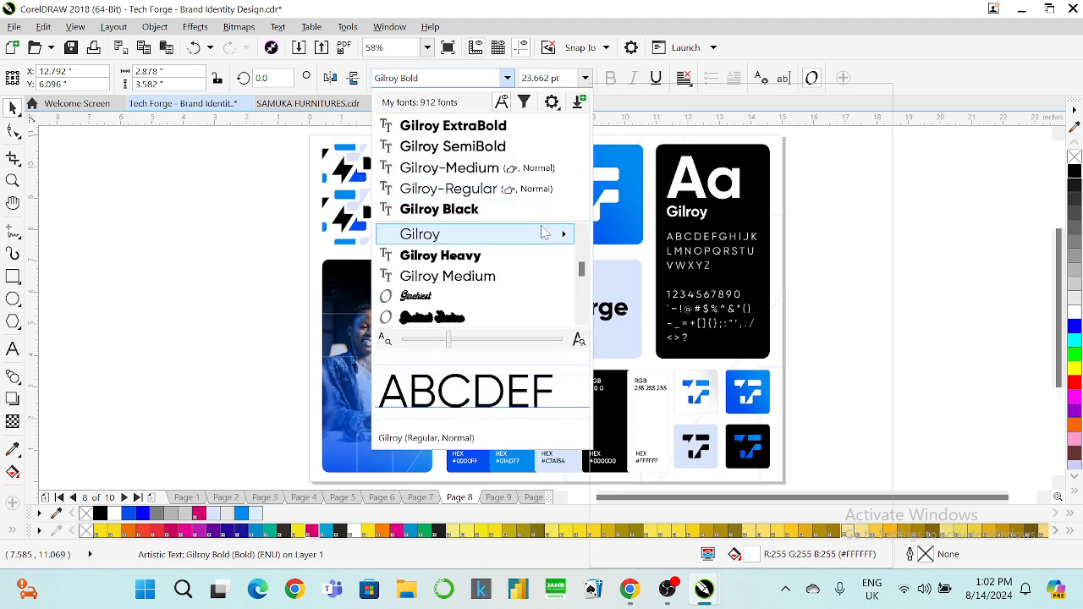
mouse_move(544, 234)
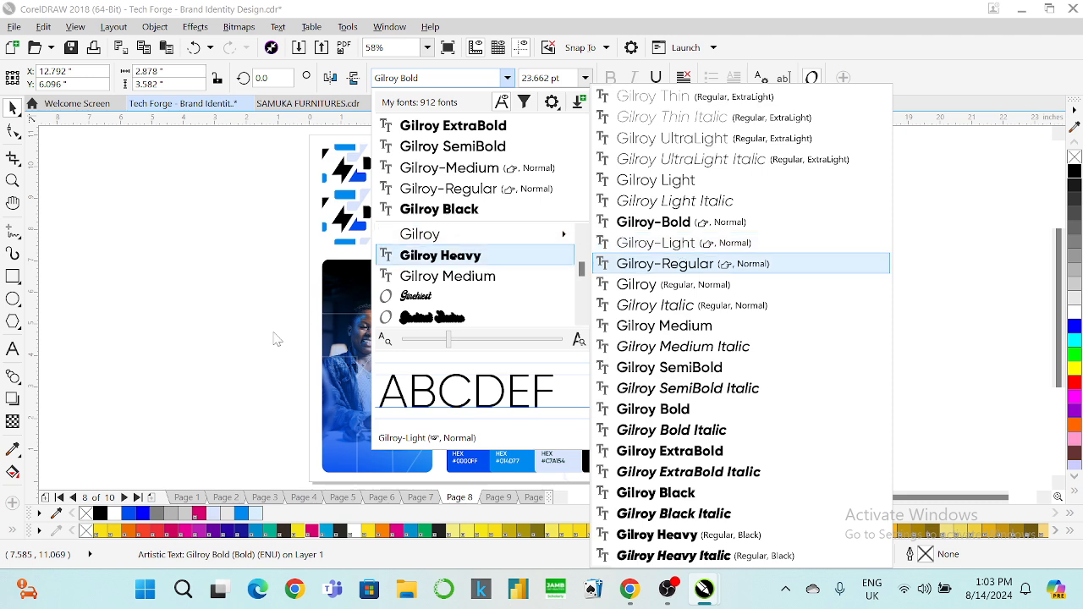
key("Escape")
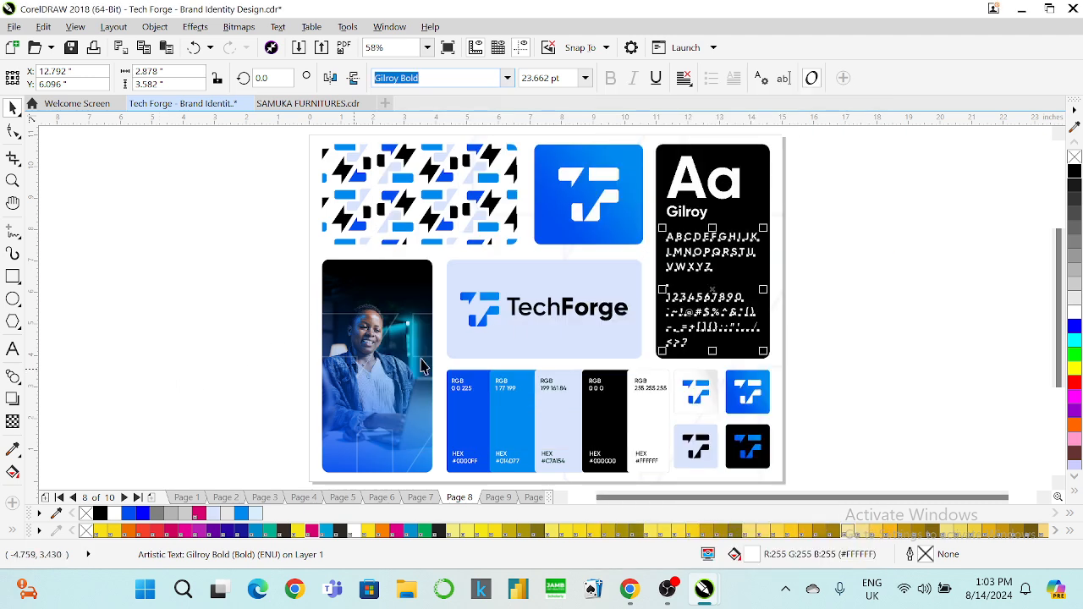
Step: Group the icon and wordmark on the brand board's pale blue logo card and duplicate the group
left_click(500, 315)
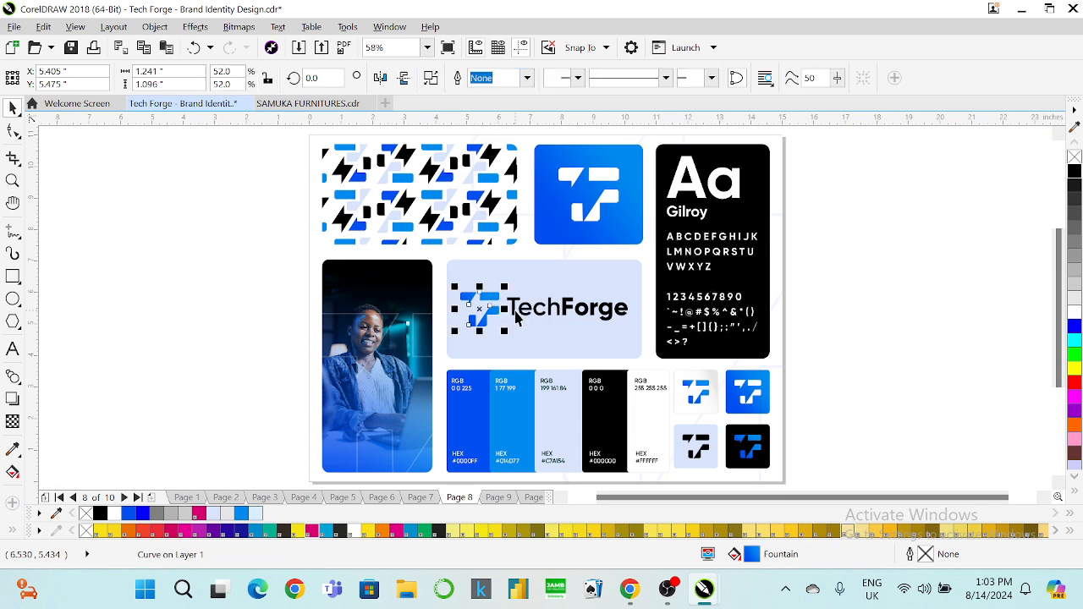
left_click(516, 317, "shift")
key("ctrl+g")
key("ctrl+d")
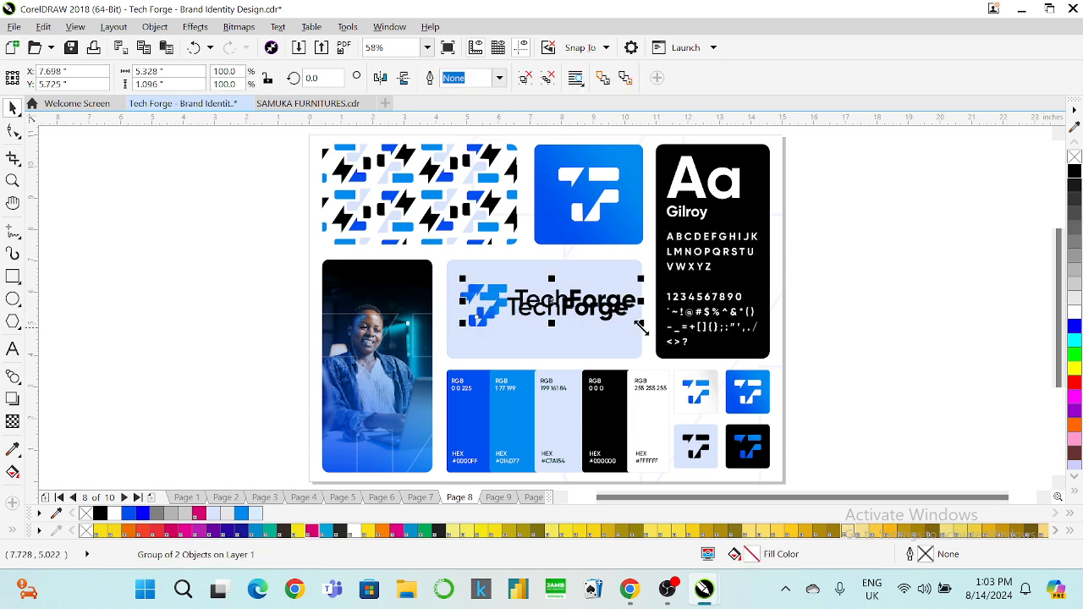
Step: Shrink the duplicate logo to about 2 inches wide, place it near the photo card's lower-left corner and fill it white
left_click_drag(640, 329, 528, 294)
left_click_drag(427, 441, 368, 476)
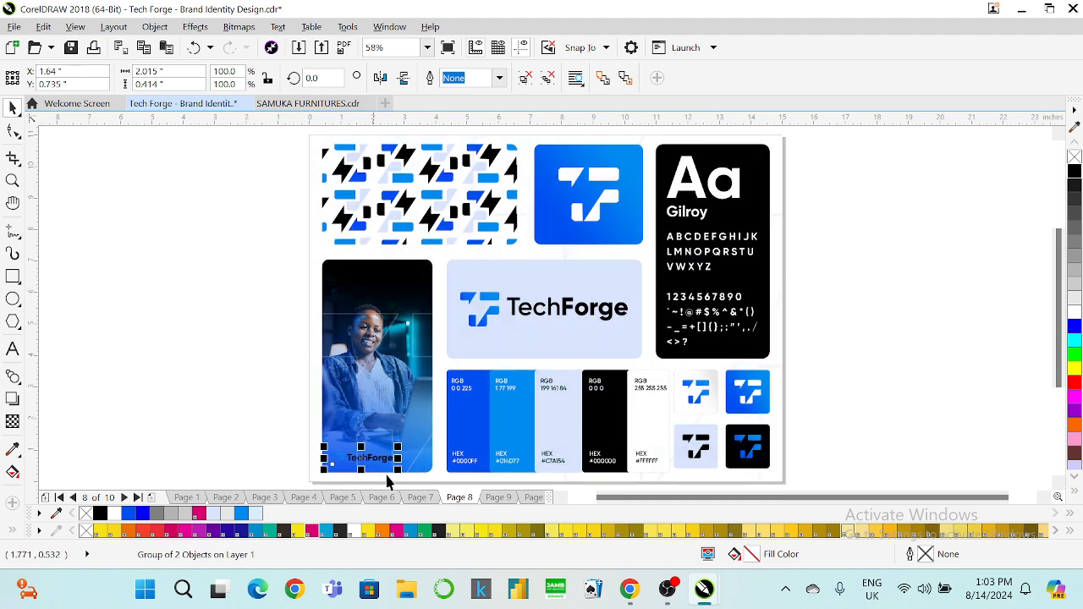
left_click(1075, 297)
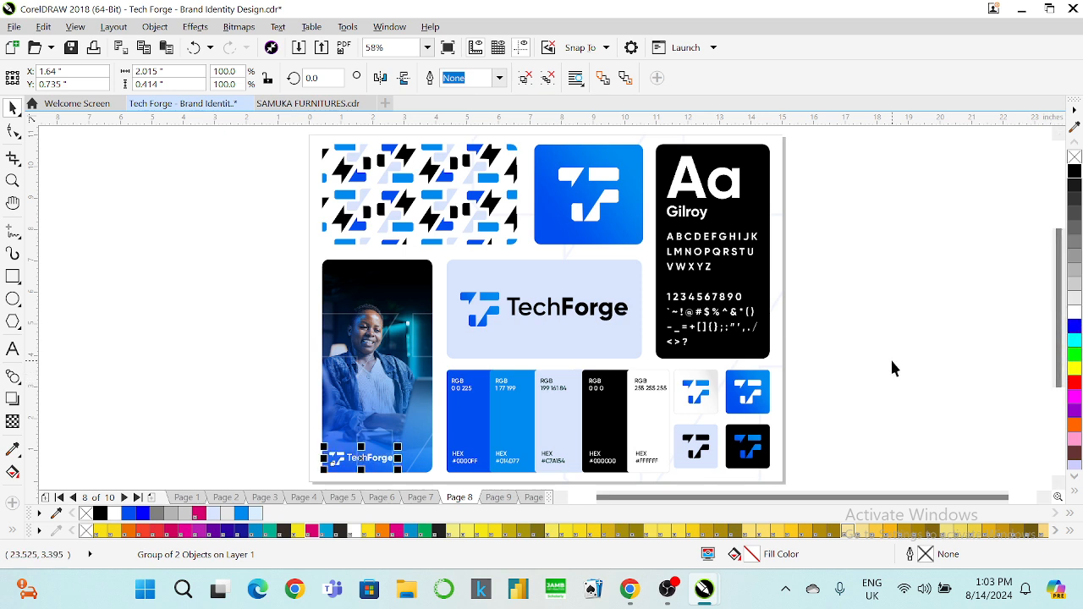
left_click(391, 362, "shift")
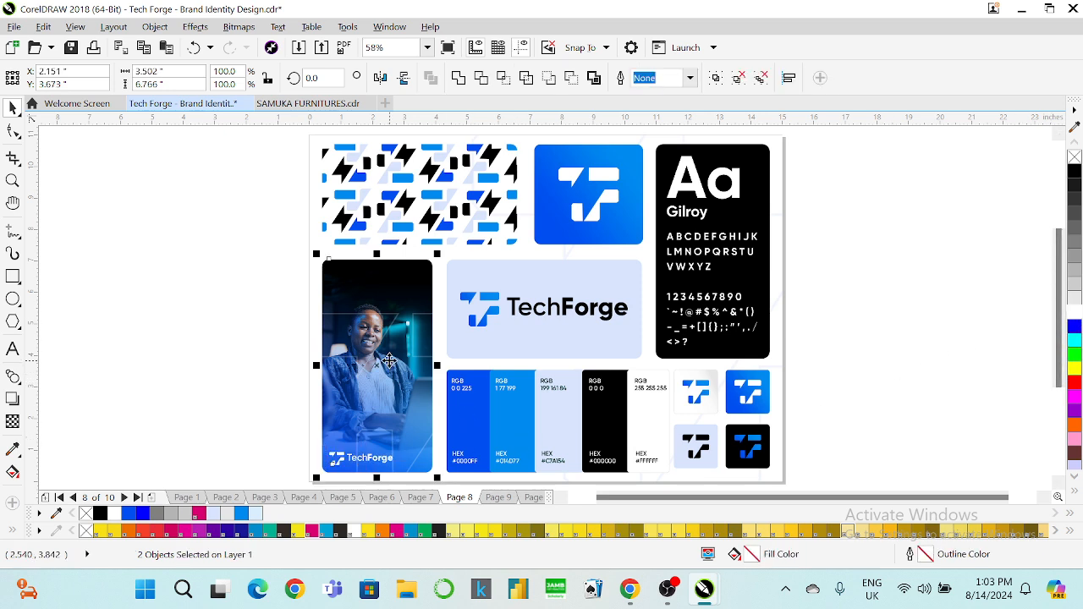
left_click(428, 48)
scroll(397, 102, "up", 2)
left_click(403, 71)
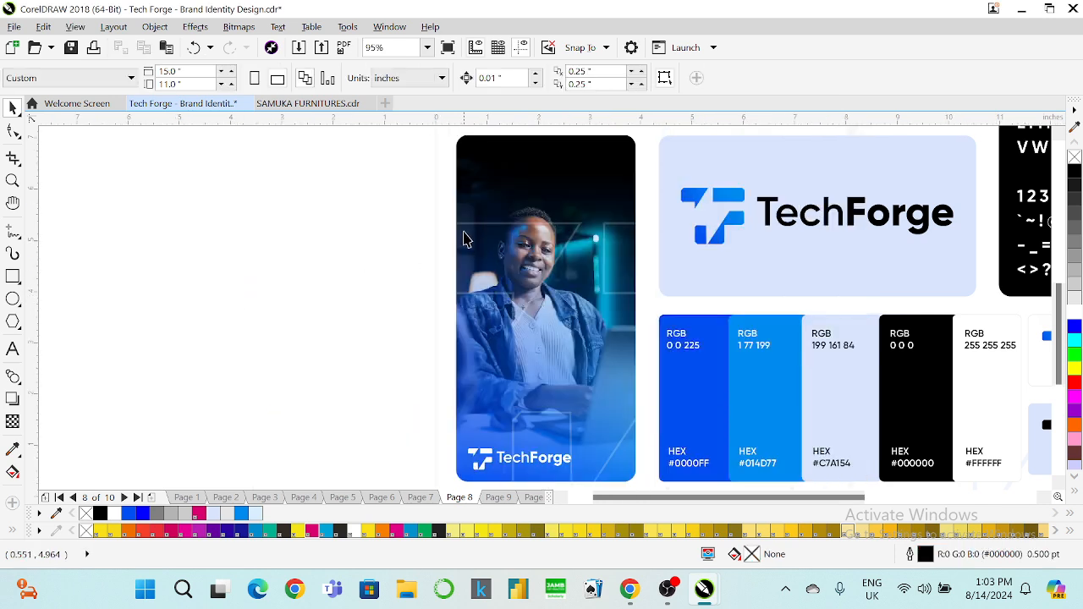
left_click(427, 48)
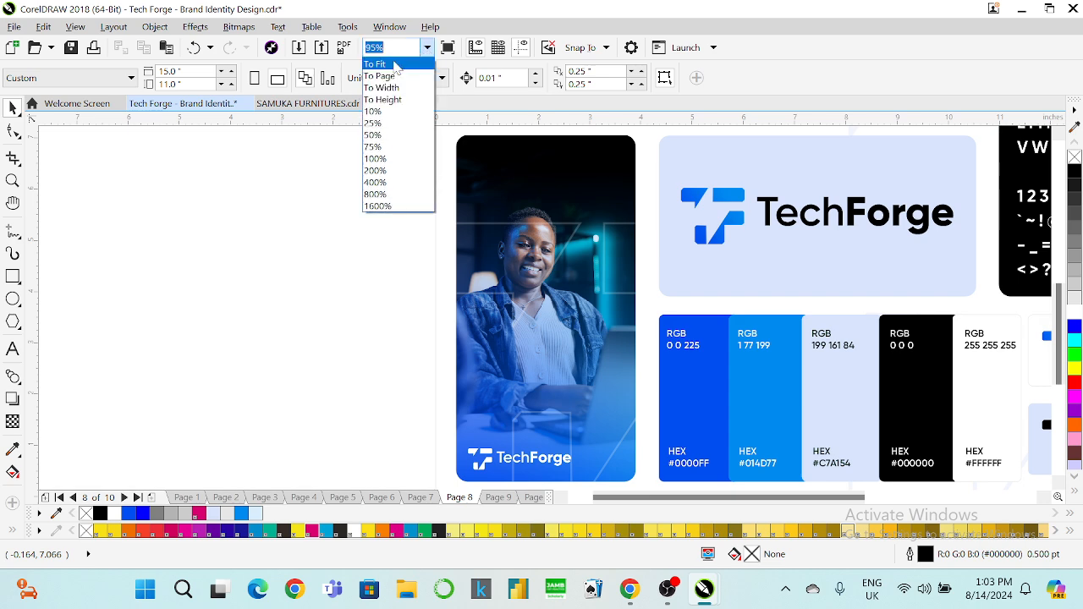
left_click(389, 75)
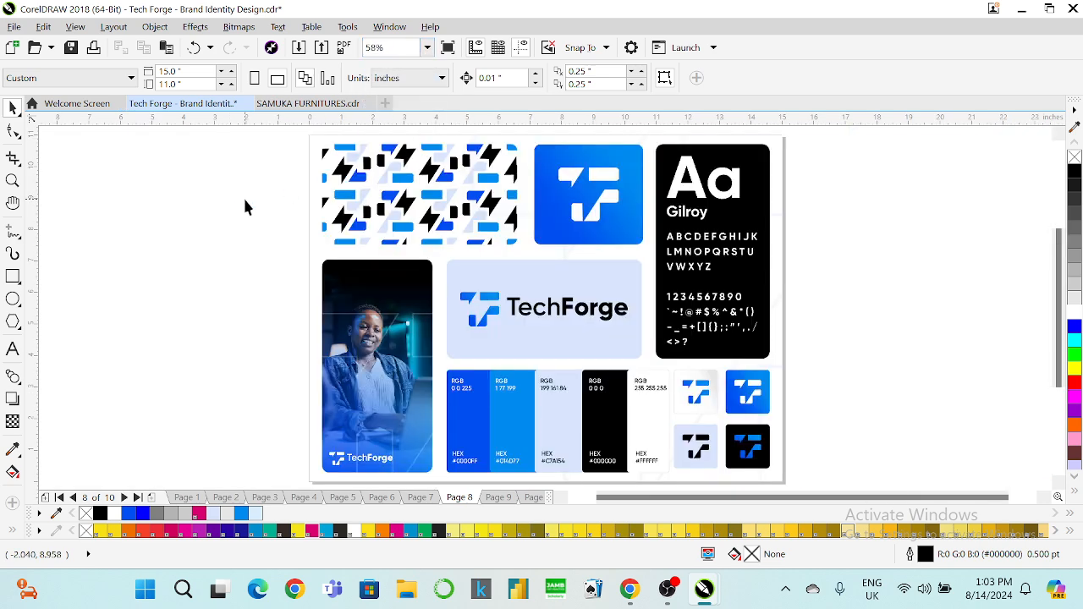
Step: Look back through the pages from the brand board to the cover, and preview the cover full screen
key("Page_Up")
key("Page_Up")
key("Page_Up")
key("Page_Up")
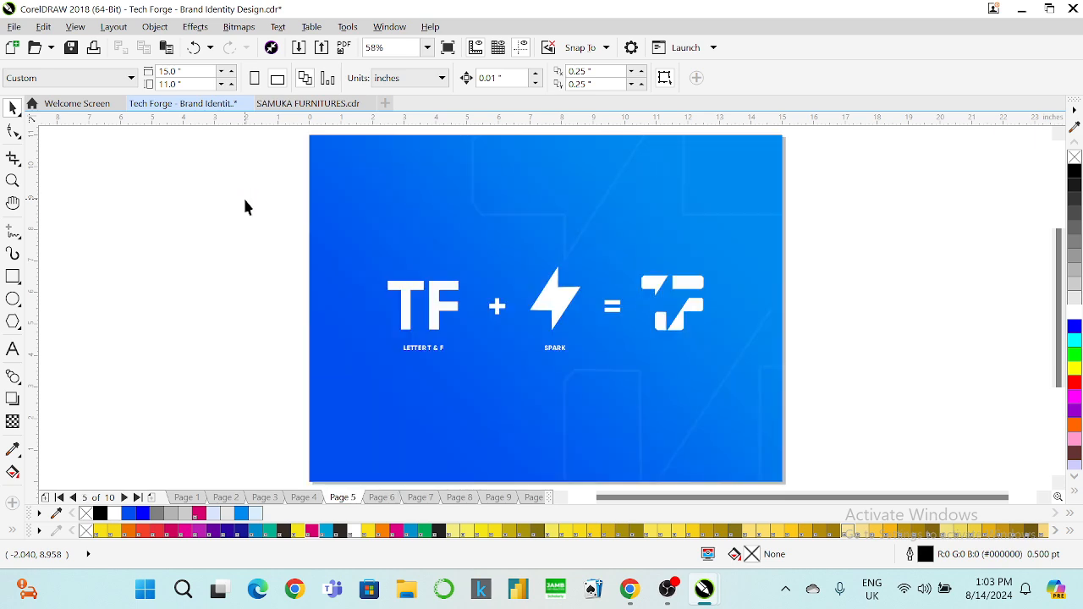
key("Page_Up")
key("Page_Up")
key("Page_Up")
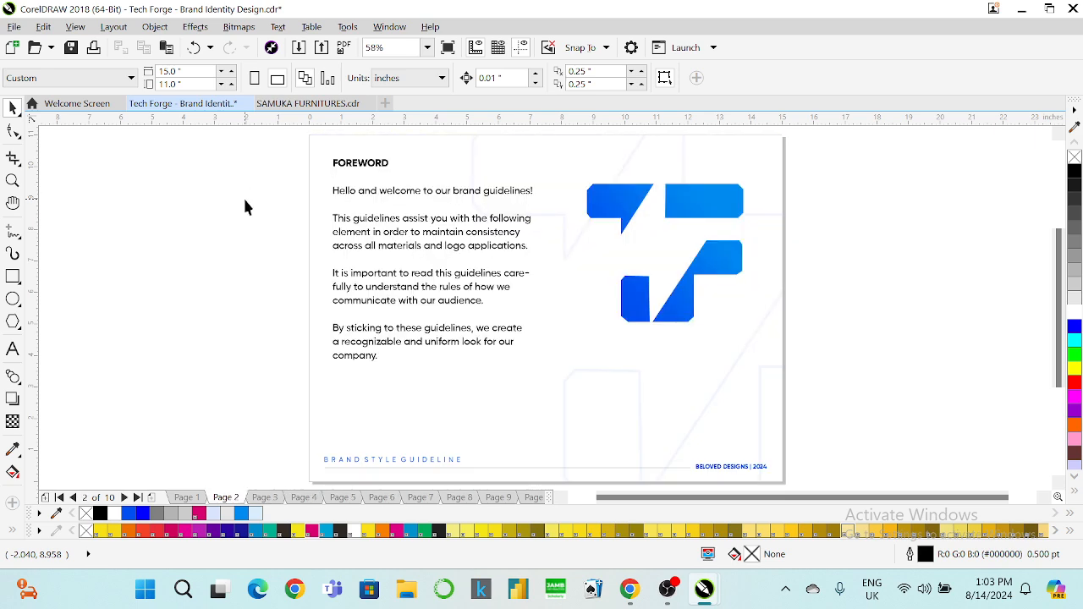
left_click(448, 49)
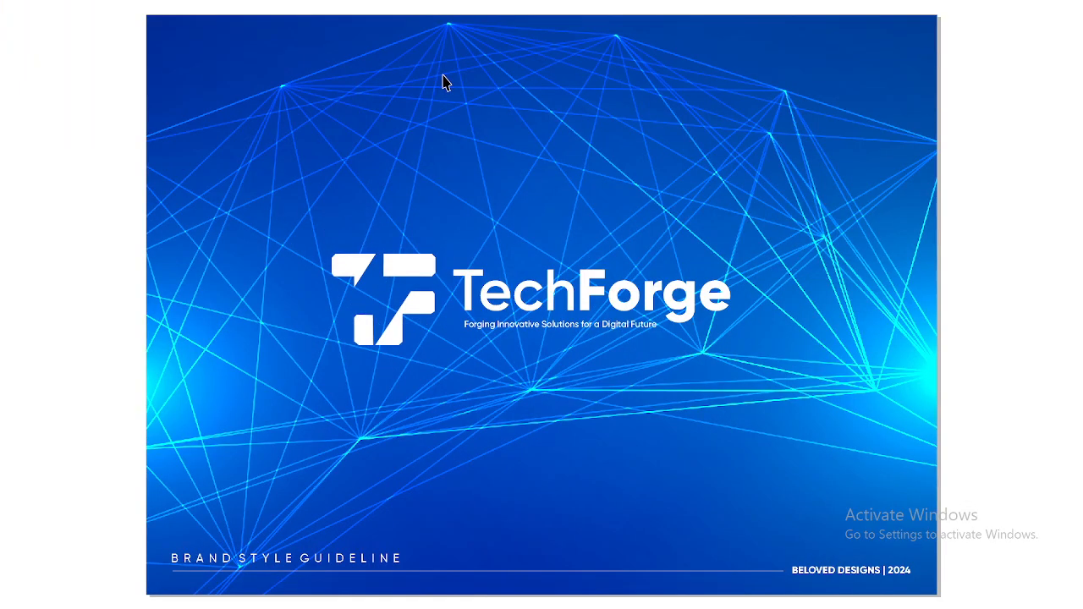
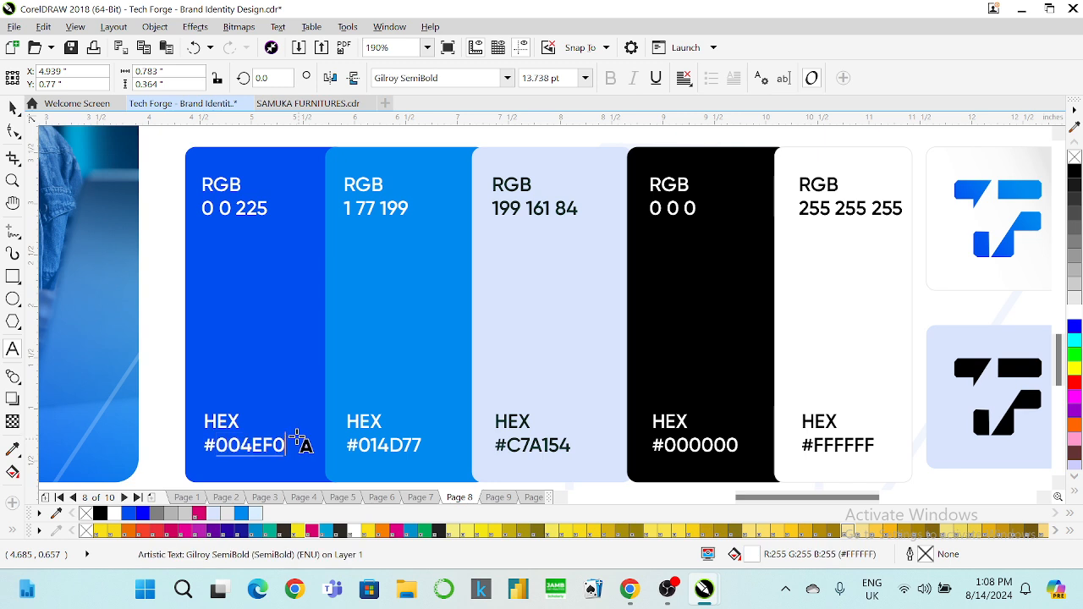
Step: Set the RGB text on the dark blue swatch to "0 78 240", taken from the swatch's fill colour
left_click(13, 107)
left_click(219, 265)
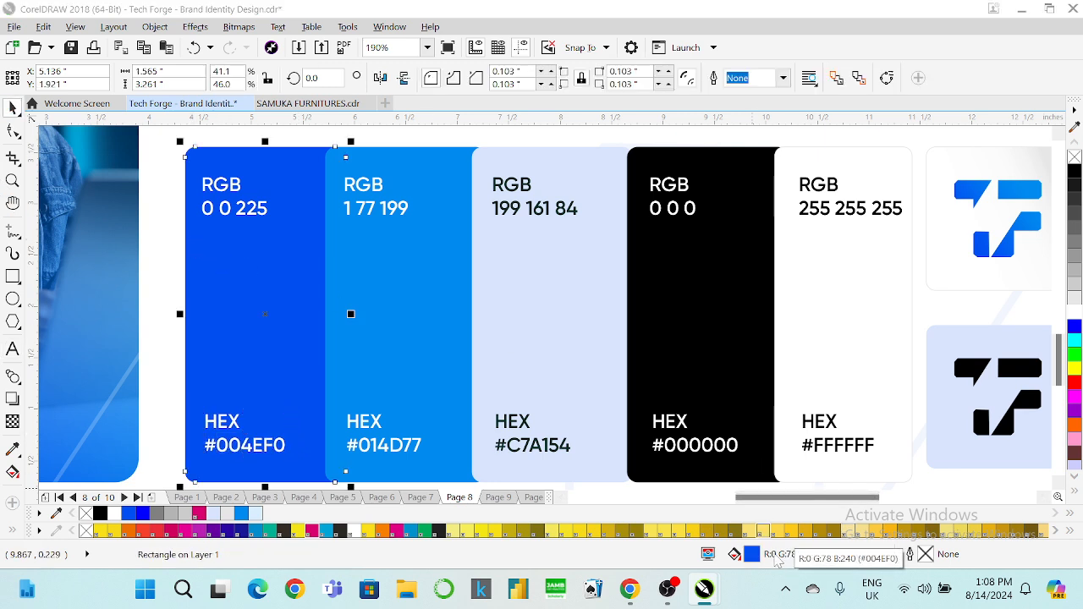
left_click(13, 349)
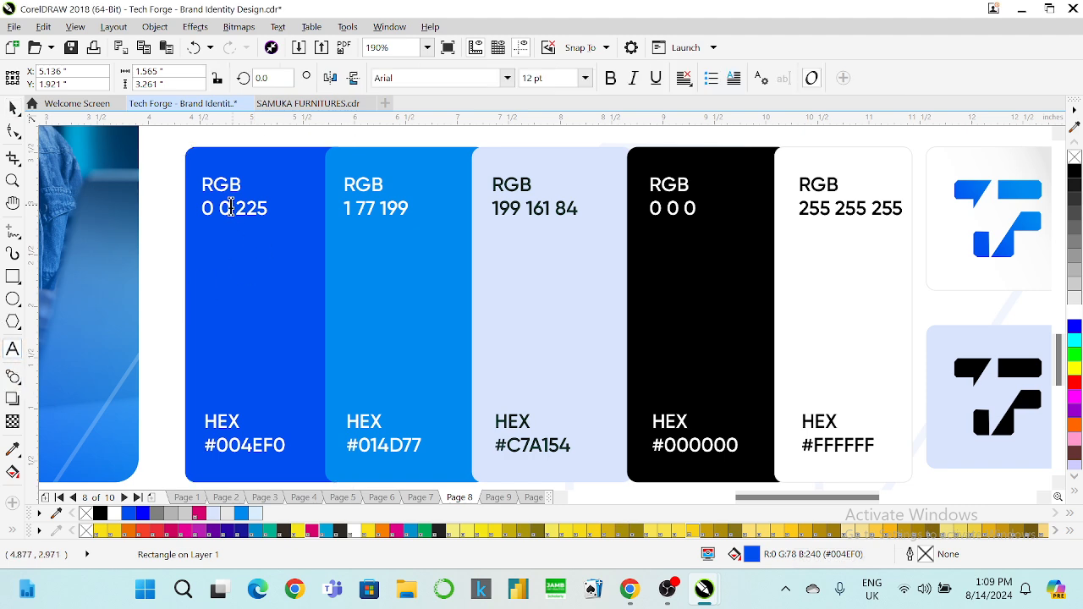
left_click(234, 212)
key("BackSpace")
type("78")
key("BackSpace")
key("BackSpace")
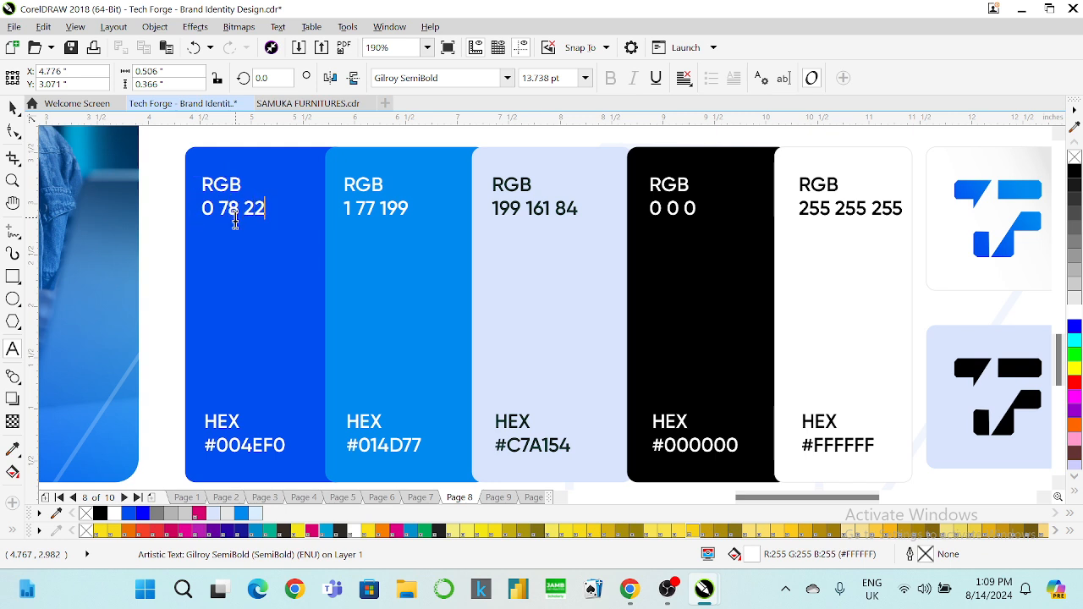
type("40")
key("ctrl+space")
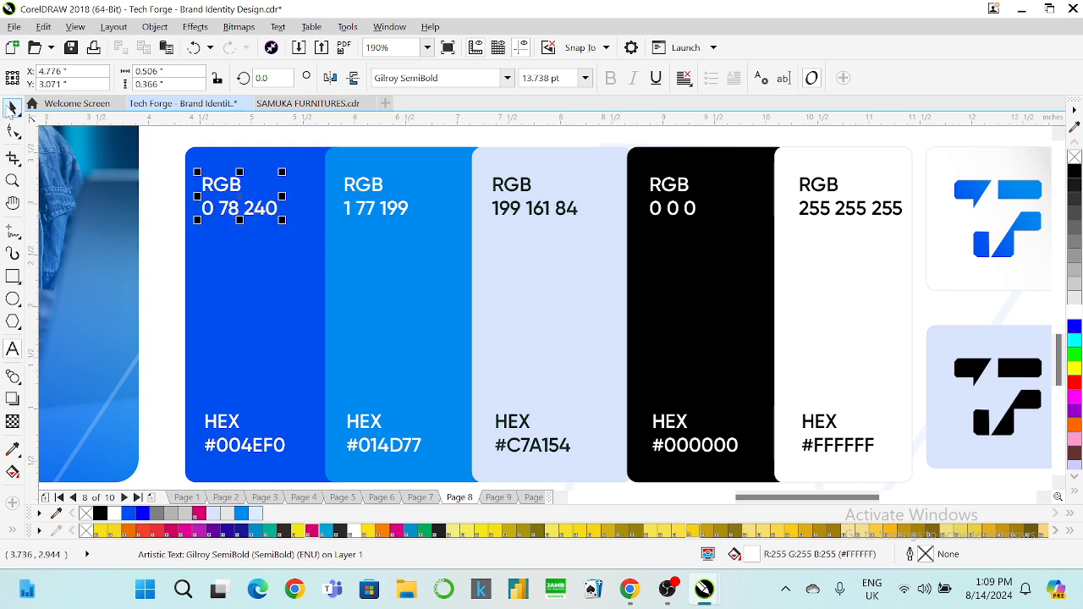
Step: Copy the bright blue swatch's fill hex code and replace its HEX label with "#008AEF"
left_click(437, 255)
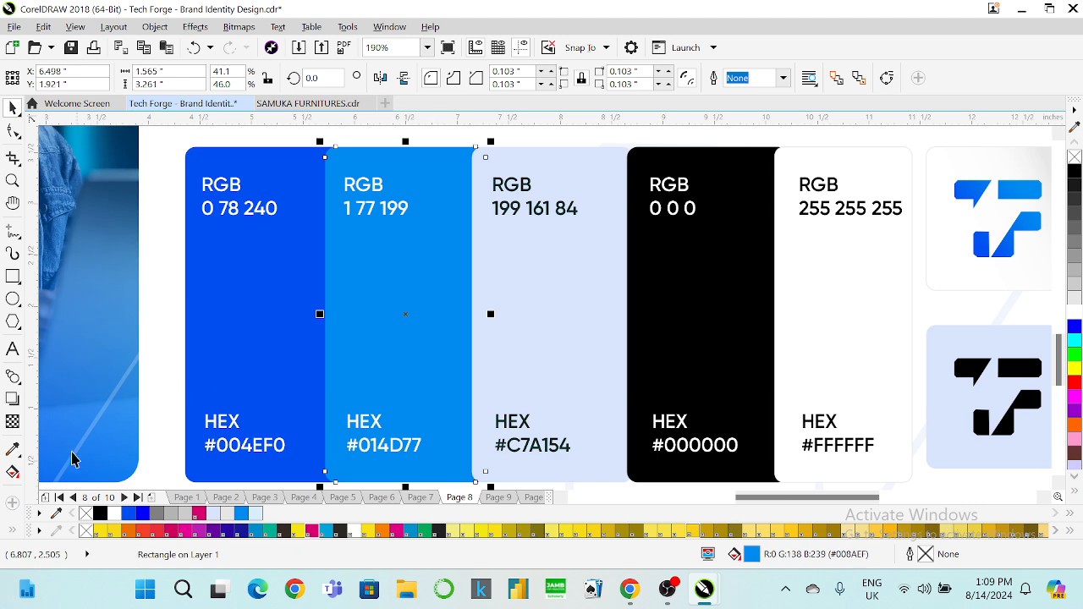
left_click(12, 472)
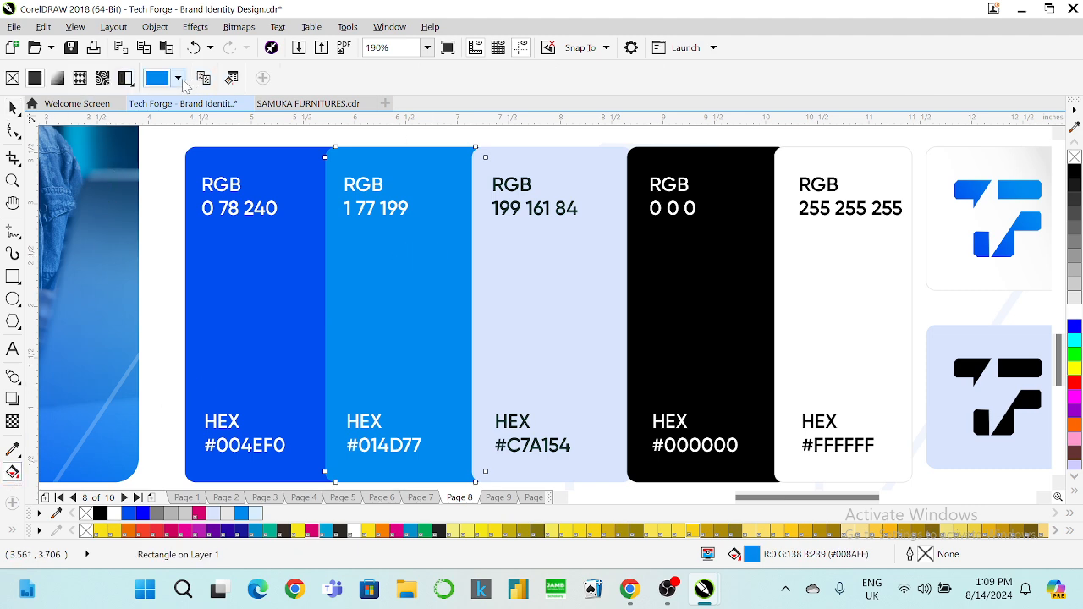
left_click(178, 78)
left_click_drag(341, 271, 305, 272)
key("ctrl+c")
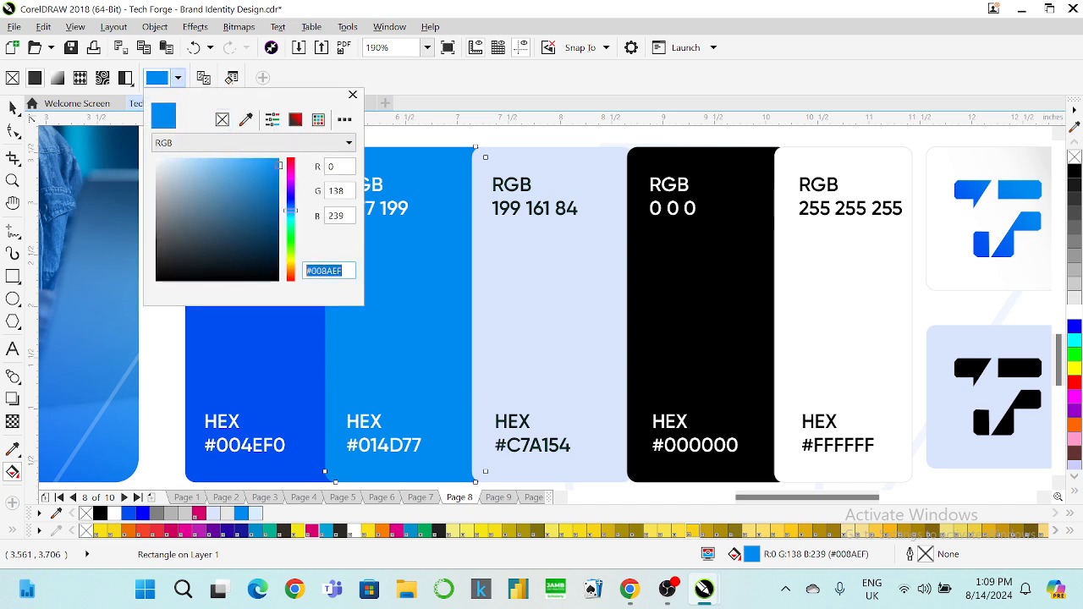
left_click(12, 352)
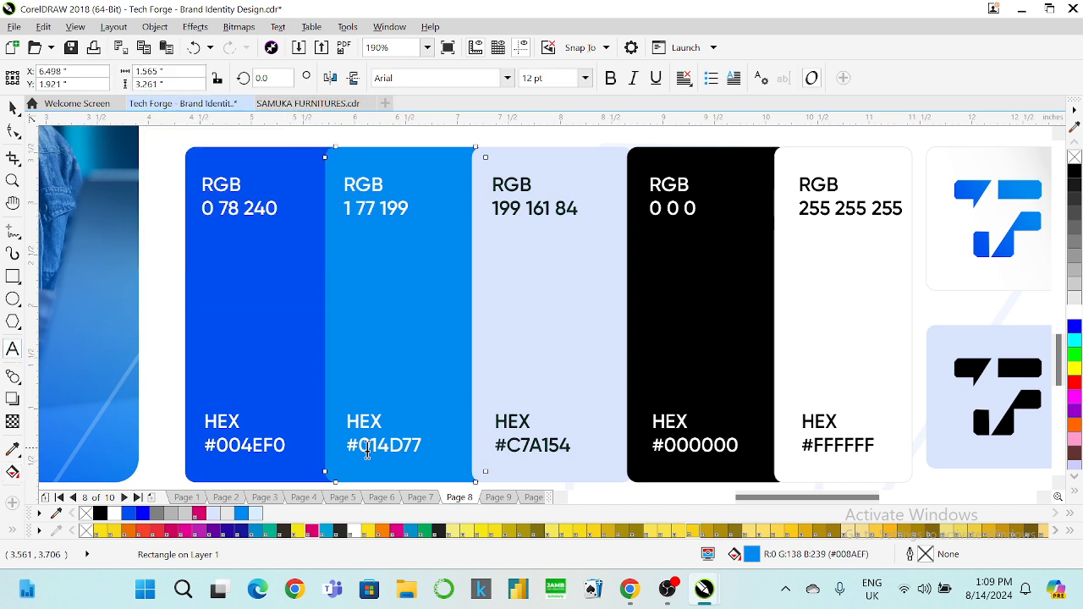
left_click_drag(347, 445, 422, 446)
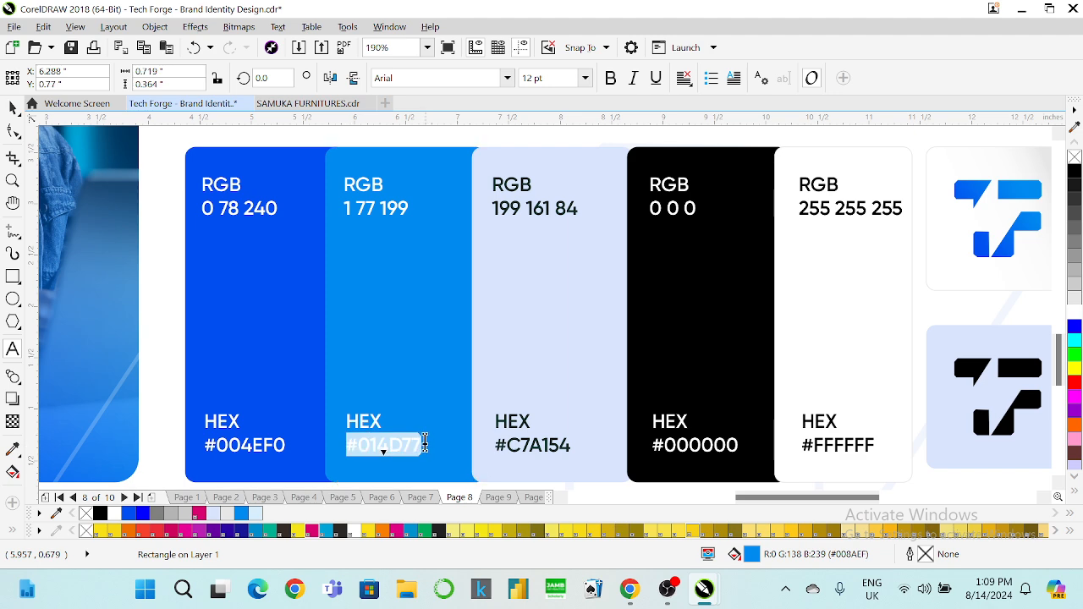
key("ctrl+v")
left_click(12, 108)
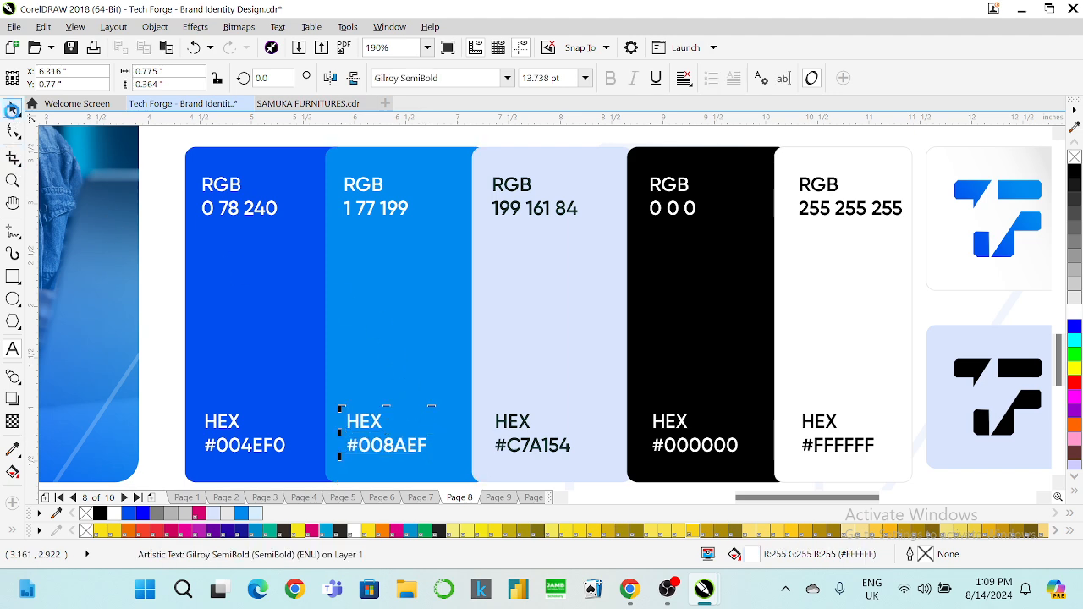
Step: Change the RGB text on the bright blue swatch to "0 238 139"
left_click(409, 290)
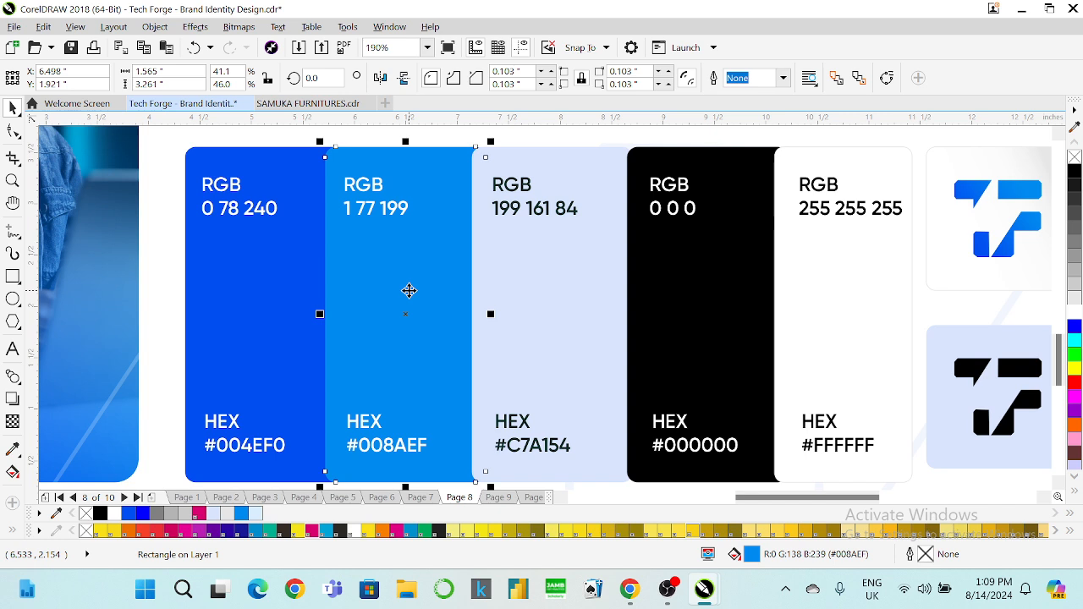
left_click(13, 348)
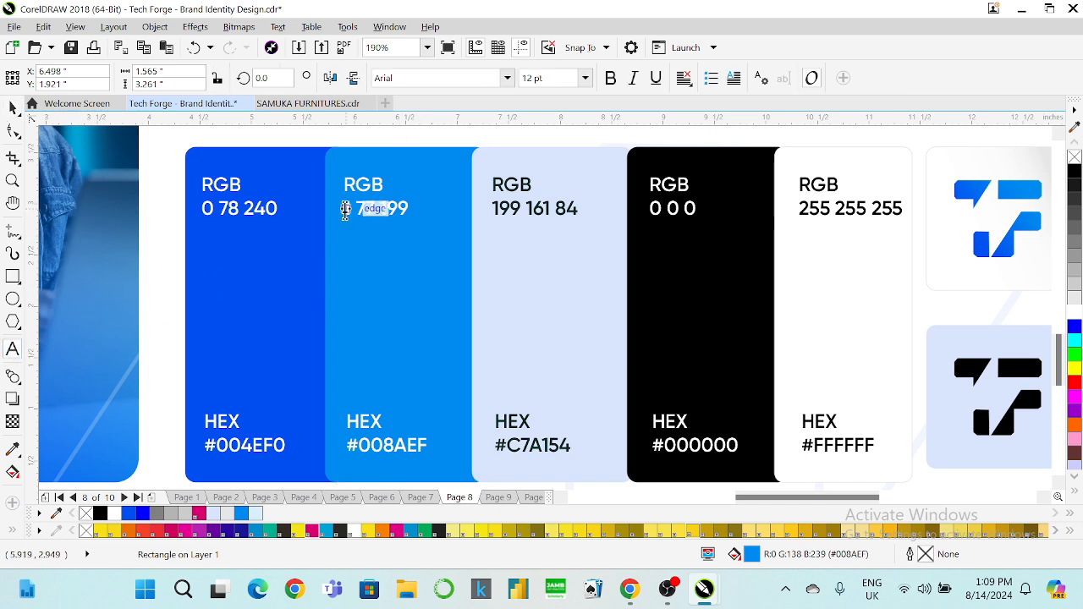
left_click_drag(355, 208, 377, 209)
type("239")
key("BackSpace")
key("BackSpace")
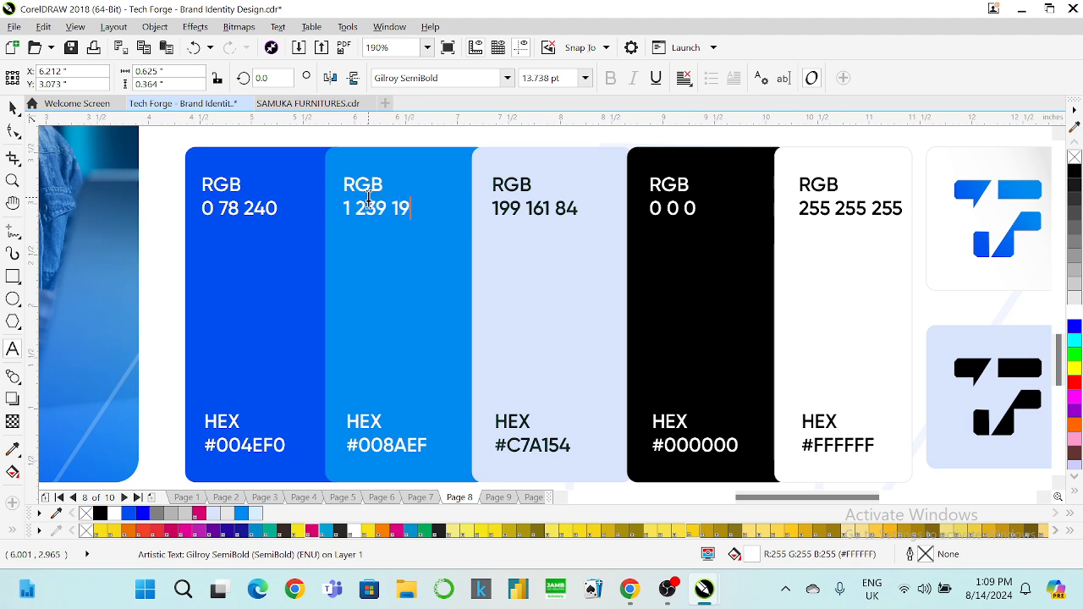
type("39")
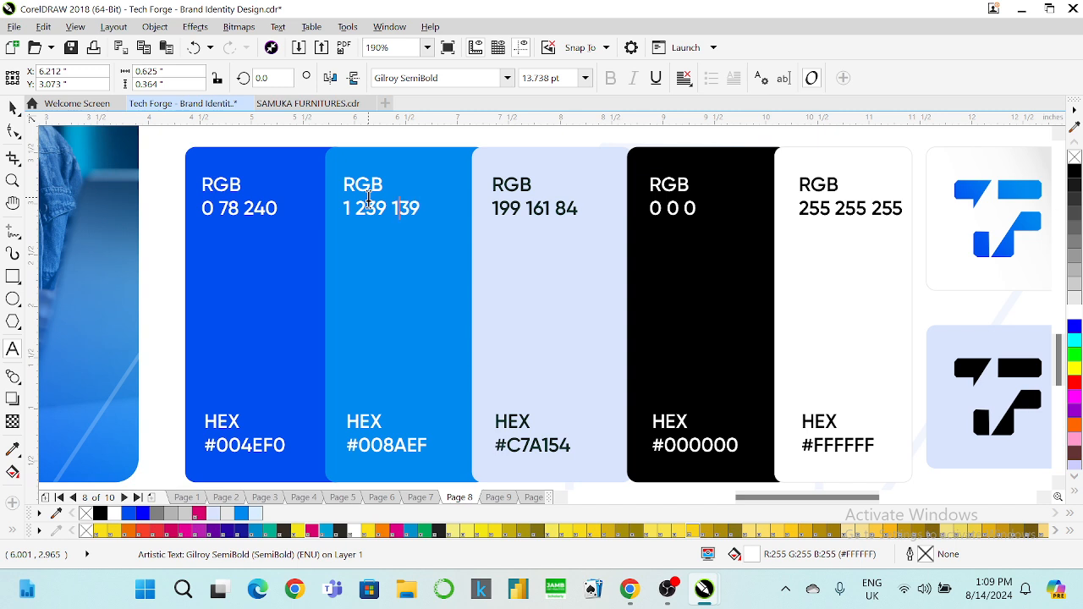
key("BackSpace")
type("0")
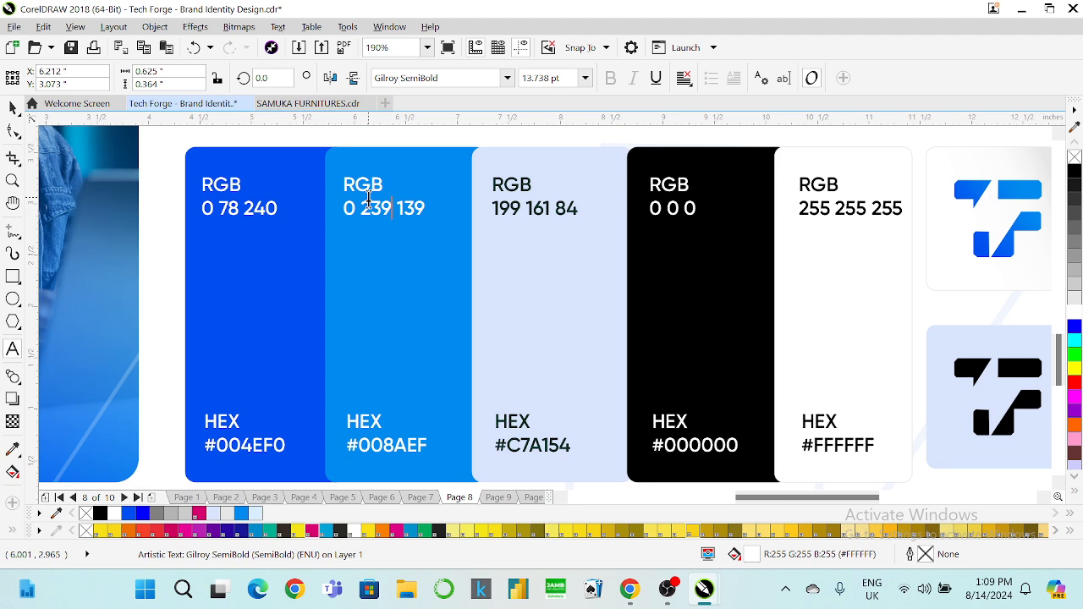
key("BackSpace")
type("8")
left_click(12, 108)
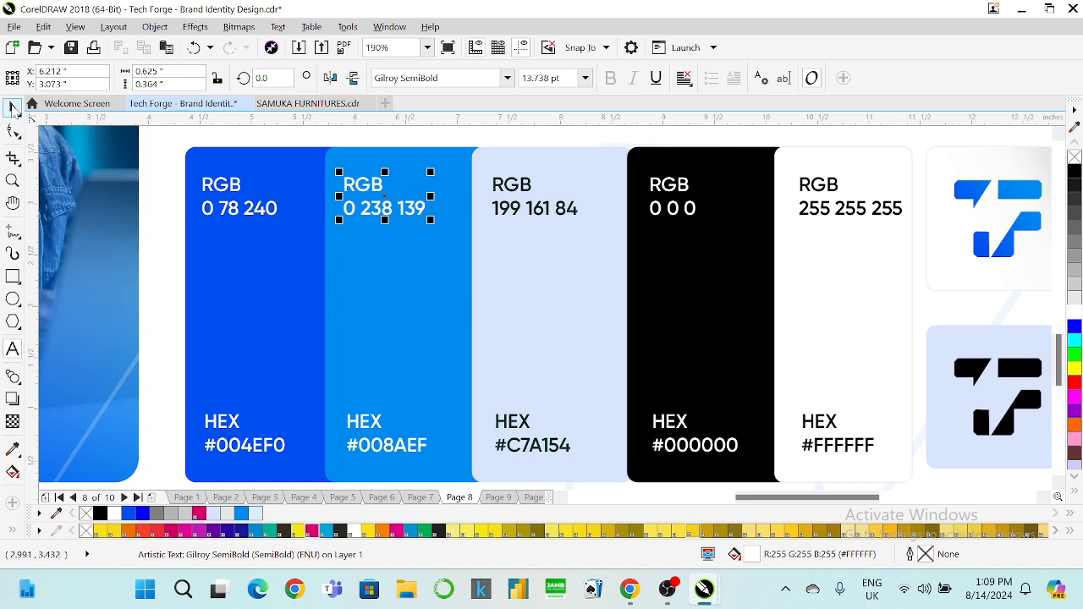
Step: Check the bright blue swatch's fill and correct the green value in its RGB text to 138
left_click(401, 301)
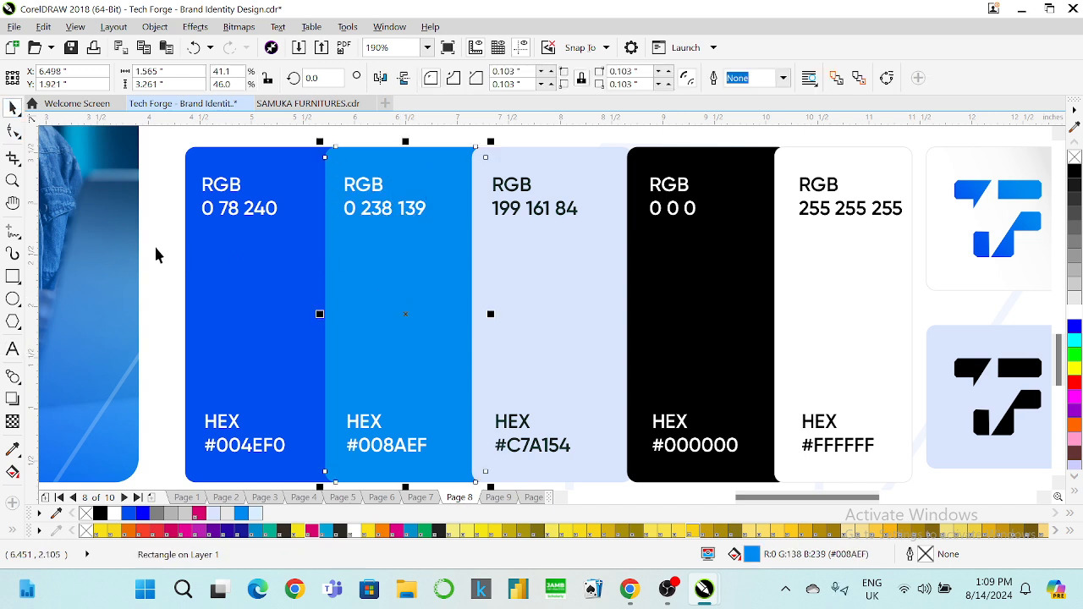
left_click(12, 348)
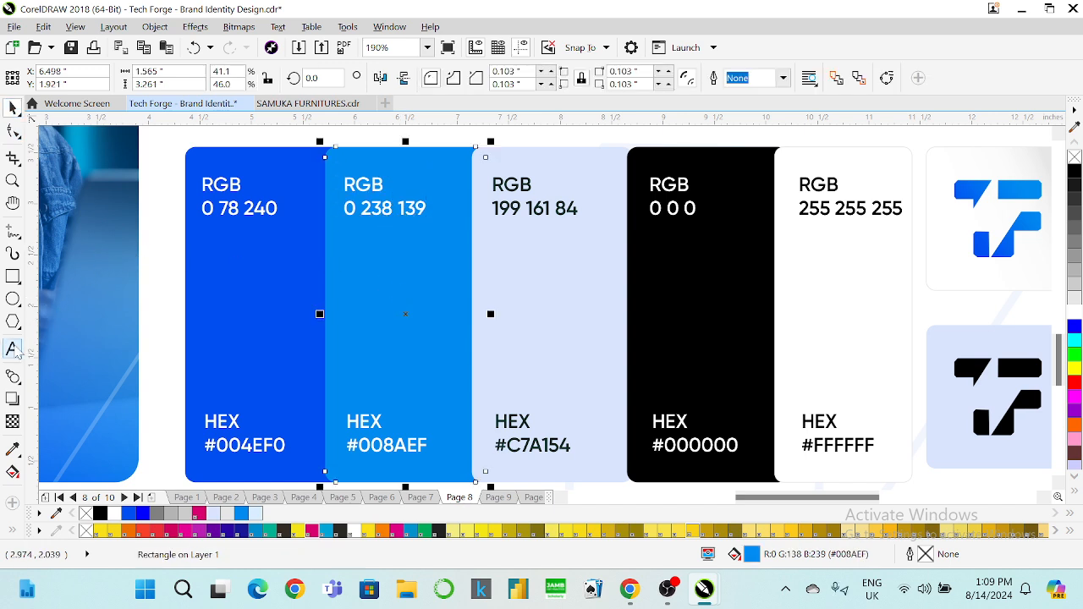
left_click(377, 214)
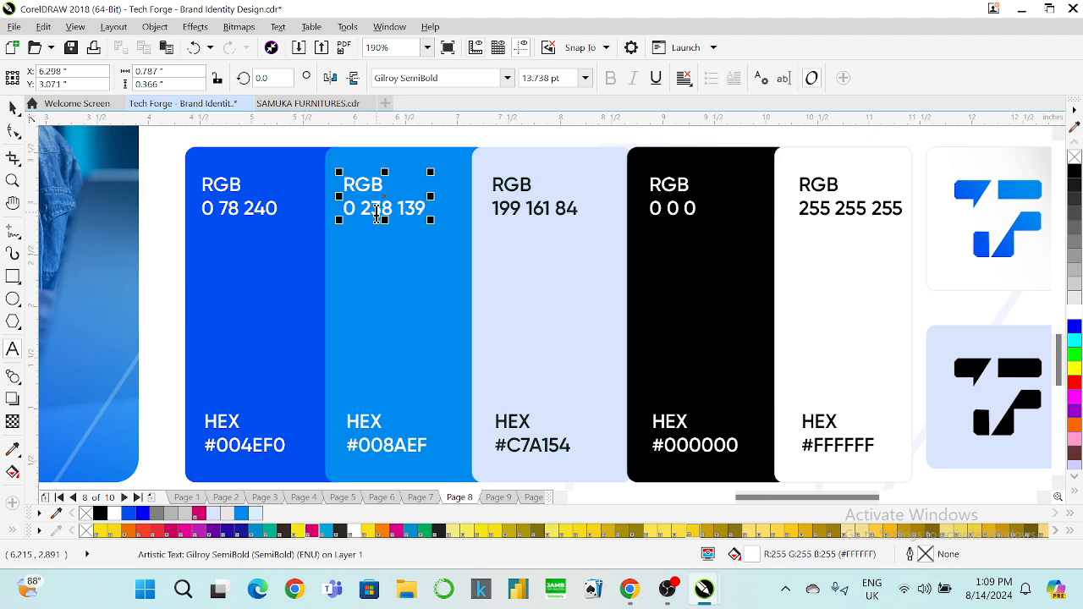
key("BackSpace")
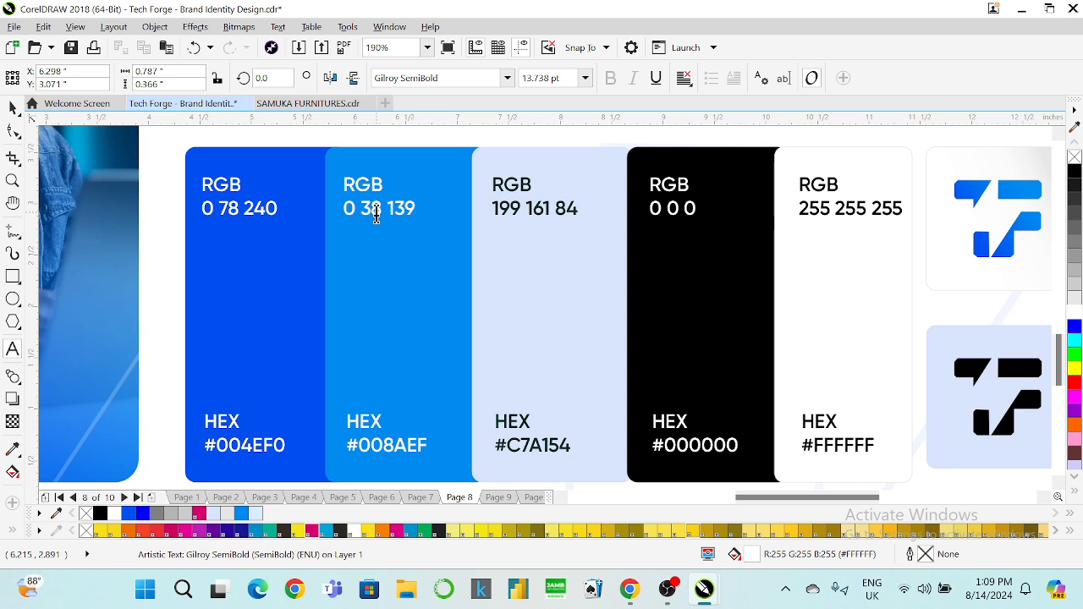
type("1")
left_click(12, 109)
left_click(373, 275)
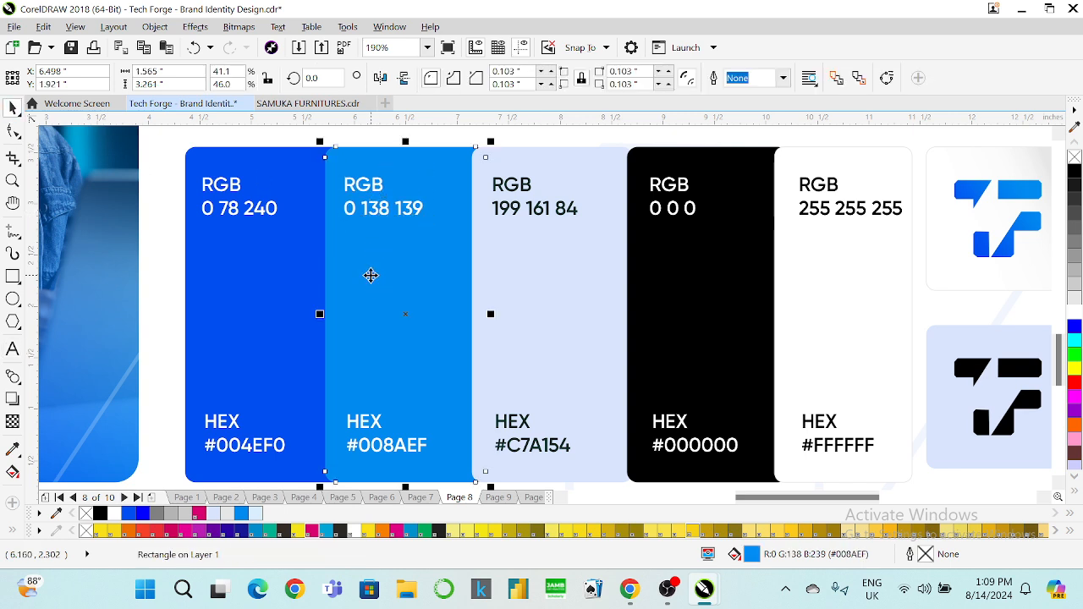
Step: Correct the blue value in the bright blue swatch's RGB text to 239
left_click(13, 349)
left_click(411, 212)
key("BackSpace")
type("2")
key("BackSpace")
type("3")
left_click(13, 108)
left_click(375, 286)
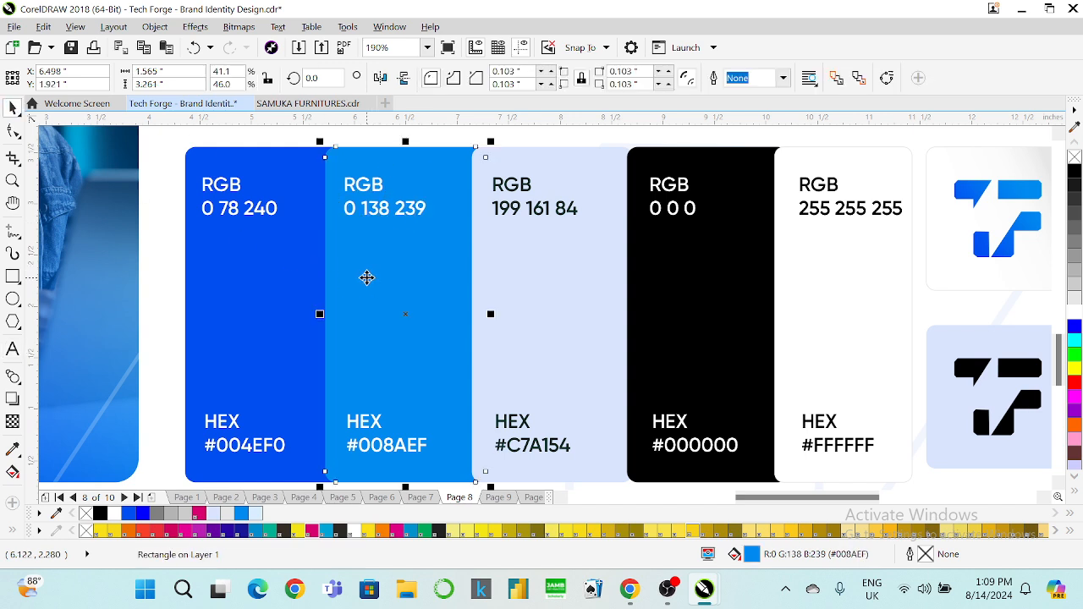
Step: Copy the pale blue swatch's fill hex code and replace its HEX label with "#D8E4FD"
left_click(499, 283)
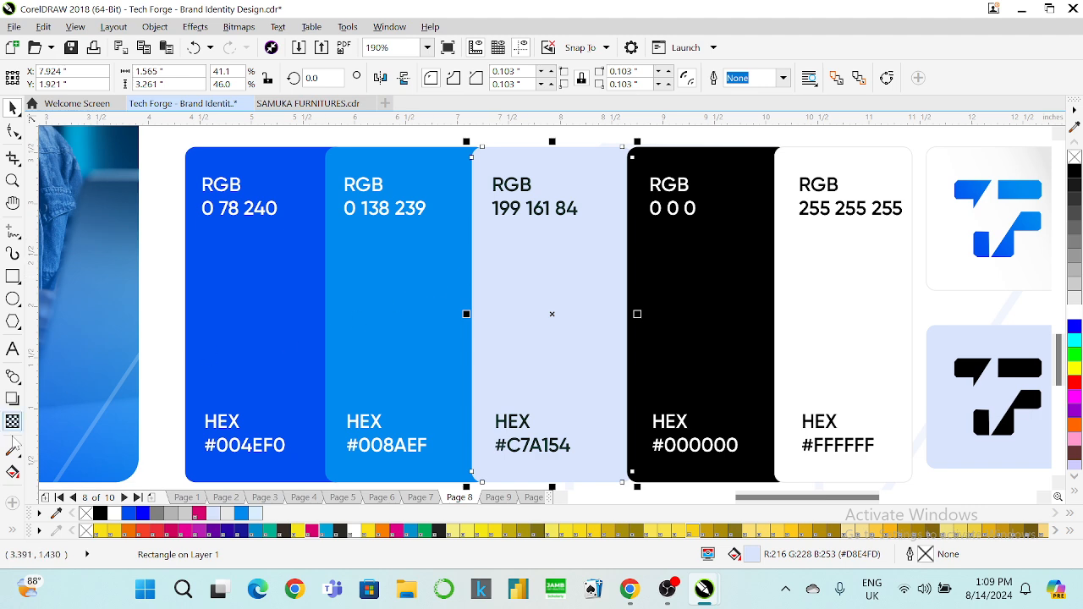
left_click(13, 473)
left_click(178, 77)
left_click_drag(349, 271, 306, 271)
key("ctrl+c")
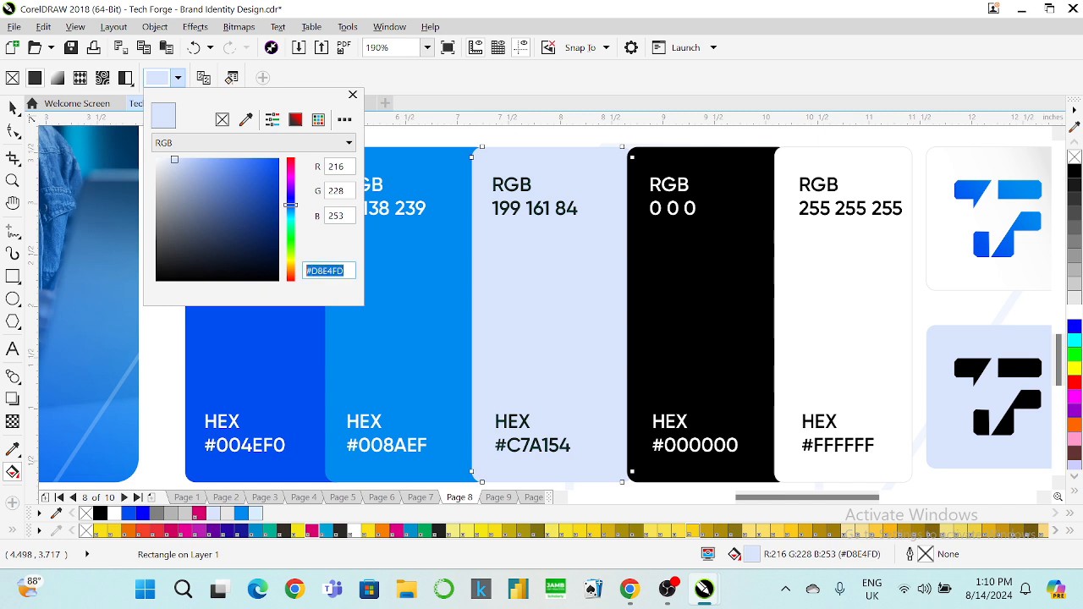
left_click(7, 350)
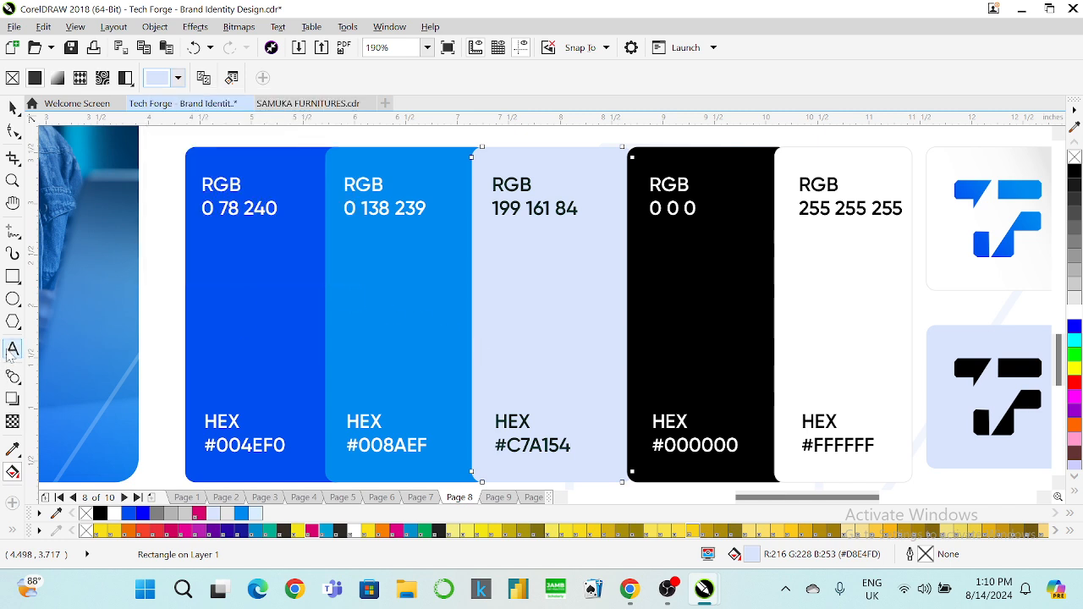
left_click(561, 446)
key("ctrl+v")
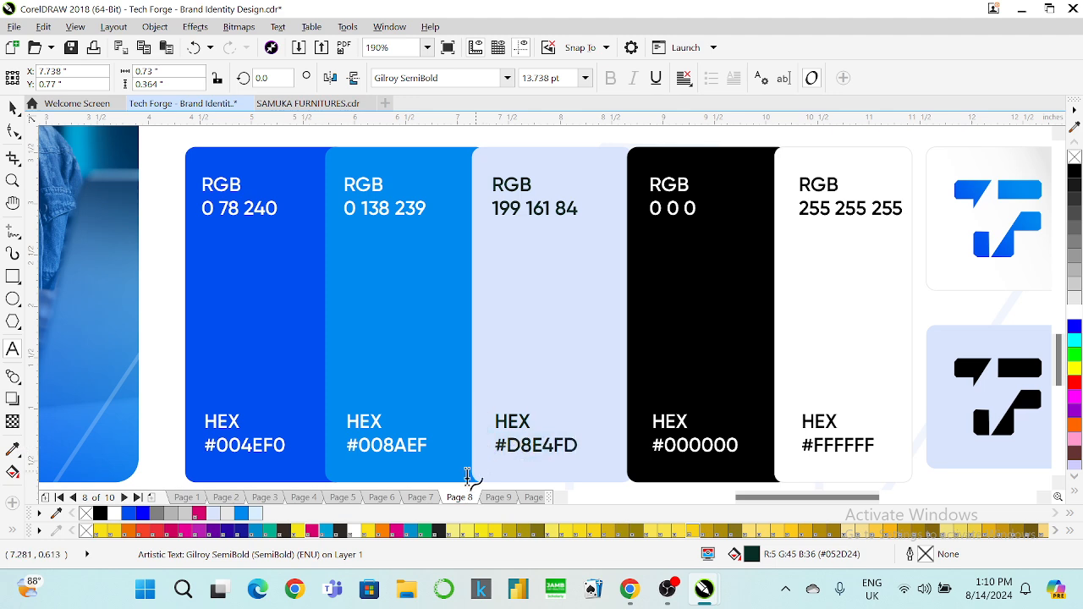
Step: Change the RGB text on the pale blue swatch to "216 258 233"
left_click(13, 108)
left_click(526, 241)
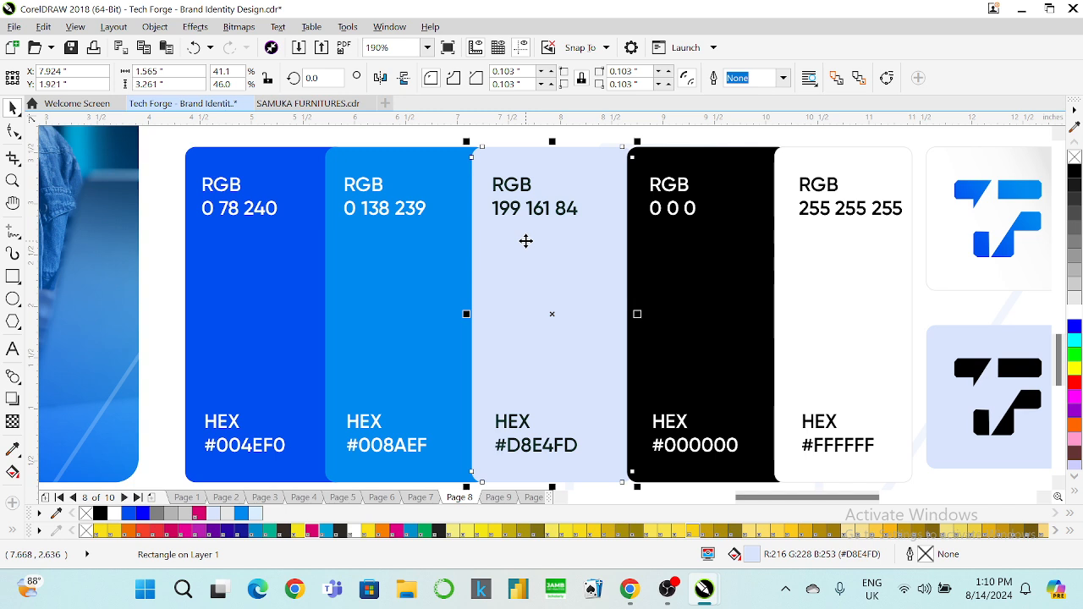
left_click(13, 348)
left_click_drag(496, 209, 602, 212)
type("216 258 233")
Step: Check the pale blue swatch's fill and correct its RGB text to "216 228 253"
left_click(12, 107)
left_click(530, 284)
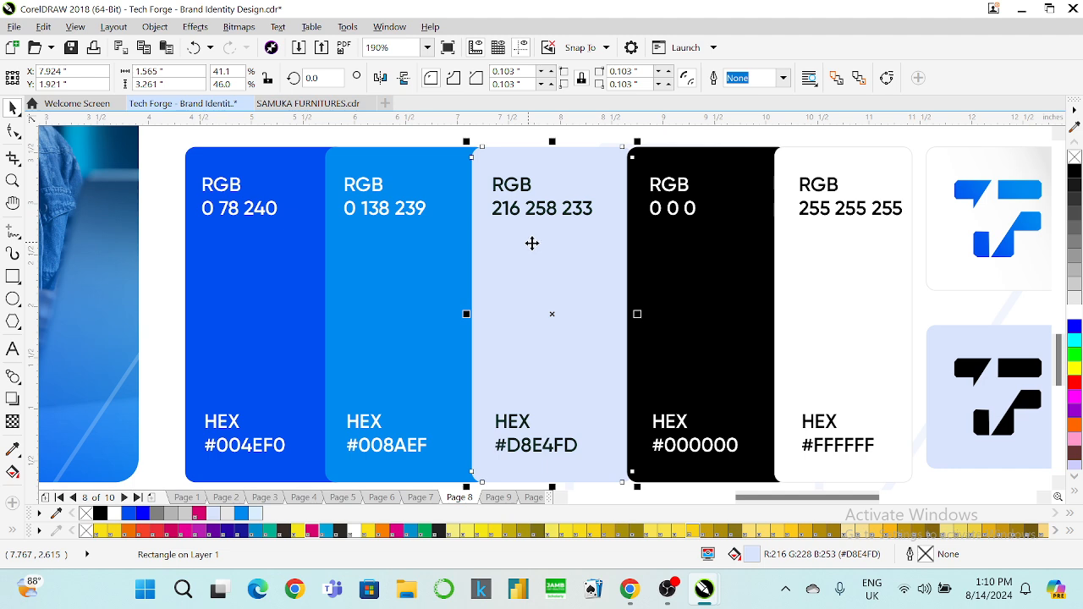
left_click(13, 348)
left_click(542, 208)
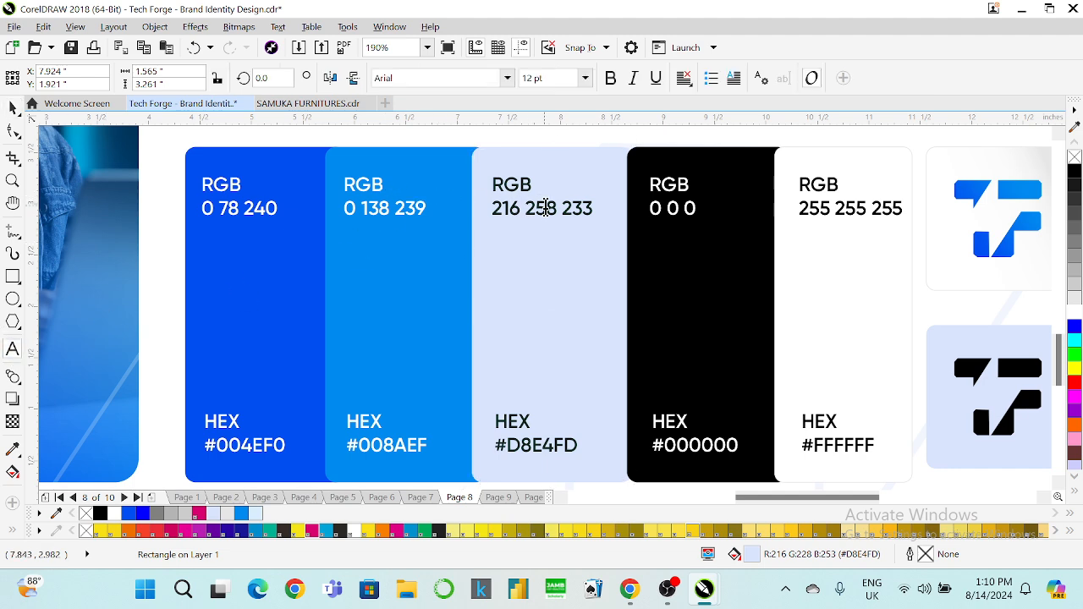
key("Right")
key("Right")
key("Right")
key("Right")
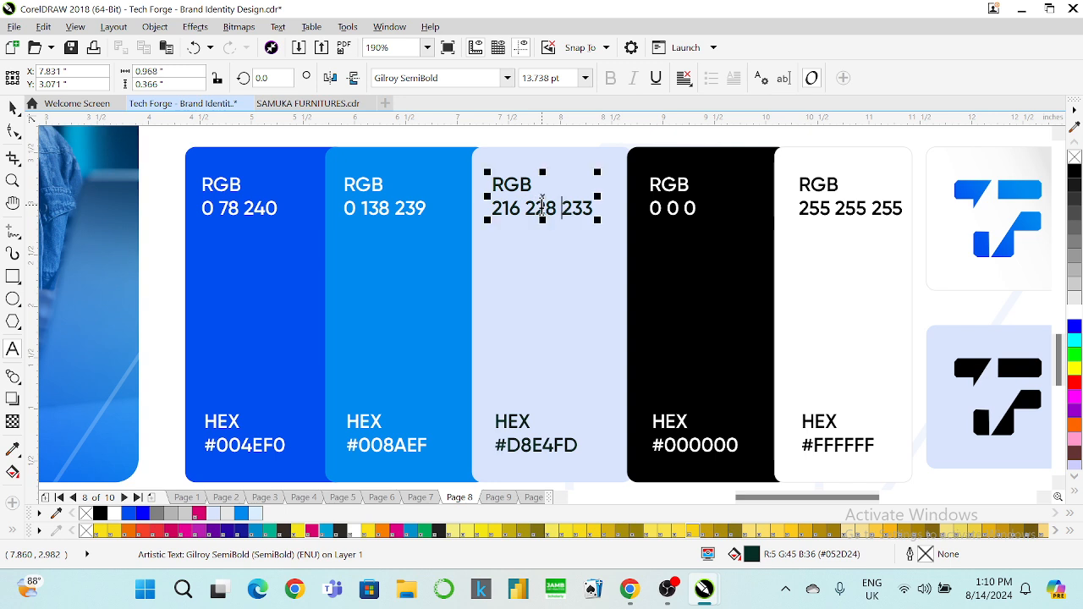
key("BackSpace")
type("5")
left_click(13, 105)
left_click(542, 281)
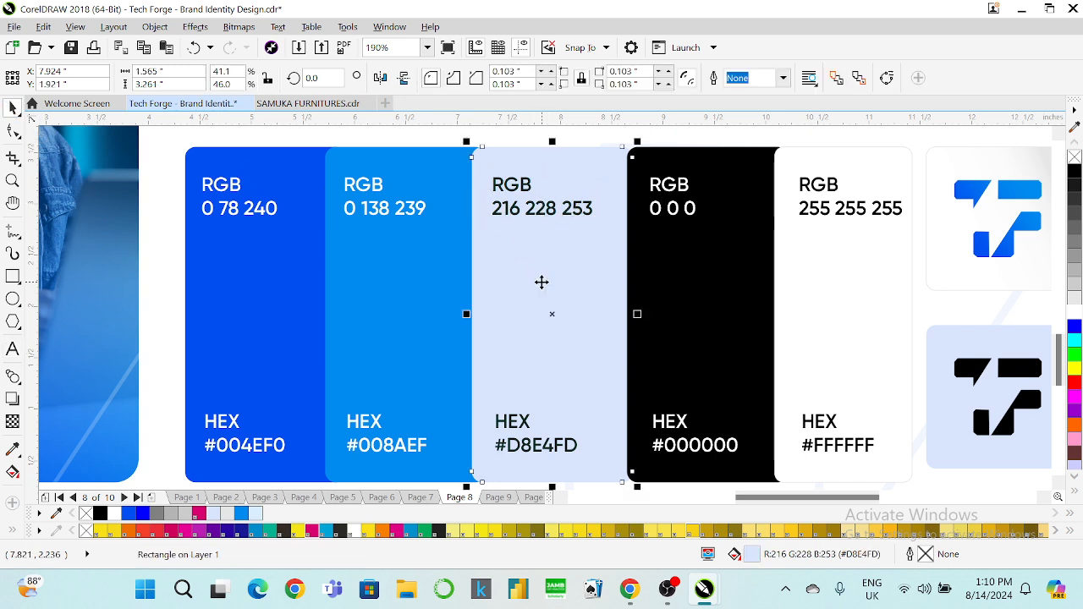
Step: Check the fills of the black and white swatches against their RGB and HEX labels
left_click(686, 266)
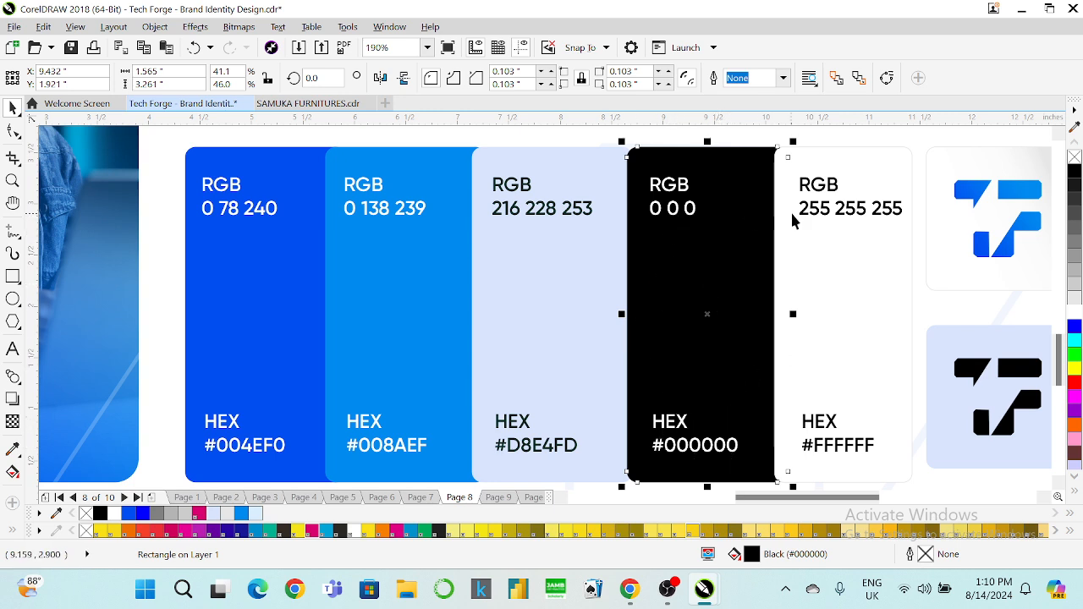
left_click(816, 266)
key("ctrl+z")
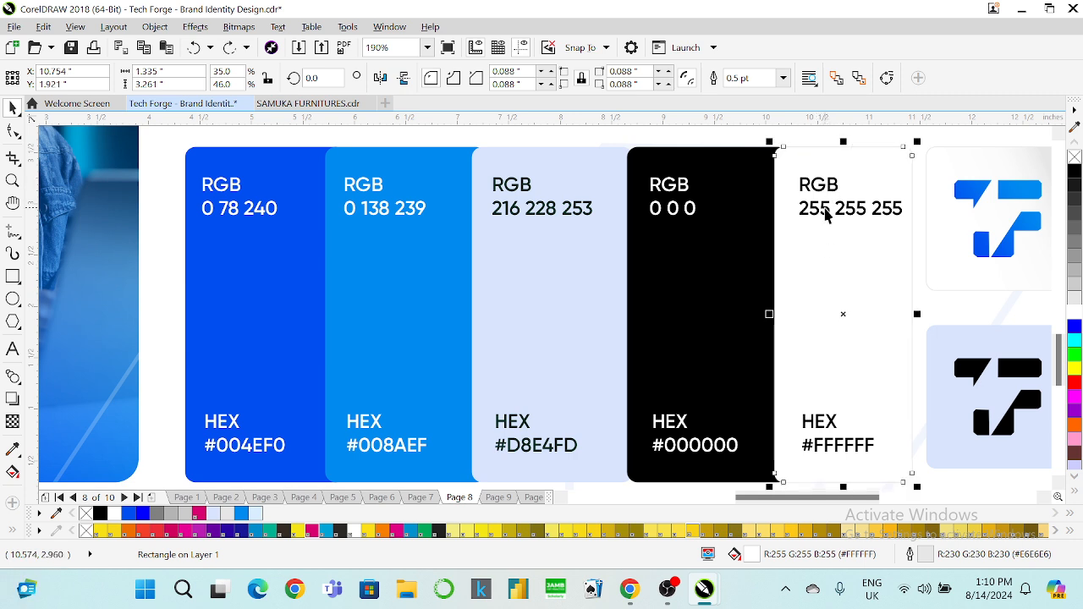
Step: Review the whole brand board in full-screen preview
left_click(429, 48)
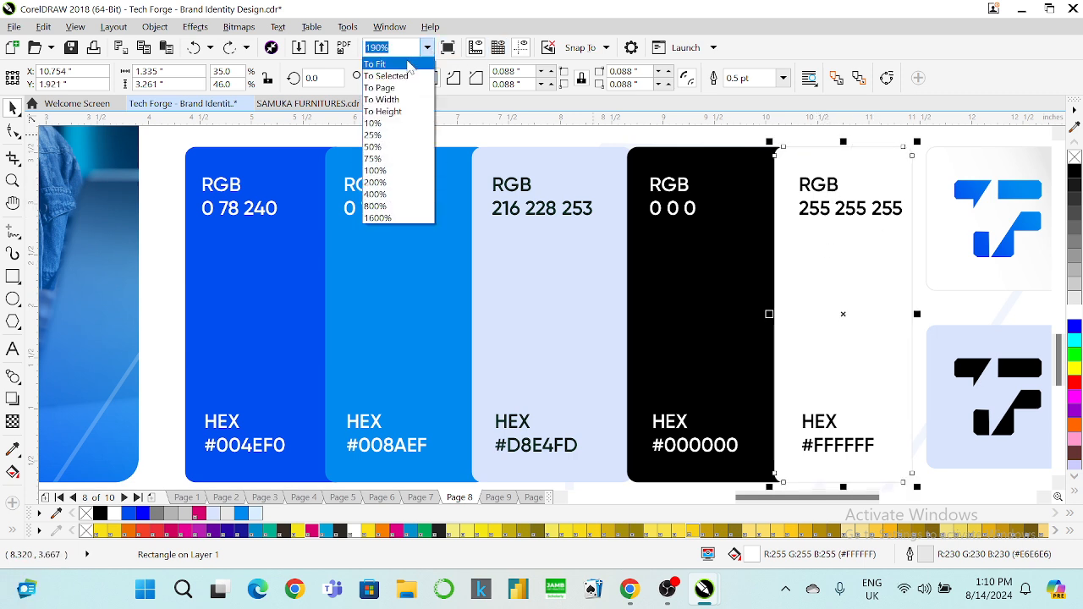
left_click(410, 63)
left_click(446, 49)
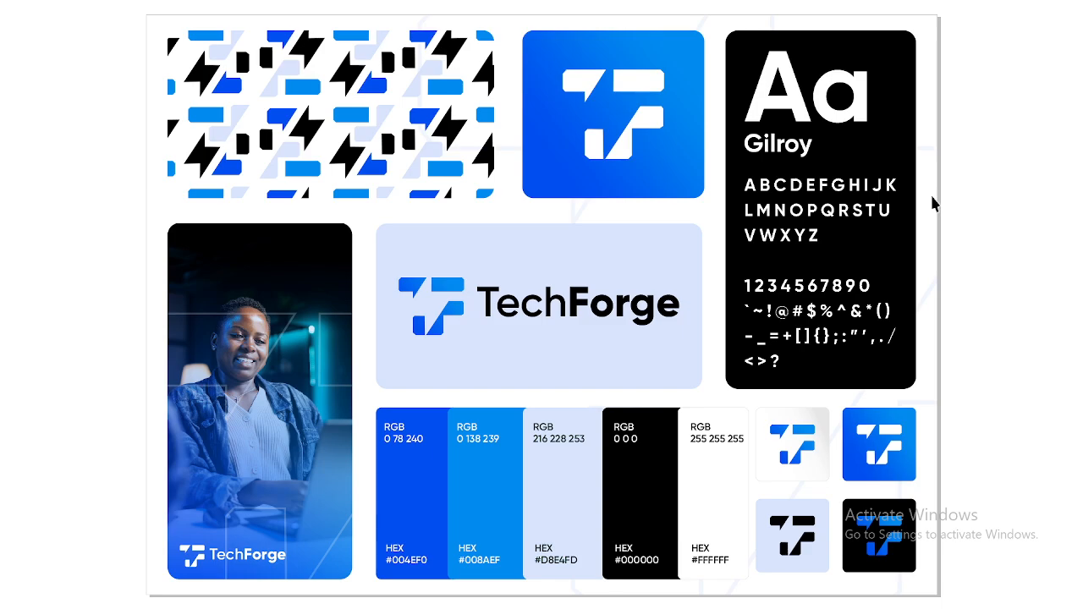
left_click(337, 330)
left_click(341, 307)
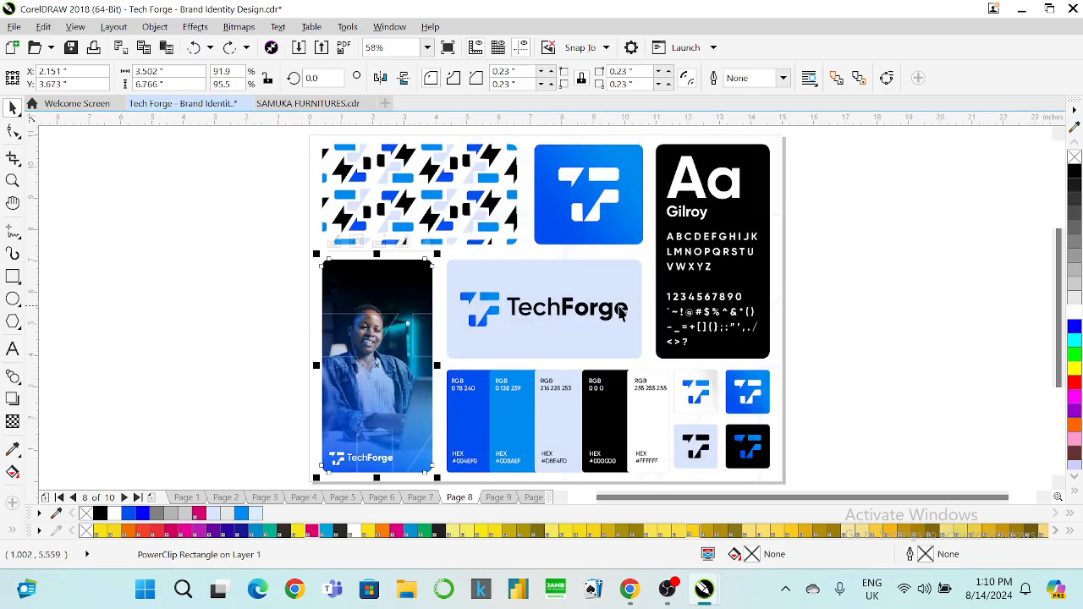
left_click(449, 53)
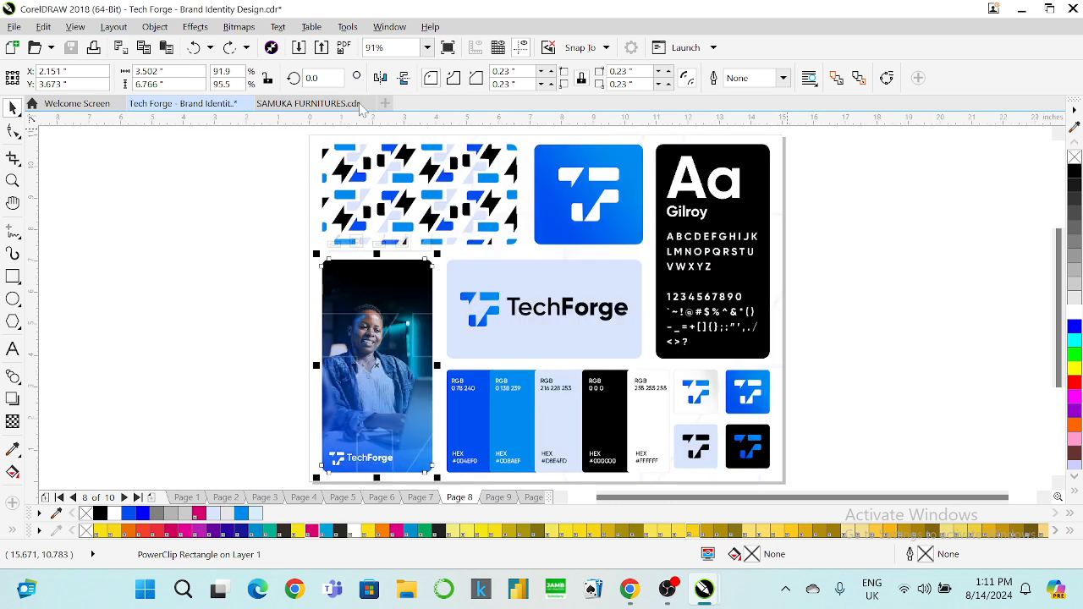
Step: Examine the photo card up close and then within the full board page
left_click(247, 265)
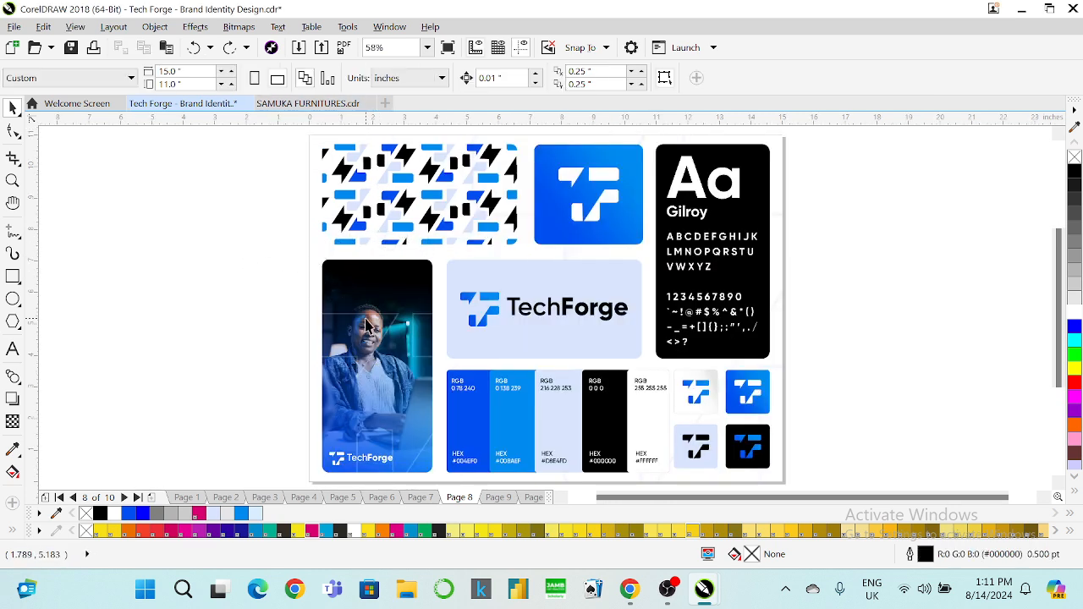
left_click(366, 324)
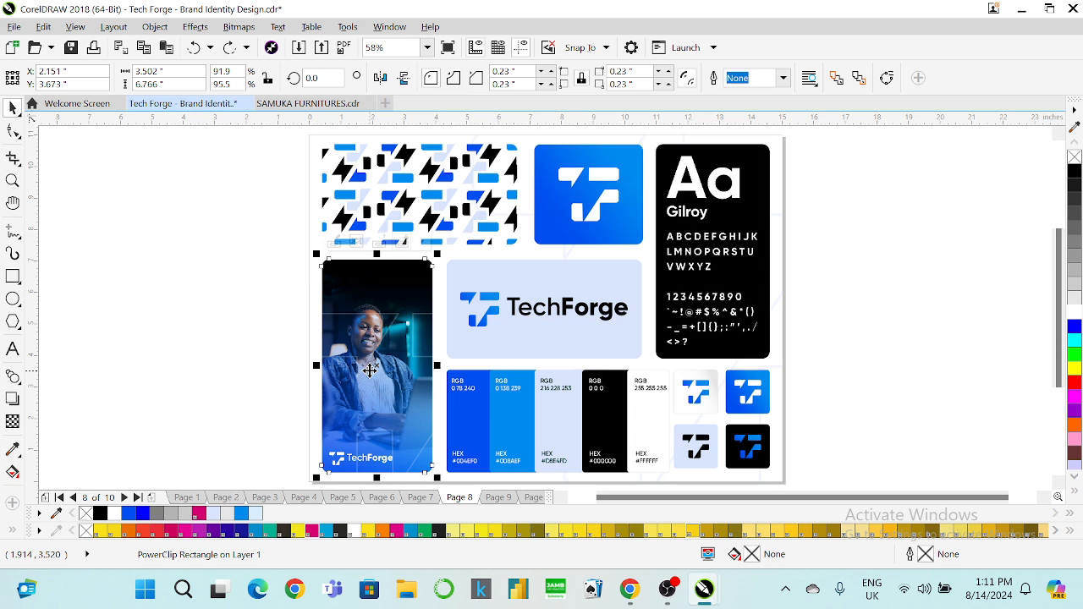
left_click(172, 389)
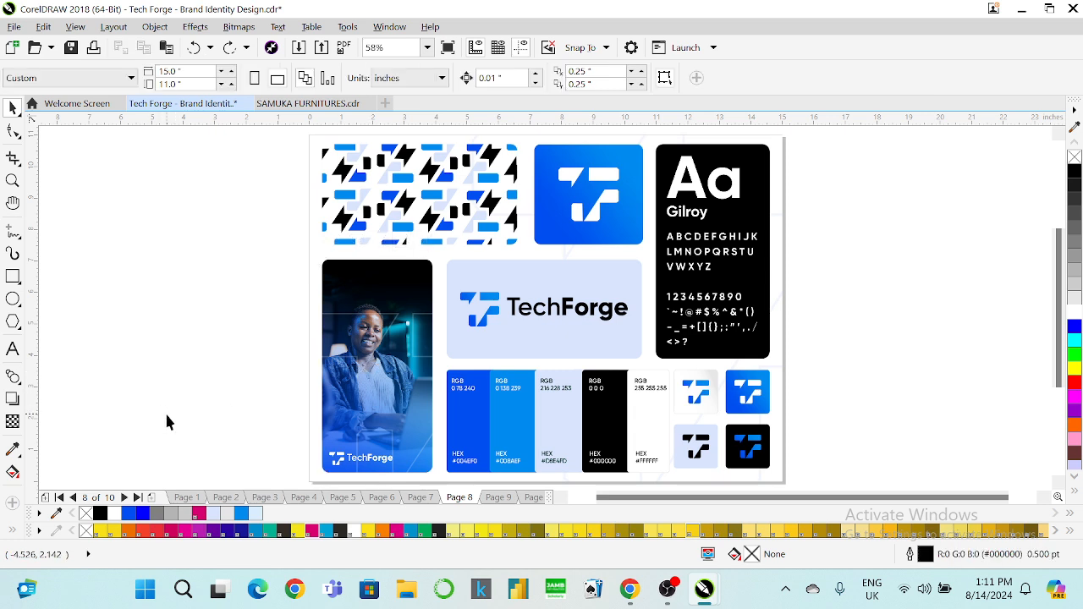
left_click(352, 310)
left_click(427, 47)
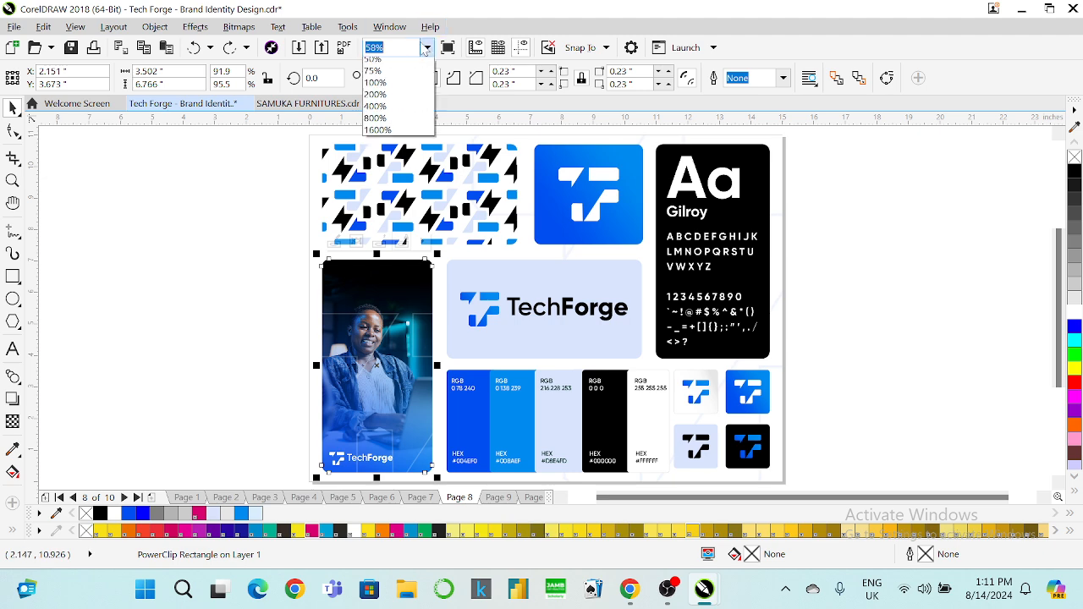
left_click(427, 47)
left_click(427, 47)
left_click(413, 76)
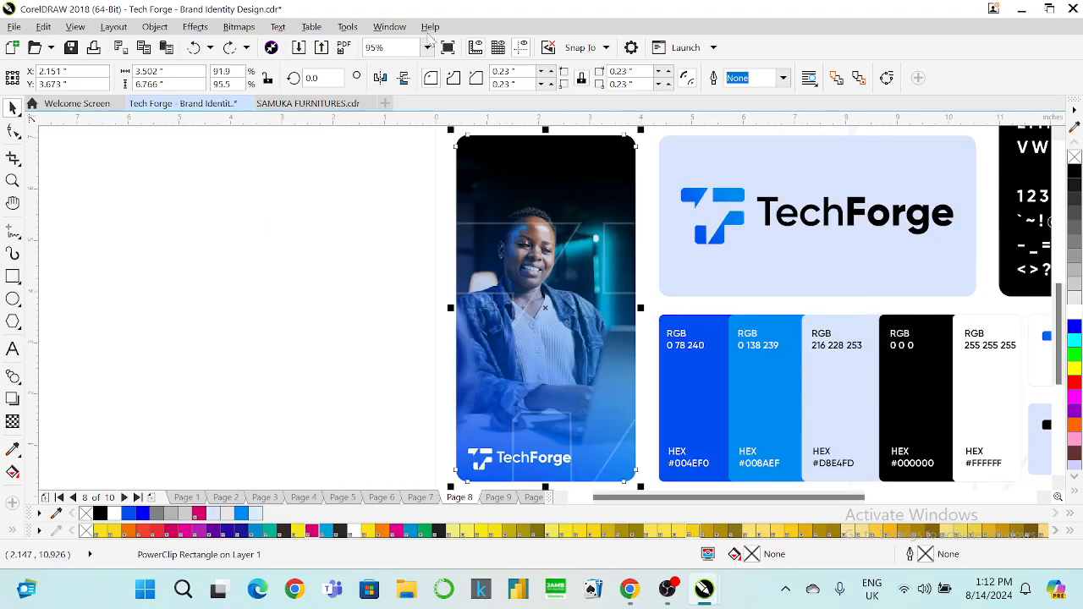
left_click(428, 48)
left_click(385, 91)
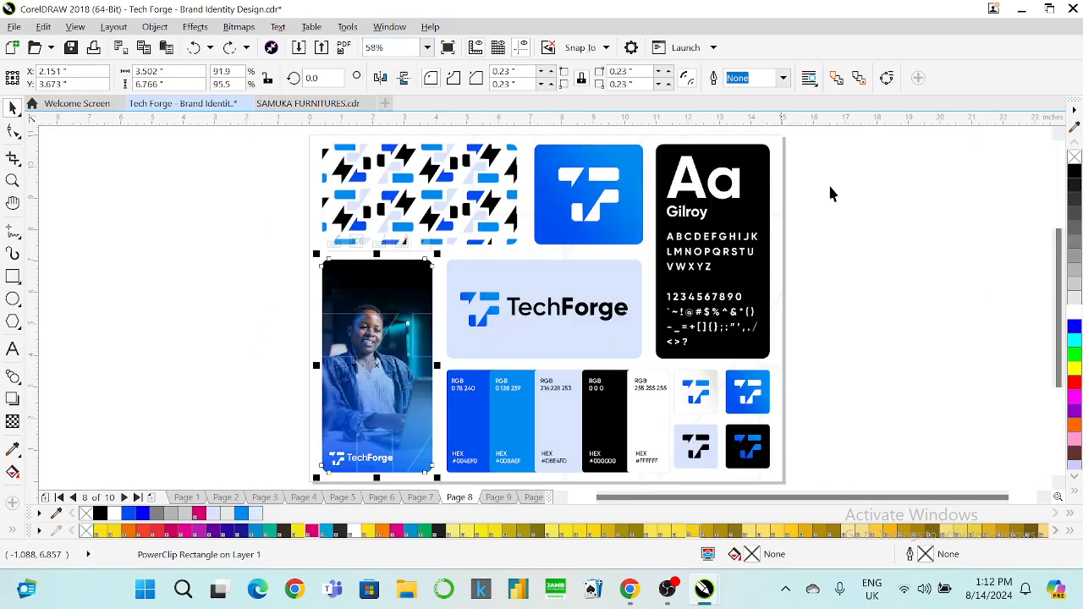
left_click(866, 199)
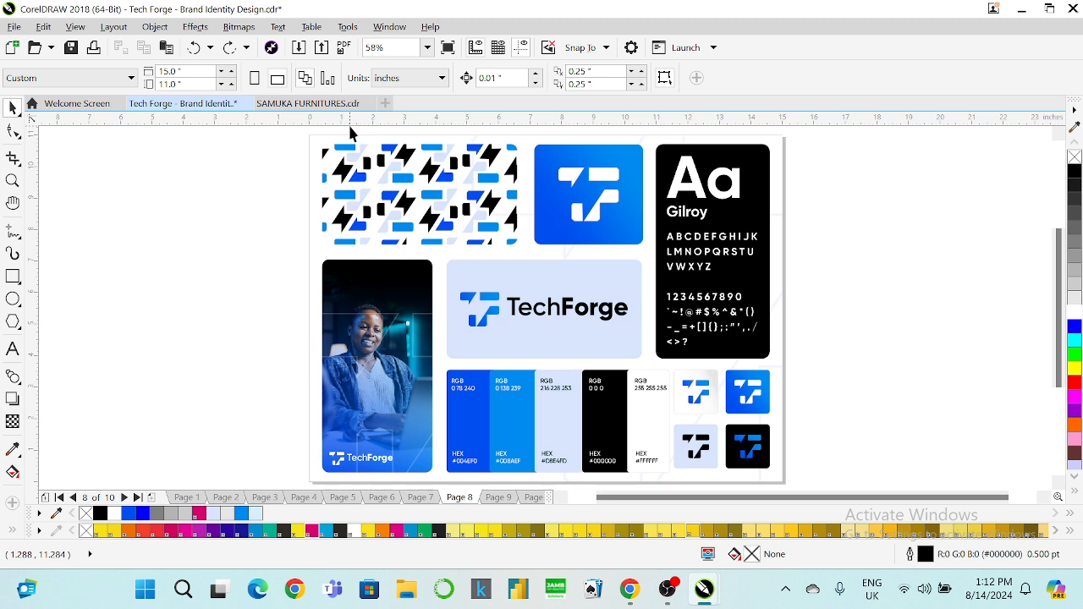
Step: Edit the pattern card's PowerClip contents and shift the pattern slightly right to X 7.61"
left_click(392, 158)
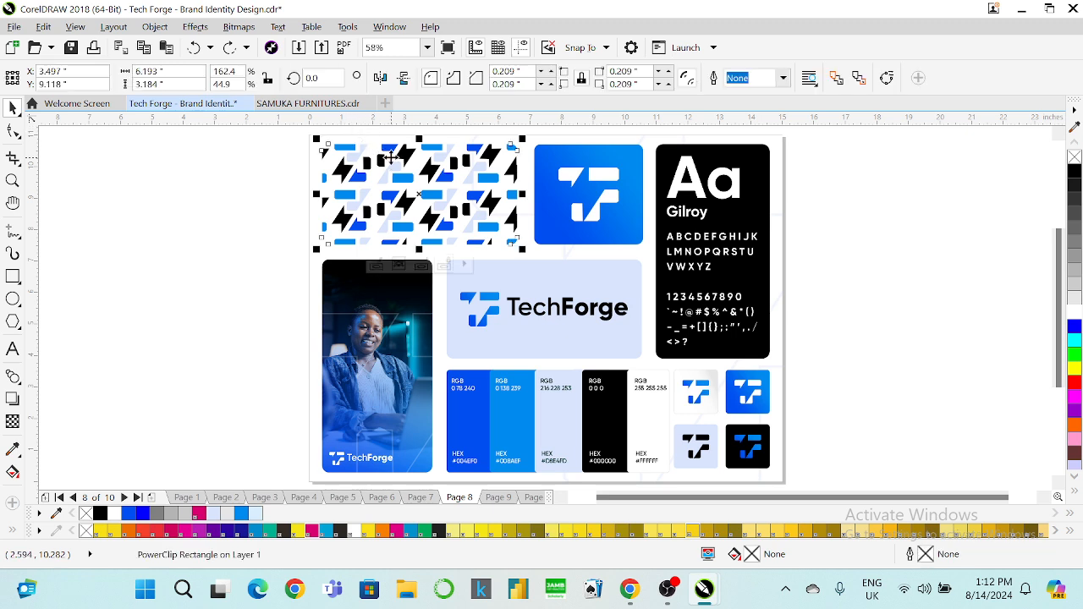
right_click(391, 157)
left_click(423, 138)
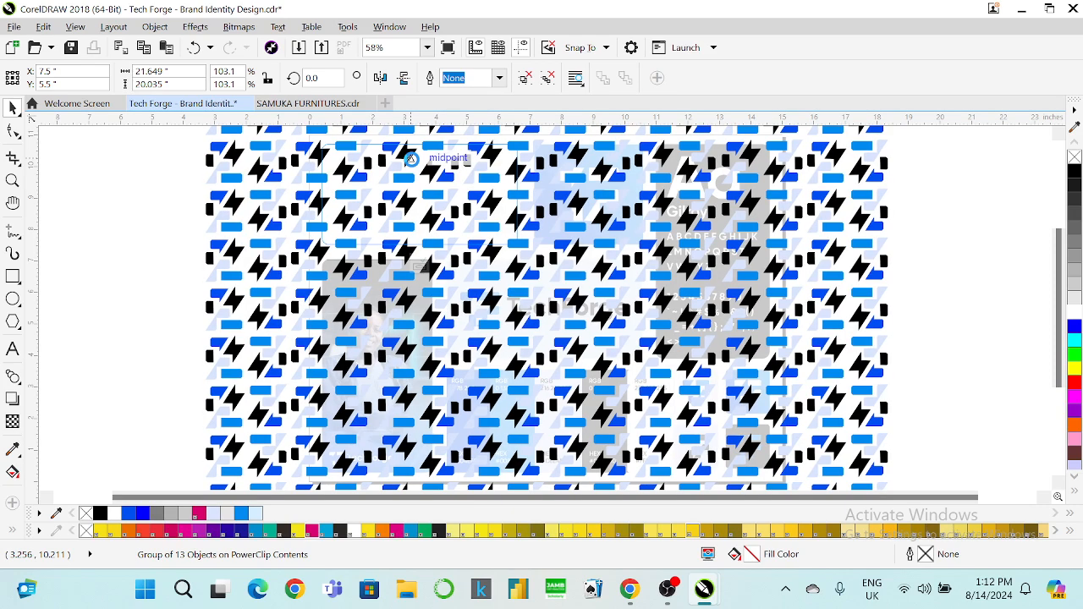
left_click_drag(410, 158, 412, 159)
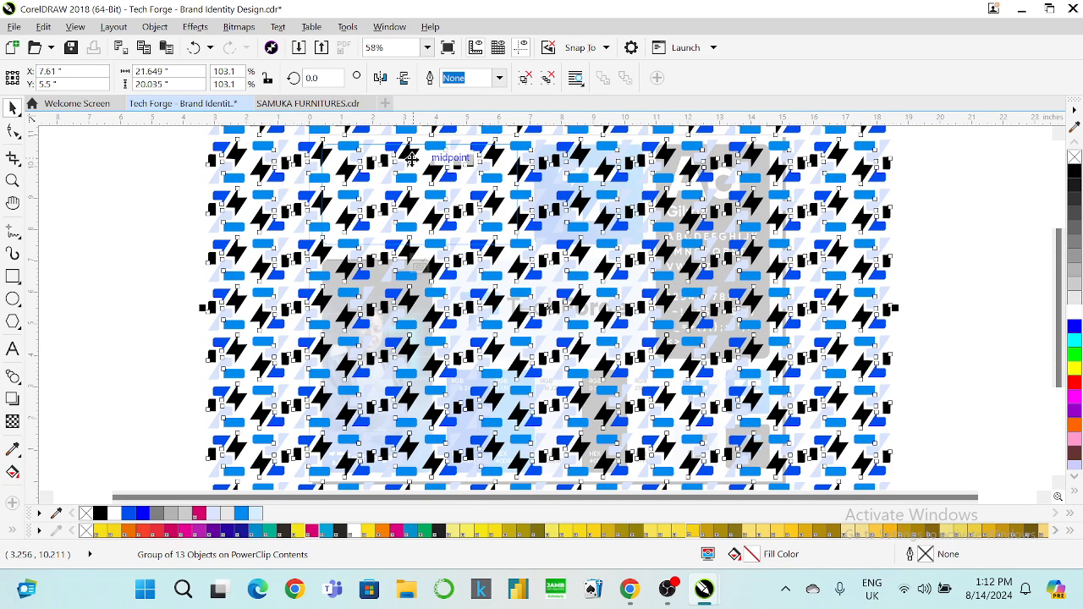
left_click(421, 271)
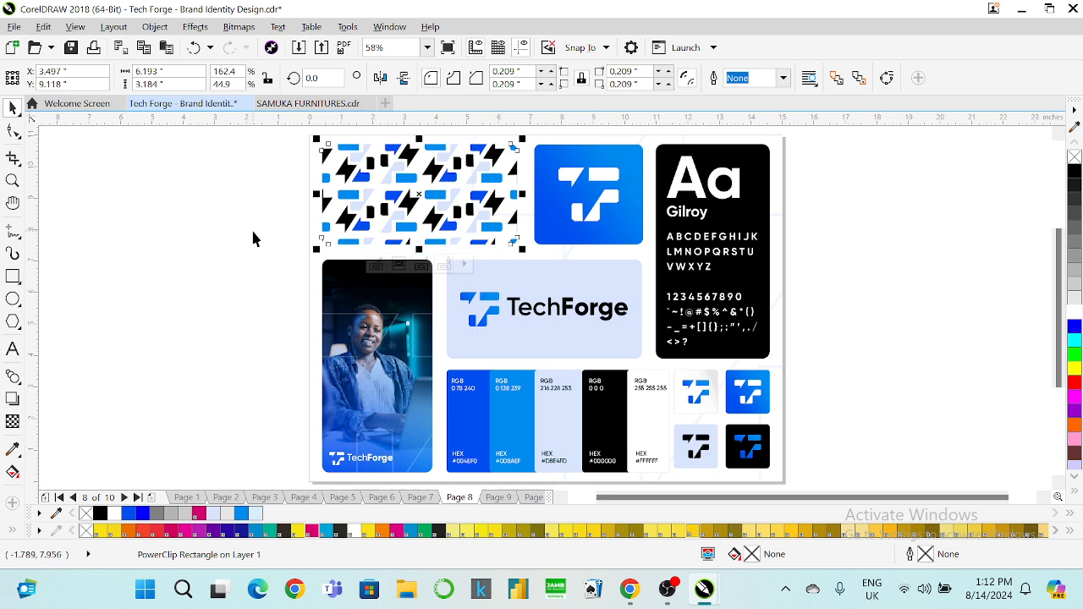
Step: Reopen the pattern card's PowerClip, nudge the pattern left to X 7.59" and finish editing
right_click(370, 194)
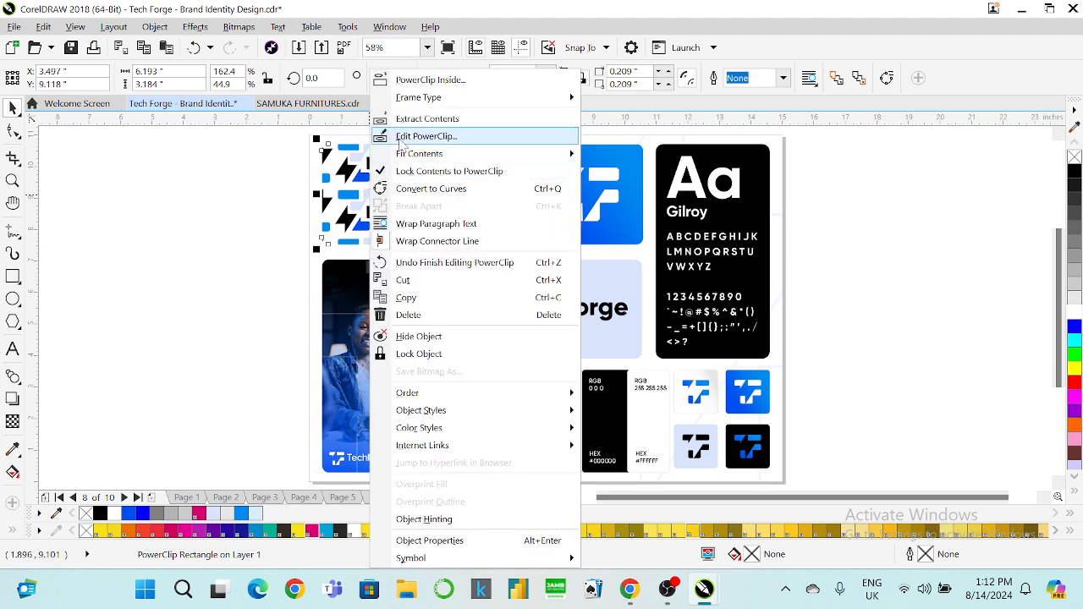
left_click(192, 209)
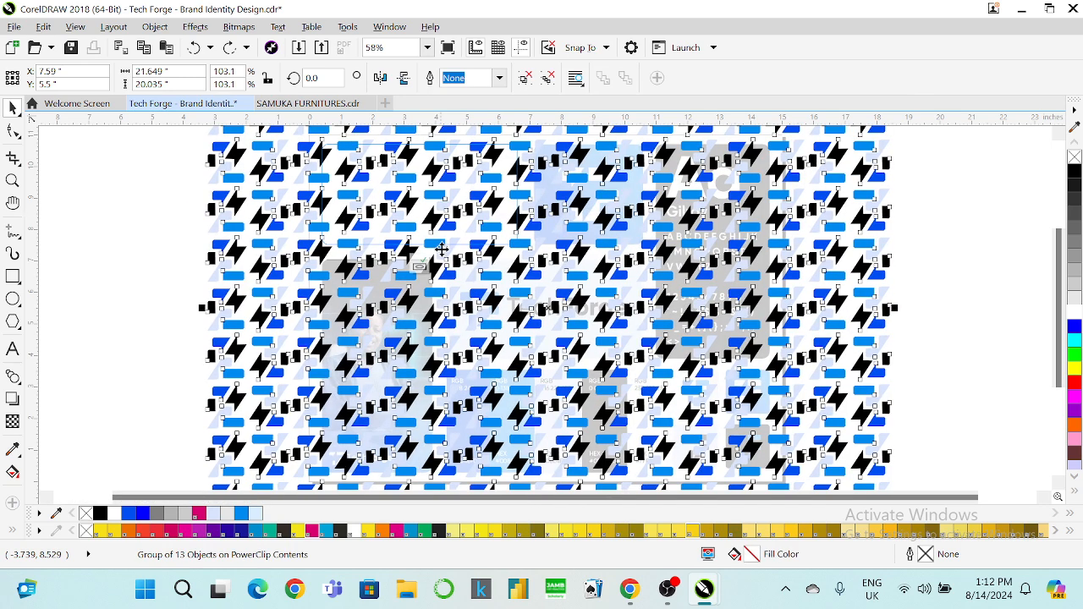
left_click(421, 266)
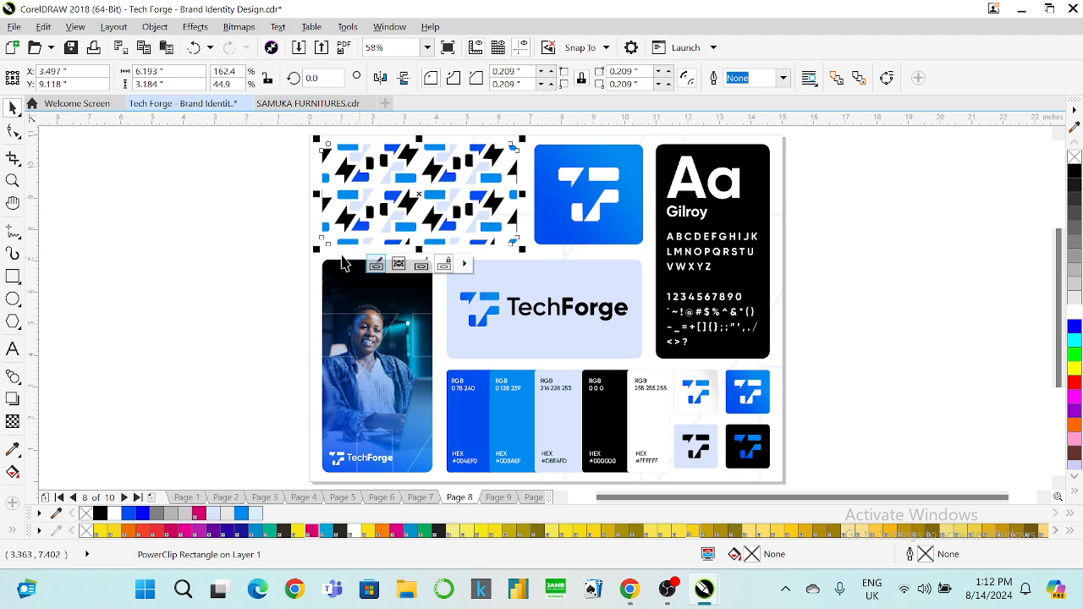
left_click(199, 236)
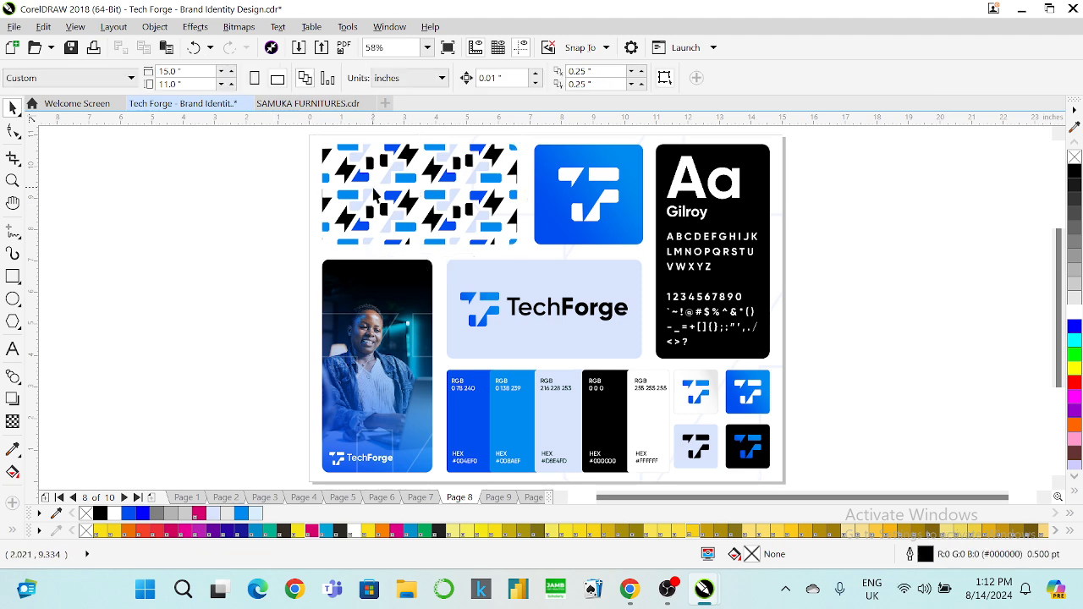
left_click(373, 187)
left_click(243, 223)
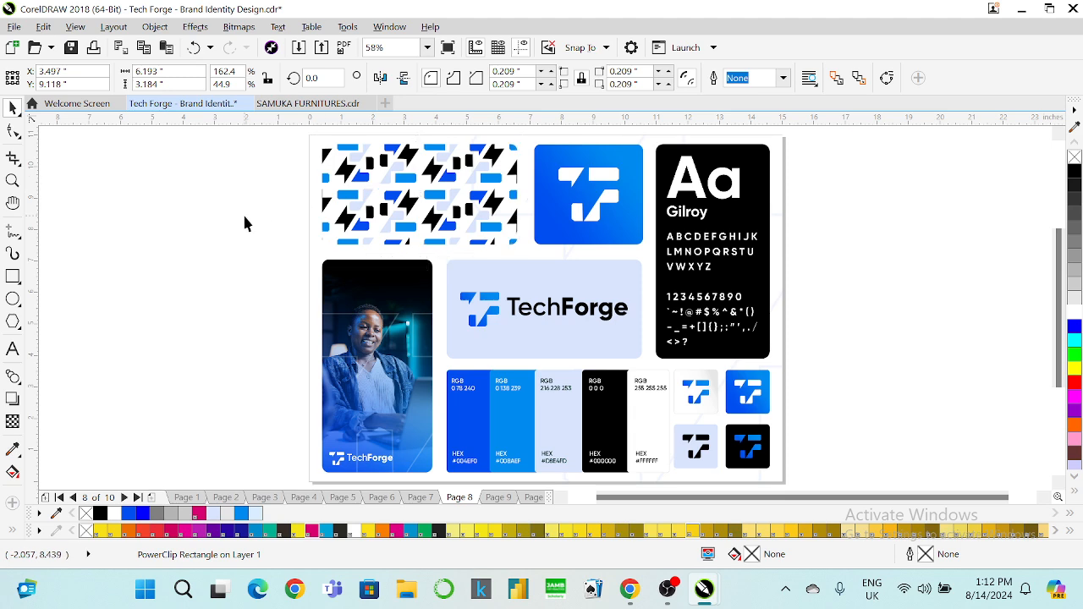
Step: Review the brand board, pattern page and closing logo page on pages 8 to 10
key("Page_Down")
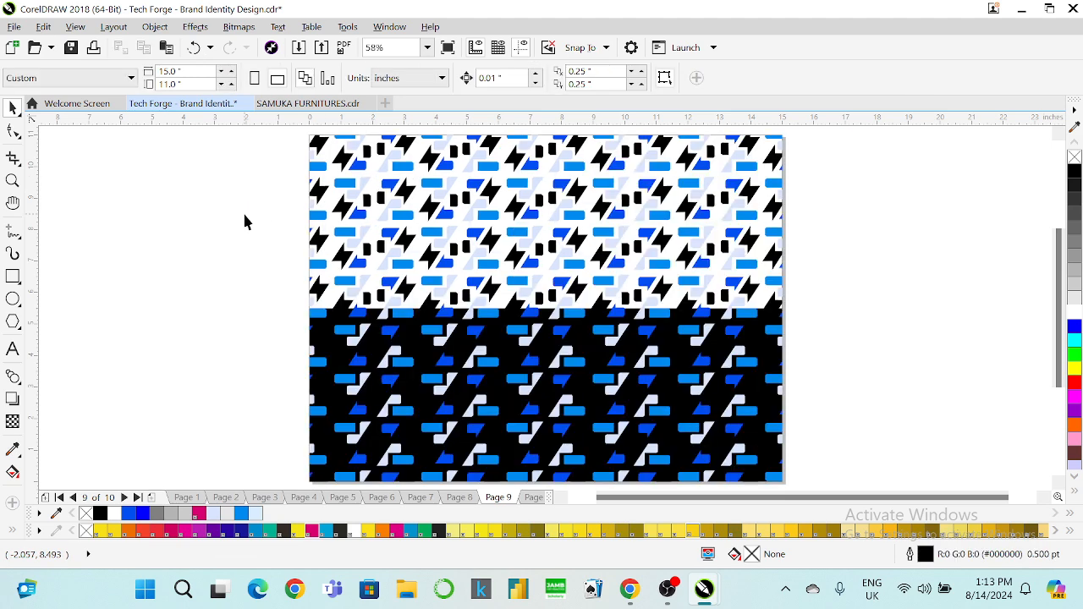
key("Page_Down")
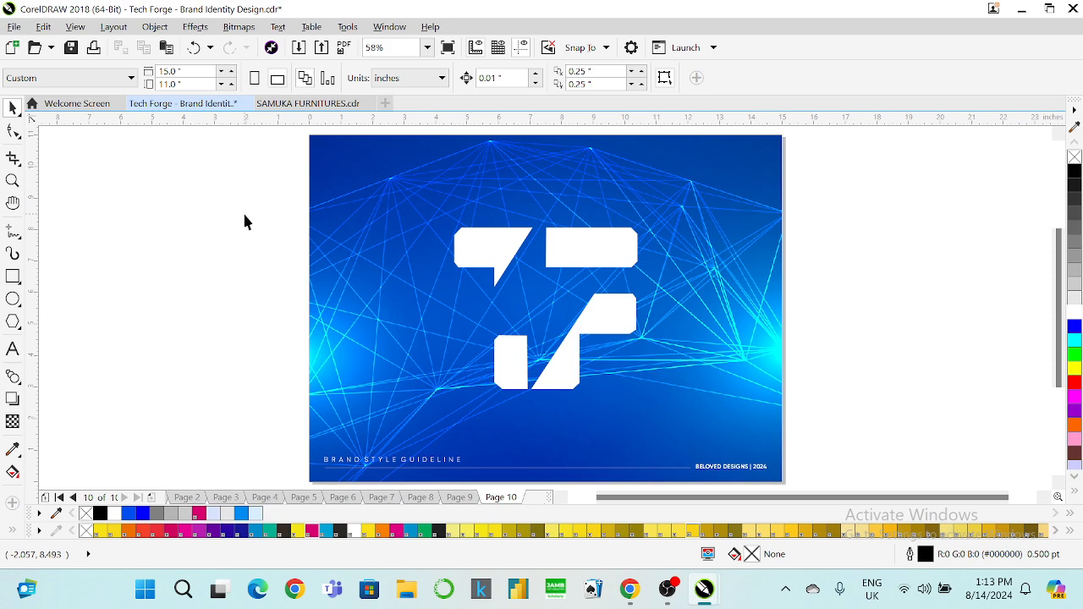
key("Page_Up")
key("Page_Up")
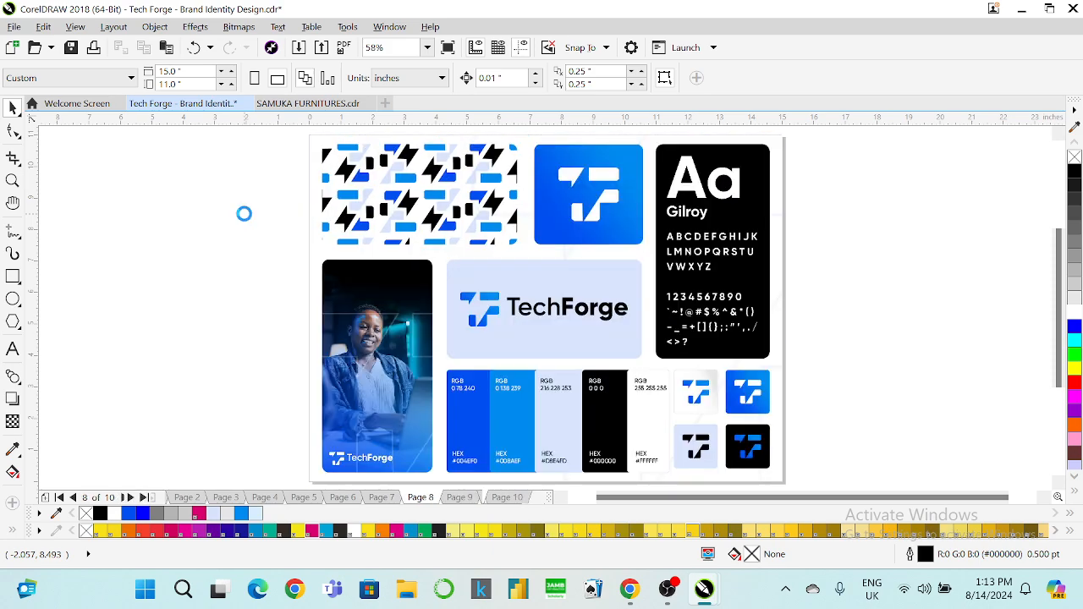
key("Page_Down")
key("Page_Up")
key("Page_Down")
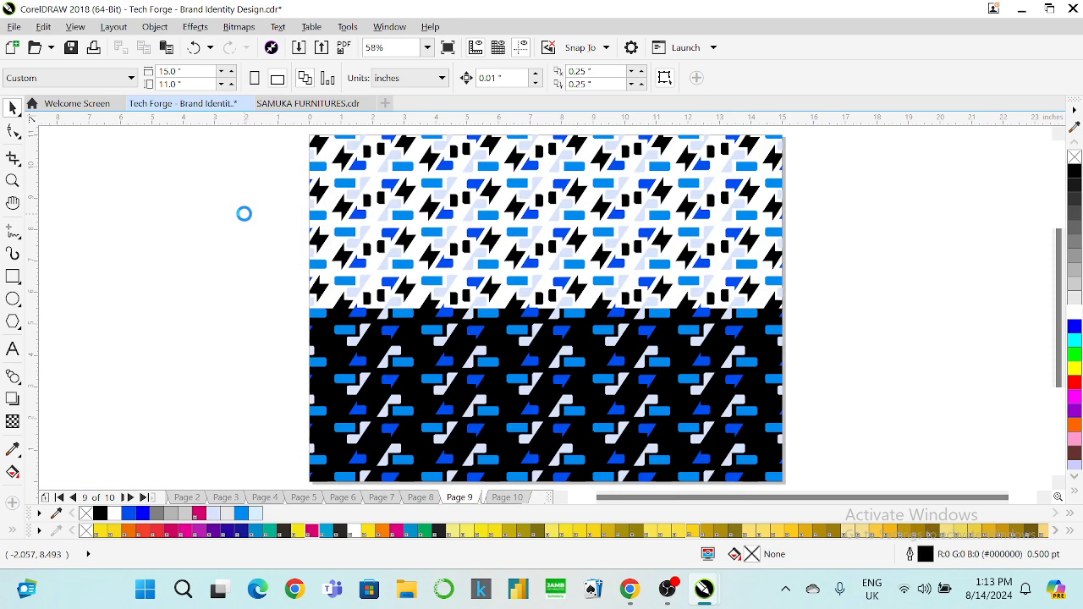
Step: Duplicate the page 10 footer text "BRAND STYLE GUIDELINE" below the logo and change the copy to "...THANK YOU..."
key("Page_Down")
left_click(438, 460)
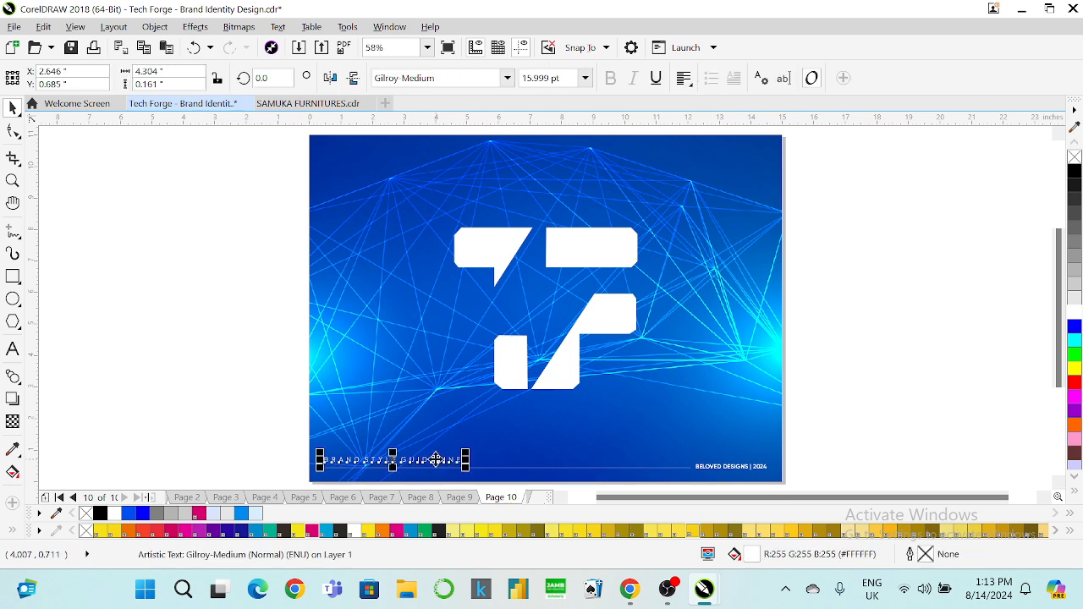
left_click_drag(438, 460, 572, 412)
left_click(13, 349)
type("th")
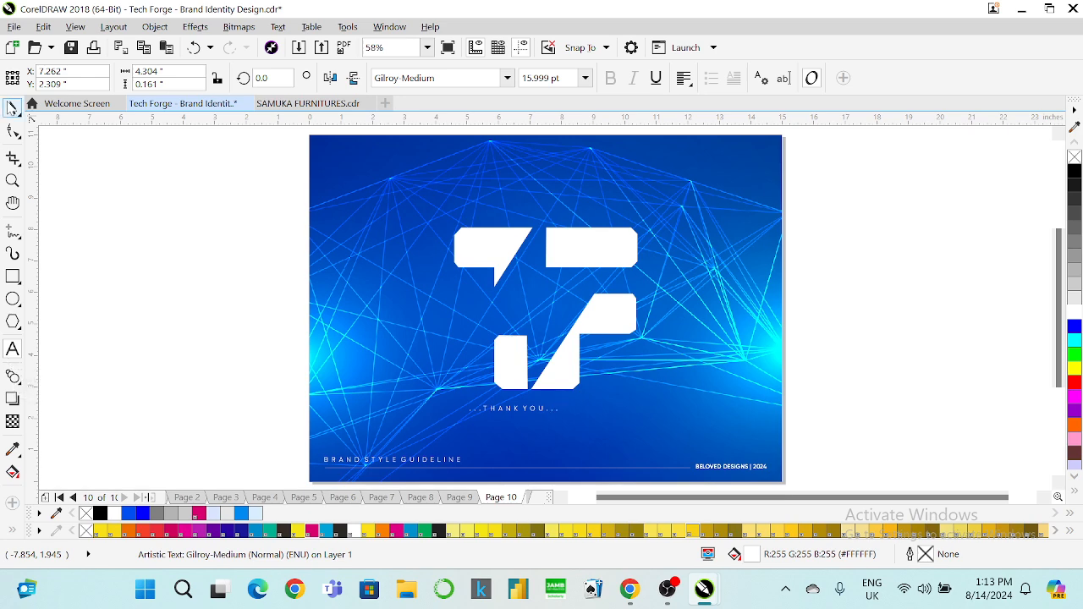
Step: Widen the letter spacing of the "...THANK YOU..." text and centre it horizontally beneath the logo
left_click(13, 108)
left_click_drag(567, 419, 700, 433)
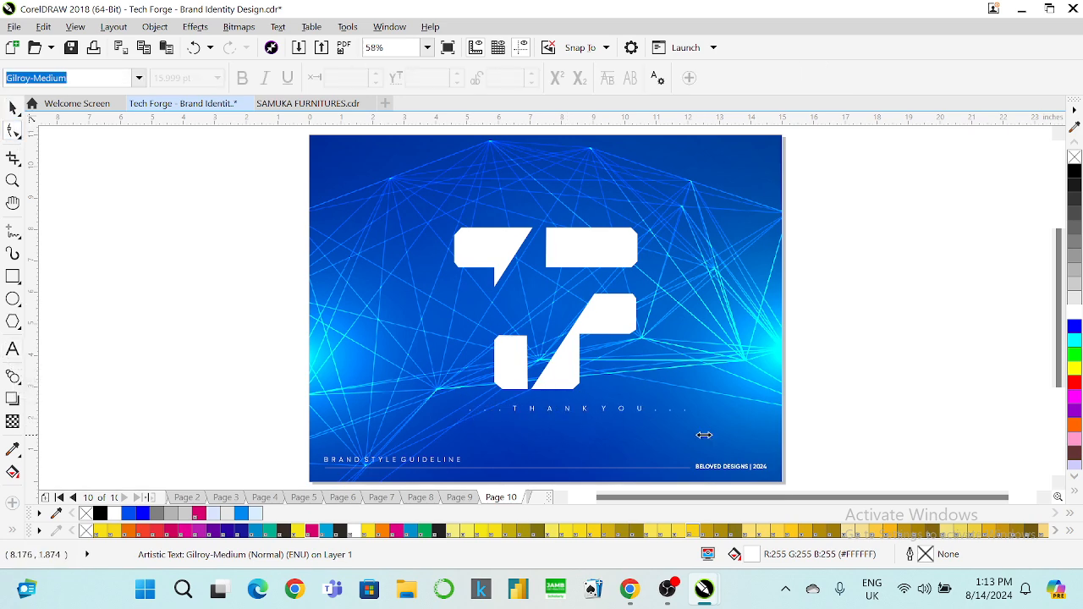
left_click(18, 112)
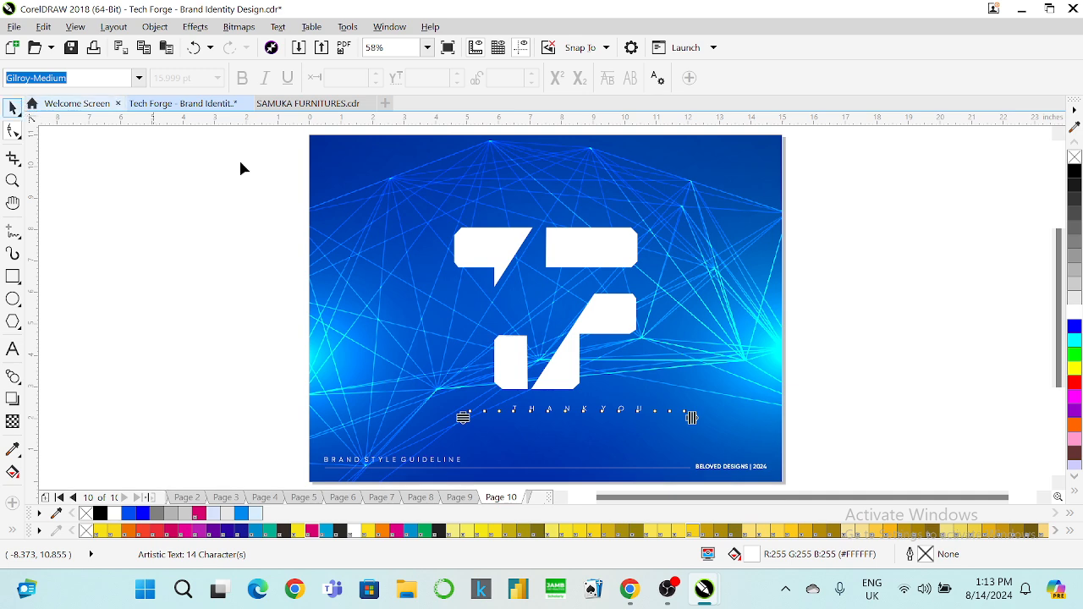
left_click(581, 261)
left_click(12, 108)
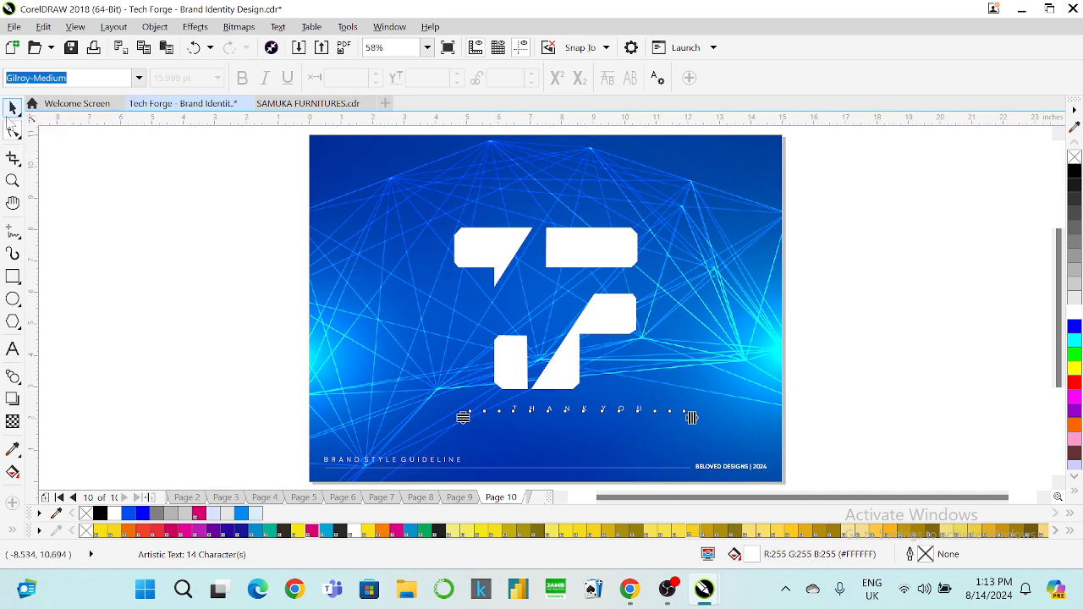
left_click(569, 241, "shift")
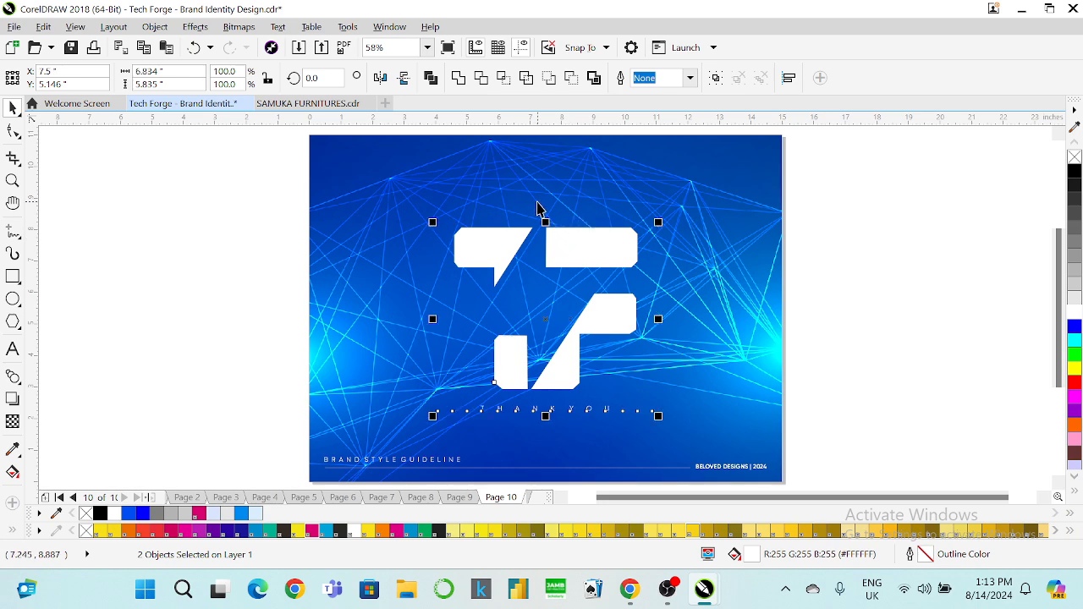
left_click(503, 182)
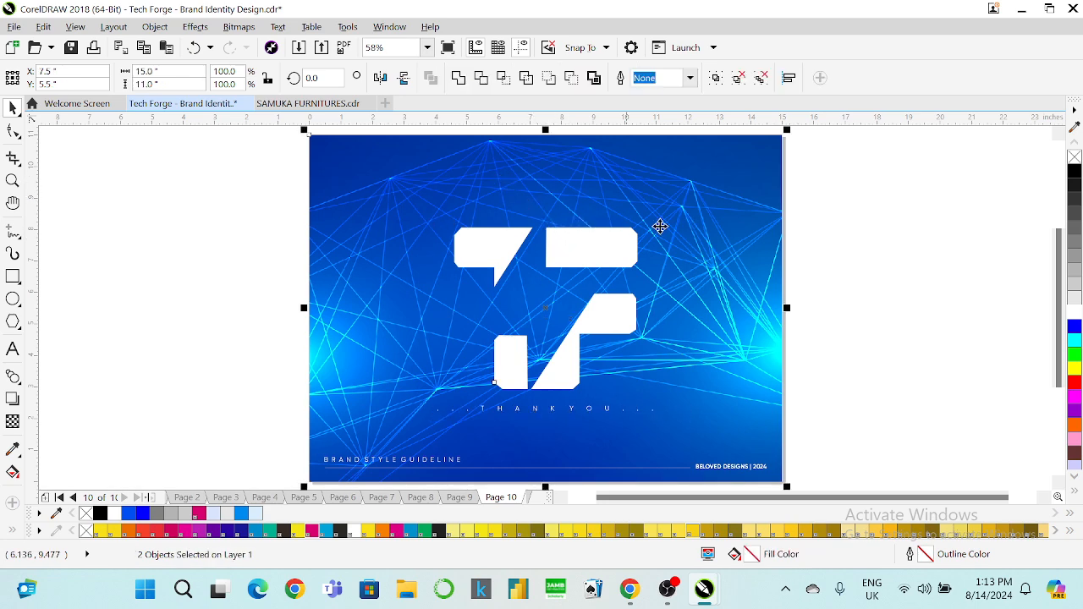
left_click(850, 254)
Step: Try to shrink the grouped logo and thank-you text to about 5.61" by 4.79", undo the resize and ungroup them
left_click(597, 265)
mouse_move(658, 228)
left_mouse_down()
mouse_move(643, 227)
mouse_move(642, 240)
left_mouse_up()
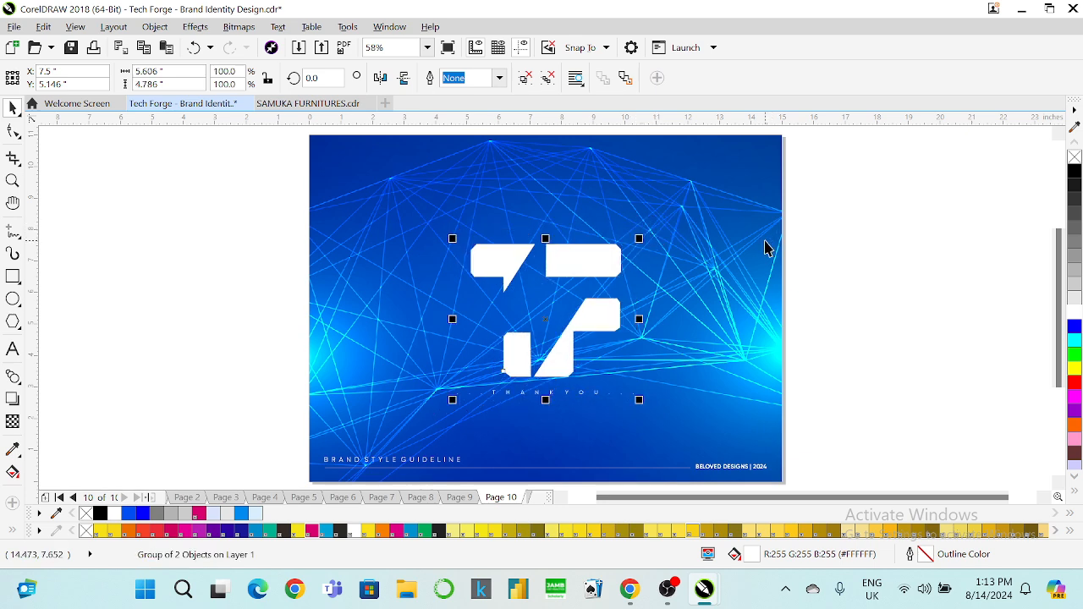
key("ctrl+z")
left_click(834, 249)
left_click(623, 249)
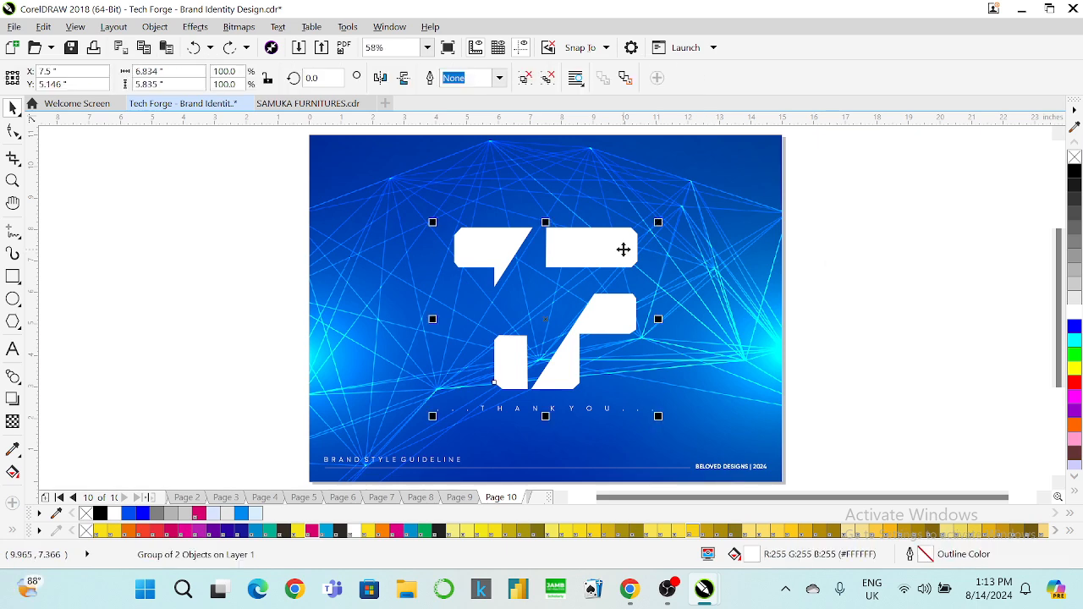
right_click(623, 250)
left_click(677, 220)
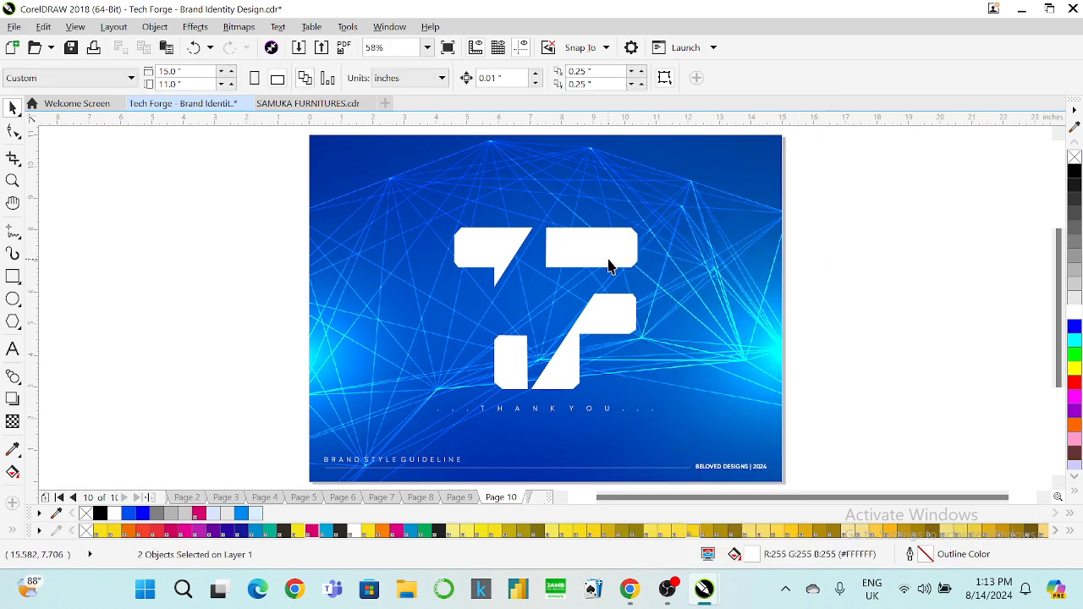
Step: Scale the closing page's logo down slightly about its centre to about 5.58" by 4.93"
left_click(632, 244)
left_click_drag(644, 223, 634, 230)
left_click(821, 246)
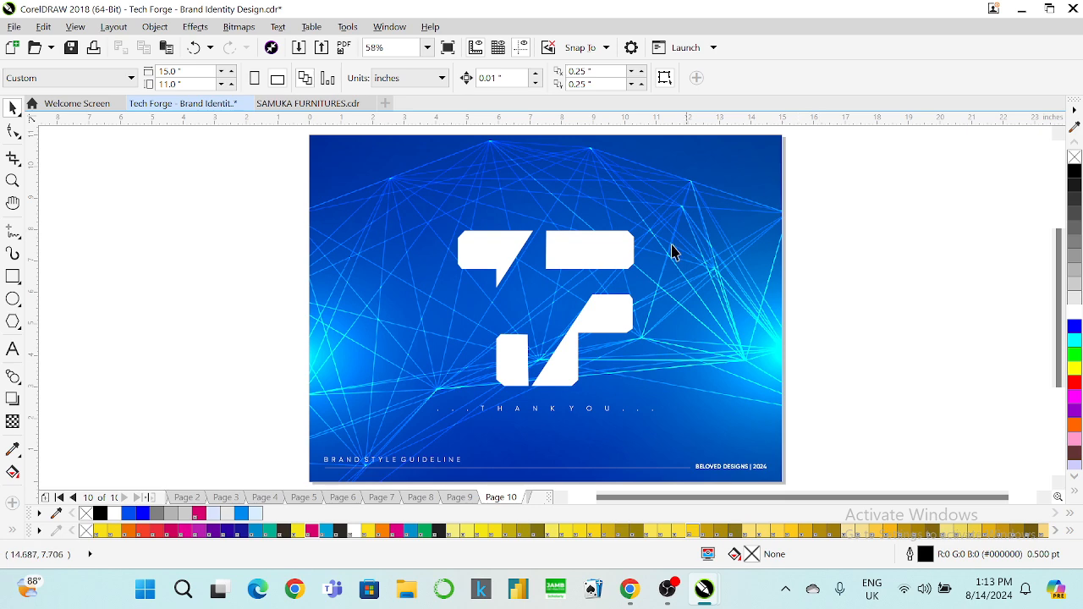
Step: Apply the Small Glow drop shadow preset to the logo and set its colour to white (#FFFFFF)
left_click(604, 241)
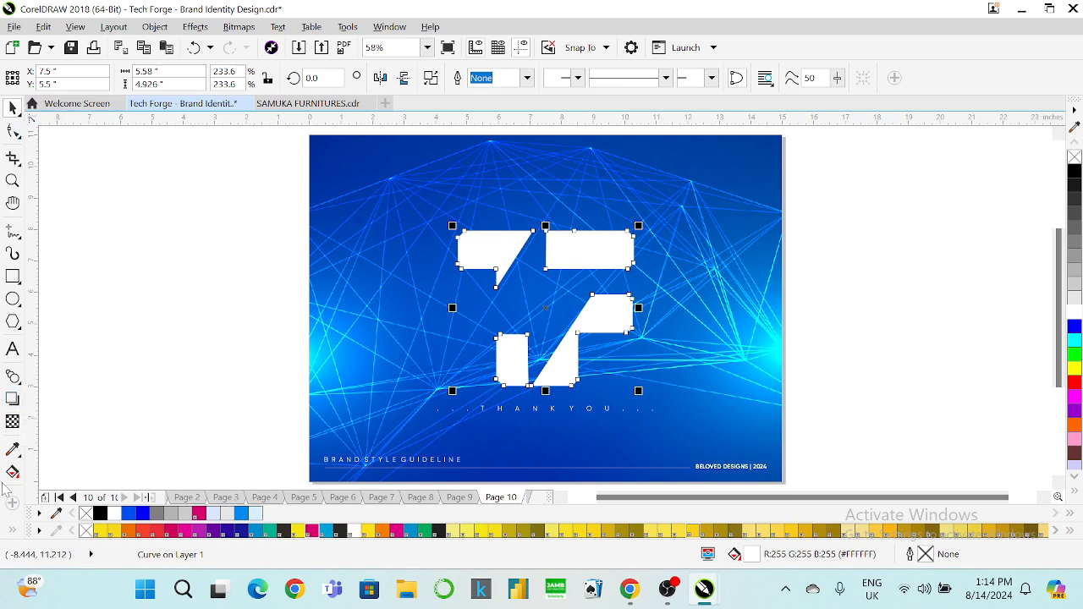
left_click(9, 401)
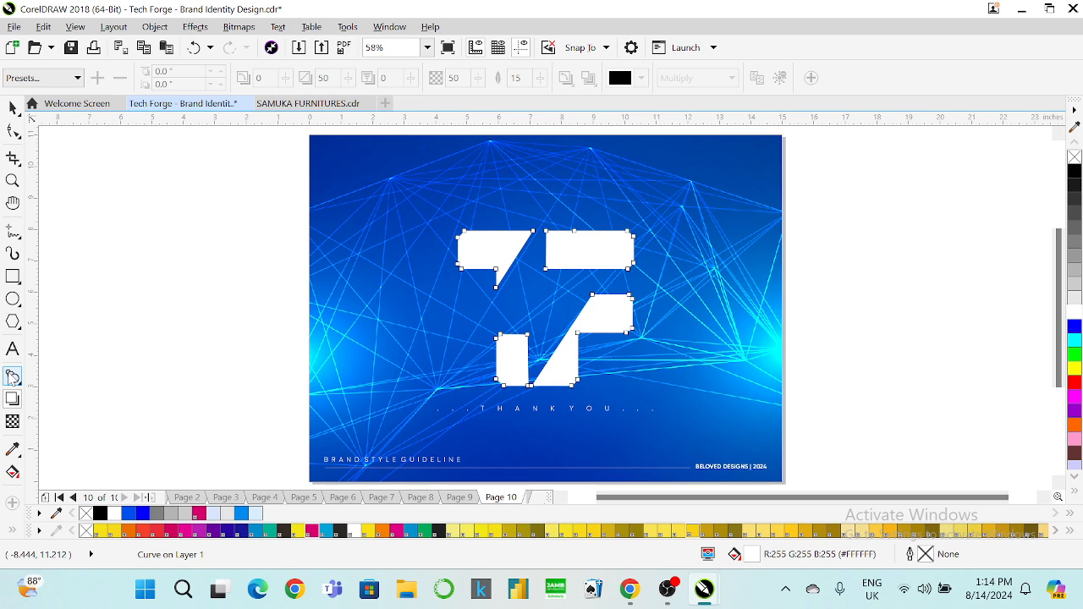
left_click(66, 79)
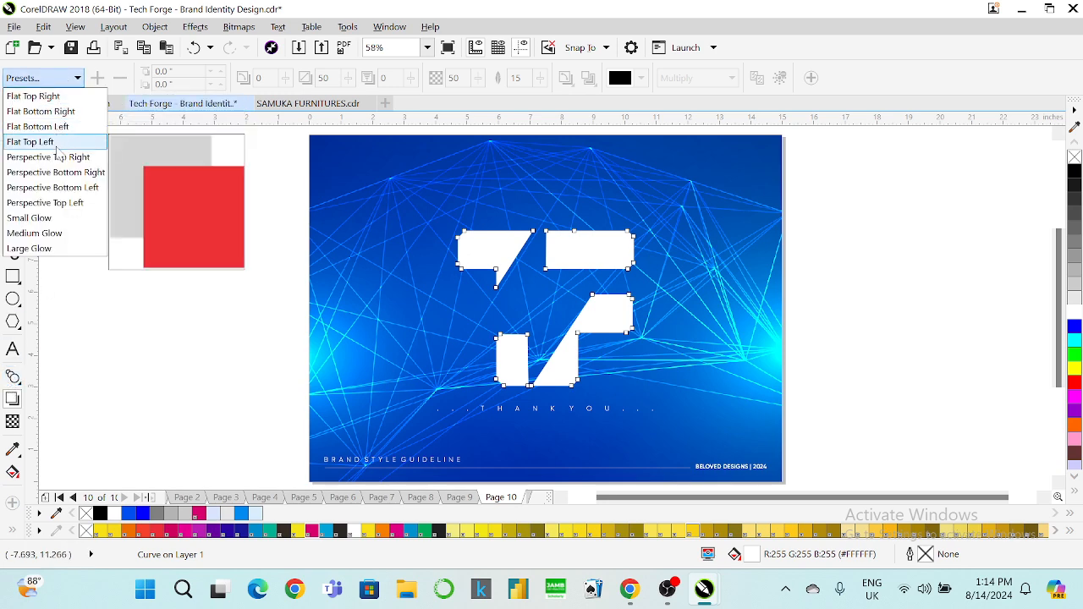
left_click(63, 219)
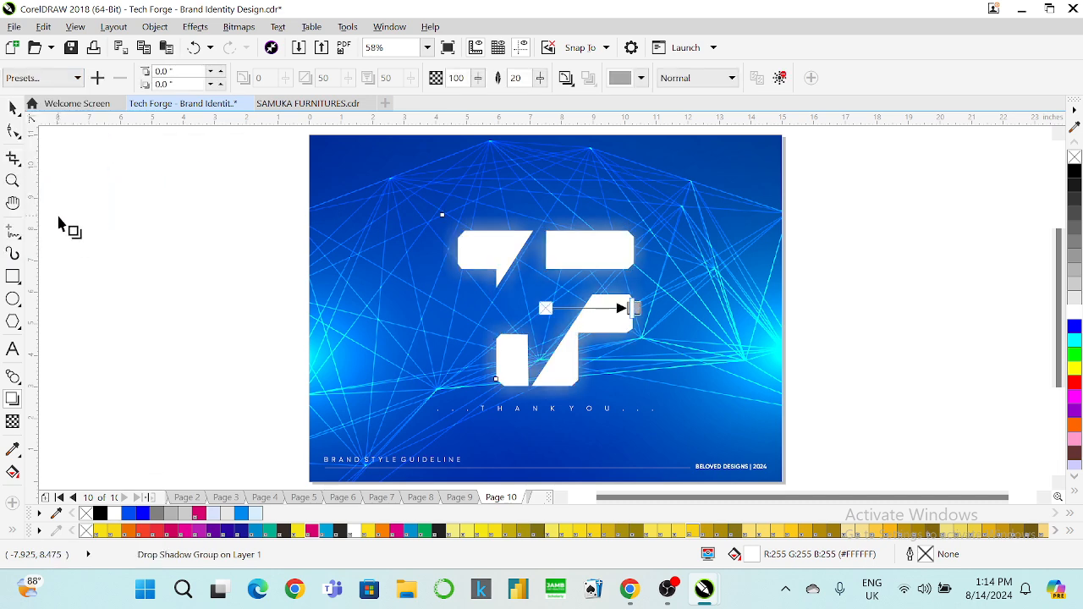
left_click(642, 79)
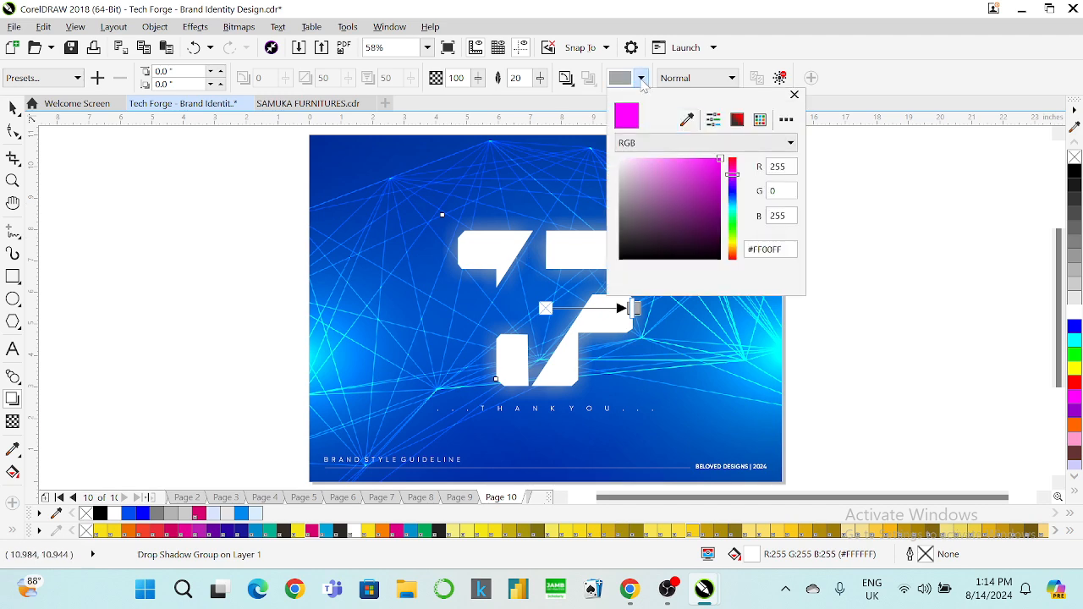
left_click(688, 121)
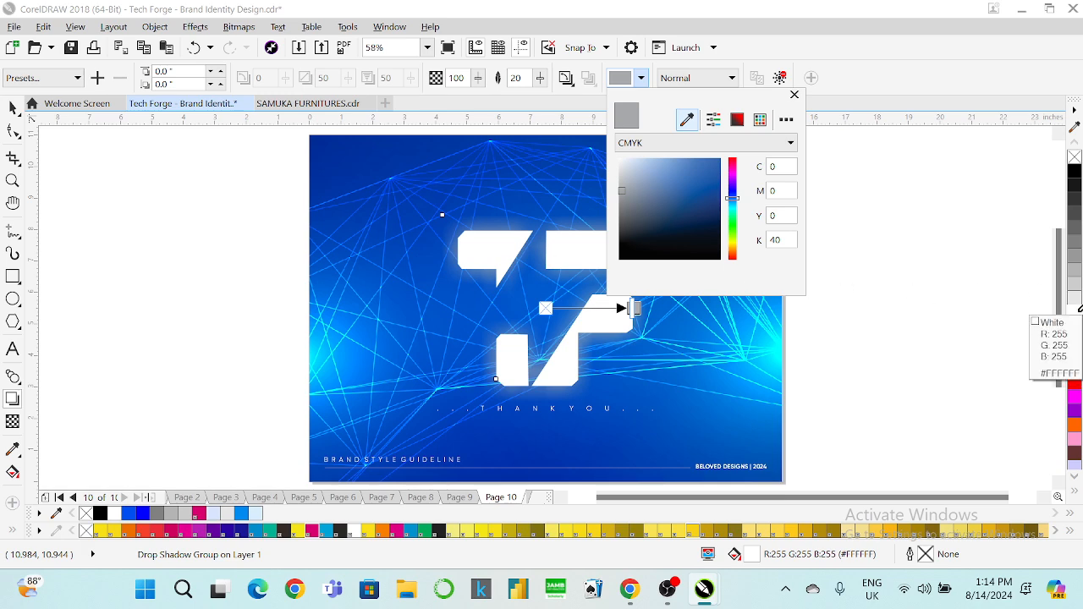
left_click(850, 211)
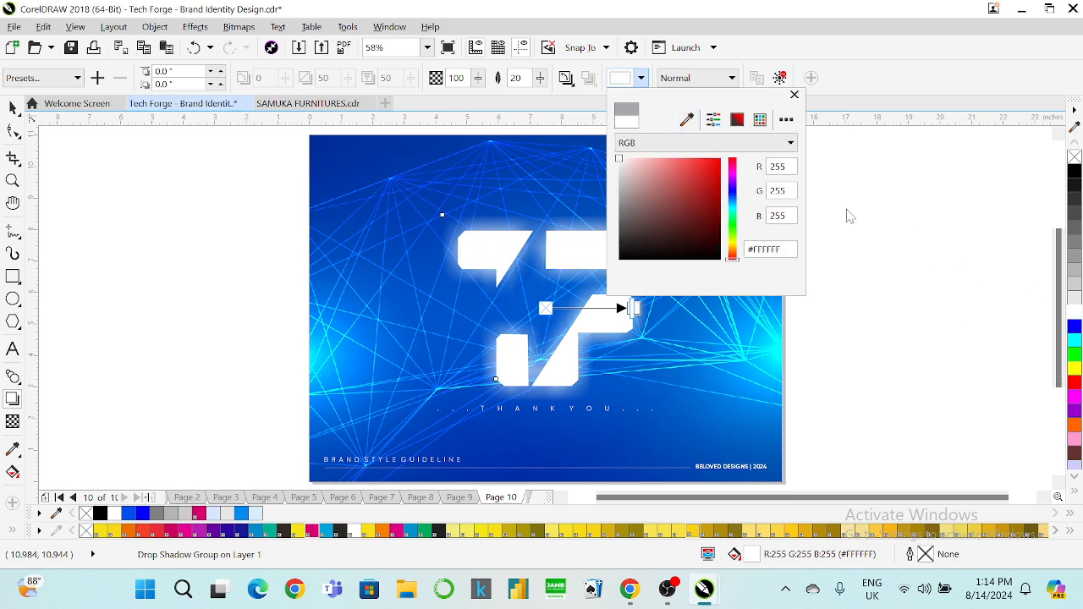
left_click(845, 195)
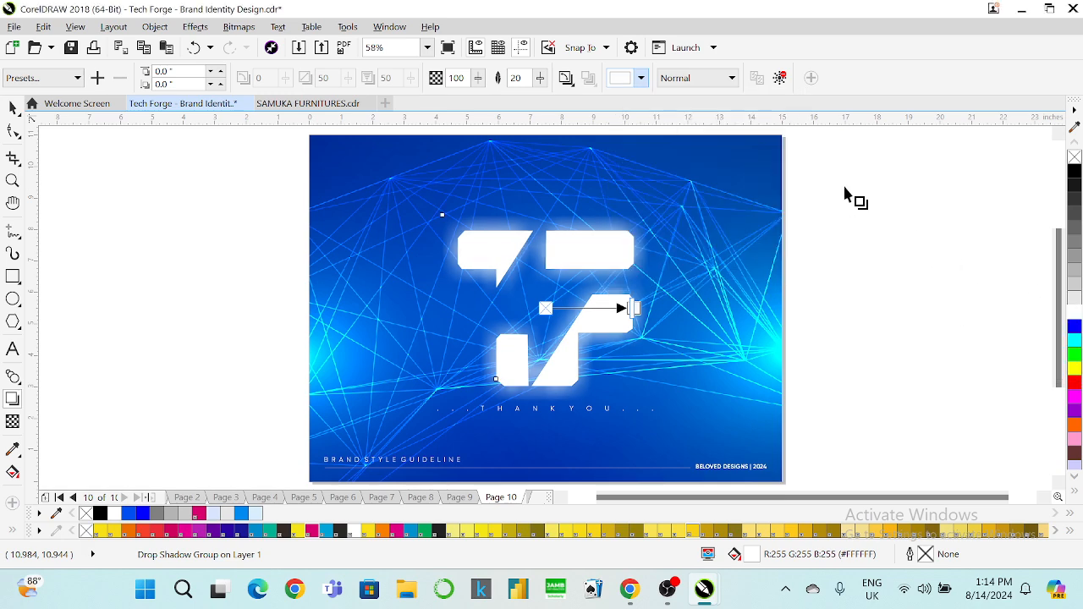
Step: Set the logo glow to Gaussian Blur with opacity 60 and feathering 15, and preview the page full screen
left_click(572, 85)
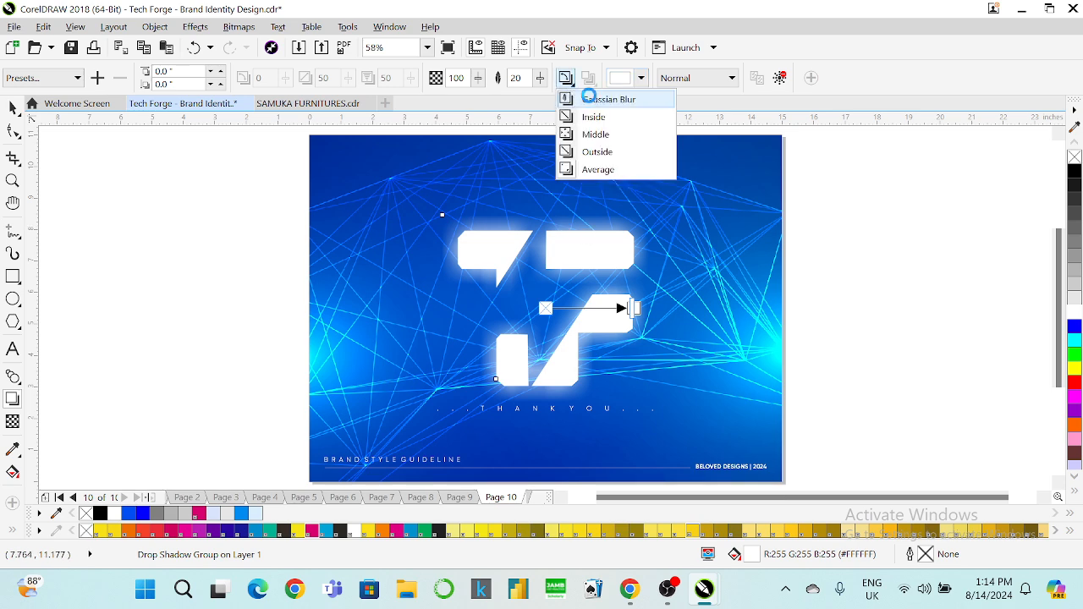
left_click(593, 100)
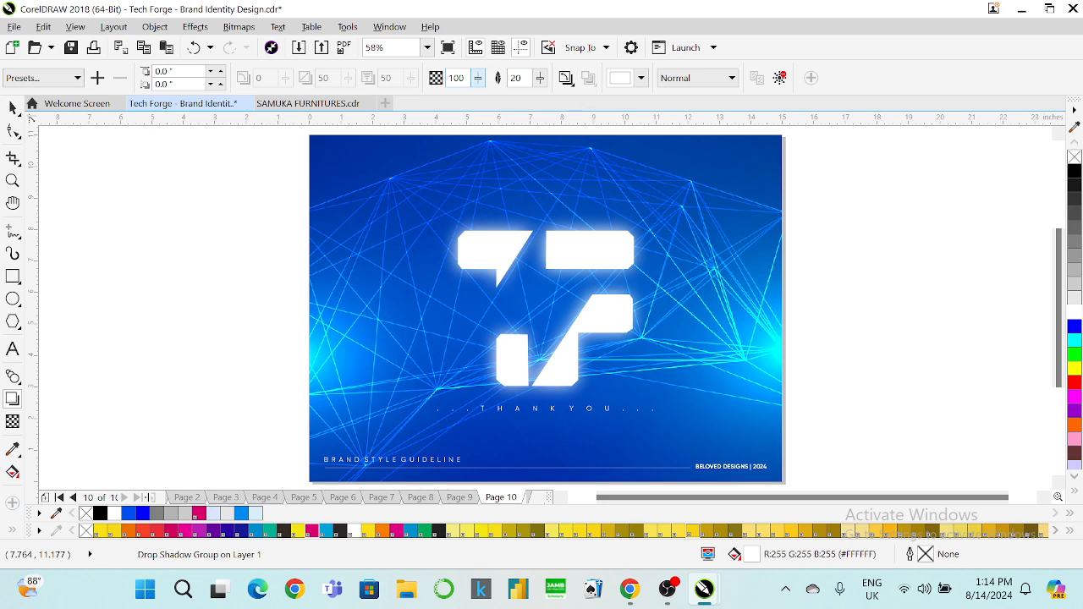
type("60")
key("Return")
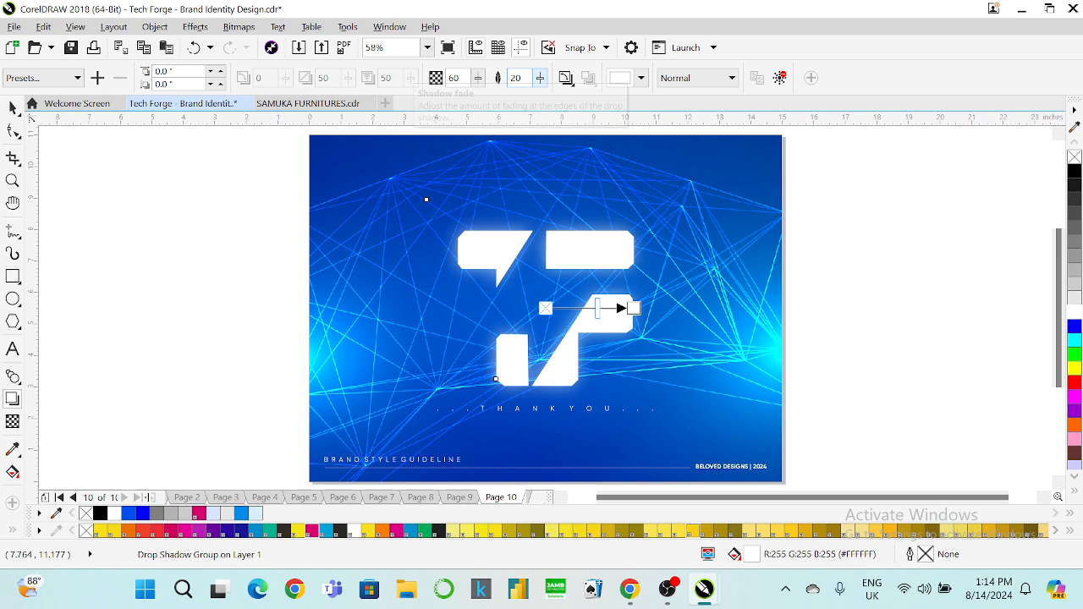
double_click(516, 78)
type("15")
key("Return")
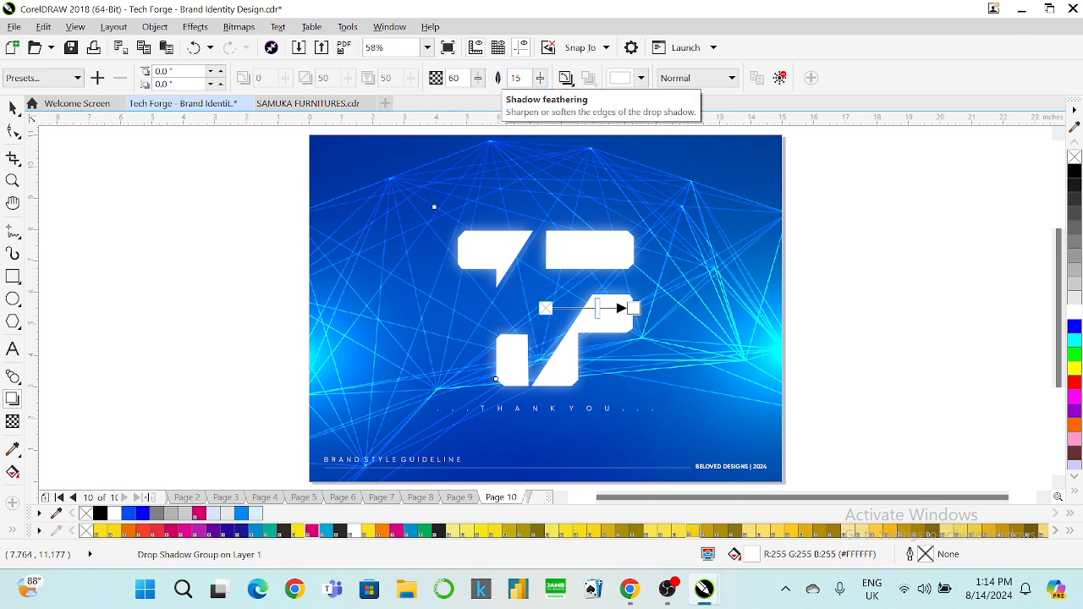
left_click(12, 107)
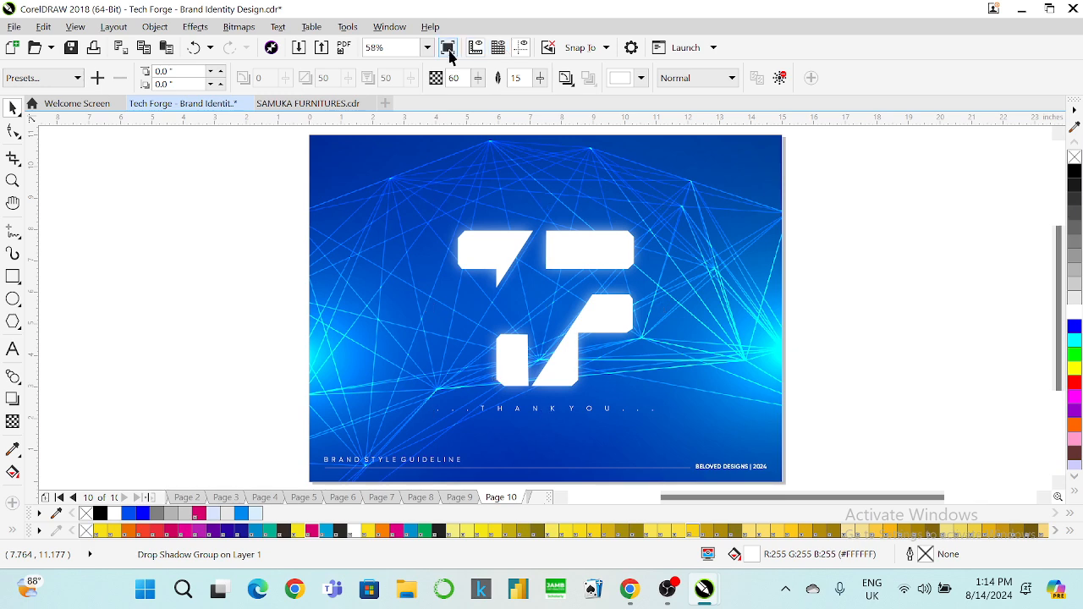
left_click(448, 47)
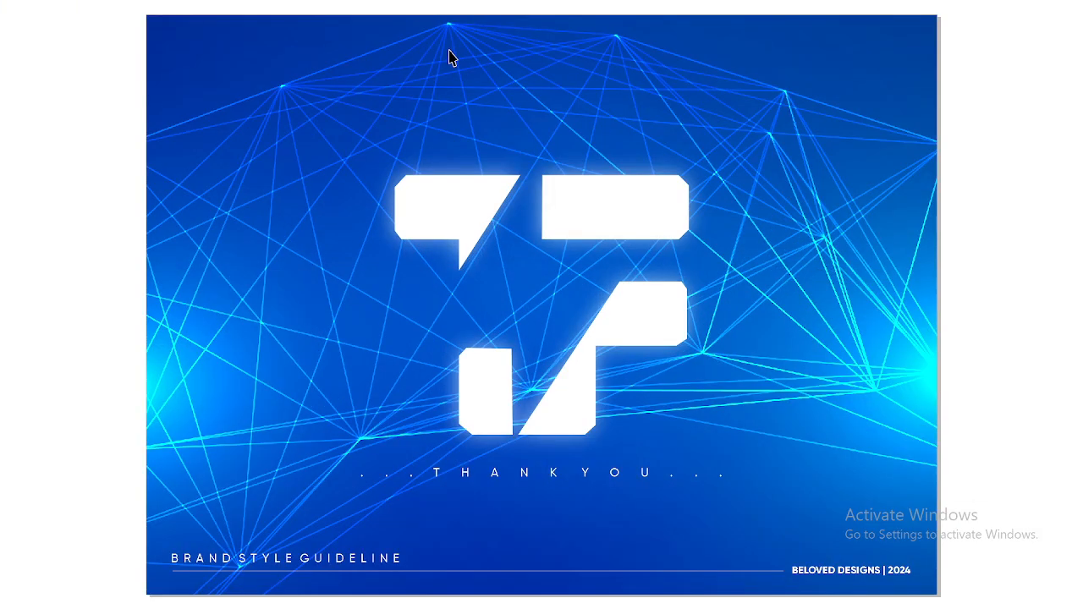
left_click(126, 201)
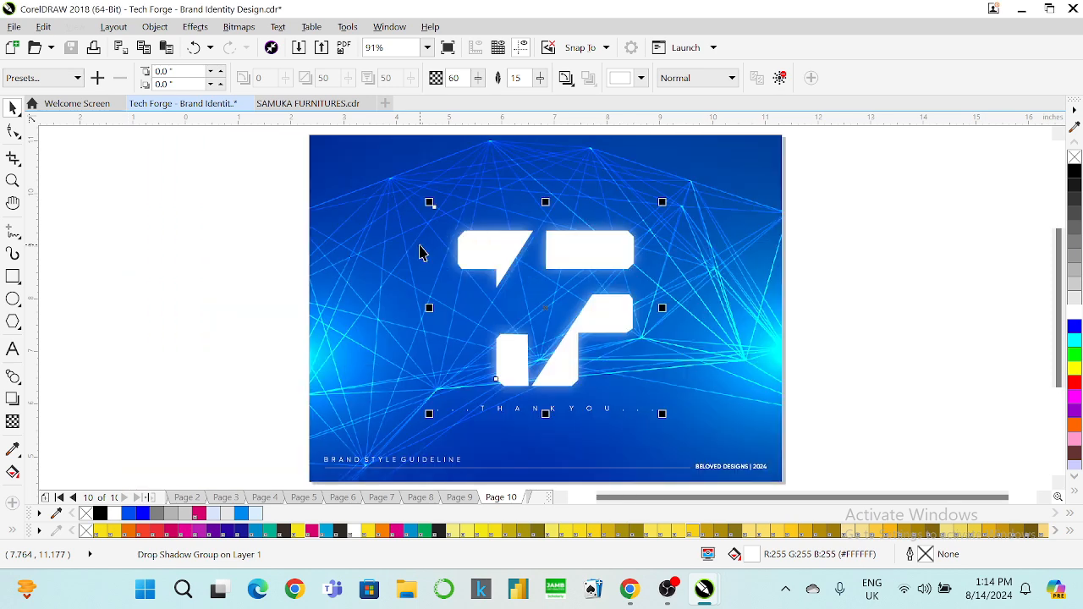
Step: Clear the glow drop shadow from the closing page's logo
left_click(419, 252)
left_click(558, 257)
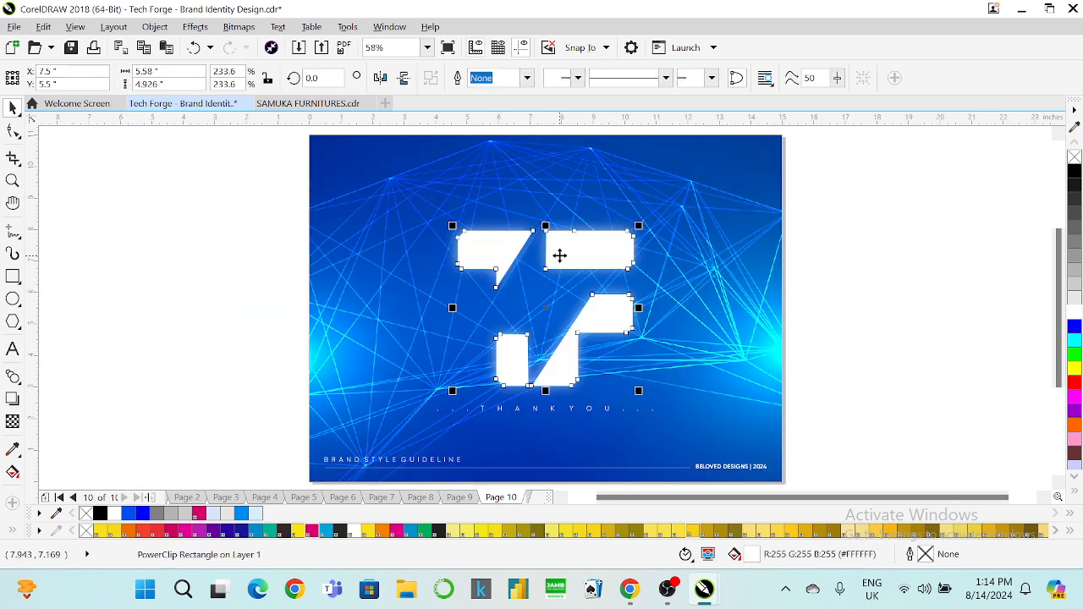
left_click(233, 226)
left_click(498, 264)
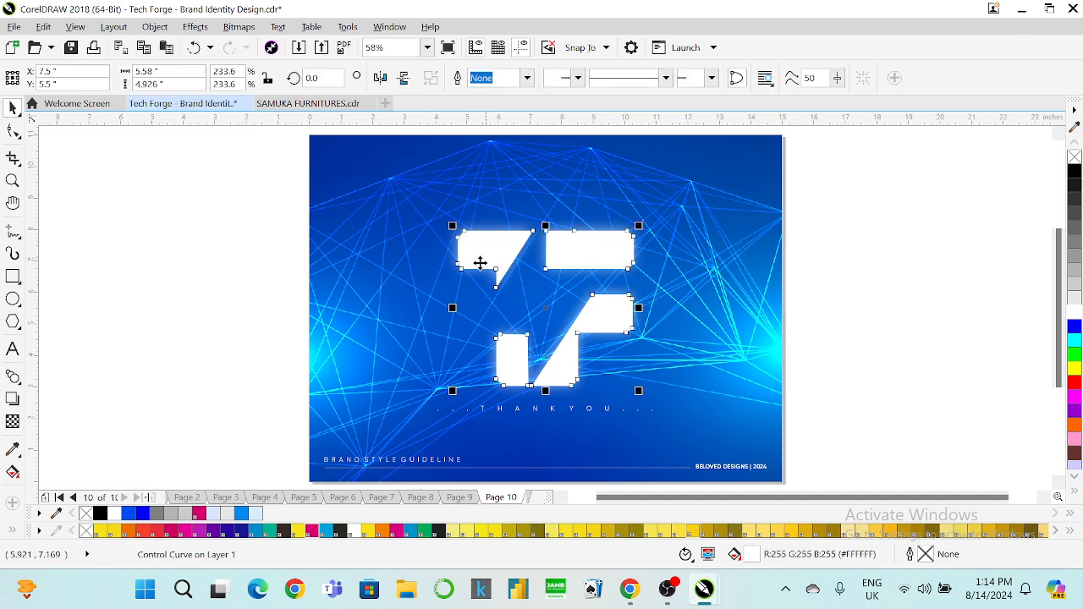
left_click(12, 400)
left_click(565, 253)
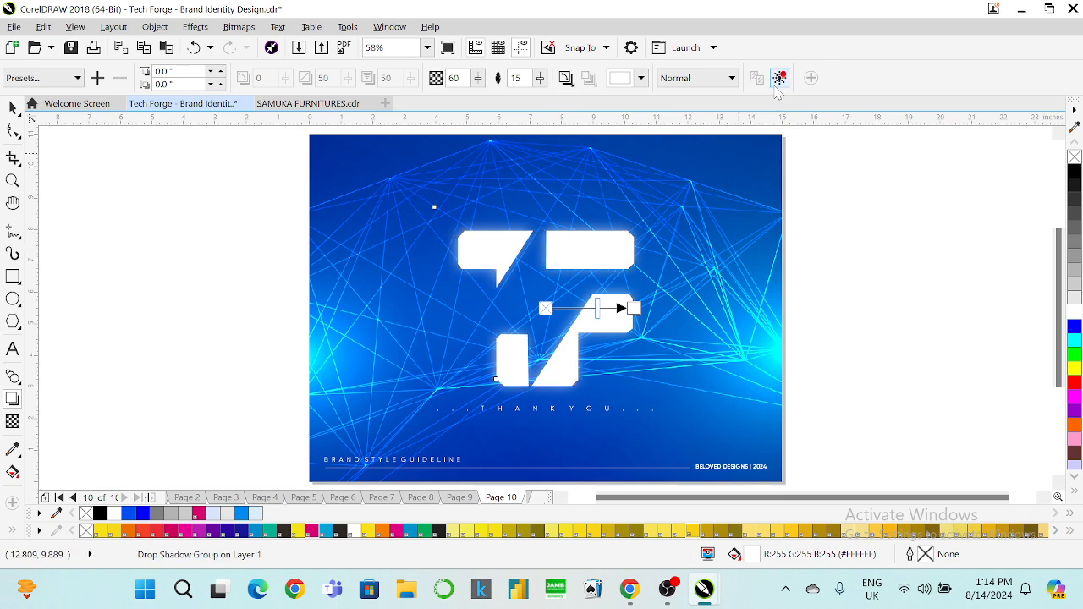
left_click(778, 86)
left_click(12, 107)
left_click(120, 216)
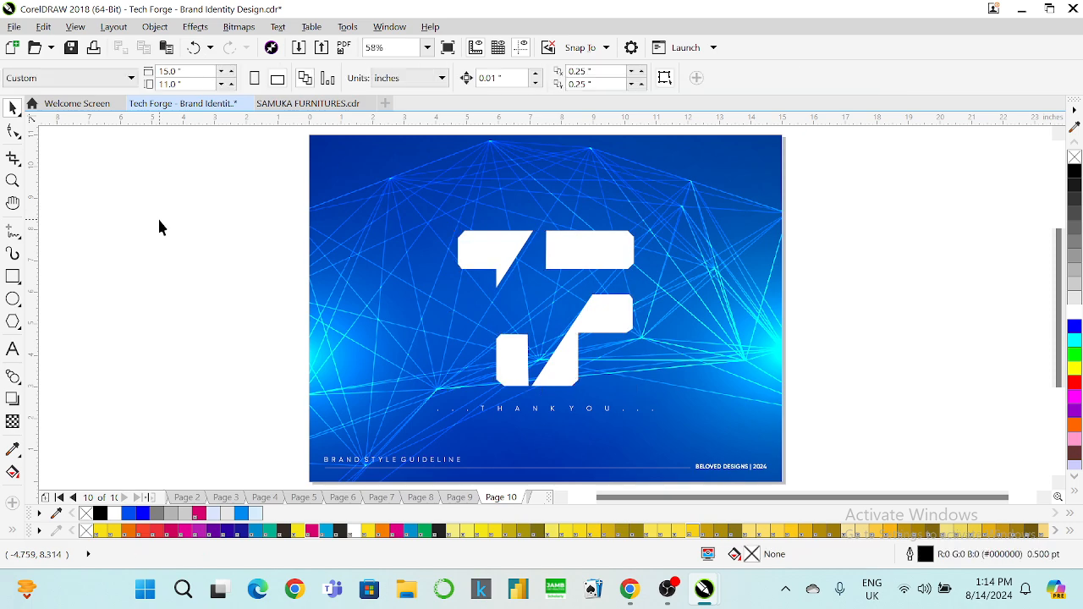
Step: Review the guideline pages from the closing page back to the cover and forward again to the pattern on page 9
key("Page_Up")
key("Page_Up")
key("Page_Up")
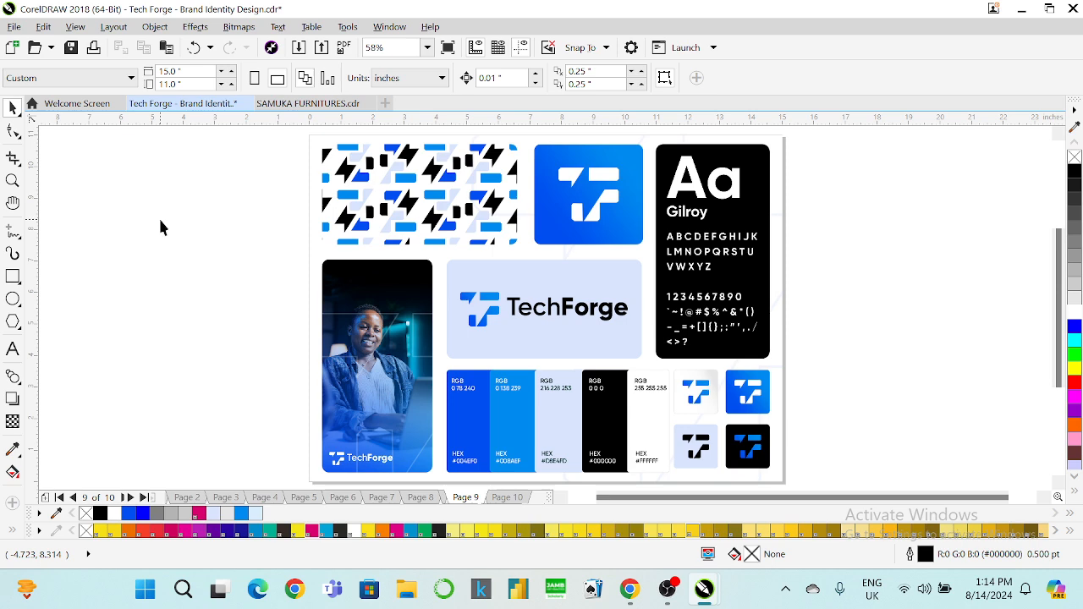
key("Page_Up")
key("Page_Up")
key("Page_Up")
key("Page_Up")
key("Page_Up")
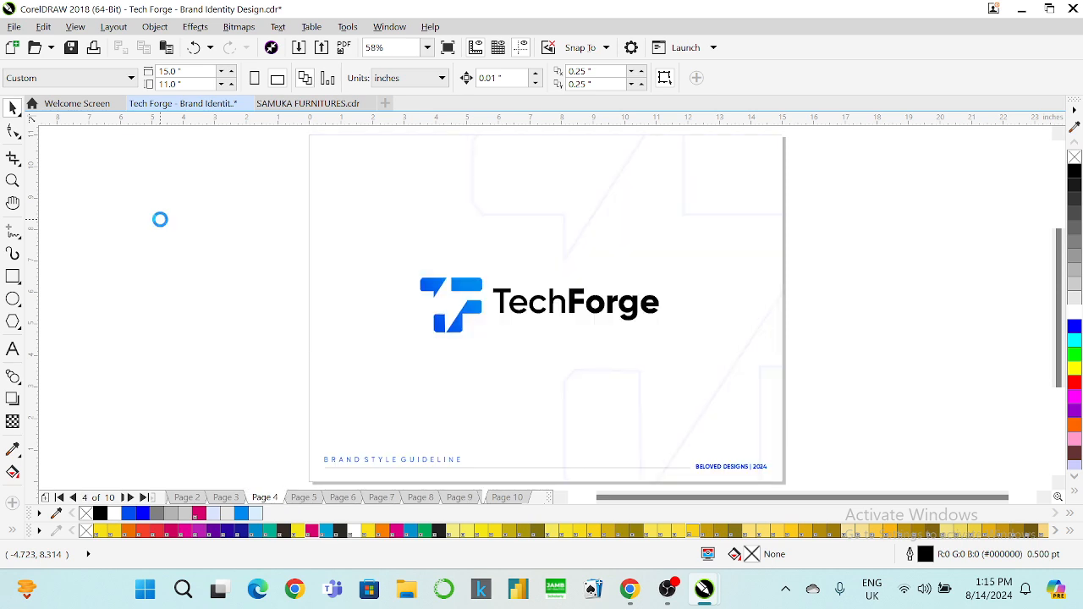
key("Page_Up")
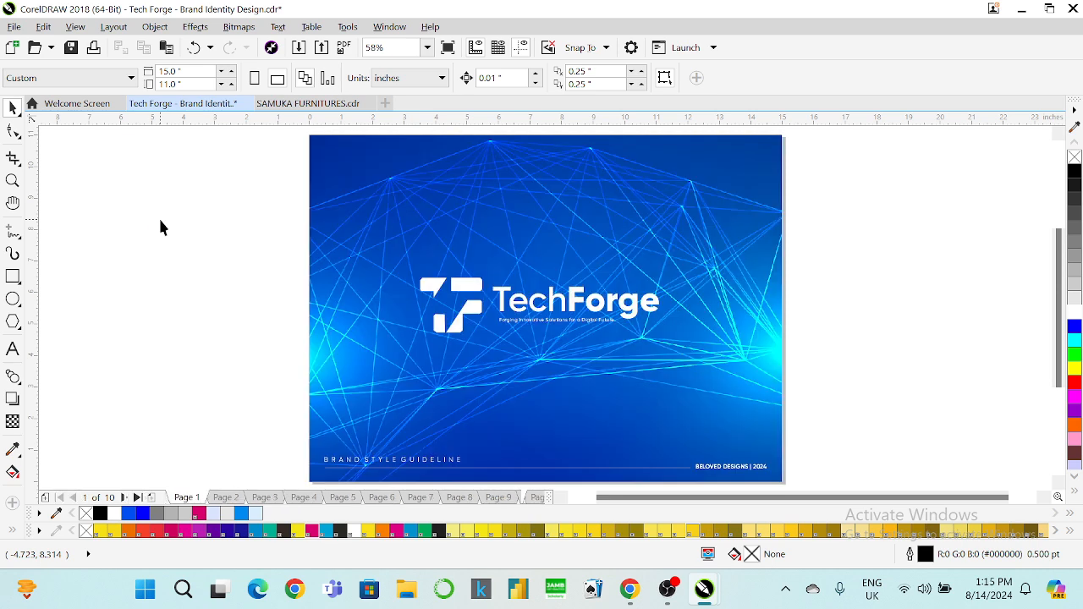
key("Page_Down")
key("Page_Down")
key("Page_Down")
key("Page_Down")
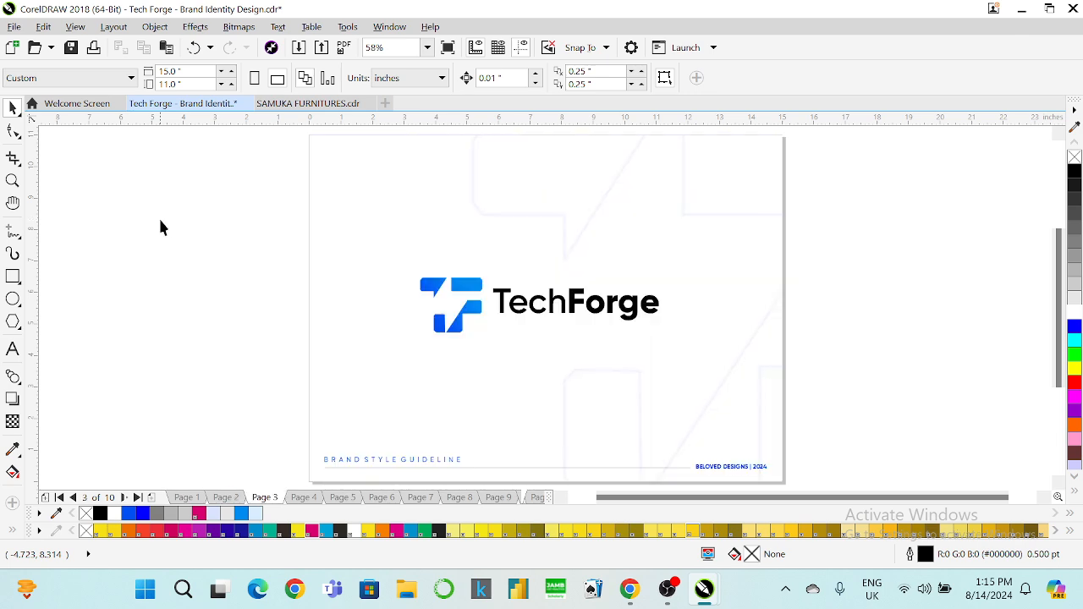
key("Page_Down")
key("Page_Down")
key("Page_Down")
key("Page_Down")
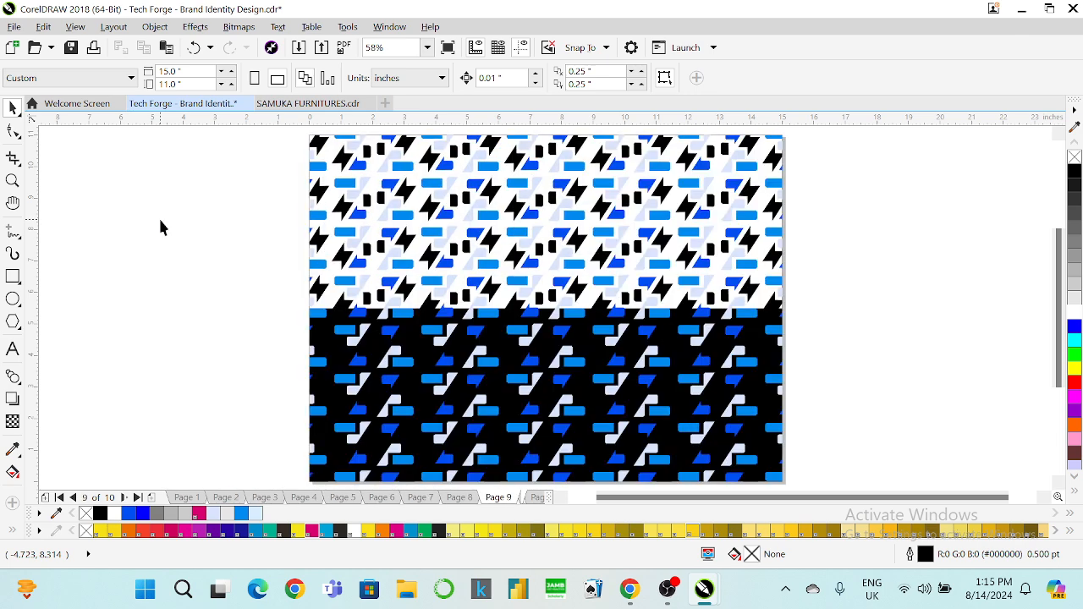
Step: Return to the closing page 10 without inserting a new page, and save the brand guideline document
key("Page_Down")
key("Page_Down")
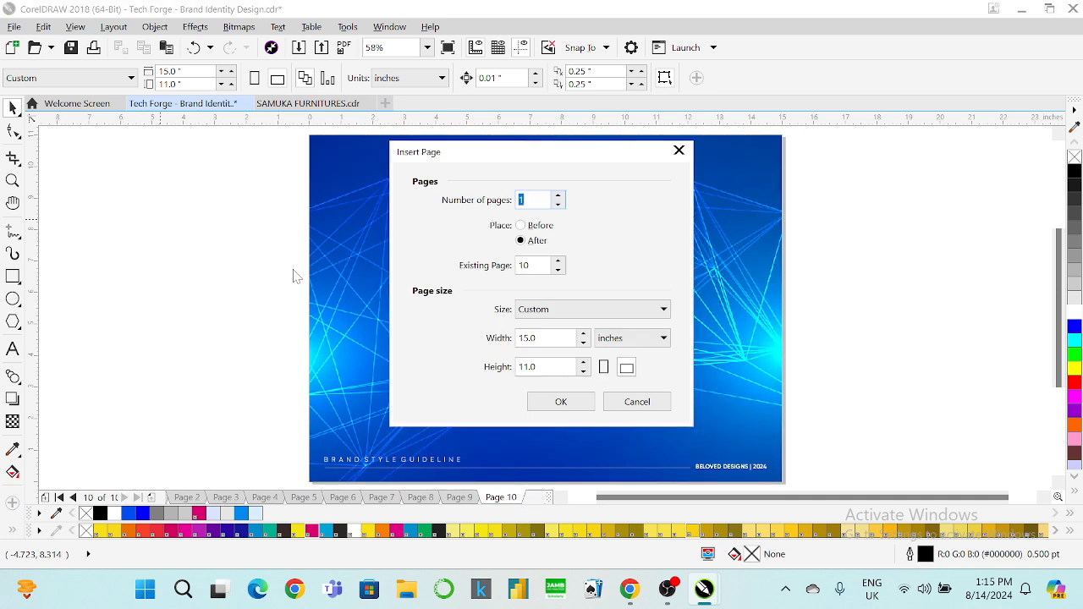
left_click(647, 406)
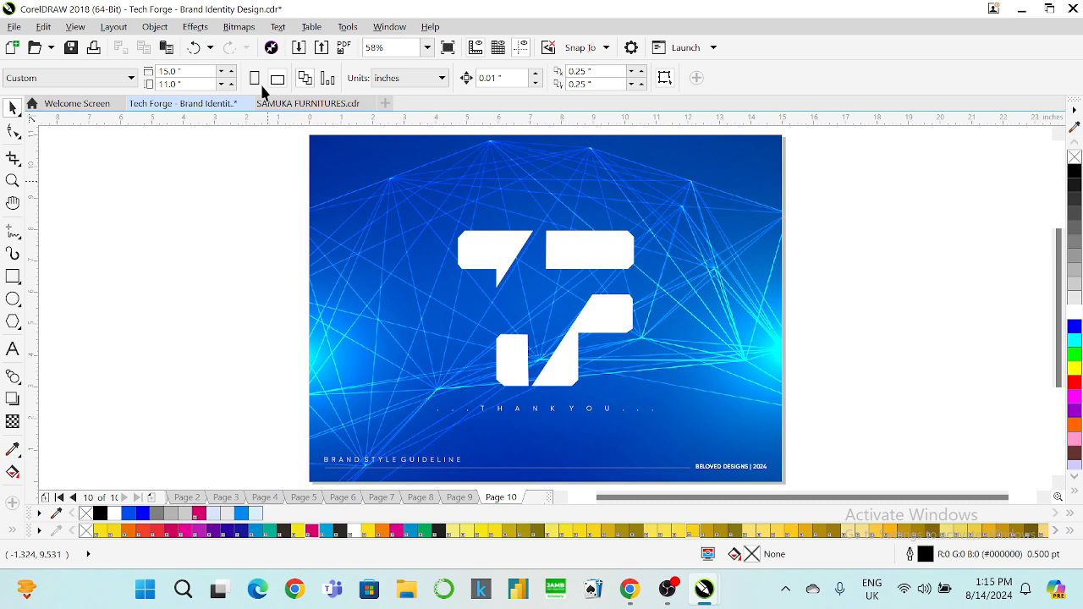
key("ctrl+s")
Step: Start publishing the document to PDF, with the C10 DSEP GRAPHICS DESIGN folder in Documents as the destination
left_click(344, 51)
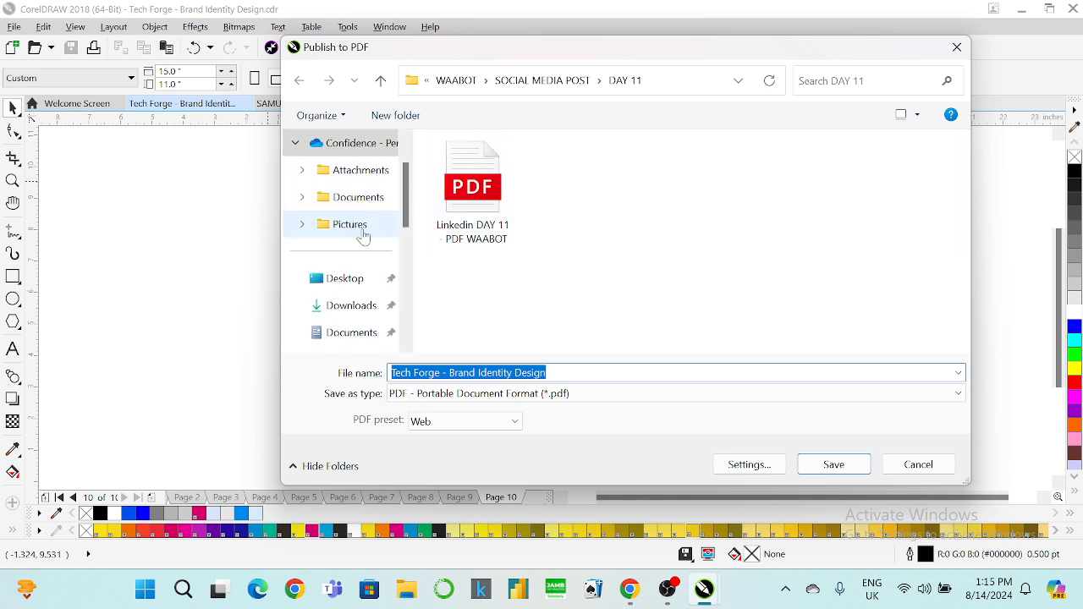
scroll(347, 307, "down", 1)
left_click(356, 259)
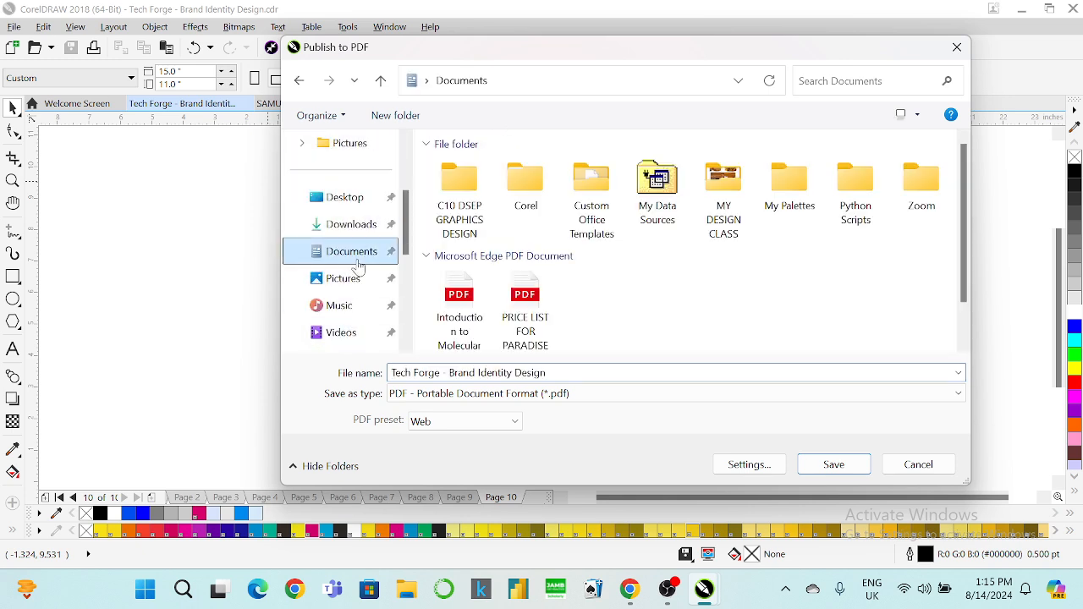
double_click(461, 198)
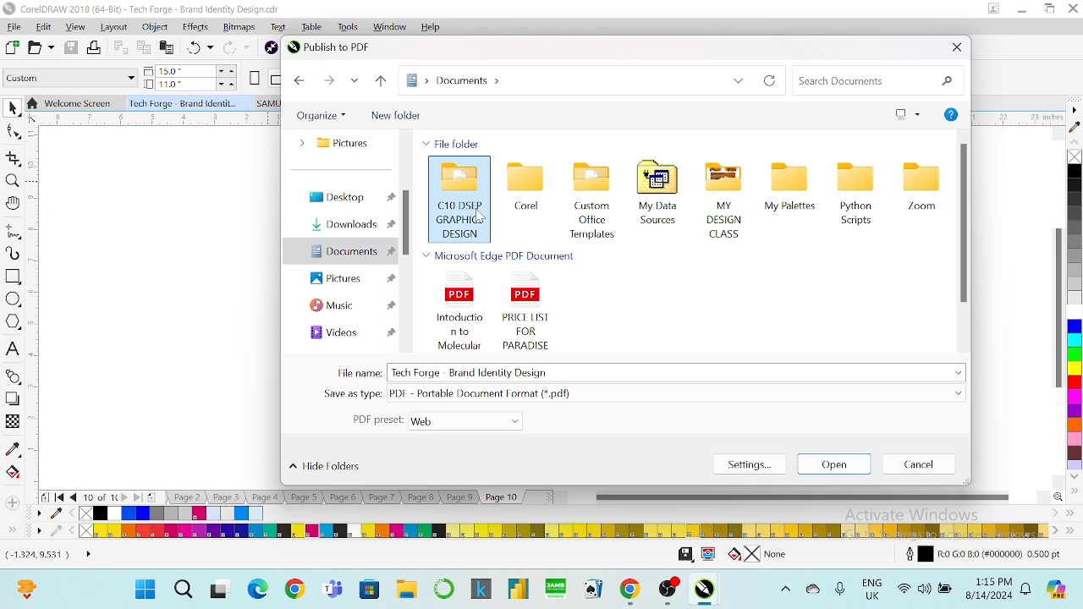
scroll(548, 283, "down", 1)
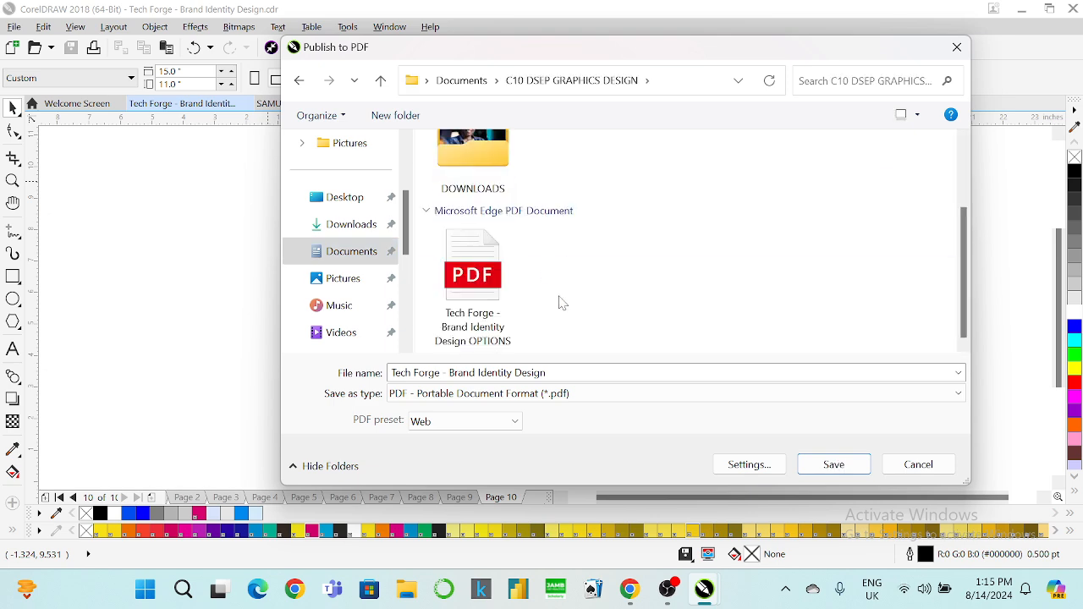
Step: Name the PDF "Tech Forge - Brand Identity Design" and export it with the Web preset
left_click(501, 312)
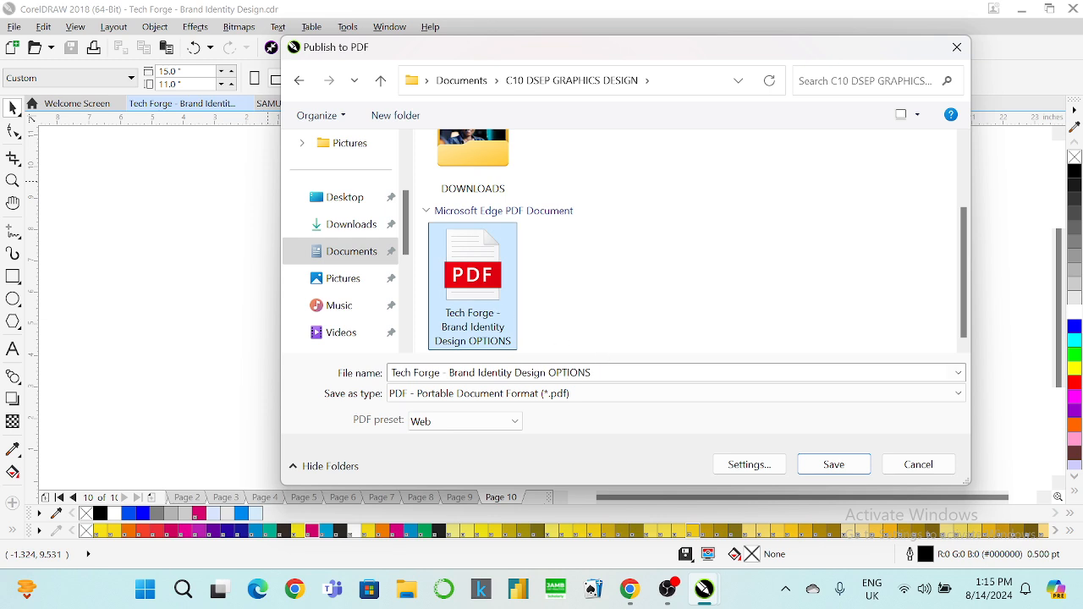
double_click(568, 372)
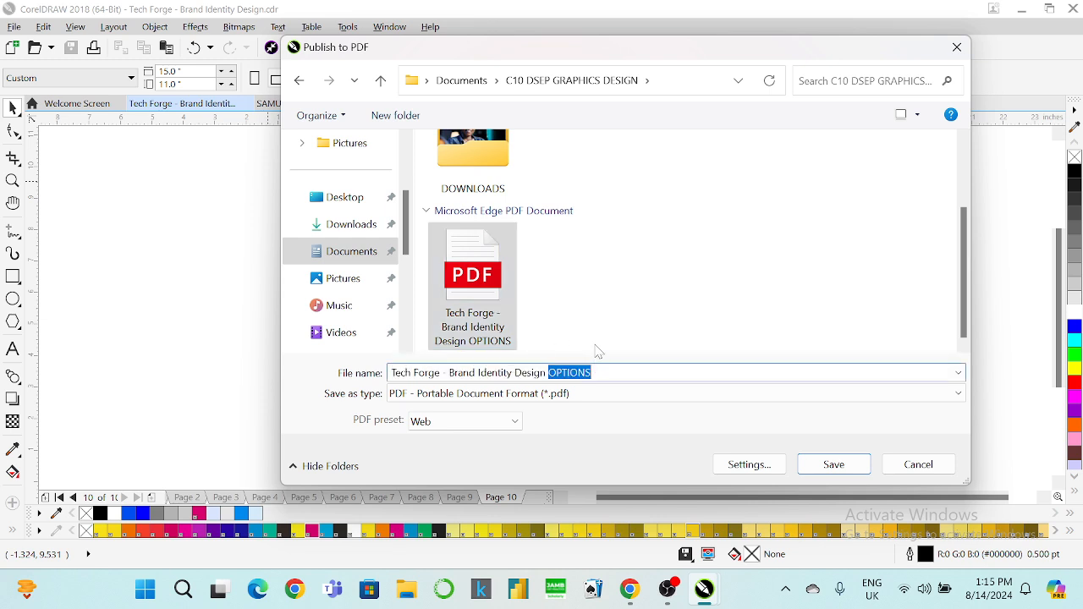
key("BackSpace")
key("BackSpace")
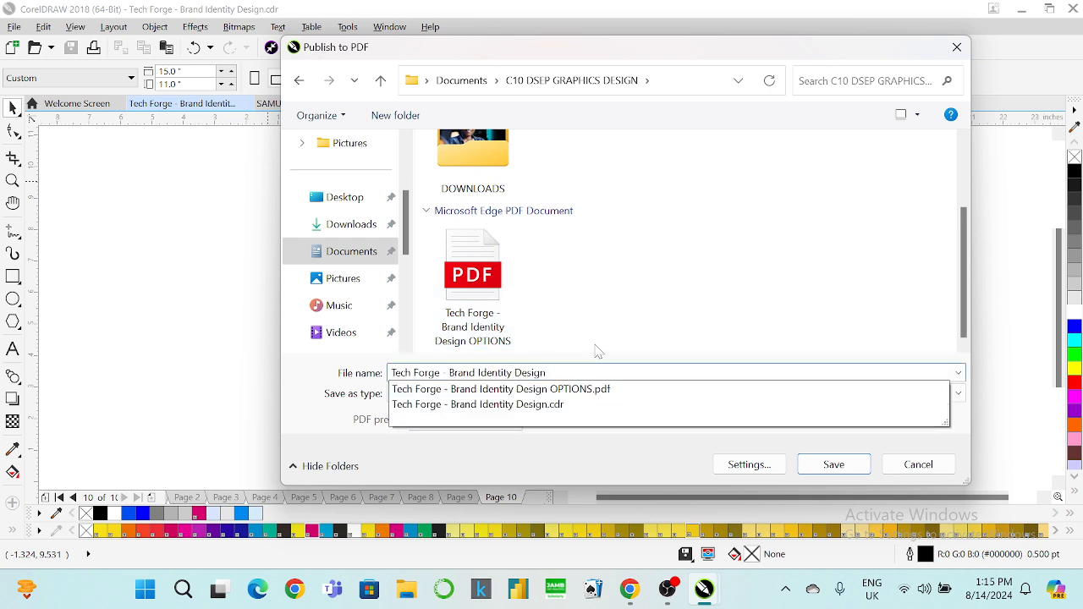
key("Return")
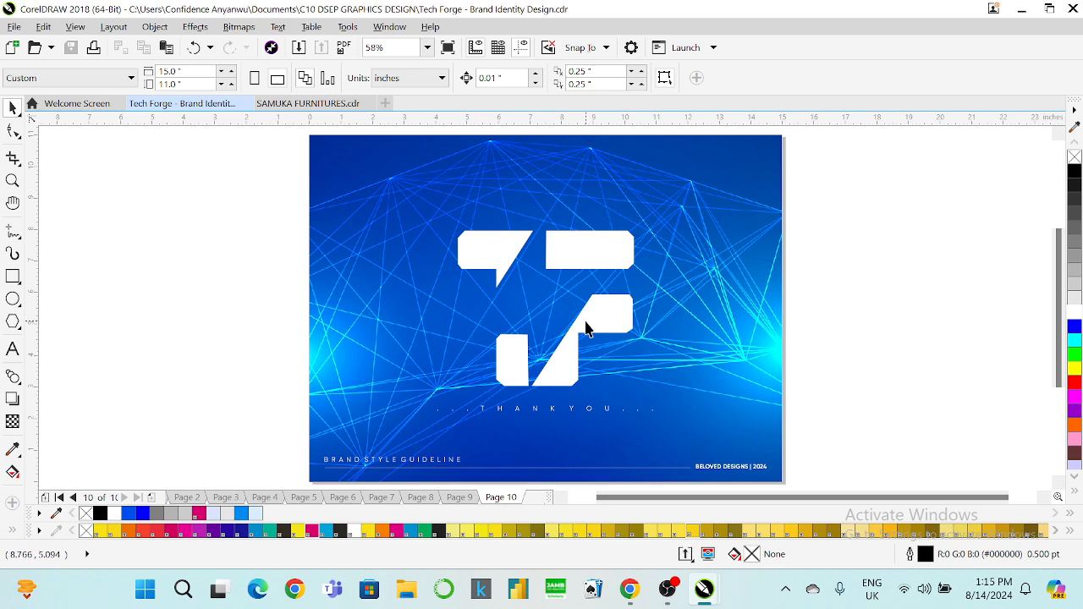
Step: Open the exported "Tech Forge - Brand Identity Design" PDF from the C10 DSEP GRAPHICS DESIGN folder in Documents and maximise its window
left_click(414, 593)
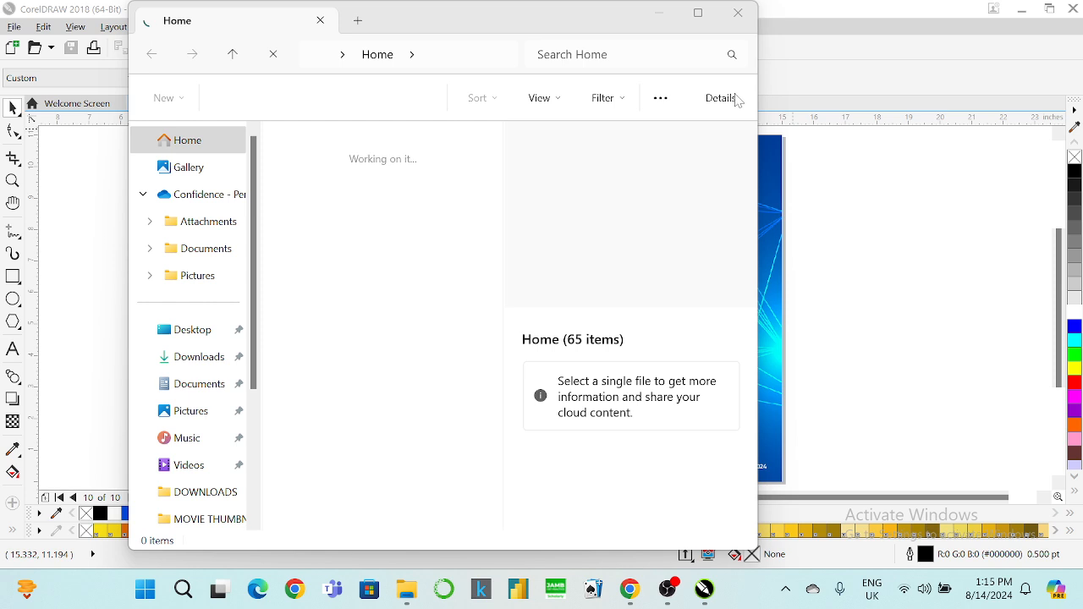
left_click(211, 388)
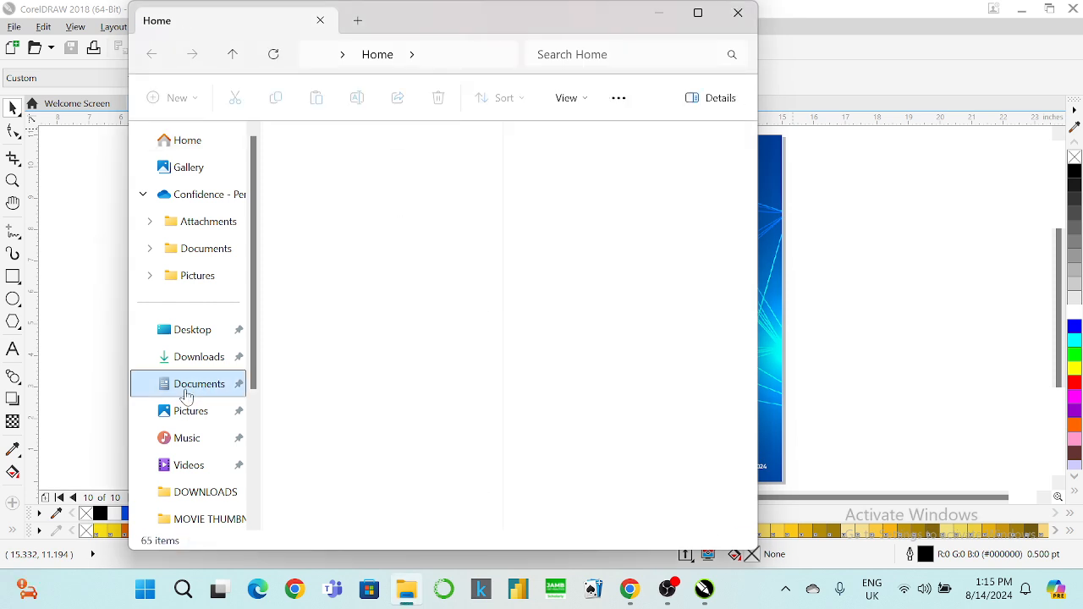
double_click(324, 208)
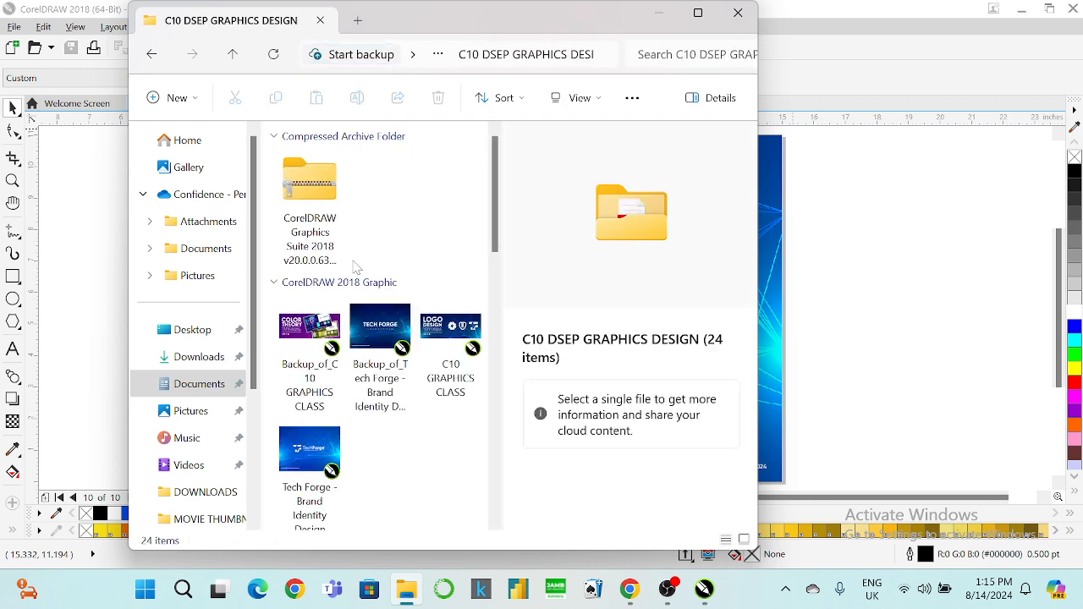
scroll(336, 373, "down", 2)
scroll(336, 373, "down", 4)
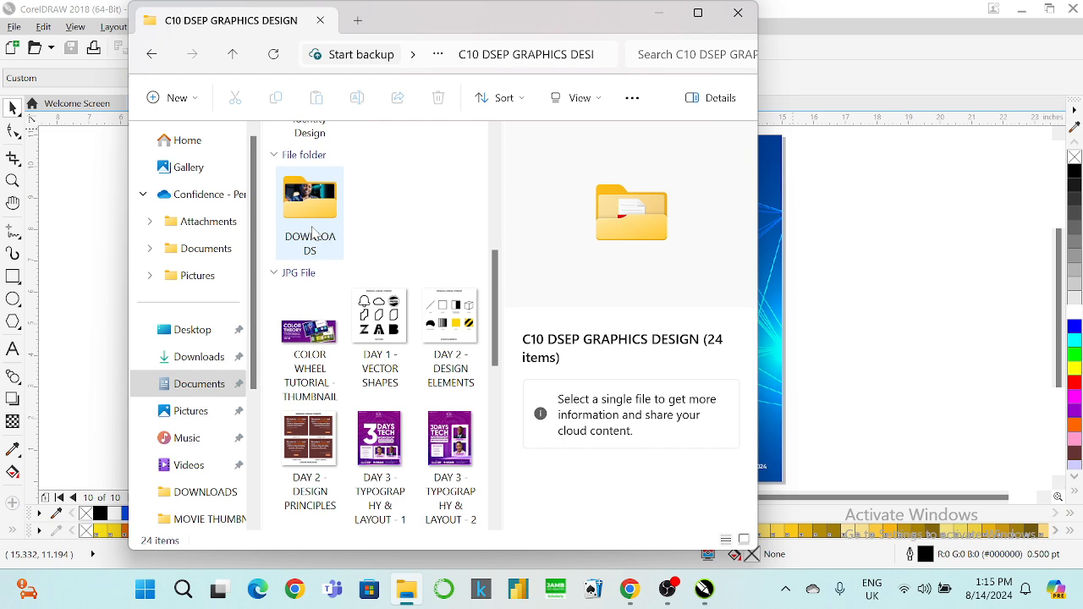
scroll(375, 335, "down", 4)
scroll(375, 338, "down", 5)
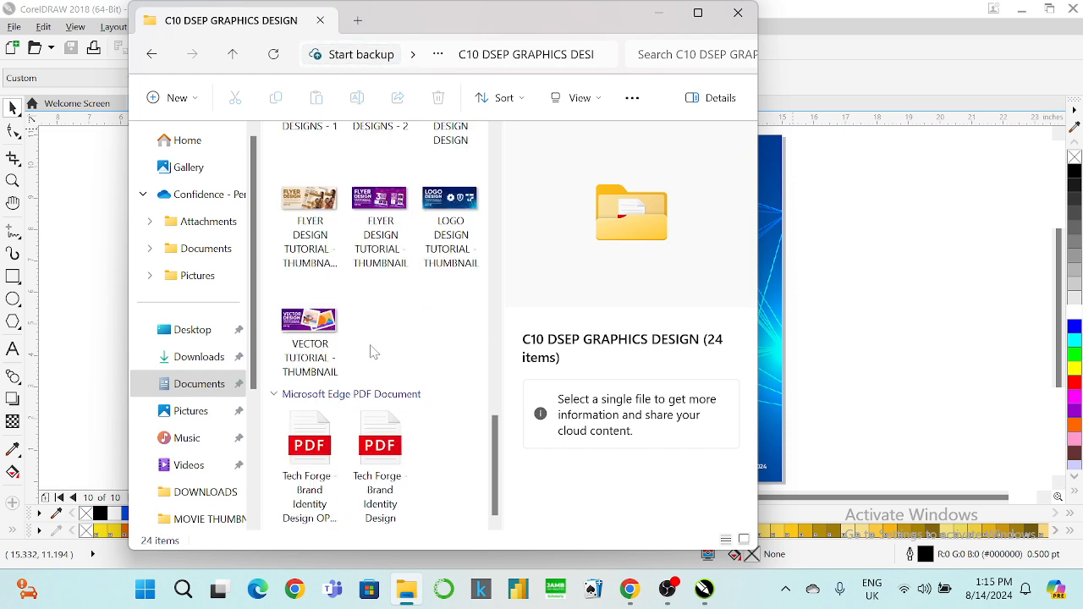
left_click(383, 460)
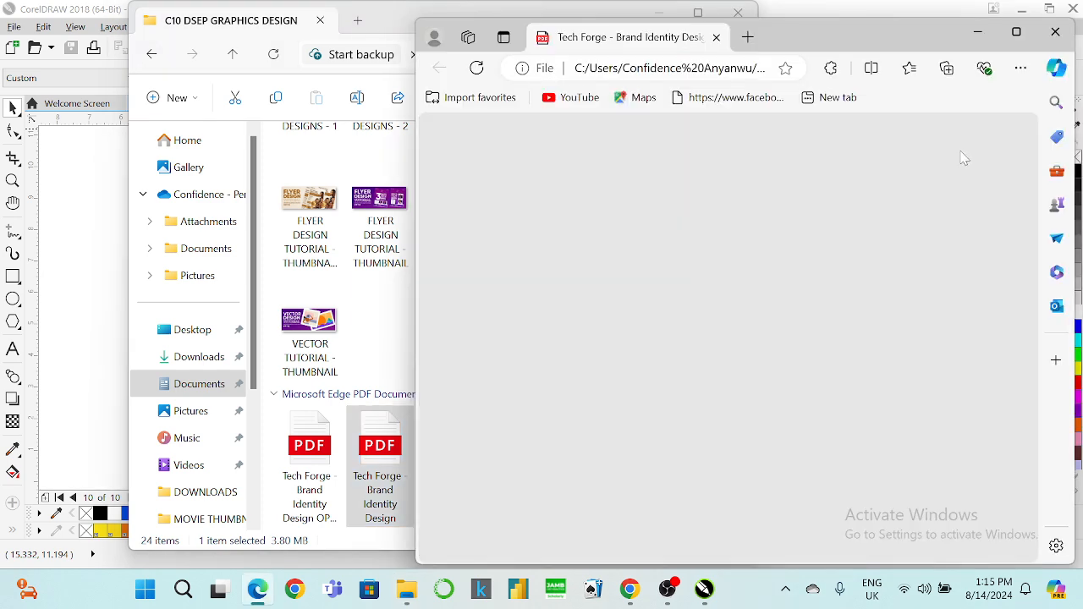
left_click(1015, 32)
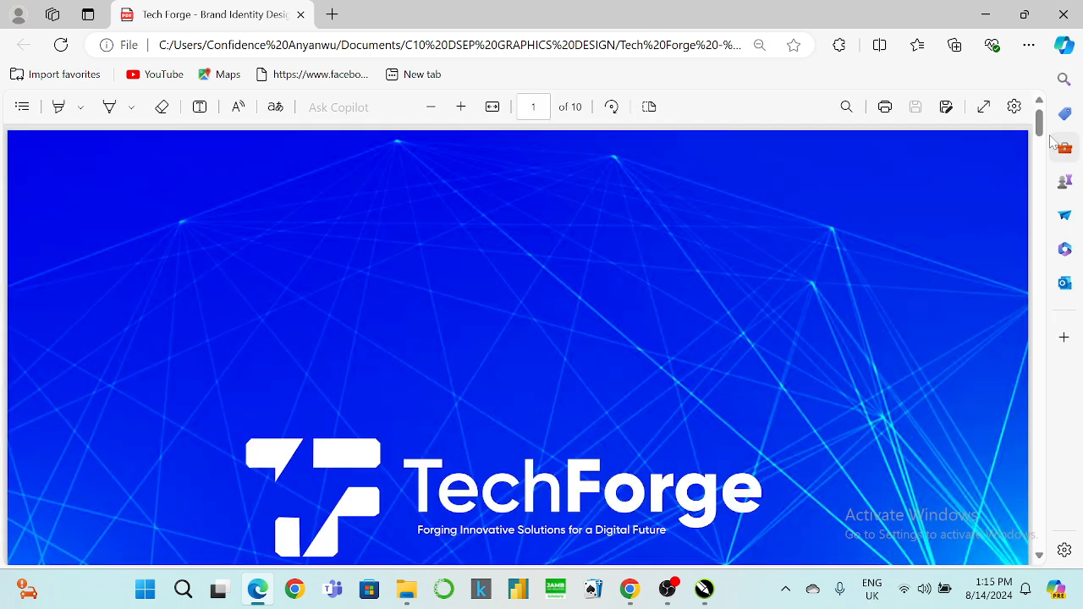
Step: Set the PDF to two-page view
left_click(649, 108)
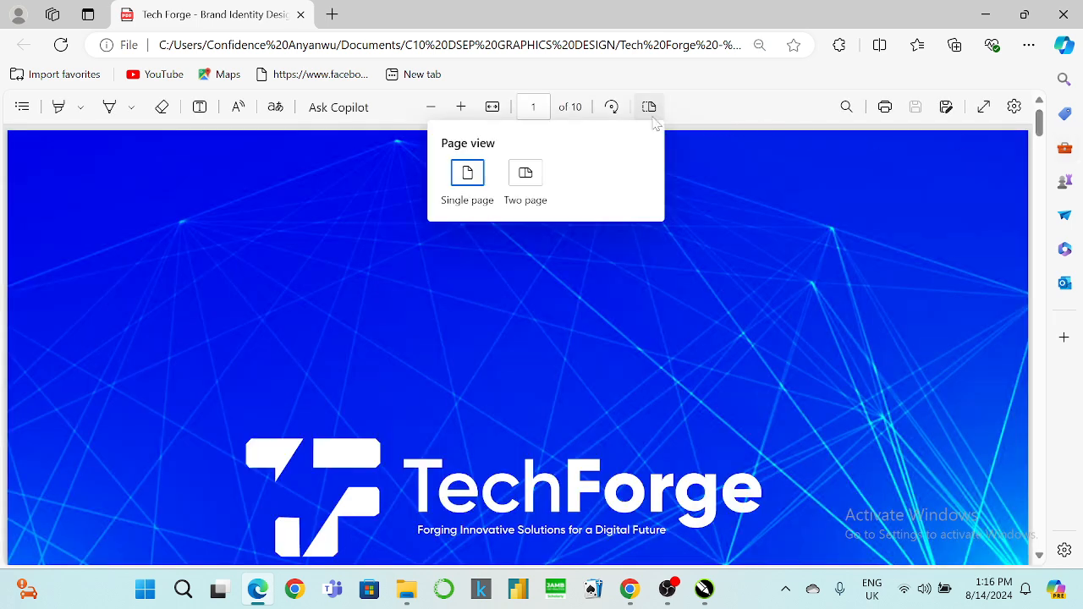
left_click(526, 174)
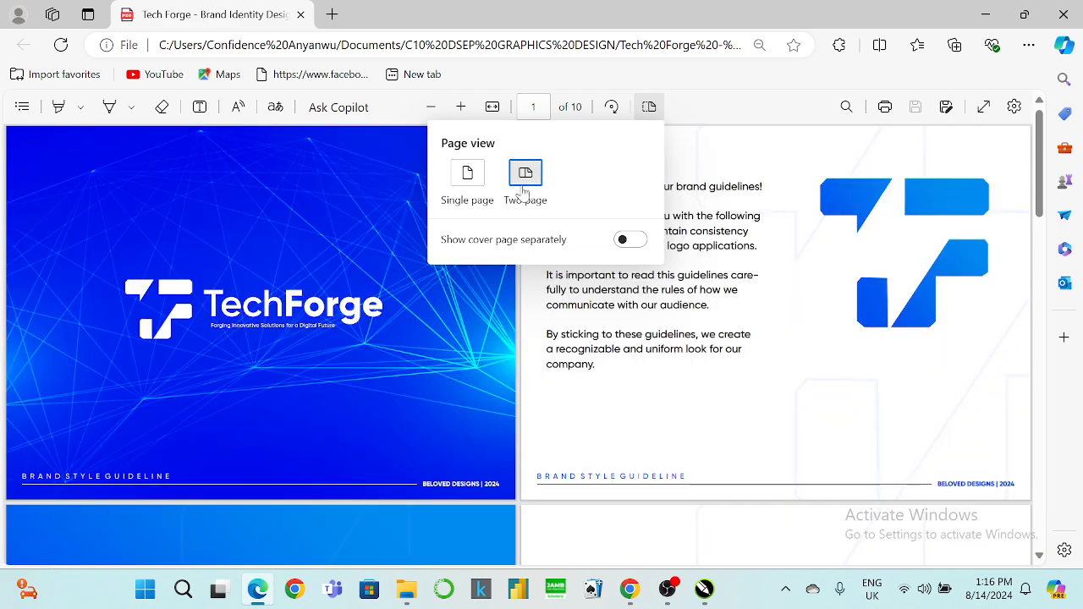
left_click(460, 367)
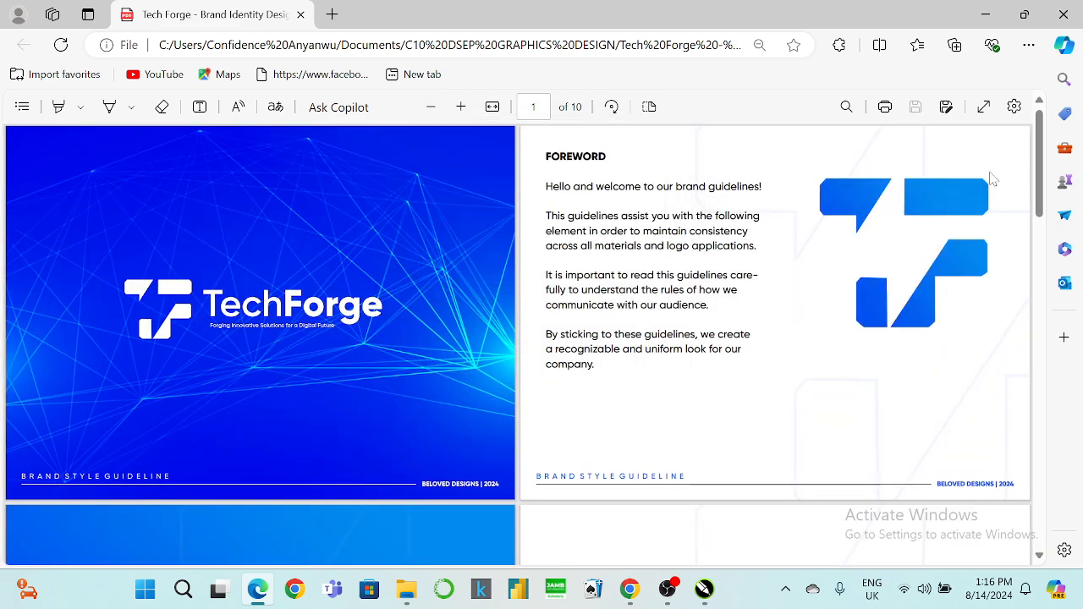
Step: Review the exported PDF from the cover to the thank-you page, and close the PDF and the file explorer window
mouse_move(1037, 178)
left_mouse_down()
mouse_move(1031, 283)
mouse_move(1022, 178)
left_mouse_up()
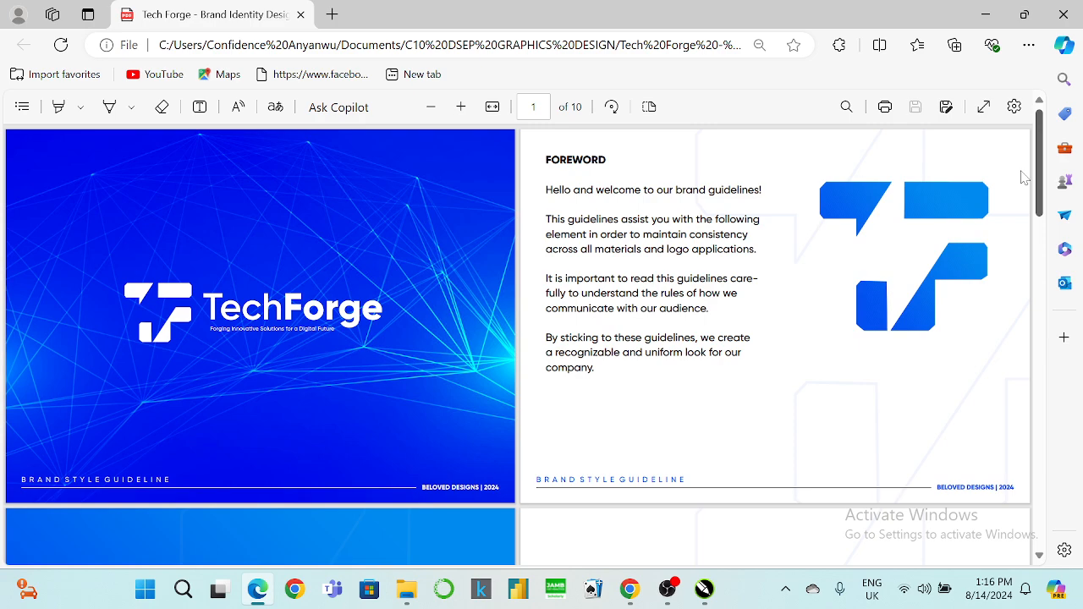
left_click_drag(1040, 207, 1022, 483)
scroll(1021, 483, "down", 3)
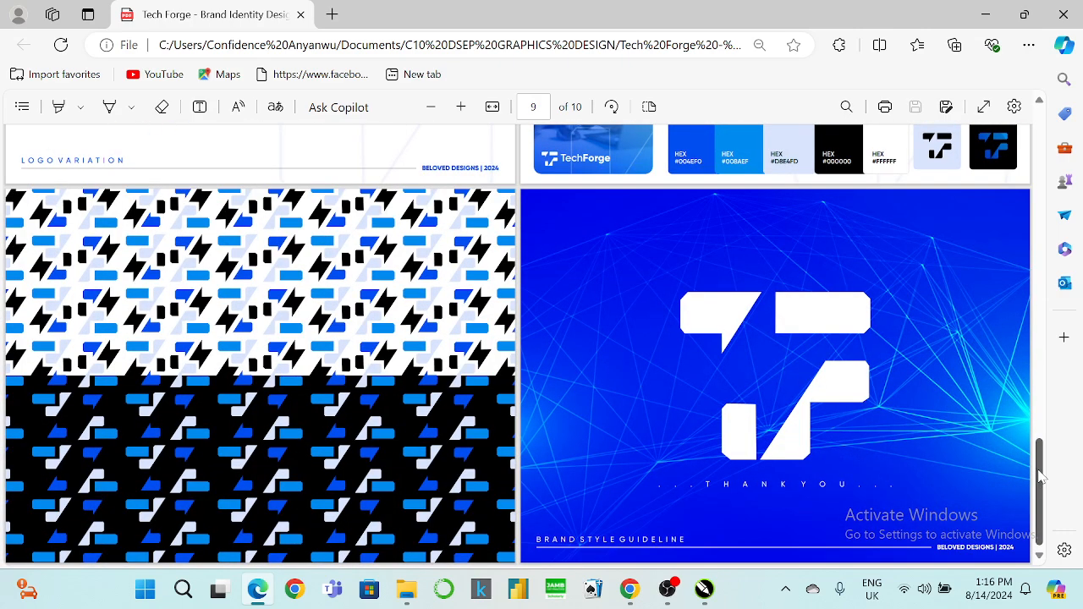
mouse_move(1036, 486)
left_mouse_down()
mouse_move(1036, 455)
mouse_move(1029, 486)
left_mouse_up()
scroll(1033, 480, "up", 3)
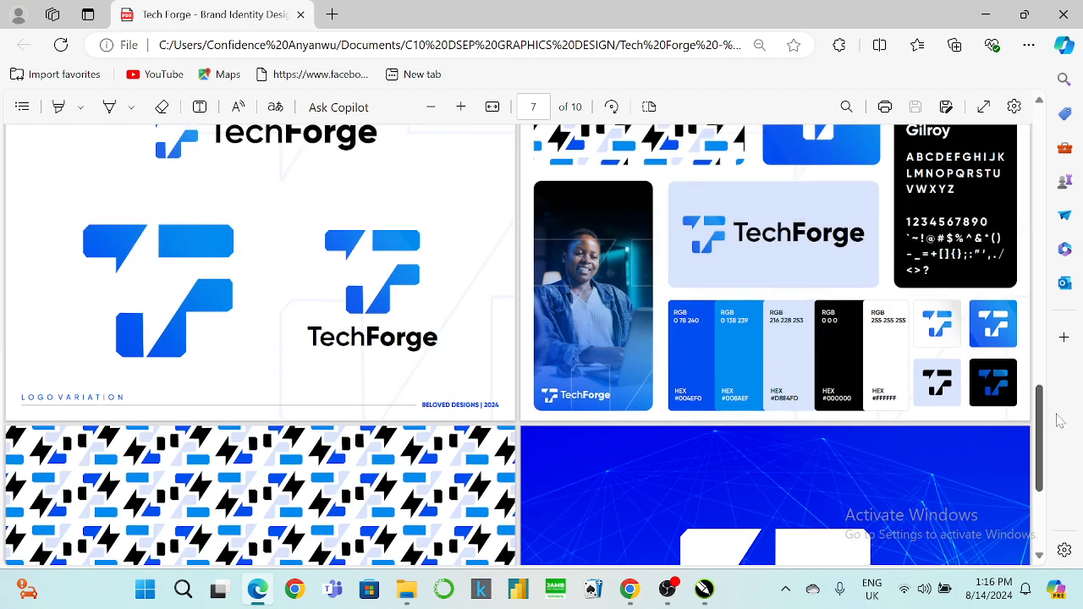
left_click_drag(1056, 420, 1024, 465)
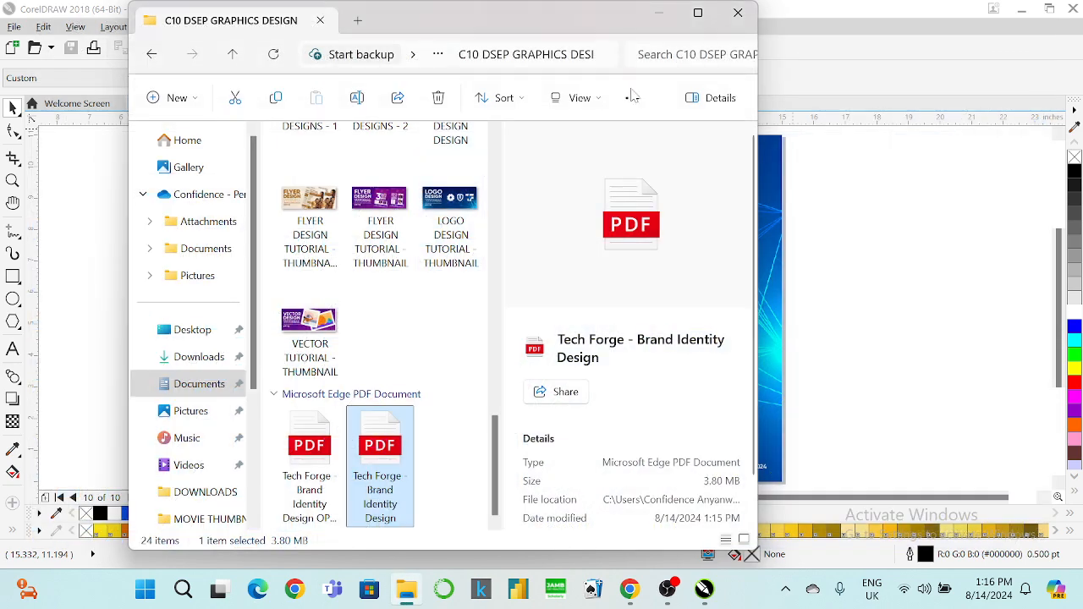
left_click(733, 13)
Step: Switch to WhatsApp Web in Chrome and open the DSEP GRAPHICS DESIGN C10 group chat
mouse_move(631, 597)
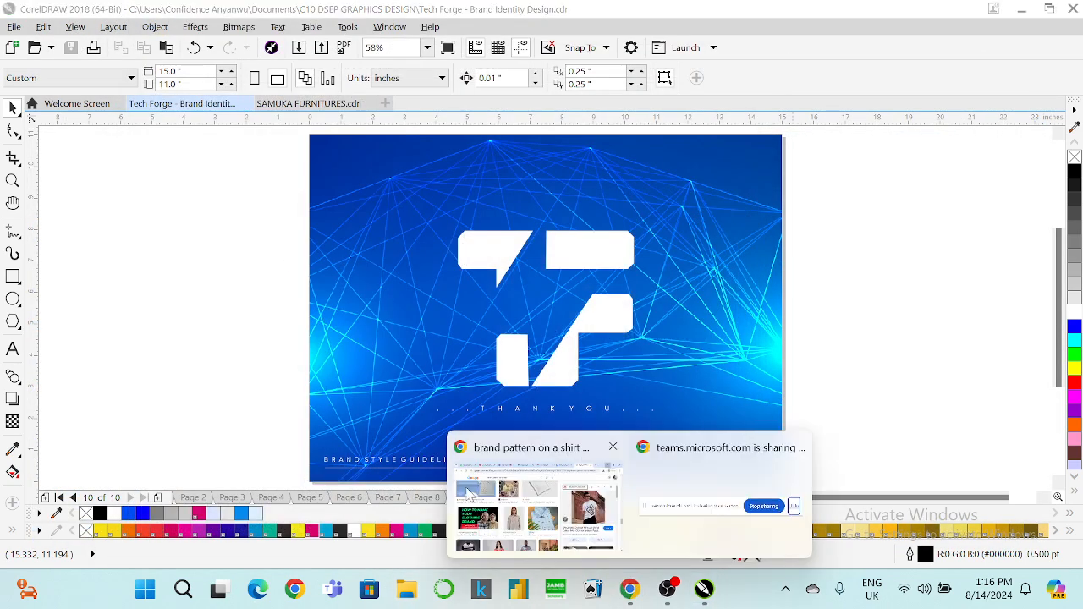
left_click(542, 499)
left_click(73, 18)
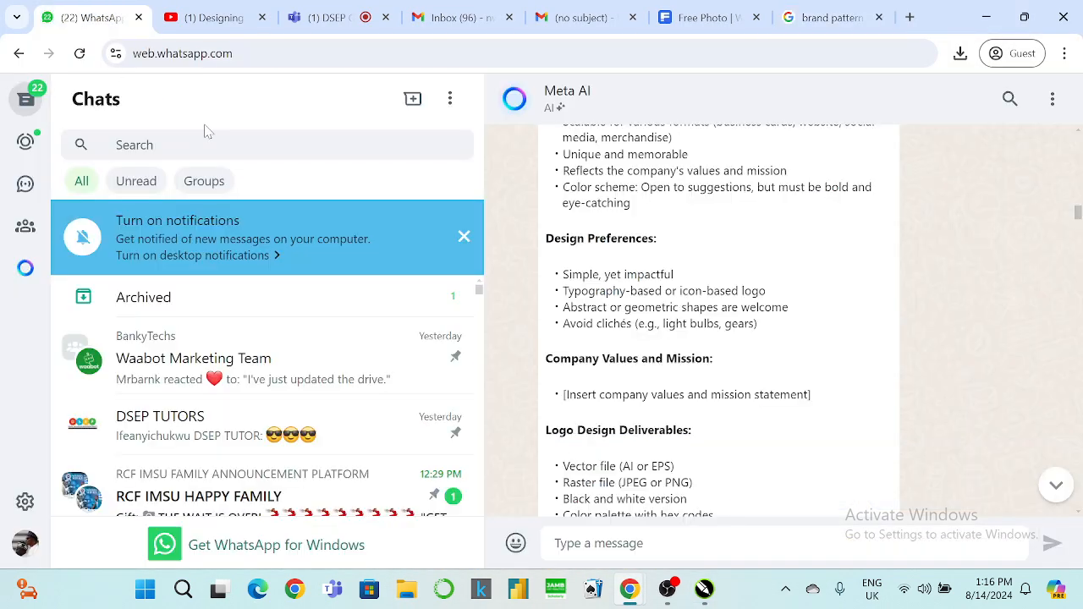
scroll(212, 443, "down", 6)
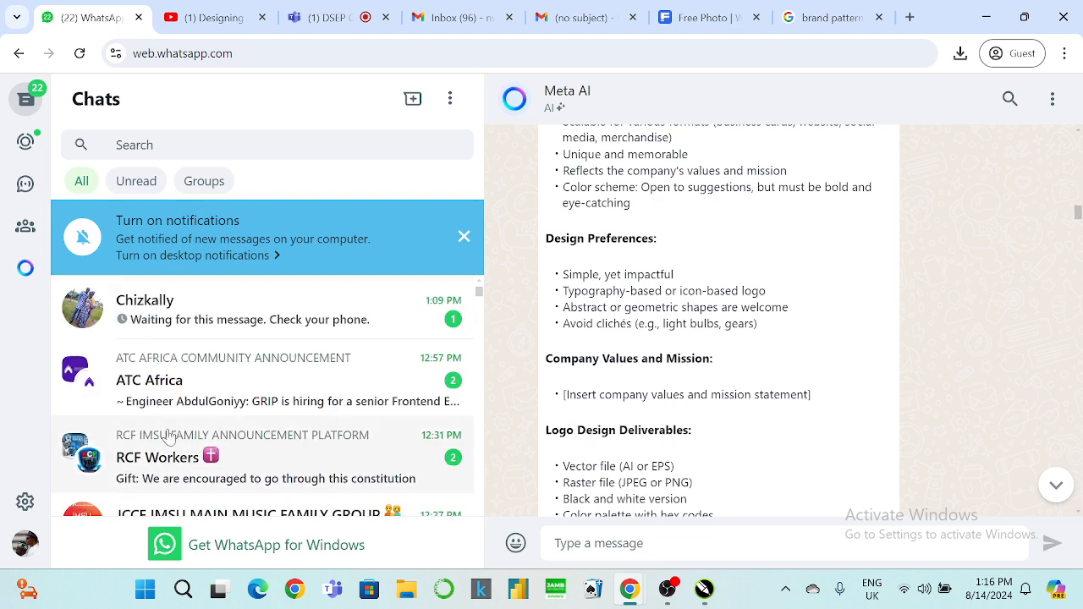
scroll(161, 437, "down", 3)
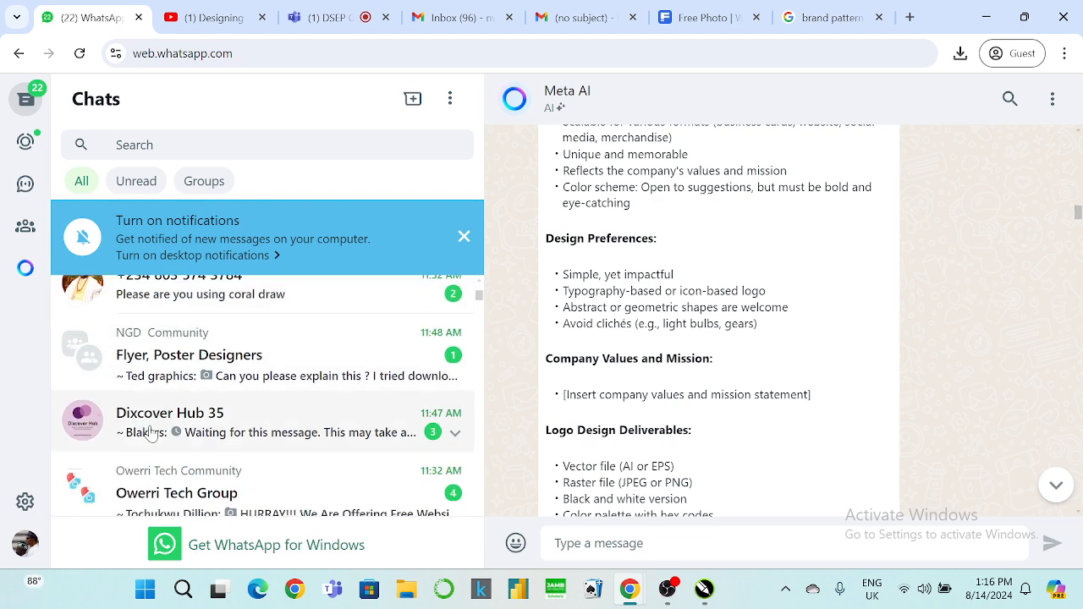
scroll(150, 433, "down", 2)
scroll(150, 434, "up", 10)
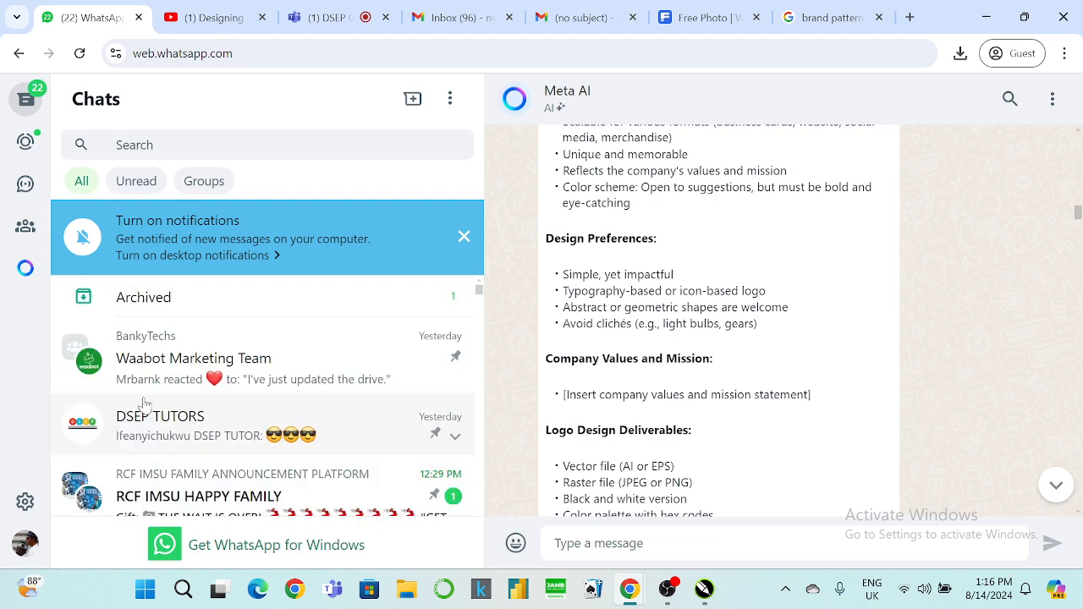
scroll(150, 432, "down", 1)
scroll(150, 427, "down", 4)
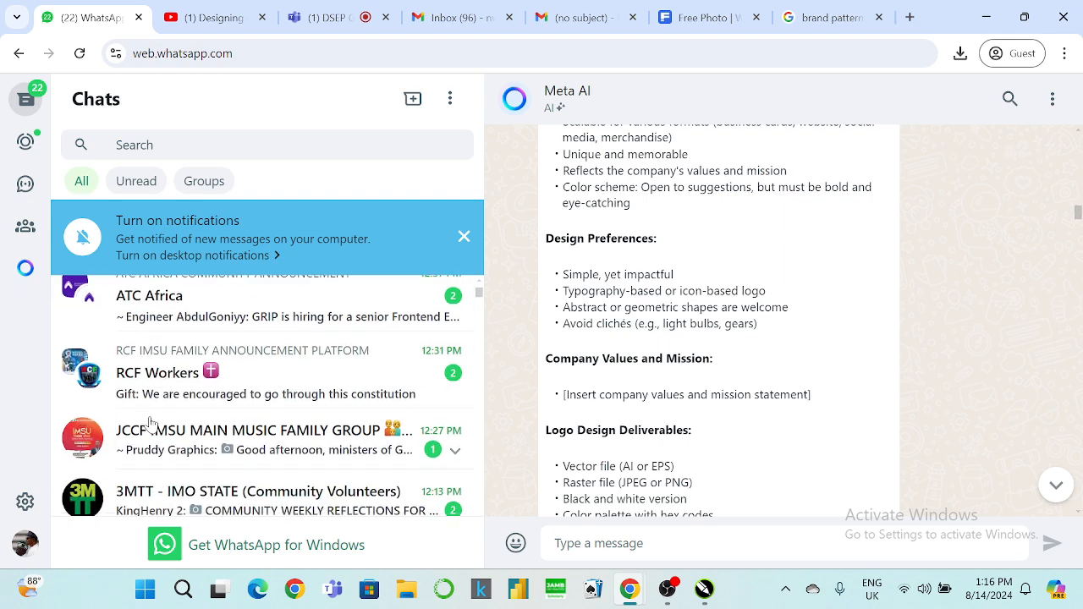
scroll(153, 407, "down", 5)
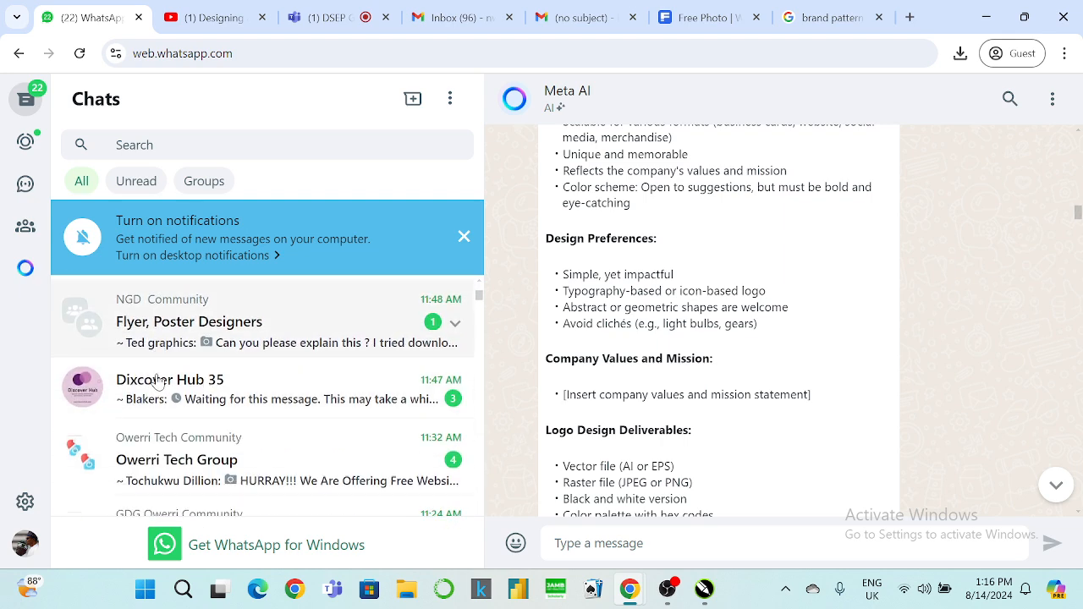
scroll(155, 386, "down", 4)
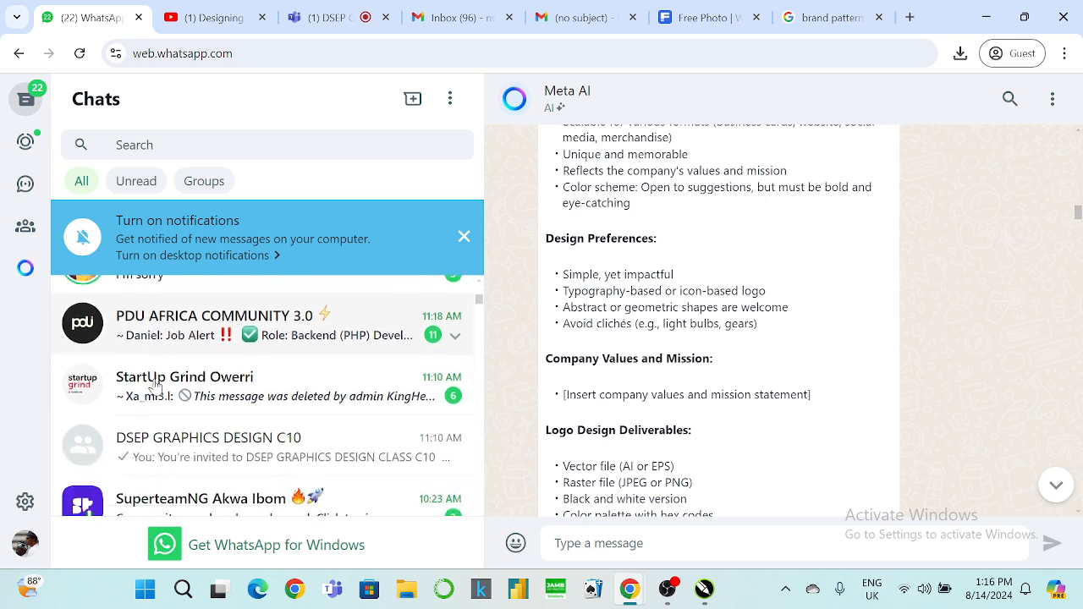
left_click(176, 436)
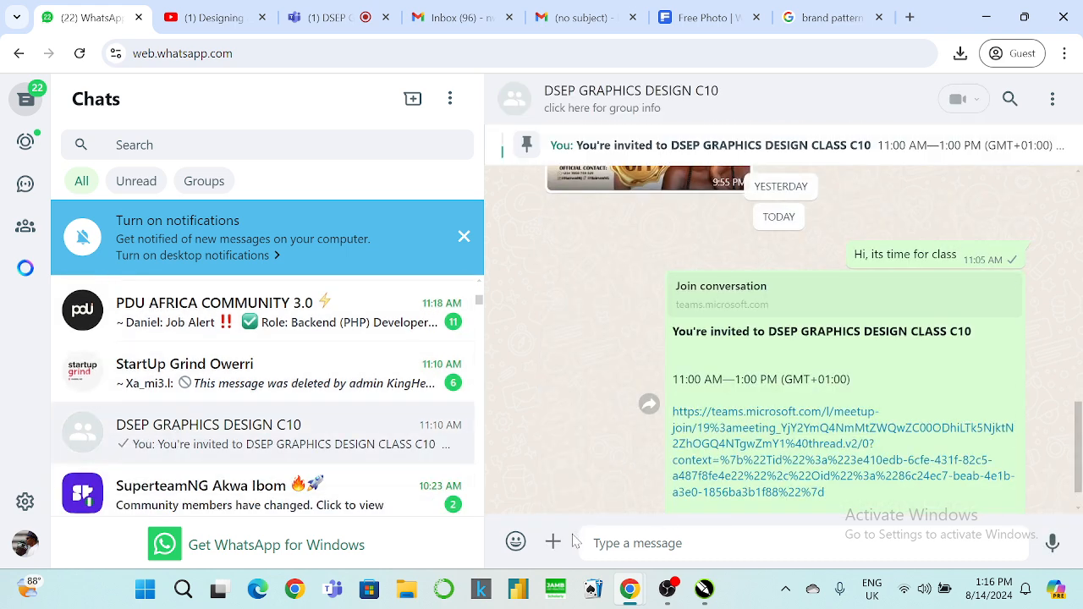
Step: Send the "Tech Forge - Brand Identity Design" PDF from the C10 DSEP GRAPHICS DESIGN folder in Documents to the group as a document
left_click(554, 542)
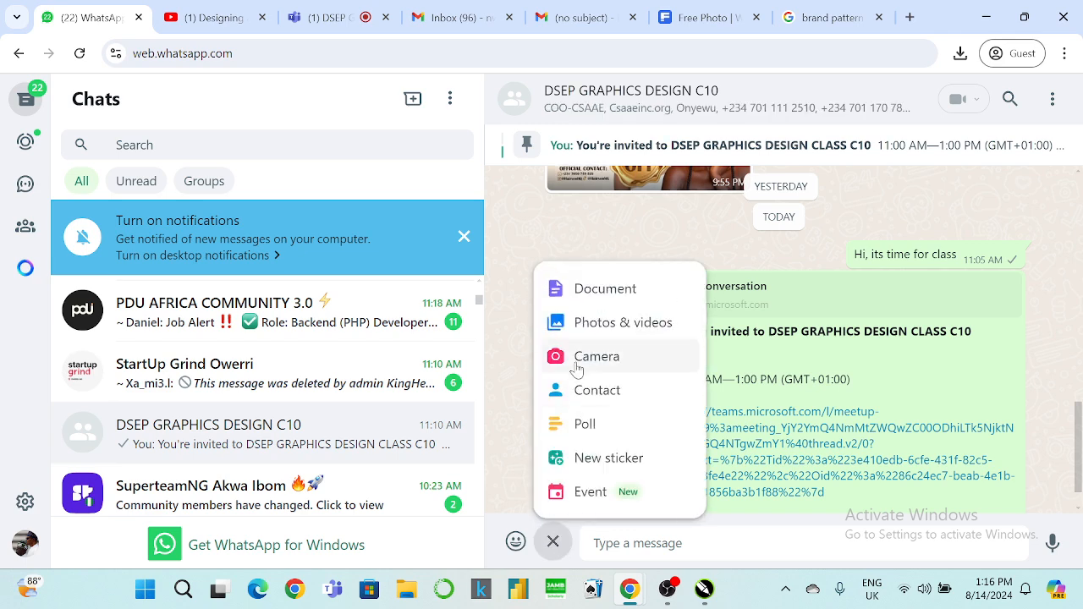
left_click(592, 298)
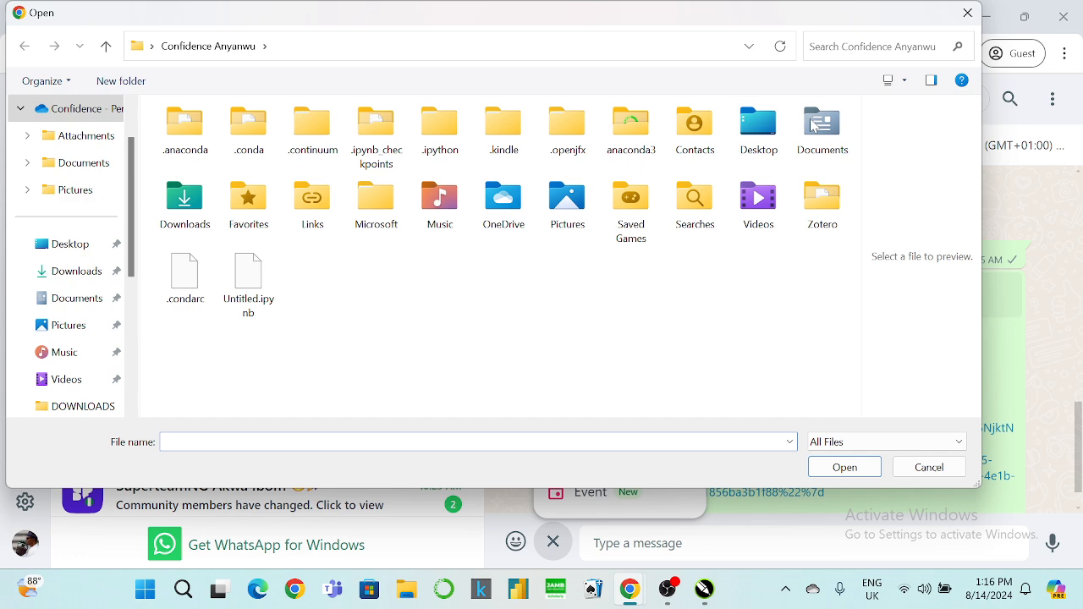
left_click(77, 301)
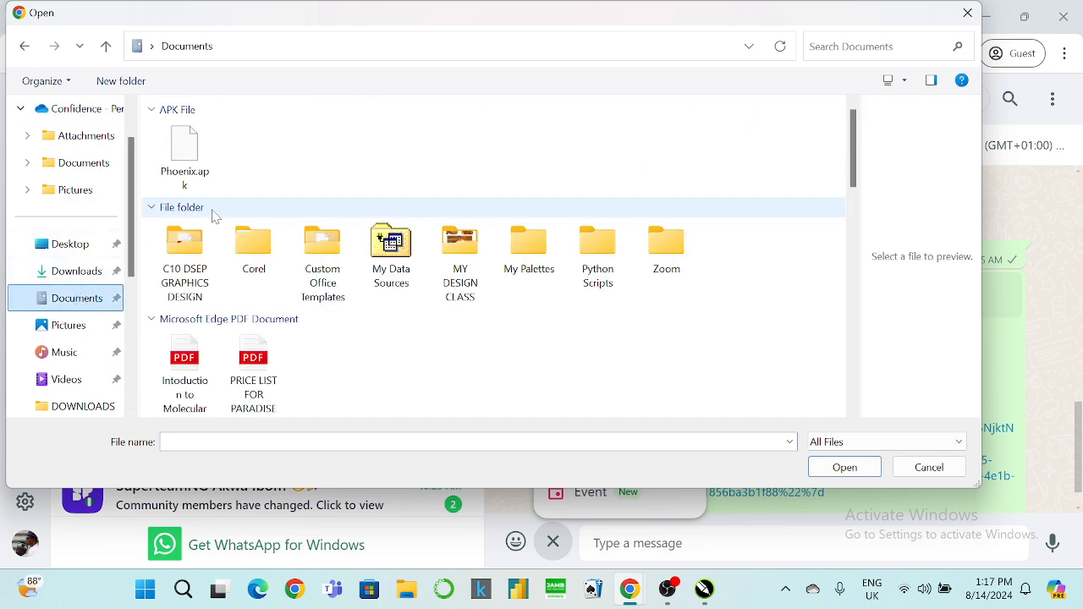
double_click(210, 233)
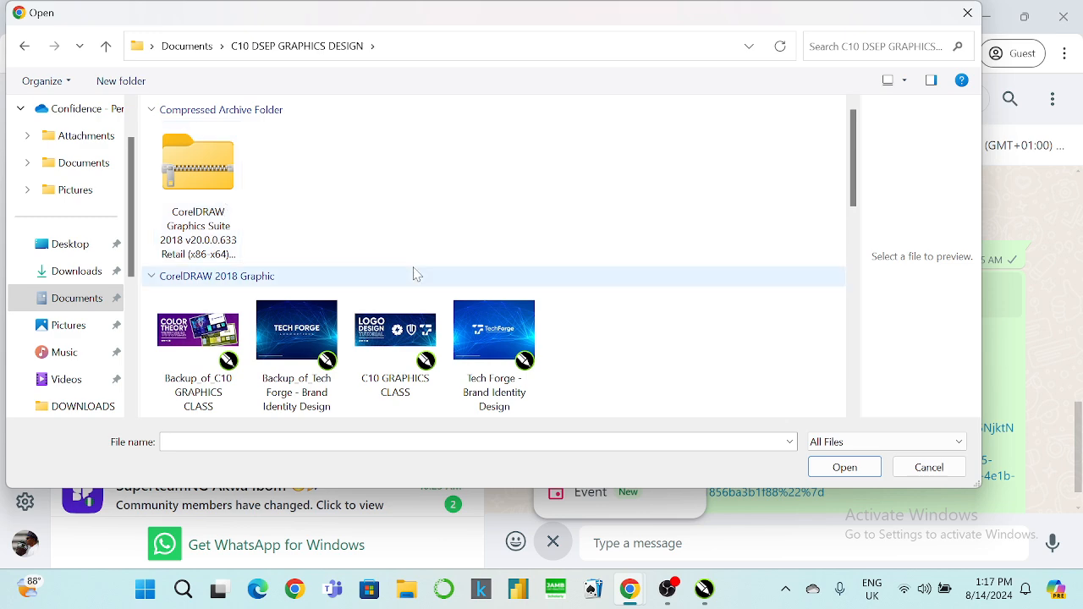
scroll(412, 274, "down", 10)
left_click(302, 390)
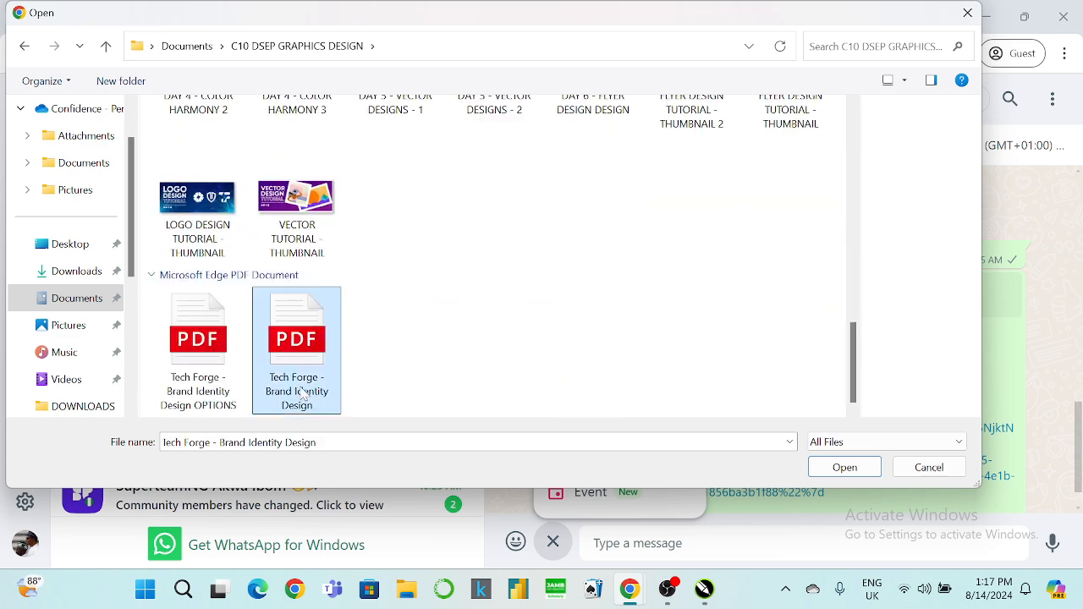
left_click(843, 468)
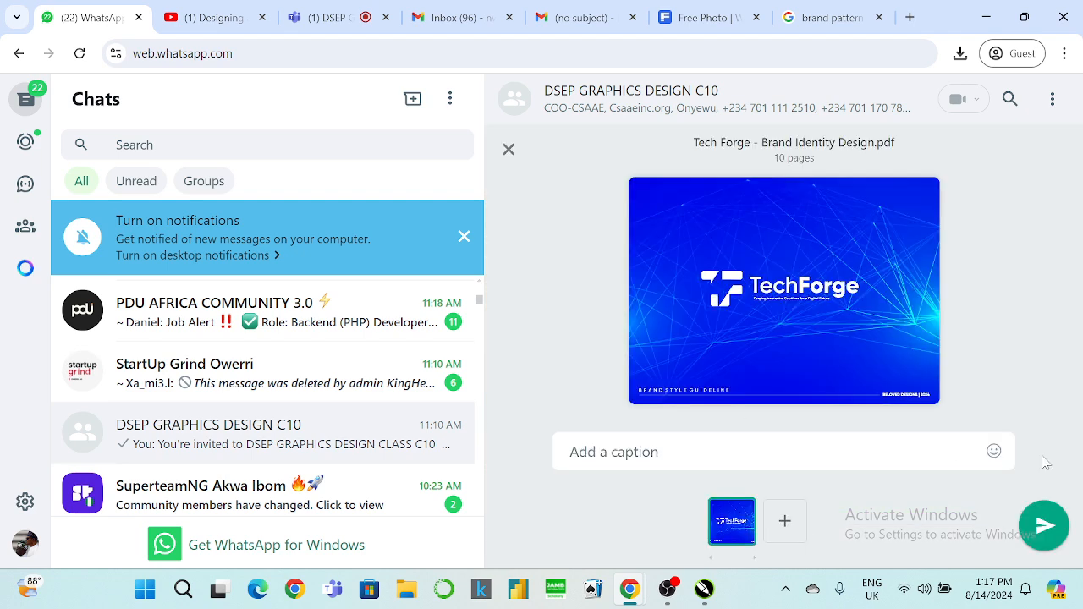
left_click(1043, 526)
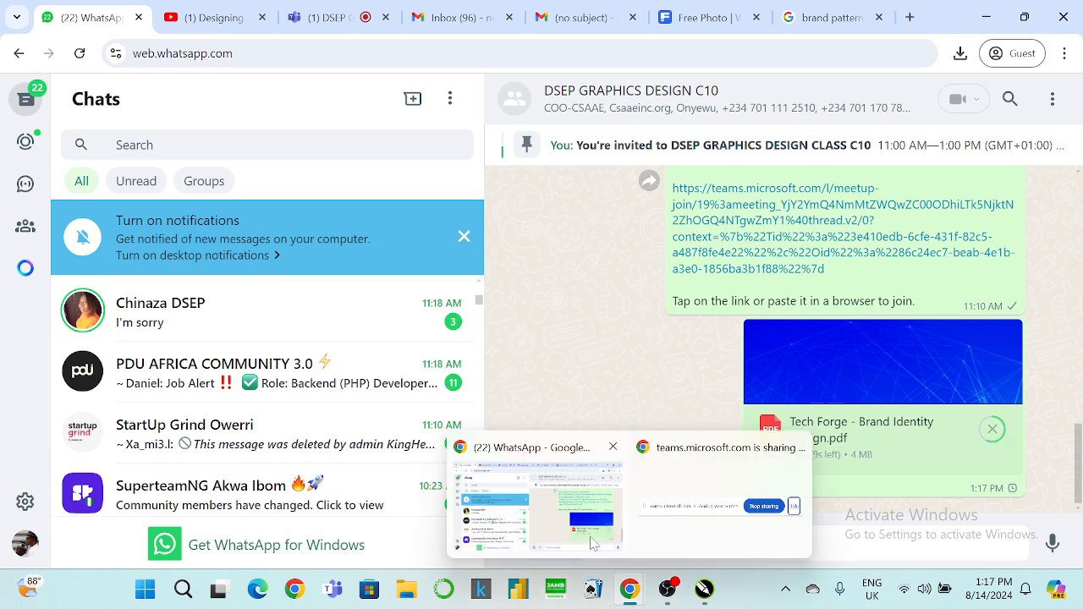
Step: Switch to the Teams meeting, reply "You're welcome." in the meeting chat, and leave the meeting
left_click(330, 25)
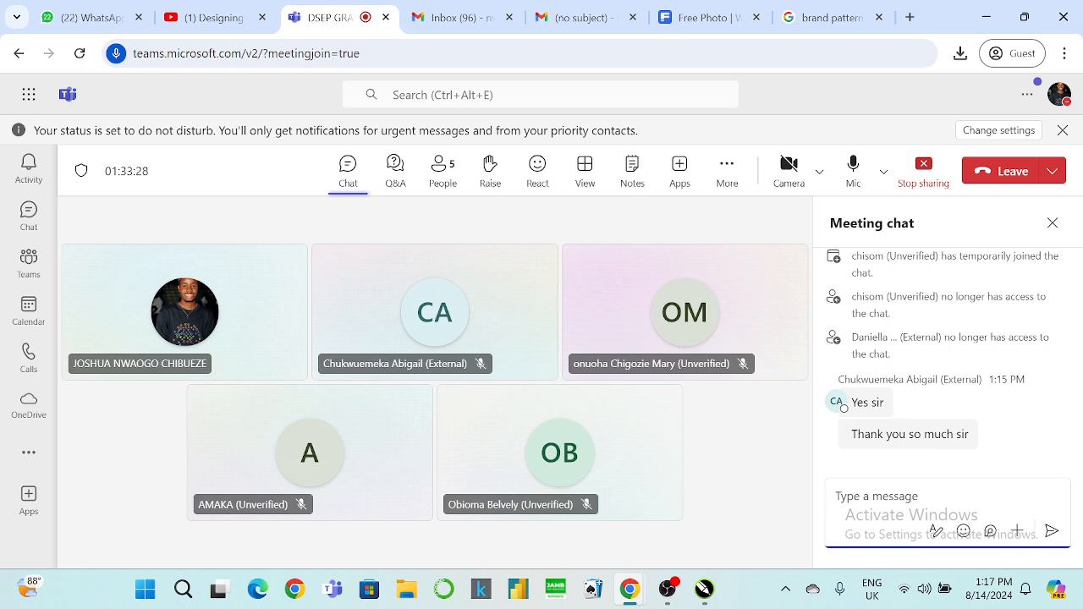
type("y")
key("BackSpace")
type("You're welcome.")
key("Return")
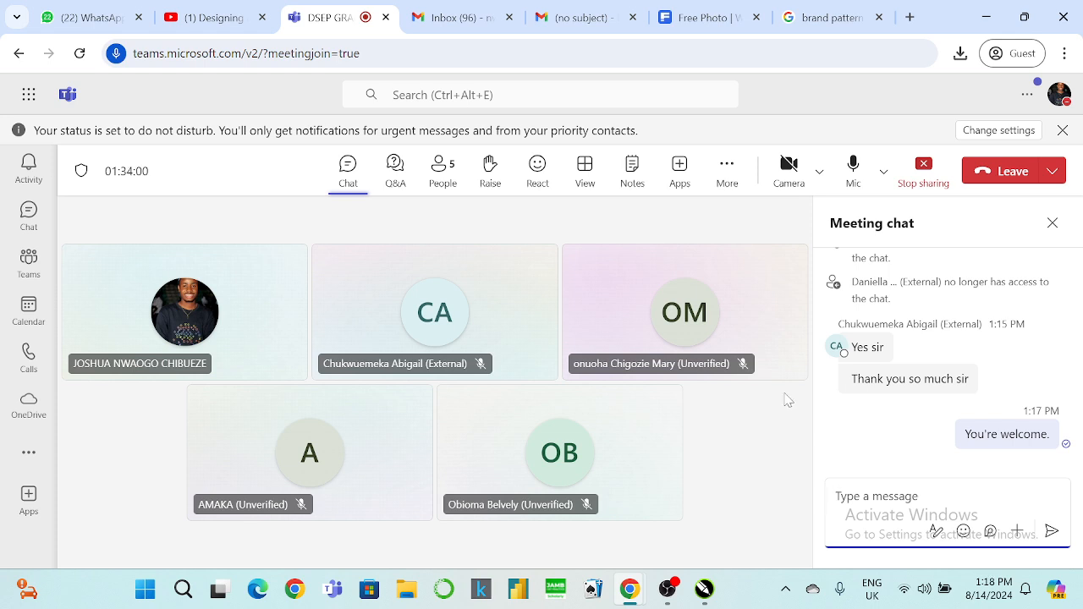
left_click(992, 181)
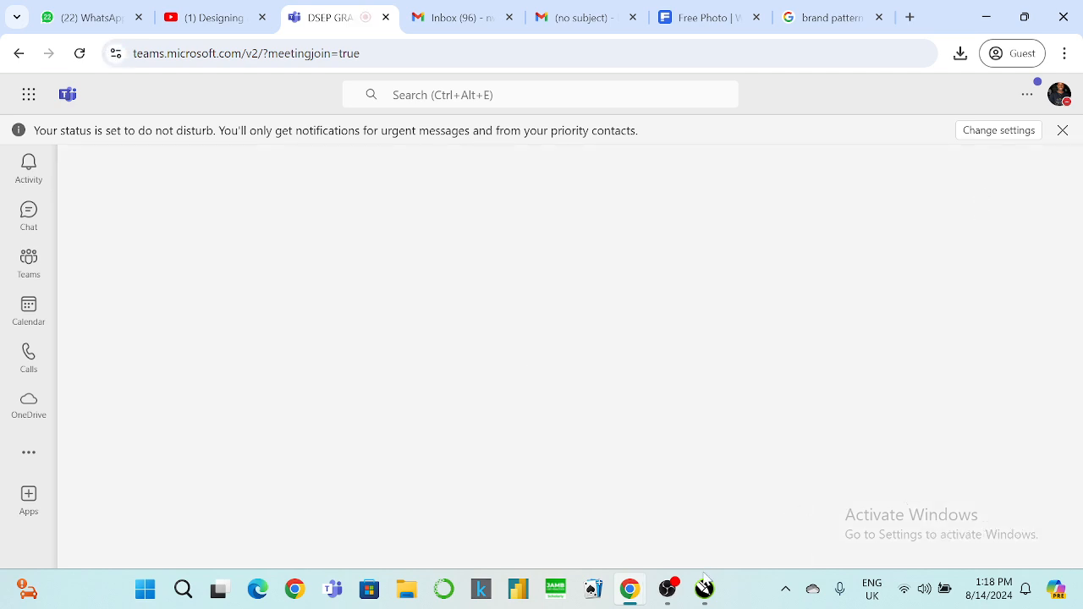